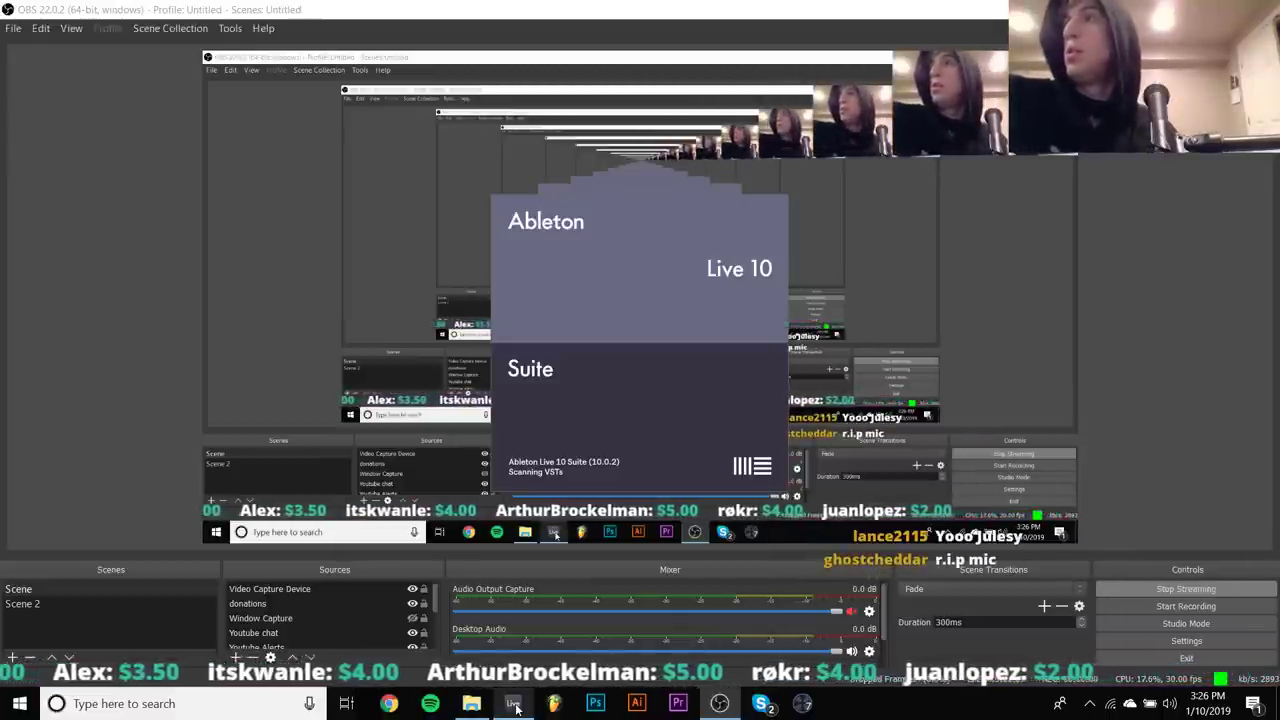
Launch Ableton Live and check its list of recently opened sets
{"action": "left_click", "coordinate": [513, 704]}
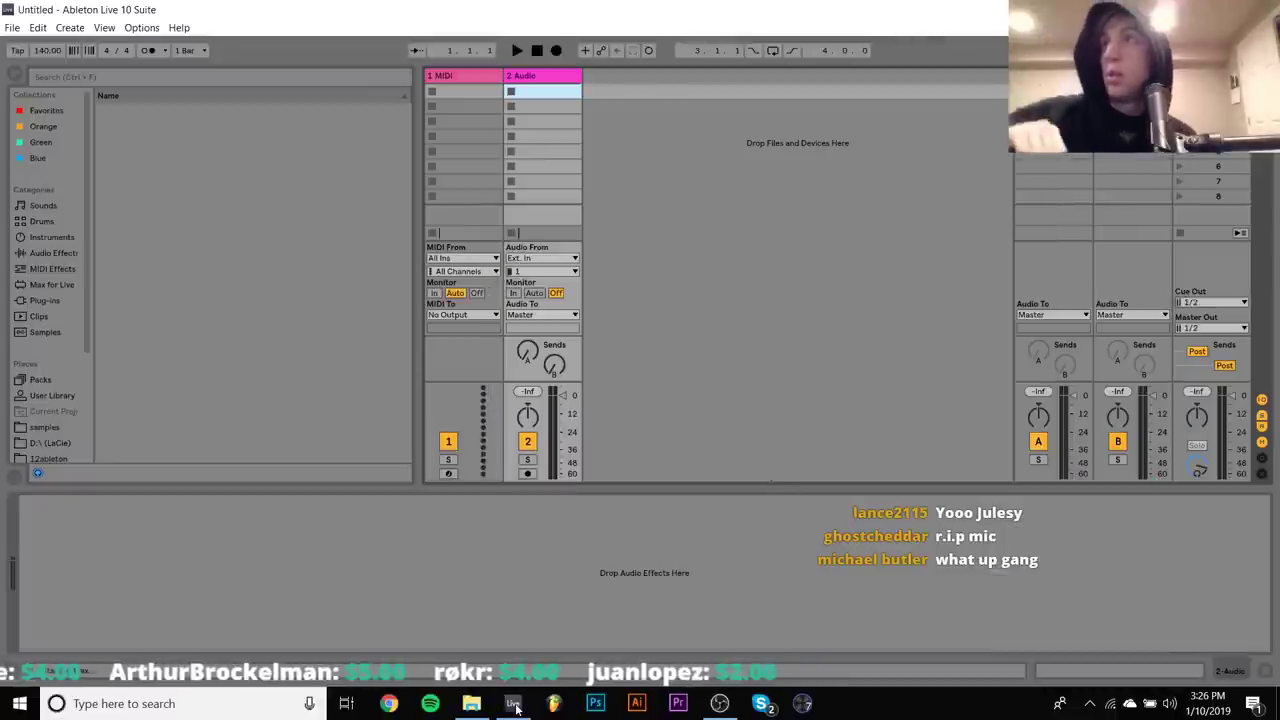
{"action": "mouse_move", "coordinate": [515, 706]}
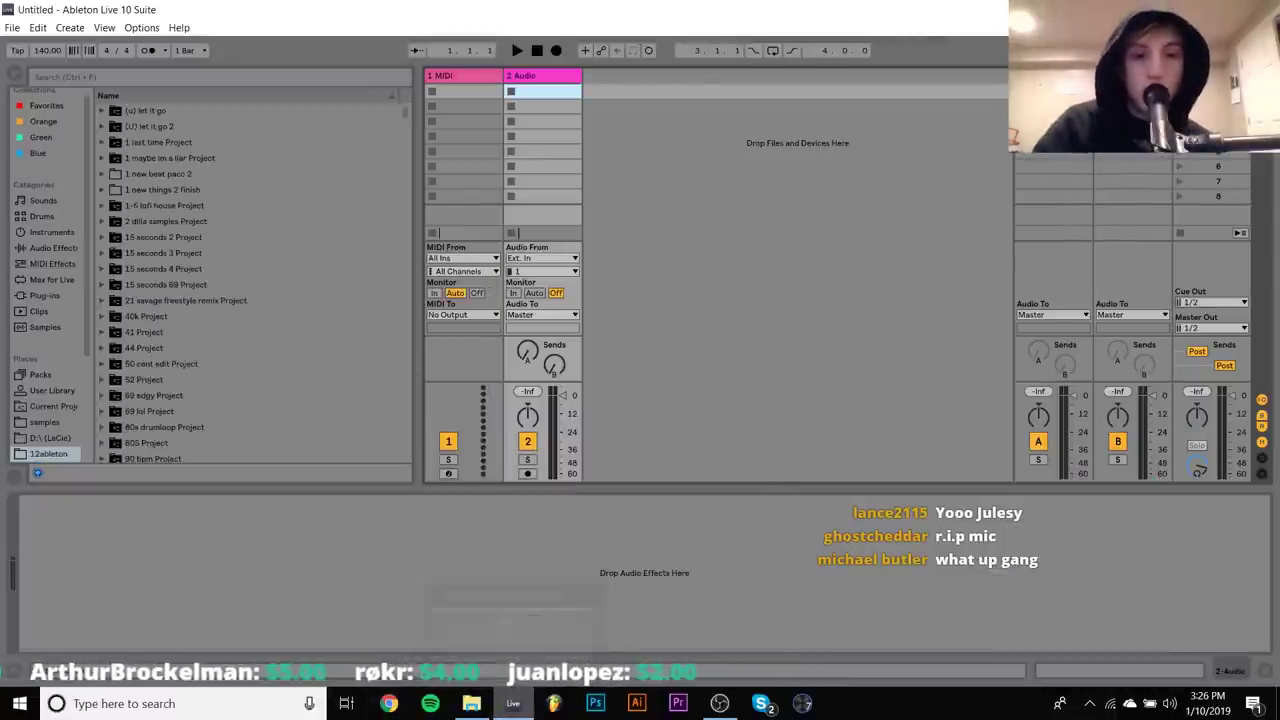
{"action": "right_click", "coordinate": [513, 703]}
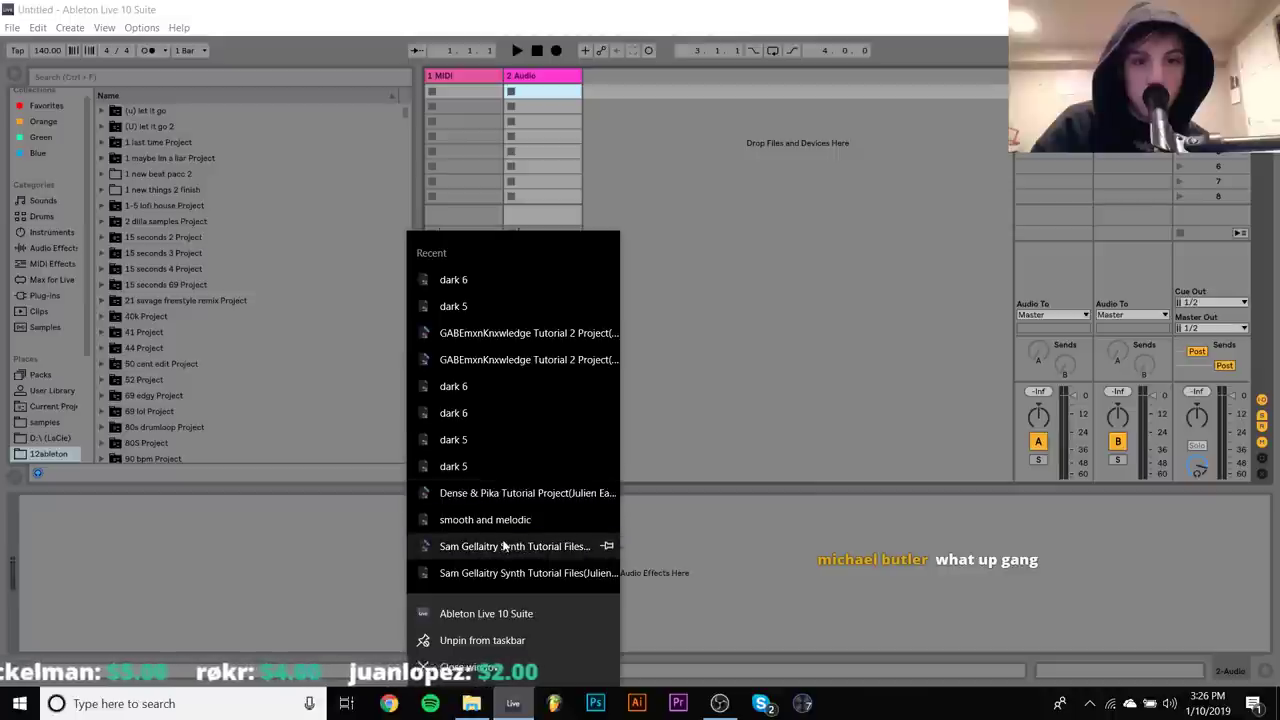
{"action": "left_click", "coordinate": [771, 570]}
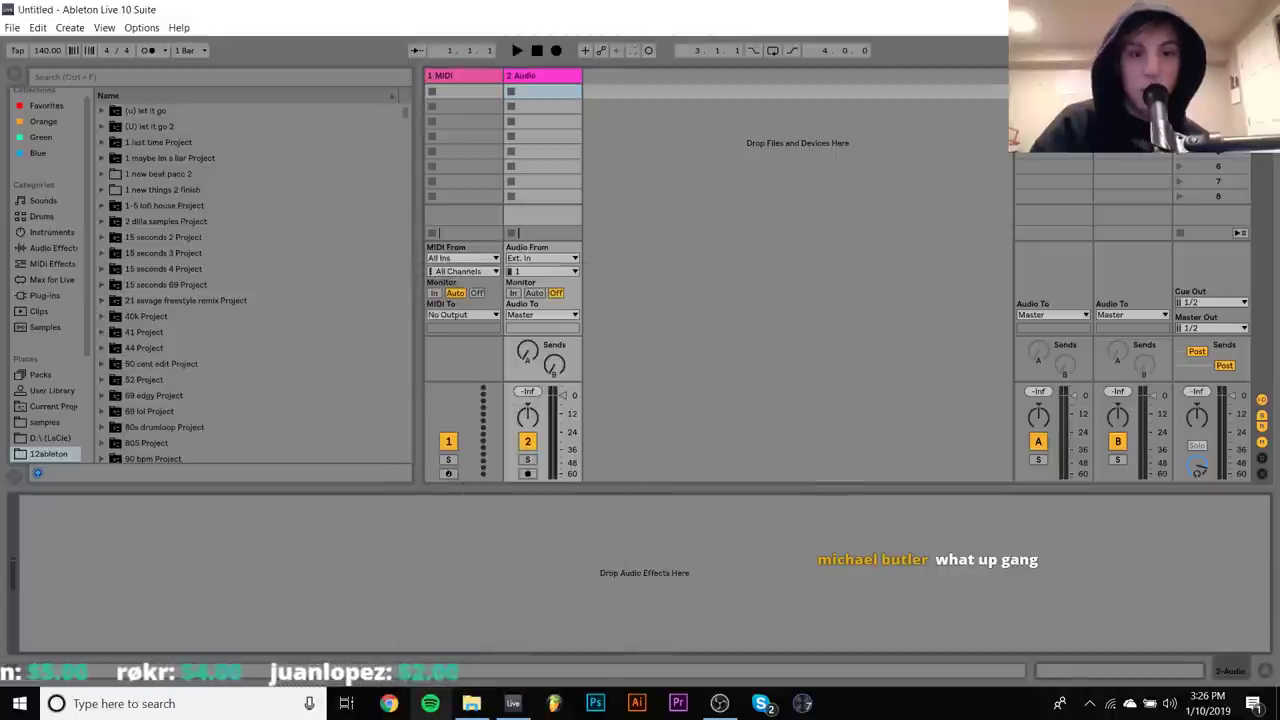
Open a file browser window and find the 111 streamingandvideo Project in the 12ableton folder on the LaCie (D:) drive
{"action": "key", "text": "super+e"}
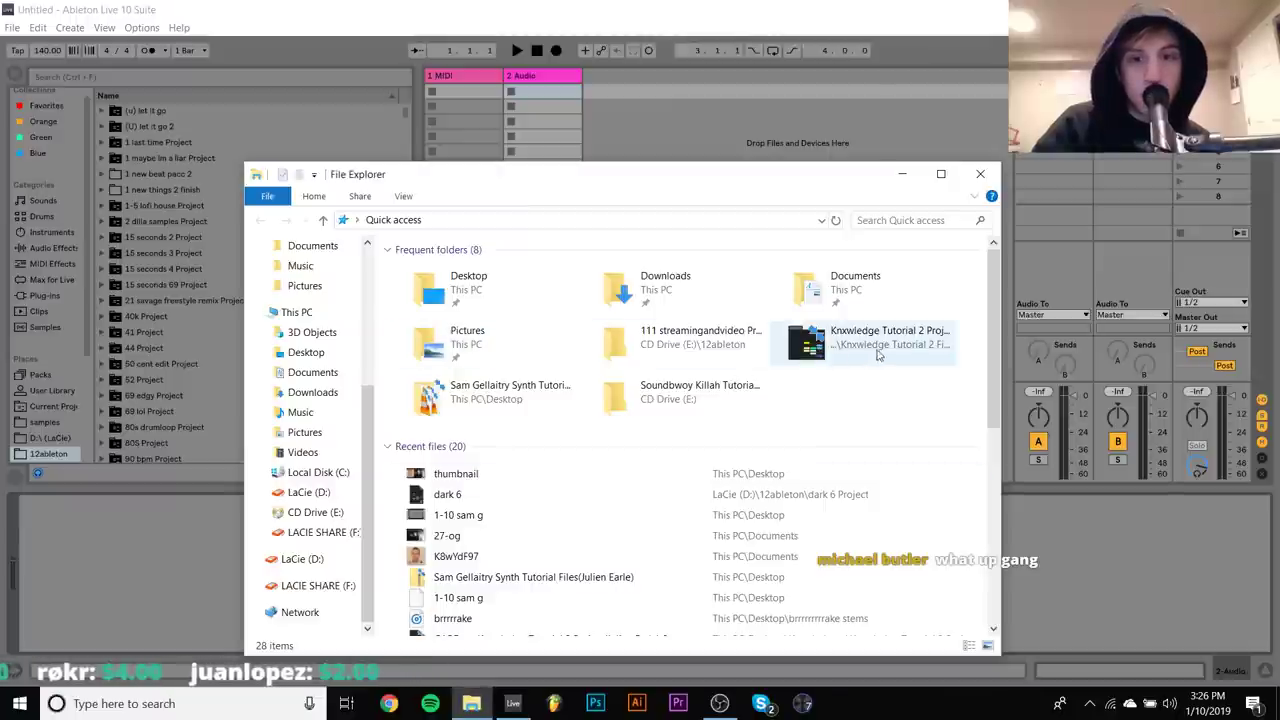
{"action": "double_click", "coordinate": [700, 345]}
{"action": "left_click", "coordinate": [733, 379]}
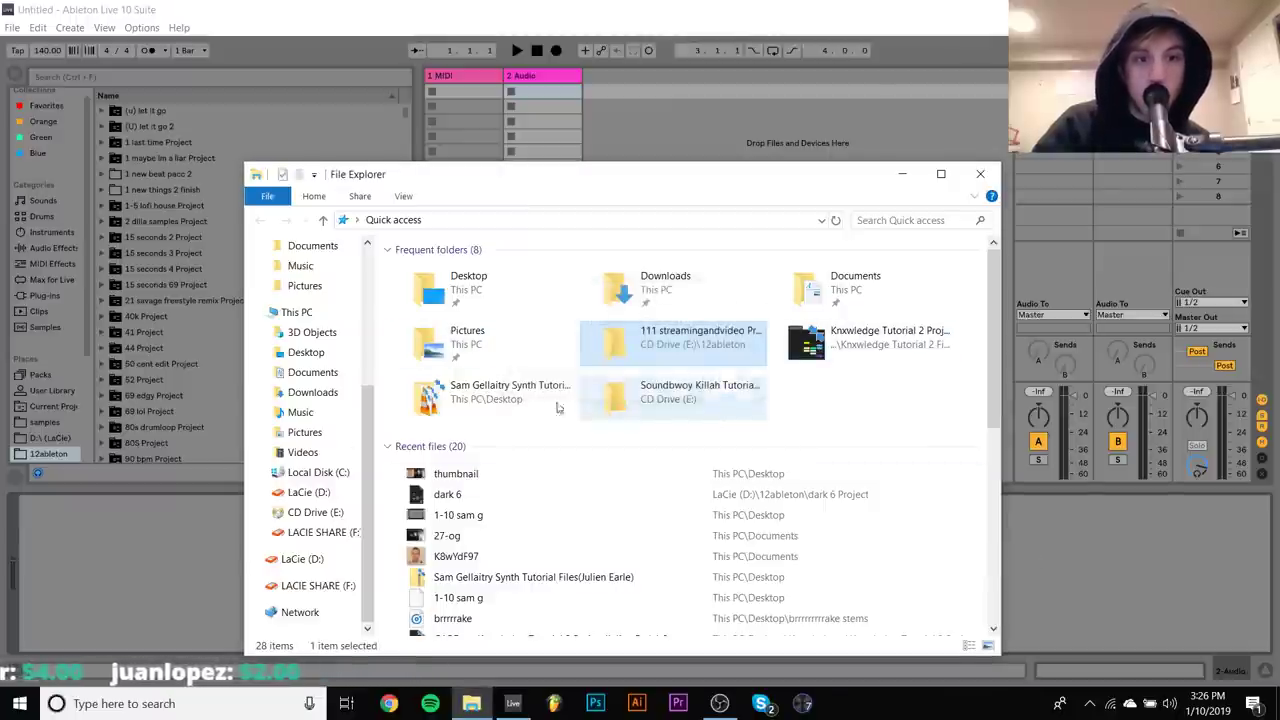
{"action": "left_click", "coordinate": [300, 492]}
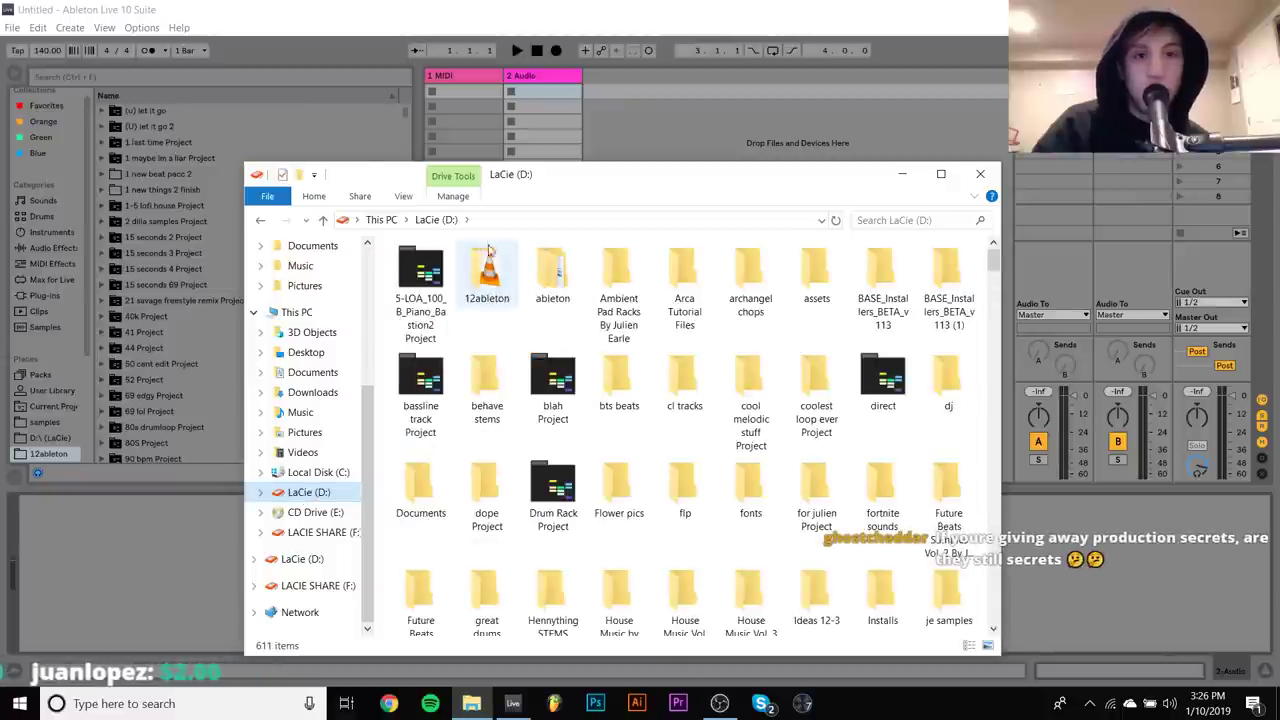
{"action": "double_click", "coordinate": [489, 290]}
{"action": "scroll", "coordinate": [512, 413], "scroll_direction": "down", "scroll_amount": 5}
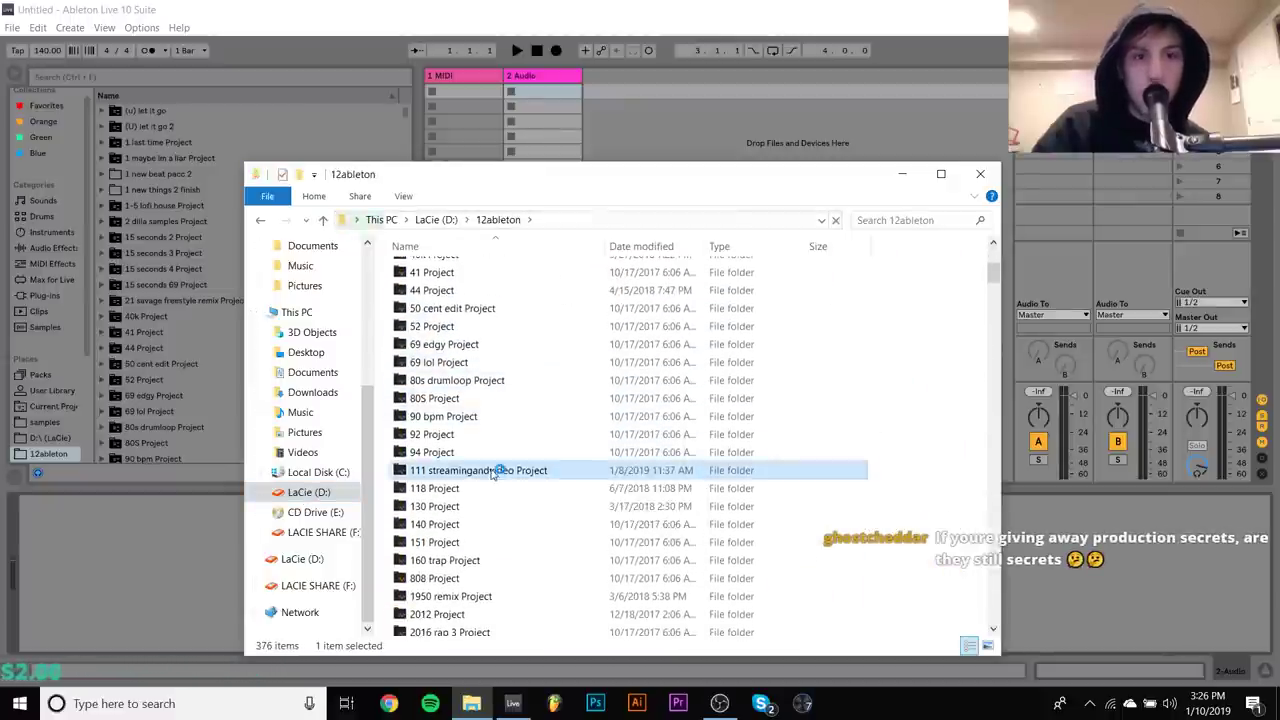
Open the streamingandvideo set from the 111 streamingandvideo Project folder in a second Live instance, accepting the ReWire notice
{"action": "double_click", "coordinate": [494, 473]}
{"action": "double_click", "coordinate": [485, 346]}
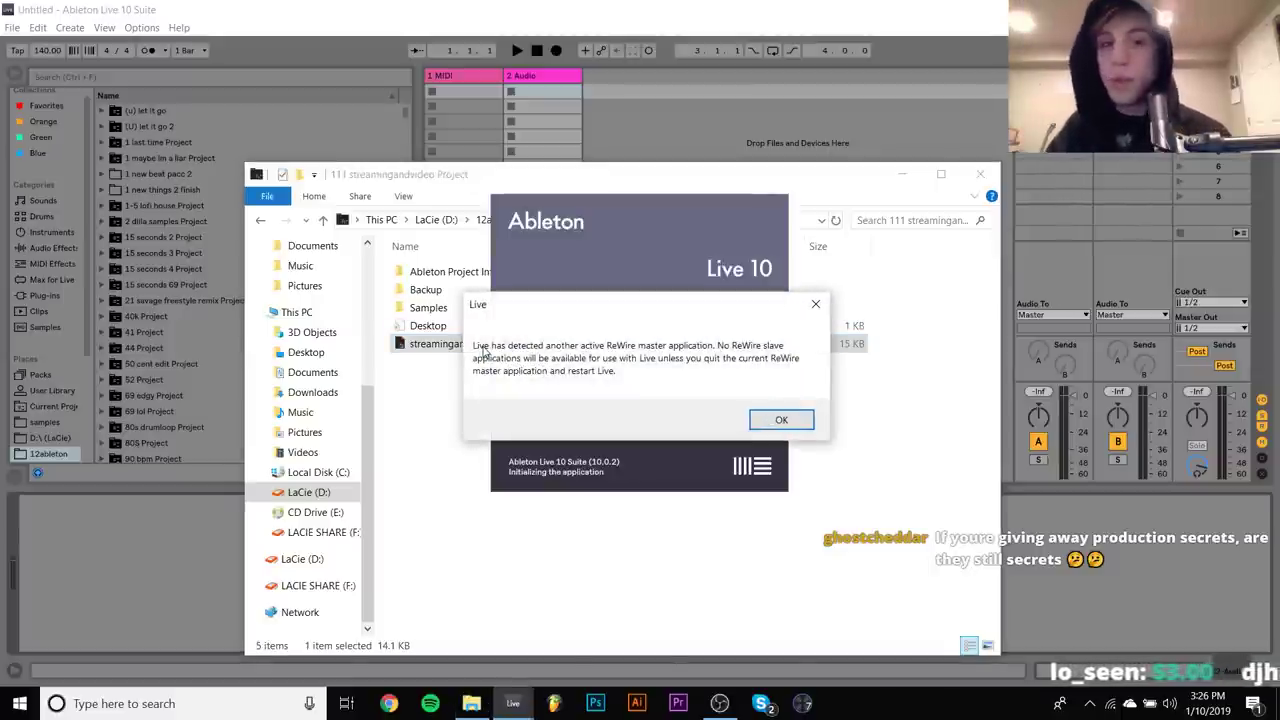
{"action": "left_click", "coordinate": [781, 420]}
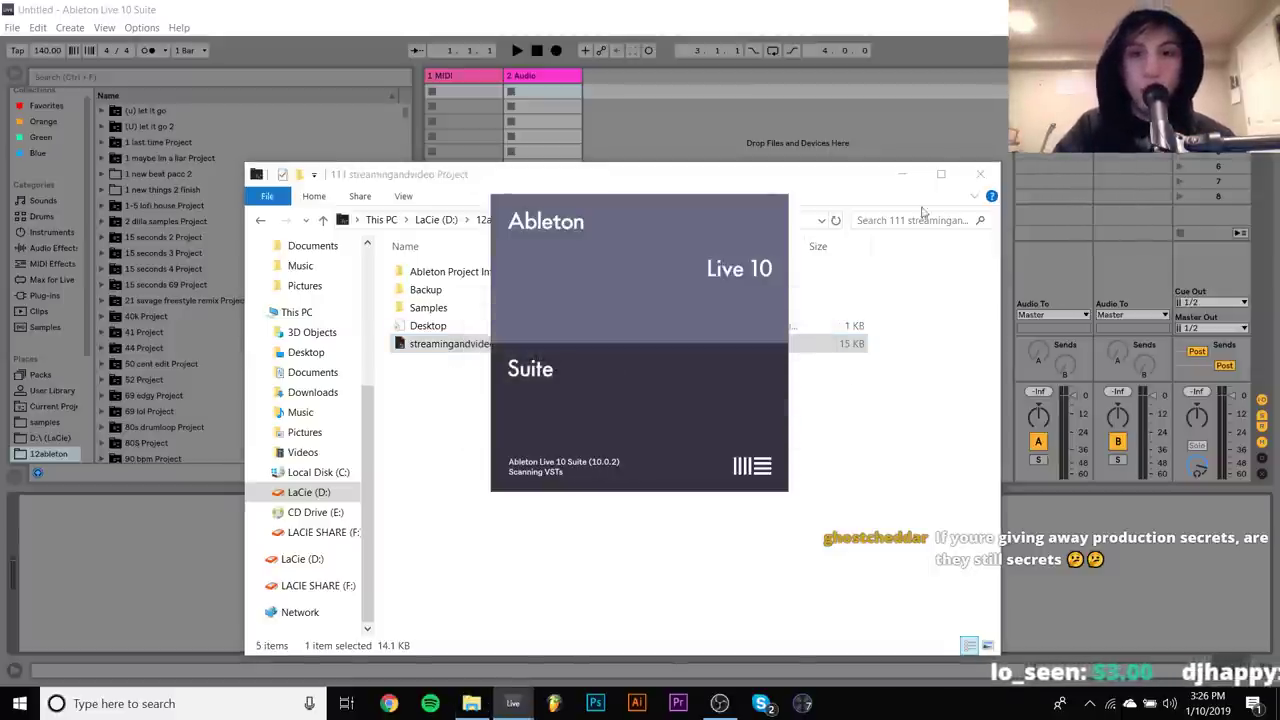
{"action": "left_click", "coordinate": [967, 179]}
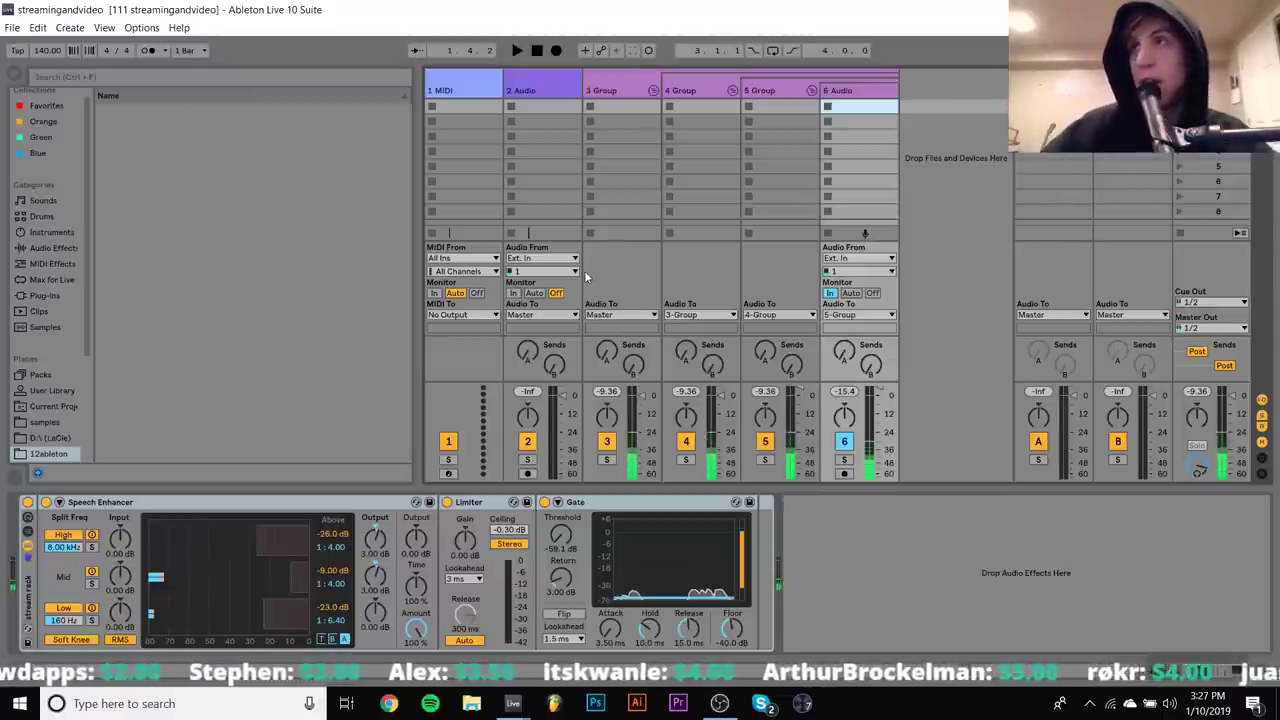
Return to the untitled Live set and open the recent set dark 5 in its place
{"action": "left_click", "coordinate": [715, 703]}
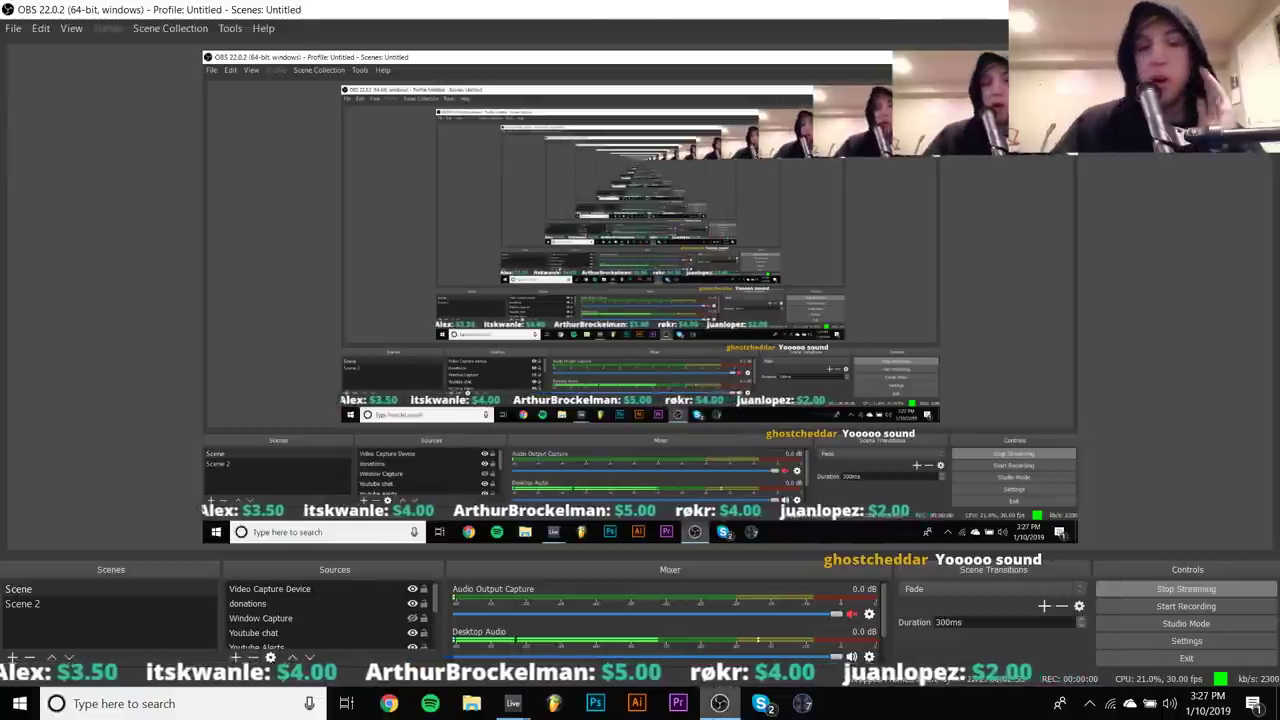
{"action": "mouse_move", "coordinate": [519, 710]}
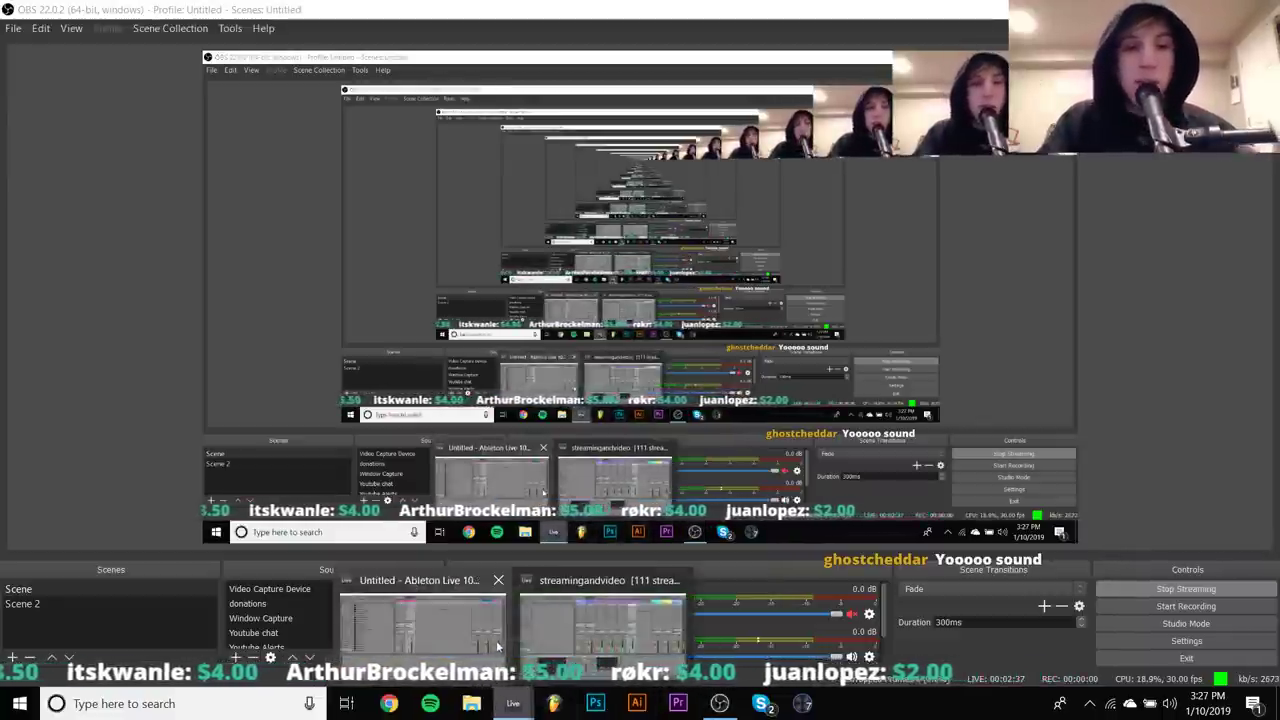
{"action": "left_click", "coordinate": [422, 605]}
{"action": "left_click", "coordinate": [12, 27]}
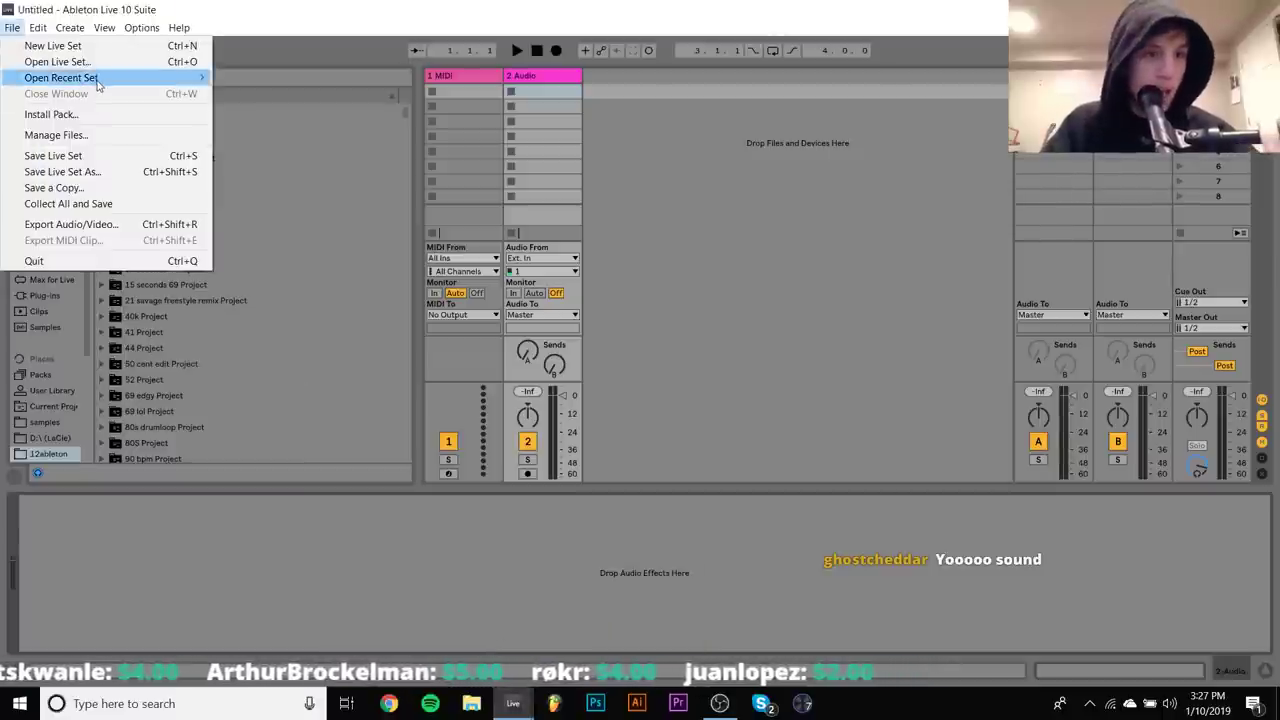
{"action": "mouse_move", "coordinate": [100, 80]}
{"action": "left_click", "coordinate": [254, 94]}
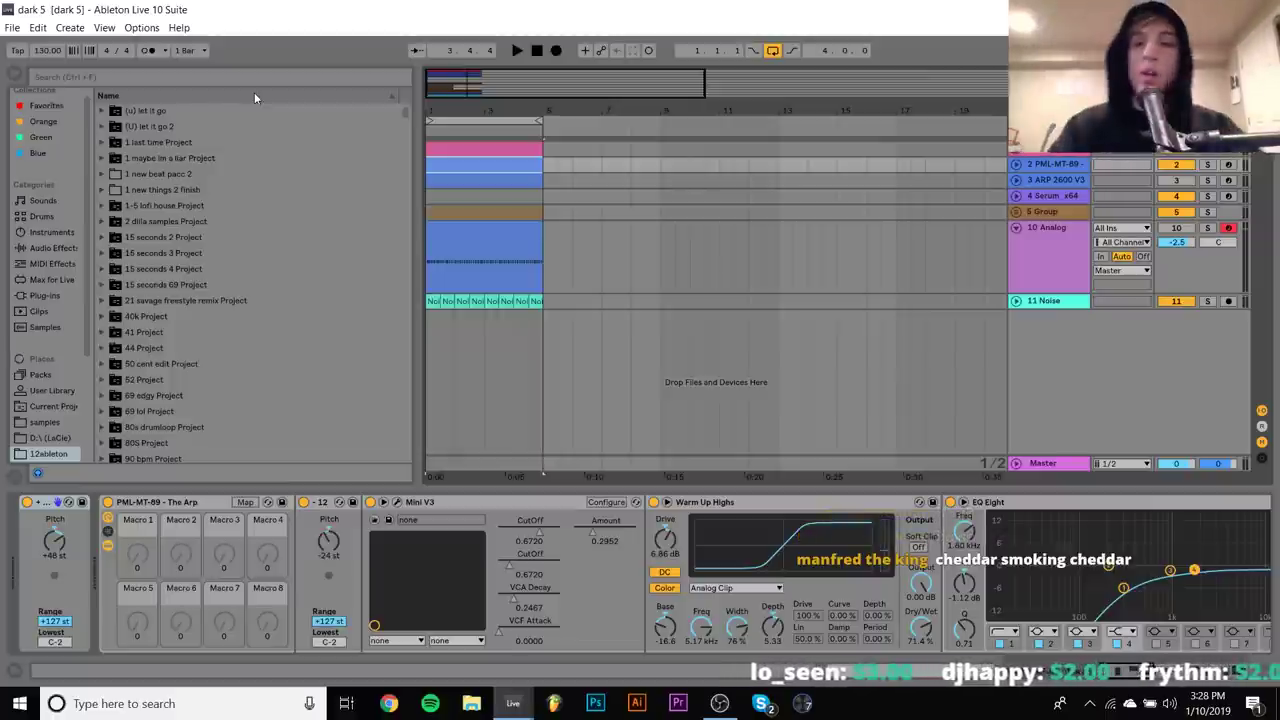
Play the loop and turn down the filter cutoff of the Mini V3 synth on the PML-MT-89 track
{"action": "key", "text": "space"}
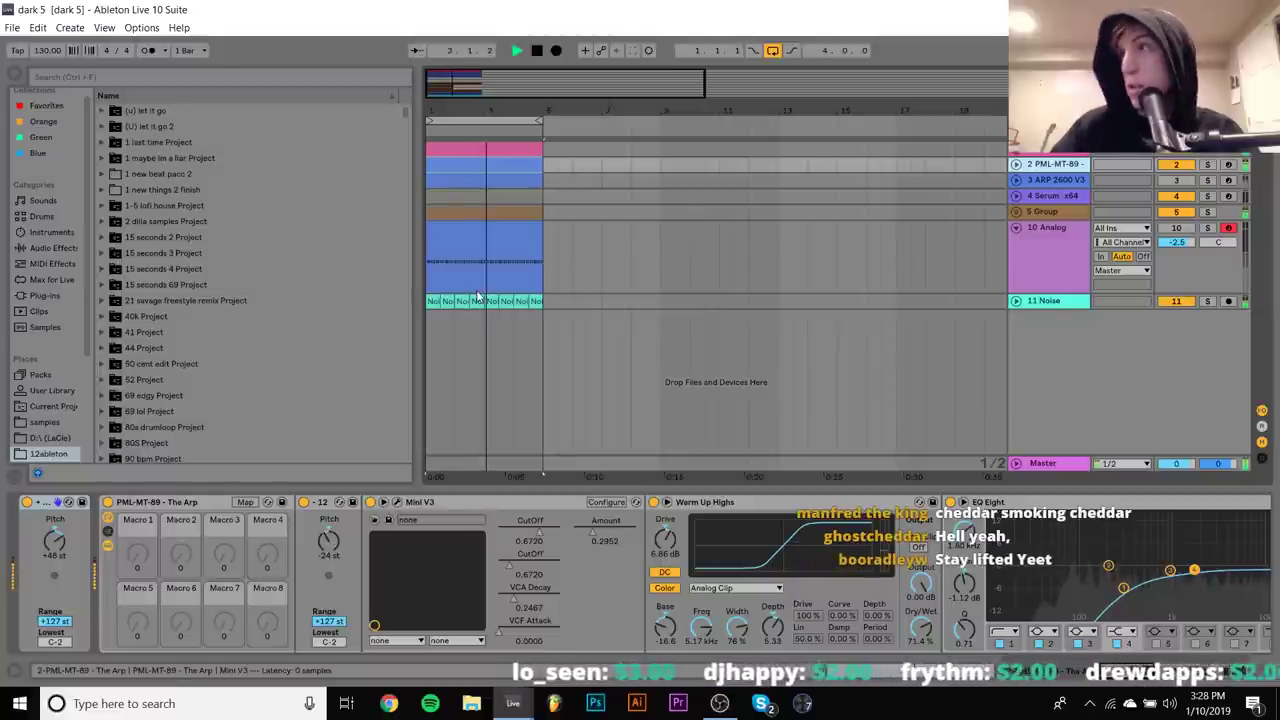
{"action": "key", "text": "ctrl+alt+p"}
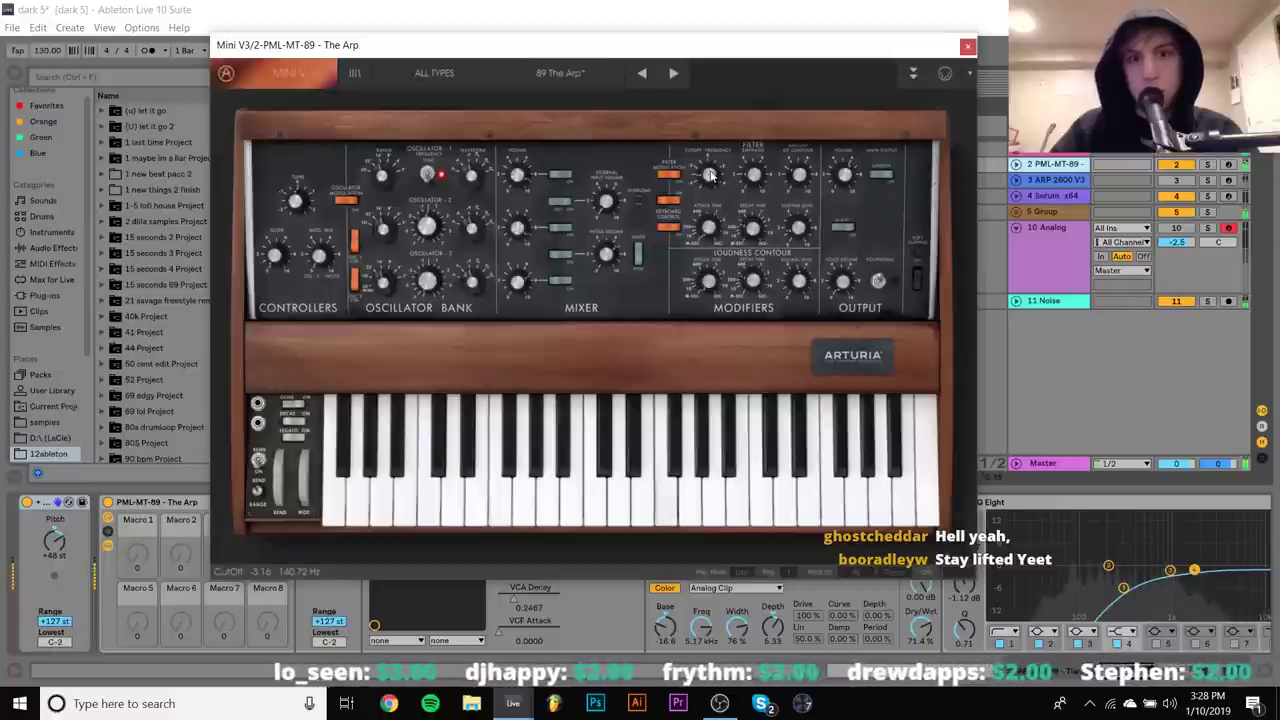
{"action": "left_click", "coordinate": [968, 46]}
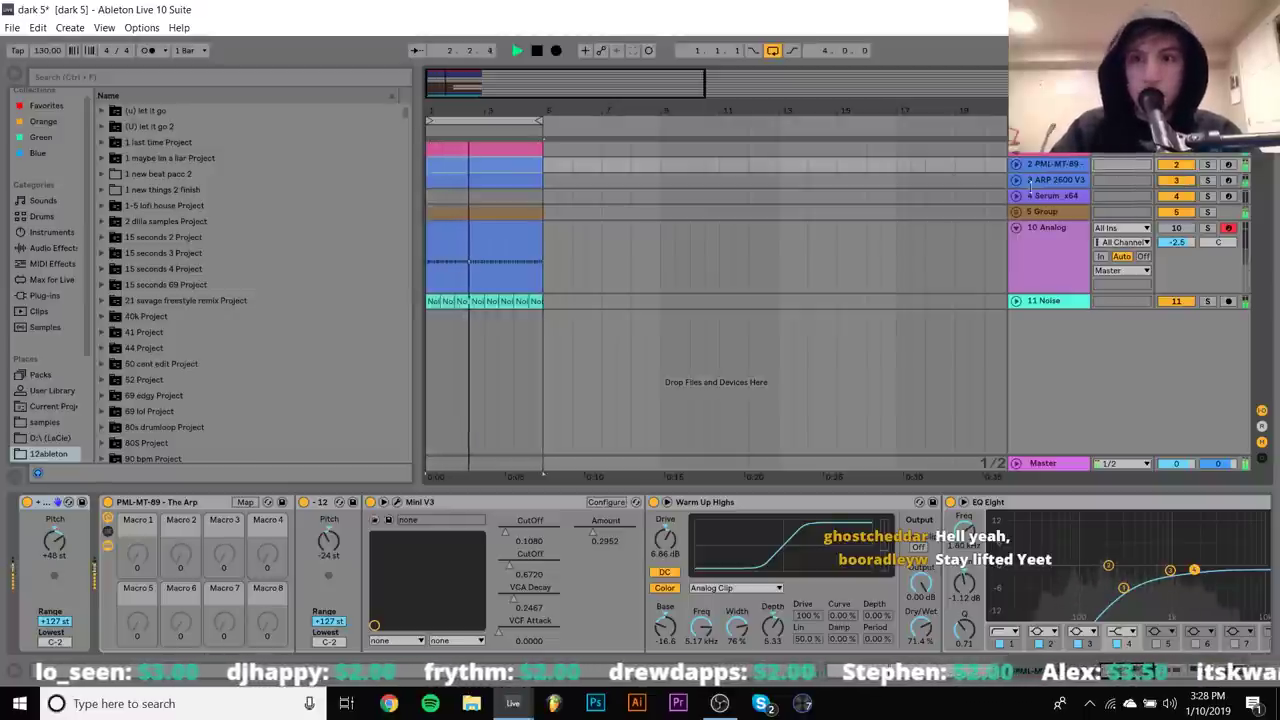
Unfold the ARP 2600 V3 track, and mute both it and the PML-MT-89 track with playback stopped
{"action": "left_click", "coordinate": [1017, 181]}
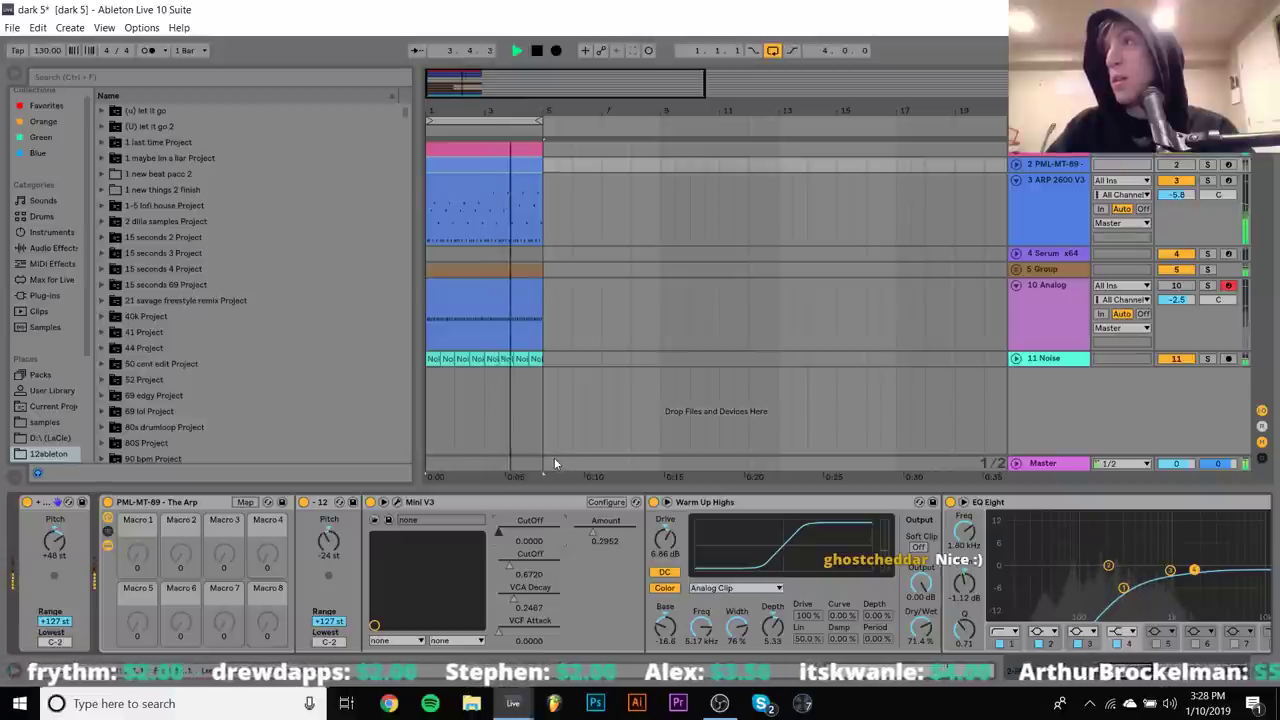
{"action": "key", "text": "space"}
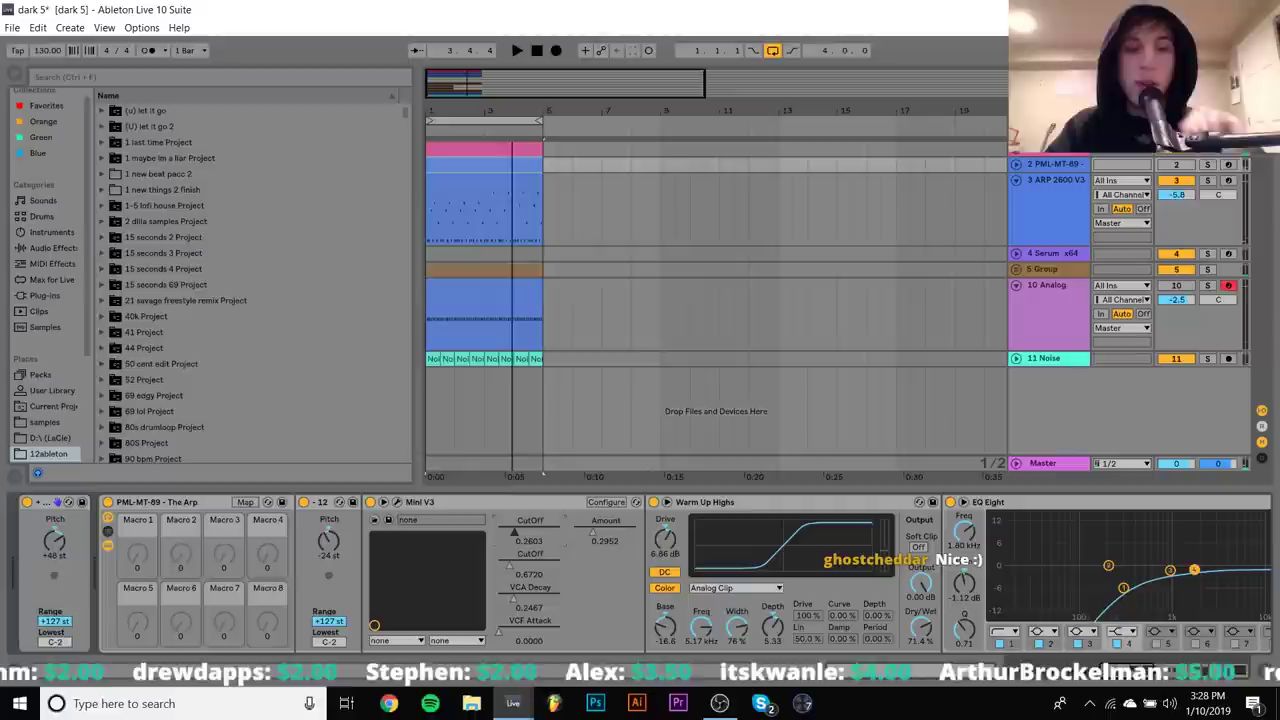
{"action": "key", "text": "F3"}
{"action": "key", "text": "F2"}
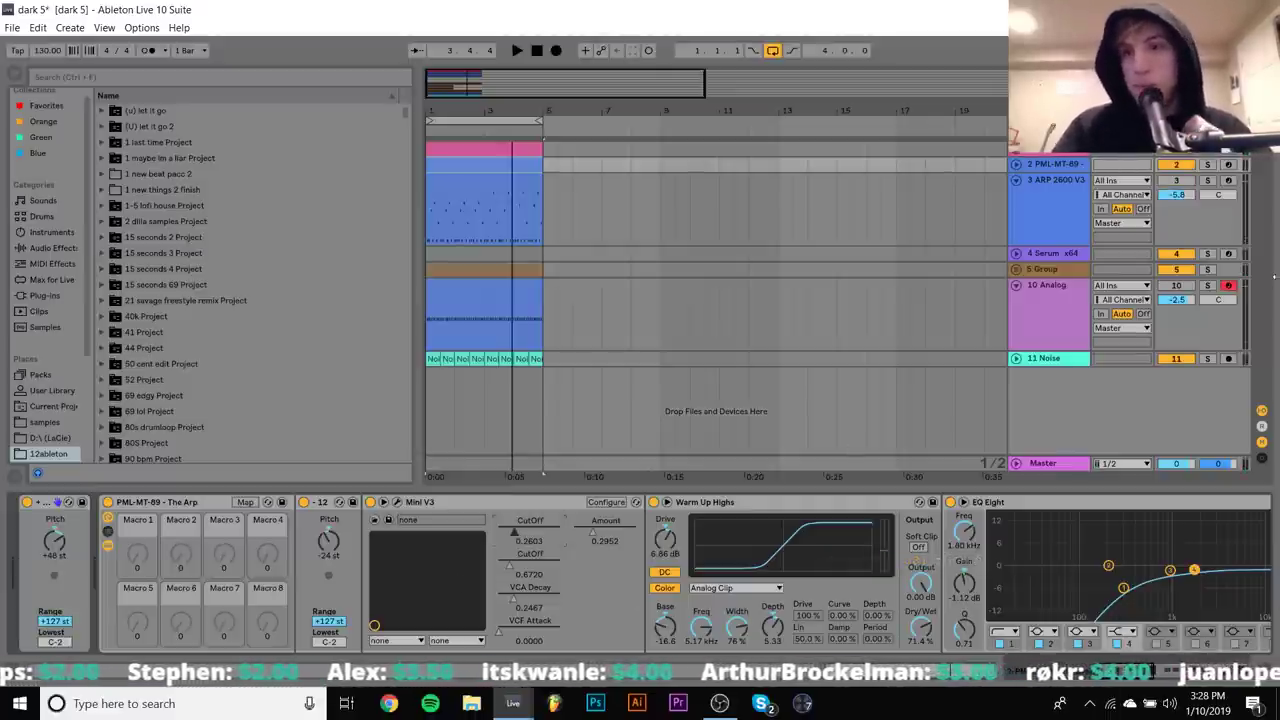
{"action": "left_click", "coordinate": [1176, 164]}
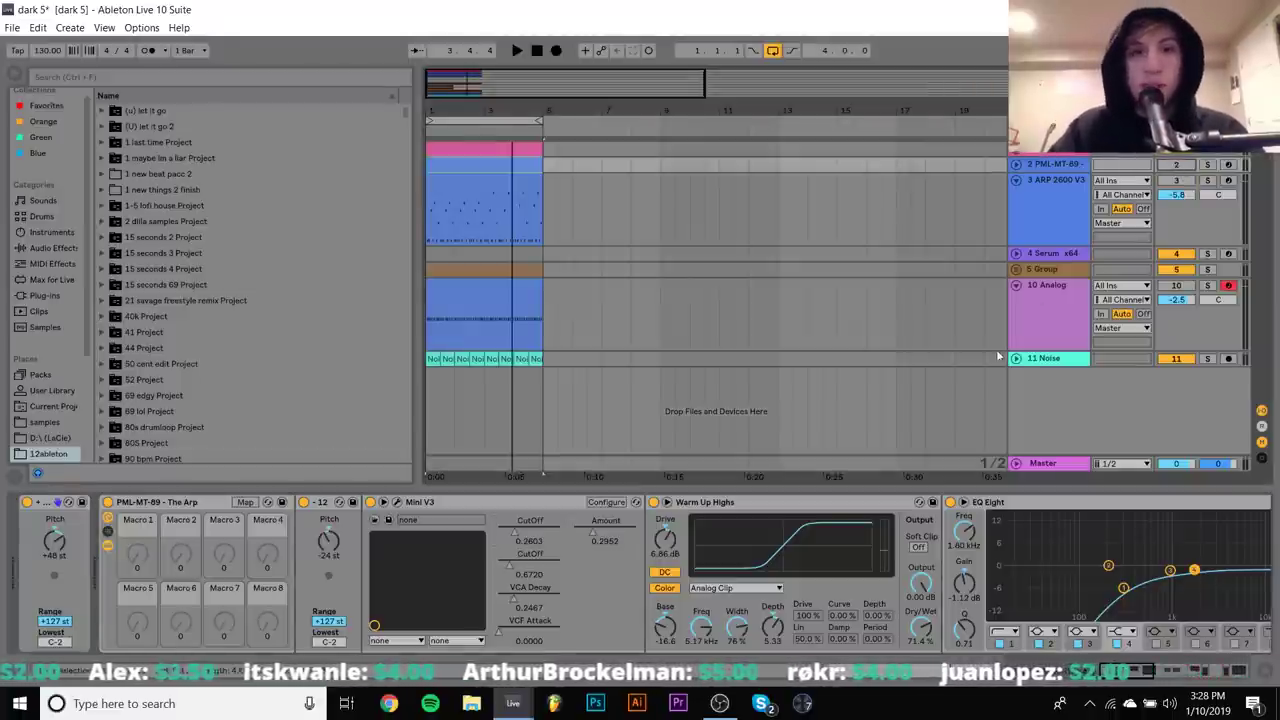
Unfold the 5 Group drum tracks and play the loop with the Hihat-707 and ap_shaker tracks muted
{"action": "left_click", "coordinate": [1017, 269]}
{"action": "scroll", "coordinate": [1078, 312], "scroll_direction": "down", "scroll_amount": 1}
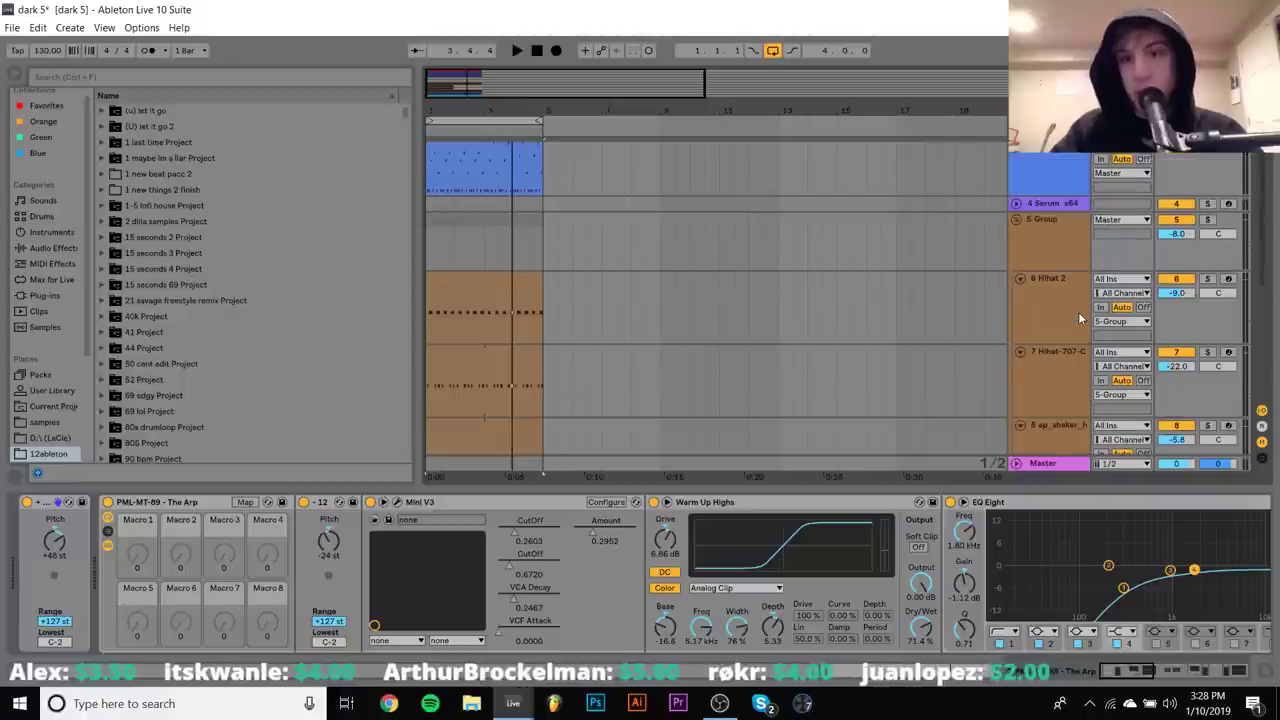
{"action": "scroll", "coordinate": [1078, 312], "scroll_direction": "down", "scroll_amount": 2}
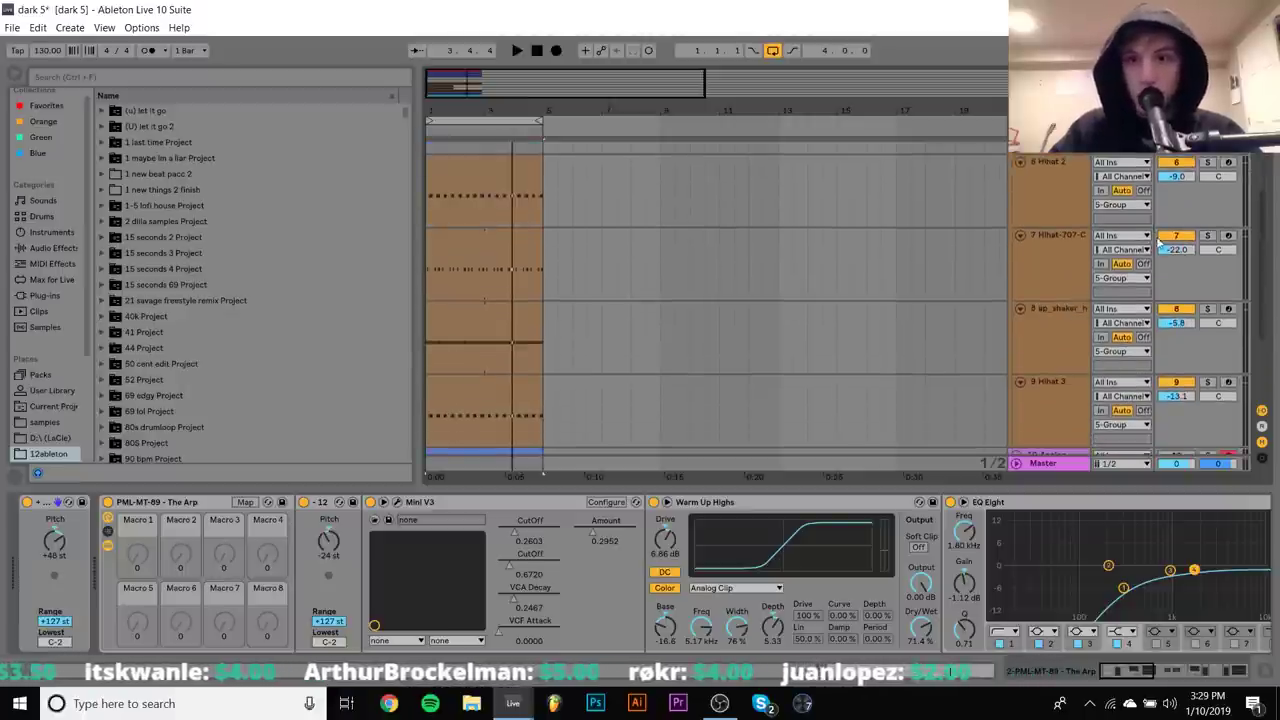
{"action": "left_click", "coordinate": [1176, 236]}
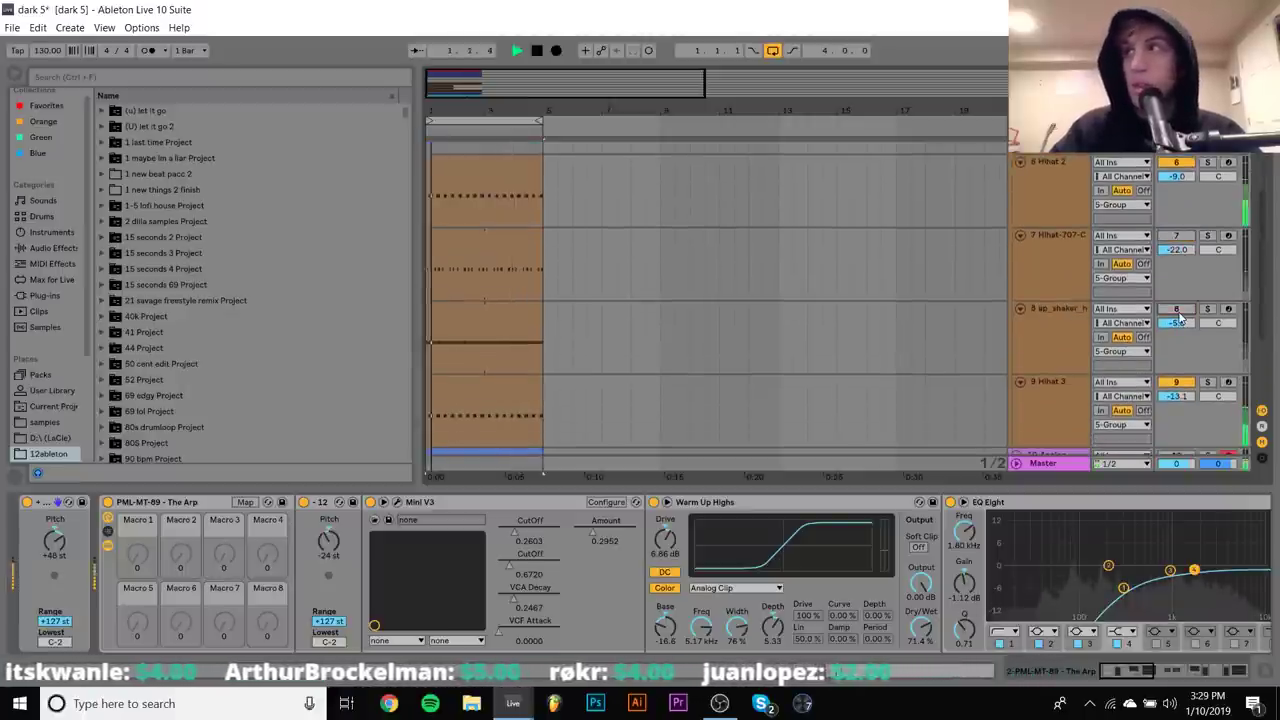
{"action": "scroll", "coordinate": [1040, 290], "scroll_direction": "up", "scroll_amount": 3}
{"action": "left_click", "coordinate": [1030, 255]}
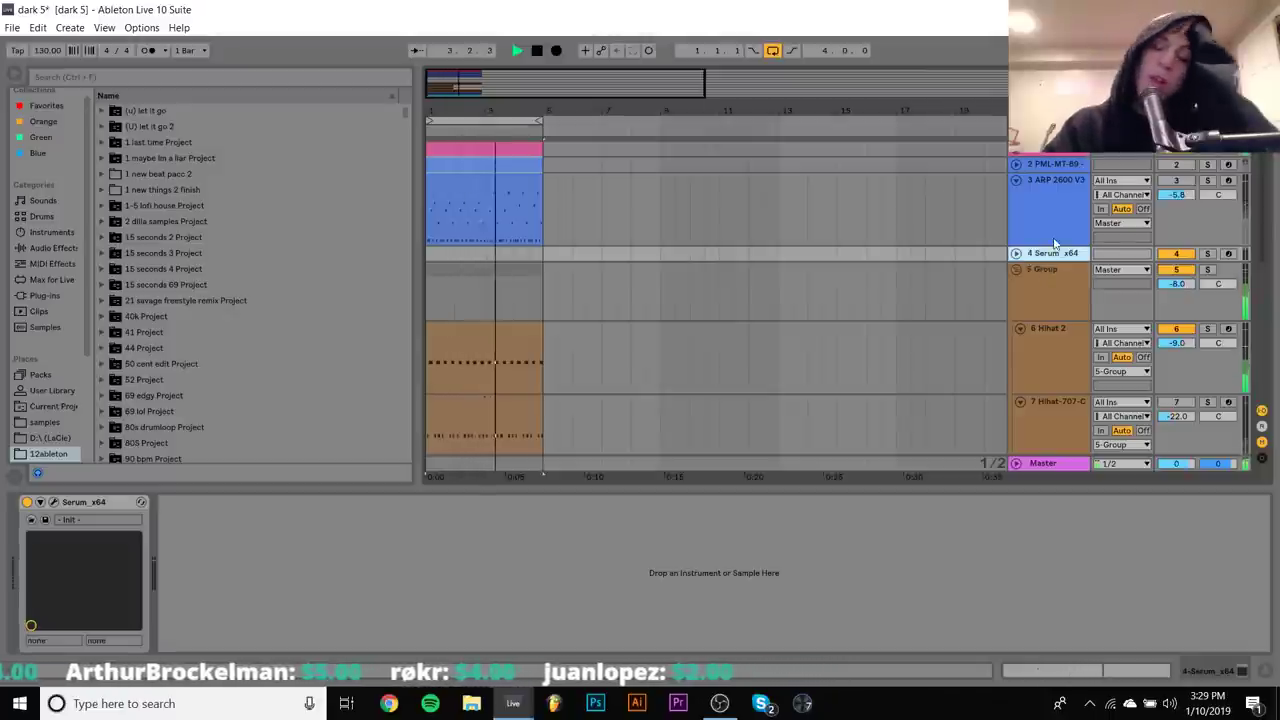
{"action": "key", "text": "space"}
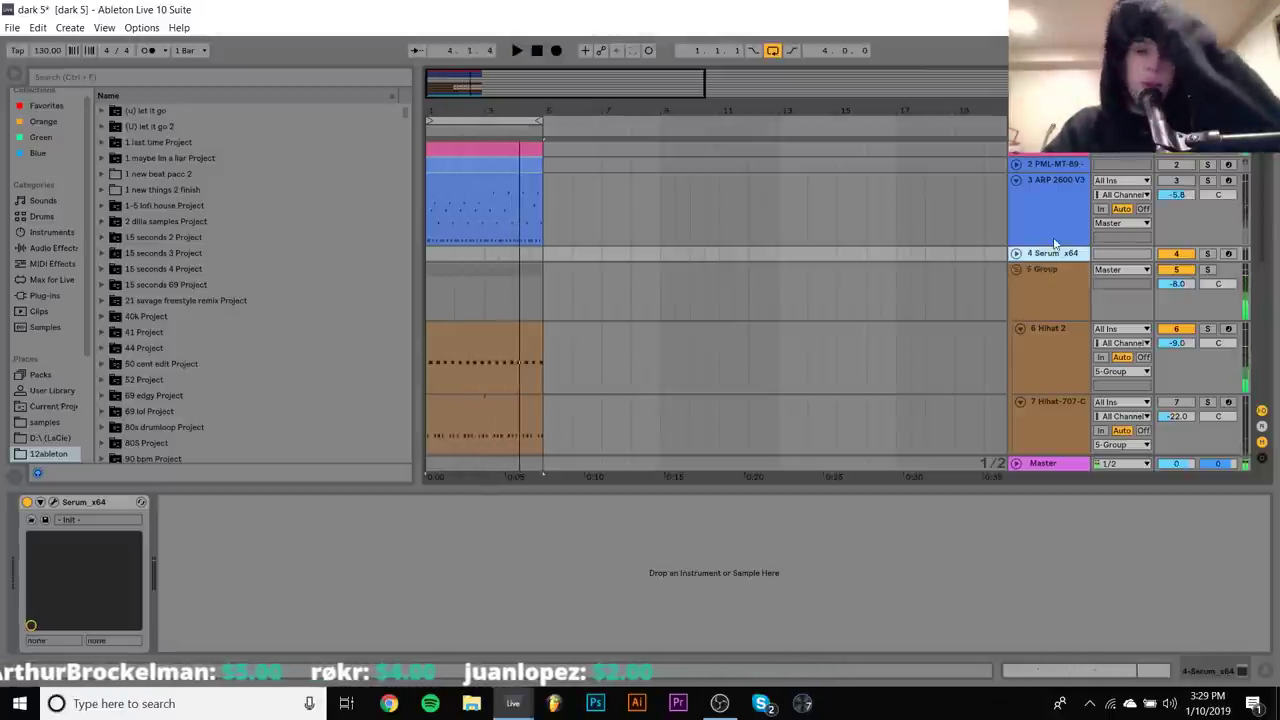
Reactivate the ap_shaker track, and mute the Serum, Hihat 2, Hihat-707 and Analog tracks
{"action": "scroll", "coordinate": [1053, 240], "scroll_direction": "down", "scroll_amount": 3}
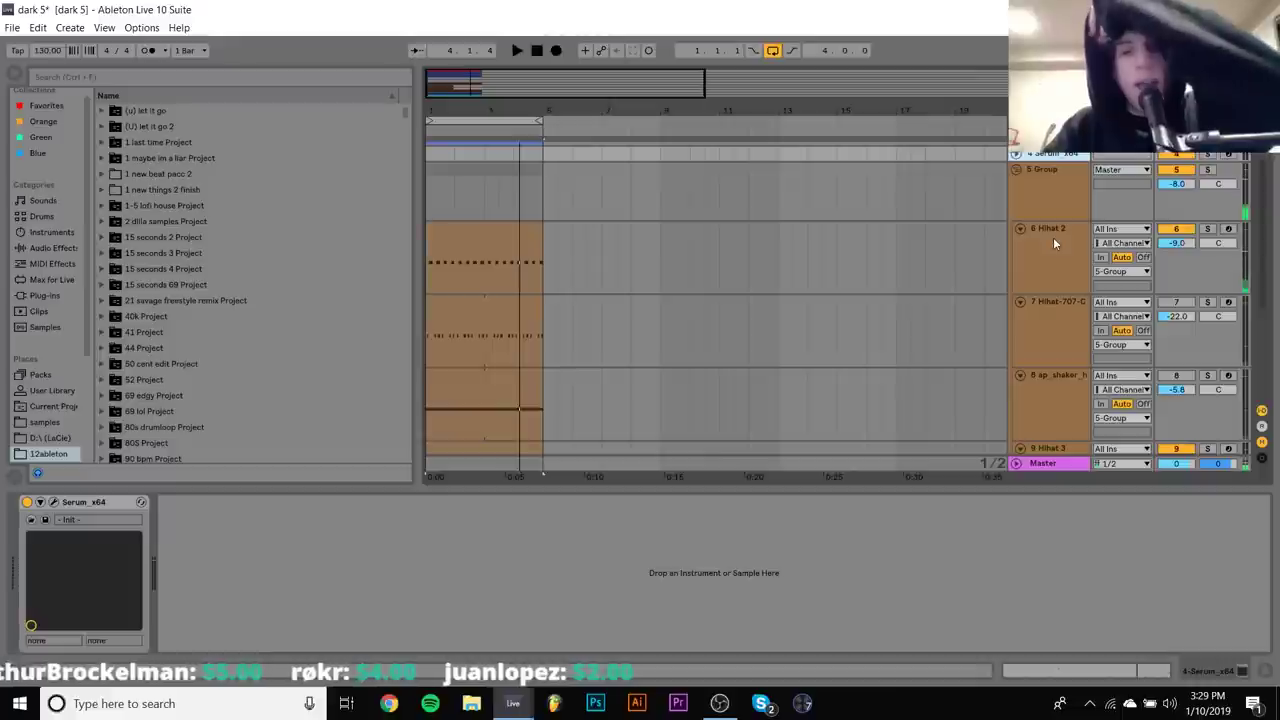
{"action": "left_click", "coordinate": [1176, 301]}
{"action": "left_click", "coordinate": [1176, 376]}
{"action": "scroll", "coordinate": [1179, 378], "scroll_direction": "down", "scroll_amount": 5}
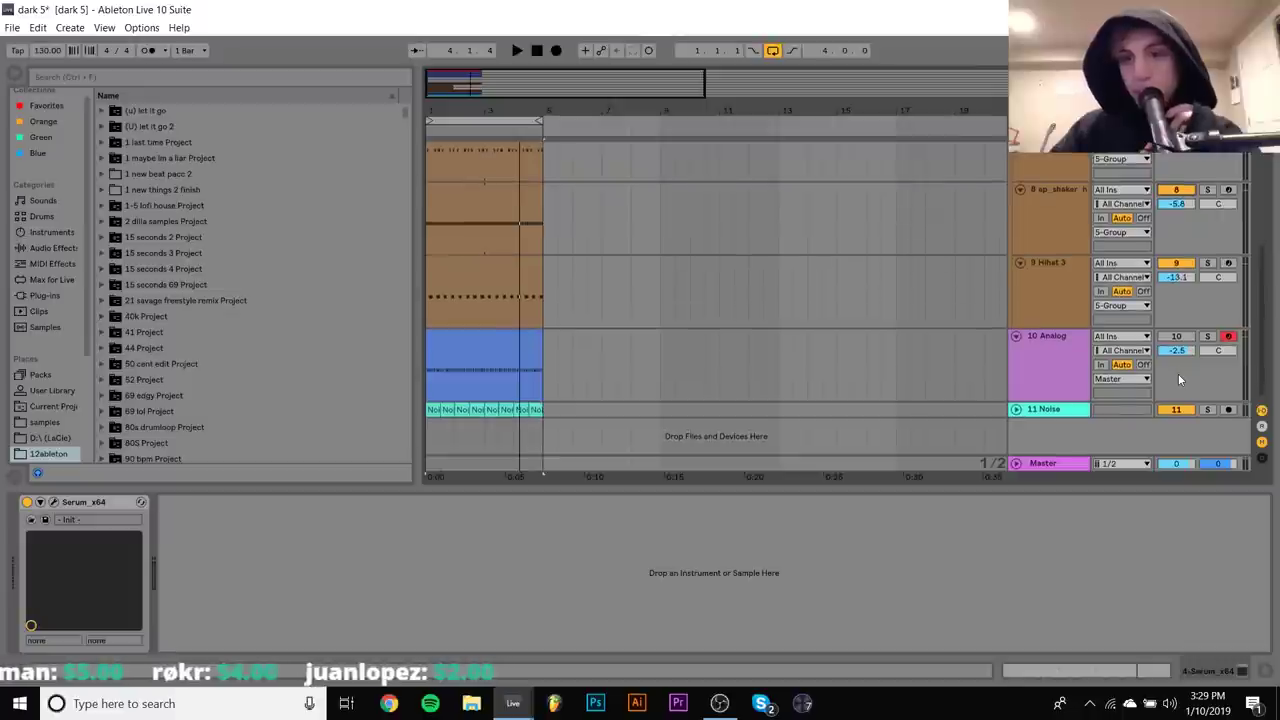
{"action": "scroll", "coordinate": [1179, 378], "scroll_direction": "up", "scroll_amount": 5}
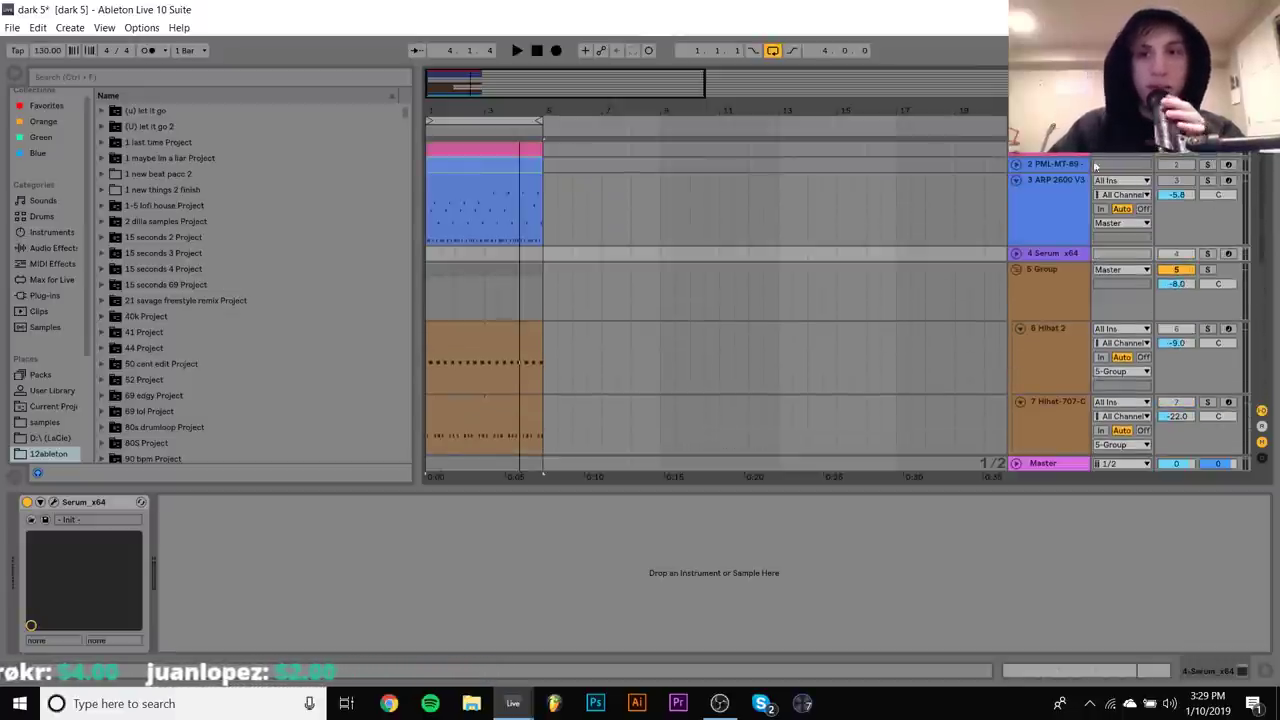
Select the 909 Kick track and reveal the sample loaded in its Simpler in the file browser
{"action": "left_click", "coordinate": [1040, 150]}
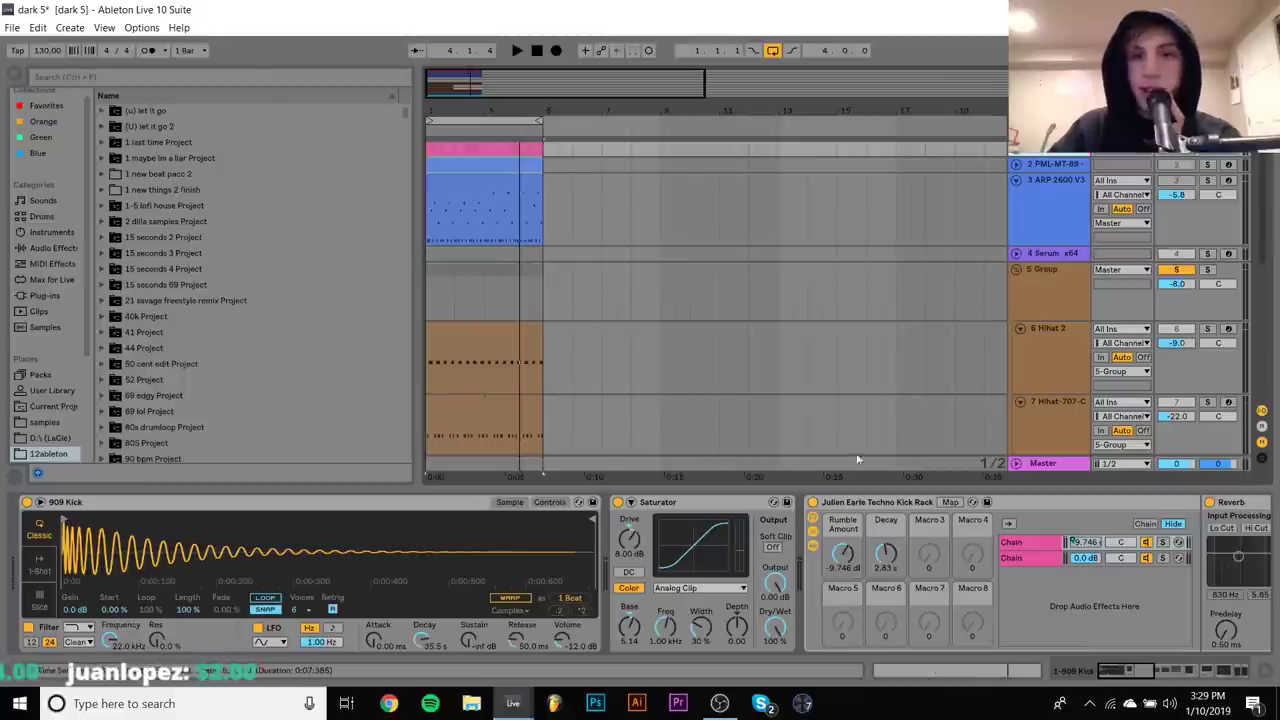
{"action": "right_click", "coordinate": [375, 527]}
{"action": "left_click", "coordinate": [440, 543]}
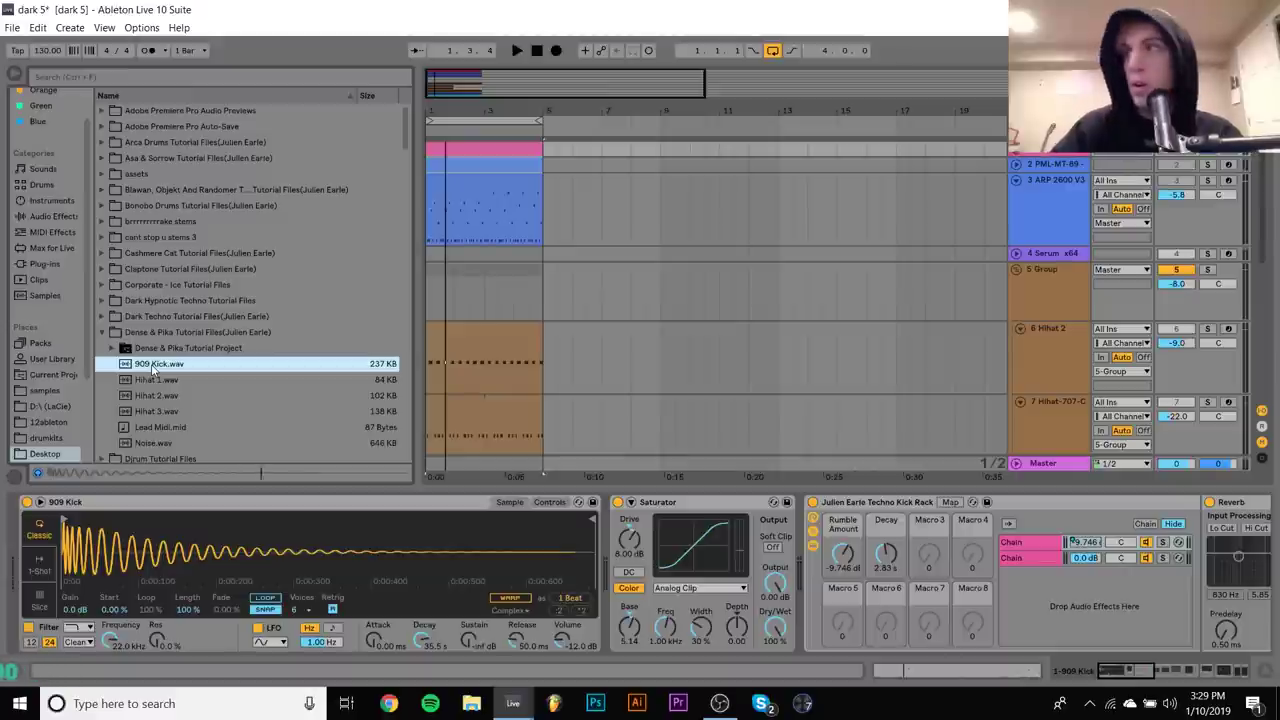
Play the kick briefly, stop playback, and display the Controls view of the 909 Kick Simpler
{"action": "key", "text": "space"}
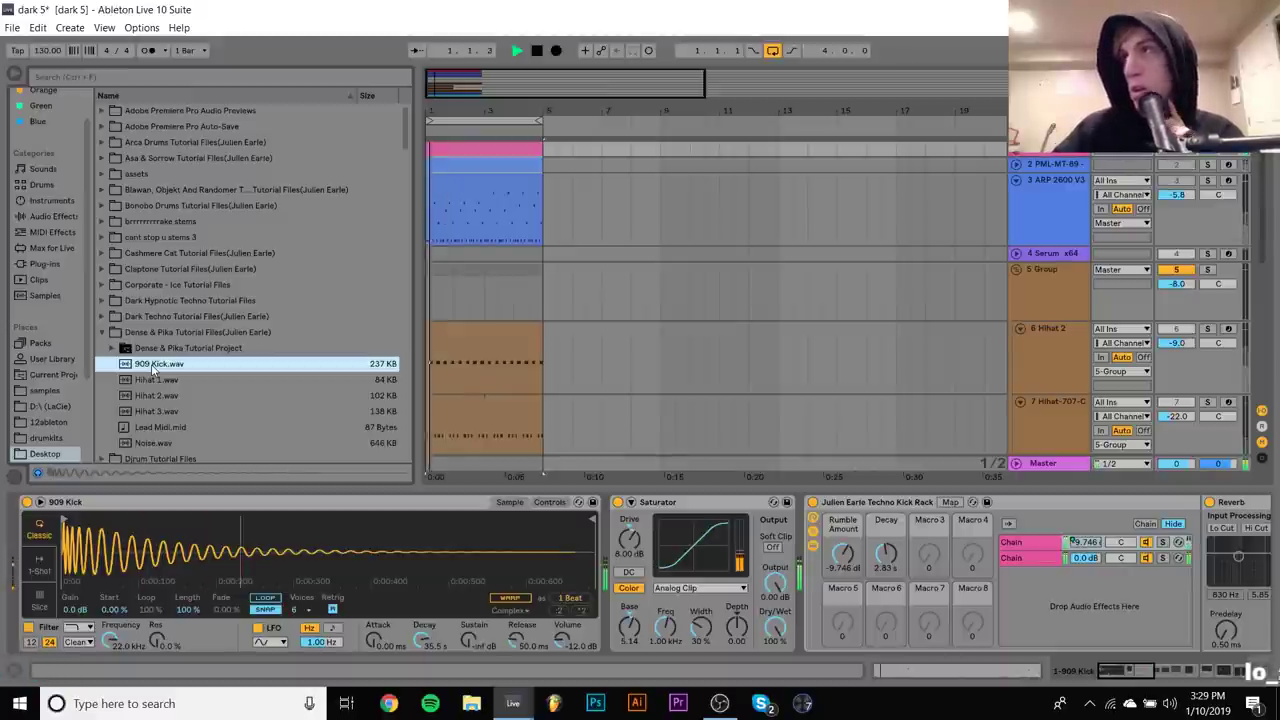
{"action": "key", "text": "space"}
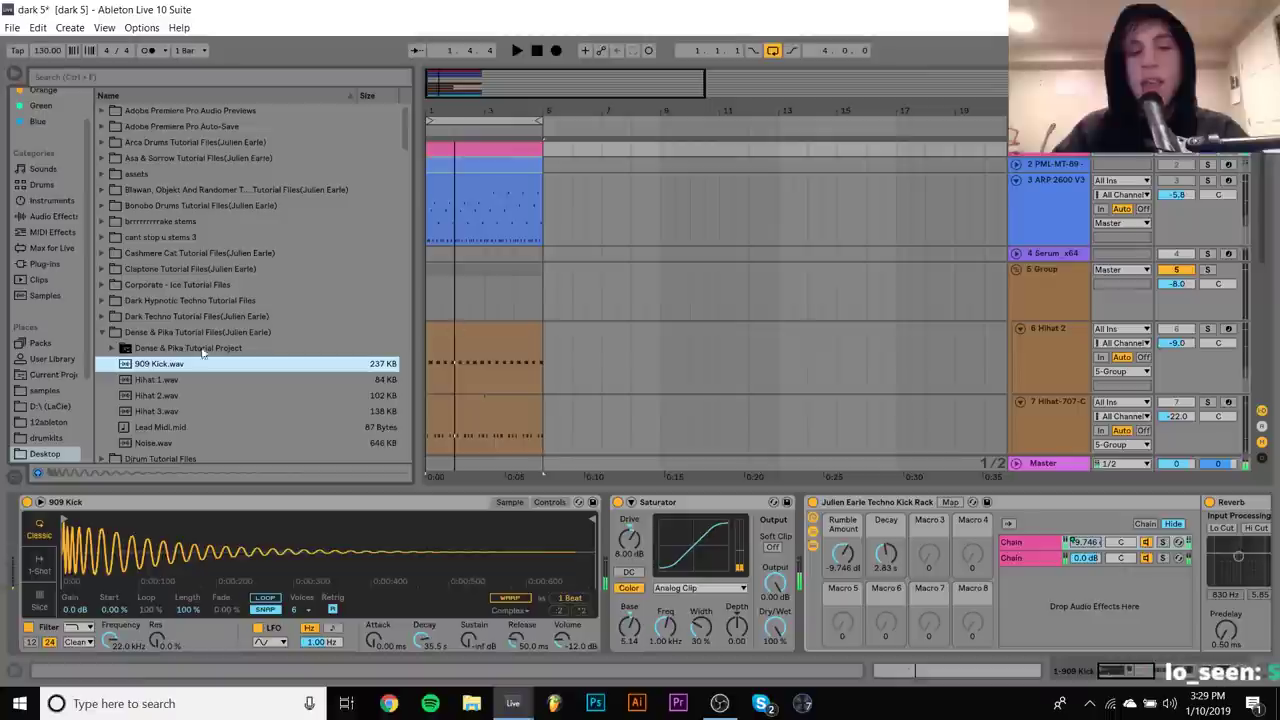
{"action": "left_click", "coordinate": [552, 504]}
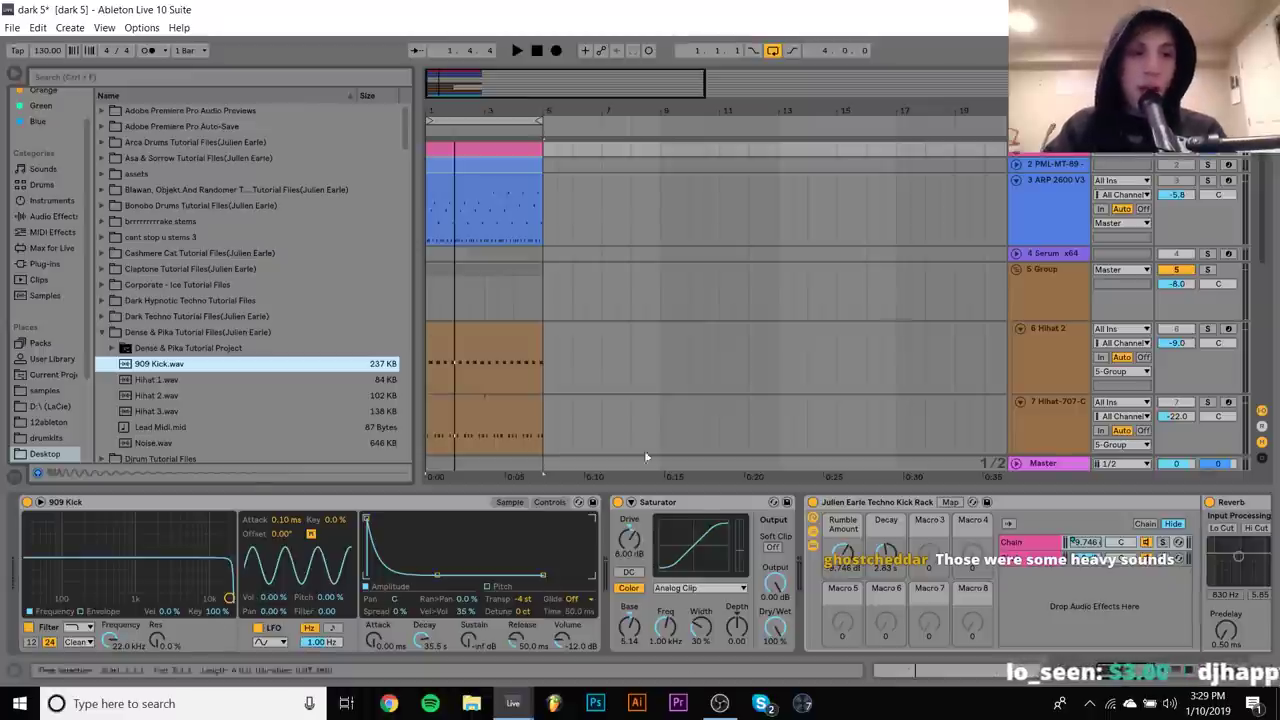
Display the pitch envelope of the 909 Kick Simpler and play the kick loop briefly
{"action": "left_click", "coordinate": [88, 615]}
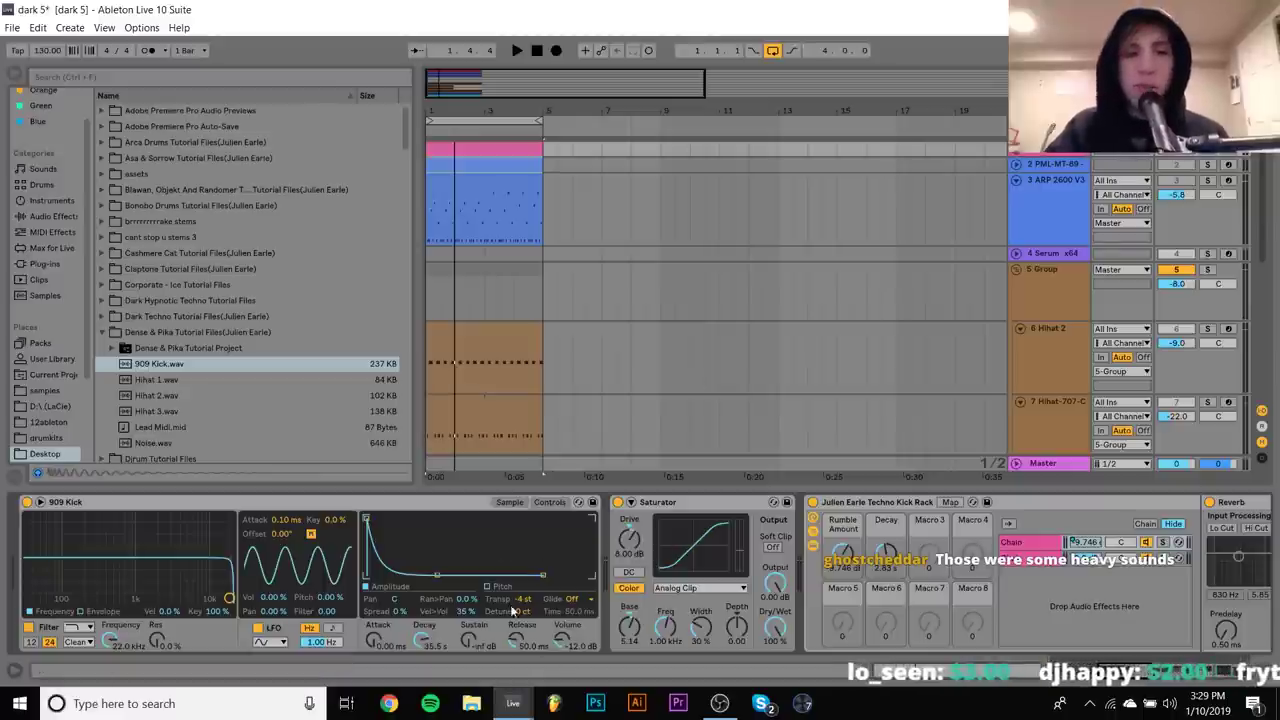
{"action": "left_click", "coordinate": [505, 587]}
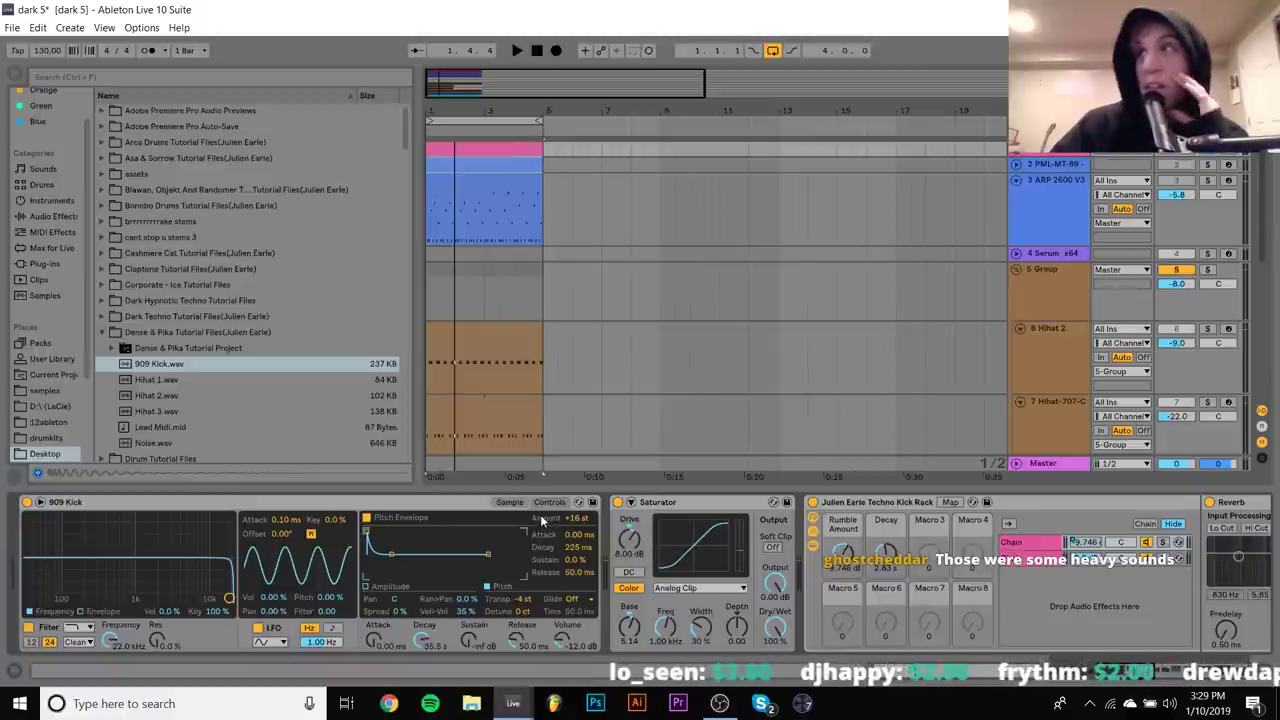
{"action": "key", "text": "space"}
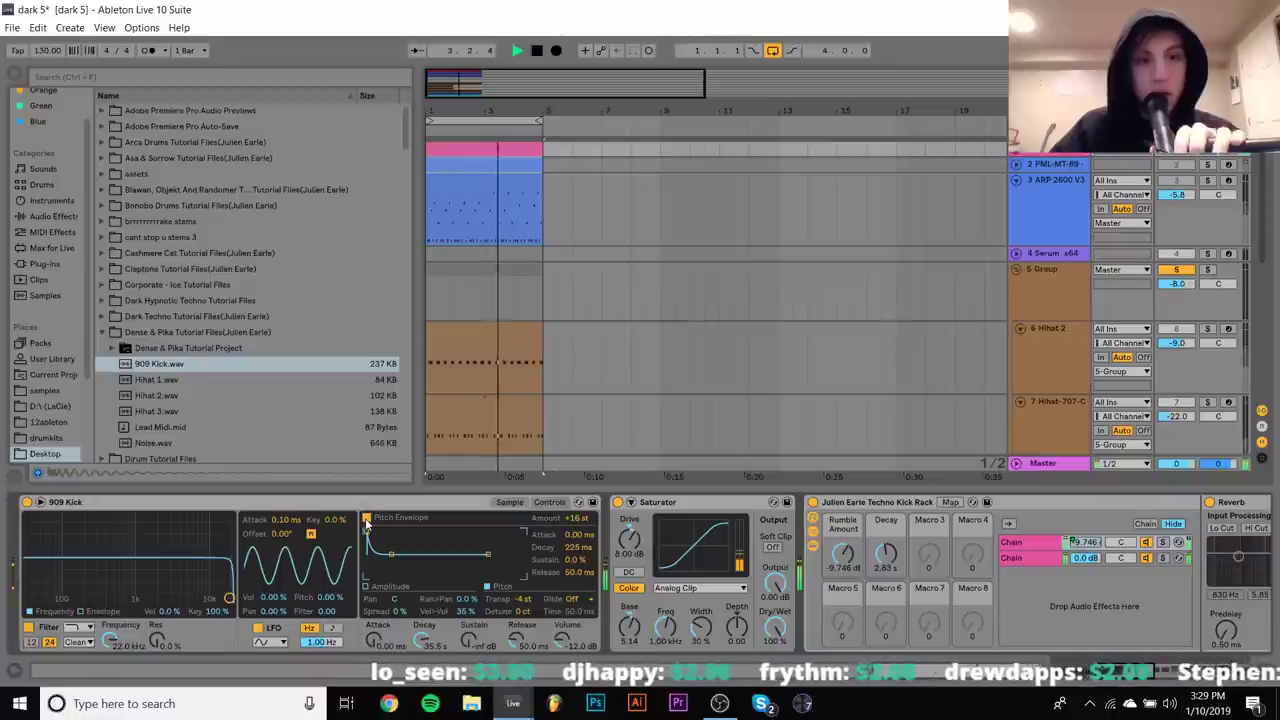
{"action": "key", "text": "space"}
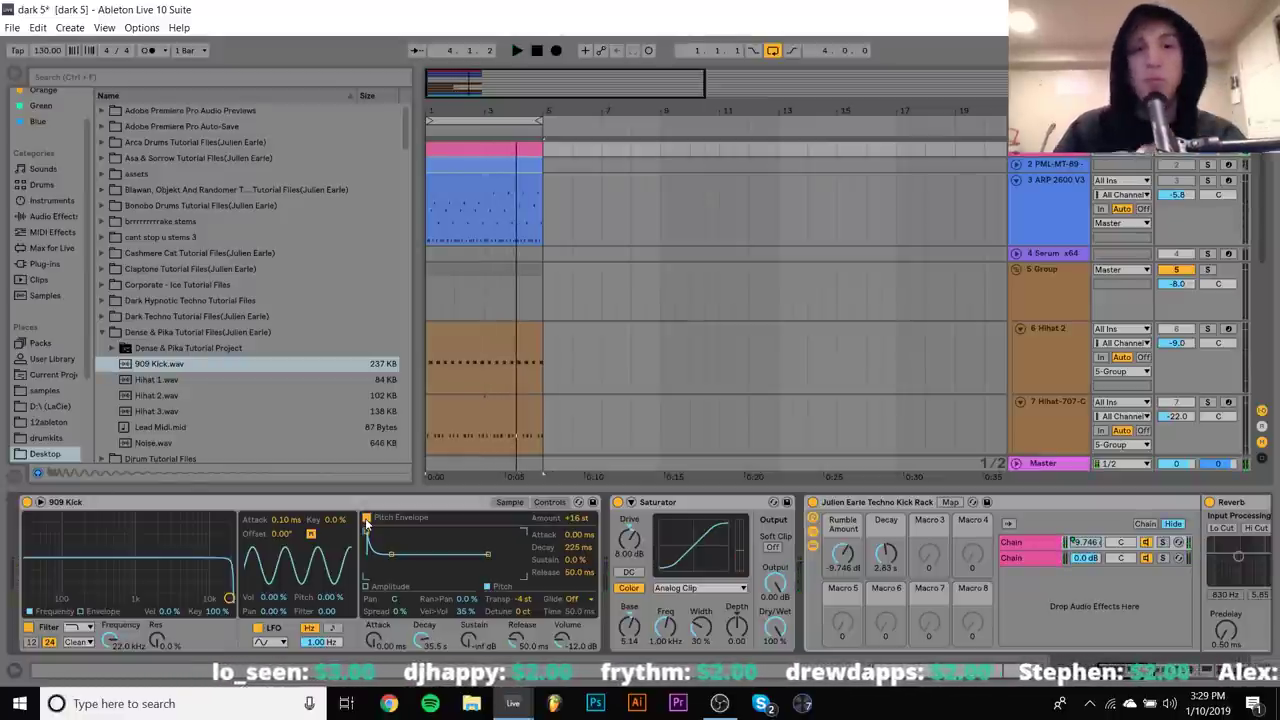
Select the second chain of the Techno Kick Rack and examine the Reverb, Amp, Auto Filter and Saturator devices that follow the rack
{"action": "scroll", "coordinate": [405, 655], "scroll_direction": "right", "scroll_amount": 5}
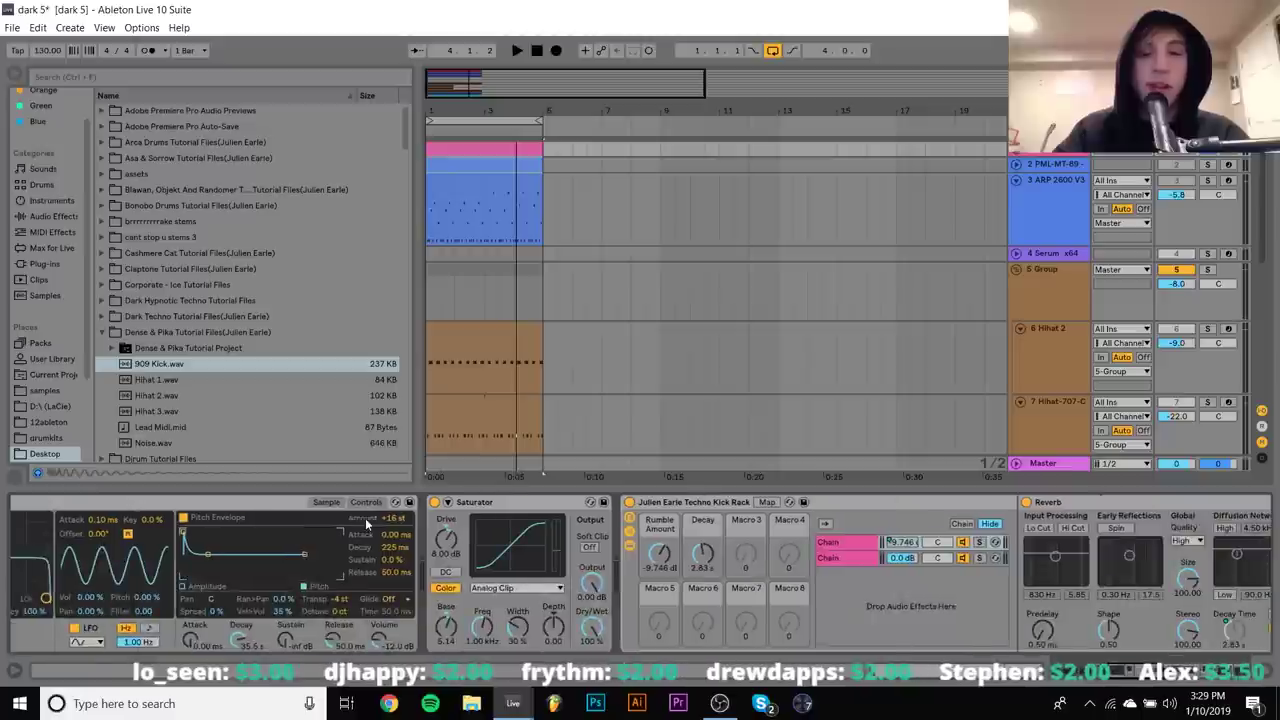
{"action": "scroll", "coordinate": [698, 613], "scroll_direction": "right", "scroll_amount": 4}
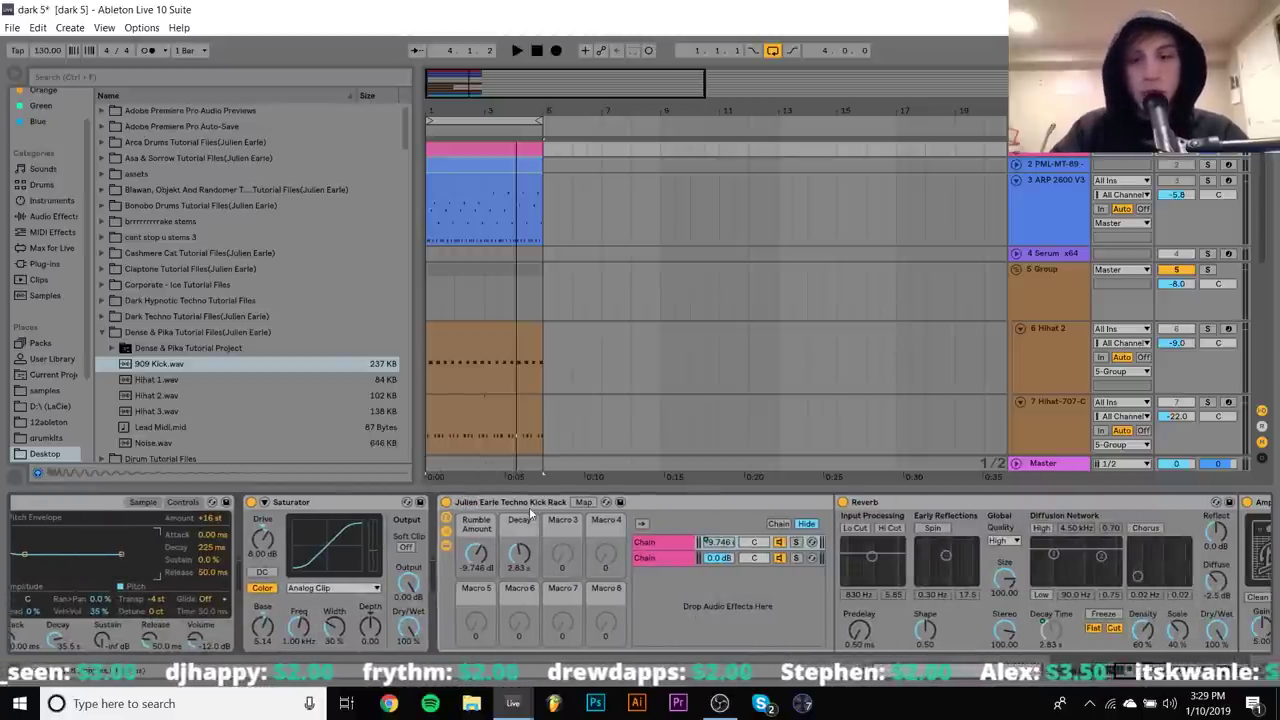
{"action": "scroll", "coordinate": [529, 507], "scroll_direction": "right", "scroll_amount": 15}
{"action": "scroll", "coordinate": [529, 507], "scroll_direction": "left", "scroll_amount": 10}
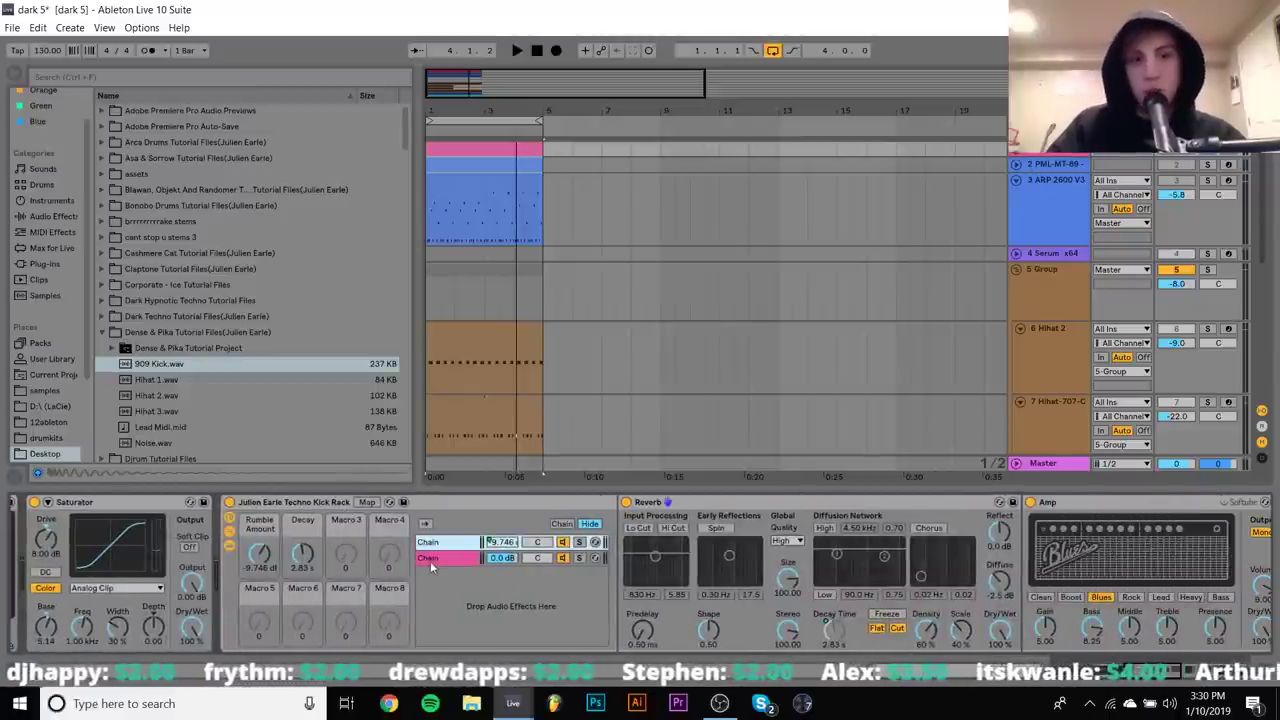
{"action": "left_click", "coordinate": [430, 557]}
{"action": "scroll", "coordinate": [785, 537], "scroll_direction": "right", "scroll_amount": 8}
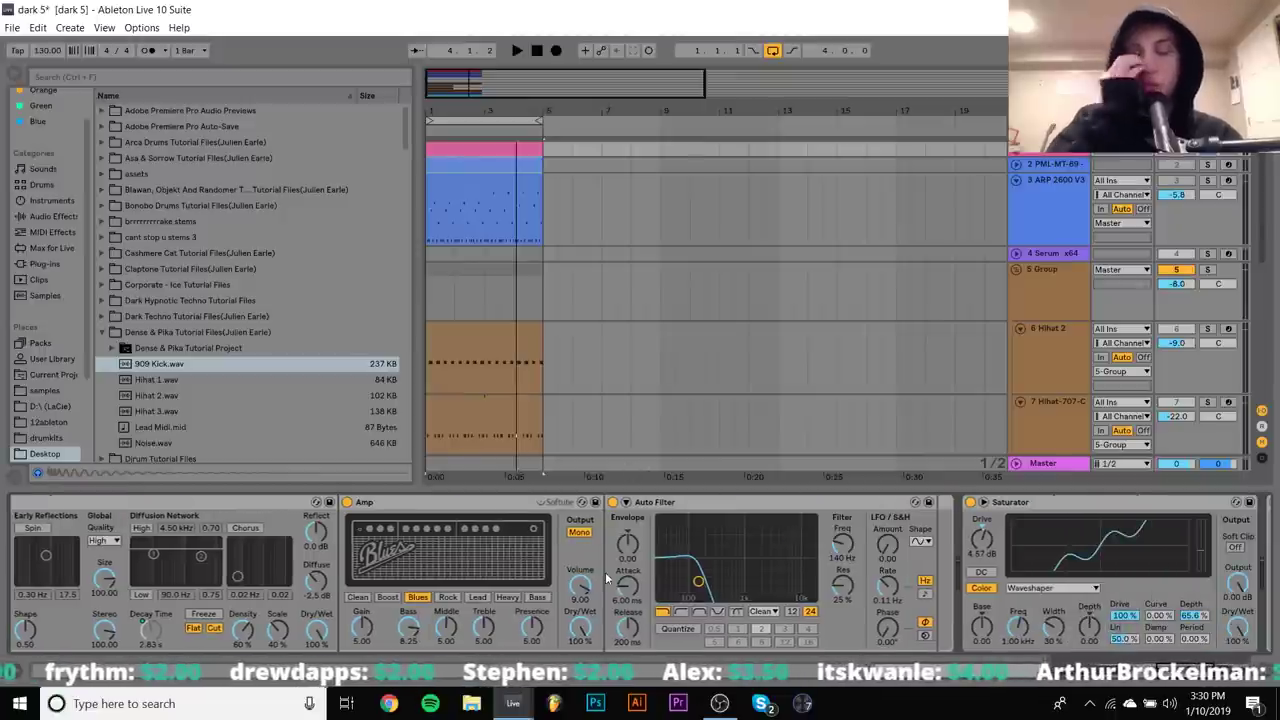
{"action": "scroll", "coordinate": [605, 578], "scroll_direction": "right", "scroll_amount": 7}
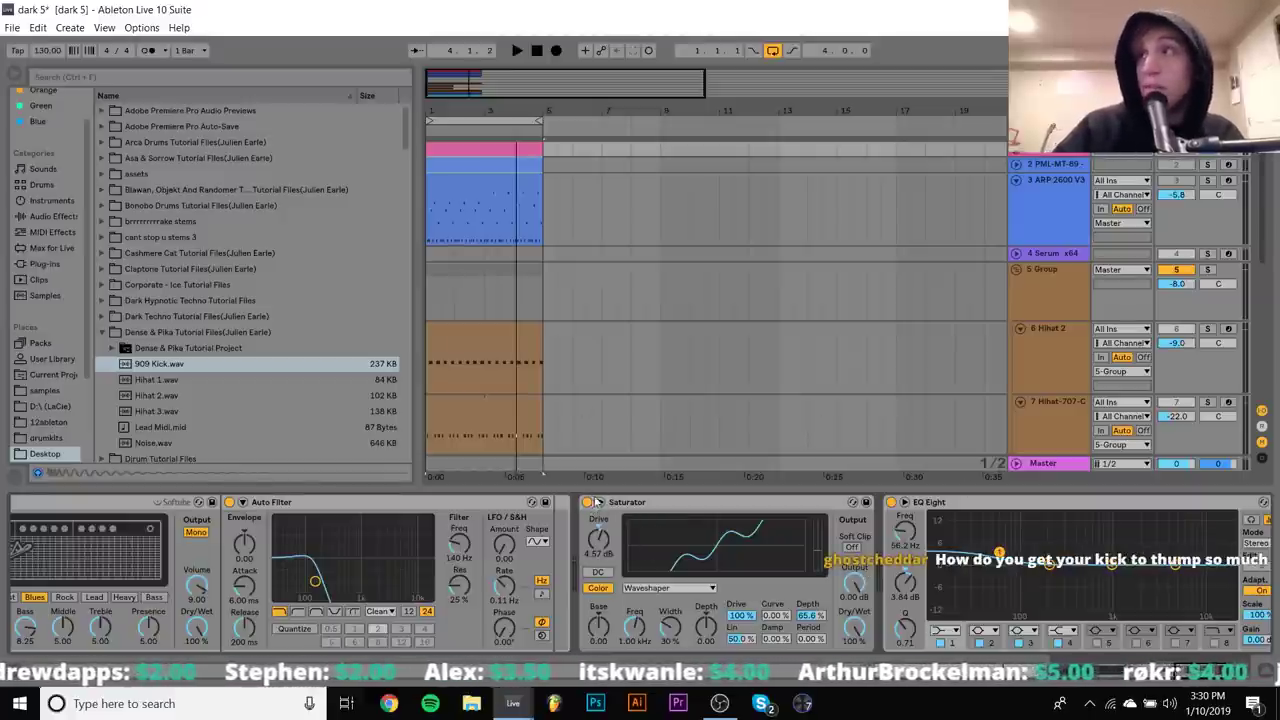
Play the kick loop and compare its sound with the Waveshaper Saturator switched off and back on
{"action": "key", "text": "space"}
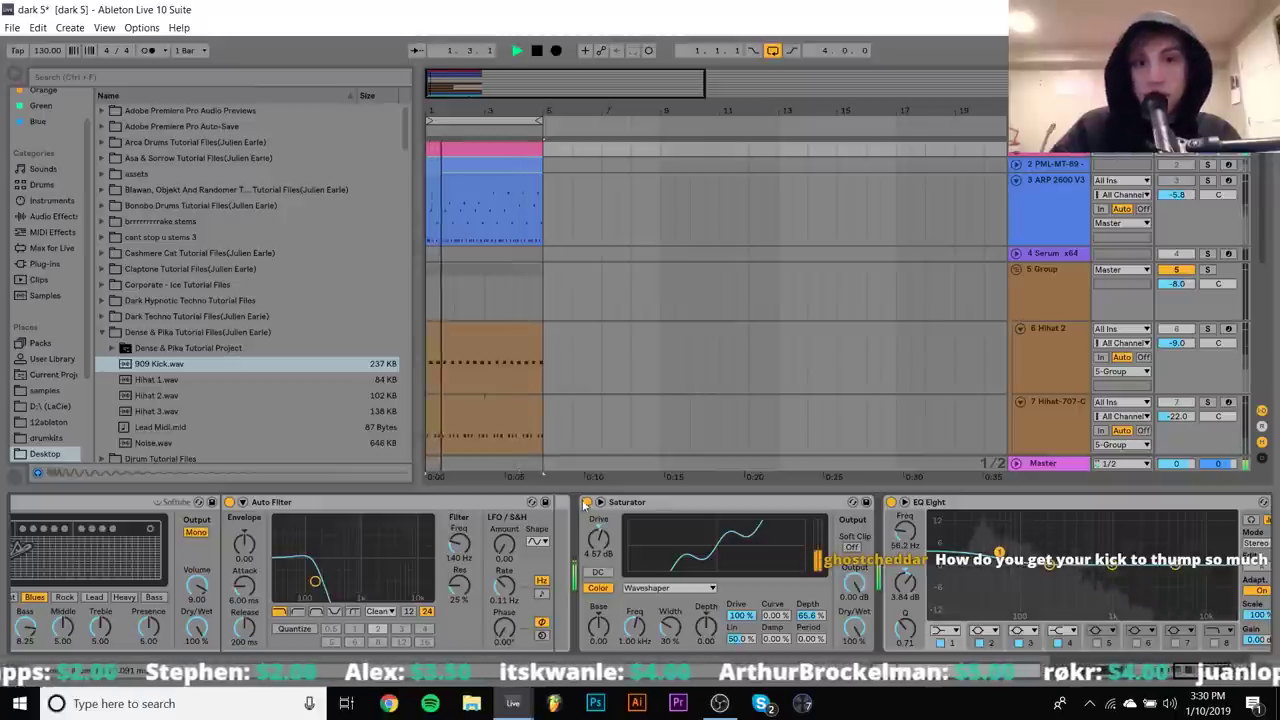
{"action": "left_click", "coordinate": [587, 502]}
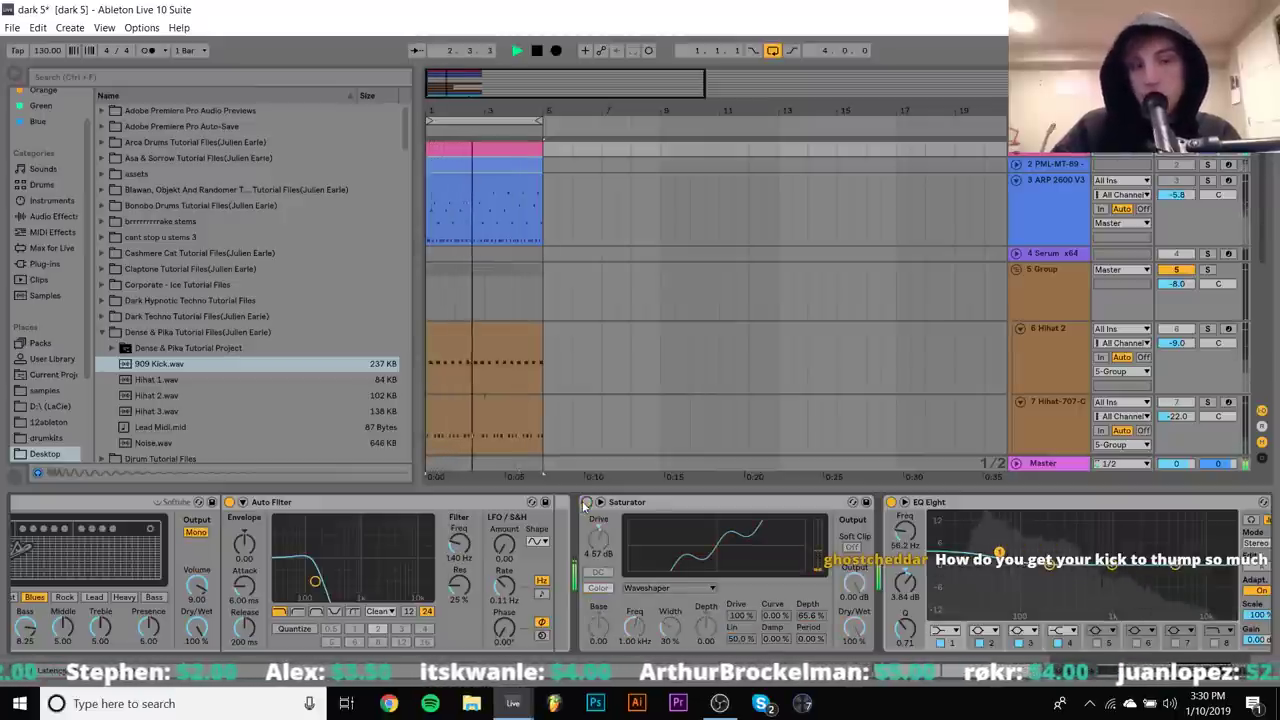
{"action": "key", "text": "space"}
{"action": "key", "text": "space"}
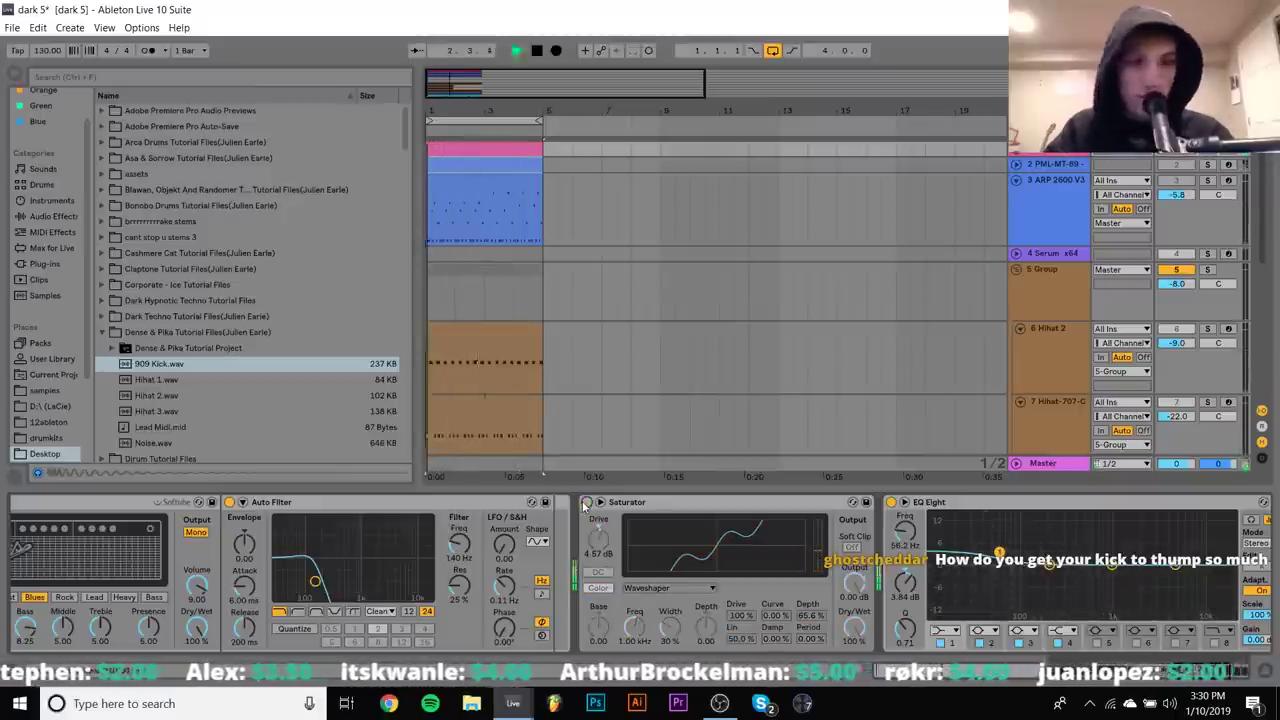
{"action": "left_click", "coordinate": [587, 502]}
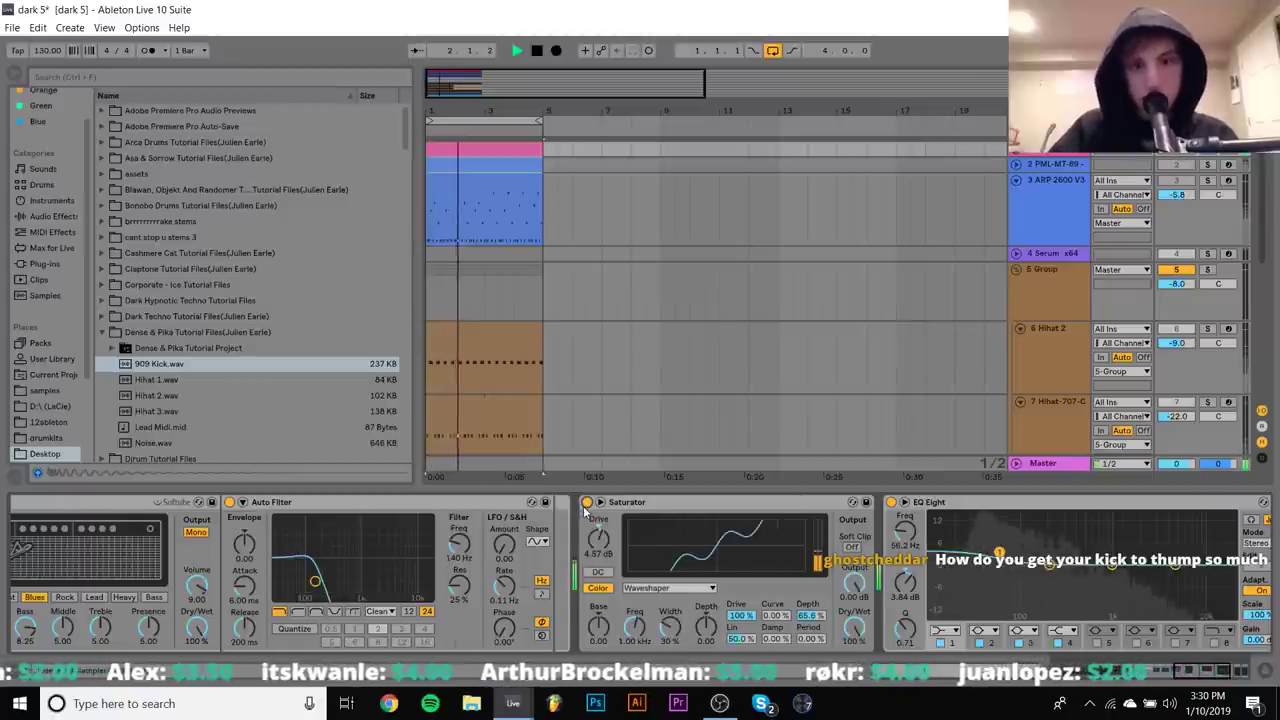
Examine the EQ Eight low-end boost and its spectrum while playing the kick, and stop playback
{"action": "scroll", "coordinate": [583, 506], "scroll_direction": "down", "scroll_amount": 3}
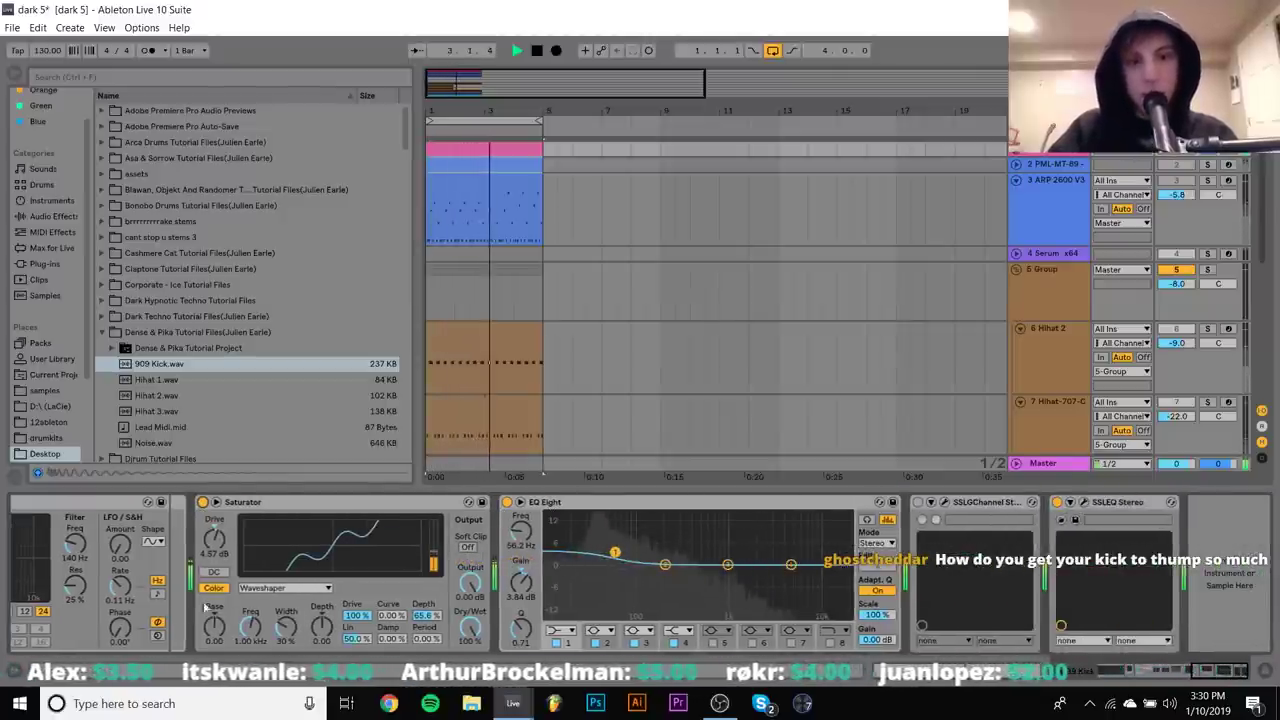
{"action": "key", "text": "space"}
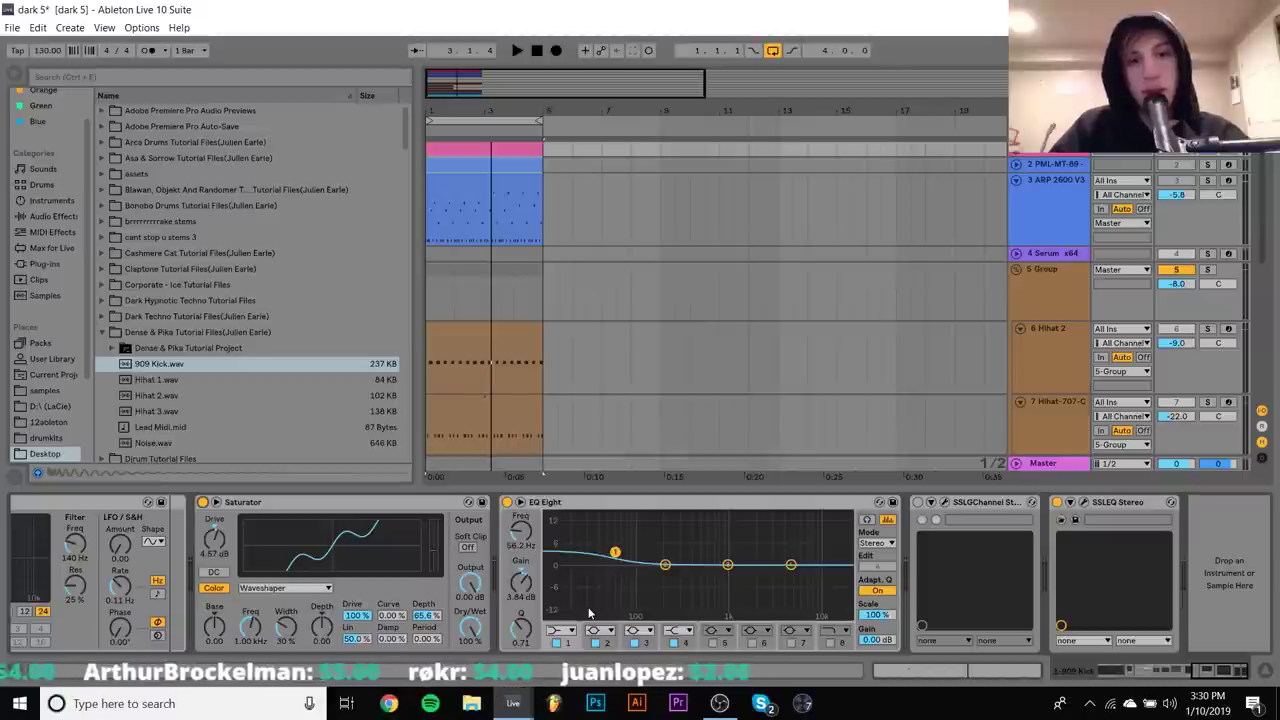
{"action": "key", "text": "space"}
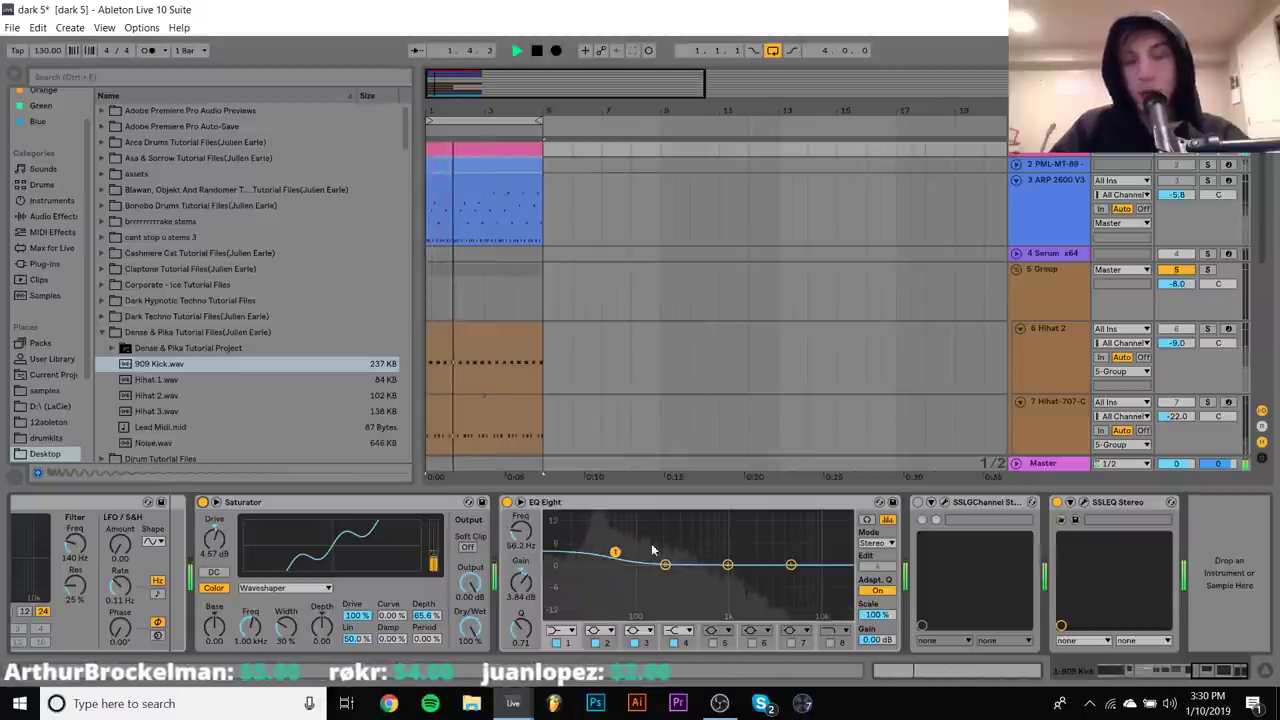
{"action": "key", "text": "space"}
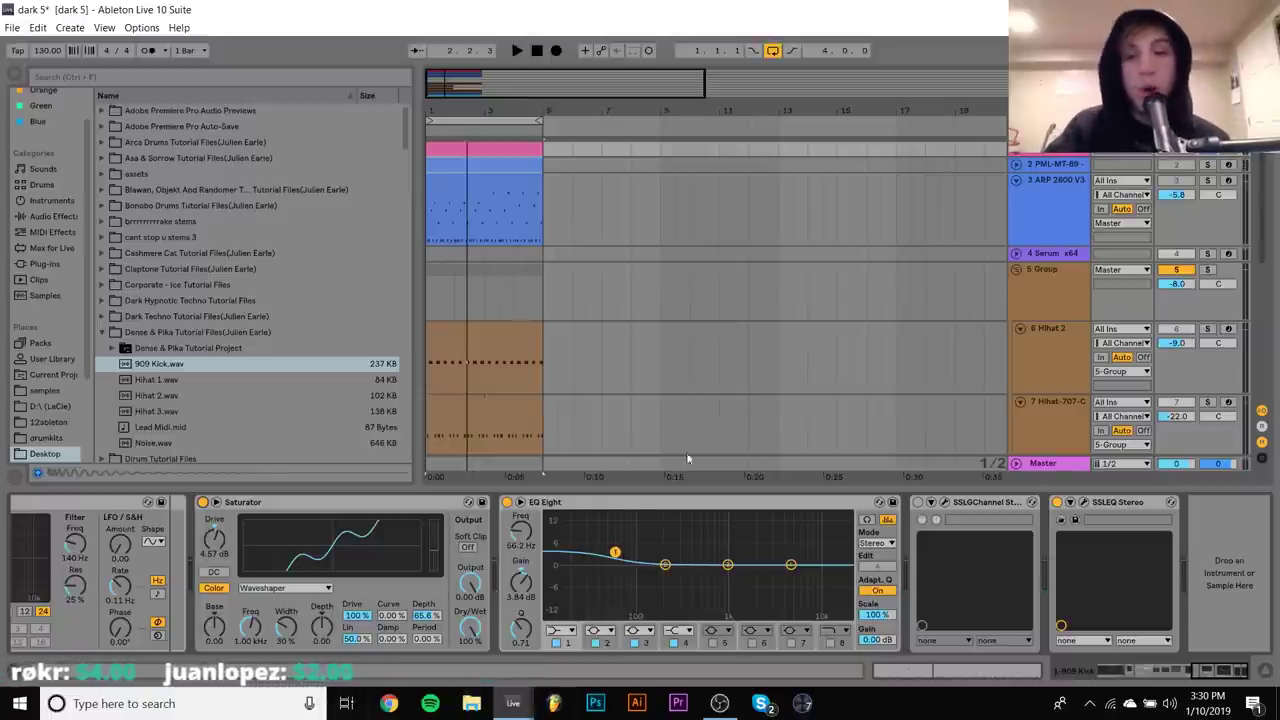
Switch on the SSLGChannel plug-in, audition the kick through it, and delete it from the 909 Kick device chain
{"action": "scroll", "coordinate": [854, 465], "scroll_direction": "right", "scroll_amount": 5}
{"action": "scroll", "coordinate": [731, 583], "scroll_direction": "left", "scroll_amount": 8}
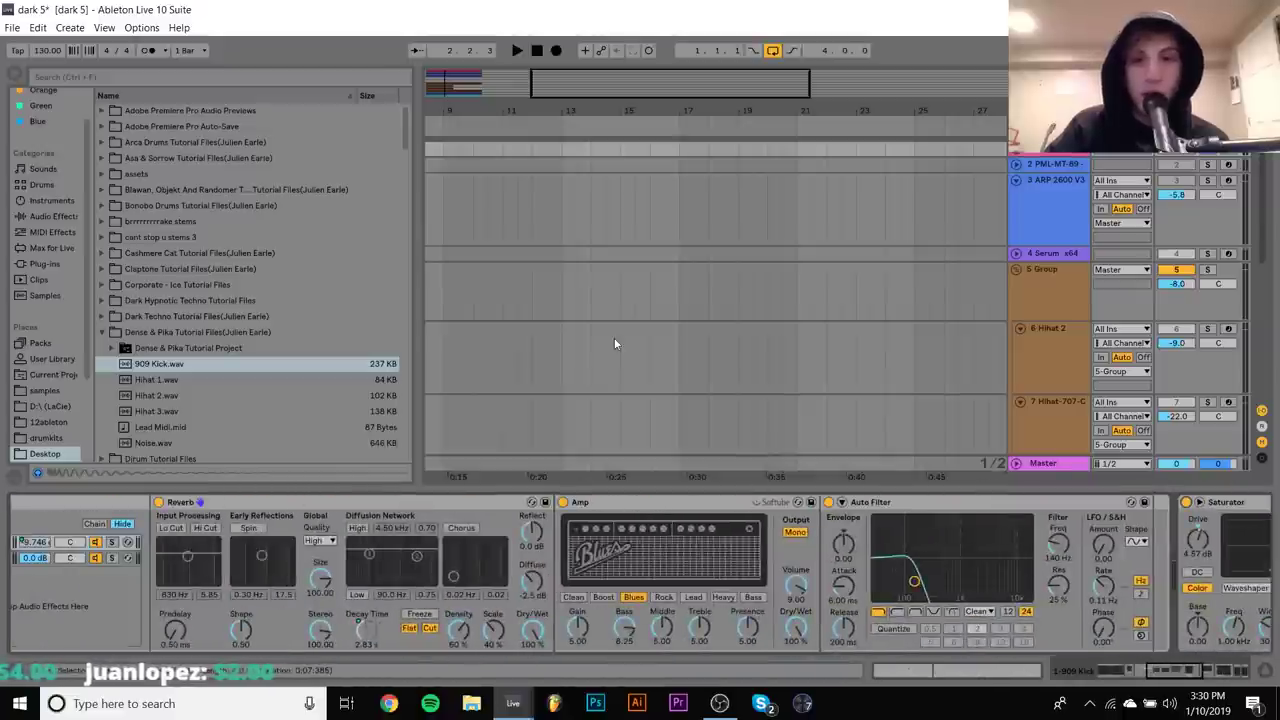
{"action": "scroll", "coordinate": [614, 343], "scroll_direction": "left", "scroll_amount": 5}
{"action": "scroll", "coordinate": [953, 517], "scroll_direction": "right", "scroll_amount": 8}
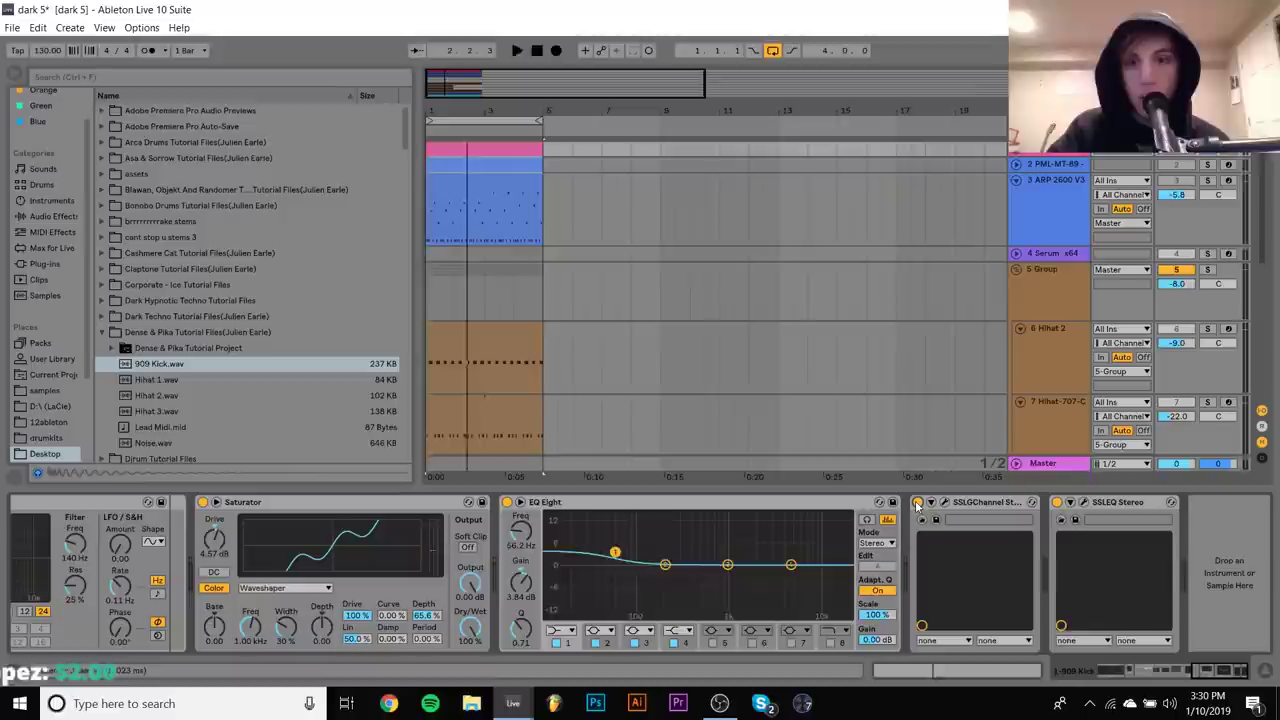
{"action": "key", "text": "space"}
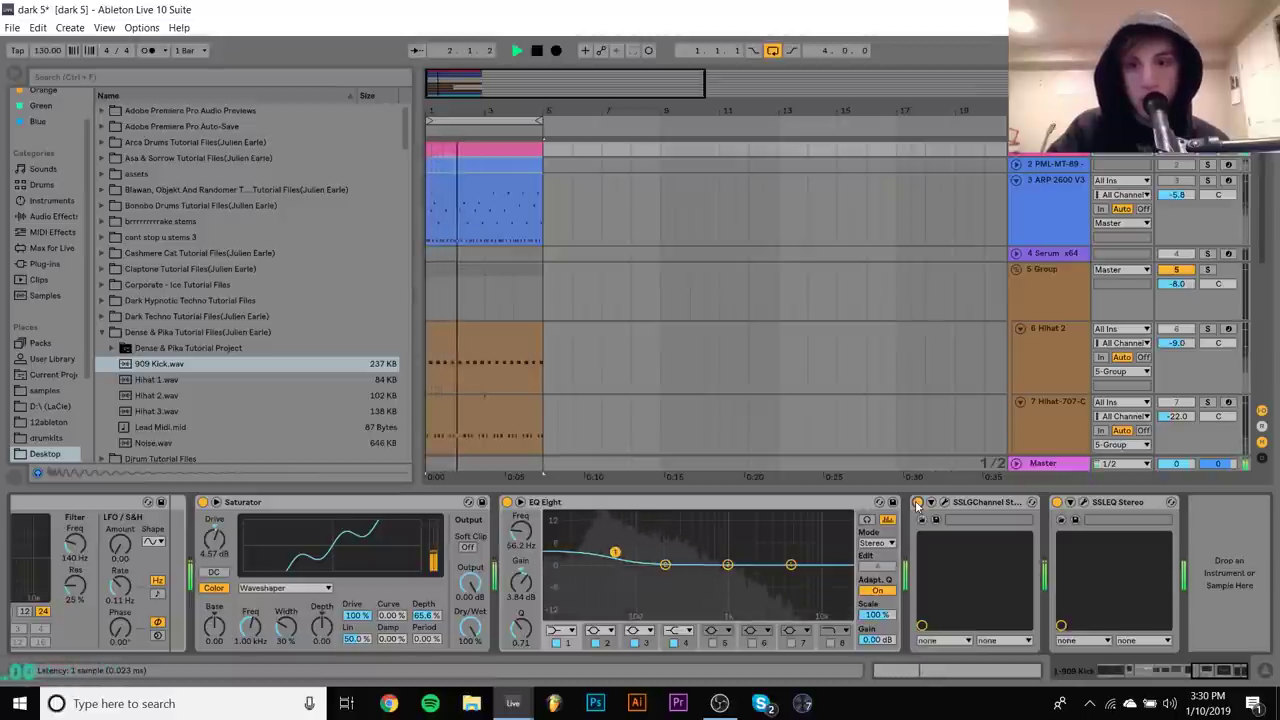
{"action": "left_click", "coordinate": [975, 507]}
{"action": "key", "text": "space"}
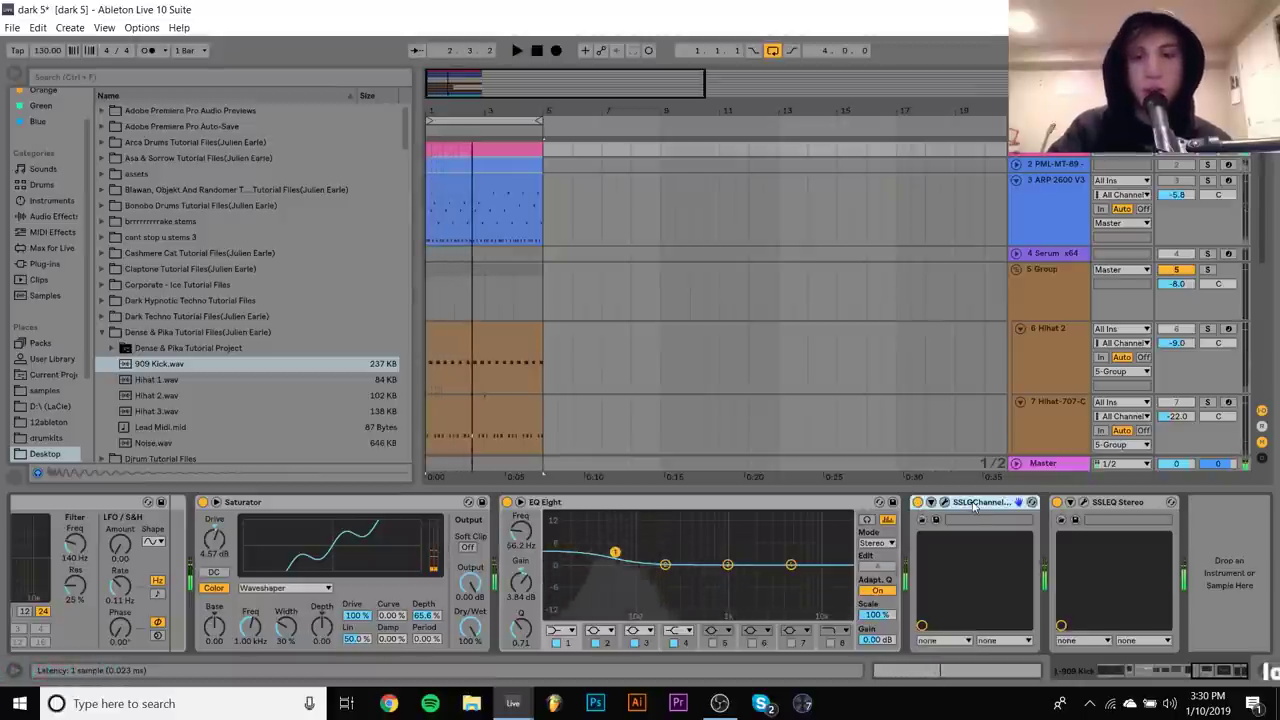
{"action": "key", "text": "Delete"}
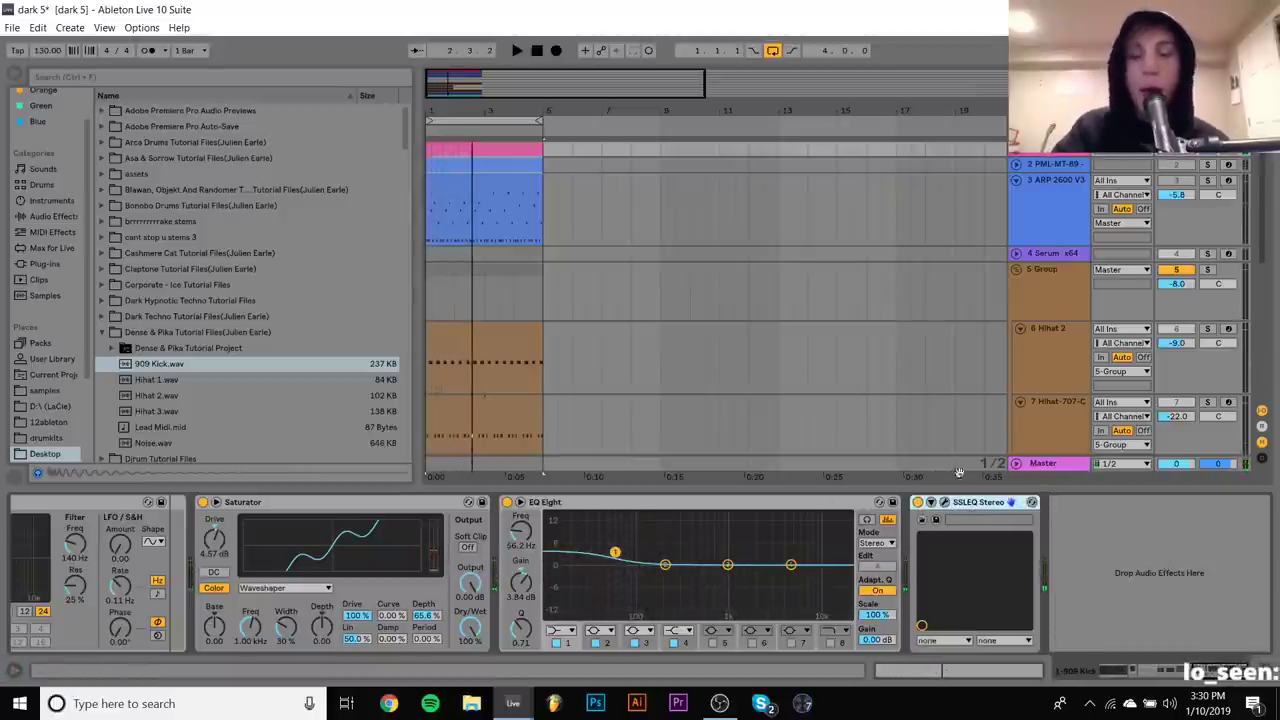
Open the SSLEQ Stereo window, compare the playing kick with the EQ bypassed and active, and close the window
{"action": "left_click", "coordinate": [945, 502]}
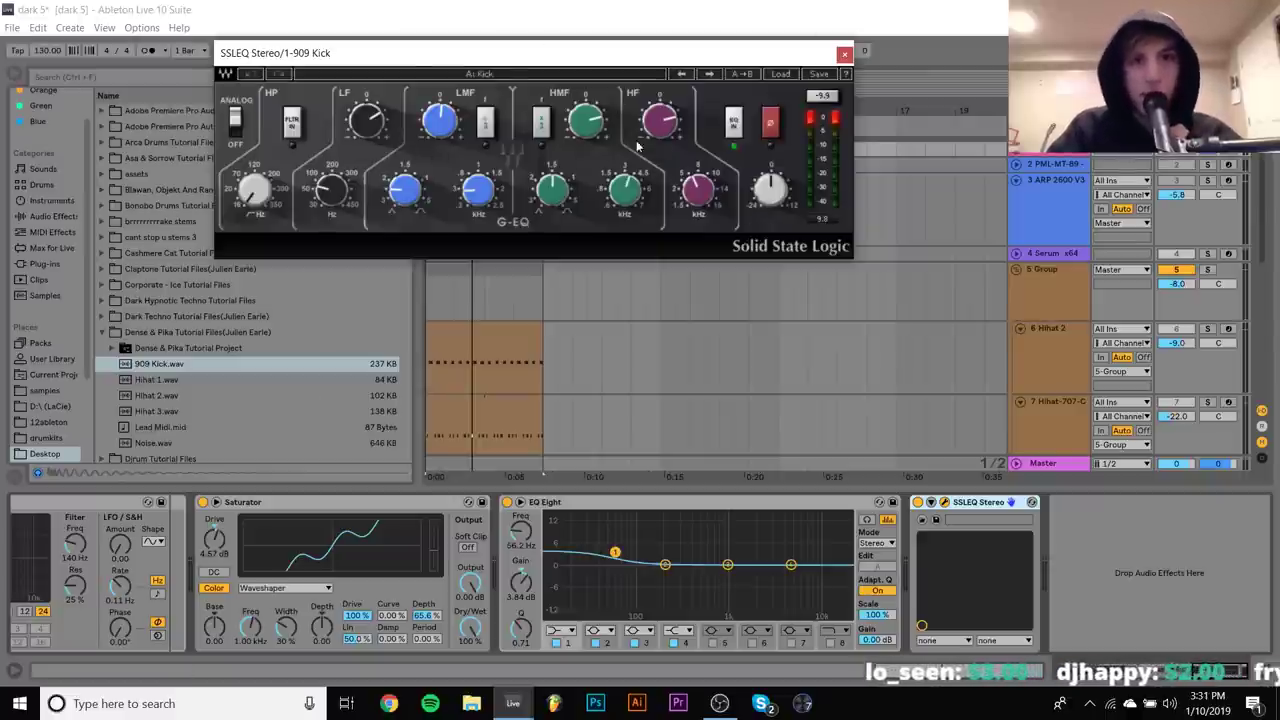
{"action": "key", "text": "space"}
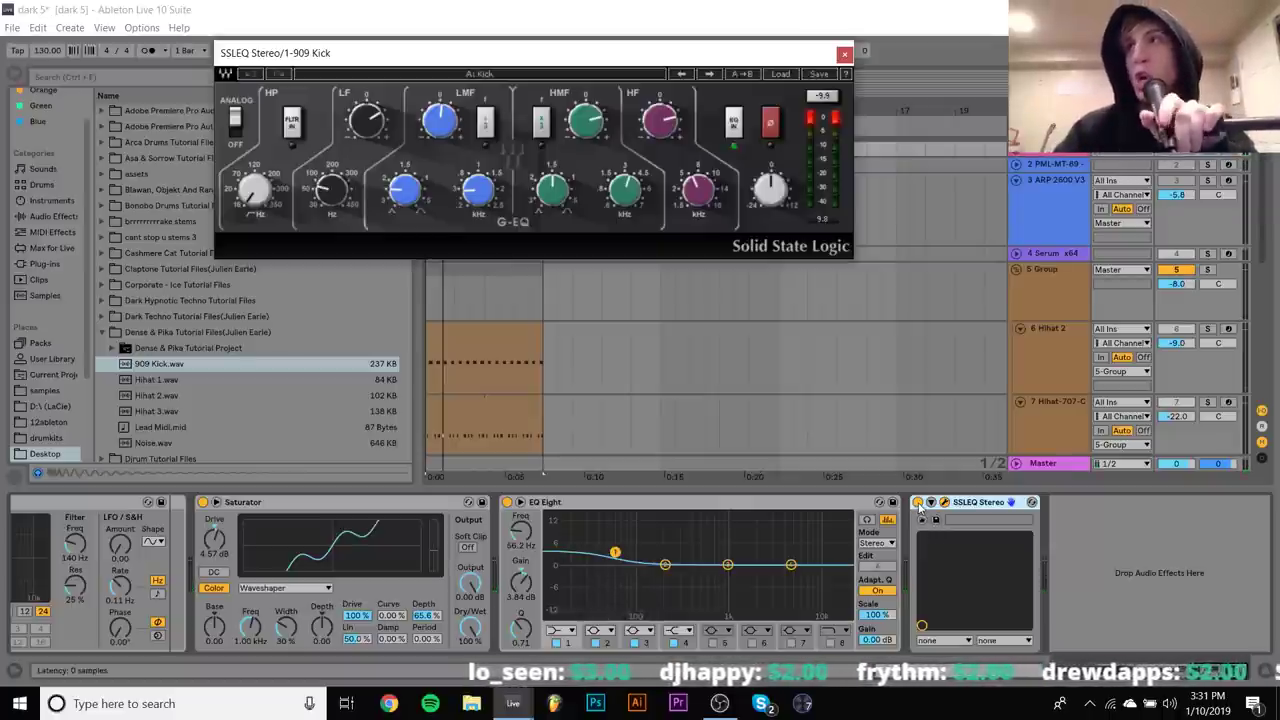
{"action": "left_click", "coordinate": [918, 503]}
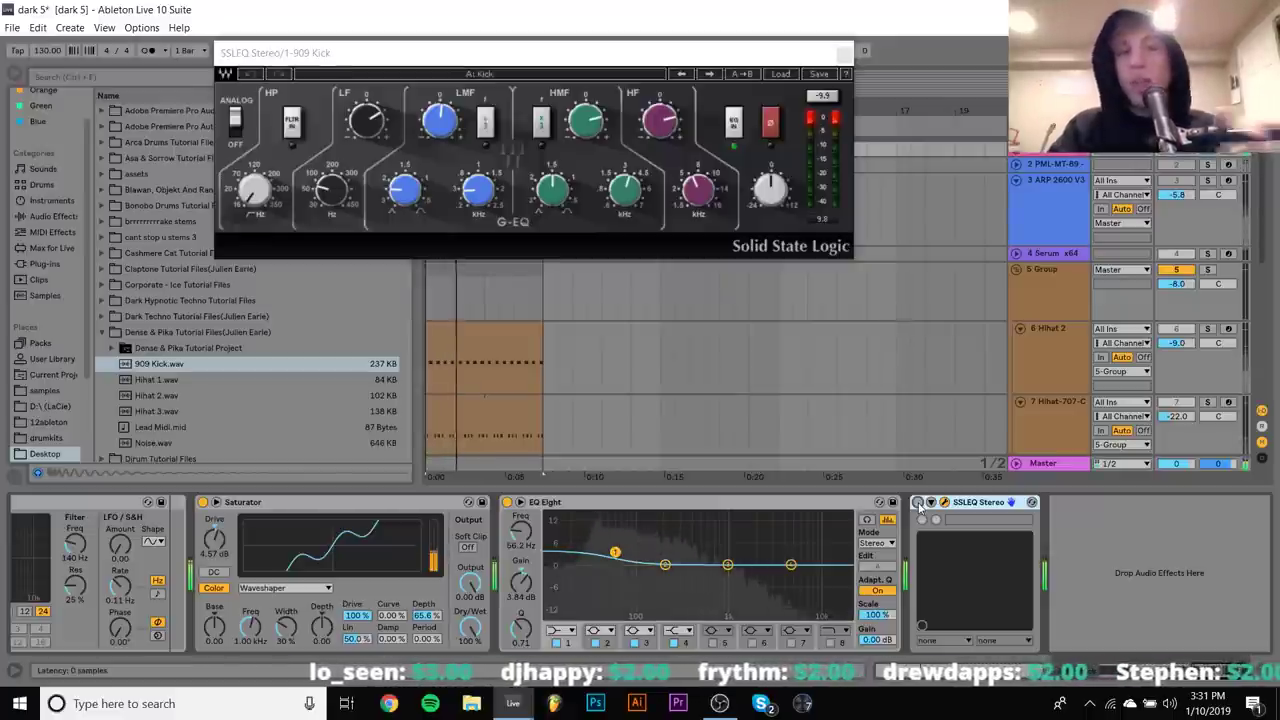
{"action": "left_click", "coordinate": [918, 503]}
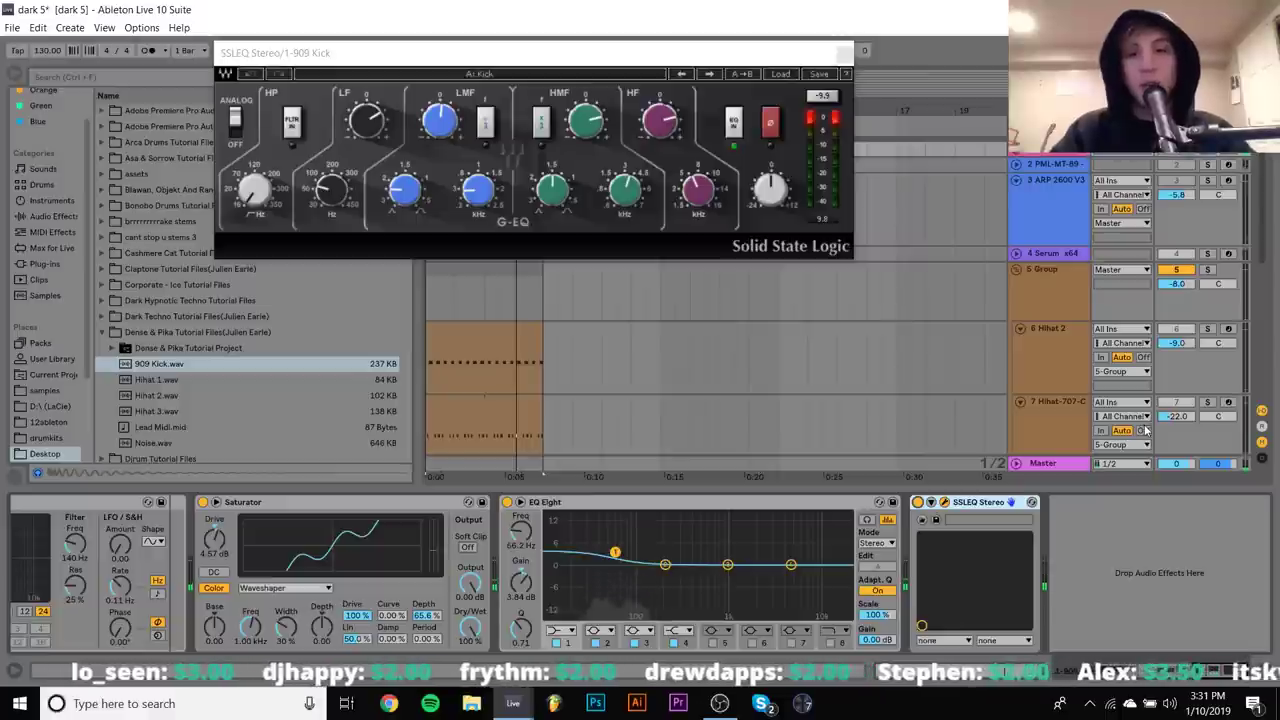
{"action": "left_click", "coordinate": [918, 503]}
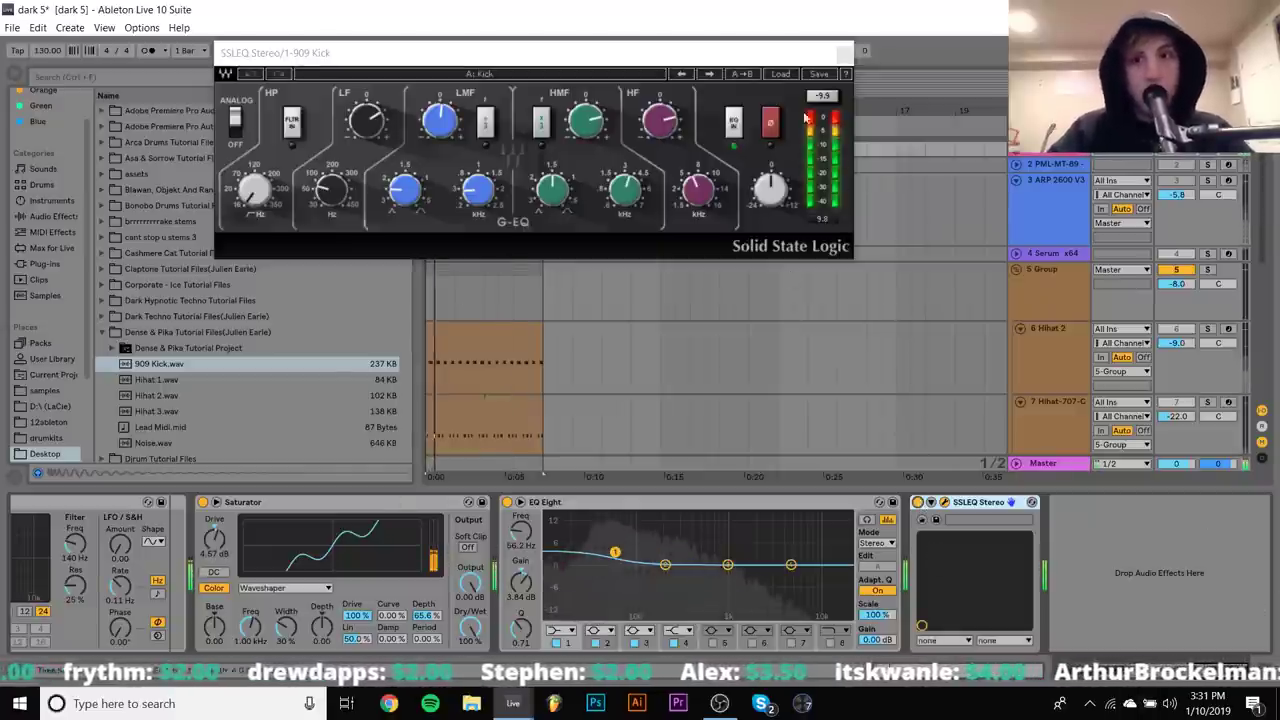
{"action": "left_click", "coordinate": [846, 53]}
{"action": "key", "text": "space"}
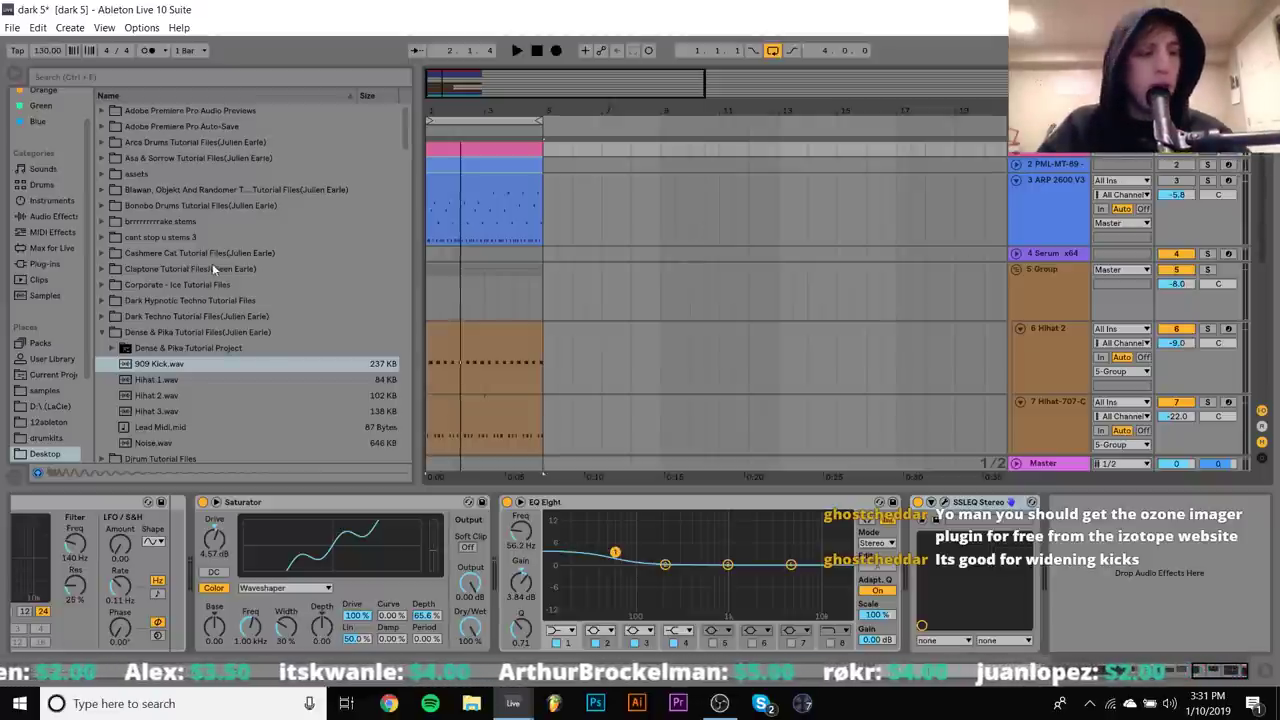
Find Ozone 8 Imager in the Ozone 8 plug-in folder and load it at the end of the 909 Kick chain
{"action": "left_click", "coordinate": [42, 279]}
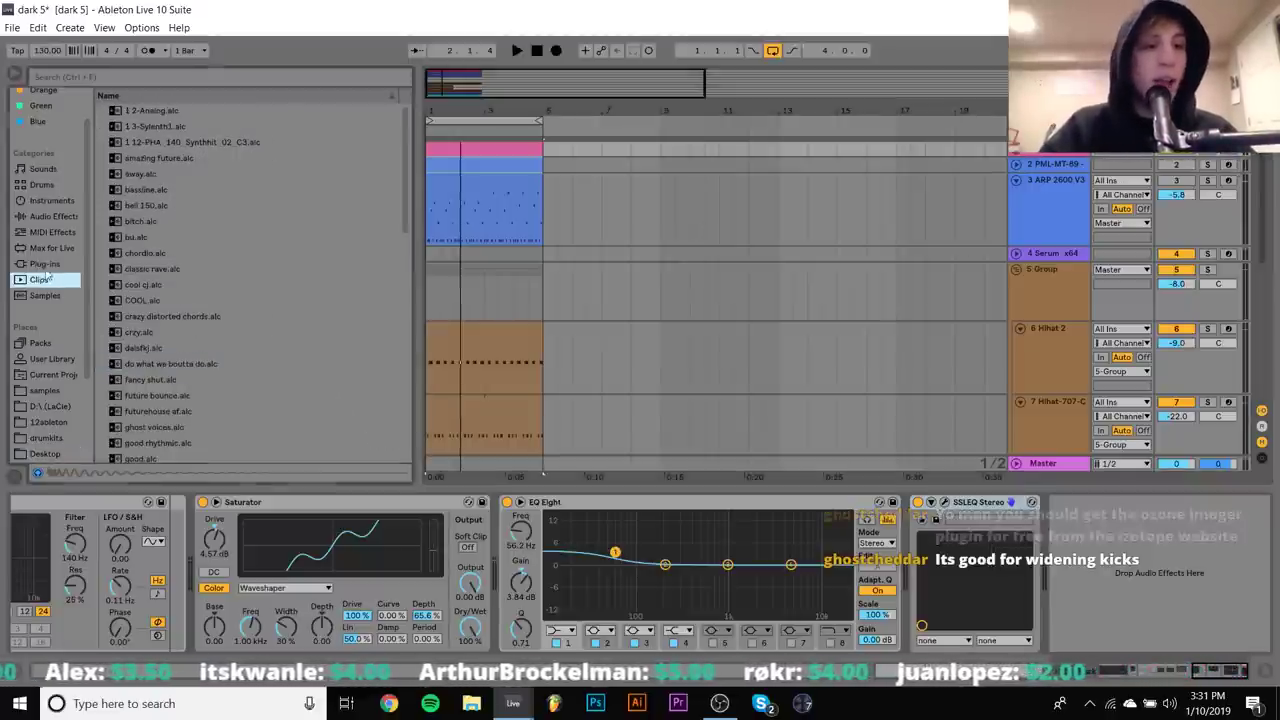
{"action": "left_click", "coordinate": [45, 264]}
{"action": "left_click", "coordinate": [104, 253]}
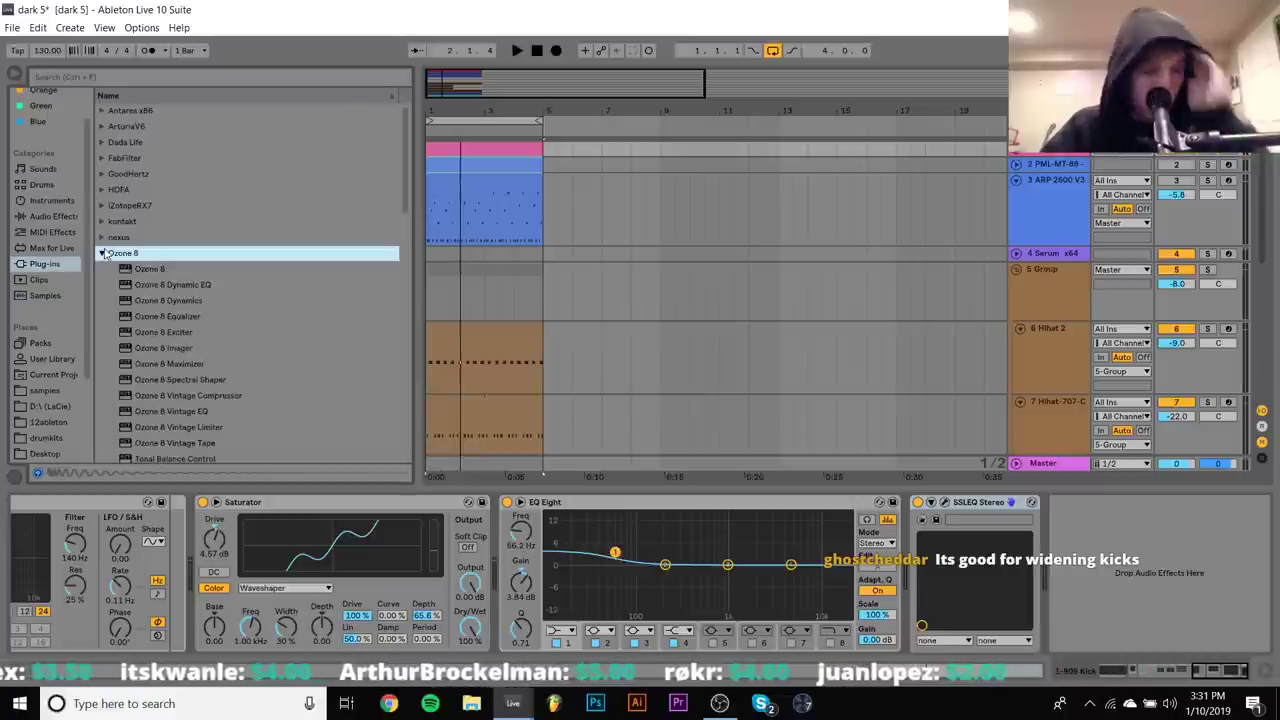
{"action": "left_click", "coordinate": [163, 349]}
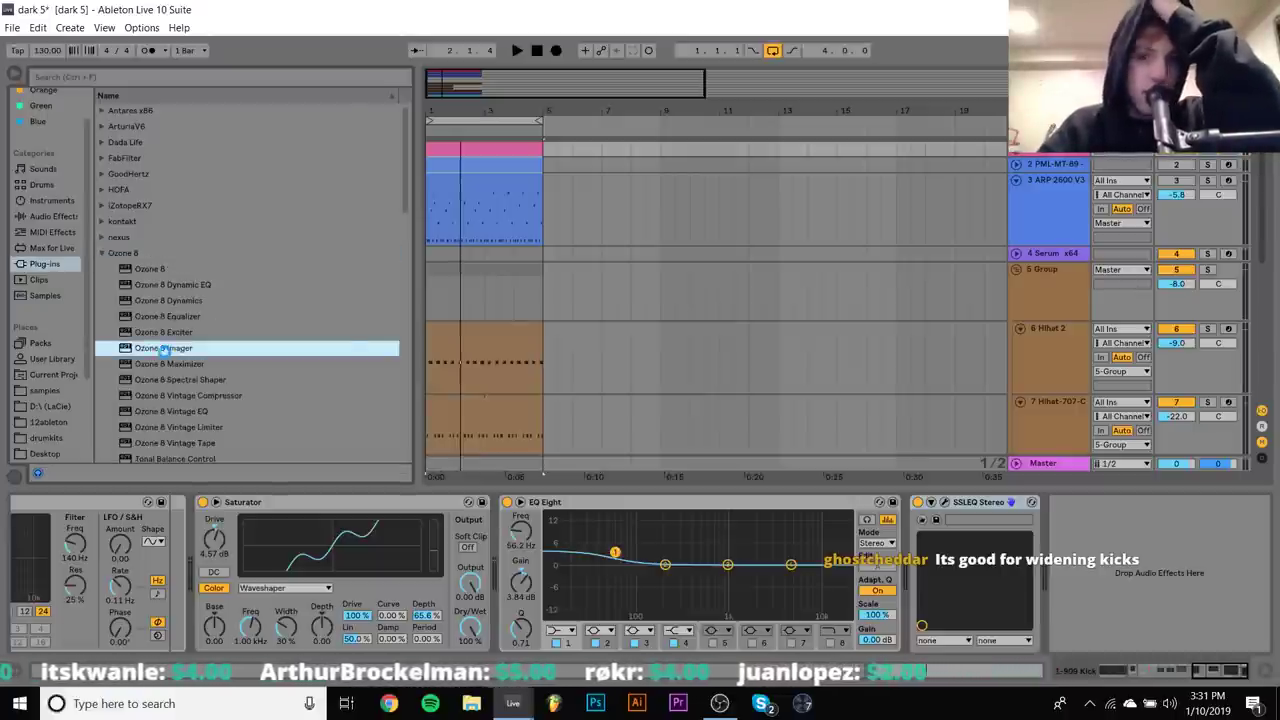
{"action": "key", "text": "Return"}
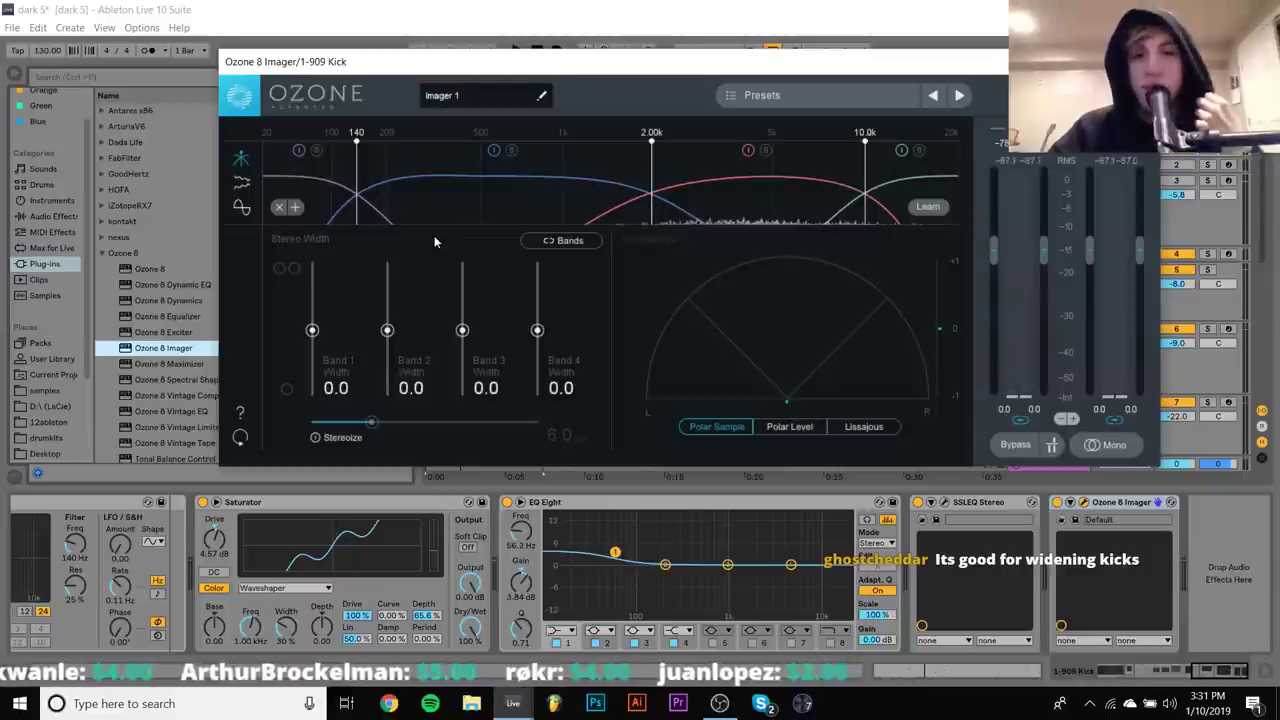
Play the kick through the Ozone 8 Imager, close its window, and select the device in the chain
{"action": "key", "text": "space"}
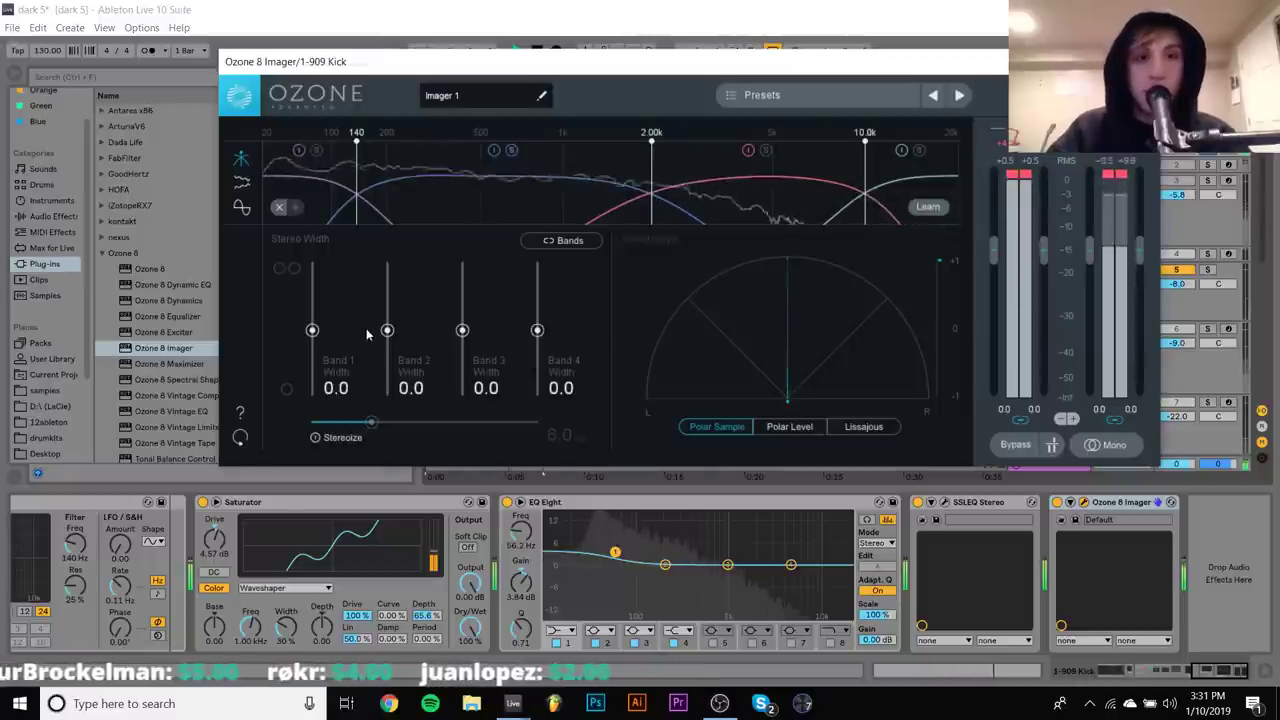
{"action": "left_click_drag", "start_coordinate": [389, 270], "coordinate": [397, 111]}
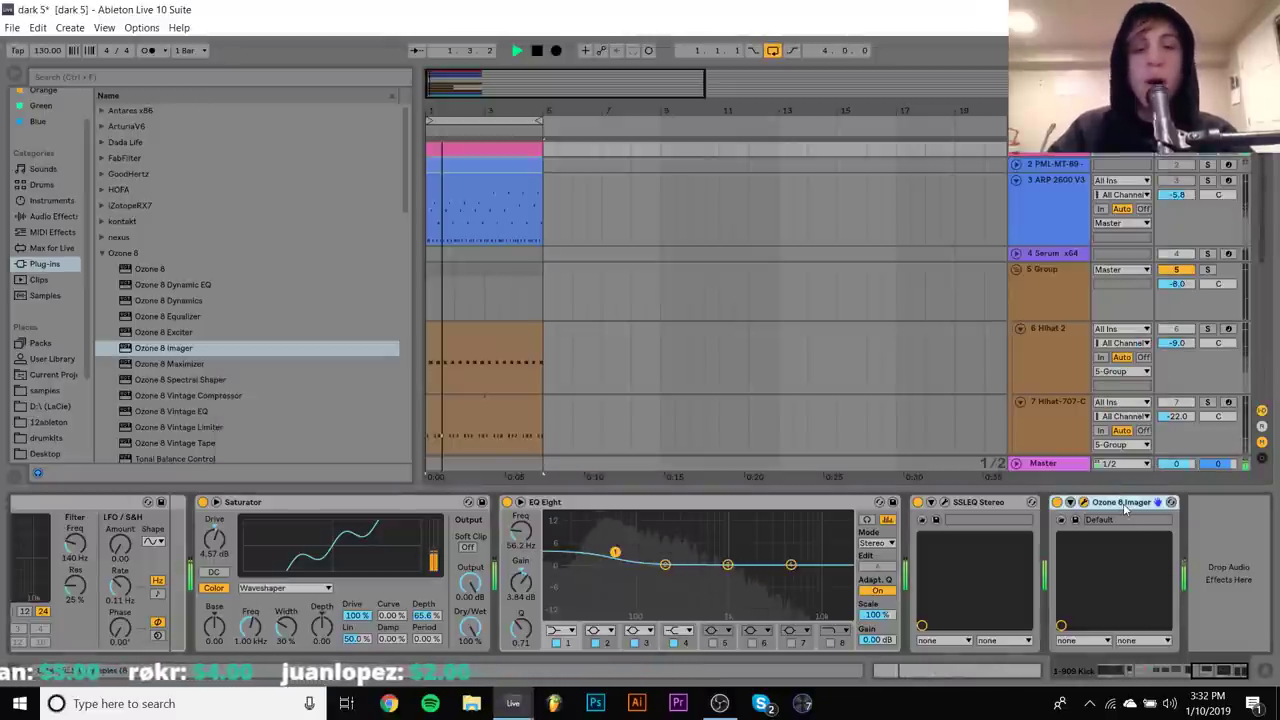
{"action": "left_click", "coordinate": [1126, 512]}
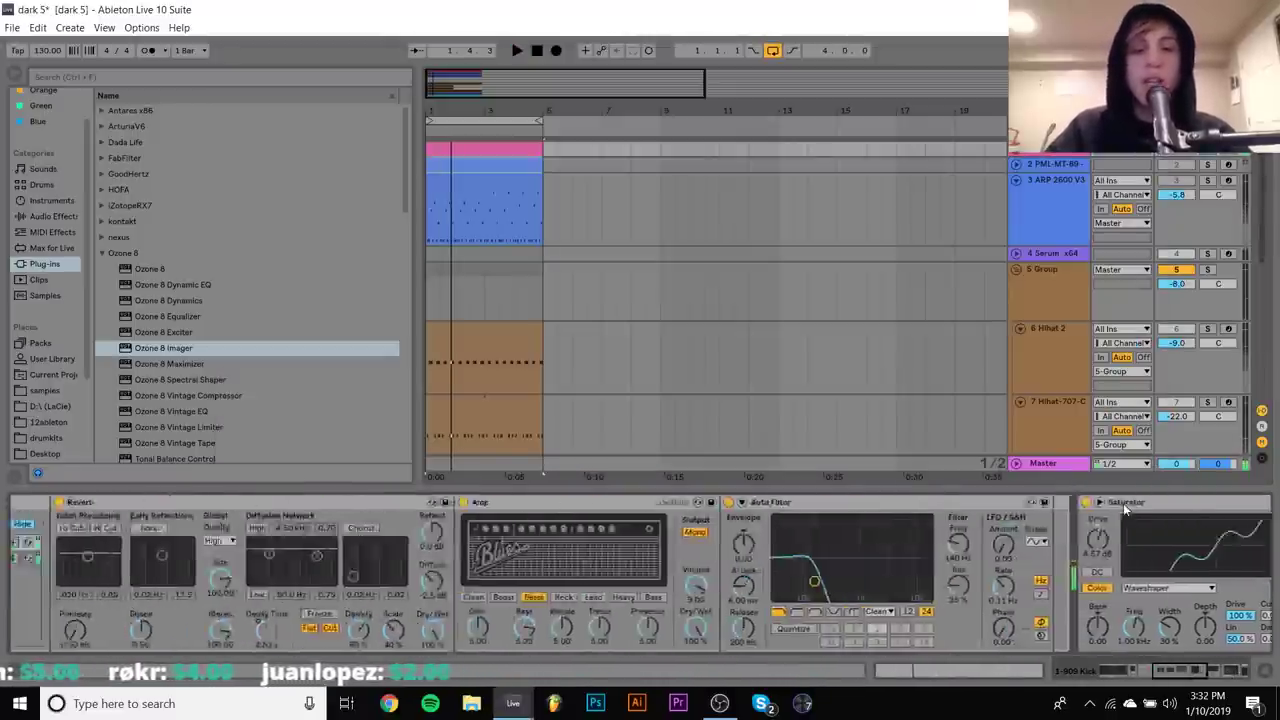
Compare the playing 909 kick with the Amp's output in Mono and Dual, ending on Mono
{"action": "scroll", "coordinate": [1123, 503], "scroll_direction": "right", "scroll_amount": 10}
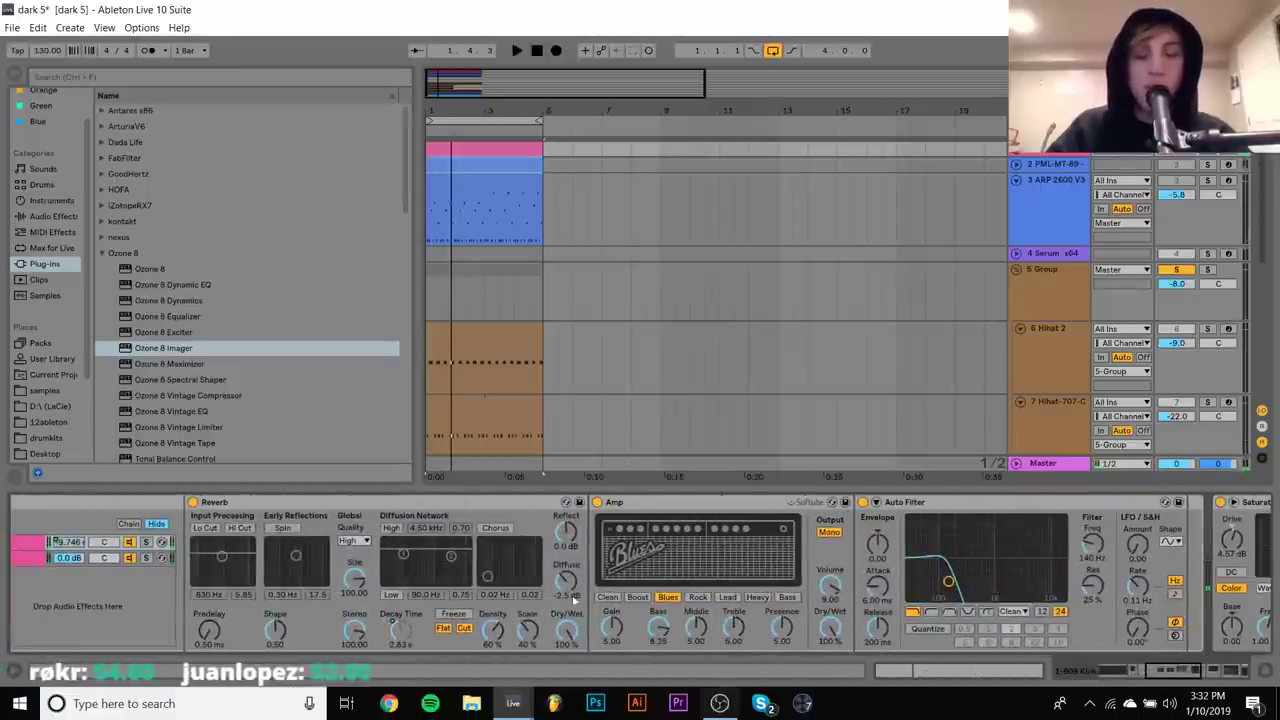
{"action": "key", "text": "space"}
{"action": "left_click", "coordinate": [828, 533]}
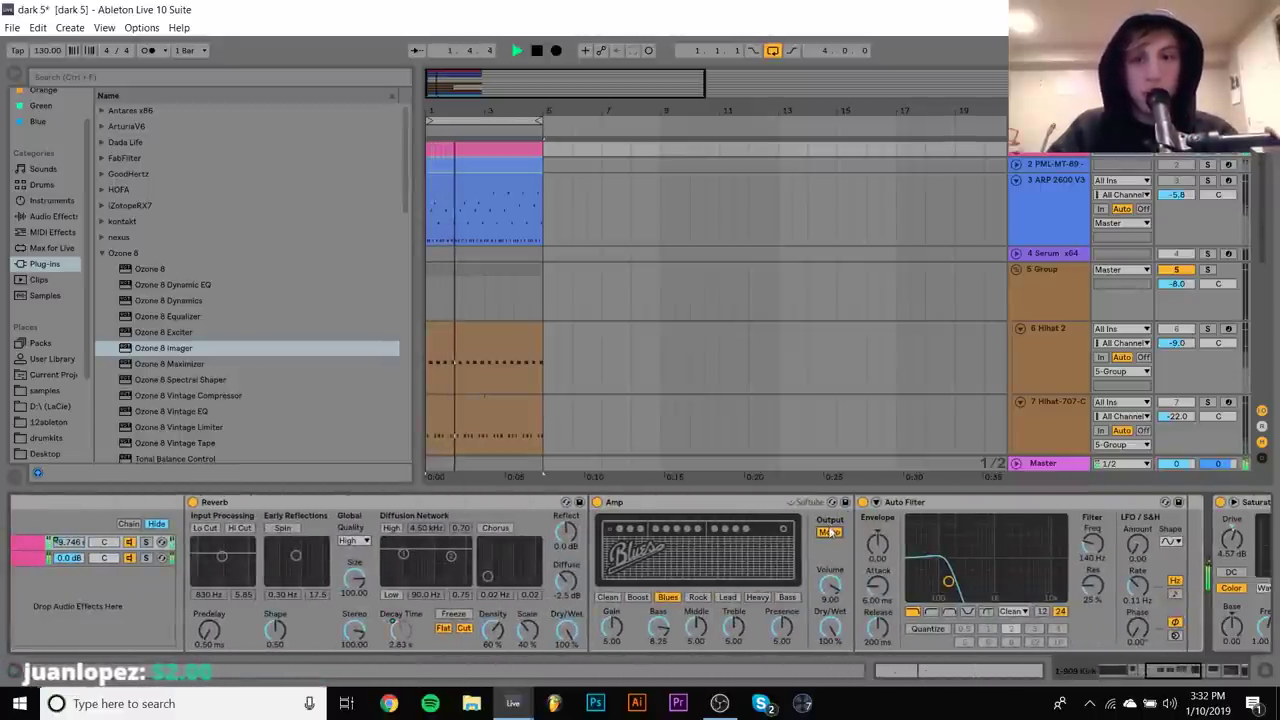
{"action": "left_click", "coordinate": [828, 533]}
{"action": "scroll", "coordinate": [828, 536], "scroll_direction": "right", "scroll_amount": 8}
{"action": "key", "text": "space"}
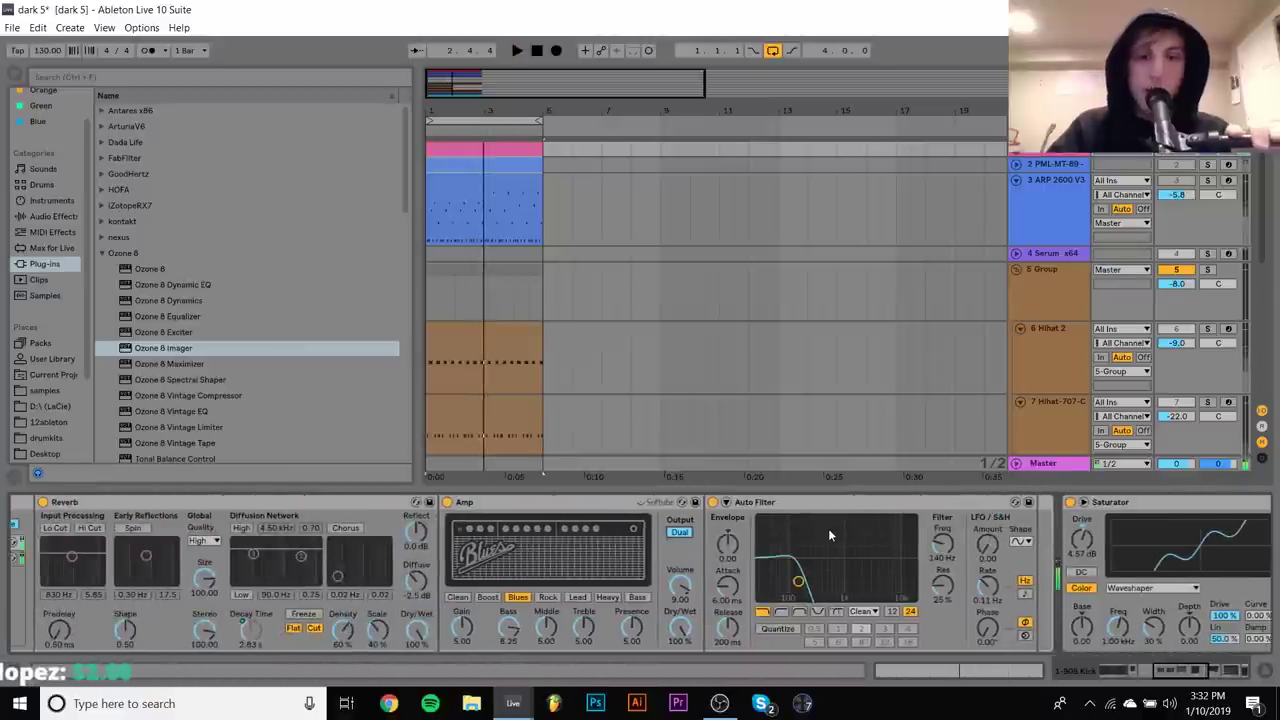
{"action": "left_click", "coordinate": [679, 533]}
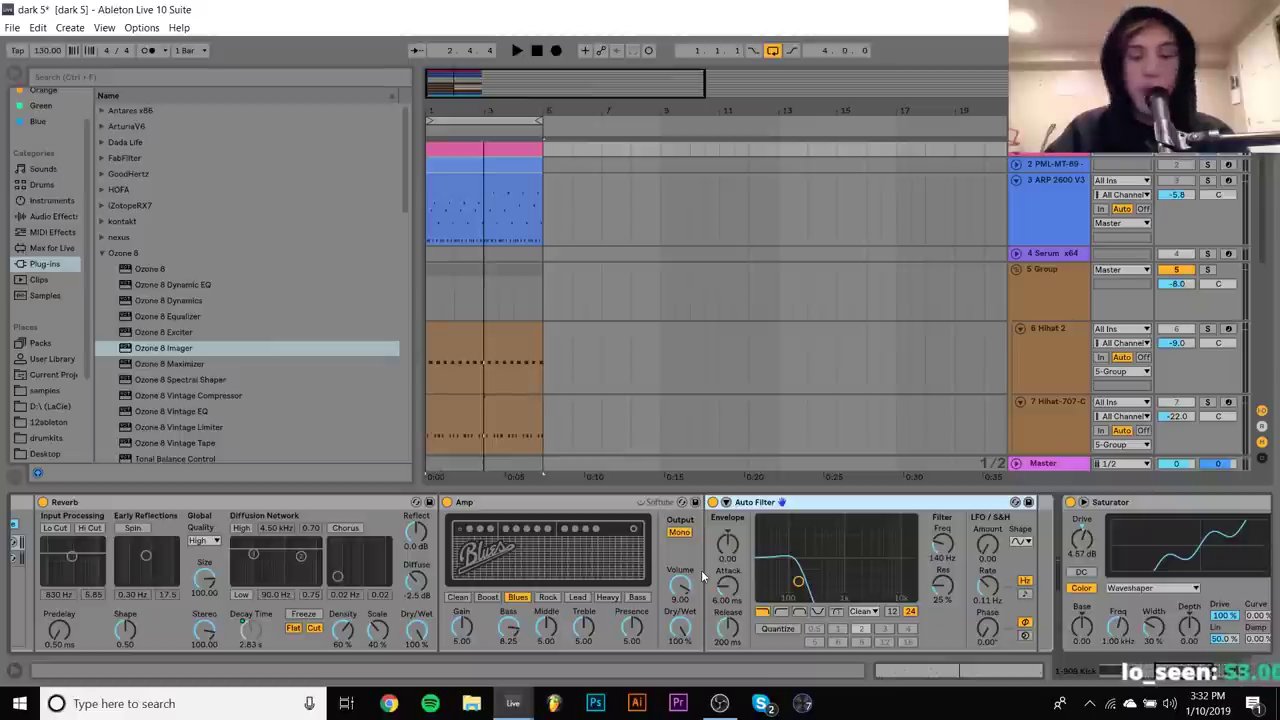
Play the loop with the other tracks audible, select the PML-MT-89 arp track, and solo it
{"action": "key", "text": "space"}
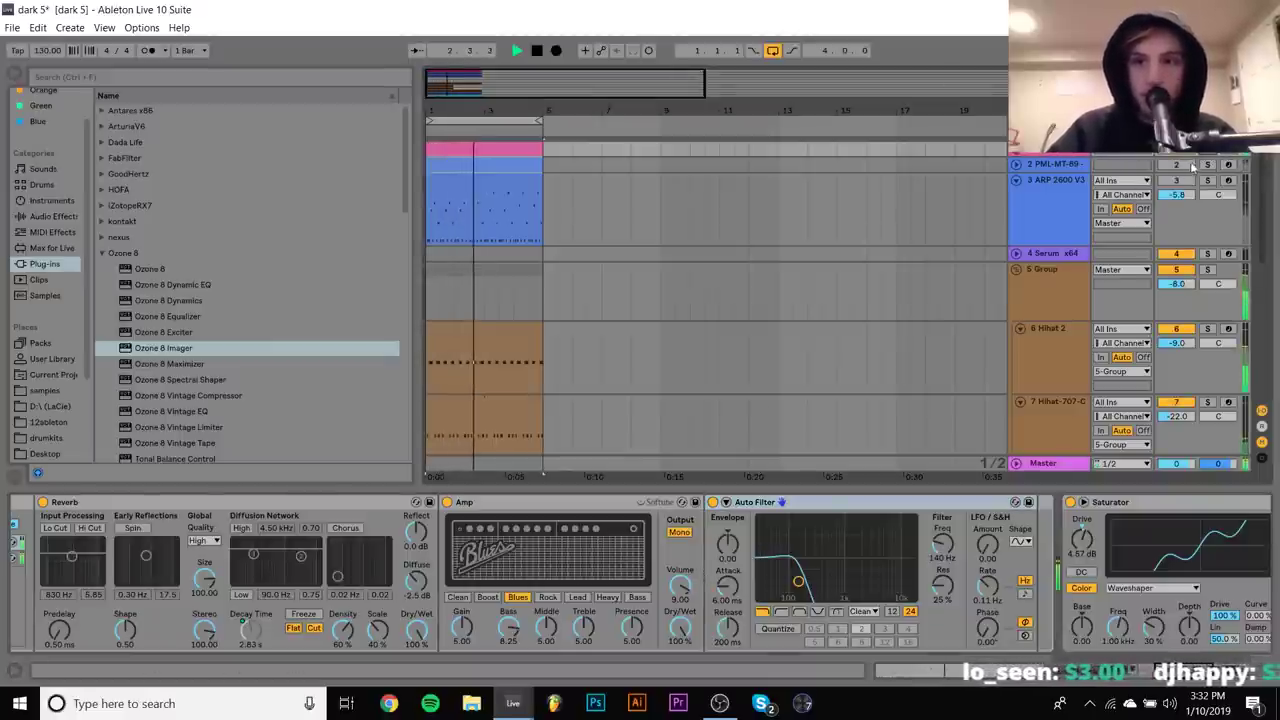
{"action": "left_click", "coordinate": [1095, 166]}
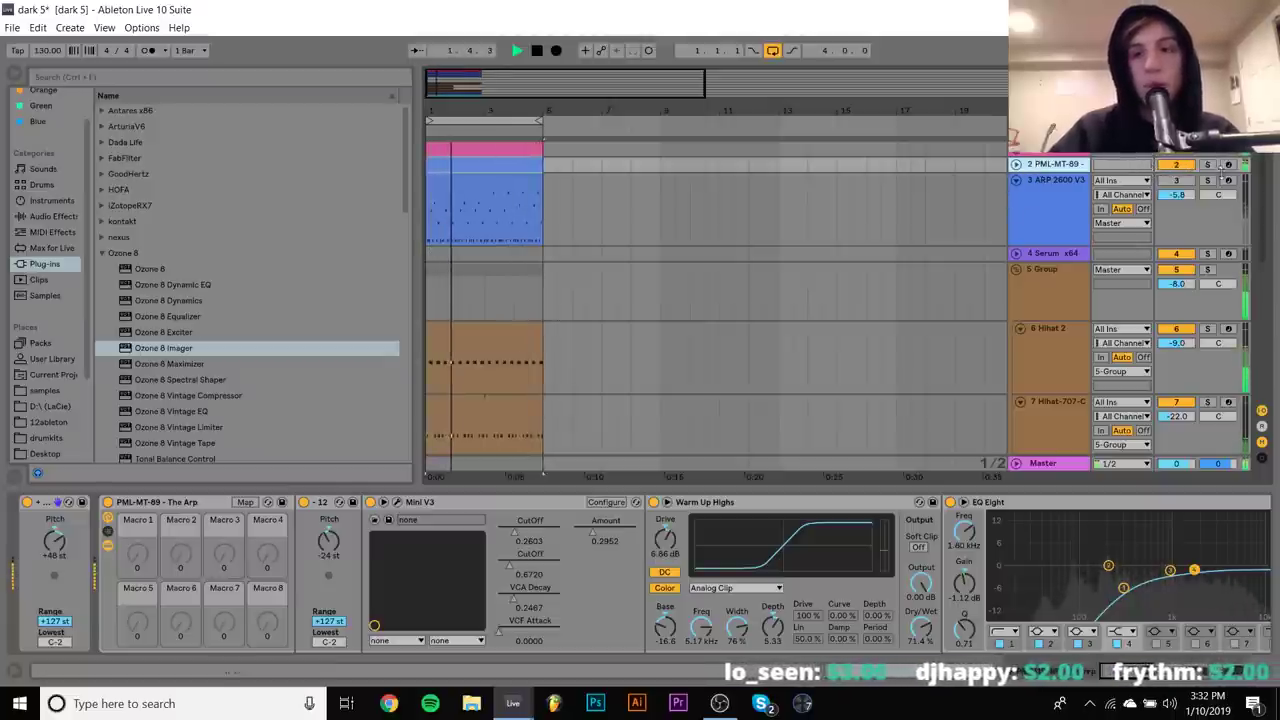
{"action": "key", "text": "space"}
{"action": "left_click", "coordinate": [1207, 165]}
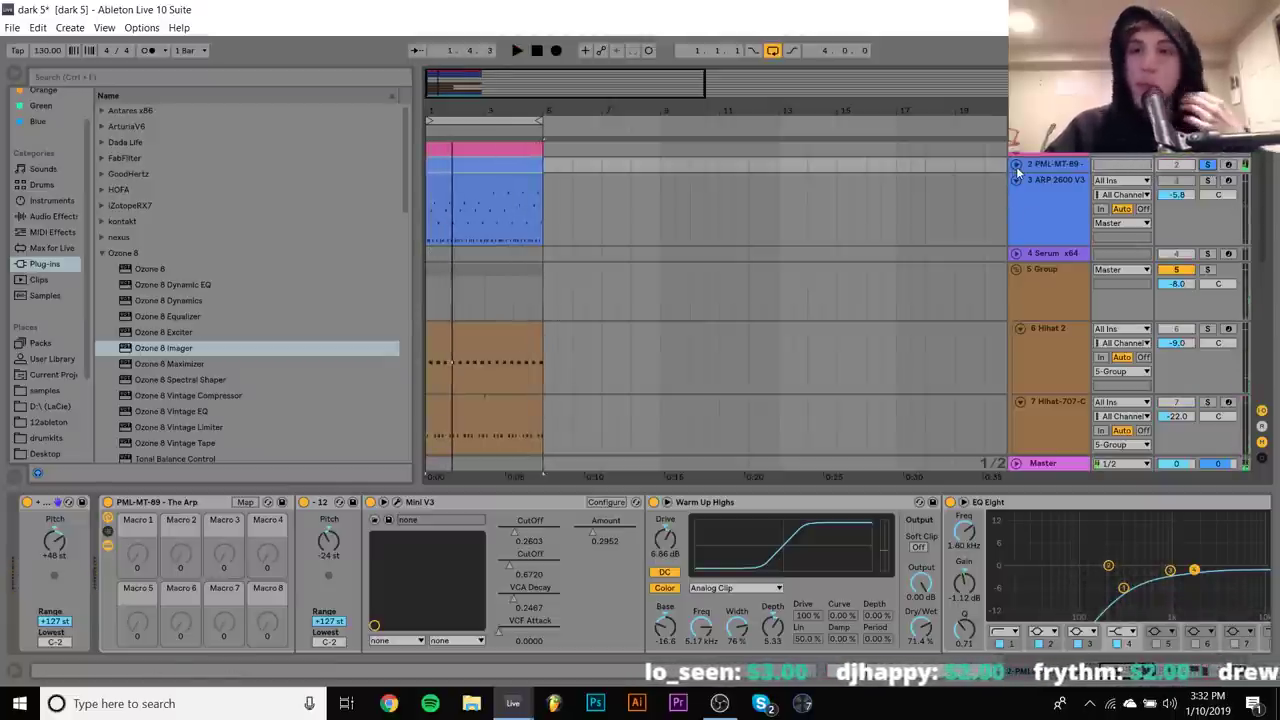
Examine the PML-MT-89 arp's effects chain from the Reverb and Simple Delay through the haas effect, LFOTool and final EQ Eight
{"action": "scroll", "coordinate": [476, 282], "scroll_direction": "down", "scroll_amount": 1}
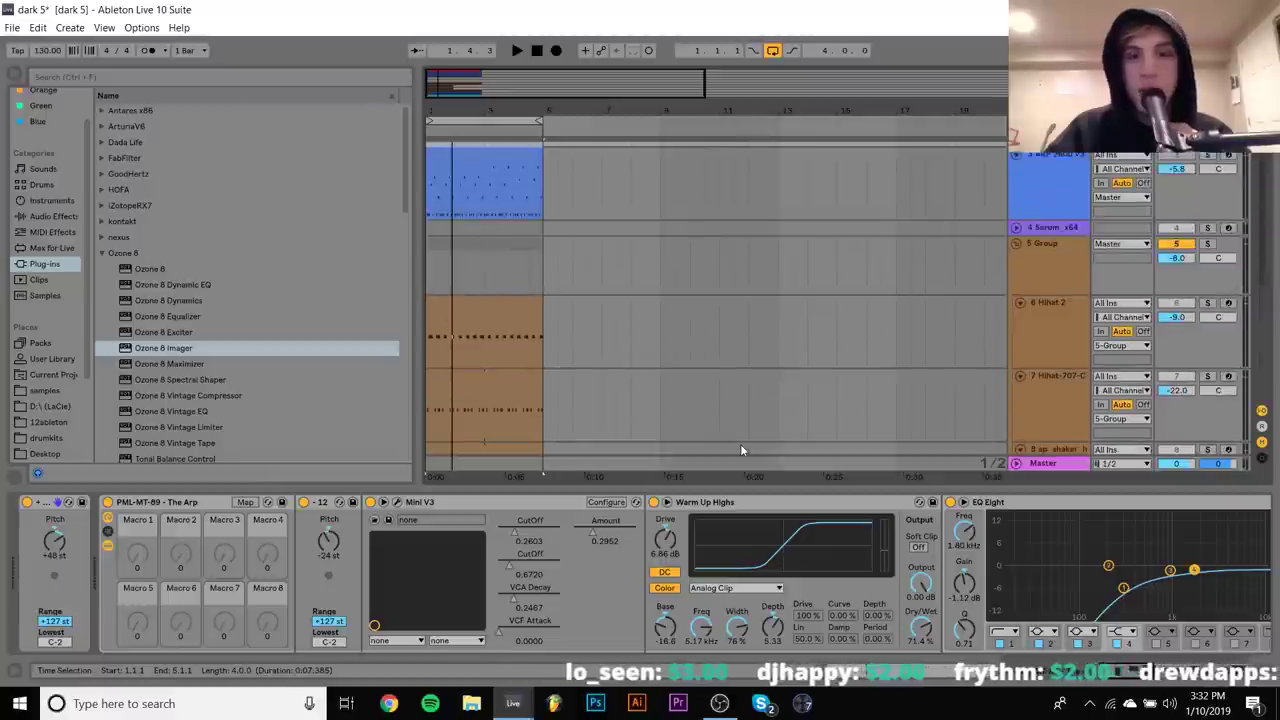
{"action": "key", "text": "Down"}
{"action": "key", "text": "Down"}
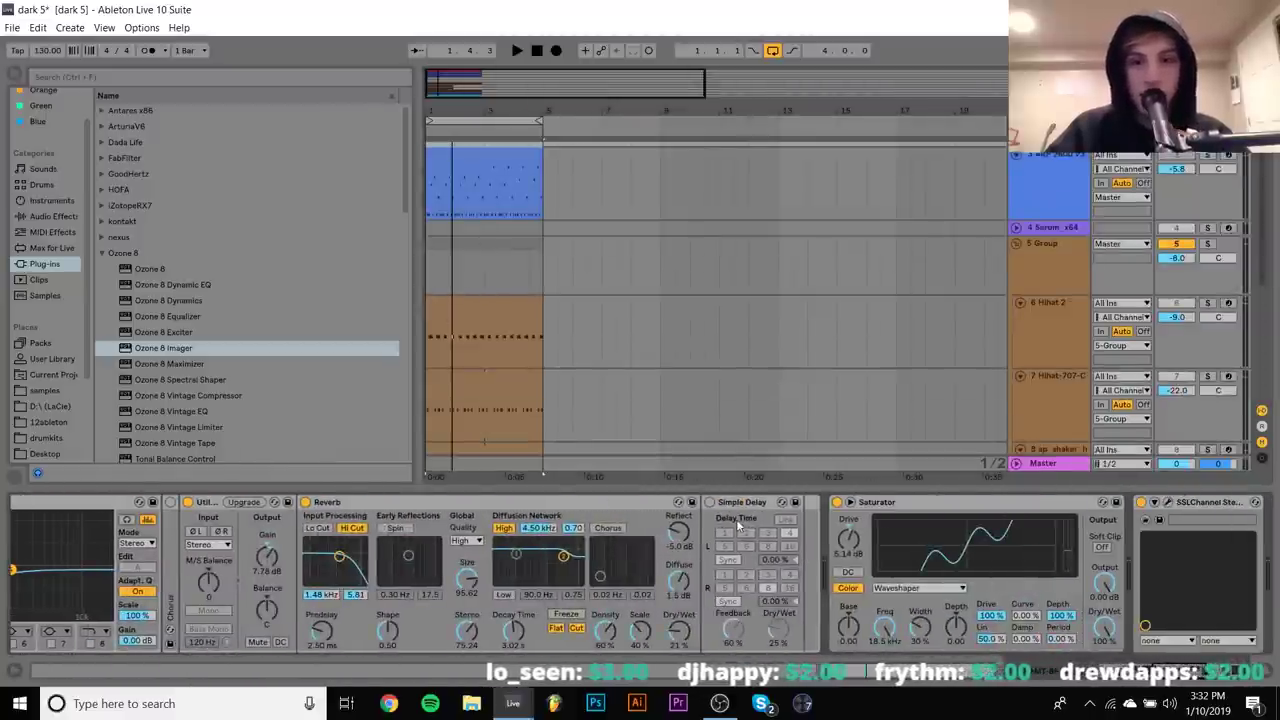
{"action": "scroll", "coordinate": [875, 526], "scroll_direction": "down", "scroll_amount": 5}
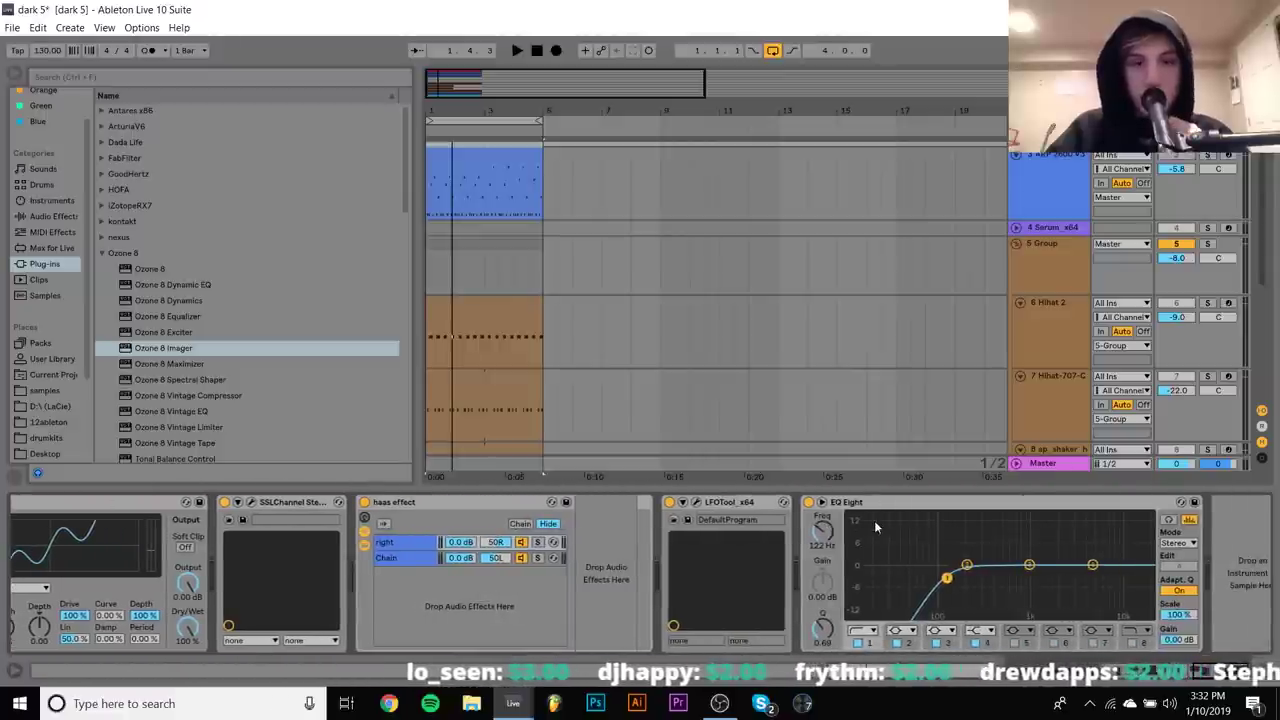
{"action": "scroll", "coordinate": [874, 520], "scroll_direction": "up", "scroll_amount": 1}
{"action": "scroll", "coordinate": [636, 301], "scroll_direction": "up", "scroll_amount": 3}
Open the PML-MT-89 arp's MIDI clip and pick out the first F1 and C1 notes above the repeating bass line
{"action": "left_click", "coordinate": [636, 301]}
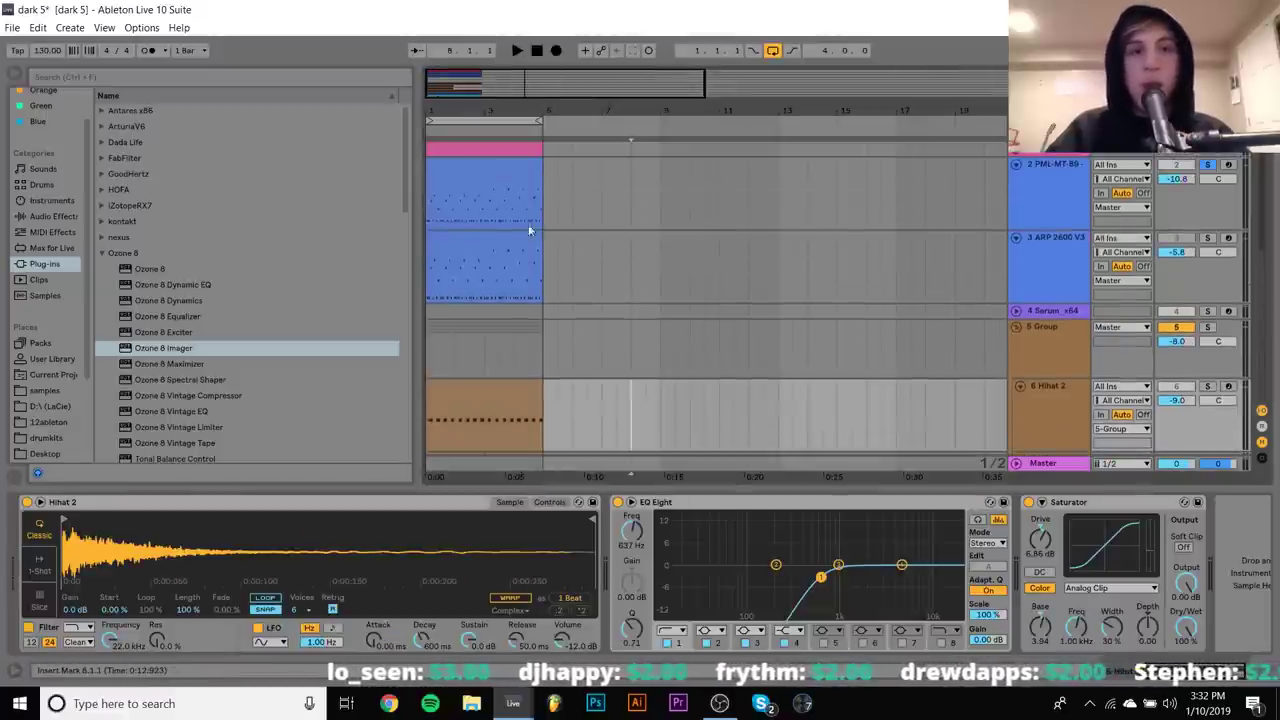
{"action": "left_click", "coordinate": [453, 174]}
{"action": "double_click", "coordinate": [453, 174]}
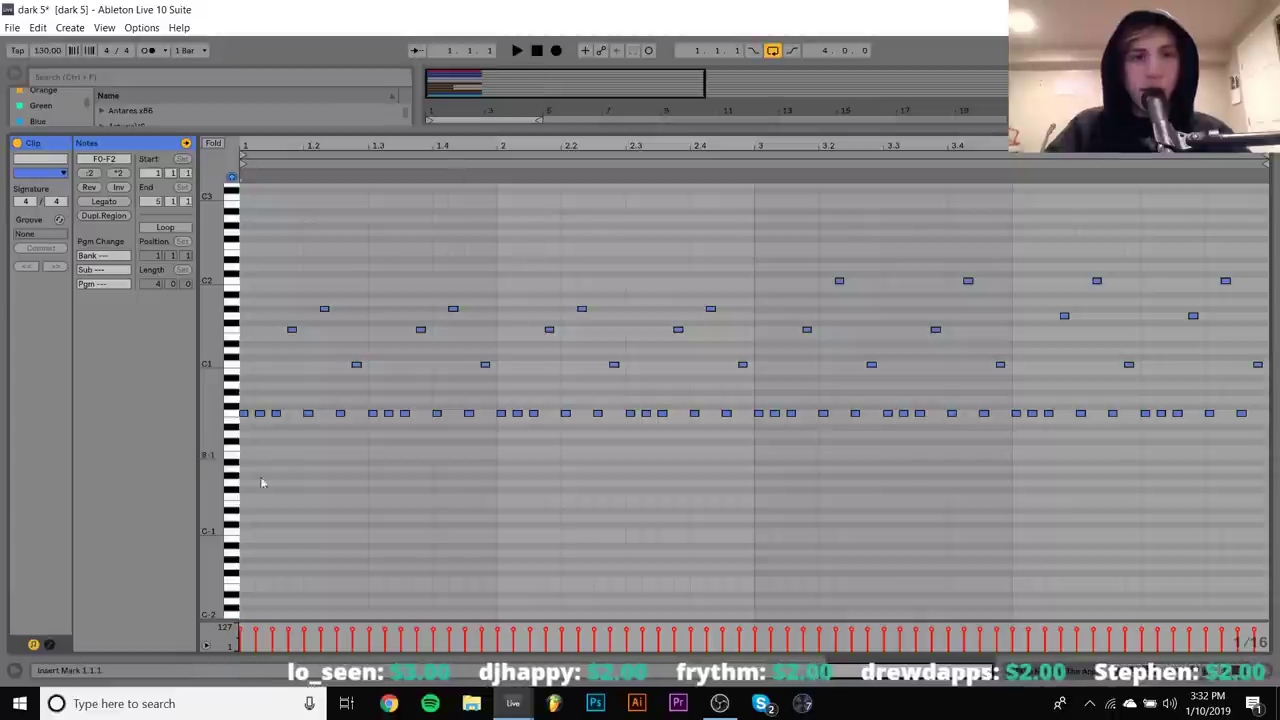
{"action": "left_click", "coordinate": [291, 331]}
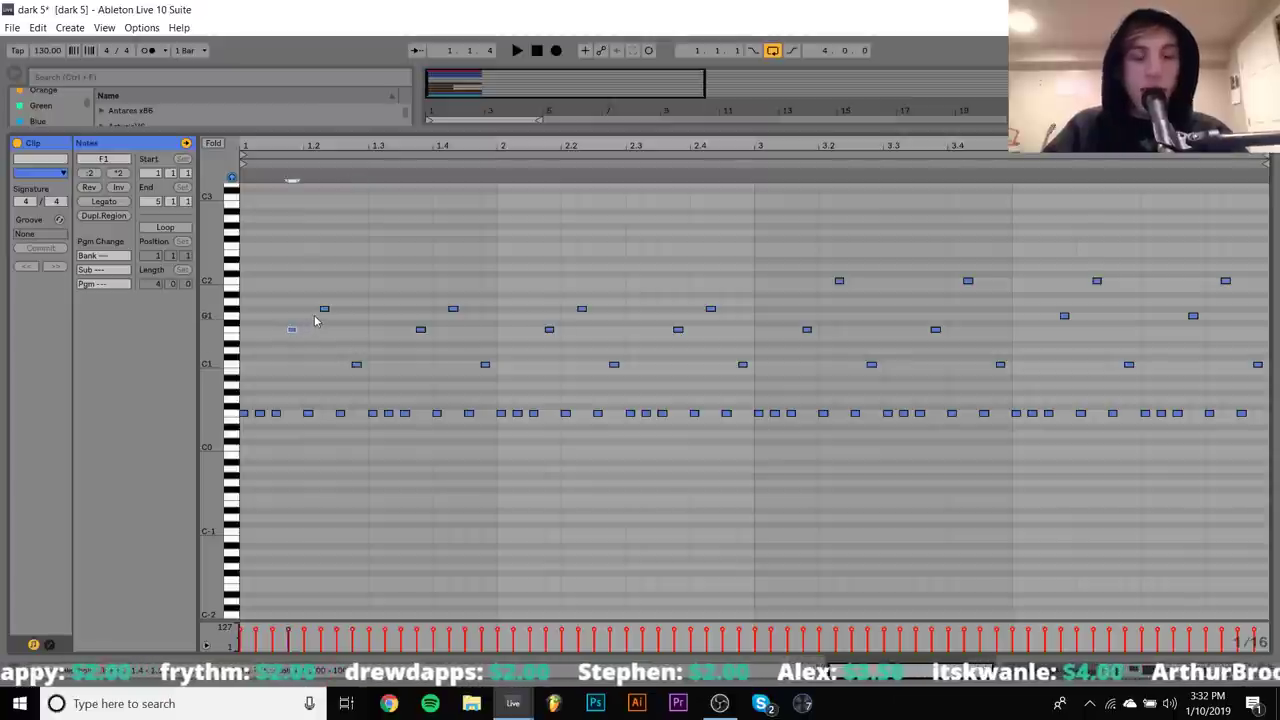
{"action": "left_click", "coordinate": [356, 366]}
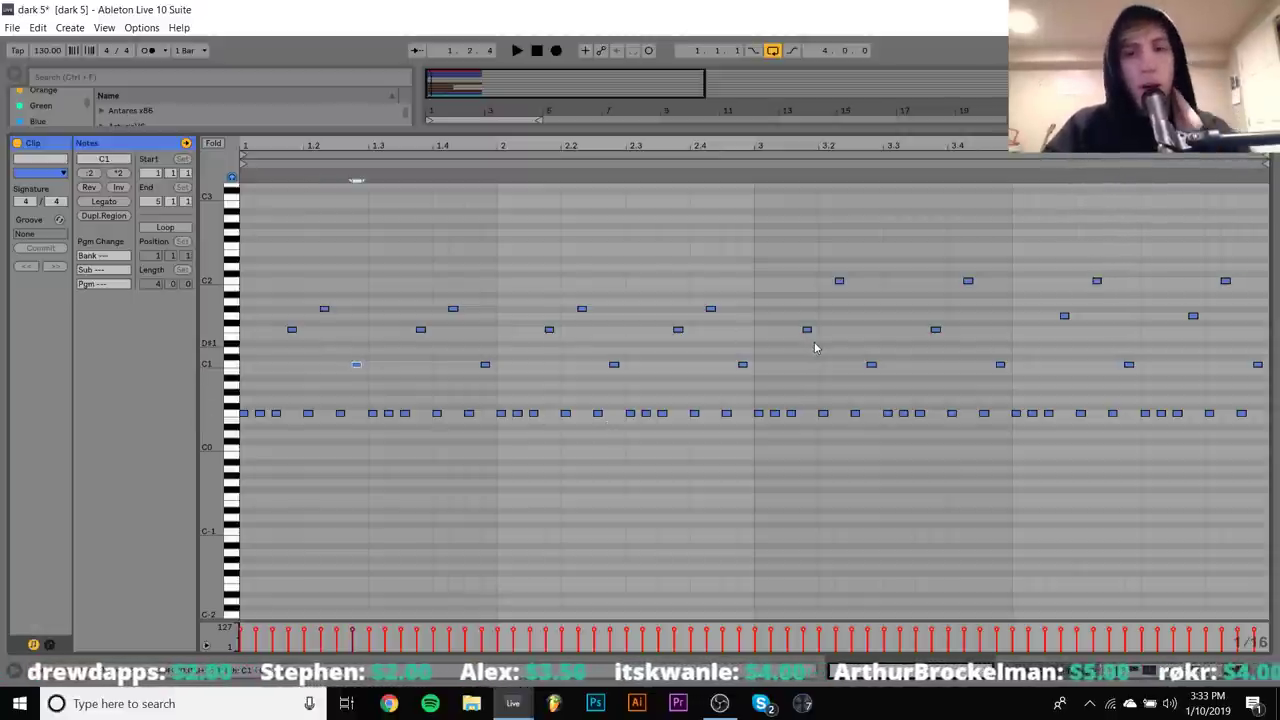
Pick out the C2 notes in bar 3 and the G1–C2 notes in bar 4, and play the soloed arp
{"action": "left_click", "coordinate": [839, 280]}
{"action": "left_click_drag", "start_coordinate": [852, 297], "coordinate": [829, 257]}
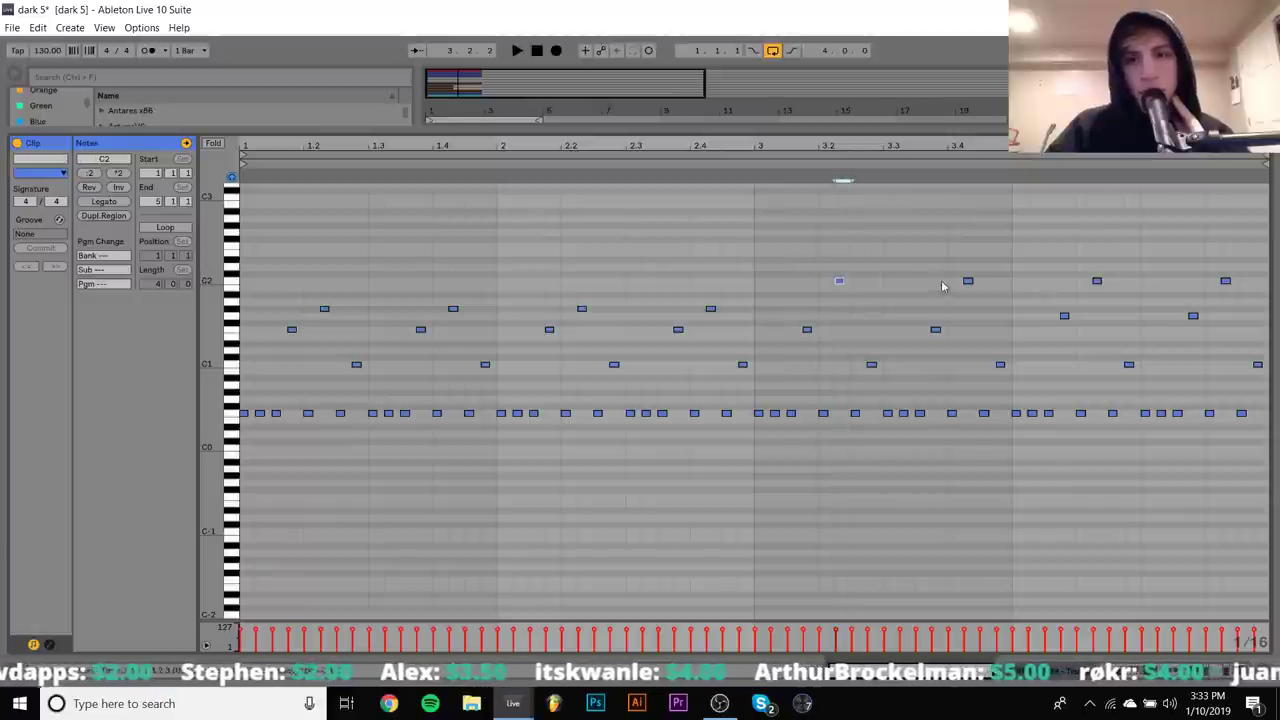
{"action": "left_click_drag", "start_coordinate": [952, 290], "coordinate": [1005, 249]}
{"action": "left_click_drag", "start_coordinate": [1044, 326], "coordinate": [1238, 254]}
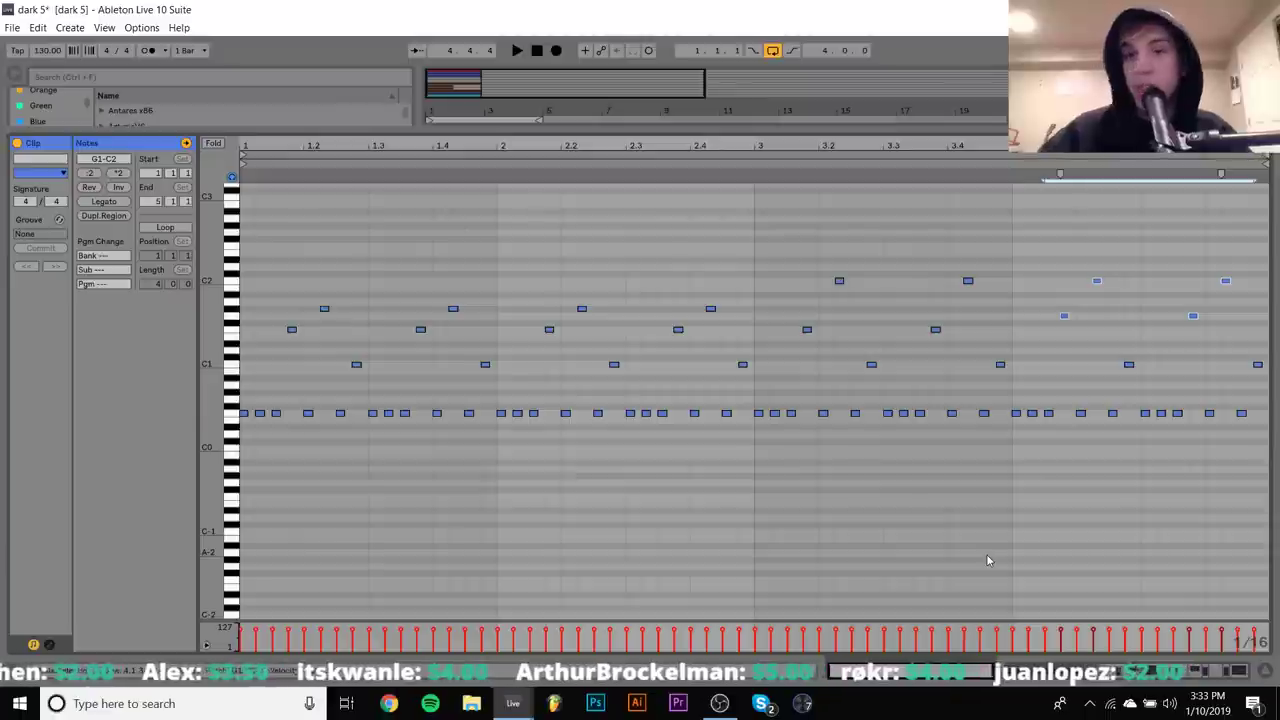
{"action": "key", "text": "space"}
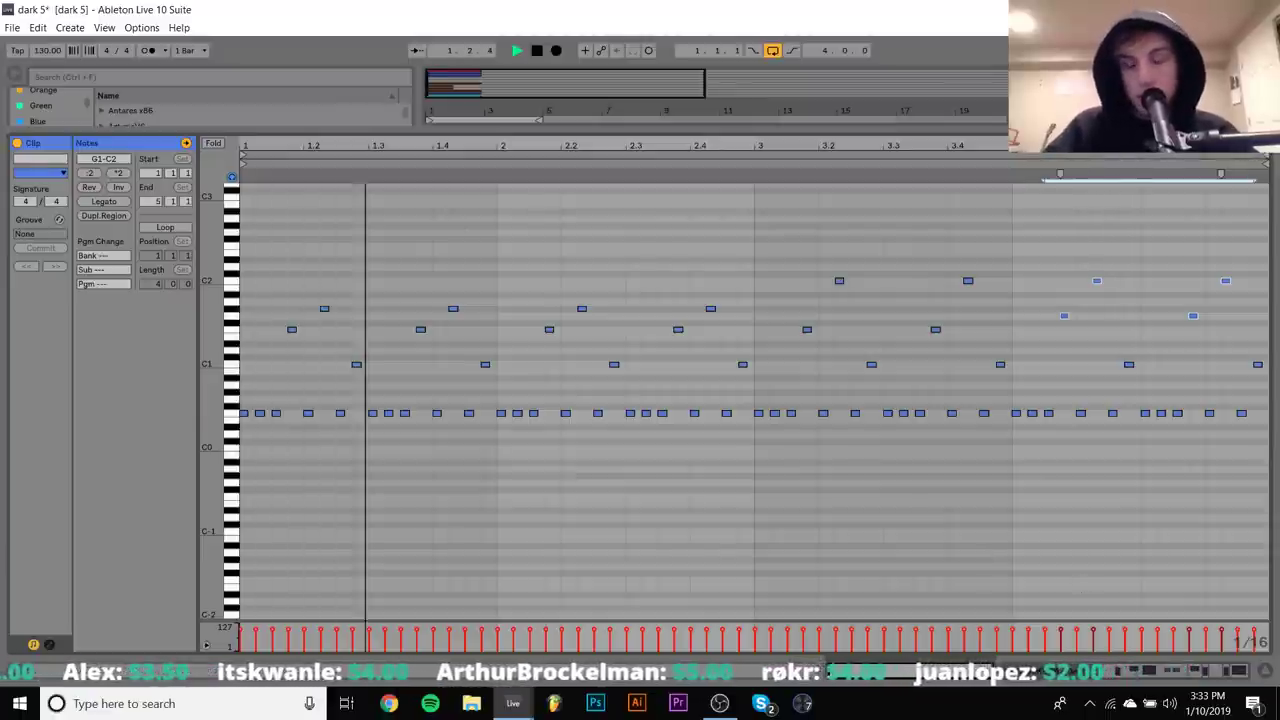
{"action": "key", "text": "shift+Tab"}
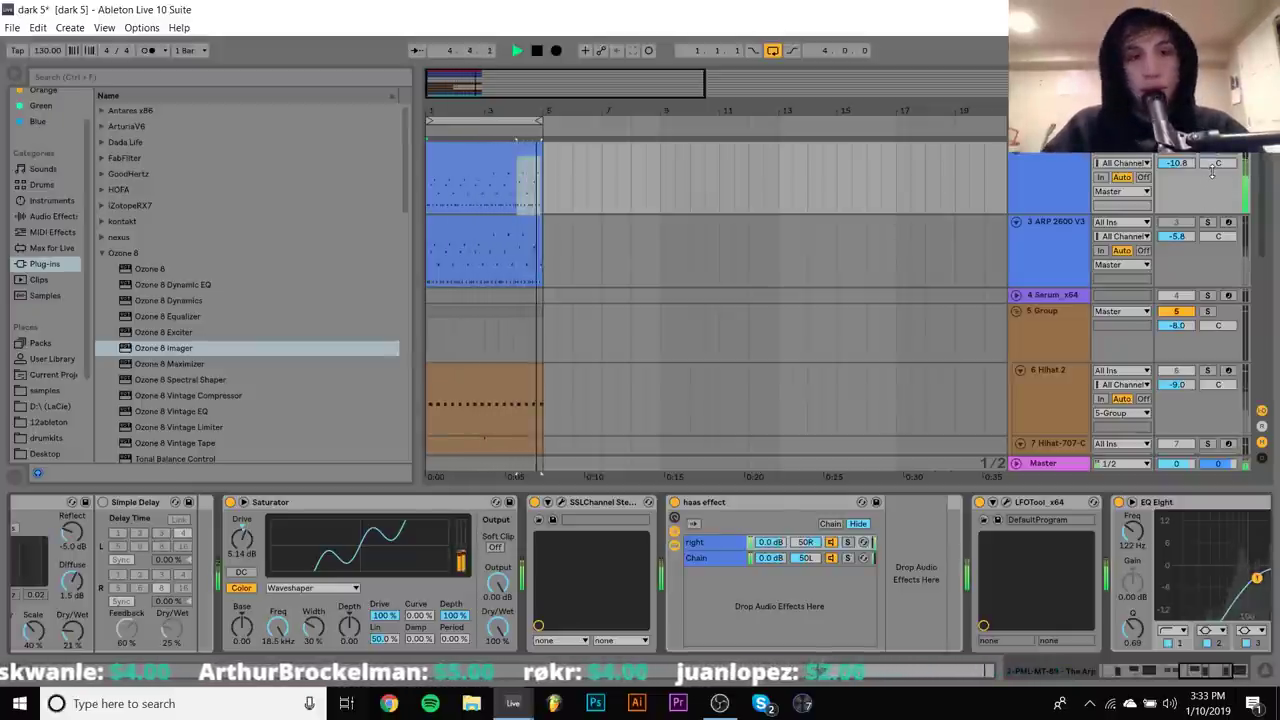
Inspect the ARP 2600 V3 track's MIDI clip and device chain, and play the track soloed
{"action": "left_click", "coordinate": [1075, 235]}
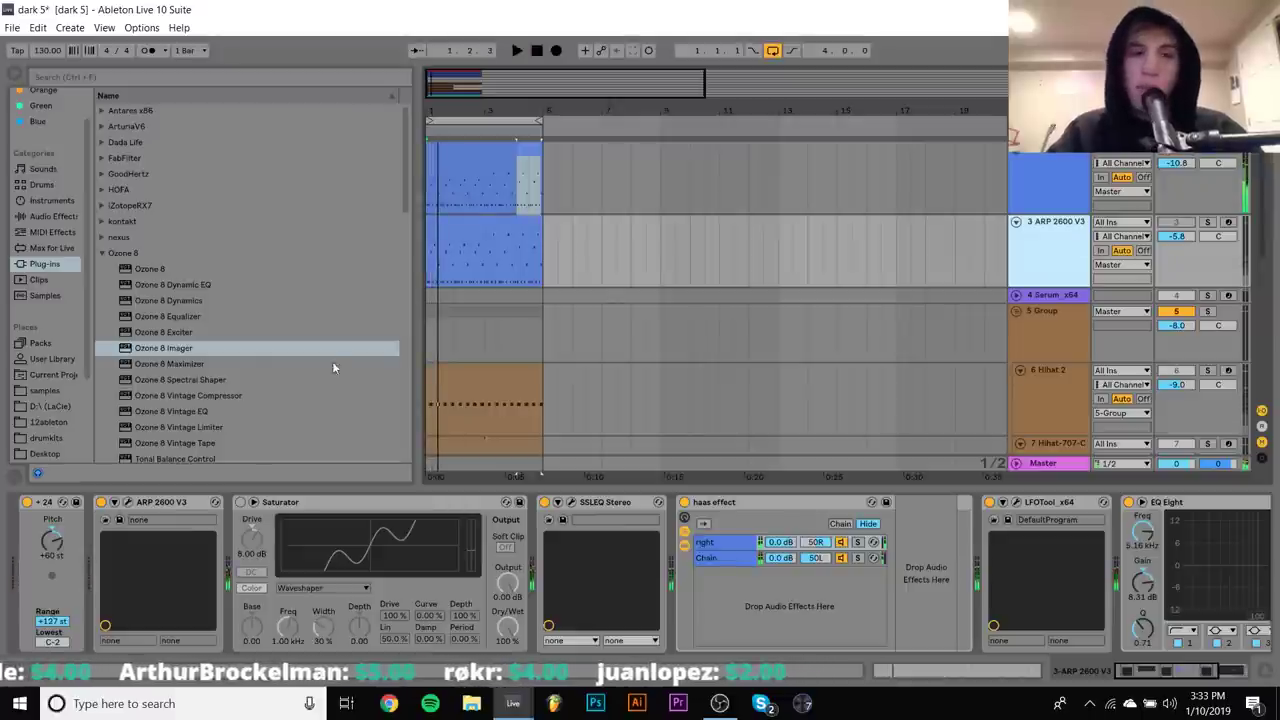
{"action": "double_click", "coordinate": [481, 222]}
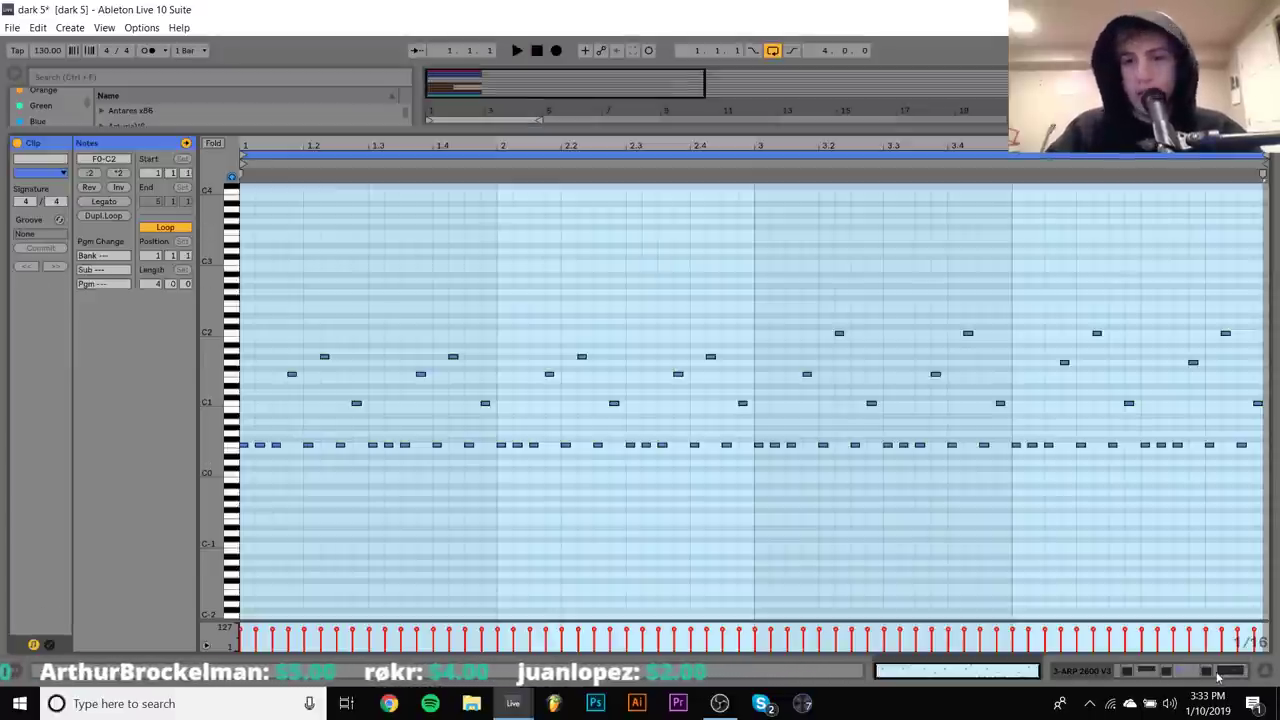
{"action": "key", "text": "shift+Tab"}
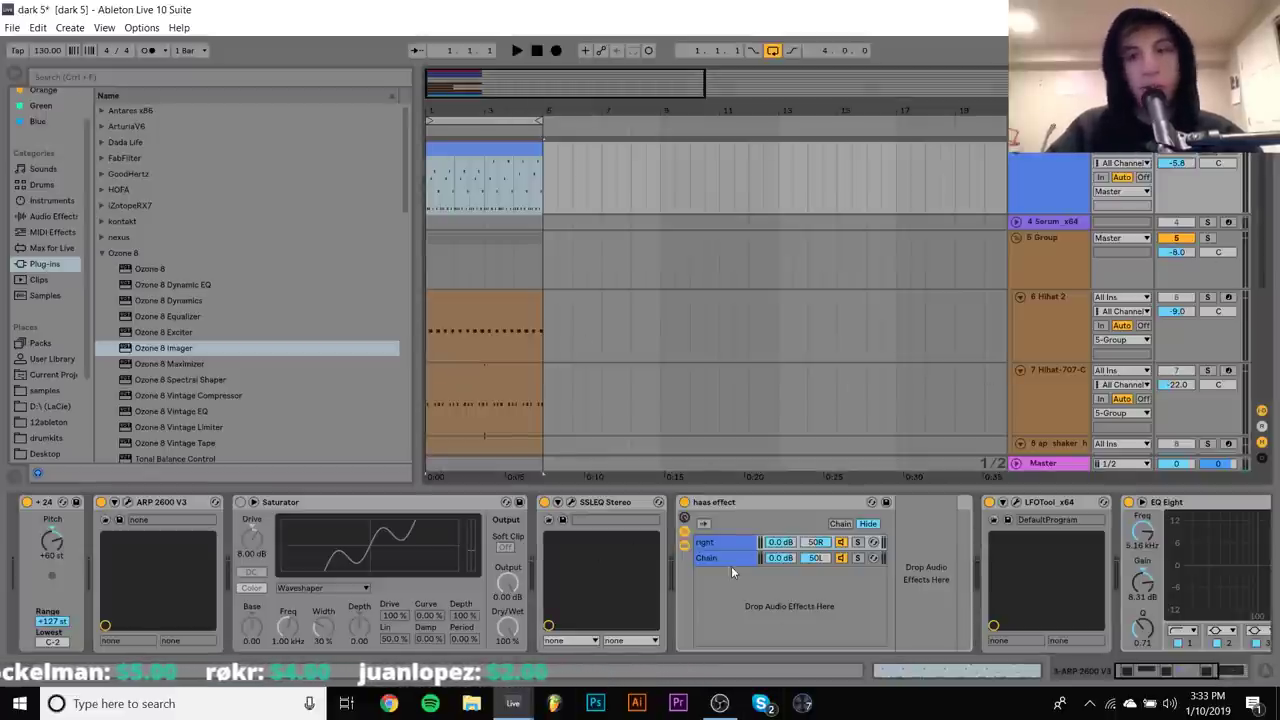
{"action": "key", "text": "space"}
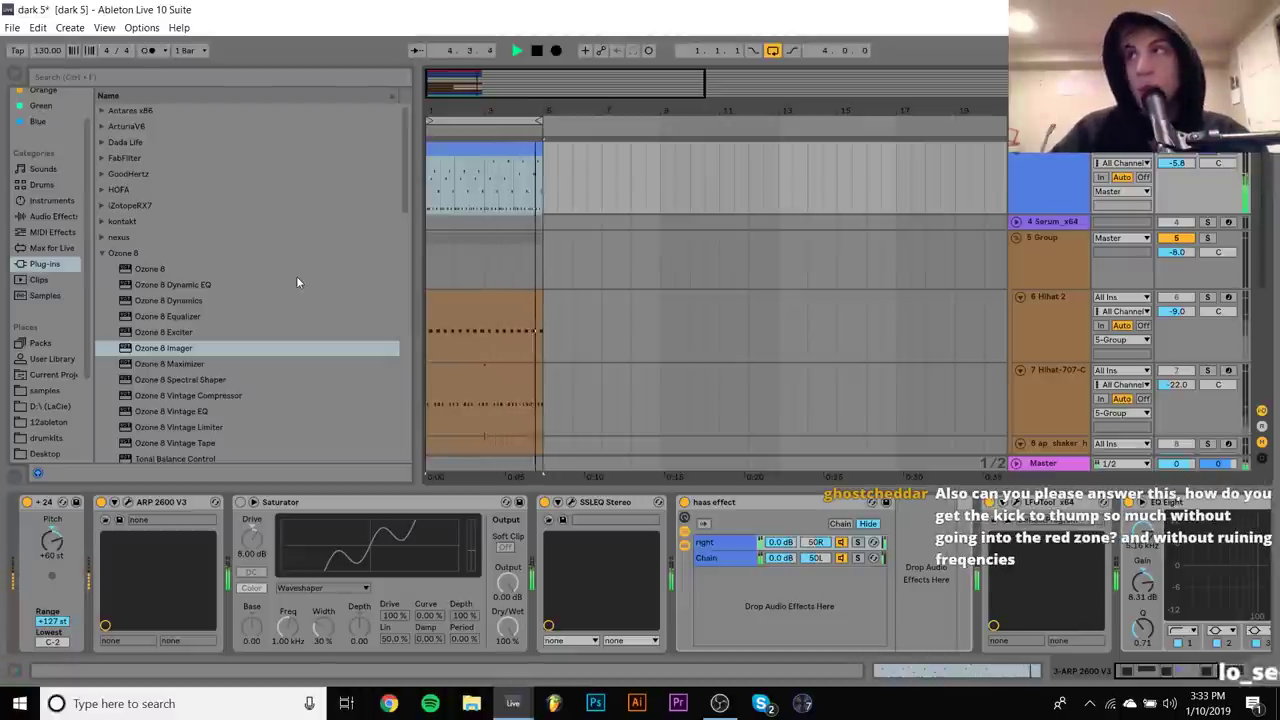
{"action": "key", "text": "space"}
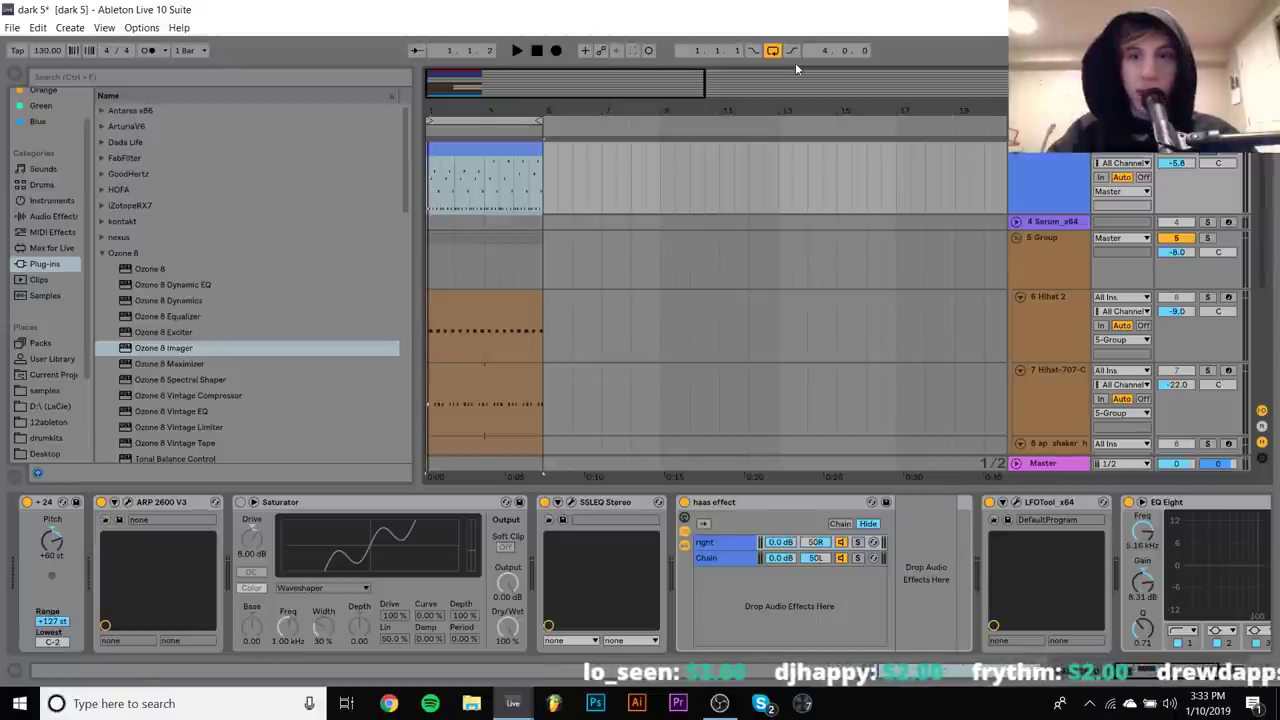
{"action": "scroll", "coordinate": [846, 274], "scroll_direction": "up", "scroll_amount": 3}
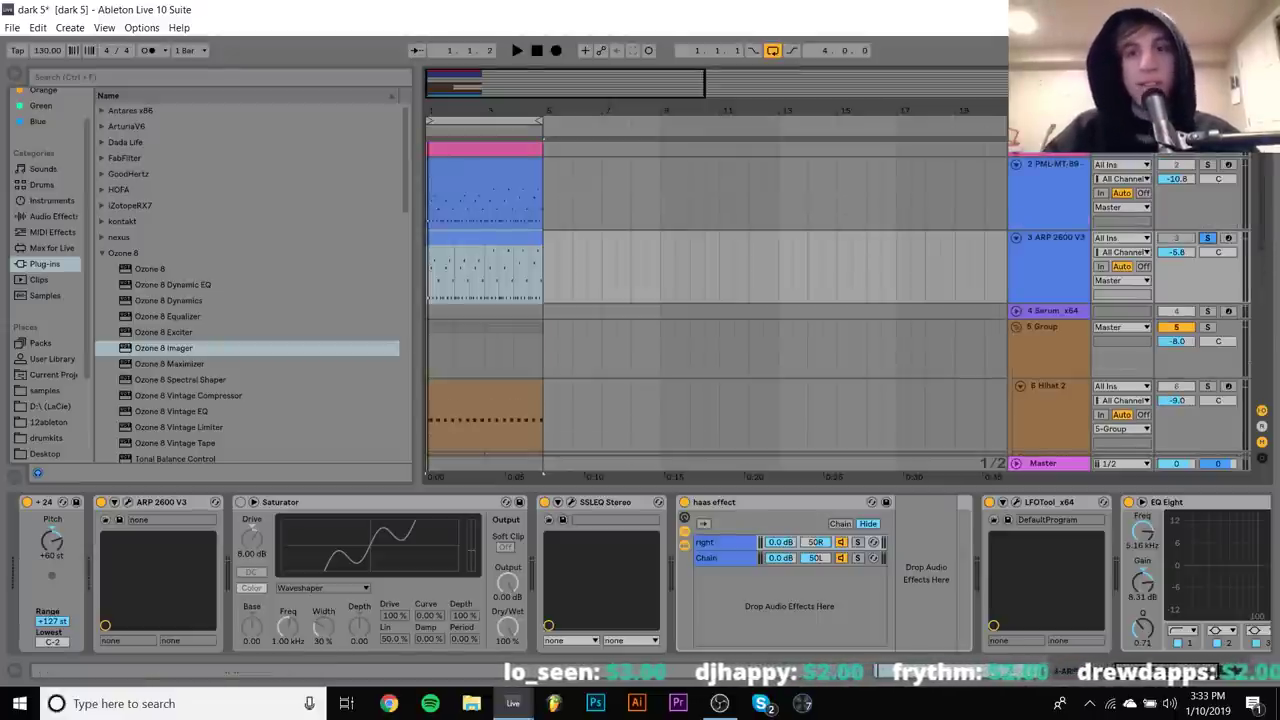
{"action": "left_click", "coordinate": [1043, 165]}
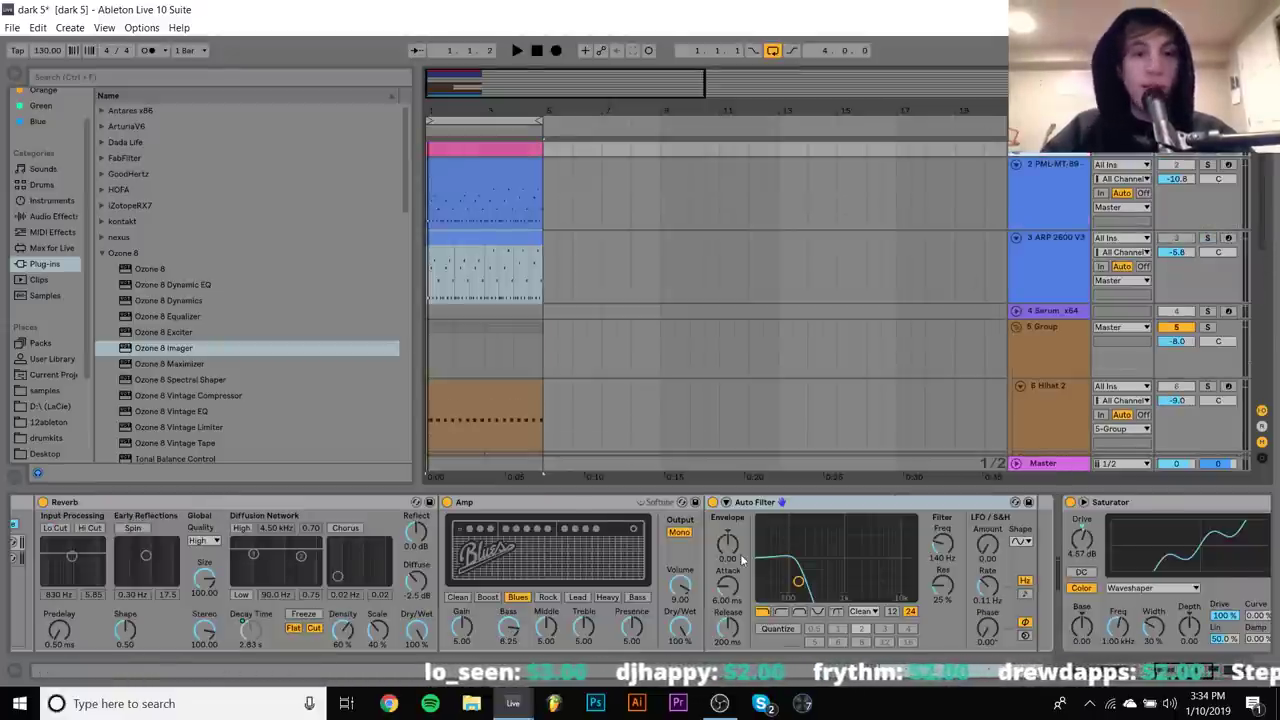
{"action": "key", "text": "Up"}
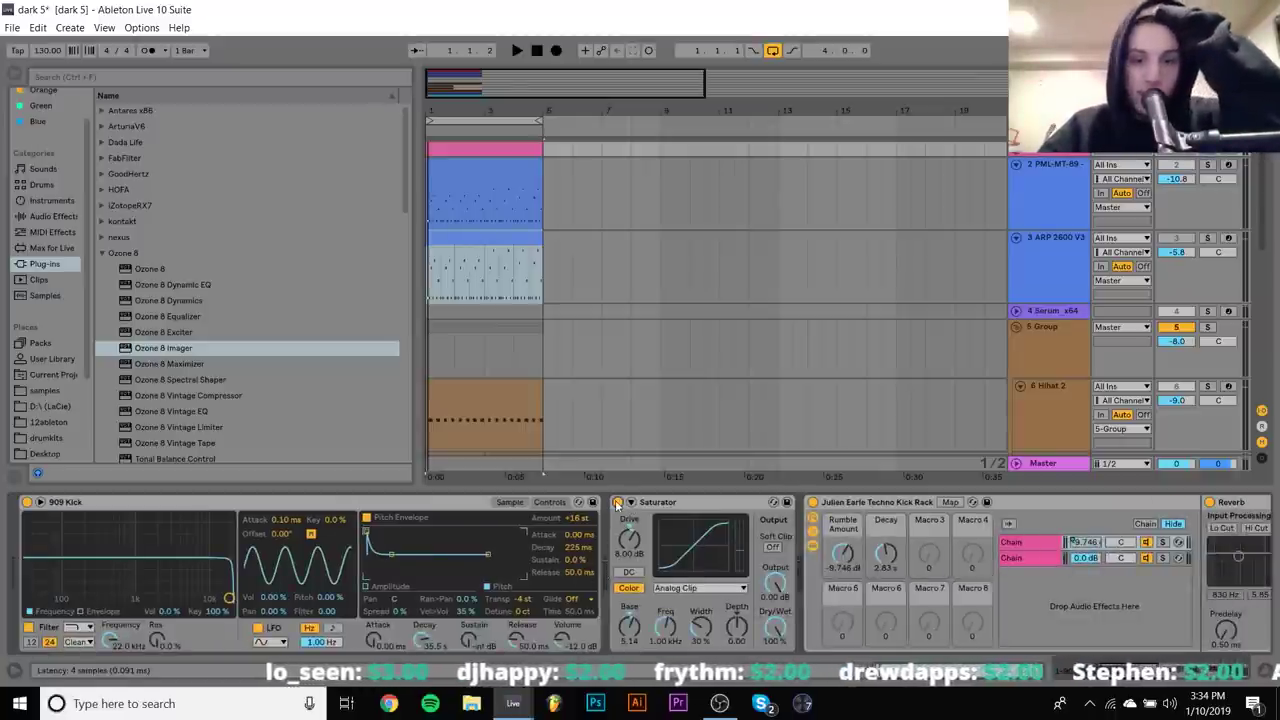
{"action": "key", "text": "Down"}
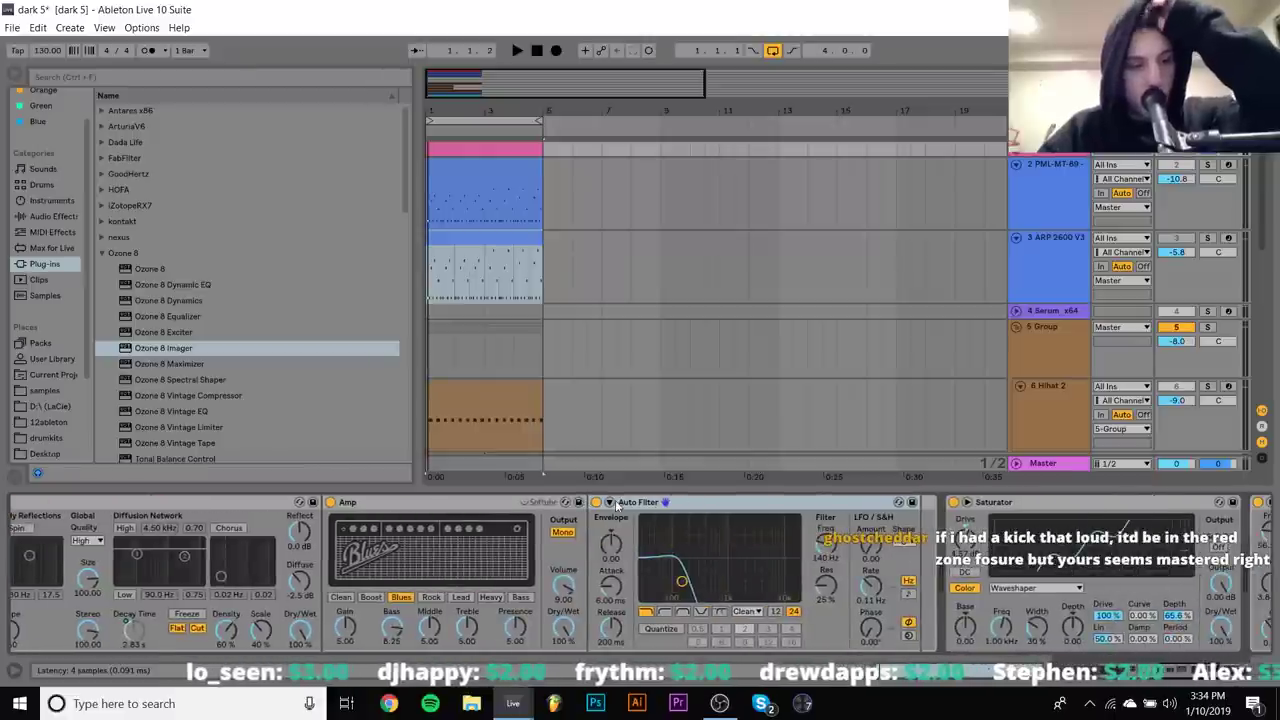
{"action": "scroll", "coordinate": [617, 506], "scroll_direction": "right", "scroll_amount": 6}
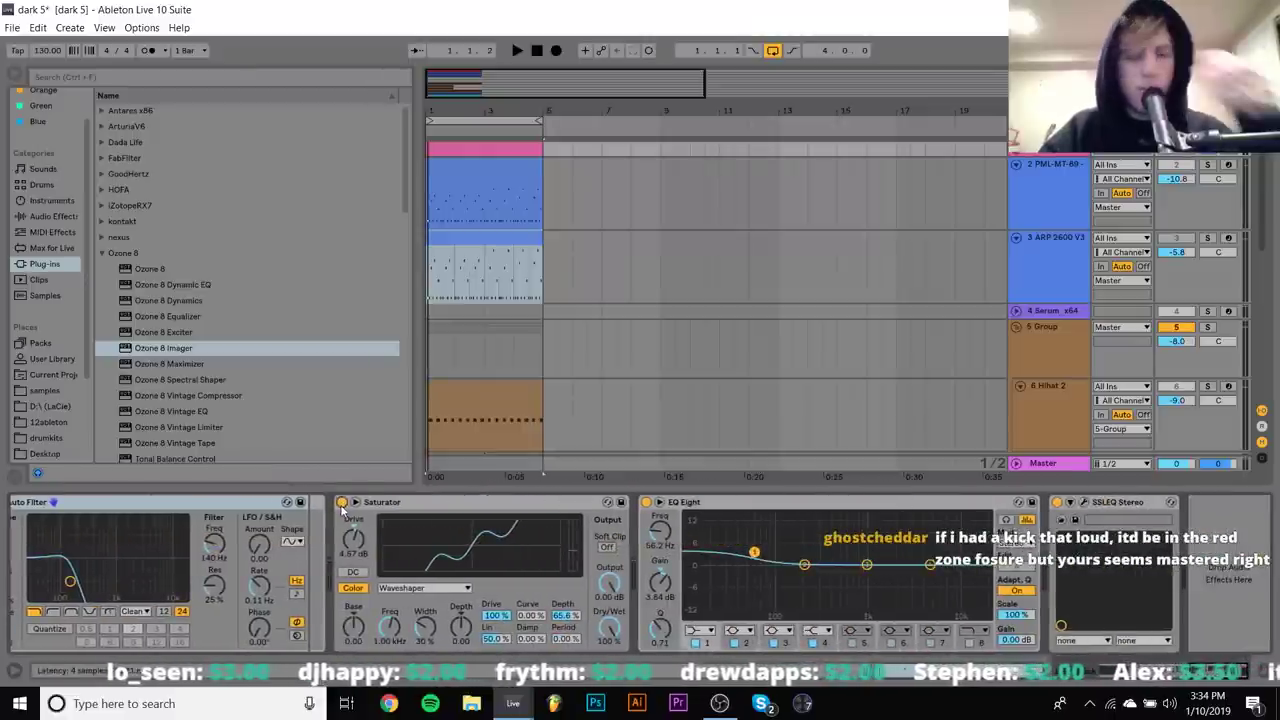
{"action": "left_click", "coordinate": [341, 503]}
{"action": "scroll", "coordinate": [67, 581], "scroll_direction": "left", "scroll_amount": 5}
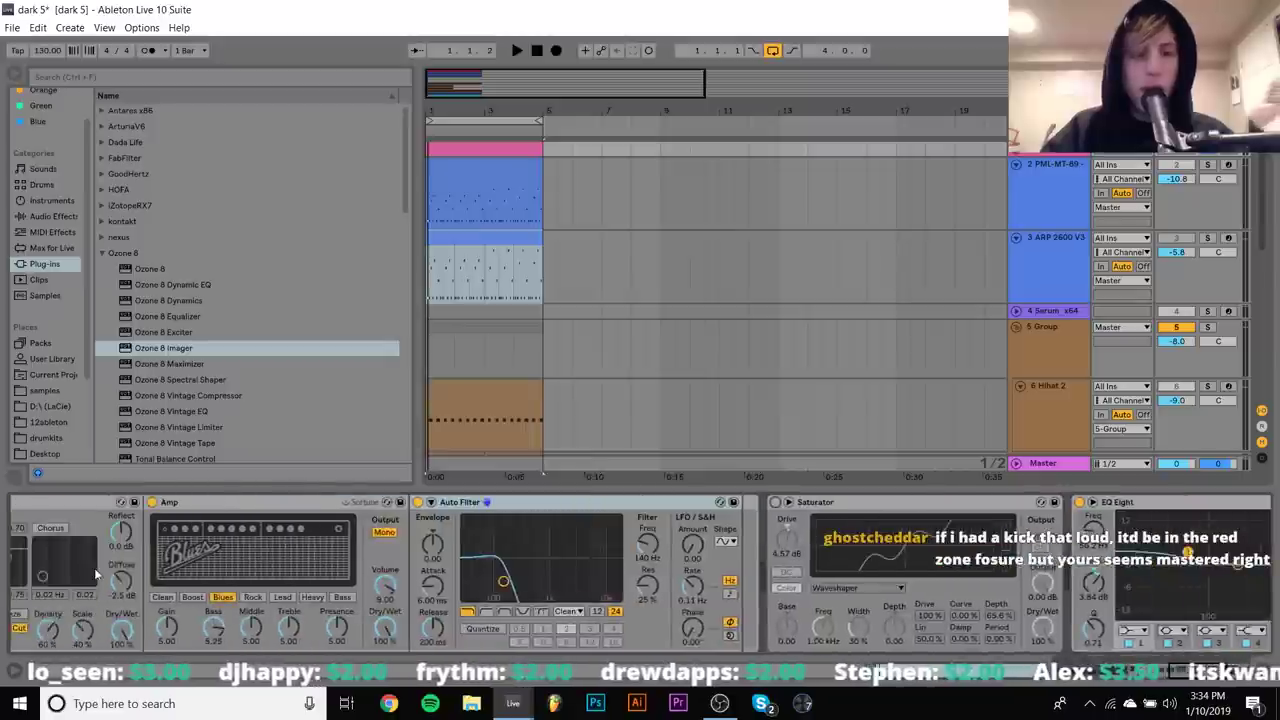
{"action": "scroll", "coordinate": [1104, 570], "scroll_direction": "right", "scroll_amount": 5}
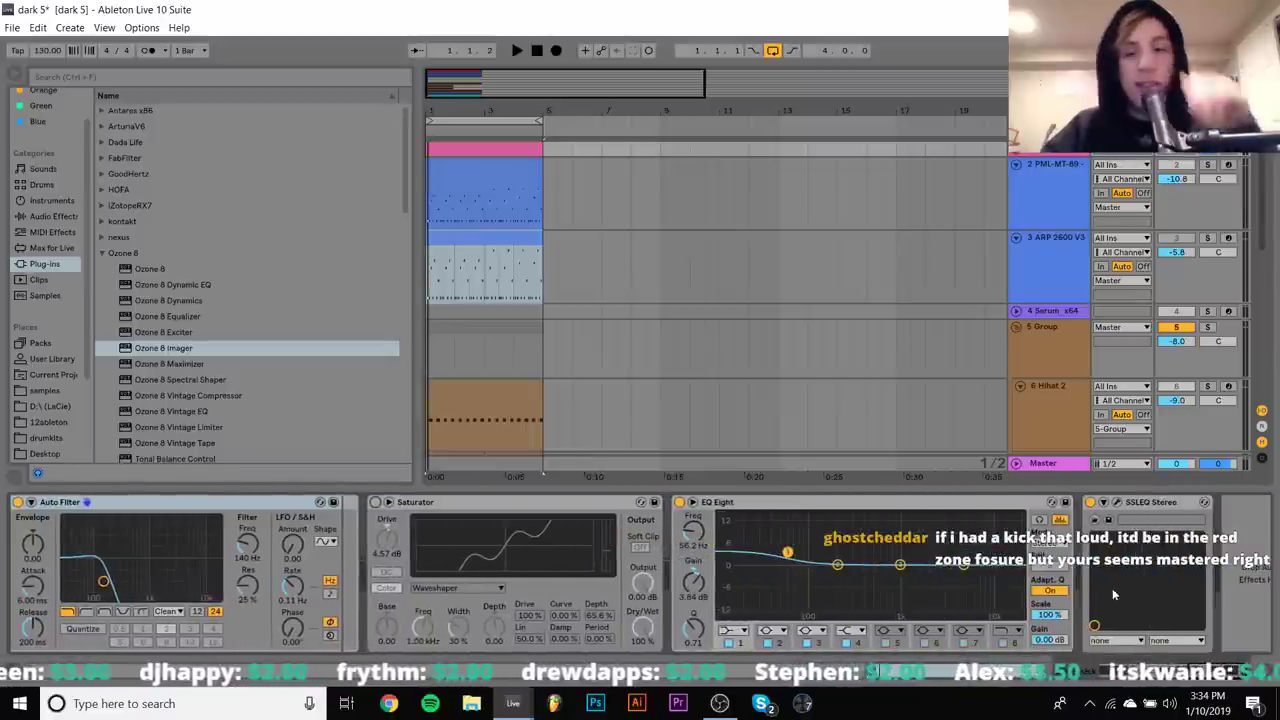
Audition the kick without the Waveshaper Saturator, both soloed and with the other tracks, and return to the chain's first Saturator
{"action": "key", "text": "space"}
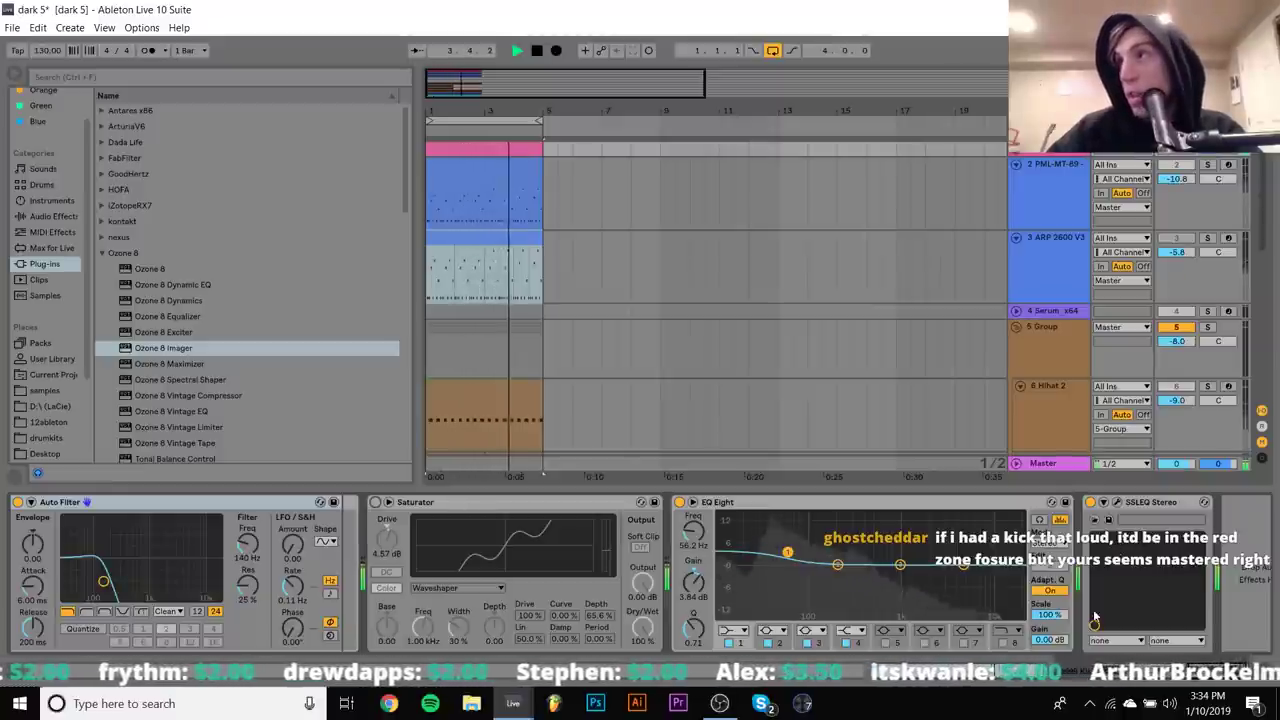
{"action": "key", "text": "space"}
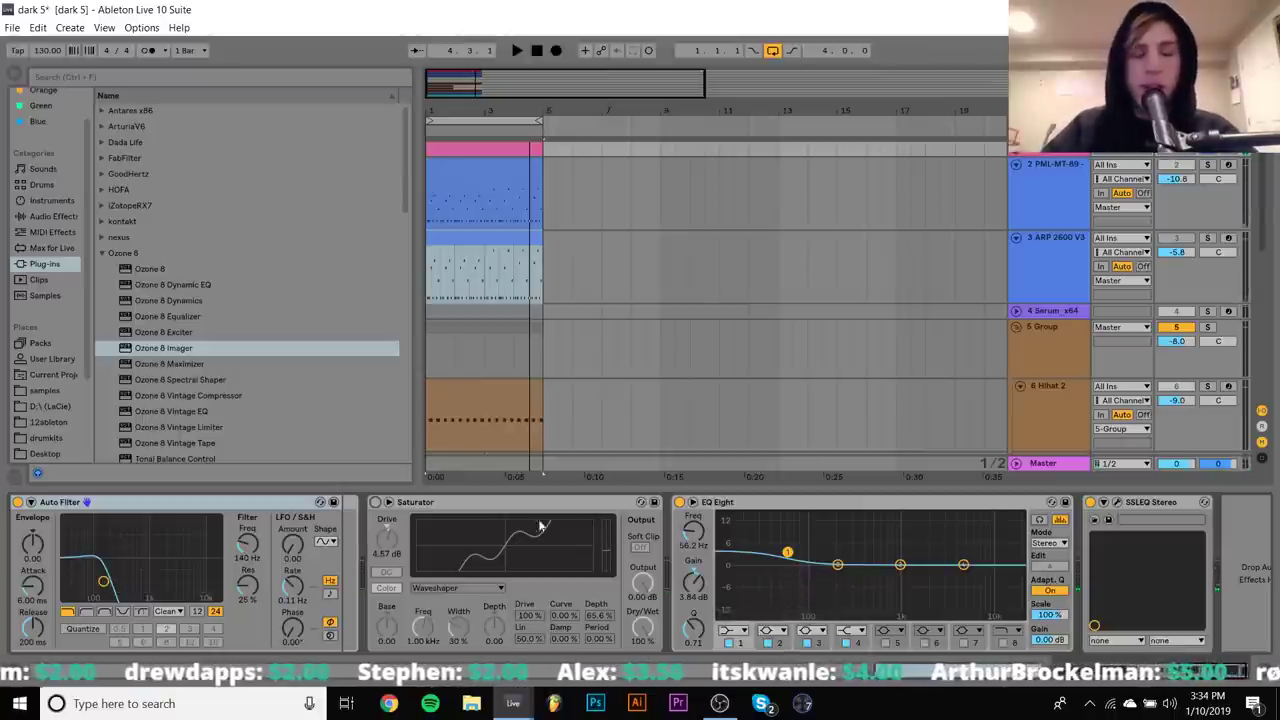
{"action": "key", "text": "space"}
{"action": "scroll", "coordinate": [540, 525], "scroll_direction": "left", "scroll_amount": 5}
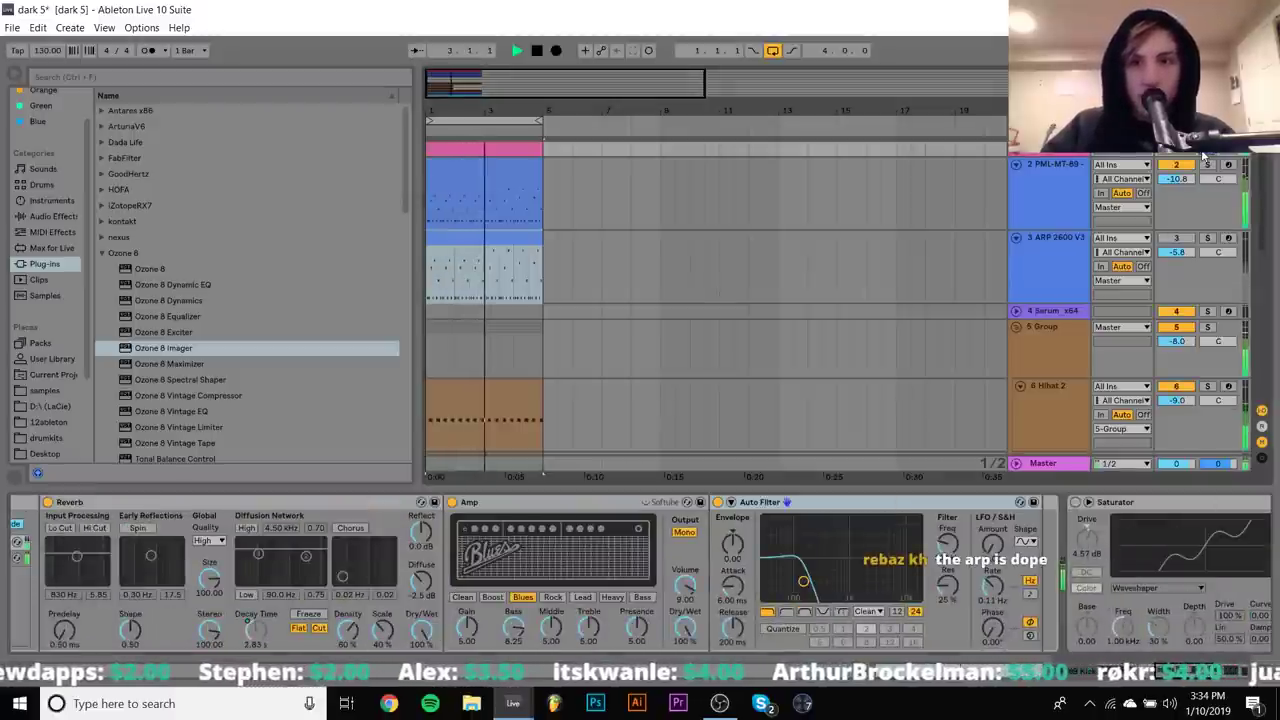
{"action": "key", "text": "space"}
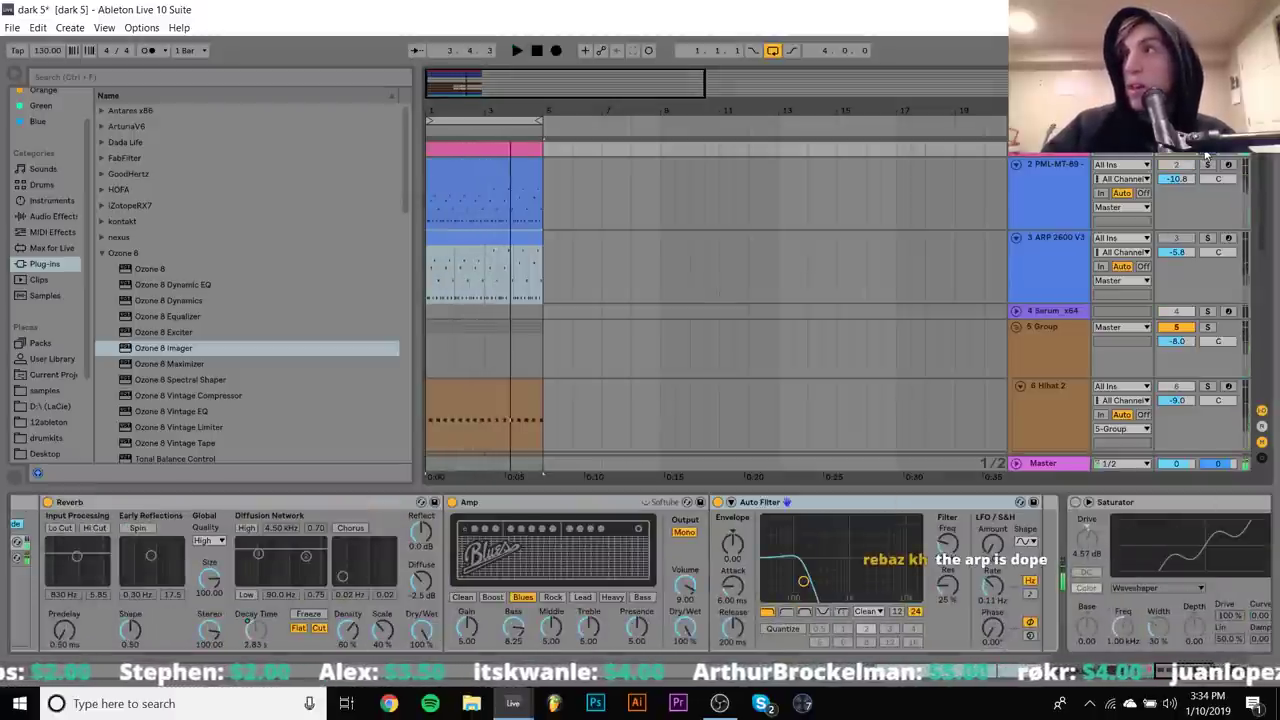
{"action": "scroll", "coordinate": [550, 570], "scroll_direction": "left", "scroll_amount": 5}
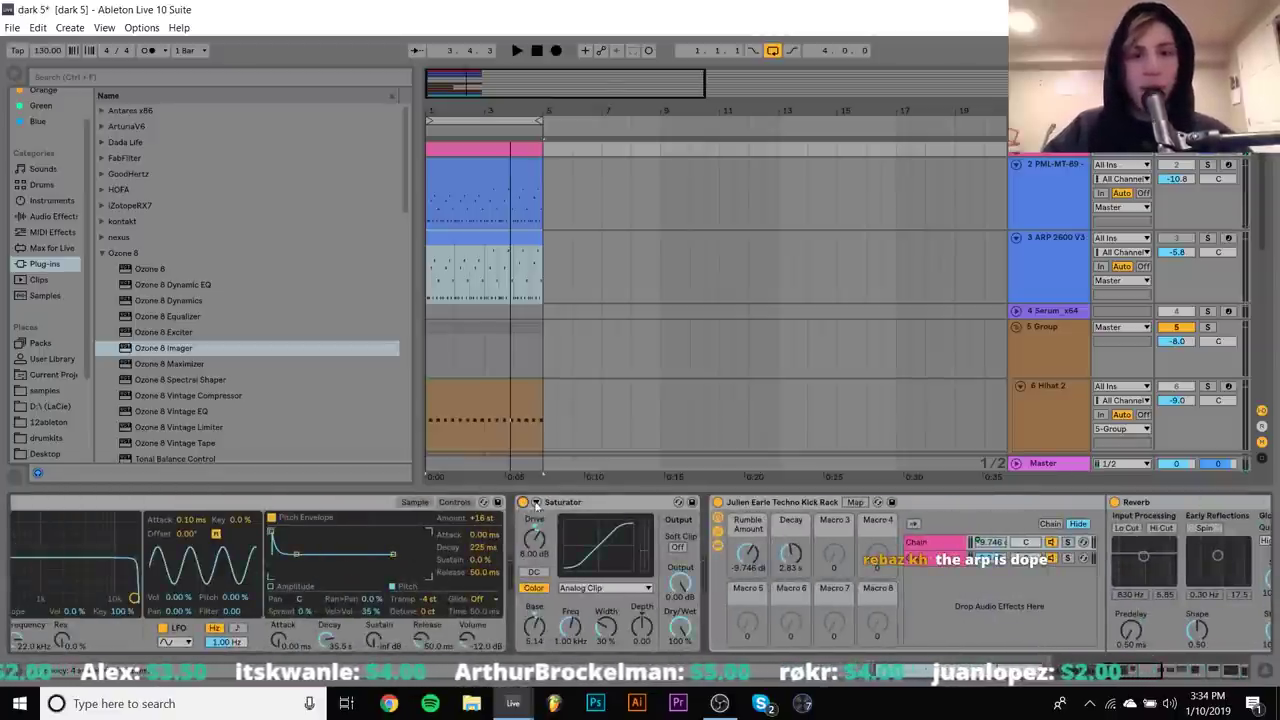
Play the kick while following its device chain from the first Saturator to the Waveshaper Saturator and EQ Eight
{"action": "key", "text": "space"}
{"action": "scroll", "coordinate": [545, 512], "scroll_direction": "right", "scroll_amount": 5}
{"action": "scroll", "coordinate": [550, 516], "scroll_direction": "right", "scroll_amount": 2}
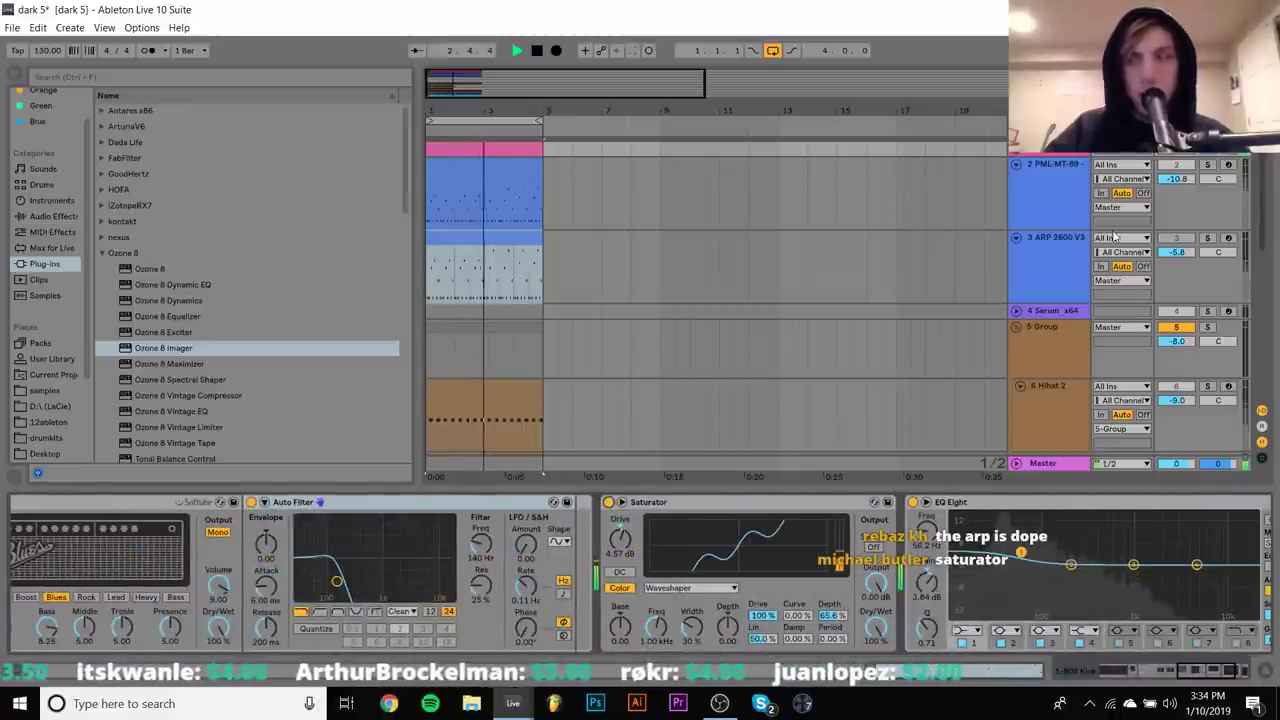
{"action": "key", "text": "space"}
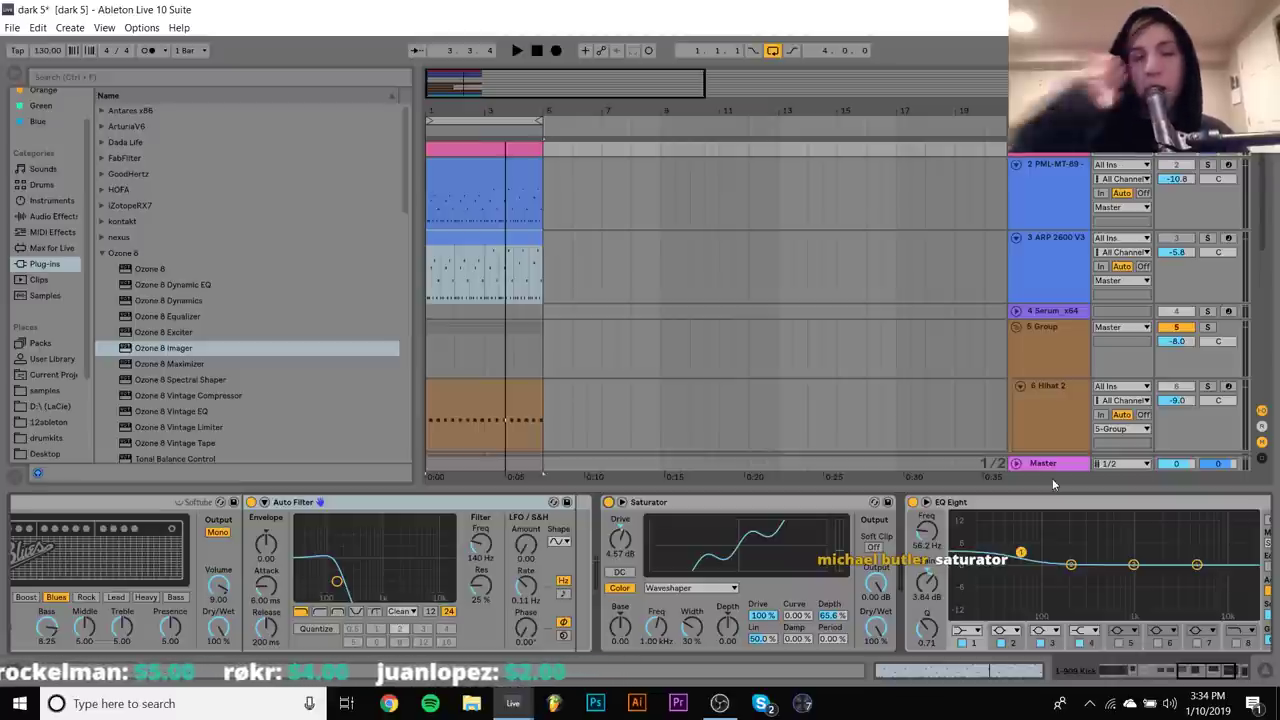
Switch off both the Analog Clip and the Waveshaper Saturator in the 909 Kick's chain and play the kick
{"action": "key", "text": "Up"}
{"action": "key", "text": "Up"}
{"action": "left_click", "coordinate": [618, 502]}
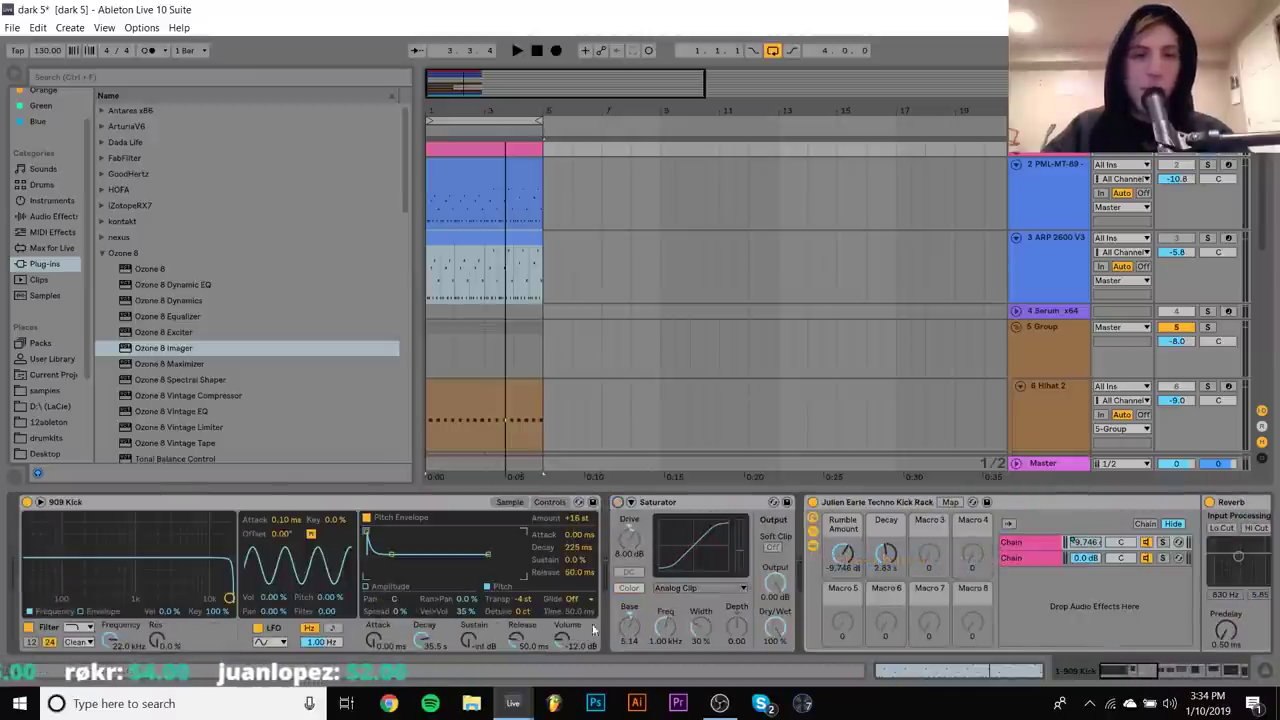
{"action": "key", "text": "space"}
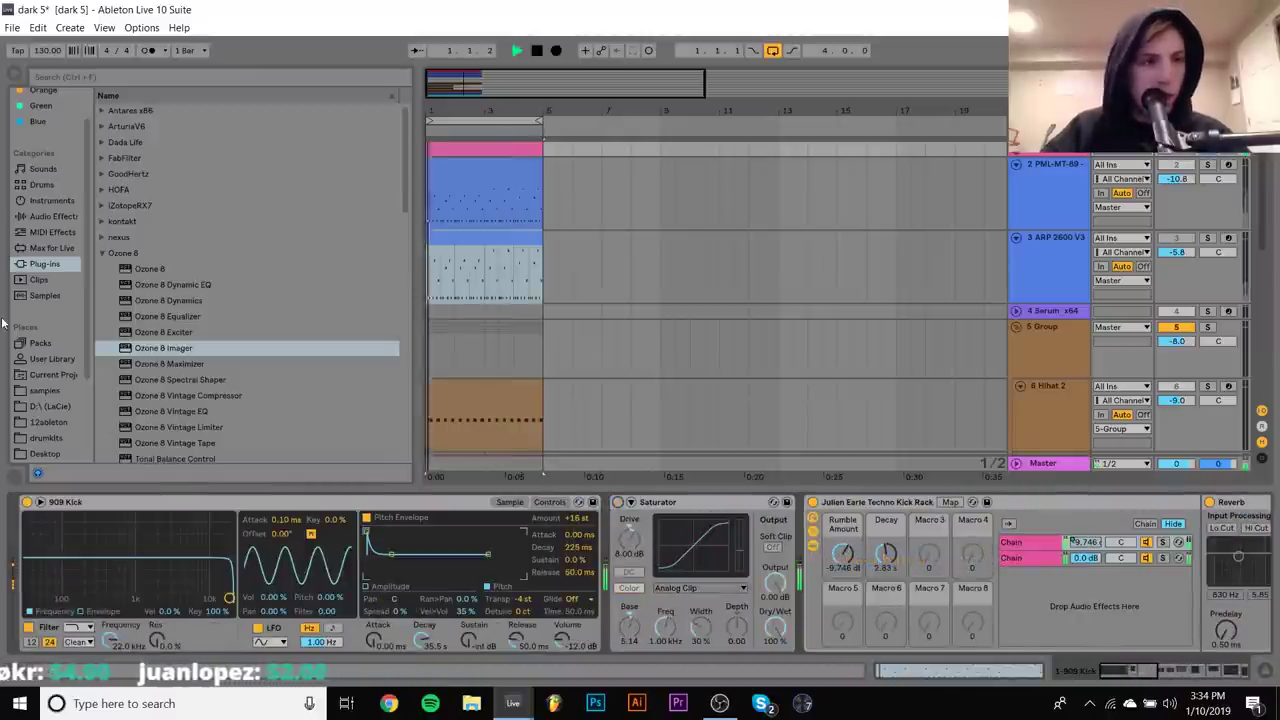
{"action": "left_click", "coordinate": [52, 216]}
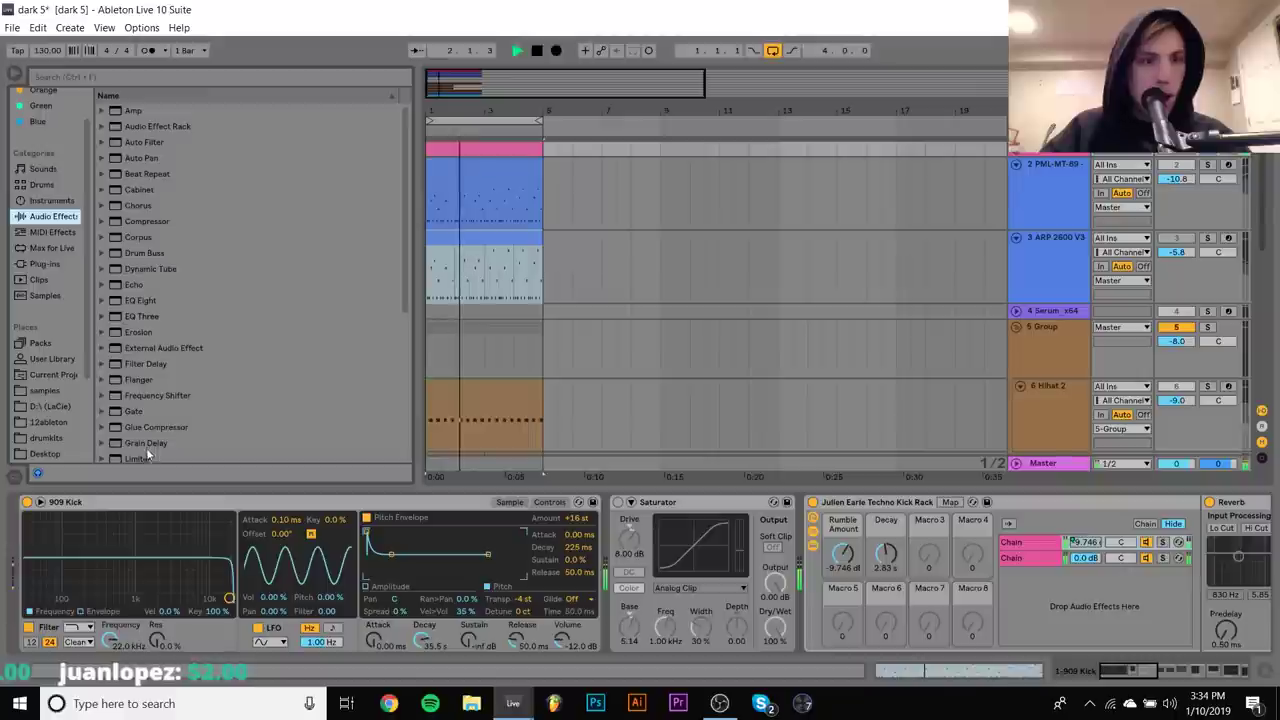
{"action": "key", "text": "space"}
{"action": "left_click_drag", "start_coordinate": [137, 457], "coordinate": [1172, 543]}
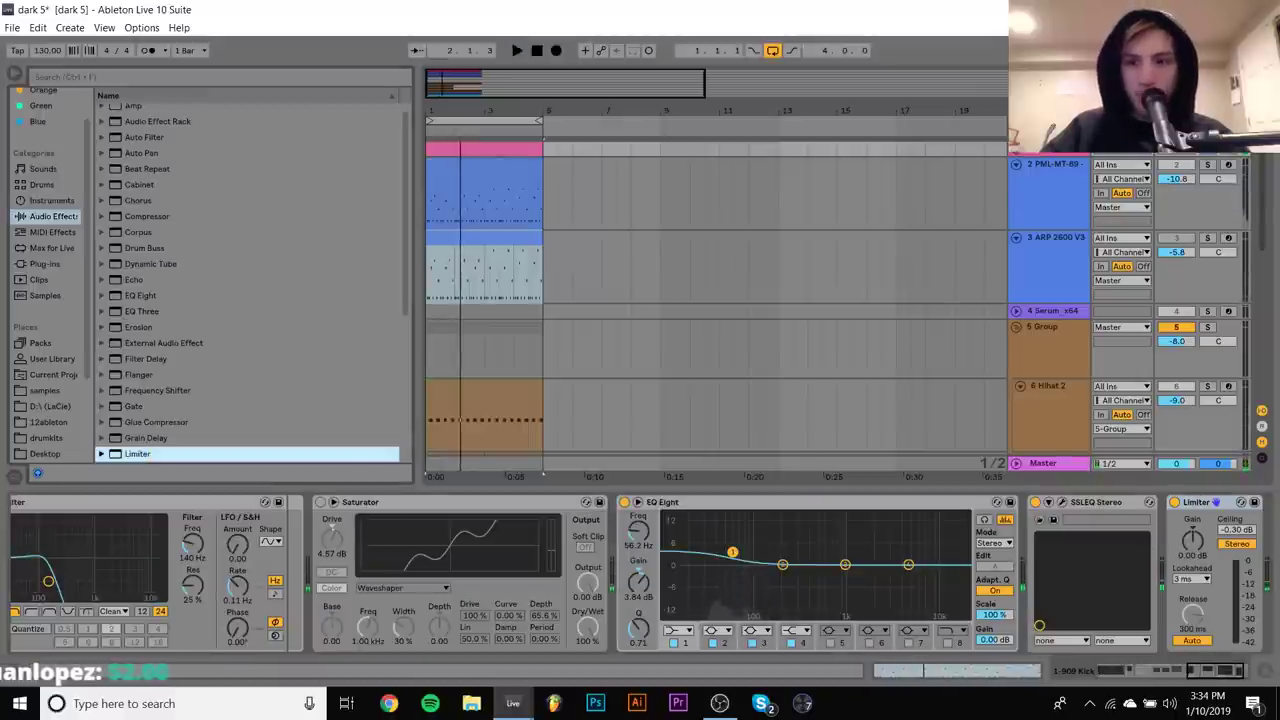
Raise the Limiter's gain to 14.9 dB and audition the kick, toggling the SSLEQ Stereo off and on to compare
{"action": "key", "text": "space"}
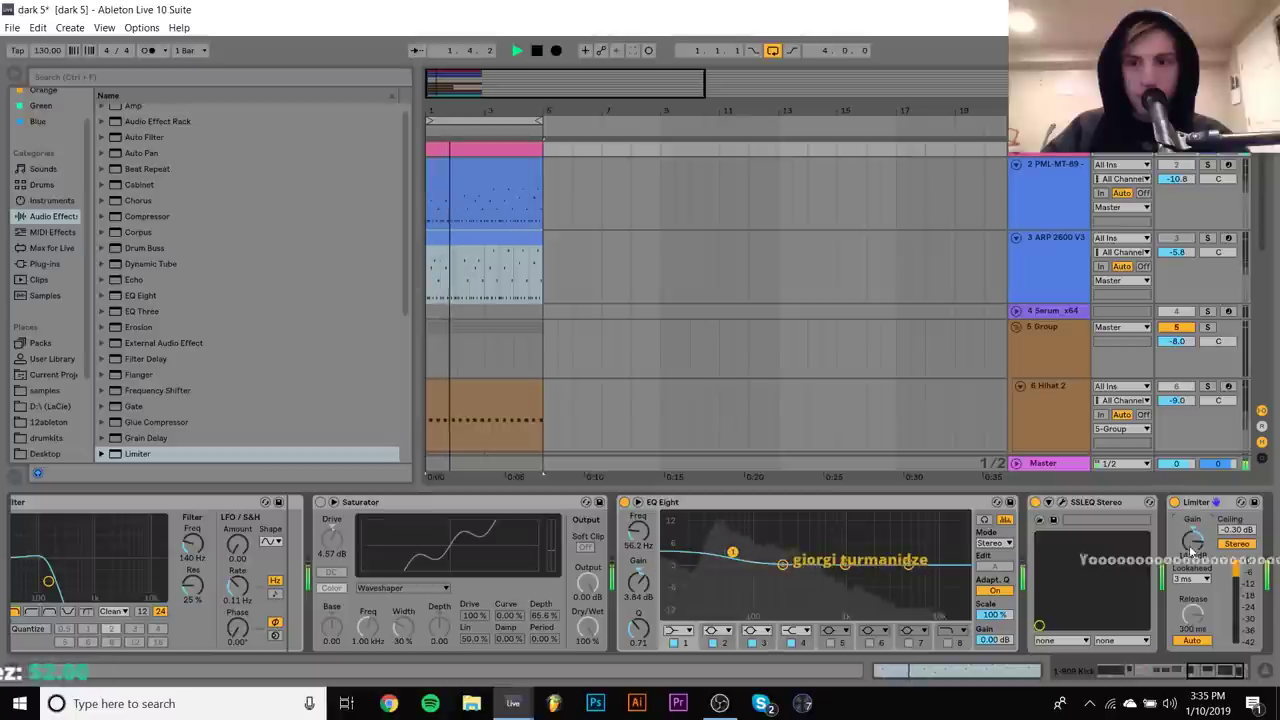
{"action": "left_click", "coordinate": [1036, 503]}
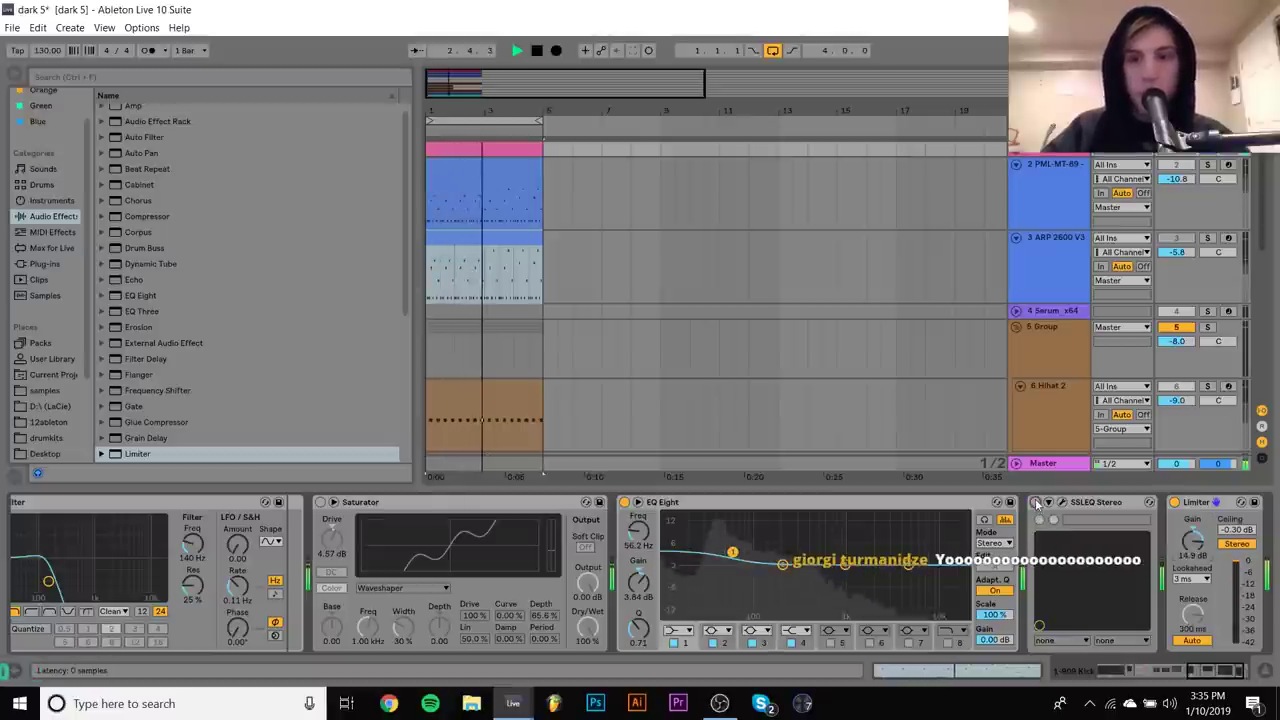
{"action": "key", "text": "space"}
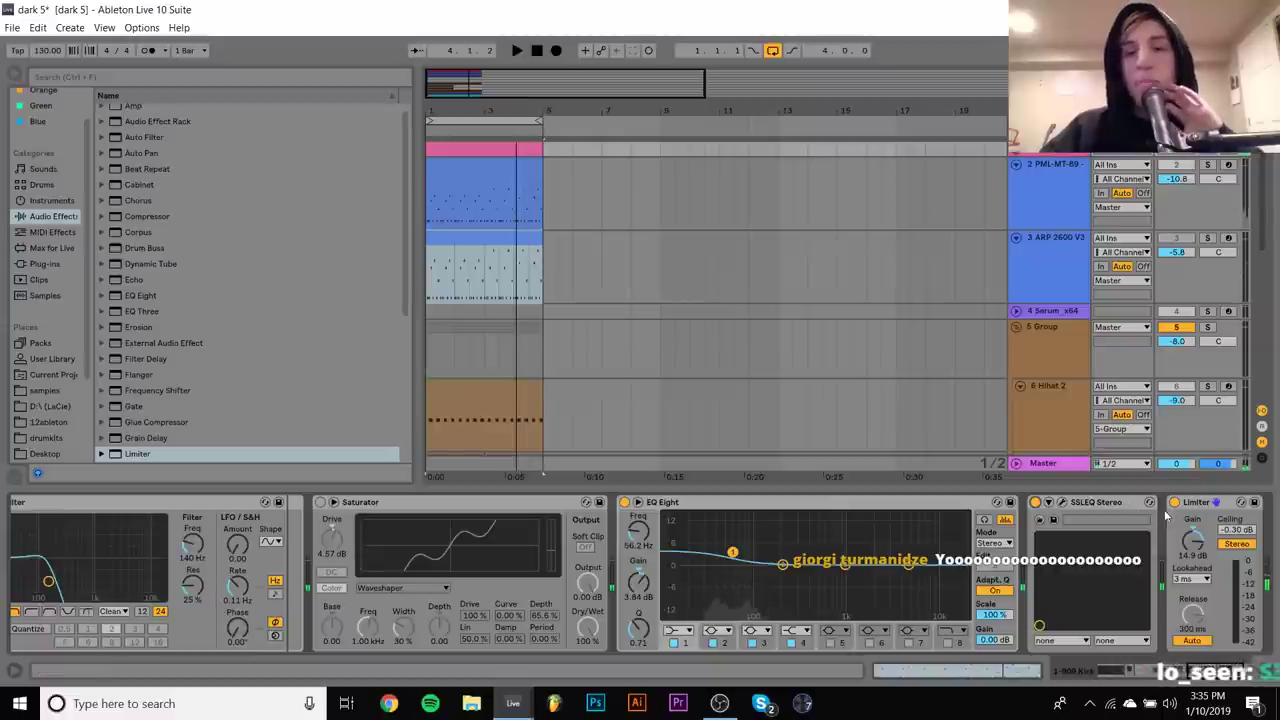
{"action": "key", "text": "space"}
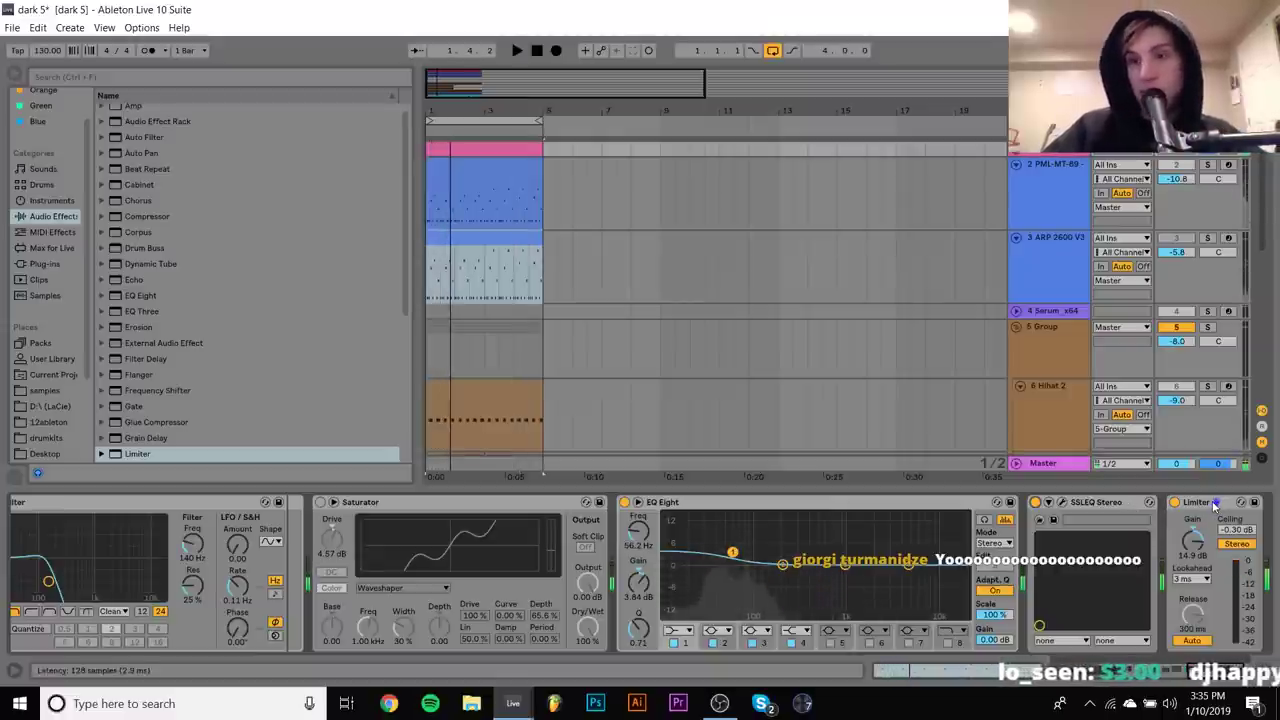
Delete the Limiter from the kick's chain and switch the first Saturator back on
{"action": "left_click", "coordinate": [1217, 505]}
{"action": "key", "text": "Delete"}
{"action": "scroll", "coordinate": [803, 505], "scroll_direction": "left", "scroll_amount": 5}
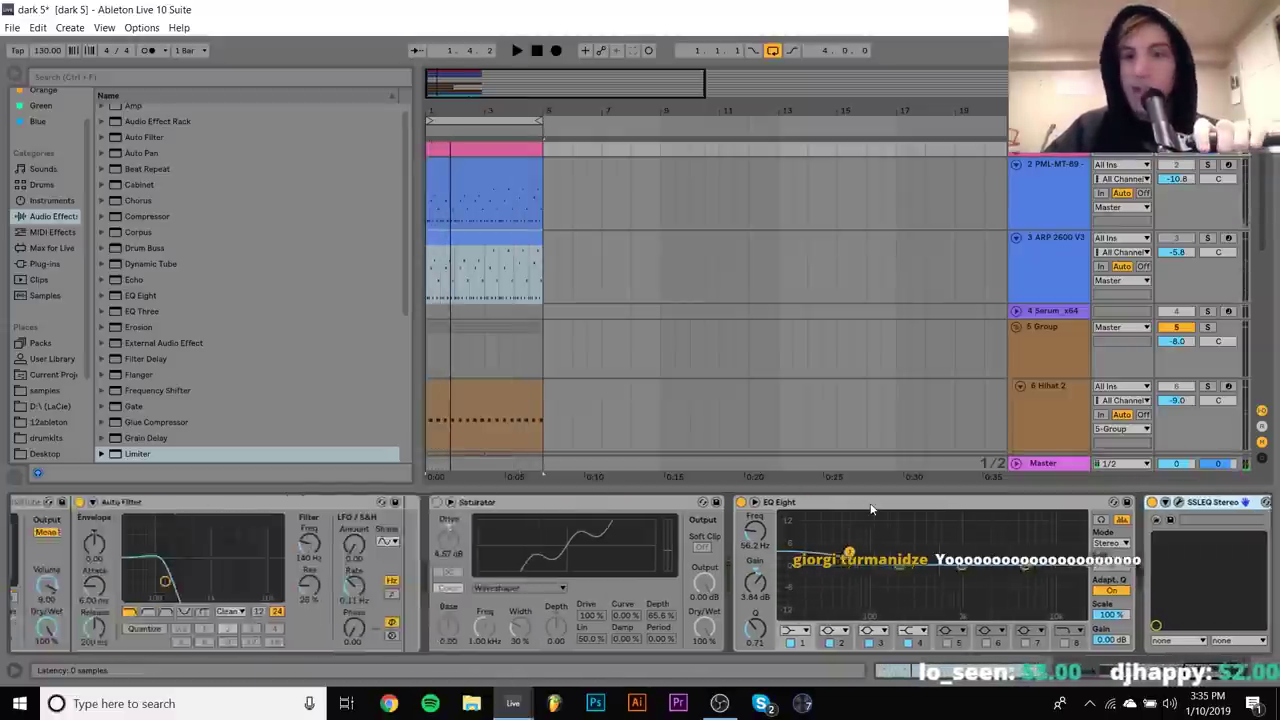
{"action": "scroll", "coordinate": [803, 505], "scroll_direction": "left", "scroll_amount": 10}
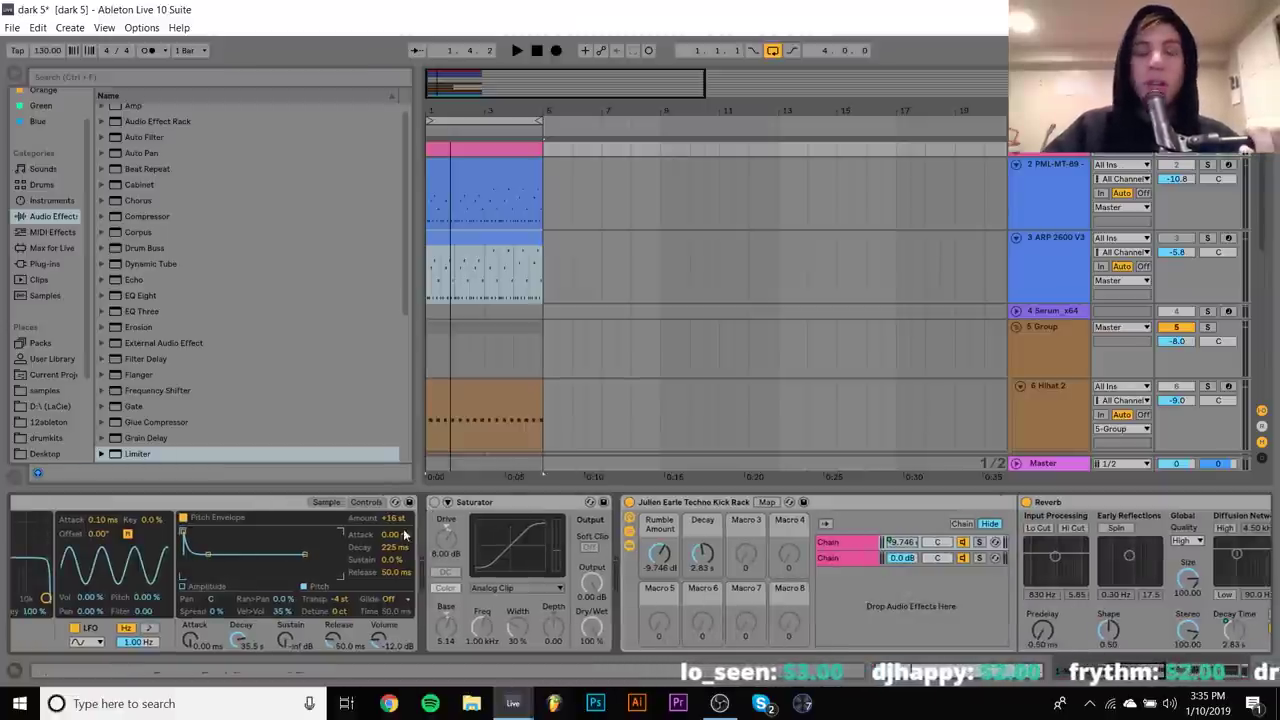
{"action": "left_click", "coordinate": [434, 502]}
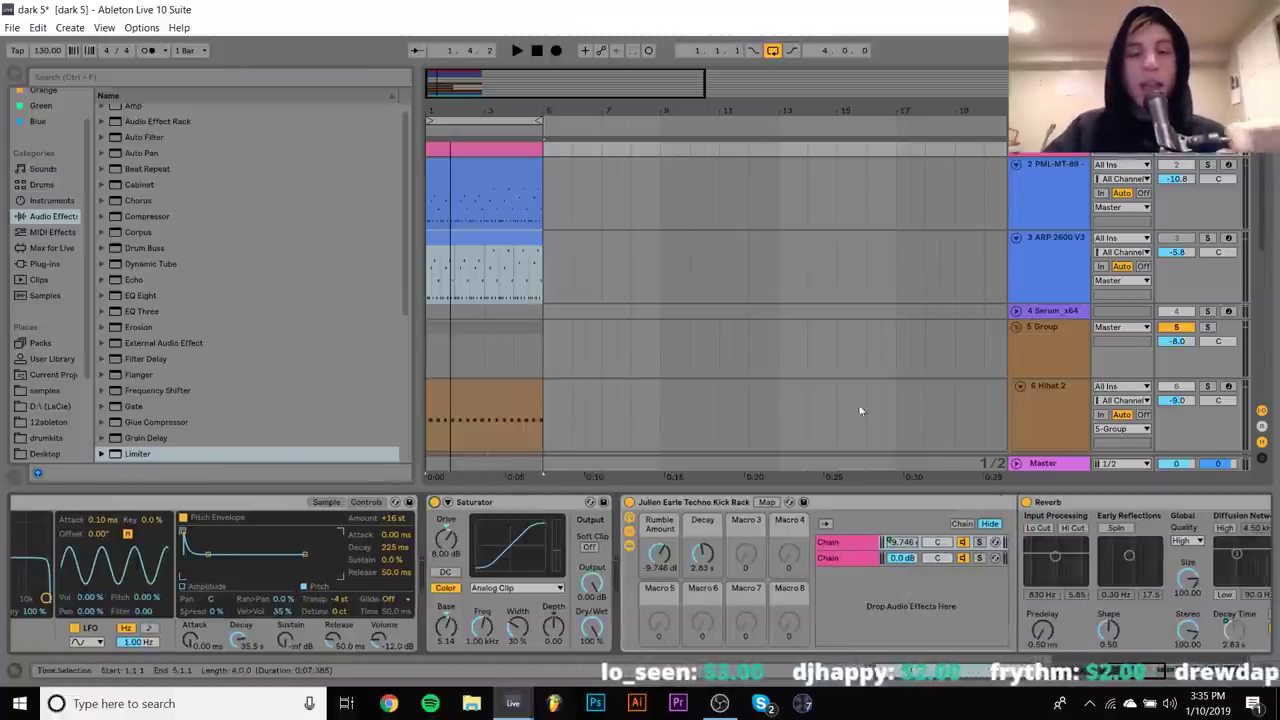
Review the kick's chain from the first Saturator through the rack, Reverb, Amp and Auto Filter to the Waveshaper Saturator
{"action": "scroll", "coordinate": [329, 526], "scroll_direction": "right", "scroll_amount": 2}
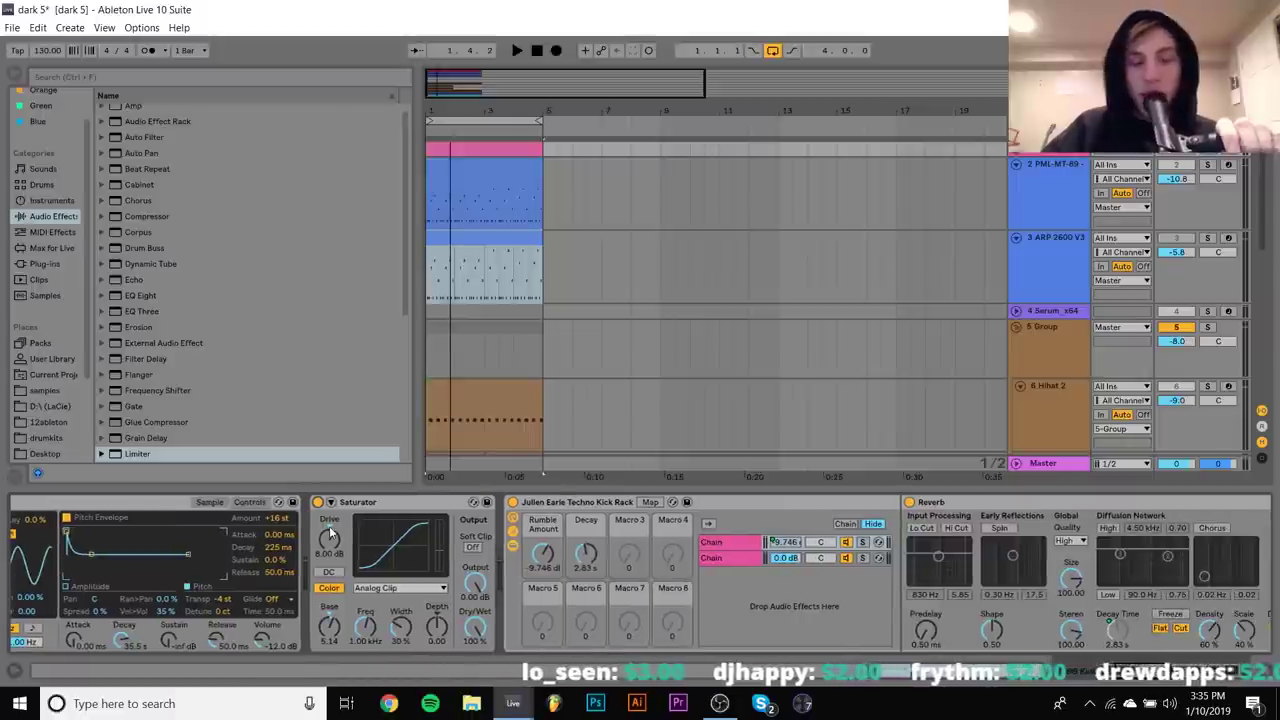
{"action": "scroll", "coordinate": [358, 556], "scroll_direction": "left", "scroll_amount": 2}
{"action": "scroll", "coordinate": [358, 556], "scroll_direction": "right", "scroll_amount": 7}
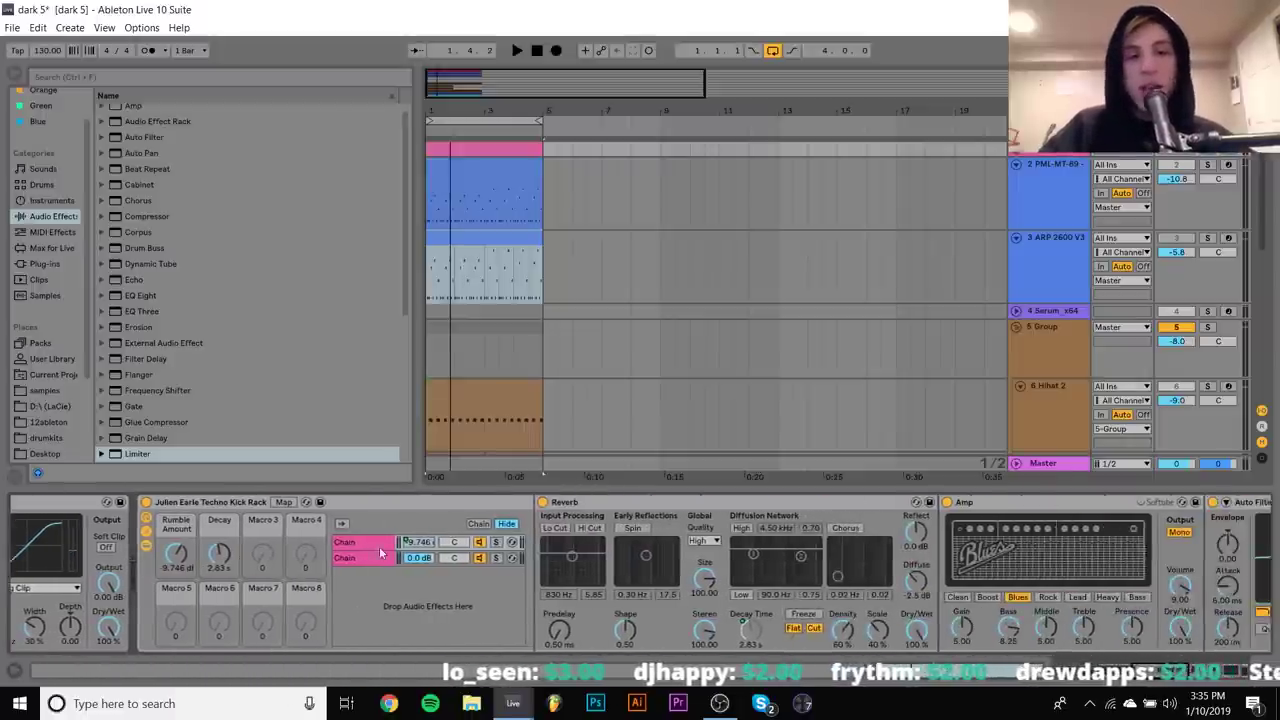
{"action": "scroll", "coordinate": [632, 558], "scroll_direction": "right", "scroll_amount": 10}
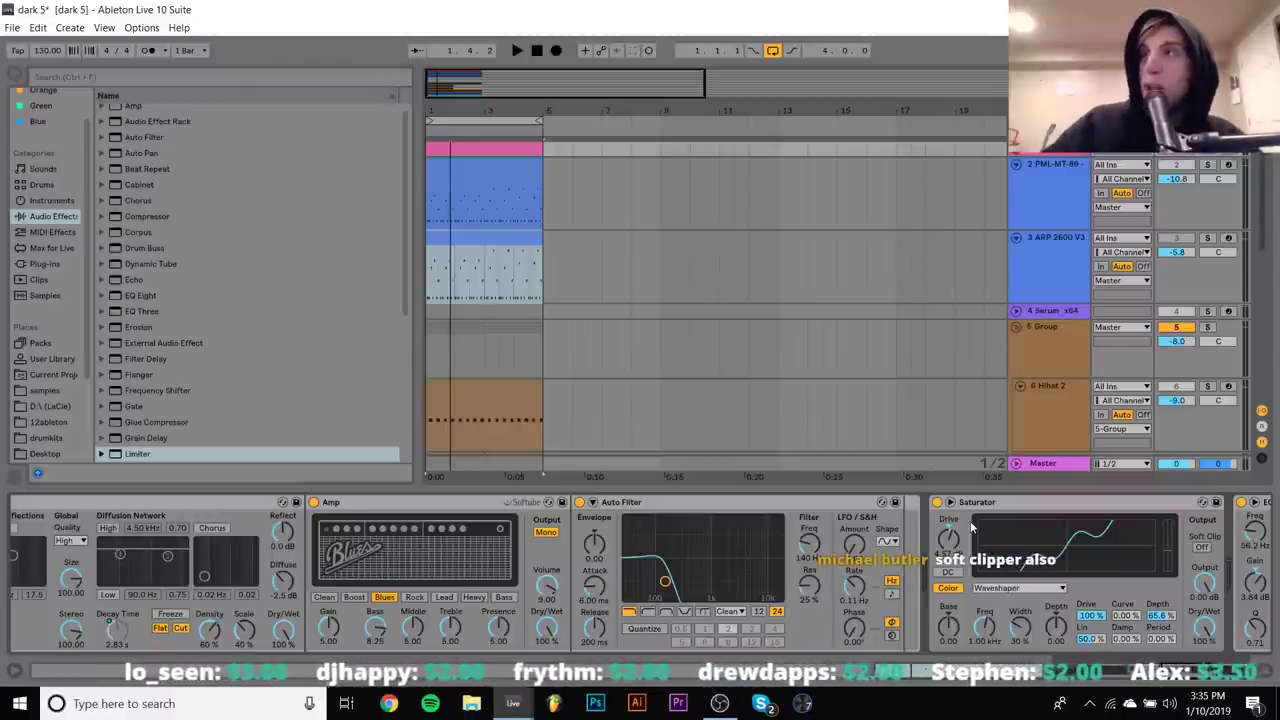
{"action": "scroll", "coordinate": [970, 527], "scroll_direction": "up", "scroll_amount": 10}
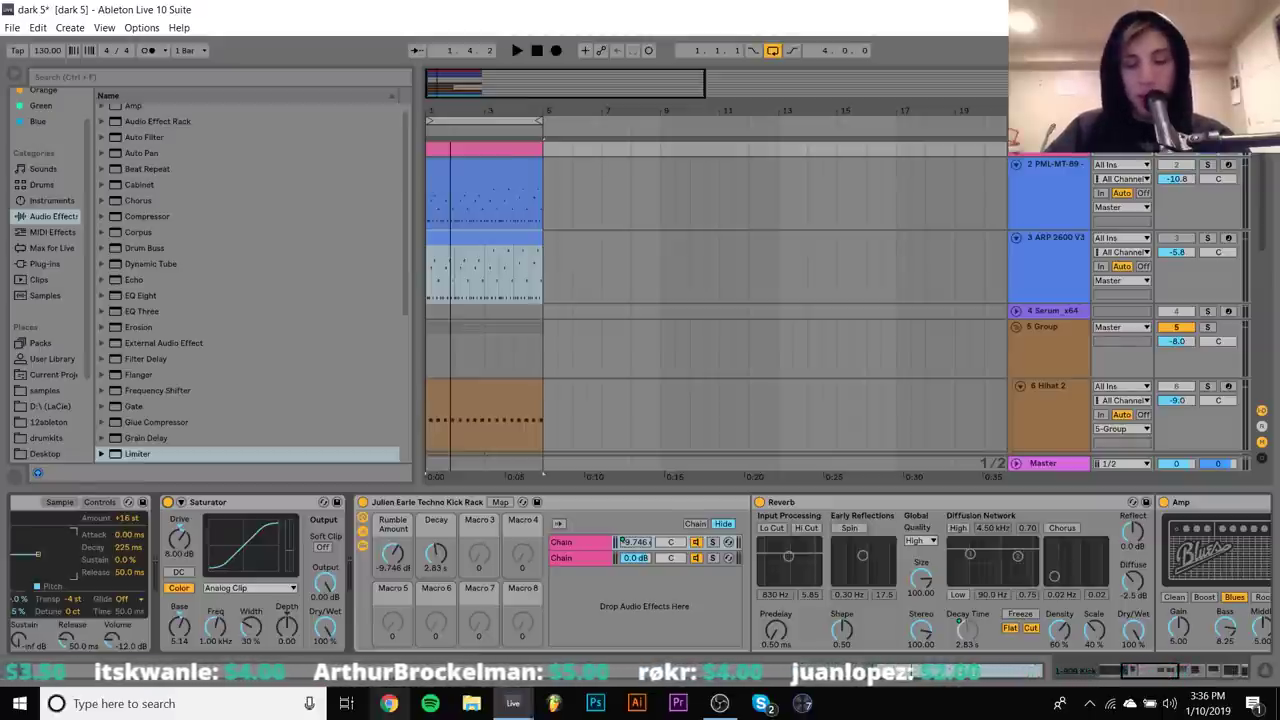
Save the set and fold all tracks, with the device view hidden, for an overview of the arrangement
{"action": "key", "text": "space"}
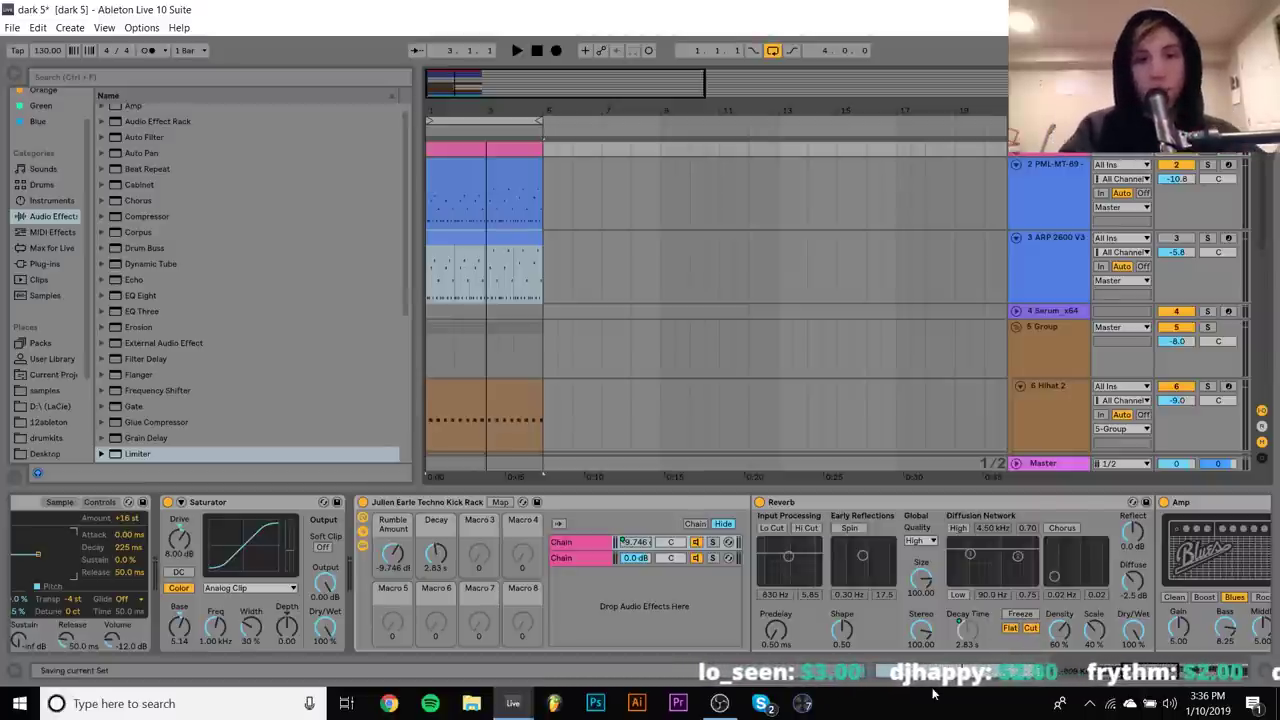
{"action": "key", "text": "ctrl+s"}
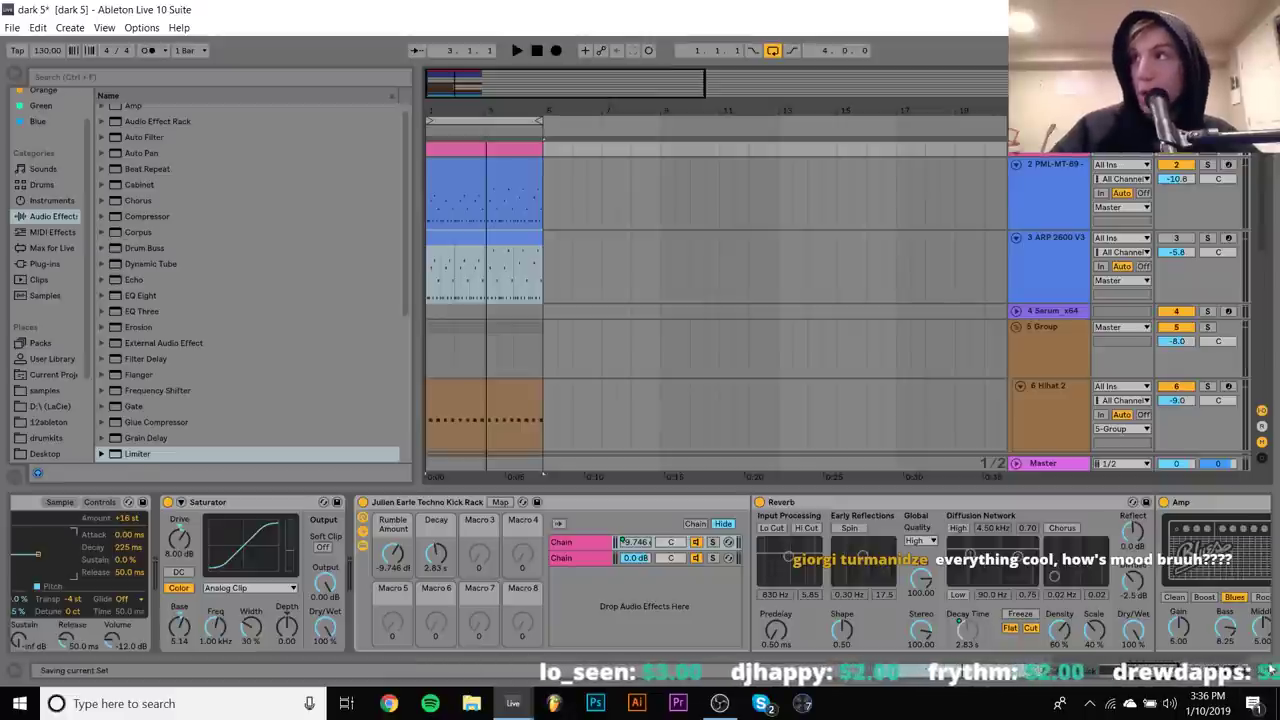
{"action": "left_click", "coordinate": [1269, 668]}
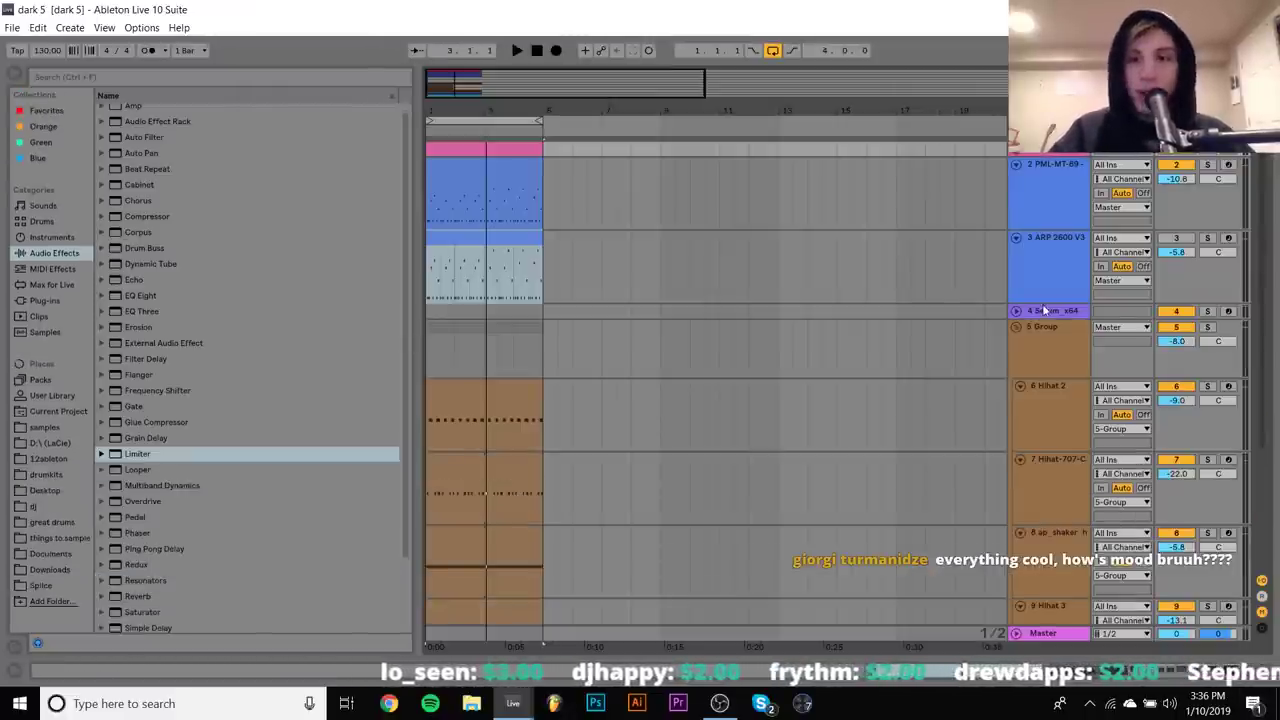
{"action": "left_click", "coordinate": [1018, 333]}
{"action": "left_click", "coordinate": [1016, 328], "text": "alt"}
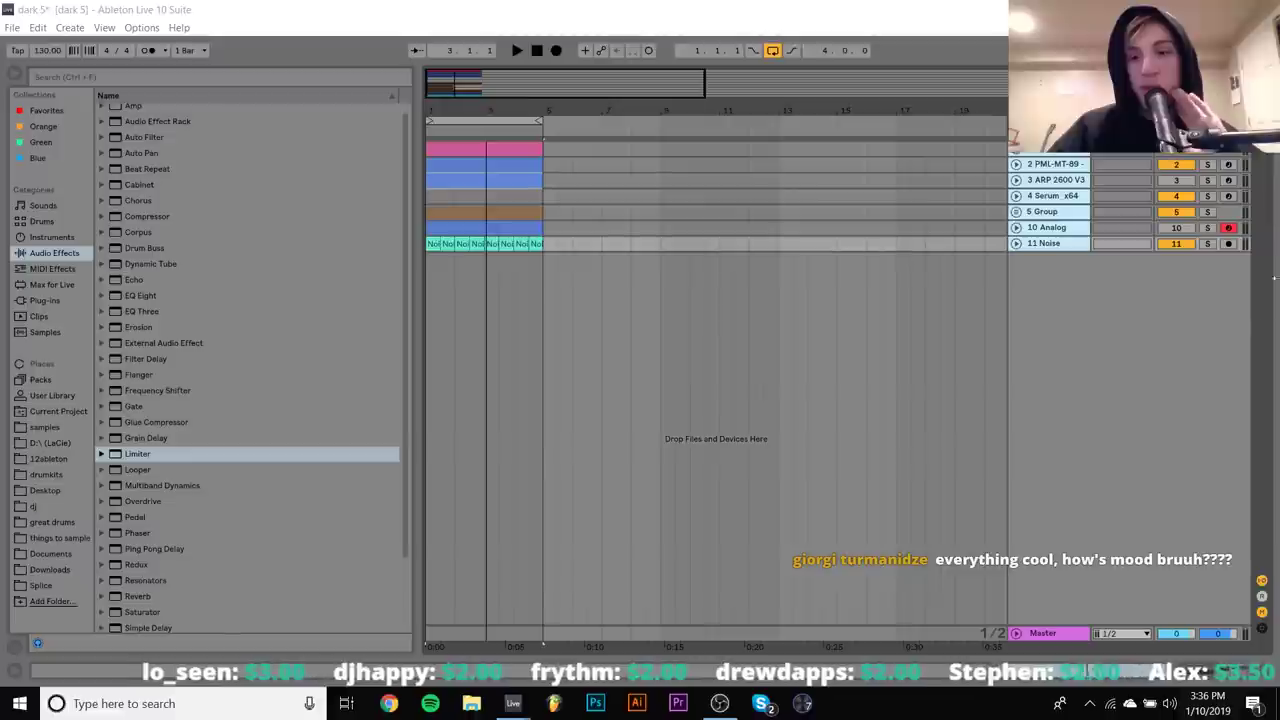
{"action": "left_click", "coordinate": [1225, 703]}
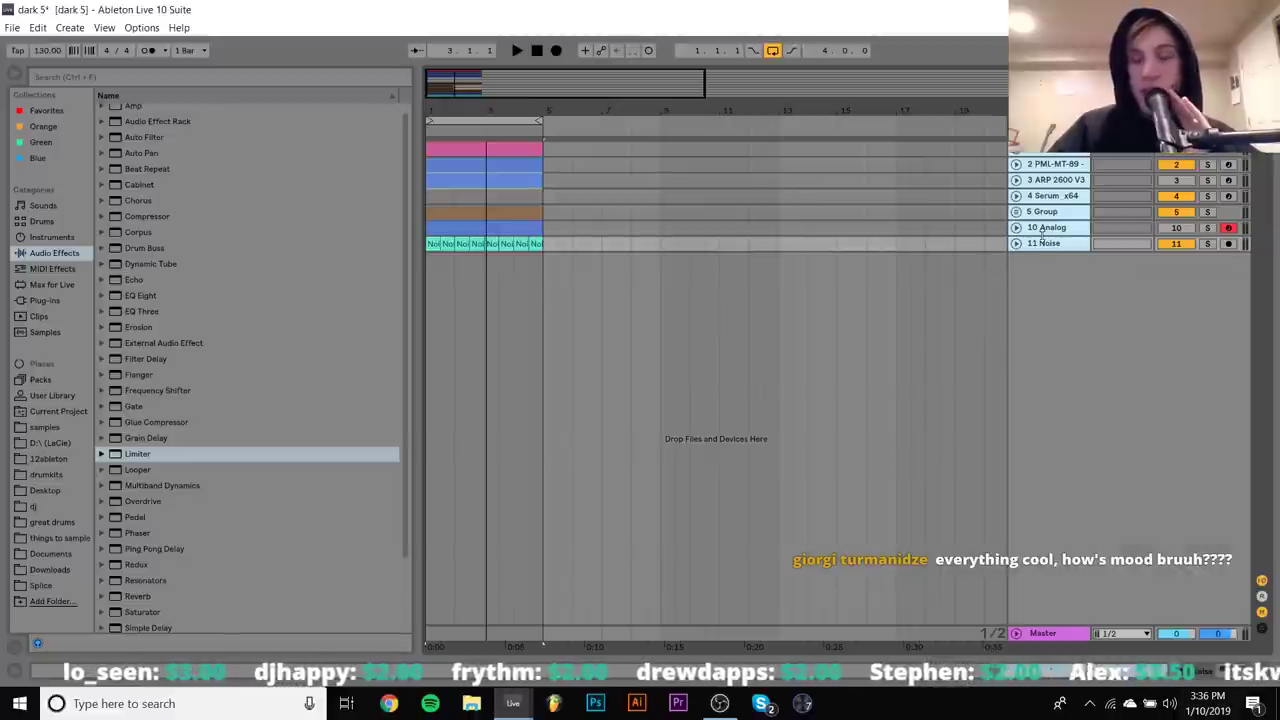
Move the four-bar loop of all tracks to bar 17, duplicate it three times to fill bars 17–33, and play it
{"action": "left_click", "coordinate": [454, 147]}
{"action": "left_click", "coordinate": [454, 147]}
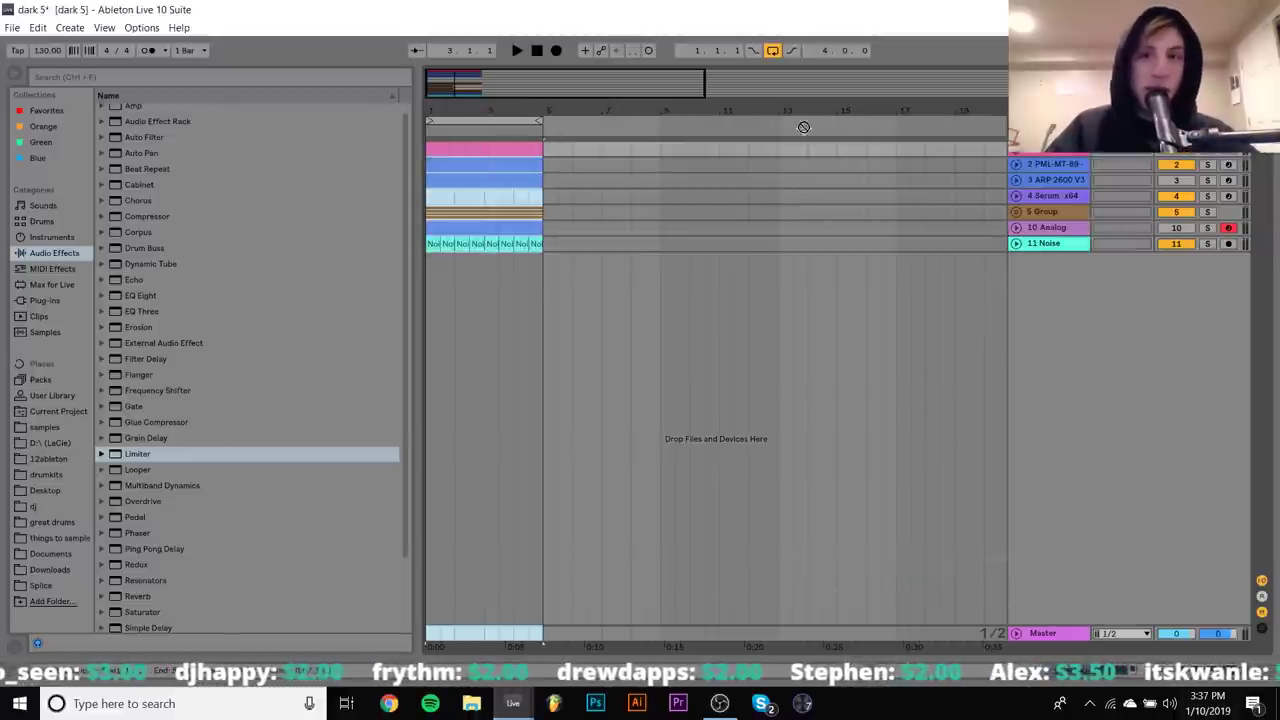
{"action": "left_click", "coordinate": [933, 150]}
{"action": "key", "text": "ctrl+v"}
{"action": "left_click_drag", "start_coordinate": [897, 112], "coordinate": [590, 113]}
{"action": "key", "text": "ctrl+d"}
{"action": "key", "text": "ctrl+d"}
{"action": "key", "text": "ctrl+d"}
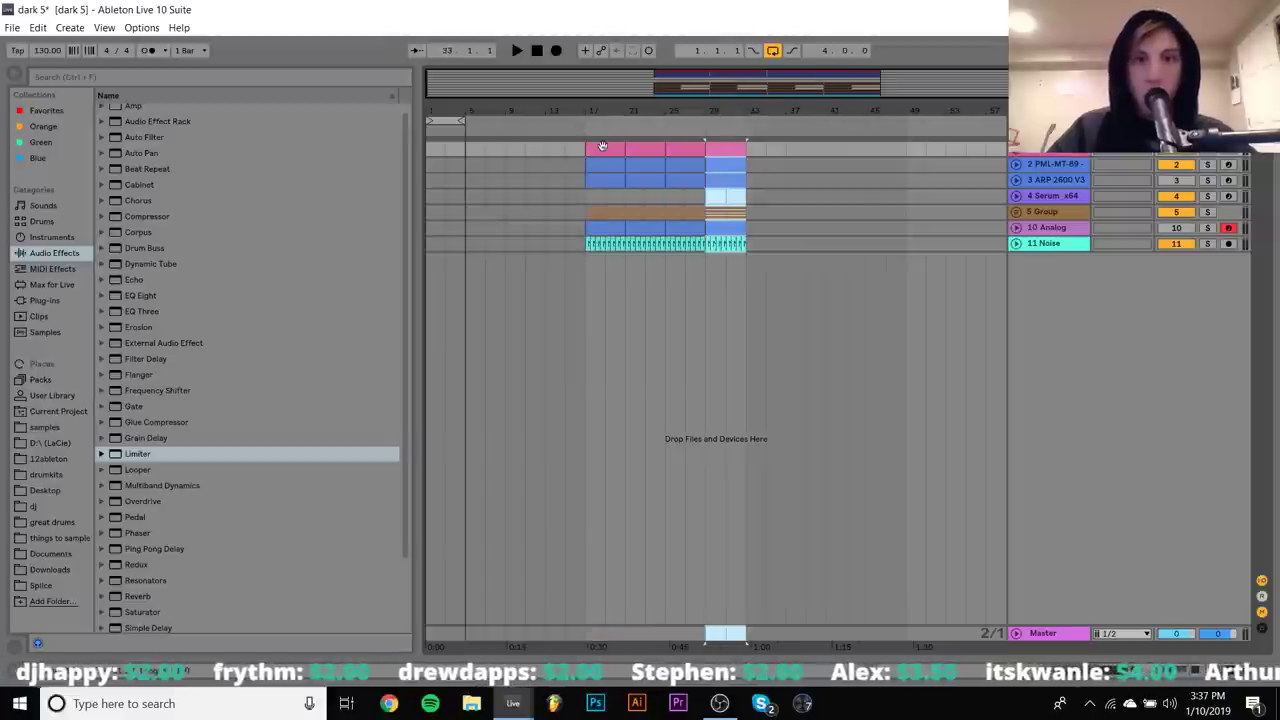
{"action": "key", "text": "space"}
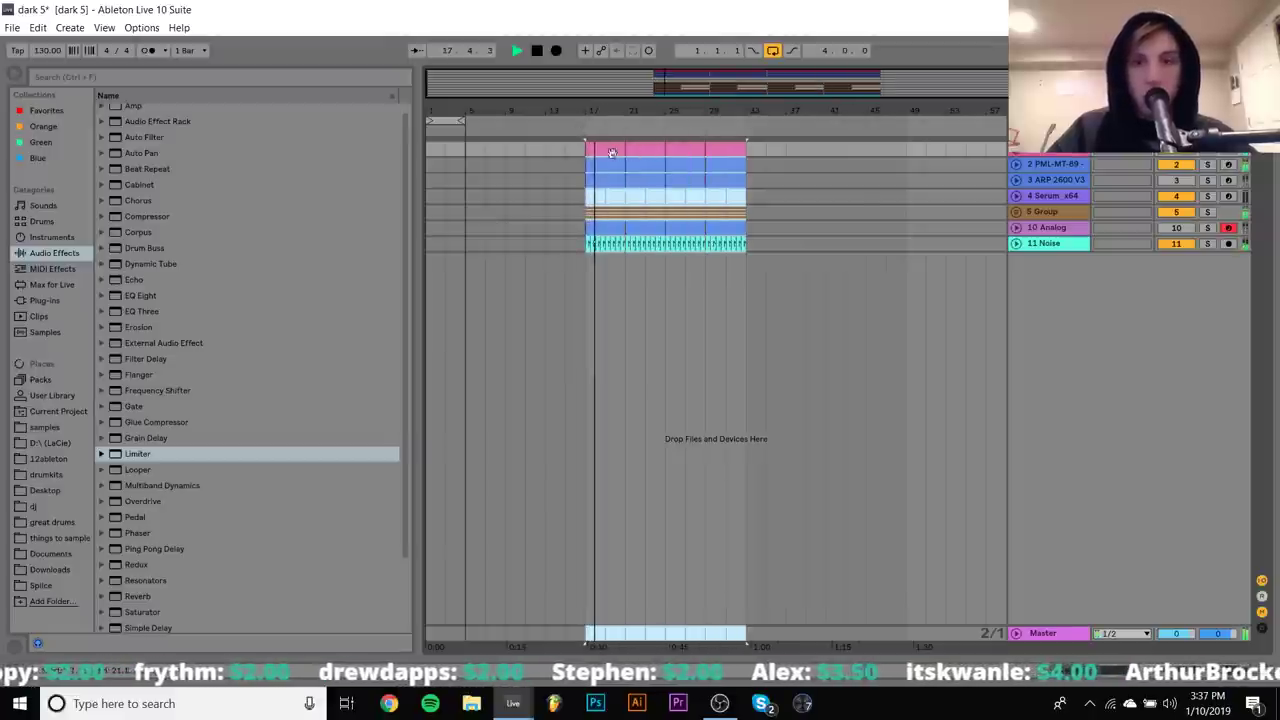
{"action": "key", "text": "space"}
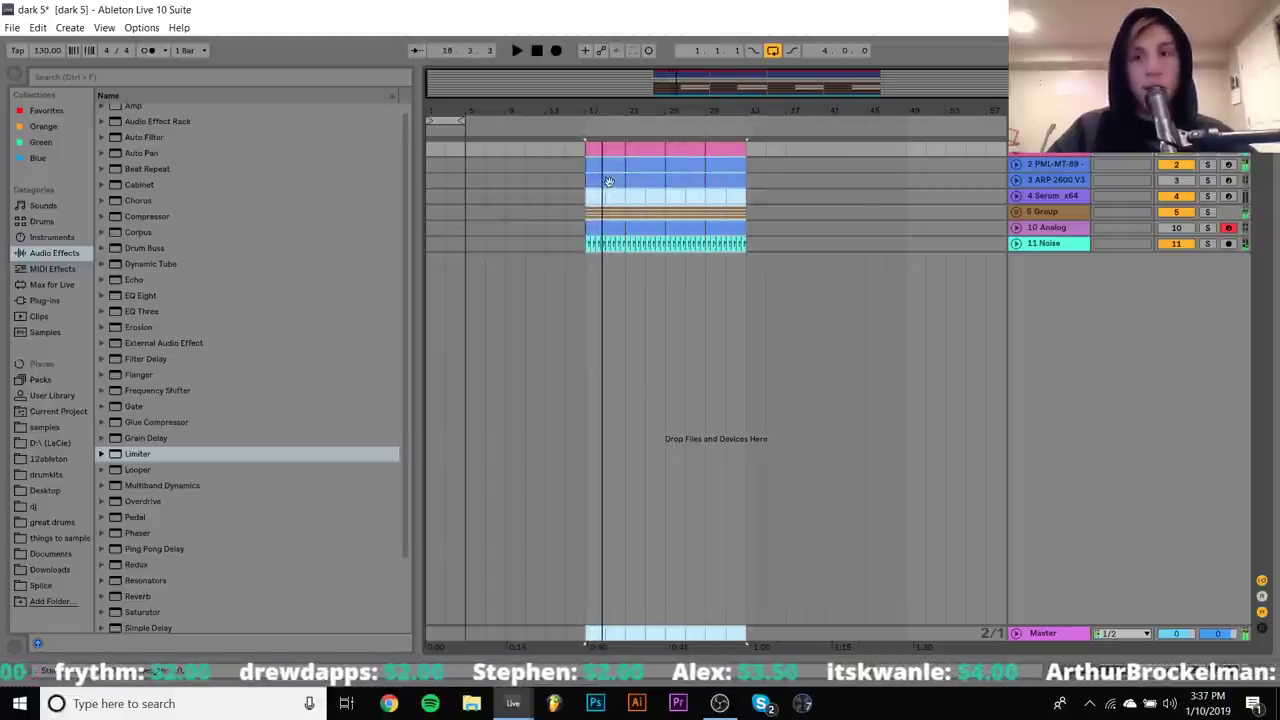
Copy eight bars of the kick from bar 17 to bar 1 and duplicate them so the kick runs up to bar 17
{"action": "left_click", "coordinate": [597, 143]}
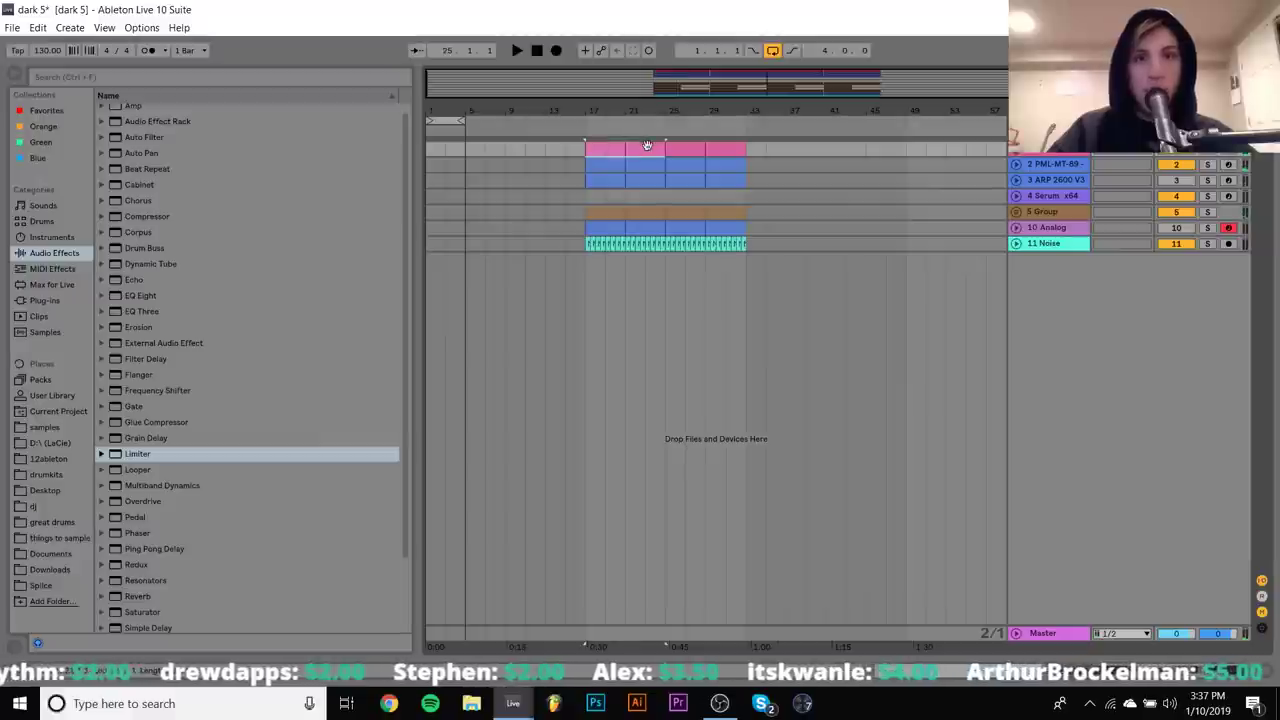
{"action": "left_click", "coordinate": [431, 150]}
{"action": "key", "text": "ctrl+v"}
{"action": "key", "text": "space"}
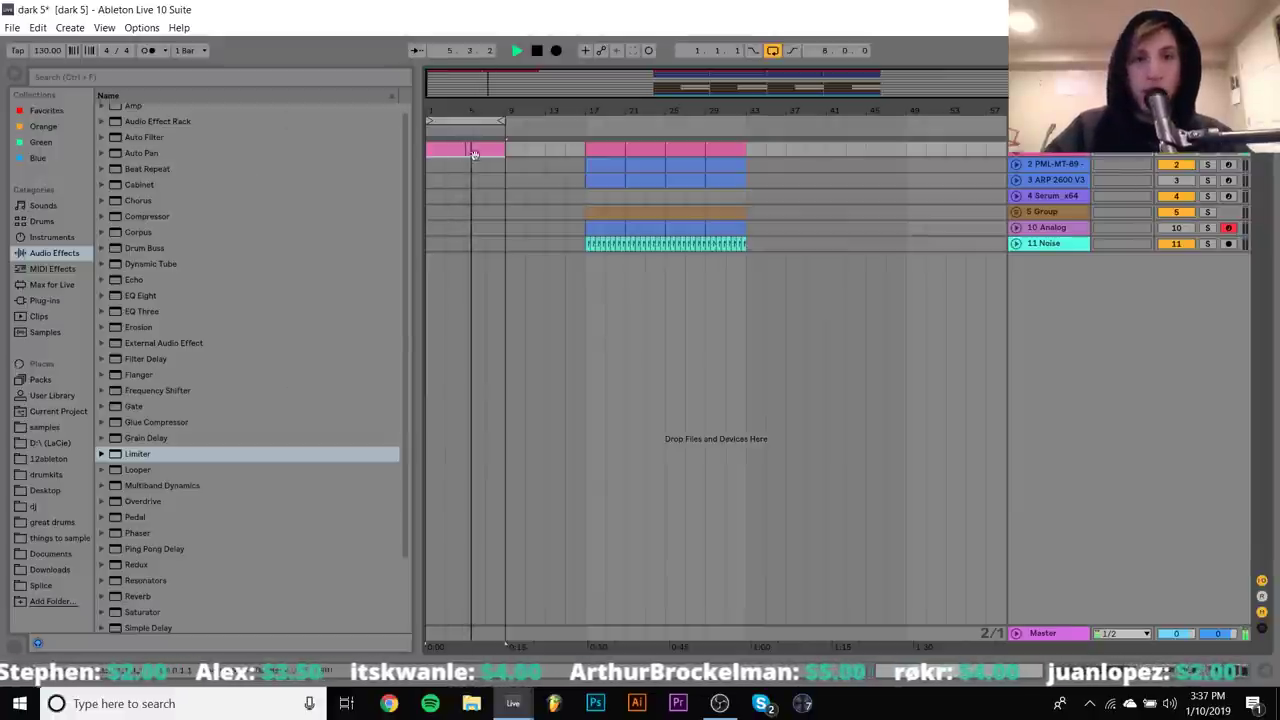
{"action": "key", "text": "ctrl+d"}
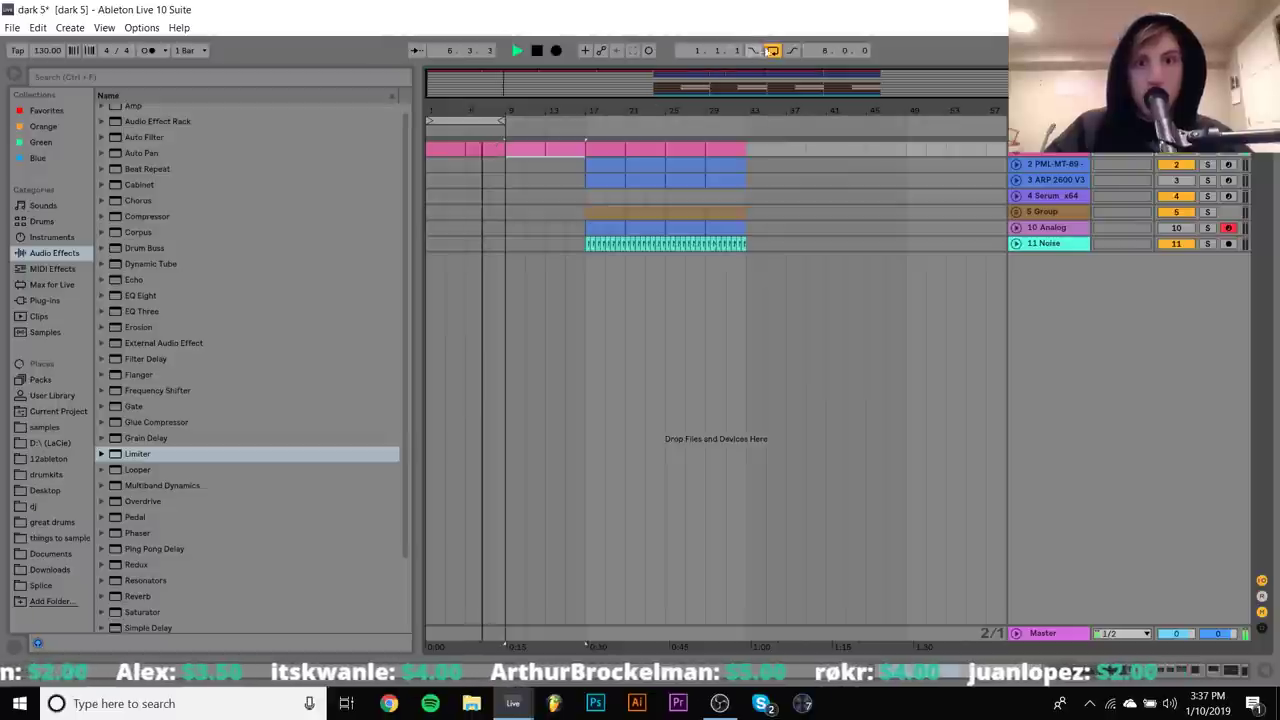
Copy eight bars of the hi-hat group to bars 9–17 and remove the shaker clips from that section
{"action": "left_click_drag", "start_coordinate": [585, 212], "coordinate": [665, 212]}
{"action": "left_click_drag", "start_coordinate": [505, 212], "coordinate": [585, 212]}
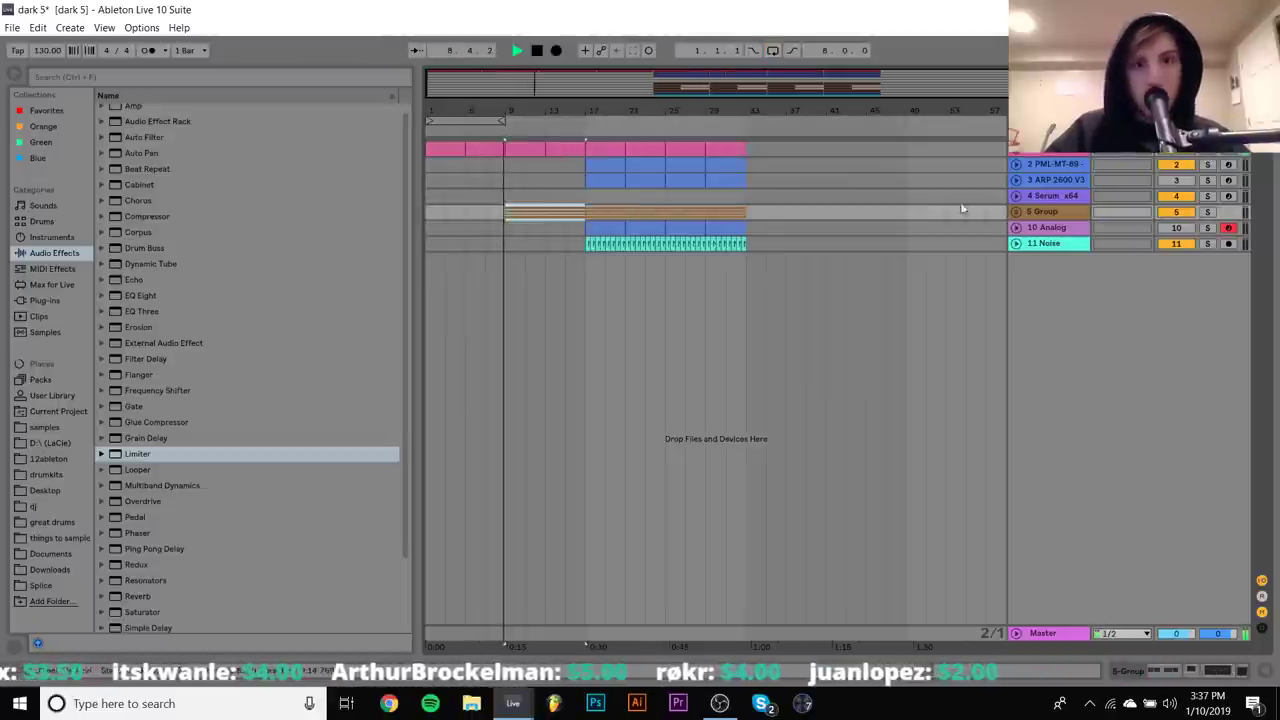
{"action": "left_click", "coordinate": [1018, 212]}
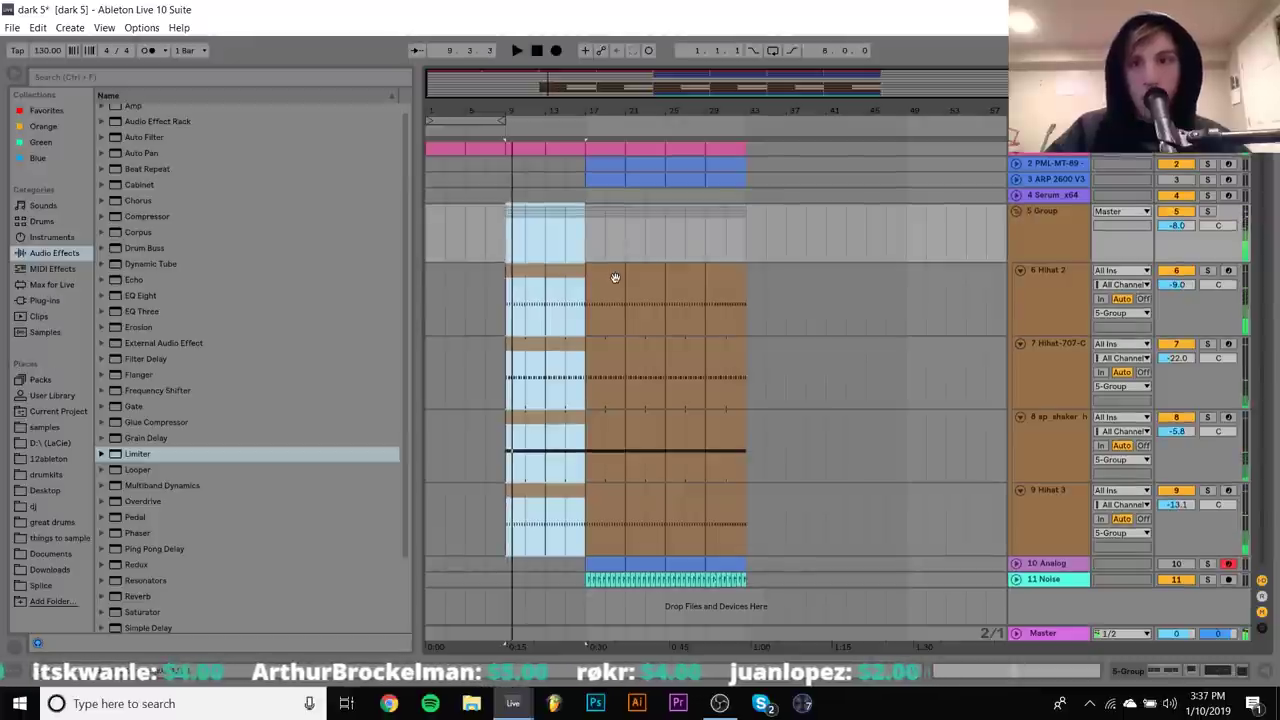
{"action": "left_click", "coordinate": [566, 432]}
{"action": "left_click", "coordinate": [538, 422], "text": "shift"}
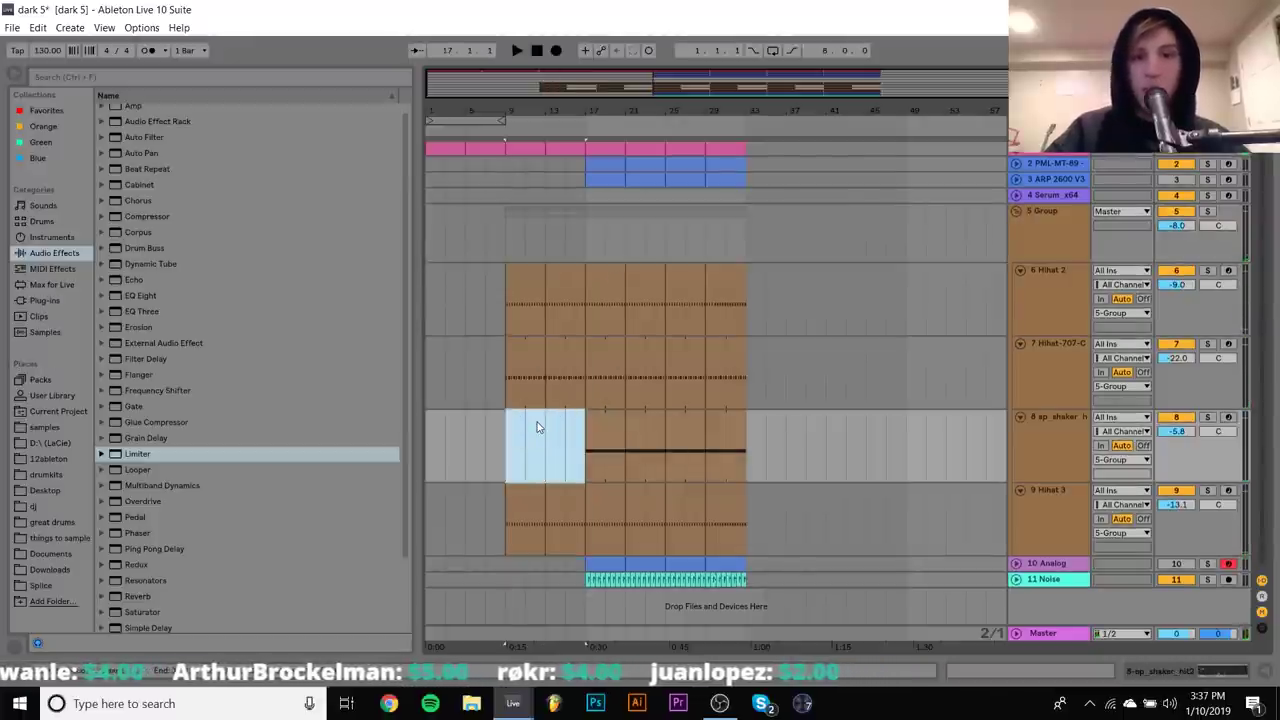
{"action": "key", "text": "space"}
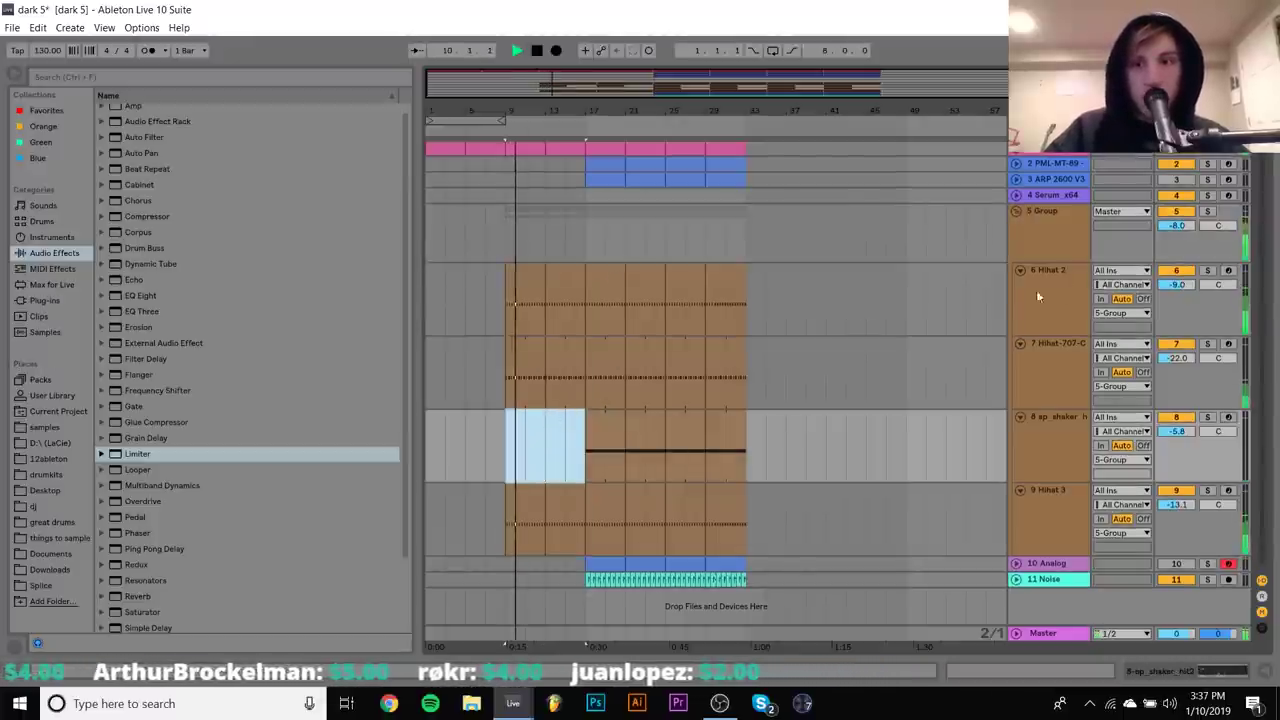
{"action": "left_click", "coordinate": [1020, 270]}
{"action": "left_click", "coordinate": [1015, 213]}
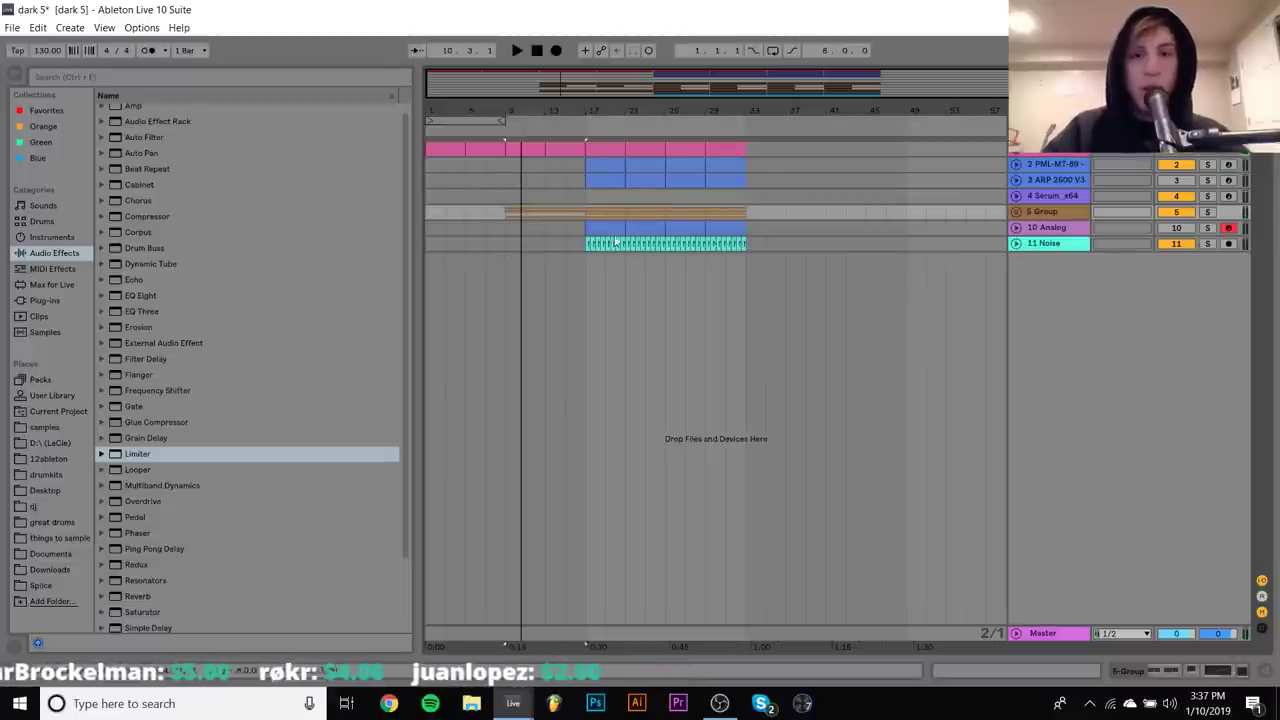
Copy the Analog track's clips to fill bars 1–17
{"action": "left_click_drag", "start_coordinate": [600, 228], "coordinate": [481, 229]}
{"action": "left_click", "coordinate": [432, 228]}
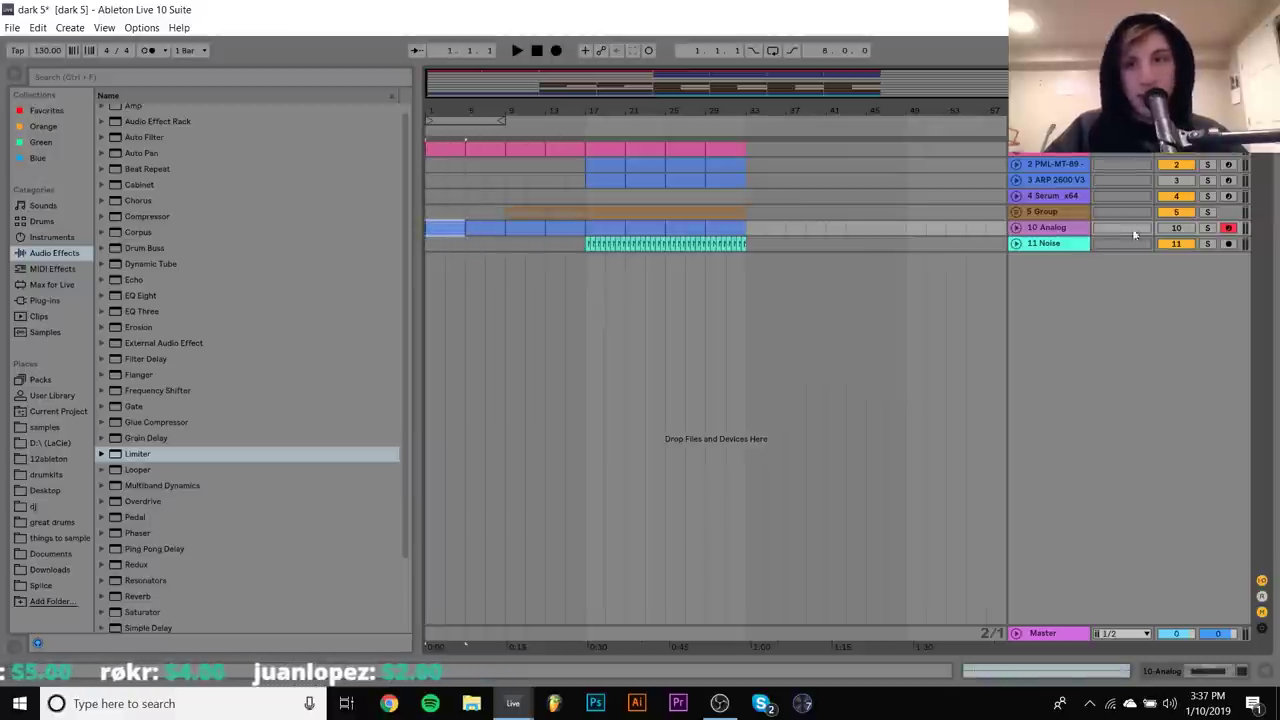
Set oscillator 2's octave to -3 in the Analog track's synth and play the arrangement from bar 1
{"action": "key", "text": "space"}
{"action": "double_click", "coordinate": [1045, 227]}
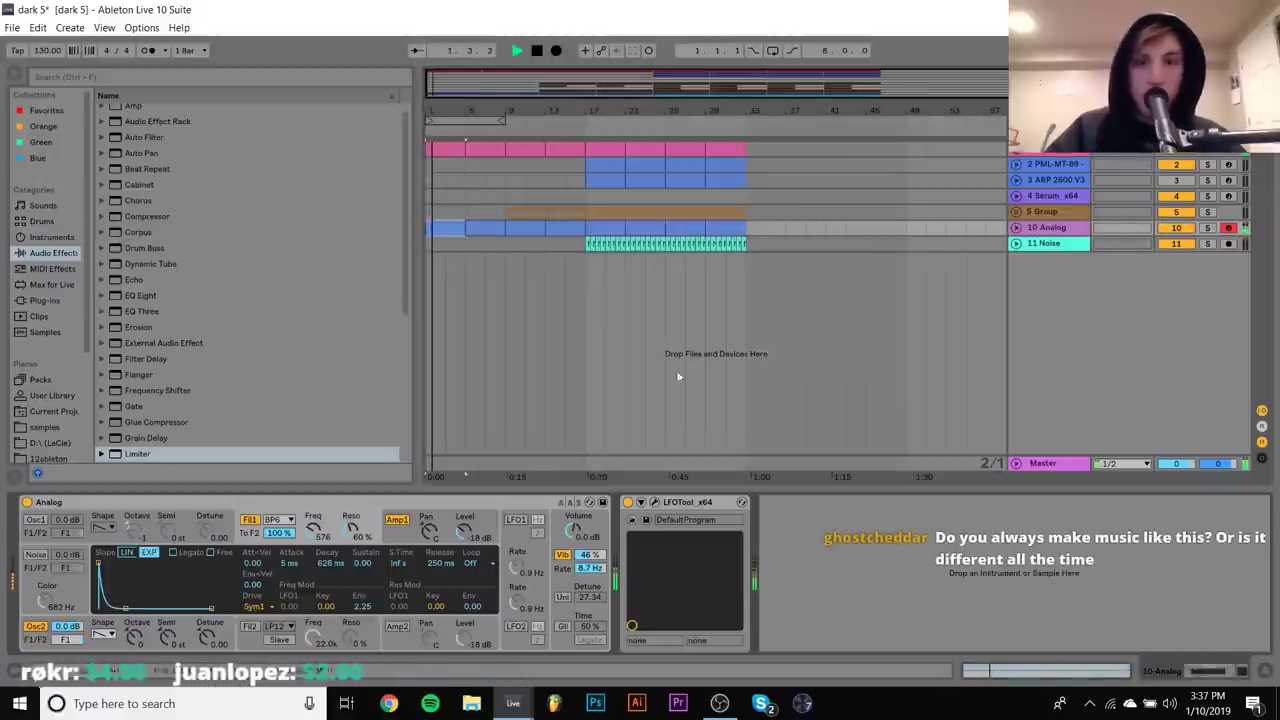
{"action": "left_click", "coordinate": [133, 638]}
{"action": "key", "text": "space"}
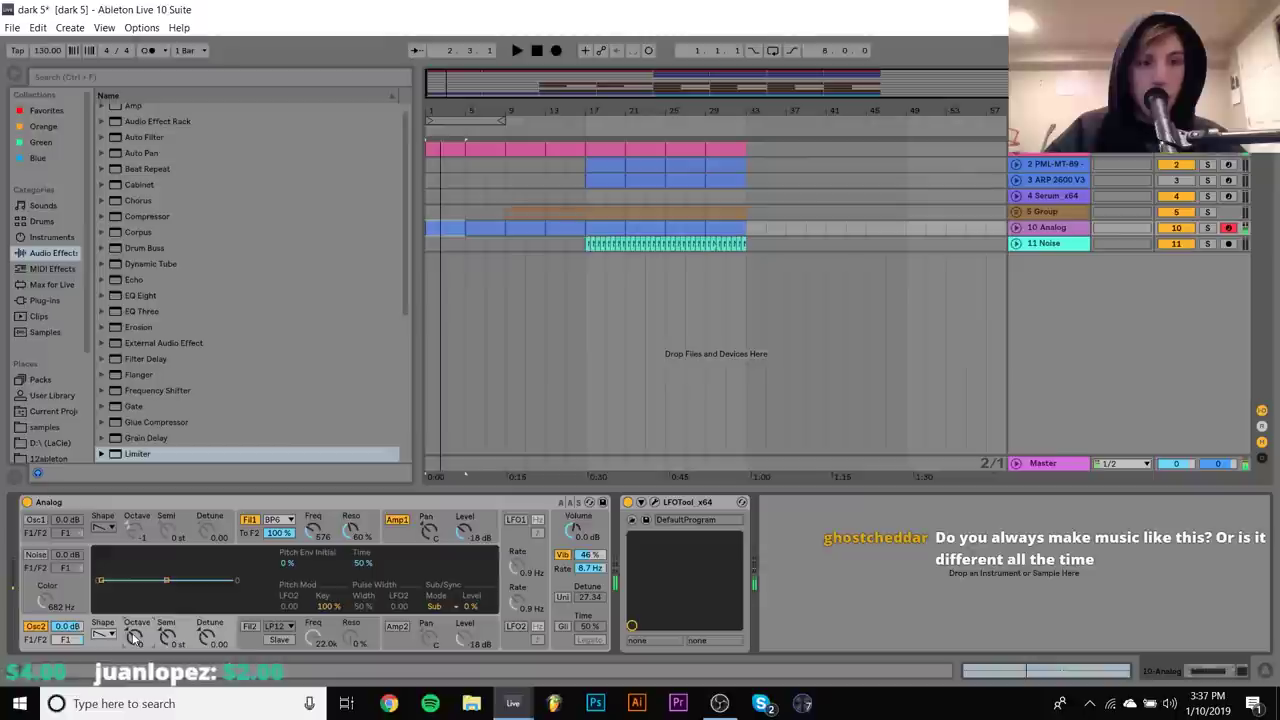
{"action": "left_click_drag", "start_coordinate": [133, 638], "coordinate": [133, 648]}
{"action": "key", "text": "space"}
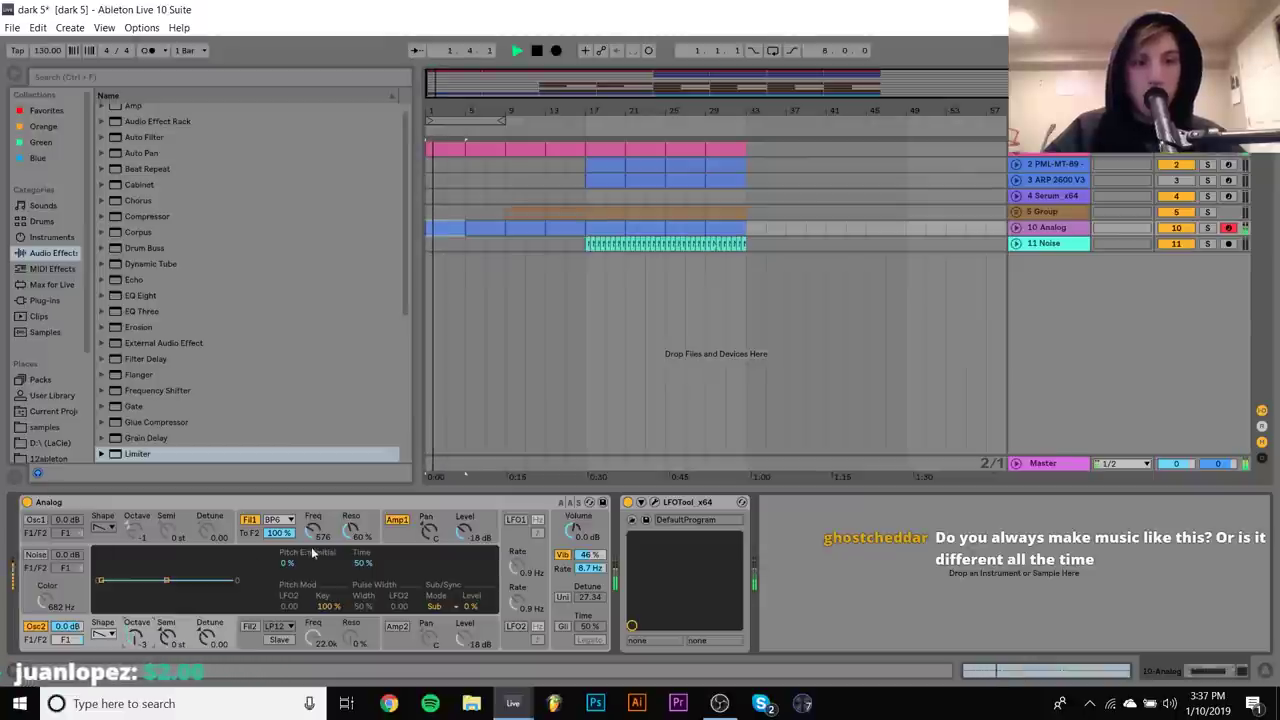
Set Analog's filter 1 to LP24 with frequency 261 and a 386 ms envelope decay, then play the sound
{"action": "left_click", "coordinate": [313, 532]}
{"action": "left_click_drag", "start_coordinate": [313, 532], "coordinate": [313, 540]}
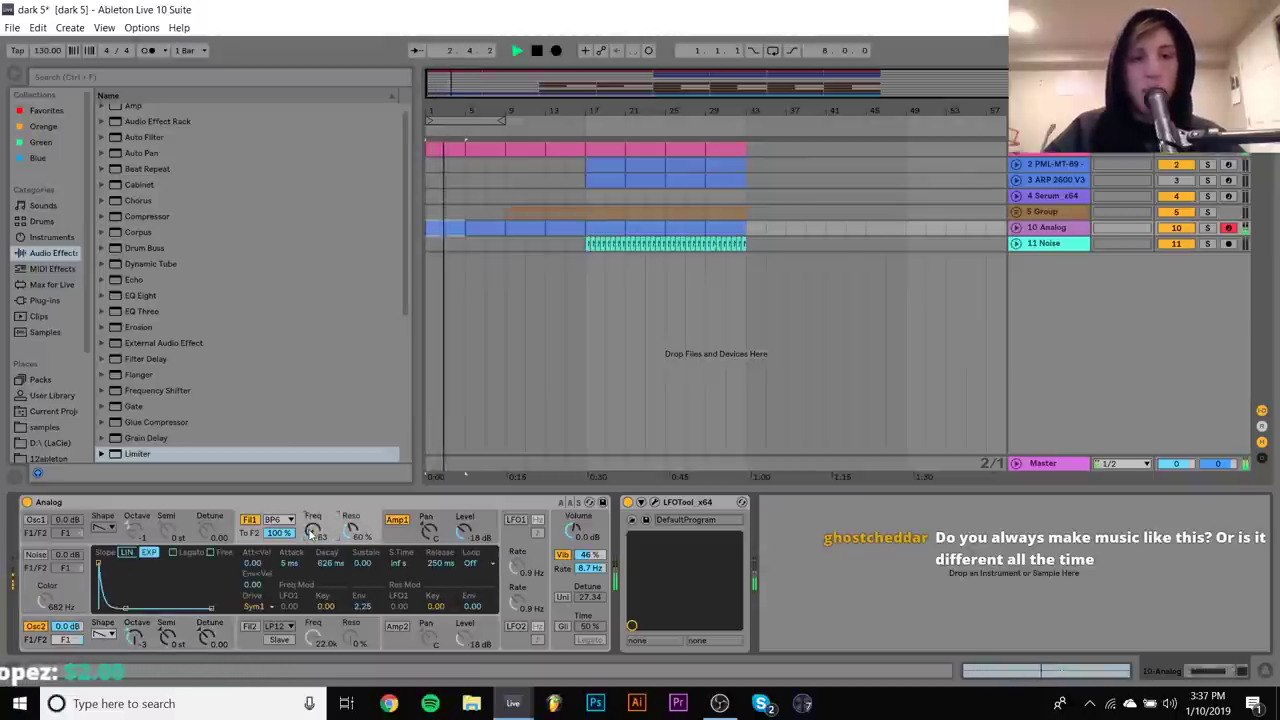
{"action": "left_click", "coordinate": [278, 520]}
{"action": "left_click", "coordinate": [320, 535]}
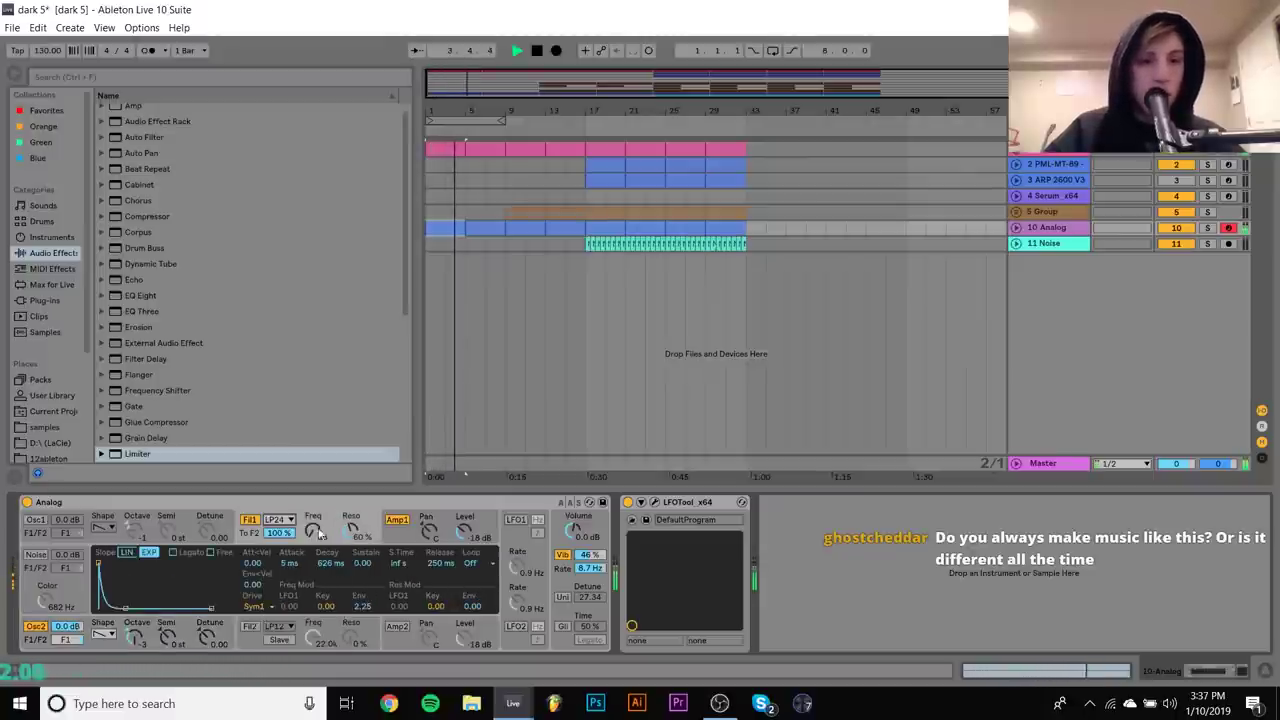
{"action": "left_click_drag", "start_coordinate": [320, 535], "coordinate": [330, 590]}
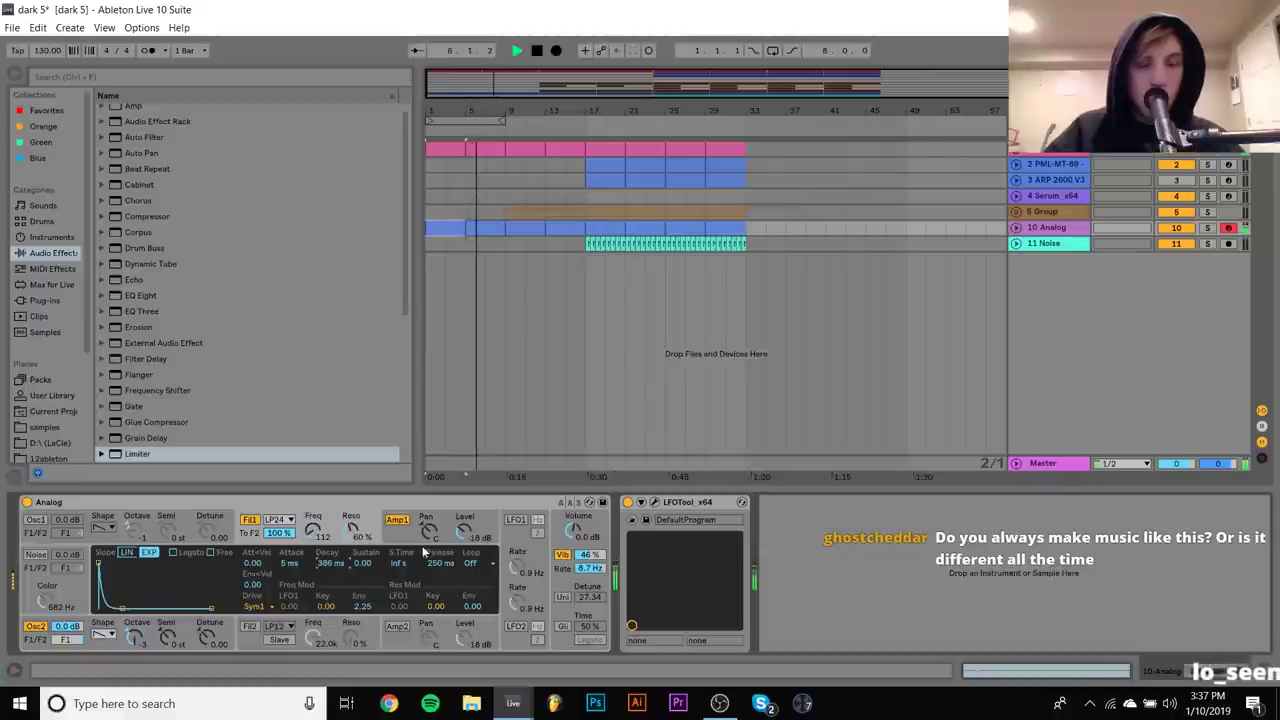
{"action": "left_click", "coordinate": [397, 519]}
{"action": "mouse_move", "coordinate": [327, 563]}
{"action": "left_mouse_down"}
{"action": "mouse_move", "coordinate": [327, 548]}
{"action": "mouse_move", "coordinate": [330, 575]}
{"action": "left_mouse_up"}
{"action": "left_click_drag", "start_coordinate": [311, 533], "coordinate": [311, 520]}
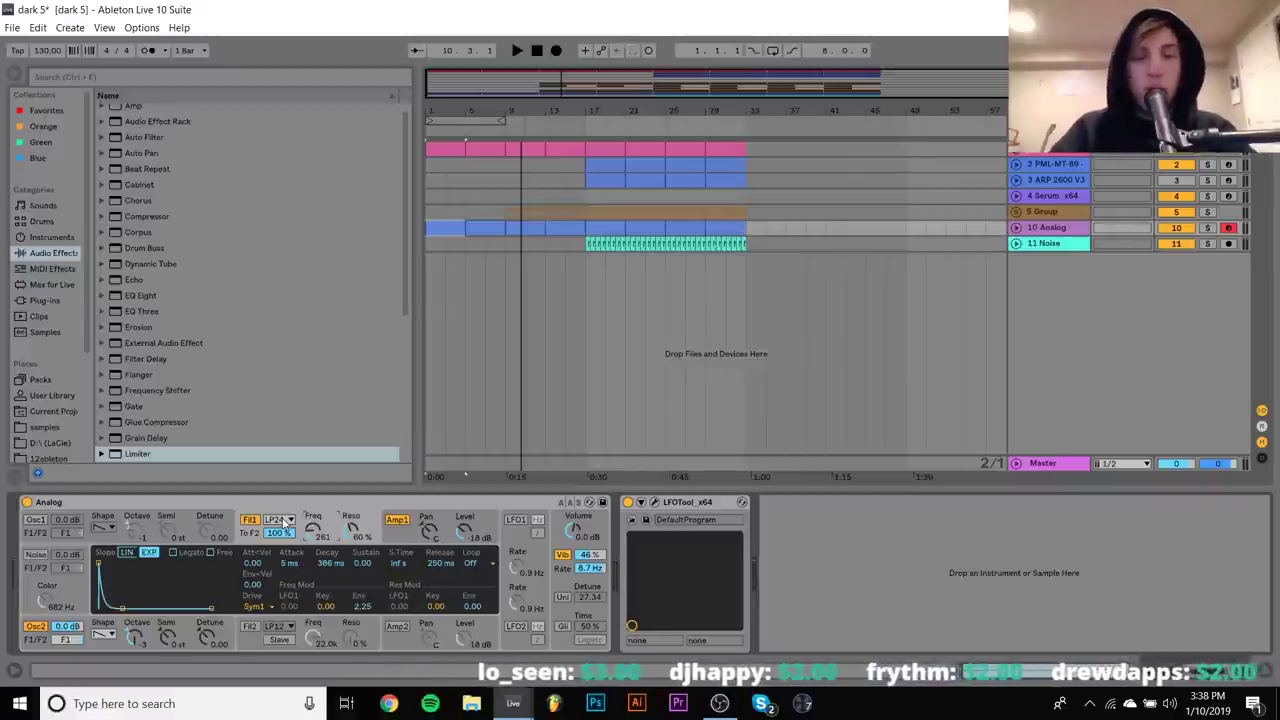
{"action": "key", "text": "space"}
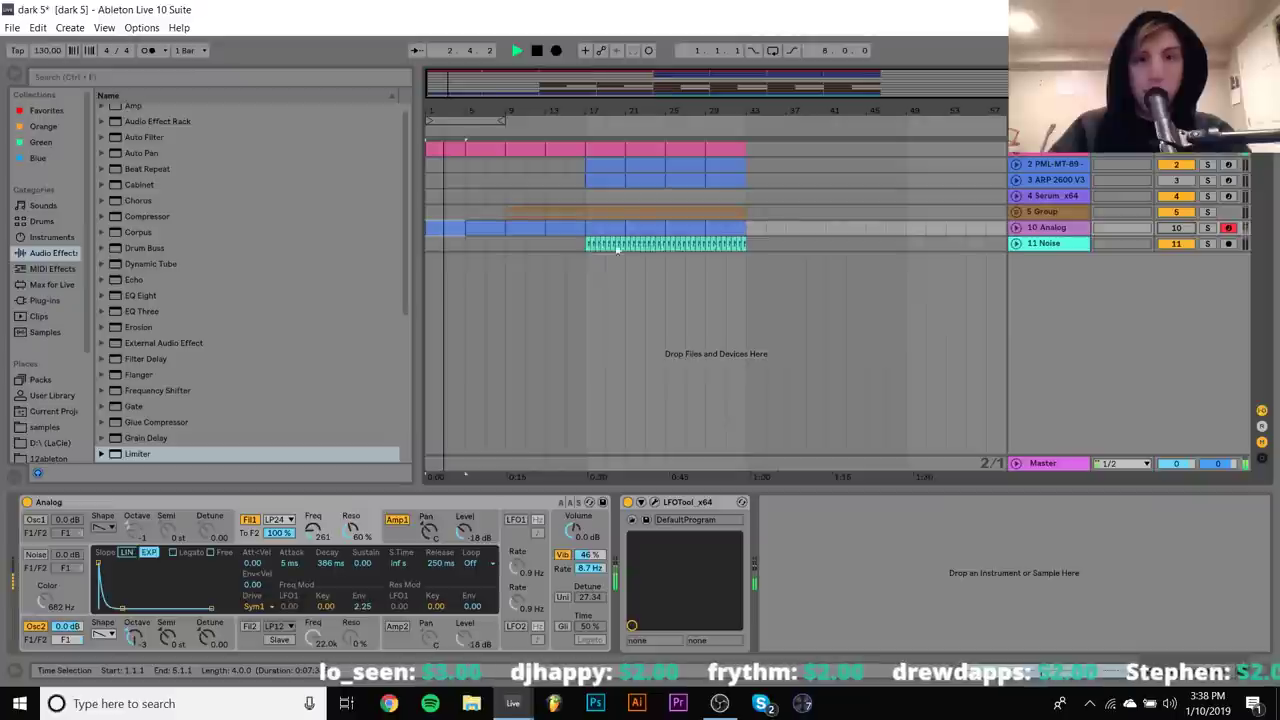
Copy the Noise track's clips from bars 17–33 to fill bars 1–17
{"action": "left_click_drag", "start_coordinate": [584, 244], "coordinate": [680, 245]}
{"action": "left_click", "coordinate": [748, 242]}
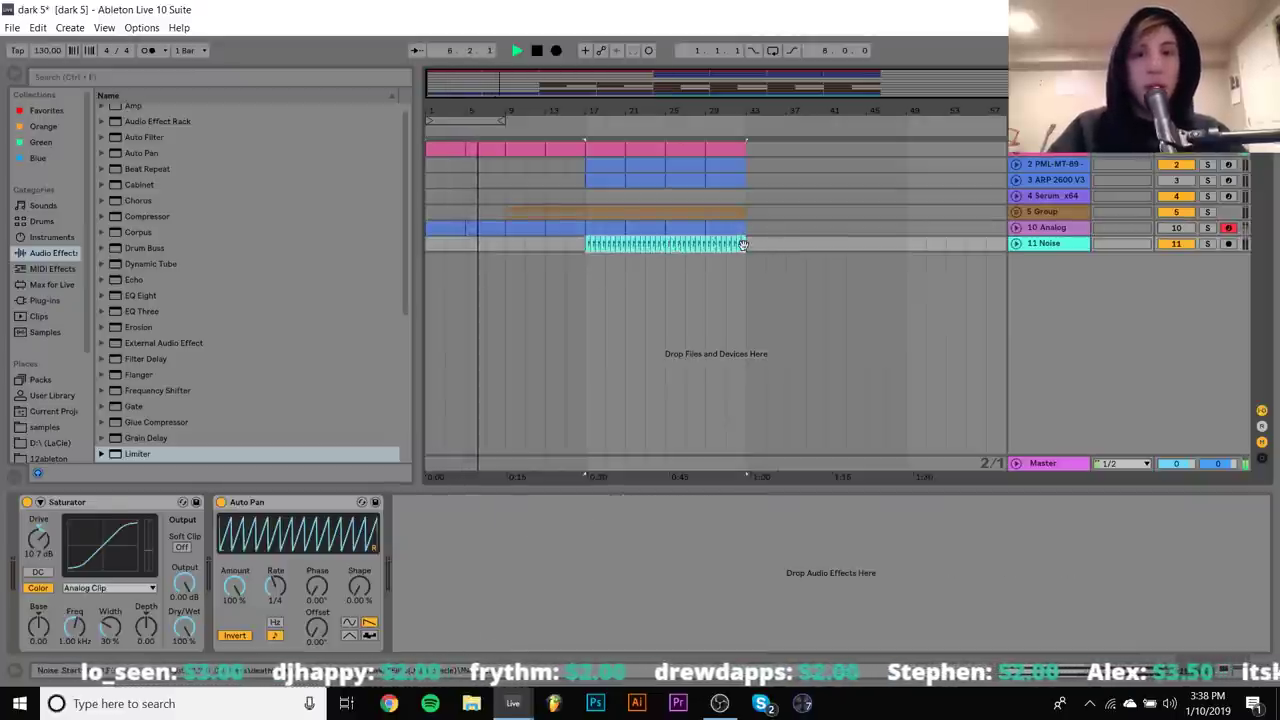
{"action": "left_click_drag", "start_coordinate": [743, 245], "coordinate": [446, 248]}
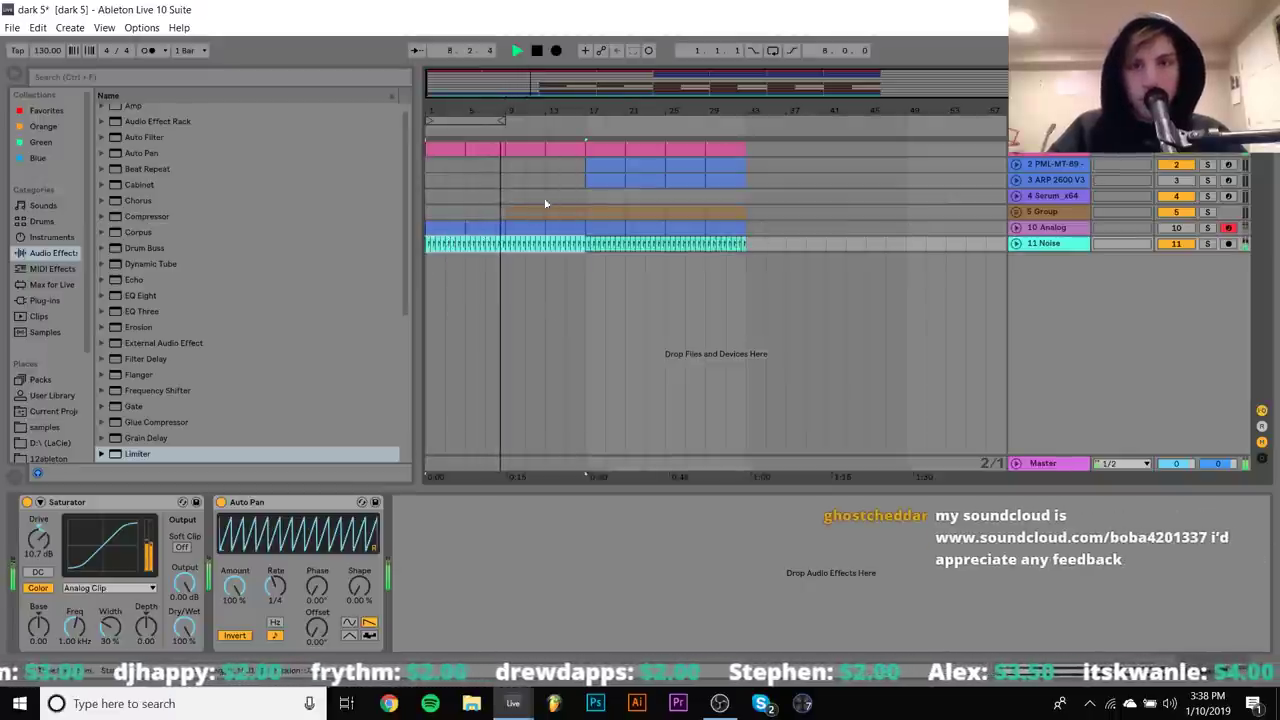
Play the arrangement from bar 17, then open the recent set dark 6, saving the changes to dark 5
{"action": "left_click", "coordinate": [600, 167]}
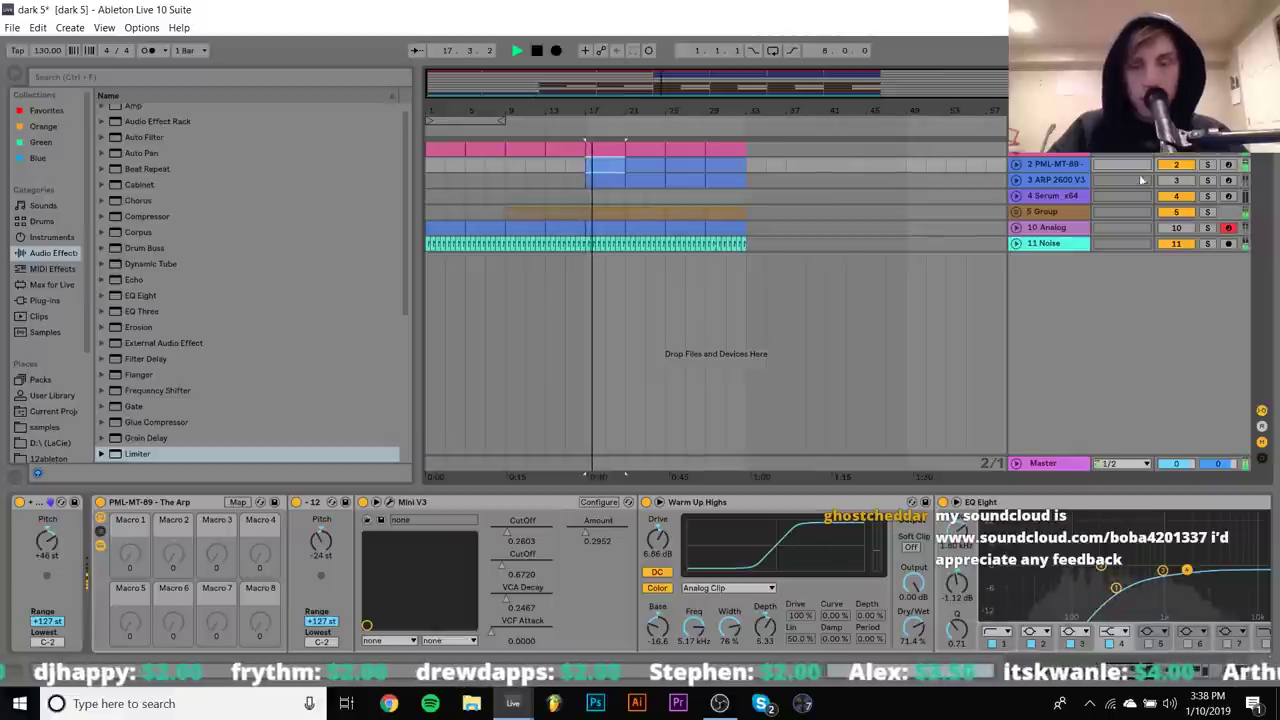
{"action": "key", "text": "space"}
{"action": "left_click", "coordinate": [12, 27]}
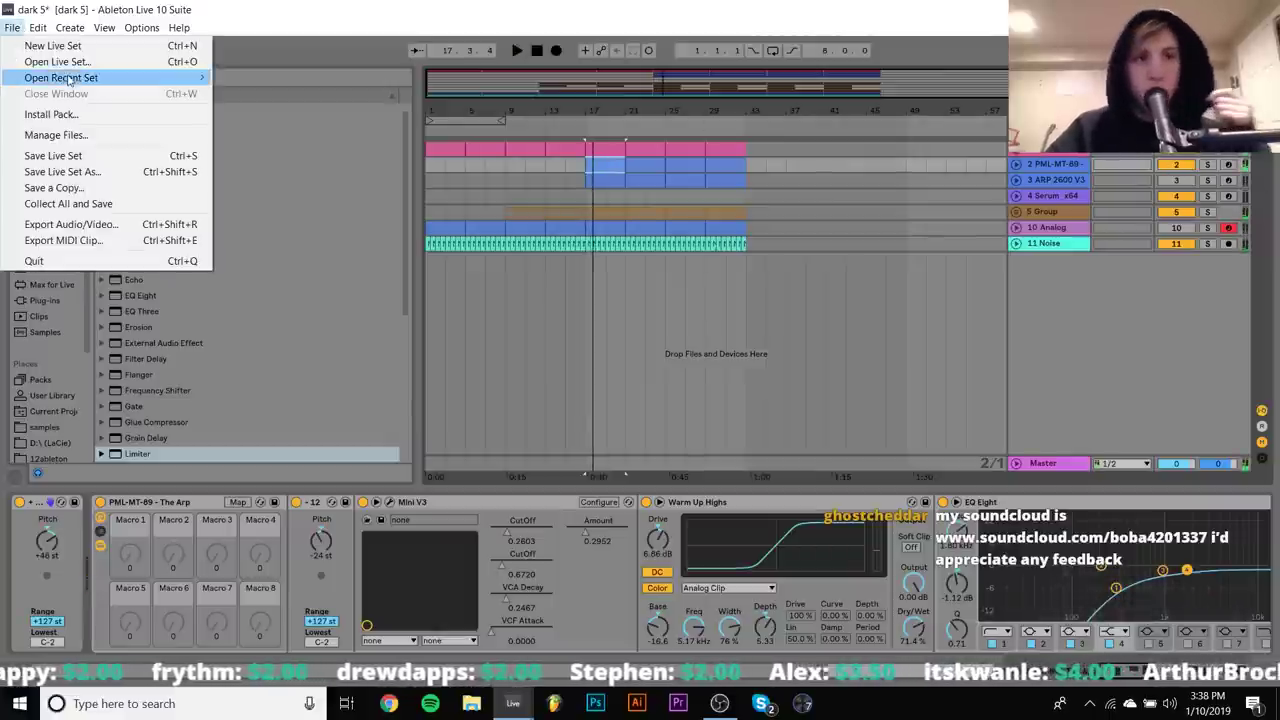
{"action": "mouse_move", "coordinate": [67, 78]}
{"action": "left_click", "coordinate": [280, 91]}
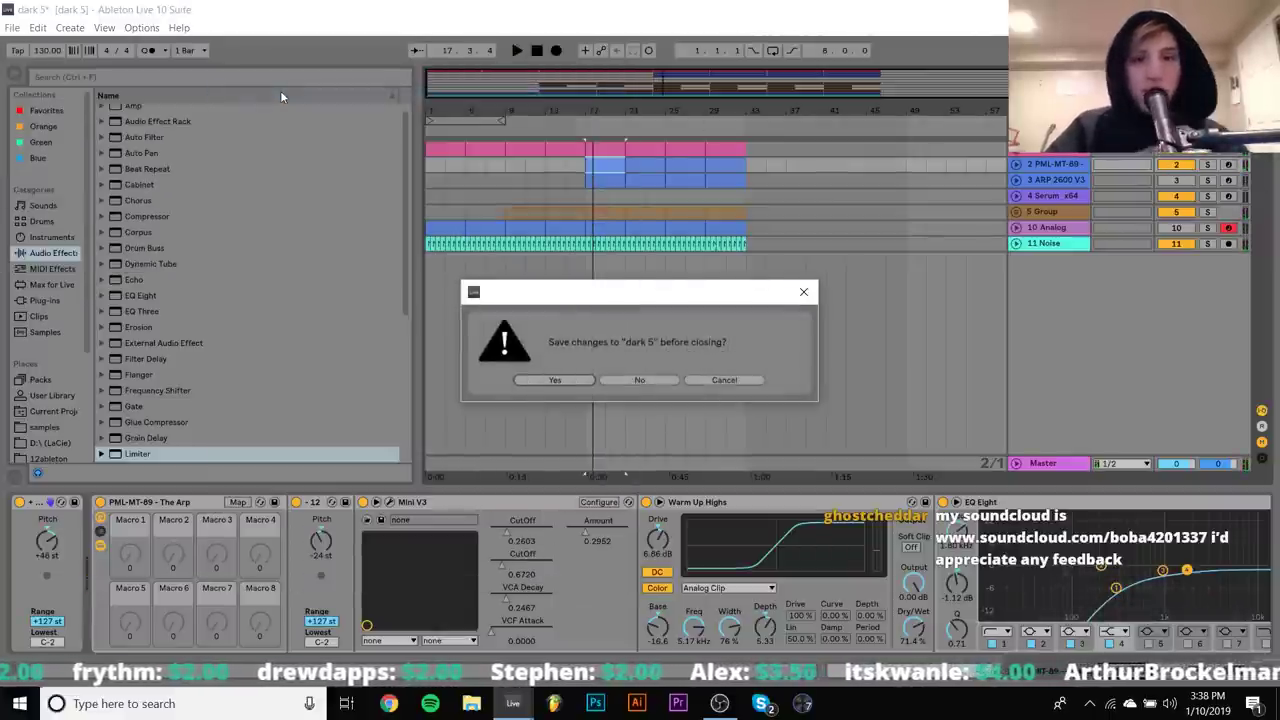
{"action": "key", "text": "Return"}
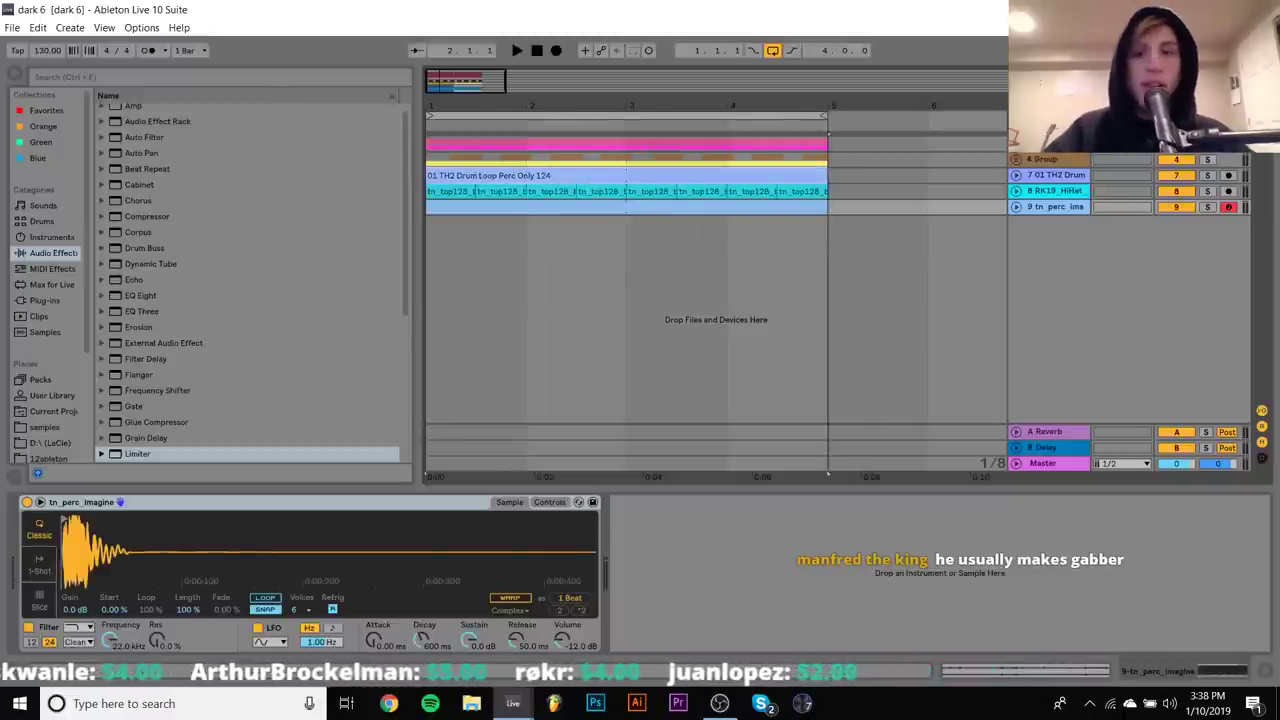
Unfold all tracks to survey the dark 6 set, play its four-bar loop, and fold them again
{"action": "left_click", "coordinate": [1041, 159]}
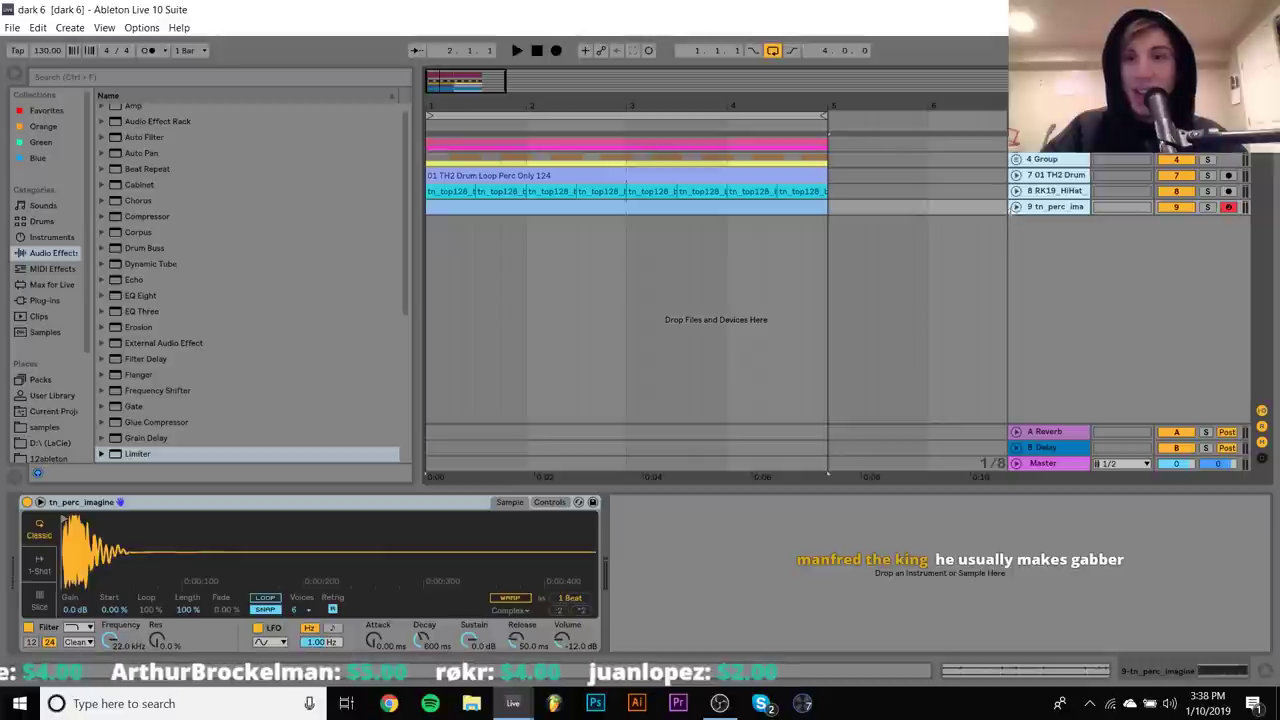
{"action": "left_click", "coordinate": [1016, 207], "text": "alt"}
{"action": "scroll", "coordinate": [1055, 243], "scroll_direction": "up", "scroll_amount": 5}
{"action": "left_click", "coordinate": [1048, 165]}
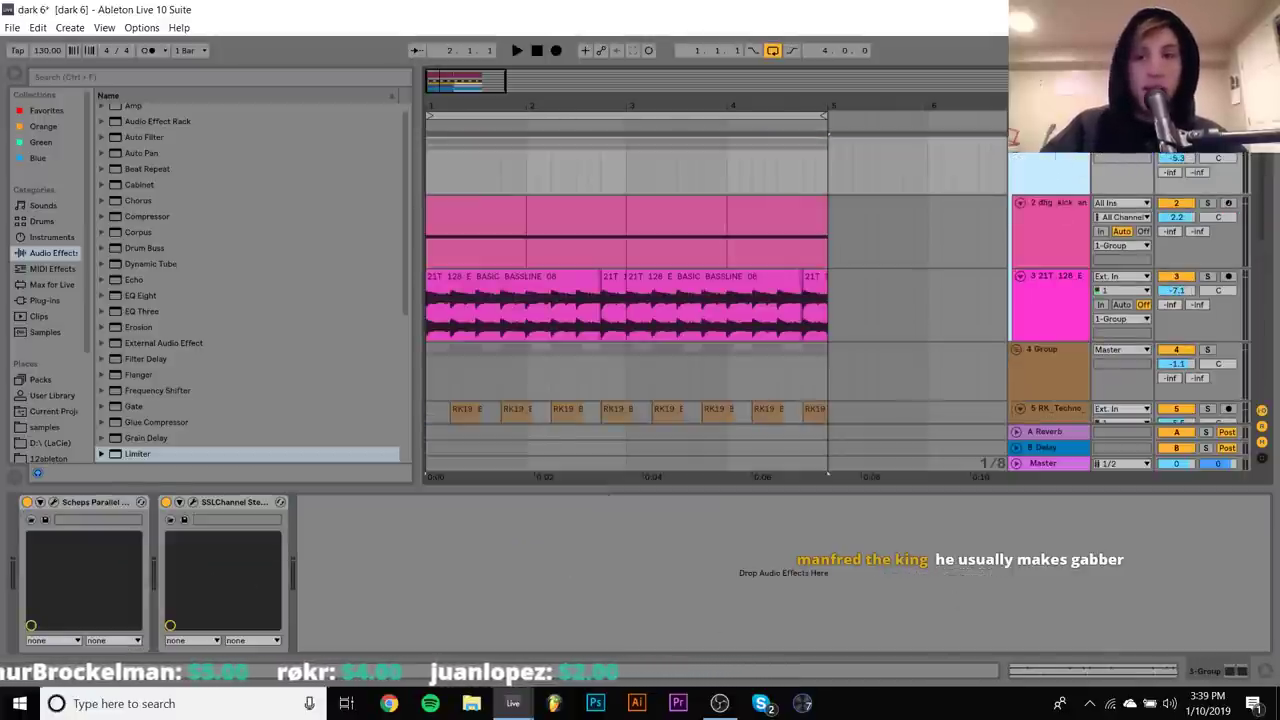
{"action": "key", "text": "space"}
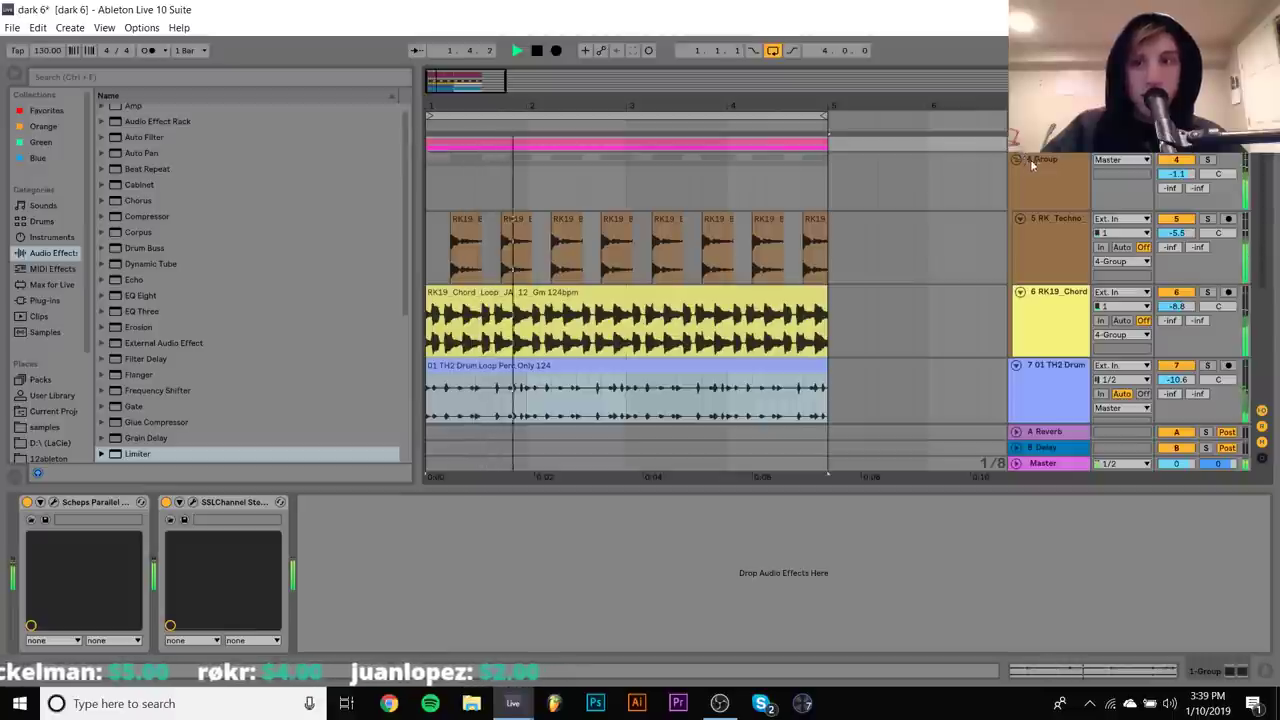
{"action": "left_click", "coordinate": [1017, 158]}
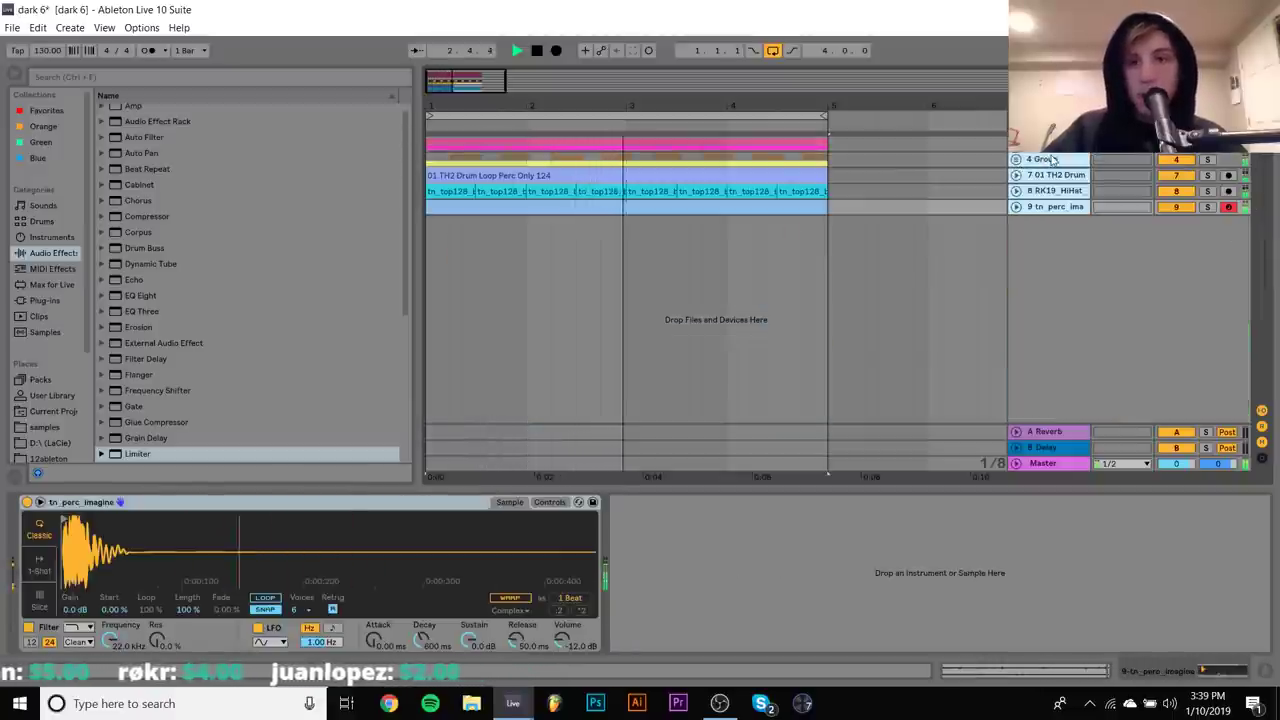
{"action": "left_click", "coordinate": [1035, 159]}
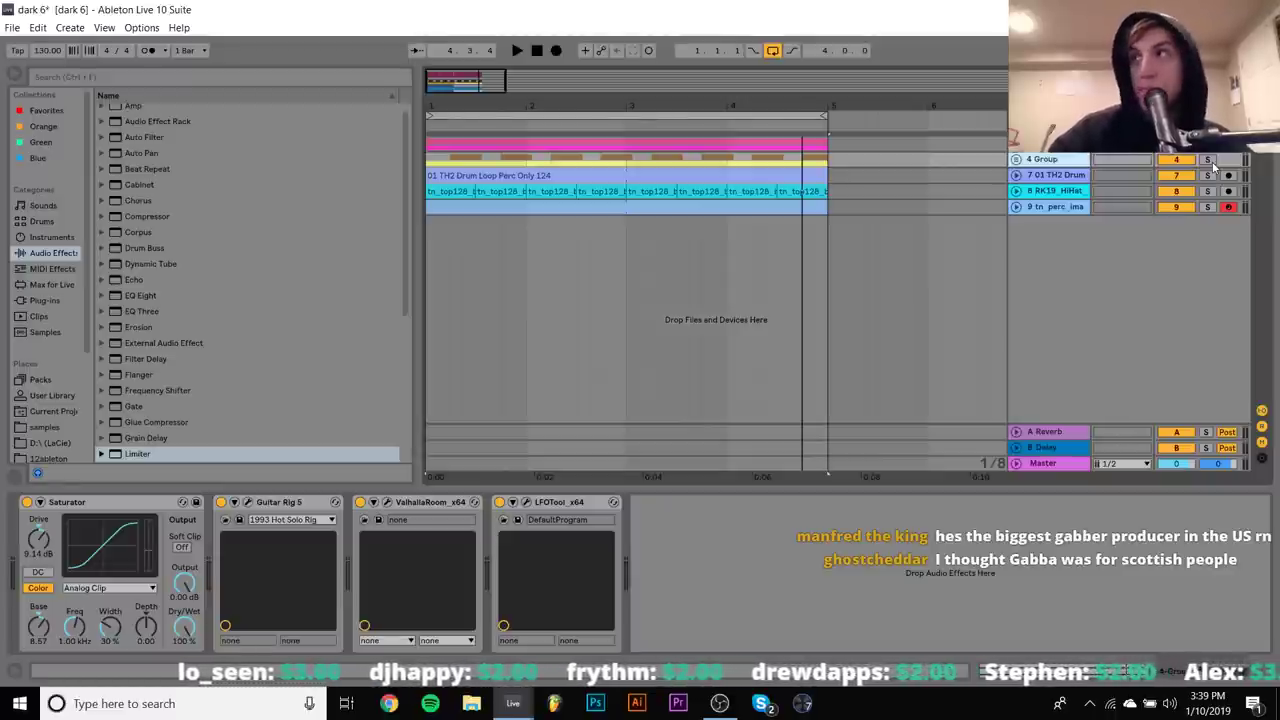
Solo and play the 4 Group track, and unfold it to show its bassline and chord tracks
{"action": "left_click", "coordinate": [1207, 160]}
{"action": "left_click", "coordinate": [1030, 159]}
{"action": "key", "text": "space"}
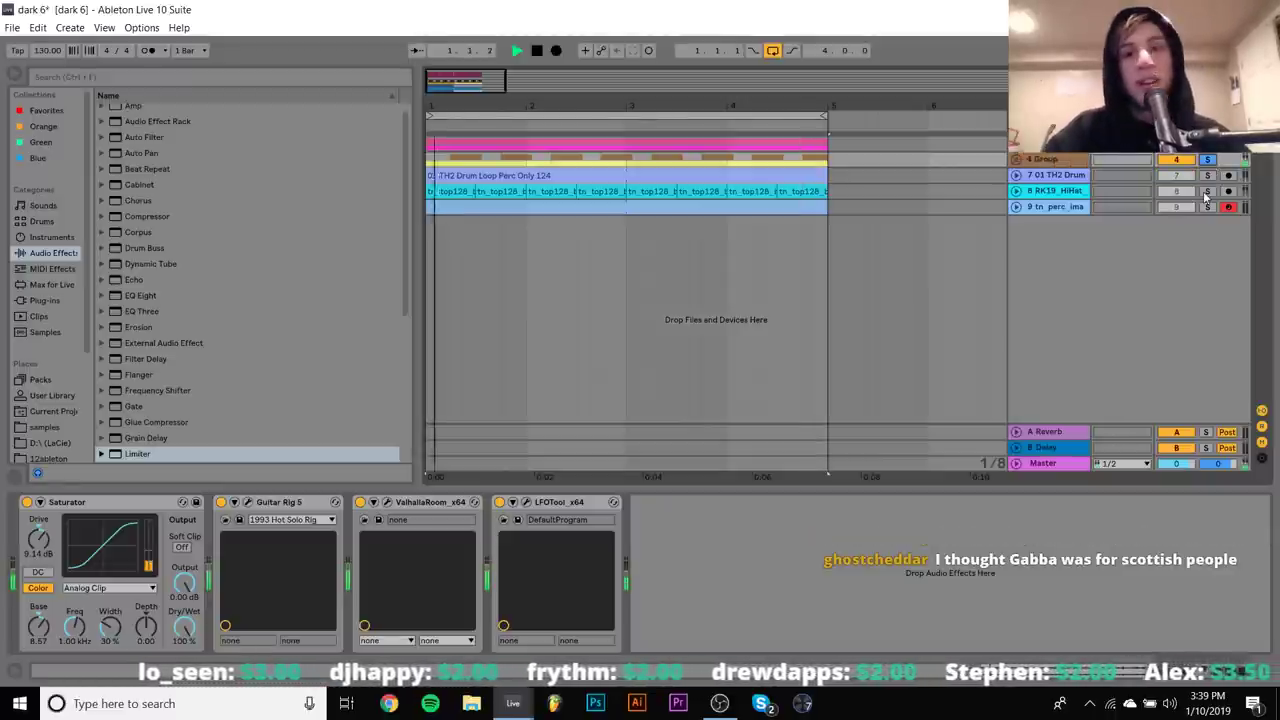
{"action": "left_click", "coordinate": [1017, 159]}
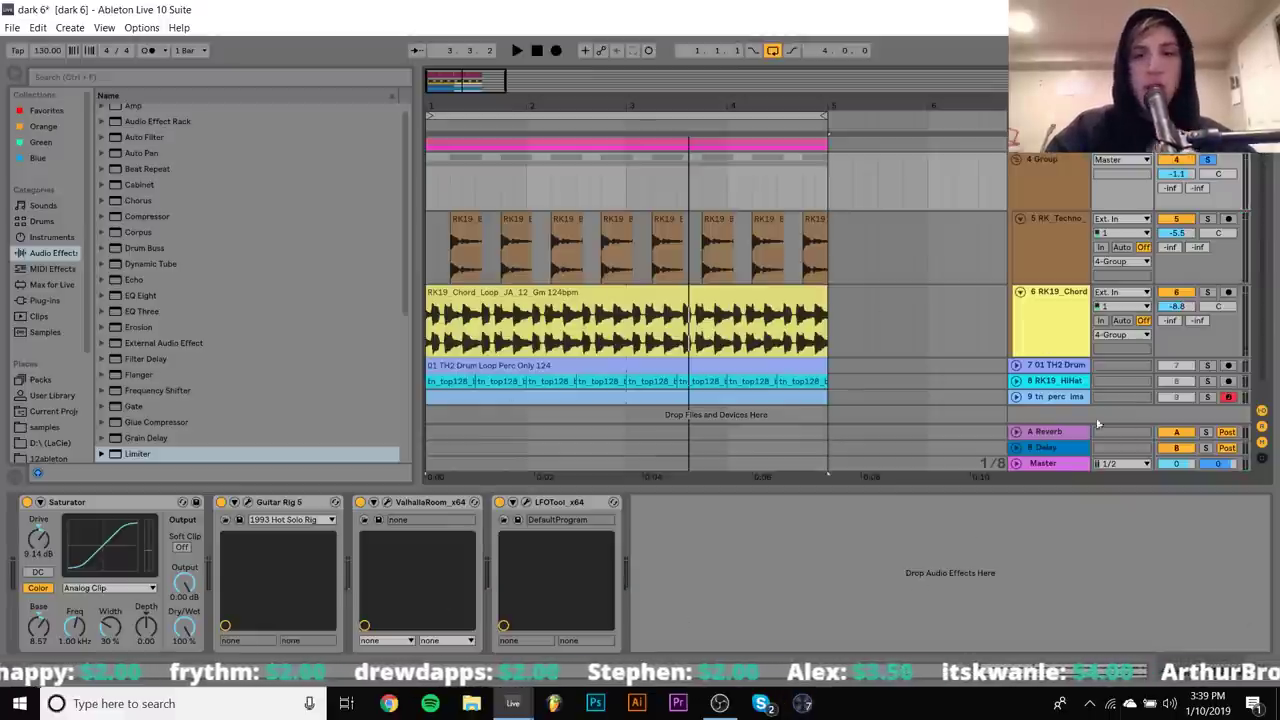
Locate the source sample of the first bassline clip on track 5 in the browser
{"action": "right_click", "coordinate": [472, 225]}
{"action": "left_click", "coordinate": [538, 429]}
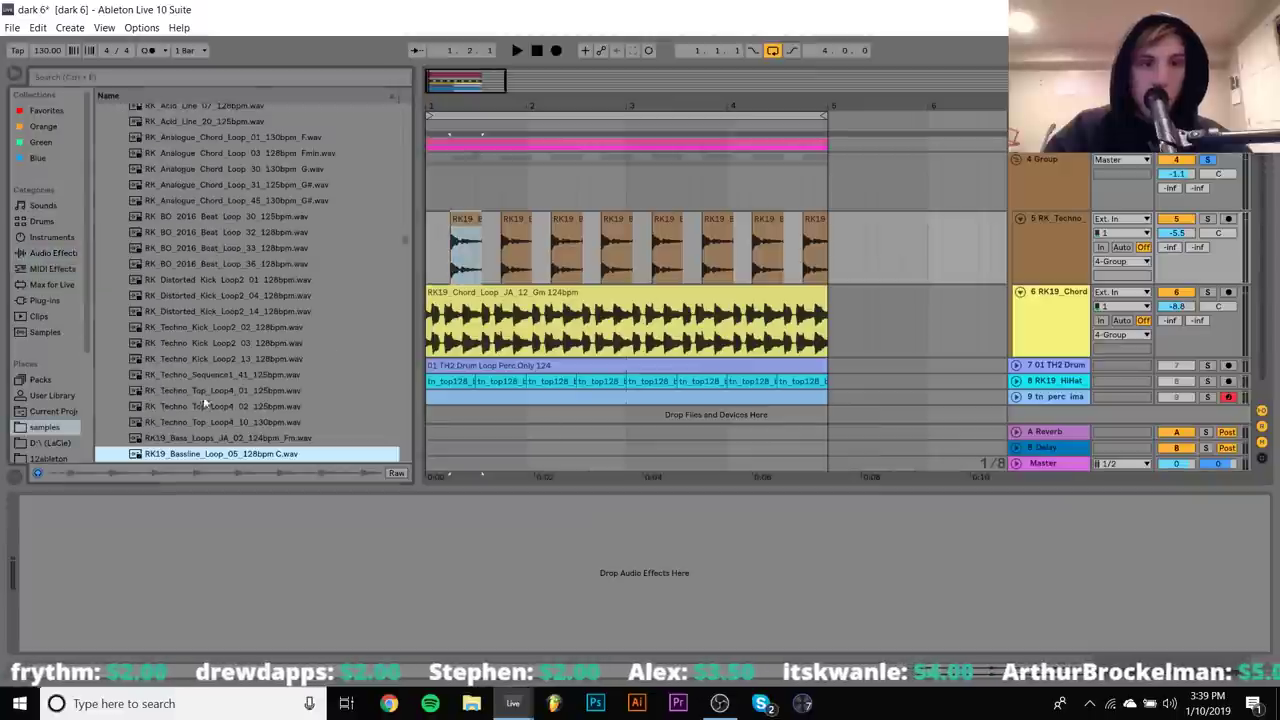
{"action": "left_click", "coordinate": [216, 455]}
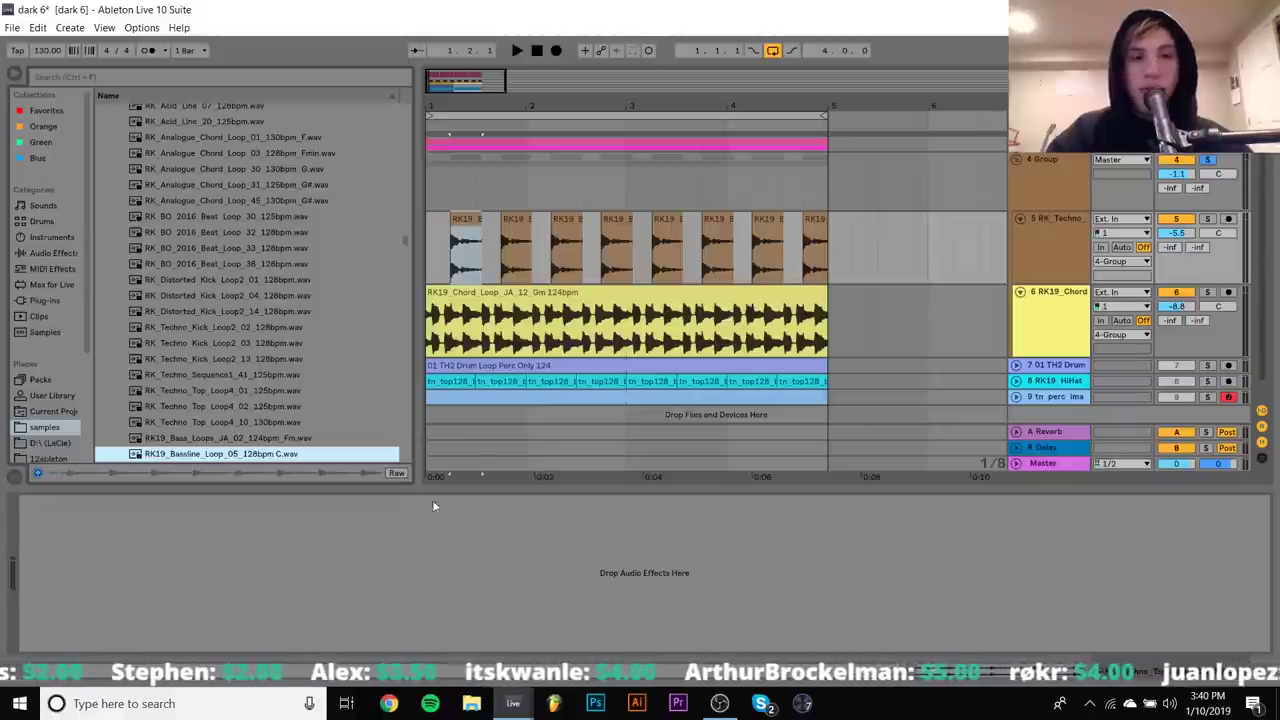
Play the bassline track 5 on its own and inspect its first clip's waveform and warp settings
{"action": "key", "text": "space"}
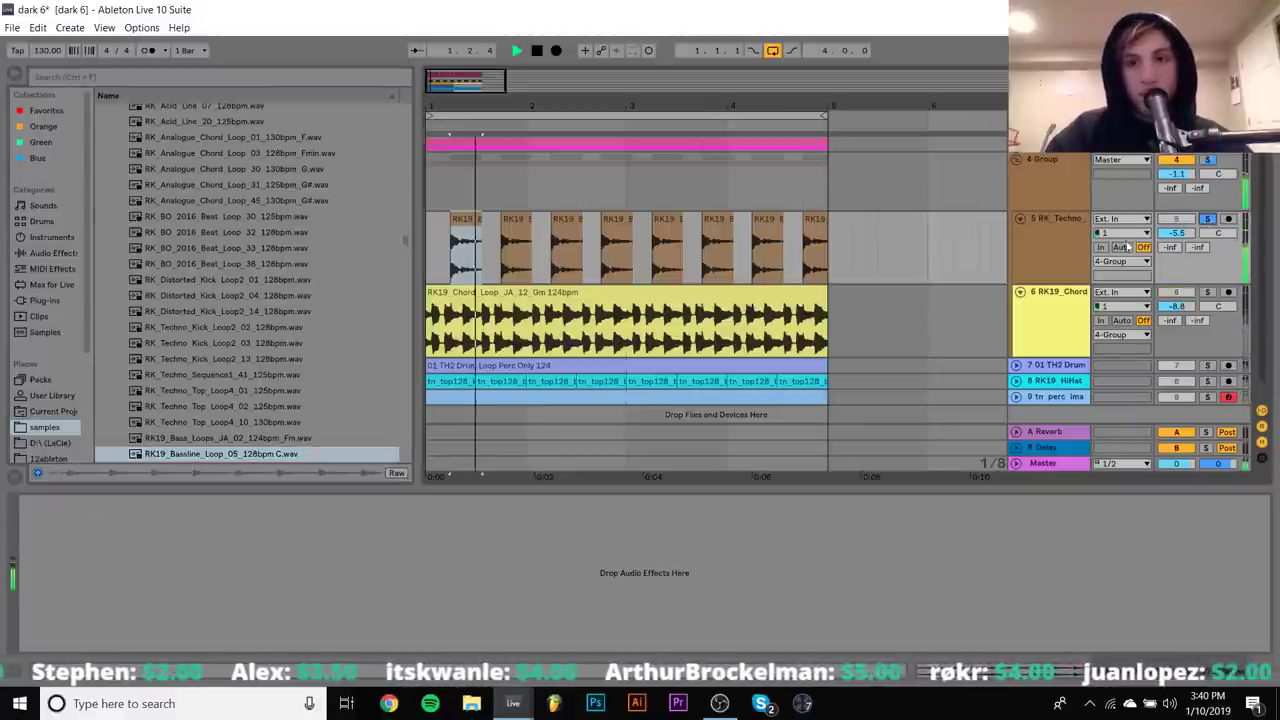
{"action": "left_click", "coordinate": [1049, 237]}
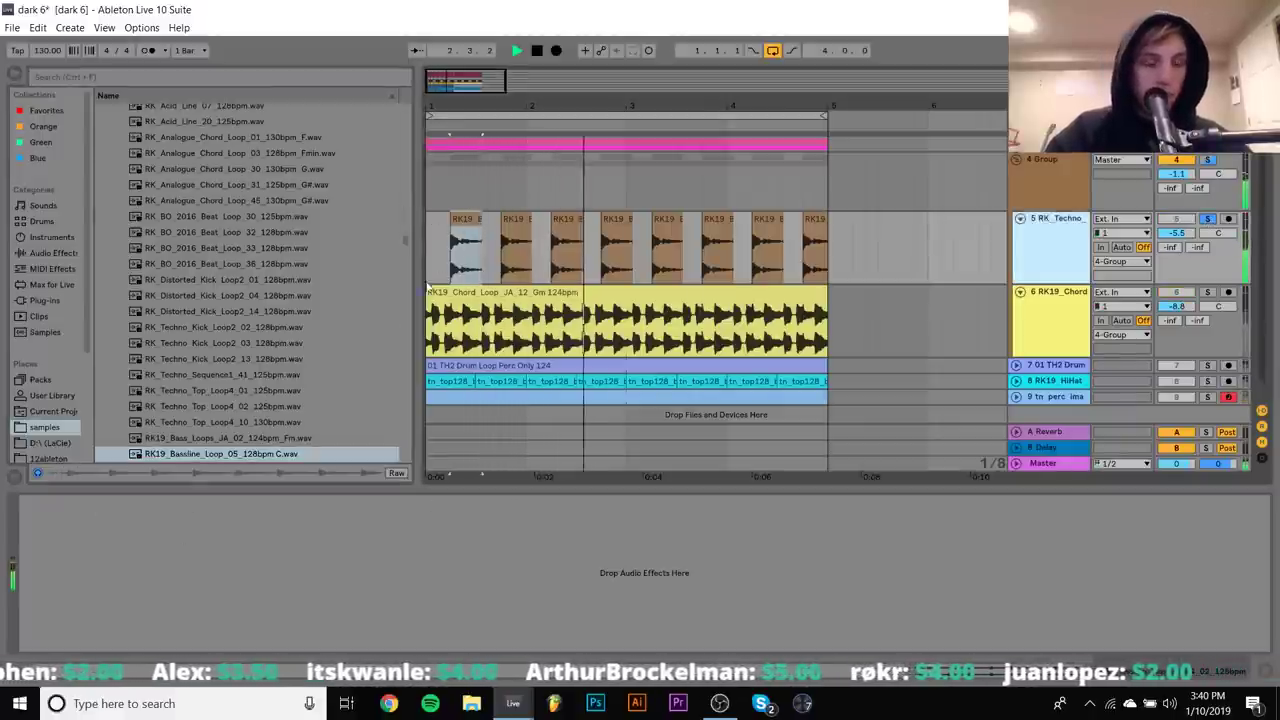
{"action": "double_click", "coordinate": [460, 225]}
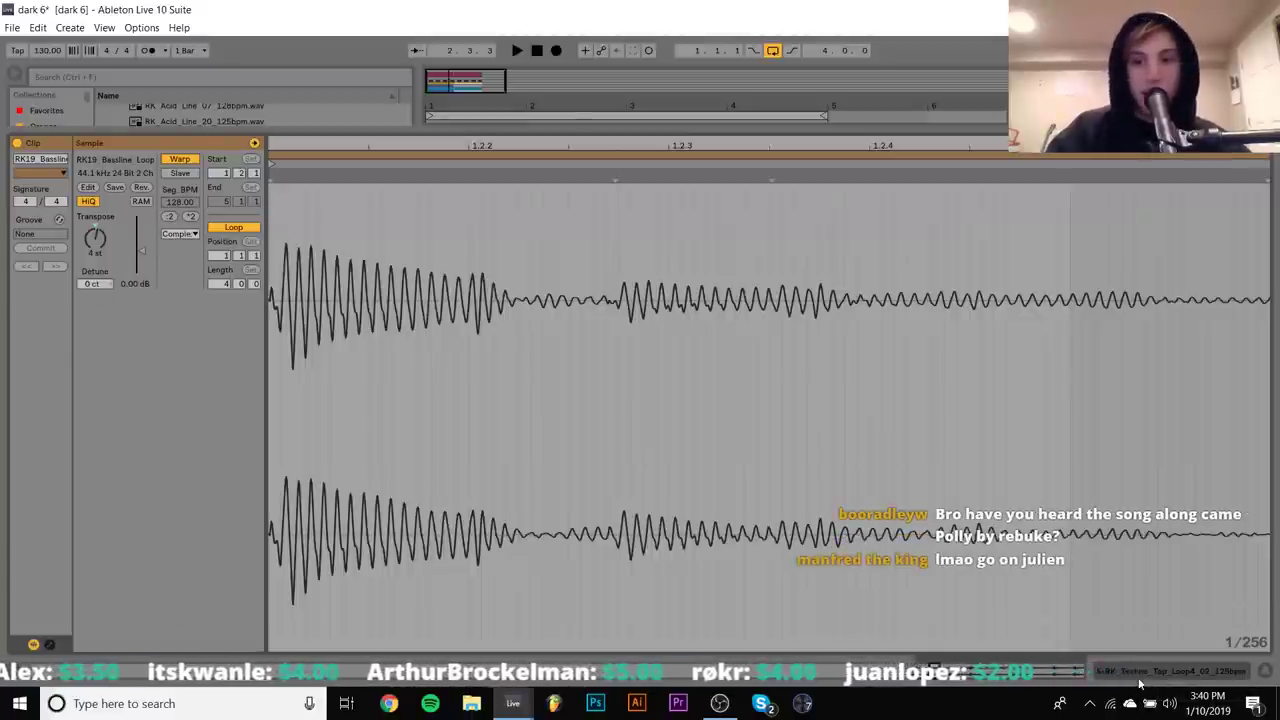
{"action": "key", "text": "ctrl+alt+b"}
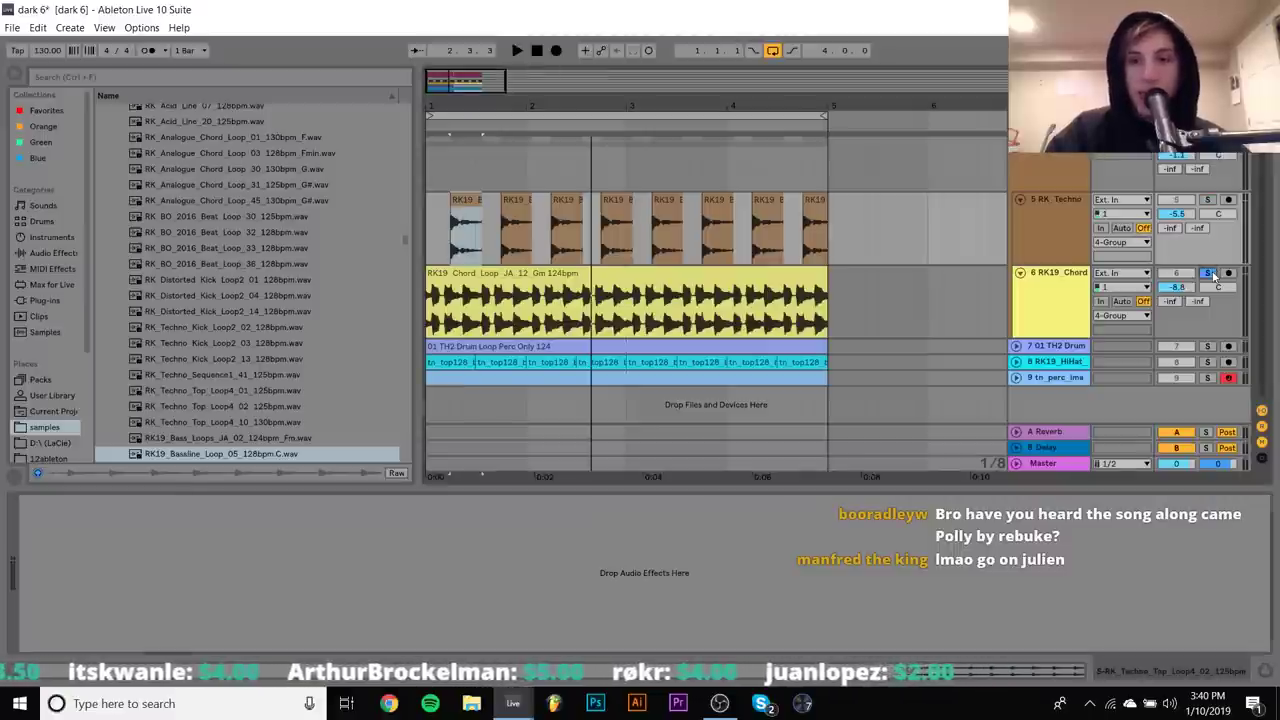
Play the RK19 chord loop on track 6 soloed, and inspect its clip settings and EQ Eight
{"action": "left_click", "coordinate": [855, 278]}
{"action": "double_click", "coordinate": [797, 280]}
{"action": "key", "text": "space"}
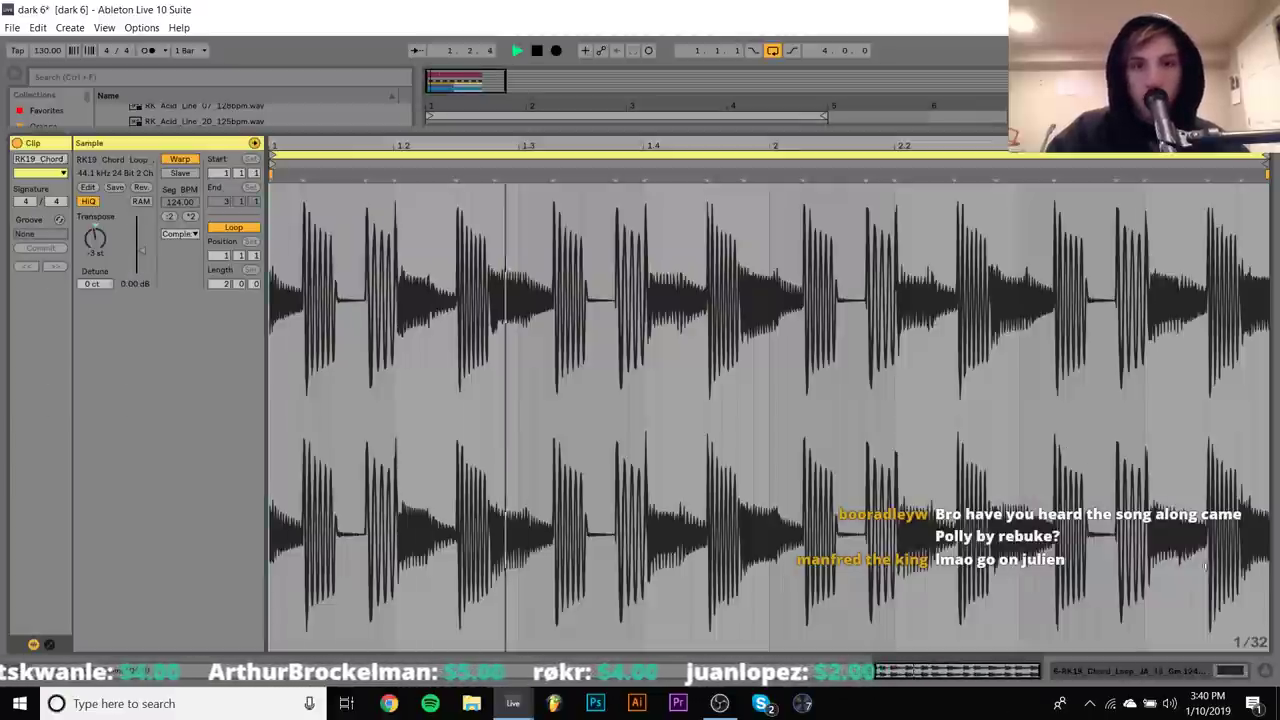
{"action": "key", "text": "ctrl+alt+b"}
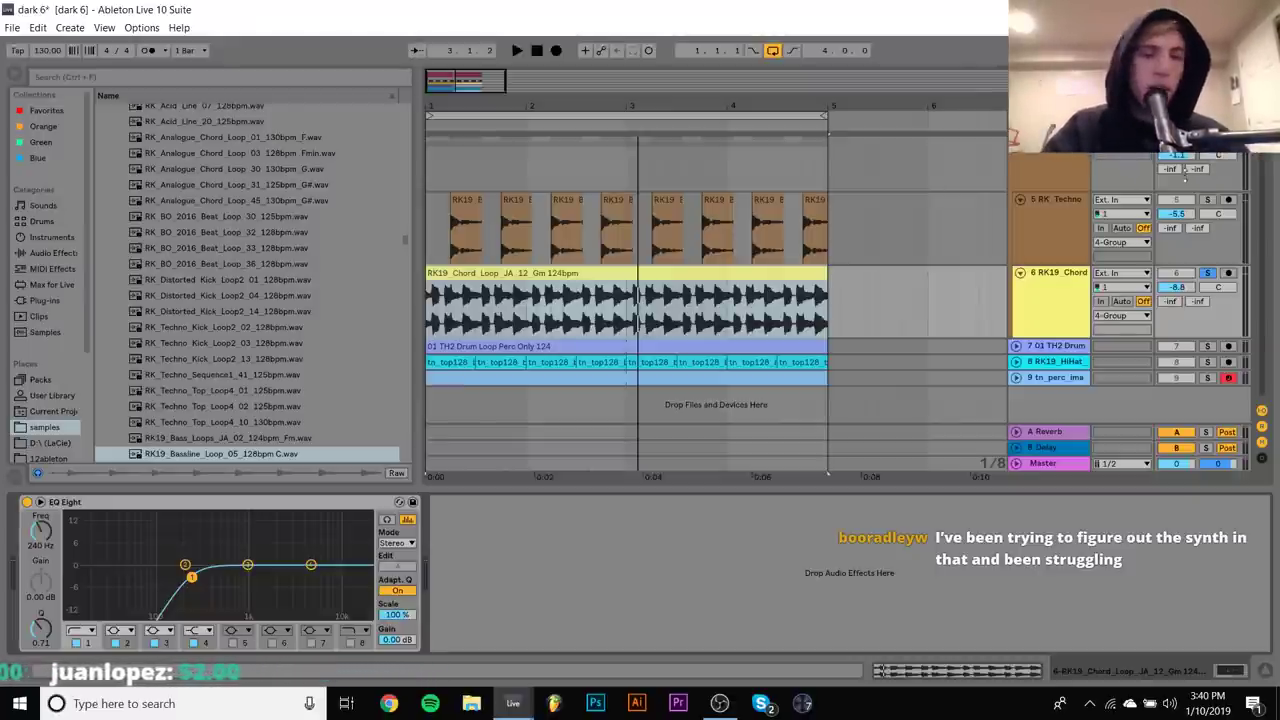
{"action": "key", "text": "space"}
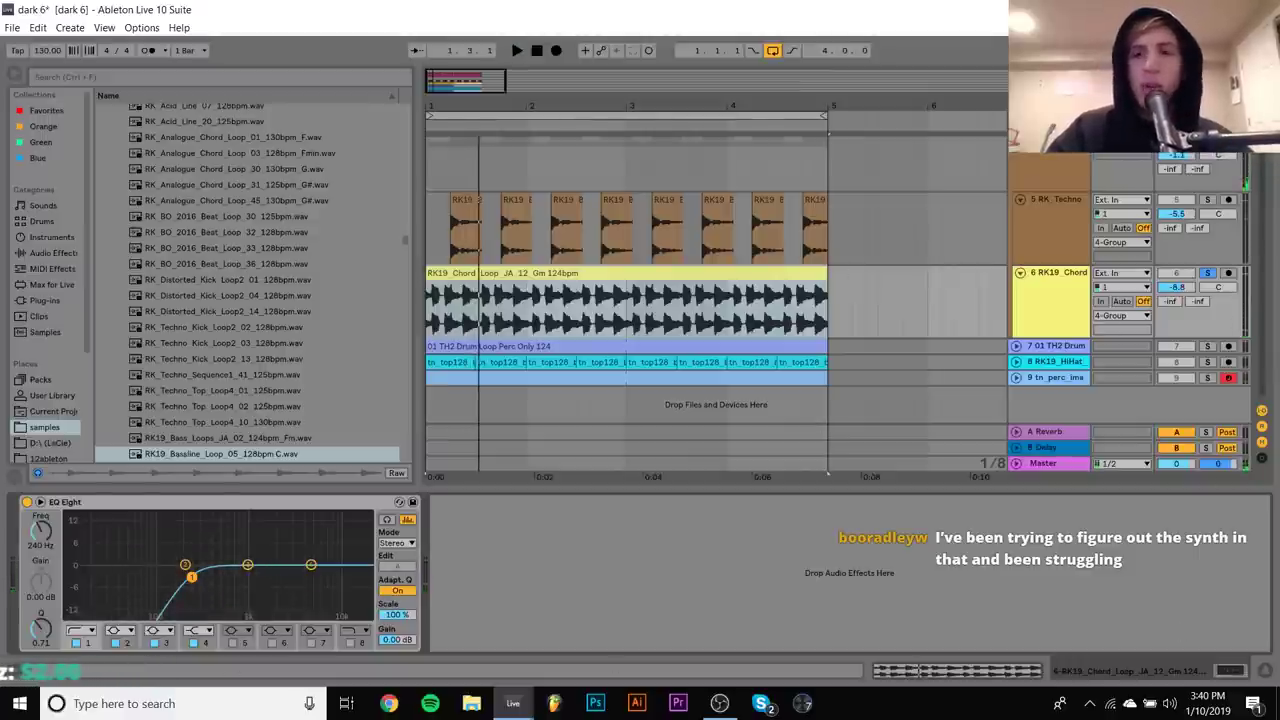
Play the bassline and chord tracks together, muting and unmuting the chord track to compare
{"action": "key", "text": "space"}
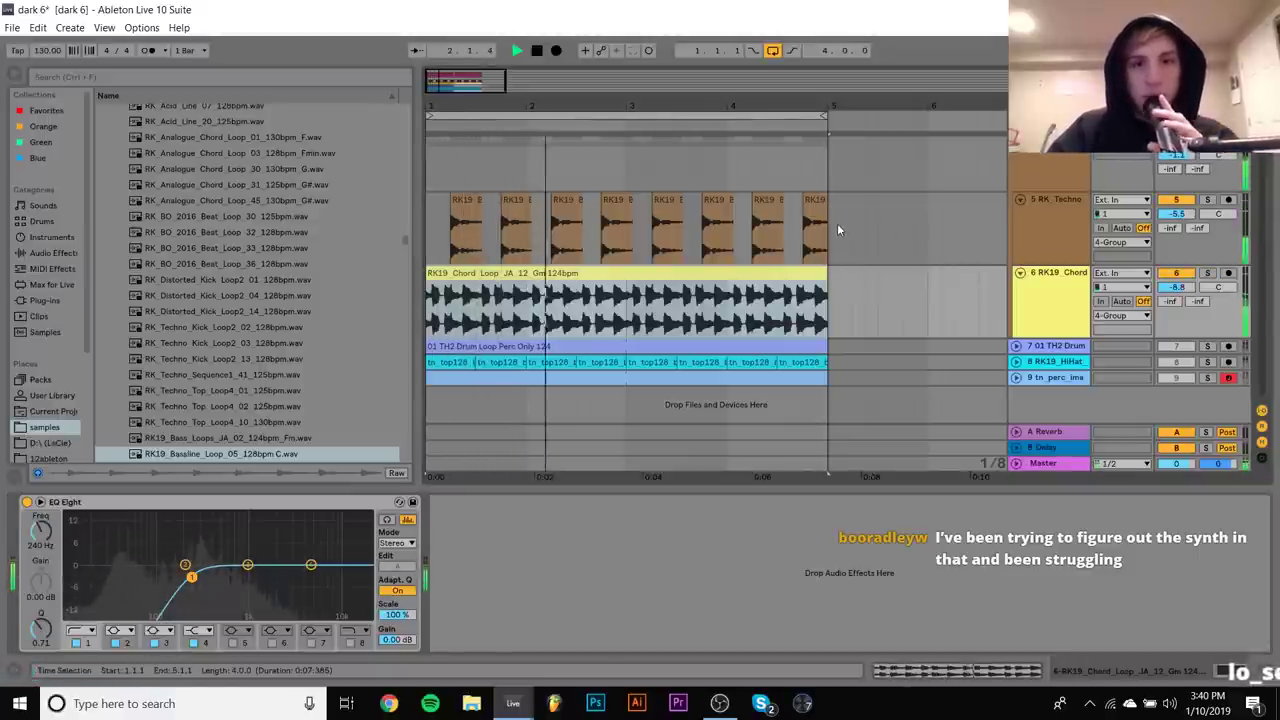
{"action": "key", "text": "space"}
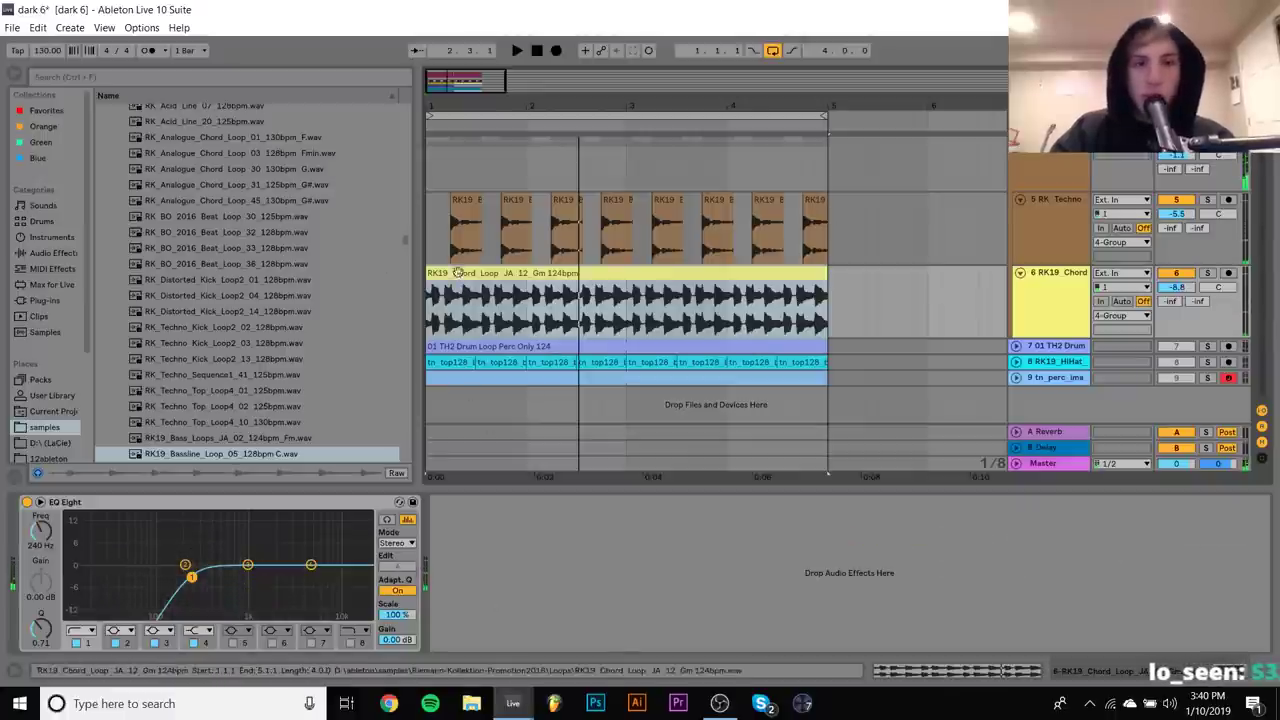
{"action": "left_click_drag", "start_coordinate": [452, 220], "coordinate": [482, 220]}
{"action": "key", "text": "space"}
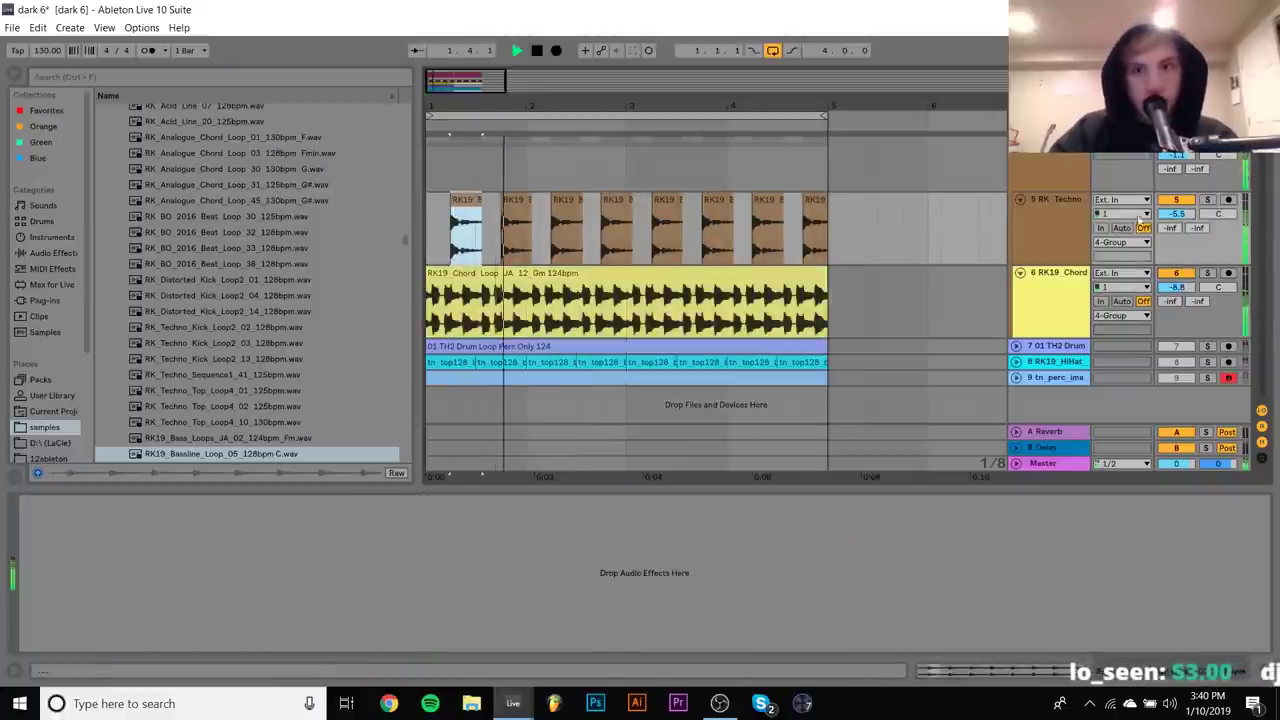
{"action": "left_click", "coordinate": [1176, 273]}
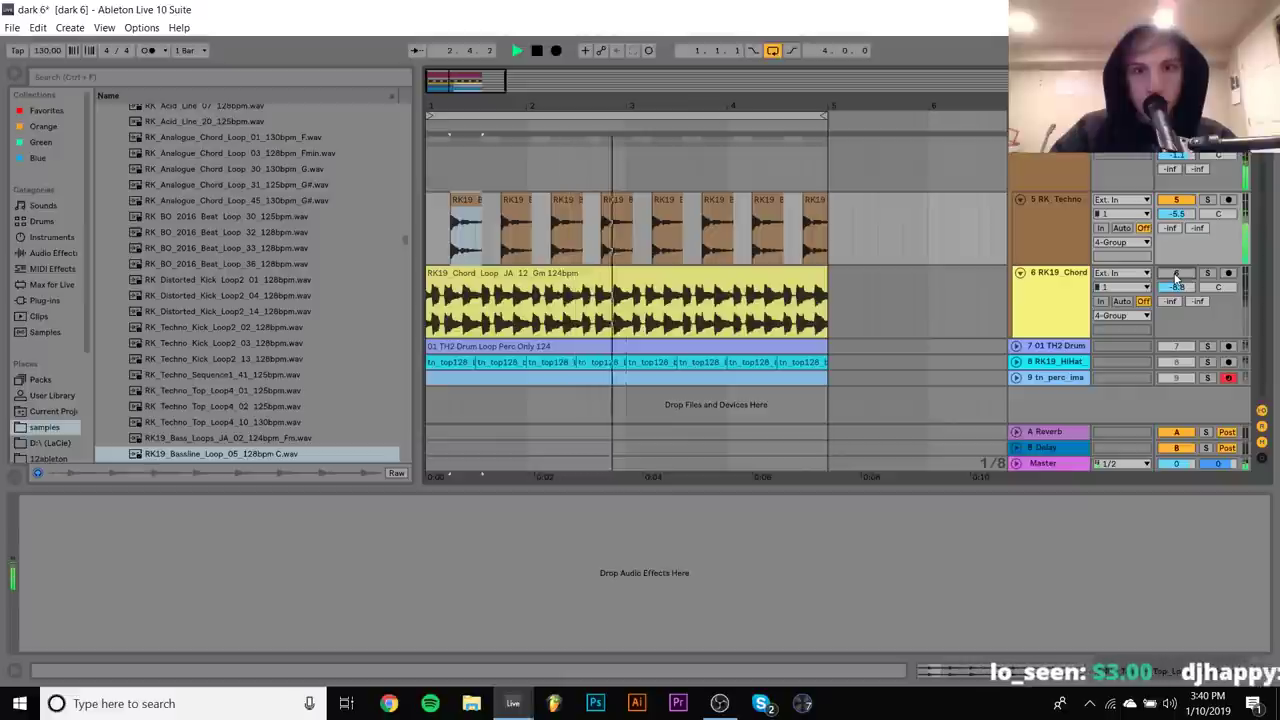
{"action": "left_click", "coordinate": [1176, 273]}
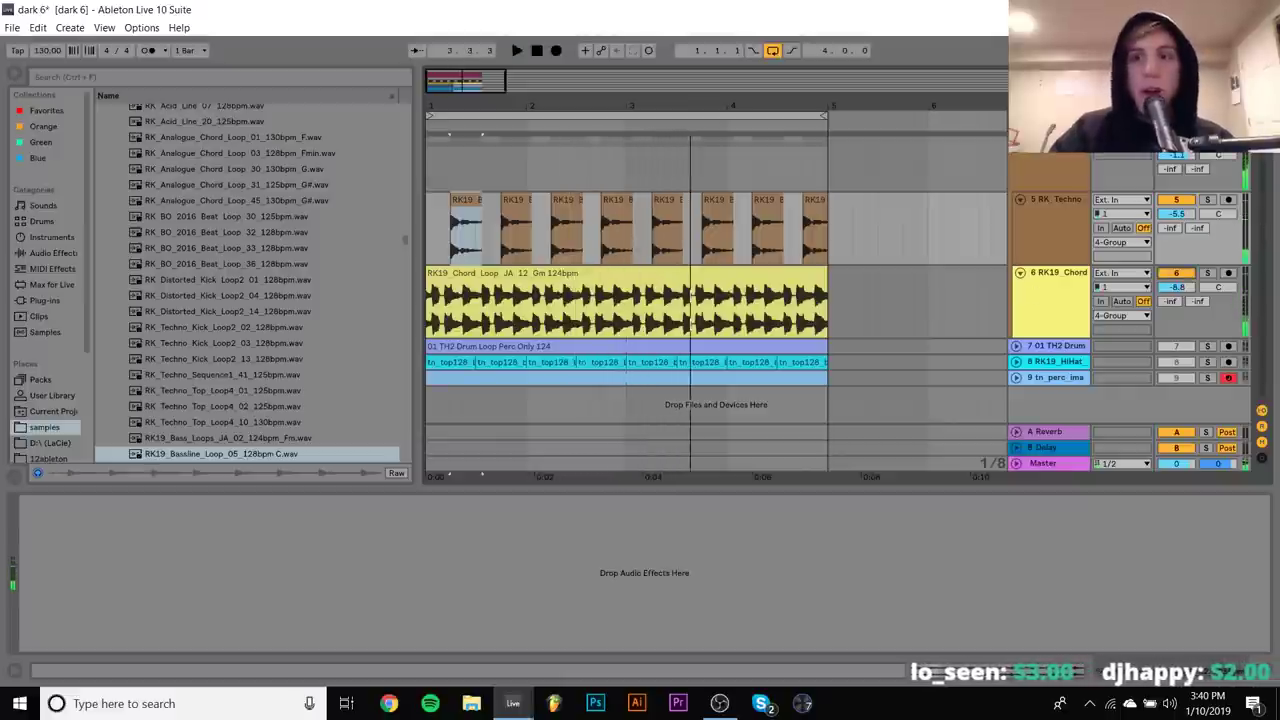
Play the loop with the chord and bassline tracks active and bring drum tracks 7 to 9 back in
{"action": "left_click", "coordinate": [1176, 200]}
{"action": "key", "text": "space"}
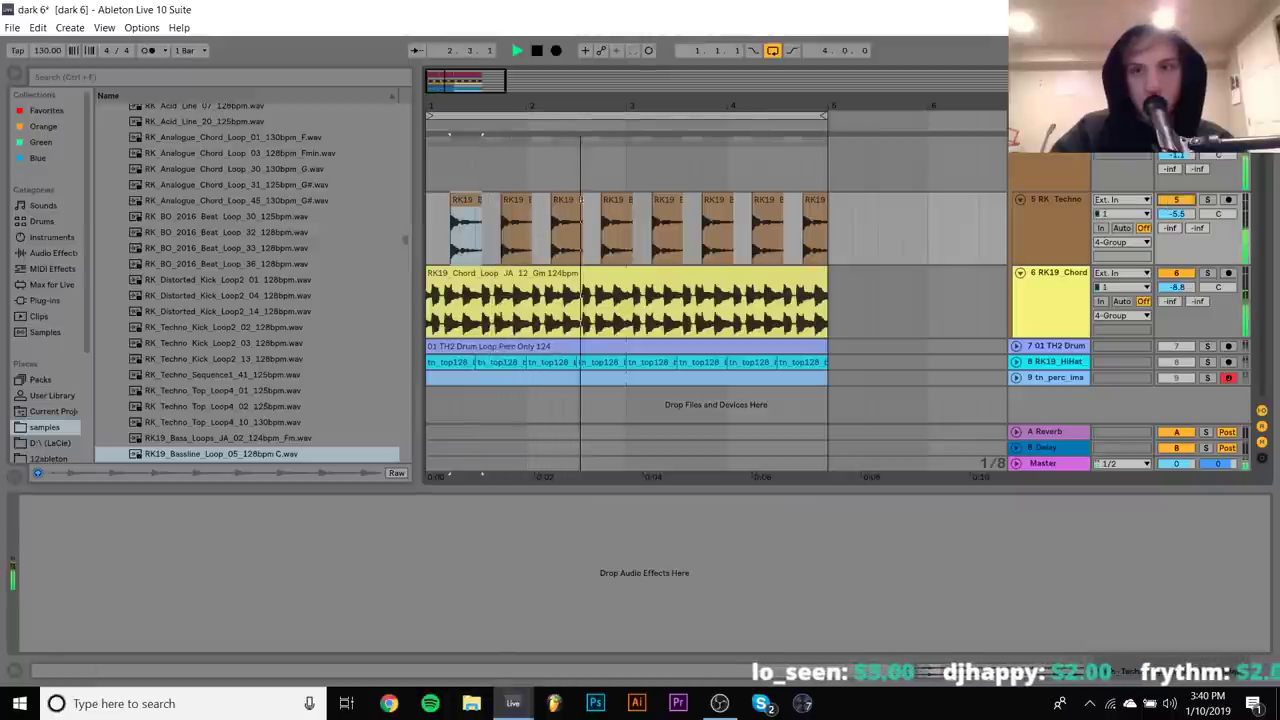
{"action": "left_click_drag", "start_coordinate": [1176, 377], "coordinate": [1176, 183]}
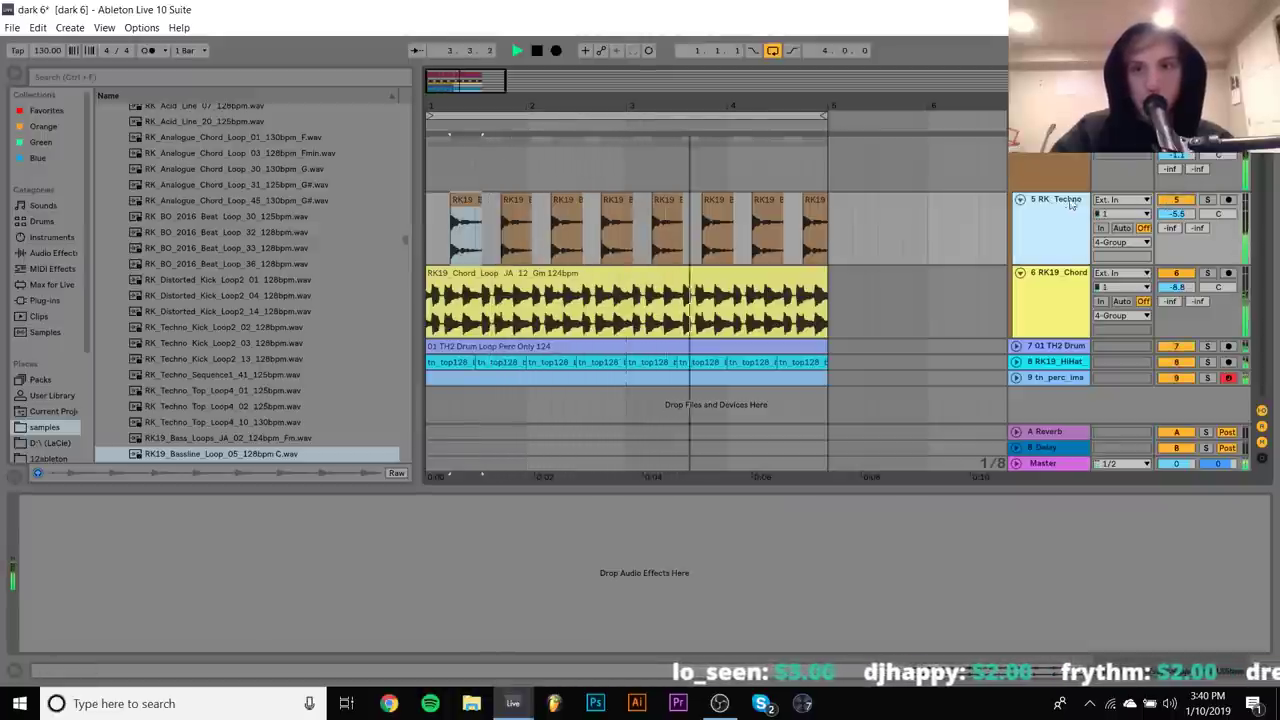
Inspect the 4-Group effect chain including Guitar Rig 5's Tape Echo, listen to the group, and check the chord loop's EQ Eight
{"action": "left_click", "coordinate": [1062, 170]}
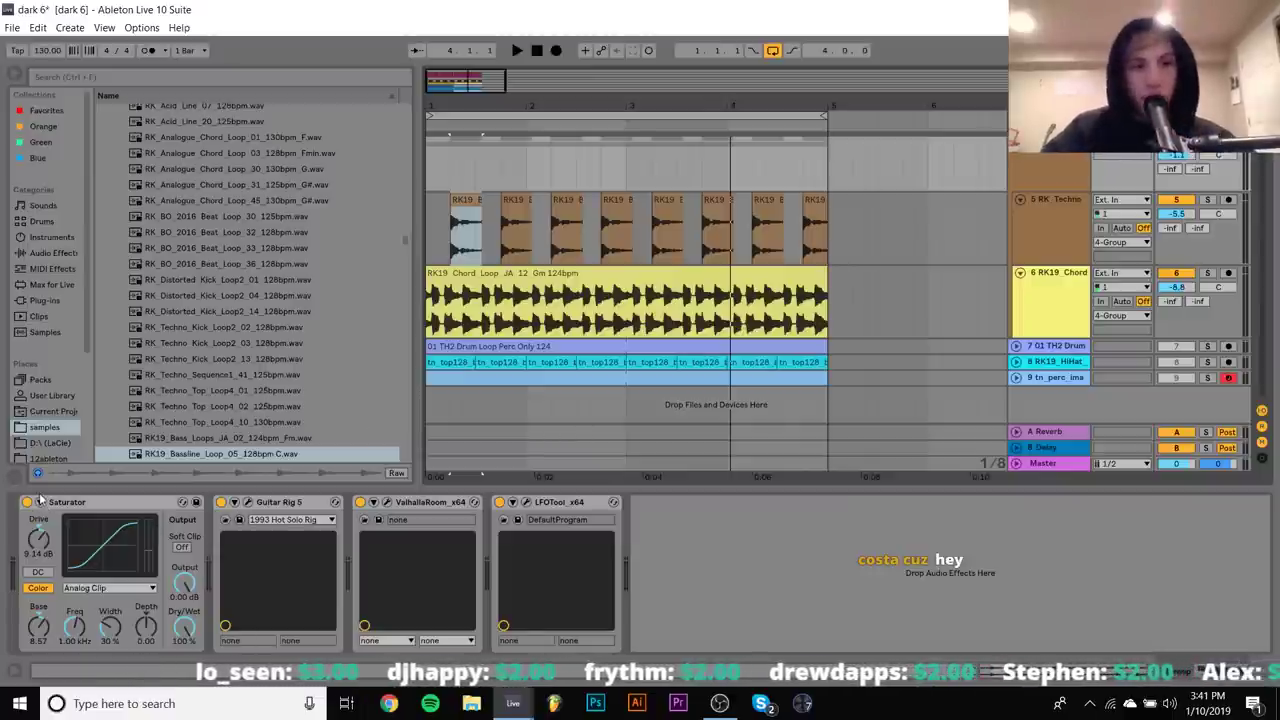
{"action": "left_click", "coordinate": [248, 503]}
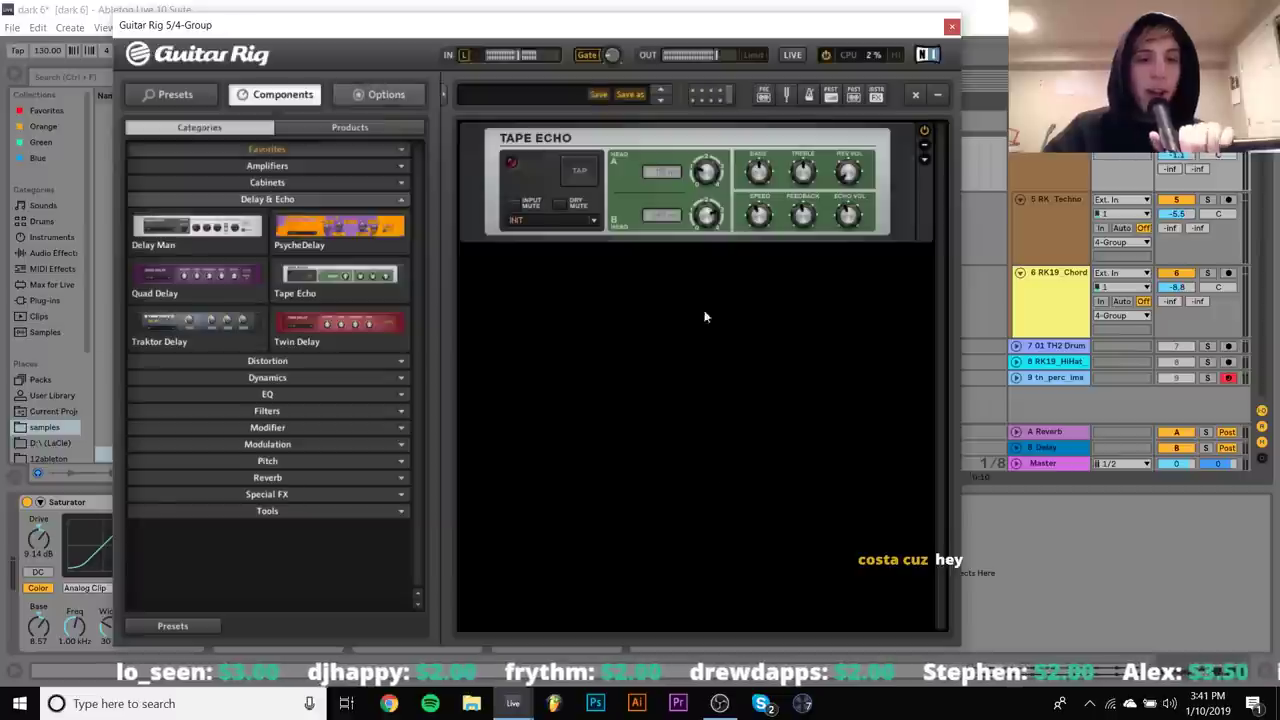
{"action": "left_click", "coordinate": [952, 25]}
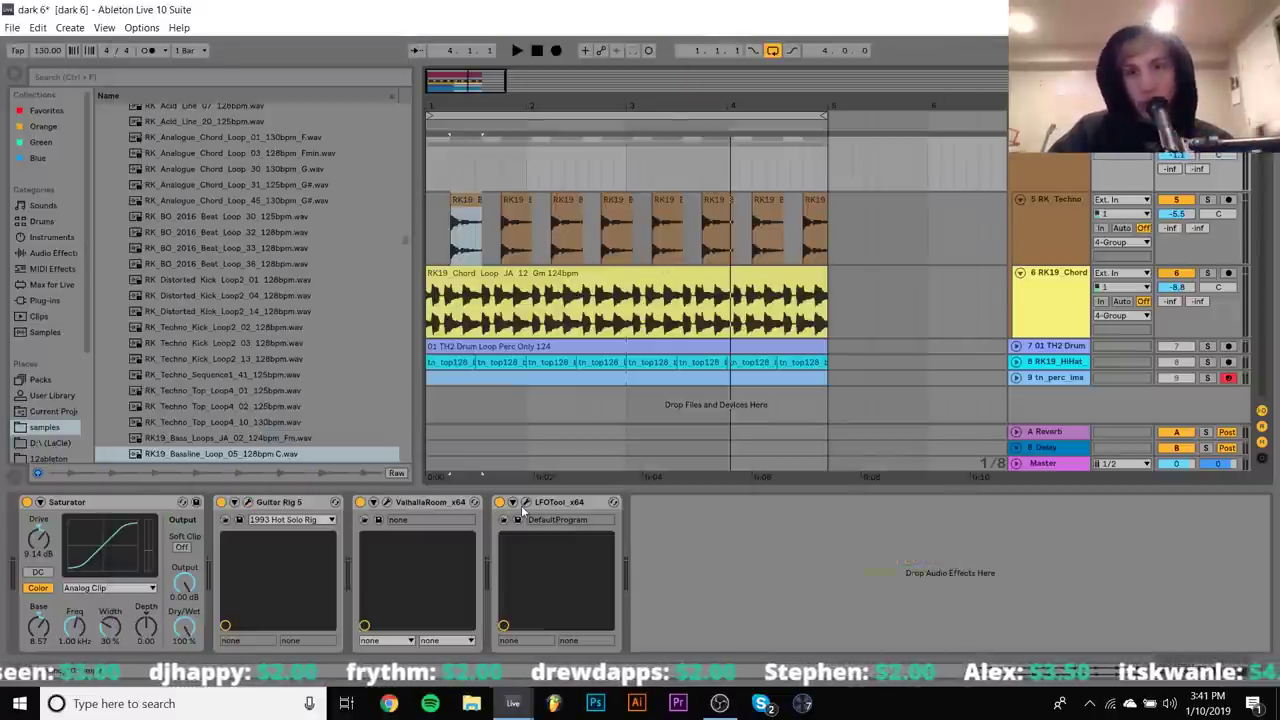
{"action": "key", "text": "space"}
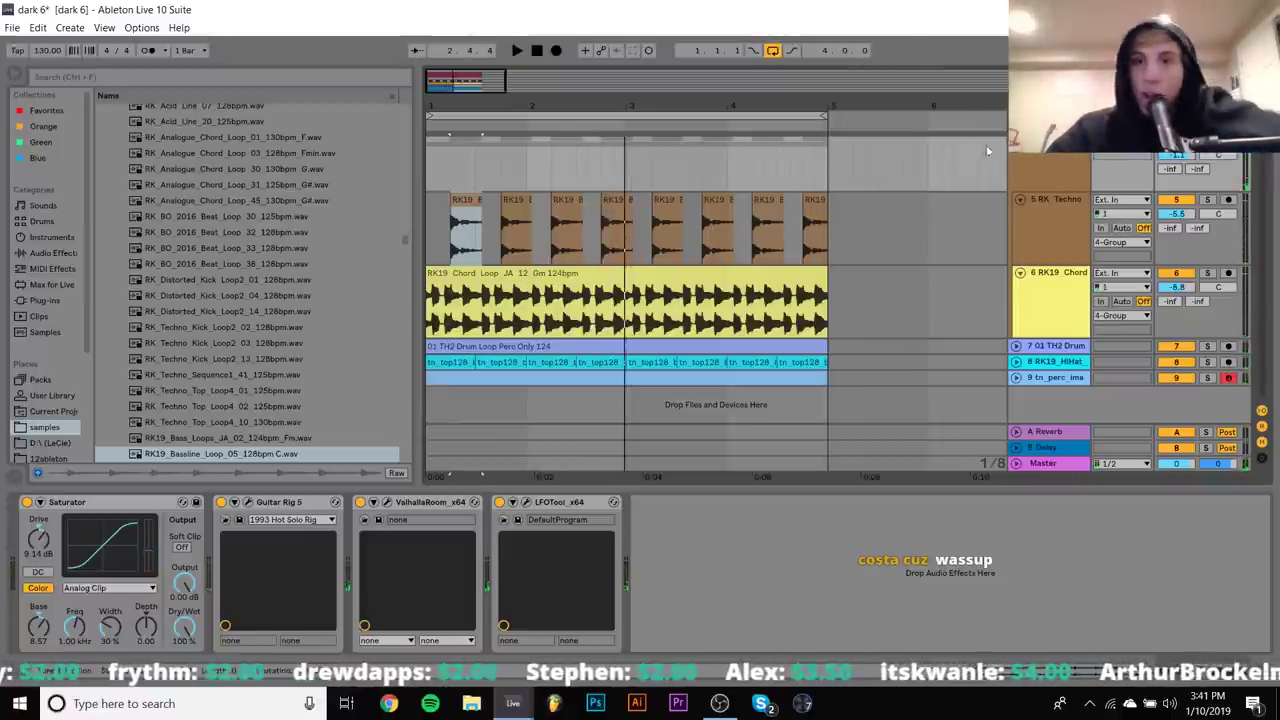
{"action": "double_click", "coordinate": [733, 291]}
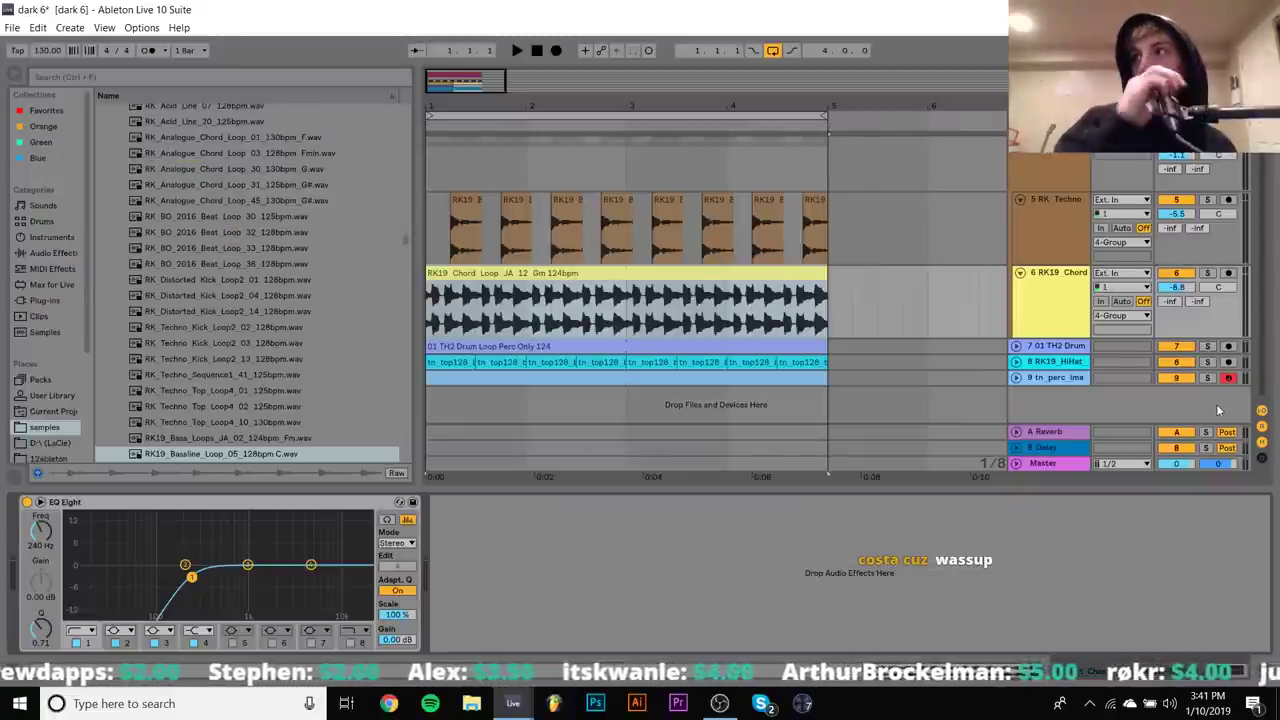
Play the bassline on track 3 soloed and locate its first clip's source sample in the browser
{"action": "scroll", "coordinate": [1218, 410], "scroll_direction": "up", "scroll_amount": 1}
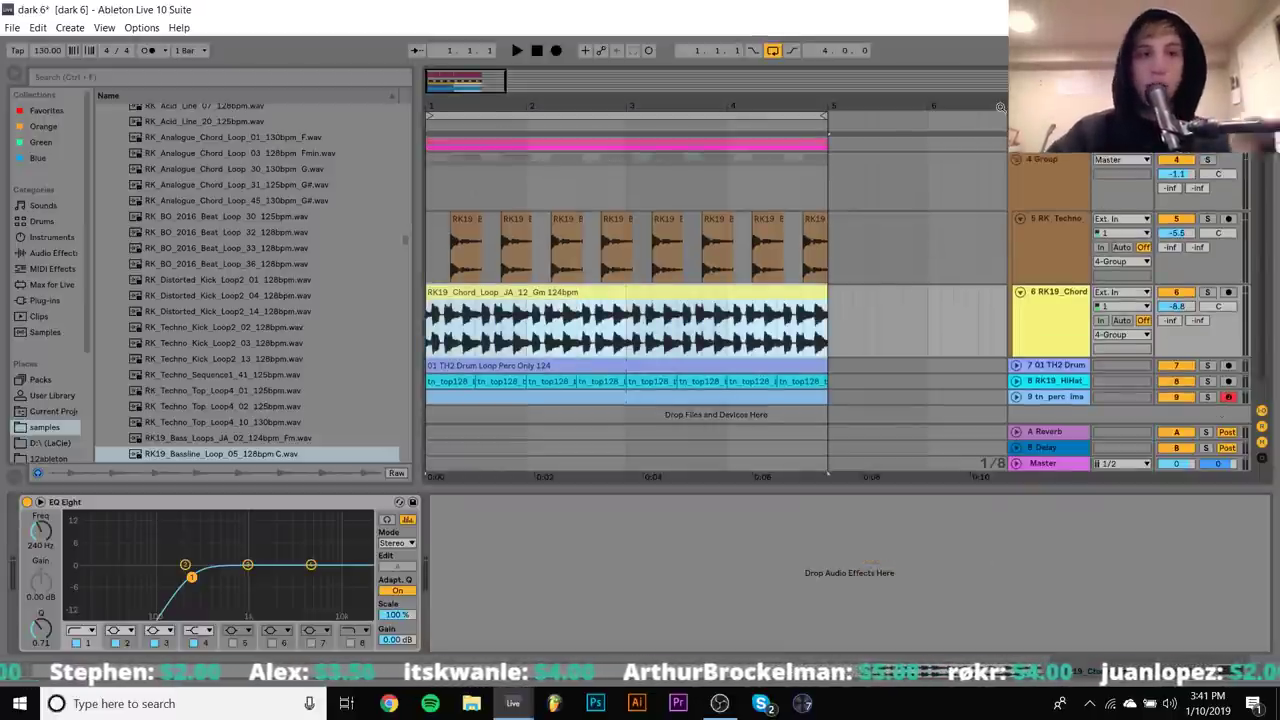
{"action": "scroll", "coordinate": [1022, 156], "scroll_direction": "up", "scroll_amount": 5}
{"action": "left_click", "coordinate": [1022, 160]}
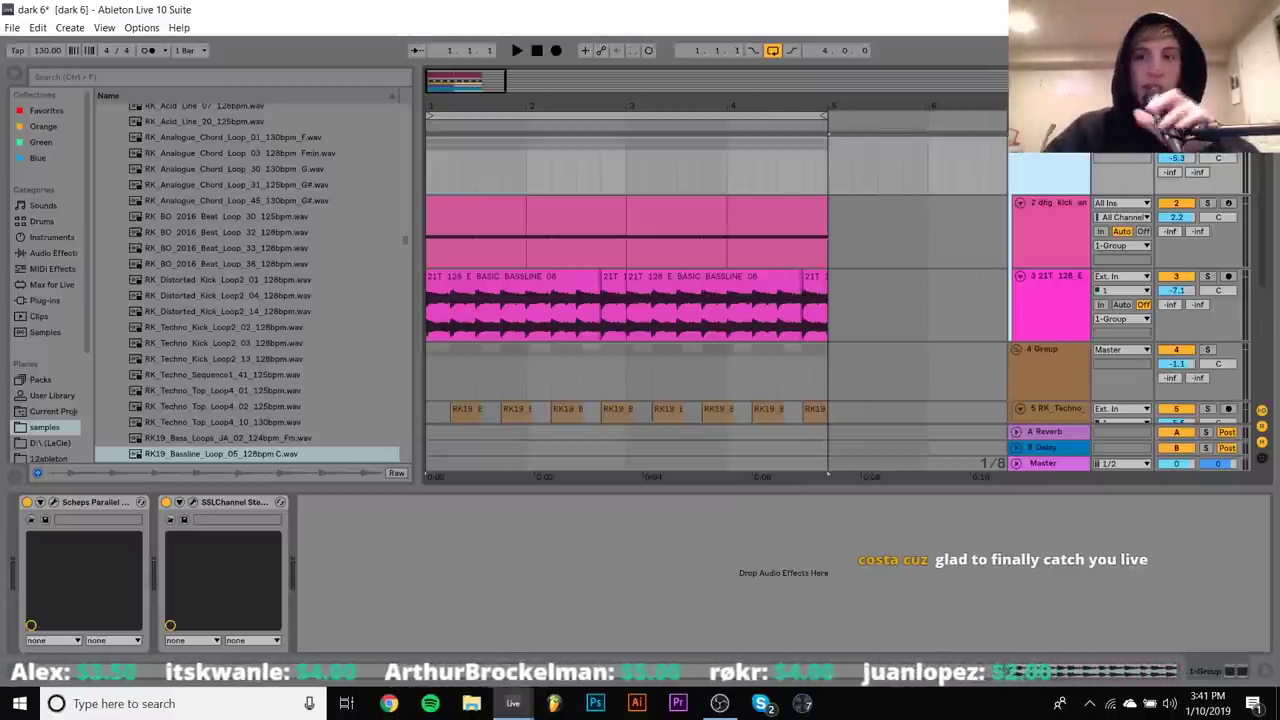
{"action": "key", "text": "space"}
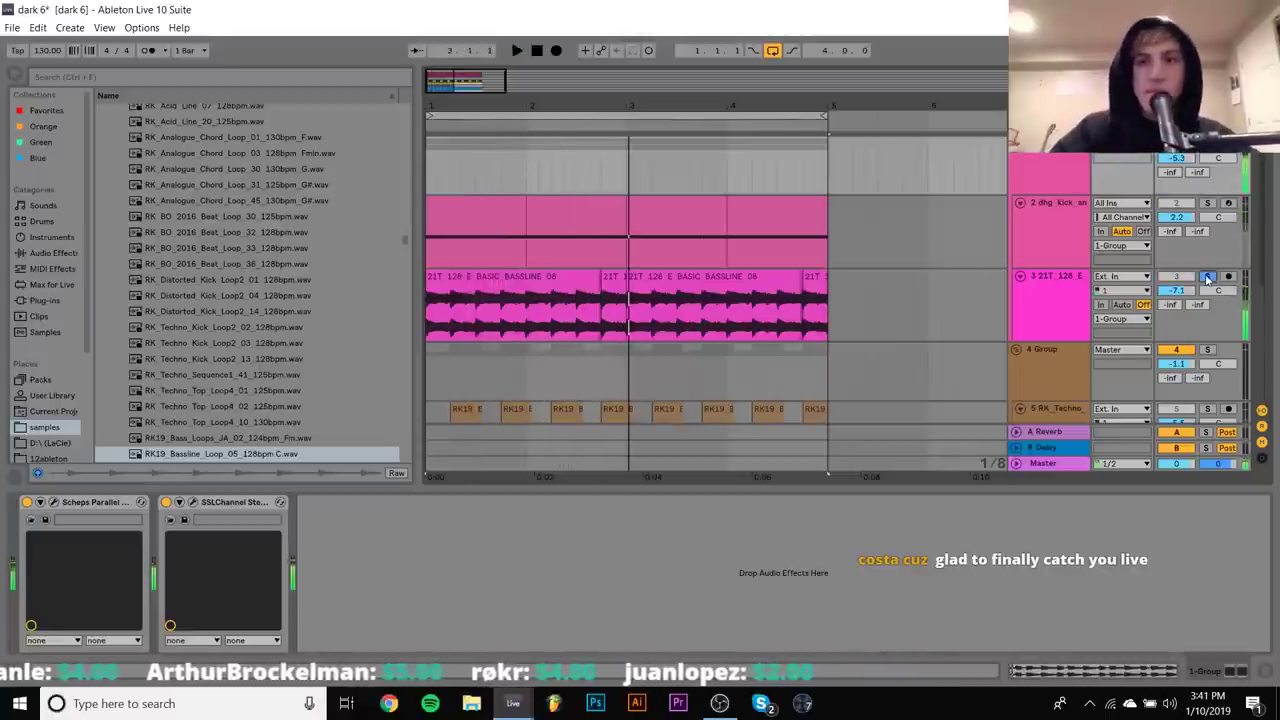
{"action": "right_click", "coordinate": [540, 295]}
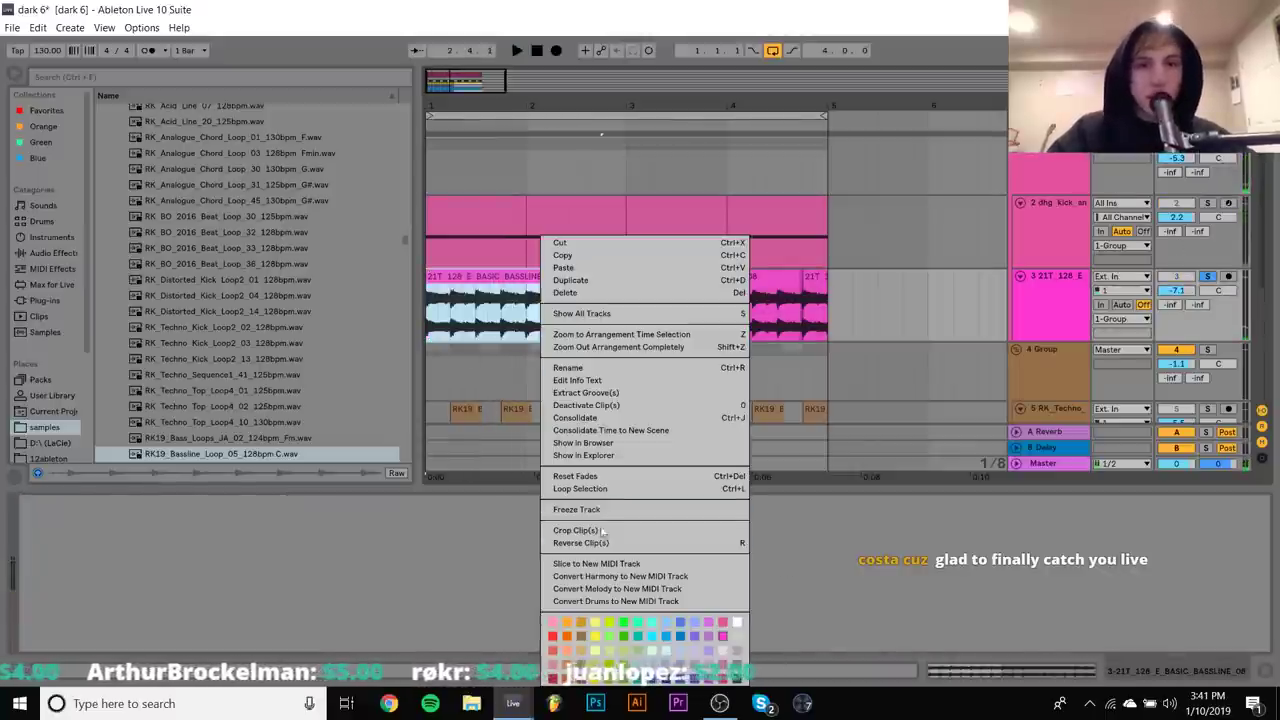
{"action": "left_click", "coordinate": [617, 442]}
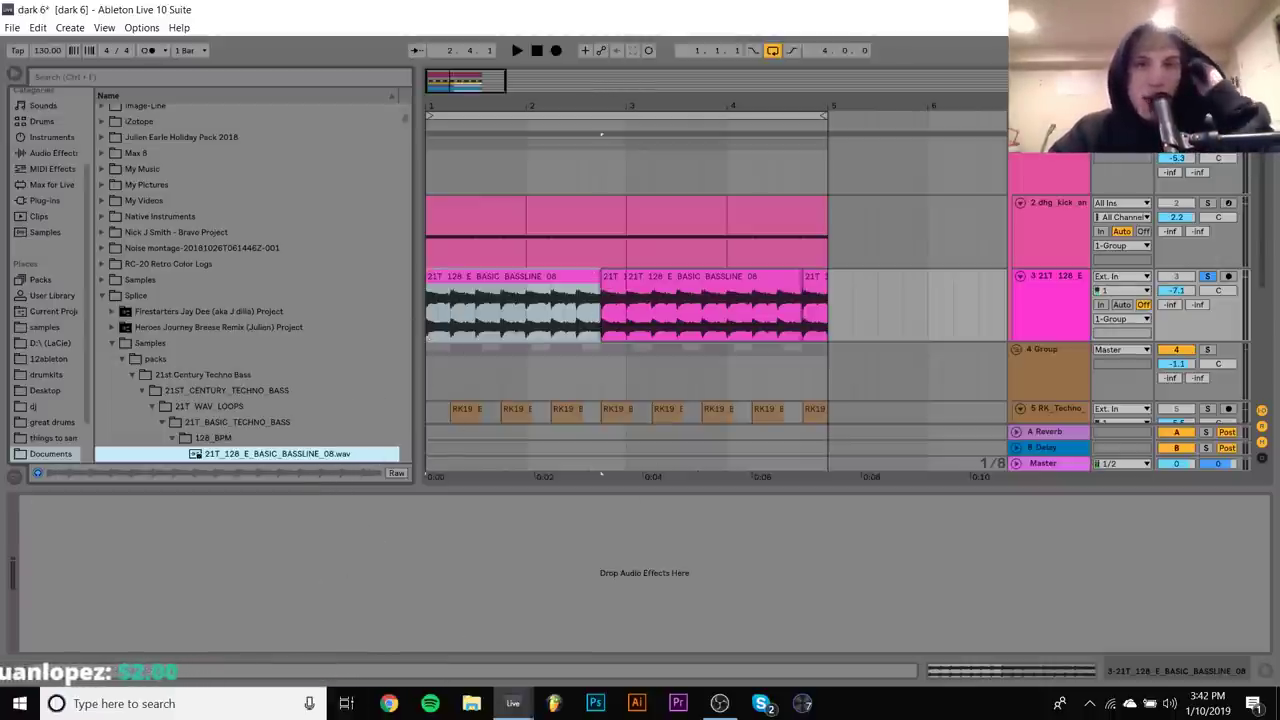
Play the track 3 bassline and examine the crossfade between its clips near bar 2.4
{"action": "left_click_drag", "start_coordinate": [681, 90], "coordinate": [681, 99]}
{"action": "left_click", "coordinate": [556, 323]}
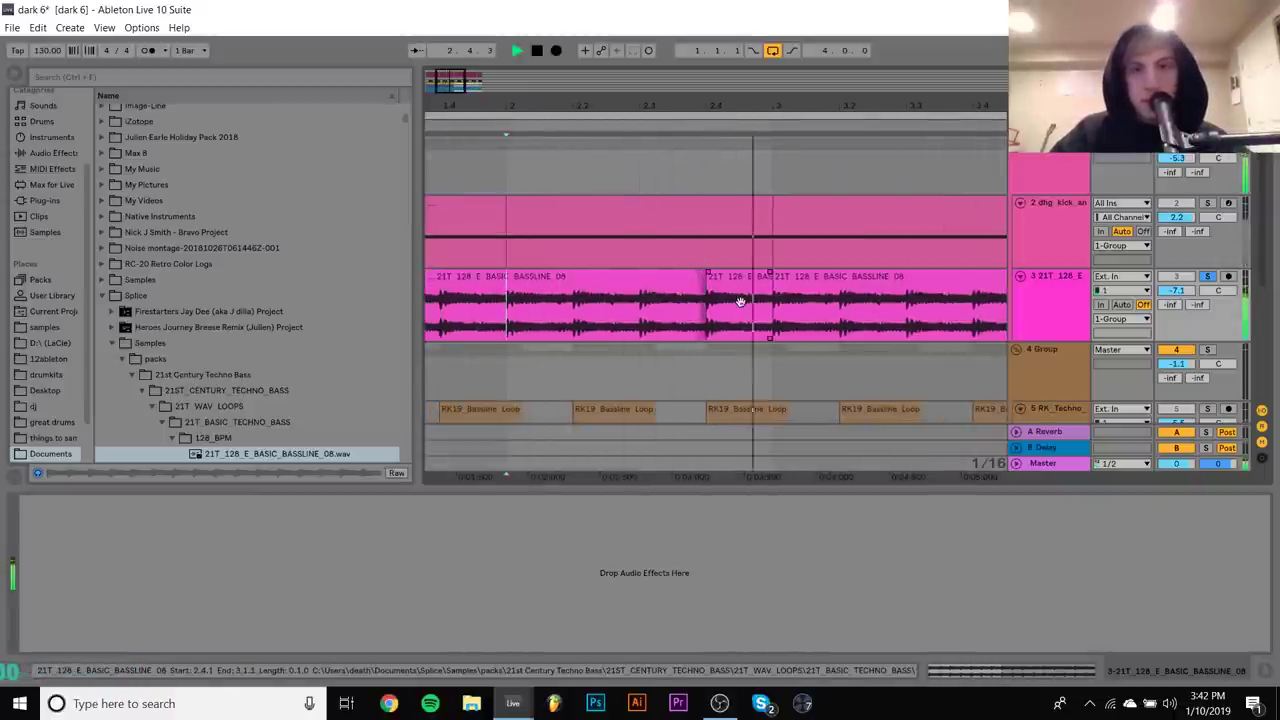
{"action": "key", "text": "space"}
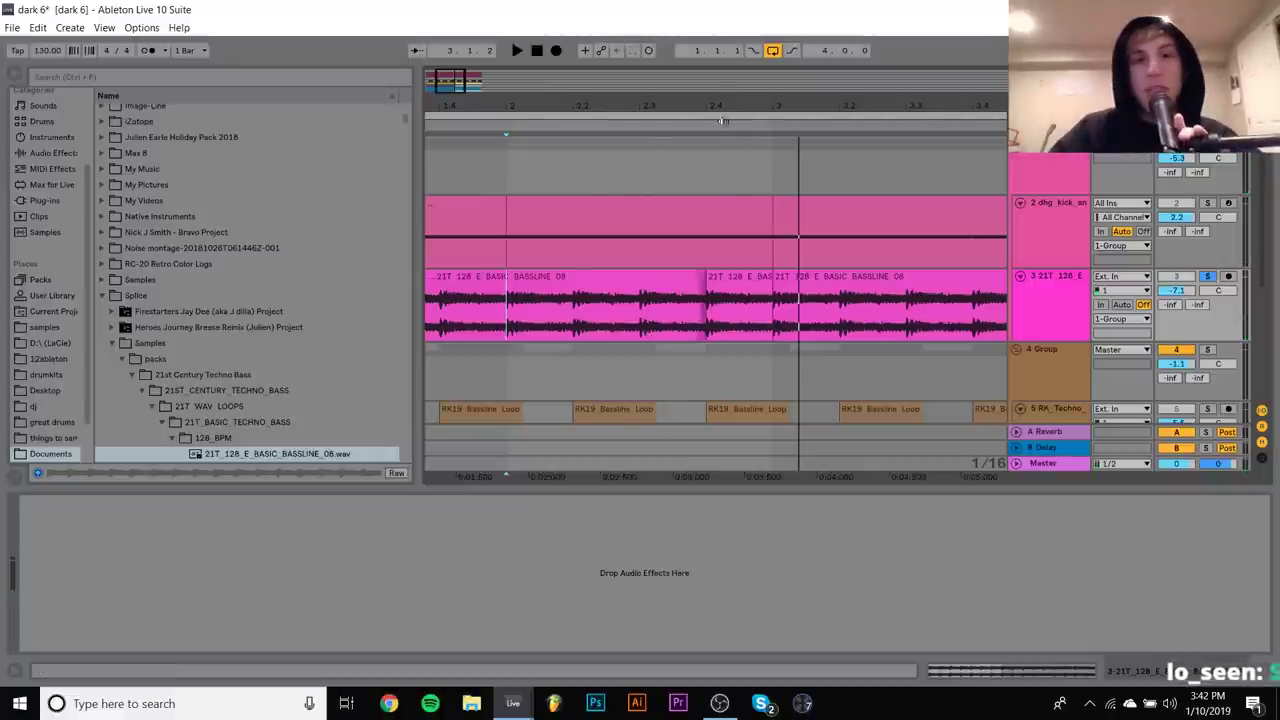
{"action": "left_click_drag", "start_coordinate": [713, 100], "coordinate": [670, 298]}
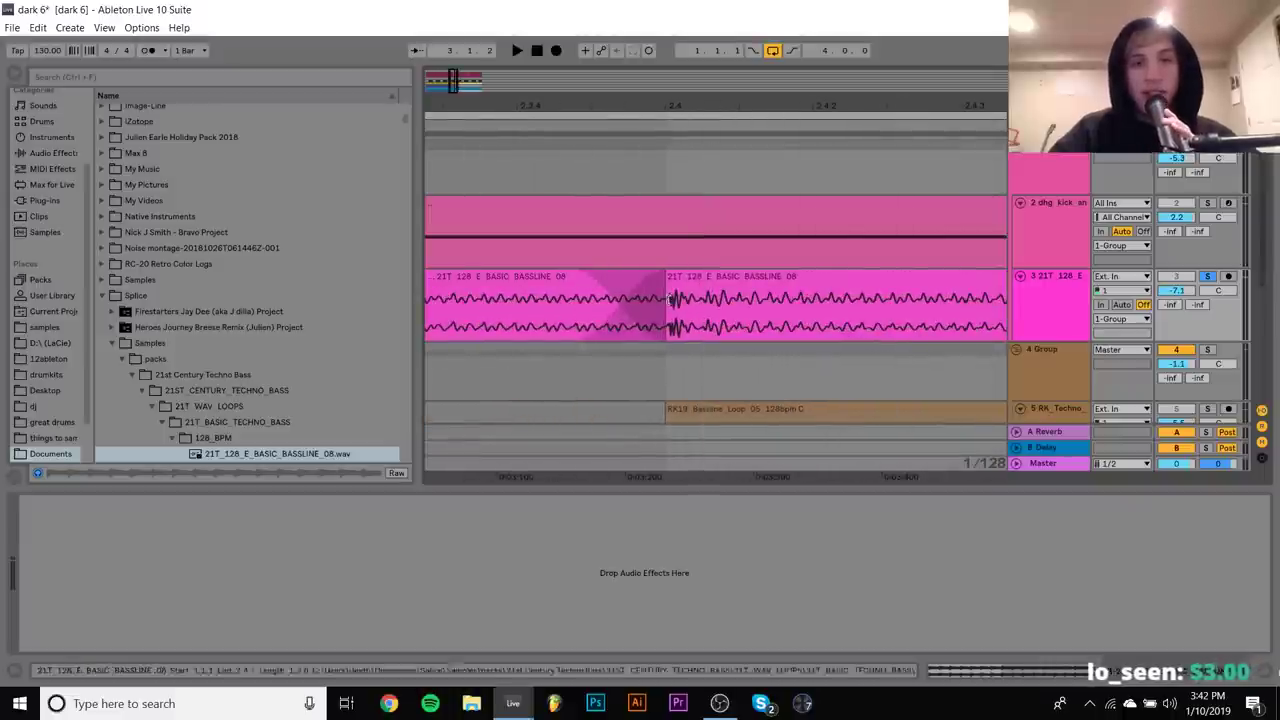
{"action": "key", "text": "minus"}
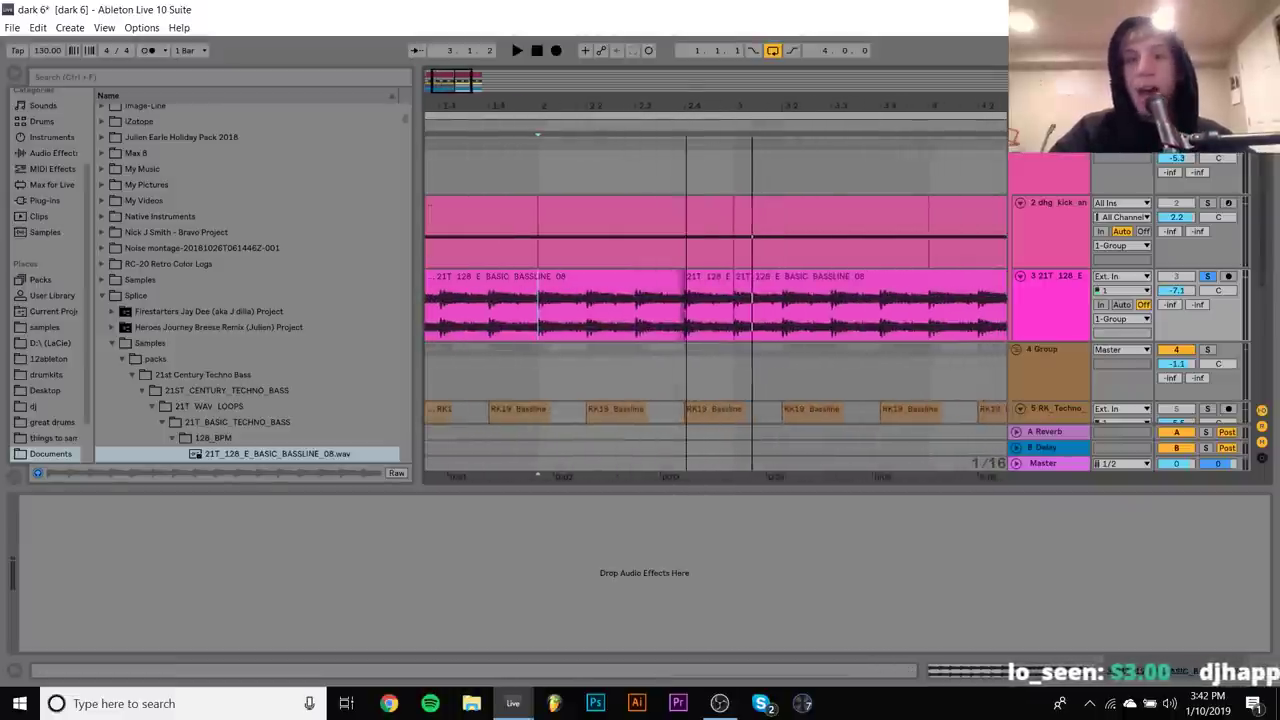
{"action": "key", "text": "minus"}
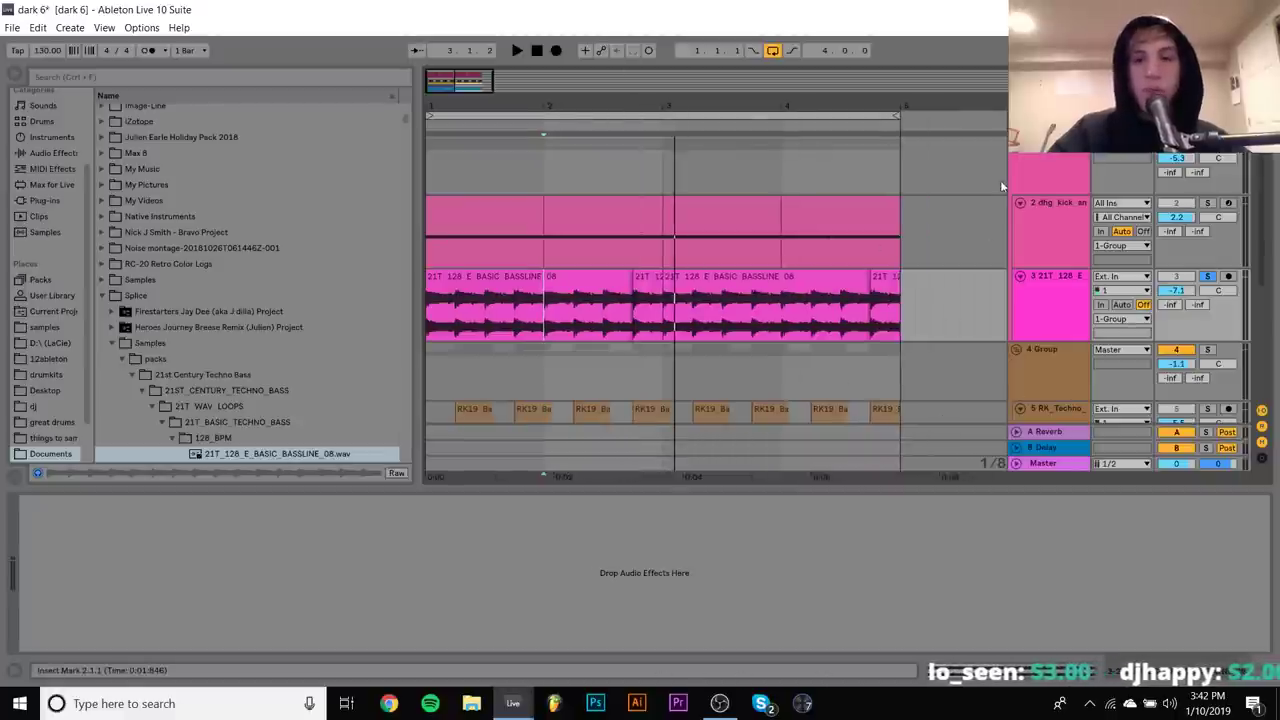
Inspect the dhg_kick_analog sampler on track 2 and play the kick and track 3 bassline soloed in turn
{"action": "left_click", "coordinate": [1050, 169]}
{"action": "left_click", "coordinate": [1050, 212]}
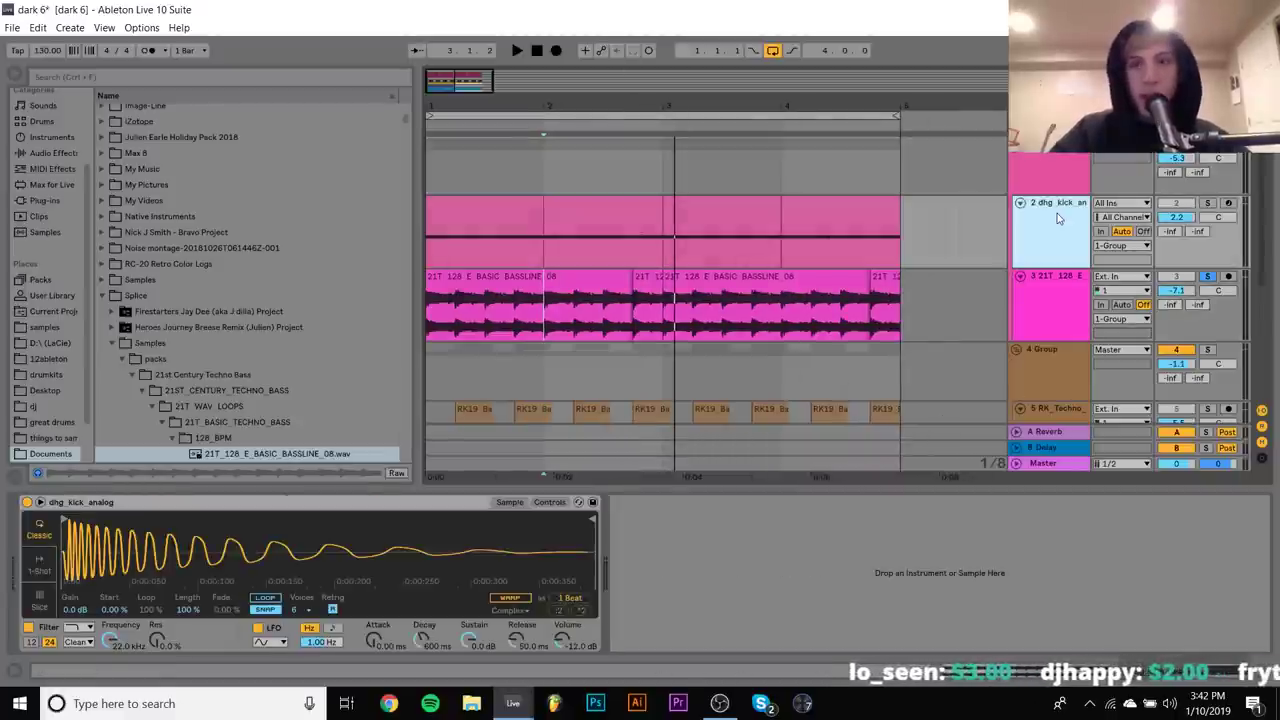
{"action": "key", "text": "space"}
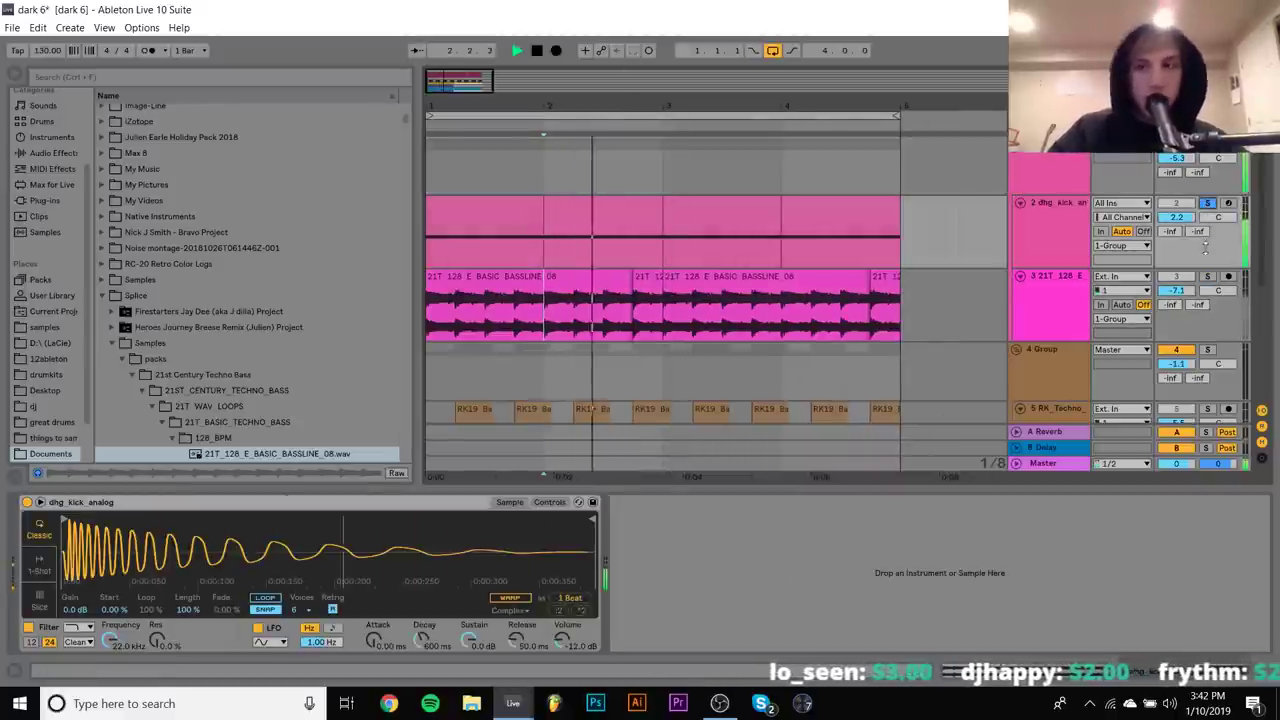
{"action": "left_click", "coordinate": [1207, 276]}
{"action": "left_click", "coordinate": [1207, 276]}
{"action": "key", "text": "space"}
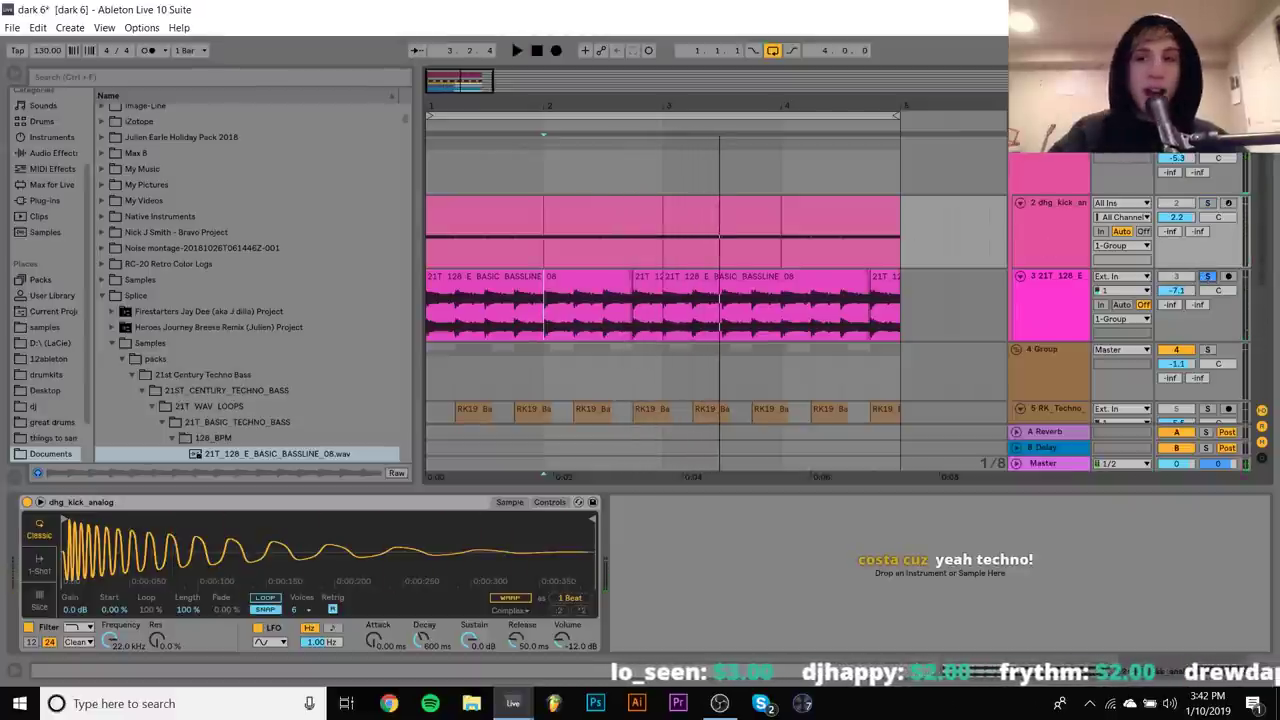
Bypass SSLChannel and Scheps Parallel Particles on 1-Group and listen to the kick and bassline unprocessed
{"action": "left_click", "coordinate": [1040, 190]}
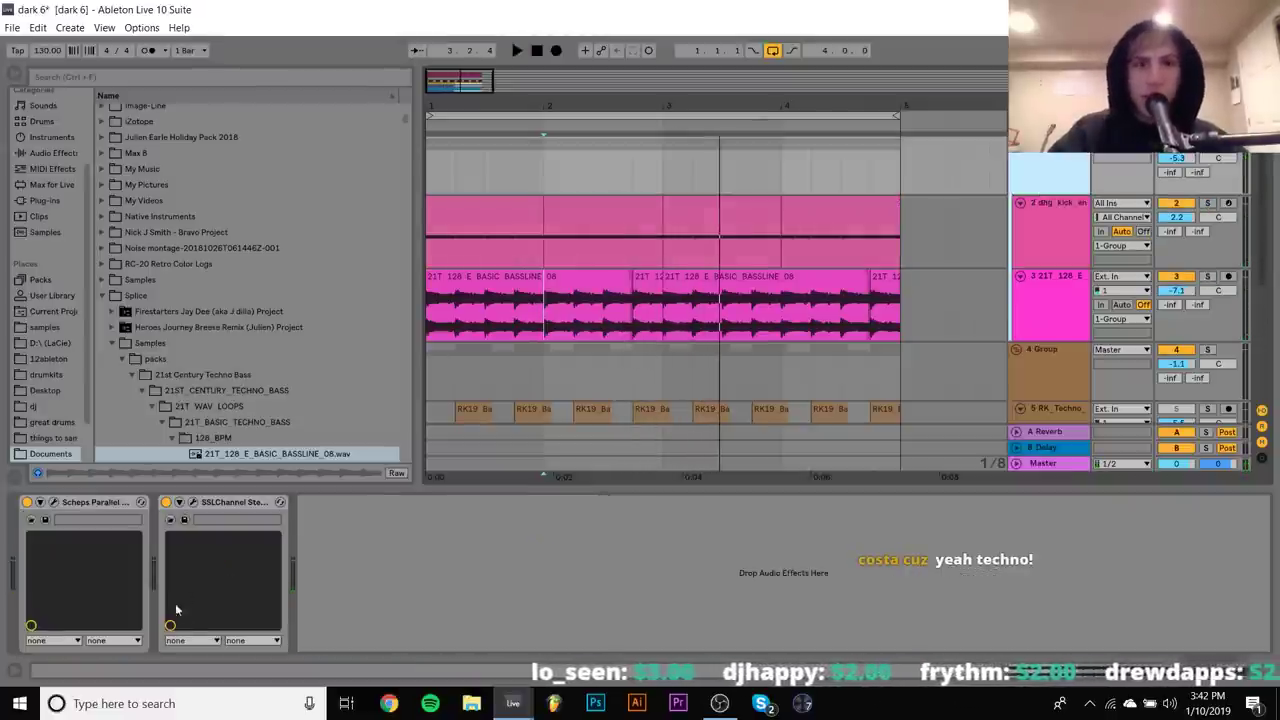
{"action": "left_click", "coordinate": [166, 502]}
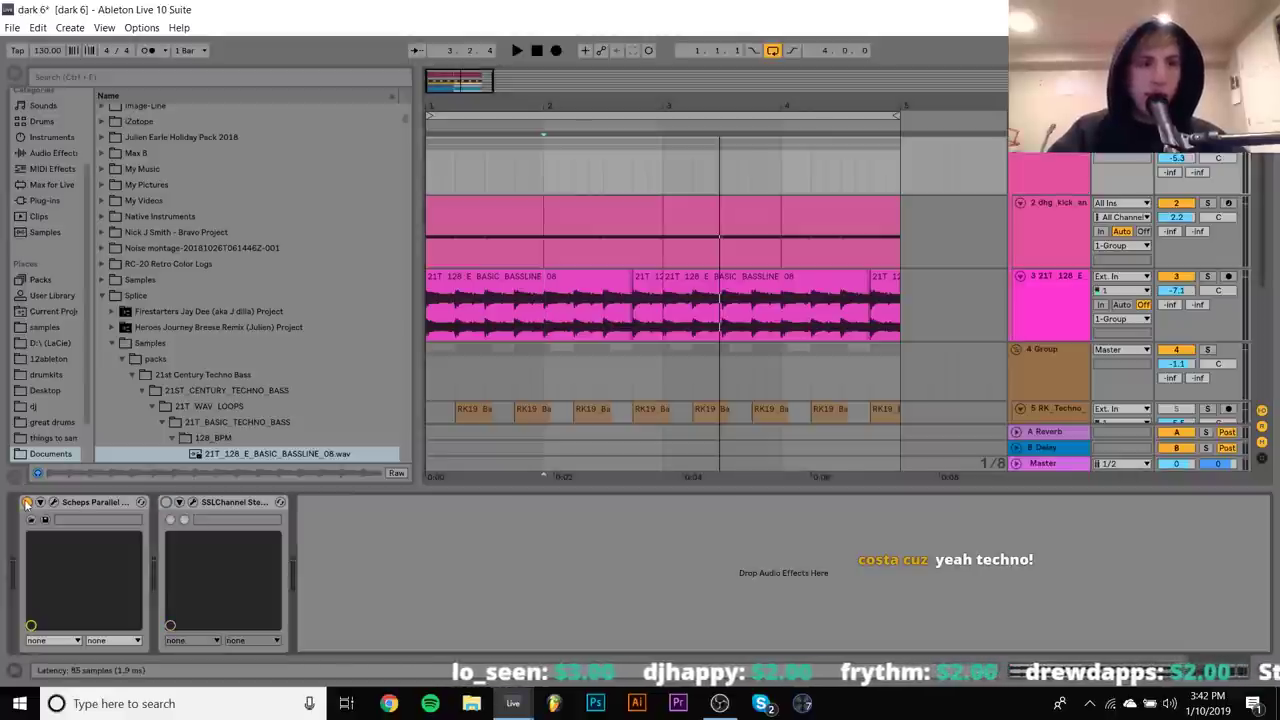
{"action": "left_click", "coordinate": [506, 214]}
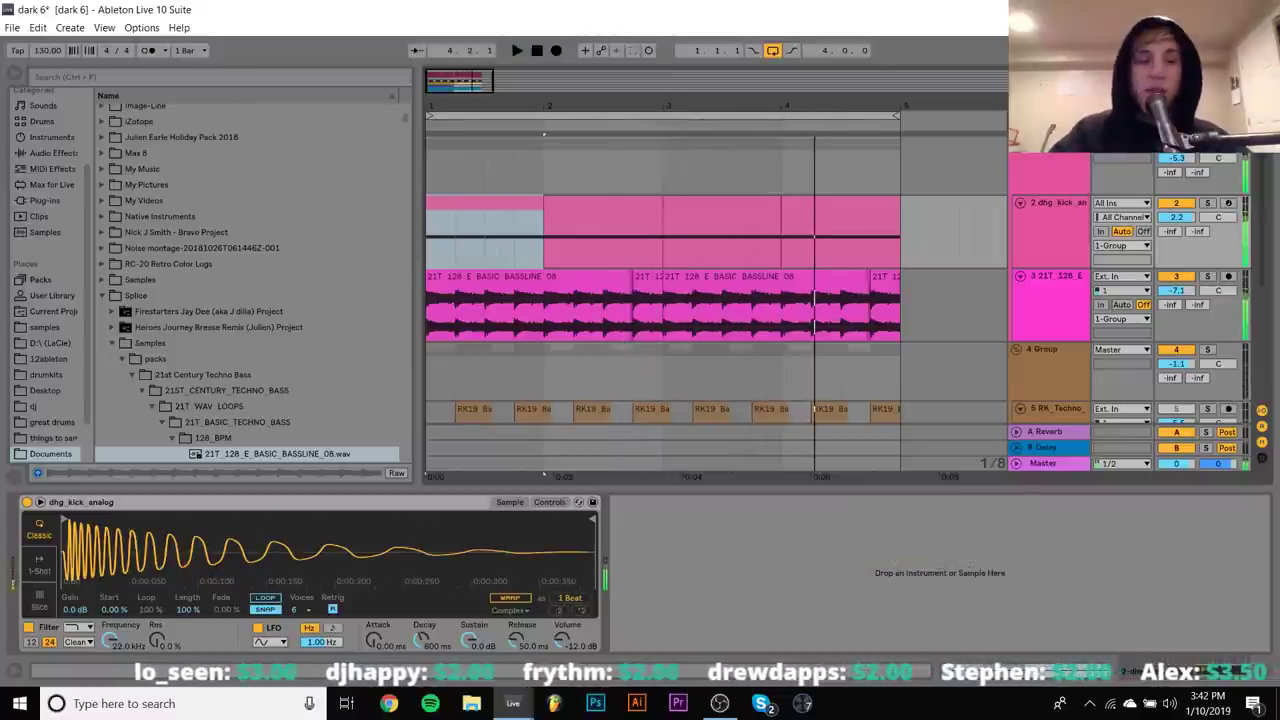
Inspect Scheps Parallel Particles on 1-Group and toggle it during playback to compare the sound, leaving it enabled
{"action": "key", "text": "Down"}
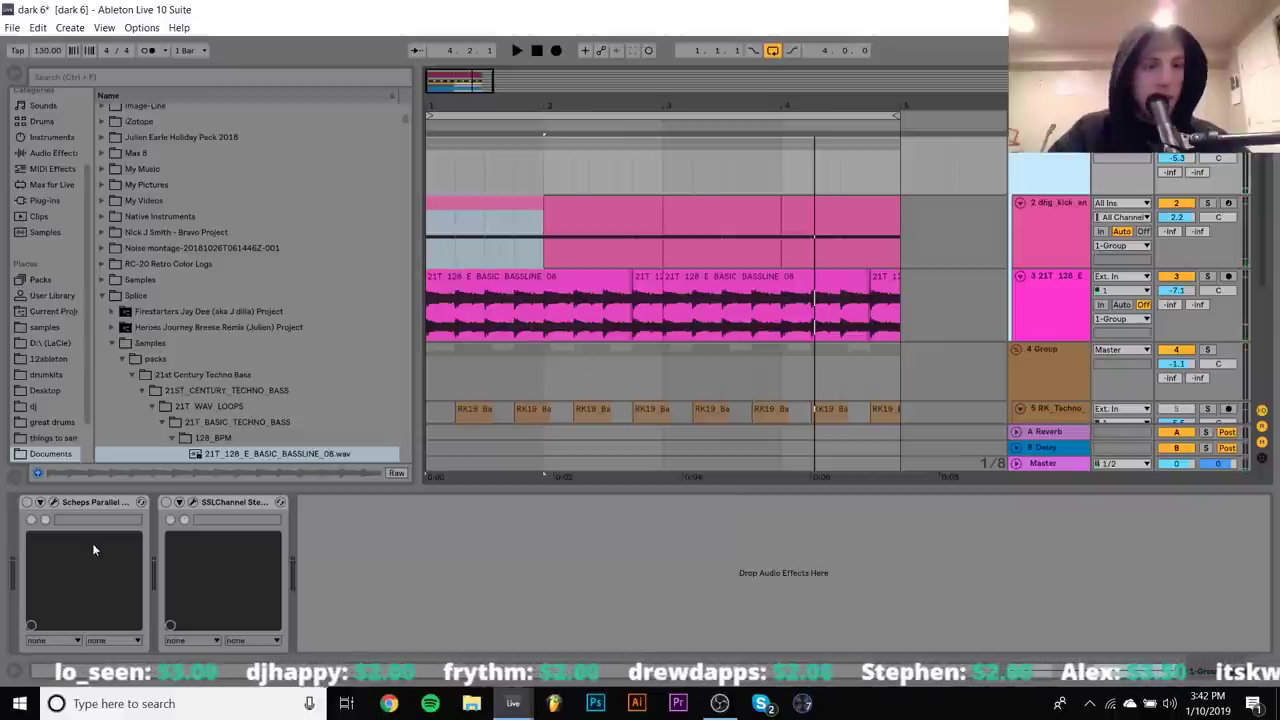
{"action": "left_click", "coordinate": [27, 504]}
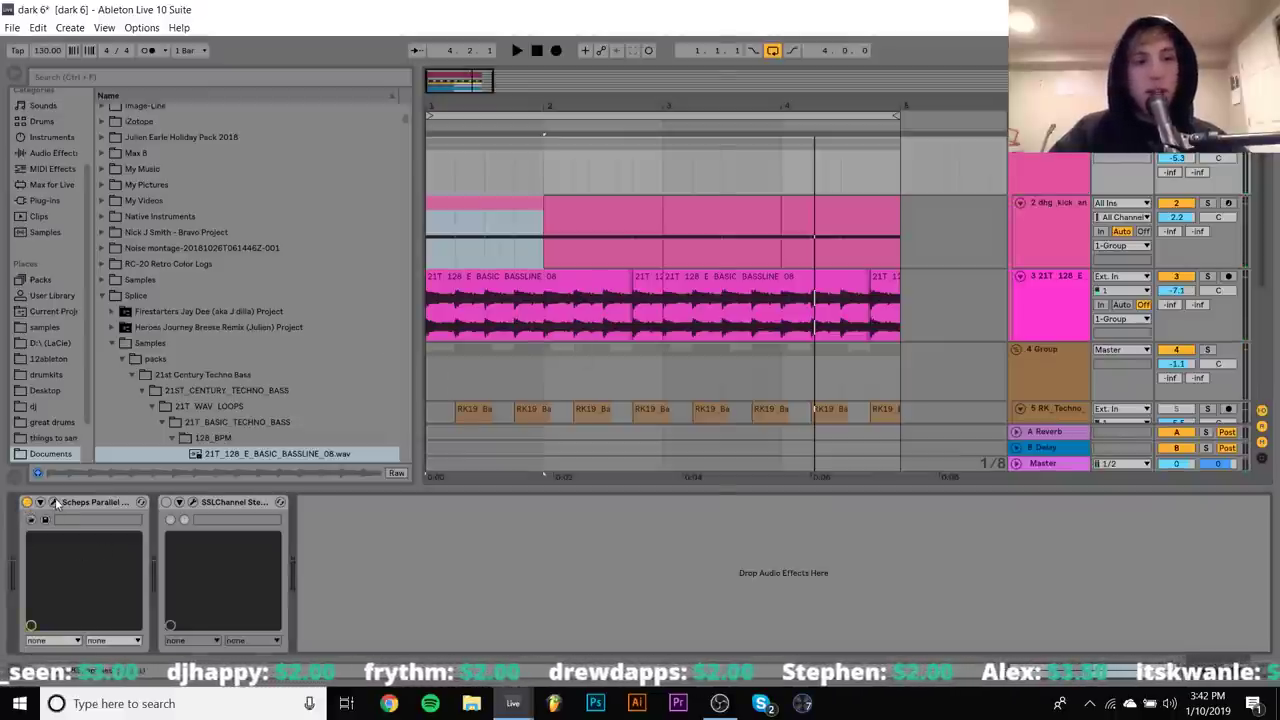
{"action": "left_click", "coordinate": [54, 503]}
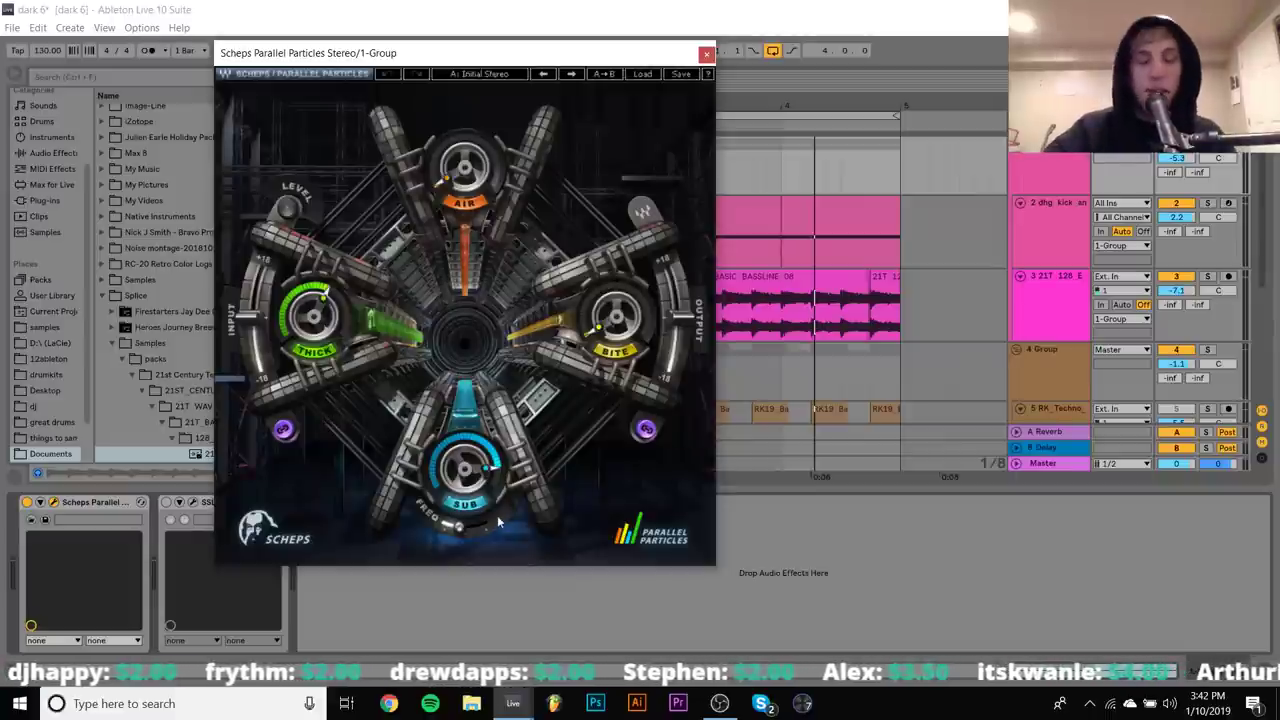
{"action": "key", "text": "space"}
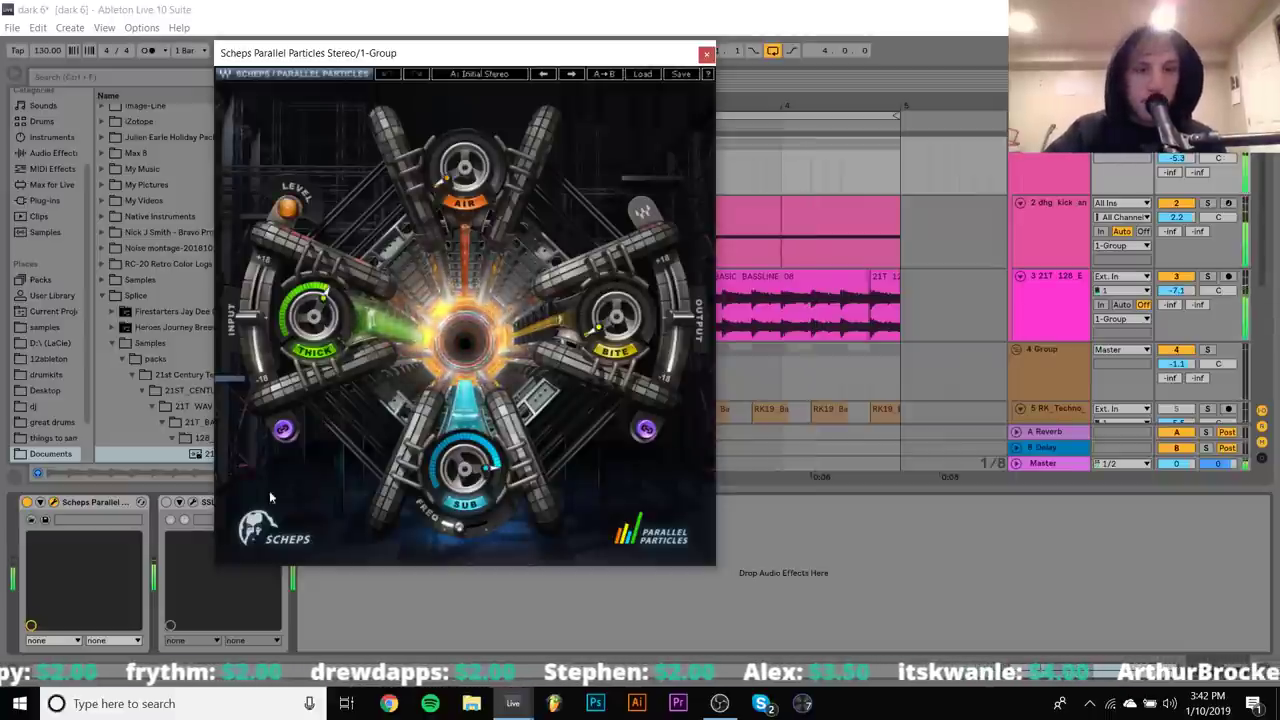
{"action": "left_click", "coordinate": [27, 503]}
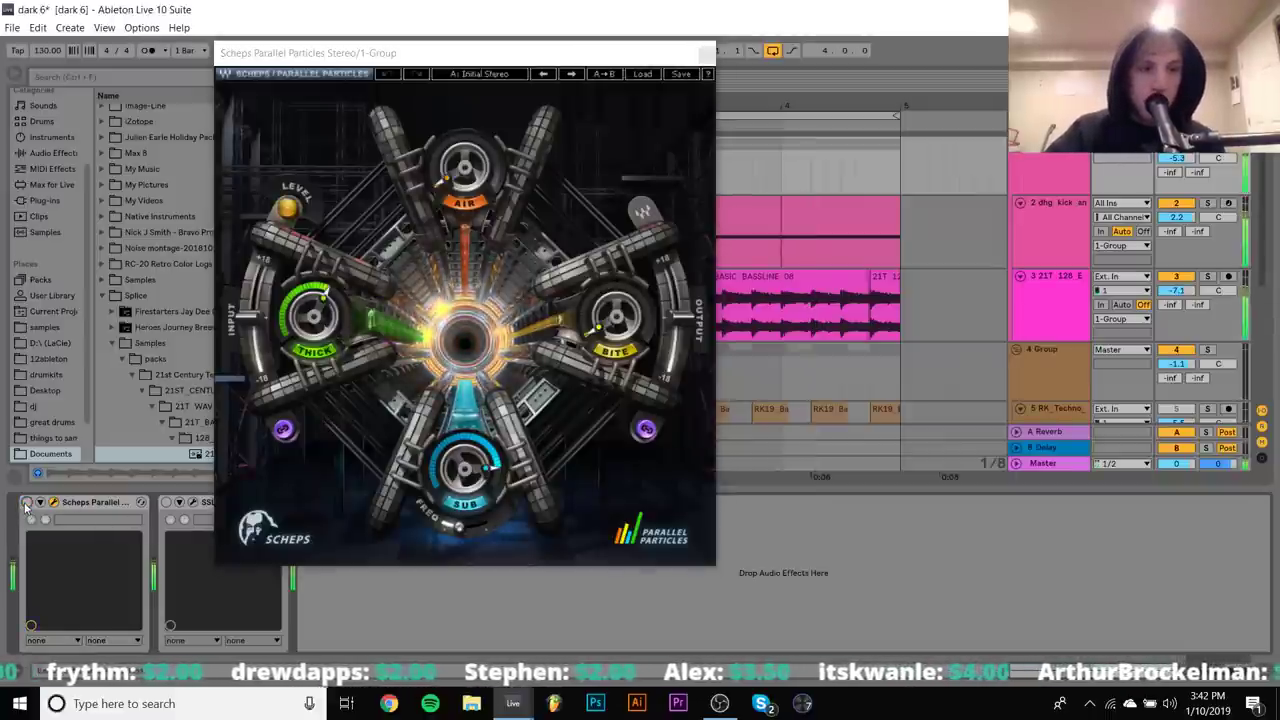
{"action": "left_click", "coordinate": [491, 195]}
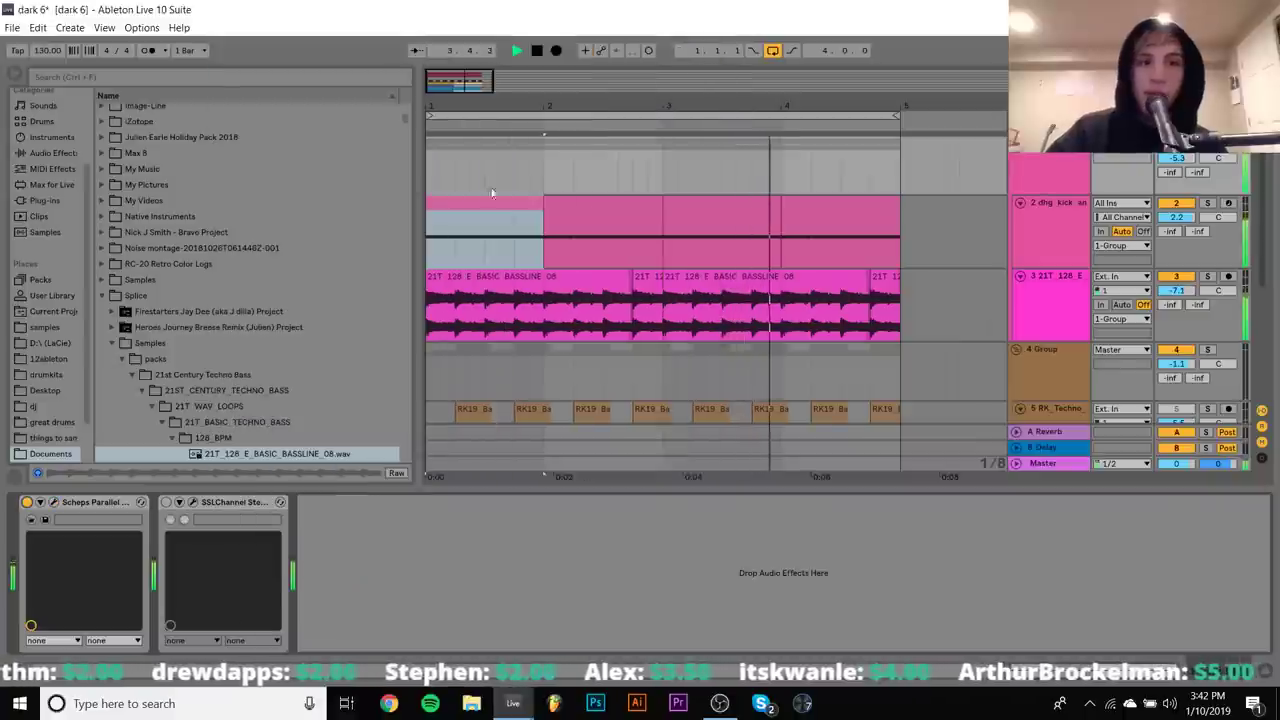
Inspect the SSLChannel Kick Drum settings on 1-Group while playing the kick and bassline with it enabled
{"action": "left_click", "coordinate": [192, 503]}
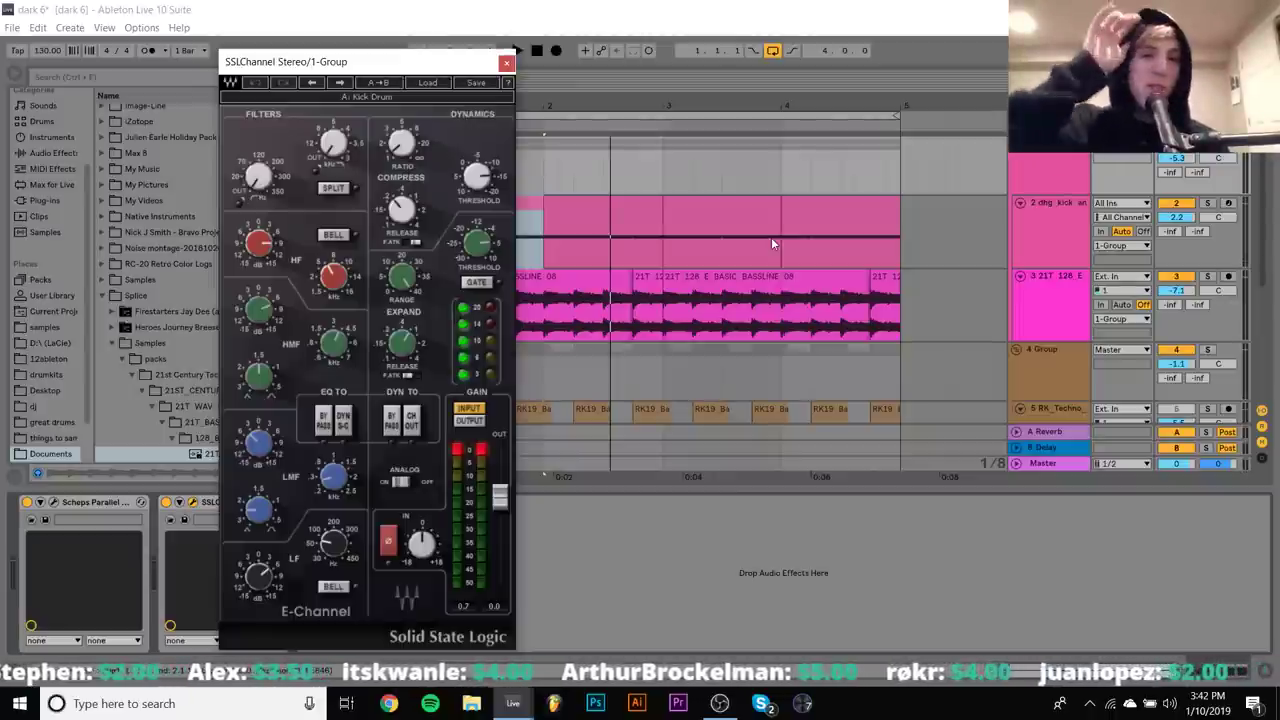
{"action": "key", "text": "space"}
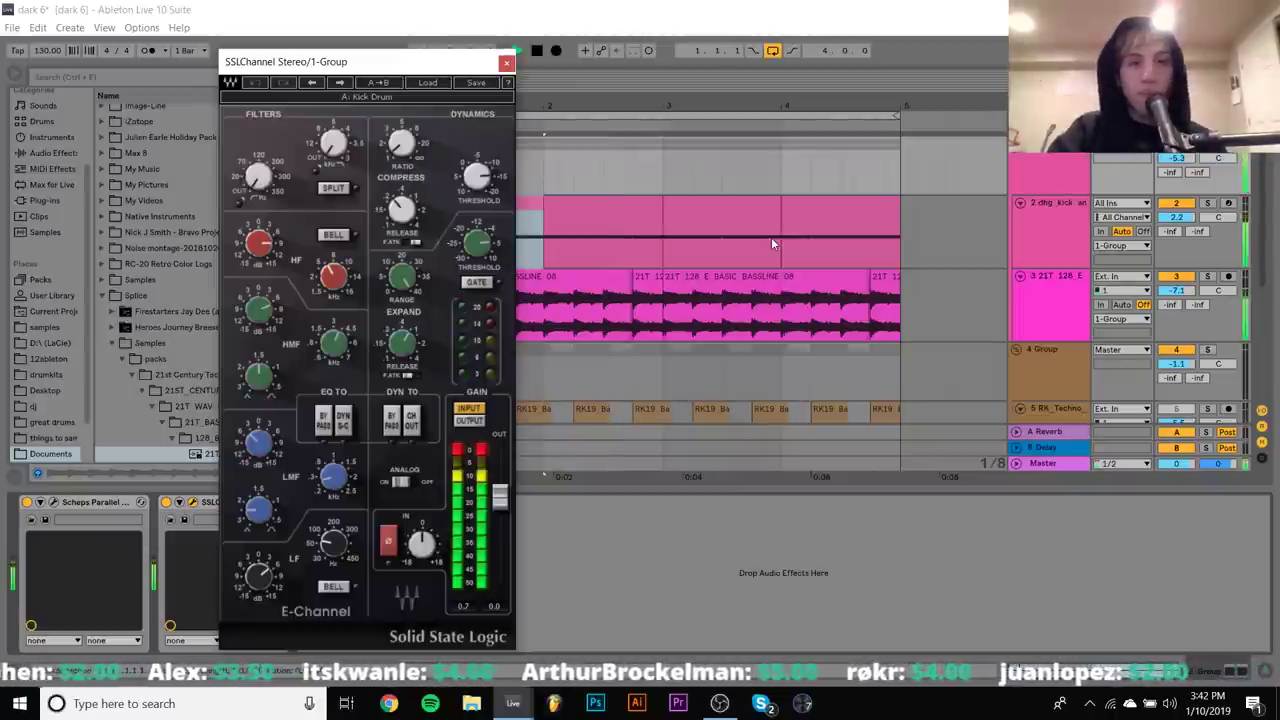
{"action": "left_click", "coordinate": [507, 62]}
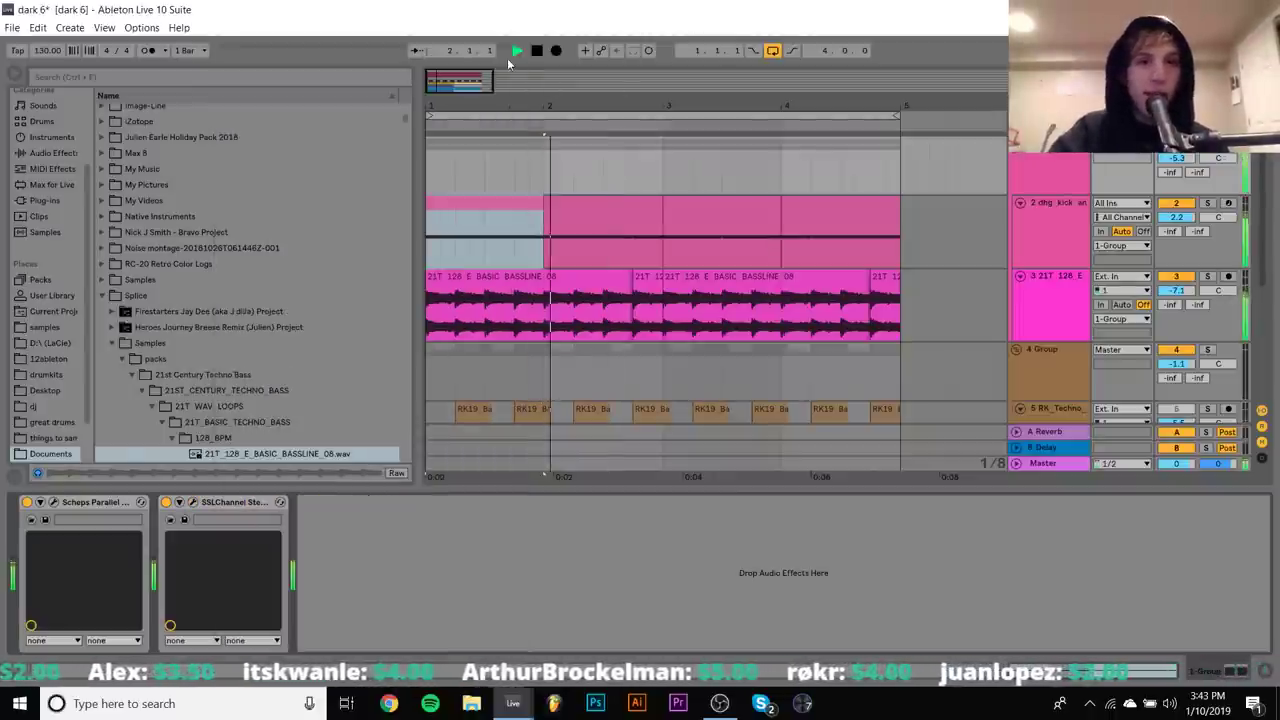
Bypass both 1-Group plug-ins during playback and re-enable Scheps Parallel Particles and SSLChannel one at a time to compare
{"action": "left_click", "coordinate": [166, 502]}
{"action": "left_click", "coordinate": [27, 502]}
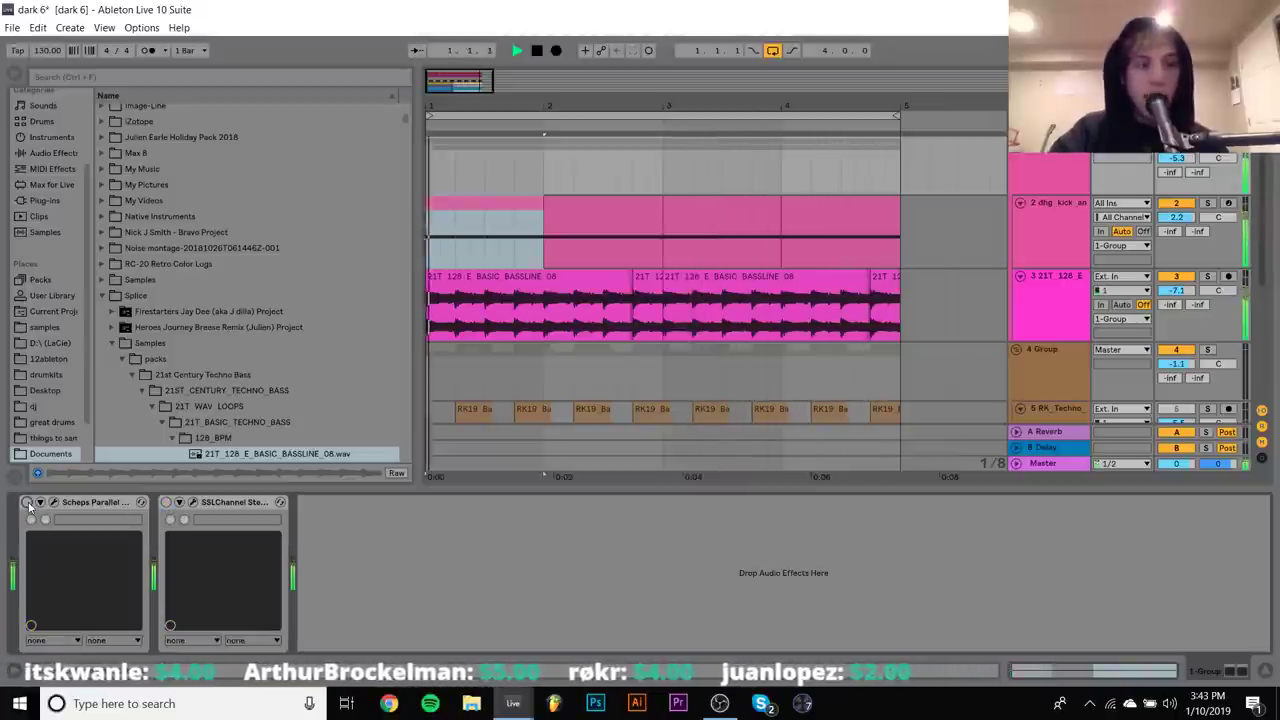
{"action": "left_click", "coordinate": [27, 502]}
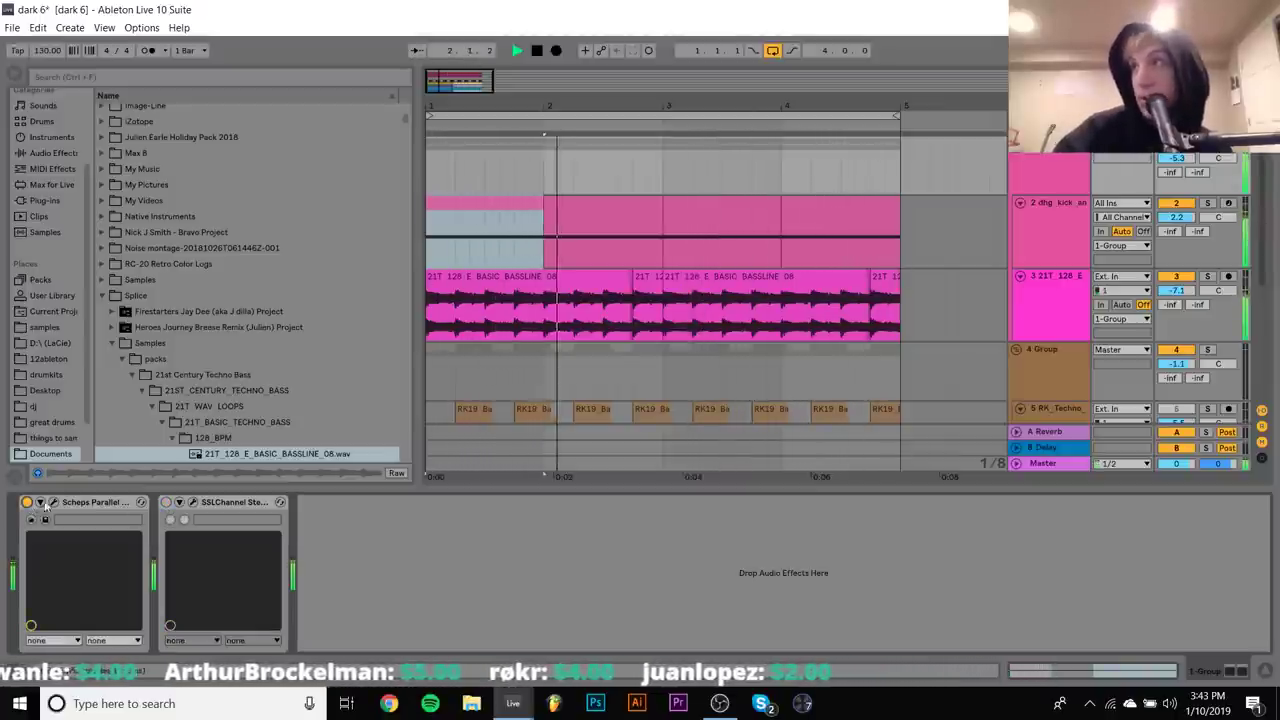
{"action": "left_click", "coordinate": [166, 502]}
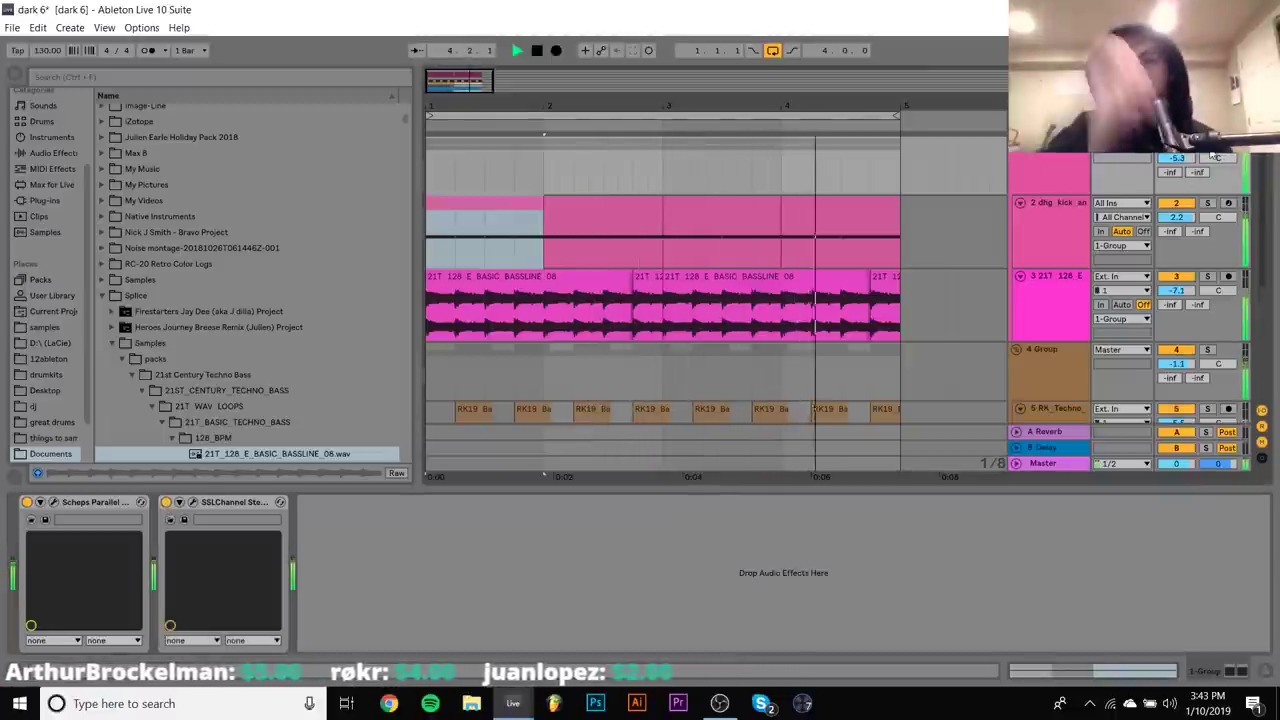
Reveal the dhg_kick_analog sample from the kick track's Simpler in the browser and play the loop
{"action": "left_click", "coordinate": [1042, 228]}
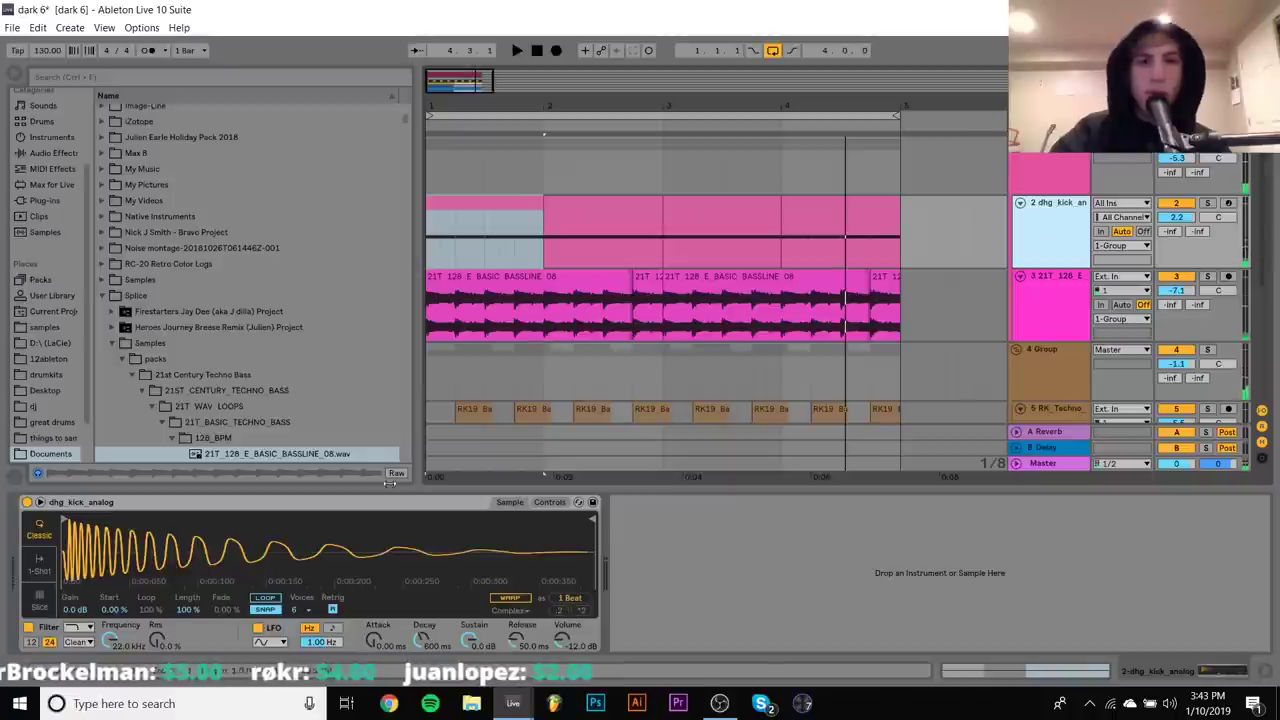
{"action": "right_click", "coordinate": [313, 558]}
{"action": "left_click", "coordinate": [345, 584]}
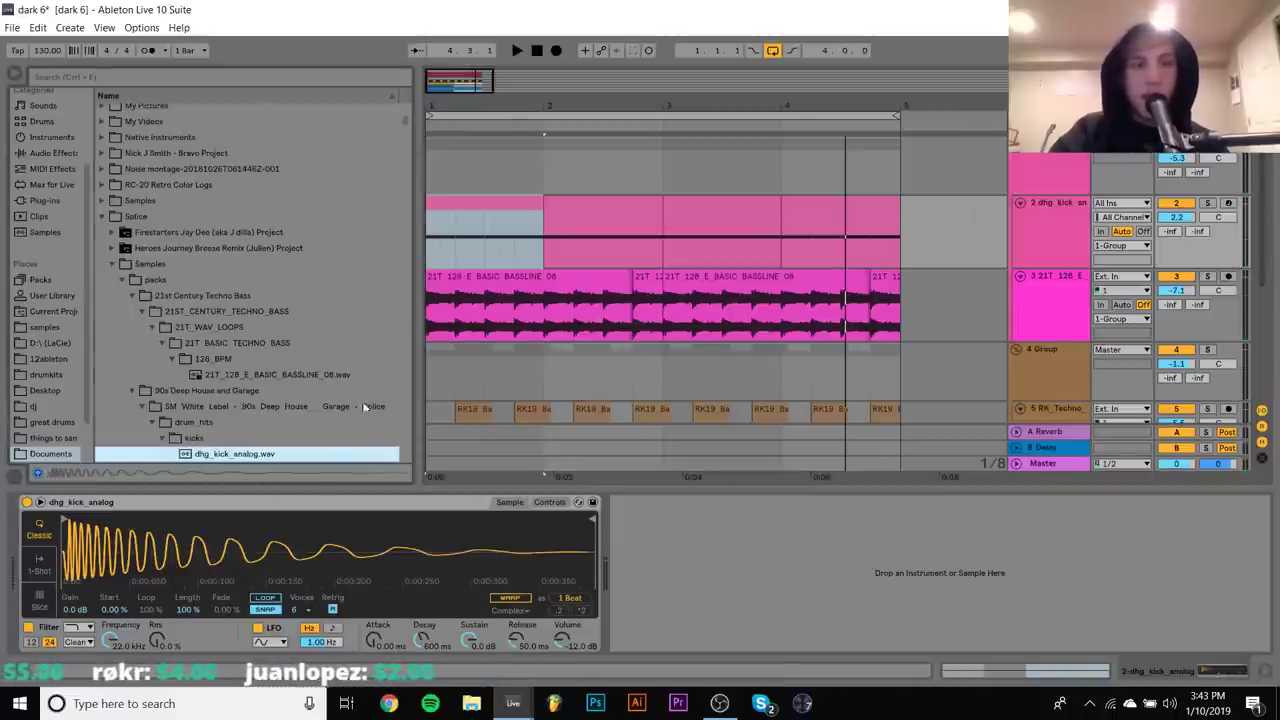
{"action": "key", "text": "space"}
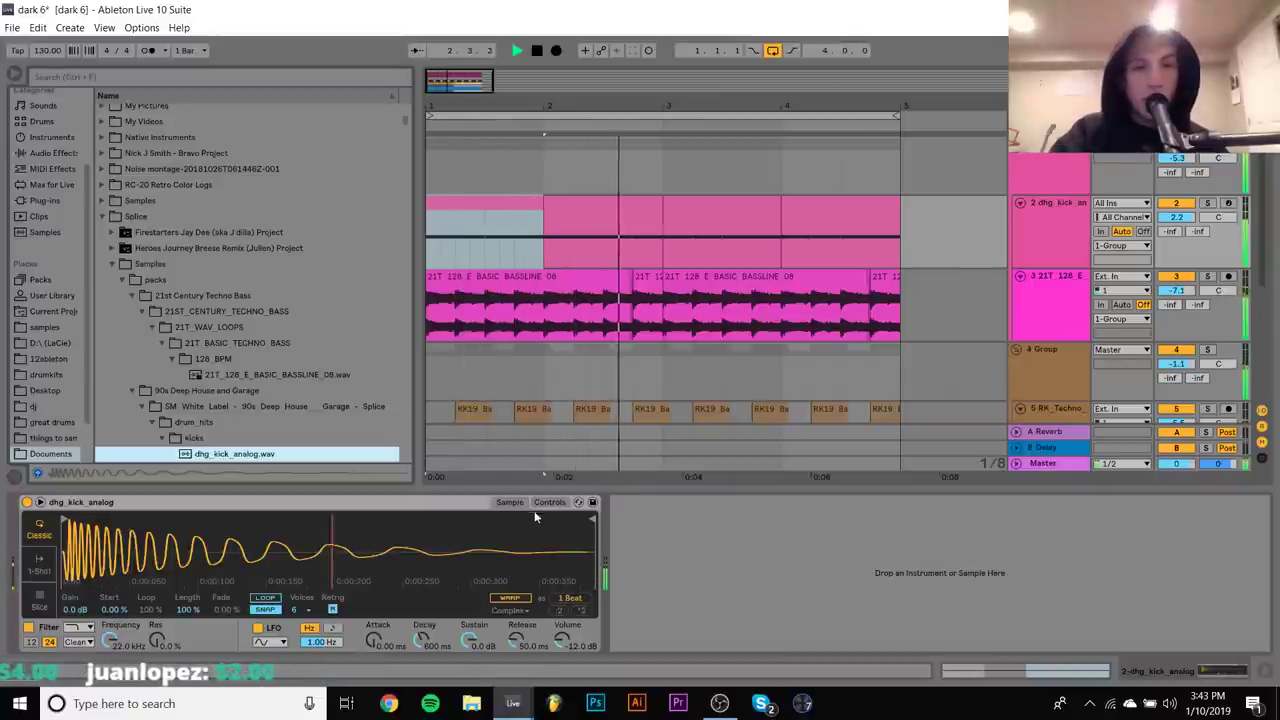
Try a pitch envelope amount of +19 st in the kick's Simpler controls and undo the change
{"action": "left_click", "coordinate": [546, 512]}
{"action": "left_click", "coordinate": [549, 502]}
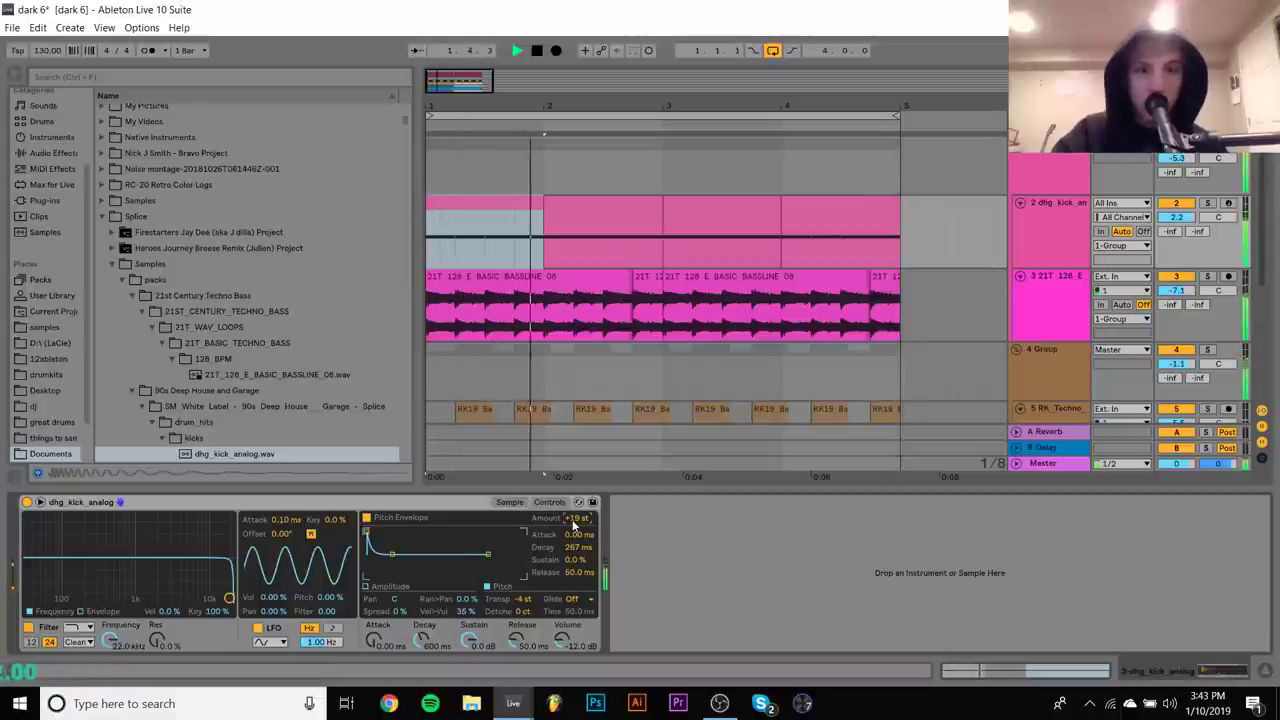
{"action": "left_click_drag", "start_coordinate": [585, 527], "coordinate": [574, 524]}
{"action": "key", "text": "ctrl+z"}
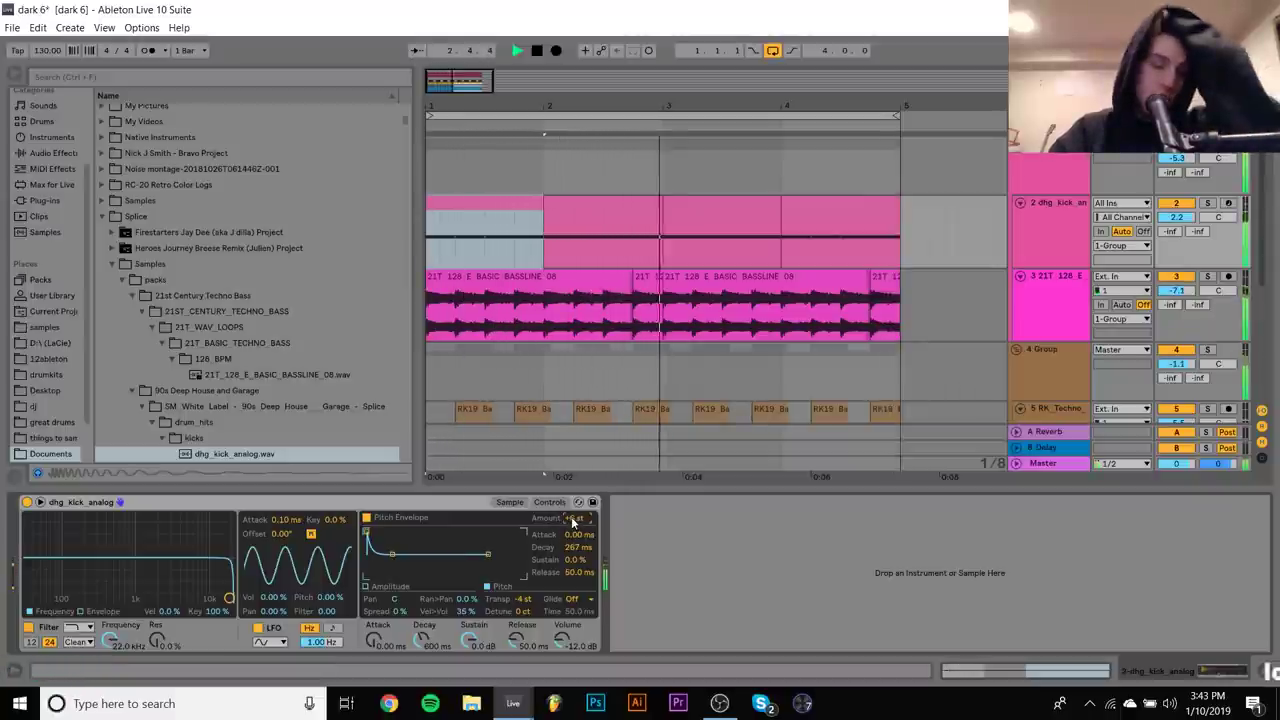
Move the start marker of the kick sample in Simpler slightly past the quiet opening of its waveform
{"action": "left_click", "coordinate": [509, 502]}
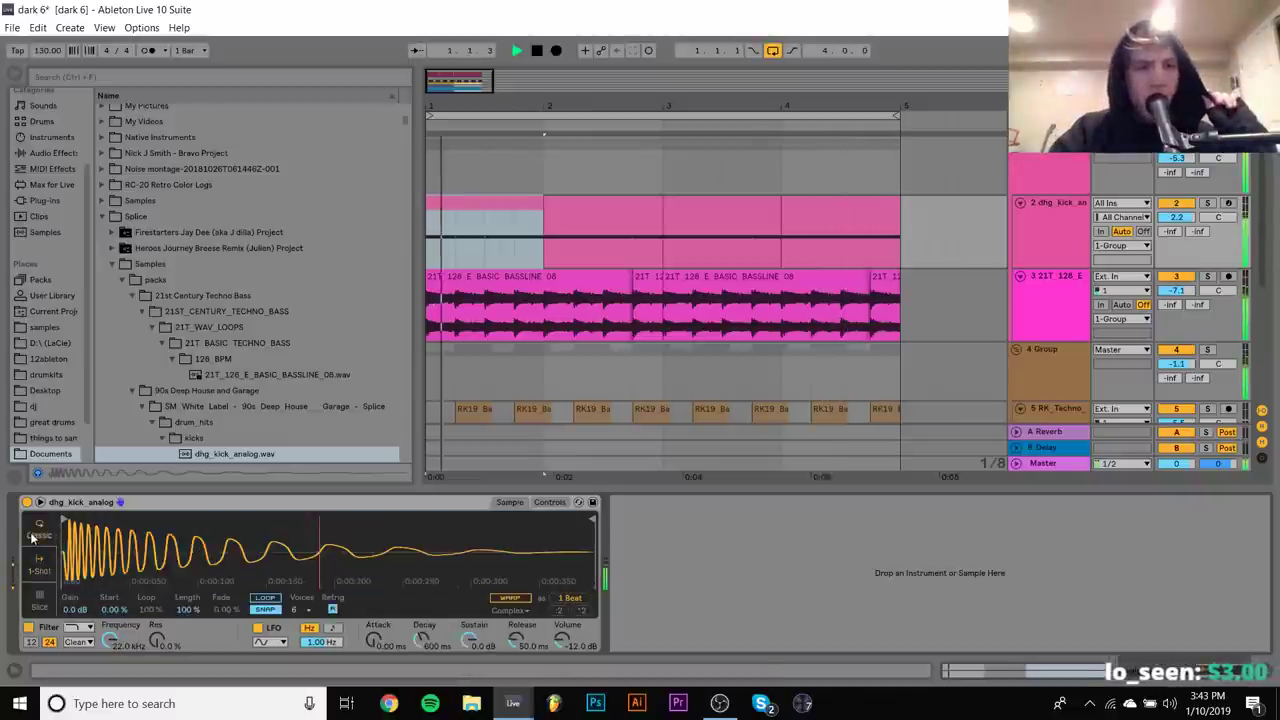
{"action": "scroll", "coordinate": [63, 517], "scroll_direction": "up", "scroll_amount": 5}
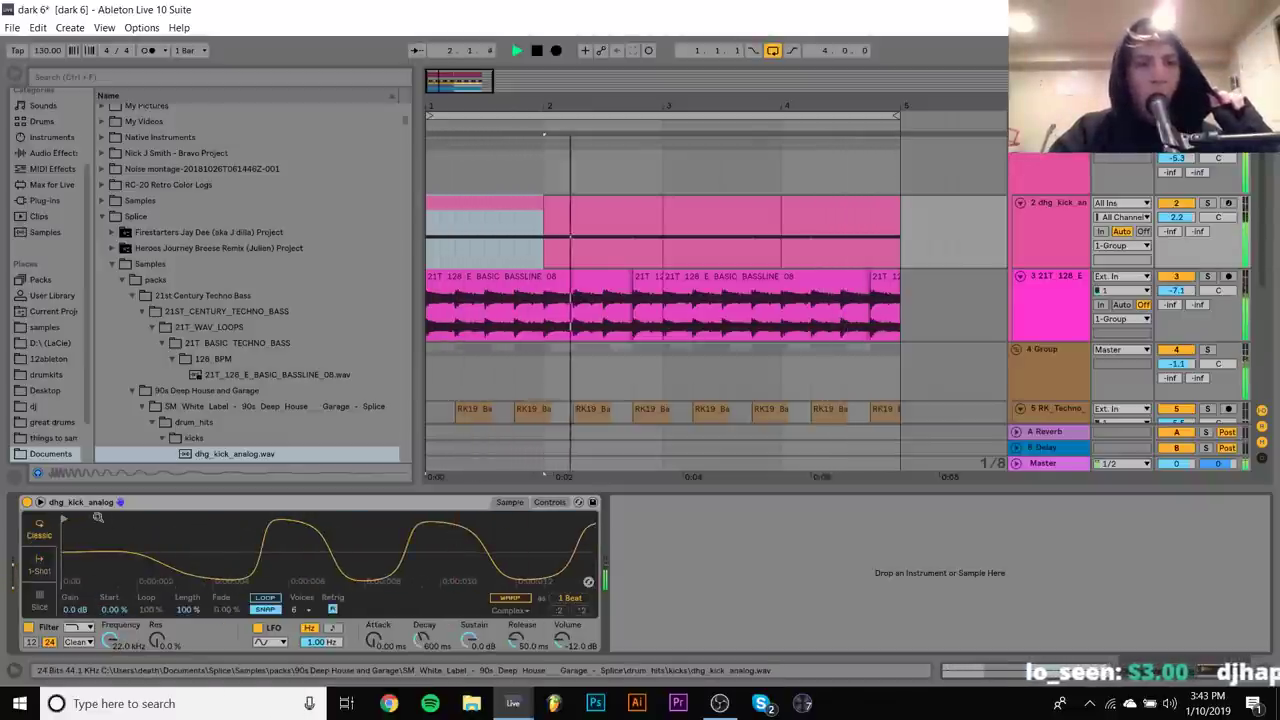
{"action": "mouse_move", "coordinate": [63, 517]}
{"action": "left_mouse_down"}
{"action": "mouse_move", "coordinate": [180, 515]}
{"action": "mouse_move", "coordinate": [152, 515]}
{"action": "left_mouse_up"}
{"action": "scroll", "coordinate": [152, 512], "scroll_direction": "down", "scroll_amount": 5}
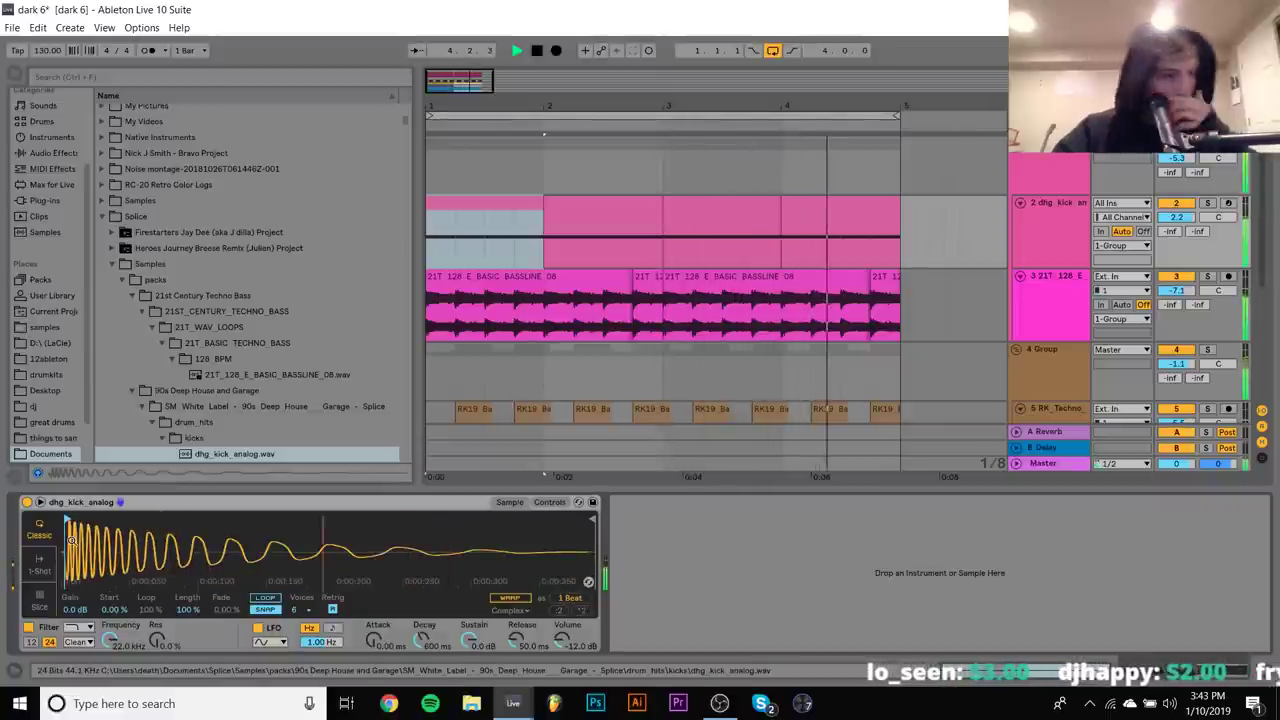
Solo and unsolo tn_perc_imagine during playback and inspect its notes and Simpler sample, stopping and restarting the loop
{"action": "left_click", "coordinate": [1030, 160]}
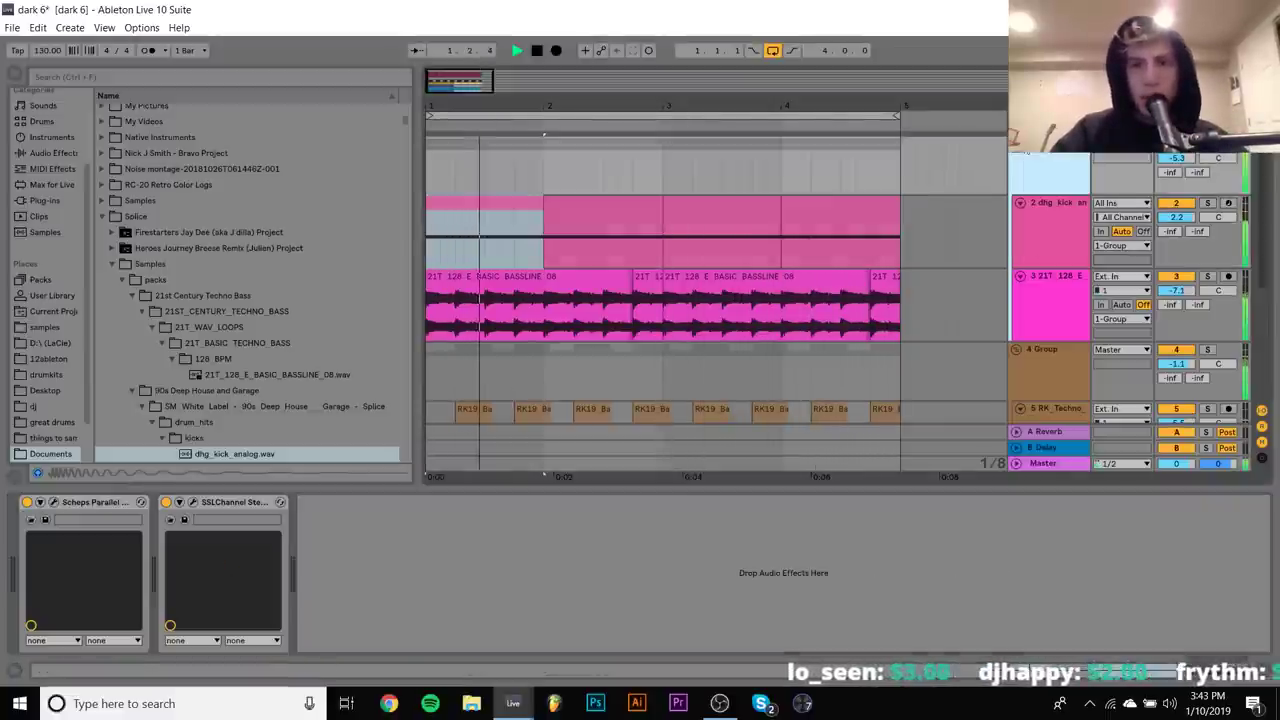
{"action": "scroll", "coordinate": [700, 300], "scroll_direction": "down", "scroll_amount": 5}
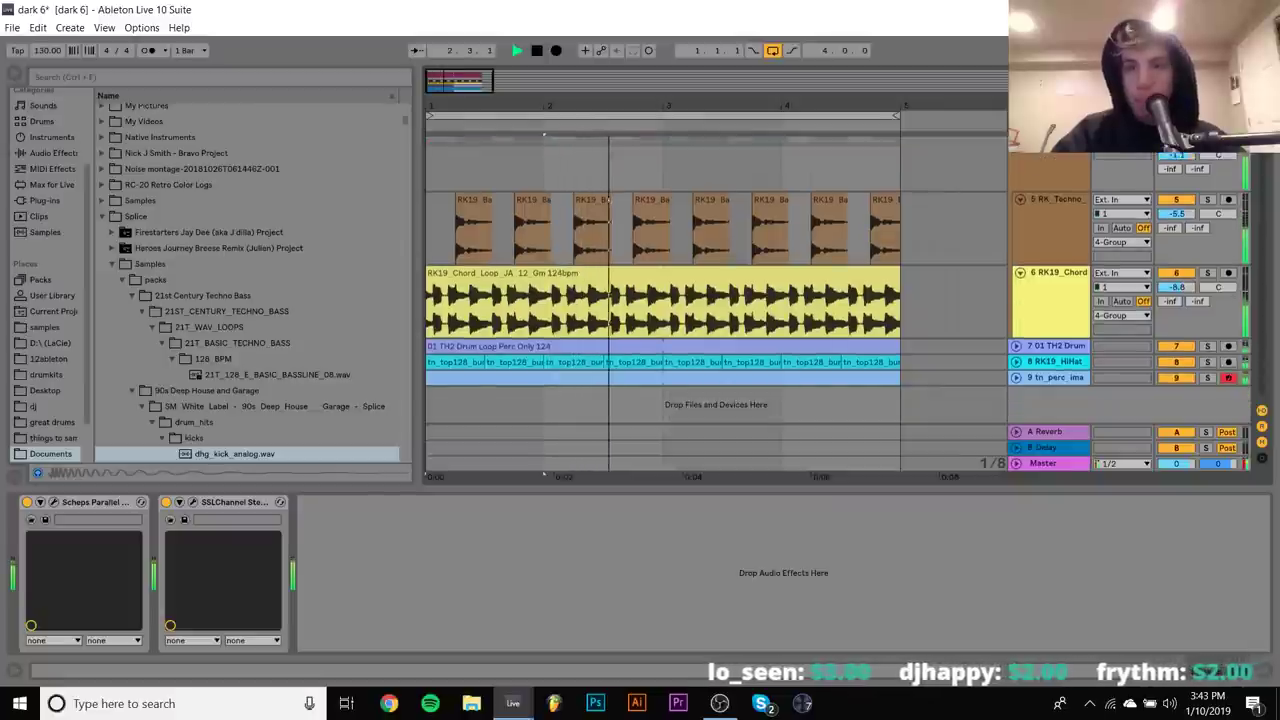
{"action": "left_click", "coordinate": [1207, 377]}
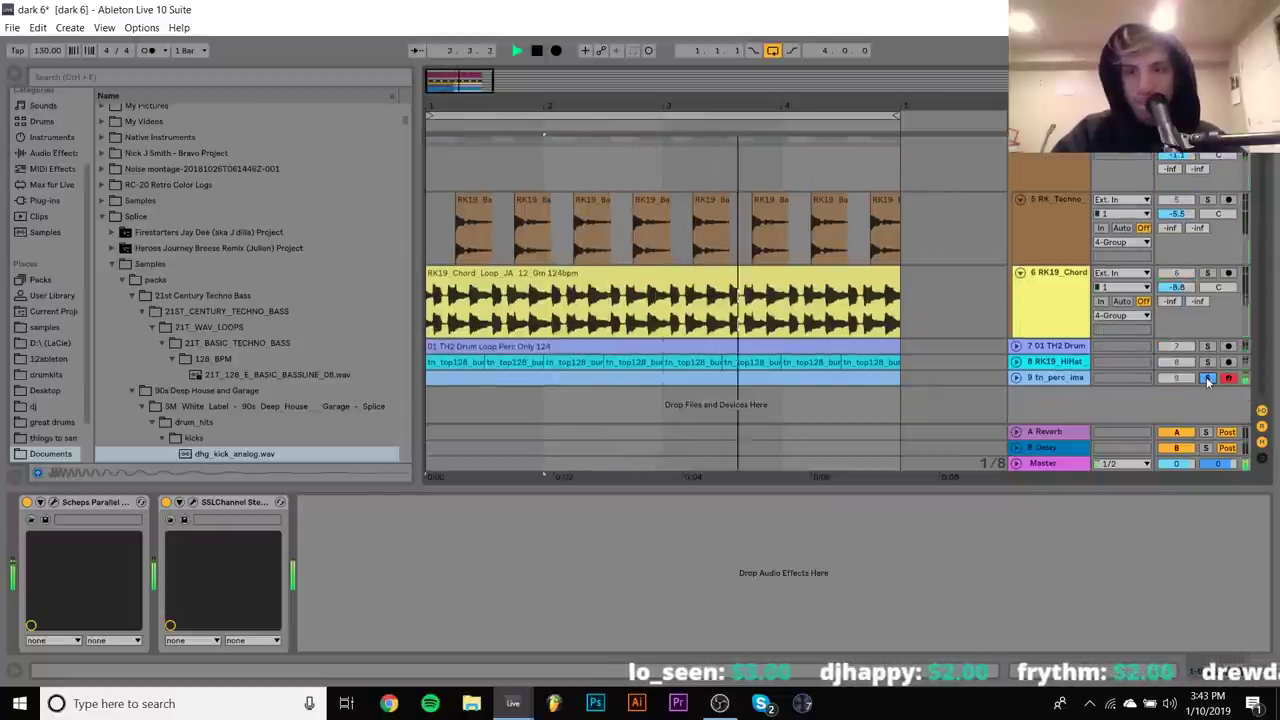
{"action": "left_click", "coordinate": [1081, 381]}
{"action": "left_click", "coordinate": [1207, 377]}
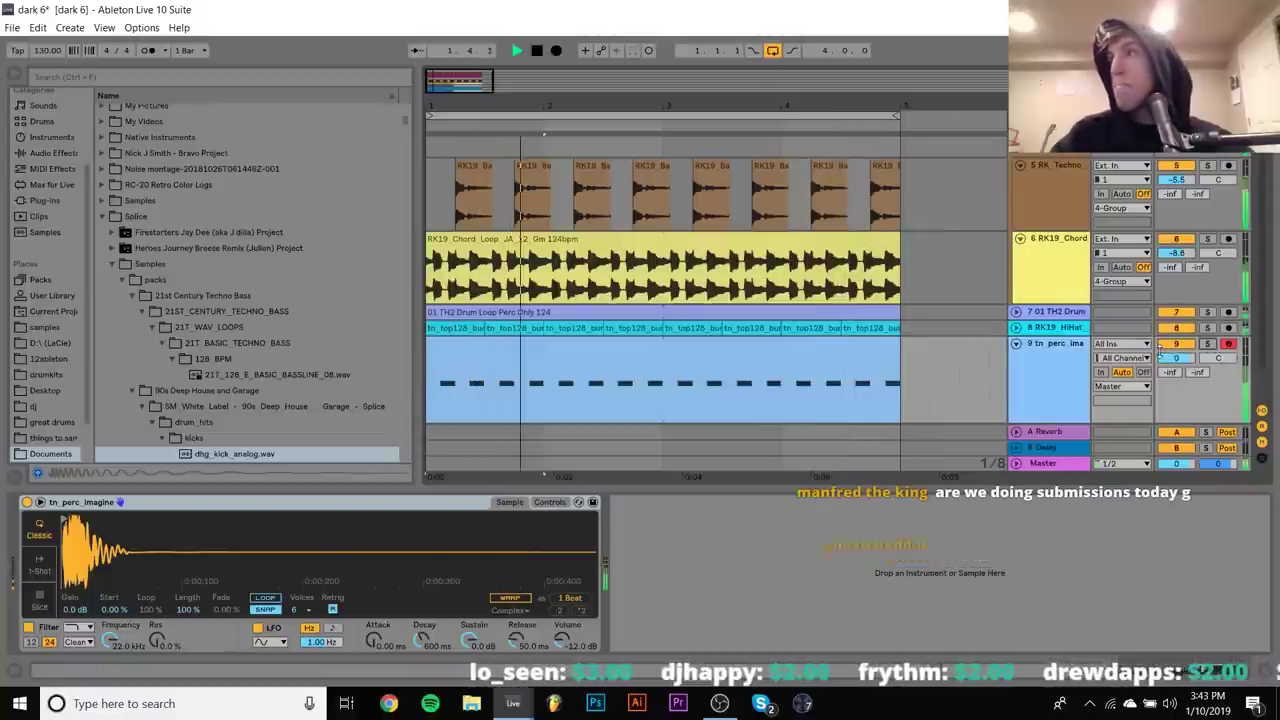
{"action": "key", "text": "space"}
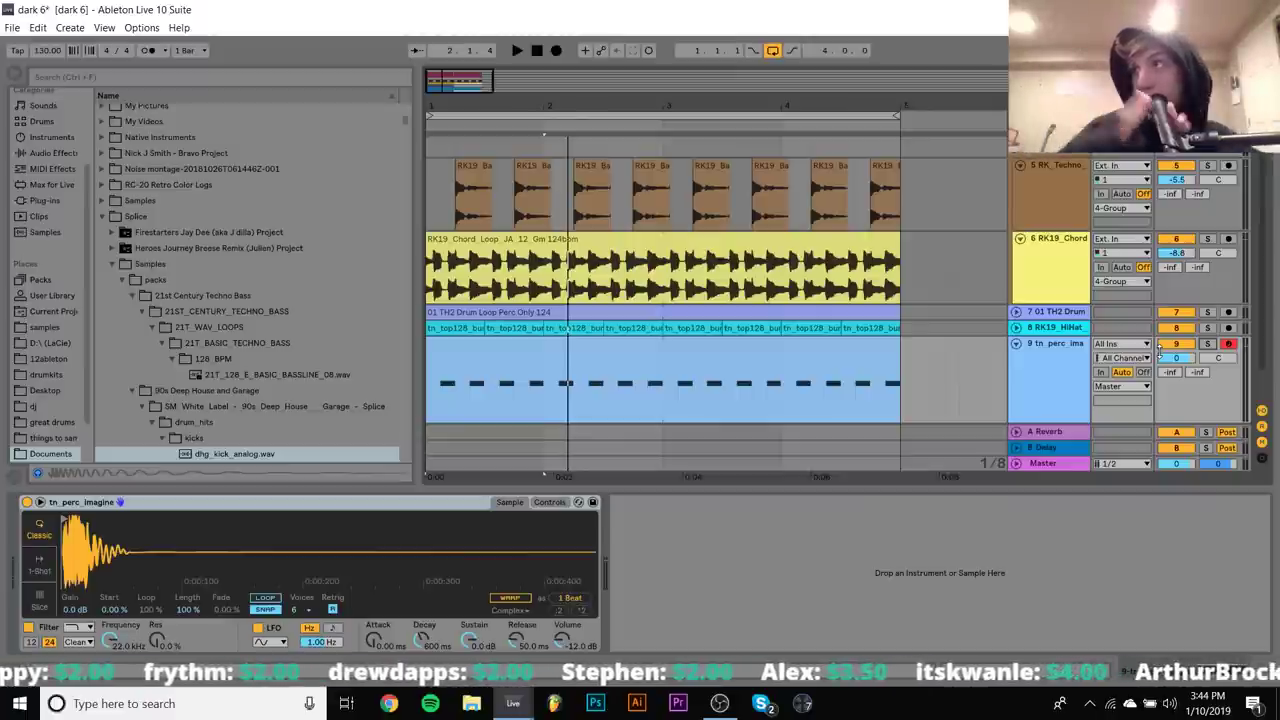
{"action": "key", "text": "space"}
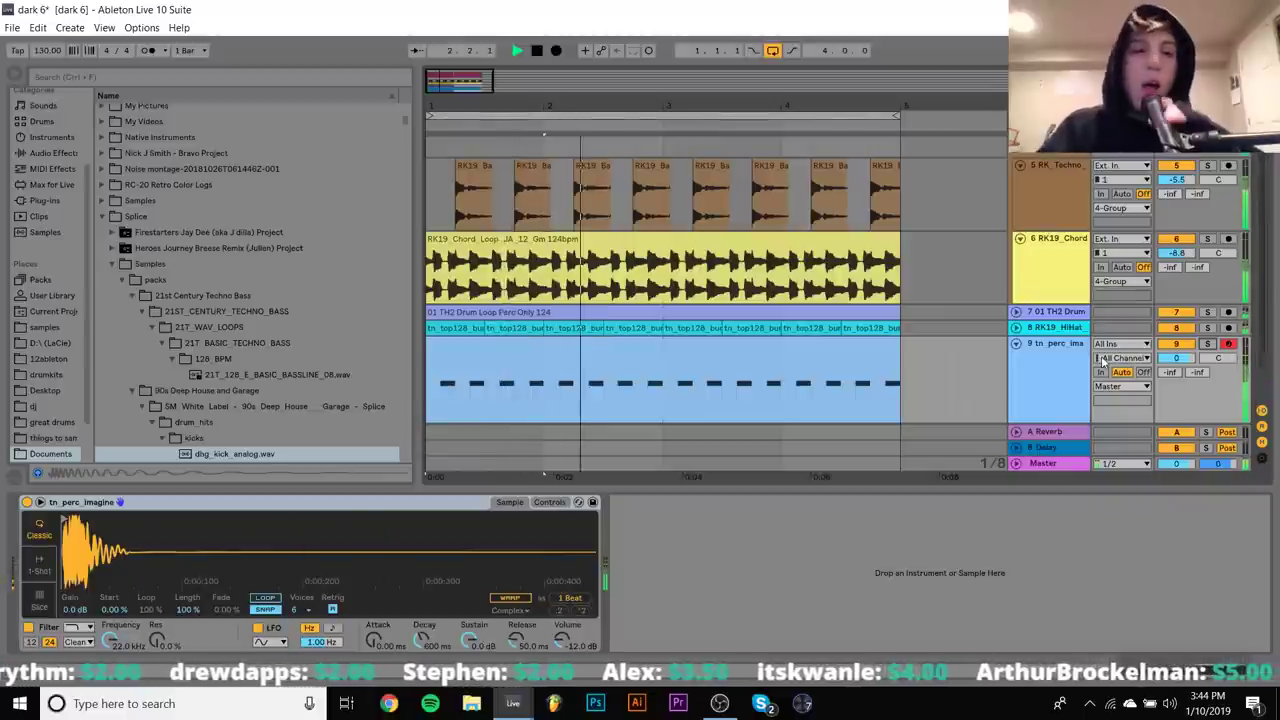
Fold the tn_perc_imagine track and 4-Group, show the group's effect chain, and solo the group
{"action": "left_click", "coordinate": [1016, 343]}
{"action": "scroll", "coordinate": [1005, 167], "scroll_direction": "up", "scroll_amount": 2}
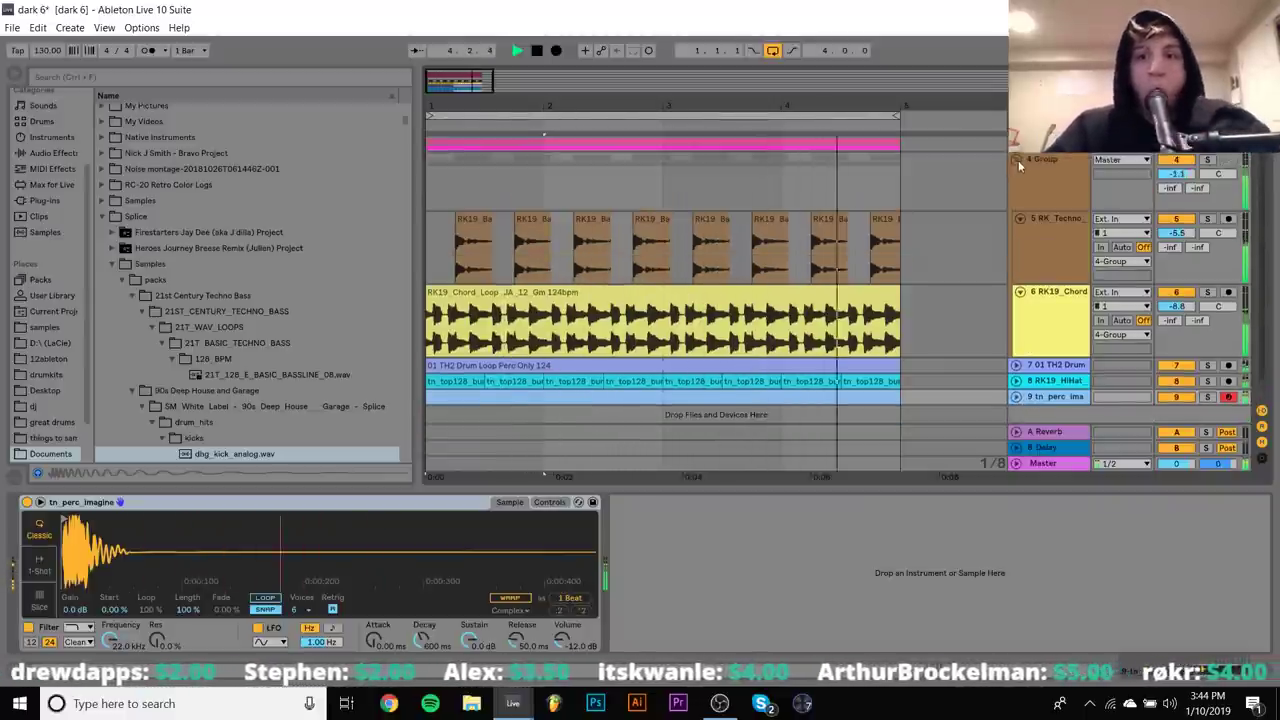
{"action": "left_click", "coordinate": [1017, 160]}
{"action": "left_click", "coordinate": [1042, 162]}
{"action": "left_click", "coordinate": [1042, 160]}
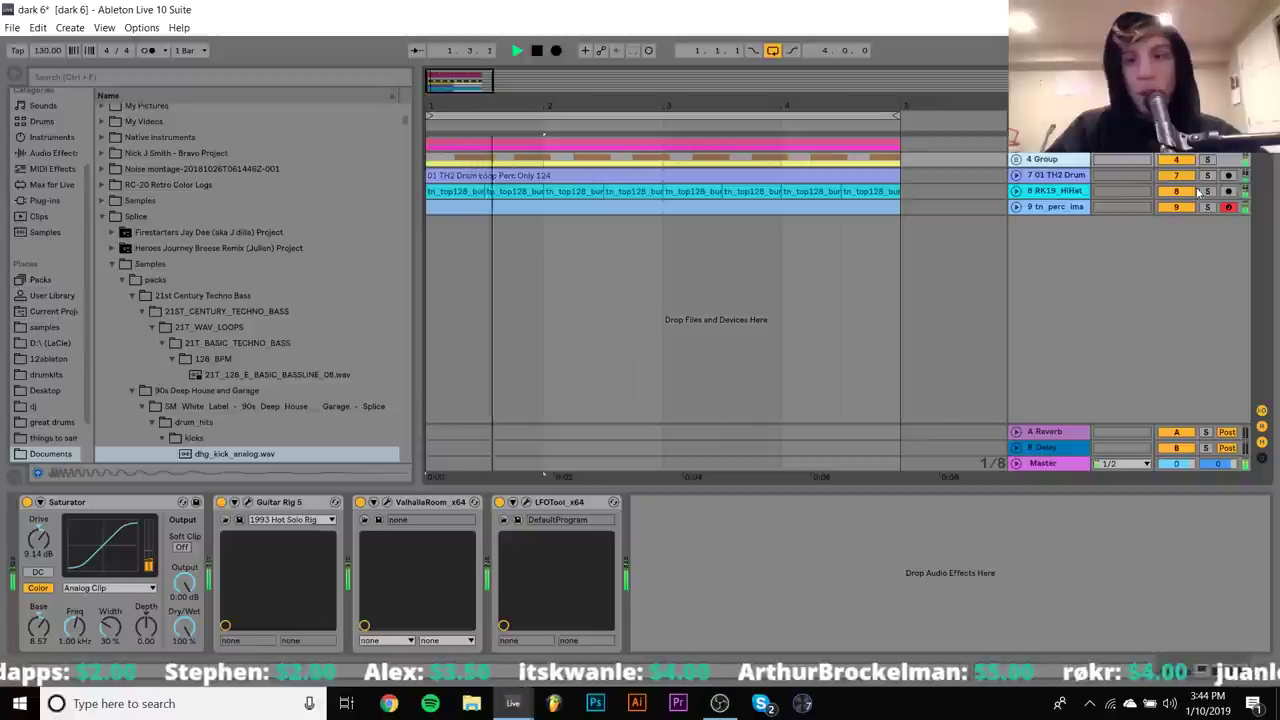
{"action": "left_click", "coordinate": [1208, 160]}
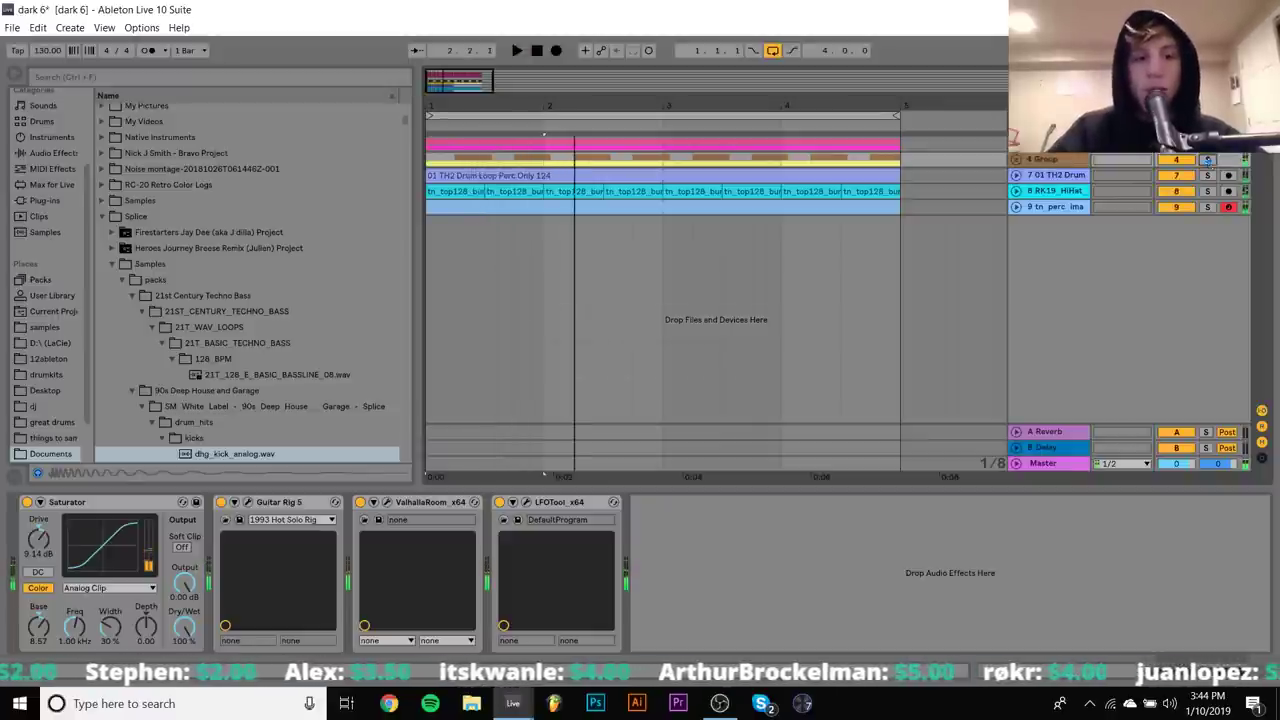
Save the dark 6 set, create a new empty Live set and show its arrangement
{"action": "key", "text": "Return"}
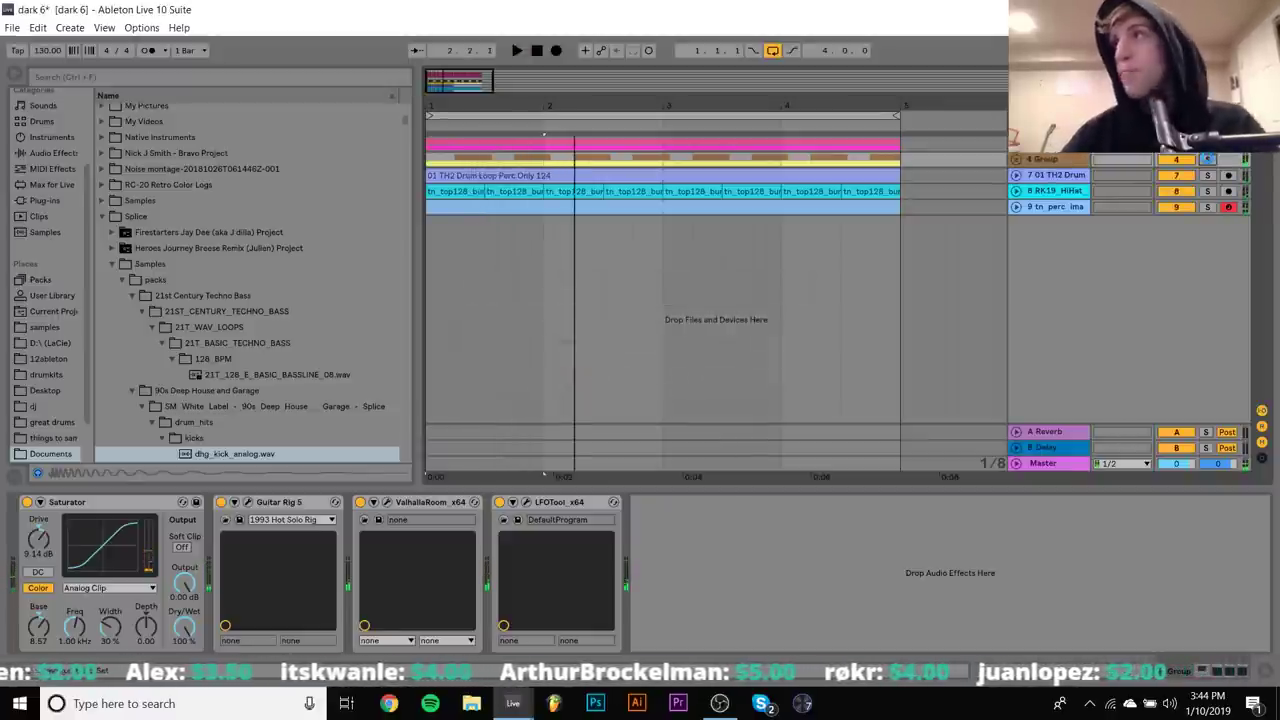
{"action": "key", "text": "ctrl+s"}
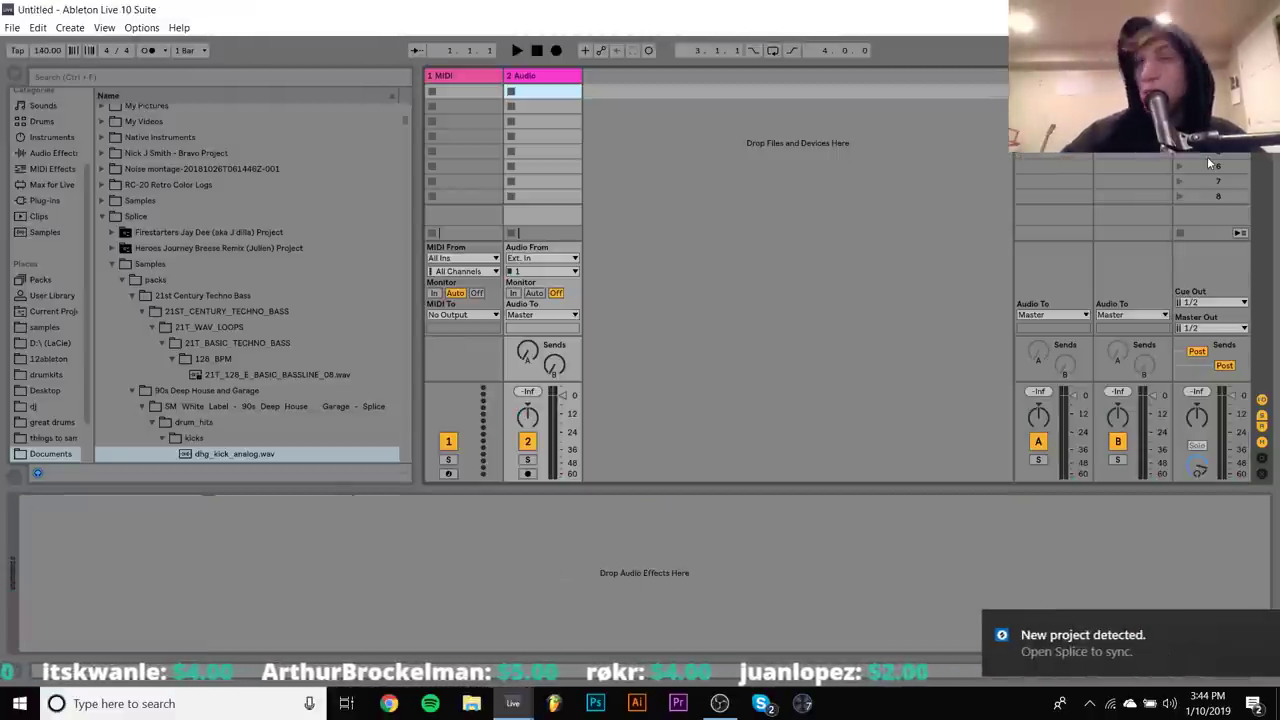
{"action": "key", "text": "Tab"}
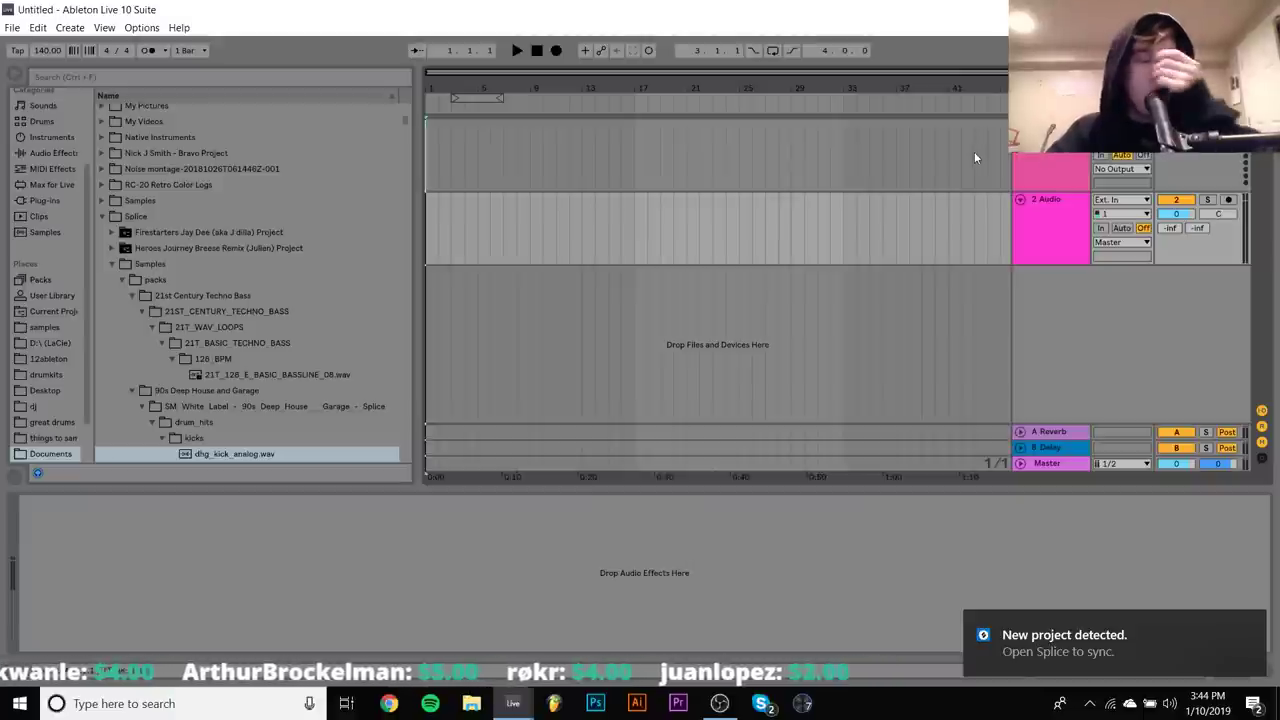
Set the new set's tempo to 124 BPM
{"action": "left_click", "coordinate": [45, 52]}
{"action": "type", "text": "124"}
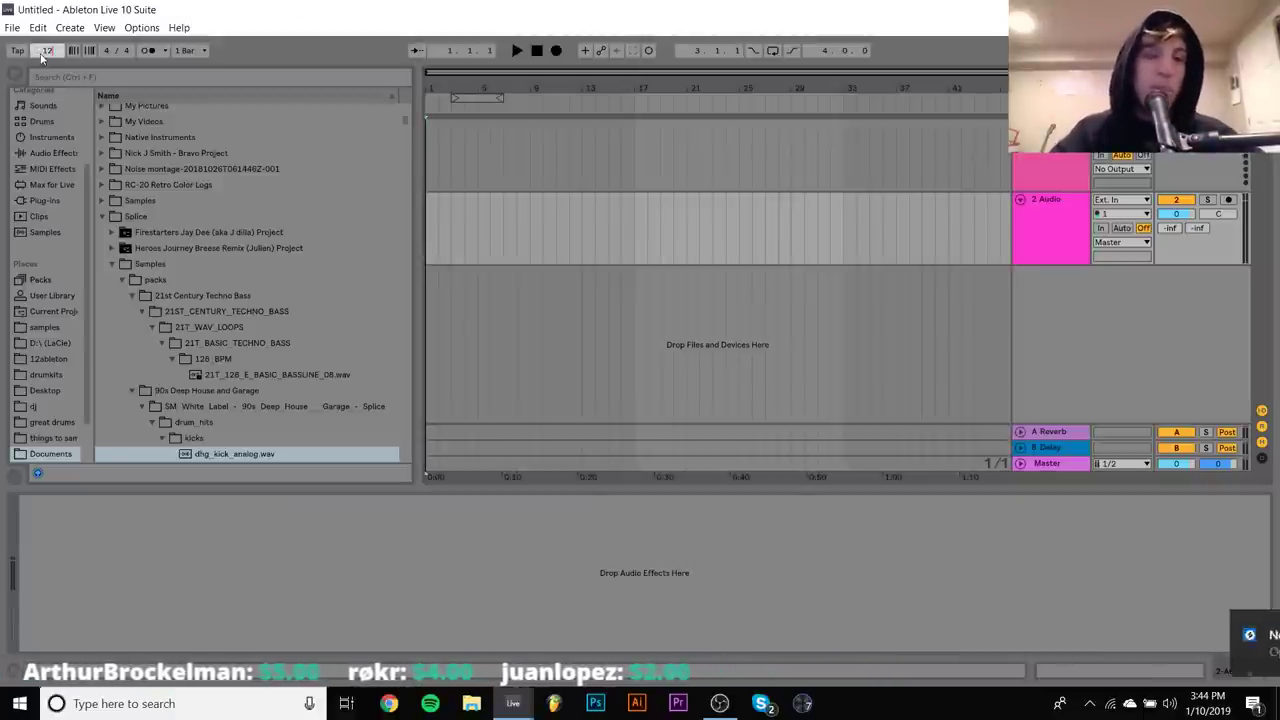
{"action": "key", "text": "Return"}
Load the CMI V instrument from the ArturiaV6 plug-ins onto the MIDI track
{"action": "left_click", "coordinate": [48, 201]}
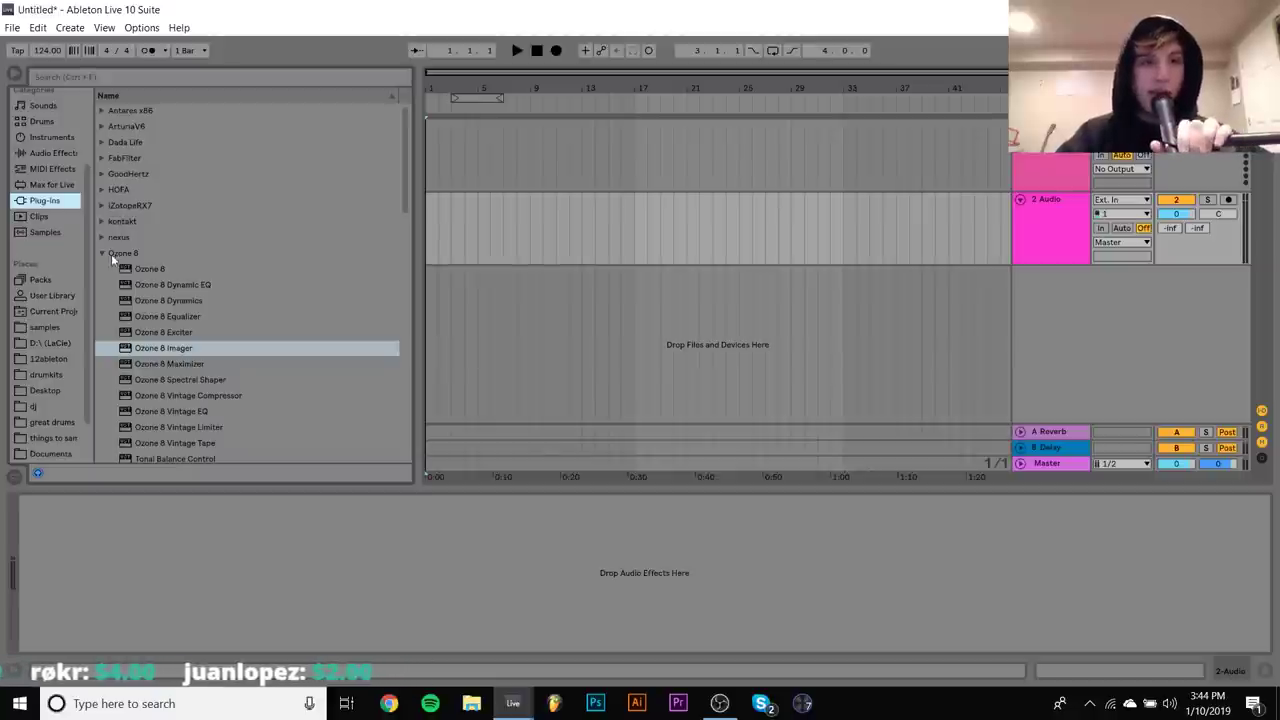
{"action": "left_click", "coordinate": [103, 254]}
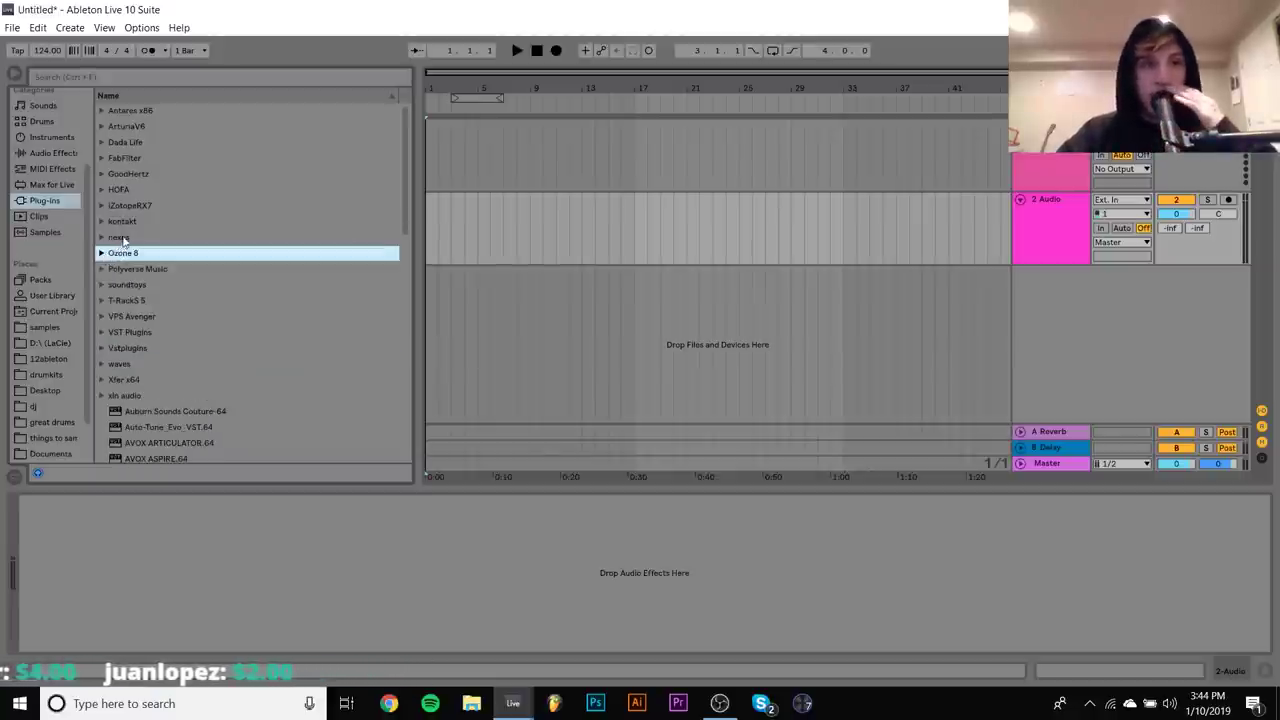
{"action": "left_click", "coordinate": [103, 127]}
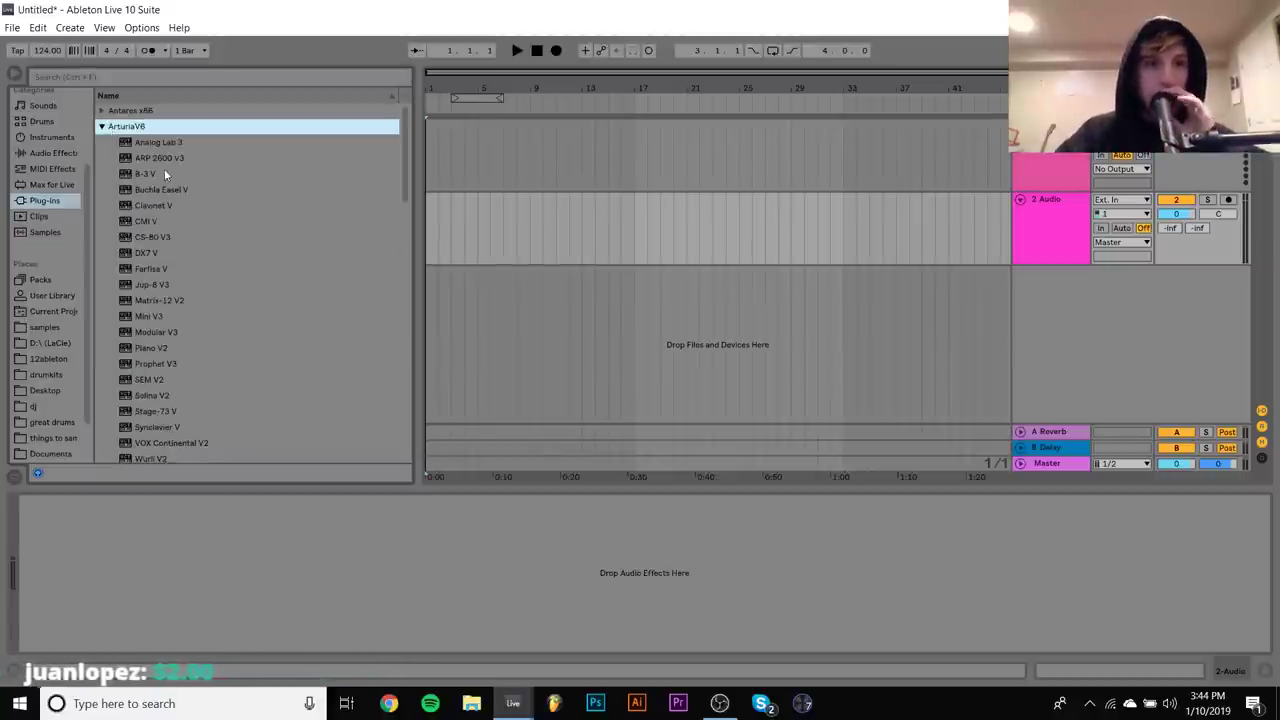
{"action": "left_click", "coordinate": [155, 222]}
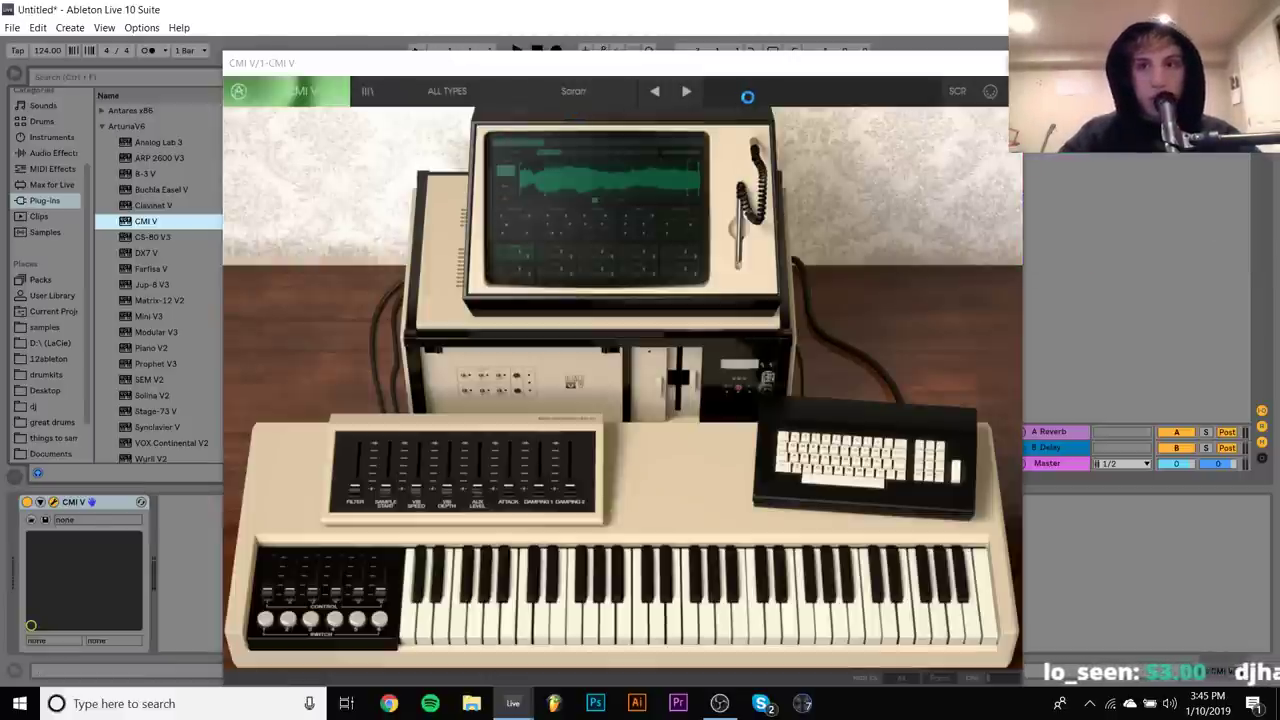
Audition CMI V pad presets from Classic Saw Pad through Coeval Pad and Comandant, choose Crystal Pad, and hide the plug-in window
{"action": "left_click", "coordinate": [441, 93]}
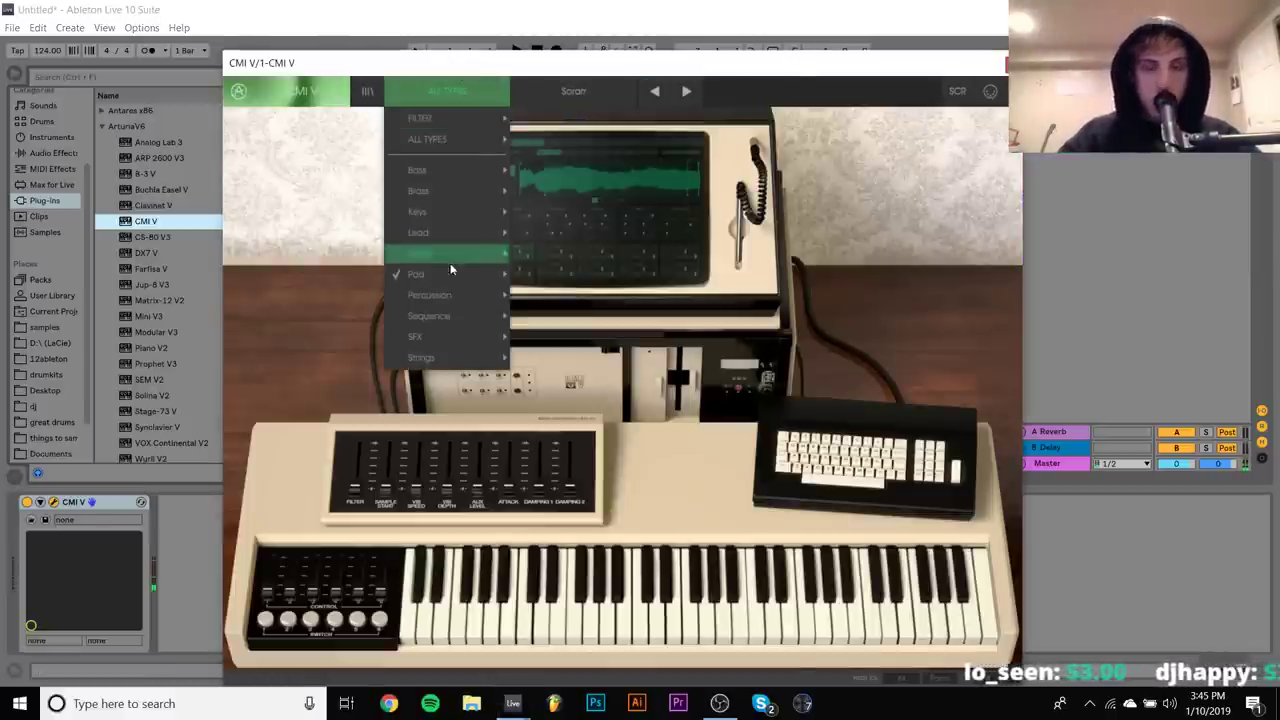
{"action": "mouse_move", "coordinate": [450, 277]}
{"action": "left_click", "coordinate": [556, 184]}
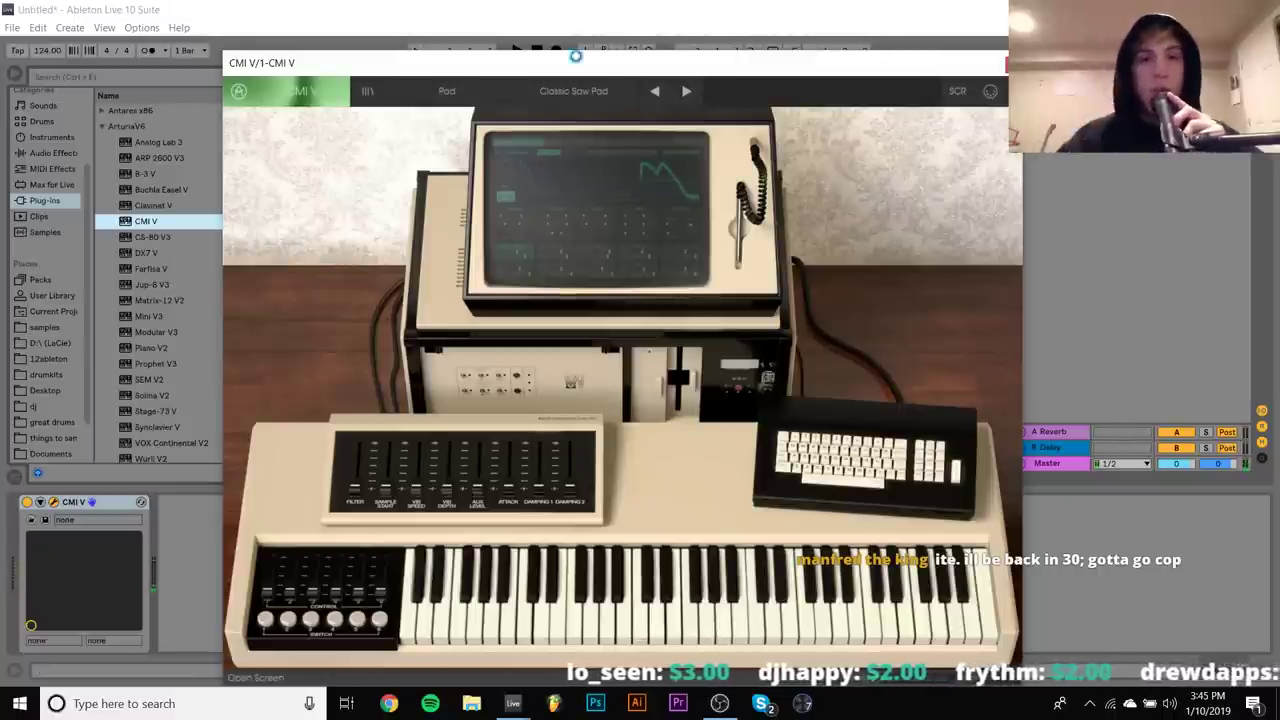
{"action": "left_click", "coordinate": [686, 93]}
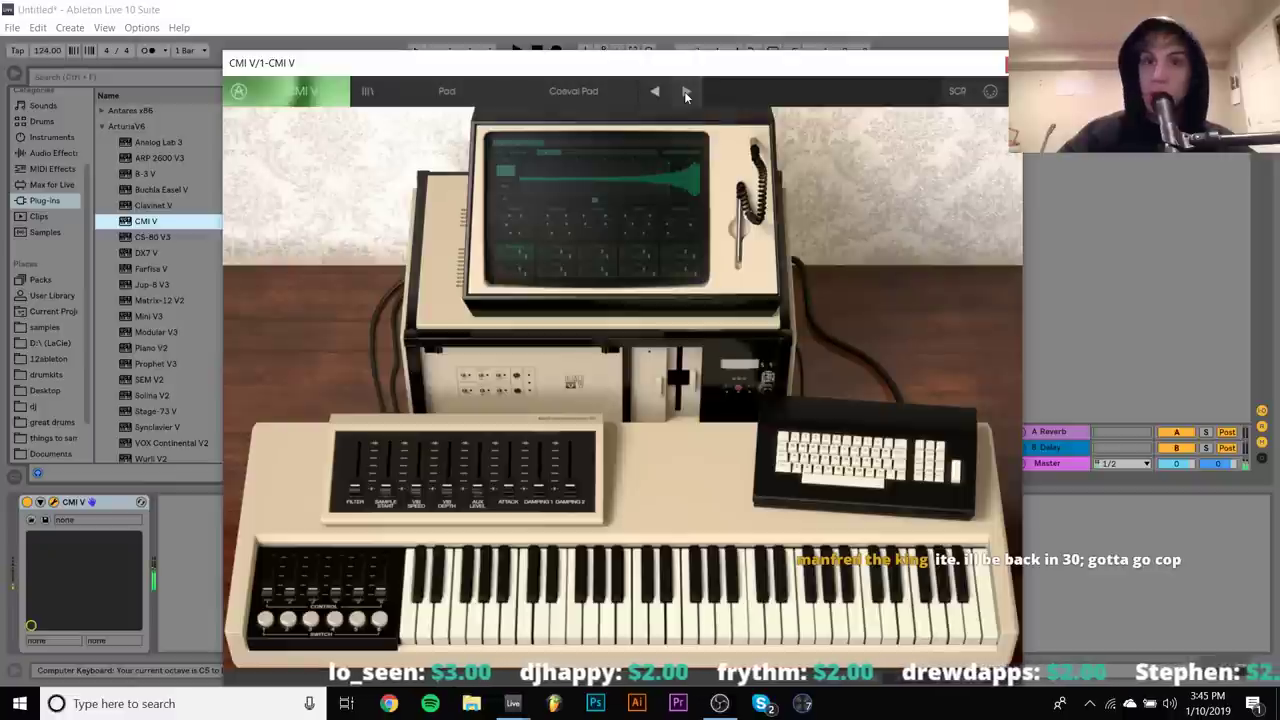
{"action": "left_click", "coordinate": [686, 93]}
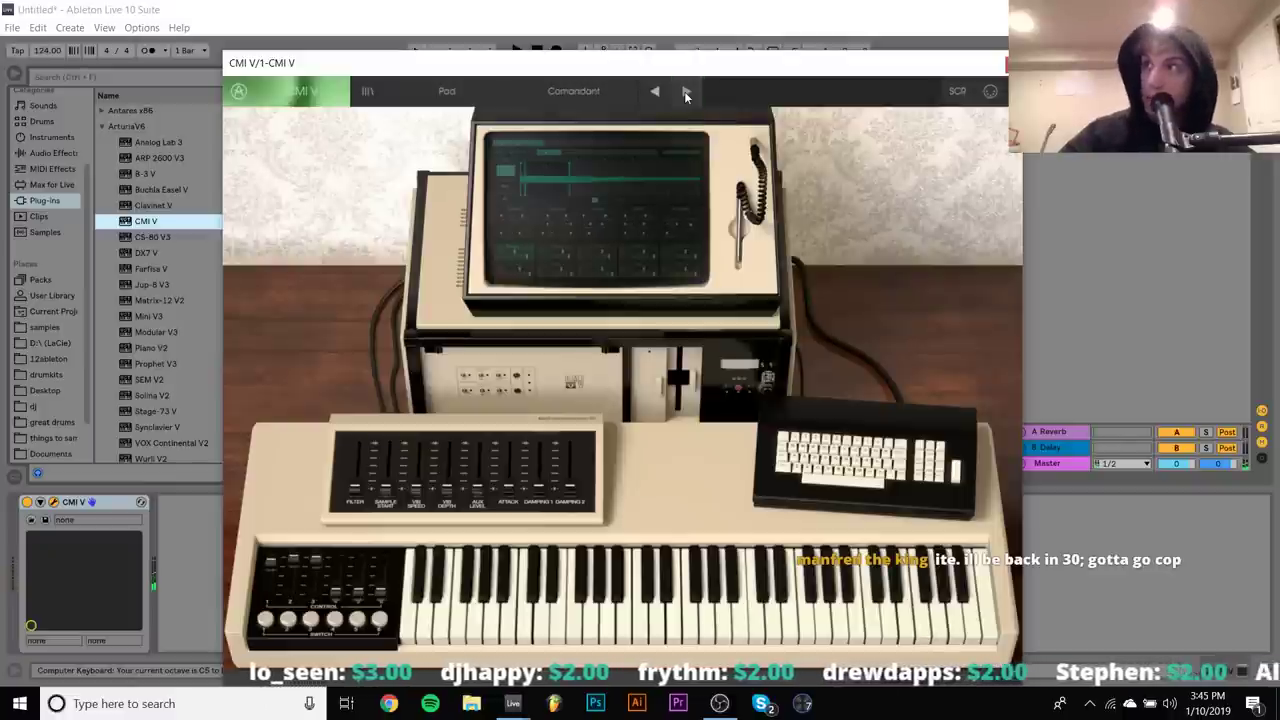
{"action": "left_click", "coordinate": [686, 93]}
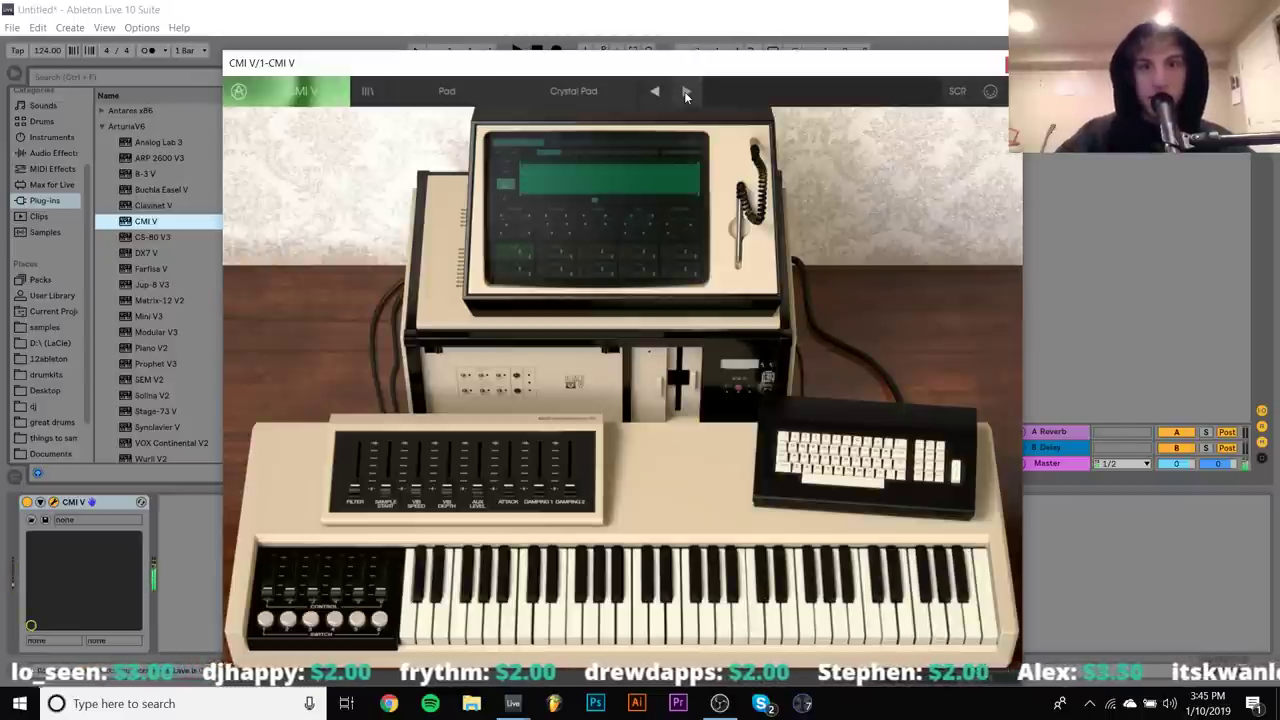
{"action": "key", "text": "ctrl+alt+p"}
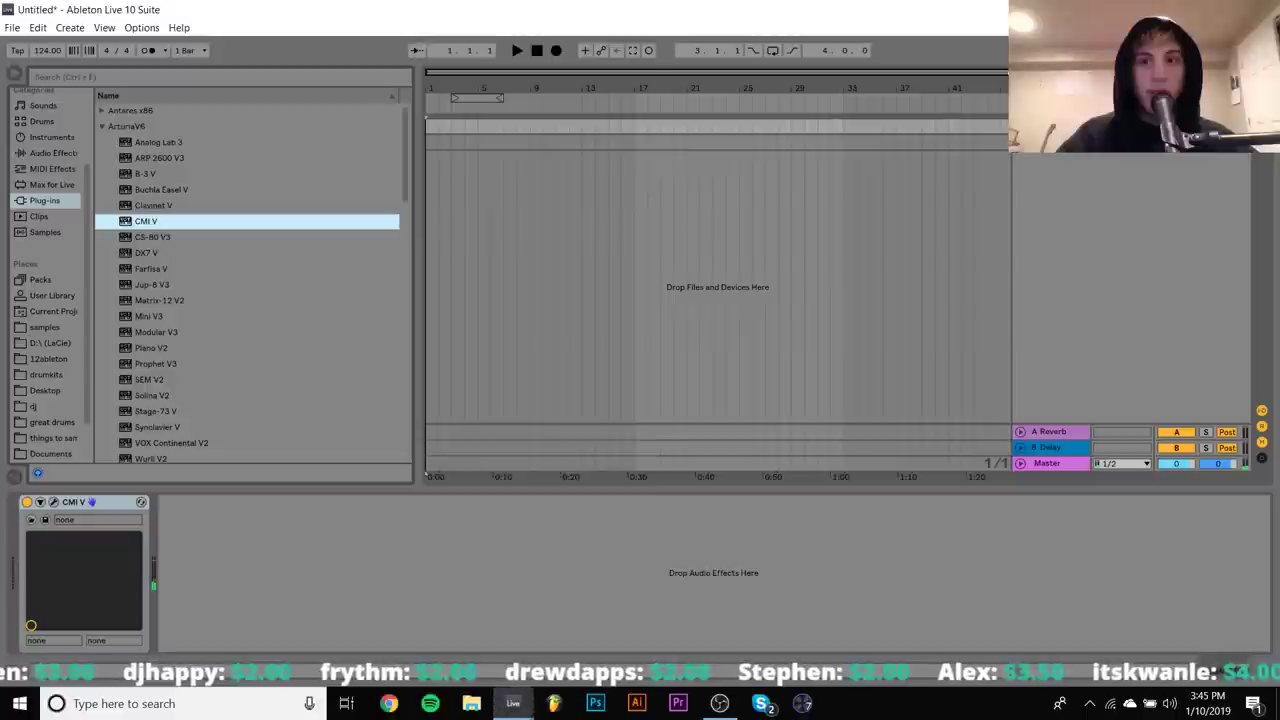
Insert a four-bar looped MIDI clip on the CMI V track holding a C3, D#3, G3, A#3 and D4 chord extended by legato
{"action": "left_click", "coordinate": [467, 132]}
{"action": "key", "text": "ctrl+shift+m"}
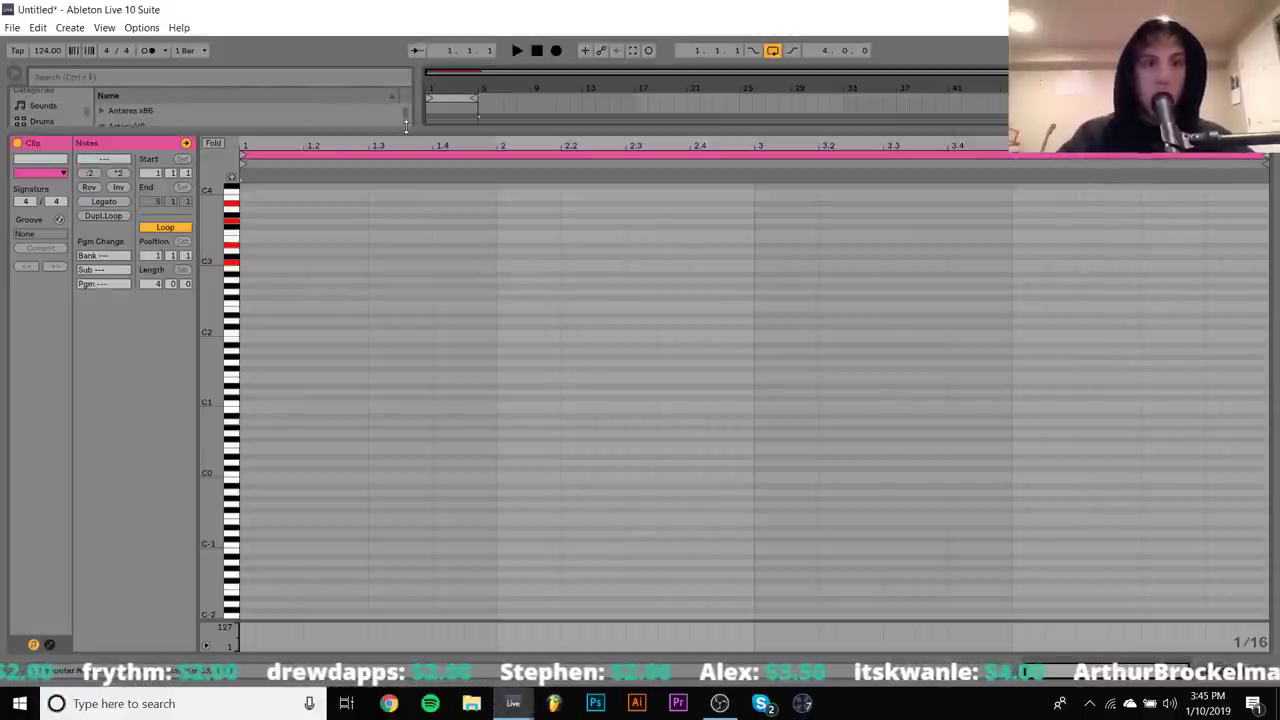
{"action": "double_click", "coordinate": [248, 262]}
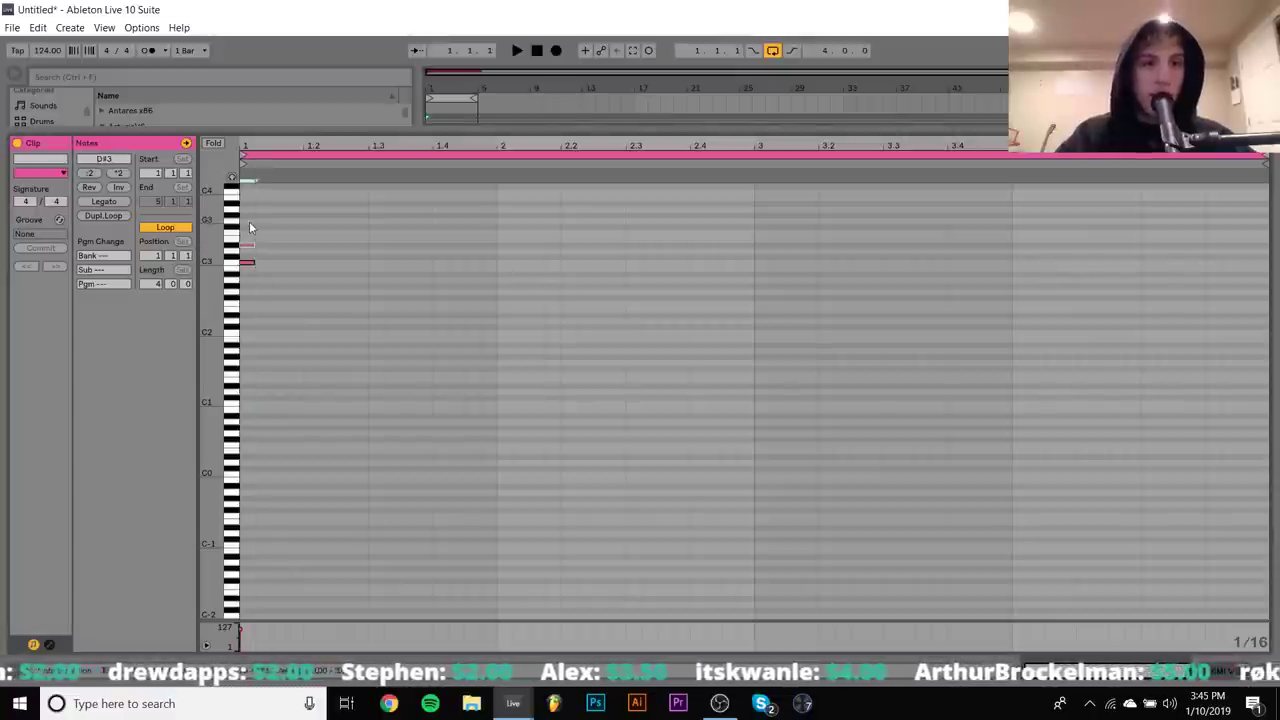
{"action": "double_click", "coordinate": [249, 221]}
{"action": "scroll", "coordinate": [249, 234], "scroll_direction": "up", "scroll_amount": 2}
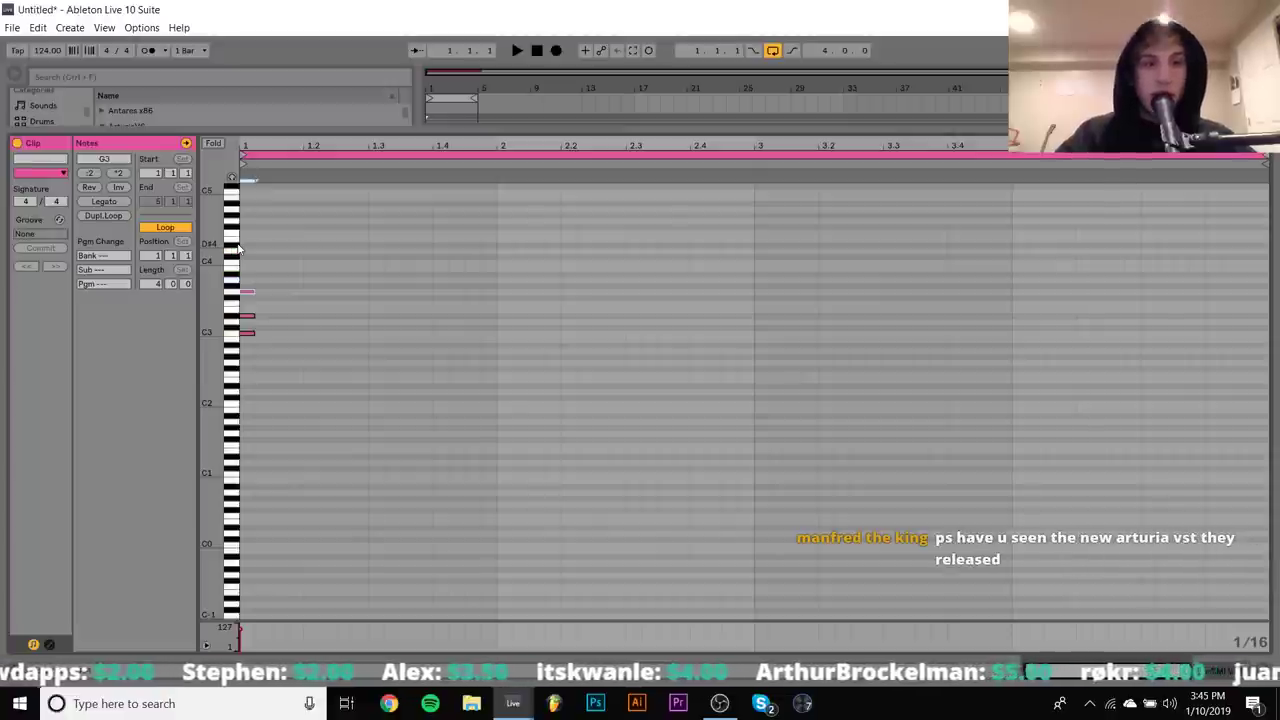
{"action": "double_click", "coordinate": [248, 276]}
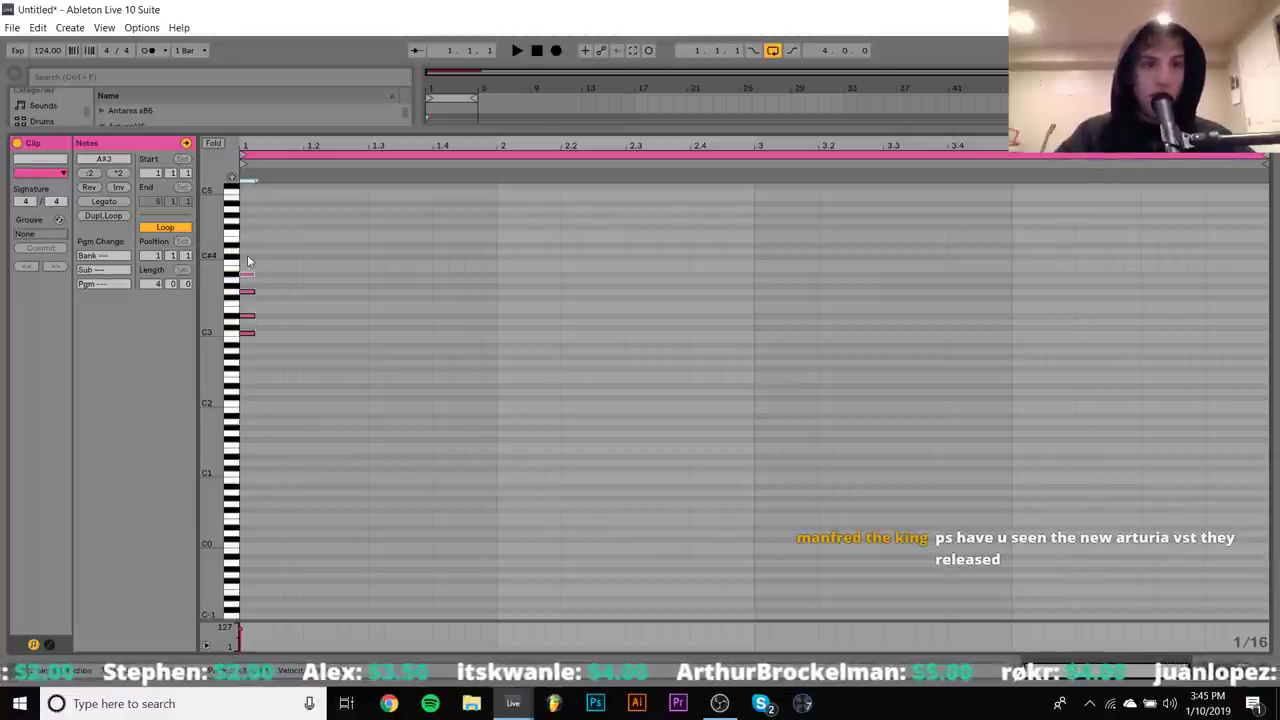
{"action": "double_click", "coordinate": [247, 251]}
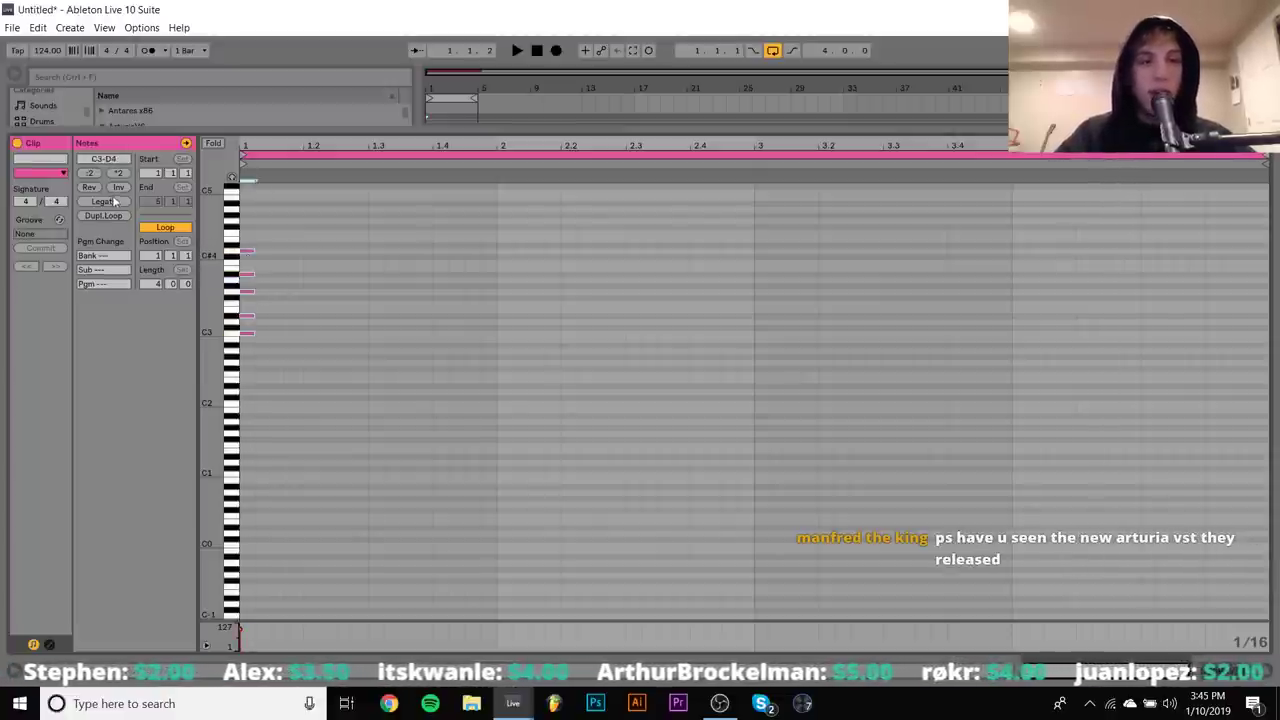
{"action": "left_click", "coordinate": [1222, 670]}
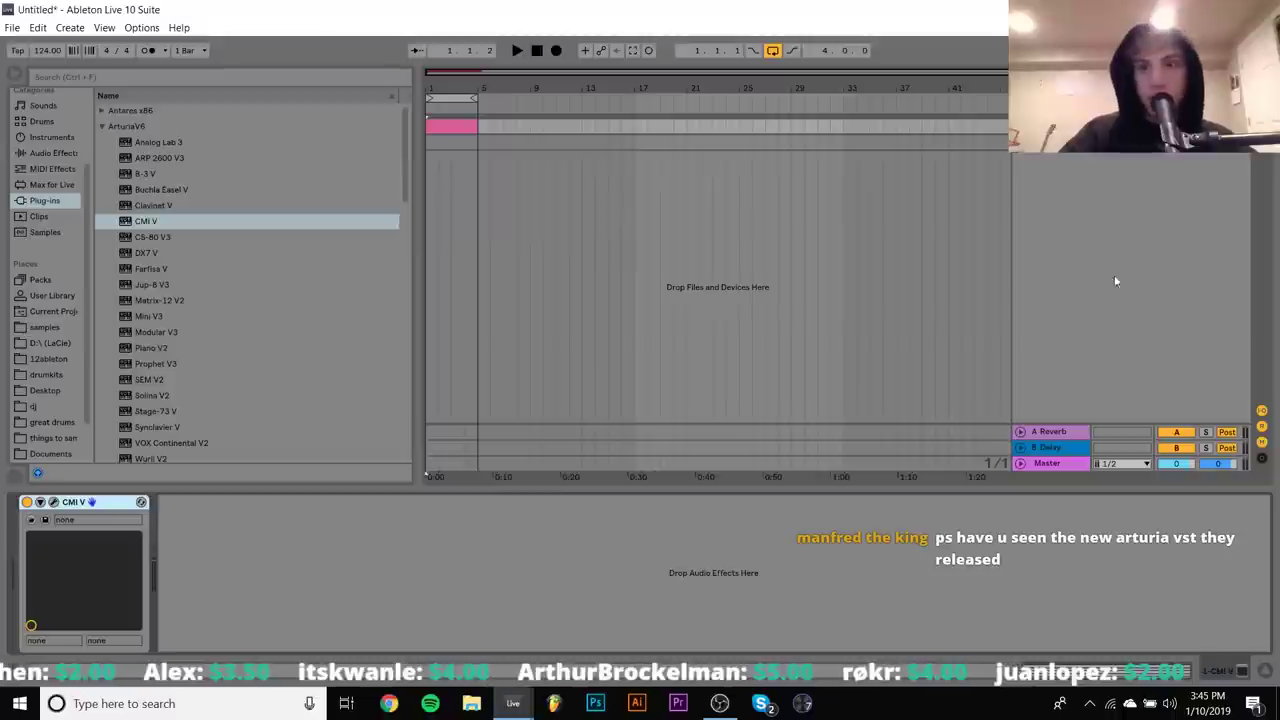
Add an audio track and a new MIDI track below the CMI V track while playing the chord loop
{"action": "key", "text": "ctrl+t"}
{"action": "key", "text": "space"}
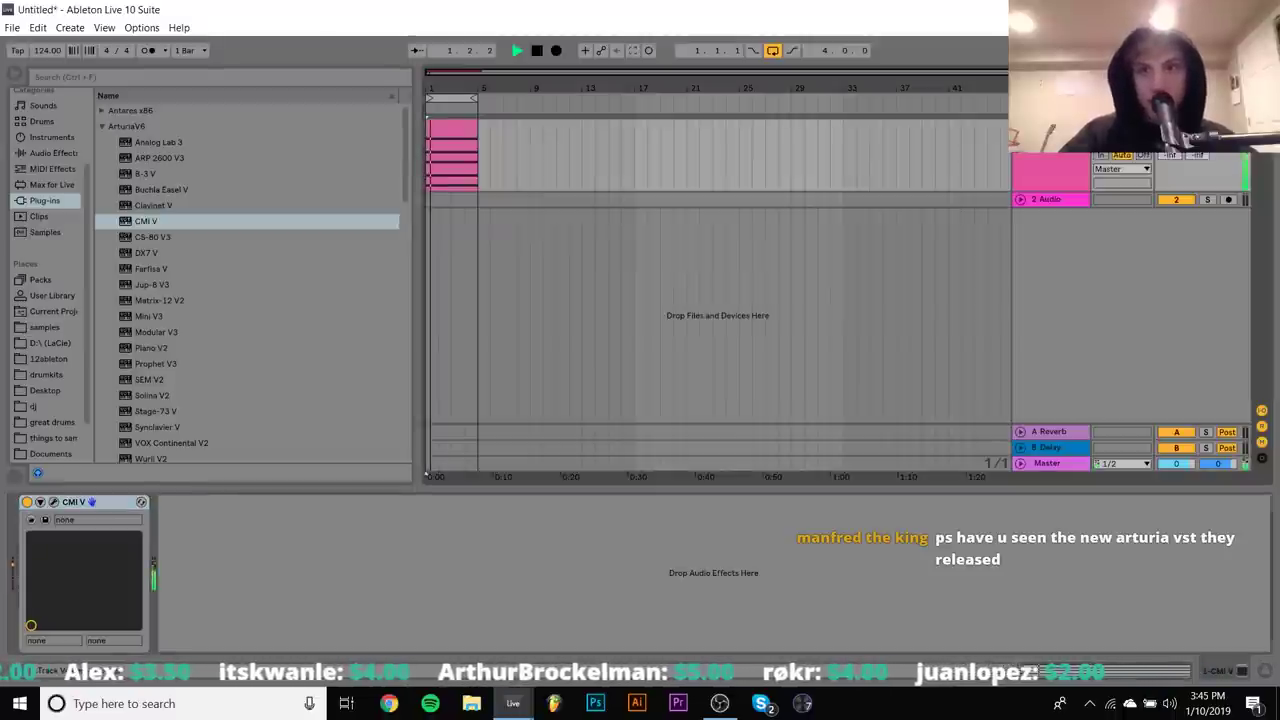
{"action": "left_click", "coordinate": [1047, 200]}
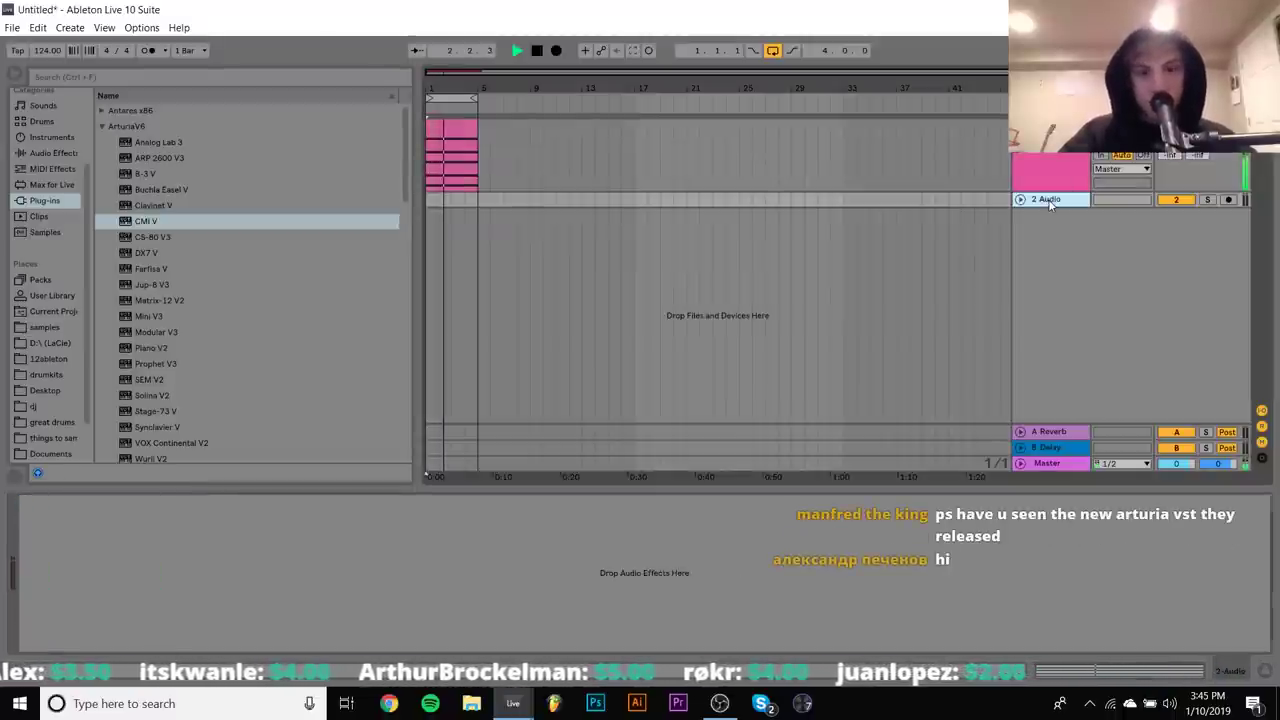
{"action": "key", "text": "ctrl+shift+t"}
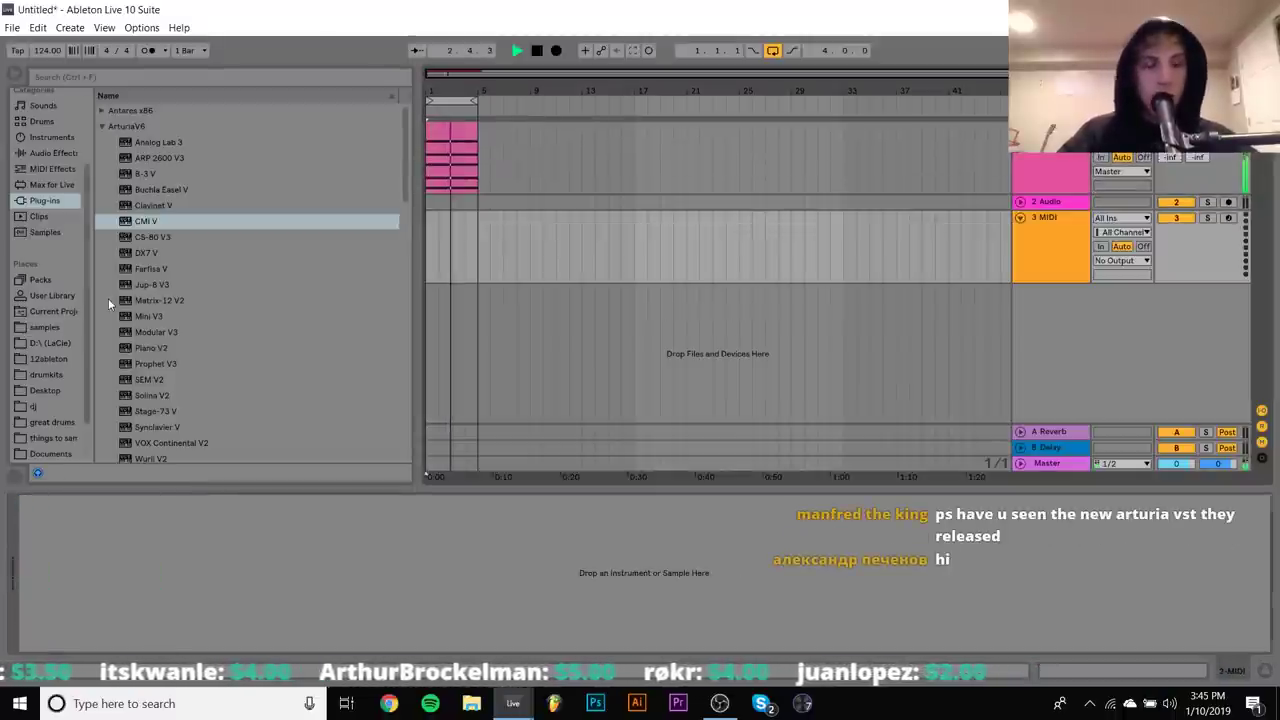
Open the 90s Deep House and Garage pack among the Splice sample packs
{"action": "left_click", "coordinate": [41, 328]}
{"action": "scroll", "coordinate": [154, 236], "scroll_direction": "up", "scroll_amount": 10}
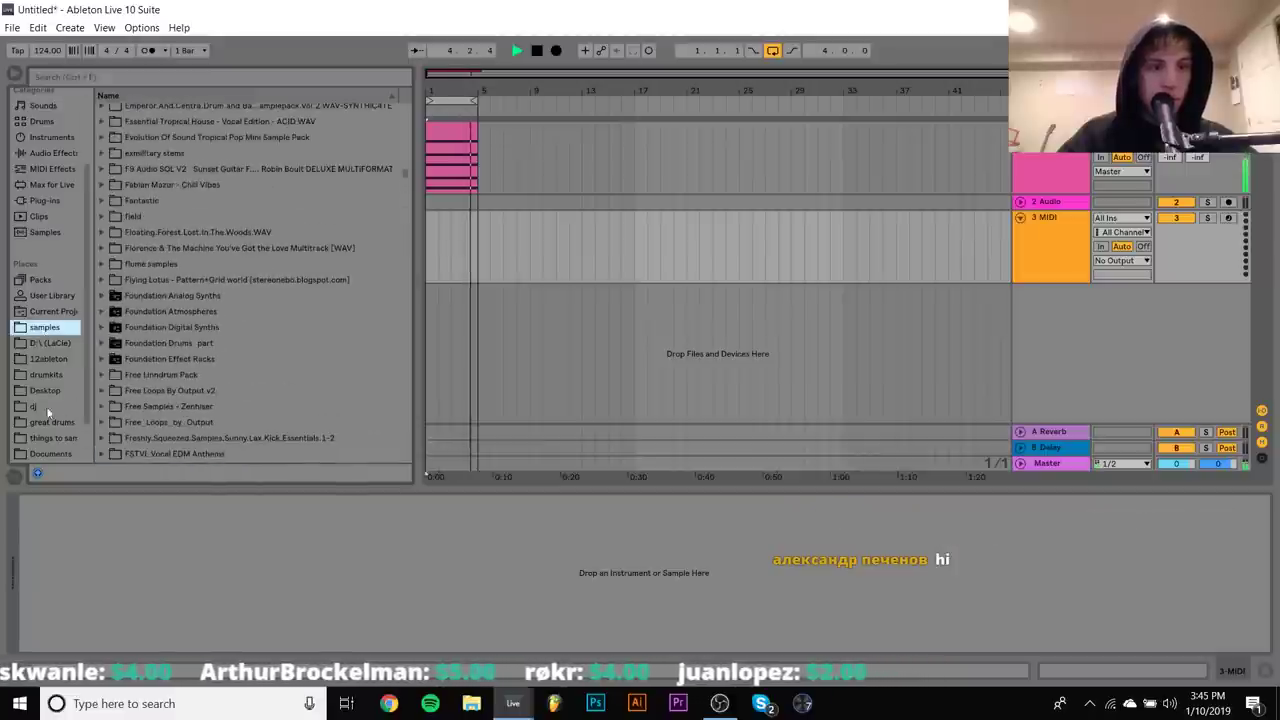
{"action": "scroll", "coordinate": [42, 420], "scroll_direction": "down", "scroll_amount": 2}
{"action": "left_click", "coordinate": [41, 438]}
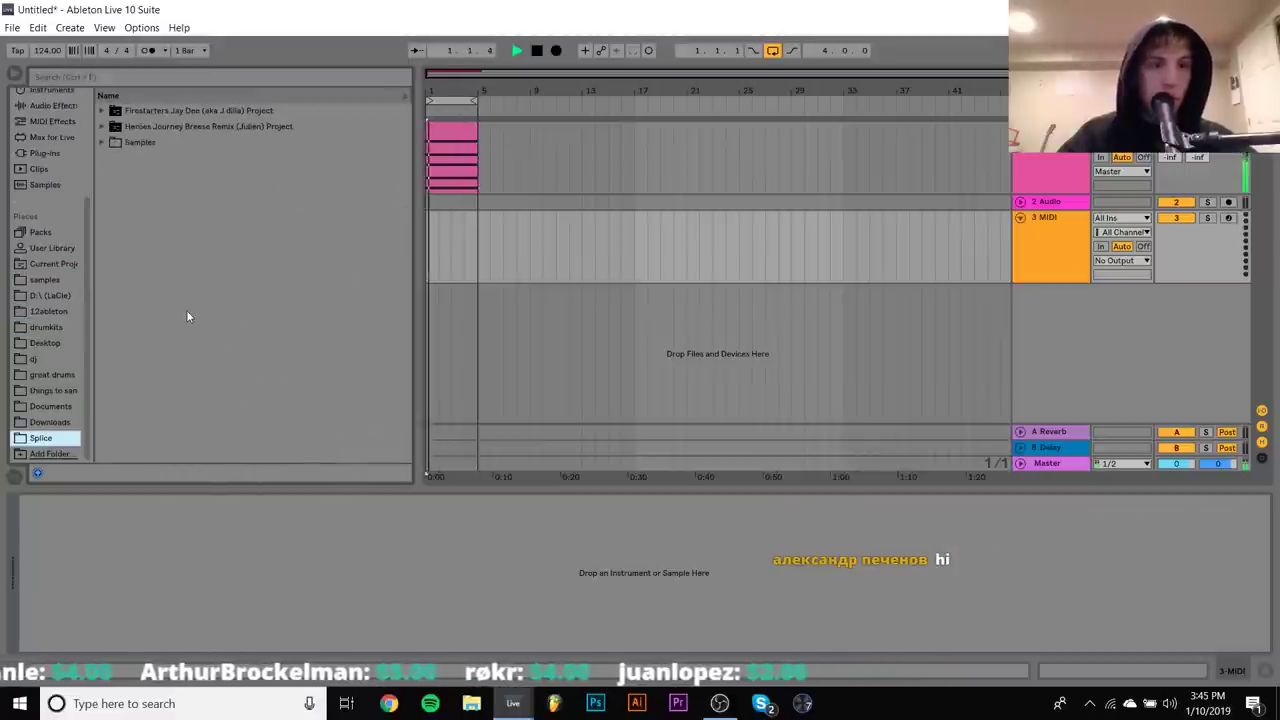
{"action": "left_click", "coordinate": [102, 142]}
{"action": "left_click", "coordinate": [112, 159]}
{"action": "left_click", "coordinate": [121, 190]}
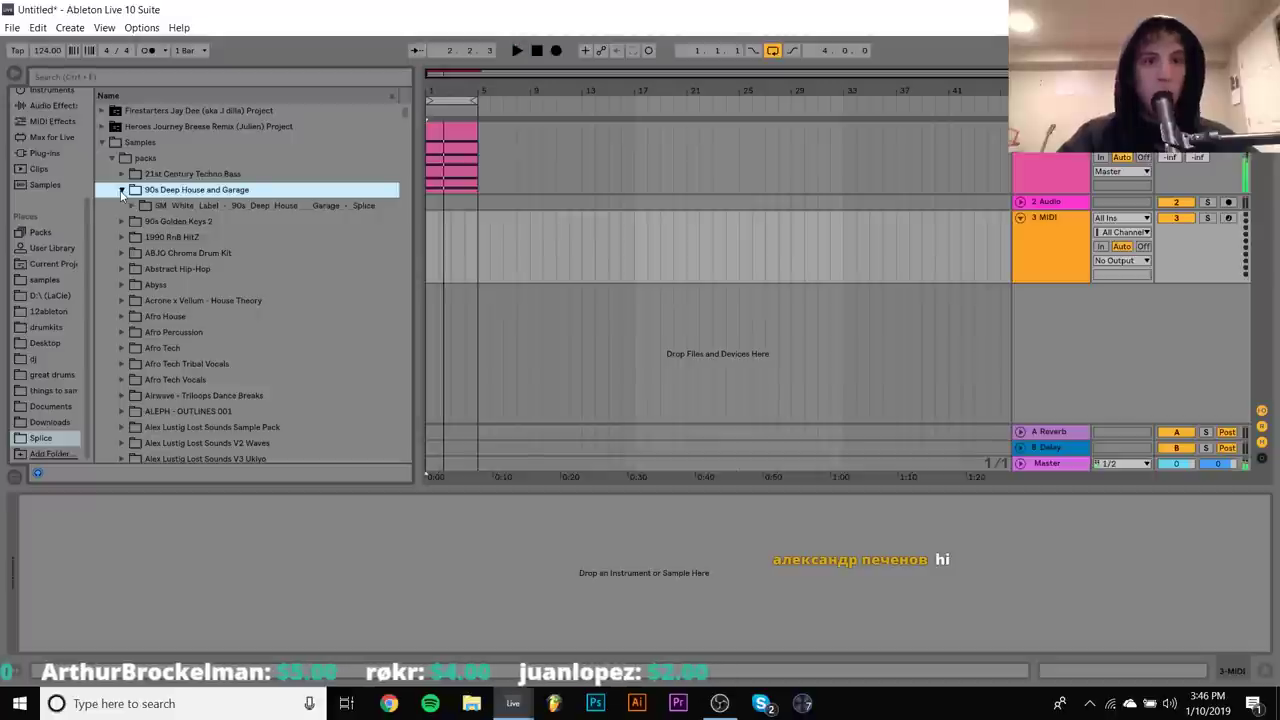
Audition the kicks in the pack's drum_hits folder and load dhg_kick_analog.wav onto the new MIDI track
{"action": "key", "text": "Down"}
{"action": "key", "text": "Right"}
{"action": "key", "text": "Down"}
{"action": "key", "text": "Right"}
{"action": "key", "text": "Down"}
{"action": "key", "text": "Right"}
{"action": "key", "text": "Down"}
{"action": "key", "text": "Down"}
{"action": "key", "text": "Down"}
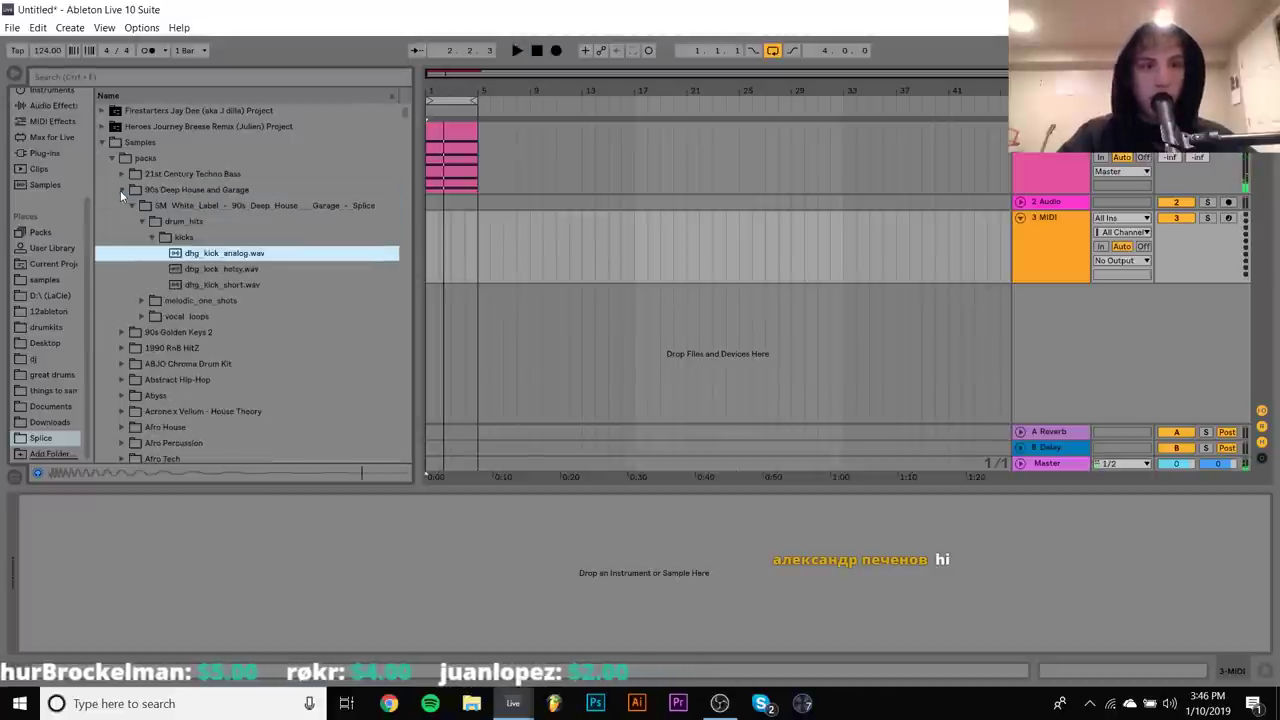
{"action": "key", "text": "Up"}
{"action": "key", "text": "Up"}
{"action": "key", "text": "Return"}
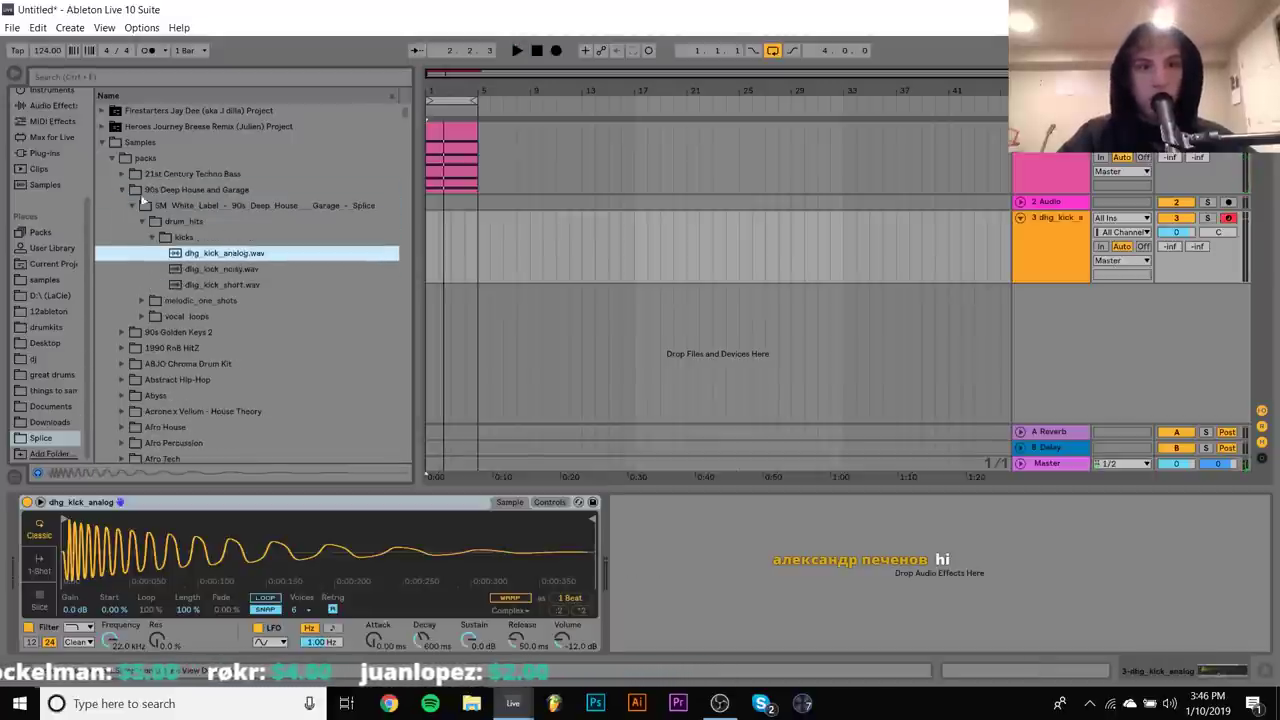
Insert a four-bar MIDI clip on the kick track and fill it with one-beat C3 notes on every beat during playback
{"action": "key", "text": "space"}
{"action": "key", "text": "ctrl+shift+m"}
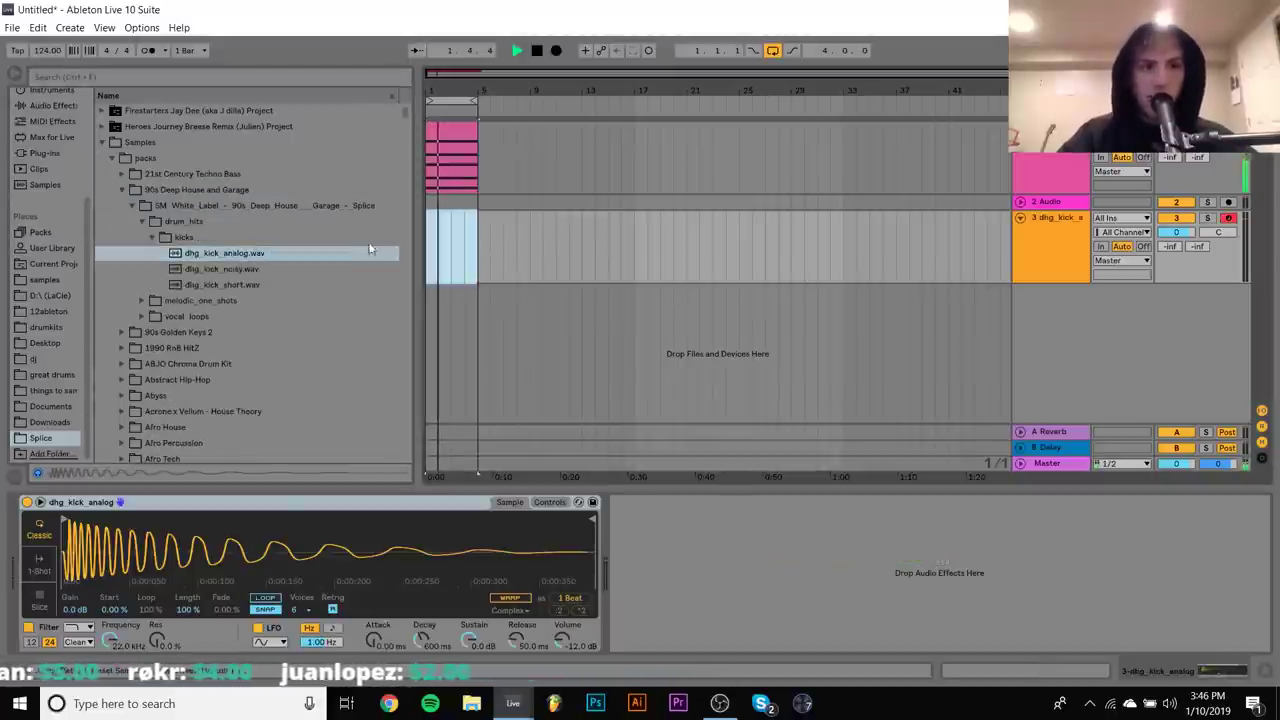
{"action": "double_click", "coordinate": [247, 434]}
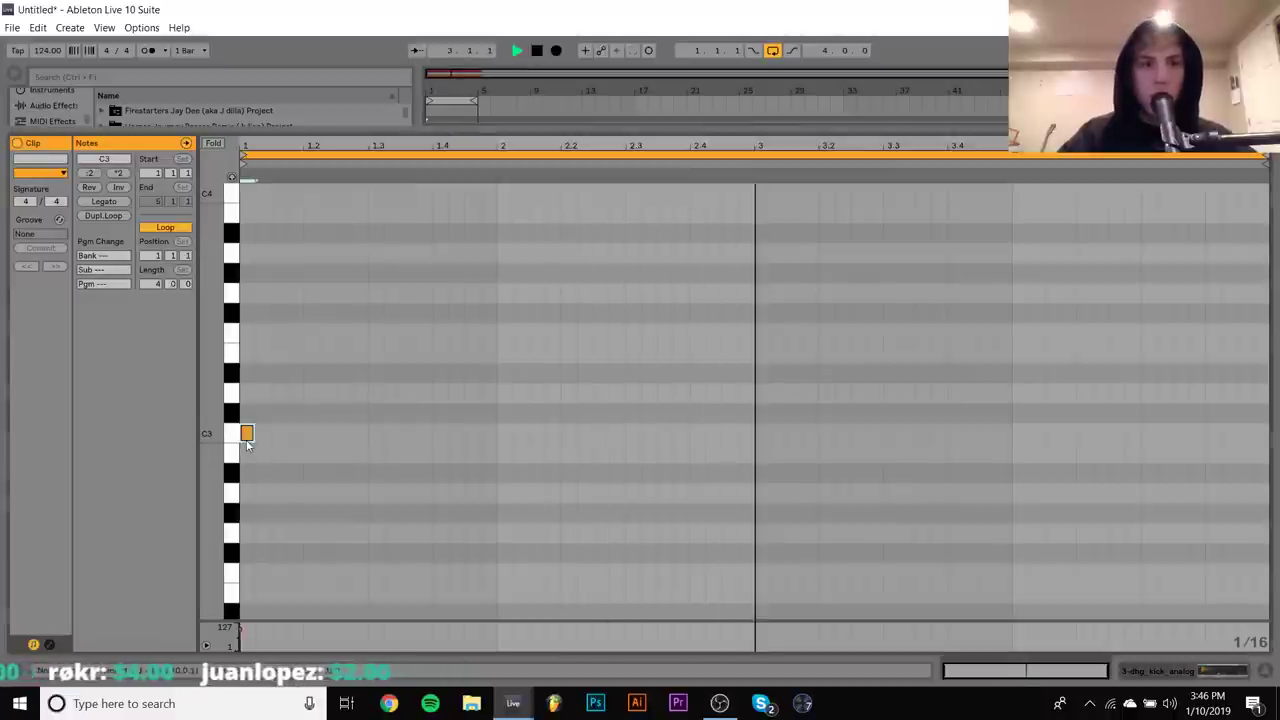
{"action": "key", "text": "ctrl+d"}
{"action": "key", "text": "ctrl+d"}
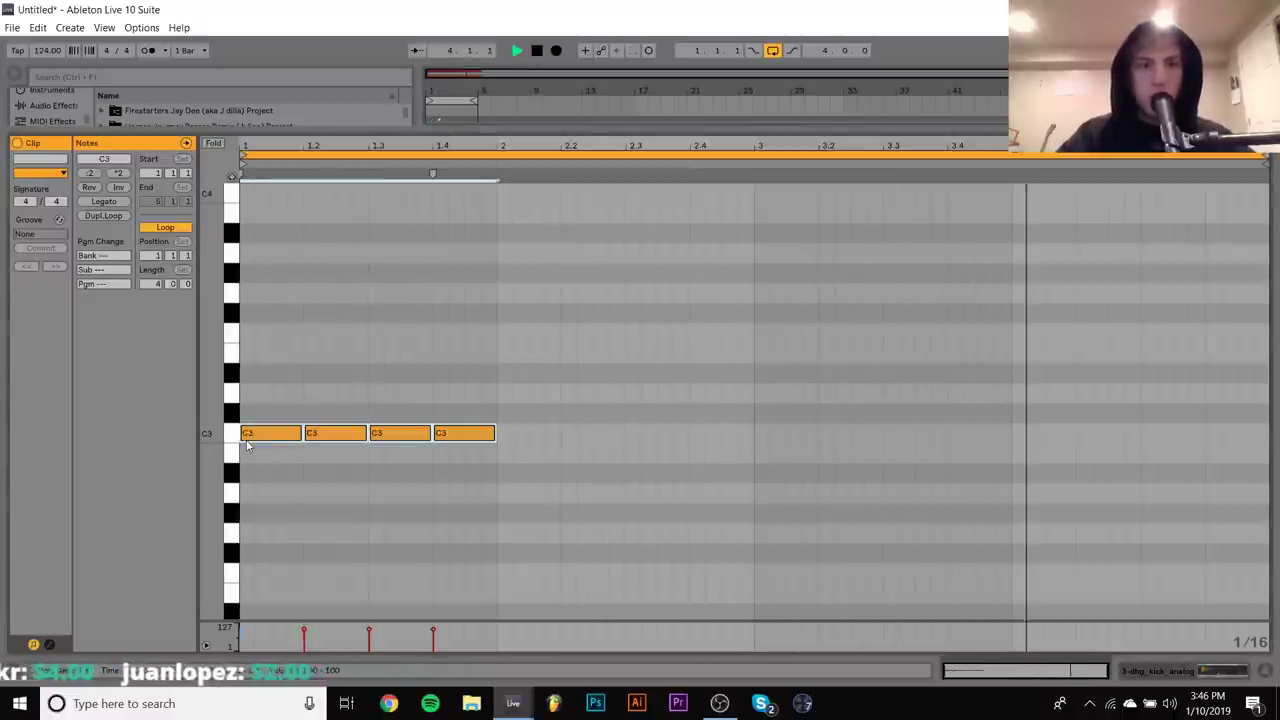
{"action": "key", "text": "ctrl+d"}
{"action": "key", "text": "ctrl+d"}
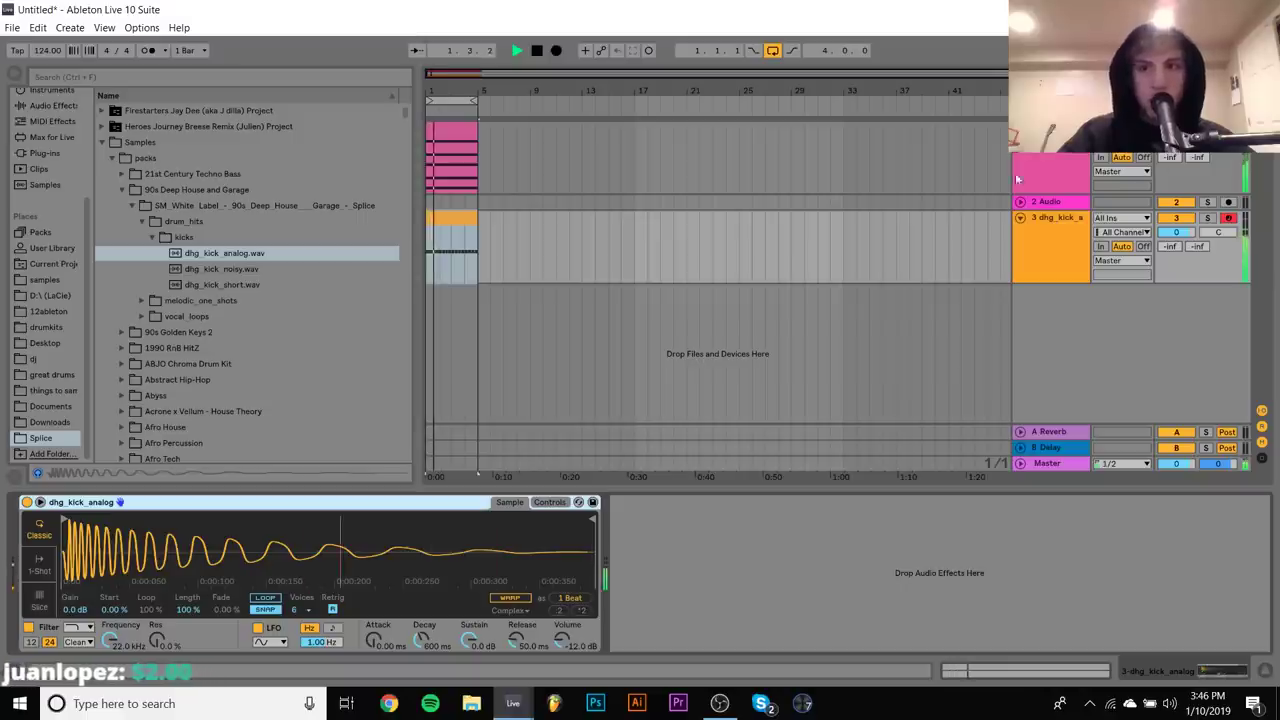
Add a Compressor to the CMI V track, sidechain it from 3-dhg kick analog and lower its threshold to about -28 dB
{"action": "left_click", "coordinate": [1050, 175]}
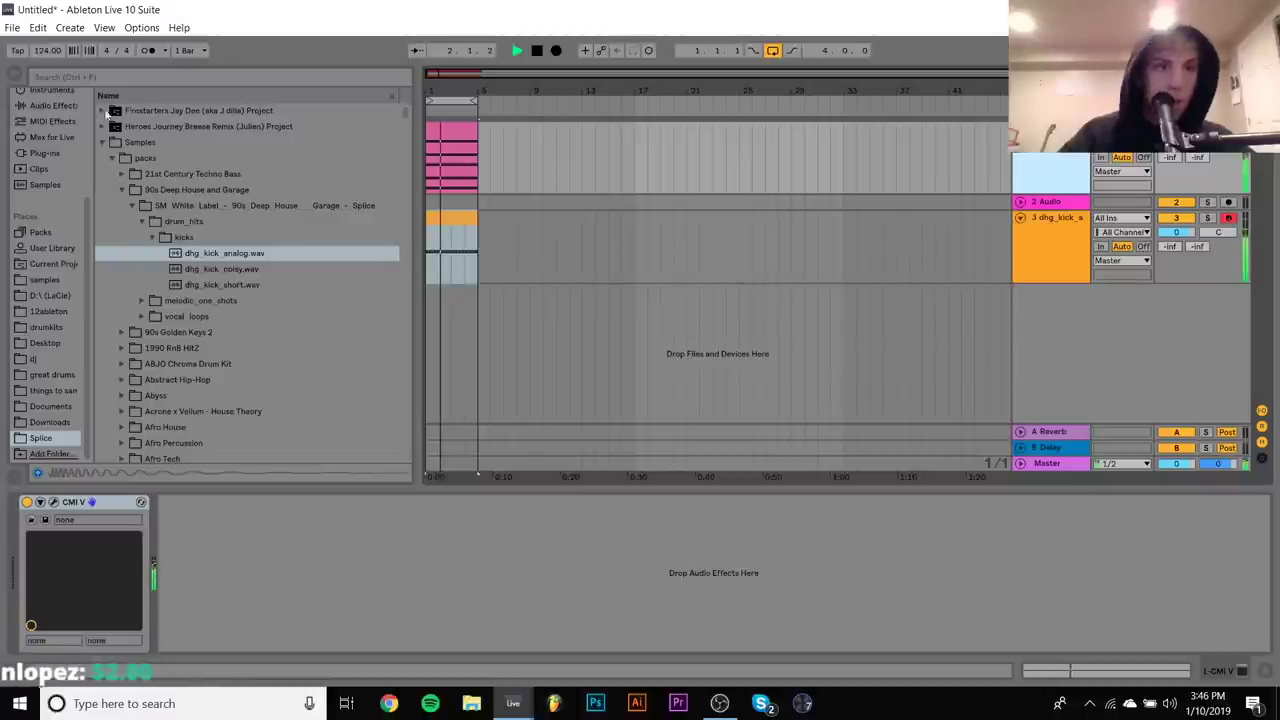
{"action": "left_click", "coordinate": [52, 105]}
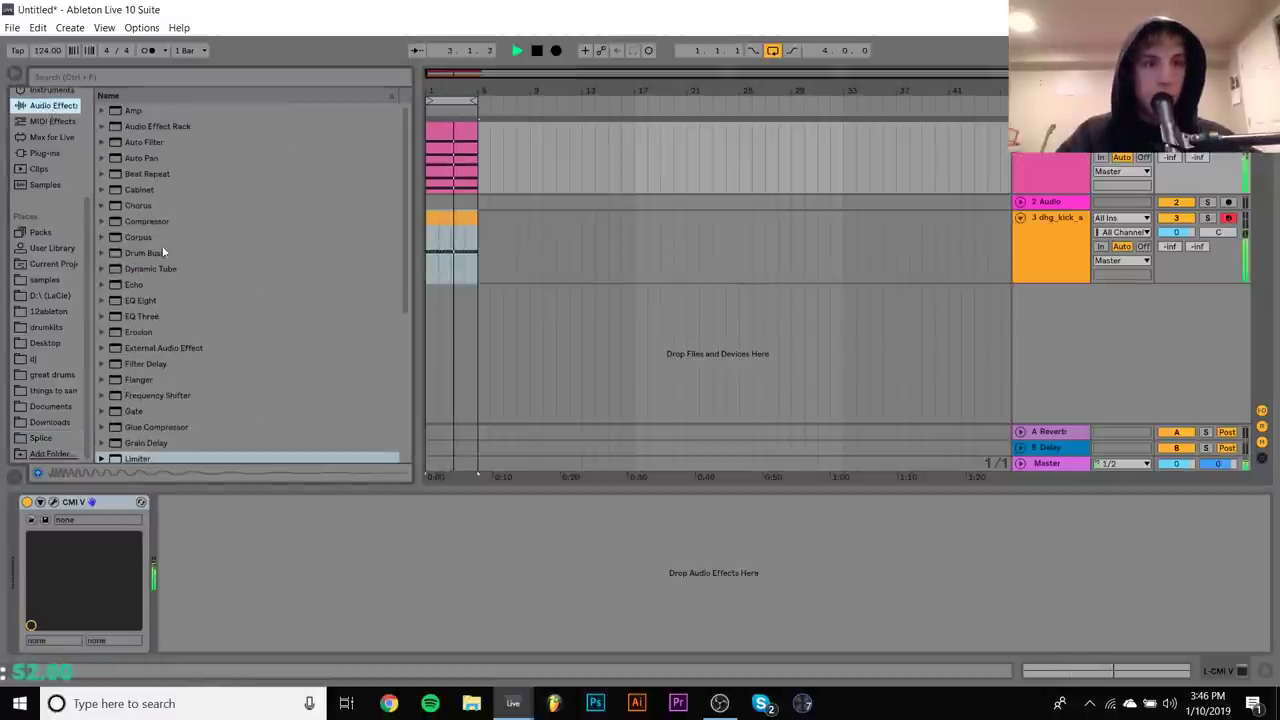
{"action": "left_click_drag", "start_coordinate": [144, 221], "coordinate": [188, 510]}
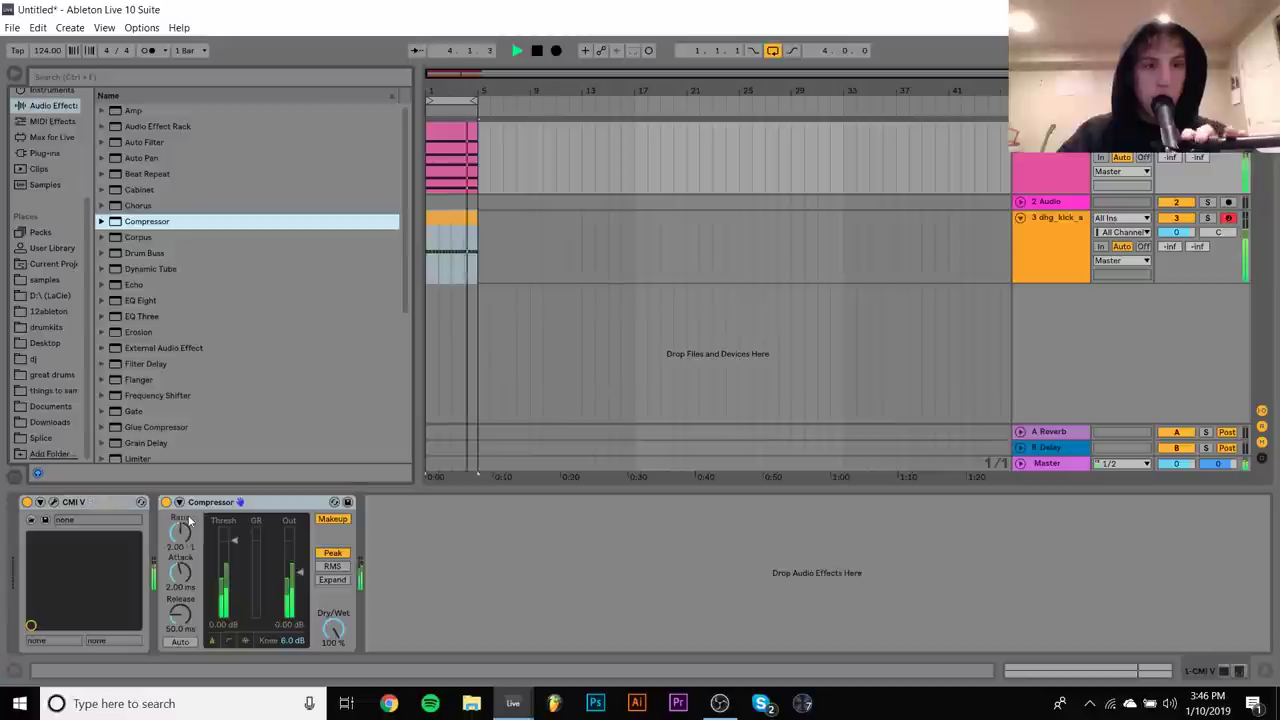
{"action": "left_click", "coordinate": [178, 502]}
{"action": "left_click", "coordinate": [191, 518]}
{"action": "left_click", "coordinate": [213, 543]}
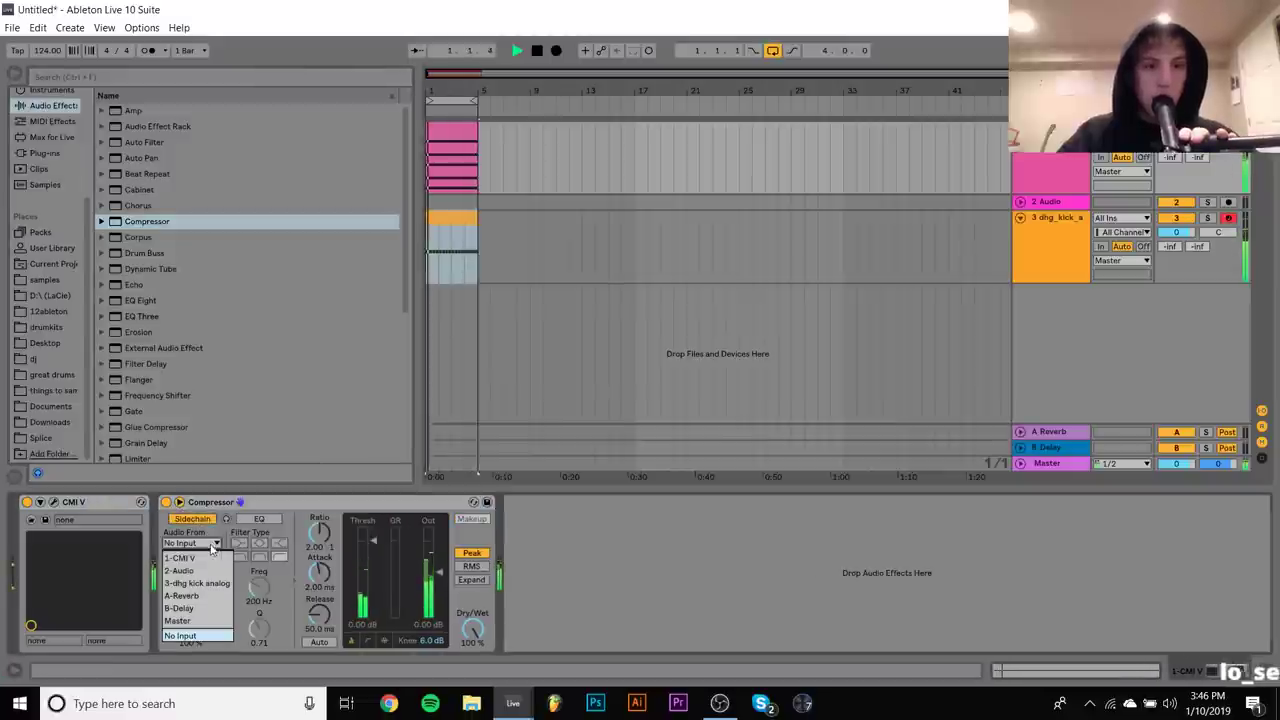
{"action": "left_click", "coordinate": [196, 583]}
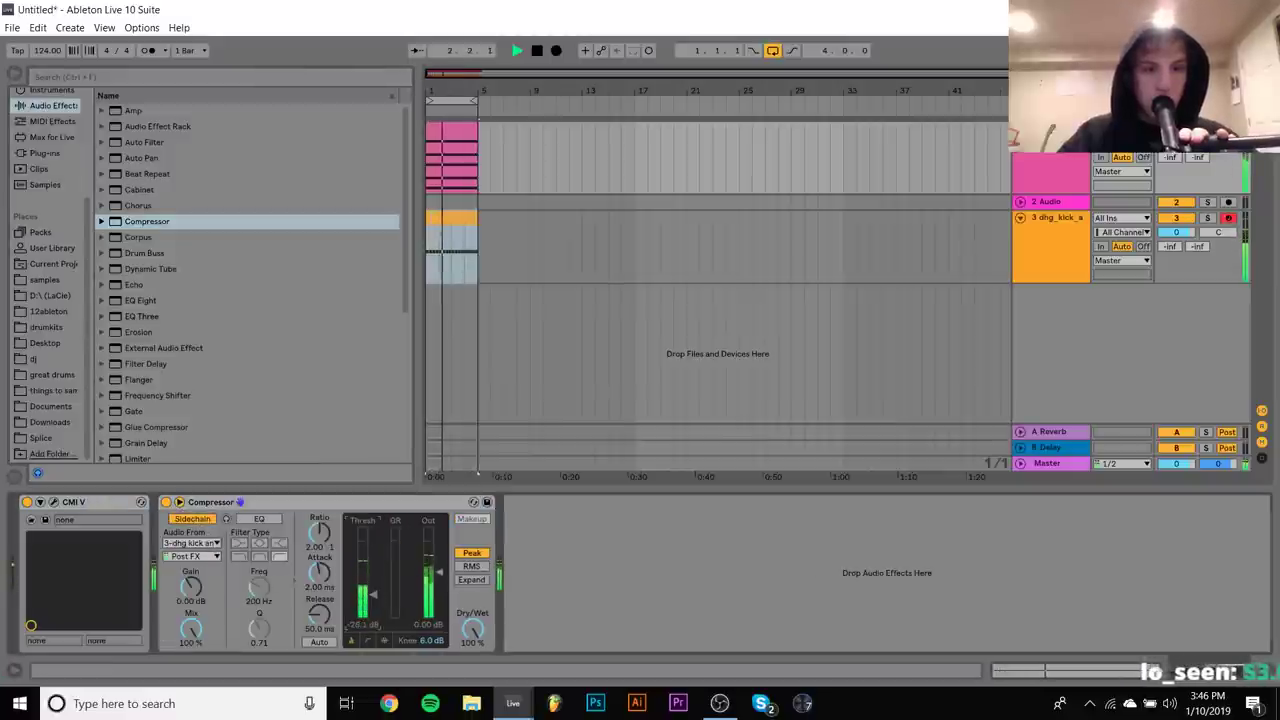
Select the kick track and find the Scheps effects among the Waves plug-ins, stopping playback
{"action": "left_click", "coordinate": [1038, 250]}
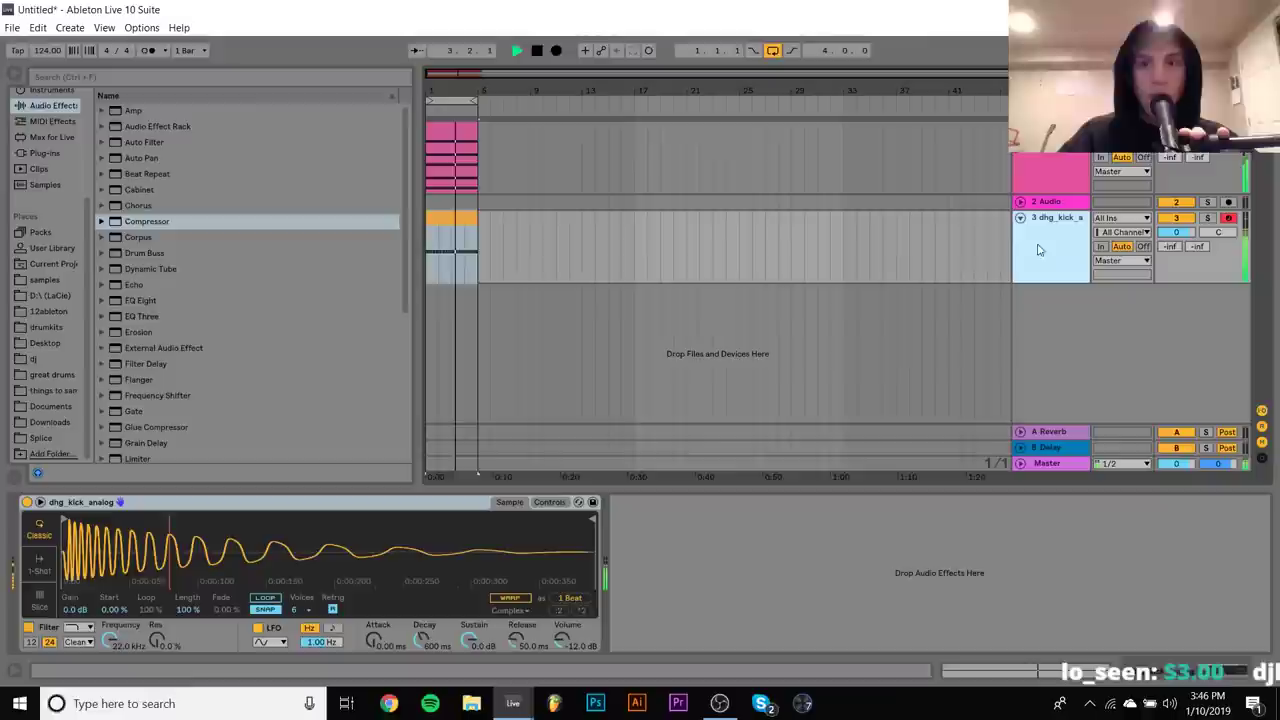
{"action": "left_click", "coordinate": [50, 153]}
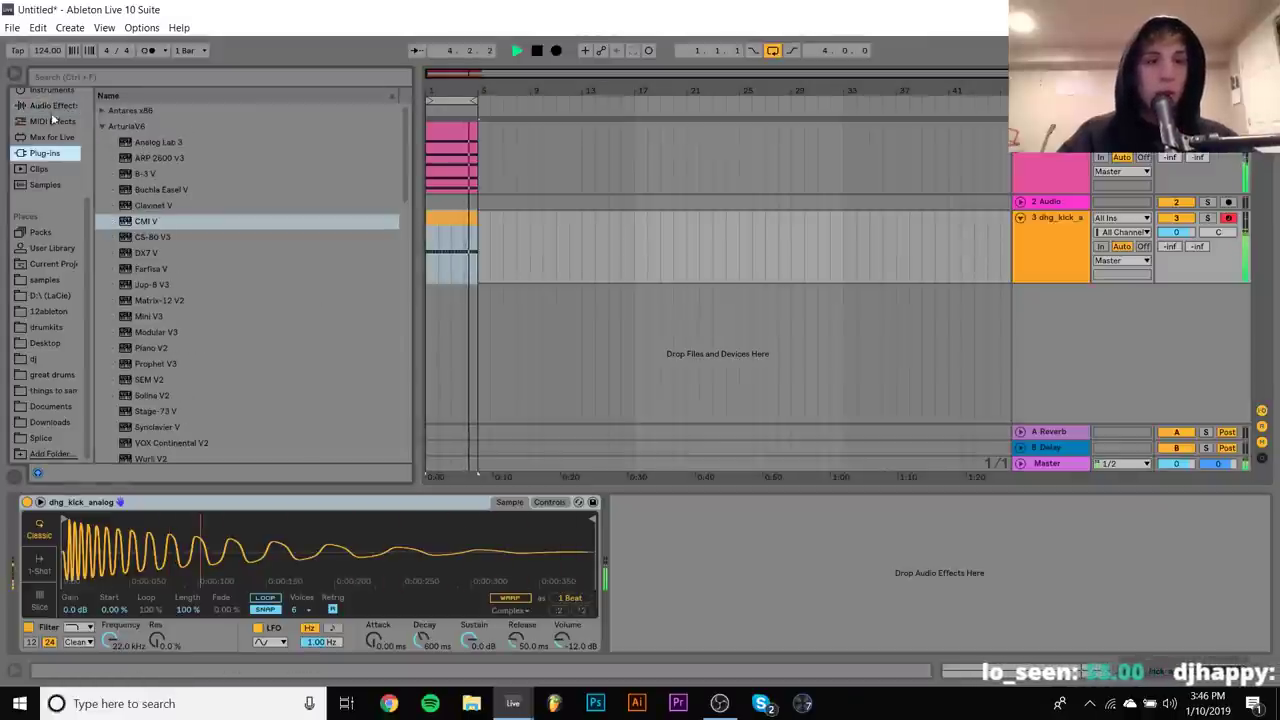
{"action": "left_click", "coordinate": [126, 126]}
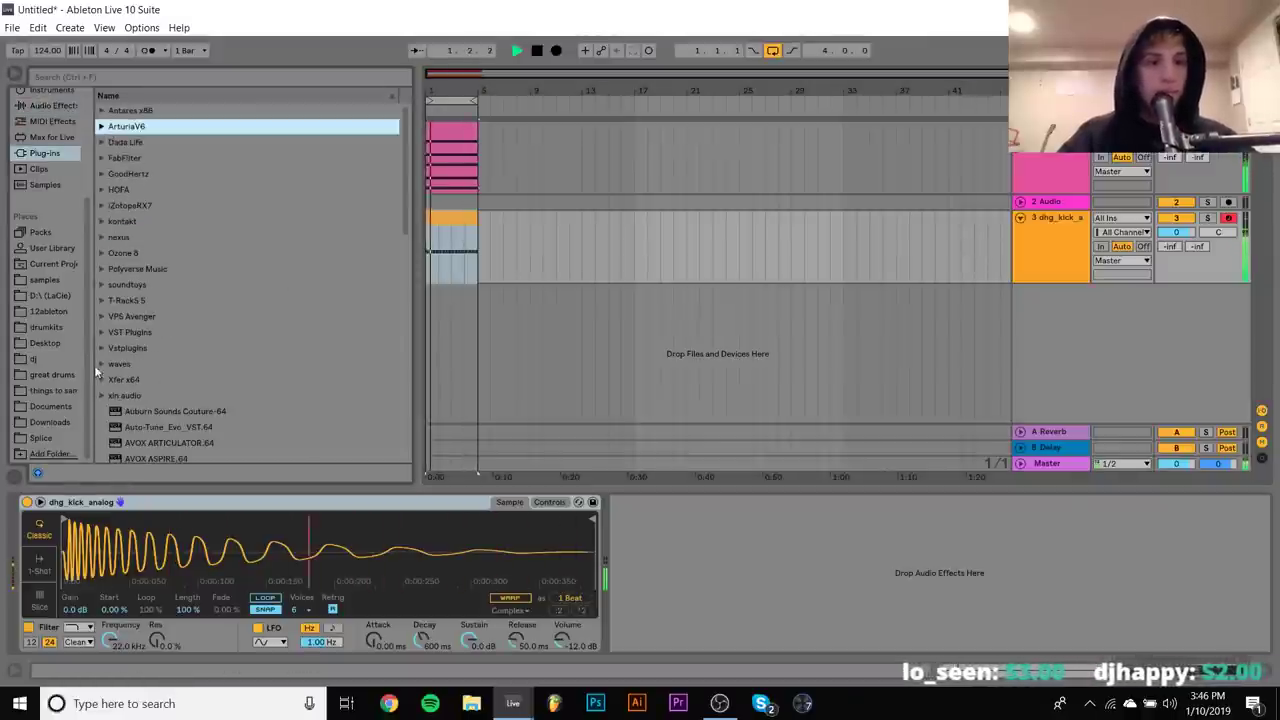
{"action": "left_click", "coordinate": [101, 364]}
{"action": "left_click", "coordinate": [110, 157]}
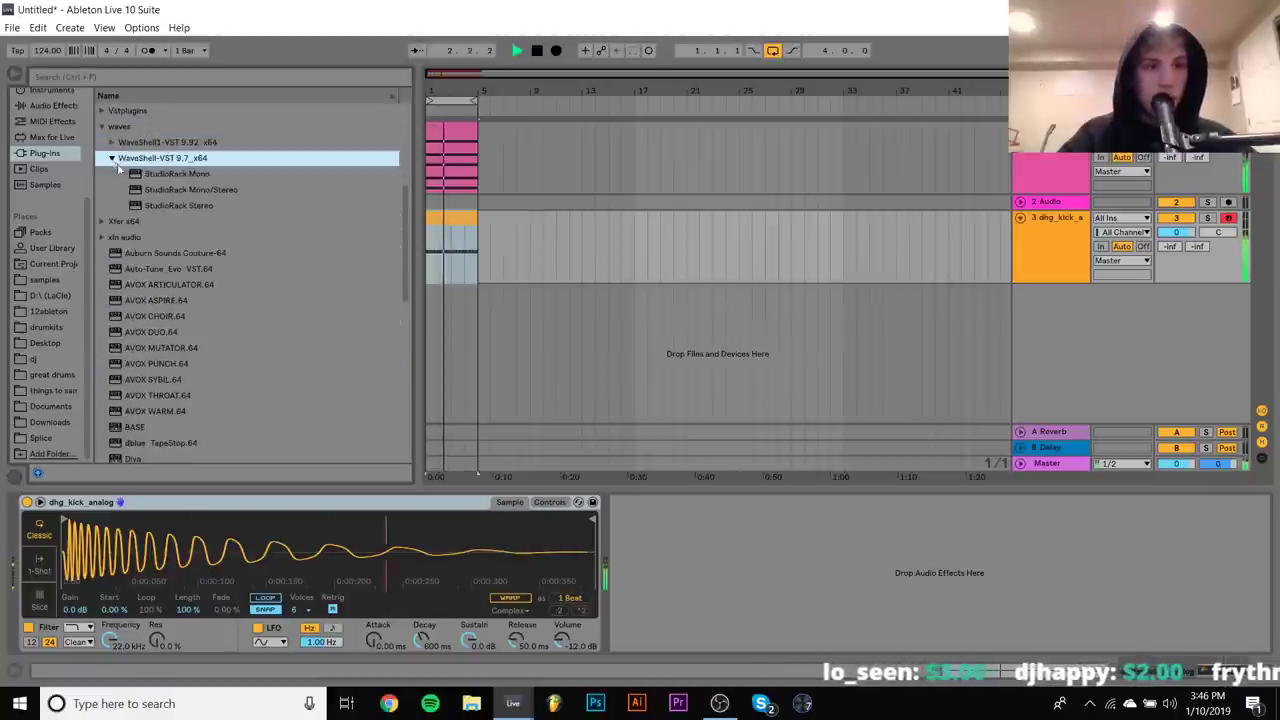
{"action": "scroll", "coordinate": [112, 142], "scroll_direction": "down", "scroll_amount": 15}
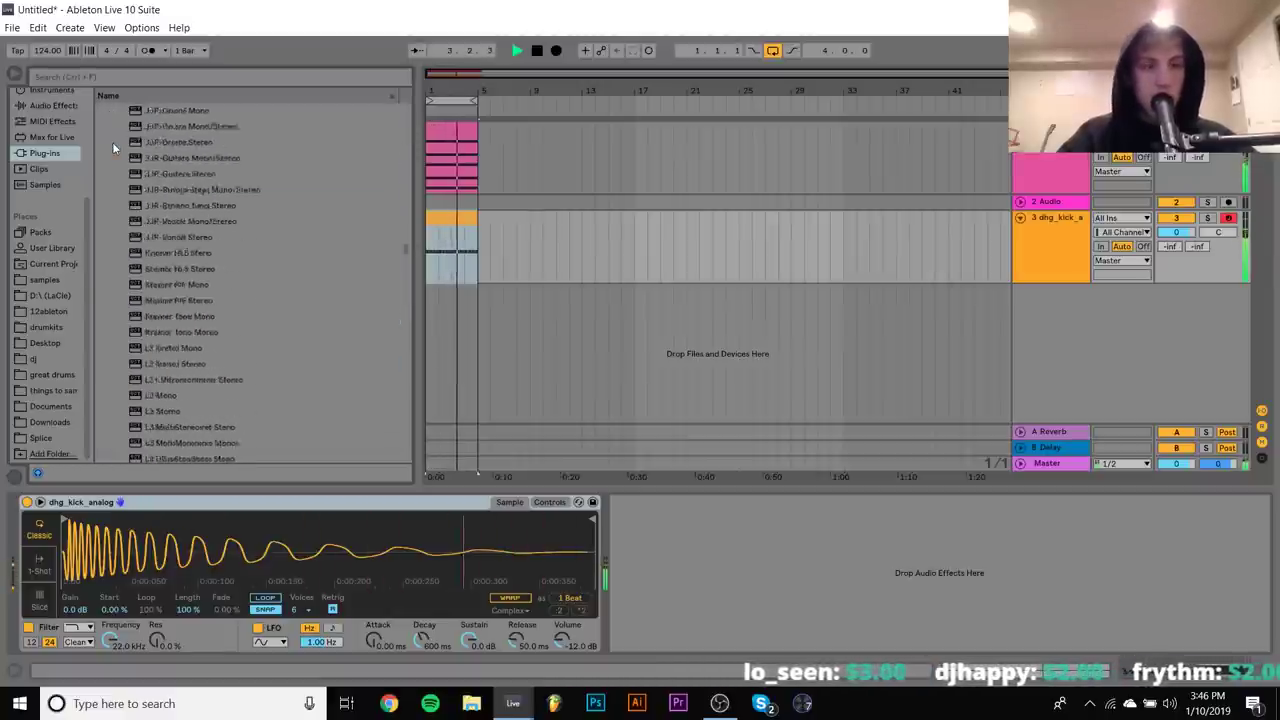
{"action": "scroll", "coordinate": [112, 142], "scroll_direction": "down", "scroll_amount": 15}
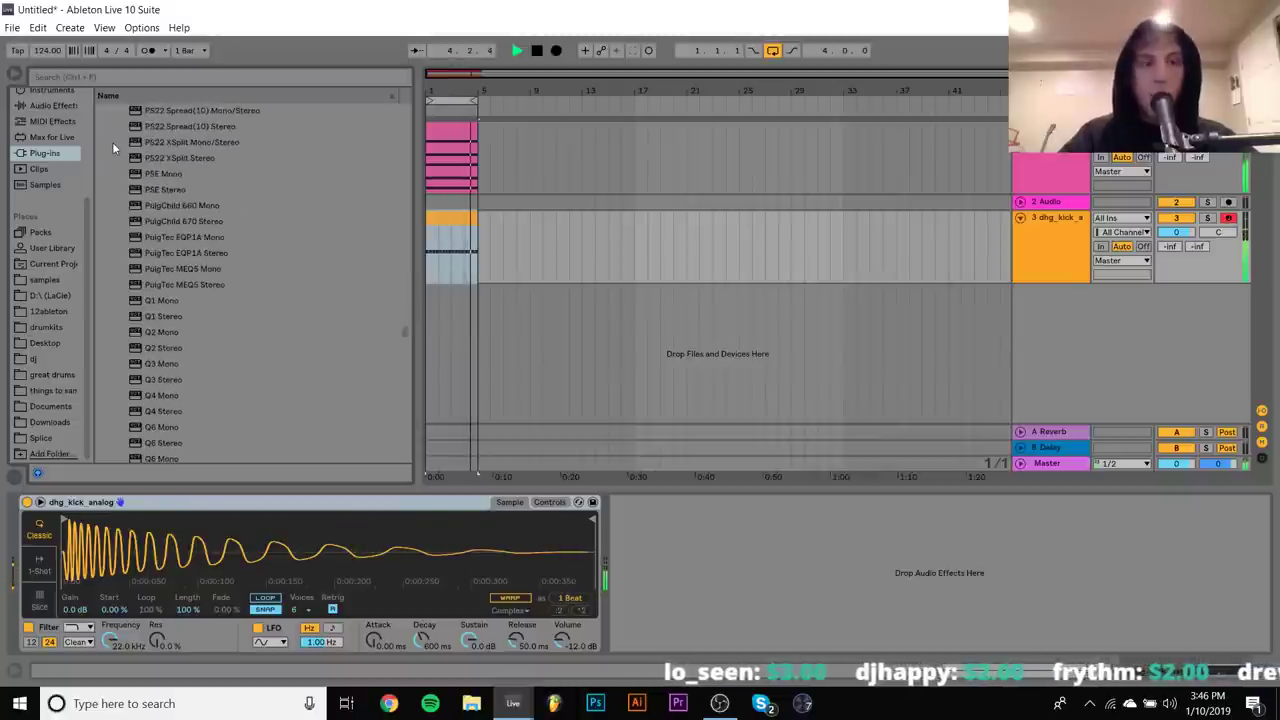
{"action": "key", "text": "space"}
{"action": "scroll", "coordinate": [168, 346], "scroll_direction": "down", "scroll_amount": 10}
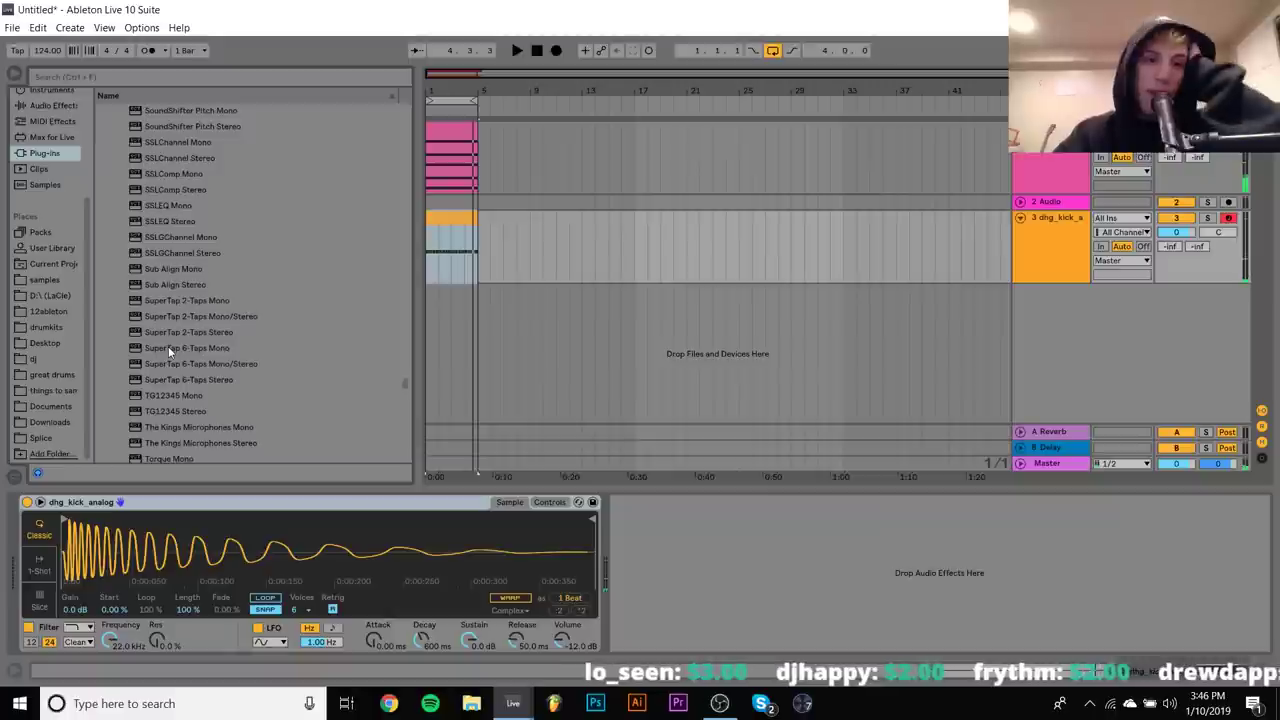
{"action": "scroll", "coordinate": [168, 346], "scroll_direction": "up", "scroll_amount": 5}
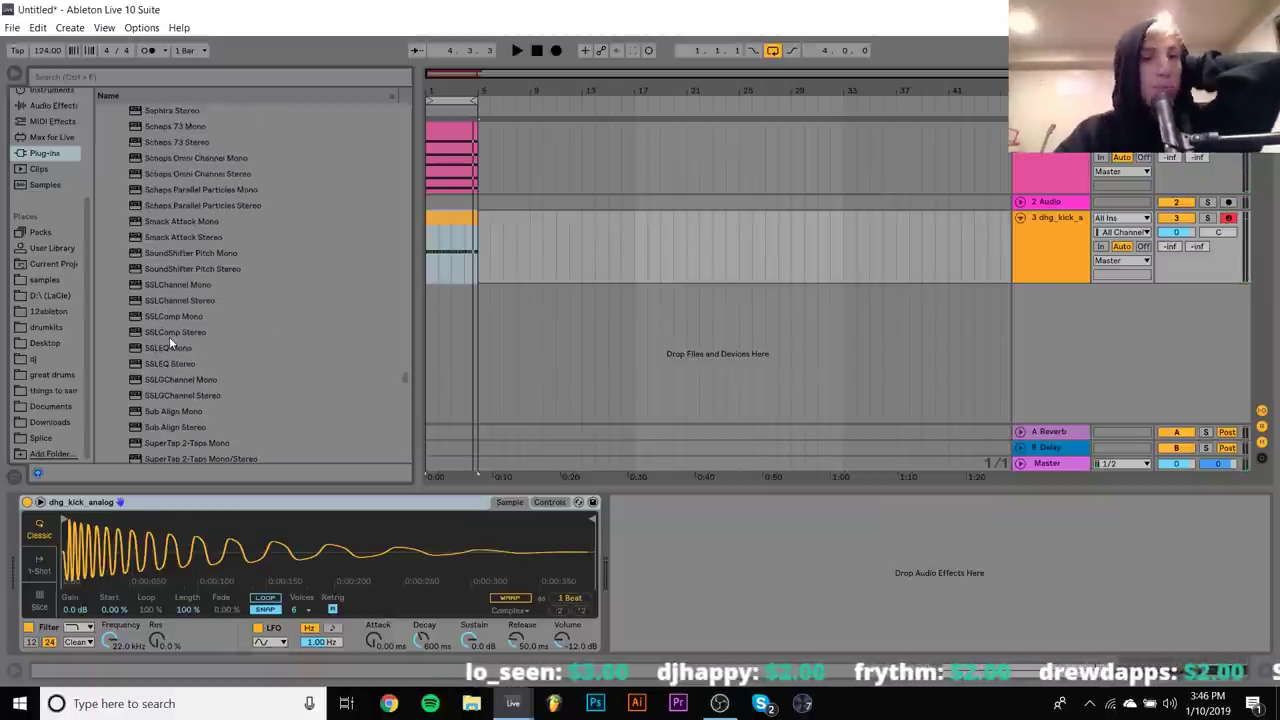
Try the Scheps Omni Channel Stereo effect on the kick track and remove it again
{"action": "left_click", "coordinate": [221, 176]}
{"action": "left_click_drag", "start_coordinate": [220, 180], "coordinate": [232, 190]}
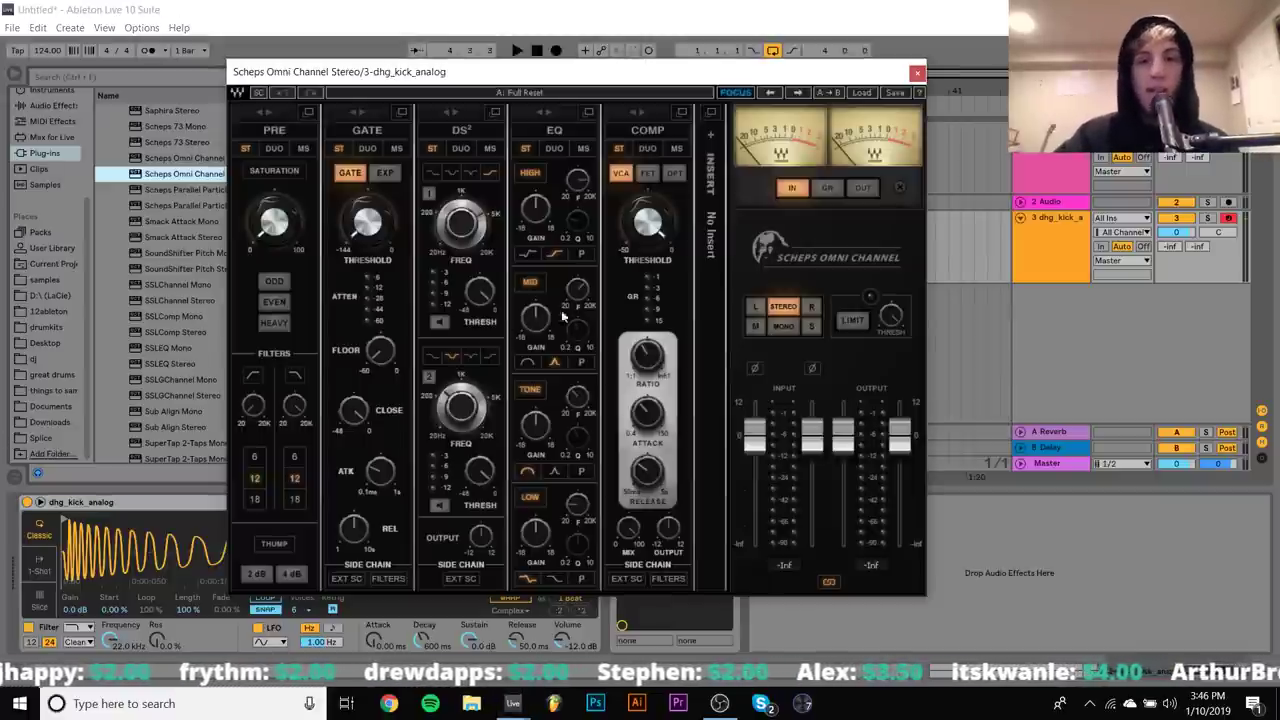
{"action": "left_click", "coordinate": [917, 72]}
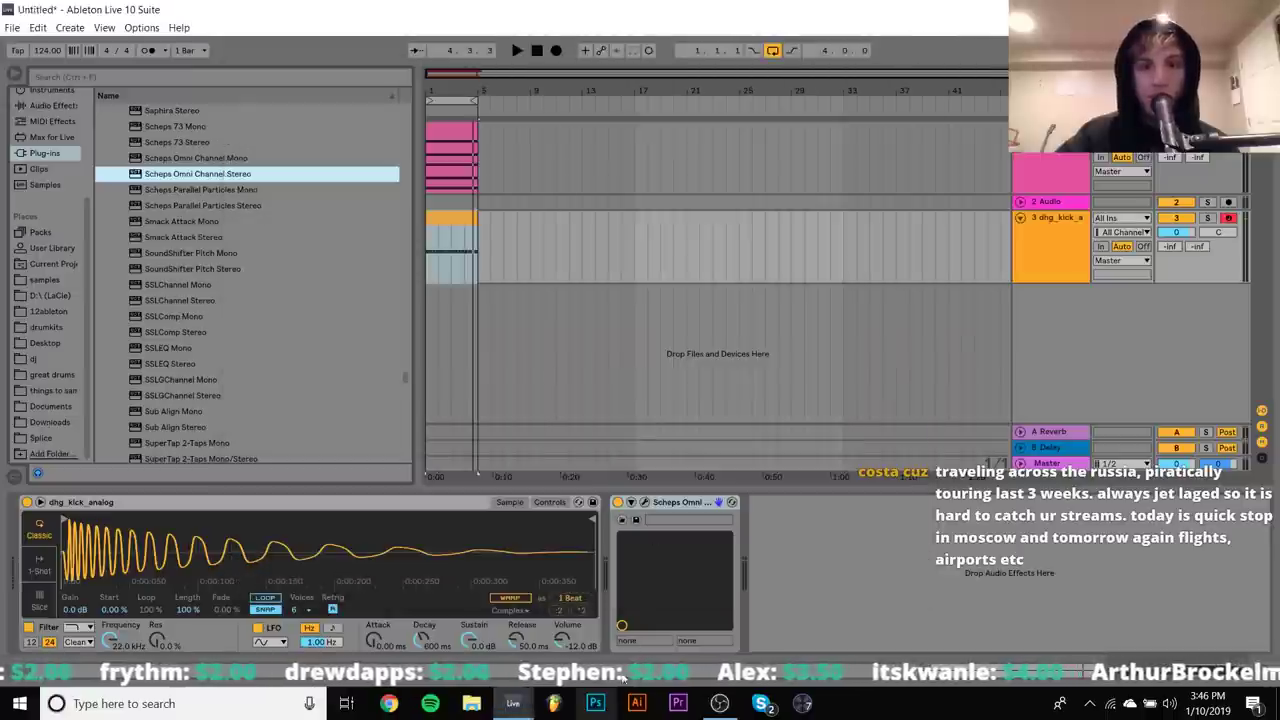
{"action": "left_click", "coordinate": [682, 504]}
{"action": "key", "text": "Delete"}
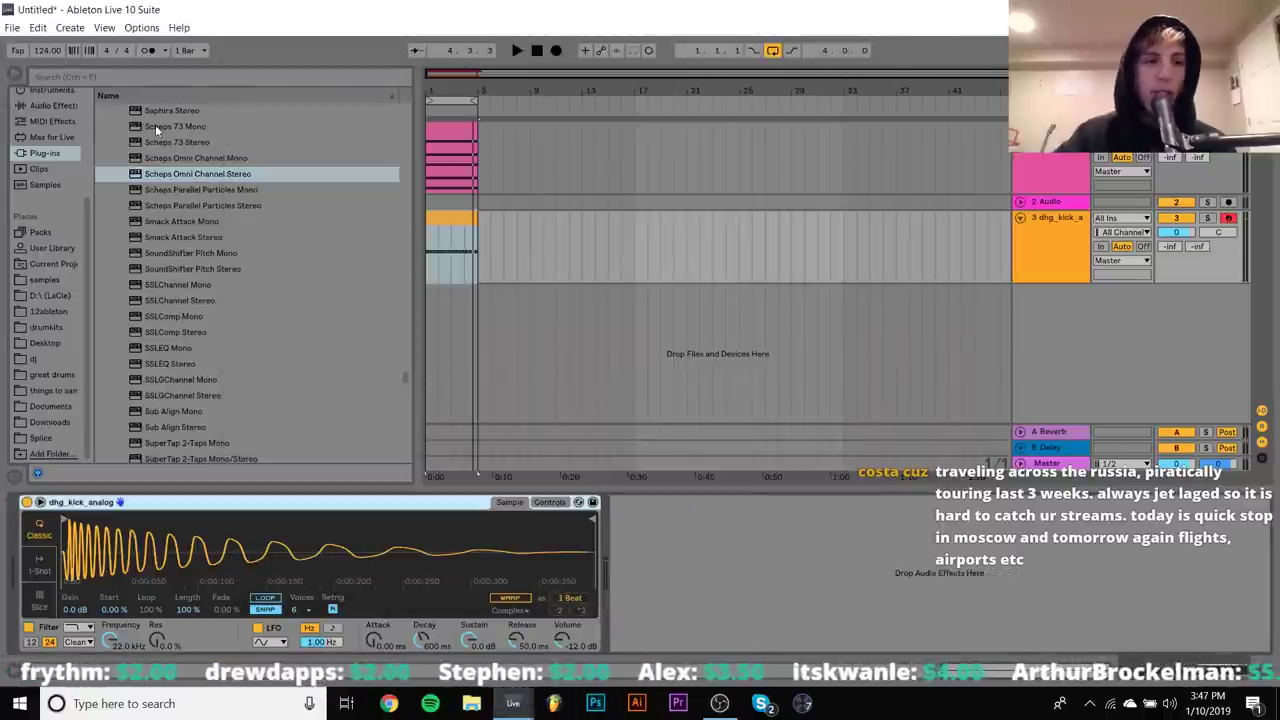
Load the Scheps Parallel Particles Stereo effect onto the kick track
{"action": "left_click_drag", "start_coordinate": [215, 204], "coordinate": [228, 216]}
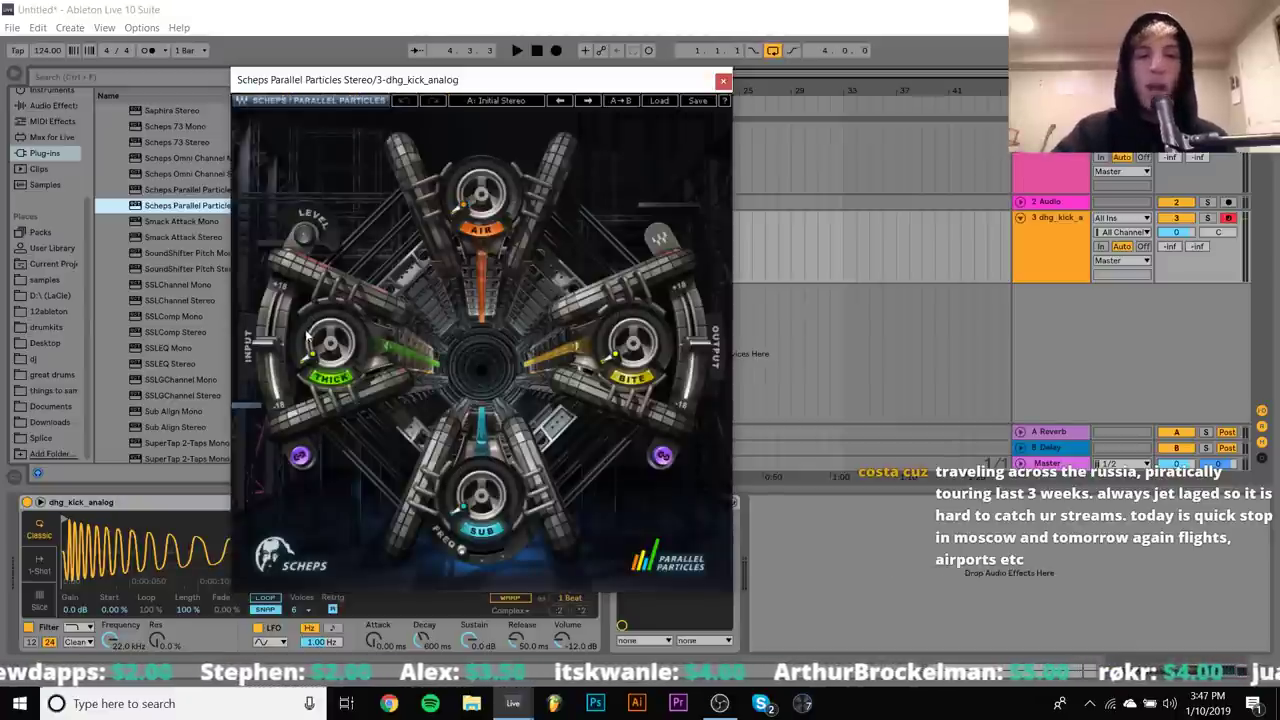
Raise Thick and Sub in Scheps Parallel Particles, set the Sub frequency to about 49 Hz and lower the output to -6.0
{"action": "mouse_move", "coordinate": [326, 377]}
{"action": "left_mouse_down"}
{"action": "mouse_move", "coordinate": [326, 392]}
{"action": "mouse_move", "coordinate": [326, 375]}
{"action": "left_mouse_up"}
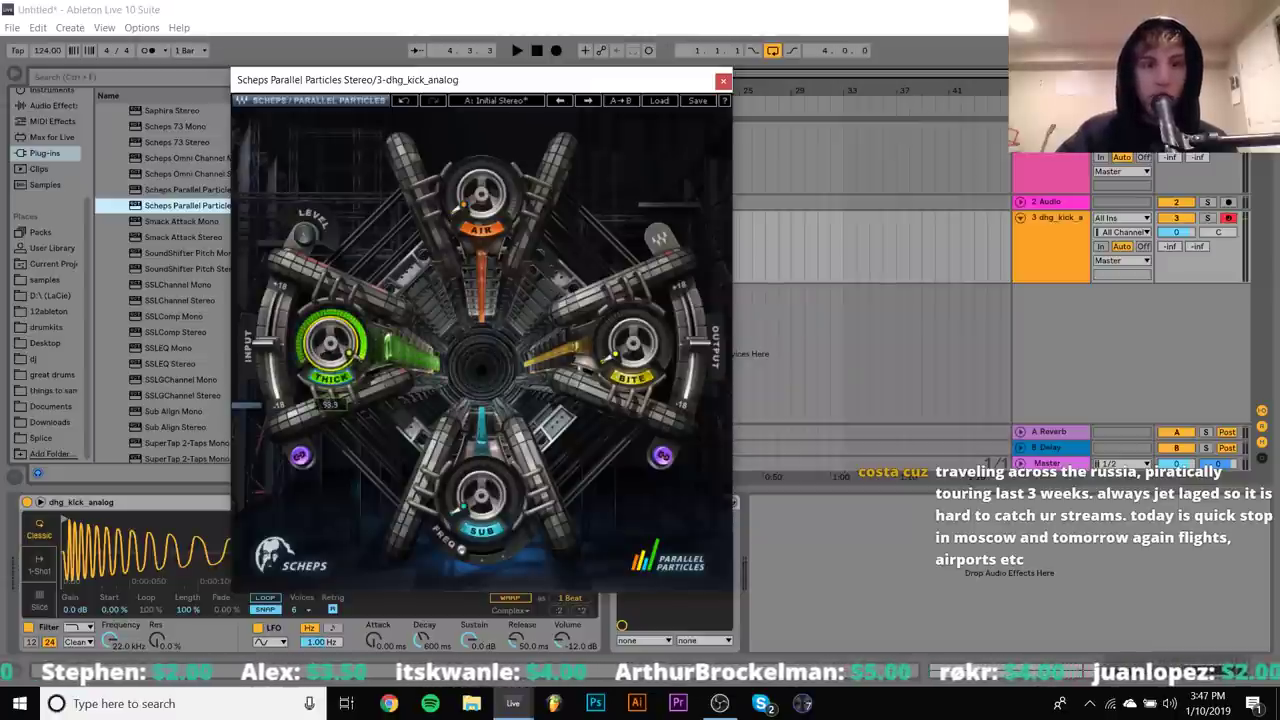
{"action": "key", "text": "space"}
{"action": "left_click", "coordinate": [476, 472]}
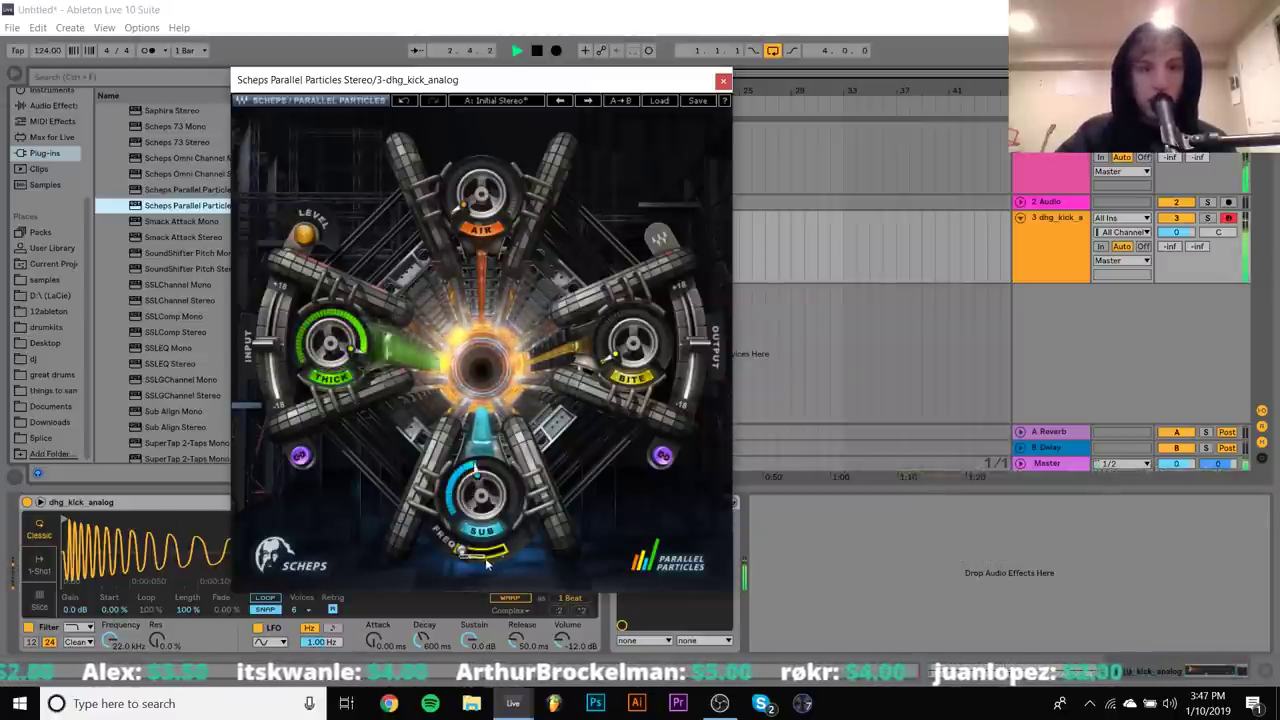
{"action": "left_click_drag", "start_coordinate": [480, 557], "coordinate": [480, 550]}
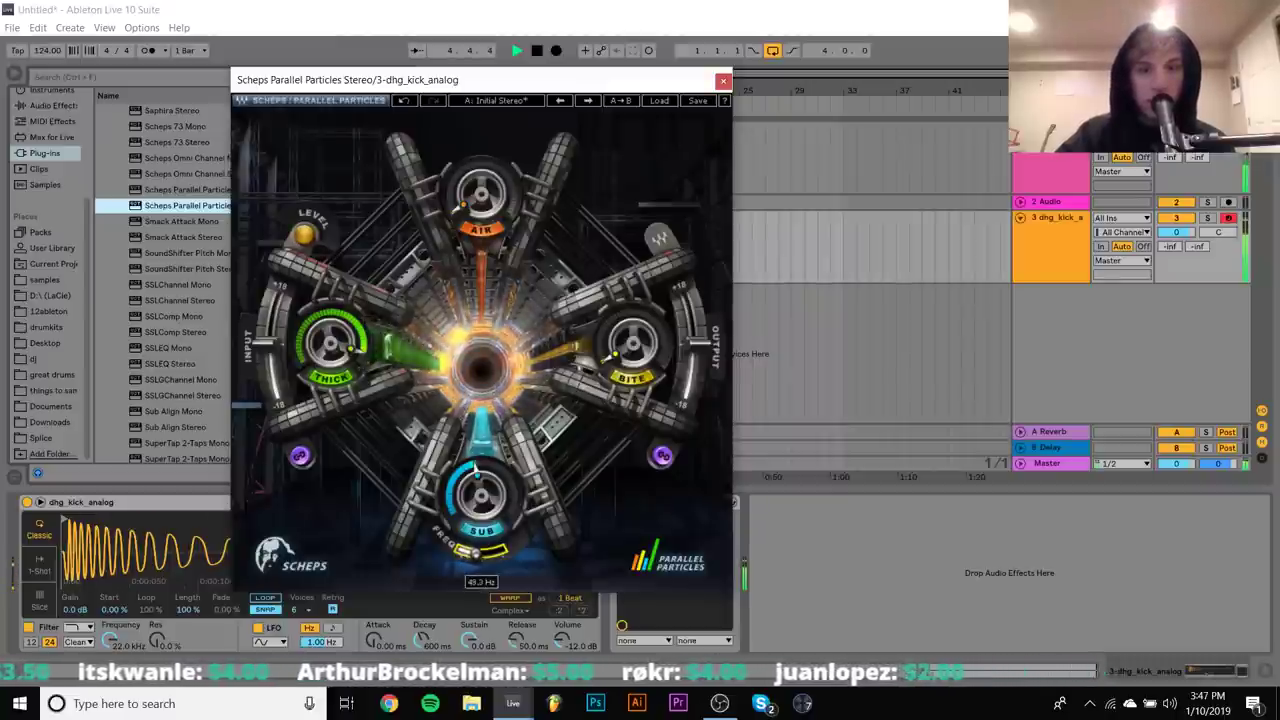
{"action": "left_click_drag", "start_coordinate": [480, 550], "coordinate": [480, 548]}
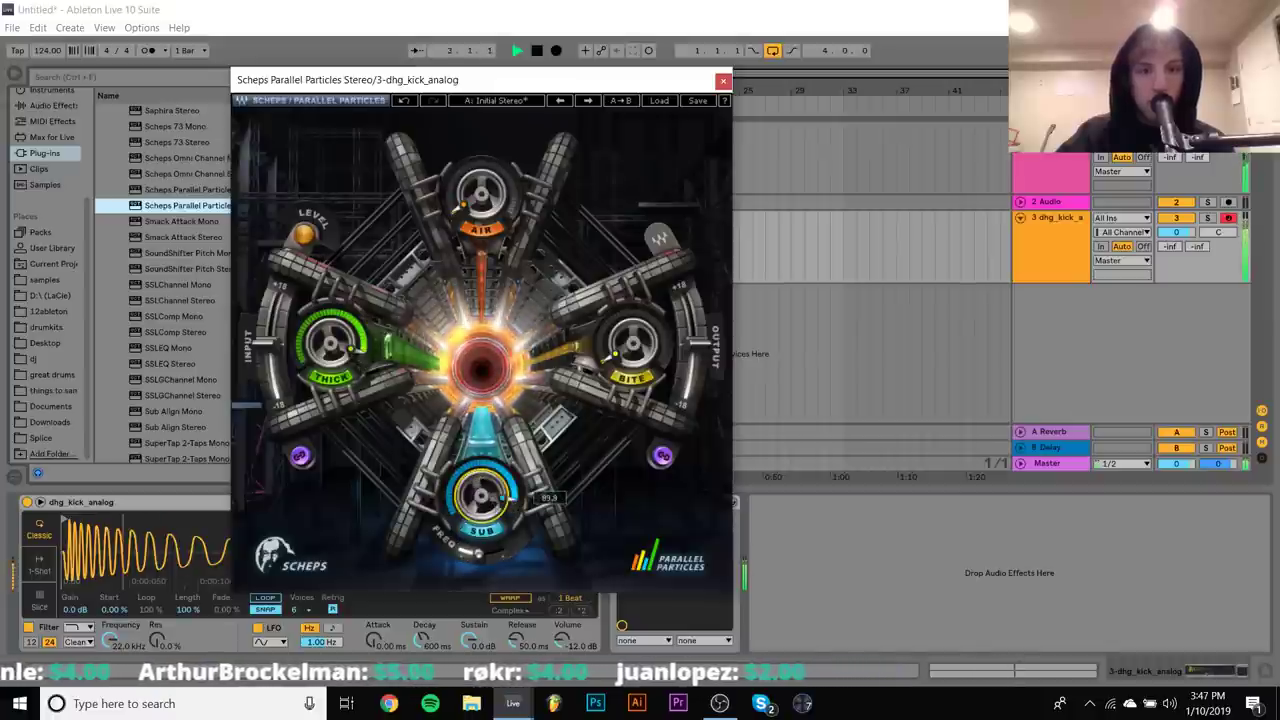
{"action": "mouse_move", "coordinate": [690, 330]}
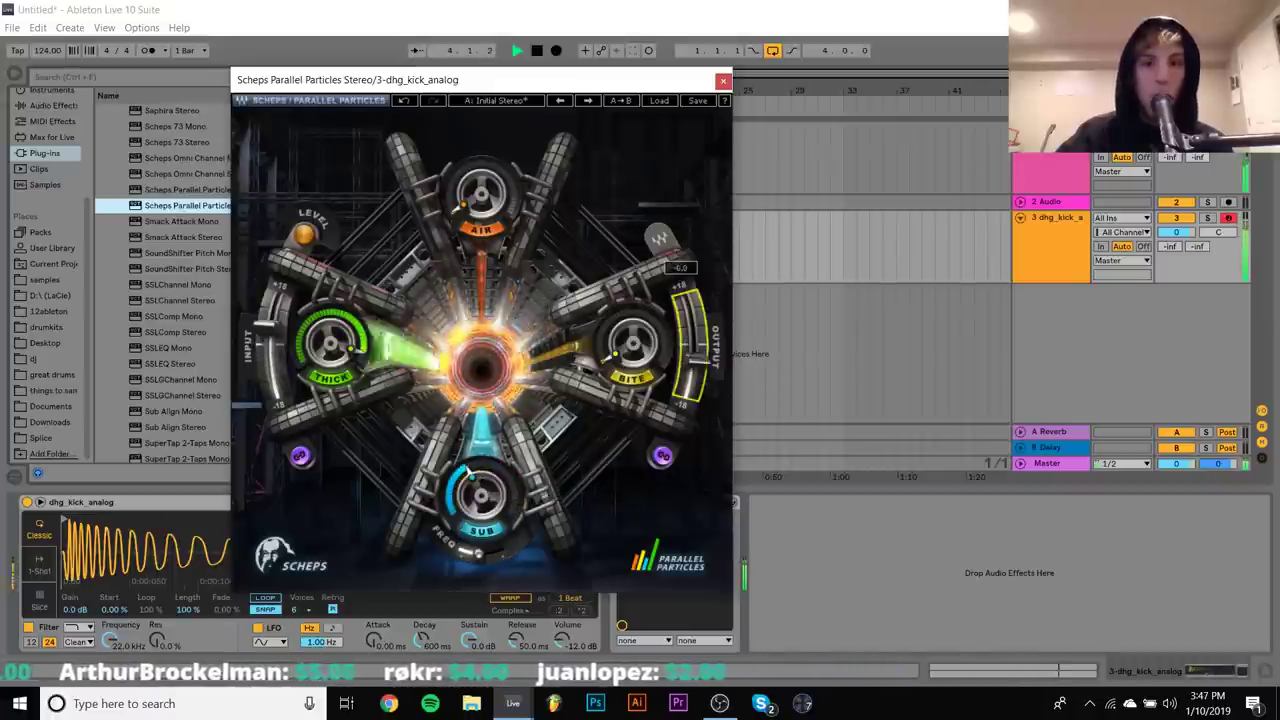
{"action": "left_click", "coordinate": [723, 81]}
Load SSLChannel Stereo onto the kick track with the CLA Kick1 preset and raise its output fader to about 0 dB
{"action": "double_click", "coordinate": [186, 302]}
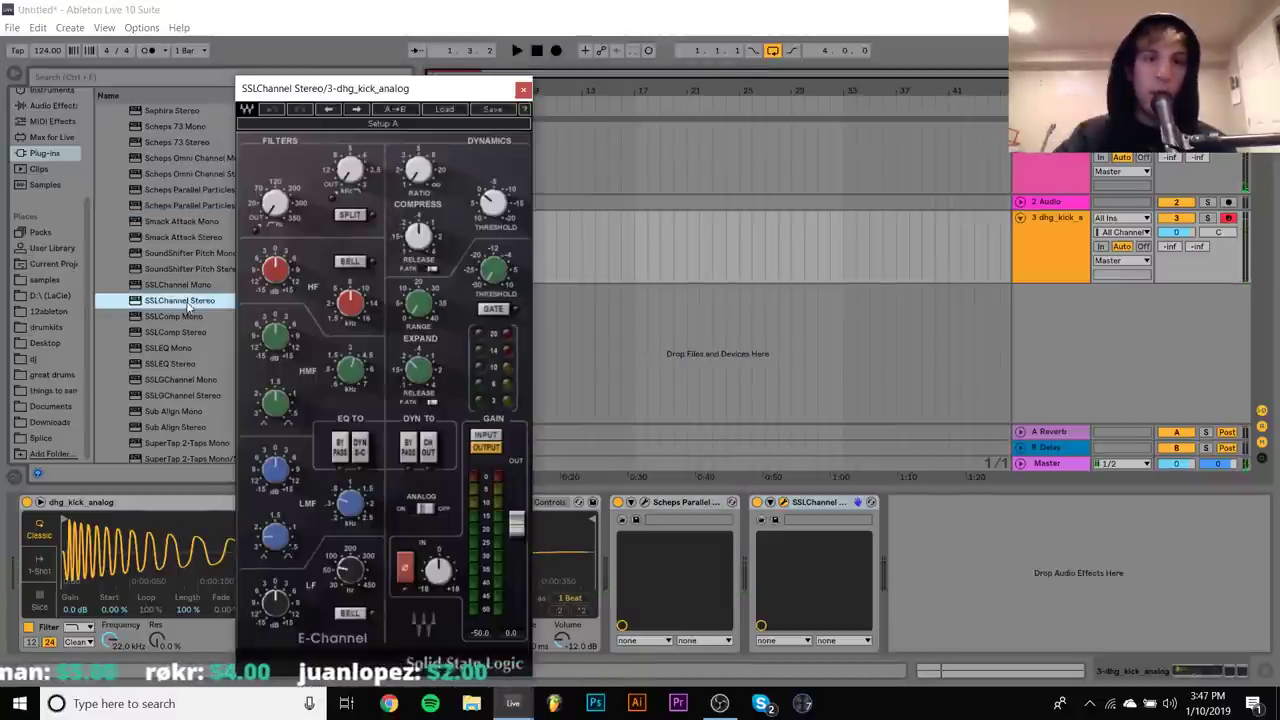
{"action": "left_click", "coordinate": [444, 109]}
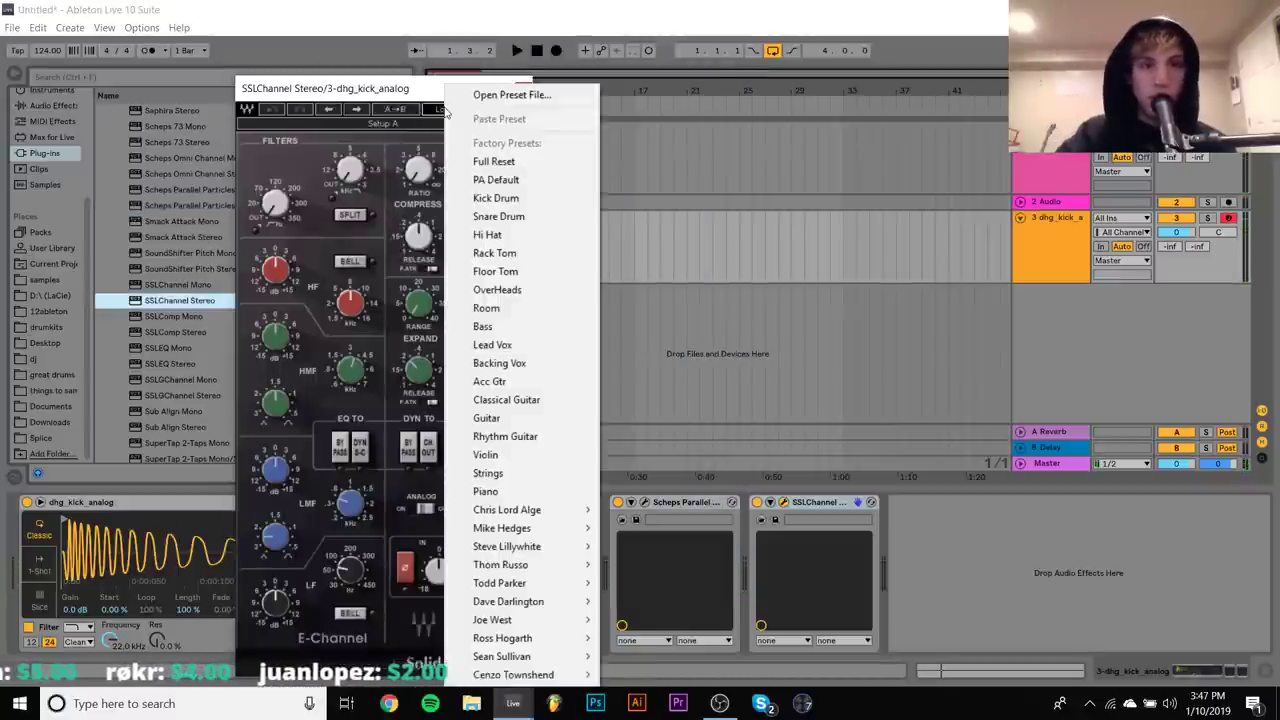
{"action": "left_click", "coordinate": [502, 196]}
{"action": "key", "text": "space"}
{"action": "left_click", "coordinate": [444, 109]}
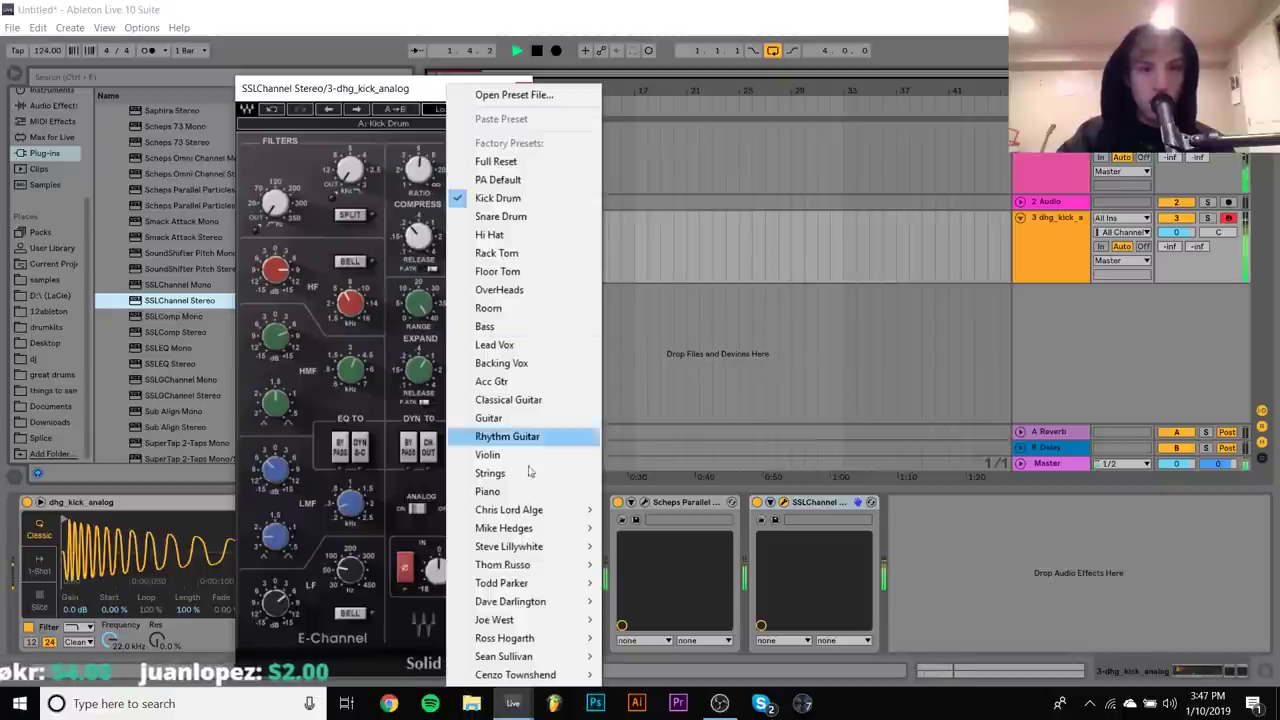
{"action": "mouse_move", "coordinate": [537, 520]}
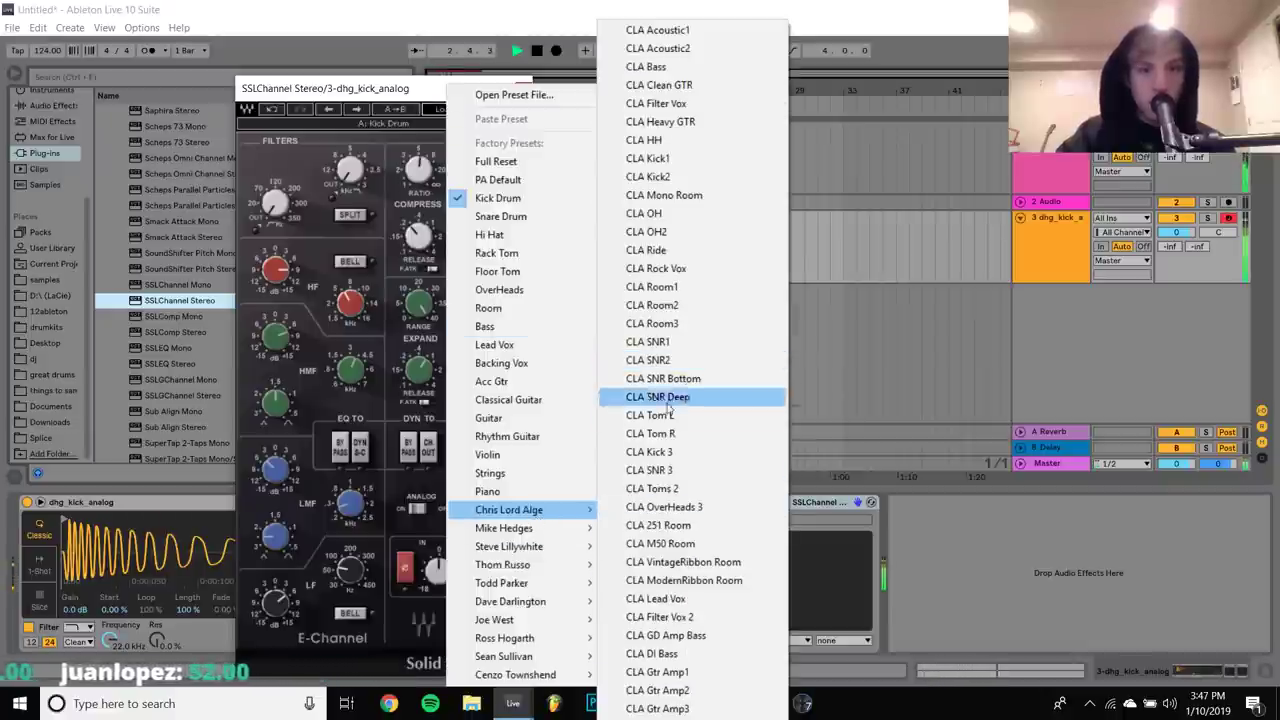
{"action": "left_click", "coordinate": [676, 160]}
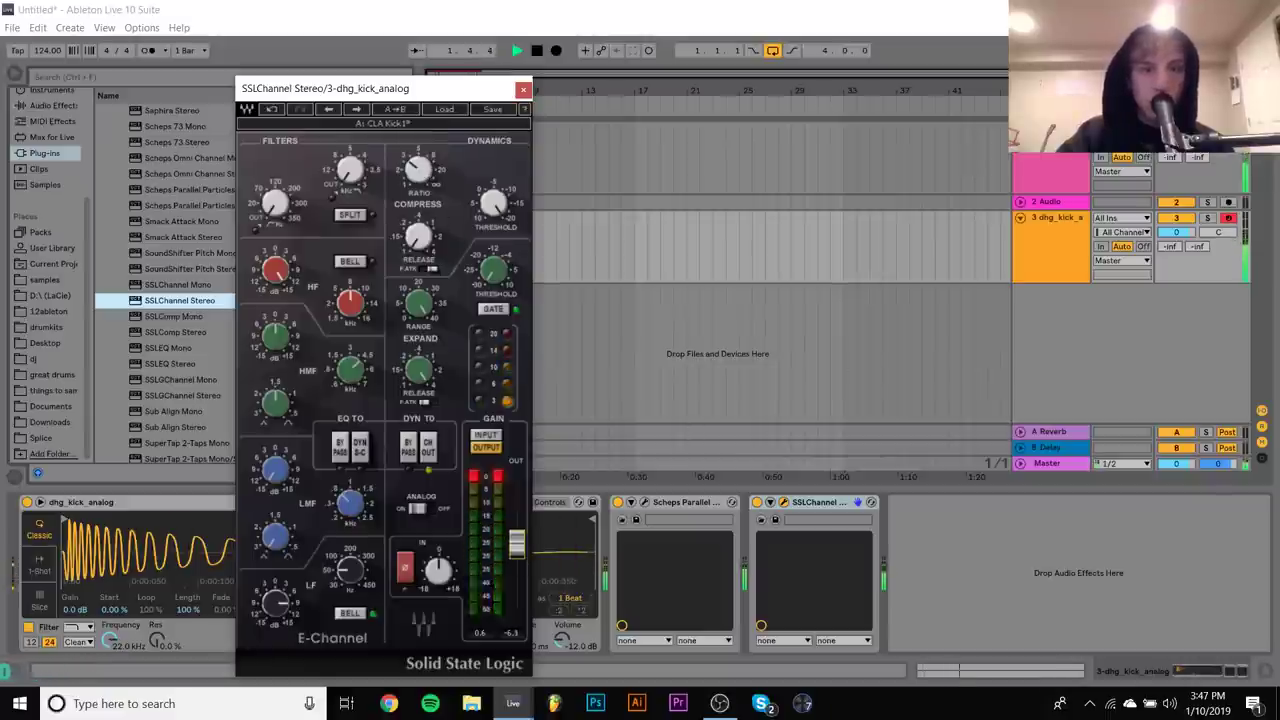
{"action": "left_click_drag", "start_coordinate": [516, 545], "coordinate": [516, 521]}
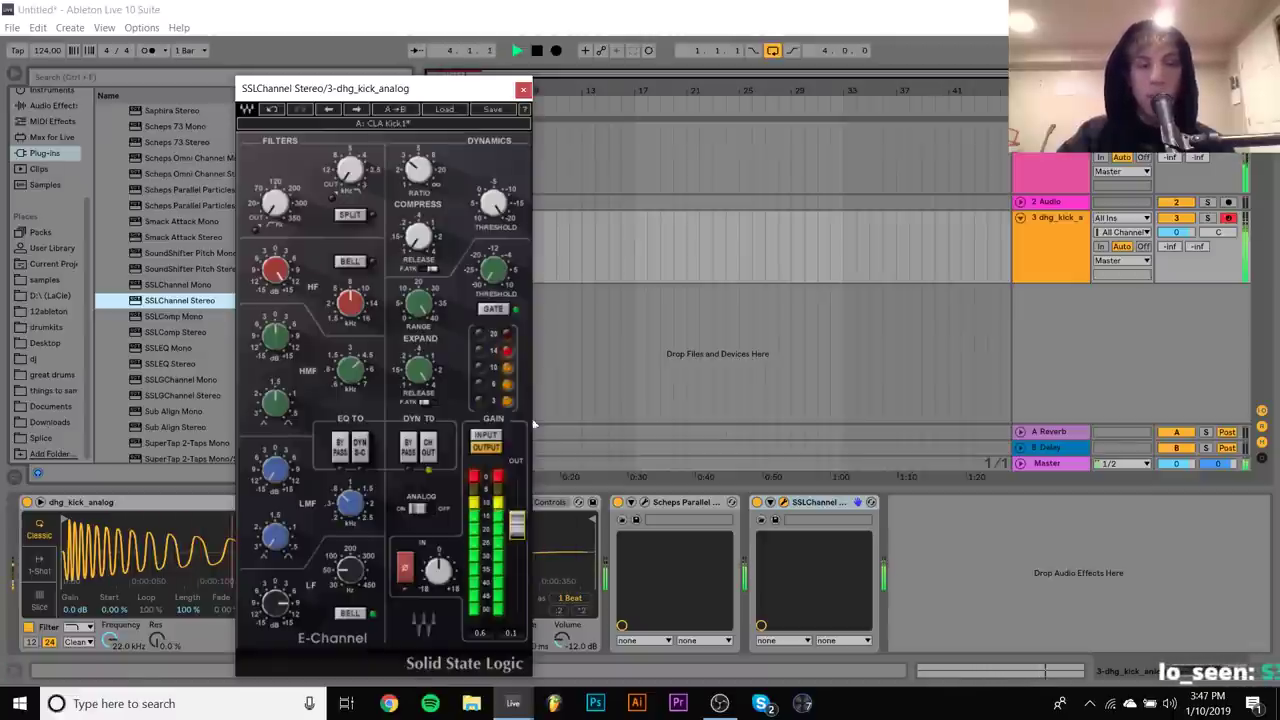
Transpose the kick sampler to -4 st while the loop plays
{"action": "left_click", "coordinate": [558, 503]}
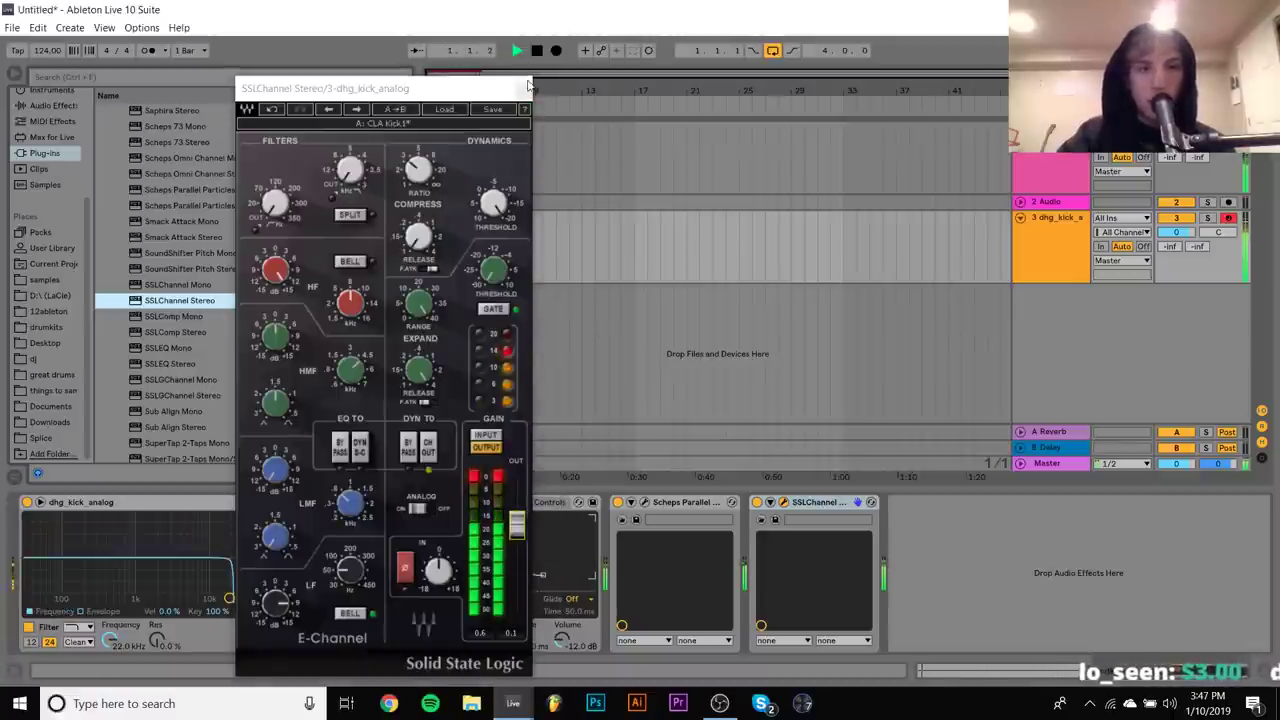
{"action": "key", "text": "ctrl+alt+p"}
{"action": "key", "text": "space"}
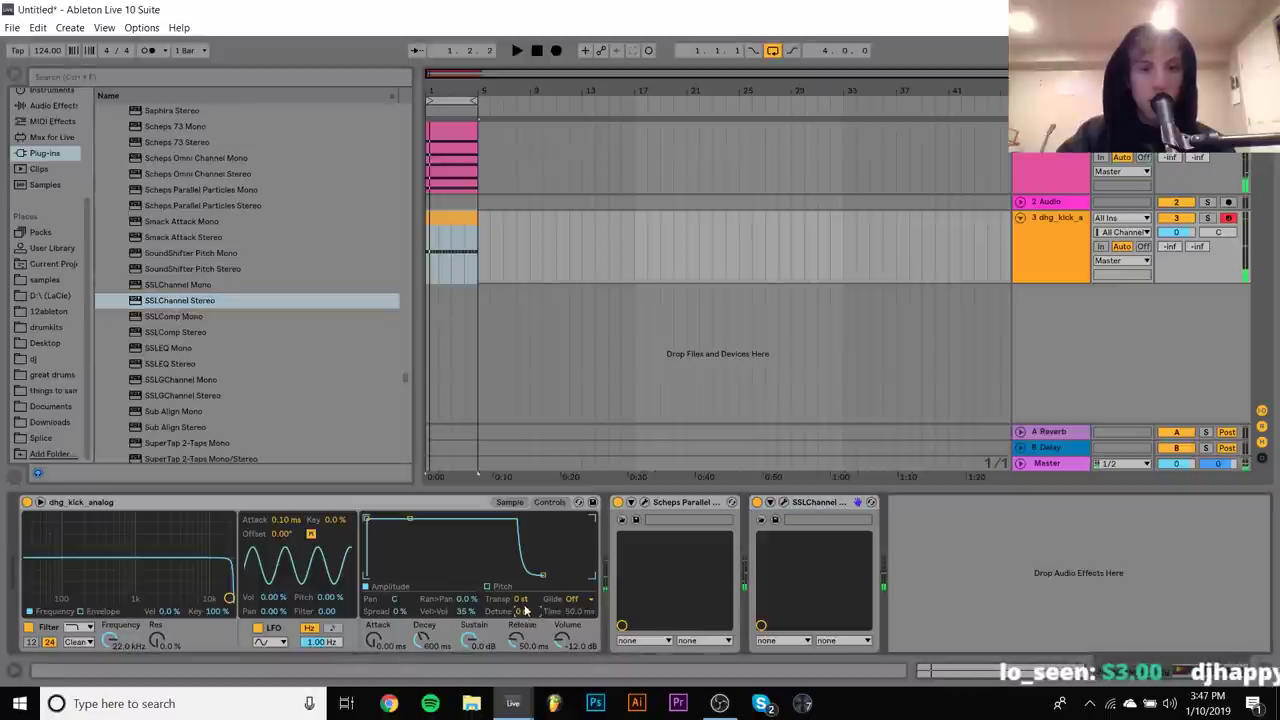
{"action": "key", "text": "space"}
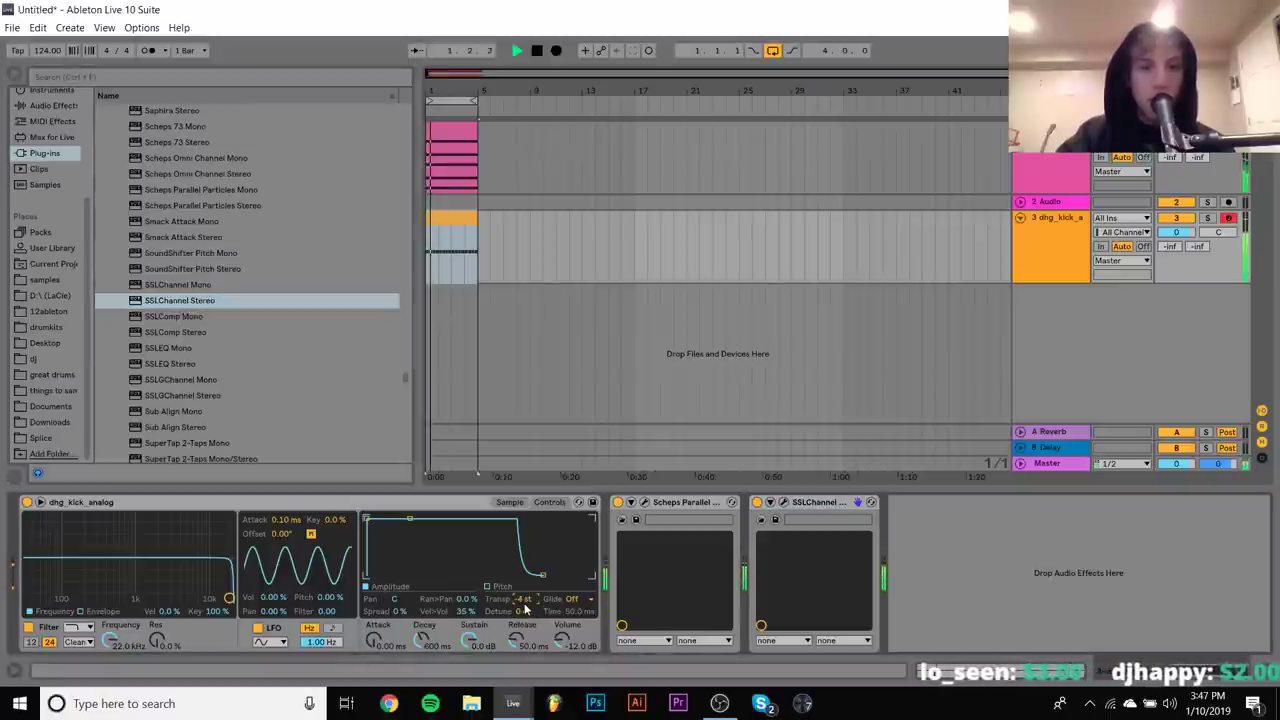
{"action": "scroll", "coordinate": [523, 600], "scroll_direction": "down", "scroll_amount": 1}
{"action": "scroll", "coordinate": [524, 602], "scroll_direction": "up", "scroll_amount": 4}
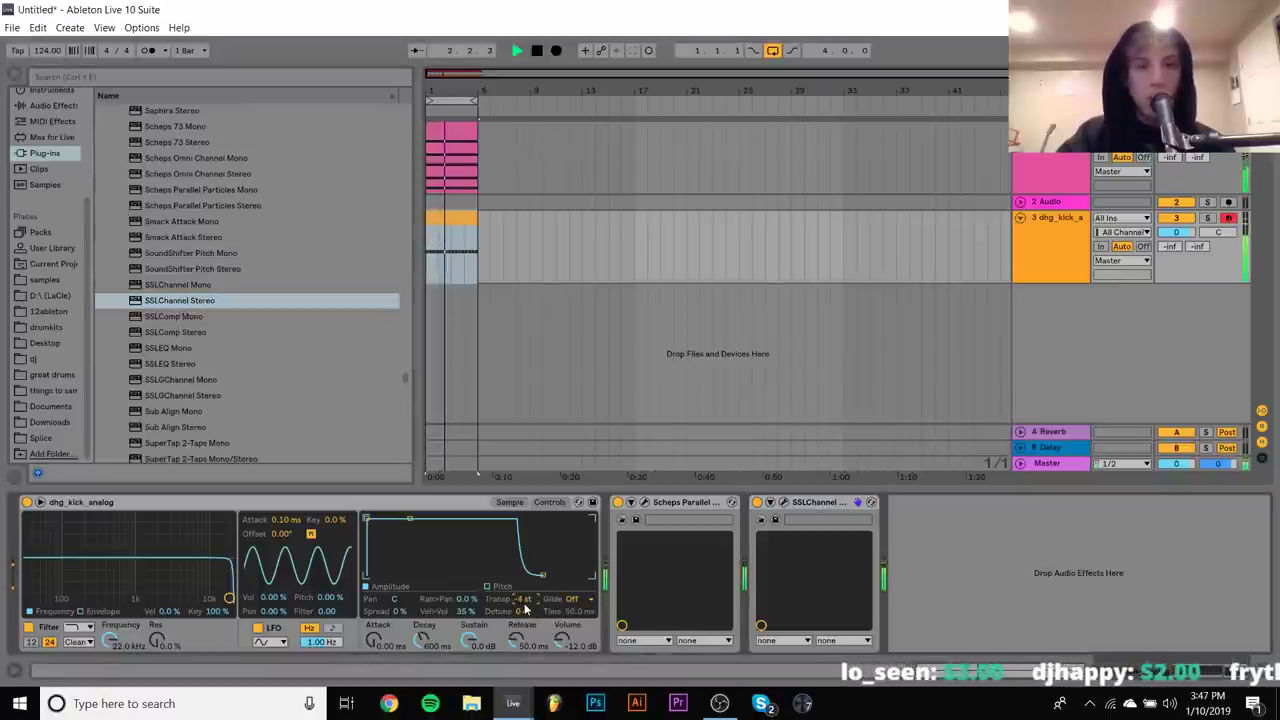
Insert an Auto Filter before the Compressor on the CMI V track, with a low-pass cutoff around 589 Hz and 57% resonance
{"action": "left_click", "coordinate": [1133, 160]}
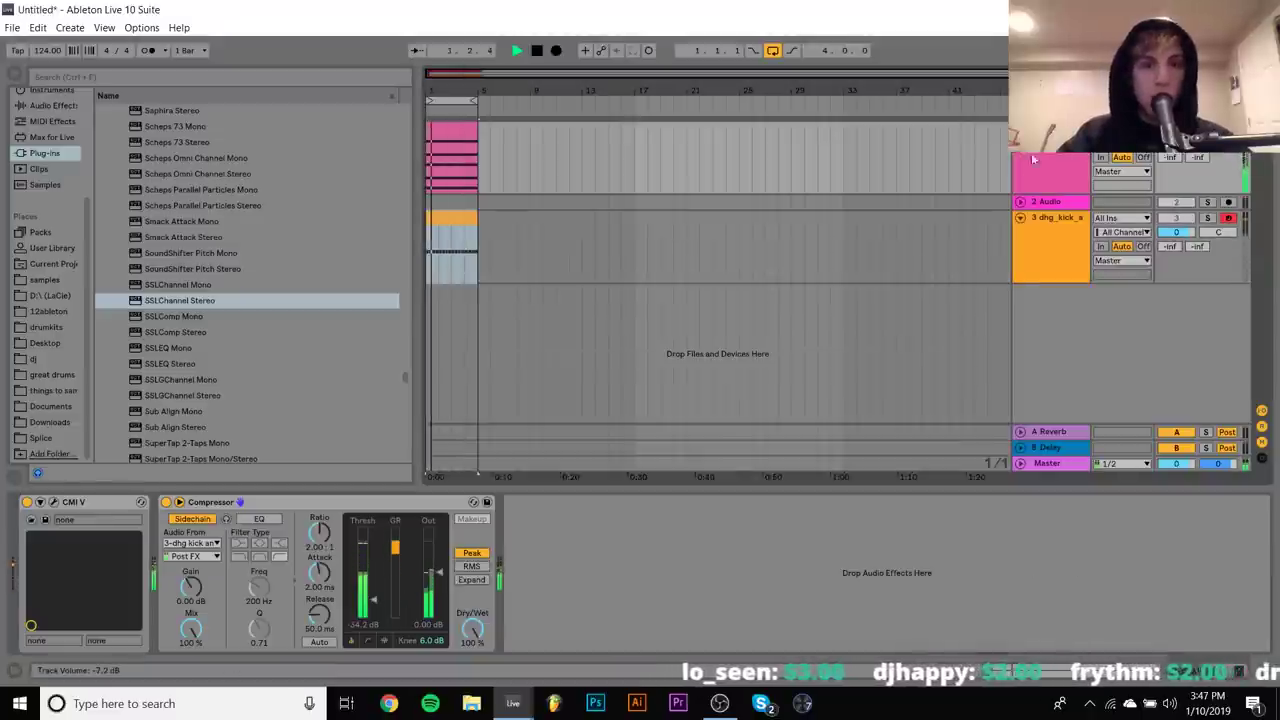
{"action": "left_click", "coordinate": [52, 106]}
{"action": "left_click_drag", "start_coordinate": [166, 142], "coordinate": [238, 565]}
{"action": "left_click_drag", "start_coordinate": [355, 589], "coordinate": [285, 562]}
{"action": "key", "text": "space"}
Insert a Saturator between the Auto Filter and Compressor, with Drive at 4.57 dB, Color enabled and Base lowered to about -16
{"action": "scroll", "coordinate": [131, 316], "scroll_direction": "down", "scroll_amount": 5}
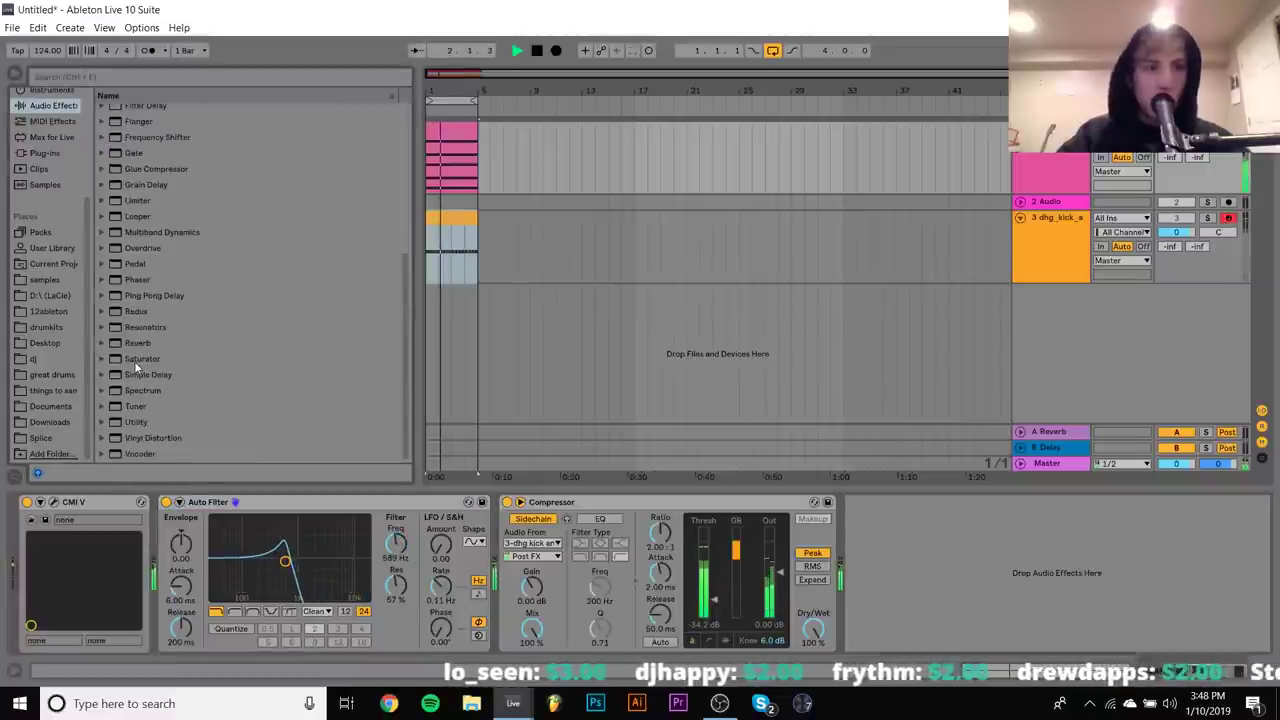
{"action": "left_click_drag", "start_coordinate": [134, 358], "coordinate": [518, 526]}
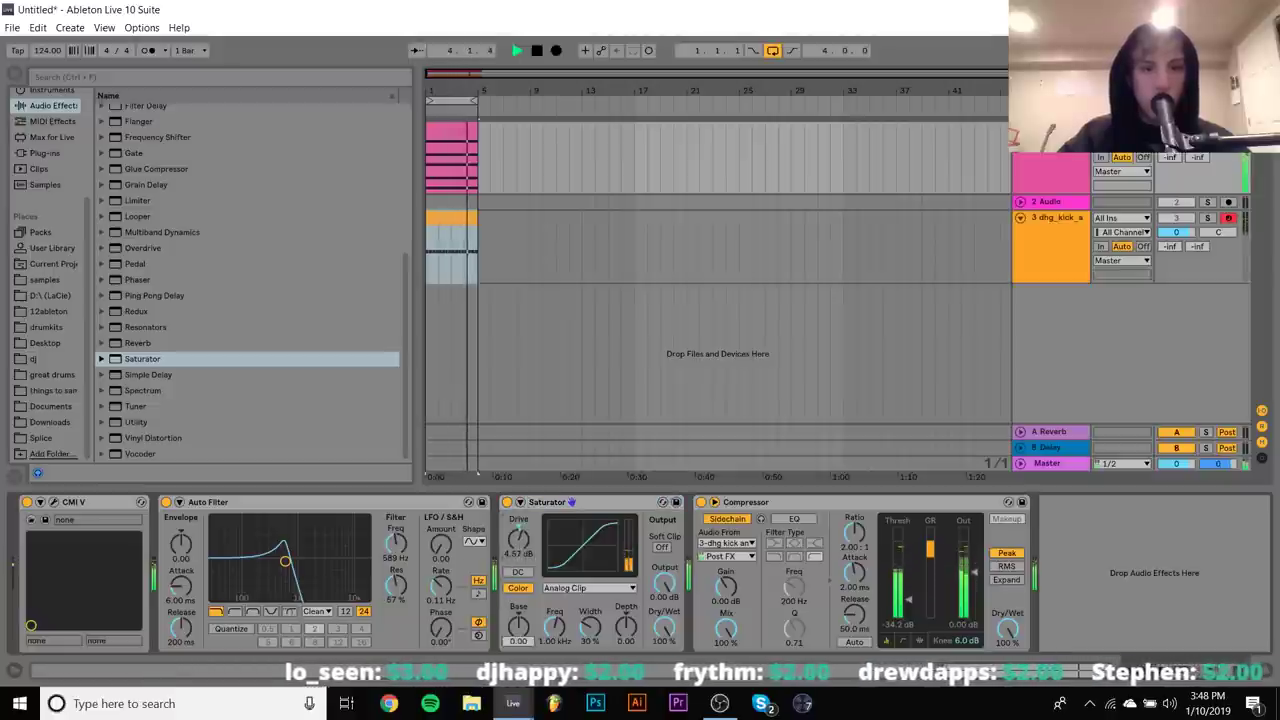
{"action": "left_click_drag", "start_coordinate": [518, 627], "coordinate": [518, 660]}
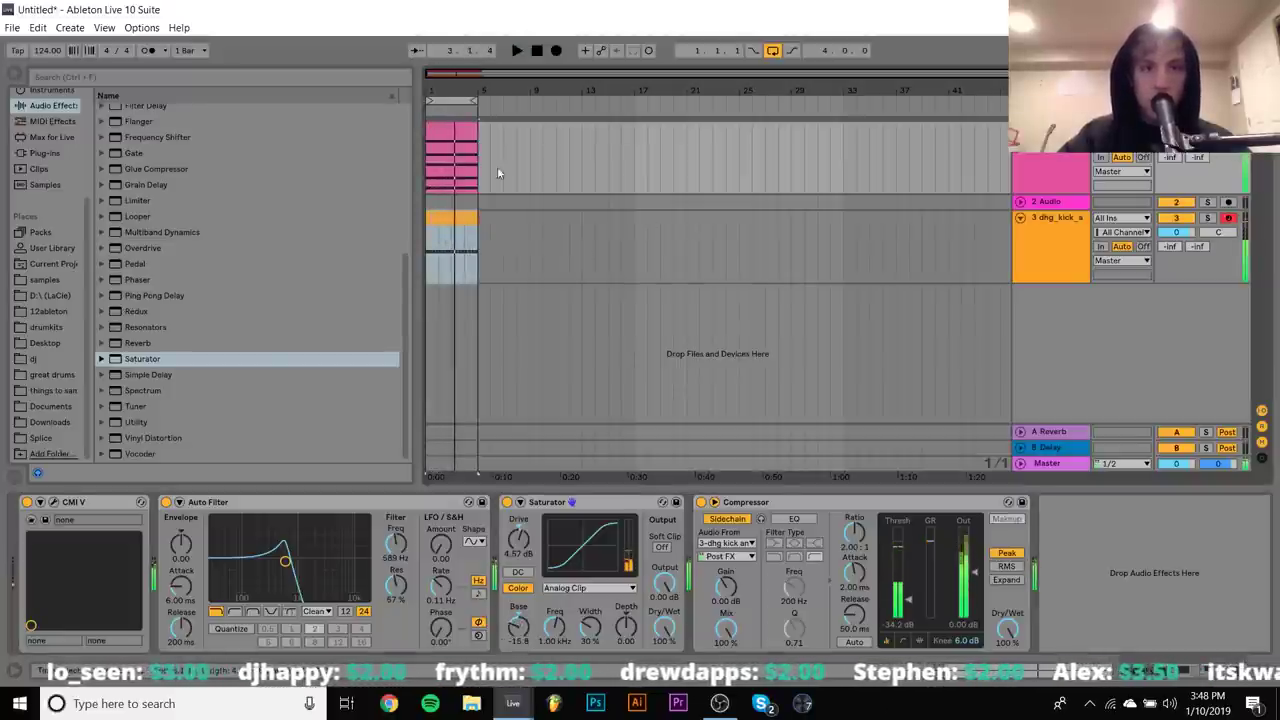
Open the pad chord's MIDI clip and add a C2 note an octave below C3, spanning the full four bars
{"action": "double_click", "coordinate": [455, 155]}
{"action": "key", "text": "space"}
{"action": "mouse_move", "coordinate": [353, 381]}
{"action": "left_mouse_down"}
{"action": "mouse_move", "coordinate": [343, 334]}
{"action": "mouse_move", "coordinate": [394, 340]}
{"action": "left_mouse_up"}
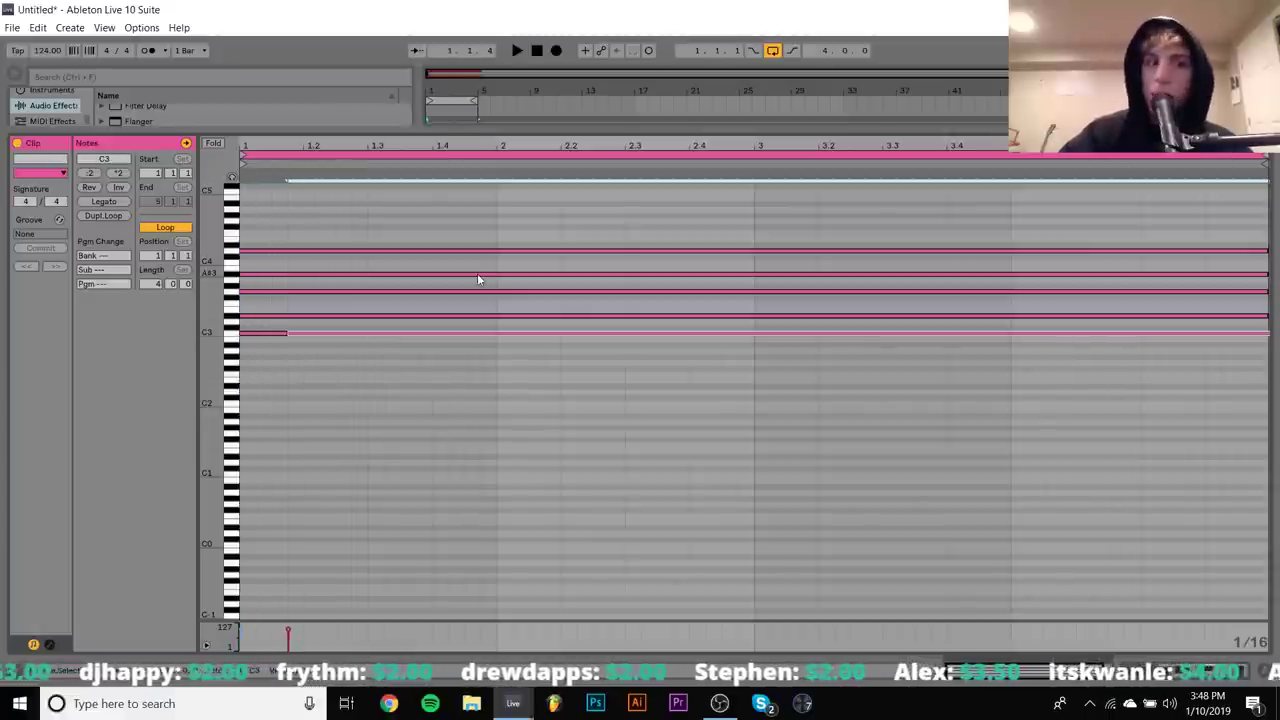
{"action": "key", "text": "shift+Down"}
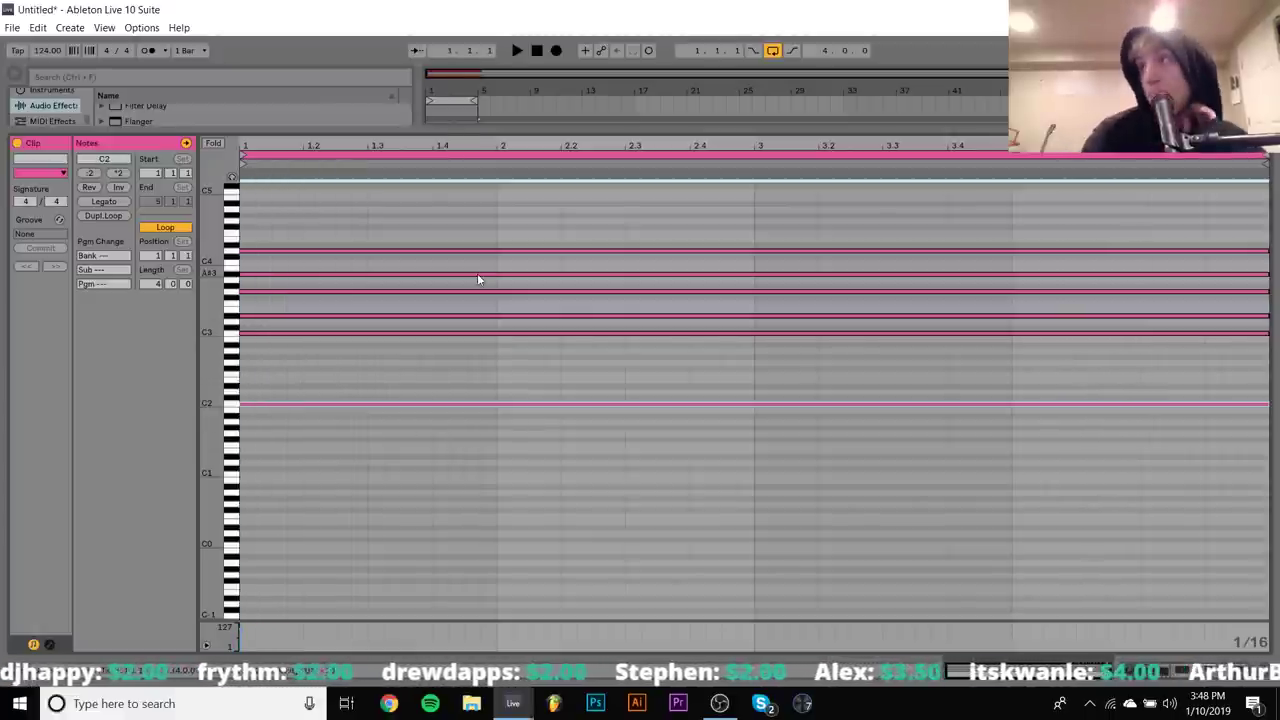
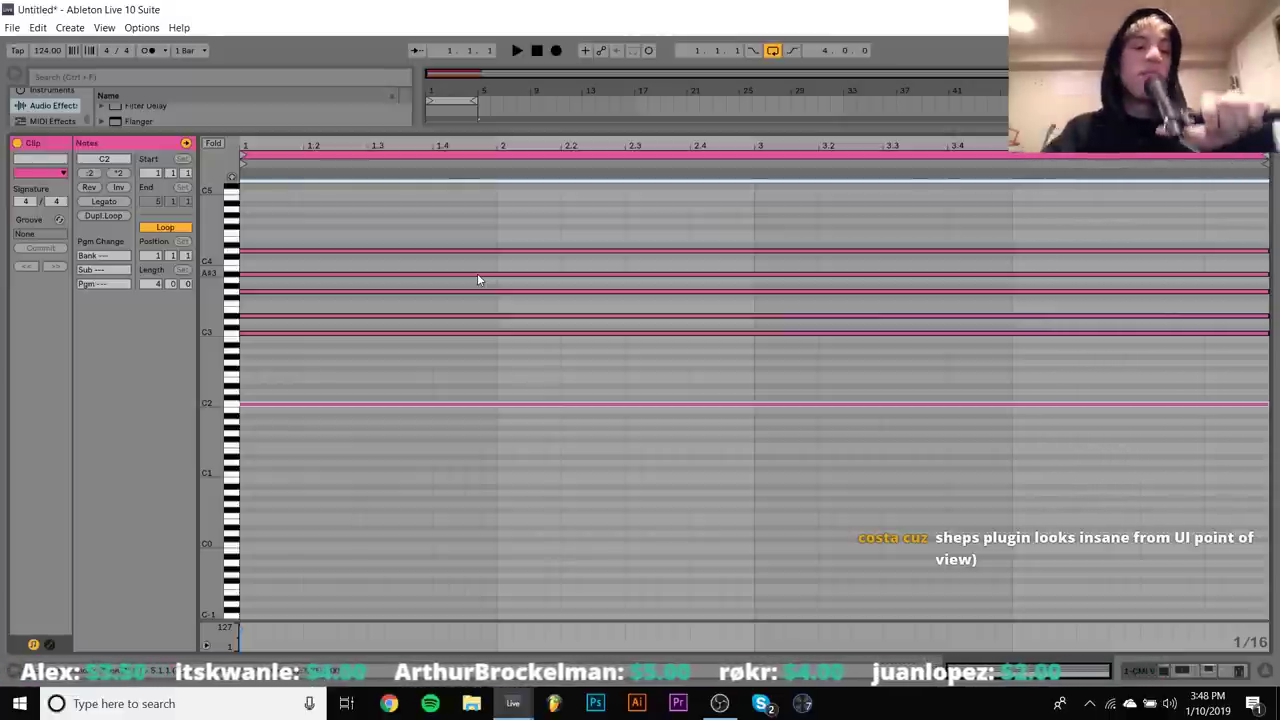
Add a full-length G2 note above the low C2 in the pad chord
{"action": "key", "text": "space"}
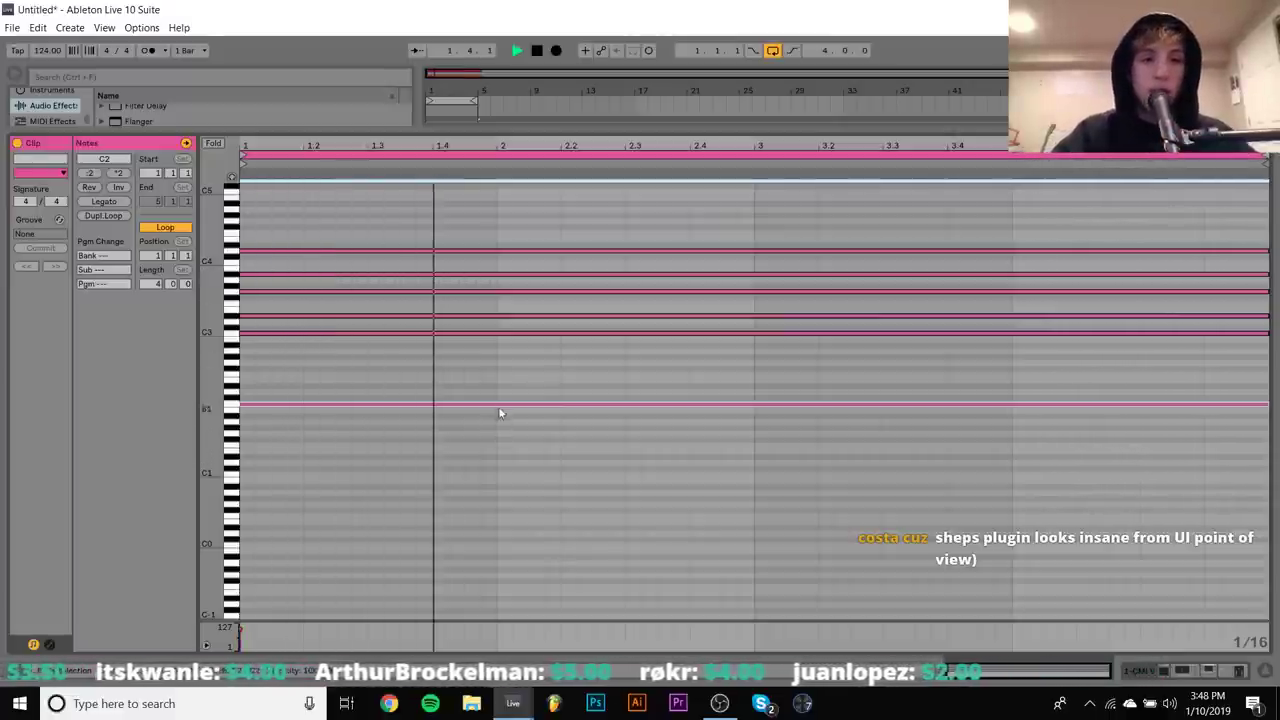
{"action": "left_click_drag", "start_coordinate": [499, 401], "coordinate": [503, 395]}
{"action": "key", "text": "Up"}
{"action": "key", "text": "Up"}
{"action": "key", "text": "Up"}
{"action": "key", "text": "Up"}
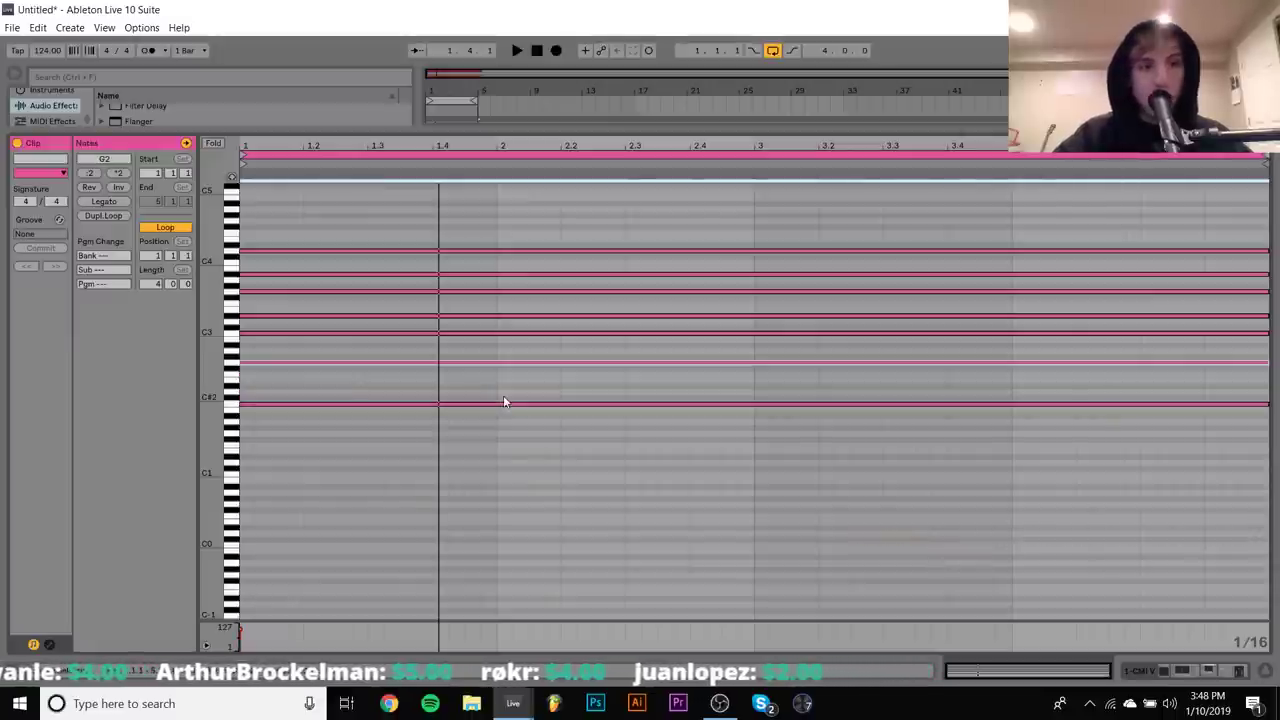
{"action": "key", "text": "space"}
Try the whole pad chord in different octaves during playback, then return it to the C2–D4 range
{"action": "key", "text": "ctrl+a"}
{"action": "key", "text": "shift+Down"}
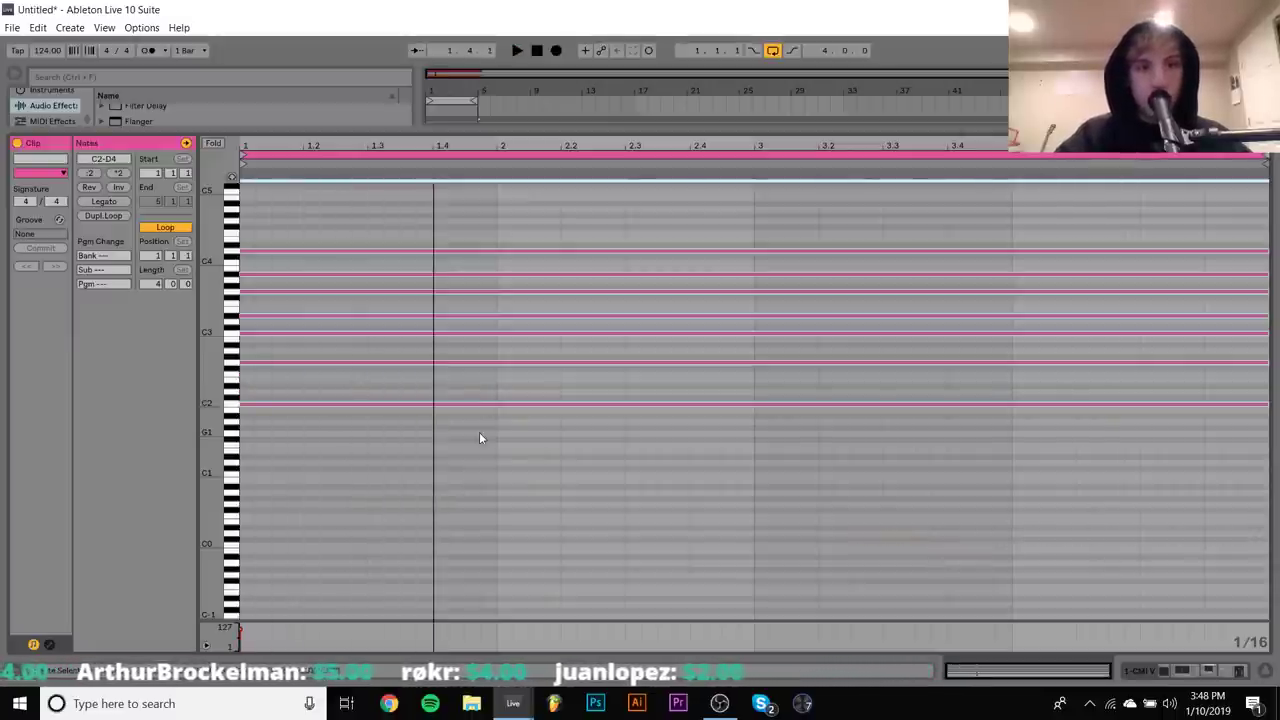
{"action": "key", "text": "space"}
{"action": "key", "text": "shift+Up"}
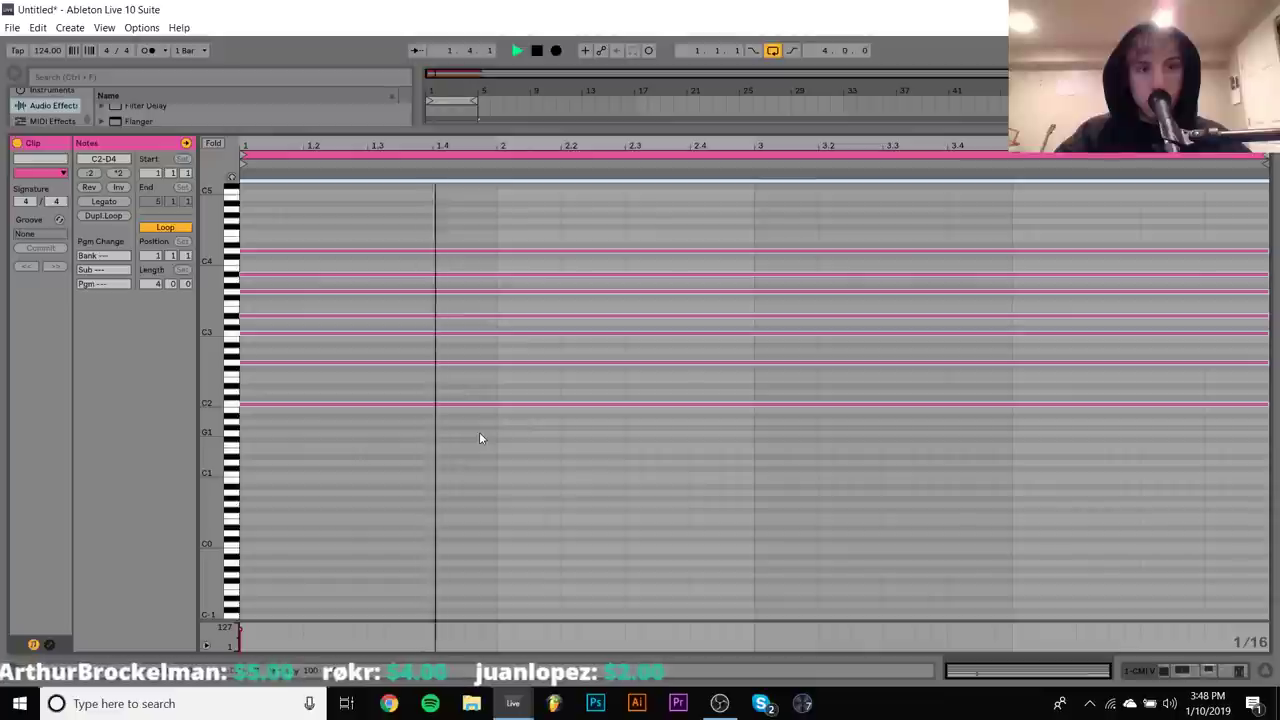
{"action": "key", "text": "shift+Up"}
{"action": "key", "text": "space"}
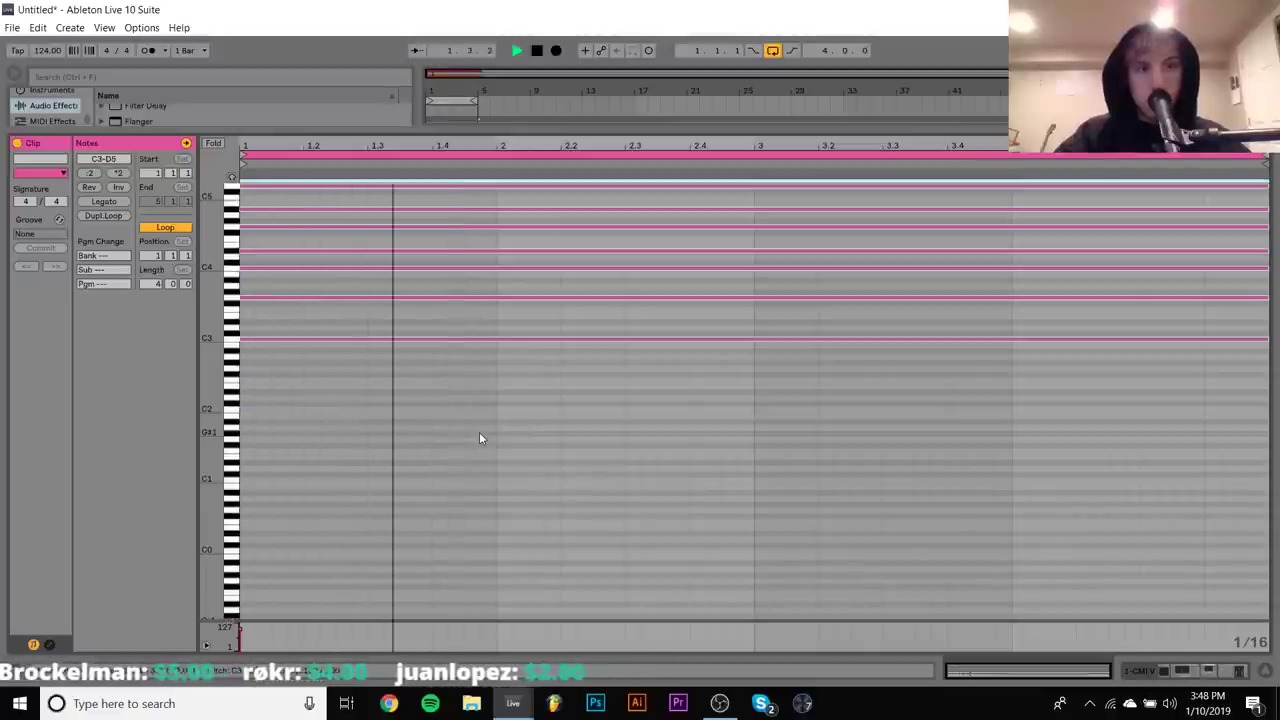
{"action": "key", "text": "shift+Down"}
{"action": "key", "text": "space"}
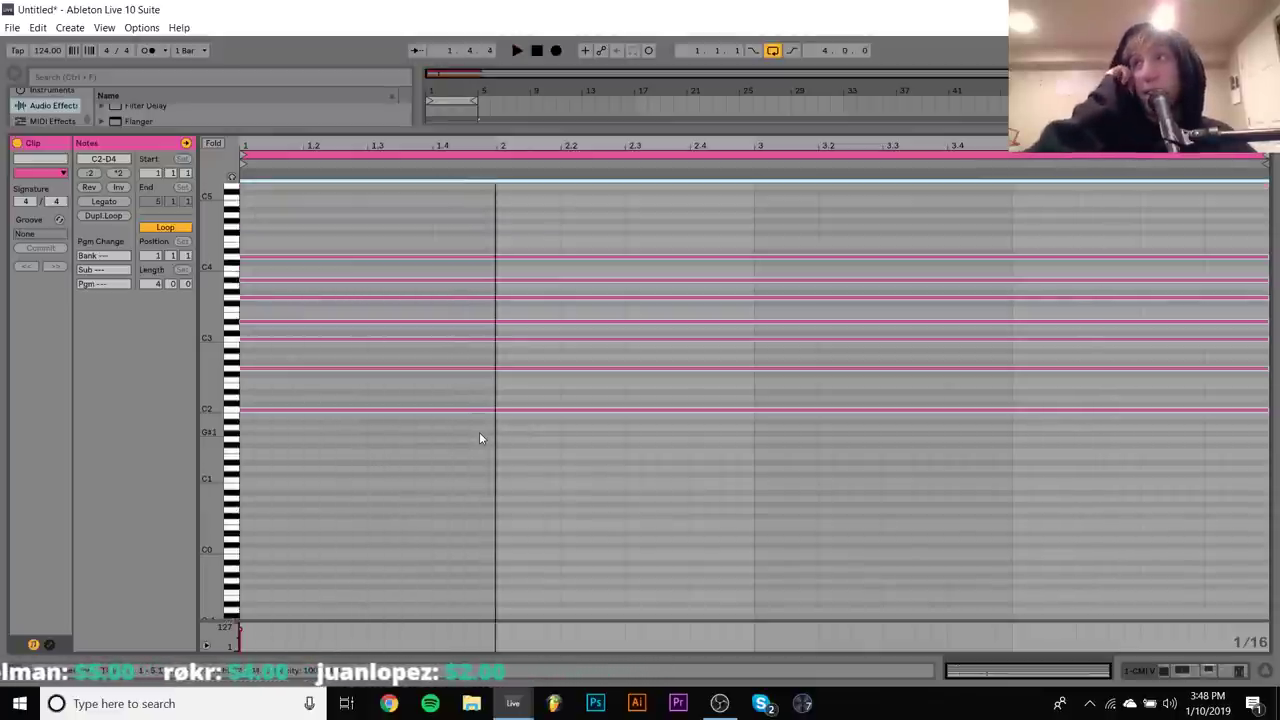
Set the pad's Auto Filter cutoff to about 681 Hz with 44% resonance and the Saturator's Base to about -1.14
{"action": "left_click", "coordinate": [1206, 678]}
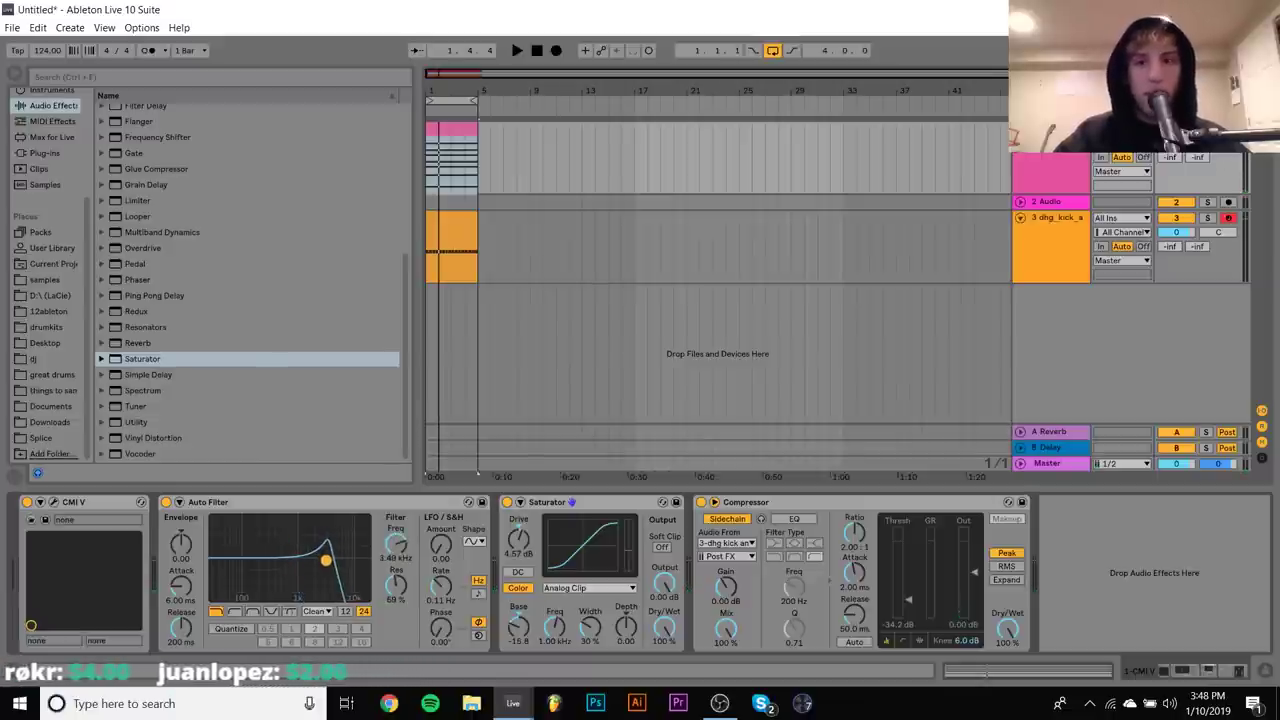
{"action": "key", "text": "space"}
{"action": "left_click_drag", "start_coordinate": [318, 565], "coordinate": [285, 567]}
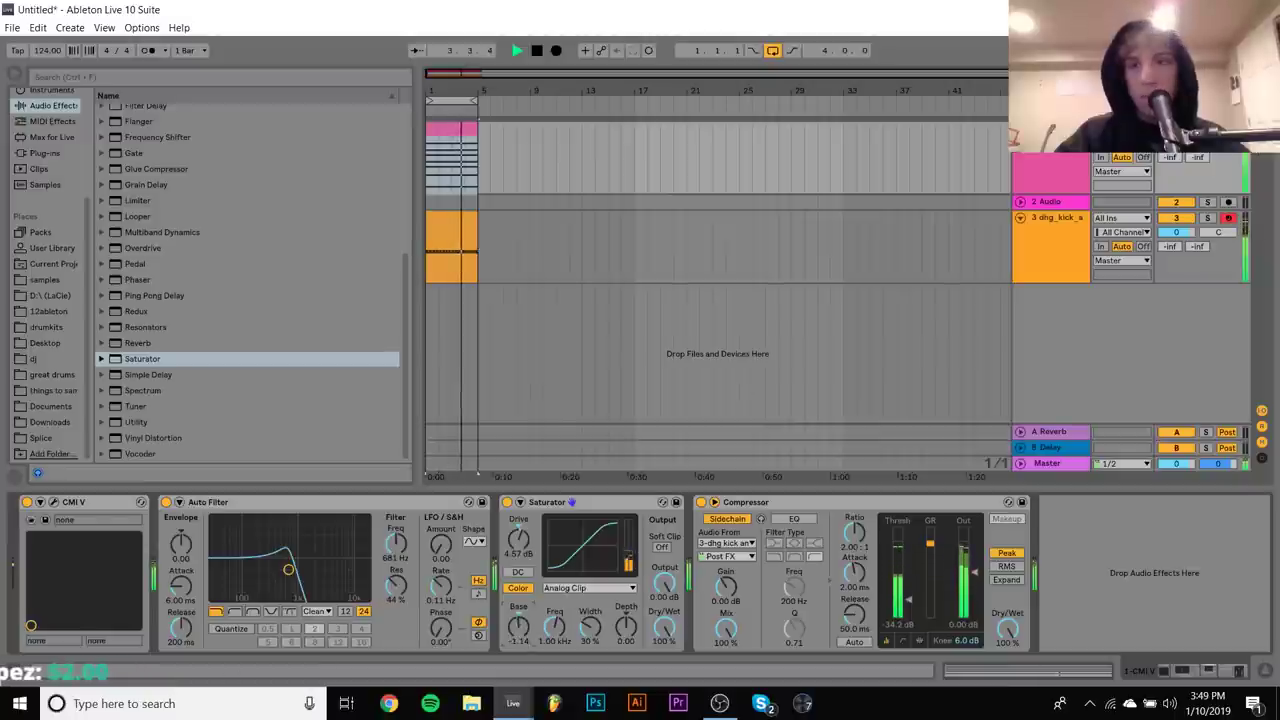
Insert a MIDI track below the CMI V track and switch off the pad's Auto Filter
{"action": "key", "text": "ctrl+shift+t"}
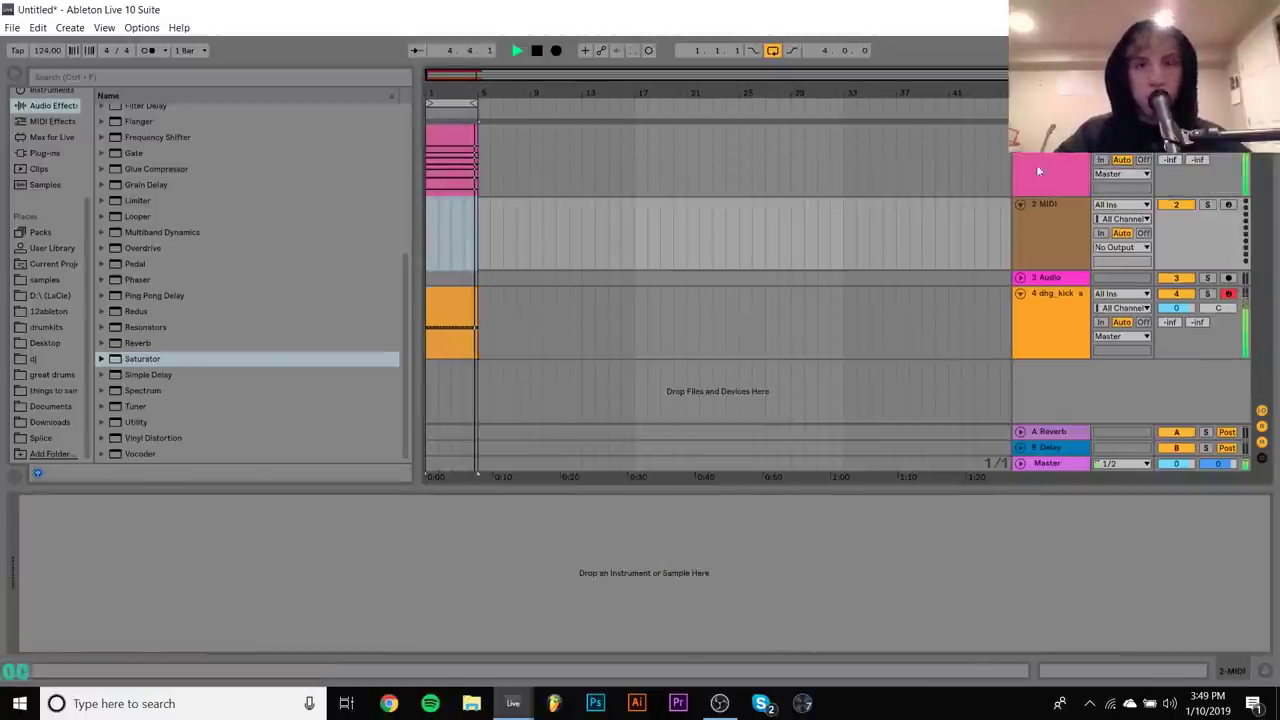
{"action": "key", "text": "space"}
{"action": "key", "text": "Up"}
{"action": "left_click", "coordinate": [168, 502]}
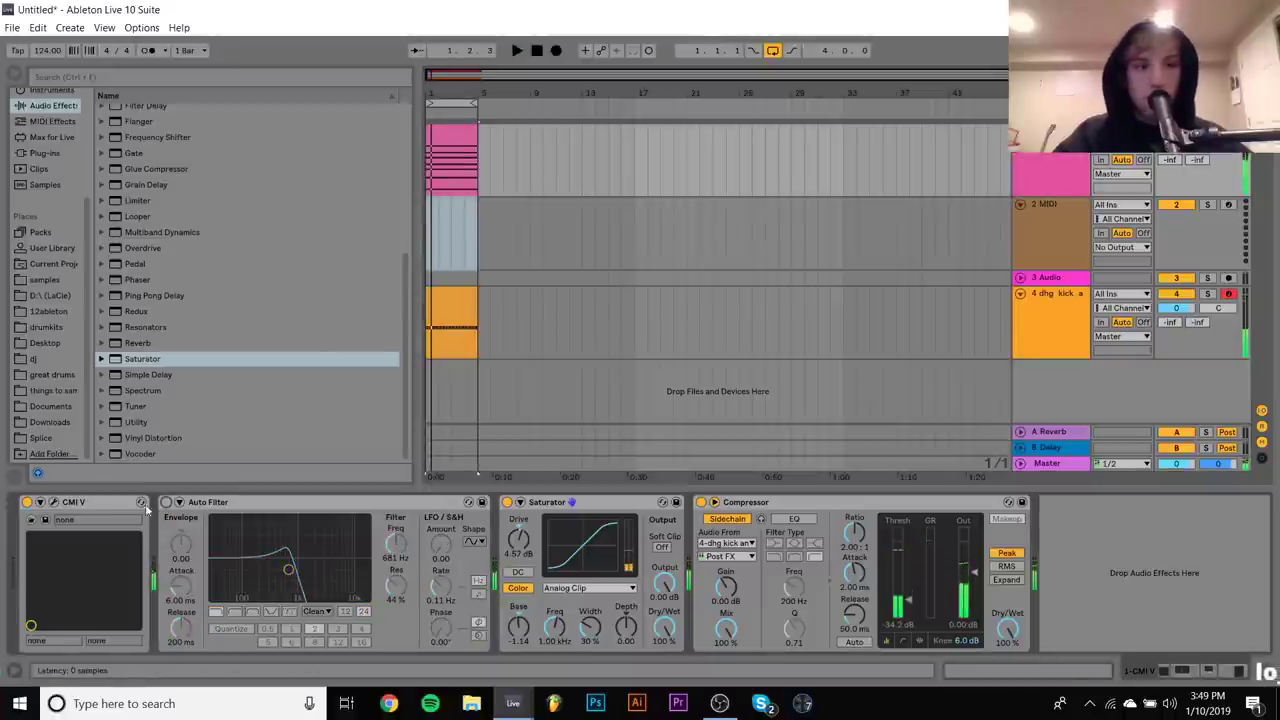
Audition the next CMI V pad presets up to Despirator during playback and switch the pad's Auto Filter back on
{"action": "left_click", "coordinate": [56, 501]}
{"action": "left_click", "coordinate": [56, 502]}
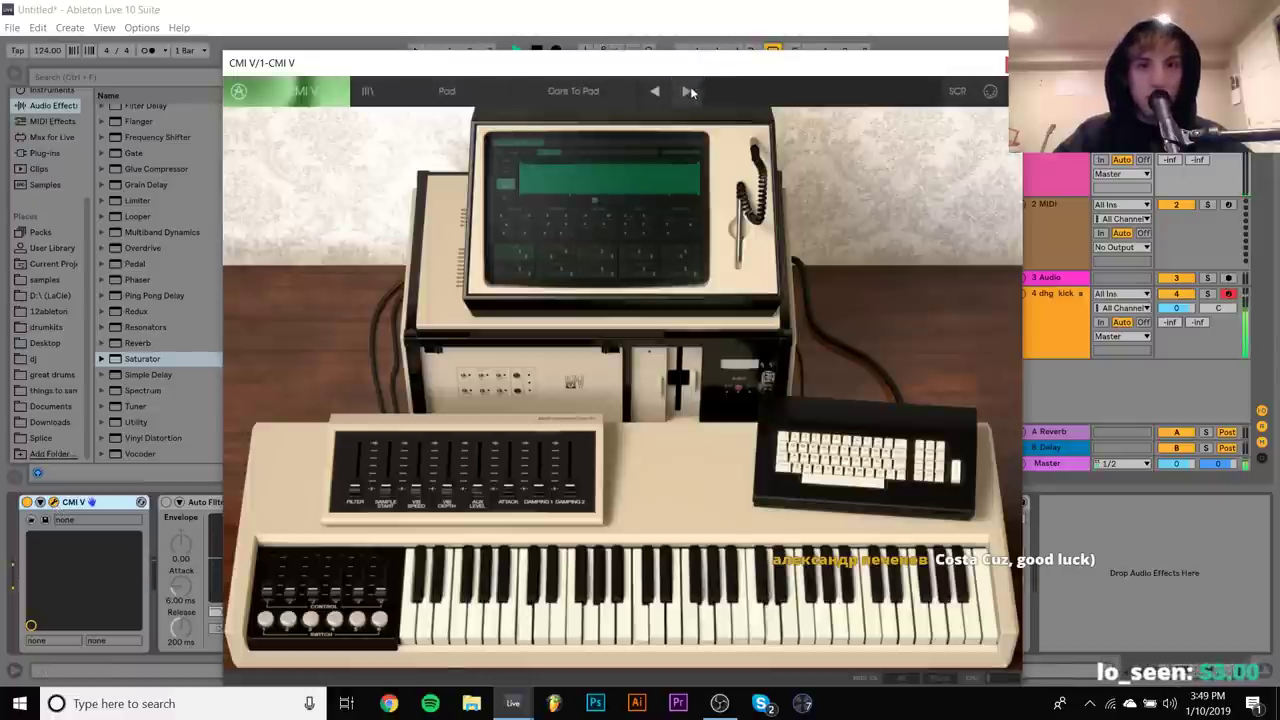
{"action": "left_click", "coordinate": [687, 91]}
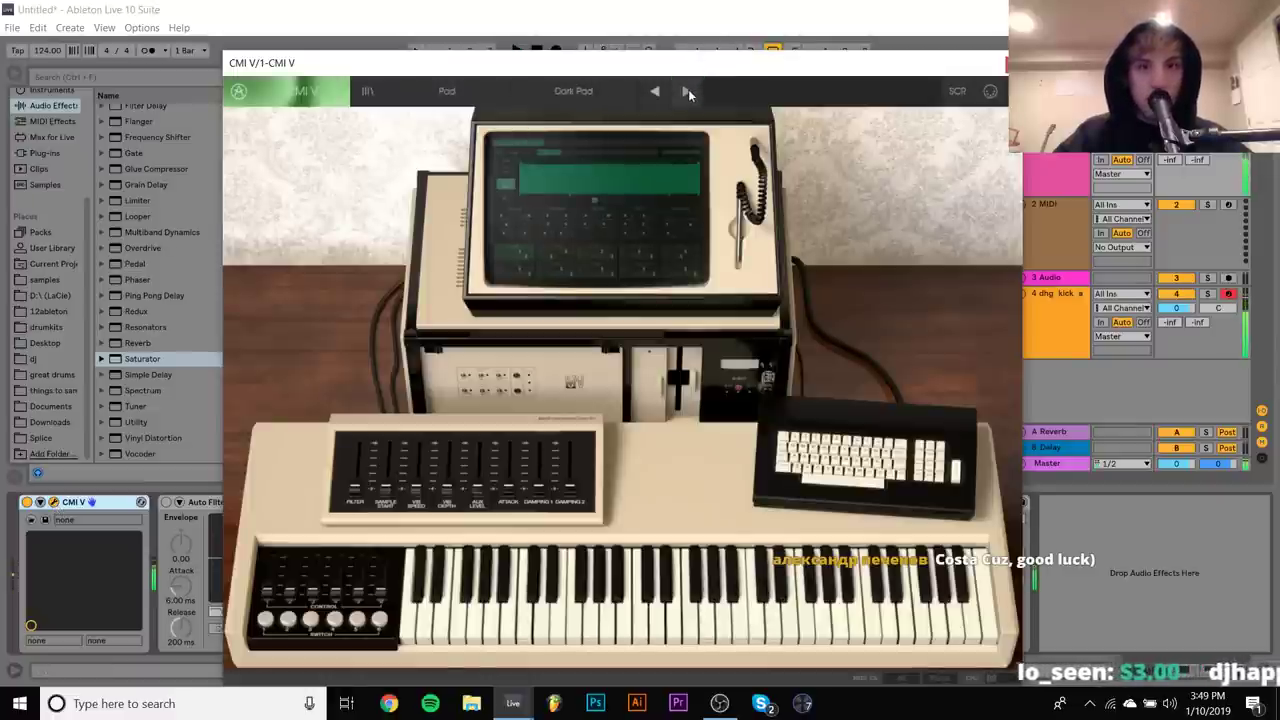
{"action": "key", "text": "space"}
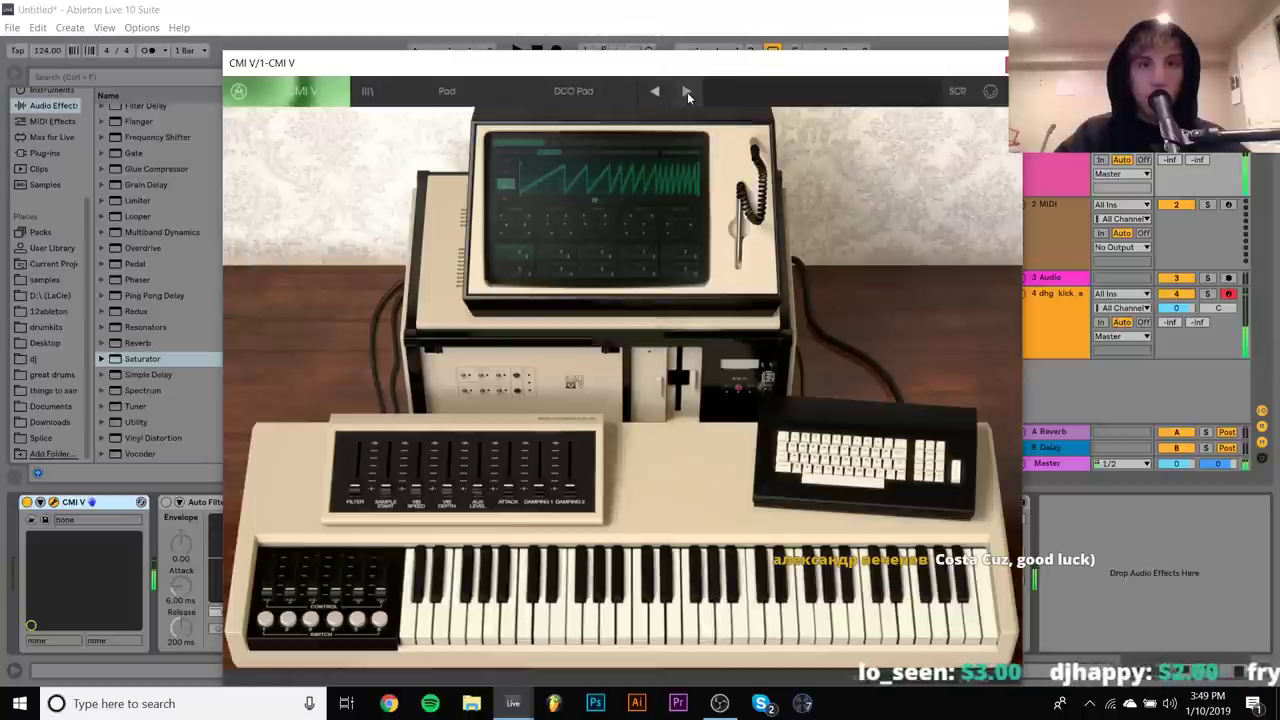
{"action": "key", "text": "space"}
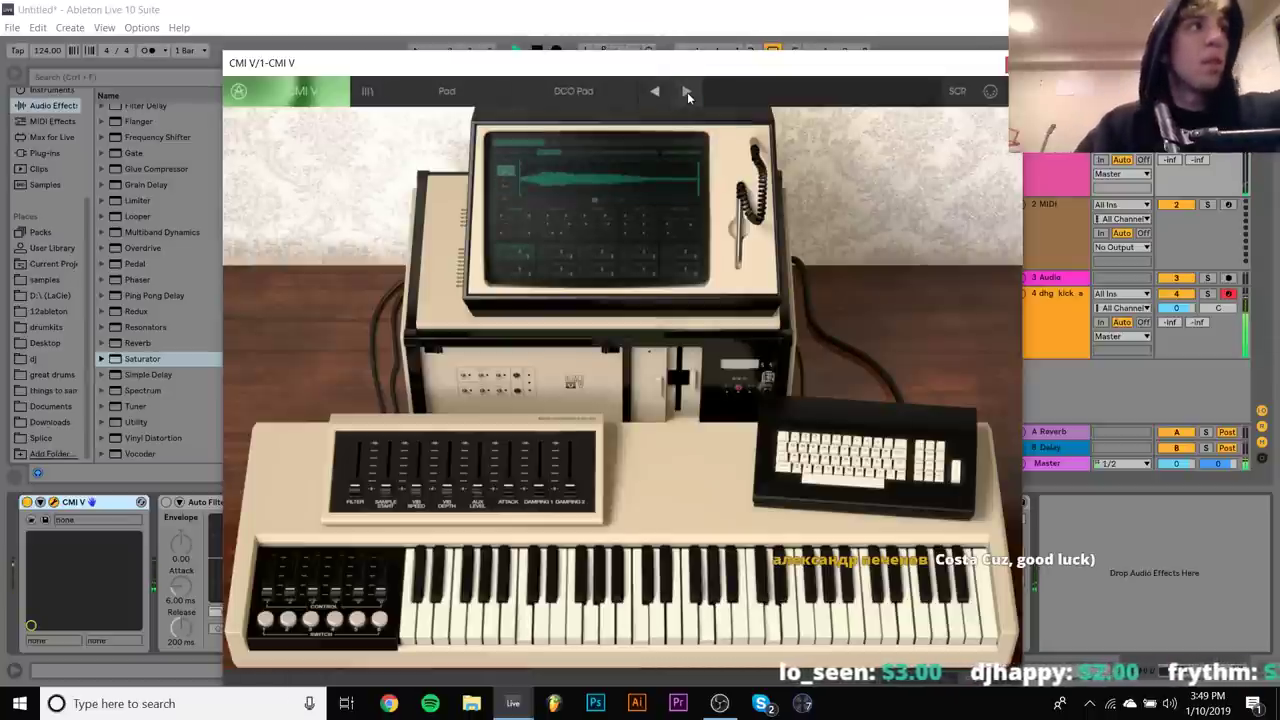
{"action": "left_click", "coordinate": [687, 92]}
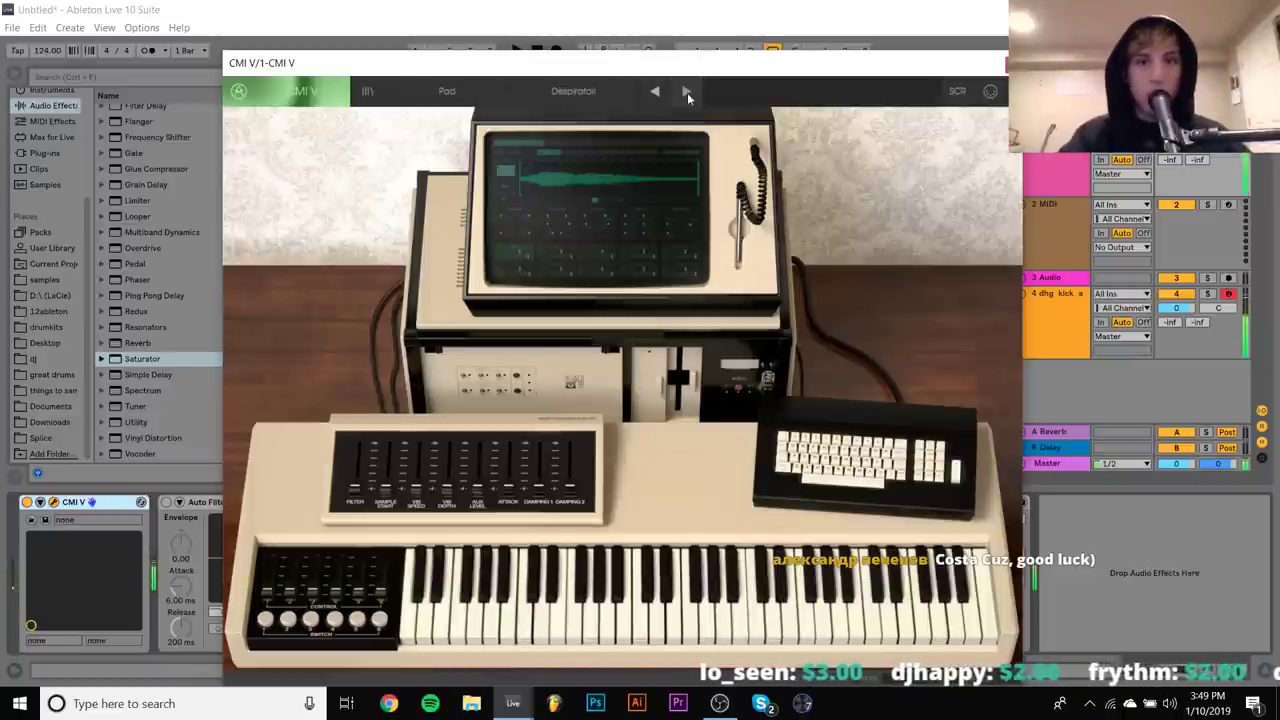
{"action": "left_click", "coordinate": [165, 505]}
Add the Pitch effect's +24 preset ahead of CMI V and return the instrument to the DCO Pad preset
{"action": "left_click", "coordinate": [61, 121]}
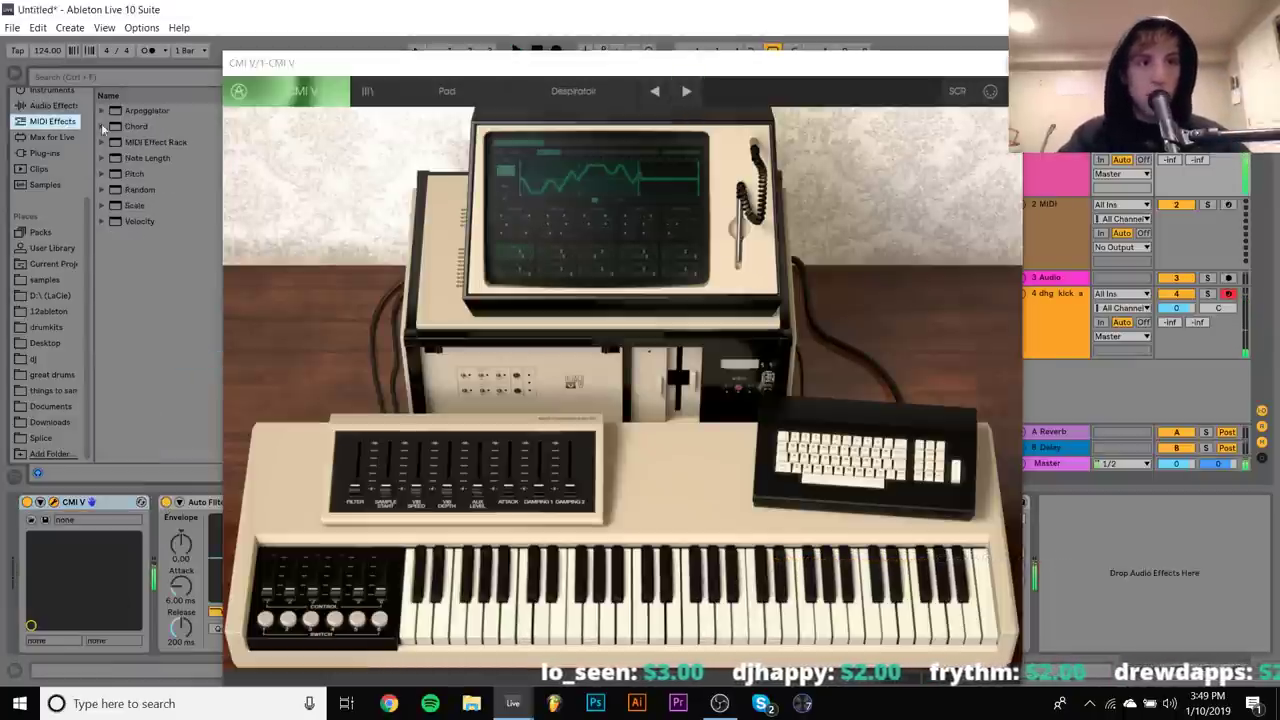
{"action": "left_click", "coordinate": [112, 173]}
{"action": "double_click", "coordinate": [218, 221]}
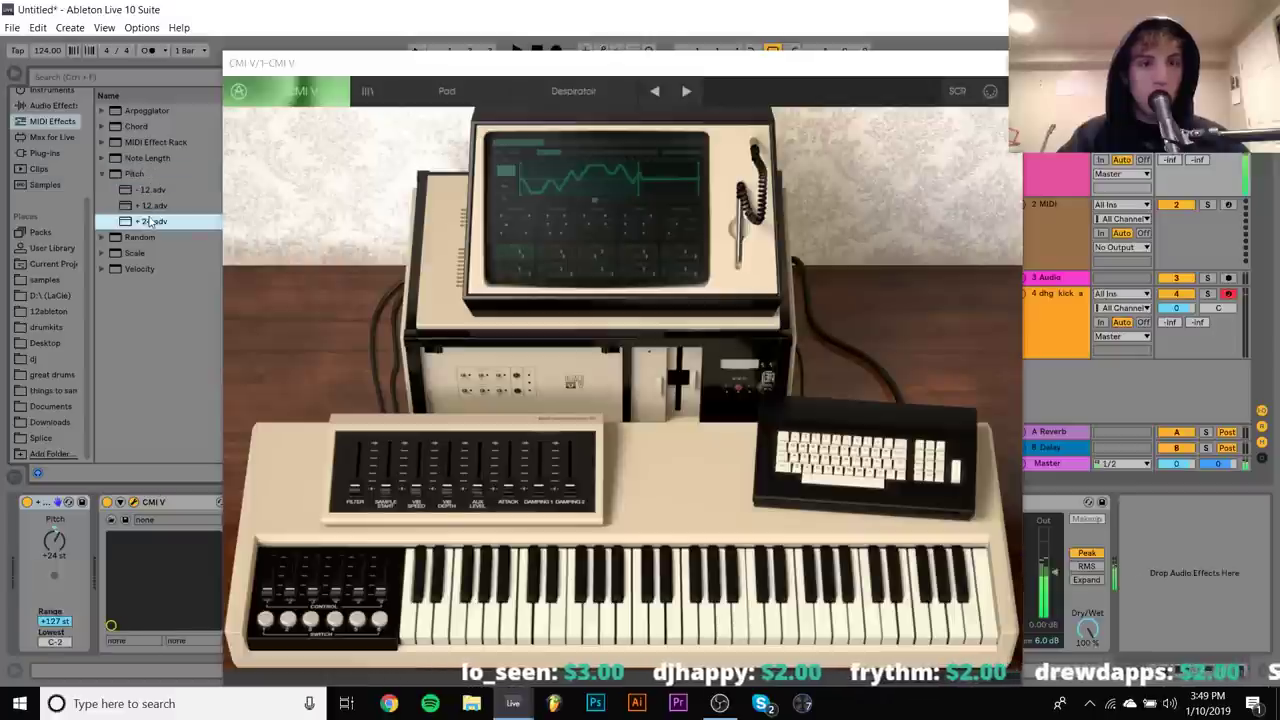
{"action": "left_click", "coordinate": [654, 92]}
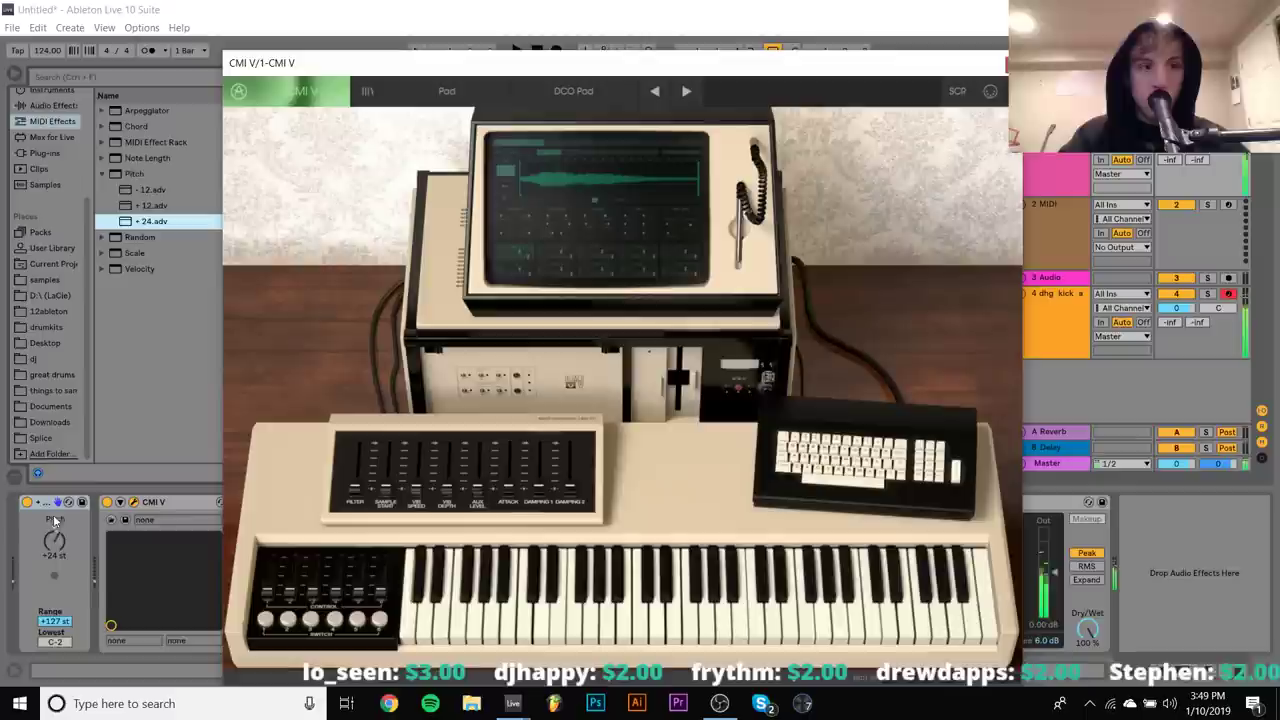
Try the pad's Pitch effect at -12 st, then set it to 0 st
{"action": "left_click_drag", "start_coordinate": [57, 524], "coordinate": [58, 540]}
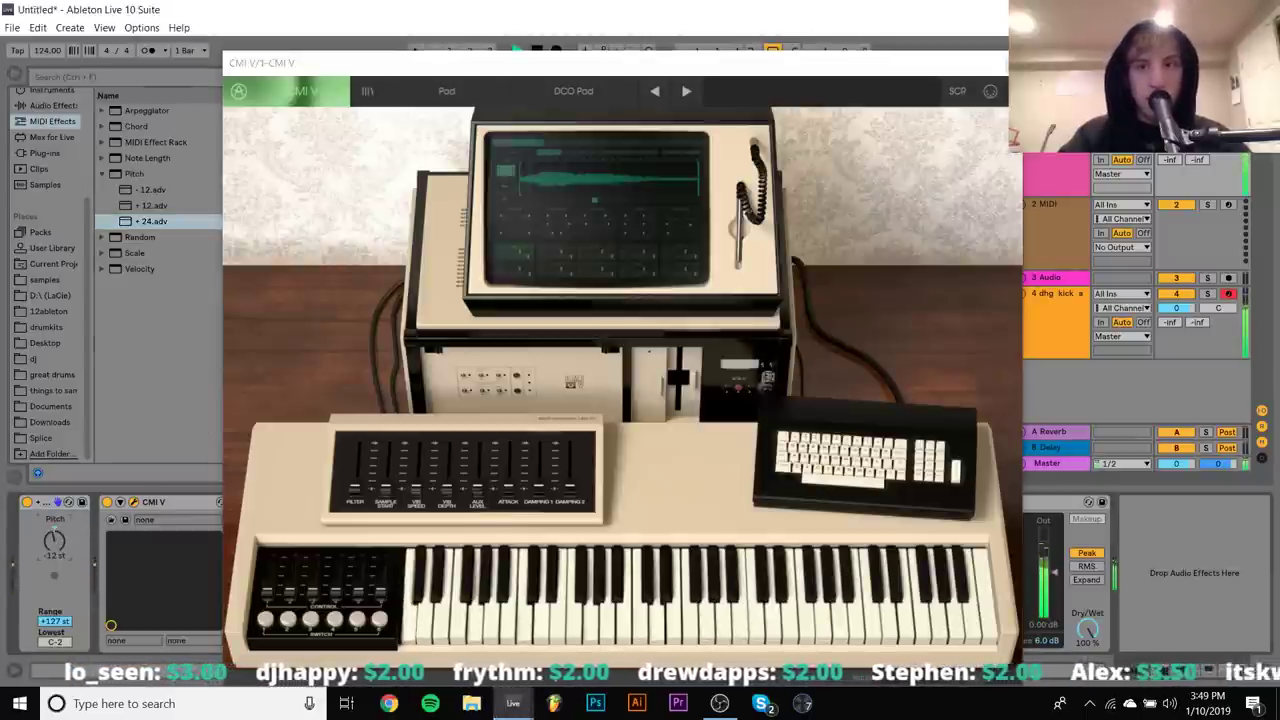
{"action": "key", "text": "ctrl+alt+p"}
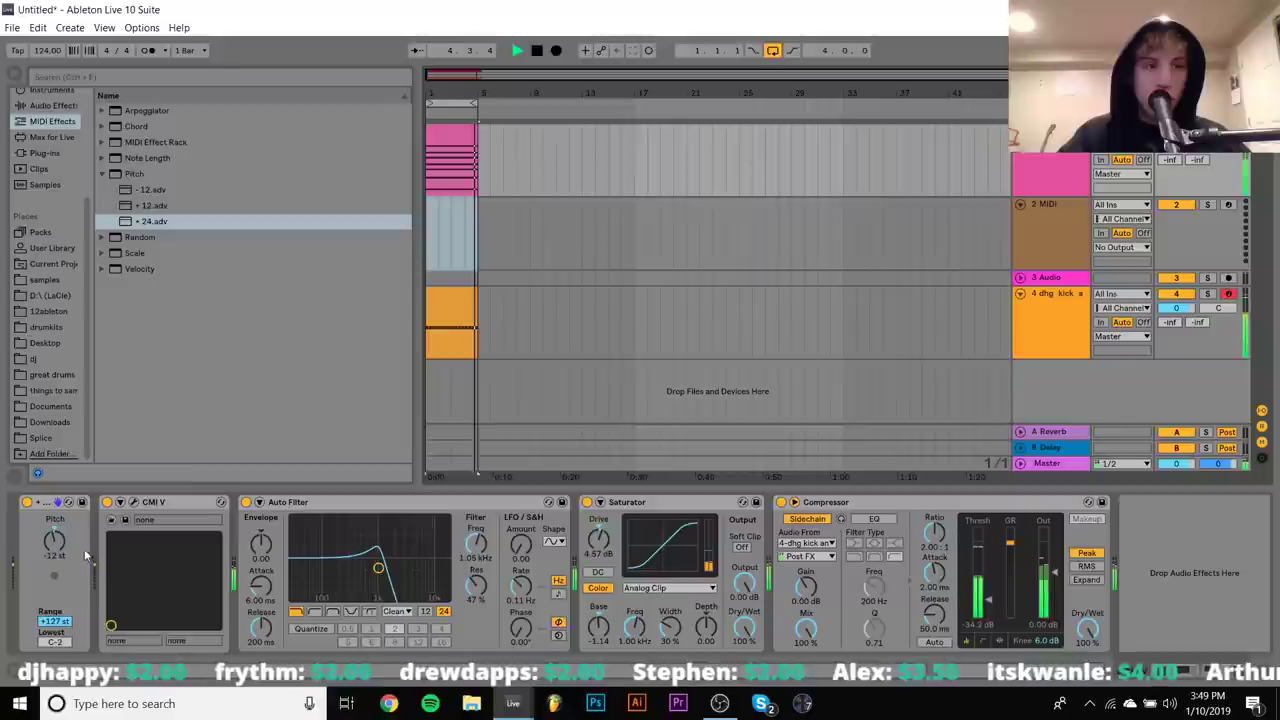
{"action": "left_click_drag", "start_coordinate": [62, 545], "coordinate": [62, 525]}
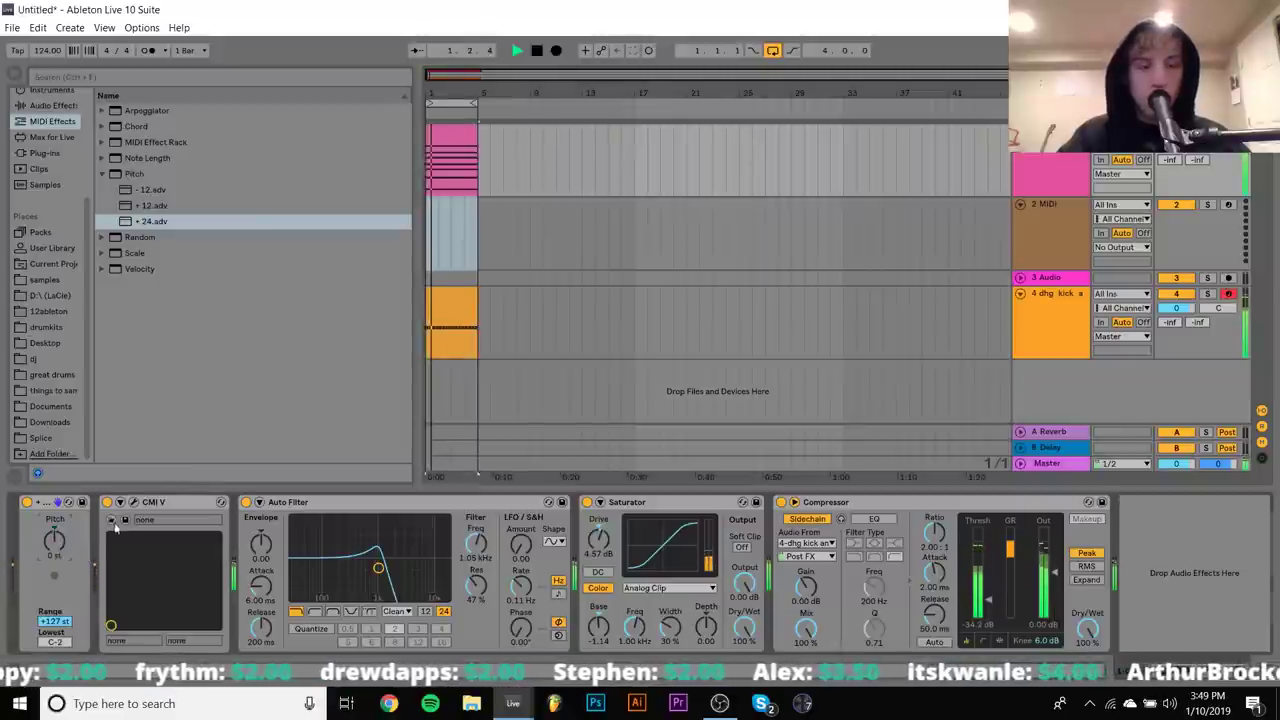
Browse the CMI V's list of Pad presets and close the plug-in window
{"action": "left_click", "coordinate": [136, 502]}
{"action": "left_click", "coordinate": [446, 91]}
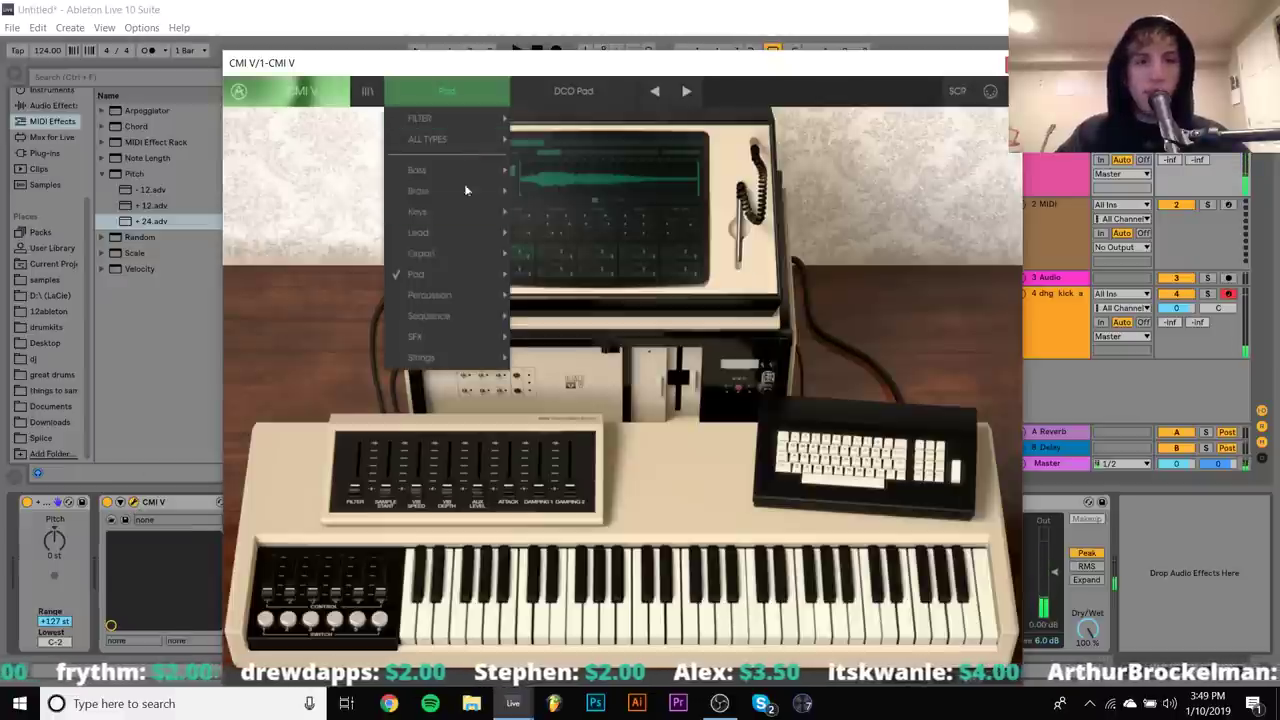
{"action": "mouse_move", "coordinate": [445, 296]}
{"action": "mouse_move", "coordinate": [447, 274]}
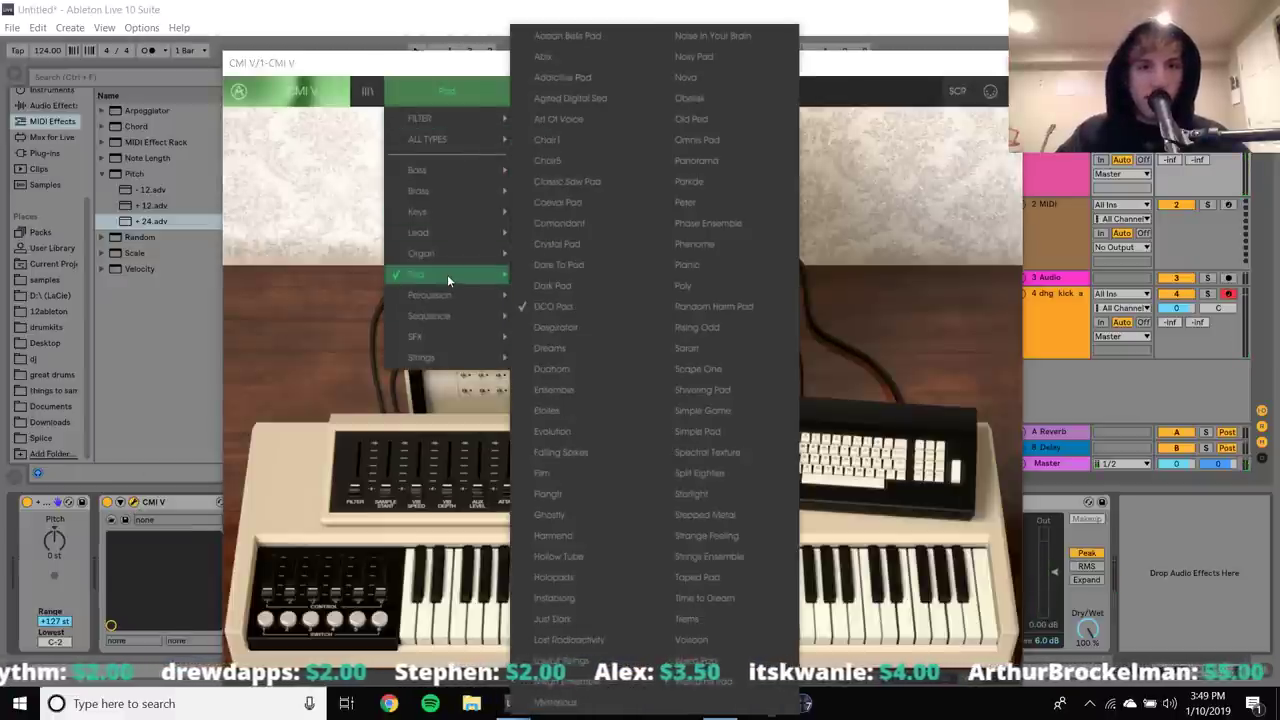
{"action": "left_click", "coordinate": [672, 265]}
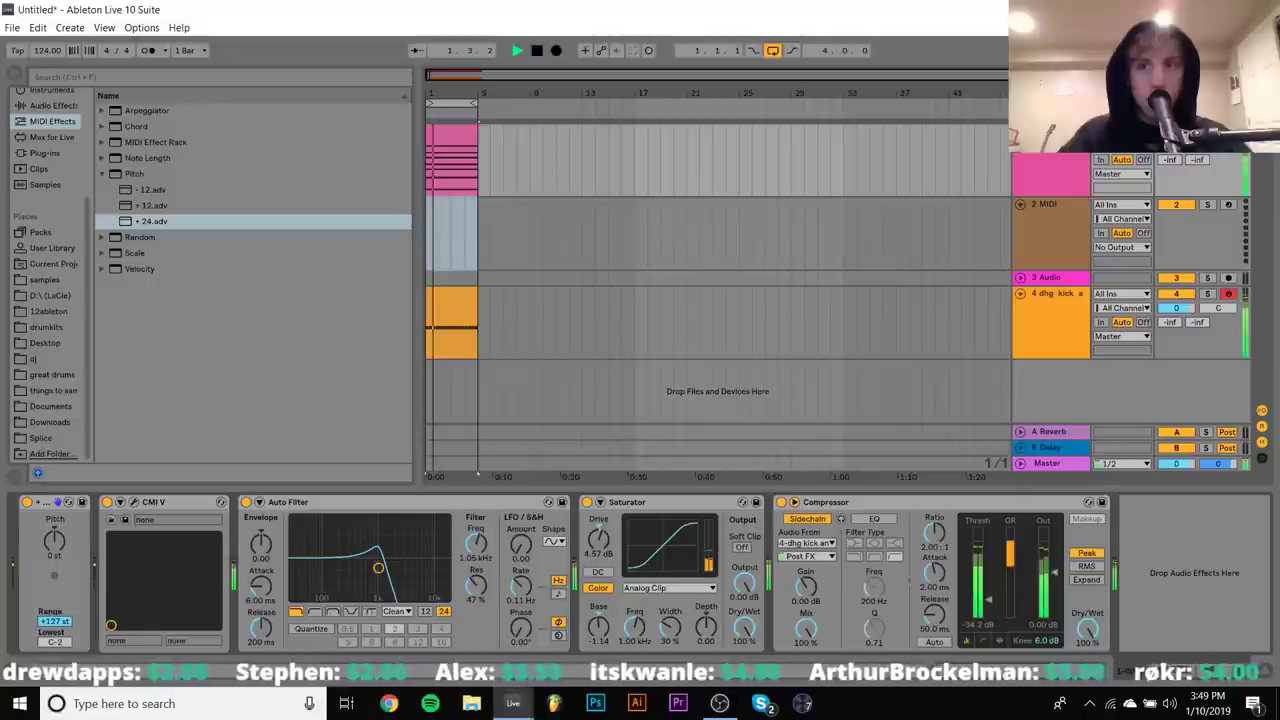
{"action": "left_click", "coordinate": [1005, 63]}
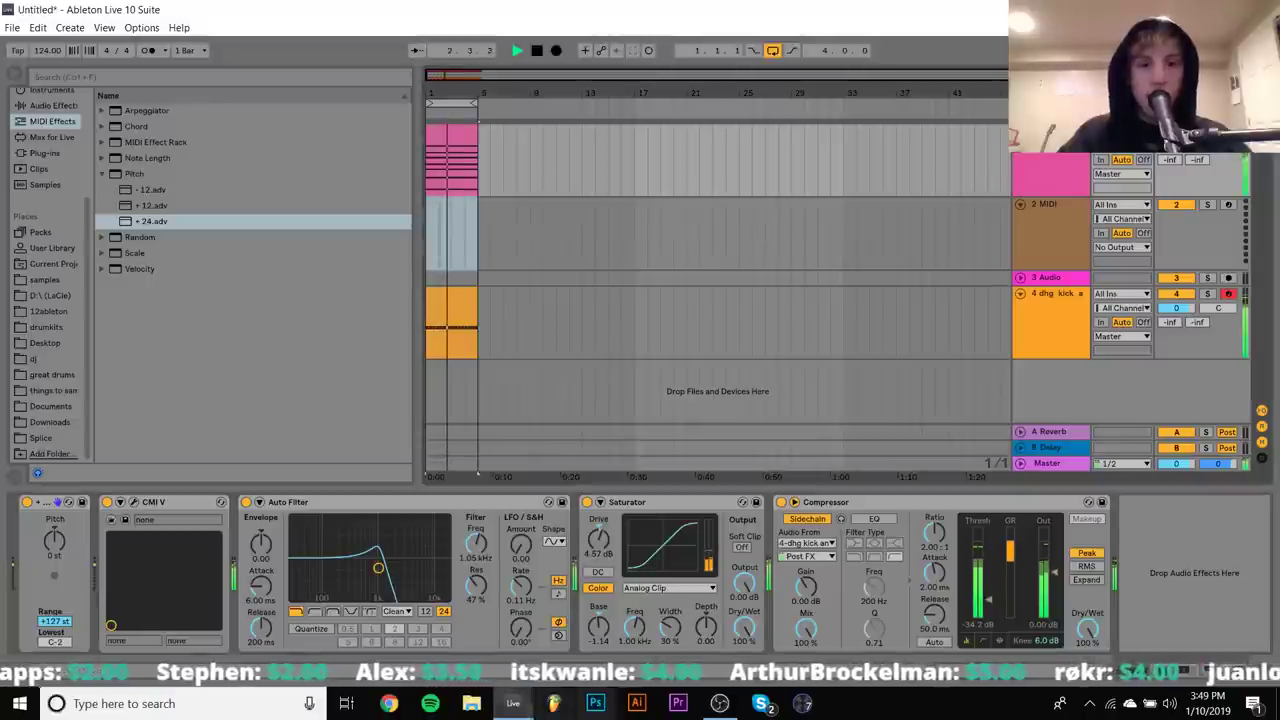
Switch to the streamingandvideo Live set, adjust the Gate's threshold on the 6 Audio track, and return to the untitled set
{"action": "mouse_move", "coordinate": [512, 703]}
{"action": "left_click", "coordinate": [420, 605]}
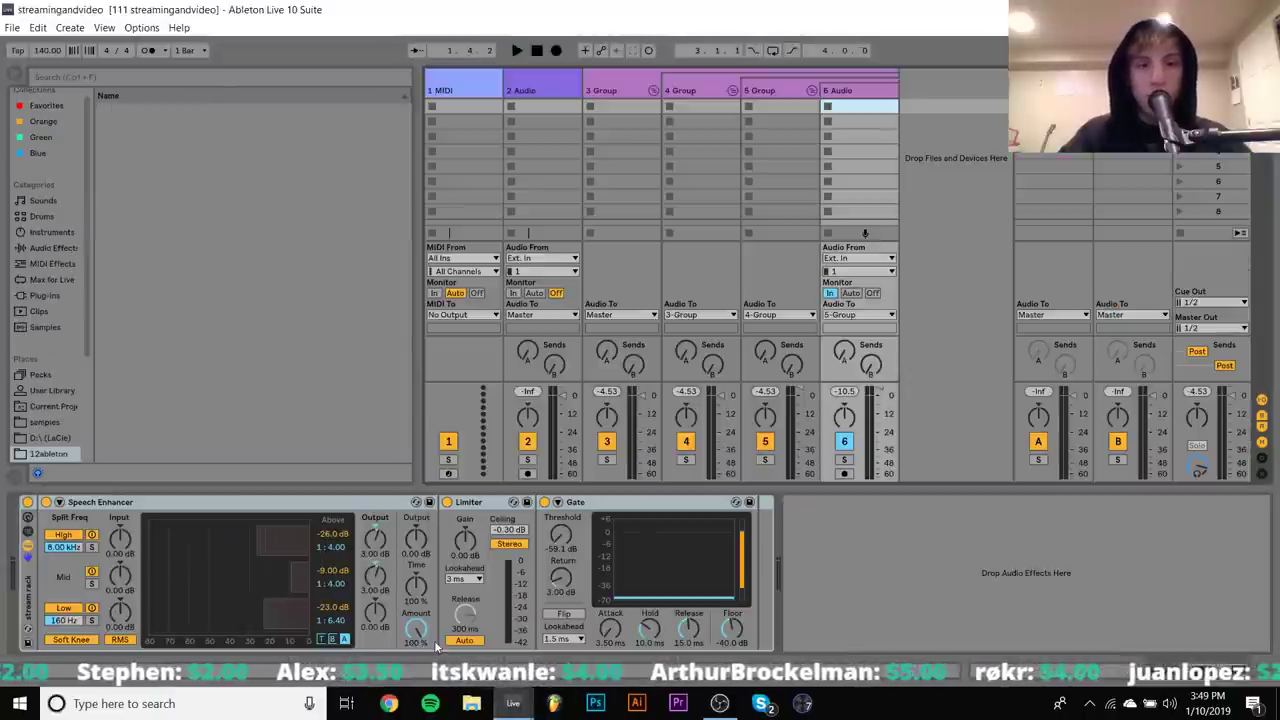
{"action": "left_click_drag", "start_coordinate": [566, 538], "coordinate": [561, 546]}
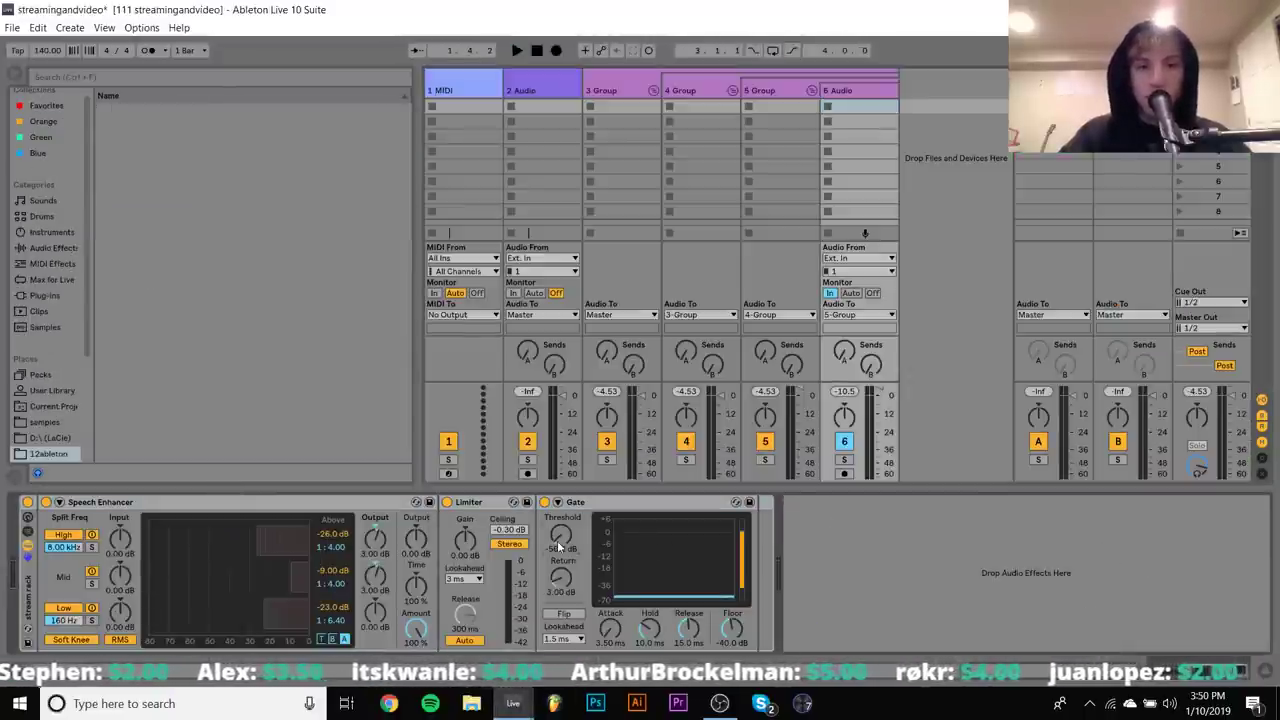
{"action": "mouse_move", "coordinate": [512, 703]}
{"action": "left_click", "coordinate": [600, 605]}
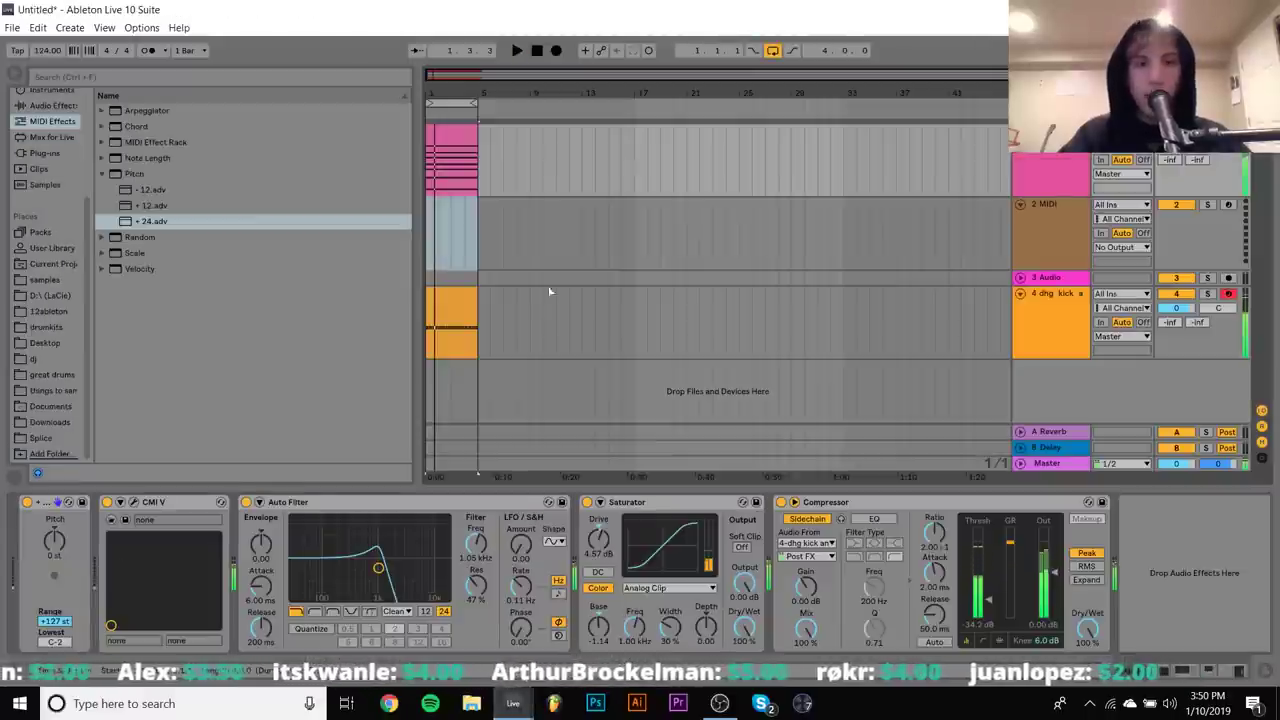
Shorten all notes of the chord in the pad clip to one beat
{"action": "double_click", "coordinate": [466, 138]}
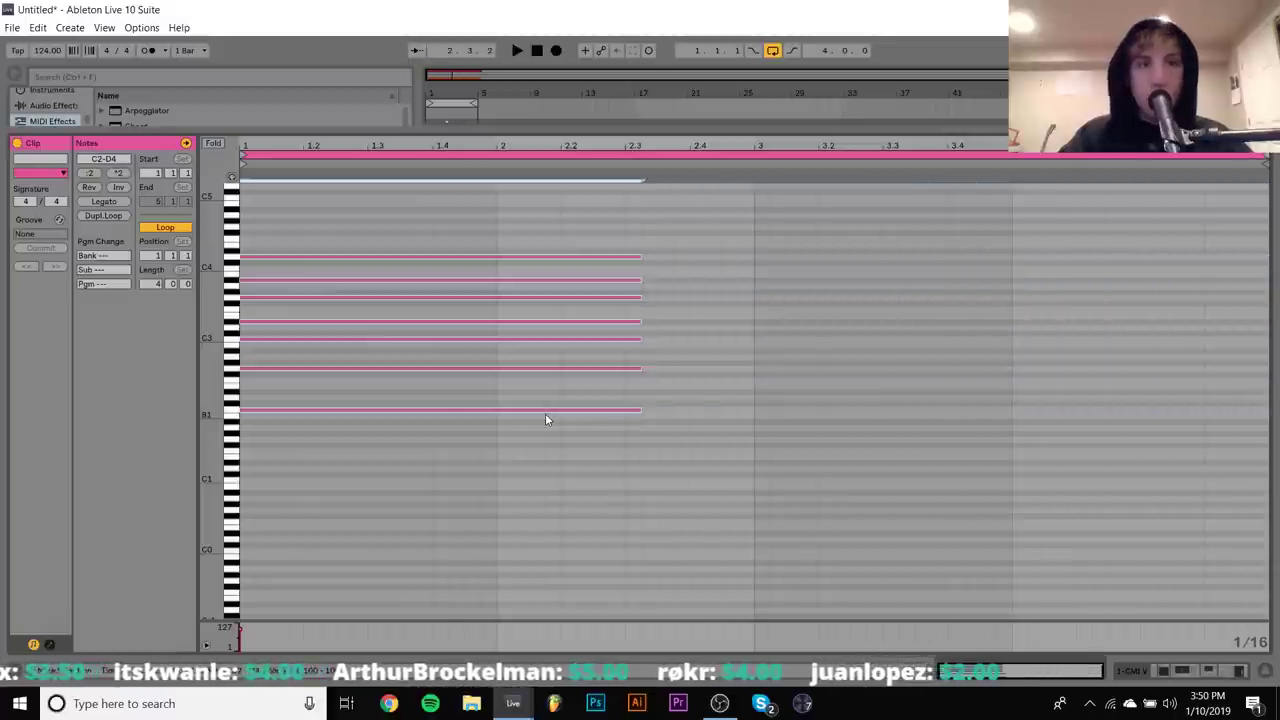
{"action": "key", "text": "shift+Left"}
{"action": "key", "text": "shift+Left"}
{"action": "key", "text": "shift+Left"}
{"action": "key", "text": "shift+Left"}
{"action": "key", "text": "shift+Left"}
{"action": "key", "text": "shift+Left"}
{"action": "key", "text": "shift+Left"}
{"action": "key", "text": "shift+Left"}
Duplicate the one-beat chord three times so the copies start at 1.2.3, 1.4 and 2.3
{"action": "key", "text": "ctrl+d"}
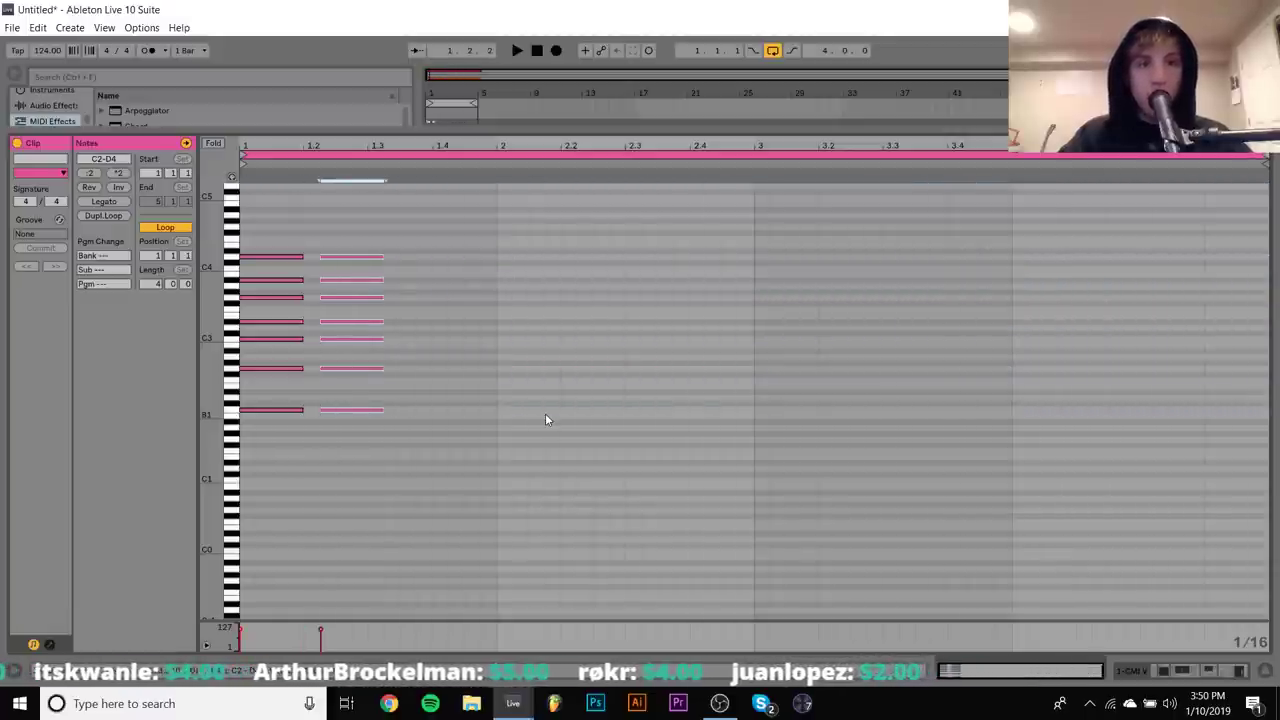
{"action": "key", "text": "space"}
{"action": "key", "text": "space"}
{"action": "key", "text": "ctrl+d"}
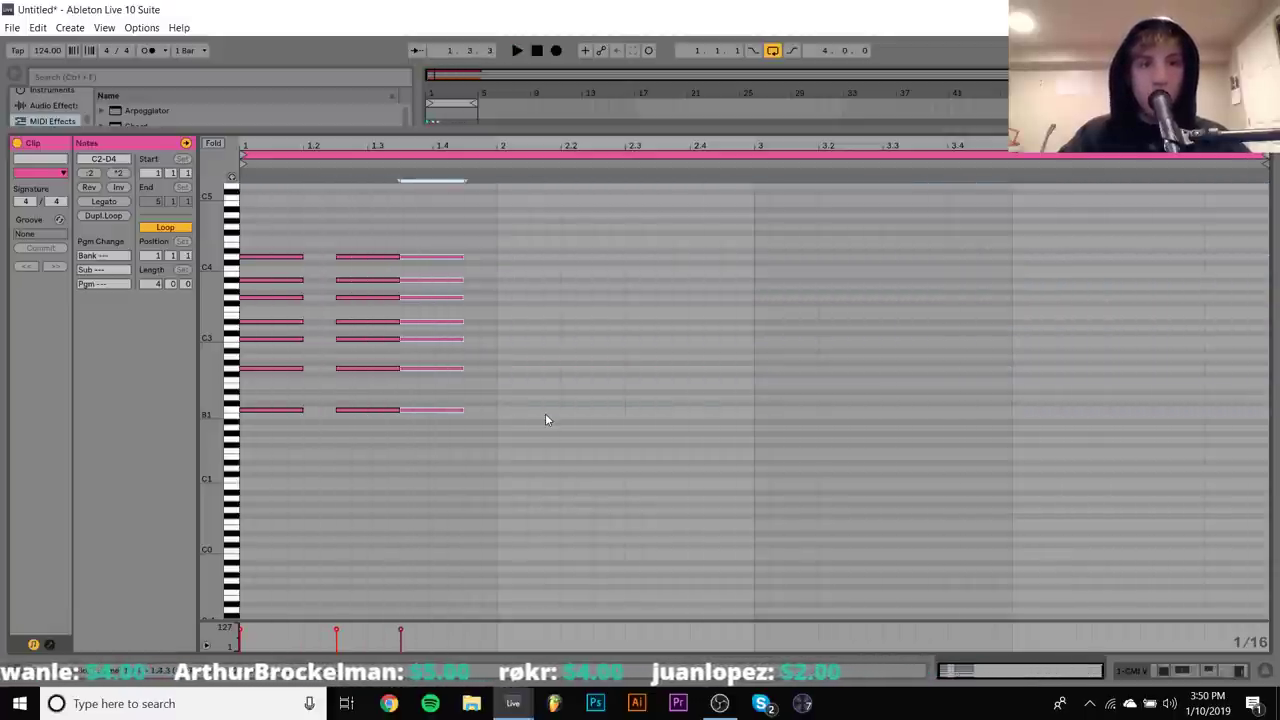
{"action": "key", "text": "Left"}
{"action": "key", "text": "space"}
{"action": "key", "text": "ctrl+d"}
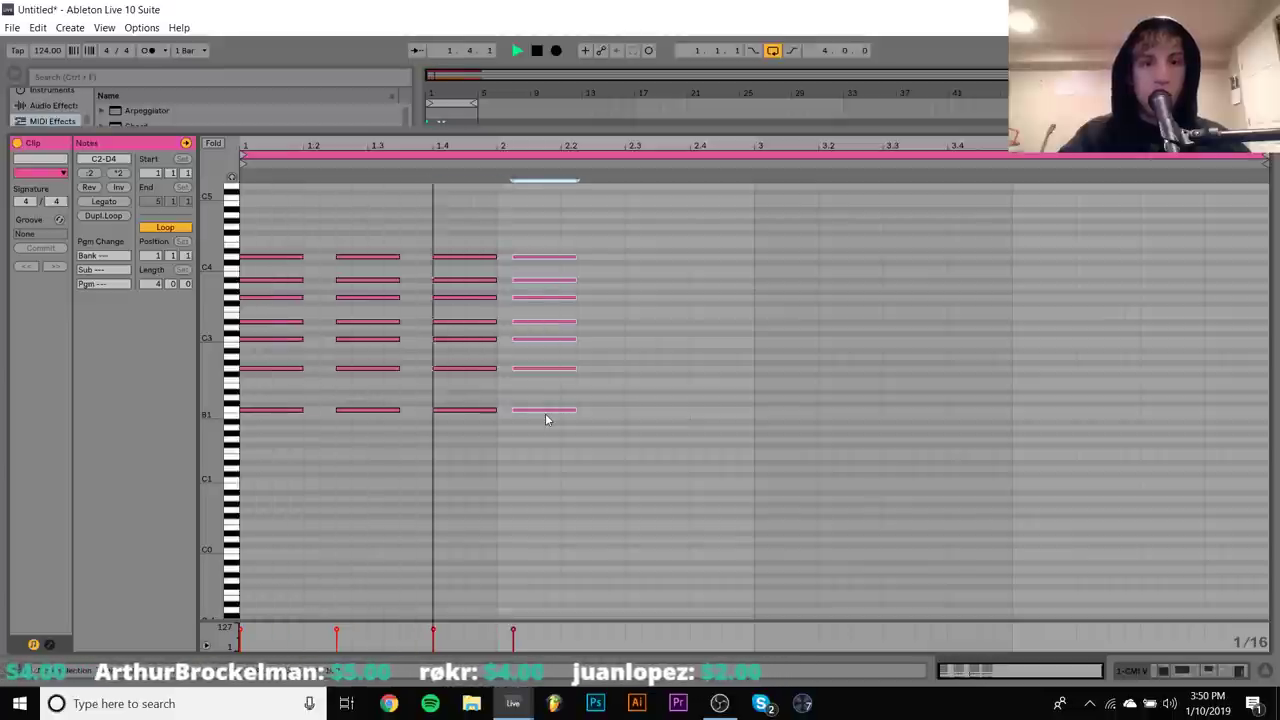
{"action": "key", "text": "Right"}
{"action": "key", "text": "Right"}
{"action": "key", "text": "Right"}
{"action": "key", "text": "Right"}
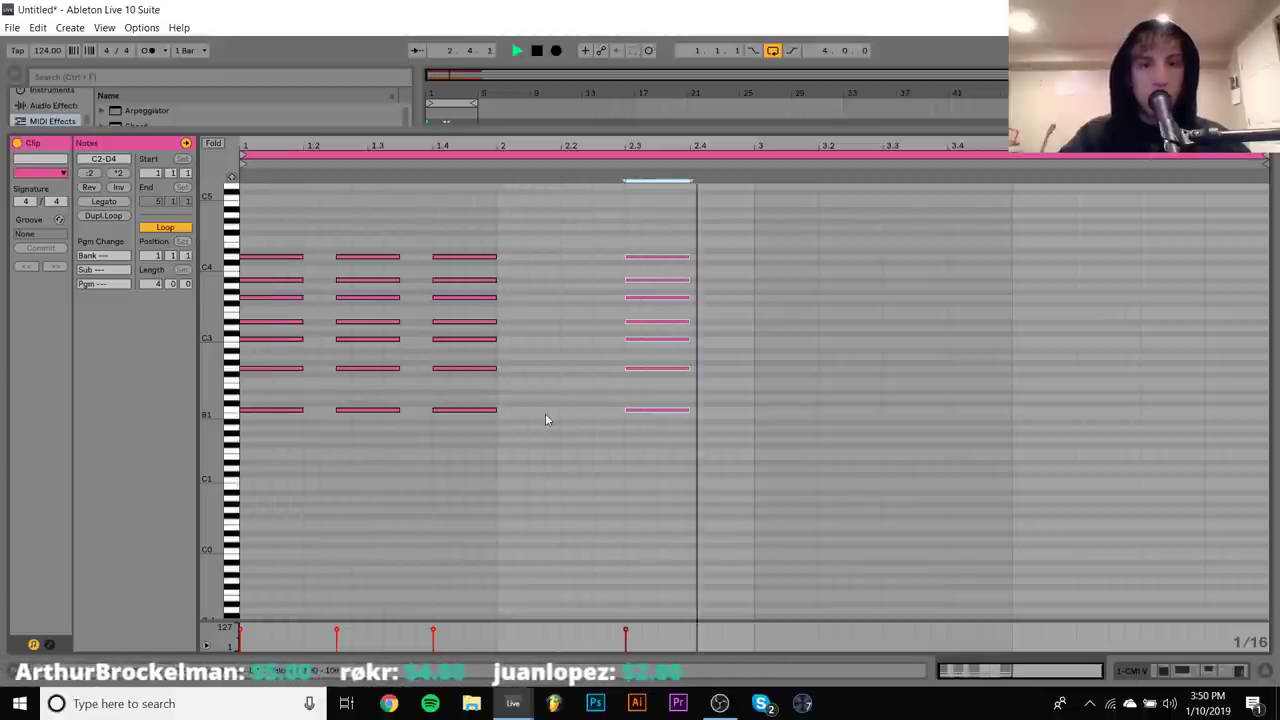
Duplicate the whole two-bar chord rhythm so the copy starts at bar 3
{"action": "key", "text": "ctrl+a"}
{"action": "key", "text": "ctrl+d"}
{"action": "key", "text": "Right"}
{"action": "key", "text": "Right"}
{"action": "key", "text": "Right"}
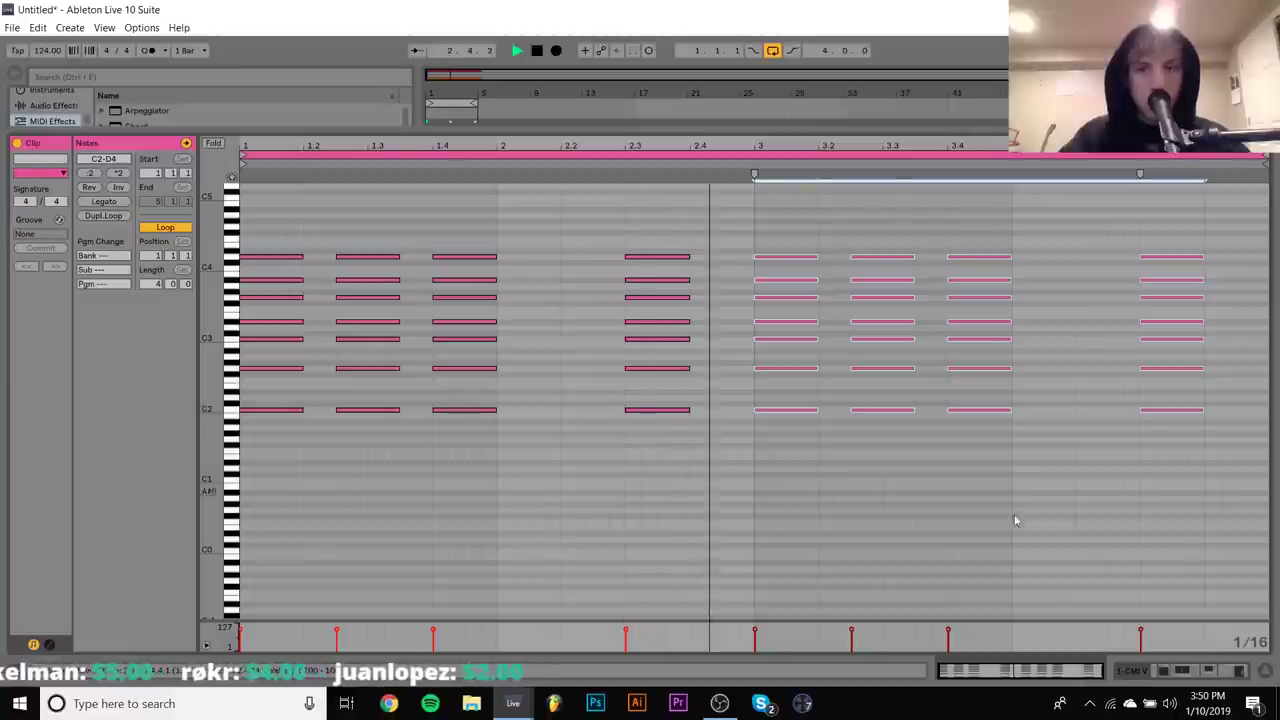
Transpose the last chord of the clip, in bar 4, up five semitones so its highest note is G4
{"action": "left_click_drag", "start_coordinate": [1137, 497], "coordinate": [1145, 172]}
{"action": "key", "text": "Up"}
{"action": "key", "text": "Up"}
{"action": "key", "text": "Up"}
{"action": "key", "text": "Up"}
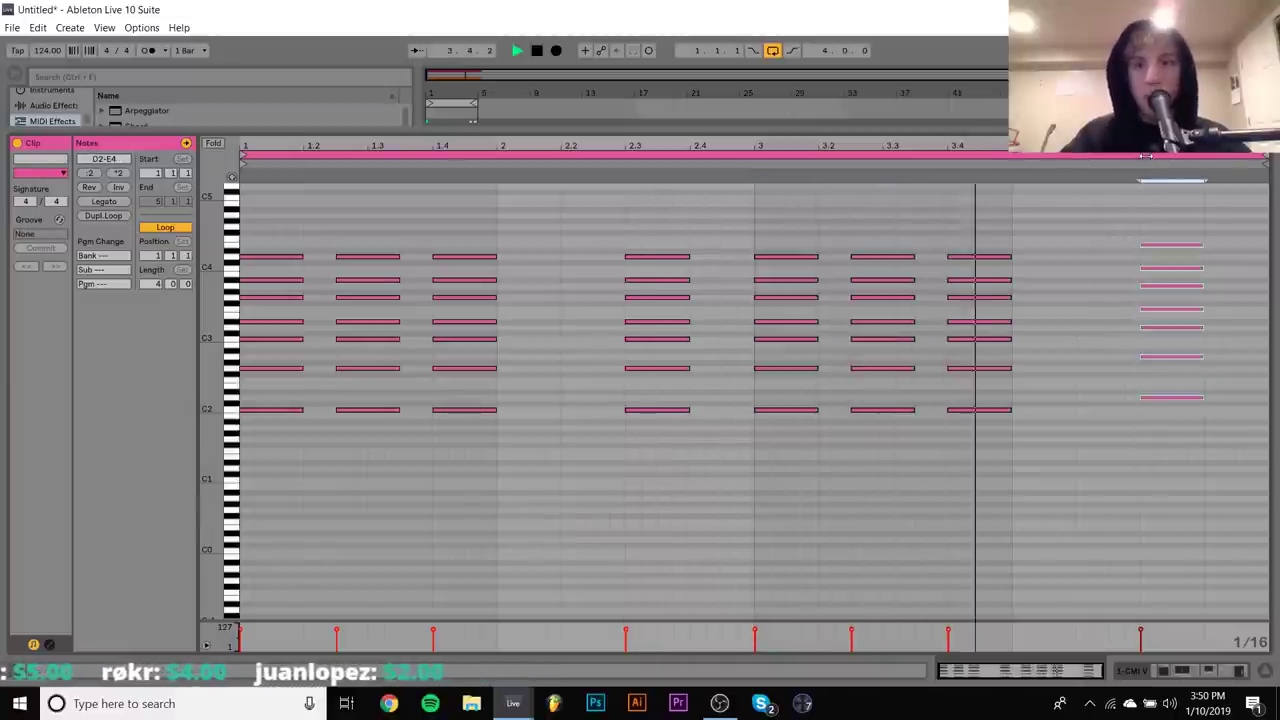
{"action": "key", "text": "Up"}
{"action": "left_click", "coordinate": [1109, 229]}
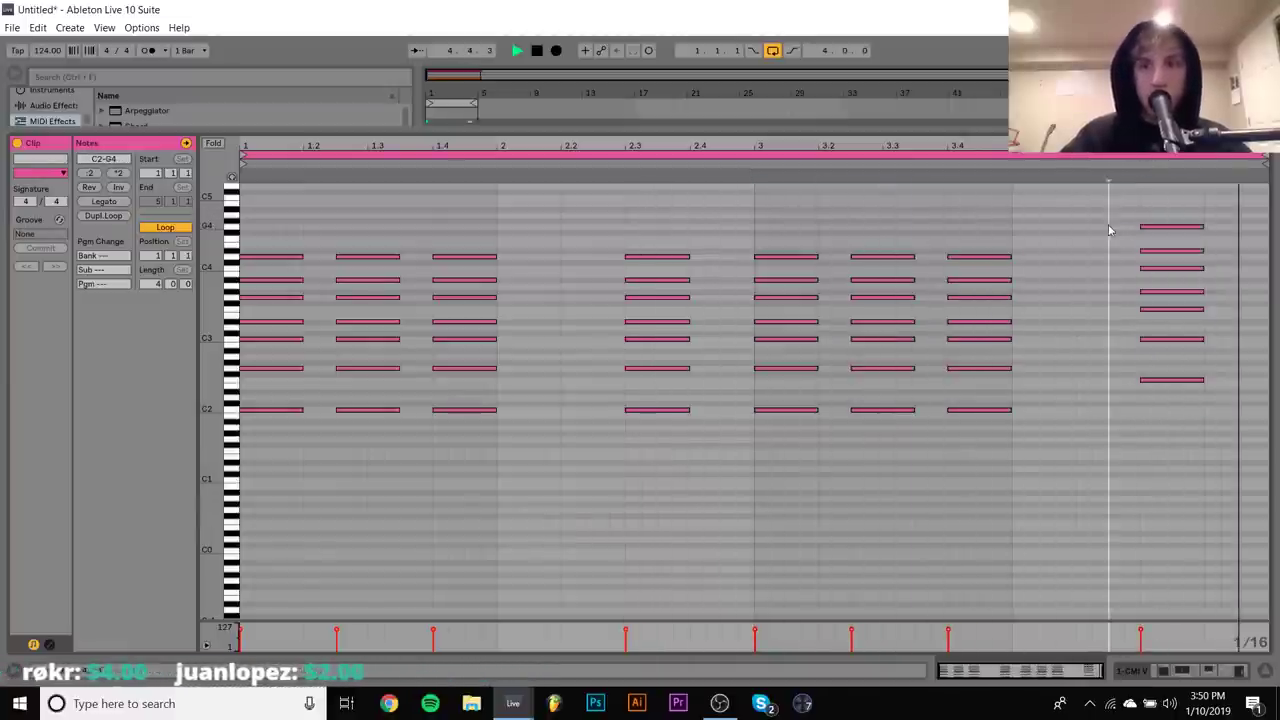
Raise the pad's Auto Filter cutoff to about 1.88 kHz during playback
{"action": "key", "text": "shift+Tab"}
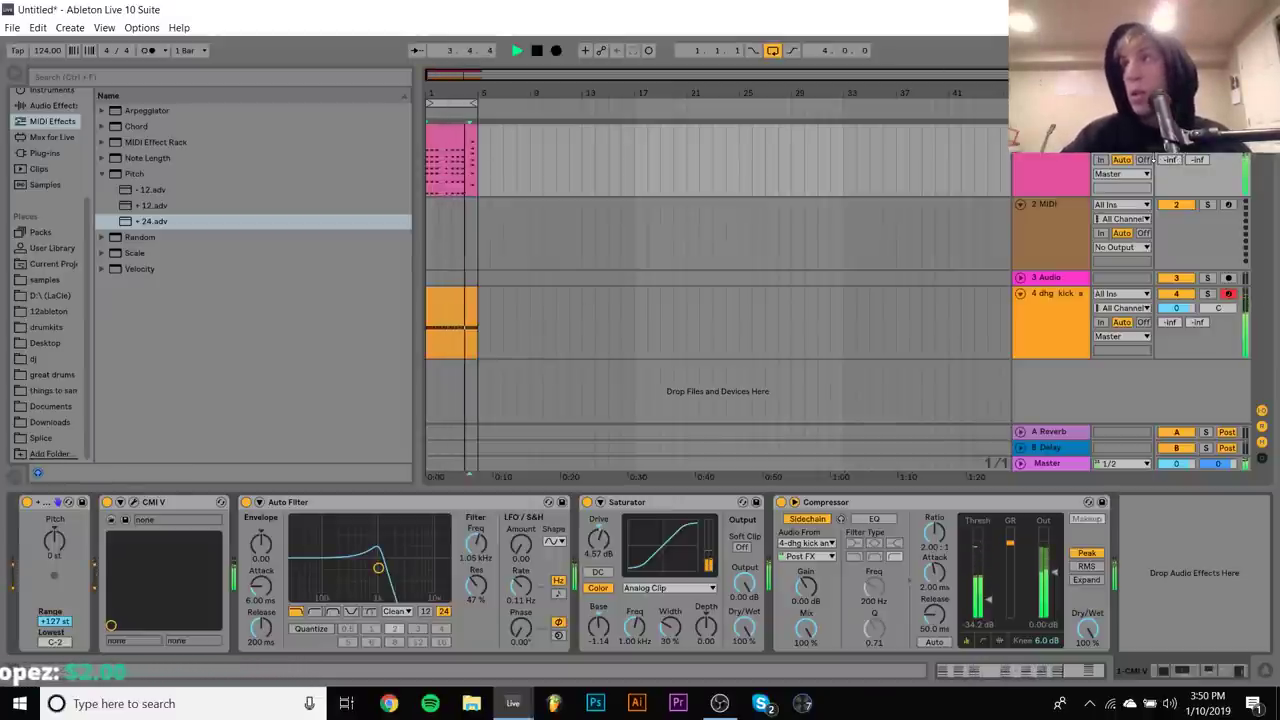
{"action": "left_click", "coordinate": [1050, 175]}
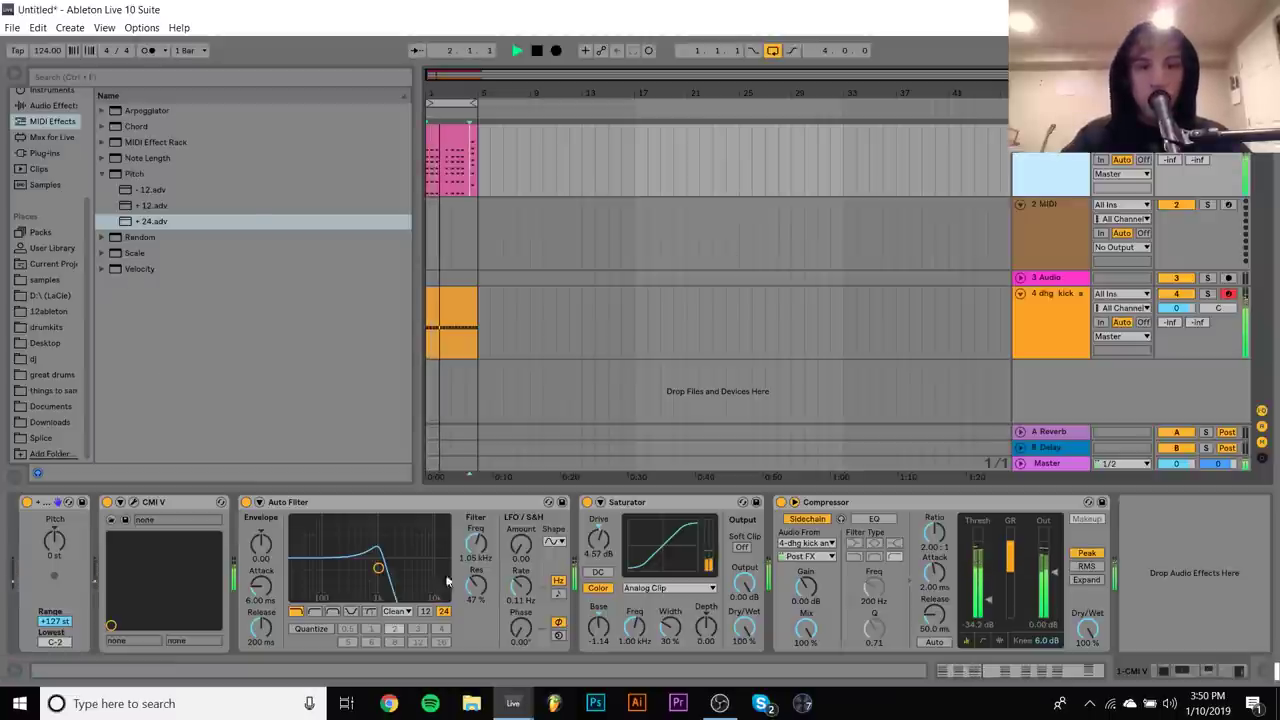
{"action": "mouse_move", "coordinate": [378, 568]}
{"action": "left_mouse_down"}
{"action": "mouse_move", "coordinate": [445, 567]}
{"action": "mouse_move", "coordinate": [392, 565]}
{"action": "left_mouse_up"}
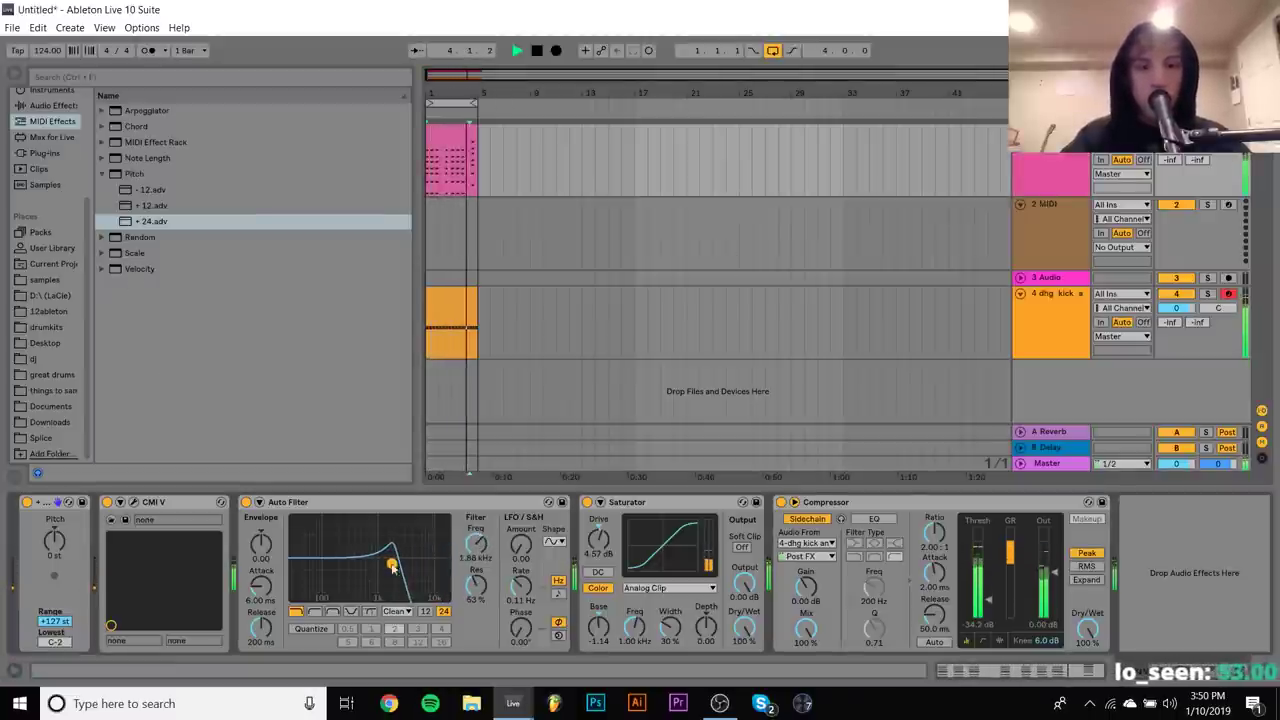
Transpose the kick sample to -2 st and give it a pitch envelope of +4 st with a 134 ms decay
{"action": "left_click", "coordinate": [1120, 265]}
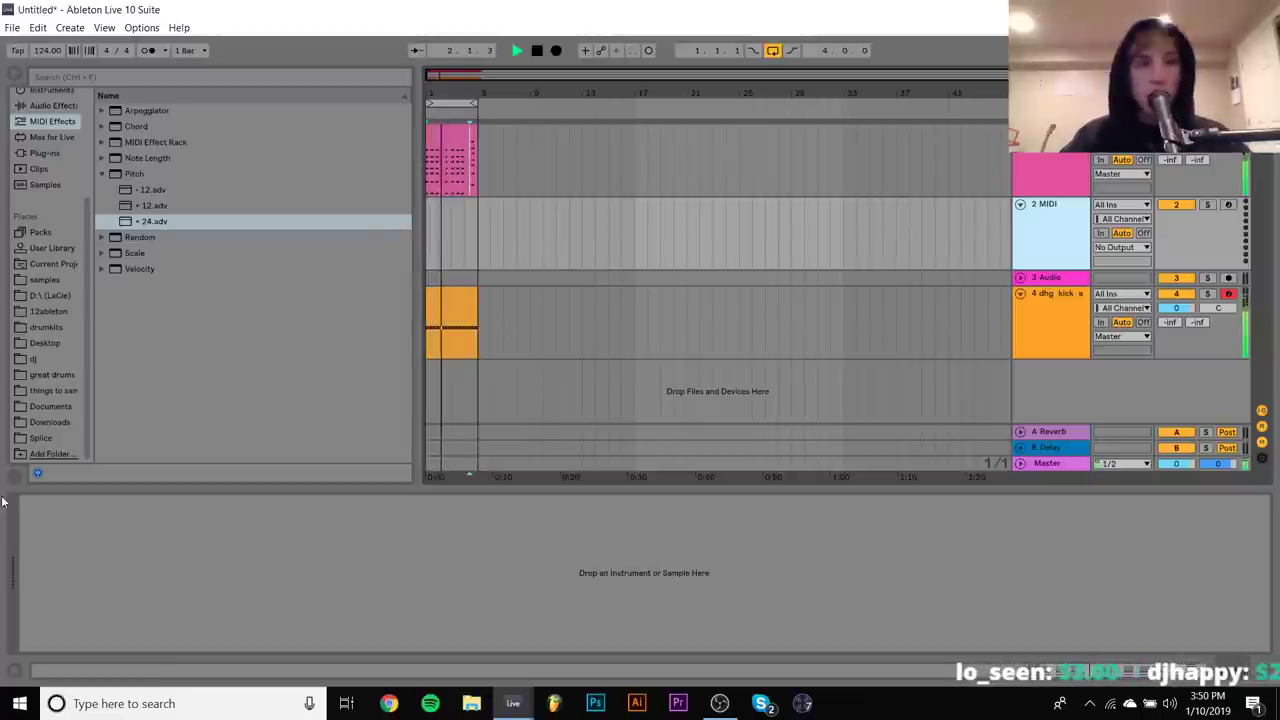
{"action": "left_click", "coordinate": [456, 297]}
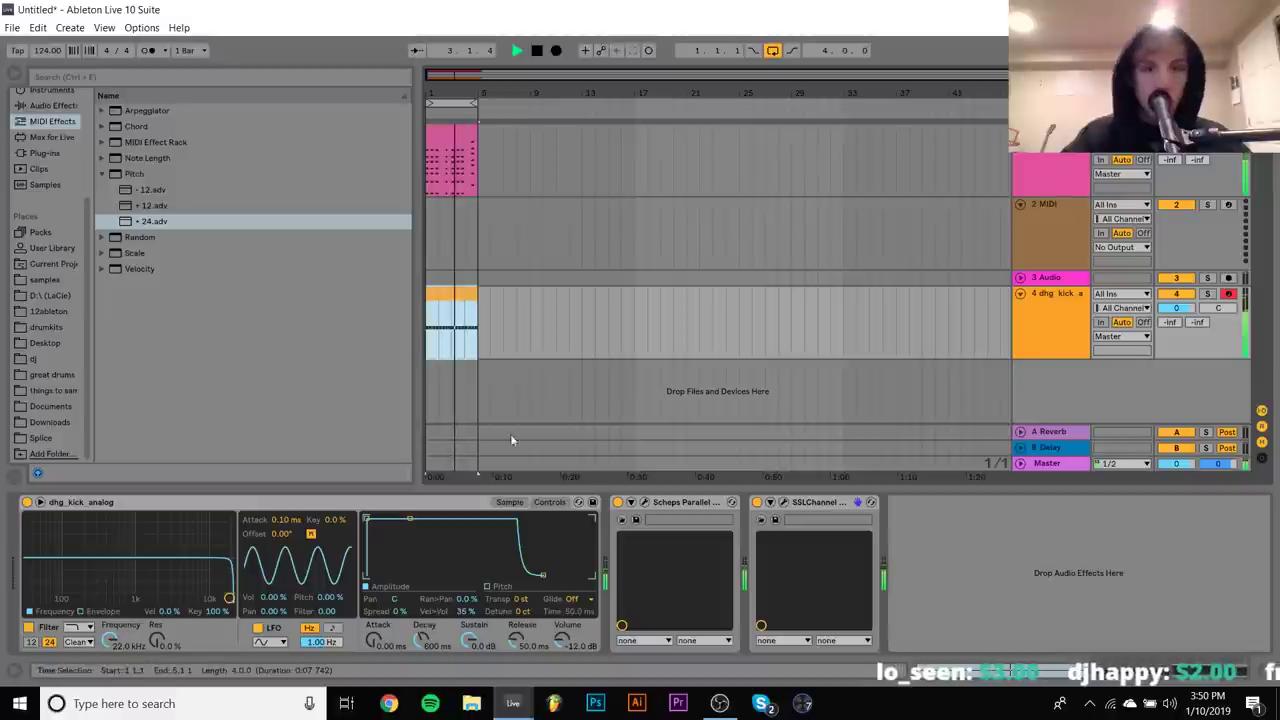
{"action": "left_click", "coordinate": [500, 587]}
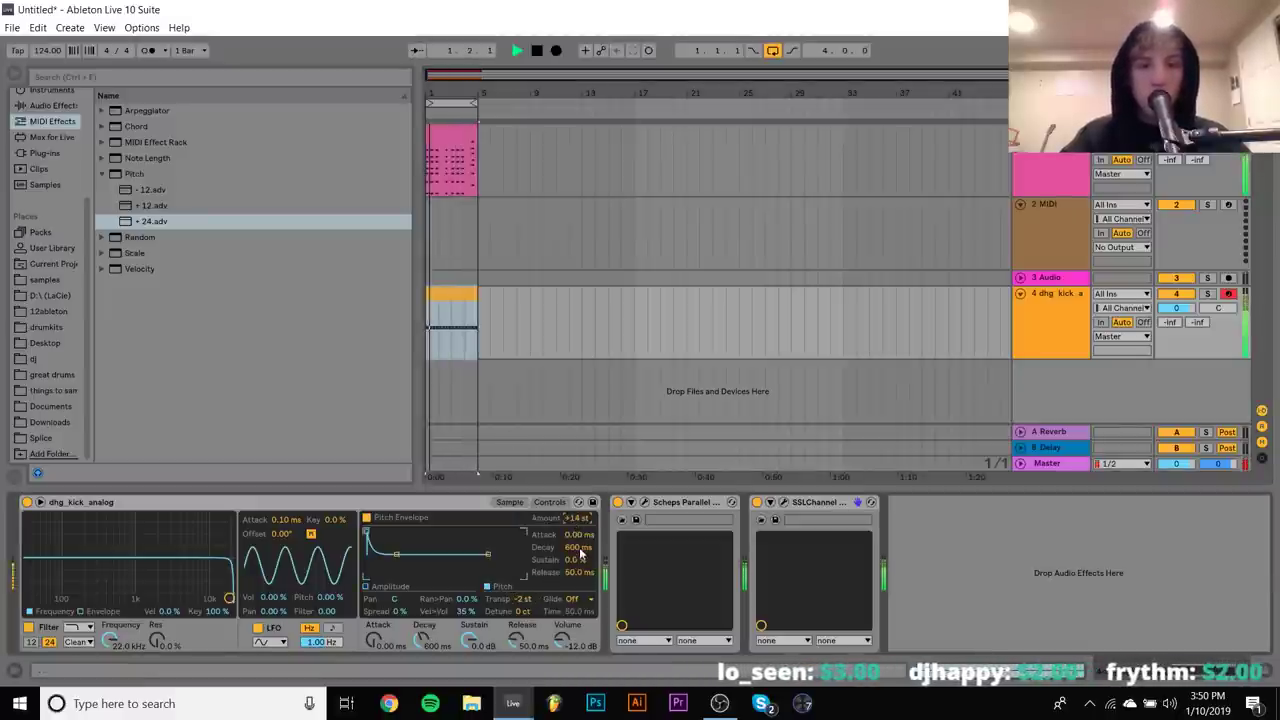
{"action": "left_click_drag", "start_coordinate": [578, 547], "coordinate": [578, 535]}
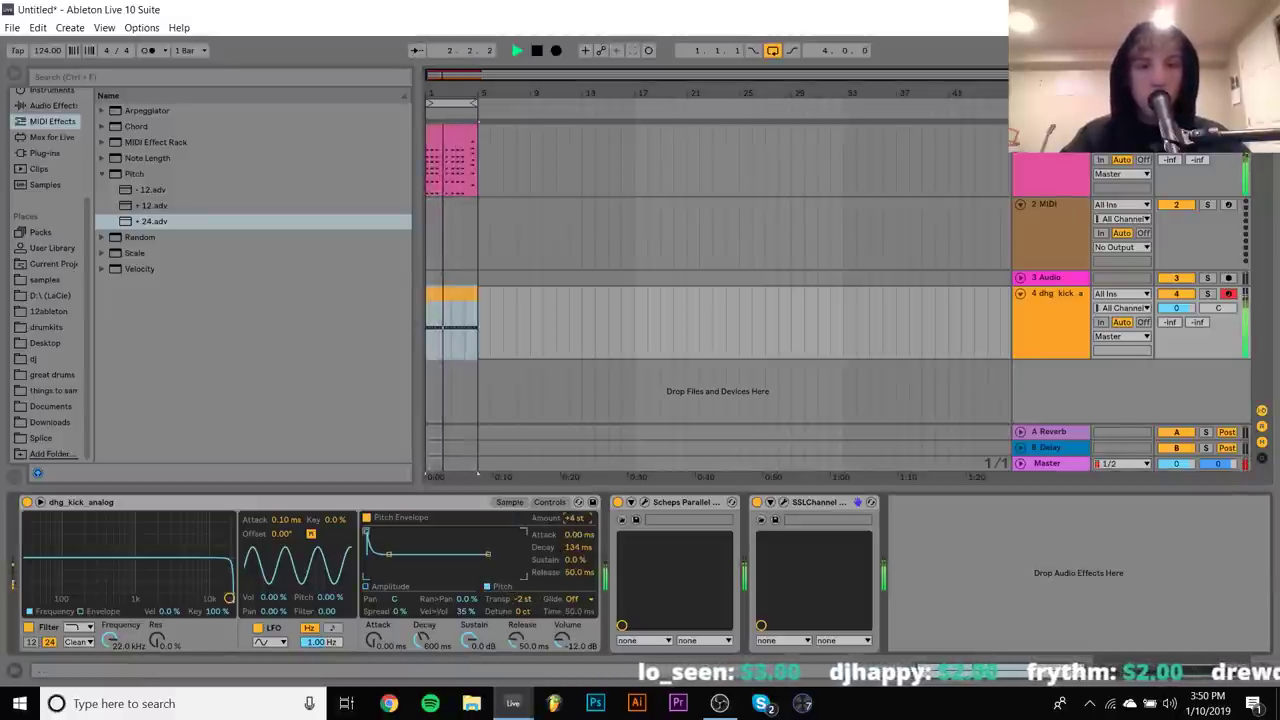
Show the samples folder in the browser, start playback and switch to the Session View mixer
{"action": "left_click", "coordinate": [42, 283]}
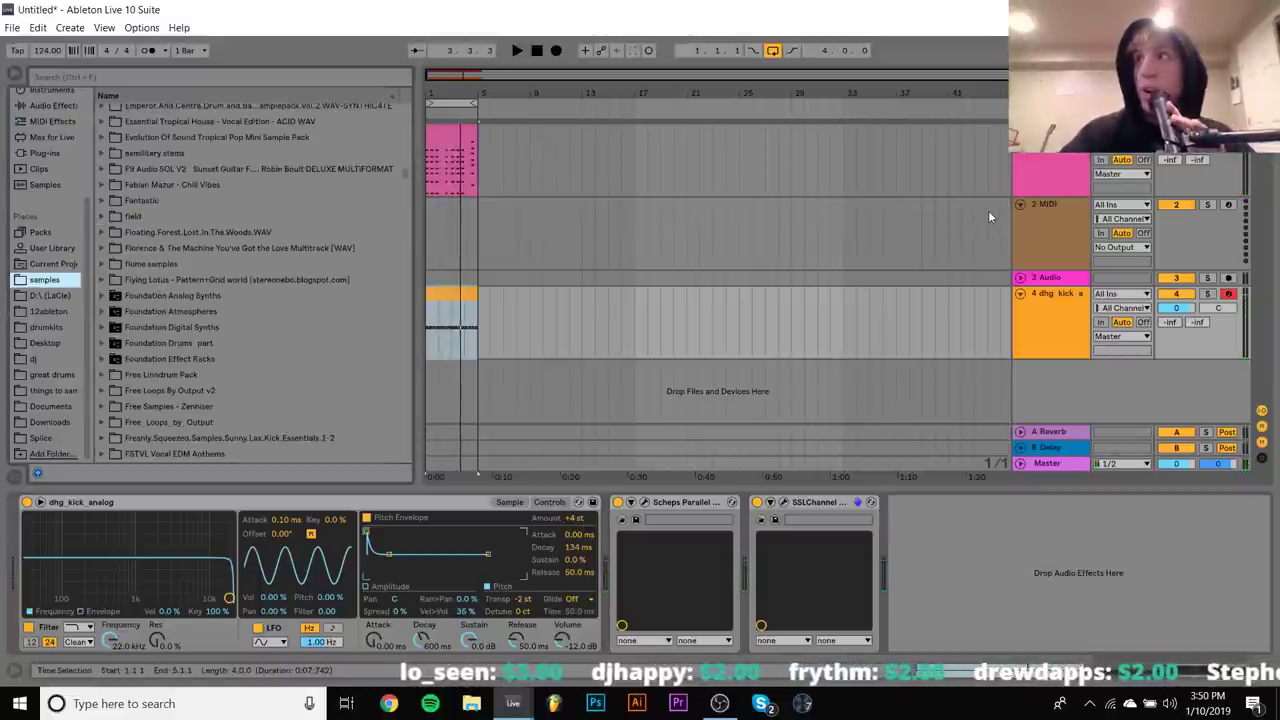
{"action": "key", "text": "space"}
{"action": "key", "text": "Tab"}
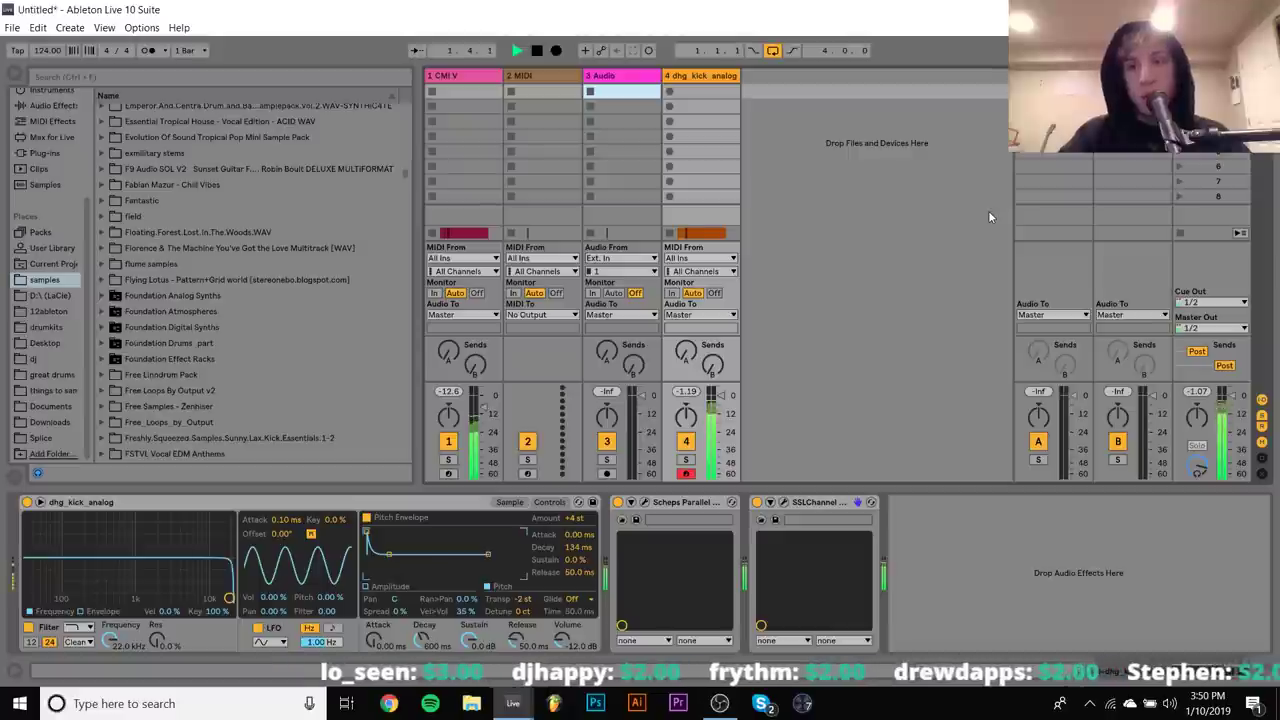
Return to the Arrangement View, select all tracks, and set the kick track's volume to -2.0 dB during playback
{"action": "key", "text": "Tab"}
{"action": "left_click", "coordinate": [1050, 320]}
{"action": "key", "text": "ctrl+a"}
{"action": "left_click", "coordinate": [1178, 310]}
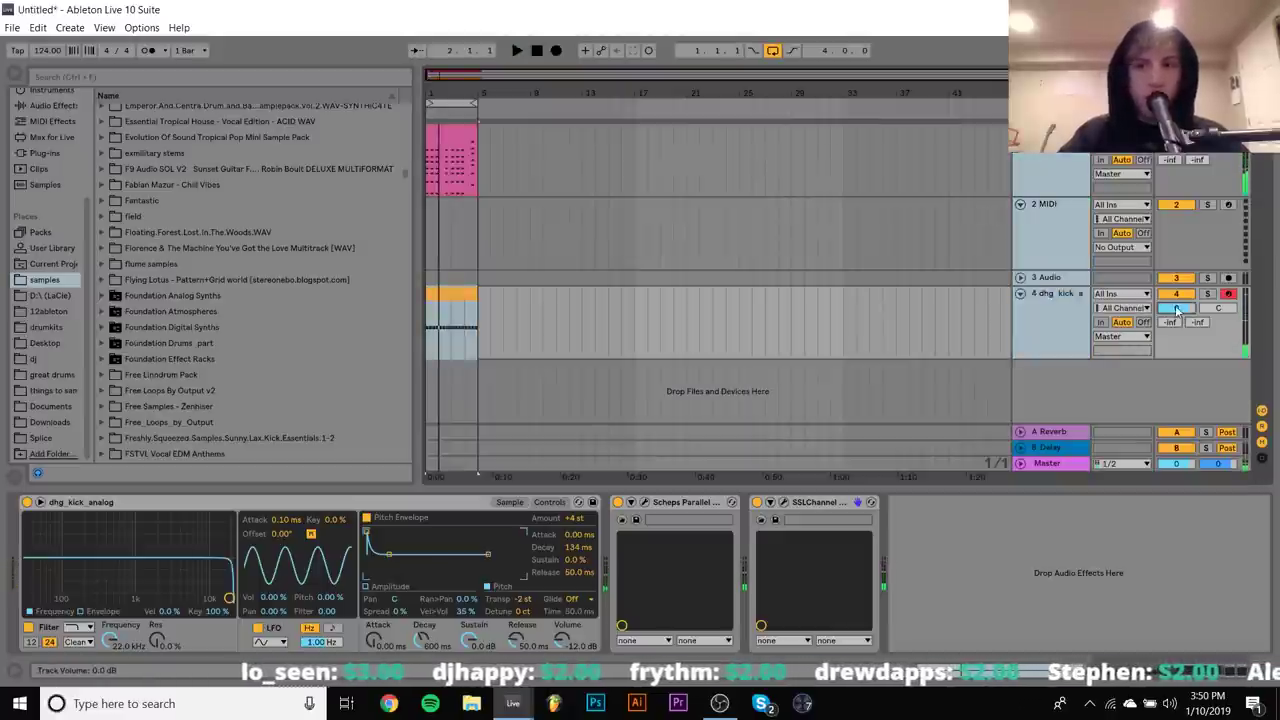
{"action": "key", "text": "space"}
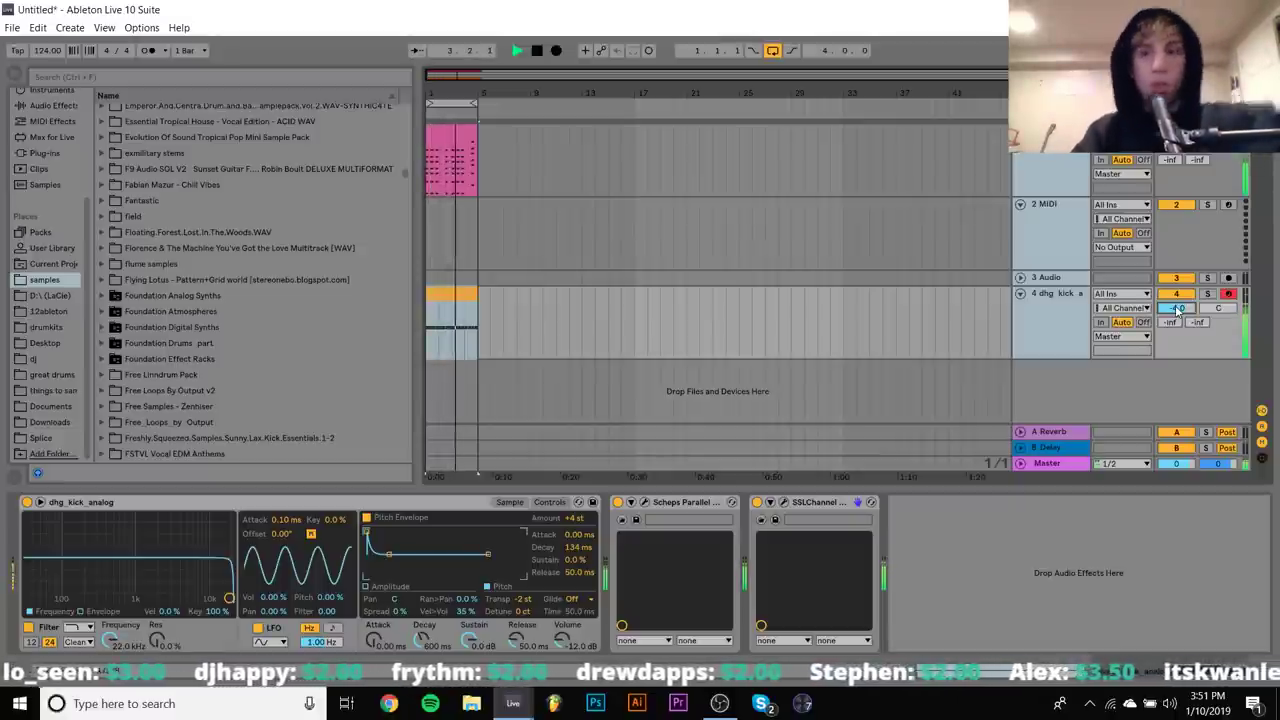
Check the mixer levels in the streamingandvideo set, return to the untitled track and restart its playback
{"action": "mouse_move", "coordinate": [512, 703]}
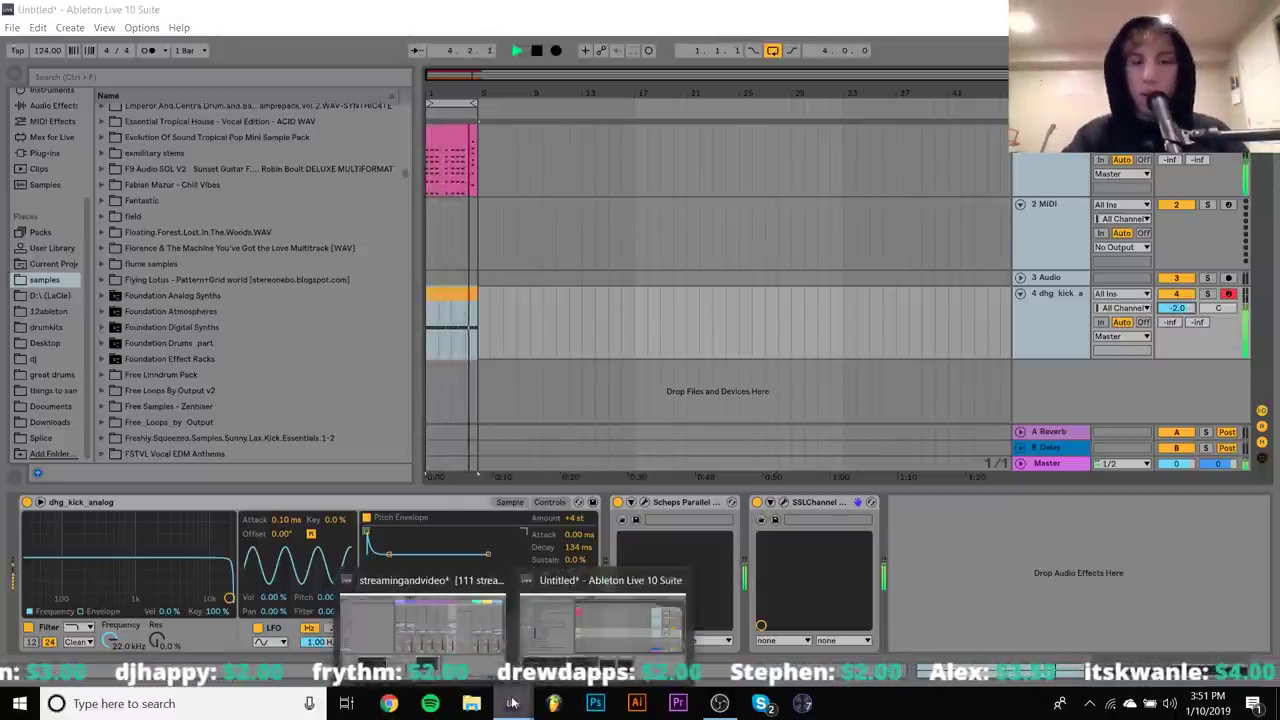
{"action": "left_click", "coordinate": [465, 630]}
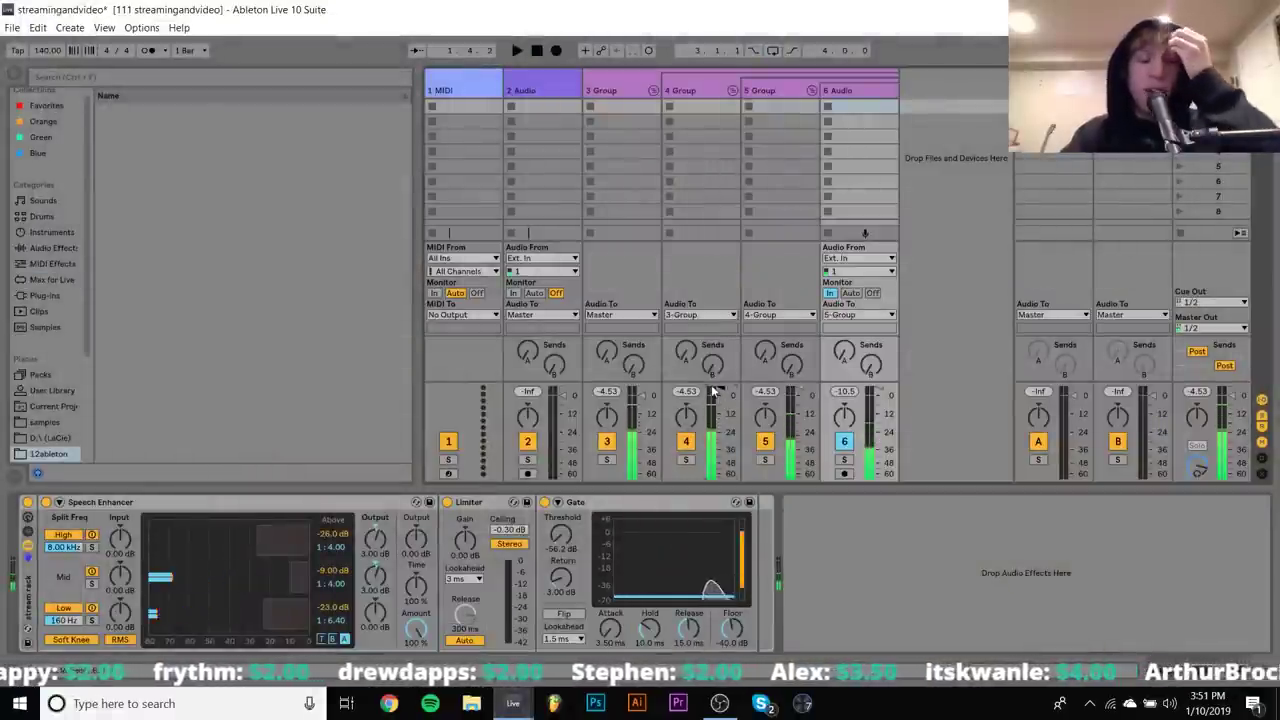
{"action": "mouse_move", "coordinate": [524, 708]}
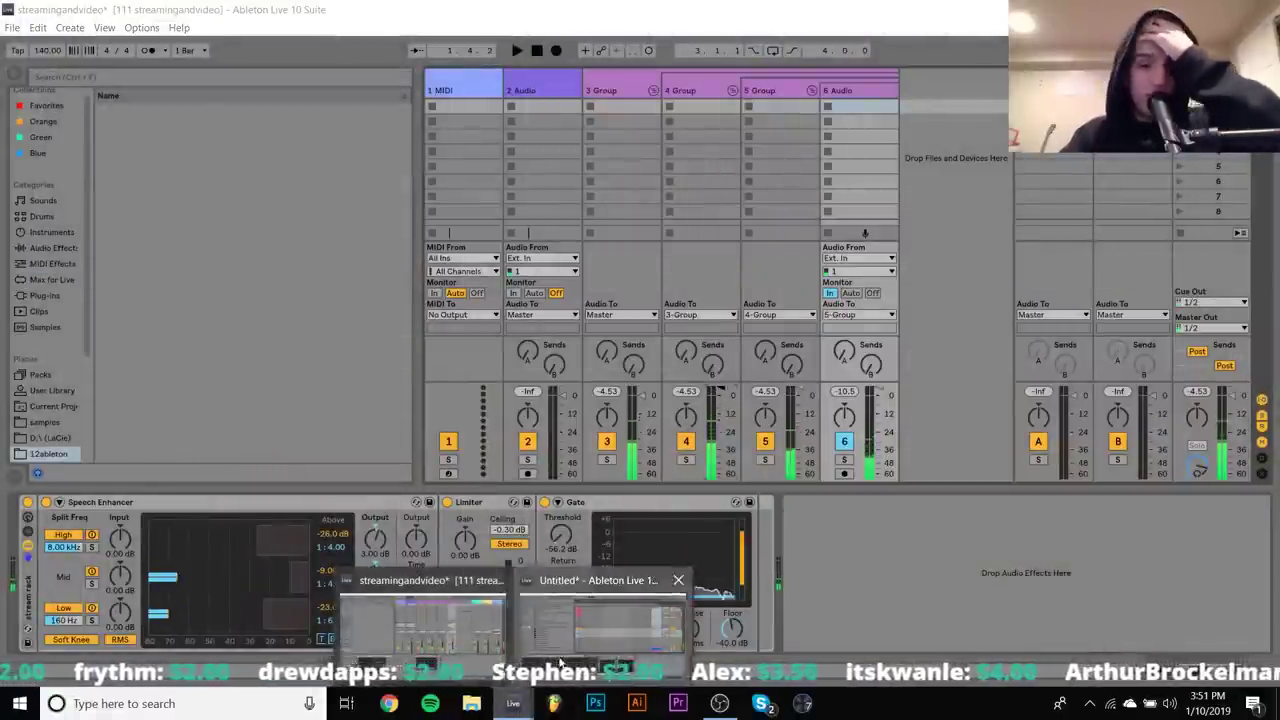
{"action": "left_click", "coordinate": [575, 630]}
{"action": "key", "text": "space"}
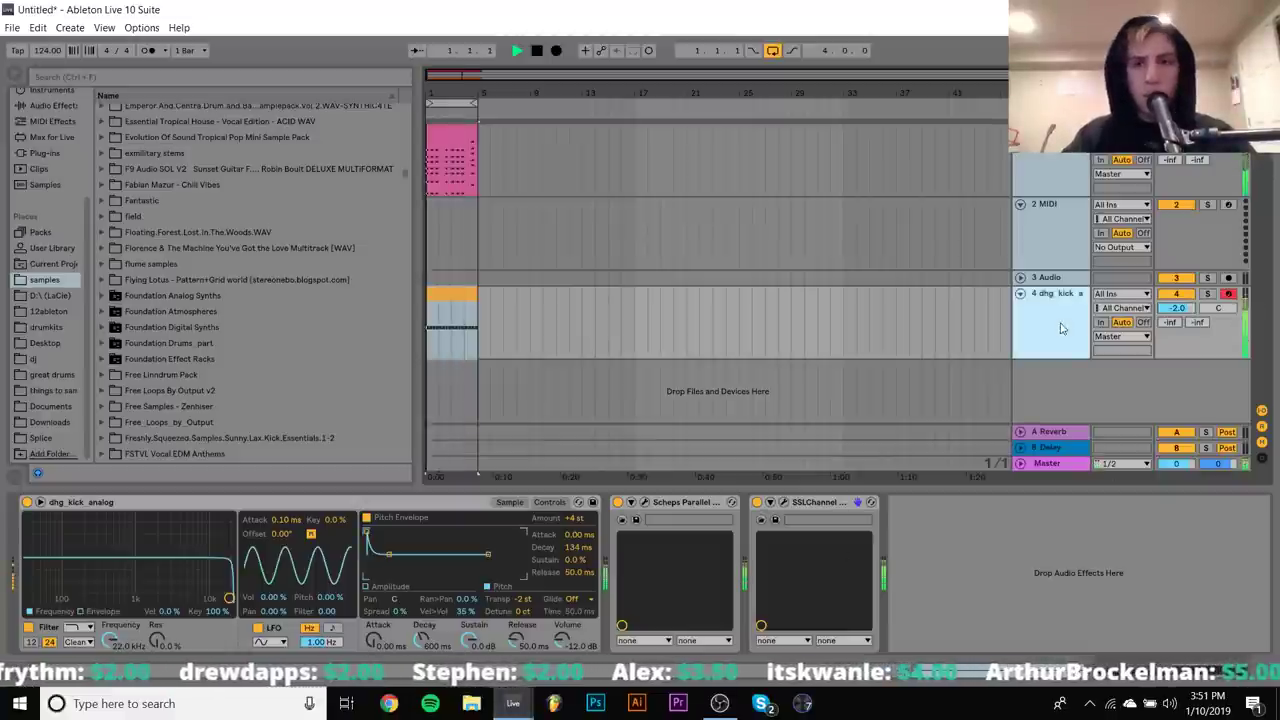
{"action": "key", "text": "Tab"}
{"action": "key", "text": "Tab"}
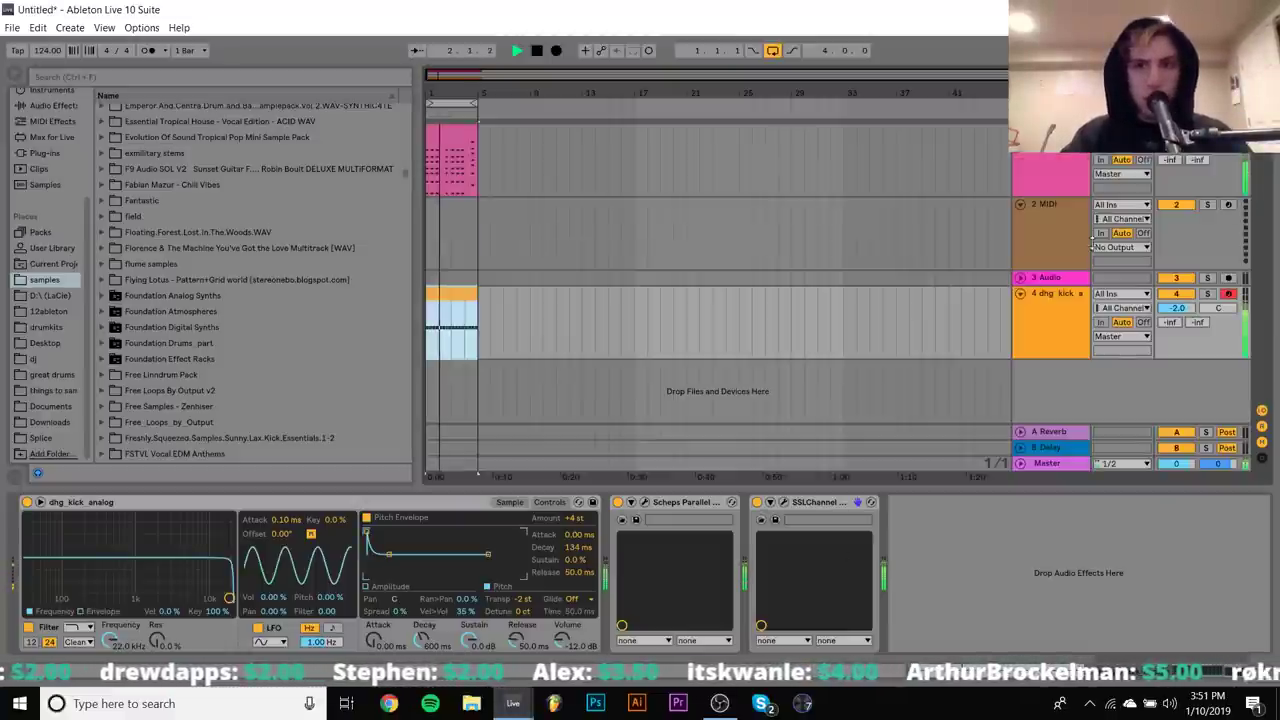
Select the empty MIDI track and expand the Free Linndrum Pack down to its Imported samples folder
{"action": "left_click", "coordinate": [700, 250]}
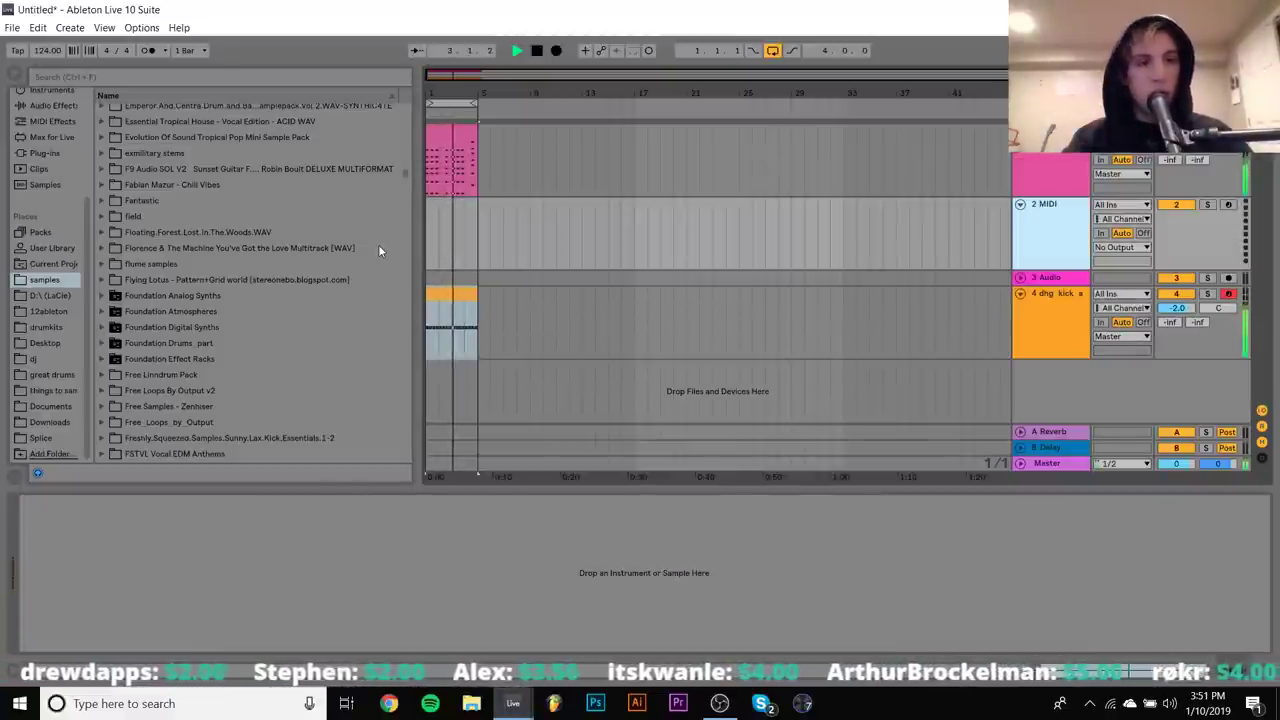
{"action": "scroll", "coordinate": [379, 249], "scroll_direction": "down", "scroll_amount": 3}
{"action": "left_click", "coordinate": [105, 233]}
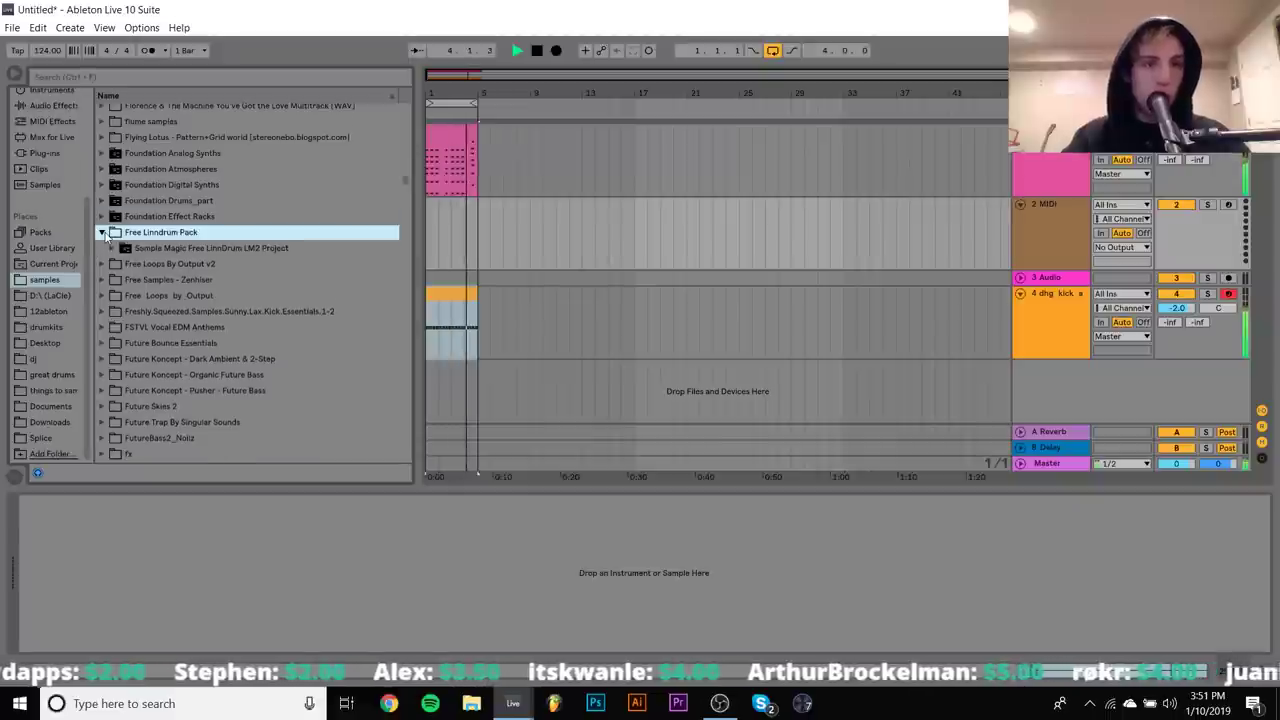
{"action": "left_click", "coordinate": [113, 234]}
{"action": "left_click", "coordinate": [122, 249]}
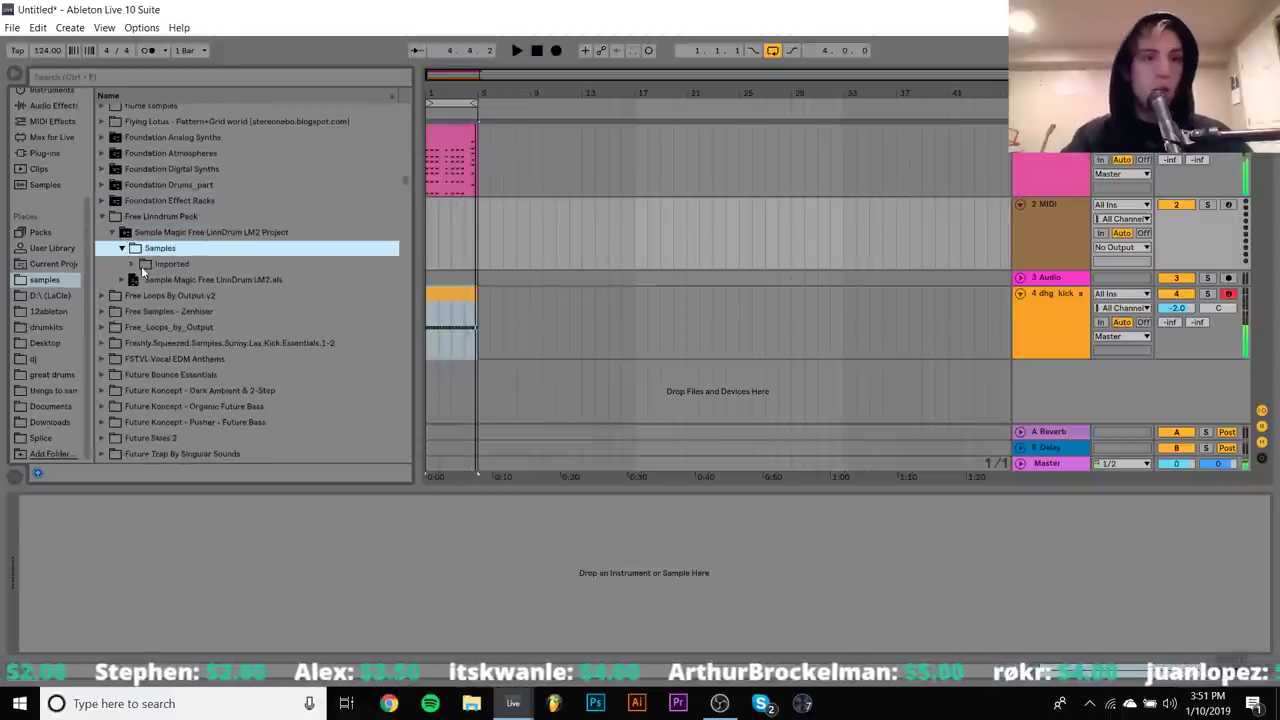
{"action": "left_click", "coordinate": [133, 265]}
{"action": "scroll", "coordinate": [185, 333], "scroll_direction": "down", "scroll_amount": 2}
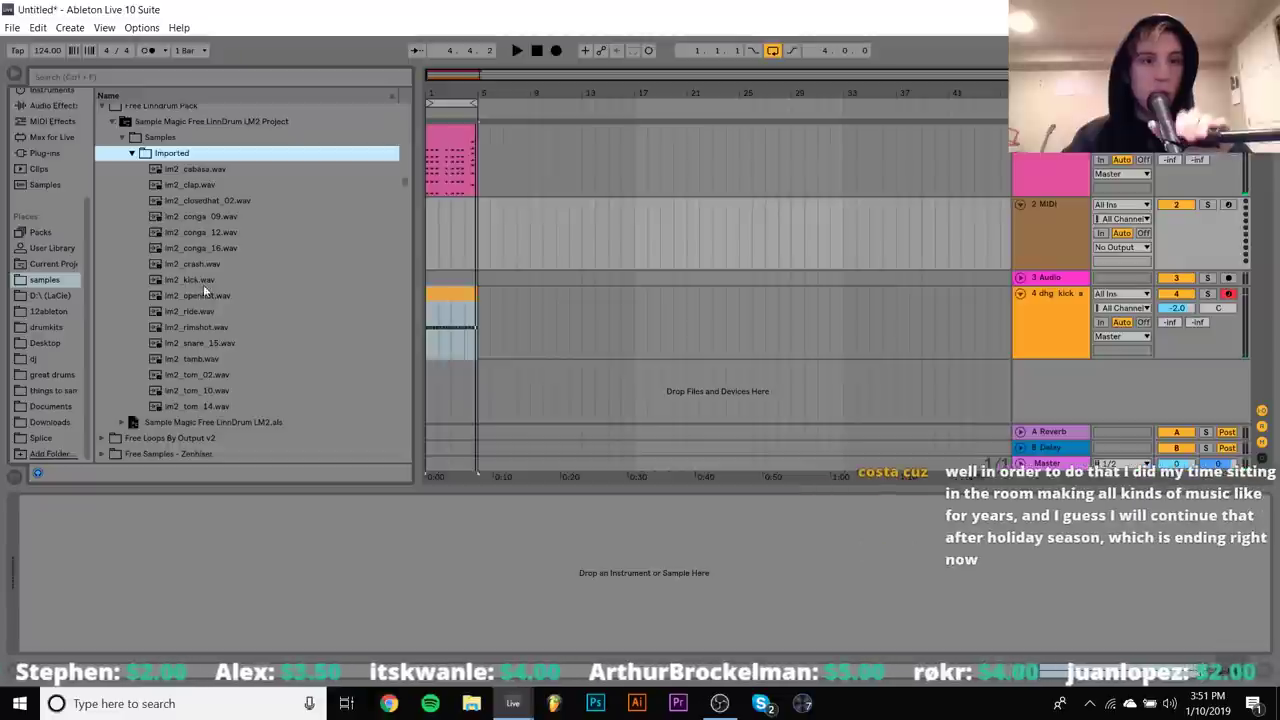
Audition the LinnDrum samples from lm2_openhat.wav through the tom sounds, and collapse the LM2 project folder
{"action": "left_click", "coordinate": [204, 296]}
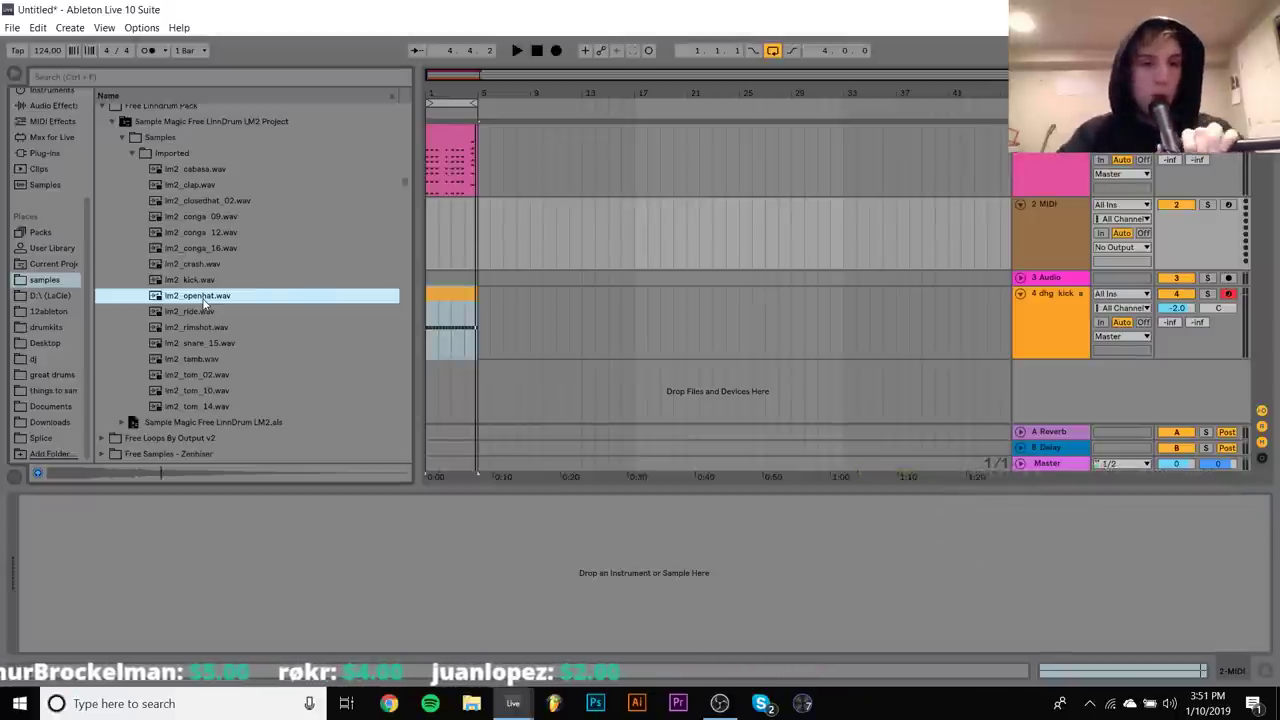
{"action": "key", "text": "Down"}
{"action": "key", "text": "Down"}
{"action": "key", "text": "Down"}
{"action": "key", "text": "Down"}
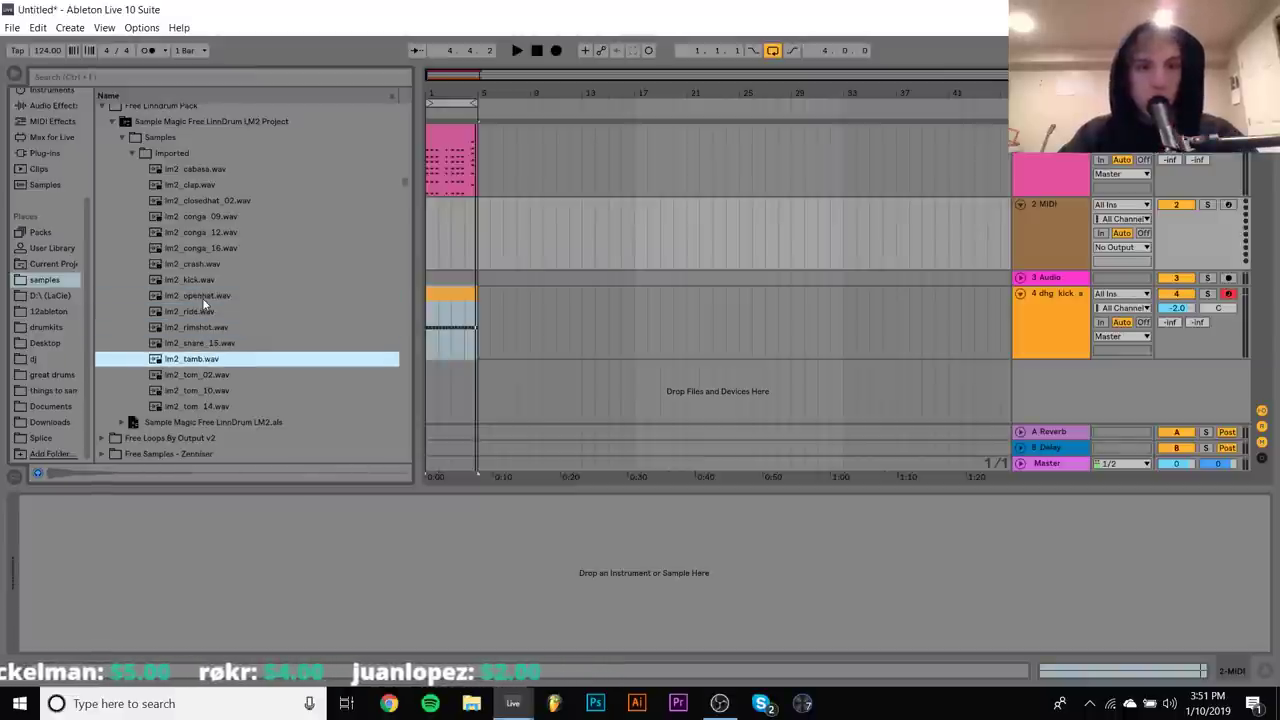
{"action": "key", "text": "Down"}
{"action": "key", "text": "Down"}
{"action": "key", "text": "Down"}
{"action": "key", "text": "Down"}
{"action": "key", "text": "Left"}
{"action": "key", "text": "Left"}
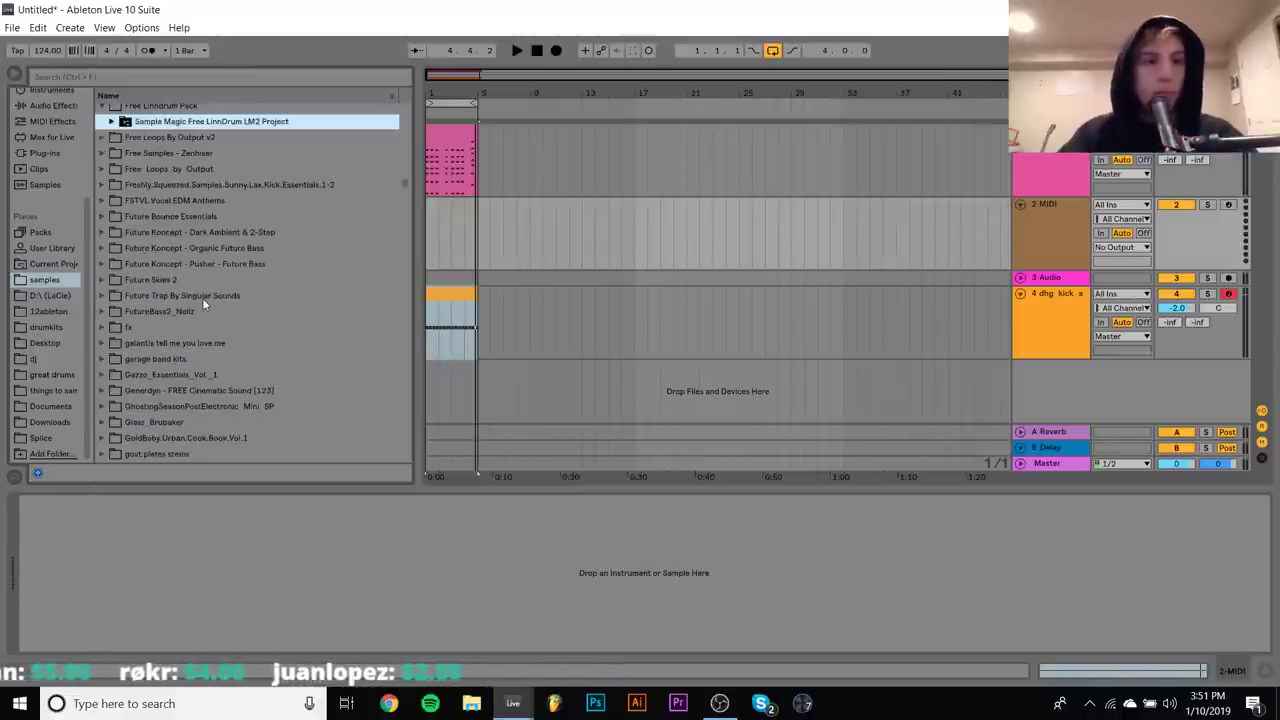
Look through the sample pack folders listed below the Free Linndrum Pack for another drum sound source
{"action": "key", "text": "Down"}
{"action": "key", "text": "Down"}
{"action": "key", "text": "Down"}
{"action": "key", "text": "Down"}
{"action": "key", "text": "Down"}
{"action": "key", "text": "Down"}
{"action": "key", "text": "Down"}
{"action": "key", "text": "Down"}
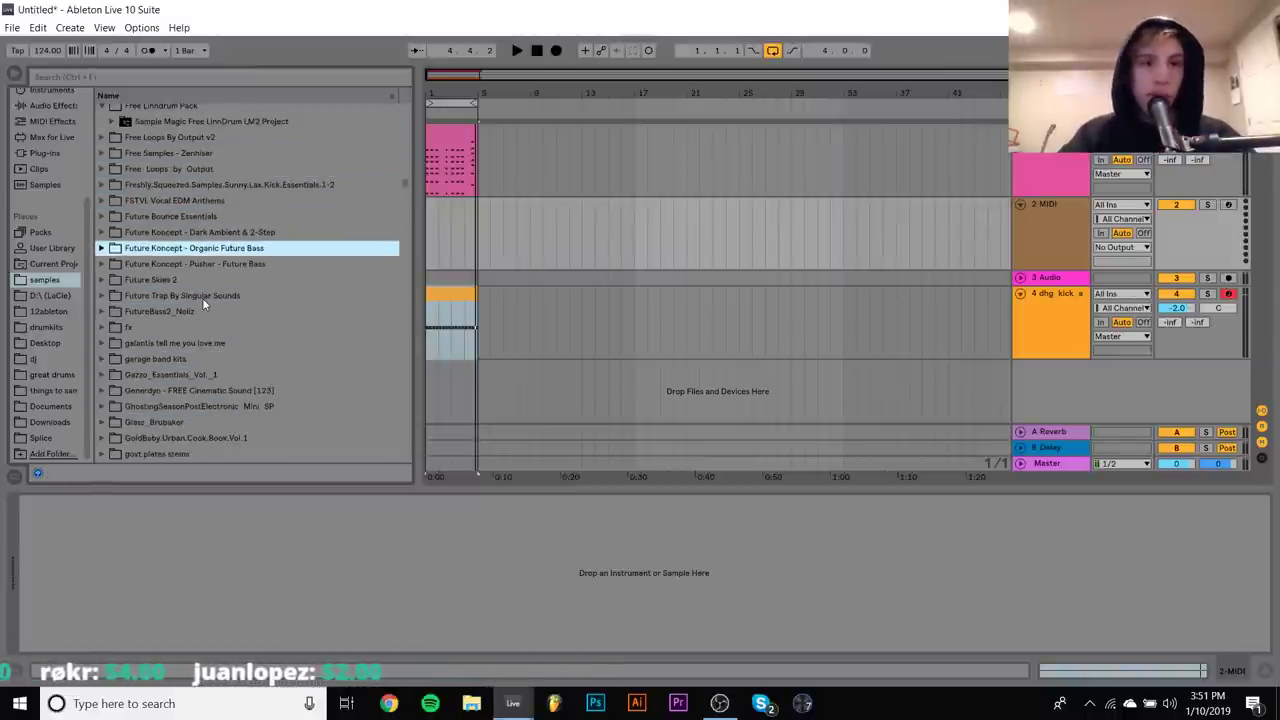
{"action": "scroll", "coordinate": [202, 298], "scroll_direction": "down", "scroll_amount": 5}
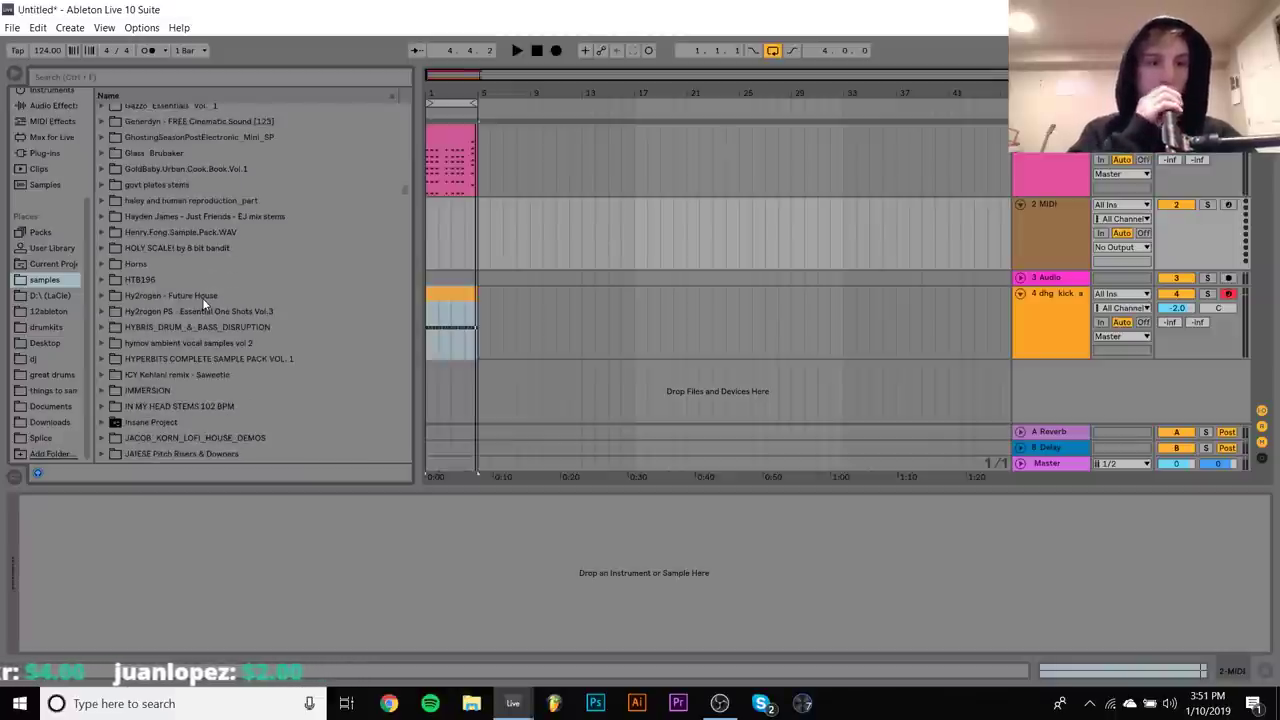
Show the Packs in the browser and open the Library preferences
{"action": "key", "text": "space"}
{"action": "left_click", "coordinate": [38, 233]}
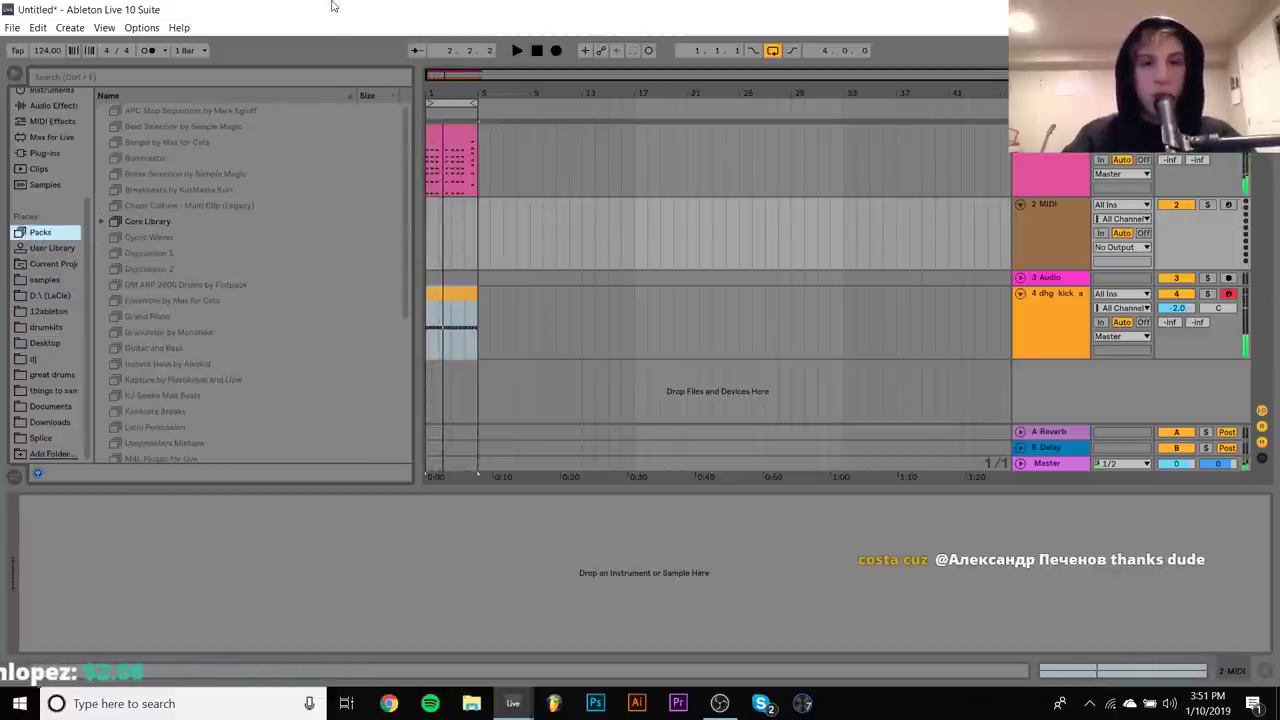
{"action": "key", "text": "ctrl+comma"}
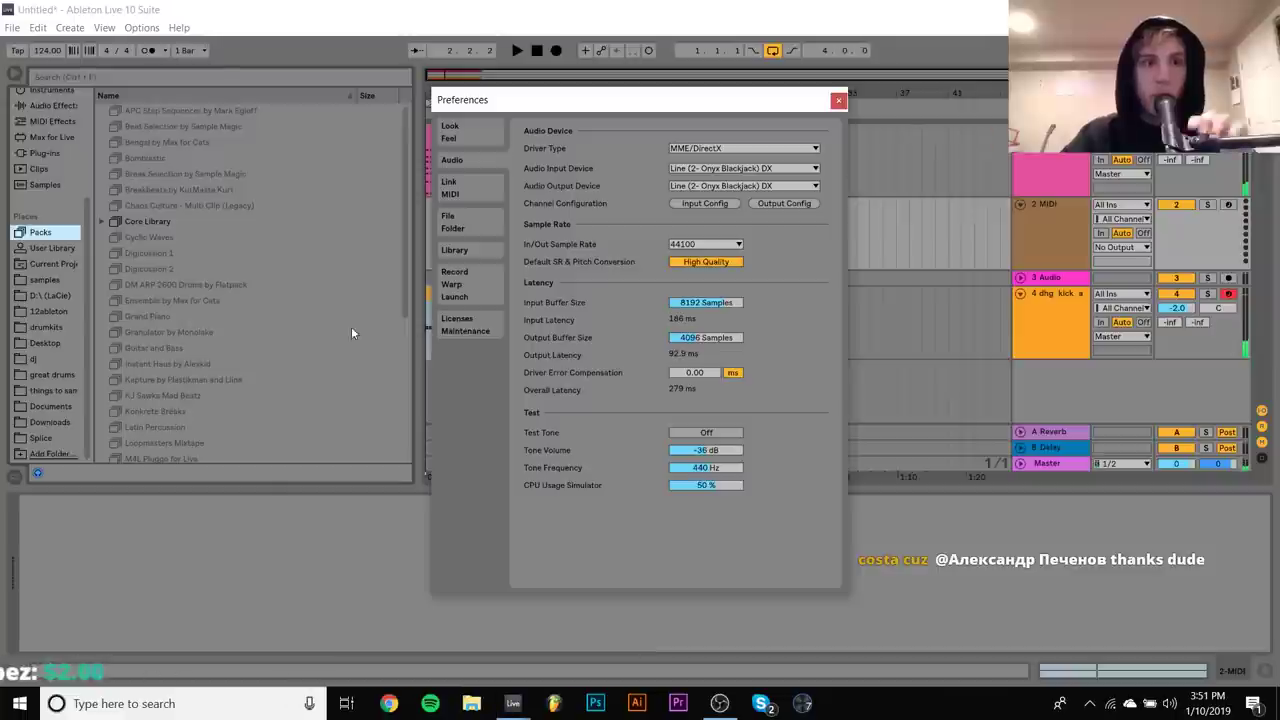
{"action": "left_click", "coordinate": [452, 224]}
{"action": "left_click", "coordinate": [466, 320]}
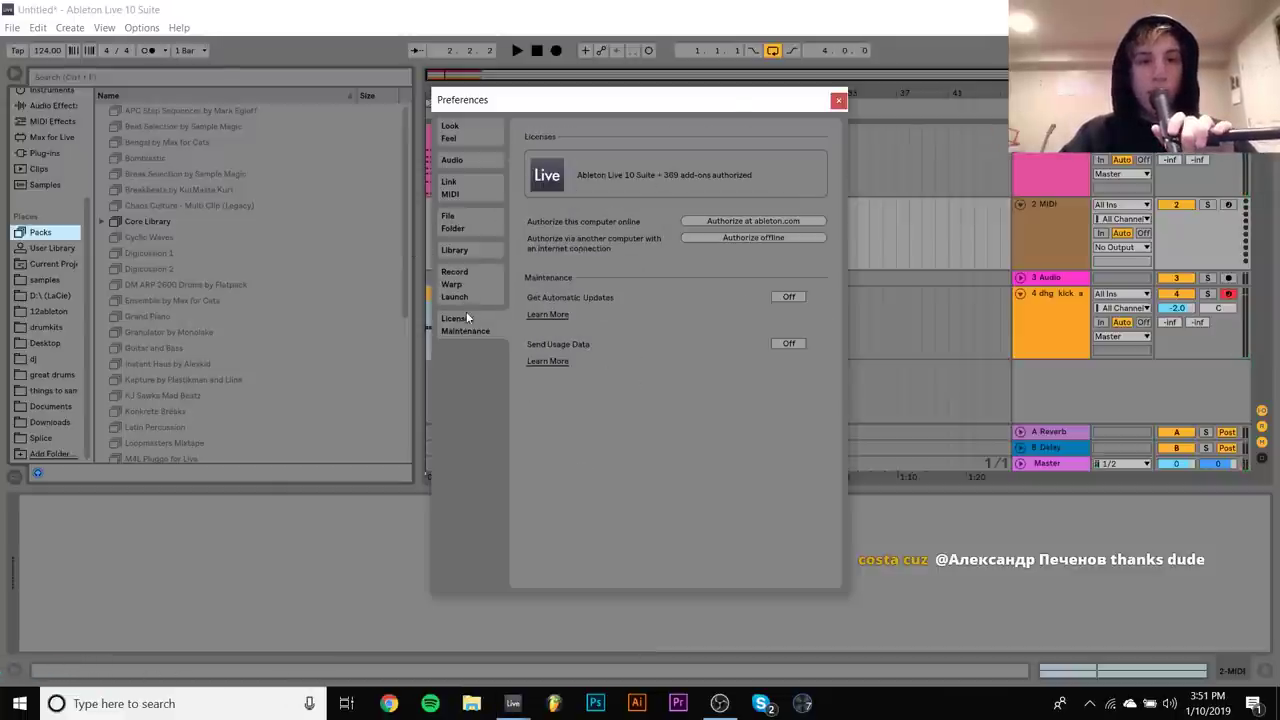
{"action": "left_click", "coordinate": [478, 255]}
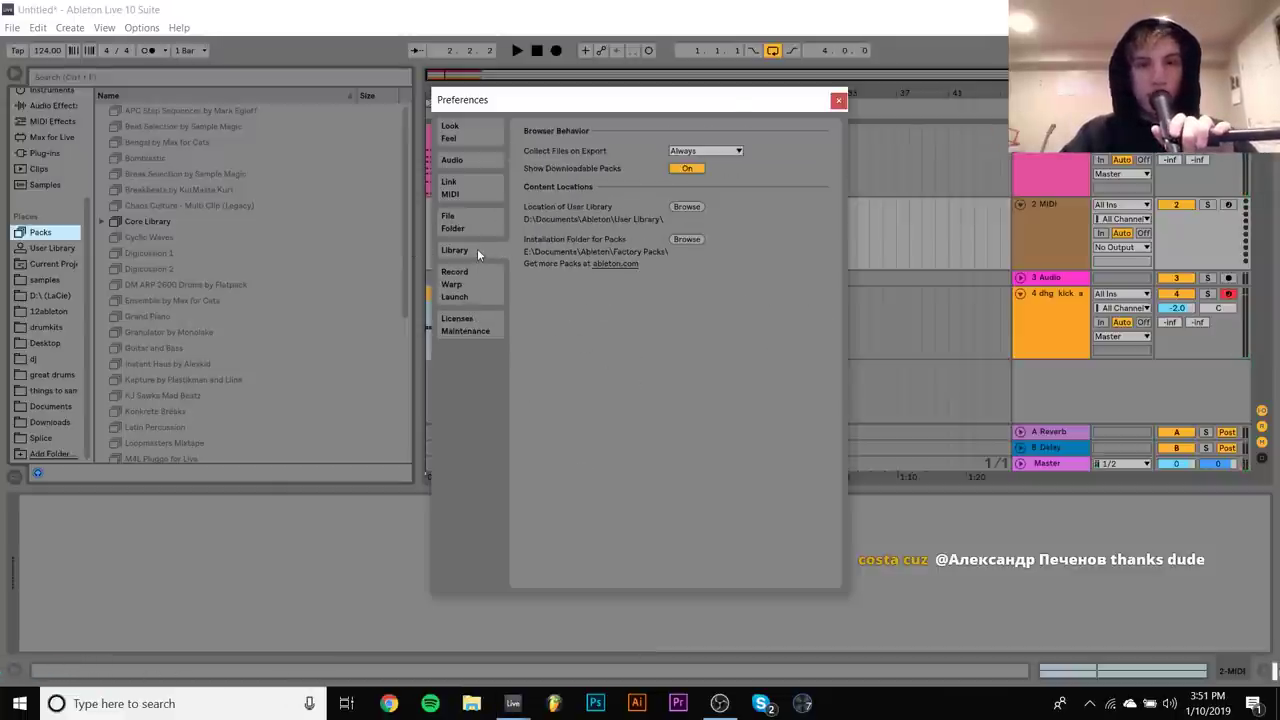
Set the installation folder for Packs to D:\Documents\Ableton\Factory Packs and close the preferences
{"action": "left_click", "coordinate": [687, 241]}
{"action": "scroll", "coordinate": [495, 400], "scroll_direction": "down", "scroll_amount": 3}
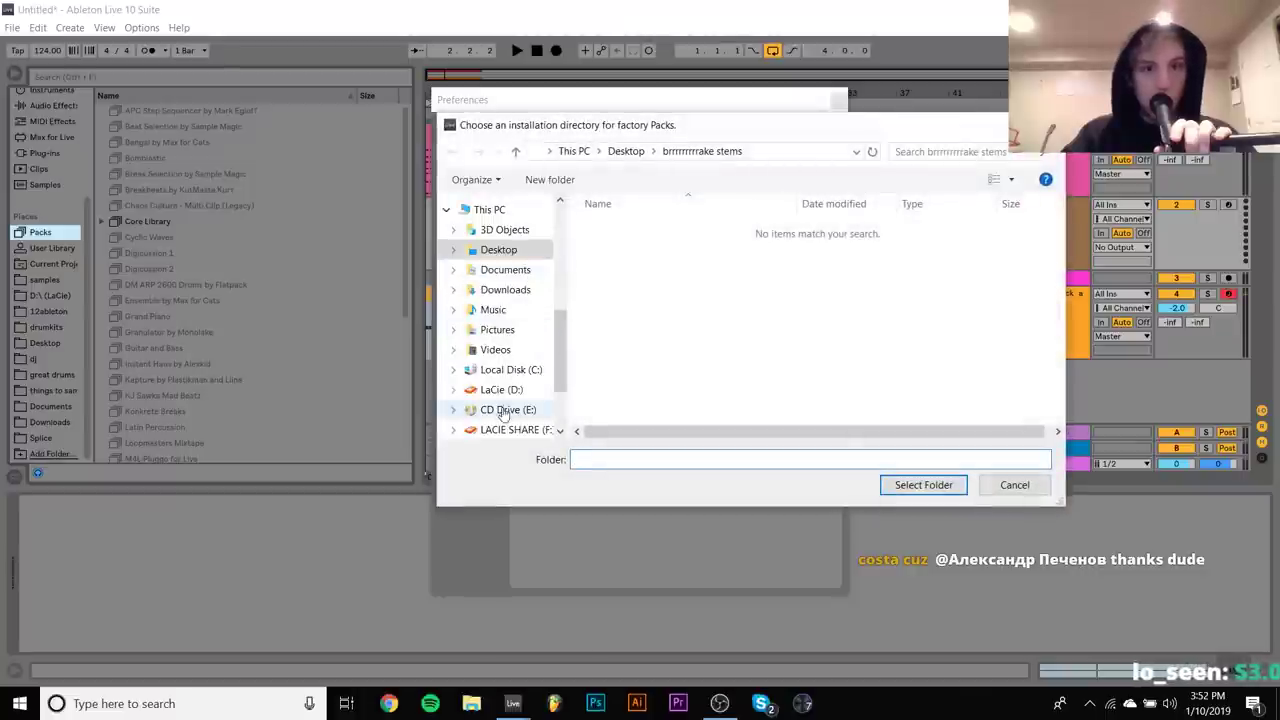
{"action": "left_click", "coordinate": [502, 392]}
{"action": "scroll", "coordinate": [638, 350], "scroll_direction": "down", "scroll_amount": 6}
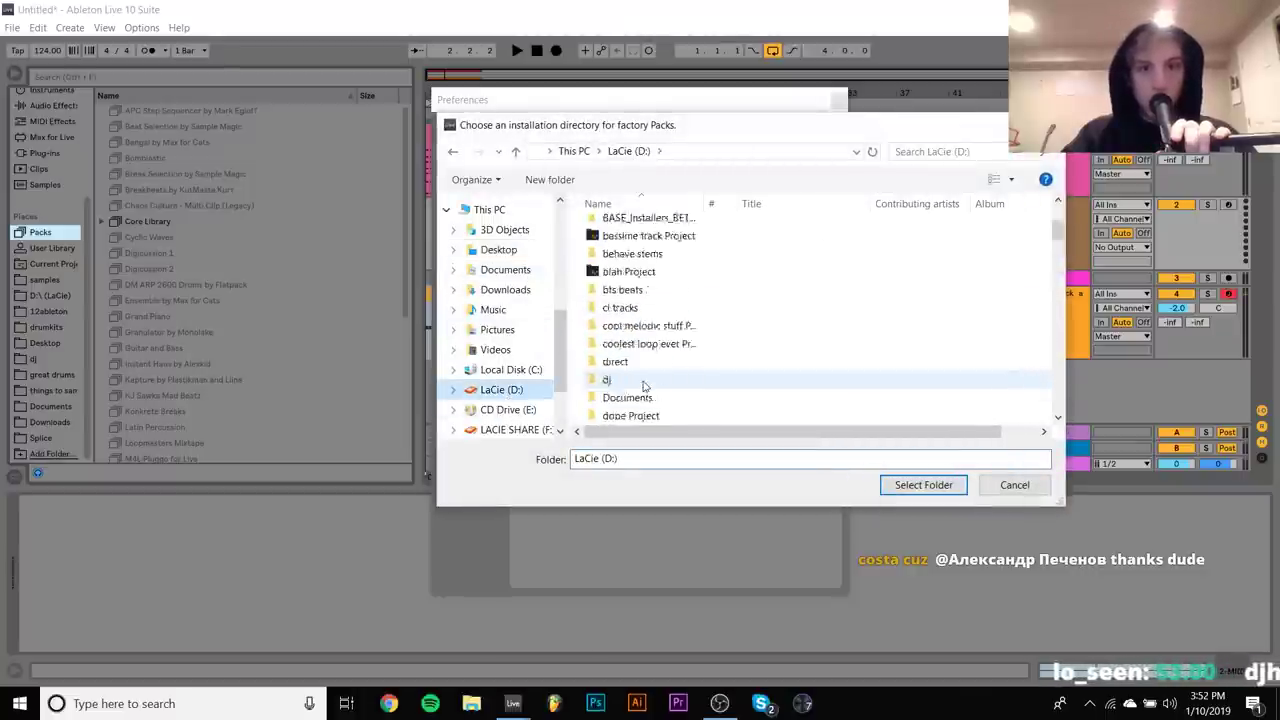
{"action": "double_click", "coordinate": [628, 236]}
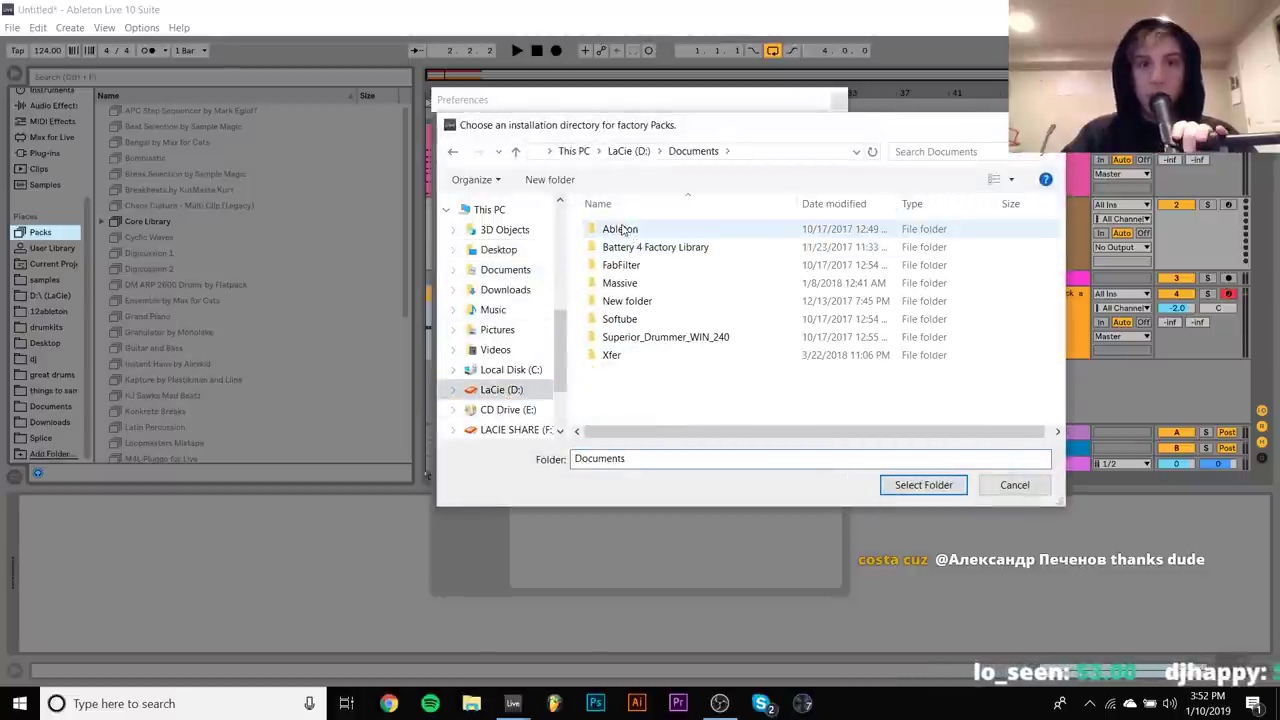
{"action": "double_click", "coordinate": [624, 230]}
{"action": "left_click", "coordinate": [626, 230]}
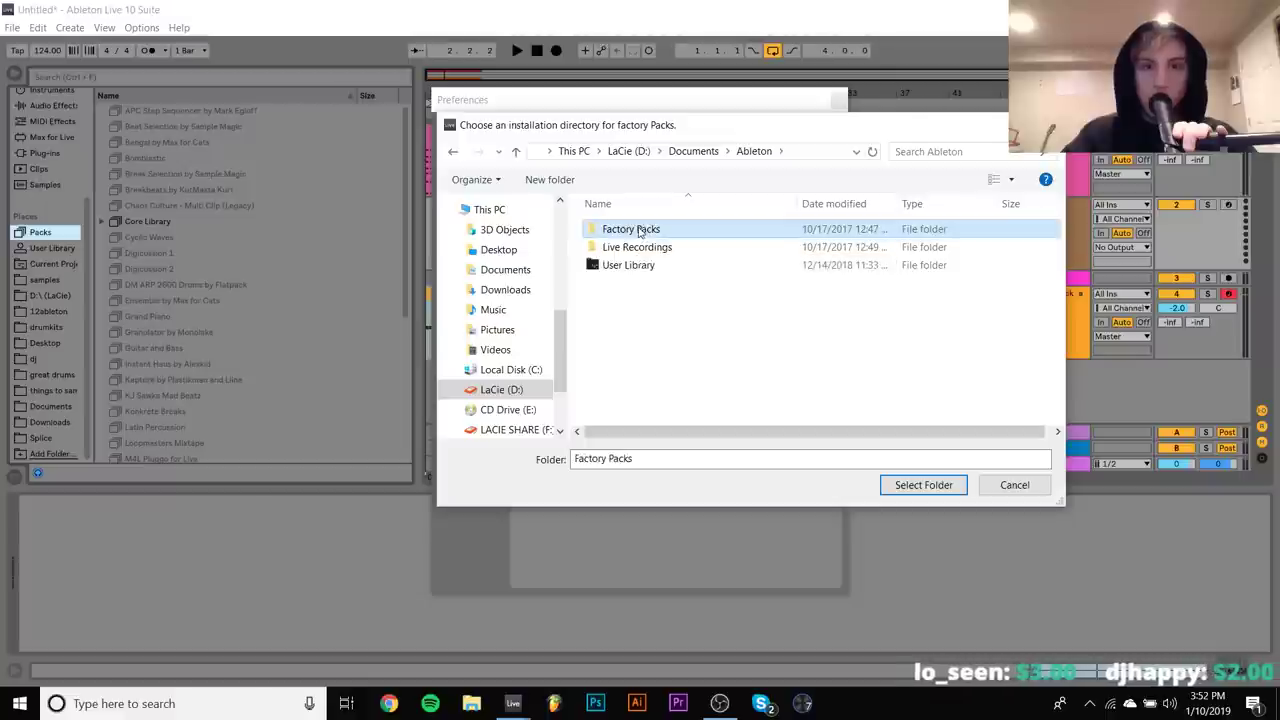
{"action": "left_click", "coordinate": [922, 487]}
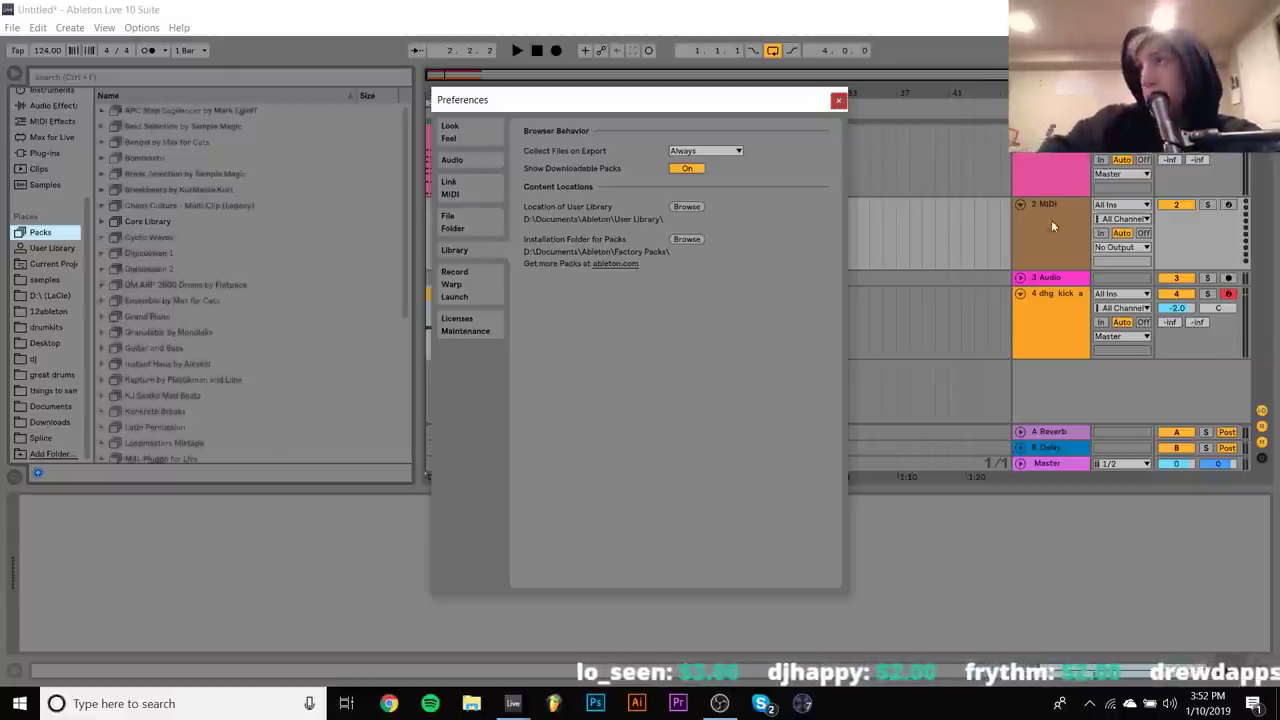
{"action": "key", "text": "Escape"}
Play the loop and expand the Core Library pack down to the Hihat folder in its drum samples
{"action": "key", "text": "space"}
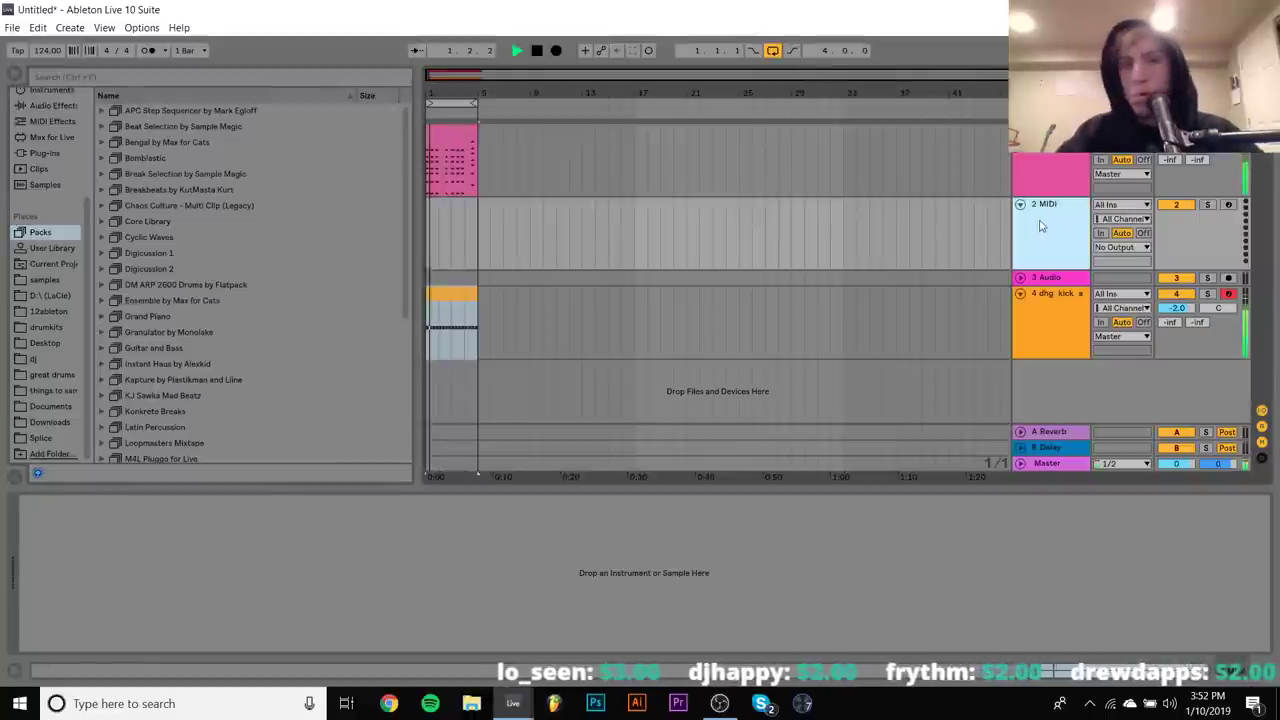
{"action": "left_click", "coordinate": [102, 221]}
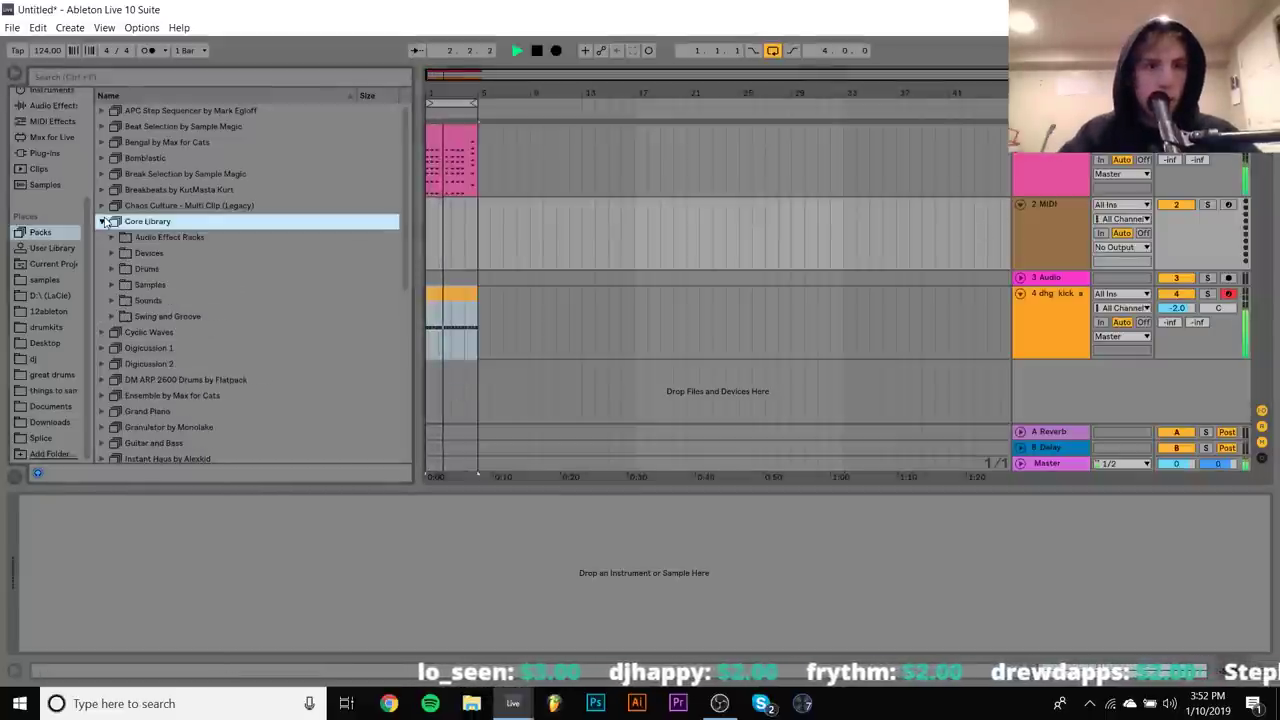
{"action": "left_click", "coordinate": [112, 285]}
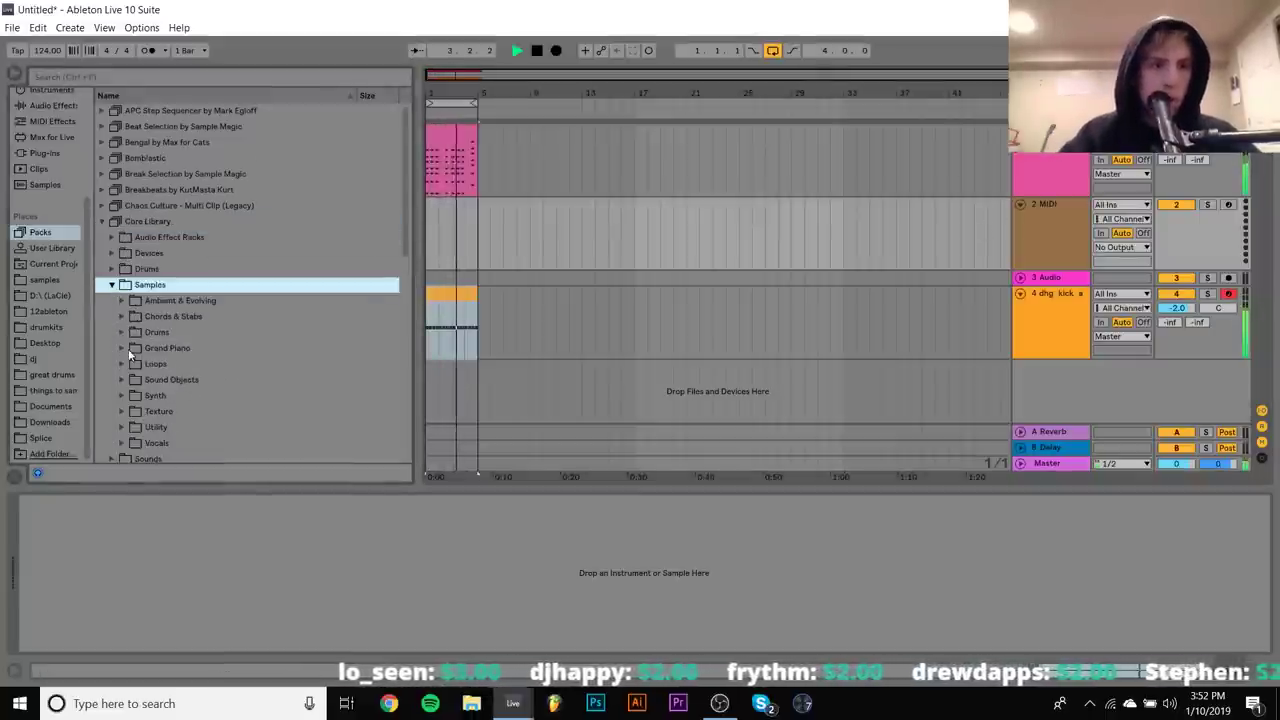
{"action": "scroll", "coordinate": [115, 280], "scroll_direction": "down", "scroll_amount": 2}
{"action": "left_click", "coordinate": [127, 255]}
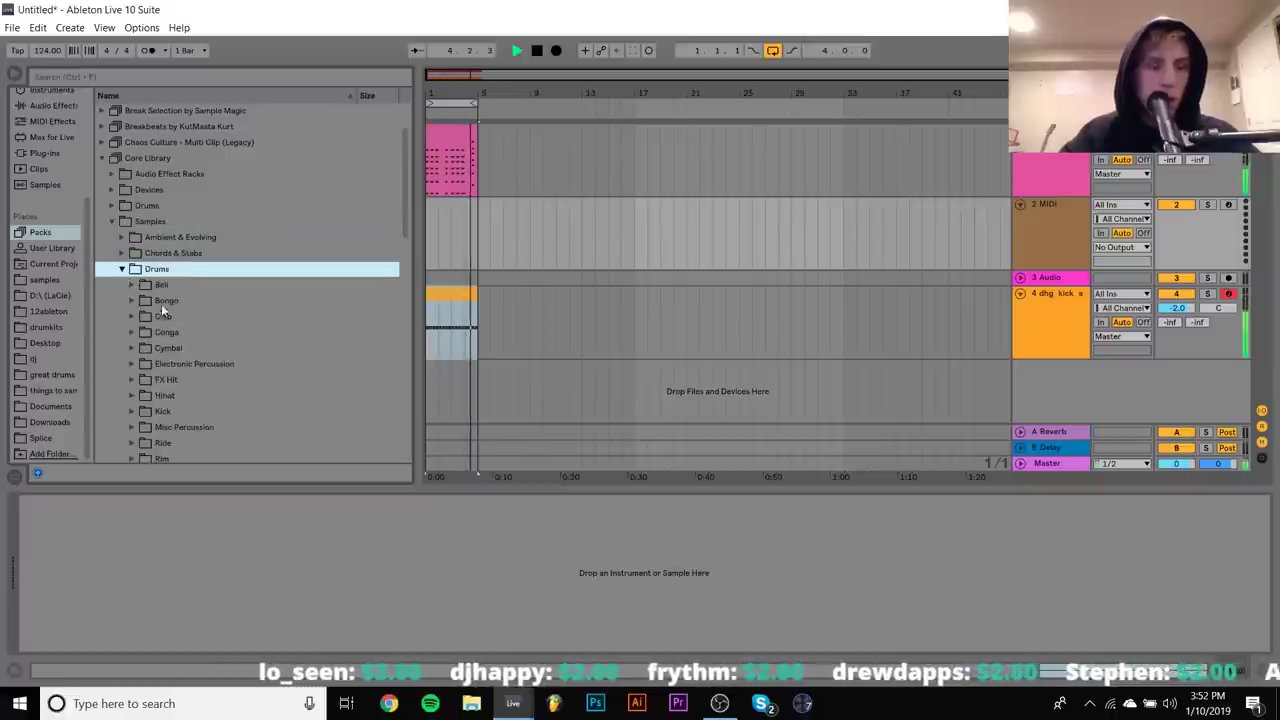
{"action": "key", "text": "space"}
{"action": "left_click", "coordinate": [131, 396]}
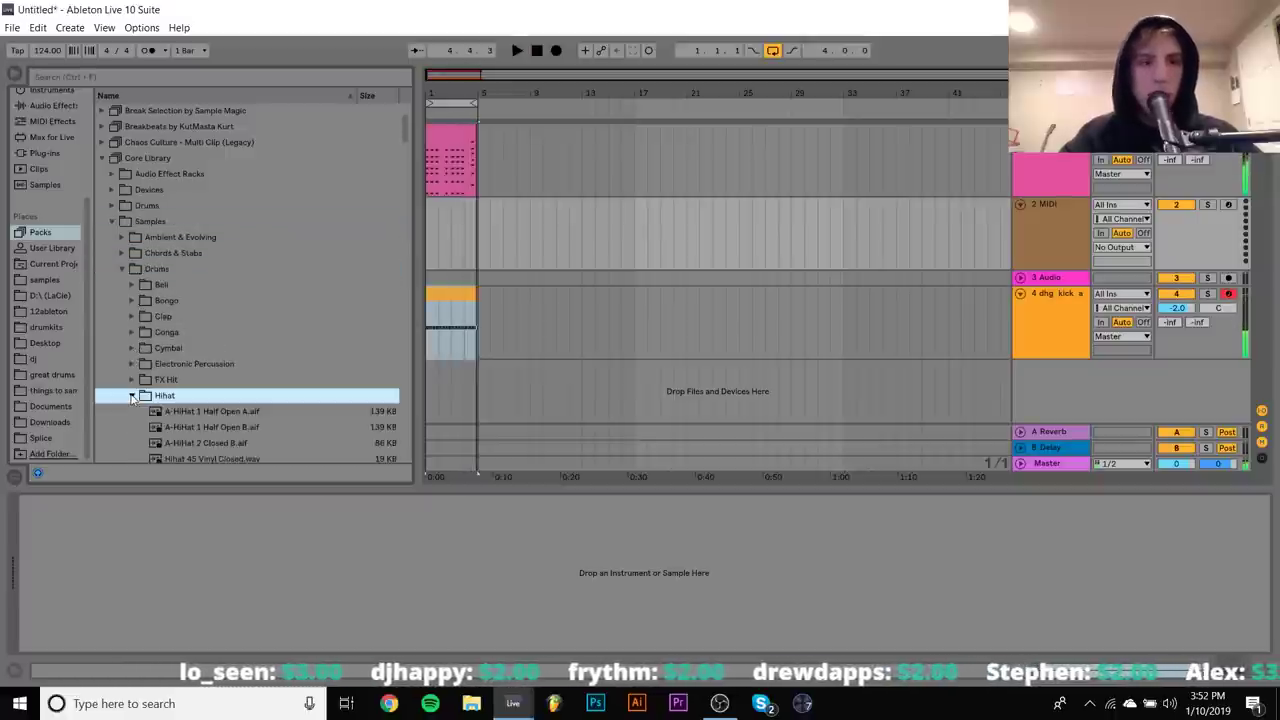
Audition several hi-hats, load Hihat 505 ASR Open.wav onto the 2 MIDI track, and lower its sustain to -inf dB
{"action": "scroll", "coordinate": [130, 398], "scroll_direction": "down", "scroll_amount": 10}
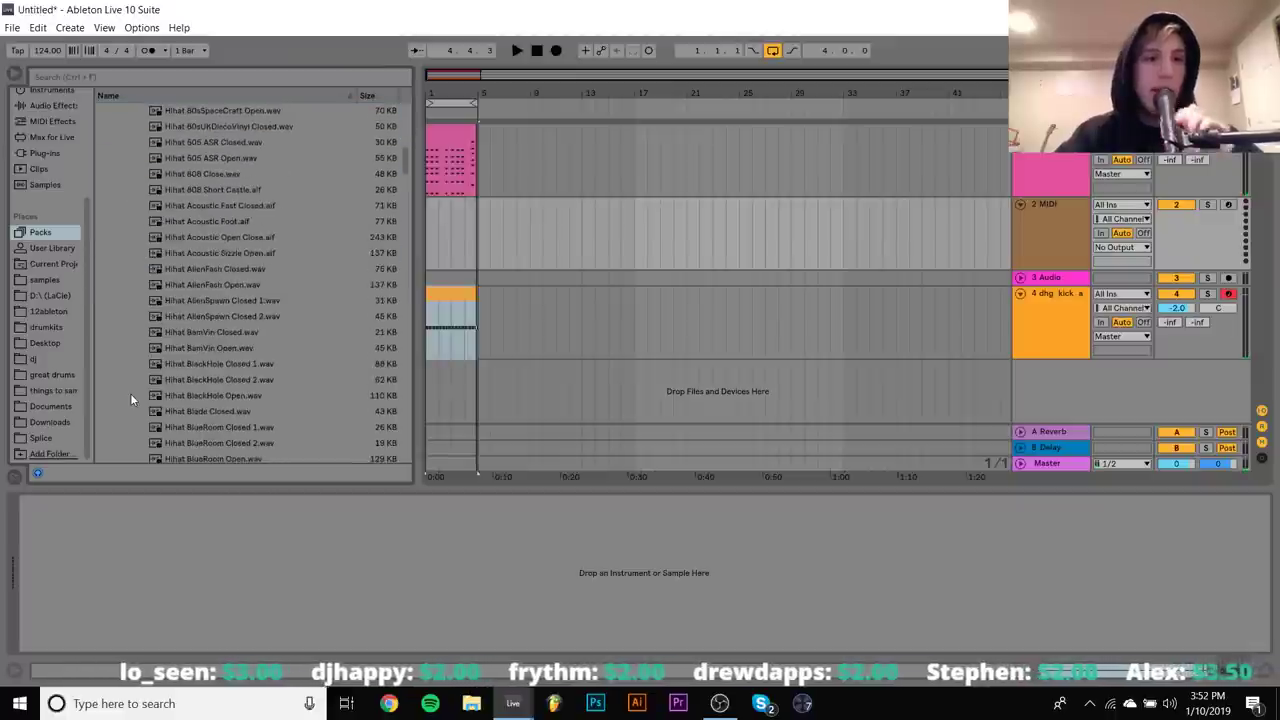
{"action": "left_click", "coordinate": [210, 190]}
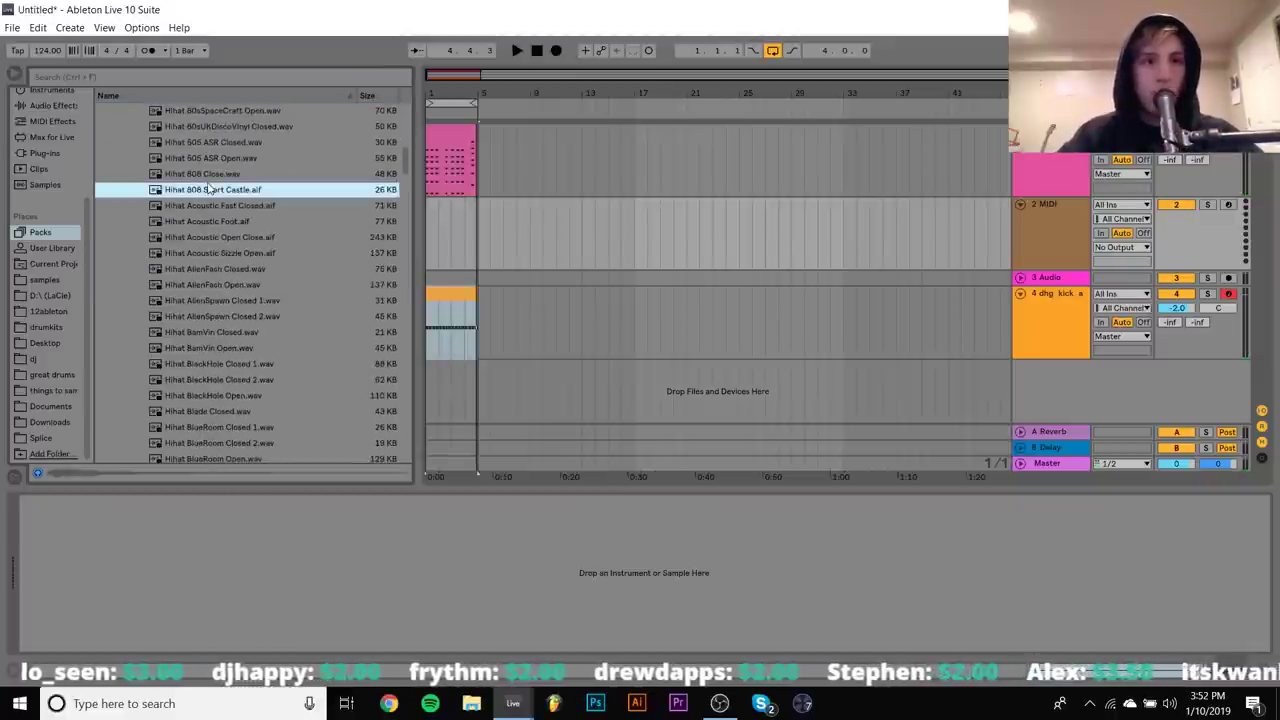
{"action": "left_click", "coordinate": [228, 158]}
{"action": "left_click", "coordinate": [215, 108]}
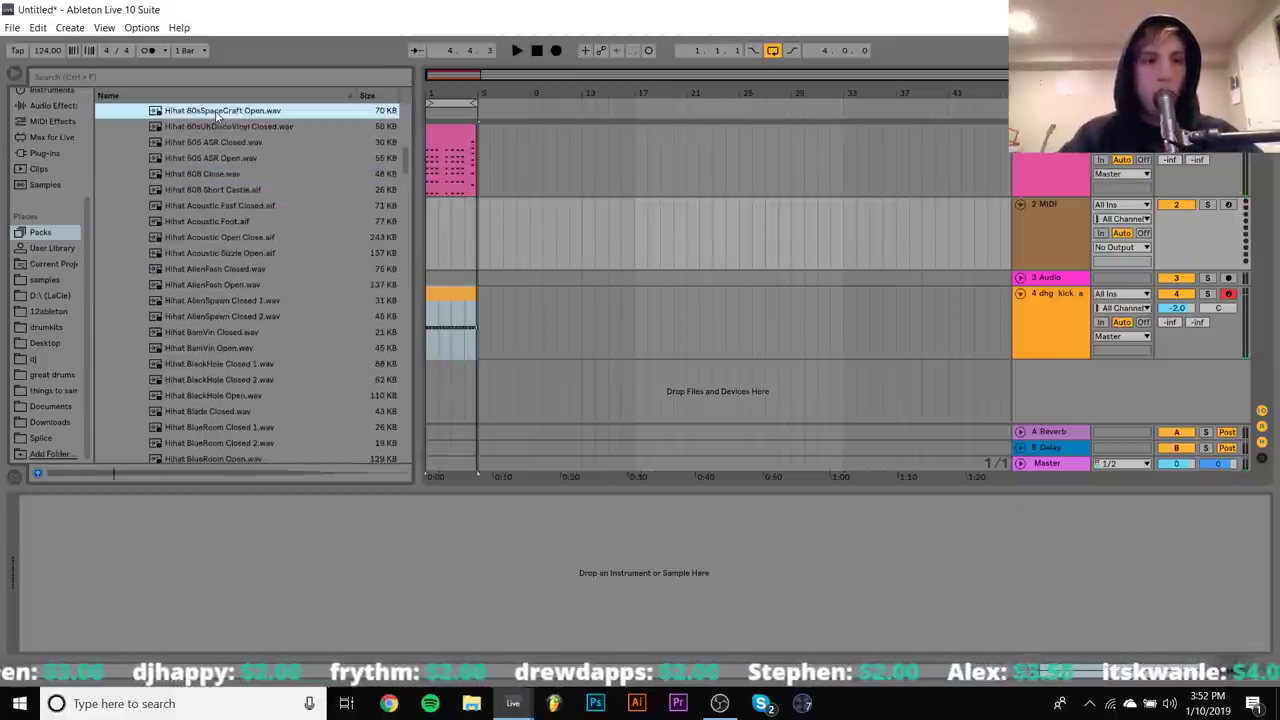
{"action": "double_click", "coordinate": [230, 158]}
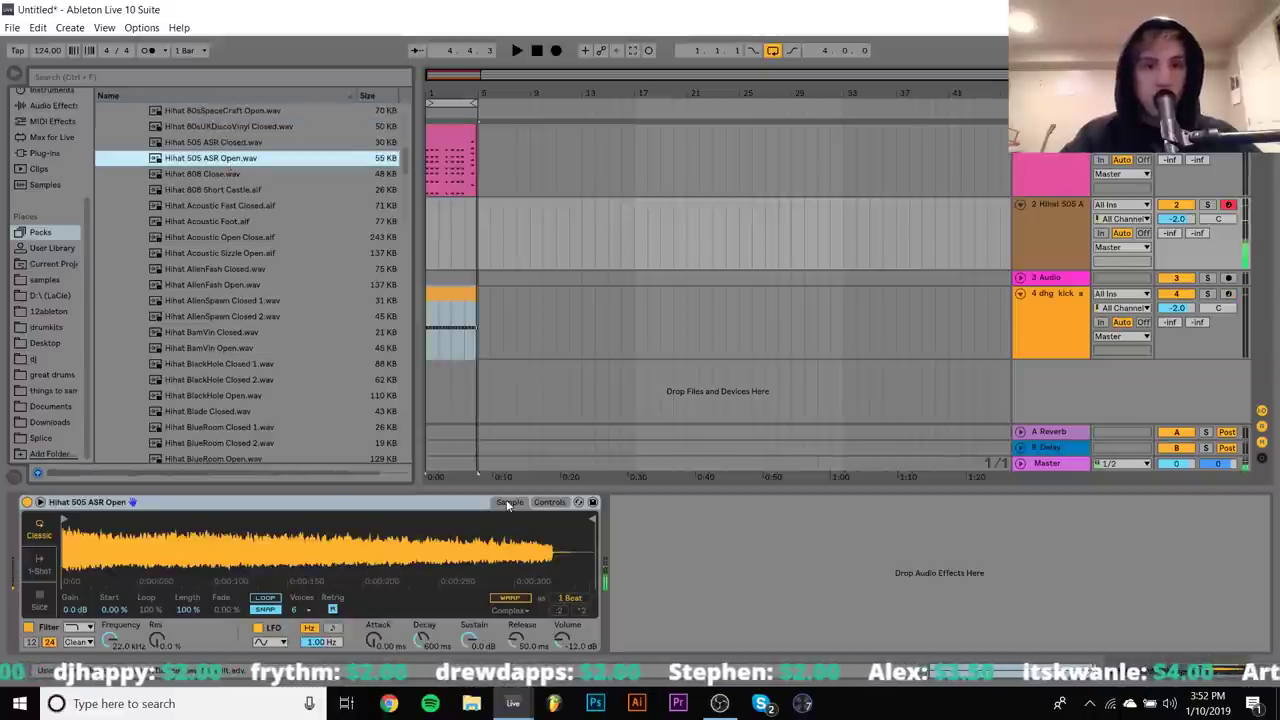
{"action": "left_click_drag", "start_coordinate": [468, 641], "coordinate": [419, 642]}
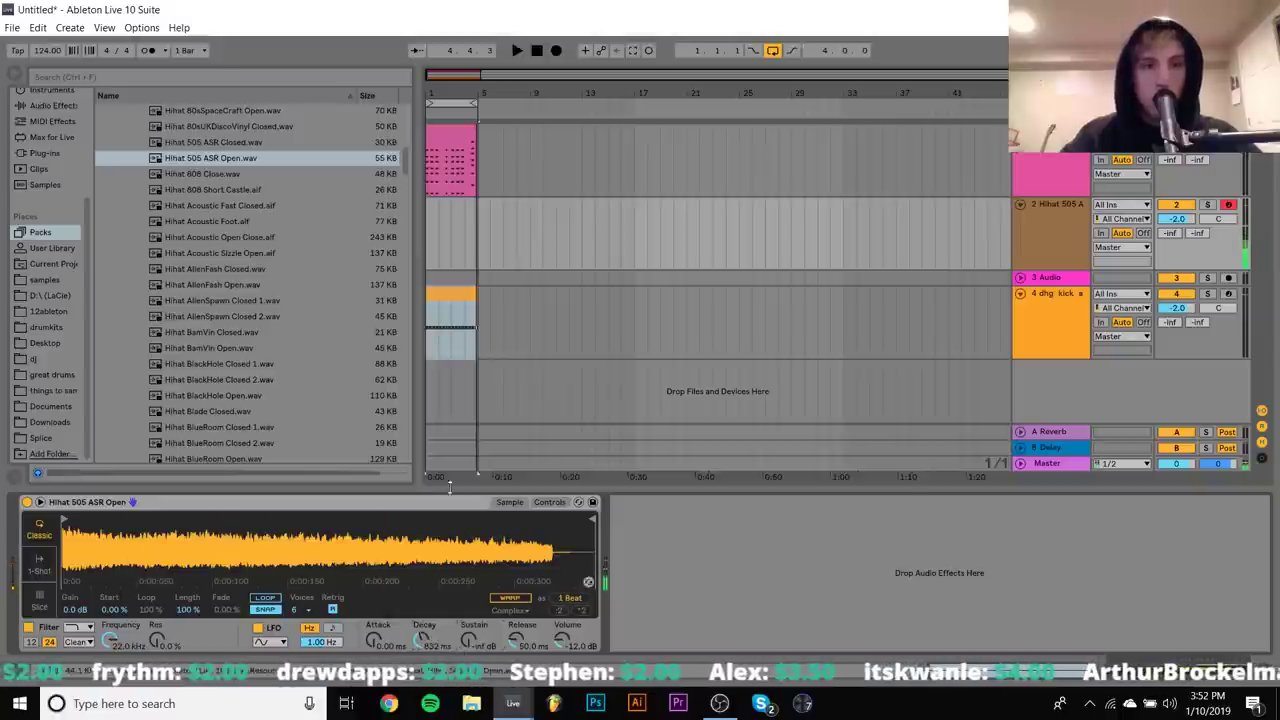
Create a four-bar MIDI clip on the hi-hat track and add three G3 sixteenth notes after the first downbeat
{"action": "left_click", "coordinate": [464, 235]}
{"action": "key", "text": "ctrl+shift+m"}
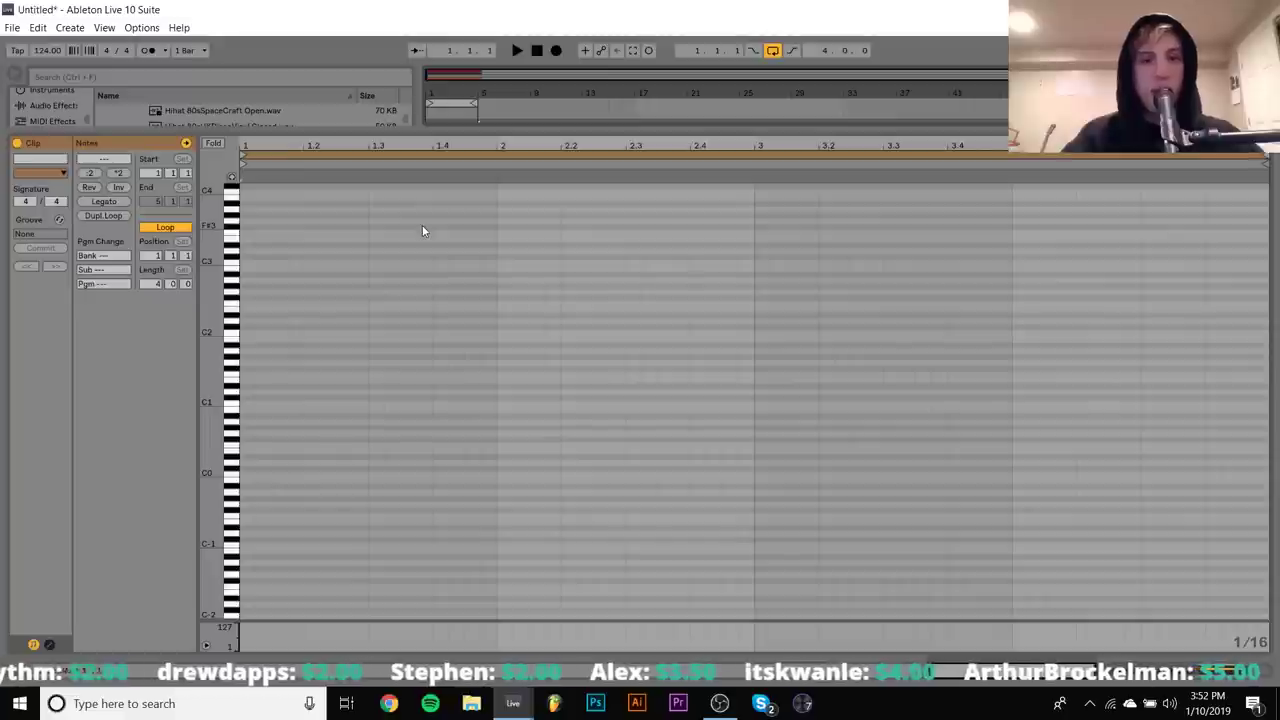
{"action": "double_click", "coordinate": [423, 230]}
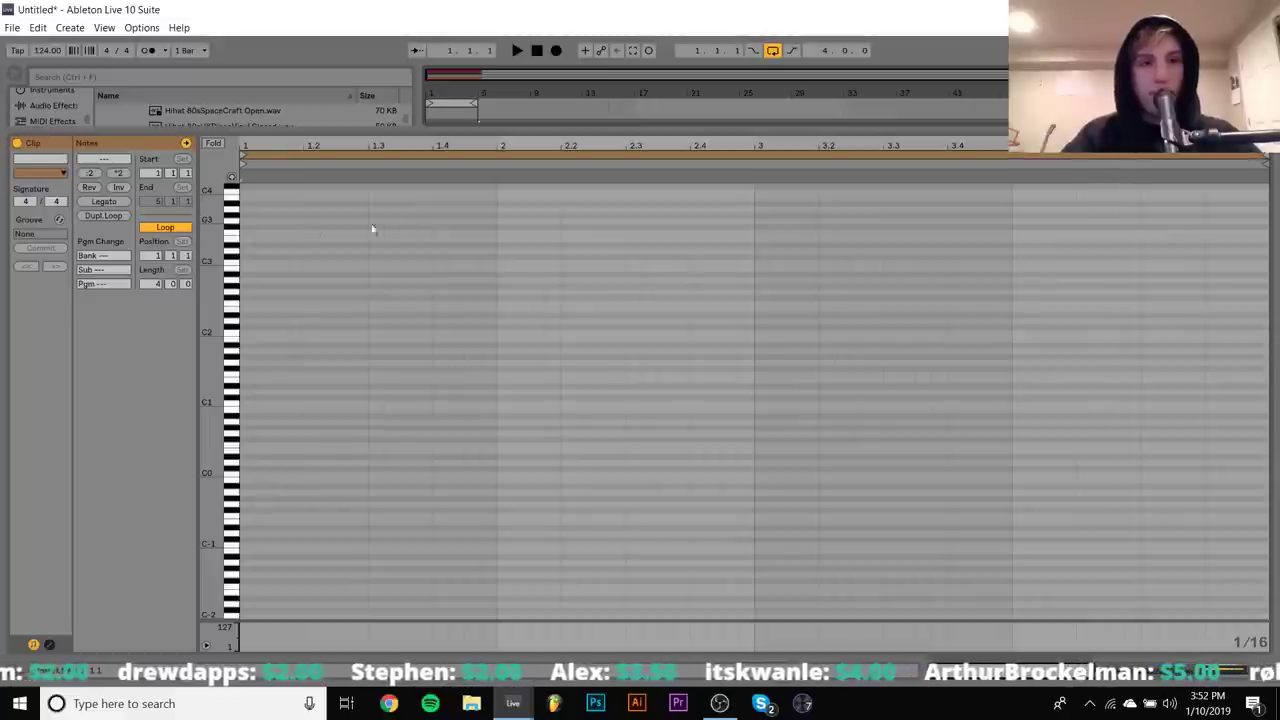
{"action": "left_click", "coordinate": [259, 228]}
{"action": "key", "text": "g"}
{"action": "key", "text": "g"}
{"action": "key", "text": "g"}
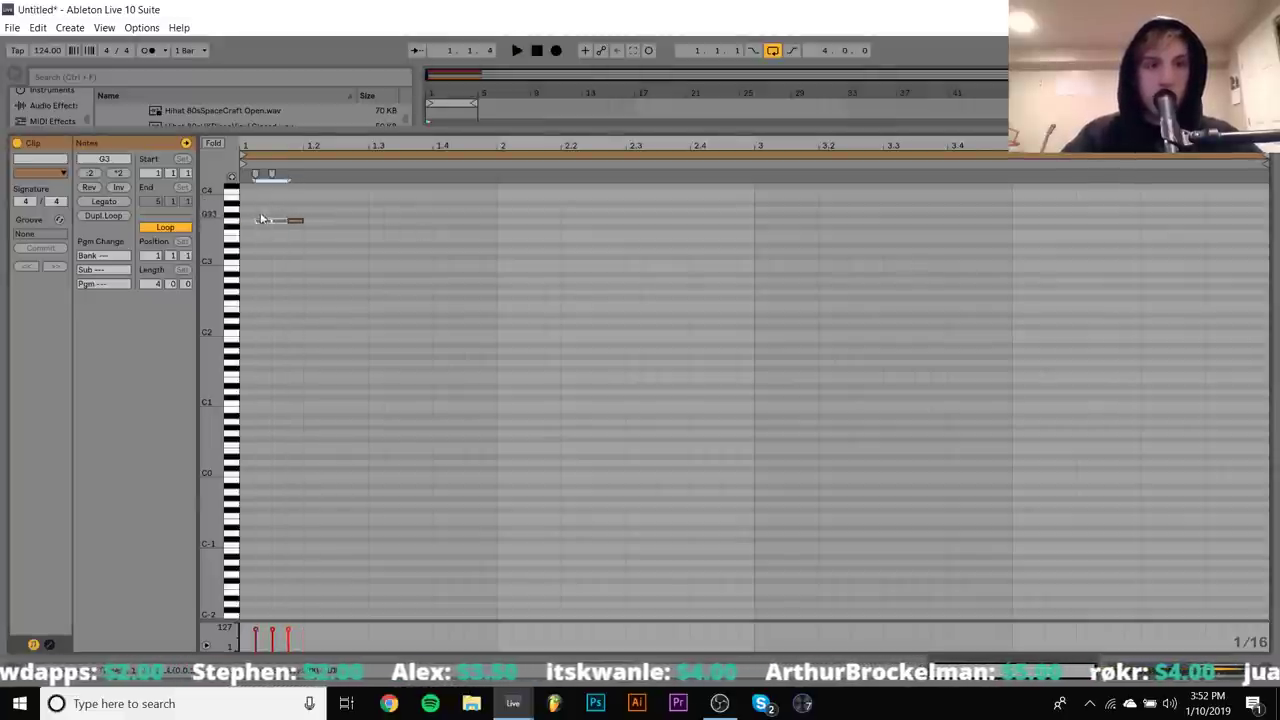
Lower the velocity of the first and third G3 notes, keeping the middle one accented
{"action": "left_click", "coordinate": [260, 234]}
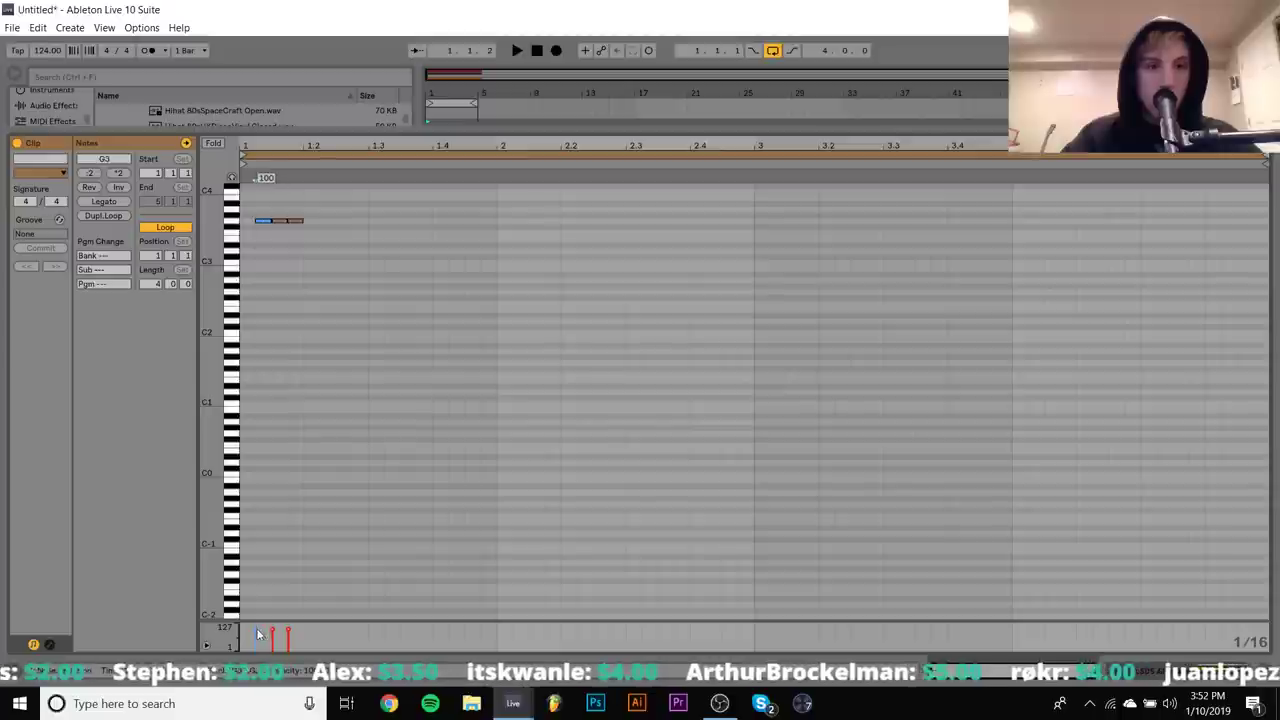
{"action": "key", "text": "space"}
{"action": "left_click", "coordinate": [301, 306]}
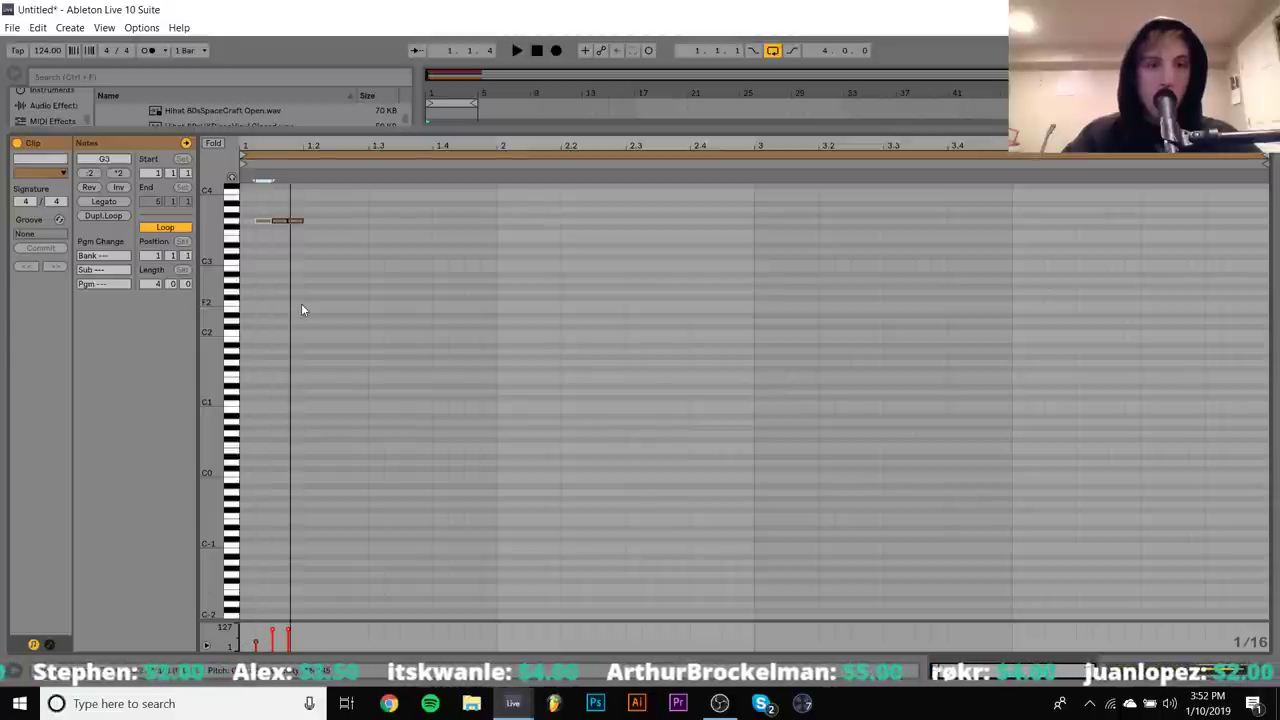
{"action": "key", "text": "space"}
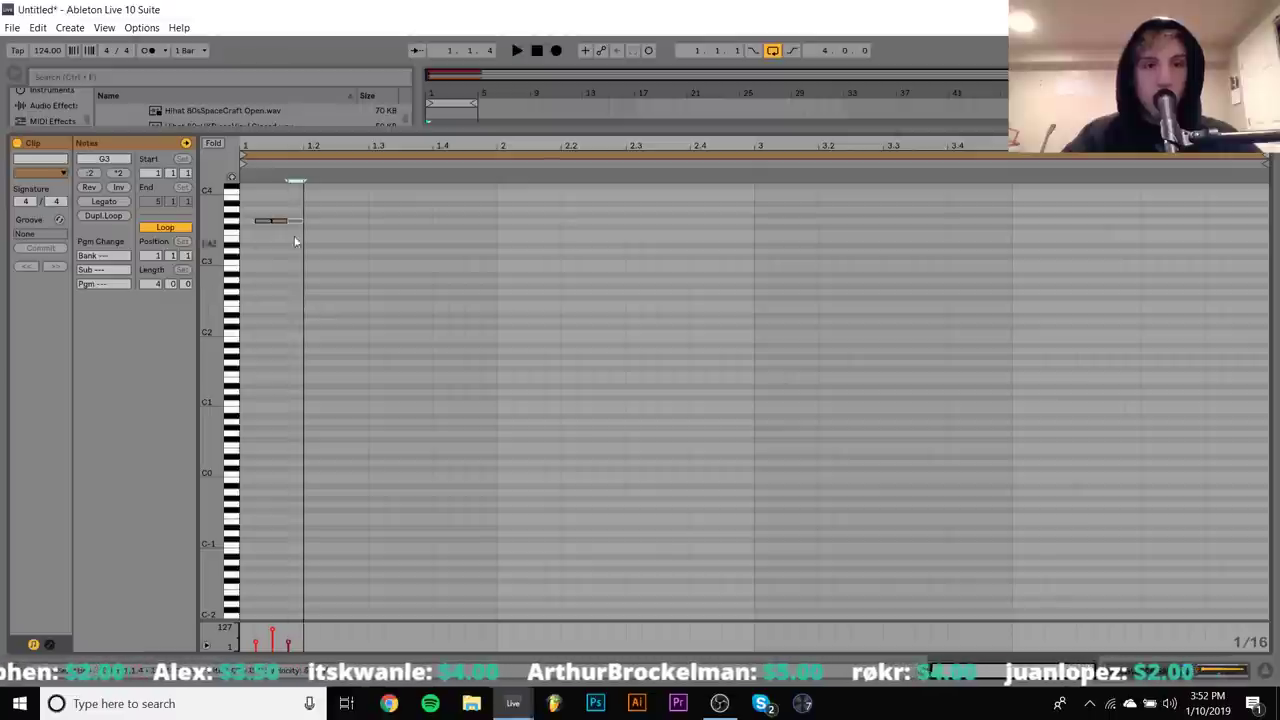
Duplicate the first beat's three-note hi-hat pattern beat by beat across the clip into bar 4 during playback
{"action": "left_click_drag", "start_coordinate": [293, 194], "coordinate": [245, 285]}
{"action": "key", "text": "space"}
{"action": "key", "text": "ctrl+d"}
{"action": "key", "text": "ctrl+d"}
{"action": "key", "text": "ctrl+d"}
{"action": "key", "text": "ctrl+d"}
{"action": "key", "text": "ctrl+d"}
{"action": "key", "text": "ctrl+d"}
{"action": "key", "text": "ctrl+d"}
{"action": "key", "text": "ctrl+d"}
{"action": "key", "text": "ctrl+d"}
{"action": "key", "text": "ctrl+d"}
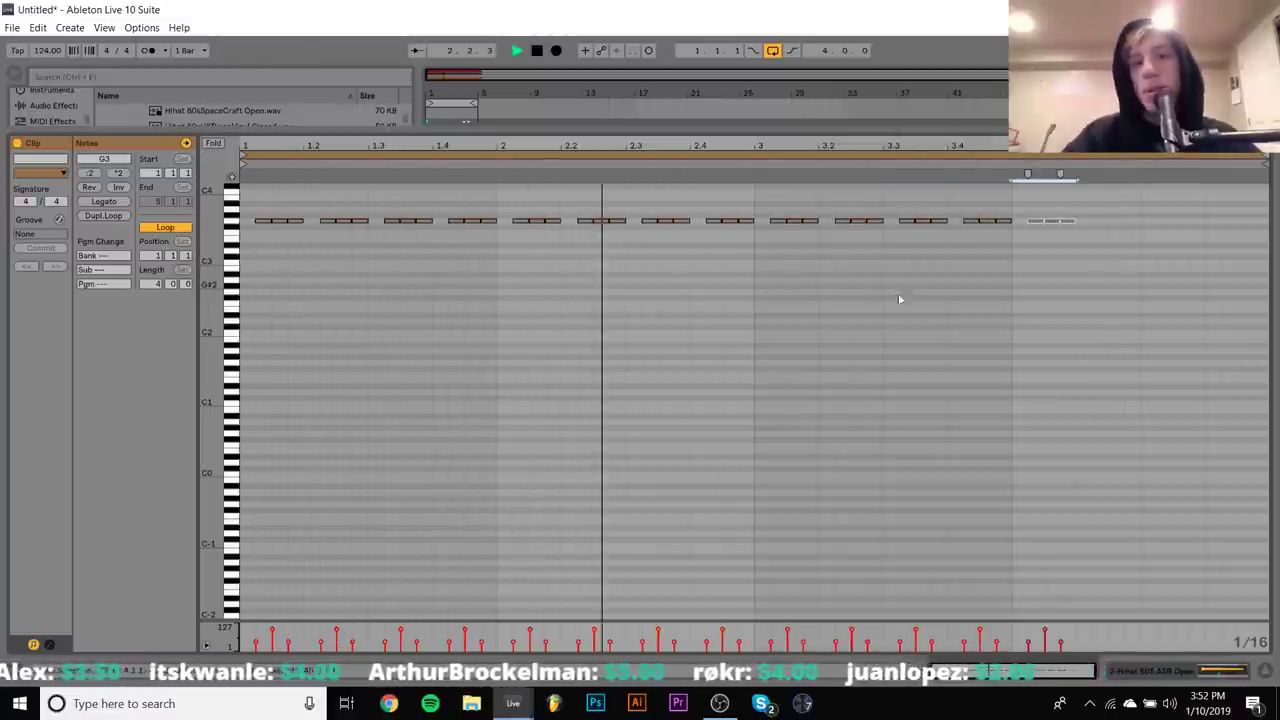
Lower the Hihat 505 track's volume to -5.2 dB and insert a new MIDI track below it
{"action": "left_click", "coordinate": [1218, 671]}
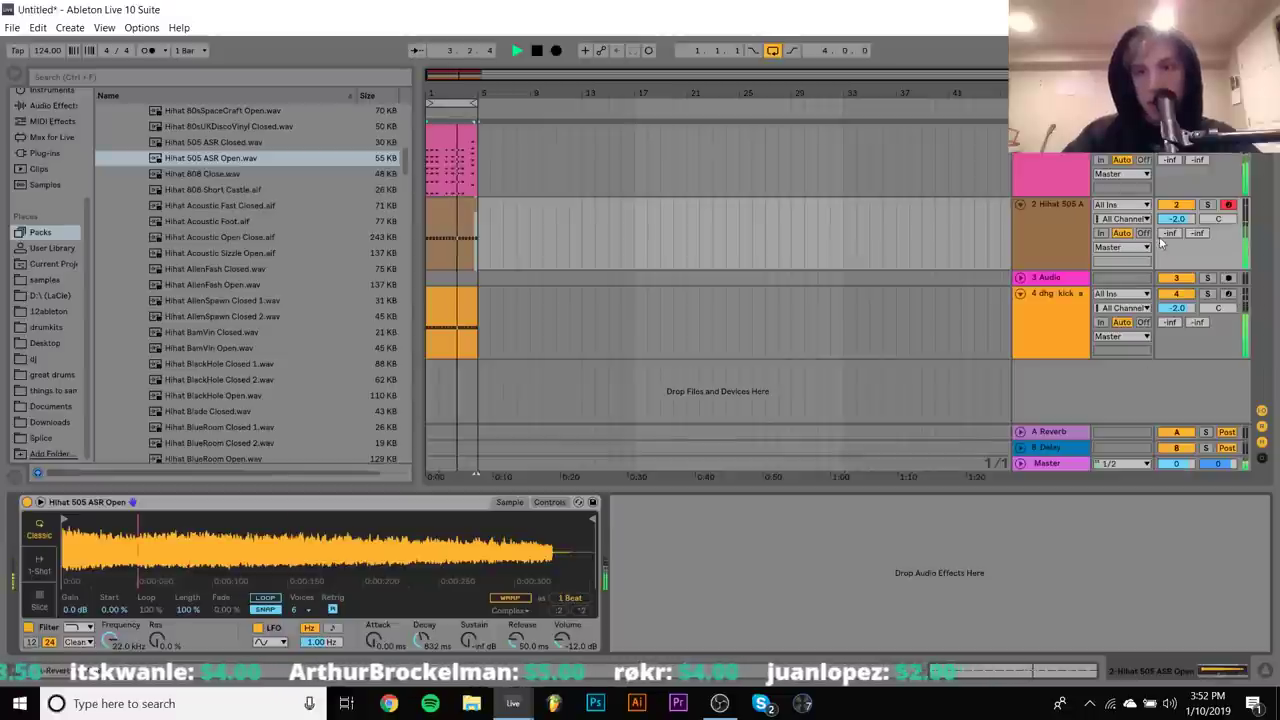
{"action": "left_click_drag", "start_coordinate": [1176, 218], "coordinate": [1176, 244]}
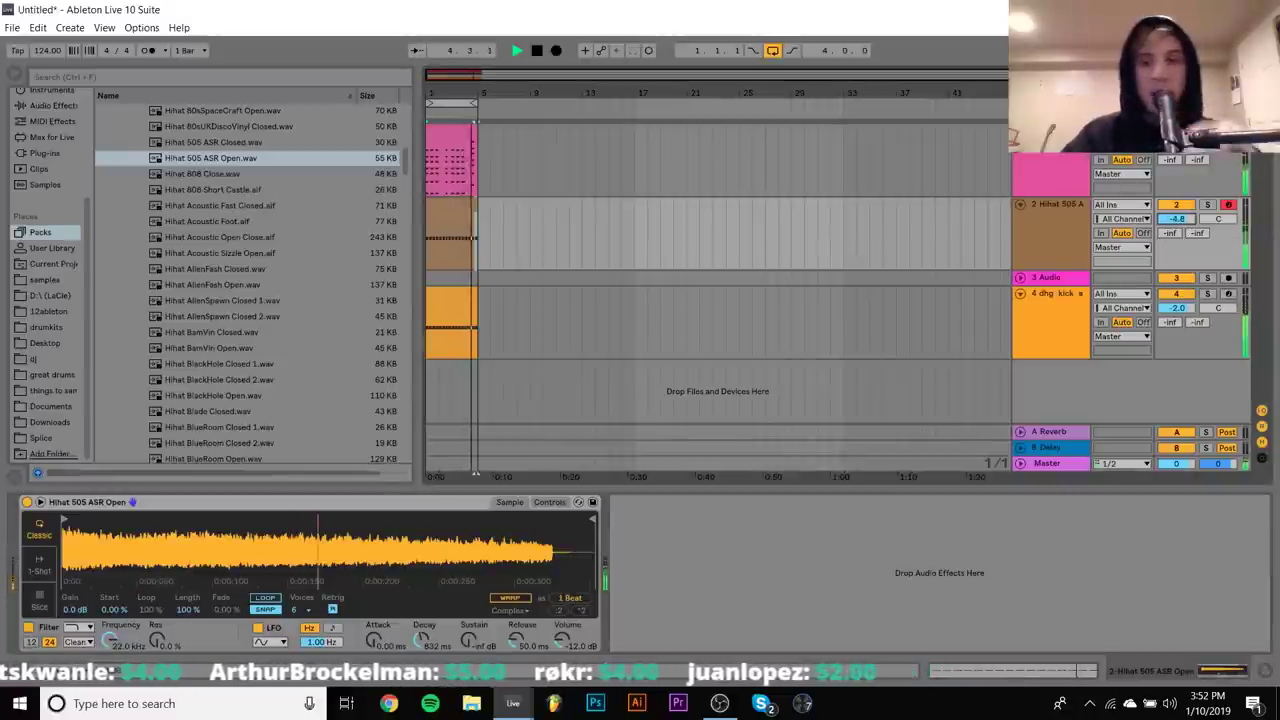
{"action": "left_click", "coordinate": [1055, 222]}
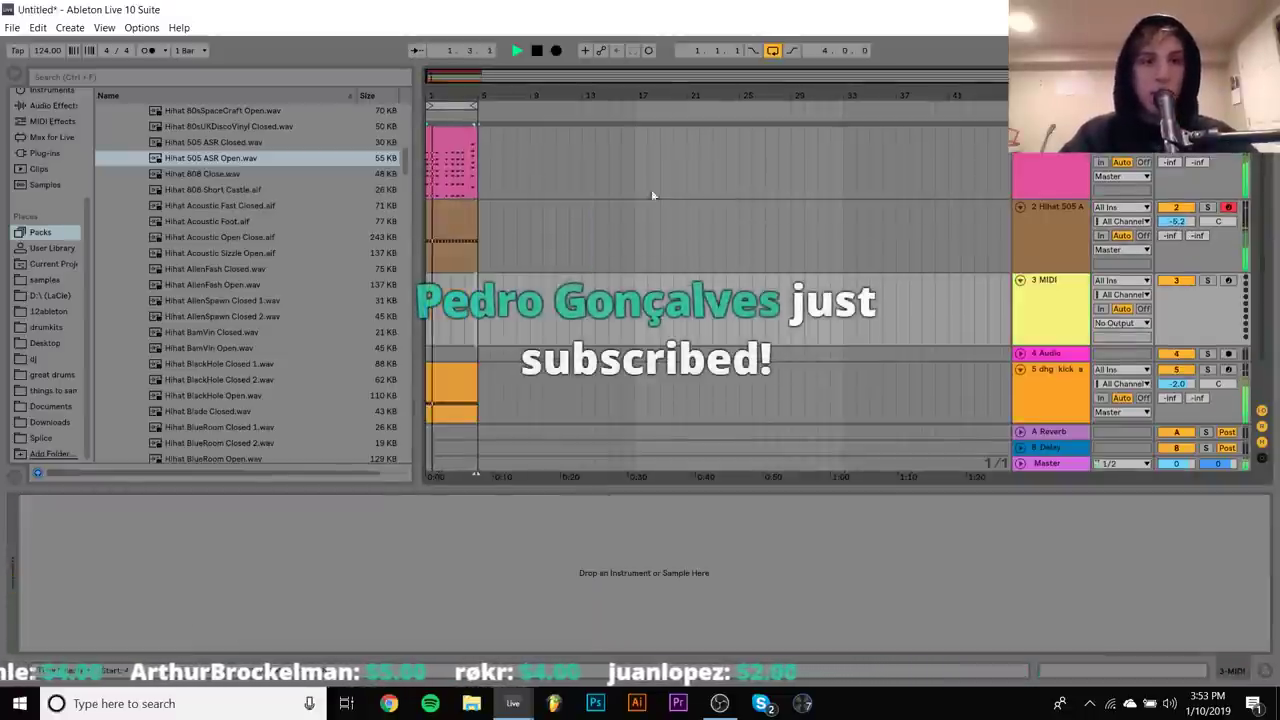
{"action": "left_click", "coordinate": [716, 706]}
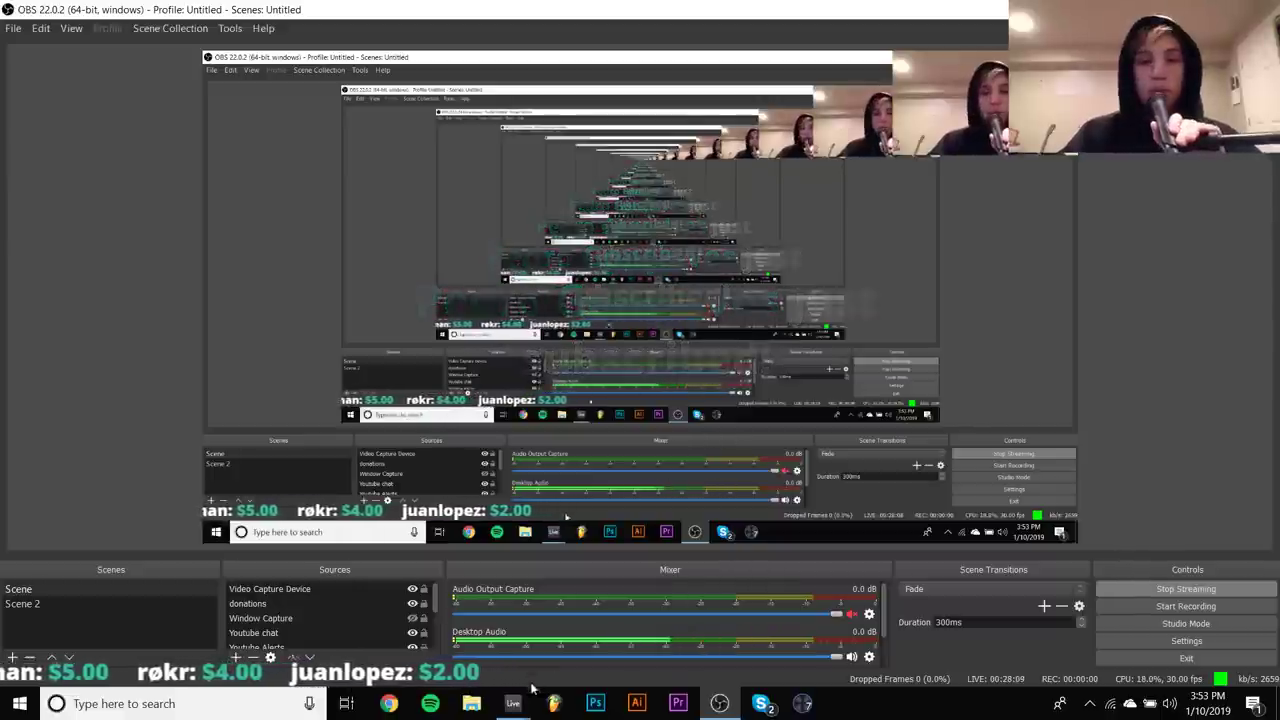
{"action": "mouse_move", "coordinate": [512, 703]}
{"action": "left_click", "coordinate": [579, 636]}
Play back the groove, and audition the Core Library hi-hat samples one by one down to Hihat Boxen Closed.wav
{"action": "key", "text": "space"}
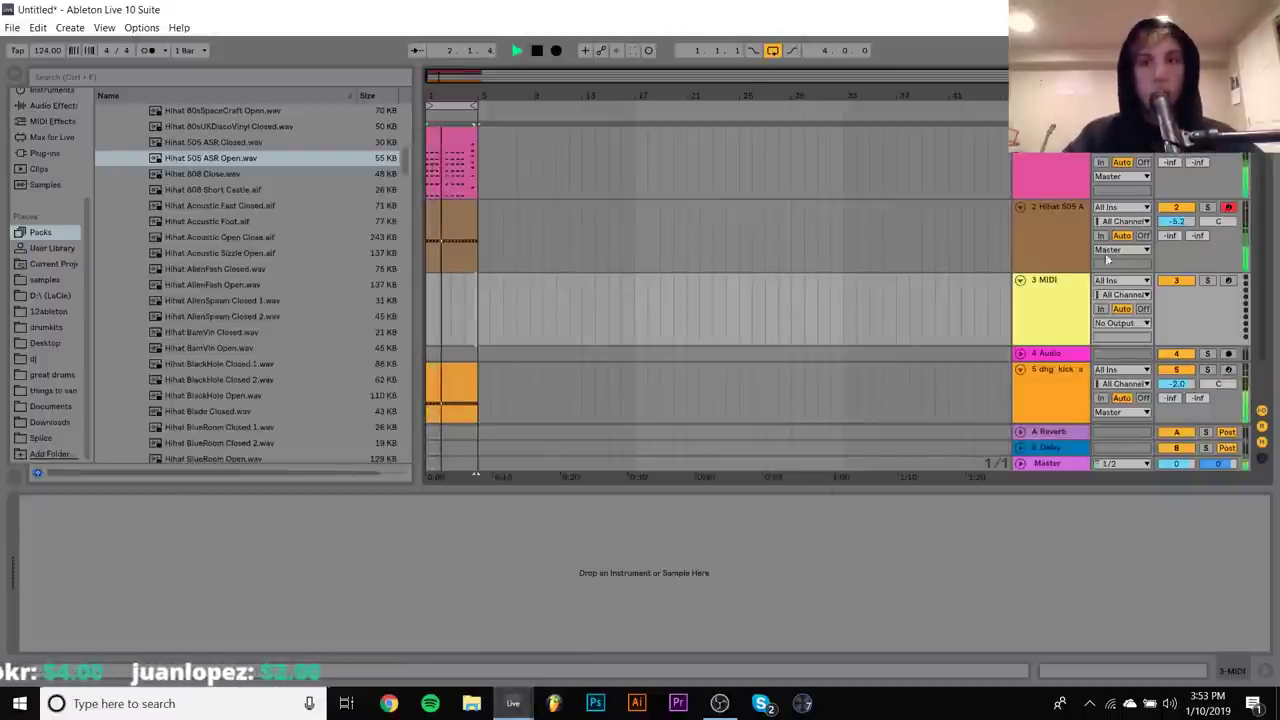
{"action": "scroll", "coordinate": [215, 232], "scroll_direction": "down", "scroll_amount": 1}
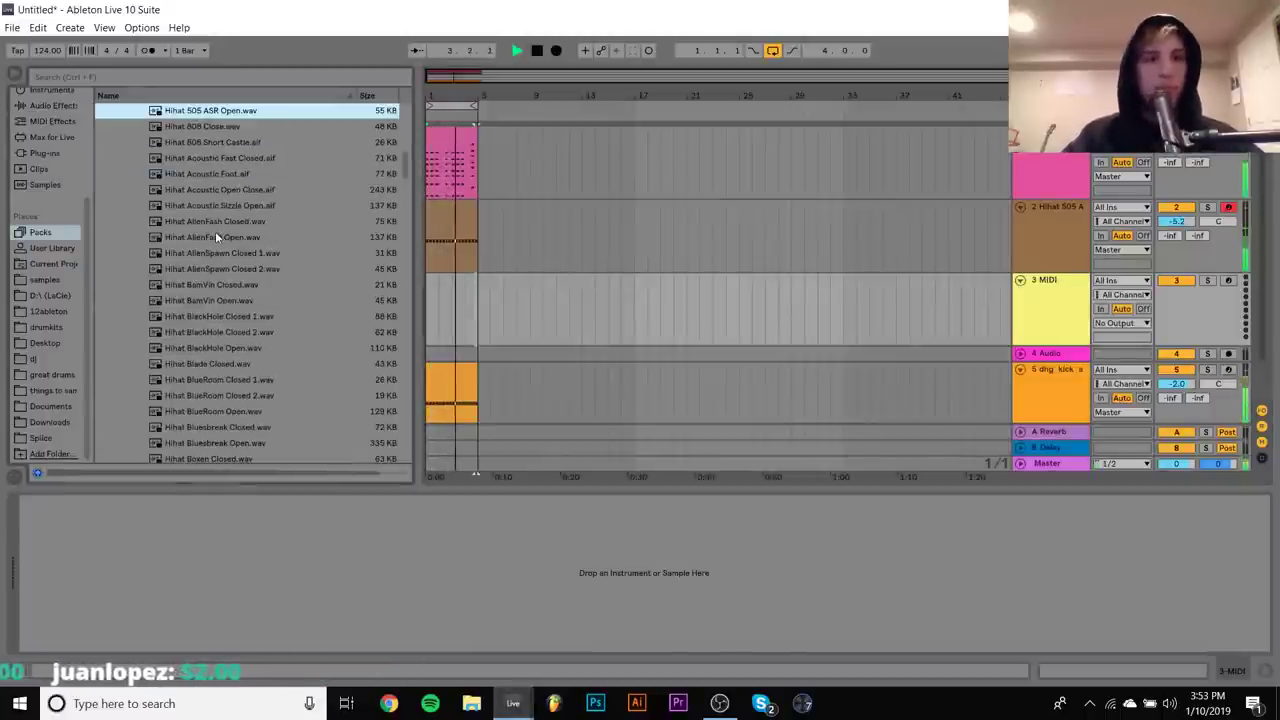
{"action": "scroll", "coordinate": [215, 231], "scroll_direction": "down", "scroll_amount": 1}
{"action": "scroll", "coordinate": [214, 220], "scroll_direction": "up", "scroll_amount": 2}
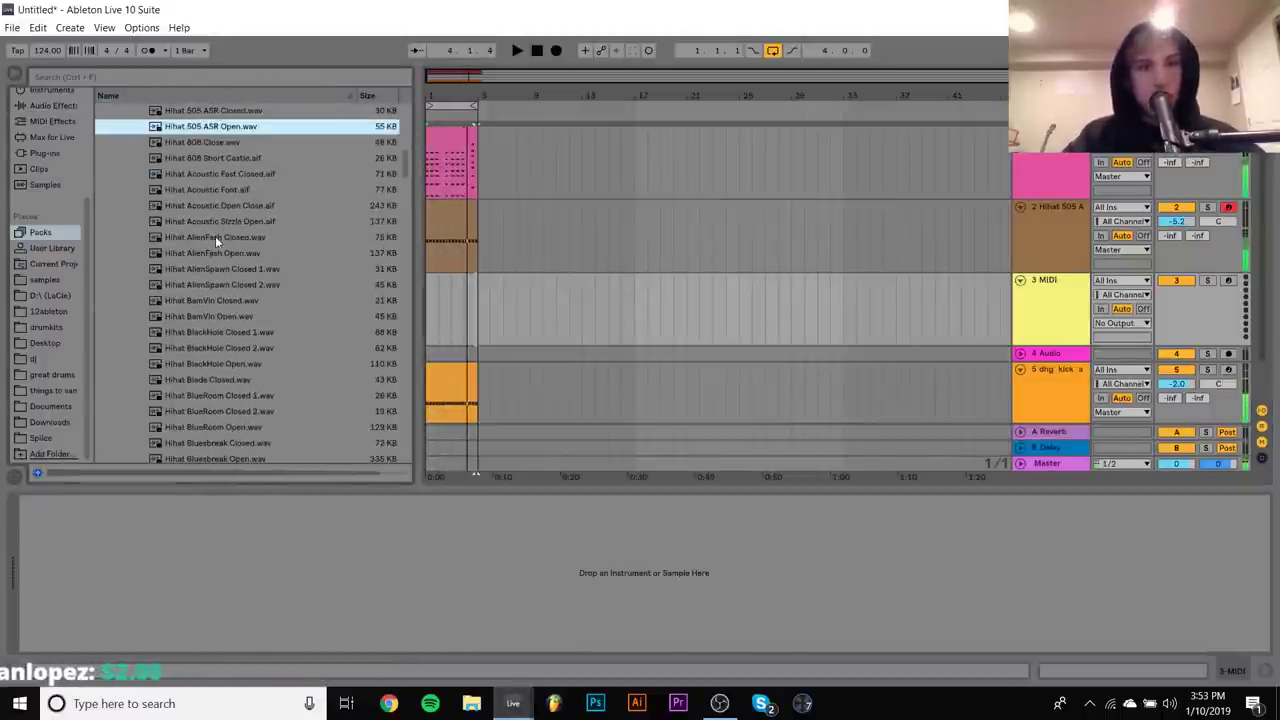
{"action": "left_click", "coordinate": [215, 237]}
{"action": "key", "text": "Down"}
{"action": "key", "text": "Down"}
{"action": "key", "text": "Up"}
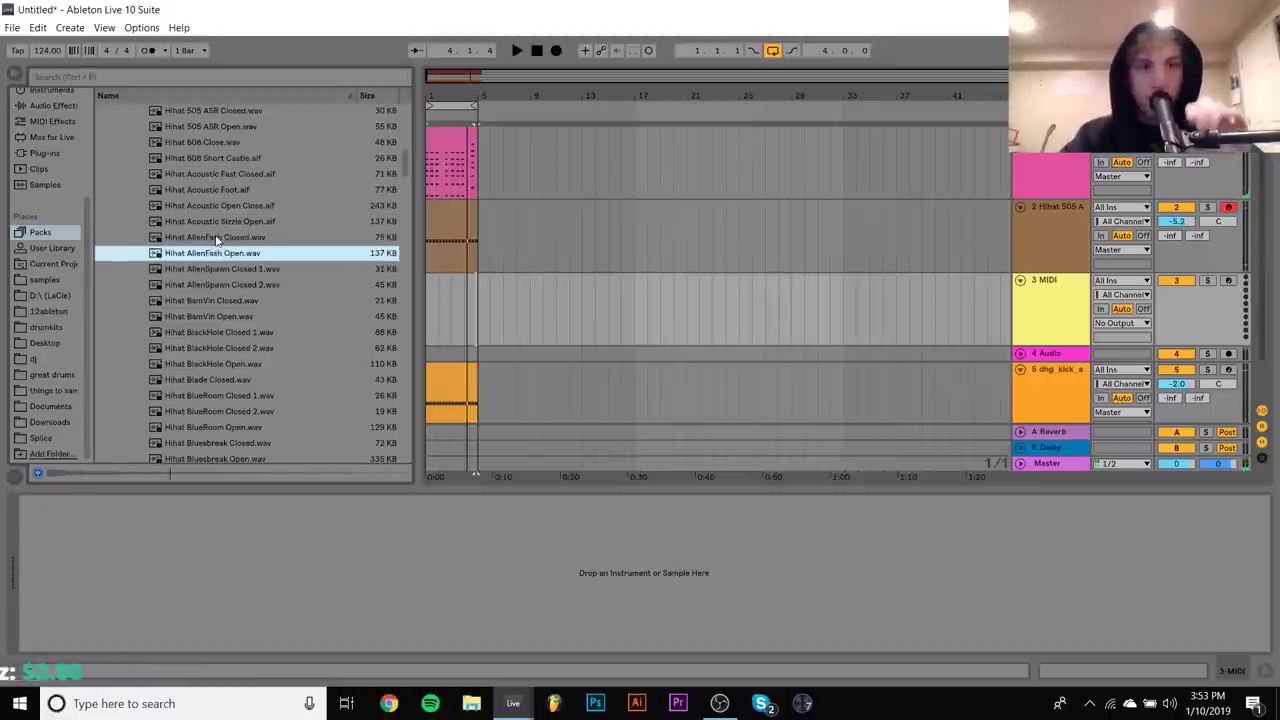
{"action": "key", "text": "Down"}
{"action": "key", "text": "Down"}
{"action": "key", "text": "Down"}
{"action": "key", "text": "Down"}
{"action": "key", "text": "Down"}
{"action": "key", "text": "Down"}
{"action": "key", "text": "Down"}
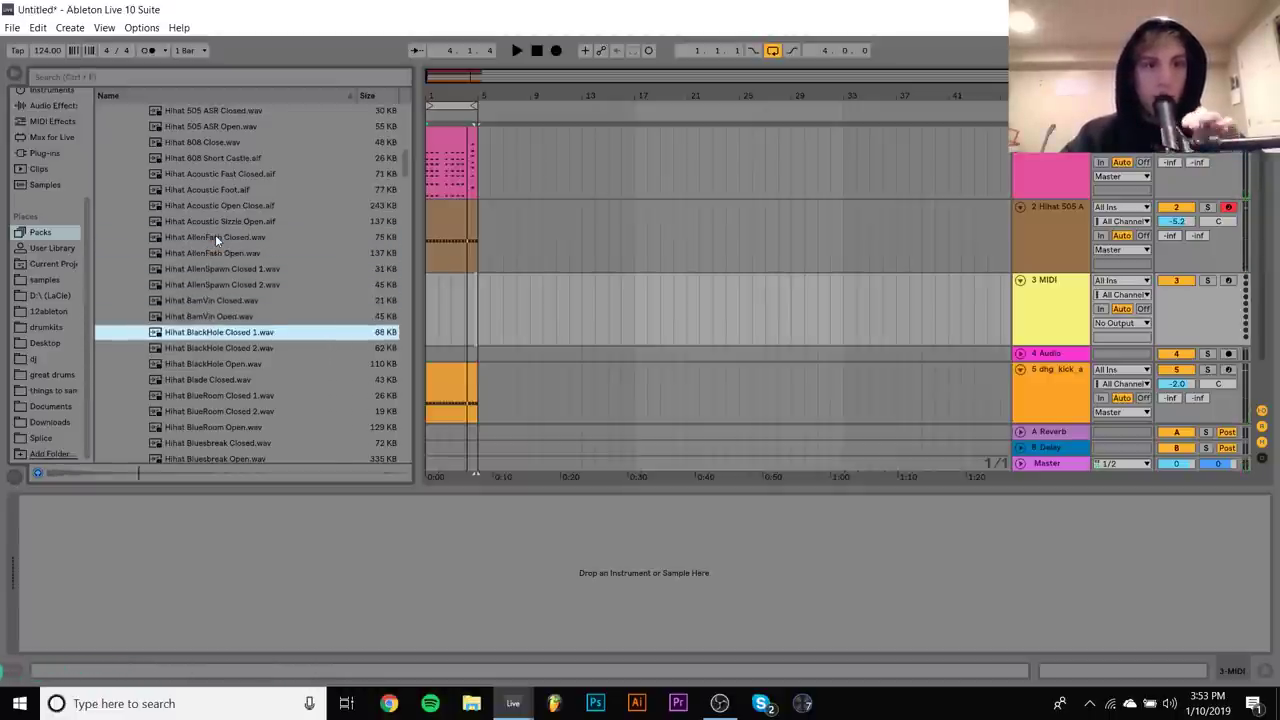
{"action": "key", "text": "Down"}
{"action": "key", "text": "Up"}
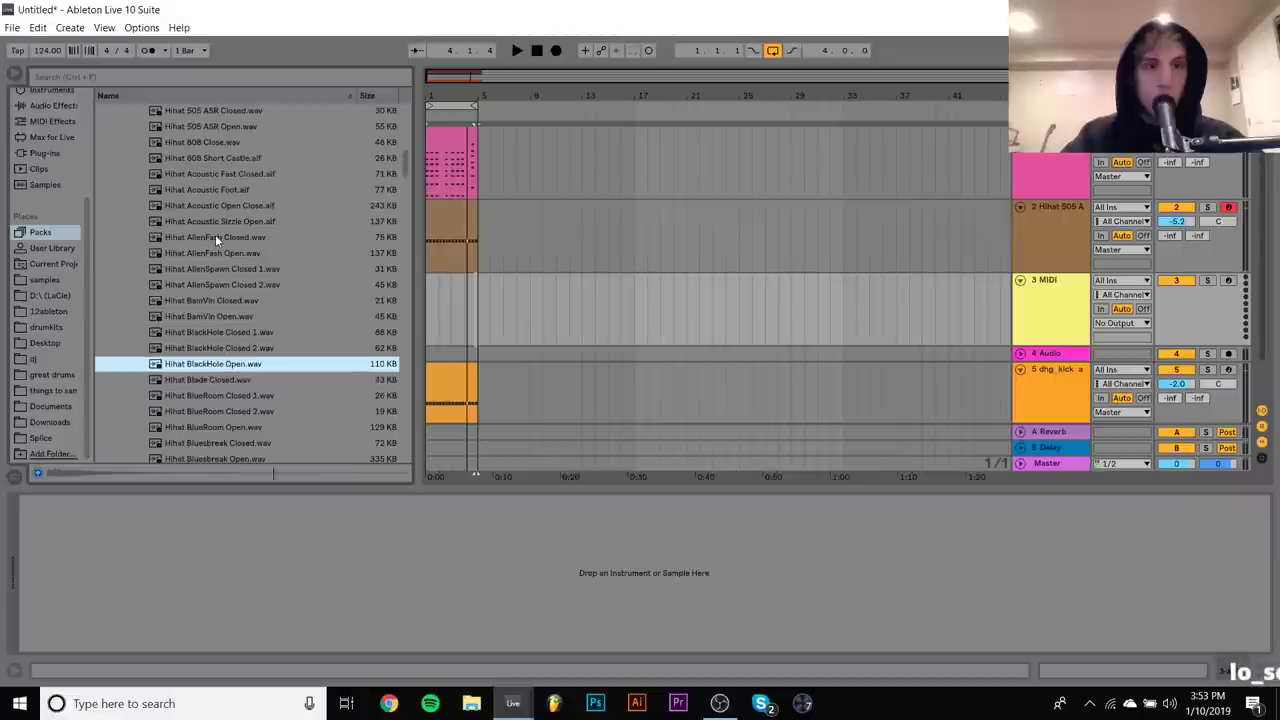
{"action": "key", "text": "Down"}
{"action": "key", "text": "Down"}
{"action": "key", "text": "Down"}
{"action": "key", "text": "Down"}
{"action": "key", "text": "Down"}
{"action": "key", "text": "Down"}
{"action": "key", "text": "Down"}
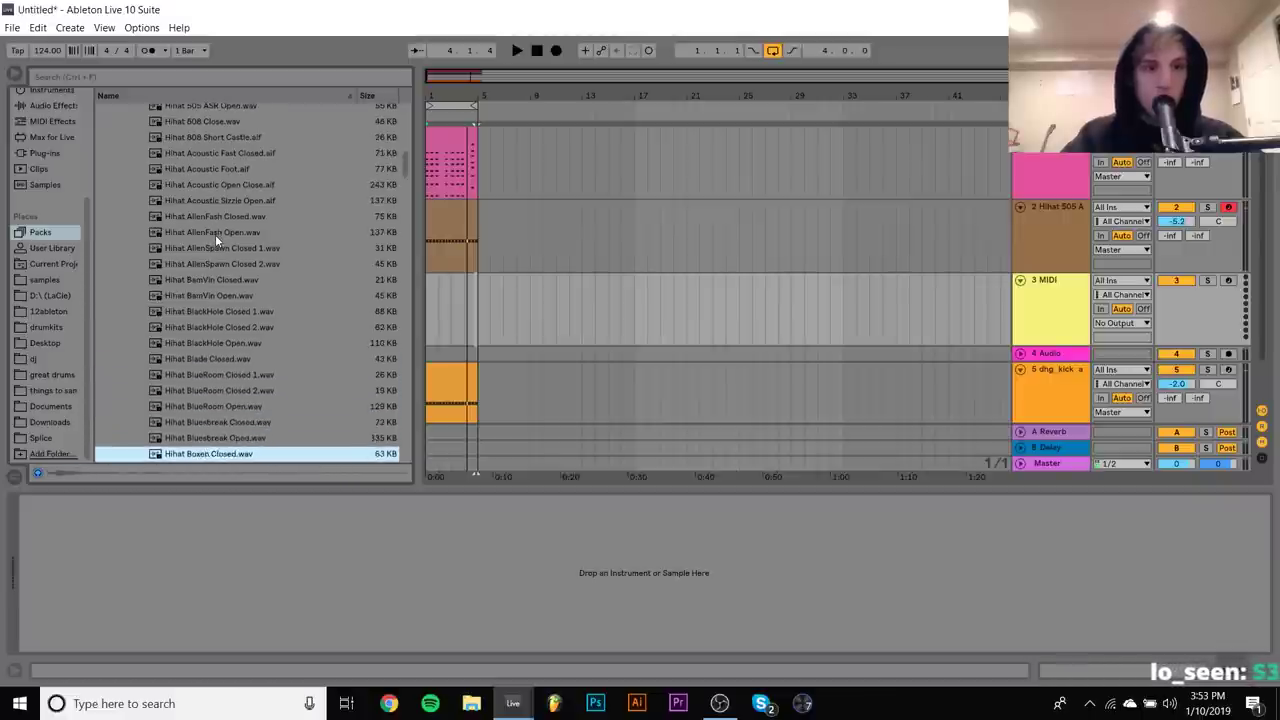
{"action": "key", "text": "Up"}
{"action": "key", "text": "Up"}
{"action": "key", "text": "Up"}
{"action": "key", "text": "Down"}
{"action": "key", "text": "Down"}
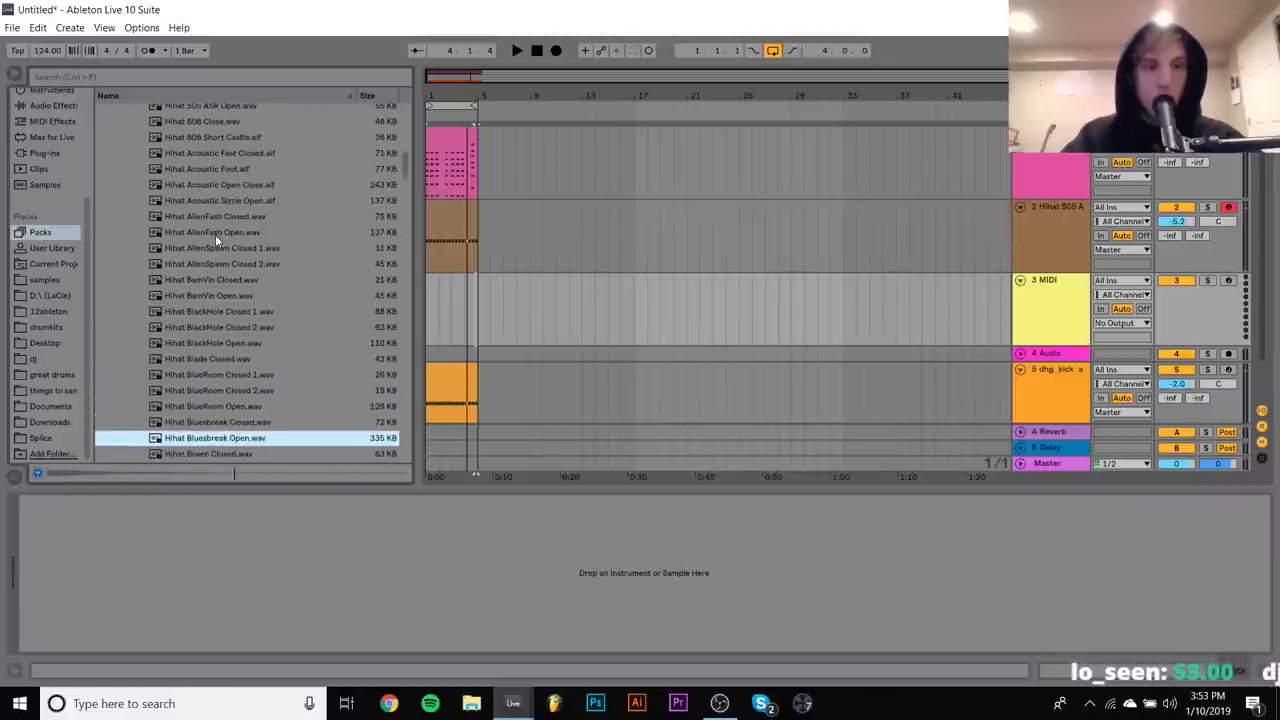
Load the Hihat Silver Open.wav sample onto the new empty MIDI track
{"action": "scroll", "coordinate": [215, 234], "scroll_direction": "down", "scroll_amount": 10}
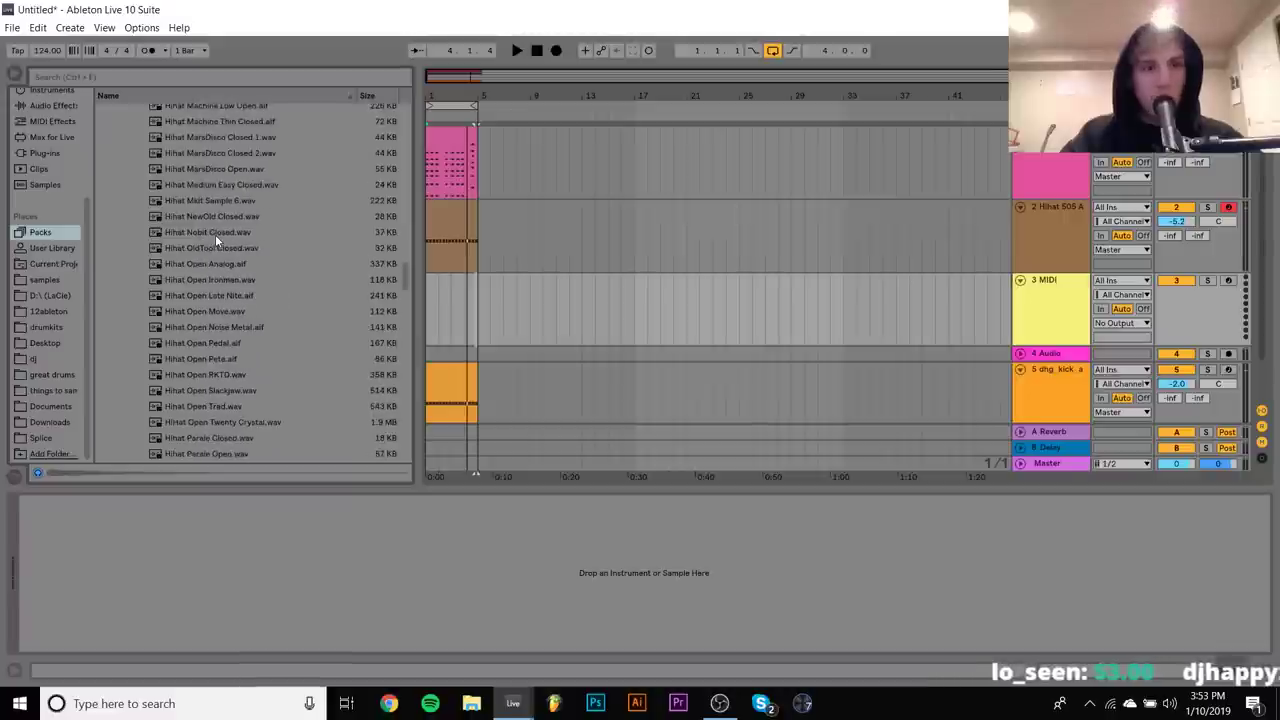
{"action": "scroll", "coordinate": [215, 234], "scroll_direction": "down", "scroll_amount": 5}
{"action": "left_click", "coordinate": [217, 296]}
{"action": "key", "text": "Up"}
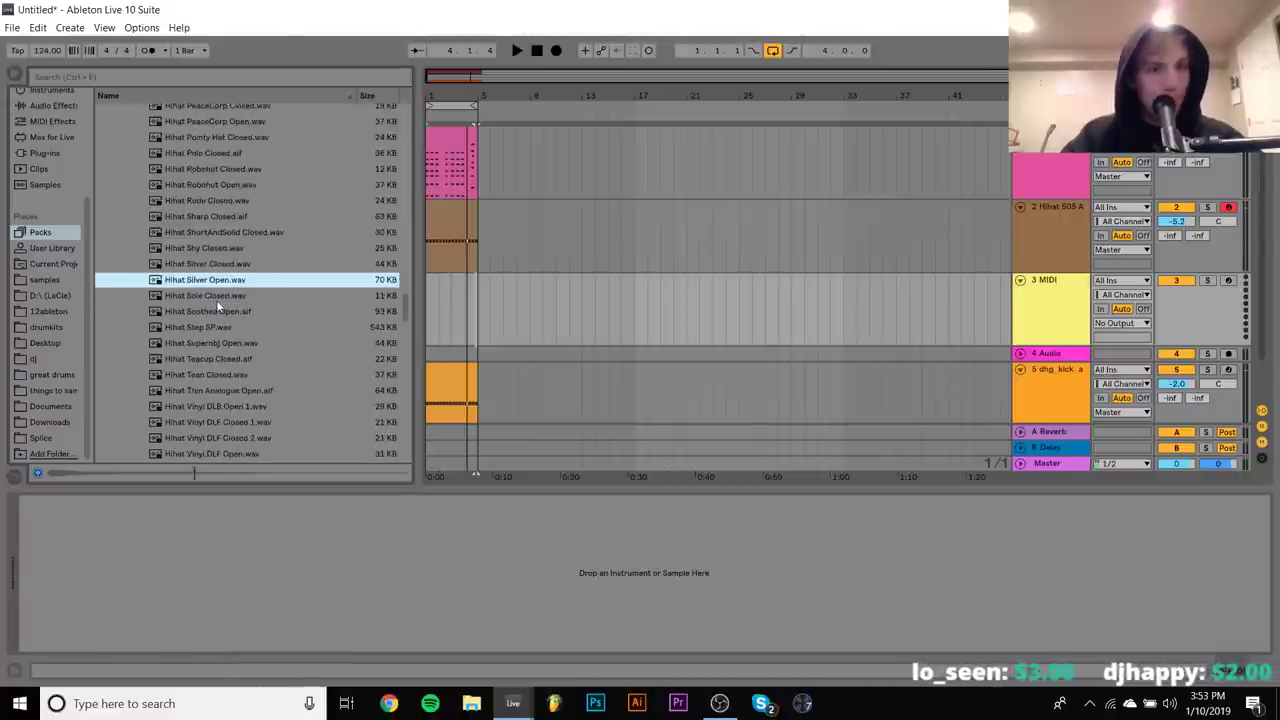
{"action": "key", "text": "Return"}
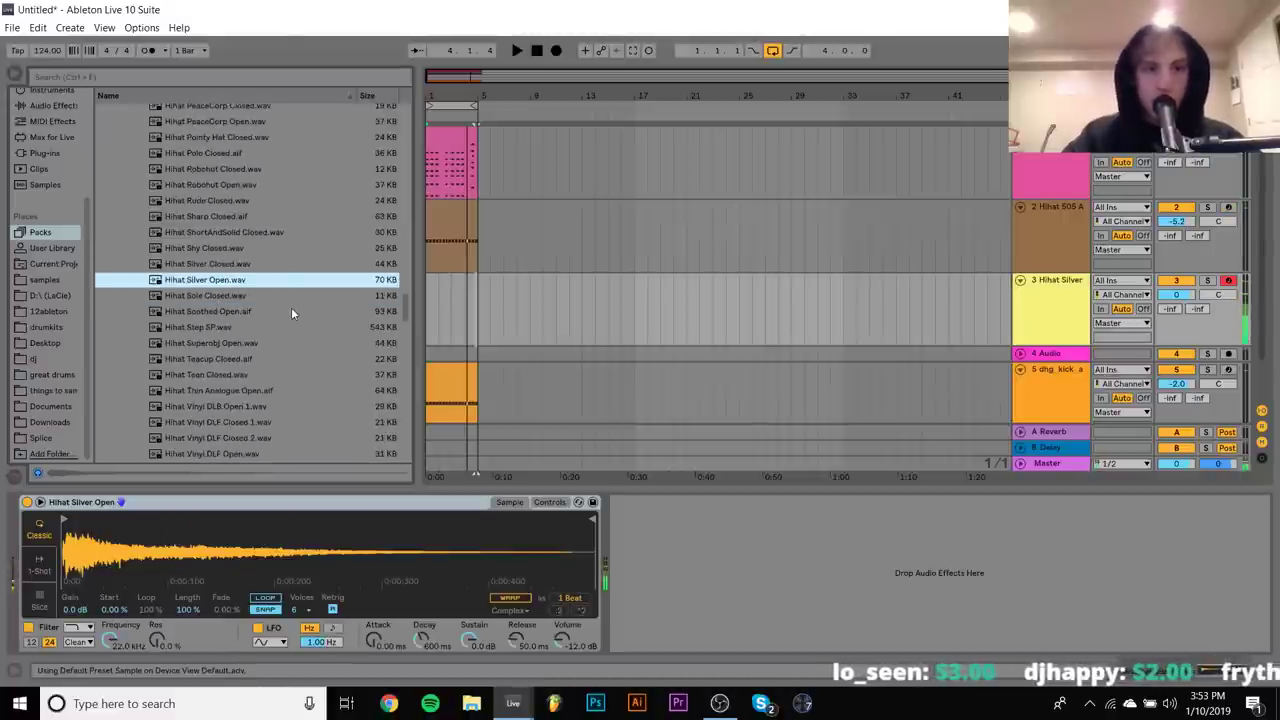
Create a four-bar MIDI clip on the Hihat Silver track and add a C#3 eighth note on beat 1's offbeat
{"action": "left_click_drag", "start_coordinate": [482, 320], "coordinate": [428, 322]}
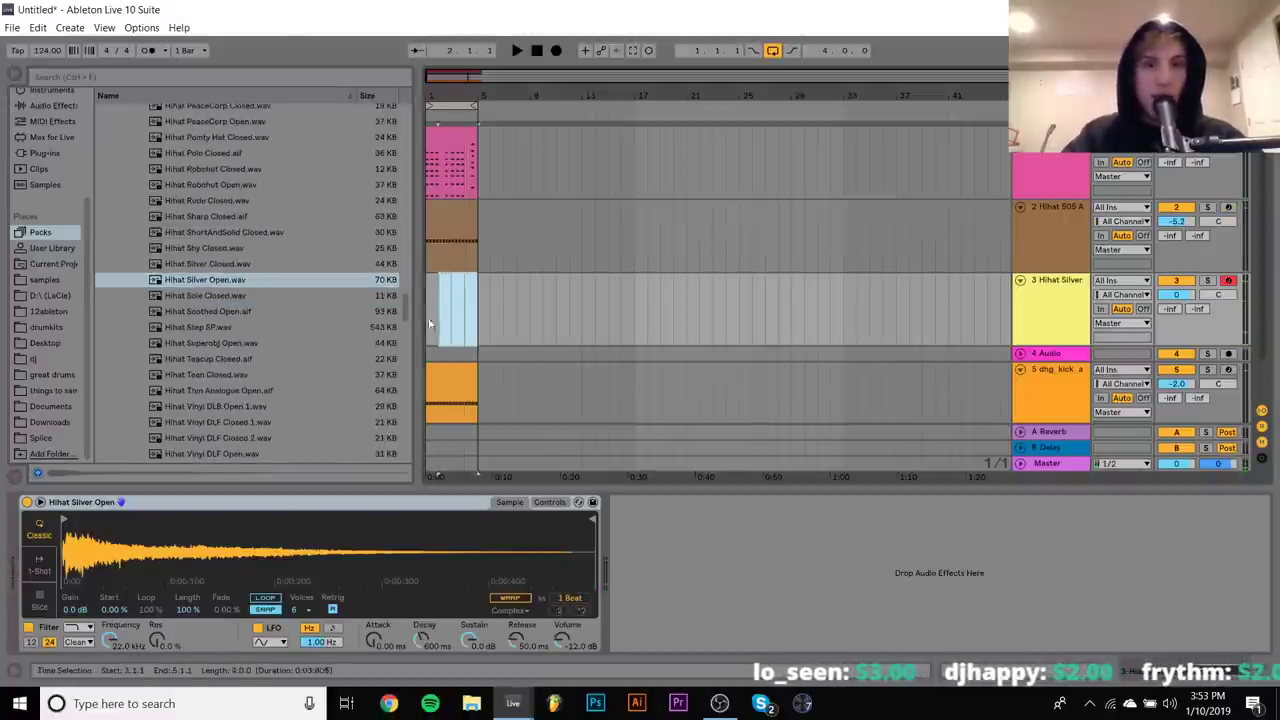
{"action": "key", "text": "ctrl+shift+m"}
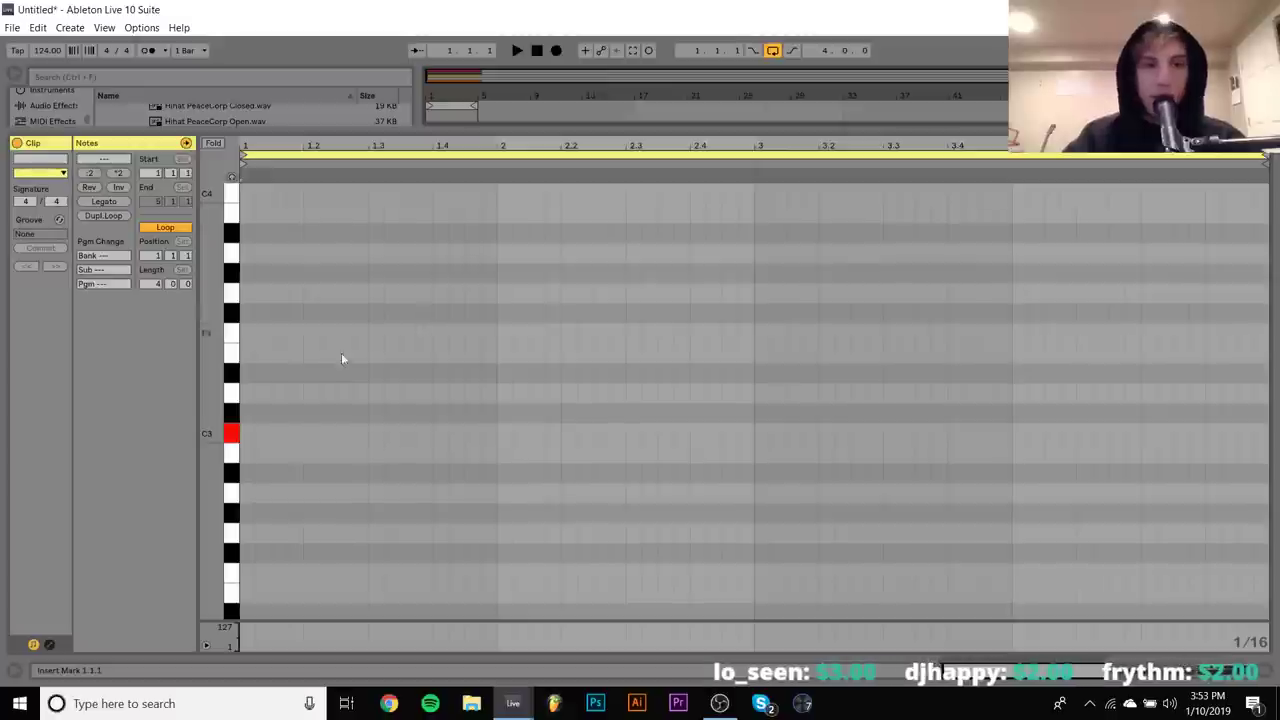
{"action": "double_click", "coordinate": [282, 438]}
{"action": "key", "text": "Up"}
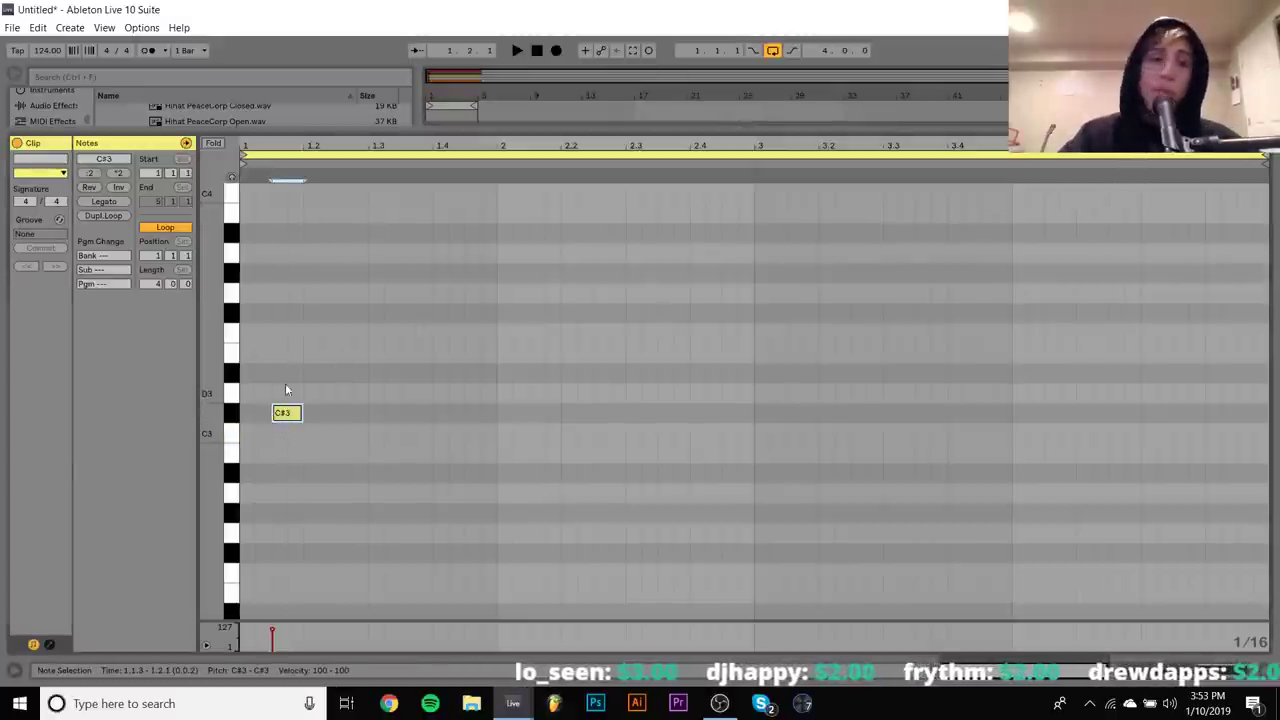
Duplicate the C#3 offbeat note beat by beat across the clip to the end of bar 4
{"action": "key", "text": "ctrl+d"}
{"action": "key", "text": "ctrl+d"}
{"action": "key", "text": "ctrl+d"}
{"action": "key", "text": "ctrl+d"}
{"action": "key", "text": "ctrl+d"}
{"action": "key", "text": "ctrl+d"}
{"action": "key", "text": "ctrl+d"}
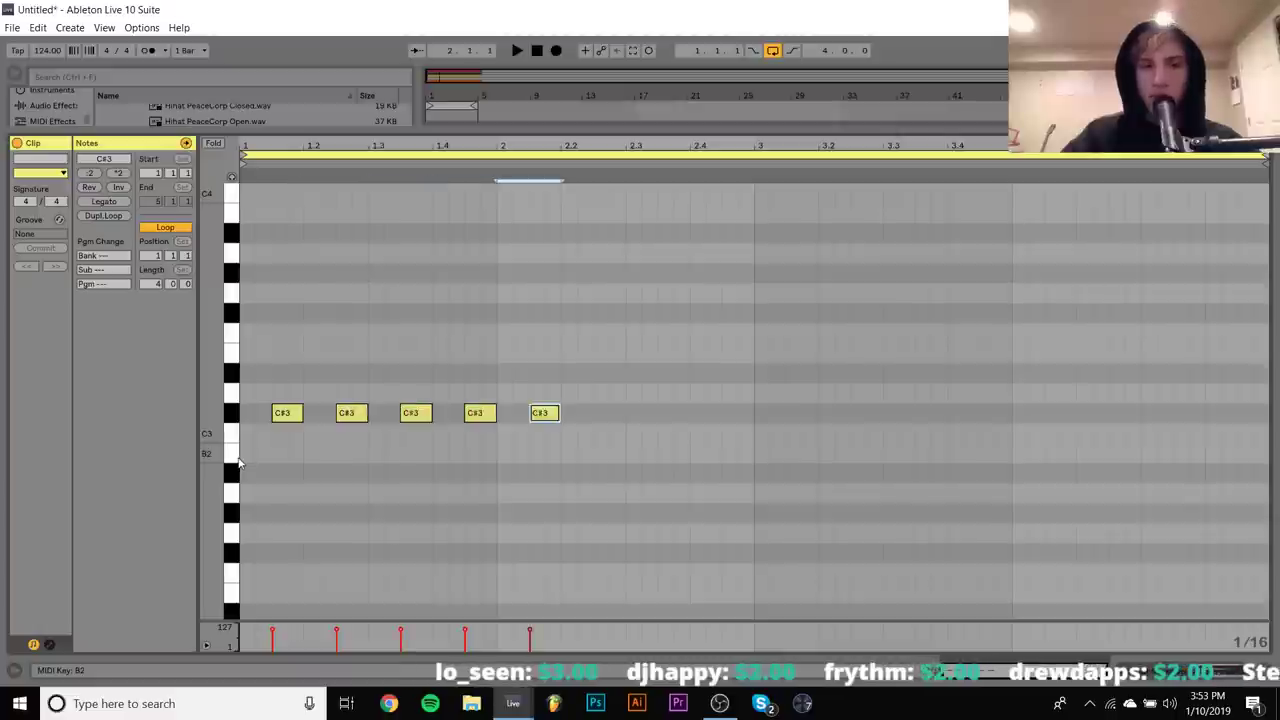
{"action": "key", "text": "ctrl+d"}
{"action": "key", "text": "ctrl+d"}
{"action": "key", "text": "ctrl+d"}
{"action": "key", "text": "ctrl+d"}
{"action": "key", "text": "ctrl+d"}
{"action": "key", "text": "ctrl+d"}
{"action": "key", "text": "ctrl+d"}
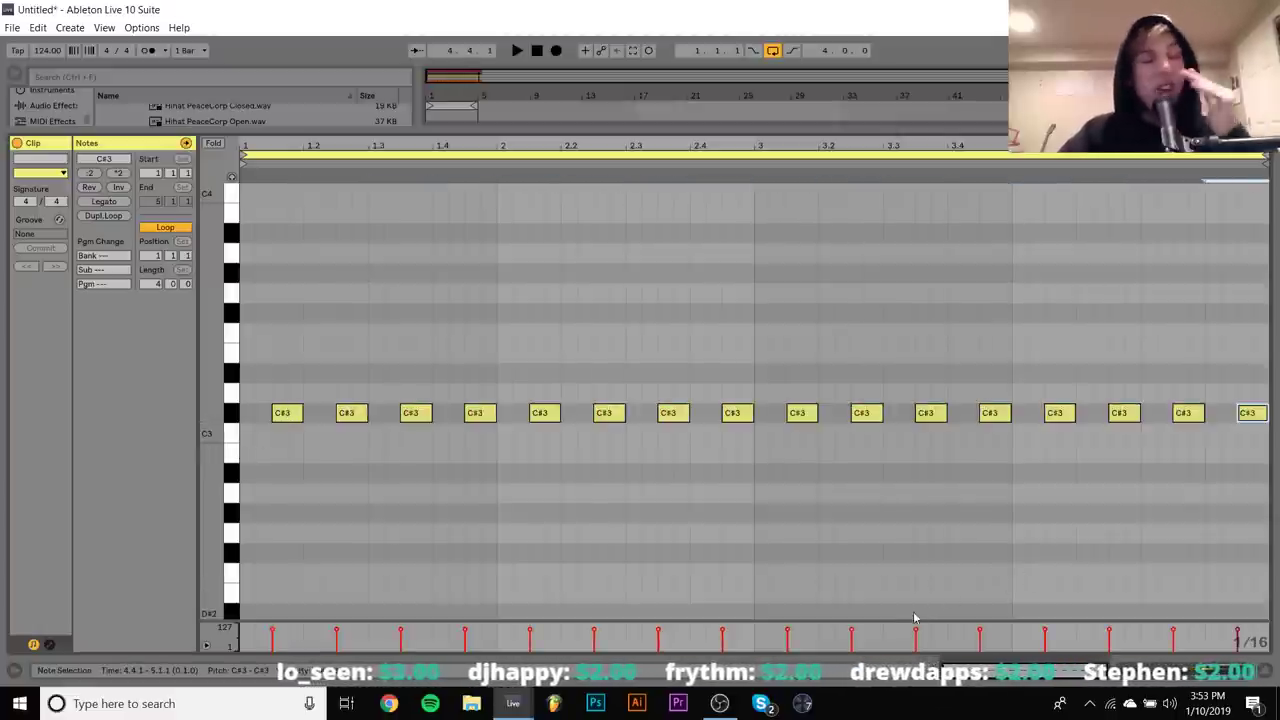
Set the Hihat Silver track's volume to -5.4 dB and the Hihat 505 track's volume to -6.9 dB
{"action": "key", "text": "shift+Tab"}
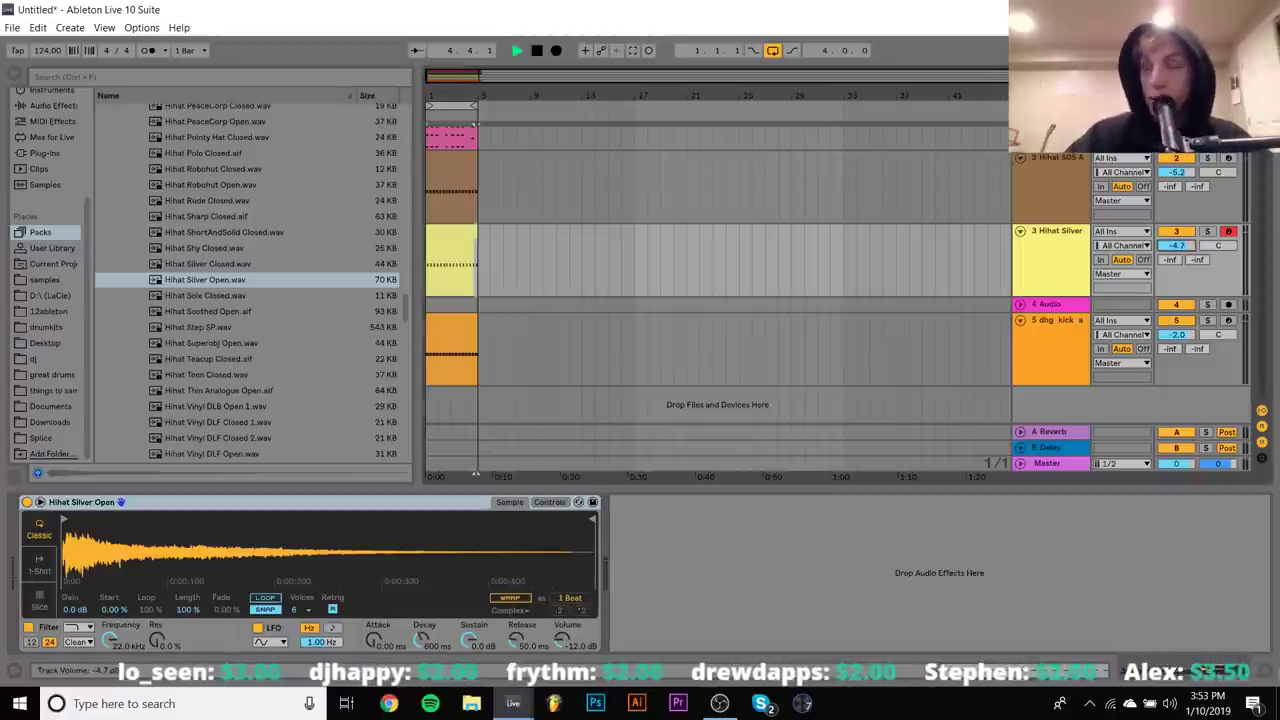
{"action": "left_click_drag", "start_coordinate": [1176, 245], "coordinate": [1176, 252]}
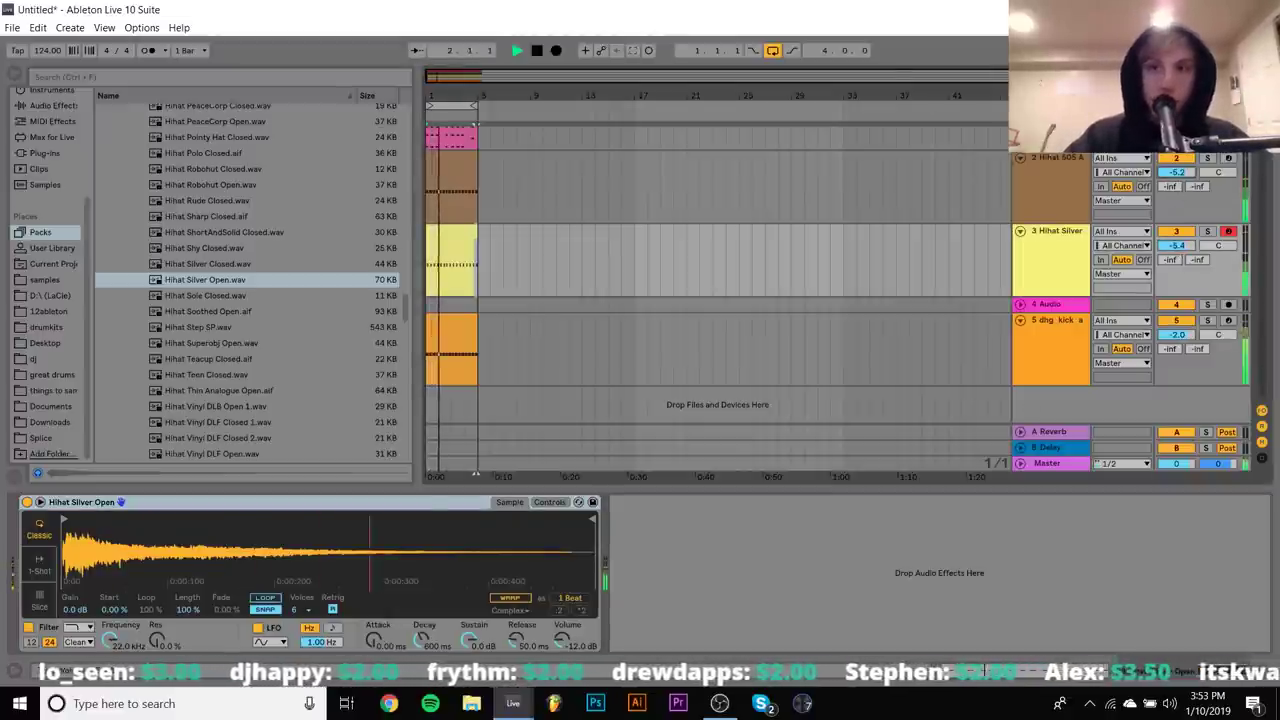
{"action": "left_click_drag", "start_coordinate": [1176, 172], "coordinate": [1180, 174]}
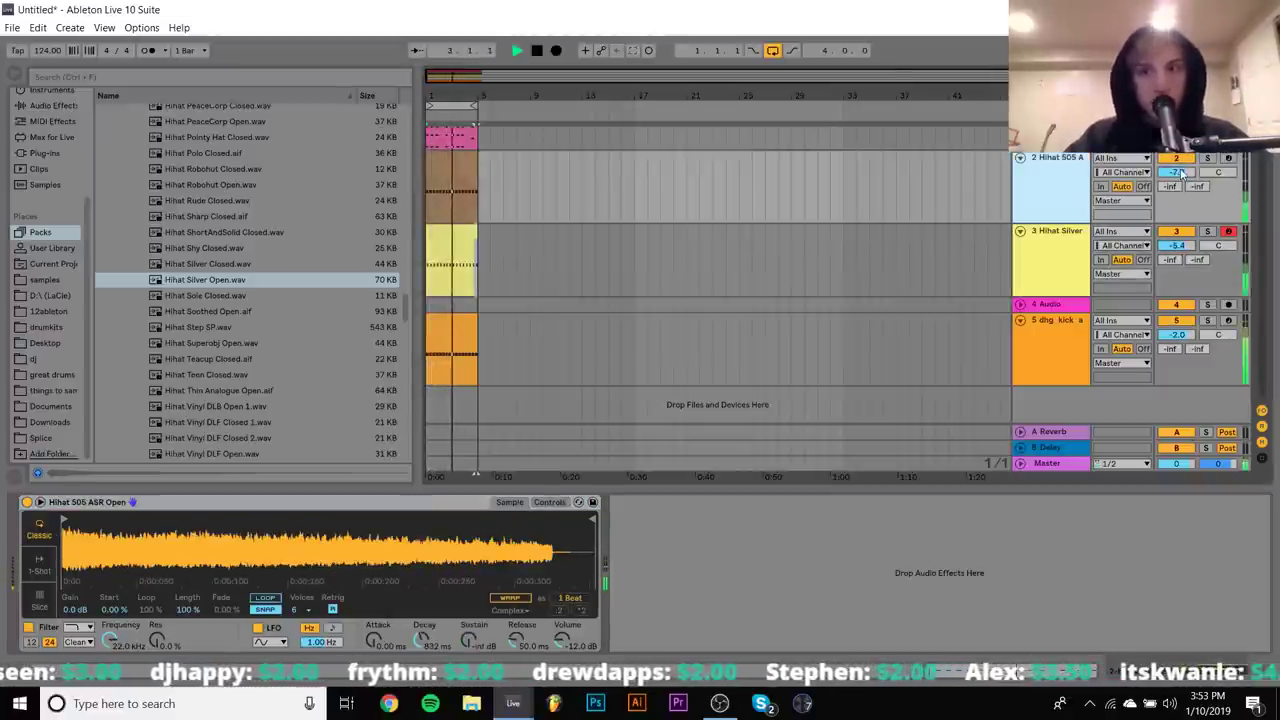
Group the Hihat 505 and Hihat Silver tracks together
{"action": "left_click", "coordinate": [1065, 248]}
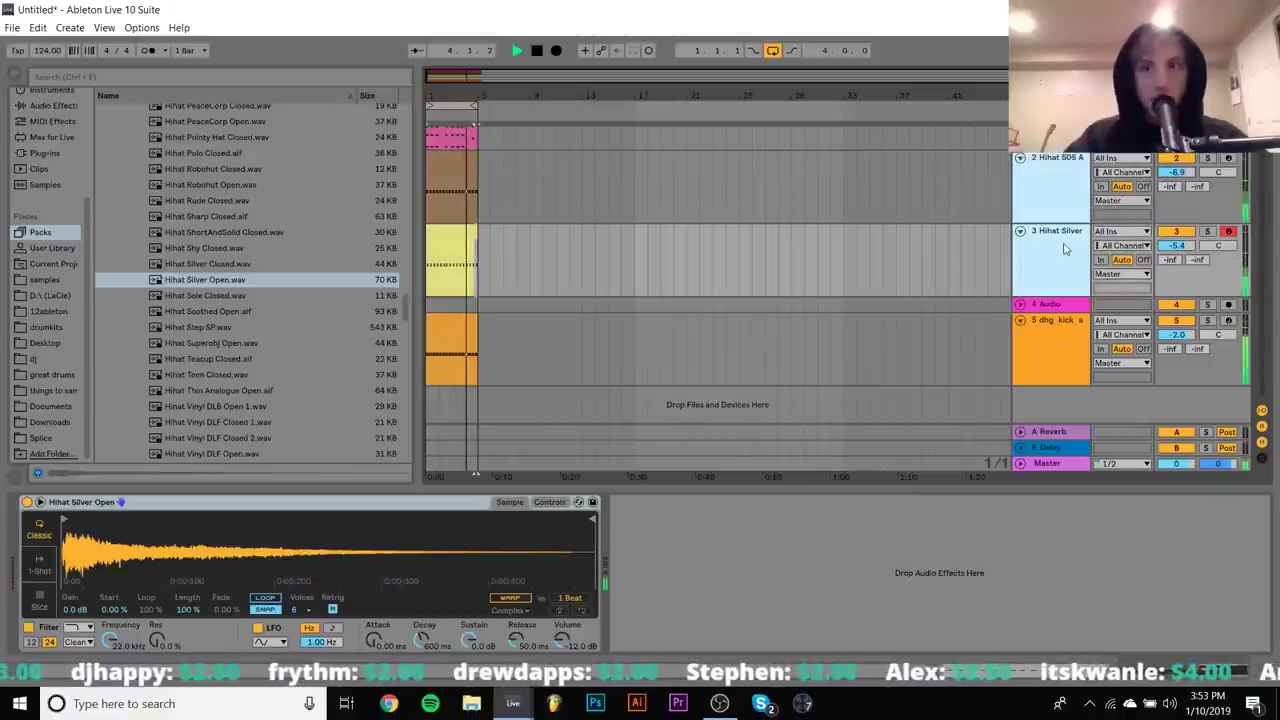
{"action": "key", "text": "ctrl+g"}
{"action": "scroll", "coordinate": [1208, 160], "scroll_direction": "up", "scroll_amount": 1}
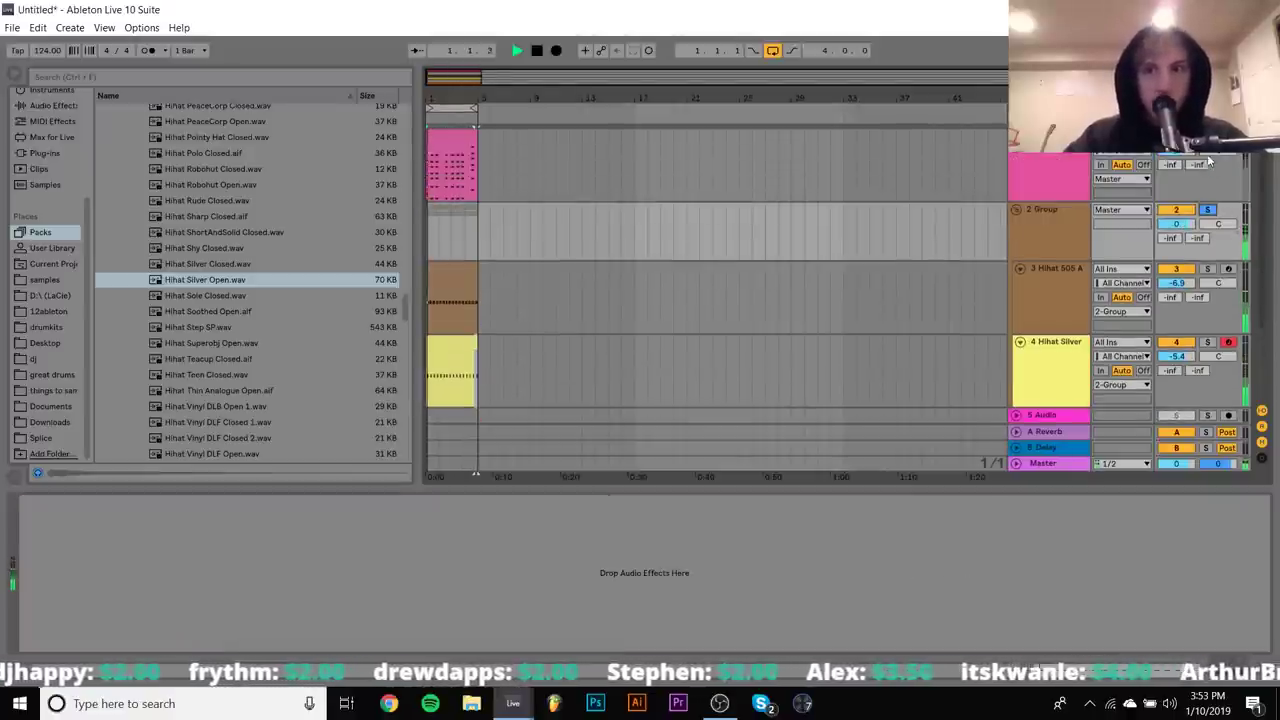
Set the CMI V track's Auto Filter to 246 Hz frequency, 51% resonance, 90.7 envelope amount and 7.69 ms attack
{"action": "left_click", "coordinate": [1039, 170]}
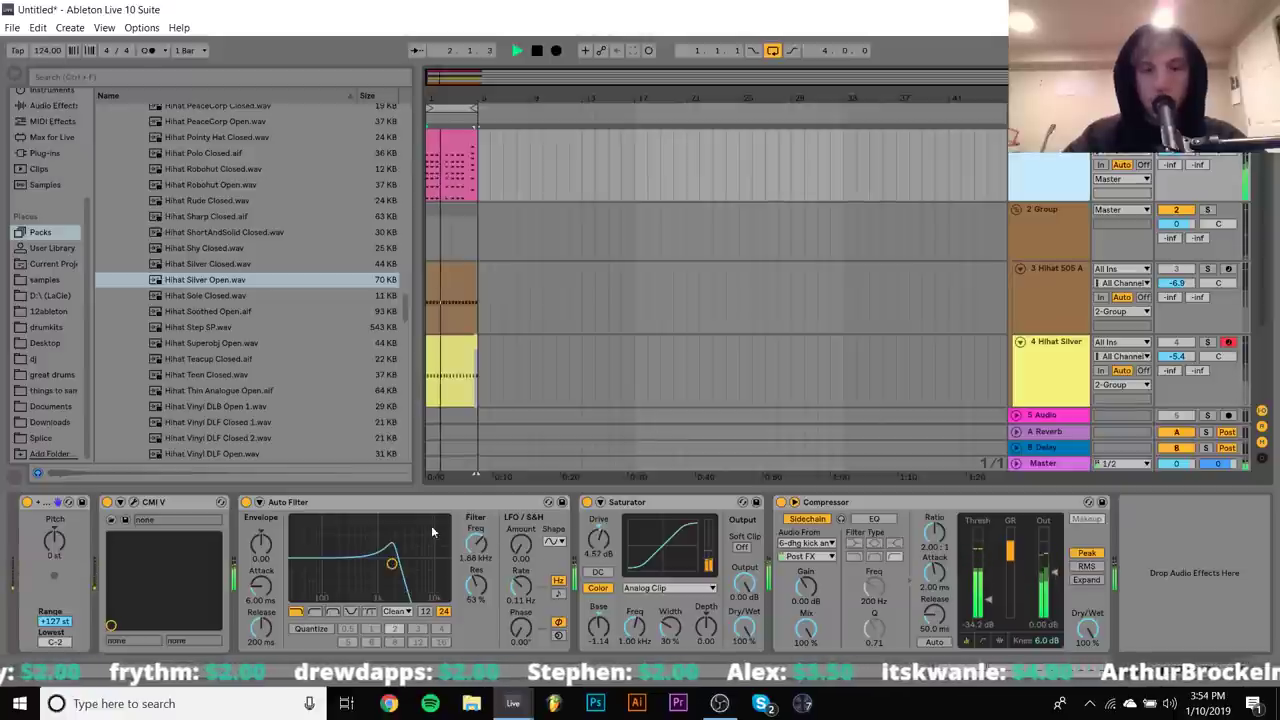
{"action": "left_click_drag", "start_coordinate": [431, 532], "coordinate": [485, 517]}
{"action": "left_click_drag", "start_coordinate": [445, 580], "coordinate": [358, 563]}
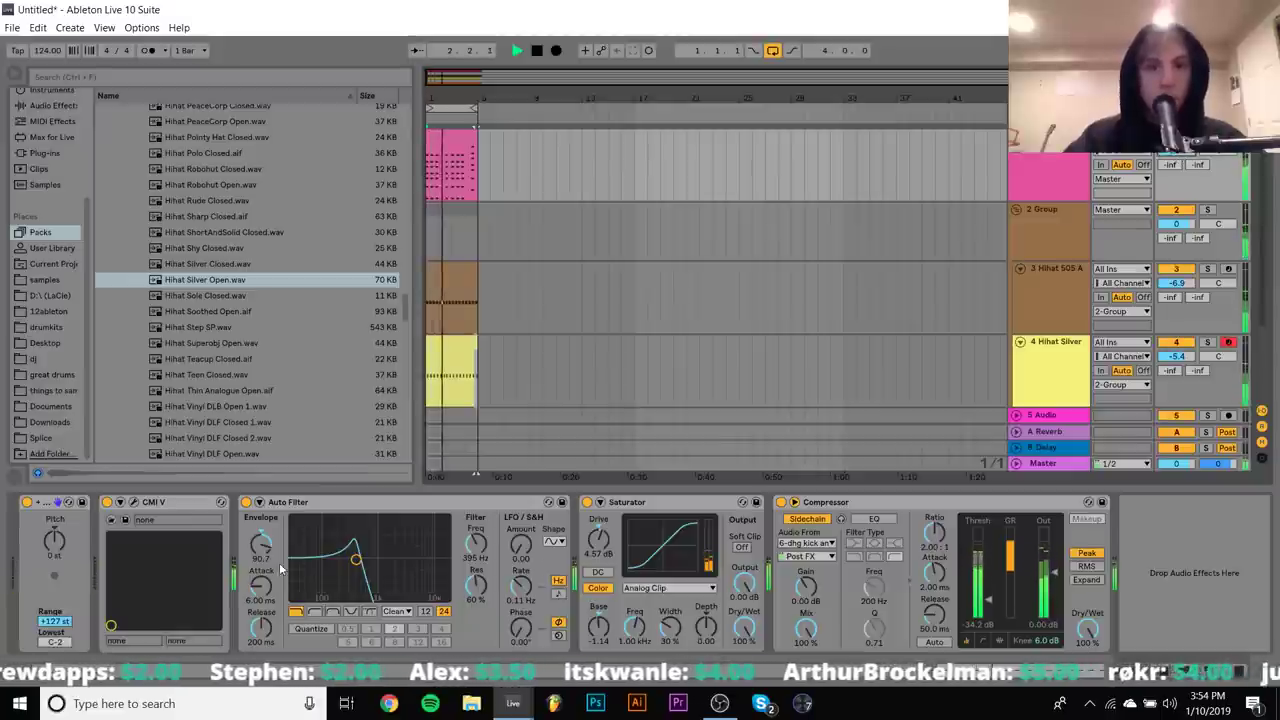
{"action": "left_click_drag", "start_coordinate": [261, 586], "coordinate": [261, 630]}
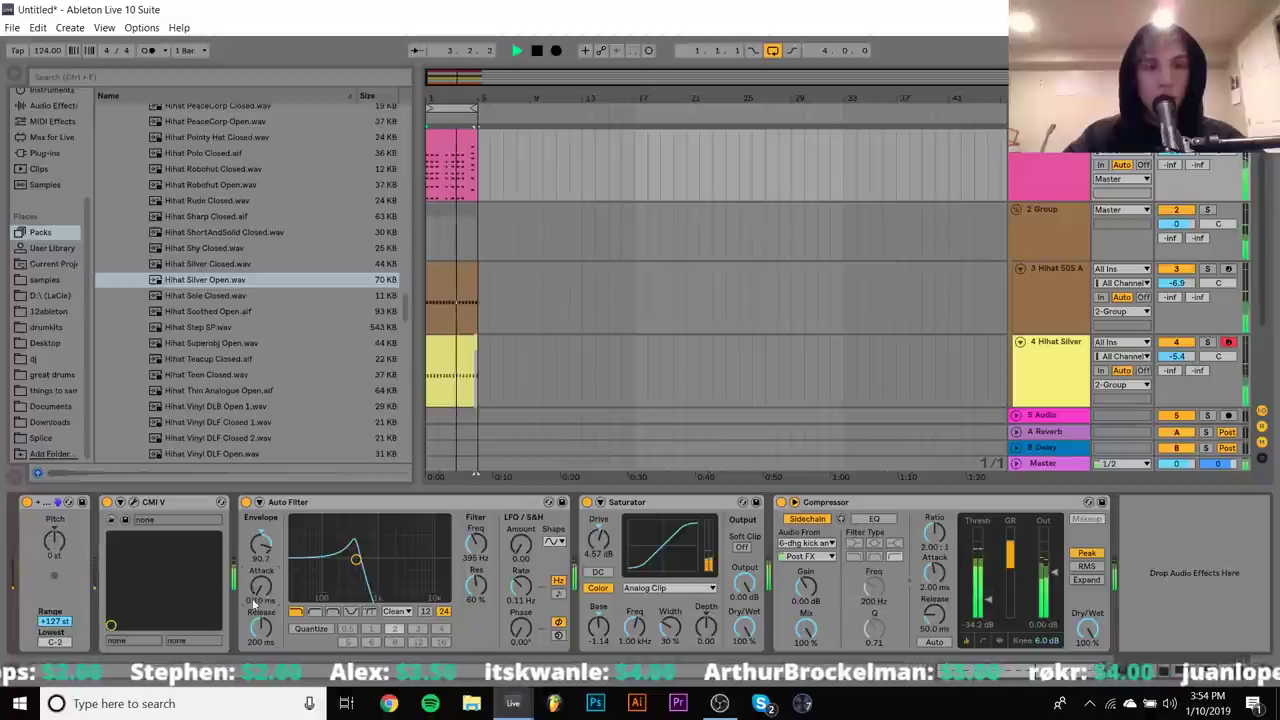
{"action": "left_click_drag", "start_coordinate": [268, 553], "coordinate": [348, 570]}
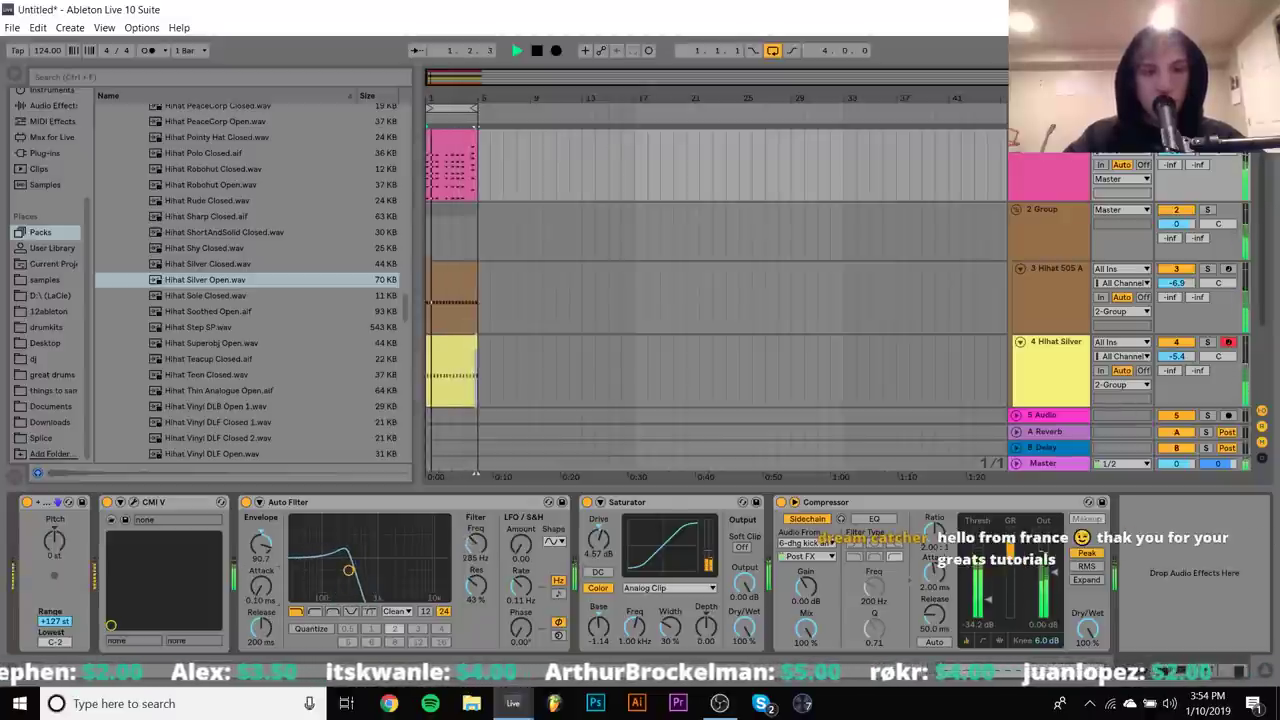
{"action": "left_click_drag", "start_coordinate": [261, 590], "coordinate": [262, 597]}
{"action": "left_click_drag", "start_coordinate": [347, 574], "coordinate": [346, 568]}
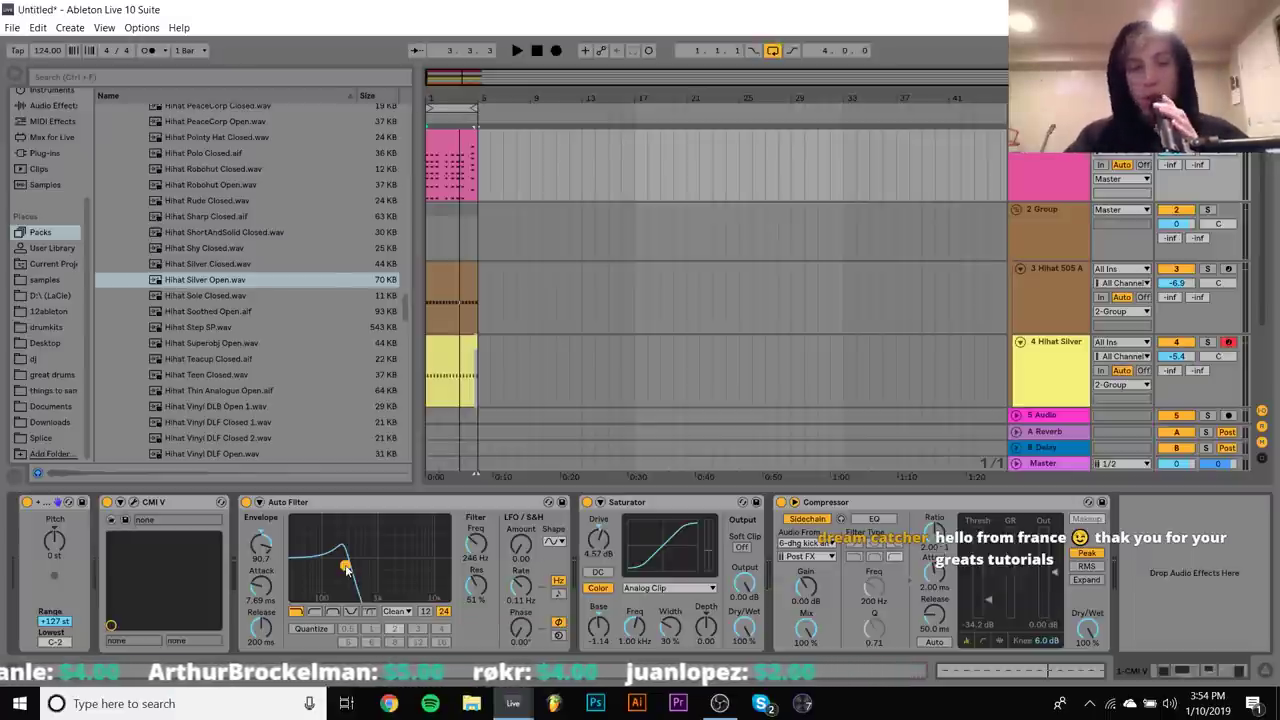
Solo the hi-hat group, show the plug-ins list in the browser and stop playback
{"action": "left_click", "coordinate": [1043, 243]}
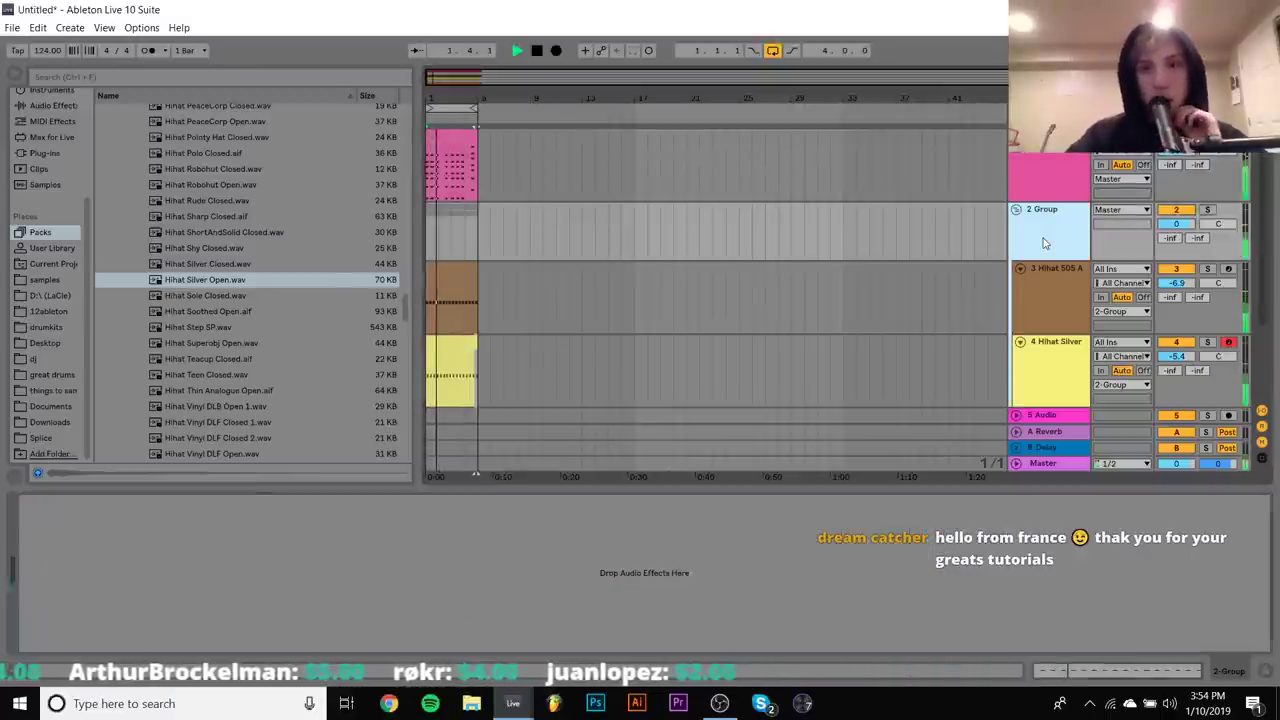
{"action": "left_click", "coordinate": [1210, 210]}
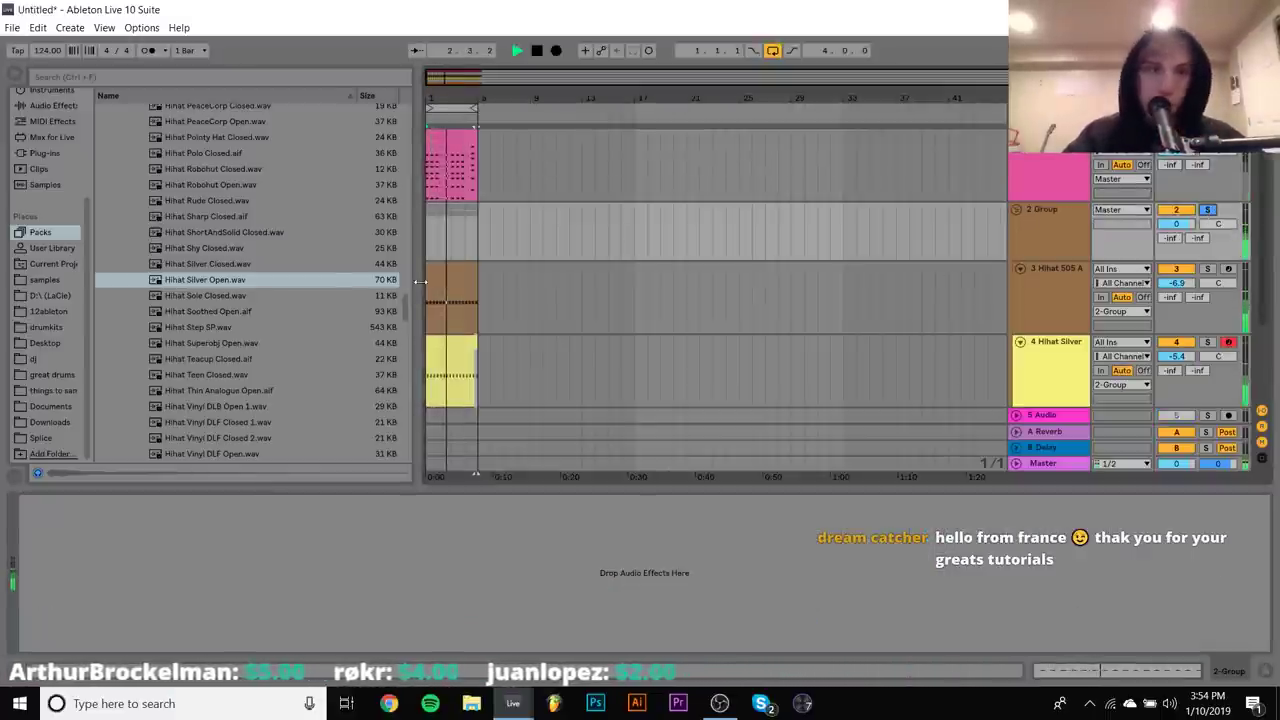
{"action": "left_click", "coordinate": [31, 153]}
{"action": "key", "text": "space"}
Try SSLEQ Stereo on the hi-hat group with the Floor Tom and OverHeads presets, and remove the plug-in
{"action": "left_click", "coordinate": [178, 300]}
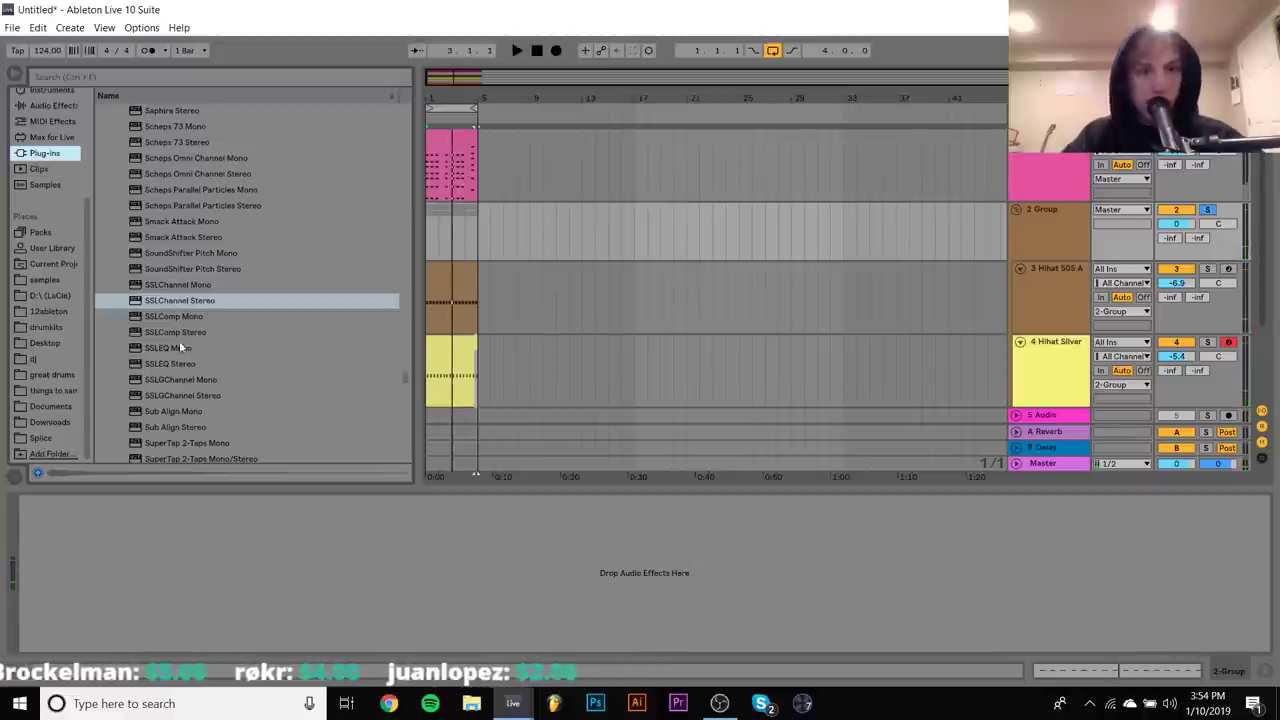
{"action": "double_click", "coordinate": [176, 366]}
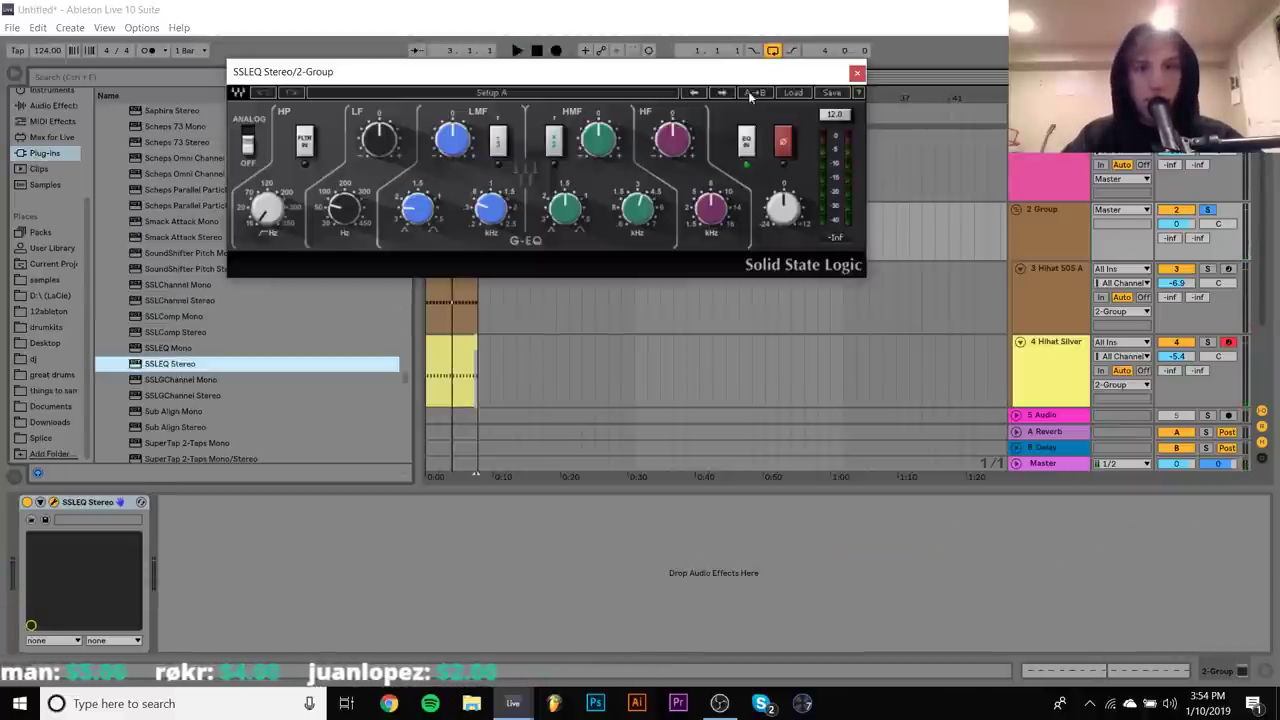
{"action": "left_click", "coordinate": [793, 92]}
{"action": "left_click", "coordinate": [858, 278]}
{"action": "key", "text": "space"}
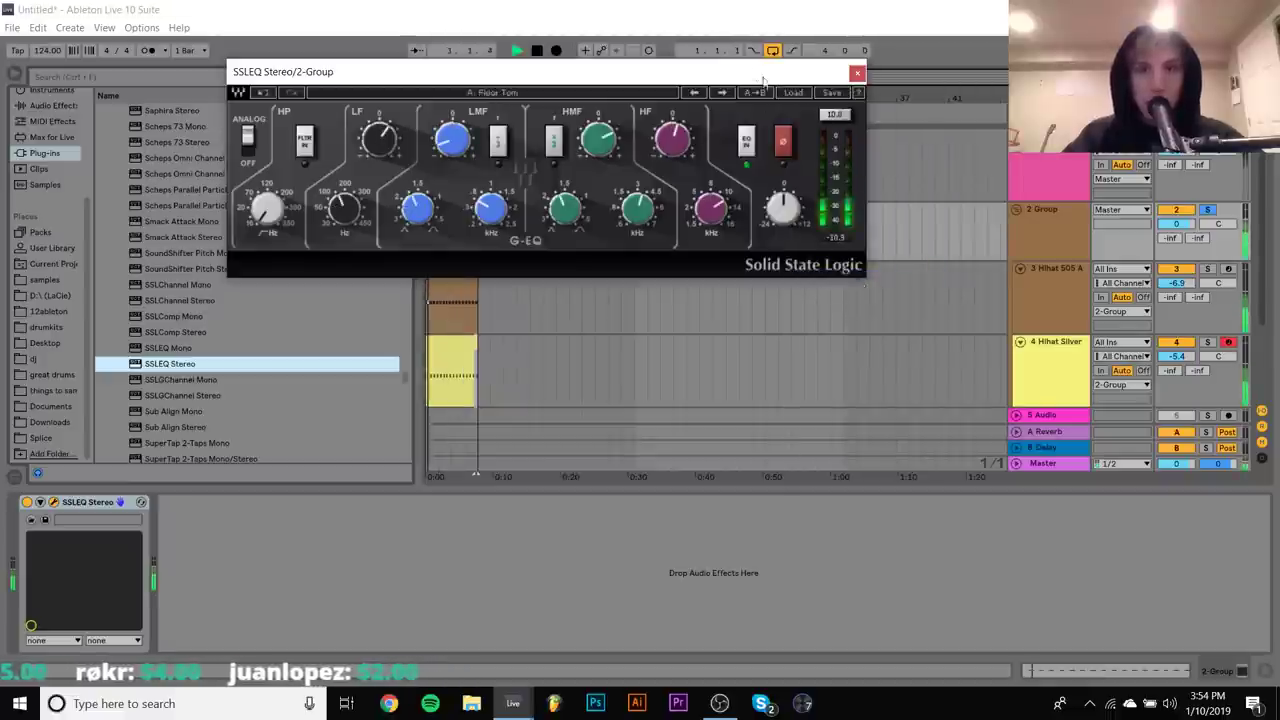
{"action": "left_click", "coordinate": [722, 93]}
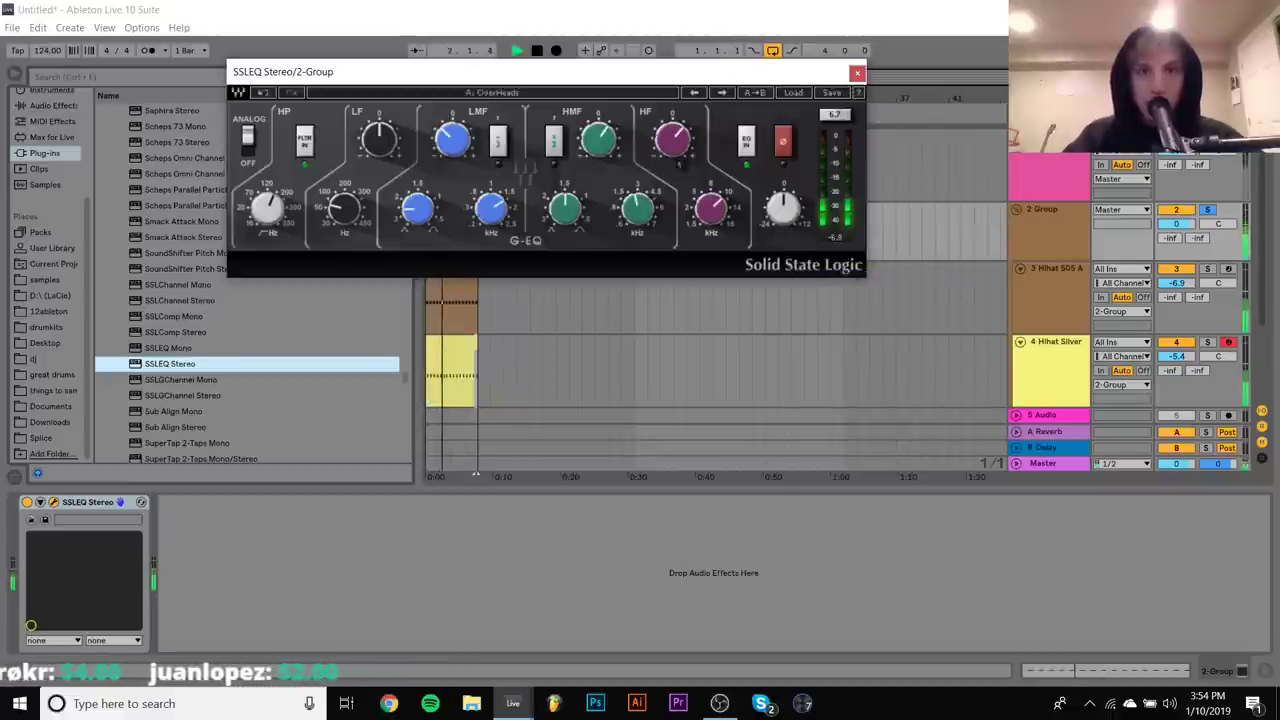
{"action": "left_click", "coordinate": [86, 494]}
{"action": "key", "text": "Delete"}
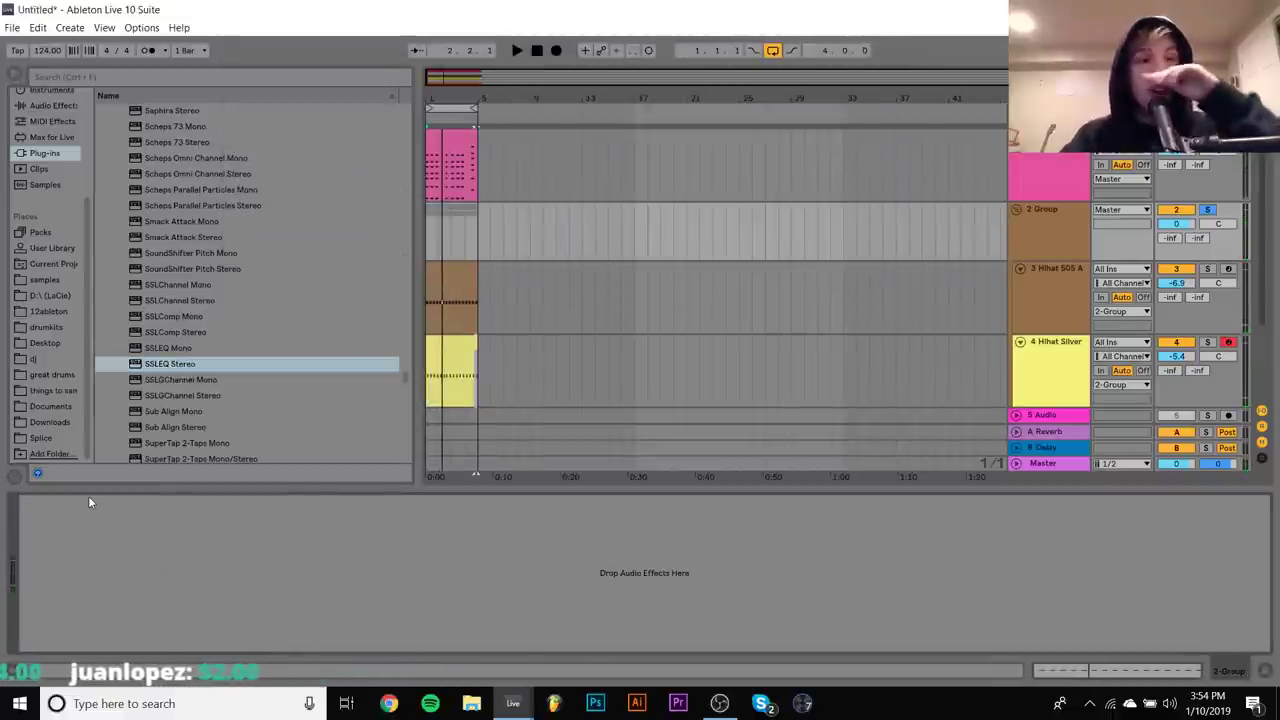
Add SSLChannel Stereo to the hi-hat group, load its OverHeads preset and adjust the compressor ratio during playback
{"action": "double_click", "coordinate": [200, 300]}
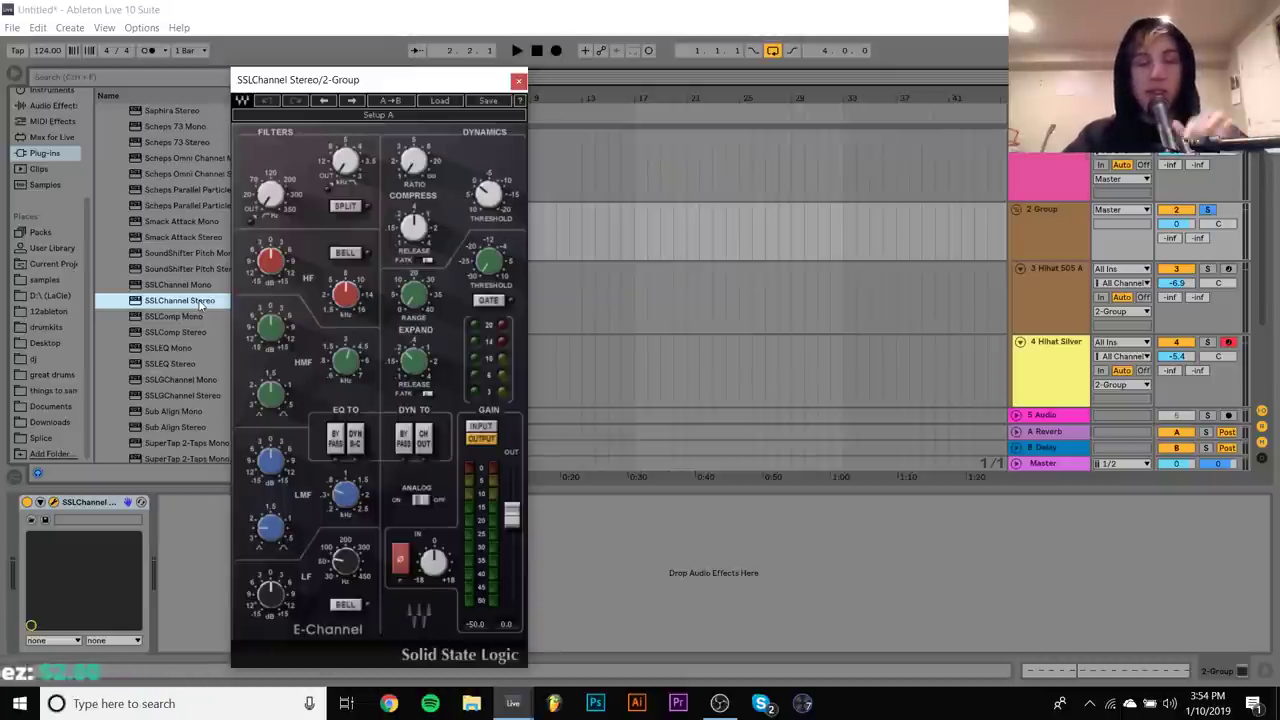
{"action": "left_click", "coordinate": [437, 101]}
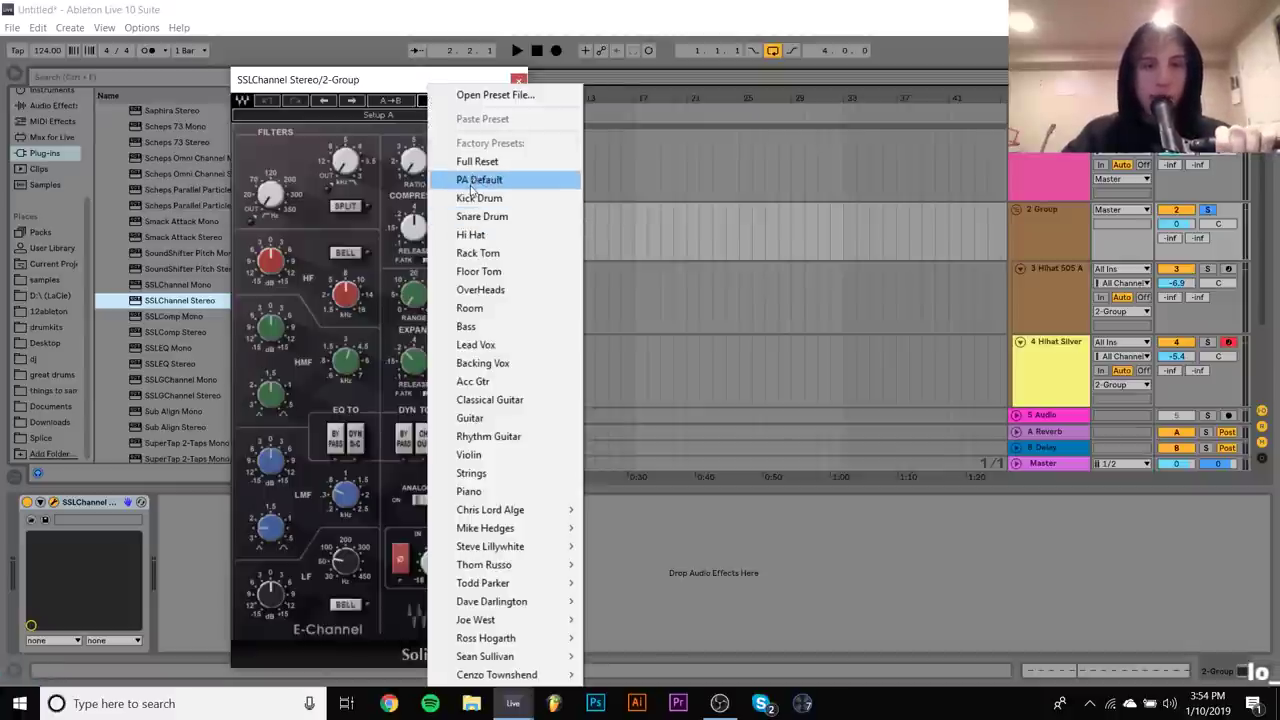
{"action": "left_click", "coordinate": [481, 289]}
{"action": "key", "text": "space"}
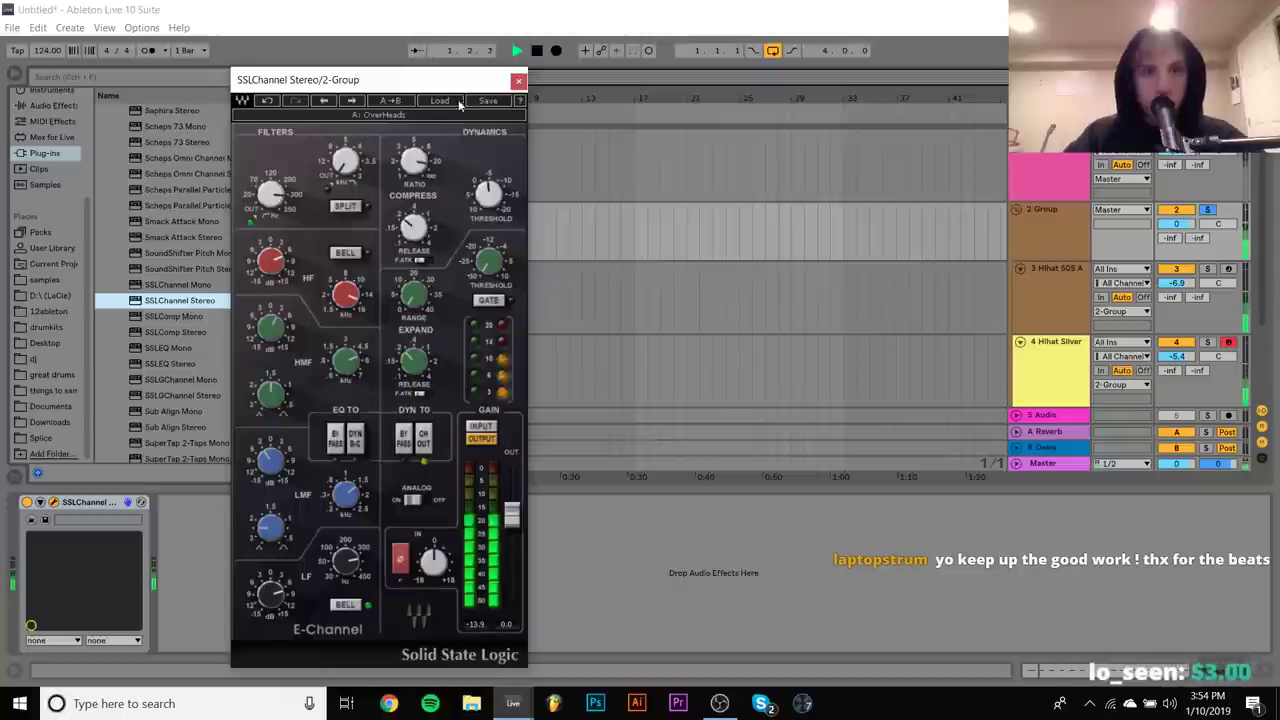
{"action": "left_click_drag", "start_coordinate": [413, 160], "coordinate": [413, 162]}
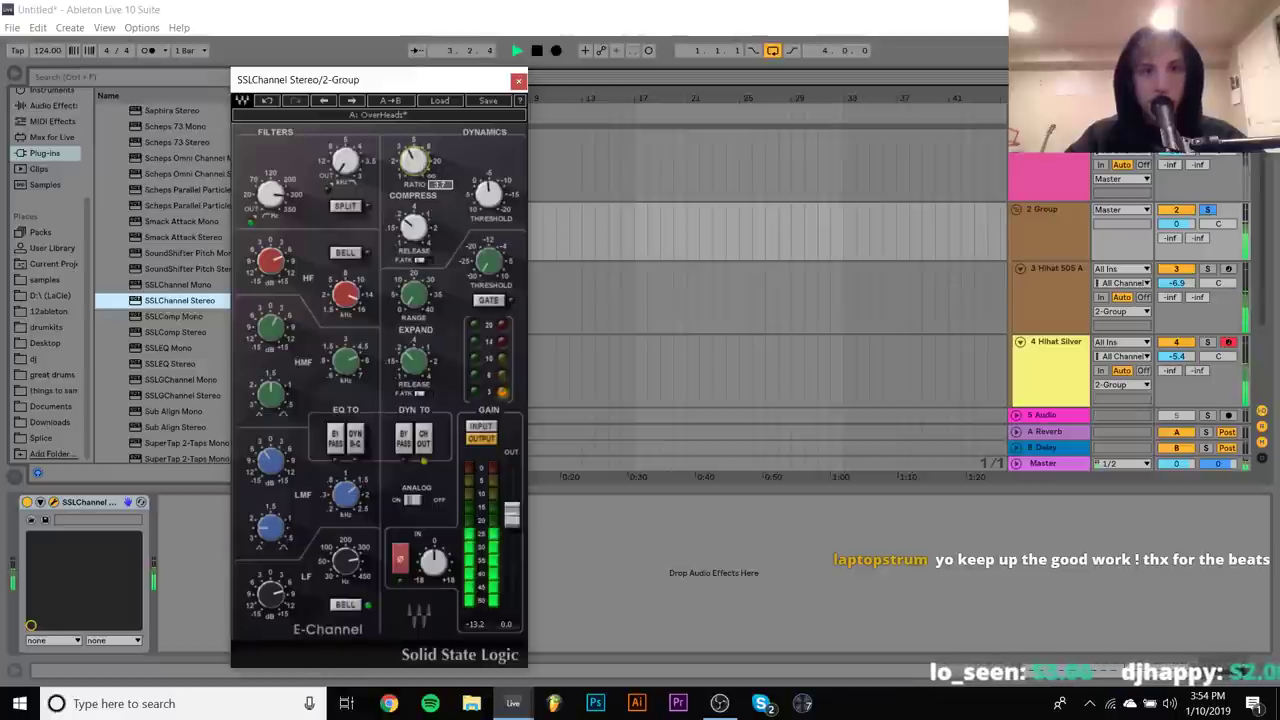
{"action": "key", "text": "space"}
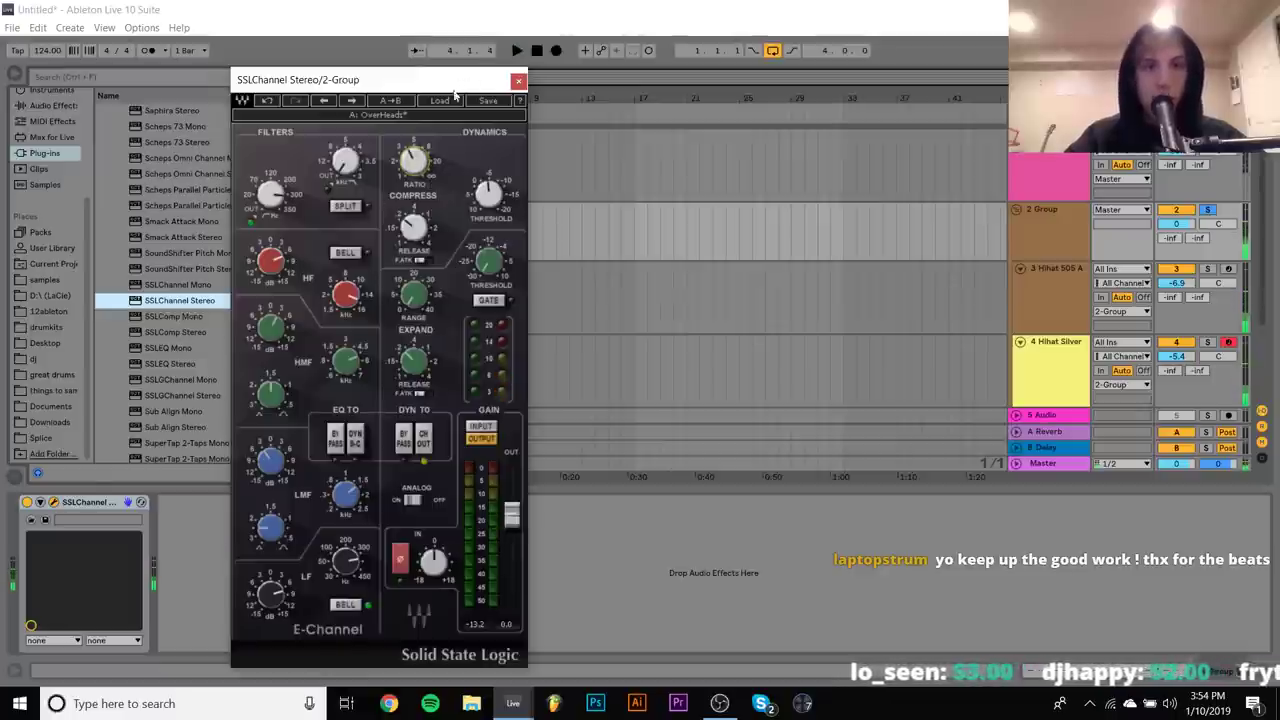
Load the Darlington EDM HH preset in the hi-hat group's SSLChannel and play the loop
{"action": "left_click", "coordinate": [440, 100]}
{"action": "mouse_move", "coordinate": [500, 590]}
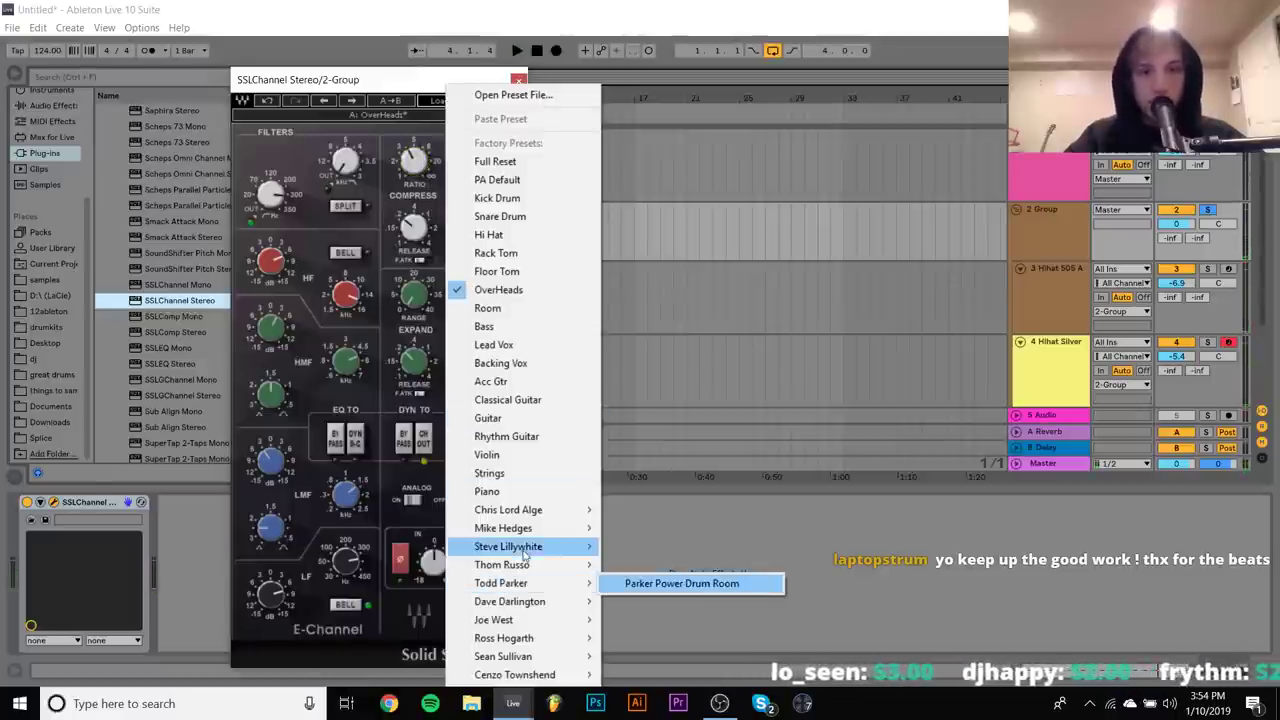
{"action": "mouse_move", "coordinate": [521, 556]}
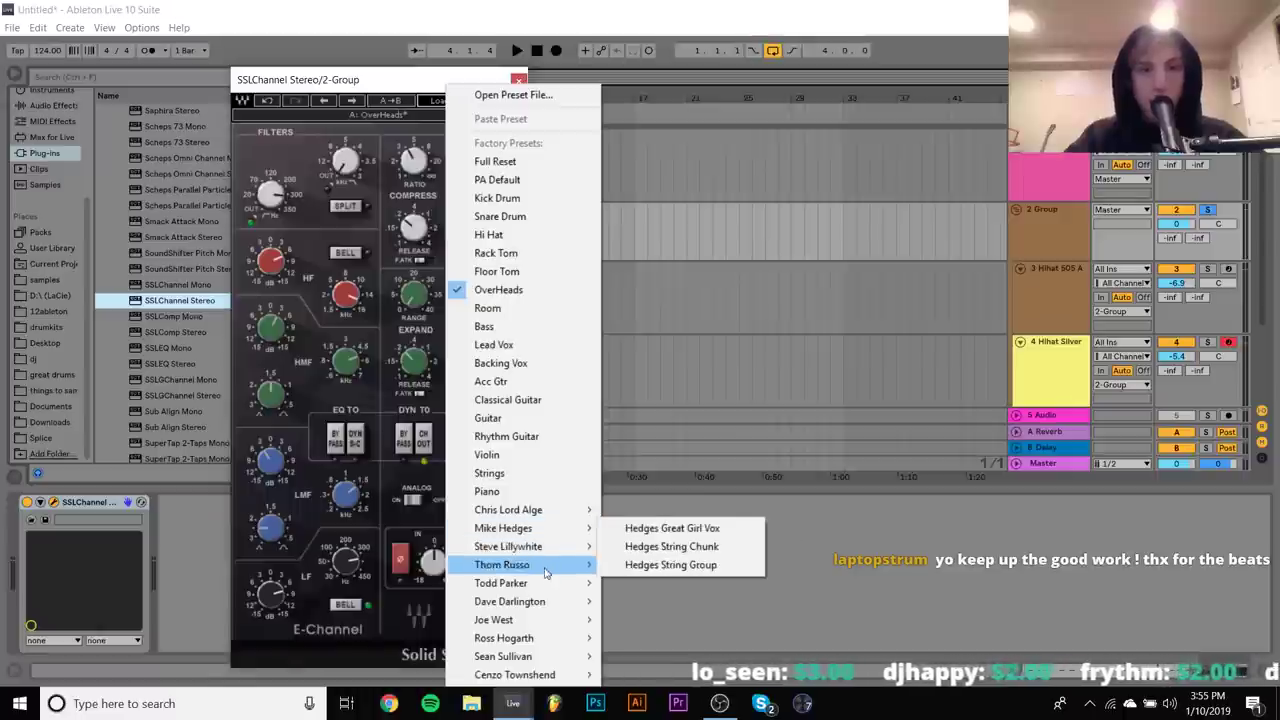
{"action": "mouse_move", "coordinate": [548, 603]}
{"action": "left_click", "coordinate": [690, 473]}
{"action": "key", "text": "space"}
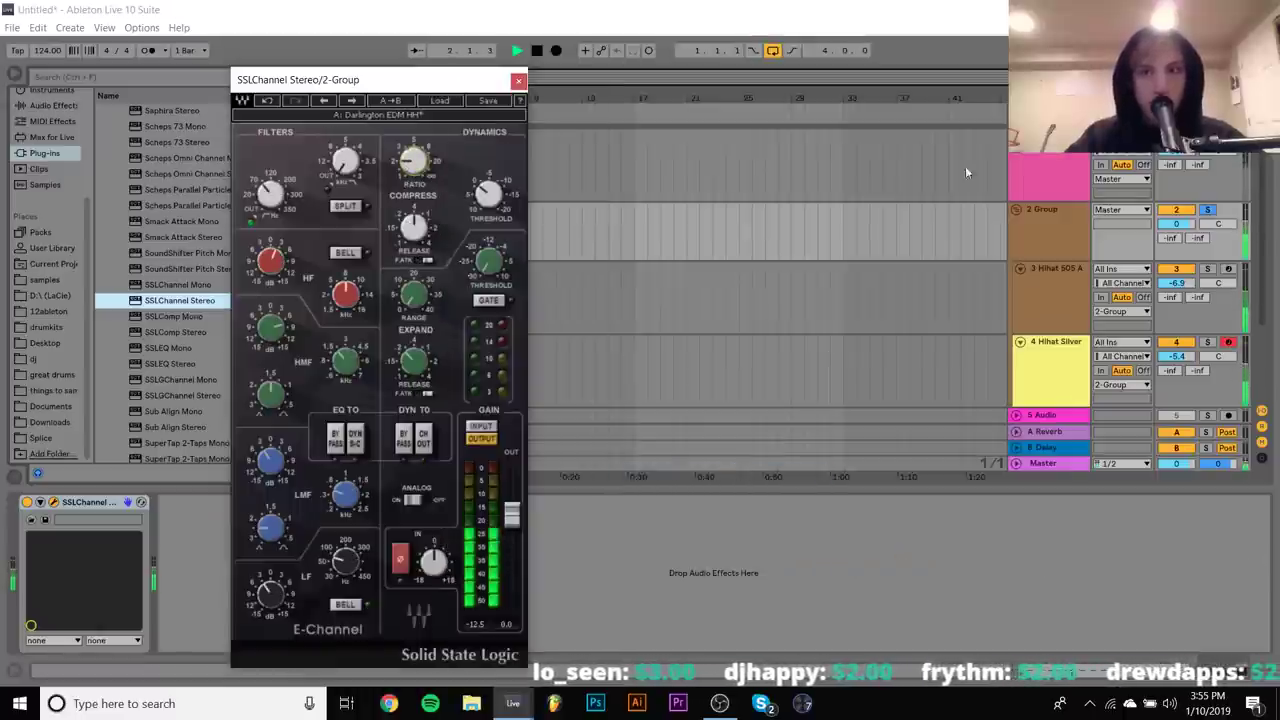
Unsolo the hi-hat group and lower its volume to -6.6 dB
{"action": "left_click", "coordinate": [1209, 210]}
{"action": "left_click_drag", "start_coordinate": [1176, 223], "coordinate": [1176, 250]}
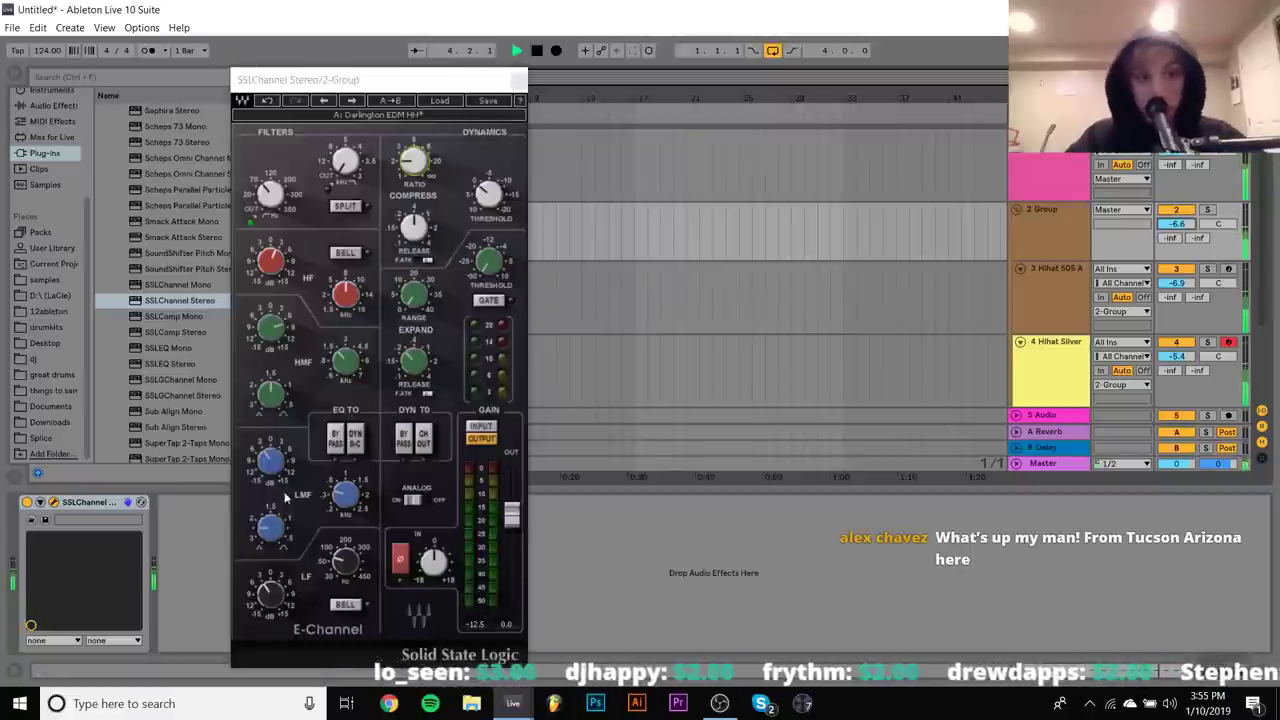
{"action": "left_click", "coordinate": [270, 460]}
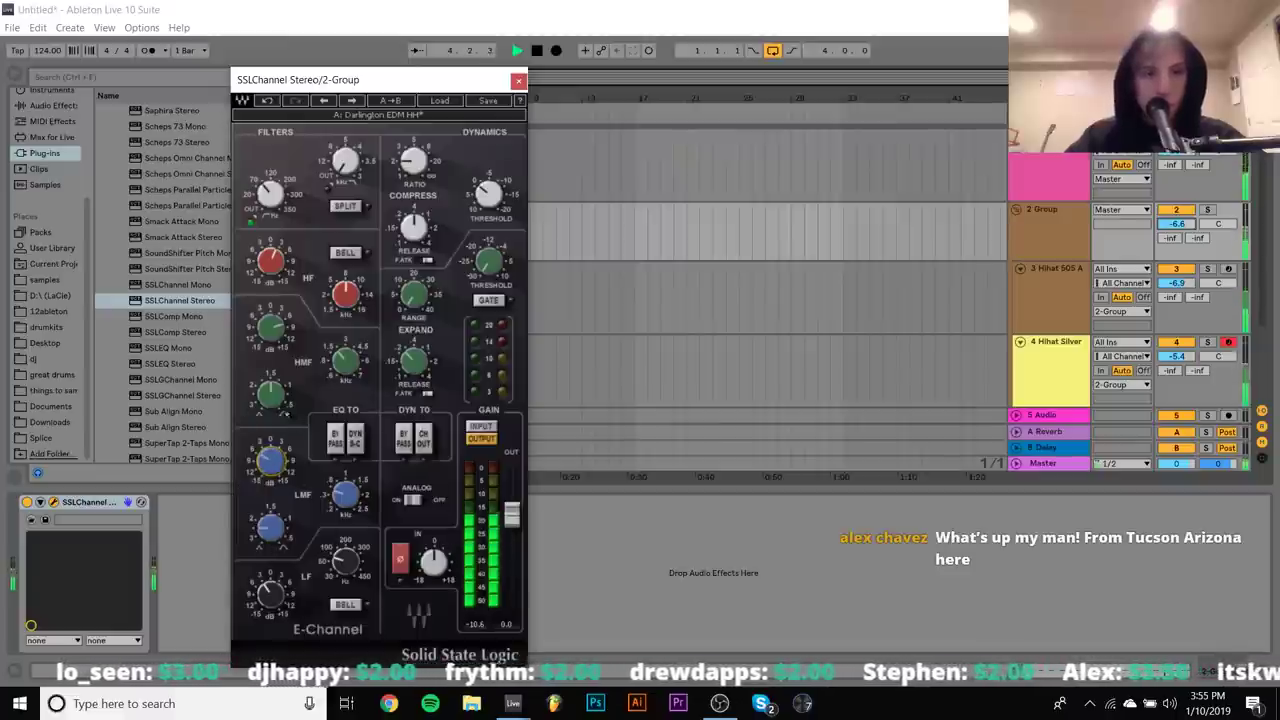
Insert a new MIDI track below the CMI V track and copy the CMI V chord clip onto it
{"action": "left_click", "coordinate": [1048, 165]}
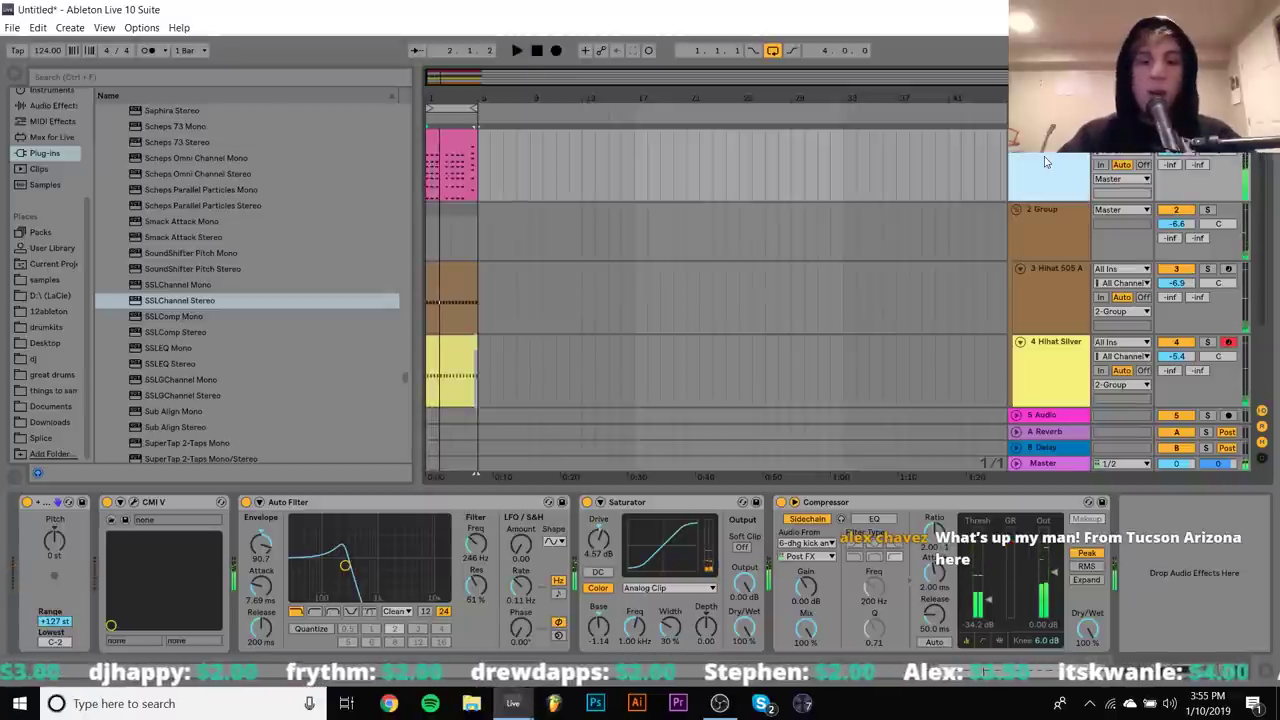
{"action": "key", "text": "ctrl+shift+t"}
{"action": "left_click_drag", "start_coordinate": [441, 137], "coordinate": [445, 240]}
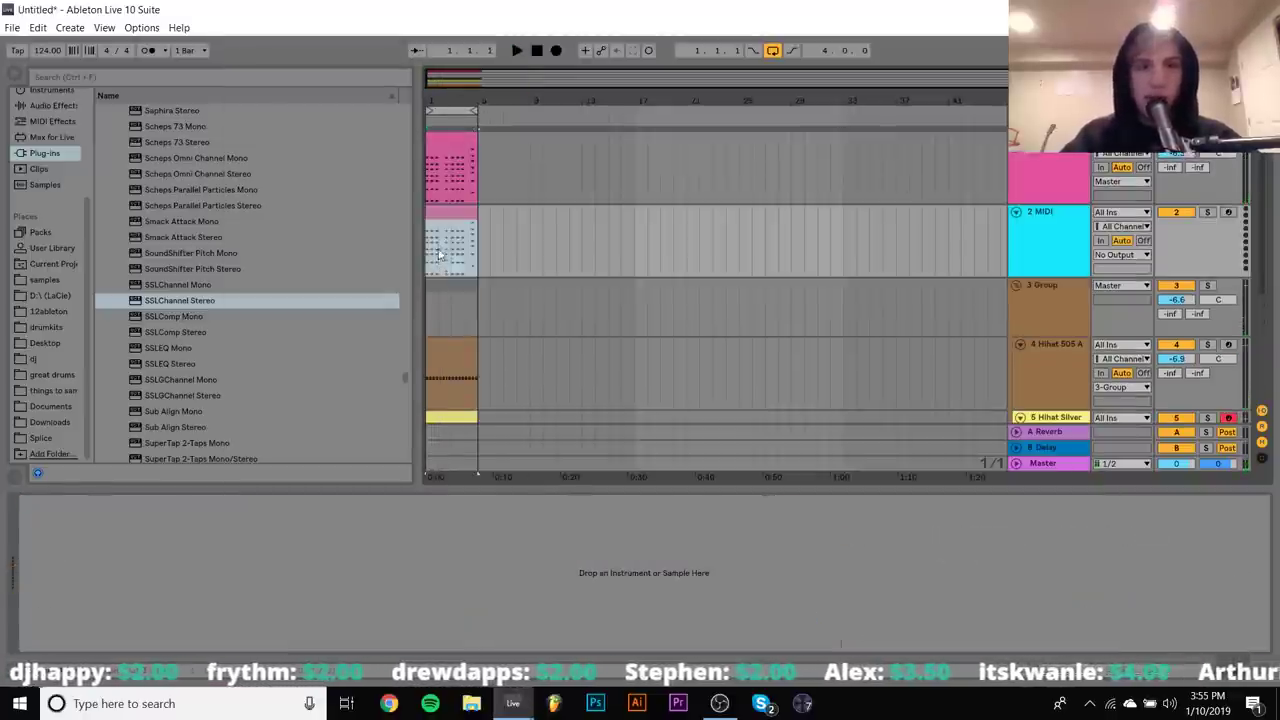
Delete all notes except the lowest one of each chord in the copied clip, and play it back
{"action": "double_click", "coordinate": [450, 240]}
{"action": "left_click_drag", "start_coordinate": [252, 392], "coordinate": [530, 228]}
{"action": "left_click_drag", "start_coordinate": [661, 393], "coordinate": [1028, 184]}
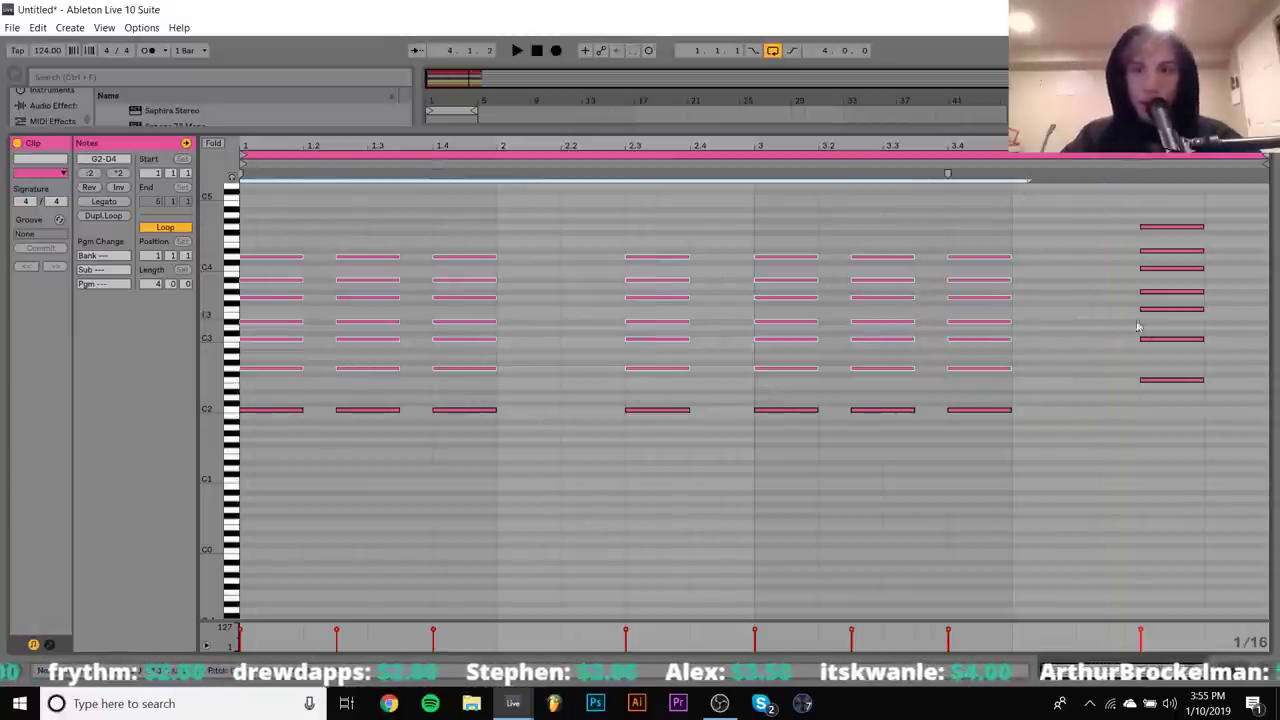
{"action": "left_click_drag", "start_coordinate": [1165, 372], "coordinate": [1140, 185]}
{"action": "key", "text": "Delete"}
{"action": "key", "text": "space"}
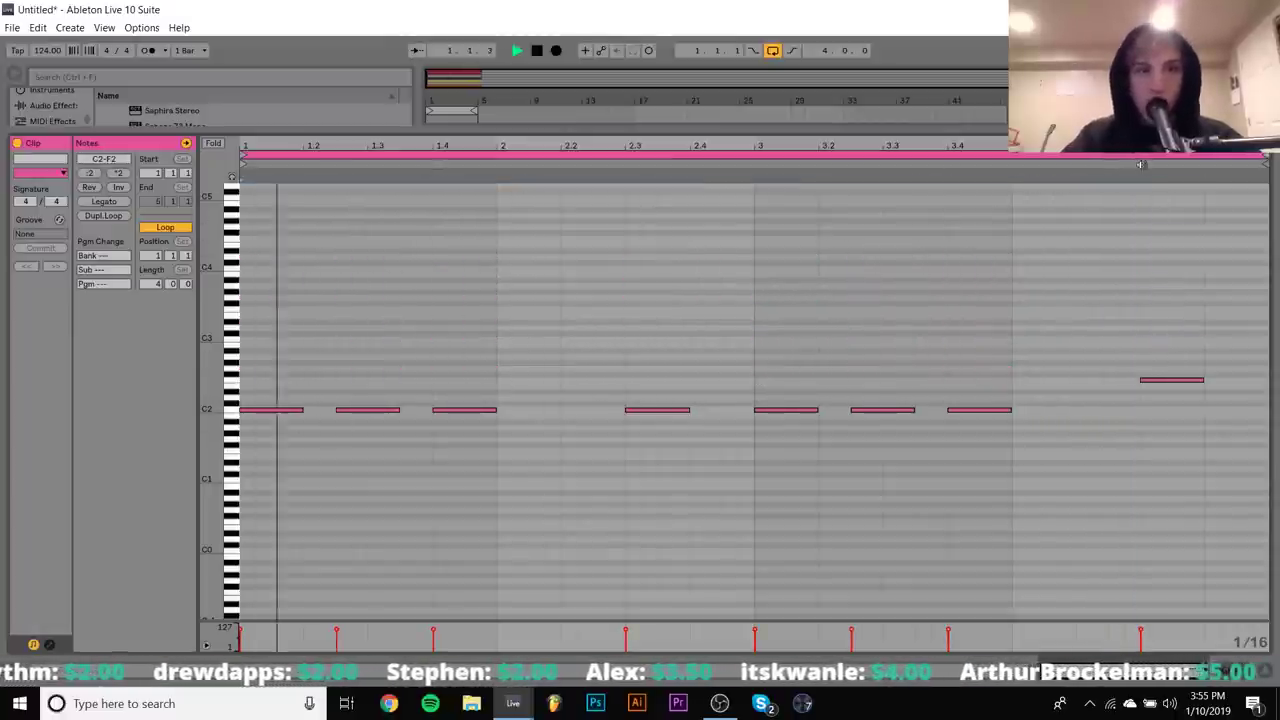
Transpose all the bass notes in the copied clip down six semitones, to F#1 and B1
{"action": "key", "text": "ctrl+a"}
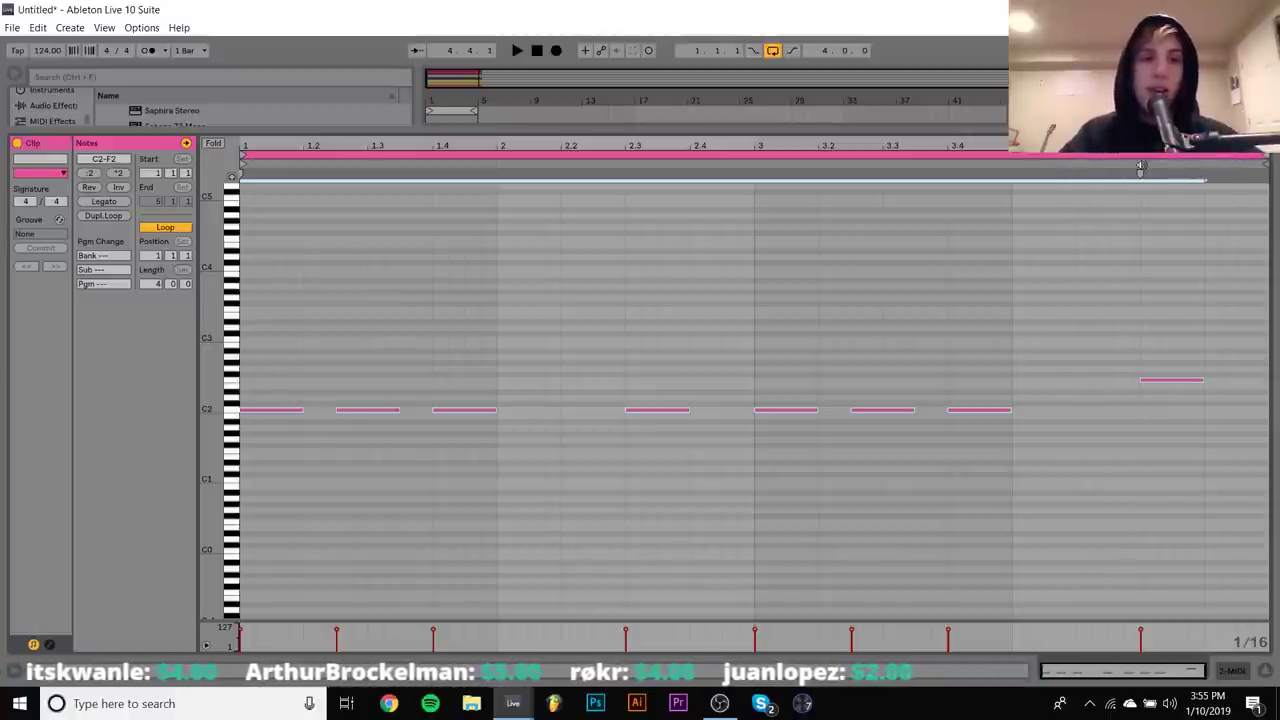
{"action": "key", "text": "Down"}
{"action": "key", "text": "Down"}
{"action": "key", "text": "Down"}
{"action": "key", "text": "Down"}
{"action": "key", "text": "Down"}
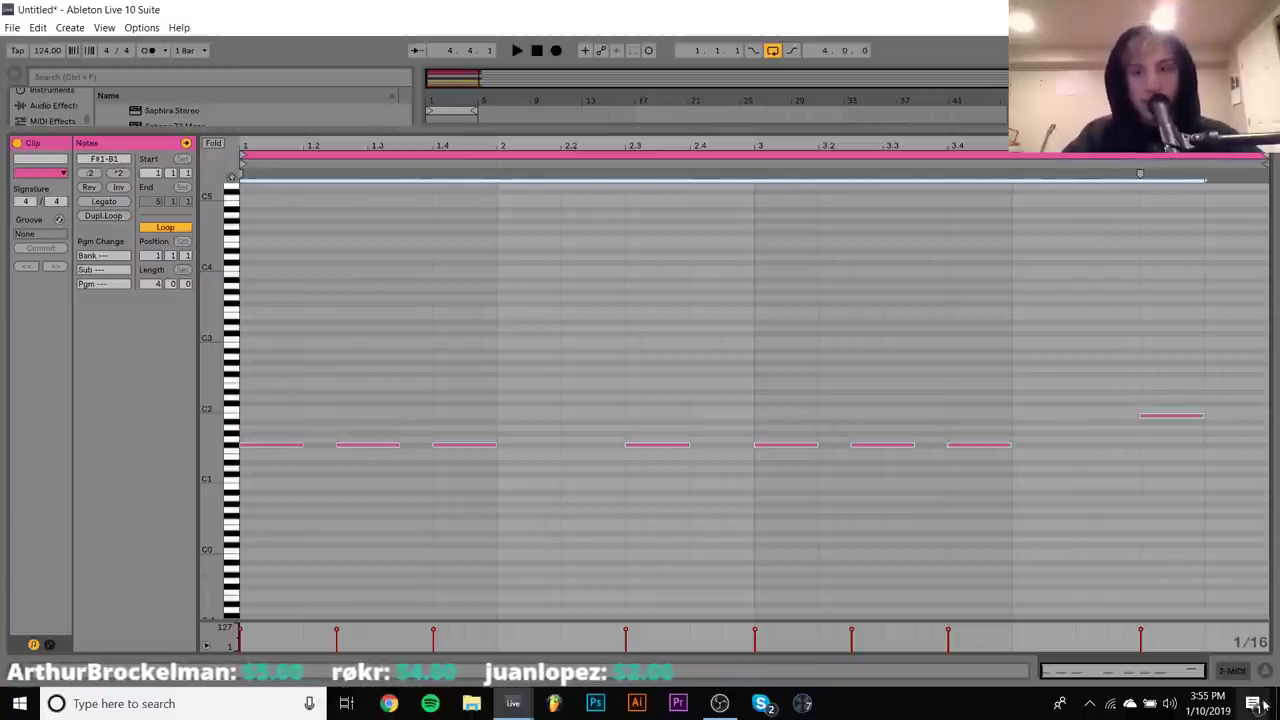
{"action": "left_click", "coordinate": [1229, 672]}
Transpose the CMI V chord clip down six semitones to the F#1-C#4 range and play the loop
{"action": "scroll", "coordinate": [567, 195], "scroll_direction": "up", "scroll_amount": 2}
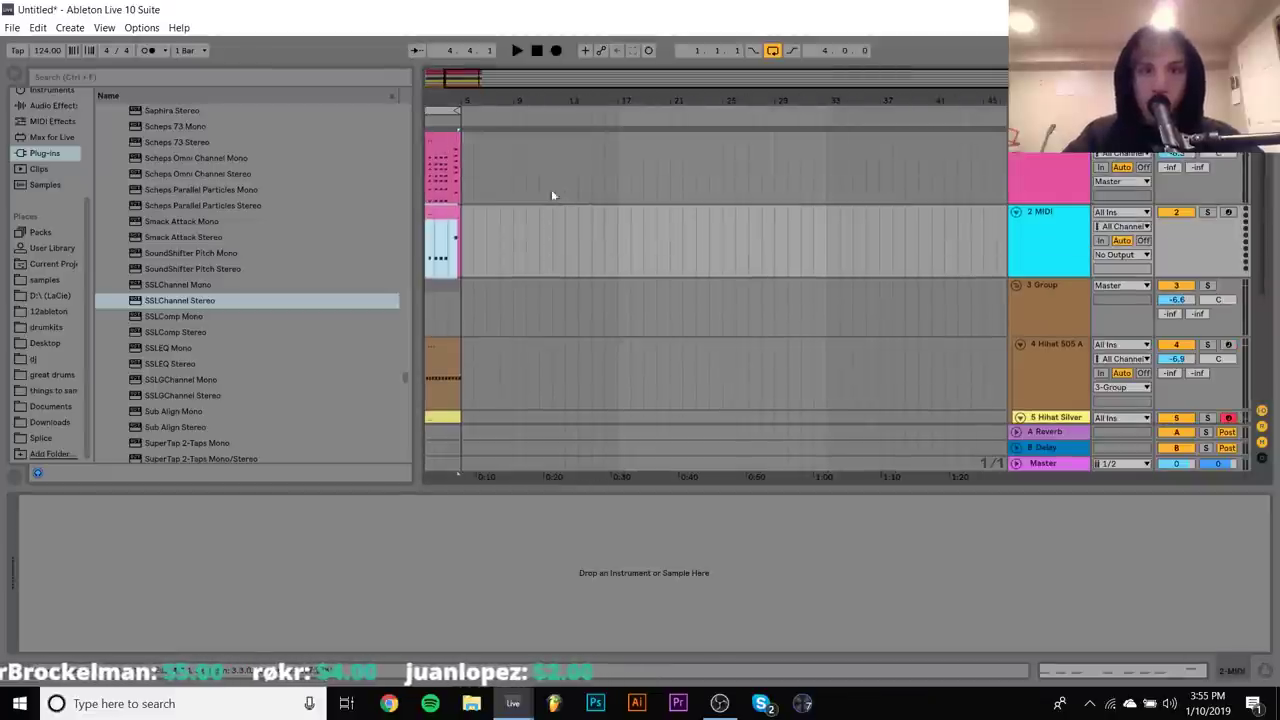
{"action": "double_click", "coordinate": [447, 178]}
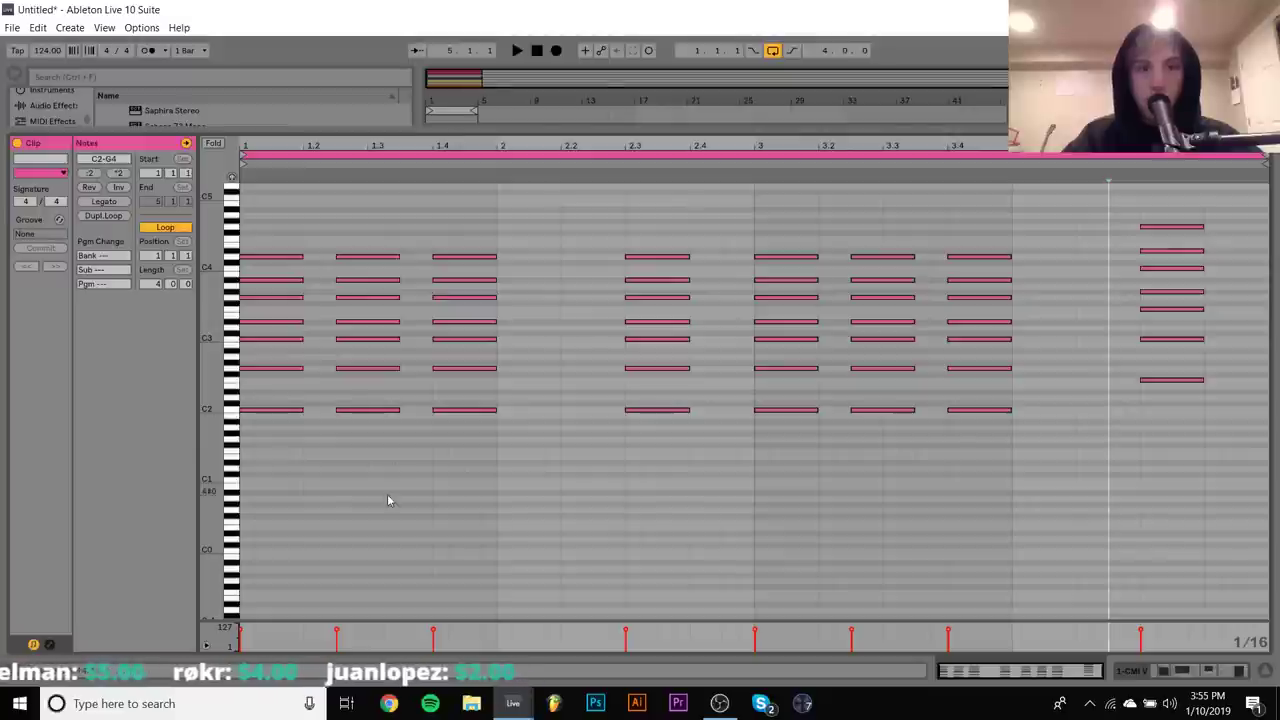
{"action": "key", "text": "Down"}
{"action": "key", "text": "Down"}
{"action": "key", "text": "Down"}
{"action": "key", "text": "Down"}
{"action": "key", "text": "Down"}
{"action": "key", "text": "Down"}
{"action": "key", "text": "space"}
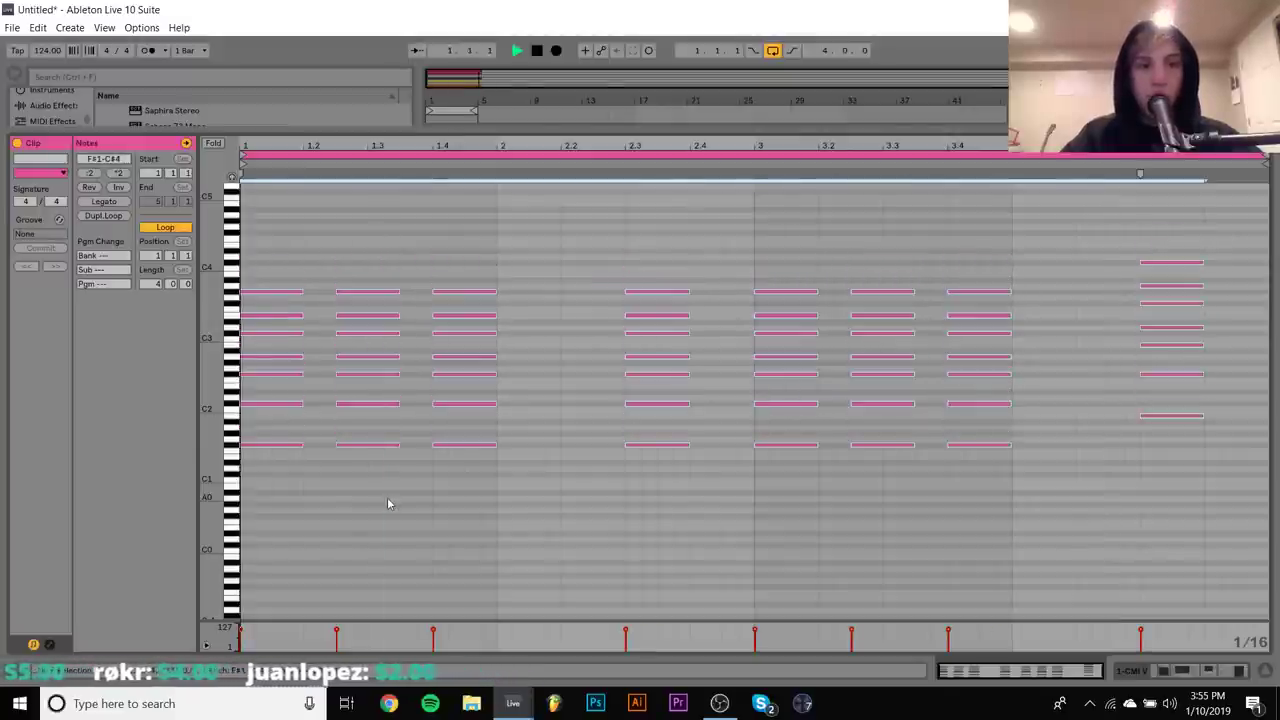
{"action": "key", "text": "shift+Tab"}
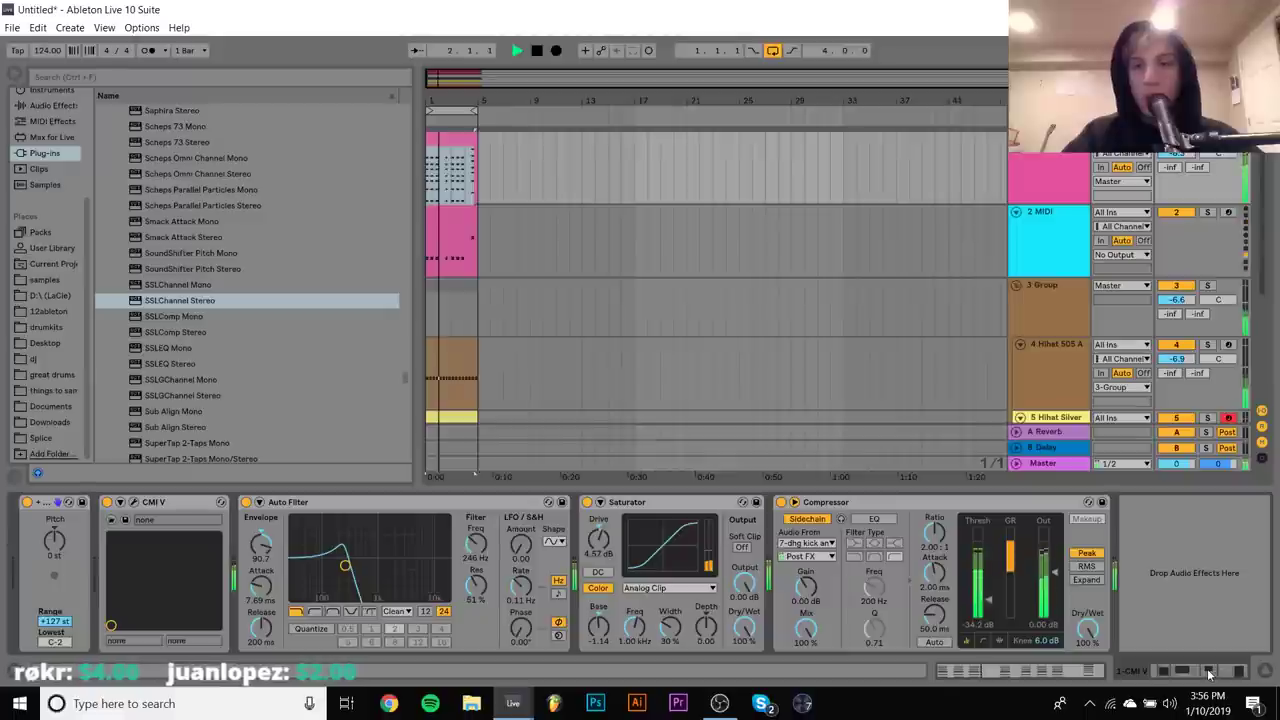
Load the Mini V3 synth from the ArturiaV6 plug-ins onto the new MIDI track
{"action": "left_click", "coordinate": [450, 240]}
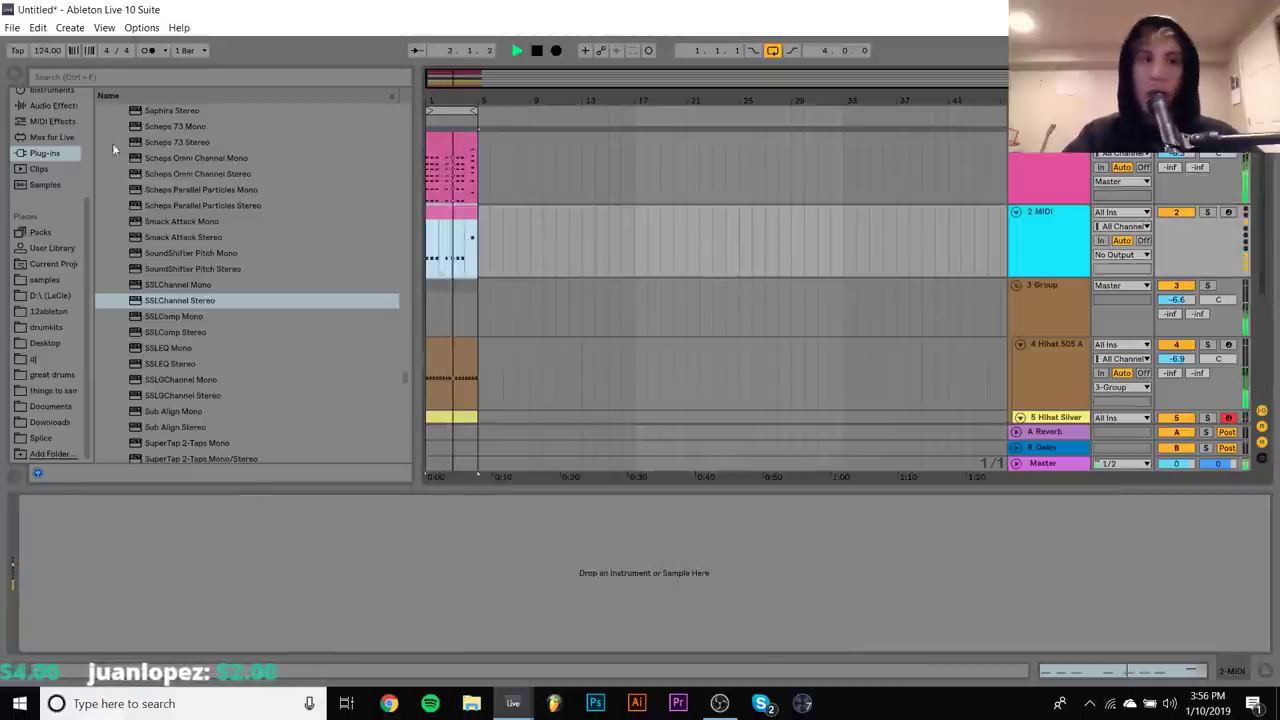
{"action": "scroll", "coordinate": [189, 194], "scroll_direction": "up", "scroll_amount": 5}
{"action": "scroll", "coordinate": [189, 194], "scroll_direction": "up", "scroll_amount": 10}
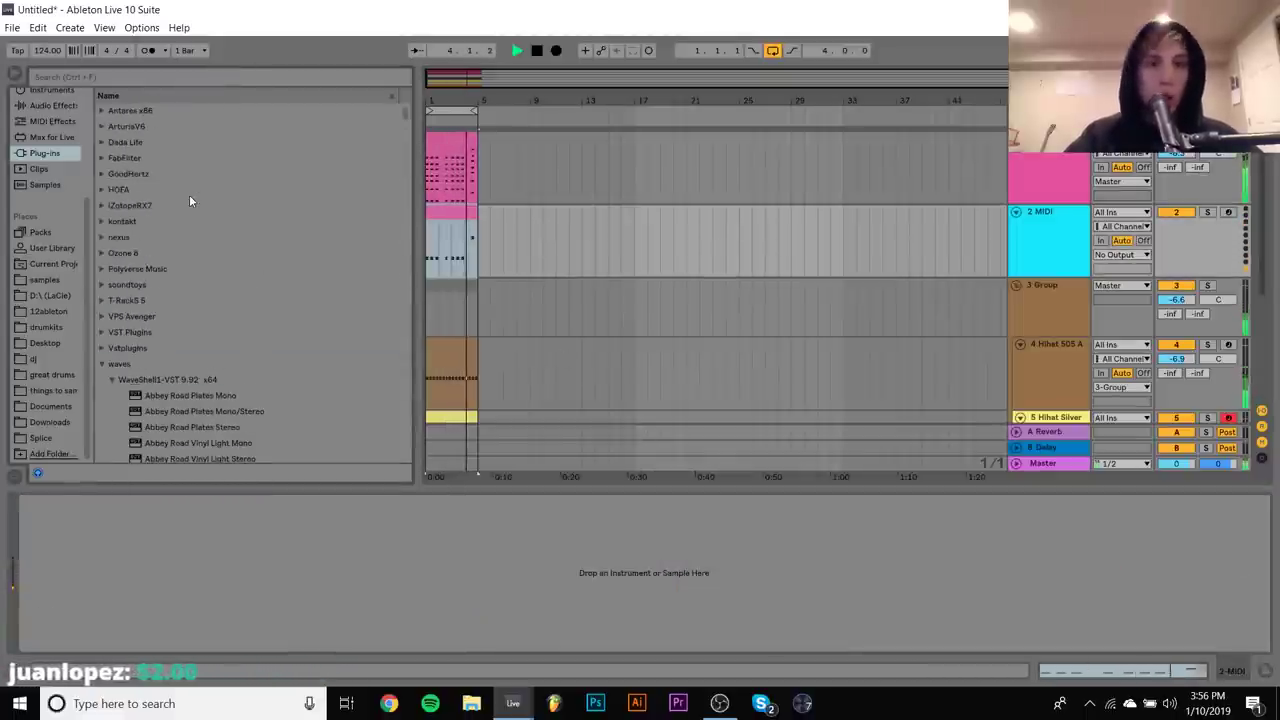
{"action": "left_click", "coordinate": [101, 126]}
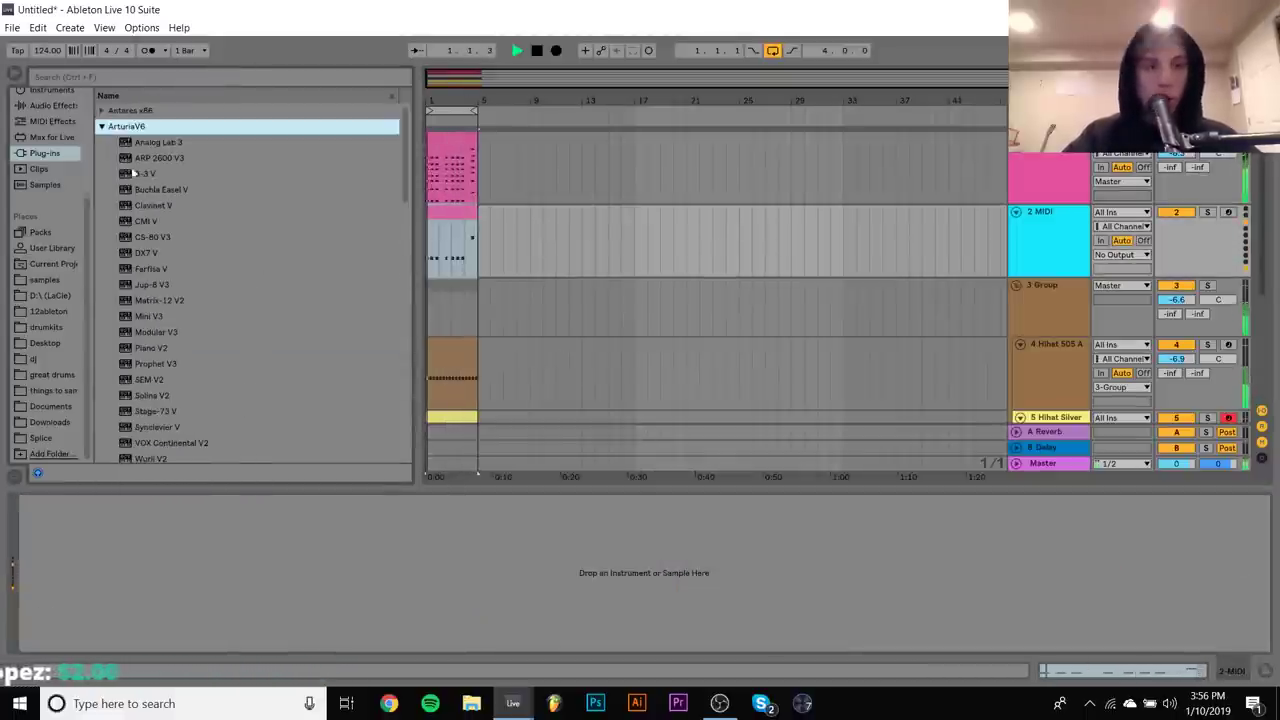
{"action": "scroll", "coordinate": [150, 225], "scroll_direction": "down", "scroll_amount": 1}
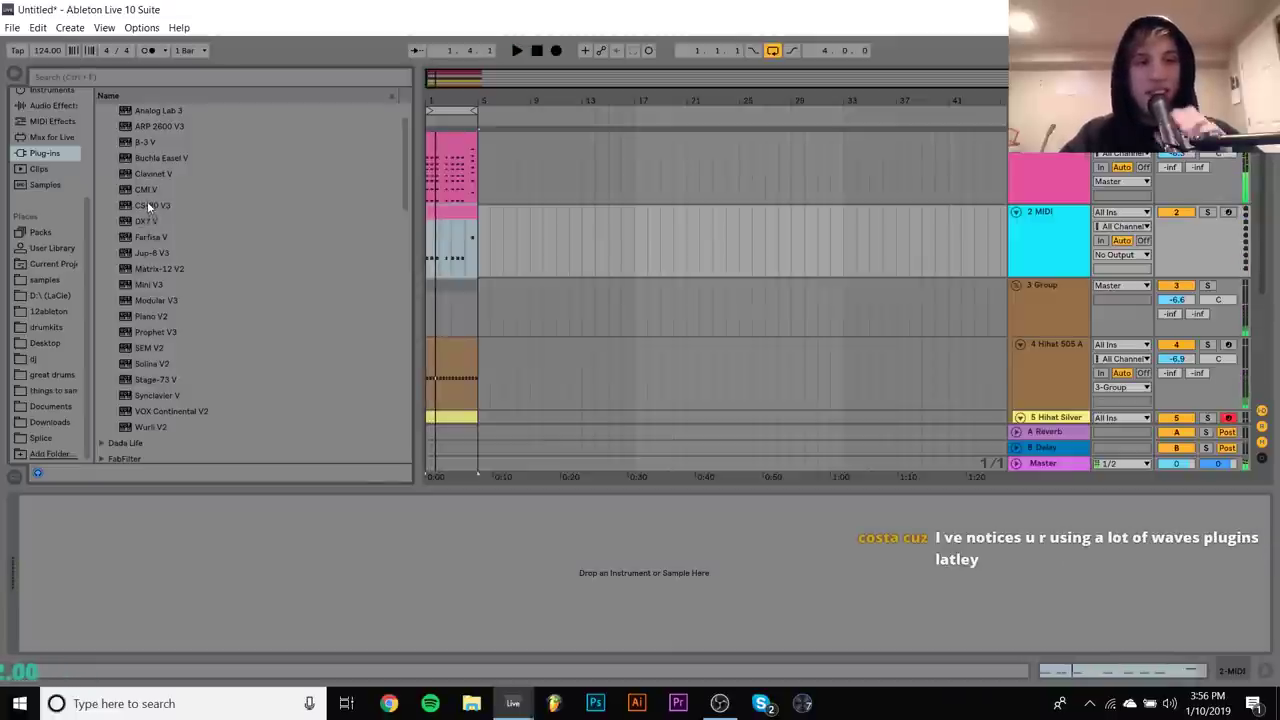
{"action": "scroll", "coordinate": [147, 200], "scroll_direction": "up", "scroll_amount": 1}
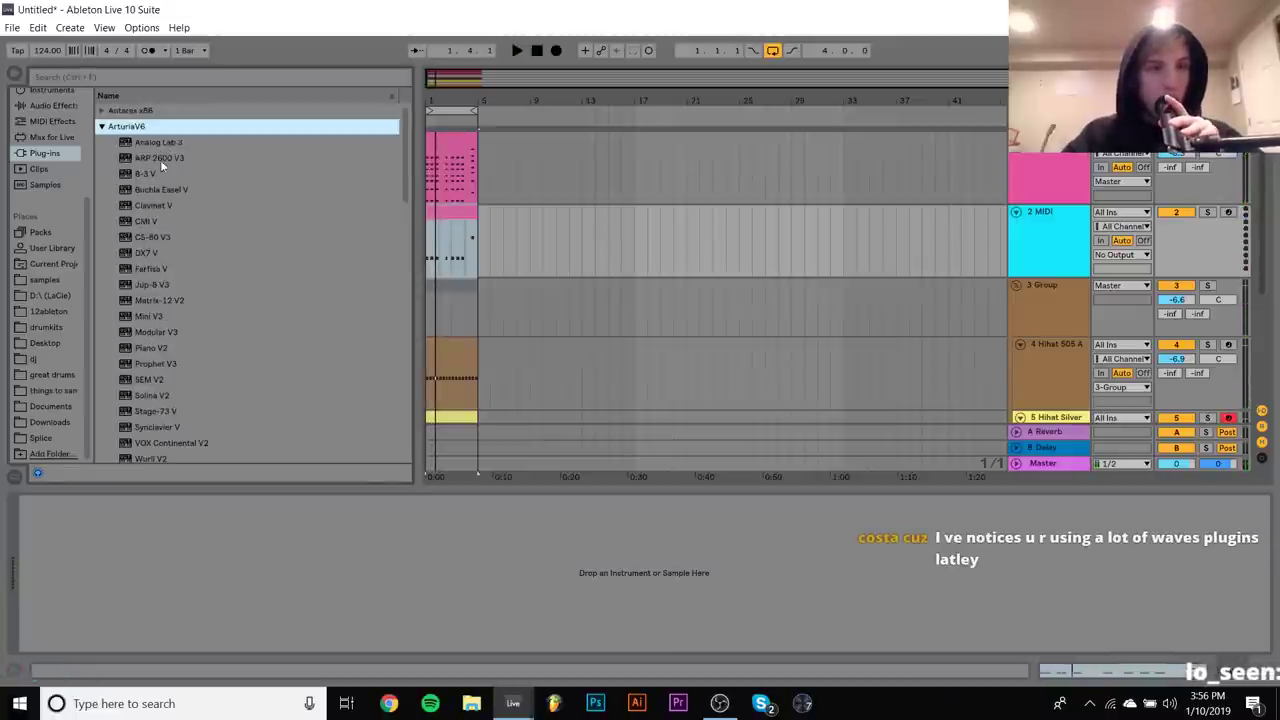
{"action": "scroll", "coordinate": [148, 340], "scroll_direction": "down", "scroll_amount": 1}
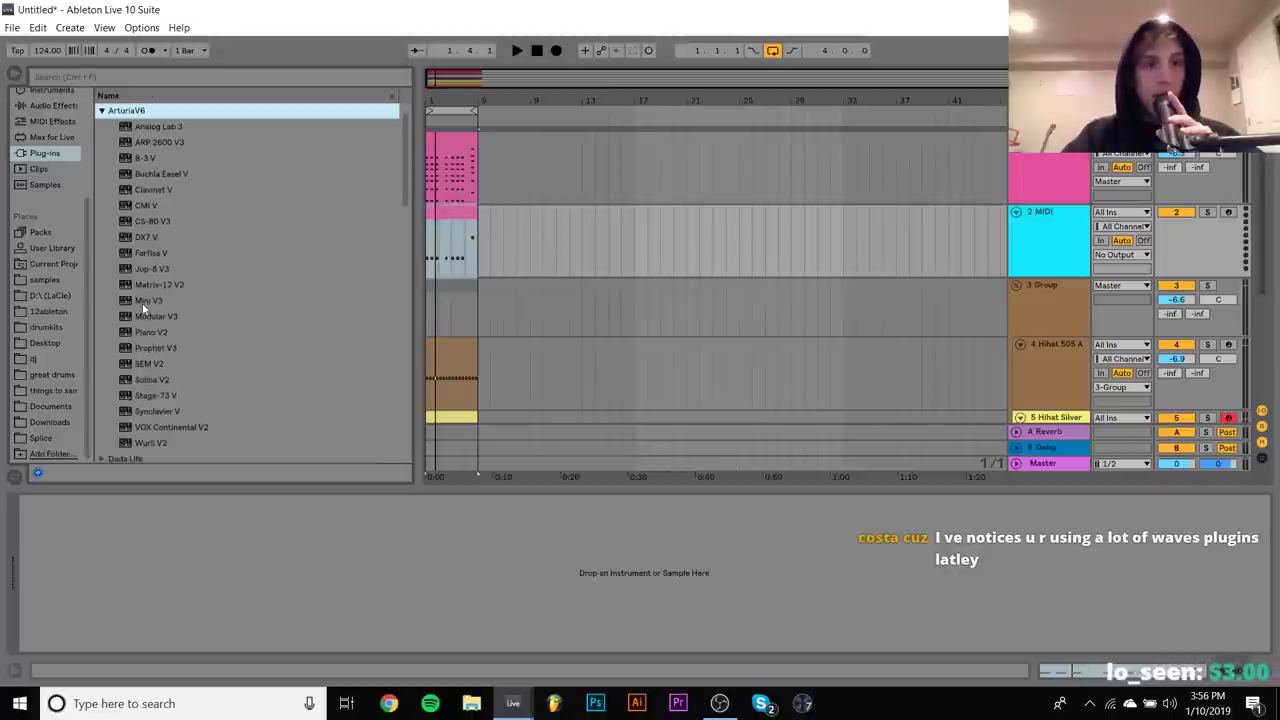
{"action": "left_click_drag", "start_coordinate": [148, 300], "coordinate": [447, 261]}
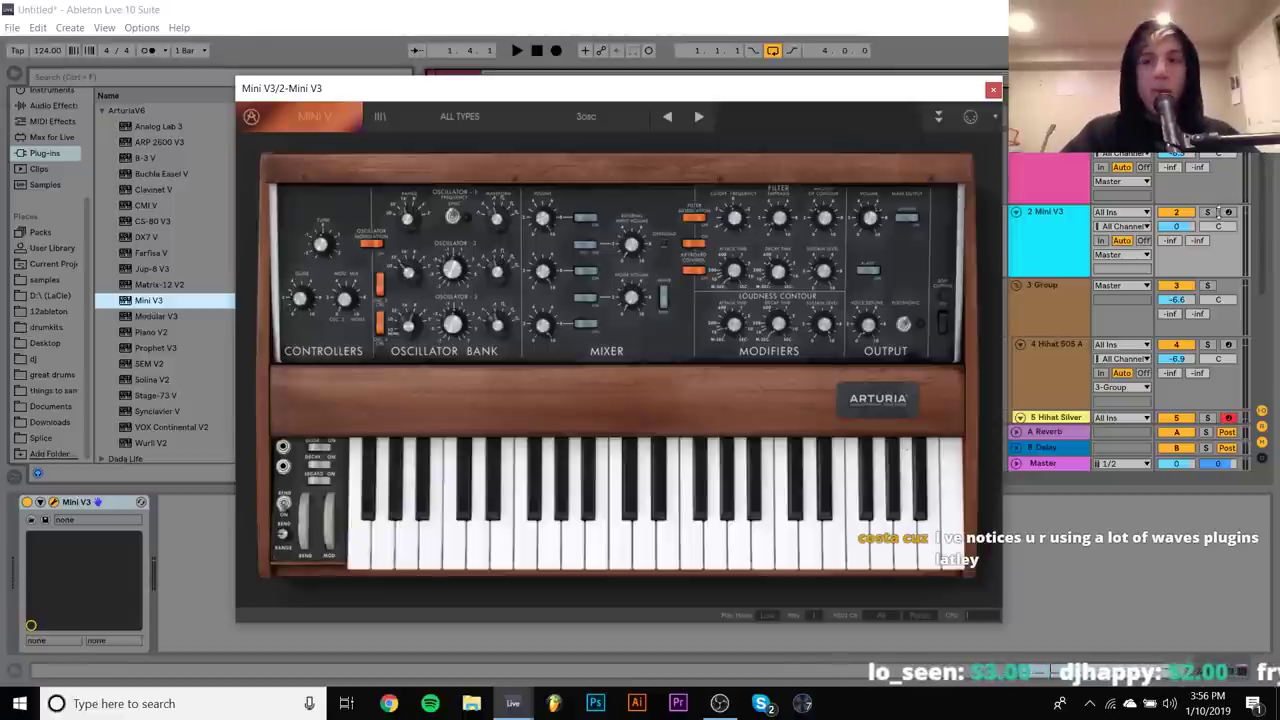
Arm the Mini V3 track for recording and lower the computer keyboard's octave range to C2-D3
{"action": "left_click", "coordinate": [1221, 215]}
{"action": "left_click", "coordinate": [1228, 214]}
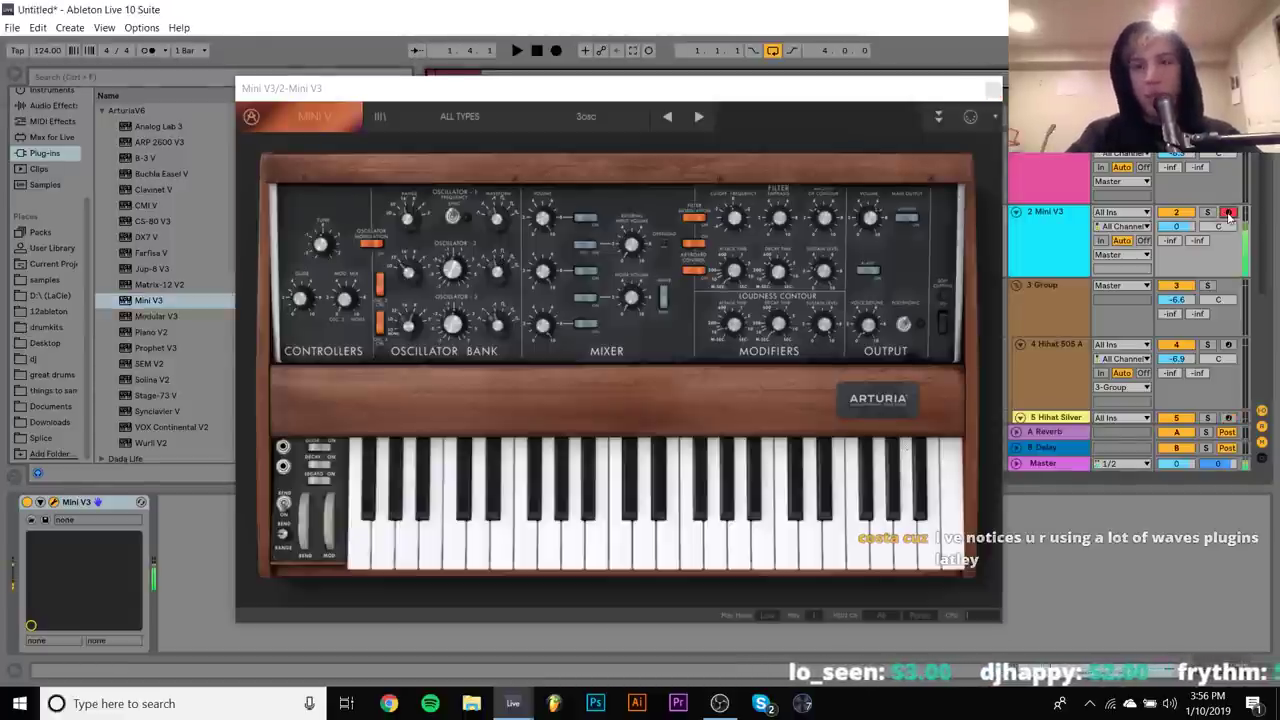
{"action": "key", "text": "z"}
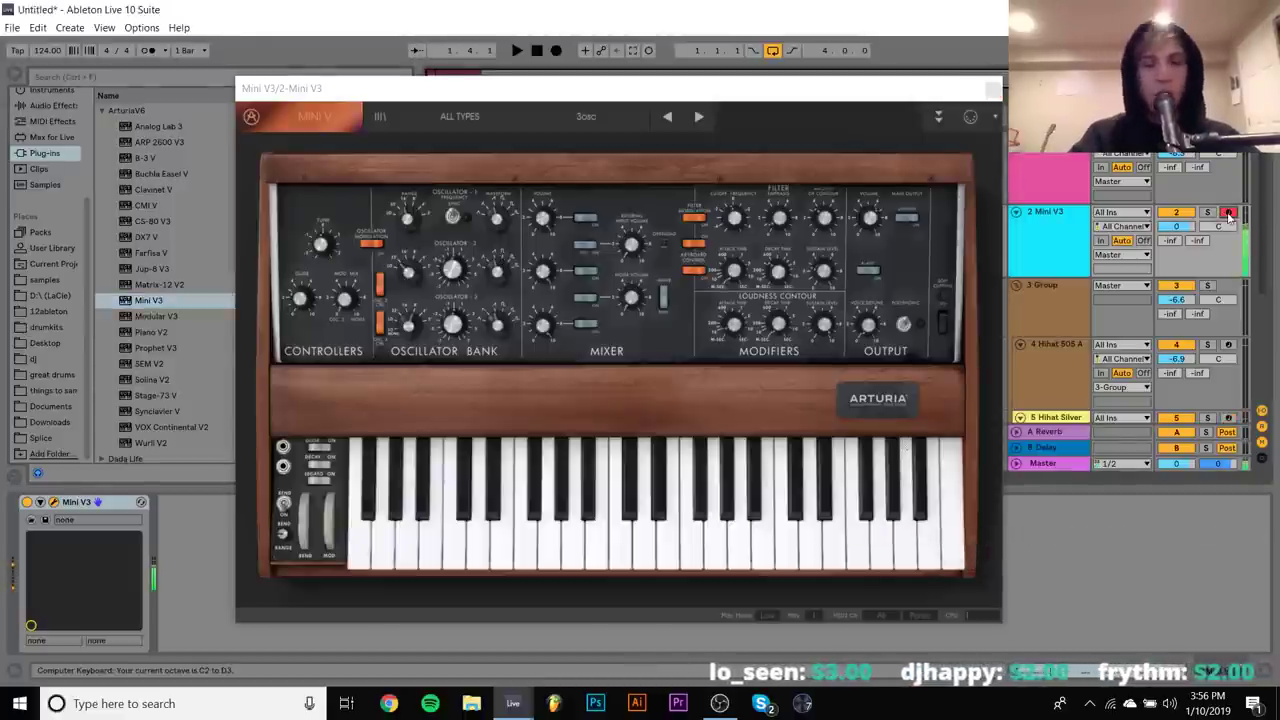
Load the El Pevil preset from the Mini V3's Bass category and fold away the synth's upper modulation section
{"action": "left_click", "coordinate": [578, 124]}
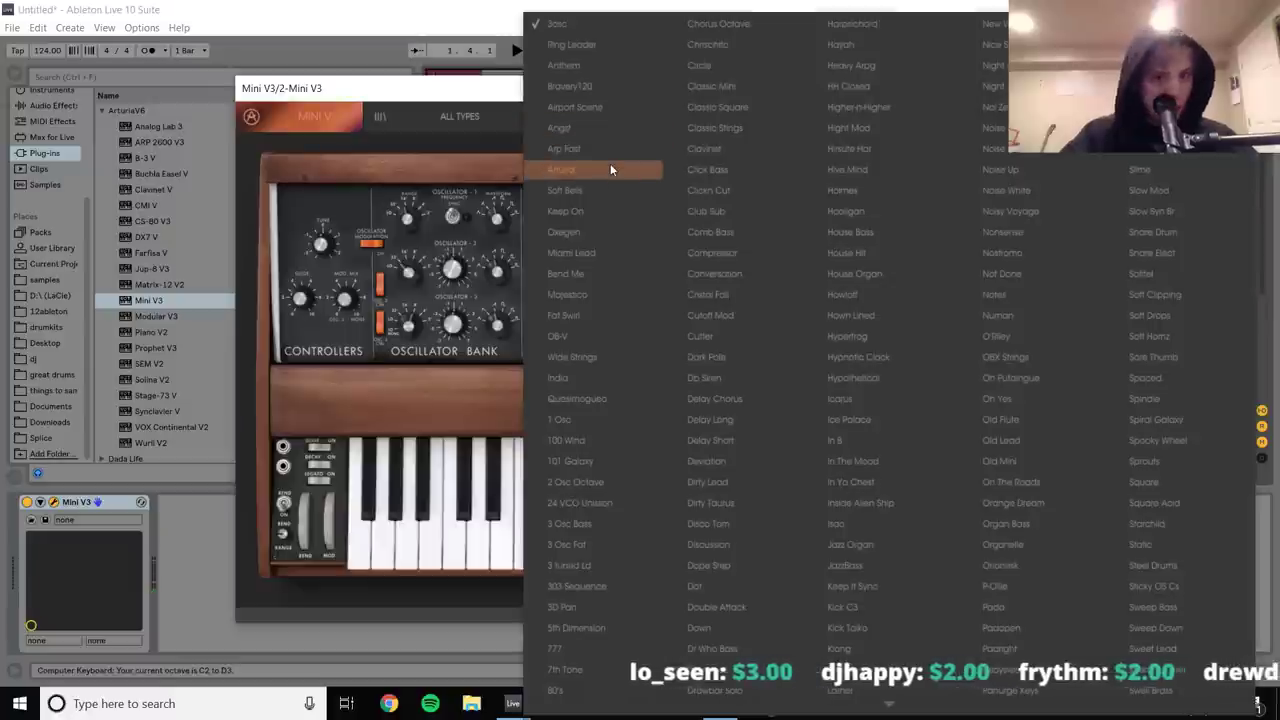
{"action": "left_click", "coordinate": [454, 156]}
{"action": "left_click", "coordinate": [462, 128]}
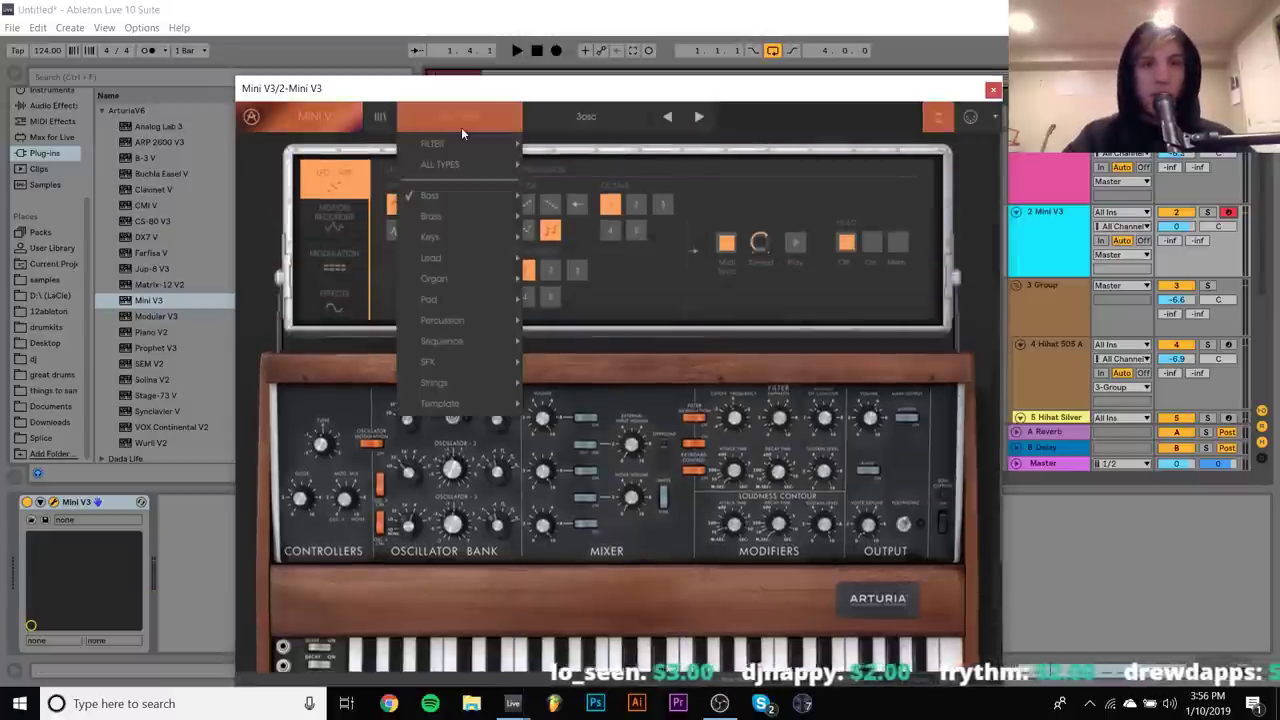
{"action": "mouse_move", "coordinate": [486, 205]}
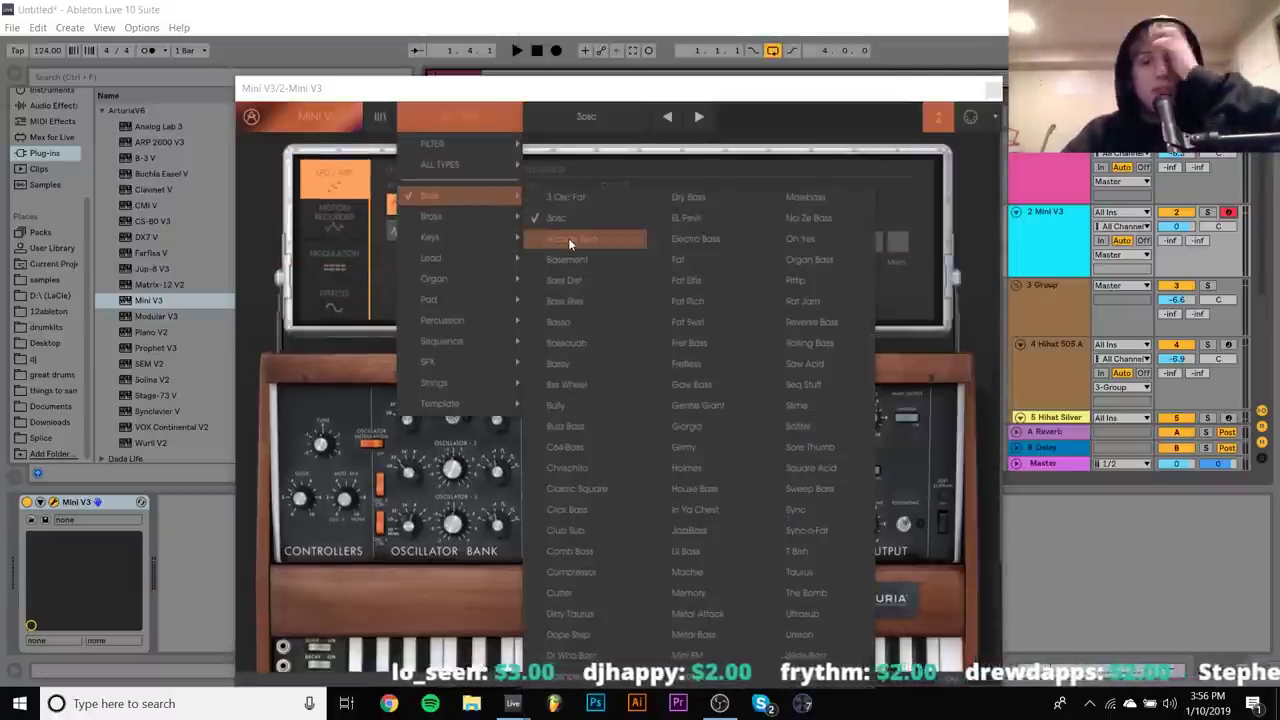
{"action": "left_click", "coordinate": [690, 218]}
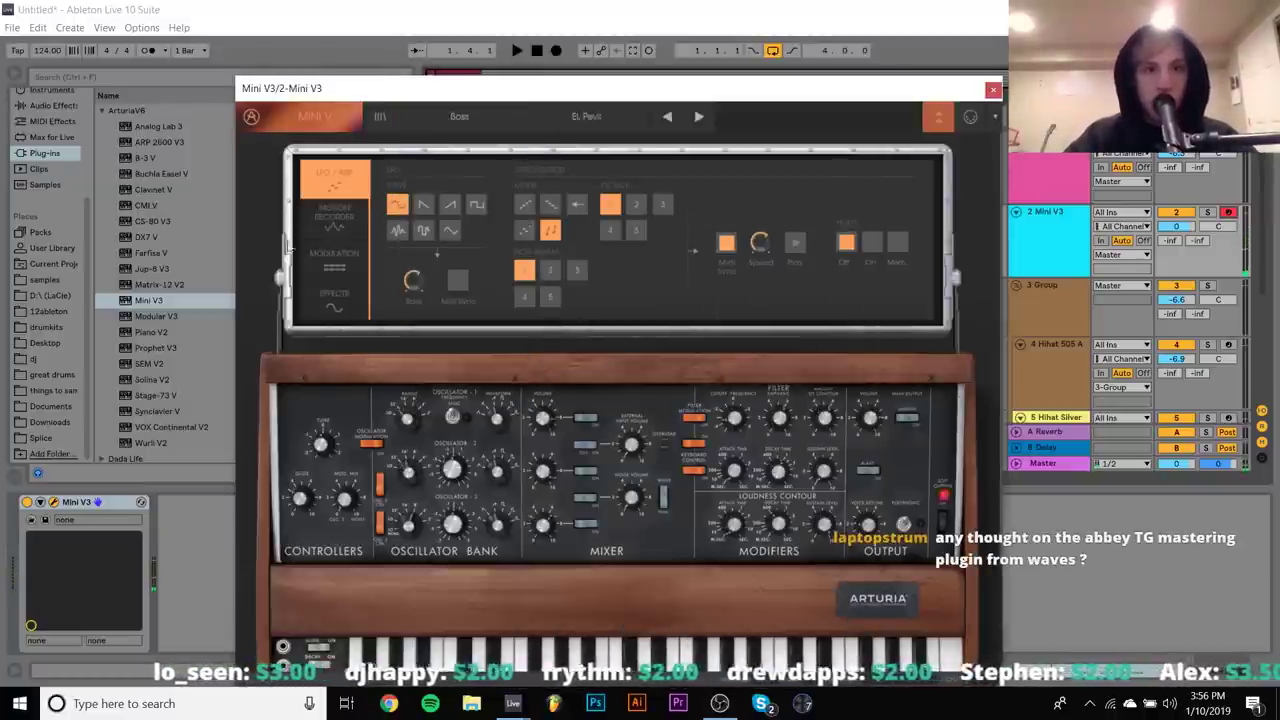
{"action": "left_click", "coordinate": [328, 372]}
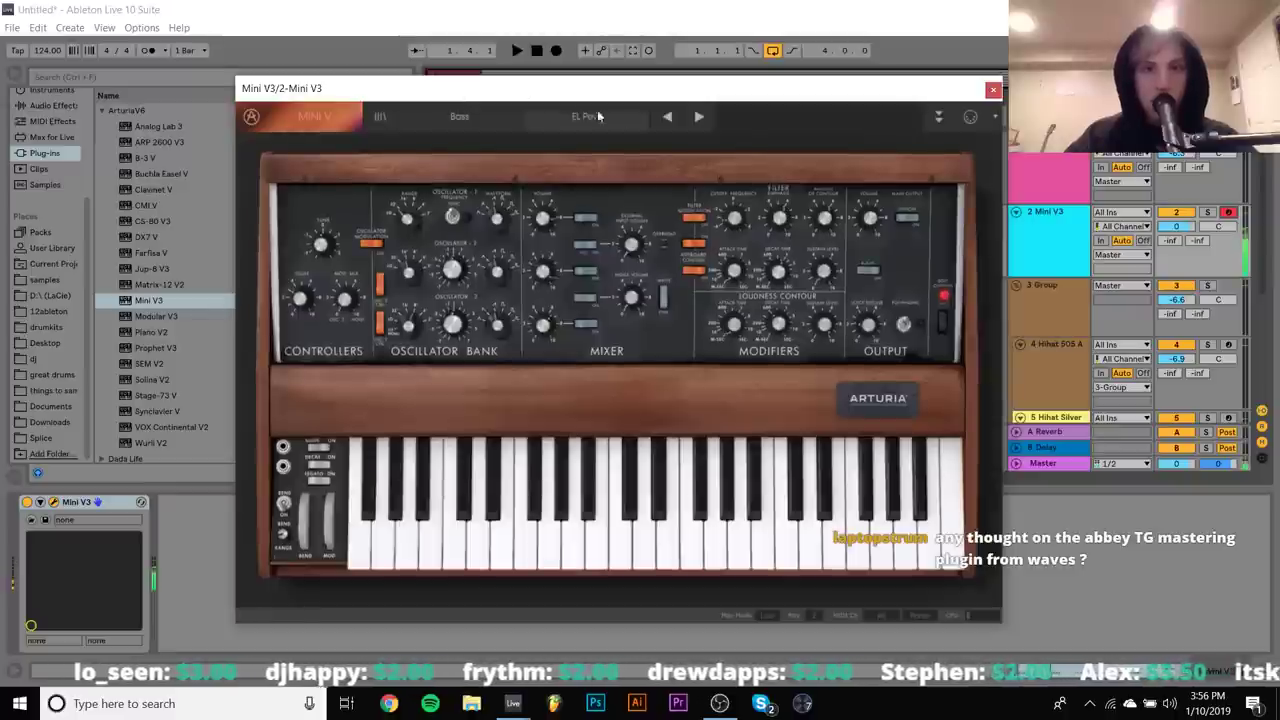
Step forward through the Mini V3 bass presets to Fretless and close the synth window
{"action": "left_click", "coordinate": [698, 118]}
{"action": "left_click", "coordinate": [698, 118]}
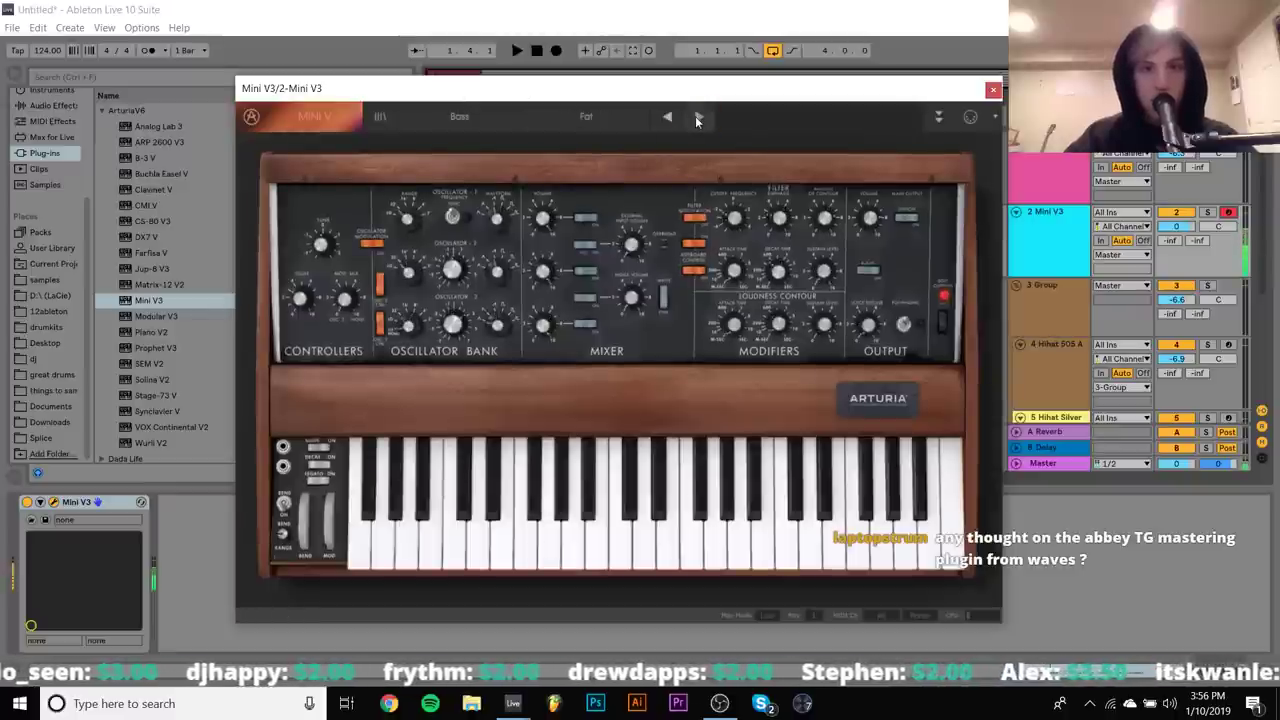
{"action": "left_click", "coordinate": [698, 118]}
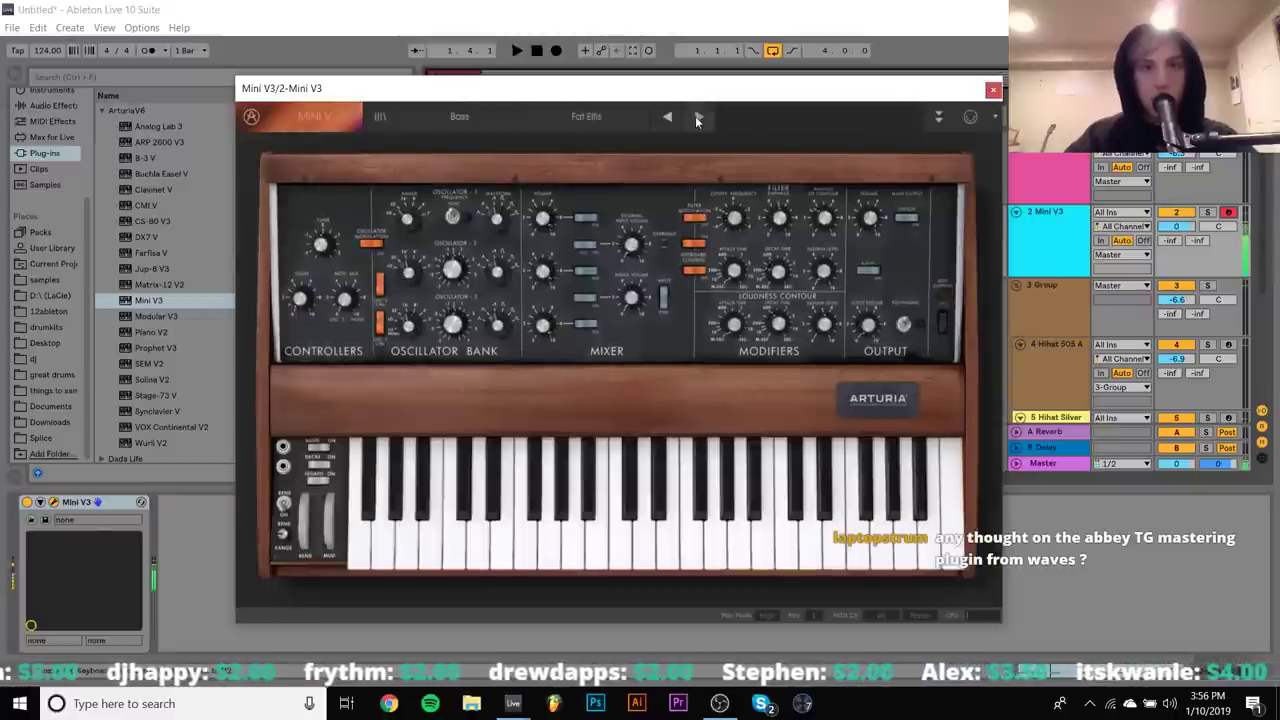
{"action": "left_click", "coordinate": [698, 118]}
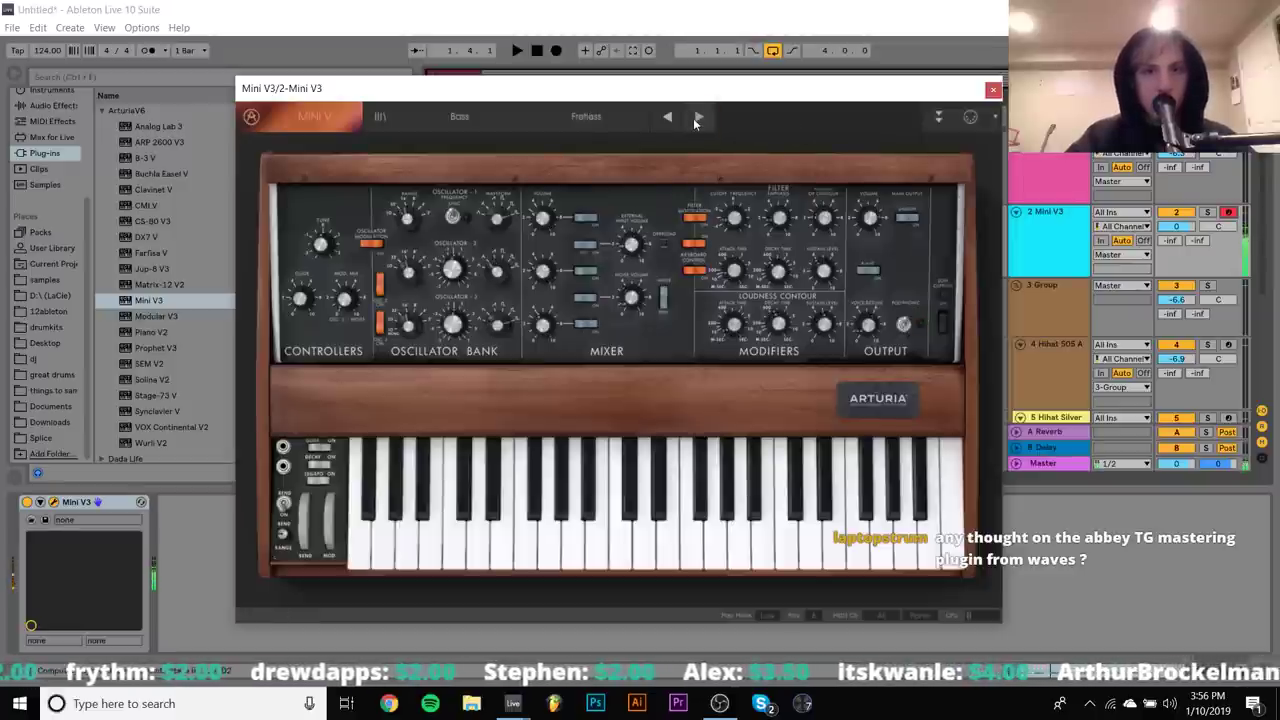
{"action": "left_click", "coordinate": [994, 91]}
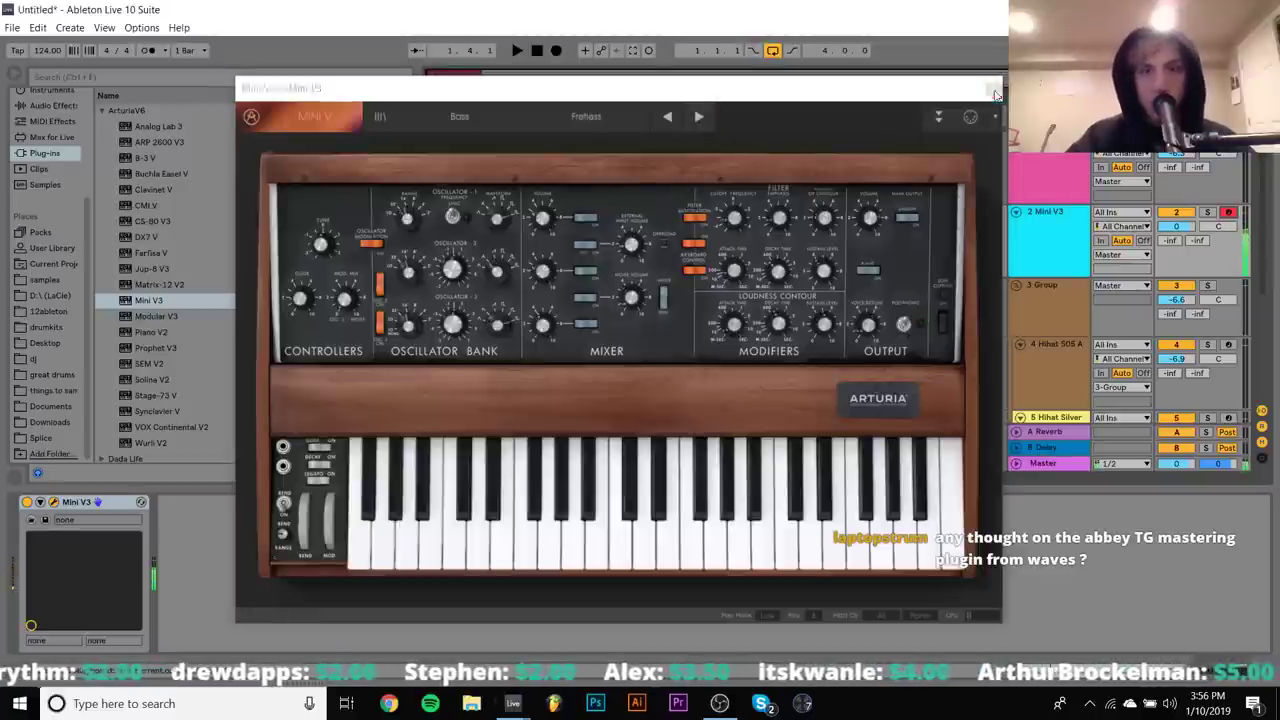
Shorten the Mini V3 clip's first F#1 note to three sixteenths and duplicate it until bar 1 is filled
{"action": "double_click", "coordinate": [449, 205]}
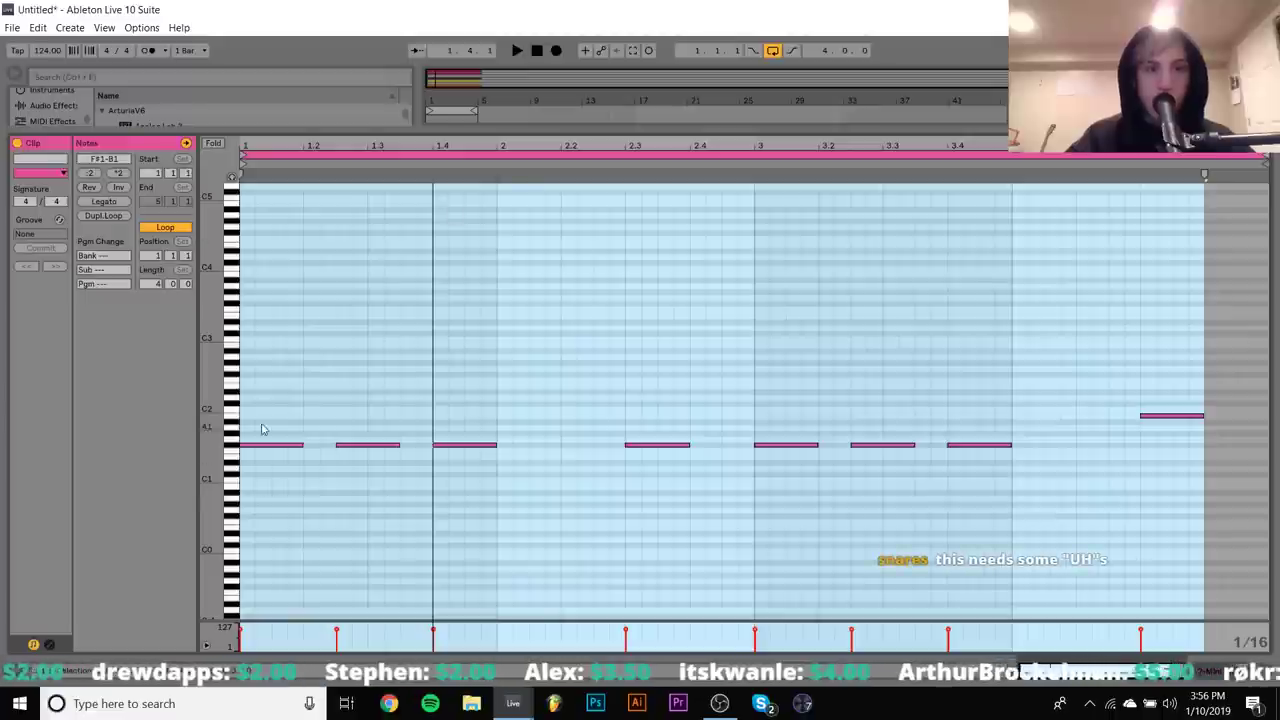
{"action": "left_click", "coordinate": [276, 524]}
{"action": "key", "text": "ctrl+d"}
{"action": "key", "text": "ctrl+d"}
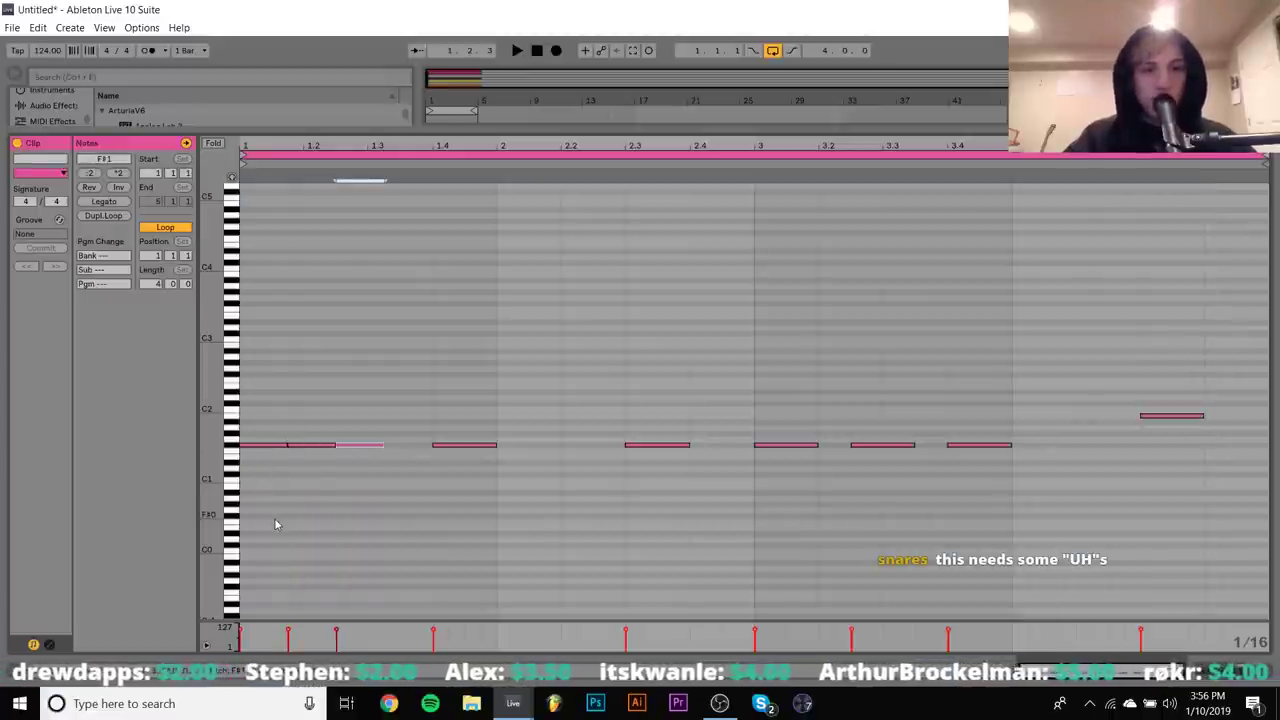
{"action": "key", "text": "ctrl+d"}
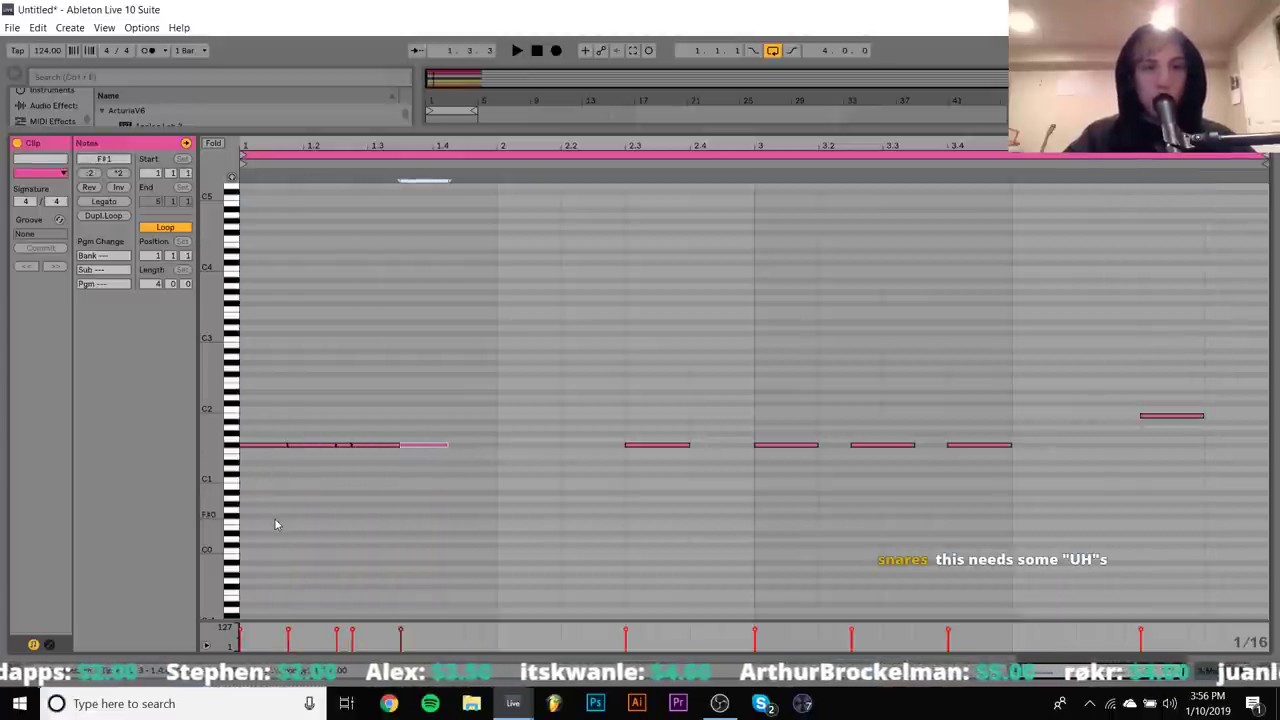
{"action": "key", "text": "ctrl+d"}
Duplicate the bar 1 bass notes into bar 2, add a short F#1 at 2.1.3 and shift two notes one sixteenth earlier
{"action": "left_click_drag", "start_coordinate": [257, 414], "coordinate": [482, 517]}
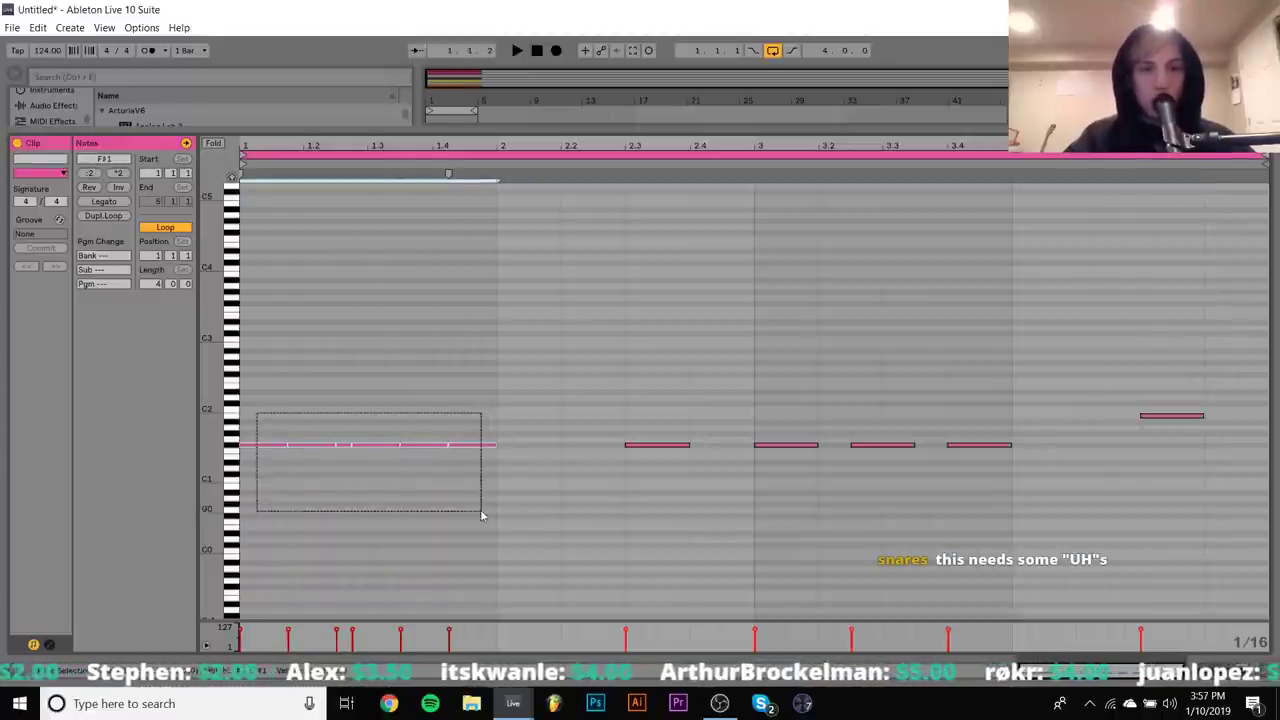
{"action": "key", "text": "ctrl+d"}
{"action": "left_click", "coordinate": [538, 444]}
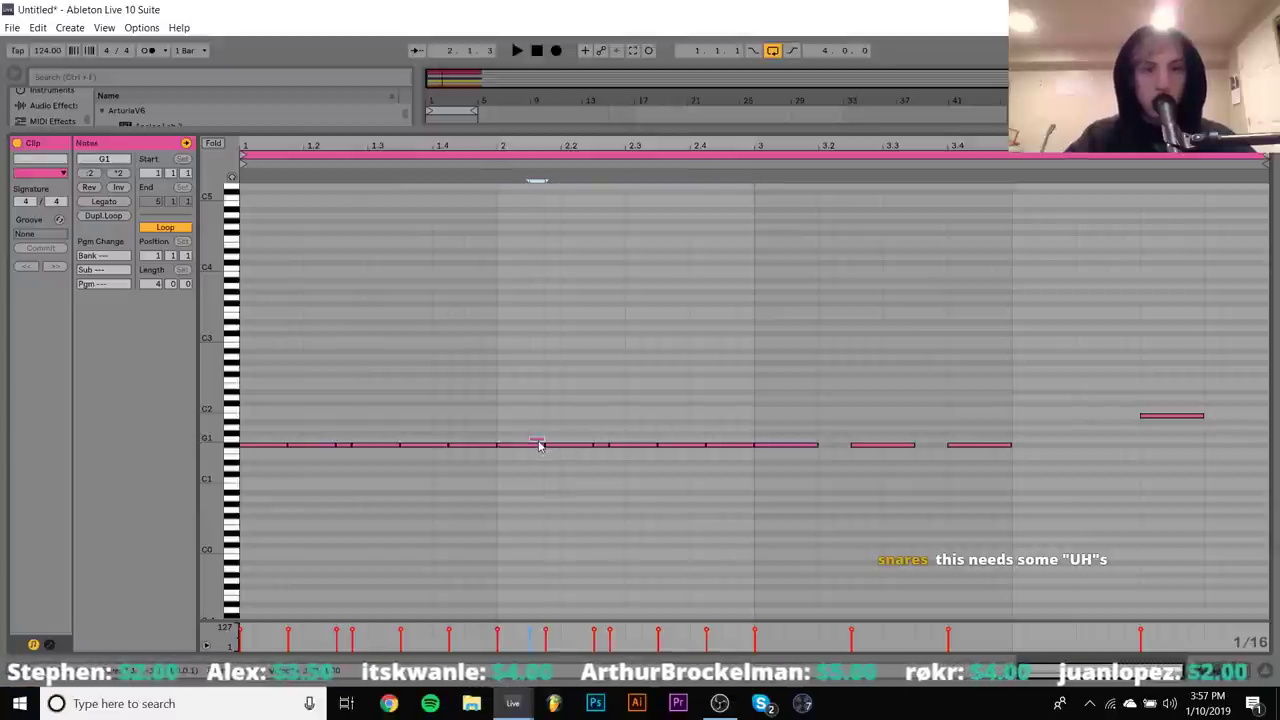
{"action": "left_click_drag", "start_coordinate": [585, 438], "coordinate": [629, 471]}
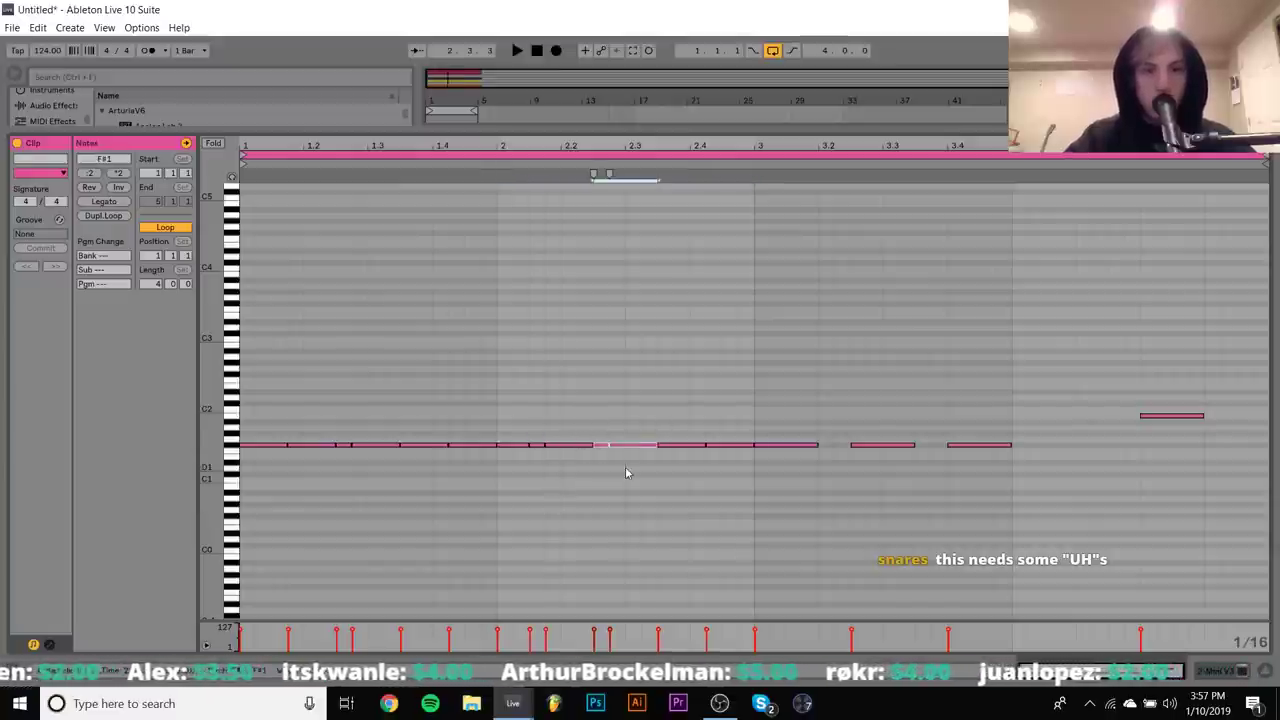
{"action": "key", "text": "Left"}
{"action": "left_click", "coordinate": [620, 444]}
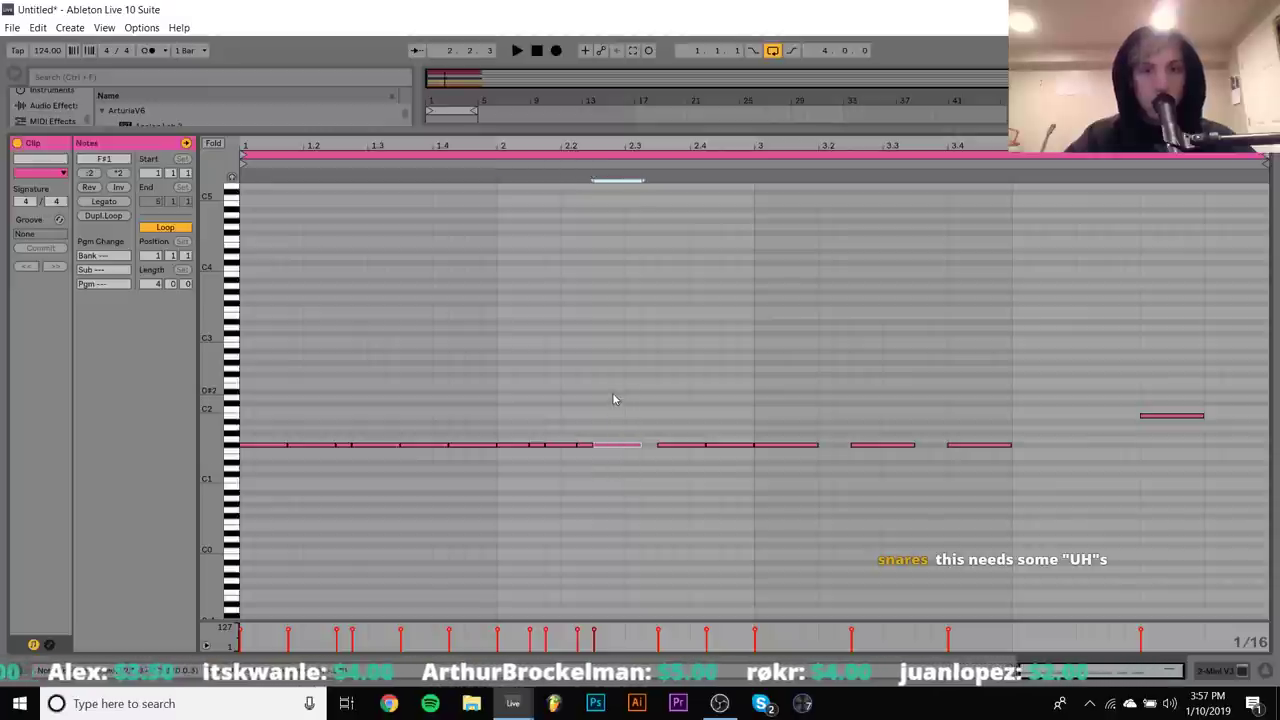
Shorten the F#1 note at bar 3 to three sixteenths and repeat it with length adjustments up to the B1 note in bar 4
{"action": "left_click", "coordinate": [797, 444]}
{"action": "key", "text": "shift+Left"}
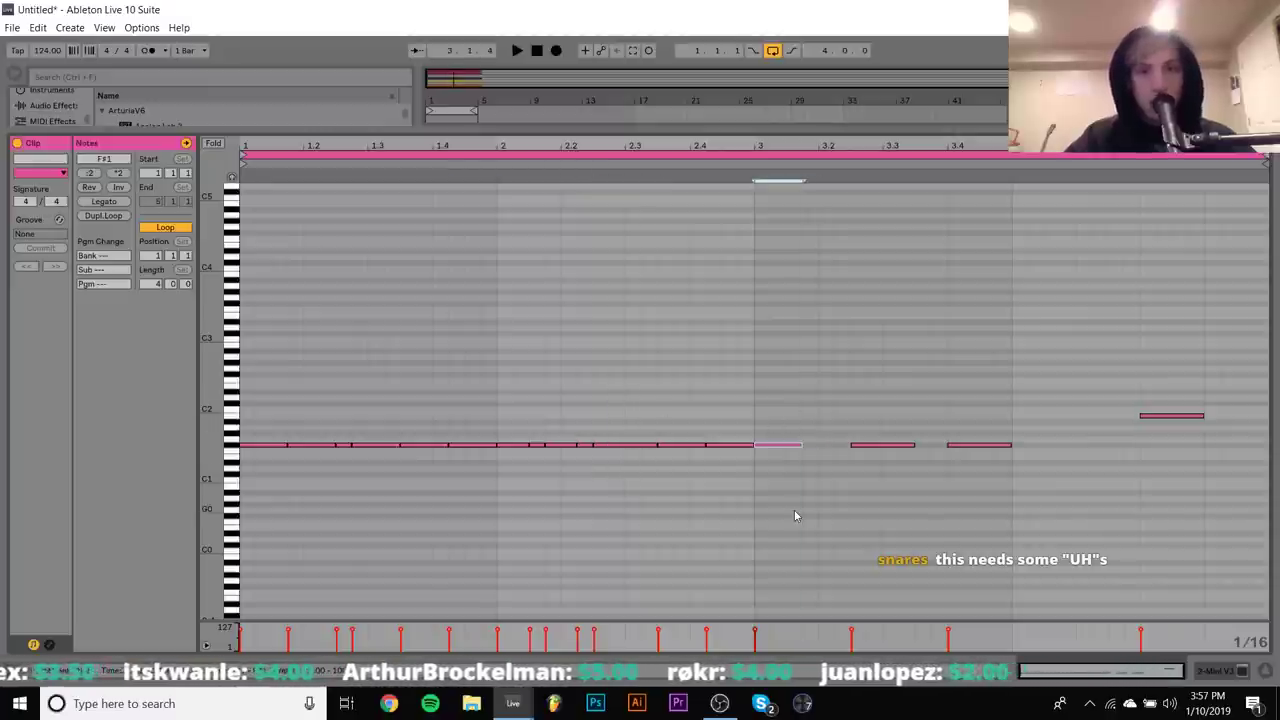
{"action": "key", "text": "ctrl+d"}
{"action": "key", "text": "ctrl+d"}
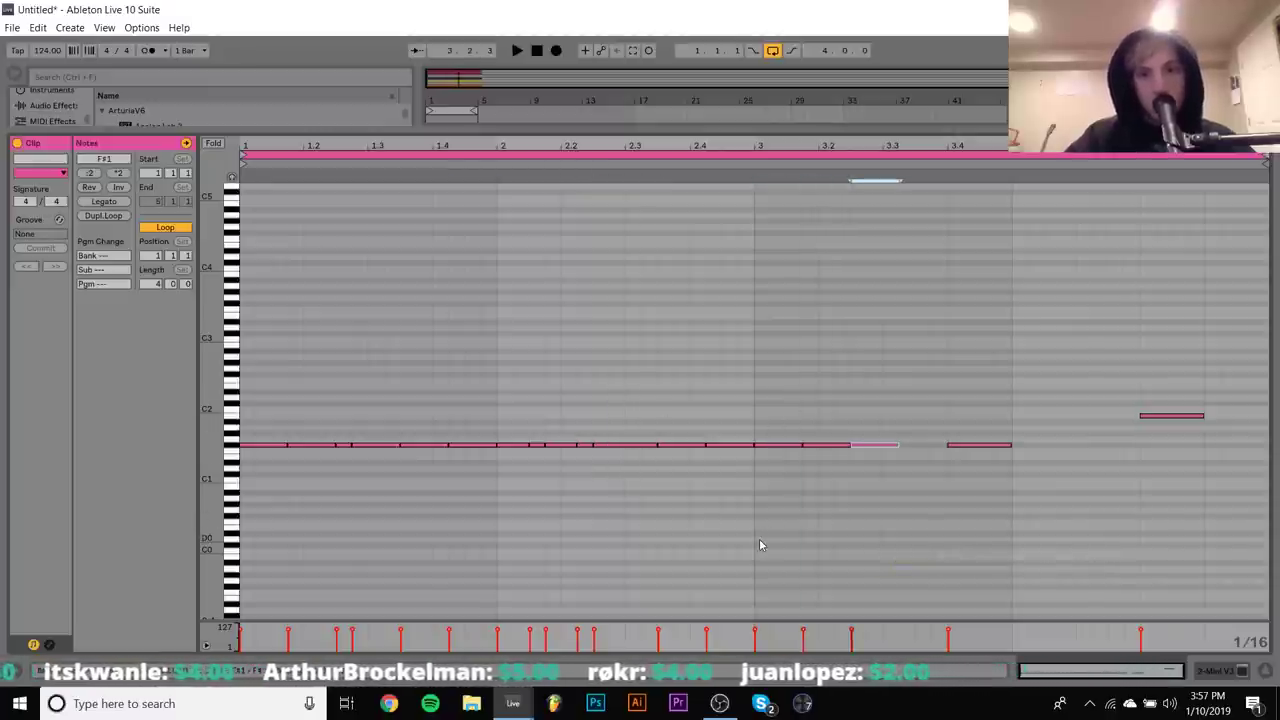
{"action": "key", "text": "ctrl+d"}
{"action": "key", "text": "shift+Left"}
{"action": "key", "text": "ctrl+d"}
{"action": "key", "text": "ctrl+d"}
{"action": "key", "text": "ctrl+d"}
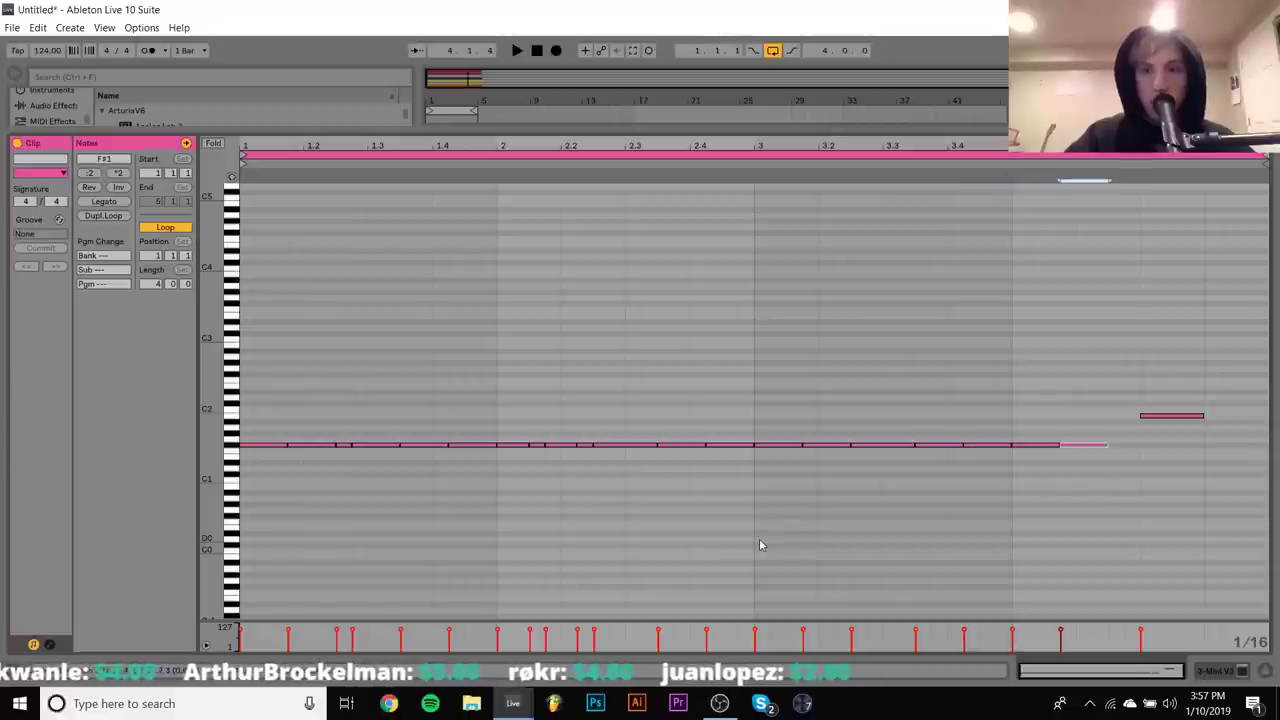
{"action": "key", "text": "ctrl+d"}
{"action": "key", "text": "shift+Left"}
Split the closing B1 into a two-sixteenth note and two three-sixteenth repeats filling bar 4, and play the loop
{"action": "left_click", "coordinate": [1172, 414]}
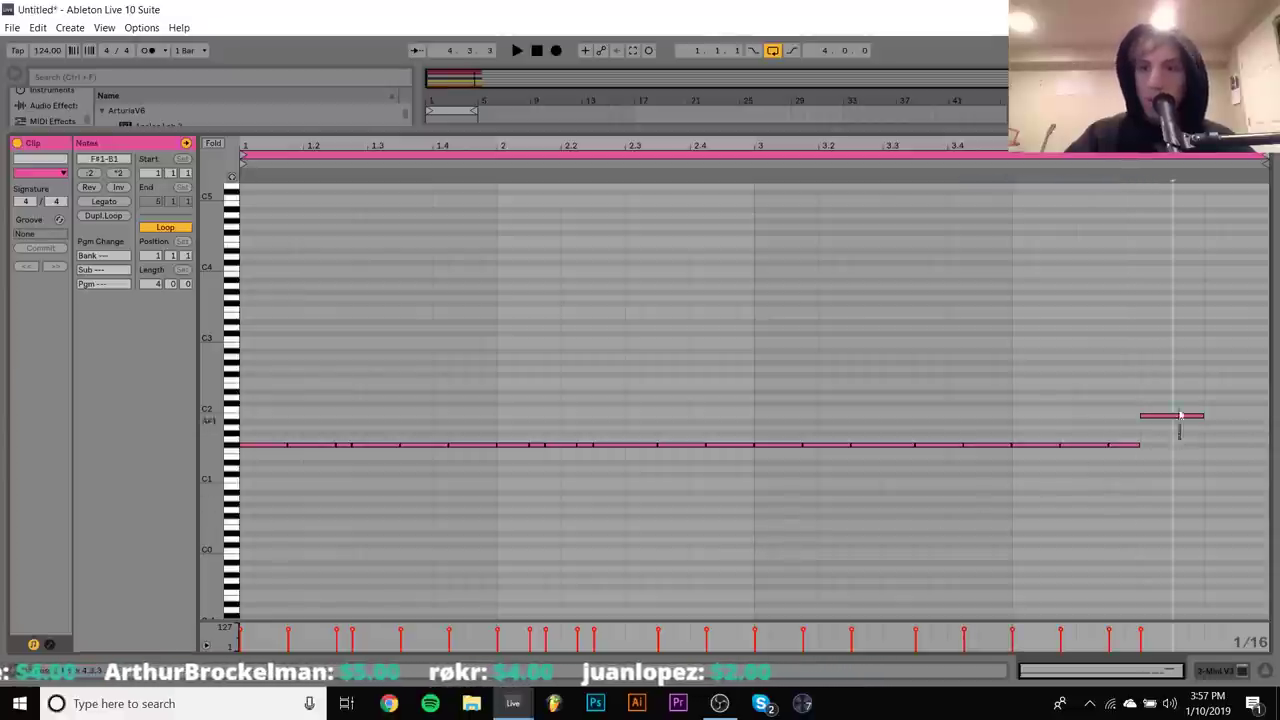
{"action": "key", "text": "shift+Left"}
{"action": "key", "text": "ctrl+d"}
{"action": "key", "text": "shift+Right"}
{"action": "key", "text": "ctrl+d"}
{"action": "key", "text": "space"}
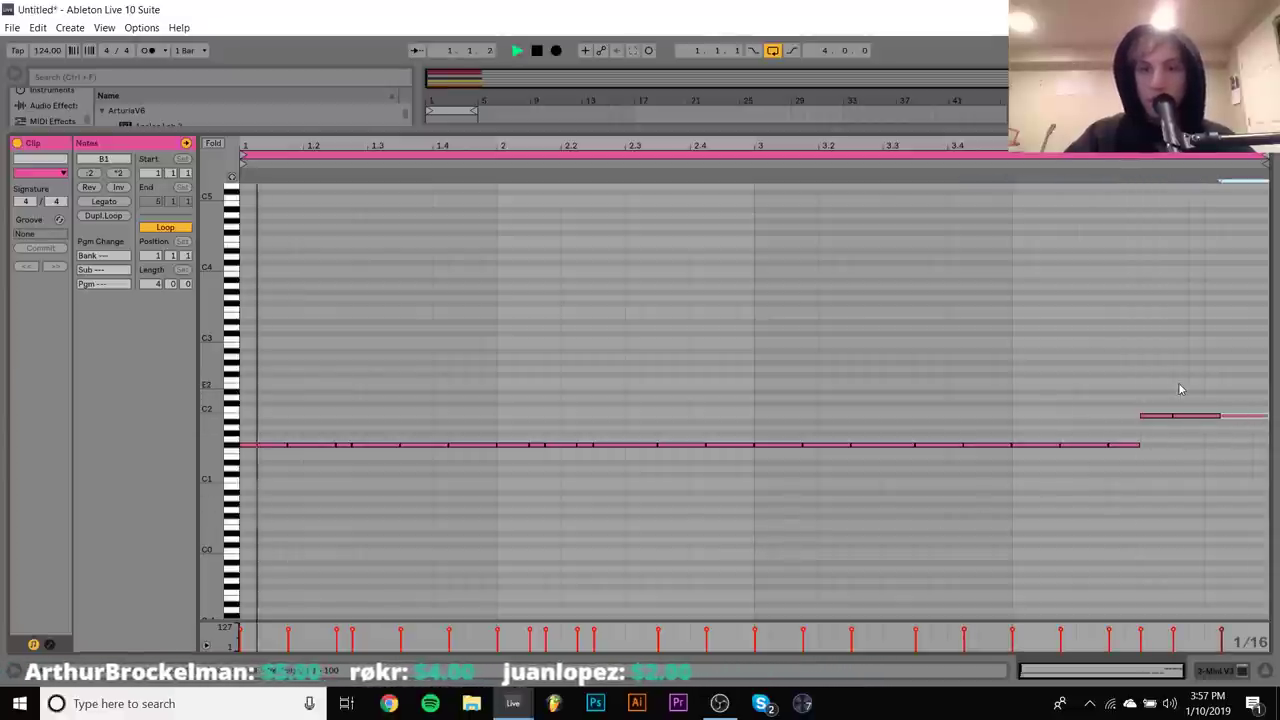
Copy the kick-sidechained Compressor from the CMI V track onto the Mini V3 track
{"action": "key", "text": "shift+Tab"}
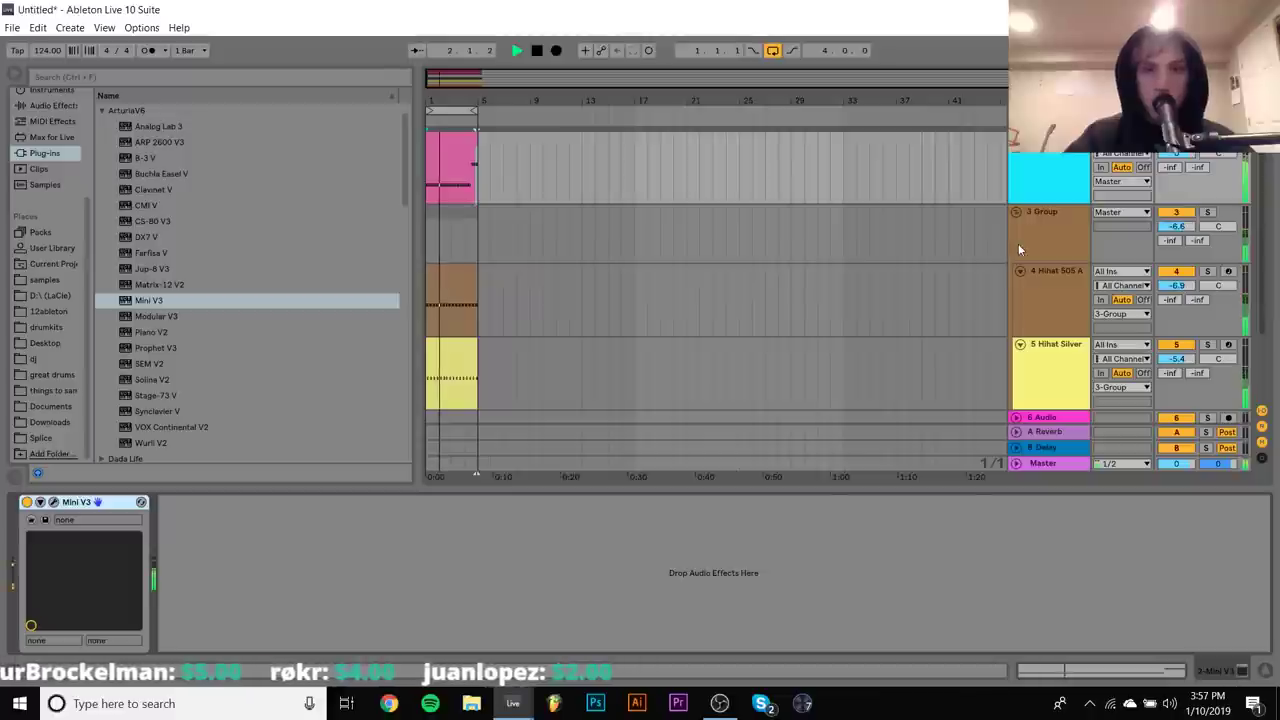
{"action": "key", "text": "Up"}
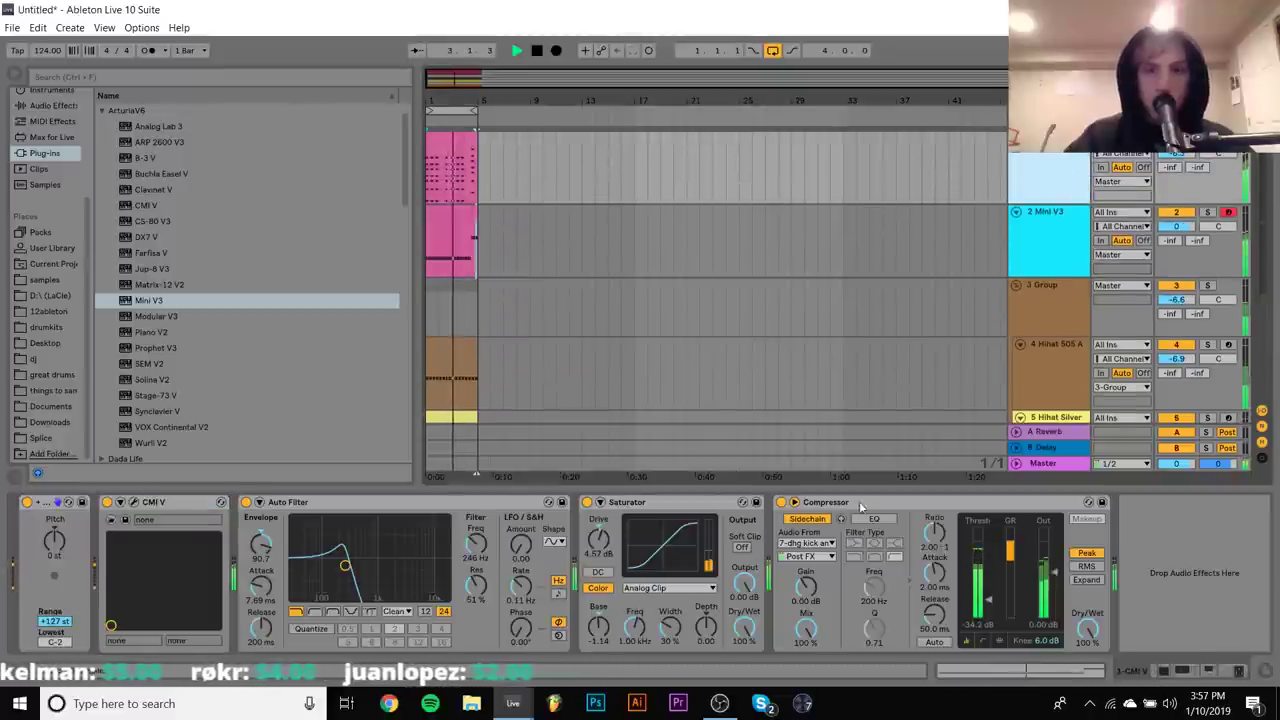
{"action": "left_click", "coordinate": [521, 242]}
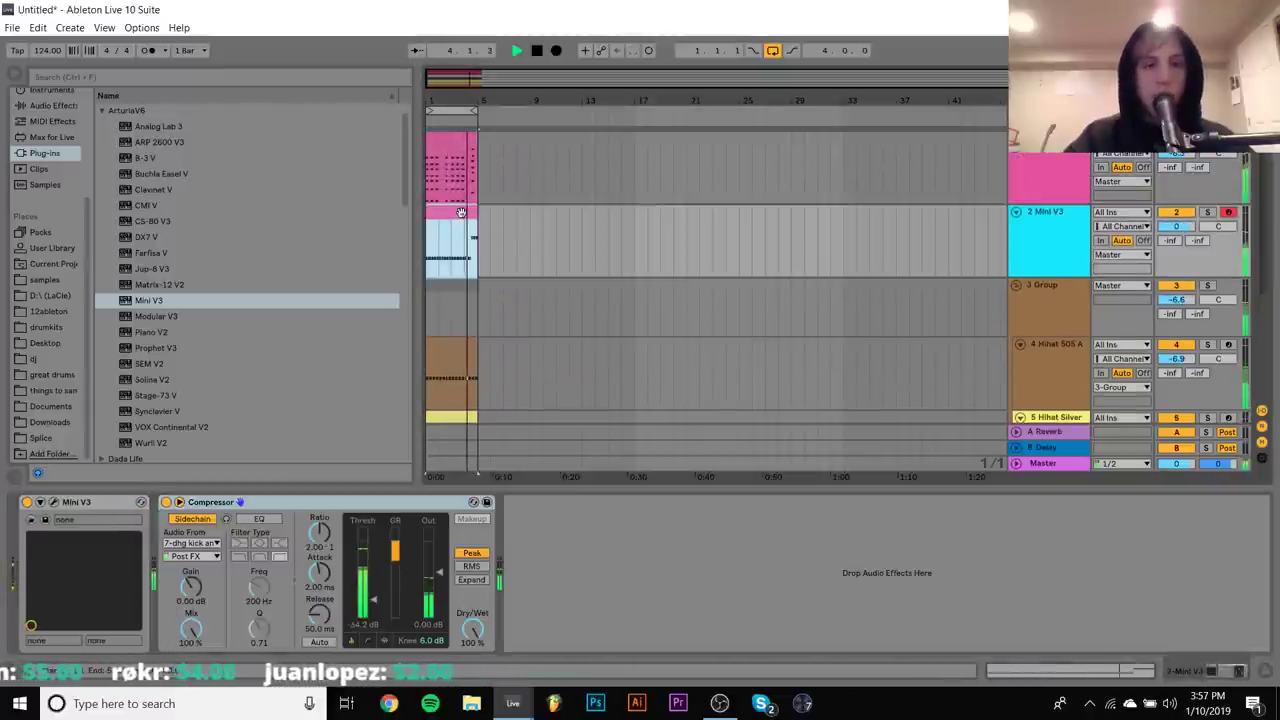
{"action": "left_click", "coordinate": [470, 232]}
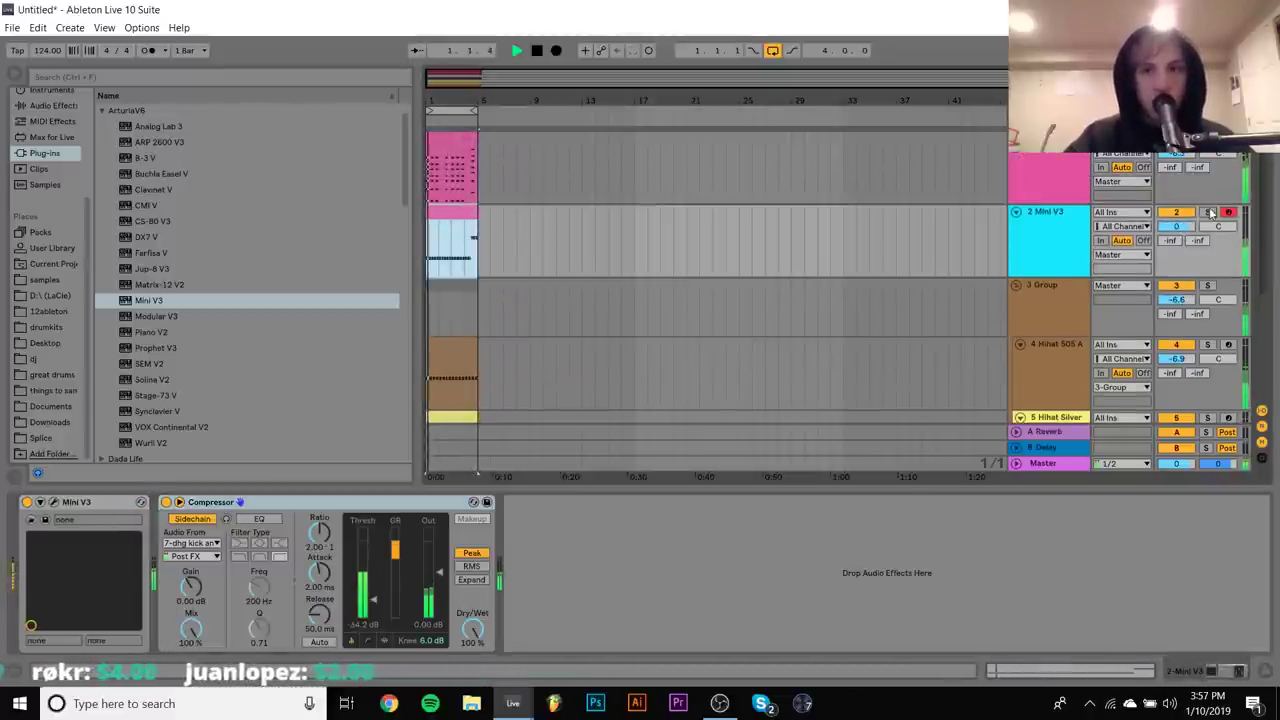
Solo the Mini V3 track, load the Seq Stuff bass preset in the synth and play the loop
{"action": "left_click", "coordinate": [1207, 212]}
{"action": "key", "text": "space"}
{"action": "left_click", "coordinate": [55, 504]}
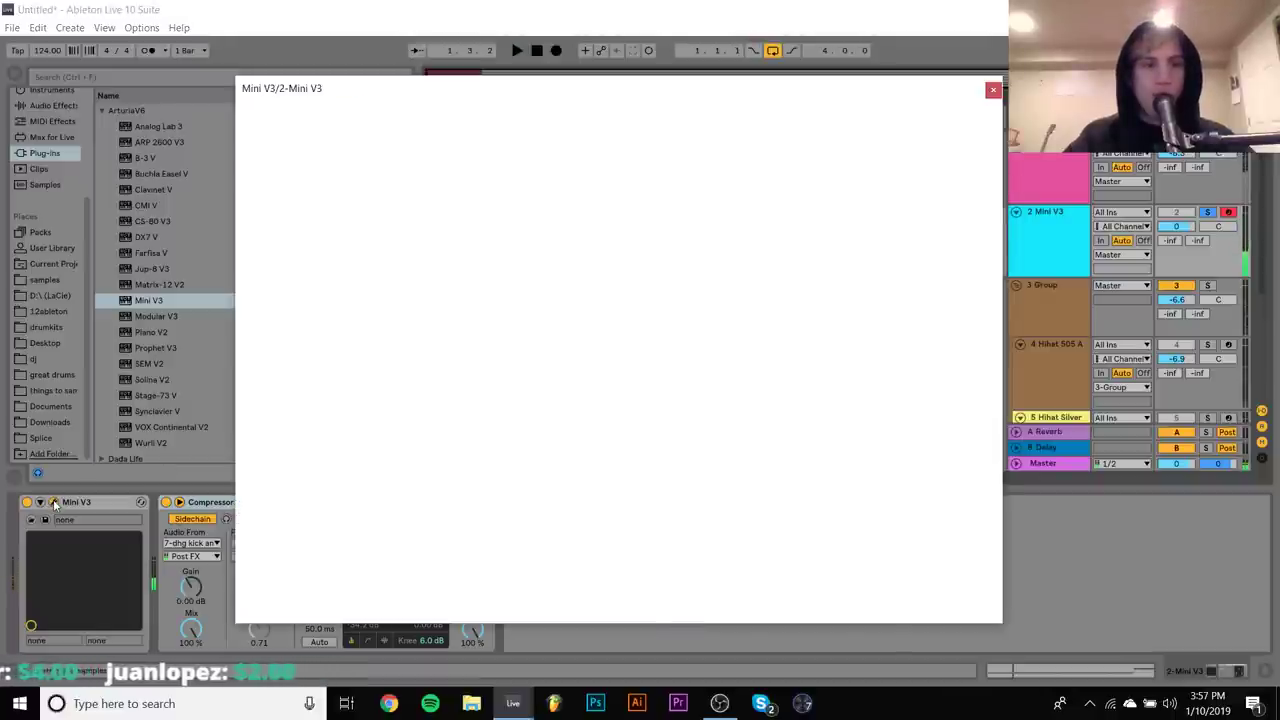
{"action": "left_click", "coordinate": [600, 115]}
{"action": "left_click", "coordinate": [779, 330]}
{"action": "key", "text": "space"}
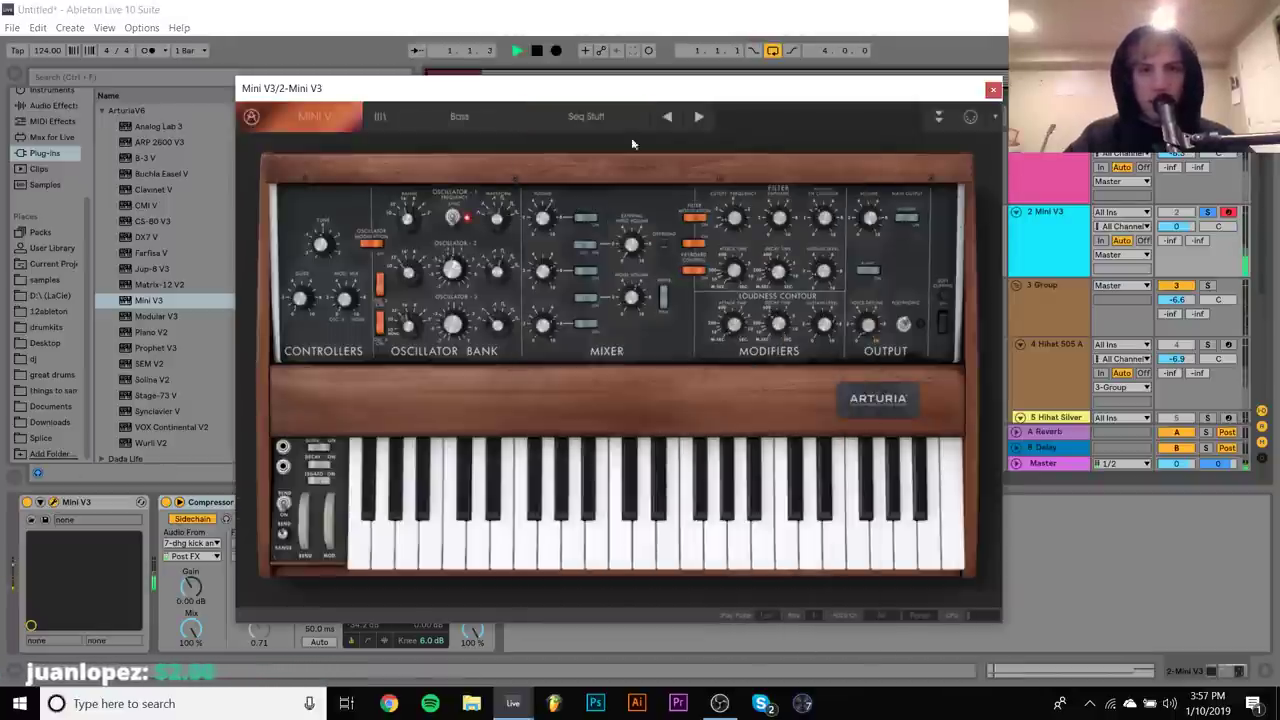
Step back through the Mini V3 bass presets to Organ Bass while the loop plays
{"action": "left_click", "coordinate": [668, 117]}
{"action": "left_click", "coordinate": [668, 117]}
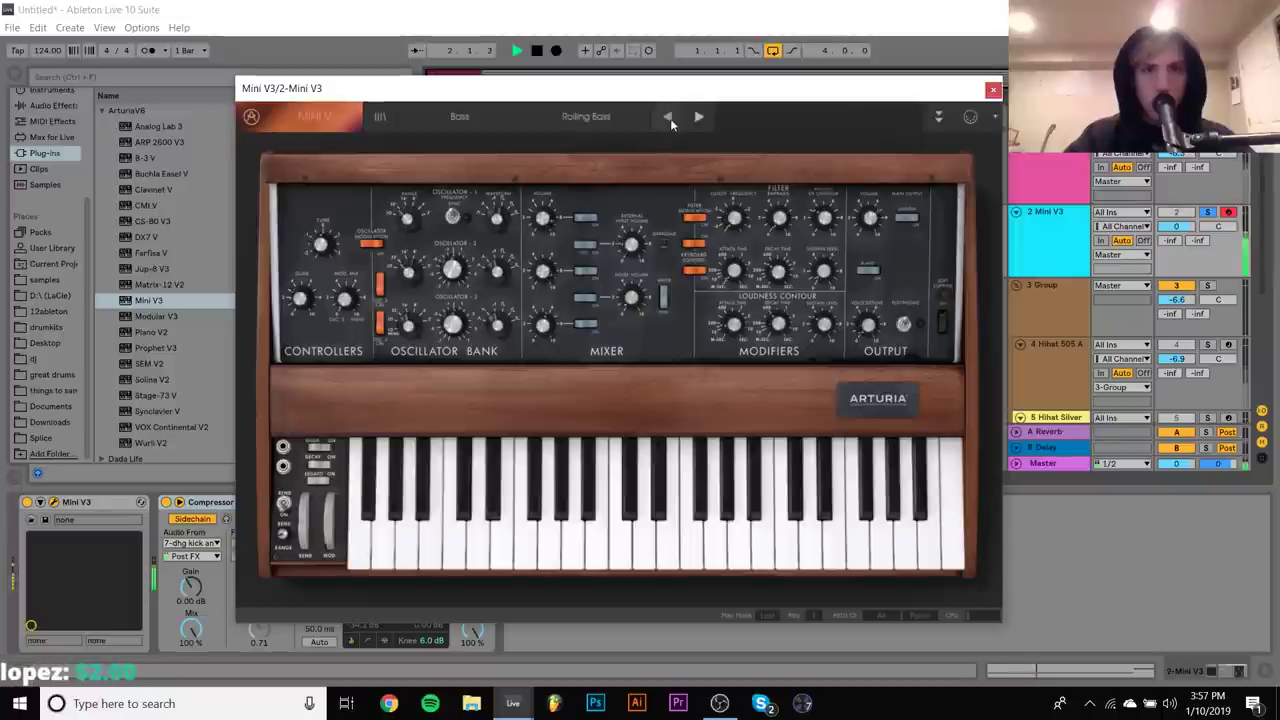
{"action": "left_click", "coordinate": [670, 118]}
{"action": "left_click", "coordinate": [659, 124]}
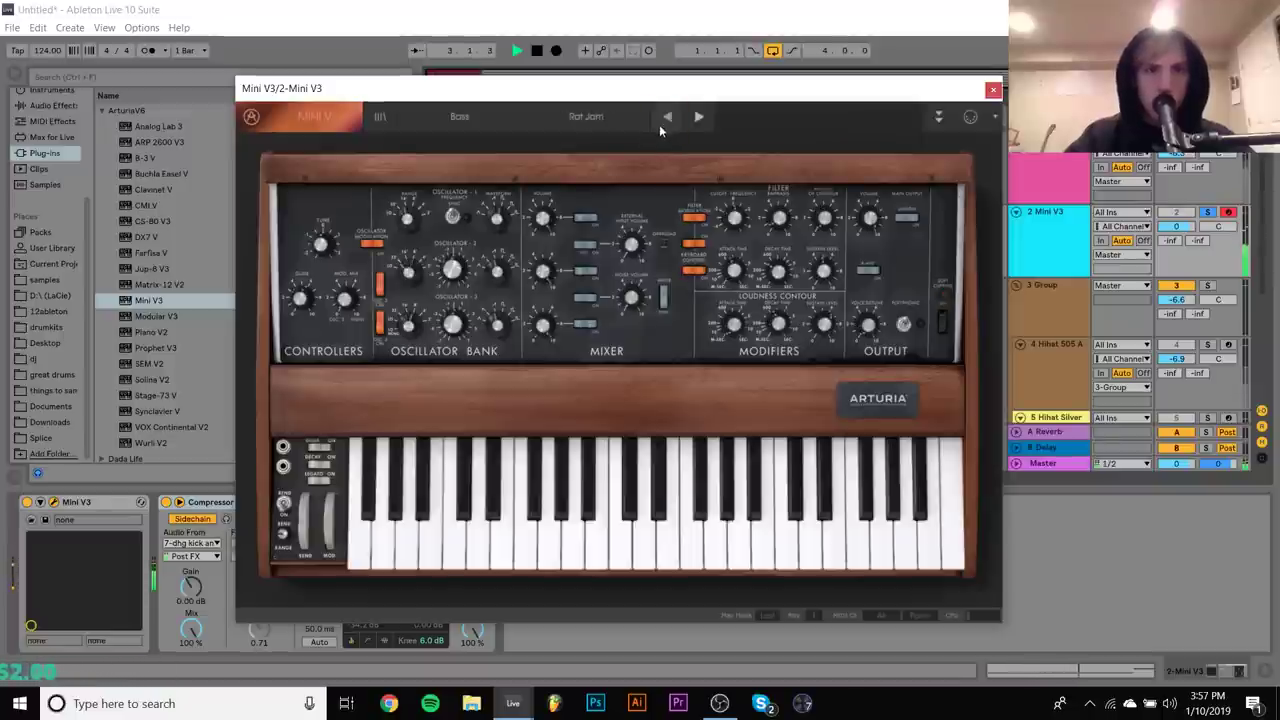
{"action": "left_click", "coordinate": [660, 123]}
{"action": "left_click", "coordinate": [670, 121]}
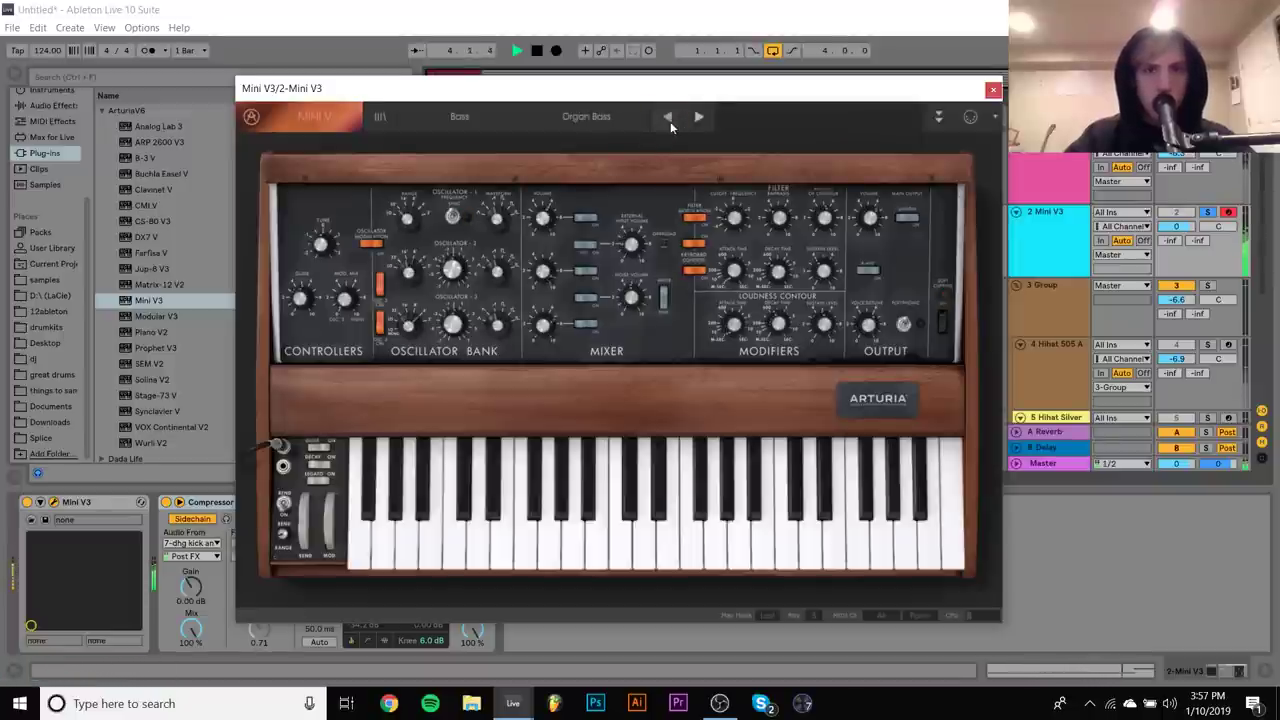
Unsolo the Mini V3 track and close the synth window
{"action": "left_click", "coordinate": [1179, 229]}
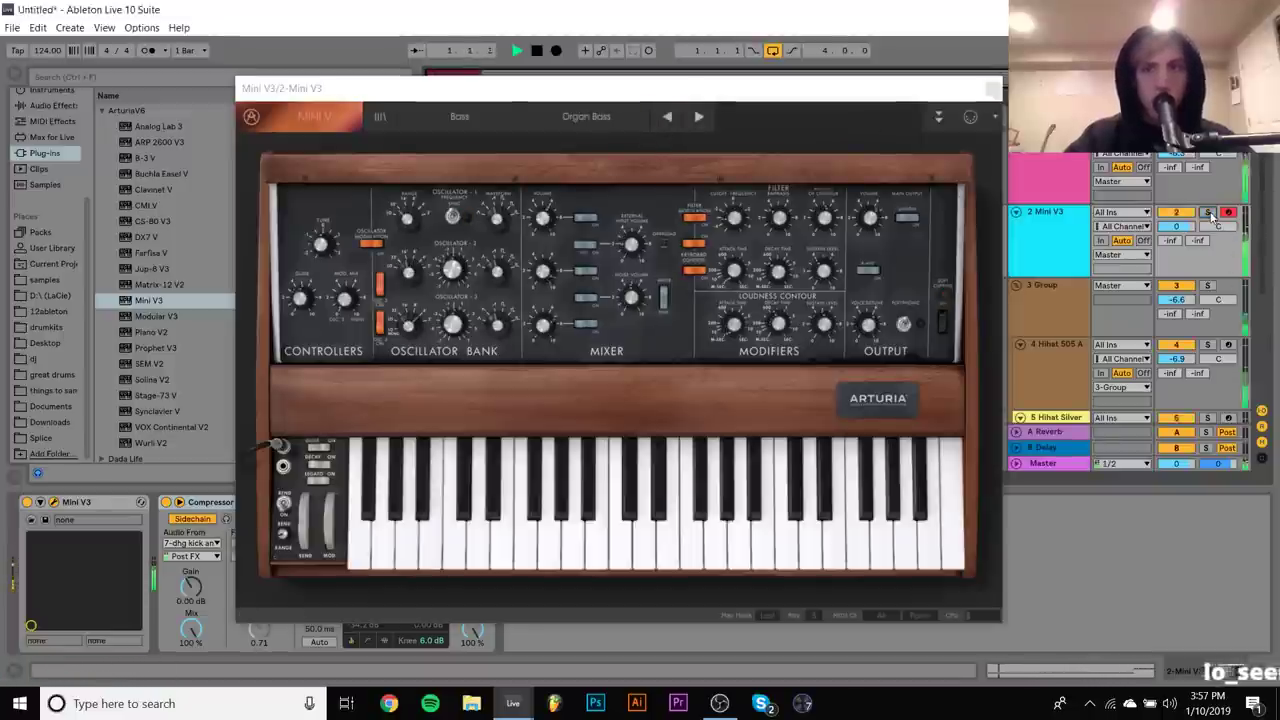
{"action": "left_click", "coordinate": [1070, 231]}
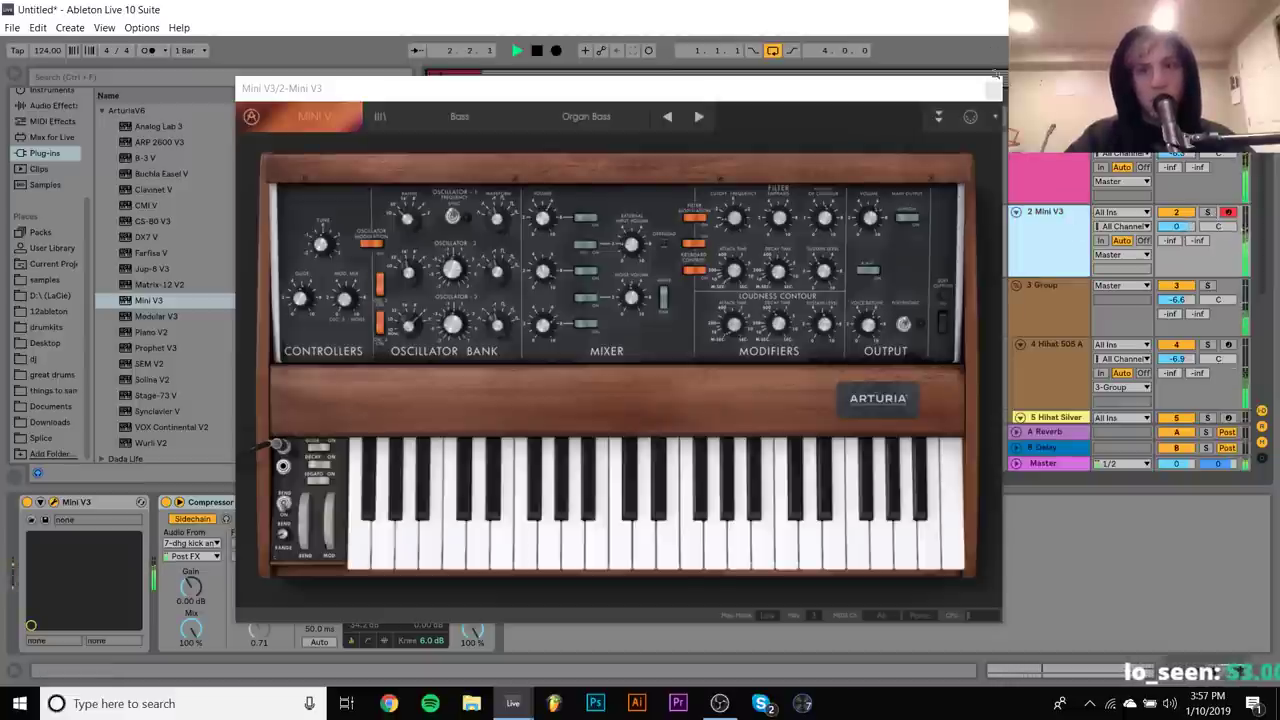
{"action": "left_click", "coordinate": [994, 86]}
Clear all notes from the Mini V3 clip and place an F#1 note at its start, lengthened to 1.2.3
{"action": "double_click", "coordinate": [440, 240]}
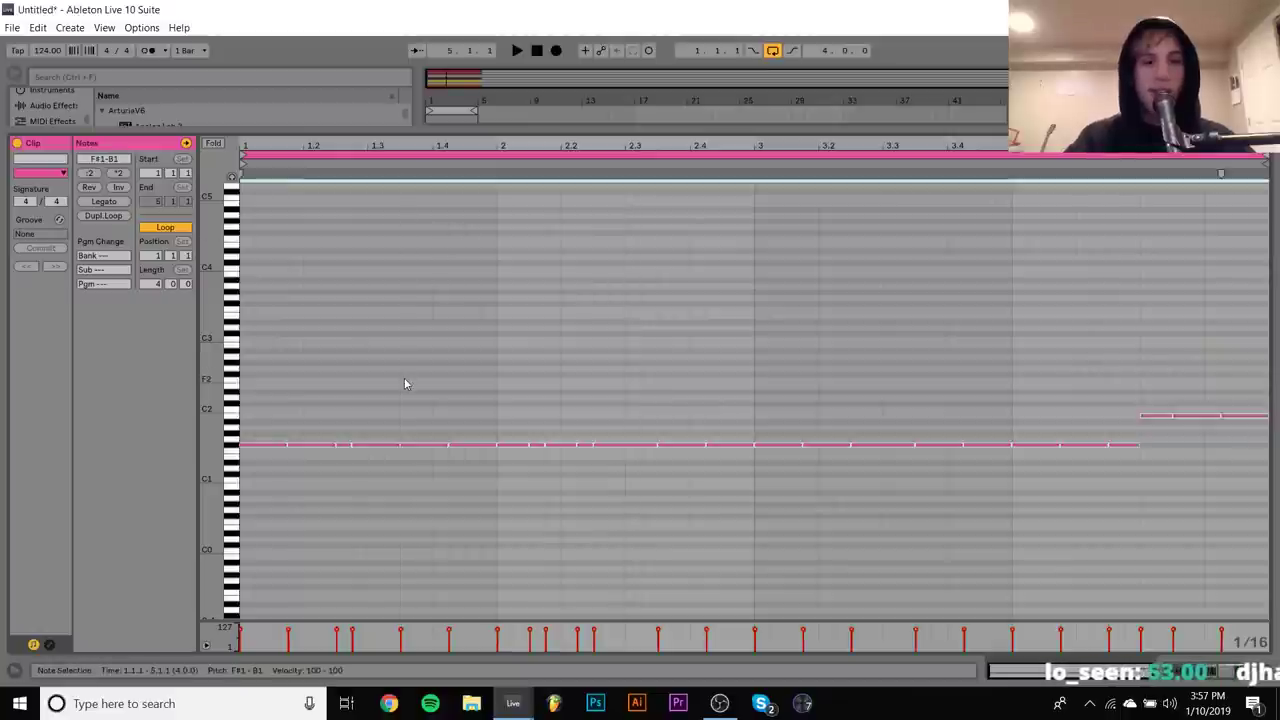
{"action": "key", "text": "Delete"}
{"action": "double_click", "coordinate": [245, 446]}
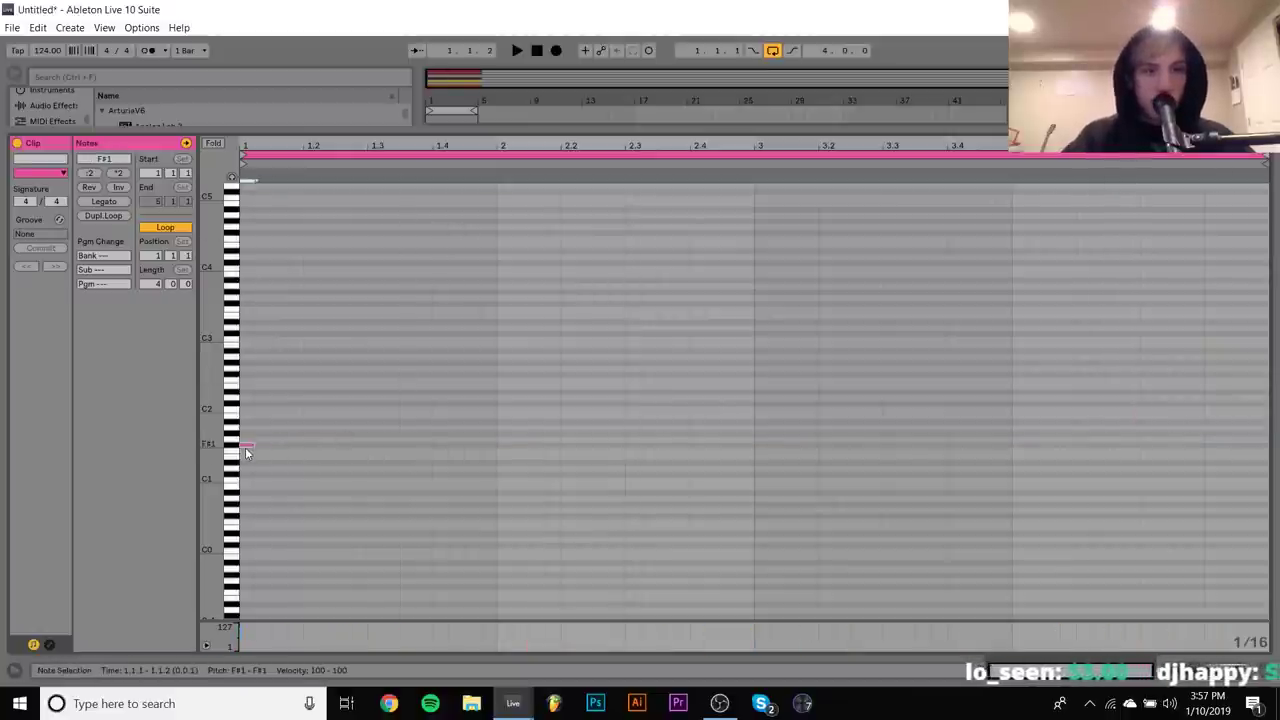
{"action": "key", "text": "shift+Right"}
{"action": "key", "text": "shift+Right"}
Fill the rest of the first two bars with back-to-back F#1 notes of varied lengths up to bar 3, starting loop playback
{"action": "key", "text": "ctrl+d"}
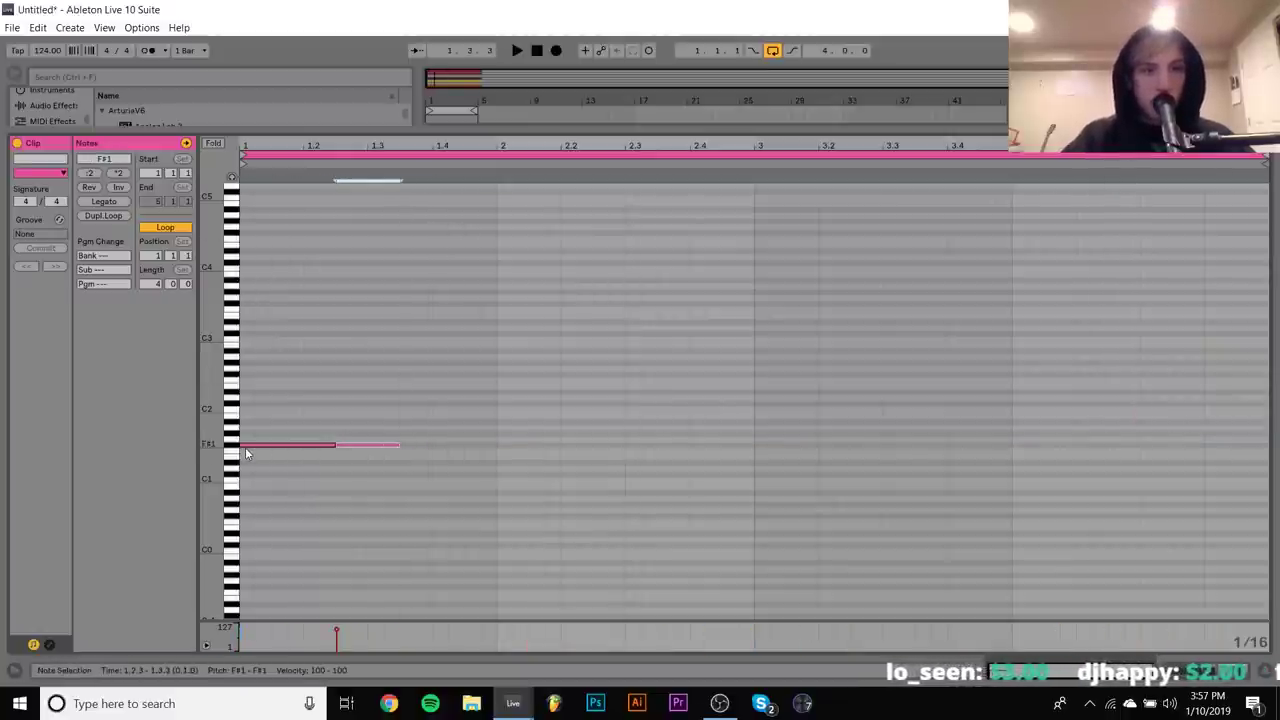
{"action": "key", "text": "ctrl+d"}
{"action": "key", "text": "space"}
{"action": "key", "text": "ctrl+d"}
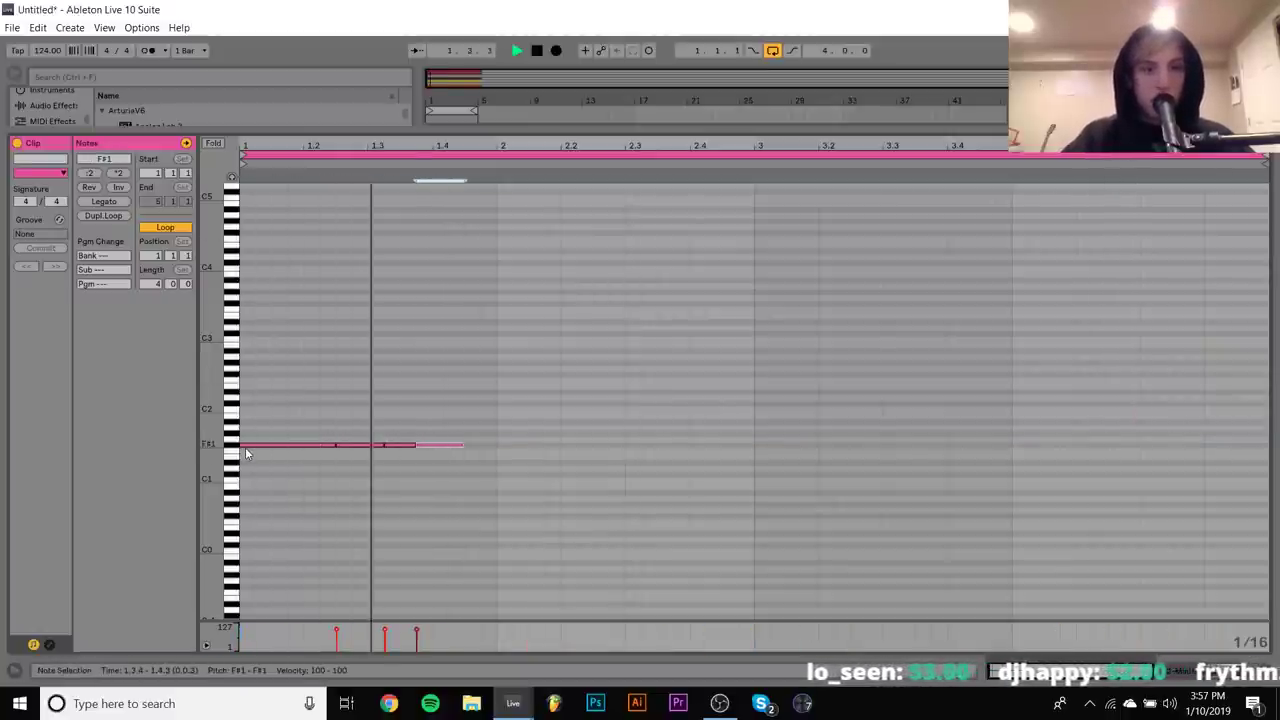
{"action": "key", "text": "ctrl+d"}
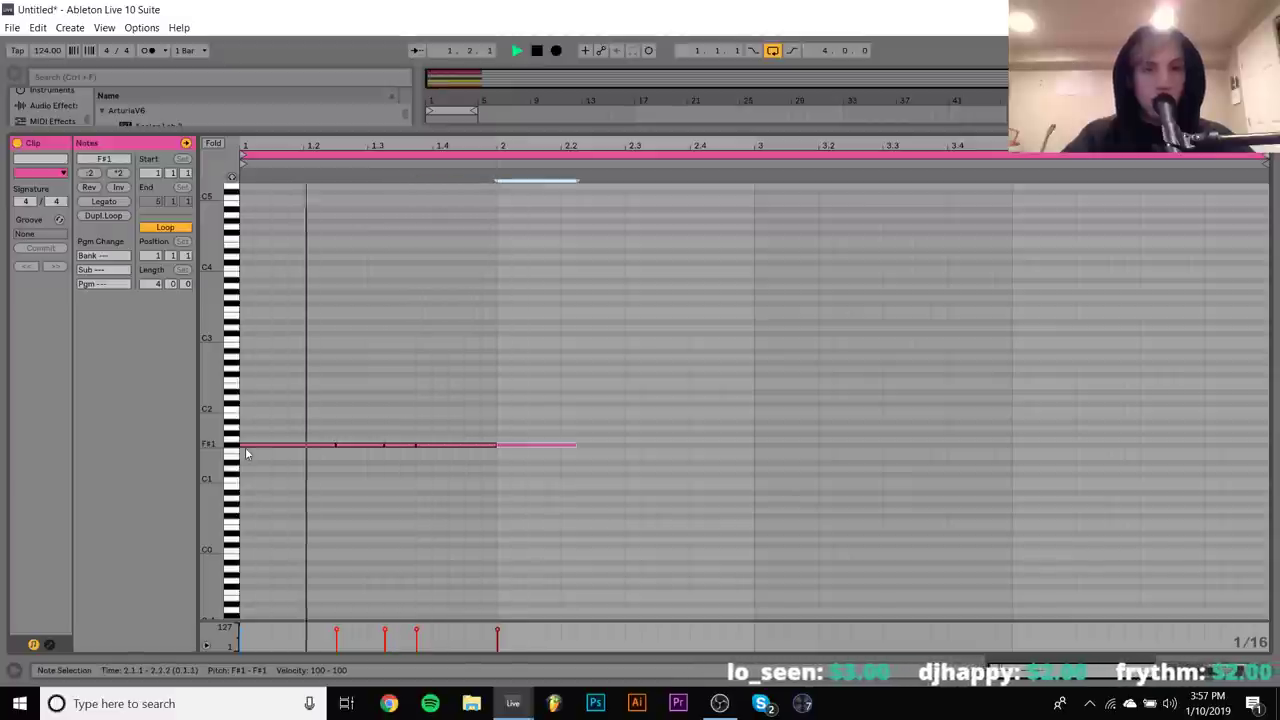
{"action": "key", "text": "ctrl+d"}
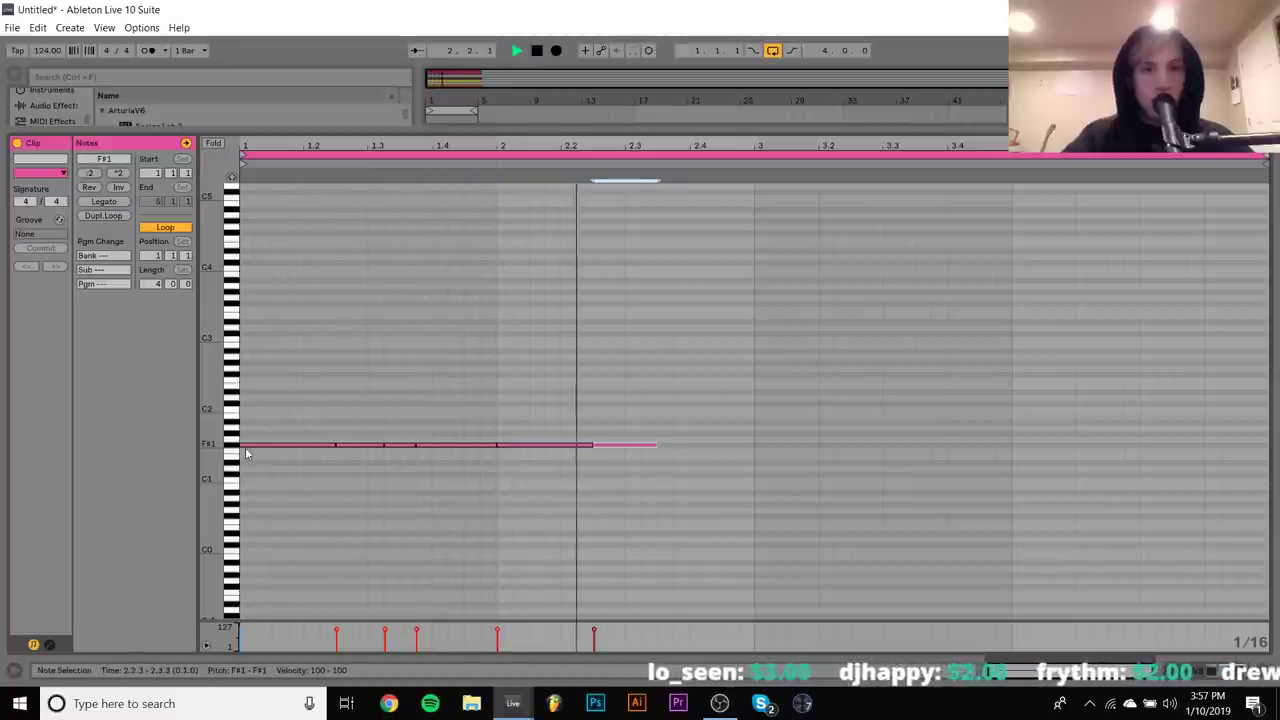
{"action": "key", "text": "ctrl+d"}
{"action": "key", "text": "Left"}
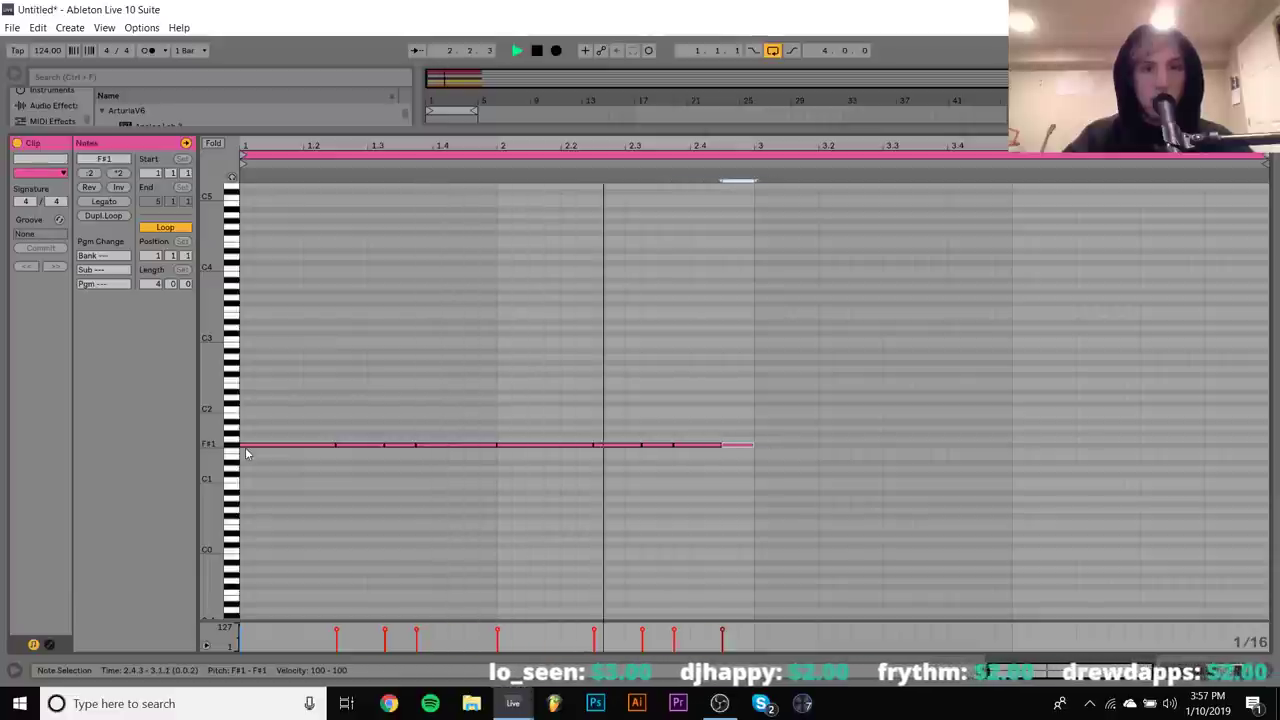
{"action": "key", "text": "ctrl+d"}
Duplicate the two-bar F#1 pattern into bars 3 and 4 and raise its last three notes by five semitones
{"action": "key", "text": "ctrl+a"}
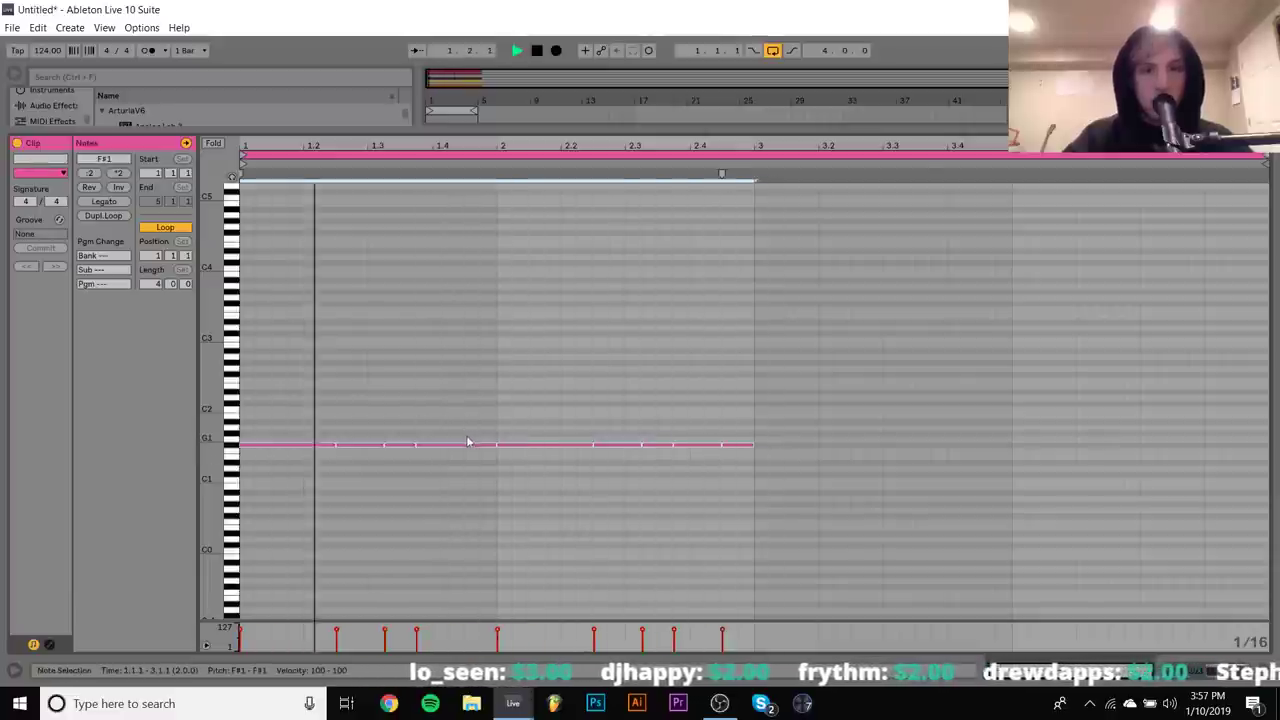
{"action": "key", "text": "ctrl+d"}
{"action": "left_click", "coordinate": [1190, 444]}
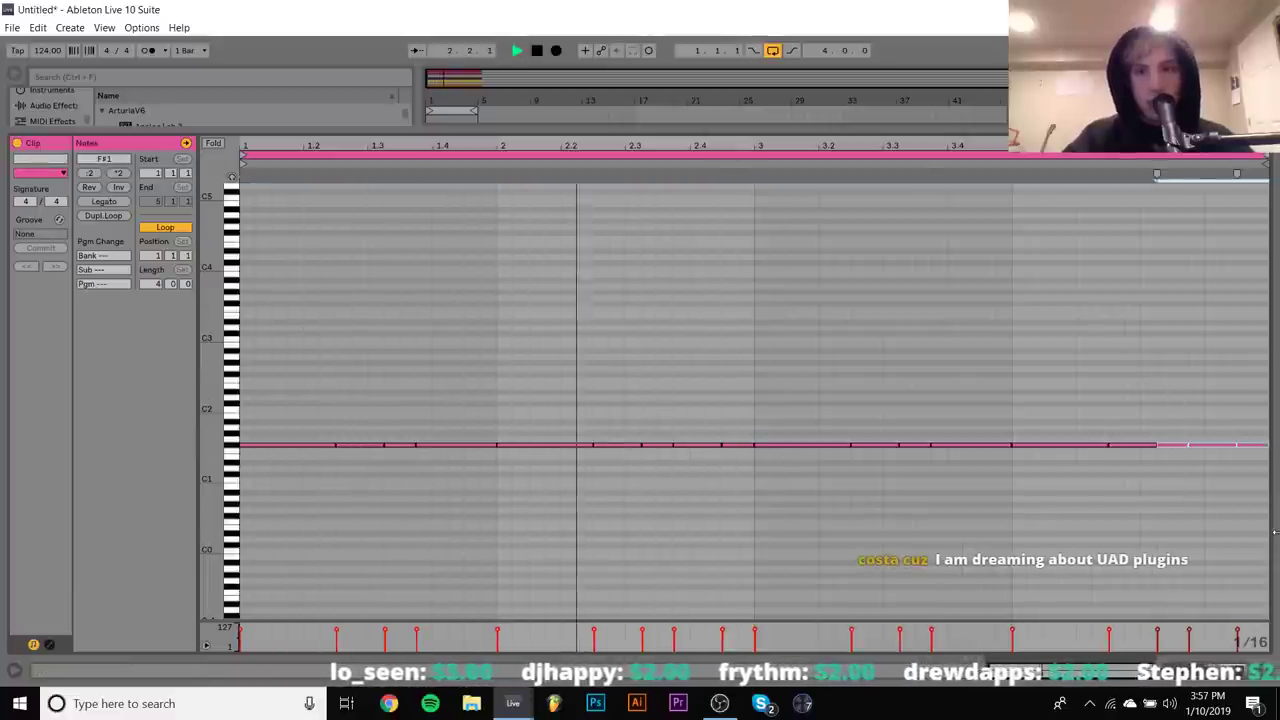
{"action": "key", "text": "Up"}
{"action": "key", "text": "Up"}
{"action": "key", "text": "Up"}
{"action": "key", "text": "Up"}
{"action": "key", "text": "Up"}
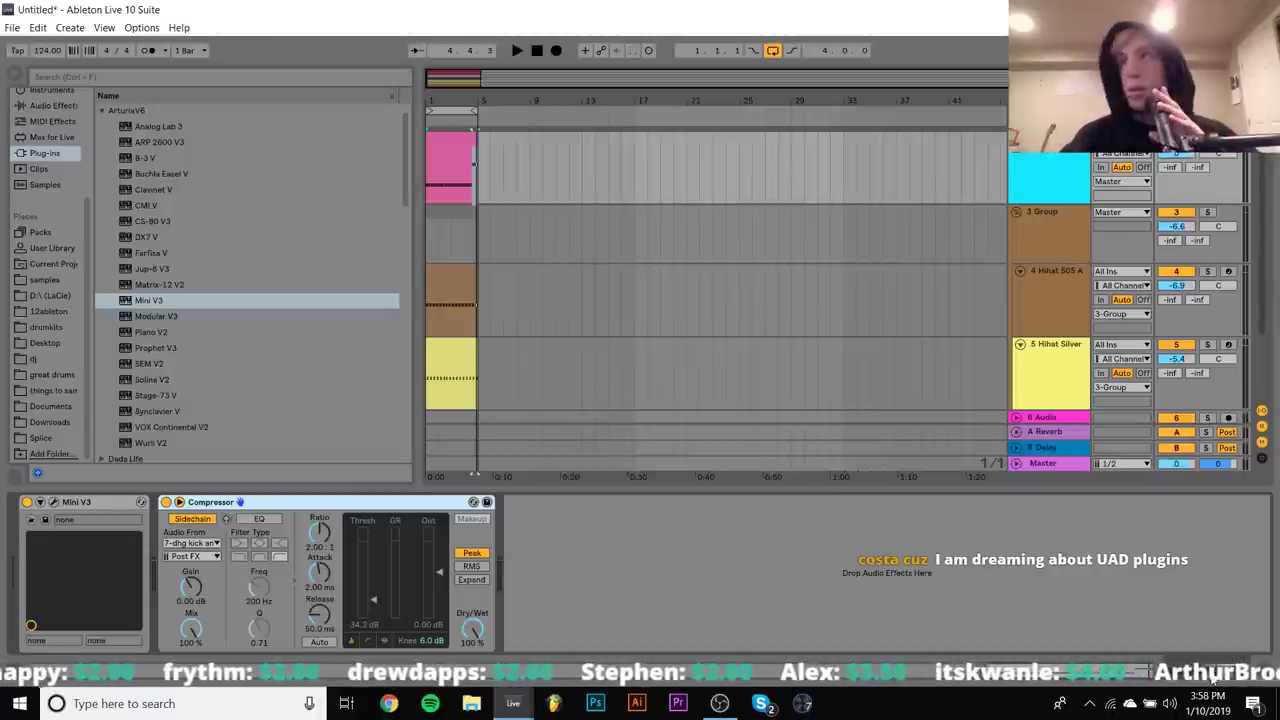
Play the four-bar loop to check the new bass pattern, and stop playback
{"action": "key", "text": "space"}
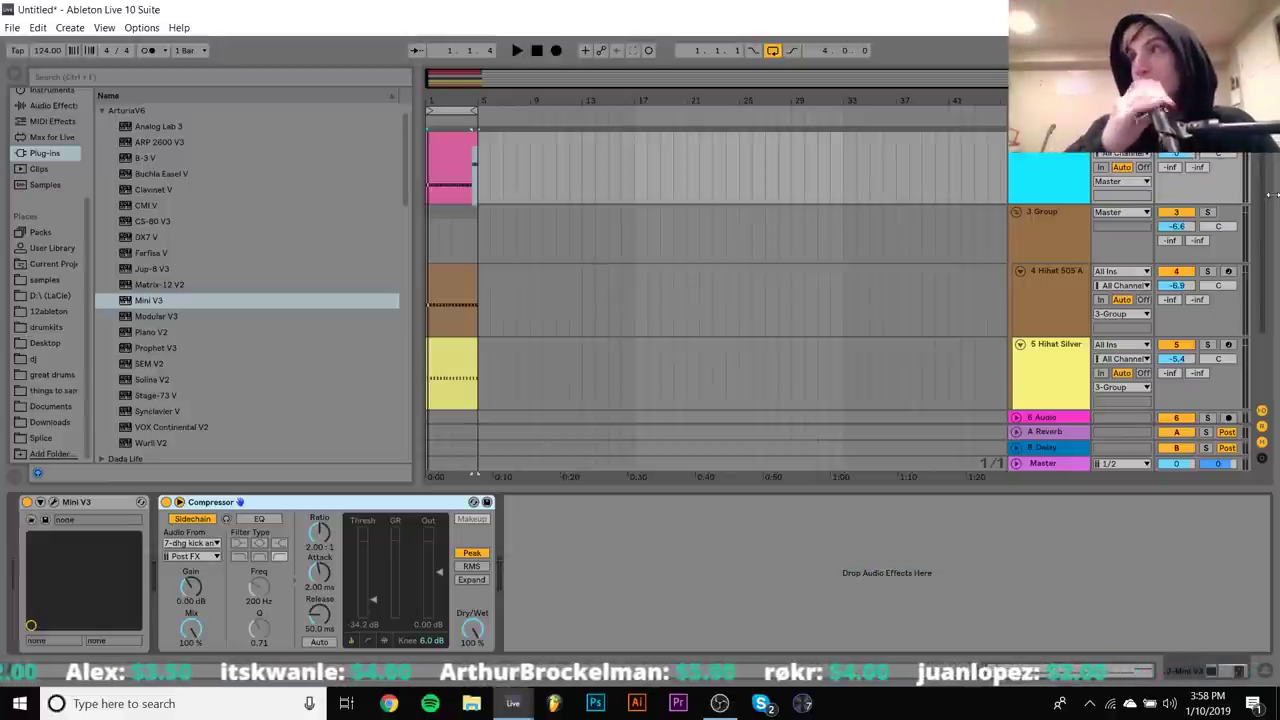
{"action": "key", "text": "space"}
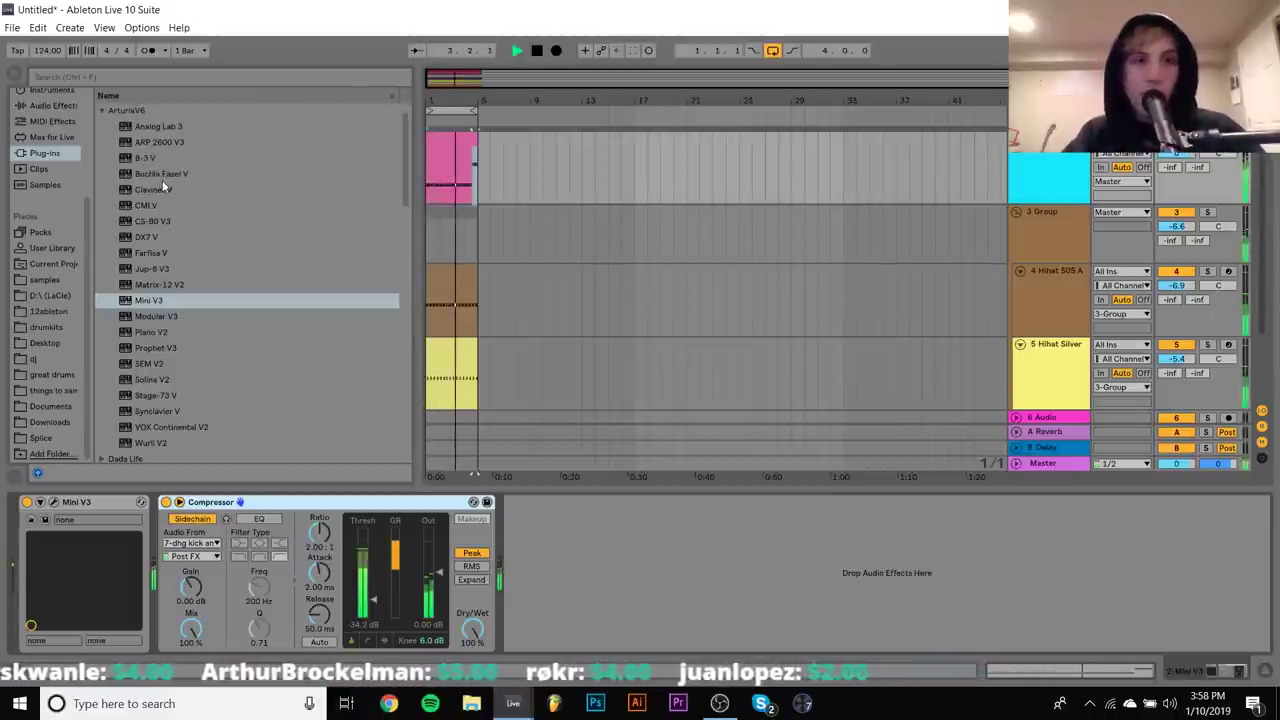
{"action": "key", "text": "space"}
Replace the Mini V3 instrument on the bass track with DX7 V and load its Wobble me bass preset
{"action": "left_click", "coordinate": [152, 238]}
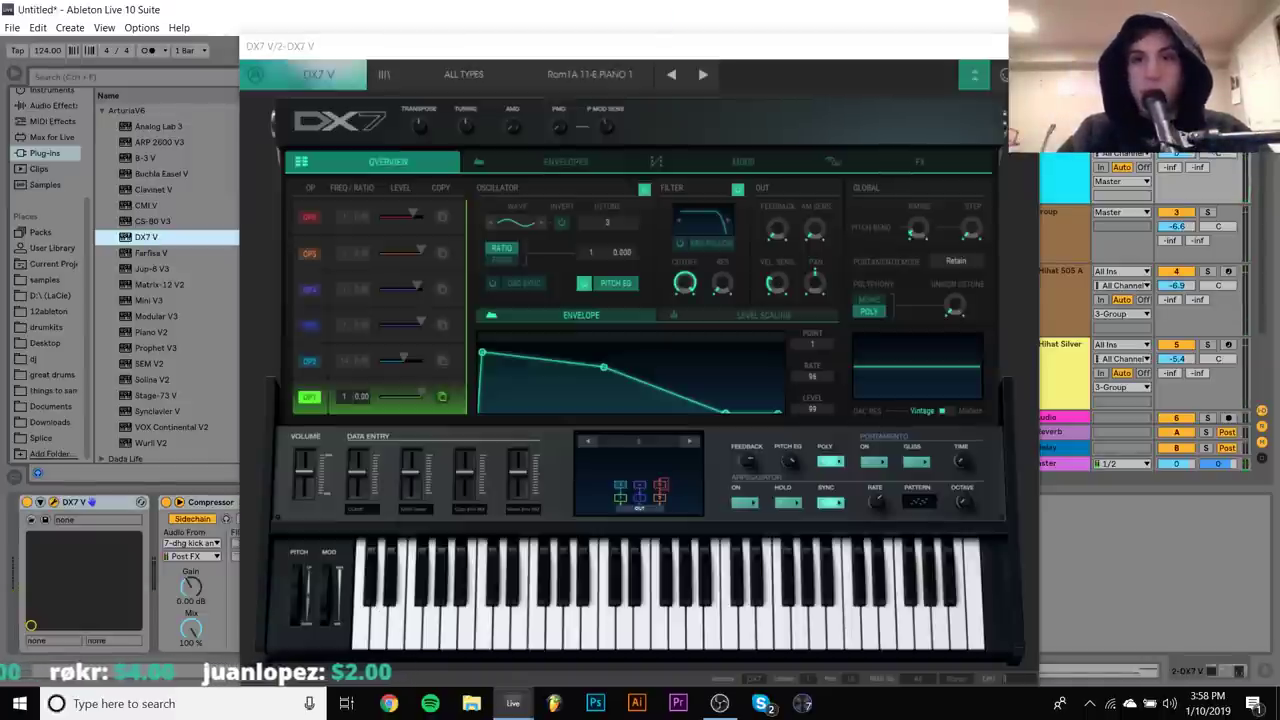
{"action": "left_click", "coordinate": [477, 88]}
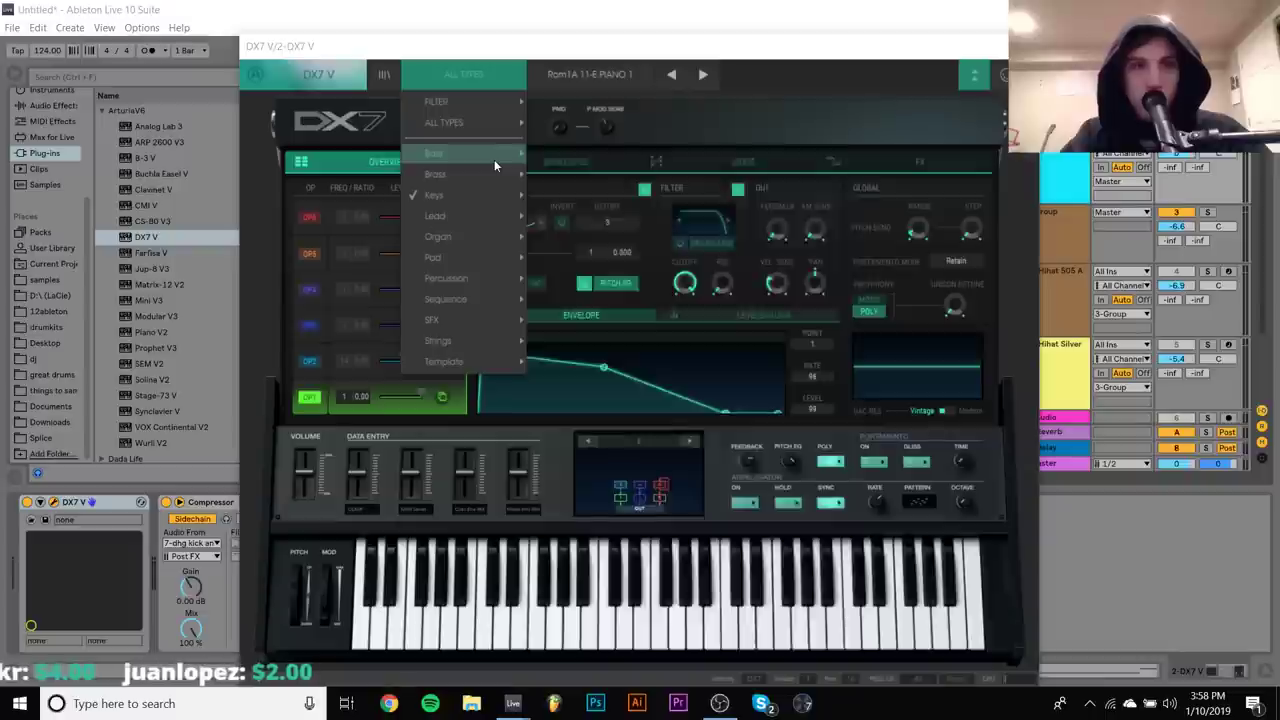
{"action": "mouse_move", "coordinate": [494, 159]}
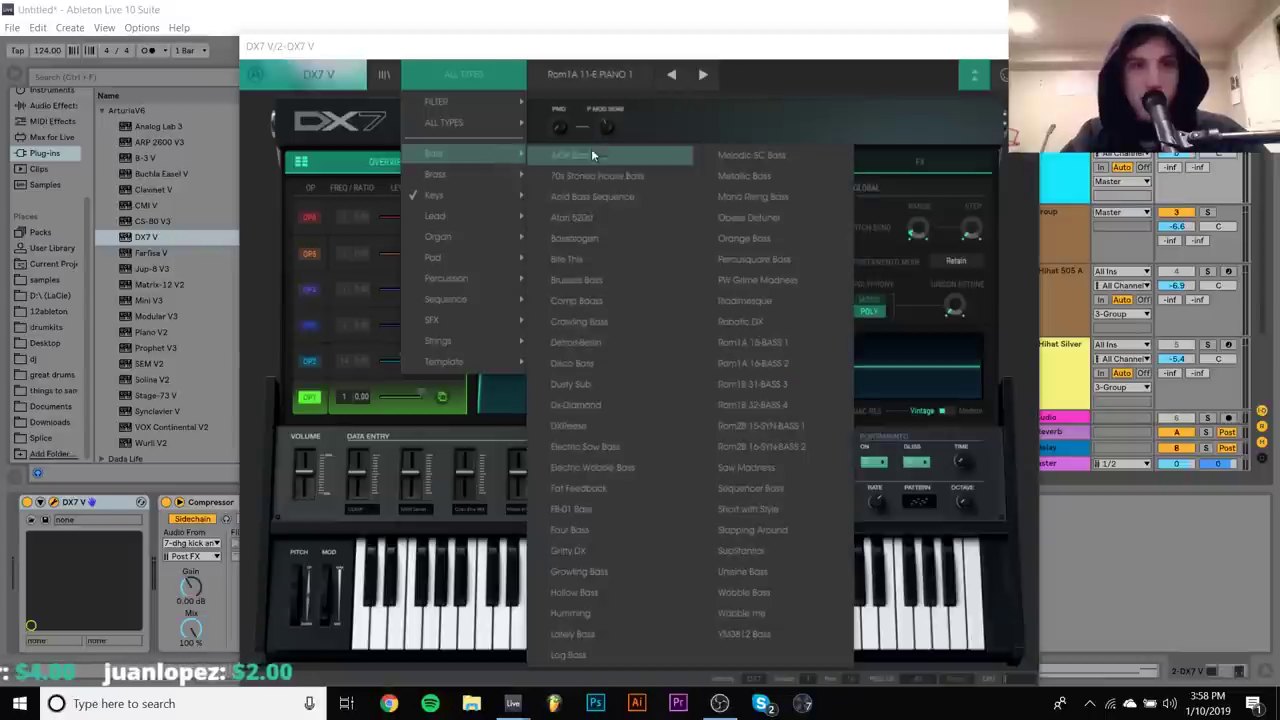
{"action": "left_click", "coordinate": [775, 634]}
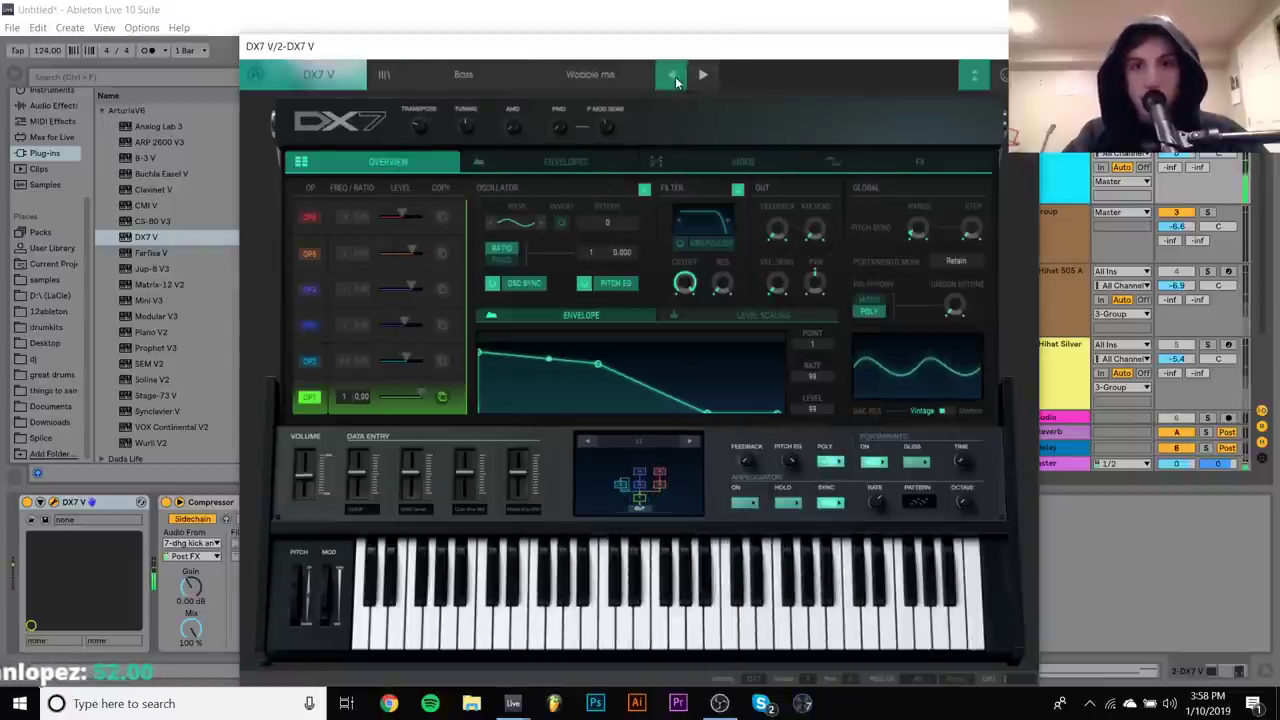
Step through the DX7 V bass presets to Substantial while the loop plays, and close the synth window
{"action": "left_click", "coordinate": [672, 75]}
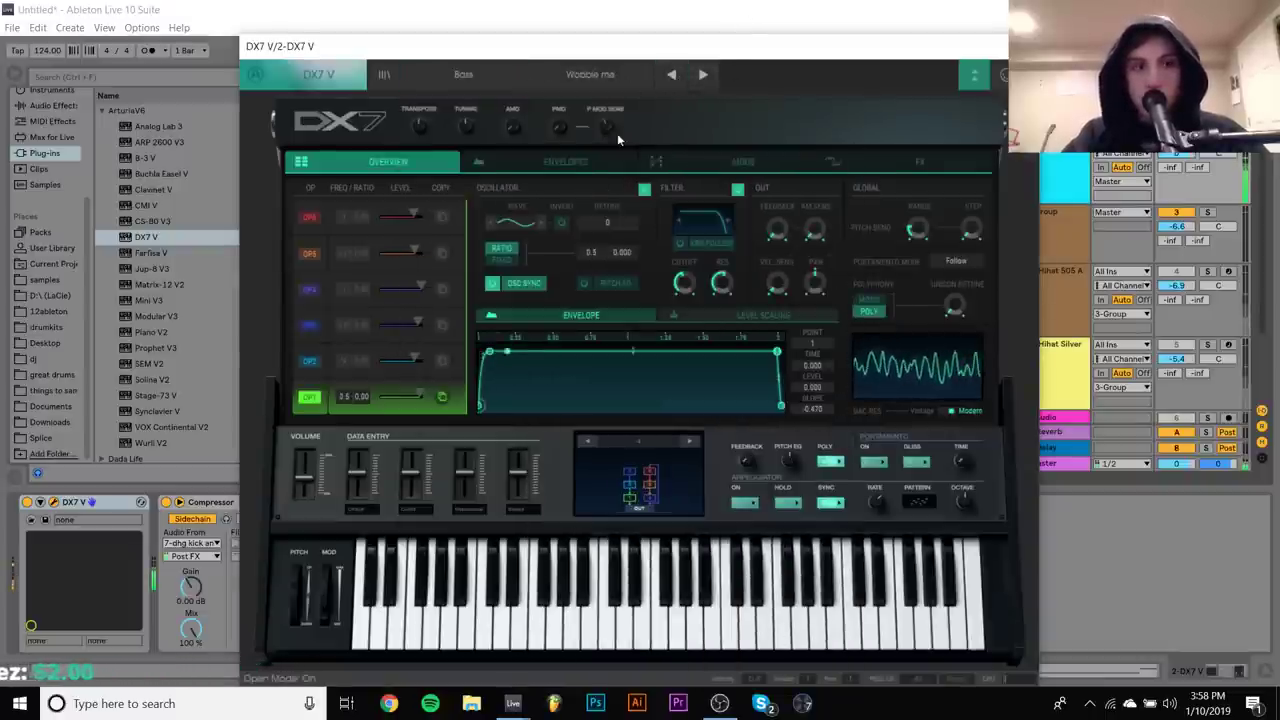
{"action": "left_click", "coordinate": [672, 76]}
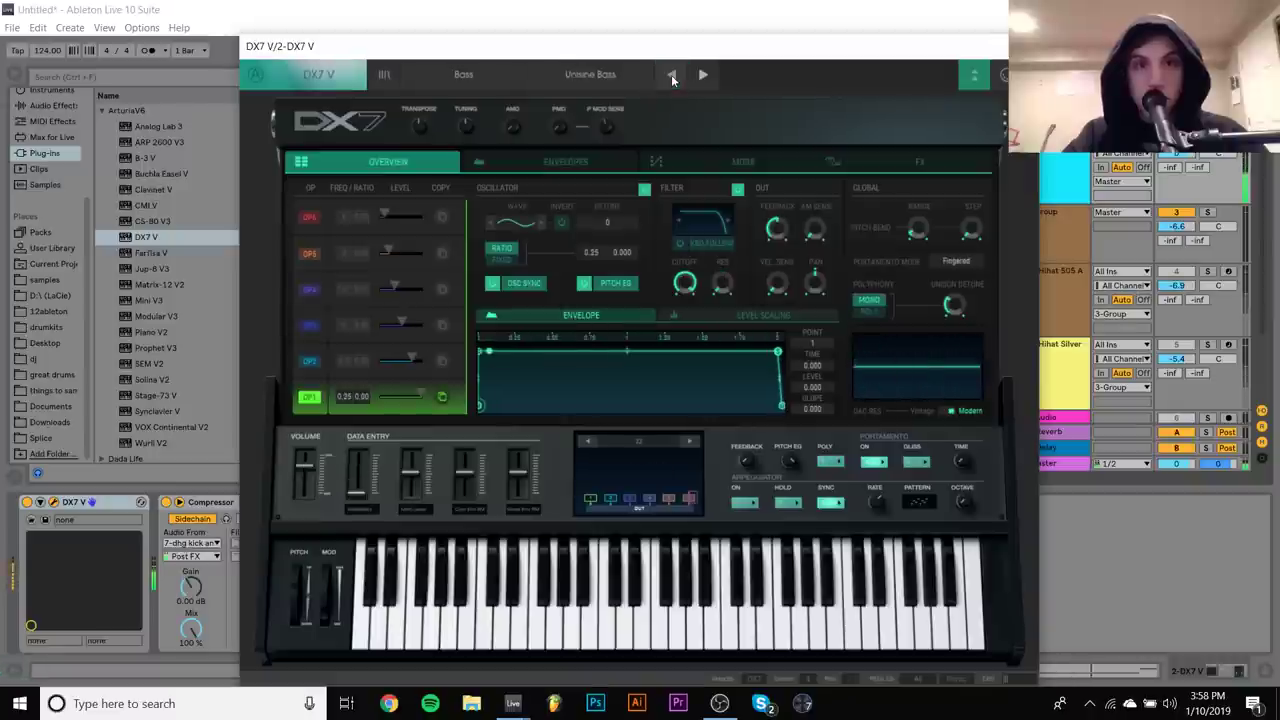
{"action": "left_click", "coordinate": [672, 77]}
{"action": "left_click", "coordinate": [672, 77]}
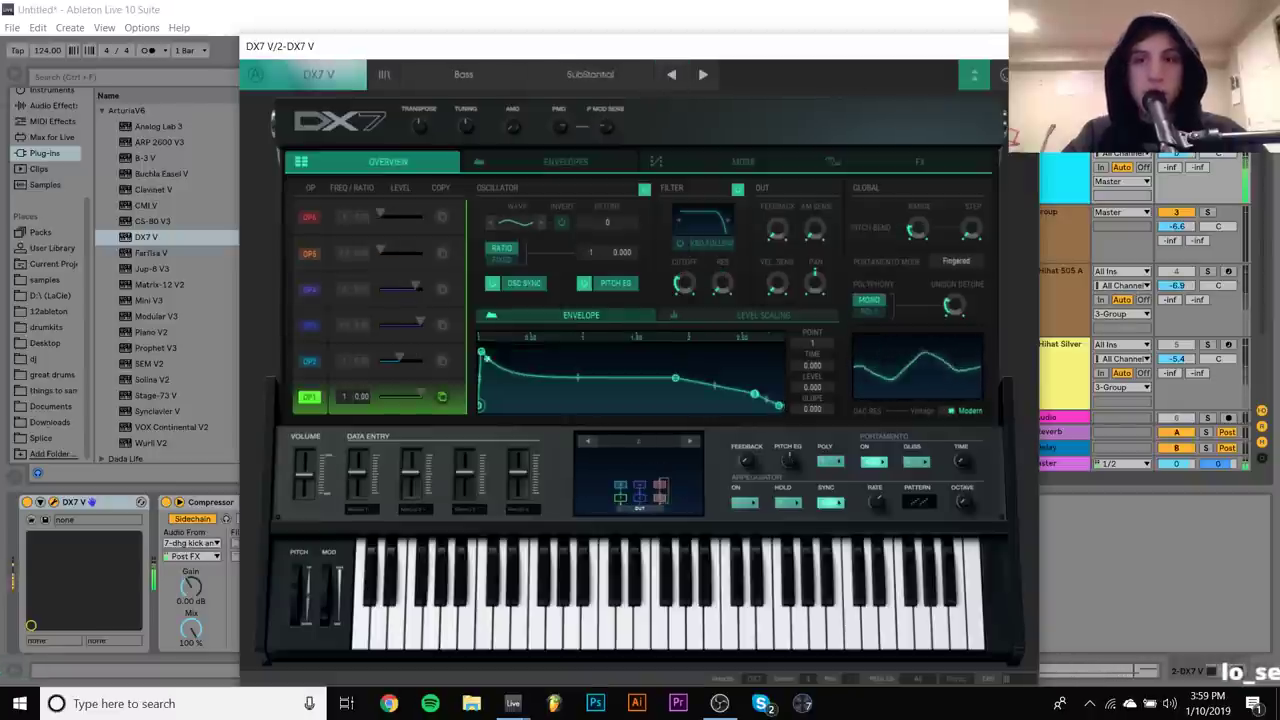
{"action": "left_click", "coordinate": [671, 76]}
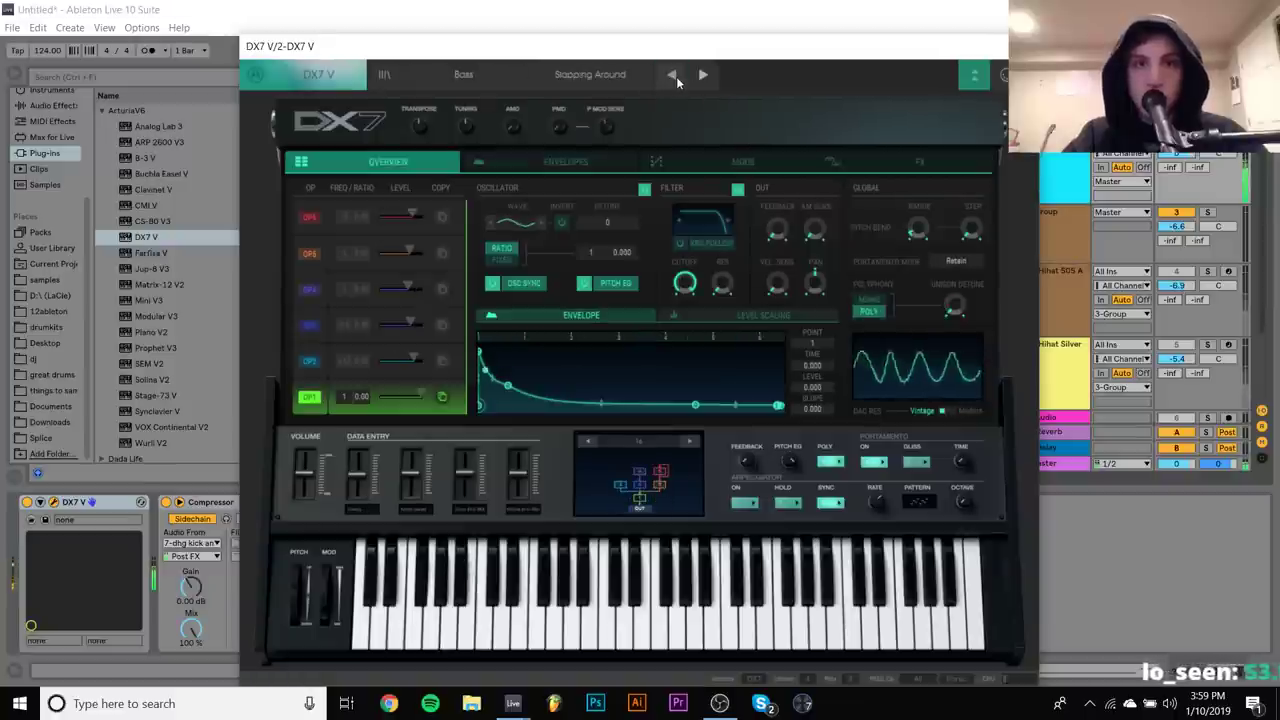
{"action": "left_click", "coordinate": [703, 75]}
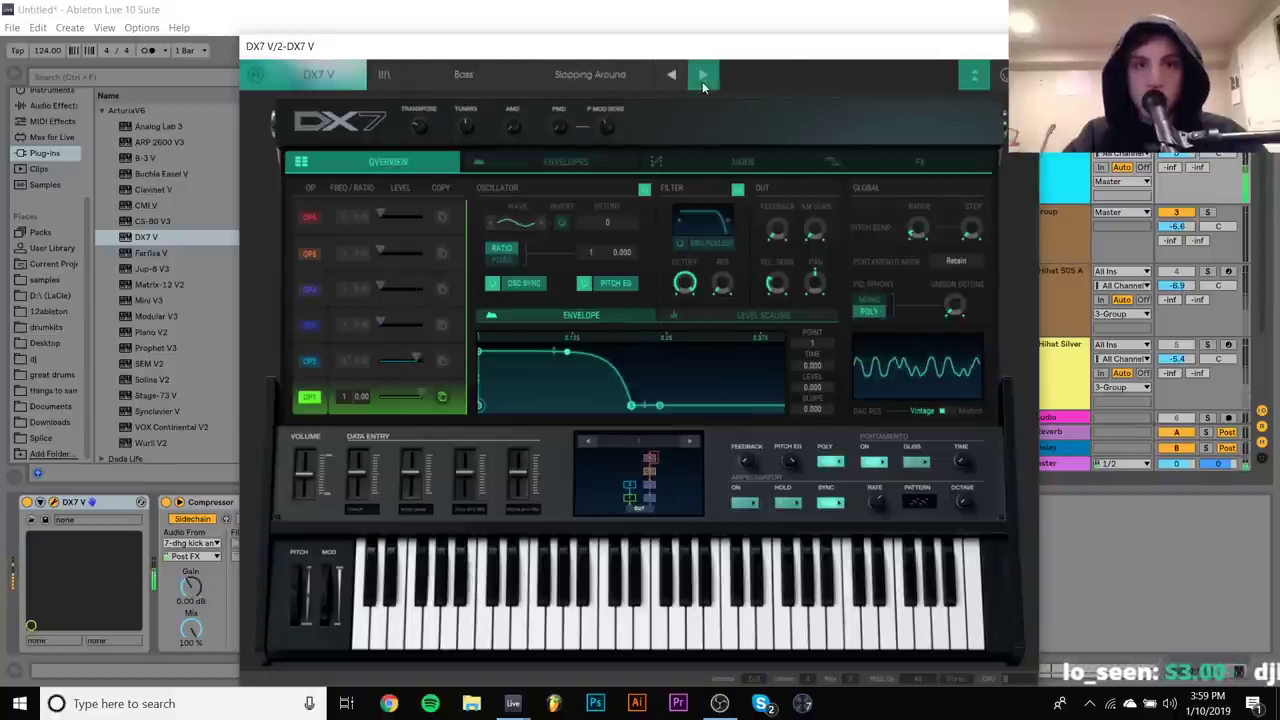
{"action": "left_click", "coordinate": [703, 75]}
{"action": "key", "text": "ctrl+alt+p"}
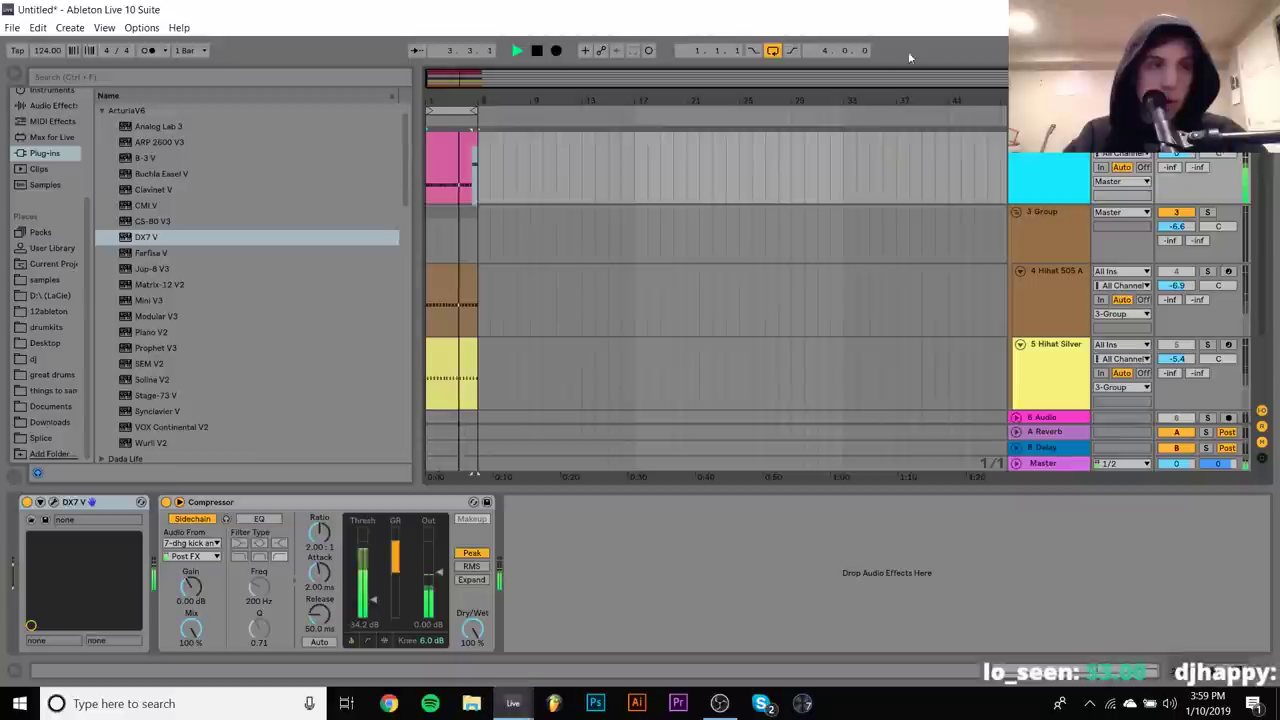
Find the JJP-Bass Stereo plug-in and insert it between DX7 V and the Compressor on the bass track
{"action": "scroll", "coordinate": [188, 240], "scroll_direction": "down", "scroll_amount": 5}
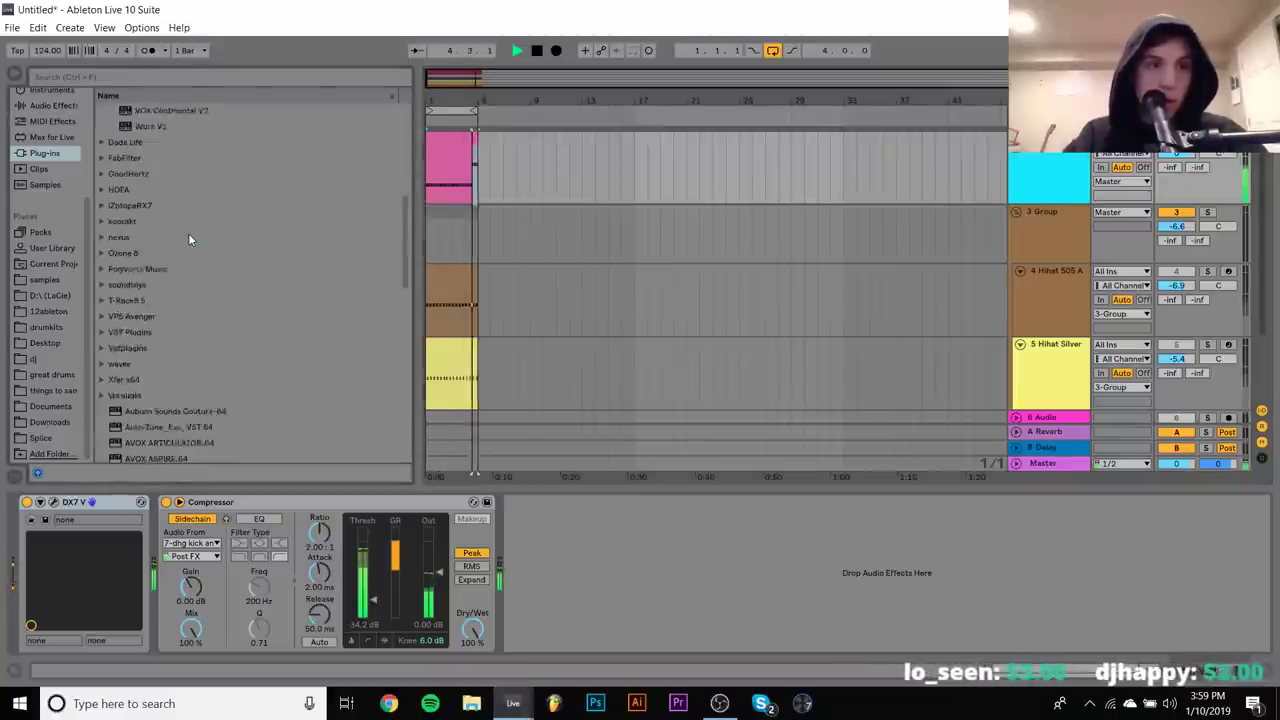
{"action": "scroll", "coordinate": [98, 349], "scroll_direction": "down", "scroll_amount": 15}
{"action": "scroll", "coordinate": [98, 349], "scroll_direction": "down", "scroll_amount": 10}
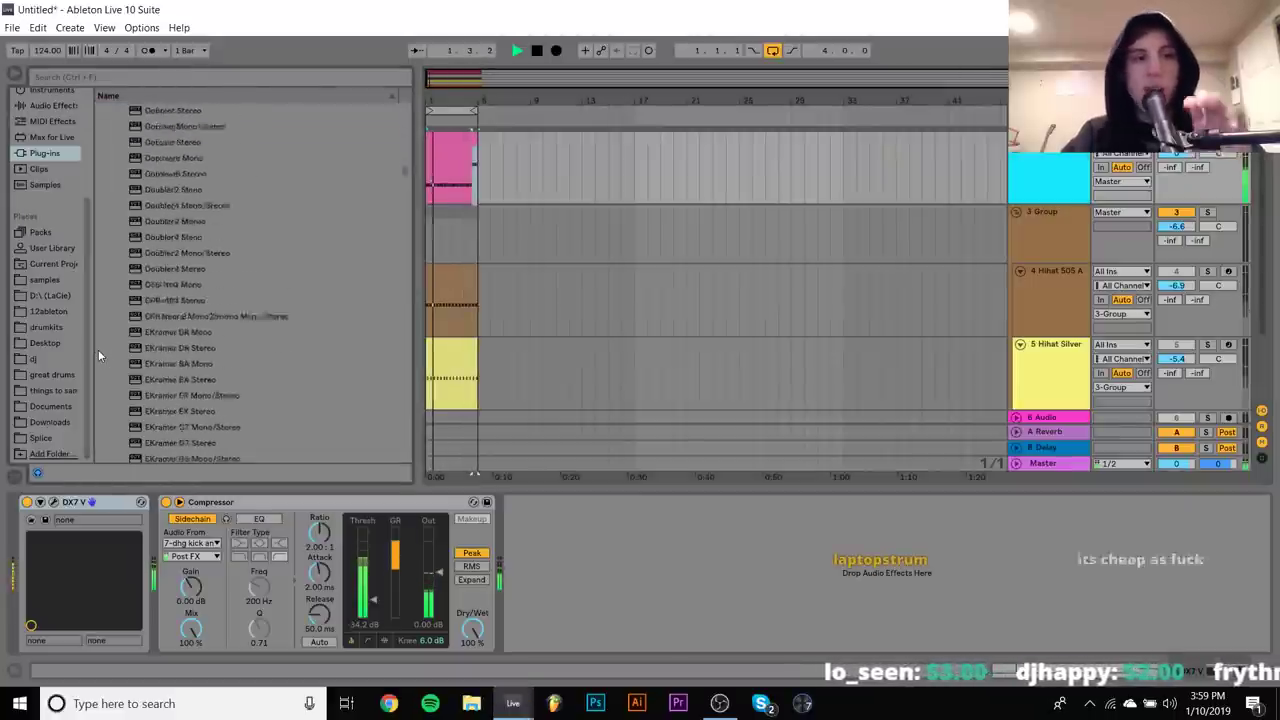
{"action": "scroll", "coordinate": [98, 349], "scroll_direction": "up", "scroll_amount": 8}
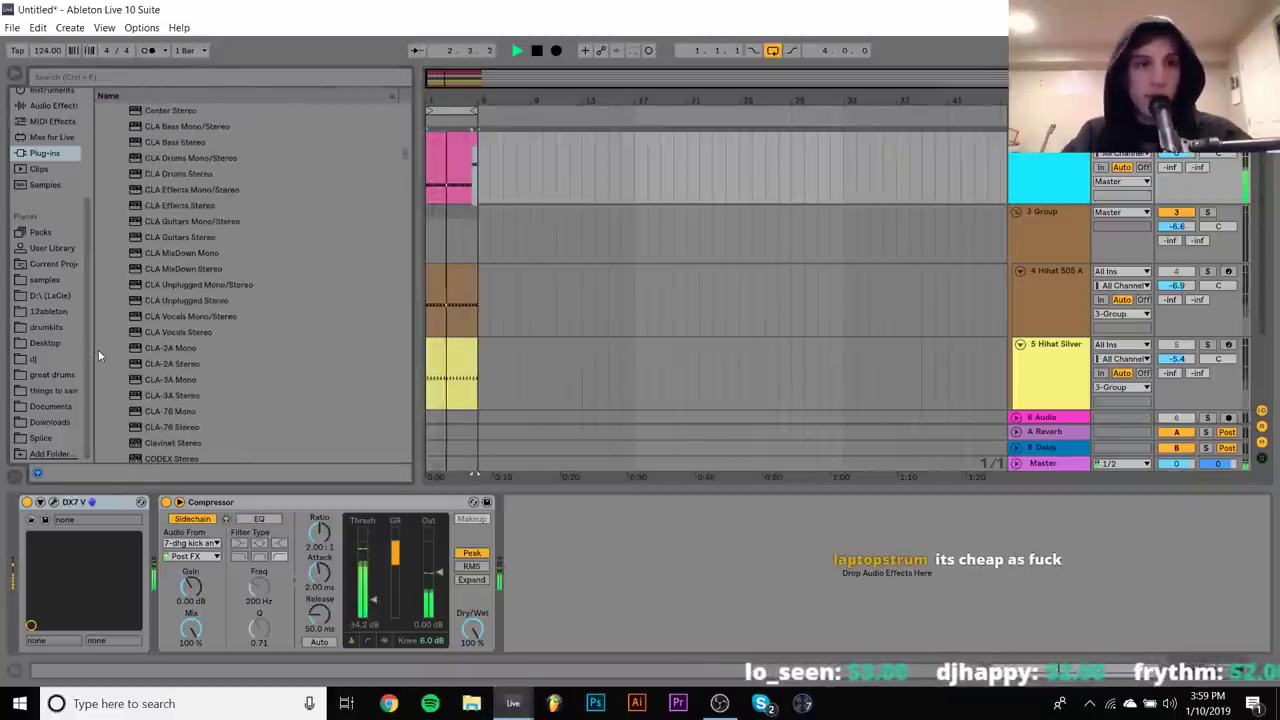
{"action": "scroll", "coordinate": [98, 349], "scroll_direction": "down", "scroll_amount": 15}
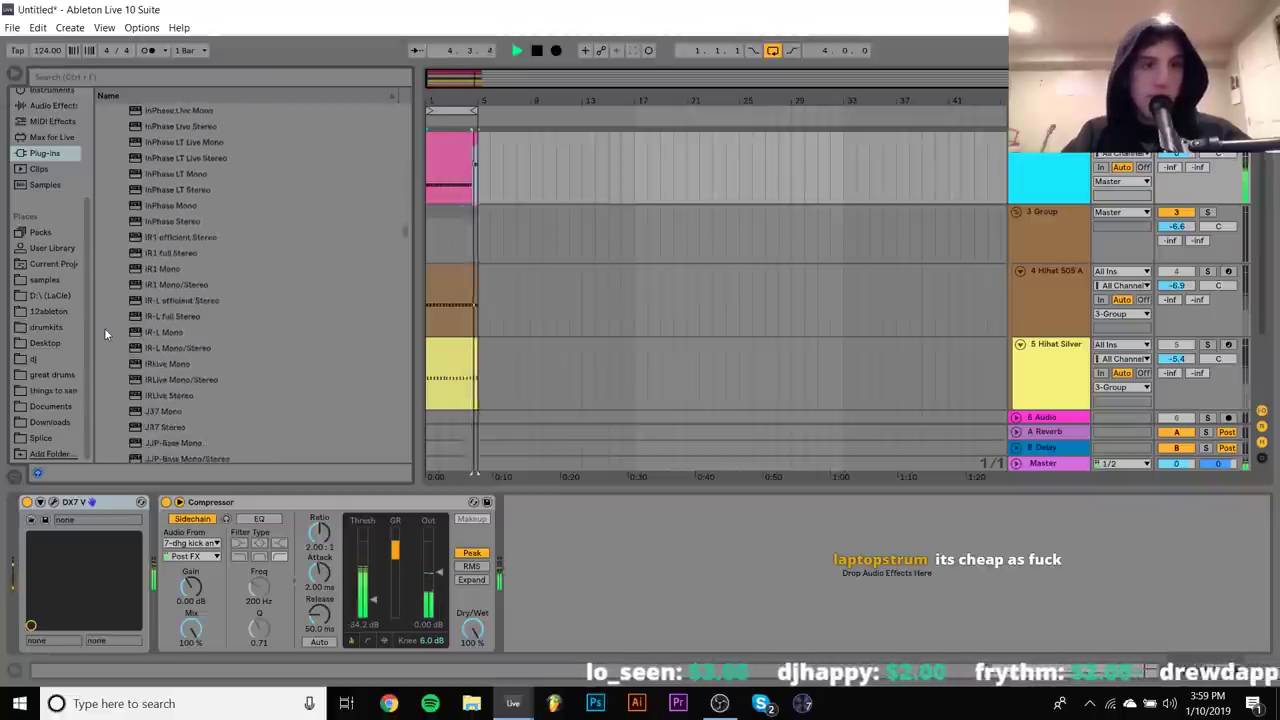
{"action": "scroll", "coordinate": [104, 328], "scroll_direction": "down", "scroll_amount": 6}
{"action": "left_click_drag", "start_coordinate": [187, 332], "coordinate": [155, 580]}
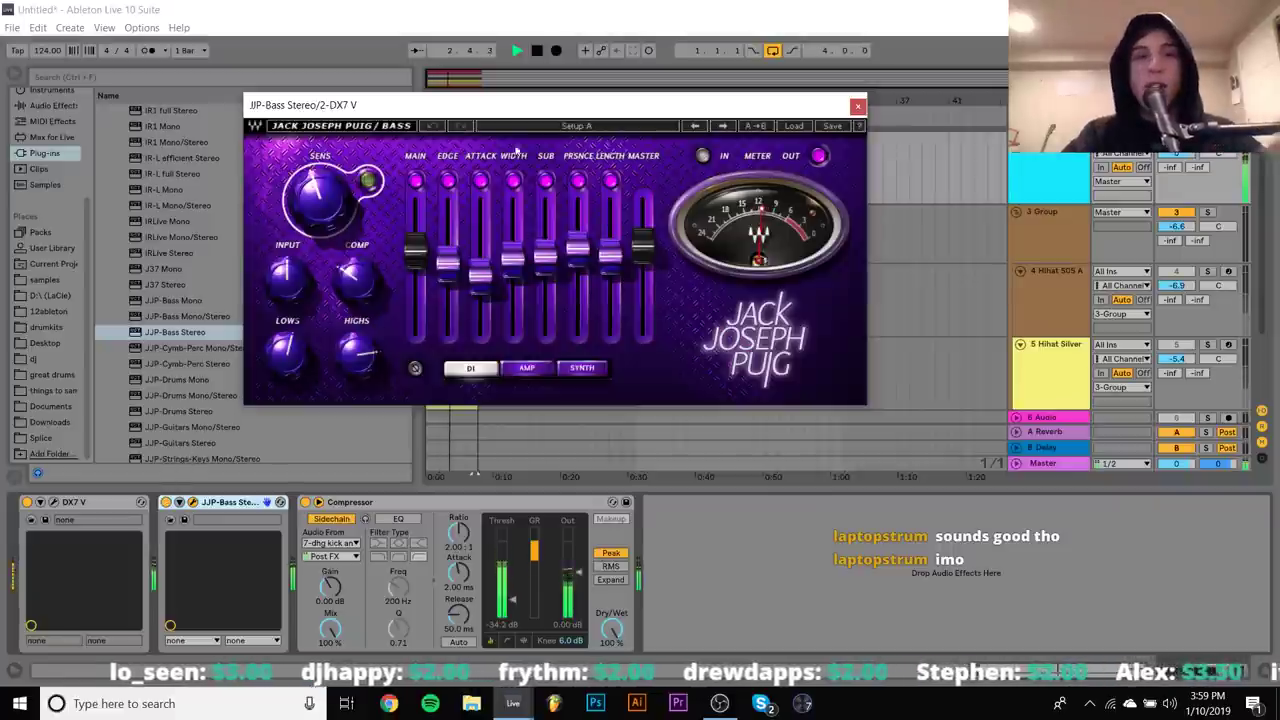
In JJP-Bass, raise the Attack fader well up and the Sub fader slightly, and lower the Length fader to -50.0
{"action": "mouse_move", "coordinate": [480, 270]}
{"action": "left_mouse_down"}
{"action": "mouse_move", "coordinate": [480, 222]}
{"action": "mouse_move", "coordinate": [470, 270]}
{"action": "left_mouse_up"}
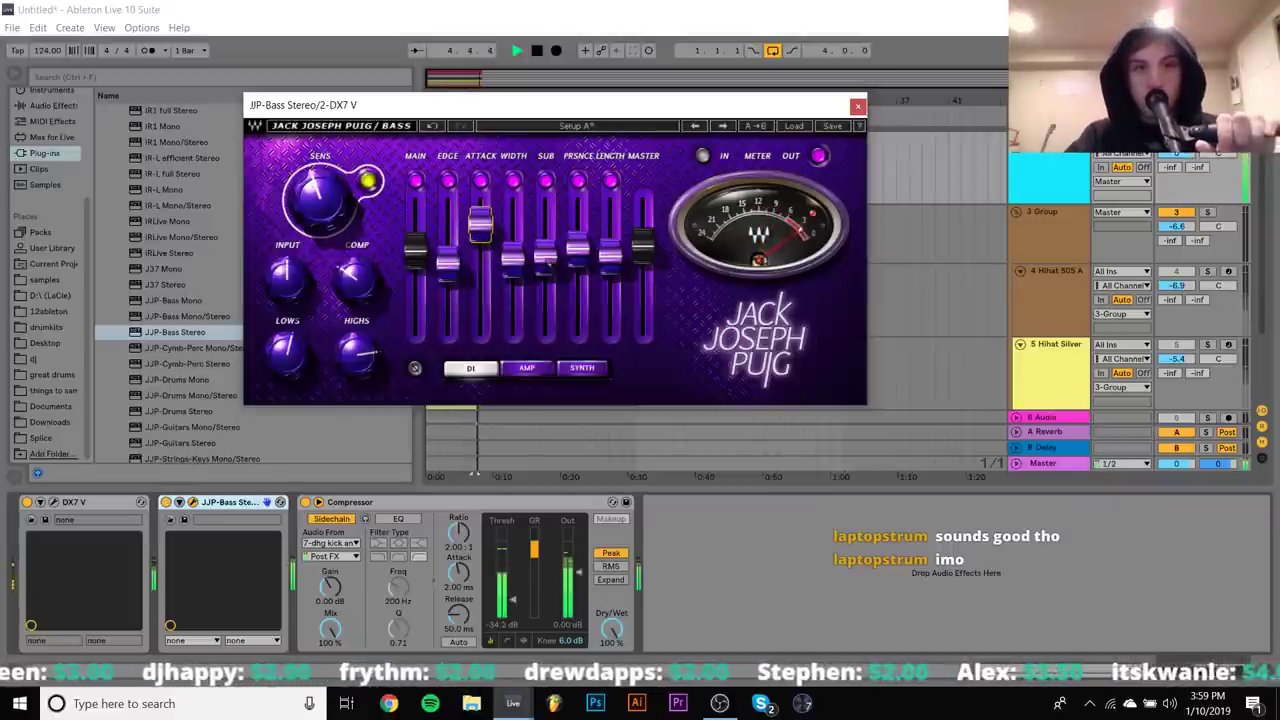
{"action": "left_click_drag", "start_coordinate": [545, 256], "coordinate": [545, 248]}
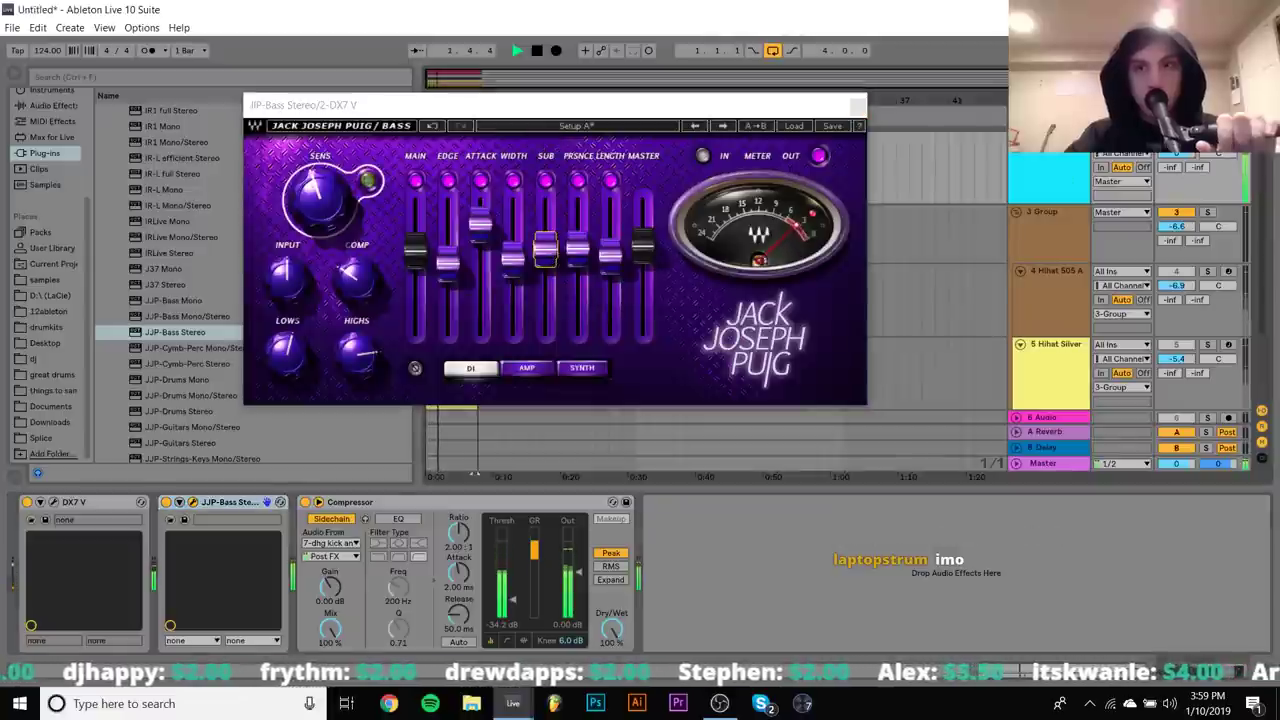
{"action": "left_click_drag", "start_coordinate": [610, 256], "coordinate": [610, 318]}
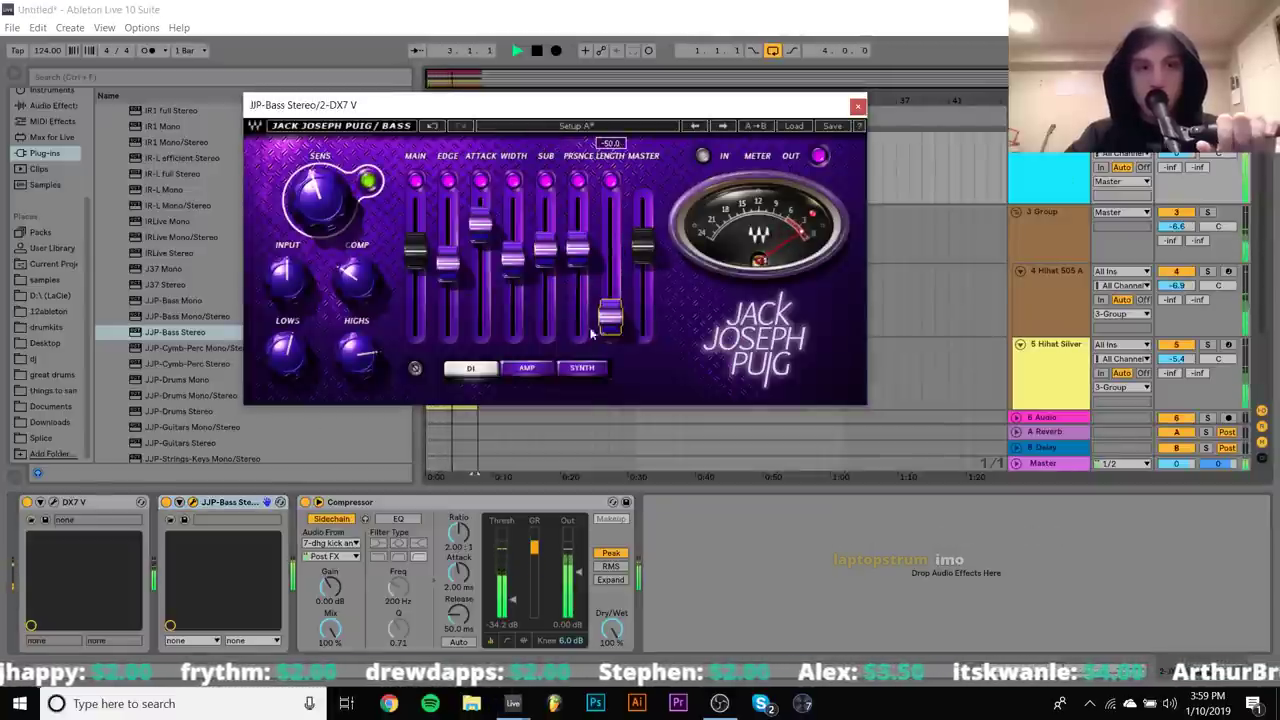
Reopen DX7 V, pull the third point of operator 1's envelope down to level 0, and select operator 2
{"action": "left_click", "coordinate": [141, 502]}
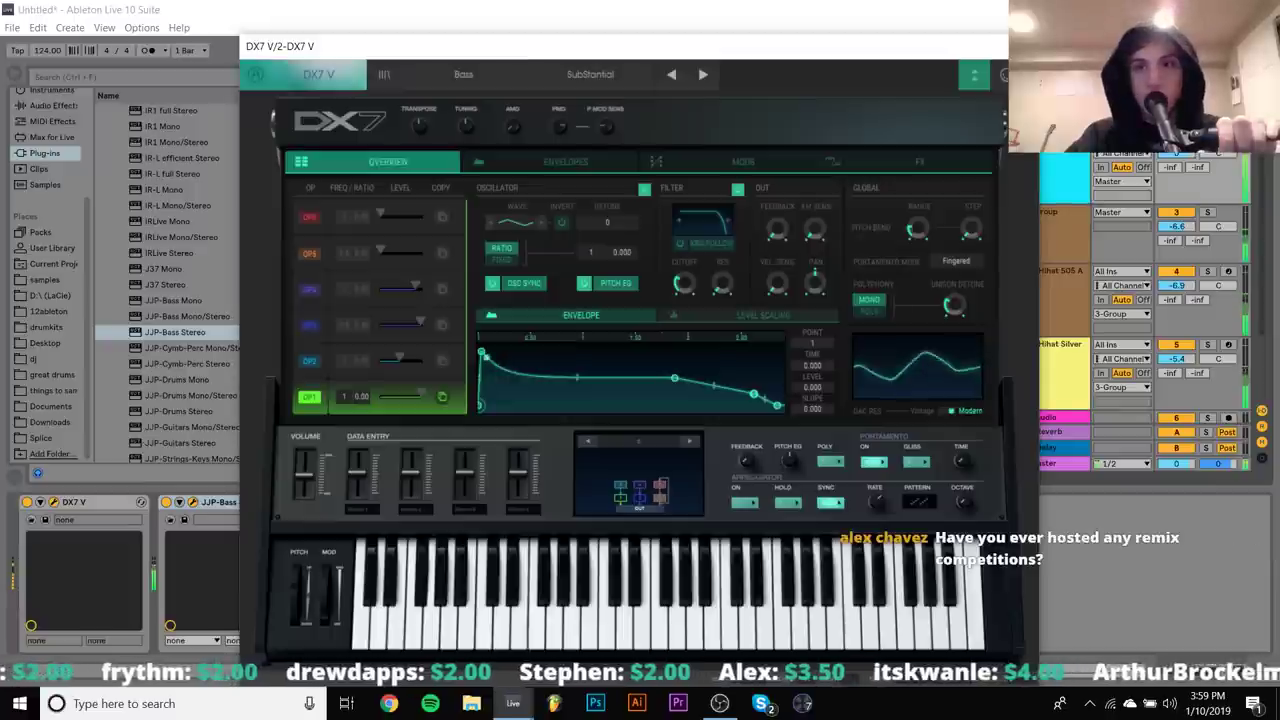
{"action": "left_click", "coordinate": [674, 378]}
{"action": "left_click_drag", "start_coordinate": [674, 380], "coordinate": [655, 405]}
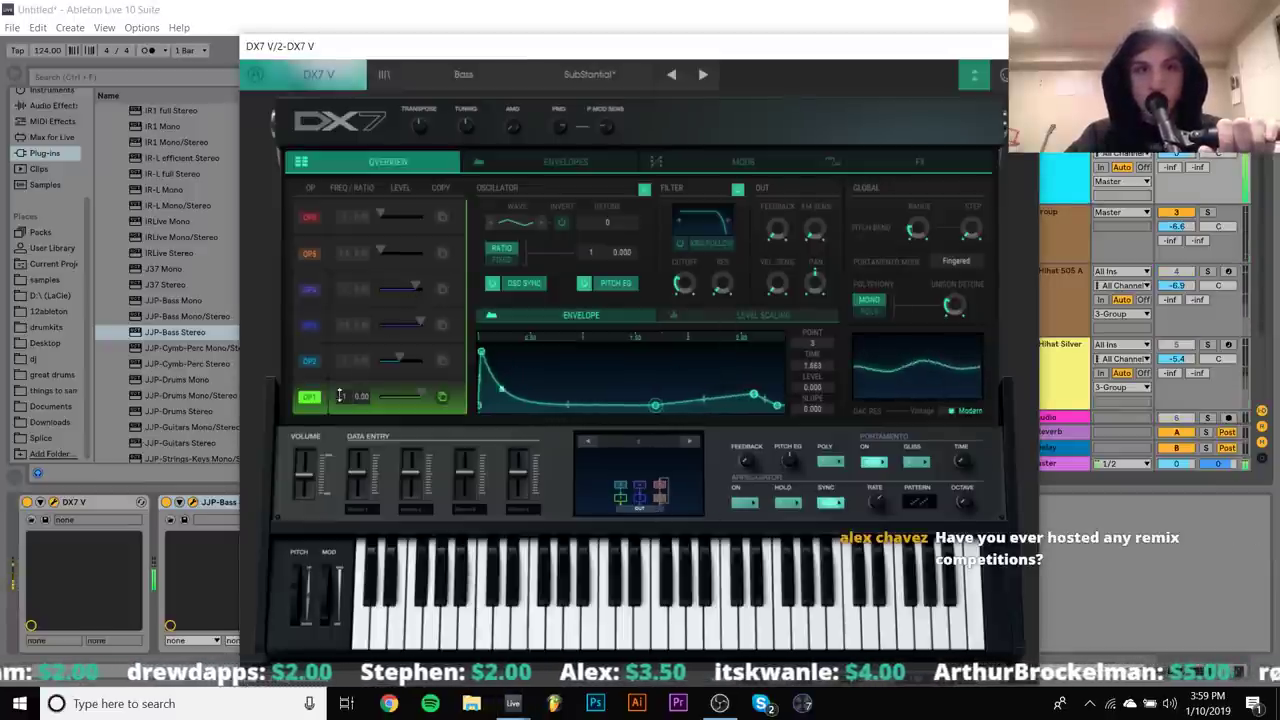
{"action": "left_click", "coordinate": [360, 363]}
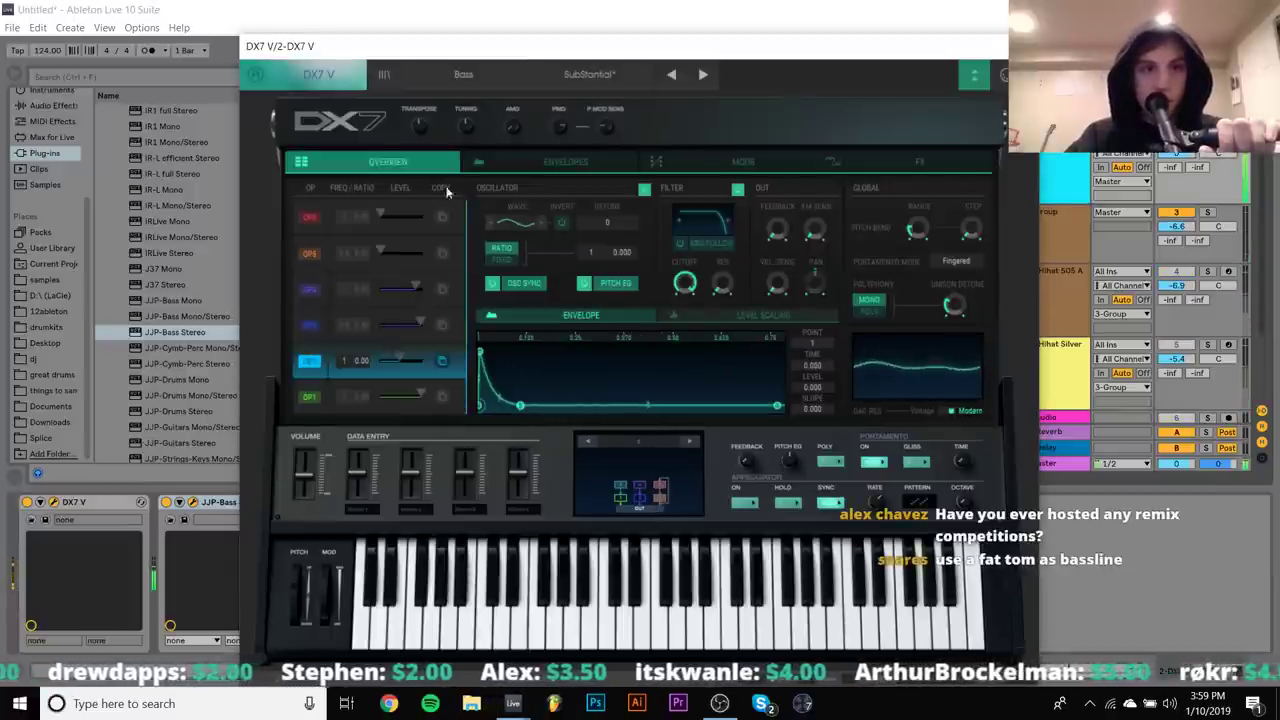
Audition the DX7 V bass presets forward to Unisine Bass and back to Rom2B 16-SYN-BASS 2 while the loop plays
{"action": "left_click", "coordinate": [703, 76]}
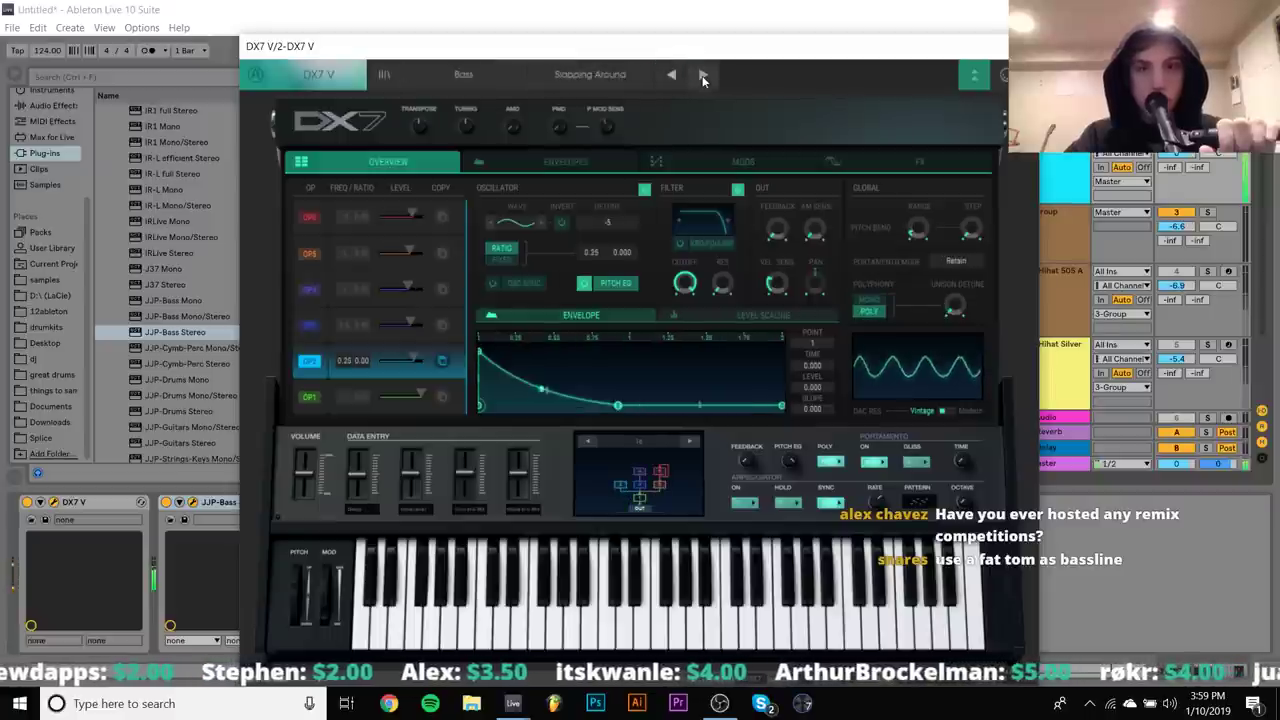
{"action": "left_click", "coordinate": [703, 76]}
{"action": "left_click", "coordinate": [703, 76]}
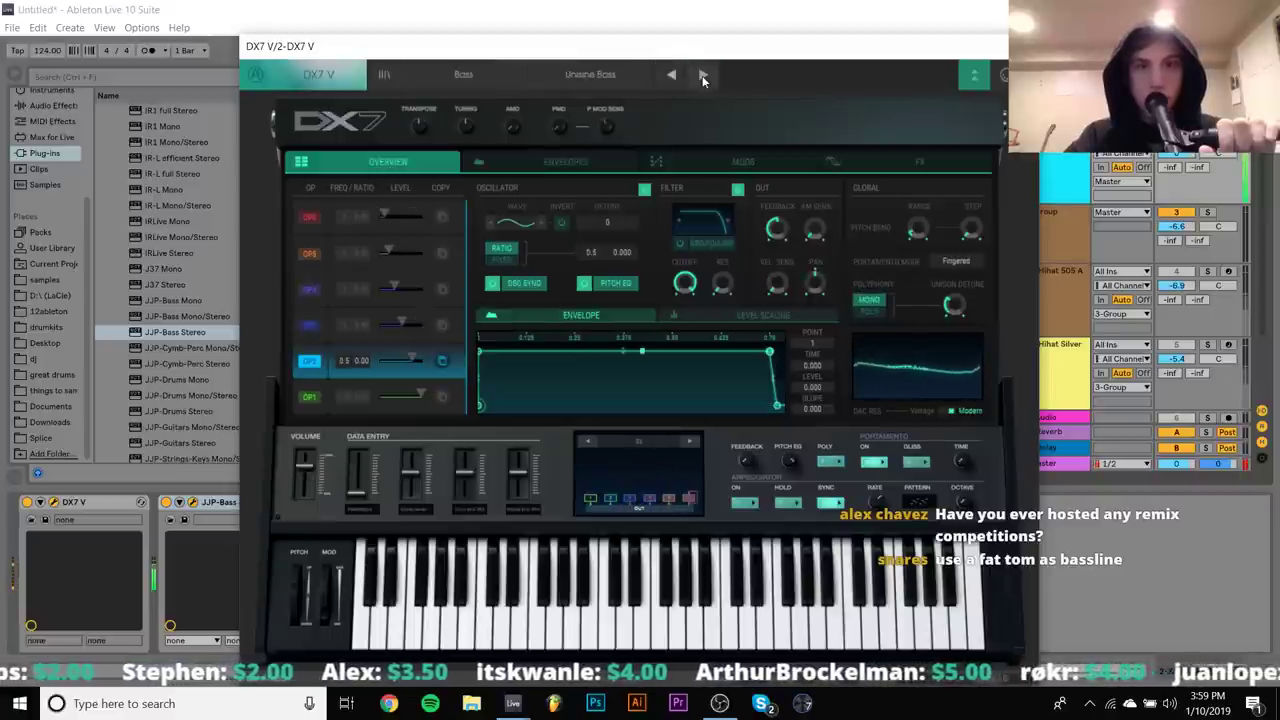
{"action": "left_click", "coordinate": [658, 80]}
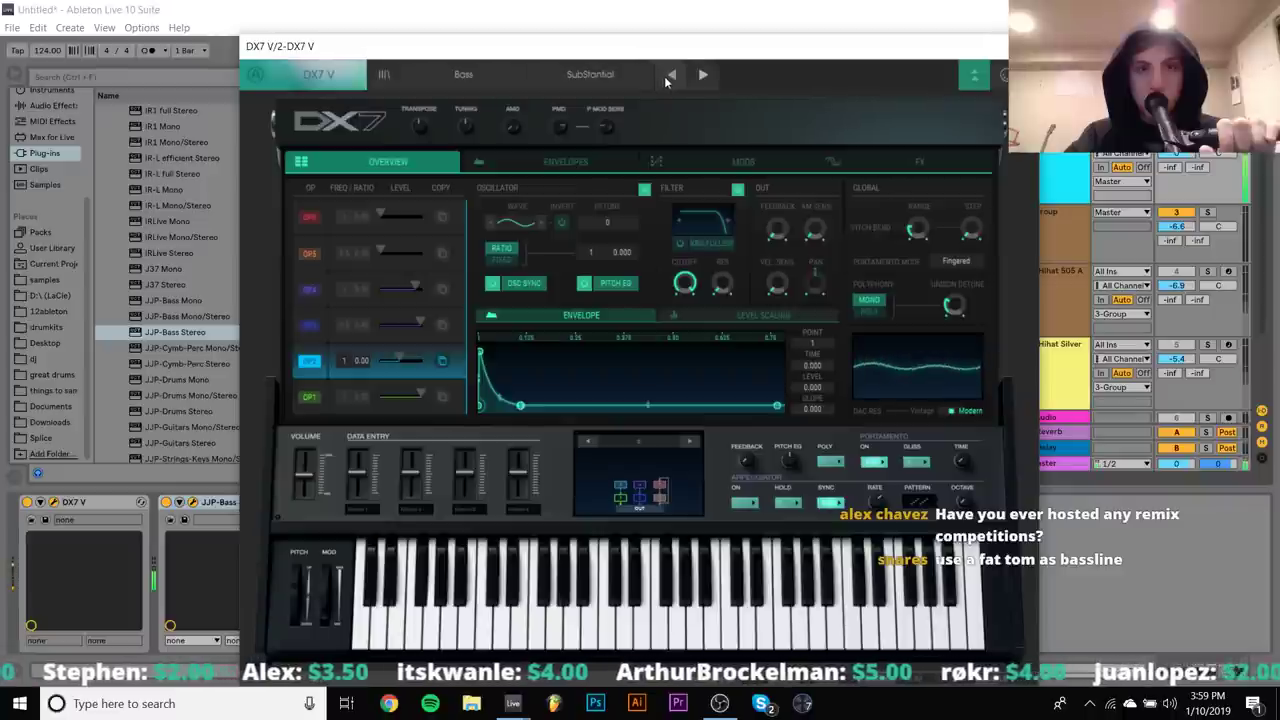
{"action": "left_click", "coordinate": [672, 78]}
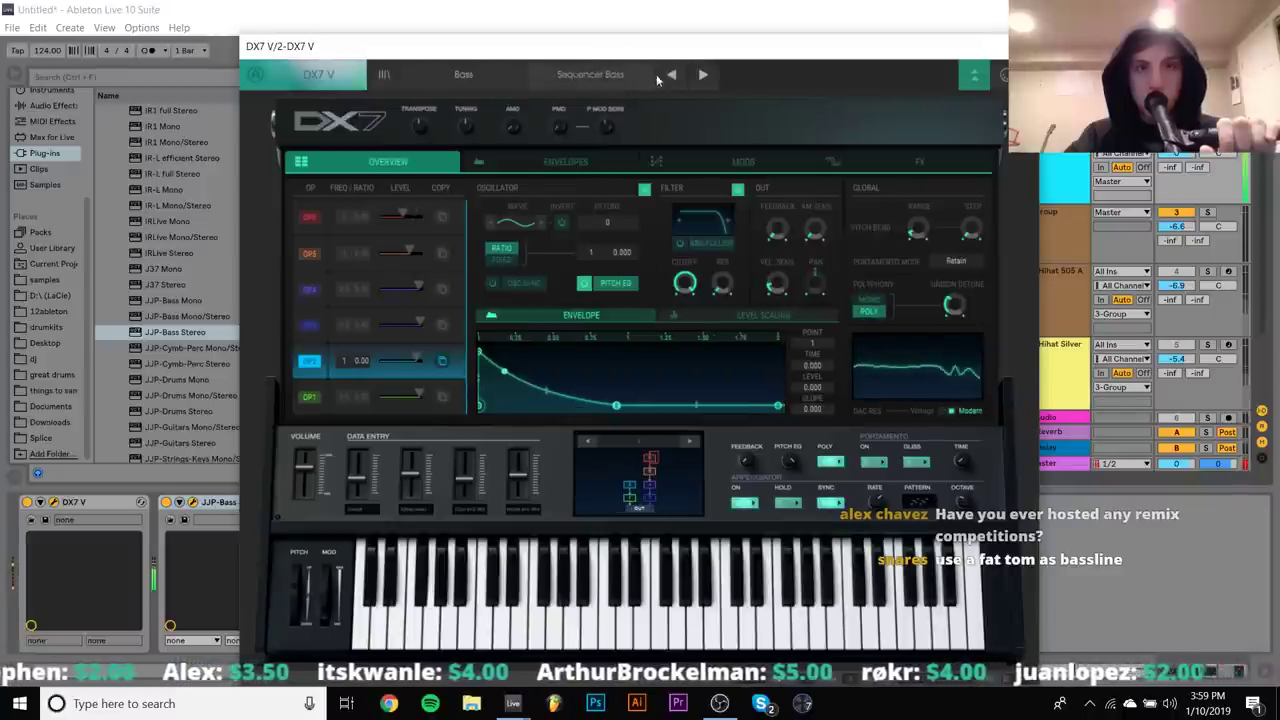
{"action": "left_click", "coordinate": [673, 78]}
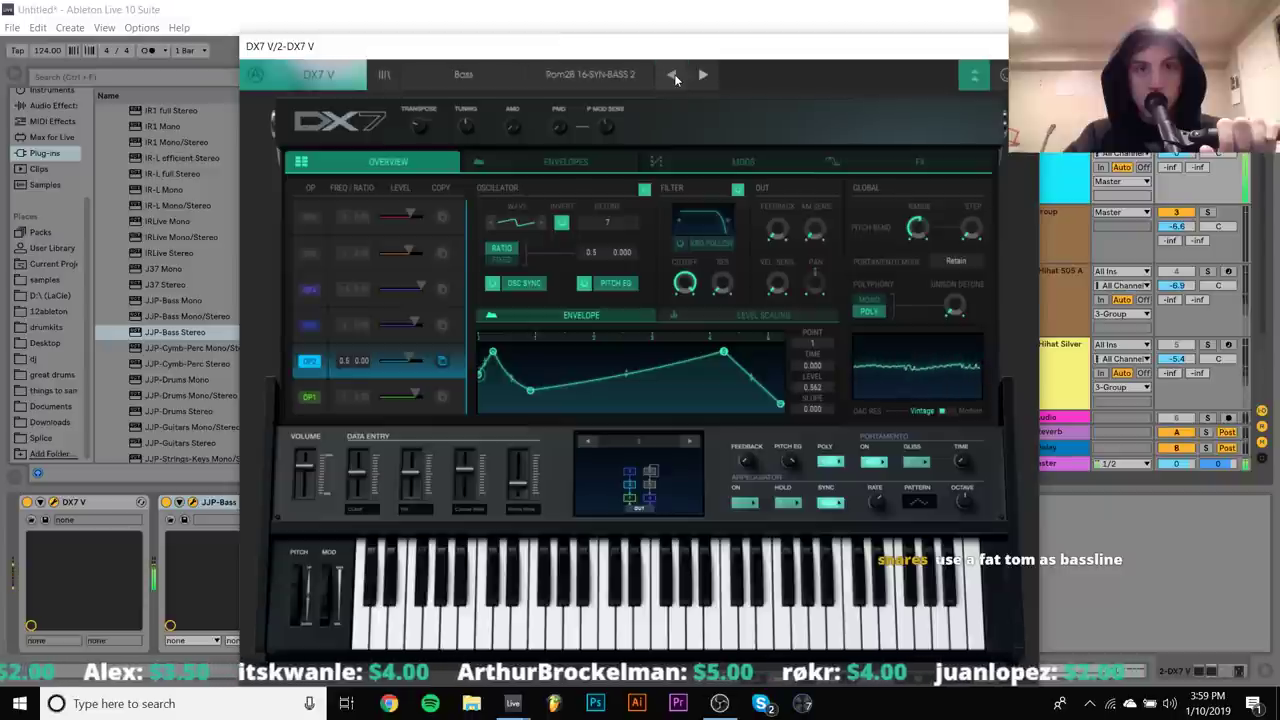
{"action": "left_click", "coordinate": [672, 78]}
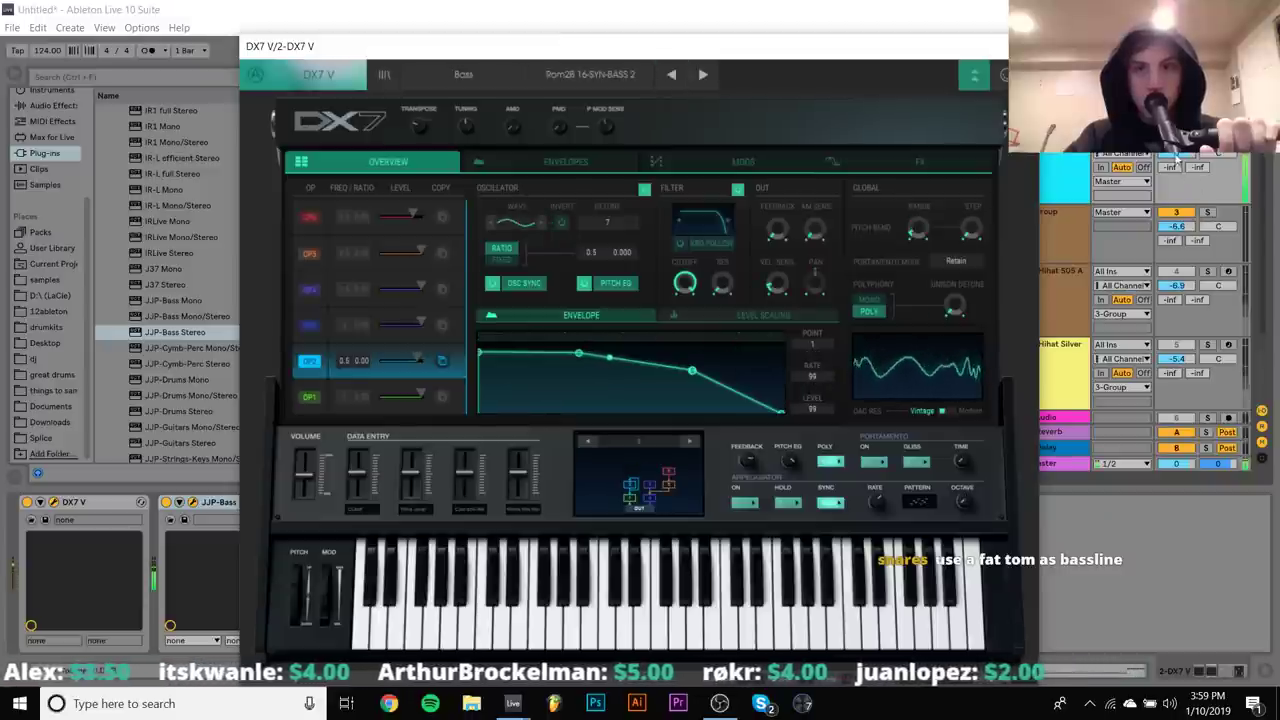
Find the Pitch +12 MIDI effect preset and add it before DX7 V on the bass track
{"action": "left_click", "coordinate": [52, 121]}
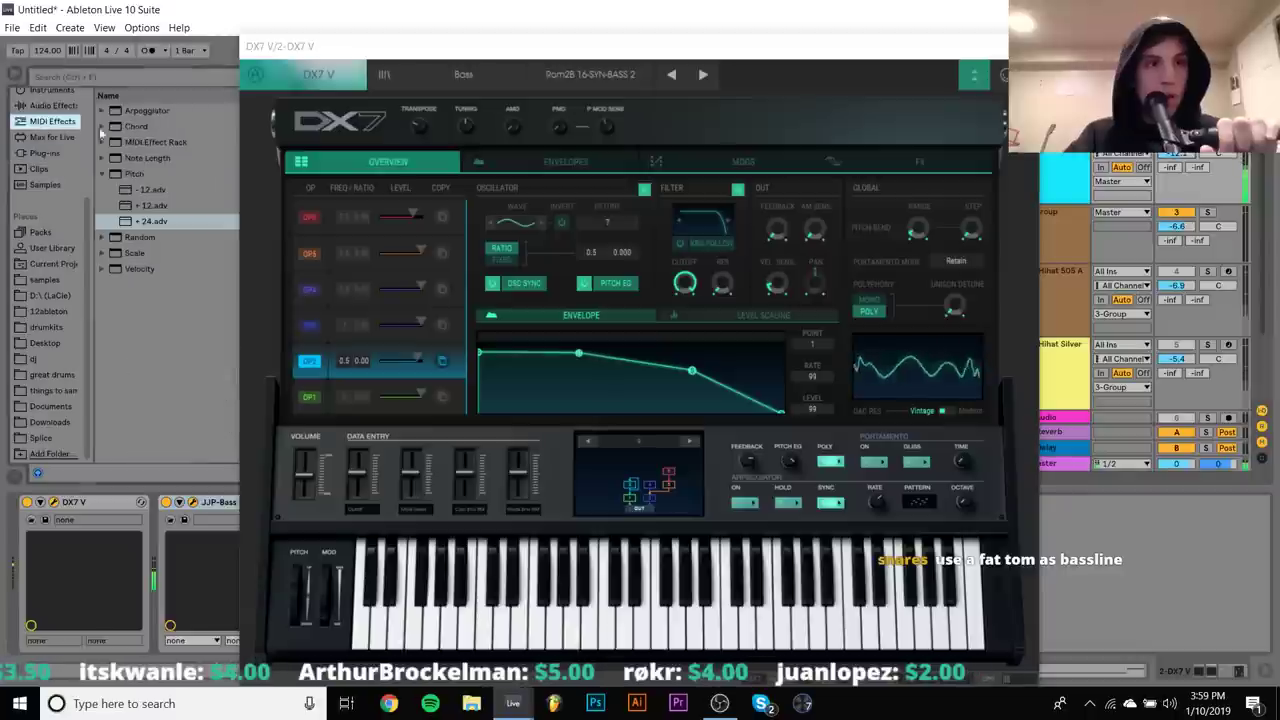
{"action": "left_click", "coordinate": [103, 174]}
{"action": "double_click", "coordinate": [152, 205]}
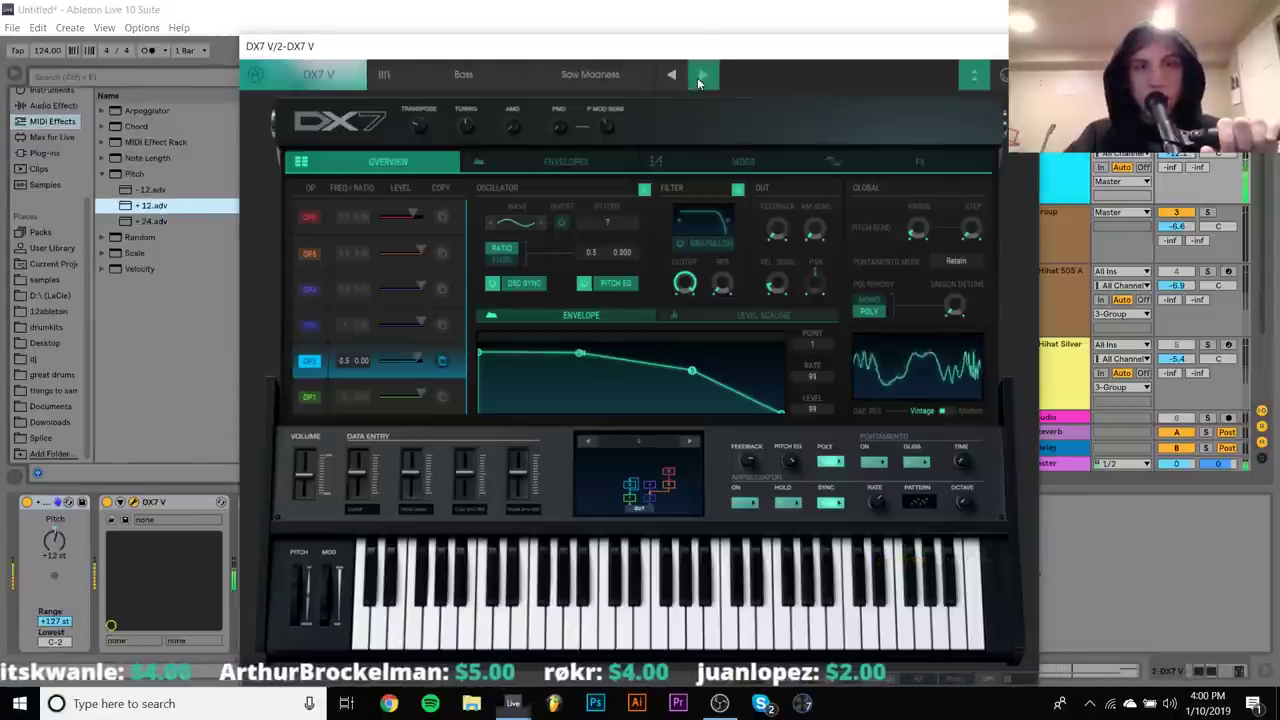
Step the DX7 V bass presets back to Rom1B-32-BASS 4, unsolo the bass track and close the synth window
{"action": "left_click", "coordinate": [670, 77]}
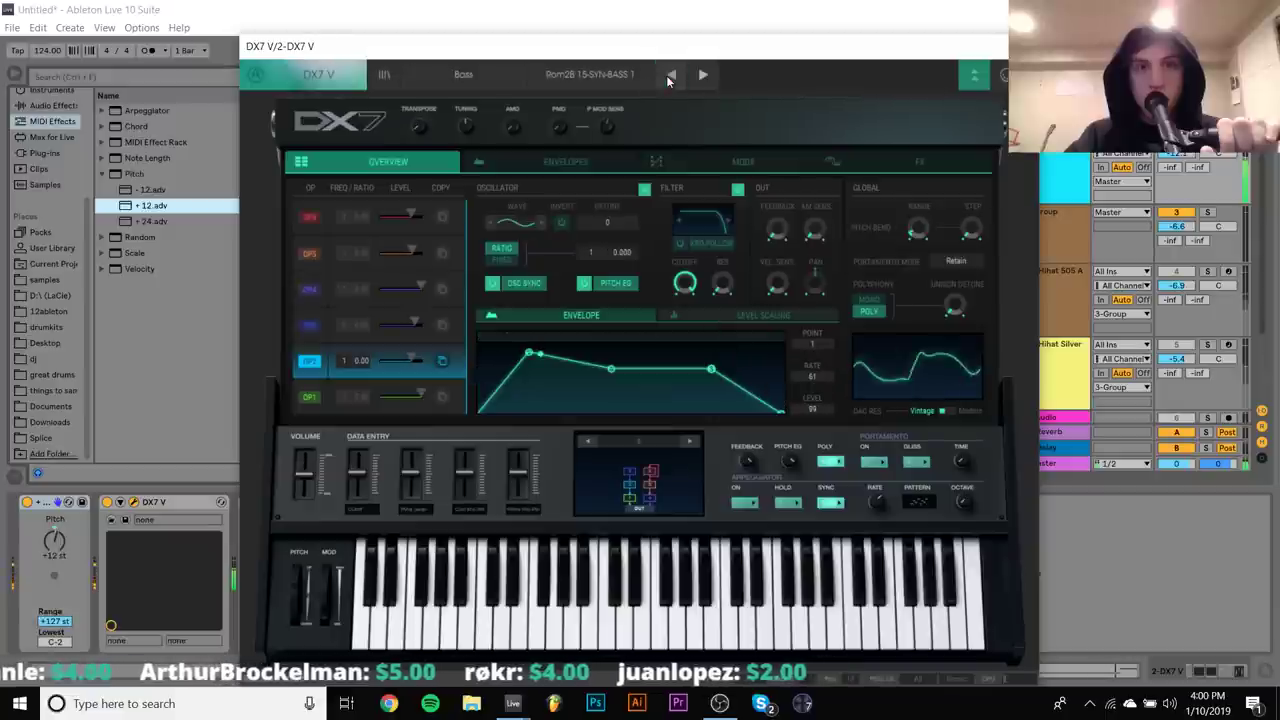
{"action": "left_click", "coordinate": [669, 78]}
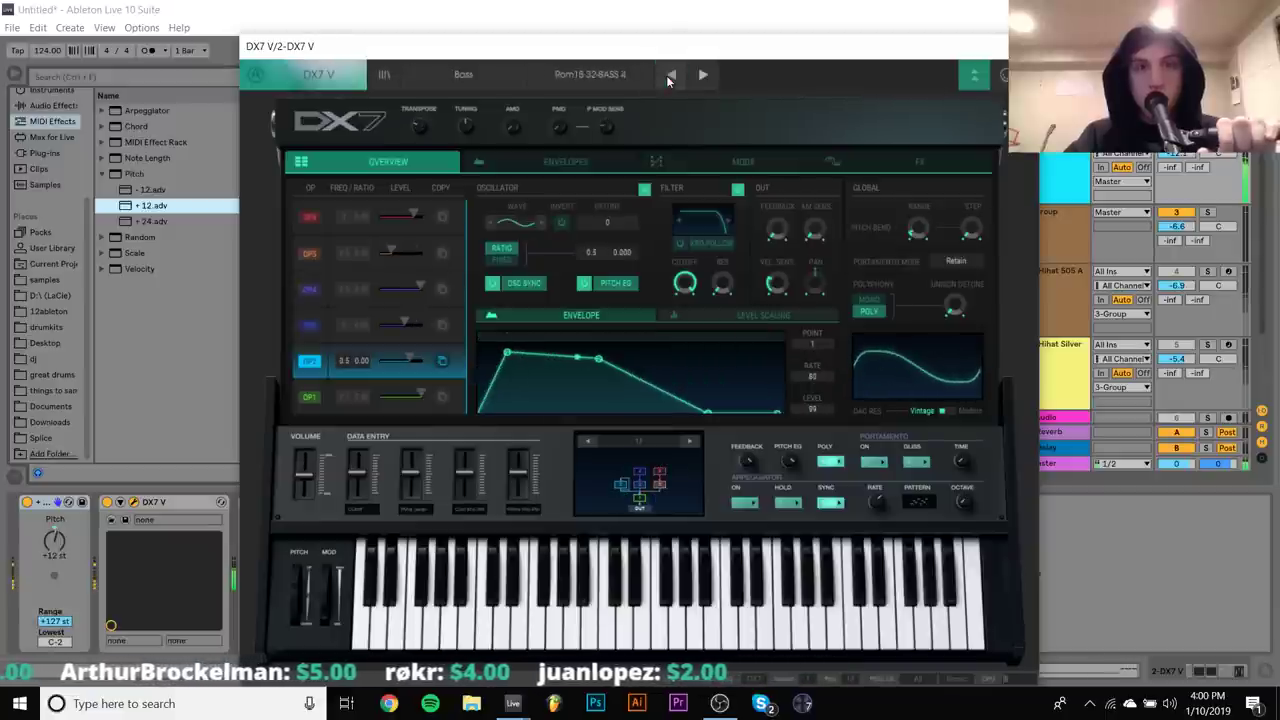
{"action": "left_click", "coordinate": [1204, 155]}
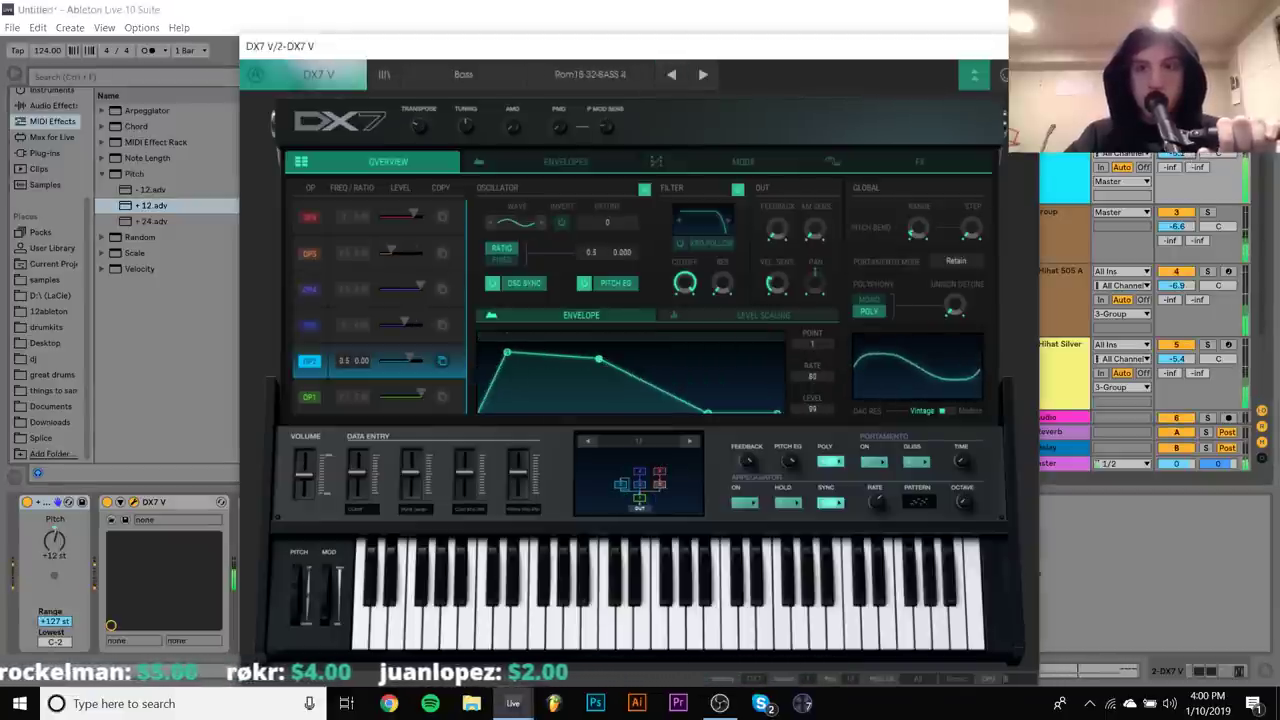
{"action": "left_click", "coordinate": [1064, 244]}
{"action": "left_click", "coordinate": [858, 104]}
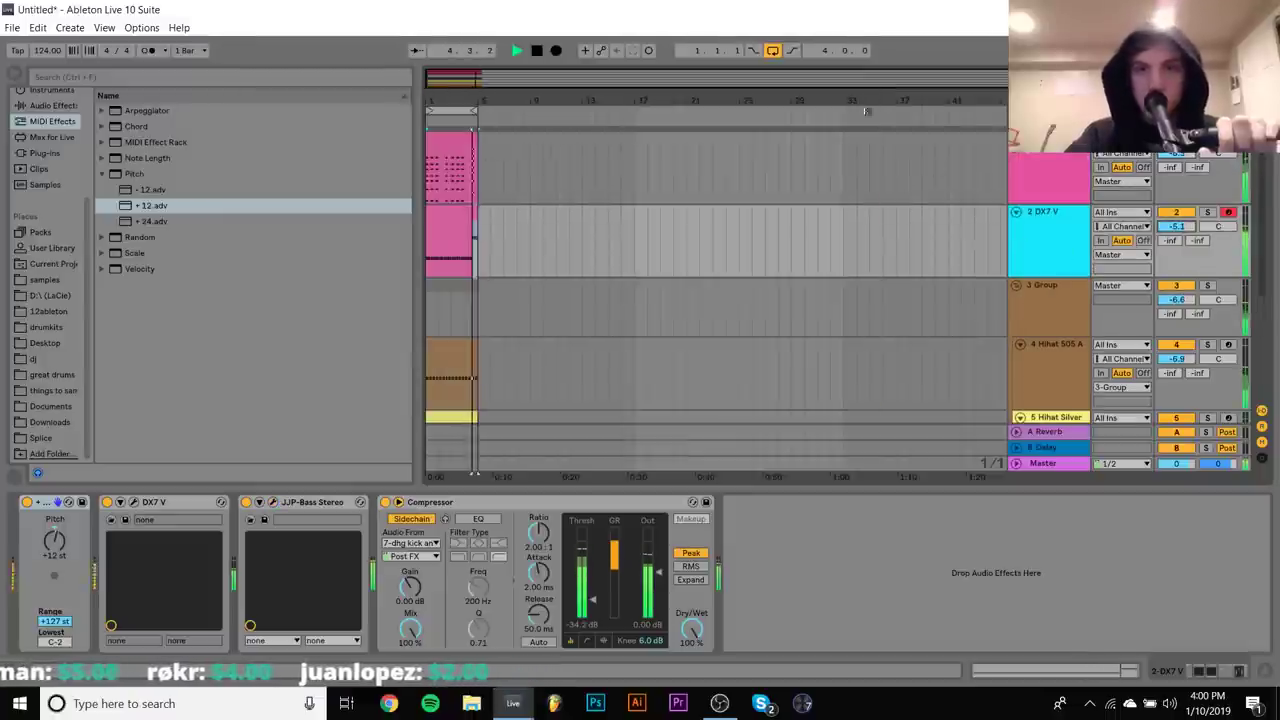
Select the kick track, stop playback and browse to the Splice folder containing its kick samples
{"action": "scroll", "coordinate": [1042, 315], "scroll_direction": "down", "scroll_amount": 5}
{"action": "left_click", "coordinate": [1042, 318]}
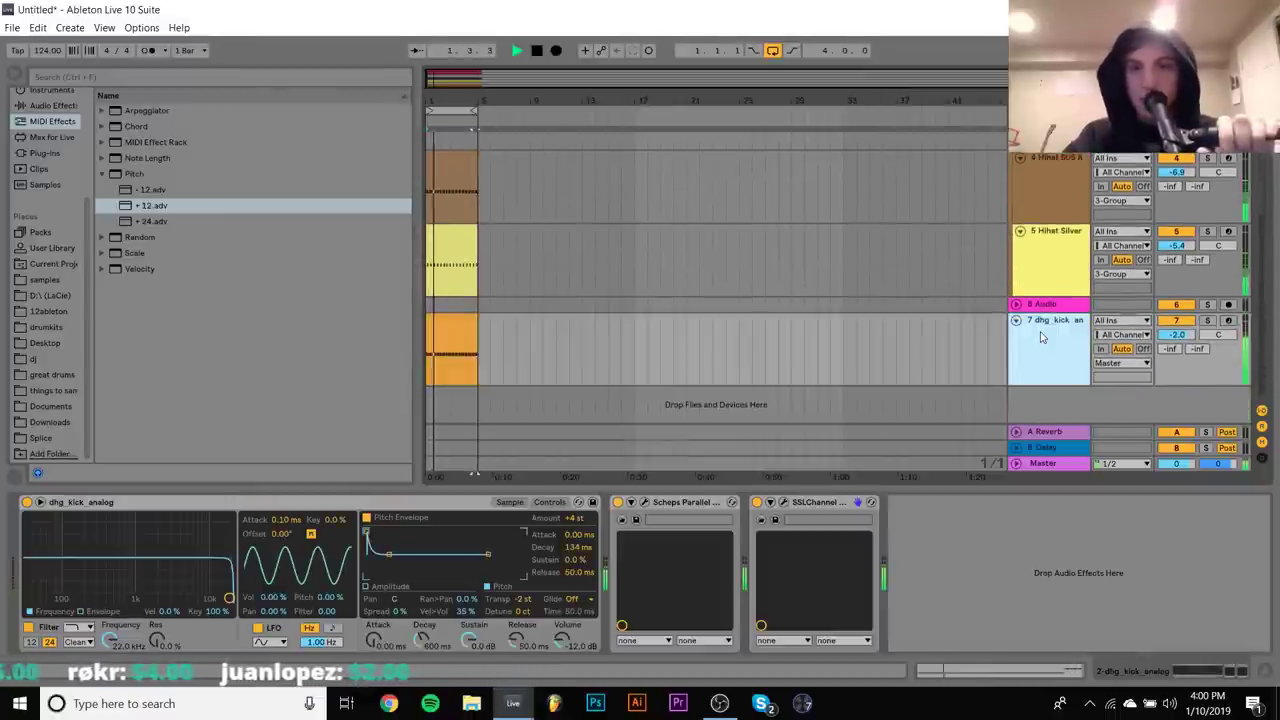
{"action": "key", "text": "space"}
{"action": "left_click", "coordinate": [40, 232]}
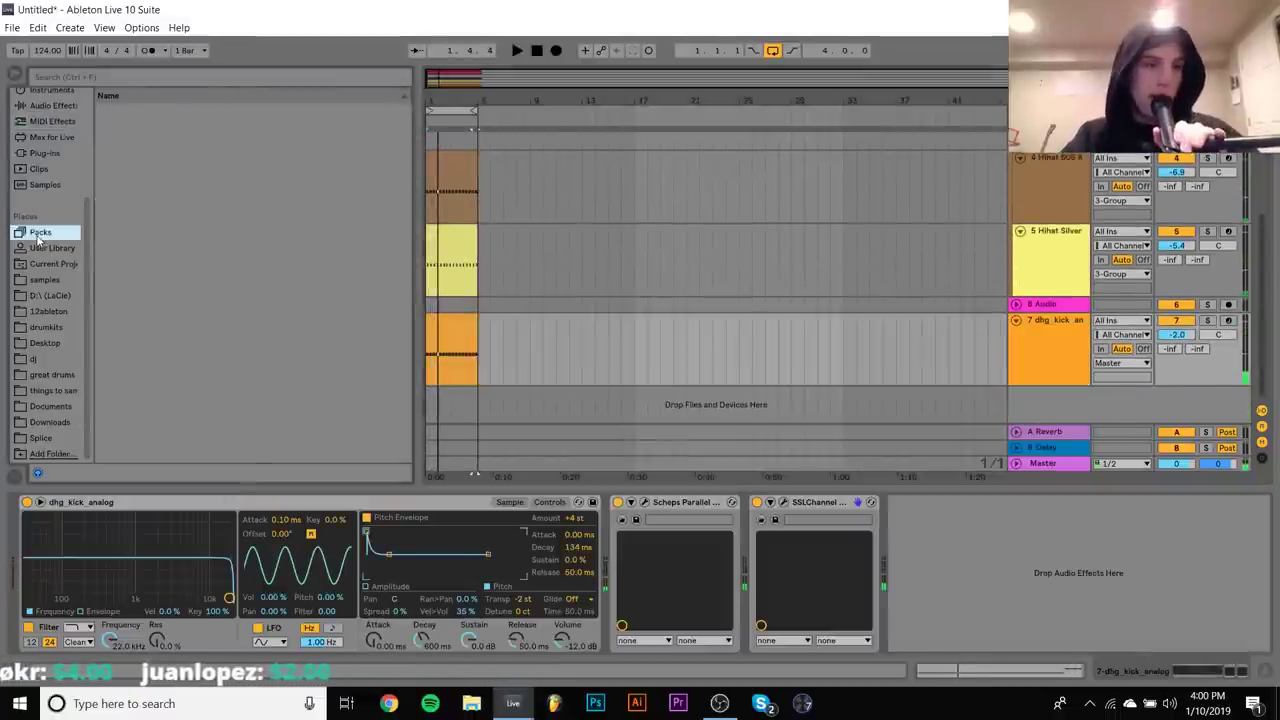
{"action": "left_click", "coordinate": [40, 281]}
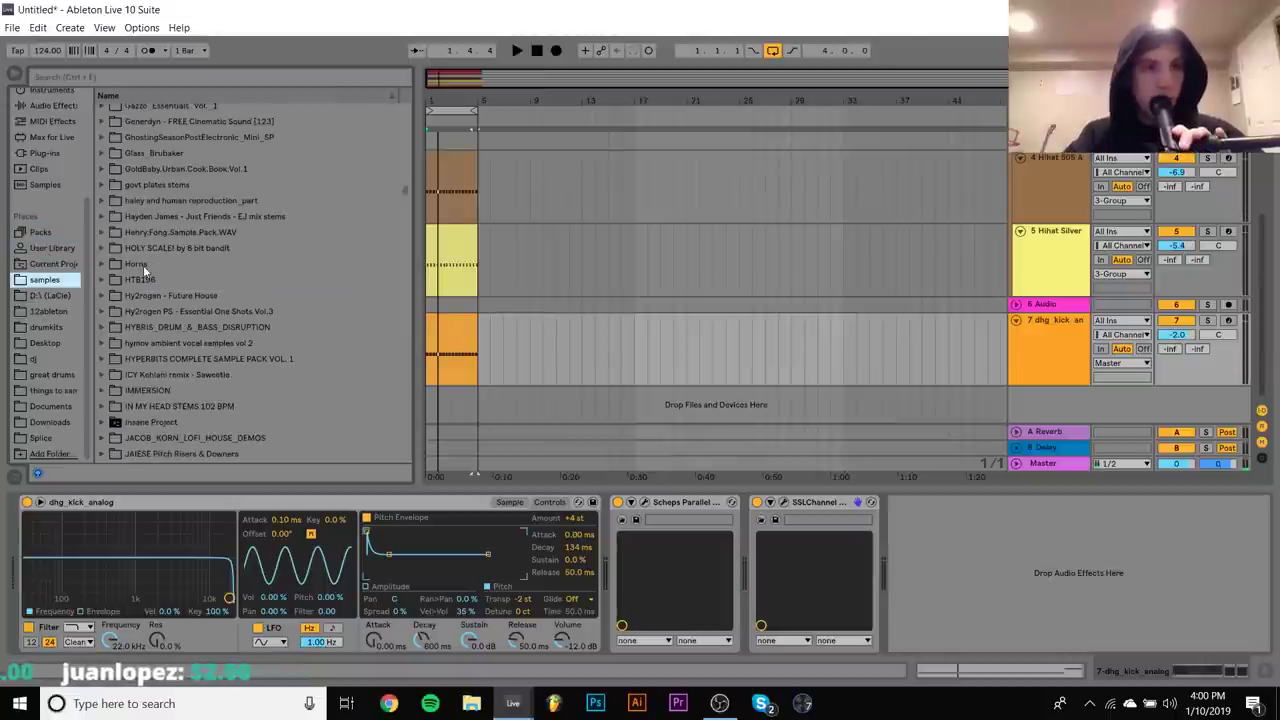
{"action": "left_click", "coordinate": [53, 437]}
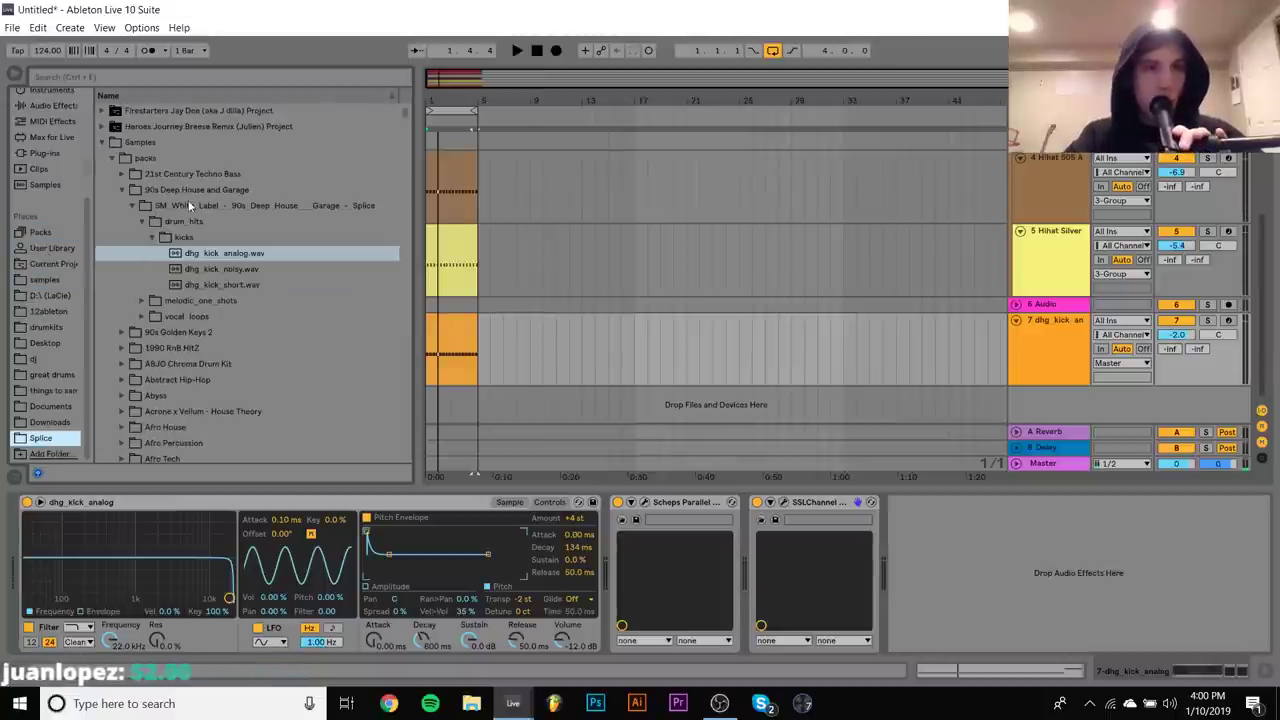
Swap the kick track's sample for dhg_kick_short.wav, play it in the loop and show the Simpler's controls
{"action": "left_click", "coordinate": [228, 270]}
{"action": "key", "text": "Down"}
{"action": "key", "text": "Return"}
{"action": "key", "text": "space"}
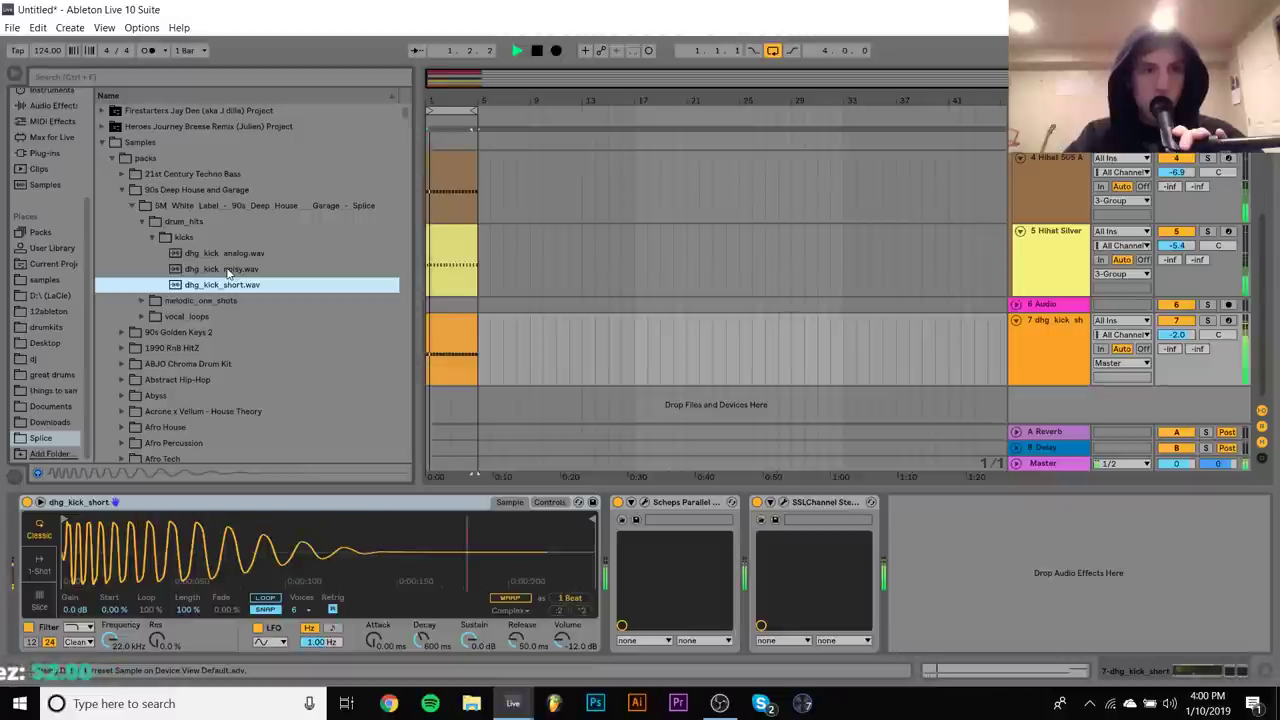
{"action": "key", "text": "space"}
{"action": "key", "text": "Left"}
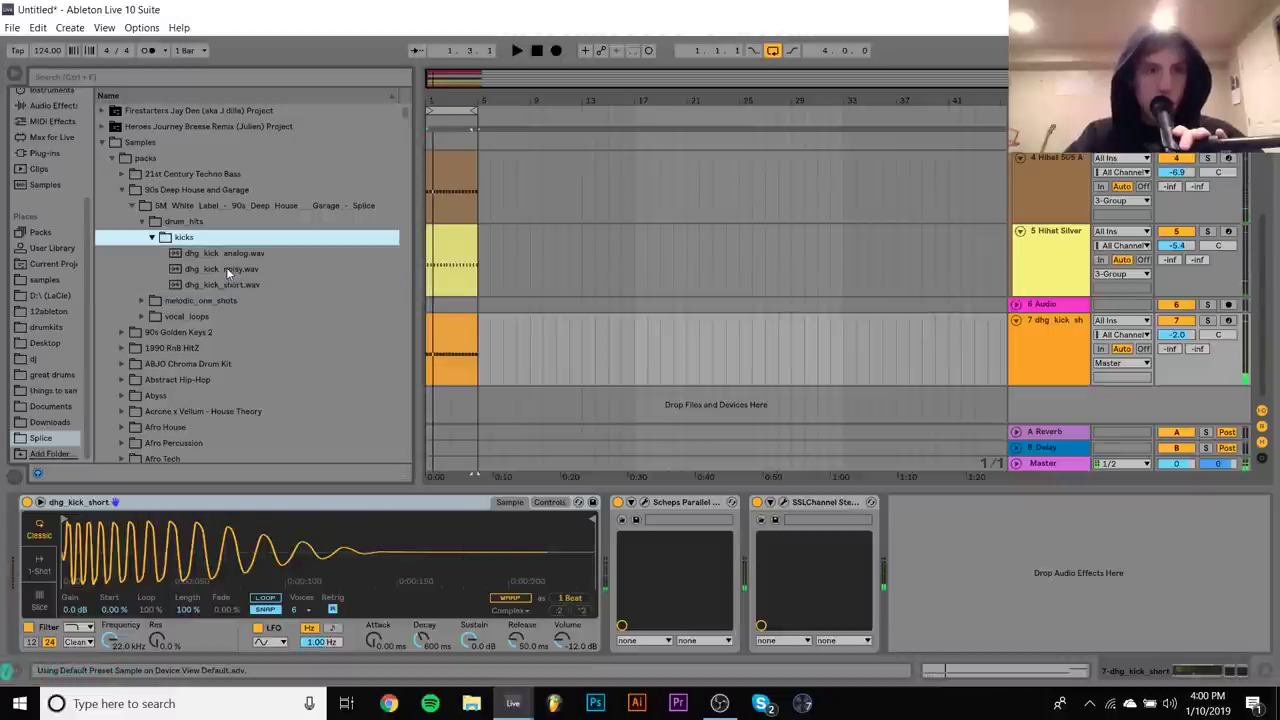
{"action": "left_click", "coordinate": [540, 503]}
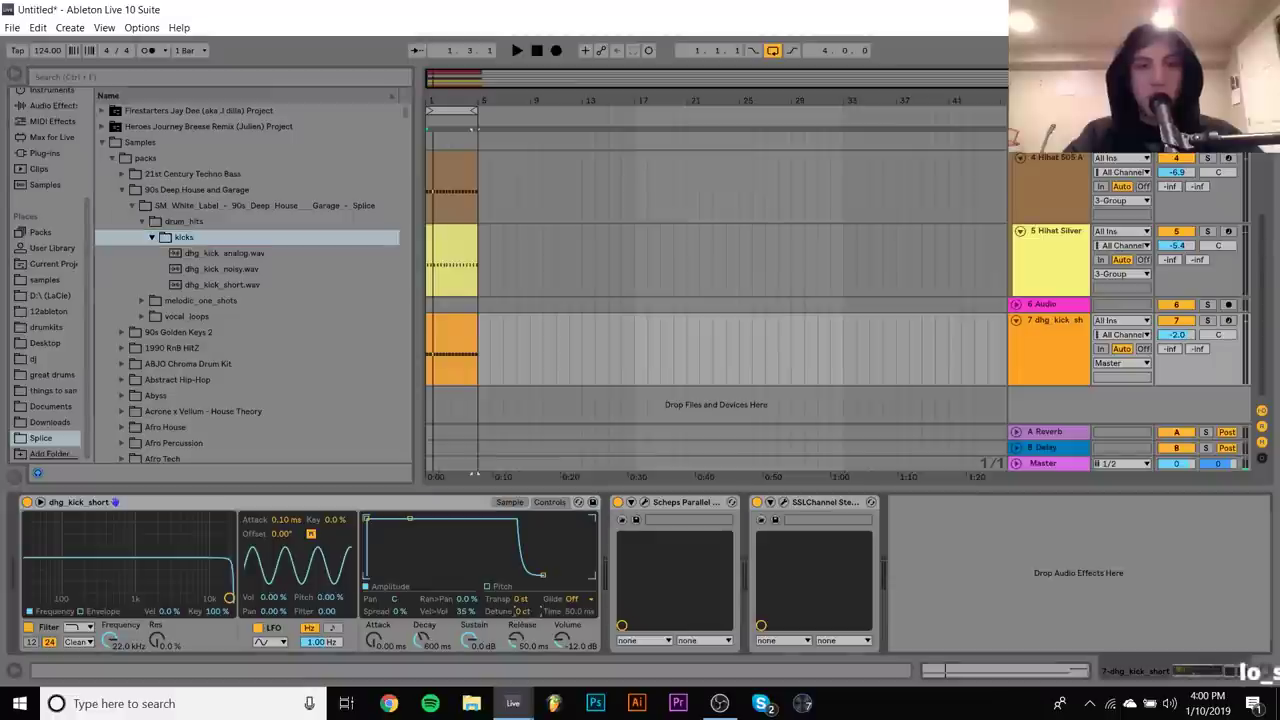
{"action": "key", "text": "space"}
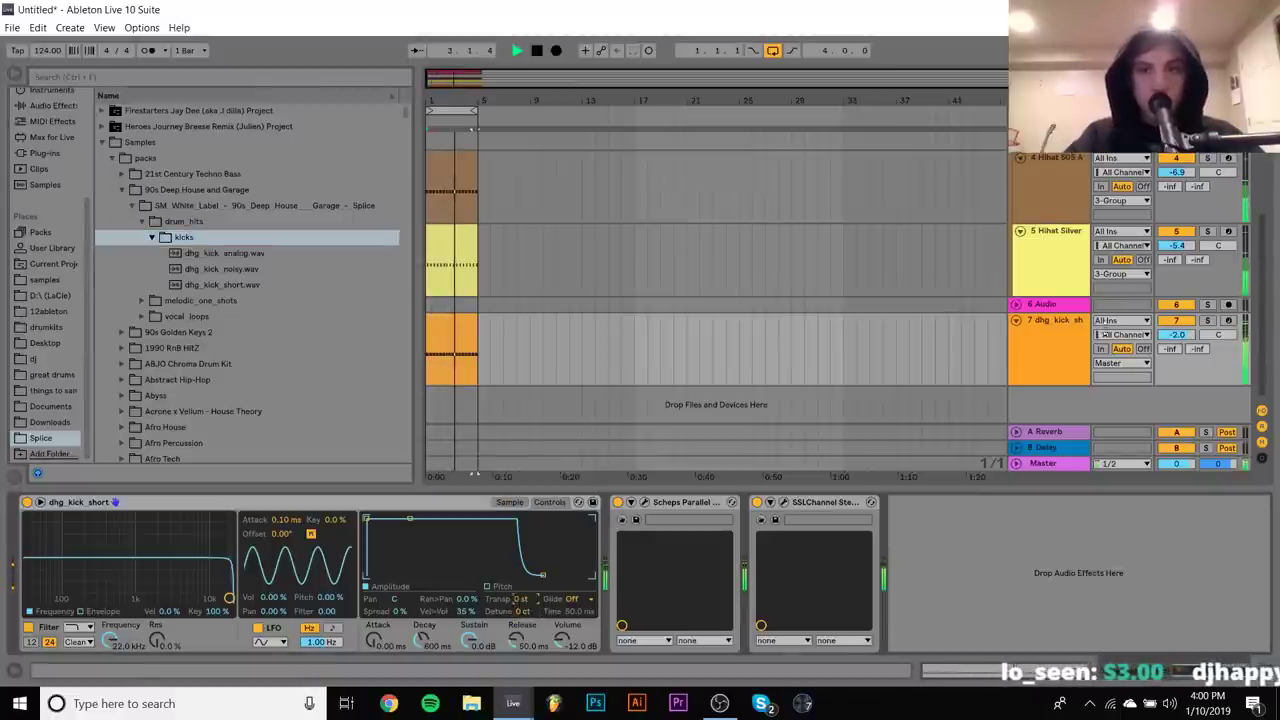
Mute the hi-hat group while the loop plays, then stop playback and return to the kick track's devices
{"action": "scroll", "coordinate": [1178, 265], "scroll_direction": "up", "scroll_amount": 4}
{"action": "left_click", "coordinate": [1176, 286]}
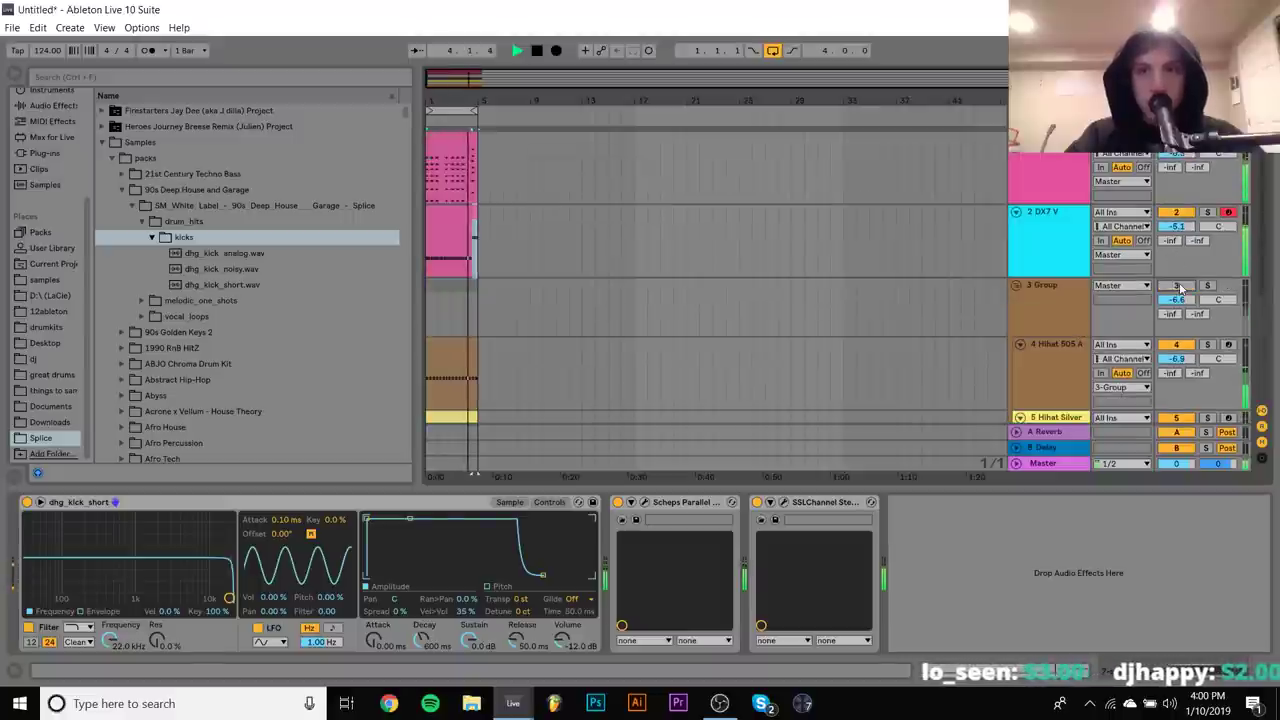
{"action": "left_click", "coordinate": [1050, 240]}
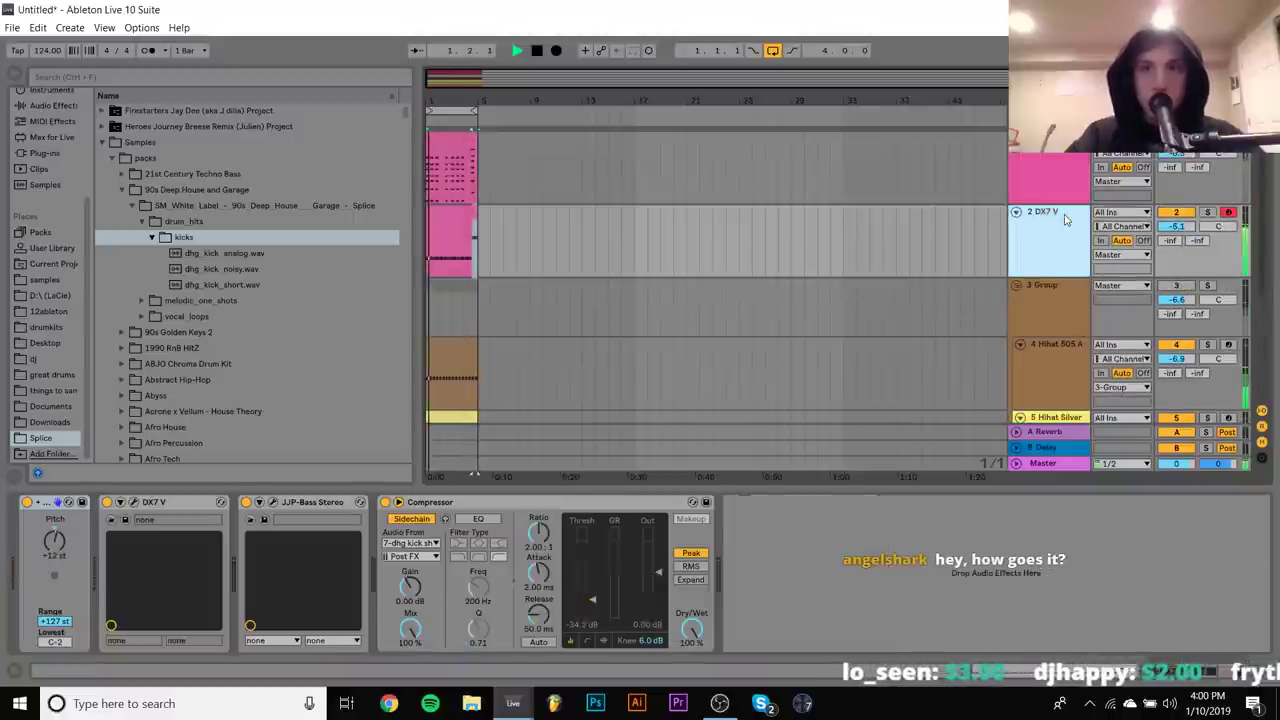
{"action": "scroll", "coordinate": [1069, 374], "scroll_direction": "down", "scroll_amount": 3}
{"action": "left_click", "coordinate": [1069, 374]}
{"action": "key", "text": "space"}
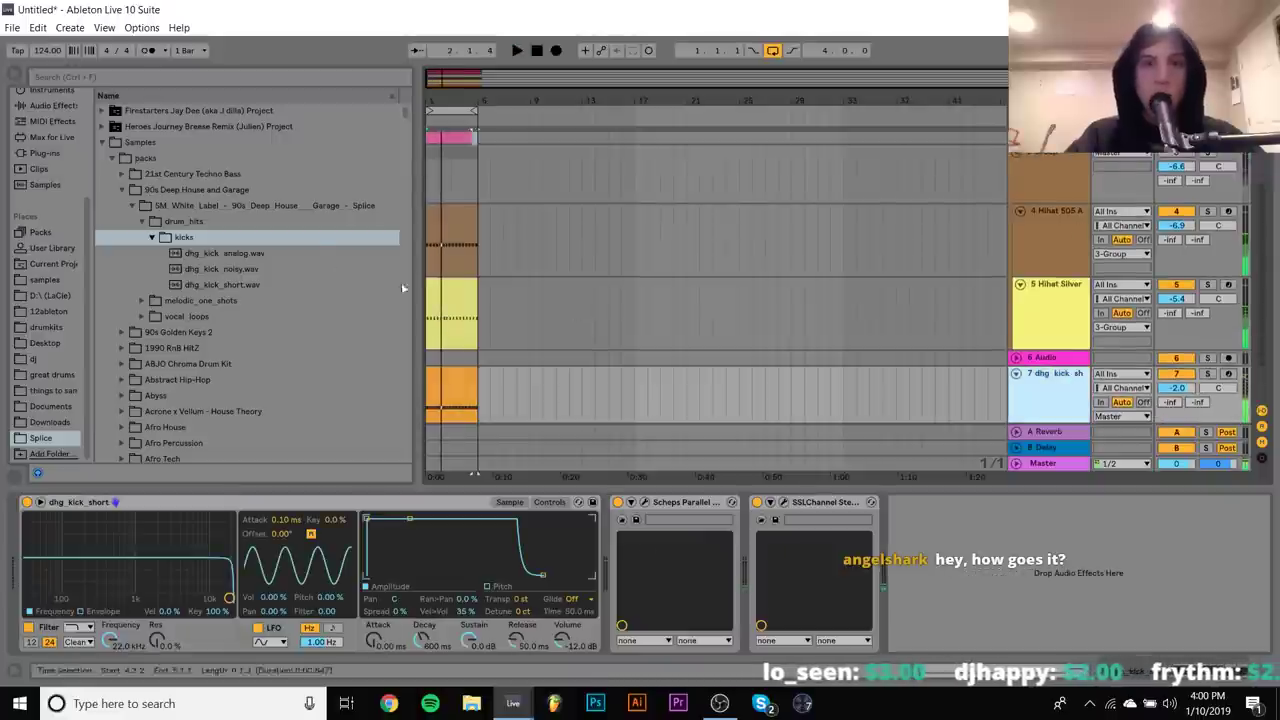
Show the short kick's pitch envelope, shorten its decay to 33.9 ms and set its amount to -48 st during playback
{"action": "left_click", "coordinate": [501, 586]}
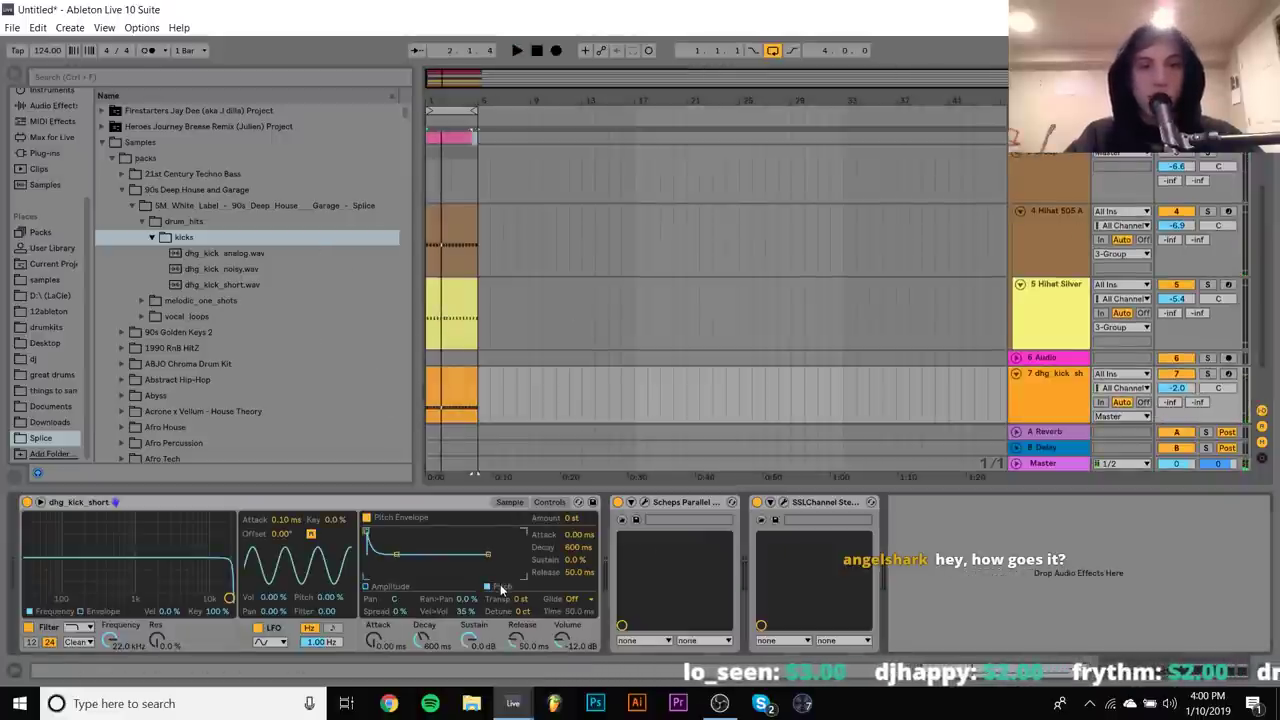
{"action": "key", "text": "space"}
{"action": "left_click_drag", "start_coordinate": [566, 522], "coordinate": [573, 562]}
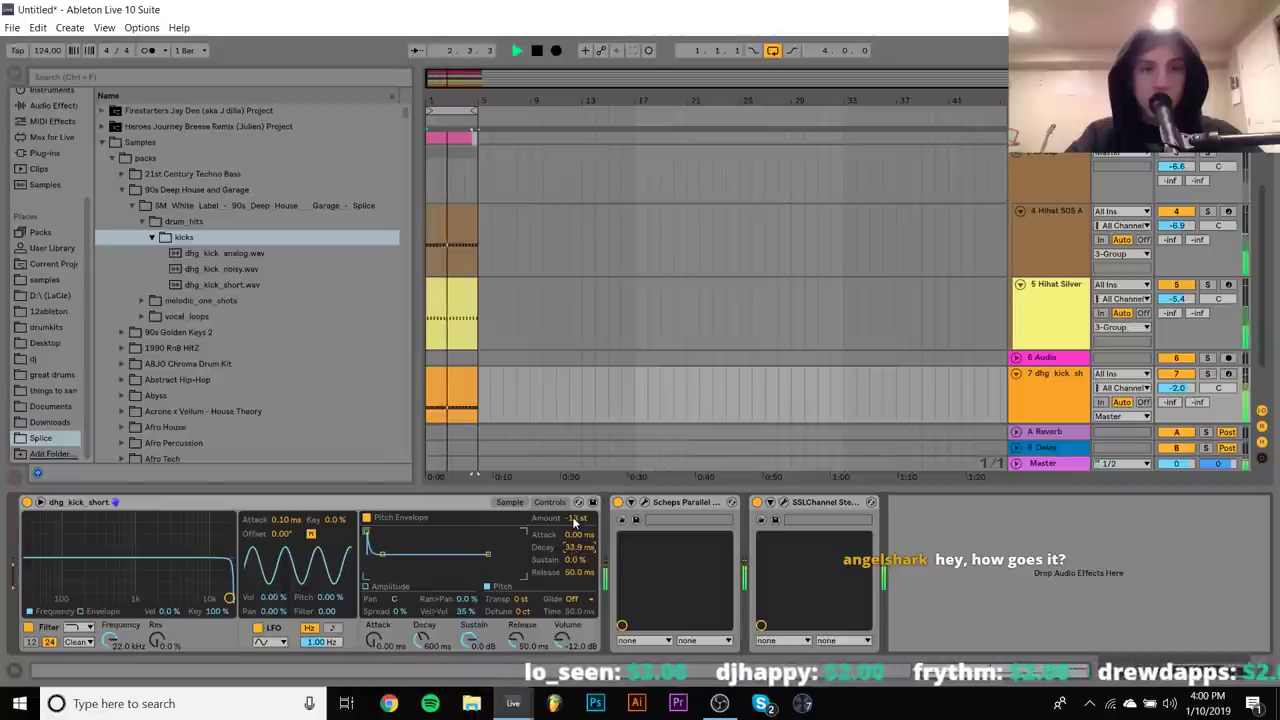
{"action": "left_click_drag", "start_coordinate": [576, 518], "coordinate": [576, 486]}
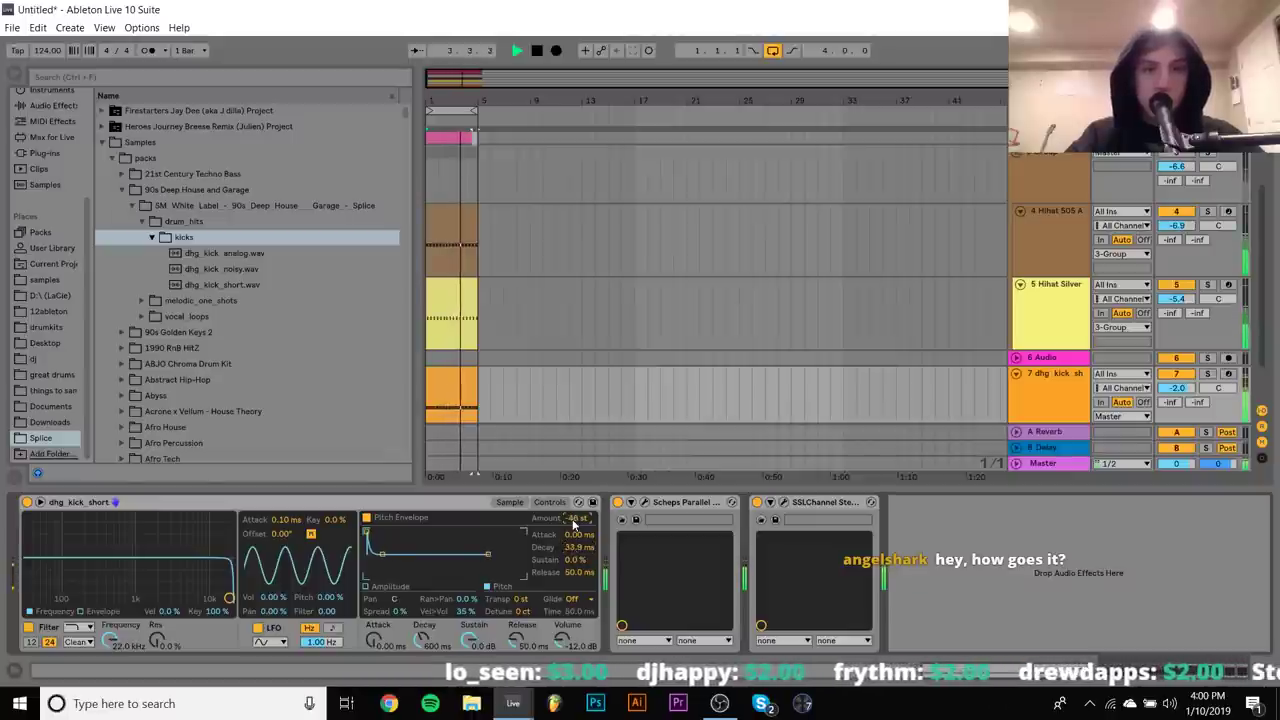
Replace the kick's Simpler with a fresh one containing dhg_kick_analog.wav, and set its transposition to -4 st
{"action": "left_click", "coordinate": [432, 502]}
{"action": "key", "text": "Delete"}
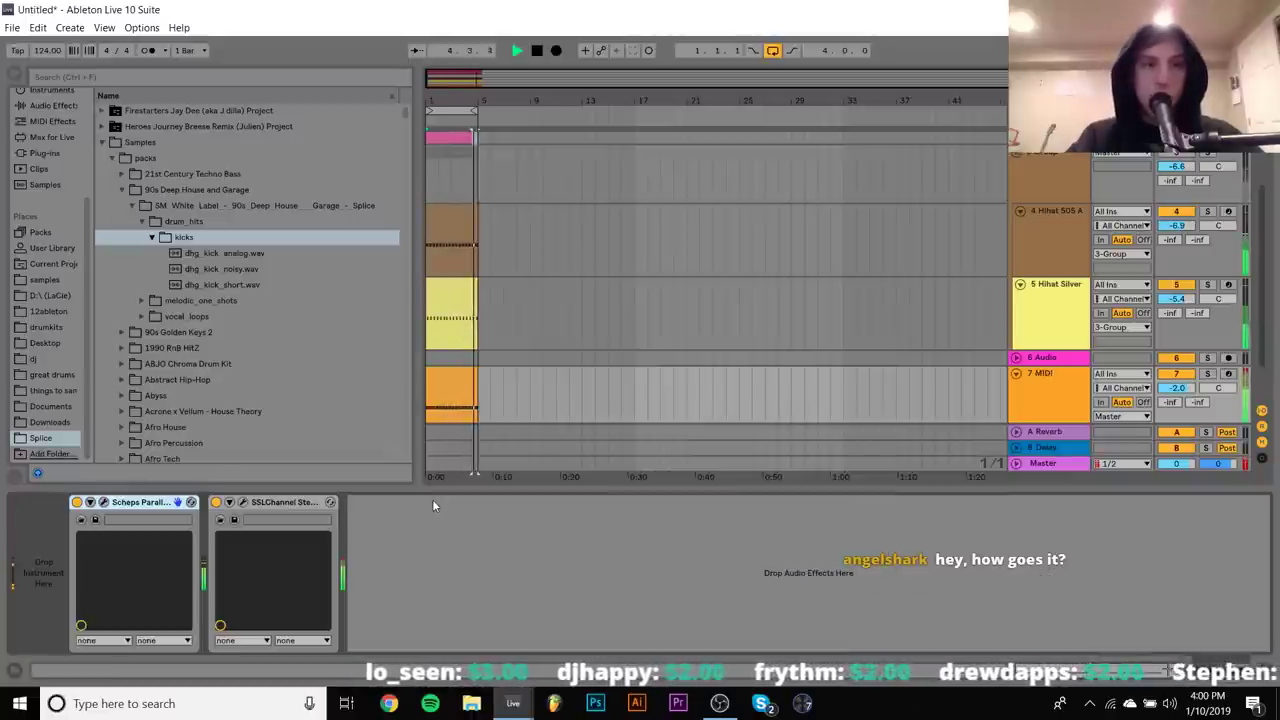
{"action": "left_click_drag", "start_coordinate": [224, 253], "coordinate": [40, 573]}
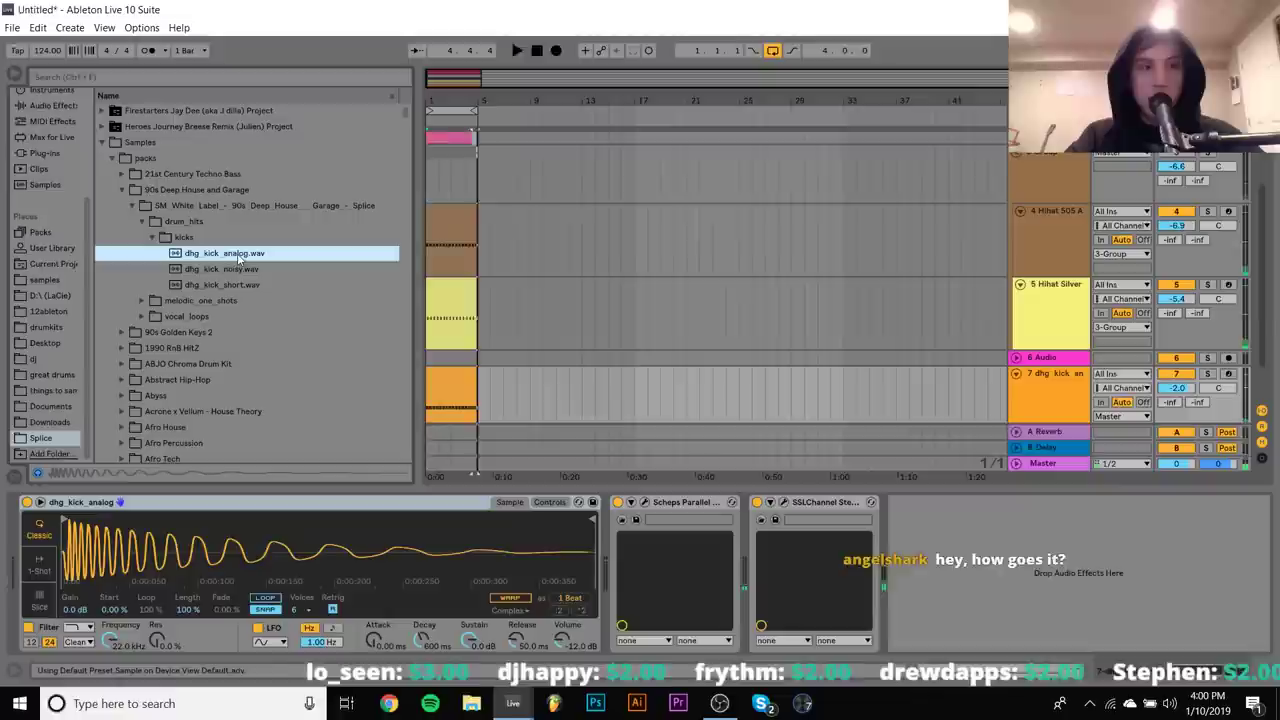
{"action": "left_click", "coordinate": [549, 503]}
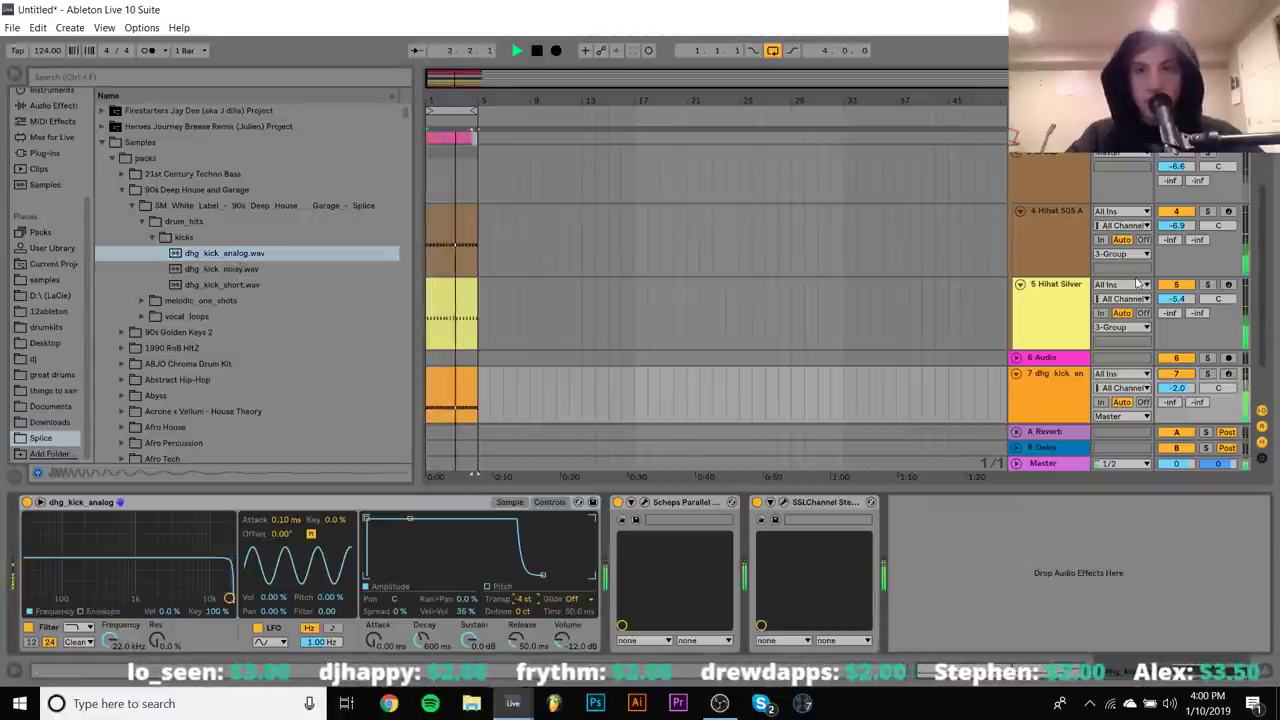
Unmute the hi-hat group, listen to the full loop and stop playback
{"action": "scroll", "coordinate": [1136, 284], "scroll_direction": "up", "scroll_amount": 3}
{"action": "left_click", "coordinate": [1176, 285]}
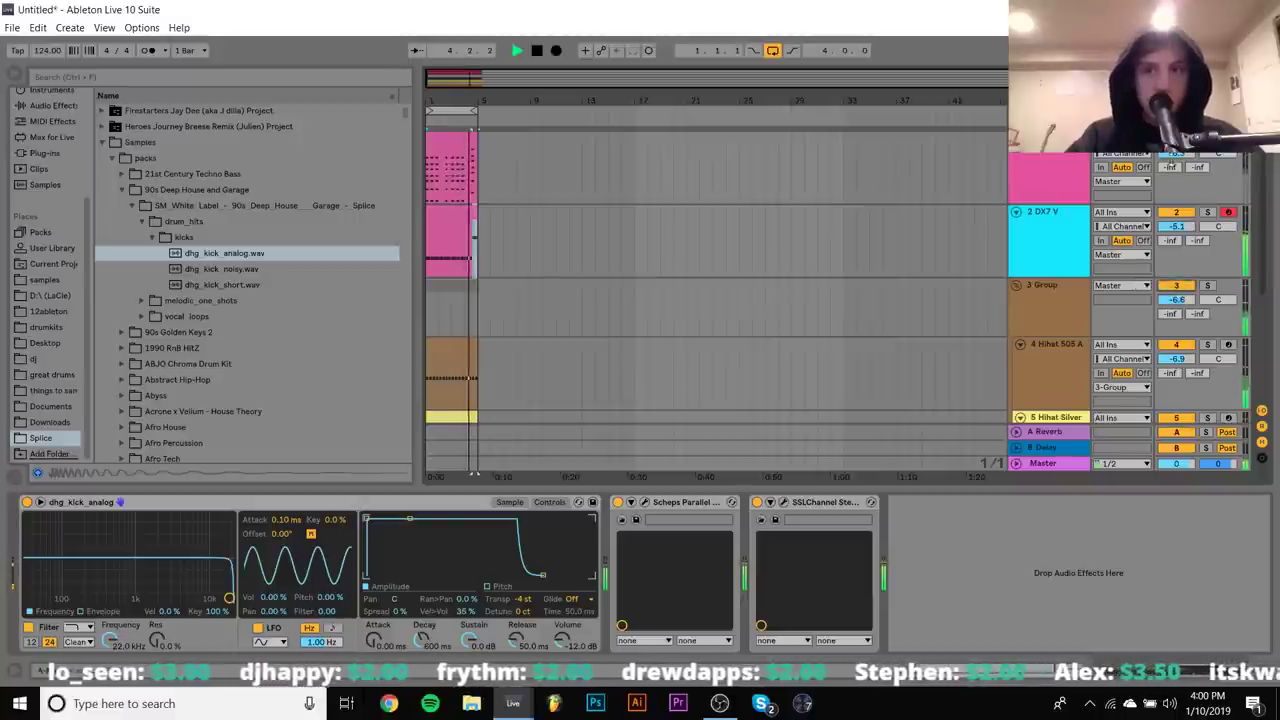
{"action": "key", "text": "space"}
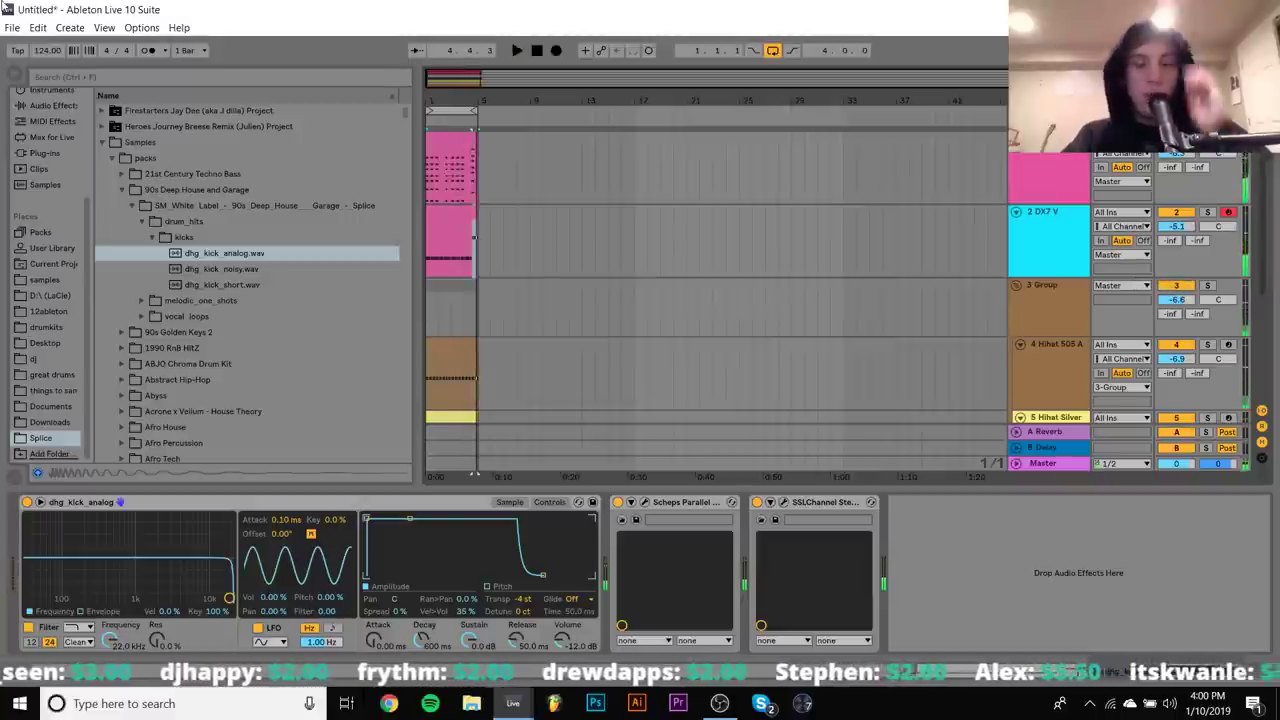
Open the recent set shit.als from the shit-1 project, discarding the changes to the untitled set
{"action": "left_click", "coordinate": [12, 28]}
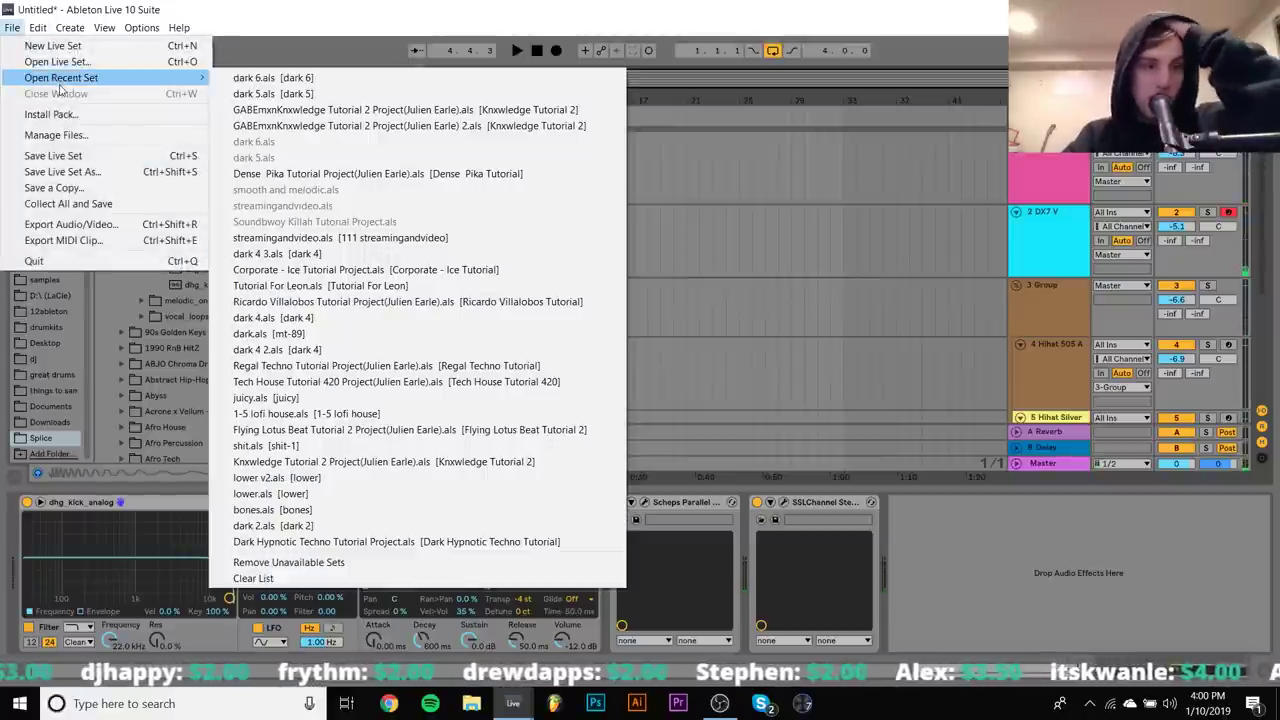
{"action": "mouse_move", "coordinate": [60, 80]}
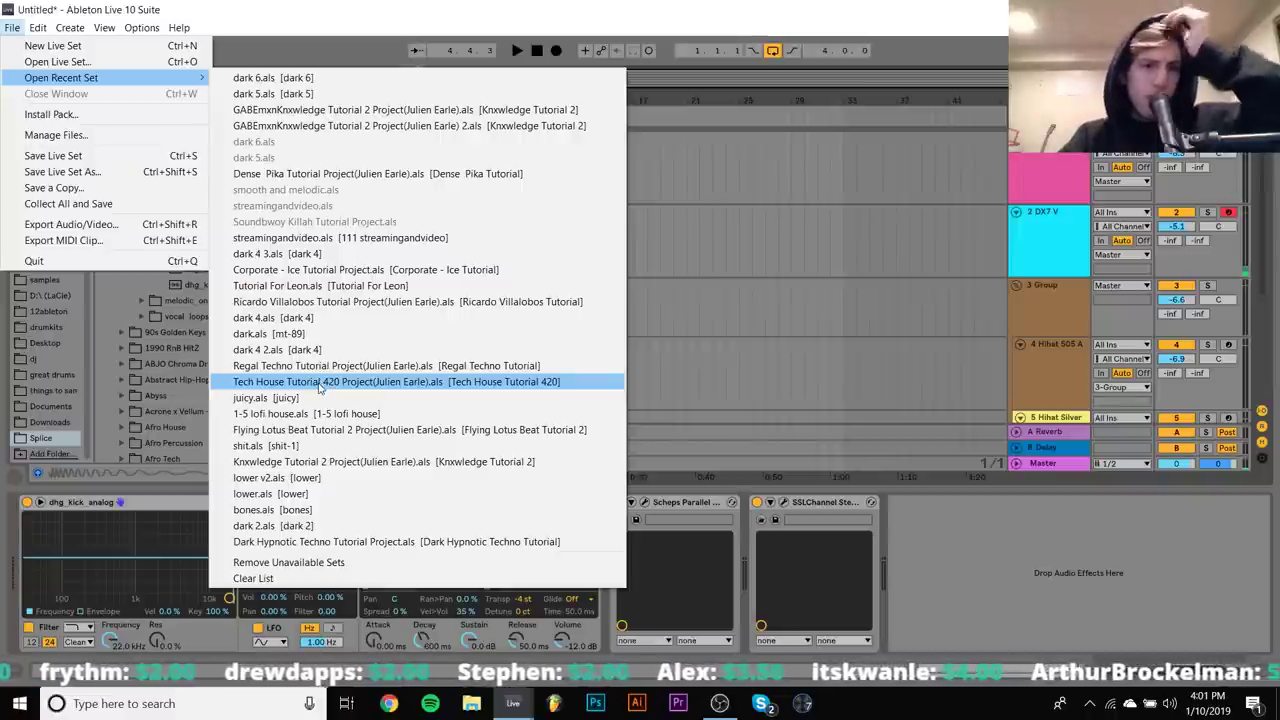
{"action": "left_click", "coordinate": [296, 446]}
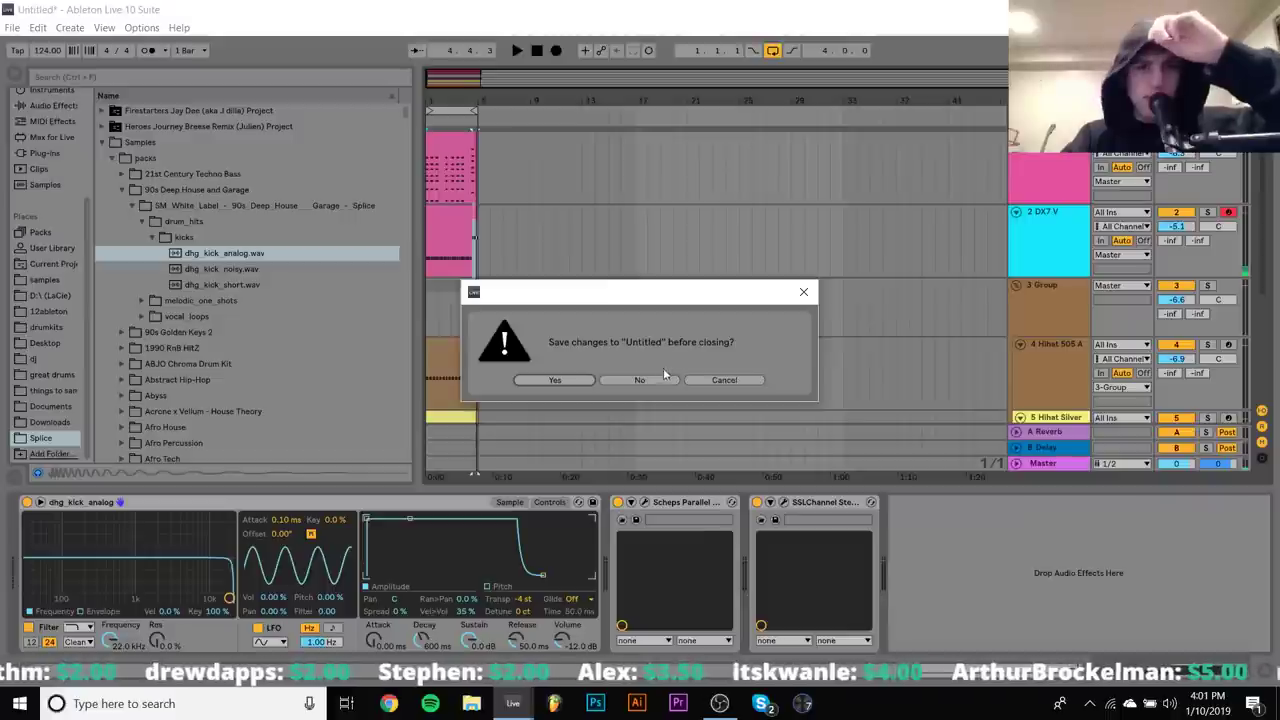
{"action": "left_click", "coordinate": [640, 380]}
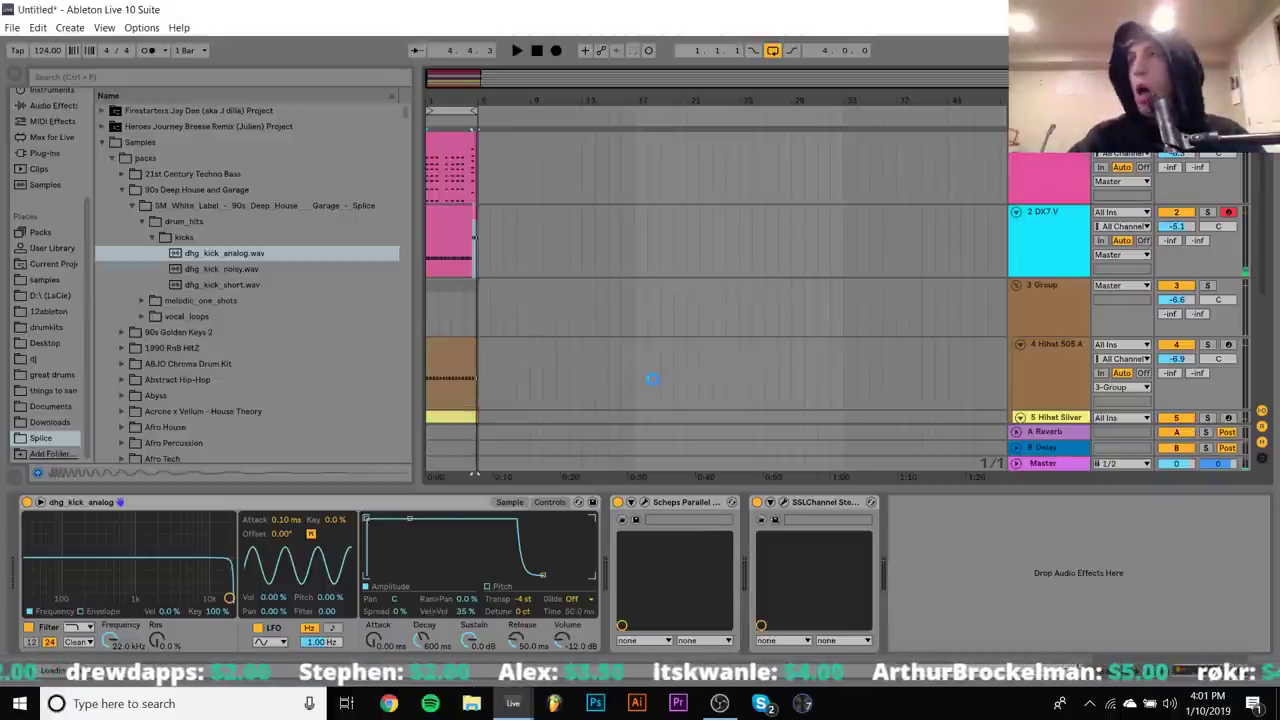
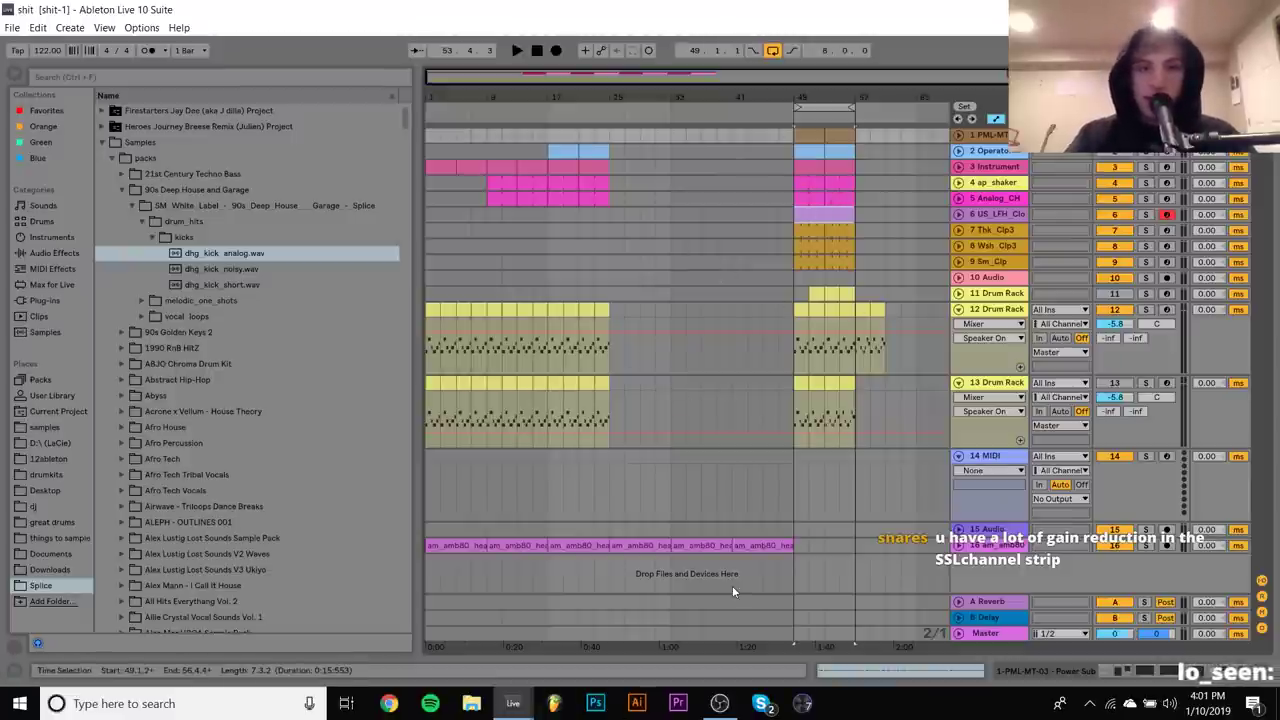
Play the arrangement from bar 1 and on from bar 9, select the opening closed-hat clip, and stop playback
{"action": "left_click", "coordinate": [428, 228]}
{"action": "key", "text": "space"}
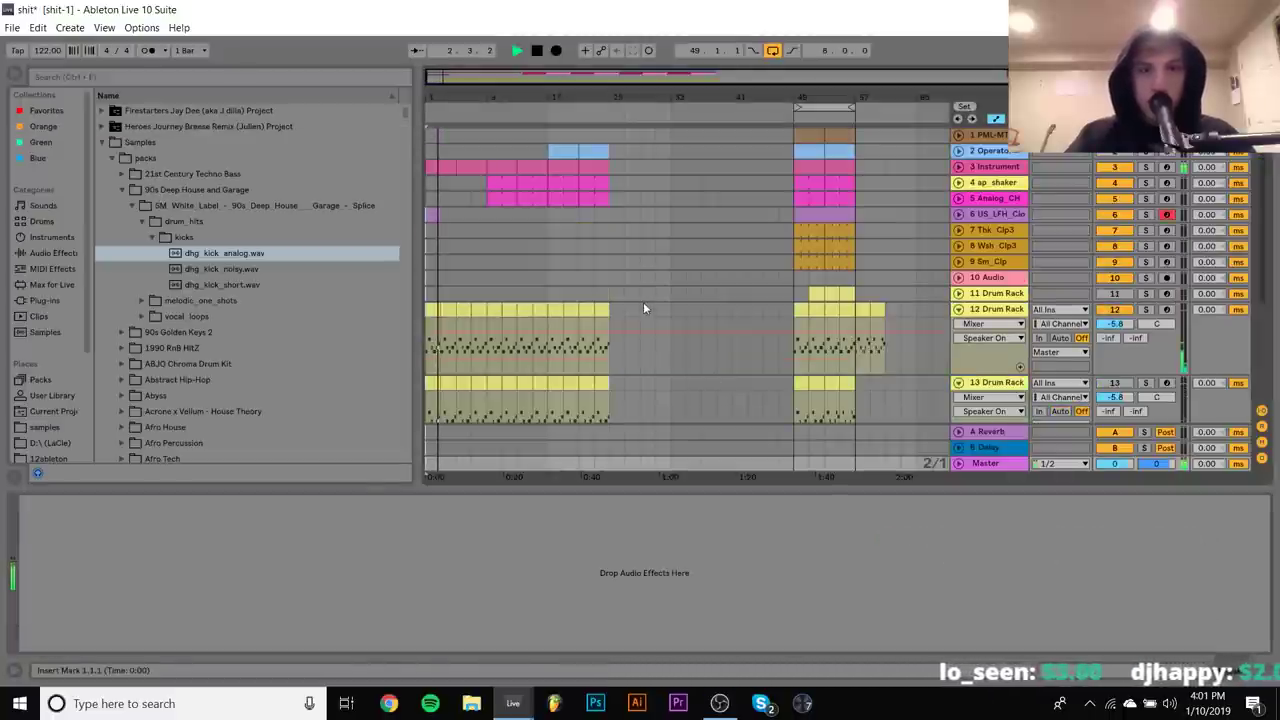
{"action": "left_click", "coordinate": [487, 216]}
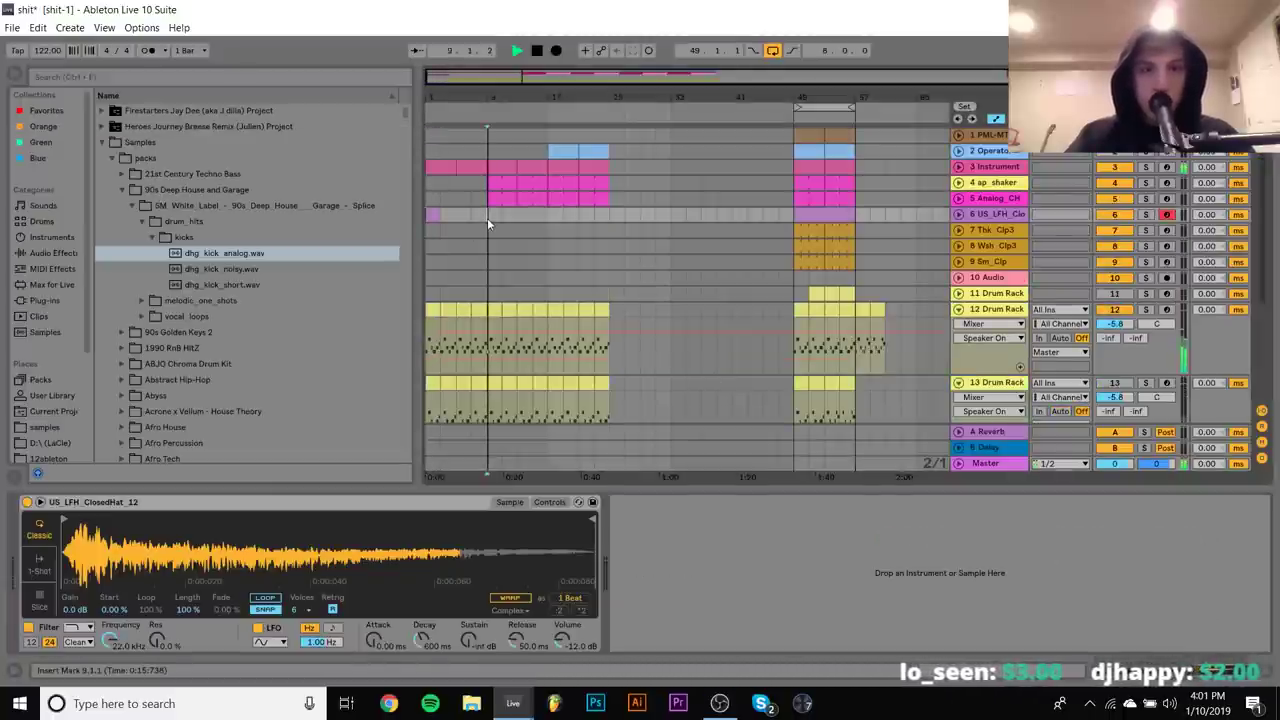
{"action": "left_click", "coordinate": [432, 214]}
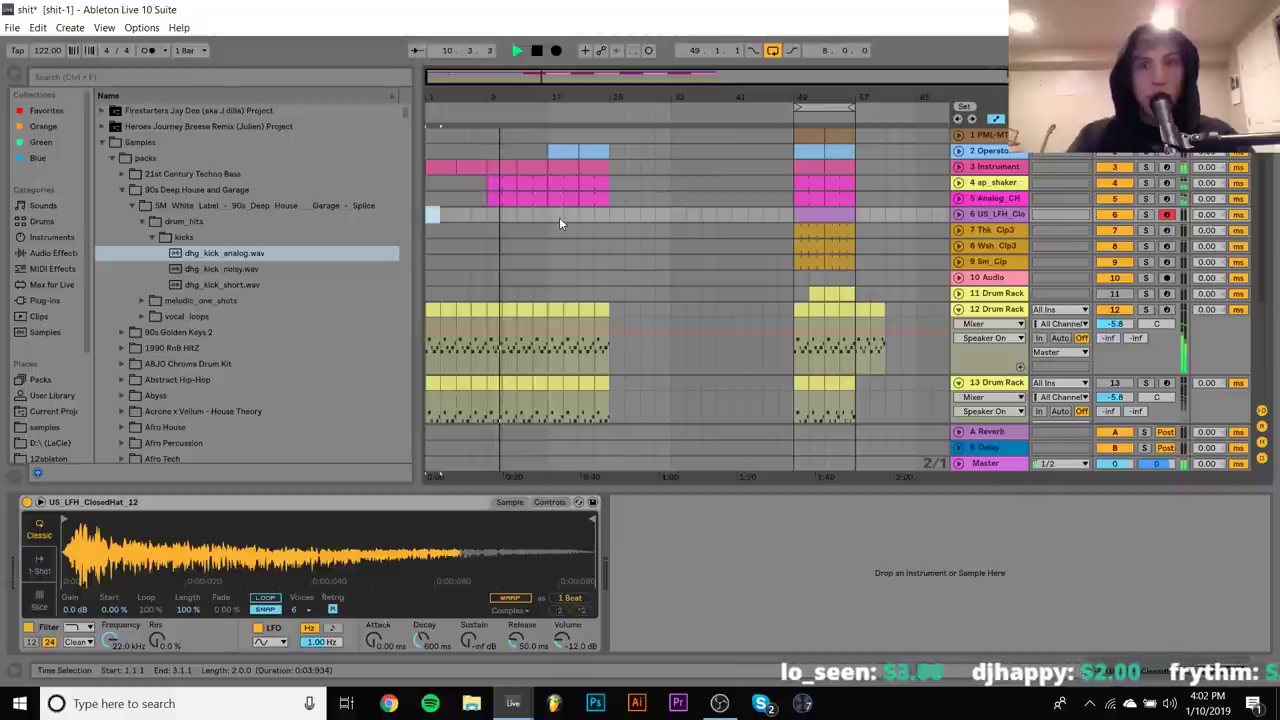
{"action": "key", "text": "space"}
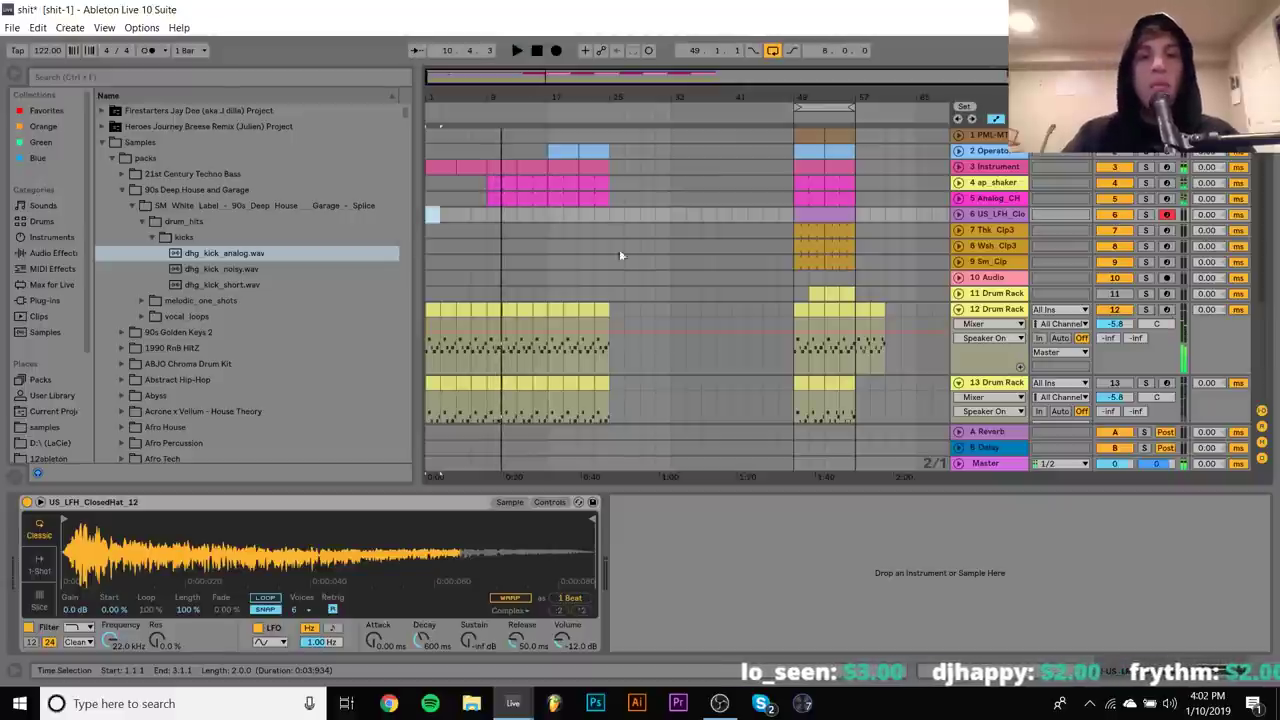
Play the section starting at bar 49 and collapse Drum Rack tracks 12 and 13
{"action": "left_click", "coordinate": [788, 283]}
{"action": "key", "text": "space"}
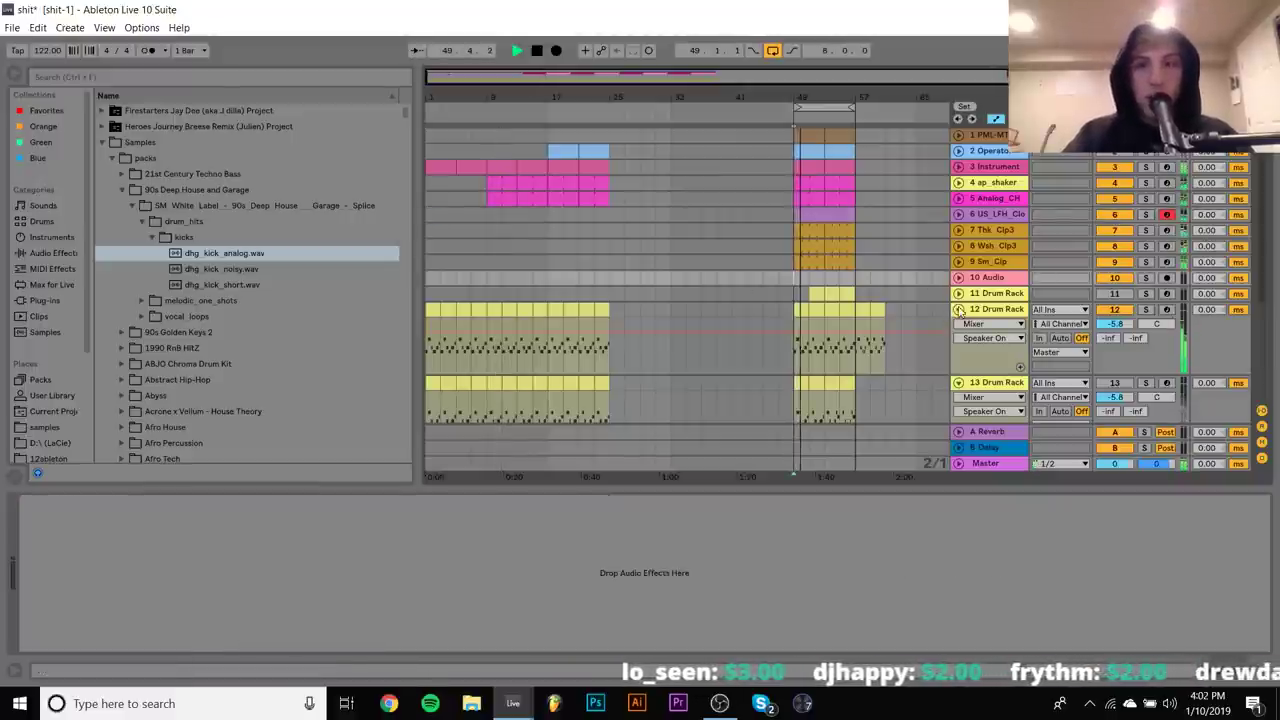
{"action": "left_click", "coordinate": [958, 310]}
{"action": "left_click", "coordinate": [958, 326]}
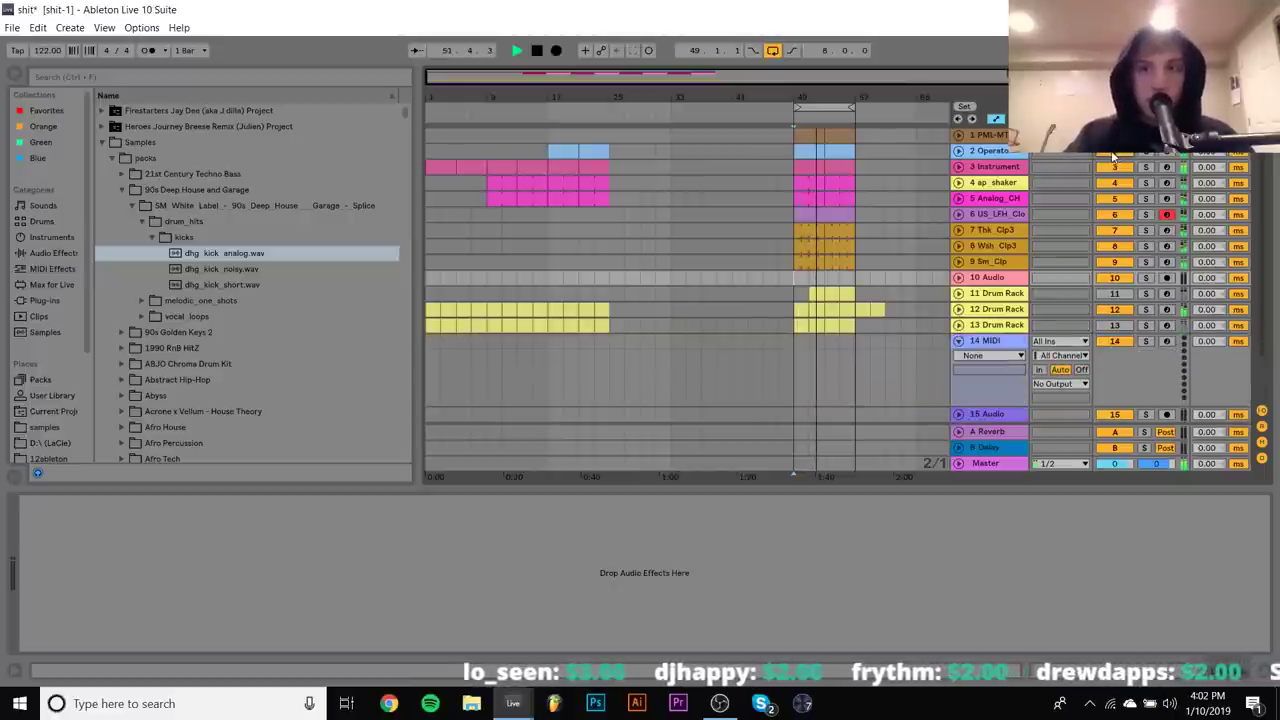
Solo the Operator track briefly to hear it alone, stop playback and show its device chain
{"action": "left_click", "coordinate": [1146, 152]}
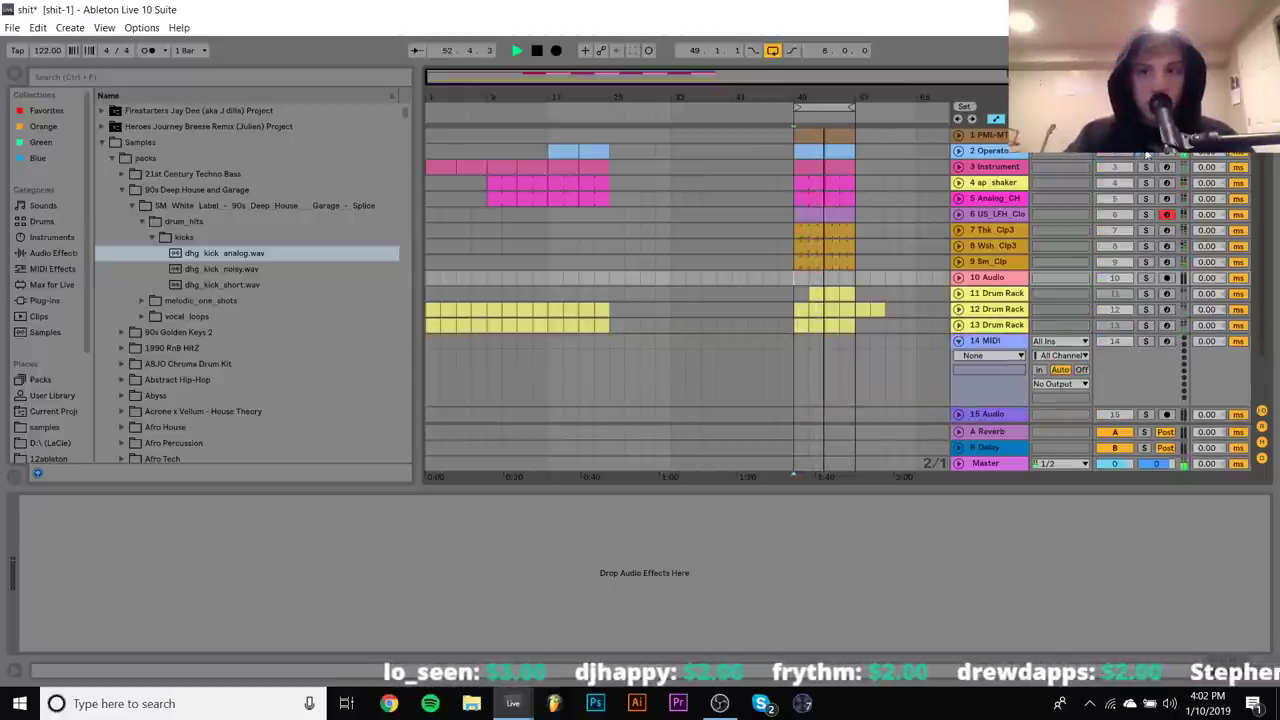
{"action": "left_click", "coordinate": [1146, 152]}
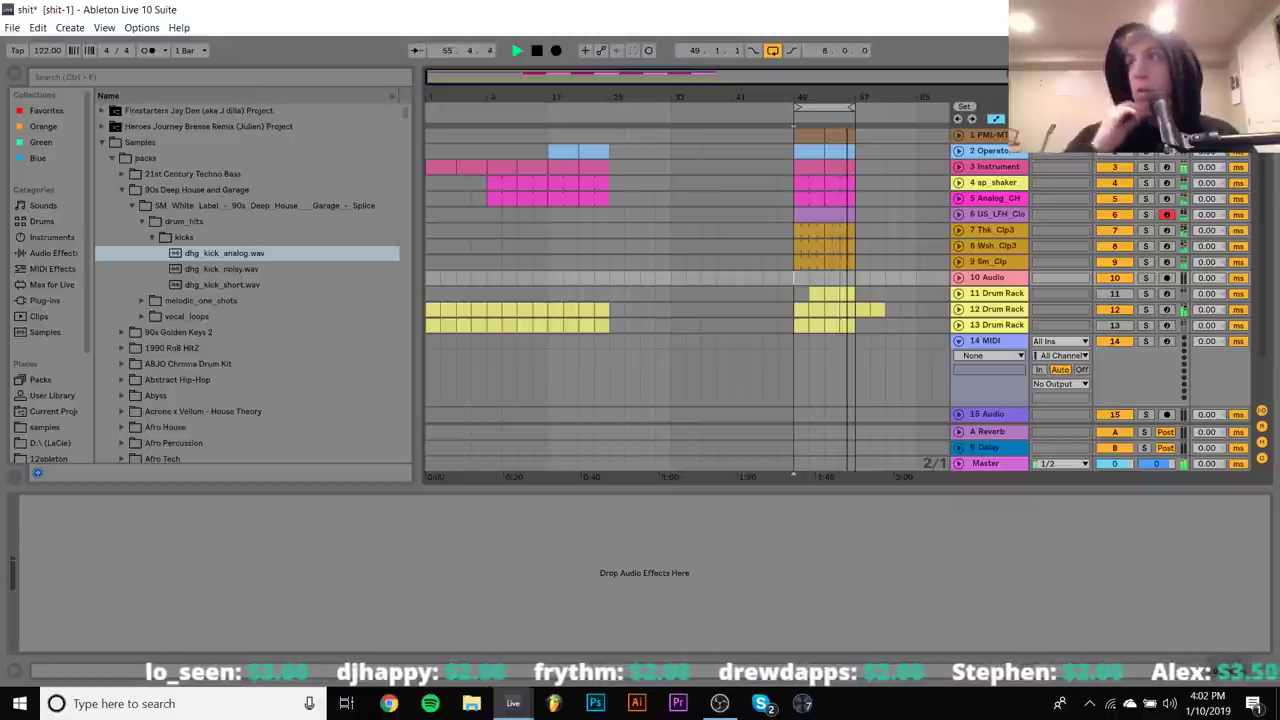
{"action": "key", "text": "space"}
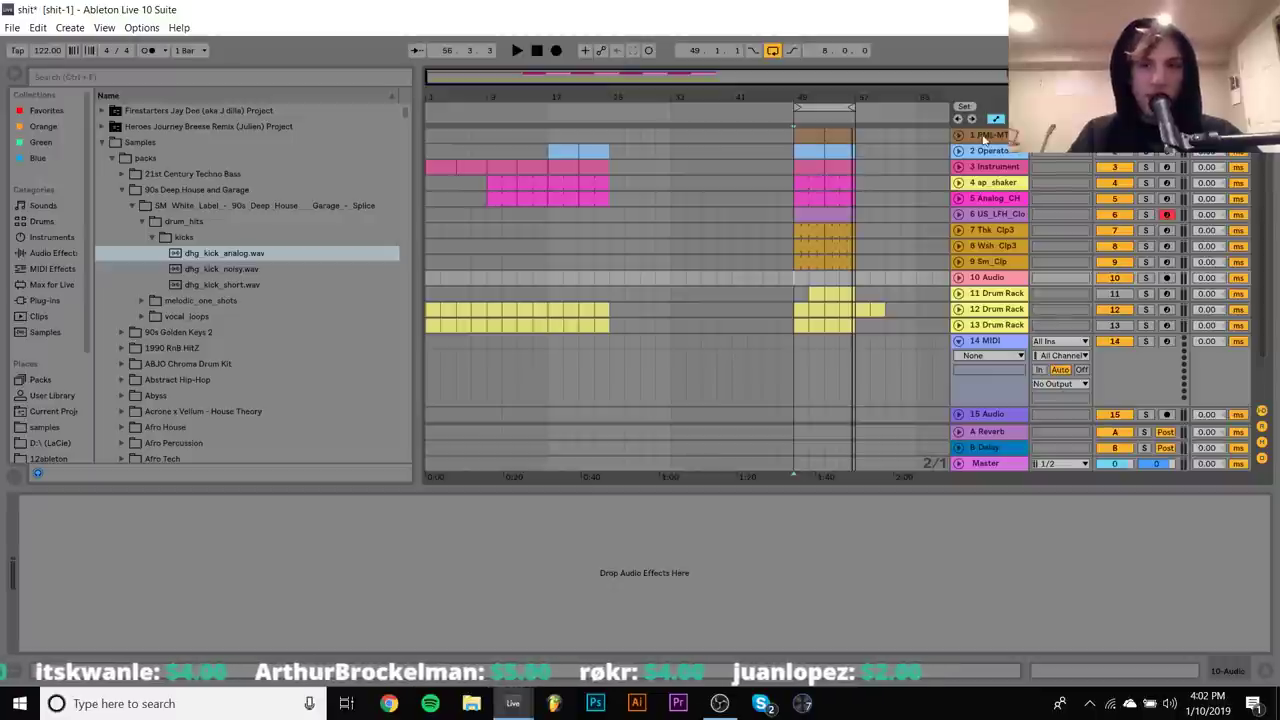
{"action": "left_click", "coordinate": [978, 150]}
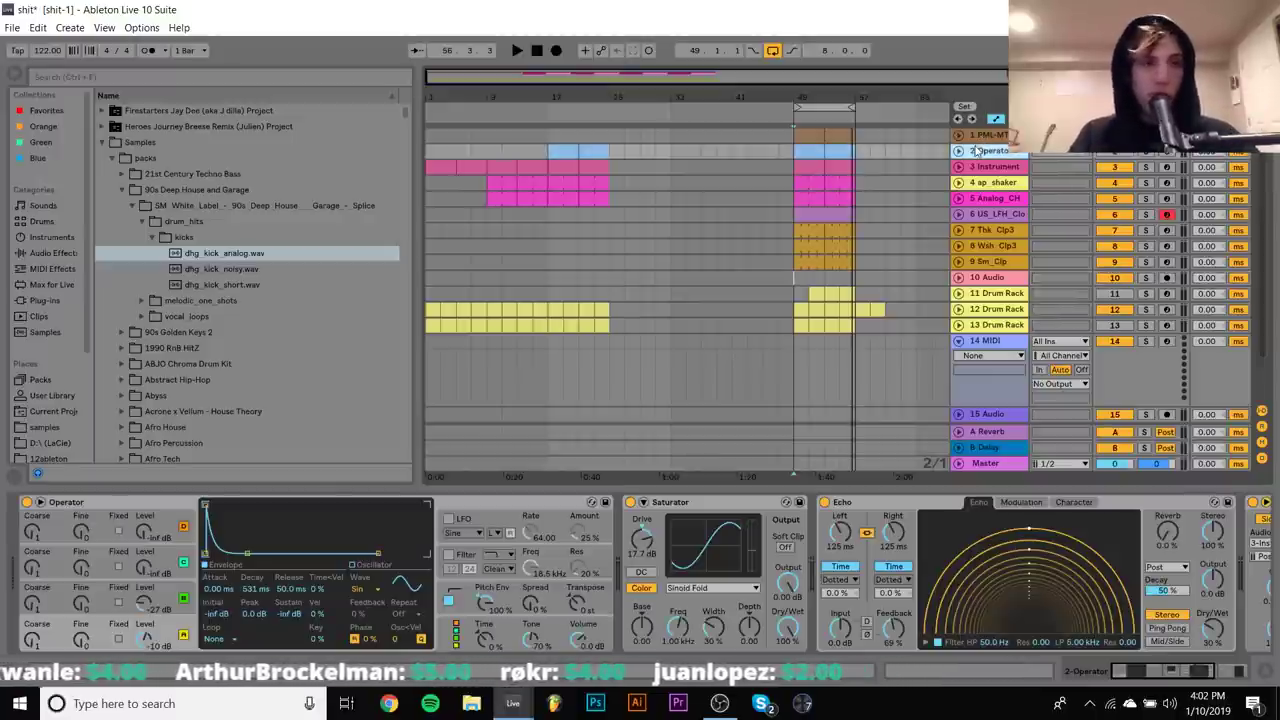
Open the recent set dark 4.als from the dark 4 project, discarding the changes to the current set
{"action": "left_click", "coordinate": [12, 27]}
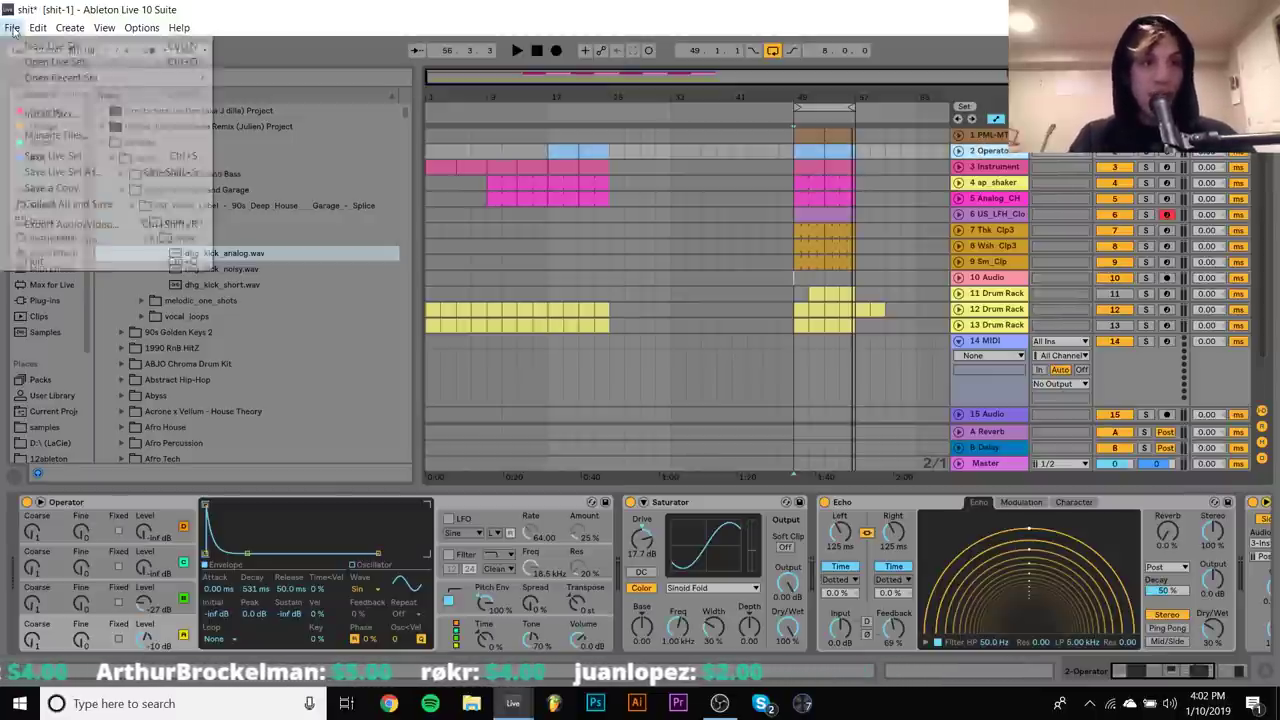
{"action": "mouse_move", "coordinate": [60, 78]}
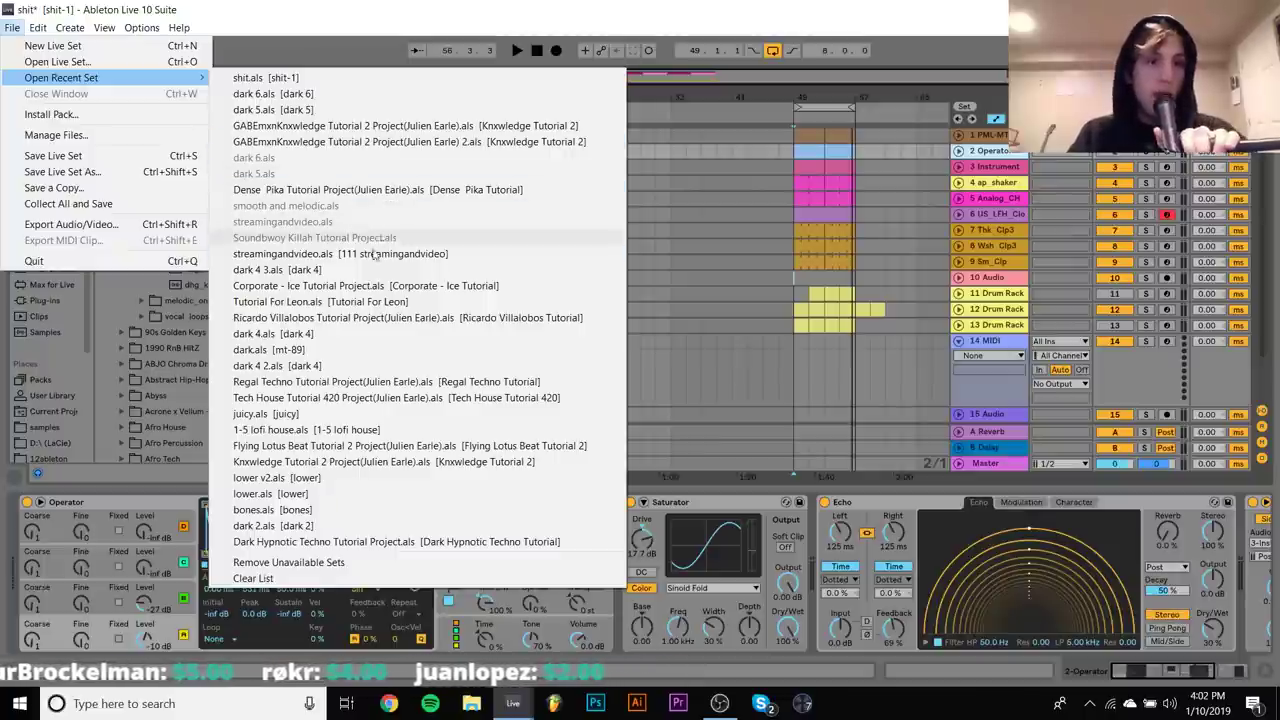
{"action": "left_click", "coordinate": [297, 337]}
{"action": "left_click", "coordinate": [639, 381]}
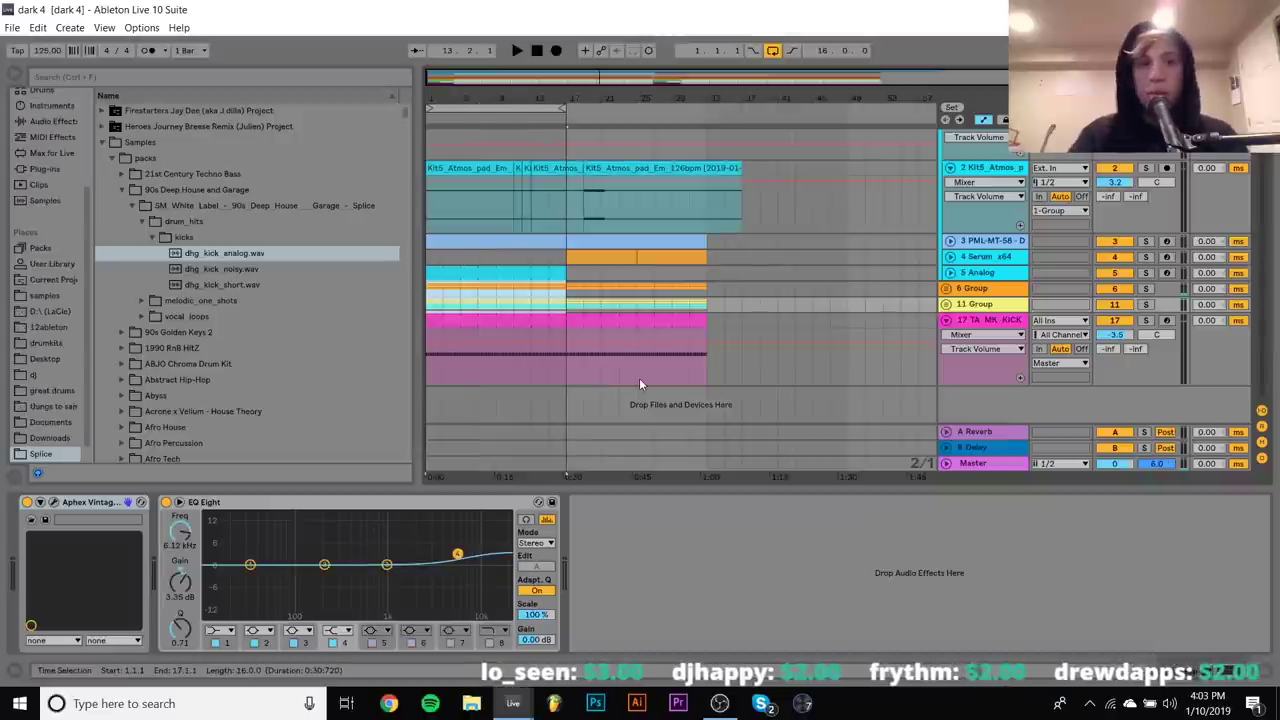
Play the set from bar 1, show the TA_MK_KICK track's devices and solo that track
{"action": "key", "text": "space"}
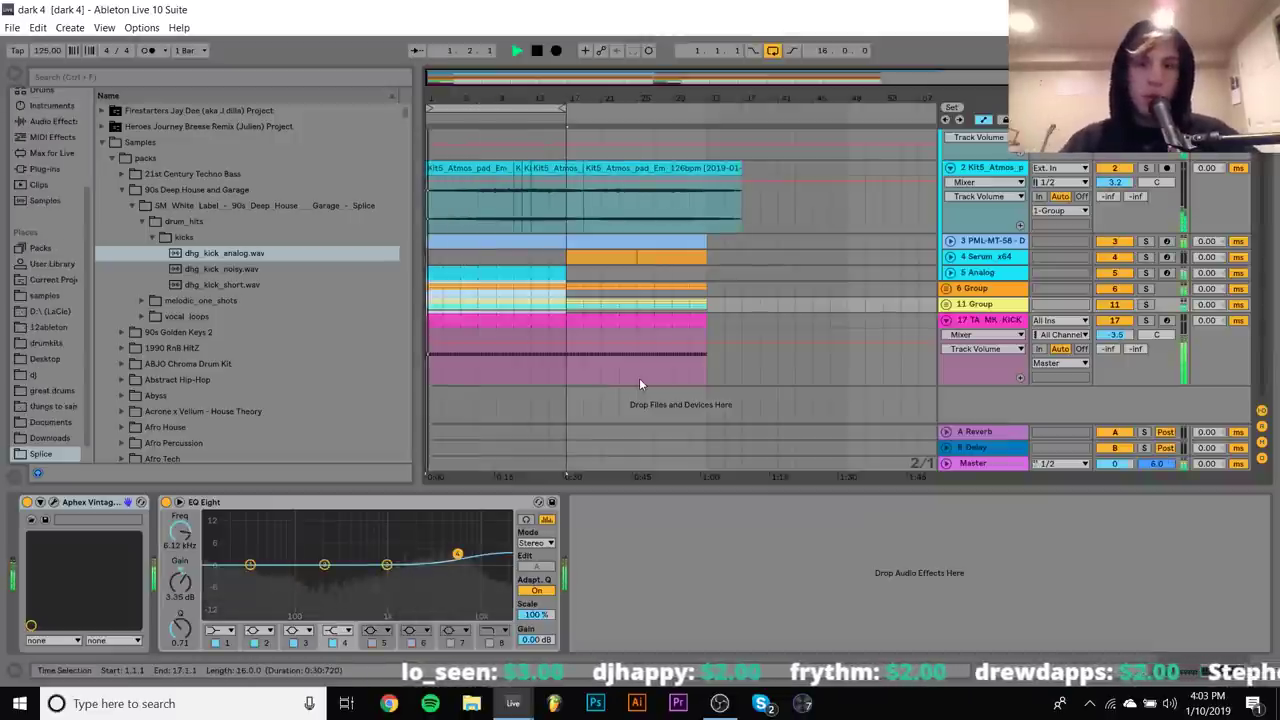
{"action": "scroll", "coordinate": [639, 378], "scroll_direction": "up", "scroll_amount": 1}
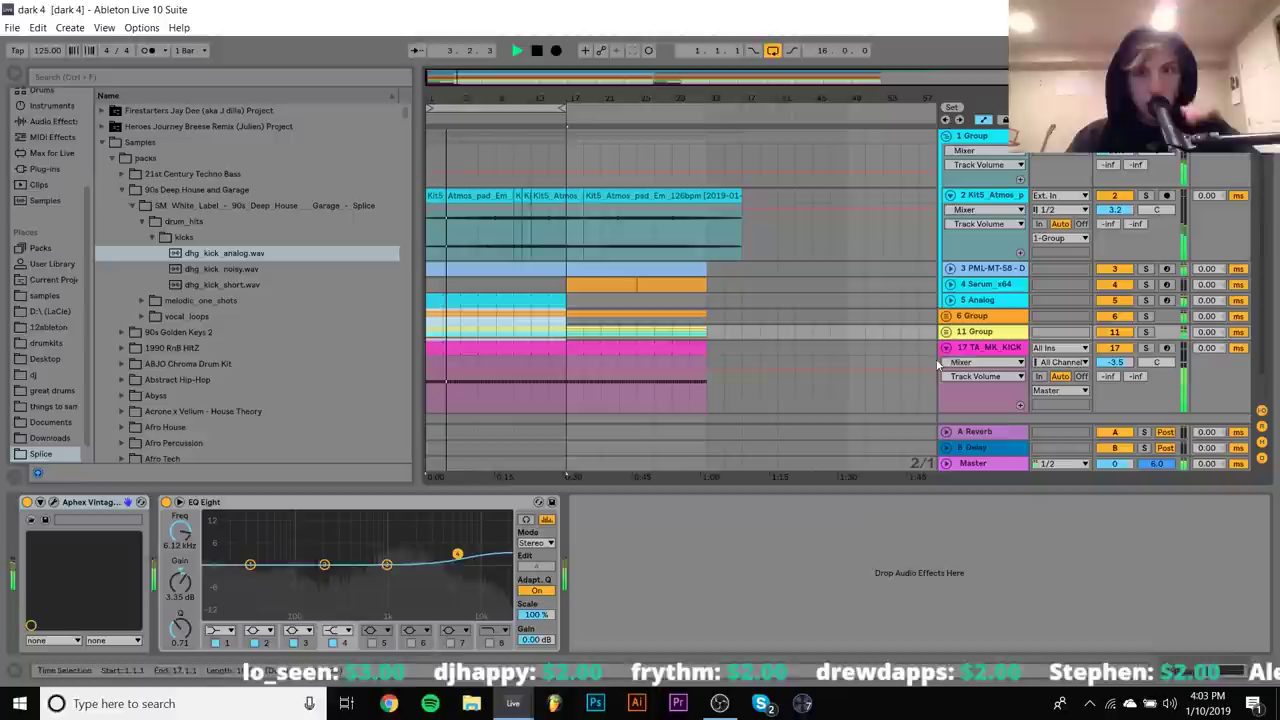
{"action": "left_click", "coordinate": [975, 352]}
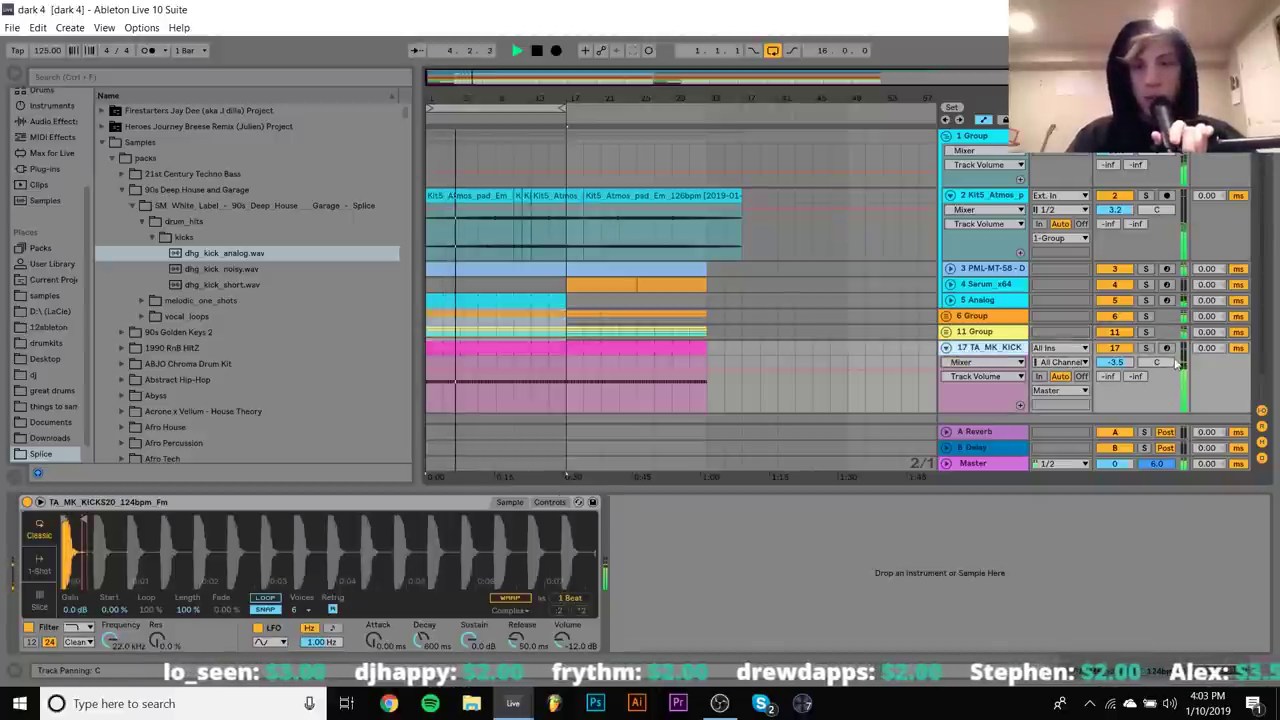
{"action": "left_click", "coordinate": [1146, 348]}
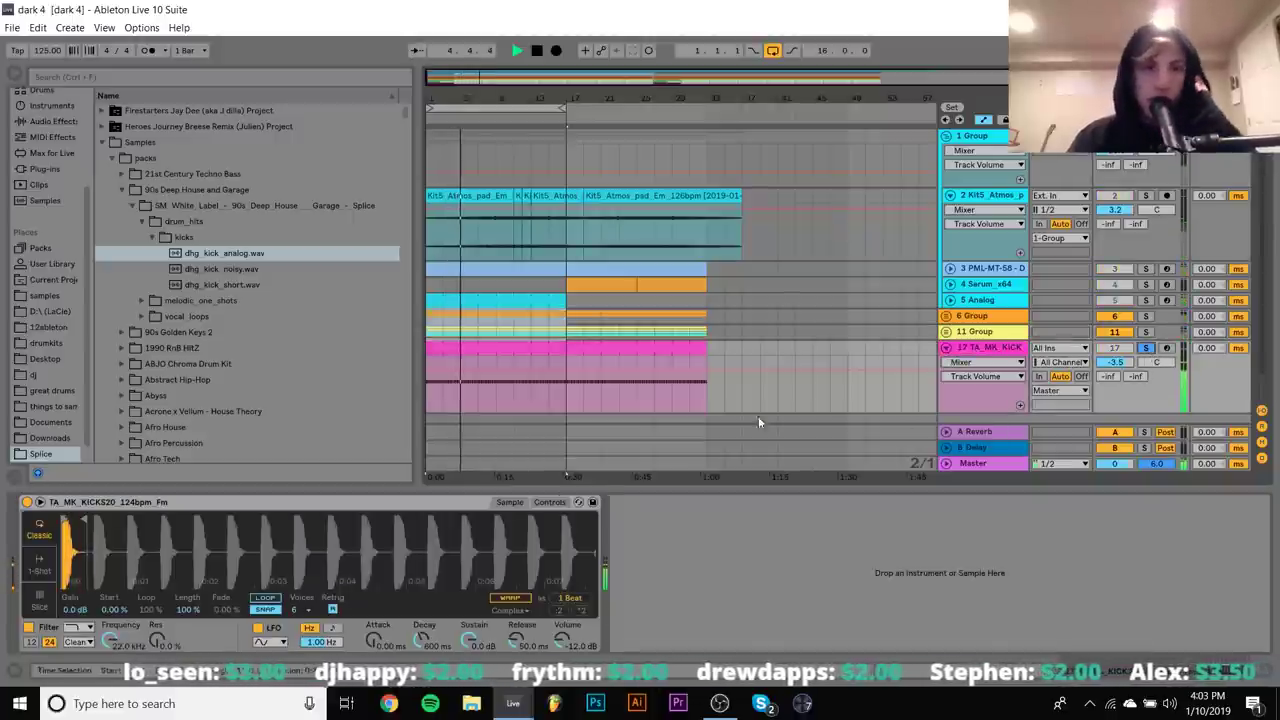
Add the SSLChannel Stereo plug-in to the kick track and load its Kick Drum factory preset
{"action": "left_click", "coordinate": [42, 170]}
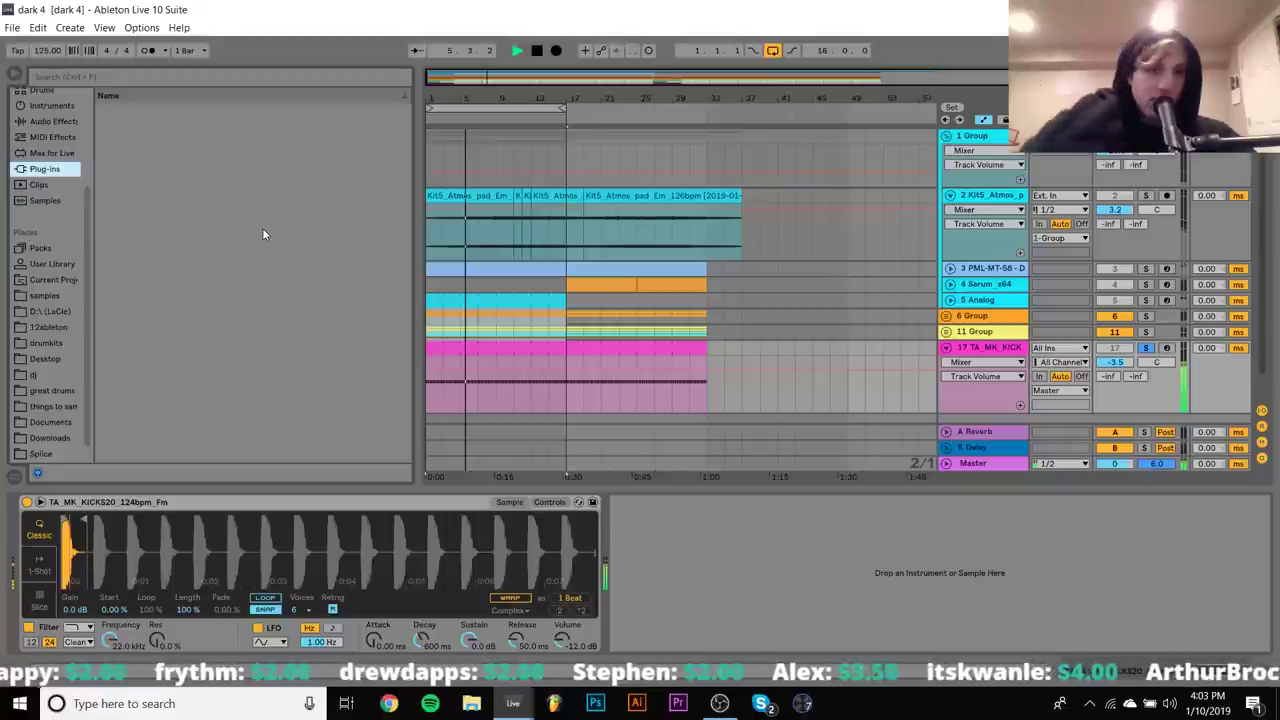
{"action": "scroll", "coordinate": [262, 228], "scroll_direction": "down", "scroll_amount": 15}
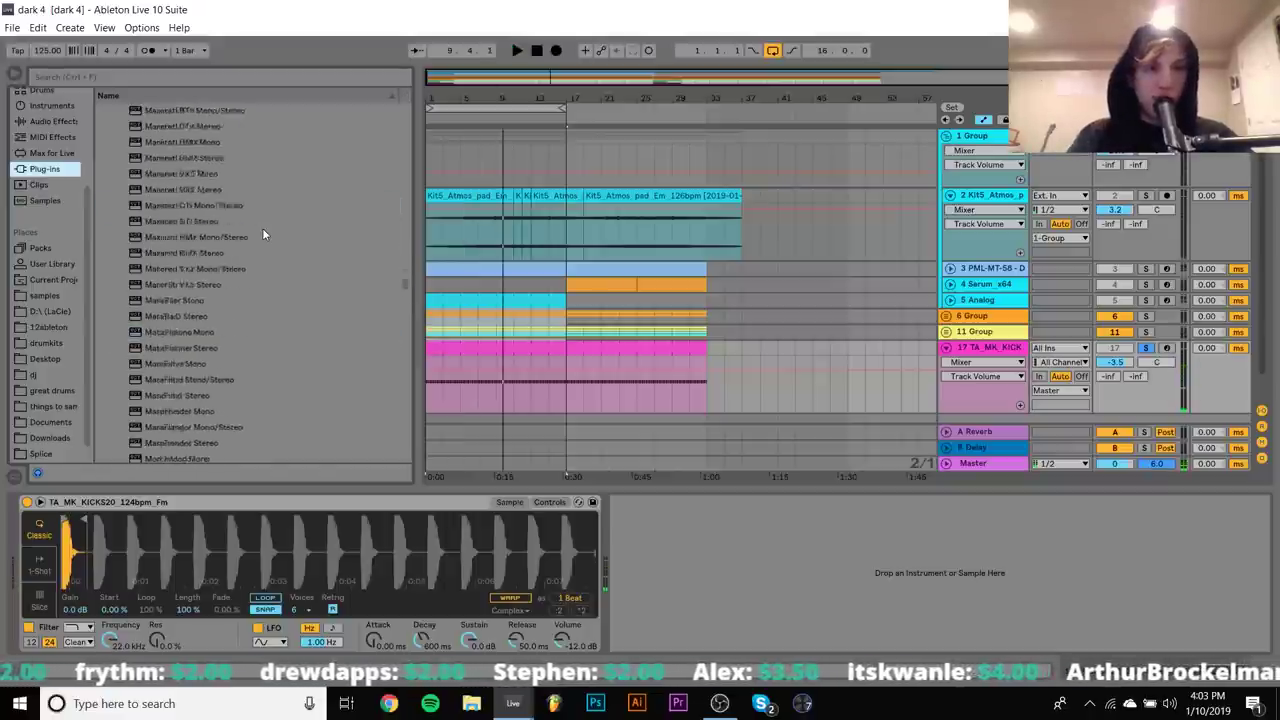
{"action": "scroll", "coordinate": [263, 234], "scroll_direction": "down", "scroll_amount": 10}
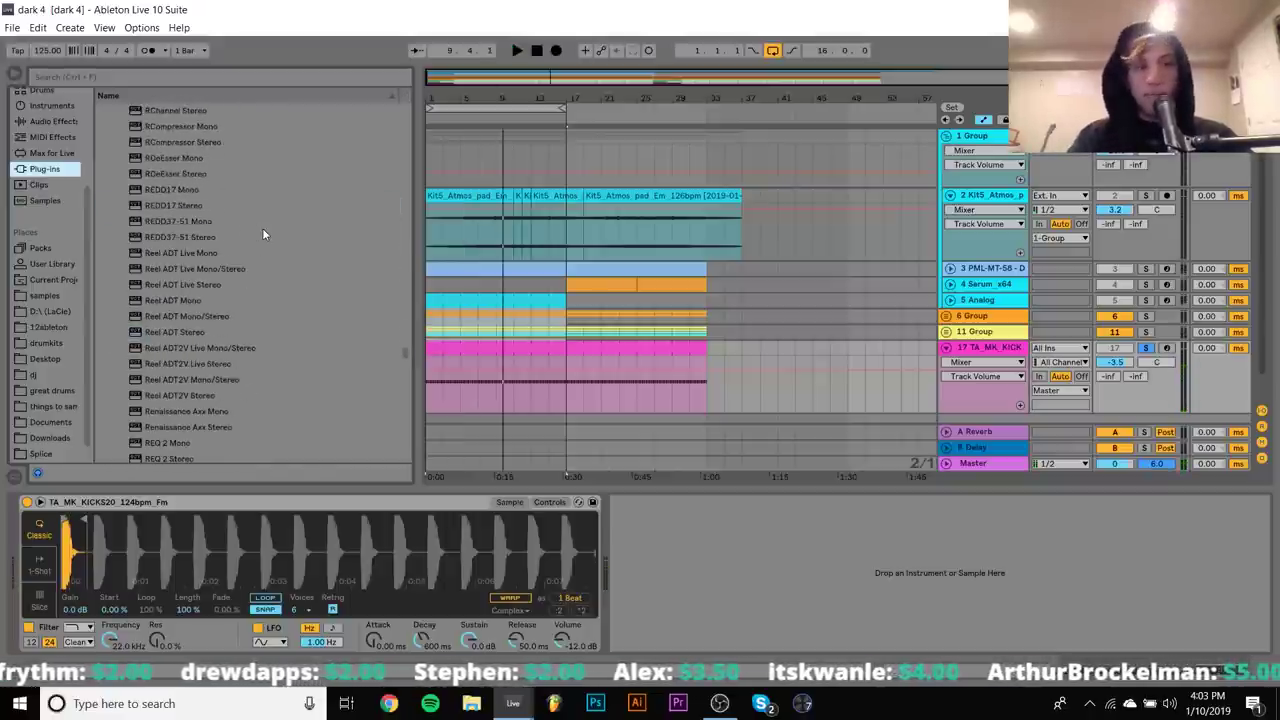
{"action": "scroll", "coordinate": [262, 228], "scroll_direction": "down", "scroll_amount": 8}
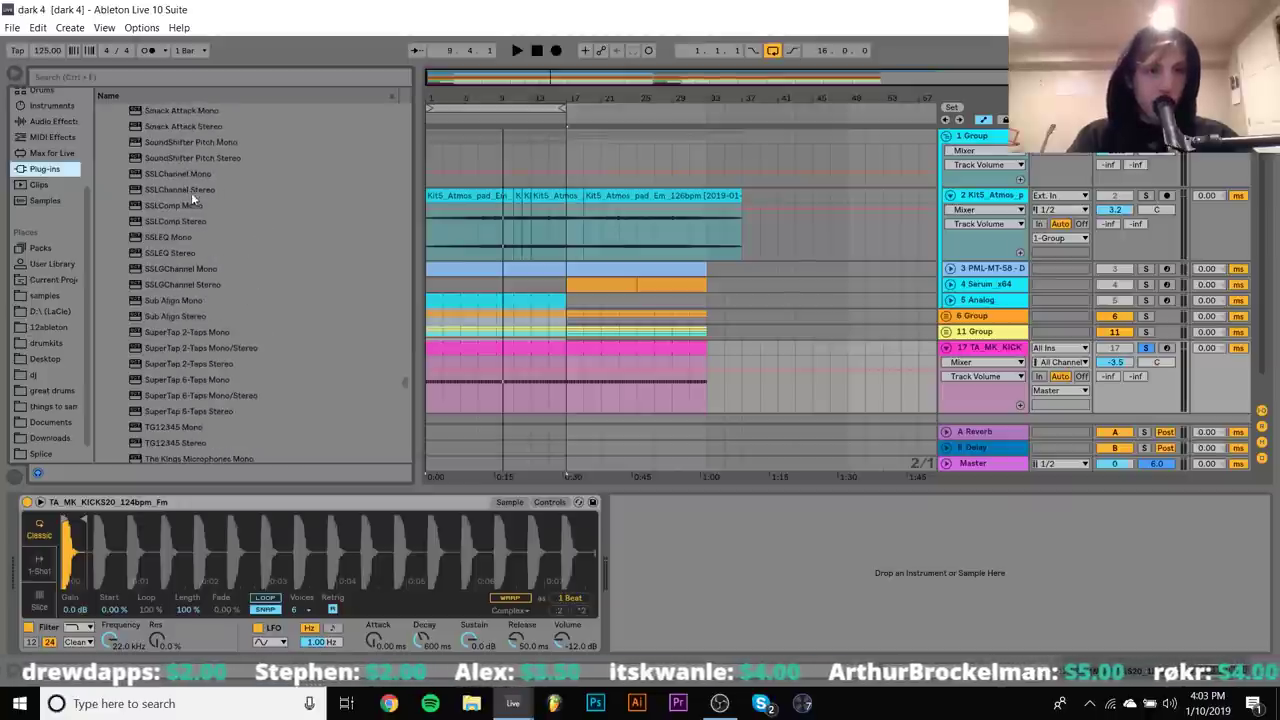
{"action": "double_click", "coordinate": [185, 190]}
{"action": "left_click", "coordinate": [448, 77]}
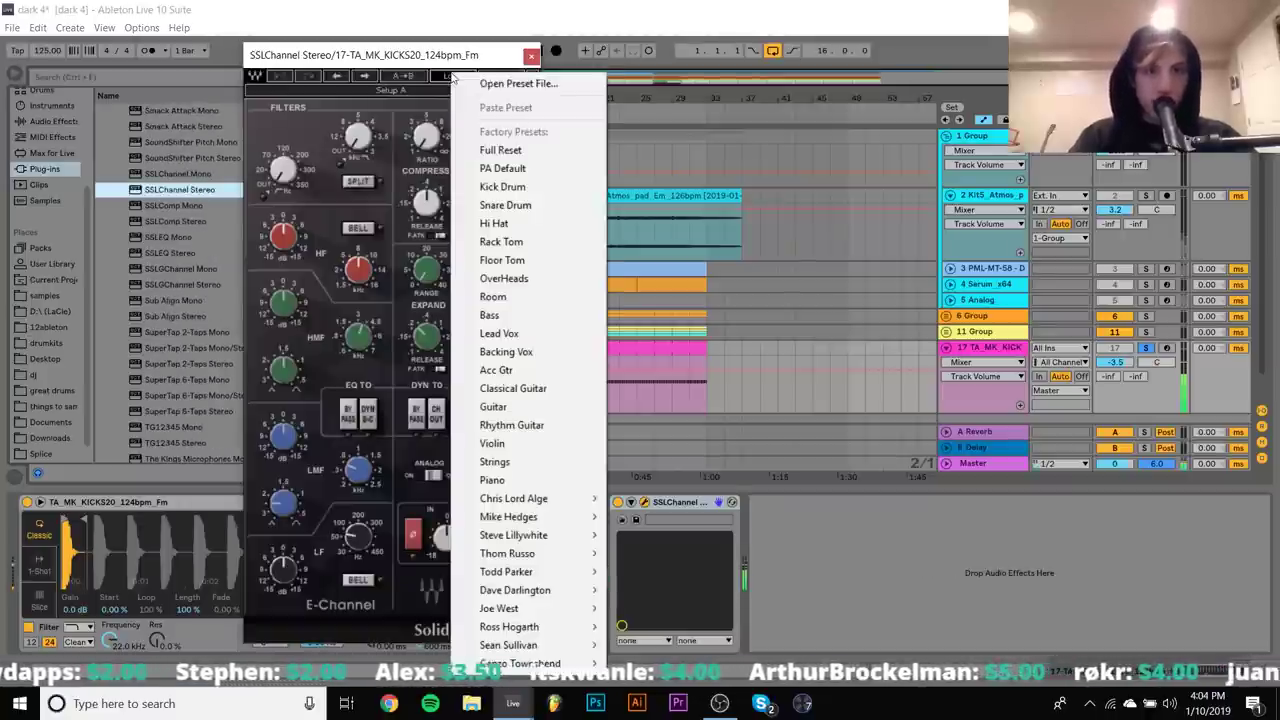
{"action": "left_click", "coordinate": [502, 187]}
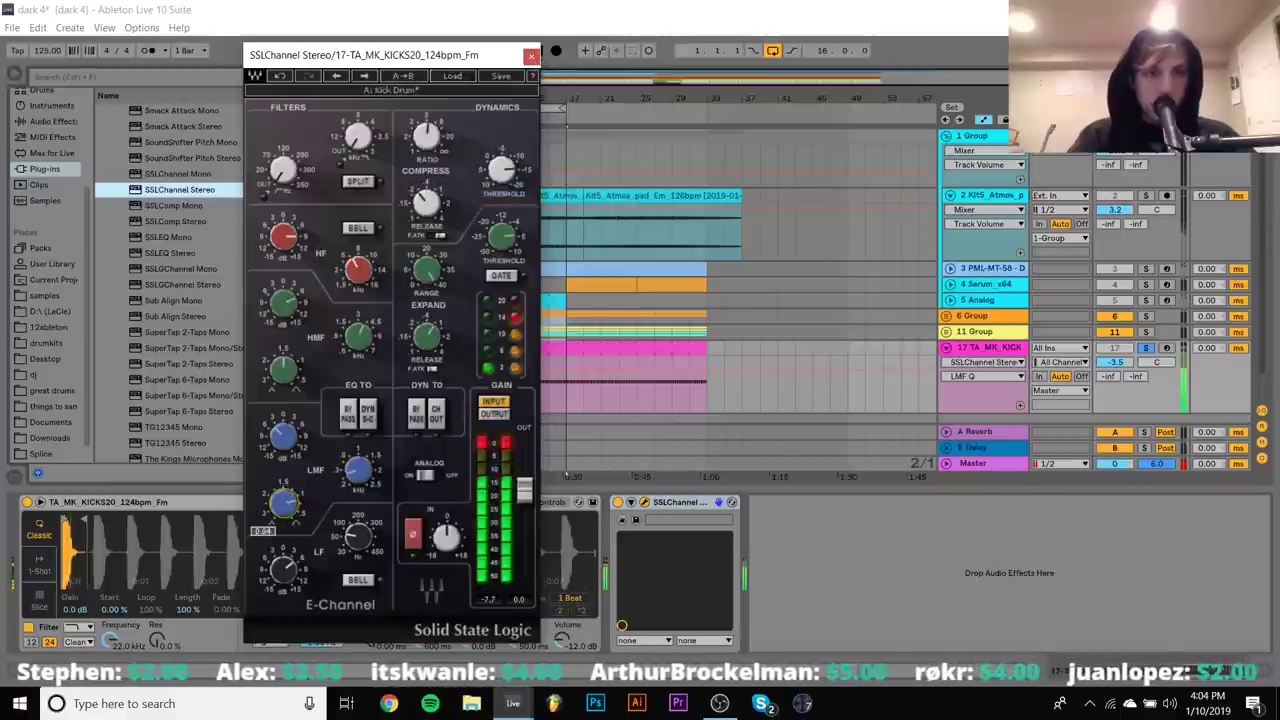
Try the LMF Q, LMF gain and LF frequency controls of the kick's SSLChannel during playback
{"action": "left_click_drag", "start_coordinate": [284, 502], "coordinate": [283, 505]}
{"action": "left_click", "coordinate": [283, 436]}
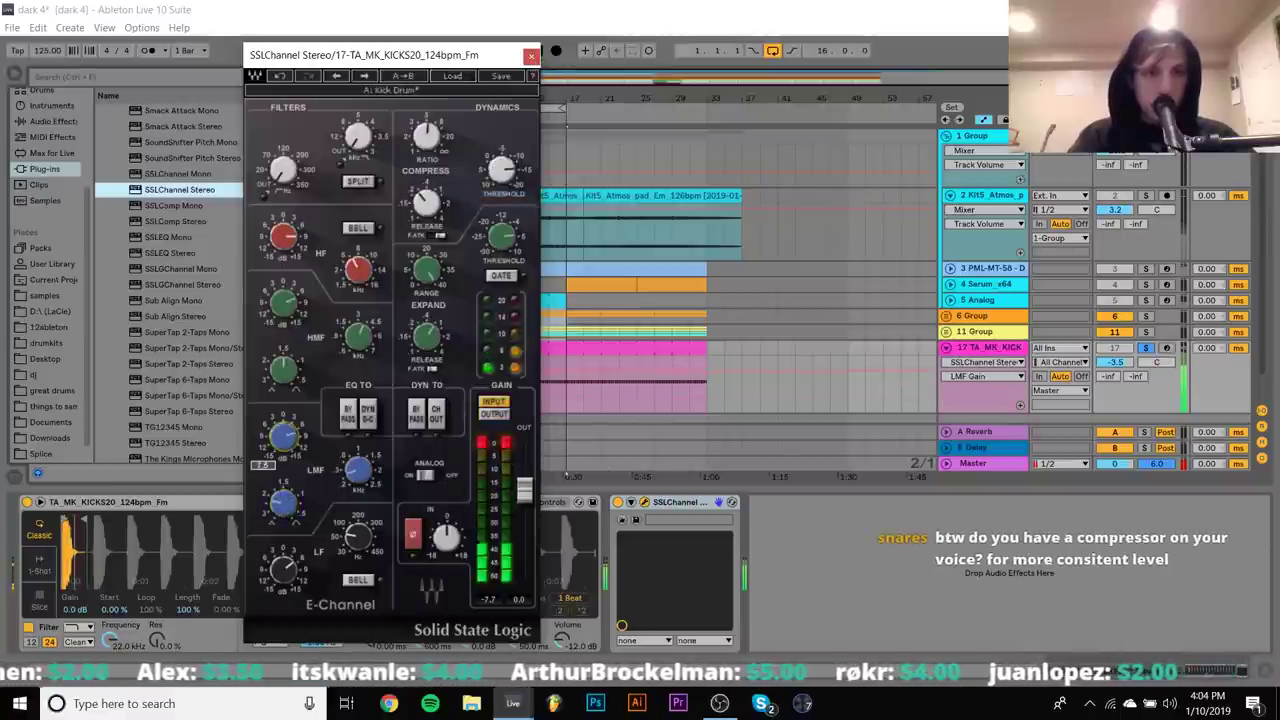
{"action": "left_click", "coordinate": [357, 537]}
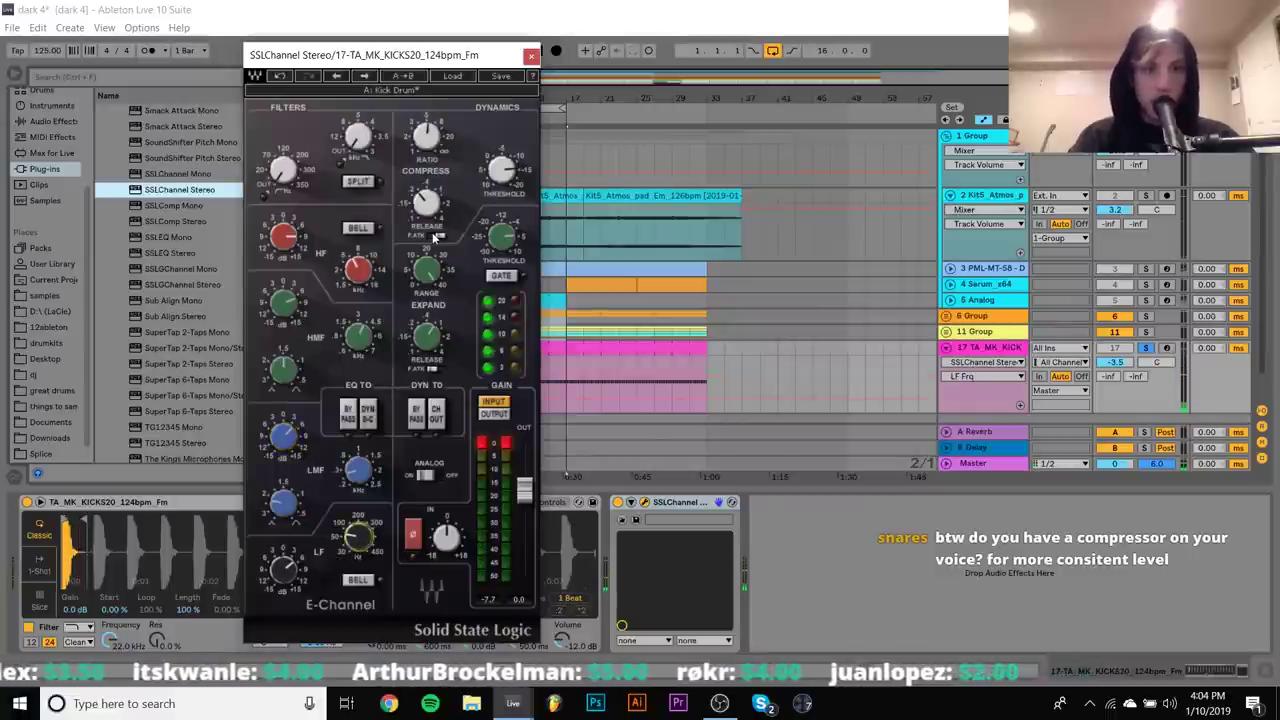
Audition the Darlington Acoustic Kick and Darlington EDM Kick presets in the kick's SSLChannel
{"action": "left_click", "coordinate": [452, 76]}
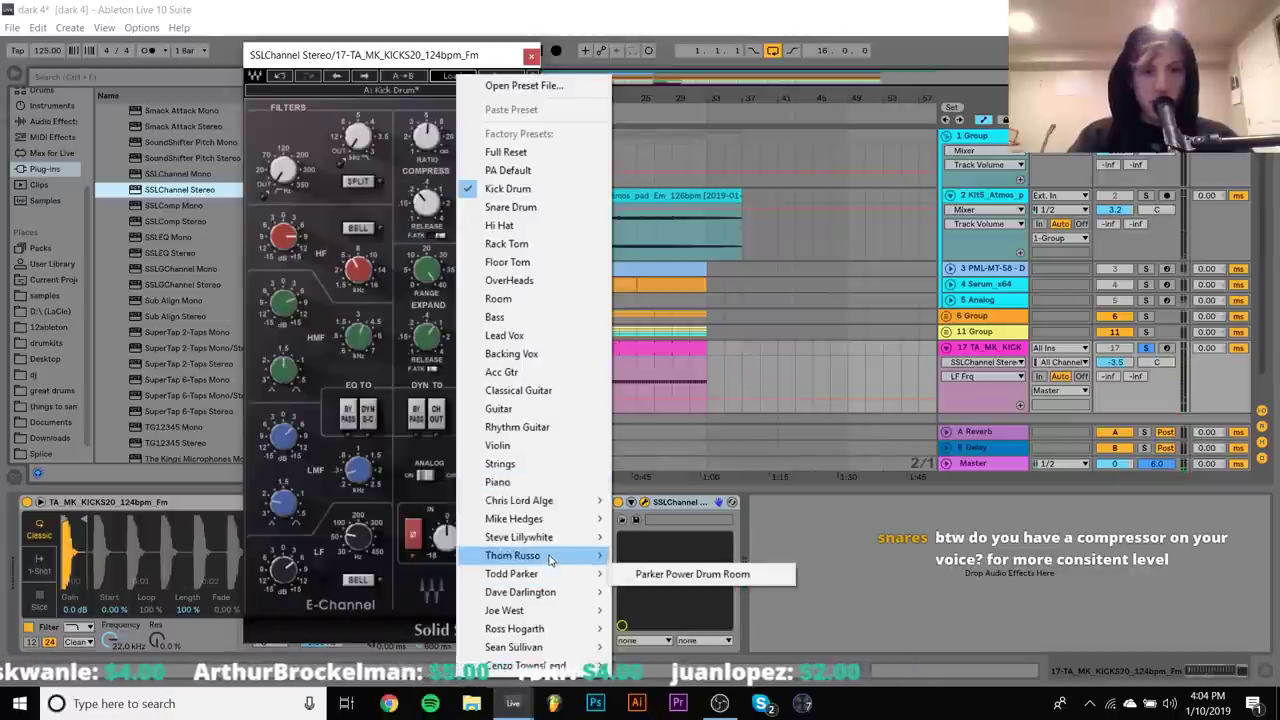
{"action": "mouse_move", "coordinate": [548, 594]}
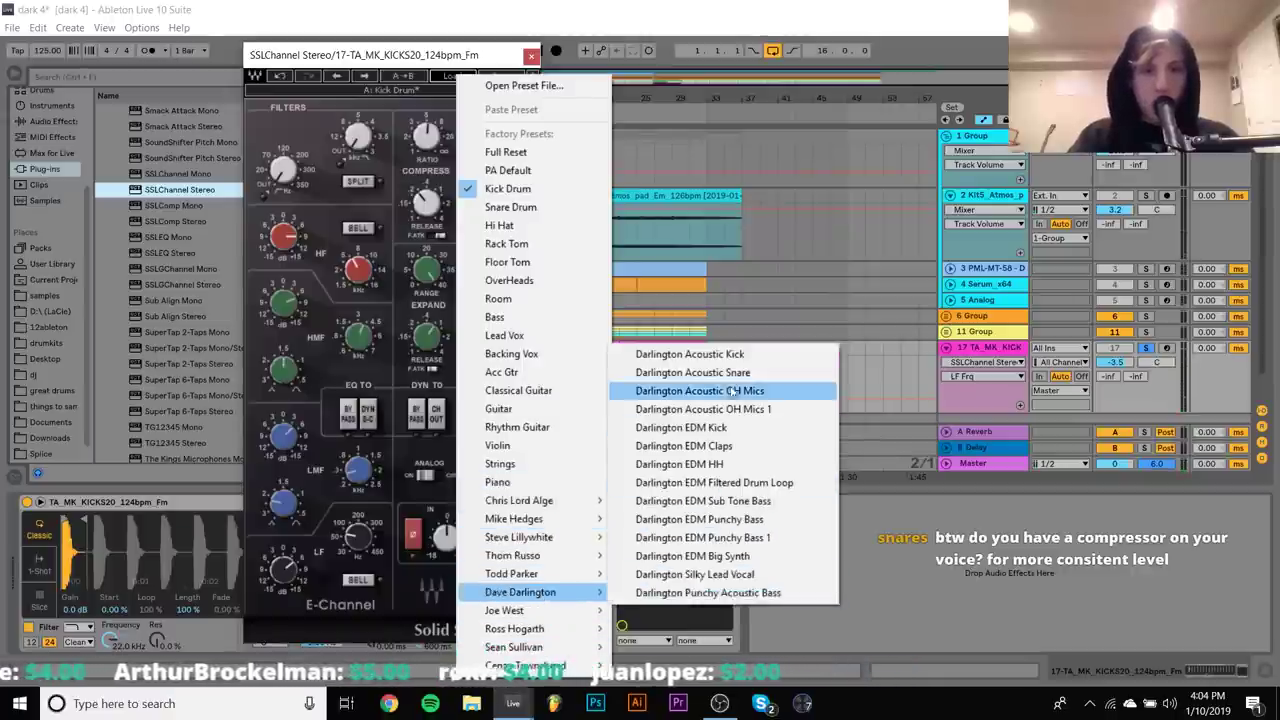
{"action": "left_click", "coordinate": [724, 356]}
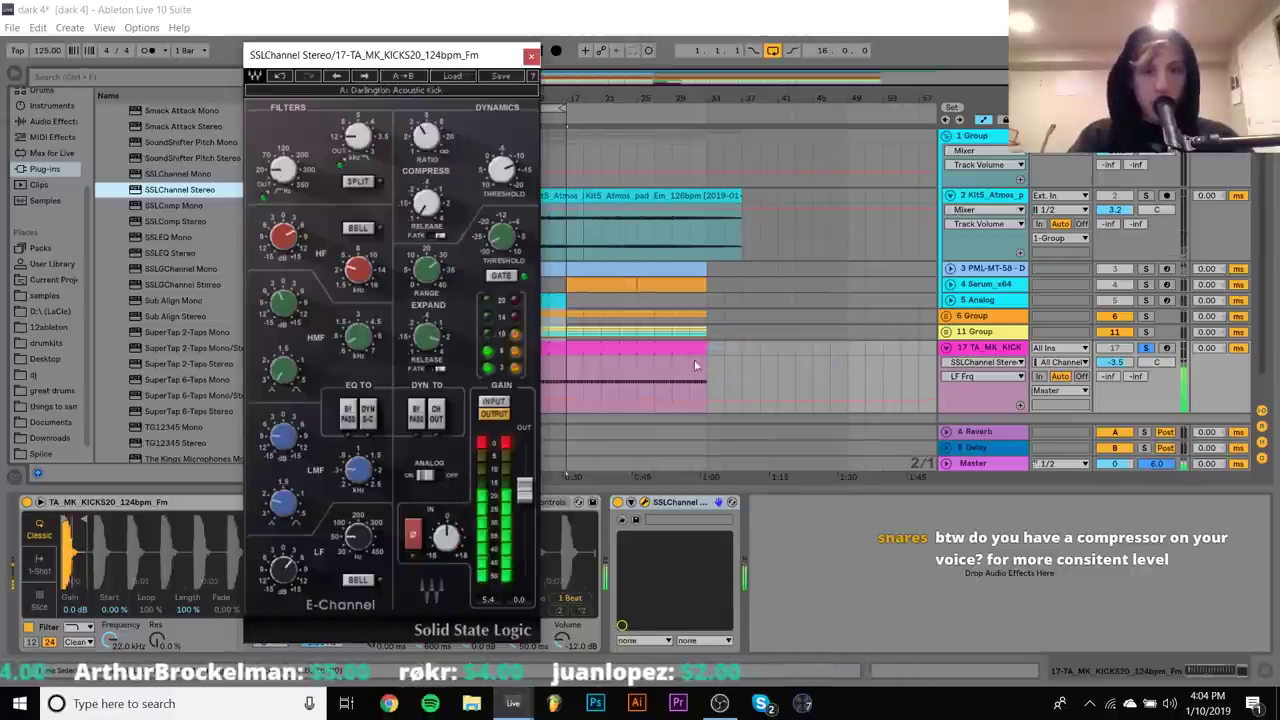
{"action": "left_click", "coordinate": [452, 76]}
{"action": "mouse_move", "coordinate": [548, 591]}
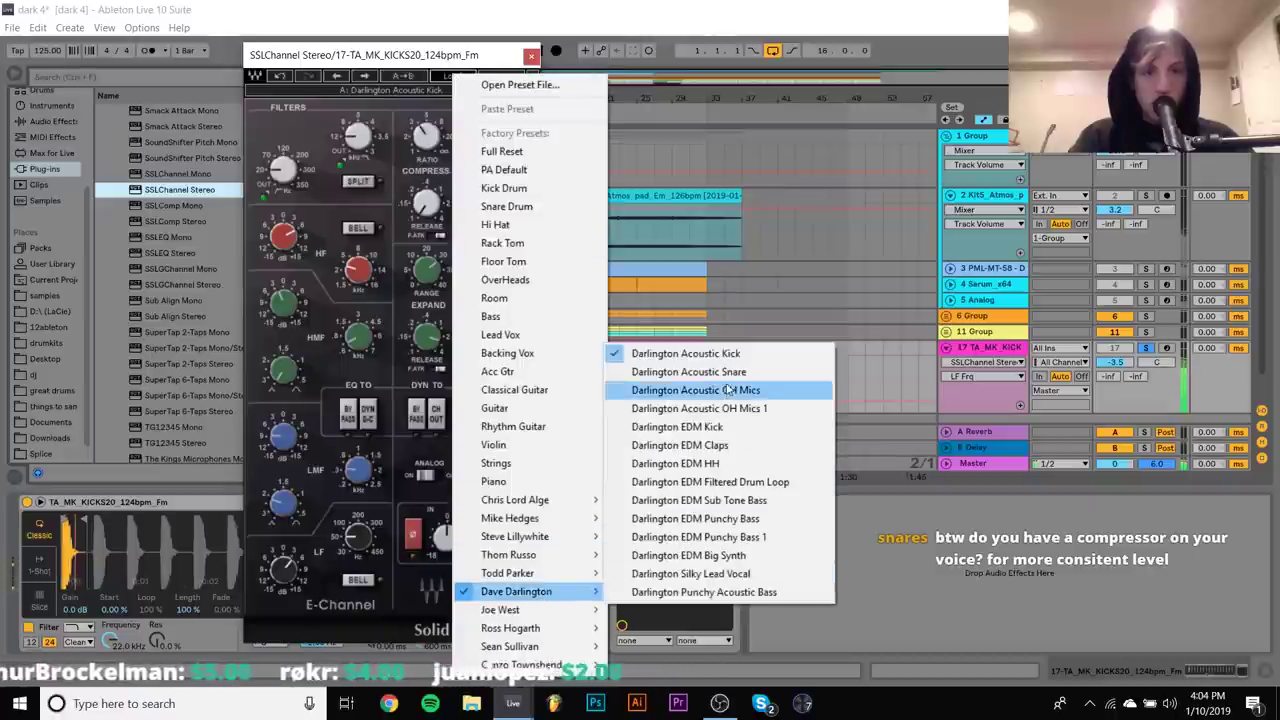
{"action": "left_click", "coordinate": [700, 427]}
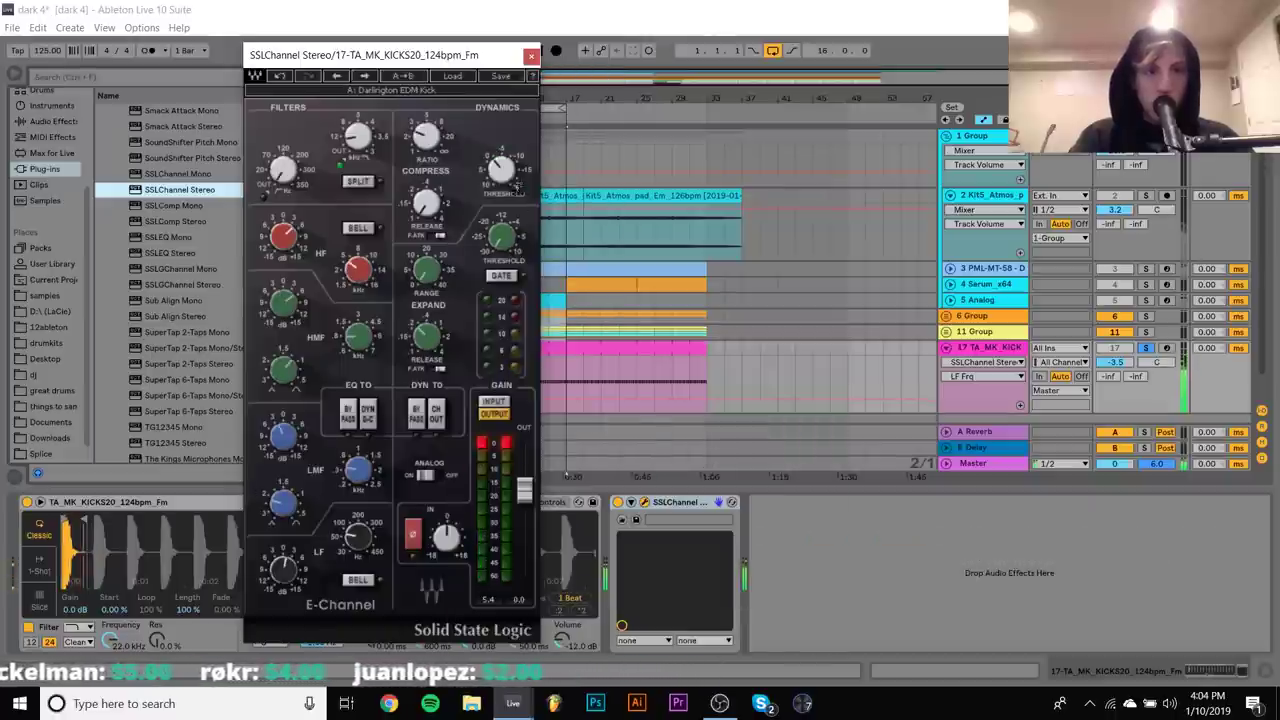
Replace the SSLChannel on the kick track with the SSLEQ Stereo plug-in
{"action": "left_click", "coordinate": [686, 536]}
{"action": "key", "text": "Delete"}
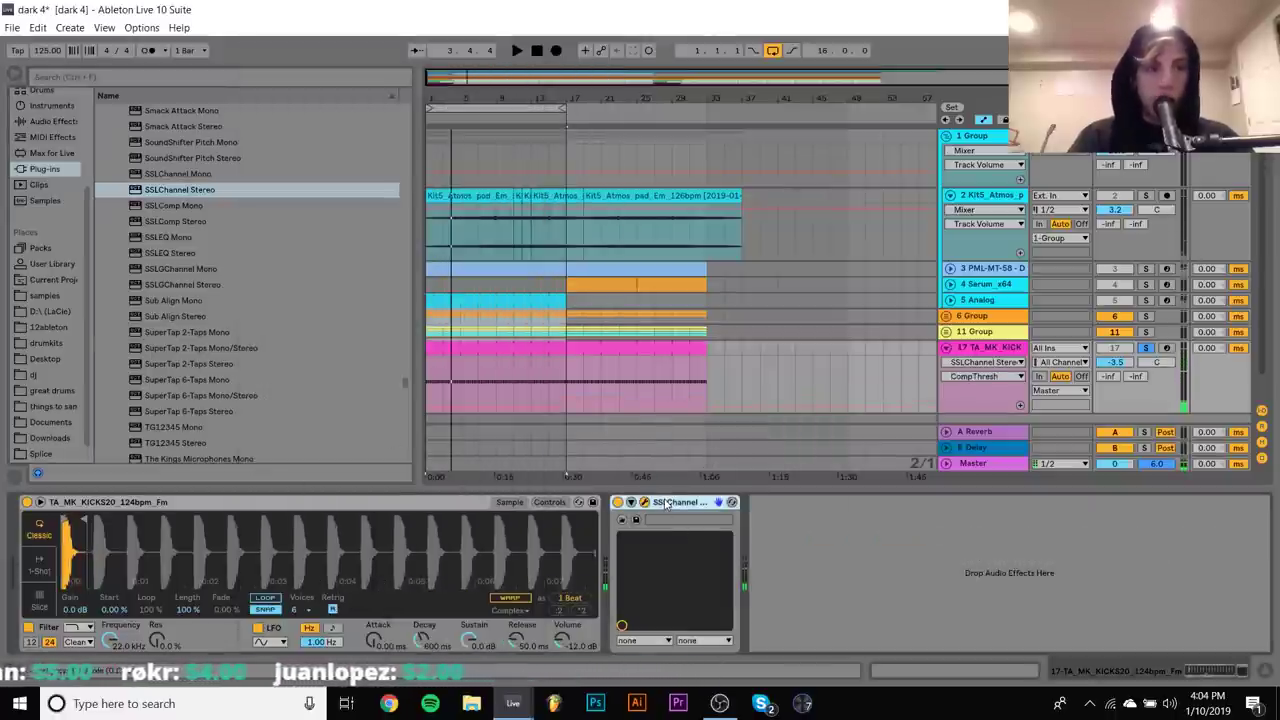
{"action": "double_click", "coordinate": [175, 253]}
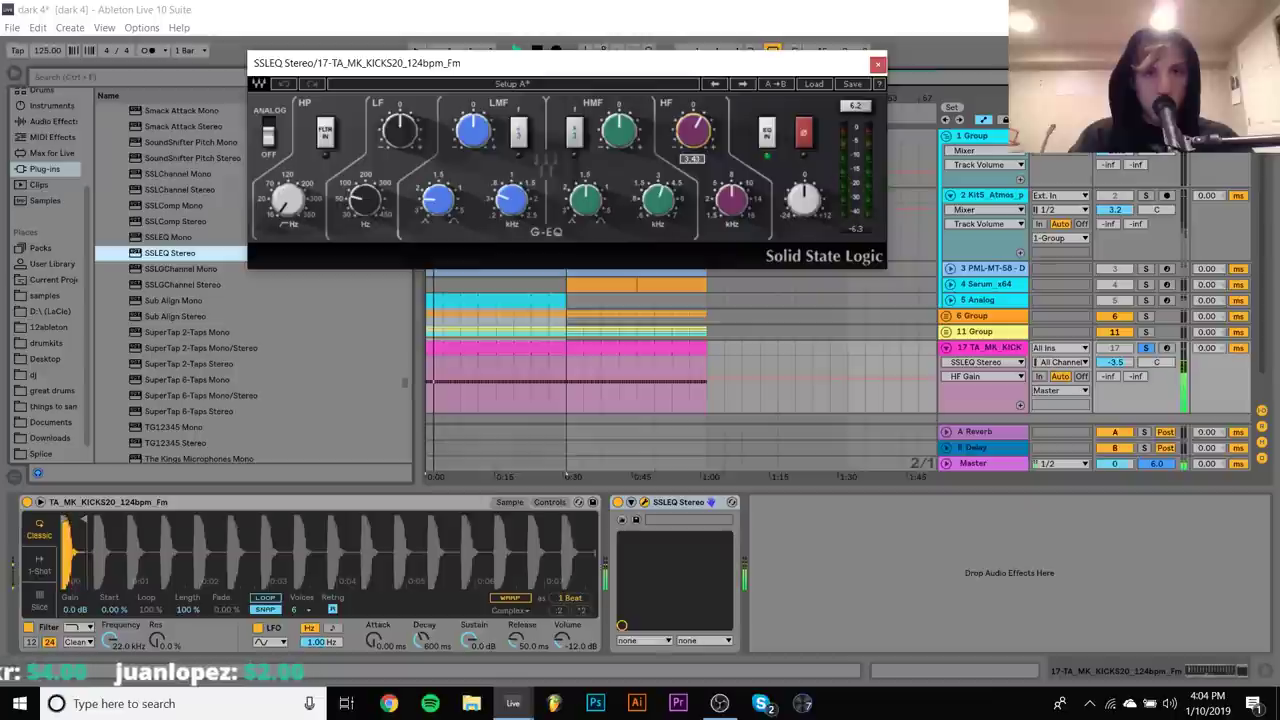
Boost the HF, HMF and LF gains on the kick's SSLEQ and try its LMF gain during playback
{"action": "left_click_drag", "start_coordinate": [618, 130], "coordinate": [618, 124]}
{"action": "left_click_drag", "start_coordinate": [399, 130], "coordinate": [399, 124]}
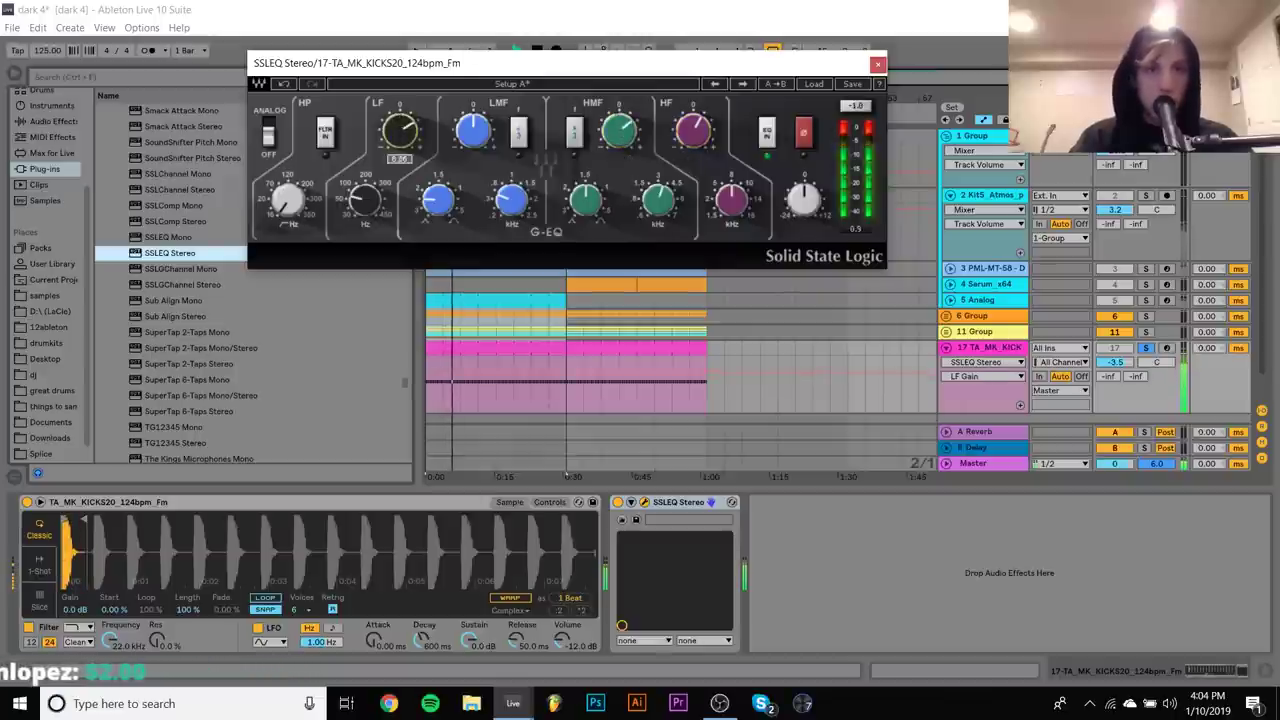
{"action": "left_click_drag", "start_coordinate": [473, 130], "coordinate": [473, 124]}
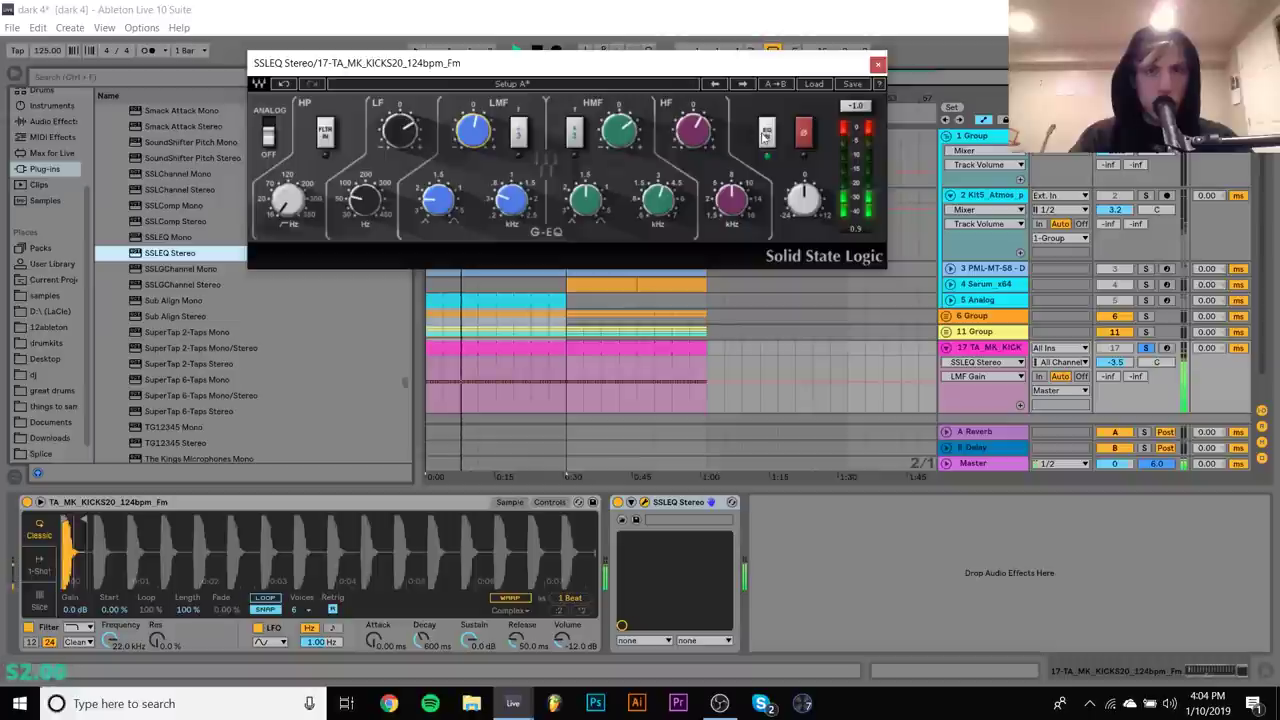
Unsolo the kick track and lower its volume to -4.6 with the other tracks playing
{"action": "left_click", "coordinate": [624, 501]}
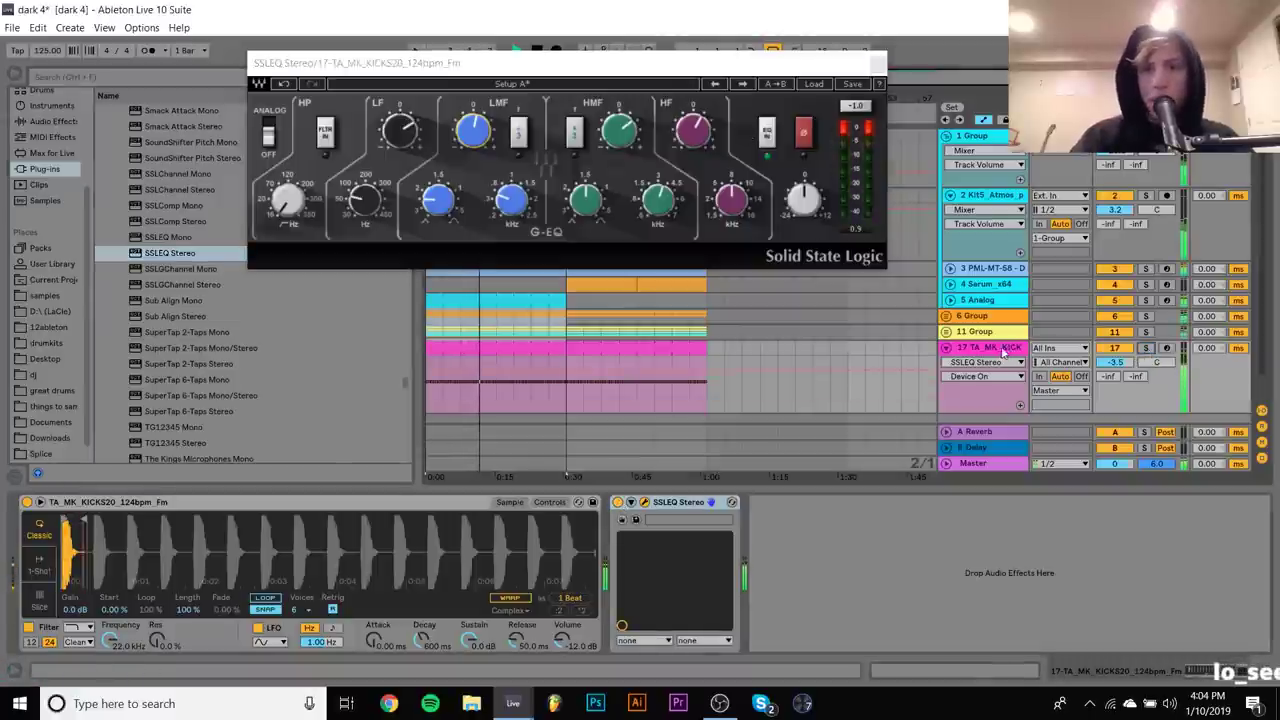
{"action": "left_click", "coordinate": [1146, 349]}
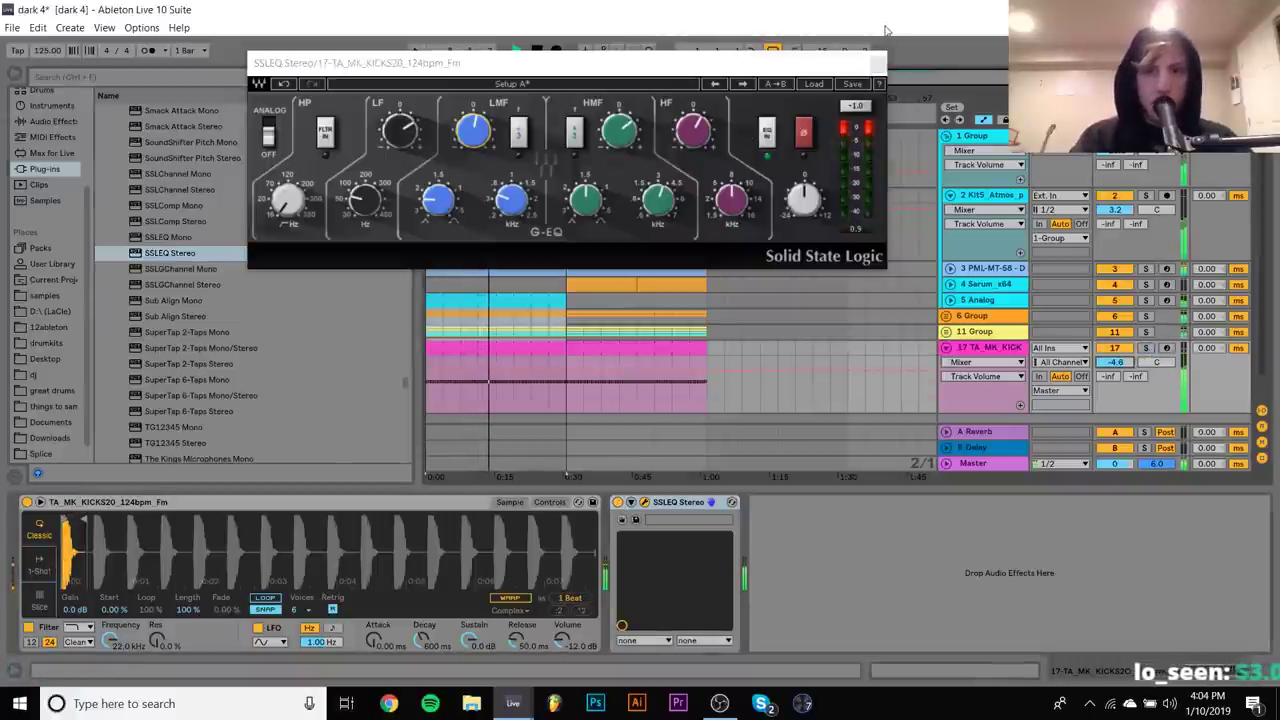
{"action": "left_click", "coordinate": [896, 257]}
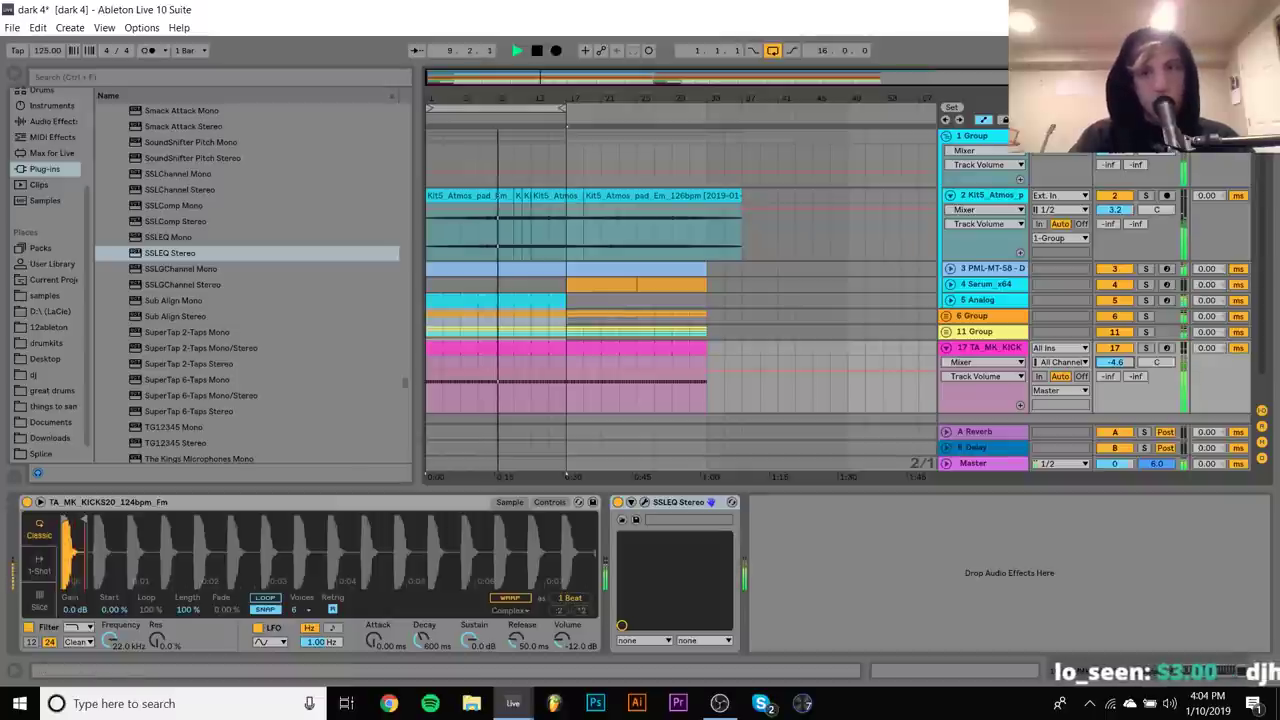
Fold 1 Group, solo 6 Group and unfold it to show the device chain of its nested 7 Group
{"action": "left_click", "coordinate": [947, 136]}
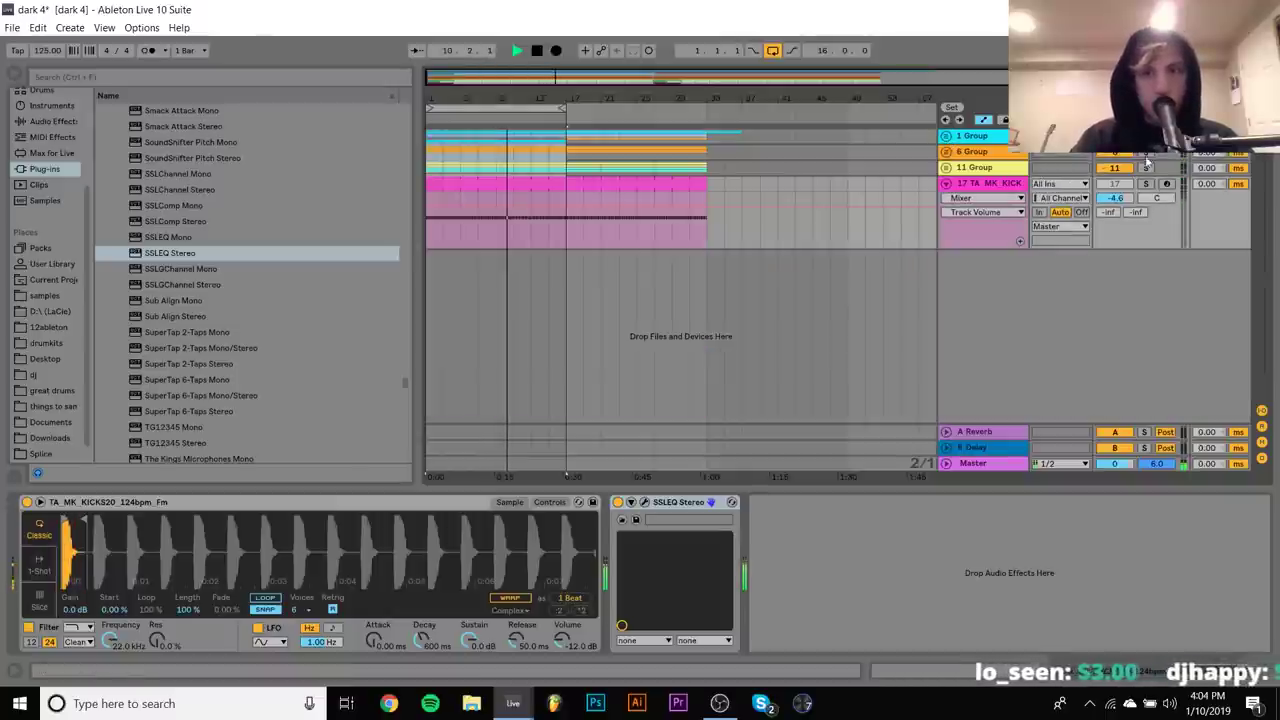
{"action": "left_click", "coordinate": [997, 155]}
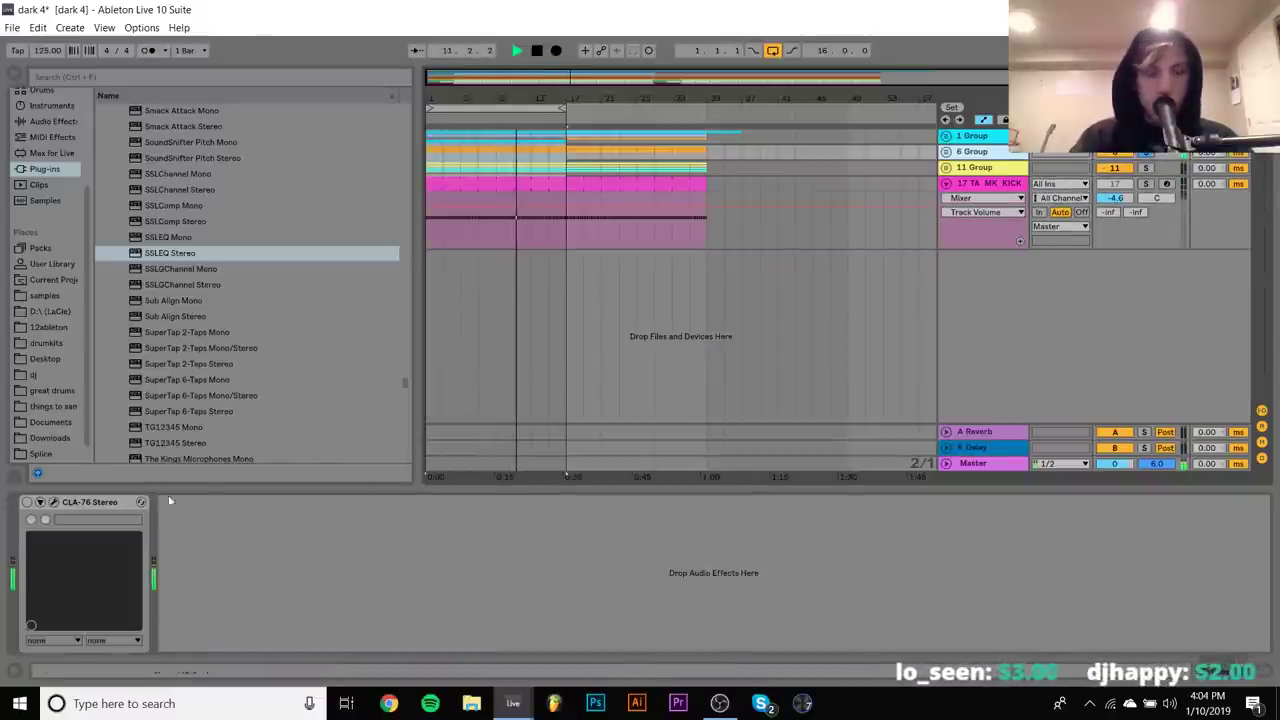
{"action": "scroll", "coordinate": [152, 271], "scroll_direction": "up", "scroll_amount": 10}
{"action": "scroll", "coordinate": [150, 268], "scroll_direction": "up", "scroll_amount": 5}
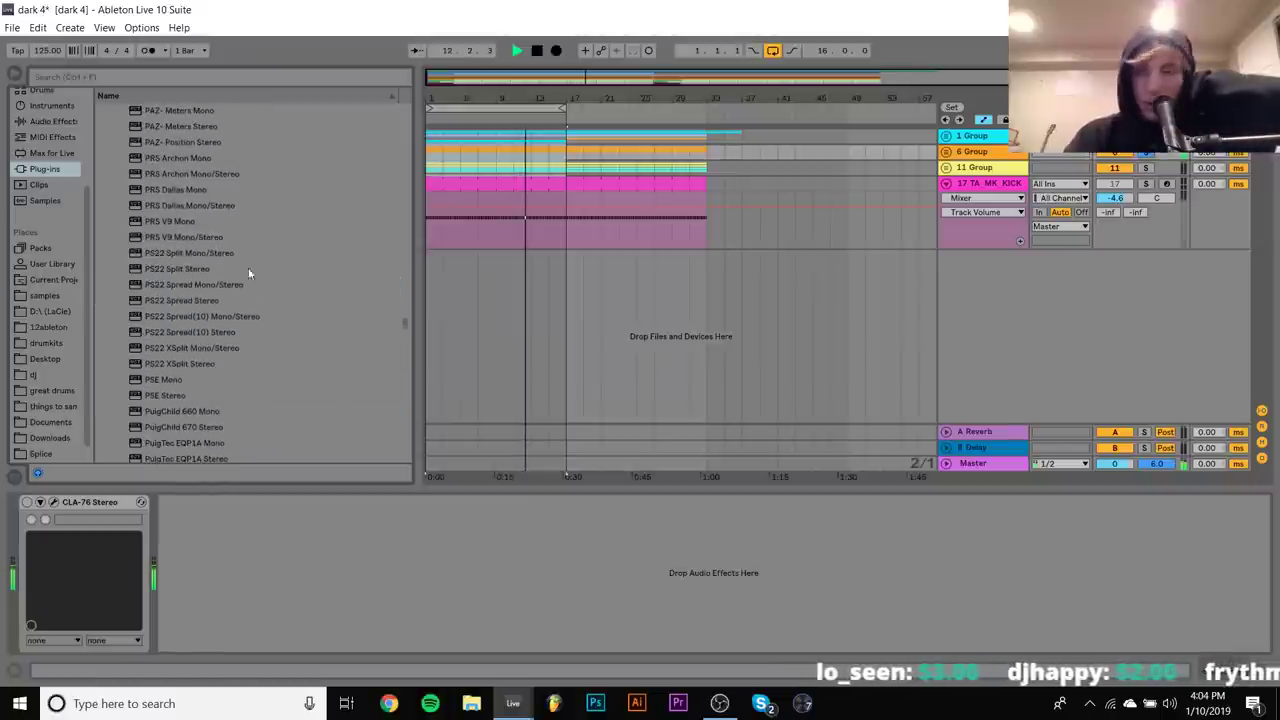
{"action": "left_click", "coordinate": [948, 152]}
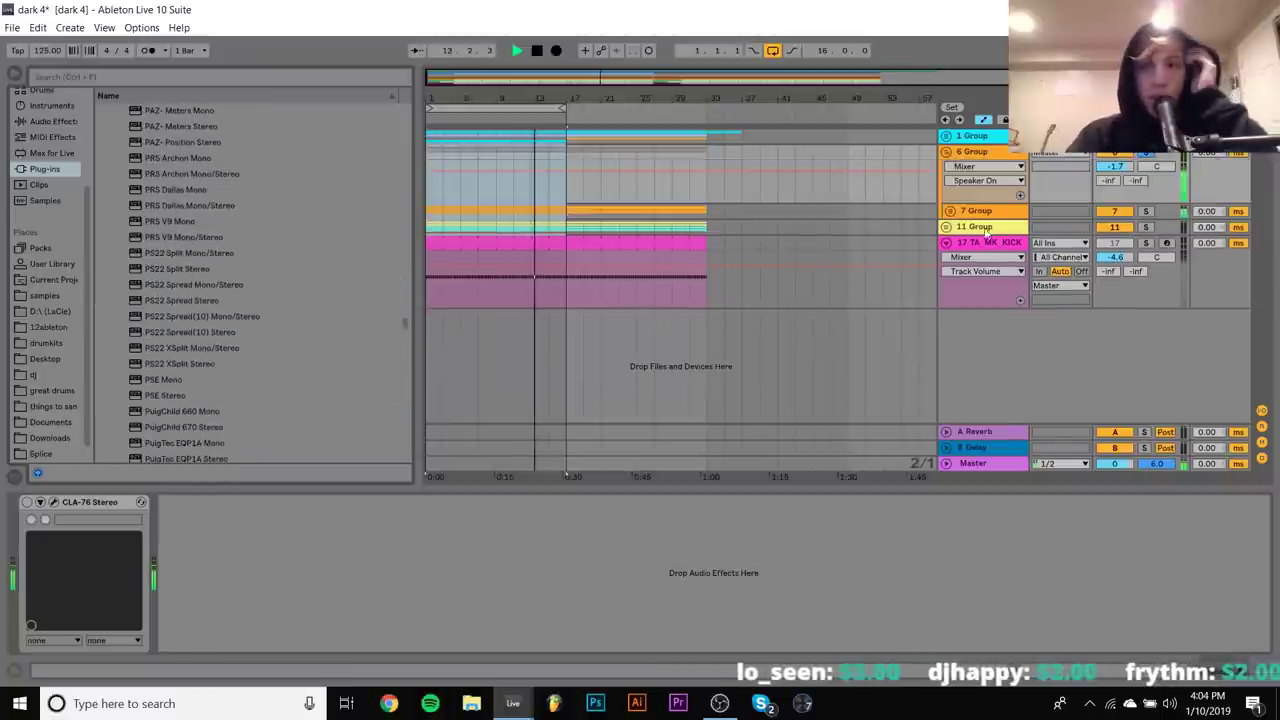
{"action": "left_click", "coordinate": [993, 210]}
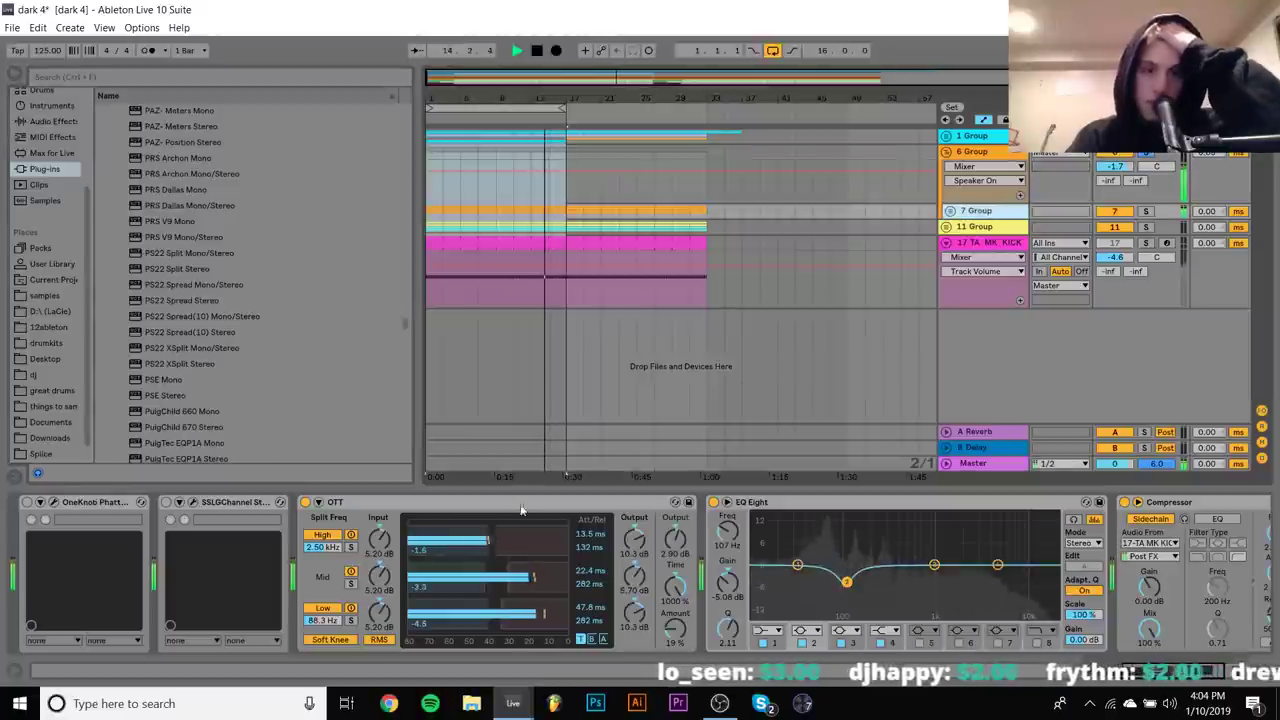
Insert the JJP-Bass Stereo plug-in on 7 Group between its SSLGChannel Stereo and OTT devices
{"action": "scroll", "coordinate": [548, 565], "scroll_direction": "down", "scroll_amount": 3}
{"action": "scroll", "coordinate": [548, 565], "scroll_direction": "up", "scroll_amount": 3}
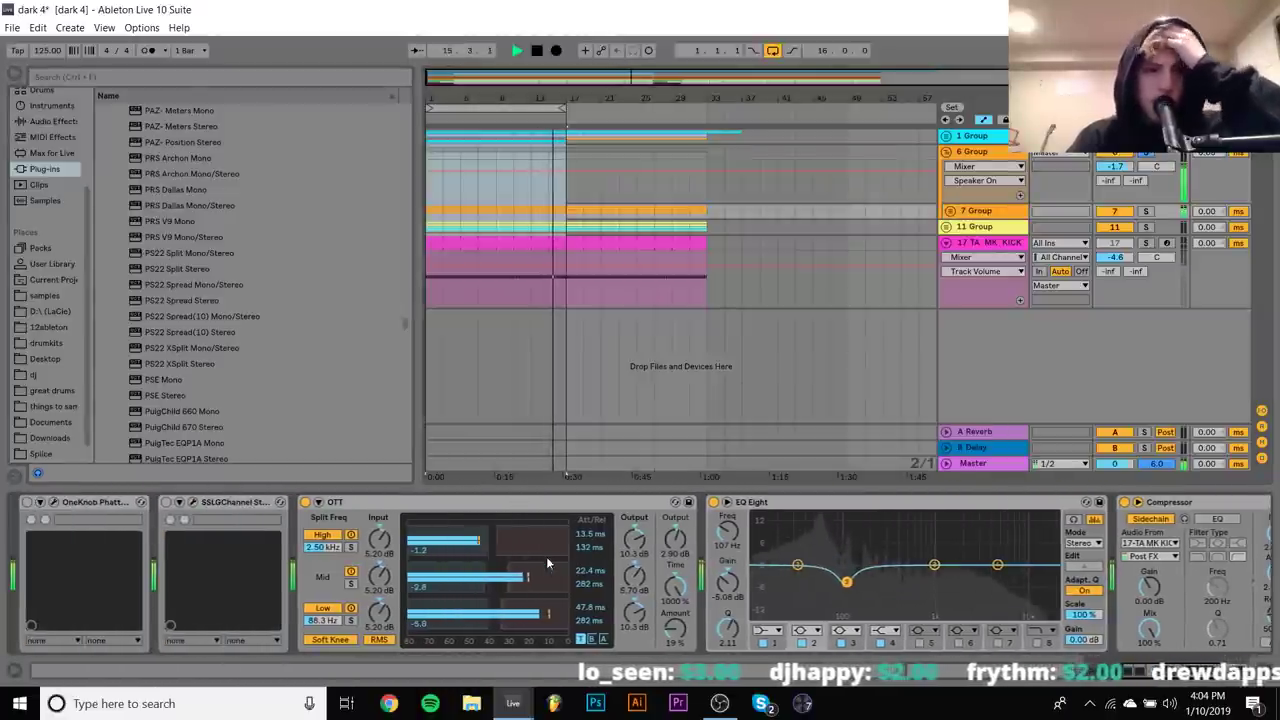
{"action": "scroll", "coordinate": [236, 345], "scroll_direction": "up", "scroll_amount": 3}
{"action": "scroll", "coordinate": [236, 350], "scroll_direction": "up", "scroll_amount": 15}
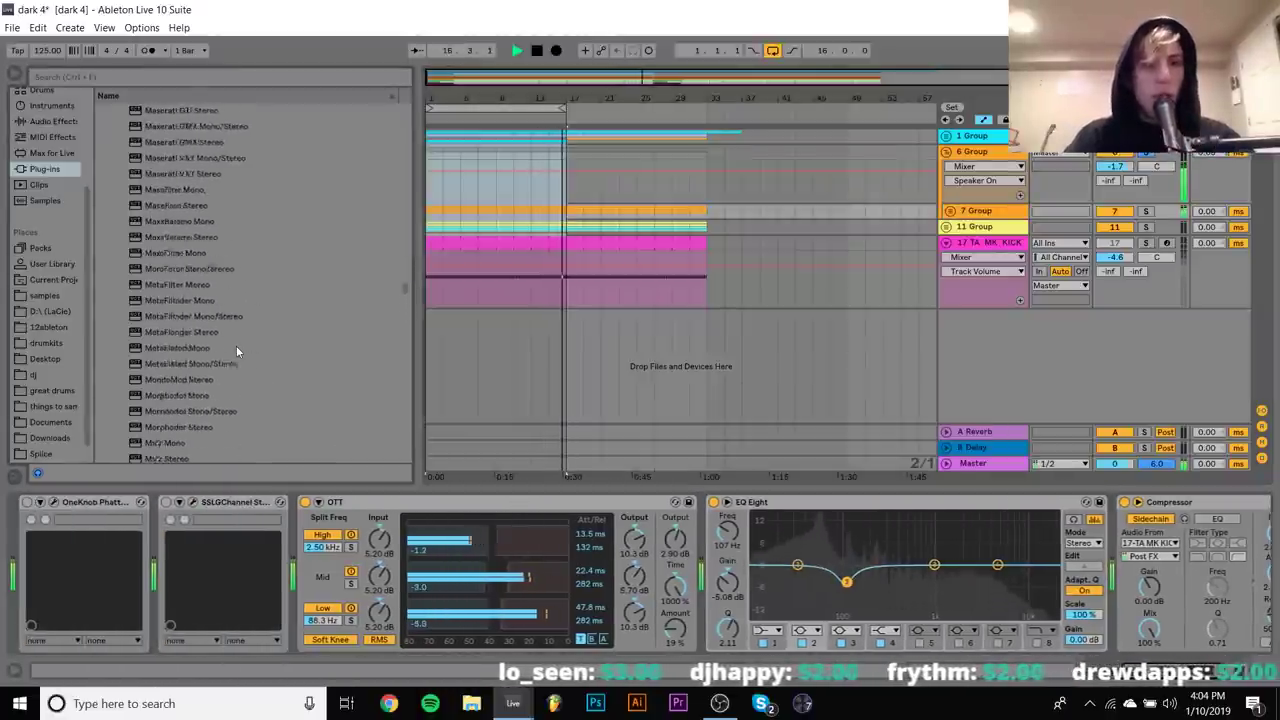
{"action": "scroll", "coordinate": [236, 345], "scroll_direction": "up", "scroll_amount": 10}
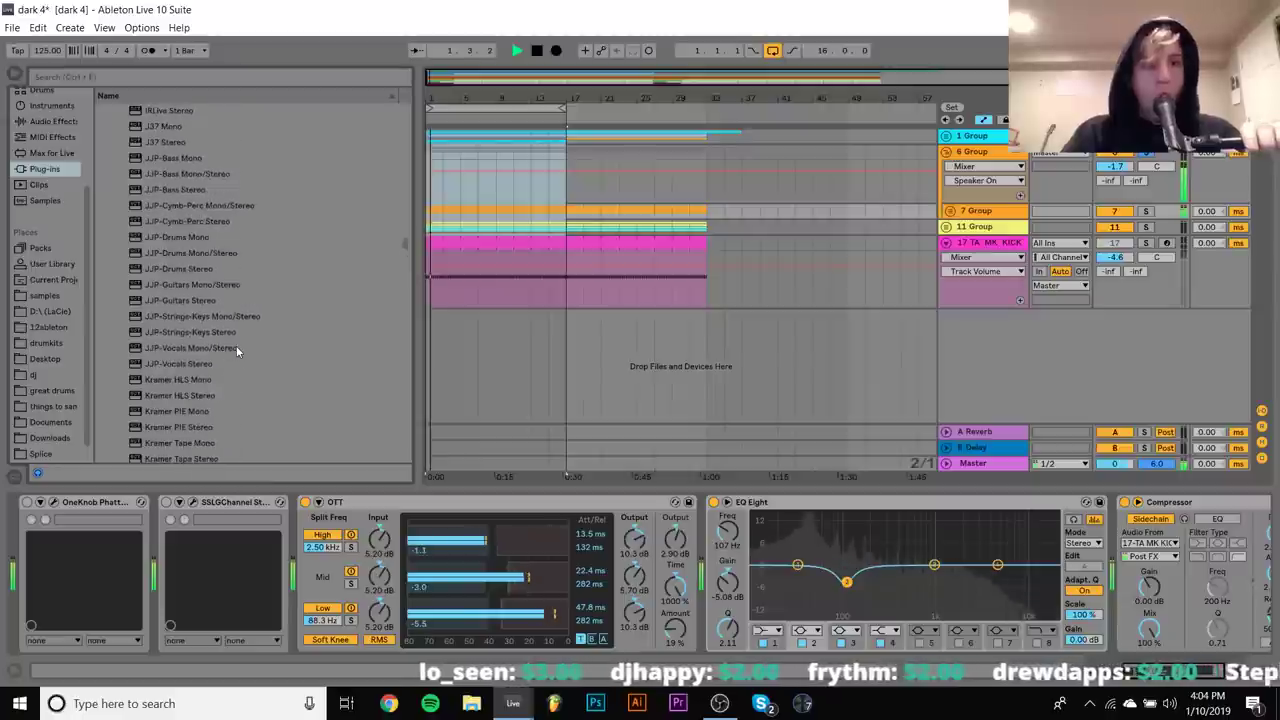
{"action": "left_click", "coordinate": [176, 189]}
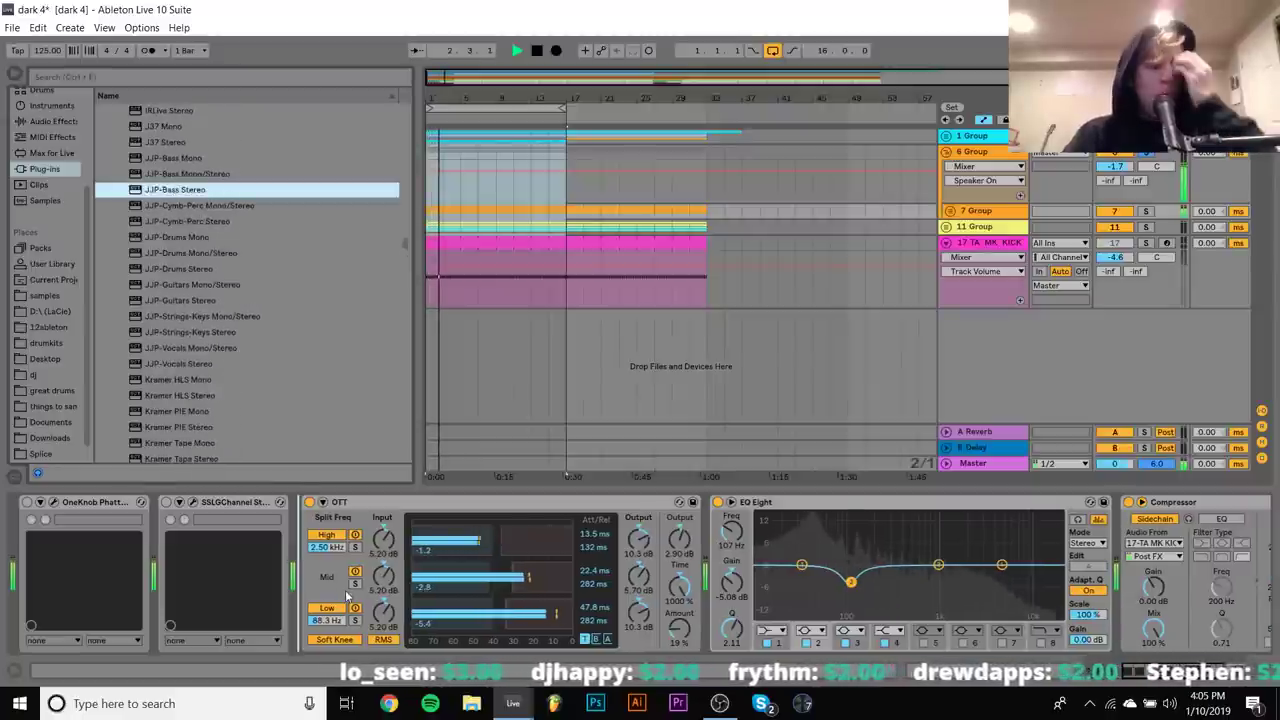
{"action": "left_click_drag", "start_coordinate": [345, 590], "coordinate": [345, 590]}
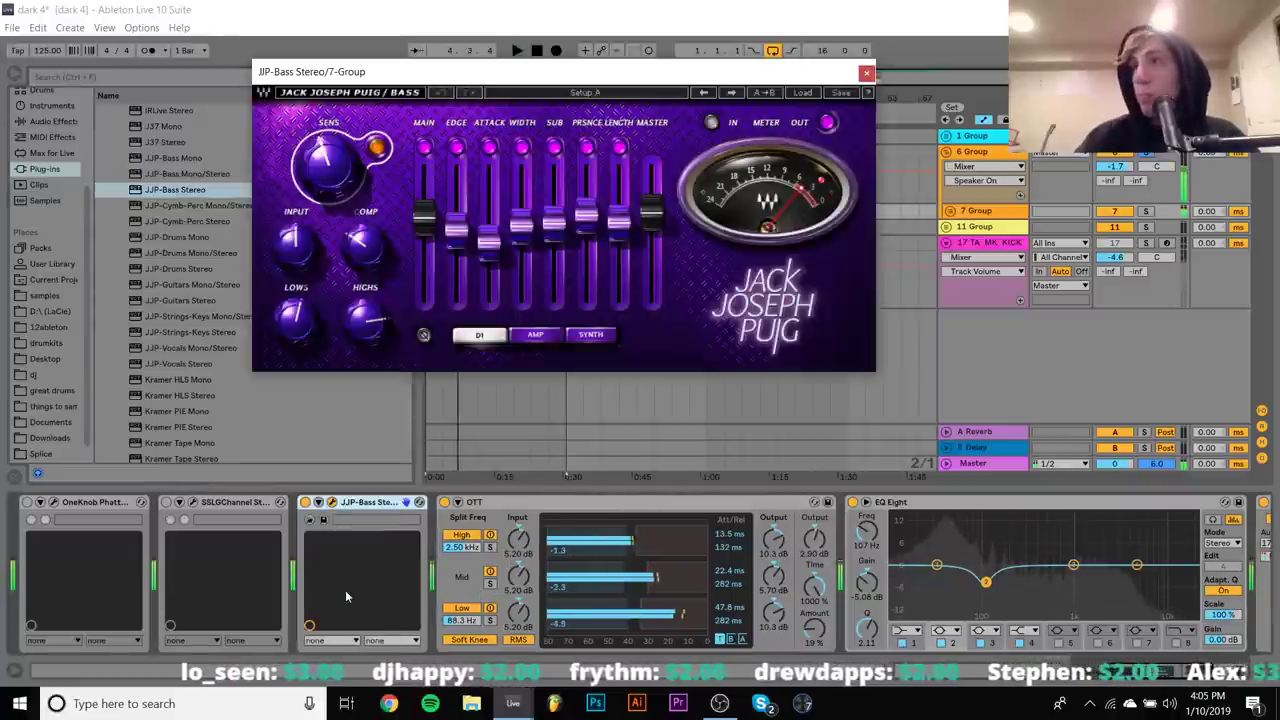
Bypass OTT on 7 Group and raise the Sub fader in JJP-Bass during playback
{"action": "key", "text": "space"}
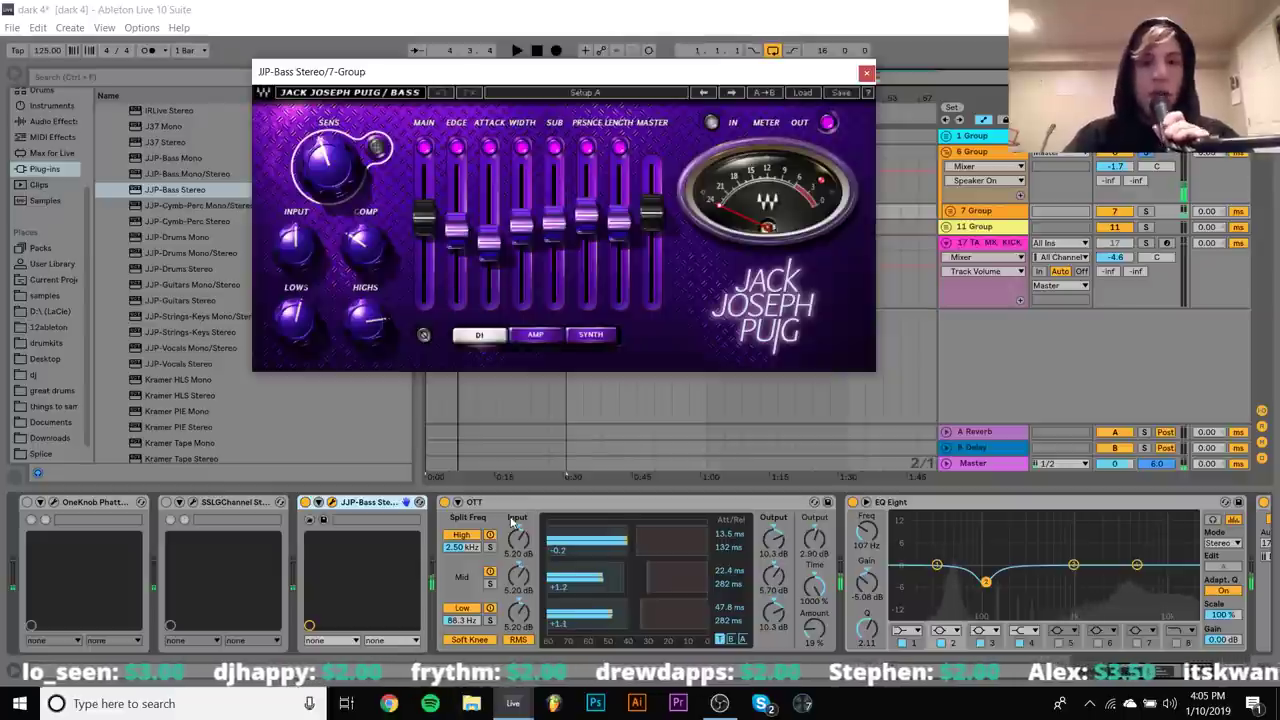
{"action": "left_click", "coordinate": [444, 502]}
{"action": "key", "text": "space"}
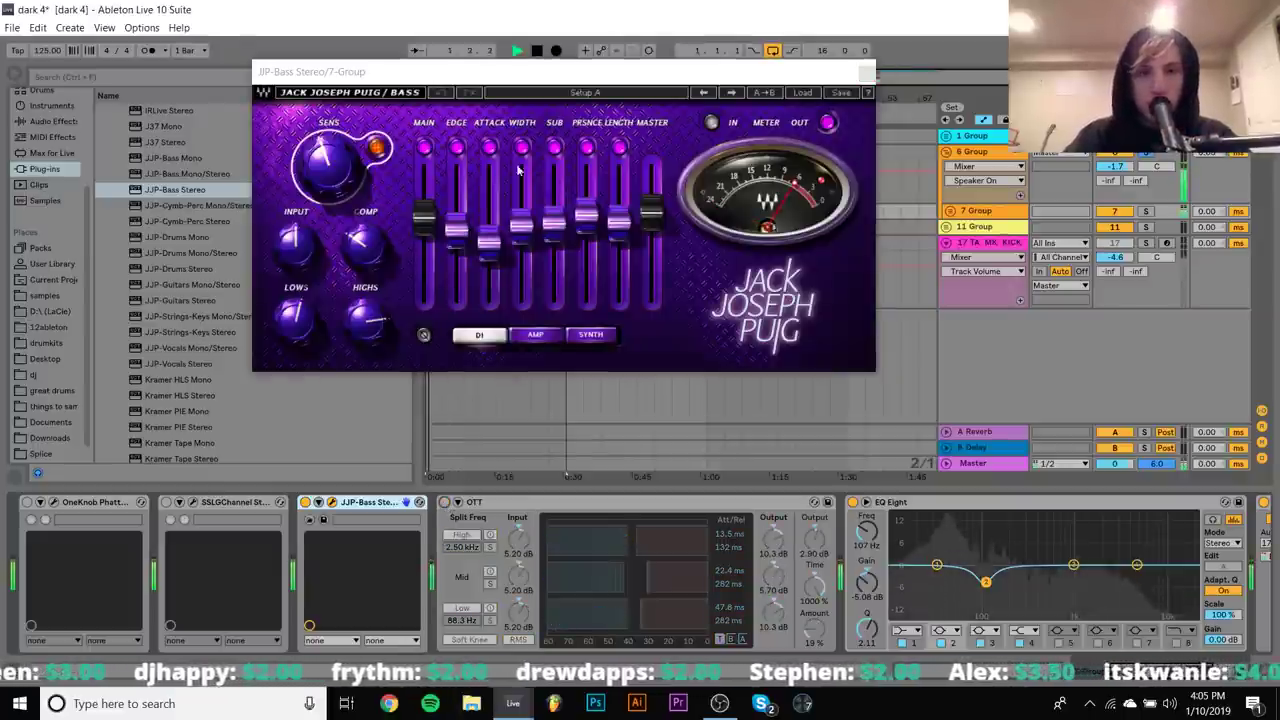
{"action": "left_click_drag", "start_coordinate": [556, 222], "coordinate": [554, 186]}
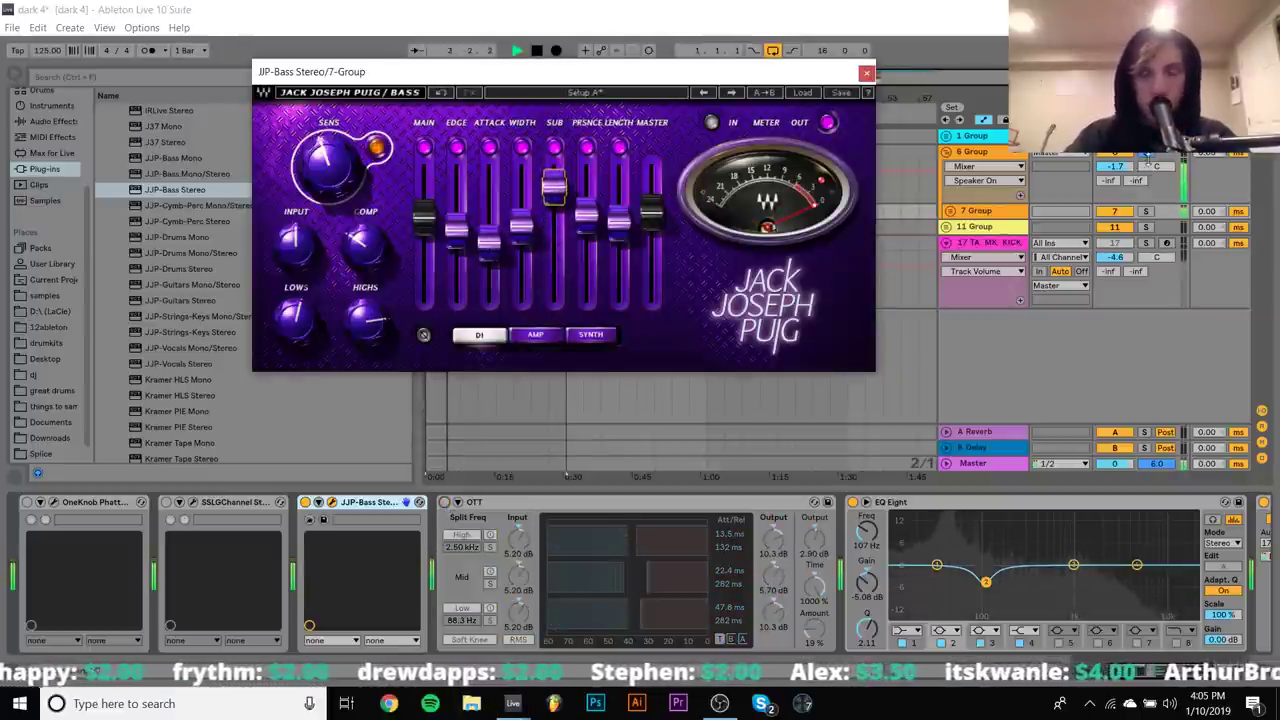
Unsolo and fold 6 Group, and start a new Live set without saving dark 4
{"action": "left_click", "coordinate": [1150, 158]}
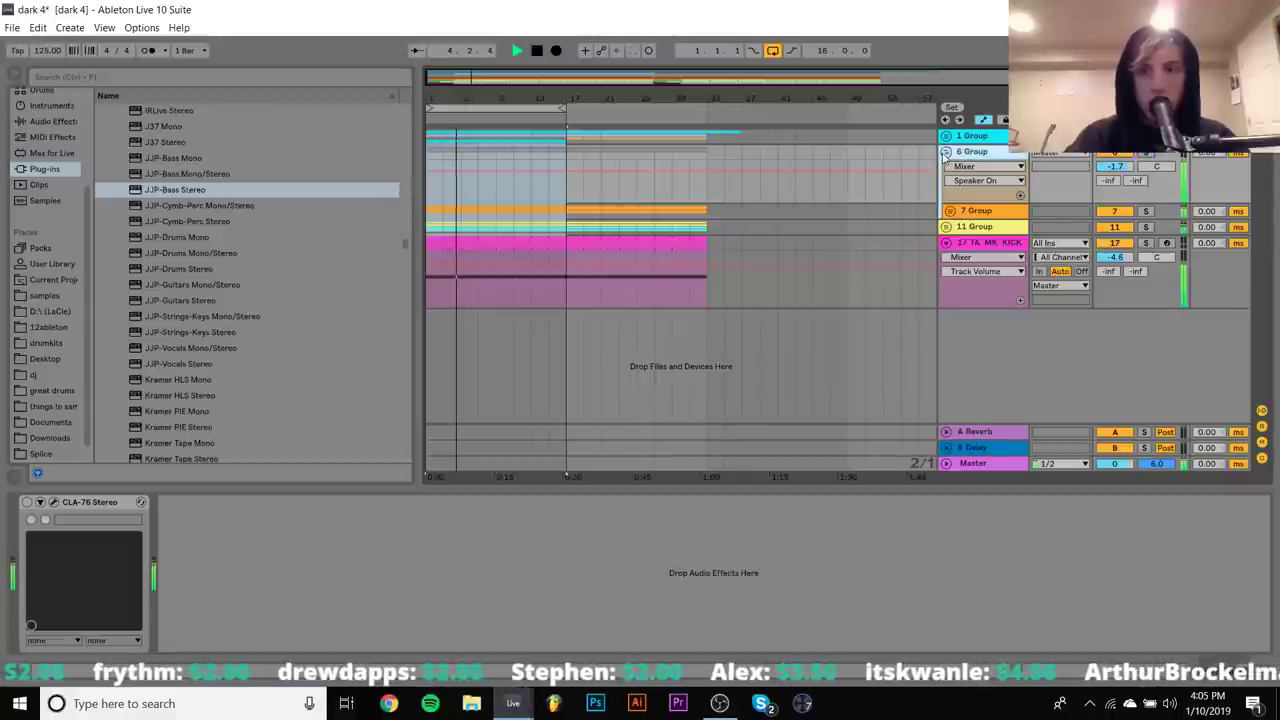
{"action": "left_click", "coordinate": [946, 152]}
{"action": "key", "text": "ctrl+o"}
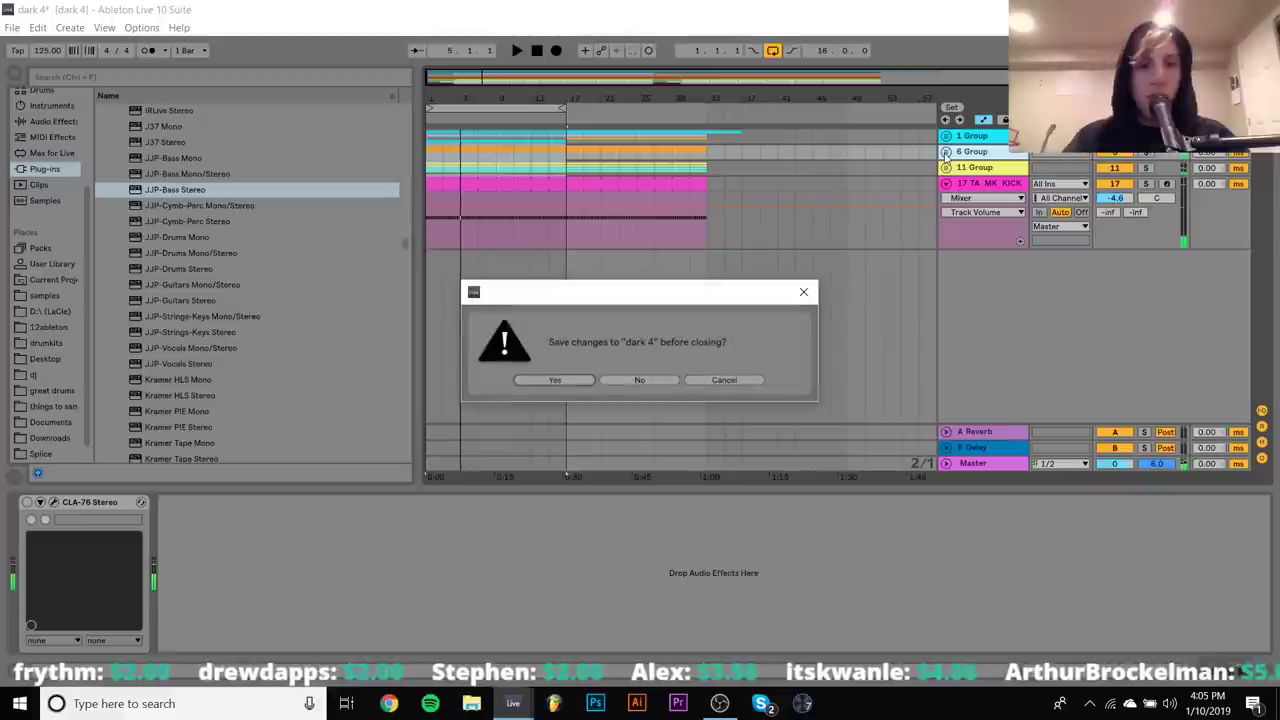
{"action": "key", "text": "Escape"}
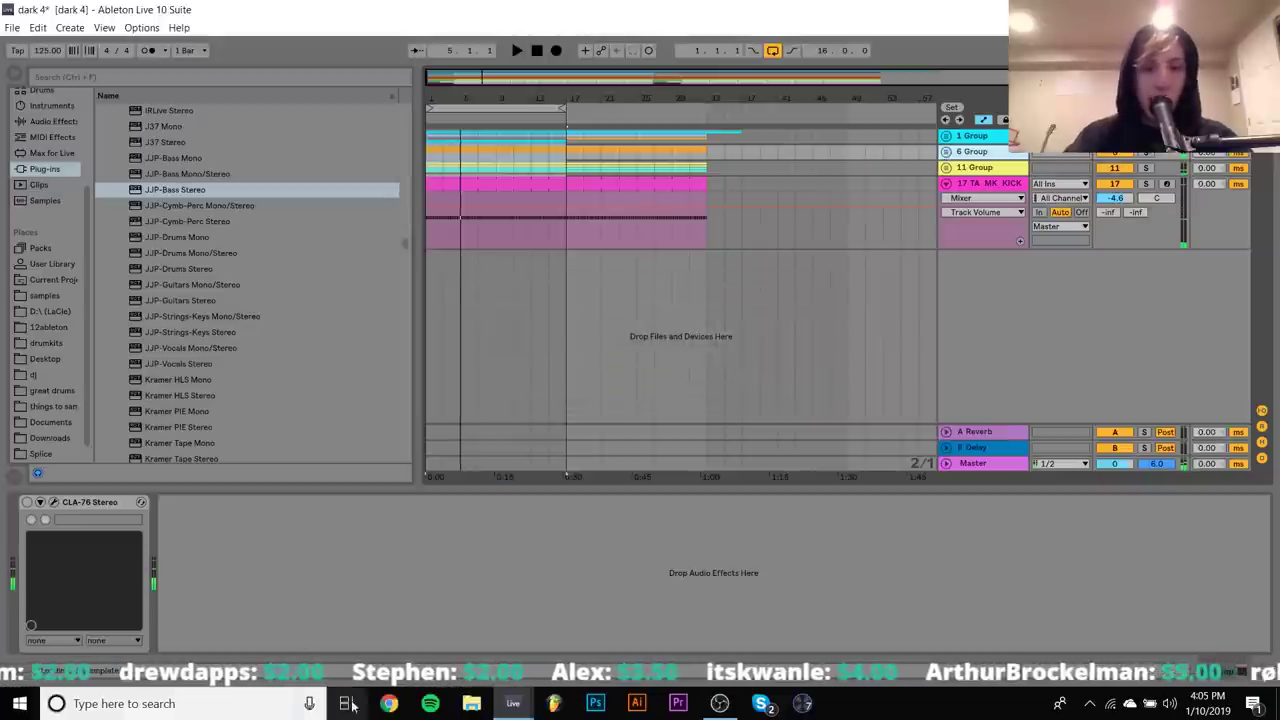
Open Chrome, switch to the streamingandvideo set in Ableton Live and show its Plug-ins category
{"action": "left_click", "coordinate": [398, 707]}
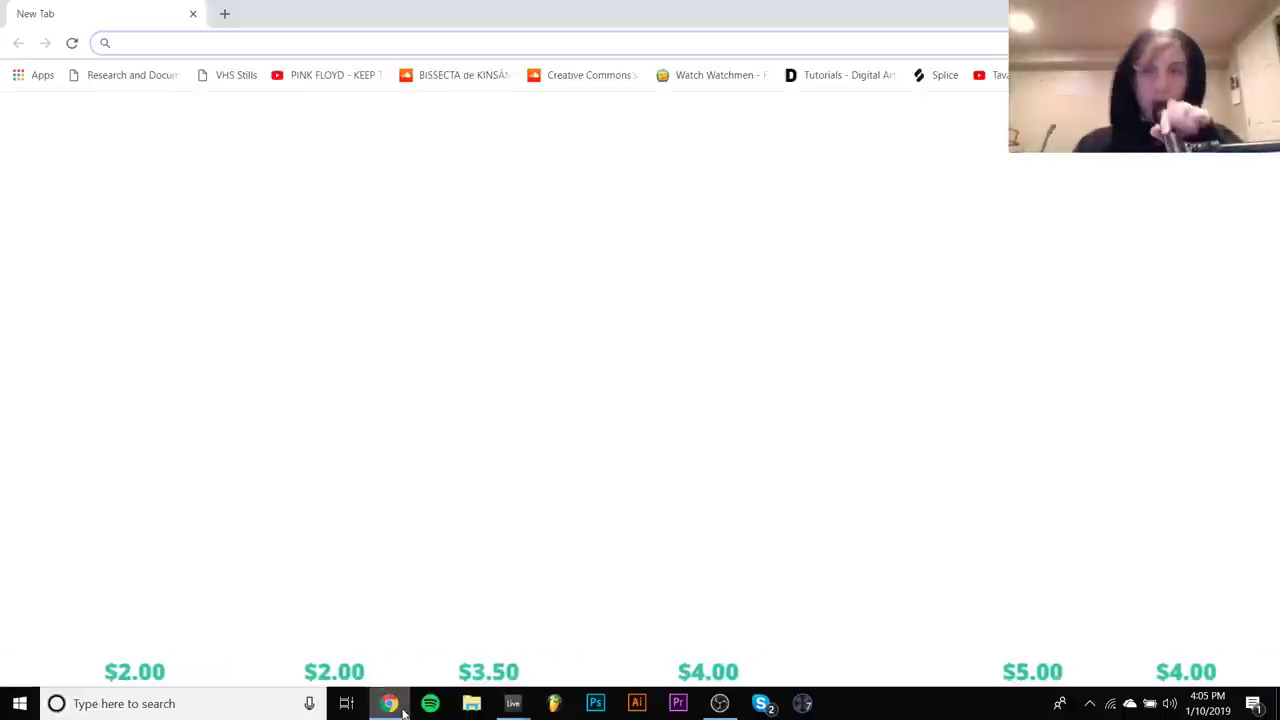
{"action": "mouse_move", "coordinate": [540, 686]}
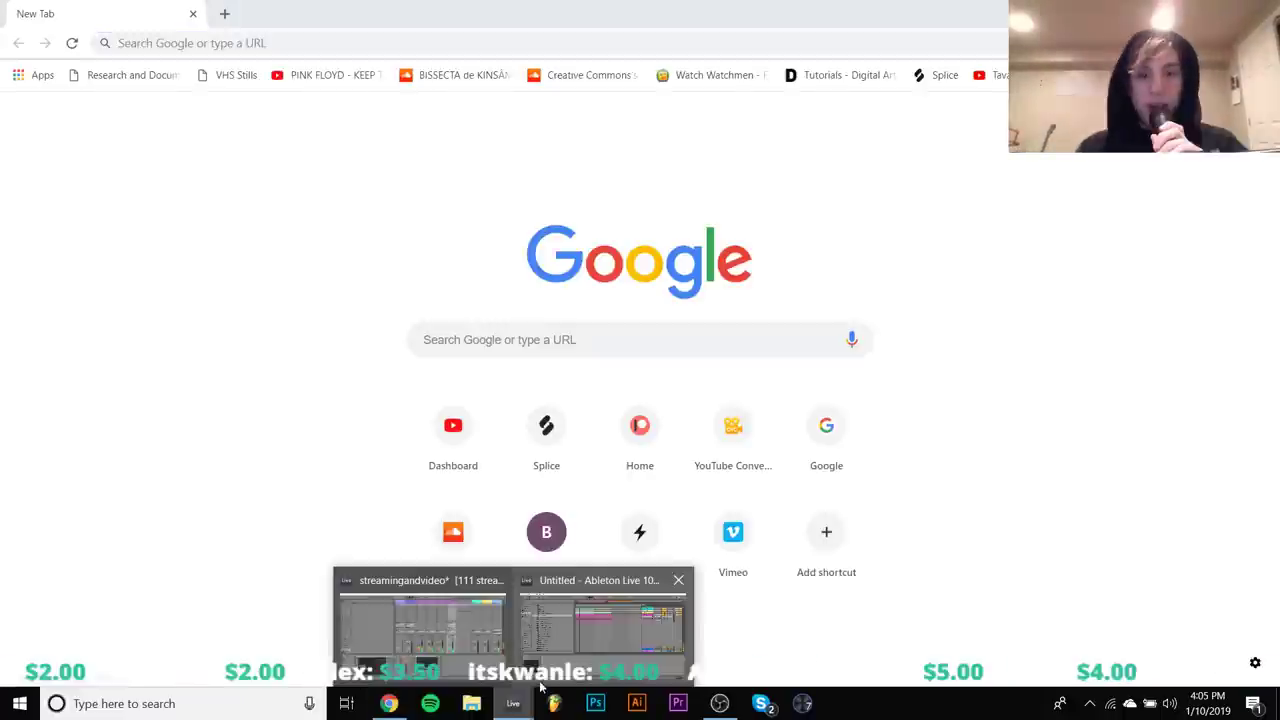
{"action": "left_click", "coordinate": [420, 622]}
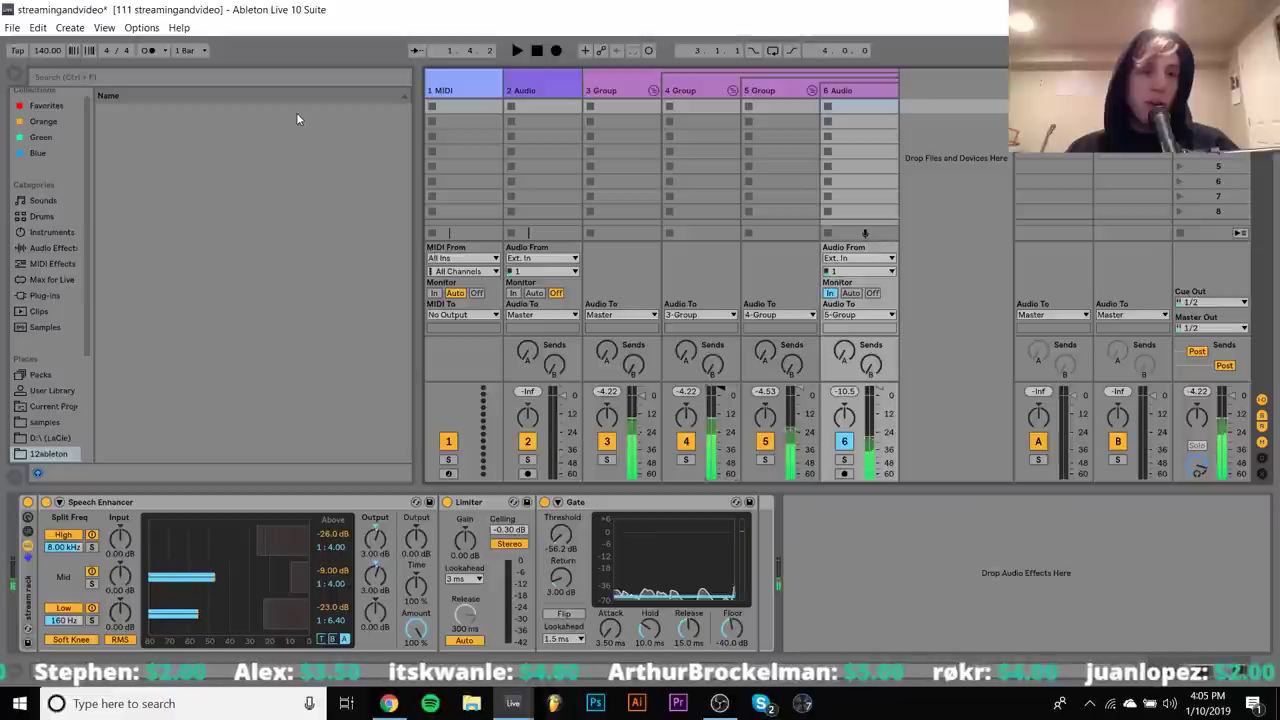
{"action": "left_click", "coordinate": [52, 248]}
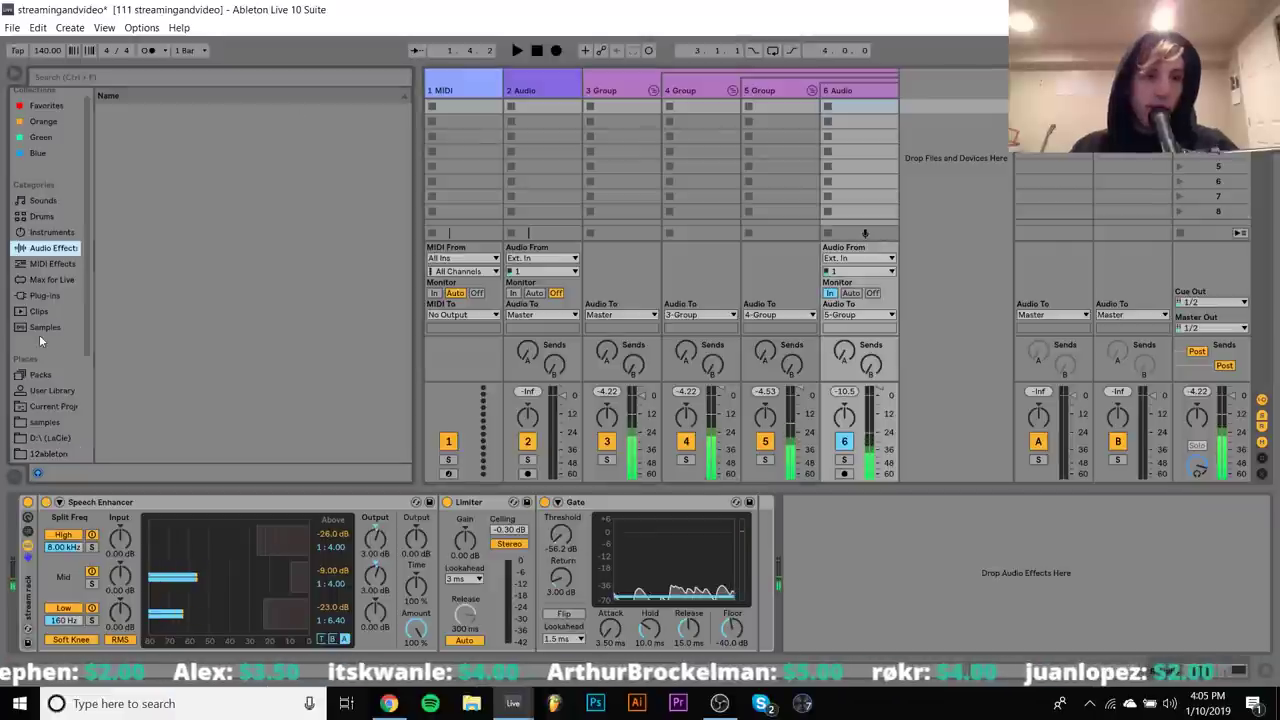
{"action": "left_click", "coordinate": [44, 295]}
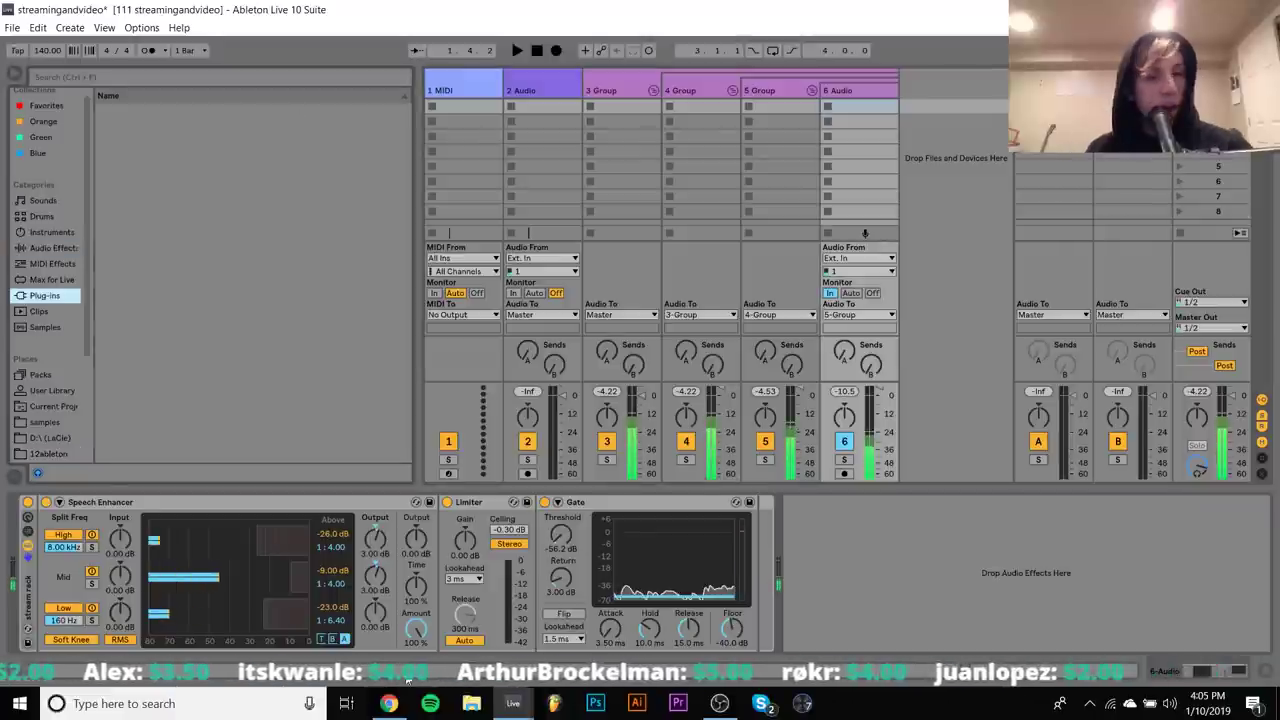
Switch to Chrome, open the submissions account's Gmail inbox and read the "sound design req" e-mail
{"action": "key", "text": "alt+Tab"}
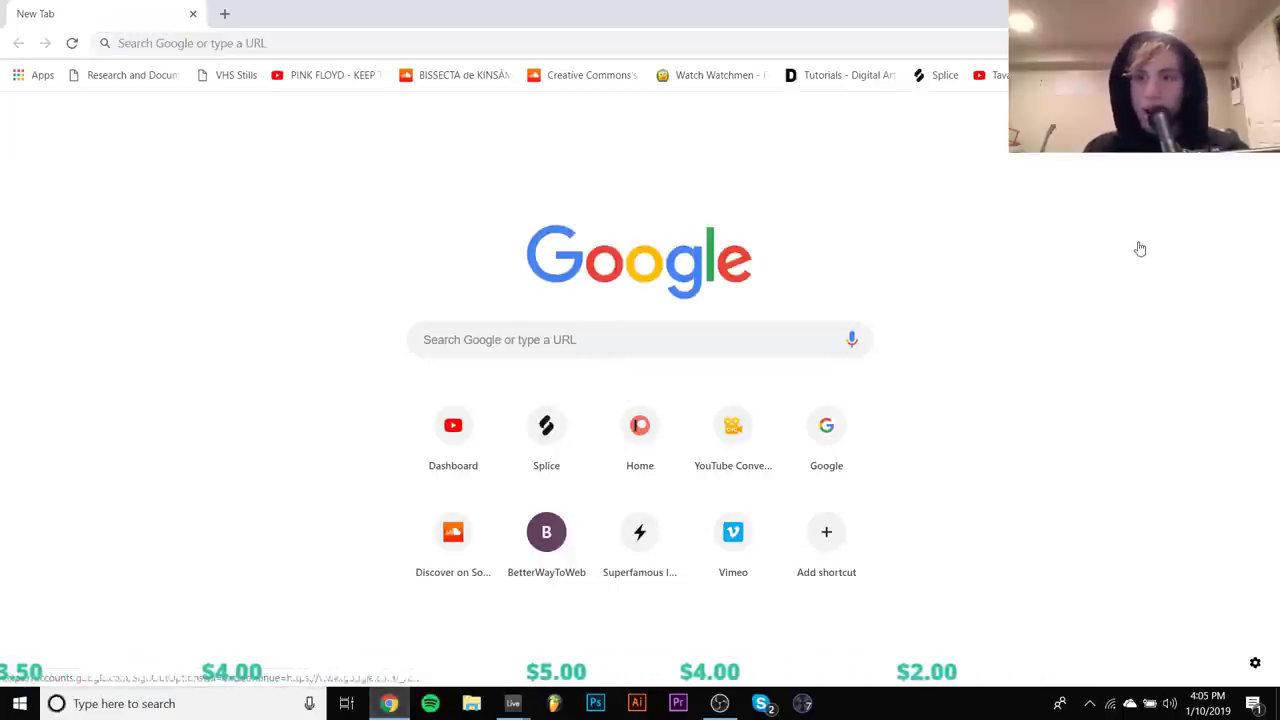
{"action": "left_click", "coordinate": [1250, 122]}
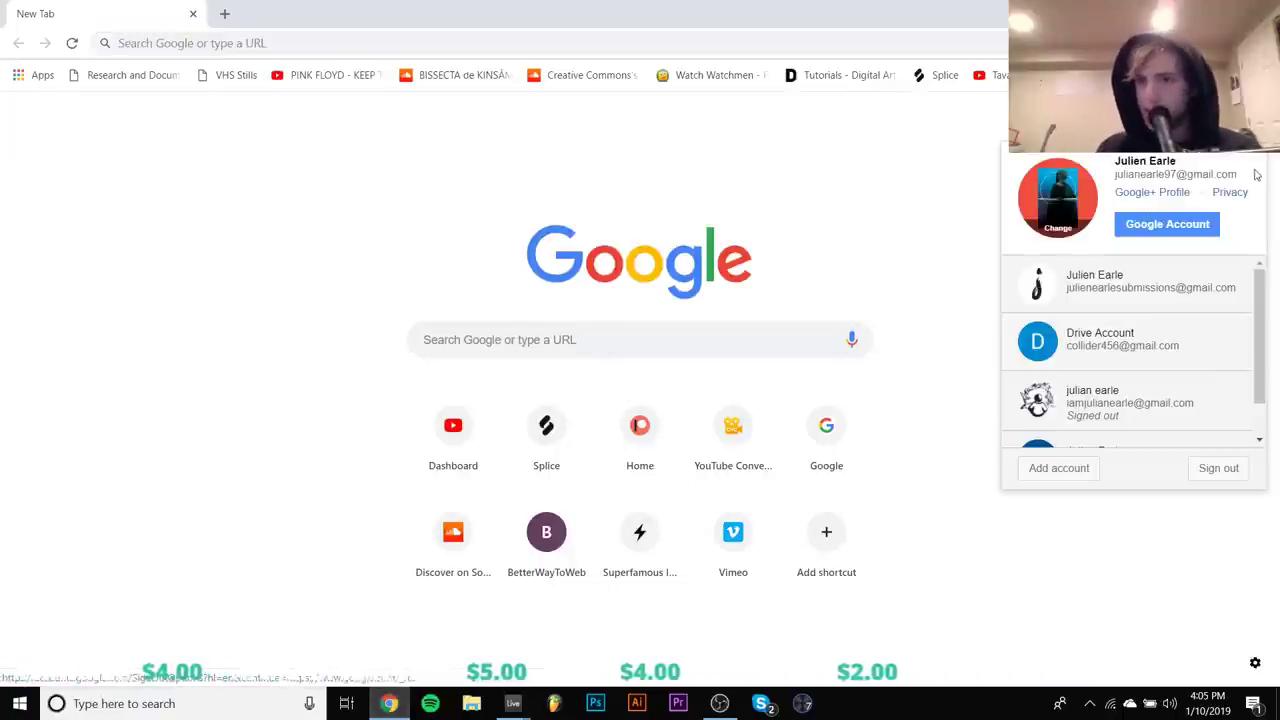
{"action": "left_click", "coordinate": [1134, 287]}
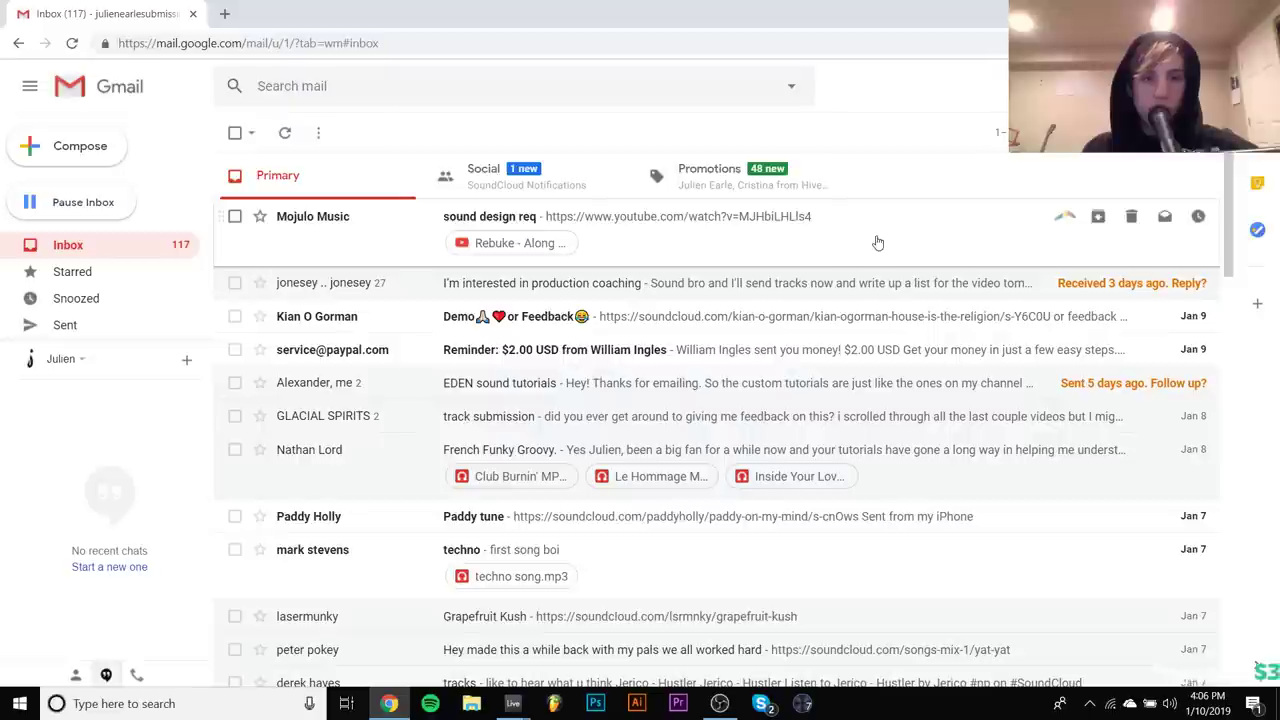
{"action": "left_click", "coordinate": [730, 241]}
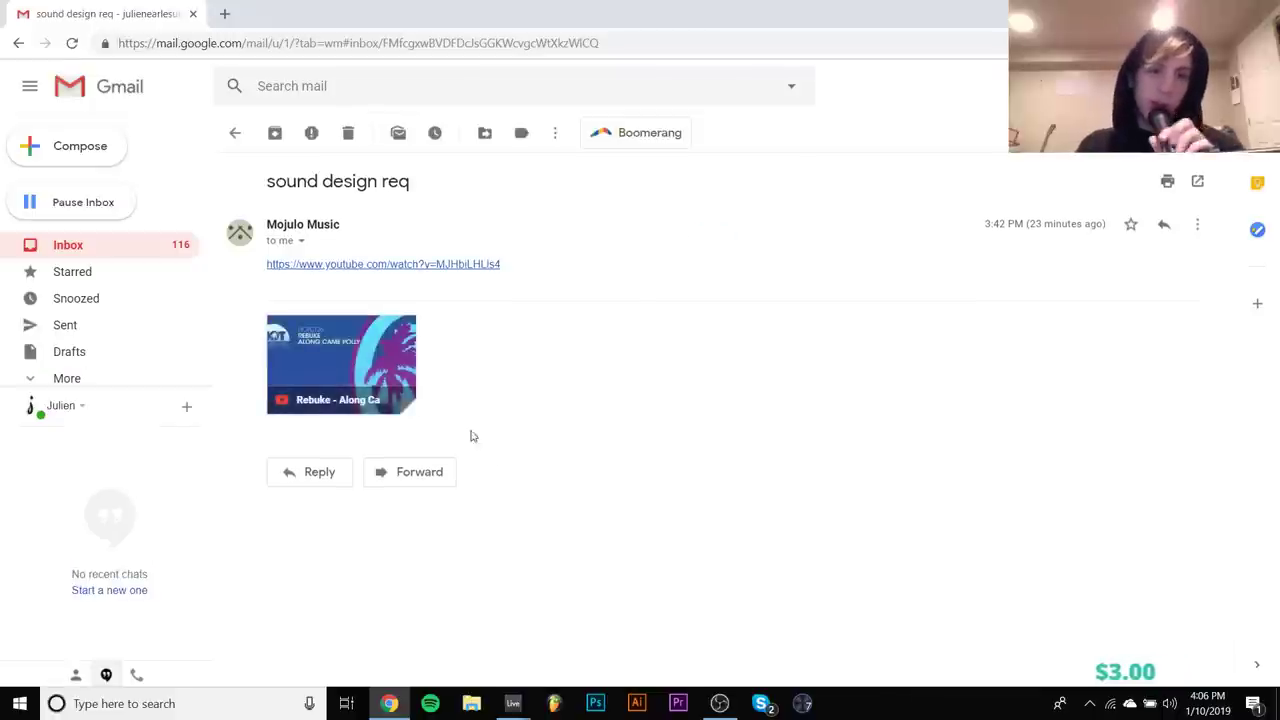
Open the Rebuke - Along Came Polly video linked in the e-mail and listen to it from 0:26 and from 1:11
{"action": "left_click", "coordinate": [357, 365]}
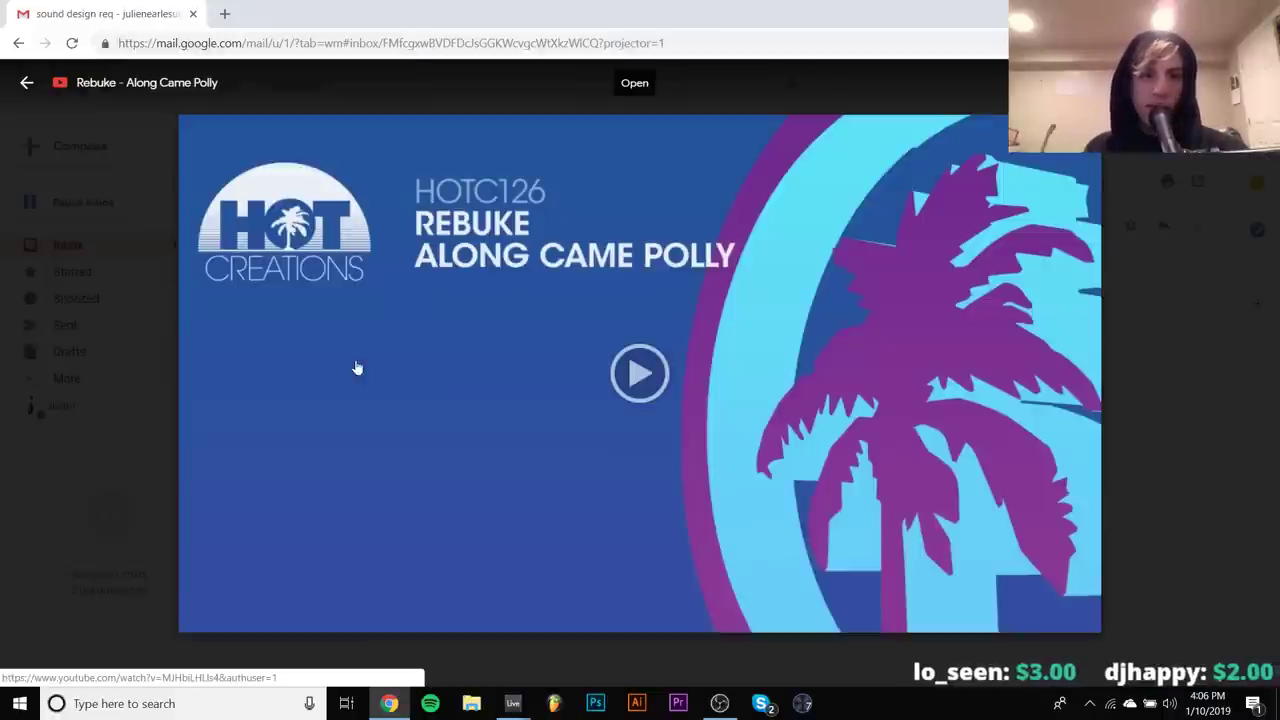
{"action": "left_click", "coordinate": [588, 368]}
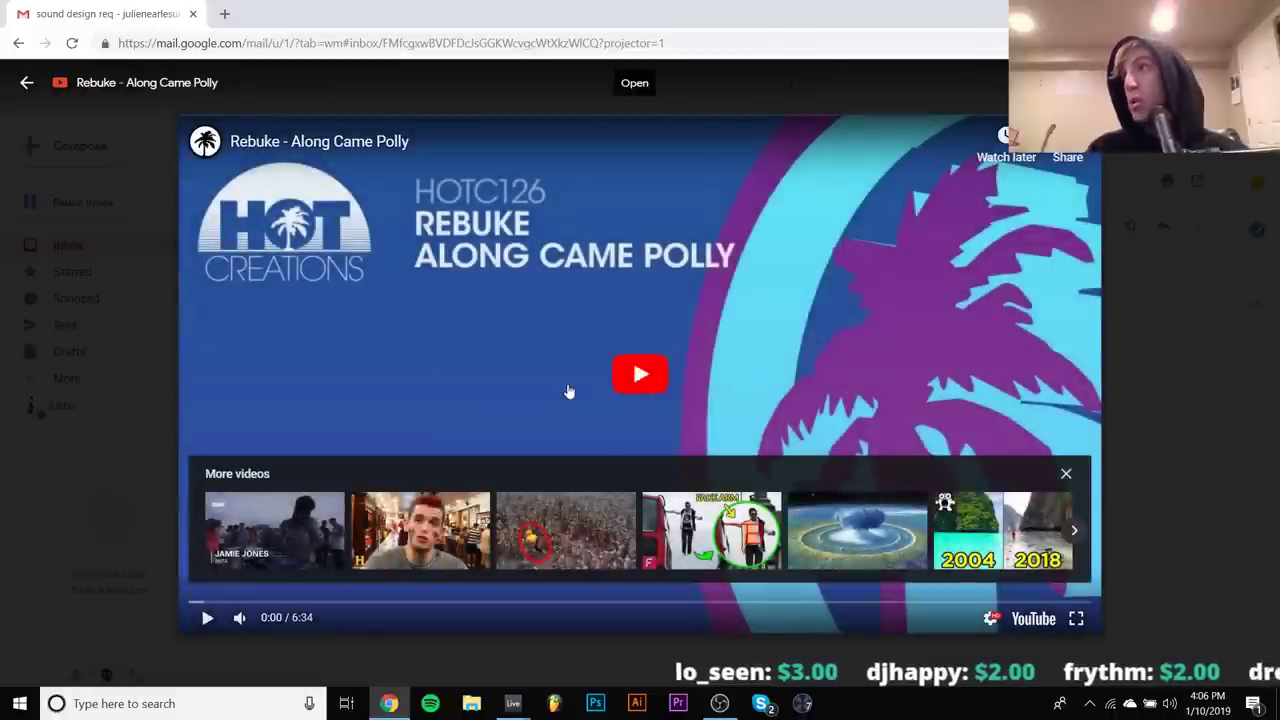
{"action": "left_click", "coordinate": [564, 381]}
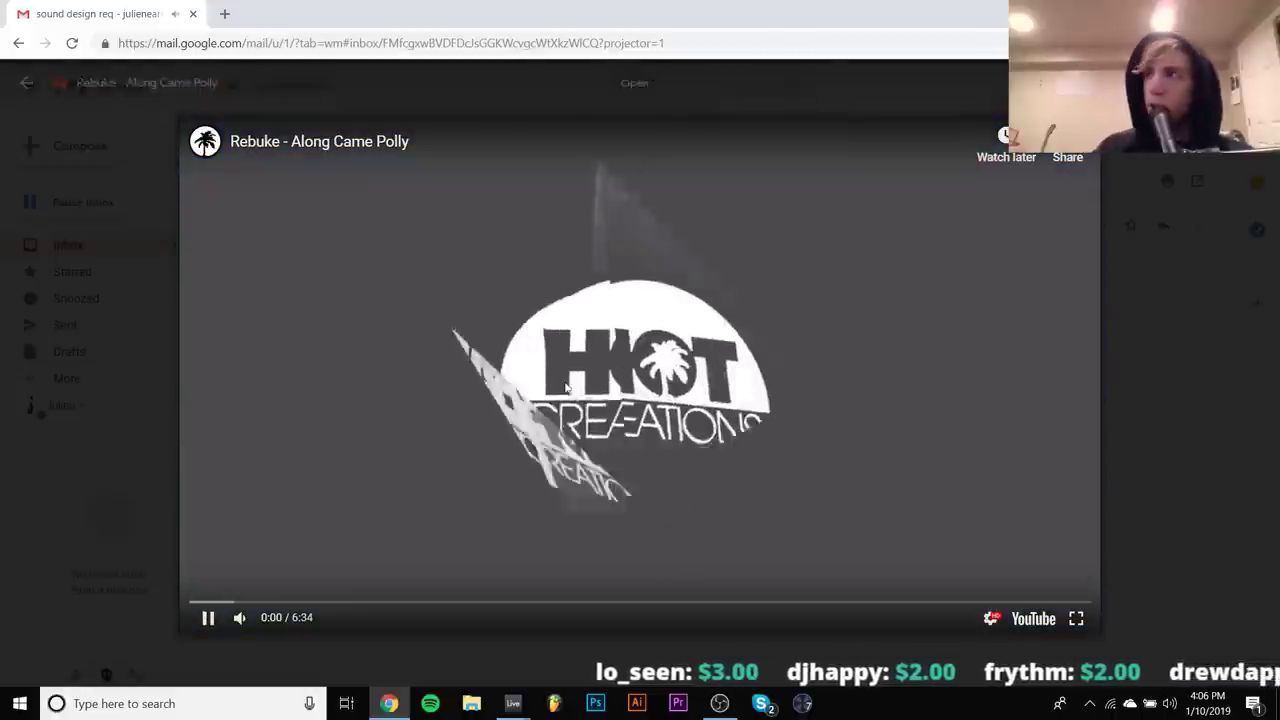
{"action": "left_click", "coordinate": [508, 343]}
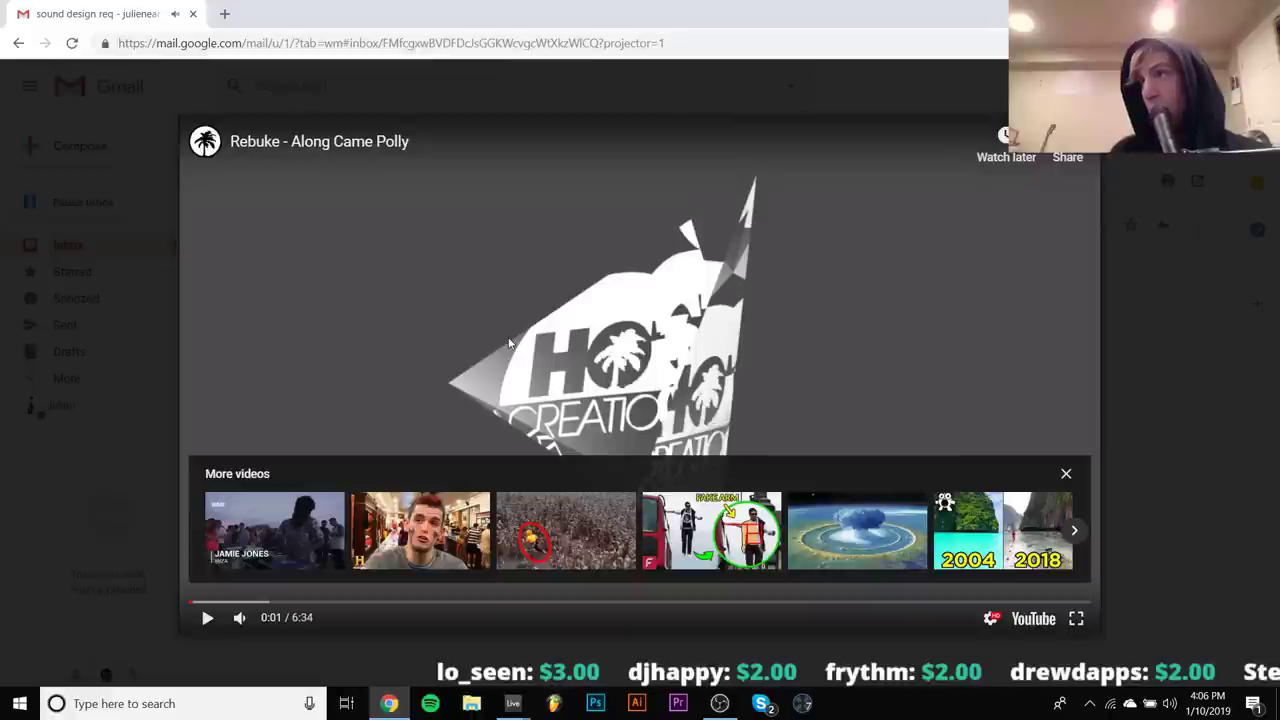
{"action": "left_click", "coordinate": [508, 343]}
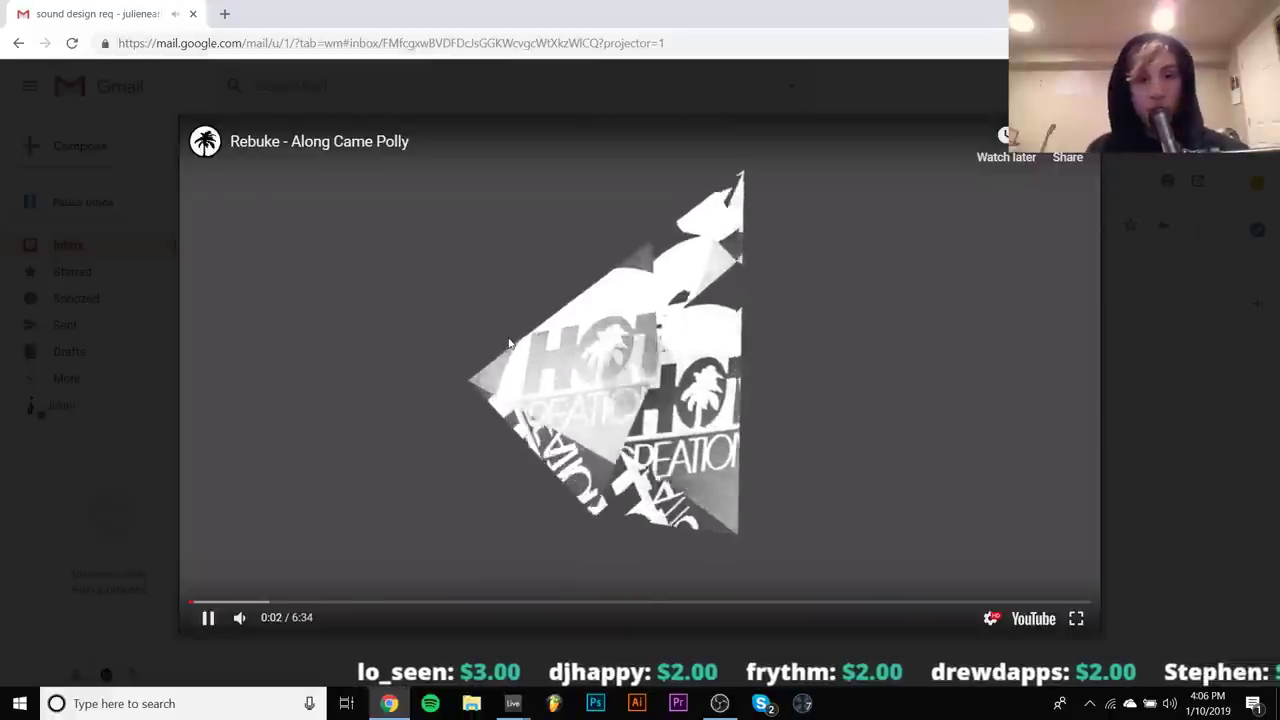
{"action": "left_click", "coordinate": [245, 601]}
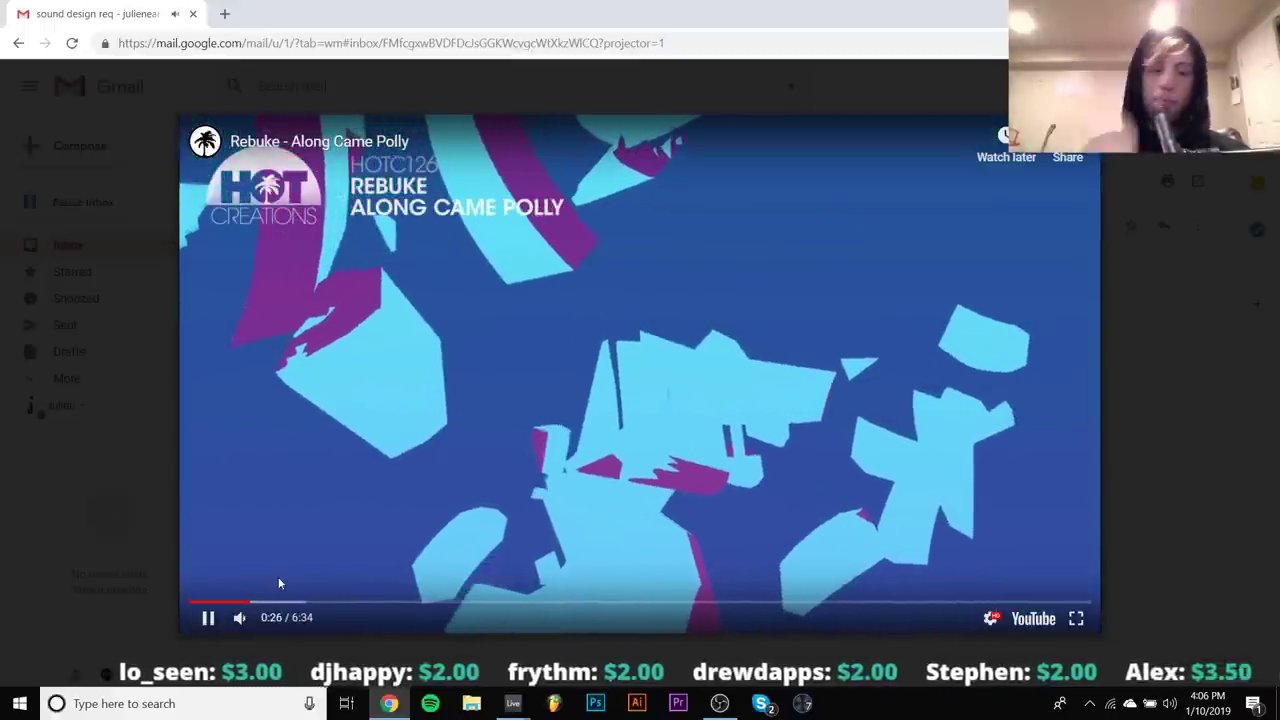
{"action": "mouse_move", "coordinate": [240, 618]}
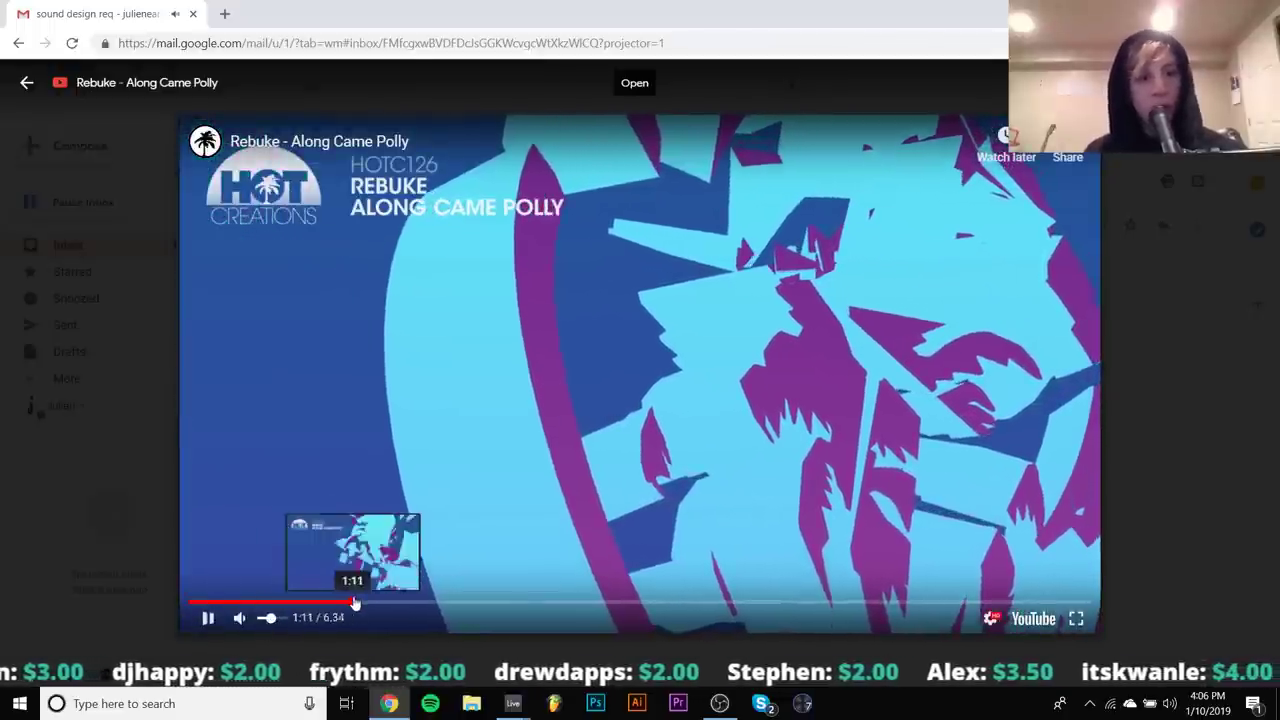
{"action": "left_click", "coordinate": [355, 602]}
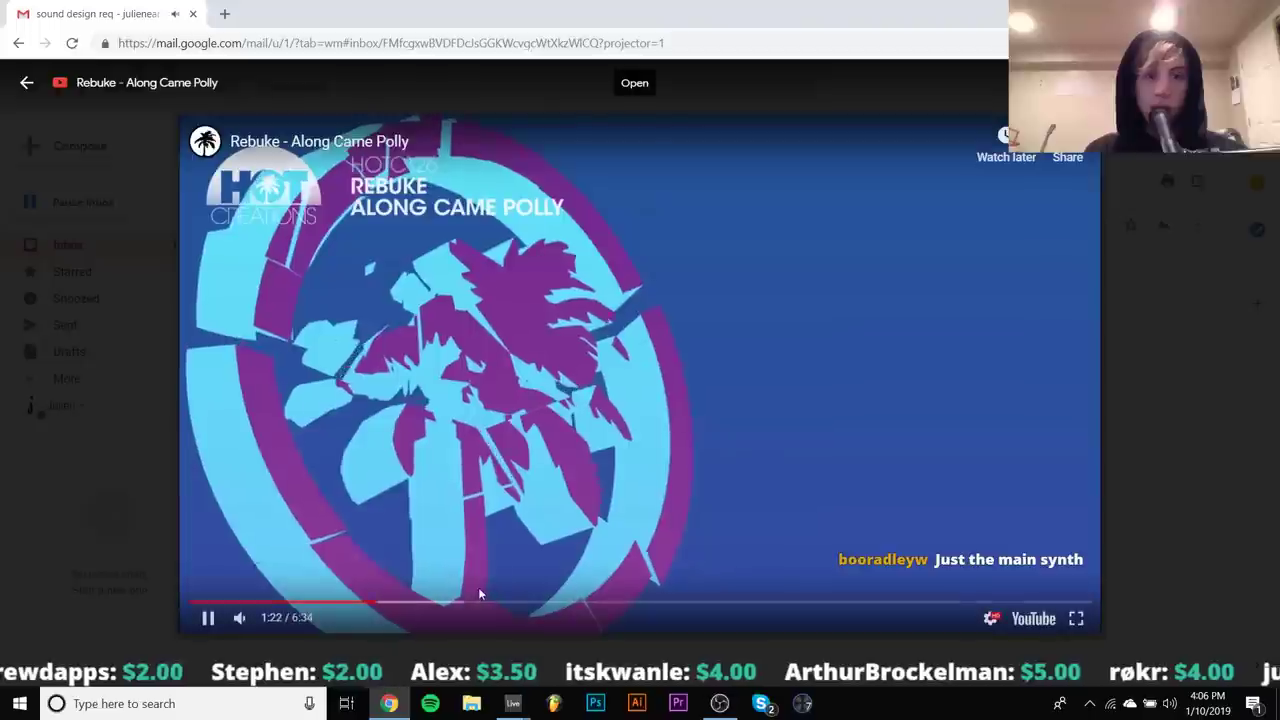
Listen to the main synth passage of the video from 1:57, replay it from there and pause playback
{"action": "left_click", "coordinate": [459, 604]}
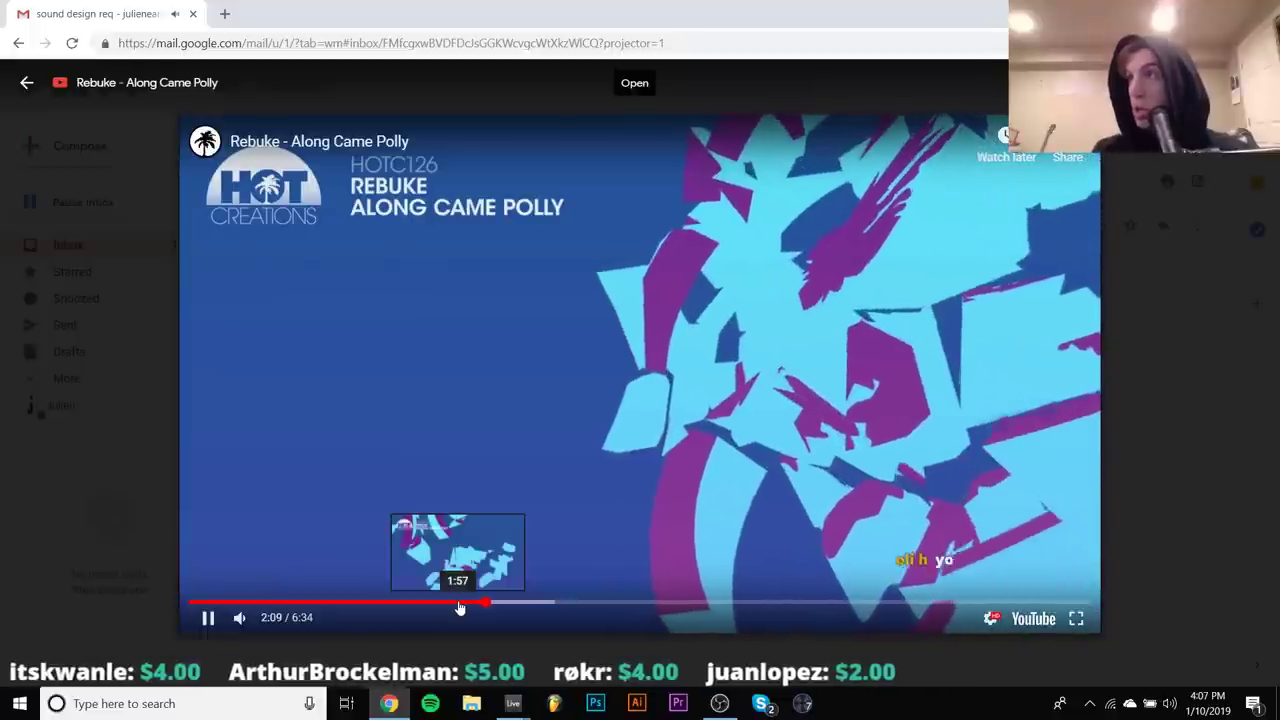
{"action": "key", "text": "space"}
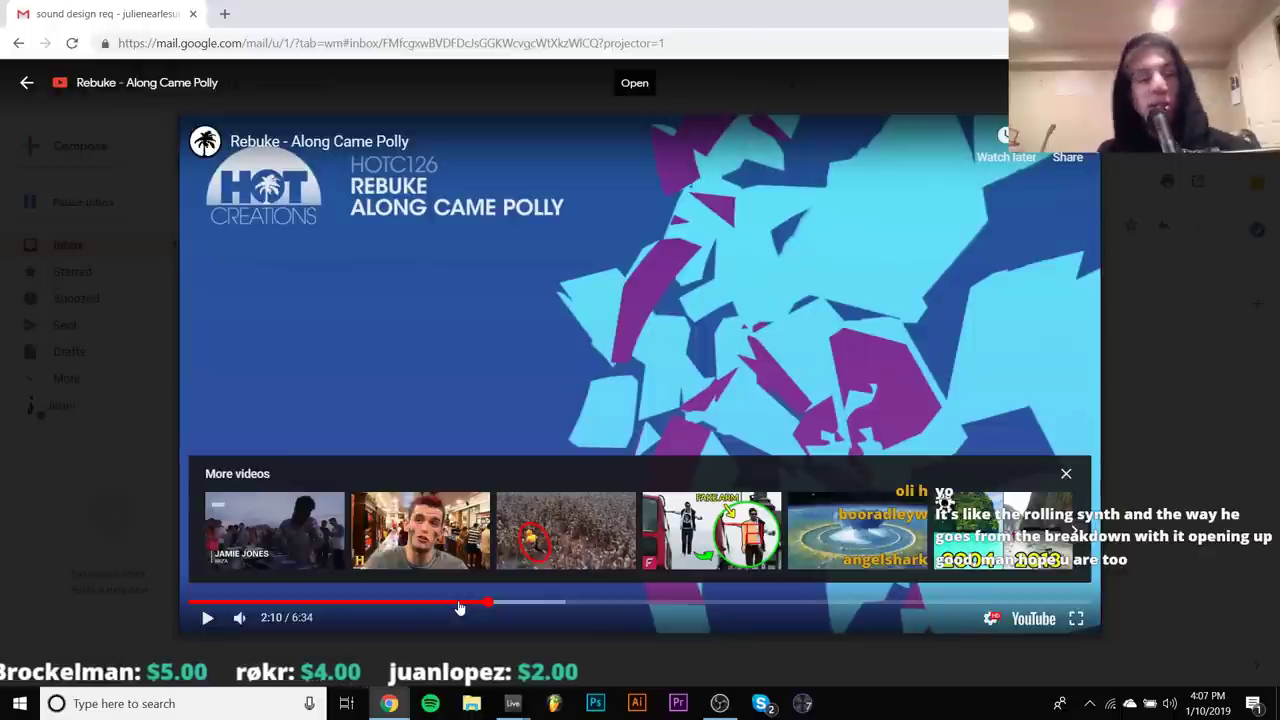
{"action": "key", "text": "space"}
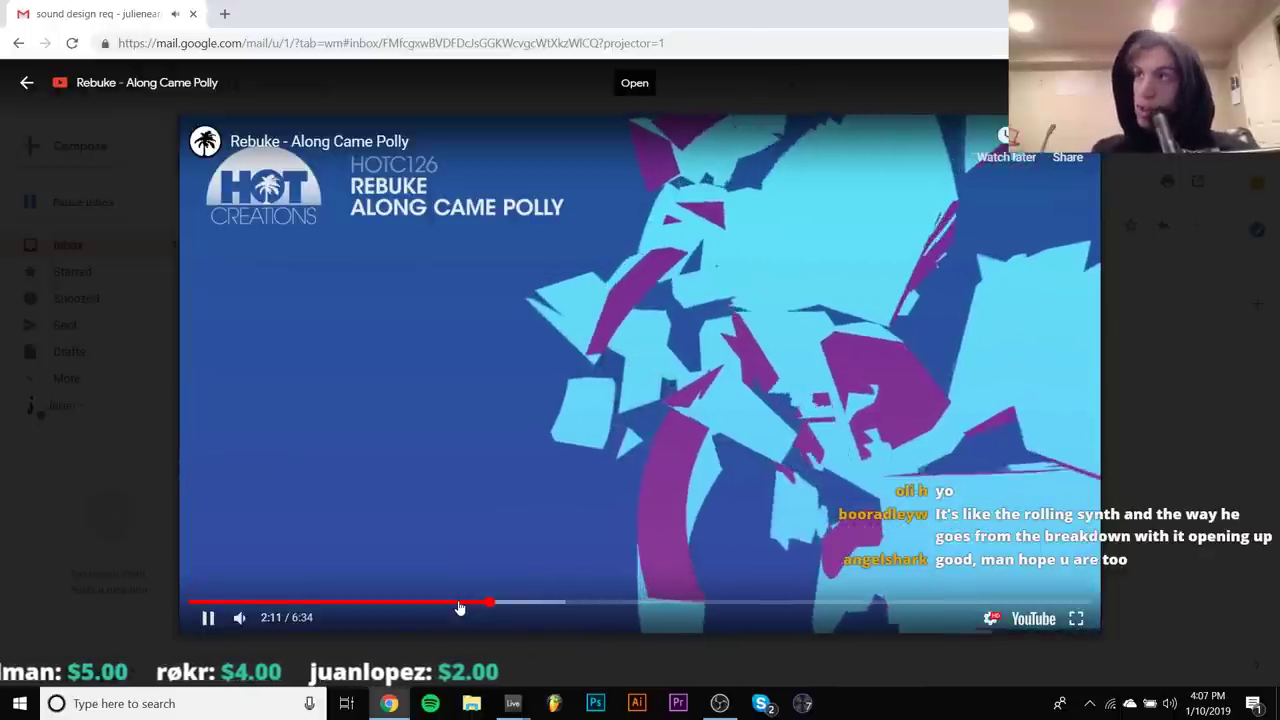
{"action": "key", "text": "space"}
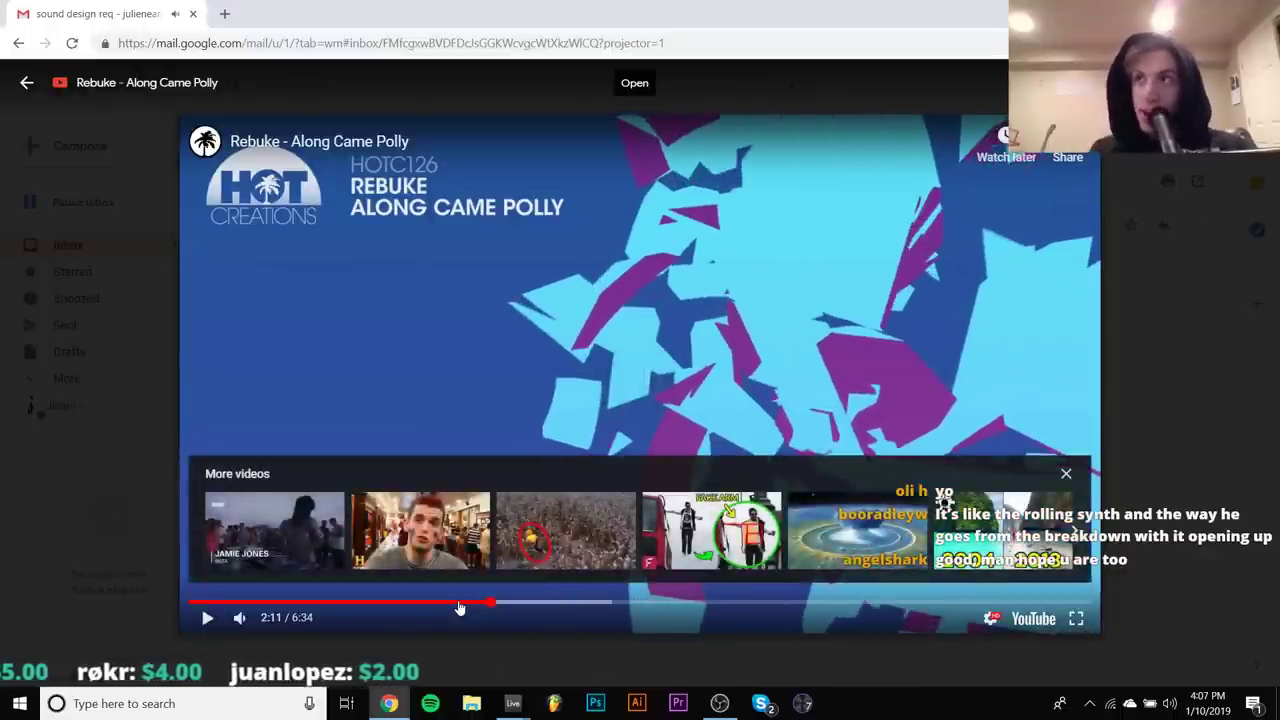
{"action": "left_click", "coordinate": [459, 604]}
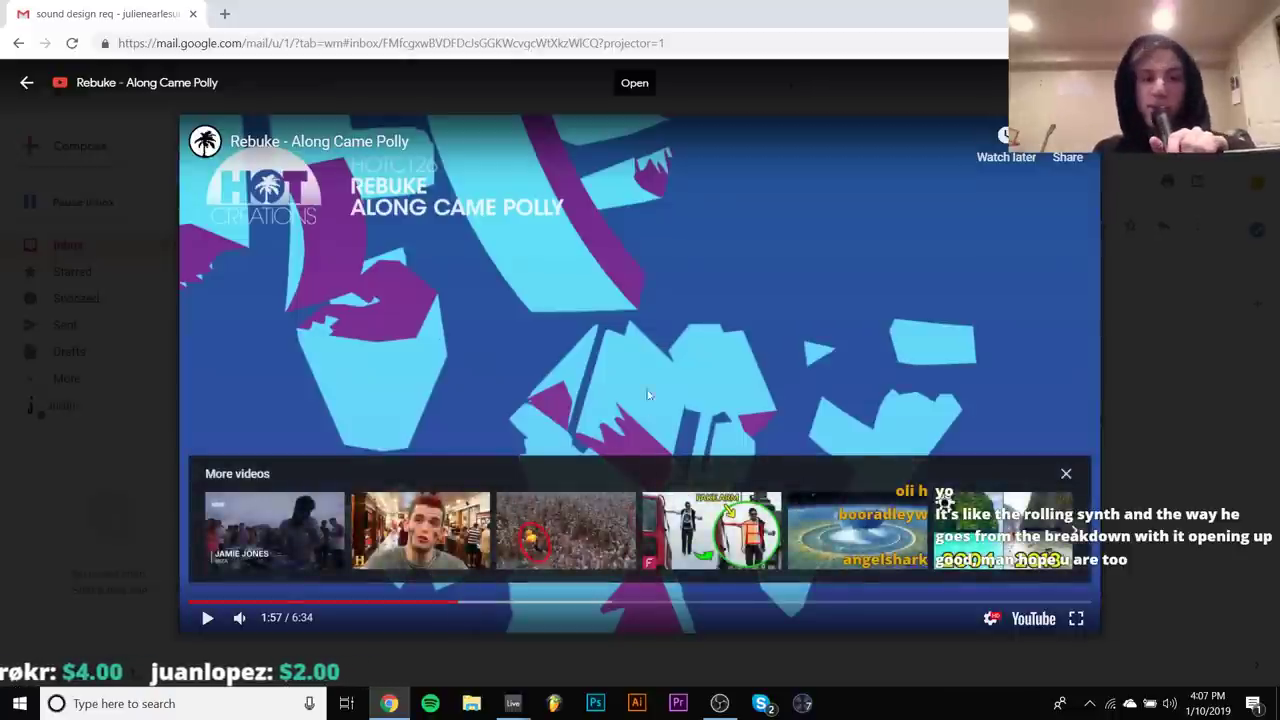
{"action": "key", "text": "space"}
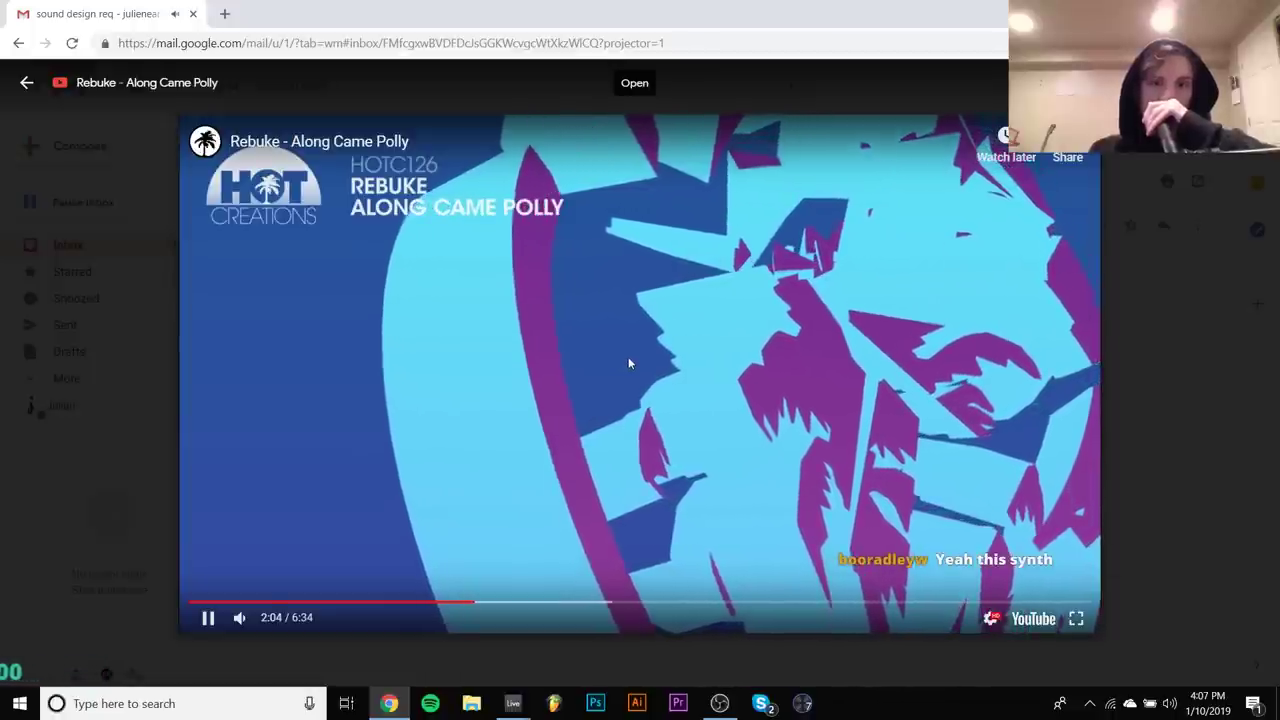
{"action": "left_click", "coordinate": [622, 375]}
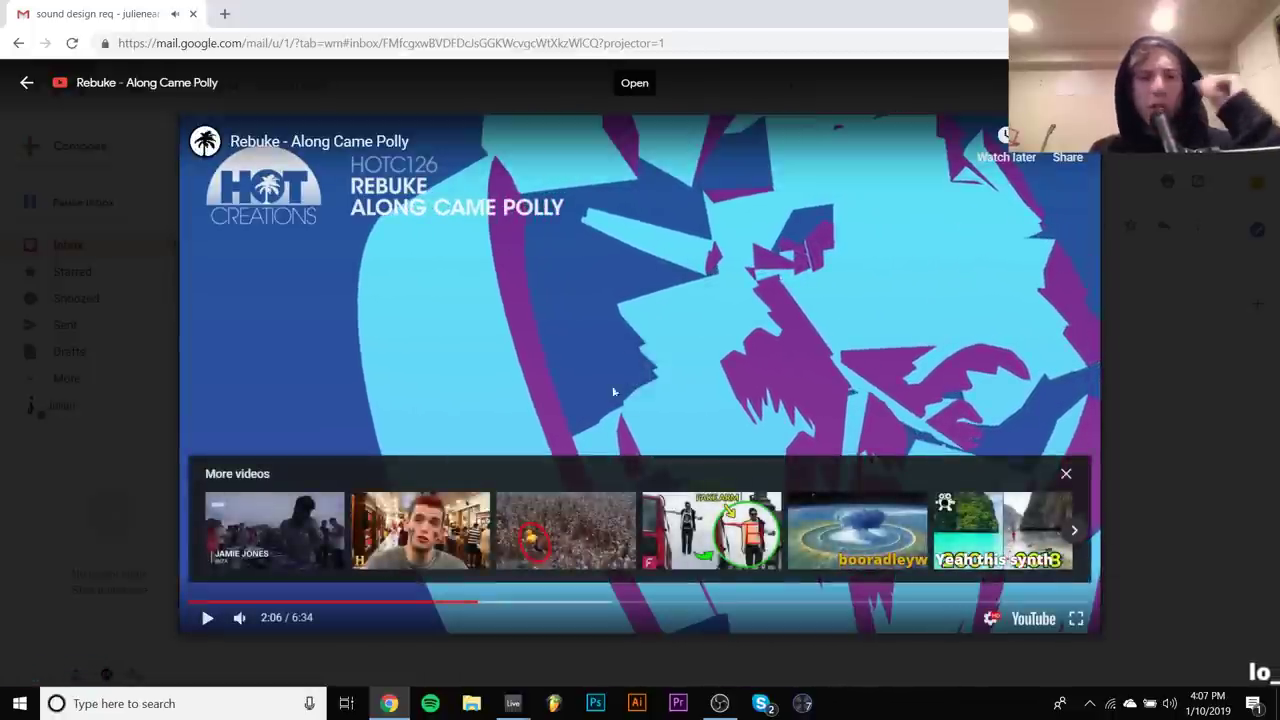
Switch to Ableton Live and load Serum_x64 from the Xfer x64 plug-ins onto the MIDI track
{"action": "mouse_move", "coordinate": [513, 703]}
{"action": "left_click", "coordinate": [577, 621]}
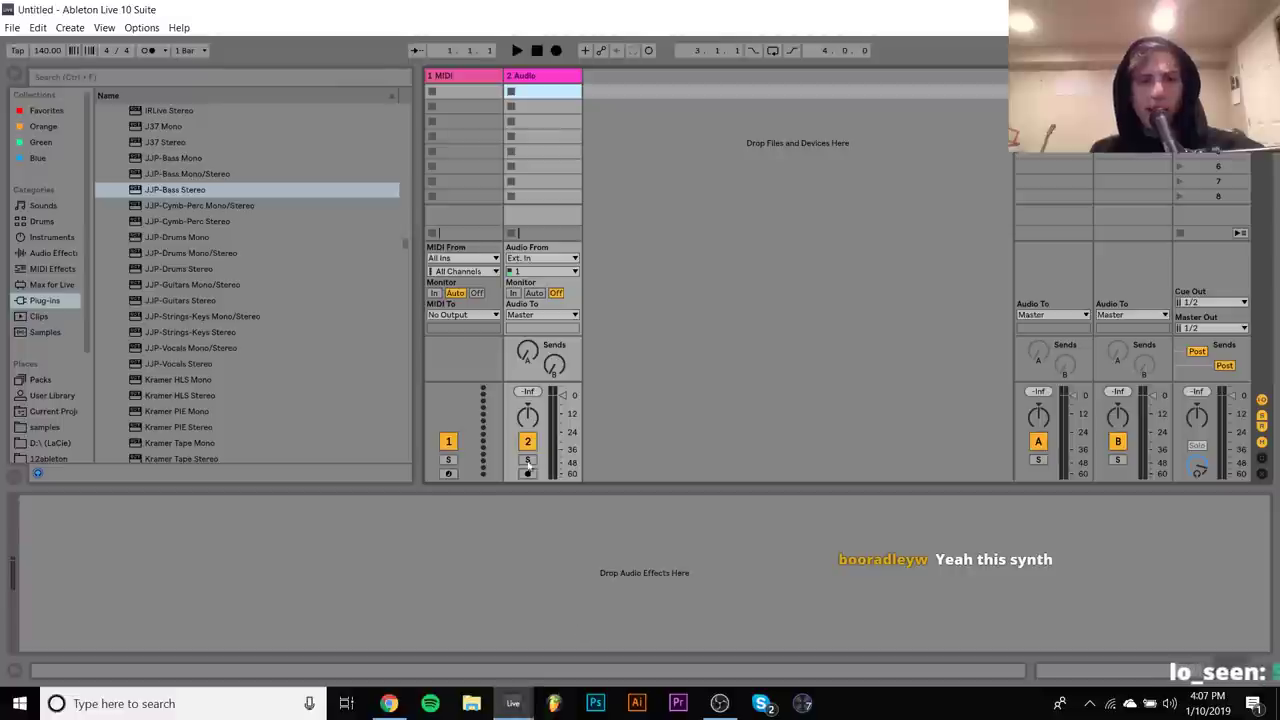
{"action": "scroll", "coordinate": [127, 283], "scroll_direction": "up", "scroll_amount": 15}
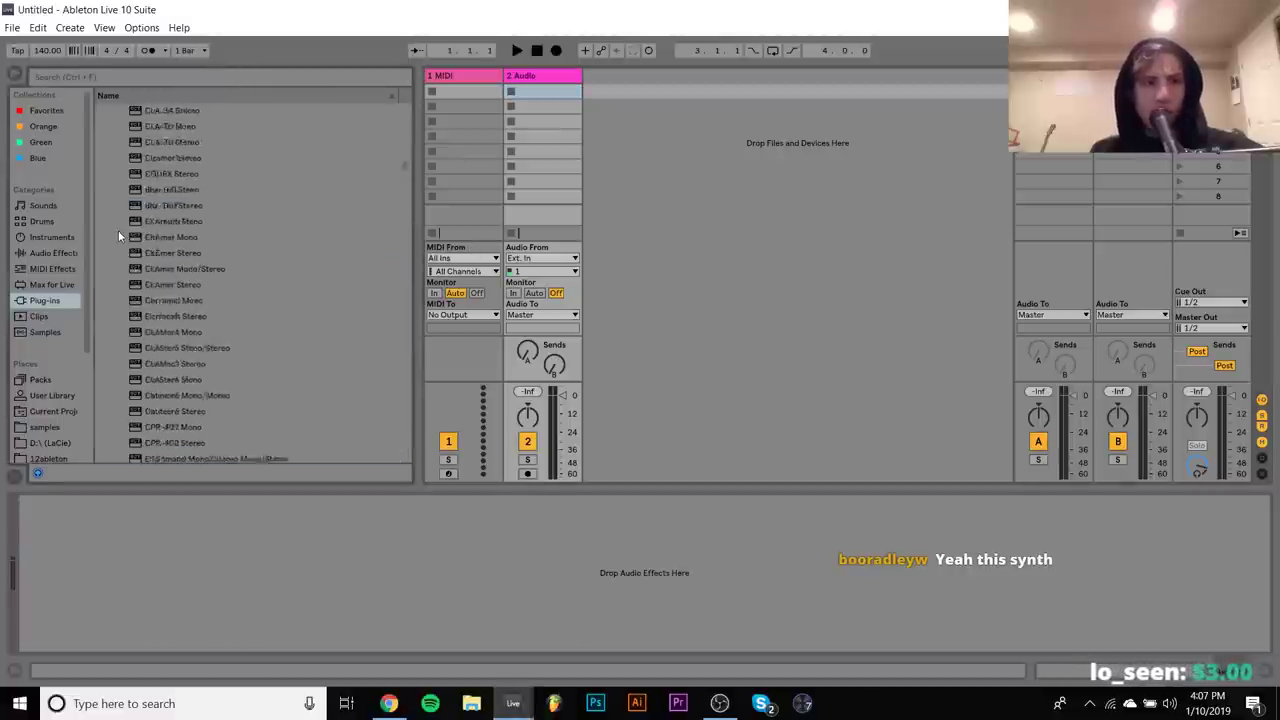
{"action": "left_click", "coordinate": [101, 363]}
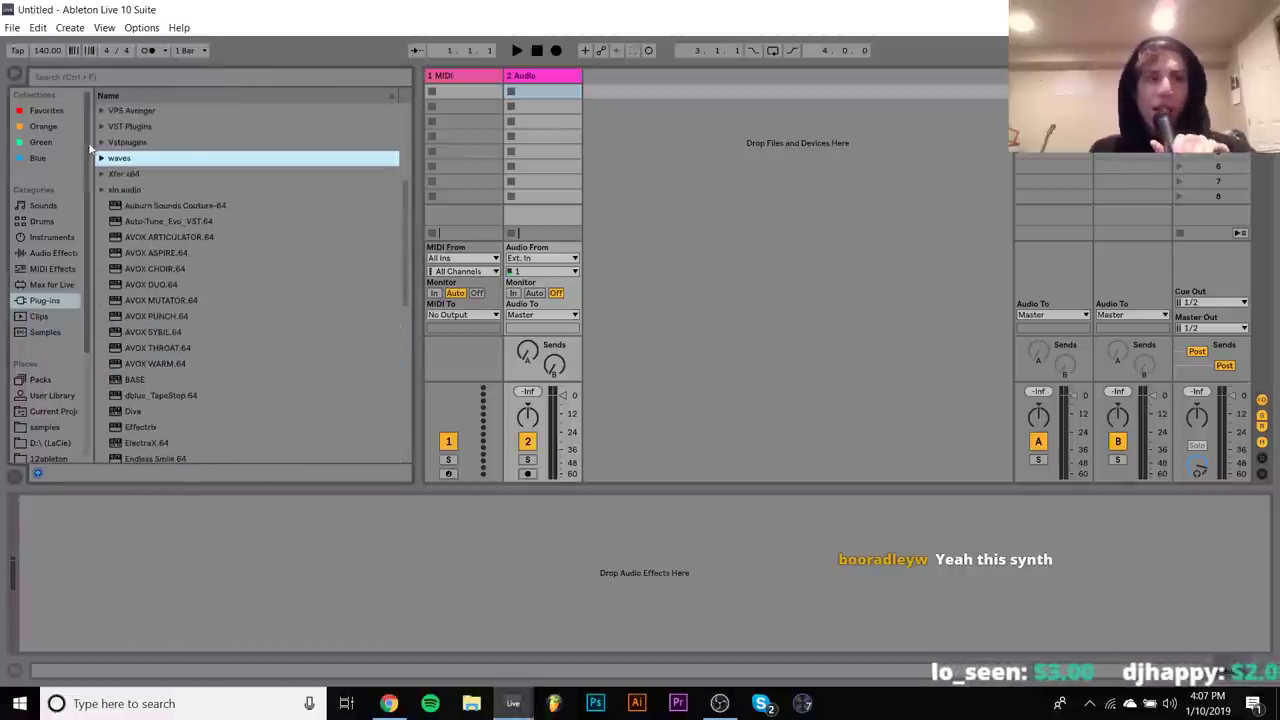
{"action": "left_click", "coordinate": [101, 173]}
{"action": "left_click", "coordinate": [151, 286]}
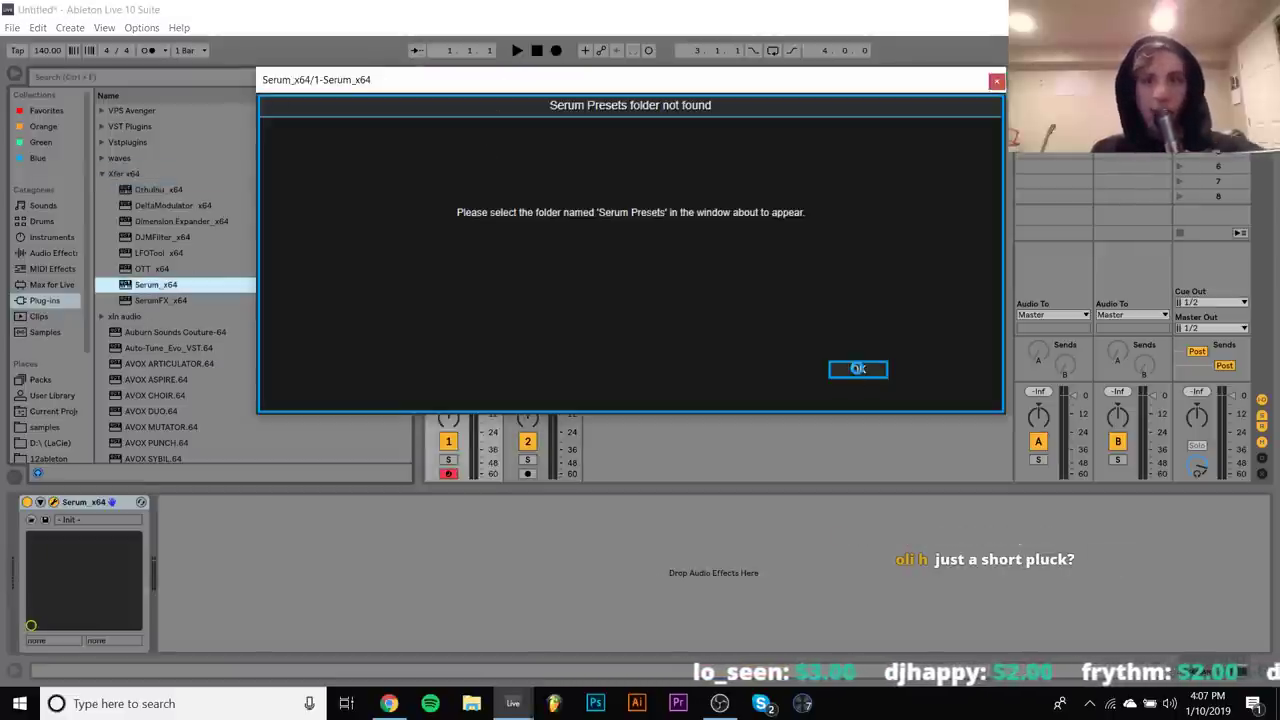
Point Serum to its Serum Presets folder in Documents\Xfer on the LaCie (D:) drive
{"action": "left_click", "coordinate": [858, 369]}
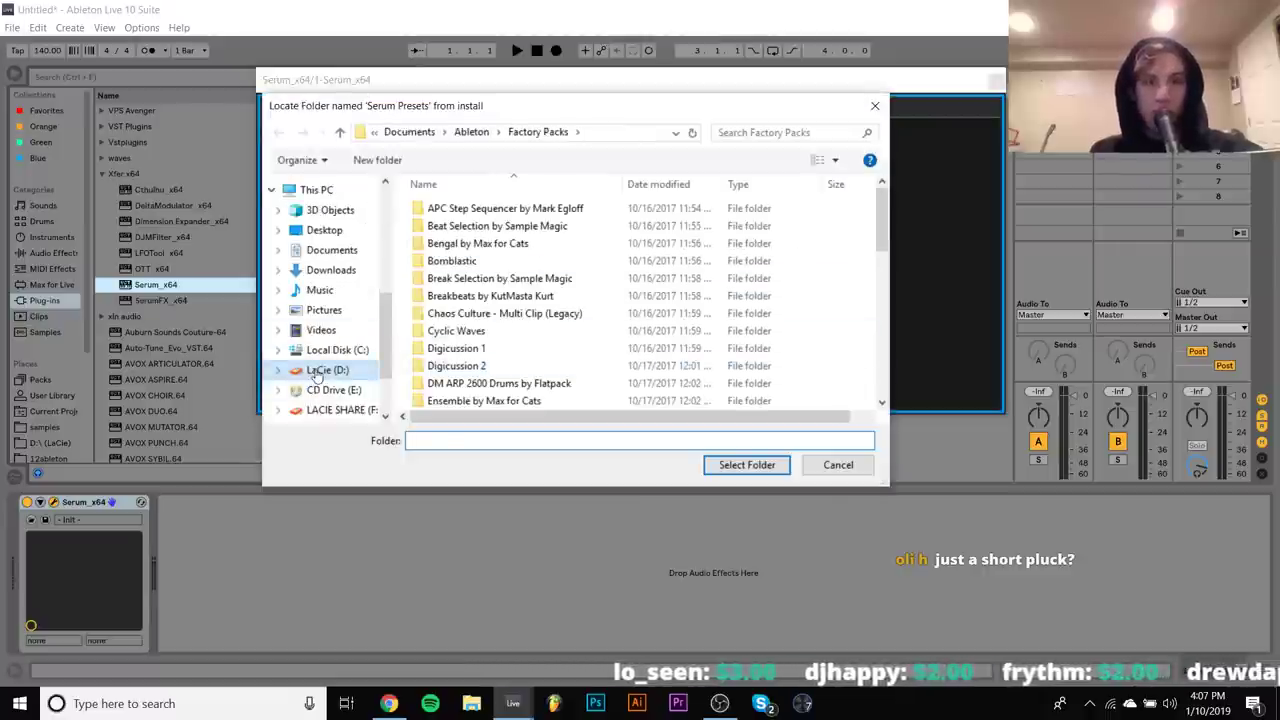
{"action": "left_click", "coordinate": [327, 370]}
{"action": "scroll", "coordinate": [457, 340], "scroll_direction": "down", "scroll_amount": 3}
{"action": "scroll", "coordinate": [458, 308], "scroll_direction": "up", "scroll_amount": 2}
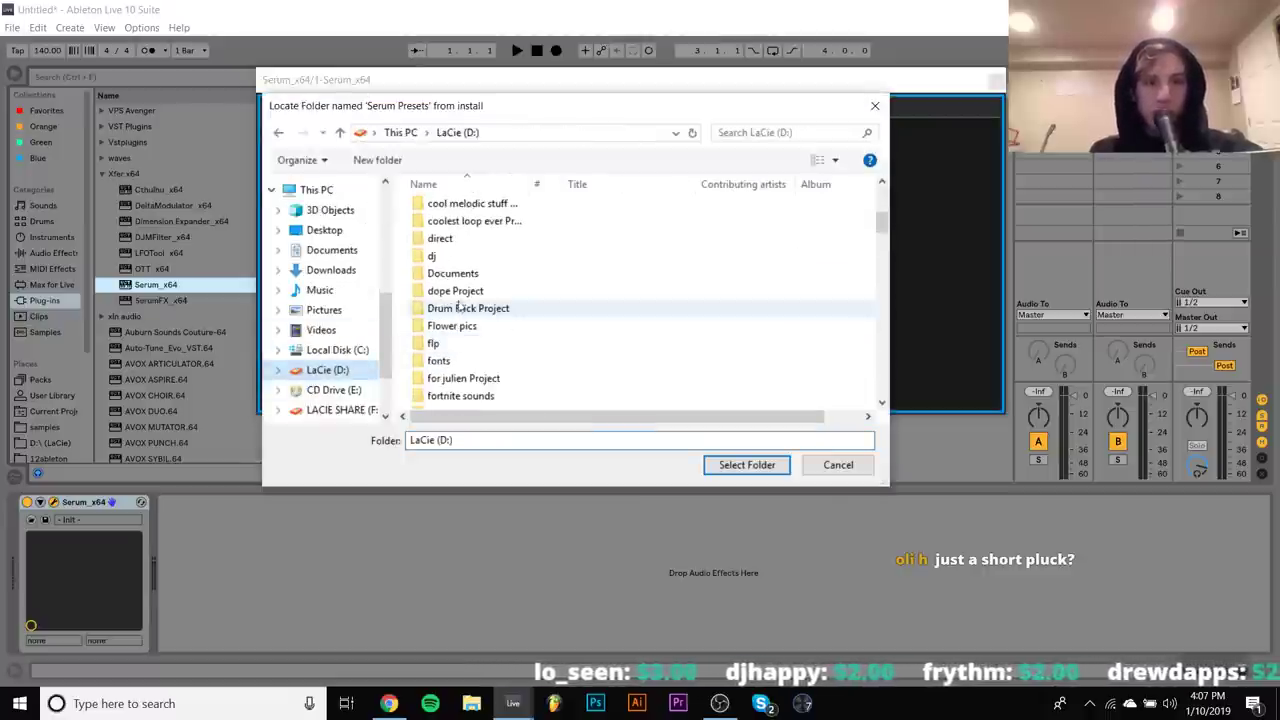
{"action": "double_click", "coordinate": [455, 273]}
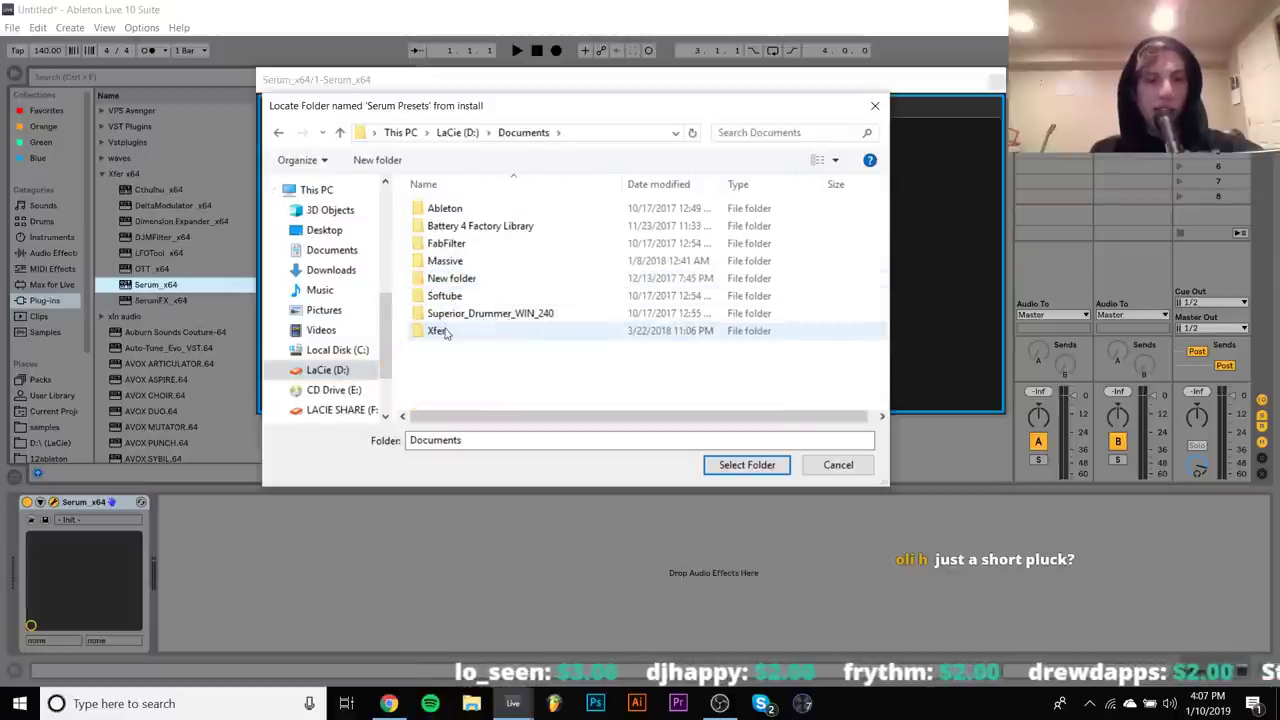
{"action": "double_click", "coordinate": [440, 331]}
{"action": "left_click", "coordinate": [447, 209]}
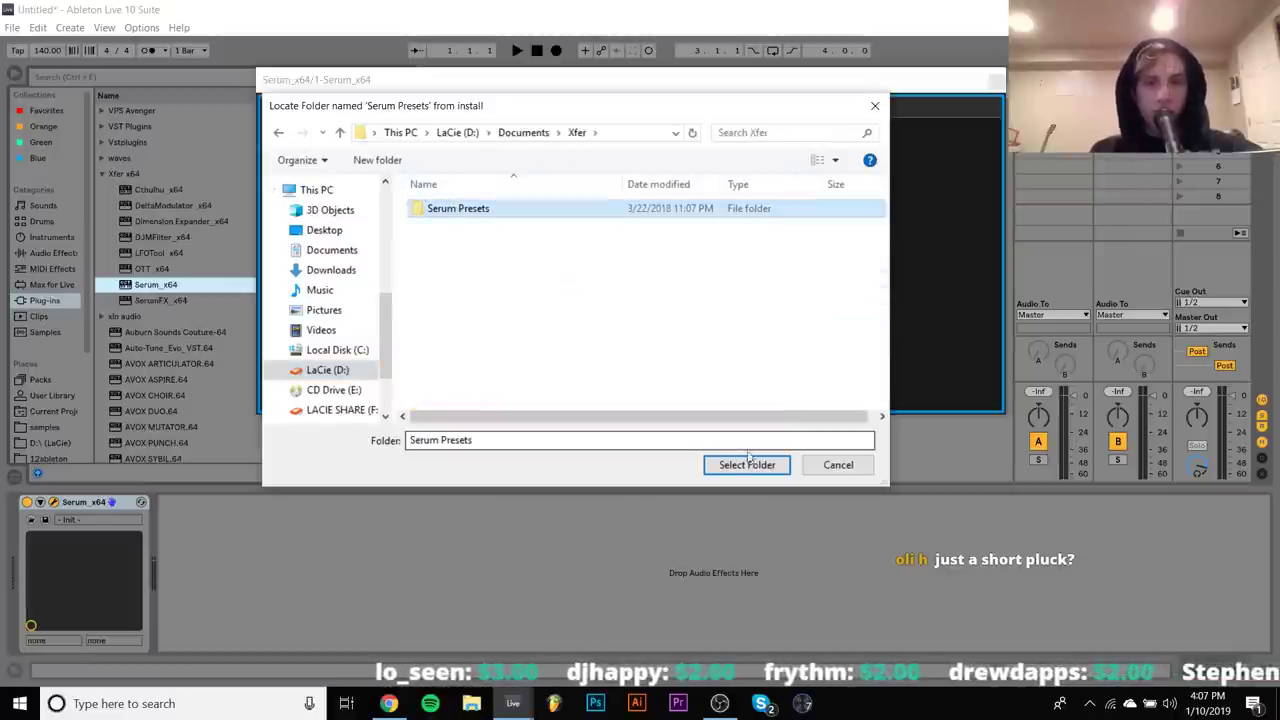
{"action": "left_click", "coordinate": [747, 462]}
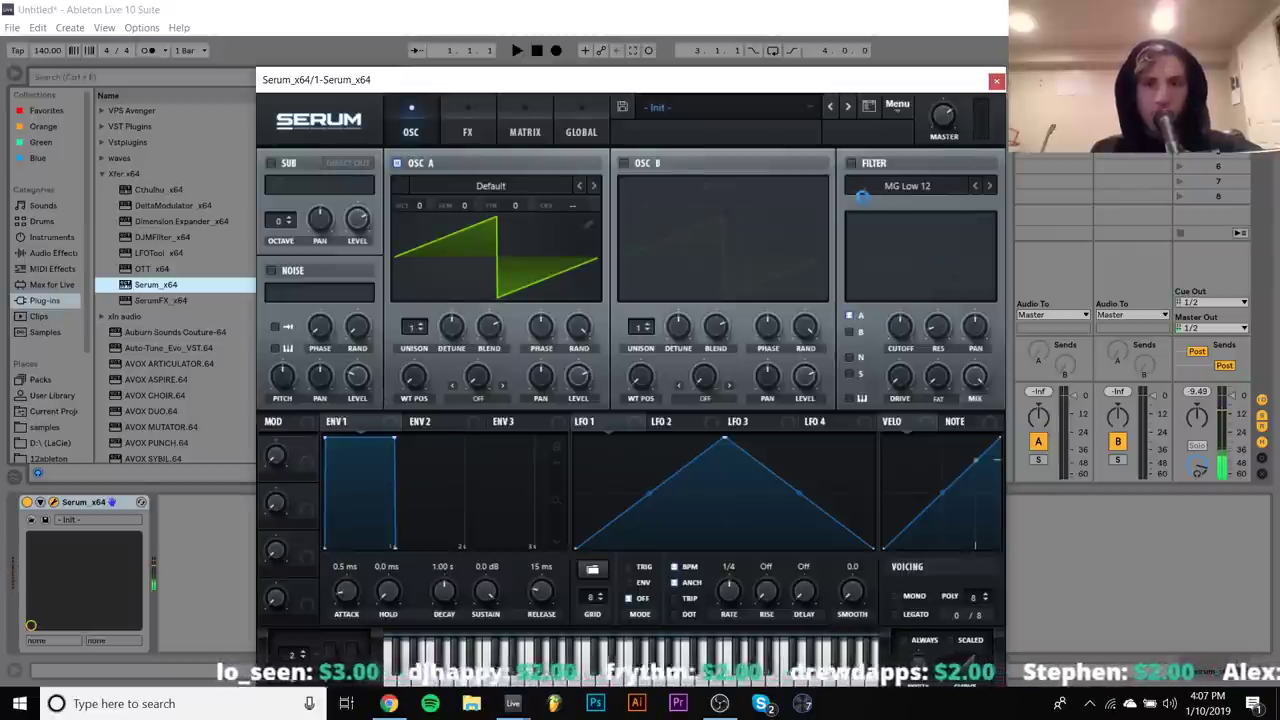
Enable Serum's MG Low 24 filter and modulate its lowered cutoff with Env 1, setting sustain to -oo dB and decay to 217 ms
{"action": "left_click", "coordinate": [852, 163]}
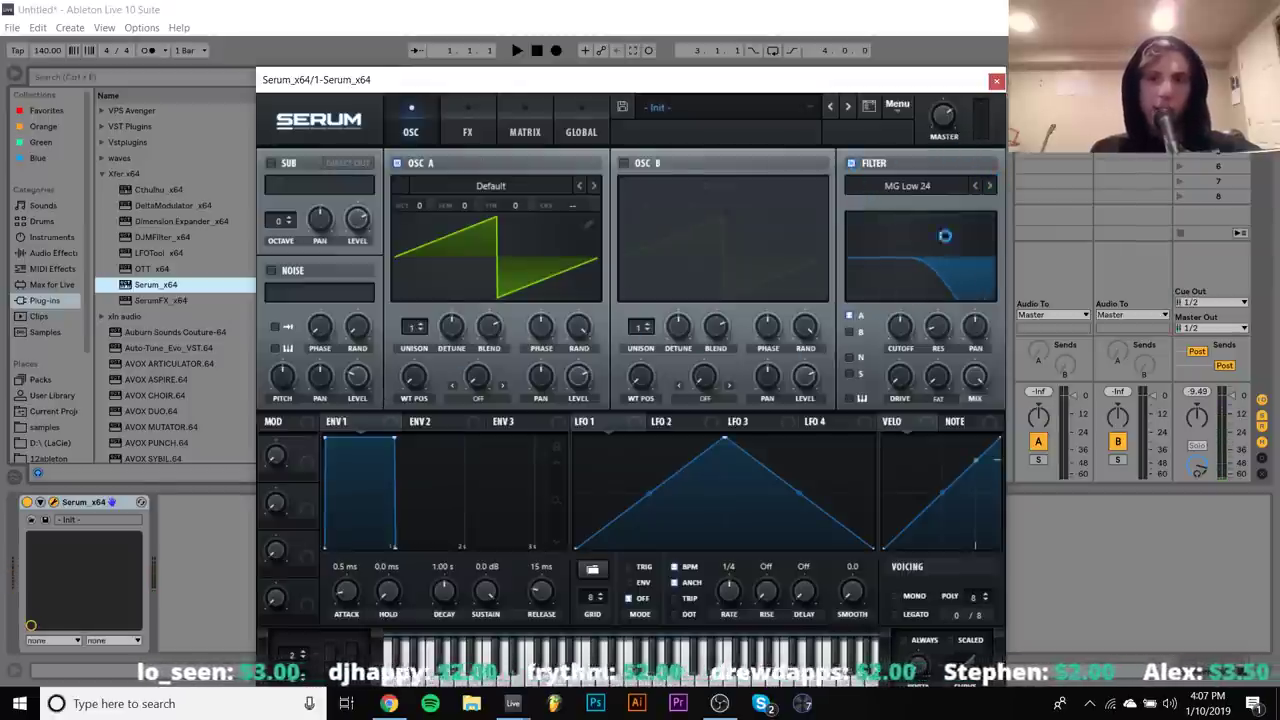
{"action": "left_click_drag", "start_coordinate": [915, 318], "coordinate": [915, 230]}
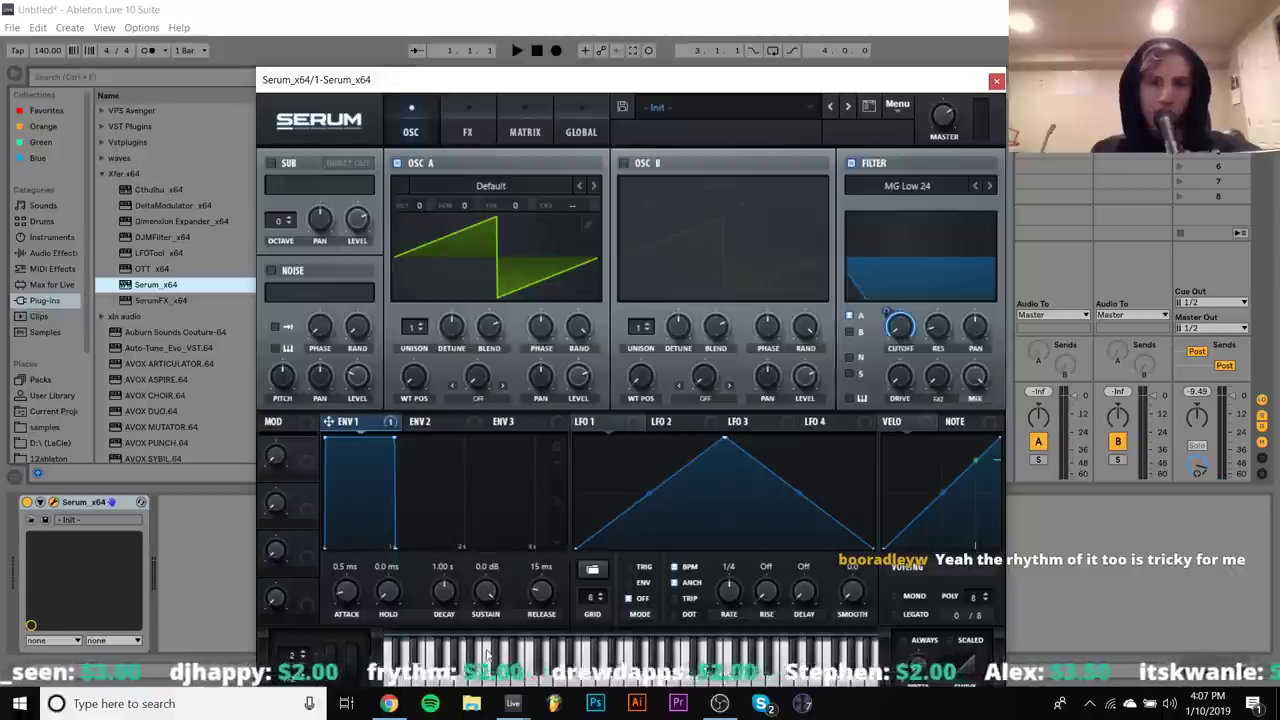
{"action": "left_click_drag", "start_coordinate": [486, 591], "coordinate": [486, 640]}
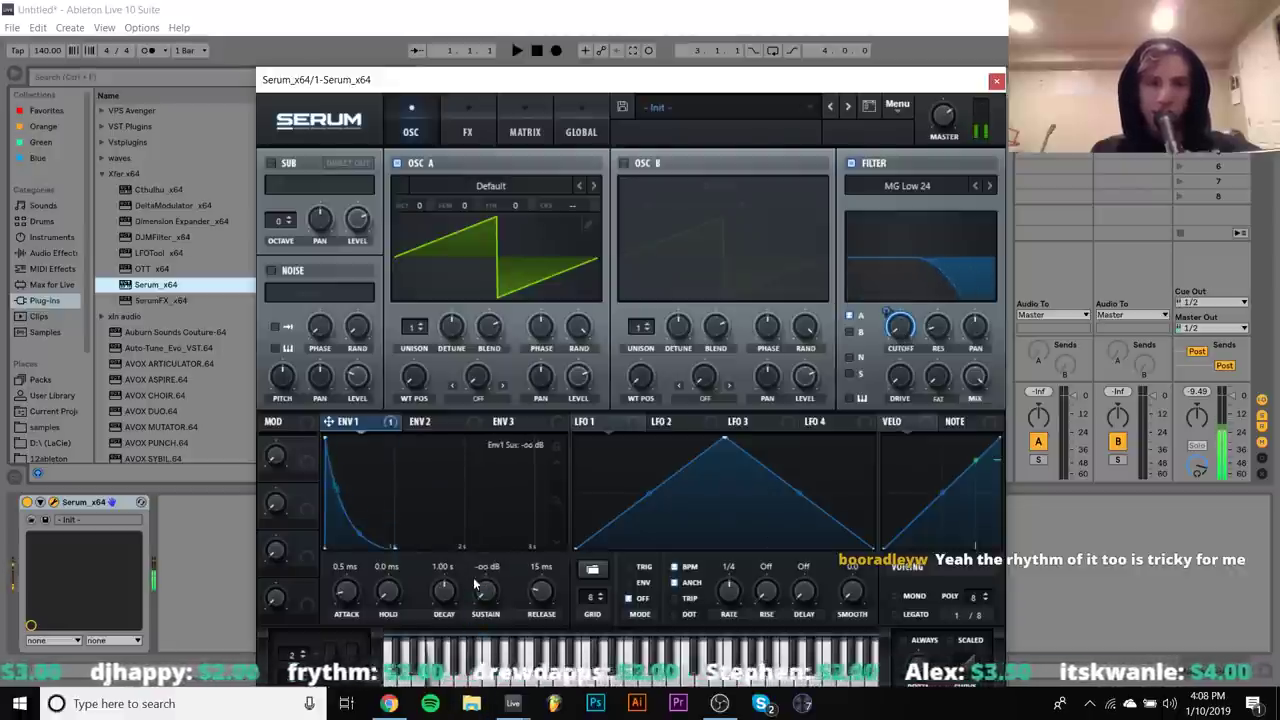
{"action": "left_click_drag", "start_coordinate": [449, 587], "coordinate": [452, 633]}
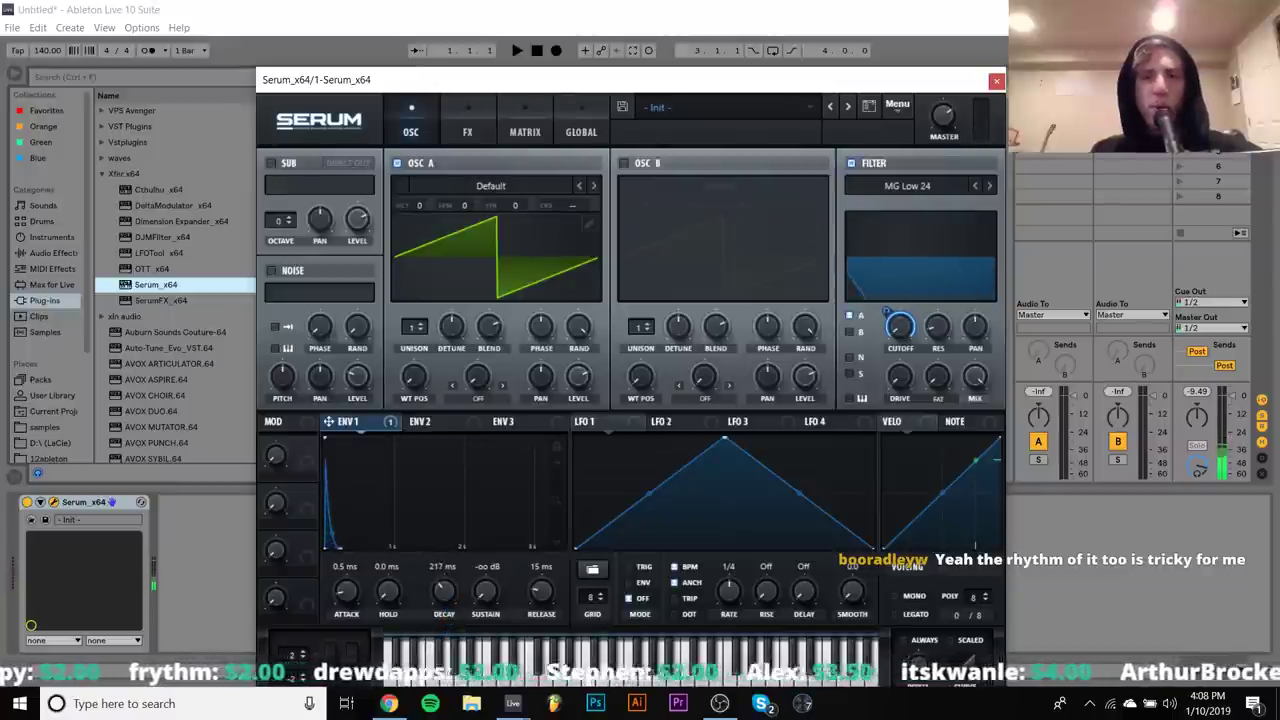
{"action": "mouse_move", "coordinate": [884, 313]}
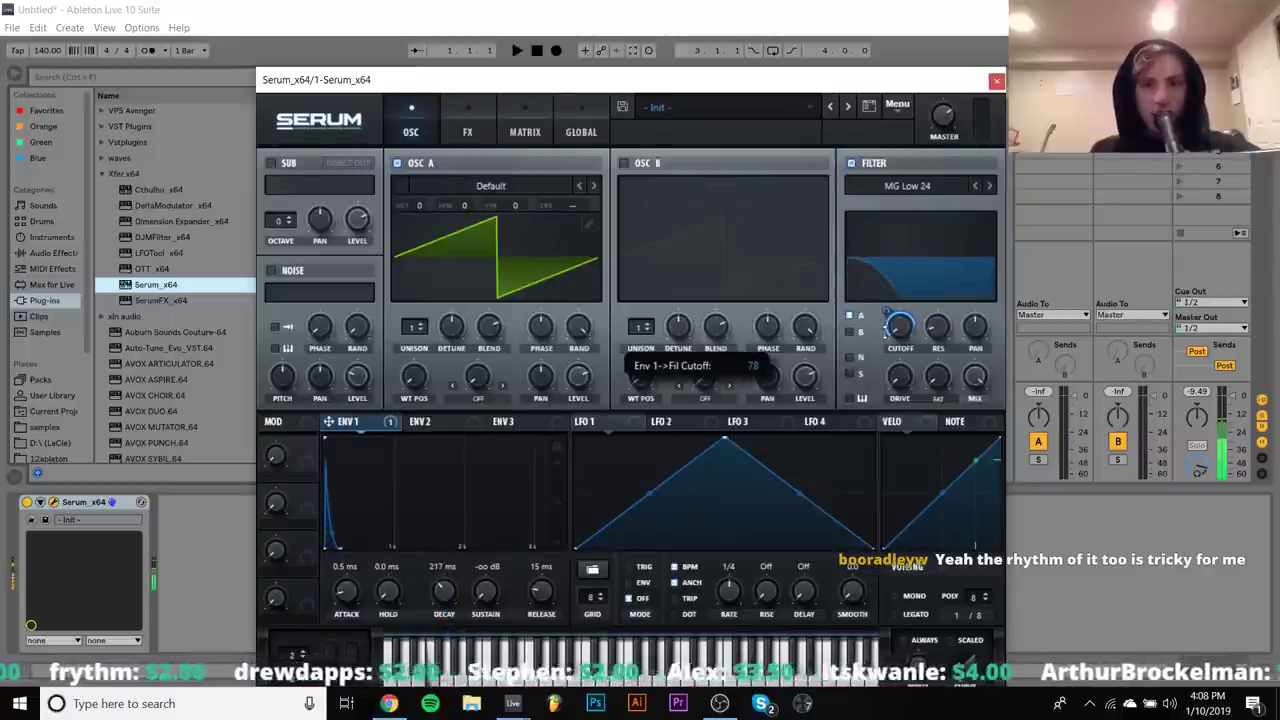
{"action": "left_click_drag", "start_coordinate": [884, 335], "coordinate": [890, 345]}
{"action": "left_click", "coordinate": [996, 81]}
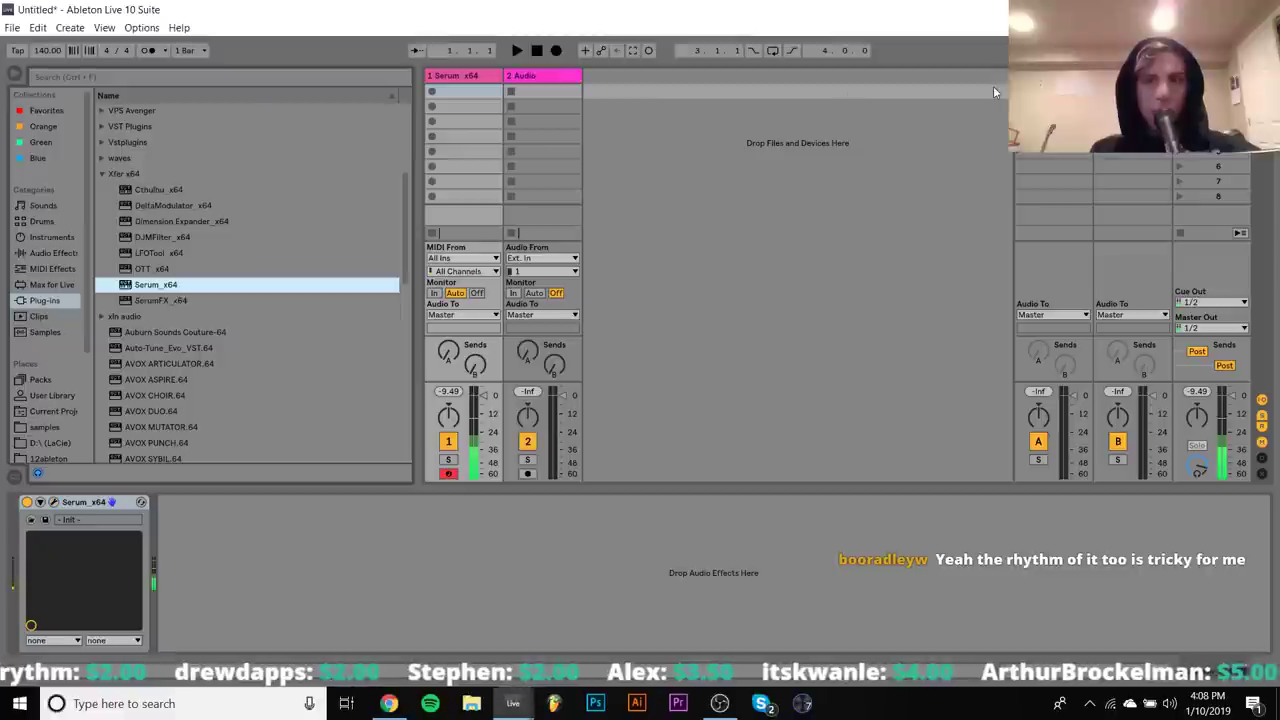
Create a MIDI clip in the Serum track's first slot and draw E1, B1 and G2 sixteenth notes at its start
{"action": "double_click", "coordinate": [455, 93]}
{"action": "double_click", "coordinate": [256, 380]}
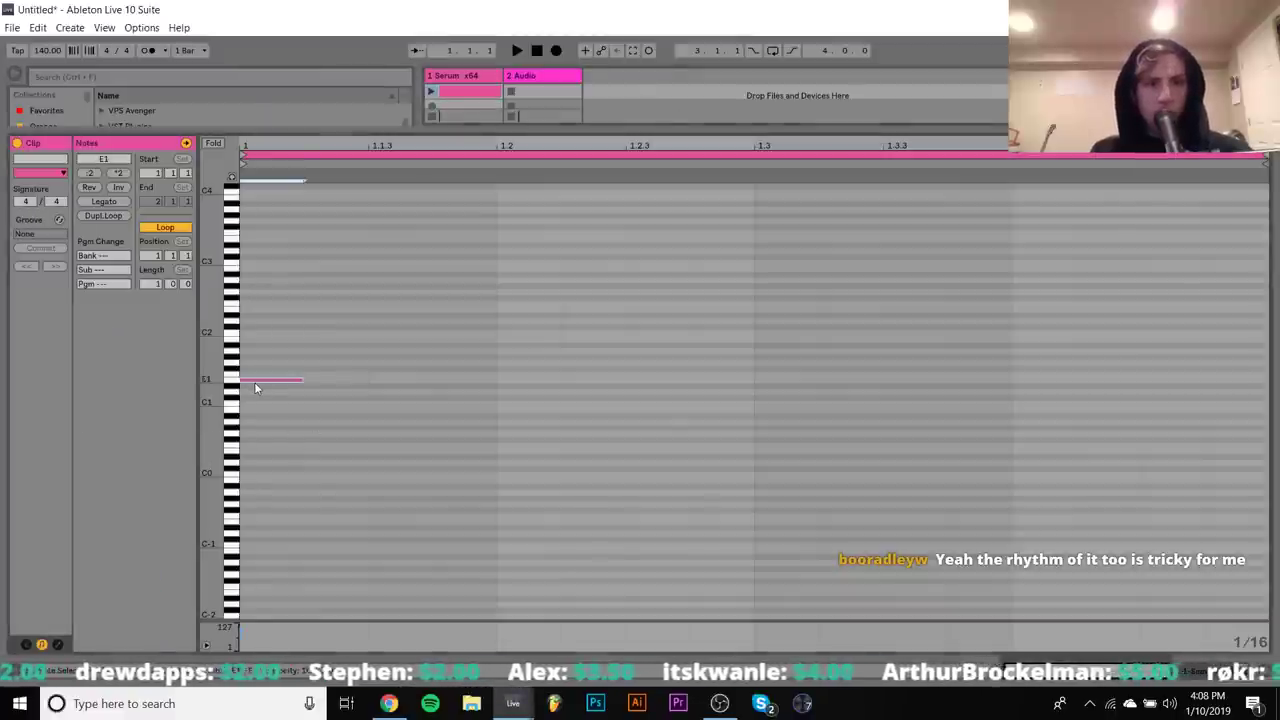
{"action": "double_click", "coordinate": [280, 339]}
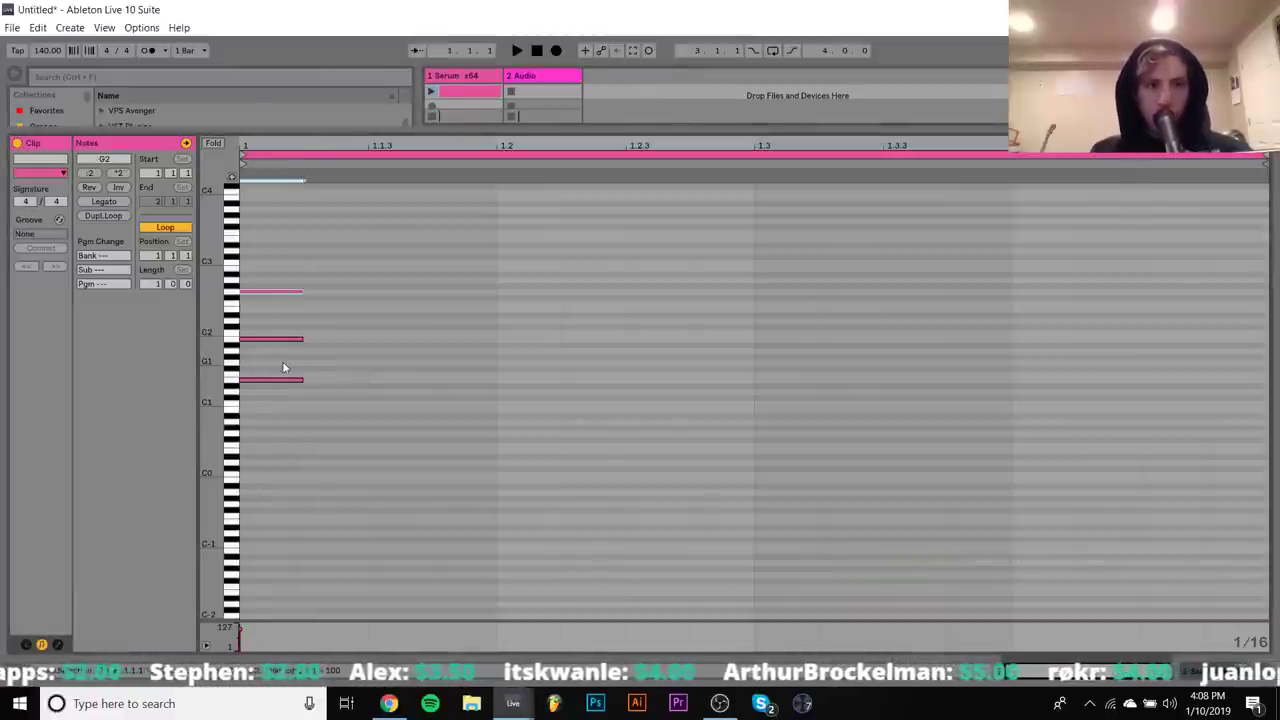
Shorten the three-note chord, place four copies of it up to beat 1.1.3 and launch the clip
{"action": "left_click", "coordinate": [299, 353]}
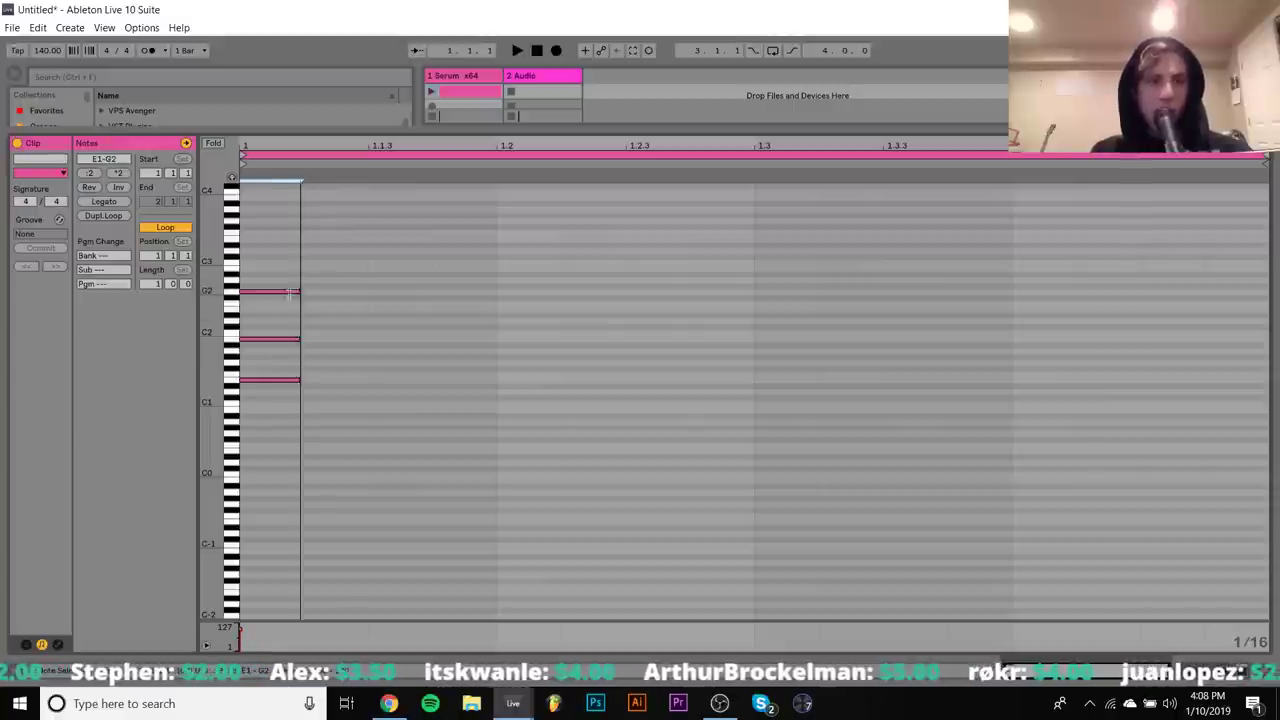
{"action": "left_click_drag", "start_coordinate": [289, 292], "coordinate": [376, 296]}
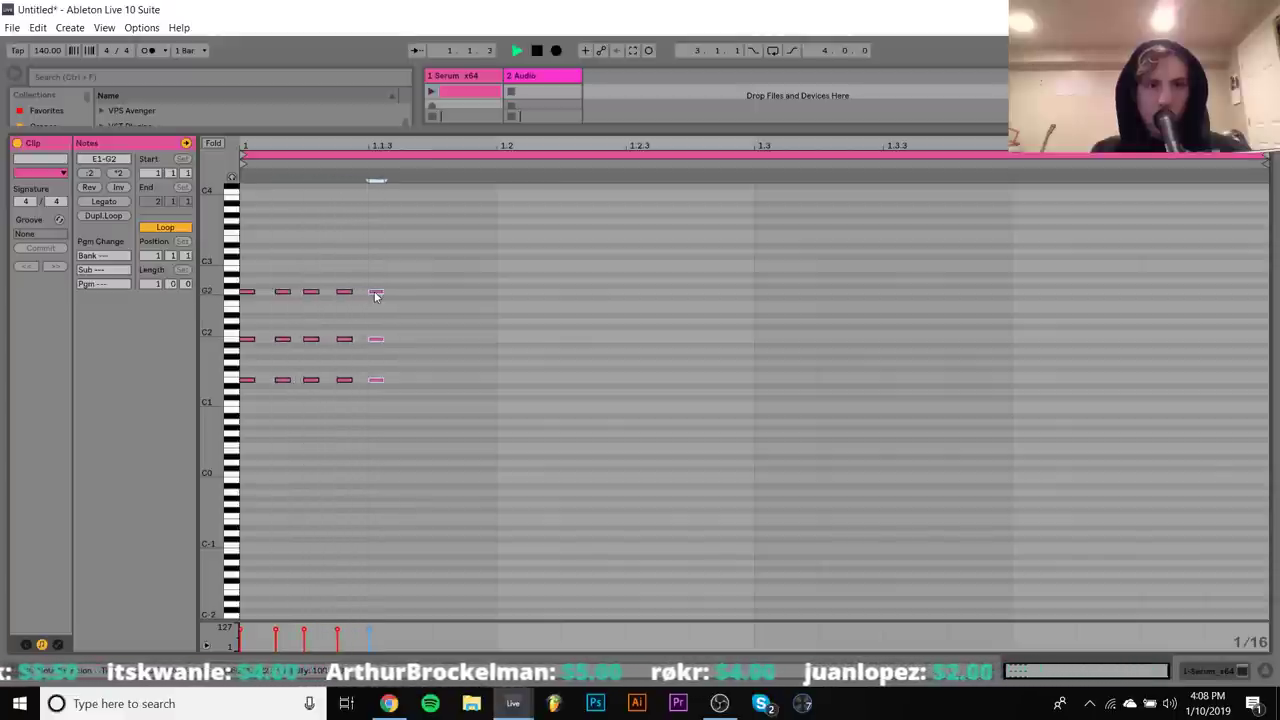
{"action": "left_click", "coordinate": [432, 92]}
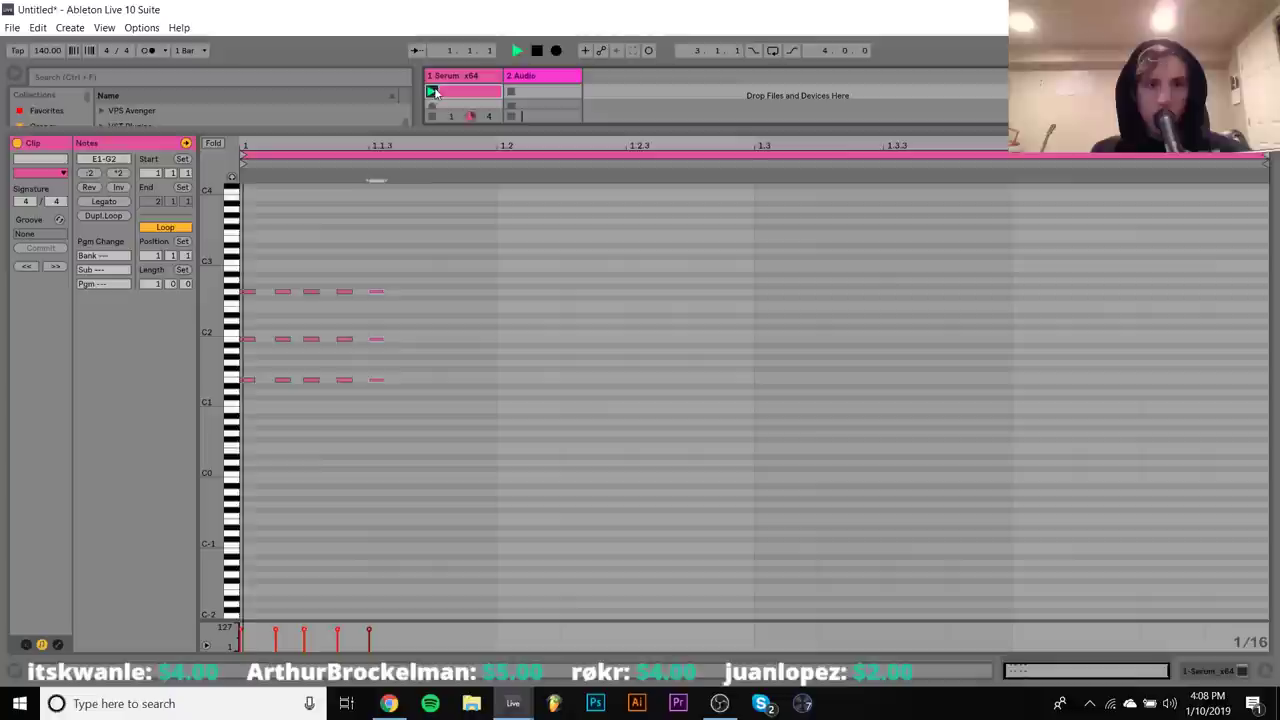
{"action": "left_click_drag", "start_coordinate": [388, 266], "coordinate": [380, 342]}
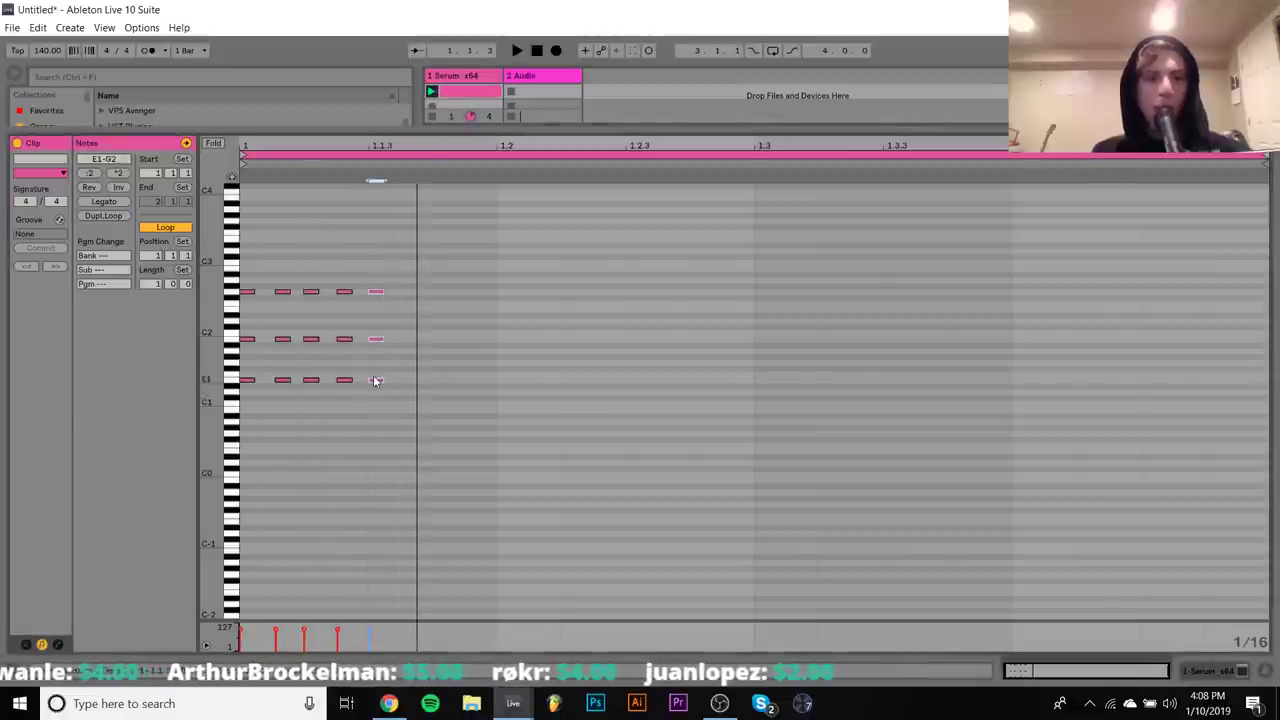
{"action": "left_click_drag", "start_coordinate": [413, 386], "coordinate": [497, 380]}
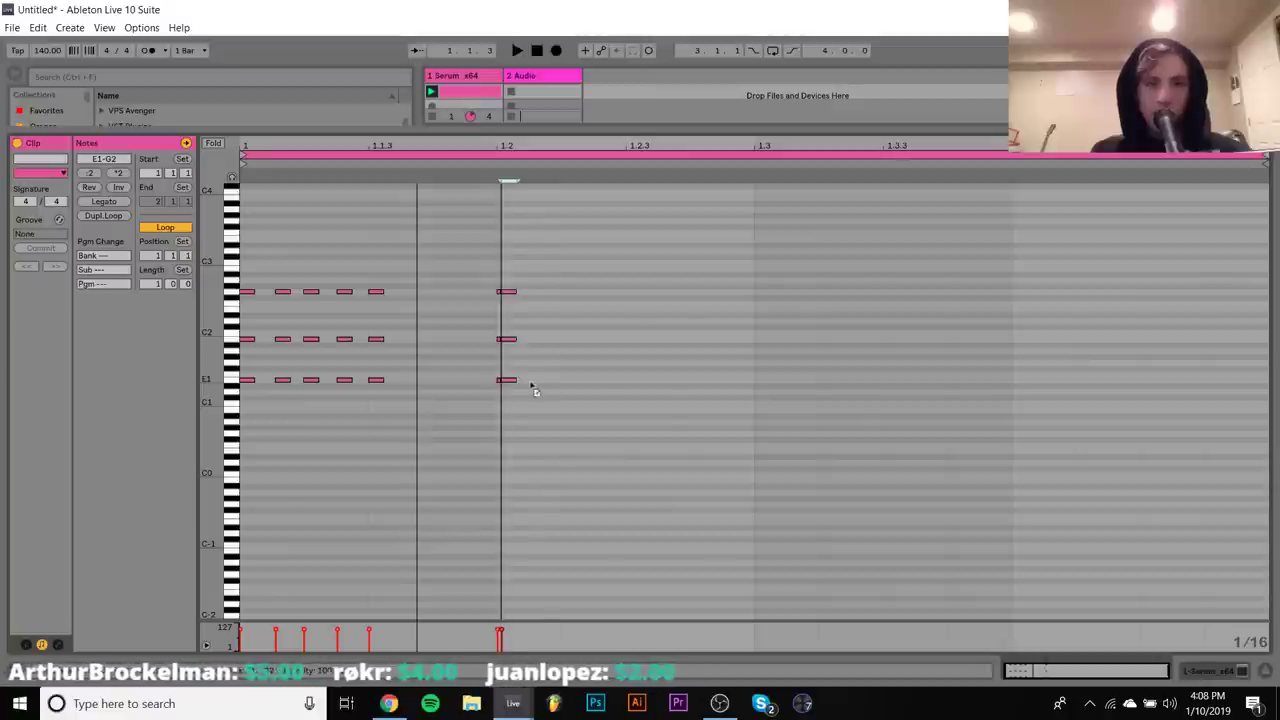
{"action": "left_click_drag", "start_coordinate": [535, 390], "coordinate": [600, 388]}
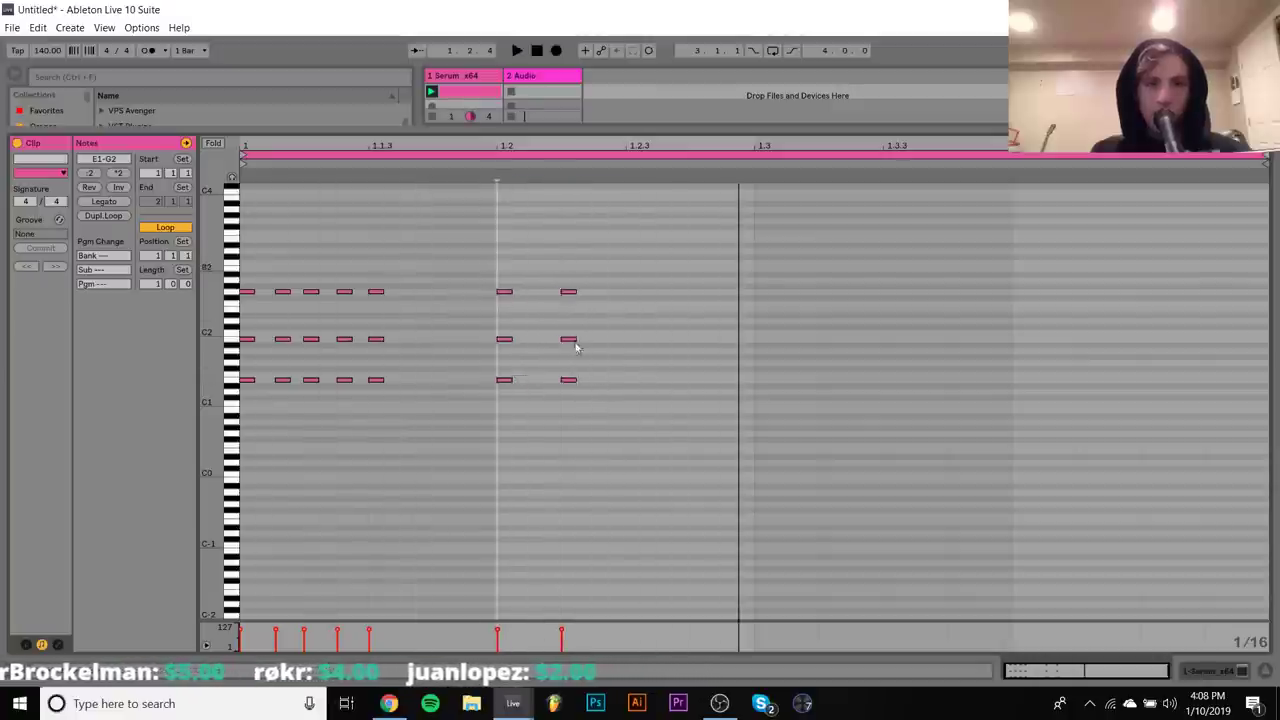
{"action": "key", "text": "ctrl+z"}
{"action": "key", "text": "ctrl+z"}
Copy the chord to beat 1.1.4, lengthen that copy to just past beat 1.2, and lengthen the chord at 1.1.3
{"action": "key", "text": "space"}
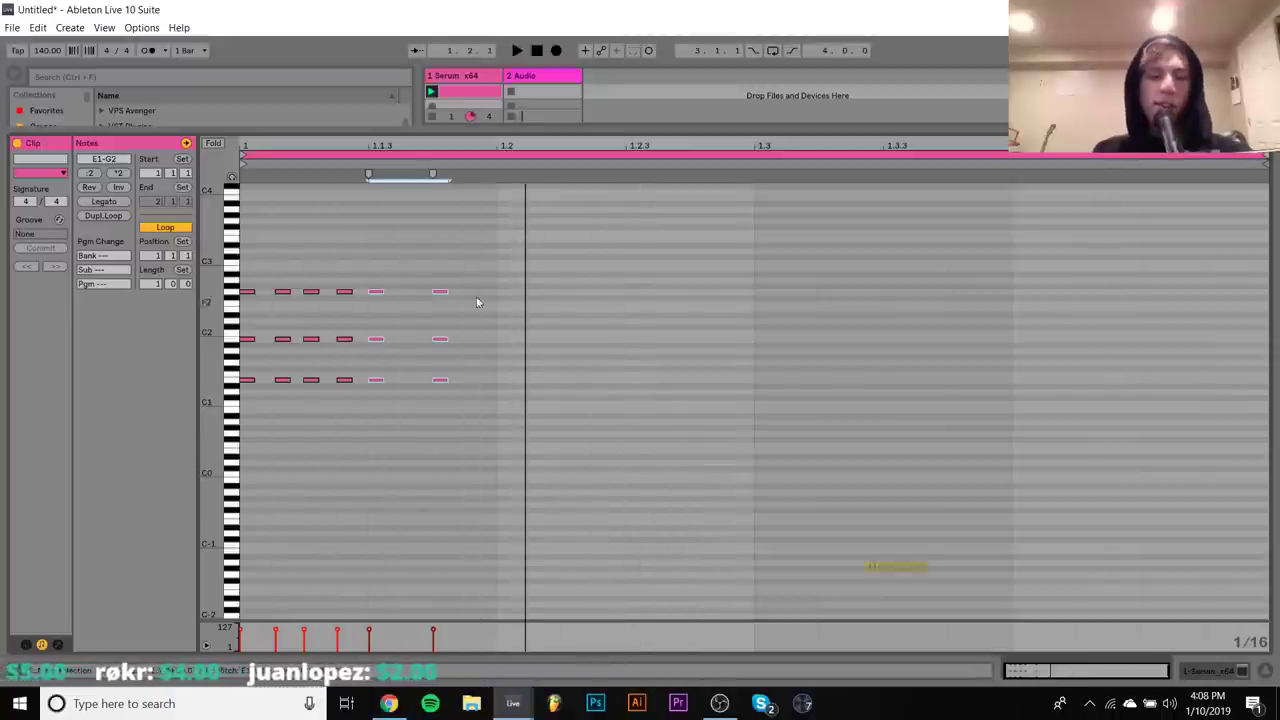
{"action": "left_click_drag", "start_coordinate": [446, 237], "coordinate": [414, 514]}
{"action": "key", "text": "shift+Right"}
{"action": "mouse_move", "coordinate": [378, 270]}
{"action": "left_mouse_down"}
{"action": "mouse_move", "coordinate": [369, 421]}
{"action": "mouse_move", "coordinate": [424, 379]}
{"action": "mouse_move", "coordinate": [411, 379]}
{"action": "left_mouse_up"}
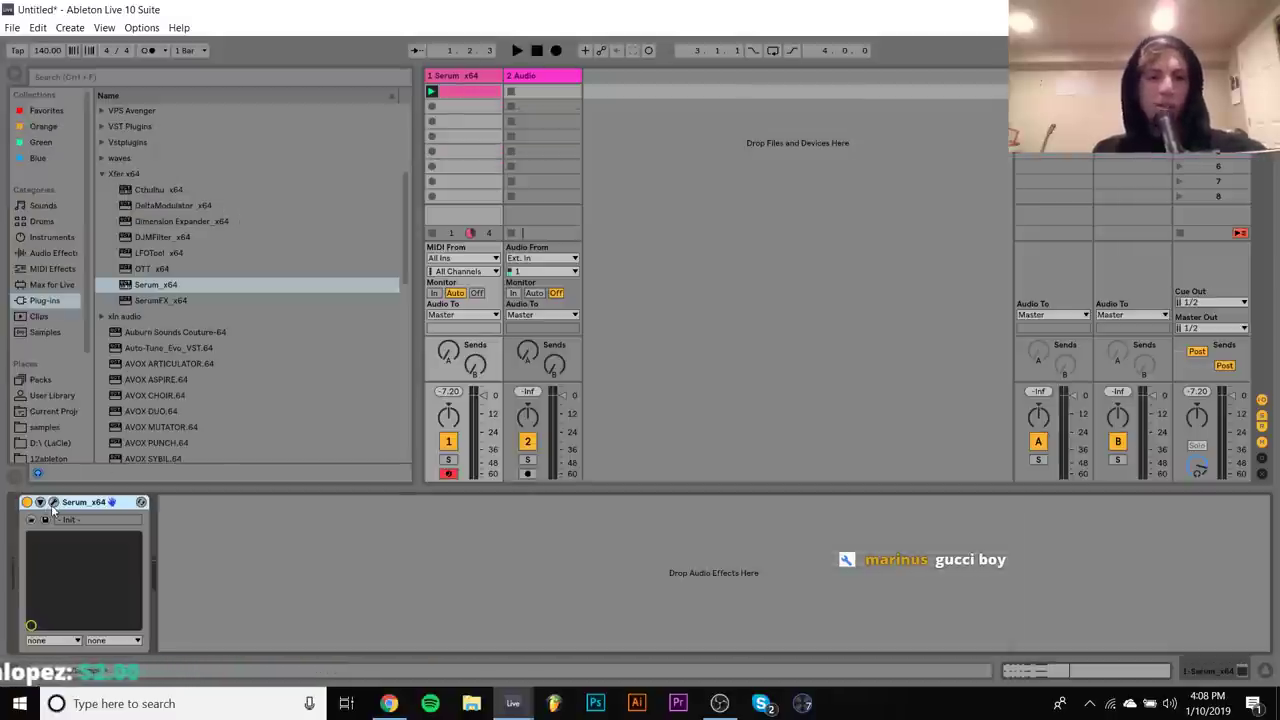
Shorten Serum's Env 1 decay to 108 ms while the clip plays and close the plug-in window
{"action": "left_click", "coordinate": [54, 502]}
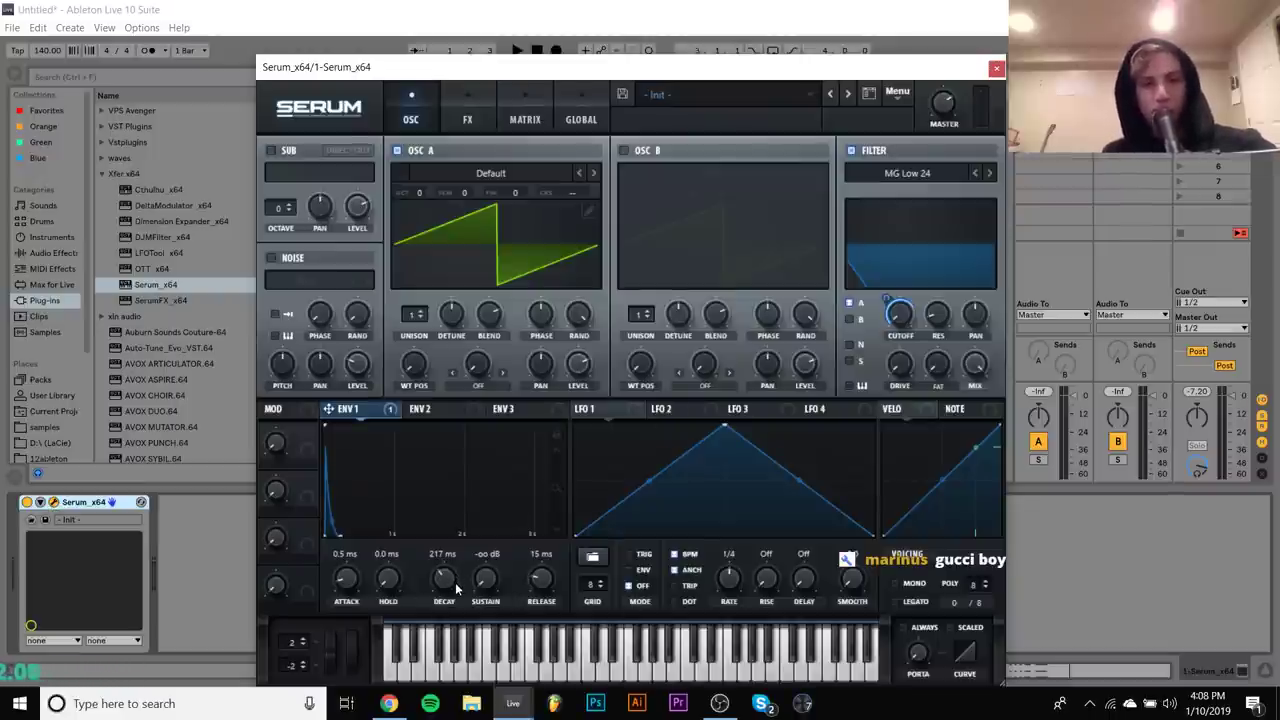
{"action": "key", "text": "space"}
{"action": "mouse_move", "coordinate": [456, 590]}
{"action": "left_mouse_down"}
{"action": "mouse_move", "coordinate": [450, 568]}
{"action": "mouse_move", "coordinate": [464, 608]}
{"action": "left_mouse_up"}
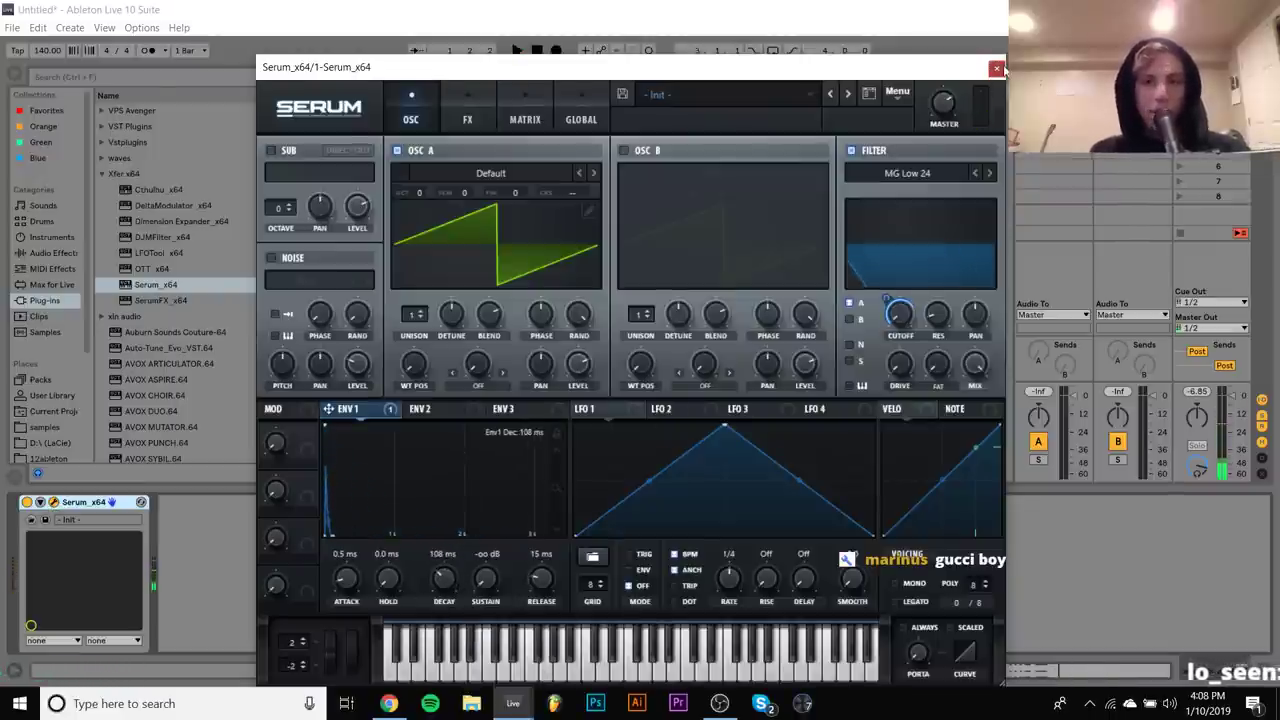
{"action": "left_click", "coordinate": [997, 68]}
Duplicate the long chord at beat 1.1.4 to beats 1.2.2 and 1.2.4, making the last one end just before beat 1.3
{"action": "double_click", "coordinate": [470, 89]}
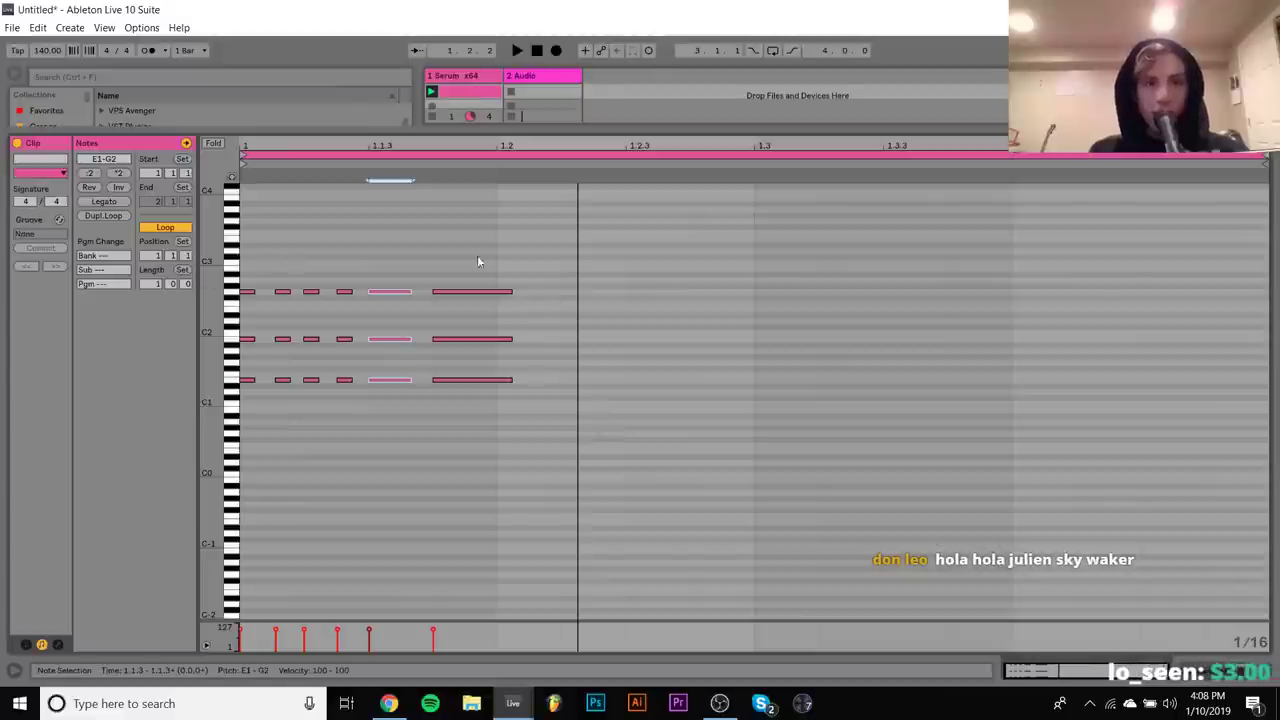
{"action": "left_click_drag", "start_coordinate": [477, 262], "coordinate": [482, 452]}
{"action": "key", "text": "ctrl+d"}
{"action": "key", "text": "ctrl+d"}
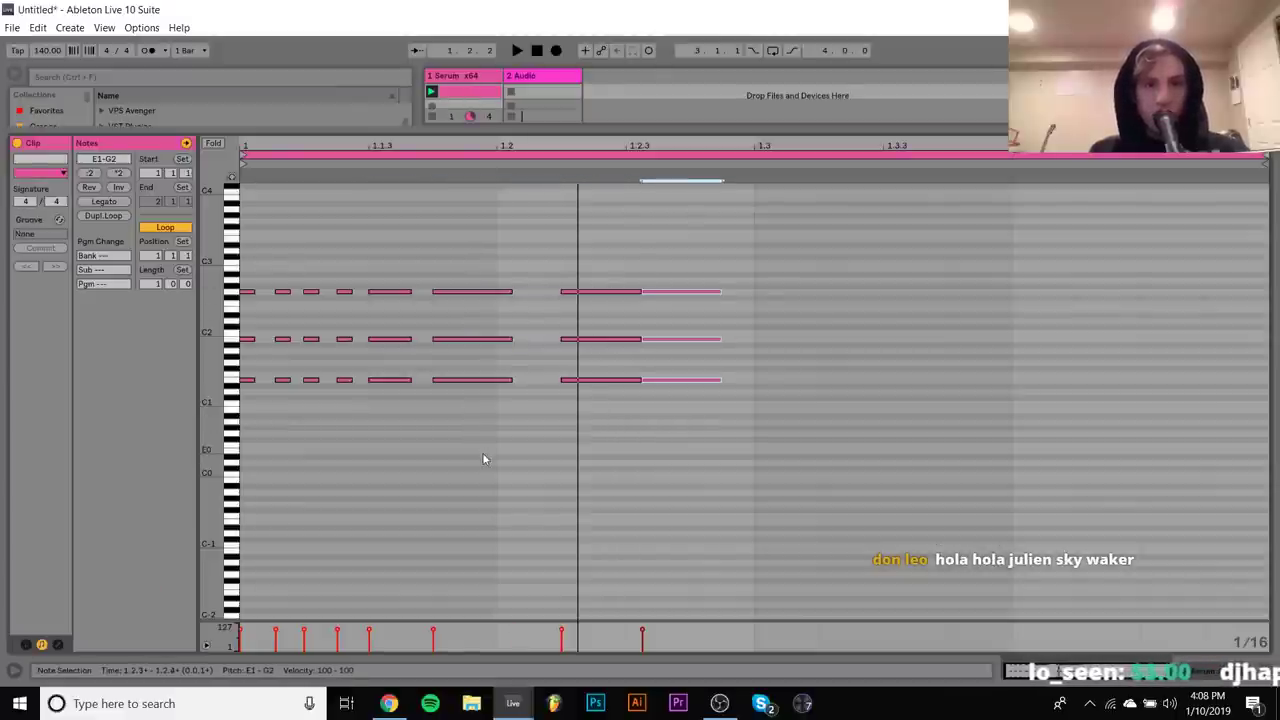
{"action": "key", "text": "Right"}
{"action": "key", "text": "shift+Left"}
{"action": "key", "text": "shift+Left"}
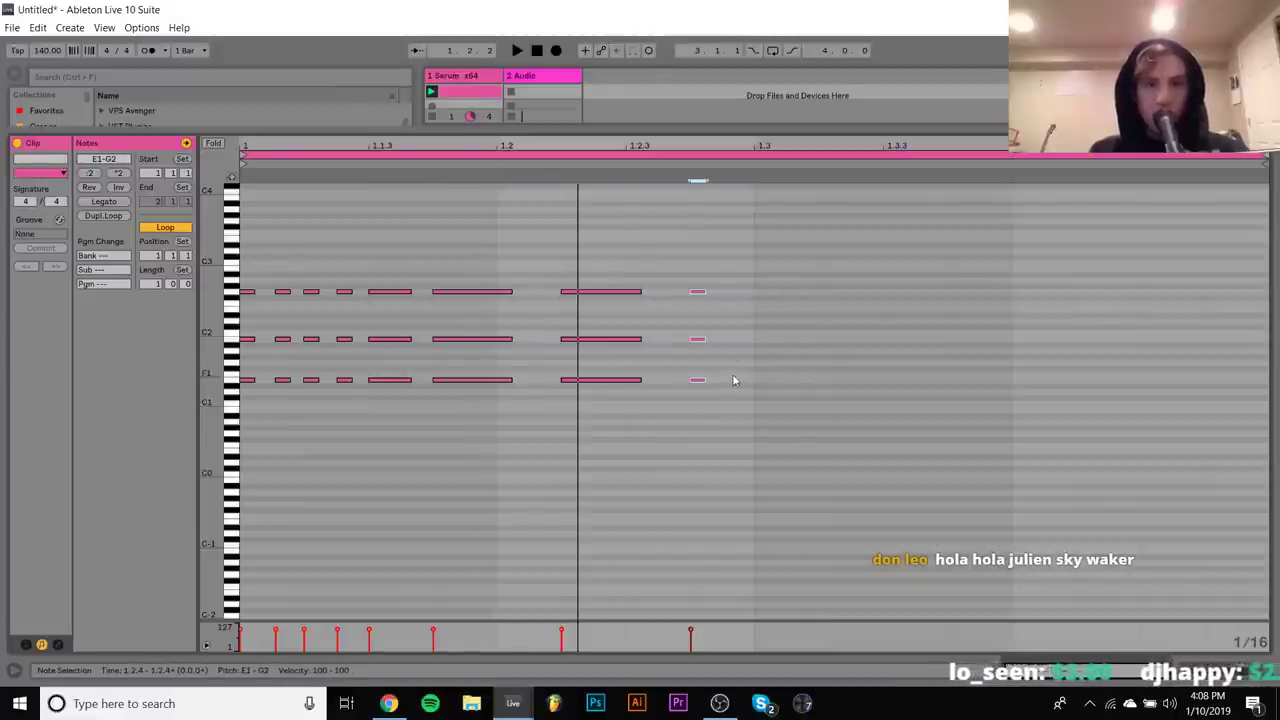
{"action": "left_click_drag", "start_coordinate": [703, 384], "coordinate": [737, 380]}
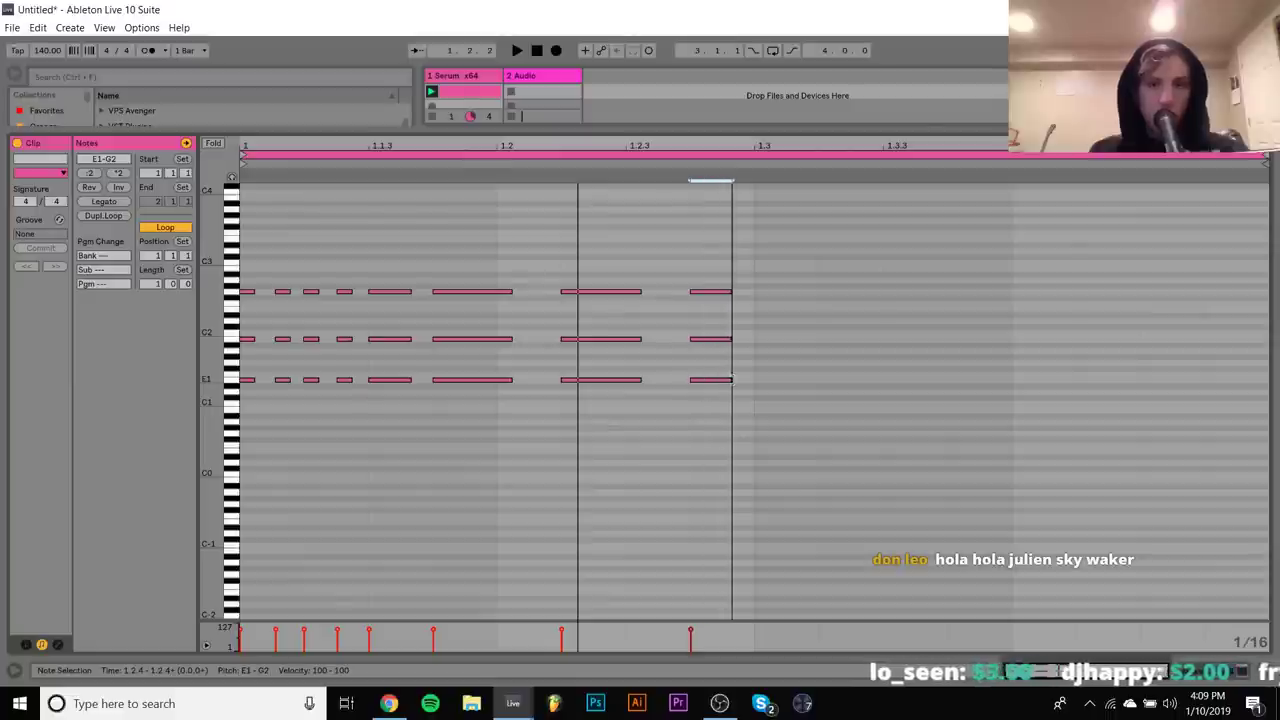
Duplicate the whole chord pattern into the second half of the bar from beat 1.3 and set the tempo to 121 BPM
{"action": "key", "text": "ctrl+a"}
{"action": "key", "text": "ctrl+d"}
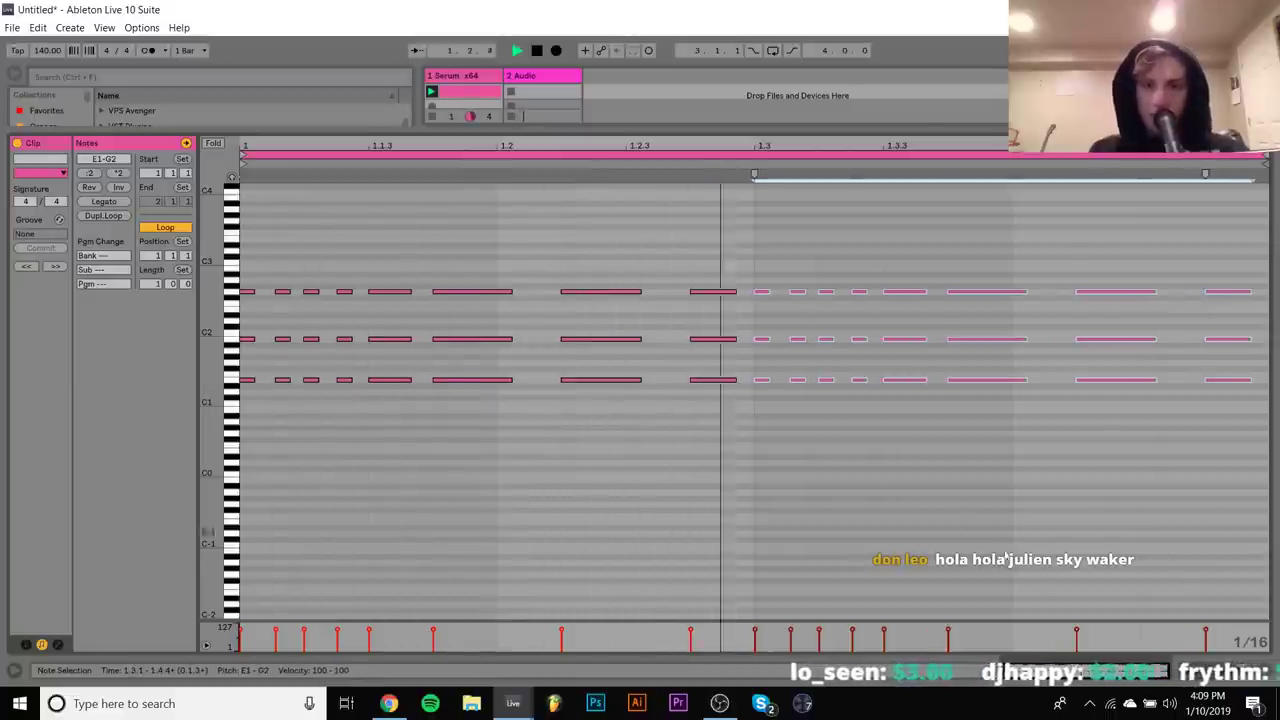
{"action": "key", "text": "shift+Tab"}
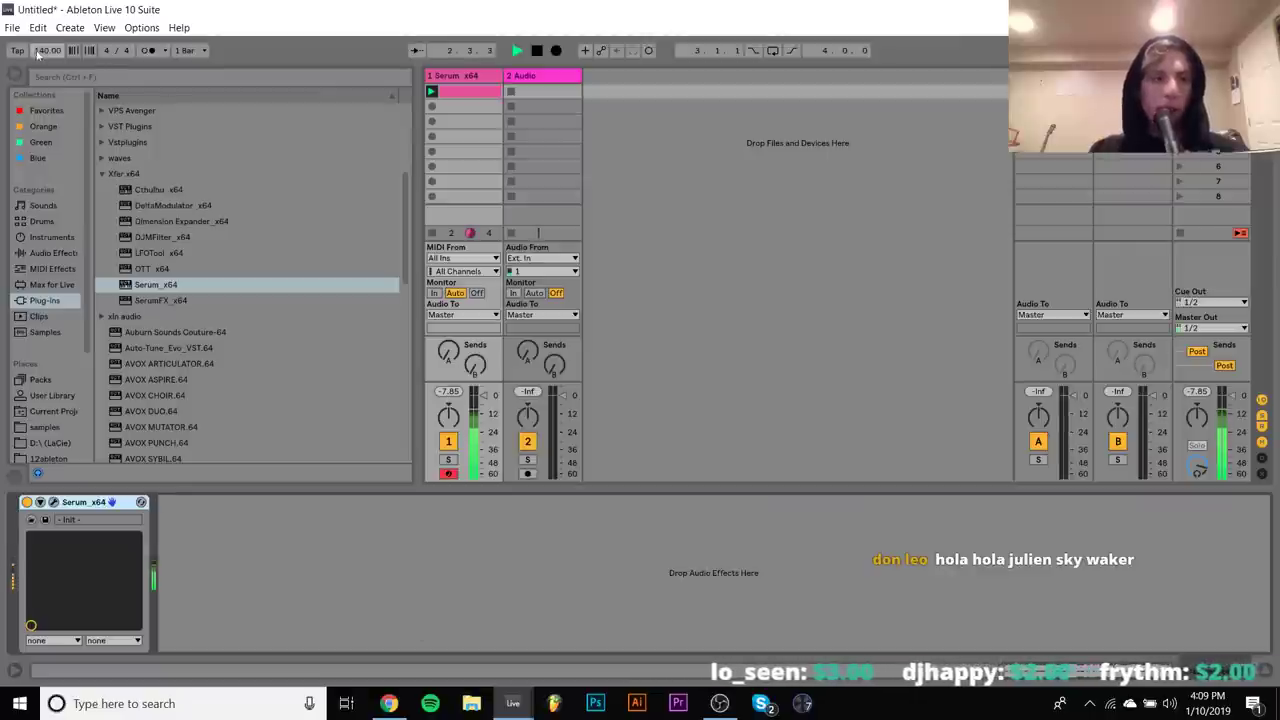
{"action": "left_click_drag", "start_coordinate": [38, 56], "coordinate": [38, 62]}
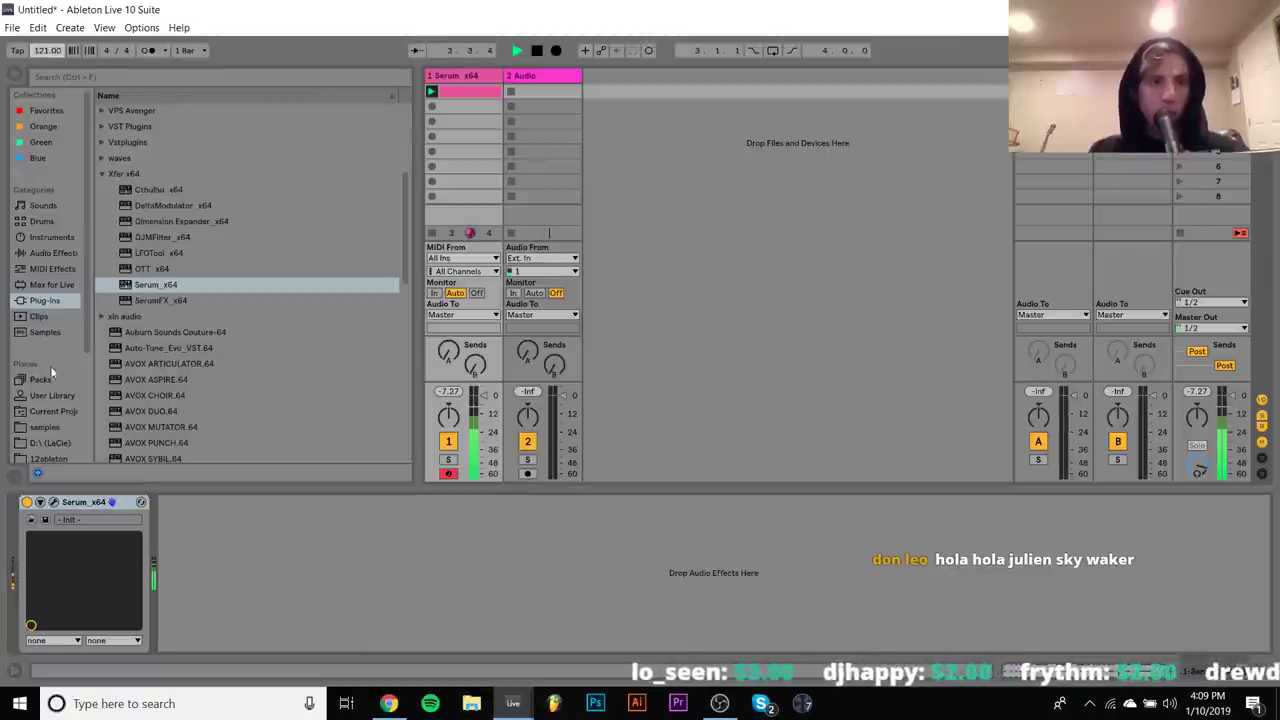
Try longer Env 1 decay times in Serum during playback, setting the decay to 469 ms
{"action": "left_click", "coordinate": [54, 501]}
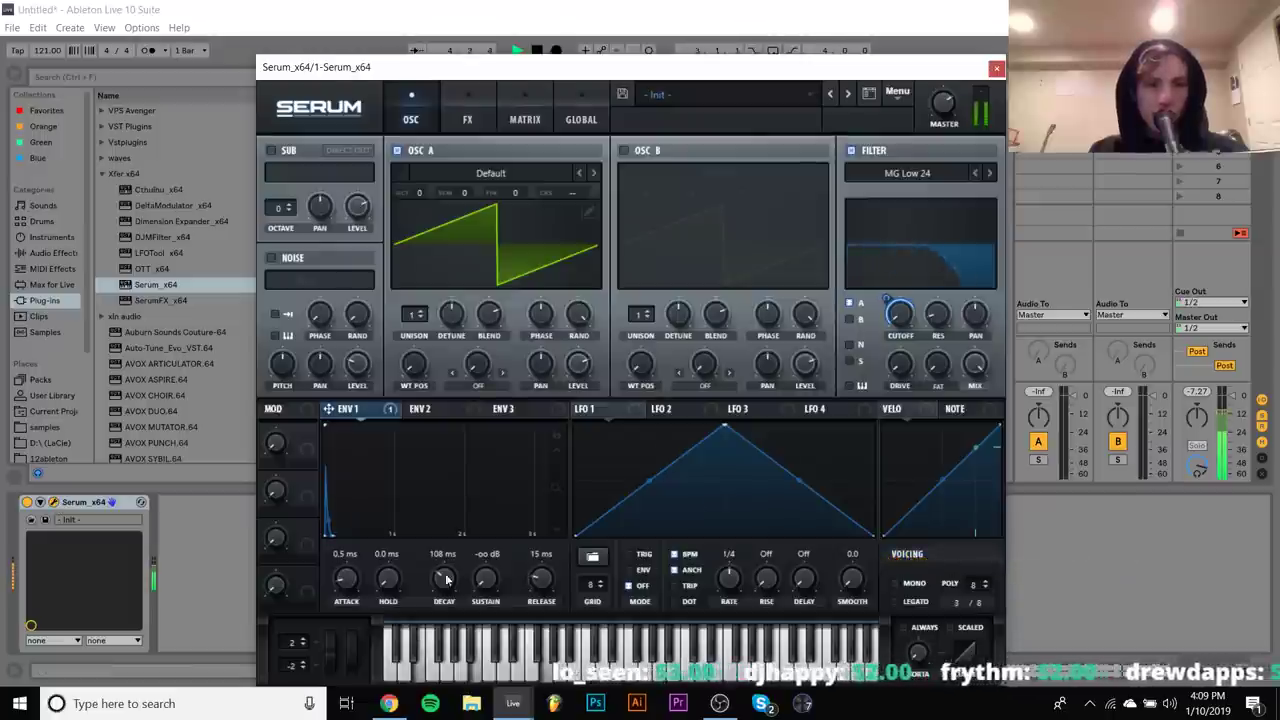
{"action": "scroll", "coordinate": [452, 578], "scroll_direction": "up", "scroll_amount": 2}
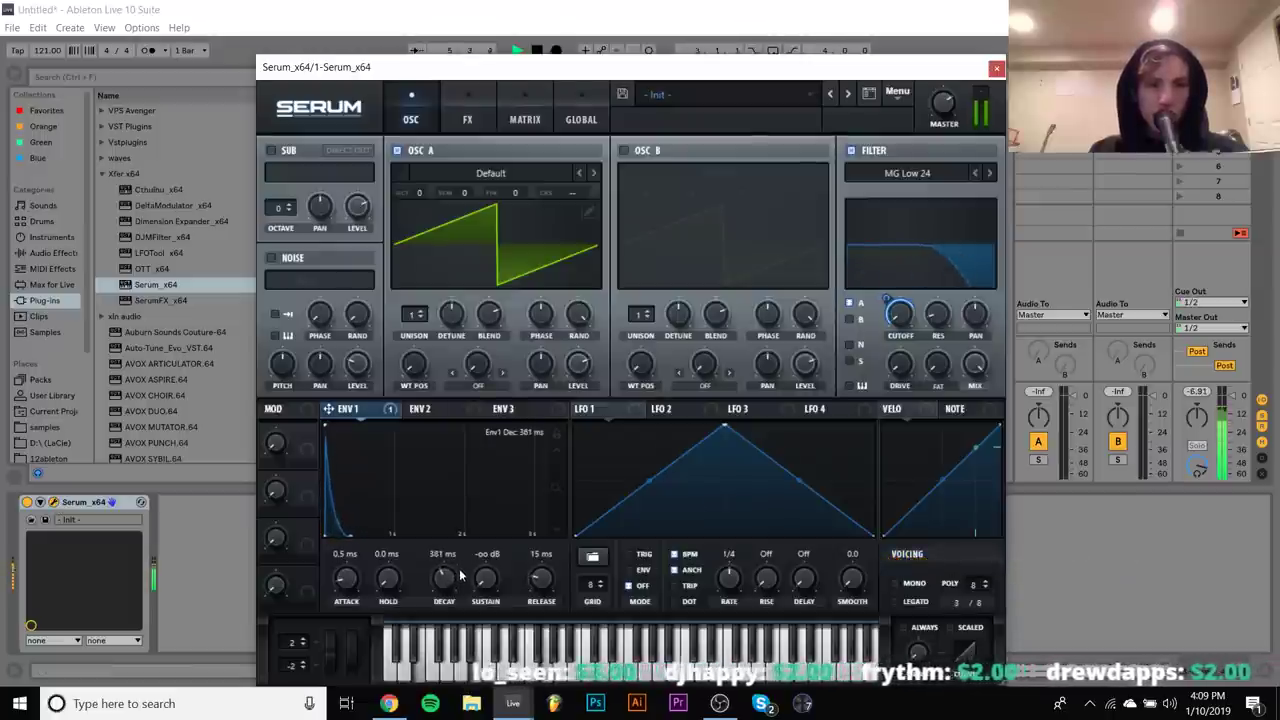
{"action": "scroll", "coordinate": [458, 580], "scroll_direction": "up", "scroll_amount": 1}
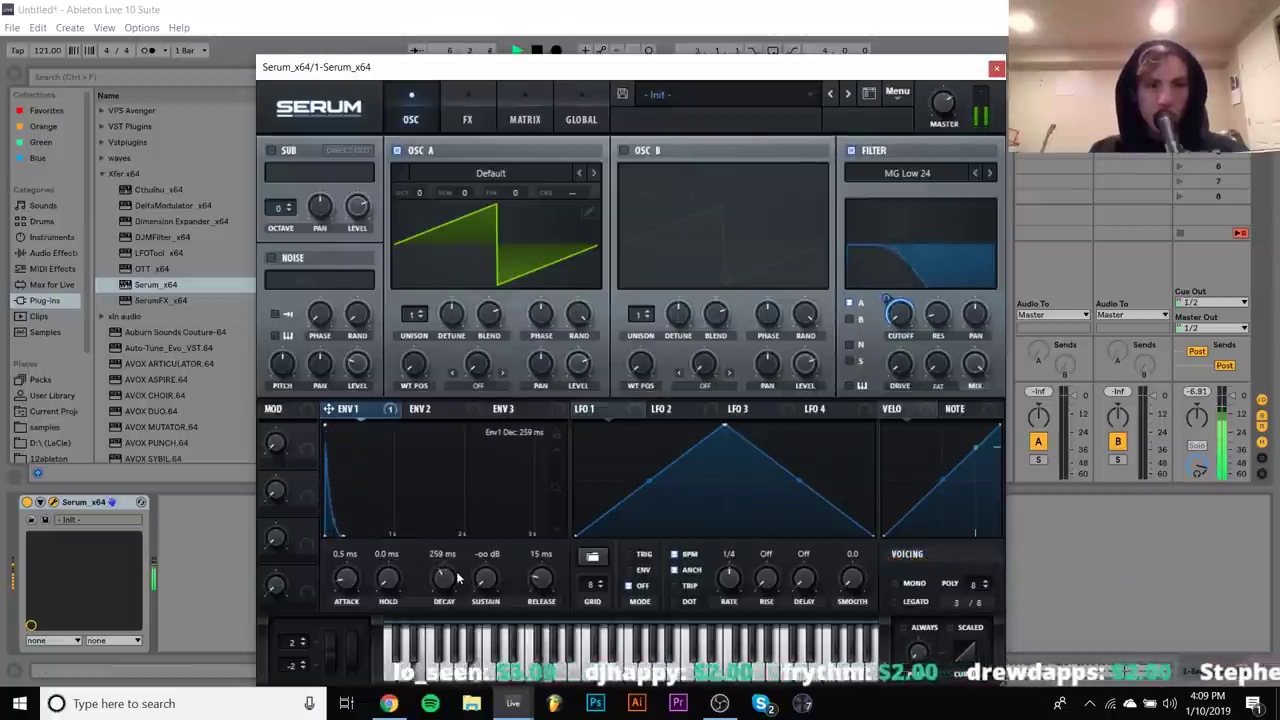
{"action": "scroll", "coordinate": [466, 580], "scroll_direction": "up", "scroll_amount": 5}
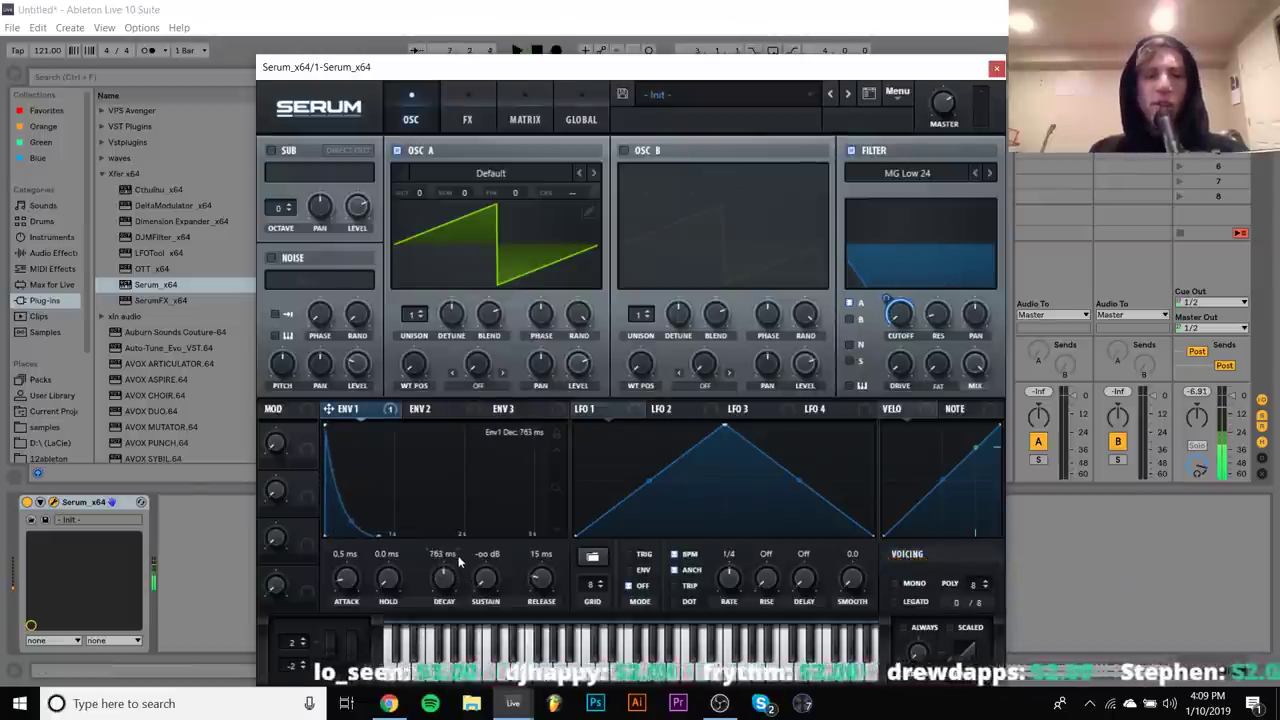
{"action": "left_click_drag", "start_coordinate": [476, 580], "coordinate": [445, 568]}
{"action": "key", "text": "space"}
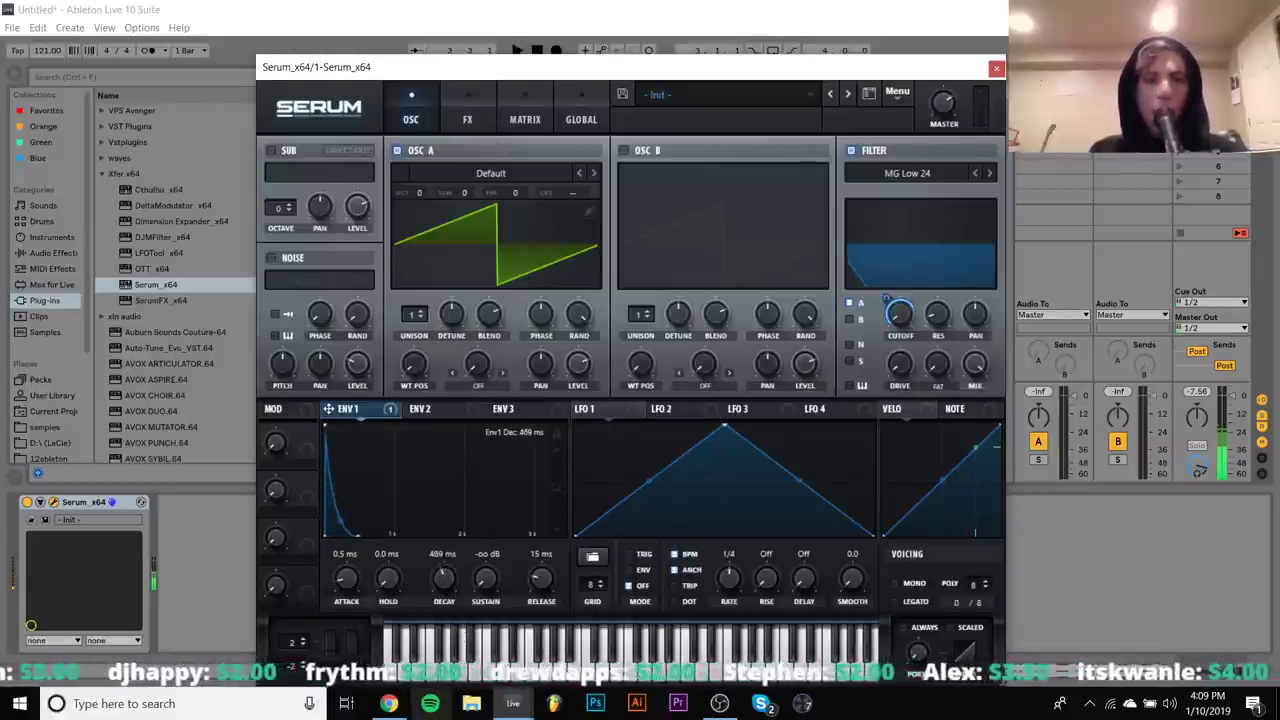
Listen to the Rebuke - Along Came Polly reference in the browser and compare it with the chord clip in the Untitled Live set
{"action": "key", "text": "alt+Tab"}
{"action": "key", "text": "space"}
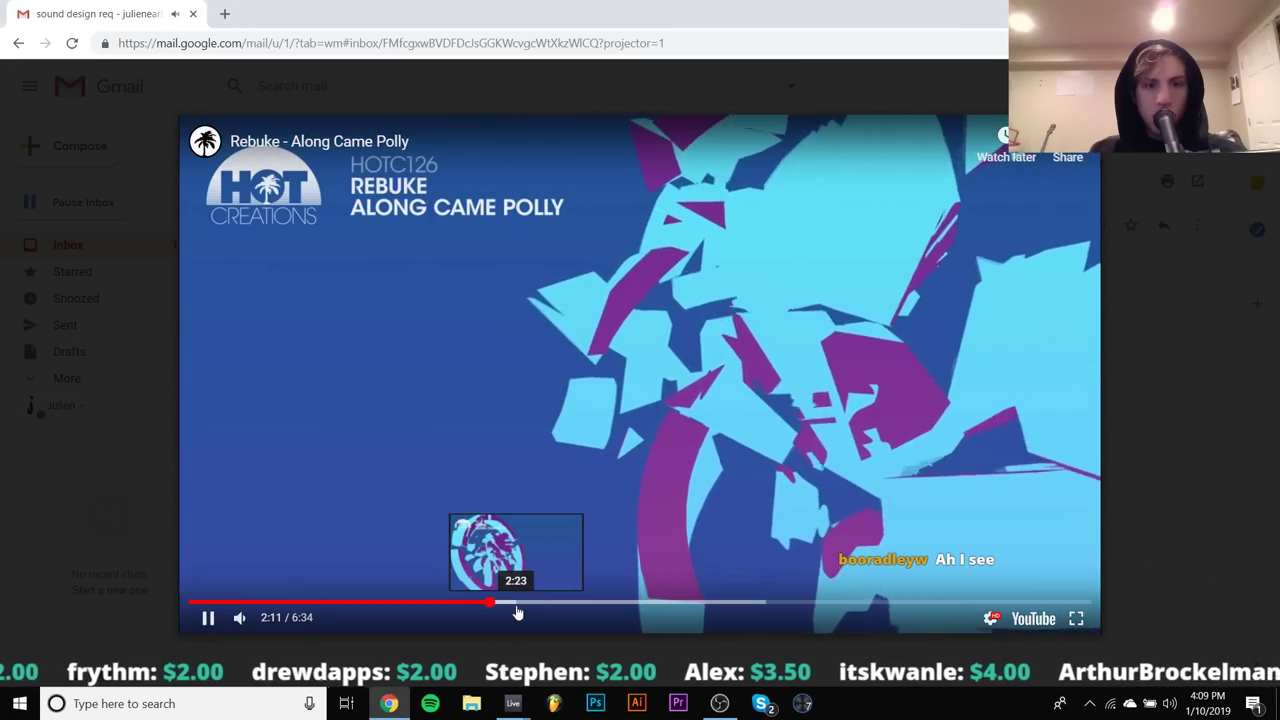
{"action": "key", "text": "space"}
{"action": "mouse_move", "coordinate": [513, 700]}
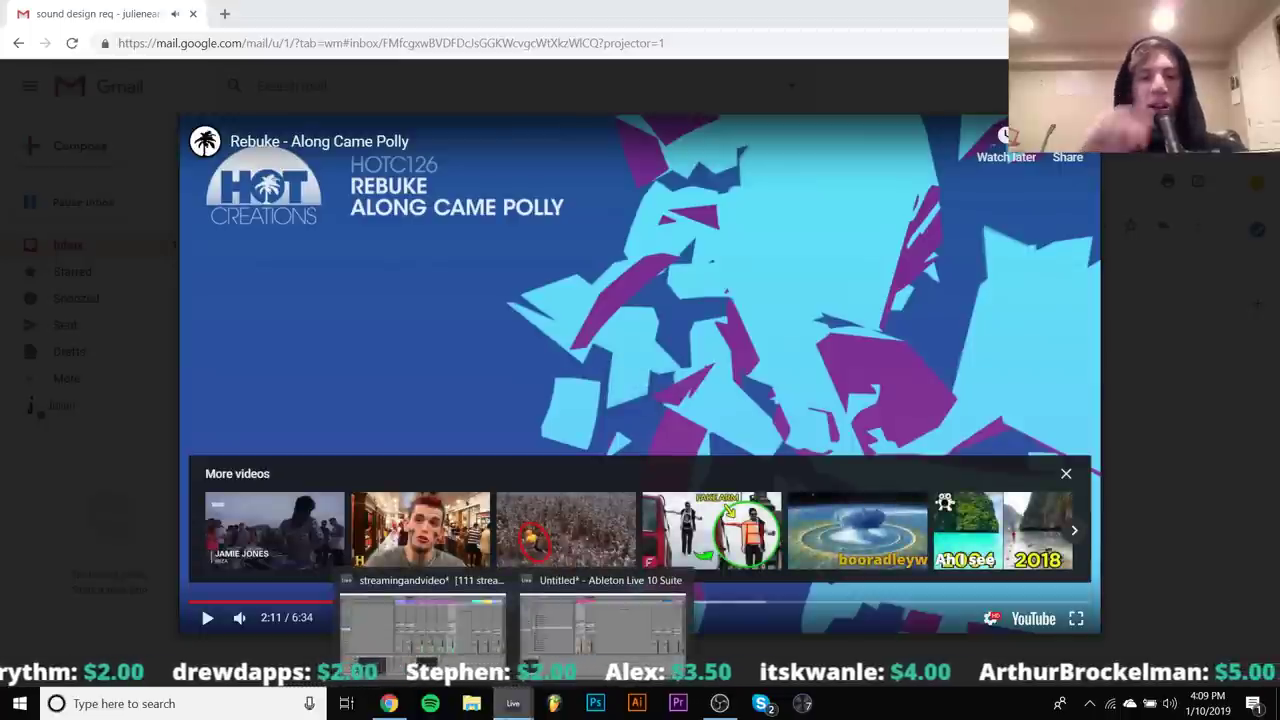
{"action": "left_click", "coordinate": [600, 625]}
{"action": "key", "text": "ctrl+alt+p"}
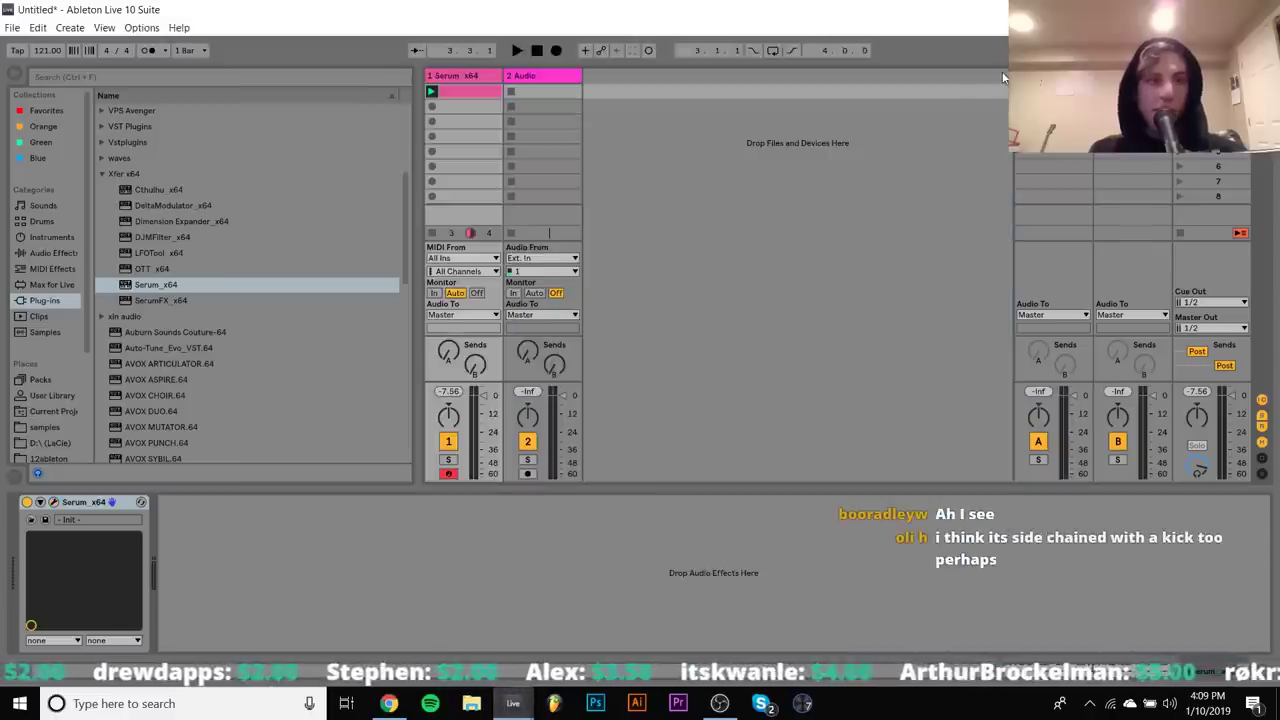
{"action": "double_click", "coordinate": [478, 90]}
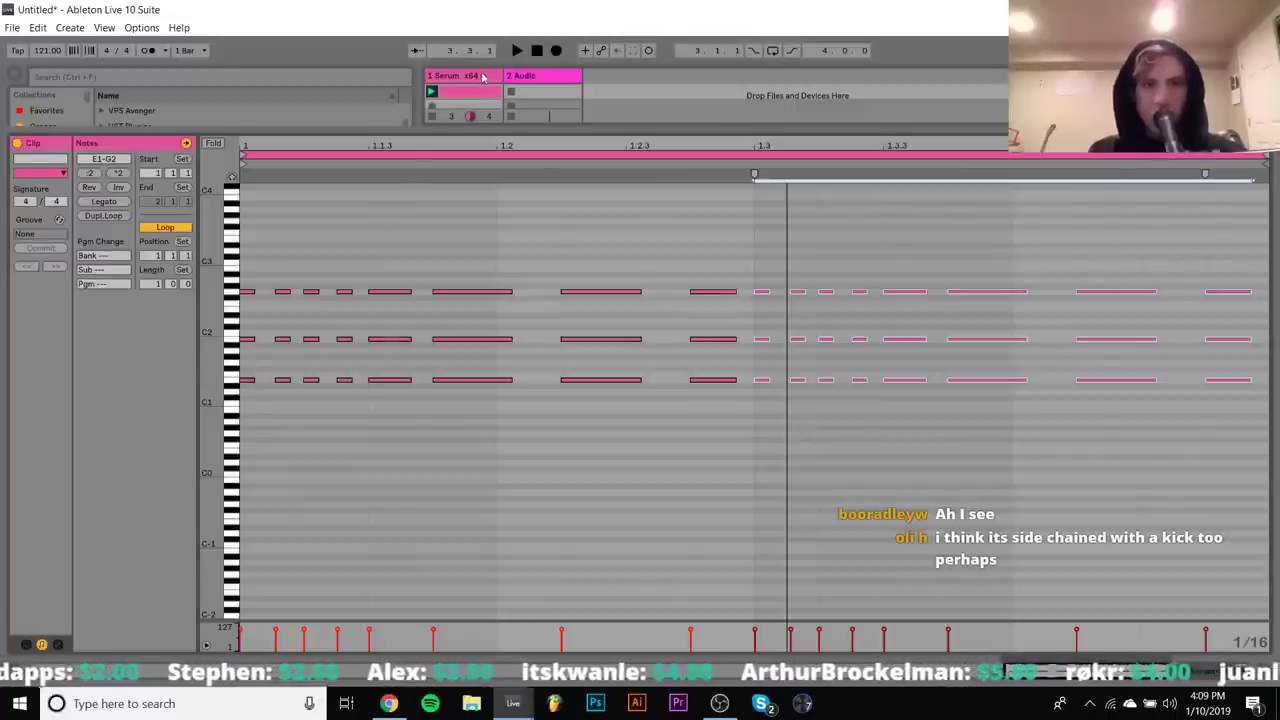
{"action": "key", "text": "shift+Tab"}
Add the Berlin preset of the Resonators audio effect after Serum on the Serum track
{"action": "left_click", "coordinate": [51, 237]}
{"action": "left_click", "coordinate": [53, 252]}
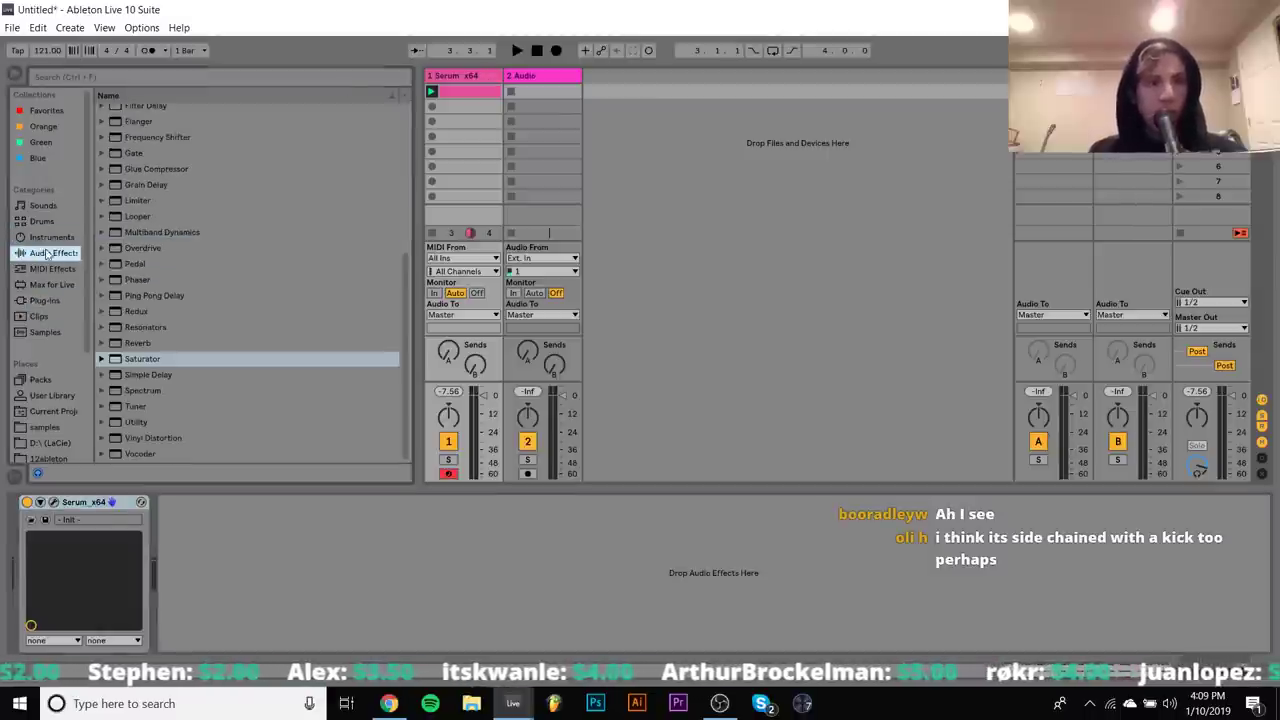
{"action": "left_click", "coordinate": [135, 327]}
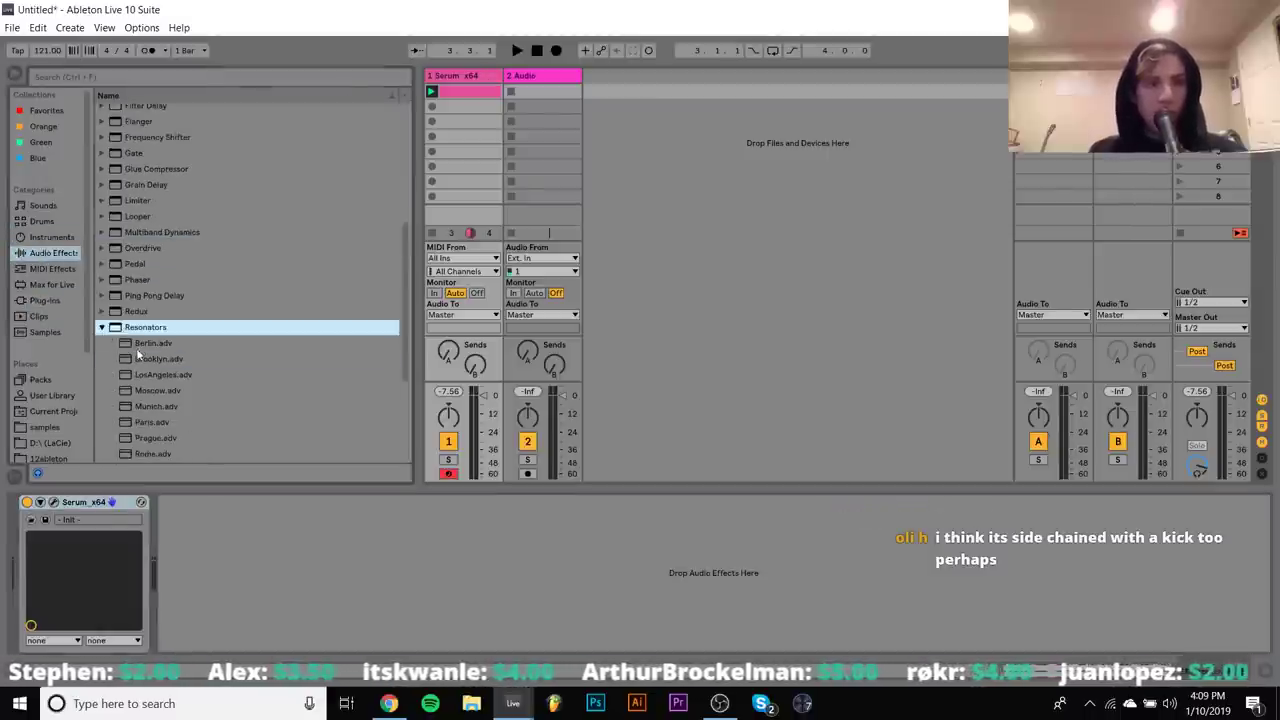
{"action": "left_click", "coordinate": [140, 343]}
{"action": "left_click_drag", "start_coordinate": [140, 343], "coordinate": [268, 550]}
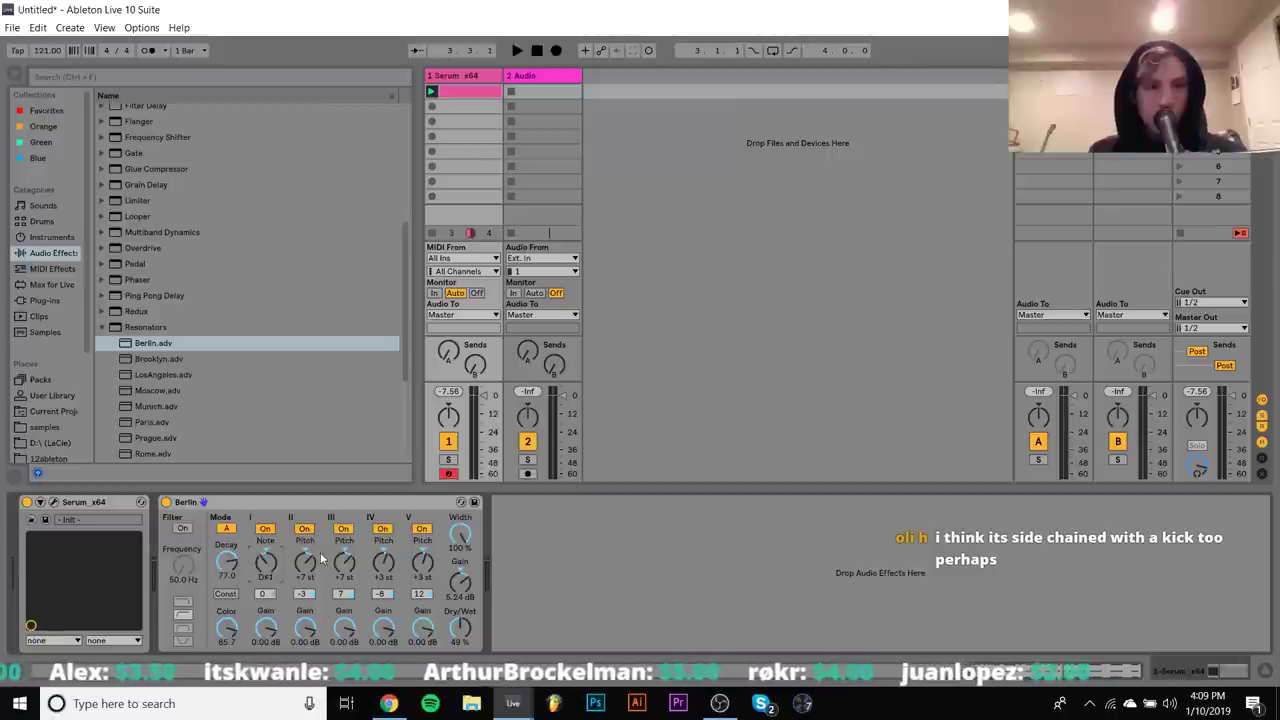
Set the resonator's decay to 35.7 and its first note to E2 while listening to the clip
{"action": "key", "text": "space"}
{"action": "left_click_drag", "start_coordinate": [231, 573], "coordinate": [231, 615]}
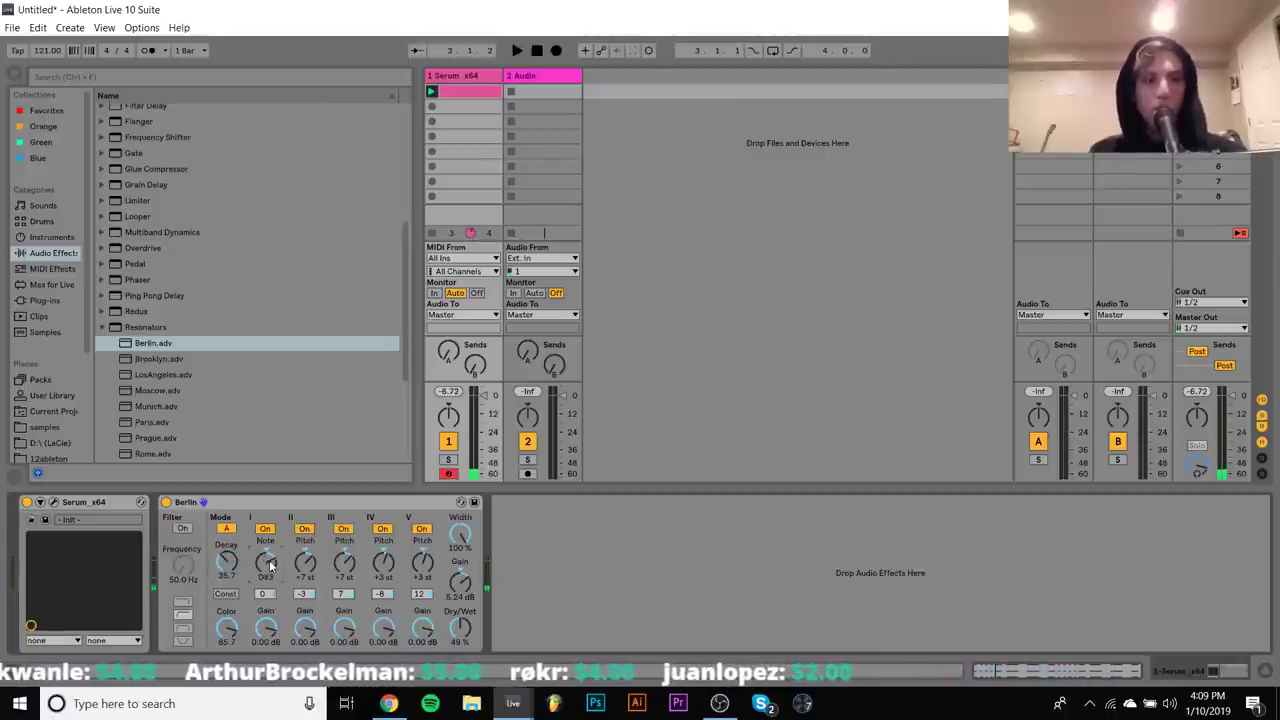
{"action": "scroll", "coordinate": [268, 566], "scroll_direction": "up", "scroll_amount": 1}
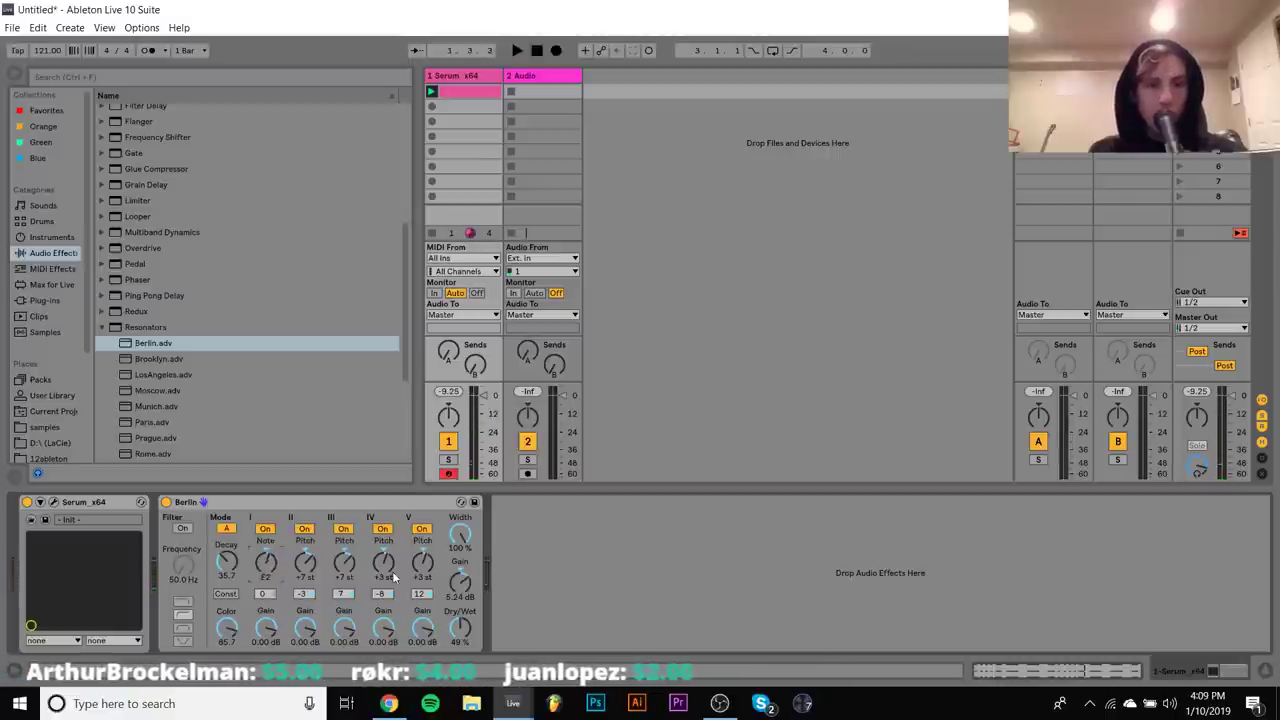
Set Serum's Env 1 decay to 181 ms and close the plug-in window
{"action": "left_click", "coordinate": [55, 502]}
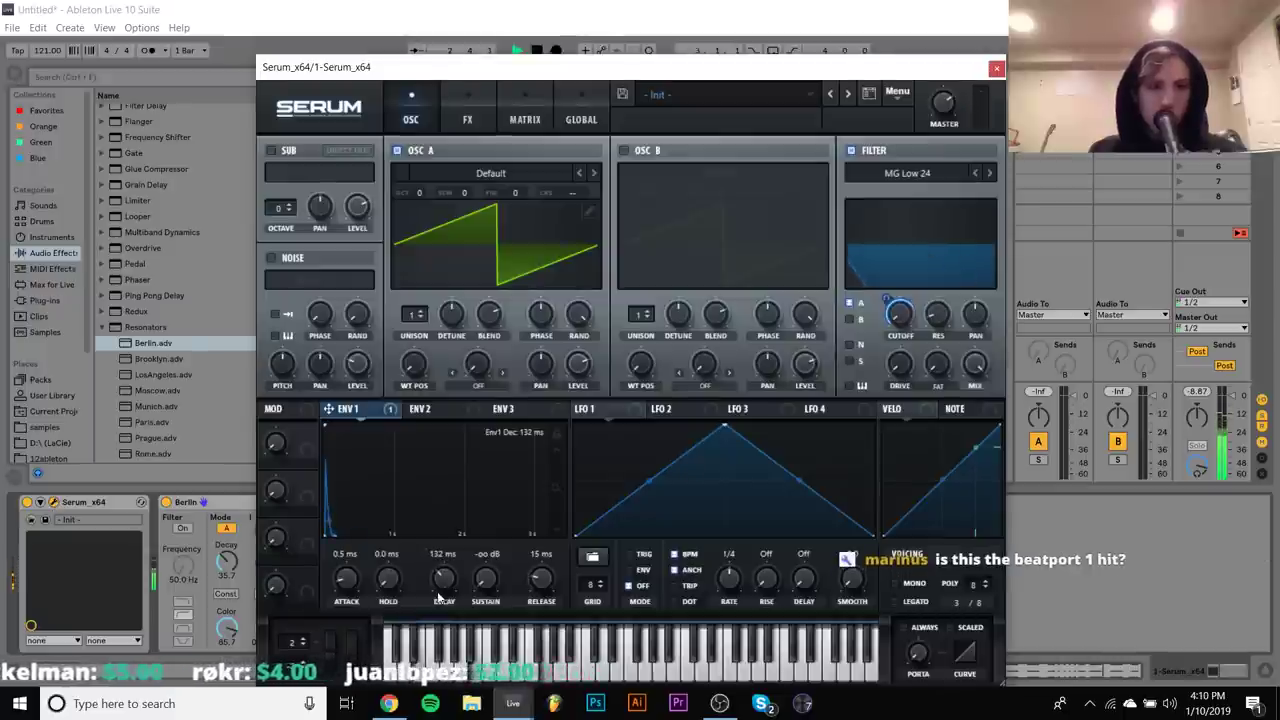
{"action": "mouse_move", "coordinate": [440, 598]}
{"action": "left_mouse_down"}
{"action": "mouse_move", "coordinate": [443, 585]}
{"action": "mouse_move", "coordinate": [443, 597]}
{"action": "left_mouse_up"}
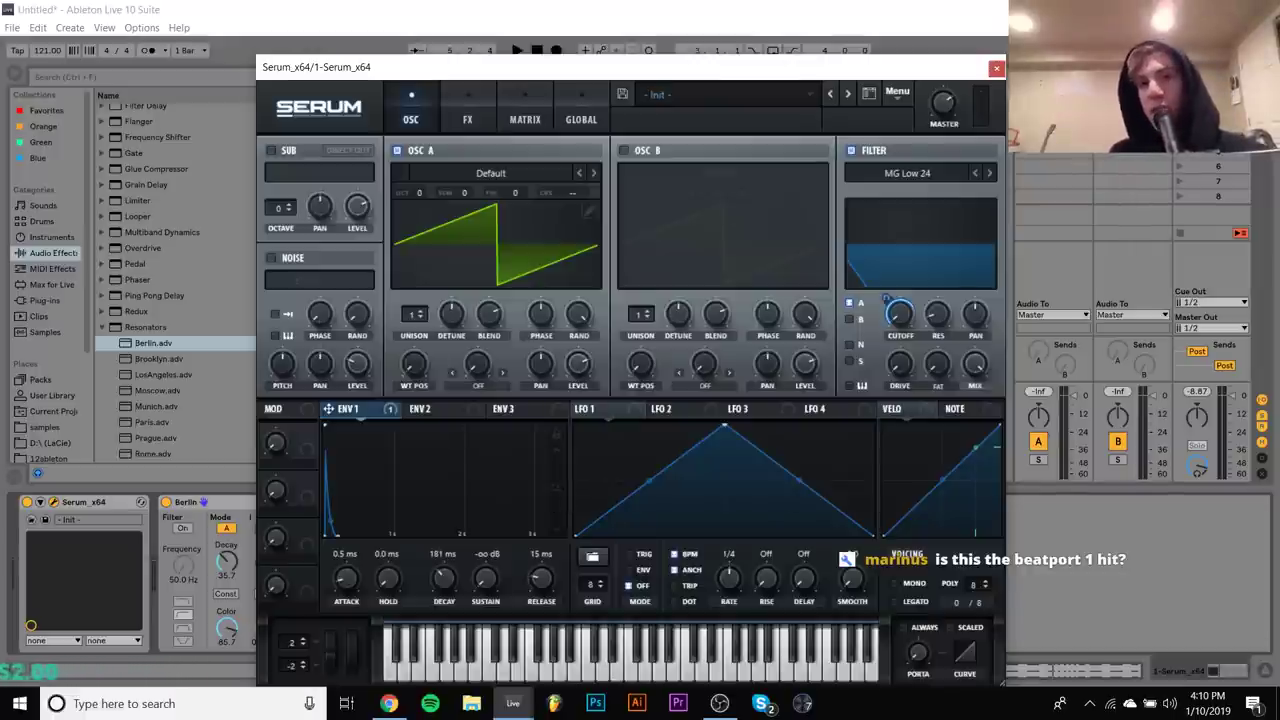
{"action": "left_click", "coordinate": [997, 69]}
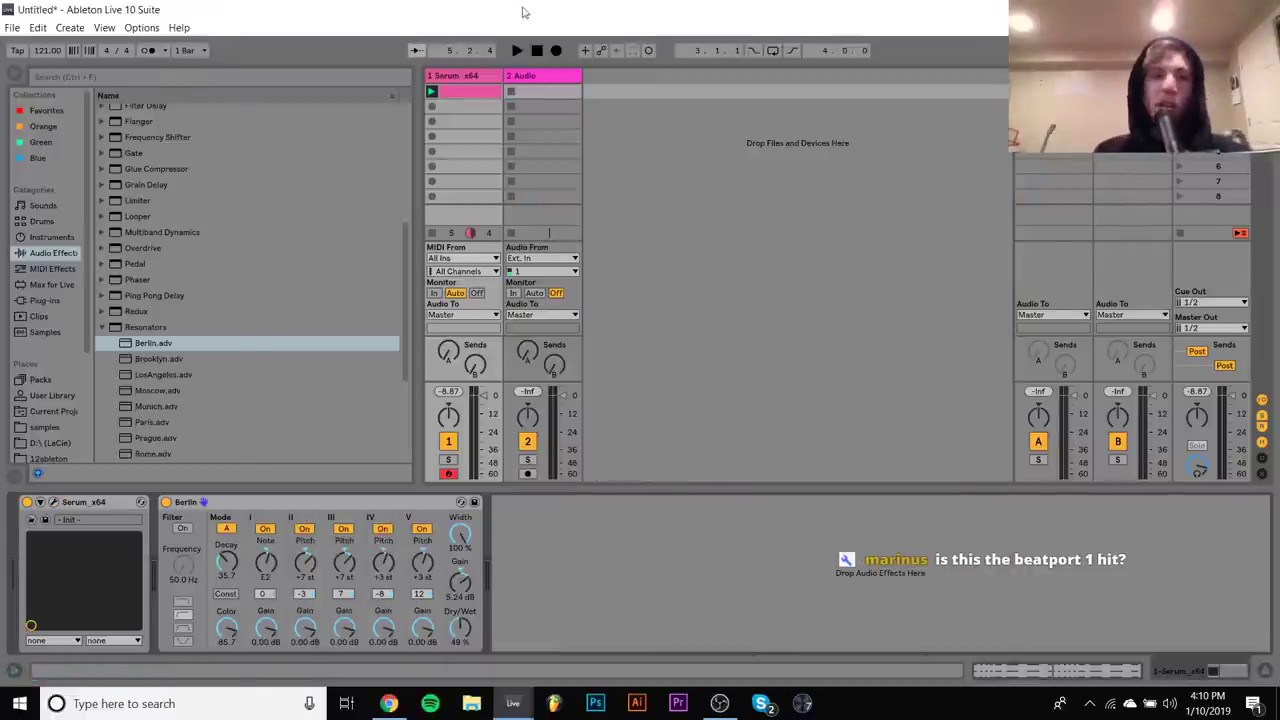
Open the chord clip's notes, replay a moment of the reference track in the browser, and return to the Live set
{"action": "double_click", "coordinate": [458, 94]}
{"action": "left_click", "coordinate": [388, 703]}
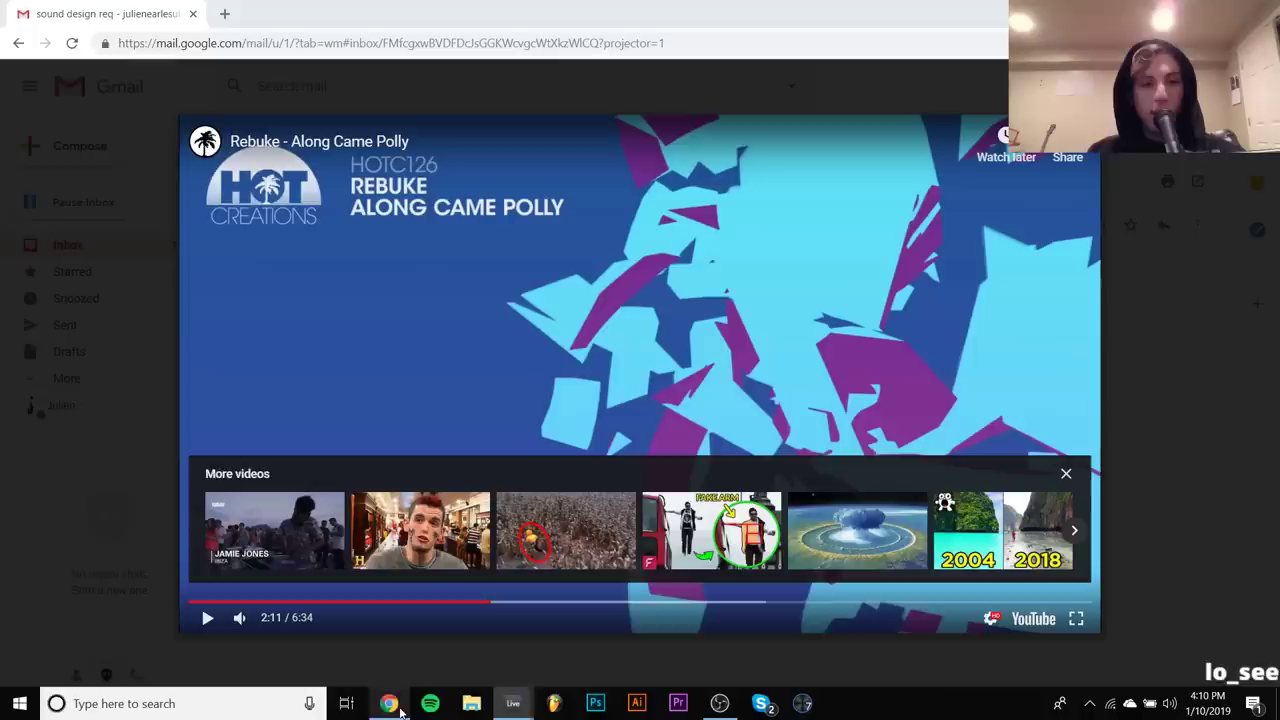
{"action": "left_click", "coordinate": [685, 343]}
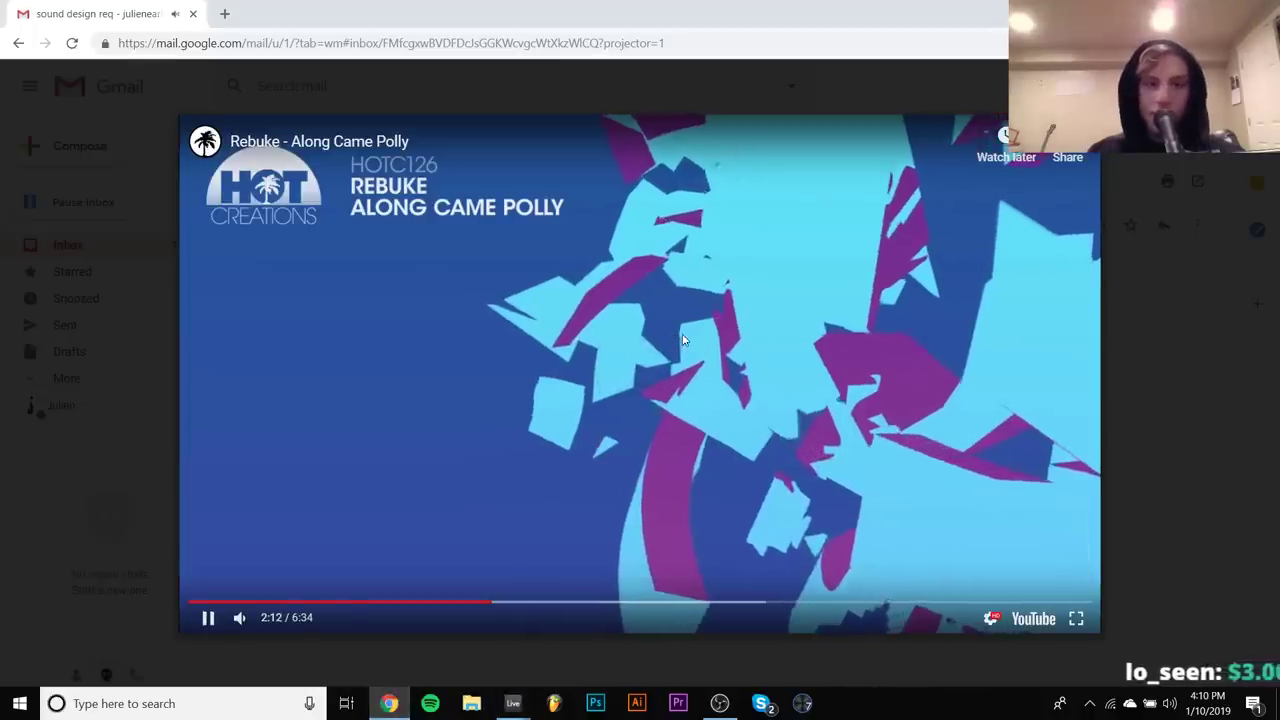
{"action": "mouse_move", "coordinate": [513, 703]}
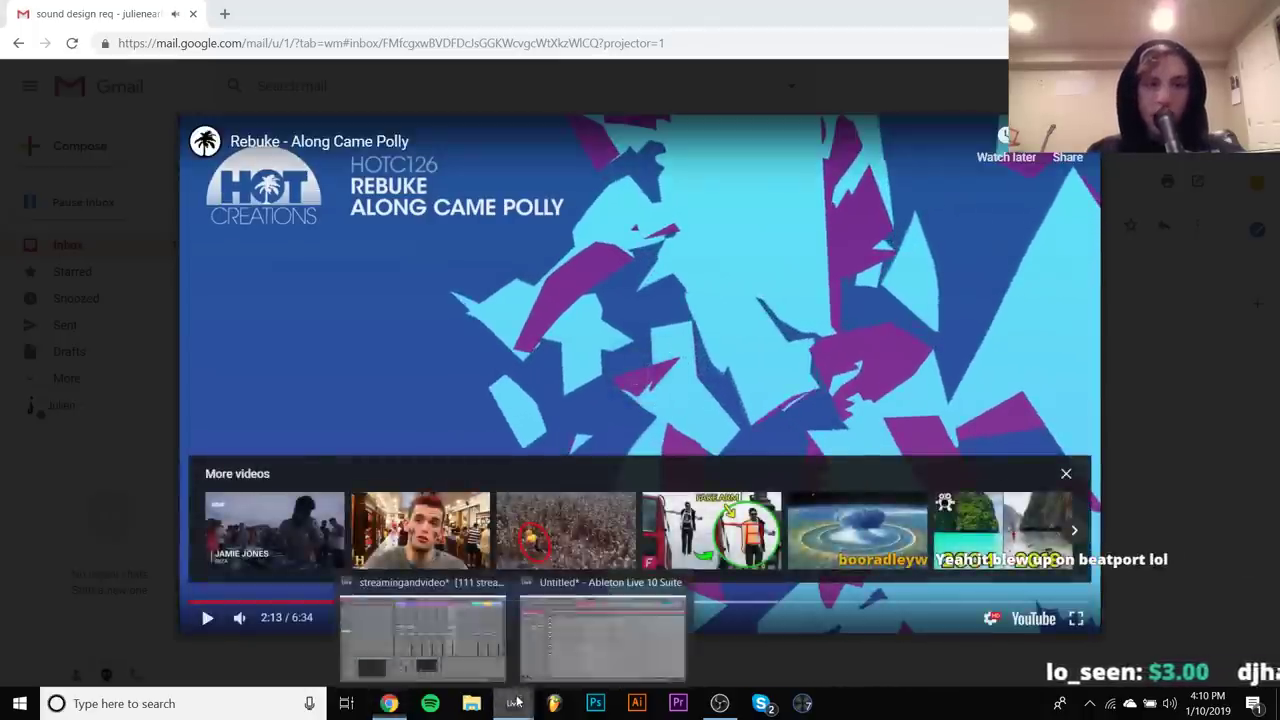
{"action": "left_click", "coordinate": [551, 655]}
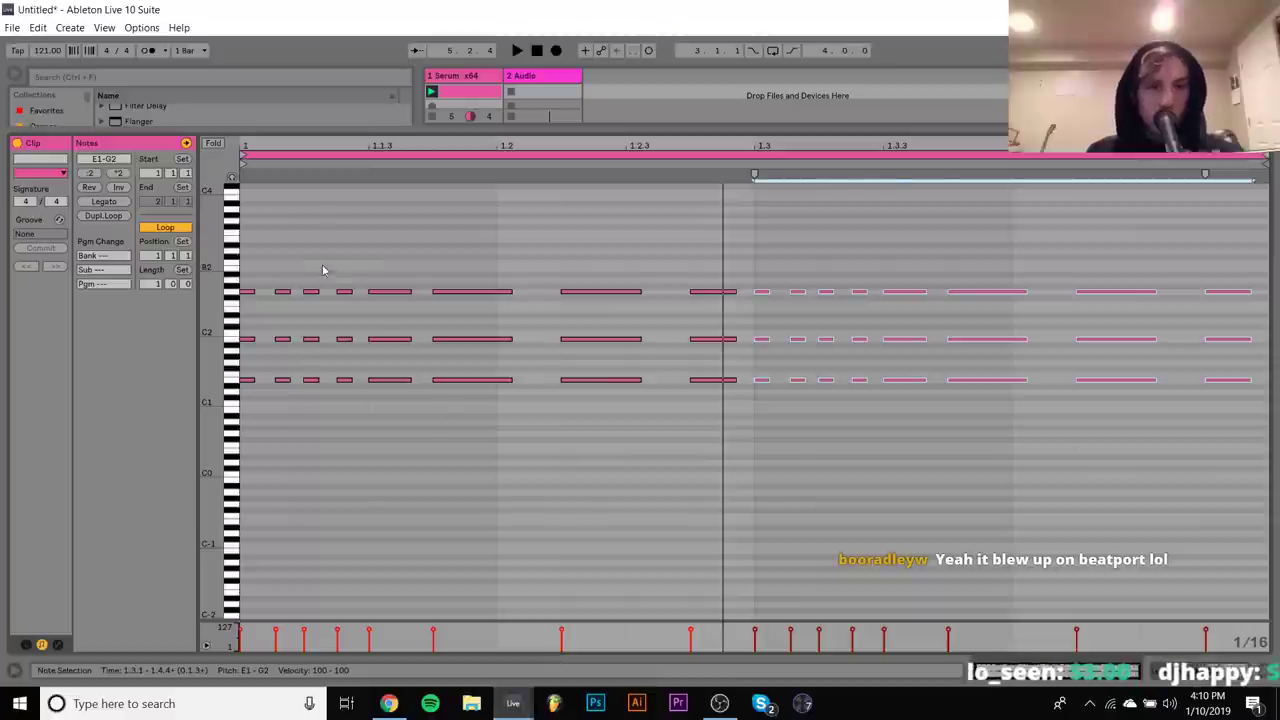
Delete every chord in the clip after the first three short ones
{"action": "left_click_drag", "start_coordinate": [333, 270], "coordinate": [358, 400]}
{"action": "key", "text": "Delete"}
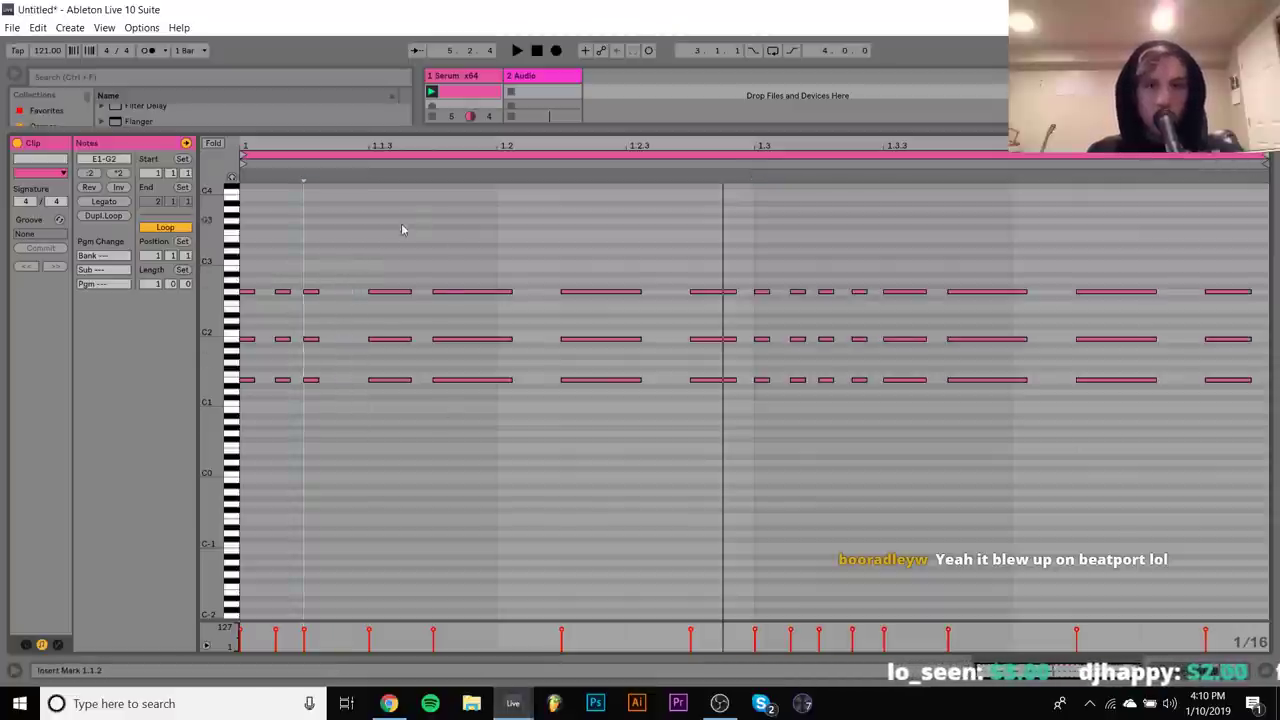
{"action": "left_click_drag", "start_coordinate": [402, 230], "coordinate": [1260, 400]}
{"action": "key", "text": "Delete"}
Duplicate the group of three short chords so that copies start at 1.1.3 and 1.2
{"action": "left_click_drag", "start_coordinate": [238, 270], "coordinate": [322, 395]}
{"action": "key", "text": "ctrl+d"}
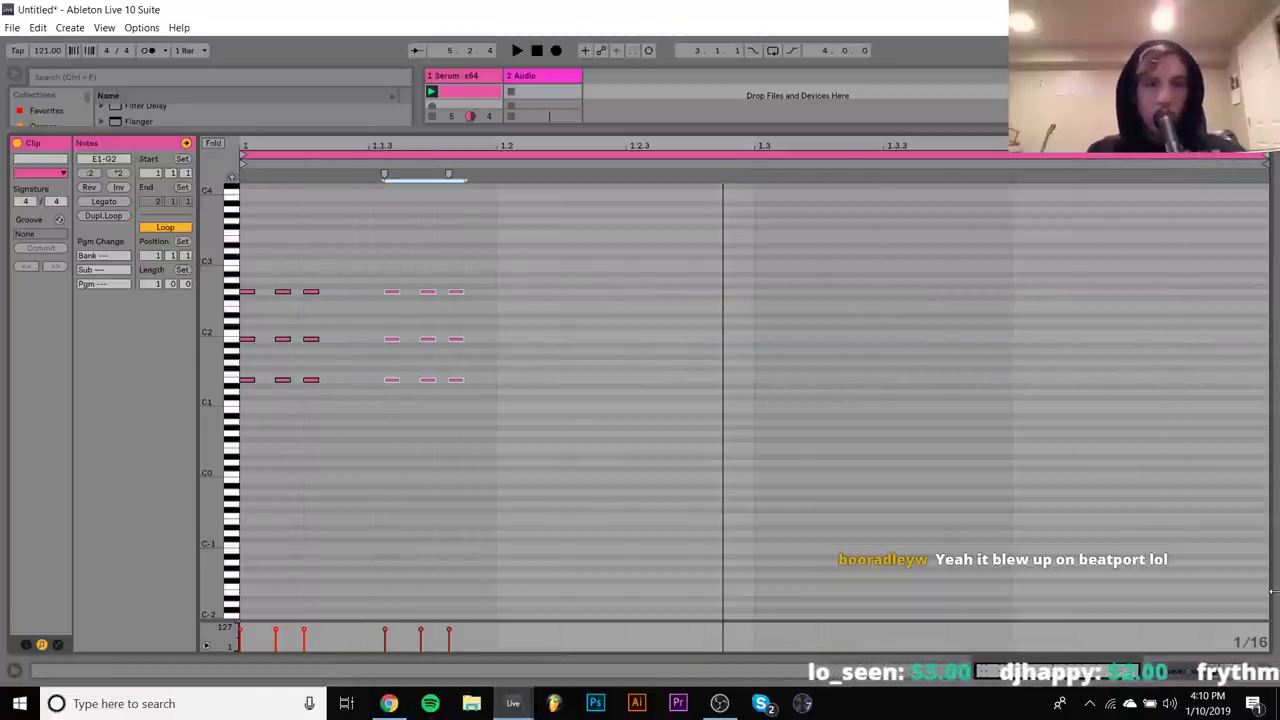
{"action": "key", "text": "Left"}
{"action": "key", "text": "ctrl+d"}
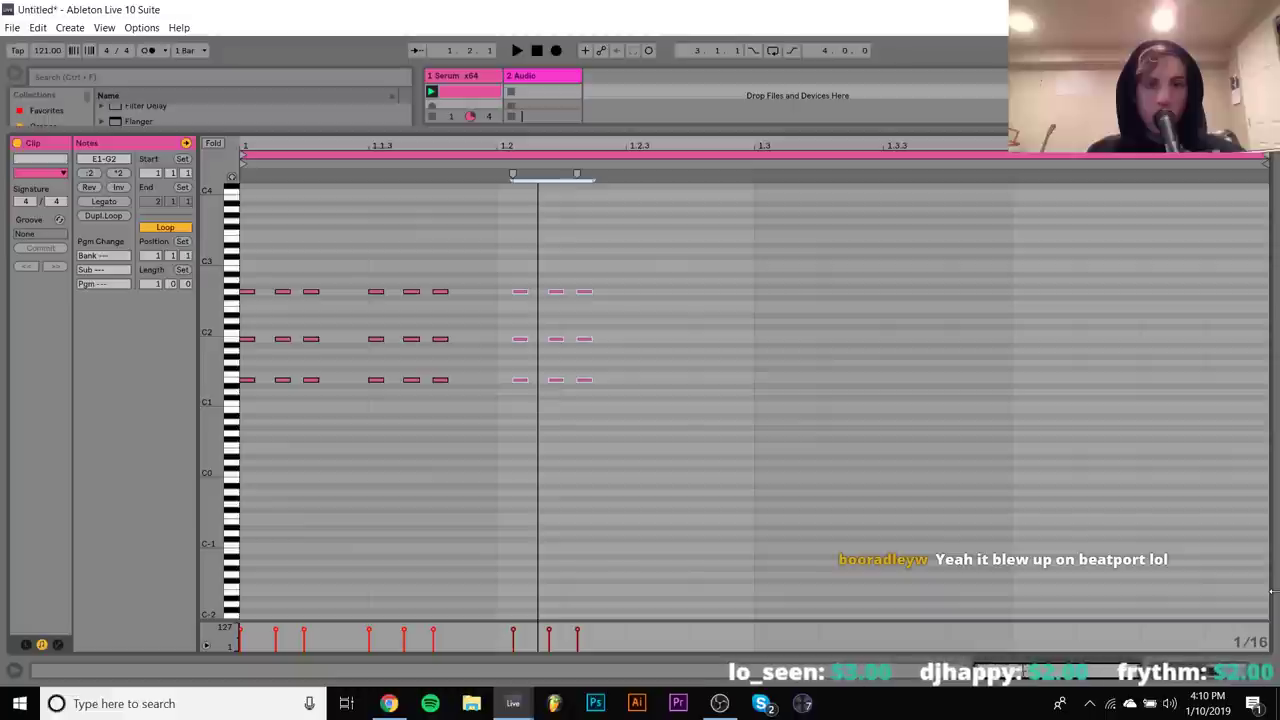
Lengthen the chord at 1.2 over the two short chords following it, duplicate it at 1.2.3, and listen to the clip
{"action": "left_click_drag", "start_coordinate": [508, 259], "coordinate": [518, 462]}
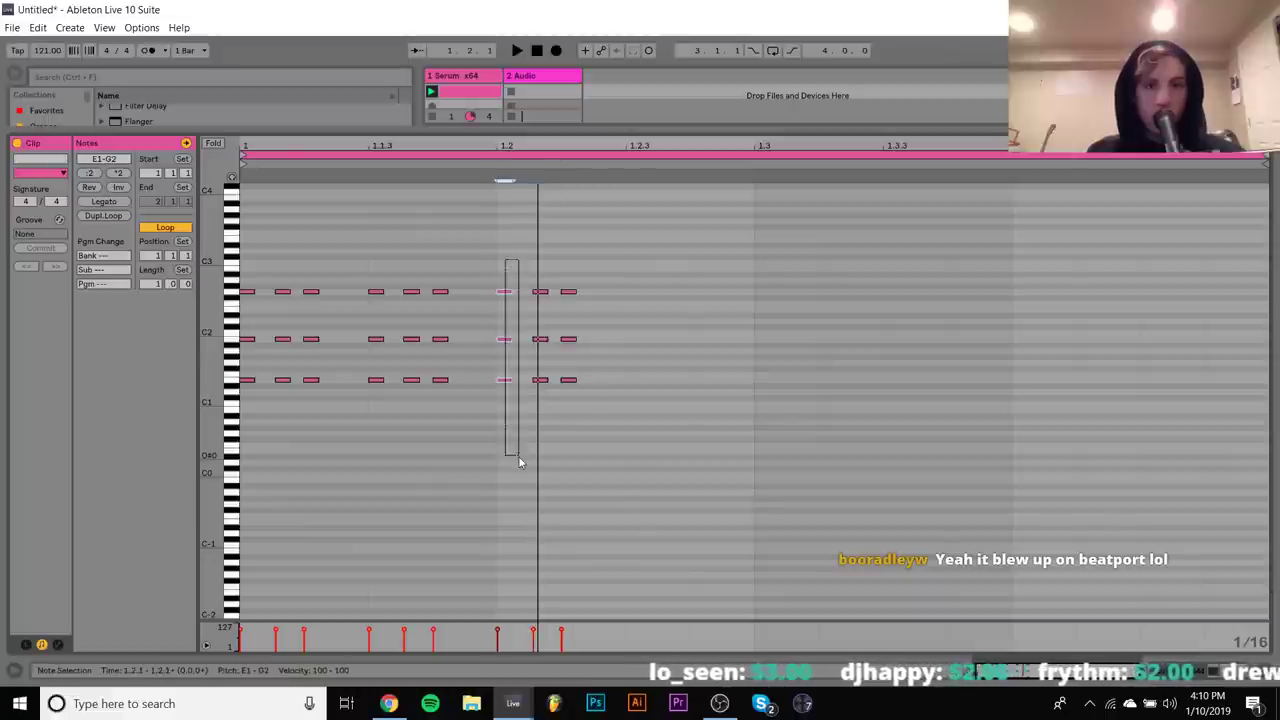
{"action": "key", "text": "shift+Right"}
{"action": "key", "text": "shift+Left"}
{"action": "key", "text": "ctrl+d"}
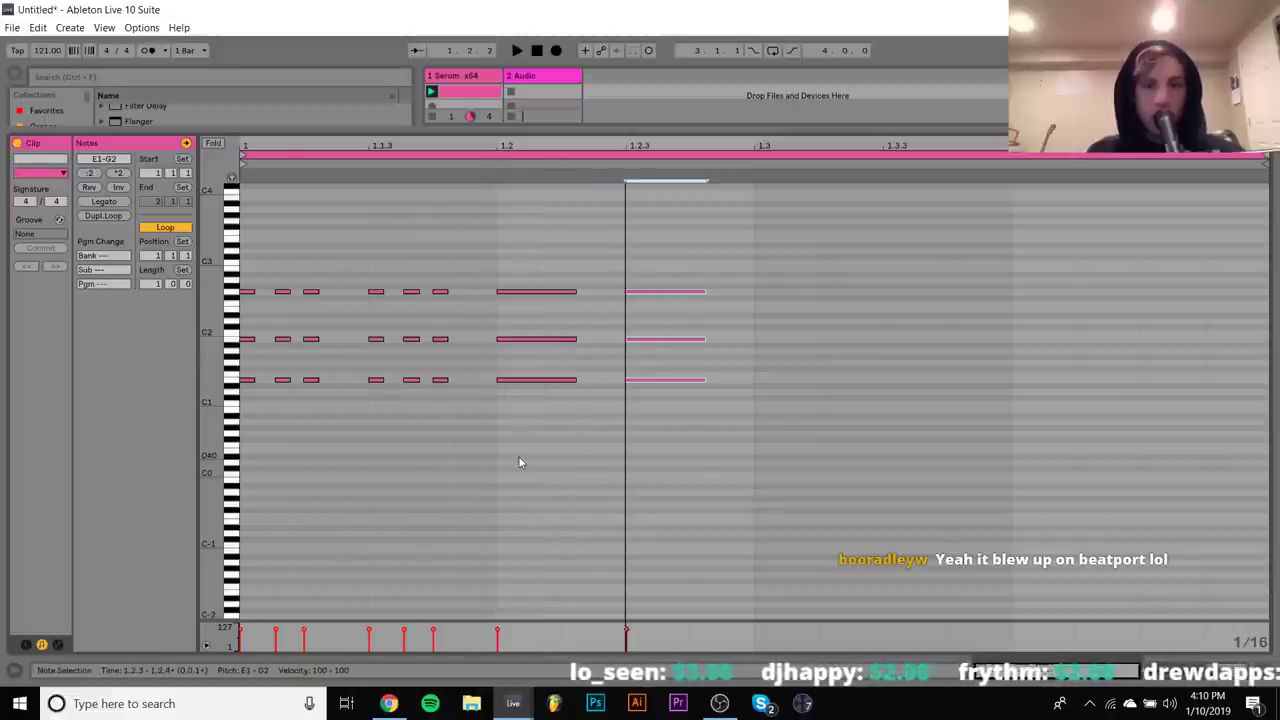
{"action": "key", "text": "space"}
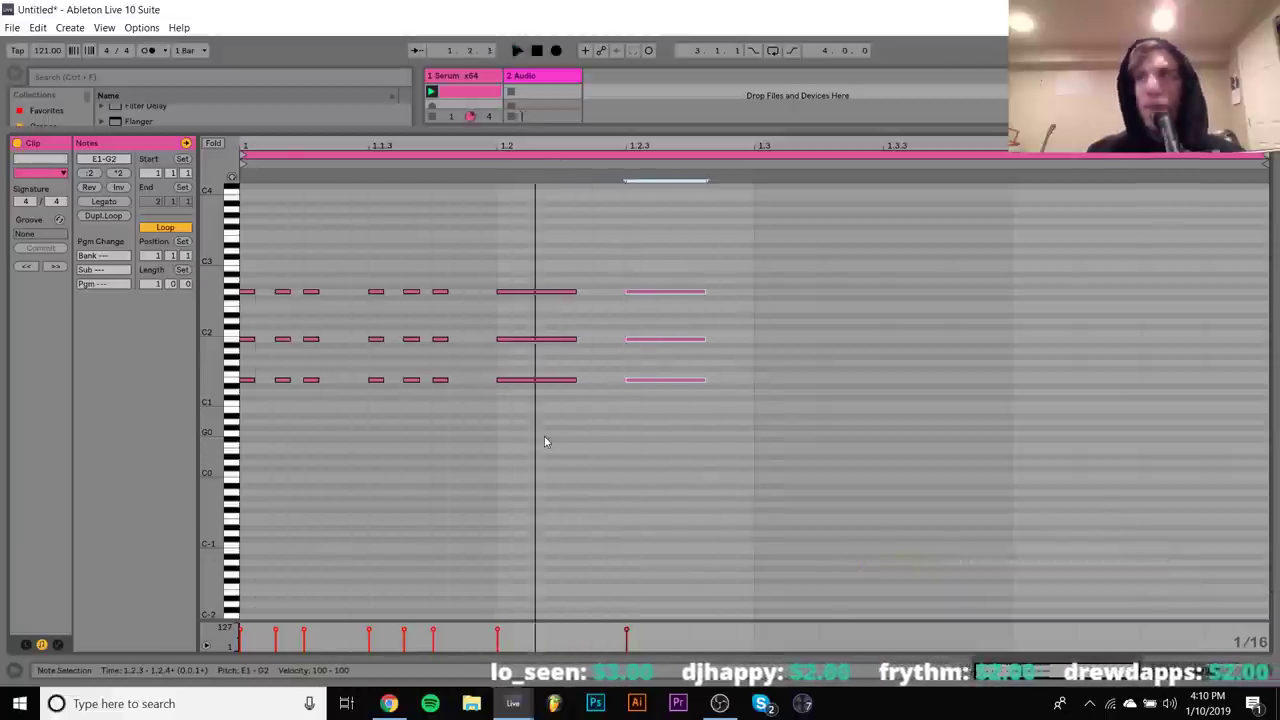
{"action": "key", "text": "space"}
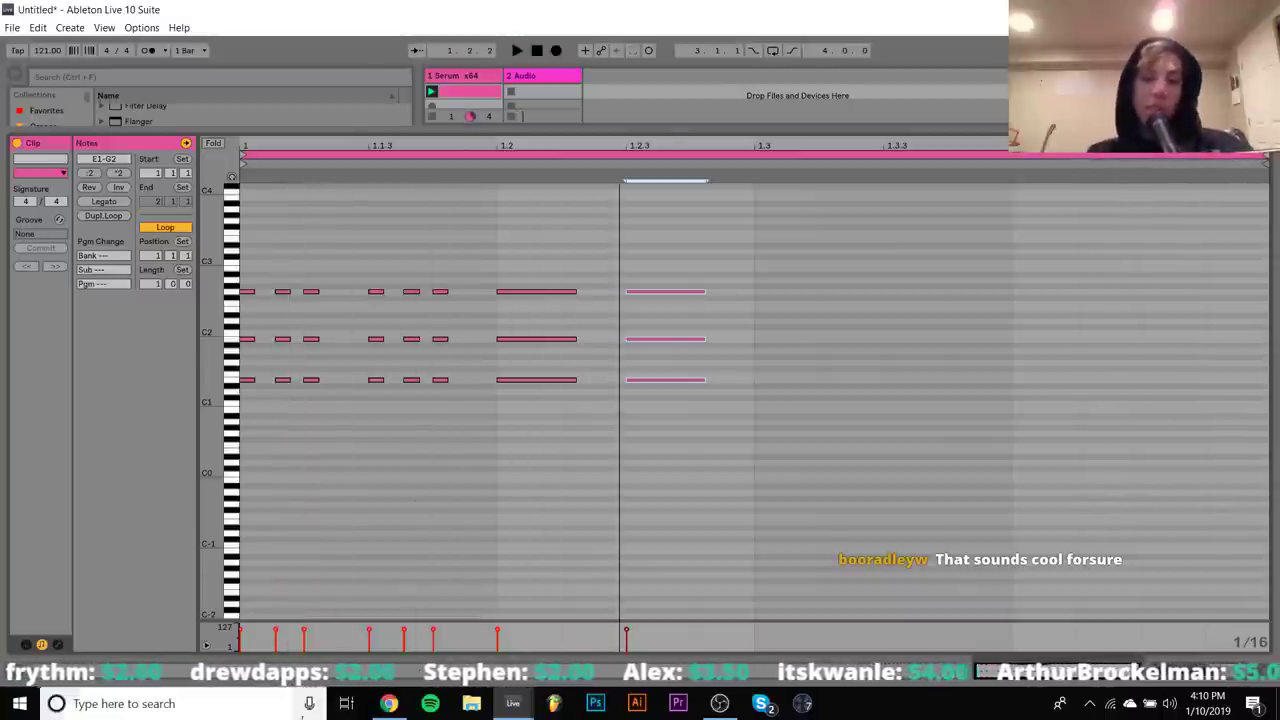
Show the track's devices, listen to the reference track in the browser around 2:13, 3:40 and 4:38, and return to the Live set
{"action": "left_click", "coordinate": [1200, 679]}
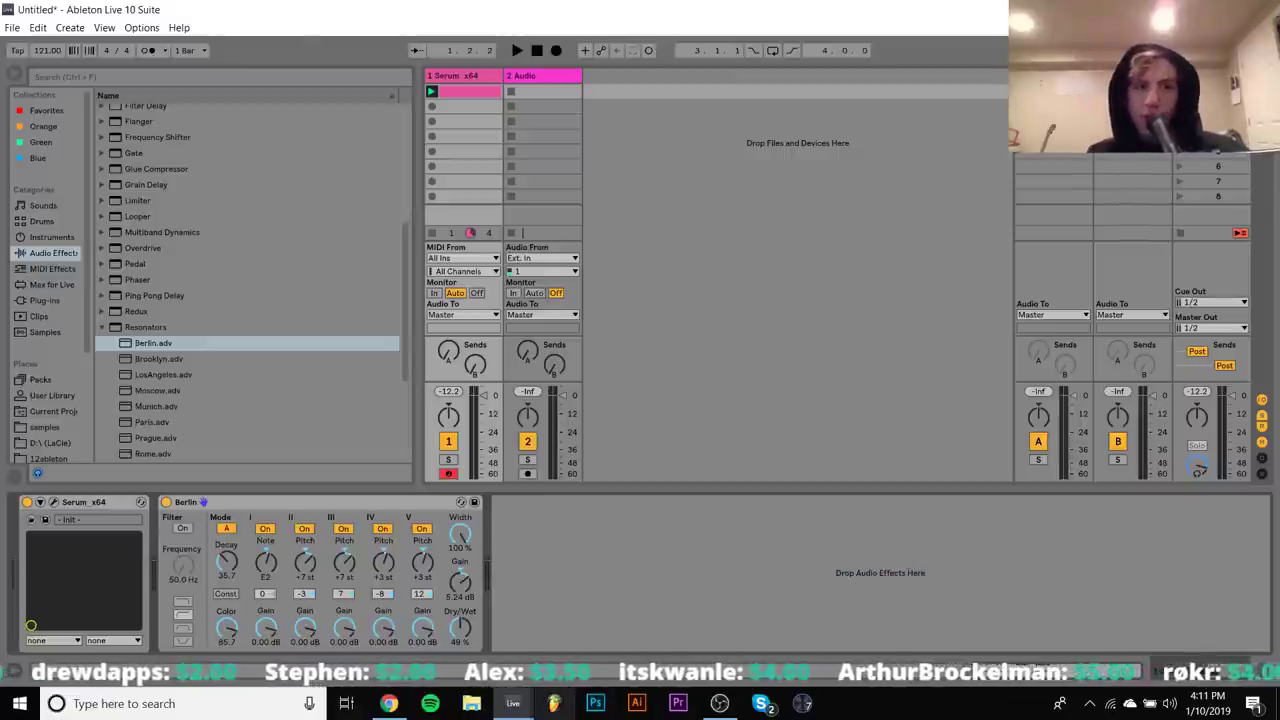
{"action": "left_click", "coordinate": [389, 703]}
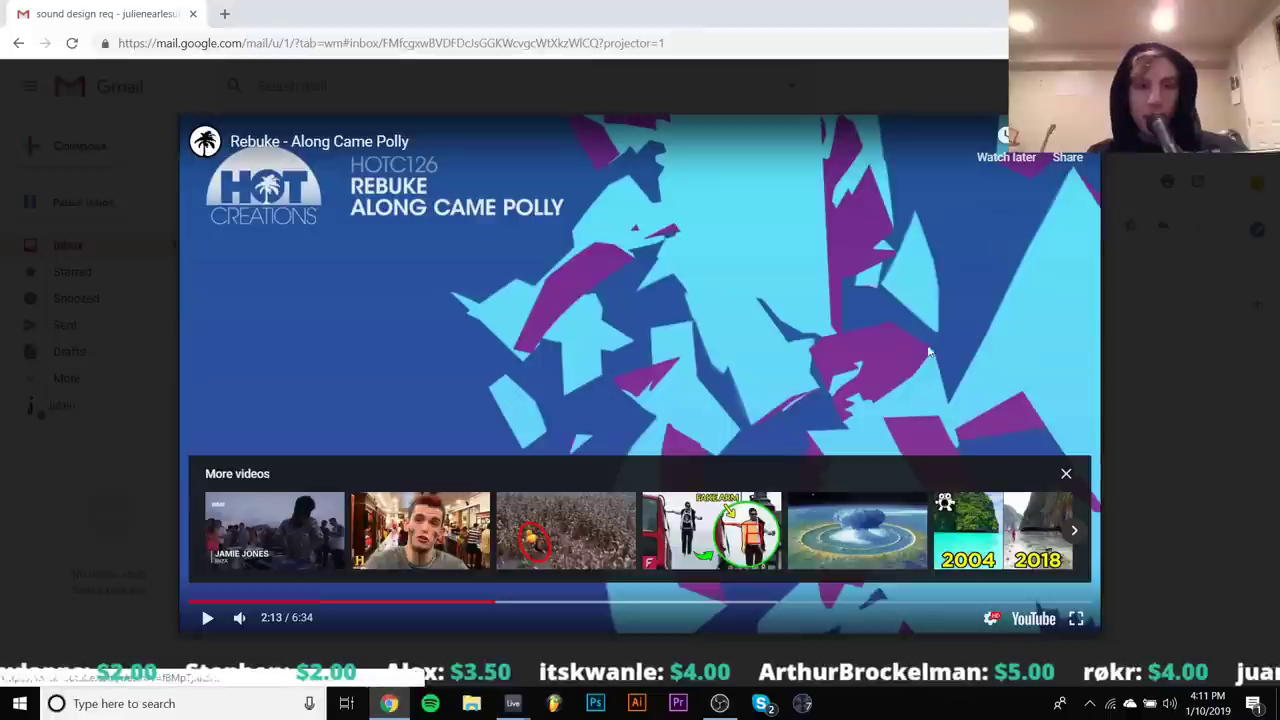
{"action": "left_click", "coordinate": [621, 396]}
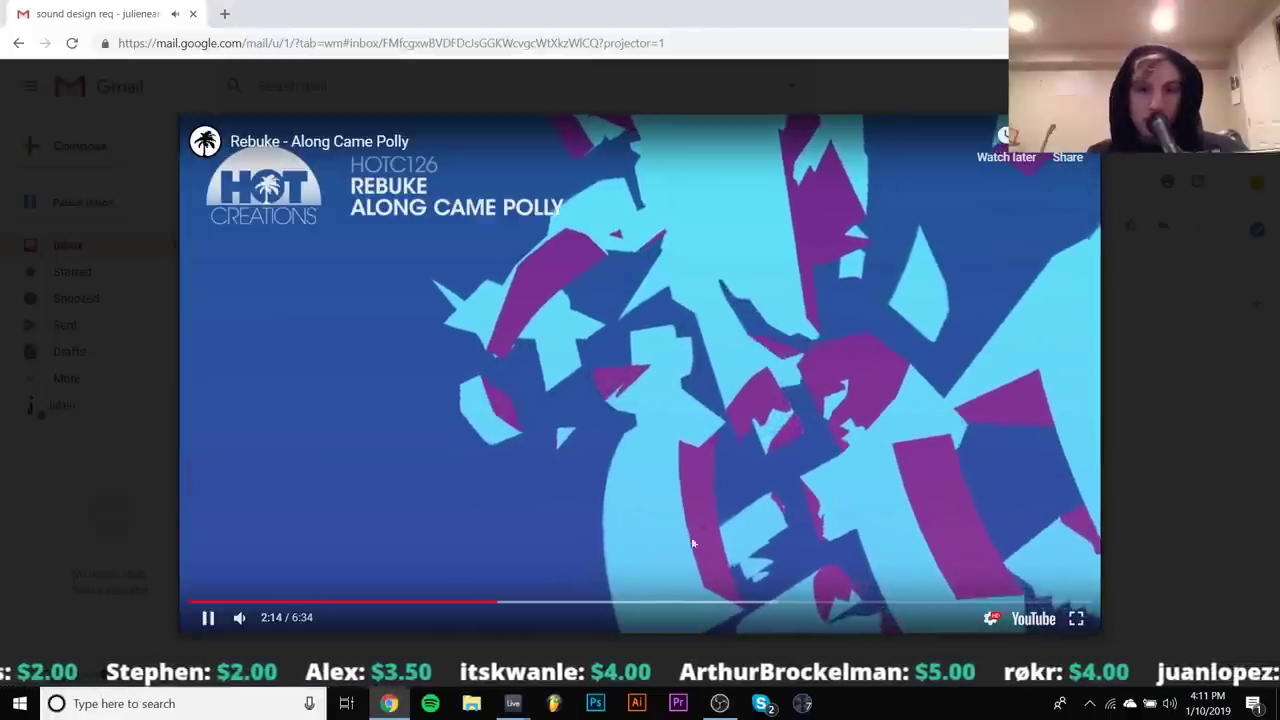
{"action": "left_click", "coordinate": [689, 600]}
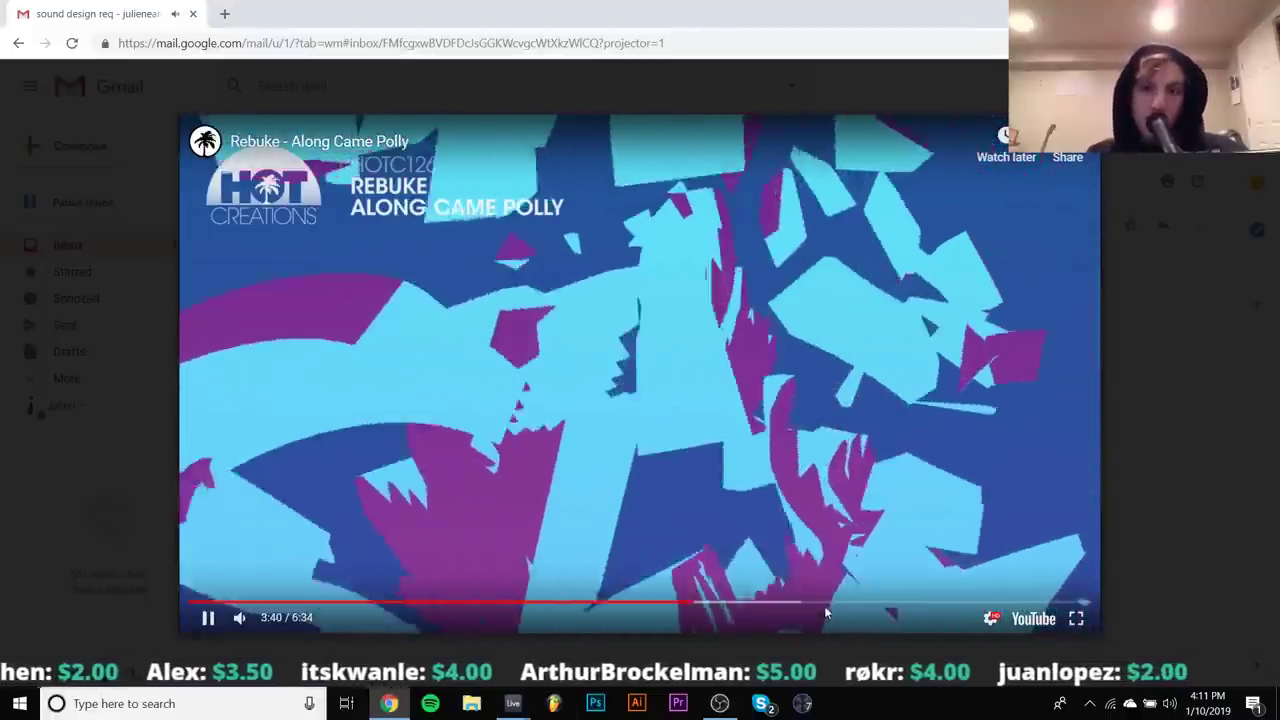
{"action": "left_click", "coordinate": [817, 603]}
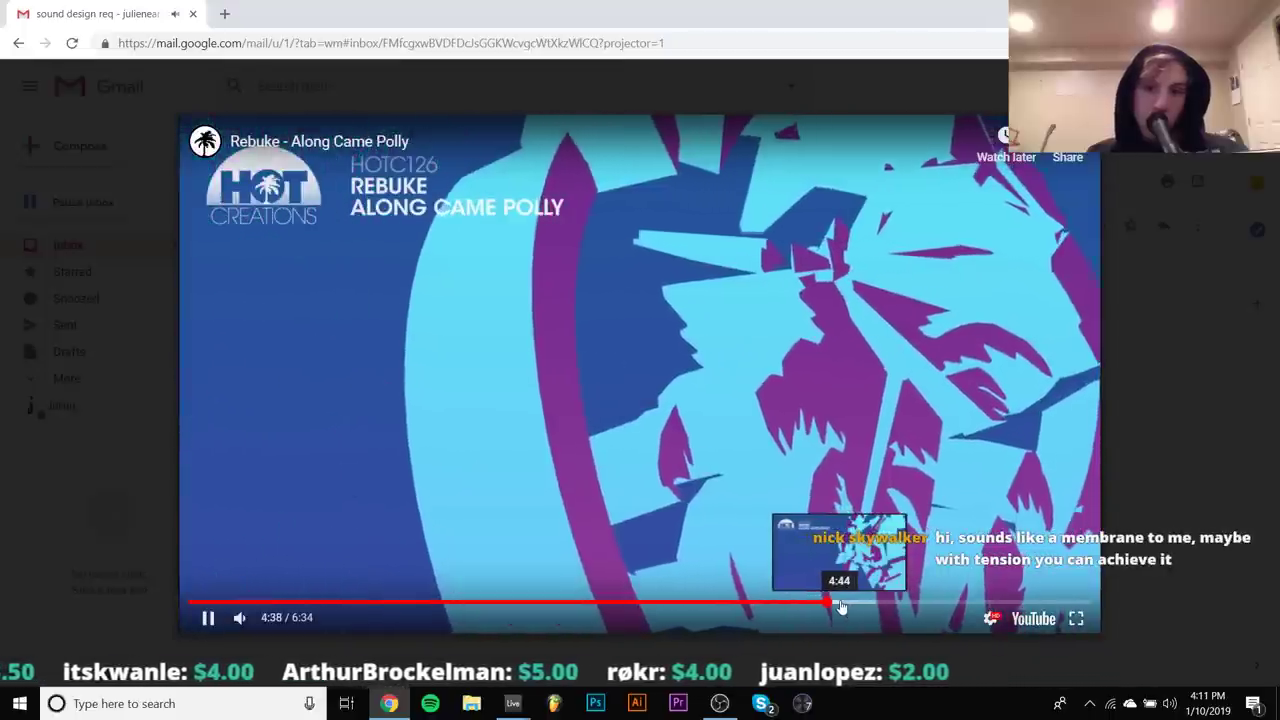
{"action": "left_click", "coordinate": [811, 560]}
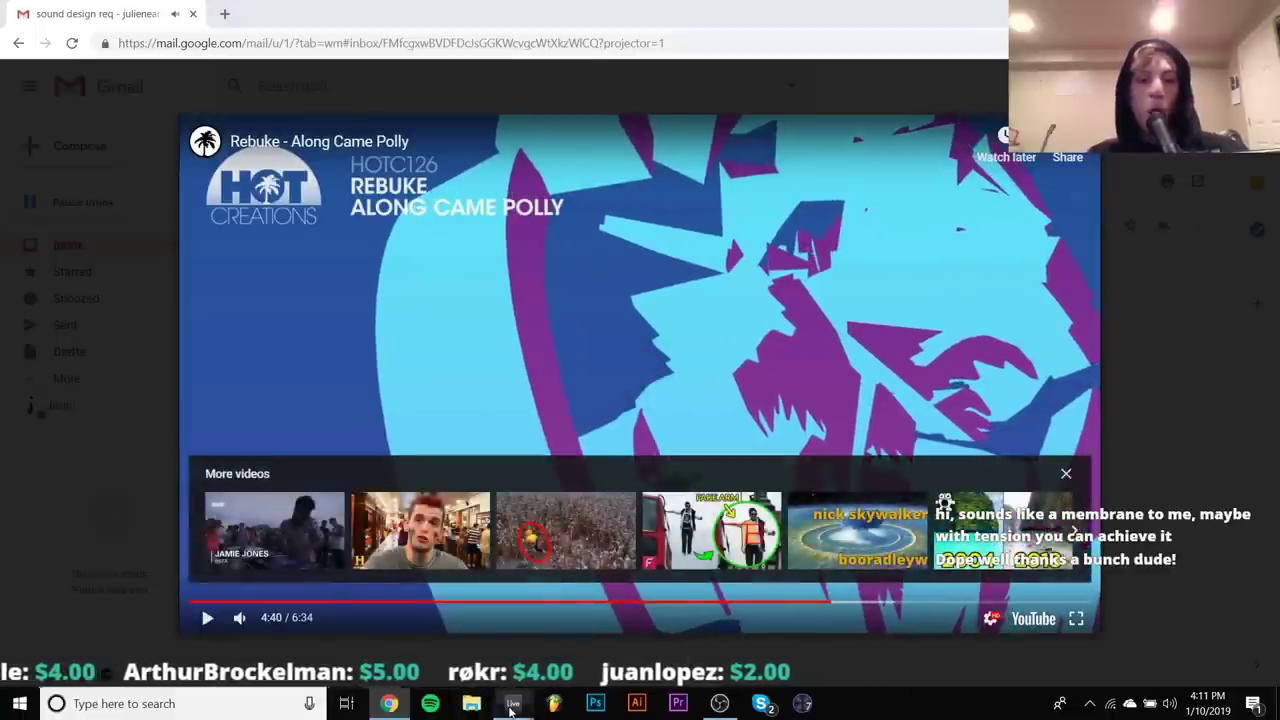
{"action": "mouse_move", "coordinate": [512, 703]}
{"action": "left_click", "coordinate": [581, 651]}
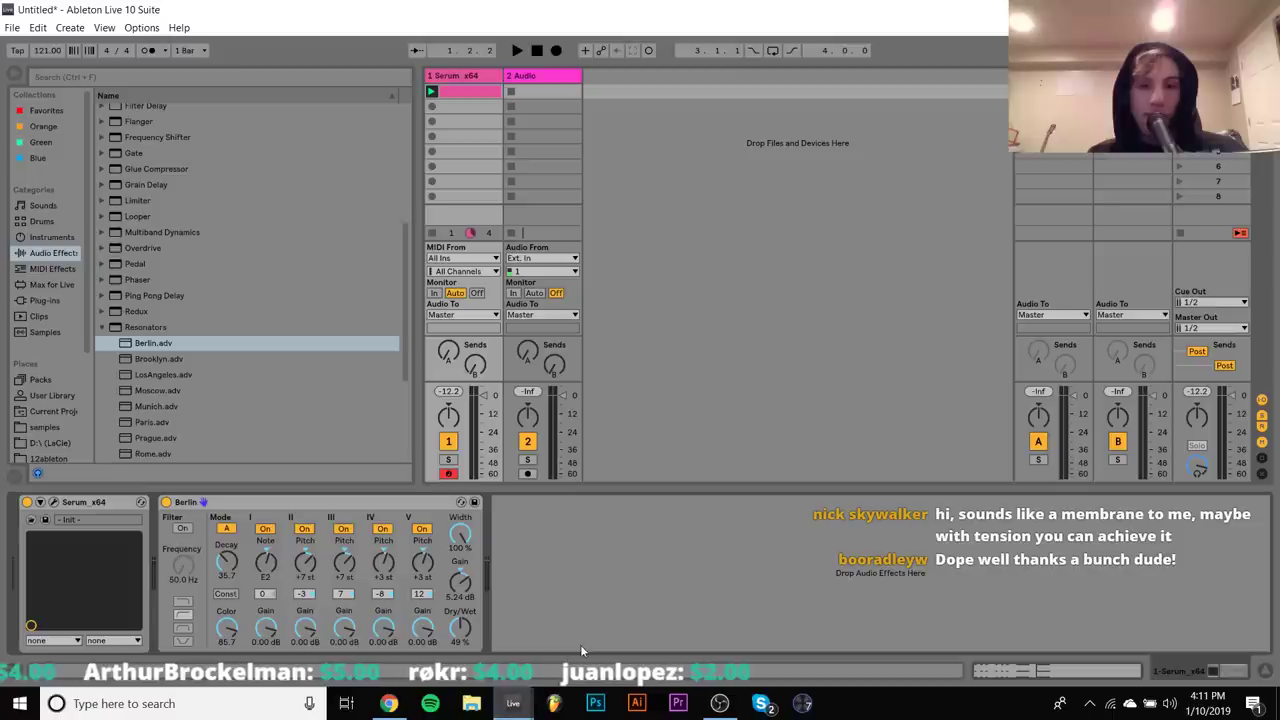
Open Serum, try different filter cutoff settings while the clip plays, and close the plug-in window
{"action": "left_click", "coordinate": [55, 503]}
{"action": "key", "text": "space"}
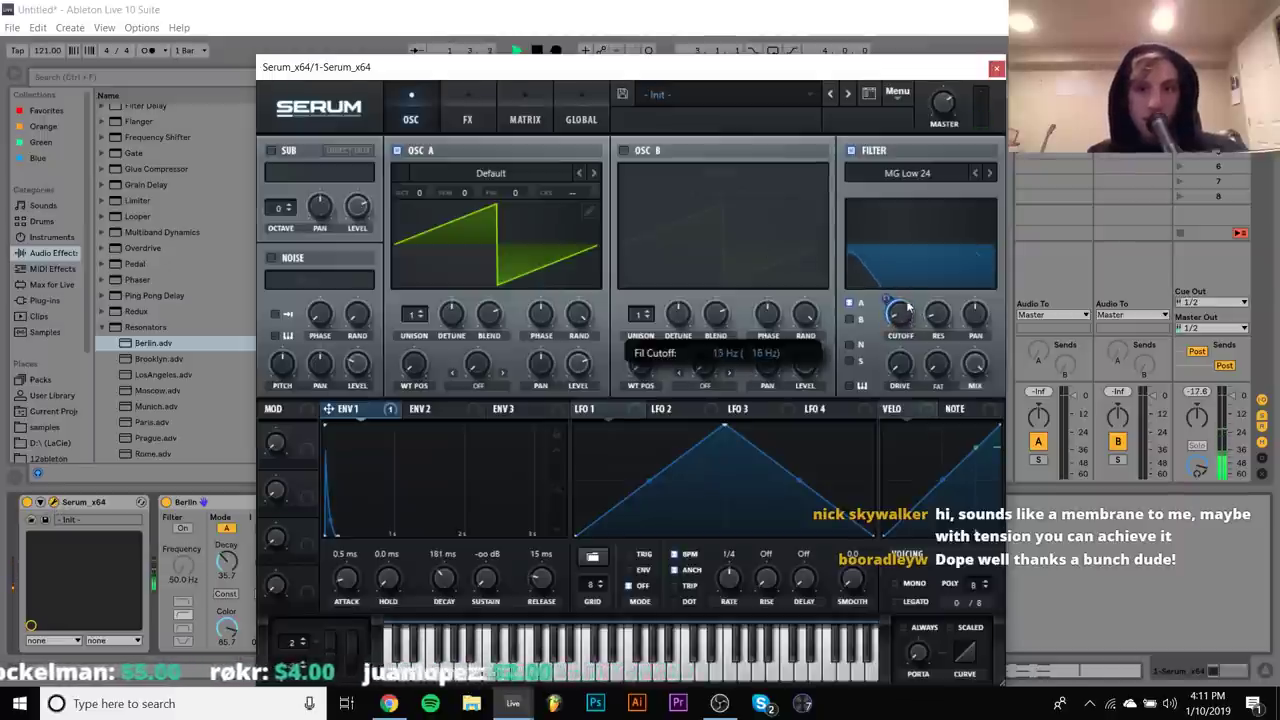
{"action": "mouse_move", "coordinate": [908, 307]}
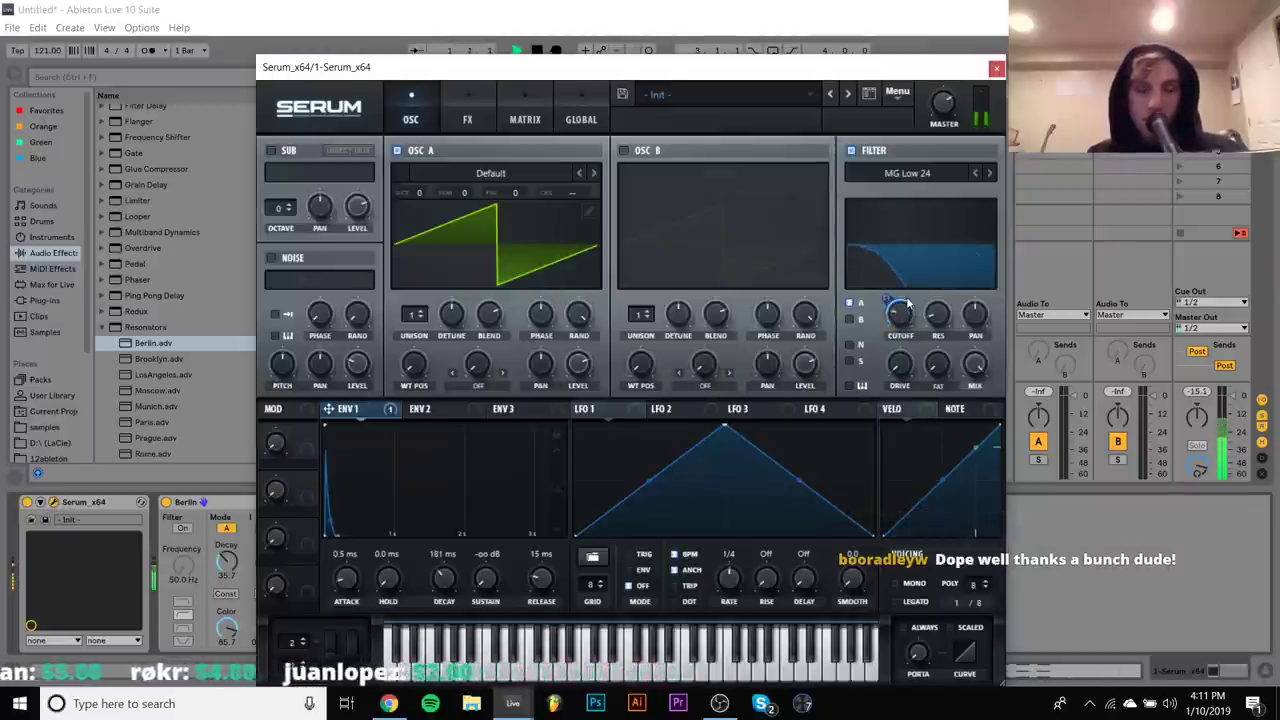
{"action": "key", "text": "space"}
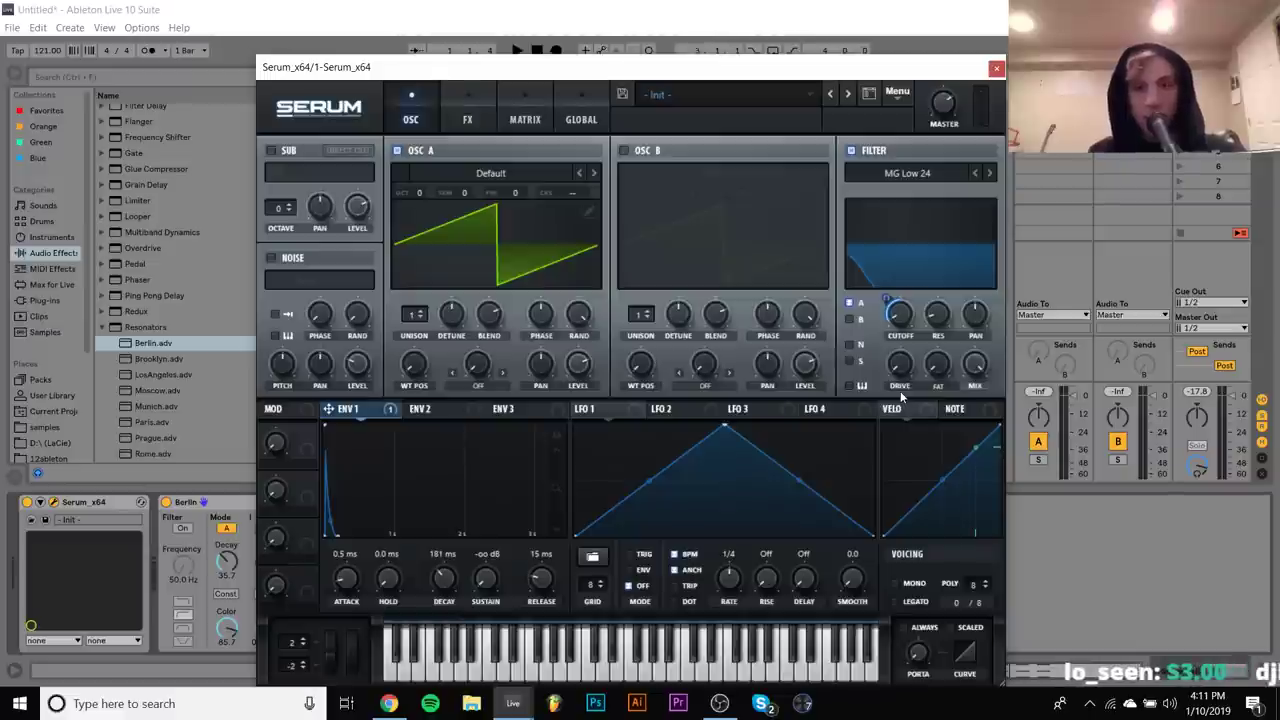
{"action": "left_click", "coordinate": [996, 68]}
Replace Serum with the Tension instrument ahead of the Resonators effect
{"action": "left_click", "coordinate": [52, 237]}
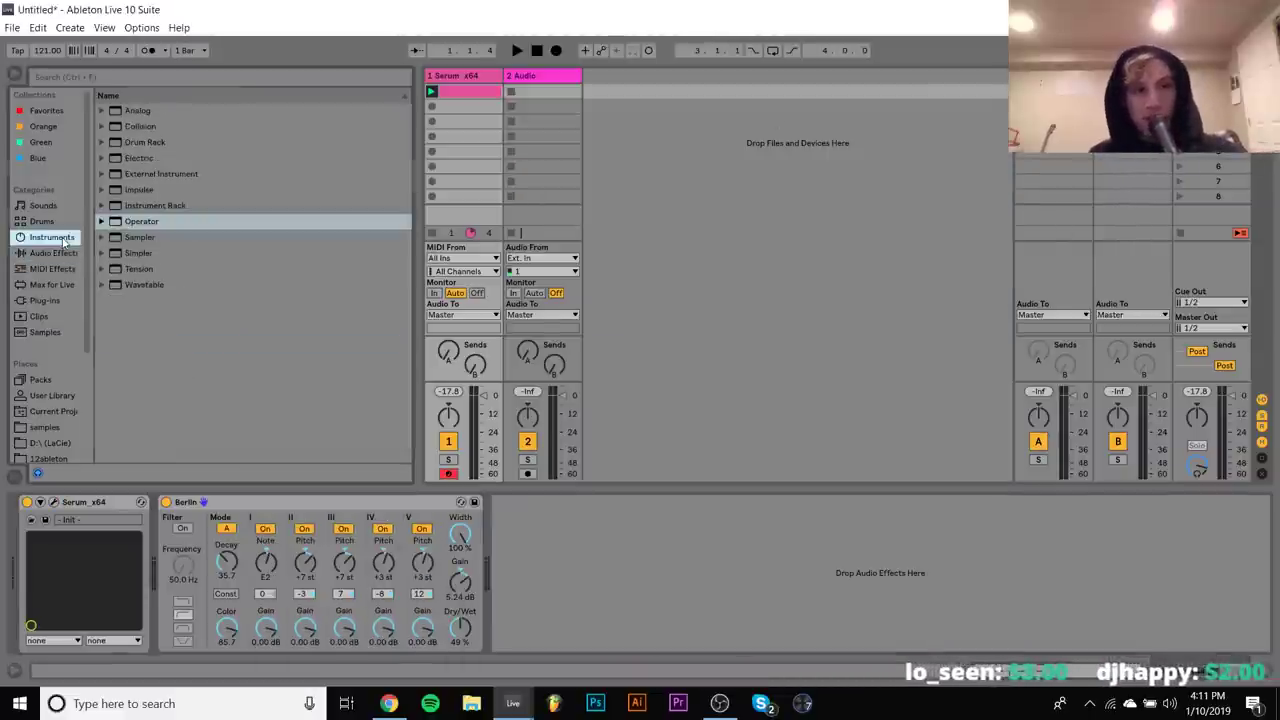
{"action": "left_click", "coordinate": [136, 270]}
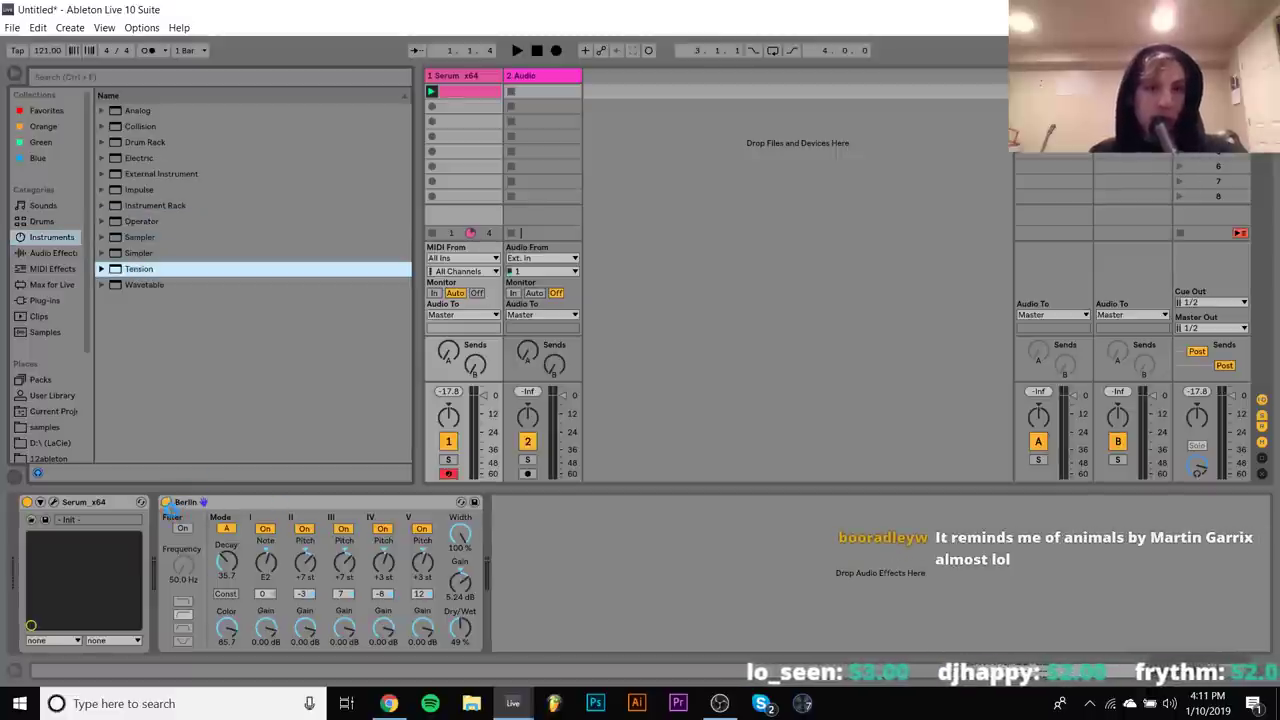
{"action": "left_click_drag", "start_coordinate": [168, 511], "coordinate": [410, 505]}
Set Tension's excitator position to 14% while listening to the clip
{"action": "left_click", "coordinate": [375, 566]}
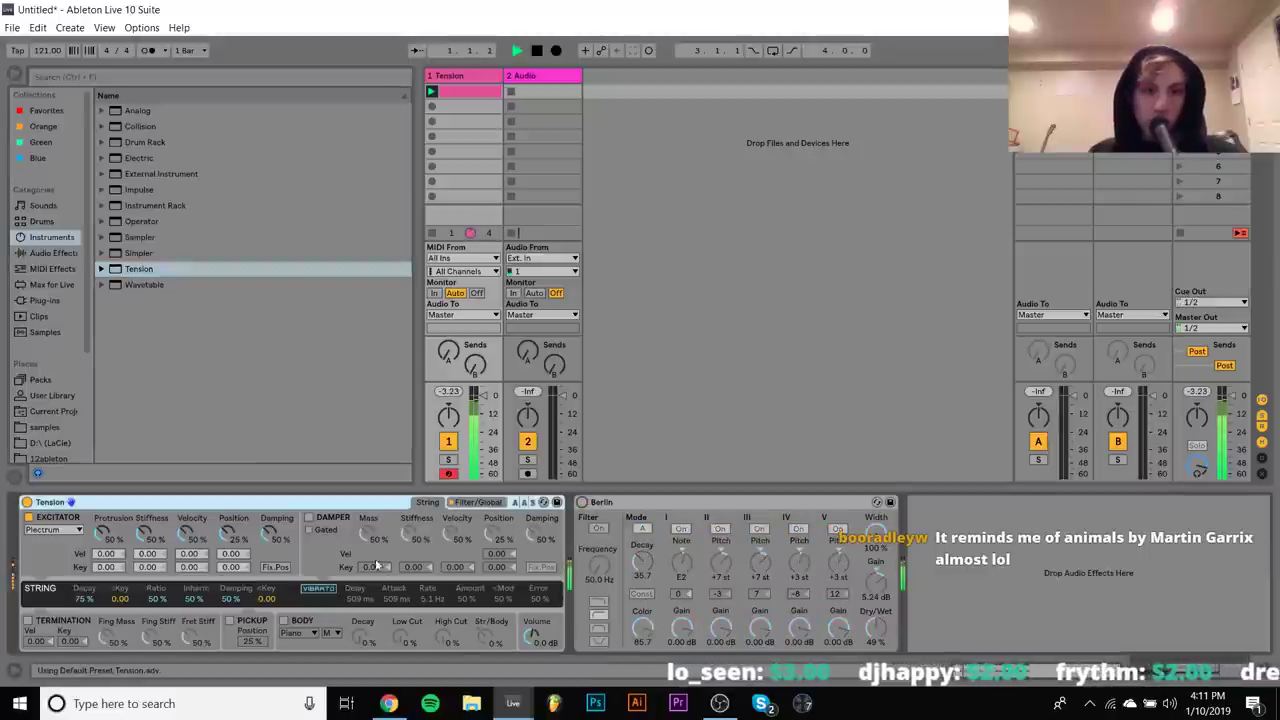
{"action": "left_click_drag", "start_coordinate": [240, 540], "coordinate": [240, 520]}
{"action": "key", "text": "space"}
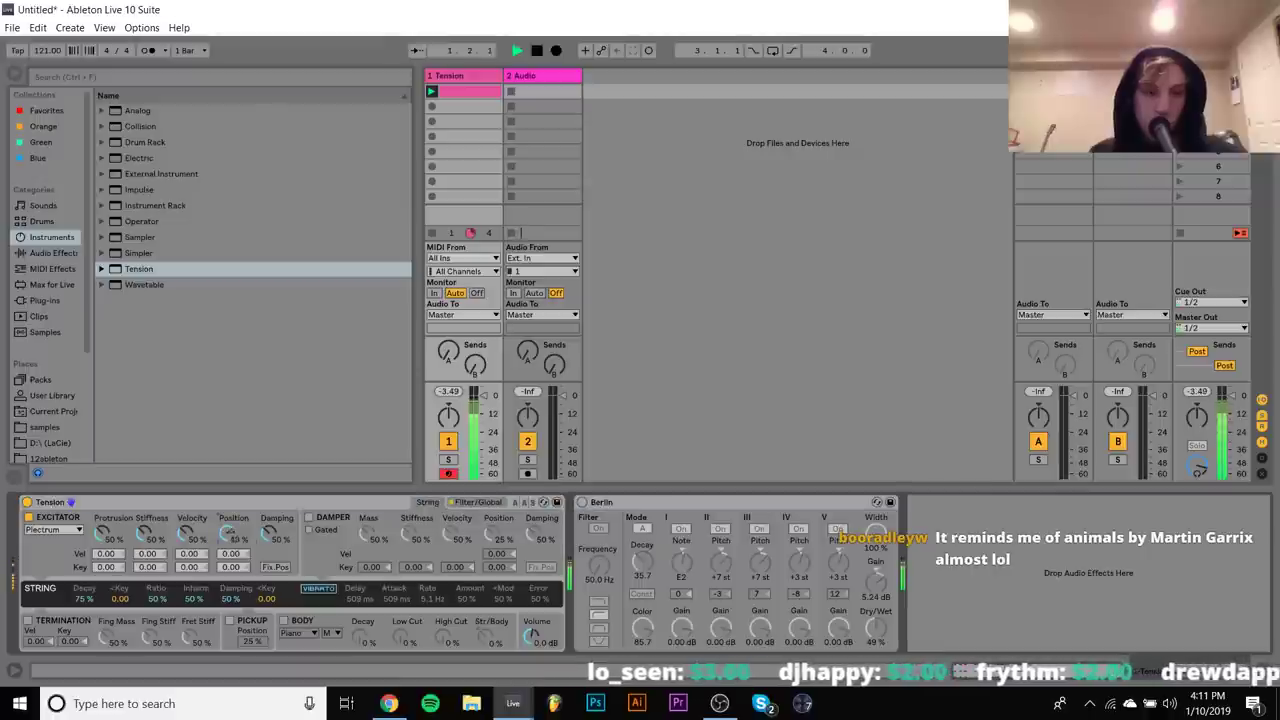
{"action": "key", "text": "space"}
Try the Bow excitator in Tension, change the excitator type to Hammer, and play the clip
{"action": "left_click", "coordinate": [70, 531]}
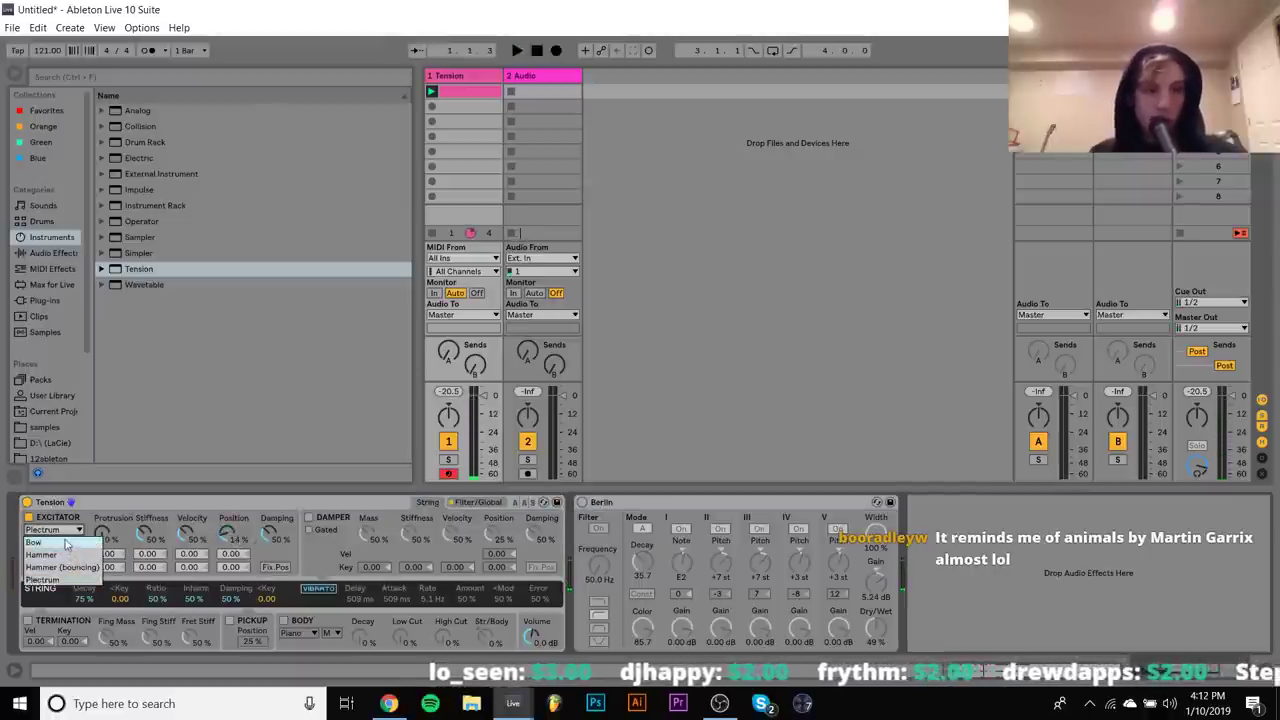
{"action": "left_click", "coordinate": [66, 543]}
{"action": "key", "text": "space"}
{"action": "left_click", "coordinate": [57, 532]}
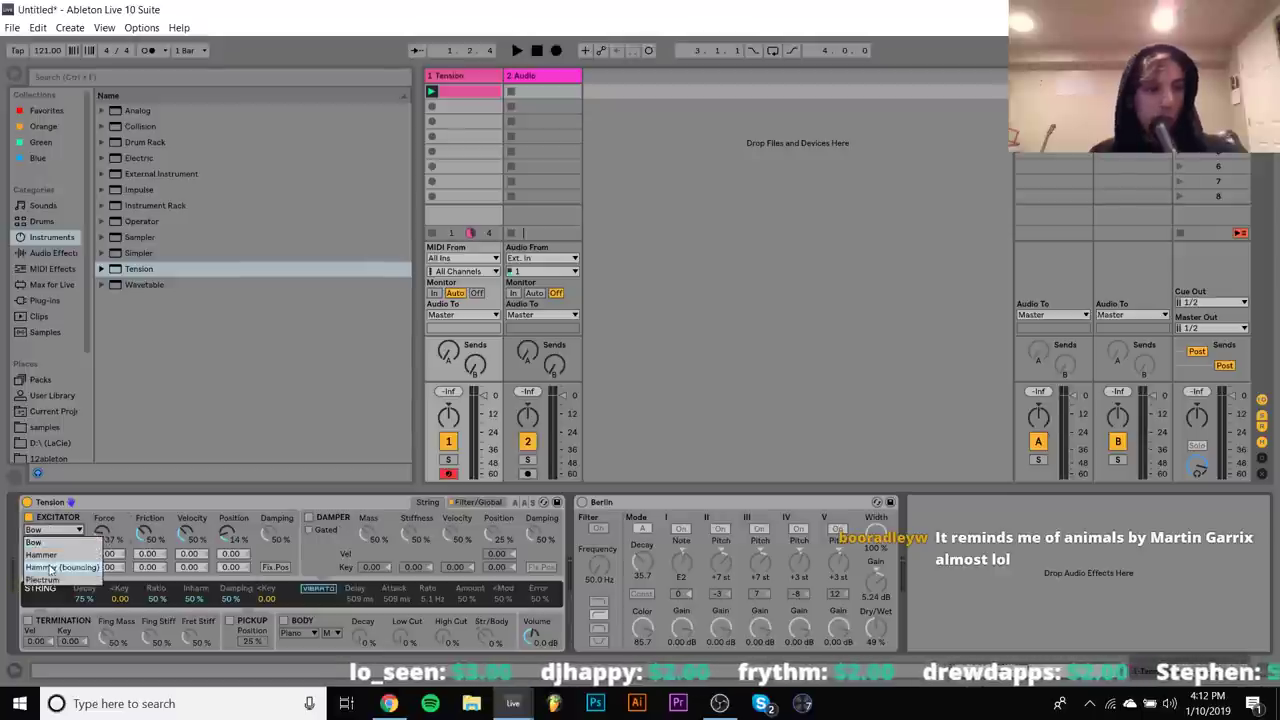
{"action": "left_click", "coordinate": [60, 556]}
{"action": "key", "text": "space"}
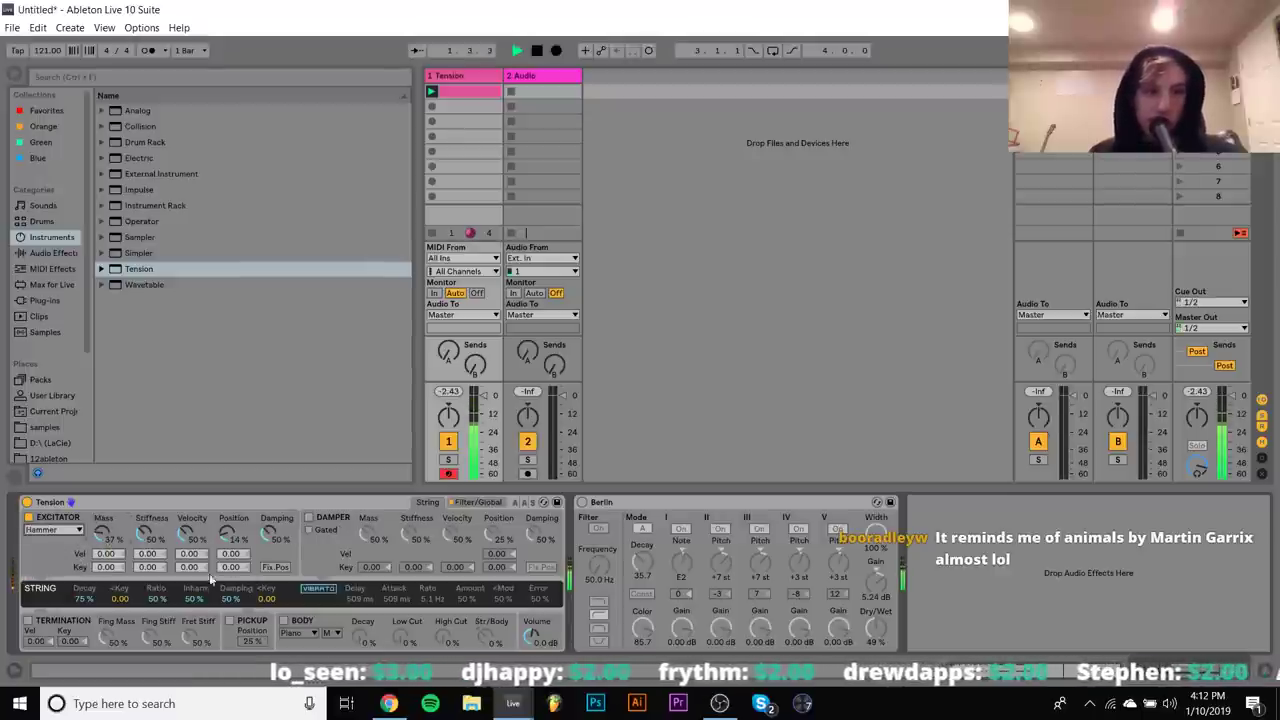
Turn on Tension's damper and set the damper's damping to 45% while listening to the clip
{"action": "left_click", "coordinate": [309, 518]}
{"action": "key", "text": "space"}
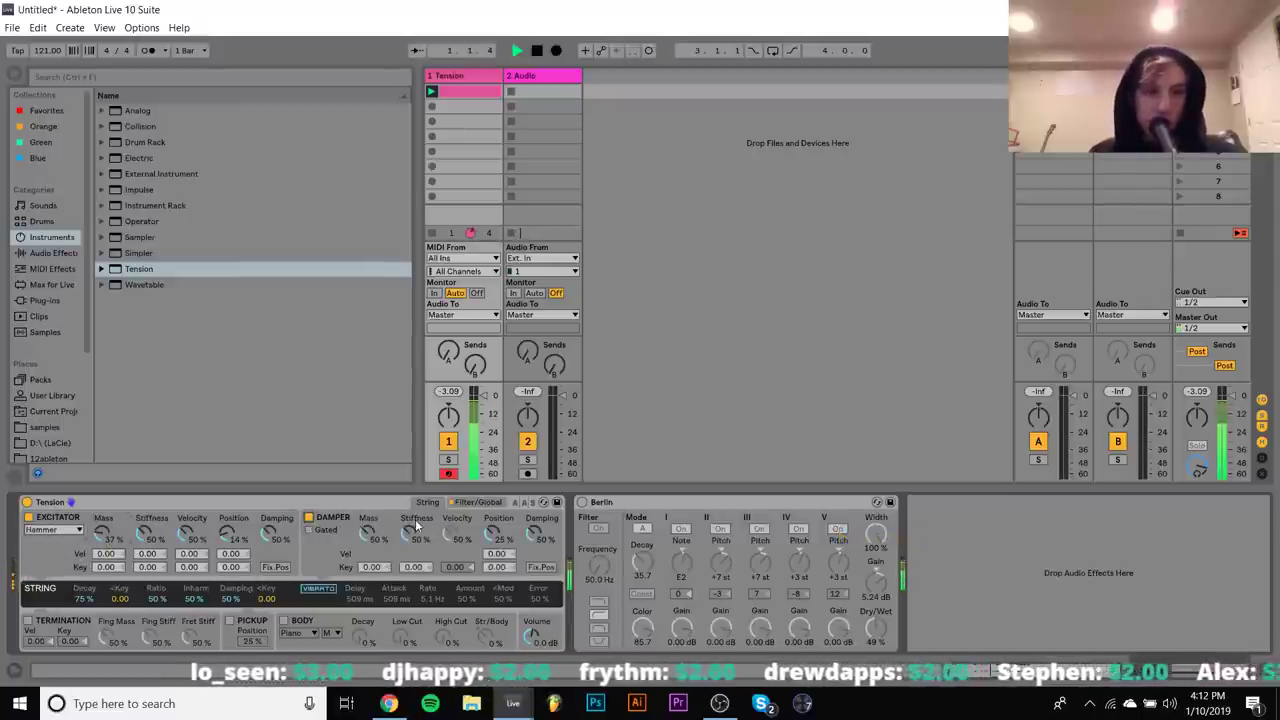
{"action": "key", "text": "space"}
{"action": "mouse_move", "coordinate": [534, 532]}
{"action": "left_mouse_down"}
{"action": "mouse_move", "coordinate": [534, 505]}
{"action": "mouse_move", "coordinate": [534, 532]}
{"action": "left_mouse_up"}
{"action": "key", "text": "space"}
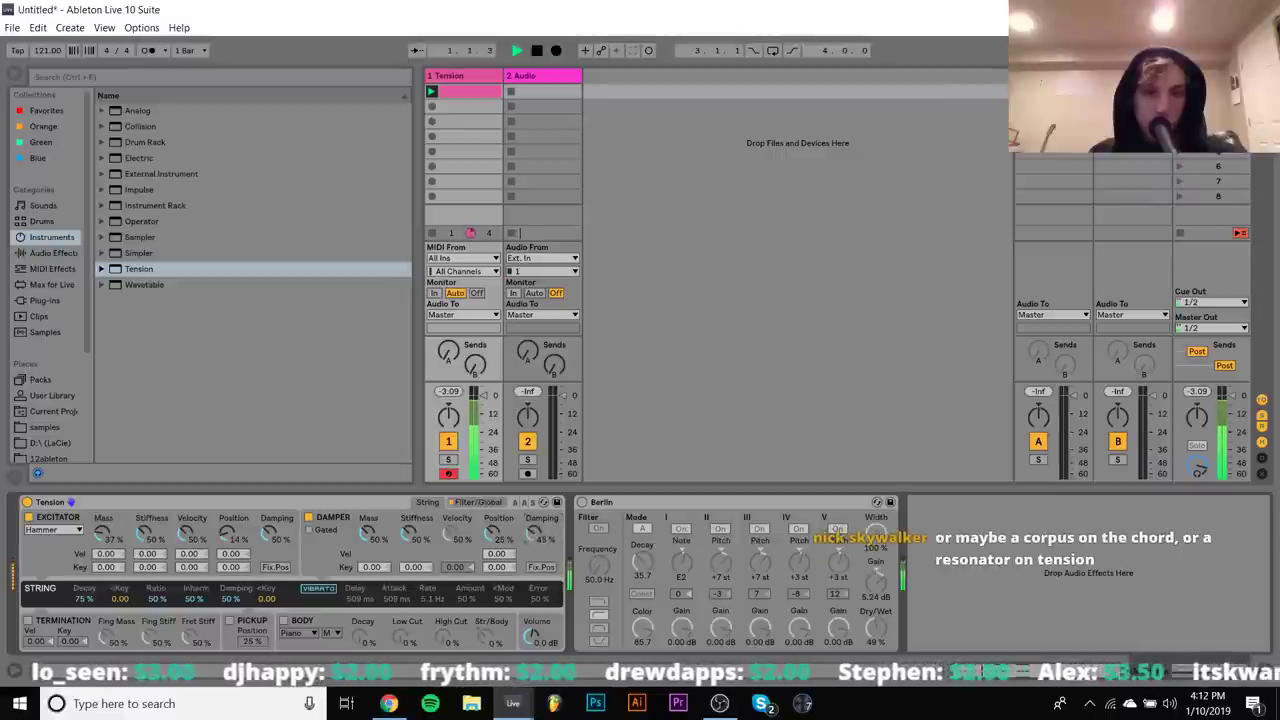
Open the clip on the Tension track and delete all its notes
{"action": "double_click", "coordinate": [472, 90]}
{"action": "key", "text": "ctrl+a"}
{"action": "key", "text": "Delete"}
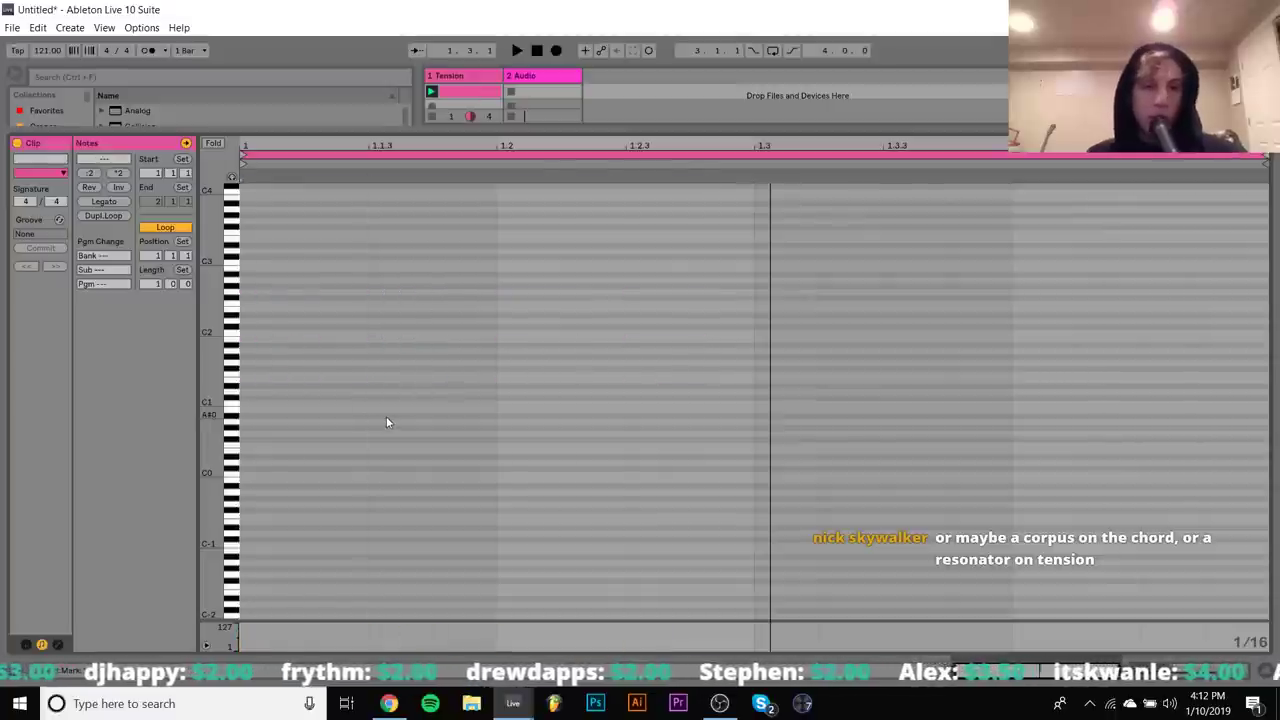
Enter a two-note chord of F#2 and A3 at 1.1.2, duplicate it at 1.1.4, and play the clip
{"action": "double_click", "coordinate": [320, 370]}
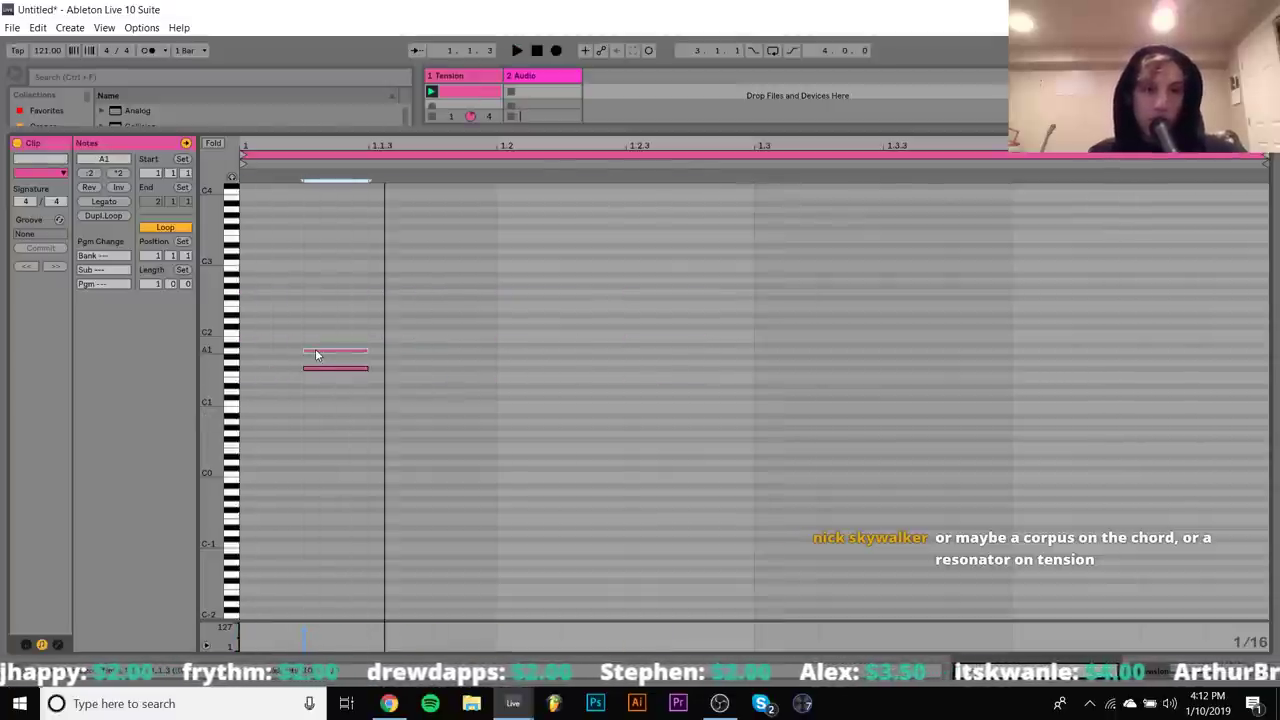
{"action": "key", "text": "shift+Up"}
{"action": "key", "text": "ctrl+a"}
{"action": "key", "text": "shift+Up"}
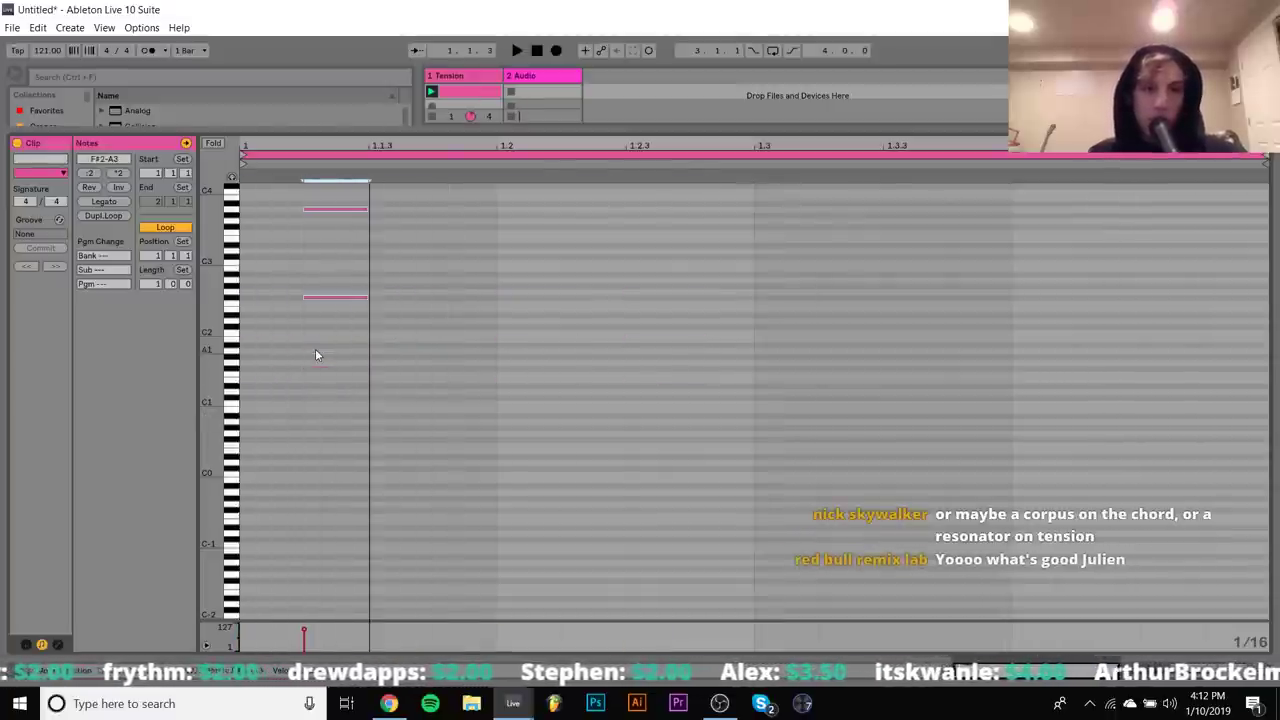
{"action": "key", "text": "ctrl+d"}
{"action": "key", "text": "space"}
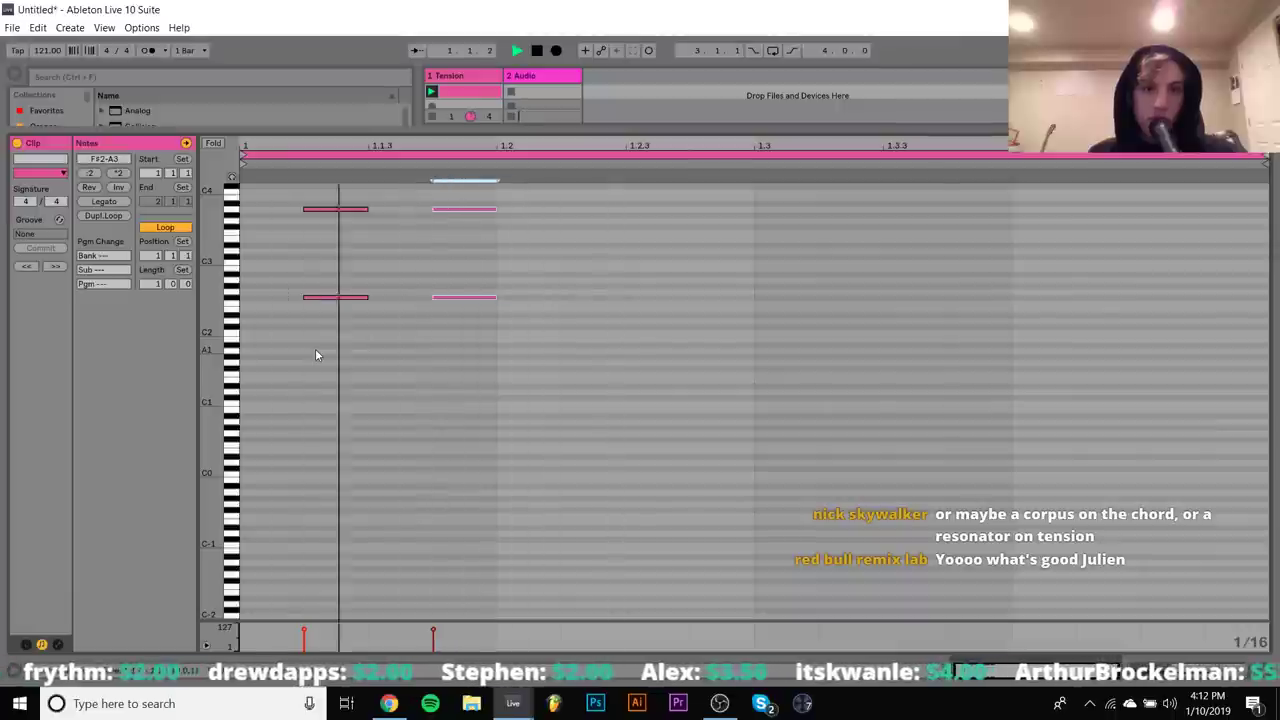
Add a copy of the note pair at 1.2 transposed down to B1 and D3, and duplicate it twice more within beat 2
{"action": "key", "text": "ctrl+d"}
{"action": "key", "text": "Down"}
{"action": "key", "text": "Down"}
{"action": "key", "text": "Down"}
{"action": "key", "text": "Down"}
{"action": "key", "text": "Down"}
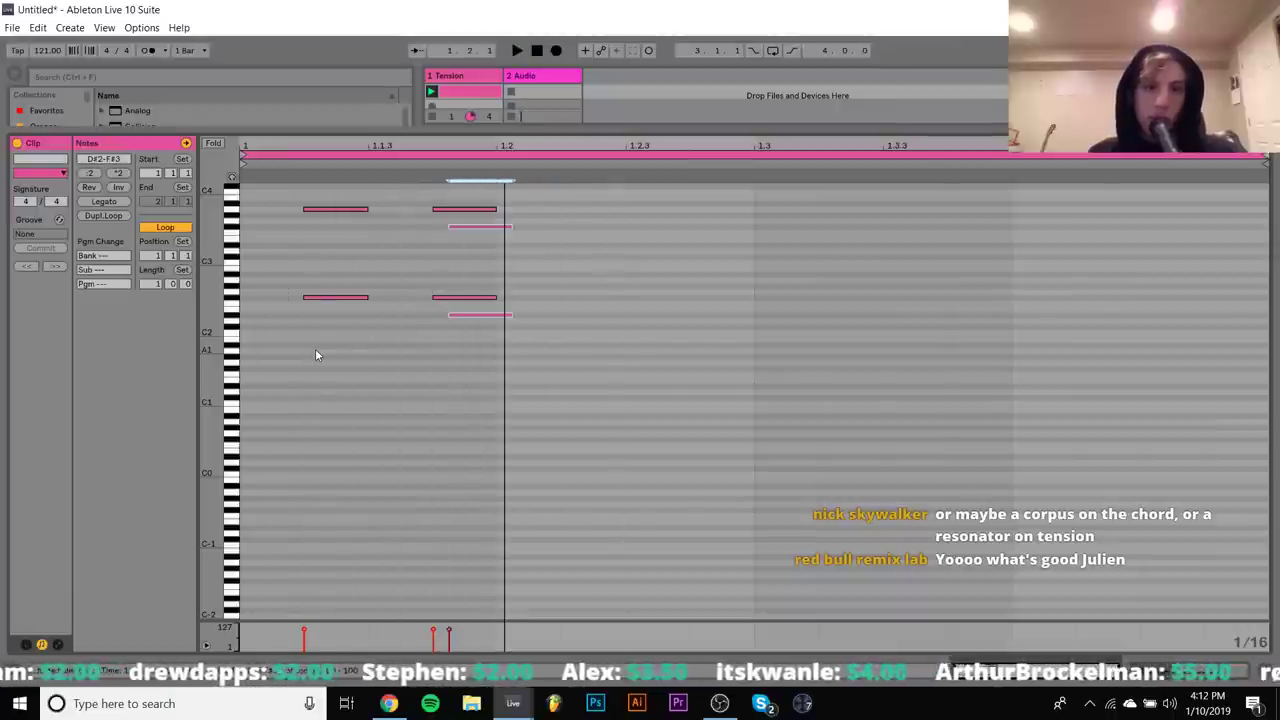
{"action": "key", "text": "space"}
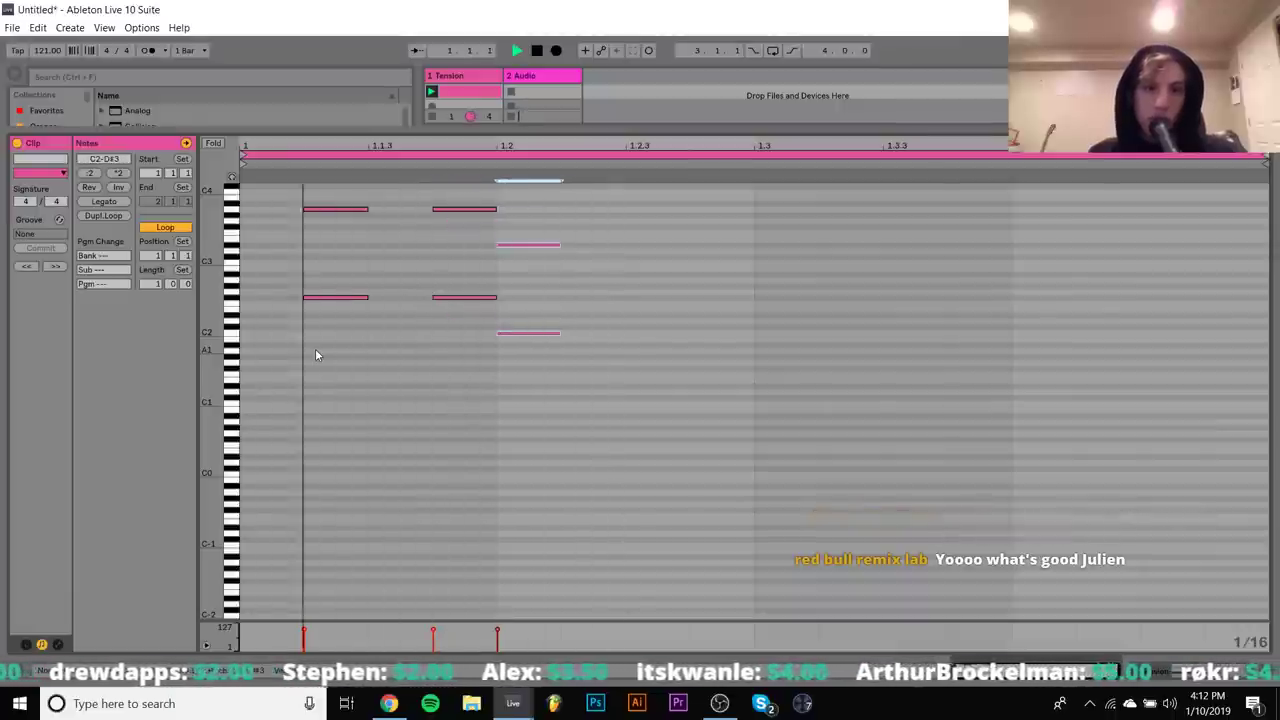
{"action": "key", "text": "Down"}
{"action": "key", "text": "ctrl+d"}
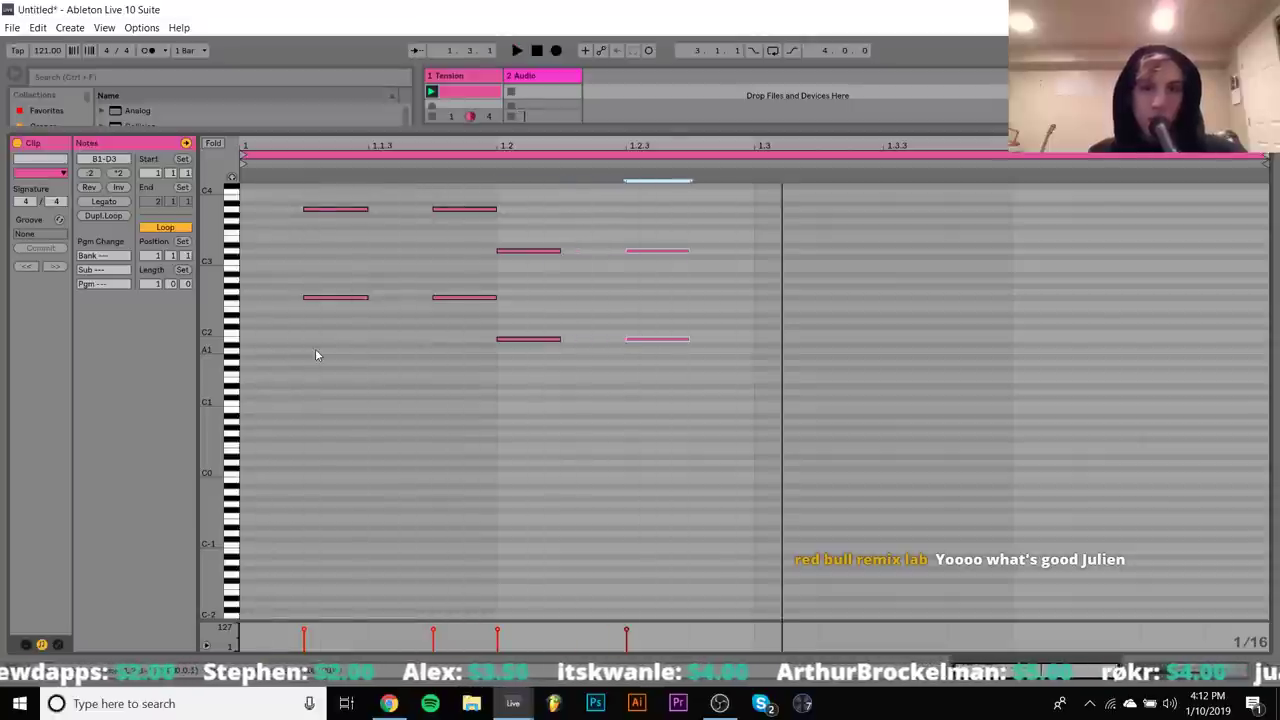
{"action": "key", "text": "ctrl+d"}
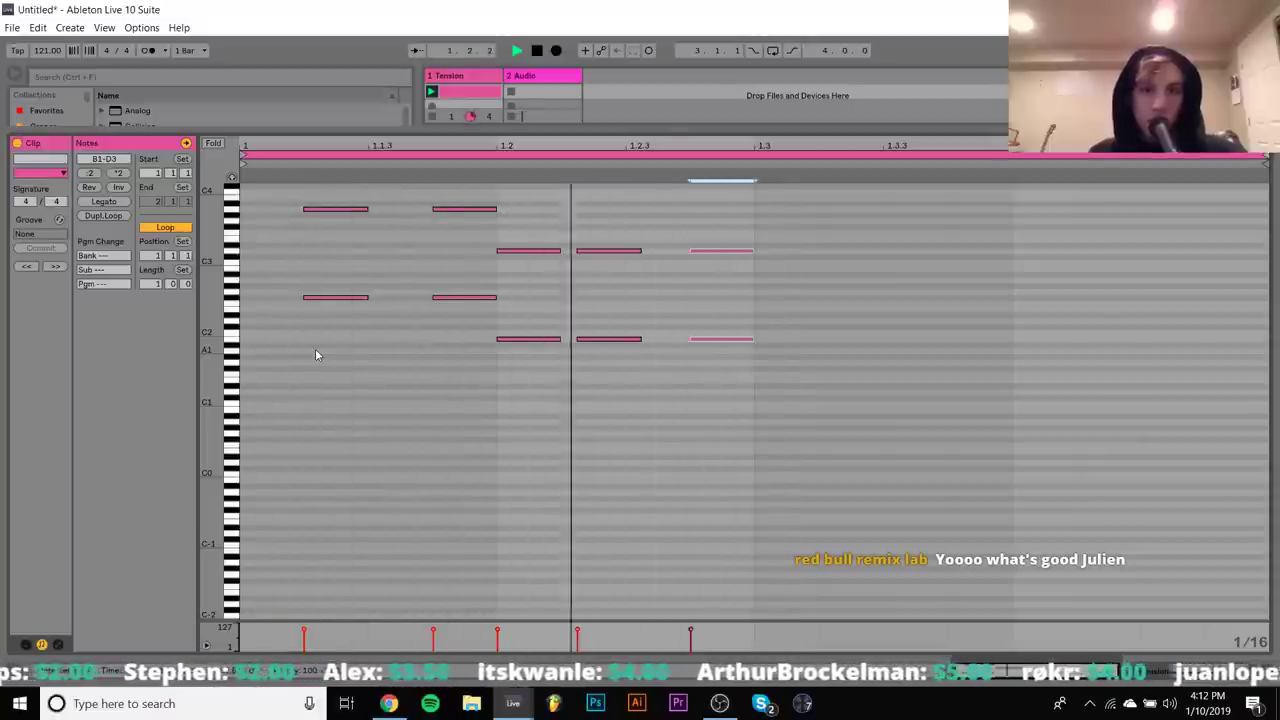
Transpose the selected last pair of notes in the Tension clip down to E1 and G2
{"action": "key", "text": "Down"}
{"action": "key", "text": "Down"}
{"action": "key", "text": "Down"}
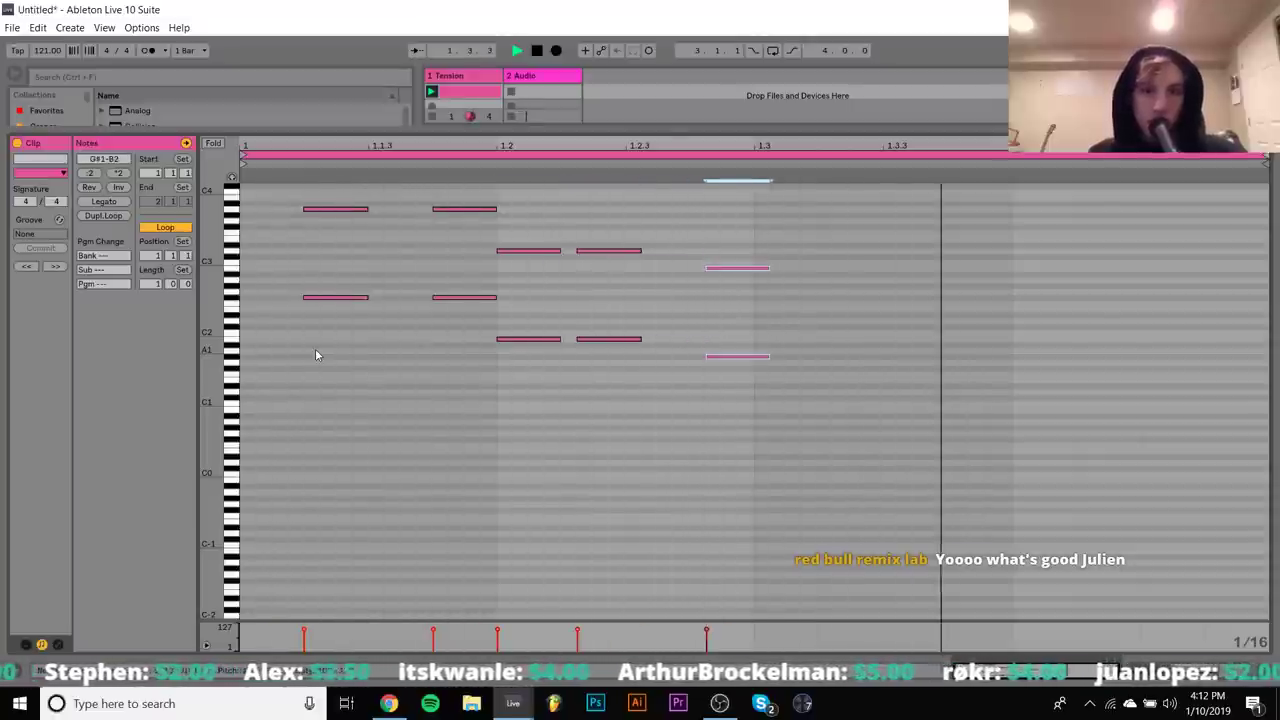
{"action": "key", "text": "Down"}
{"action": "key", "text": "Down"}
{"action": "key", "text": "Down"}
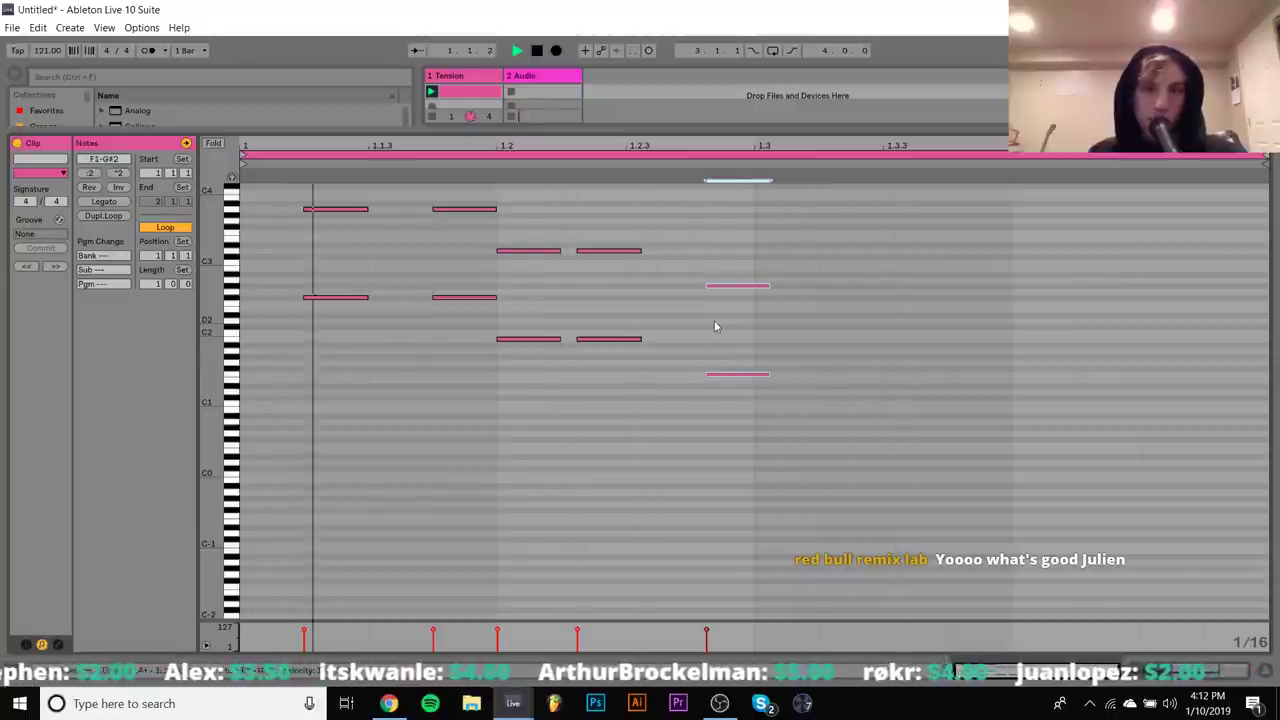
{"action": "key", "text": "Down"}
Duplicate the E1 and G2 note pair twice and nudge the last copy slightly later in the clip
{"action": "left_click_drag", "start_coordinate": [741, 254], "coordinate": [880, 474]}
{"action": "key", "text": "ctrl+d"}
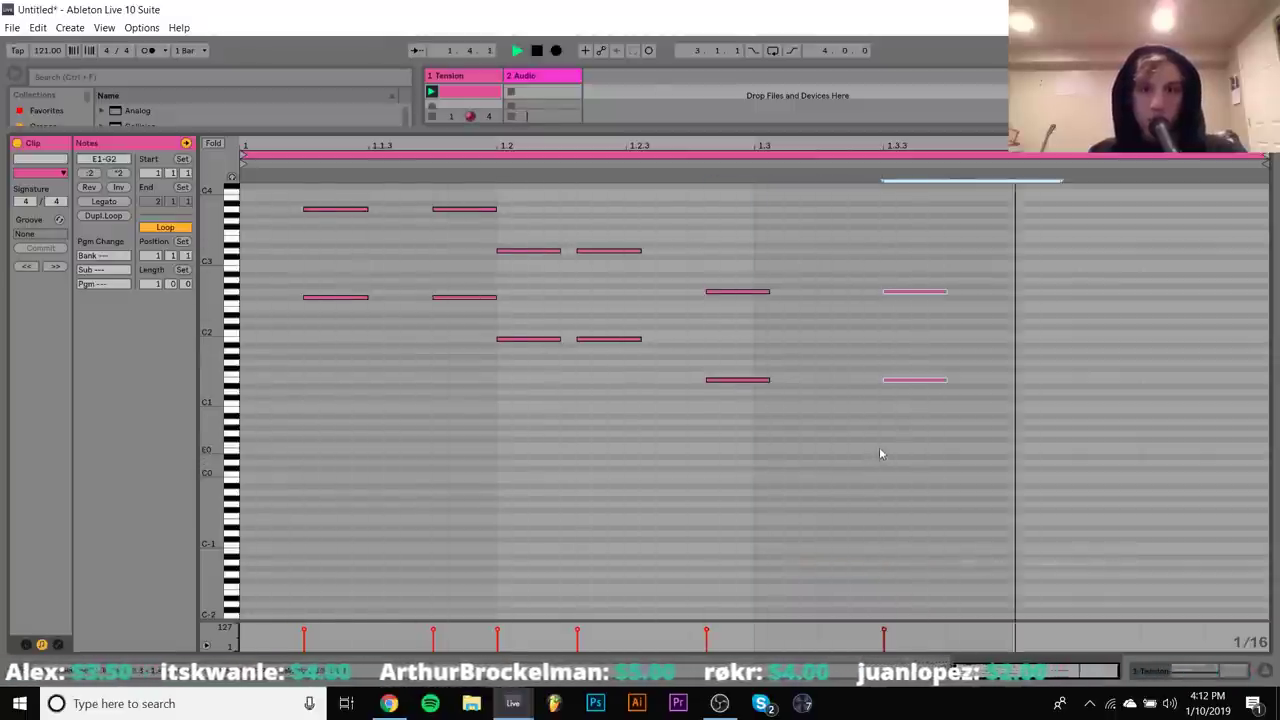
{"action": "key", "text": "ctrl+d"}
{"action": "key", "text": "Left"}
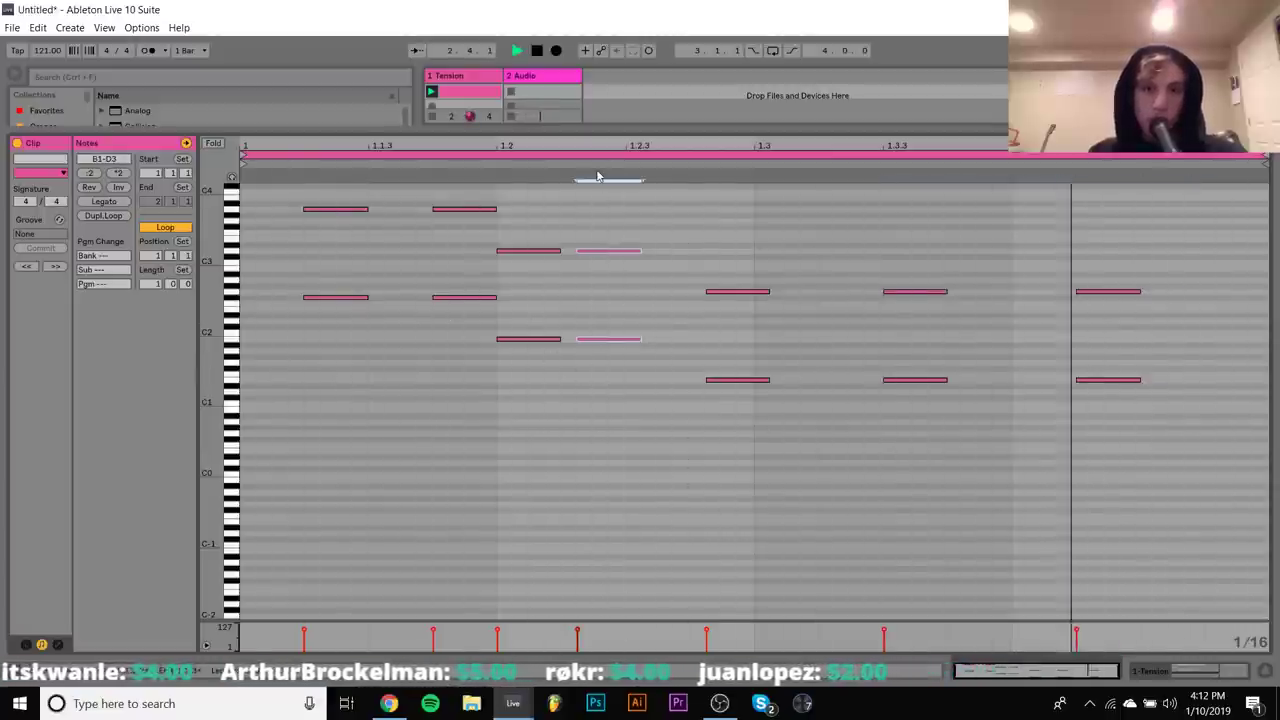
{"action": "key", "text": "Right"}
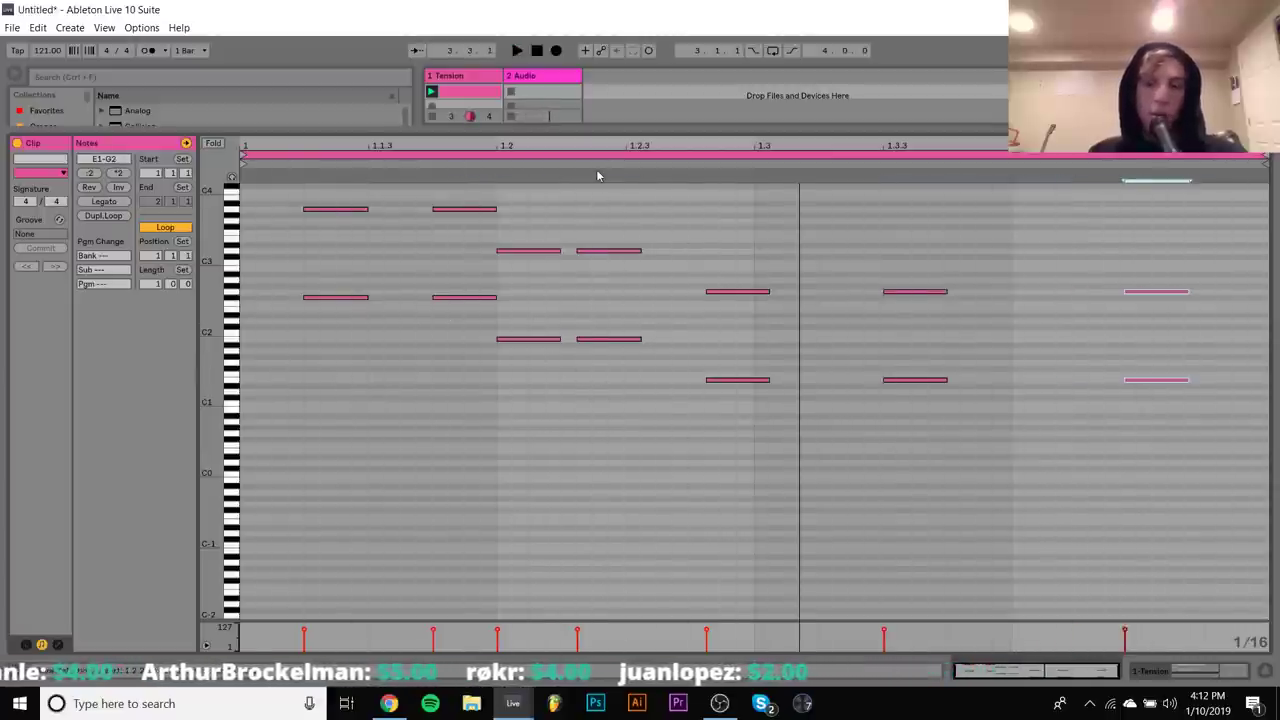
Open the recent set "dark 4 2.als", discarding the changes to the untitled set
{"action": "left_click", "coordinate": [12, 27]}
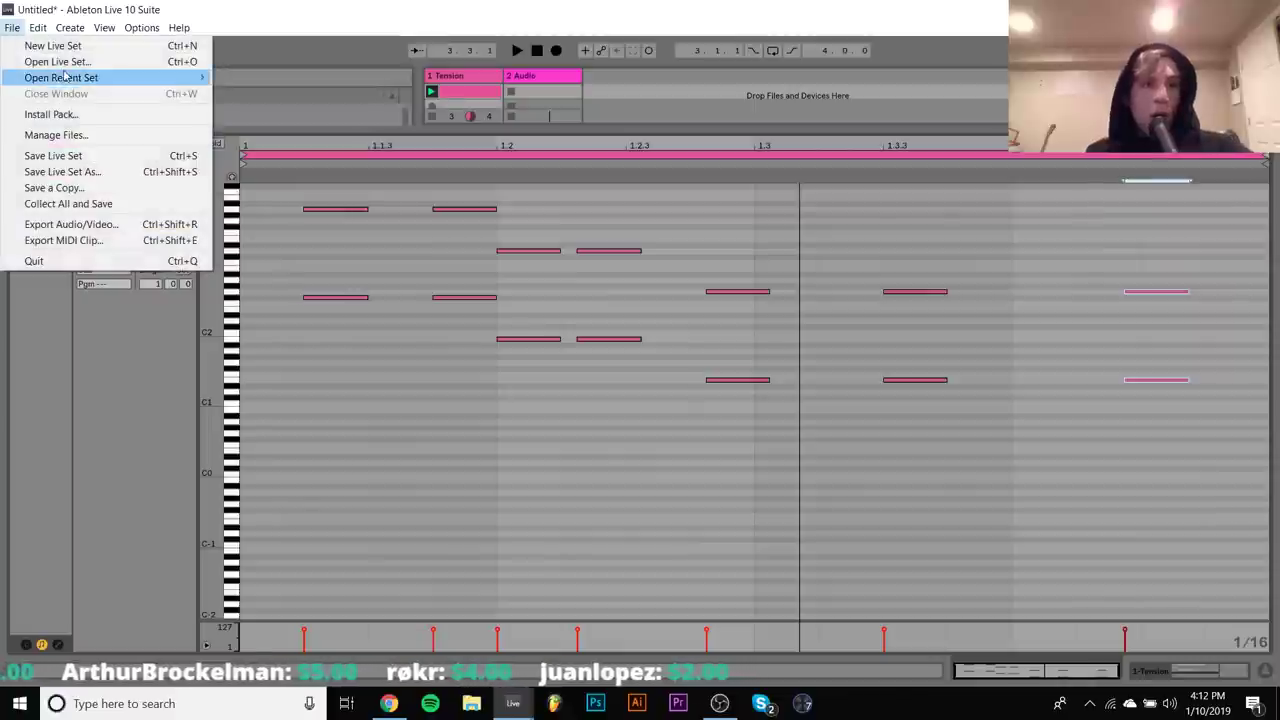
{"action": "mouse_move", "coordinate": [70, 78]}
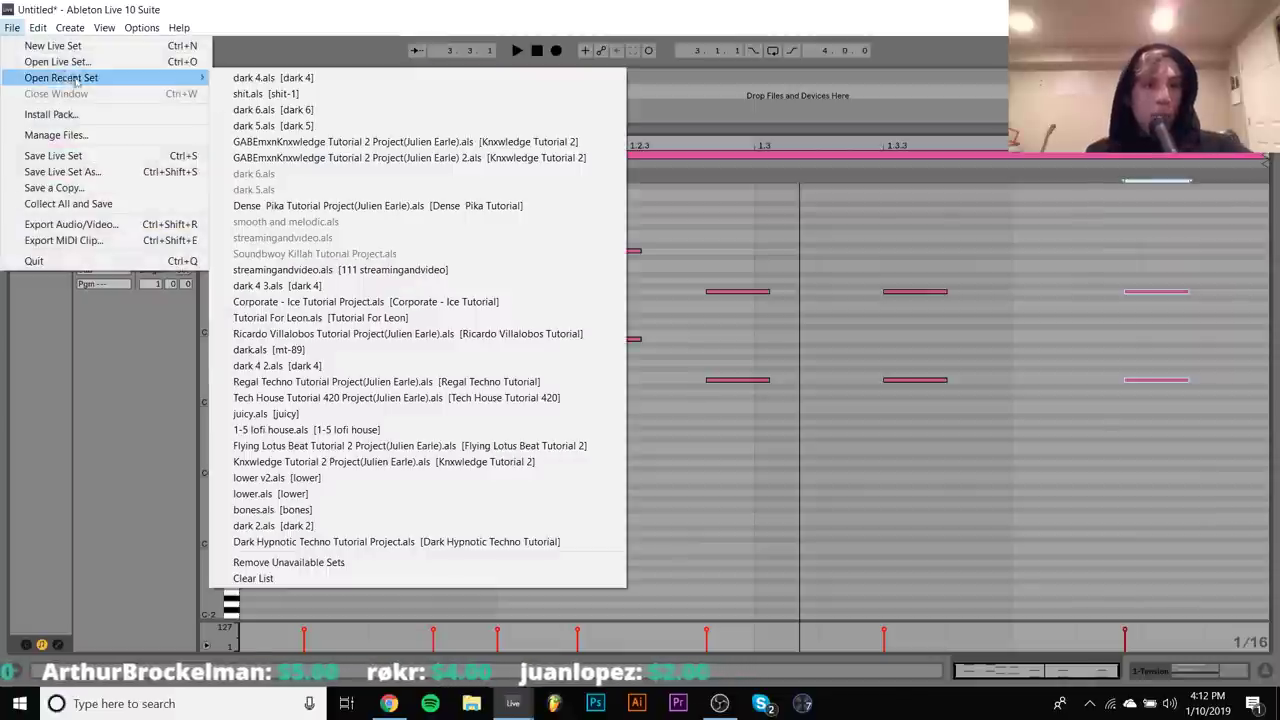
{"action": "left_click", "coordinate": [300, 366]}
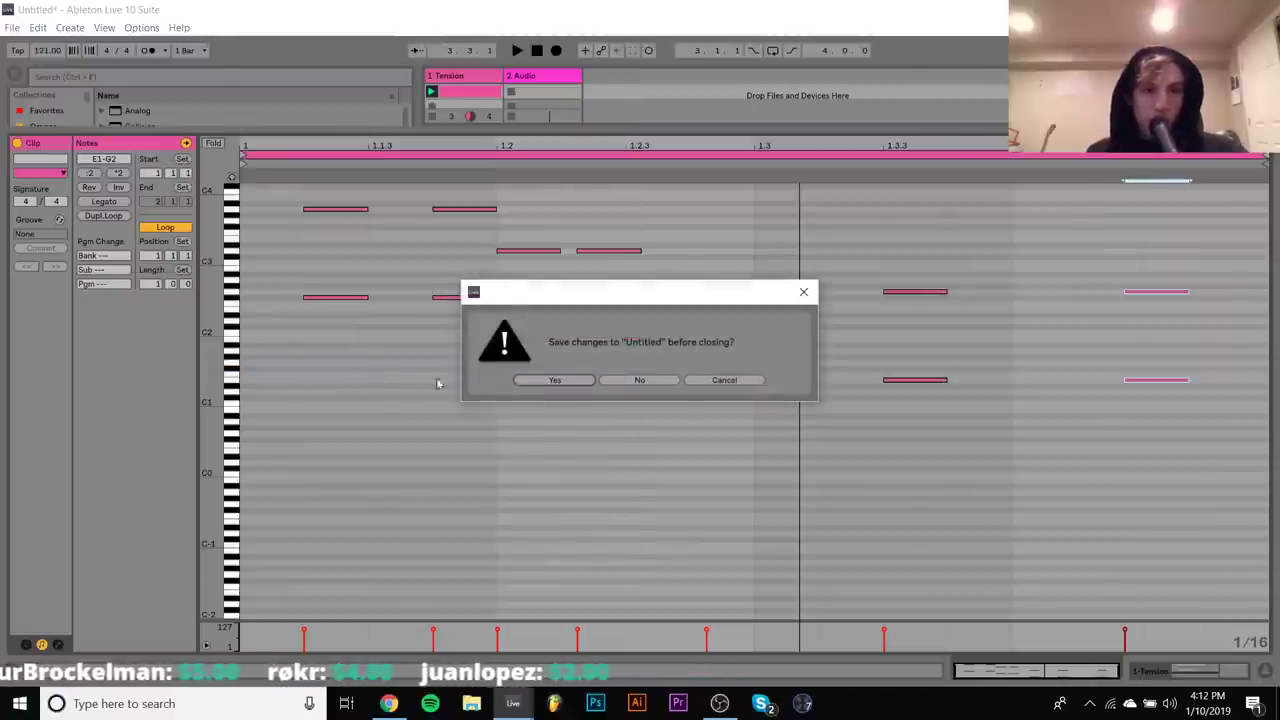
{"action": "left_click", "coordinate": [640, 380]}
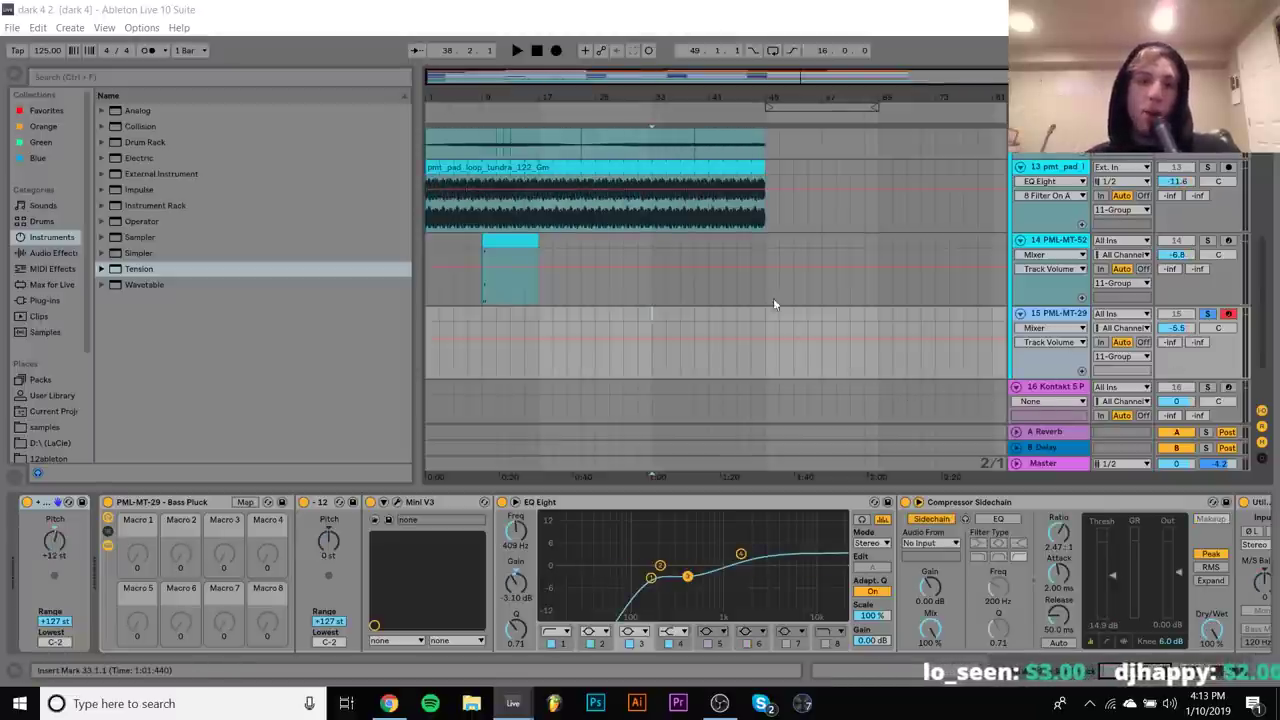
Play the arrangement from bar 1, and continue listening from the first orange clip at bar 17
{"action": "scroll", "coordinate": [773, 304], "scroll_direction": "up", "scroll_amount": 5}
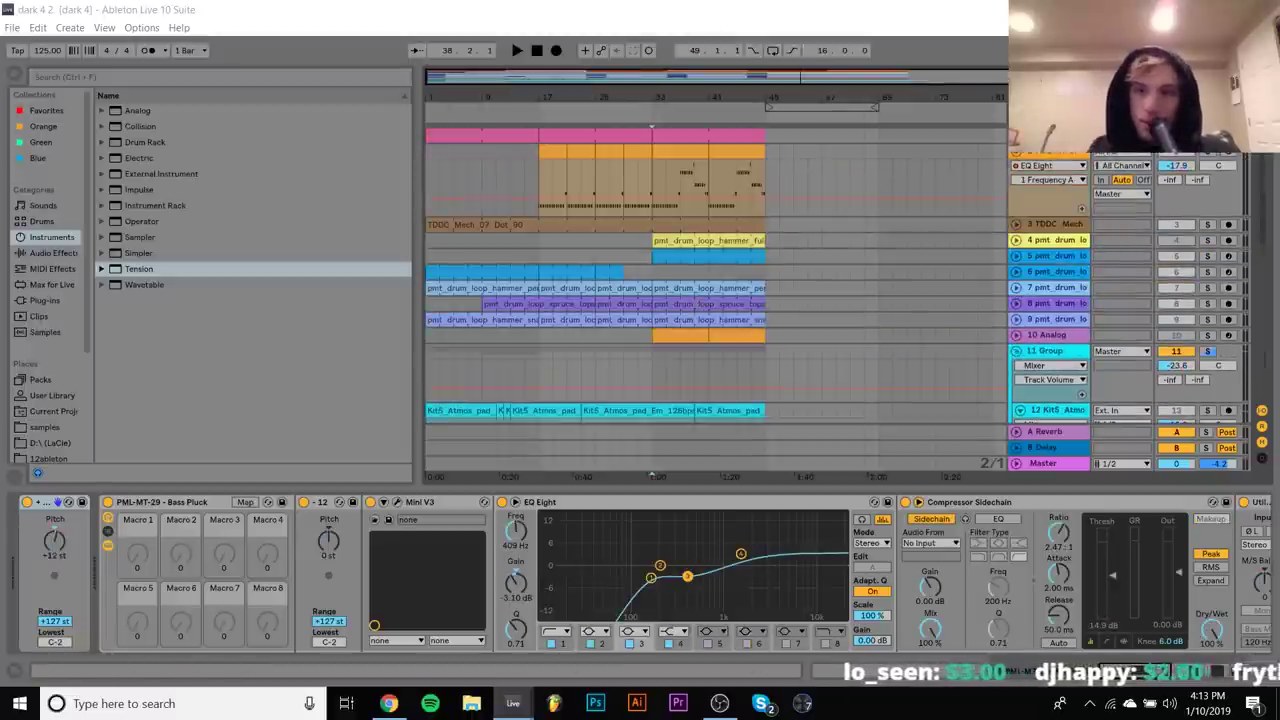
{"action": "left_click", "coordinate": [494, 137]}
{"action": "key", "text": "space"}
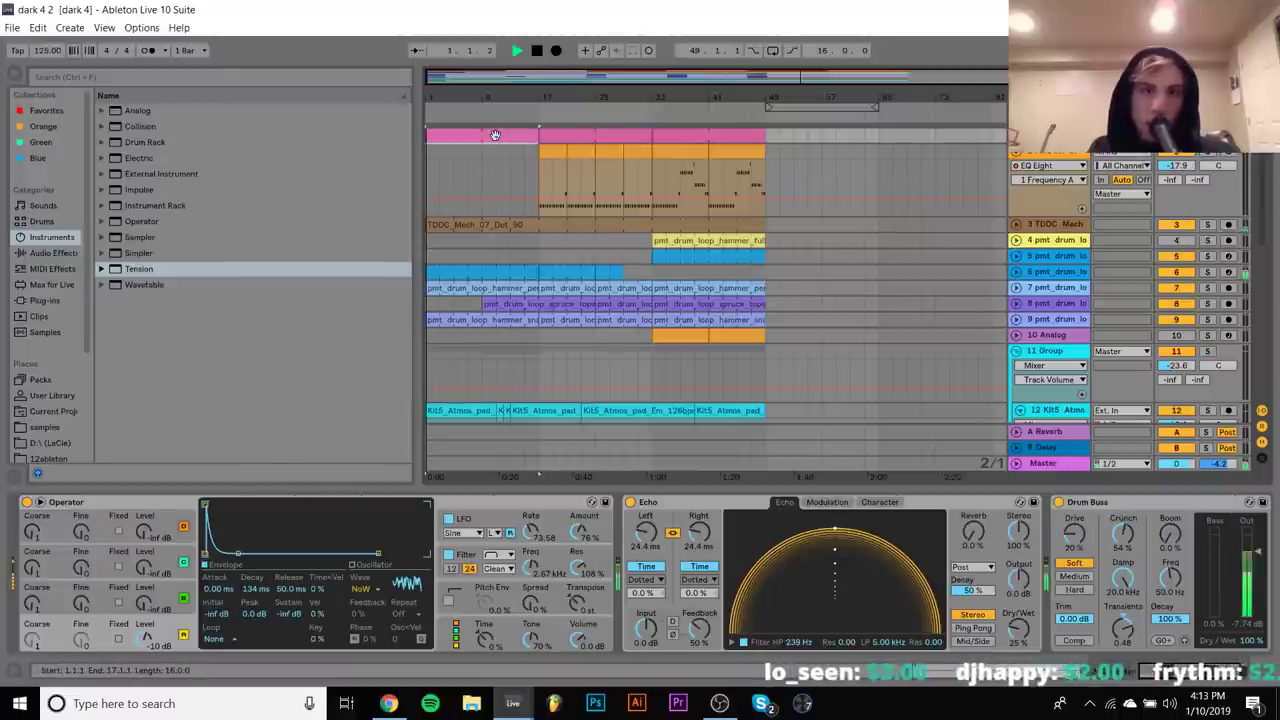
{"action": "left_click", "coordinate": [558, 147]}
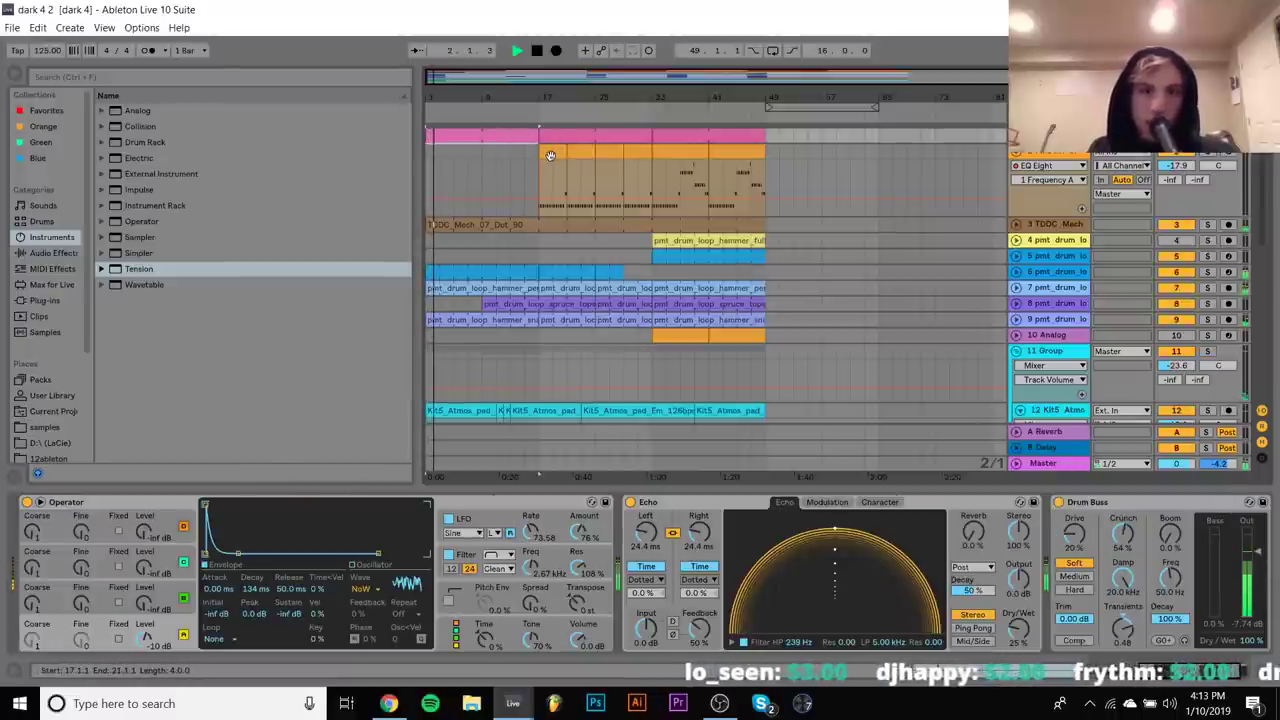
{"action": "left_click", "coordinate": [550, 155]}
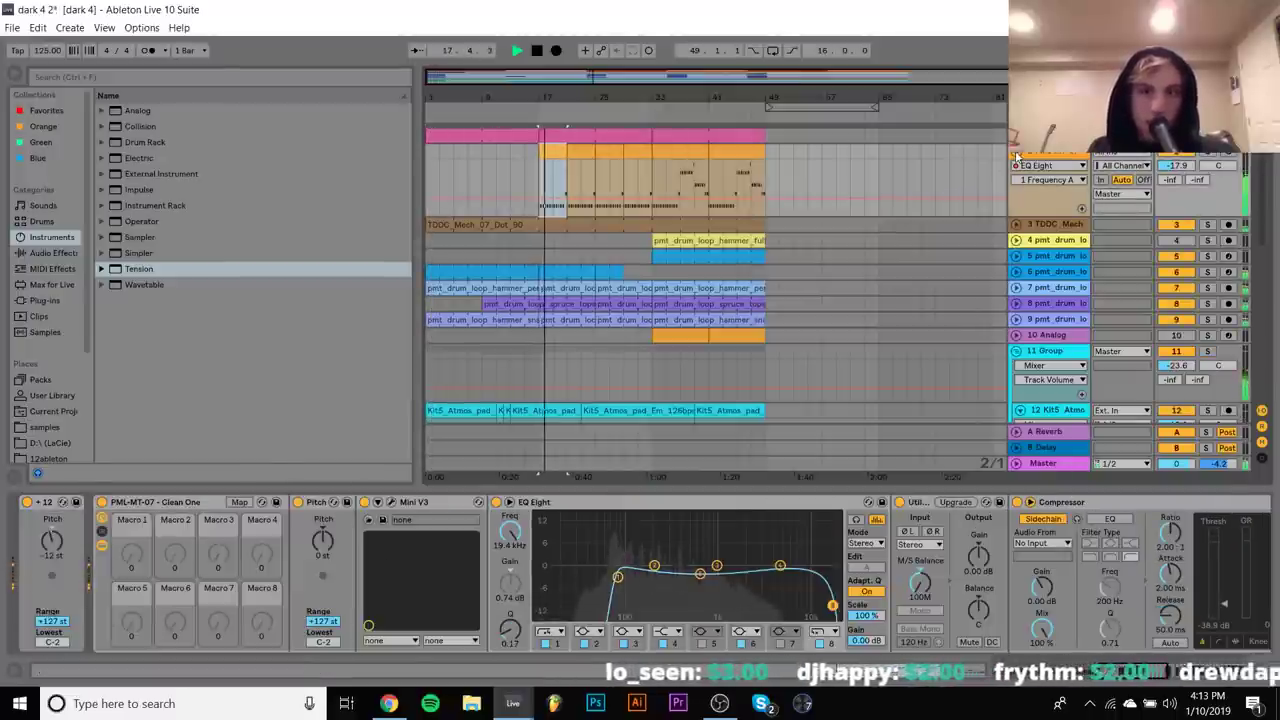
Fold the orange MIDI track and the 11 Group, and loop playback over the section from bar 33 to bar 49
{"action": "left_click", "coordinate": [1016, 157]}
{"action": "left_click", "coordinate": [1017, 293]}
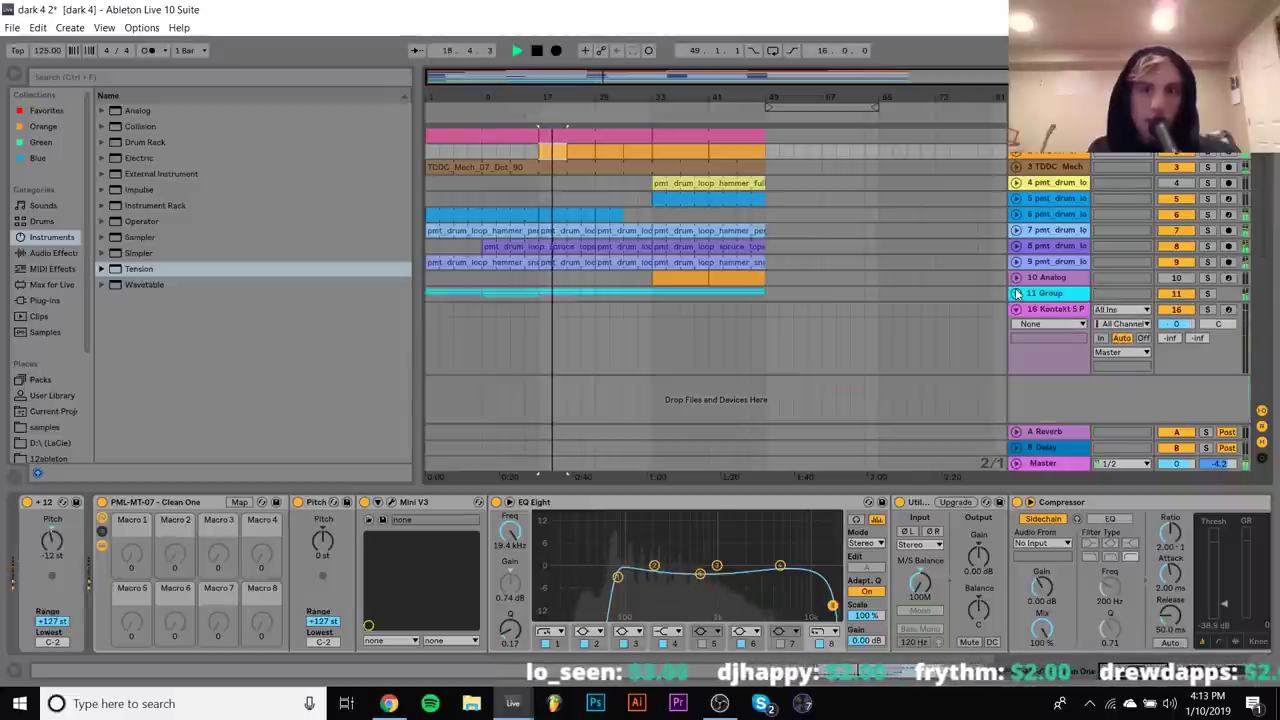
{"action": "key", "text": "space"}
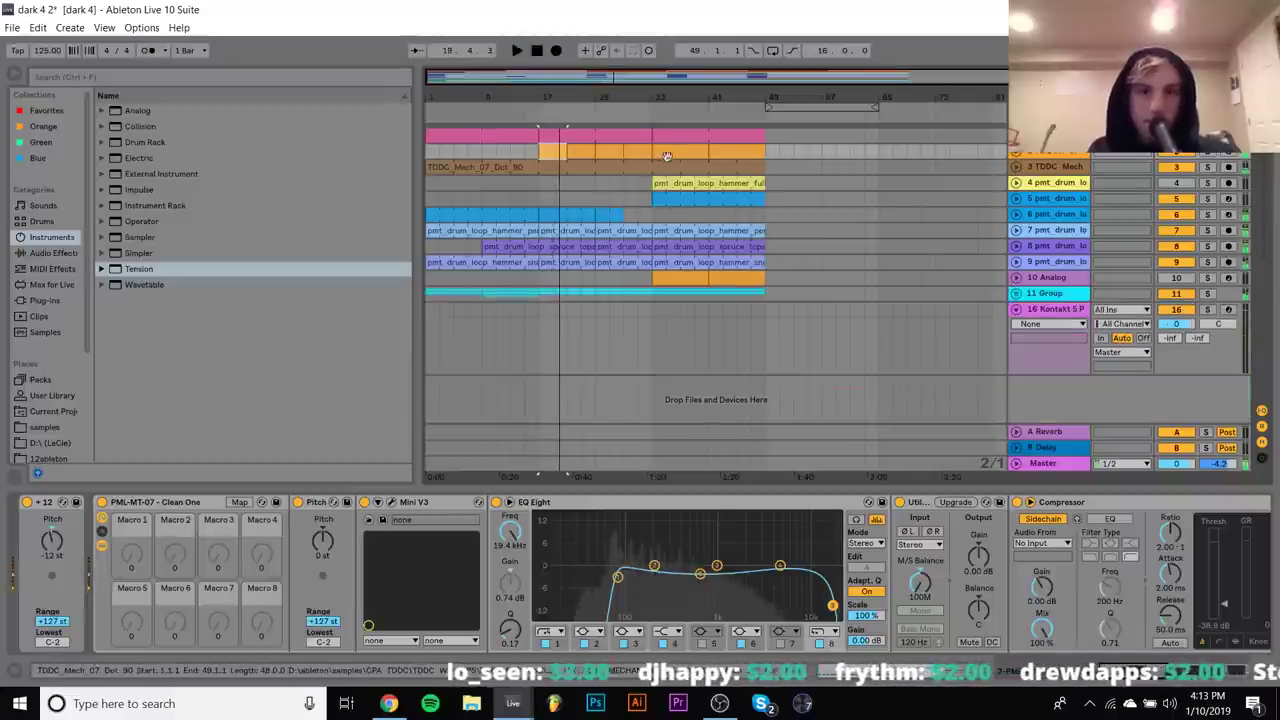
{"action": "left_click", "coordinate": [667, 156]}
{"action": "key", "text": "space"}
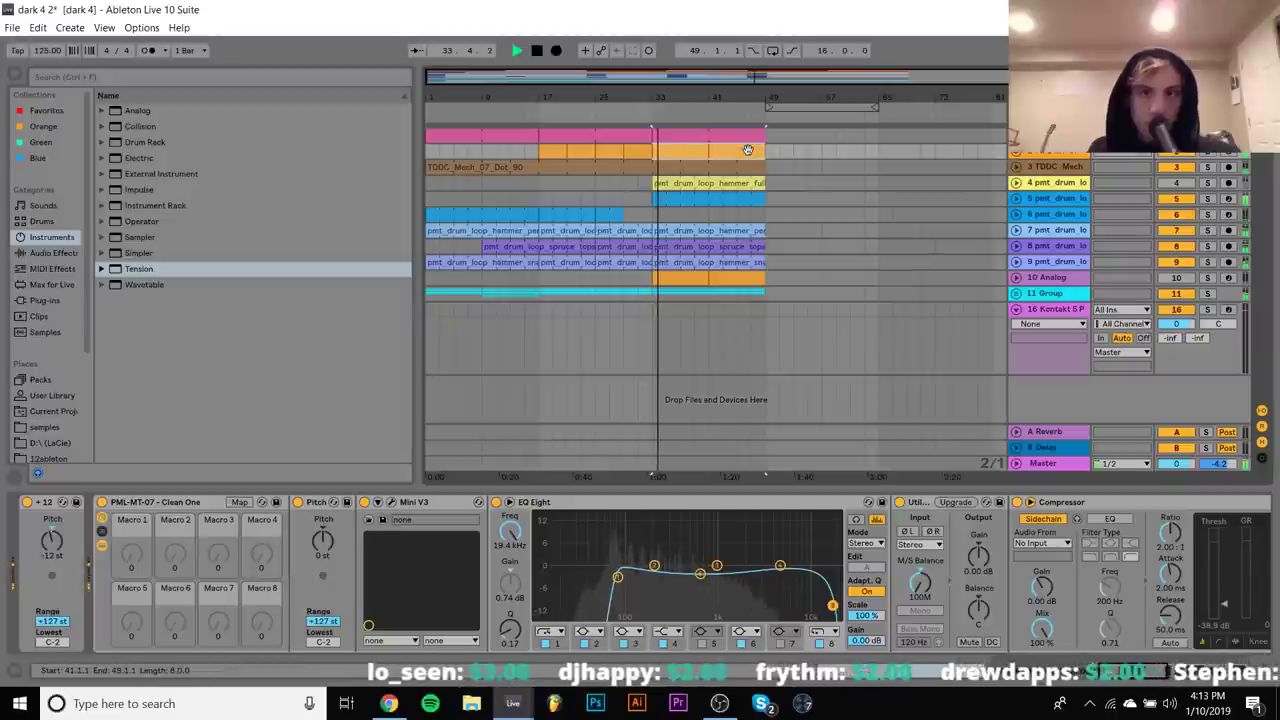
{"action": "key", "text": "ctrl+l"}
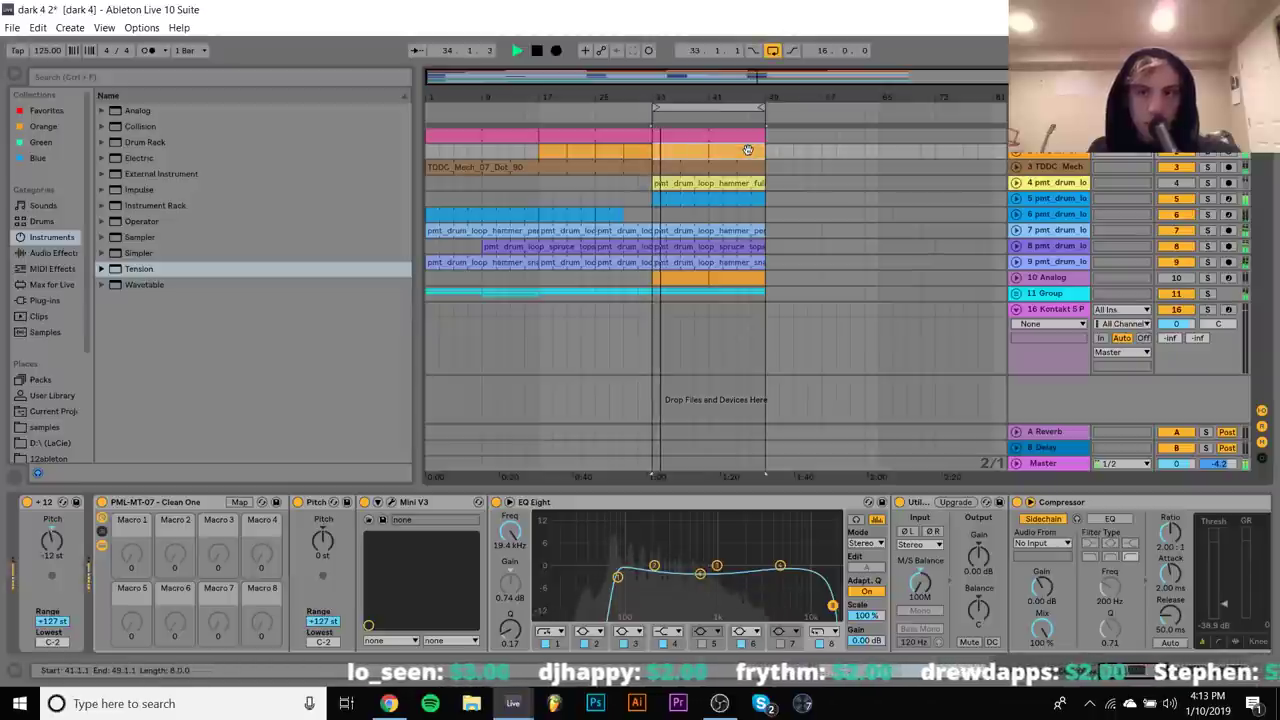
Unfold track 5 with the hammer kicks and the orange MIDI track, and view their device chains during looped playback
{"action": "left_click", "coordinate": [1063, 201]}
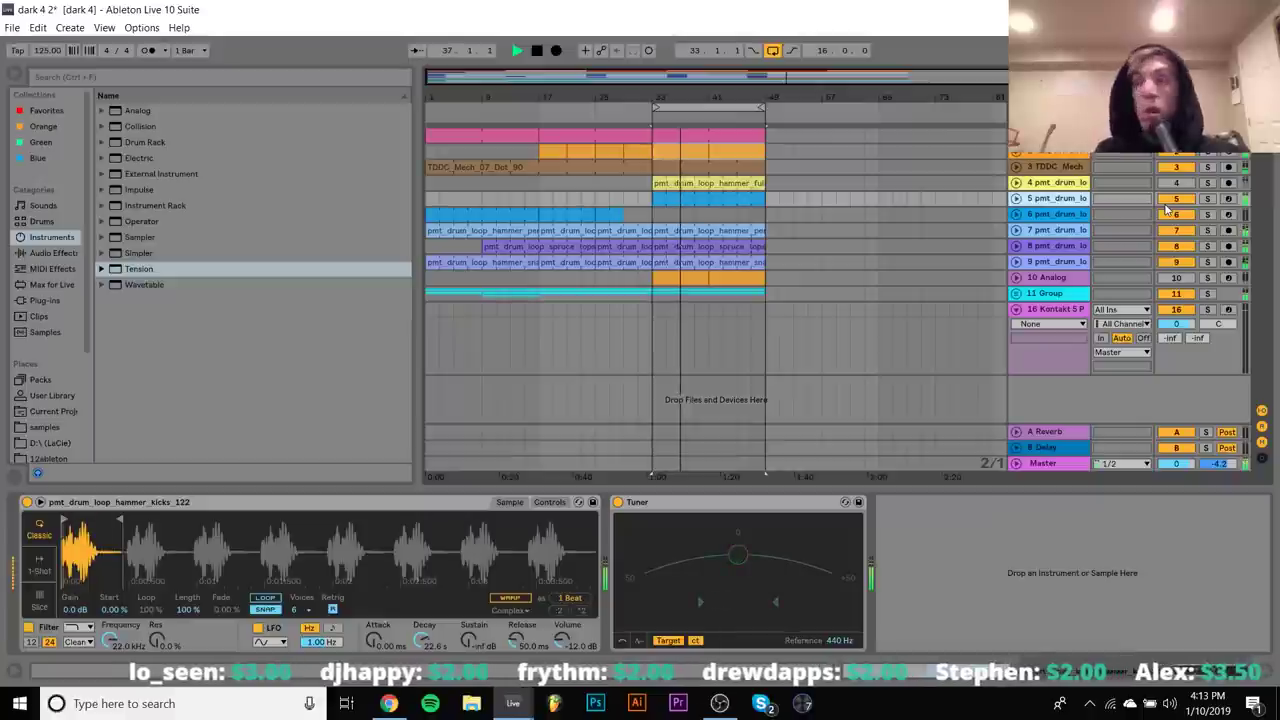
{"action": "left_click", "coordinate": [1016, 198]}
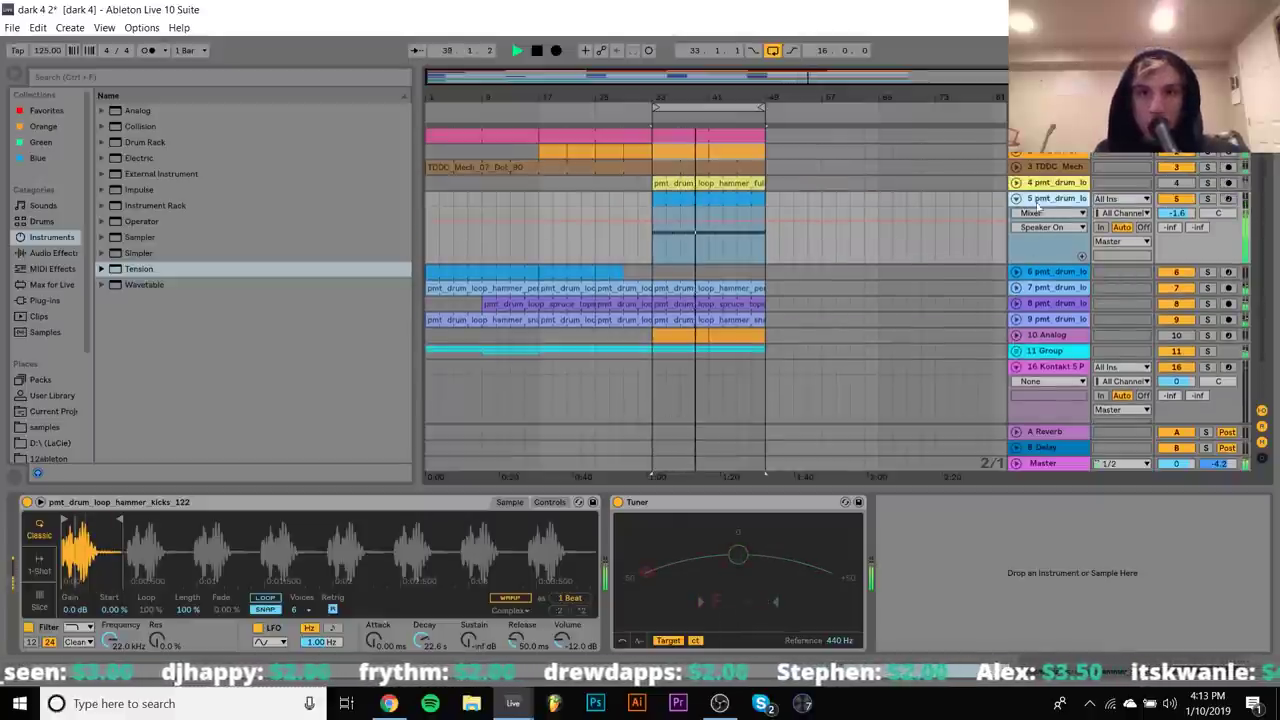
{"action": "left_click", "coordinate": [1016, 153]}
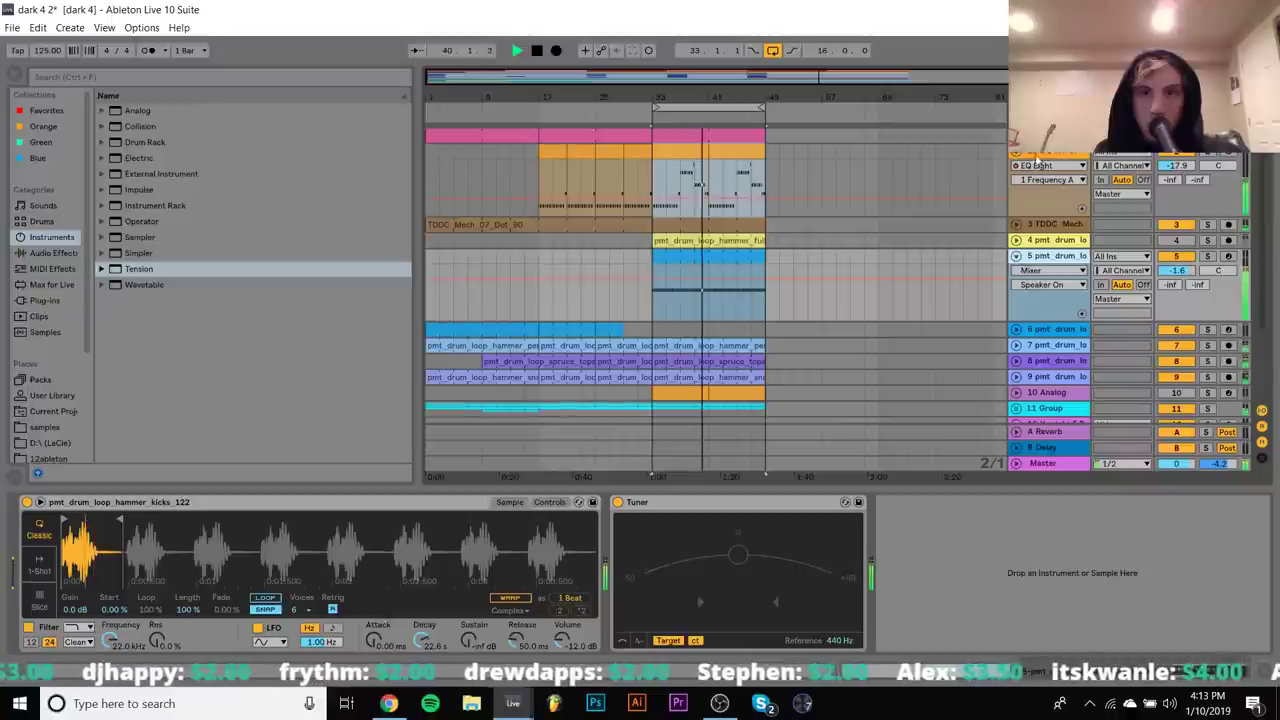
{"action": "left_click", "coordinate": [1017, 206]}
{"action": "scroll", "coordinate": [1017, 206], "scroll_direction": "down", "scroll_amount": 3}
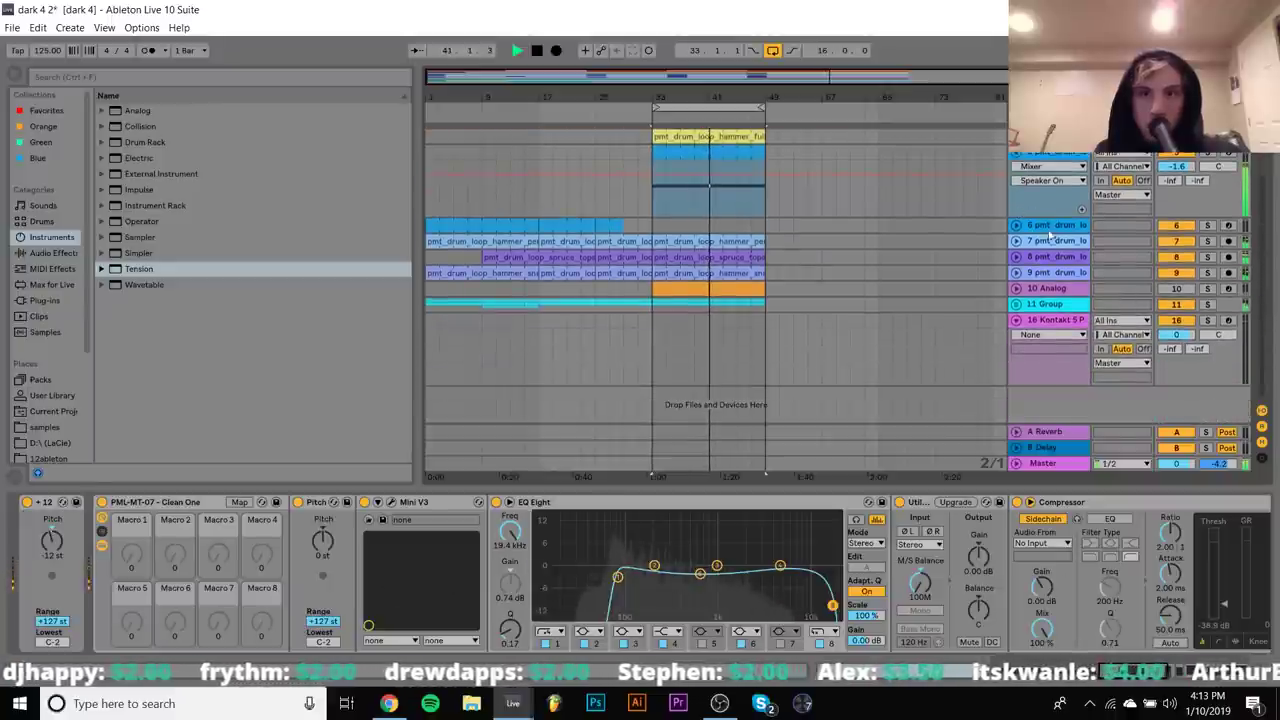
Solo the 11 Group, unfold it, solo the tundra pad loop on track 13 to hear it alone, and stop playback
{"action": "left_click", "coordinate": [1207, 305]}
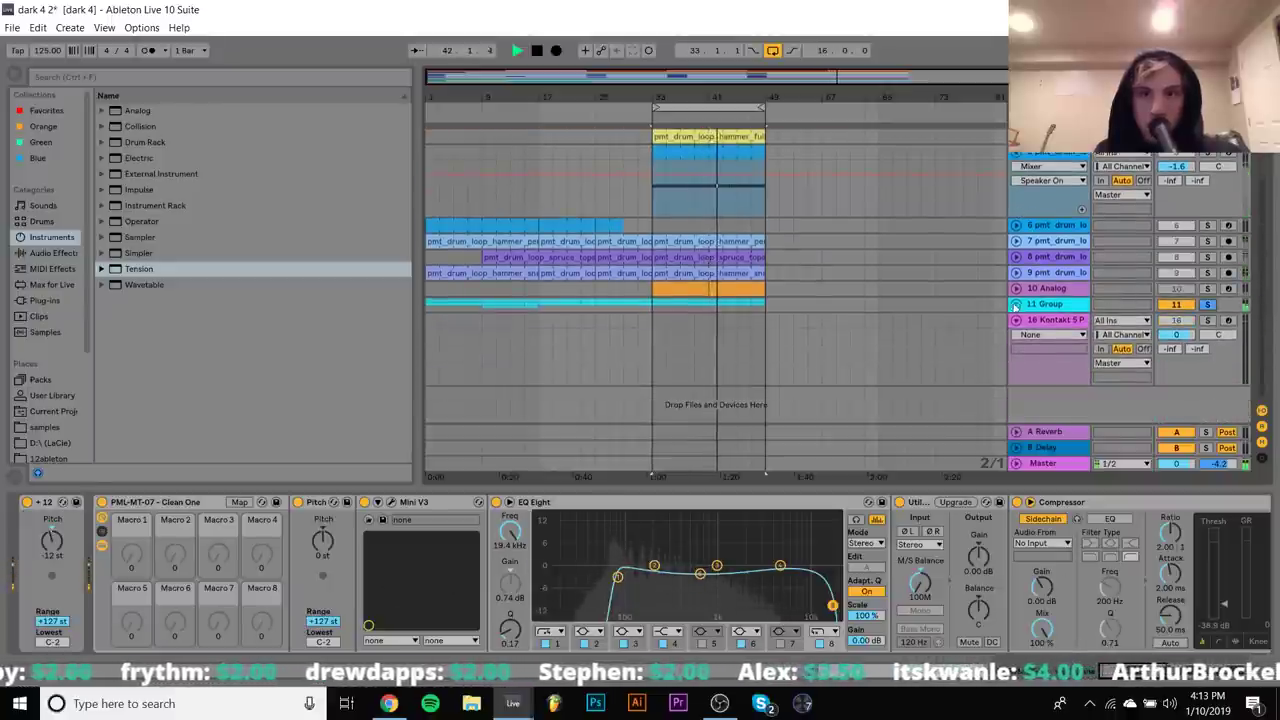
{"action": "left_click", "coordinate": [1016, 305]}
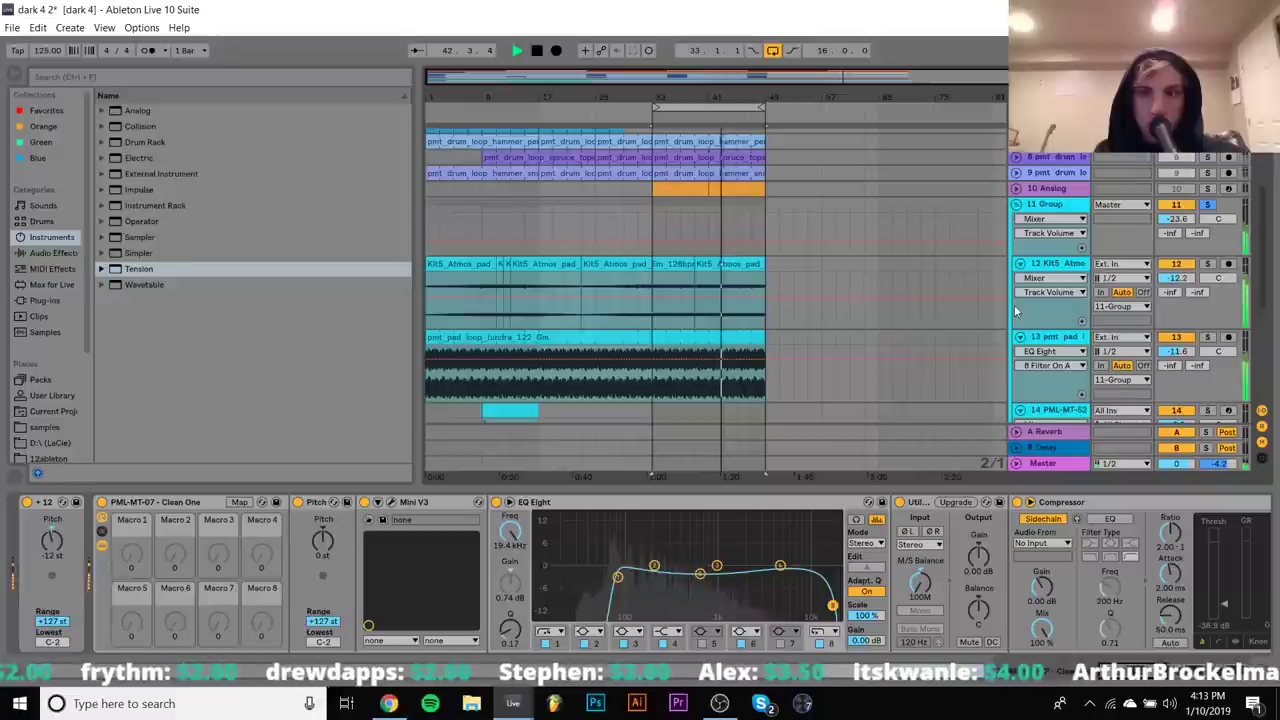
{"action": "left_click", "coordinate": [1207, 338]}
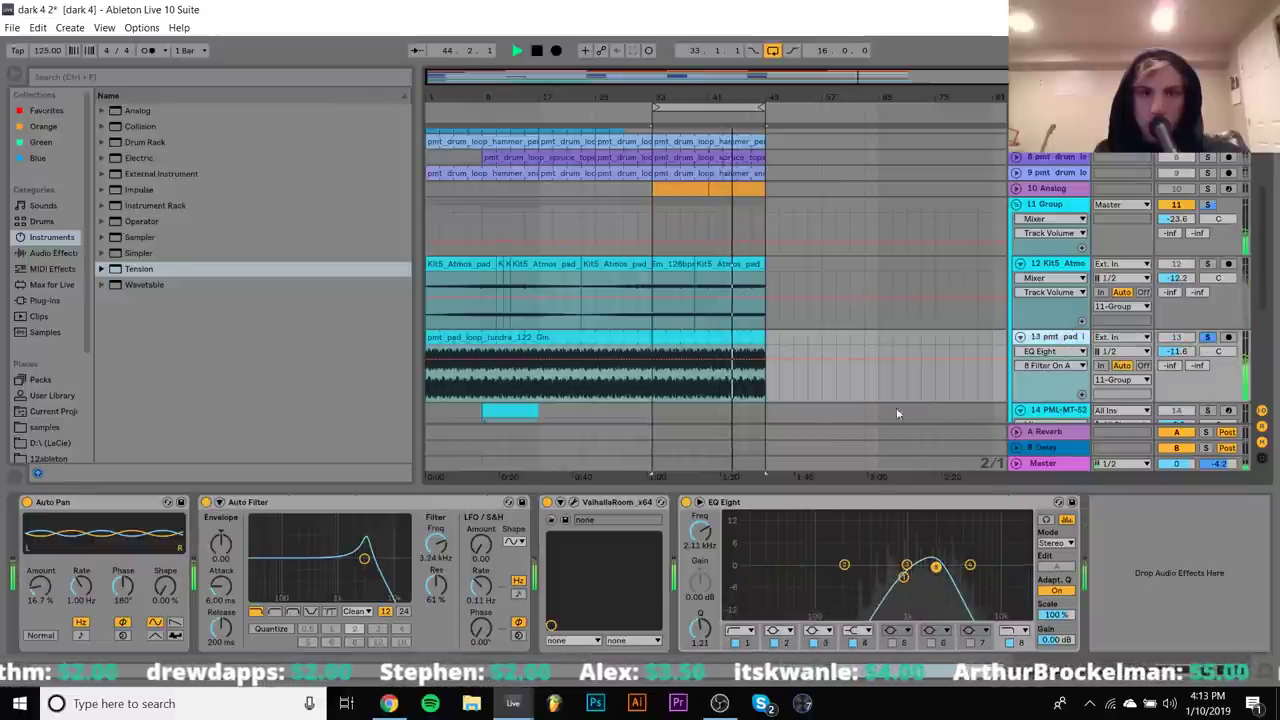
{"action": "key", "text": "space"}
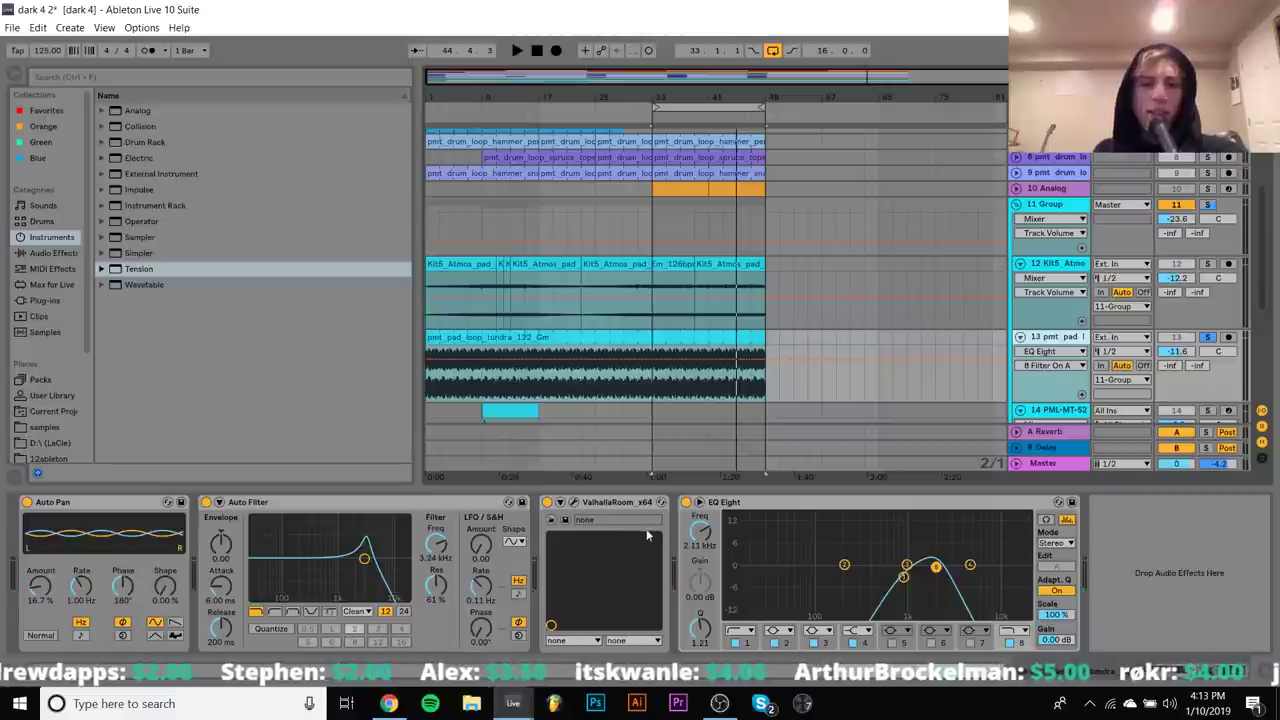
Compare the tundra pad loop dry and processed by bypassing Auto Pan, Auto Filter, ValhallaRoom and EQ Eight, and re-enabling them one by one
{"action": "key", "text": "space"}
{"action": "left_click", "coordinate": [686, 502]}
{"action": "left_click", "coordinate": [547, 502]}
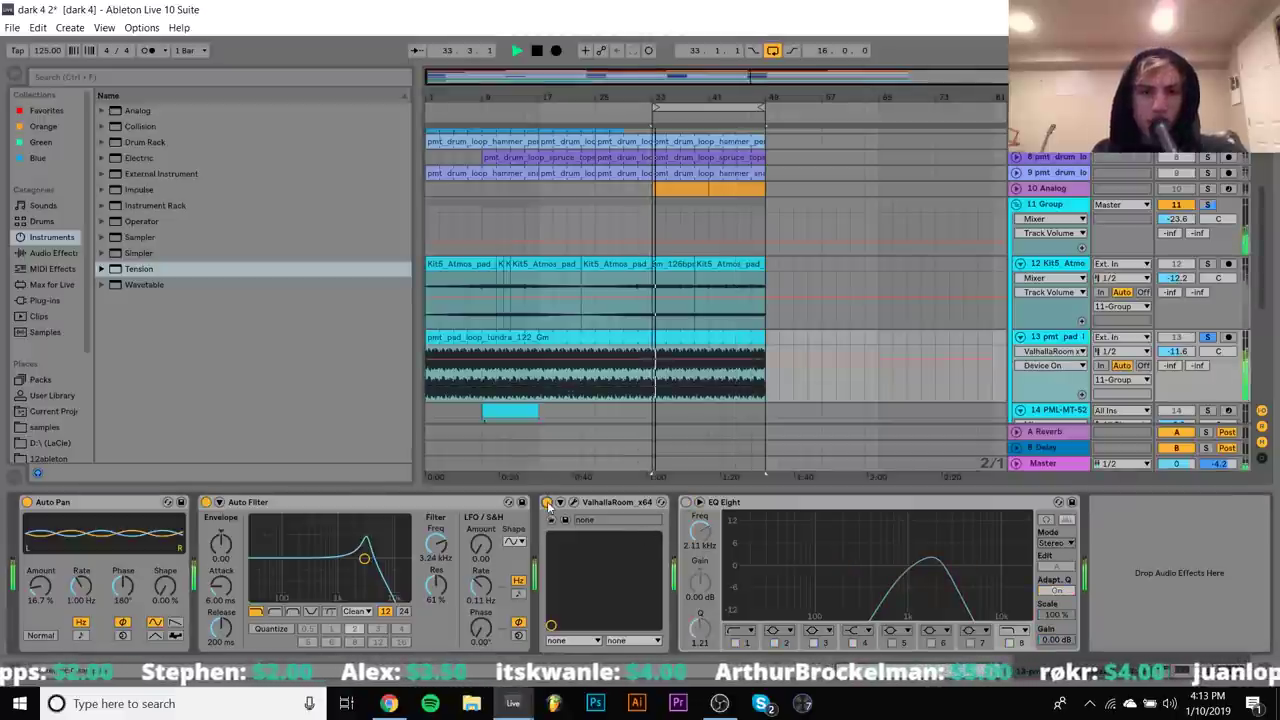
{"action": "left_click", "coordinate": [206, 502]}
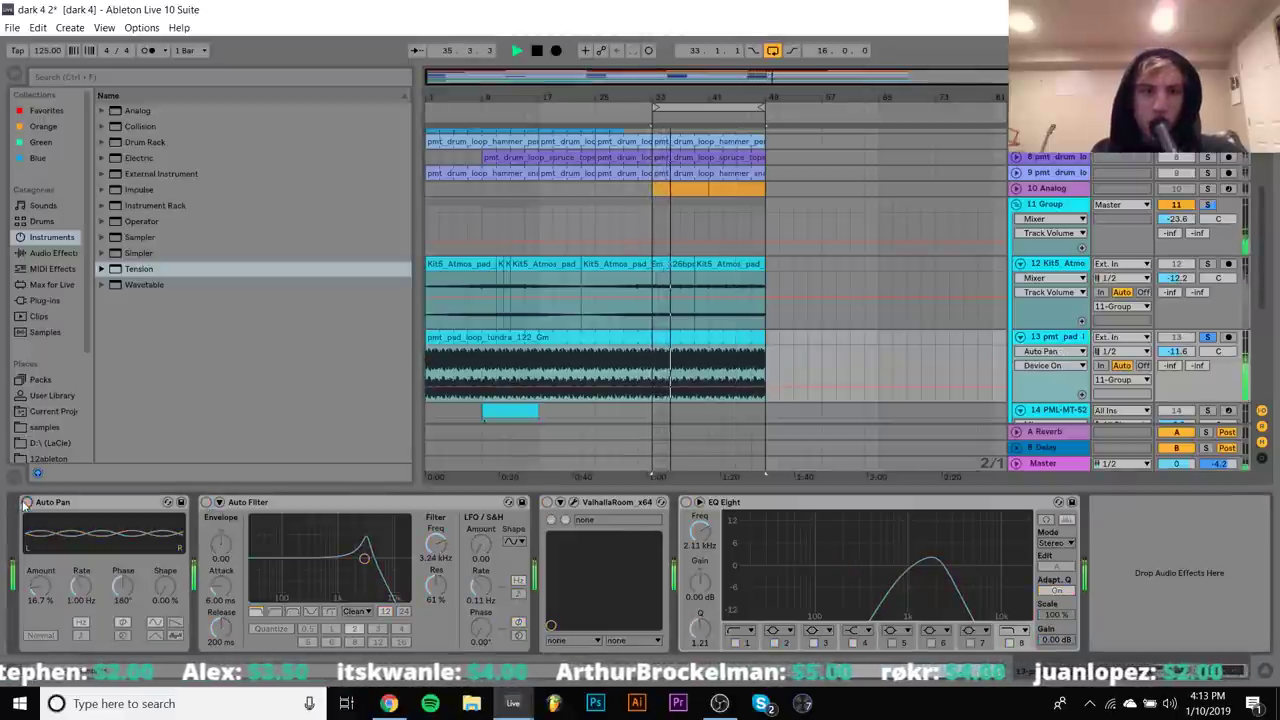
{"action": "left_click", "coordinate": [27, 502]}
{"action": "left_click", "coordinate": [206, 502]}
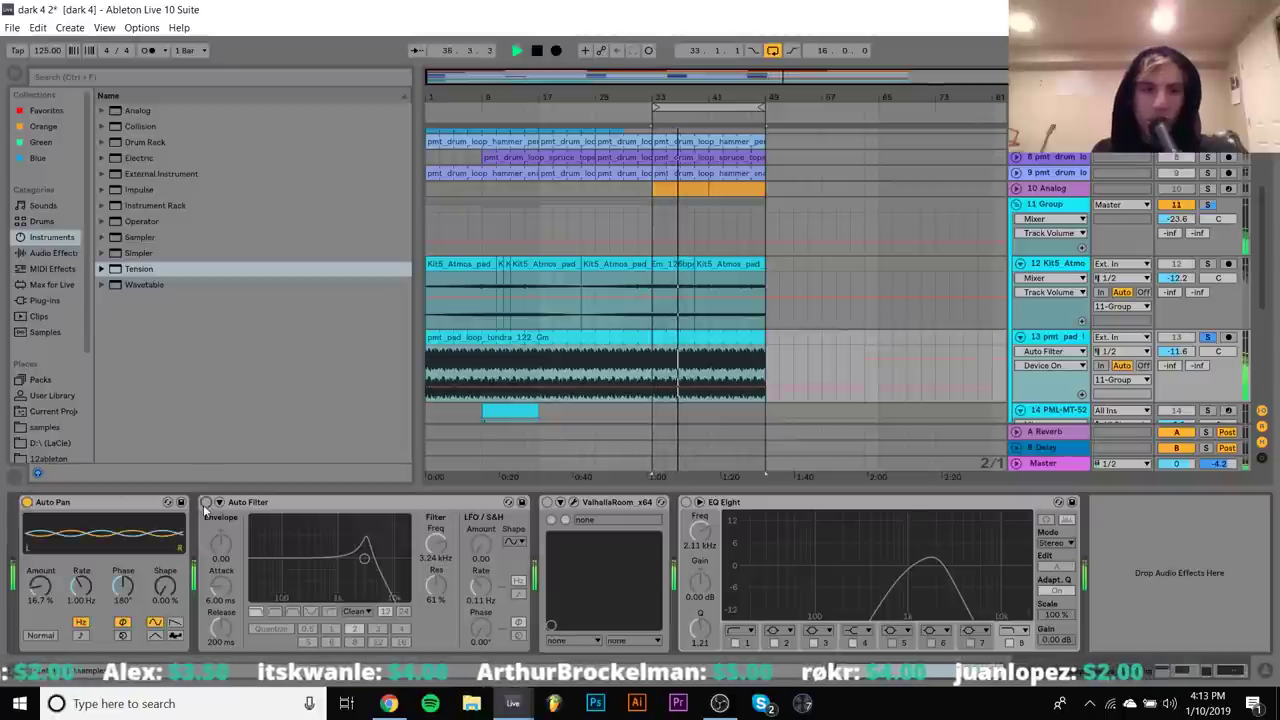
{"action": "left_click", "coordinate": [547, 502]}
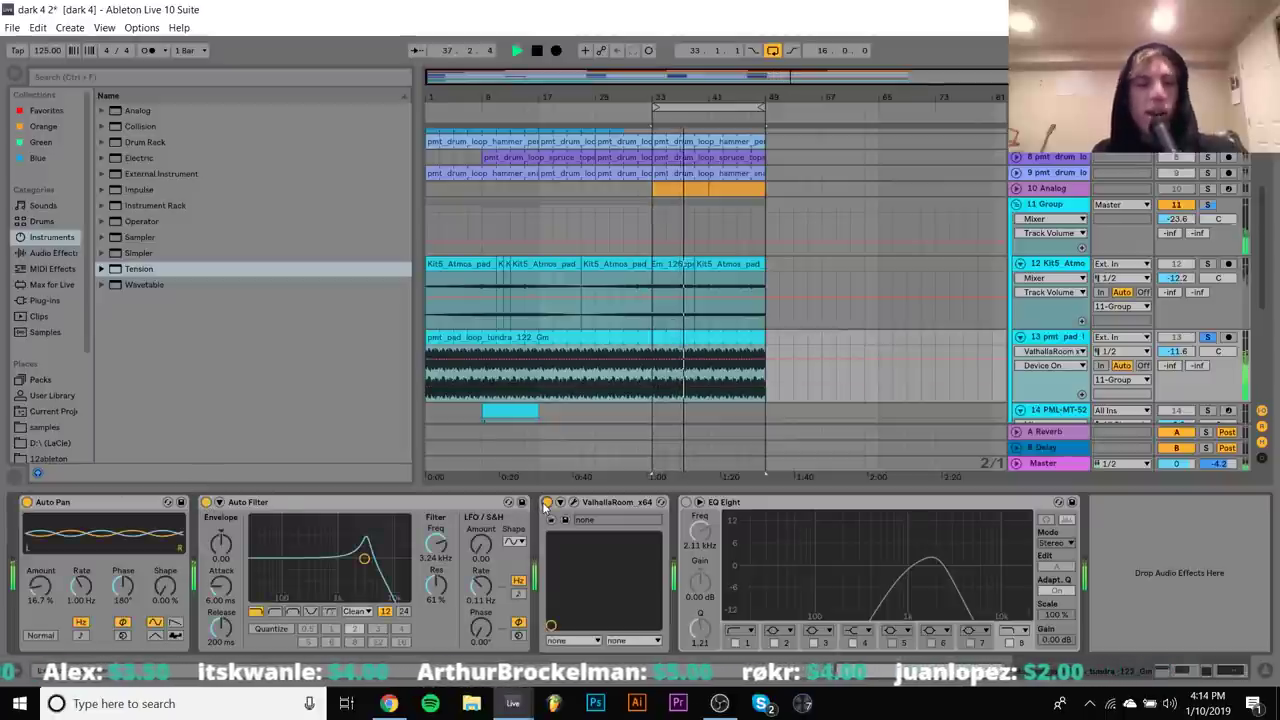
{"action": "left_click", "coordinate": [686, 503]}
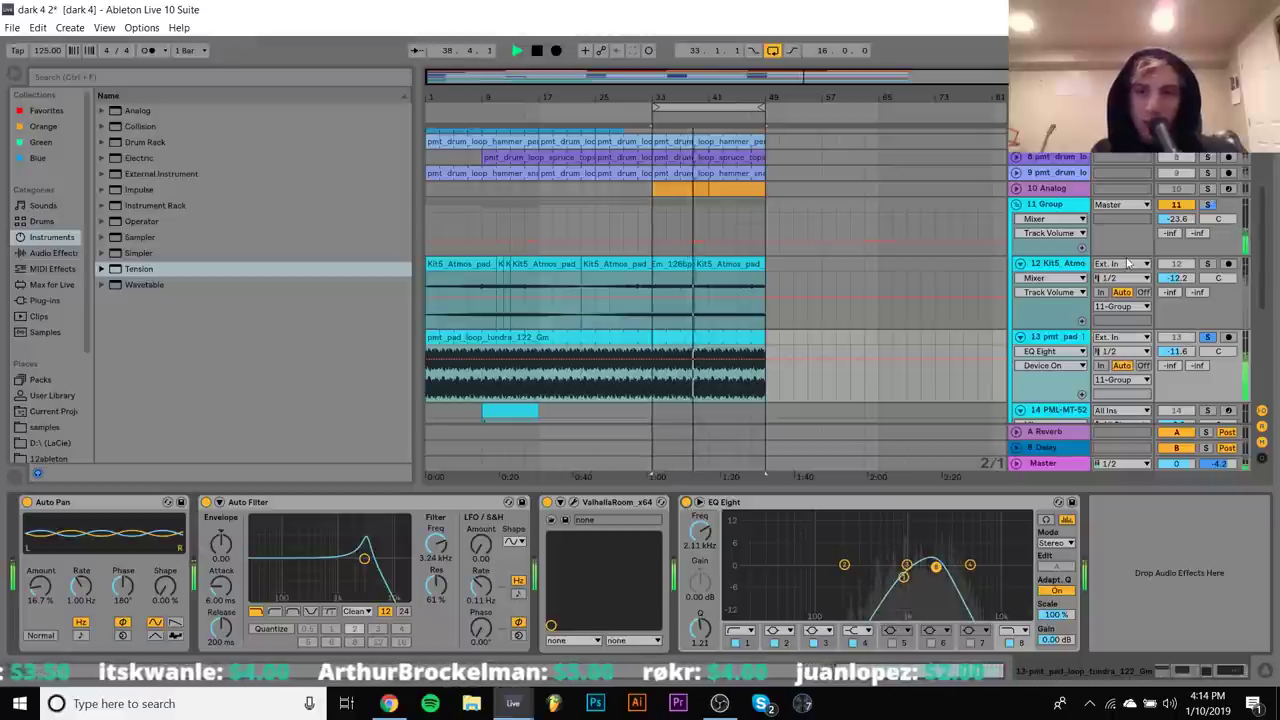
Listen to the Kit5 Atmos pad on track 12 in solo, and clear the solos to hear the full mix
{"action": "left_click", "coordinate": [1207, 263]}
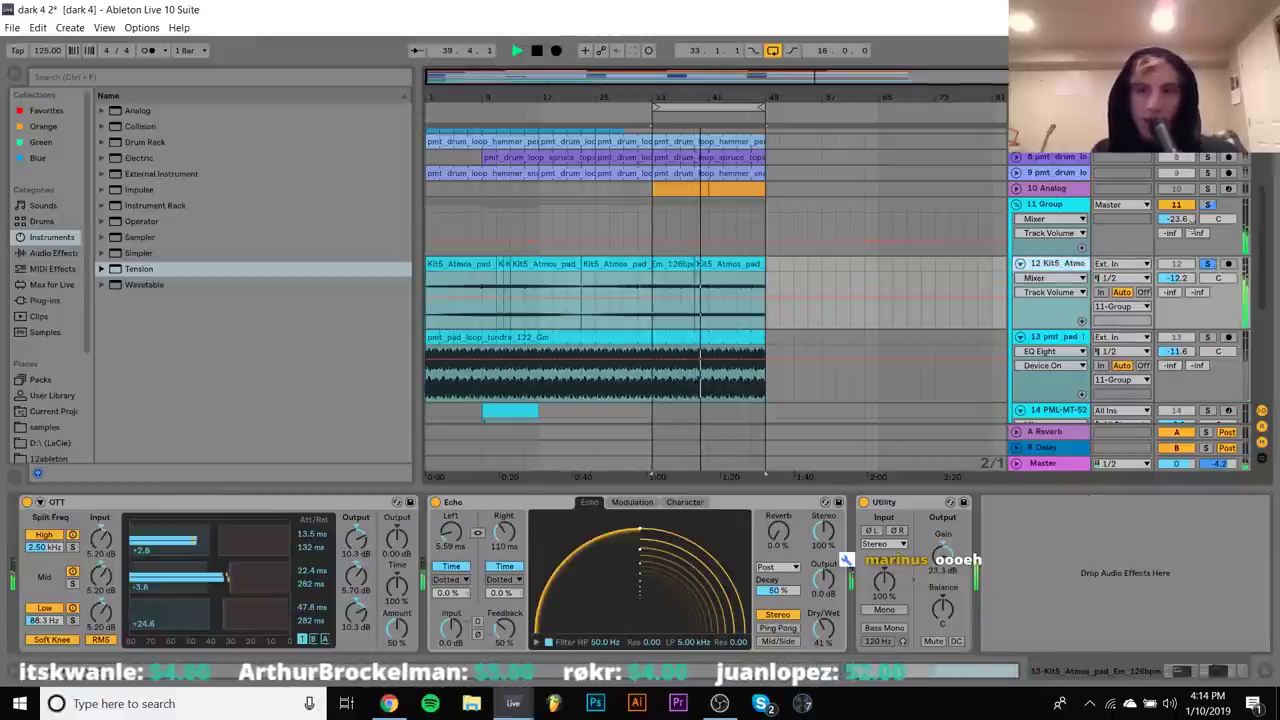
{"action": "left_click", "coordinate": [1208, 205]}
{"action": "scroll", "coordinate": [1082, 178], "scroll_direction": "up", "scroll_amount": 8}
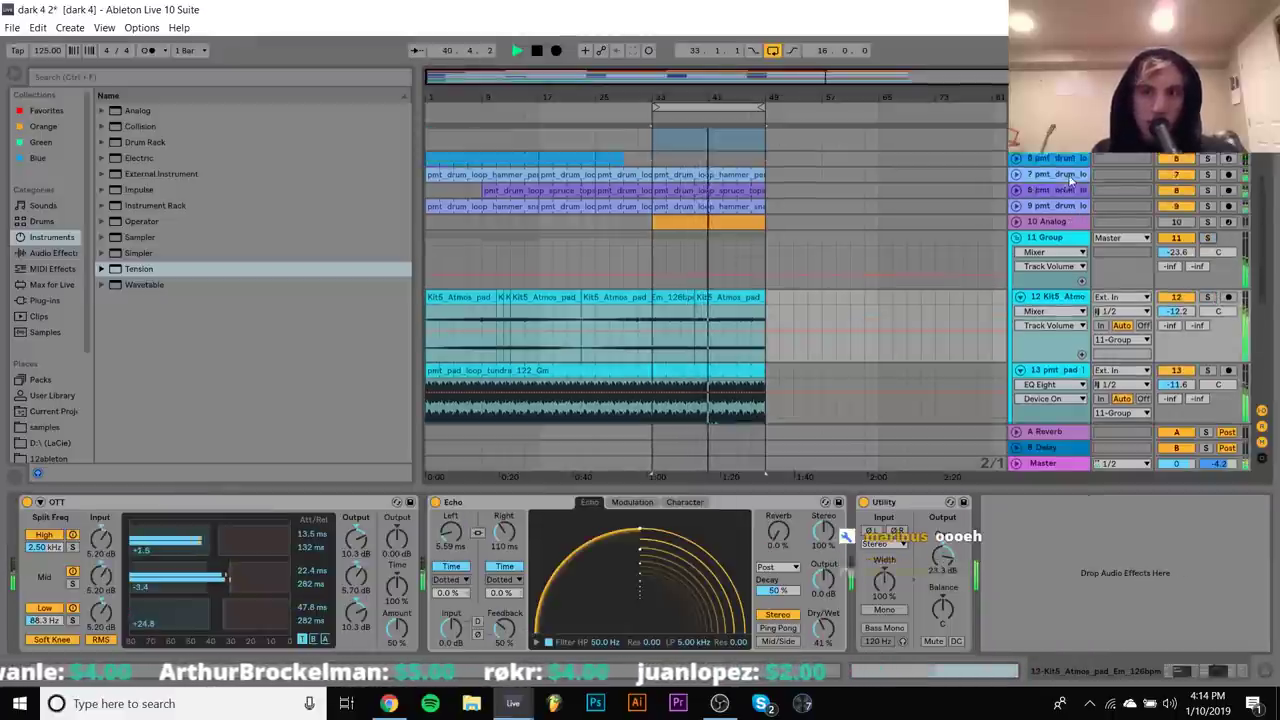
Select track 5 with the hammer kicks sample and open the Splice folder in the browser
{"action": "left_click", "coordinate": [1050, 203]}
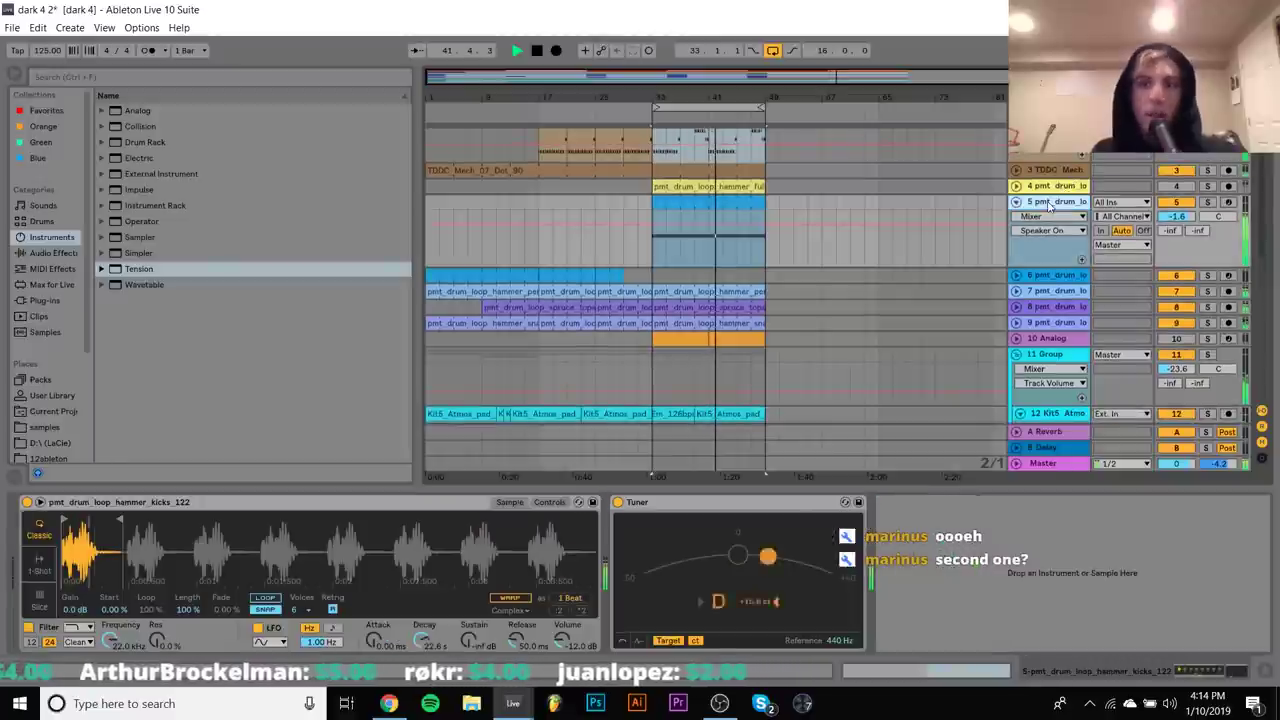
{"action": "scroll", "coordinate": [33, 452], "scroll_direction": "down", "scroll_amount": 3}
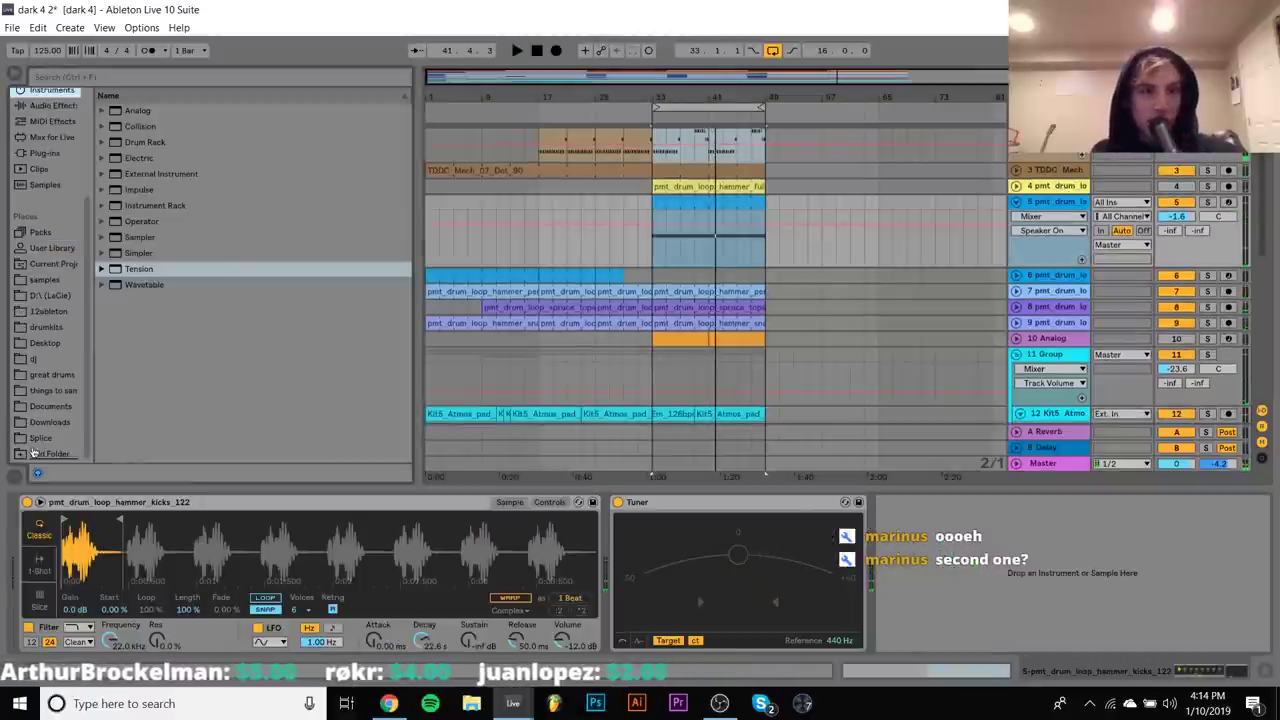
{"action": "left_click", "coordinate": [40, 438]}
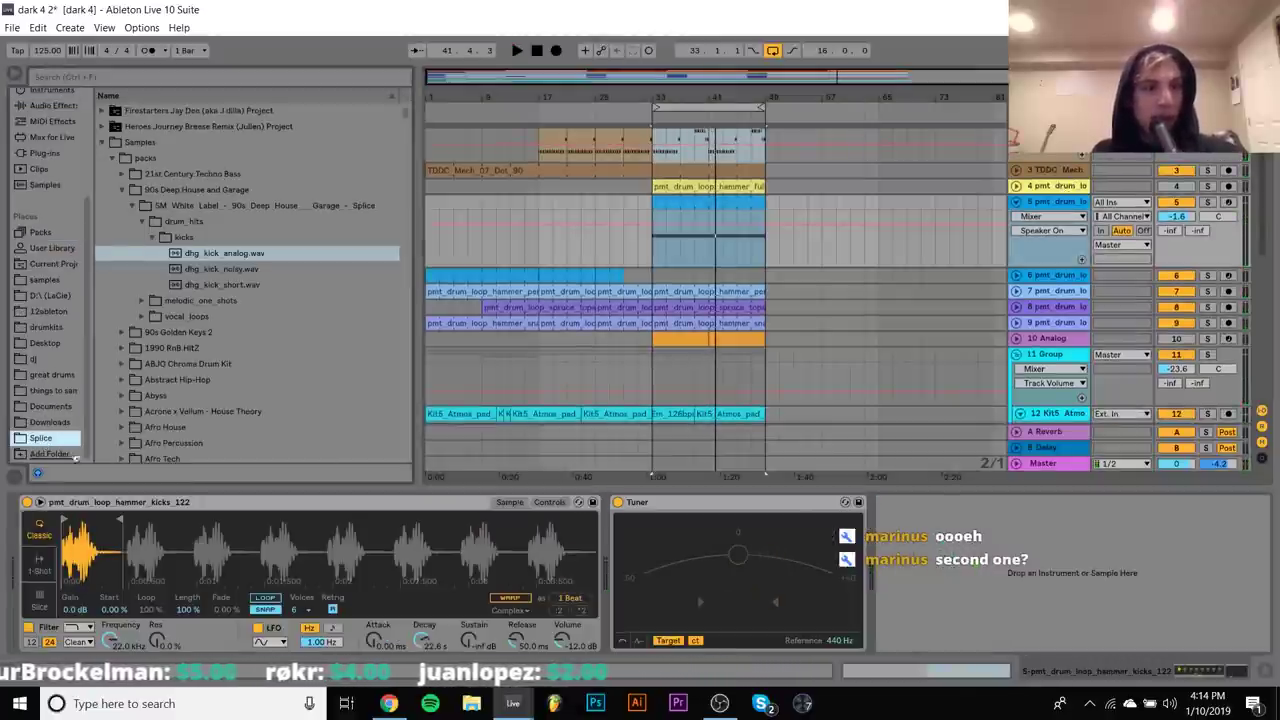
Find the Melodic Deep Techno pack in the Splice folder and unfold it down to its drum_hits folder
{"action": "right_click", "coordinate": [127, 552]}
{"action": "left_click", "coordinate": [195, 255]}
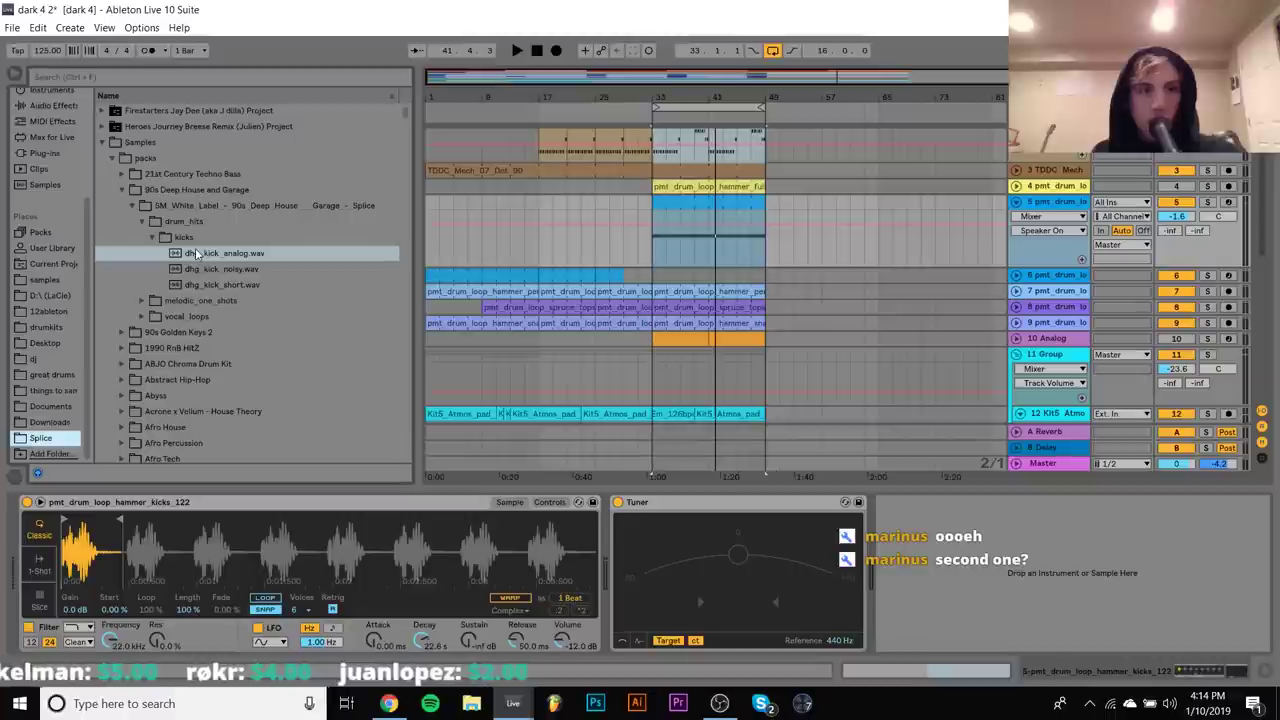
{"action": "left_click", "coordinate": [183, 75]}
{"action": "scroll", "coordinate": [170, 292], "scroll_direction": "down", "scroll_amount": 15}
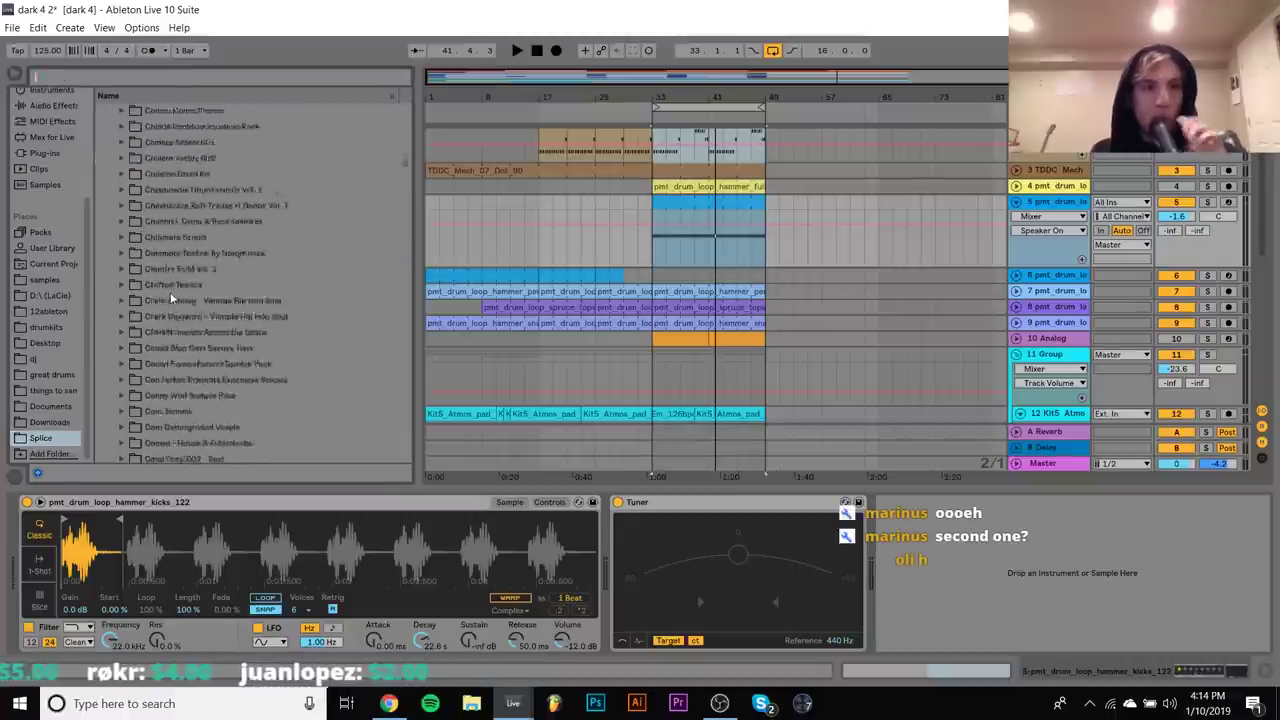
{"action": "scroll", "coordinate": [190, 230], "scroll_direction": "down", "scroll_amount": 20}
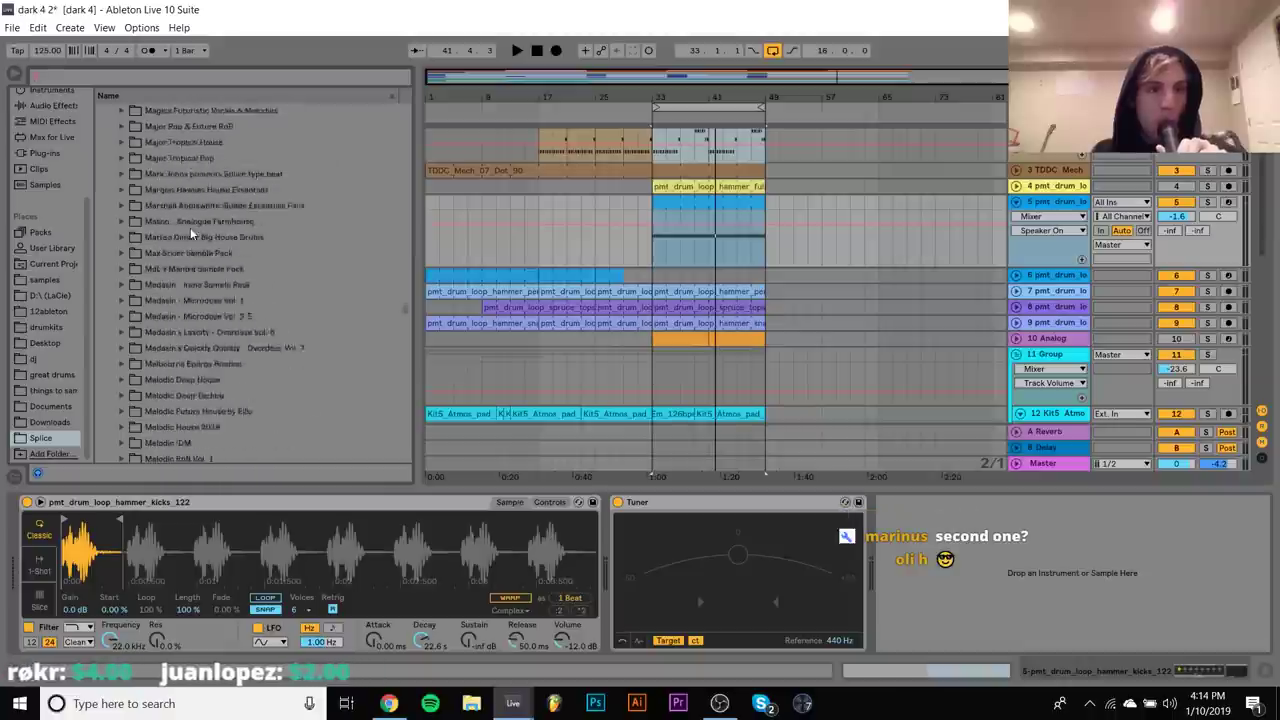
{"action": "scroll", "coordinate": [185, 250], "scroll_direction": "down", "scroll_amount": 1}
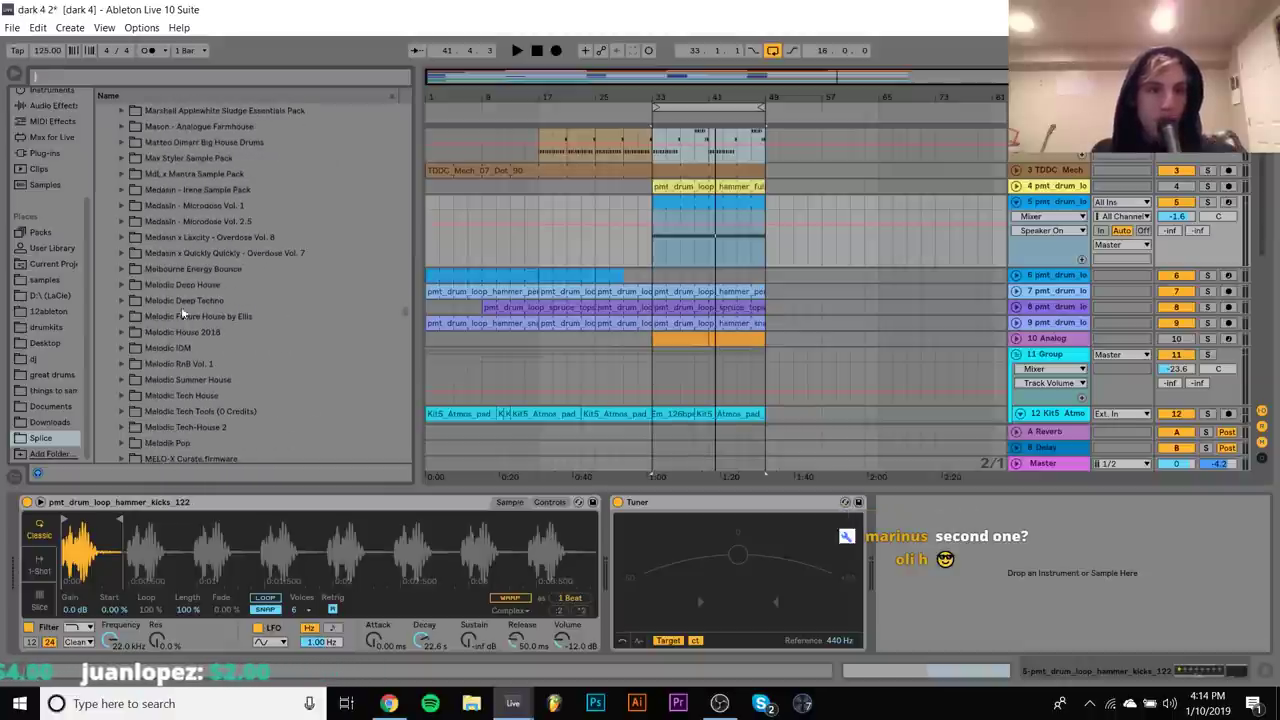
{"action": "left_click", "coordinate": [182, 309]}
{"action": "key", "text": "Up"}
{"action": "key", "text": "Right"}
{"action": "key", "text": "Down"}
{"action": "key", "text": "Right"}
{"action": "key", "text": "Down"}
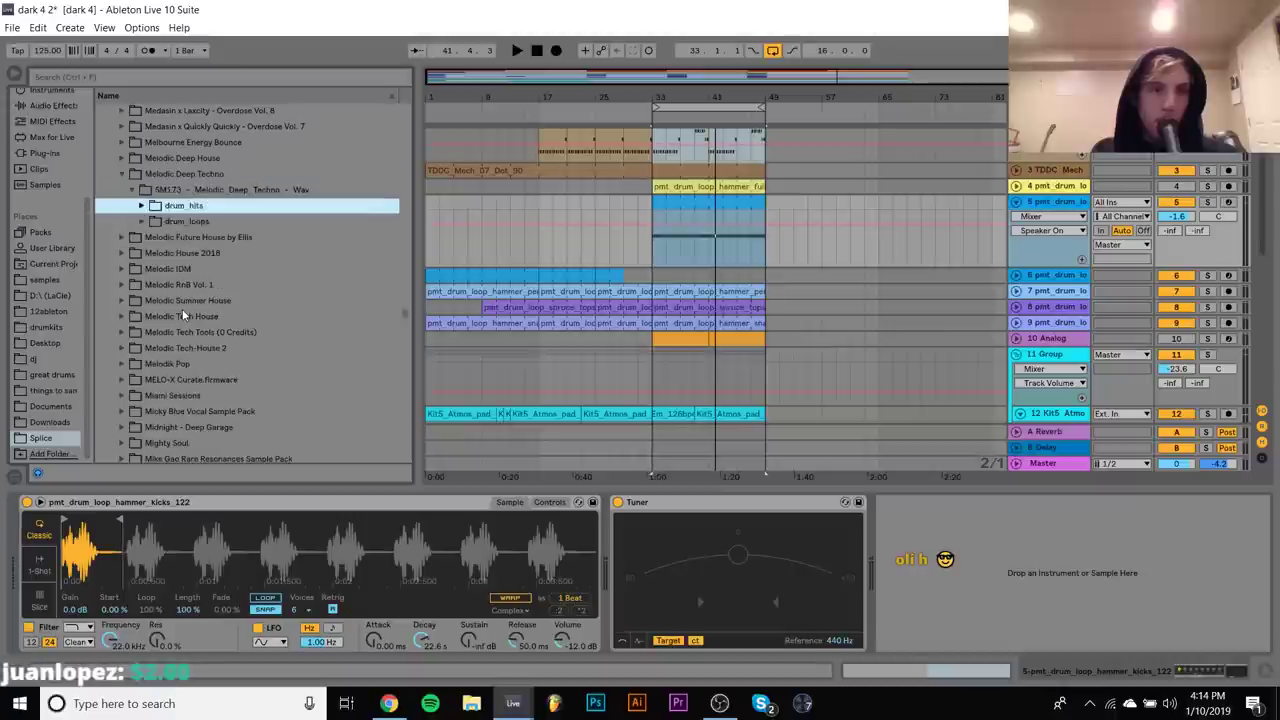
Load mdt_kick_boom.wav from the pack's ableton_drum_rack custom kit samples into Simpler on track 5 and play it
{"action": "key", "text": "Right"}
{"action": "key", "text": "Down"}
{"action": "key", "text": "Right"}
{"action": "key", "text": "Down"}
{"action": "key", "text": "Right"}
{"action": "key", "text": "Down"}
{"action": "key", "text": "Right"}
{"action": "key", "text": "Down"}
{"action": "key", "text": "Right"}
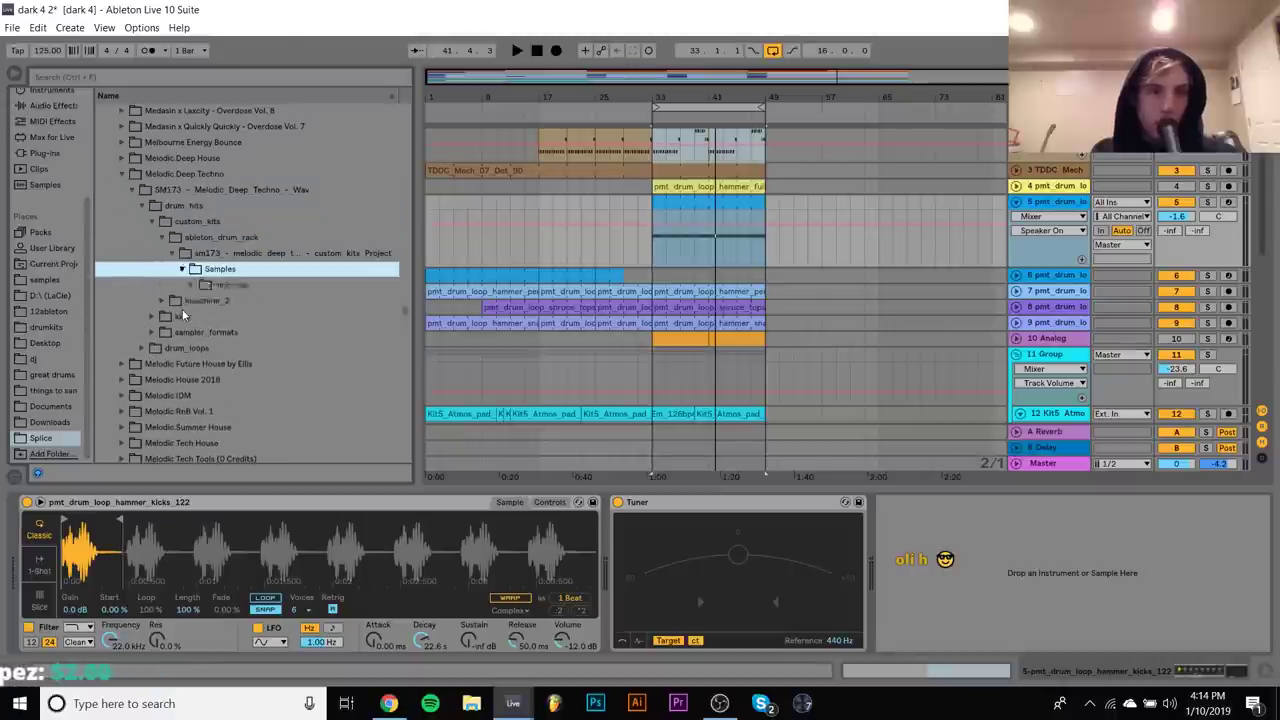
{"action": "key", "text": "Down"}
{"action": "key", "text": "Right"}
{"action": "key", "text": "Down"}
{"action": "key", "text": "Return"}
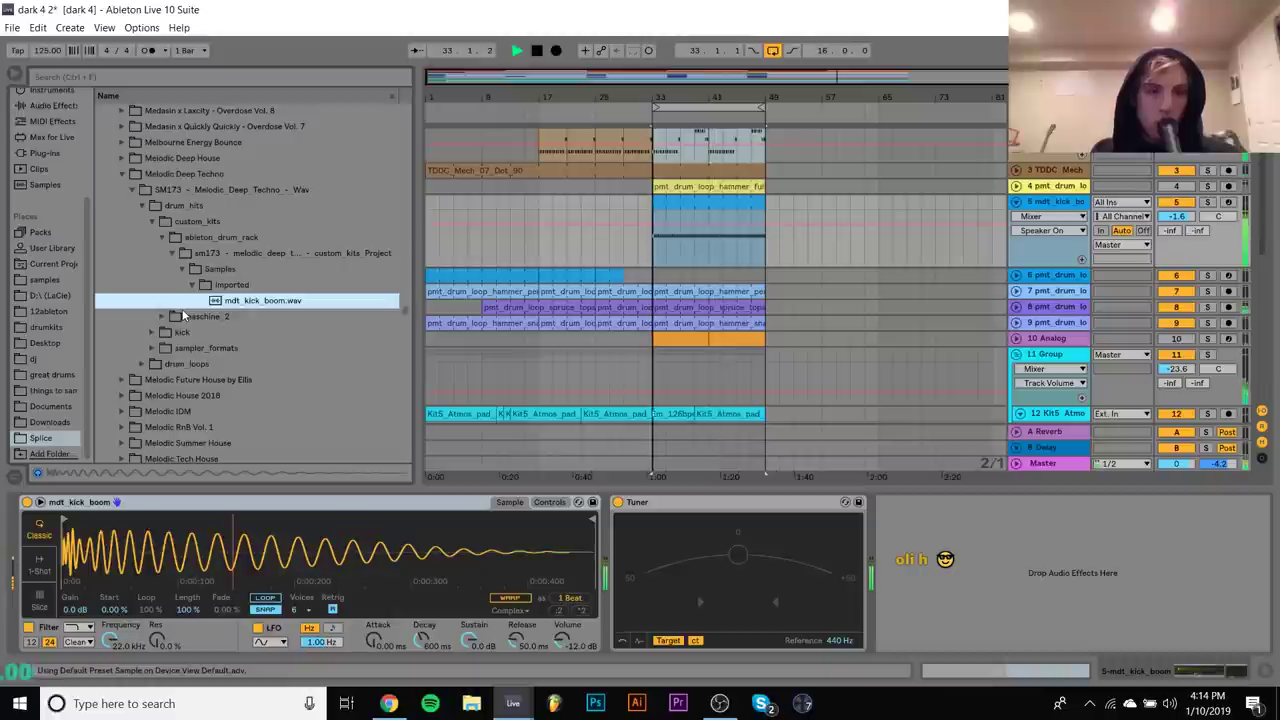
Browse the pack's maschine_2 custom kit samples for another kick, and move on to the kick folder
{"action": "key", "text": "Left"}
{"action": "key", "text": "Left"}
{"action": "key", "text": "Left"}
{"action": "key", "text": "Left"}
{"action": "key", "text": "Left"}
{"action": "key", "text": "Left"}
{"action": "key", "text": "Left"}
{"action": "key", "text": "Left"}
{"action": "key", "text": "Down"}
{"action": "key", "text": "Right"}
{"action": "key", "text": "Down"}
{"action": "key", "text": "Right"}
{"action": "key", "text": "Down"}
{"action": "key", "text": "Left"}
{"action": "key", "text": "Left"}
{"action": "key", "text": "Left"}
{"action": "key", "text": "Left"}
{"action": "key", "text": "Left"}
{"action": "key", "text": "Left"}
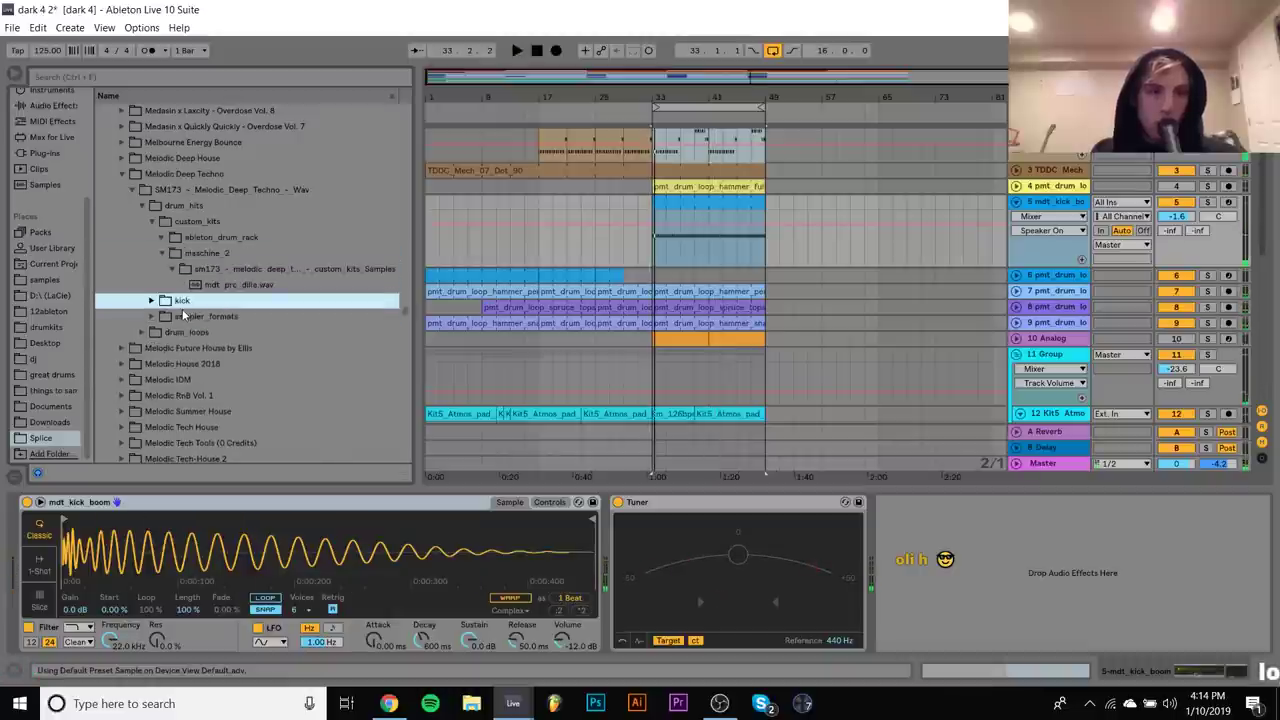
Load mdt_kick_zwei.wav from the kick folder on track 5, listen to it in the mix and in solo, and stop playback
{"action": "key", "text": "Down"}
{"action": "key", "text": "Right"}
{"action": "key", "text": "Down"}
{"action": "key", "text": "Return"}
{"action": "key", "text": "space"}
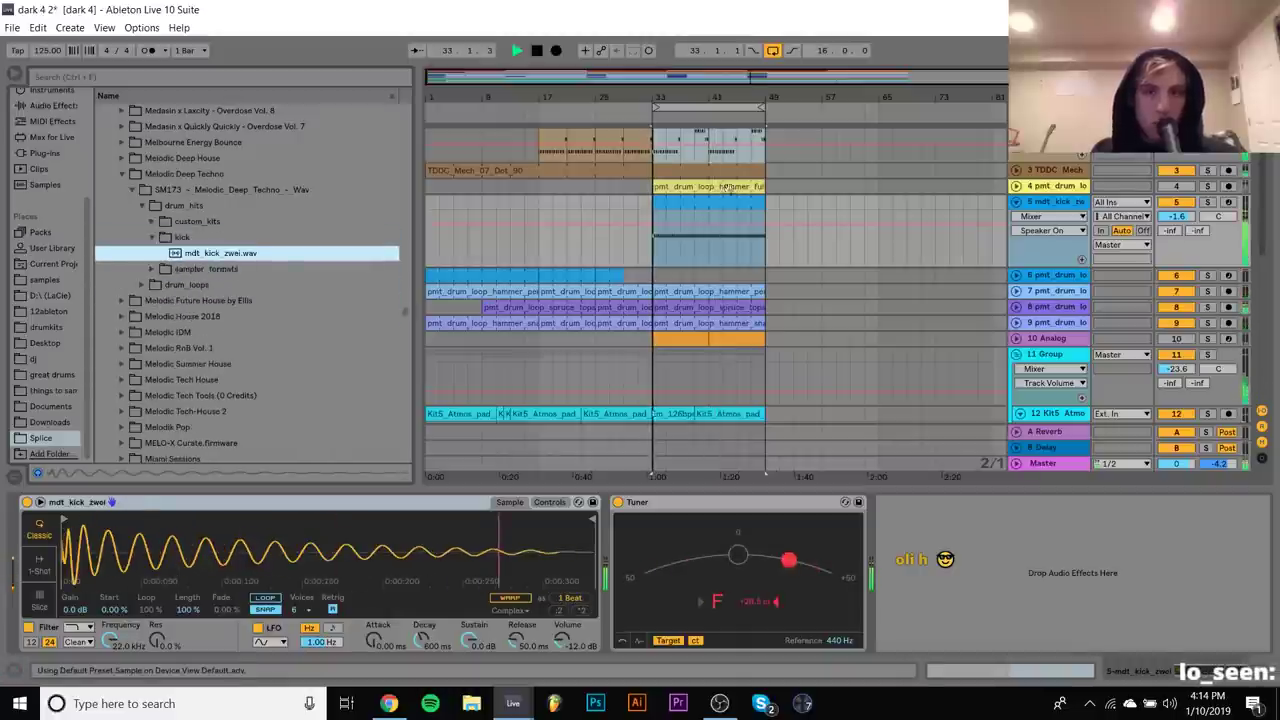
{"action": "left_click", "coordinate": [1207, 202]}
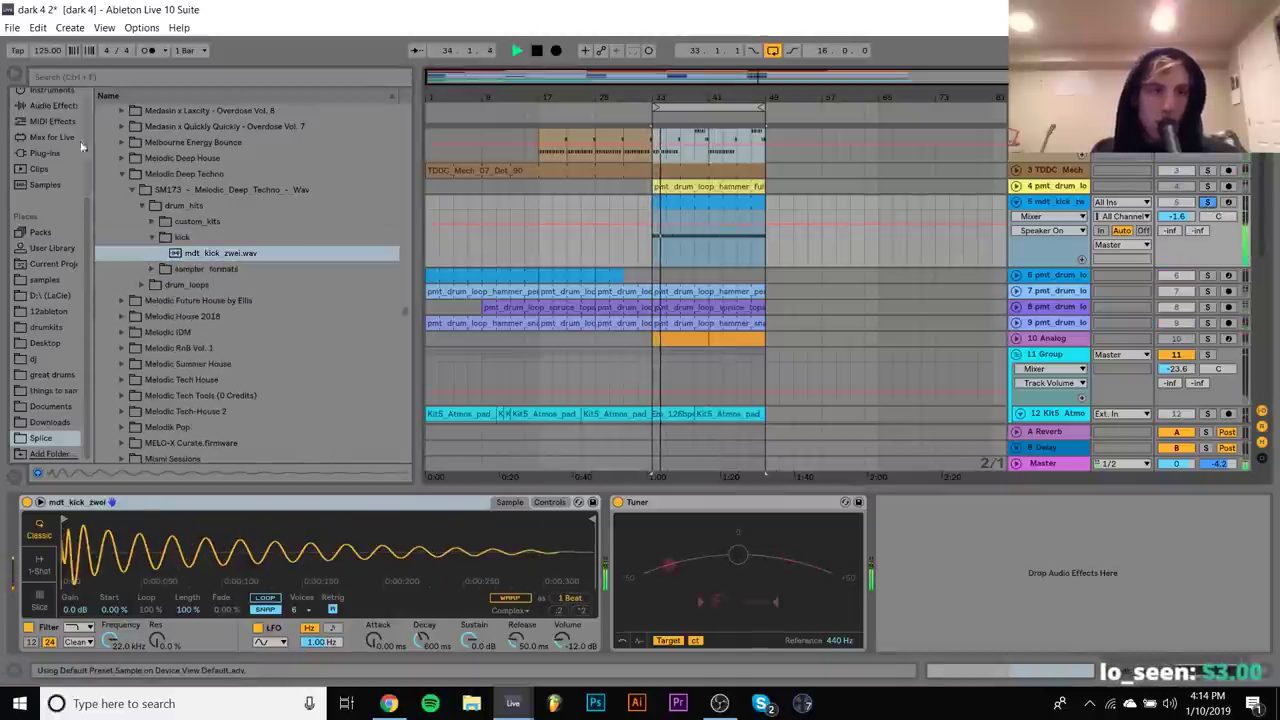
{"action": "key", "text": "space"}
Add the Waves SSLChannel Stereo plug-in to track 5 after the Tuner
{"action": "left_click", "coordinate": [44, 152]}
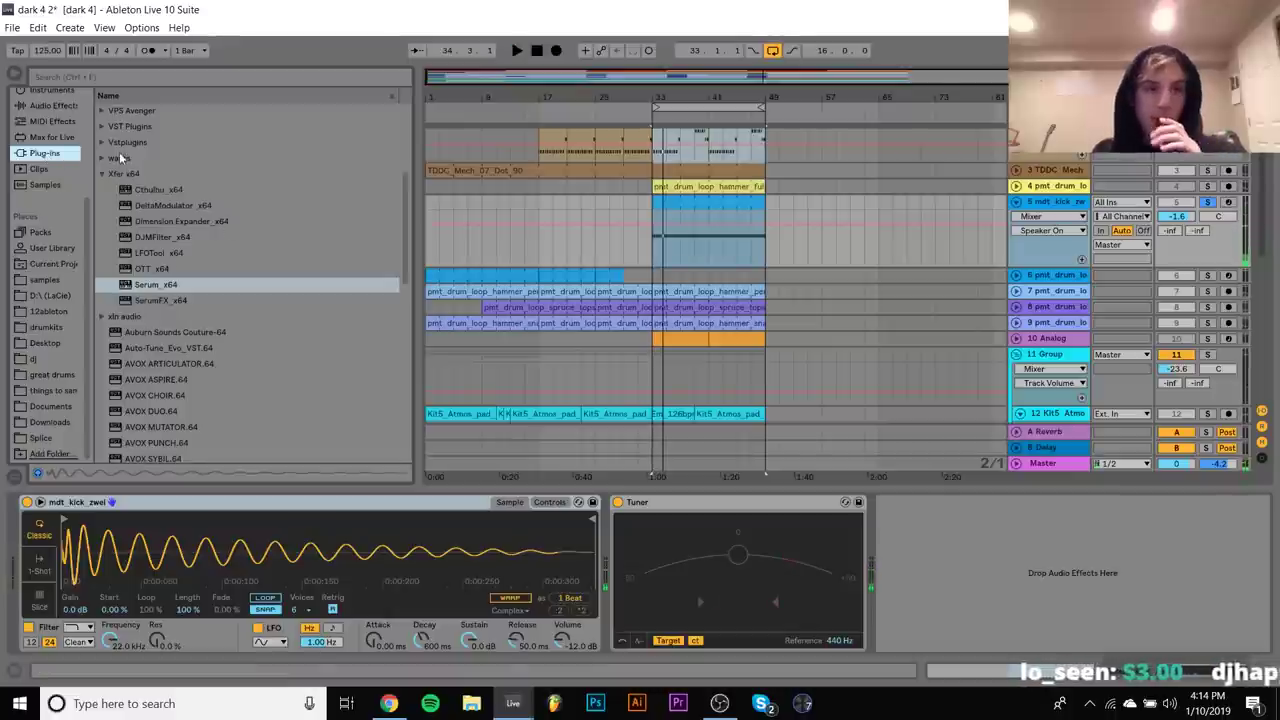
{"action": "left_click", "coordinate": [101, 160]}
{"action": "scroll", "coordinate": [216, 237], "scroll_direction": "down", "scroll_amount": 3}
{"action": "scroll", "coordinate": [216, 237], "scroll_direction": "up", "scroll_amount": 5}
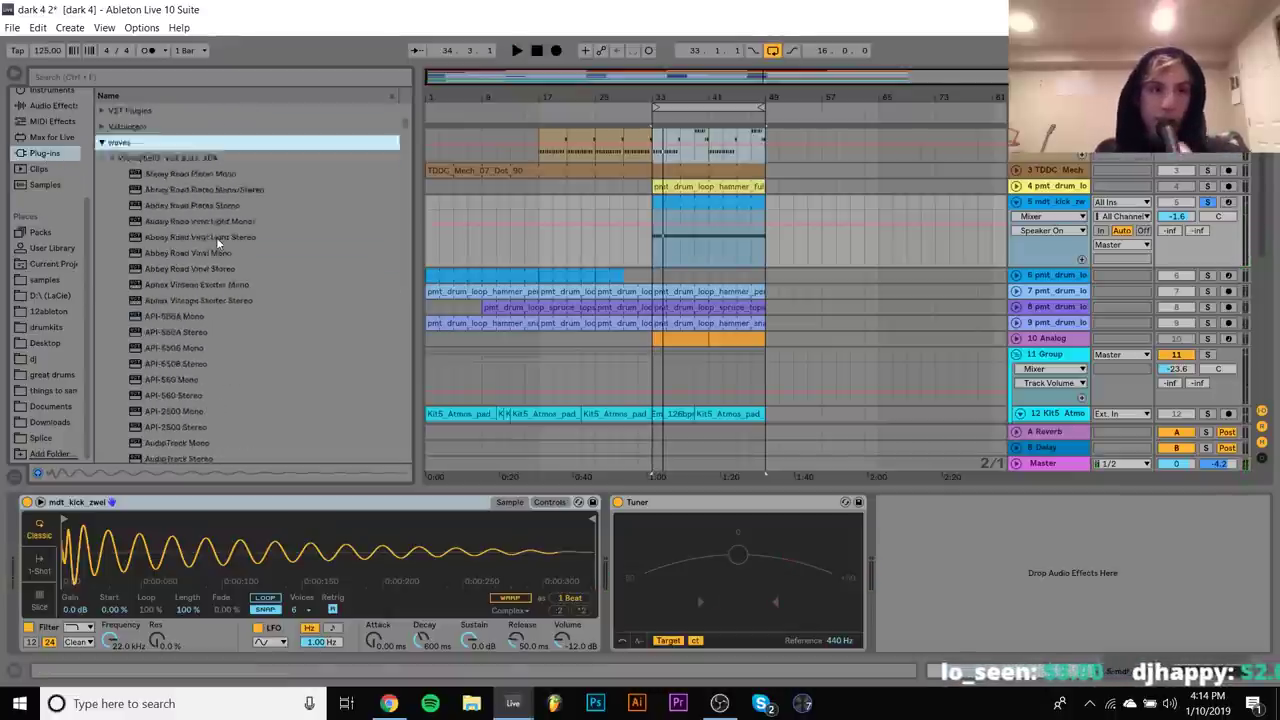
{"action": "scroll", "coordinate": [216, 237], "scroll_direction": "down", "scroll_amount": 15}
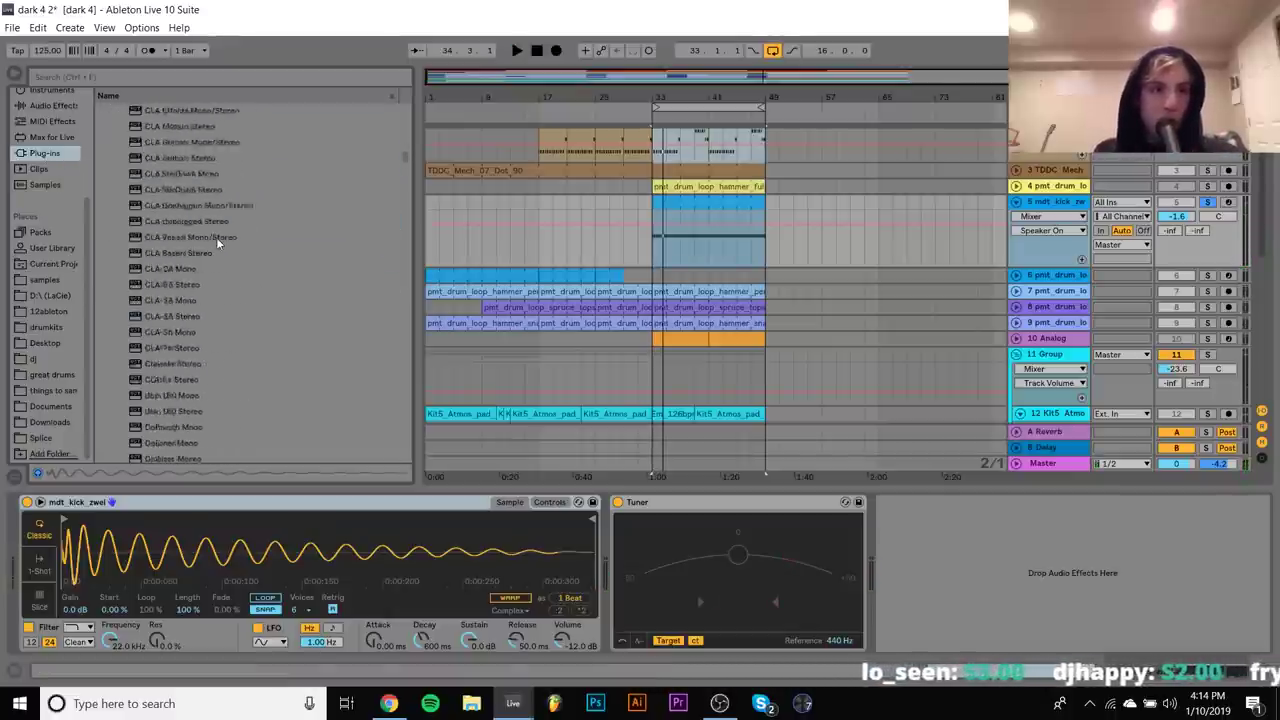
{"action": "scroll", "coordinate": [216, 237], "scroll_direction": "down", "scroll_amount": 15}
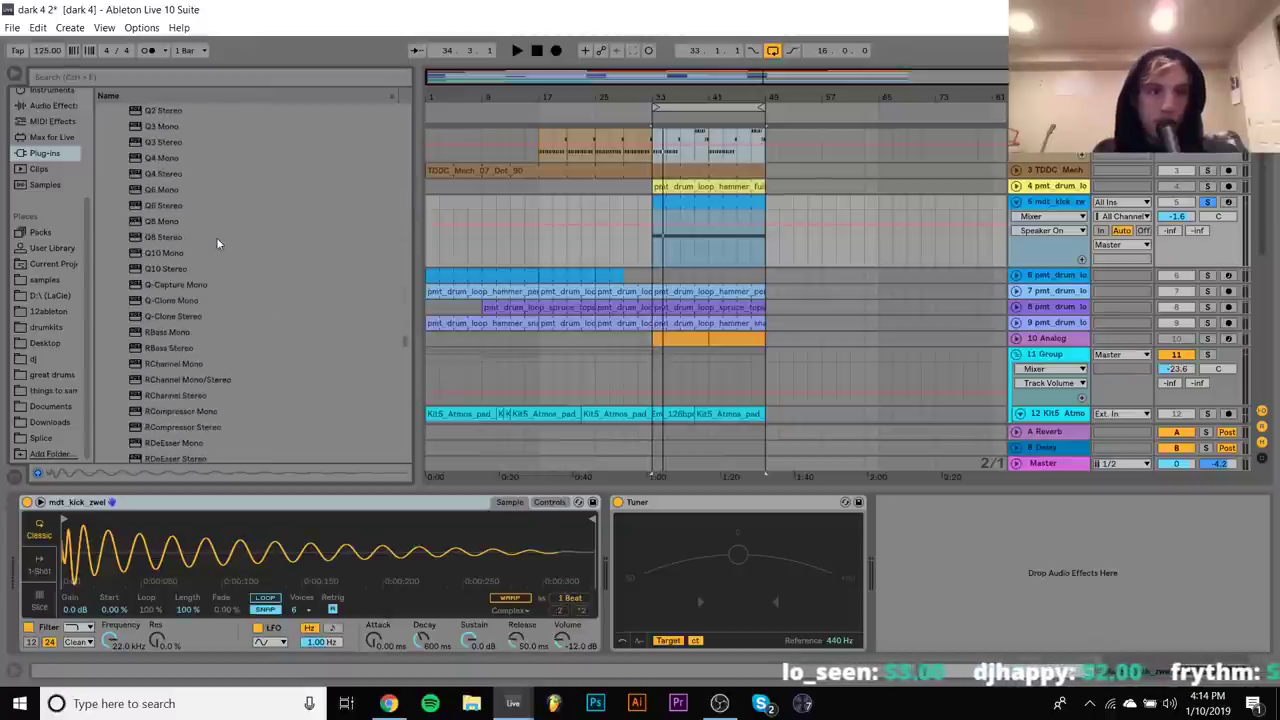
{"action": "scroll", "coordinate": [216, 237], "scroll_direction": "down", "scroll_amount": 15}
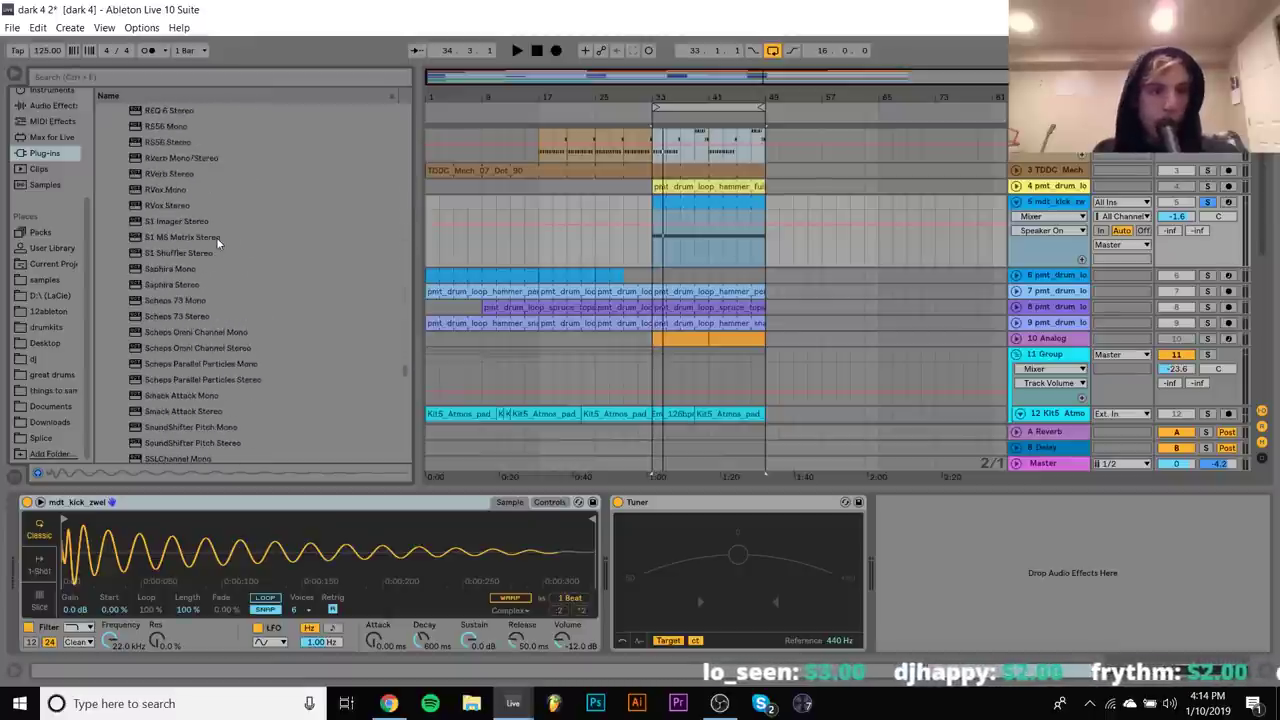
{"action": "double_click", "coordinate": [182, 268]}
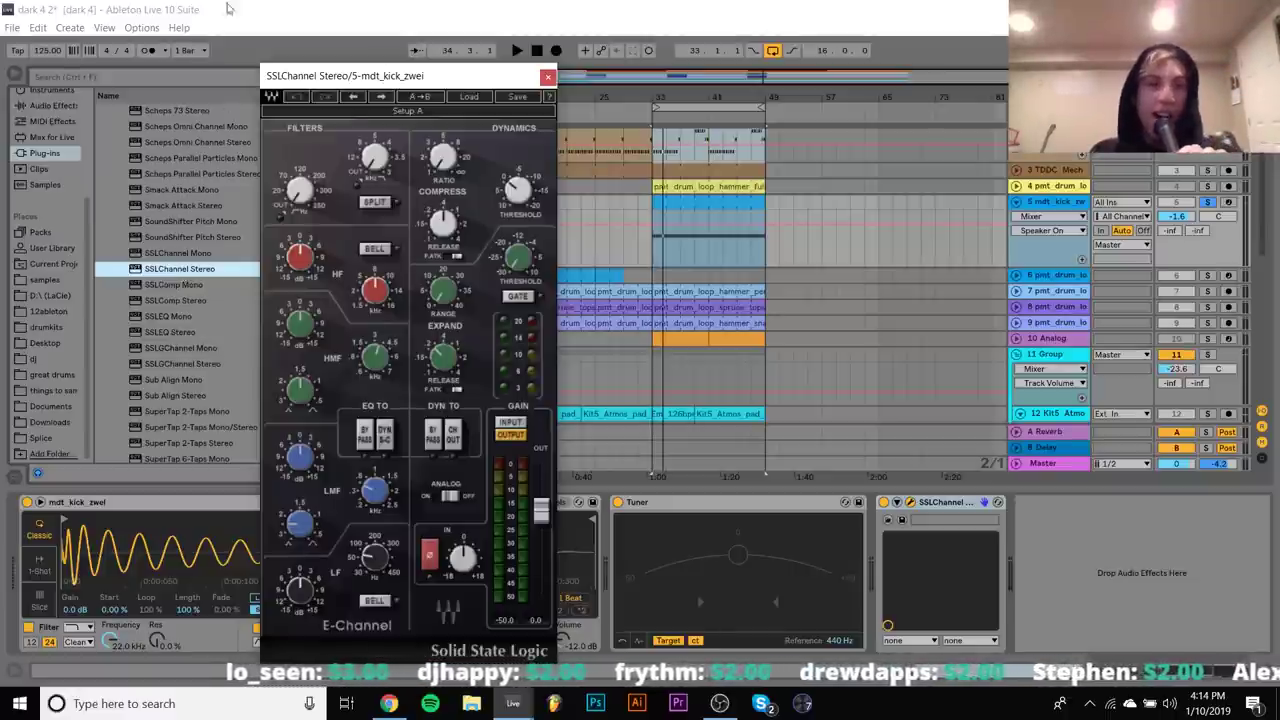
Load the Kick Drum factory preset in SSLChannel, listen to the processed kick, and close the plug-in window
{"action": "left_click", "coordinate": [478, 99]}
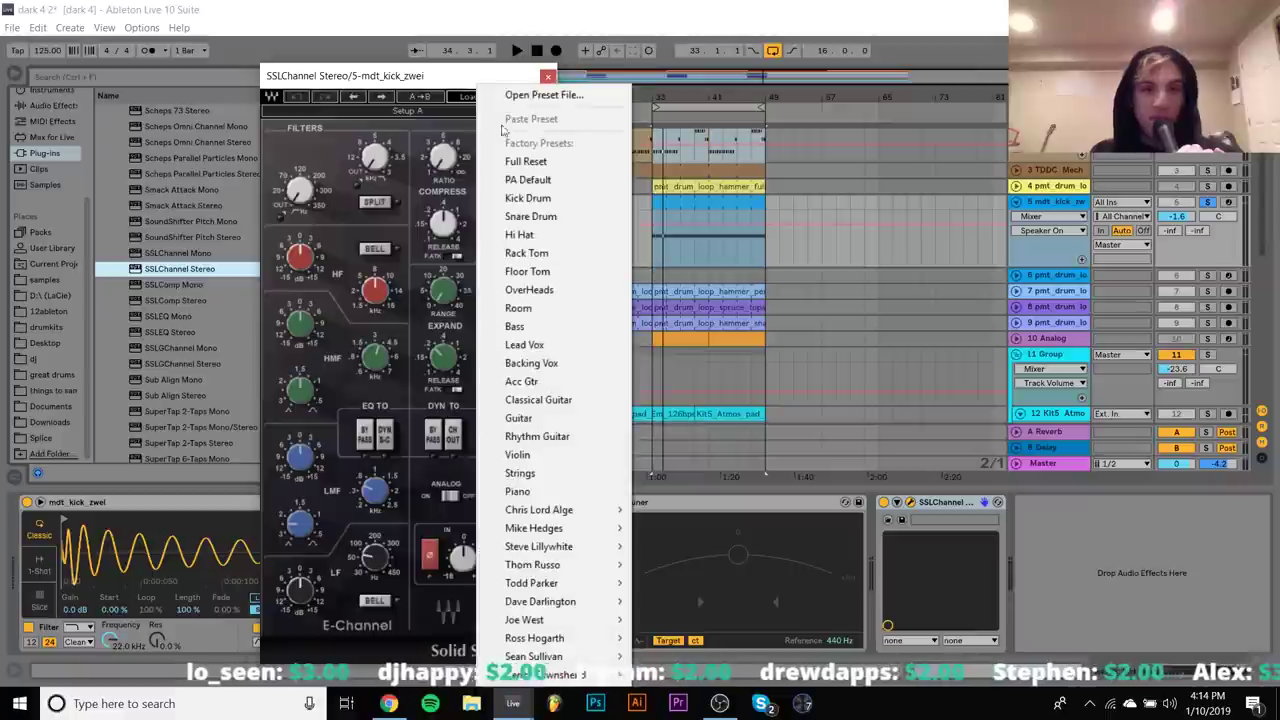
{"action": "left_click", "coordinate": [538, 199]}
{"action": "key", "text": "space"}
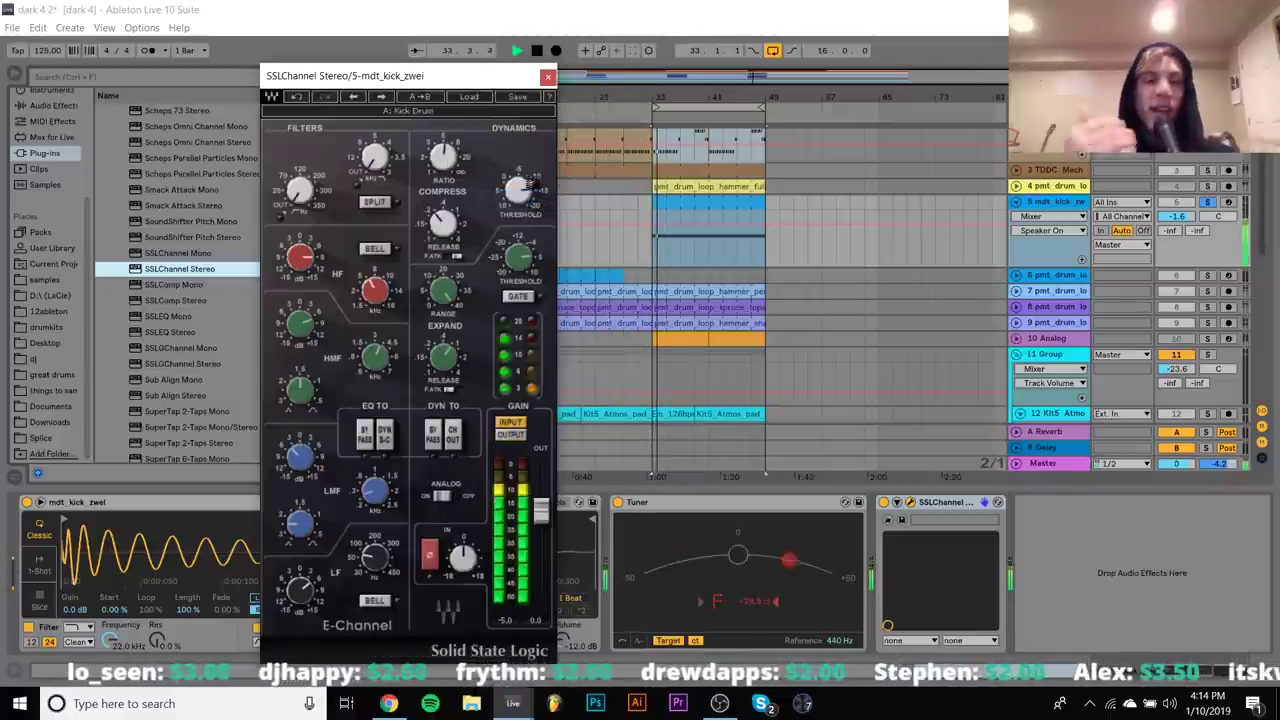
{"action": "left_click", "coordinate": [547, 76]}
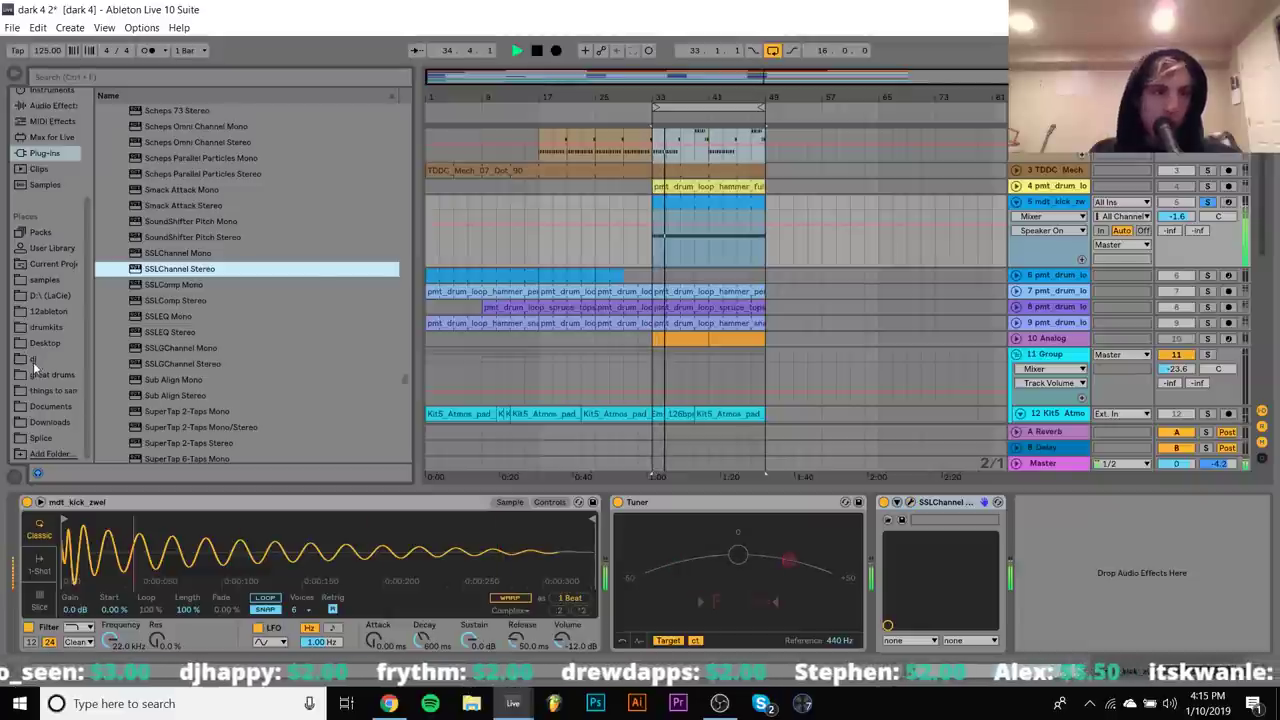
Return to the Splice folder and unfold the SM White Label - Deep Tech Sessions pack's drum_hits folder
{"action": "left_click", "coordinate": [41, 438]}
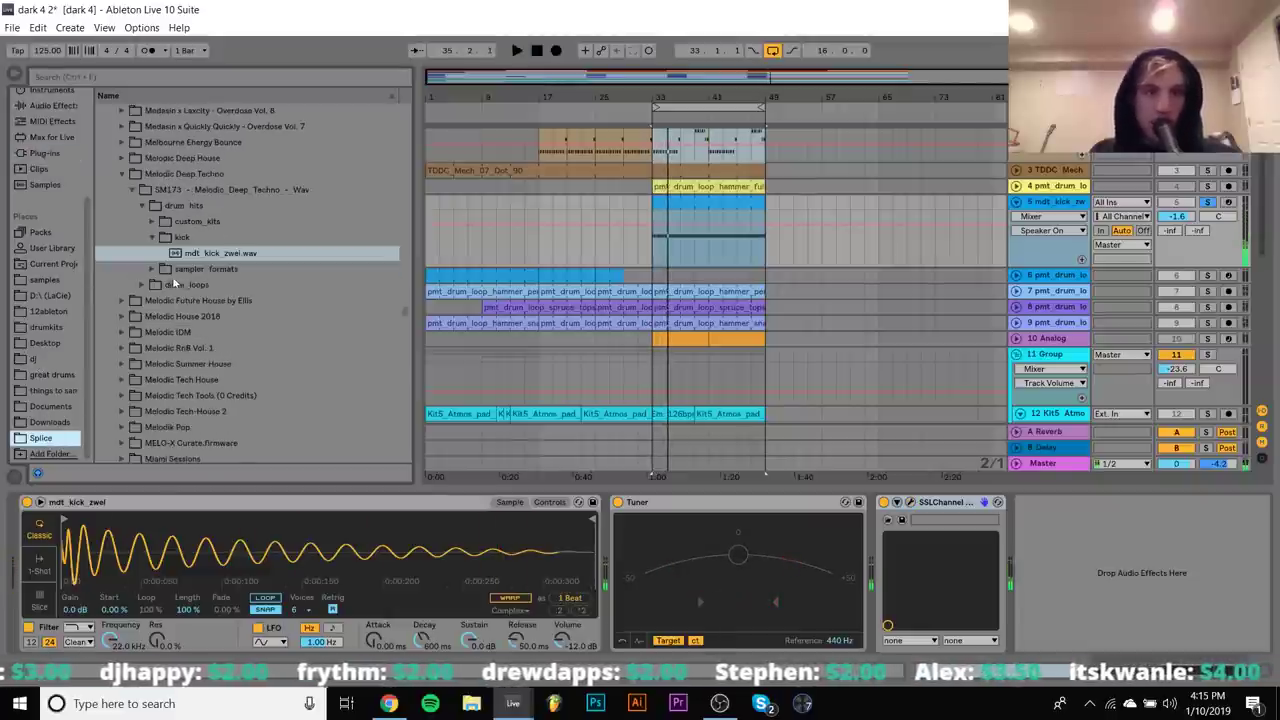
{"action": "scroll", "coordinate": [171, 278], "scroll_direction": "down", "scroll_amount": 10}
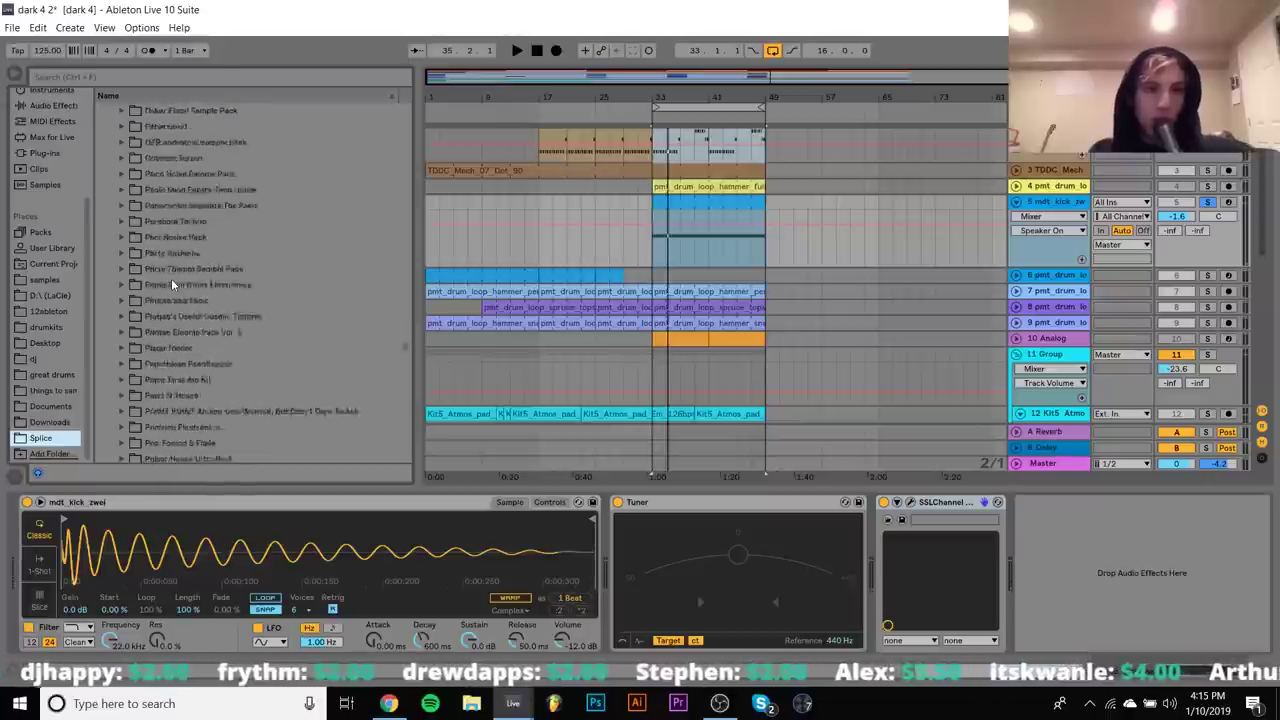
{"action": "scroll", "coordinate": [171, 278], "scroll_direction": "down", "scroll_amount": 10}
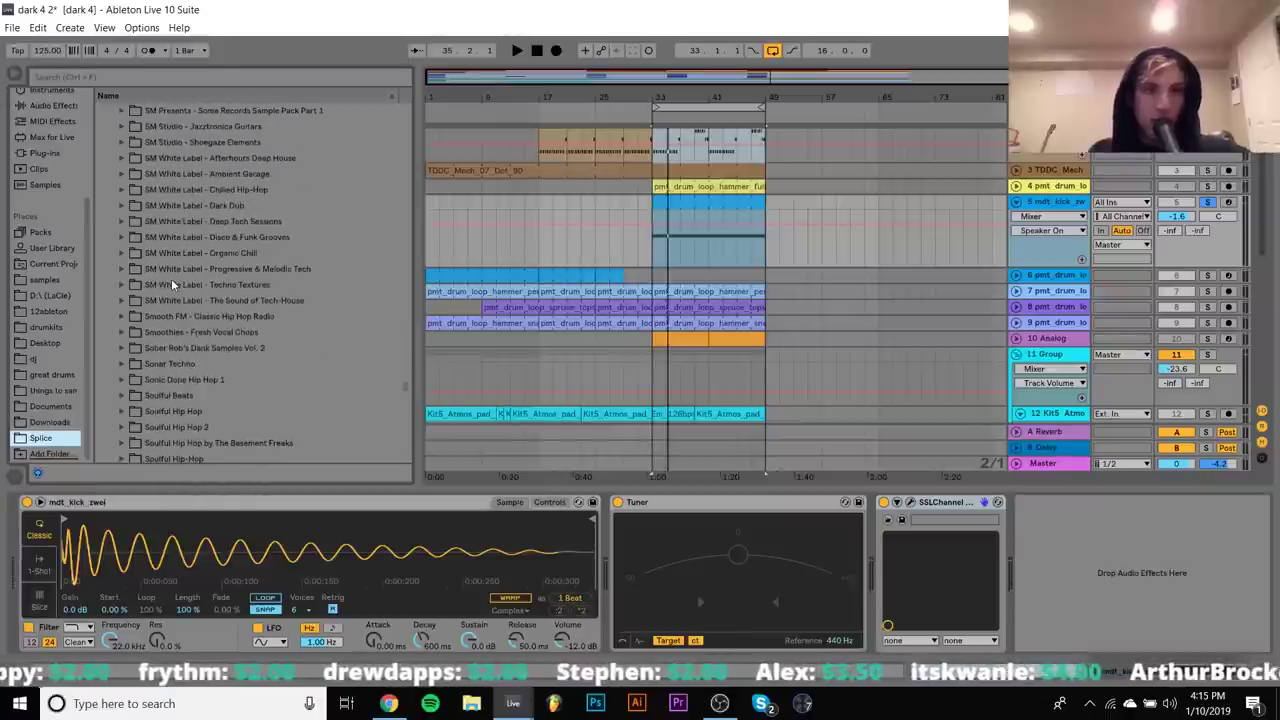
{"action": "left_click", "coordinate": [234, 237]}
{"action": "key", "text": "Up"}
{"action": "key", "text": "Right"}
{"action": "key", "text": "Down"}
{"action": "key", "text": "Right"}
{"action": "key", "text": "Down"}
{"action": "key", "text": "Right"}
{"action": "key", "text": "Down"}
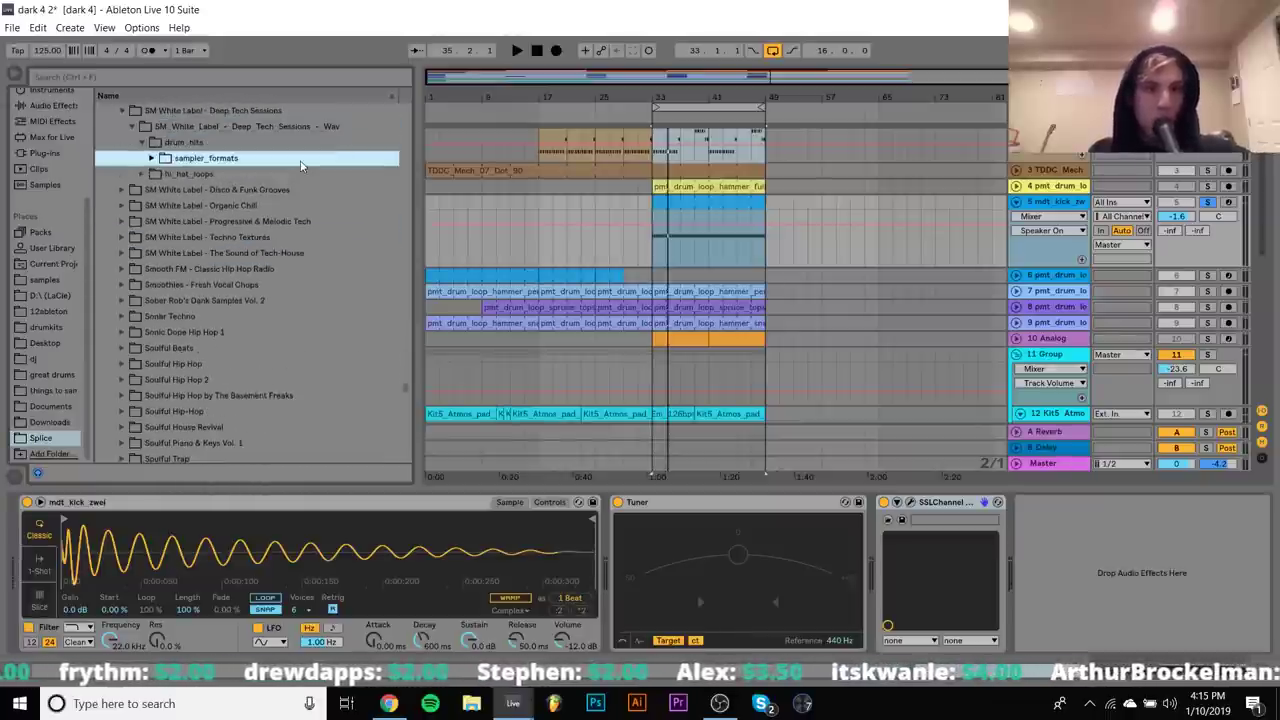
Load dts_kick_nick.wav from the exs24 sampler format kicks into Simpler on track 5 to audition it
{"action": "key", "text": "Right"}
{"action": "key", "text": "Down"}
{"action": "key", "text": "Right"}
{"action": "key", "text": "Down"}
{"action": "key", "text": "Right"}
{"action": "key", "text": "Down"}
{"action": "key", "text": "Right"}
{"action": "key", "text": "Down"}
{"action": "key", "text": "Right"}
{"action": "key", "text": "Down"}
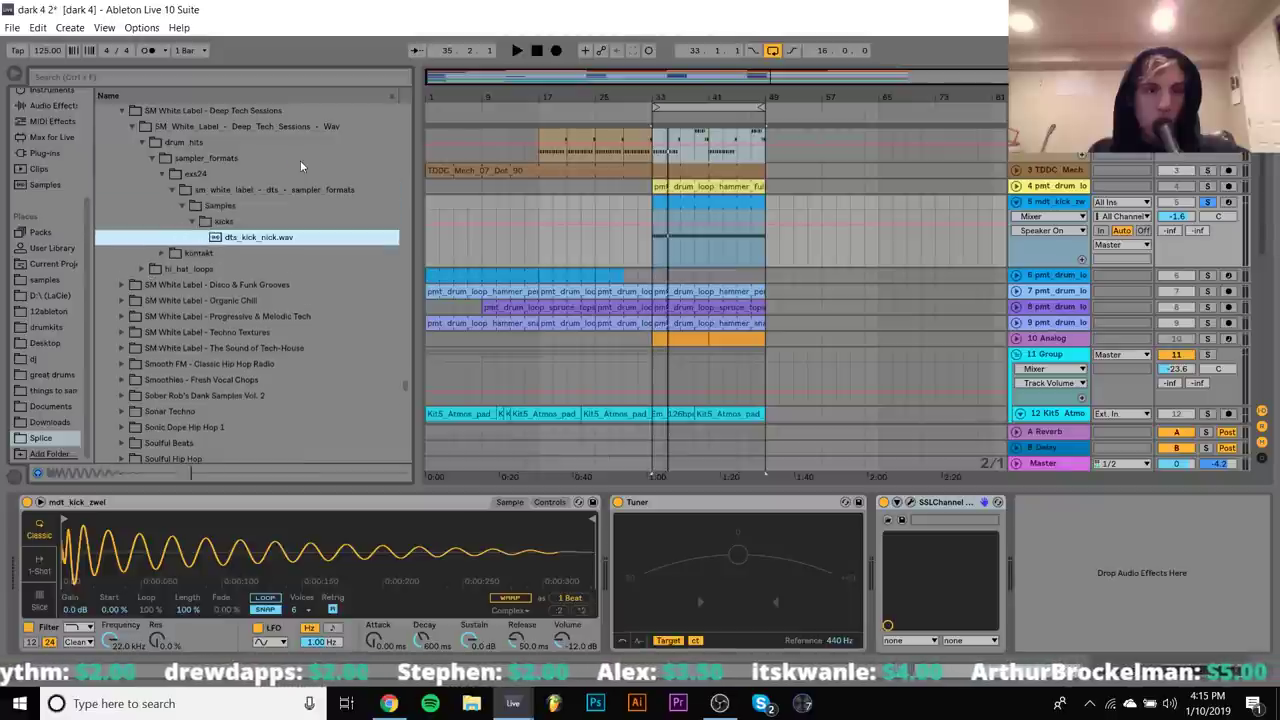
{"action": "key", "text": "Return"}
Examine the Deep Tech Sessions pack's kontakt samples and remaining folders for more kicks, and collapse the pack
{"action": "key", "text": "Left"}
{"action": "key", "text": "Left"}
{"action": "key", "text": "Left"}
{"action": "key", "text": "Left"}
{"action": "key", "text": "Left"}
{"action": "key", "text": "Left"}
{"action": "key", "text": "Down"}
{"action": "key", "text": "Right"}
{"action": "key", "text": "Down"}
{"action": "key", "text": "Right"}
{"action": "key", "text": "Down"}
{"action": "key", "text": "Down"}
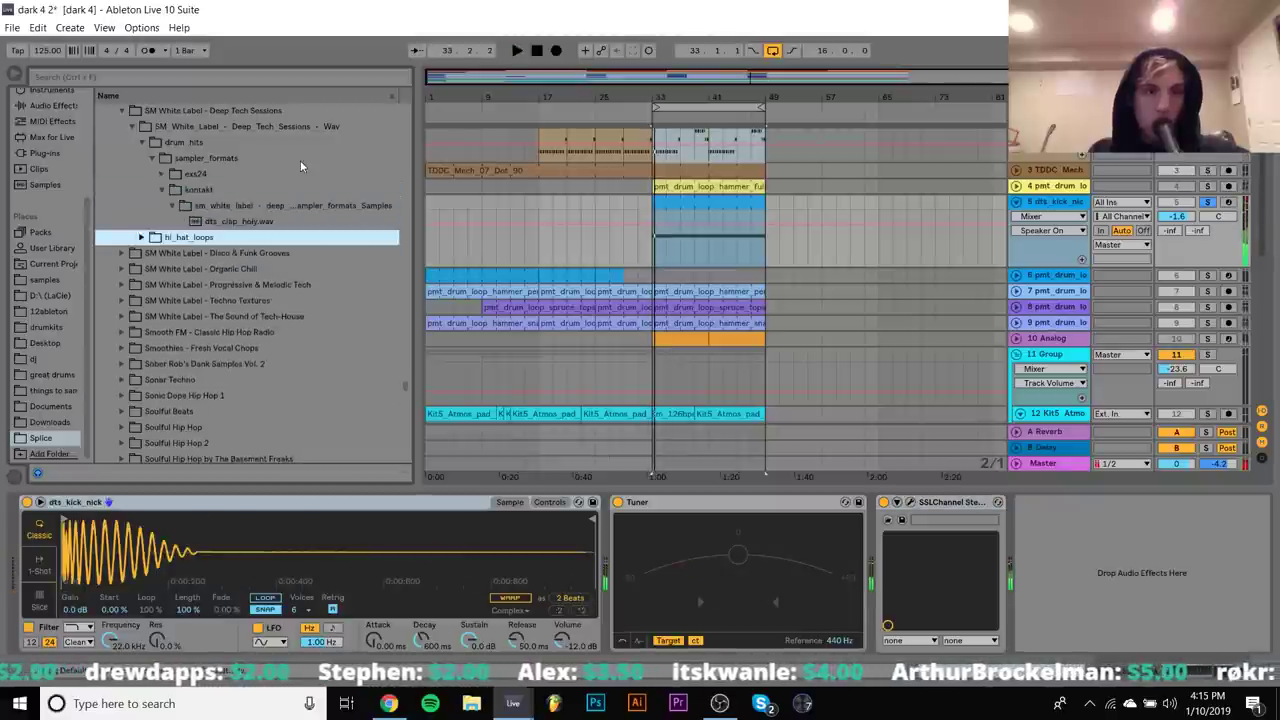
{"action": "key", "text": "Down"}
{"action": "key", "text": "Up"}
{"action": "key", "text": "Left"}
{"action": "key", "text": "Left"}
{"action": "key", "text": "Left"}
{"action": "key", "text": "Left"}
{"action": "key", "text": "Down"}
Unfold the SM White Label - Progressive & Melodic Tech pack down to the kicks folder in drum_hits
{"action": "scroll", "coordinate": [300, 160], "scroll_direction": "down", "scroll_amount": 1}
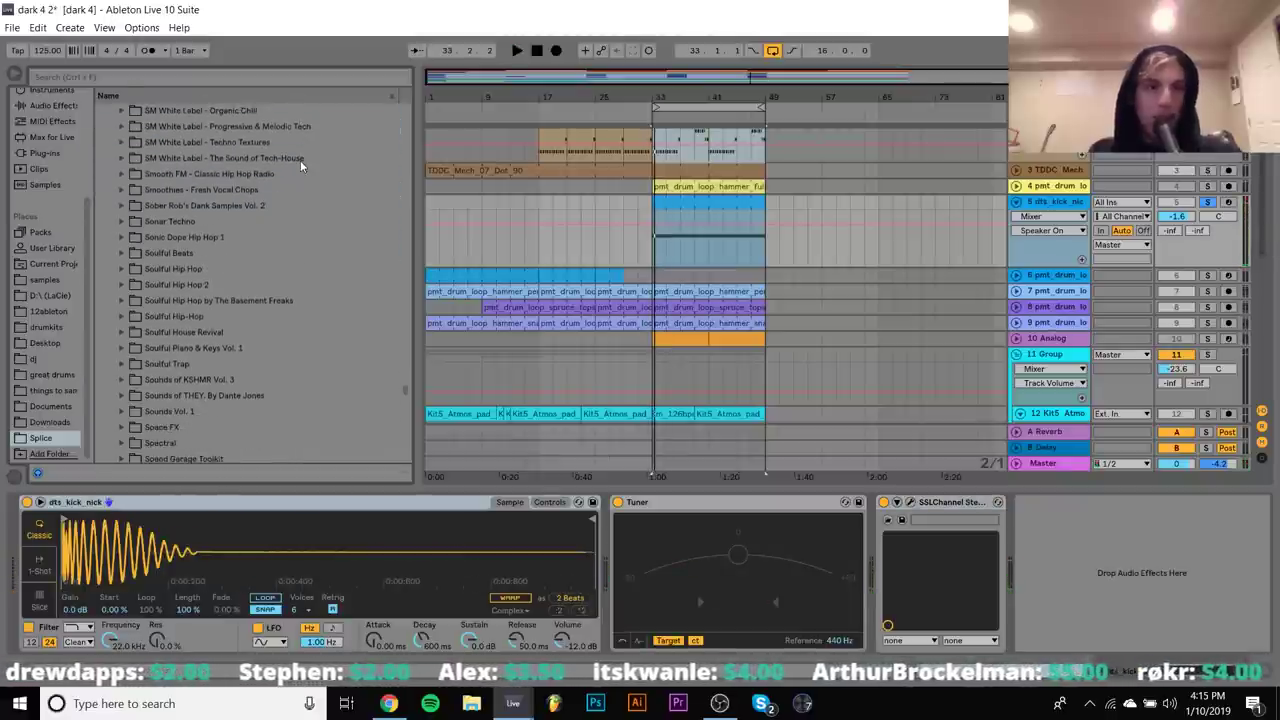
{"action": "scroll", "coordinate": [300, 160], "scroll_direction": "up", "scroll_amount": 1}
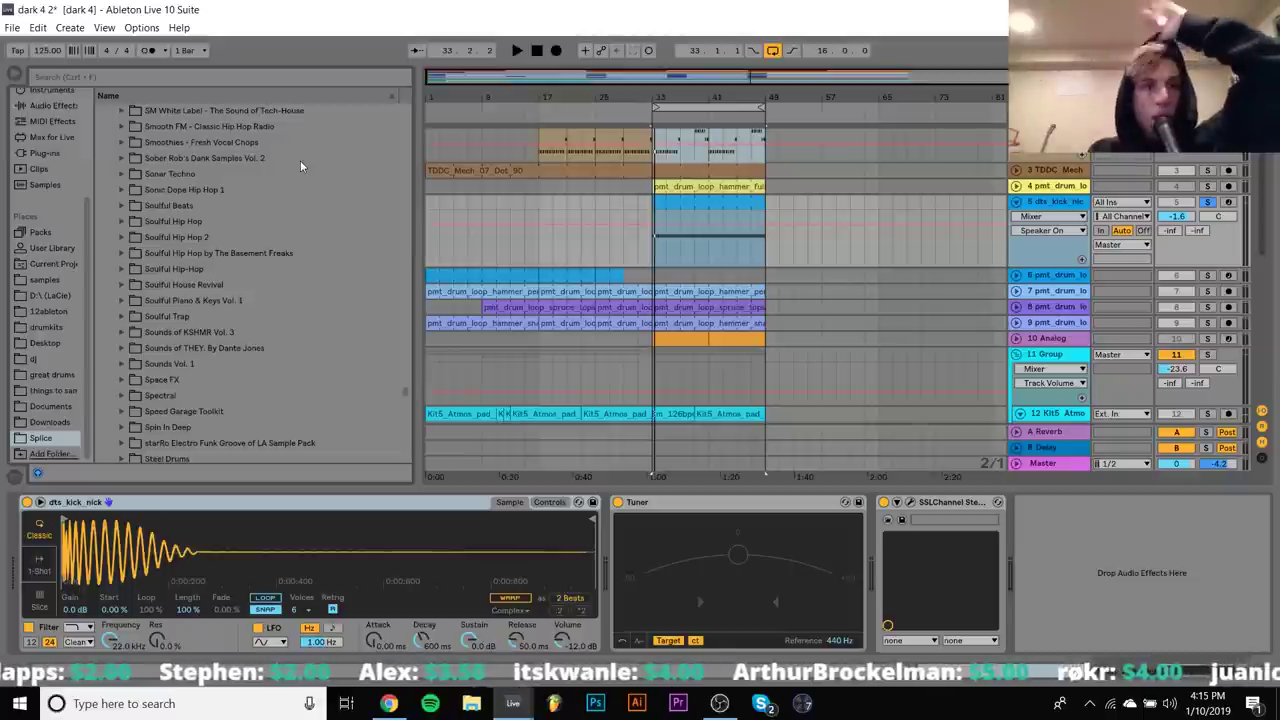
{"action": "key", "text": "Left"}
{"action": "key", "text": "Left"}
{"action": "key", "text": "Down"}
{"action": "key", "text": "Down"}
{"action": "key", "text": "Right"}
{"action": "key", "text": "Down"}
{"action": "key", "text": "Right"}
{"action": "key", "text": "Down"}
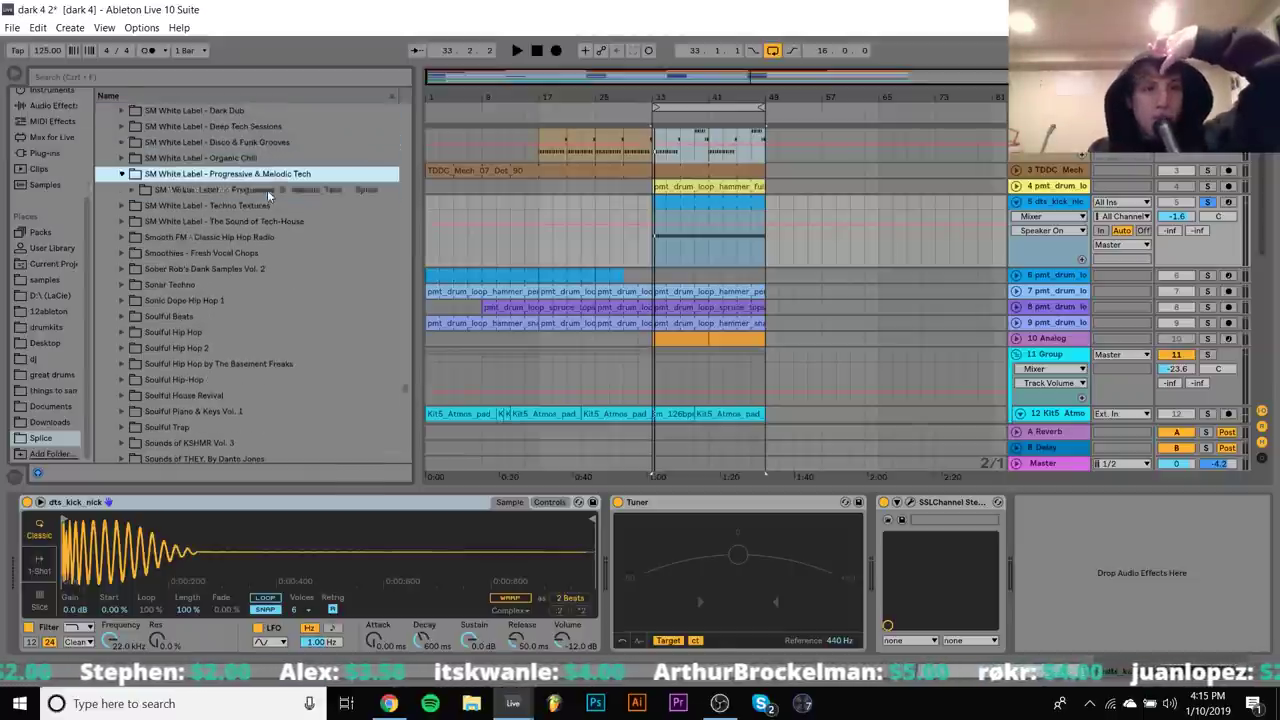
{"action": "key", "text": "Right"}
{"action": "key", "text": "Down"}
{"action": "key", "text": "Right"}
Preview the pack's kicks, load pmt_kick_leach_warm.wav on track 5, and play it in solo
{"action": "key", "text": "Down"}
{"action": "key", "text": "Down"}
{"action": "key", "text": "Down"}
{"action": "key", "text": "Down"}
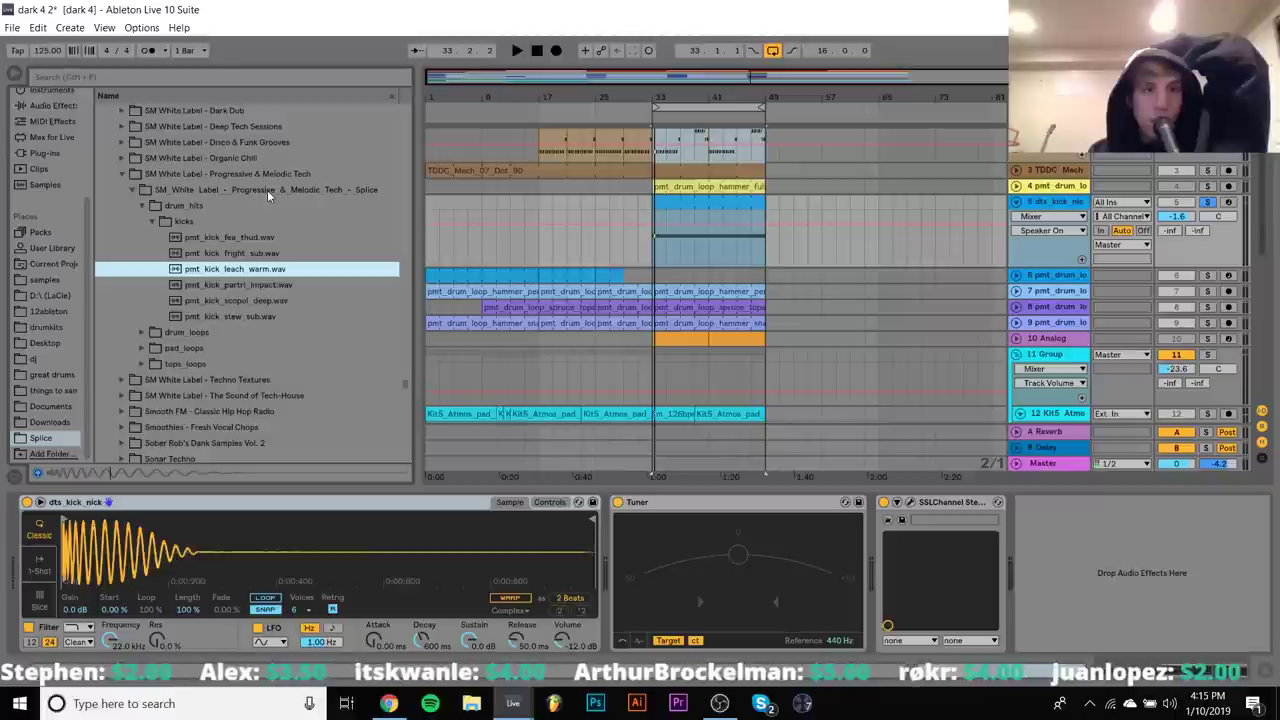
{"action": "key", "text": "Up"}
{"action": "key", "text": "Return"}
{"action": "key", "text": "space"}
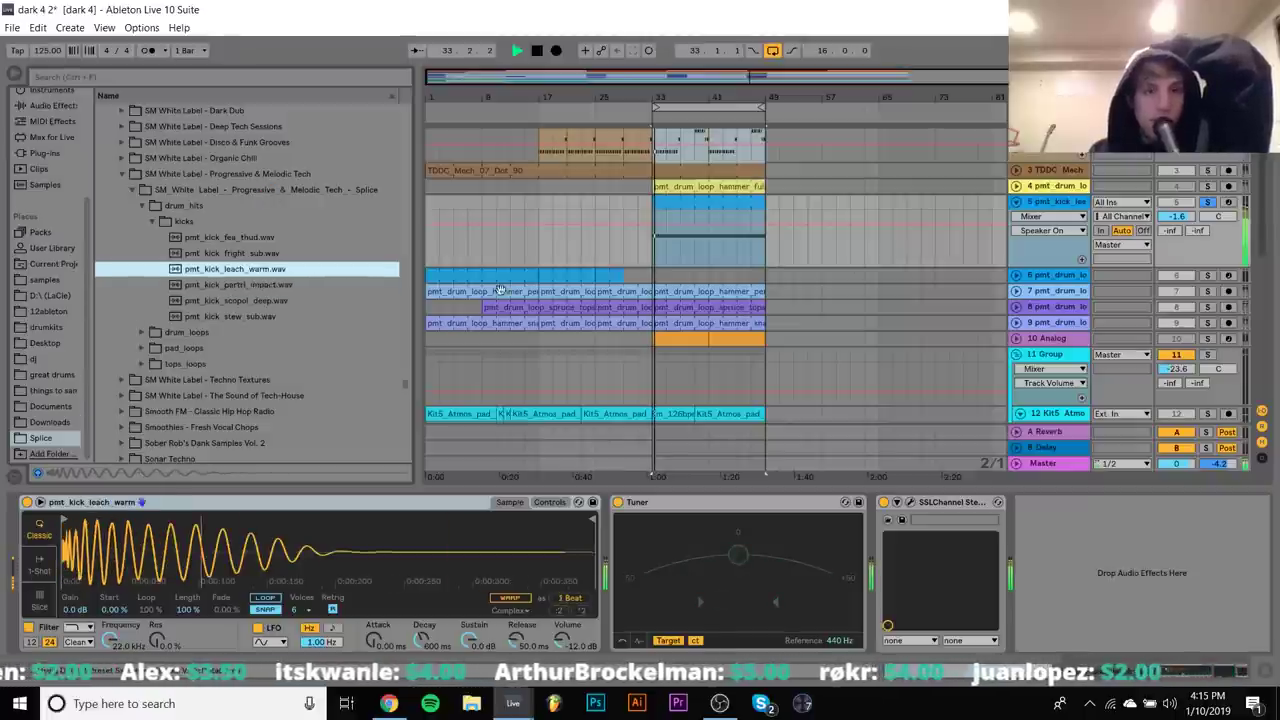
Audition pmt_kick_partri_impact, pmt_kick_fright_sub and pmt_kick_fea_thud in turn on track 5 during playback, and clear the track's solo
{"action": "key", "text": "Down"}
{"action": "key", "text": "Return"}
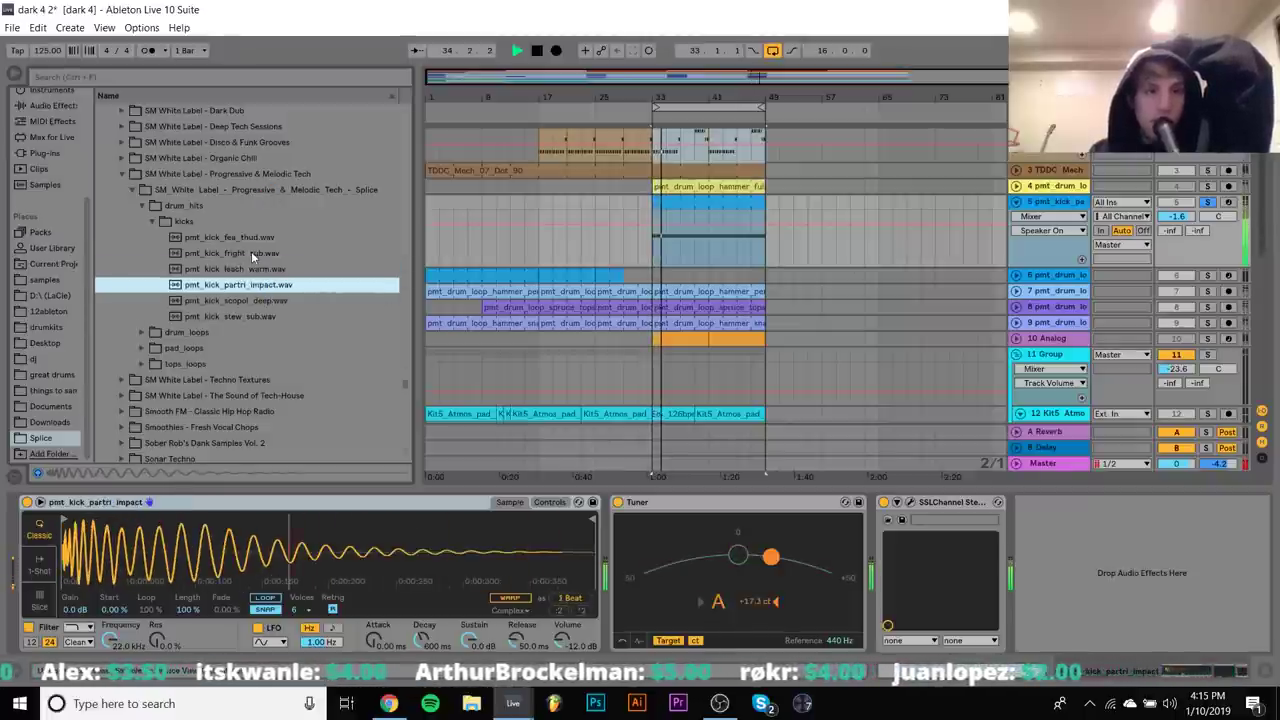
{"action": "left_click", "coordinate": [250, 253]}
{"action": "key", "text": "Return"}
{"action": "key", "text": "Up"}
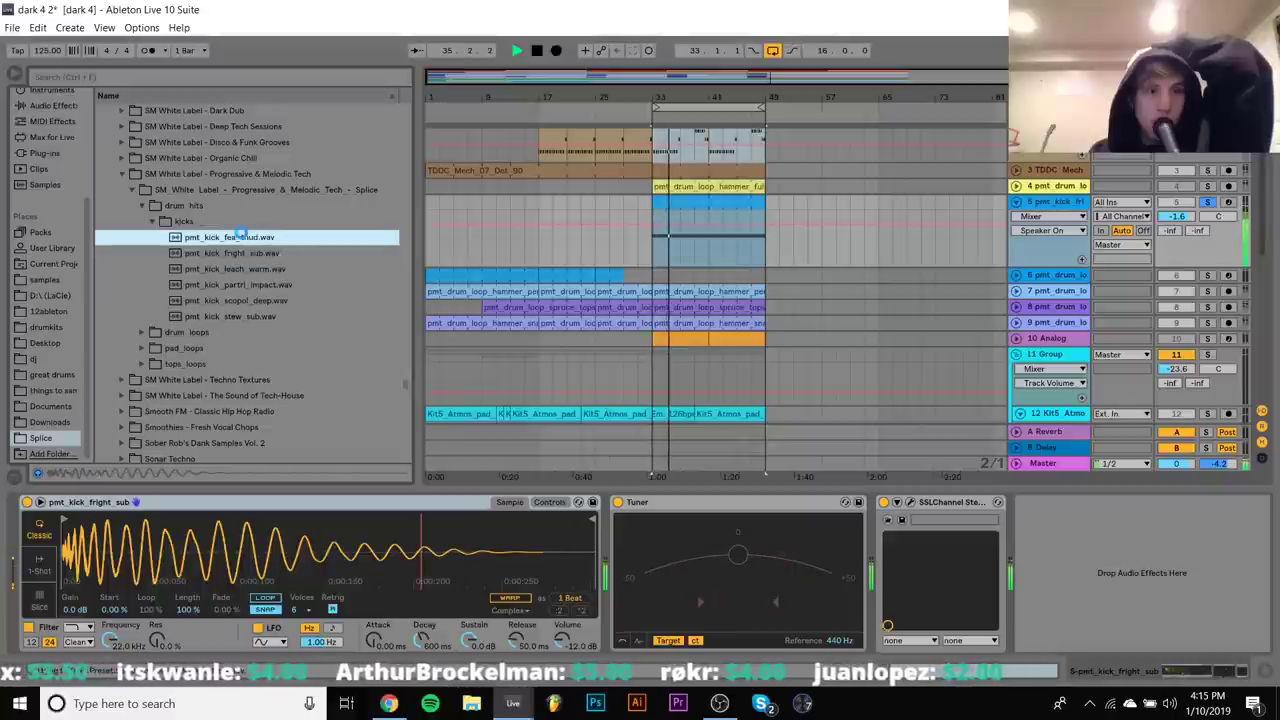
{"action": "key", "text": "Return"}
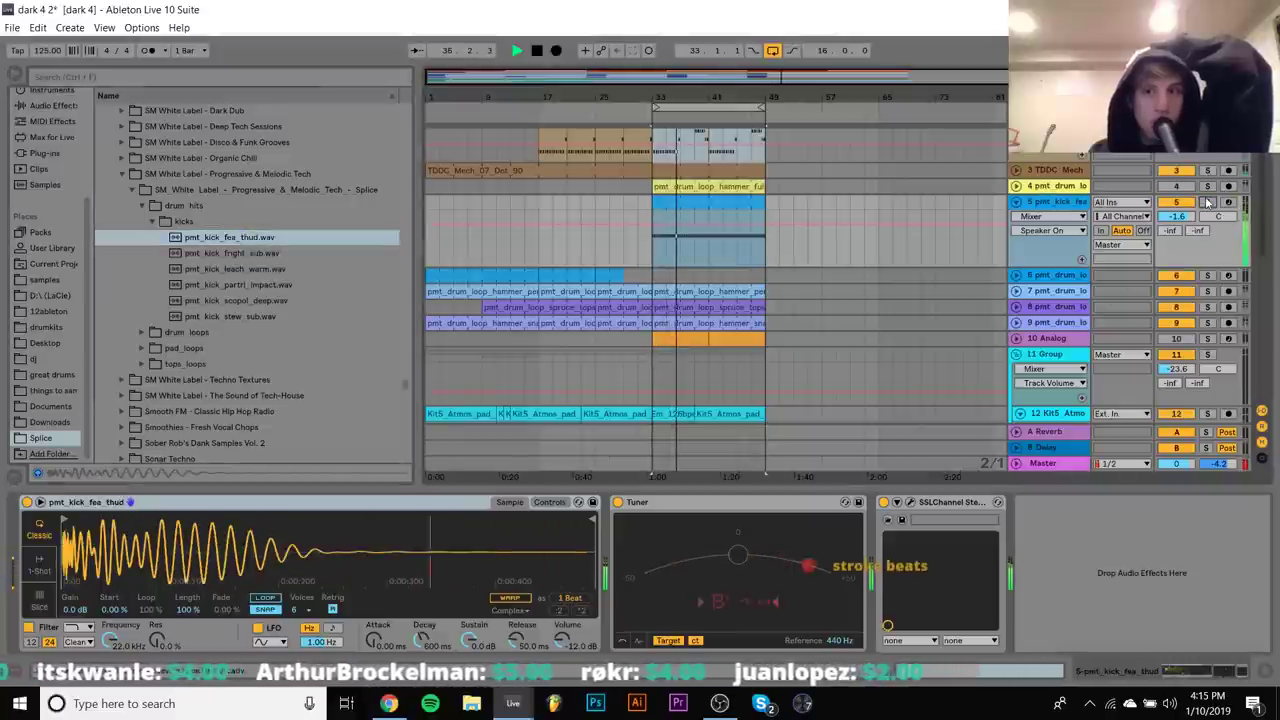
Lower track 5's volume to -5.8 dB and replace its kick sample with pmt_kick_scopol_deep.wav
{"action": "left_click_drag", "start_coordinate": [1186, 218], "coordinate": [1186, 232]}
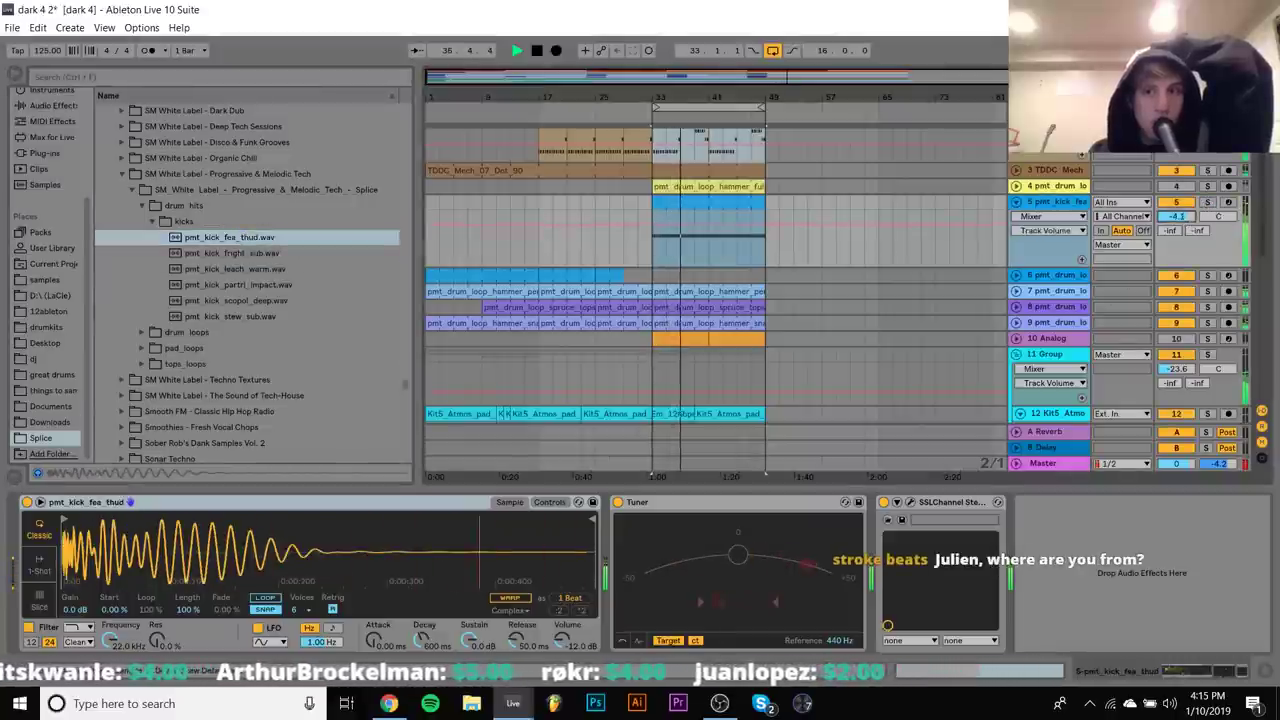
{"action": "double_click", "coordinate": [239, 300]}
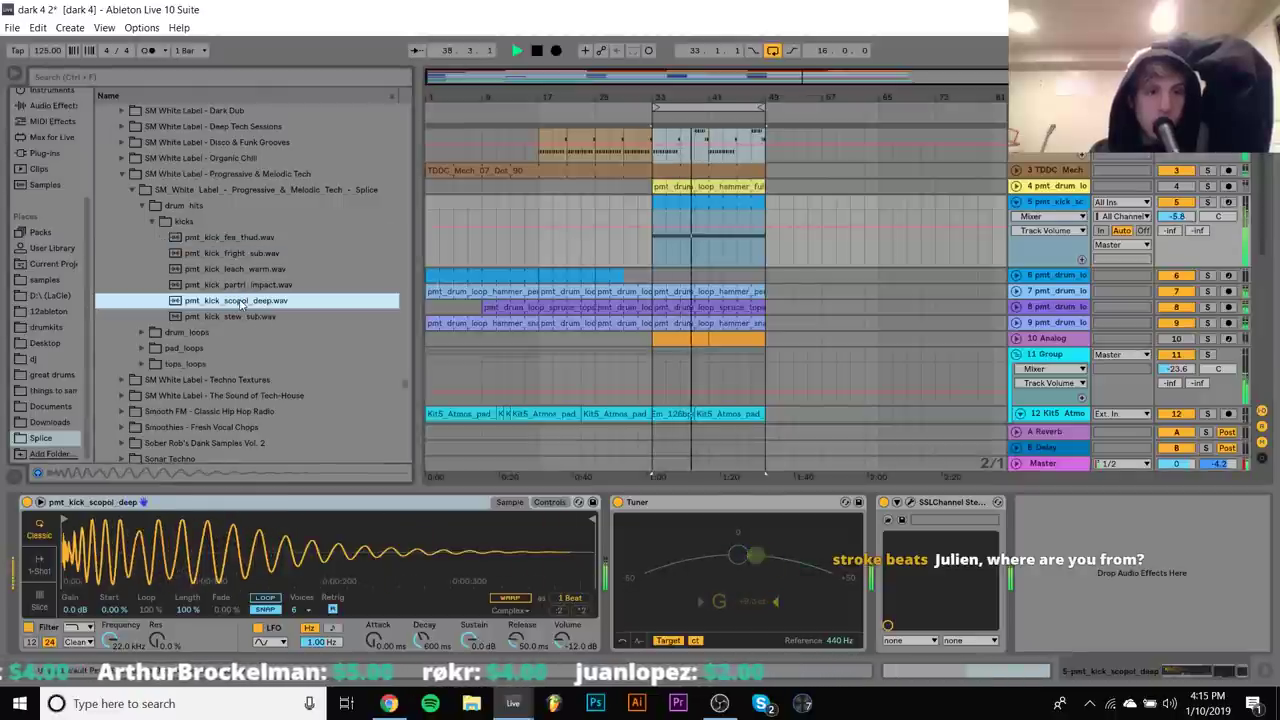
Load pmt_kick_partri_impact.wav as track 5's kick and remove the SSLChannel and Tuner devices from its chain
{"action": "key", "text": "Up"}
{"action": "key", "text": "Return"}
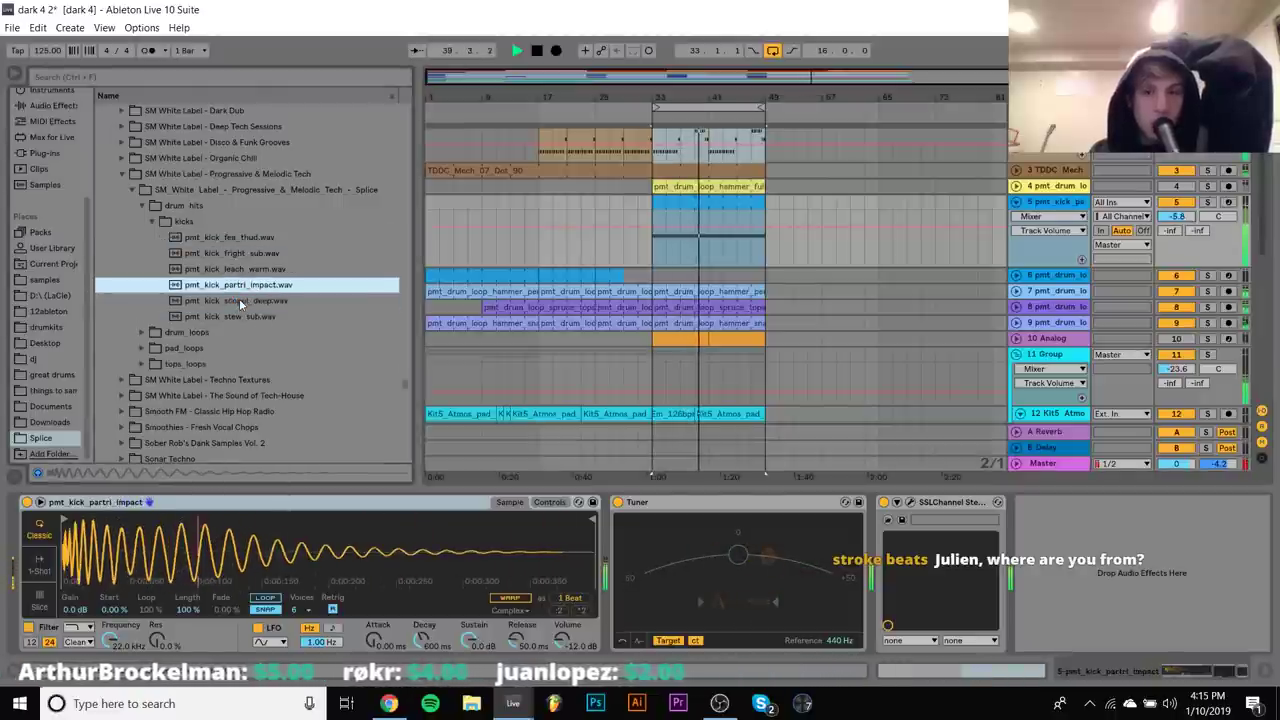
{"action": "left_click", "coordinate": [931, 501]}
{"action": "key", "text": "Delete"}
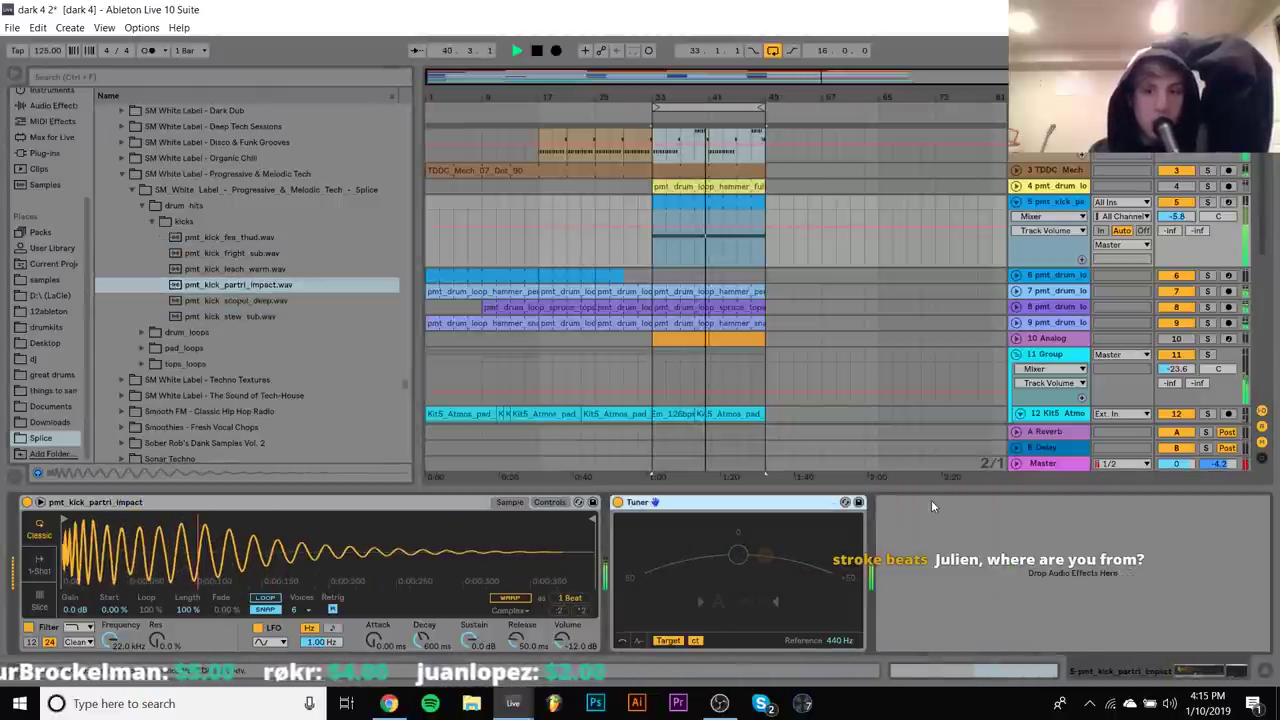
{"action": "key", "text": "Delete"}
Mute drum loop tracks 7 and 9 during playback, and compare the mix with track 8 off and on
{"action": "scroll", "coordinate": [1018, 327], "scroll_direction": "up", "scroll_amount": 3}
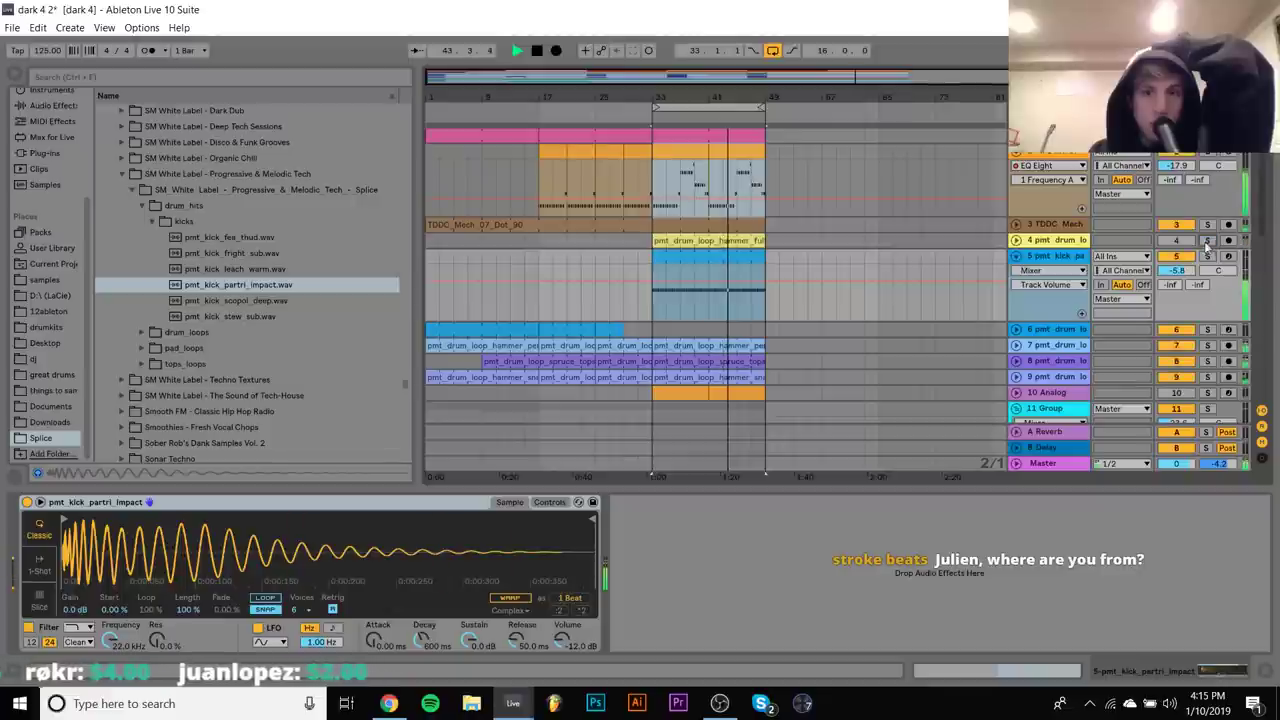
{"action": "left_click", "coordinate": [1207, 345]}
{"action": "left_click", "coordinate": [1206, 361]}
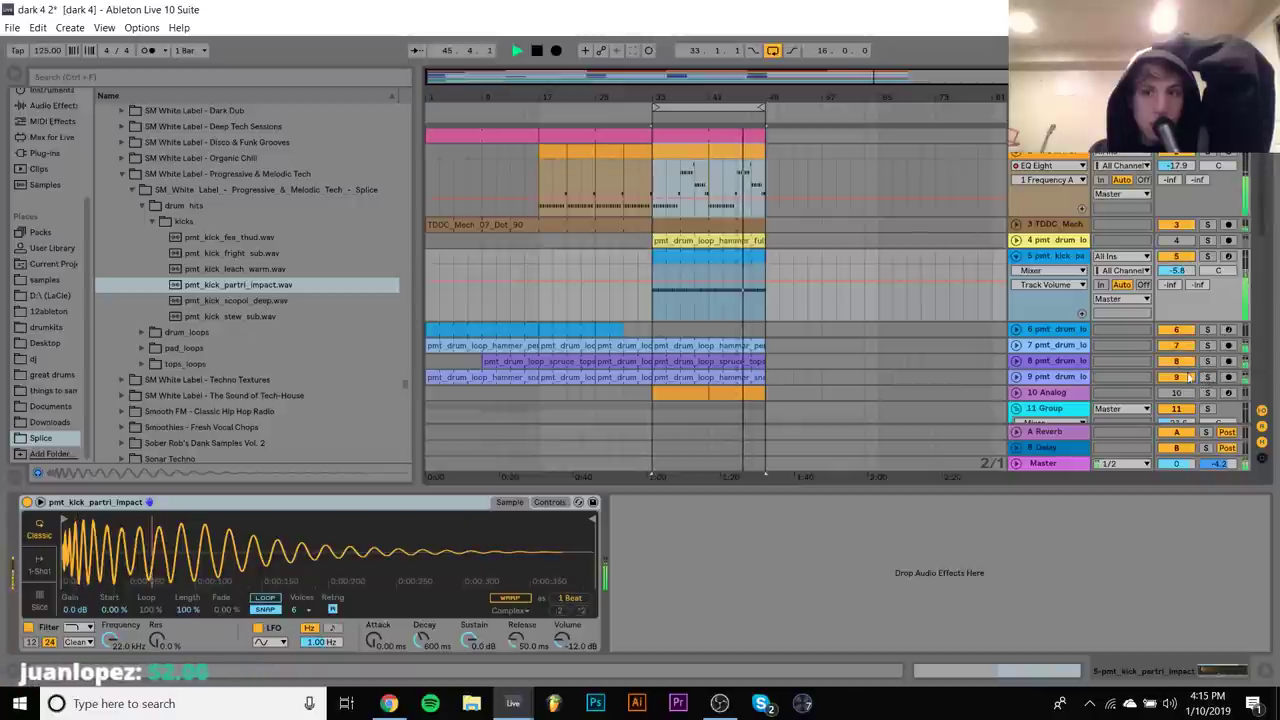
{"action": "left_click", "coordinate": [1180, 361]}
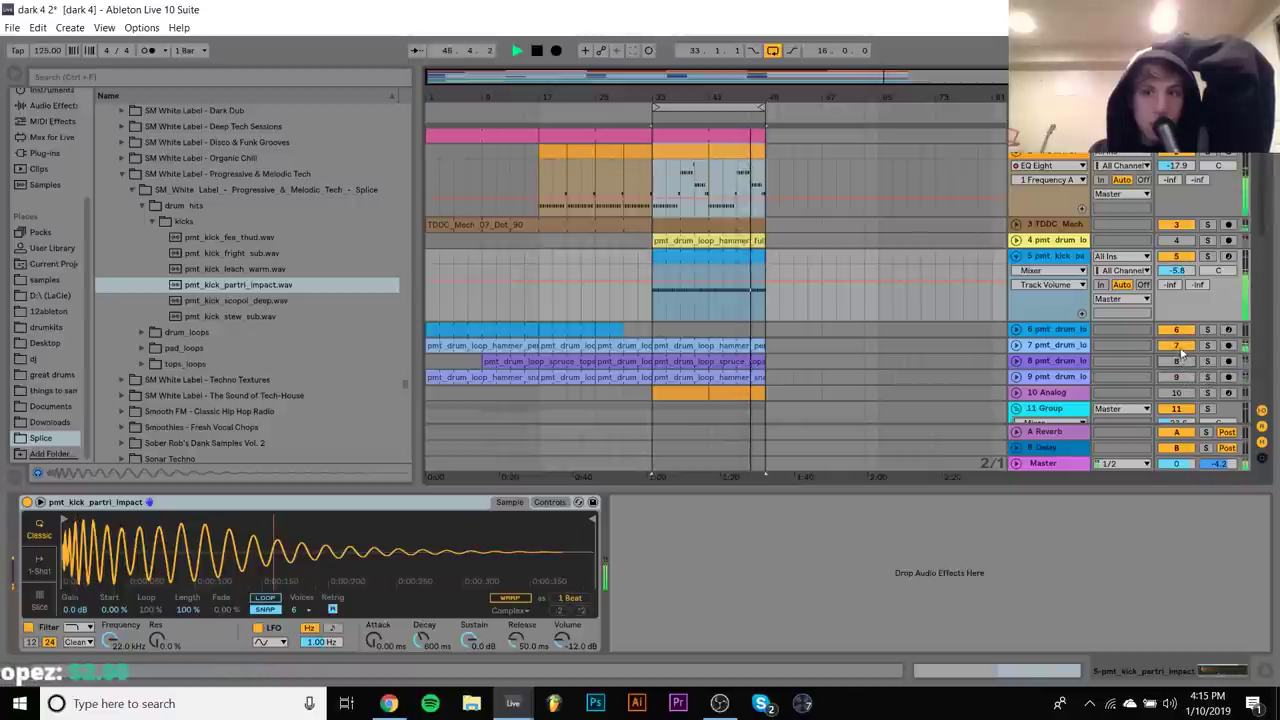
{"action": "left_click", "coordinate": [1179, 361]}
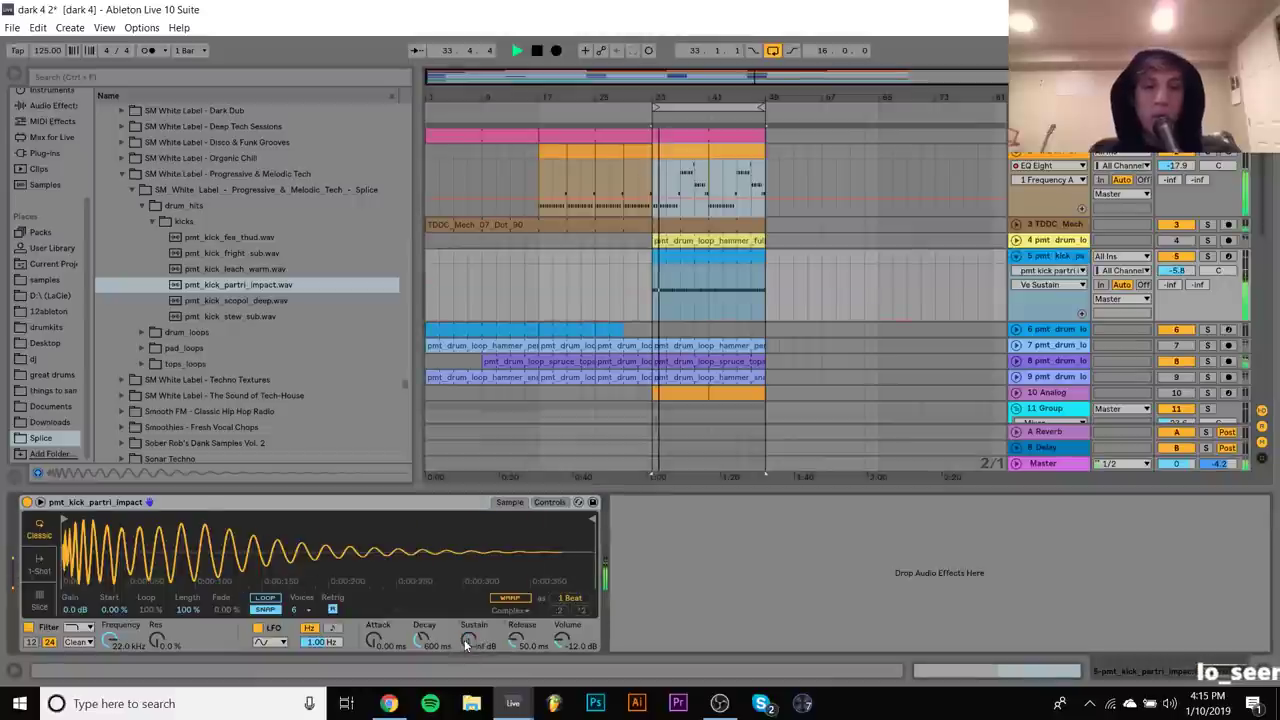
Set the kick sampler's sustain to -inf dB and its decay to 5.68 s, and stop playback
{"action": "left_click_drag", "start_coordinate": [466, 641], "coordinate": [466, 690]}
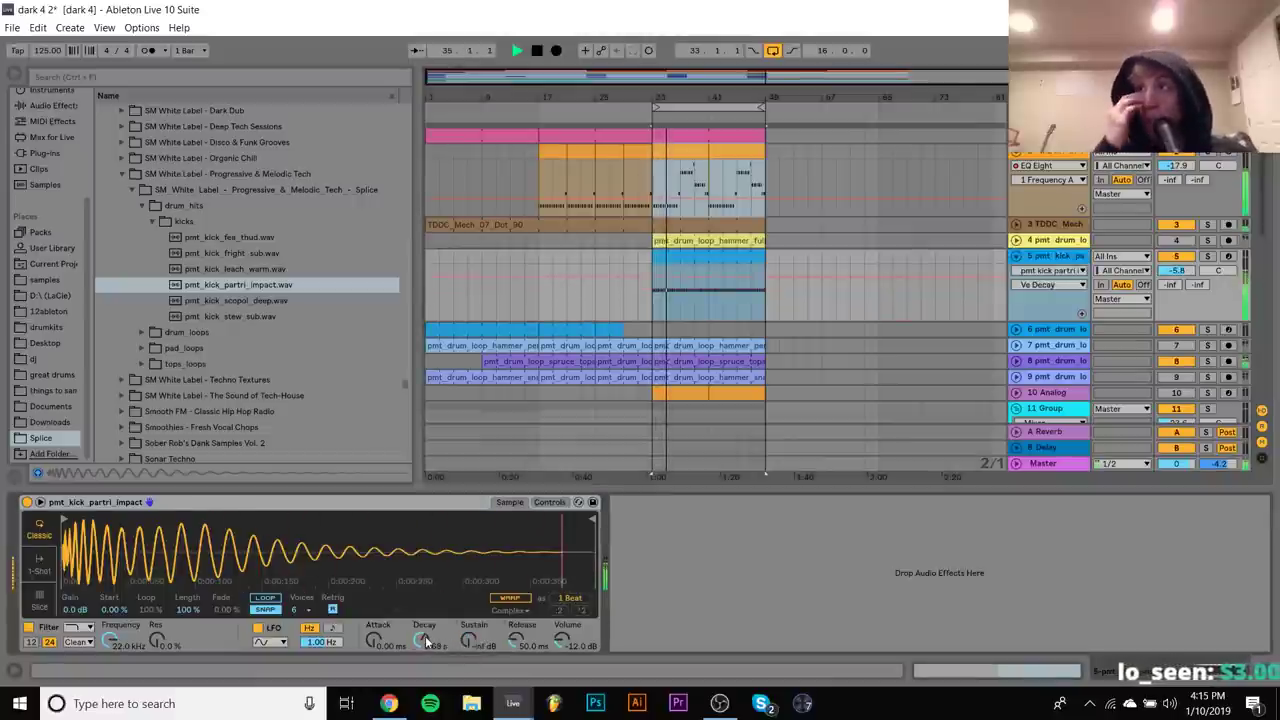
{"action": "key", "text": "space"}
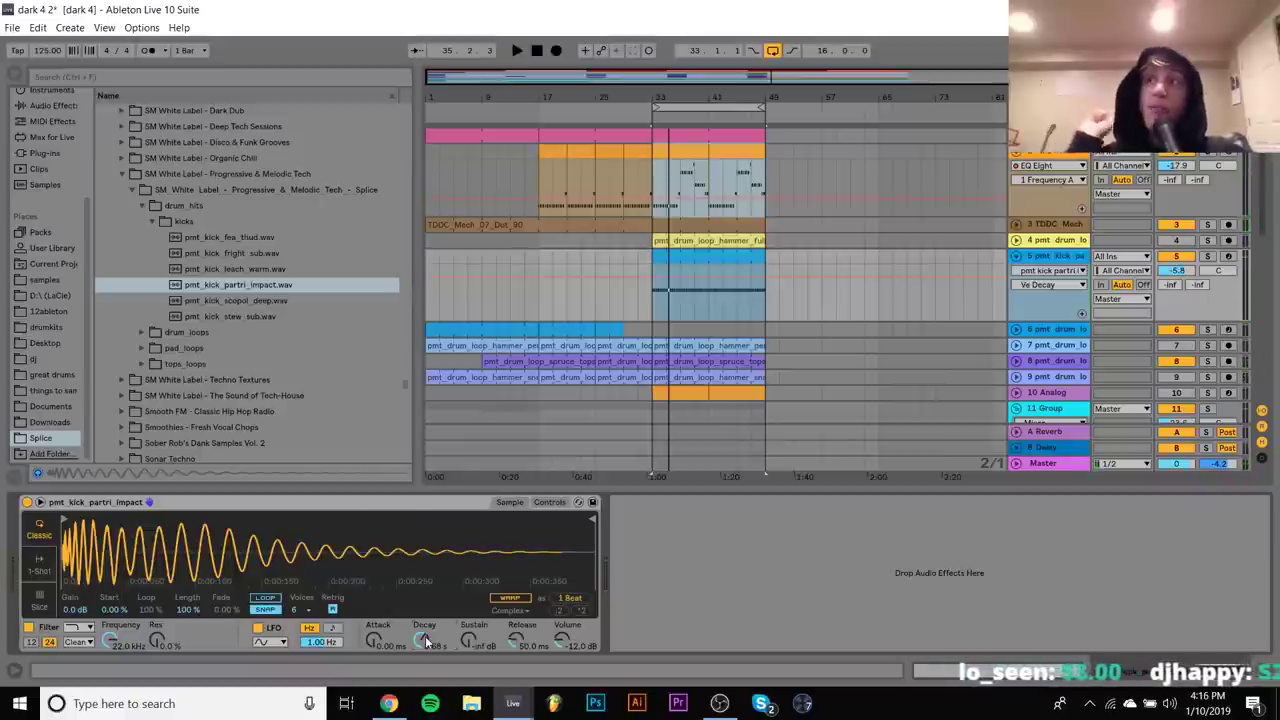
Replace track 5's kick with pmt_kick_stew_sub.wav and play it with a 1.67 s decay and -20 dB sustain
{"action": "left_click", "coordinate": [213, 315]}
{"action": "key", "text": "Down"}
{"action": "key", "text": "Up"}
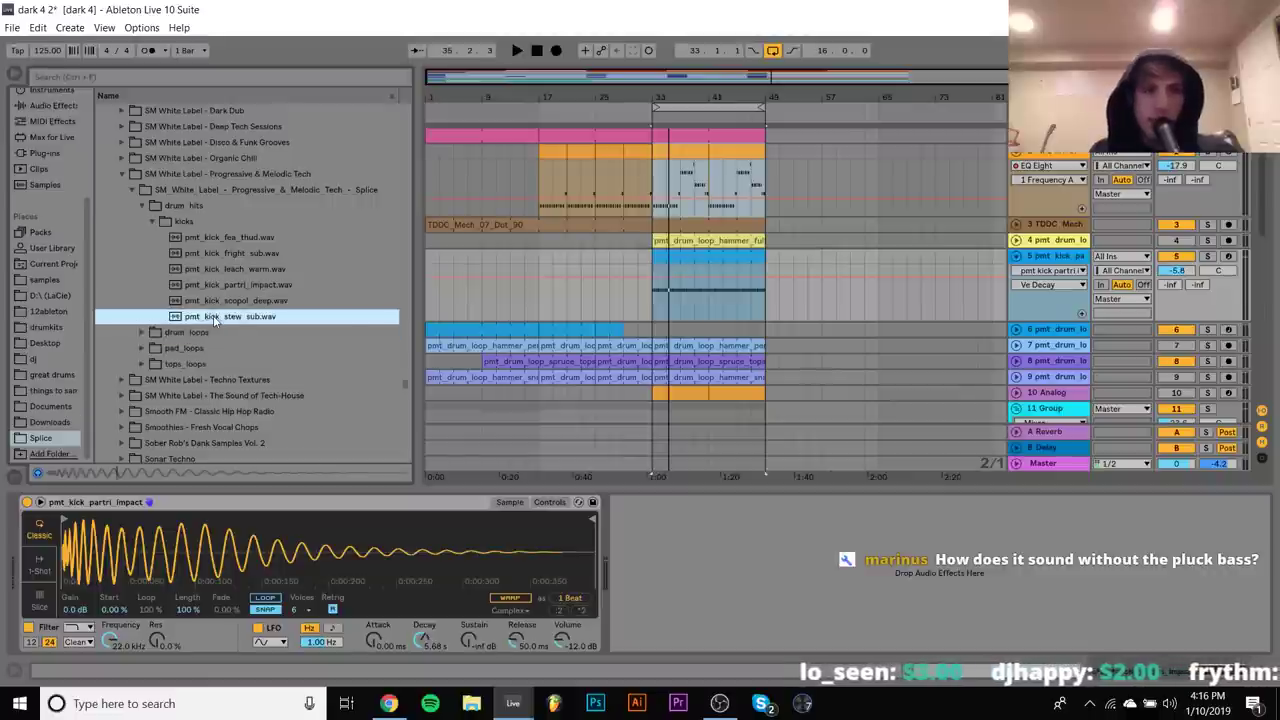
{"action": "key", "text": "Return"}
{"action": "key", "text": "space"}
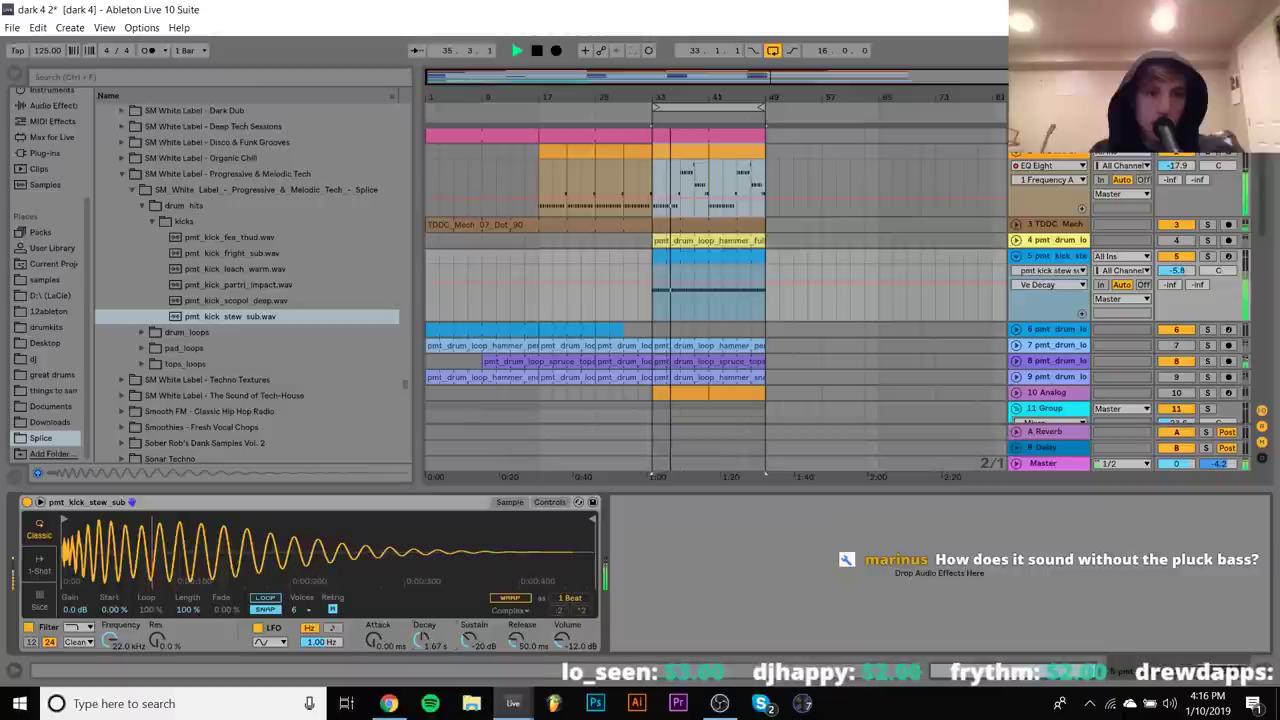
Add SSLEQ Stereo after track 5's kick sampler and boost its HF and HMF gains
{"action": "left_click", "coordinate": [44, 154]}
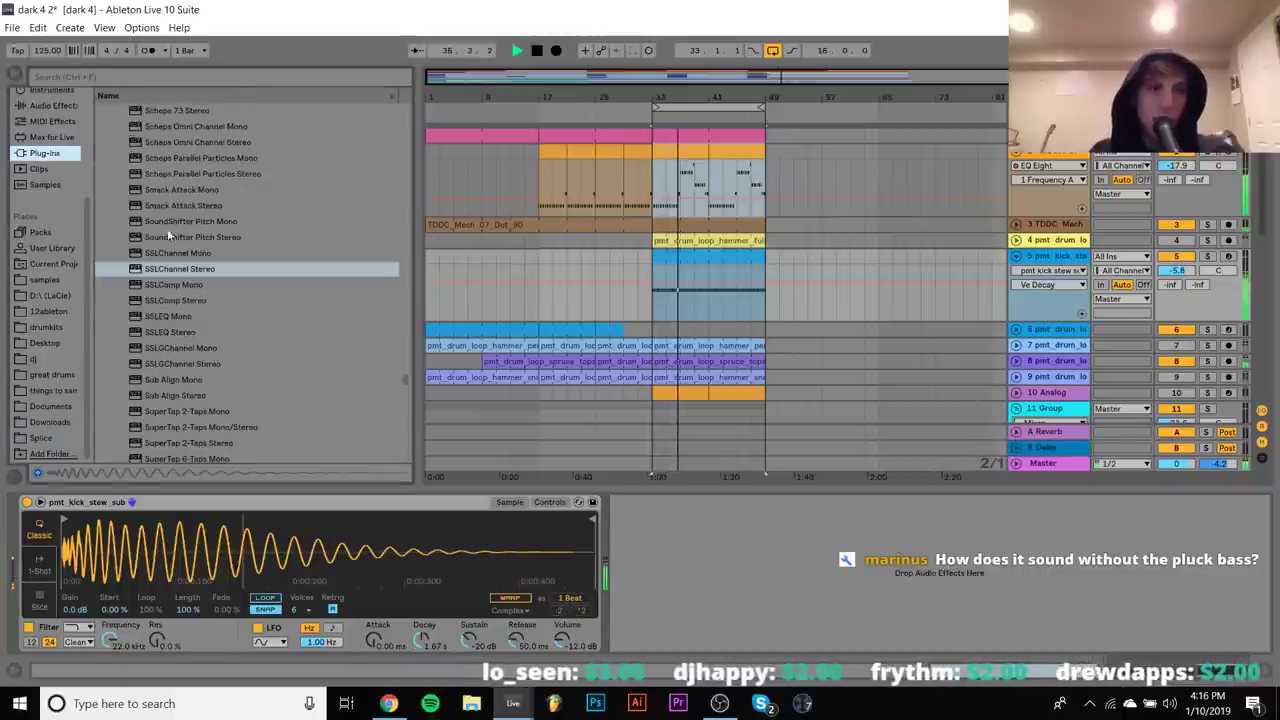
{"action": "double_click", "coordinate": [170, 332]}
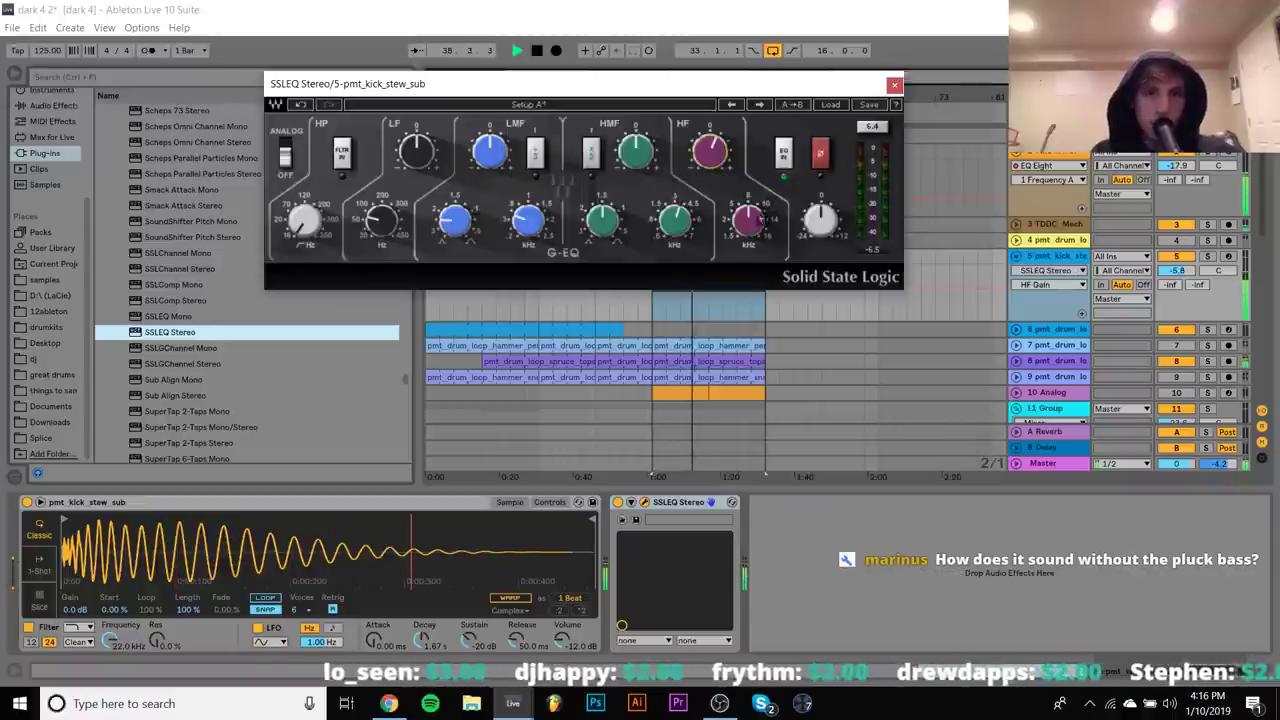
{"action": "left_click", "coordinate": [748, 218]}
{"action": "left_click", "coordinate": [636, 150]}
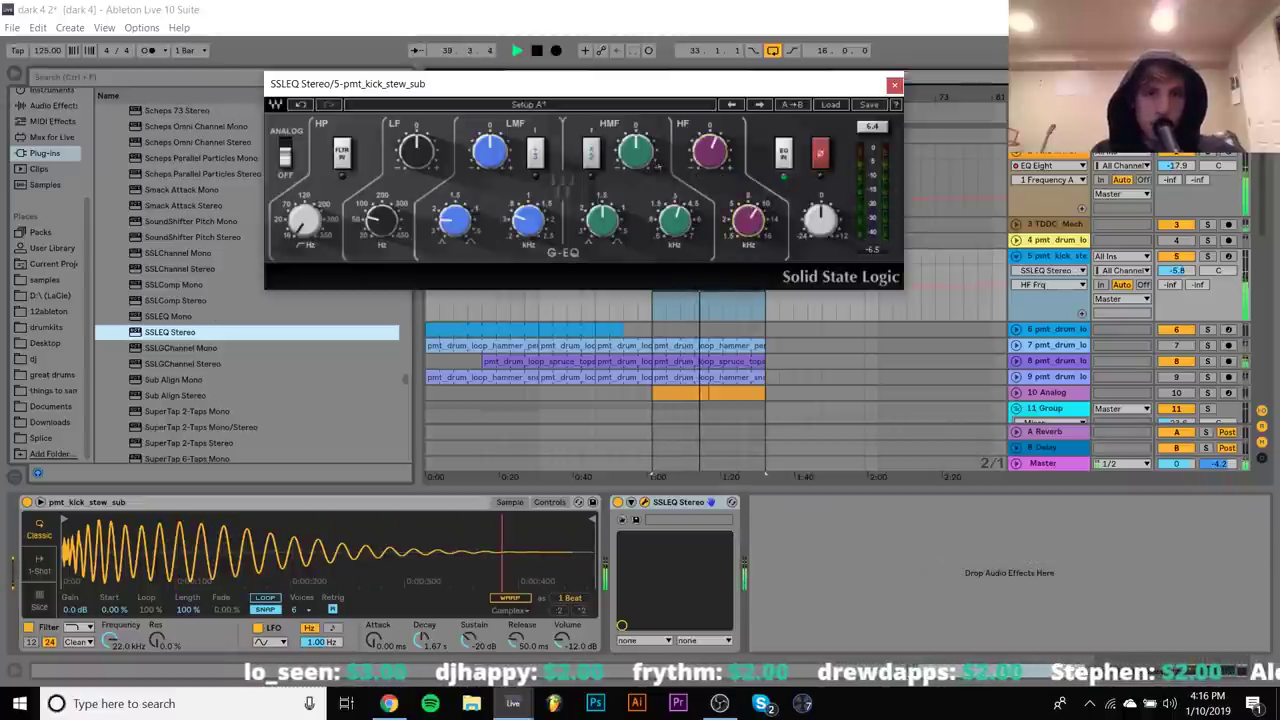
{"action": "left_click", "coordinate": [674, 220]}
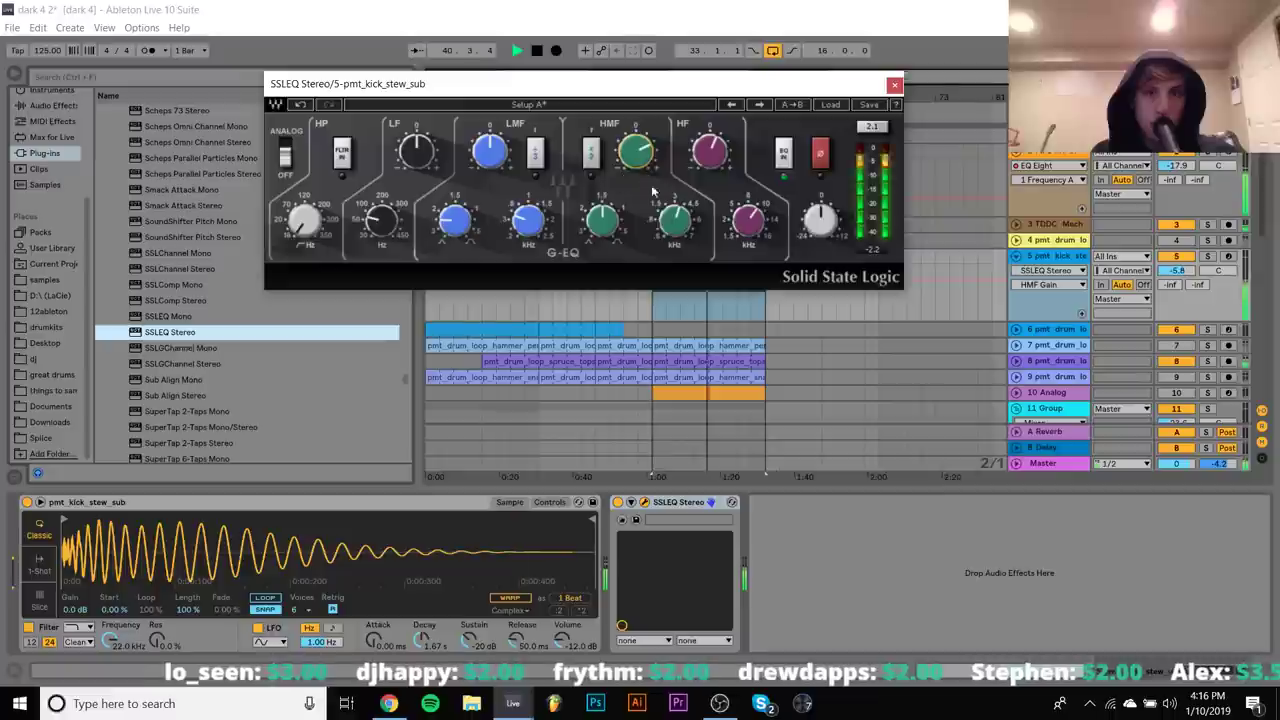
Try the kick EQ's LMF gain, boost its LF gain, and close the SSLEQ window
{"action": "mouse_move", "coordinate": [489, 150]}
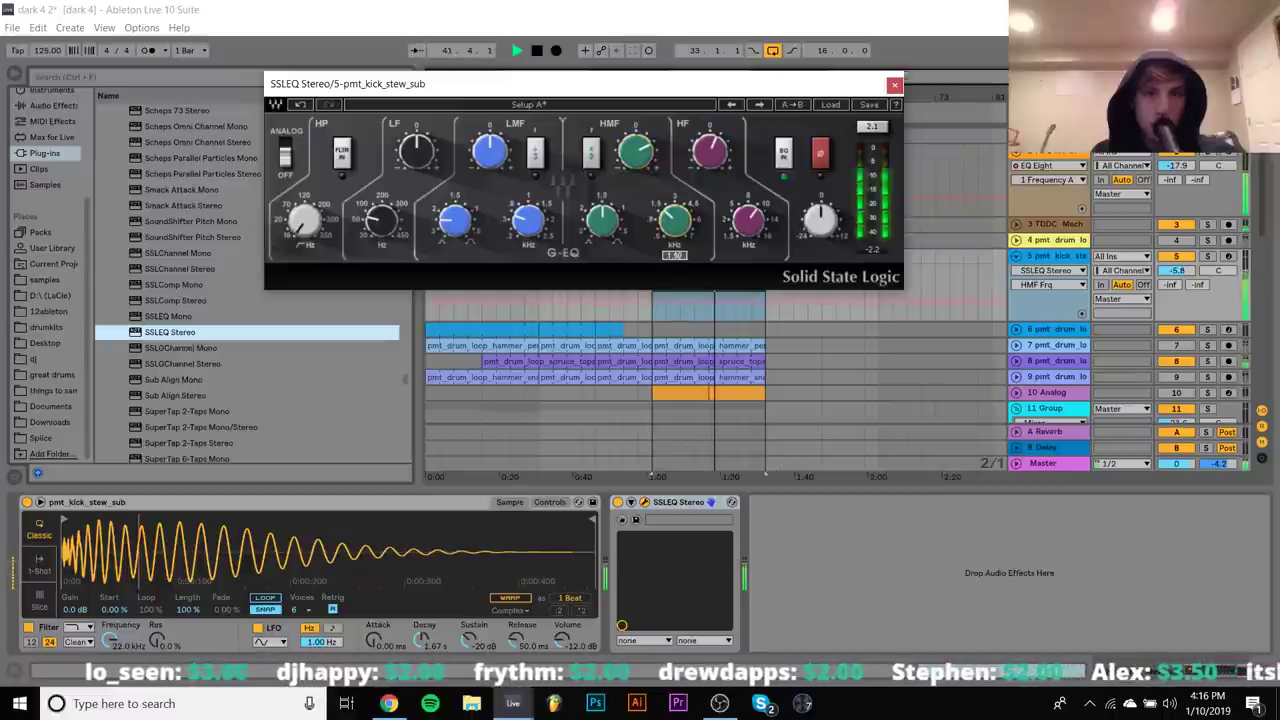
{"action": "left_click_drag", "start_coordinate": [489, 150], "coordinate": [489, 156]}
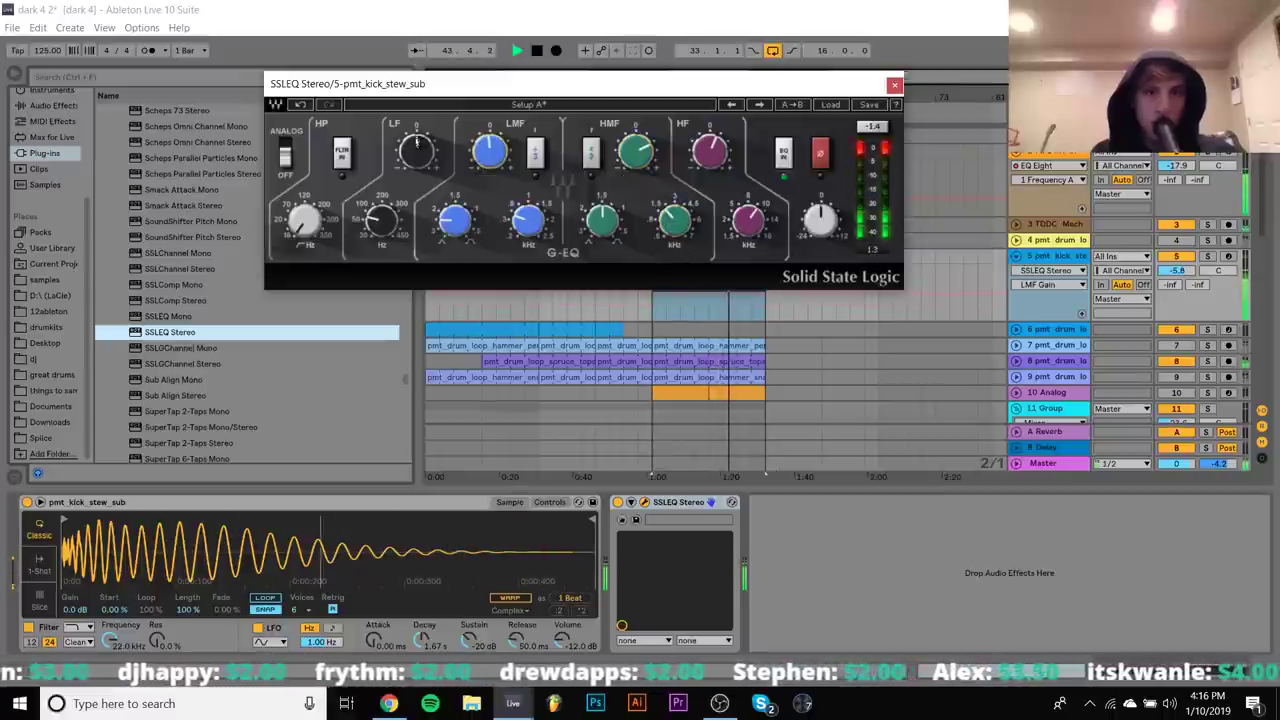
{"action": "left_click", "coordinate": [416, 150]}
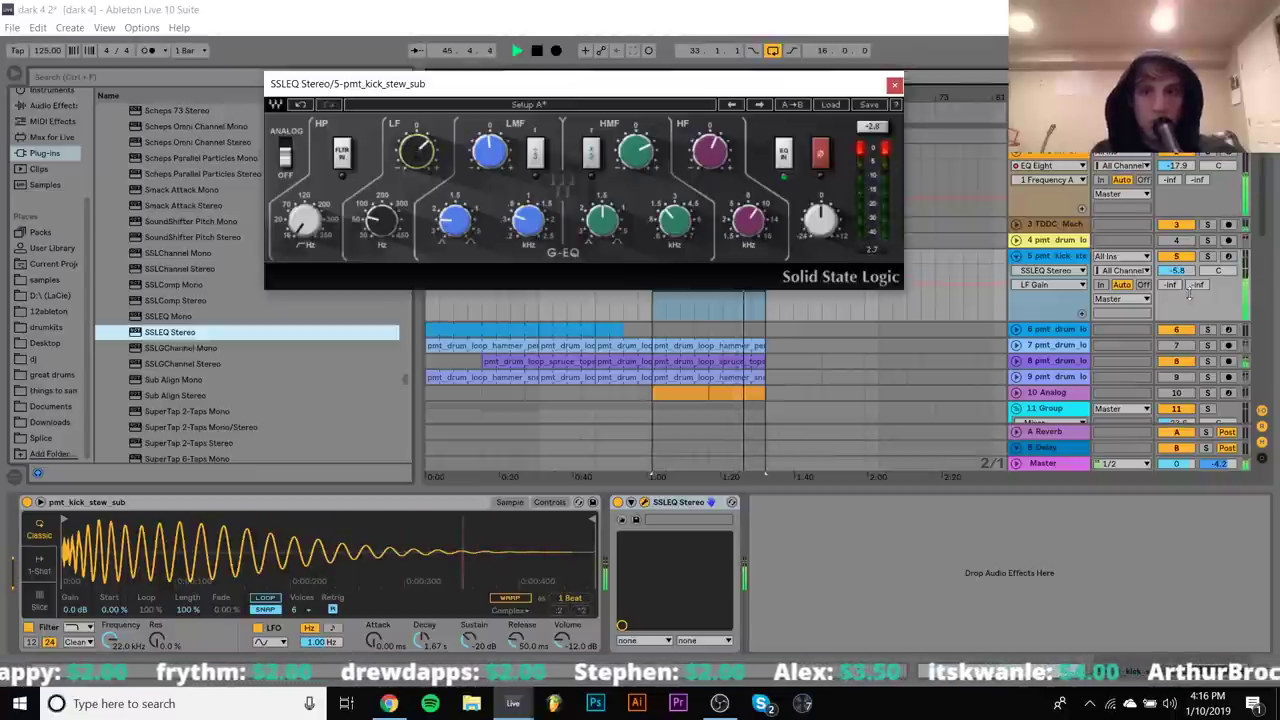
{"action": "left_click", "coordinate": [1067, 258]}
{"action": "left_click", "coordinate": [894, 84]}
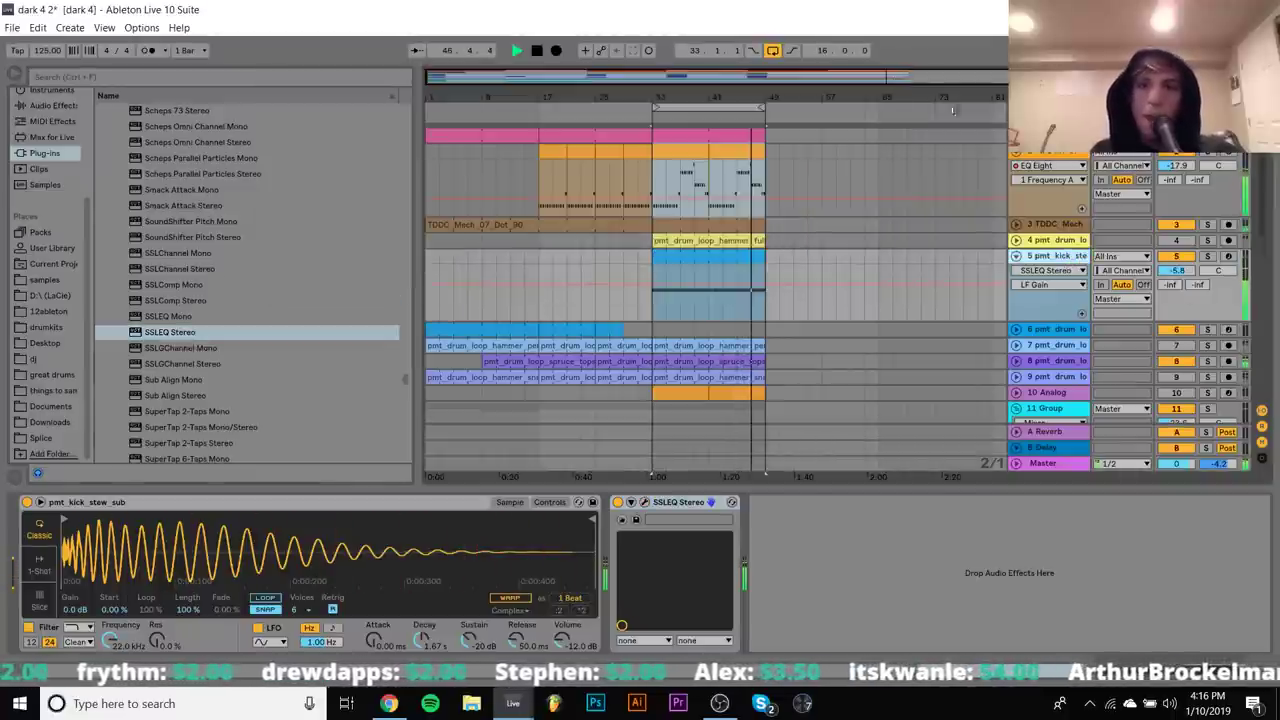
Solo track 2, PML-MT-07 - Clean One, and remove JJP-Bass Stereo from its device chain
{"action": "left_click", "coordinate": [1072, 157]}
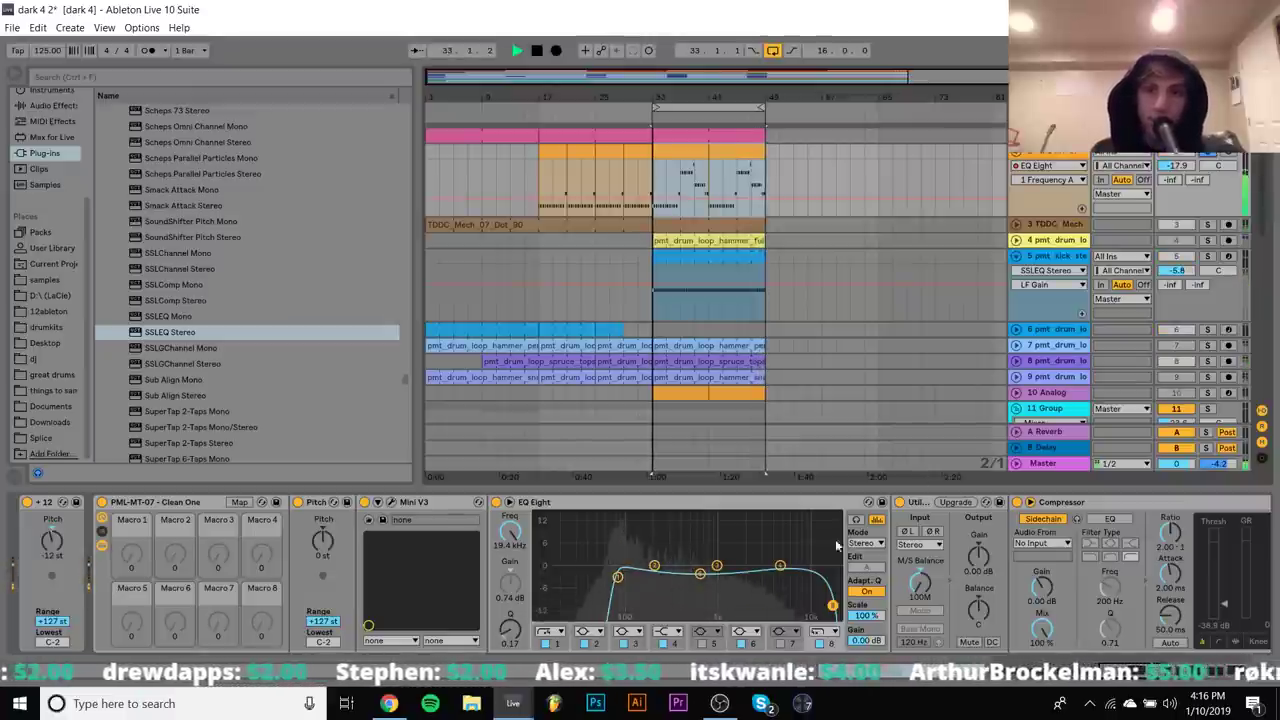
{"action": "scroll", "coordinate": [520, 507], "scroll_direction": "down", "scroll_amount": 6}
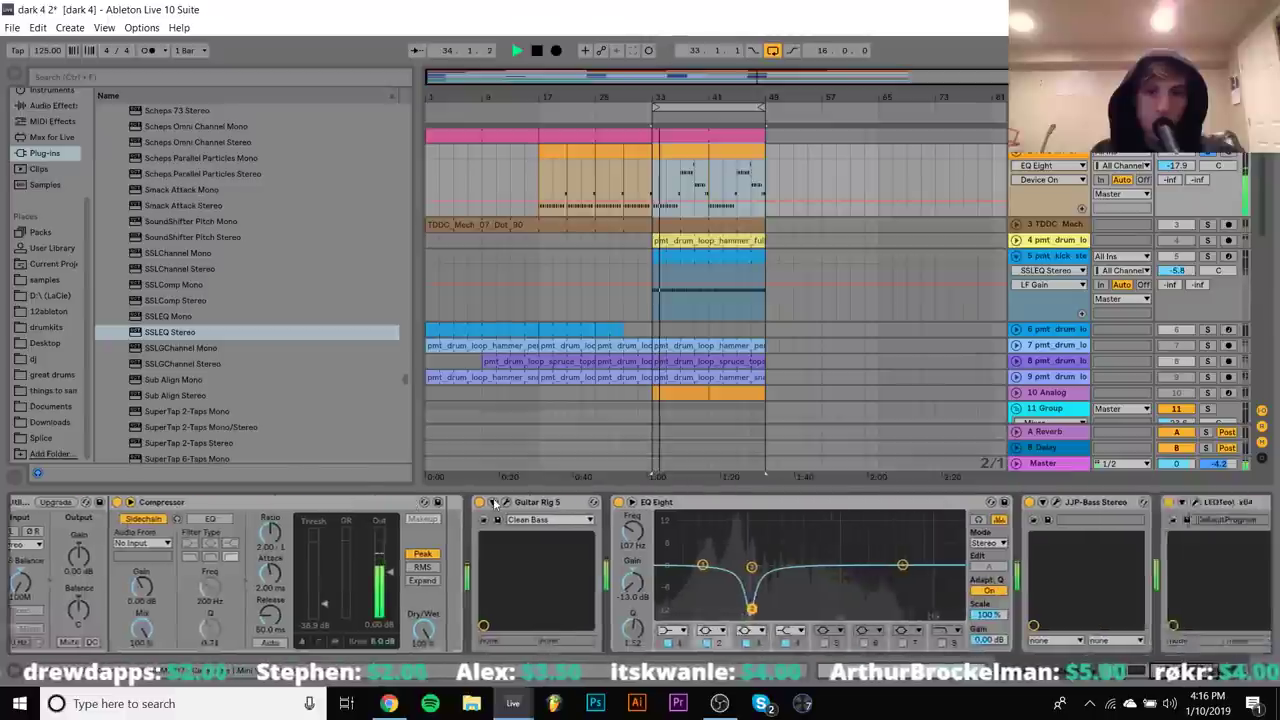
{"action": "scroll", "coordinate": [728, 552], "scroll_direction": "down", "scroll_amount": 1}
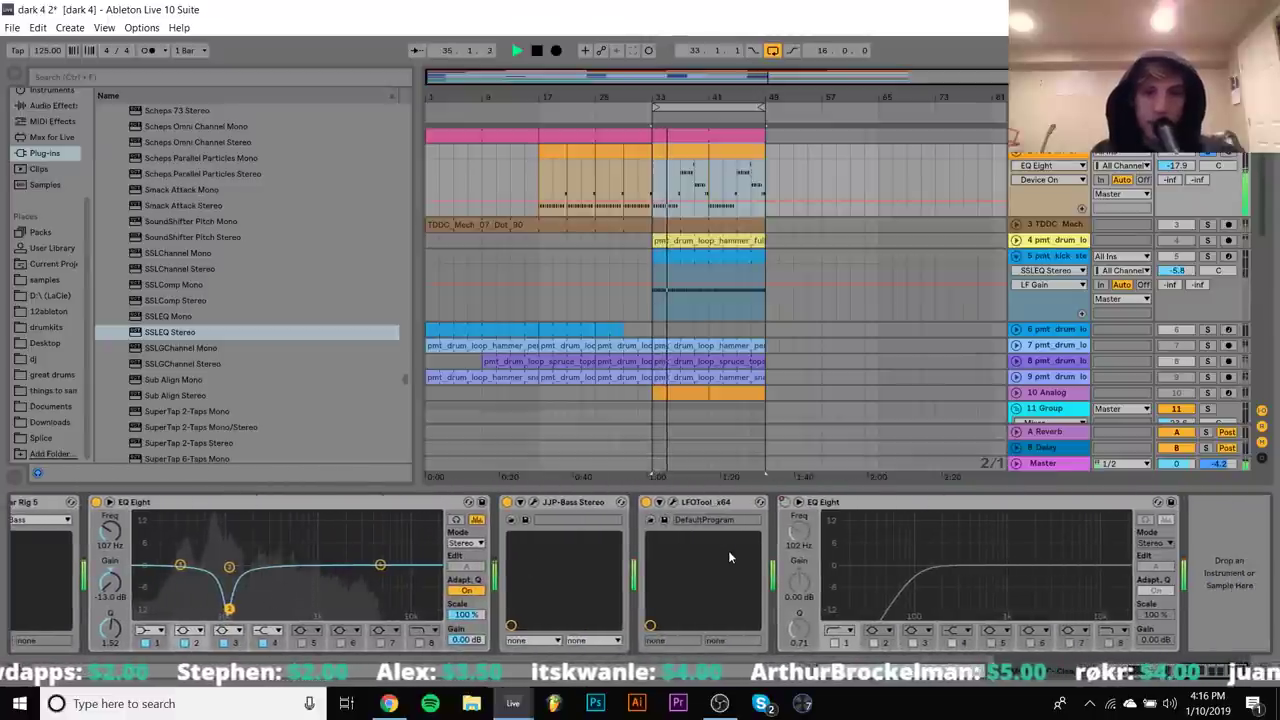
{"action": "left_click", "coordinate": [534, 502]}
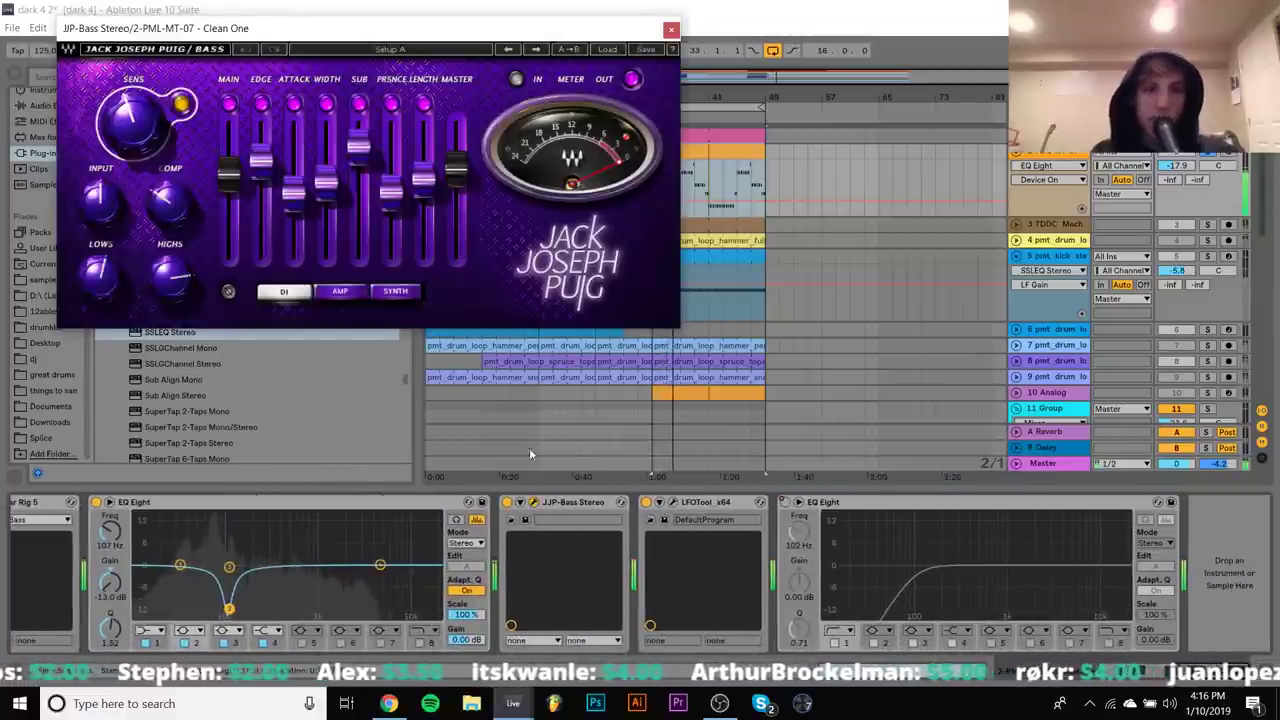
{"action": "left_click", "coordinate": [560, 502]}
{"action": "key", "text": "Delete"}
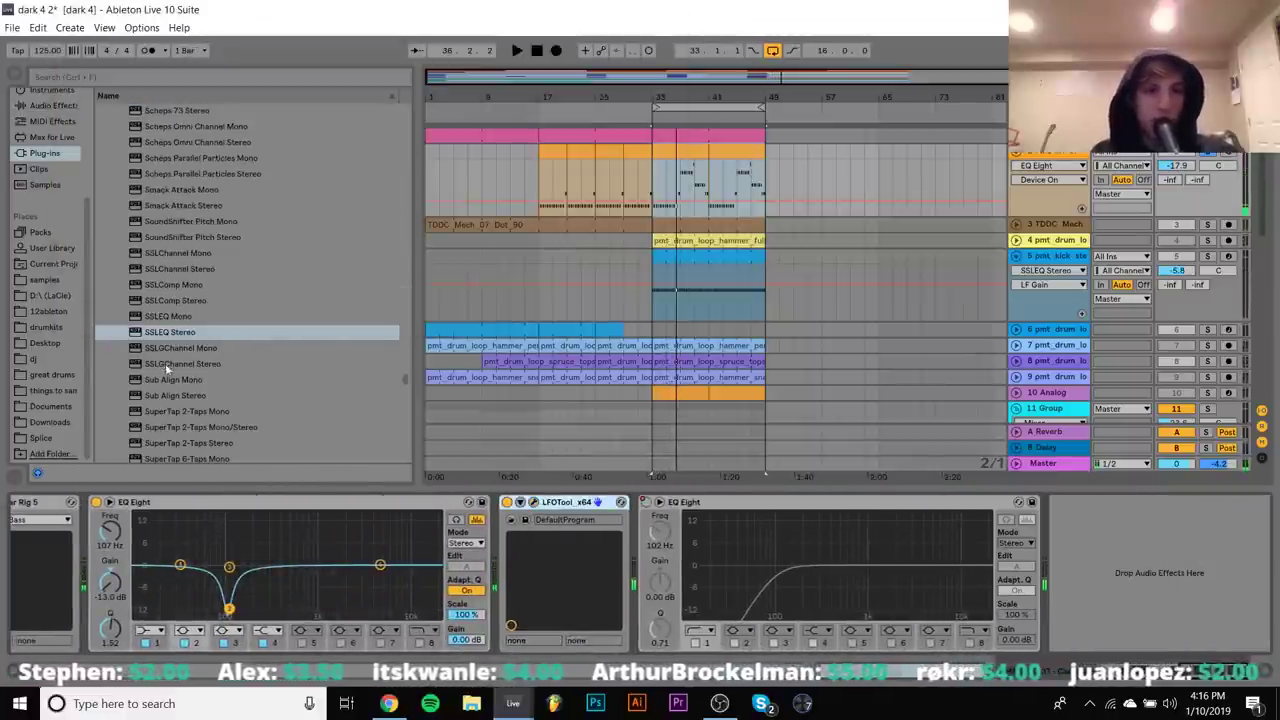
Insert SSLGChannel Stereo before LFOTool on track 2 and load its Bass factory preset during playback
{"action": "double_click", "coordinate": [167, 366]}
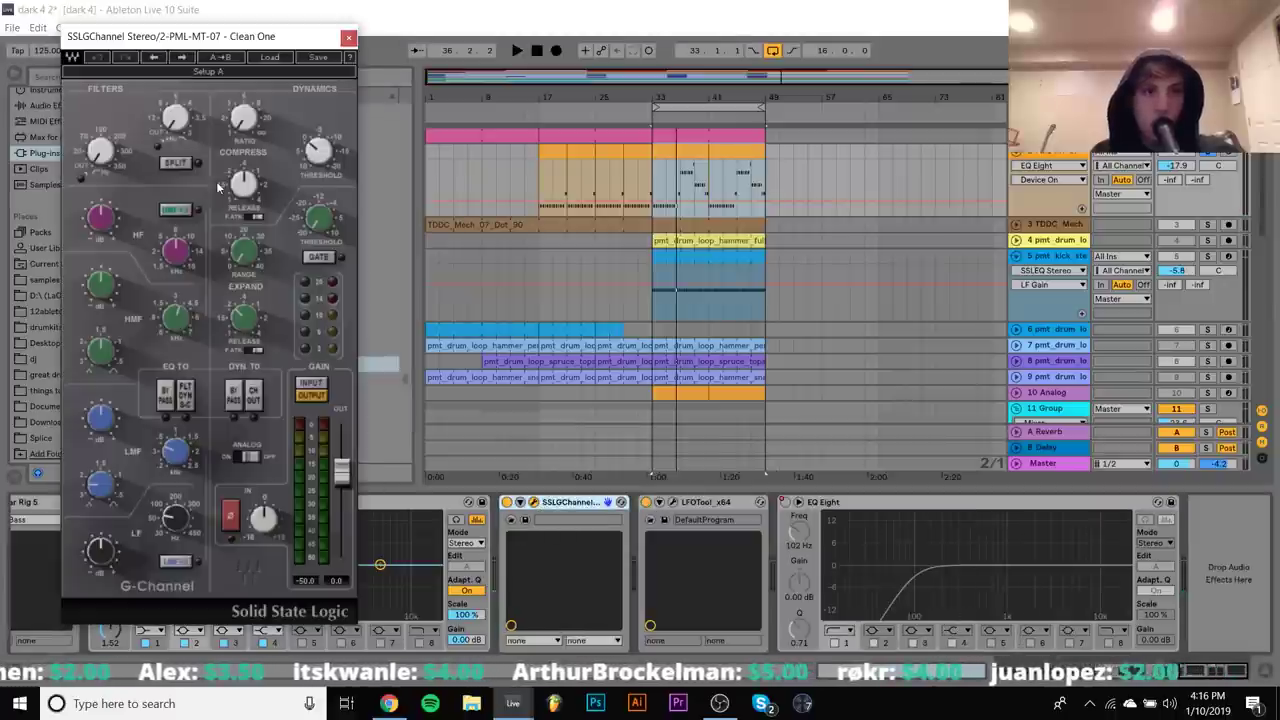
{"action": "key", "text": "space"}
{"action": "left_click", "coordinate": [270, 57]}
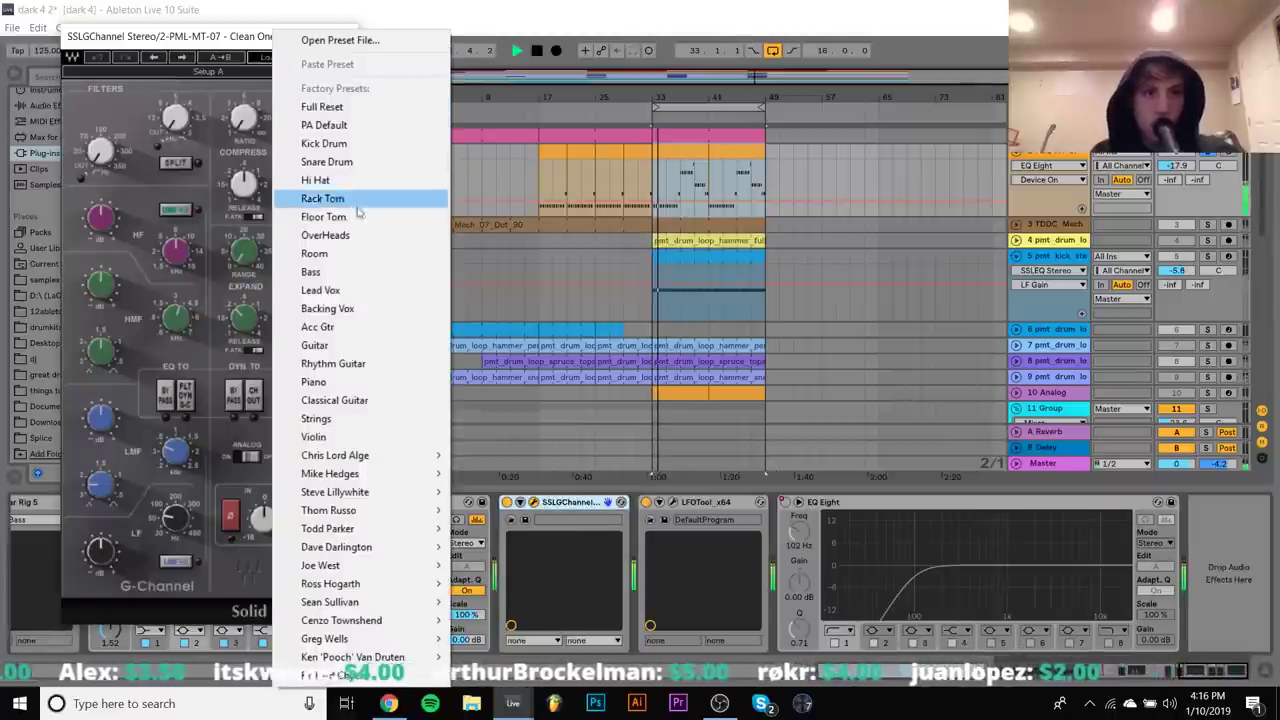
{"action": "left_click", "coordinate": [430, 274]}
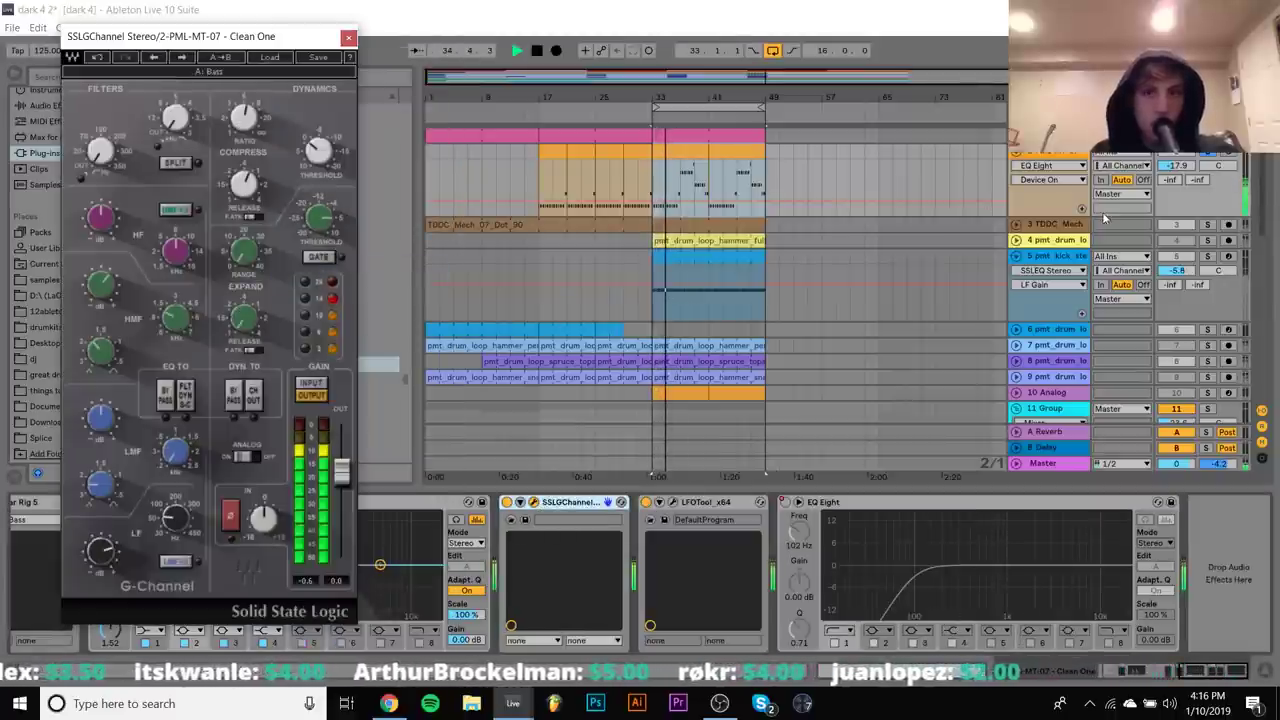
Set track 2's volume to -2.1 dB and clear its solo to hear it in the full mix
{"action": "left_click", "coordinate": [1178, 166]}
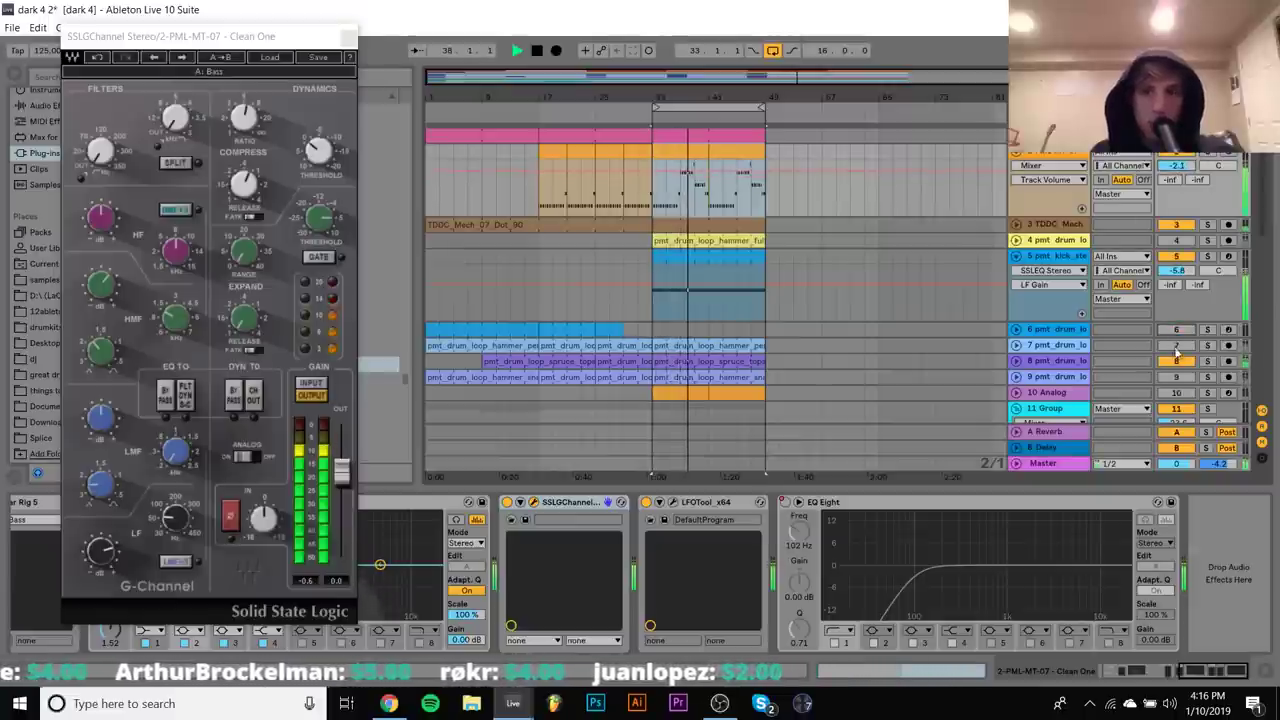
{"action": "scroll", "coordinate": [1066, 350], "scroll_direction": "down", "scroll_amount": 3}
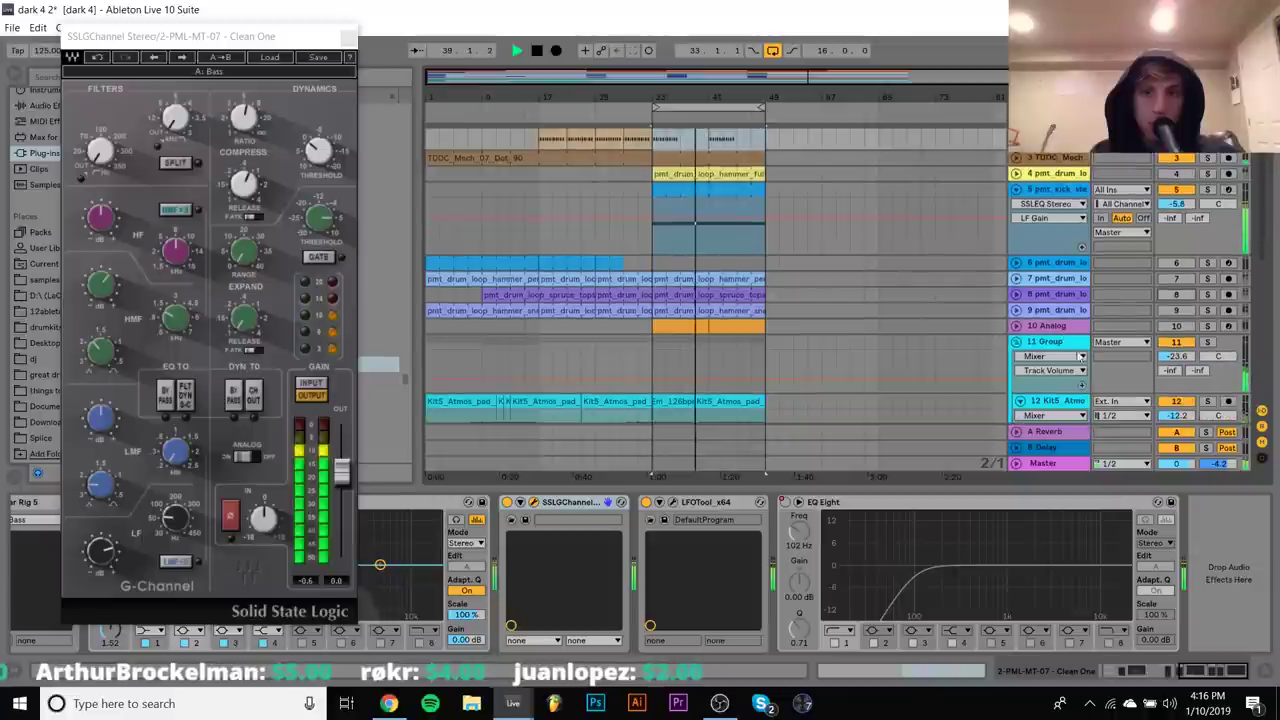
{"action": "scroll", "coordinate": [1178, 350], "scroll_direction": "down", "scroll_amount": 3}
{"action": "scroll", "coordinate": [1178, 350], "scroll_direction": "down", "scroll_amount": 2}
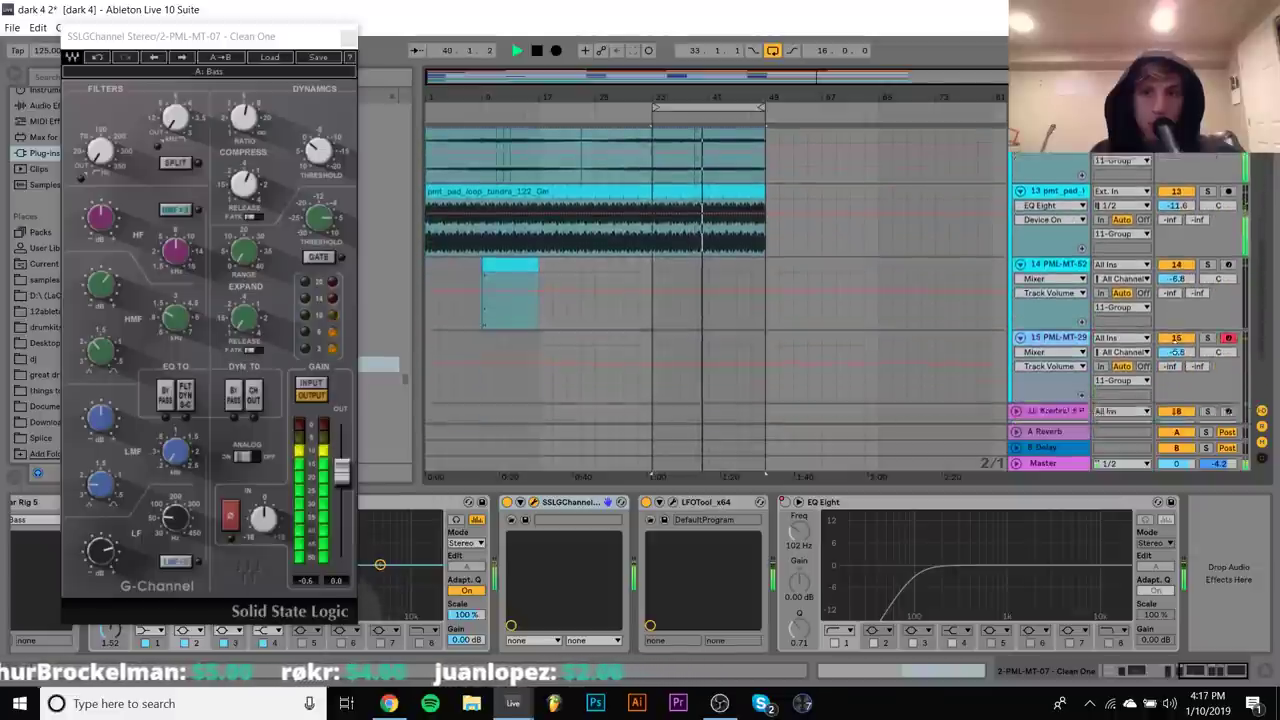
{"action": "scroll", "coordinate": [1176, 345], "scroll_direction": "up", "scroll_amount": 10}
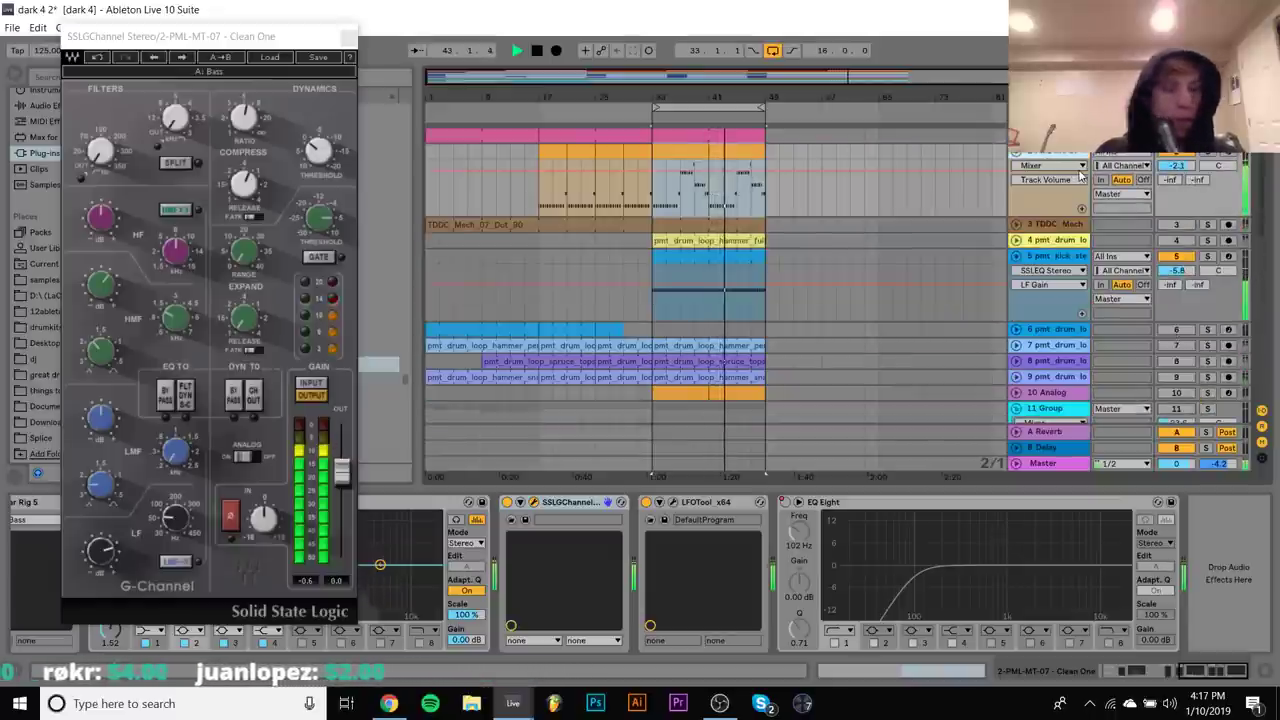
Play the loop with track 5 selected, unmute 11 Group and 10 Analog, and fold the group
{"action": "left_click", "coordinate": [1064, 255]}
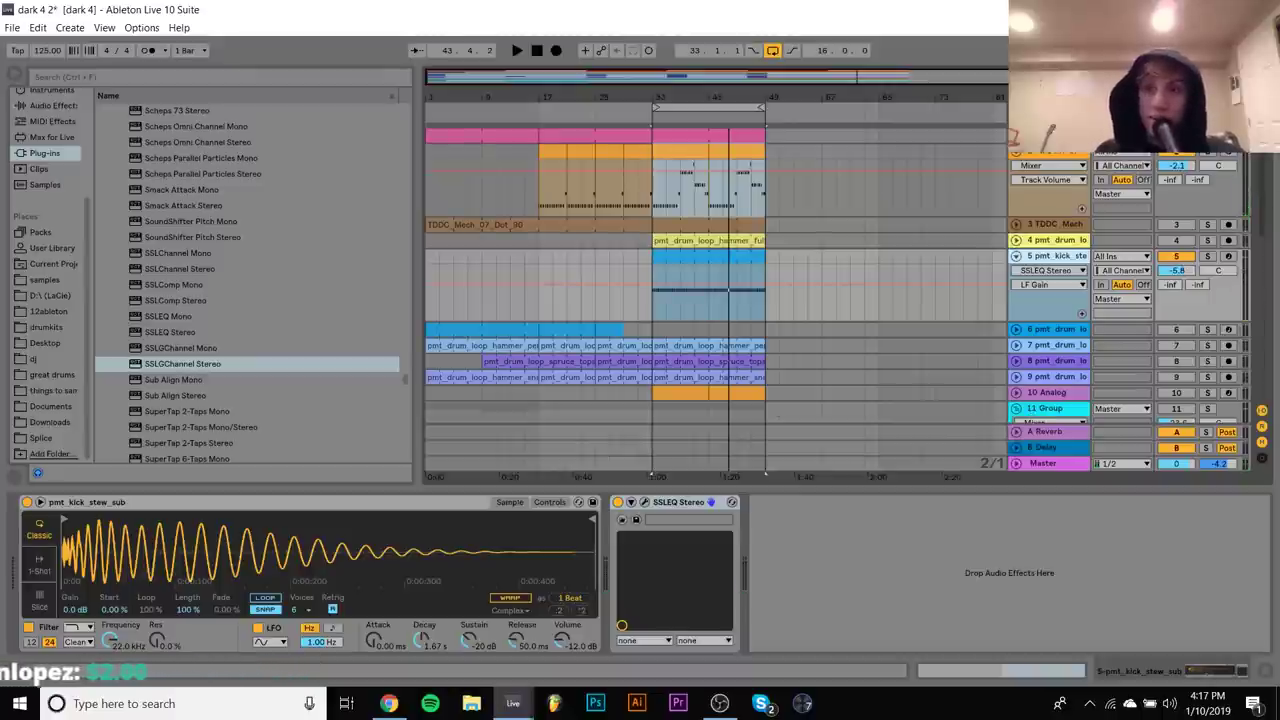
{"action": "key", "text": "space"}
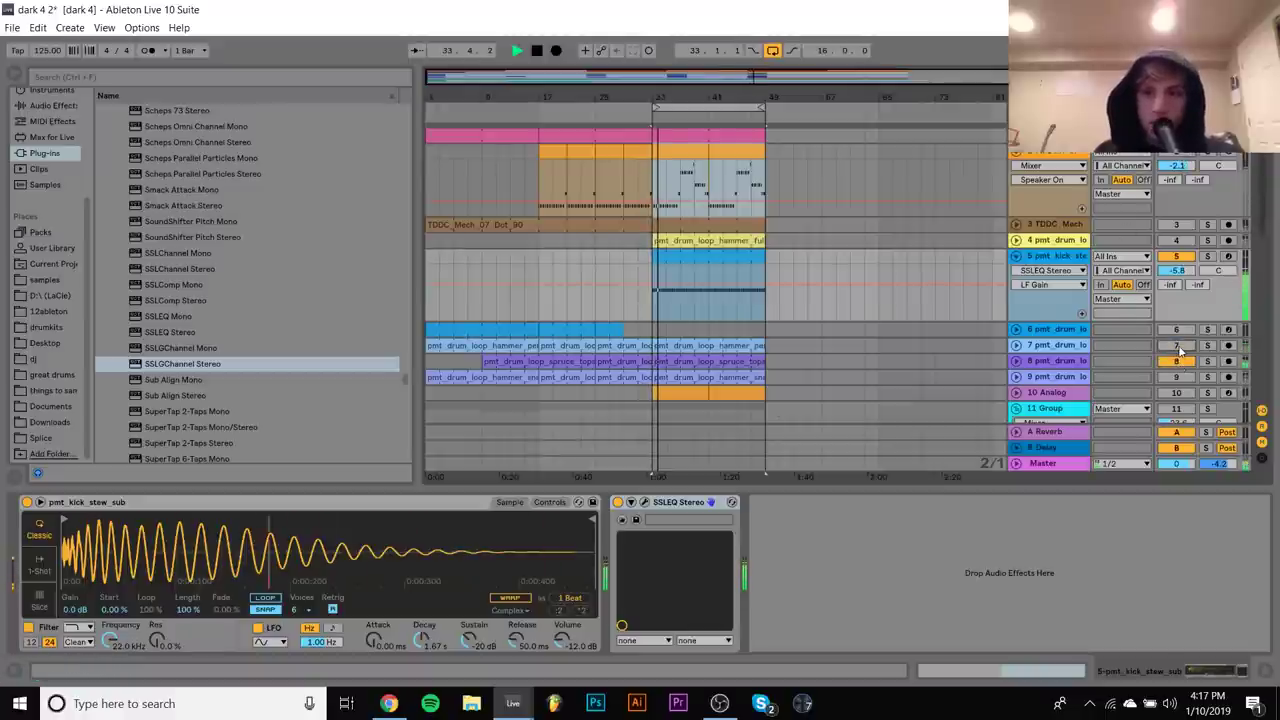
{"action": "scroll", "coordinate": [1180, 349], "scroll_direction": "down", "scroll_amount": 3}
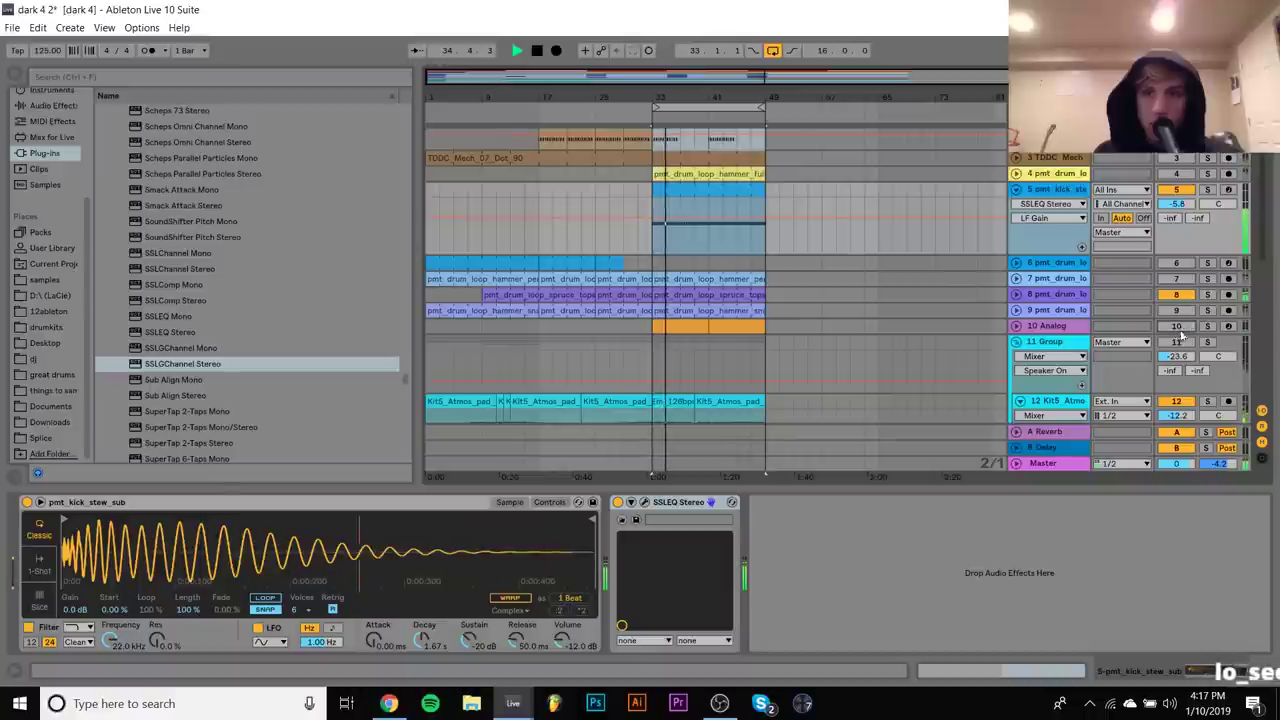
{"action": "left_click", "coordinate": [1178, 341]}
{"action": "left_click", "coordinate": [1016, 344]}
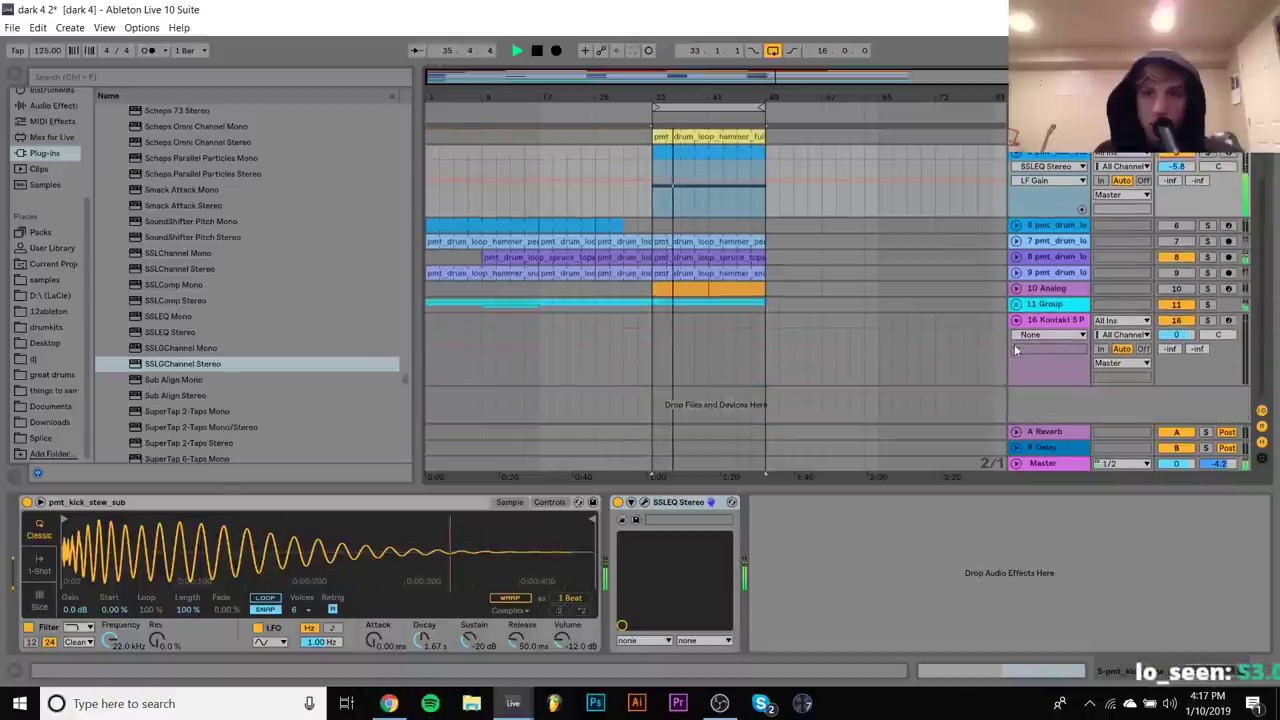
{"action": "left_click", "coordinate": [1177, 290]}
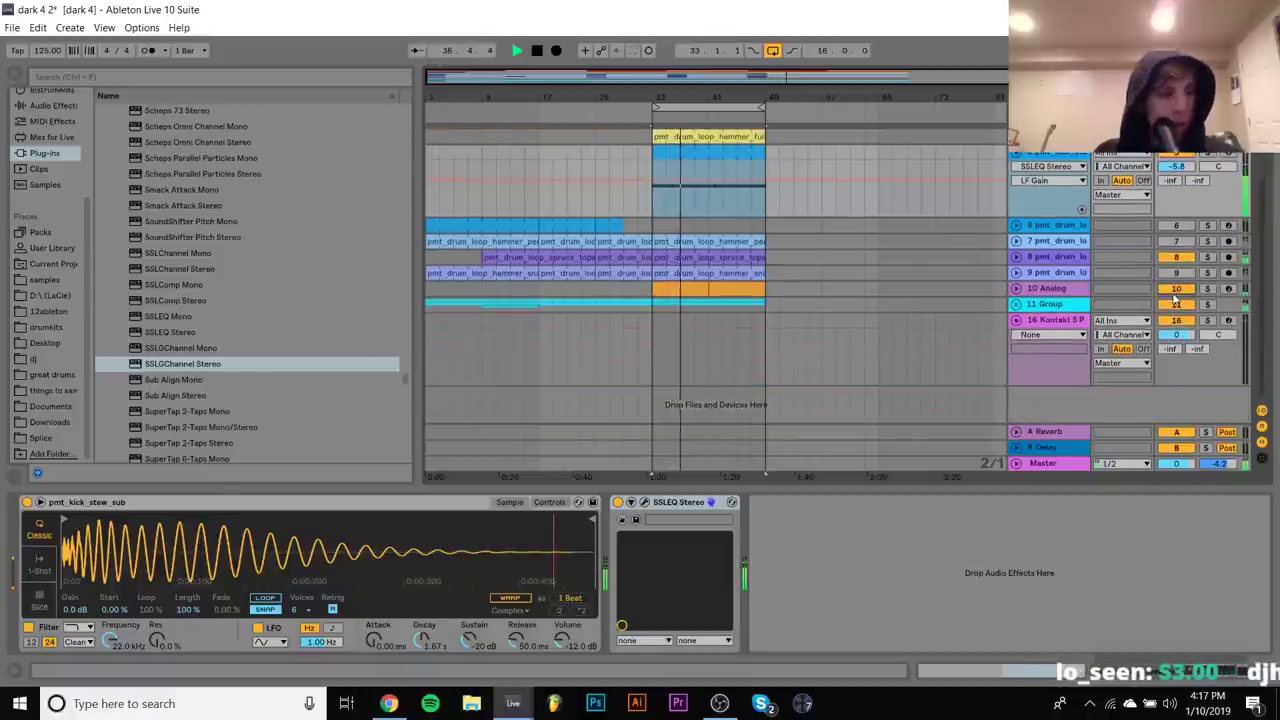
Mute 10 Analog and set track 5's volume to -6.9 dB while checking the loop
{"action": "left_click", "coordinate": [1063, 290]}
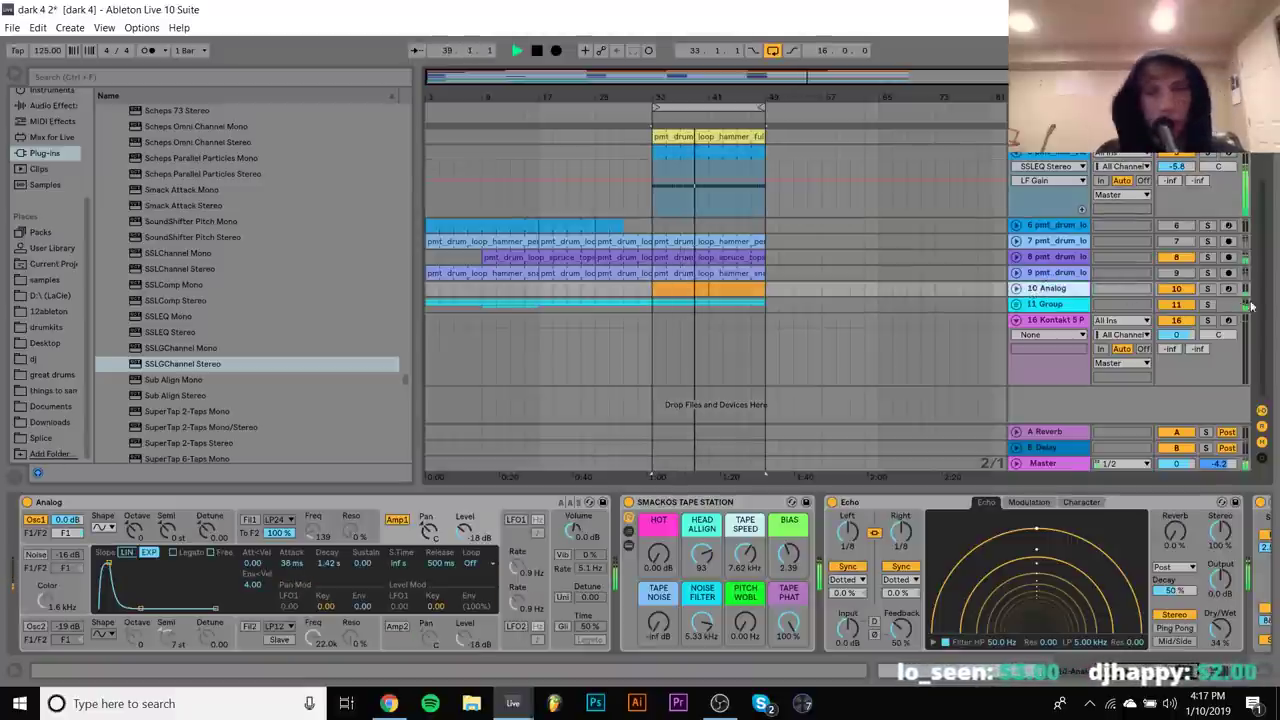
{"action": "key", "text": "space"}
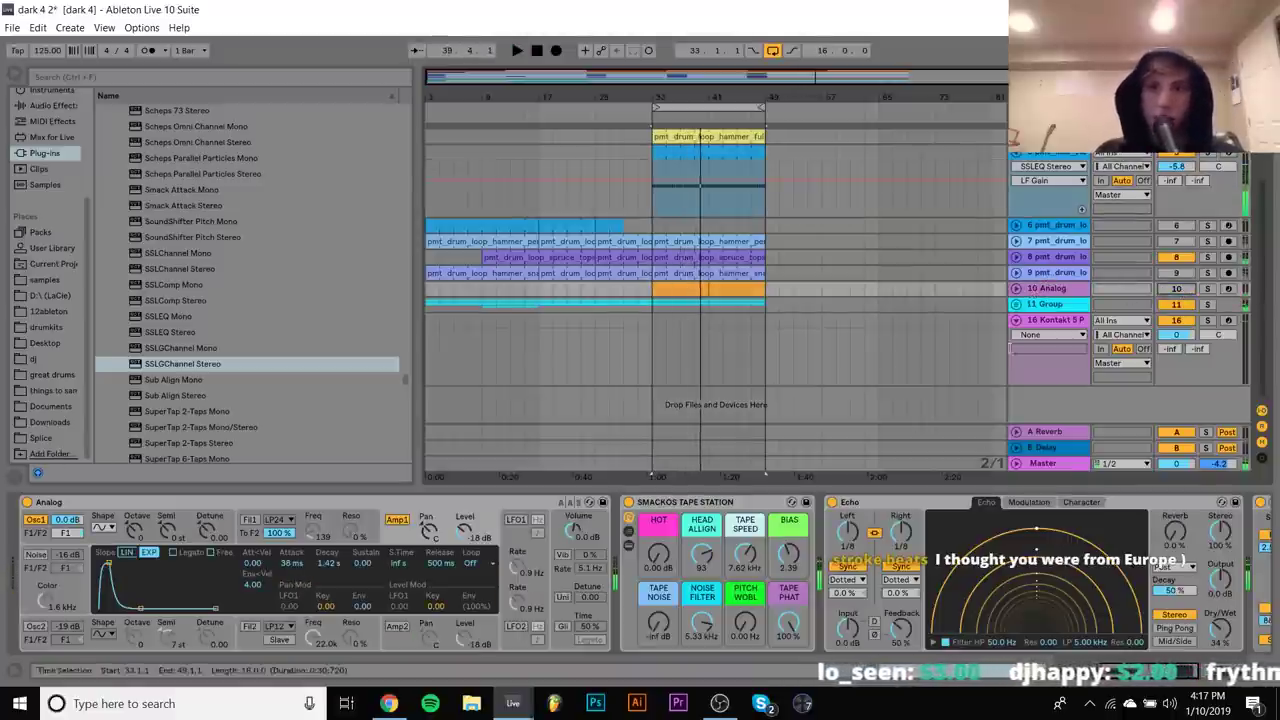
{"action": "key", "text": "space"}
{"action": "scroll", "coordinate": [898, 182], "scroll_direction": "up", "scroll_amount": 4}
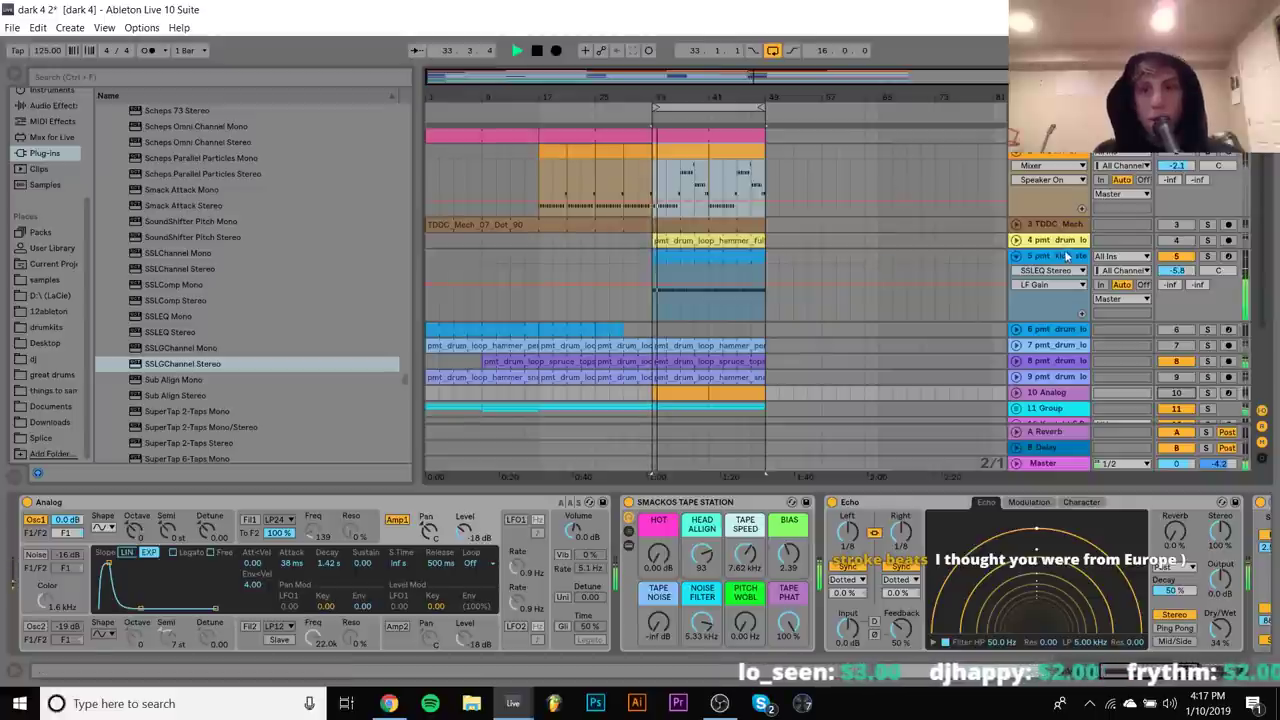
{"action": "left_click", "coordinate": [1160, 272]}
{"action": "left_click", "coordinate": [1164, 272]}
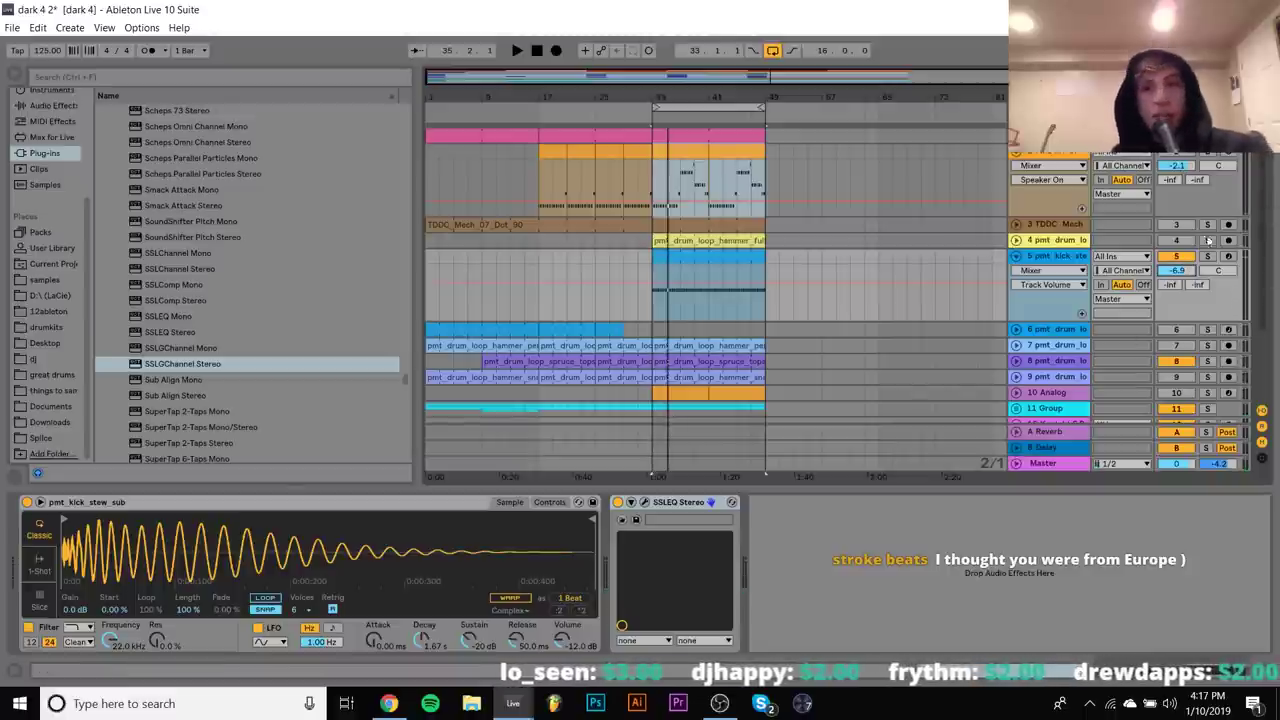
Solo track 5 and shape pmt_kick_stew_sub's filter with a 659 Hz frequency, envelope amount 72 and 3.70 s envelope decay
{"action": "left_click_drag", "start_coordinate": [108, 650], "coordinate": [108, 710]}
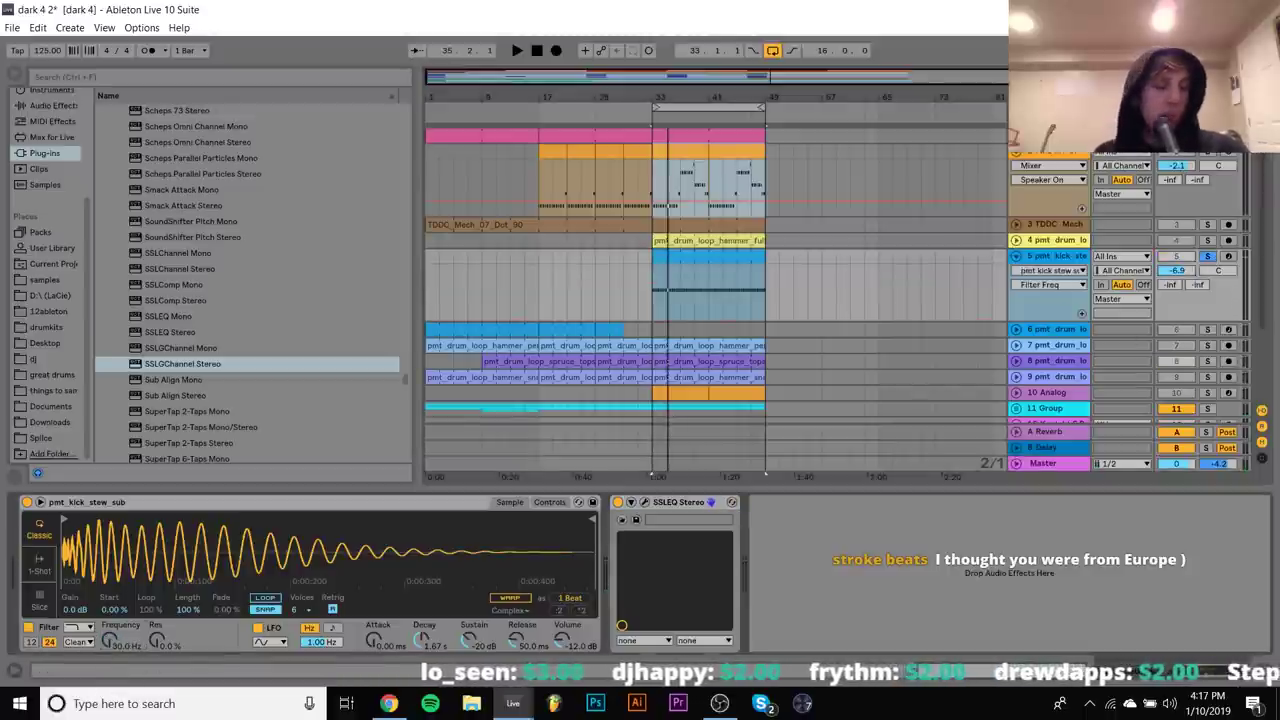
{"action": "key", "text": "space"}
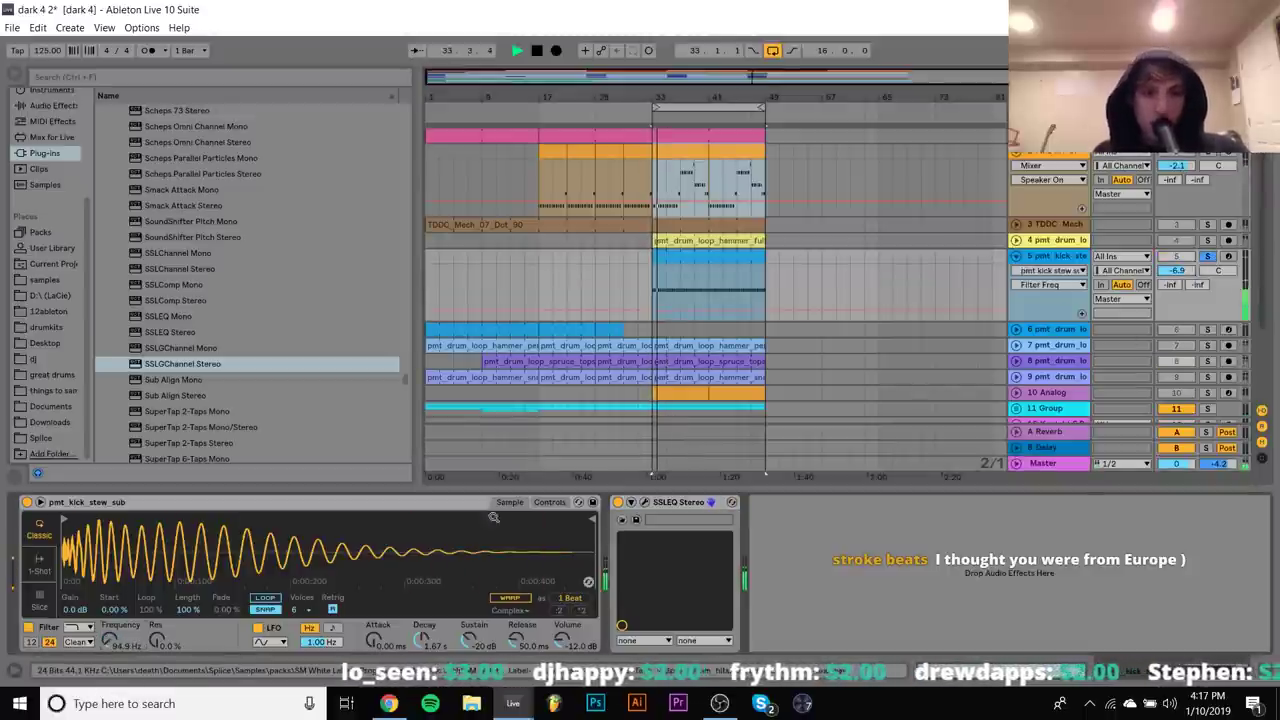
{"action": "left_click", "coordinate": [549, 503]}
{"action": "key", "text": "space"}
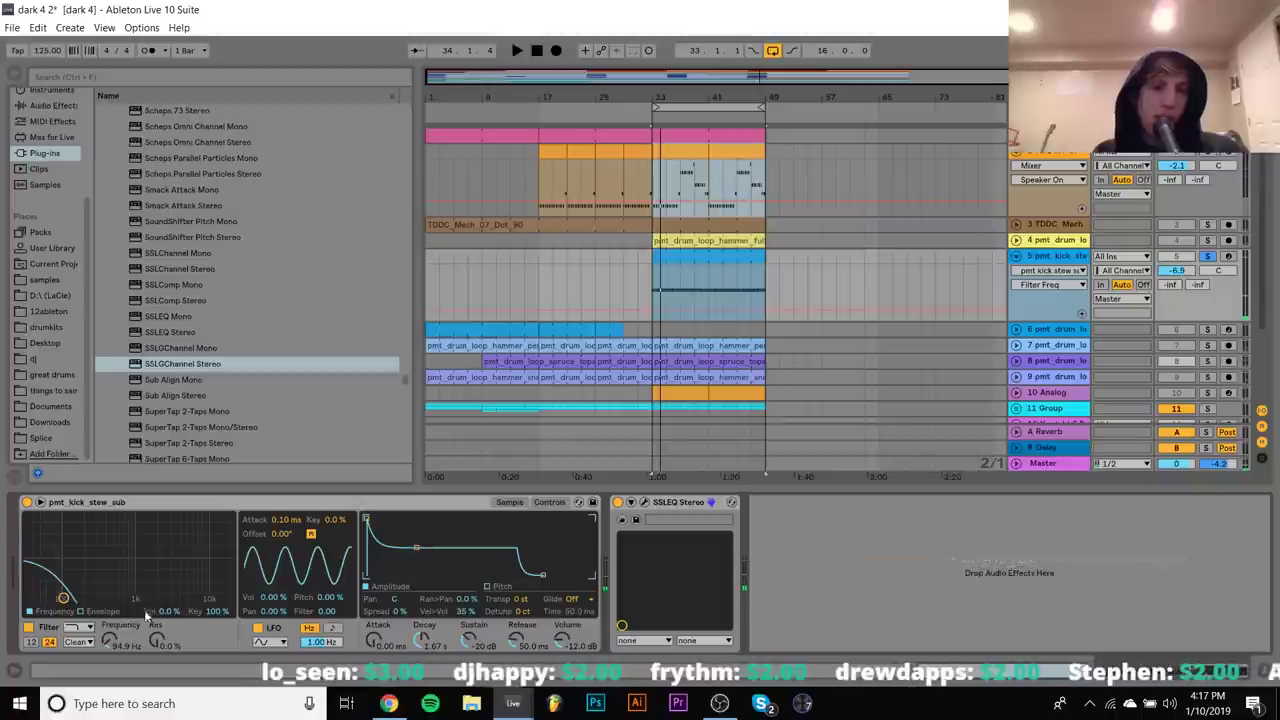
{"action": "left_click", "coordinate": [97, 612]}
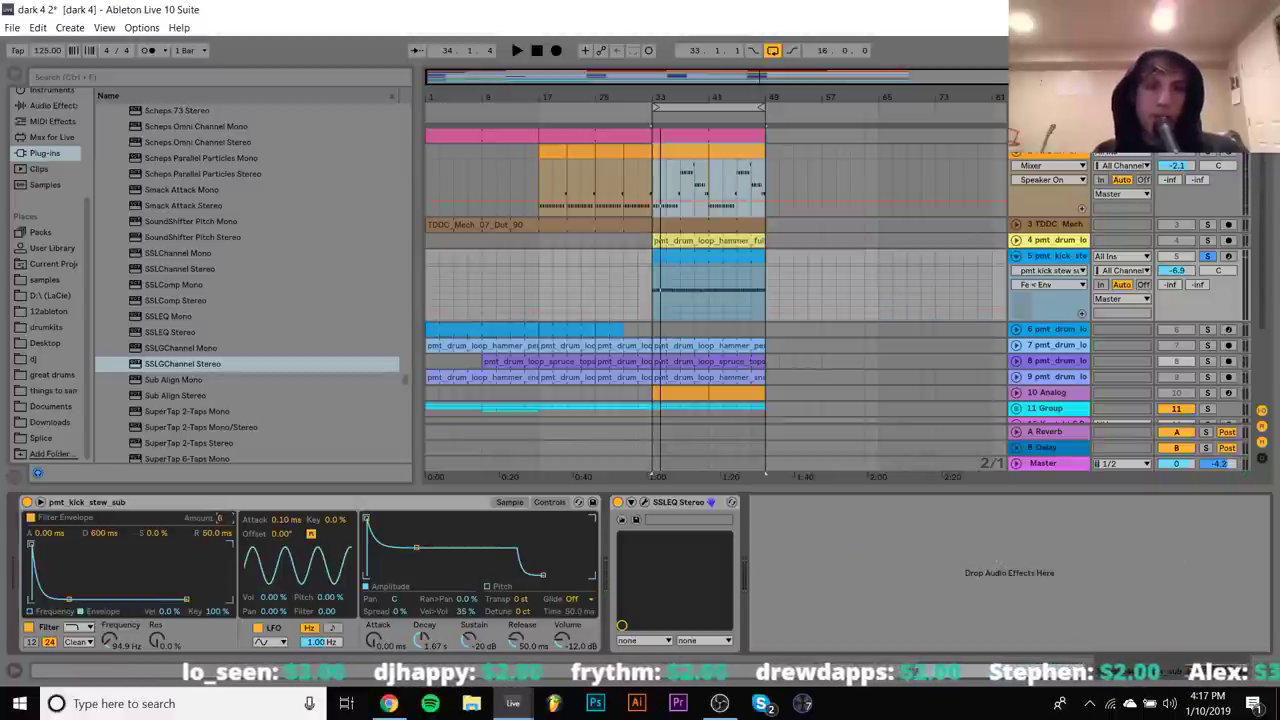
{"action": "key", "text": "space"}
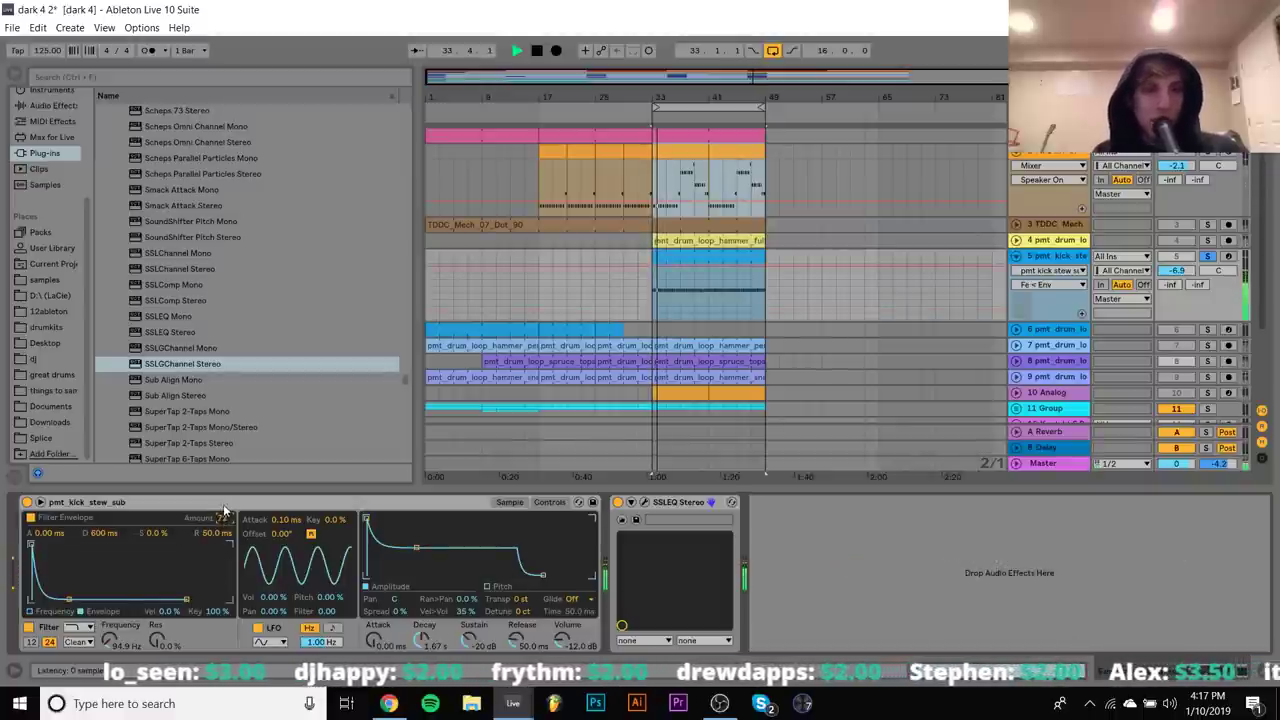
{"action": "left_click", "coordinate": [110, 641]}
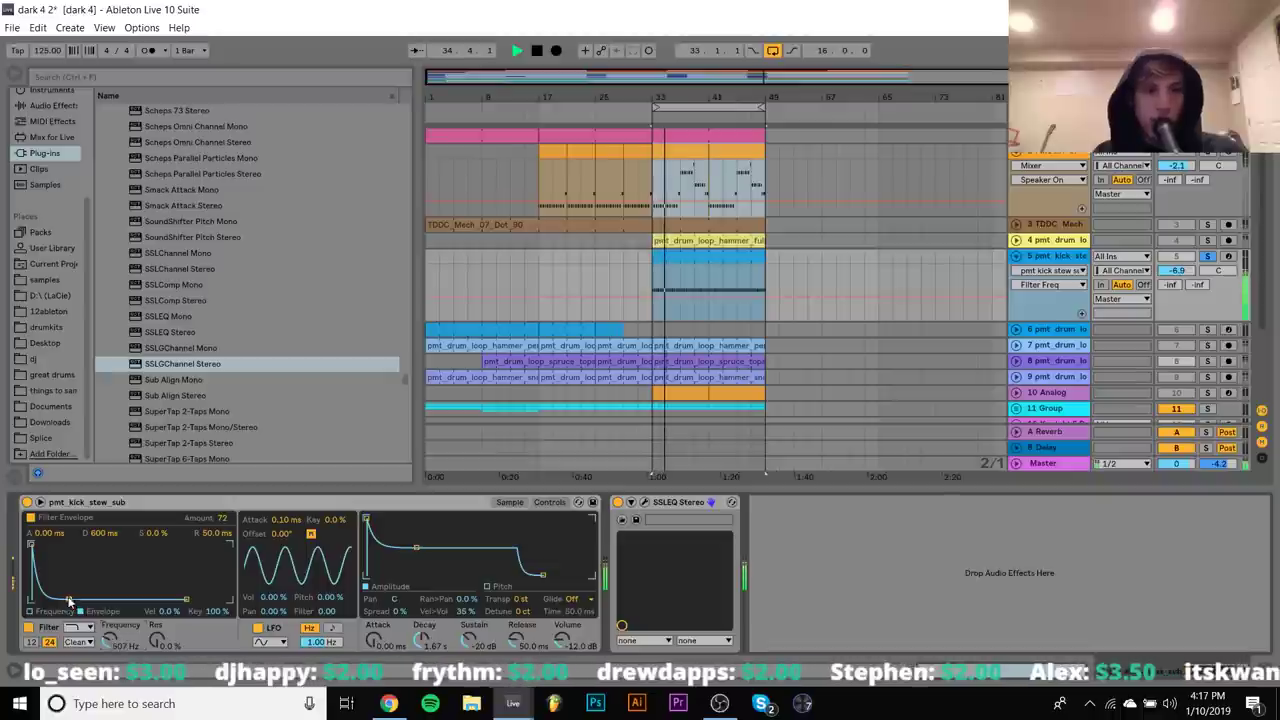
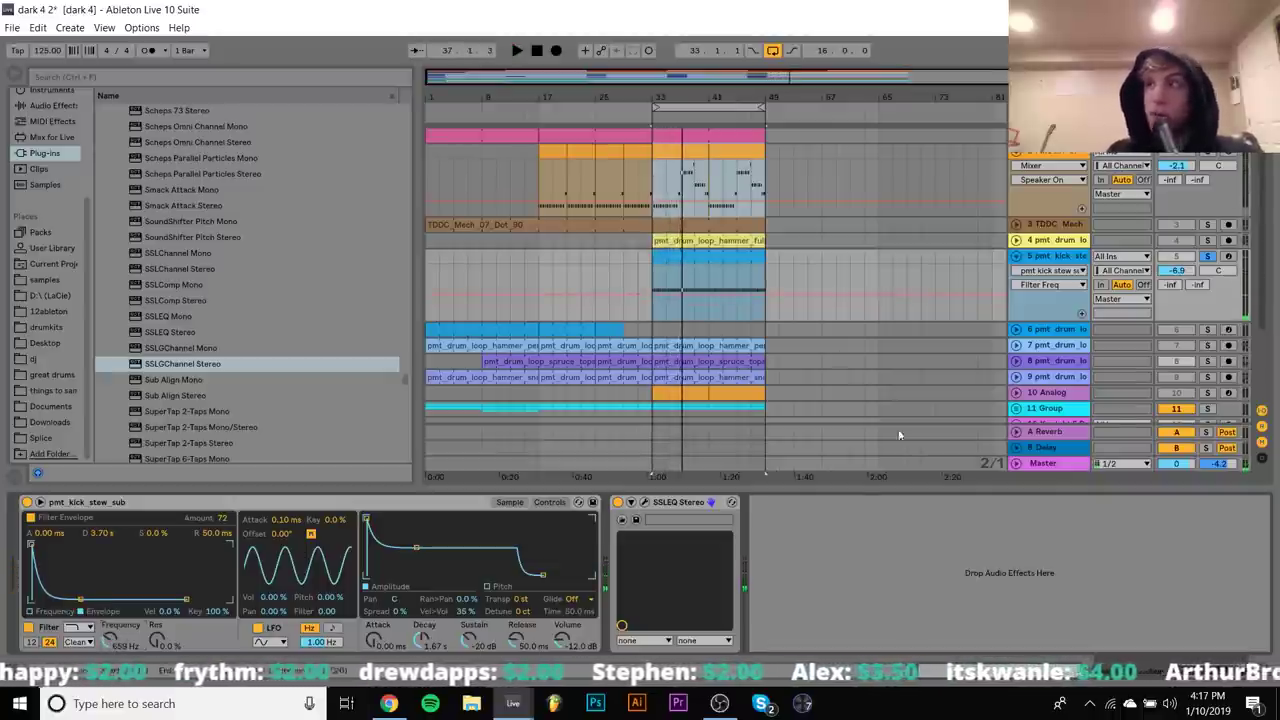
Add the Tuner audio effect after SSLEQ Stereo on track 5 and play the soloed kick through it
{"action": "left_click", "coordinate": [47, 106]}
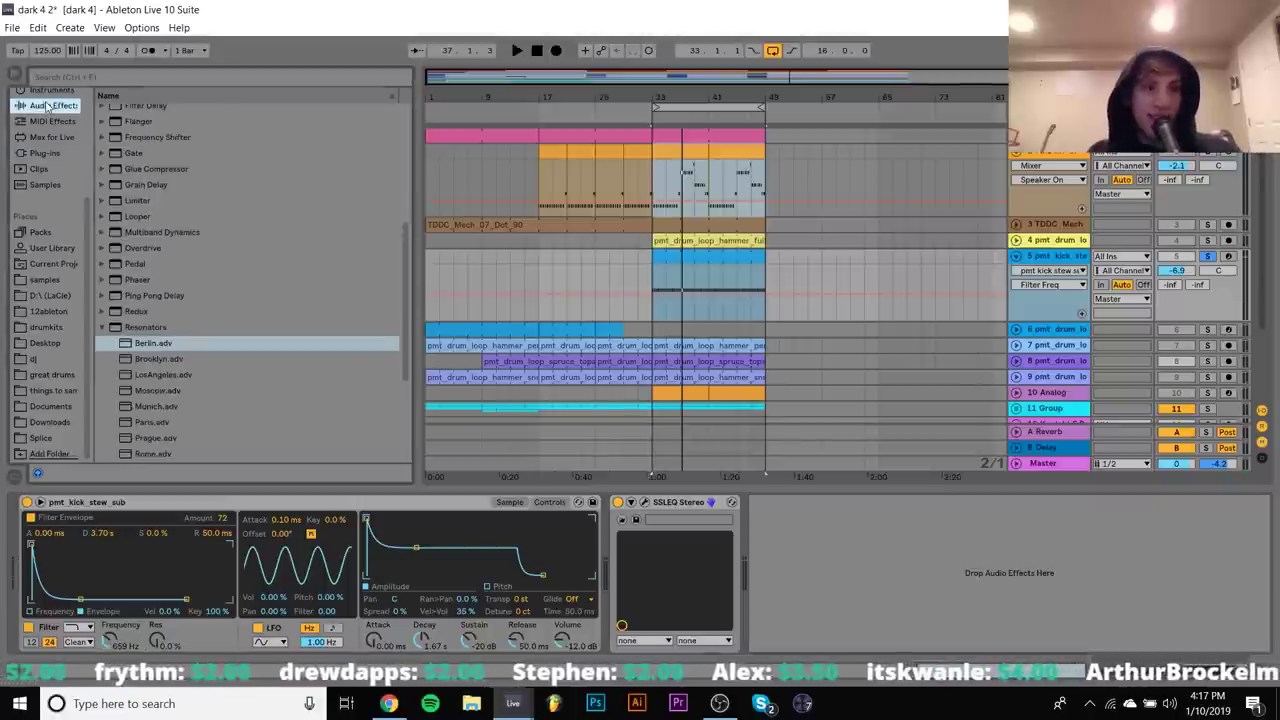
{"action": "scroll", "coordinate": [190, 287], "scroll_direction": "down", "scroll_amount": 5}
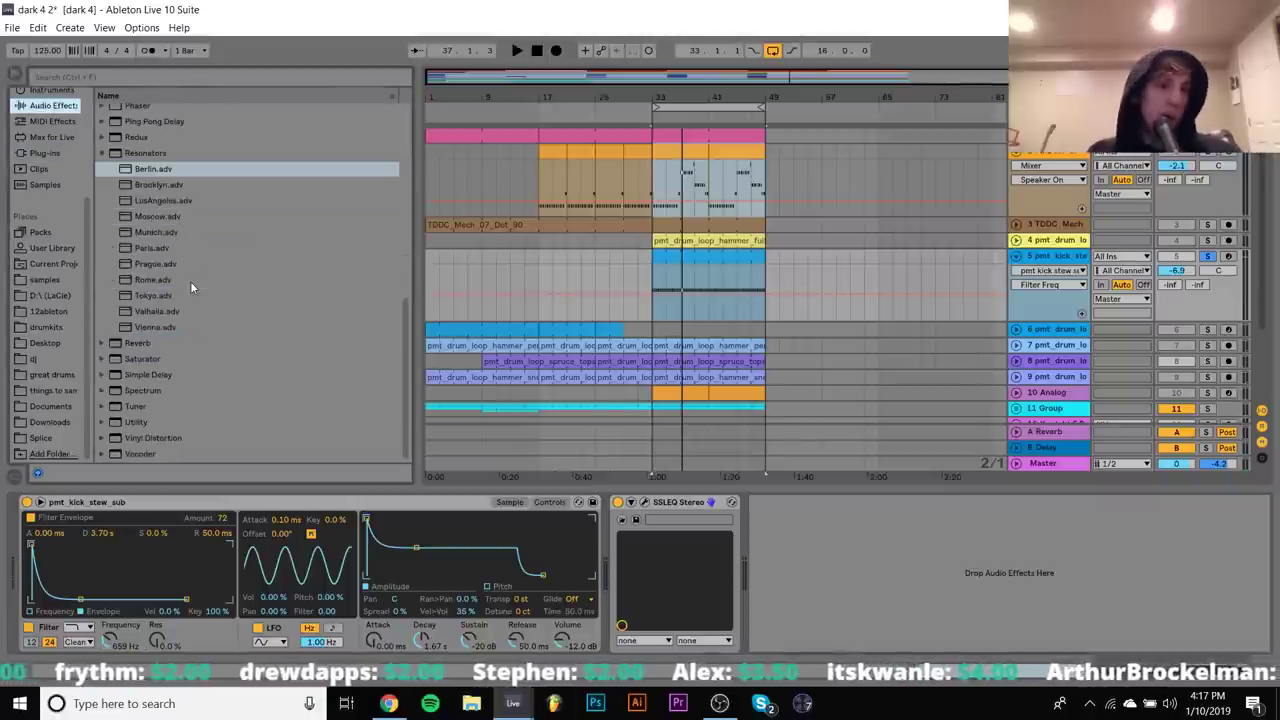
{"action": "double_click", "coordinate": [135, 406]}
{"action": "key", "text": "space"}
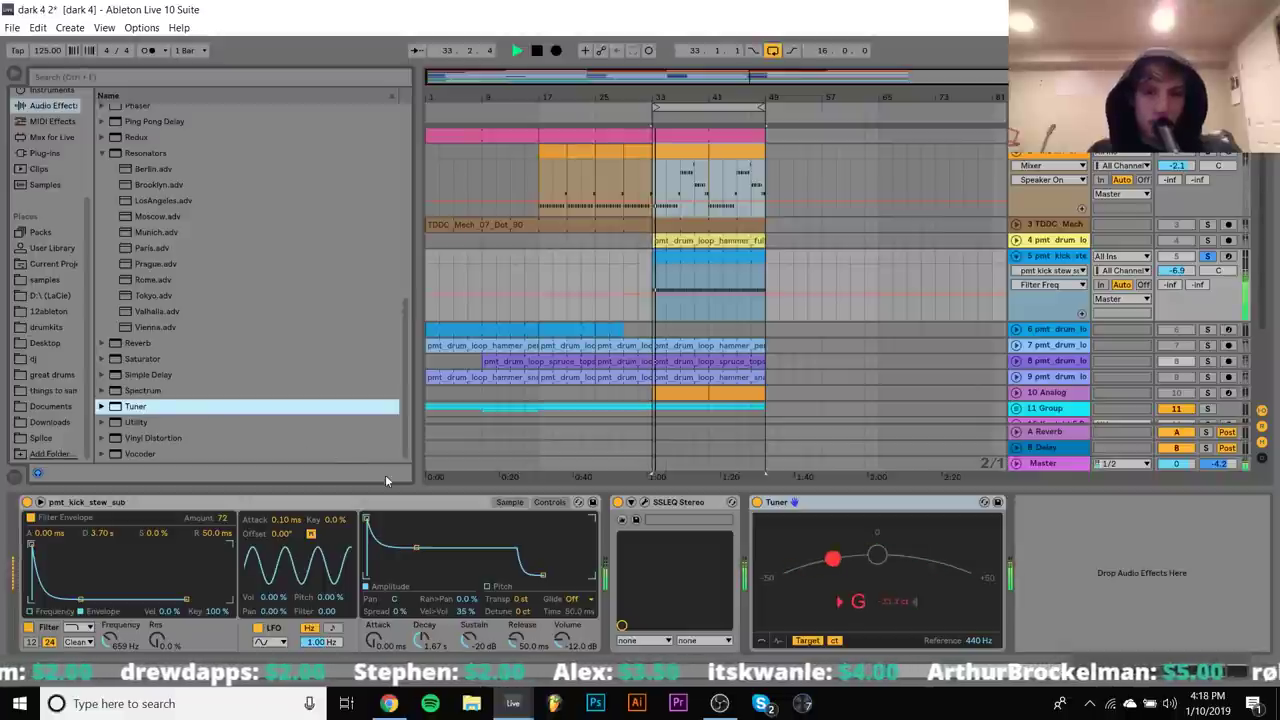
Clear track 5's solo and balance its kick at -8.2 dB against track 2 at -3.7 dB
{"action": "left_click", "coordinate": [1206, 257]}
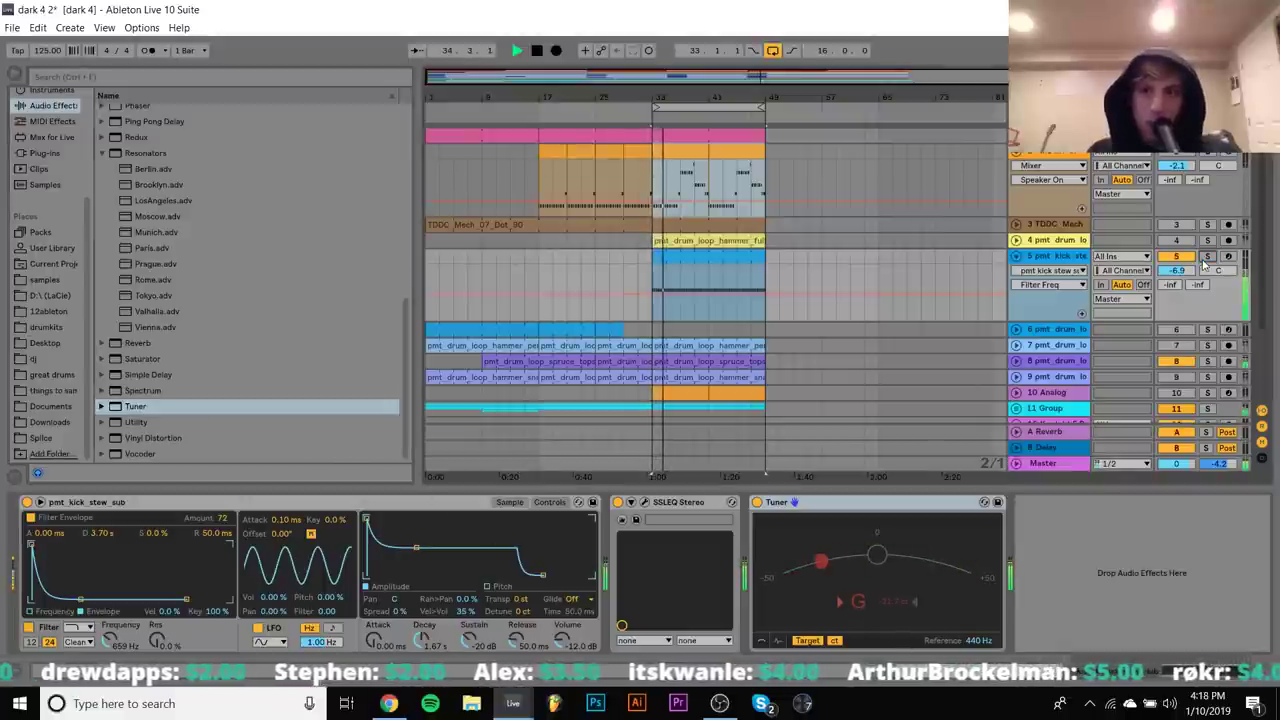
{"action": "left_click_drag", "start_coordinate": [1178, 269], "coordinate": [1183, 276]}
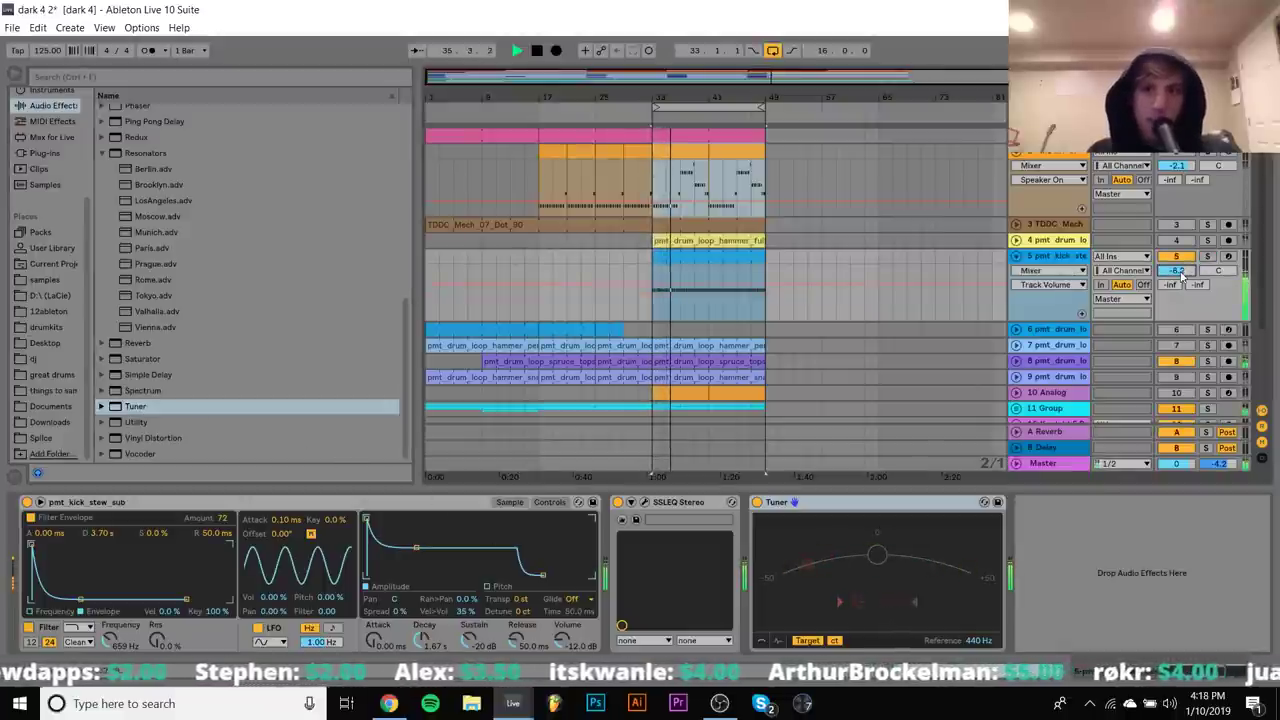
{"action": "key", "text": "Up"}
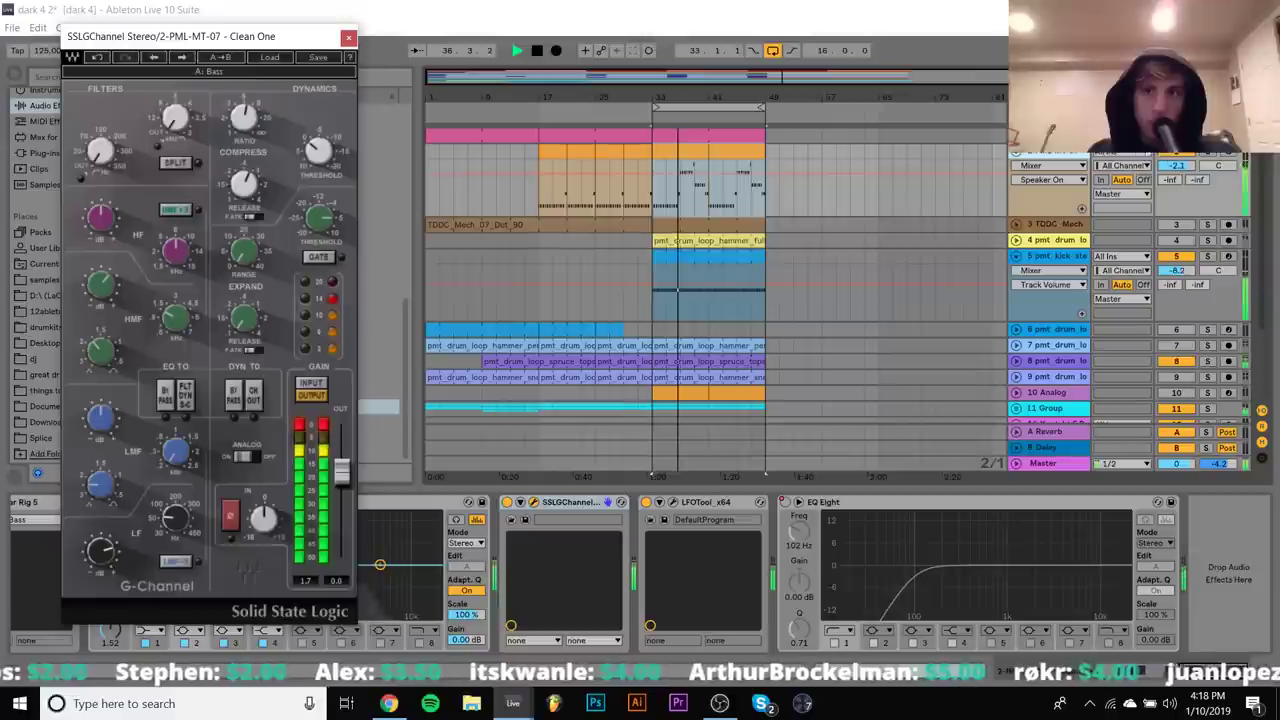
{"action": "left_click_drag", "start_coordinate": [1178, 165], "coordinate": [1185, 172]}
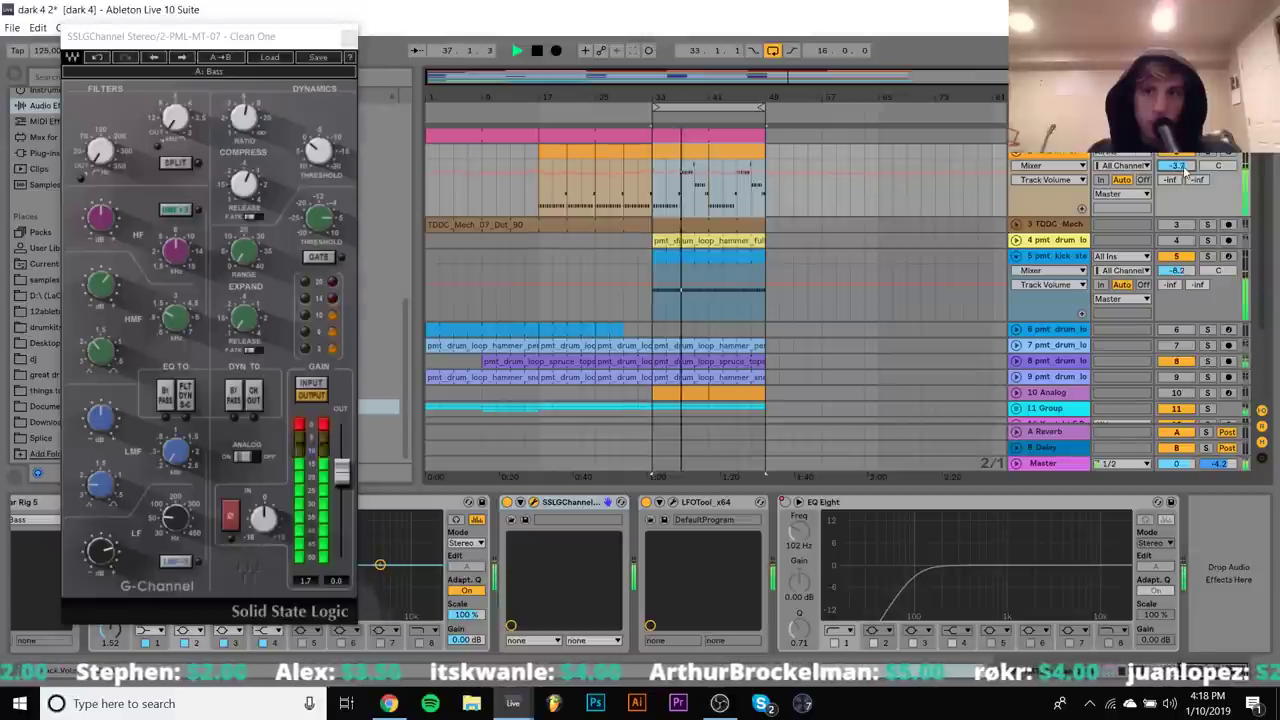
{"action": "left_click", "coordinate": [348, 37]}
Mute 11 Group and fold track 5 during playback
{"action": "scroll", "coordinate": [1157, 276], "scroll_direction": "down", "scroll_amount": 2}
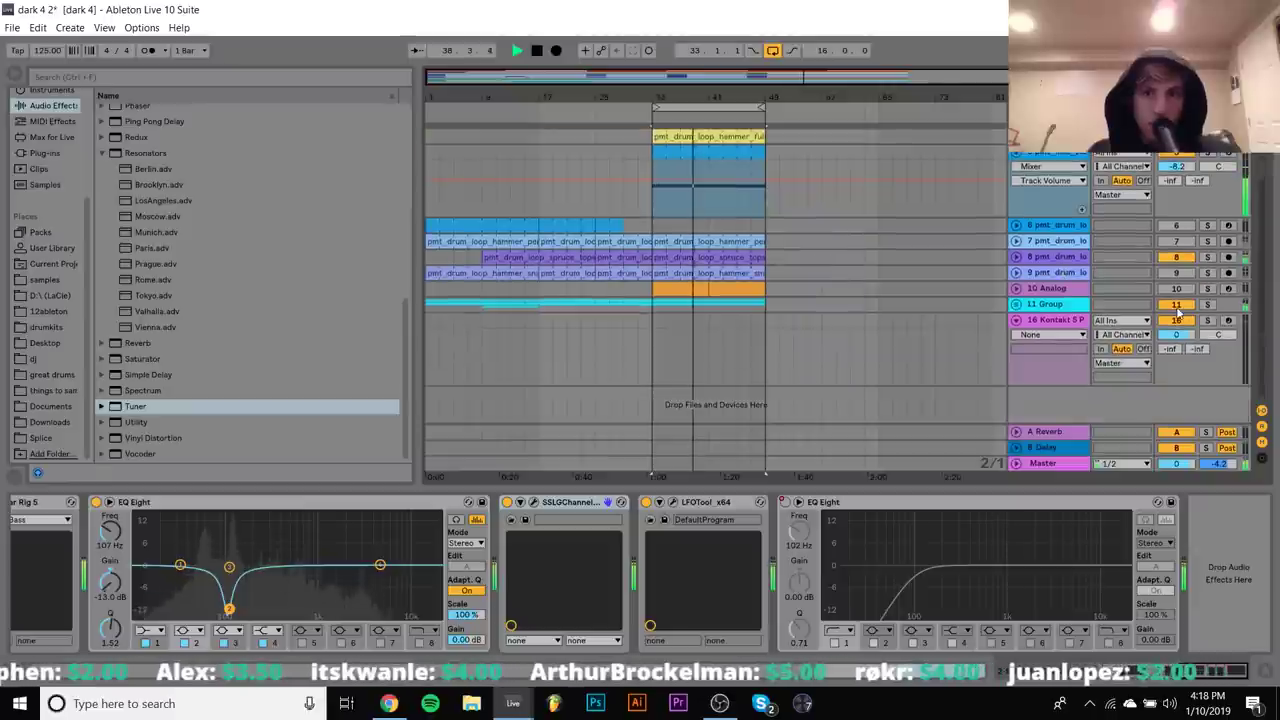
{"action": "scroll", "coordinate": [1100, 272], "scroll_direction": "up", "scroll_amount": 2}
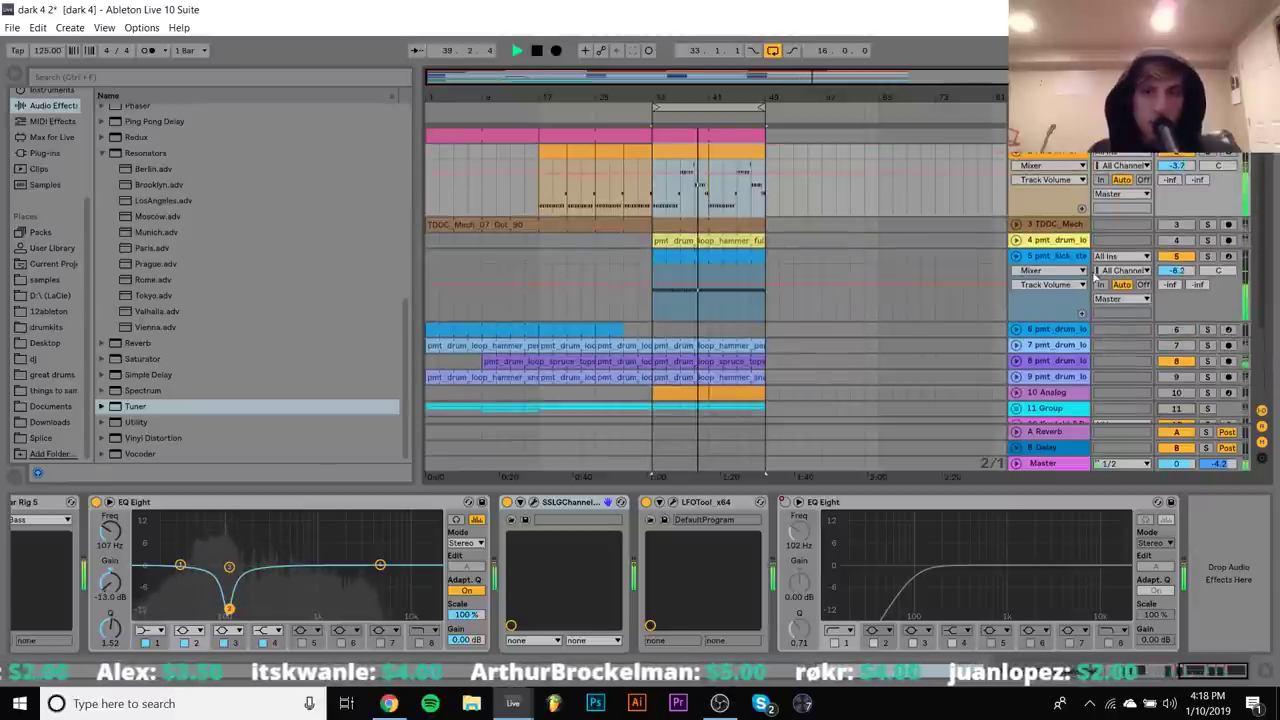
{"action": "left_click", "coordinate": [1016, 256]}
Examine the expanded EQ Eight curve on track 8 and hide the return tracks
{"action": "left_click", "coordinate": [1083, 305]}
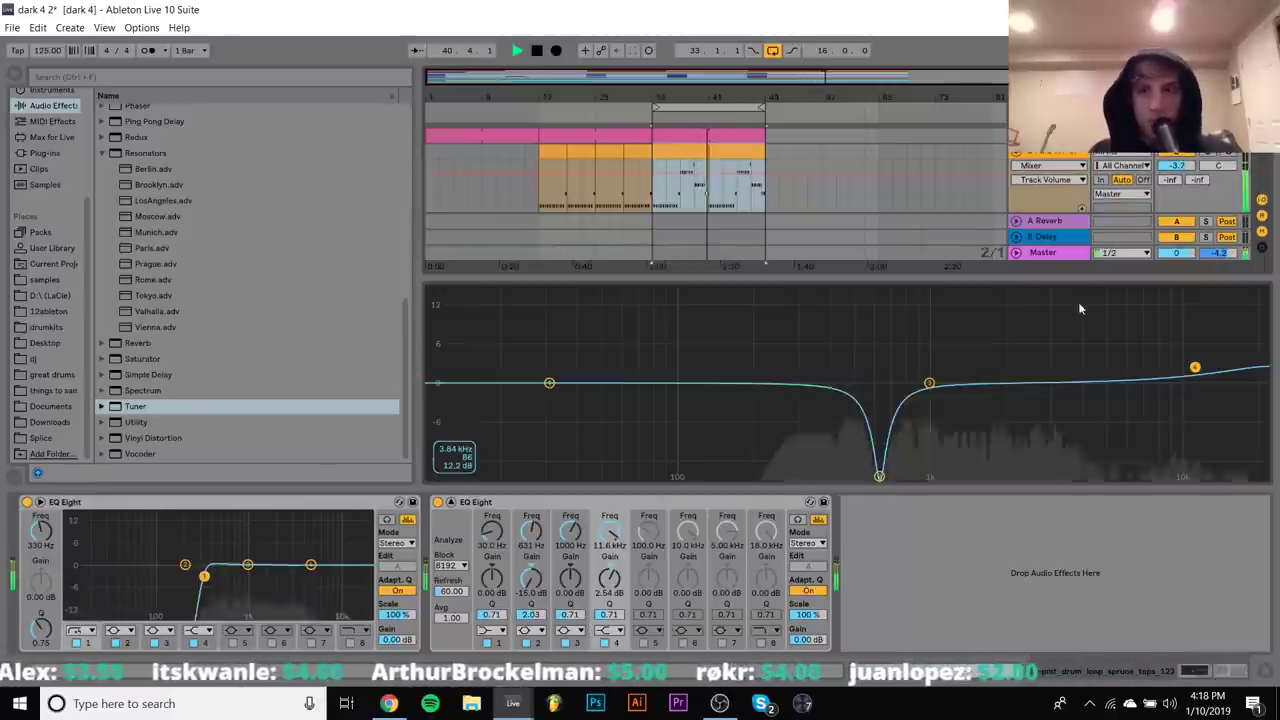
{"action": "scroll", "coordinate": [1093, 240], "scroll_direction": "down", "scroll_amount": 2}
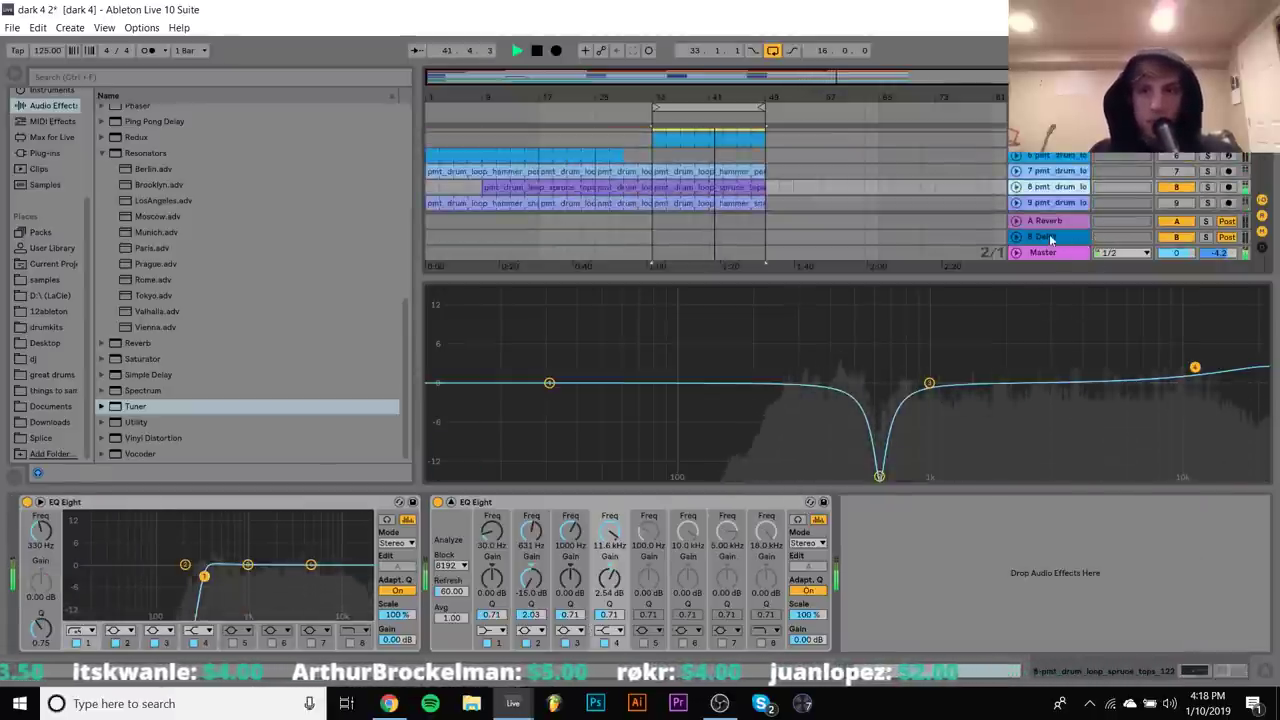
{"action": "left_click", "coordinate": [1049, 234]}
{"action": "left_click", "coordinate": [1049, 234]}
{"action": "key", "text": "ctrl+alt+r"}
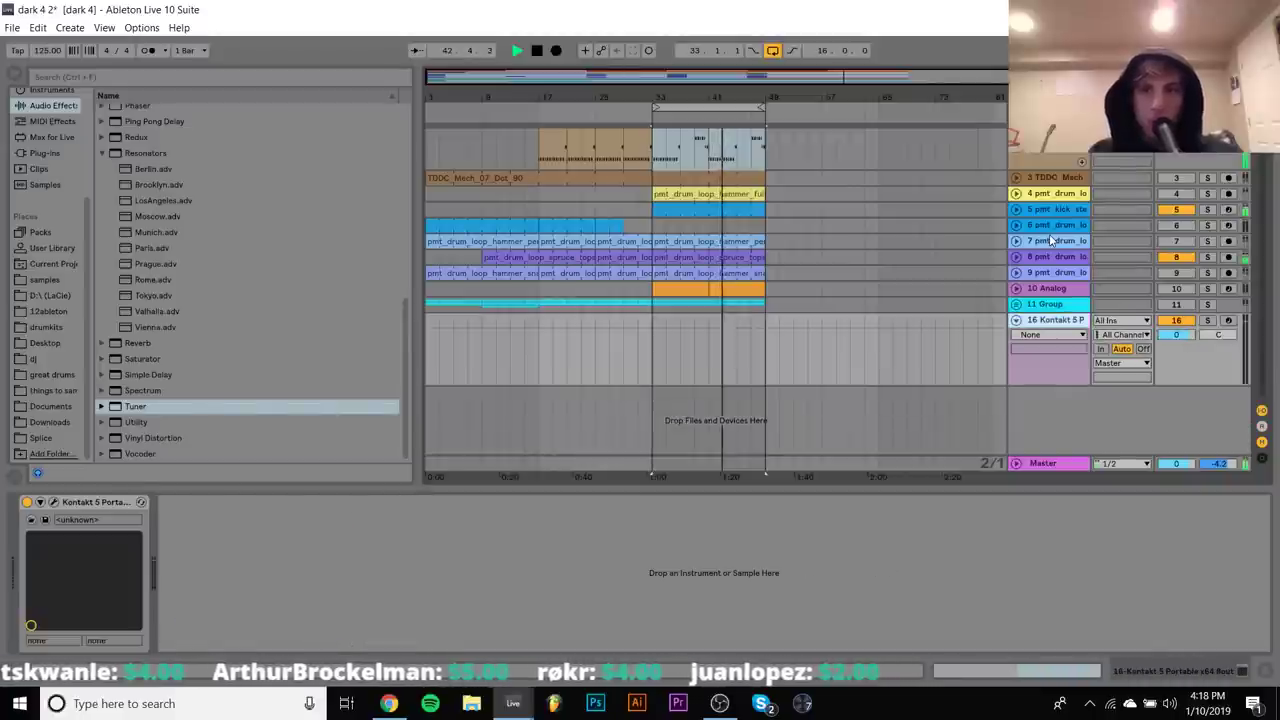
{"action": "left_click", "coordinate": [1063, 258]}
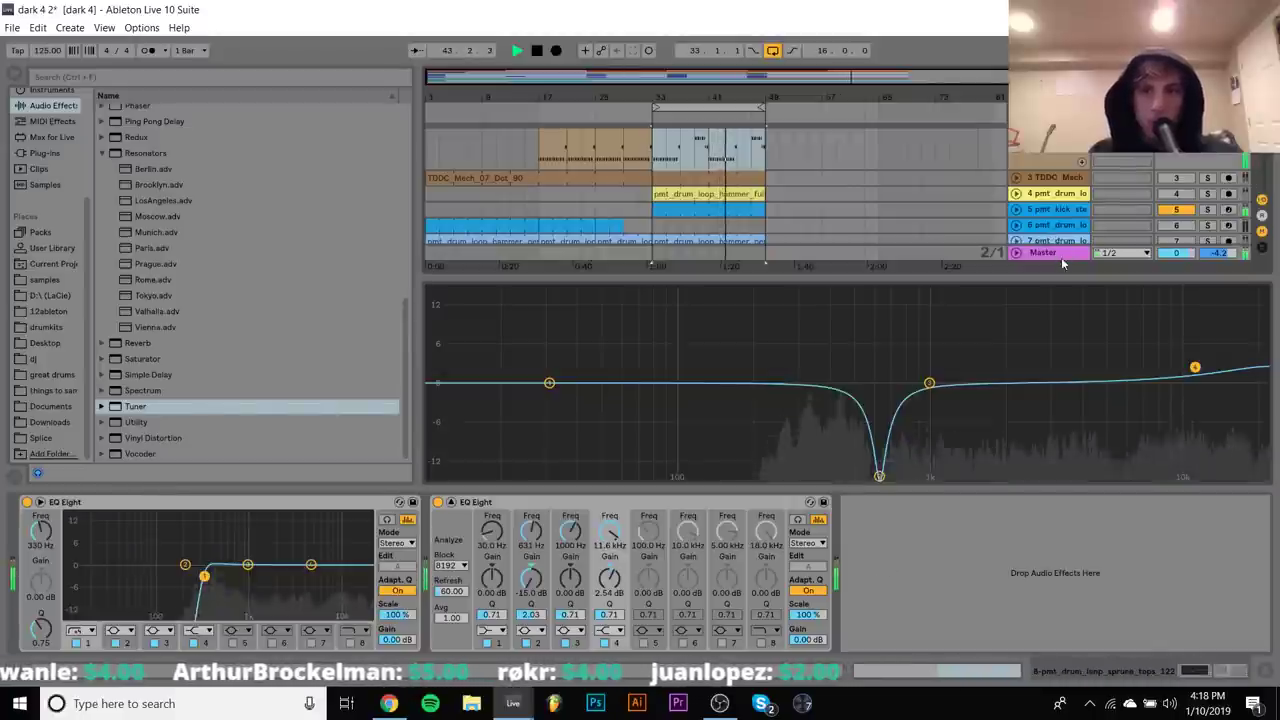
Insert a new MIDI track after 11 Group and load Jup-8 V3 from the ArturiaV6 plug-ins onto it
{"action": "left_click", "coordinate": [1266, 675]}
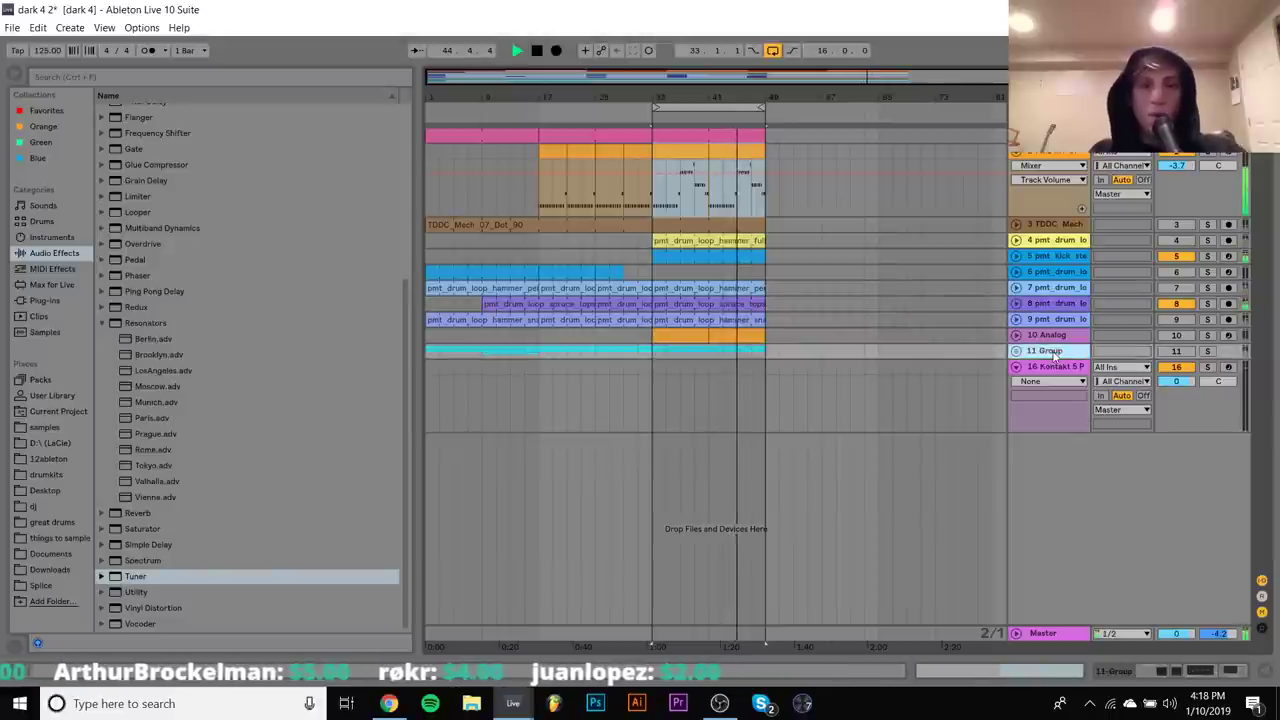
{"action": "left_click", "coordinate": [44, 300]}
{"action": "scroll", "coordinate": [185, 242], "scroll_direction": "down", "scroll_amount": 10}
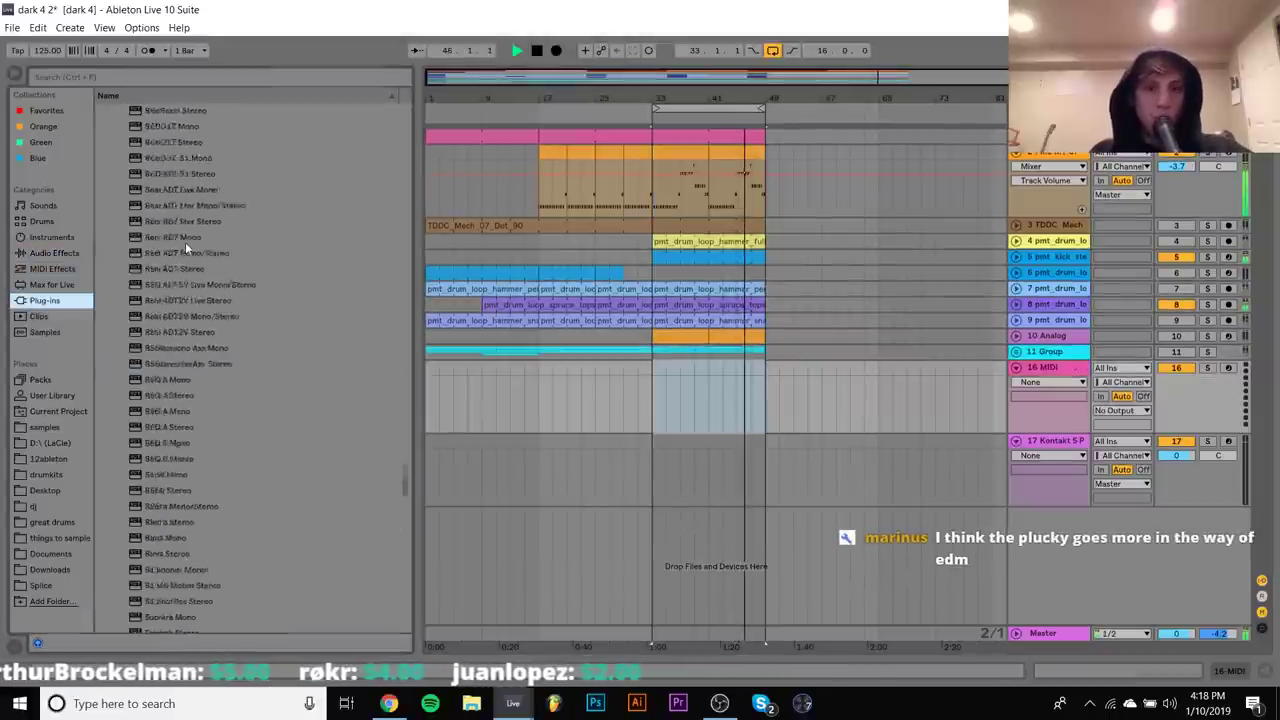
{"action": "scroll", "coordinate": [185, 242], "scroll_direction": "up", "scroll_amount": 10}
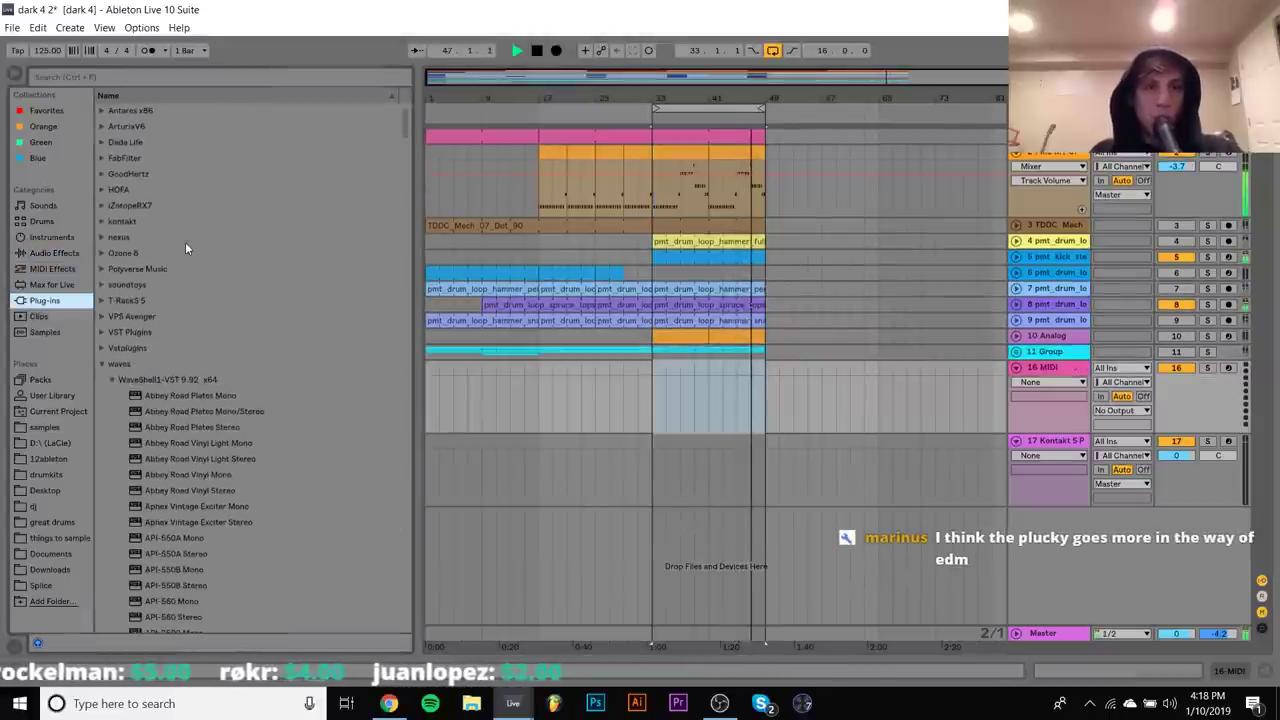
{"action": "left_click", "coordinate": [102, 127]}
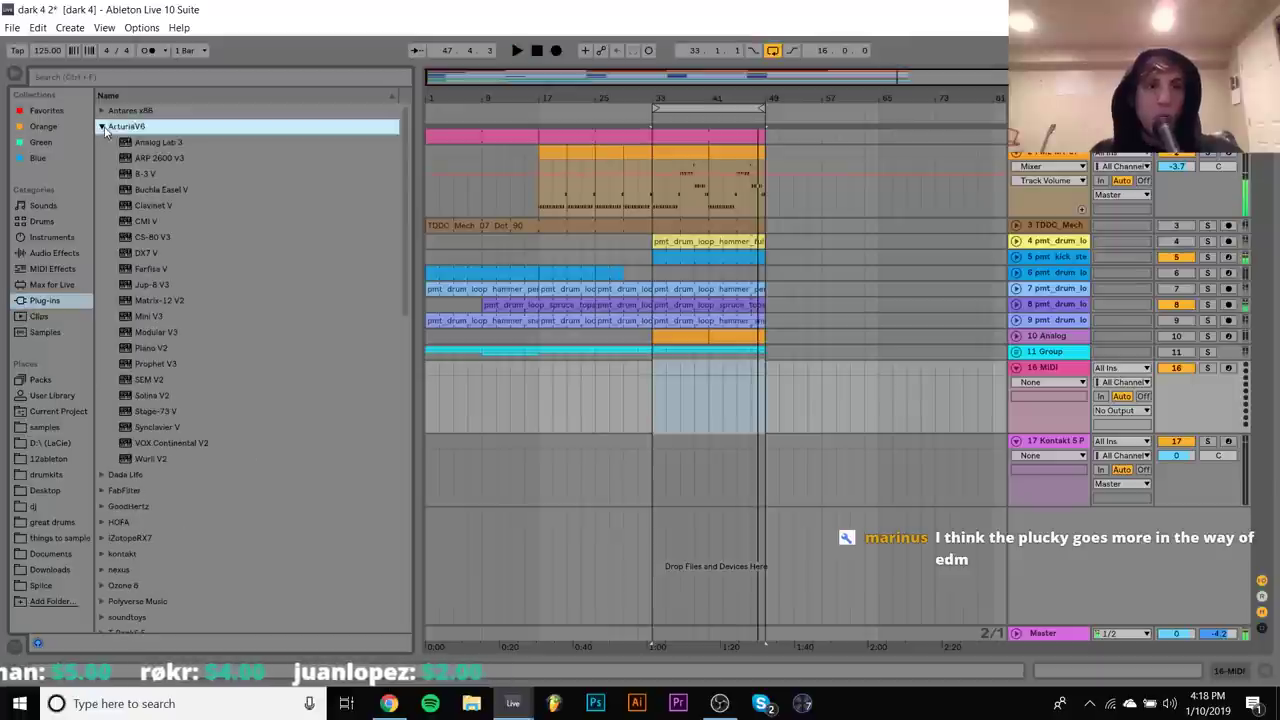
{"action": "left_click", "coordinate": [152, 190]}
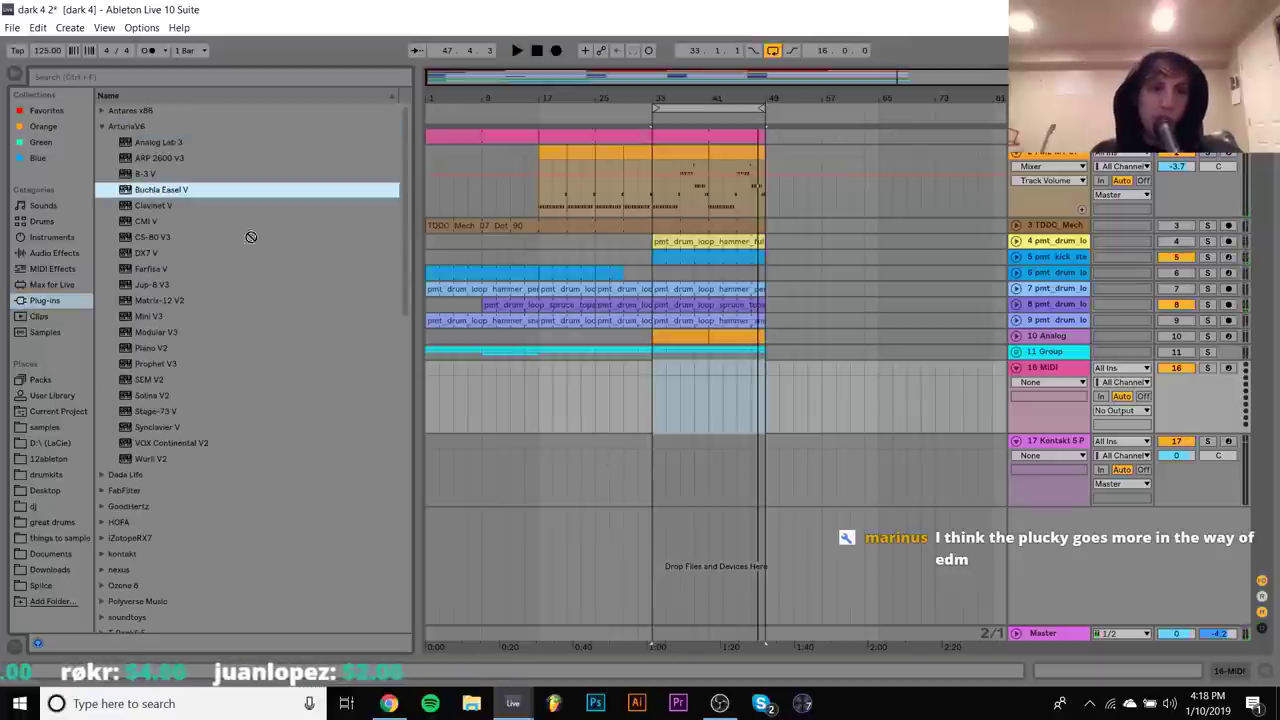
{"action": "left_click_drag", "start_coordinate": [140, 285], "coordinate": [269, 319]}
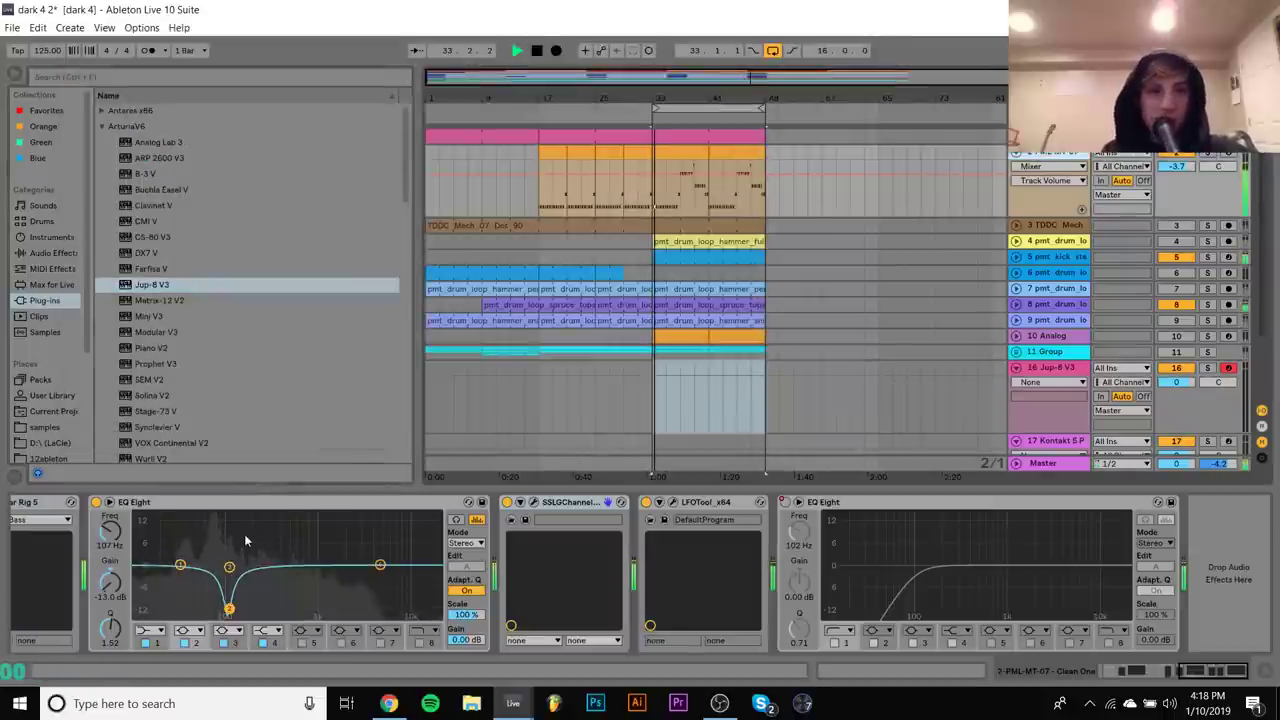
Open Mini V3 in track 2's device chain during playback and set Oscillator 3's range to 32'
{"action": "scroll", "coordinate": [213, 542], "scroll_direction": "left", "scroll_amount": 5}
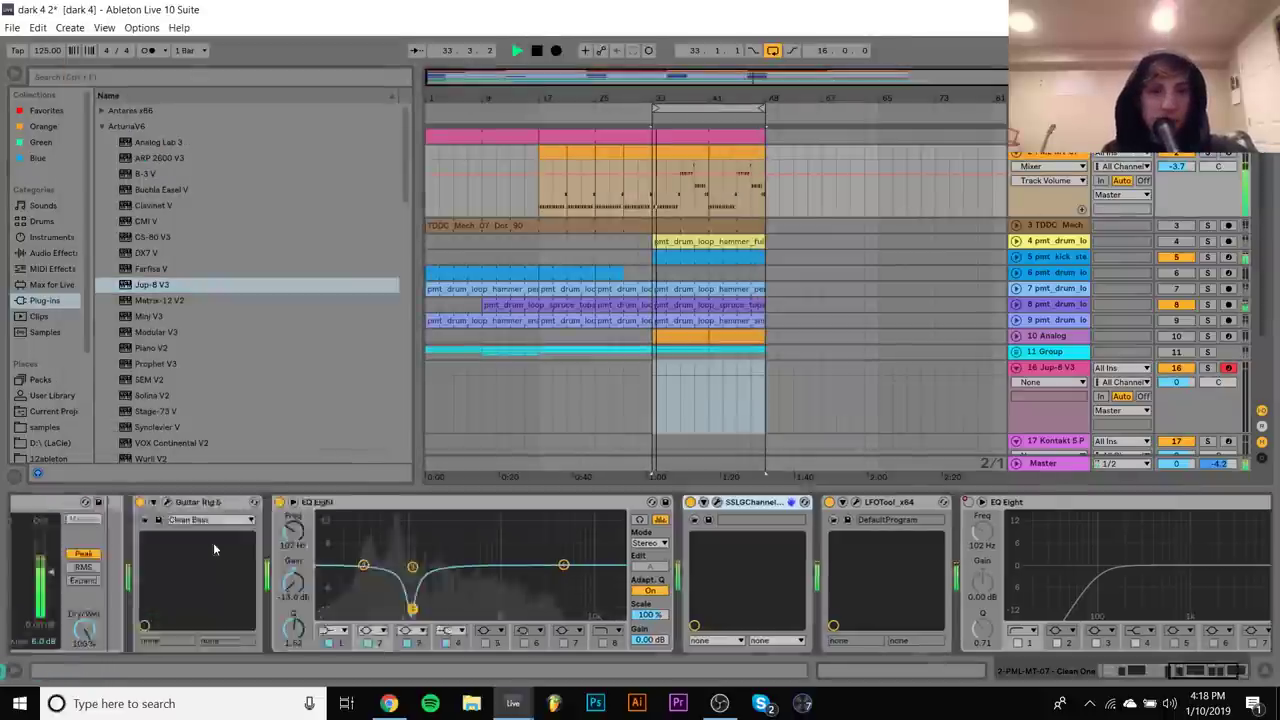
{"action": "scroll", "coordinate": [213, 542], "scroll_direction": "left", "scroll_amount": 5}
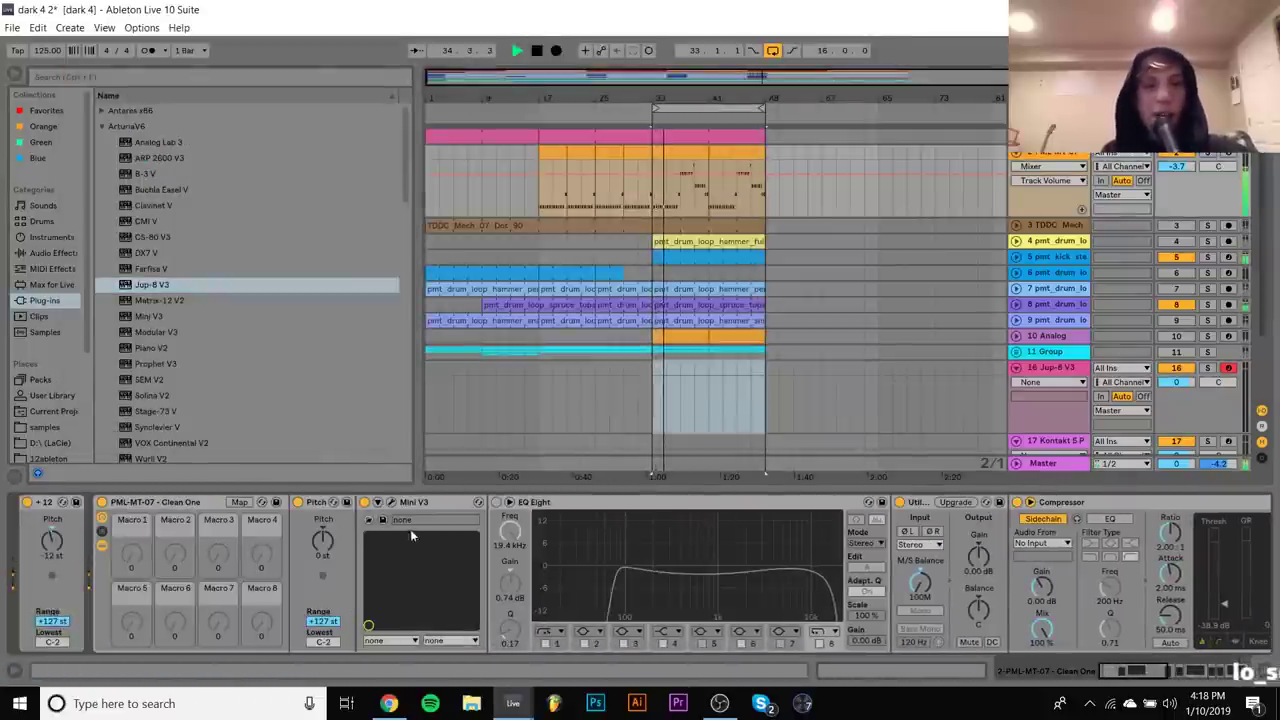
{"action": "key", "text": "ctrl+alt+p"}
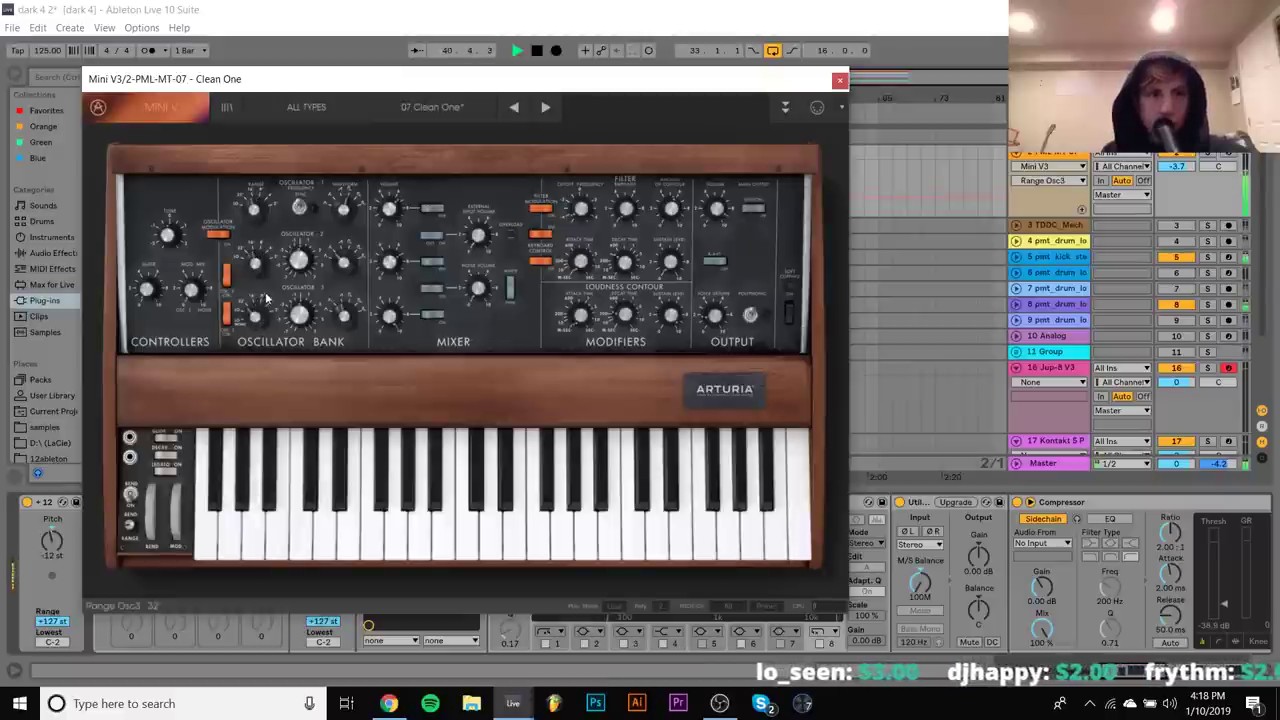
{"action": "left_click", "coordinate": [840, 79]}
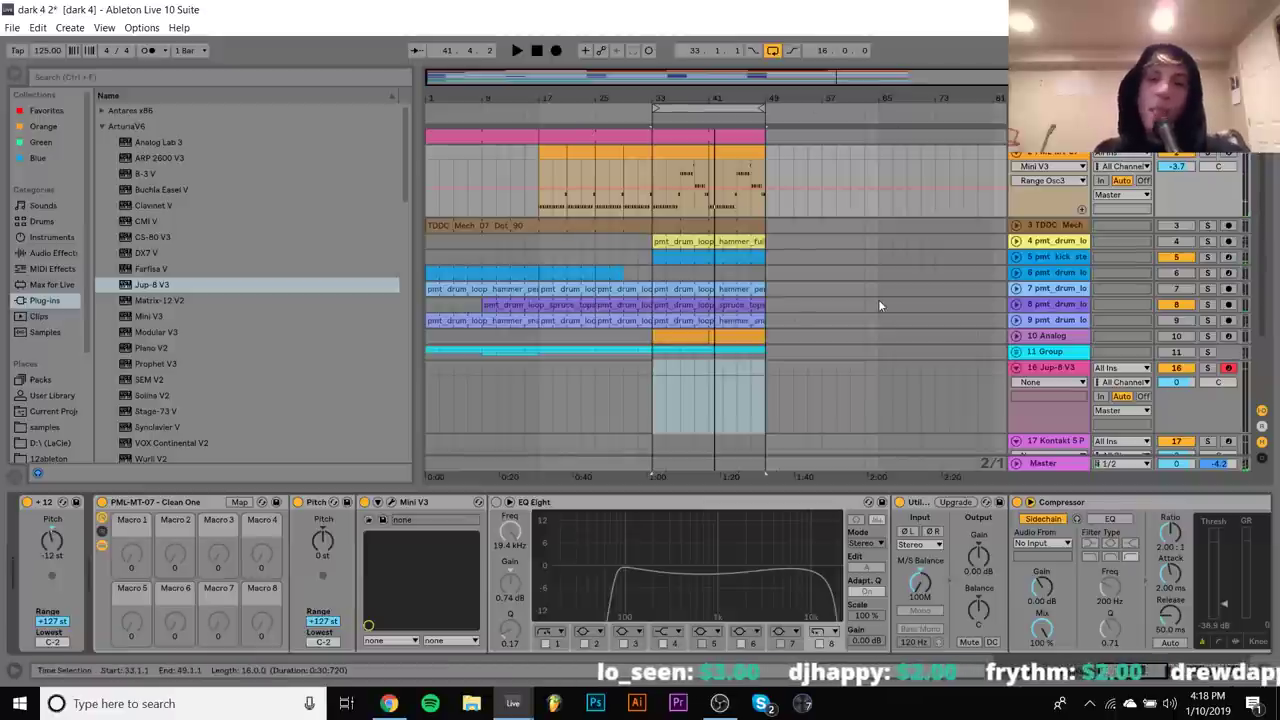
Open Jup-8 V3 on track 16 and audition its Astral Voices preset
{"action": "scroll", "coordinate": [878, 298], "scroll_direction": "down", "scroll_amount": 3}
{"action": "left_click", "coordinate": [660, 305]}
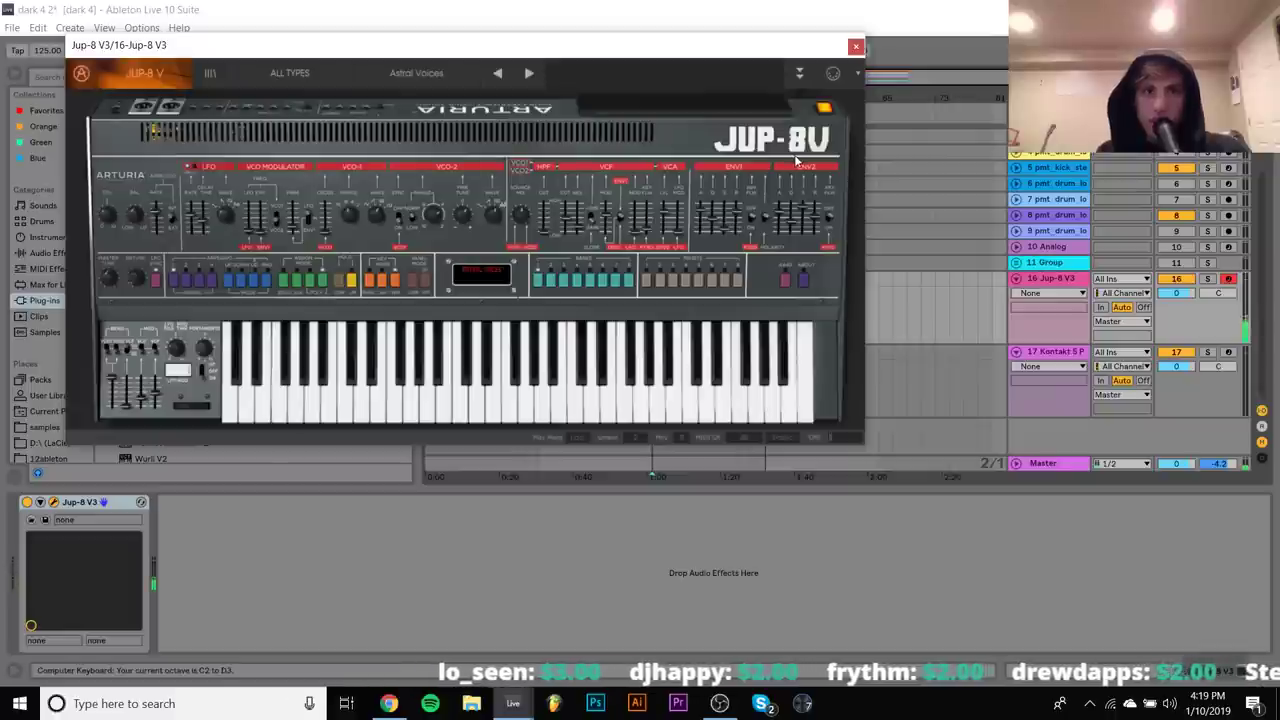
Audition Jup-8 V3's Astral Voices sound with several notes in different octaves and close the synth window
{"action": "key", "text": "f"}
{"action": "key", "text": "x"}
{"action": "key", "text": "f"}
{"action": "key", "text": "w"}
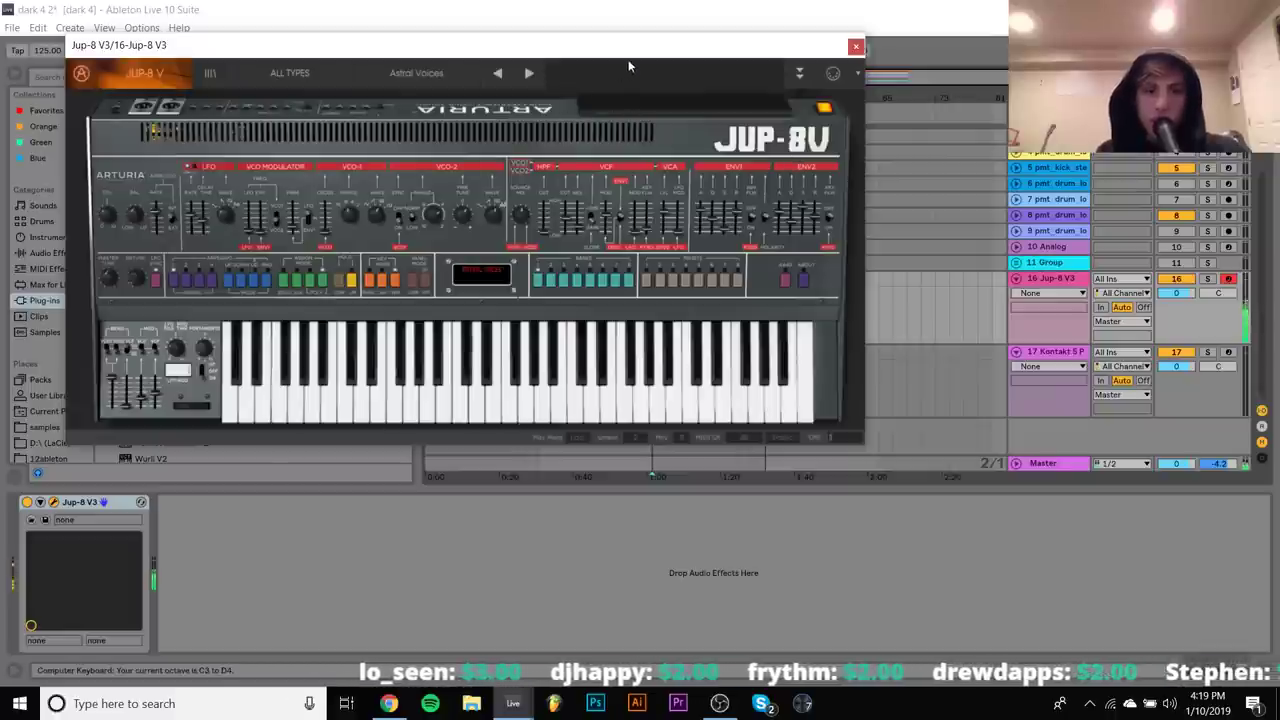
{"action": "key", "text": "w"}
{"action": "key", "text": "w"}
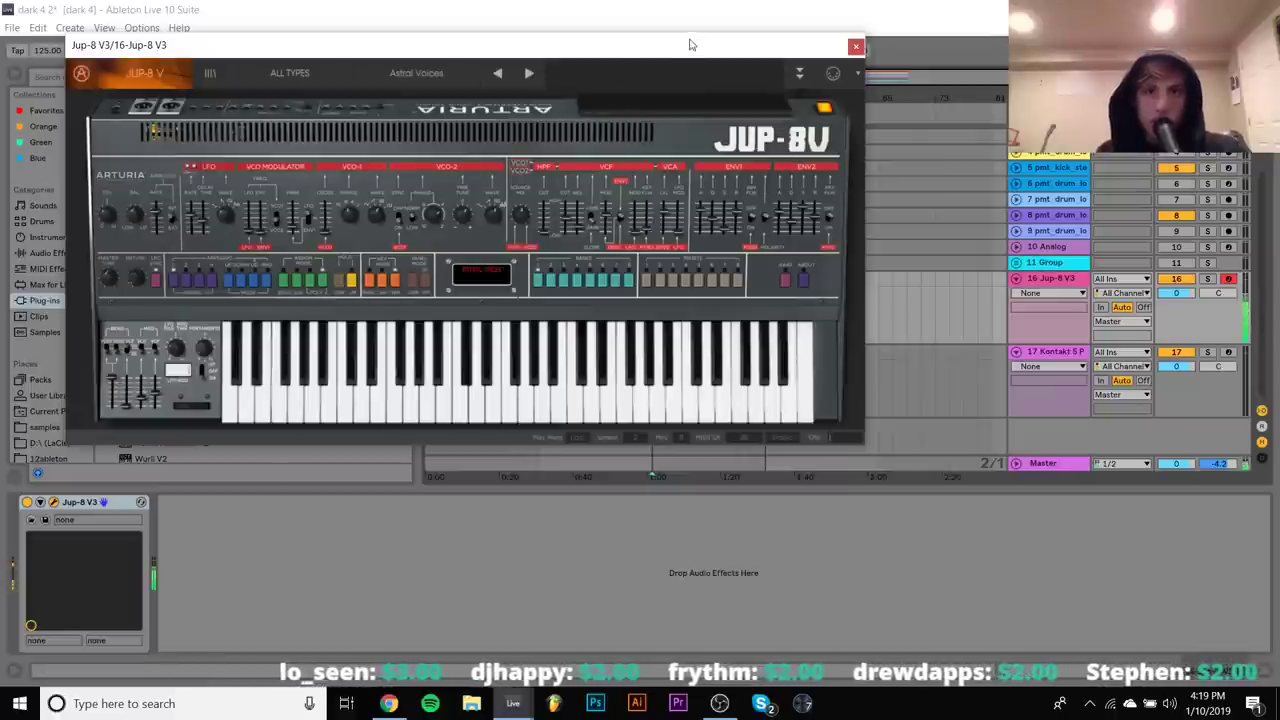
{"action": "key", "text": "s"}
{"action": "key", "text": "f"}
{"action": "key", "text": "w"}
{"action": "left_click", "coordinate": [855, 46]}
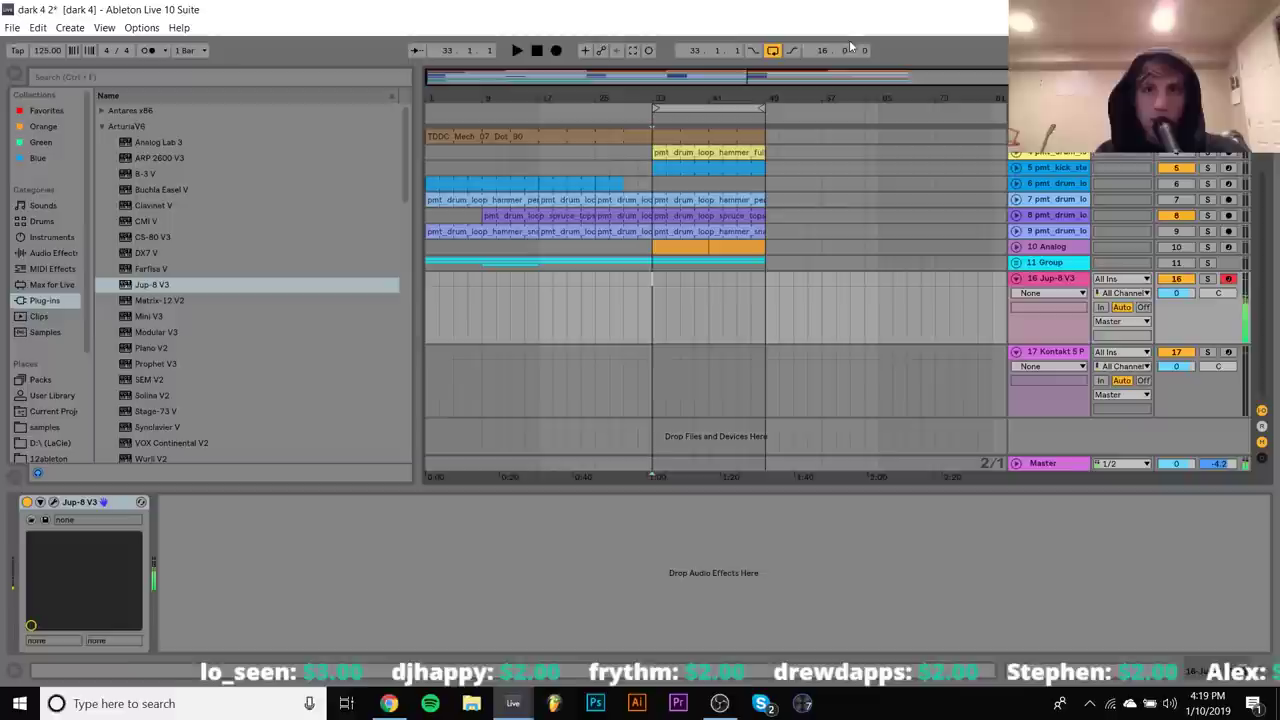
Select bars 33 to 49 on track 16 and load the Etherpad preset from Jup-8 V3's Pad type
{"action": "left_click_drag", "start_coordinate": [652, 282], "coordinate": [765, 282]}
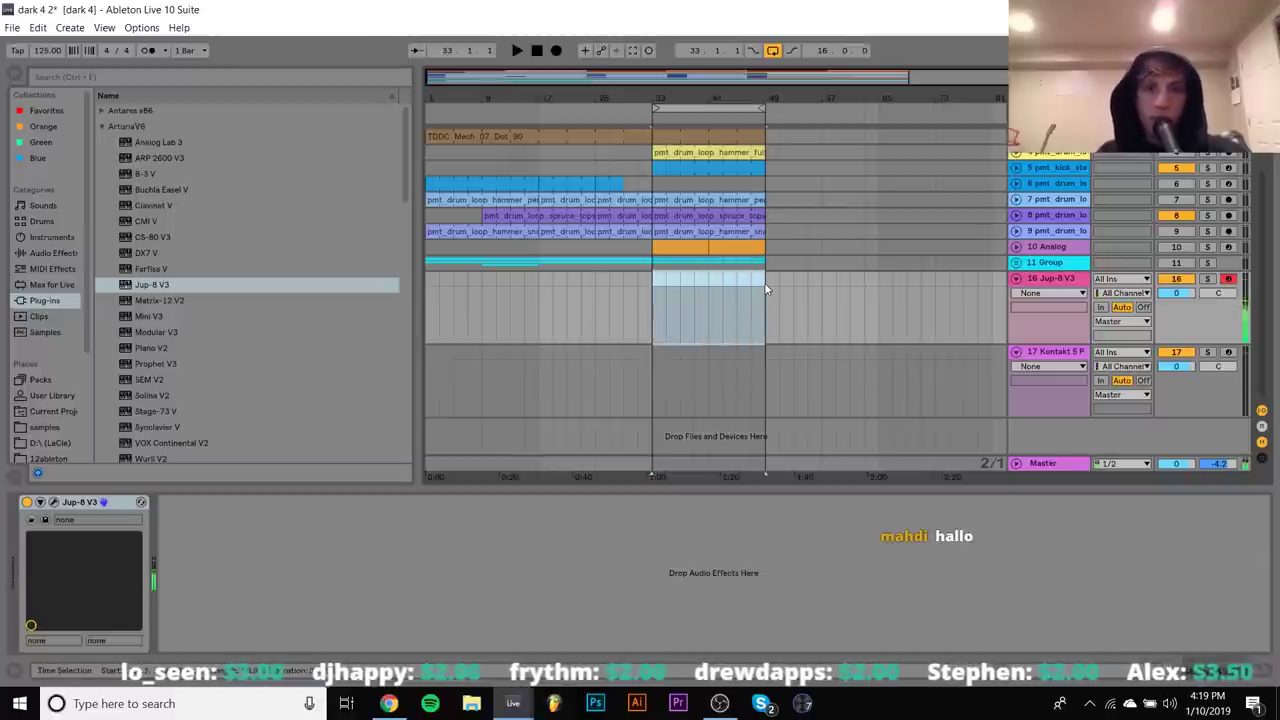
{"action": "left_click", "coordinate": [53, 502]}
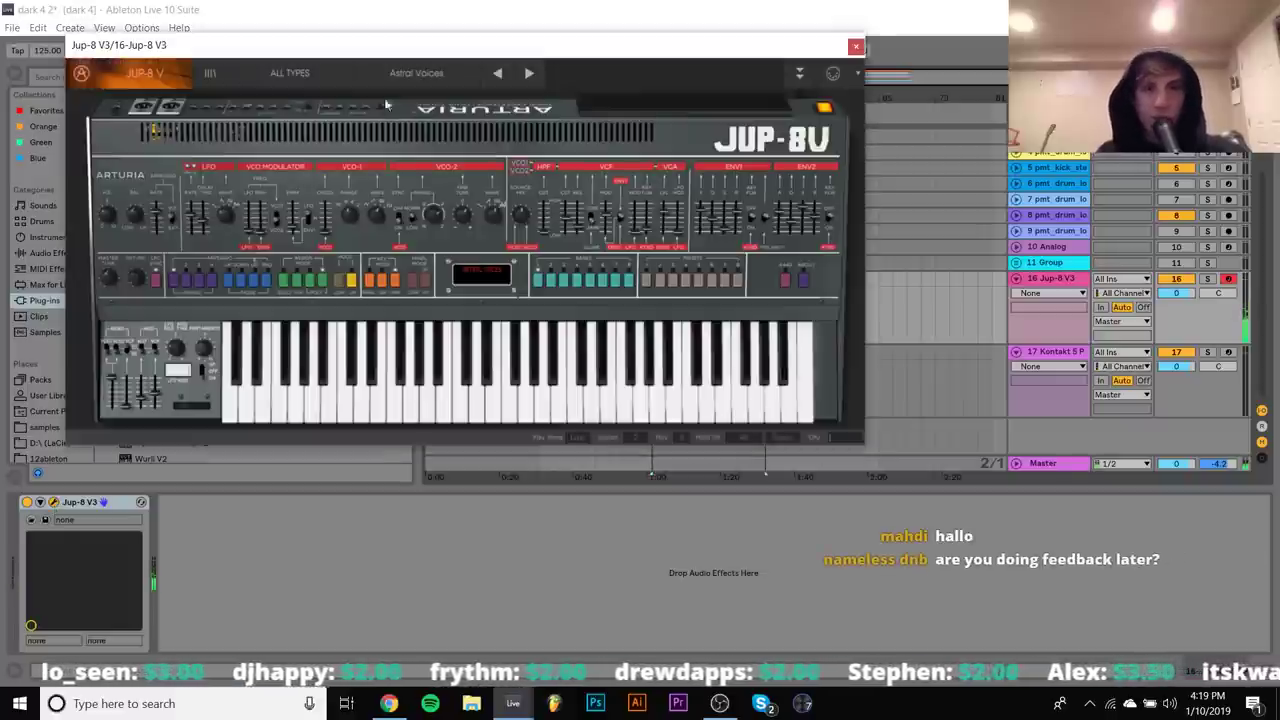
{"action": "left_click", "coordinate": [440, 74]}
{"action": "left_click", "coordinate": [302, 70]}
{"action": "left_click", "coordinate": [302, 70]}
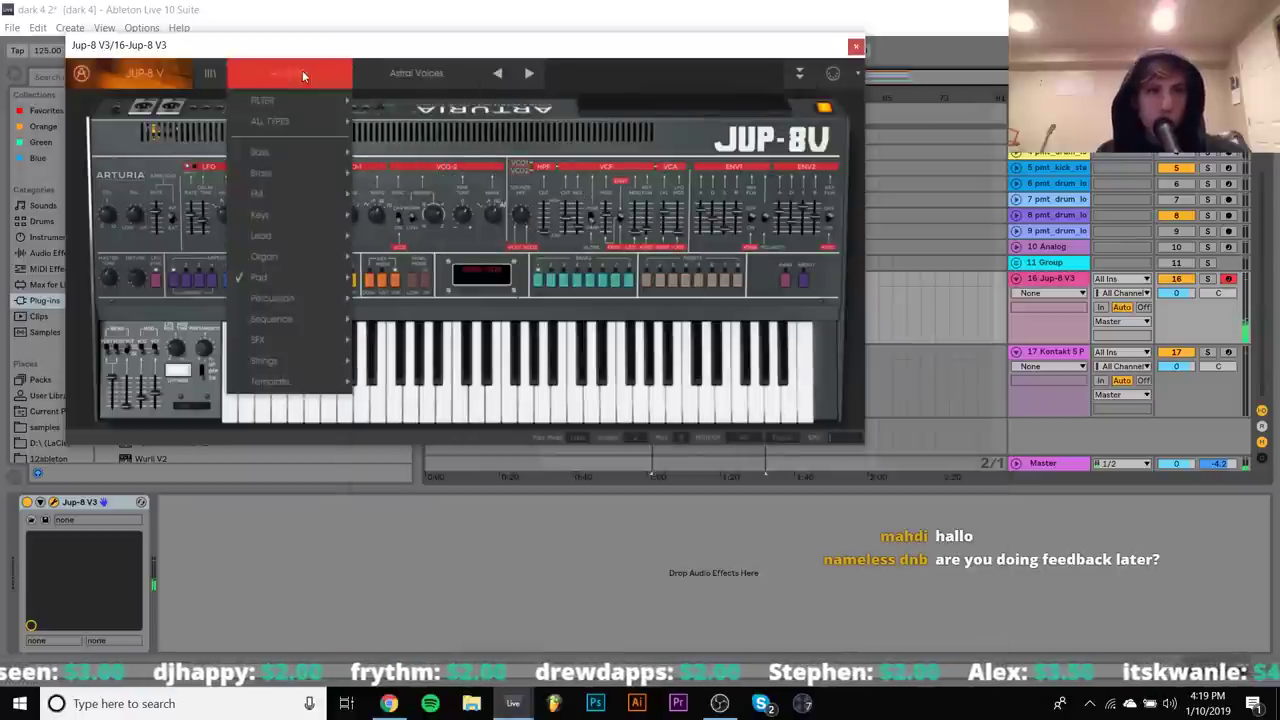
{"action": "mouse_move", "coordinate": [293, 275]}
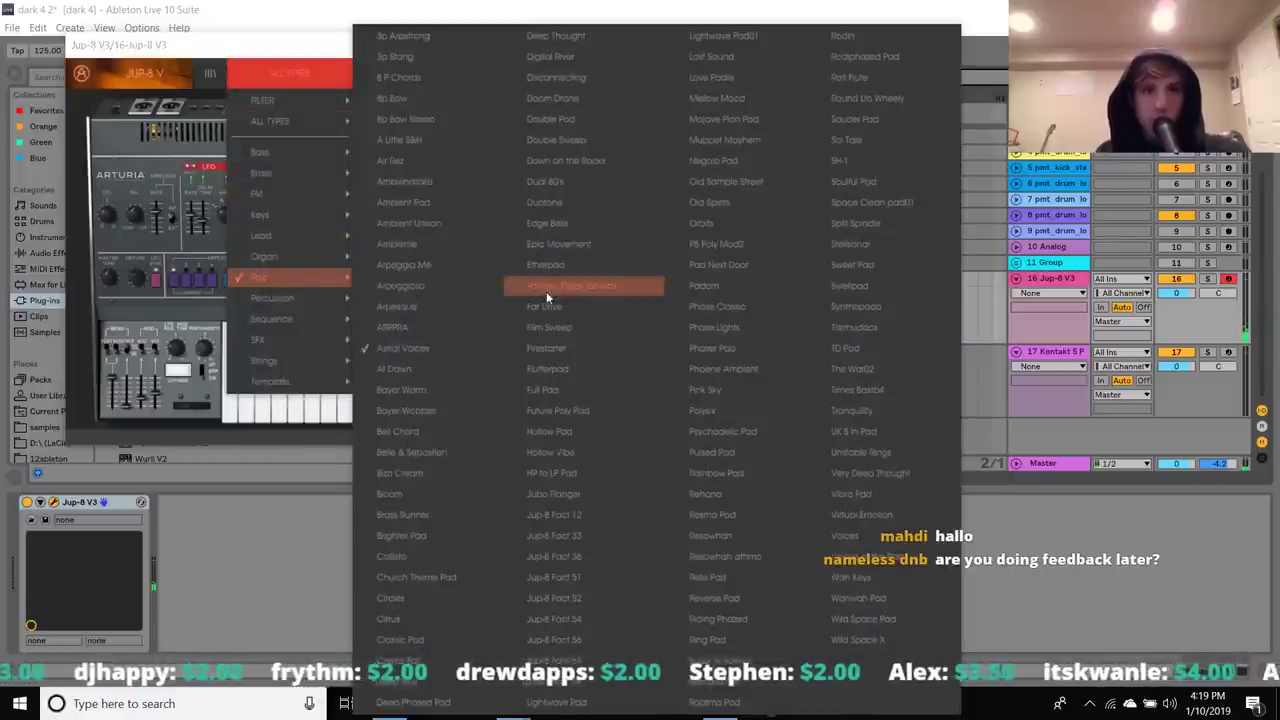
{"action": "left_click", "coordinate": [553, 265]}
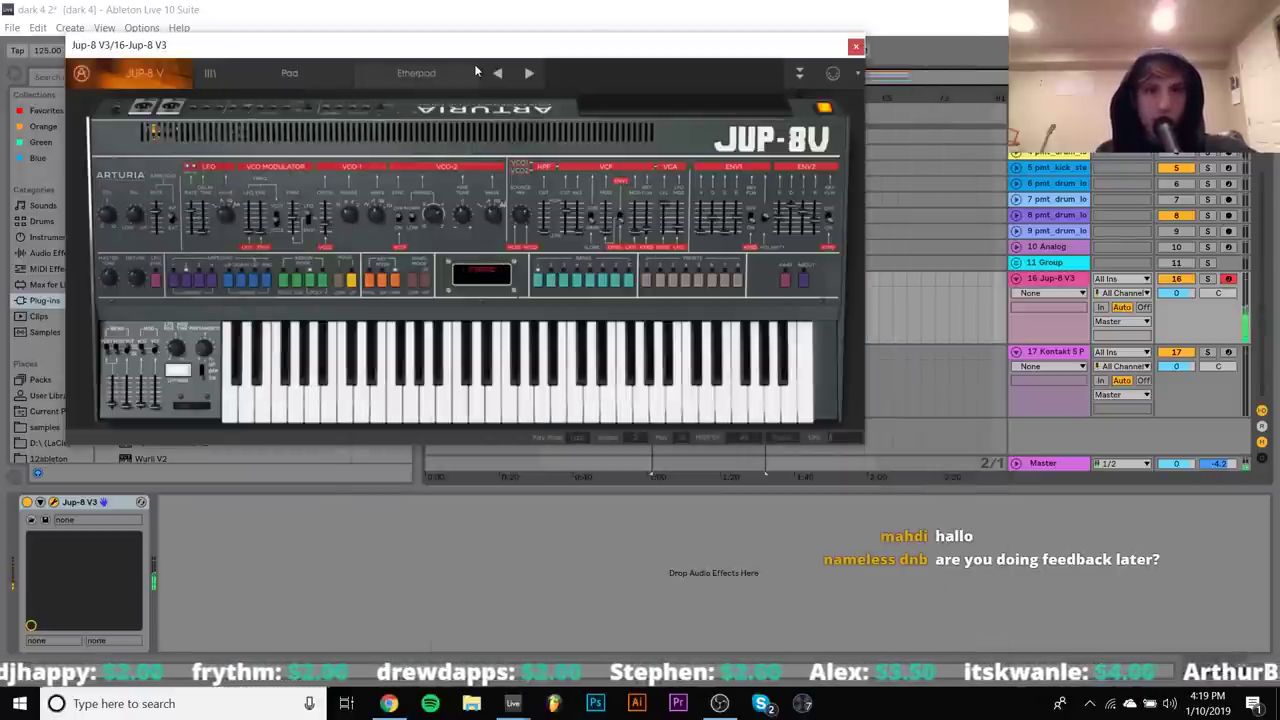
{"action": "left_click", "coordinate": [855, 46]}
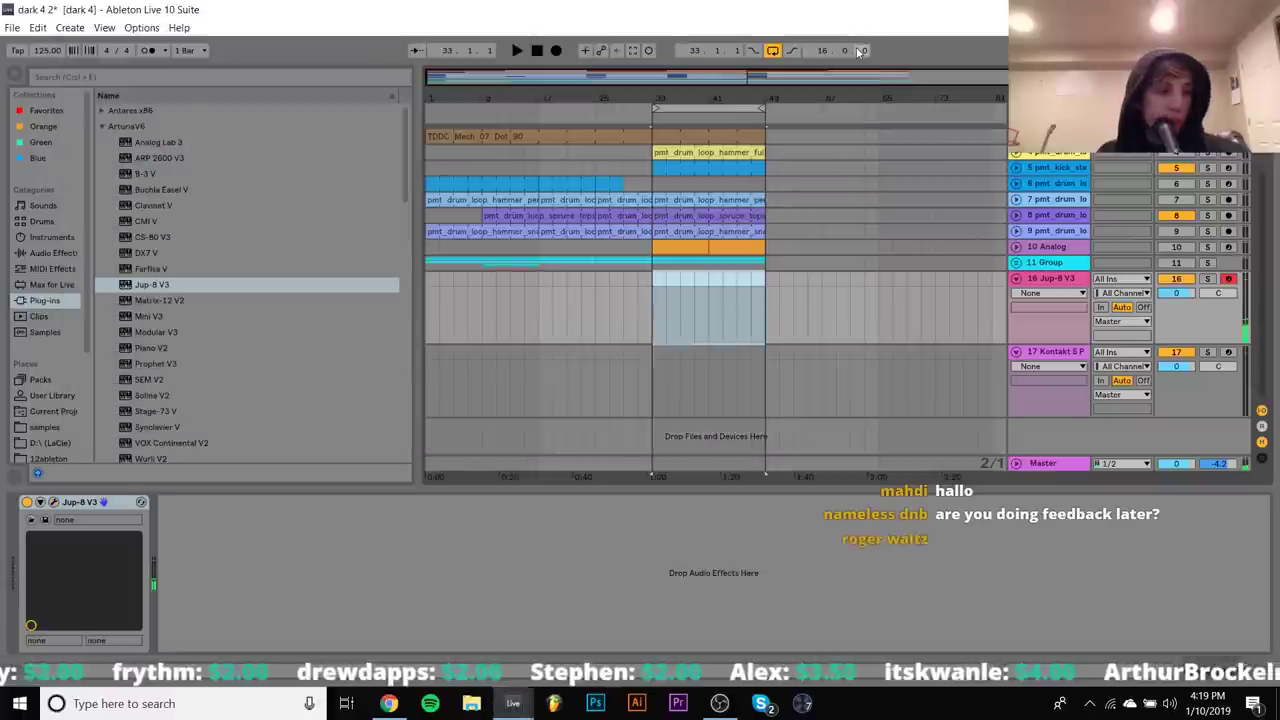
Create a 16-bar MIDI clip at bar 33 on track 16 with a G2 note at its start
{"action": "double_click", "coordinate": [654, 285]}
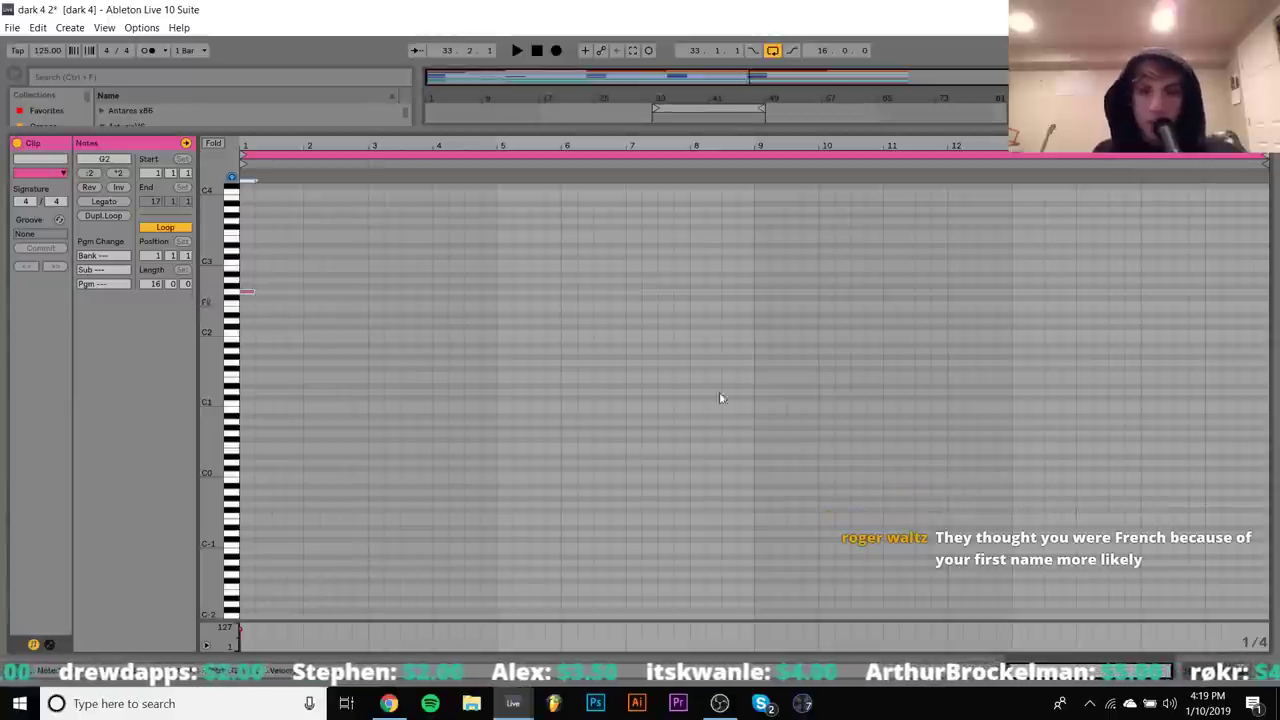
{"action": "key", "text": "shift+Tab"}
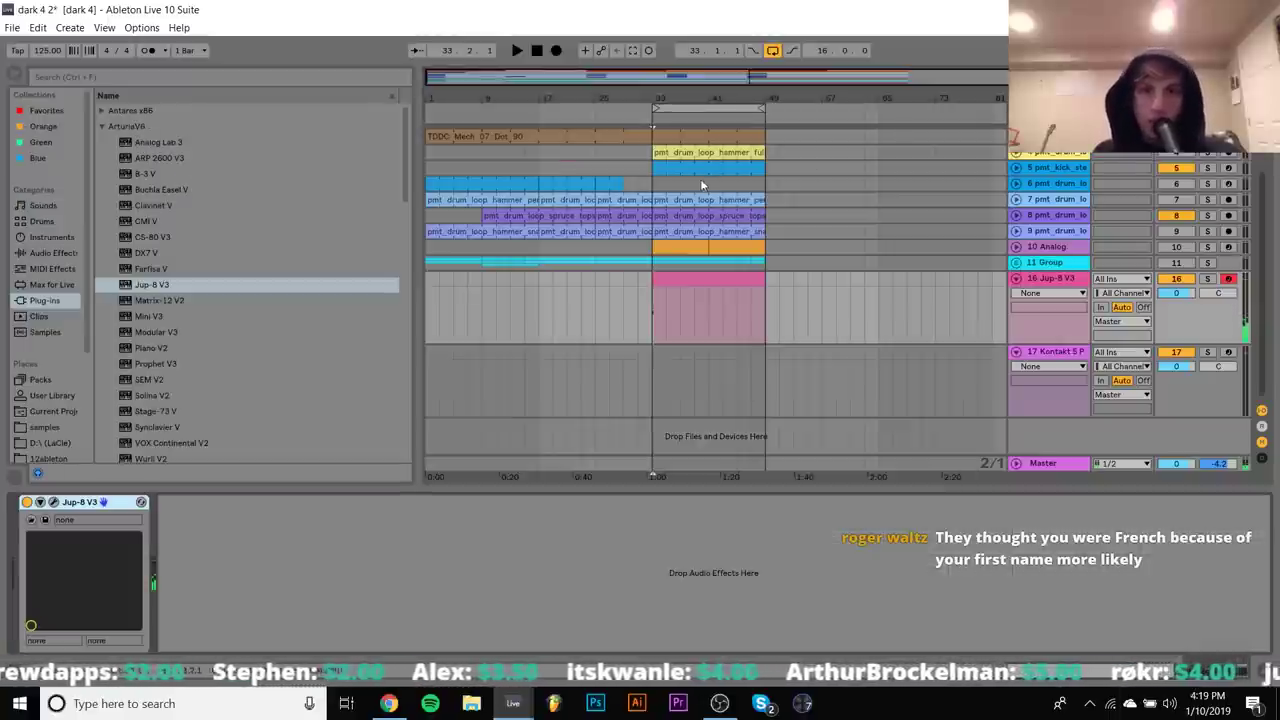
Check track 5's kick devices and examine the bass notes in track 2's MIDI clip
{"action": "double_click", "coordinate": [700, 167]}
{"action": "key", "text": "shift+Tab"}
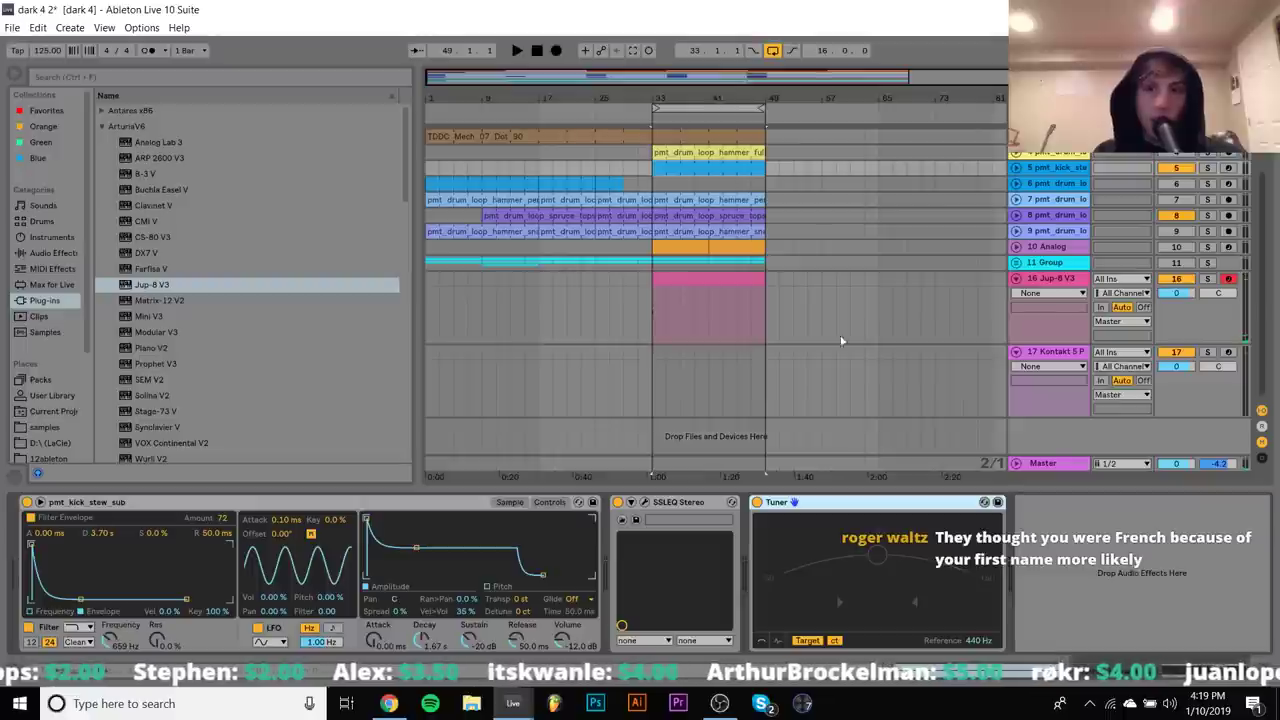
{"action": "double_click", "coordinate": [668, 153]}
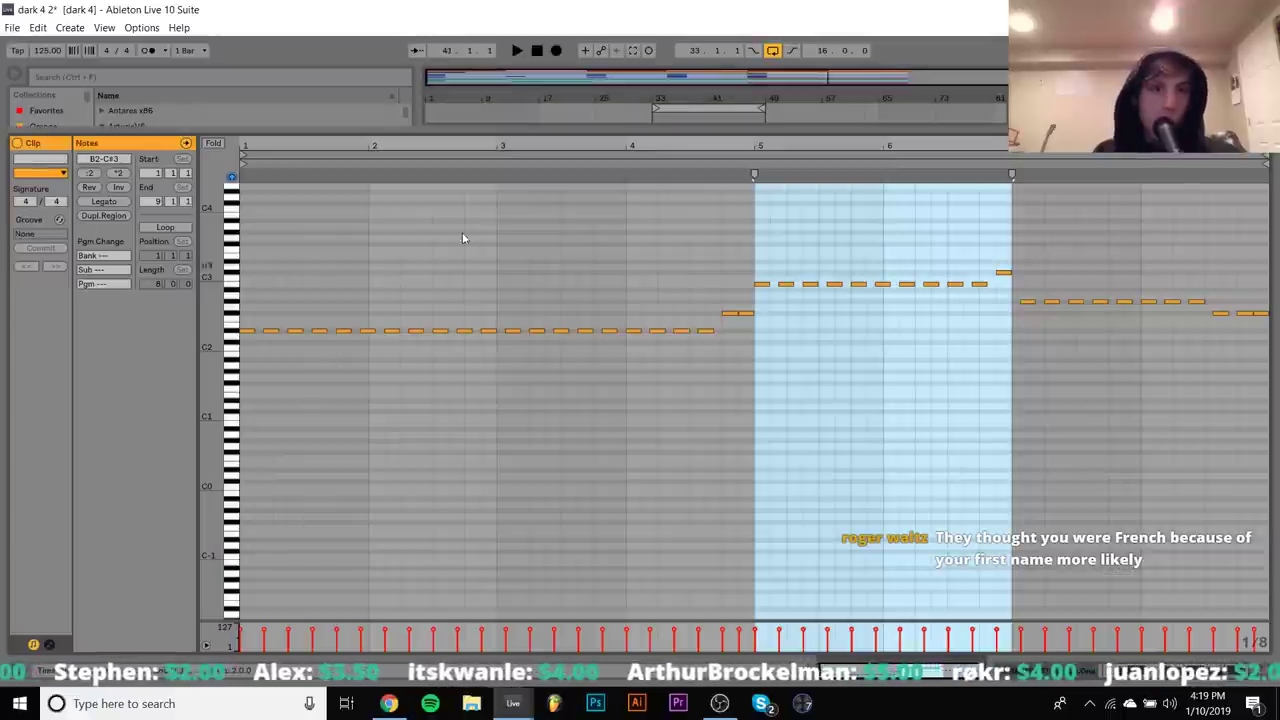
{"action": "left_click_drag", "start_coordinate": [466, 237], "coordinate": [514, 423]}
{"action": "left_click", "coordinate": [740, 327]}
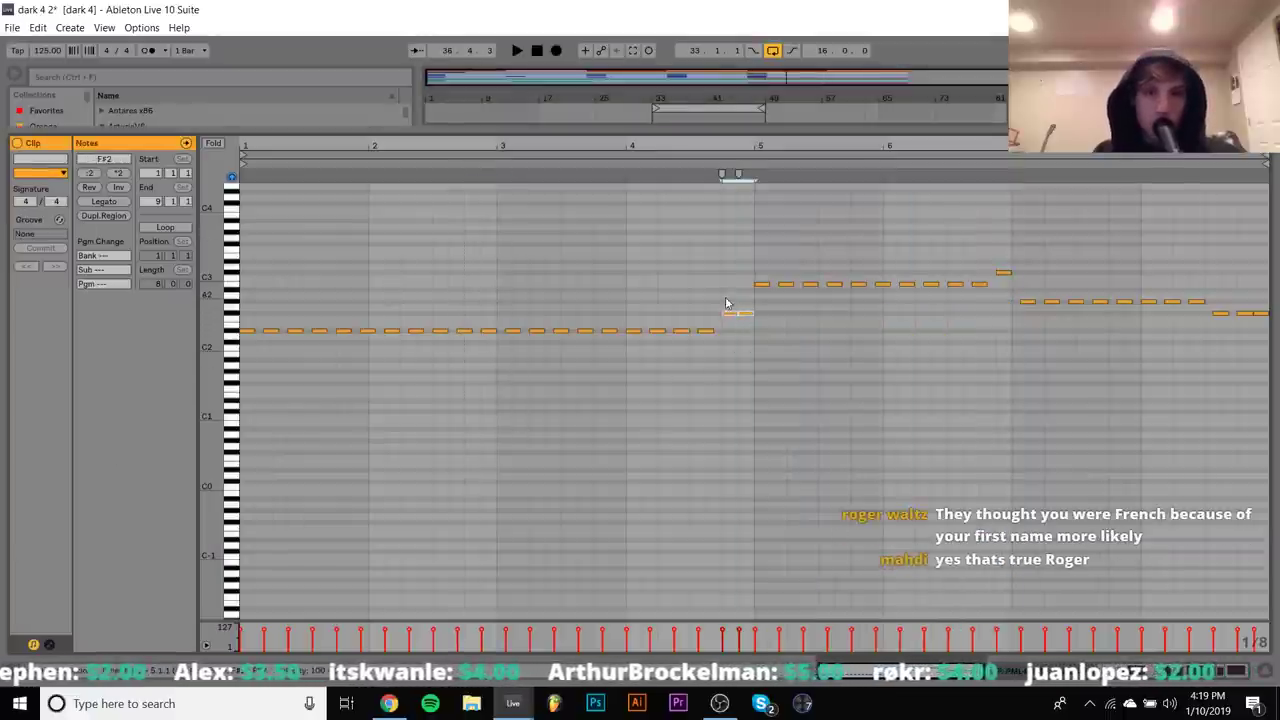
{"action": "key", "text": "shift+Tab"}
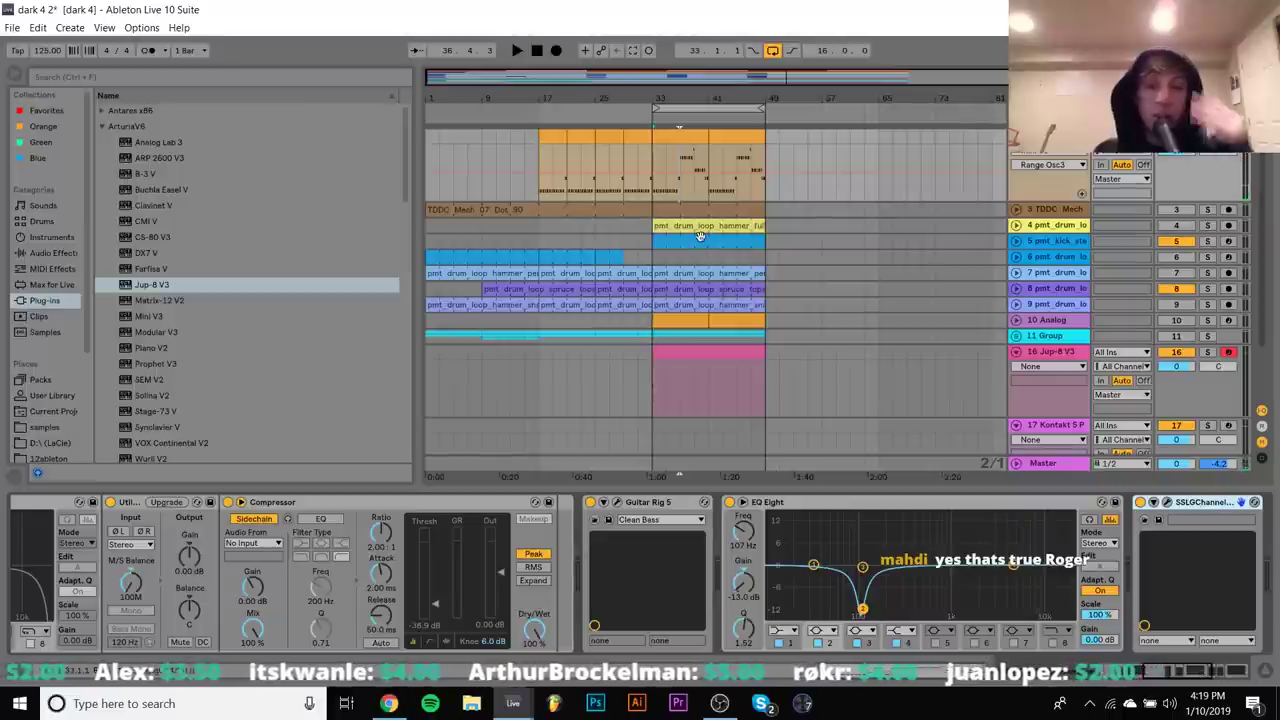
Replace the G2 note in track 16's clip with a new note at bar 1 and transpose it up to C4
{"action": "double_click", "coordinate": [697, 350]}
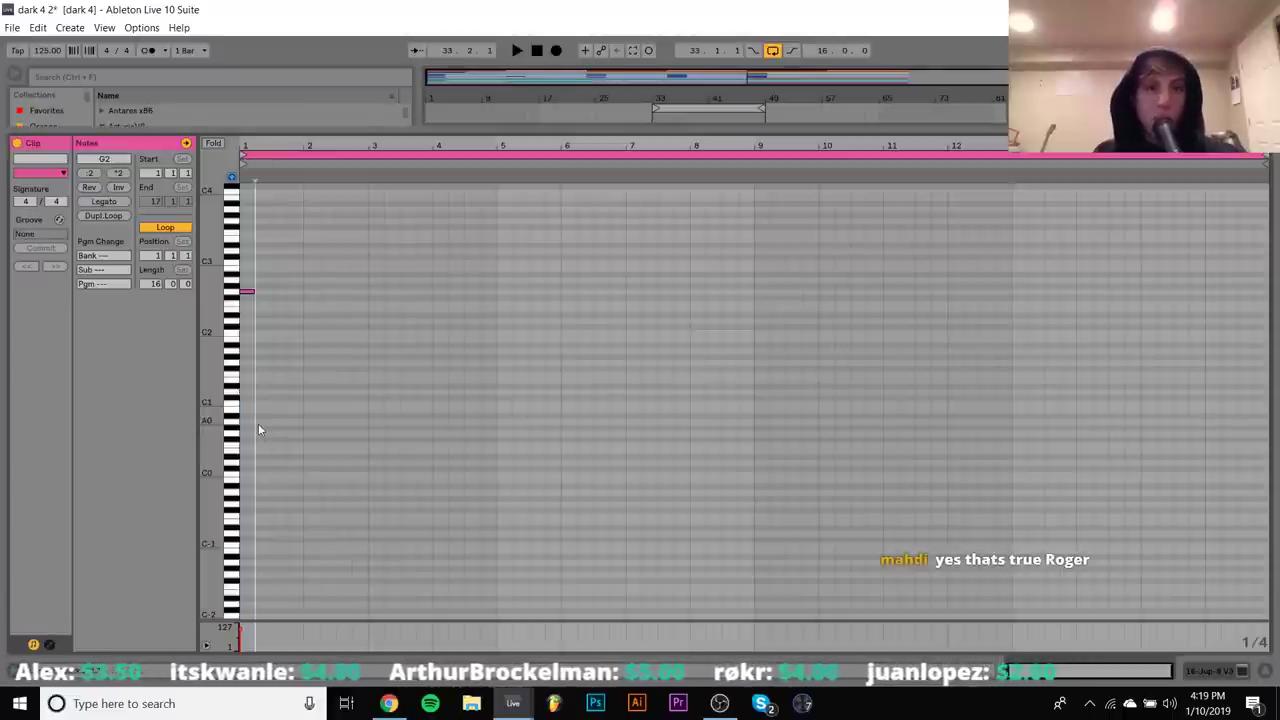
{"action": "key", "text": "Delete"}
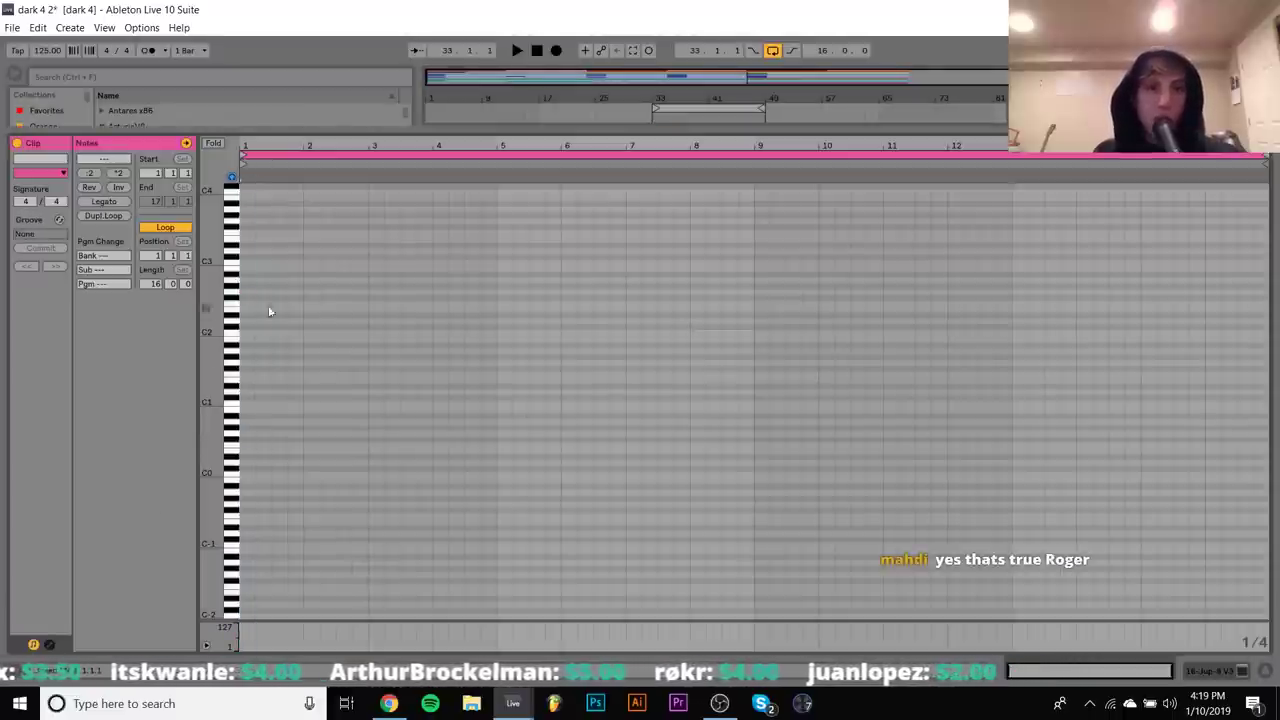
{"action": "double_click", "coordinate": [245, 245]}
{"action": "key", "text": "Up"}
{"action": "key", "text": "Up"}
{"action": "key", "text": "Up"}
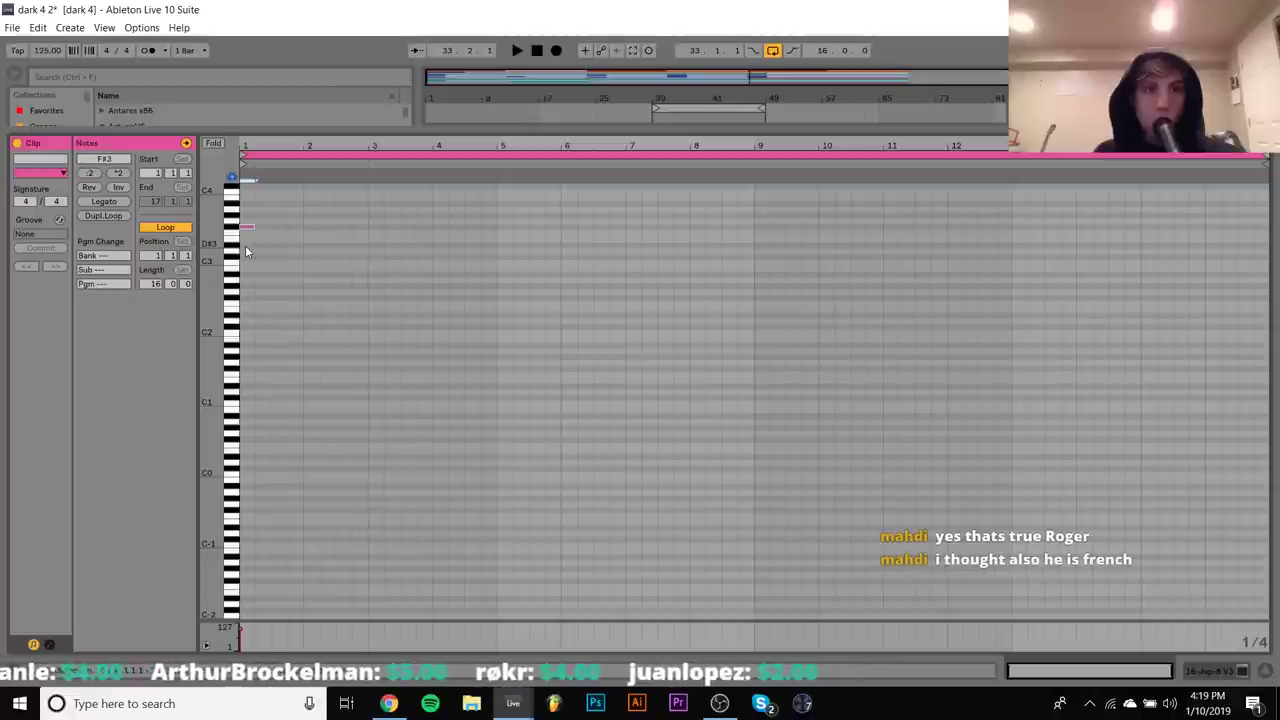
{"action": "key", "text": "Up"}
{"action": "key", "text": "Up"}
{"action": "key", "text": "Up"}
{"action": "key", "text": "Up"}
{"action": "key", "text": "Up"}
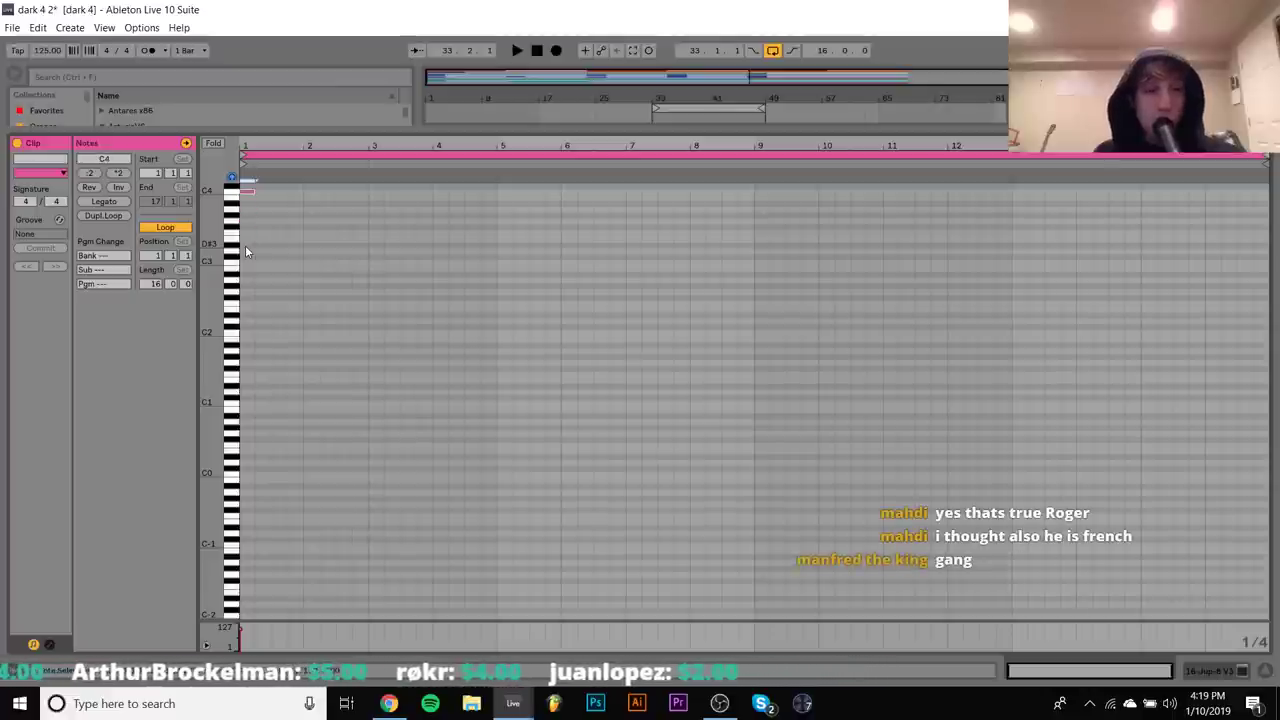
Lower the clip's first note to A#3 while checking it in playback, and lengthen it to one full bar
{"action": "key", "text": "space"}
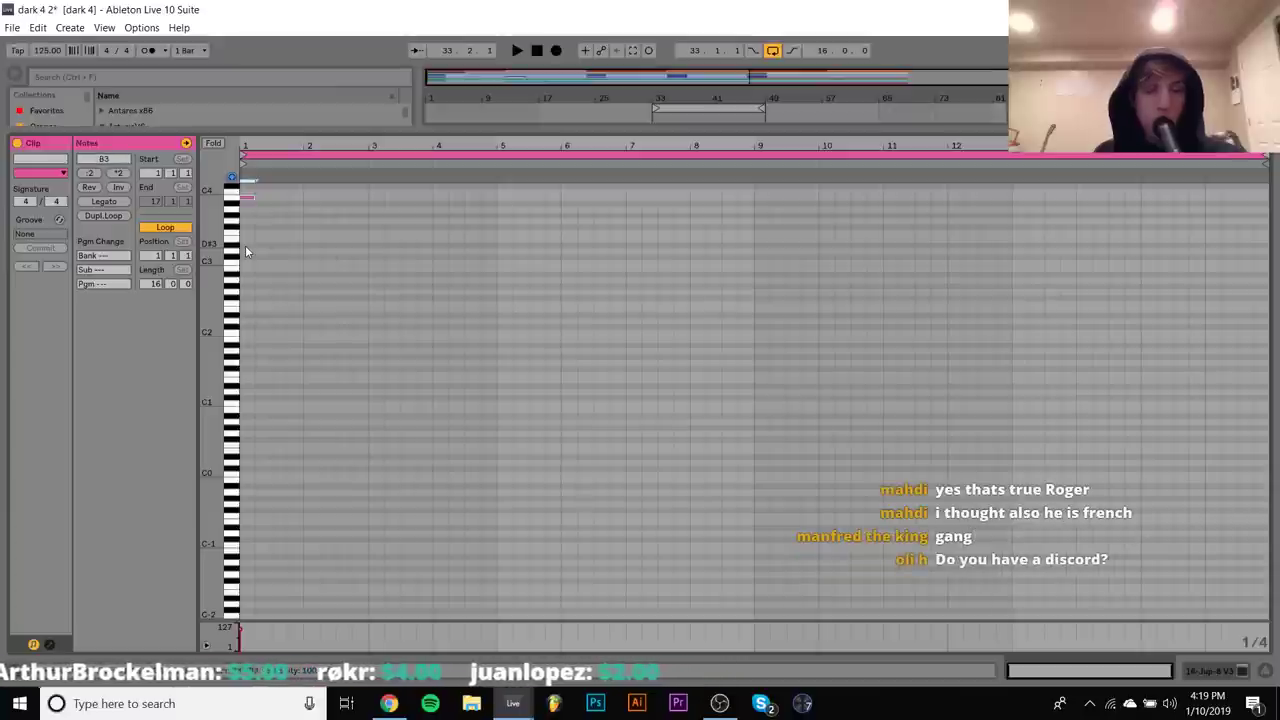
{"action": "key", "text": "shift+Right"}
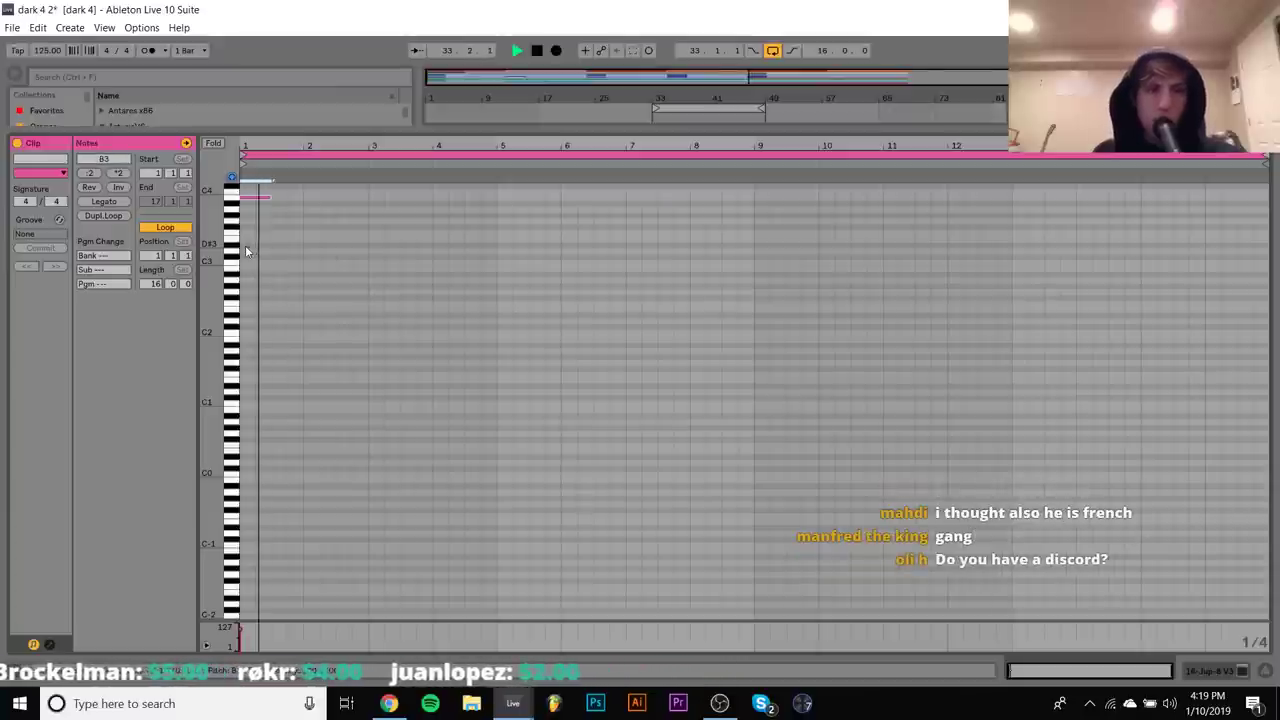
{"action": "left_click_drag", "start_coordinate": [307, 138], "coordinate": [307, 143]}
{"action": "key", "text": "space"}
{"action": "key", "text": "Down"}
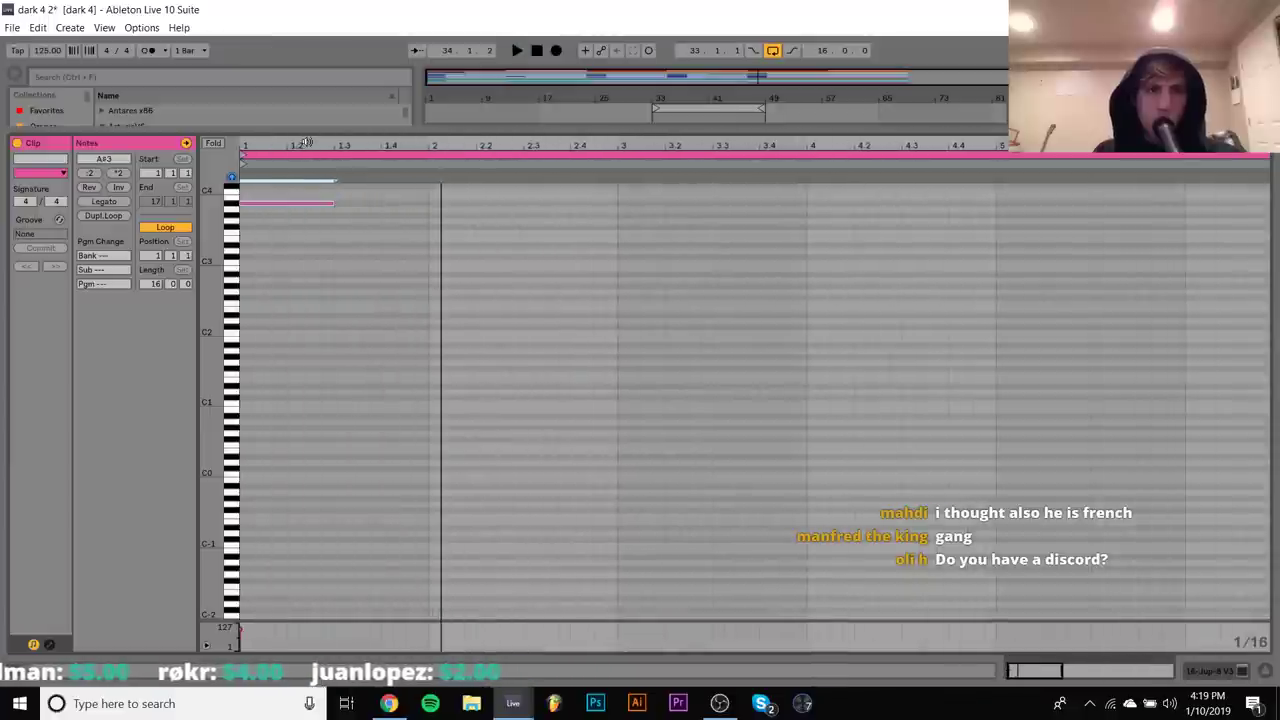
{"action": "key", "text": "shift+Right"}
{"action": "key", "text": "shift+Right"}
{"action": "key", "text": "shift+Right"}
{"action": "key", "text": "shift+Right"}
{"action": "key", "text": "shift+Right"}
{"action": "key", "text": "shift+Right"}
{"action": "key", "text": "shift+Right"}
{"action": "key", "text": "shift+Right"}
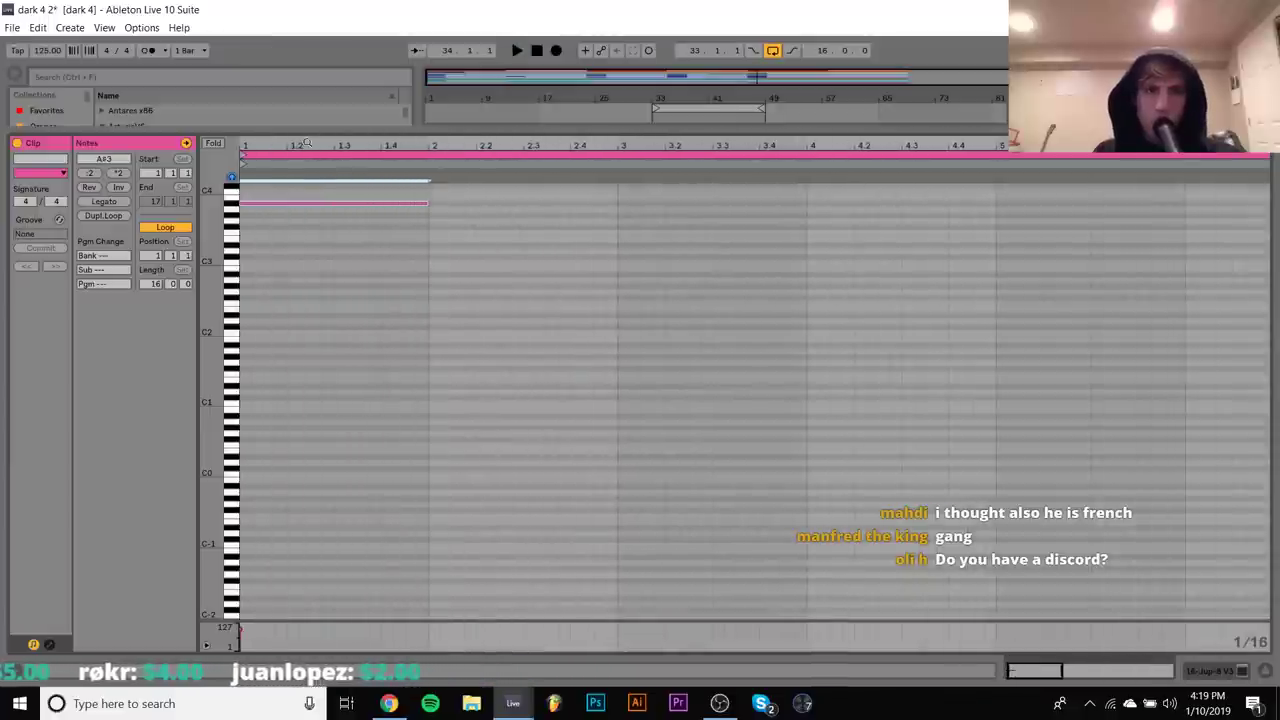
Add a D#3 note at the clip's second bar, lengthen it to half a bar, and play the phrase
{"action": "double_click", "coordinate": [434, 250]}
{"action": "key", "text": "shift+Right"}
{"action": "key", "text": "Up"}
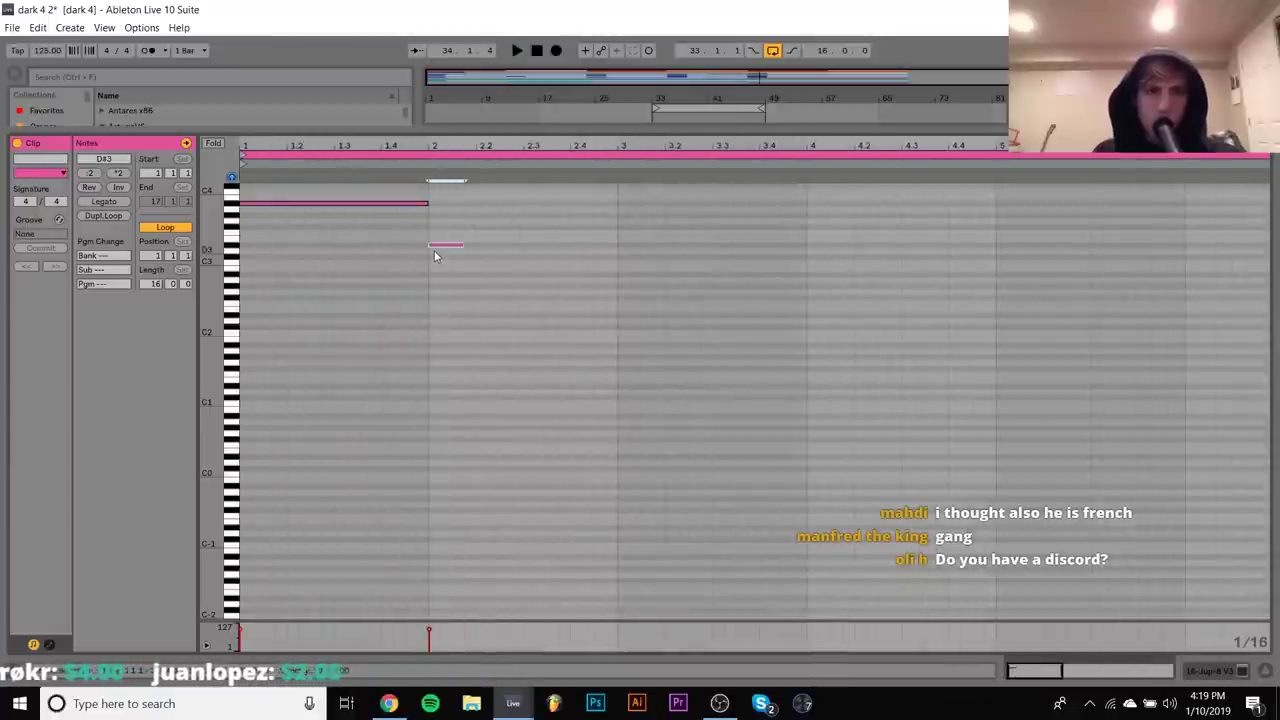
{"action": "key", "text": "shift+Right"}
{"action": "key", "text": "shift+Right"}
{"action": "key", "text": "shift+Right"}
{"action": "key", "text": "shift+Right"}
{"action": "key", "text": "space"}
{"action": "key", "text": "shift+Right"}
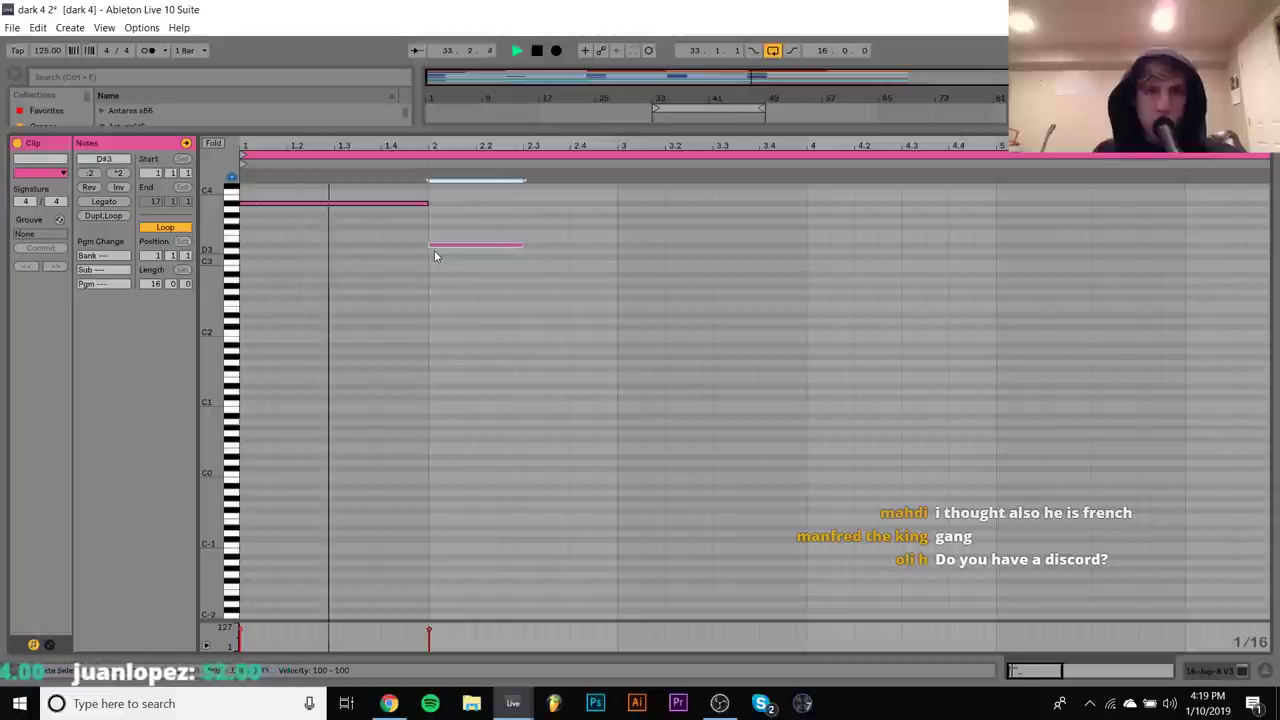
Duplicate the D#3 note into the second half of bar 2 and transpose the copy up to F#3
{"action": "key", "text": "ctrl+d"}
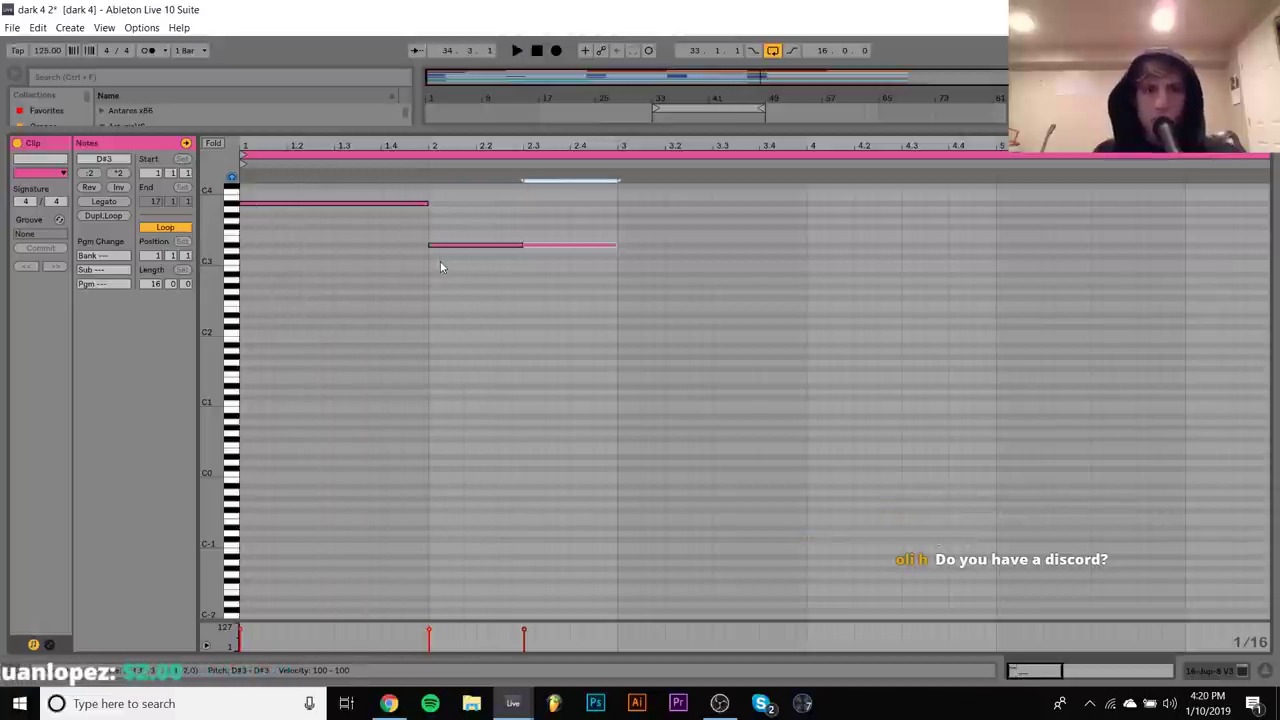
{"action": "key", "text": "Up"}
{"action": "key", "text": "Up"}
{"action": "key", "text": "Up"}
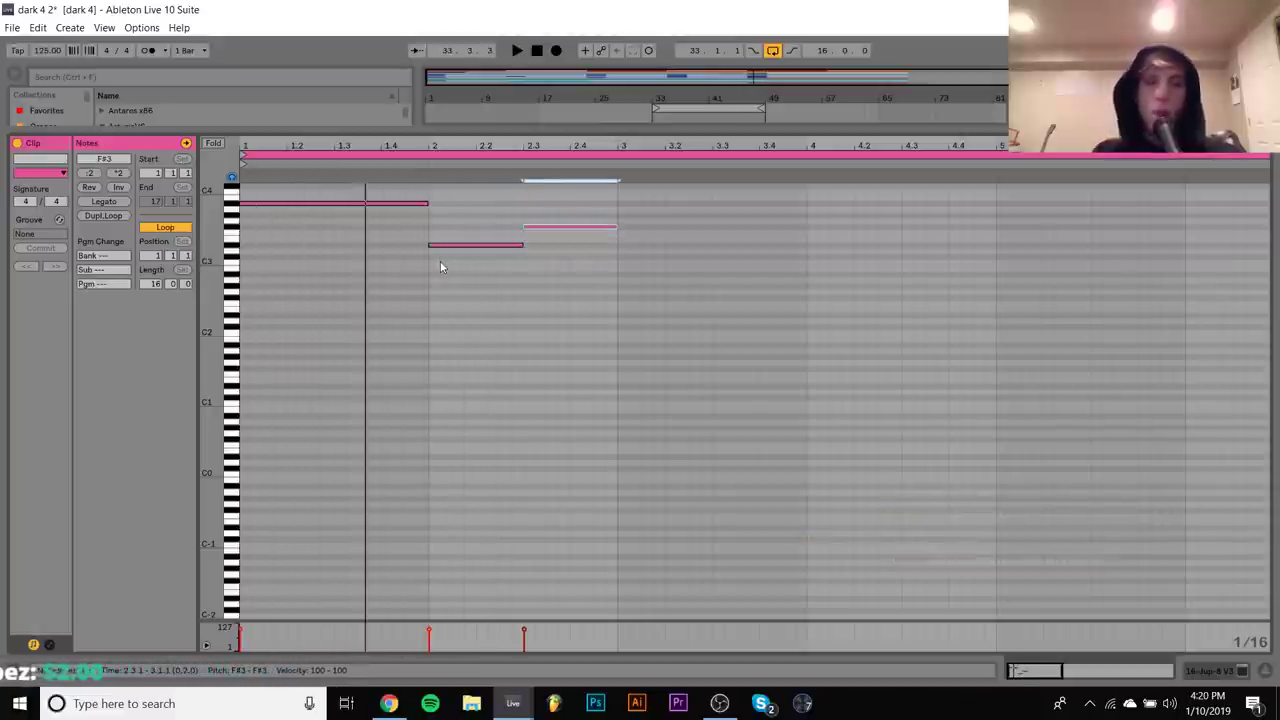
Delete all notes from track 16's clip and return to its device chain
{"action": "key", "text": "space"}
{"action": "key", "text": "ctrl+a"}
{"action": "key", "text": "Delete"}
{"action": "left_click", "coordinate": [1243, 671]}
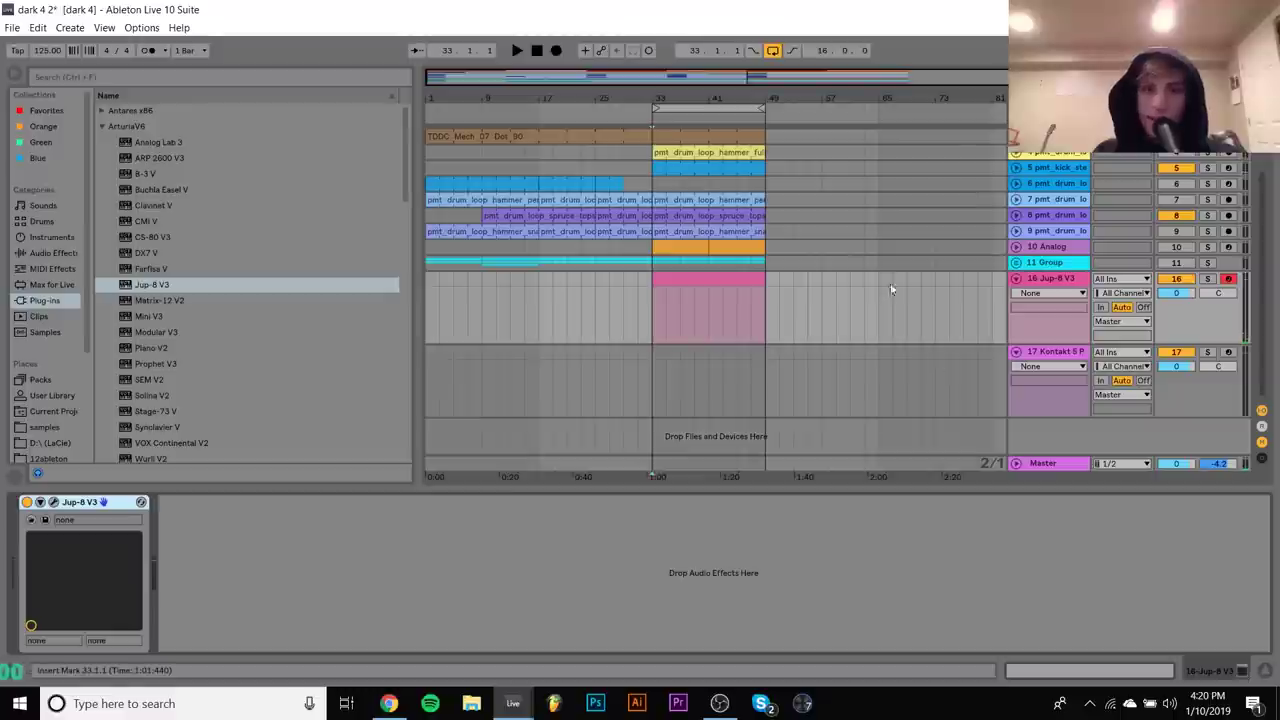
Play the loop with 11 Group soloed, unfold the group, and solo the pad loop on track 13
{"action": "key", "text": "space"}
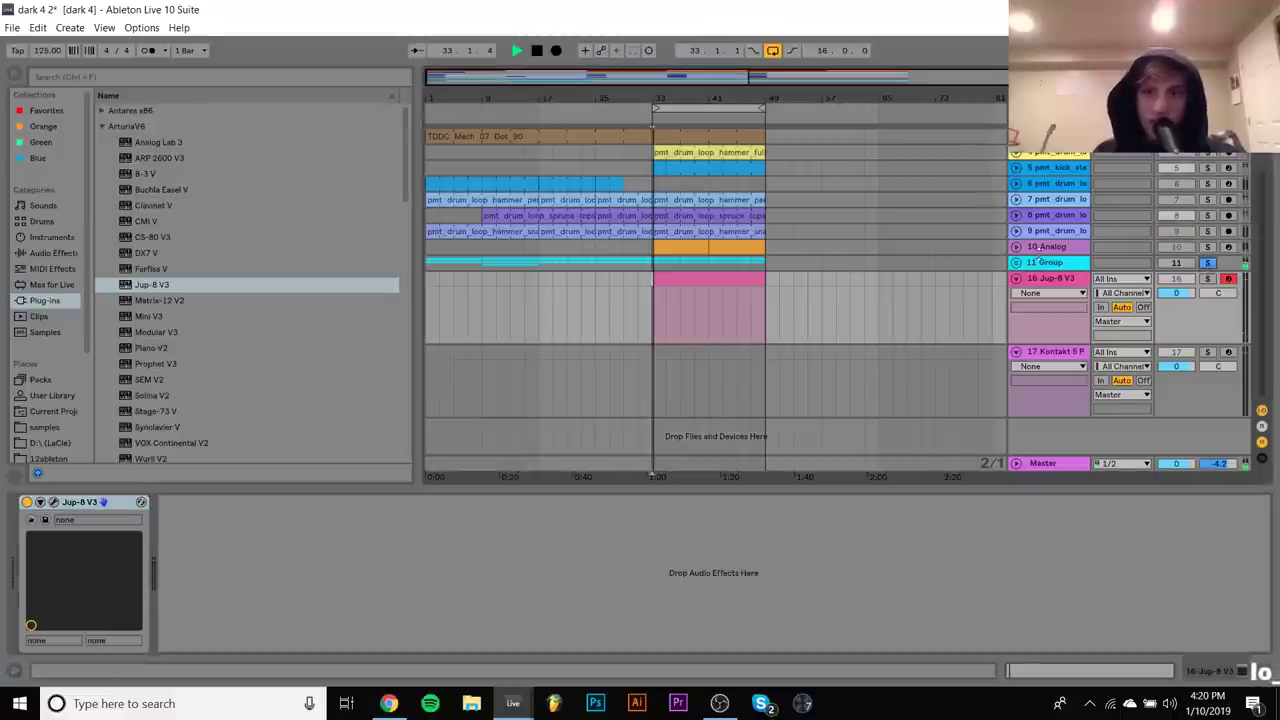
{"action": "left_click", "coordinate": [1016, 262]}
{"action": "scroll", "coordinate": [770, 224], "scroll_direction": "down", "scroll_amount": 3}
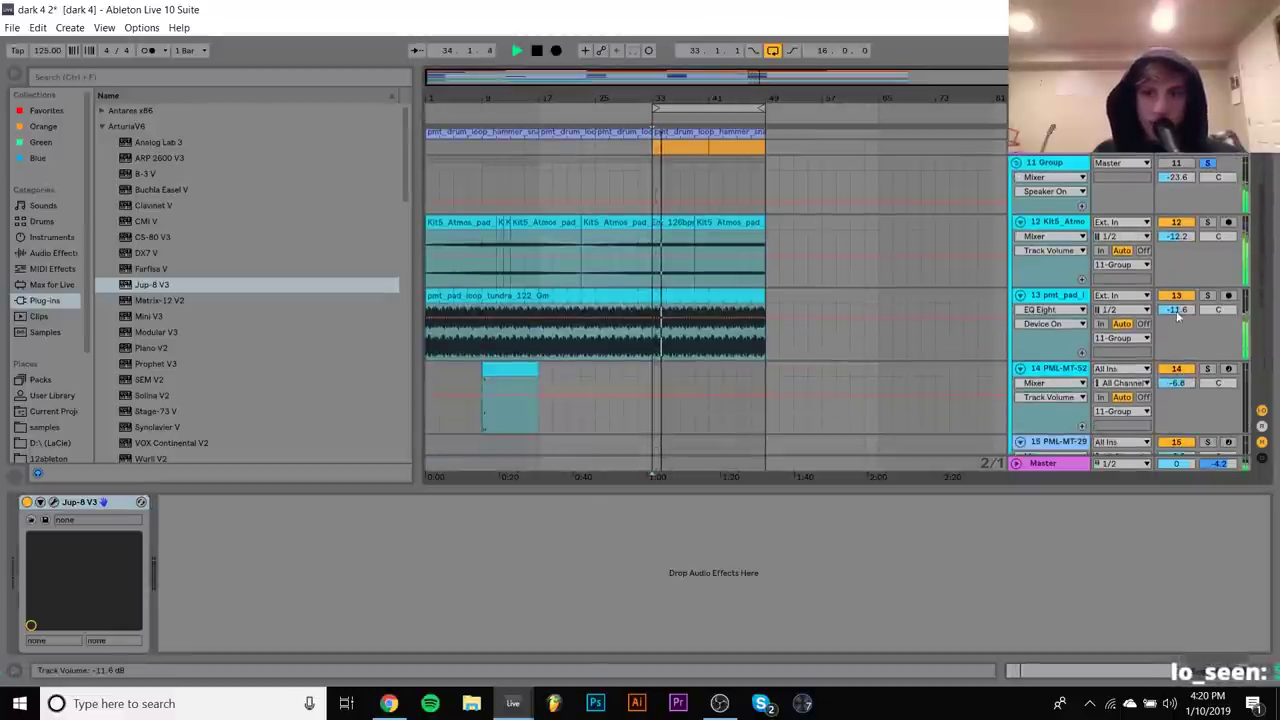
{"action": "left_click", "coordinate": [1055, 295]}
{"action": "left_click", "coordinate": [1174, 164]}
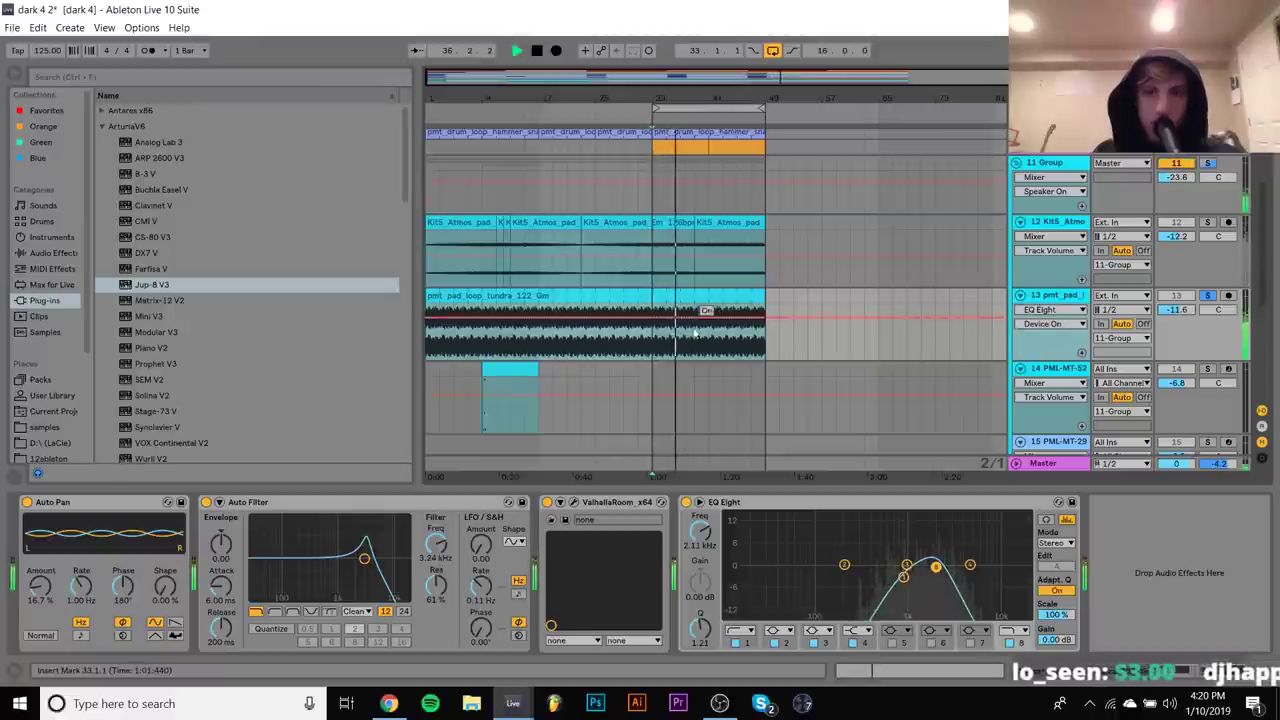
Turn off EQ Eight and Auto Filter on track 13 during playback, then stop the loop
{"action": "left_click", "coordinate": [686, 502]}
{"action": "left_click", "coordinate": [207, 502]}
{"action": "scroll", "coordinate": [640, 338], "scroll_direction": "down", "scroll_amount": 2}
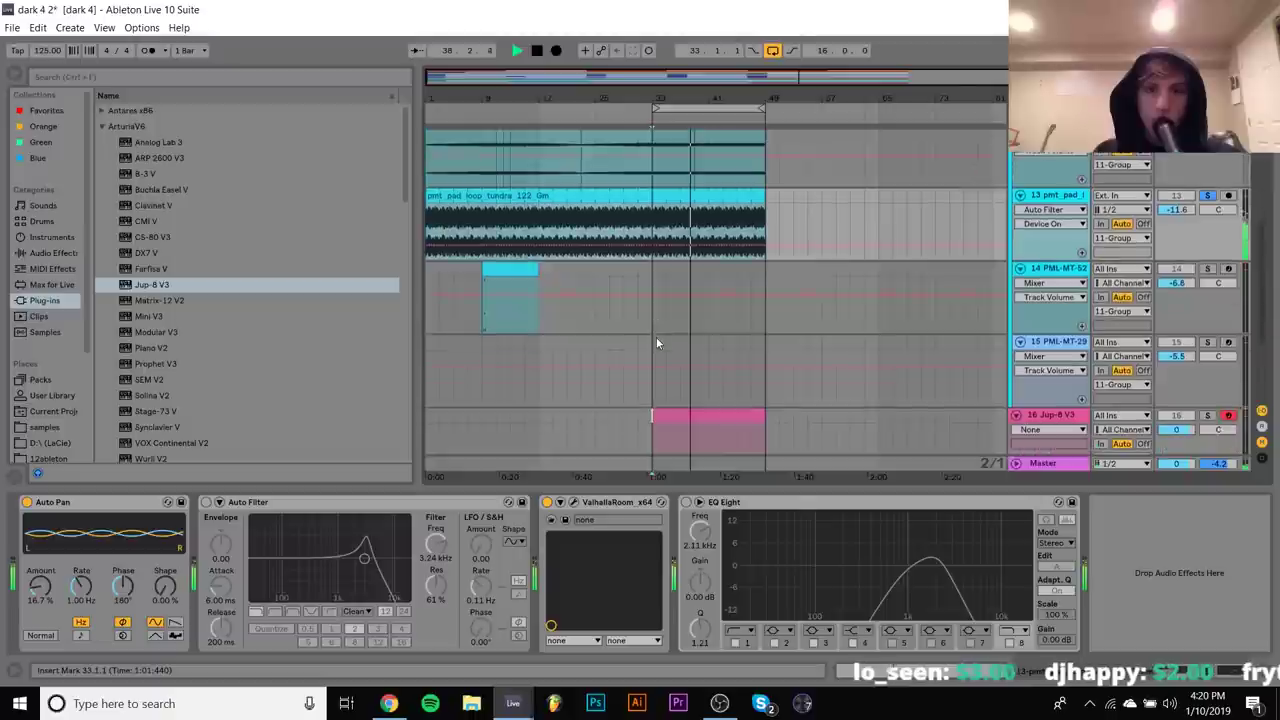
{"action": "key", "text": "space"}
Open track 16's empty MIDI clip and add an A#1 note at bar 1
{"action": "left_click", "coordinate": [1207, 415]}
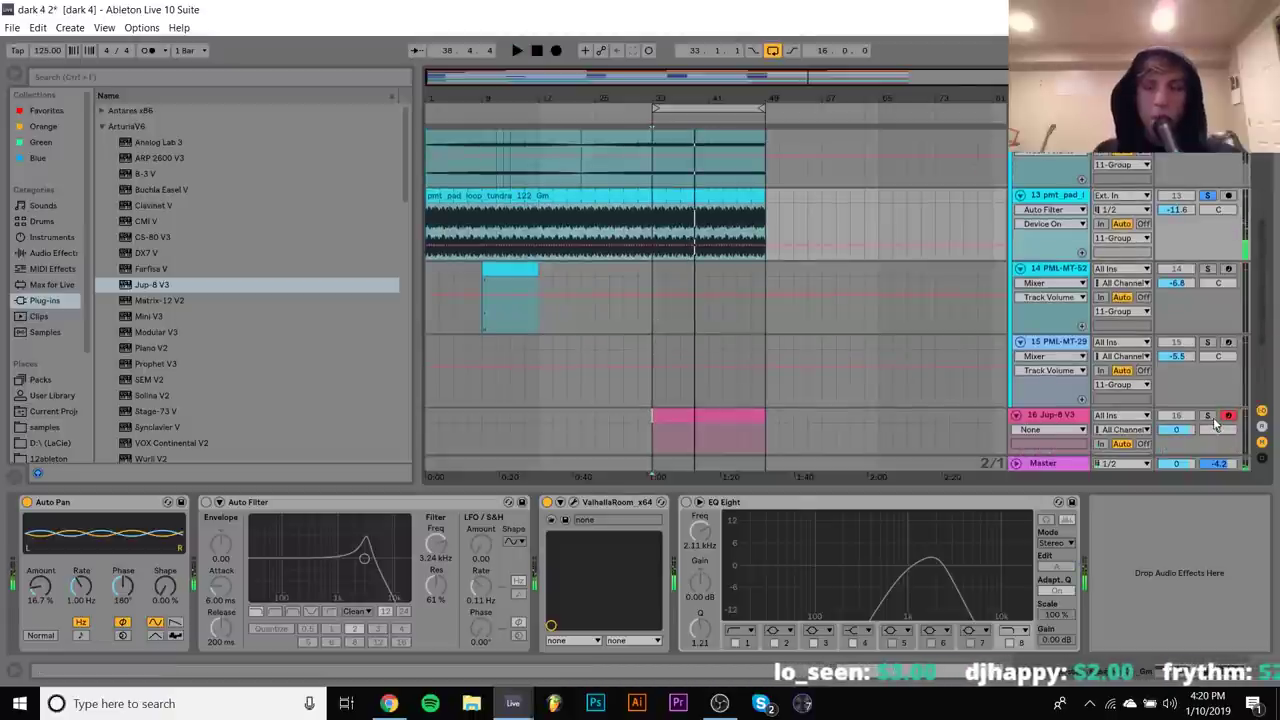
{"action": "left_click", "coordinate": [743, 416]}
{"action": "double_click", "coordinate": [743, 416]}
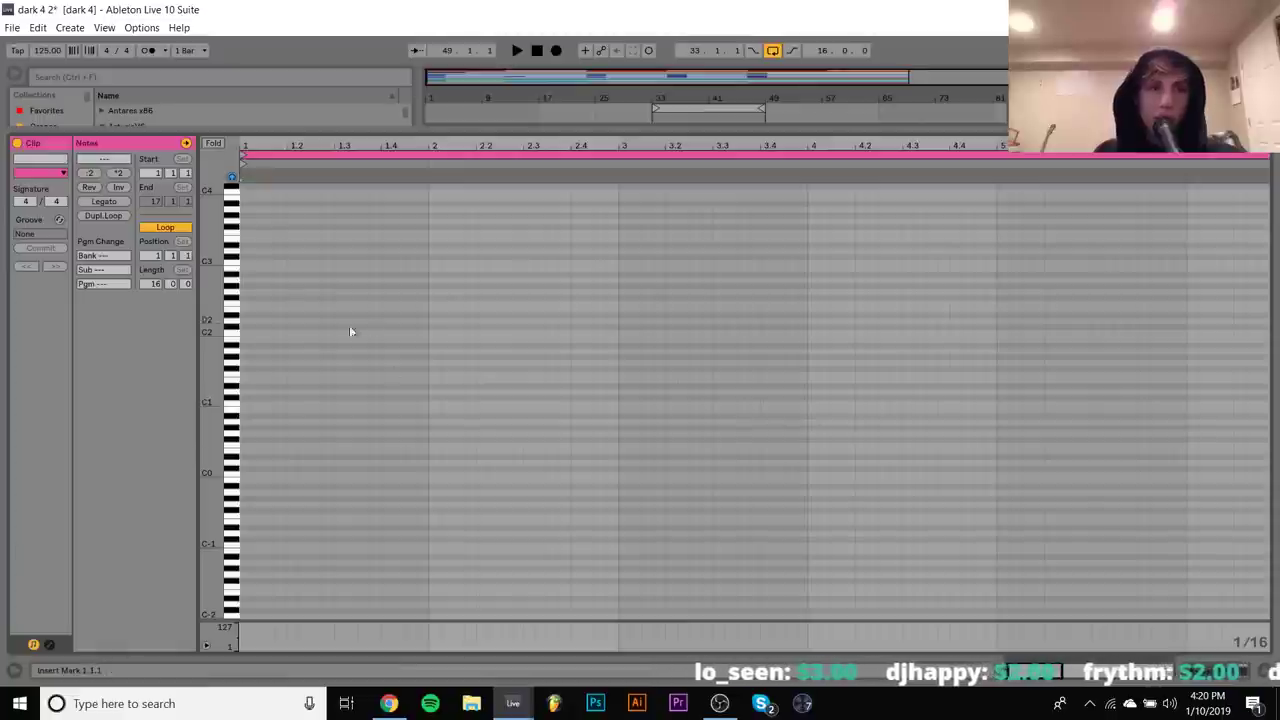
{"action": "double_click", "coordinate": [247, 347]}
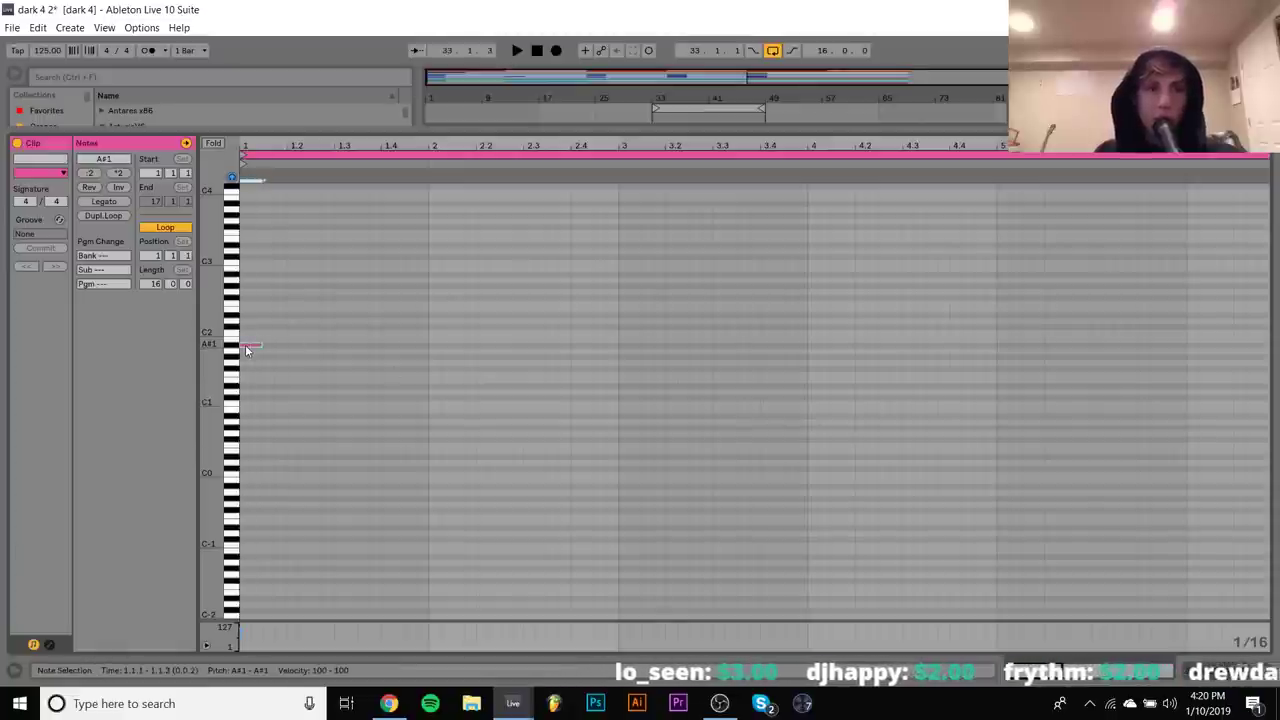
Lengthen the A#1 note to one beat and move it to the start of bar 2, checking the position during playback
{"action": "key", "text": "shift+Right"}
{"action": "key", "text": "Right"}
{"action": "key", "text": "Right"}
{"action": "key", "text": "Right"}
{"action": "key", "text": "Right"}
{"action": "key", "text": "Right"}
{"action": "key", "text": "Right"}
{"action": "key", "text": "Right"}
{"action": "key", "text": "Right"}
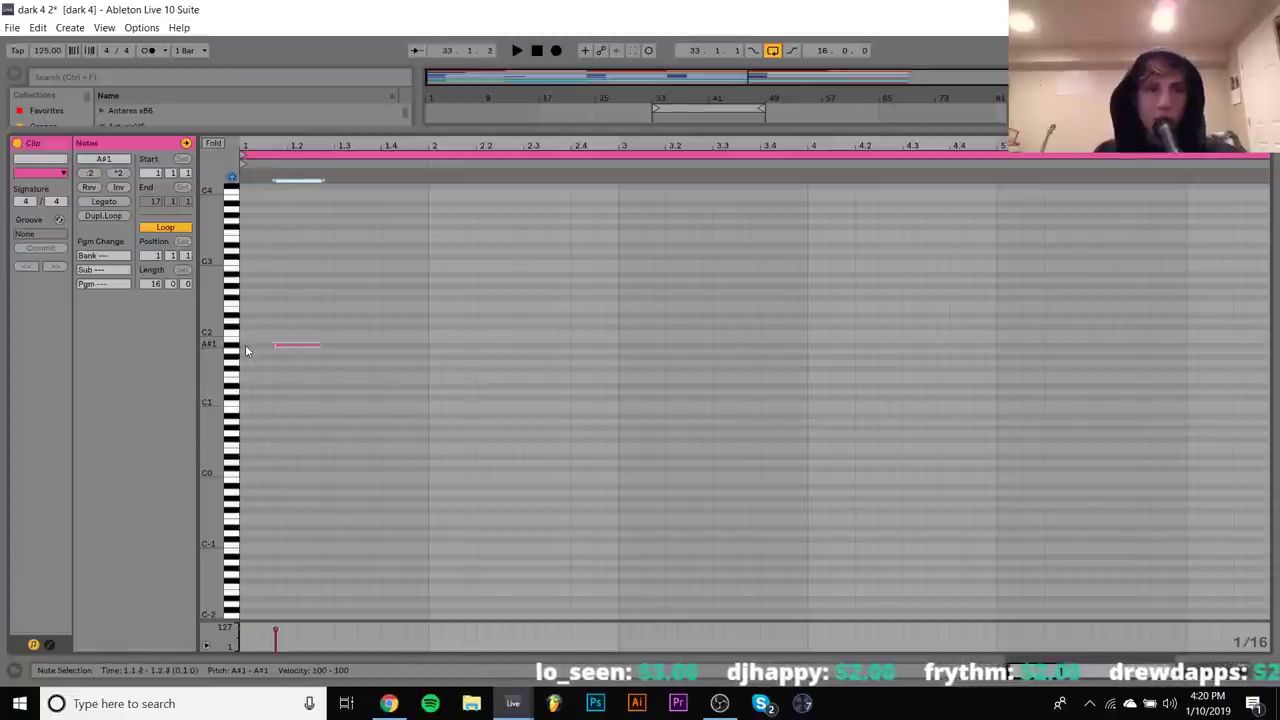
{"action": "key", "text": "space"}
{"action": "key", "text": "Right"}
{"action": "key", "text": "Right"}
{"action": "key", "text": "Right"}
{"action": "key", "text": "Right"}
{"action": "key", "text": "Right"}
{"action": "key", "text": "Right"}
{"action": "key", "text": "Right"}
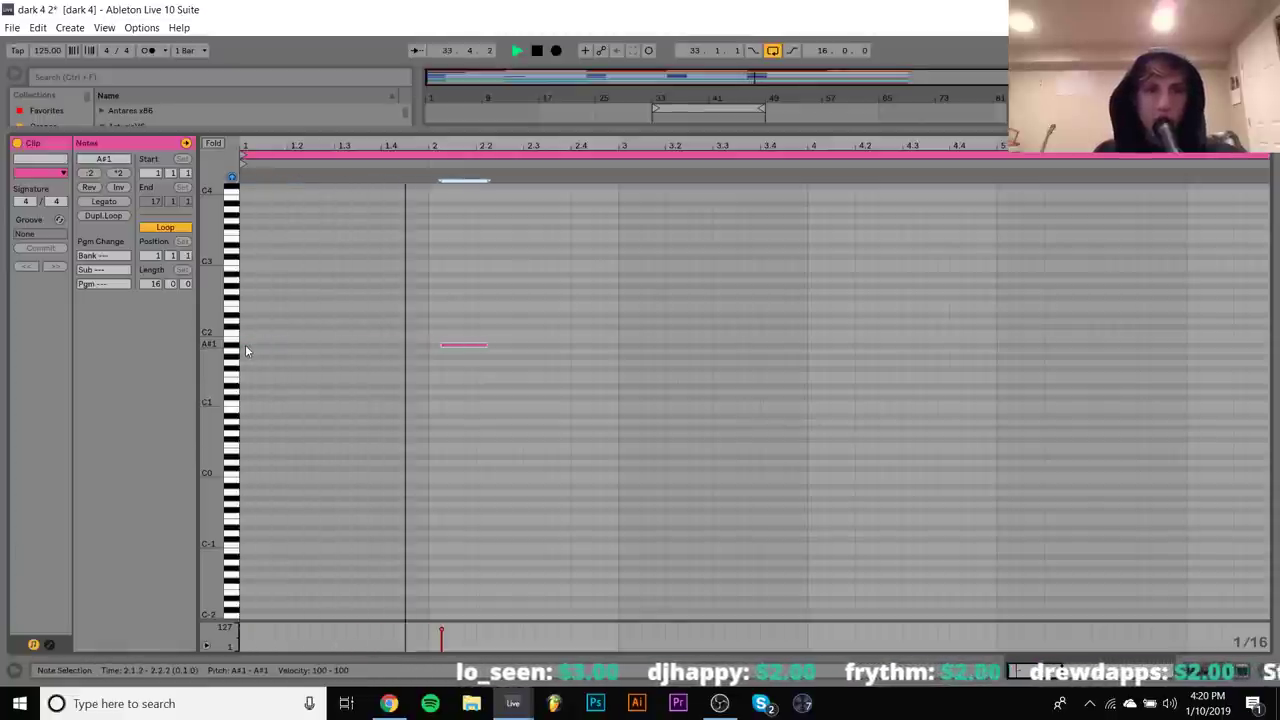
{"action": "key", "text": "space"}
Duplicate the A#1 note, raise the copy to B1 at position 2.3, and play the clip briefly
{"action": "key", "text": "ctrl+d"}
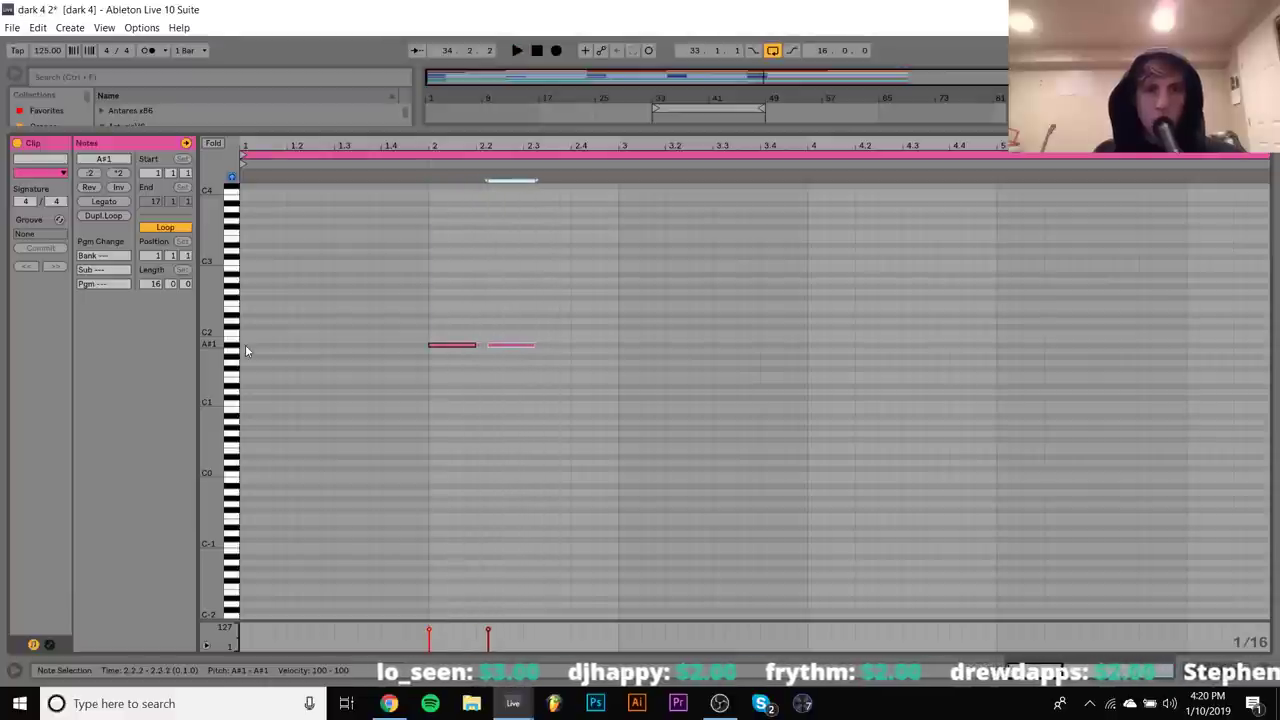
{"action": "key", "text": "Right"}
{"action": "key", "text": "Right"}
{"action": "key", "text": "Right"}
{"action": "key", "text": "Up"}
{"action": "key", "text": "Right"}
{"action": "key", "text": "space"}
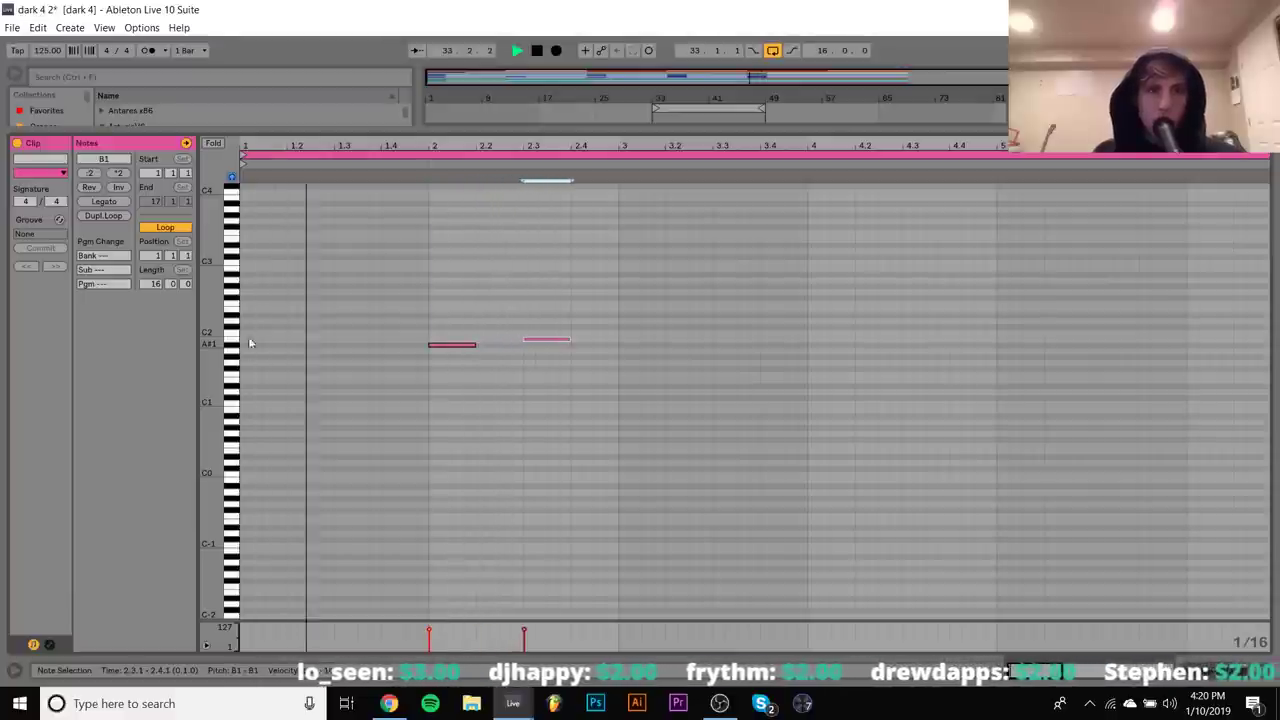
{"action": "key", "text": "space"}
Add a D#2 note at the start of bar 1 and lengthen it to fill the whole bar
{"action": "double_click", "coordinate": [245, 317]}
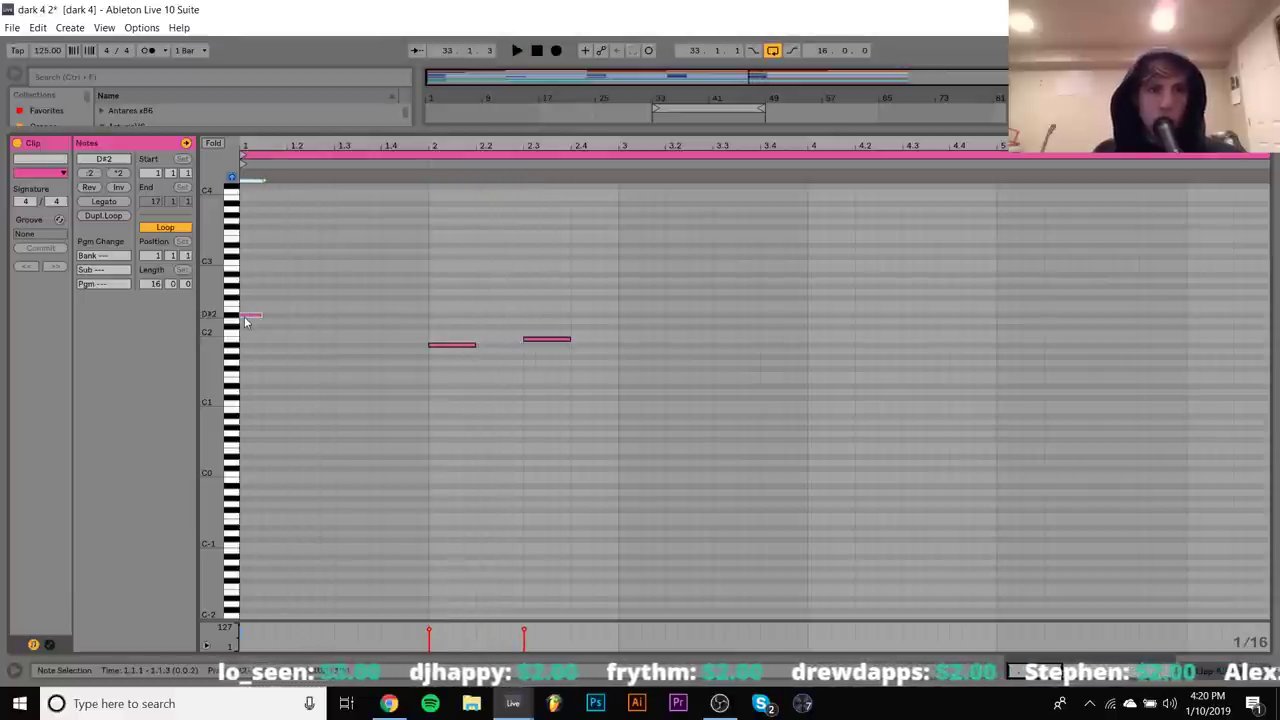
{"action": "key", "text": "shift+Right"}
{"action": "key", "text": "shift+Right"}
{"action": "key", "text": "shift+Right"}
{"action": "key", "text": "shift+Right"}
{"action": "key", "text": "shift+Right"}
{"action": "key", "text": "shift+Right"}
{"action": "key", "text": "shift+Right"}
{"action": "key", "text": "shift+Right"}
{"action": "key", "text": "shift+Right"}
{"action": "key", "text": "shift+Right"}
{"action": "key", "text": "shift+Right"}
{"action": "key", "text": "shift+Right"}
{"action": "key", "text": "shift+Right"}
{"action": "key", "text": "shift+Right"}
Transpose all notes up one octave and duplicate the two-bar phrase so the copy starts at bar 3
{"action": "key", "text": "ctrl+a"}
{"action": "key", "text": "shift+Up"}
{"action": "key", "text": "ctrl+d"}
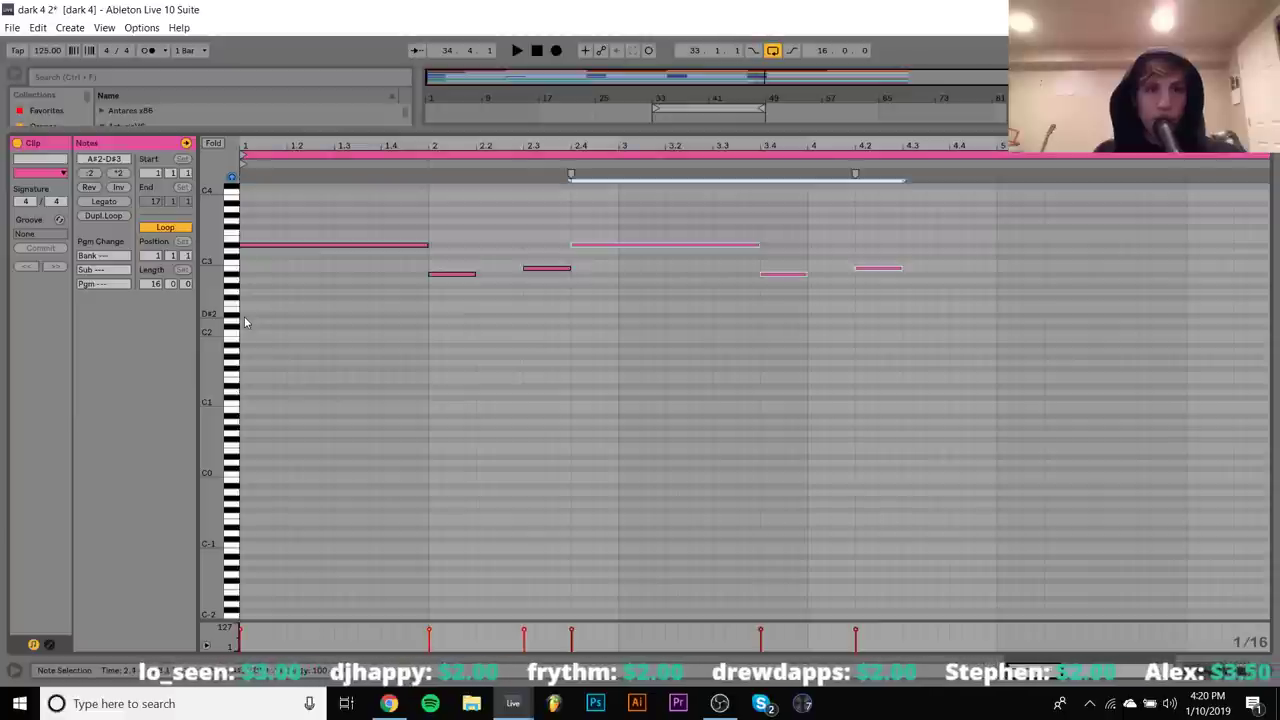
{"action": "key", "text": "Right"}
{"action": "key", "text": "Right"}
{"action": "key", "text": "Right"}
{"action": "key", "text": "Right"}
Duplicate the four-bar phrase to start again at bar 5 and apply Legato to all notes
{"action": "key", "text": "ctrl+a"}
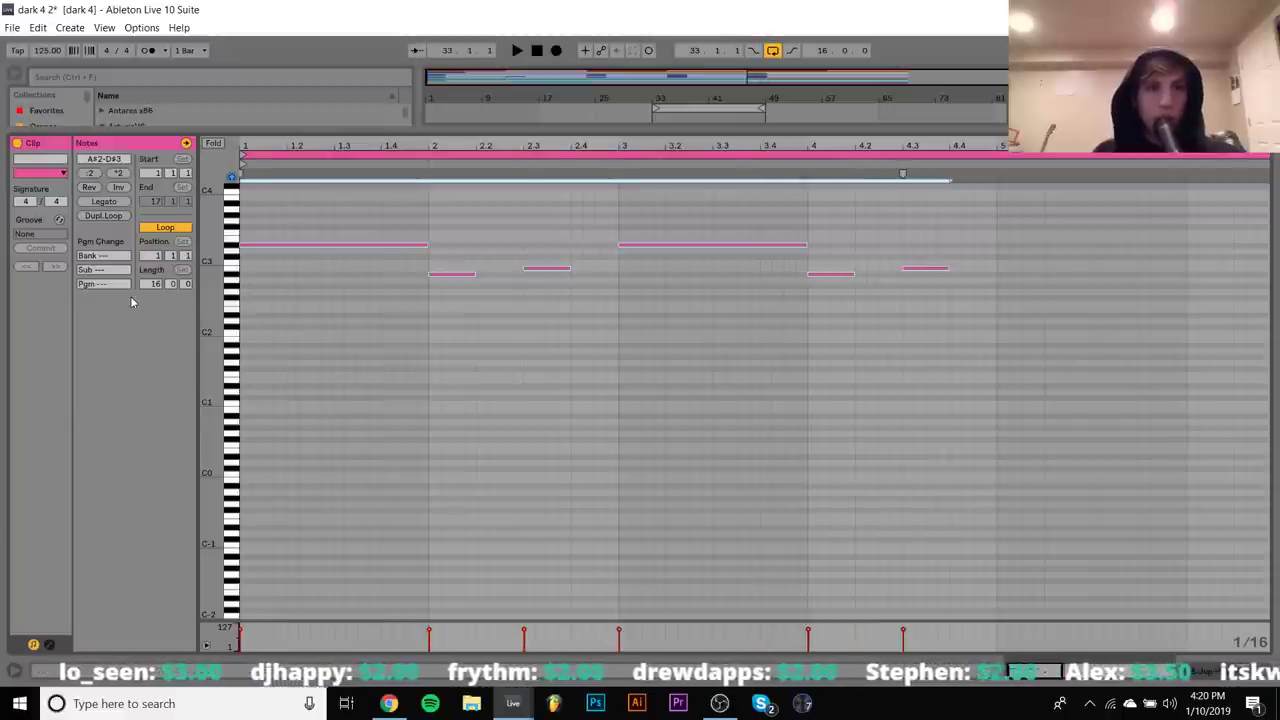
{"action": "key", "text": "ctrl+d"}
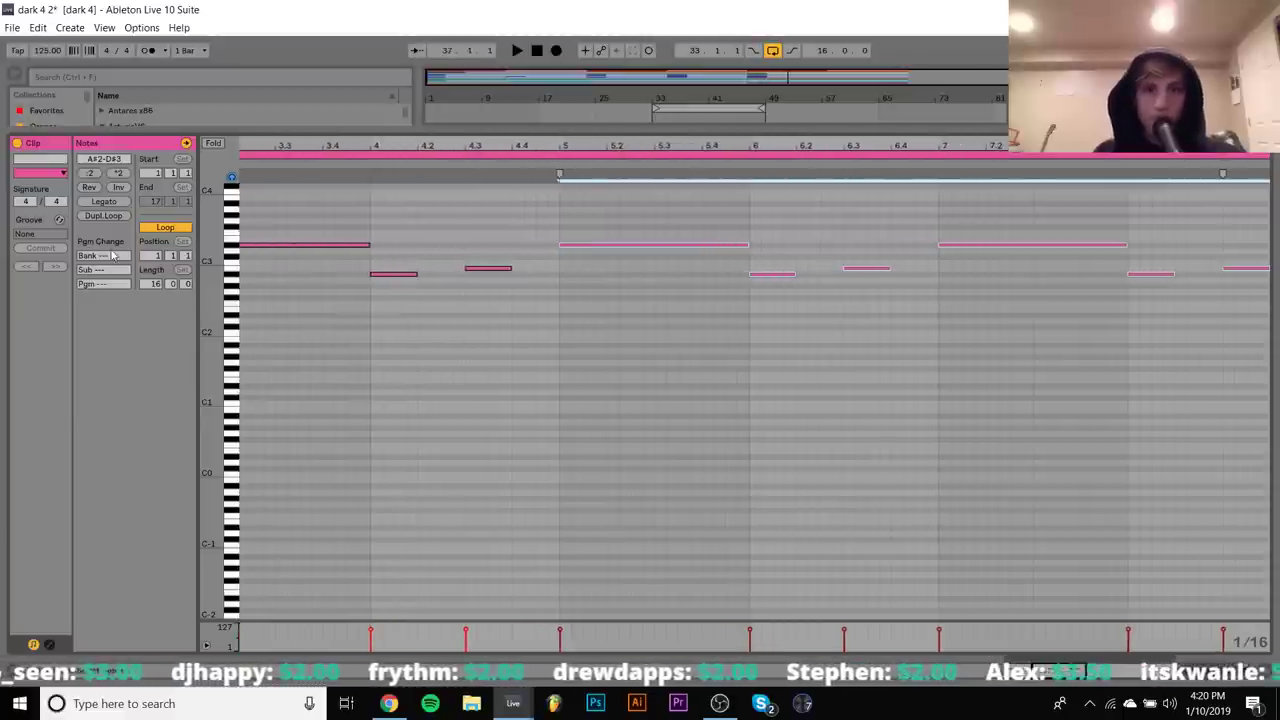
{"action": "key", "text": "ctrl+a"}
{"action": "left_click", "coordinate": [104, 201]}
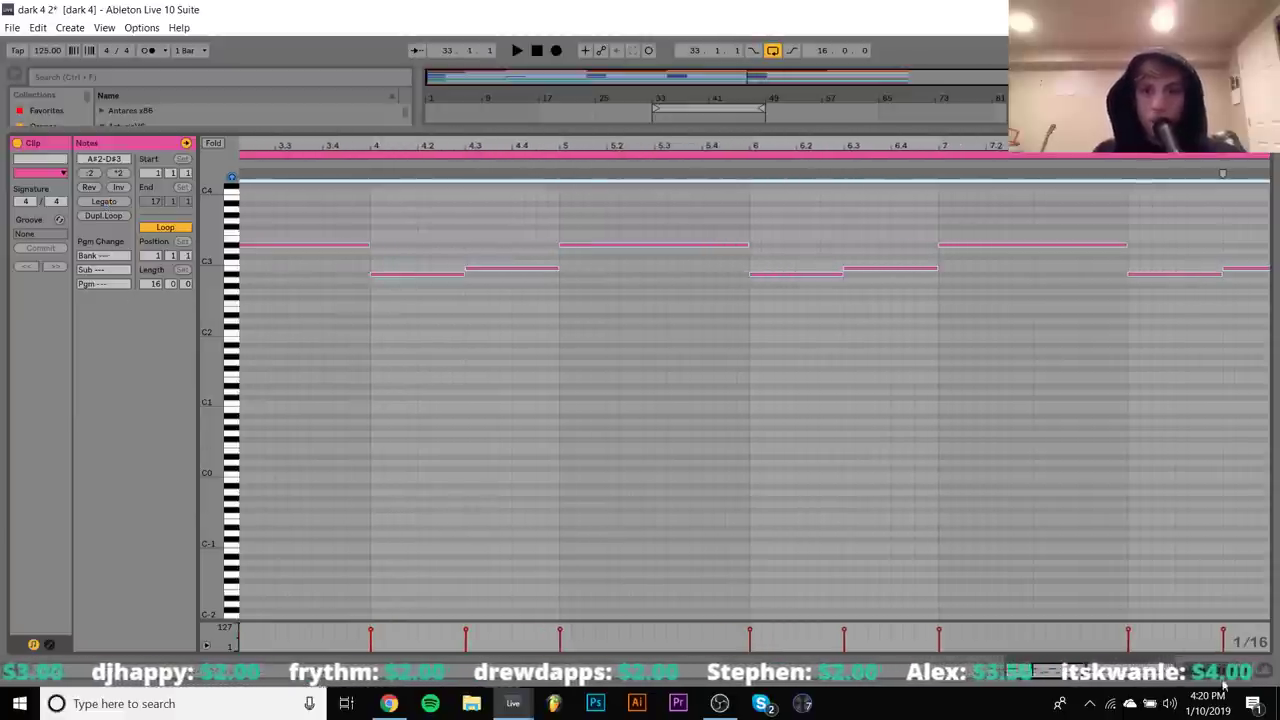
Play the loop from the arrangement, fold 11 Group, and copy its LFOTool_x64 device onto track 16
{"action": "key", "text": "shift+Tab"}
{"action": "scroll", "coordinate": [1208, 285], "scroll_direction": "up", "scroll_amount": 5}
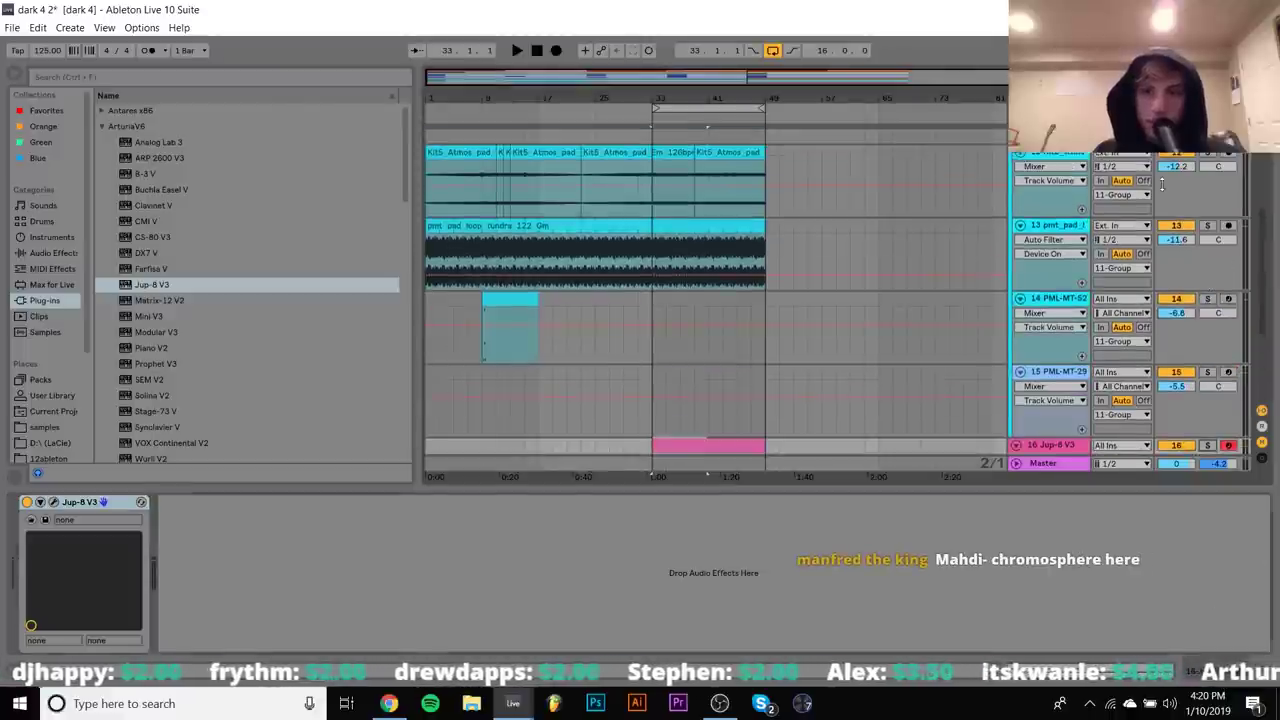
{"action": "scroll", "coordinate": [1162, 183], "scroll_direction": "up", "scroll_amount": 3}
{"action": "key", "text": "space"}
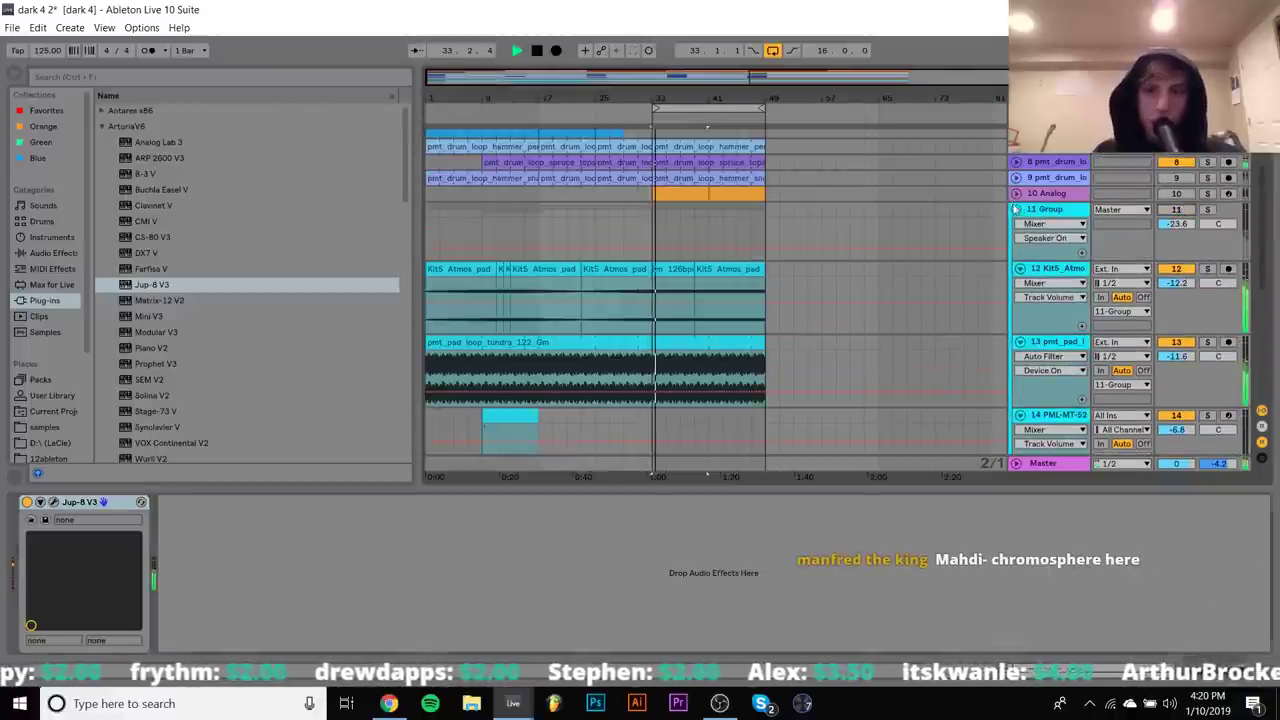
{"action": "left_click", "coordinate": [1015, 209]}
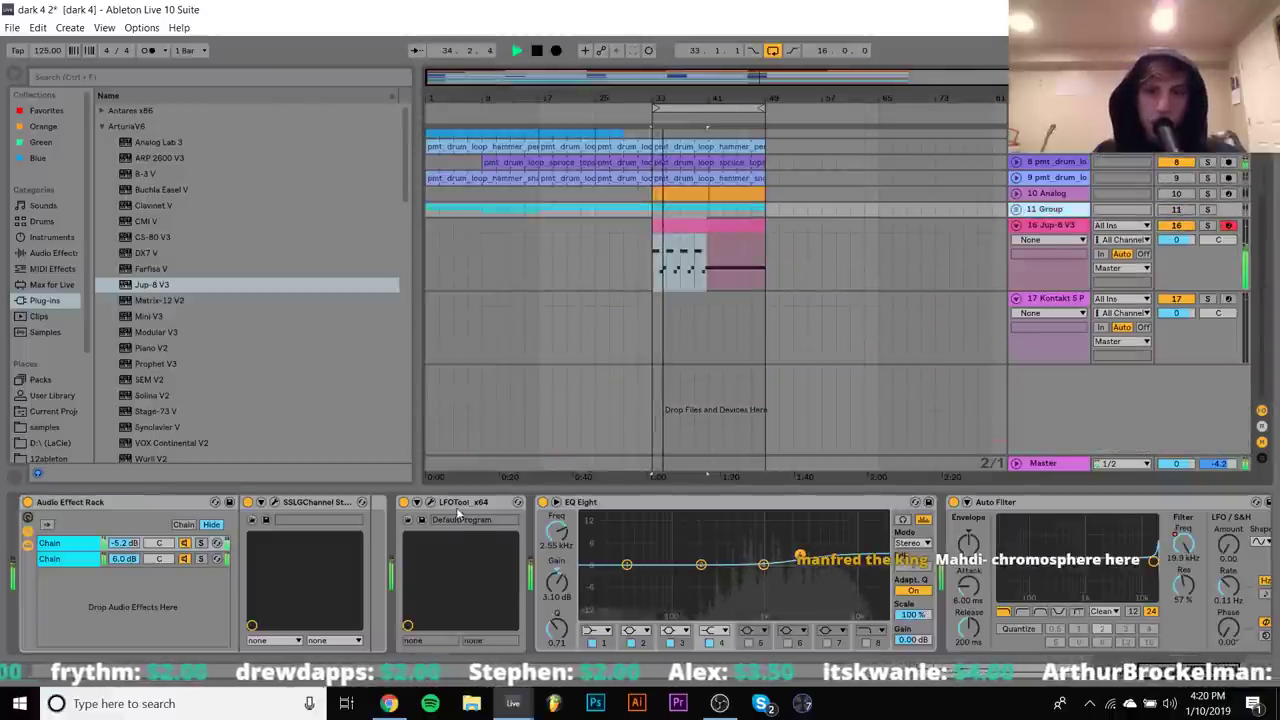
{"action": "left_click", "coordinate": [705, 285]}
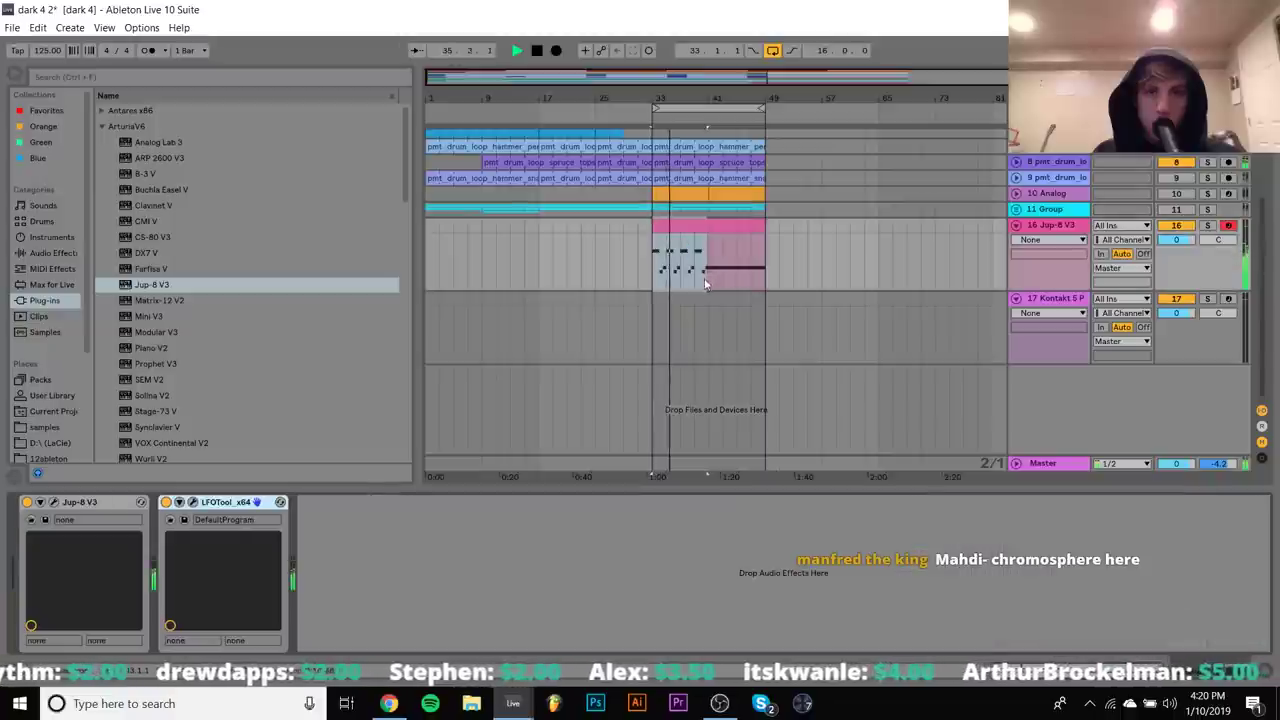
Duplicate track 16's first clip over the second one and add the Pitch +12 effect ahead of Jup-8 V3
{"action": "key", "text": "ctrl+d"}
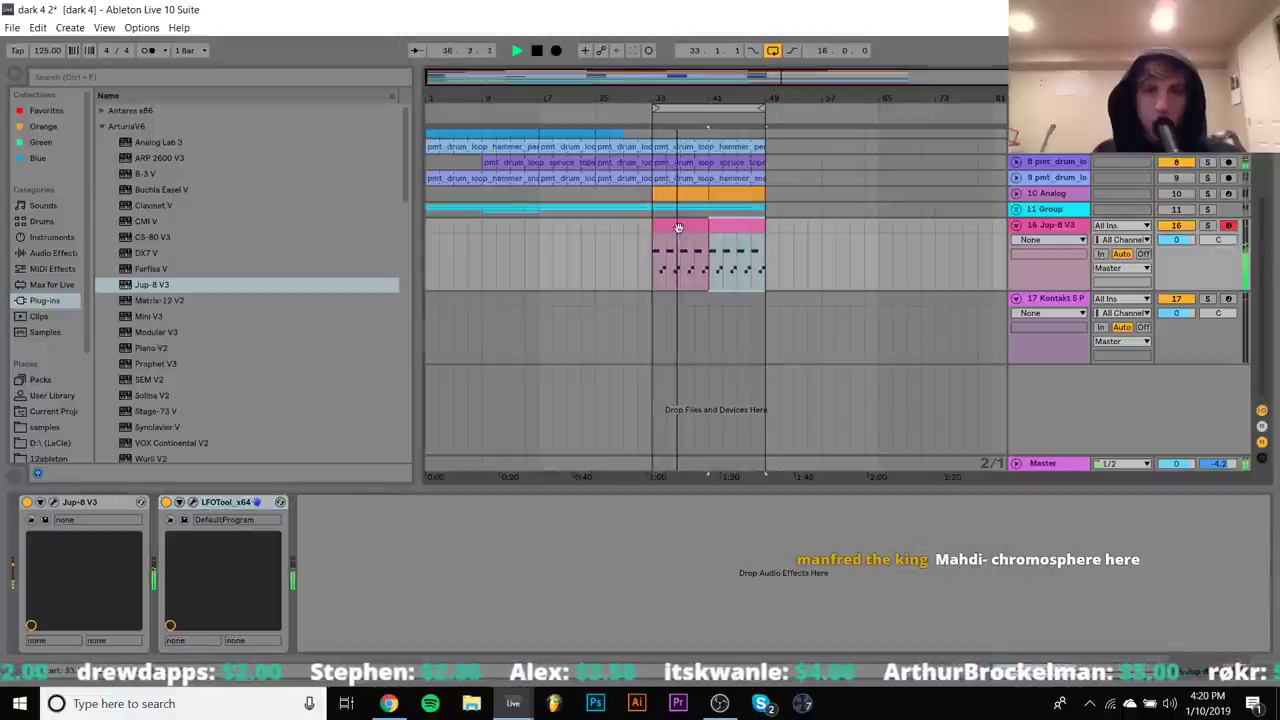
{"action": "key", "text": "a"}
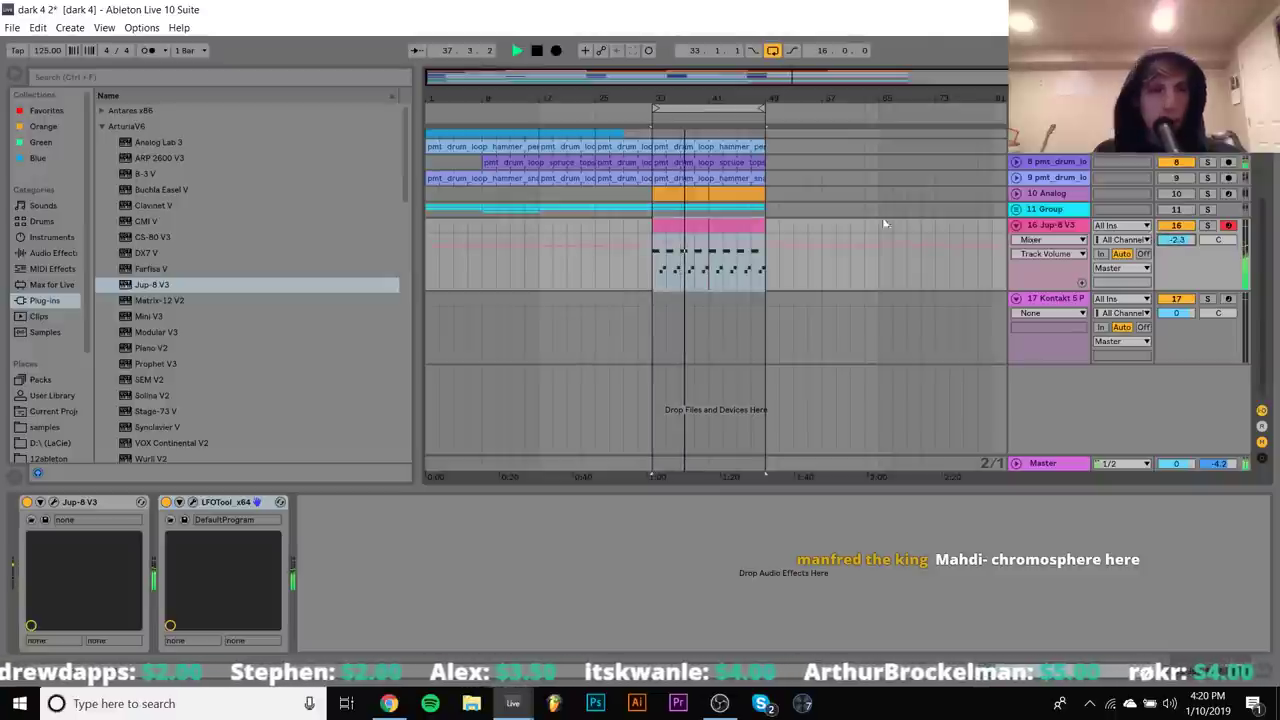
{"action": "left_click", "coordinate": [52, 268]}
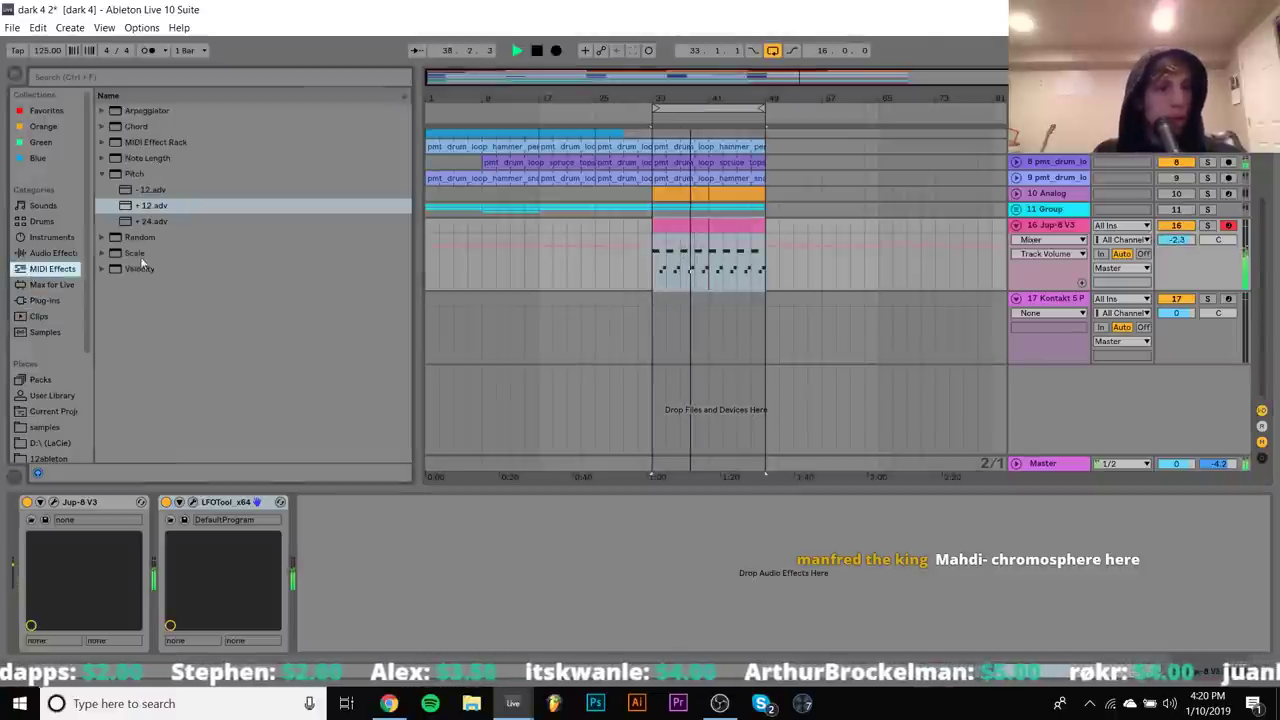
{"action": "double_click", "coordinate": [147, 206]}
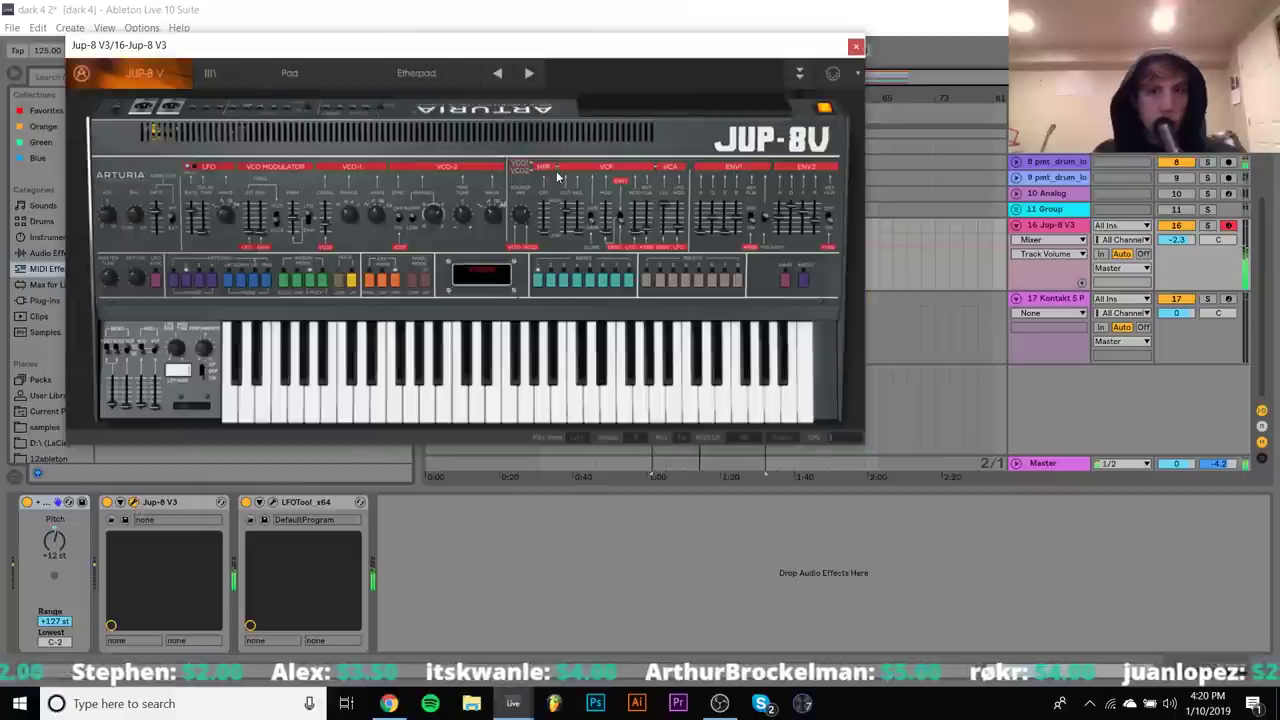
Audition Jup-8 V3 pad and lead presets on track 16, load the lead Bad Memory, and hide the plug-in window
{"action": "left_click", "coordinate": [533, 73]}
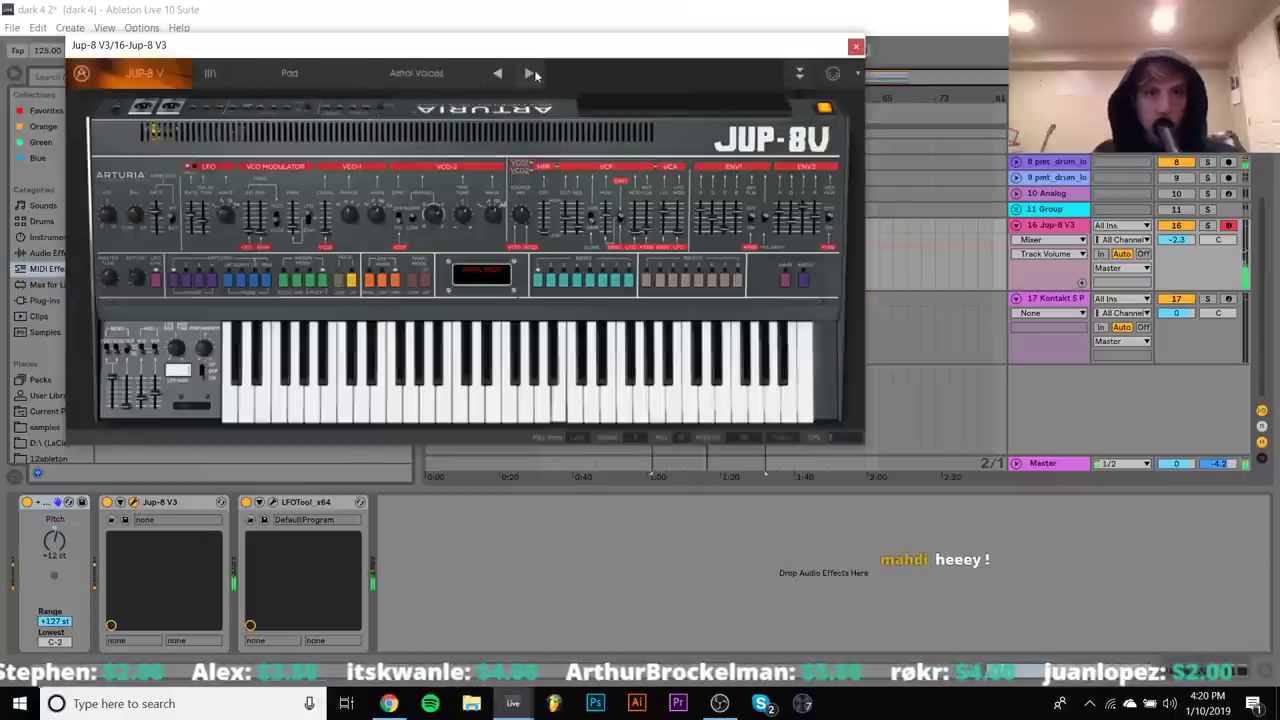
{"action": "left_click", "coordinate": [300, 70]}
{"action": "mouse_move", "coordinate": [284, 236]}
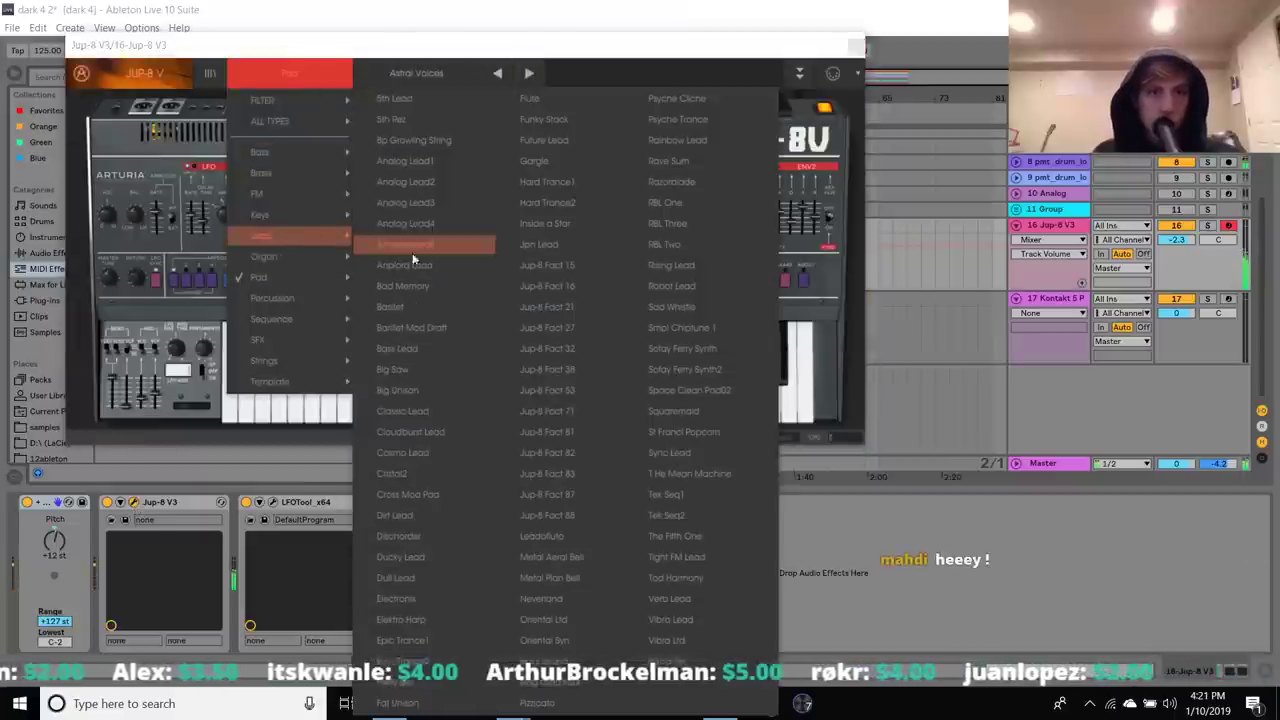
{"action": "left_click", "coordinate": [413, 262]}
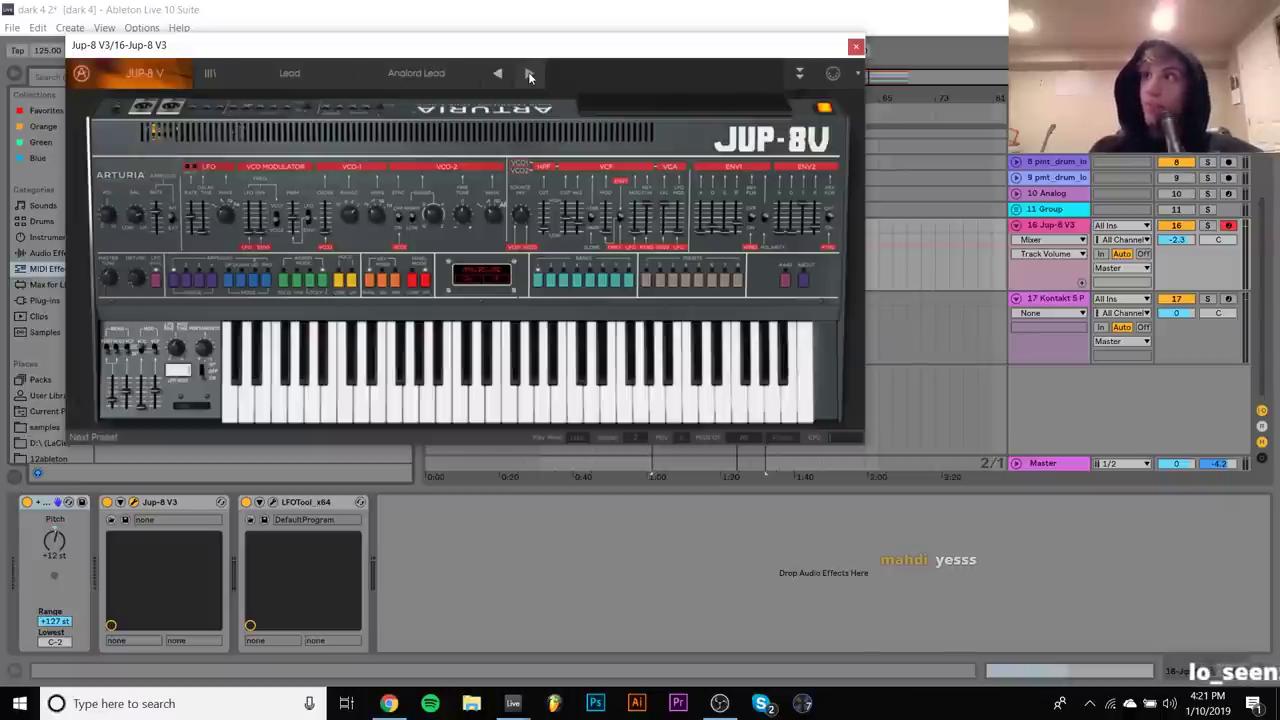
{"action": "left_click", "coordinate": [530, 76]}
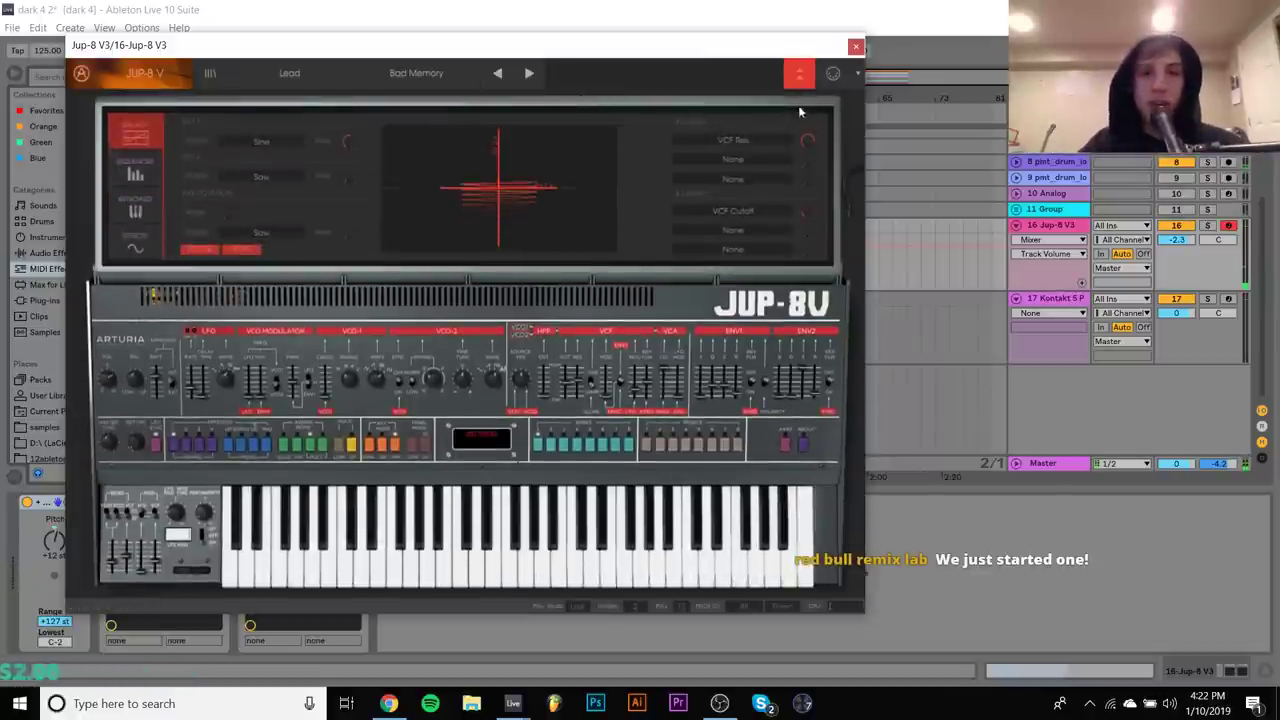
{"action": "key", "text": "ctrl+alt+p"}
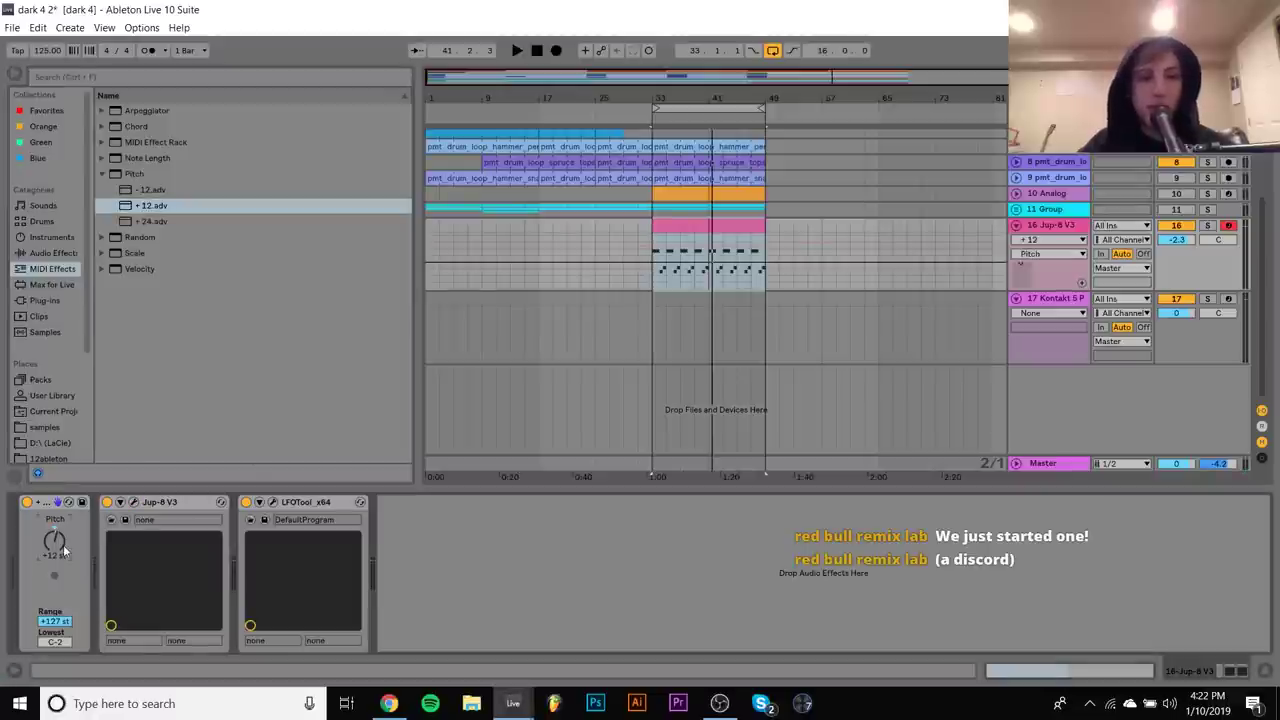
Raise track 16's Pitch effect to +24 st and play the loop
{"action": "left_click_drag", "start_coordinate": [55, 541], "coordinate": [55, 520]}
{"action": "key", "text": "space"}
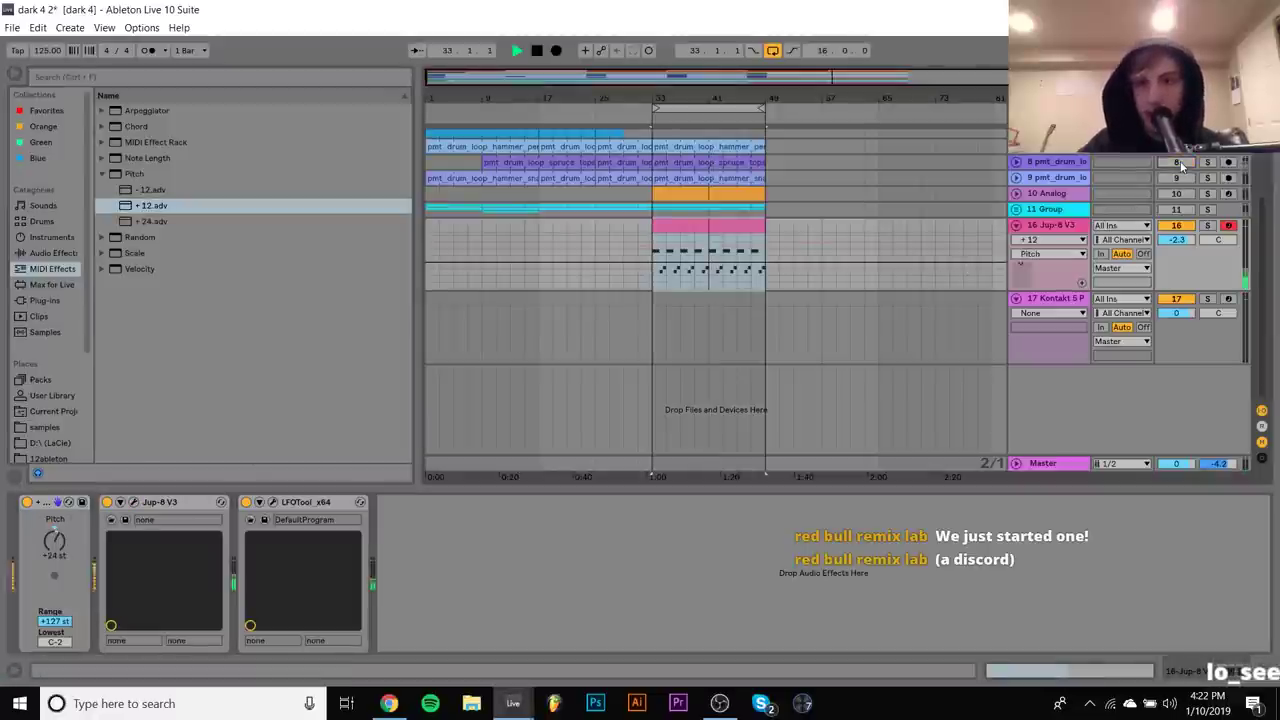
{"action": "scroll", "coordinate": [1058, 290], "scroll_direction": "up", "scroll_amount": 3}
Duplicate the Jup-8 V3 track 16 and solo the duplicate on track 17
{"action": "left_click", "coordinate": [1058, 292]}
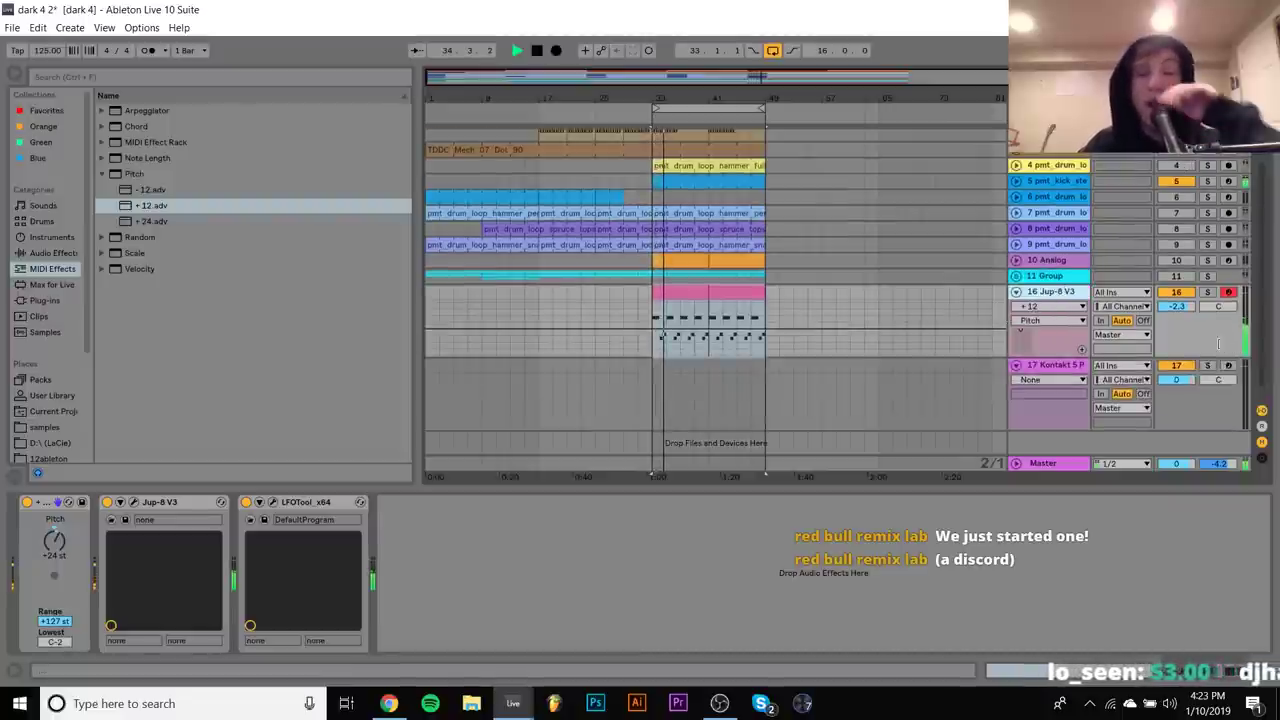
{"action": "key", "text": "ctrl+d"}
{"action": "left_click", "coordinate": [1207, 367]}
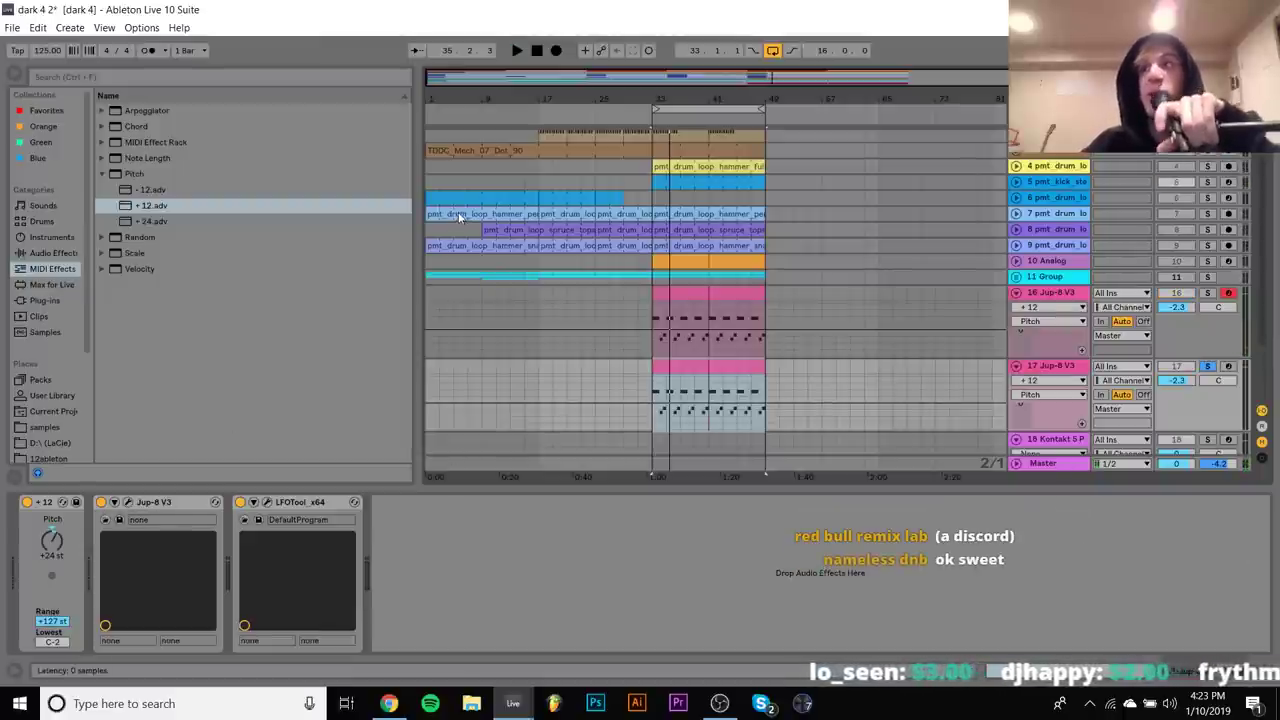
Load the Keys preset Acid Flutes in track 17's Jup-8 V3 and close the plug-in window
{"action": "key", "text": "ctrl+alt+p"}
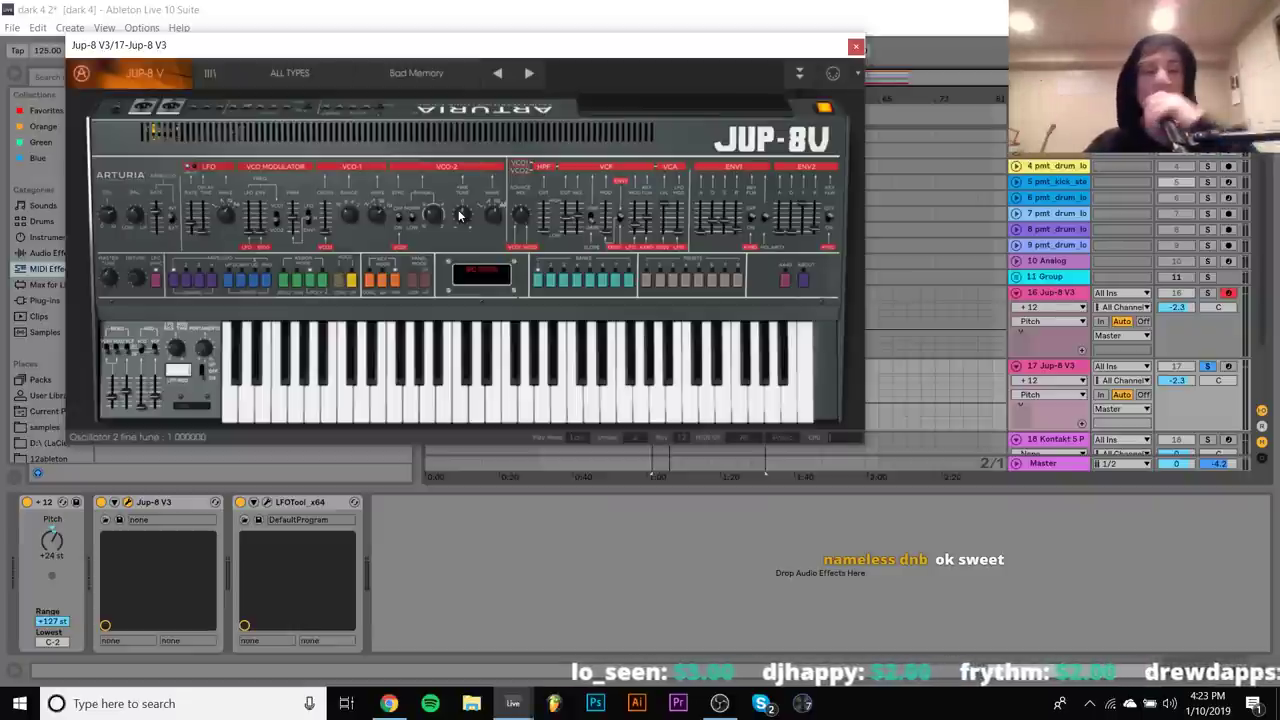
{"action": "left_click", "coordinate": [385, 92]}
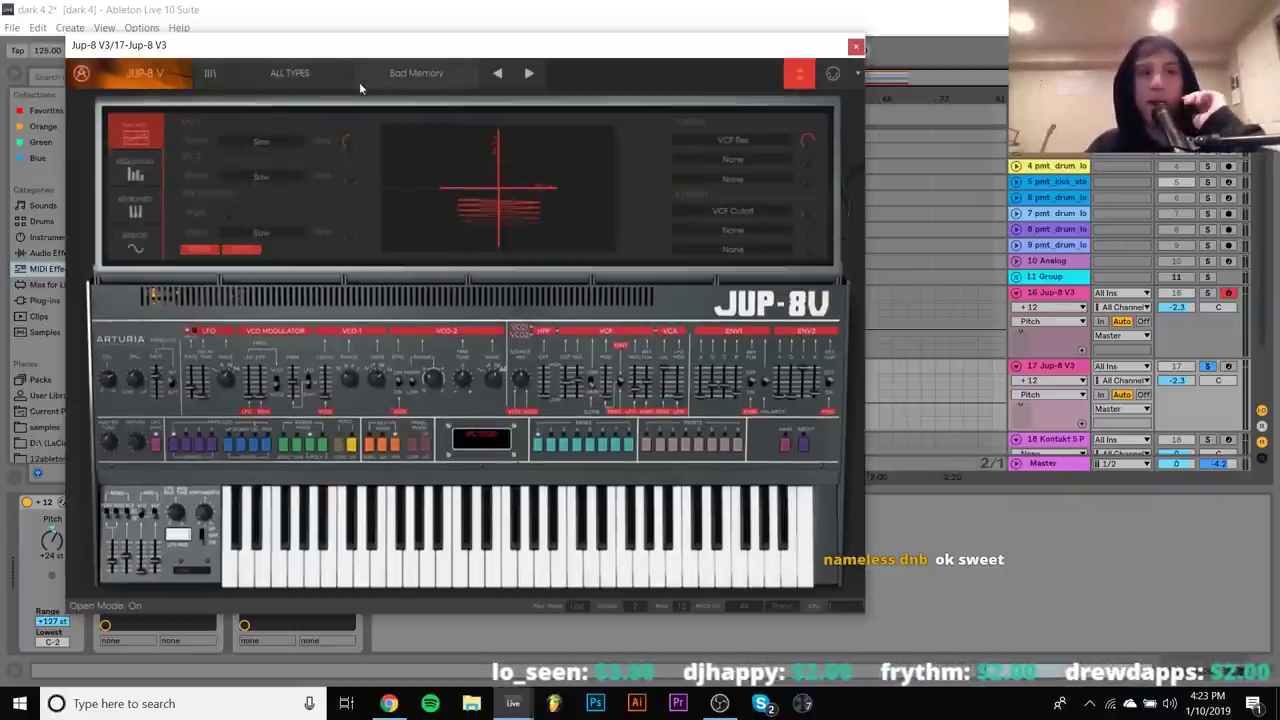
{"action": "left_click", "coordinate": [392, 93]}
{"action": "left_click", "coordinate": [300, 74]}
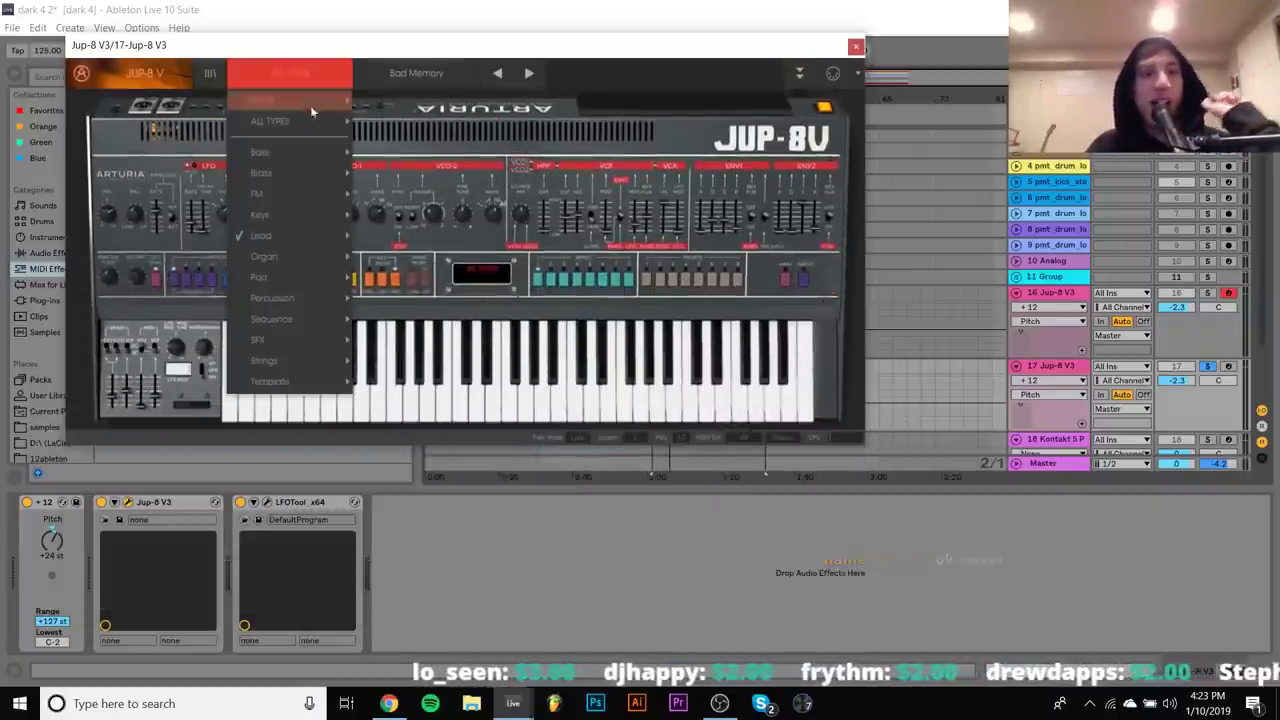
{"action": "mouse_move", "coordinate": [291, 214]}
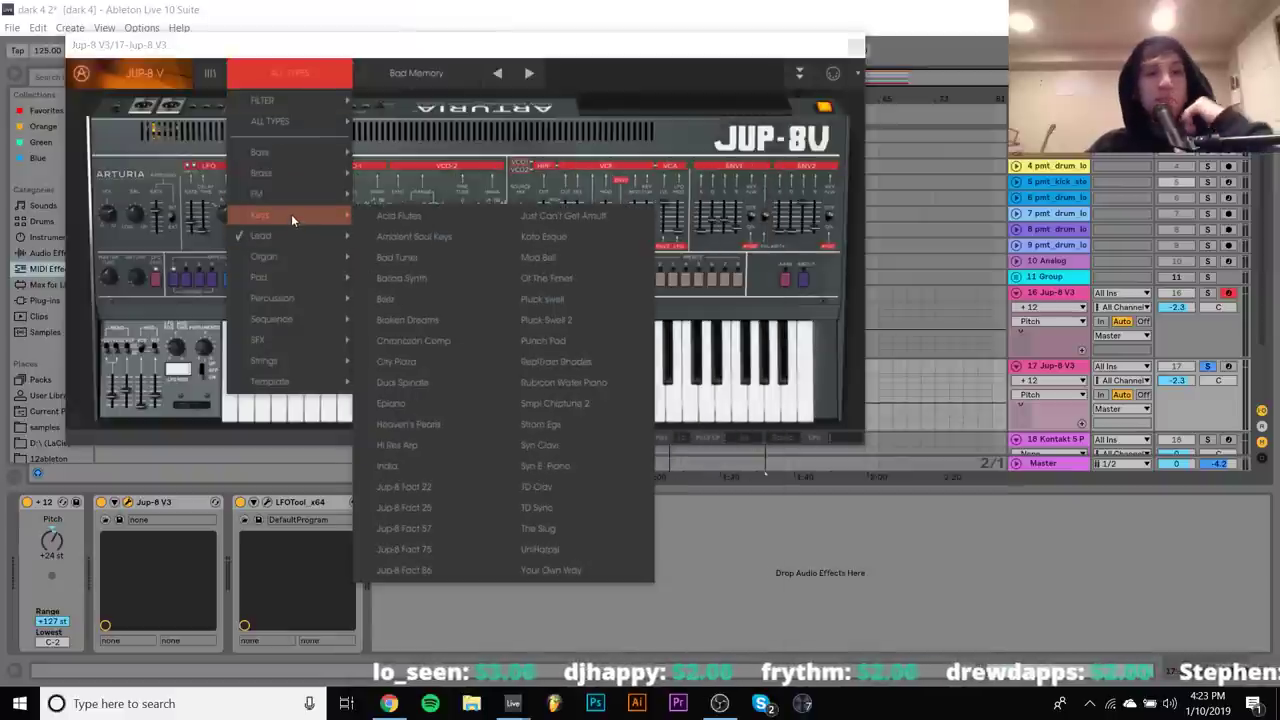
{"action": "left_click", "coordinate": [406, 221]}
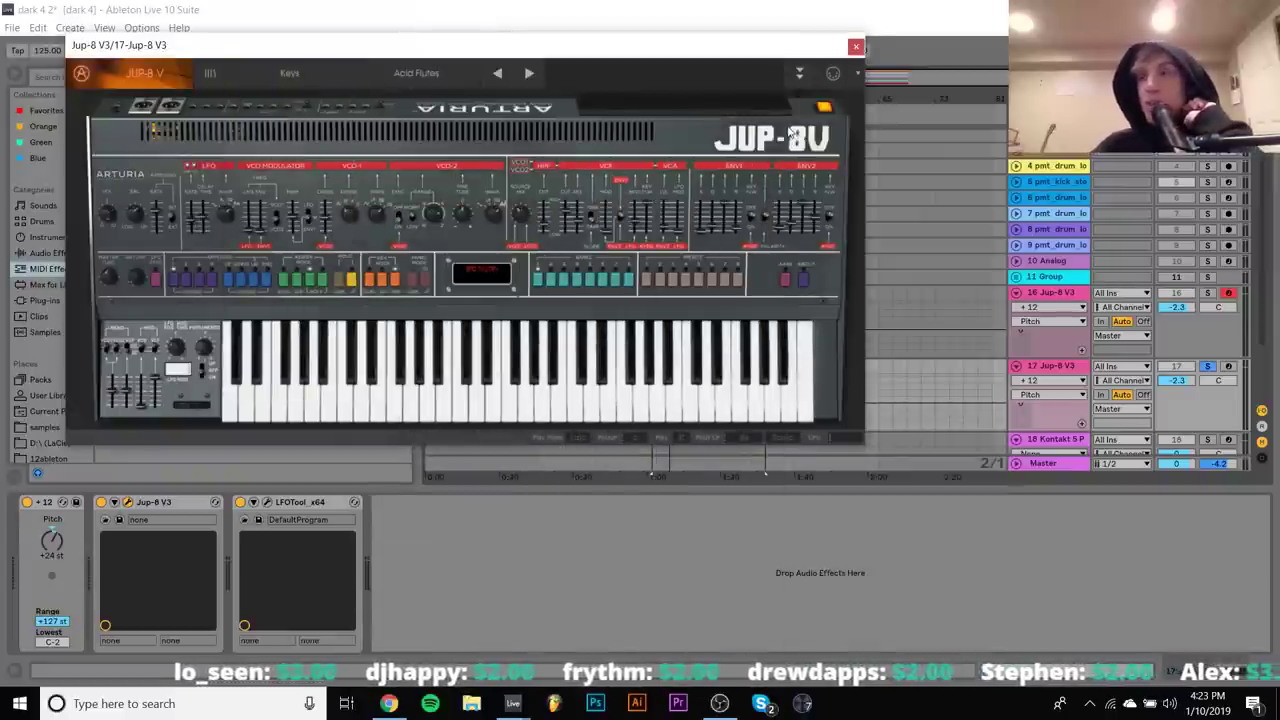
{"action": "left_click", "coordinate": [855, 47]}
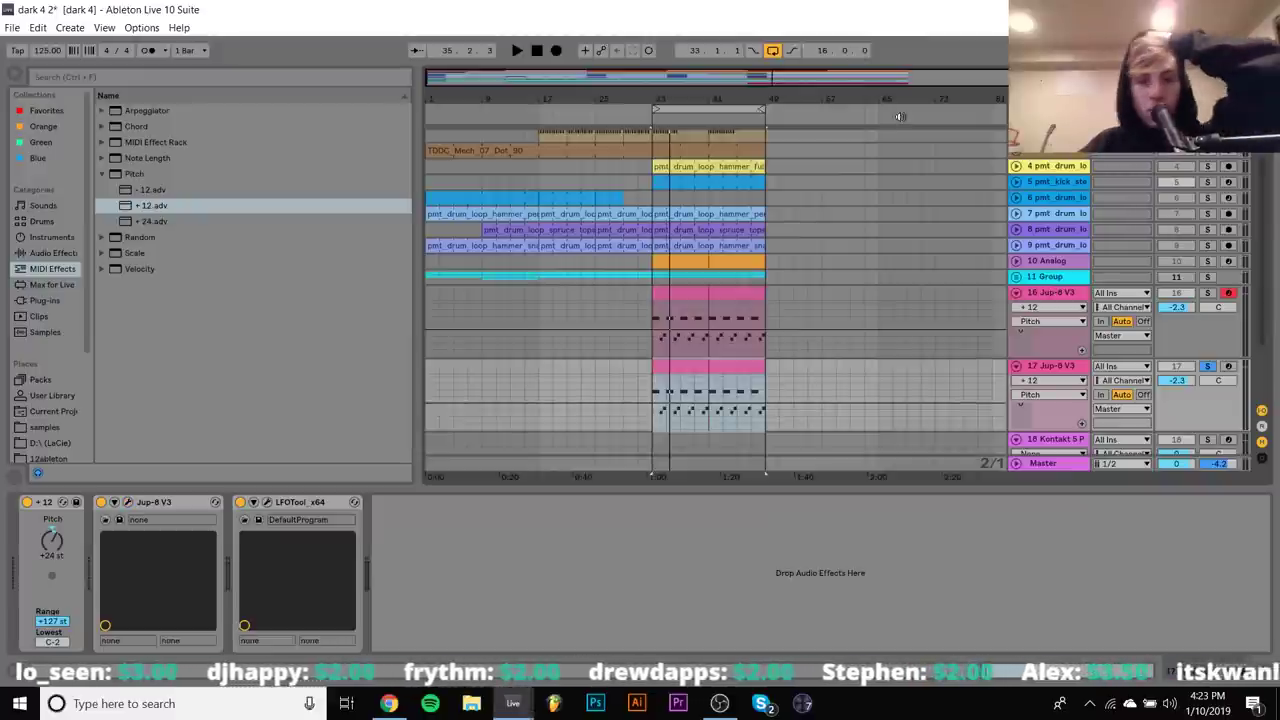
Audition the Keys presets Hi Res Arp and Jup-8 Fact 22 in track 17's Jup-8 V3 and reset its Pitch effect to 0 st
{"action": "key", "text": "space"}
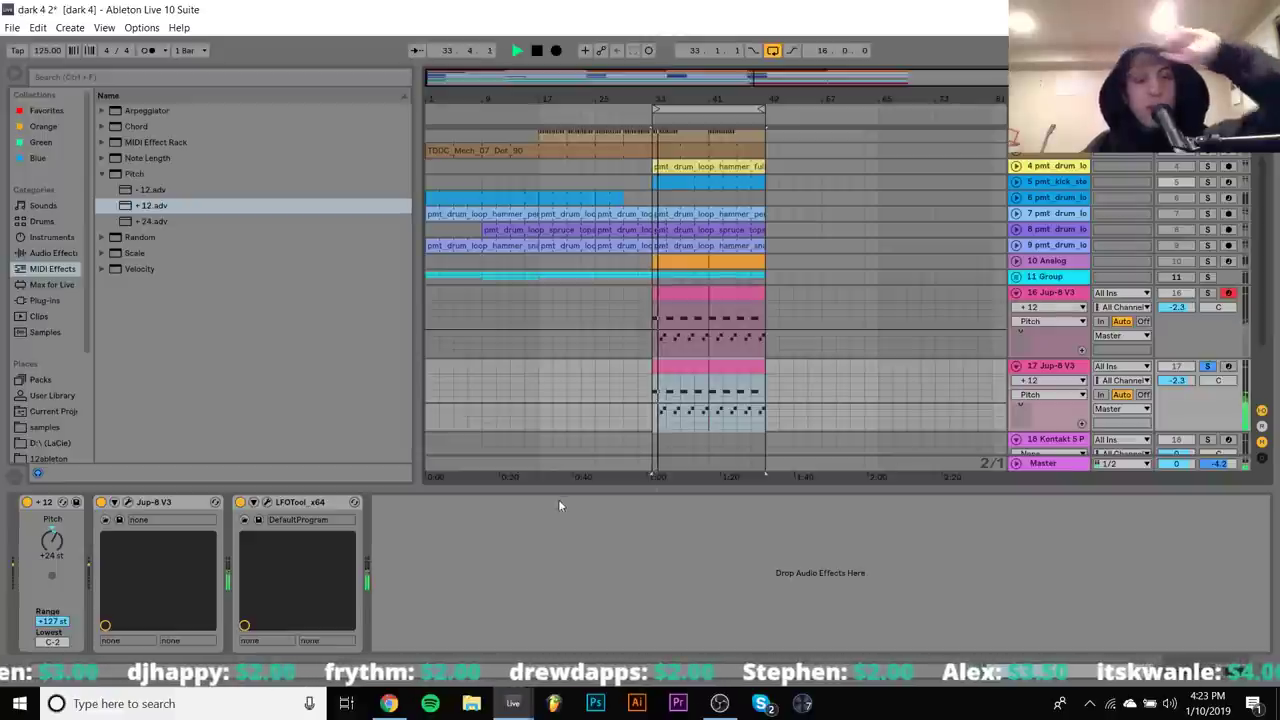
{"action": "left_click", "coordinate": [128, 502]}
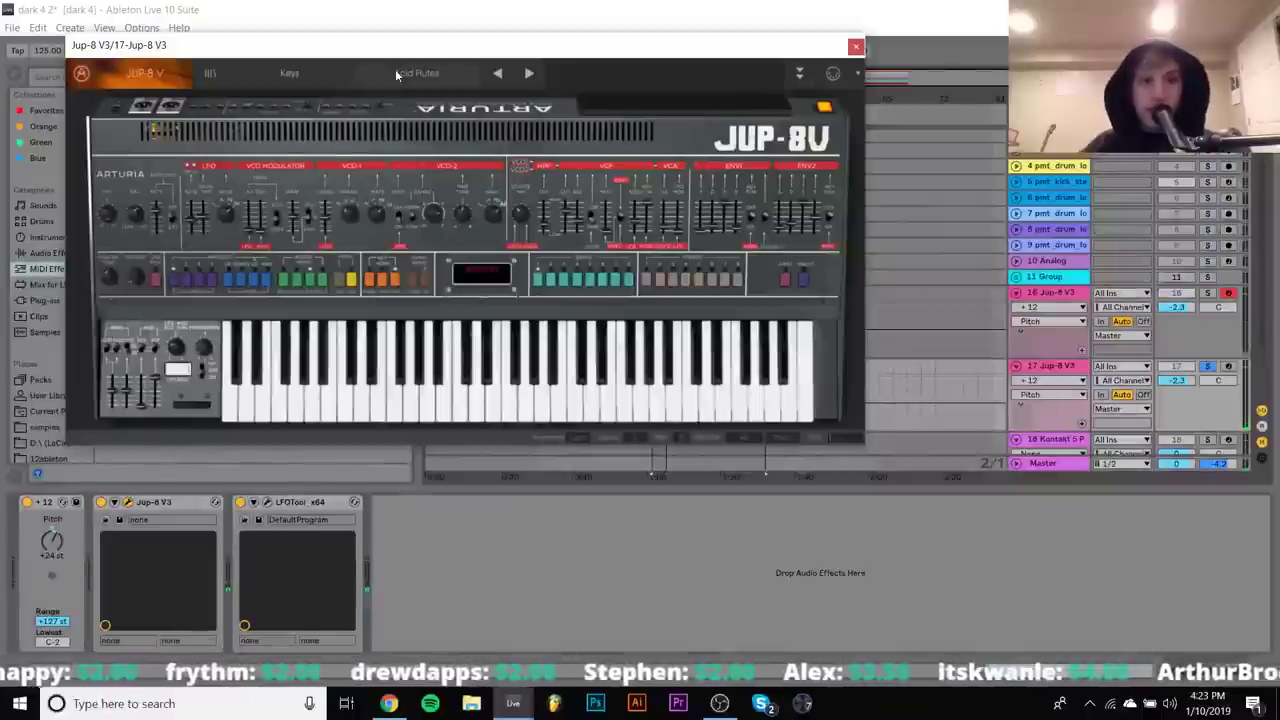
{"action": "left_click", "coordinate": [395, 69]}
{"action": "left_click", "coordinate": [430, 294]}
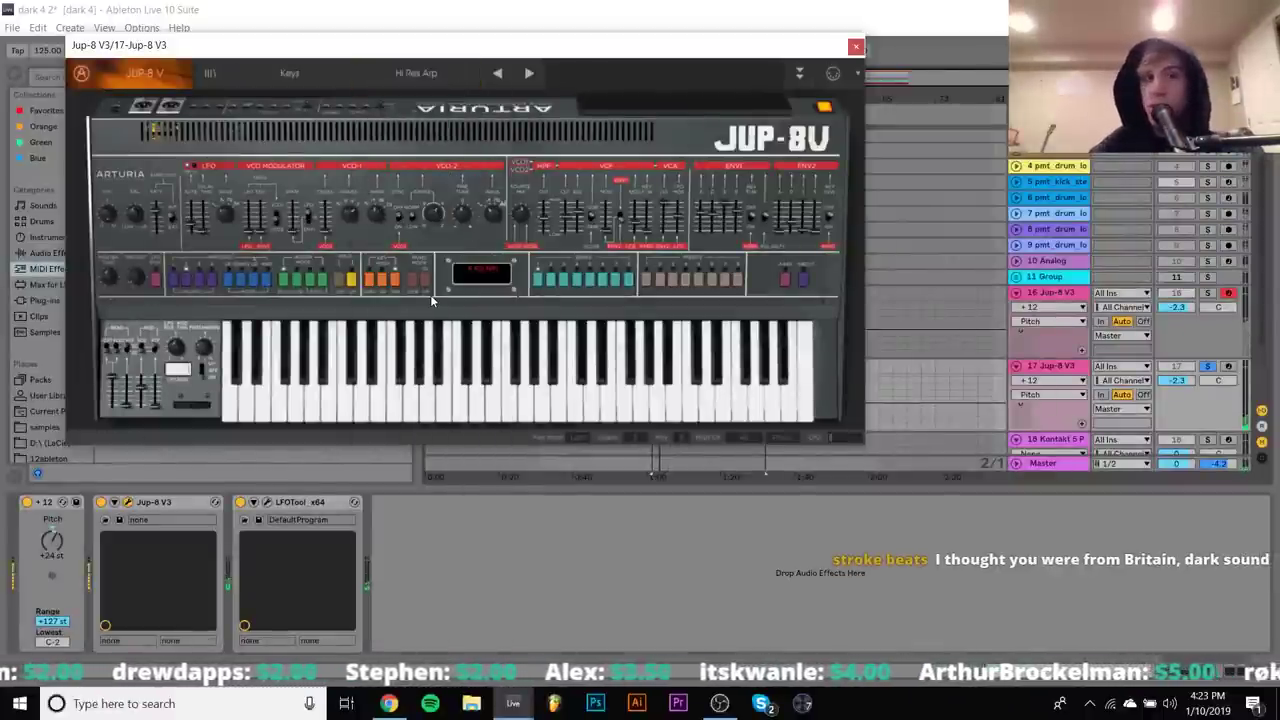
{"action": "left_click", "coordinate": [535, 80]}
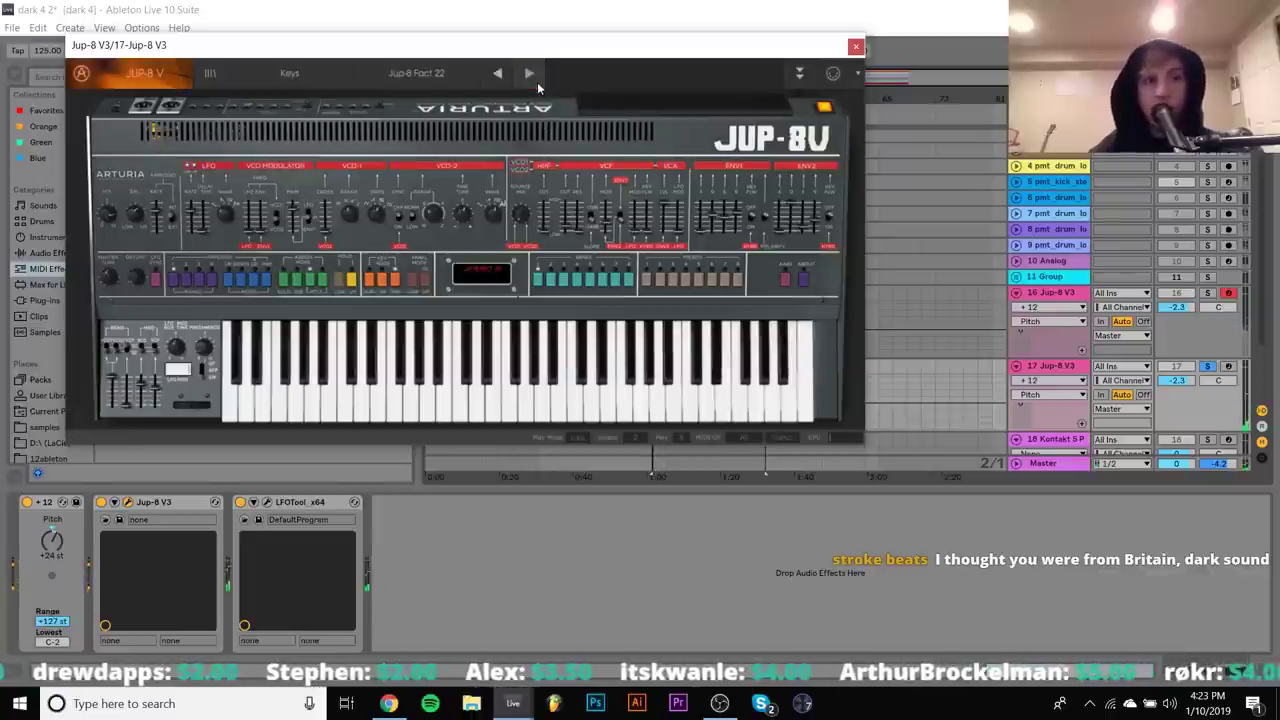
{"action": "left_click", "coordinate": [46, 557]}
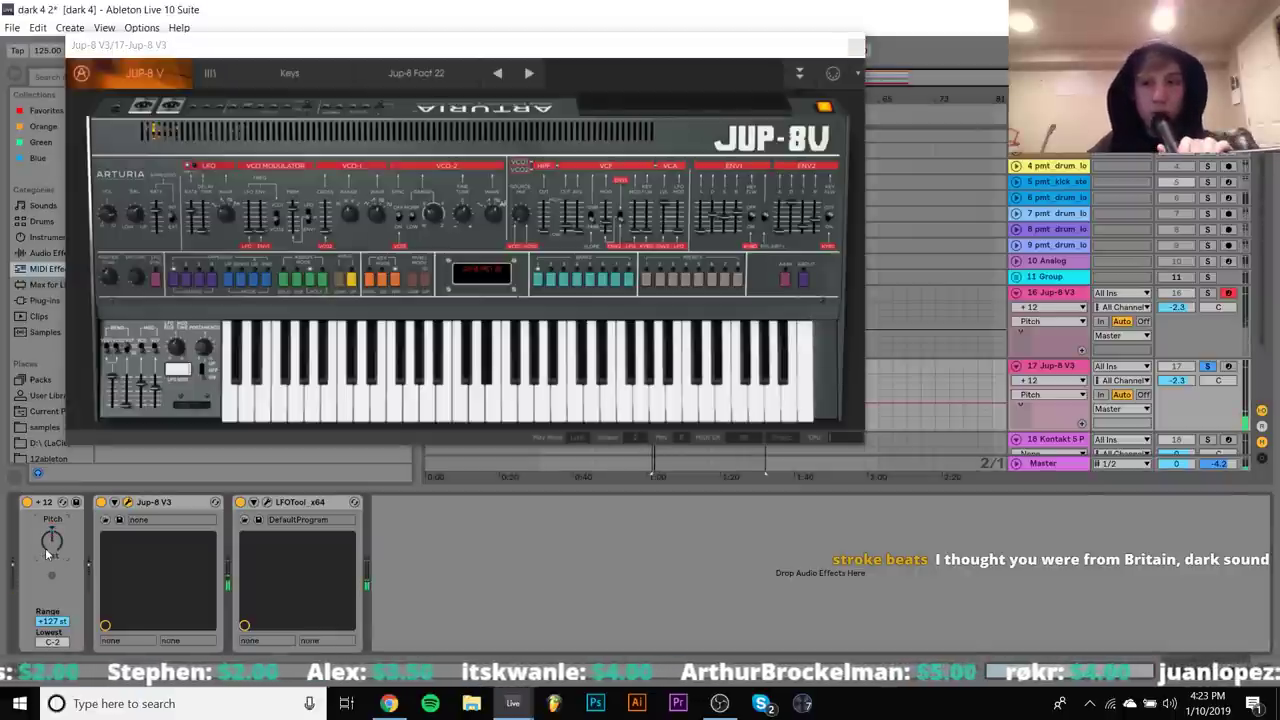
Load the lead preset Razorblade in track 17's Jup-8 V3, set its Pitch effect to +12 st and unsolo the track
{"action": "left_click", "coordinate": [296, 78]}
{"action": "left_click", "coordinate": [298, 80]}
{"action": "mouse_move", "coordinate": [309, 239]}
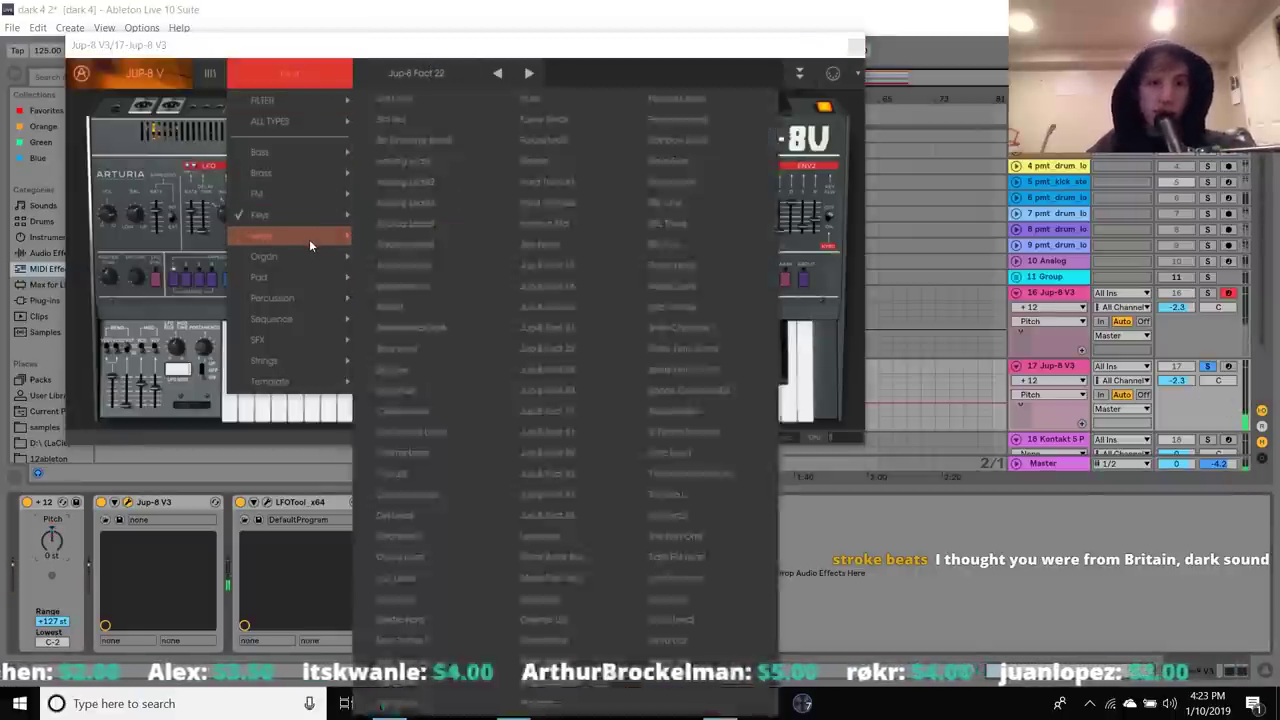
{"action": "left_click", "coordinate": [710, 239]}
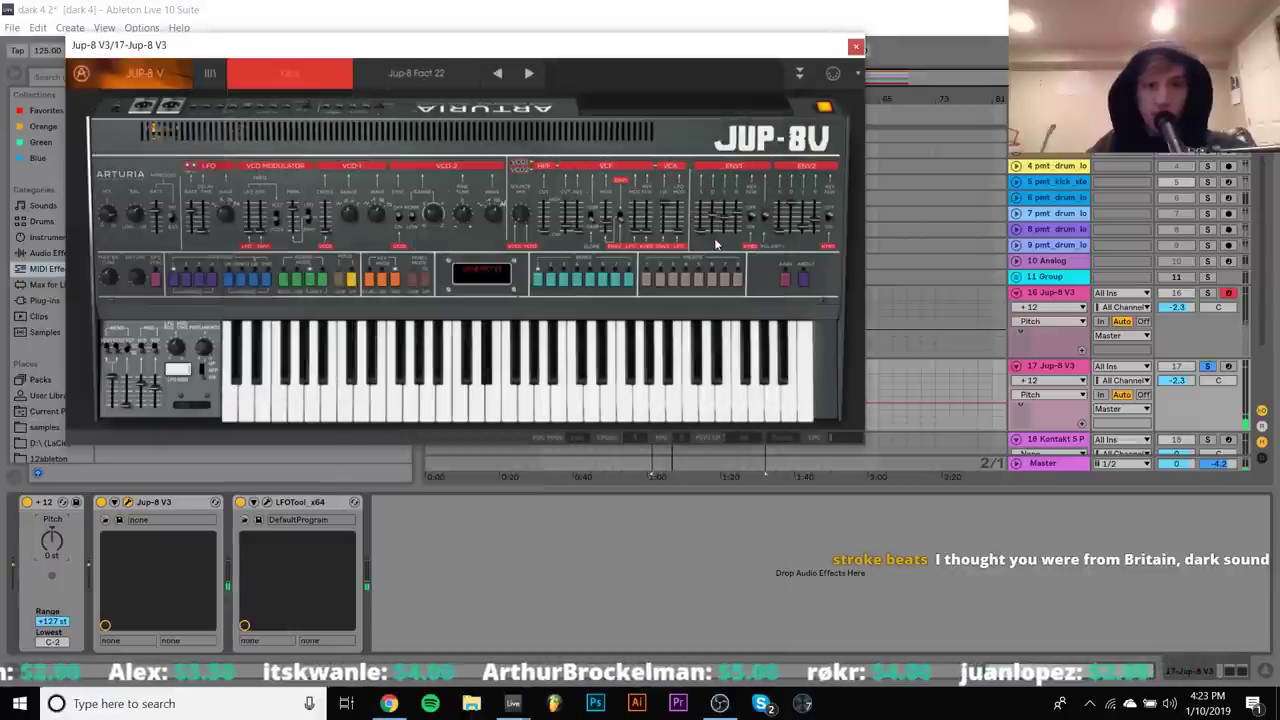
{"action": "left_click", "coordinate": [504, 75]}
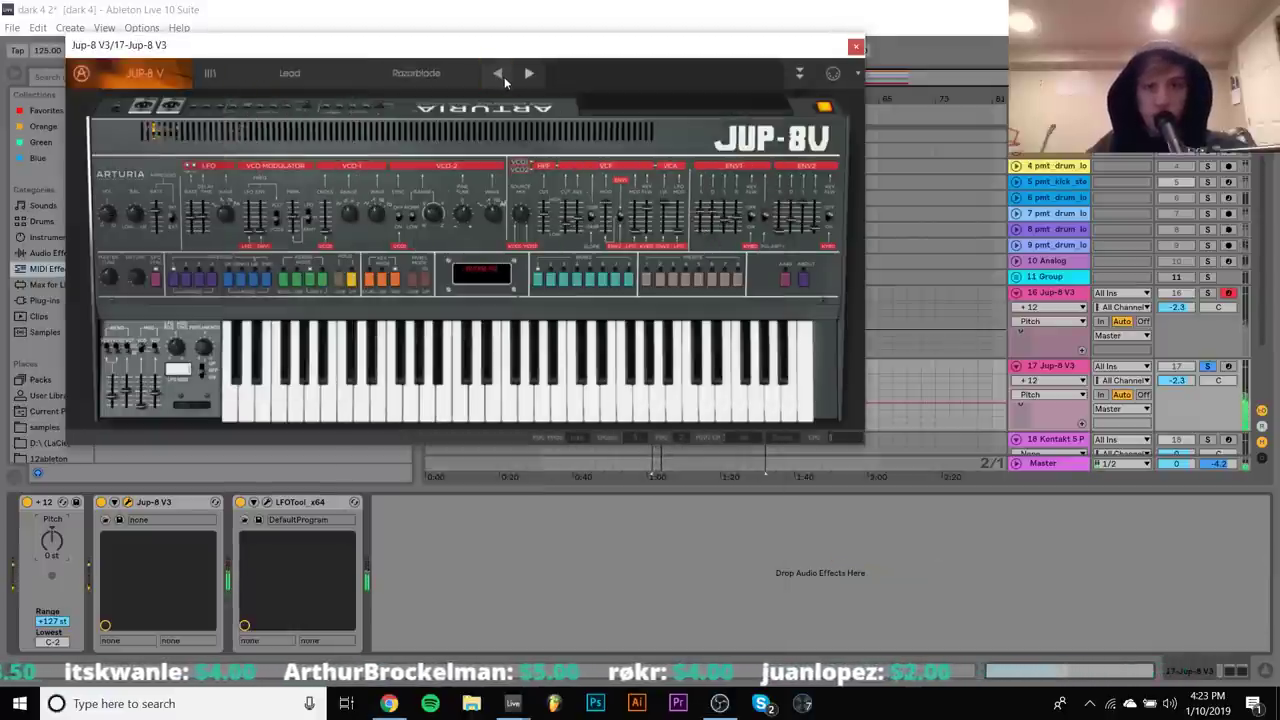
{"action": "left_click", "coordinate": [1207, 367]}
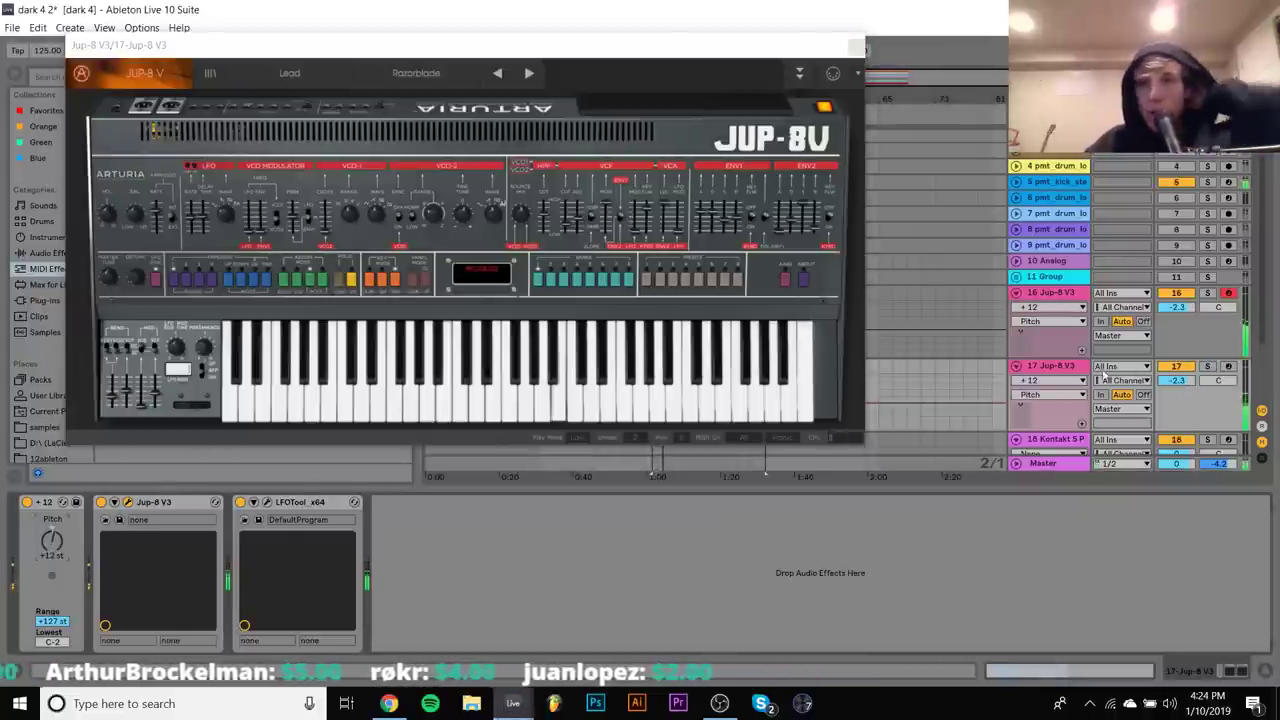
Group the two Jup-8 V3 tracks 16 and 17
{"action": "left_click", "coordinate": [1038, 294]}
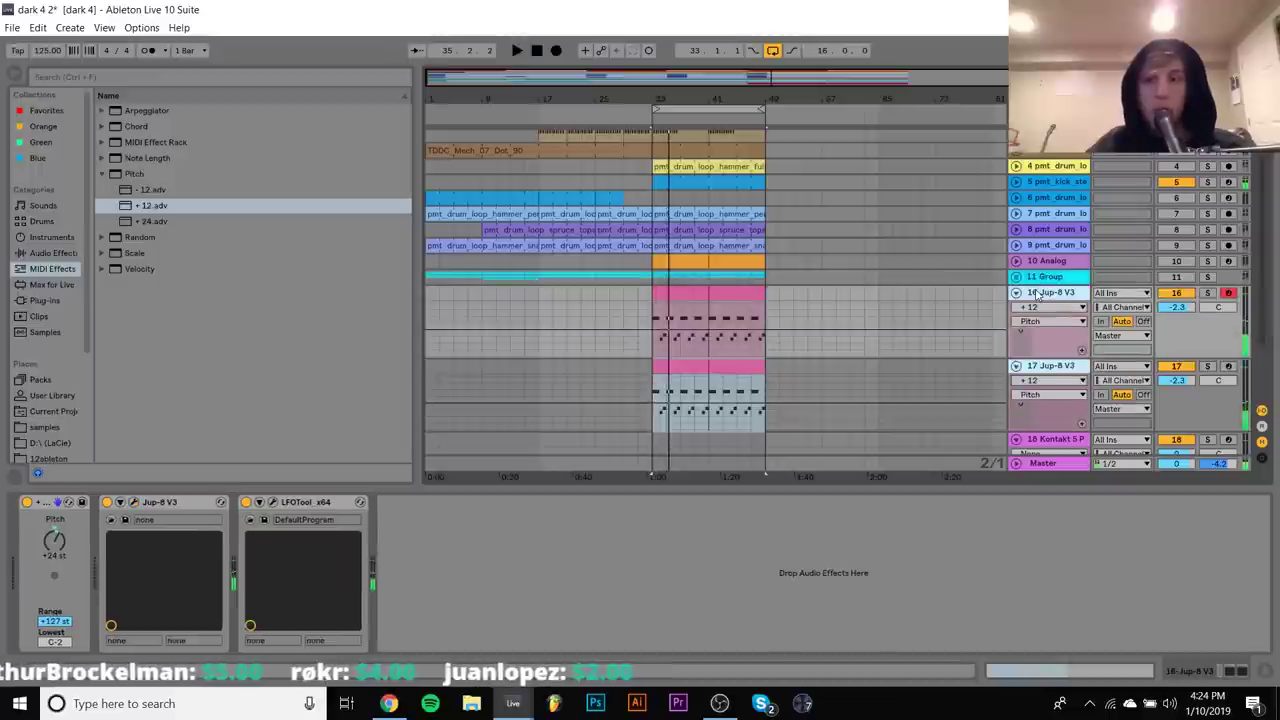
{"action": "key", "text": "ctrl+g"}
{"action": "left_click", "coordinate": [1051, 367]}
{"action": "left_click", "coordinate": [1084, 348]}
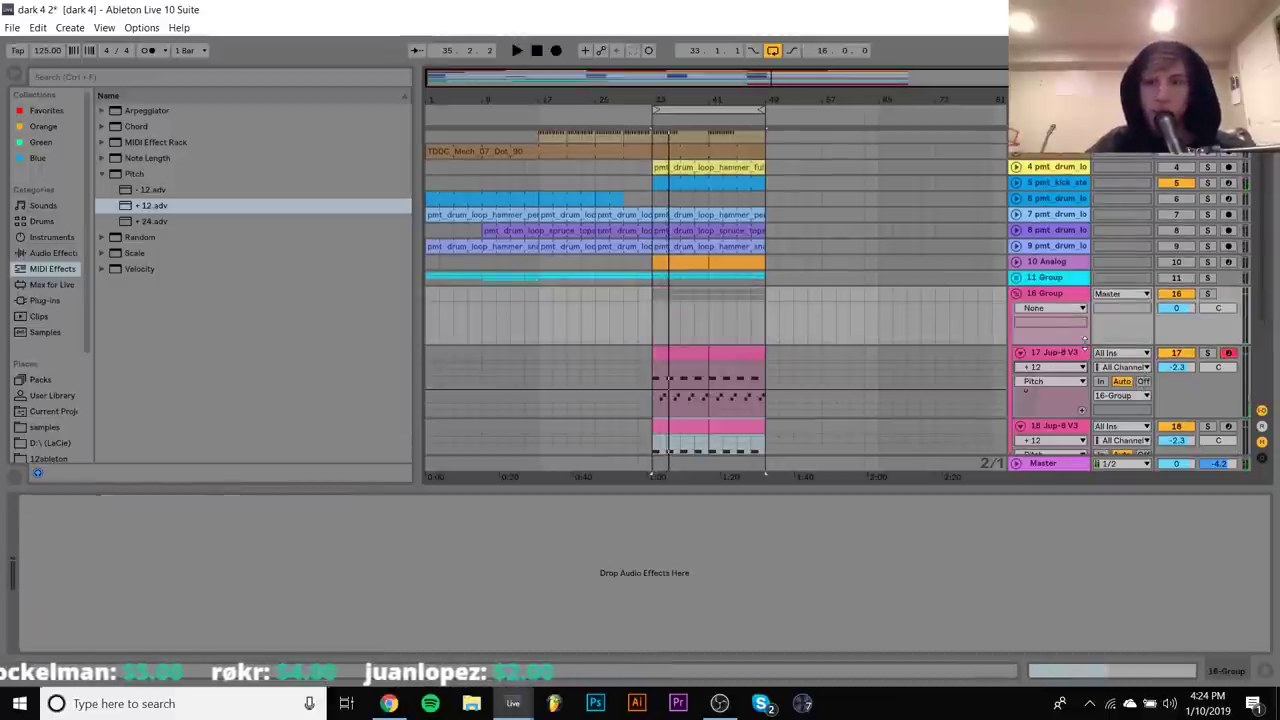
Move LFOTool from the first Jup-8 V3 track to the new group and delete it from the second
{"action": "left_click", "coordinate": [817, 406]}
{"action": "left_click", "coordinate": [280, 516]}
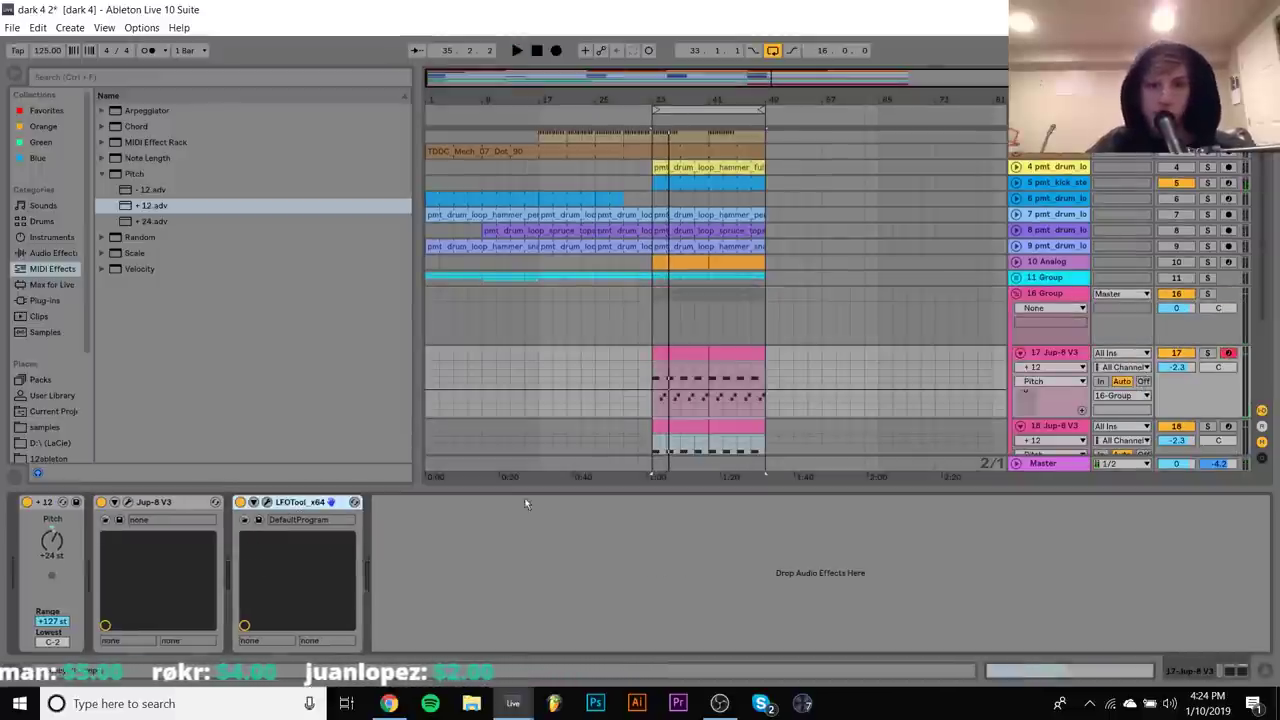
{"action": "left_click", "coordinate": [773, 311]}
{"action": "left_click", "coordinate": [1060, 427]}
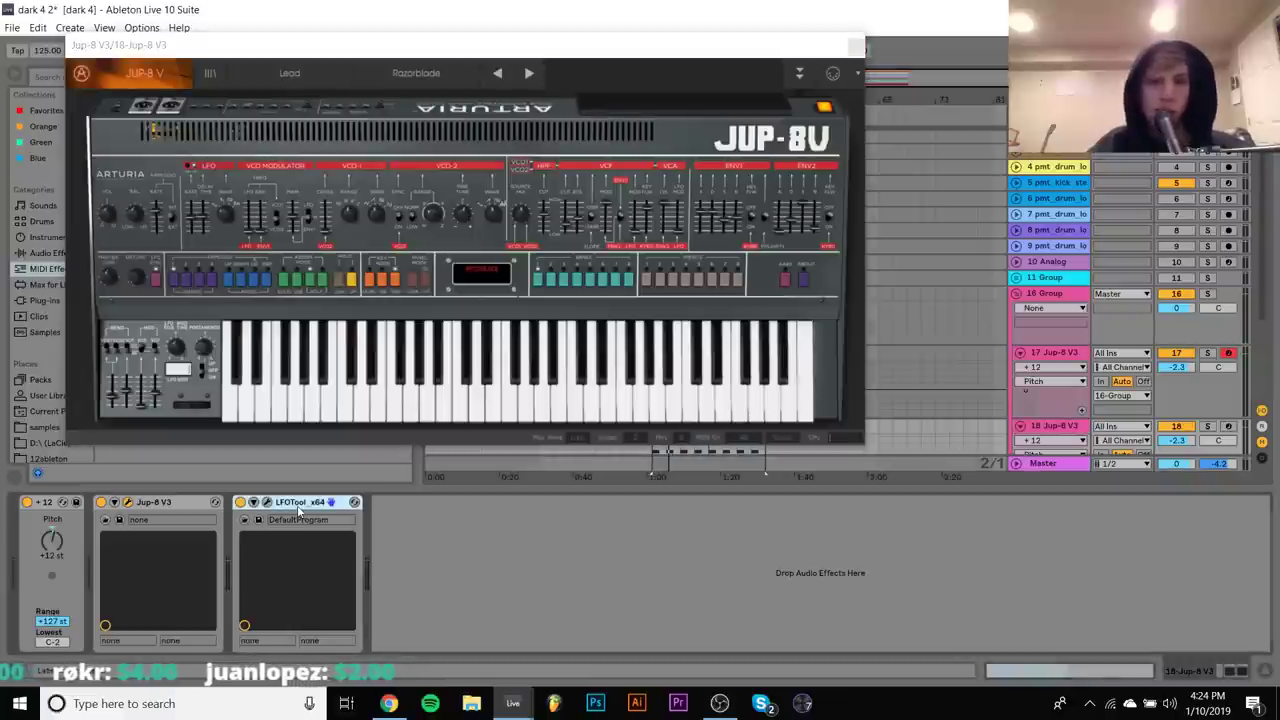
{"action": "key", "text": "Delete"}
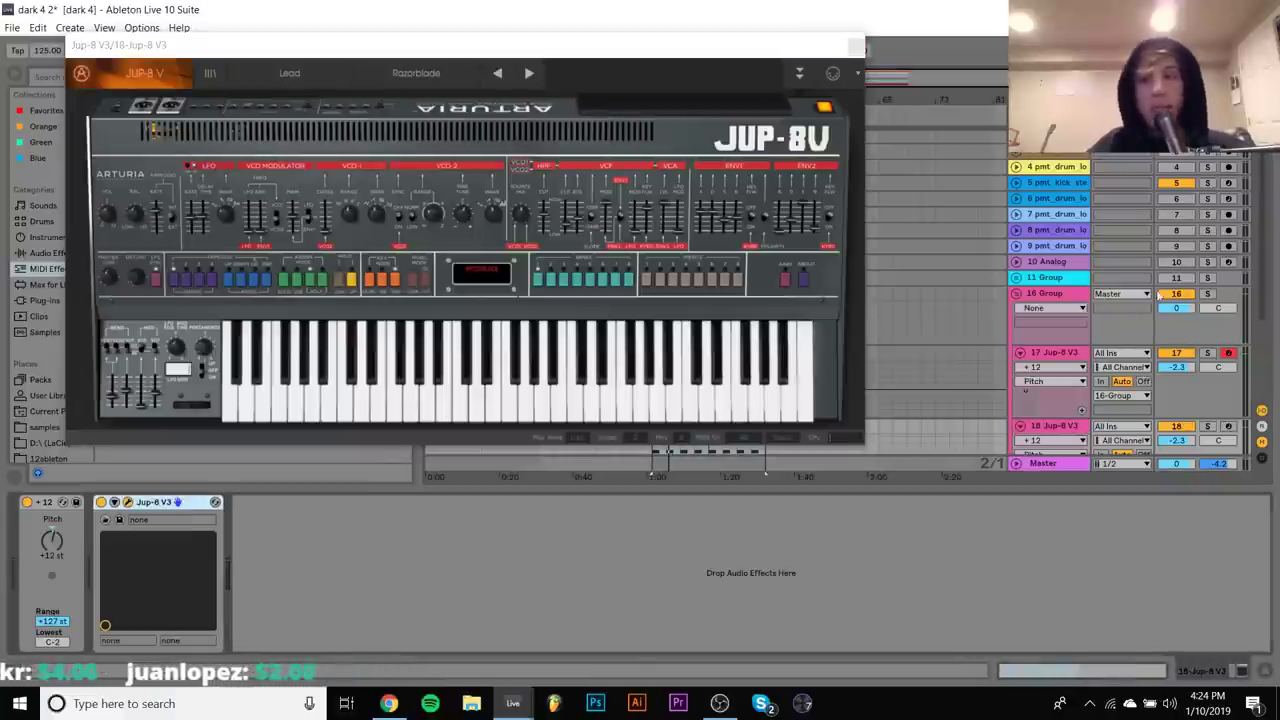
Solo the Jup-8 group and add the Guitar Rig 5 plug-in ahead of its LFOTool
{"action": "left_click", "coordinate": [1207, 296]}
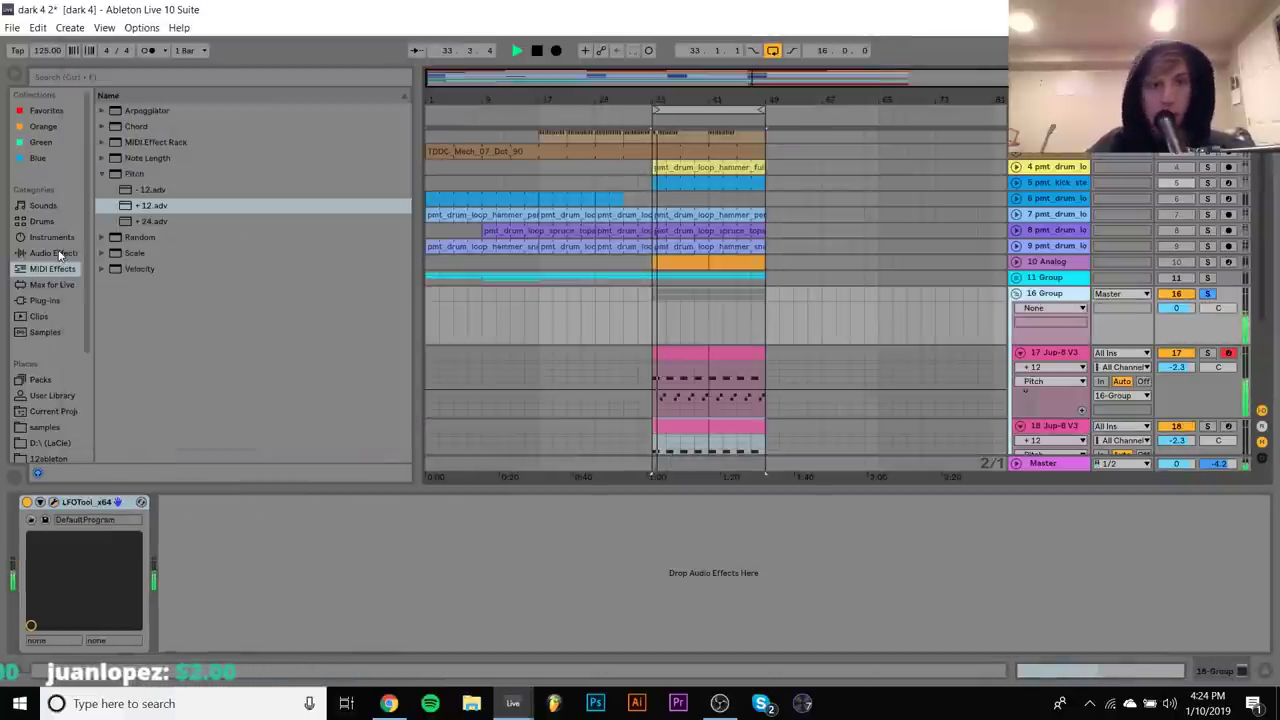
{"action": "left_click", "coordinate": [42, 300]}
{"action": "scroll", "coordinate": [185, 315], "scroll_direction": "down", "scroll_amount": 10}
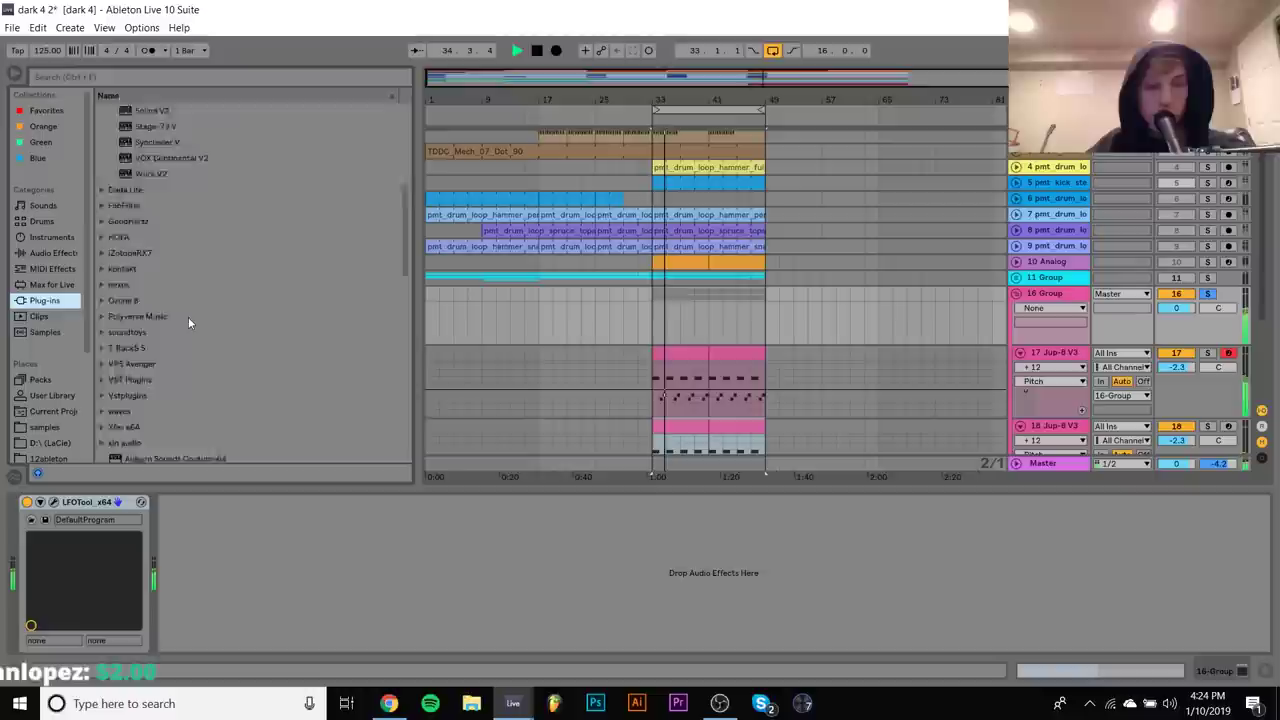
{"action": "scroll", "coordinate": [188, 320], "scroll_direction": "up", "scroll_amount": 10}
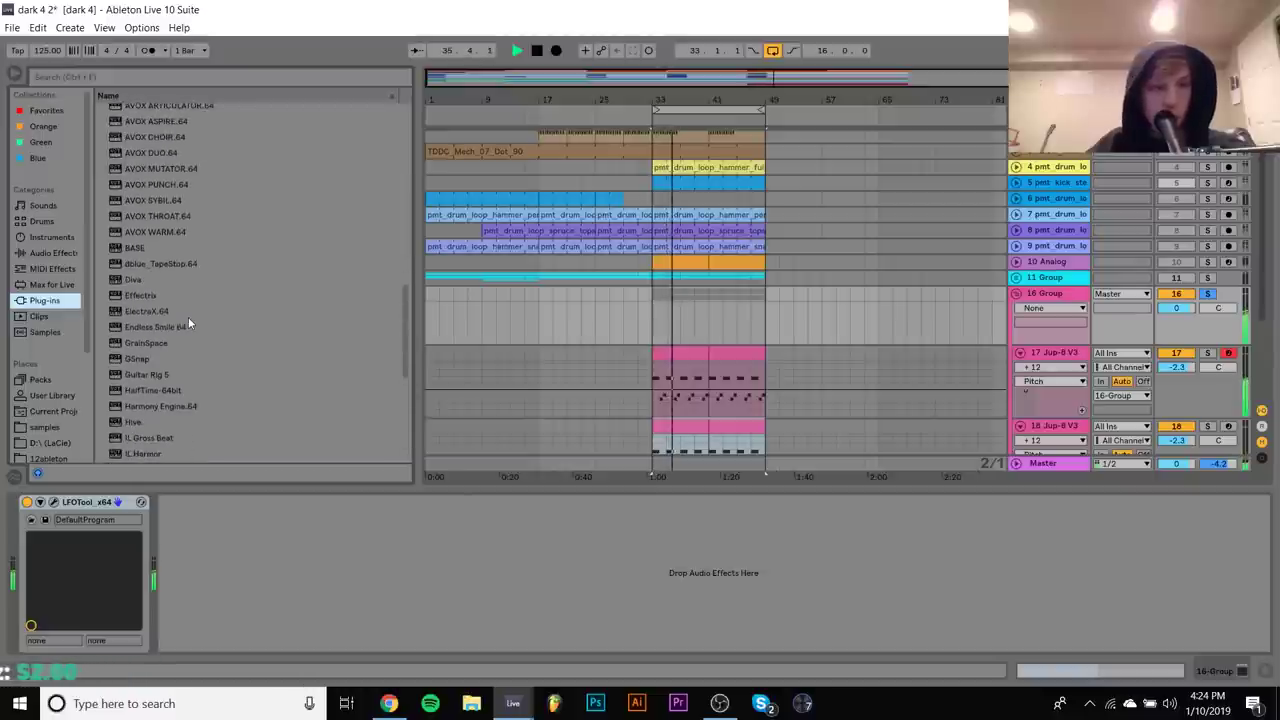
{"action": "key", "text": "space"}
{"action": "double_click", "coordinate": [145, 374]}
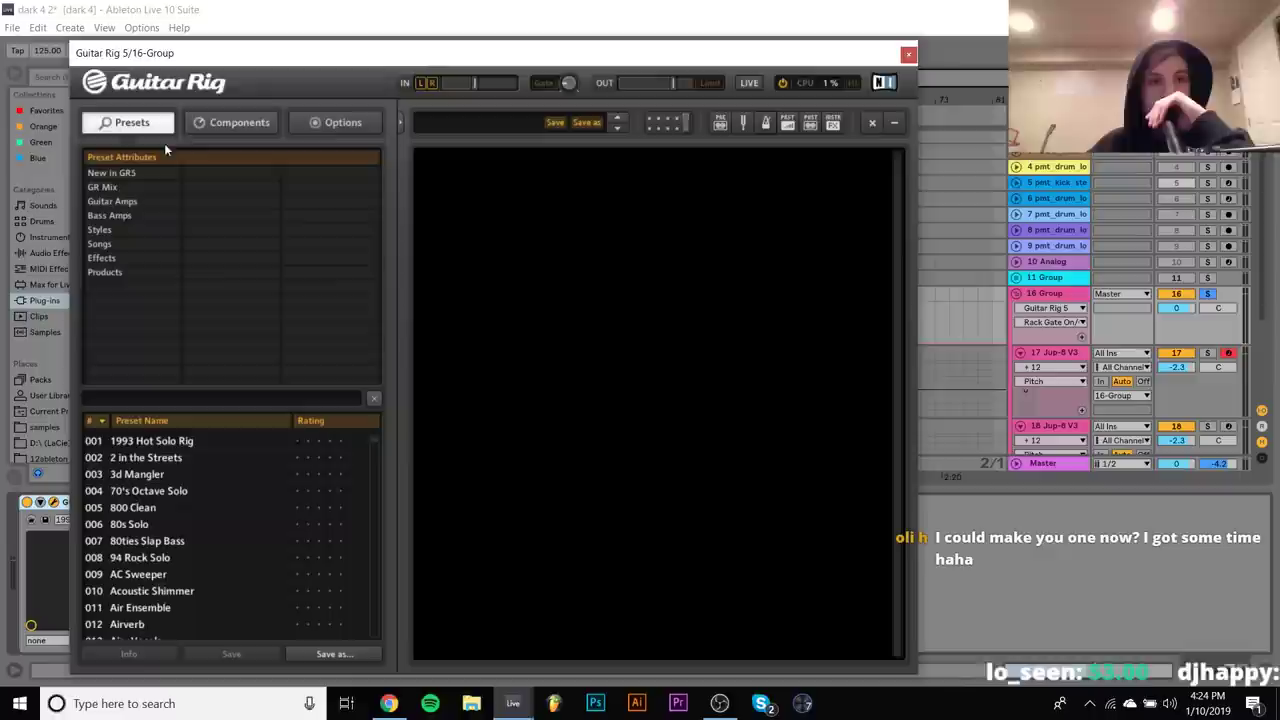
Audition Guitar Rig's Coloured effects presets Water and Submarine on the group, keeping Submarine loaded
{"action": "left_click", "coordinate": [115, 259]}
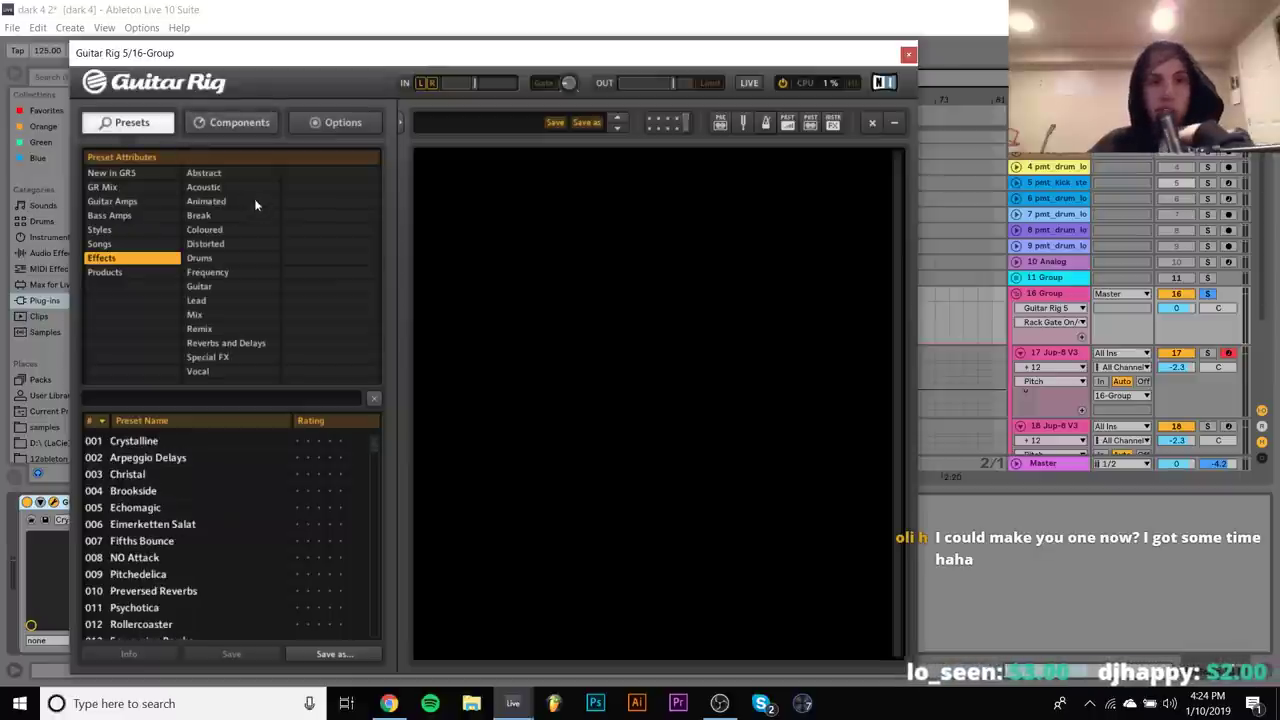
{"action": "left_click", "coordinate": [204, 230]}
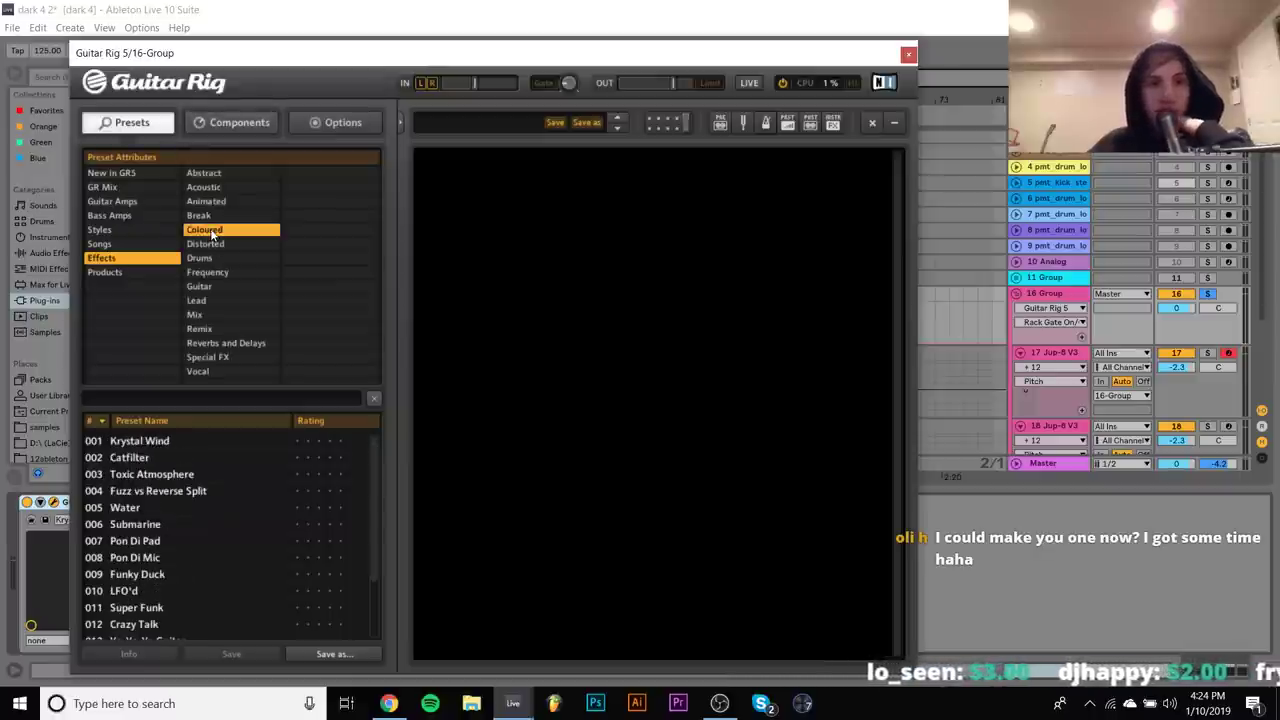
{"action": "left_click", "coordinate": [136, 510]}
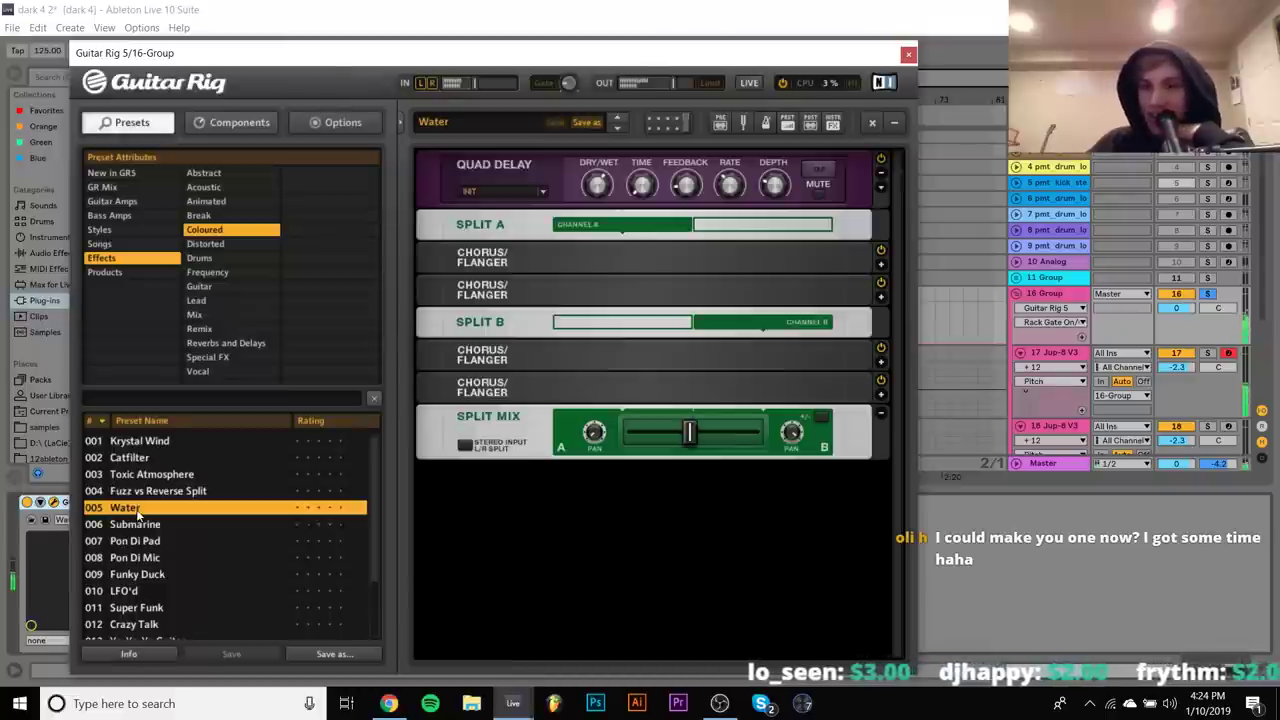
{"action": "left_click", "coordinate": [144, 526]}
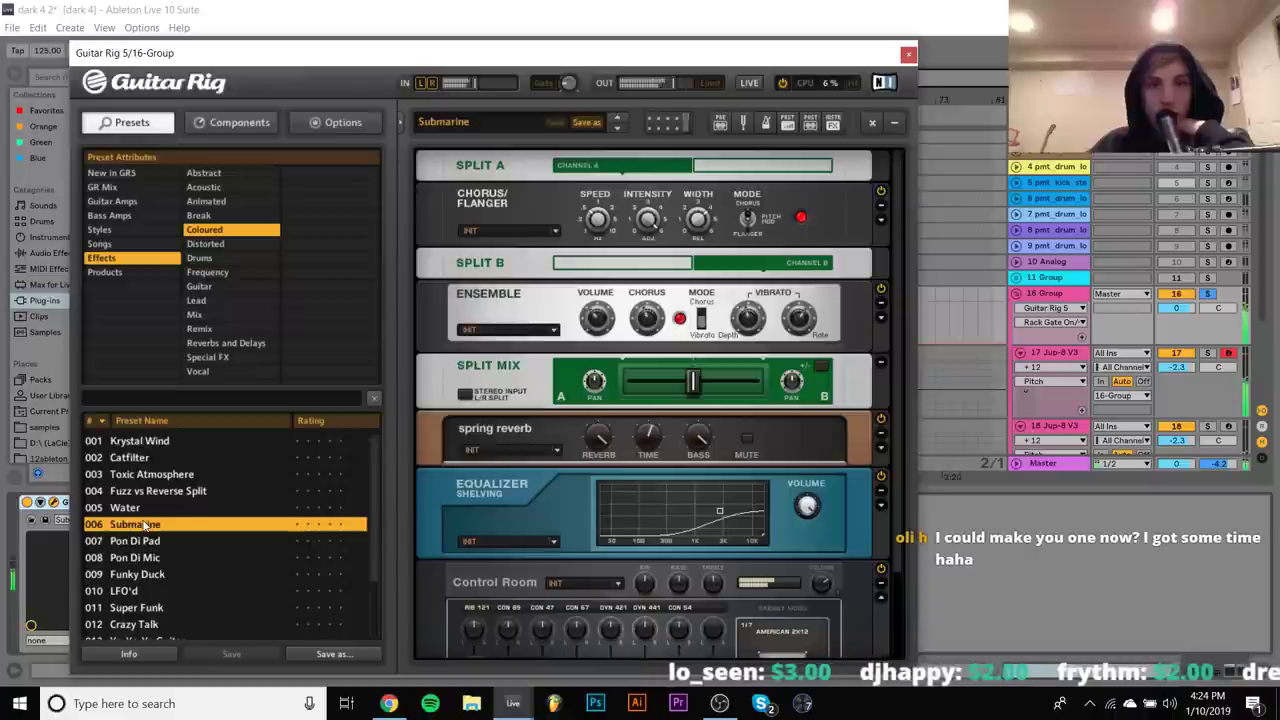
Enable Stereo Spread on the Chorus/Flanger, expand the Ensemble and spring reverb settings, unsolo the group and close Guitar Rig
{"action": "left_click", "coordinate": [882, 217]}
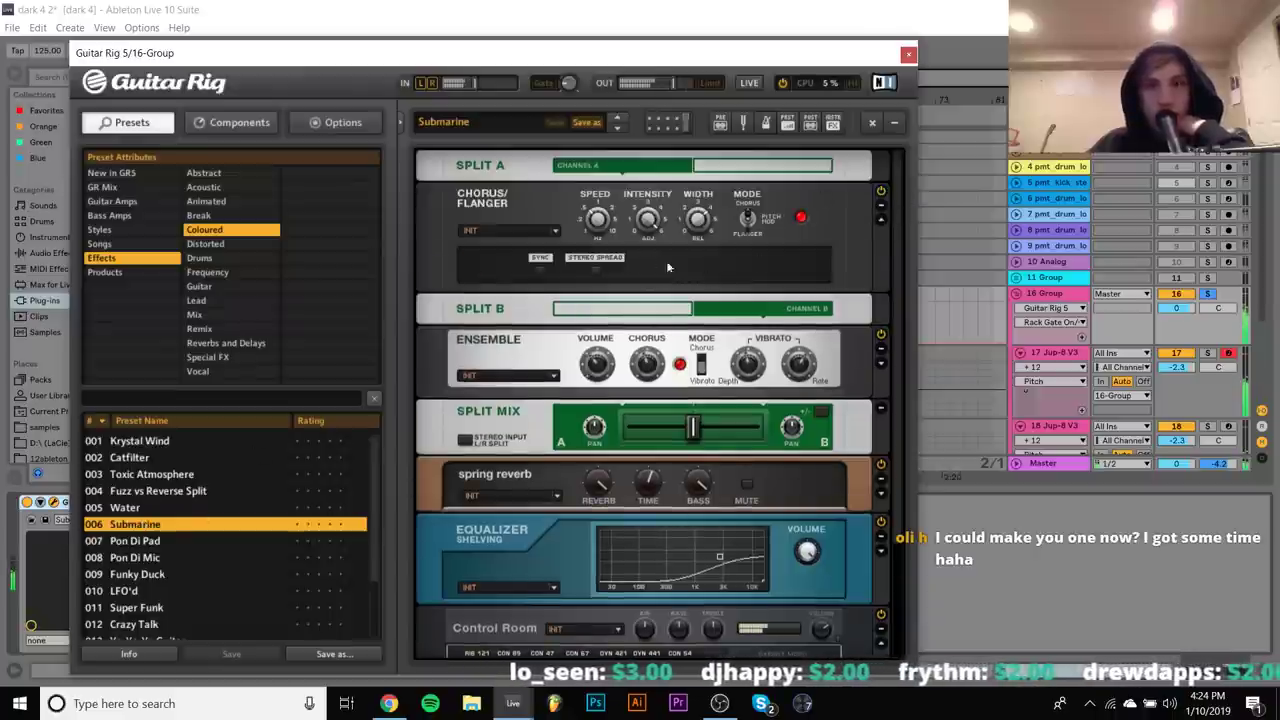
{"action": "left_click", "coordinate": [595, 268]}
{"action": "left_click", "coordinate": [884, 364]}
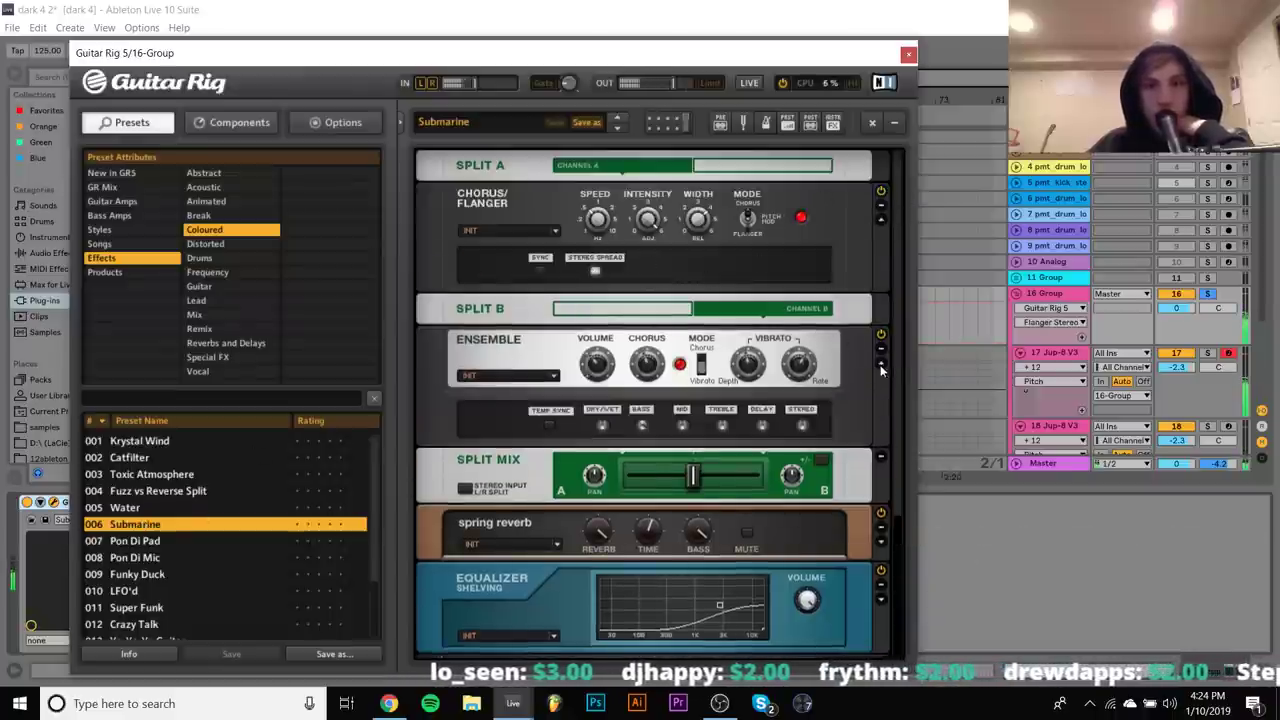
{"action": "scroll", "coordinate": [887, 366], "scroll_direction": "down", "scroll_amount": 3}
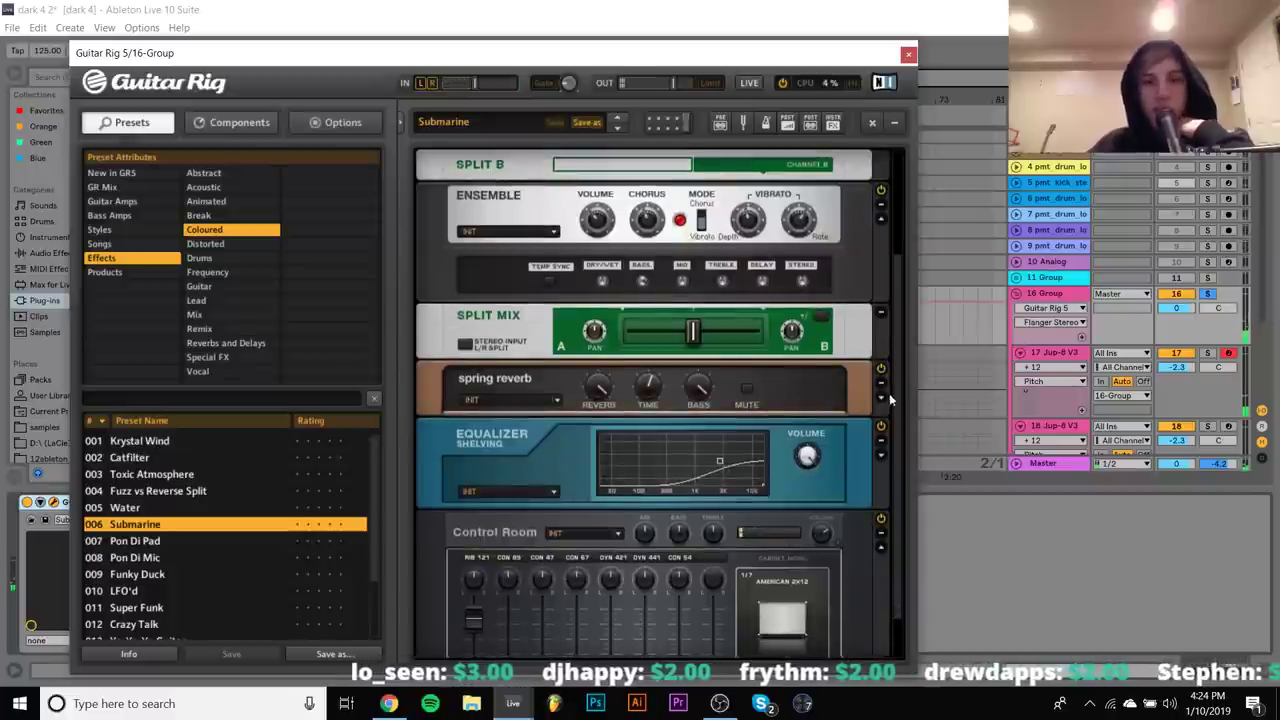
{"action": "left_click", "coordinate": [881, 395]}
{"action": "scroll", "coordinate": [881, 395], "scroll_direction": "down", "scroll_amount": 2}
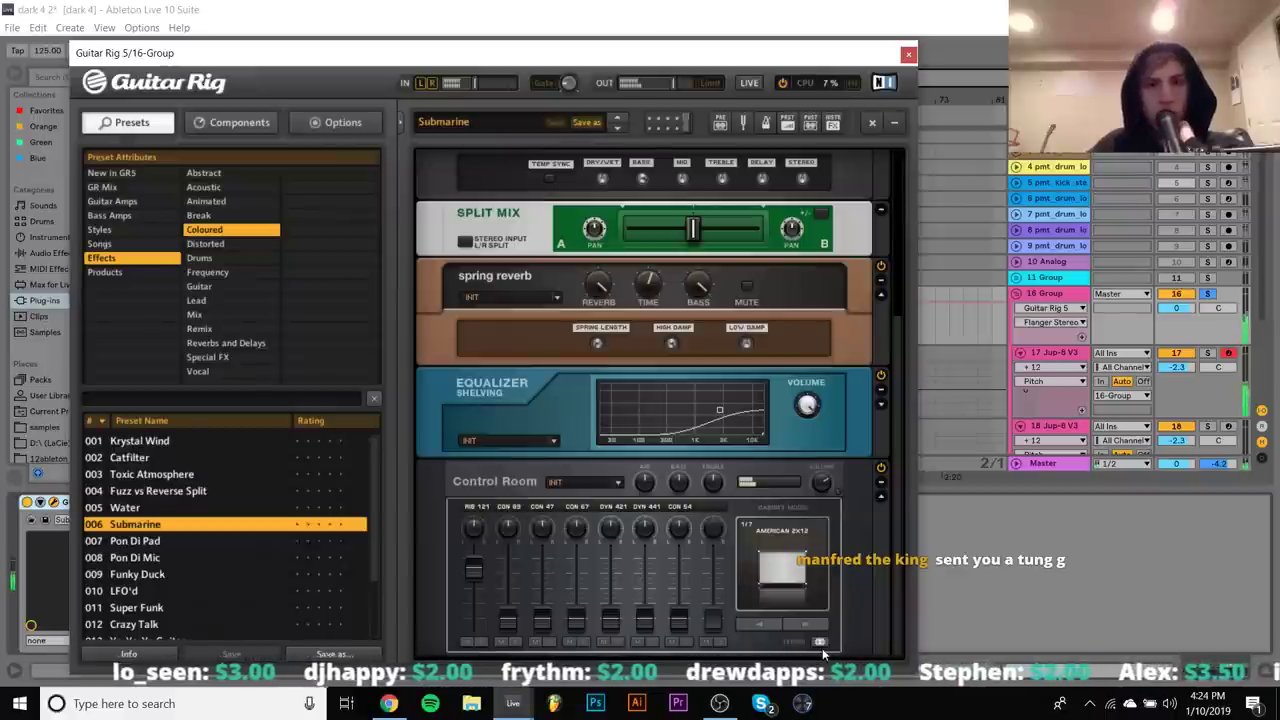
{"action": "scroll", "coordinate": [822, 648], "scroll_direction": "up", "scroll_amount": 3}
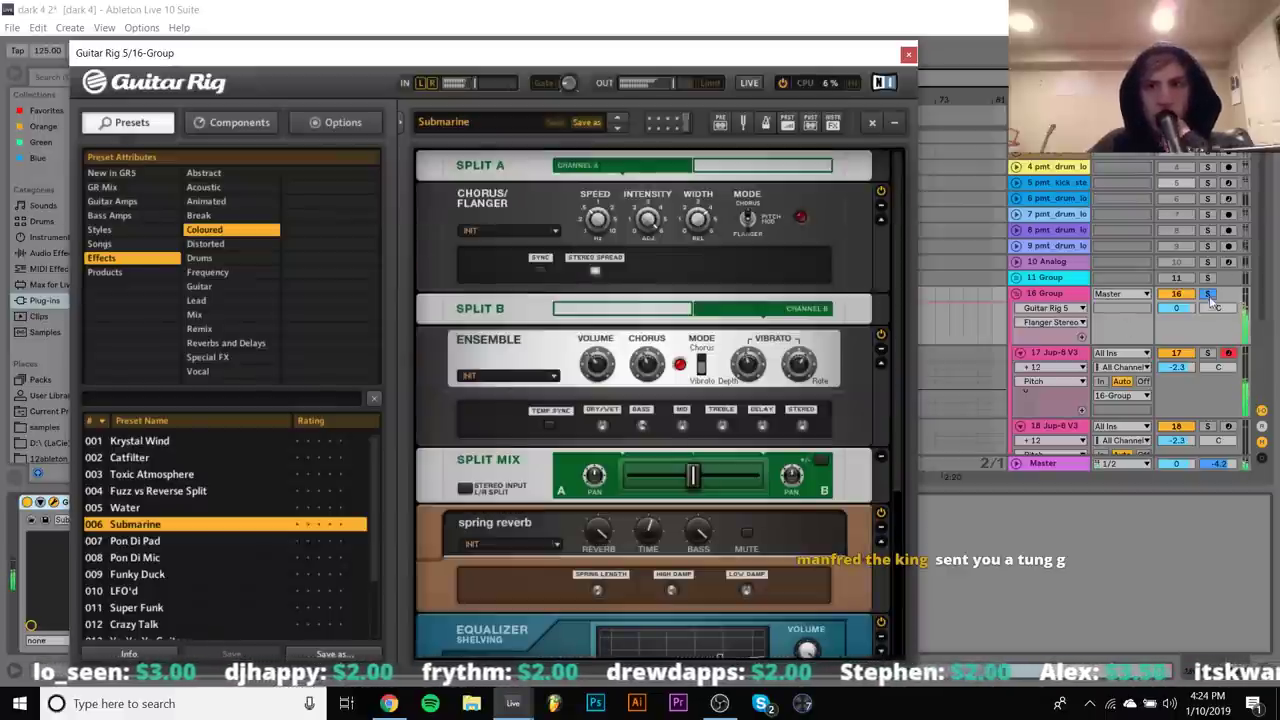
{"action": "left_click", "coordinate": [968, 40]}
{"action": "left_click", "coordinate": [906, 52]}
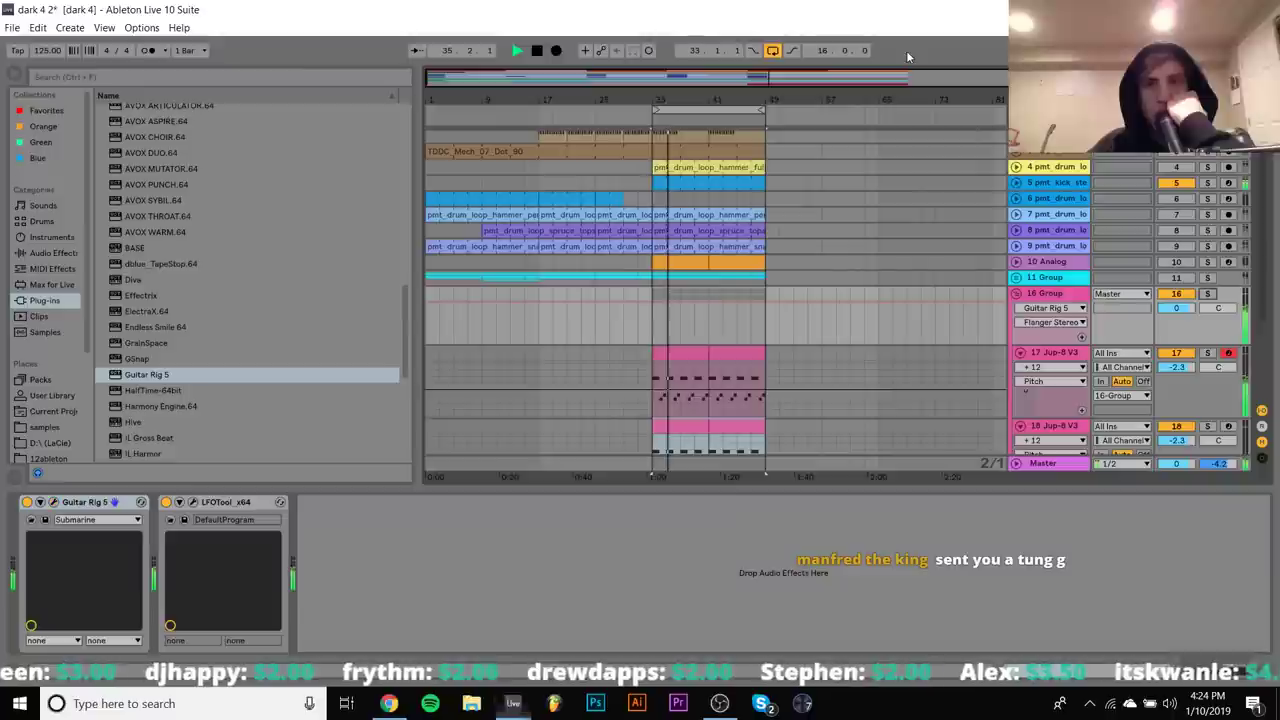
Wrap Guitar Rig 5 in an Audio Effect Rack with a second chain and lower the first chain's volume to -7.7 dB
{"action": "left_click", "coordinate": [83, 504]}
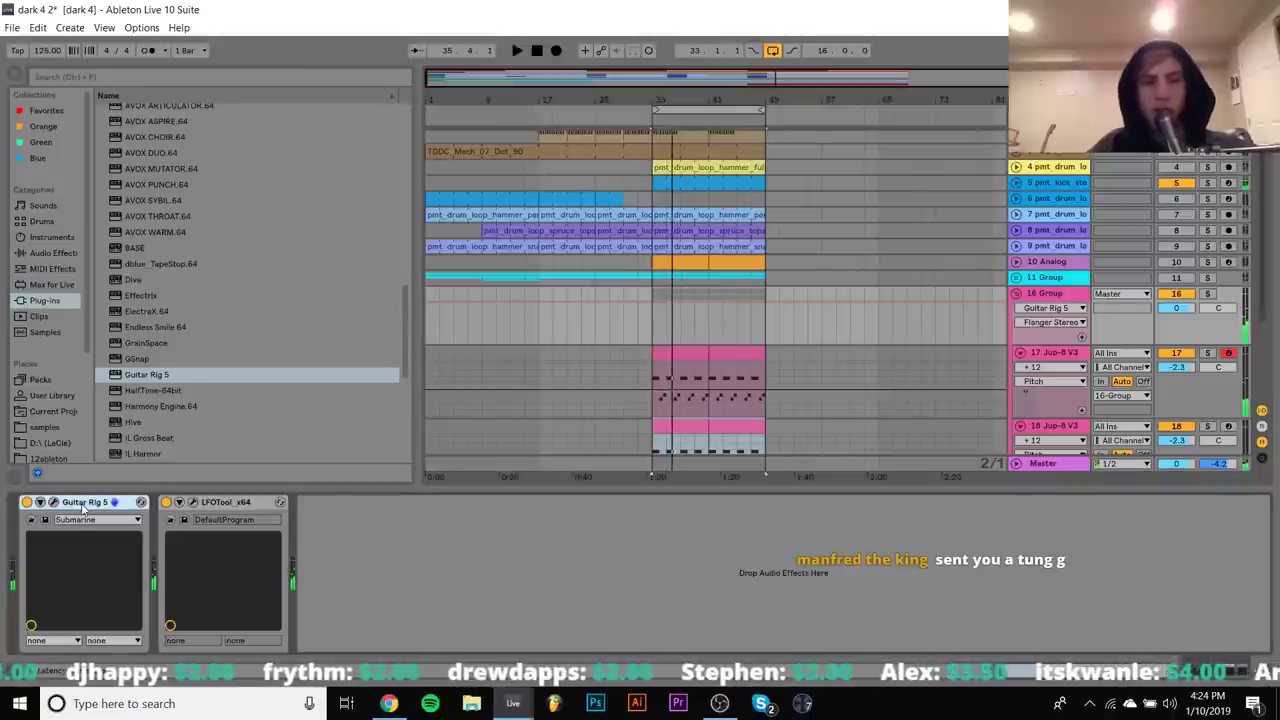
{"action": "key", "text": "ctrl+g"}
{"action": "key", "text": "ctrl+t"}
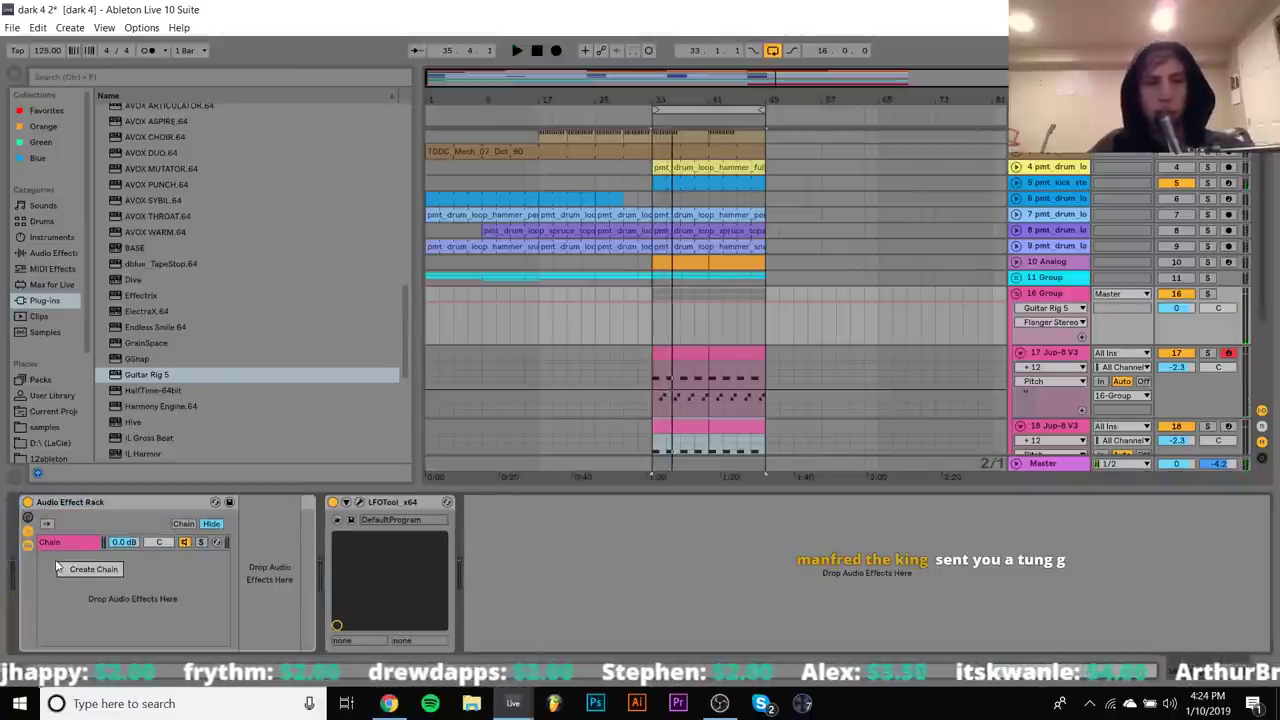
{"action": "key", "text": "space"}
{"action": "left_click_drag", "start_coordinate": [124, 543], "coordinate": [133, 515]}
{"action": "key", "text": "space"}
Add ValhallaRoom between the rack and LFOTool on the group, with decay 9.27 s and mix 50.2 %
{"action": "scroll", "coordinate": [213, 350], "scroll_direction": "down", "scroll_amount": 6}
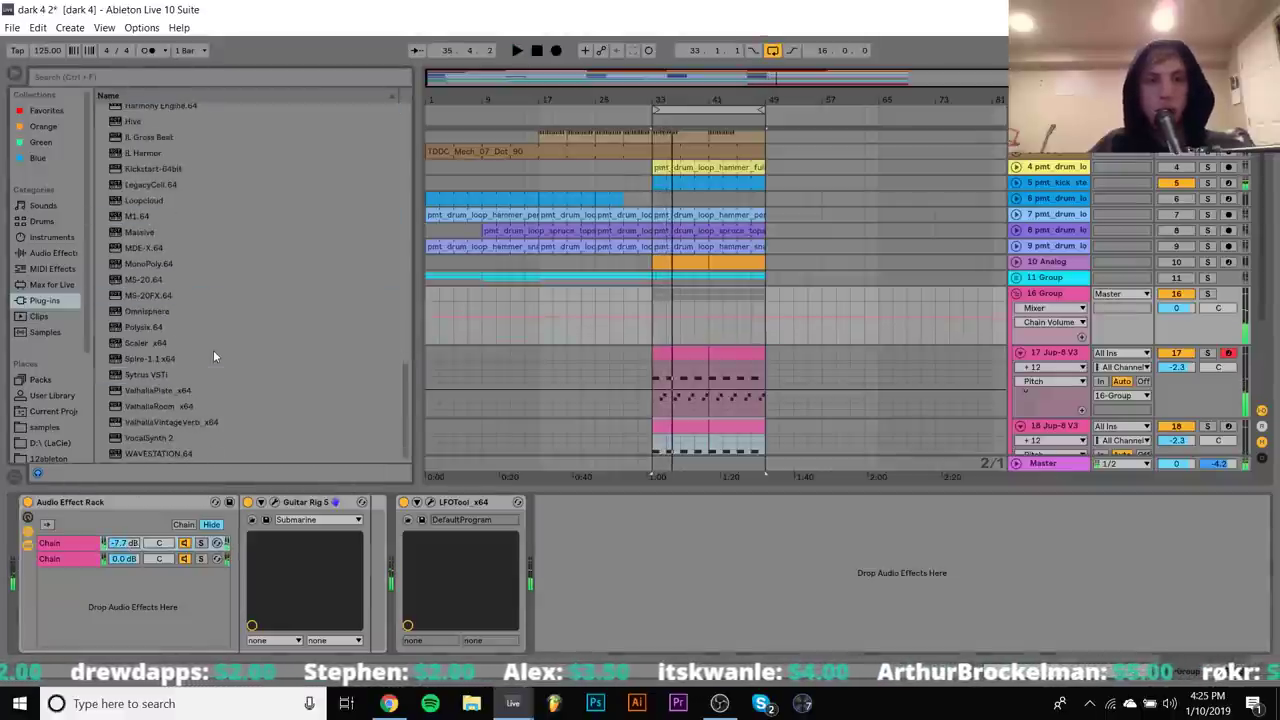
{"action": "double_click", "coordinate": [158, 406]}
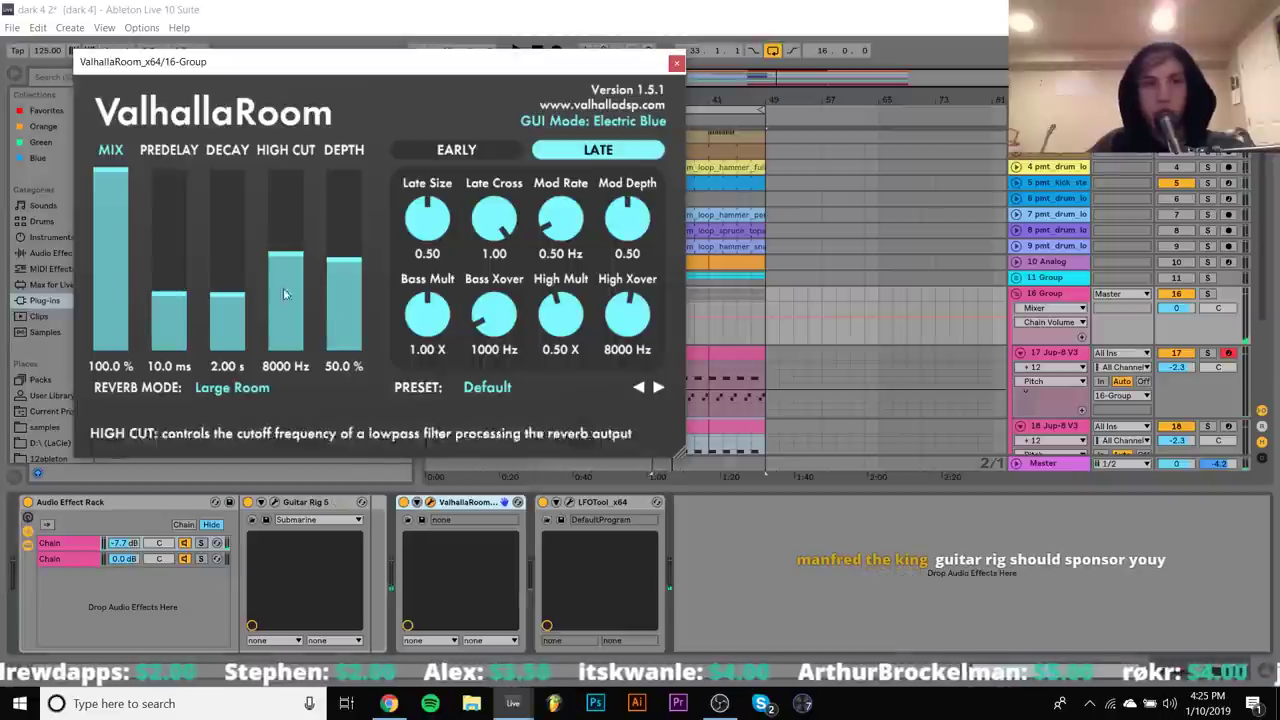
{"action": "left_click", "coordinate": [227, 262]}
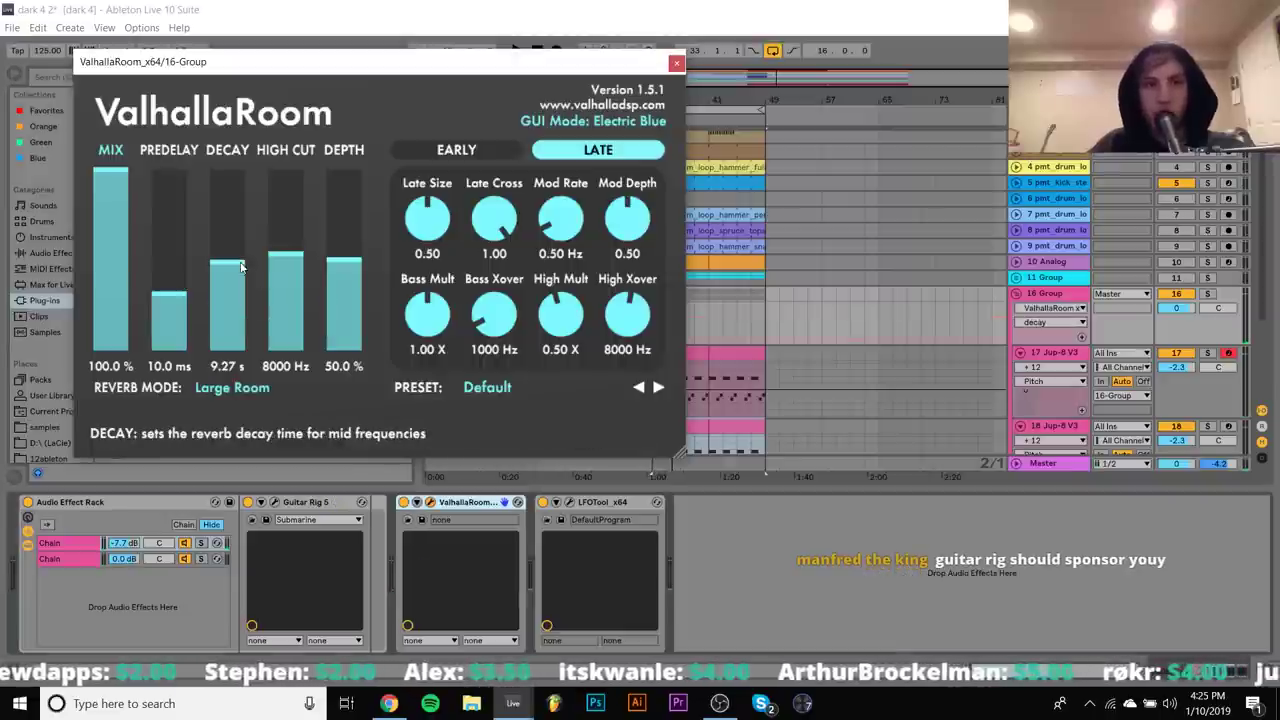
{"action": "left_click", "coordinate": [115, 281]}
{"action": "left_click_drag", "start_coordinate": [115, 277], "coordinate": [113, 260]}
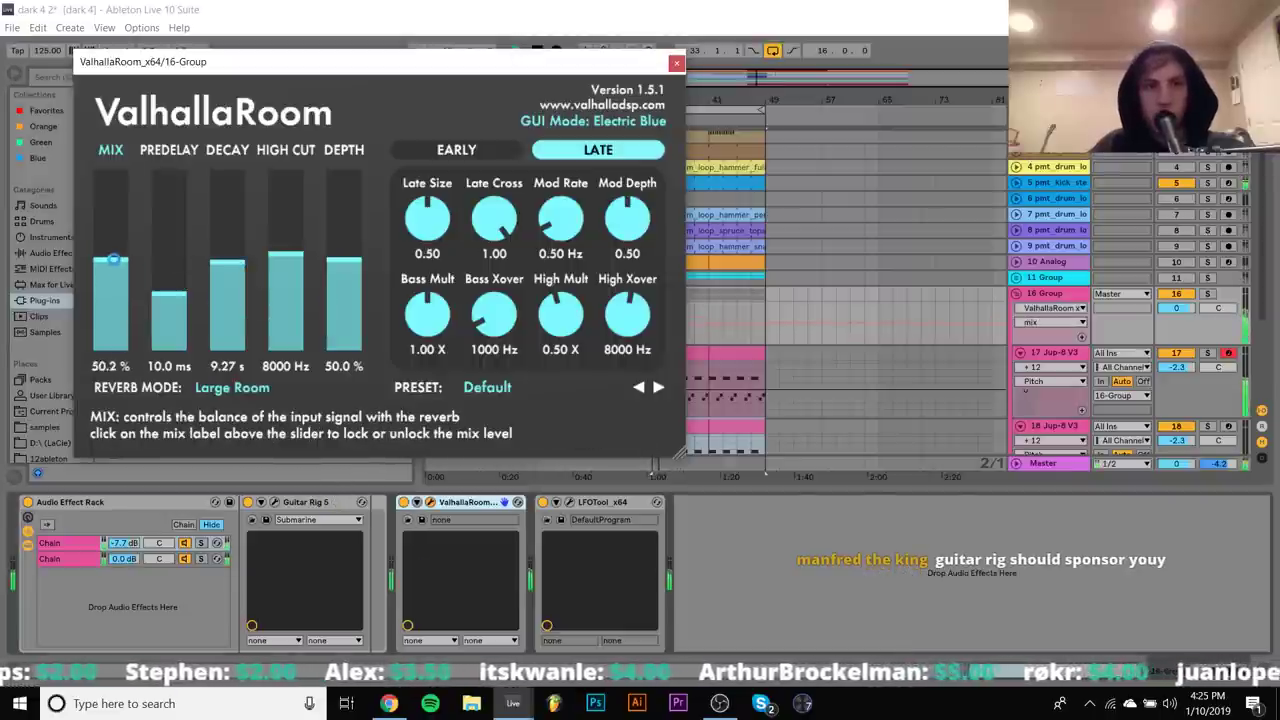
{"action": "left_click", "coordinate": [676, 63]}
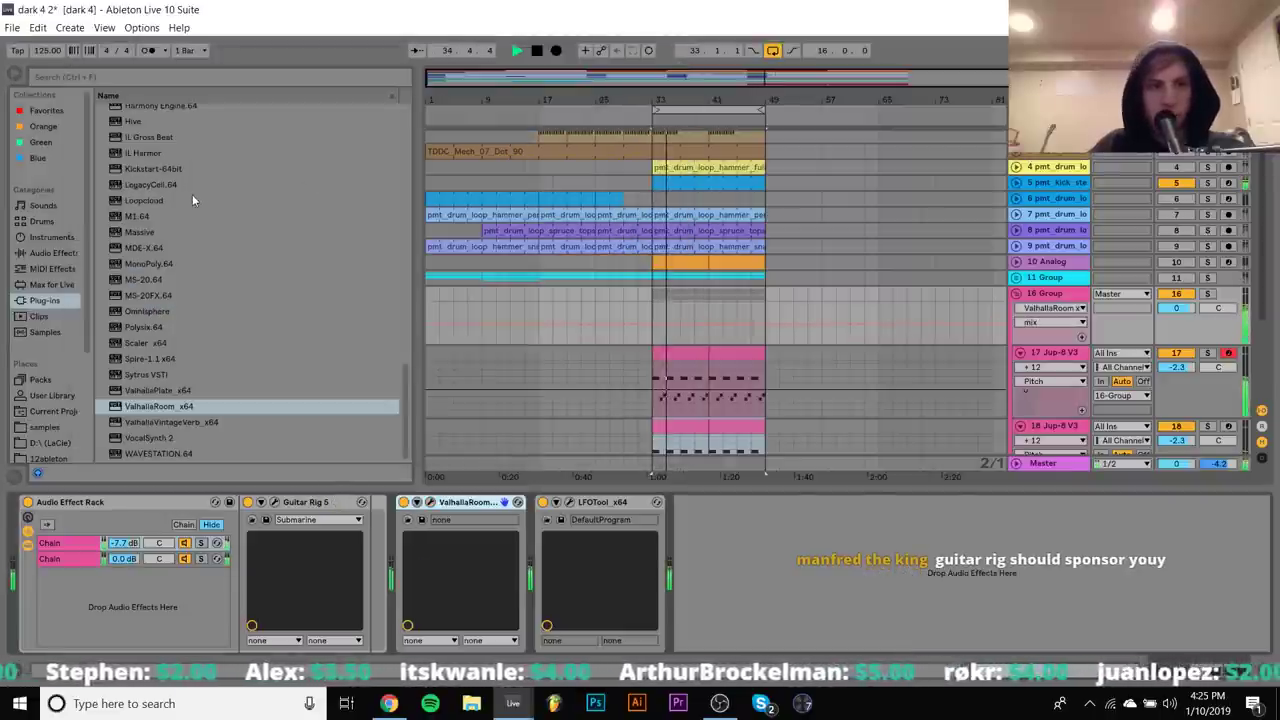
Add EQ Eight after LFOTool on 16 Group and low-cut the melody group with band 1 at 156 Hz
{"action": "left_click", "coordinate": [62, 253]}
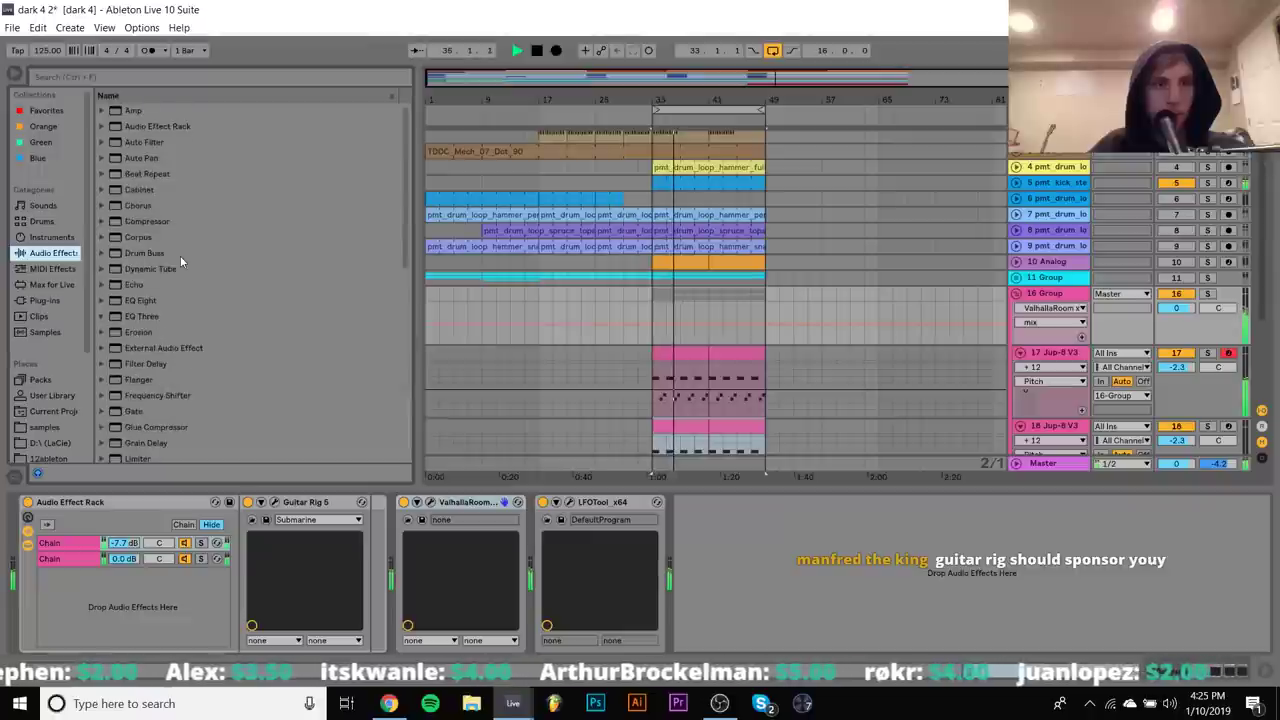
{"action": "left_click_drag", "start_coordinate": [140, 300], "coordinate": [740, 600]}
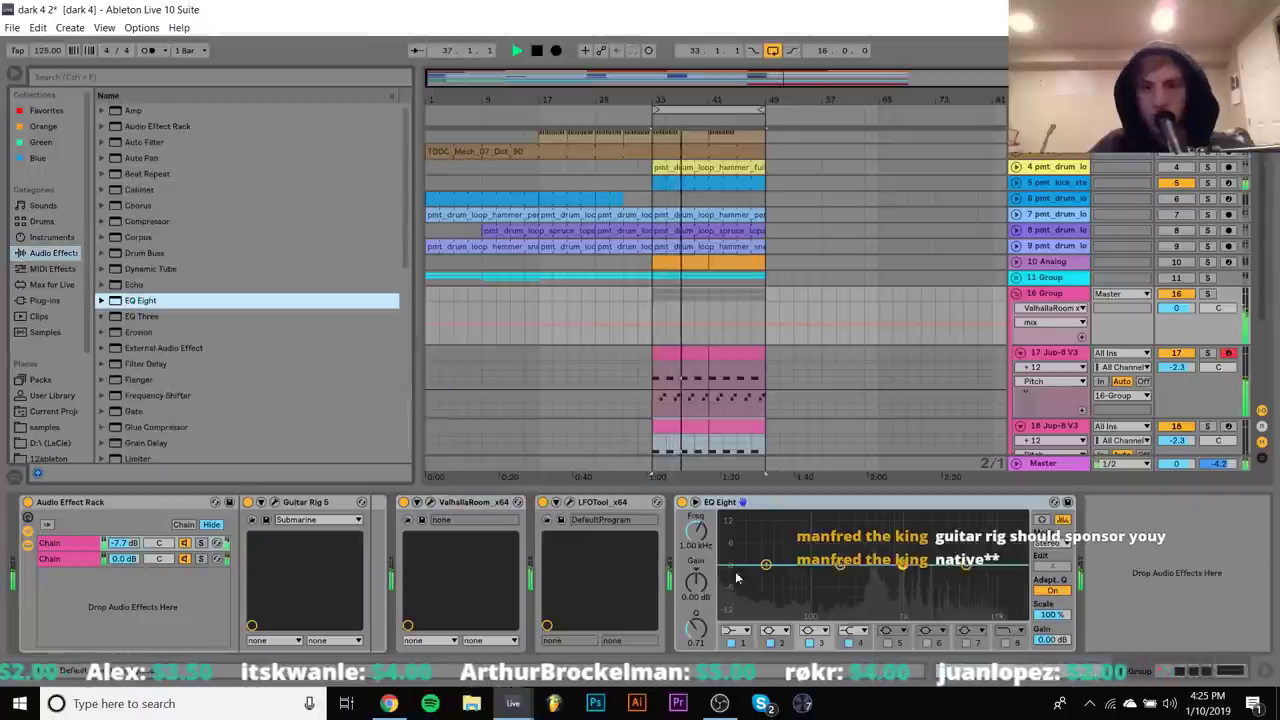
{"action": "left_click", "coordinate": [740, 631]}
{"action": "left_click", "coordinate": [737, 548]}
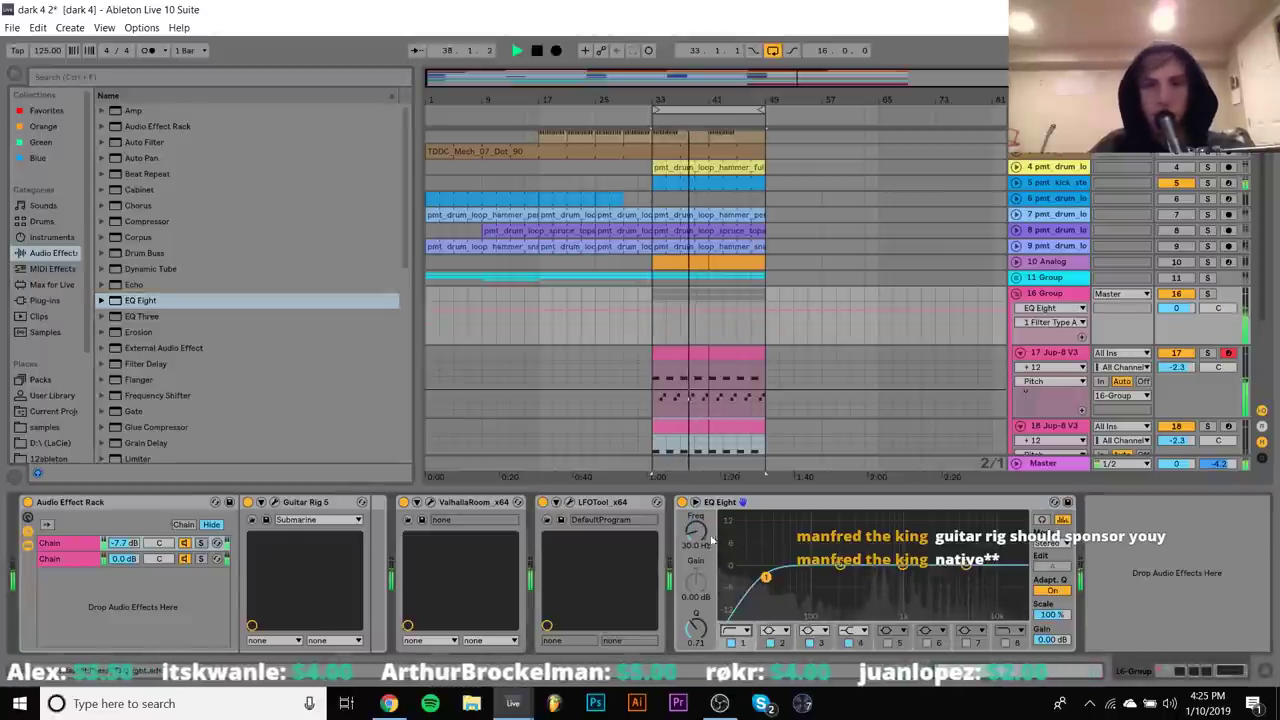
{"action": "left_click_drag", "start_coordinate": [805, 577], "coordinate": [830, 577]}
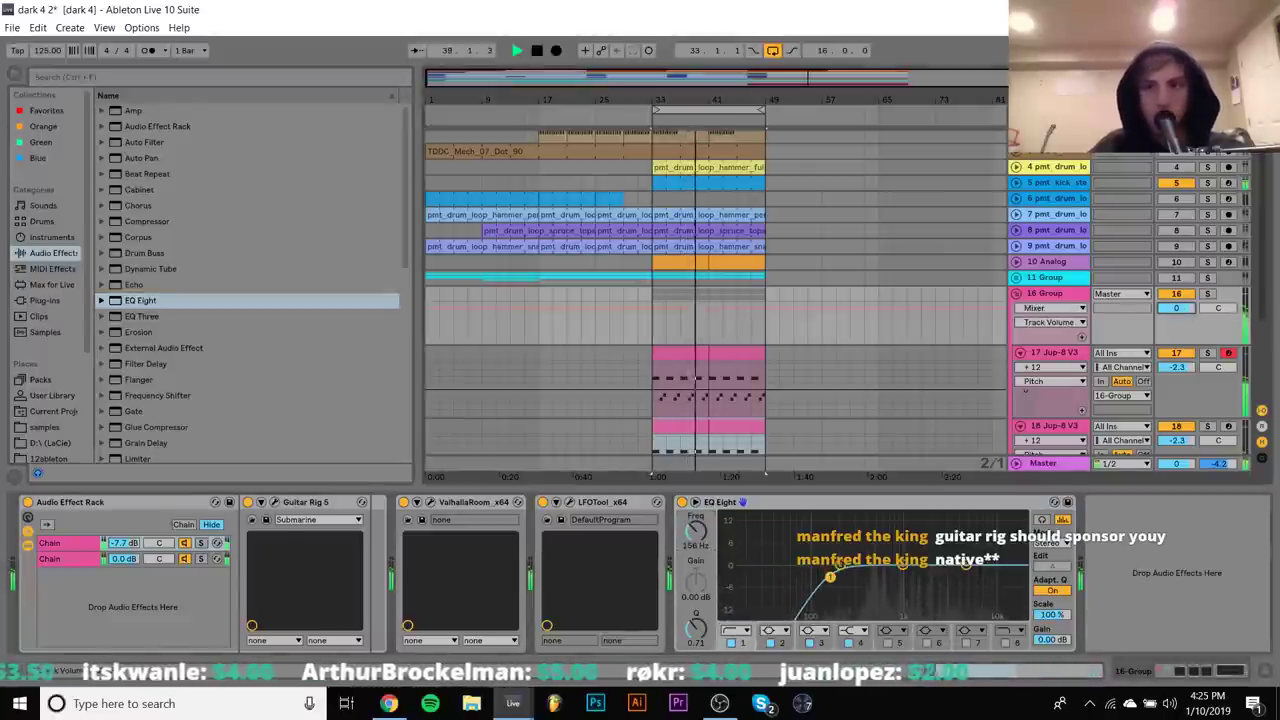
Lower 16 Group's volume to -3.5 dB and briefly audition the 10 Analog track in solo
{"action": "left_click", "coordinate": [1176, 261]}
{"action": "key", "text": "space"}
{"action": "left_click", "coordinate": [1207, 261]}
{"action": "key", "text": "space"}
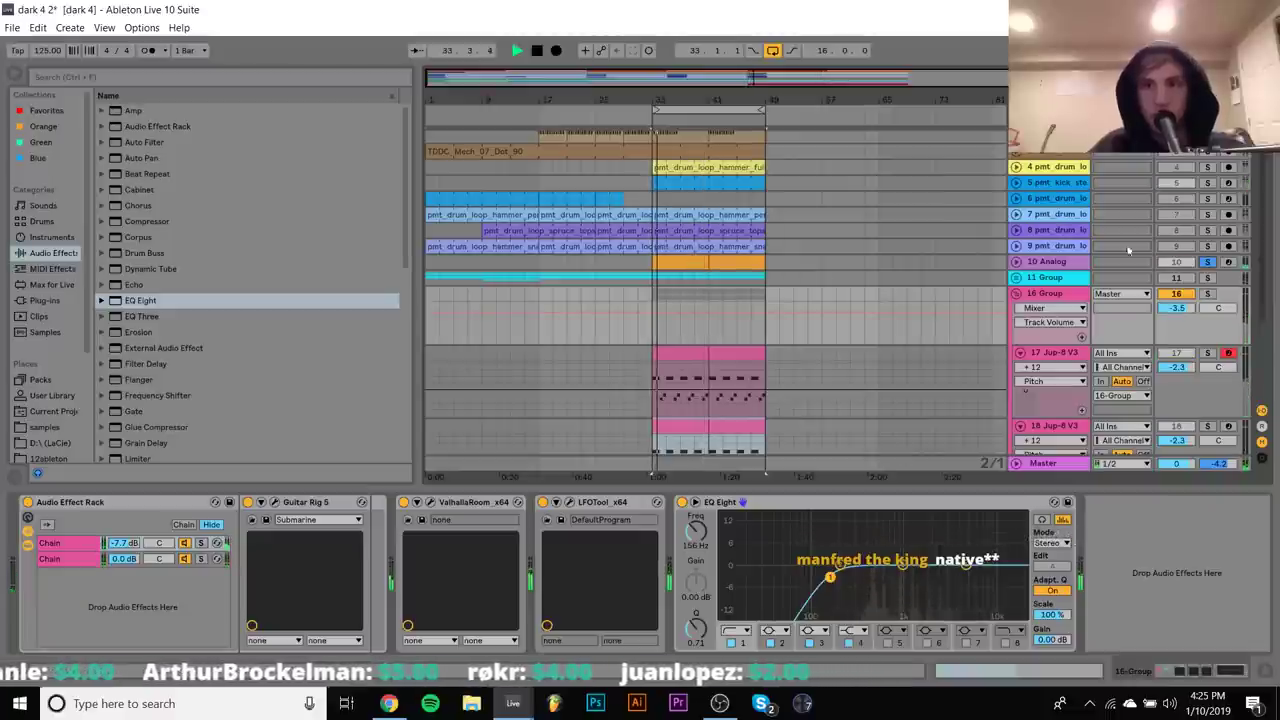
{"action": "left_click", "coordinate": [1207, 261]}
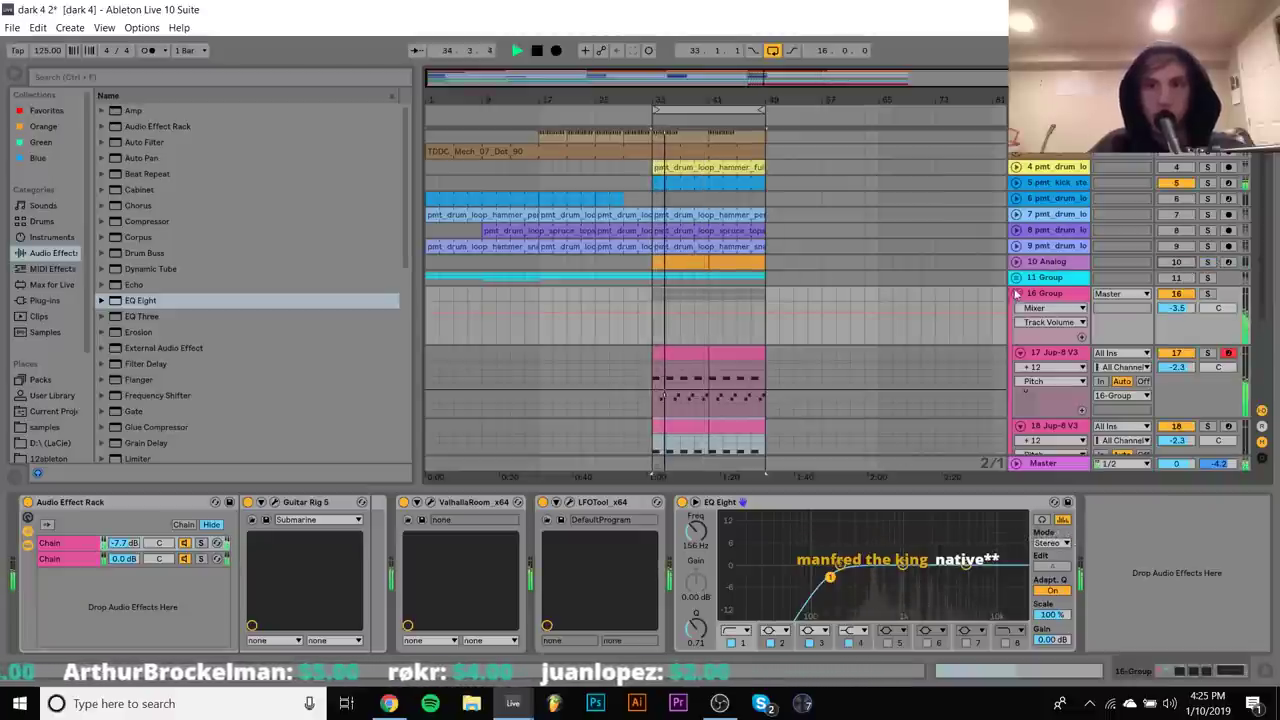
Fold 16 Group and insert a new MIDI track with the Analog instrument directly below it
{"action": "left_click", "coordinate": [1016, 293]}
{"action": "left_click", "coordinate": [1045, 293]}
{"action": "key", "text": "space"}
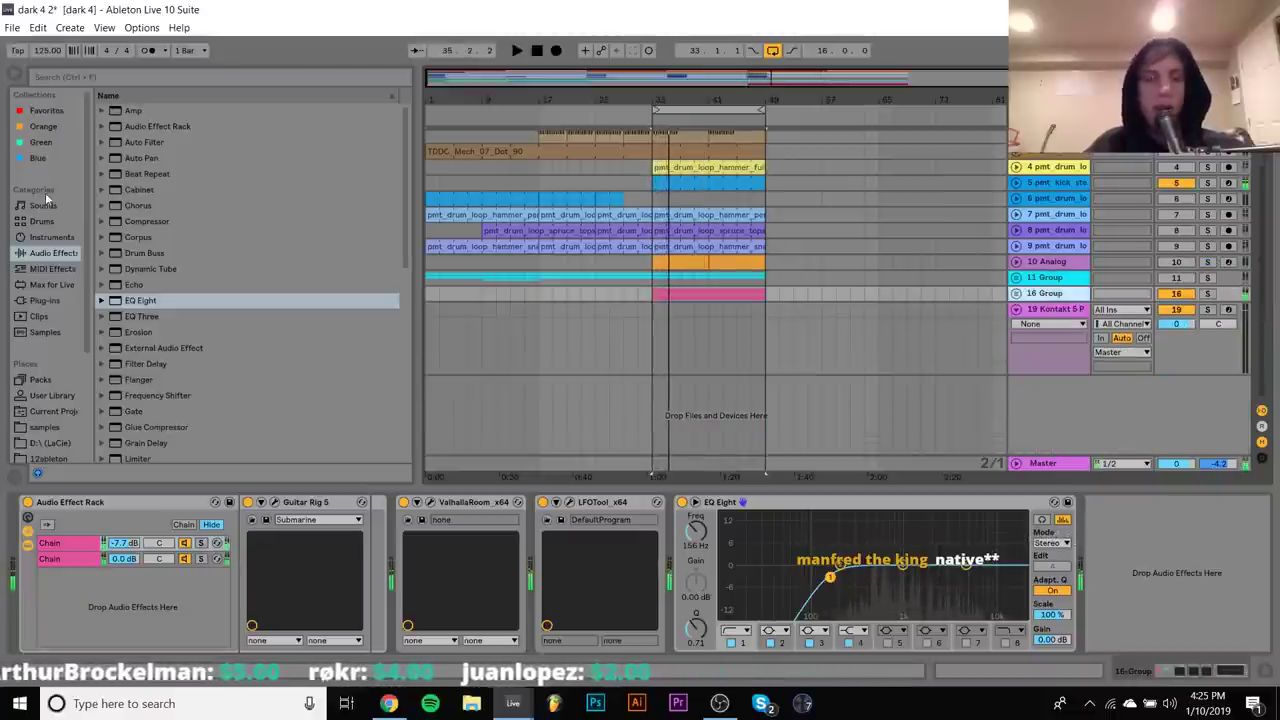
{"action": "key", "text": "ctrl+shift+t"}
{"action": "left_click", "coordinate": [50, 237]}
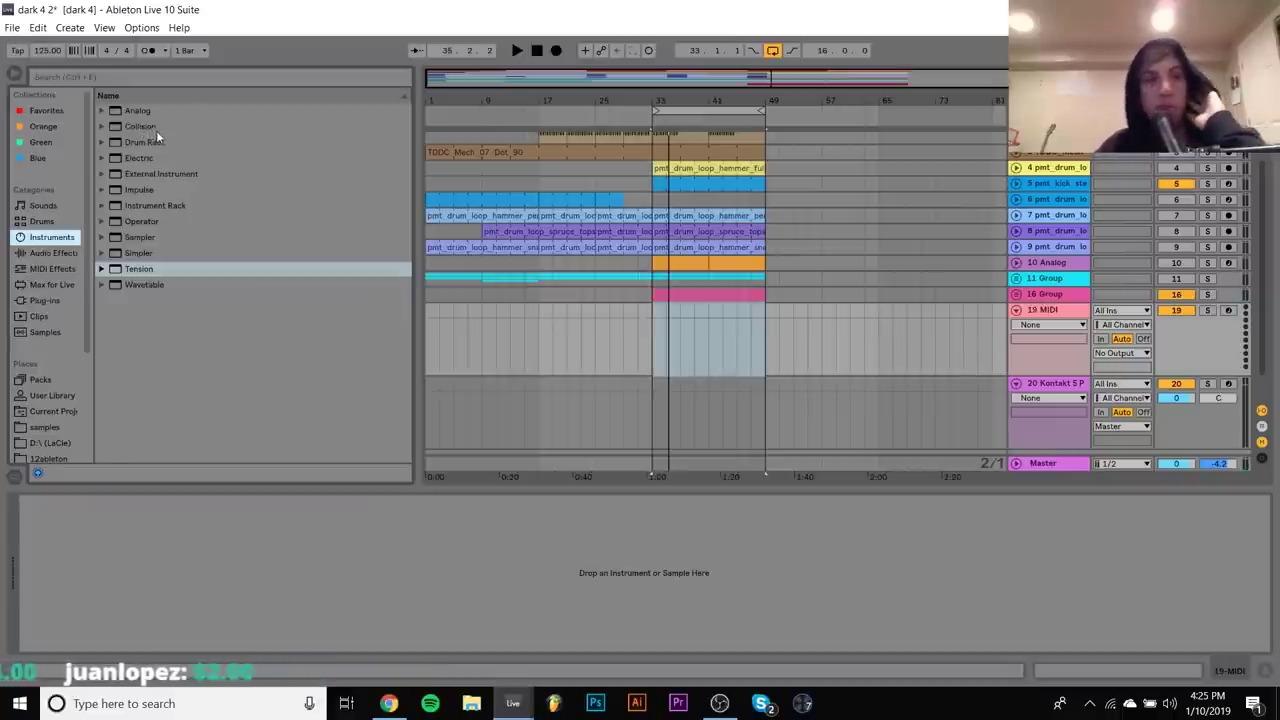
{"action": "double_click", "coordinate": [136, 111]}
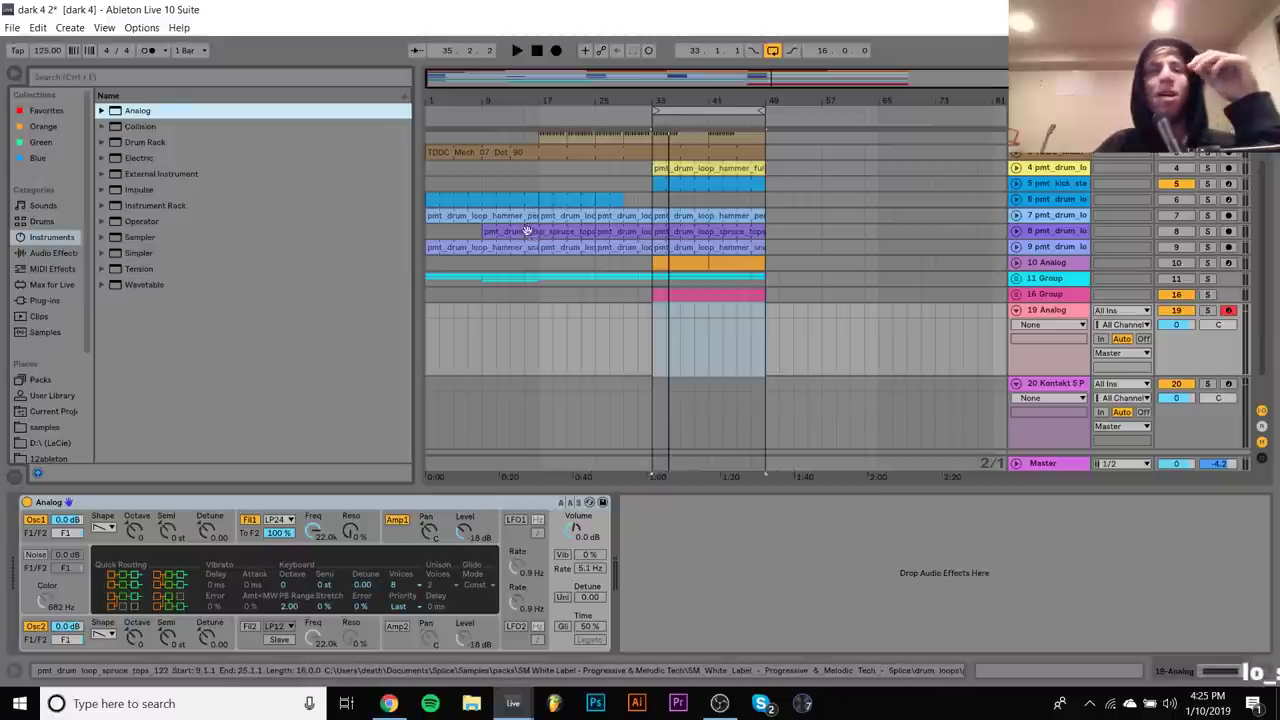
Create an empty 16-bar MIDI clip on the new Analog track from bar 33 to bar 49
{"action": "left_click_drag", "start_coordinate": [652, 318], "coordinate": [793, 318]}
{"action": "key", "text": "ctrl+shift+m"}
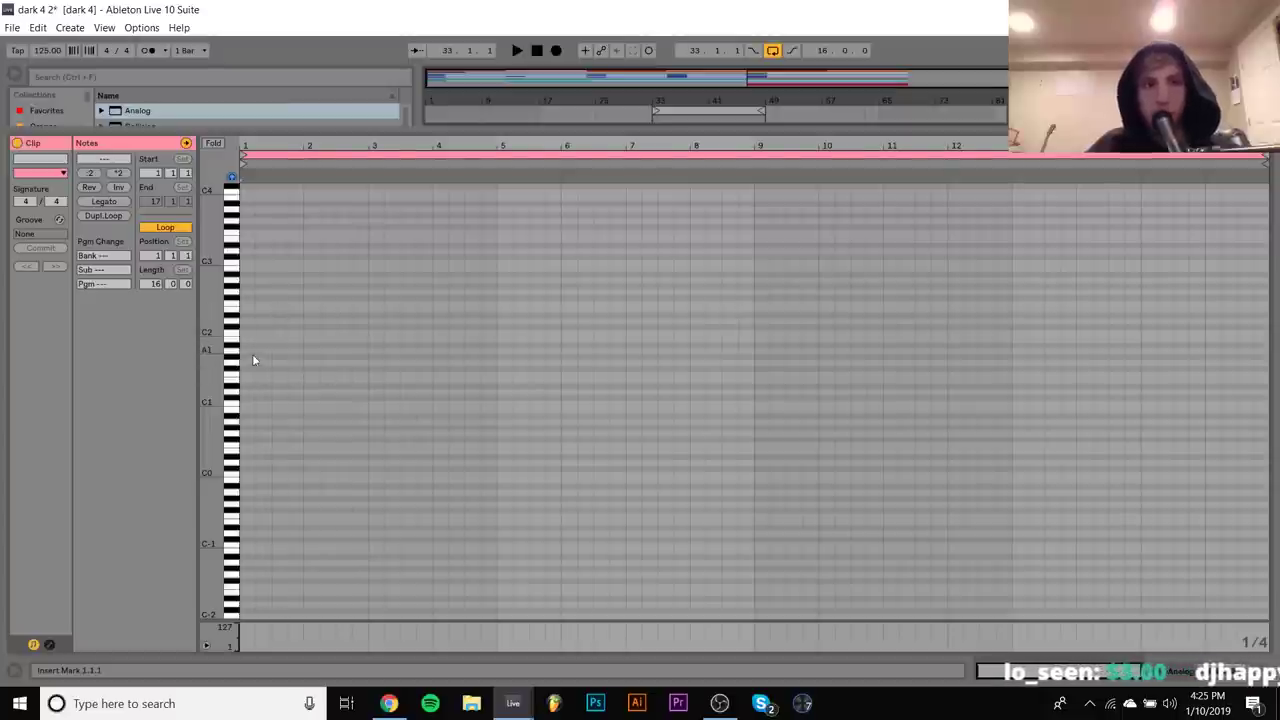
{"action": "key", "text": "shift+Tab"}
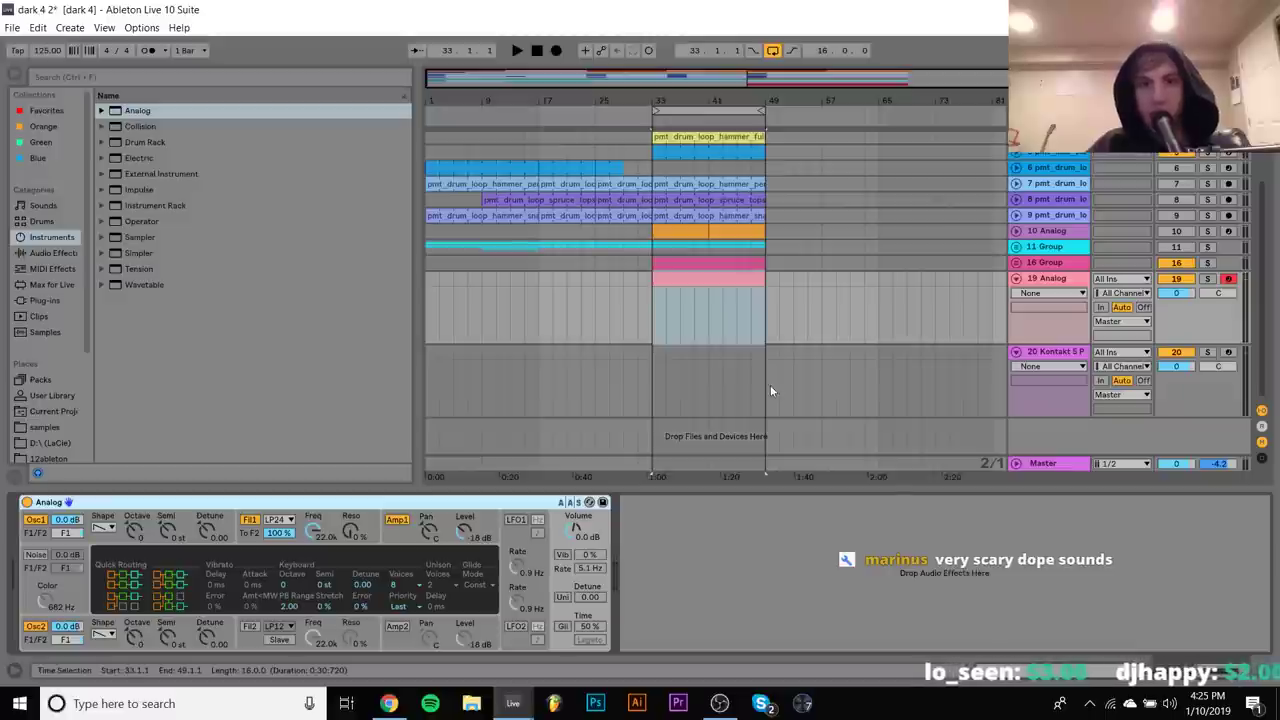
Check the 10 Analog clip's notes for reference, then add D#1 and F#2 to the new clip and extend both with Legato
{"action": "double_click", "coordinate": [758, 338]}
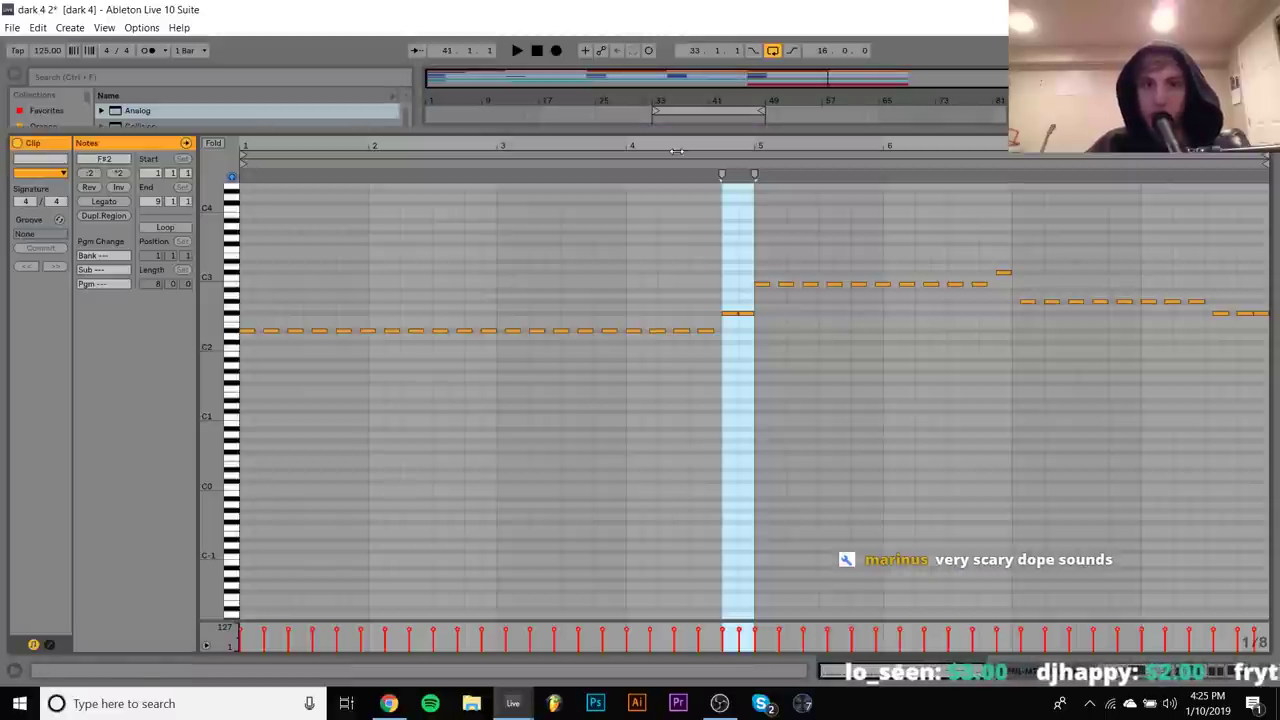
{"action": "left_click", "coordinate": [322, 275]}
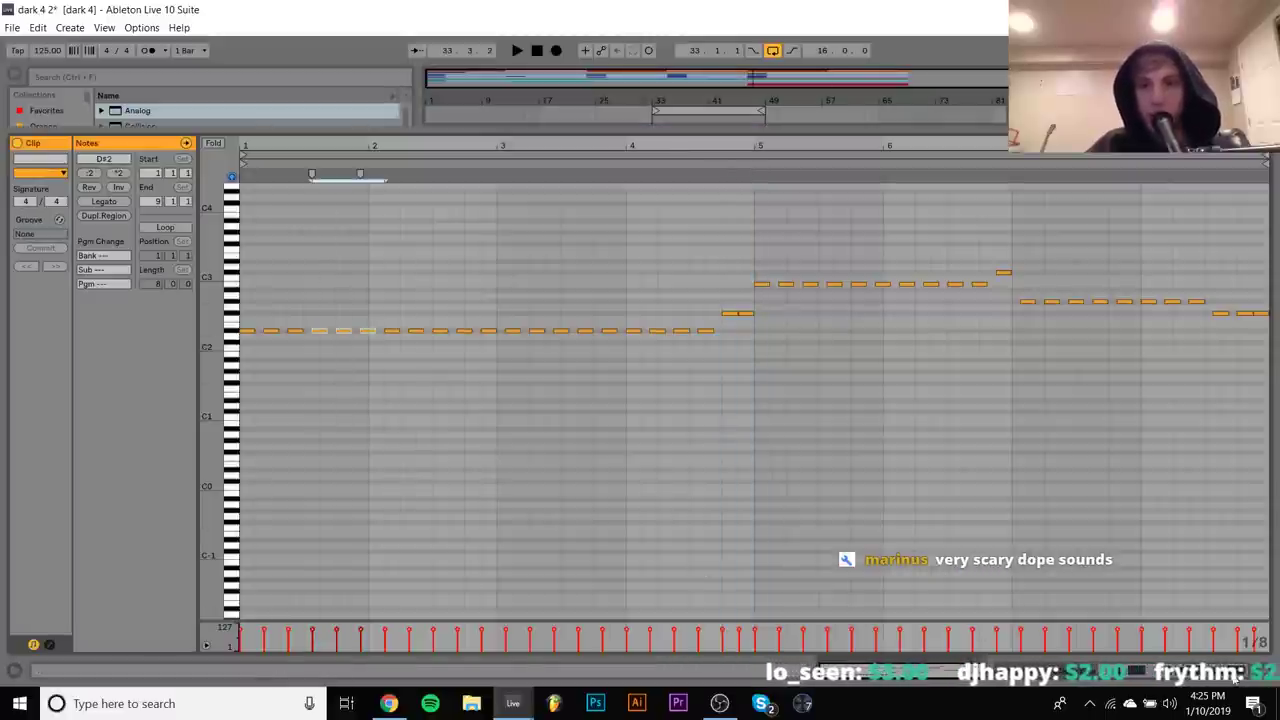
{"action": "key", "text": "shift+Tab"}
{"action": "double_click", "coordinate": [757, 369]}
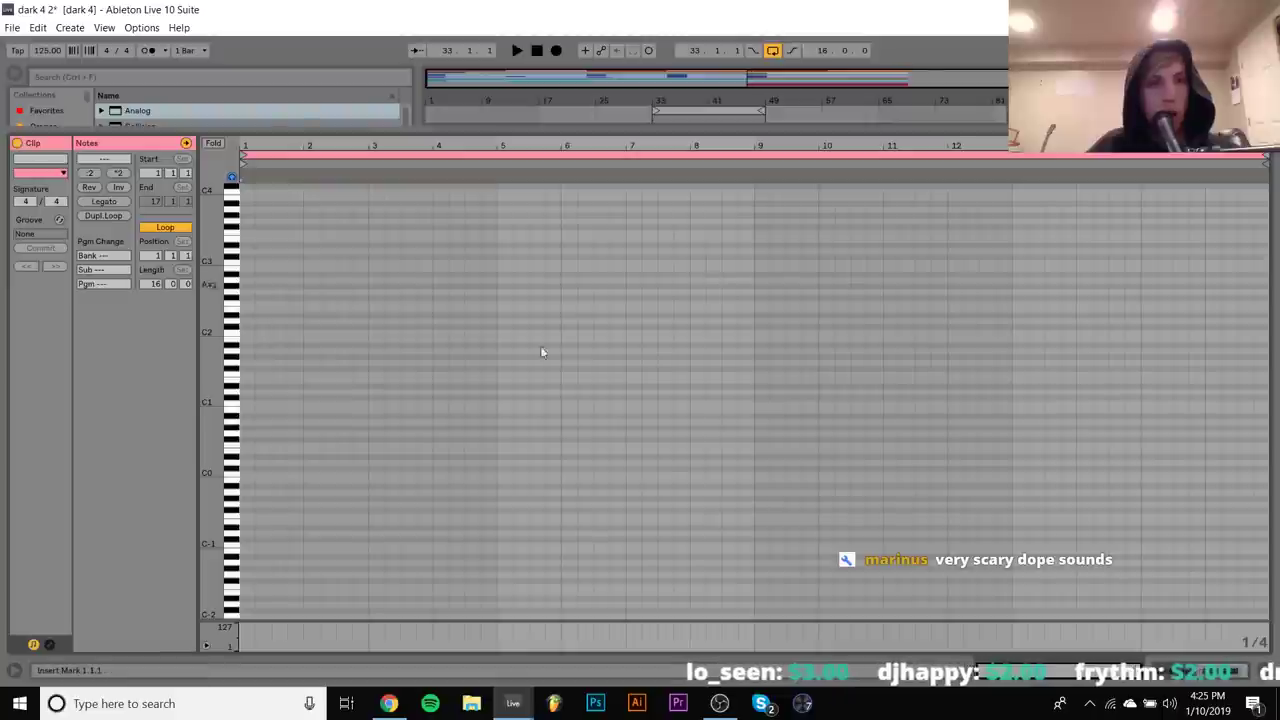
{"action": "double_click", "coordinate": [246, 386]}
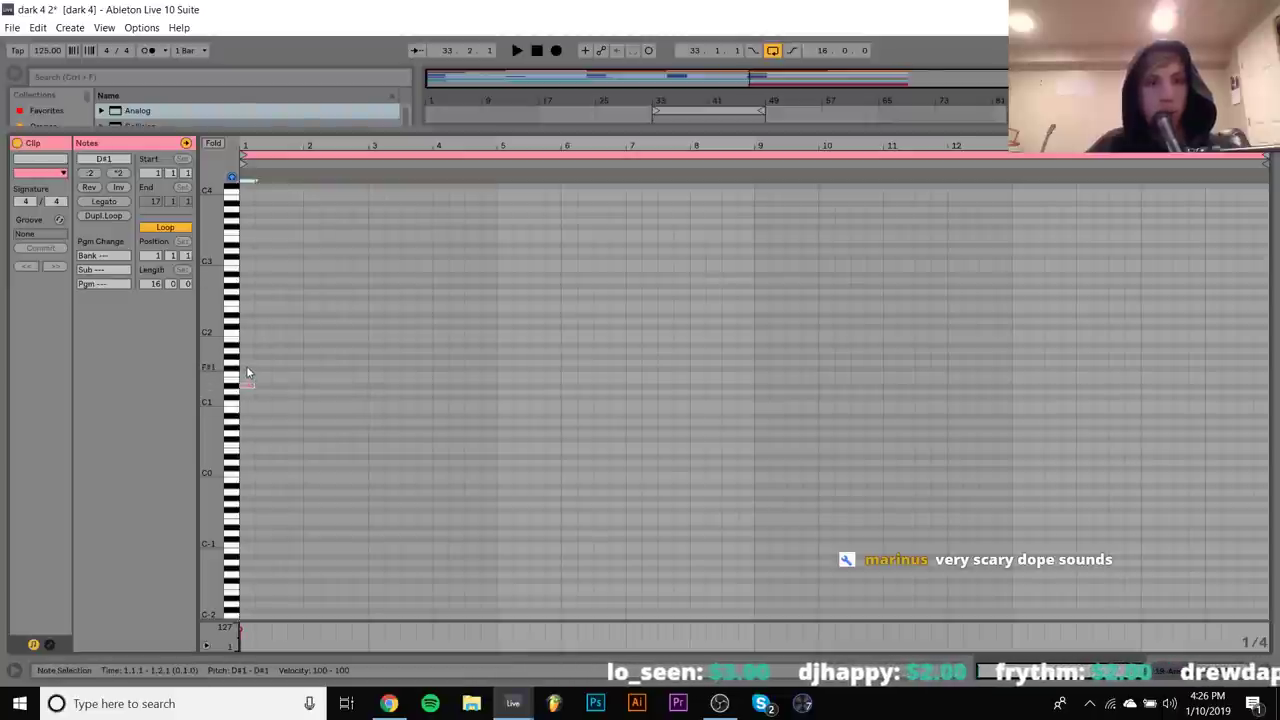
{"action": "double_click", "coordinate": [246, 297]}
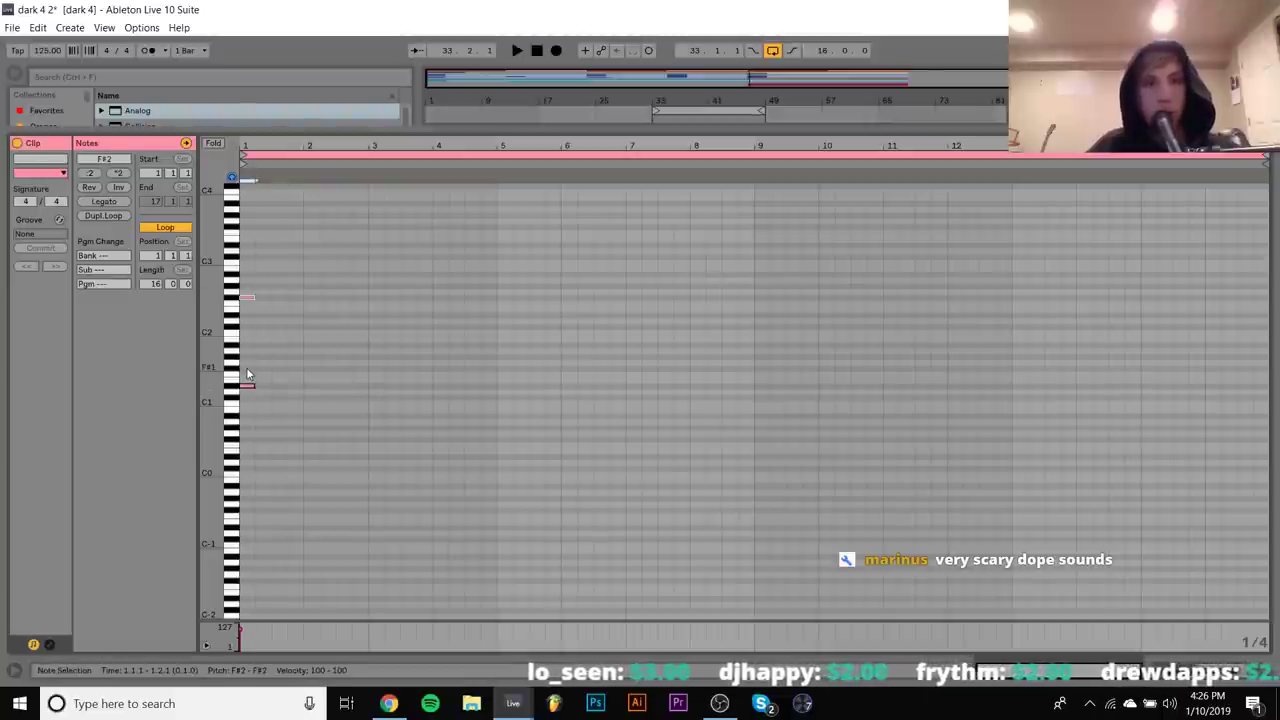
{"action": "left_click", "coordinate": [104, 201]}
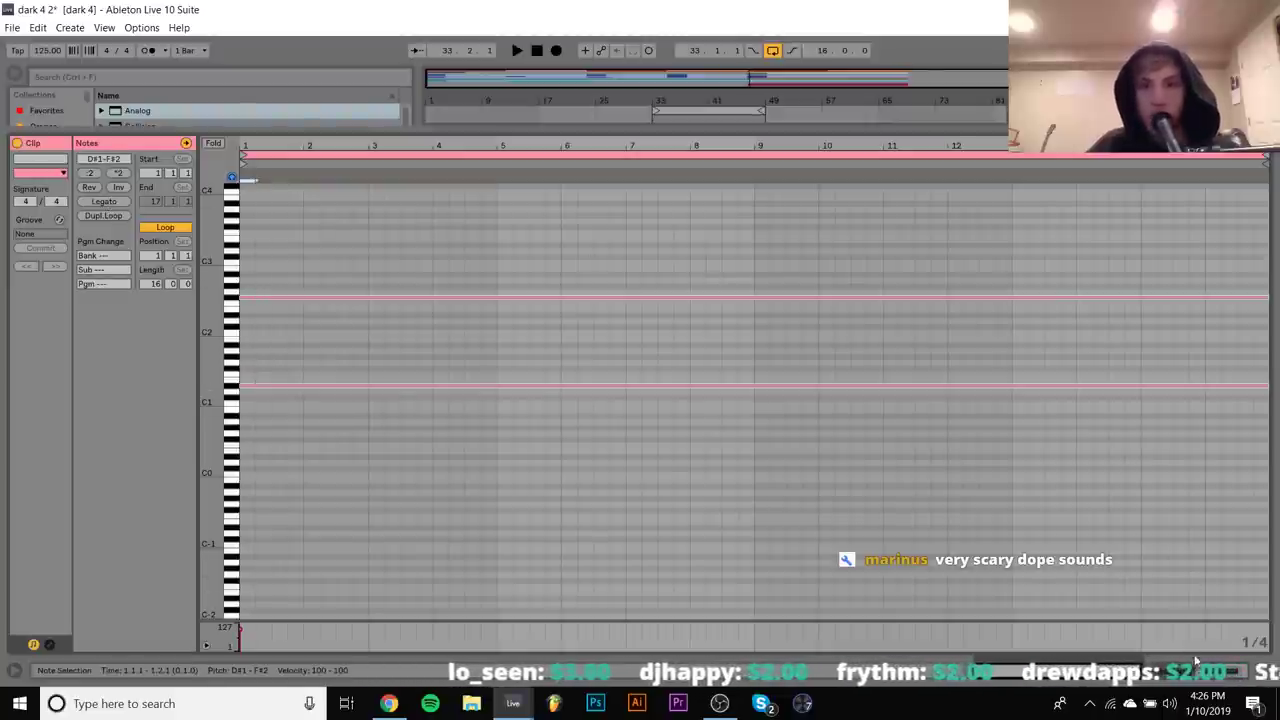
{"action": "key", "text": "shift+Tab"}
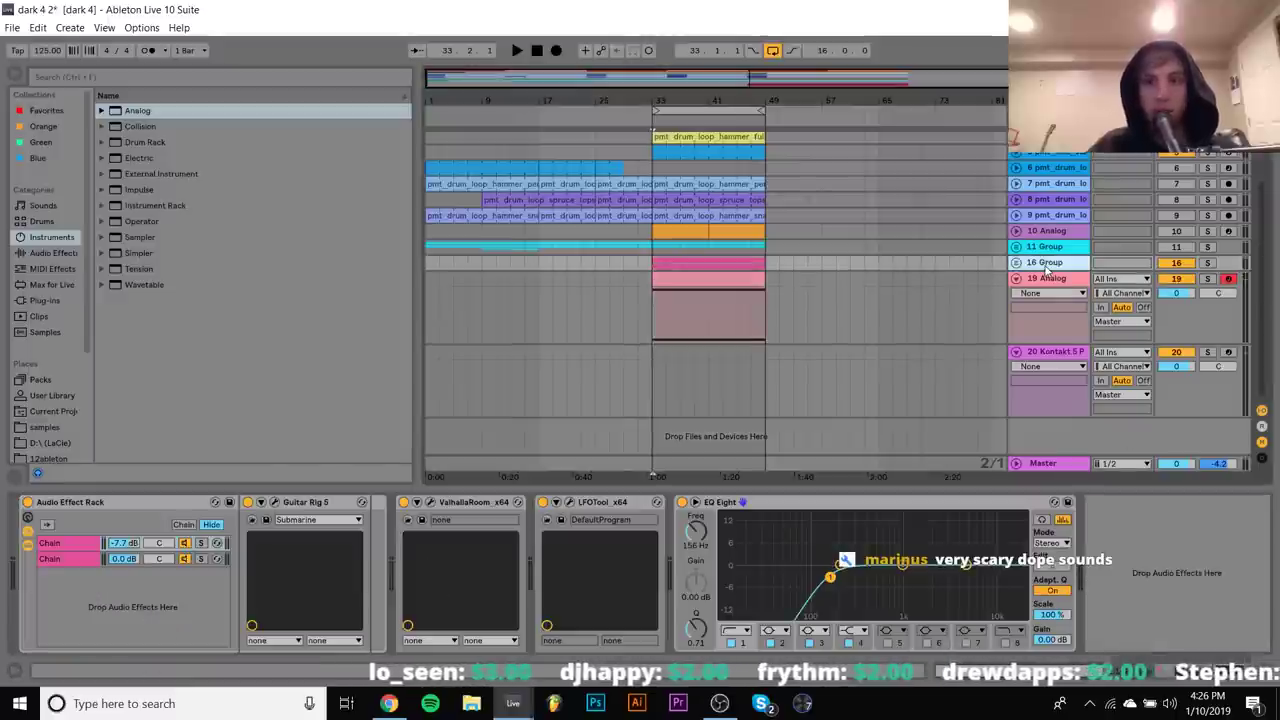
Copy LFOTool from 16 Group onto the 19 Analog track and play the loop at a reduced track volume
{"action": "left_click", "coordinate": [800, 263]}
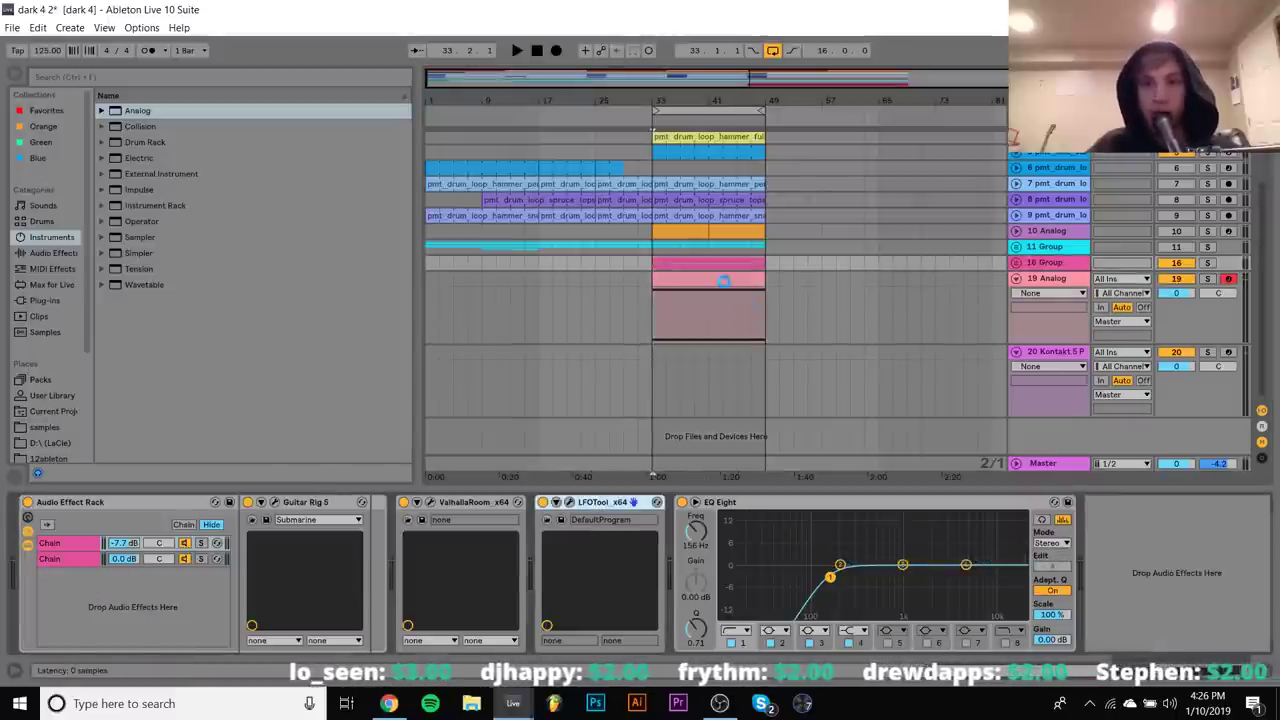
{"action": "left_click", "coordinate": [719, 281]}
{"action": "key", "text": "a"}
{"action": "key", "text": "space"}
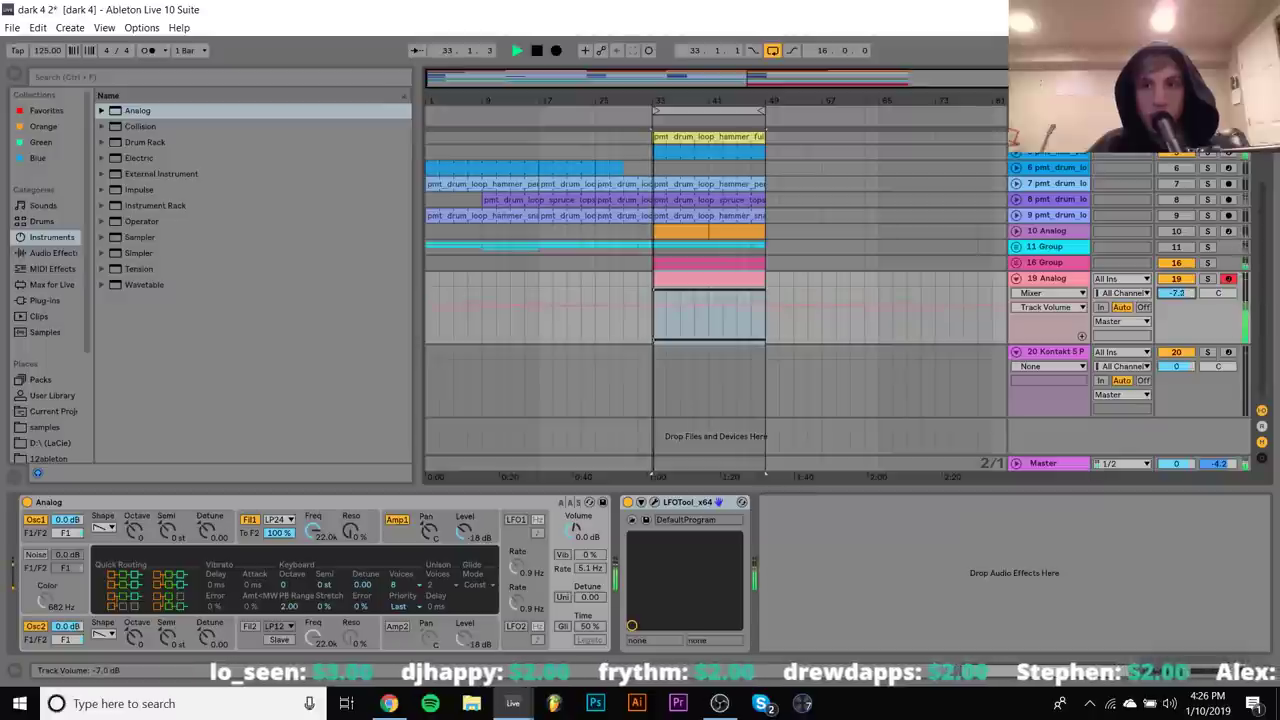
Transpose the clip's two held notes up an octave to D#2 and F#3 and lower the 19 Analog track to -15.4 dB
{"action": "left_click", "coordinate": [707, 281]}
{"action": "double_click", "coordinate": [707, 281]}
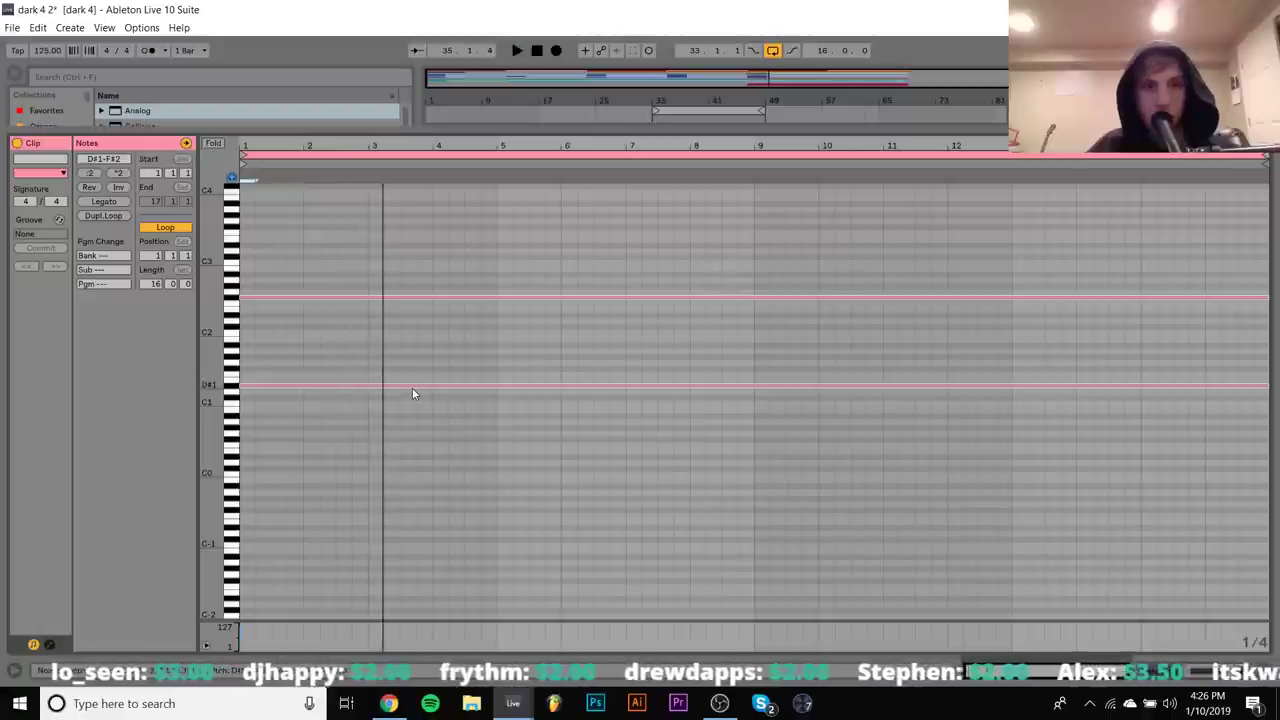
{"action": "key", "text": "space"}
{"action": "key", "text": "space"}
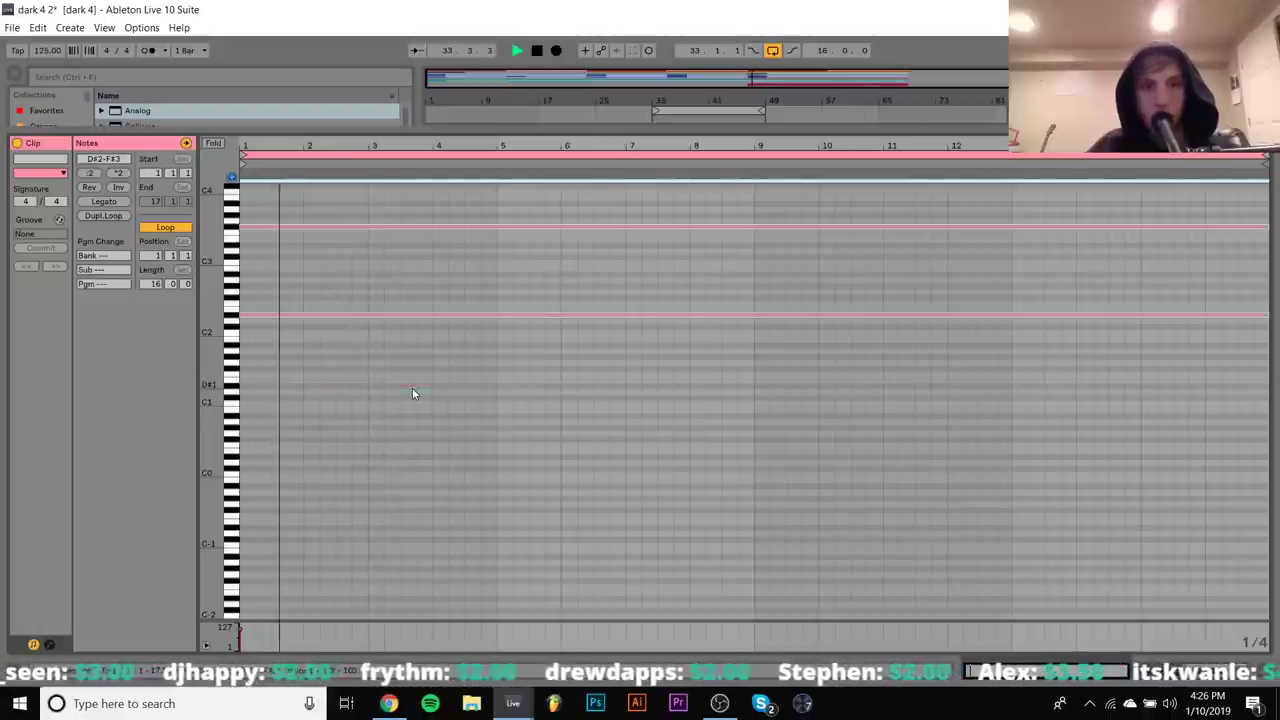
{"action": "key", "text": "shift+Tab"}
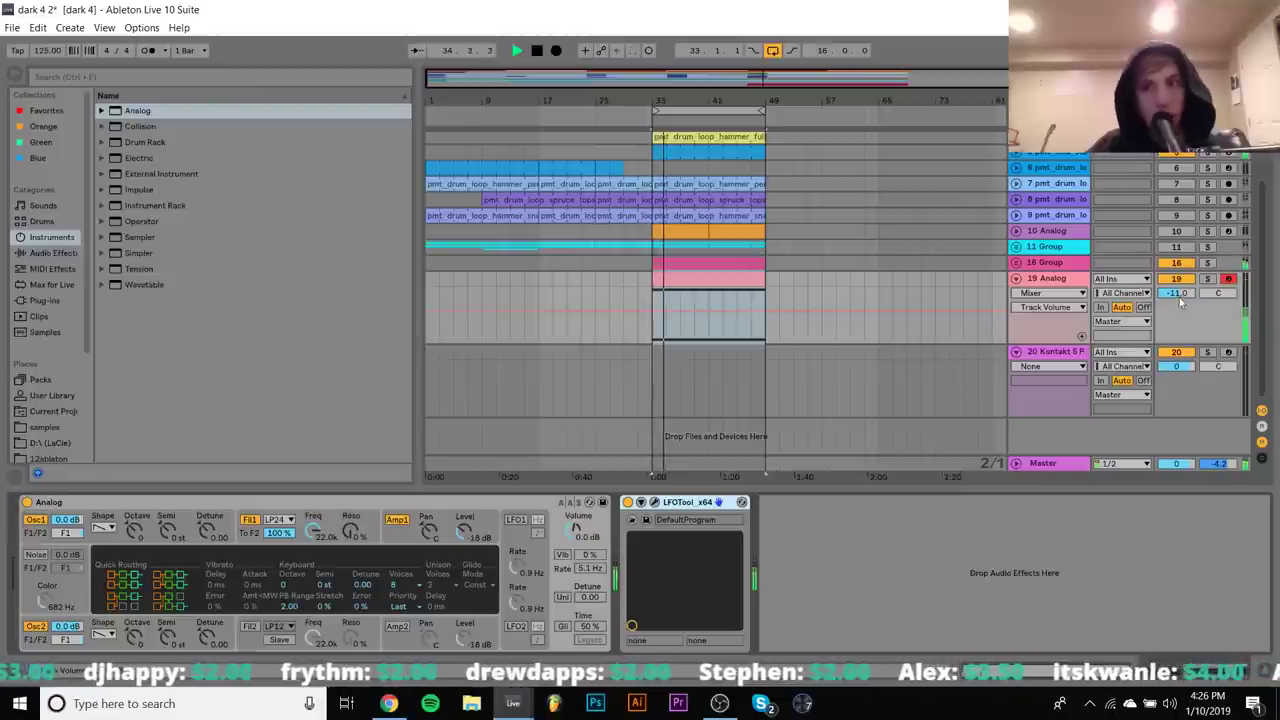
Try Analog's filter 1 as Formant 12dB/oct with frequency envelope amount 0.00, resonance 24 % and frequency 1.7k
{"action": "left_click", "coordinate": [279, 519]}
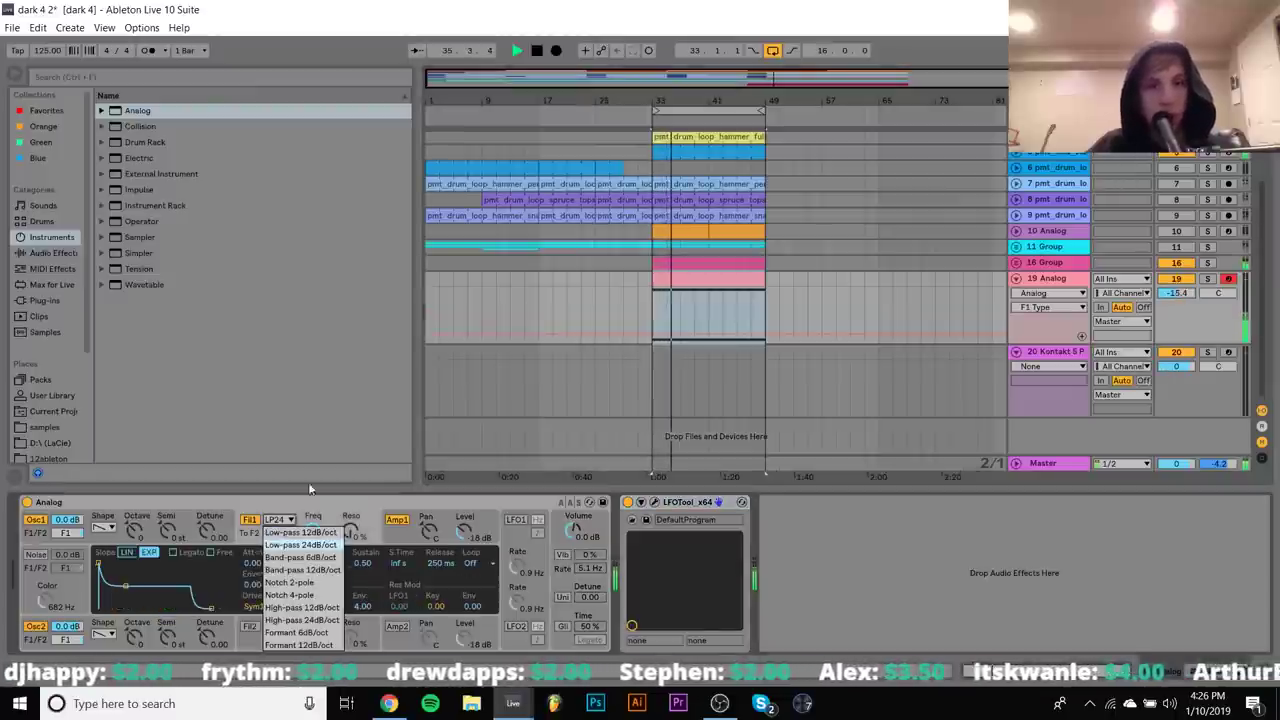
{"action": "left_click", "coordinate": [305, 644]}
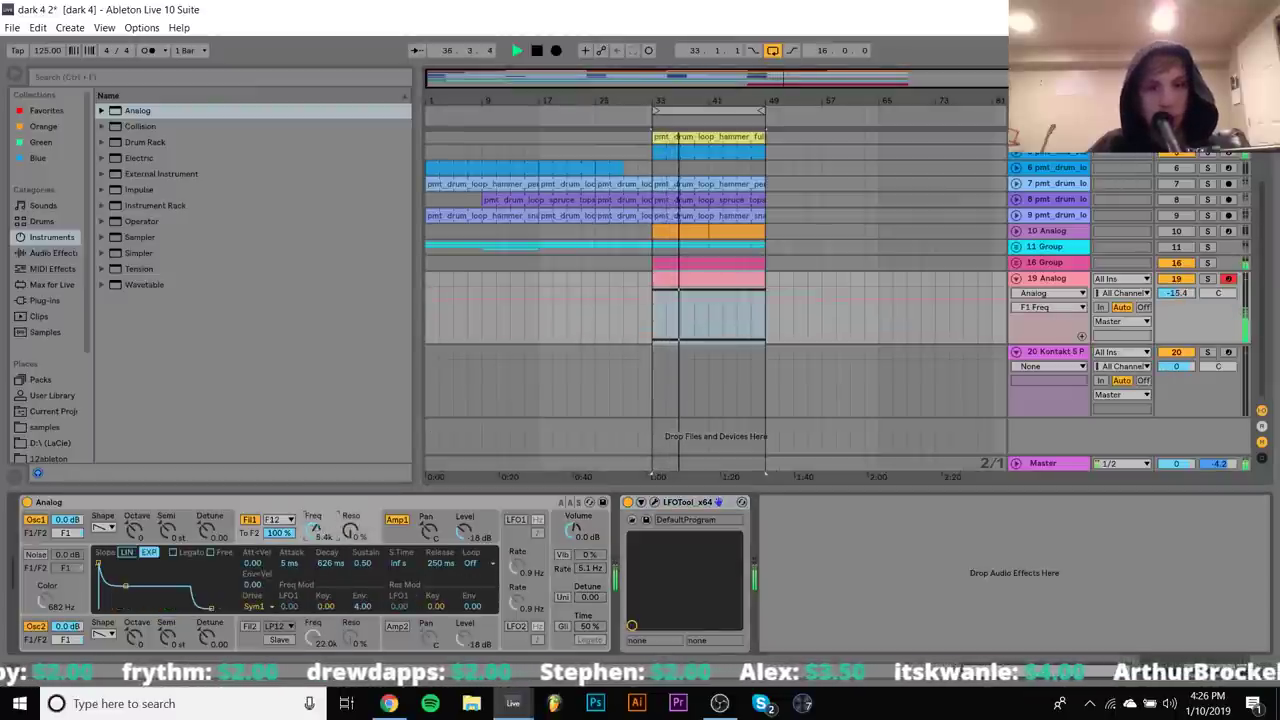
{"action": "left_click_drag", "start_coordinate": [350, 530], "coordinate": [350, 505]}
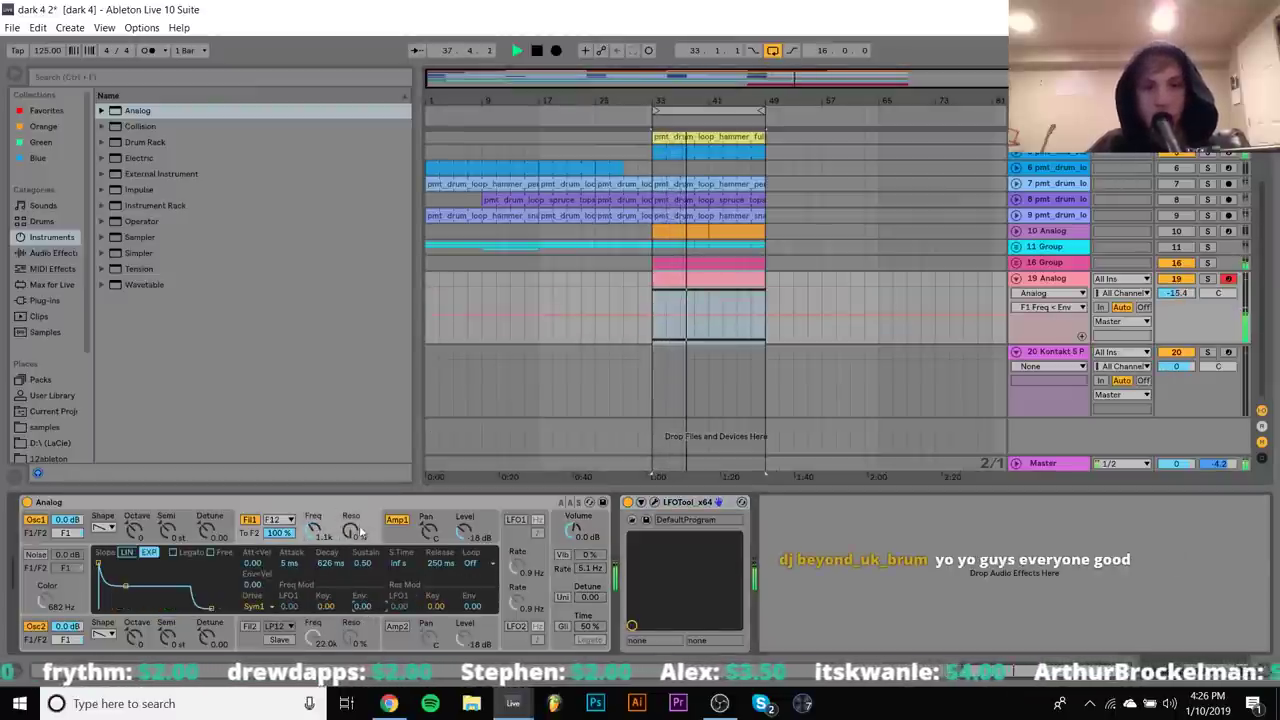
{"action": "left_click", "coordinate": [397, 519]}
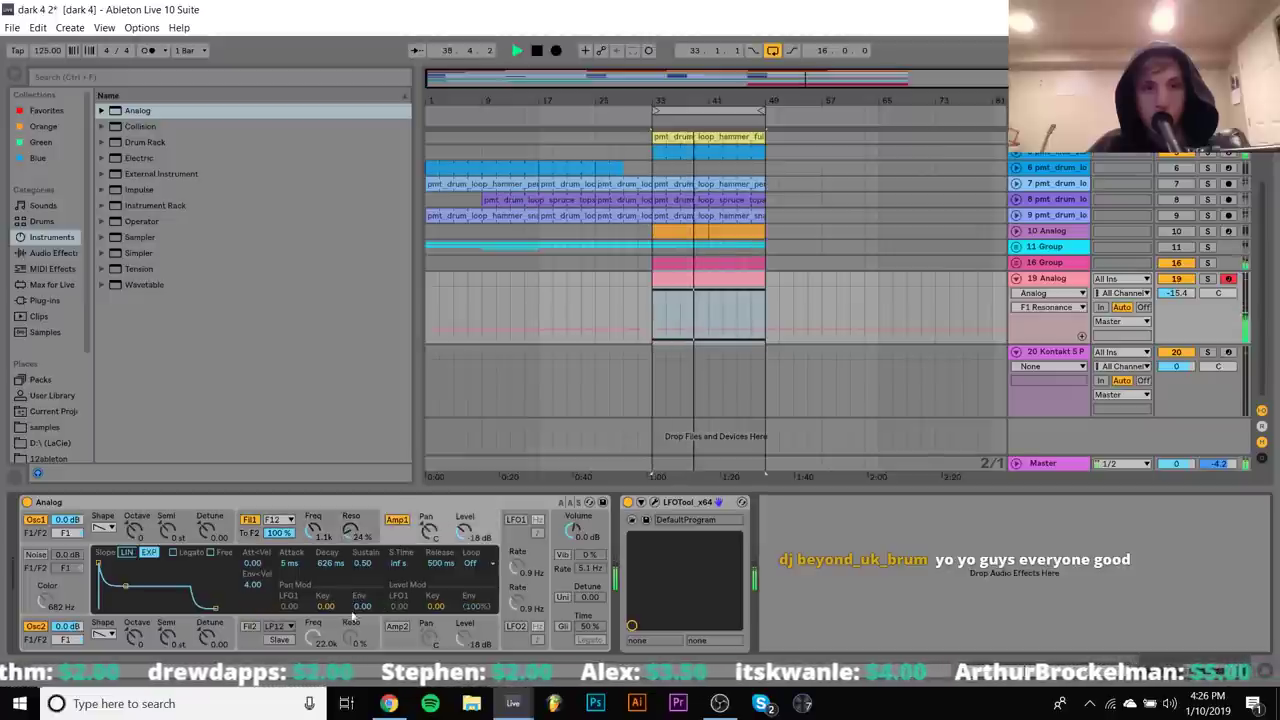
{"action": "left_click_drag", "start_coordinate": [313, 530], "coordinate": [313, 505]}
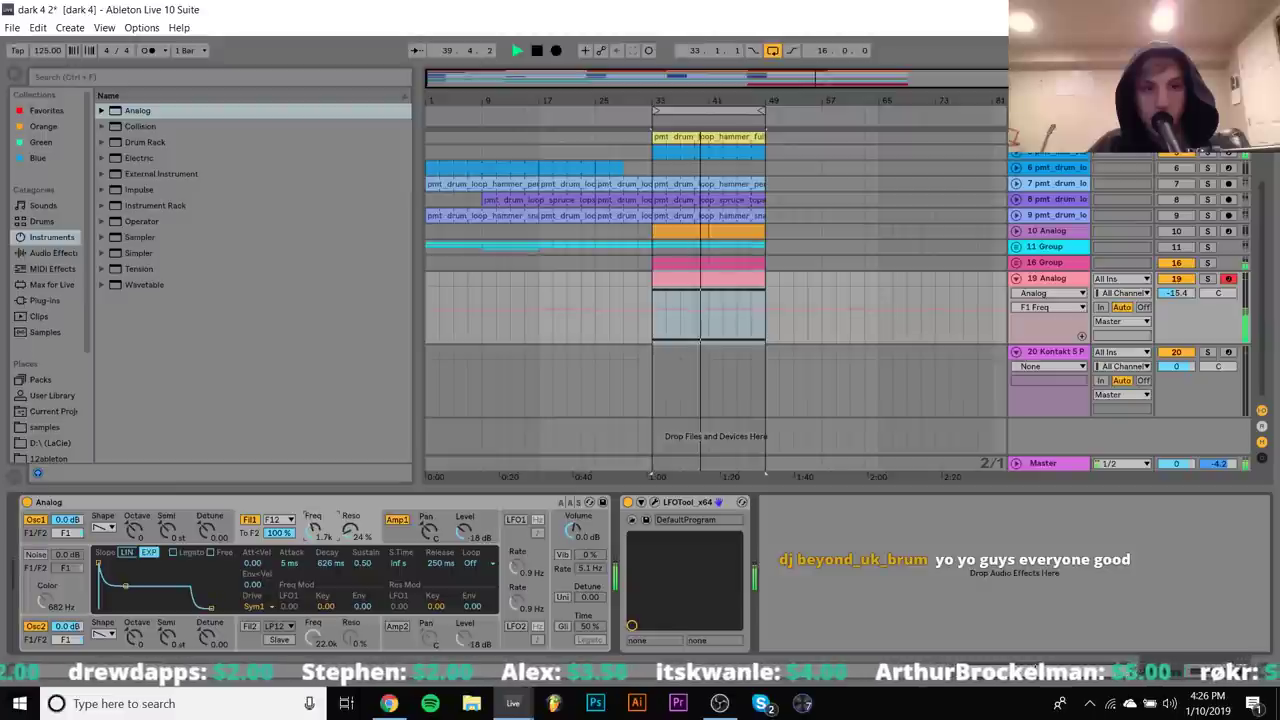
Switch Analog's filter 1 to Formant 6dB/oct with frequency 5.5k and resonance 57 %, and solo the 19 Analog track
{"action": "left_click", "coordinate": [281, 524]}
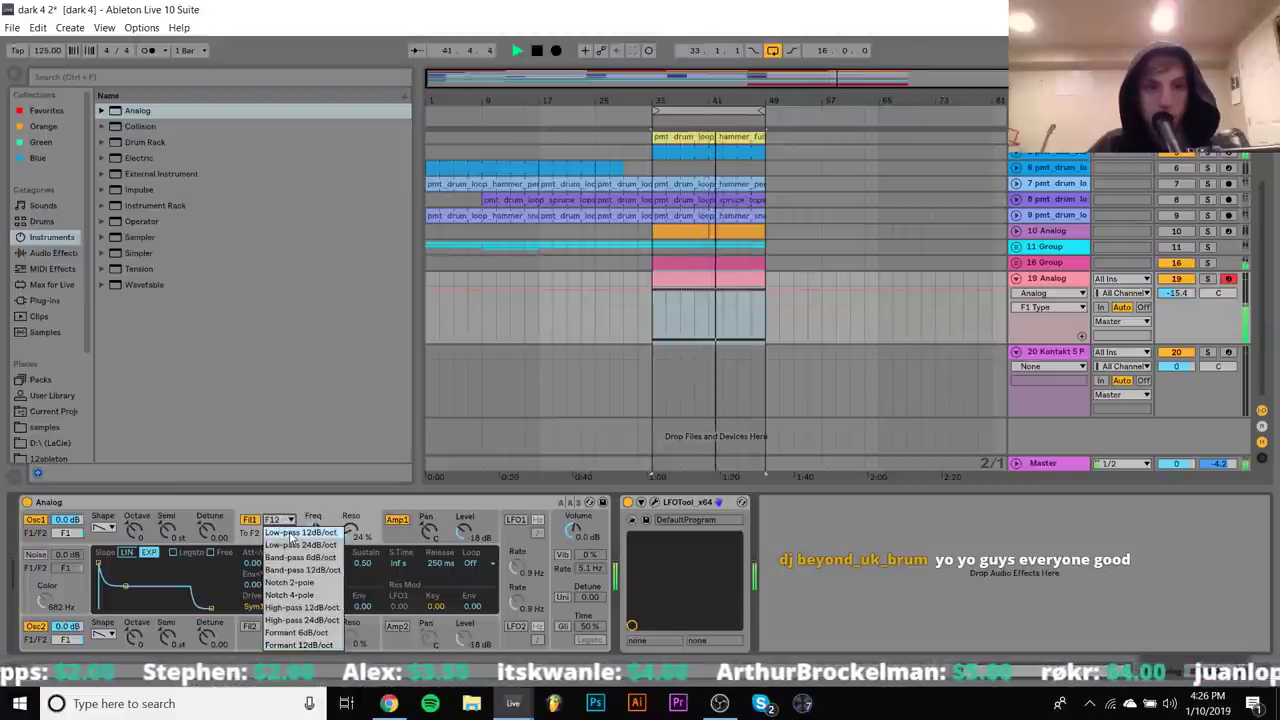
{"action": "left_click", "coordinate": [310, 633]}
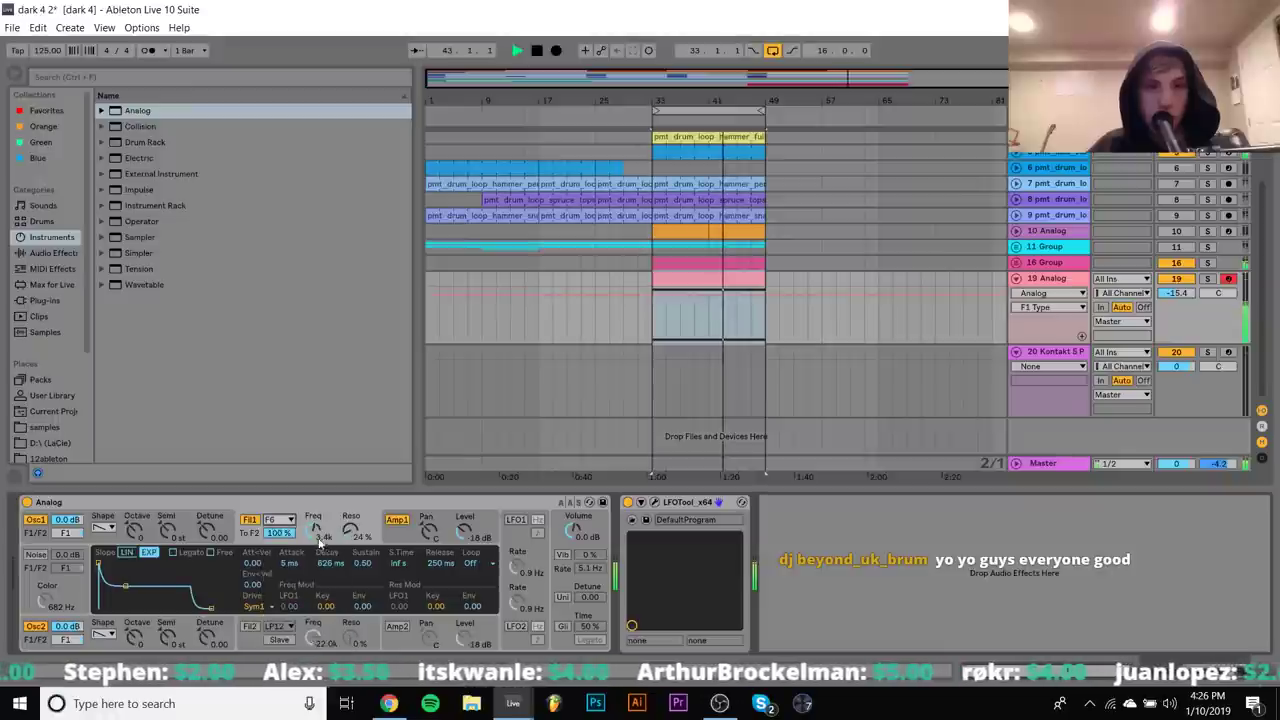
{"action": "left_click_drag", "start_coordinate": [350, 531], "coordinate": [319, 505]}
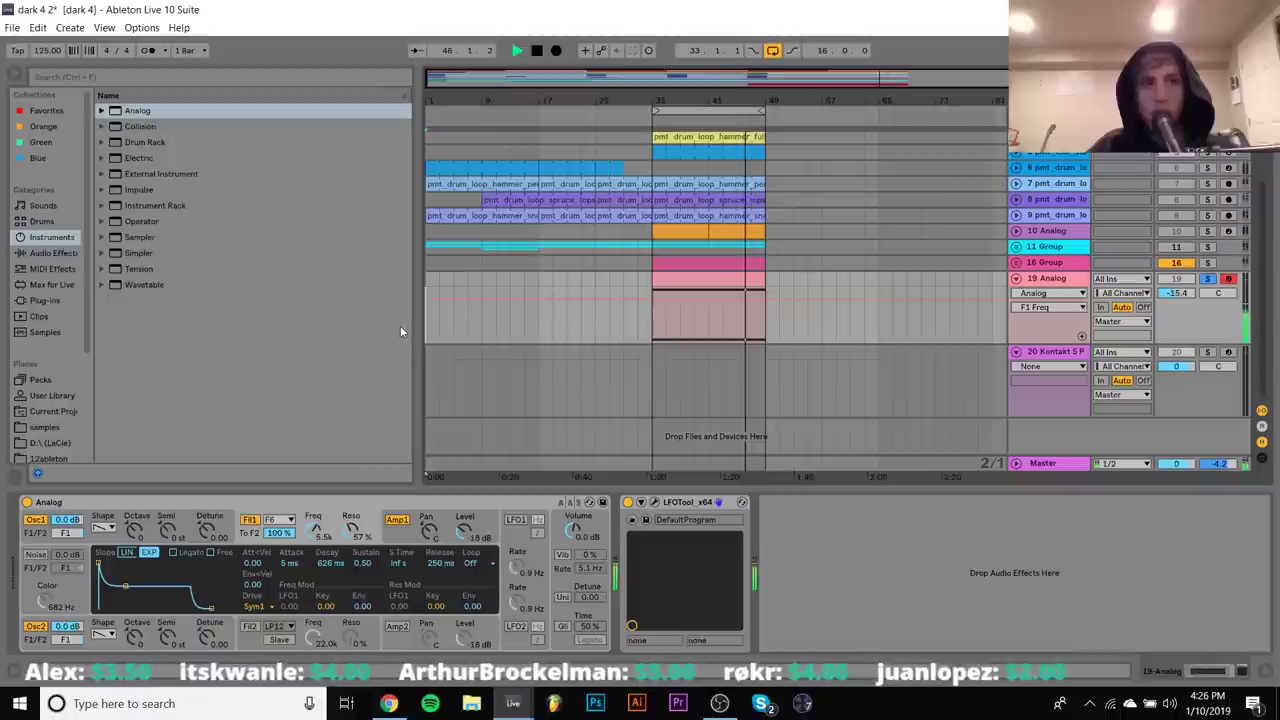
Stop playback, replace Analog on track 19 with Omnisphere and dismiss its splash screen to reach the patch browser
{"action": "key", "text": "space"}
{"action": "left_click", "coordinate": [44, 300]}
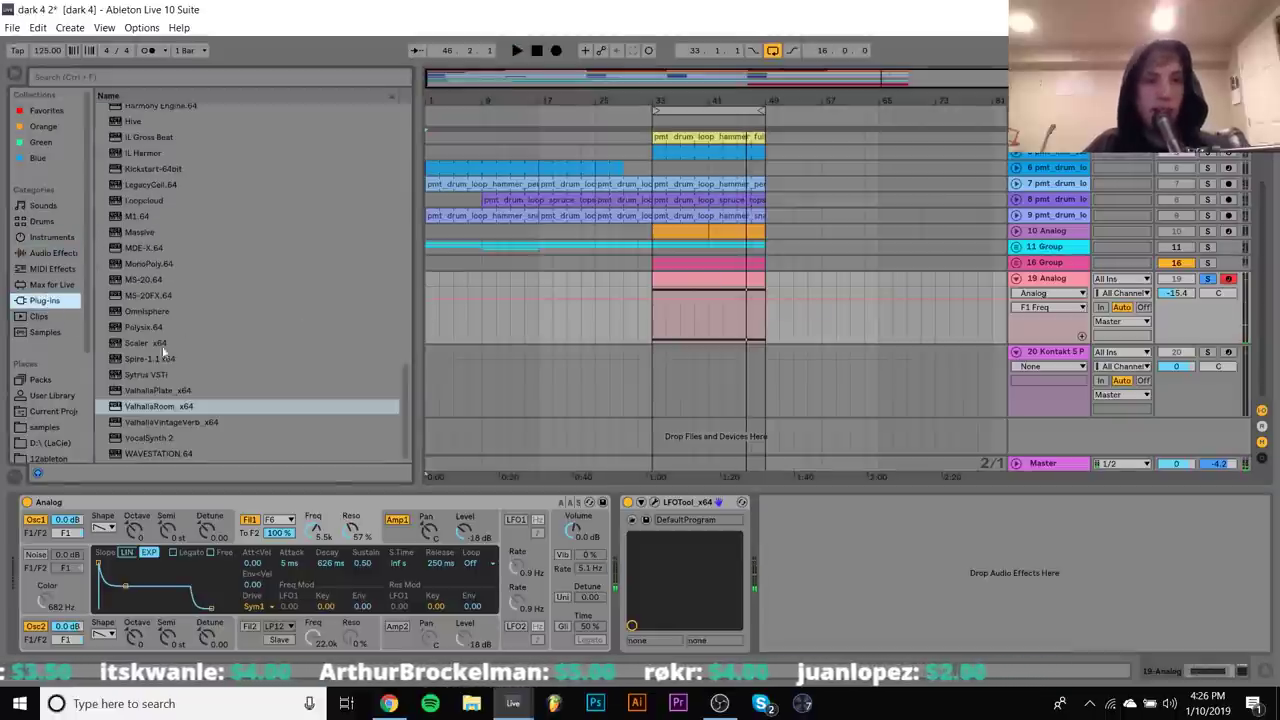
{"action": "left_click", "coordinate": [142, 312]}
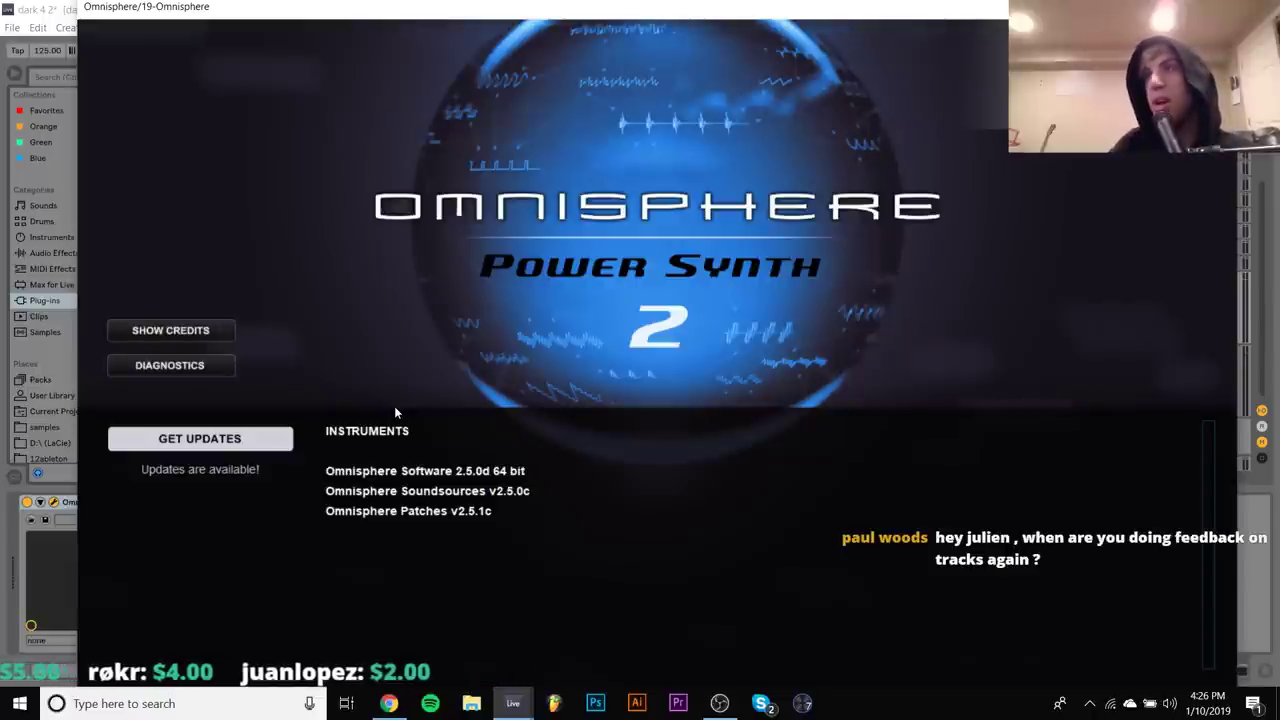
{"action": "left_click", "coordinate": [609, 316]}
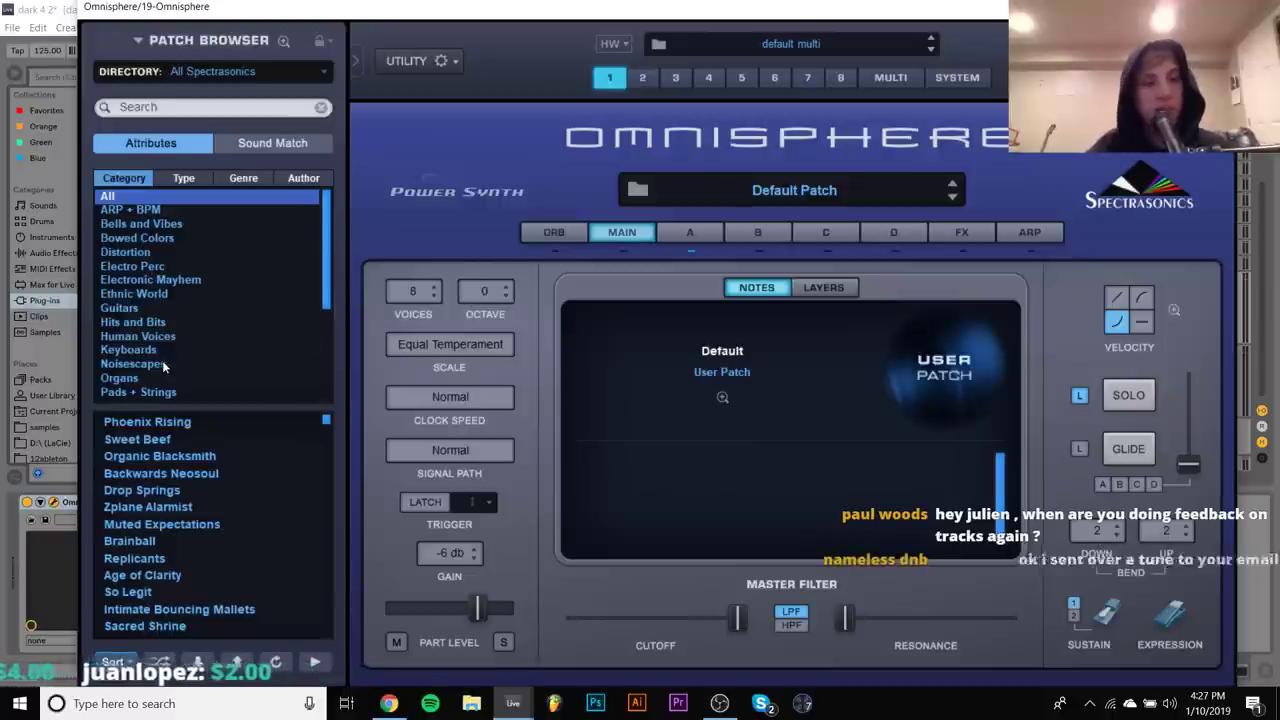
Load the Gospel Choir Ohs patch from Omnisphere's Human Voices category and hide the plug-in window
{"action": "scroll", "coordinate": [172, 377], "scroll_direction": "down", "scroll_amount": 3}
{"action": "scroll", "coordinate": [172, 377], "scroll_direction": "up", "scroll_amount": 3}
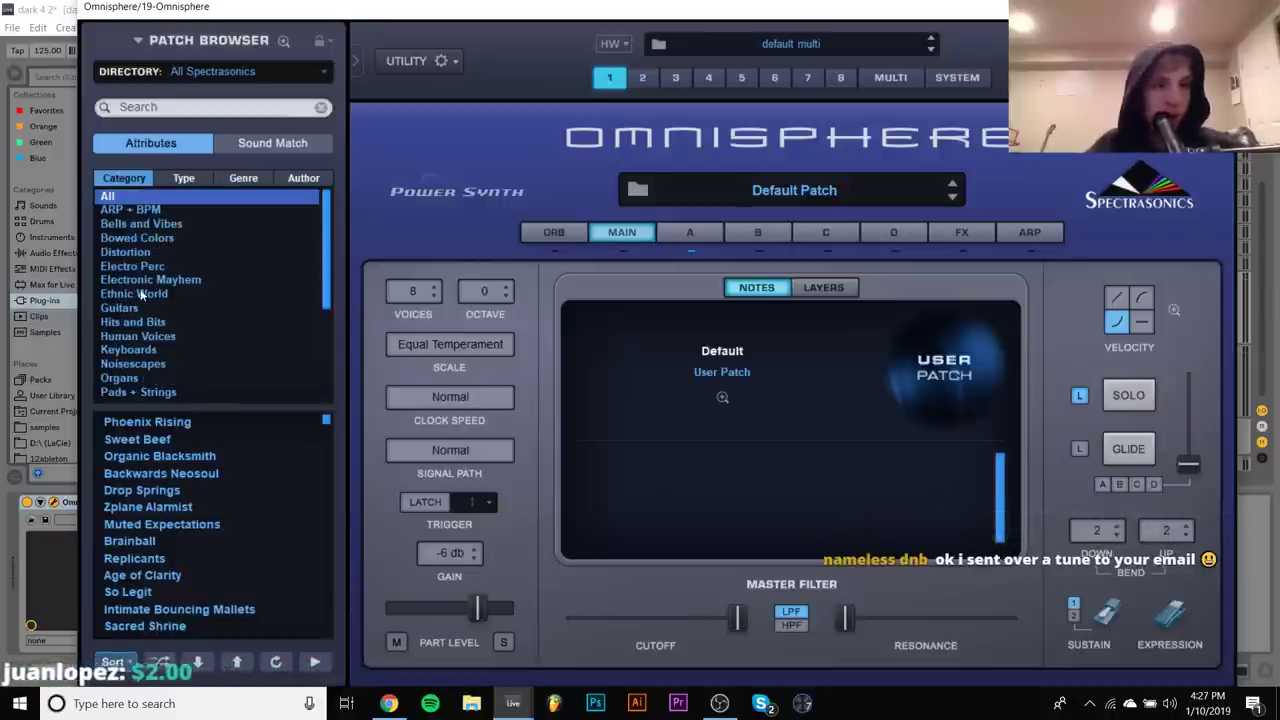
{"action": "left_click", "coordinate": [147, 349]}
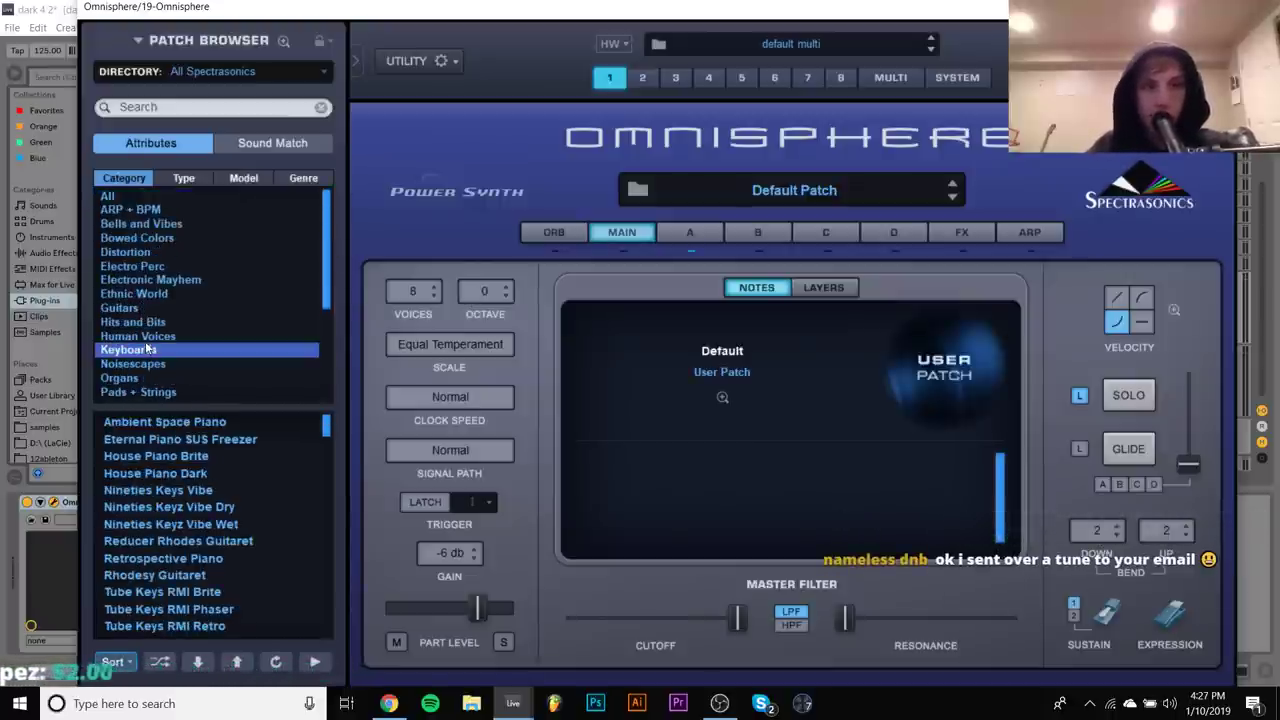
{"action": "left_click", "coordinate": [146, 341]}
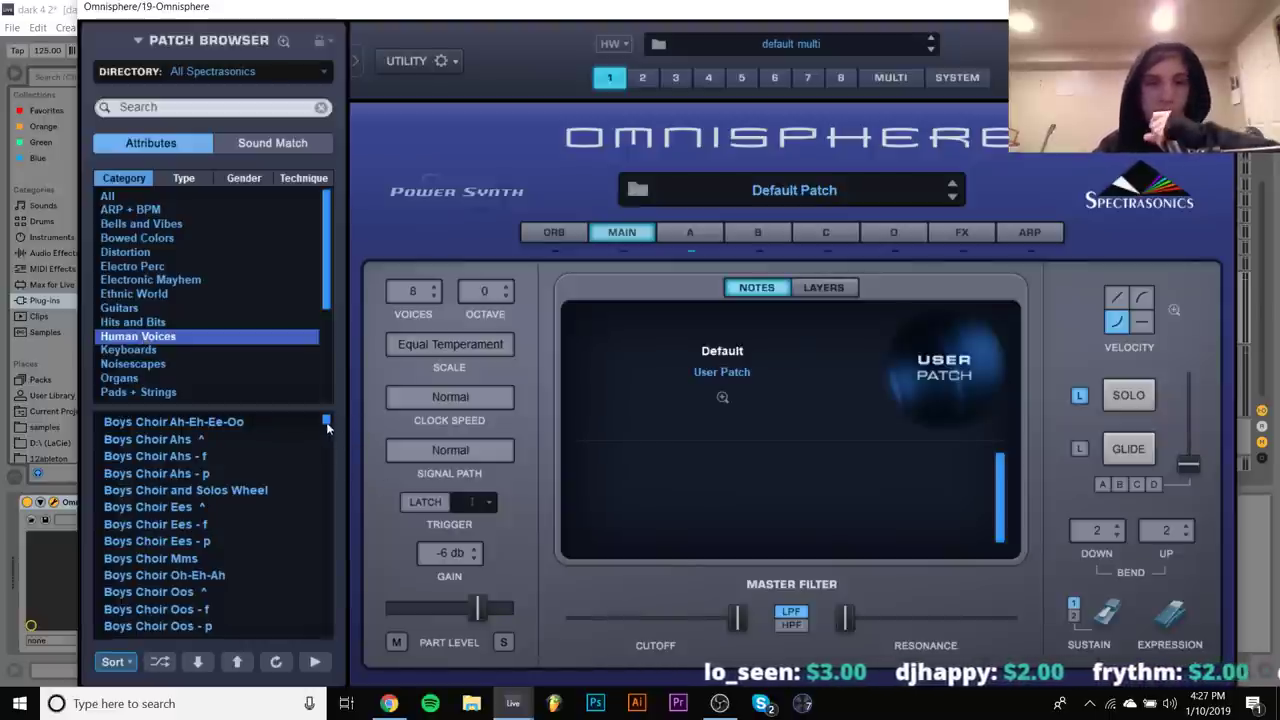
{"action": "left_click_drag", "start_coordinate": [326, 422], "coordinate": [307, 532]}
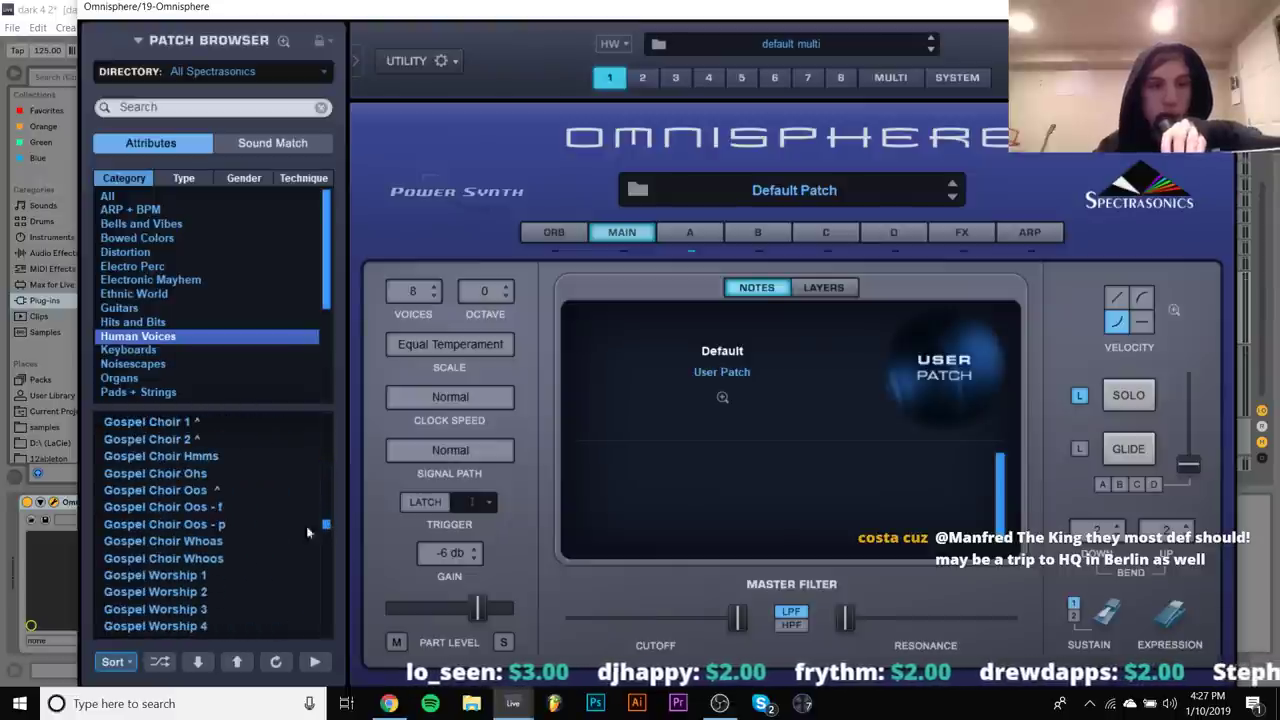
{"action": "left_click", "coordinate": [186, 477]}
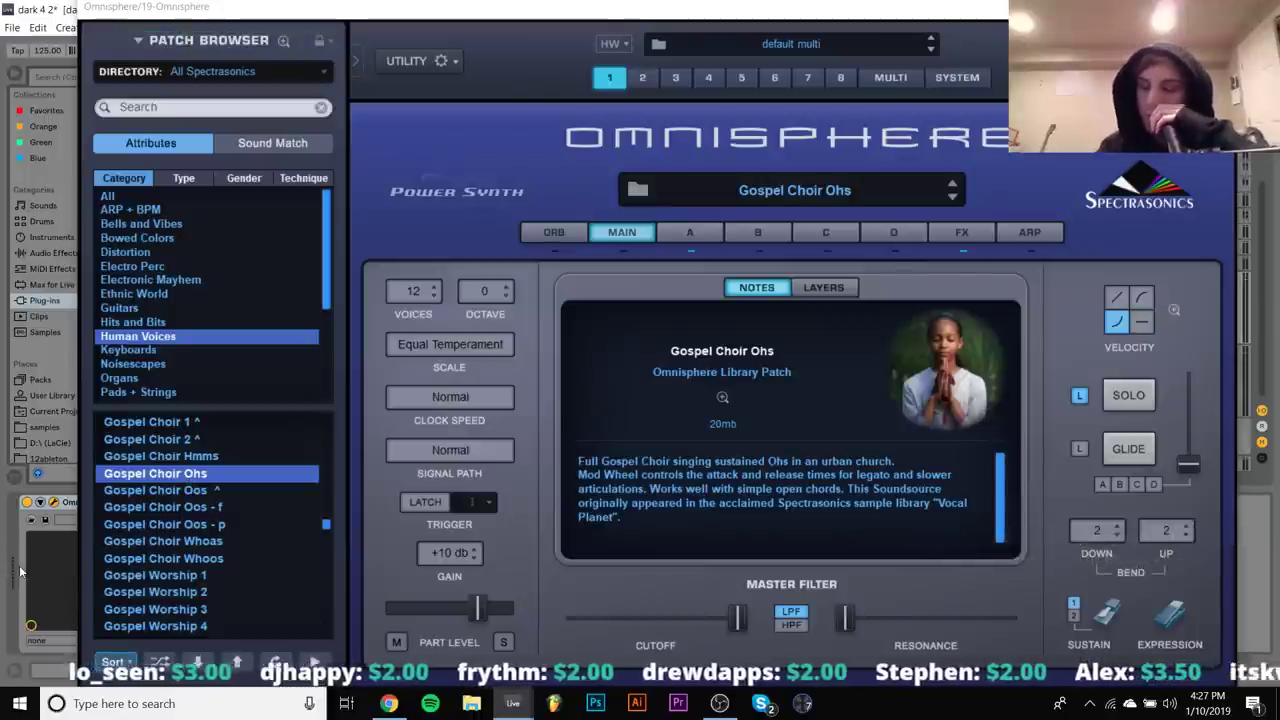
{"action": "key", "text": "ctrl+alt+p"}
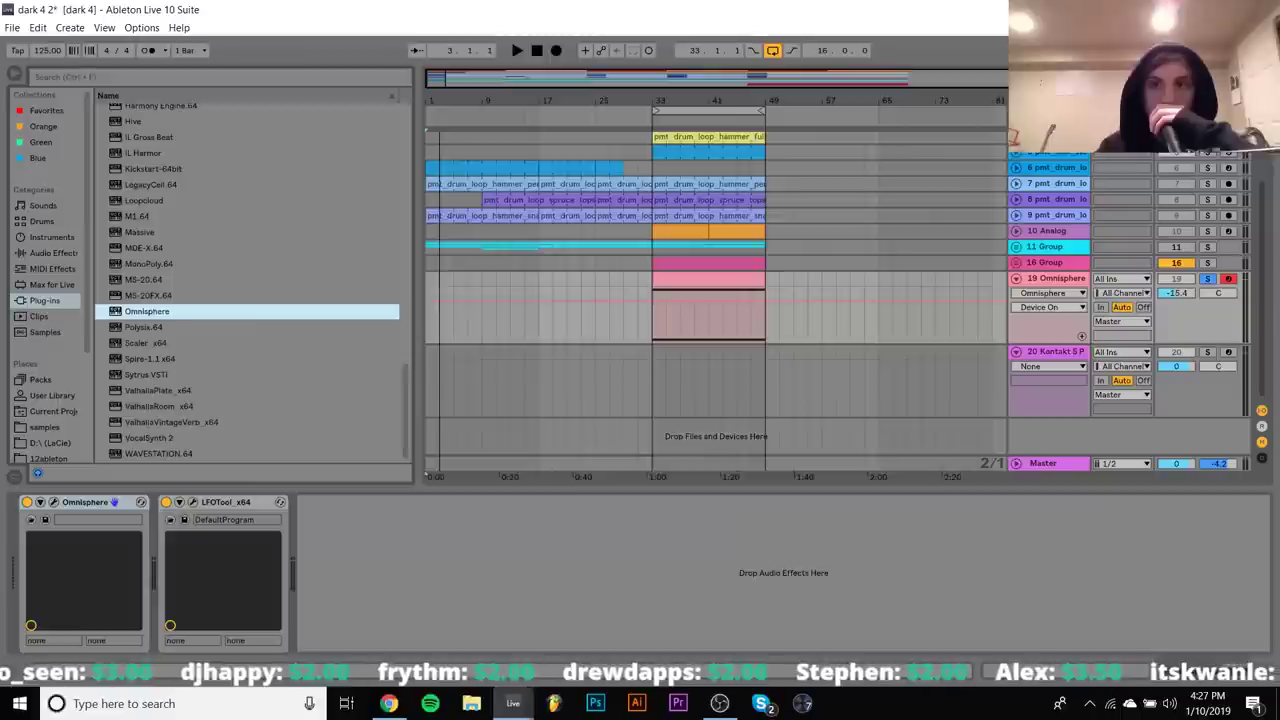
Play the loop, unsolo the 19 Omnisphere track and lower its volume to -17.2 dB
{"action": "key", "text": "space"}
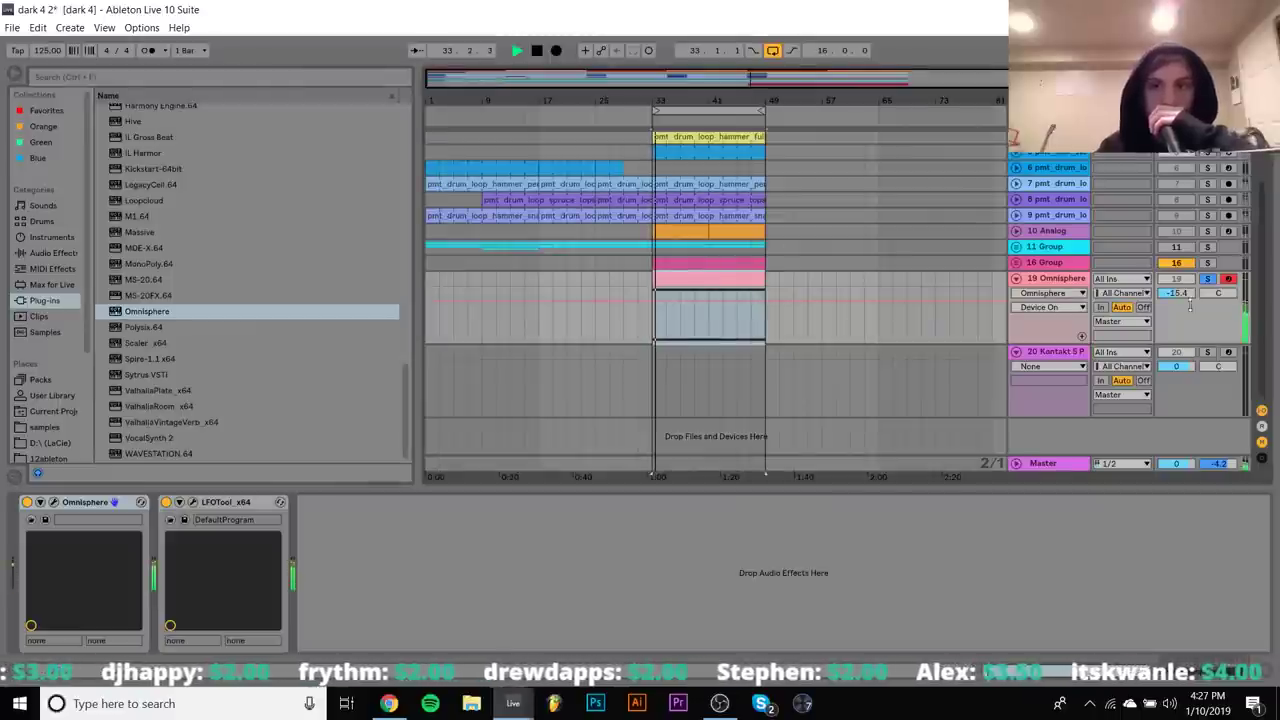
{"action": "left_click_drag", "start_coordinate": [1189, 296], "coordinate": [1189, 303]}
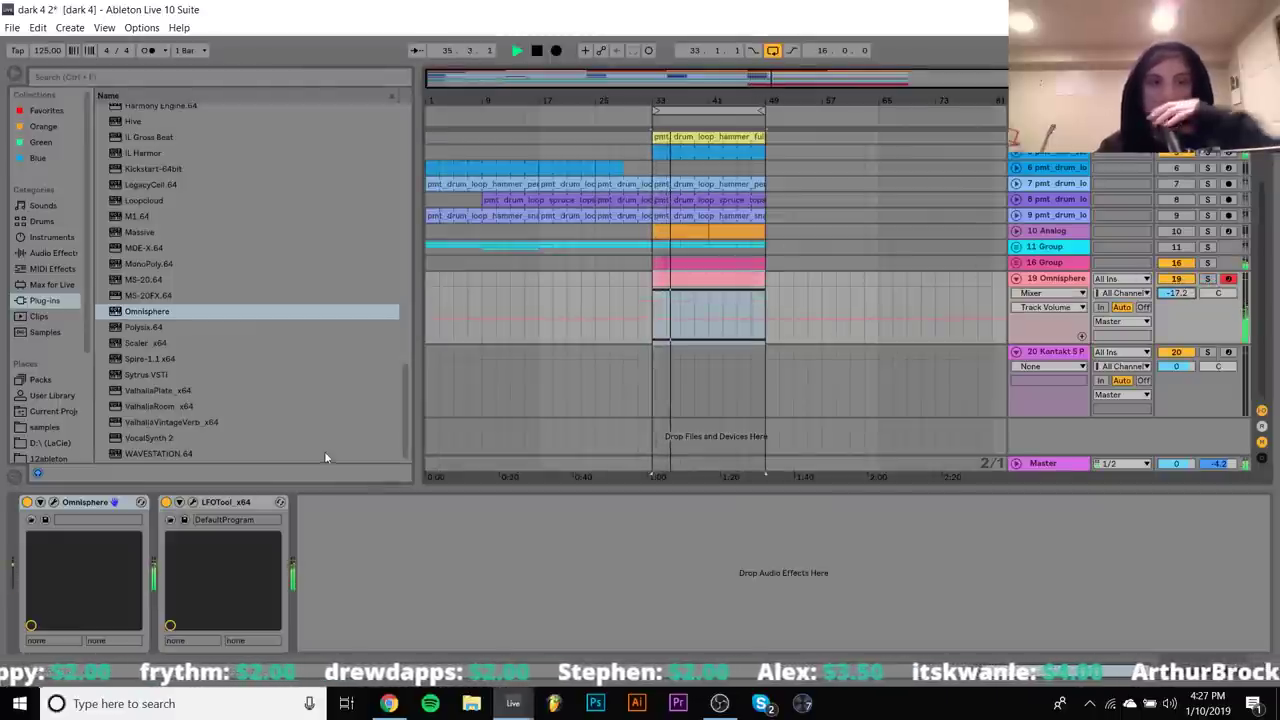
{"action": "left_click", "coordinate": [60, 268]}
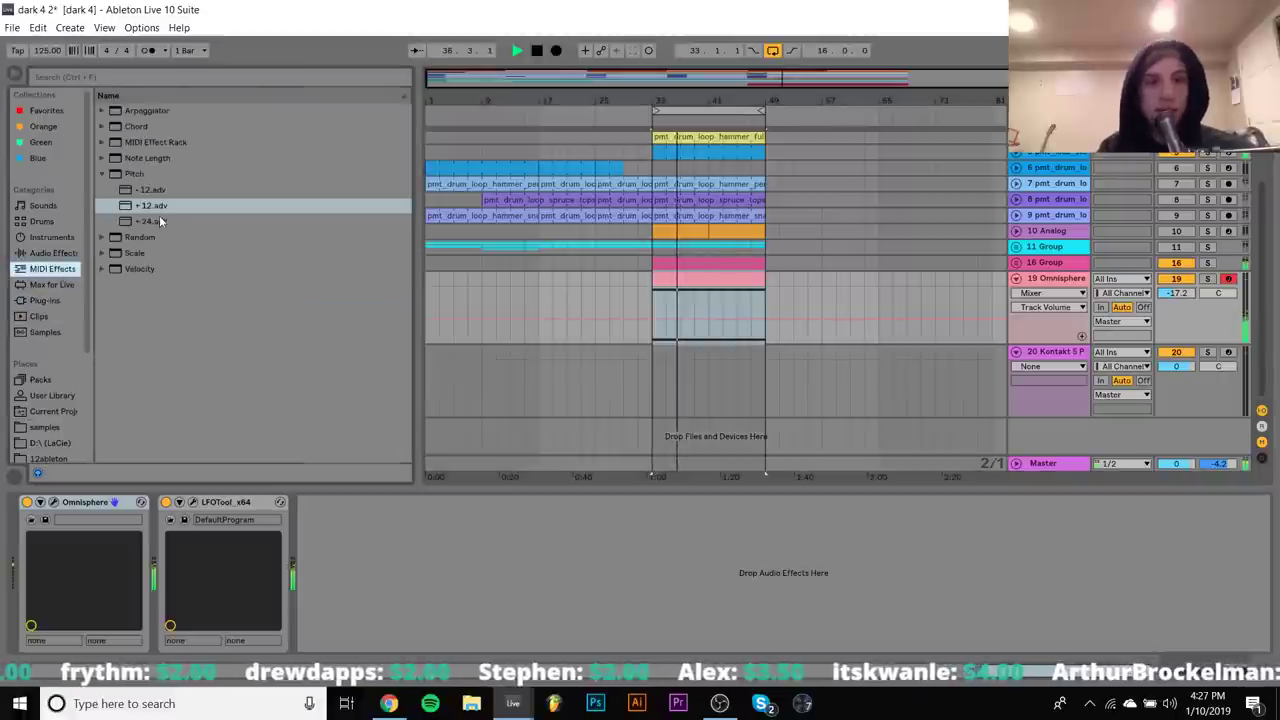
Unfold the pmt_kick_stew_sub track and lower its volume to -4.3 dB
{"action": "scroll", "coordinate": [812, 218], "scroll_direction": "up", "scroll_amount": 2}
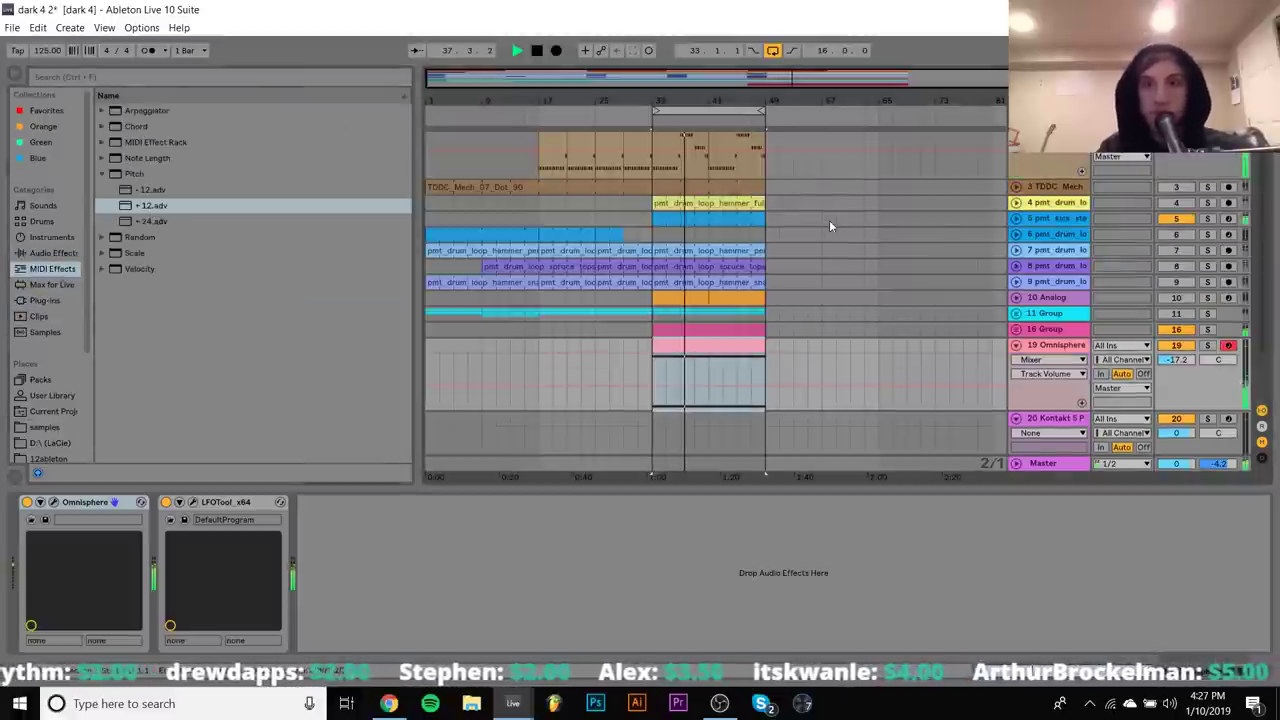
{"action": "left_click", "coordinate": [1059, 203]}
{"action": "left_click", "coordinate": [1063, 218]}
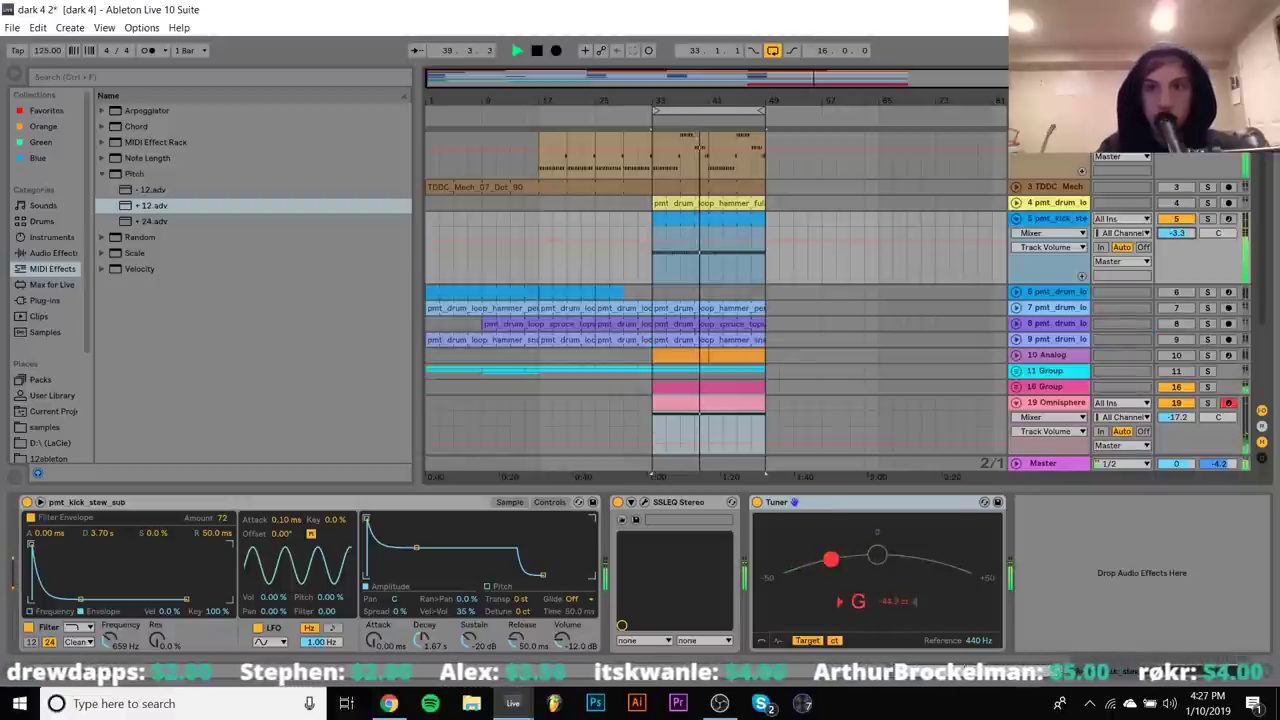
Examine the sample packs listed in the samples folder for usable sounds
{"action": "left_click", "coordinate": [50, 427]}
{"action": "scroll", "coordinate": [216, 165], "scroll_direction": "up", "scroll_amount": 15}
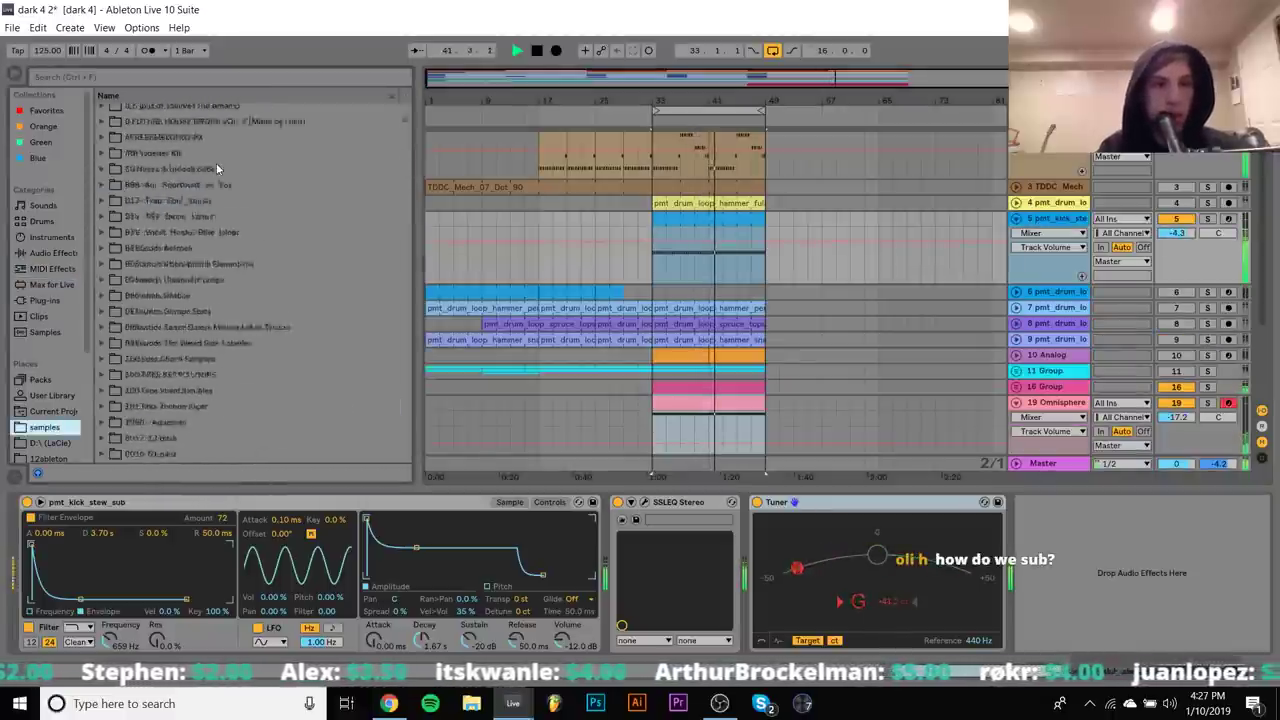
{"action": "scroll", "coordinate": [216, 165], "scroll_direction": "down", "scroll_amount": 2}
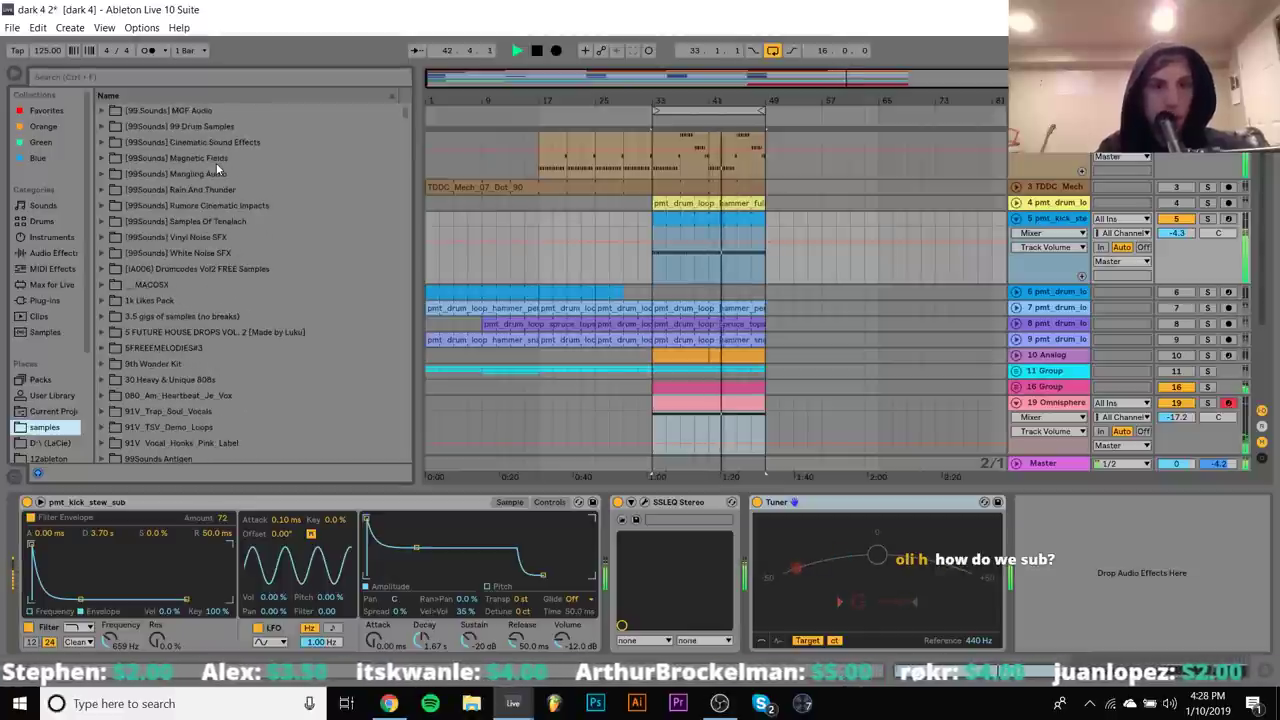
{"action": "scroll", "coordinate": [117, 264], "scroll_direction": "down", "scroll_amount": 7}
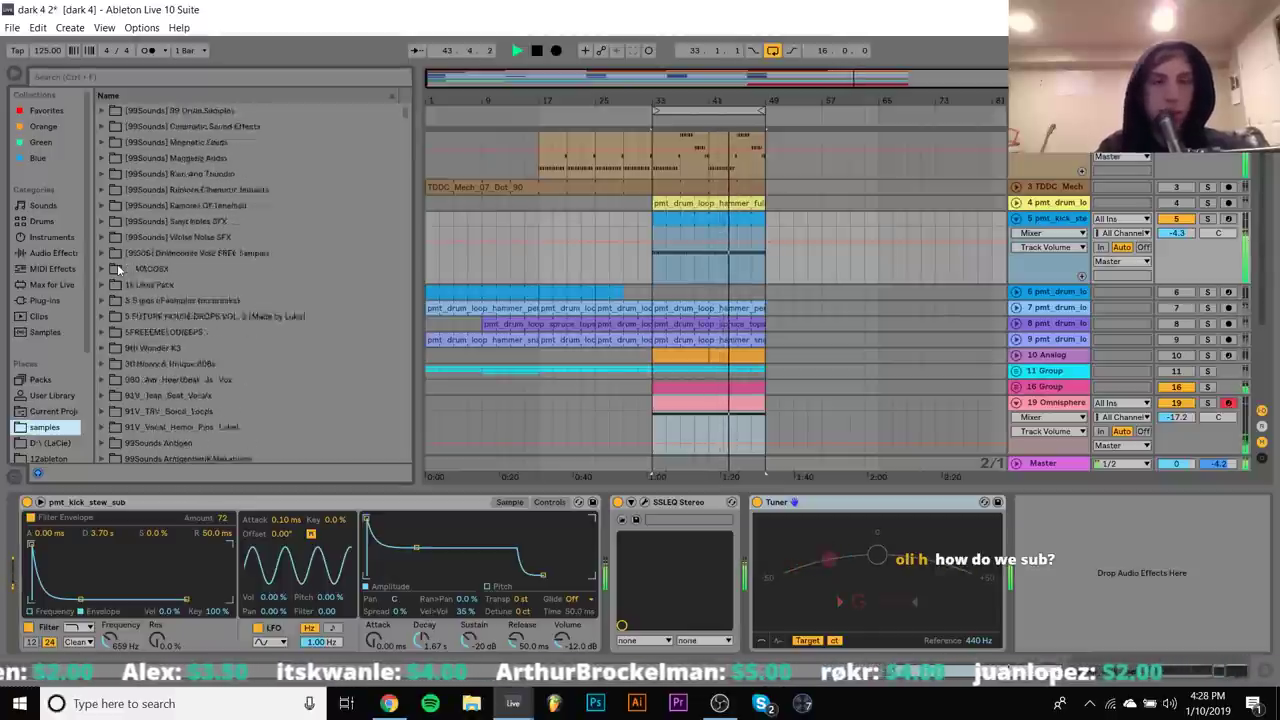
{"action": "scroll", "coordinate": [117, 264], "scroll_direction": "down", "scroll_amount": 2}
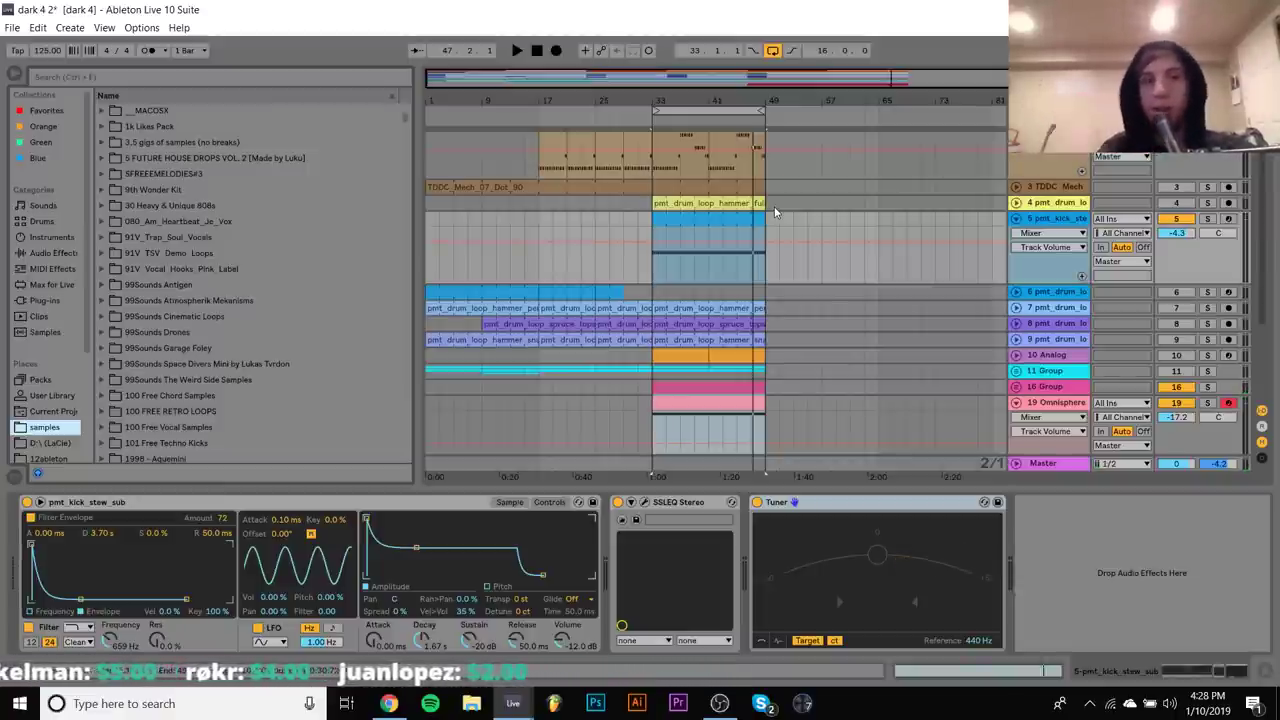
{"action": "scroll", "coordinate": [220, 231], "scroll_direction": "down", "scroll_amount": 4}
{"action": "scroll", "coordinate": [219, 236], "scroll_direction": "down", "scroll_amount": 10}
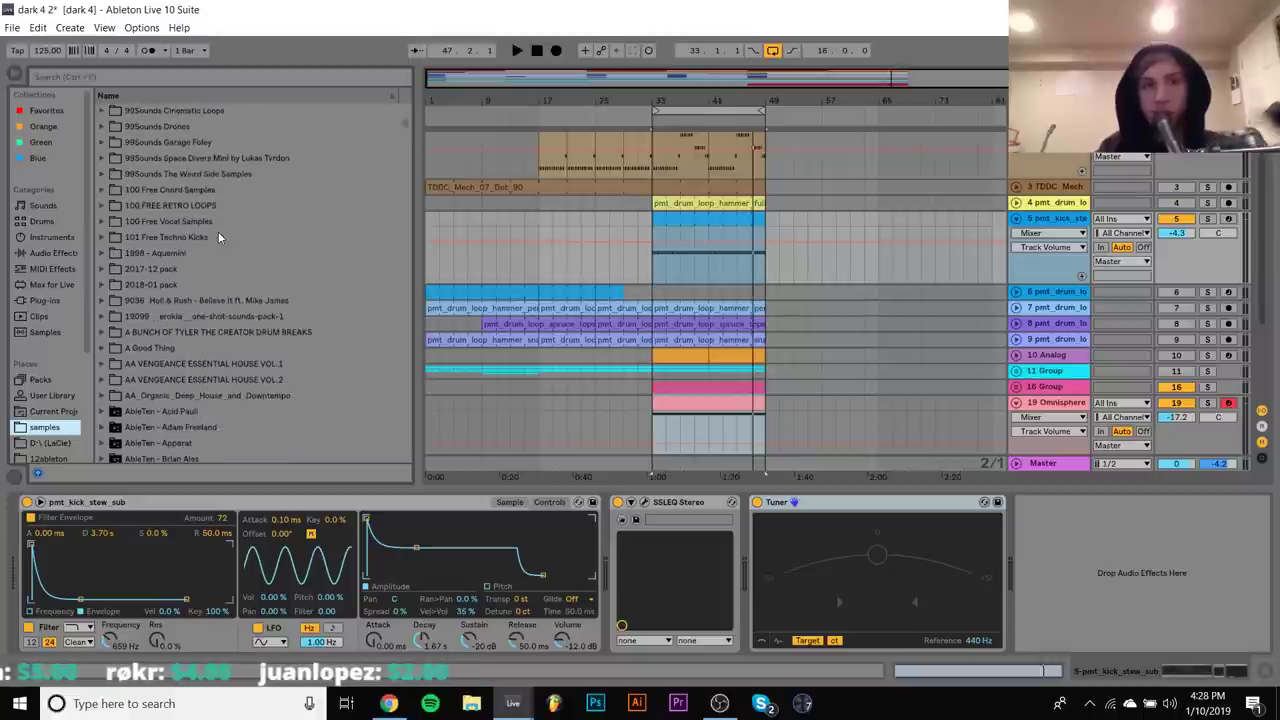
{"action": "scroll", "coordinate": [218, 237], "scroll_direction": "down", "scroll_amount": 2}
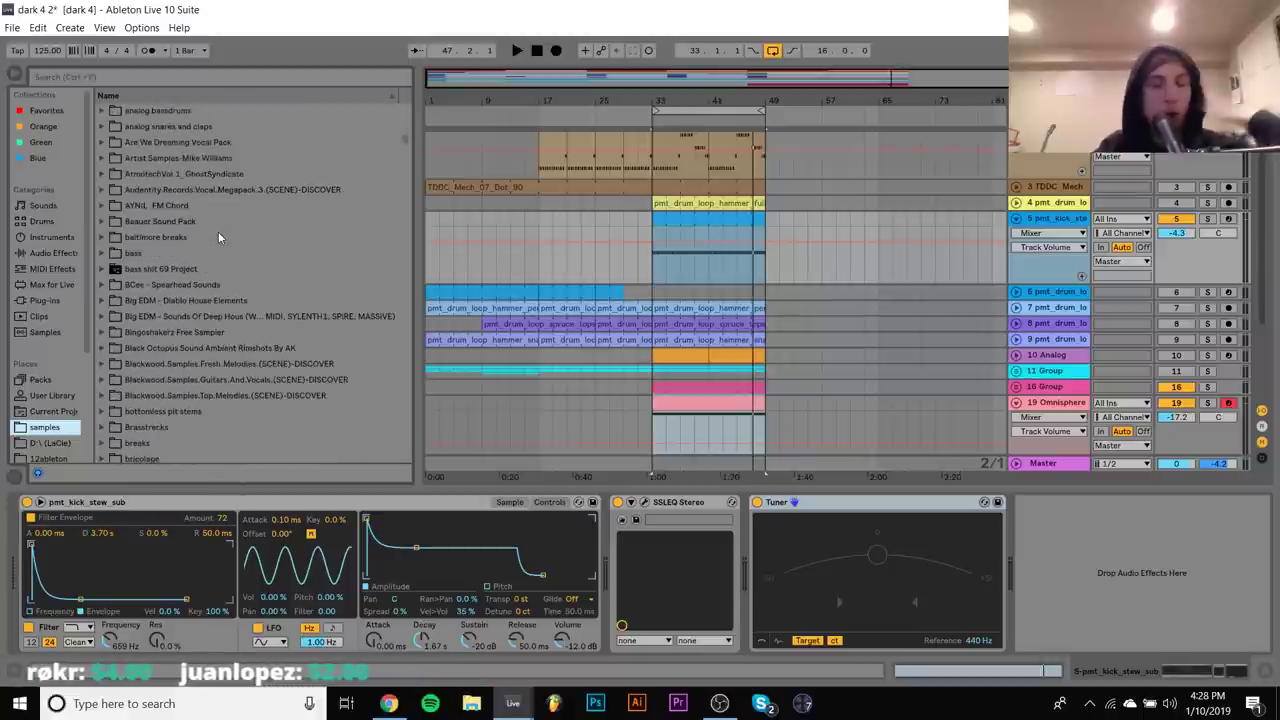
{"action": "scroll", "coordinate": [218, 237], "scroll_direction": "up", "scroll_amount": 3}
{"action": "scroll", "coordinate": [218, 231], "scroll_direction": "up", "scroll_amount": 2}
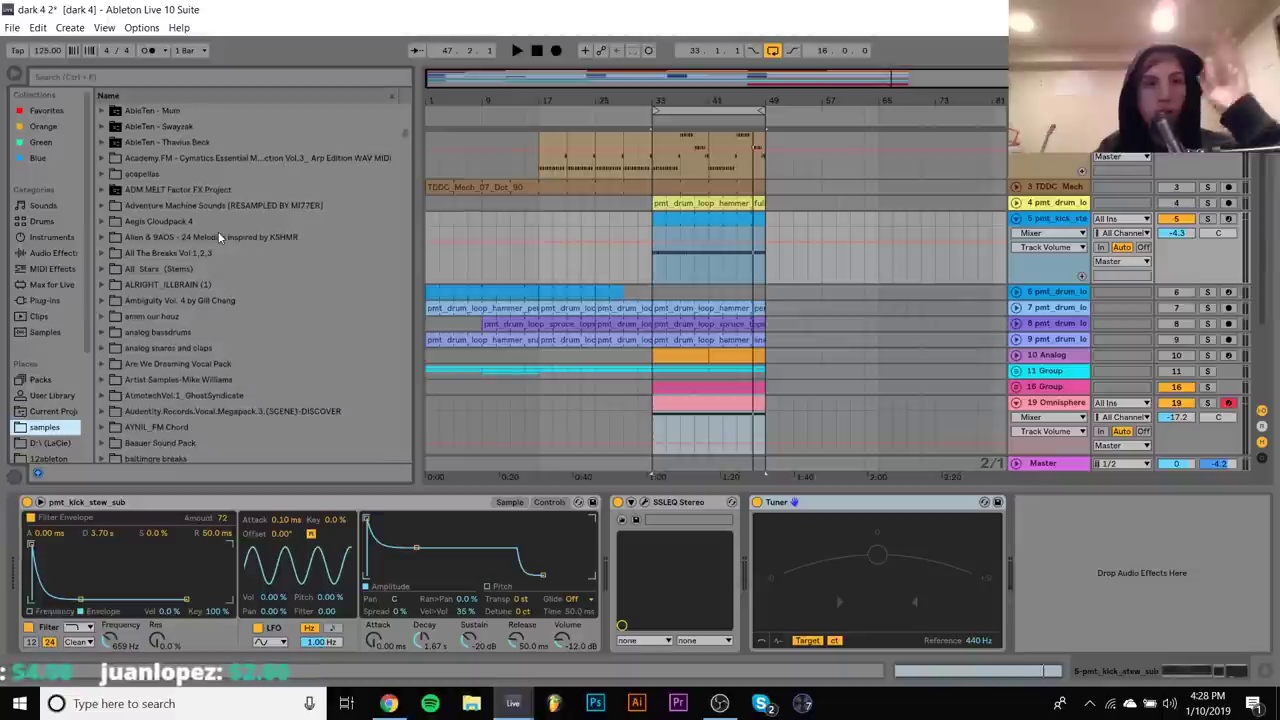
{"action": "scroll", "coordinate": [218, 235], "scroll_direction": "up", "scroll_amount": 8}
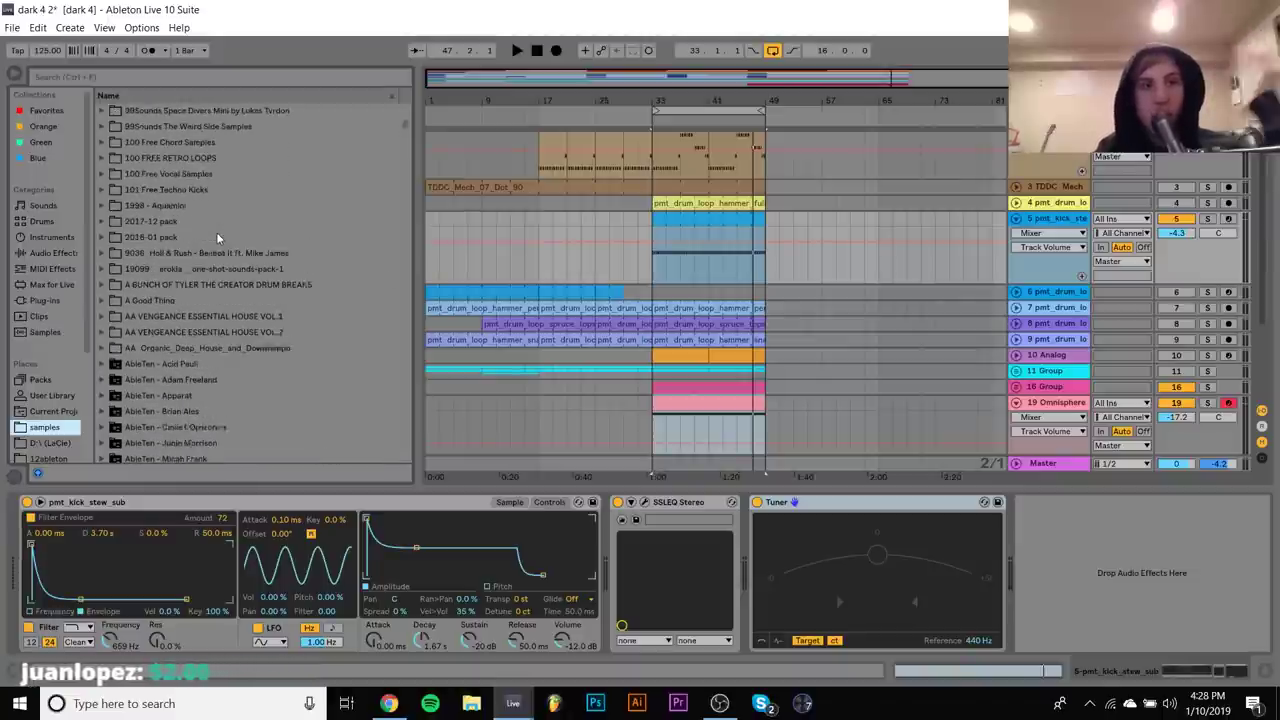
{"action": "scroll", "coordinate": [216, 232], "scroll_direction": "up", "scroll_amount": 4}
Add the +12 Pitch preset ahead of Omnisphere on the 19 Omnisphere track and play the loop
{"action": "key", "text": "space"}
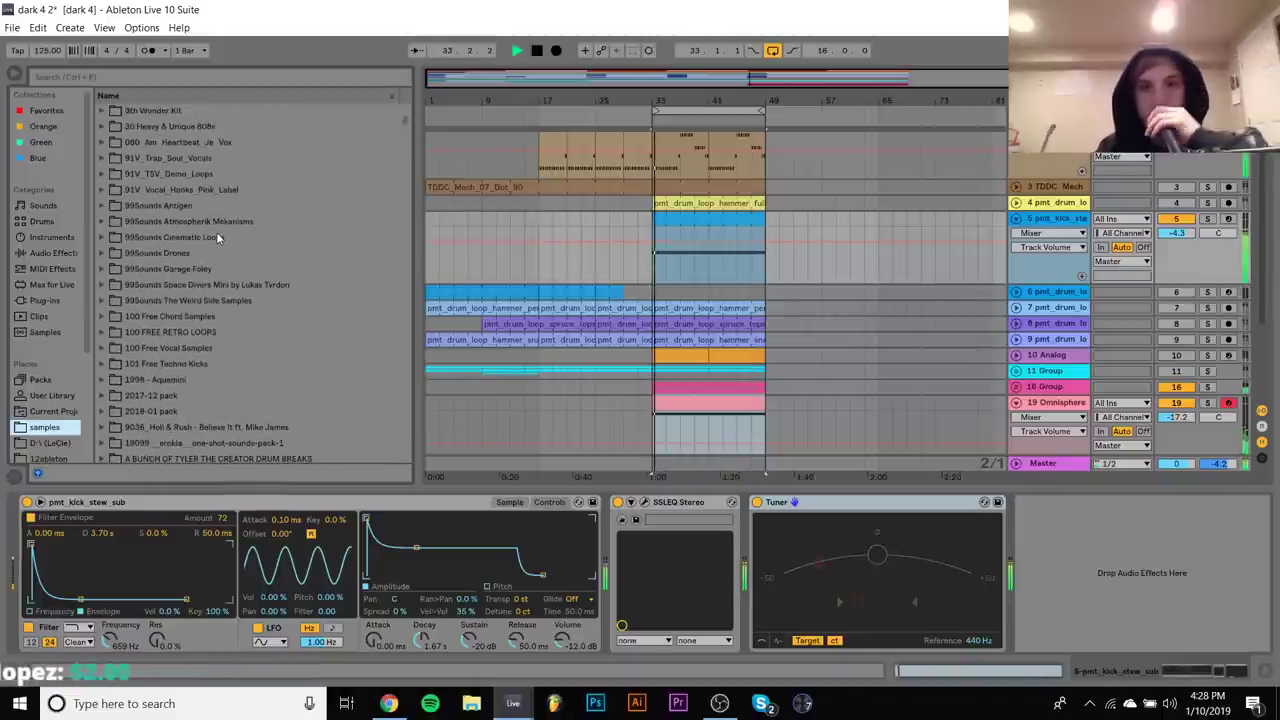
{"action": "scroll", "coordinate": [871, 369], "scroll_direction": "down", "scroll_amount": 3}
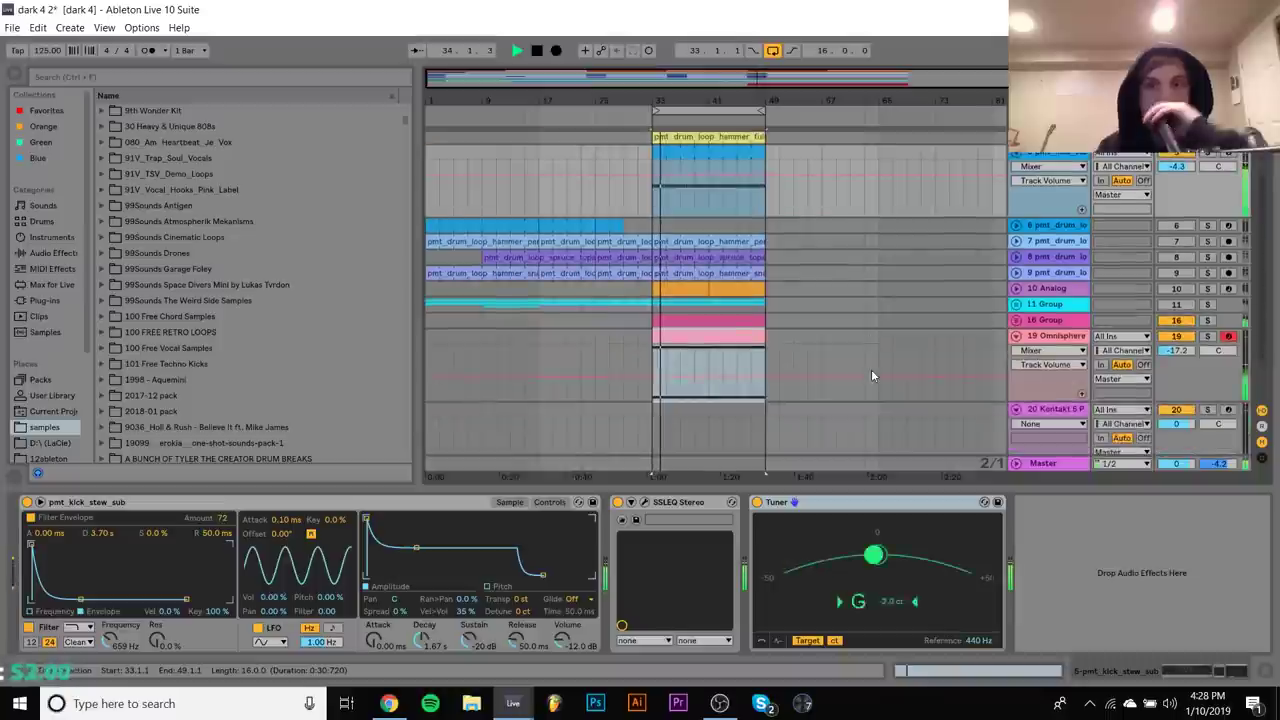
{"action": "left_click", "coordinate": [690, 335]}
{"action": "key", "text": "space"}
{"action": "left_click", "coordinate": [45, 269]}
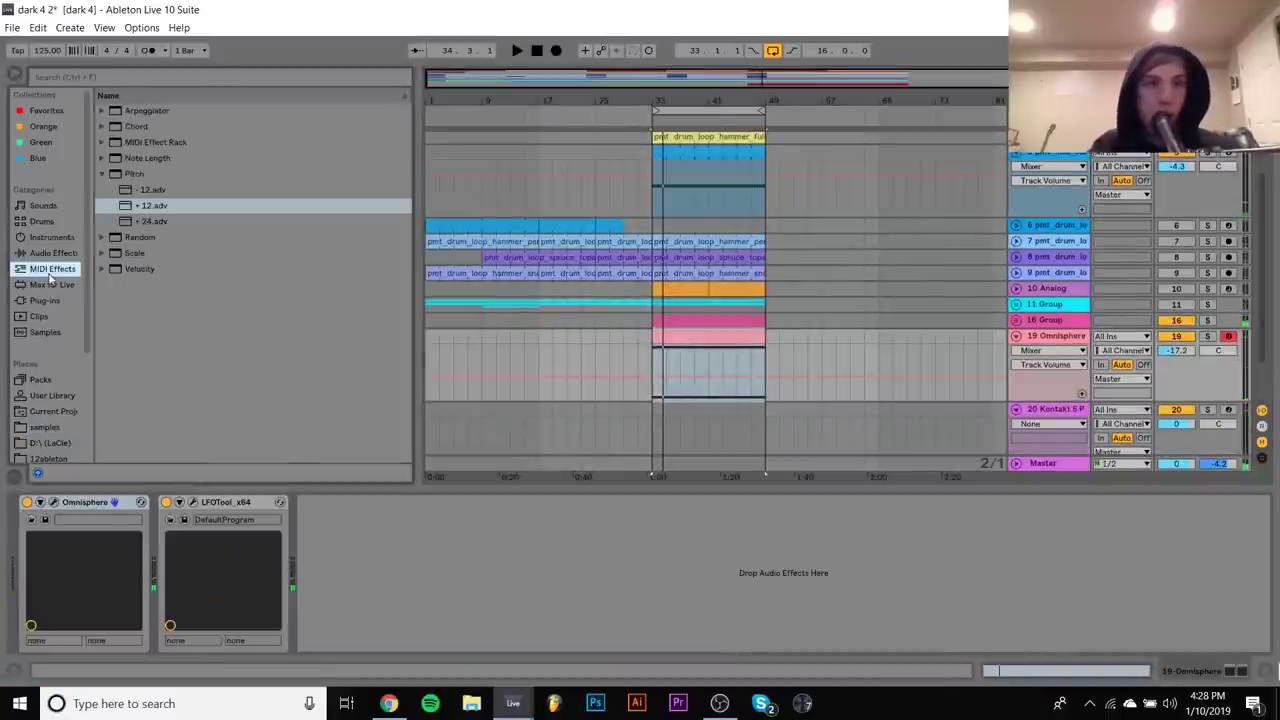
{"action": "double_click", "coordinate": [153, 205]}
{"action": "key", "text": "space"}
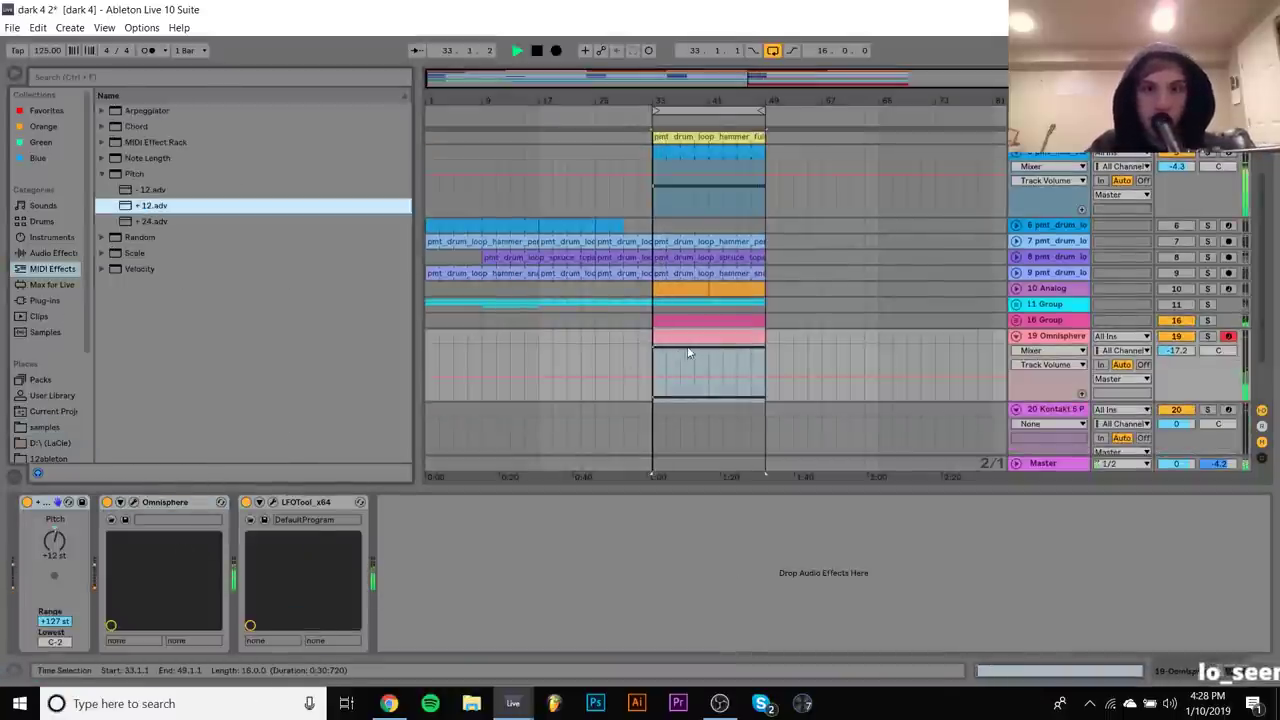
Open the 19 Omnisphere clip and add a full-length copy of the D#2 note at B1
{"action": "key", "text": "space"}
{"action": "double_click", "coordinate": [734, 334]}
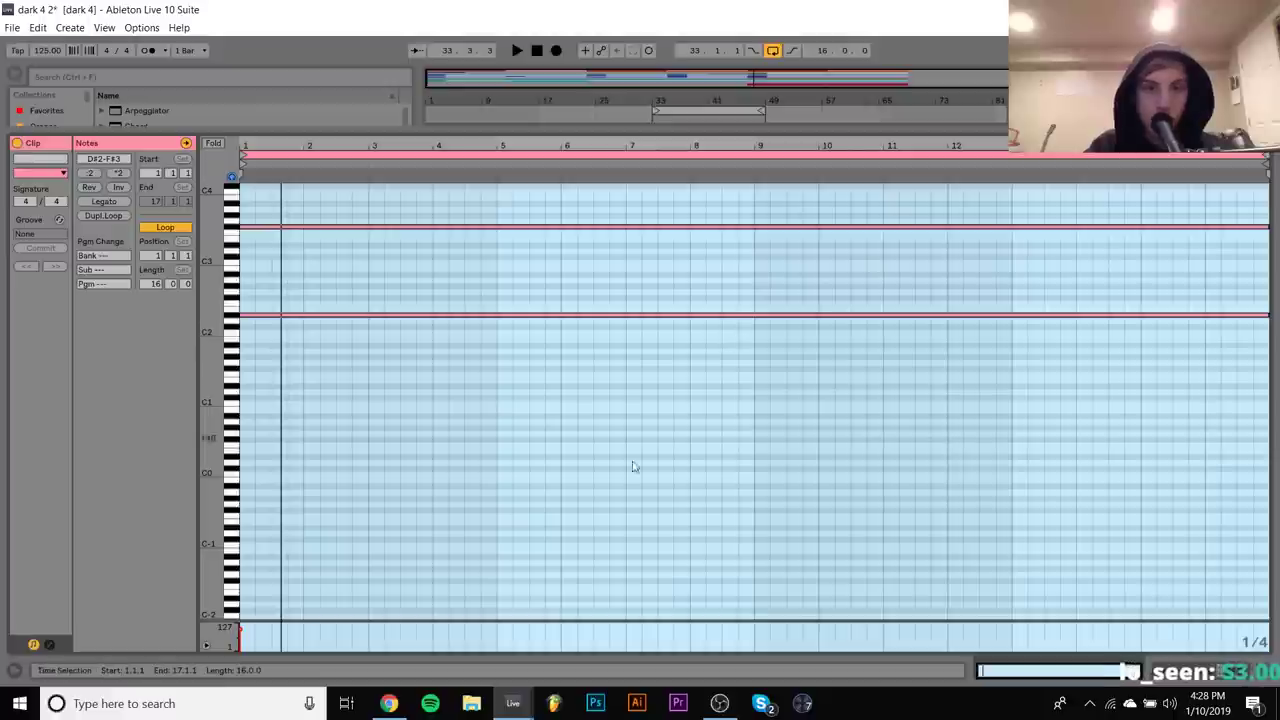
{"action": "left_click", "coordinate": [505, 322]}
{"action": "left_click", "coordinate": [505, 316]}
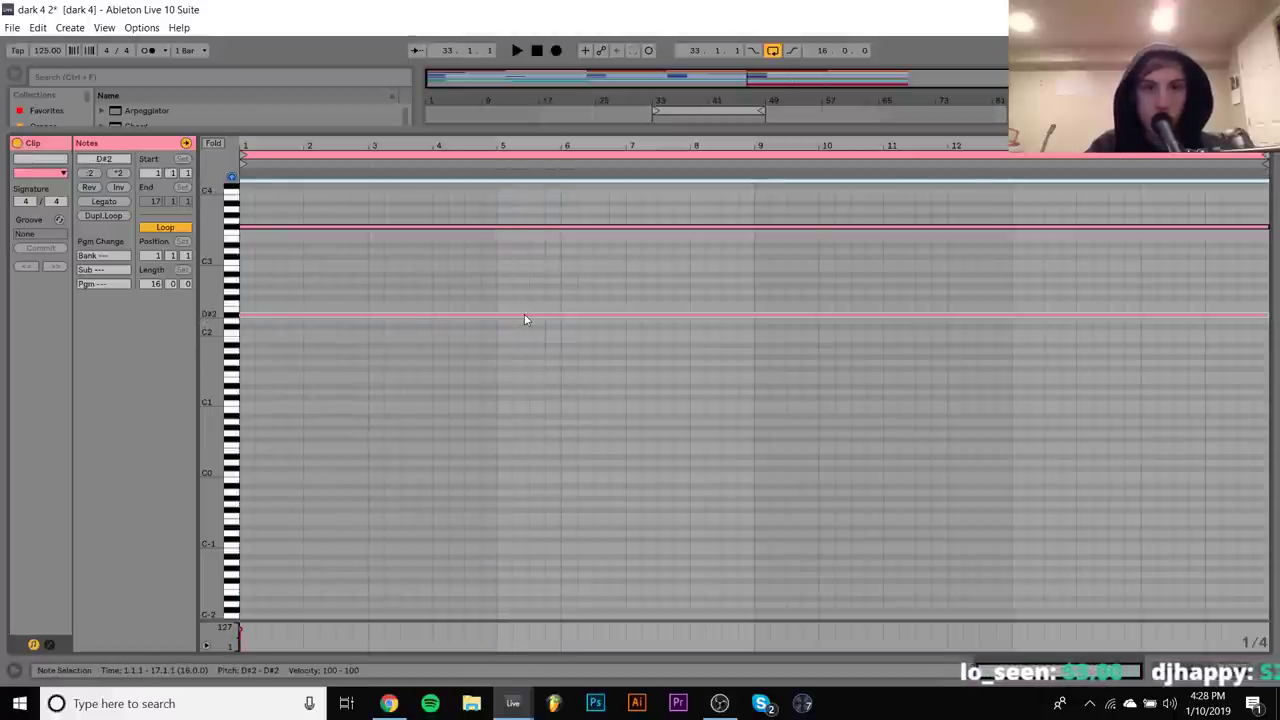
{"action": "key", "text": "Up"}
{"action": "key", "text": "Up"}
{"action": "key", "text": "Up"}
{"action": "key", "text": "Up"}
{"action": "key", "text": "Up"}
{"action": "key", "text": "Up"}
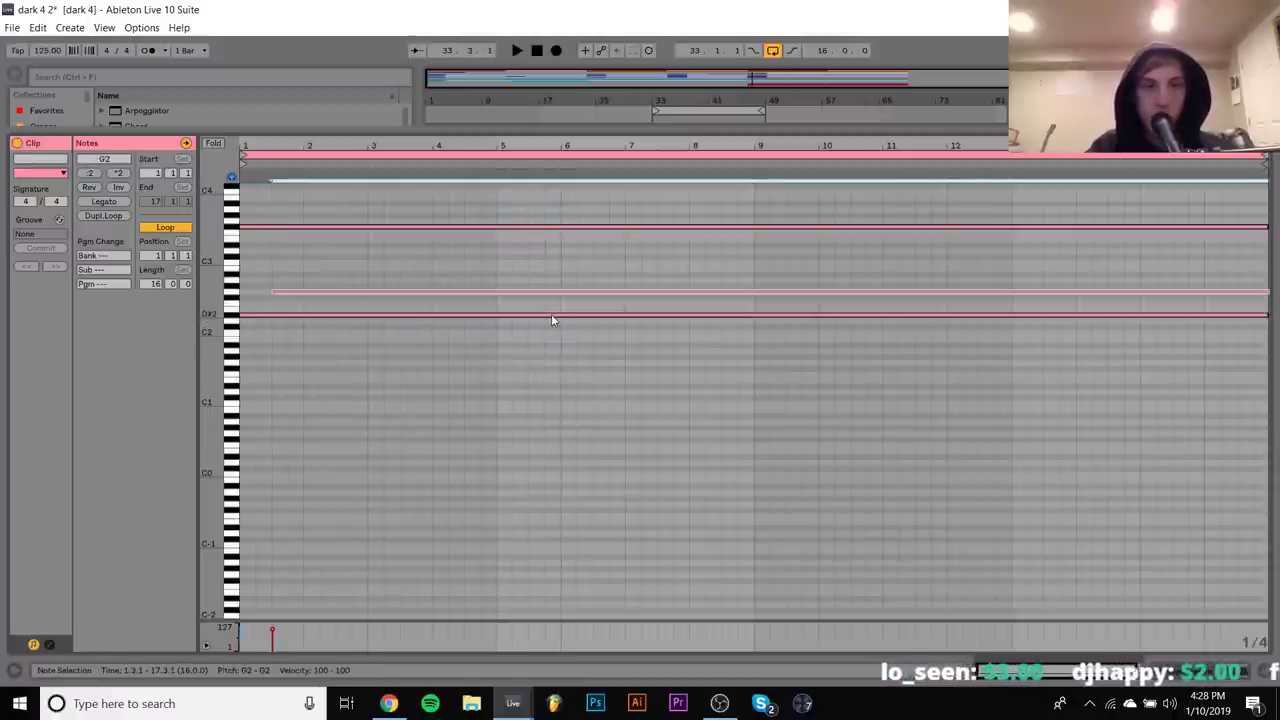
{"action": "key", "text": "Down"}
{"action": "key", "text": "Down"}
{"action": "key", "text": "Down"}
{"action": "key", "text": "Down"}
{"action": "key", "text": "Down"}
{"action": "key", "text": "Down"}
{"action": "key", "text": "Down"}
{"action": "key", "text": "Down"}
{"action": "key", "text": "Down"}
{"action": "key", "text": "Down"}
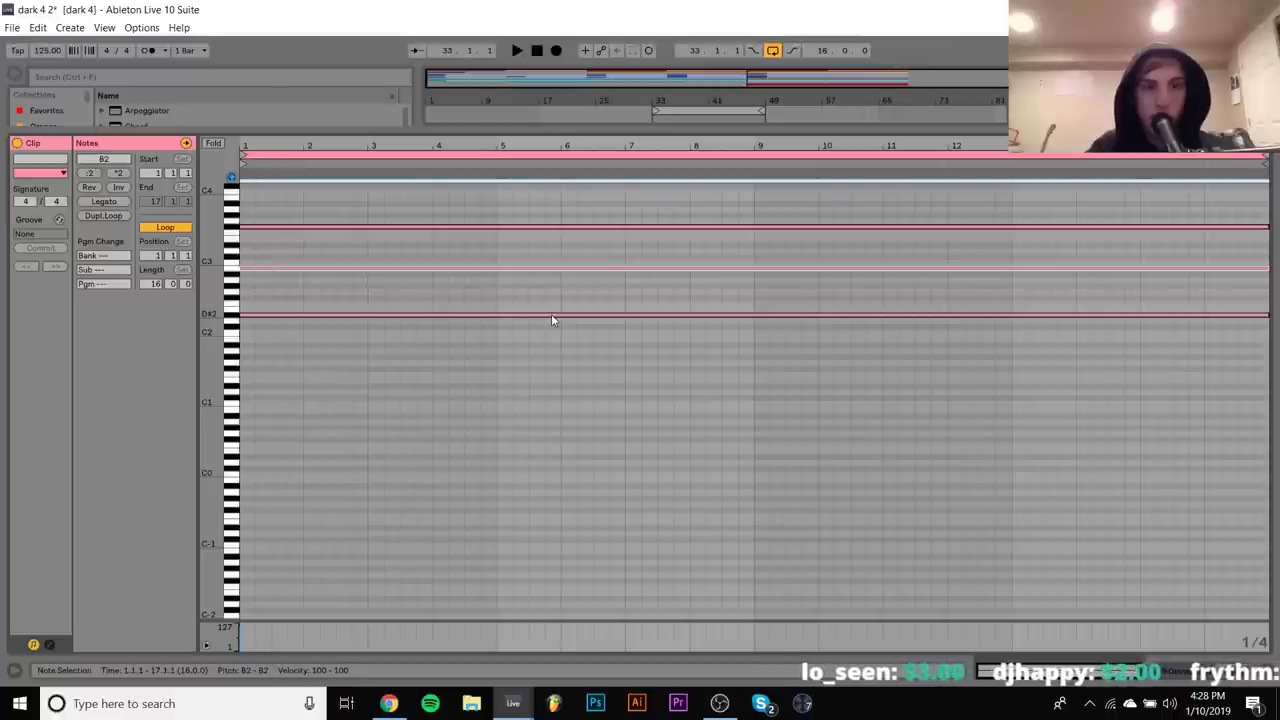
{"action": "left_click", "coordinate": [541, 320]}
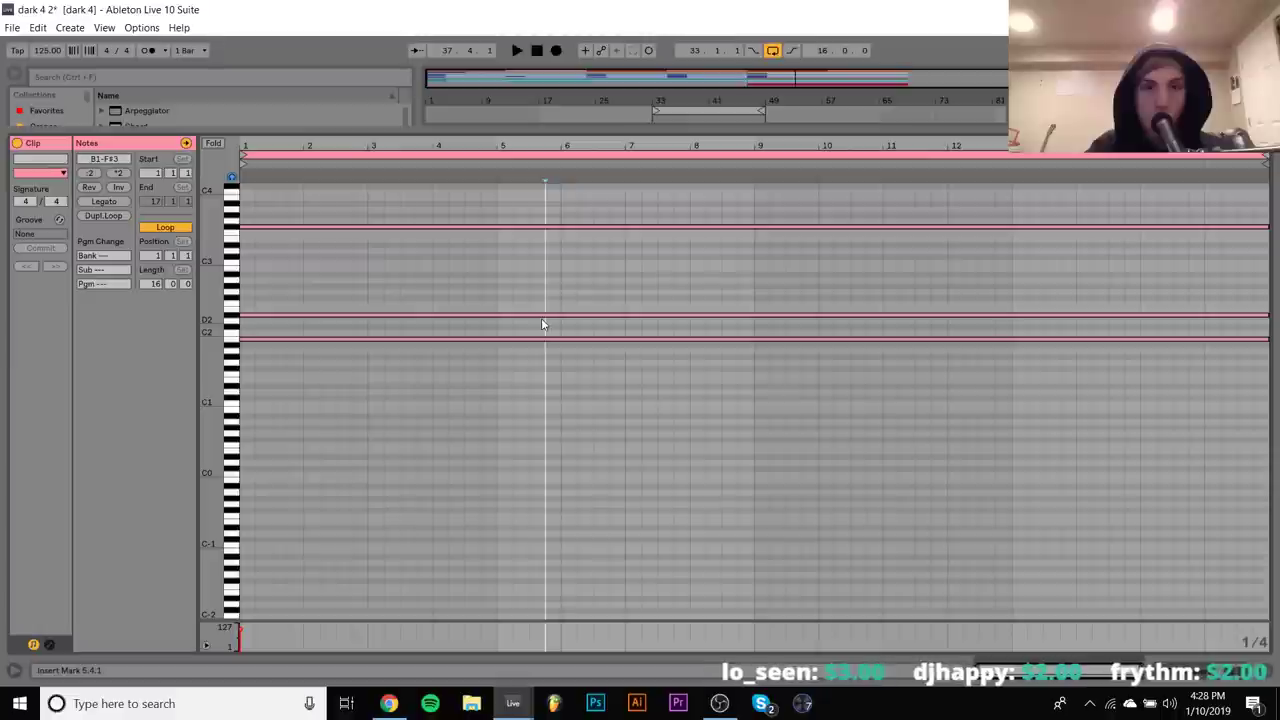
Add a full-length copy of the D#2 note one octave lower at D#1 and play the chord in the arrangement
{"action": "left_click", "coordinate": [525, 314]}
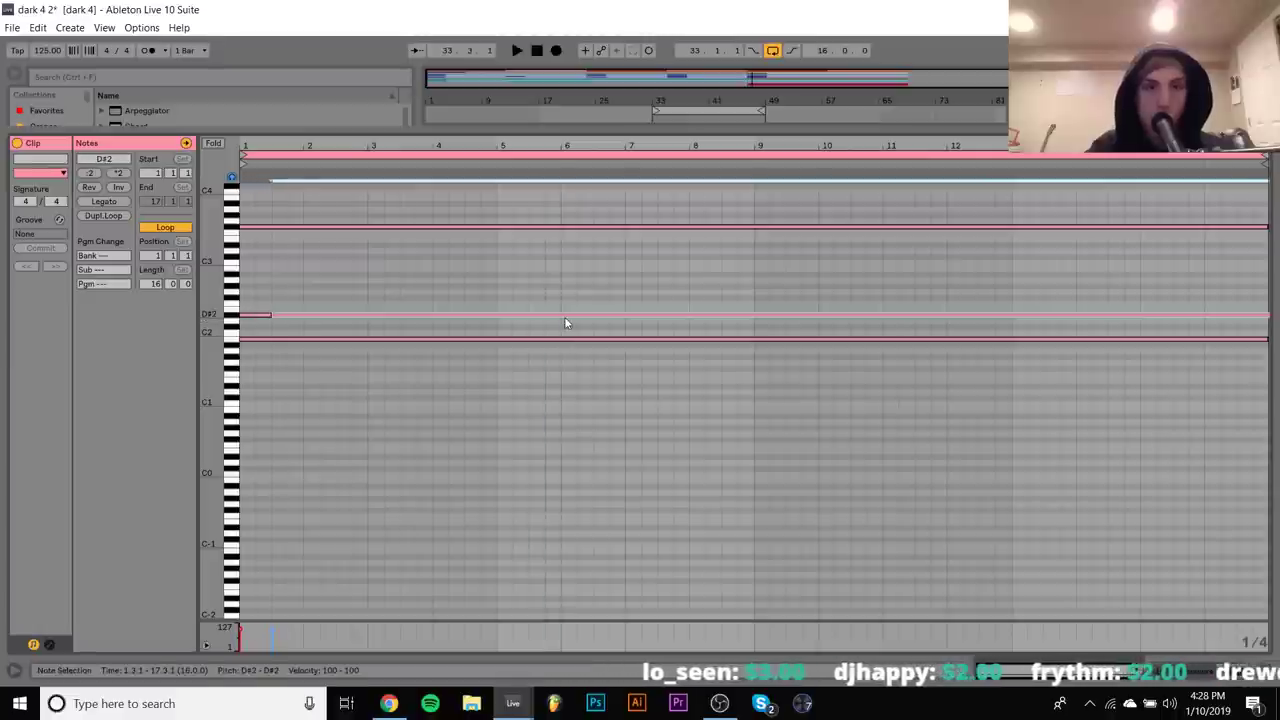
{"action": "key", "text": "shift+Down"}
{"action": "key", "text": "space"}
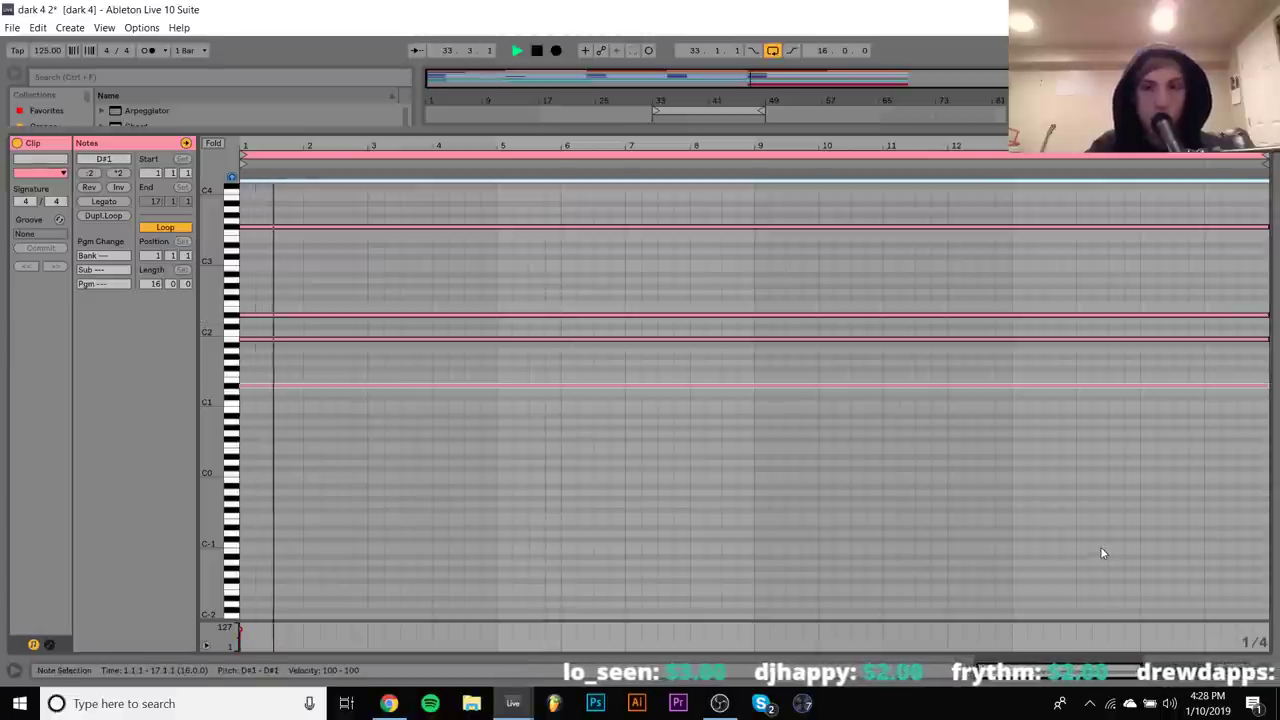
{"action": "key", "text": "shift+Tab"}
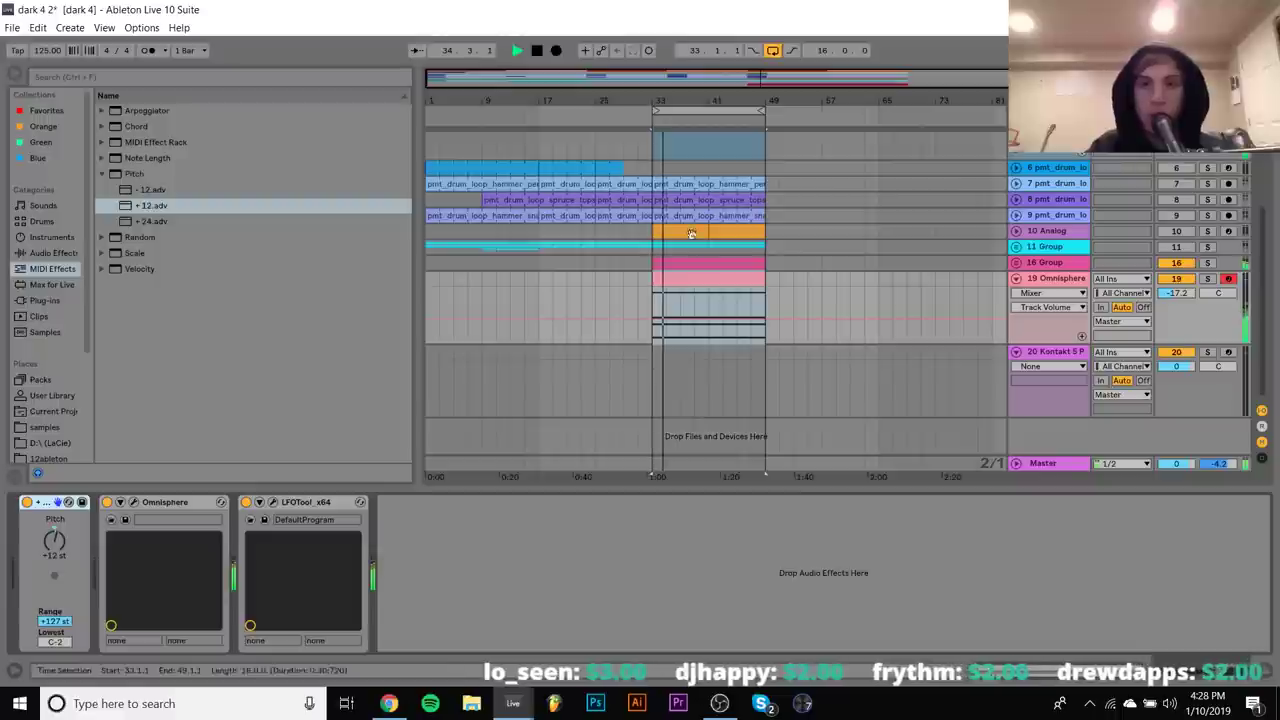
{"action": "key", "text": "space"}
{"action": "left_click", "coordinate": [466, 281]}
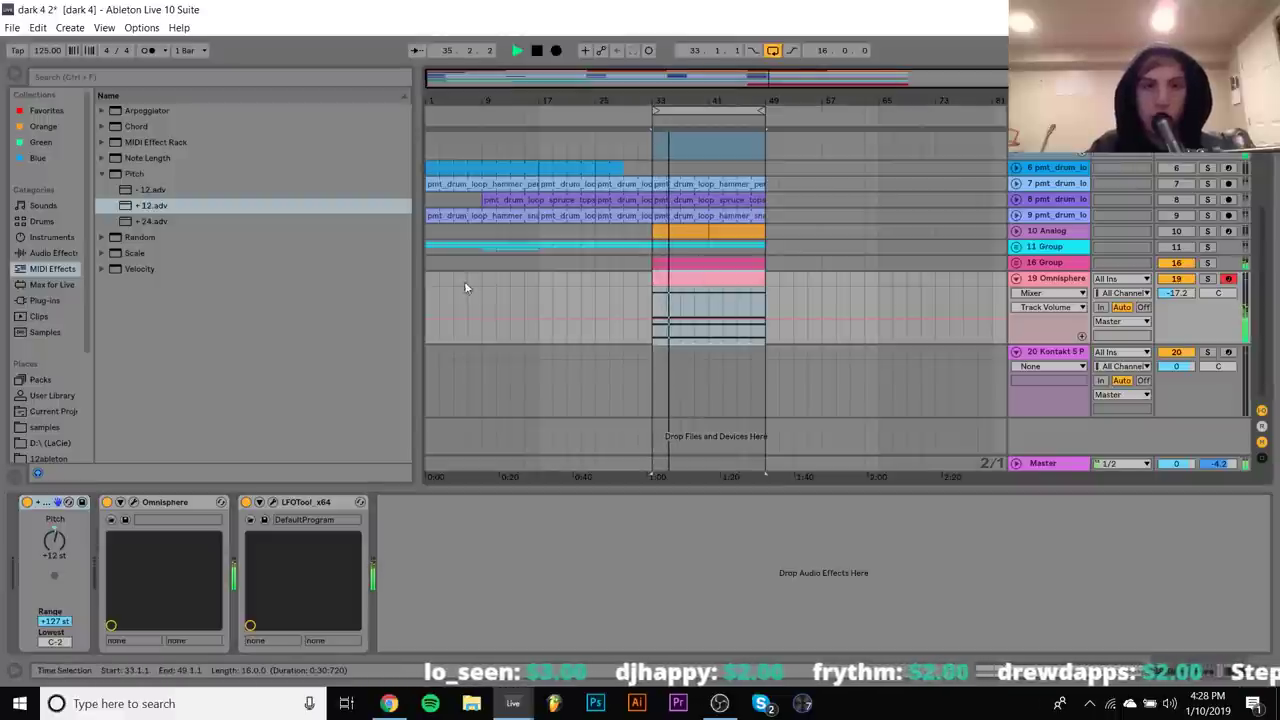
Move the Omnisphere chord clip from bar 33 to bar 1 and consolidate bars 1 to 49 into a single clip
{"action": "key", "text": "ctrl+v"}
{"action": "left_click_drag", "start_coordinate": [531, 280], "coordinate": [491, 278]}
{"action": "left_click", "coordinate": [766, 280], "text": "shift"}
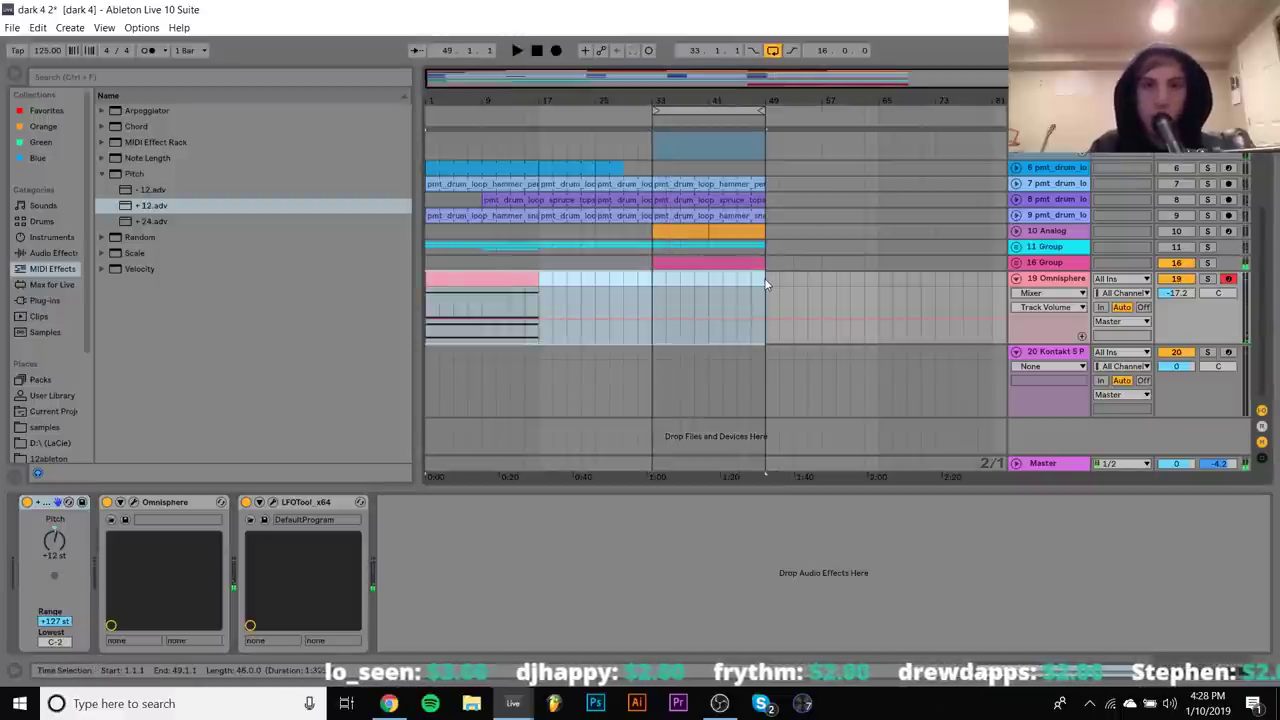
{"action": "key", "text": "ctrl+j"}
Open the consolidated Omnisphere clip, select all its notes and apply Legato so they span the full clip, playing it back
{"action": "double_click", "coordinate": [737, 280]}
{"action": "key", "text": "ctrl+a"}
{"action": "key", "text": "space"}
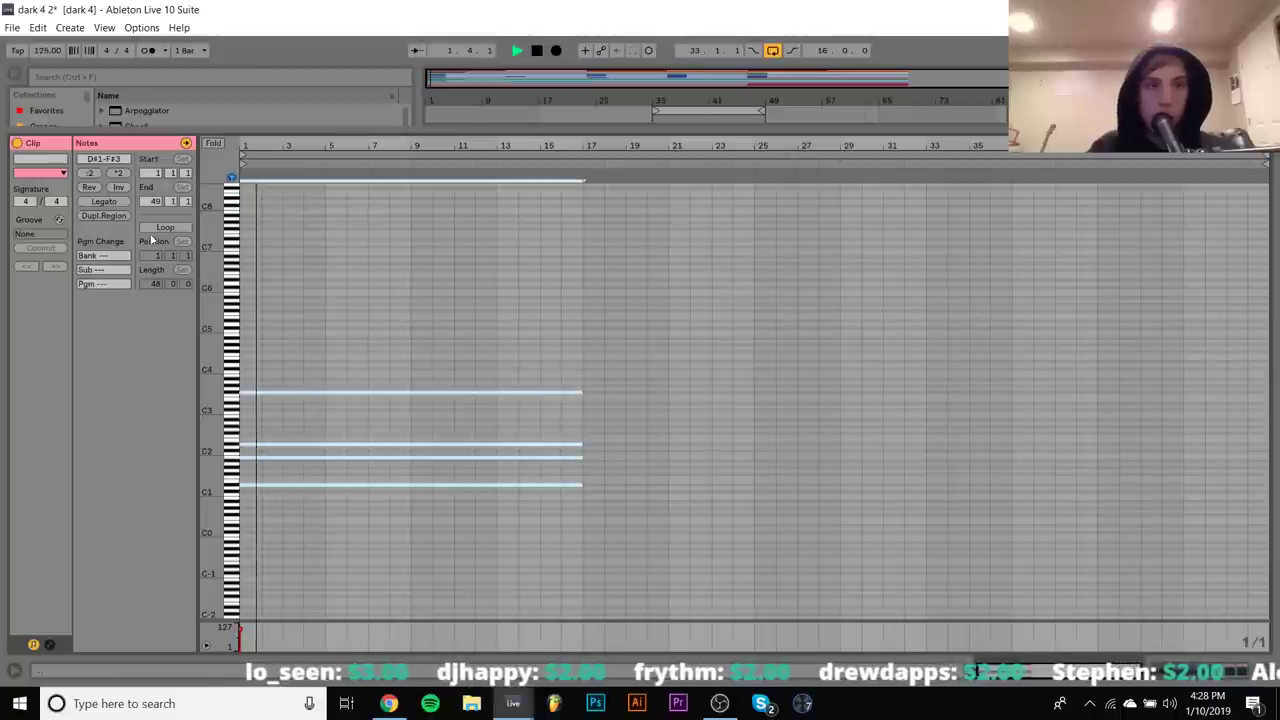
{"action": "left_click", "coordinate": [104, 202]}
{"action": "key", "text": "shift+Tab"}
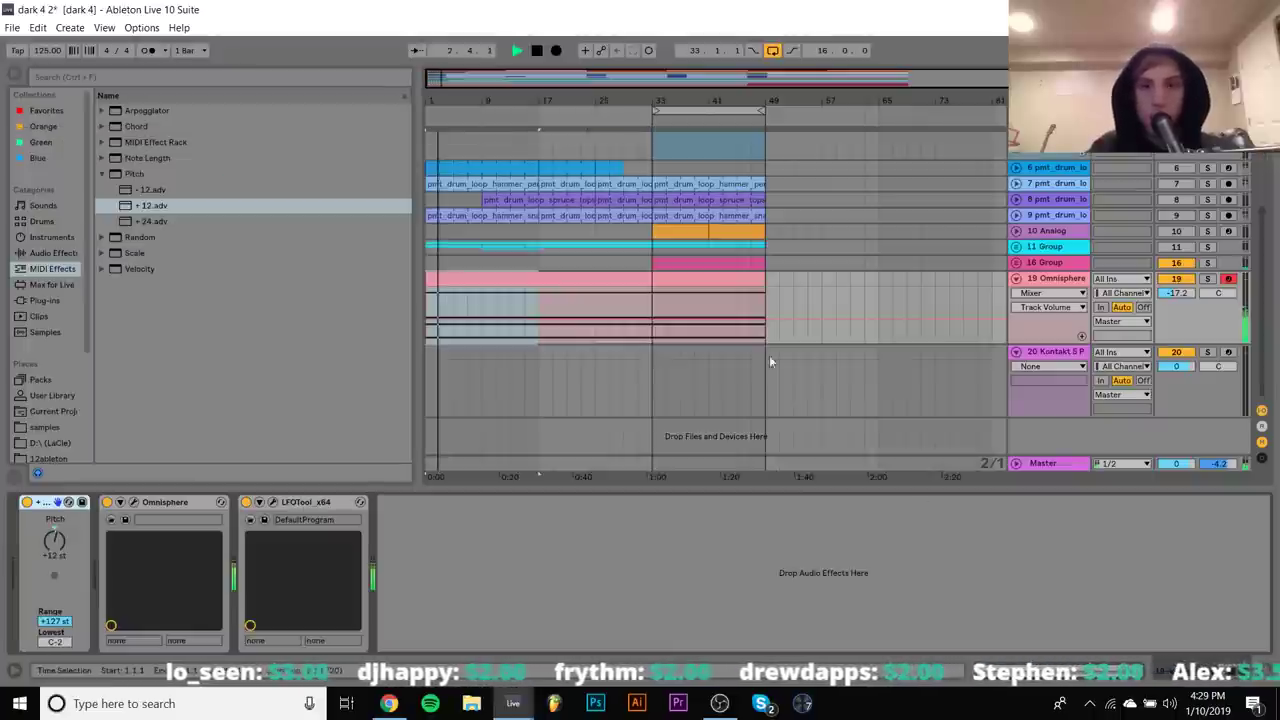
Copy the kick clip from bars 33 to 49 on track 5 back over bars 1 to 33 and play from bar 33
{"action": "left_click", "coordinate": [549, 157]}
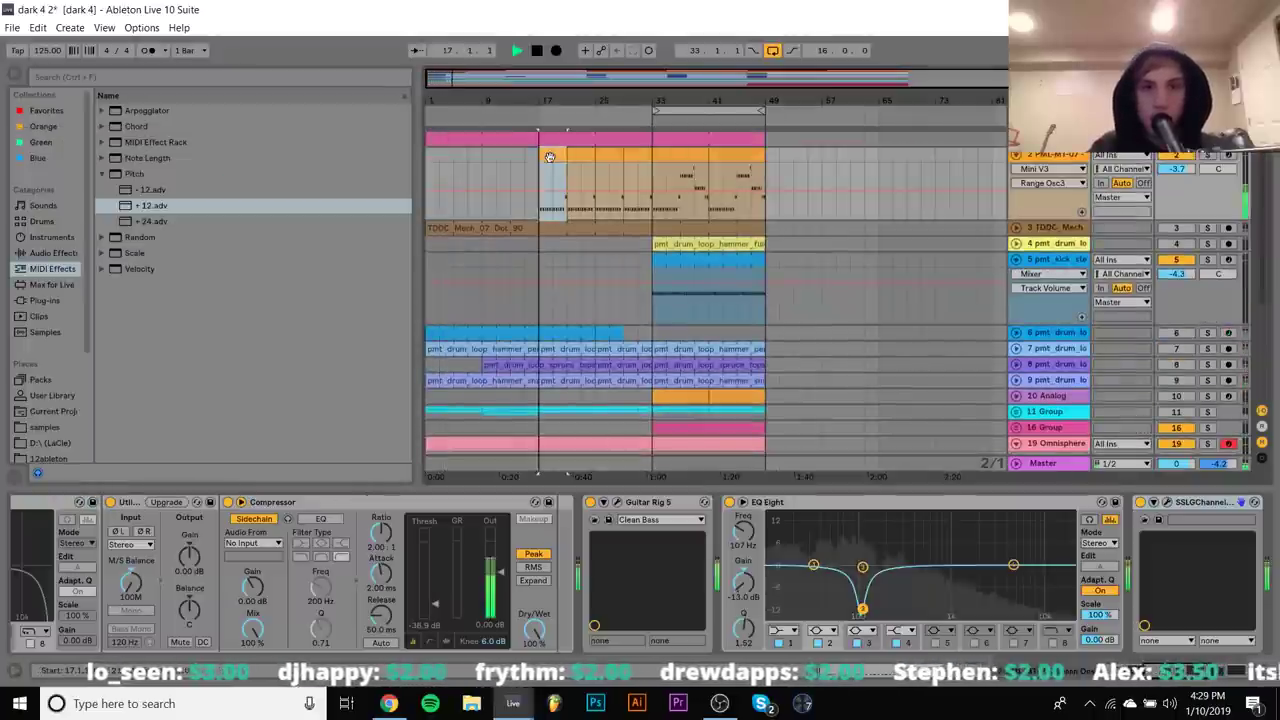
{"action": "left_click_drag", "start_coordinate": [744, 264], "coordinate": [430, 266]}
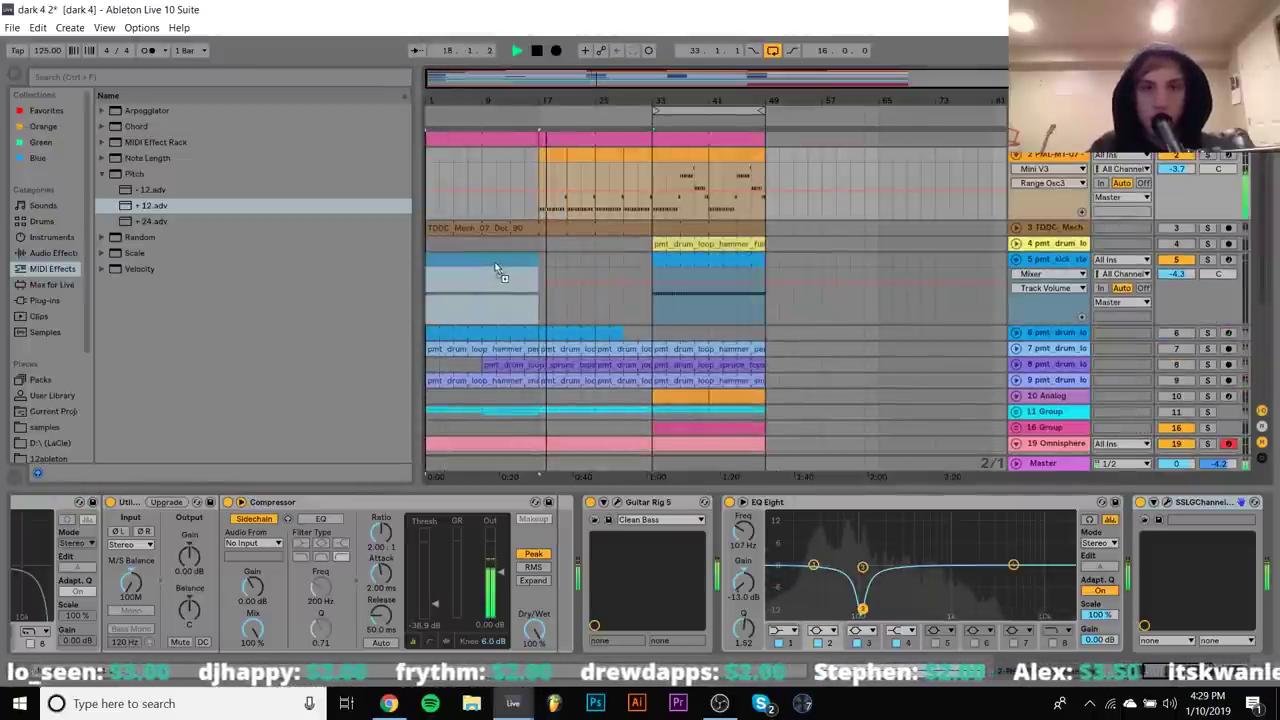
{"action": "left_click", "coordinate": [1176, 227]}
{"action": "key", "text": "space"}
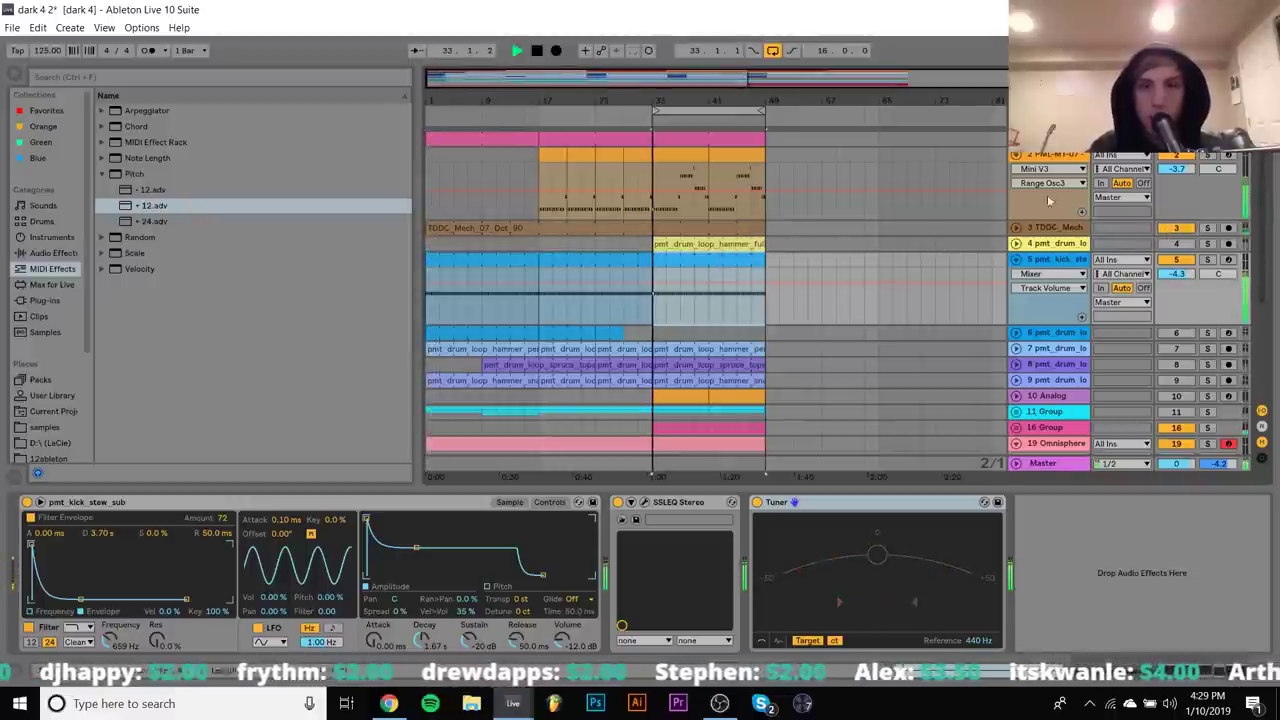
Solo the 4 pmt_drum_loop track briefly to check its sound and delete the track
{"action": "left_click", "coordinate": [1209, 245]}
{"action": "left_click", "coordinate": [1207, 244]}
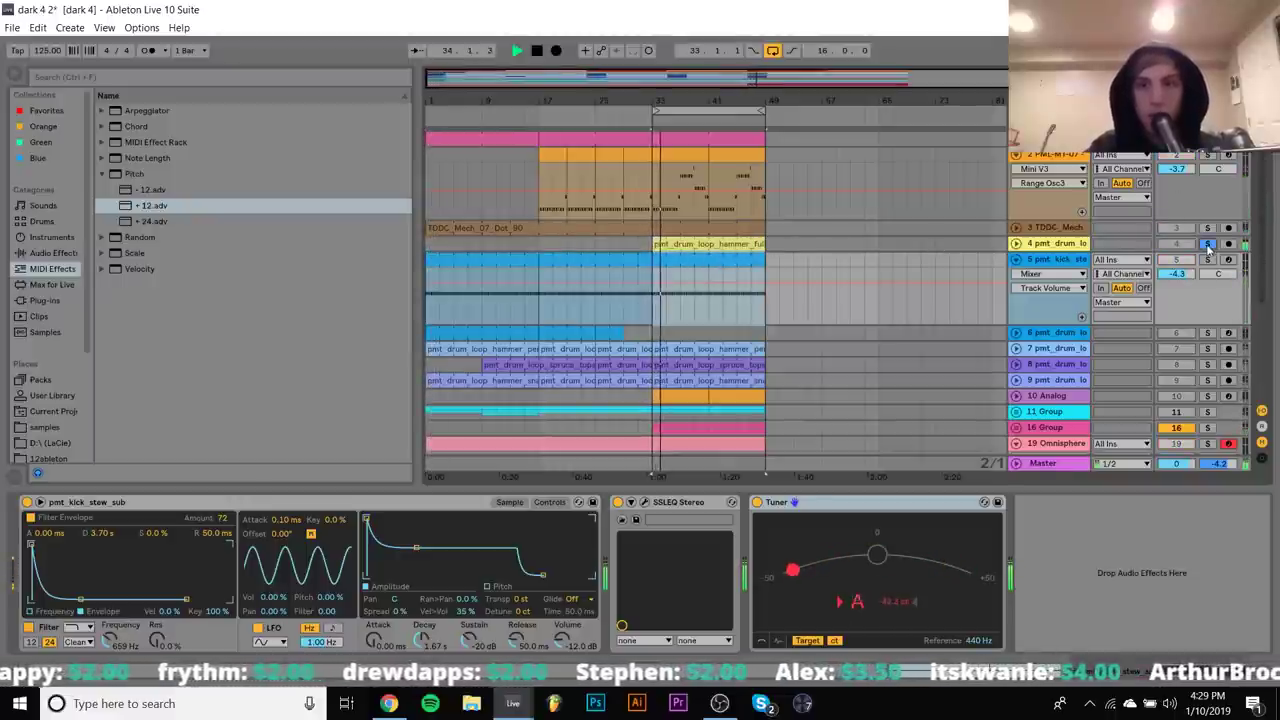
{"action": "left_click", "coordinate": [1058, 244]}
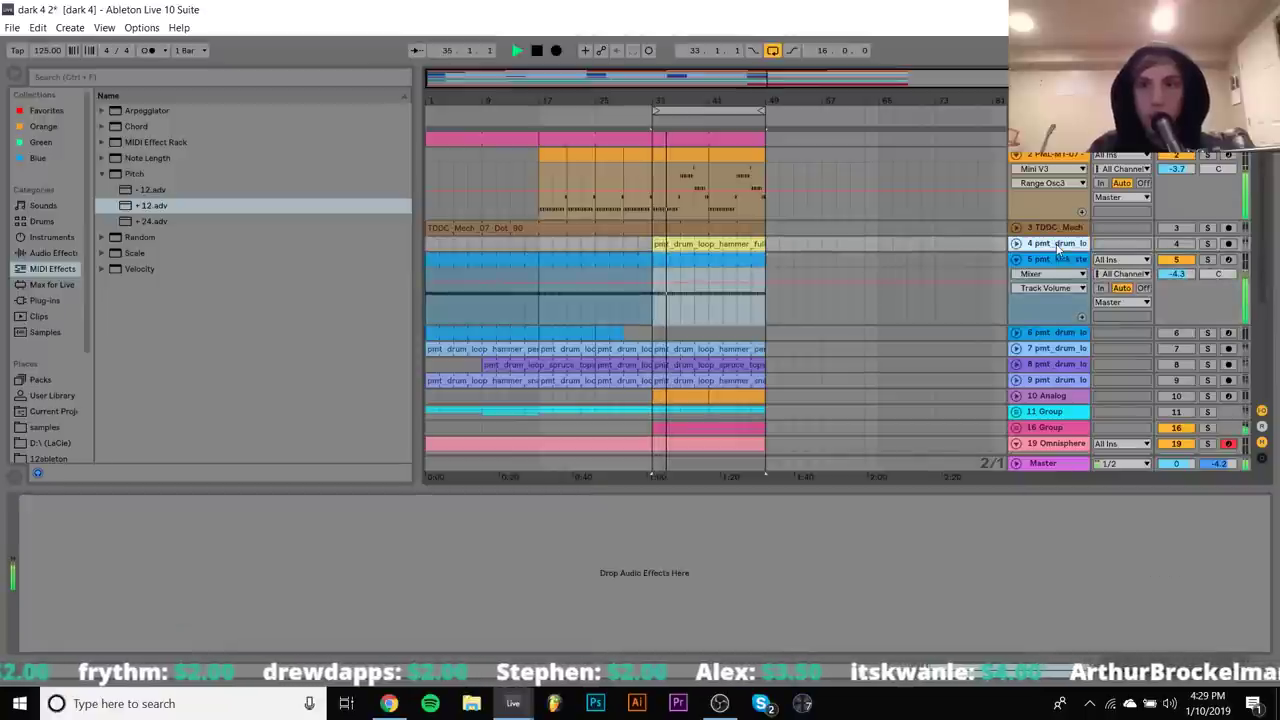
{"action": "key", "text": "Delete"}
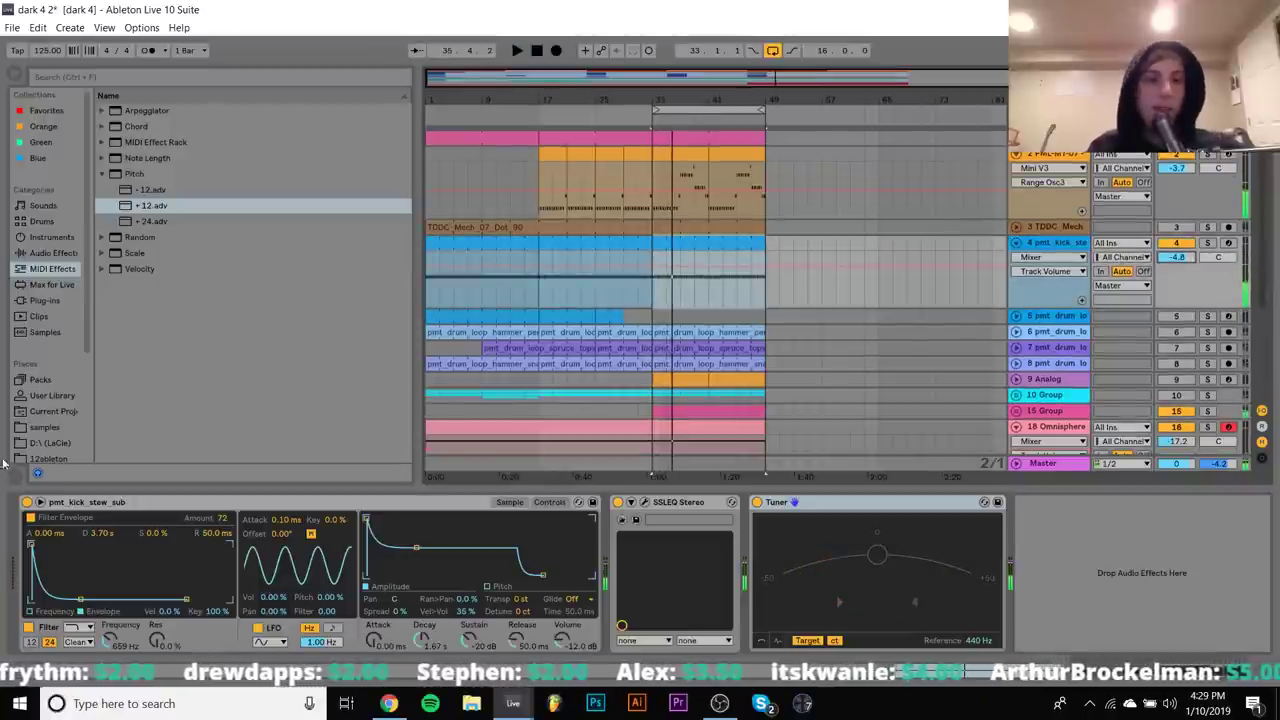
Browse the samples folder to 101 Free Techno Kicks and expand its Percussive Techno subfolder
{"action": "left_click", "coordinate": [44, 427]}
{"action": "scroll", "coordinate": [134, 391], "scroll_direction": "up", "scroll_amount": 5}
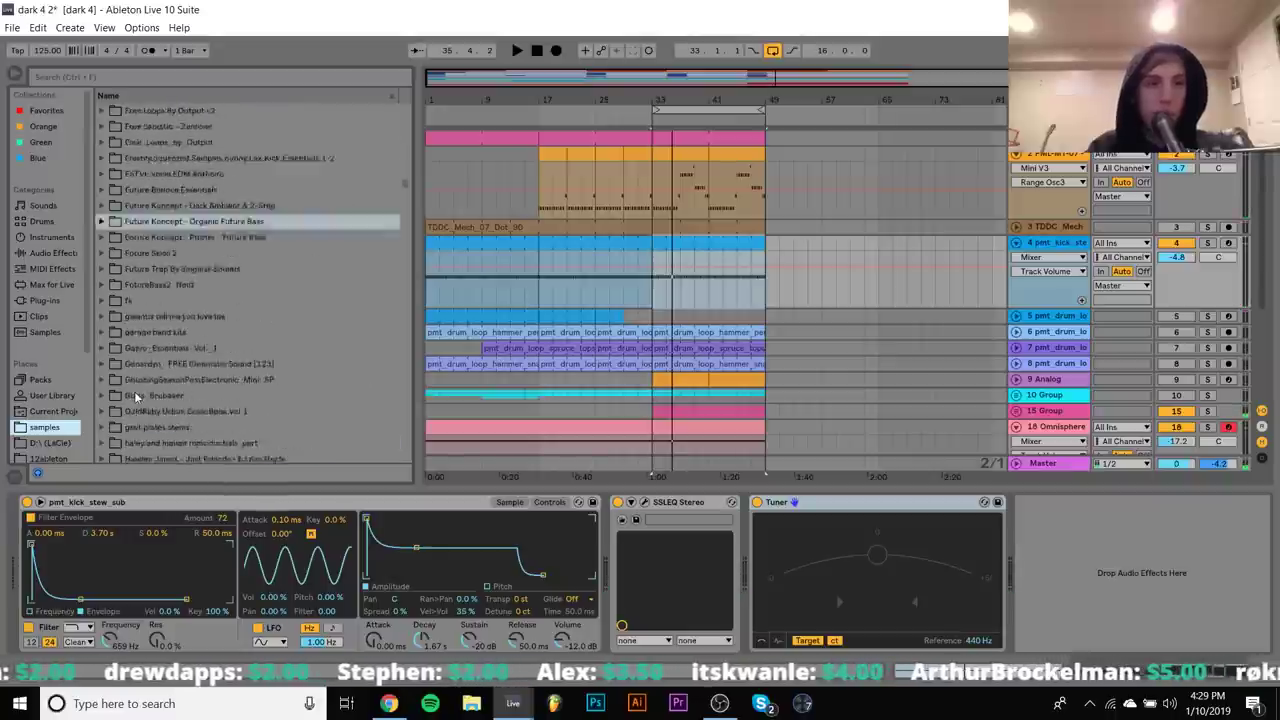
{"action": "scroll", "coordinate": [134, 391], "scroll_direction": "down", "scroll_amount": 10}
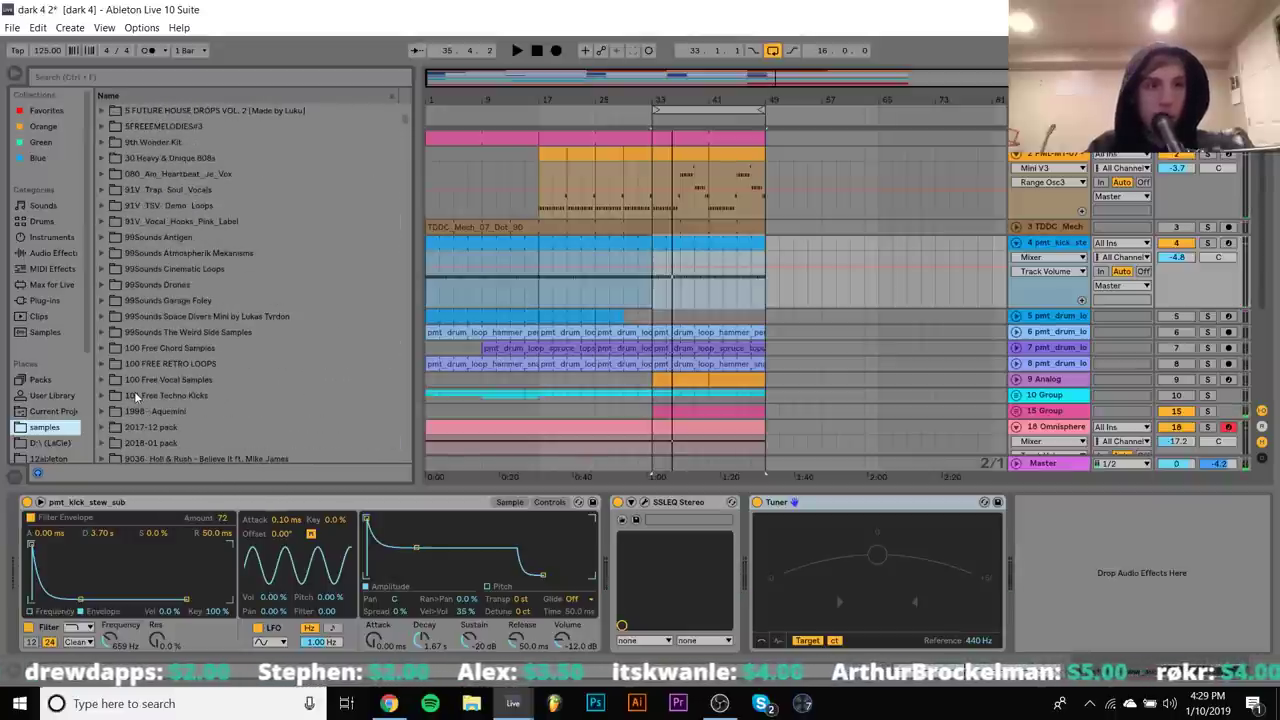
{"action": "scroll", "coordinate": [134, 391], "scroll_direction": "up", "scroll_amount": 15}
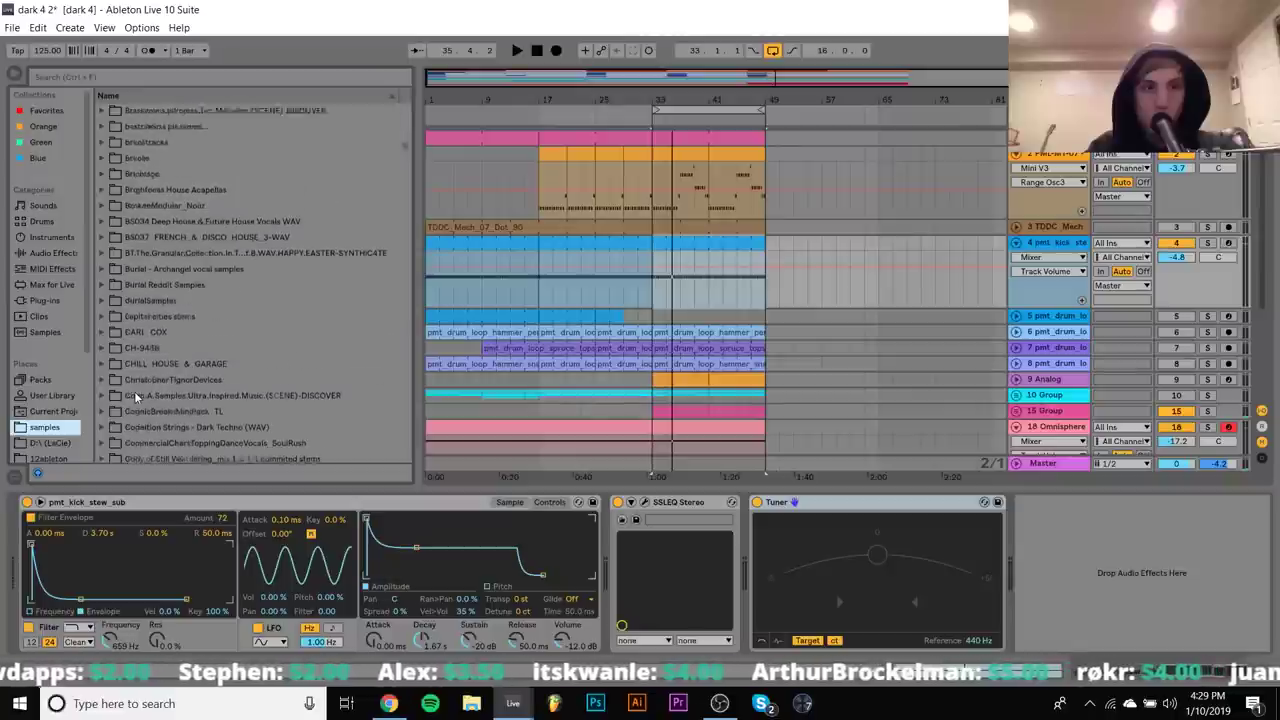
{"action": "left_click", "coordinate": [169, 190]}
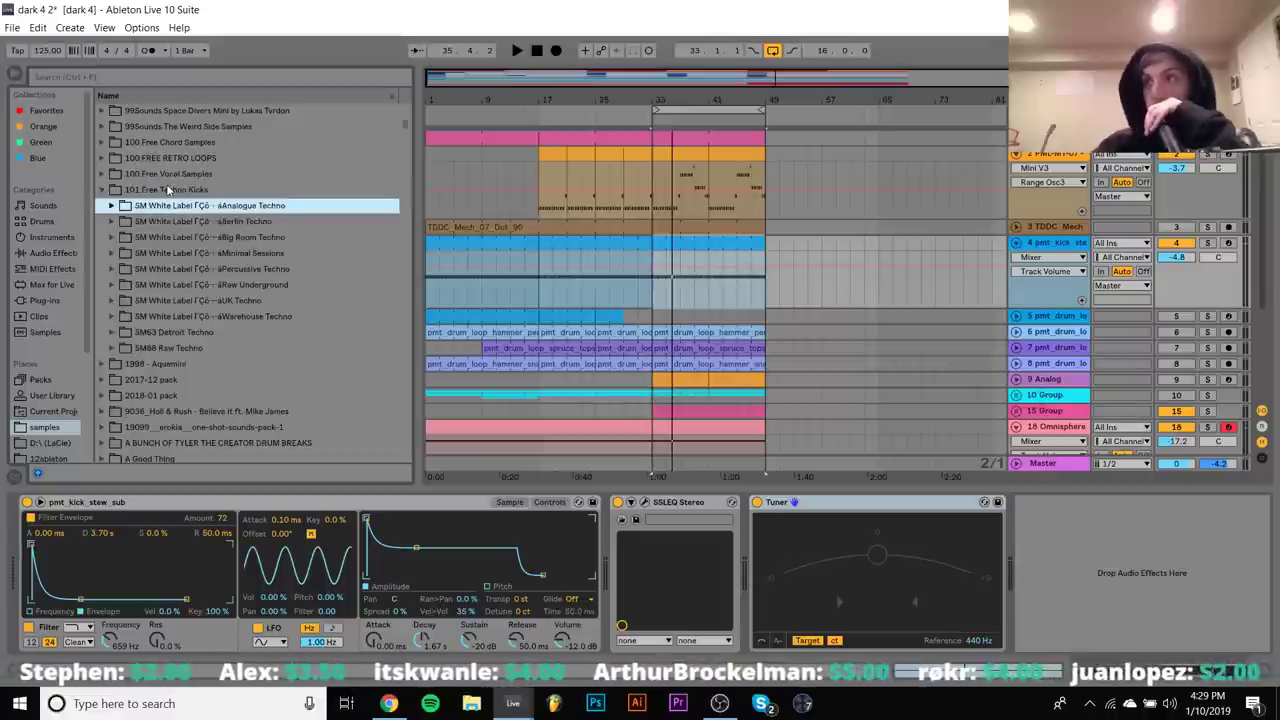
{"action": "key", "text": "Down"}
{"action": "key", "text": "Down"}
{"action": "key", "text": "Down"}
{"action": "key", "text": "Down"}
{"action": "key", "text": "Down"}
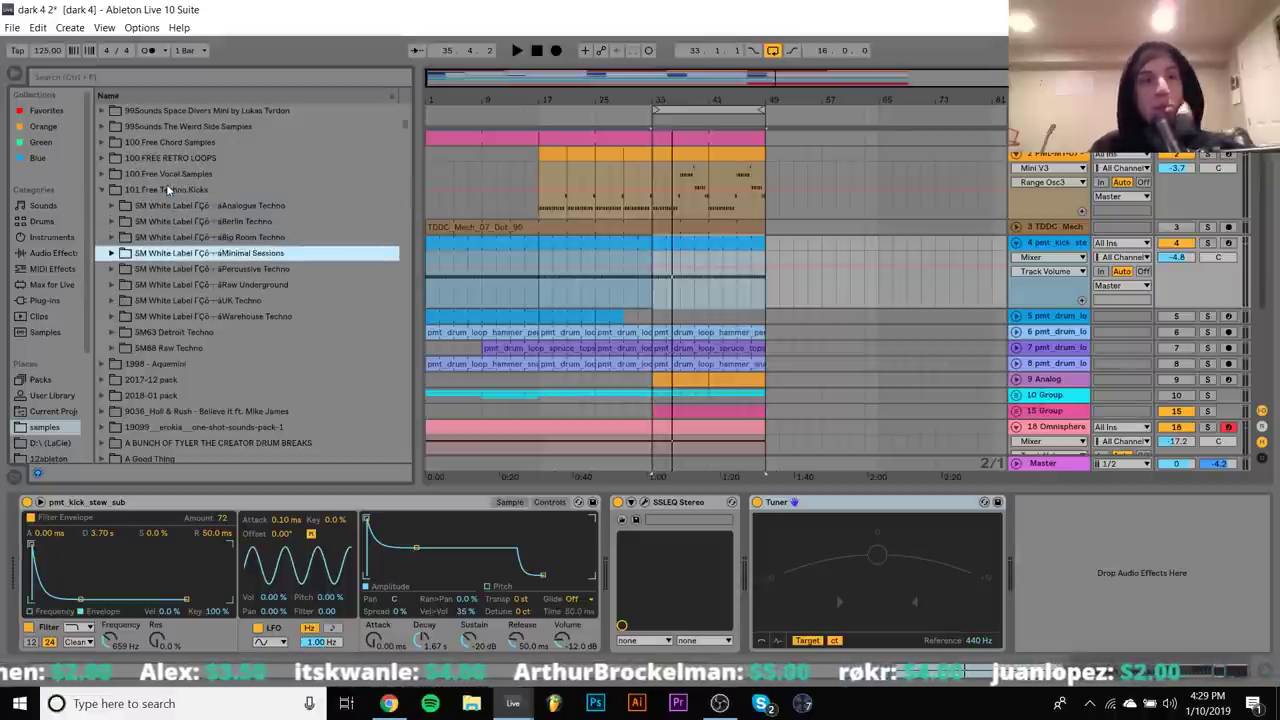
{"action": "key", "text": "Up"}
{"action": "key", "text": "Right"}
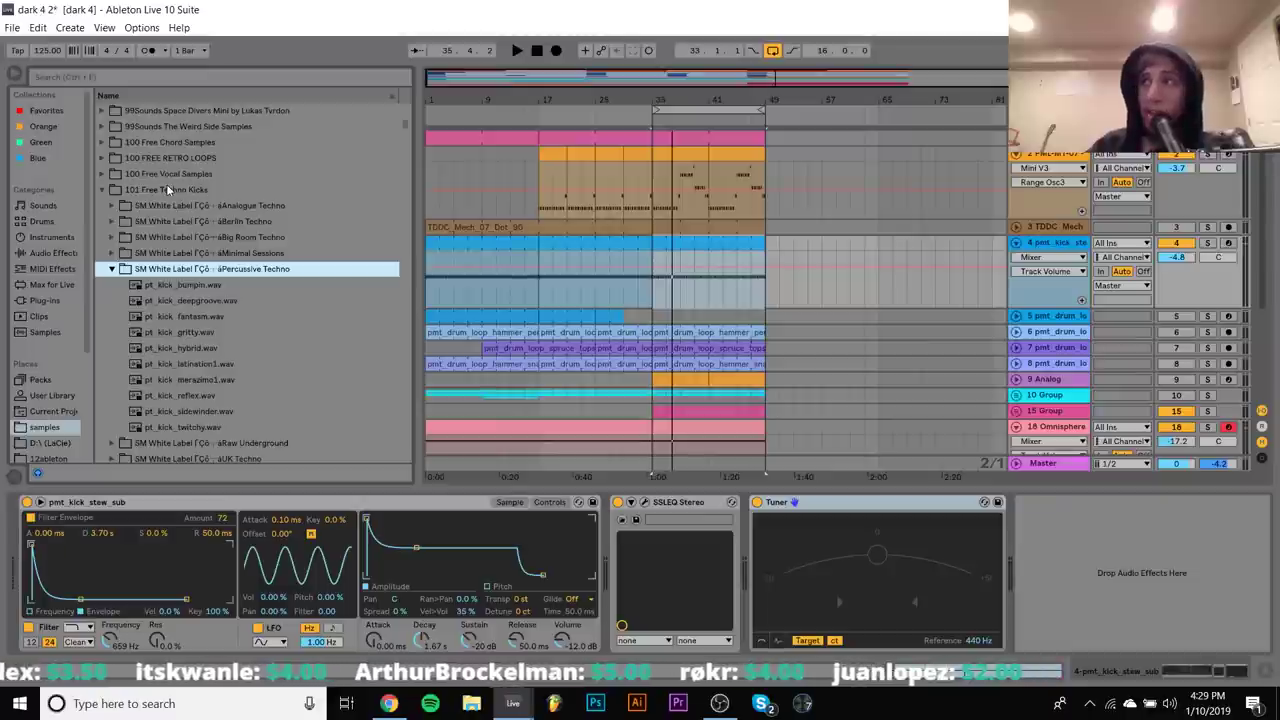
Audition the Percussive Techno kicks and load pt_kick_merazimo1.wav into the kick track's sampler in place of the current sample
{"action": "key", "text": "Down"}
{"action": "key", "text": "Down"}
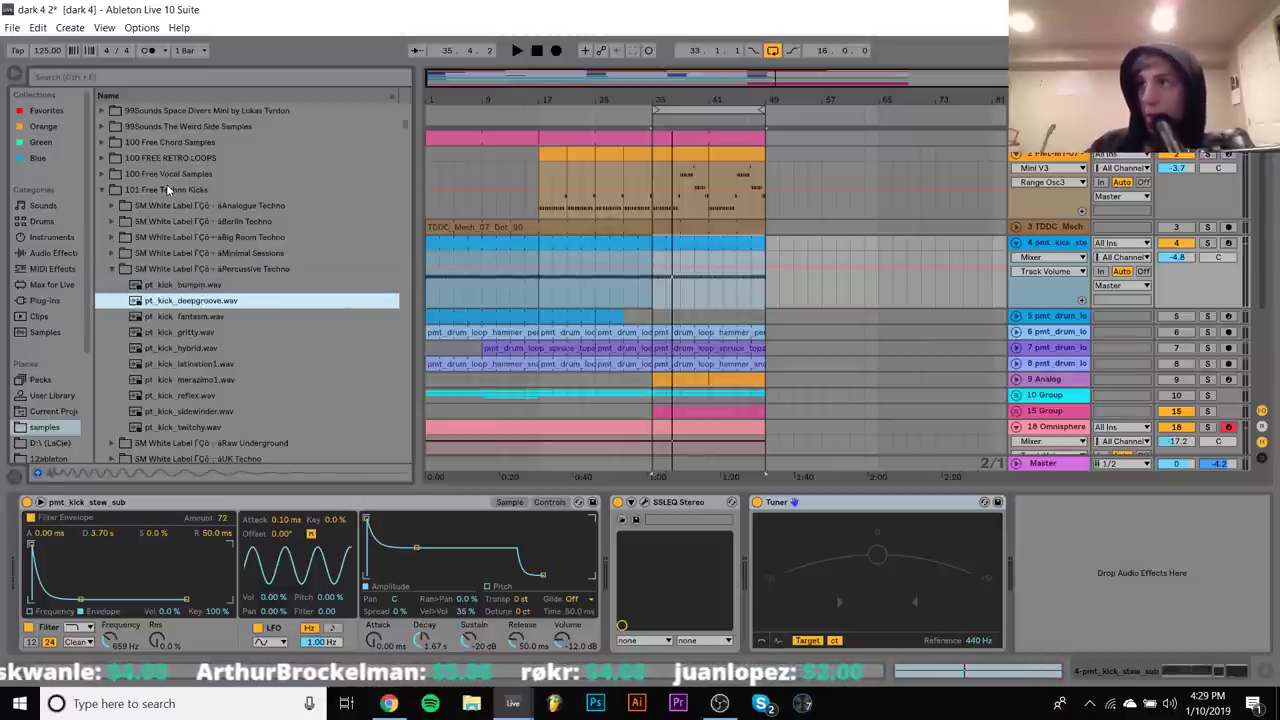
{"action": "key", "text": "Down"}
{"action": "key", "text": "Down"}
{"action": "key", "text": "Down"}
{"action": "key", "text": "Down"}
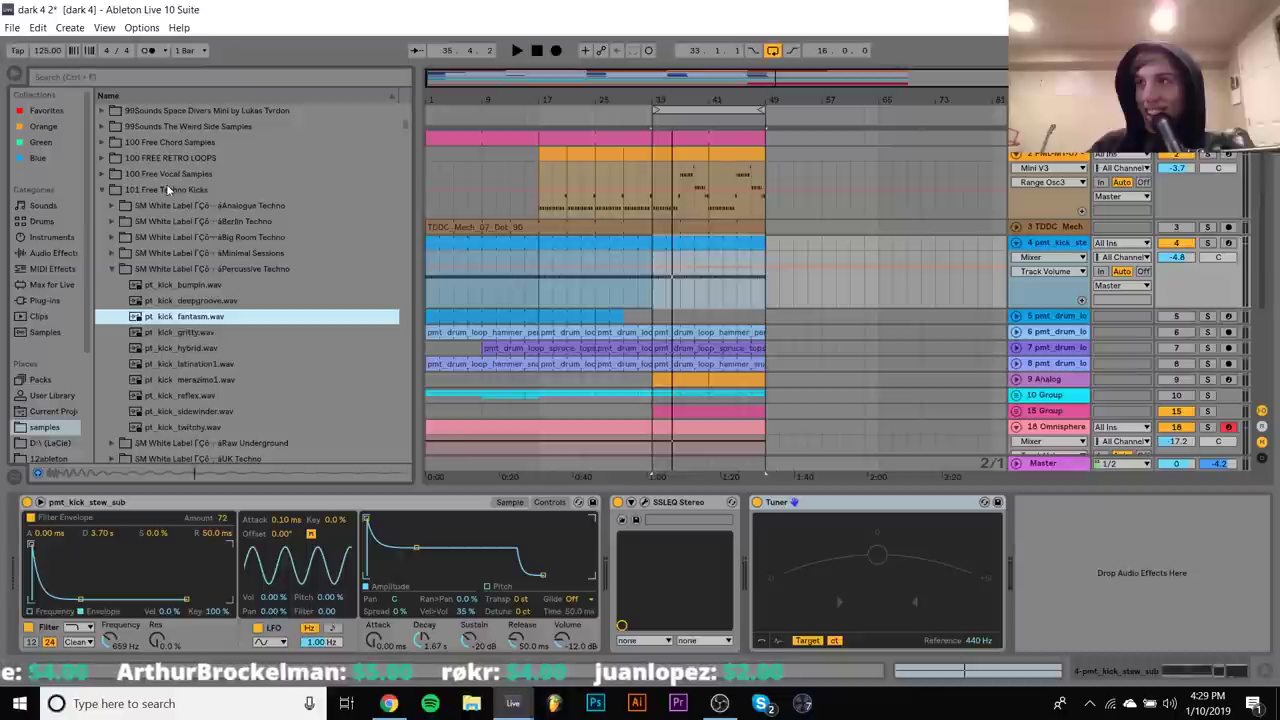
{"action": "key", "text": "Down"}
{"action": "key", "text": "Down"}
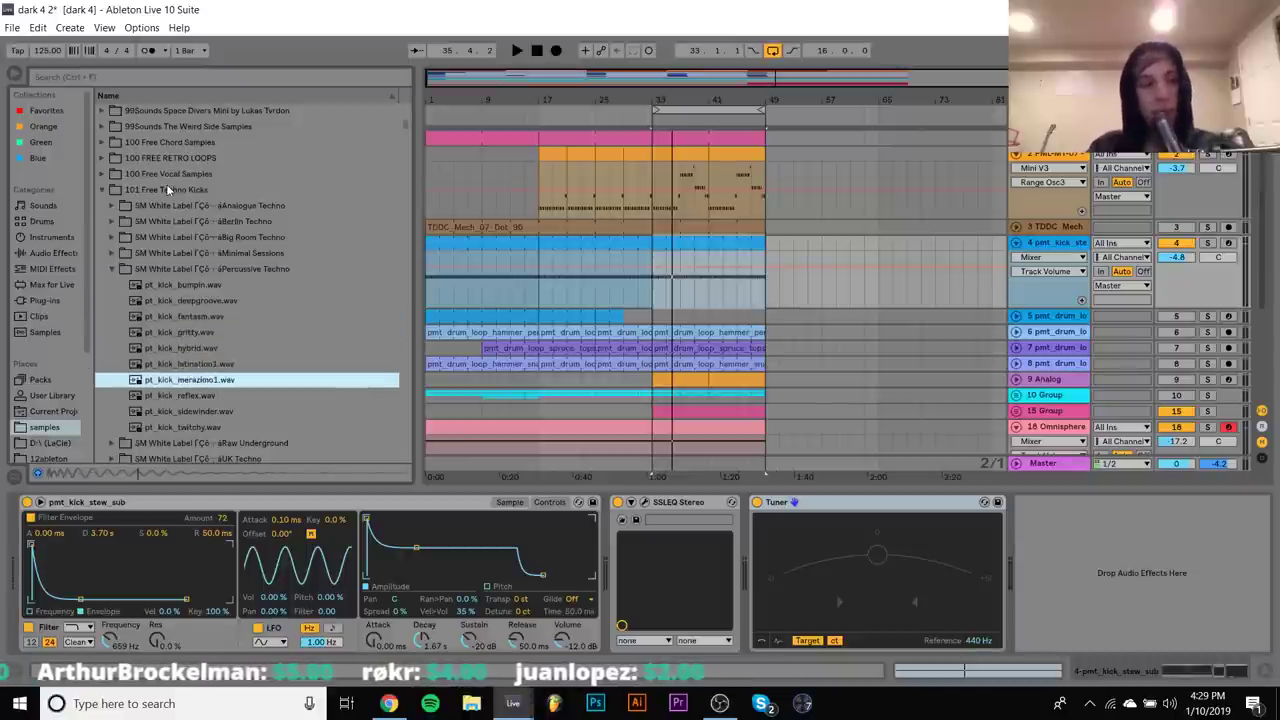
{"action": "key", "text": "Up"}
{"action": "key", "text": "Down"}
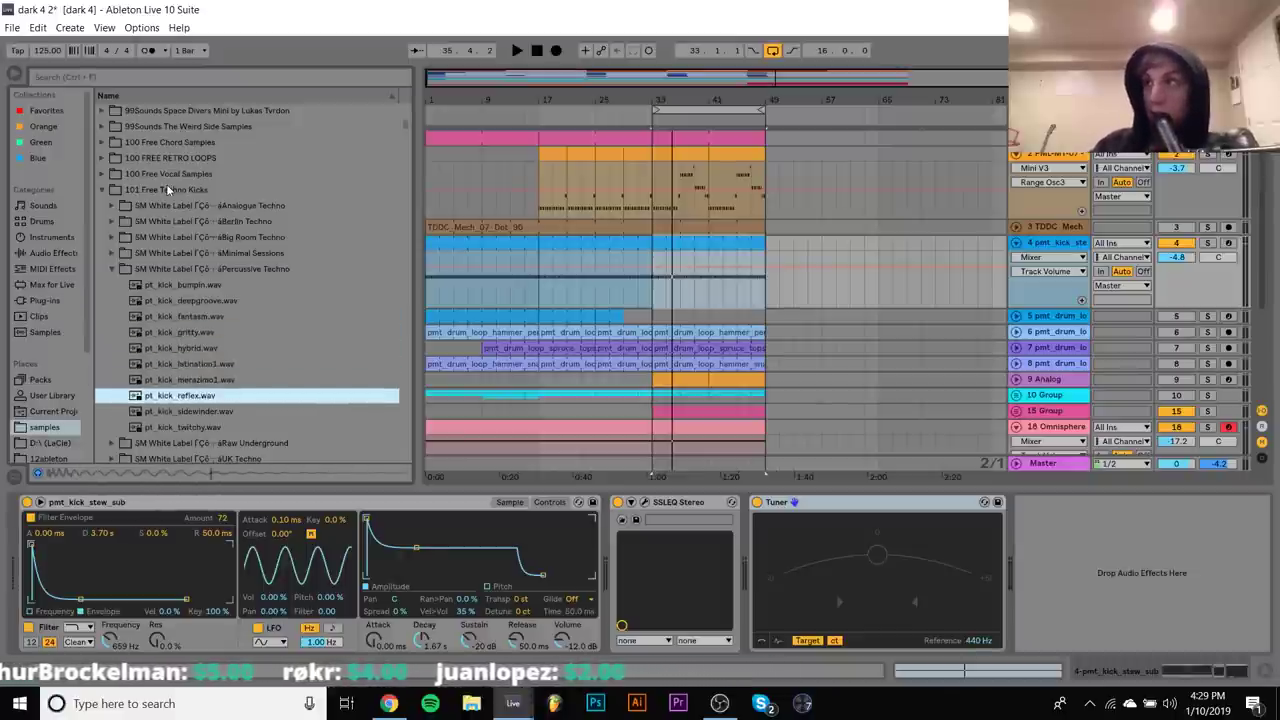
{"action": "key", "text": "Up"}
{"action": "key", "text": "Return"}
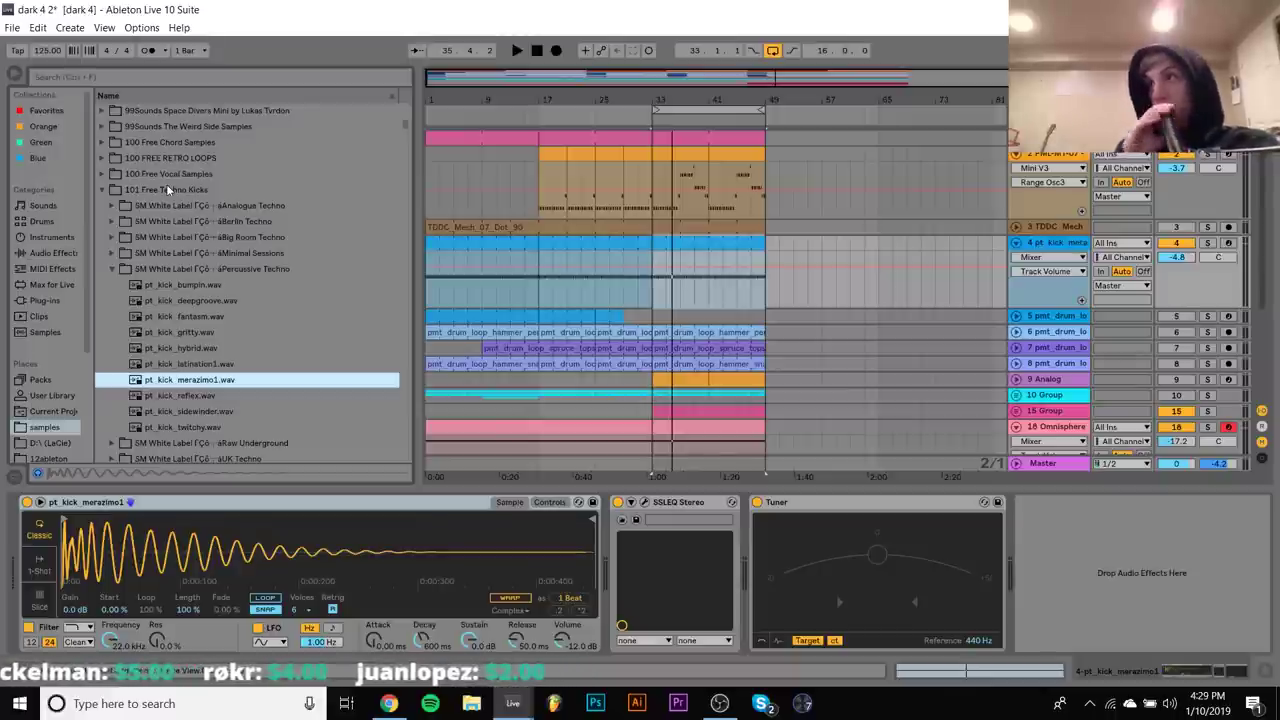
Set the kick track's volume to -7.0 and transpose its sampler by -1 st while the loop plays
{"action": "key", "text": "space"}
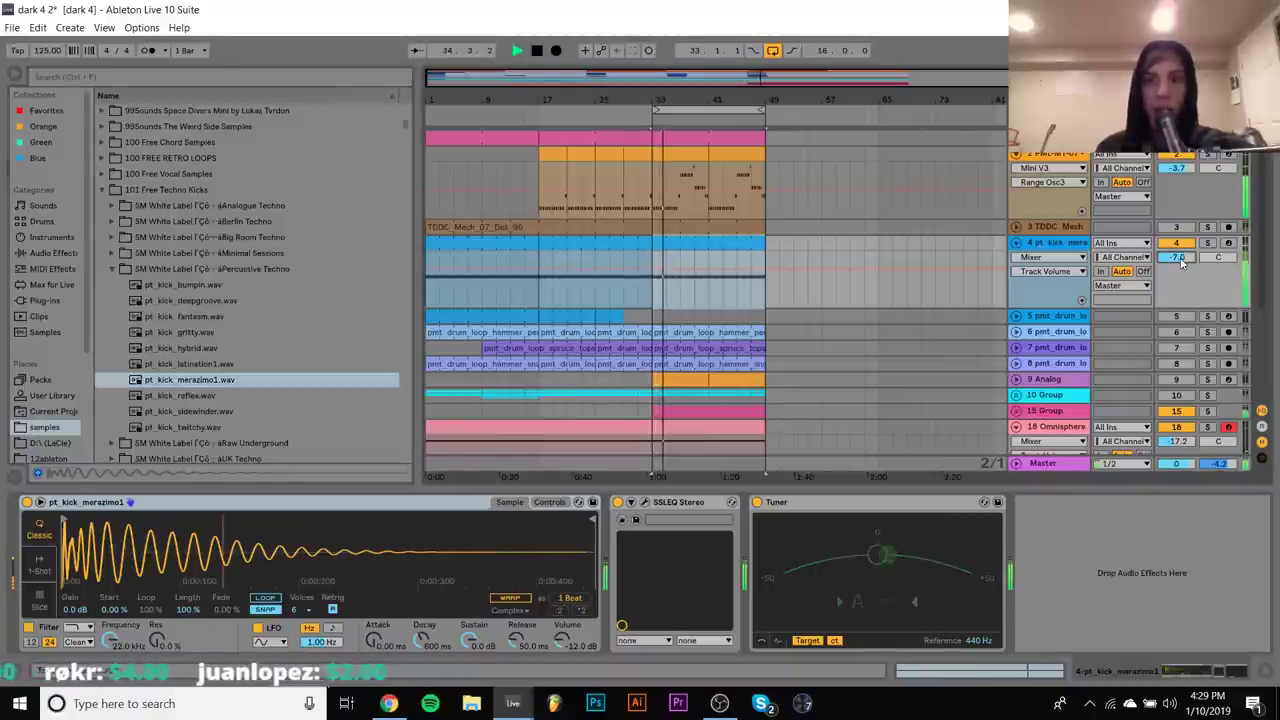
{"action": "left_click_drag", "start_coordinate": [1177, 257], "coordinate": [1170, 262]}
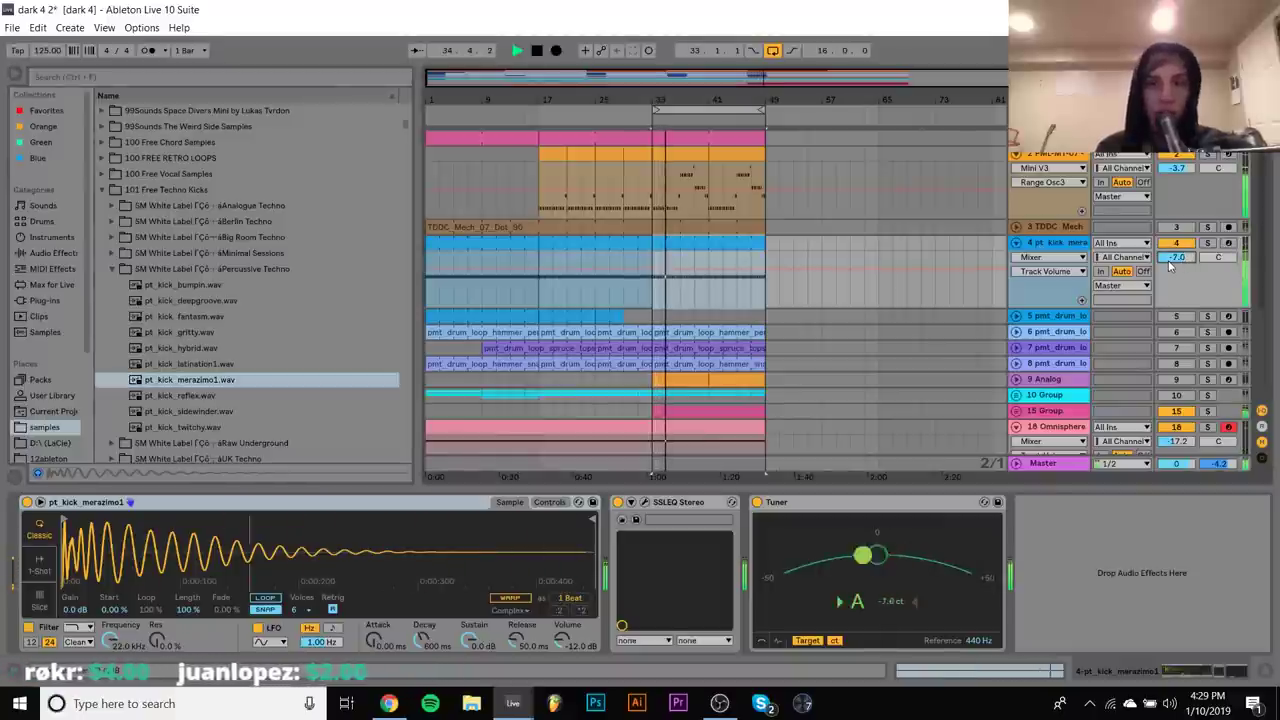
{"action": "left_click", "coordinate": [548, 502]}
{"action": "left_click", "coordinate": [548, 502]}
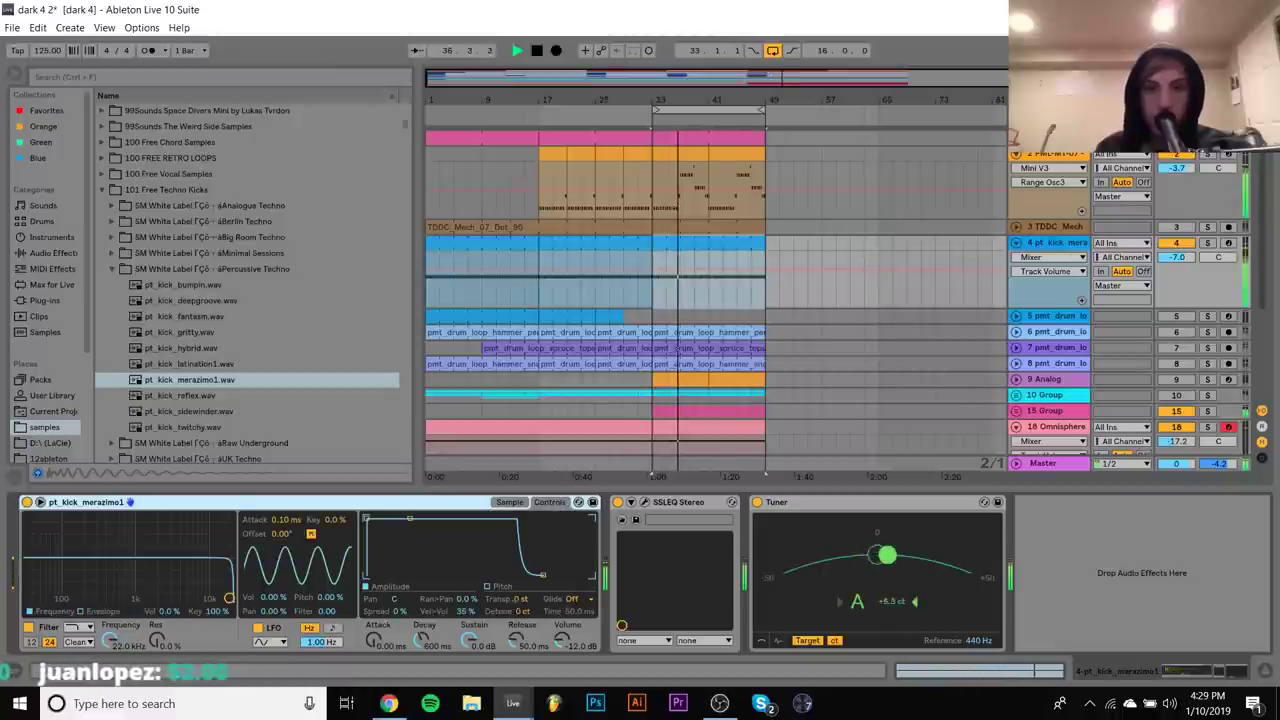
{"action": "left_click", "coordinate": [520, 600]}
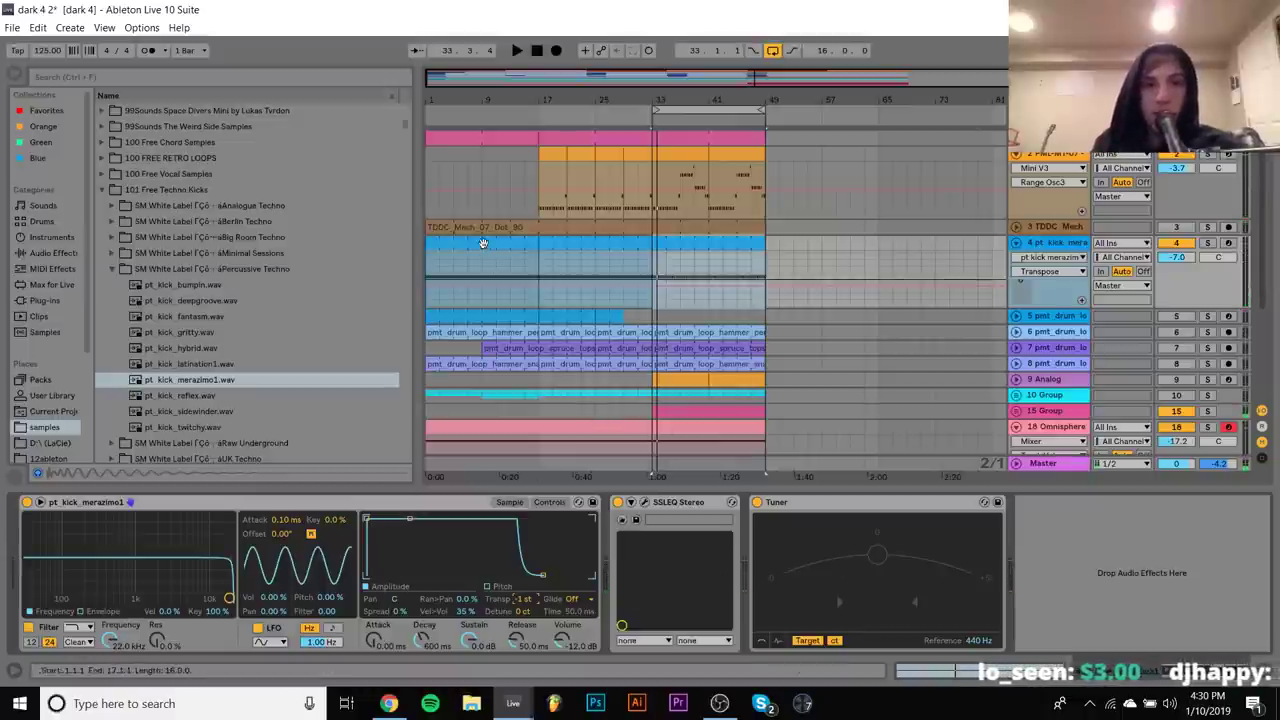
Listen to the retuned kick in the arrangement, comparing the earlier section with bar 33 onward
{"action": "key", "text": "space"}
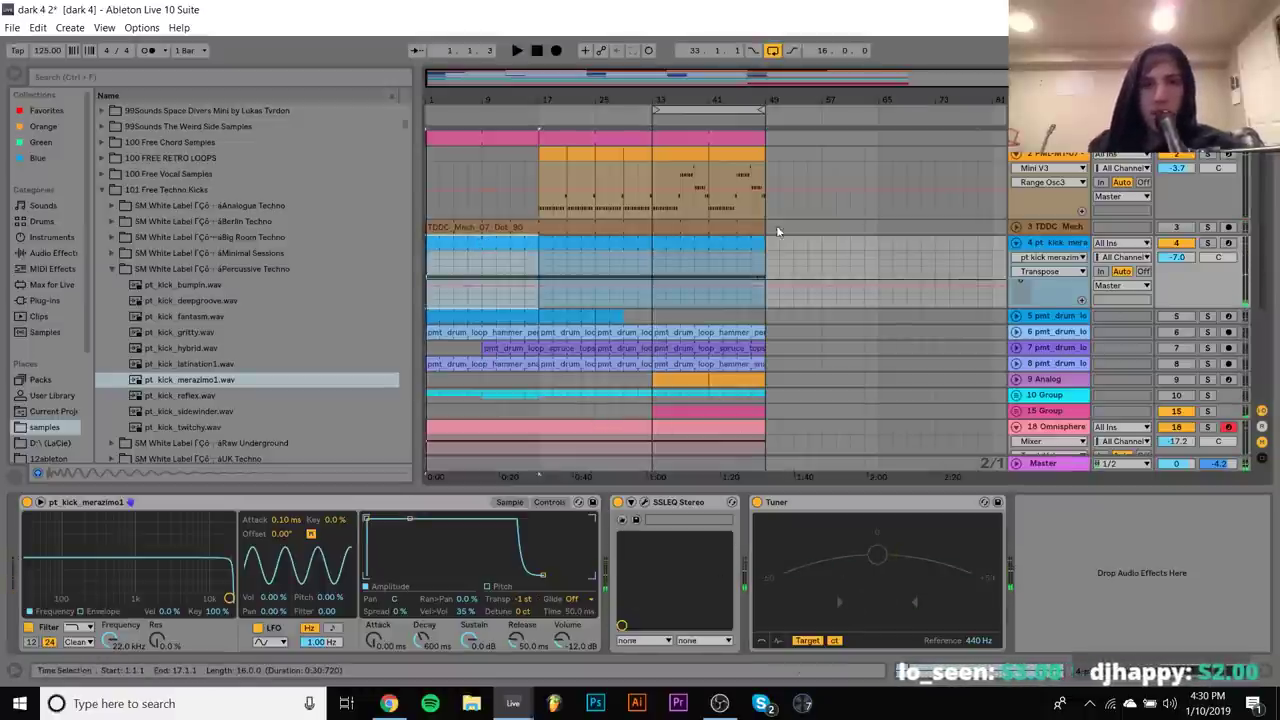
{"action": "key", "text": "space"}
{"action": "left_click", "coordinate": [712, 246]}
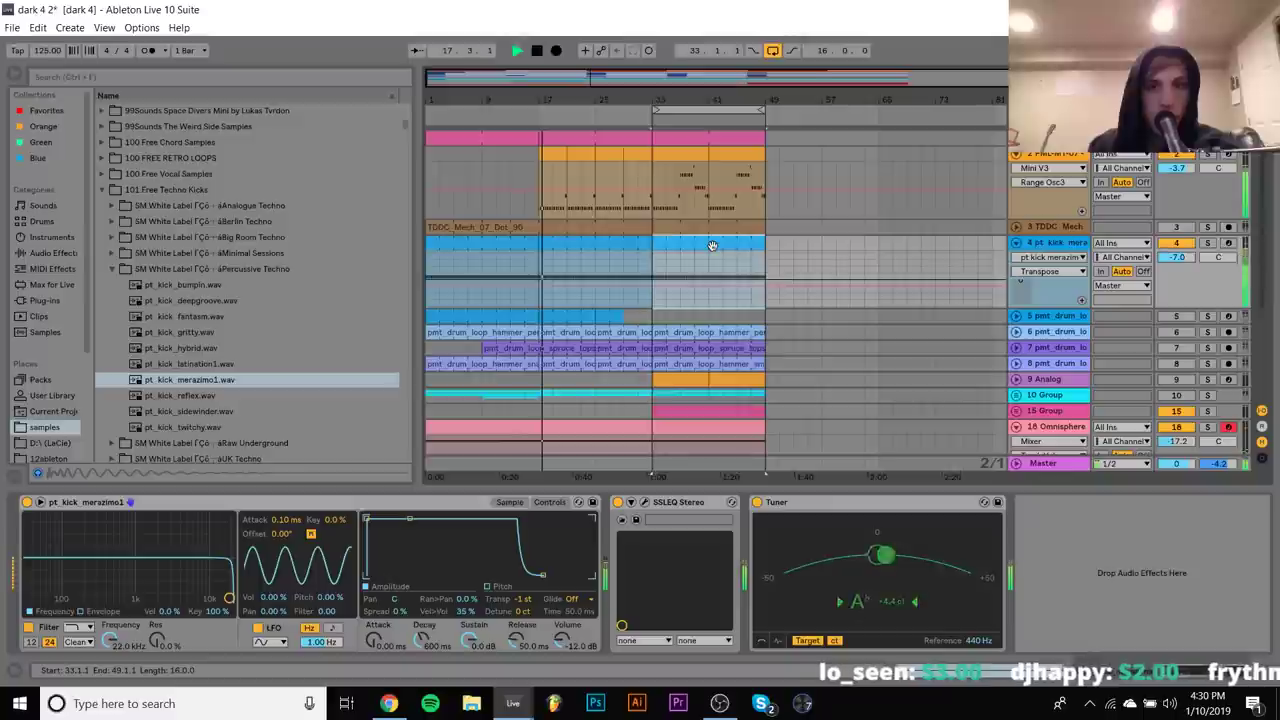
{"action": "key", "text": "space"}
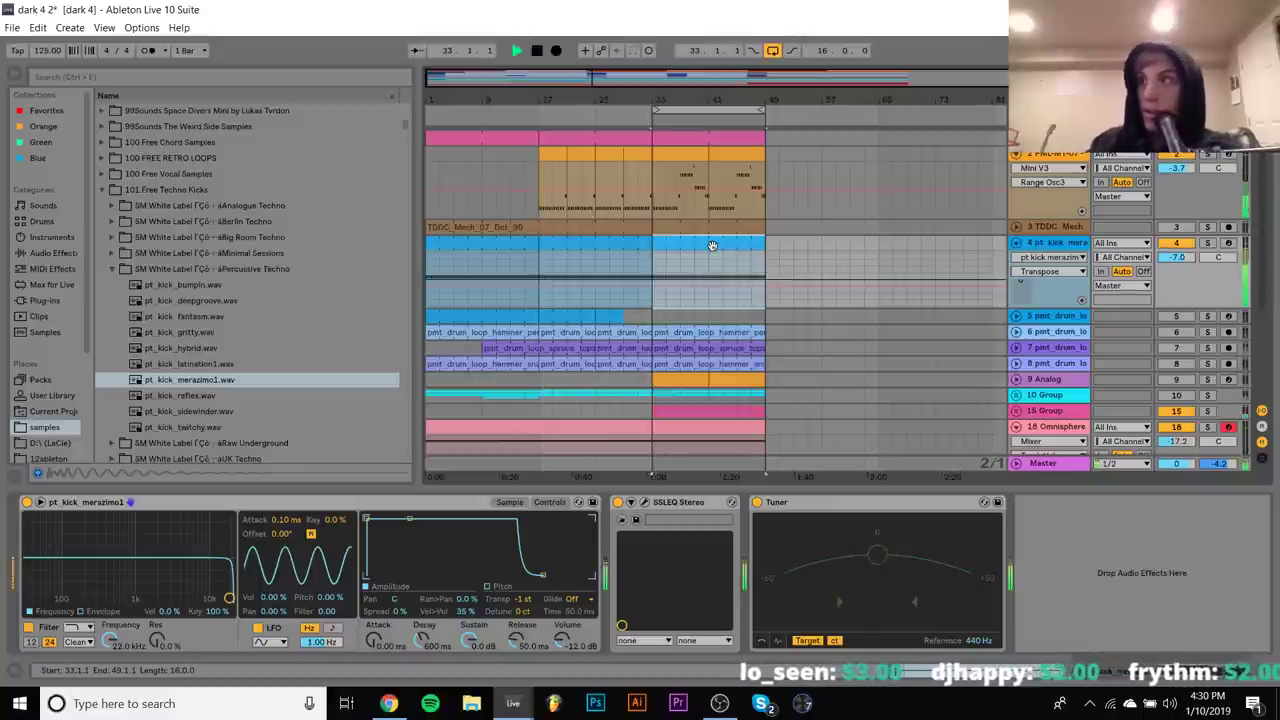
{"action": "key", "text": "space"}
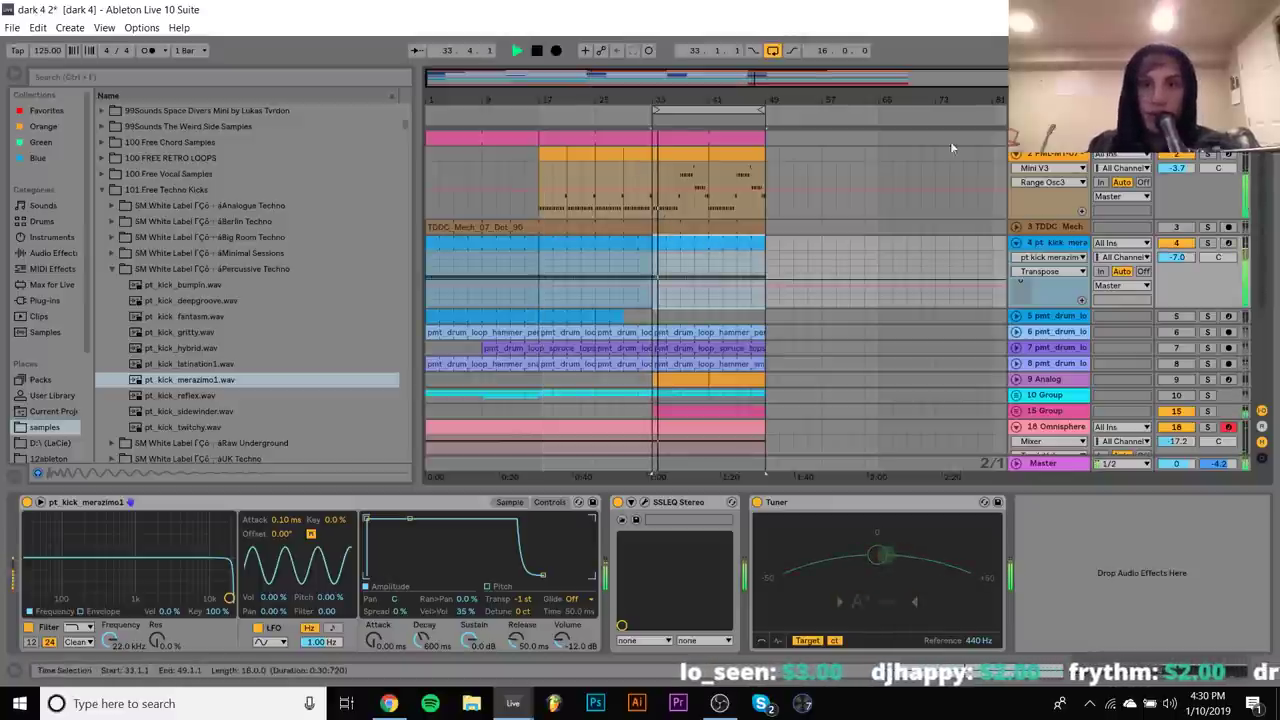
Fold the kick track, audition drum loop track 6 and activate drum loop track 7 in its place
{"action": "left_click", "coordinate": [1016, 242]}
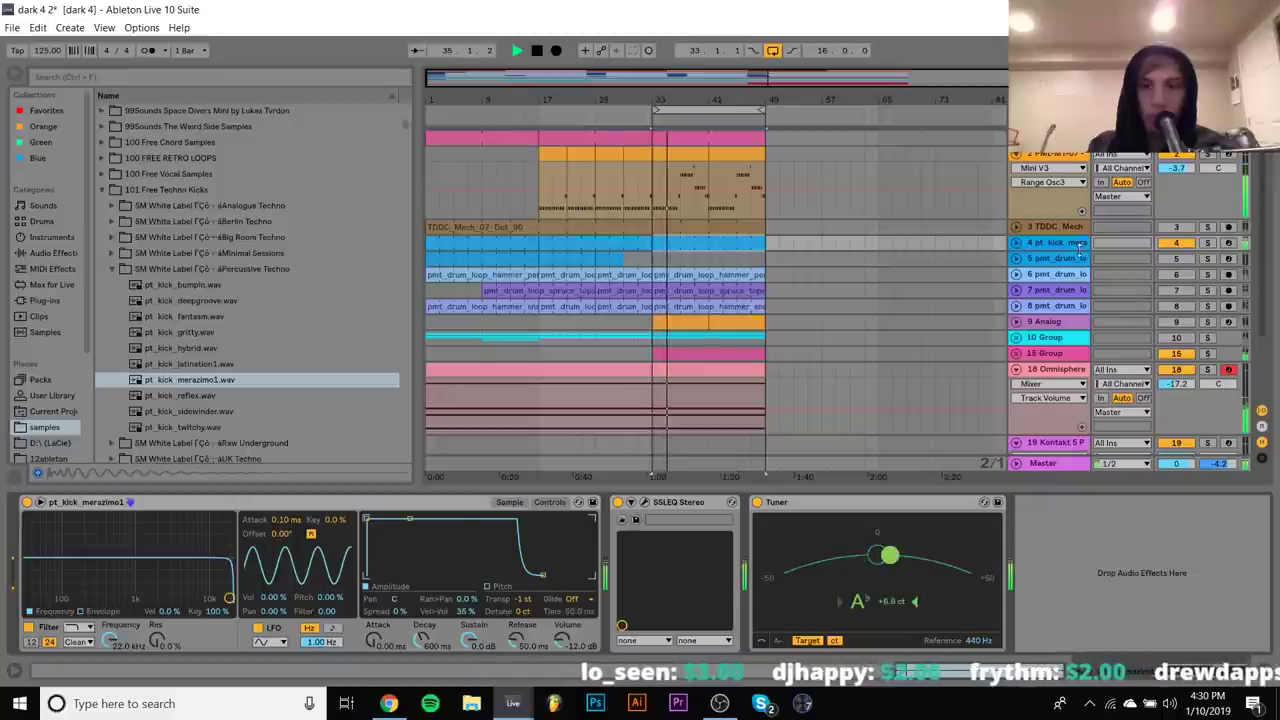
{"action": "left_click", "coordinate": [1177, 272]}
{"action": "left_click", "coordinate": [1176, 259]}
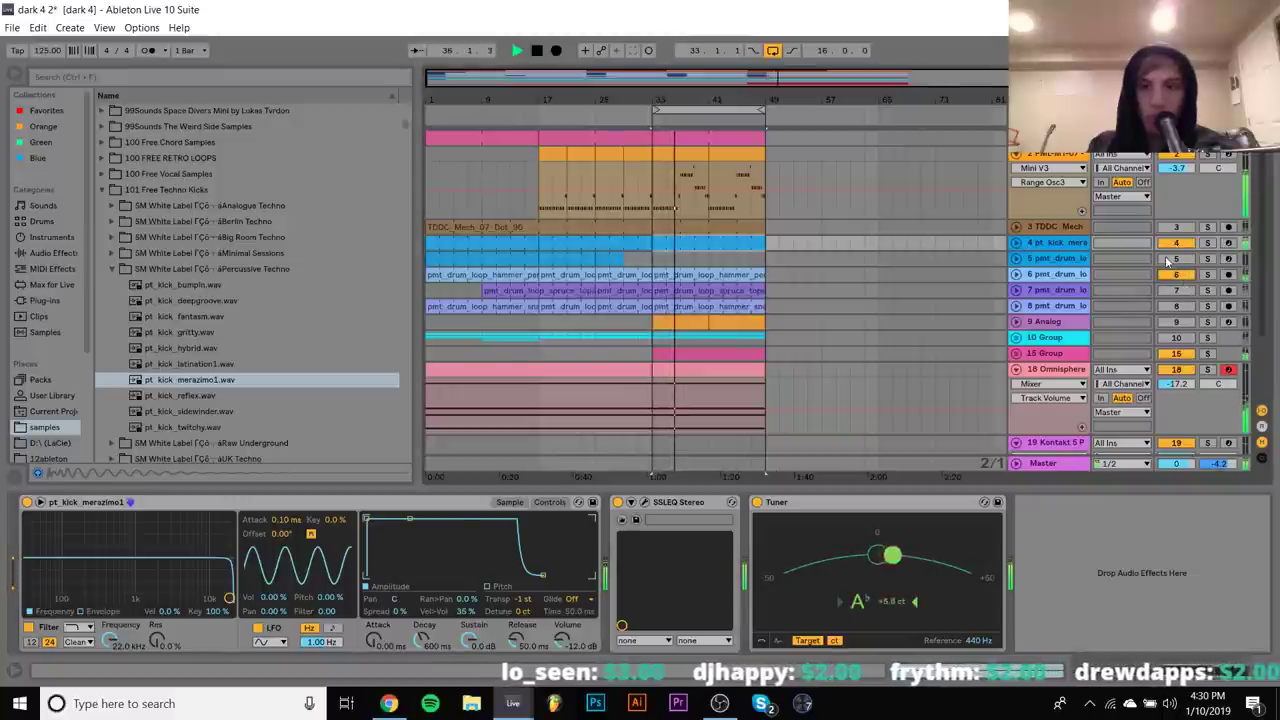
{"action": "left_click", "coordinate": [1176, 274]}
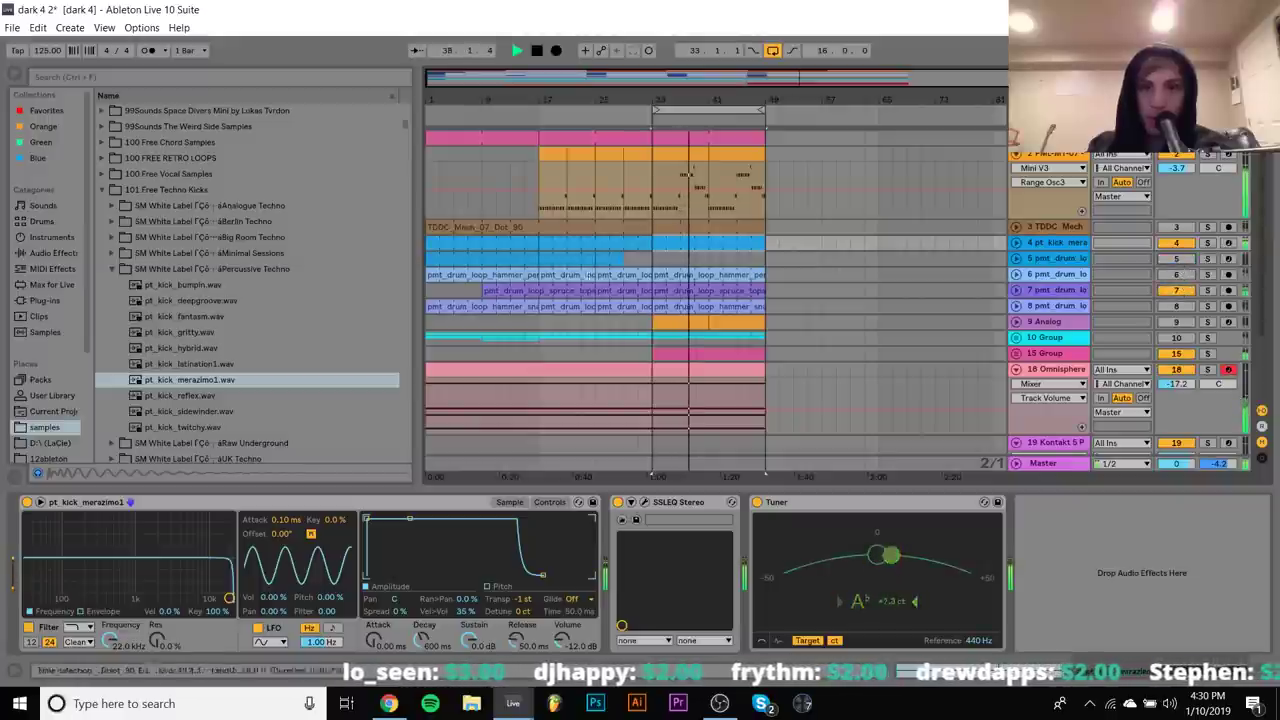
Play the pmt_drum_loop_hammer_kicks_122 track soloed from bar 1, delete that track and stop playback
{"action": "left_click", "coordinate": [456, 256]}
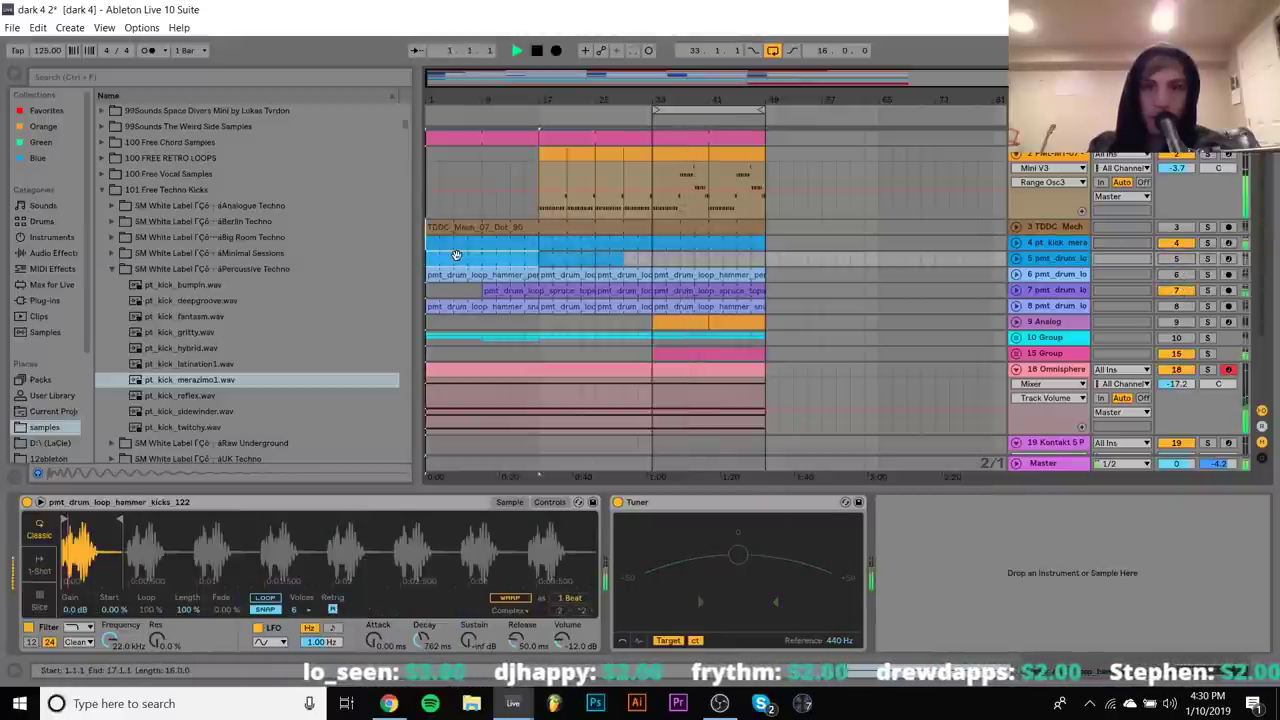
{"action": "left_click", "coordinate": [1207, 258]}
{"action": "left_click", "coordinate": [1070, 258]}
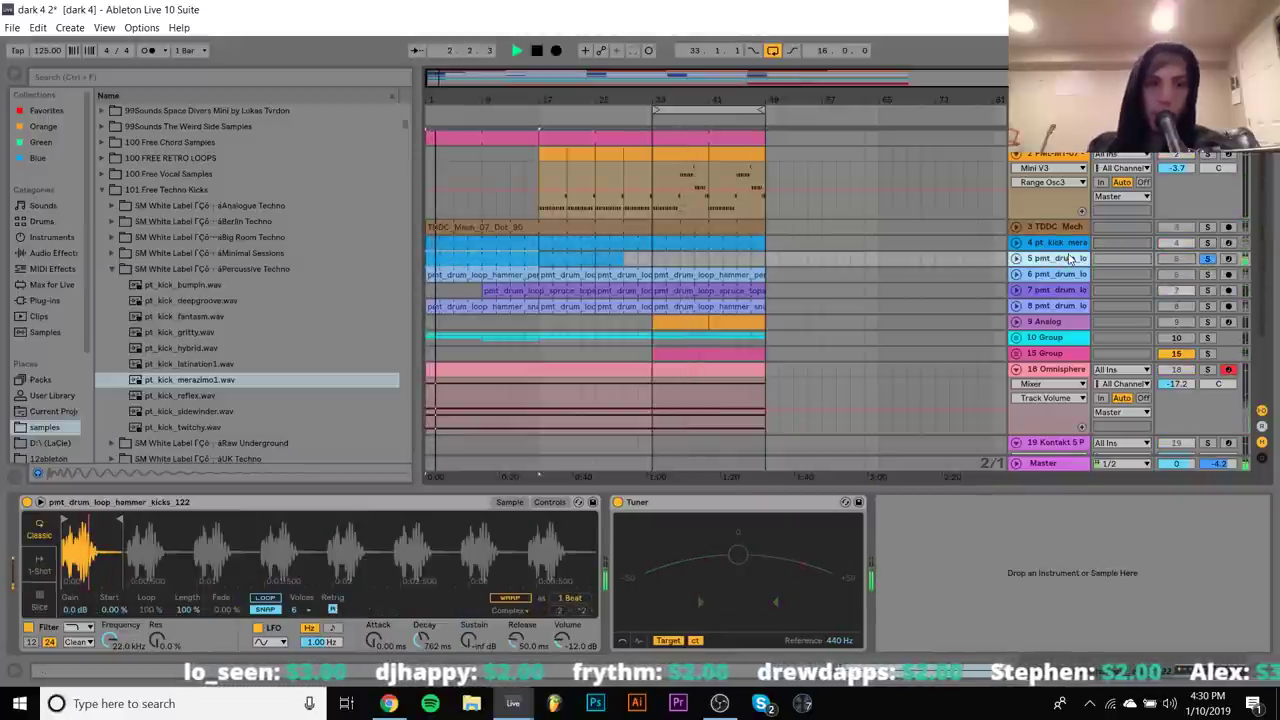
{"action": "key", "text": "Delete"}
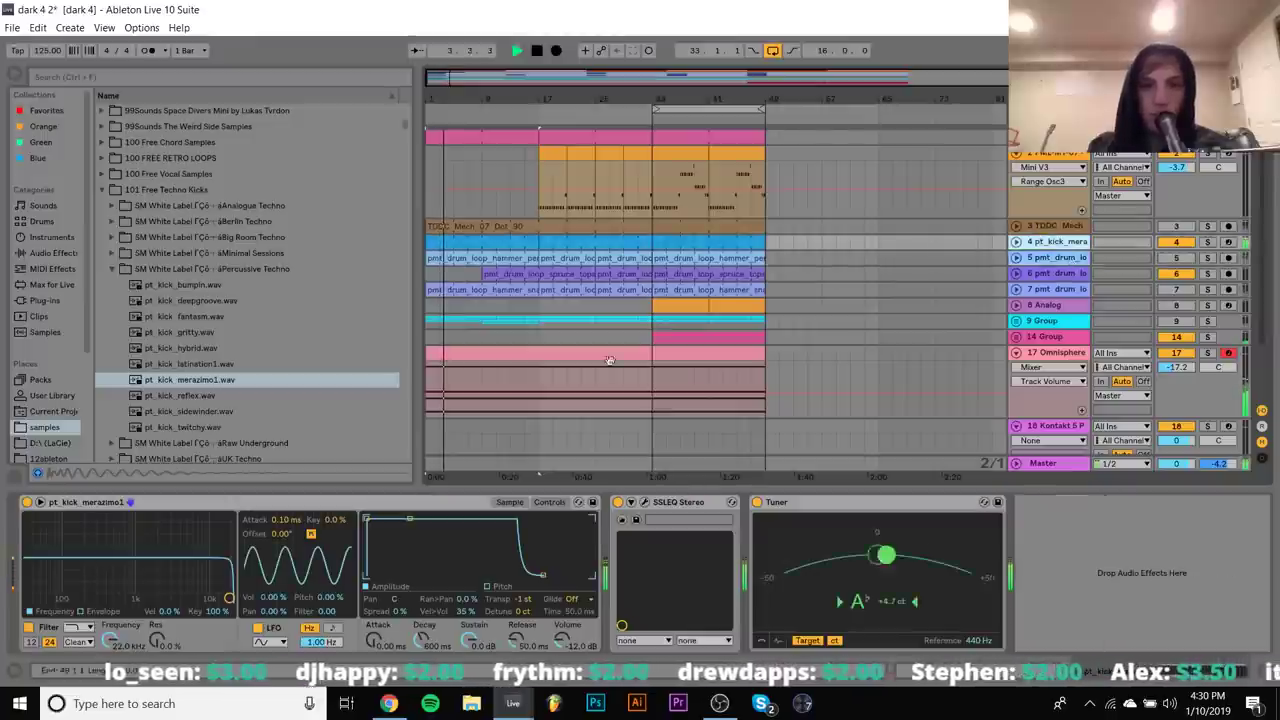
{"action": "key", "text": "space"}
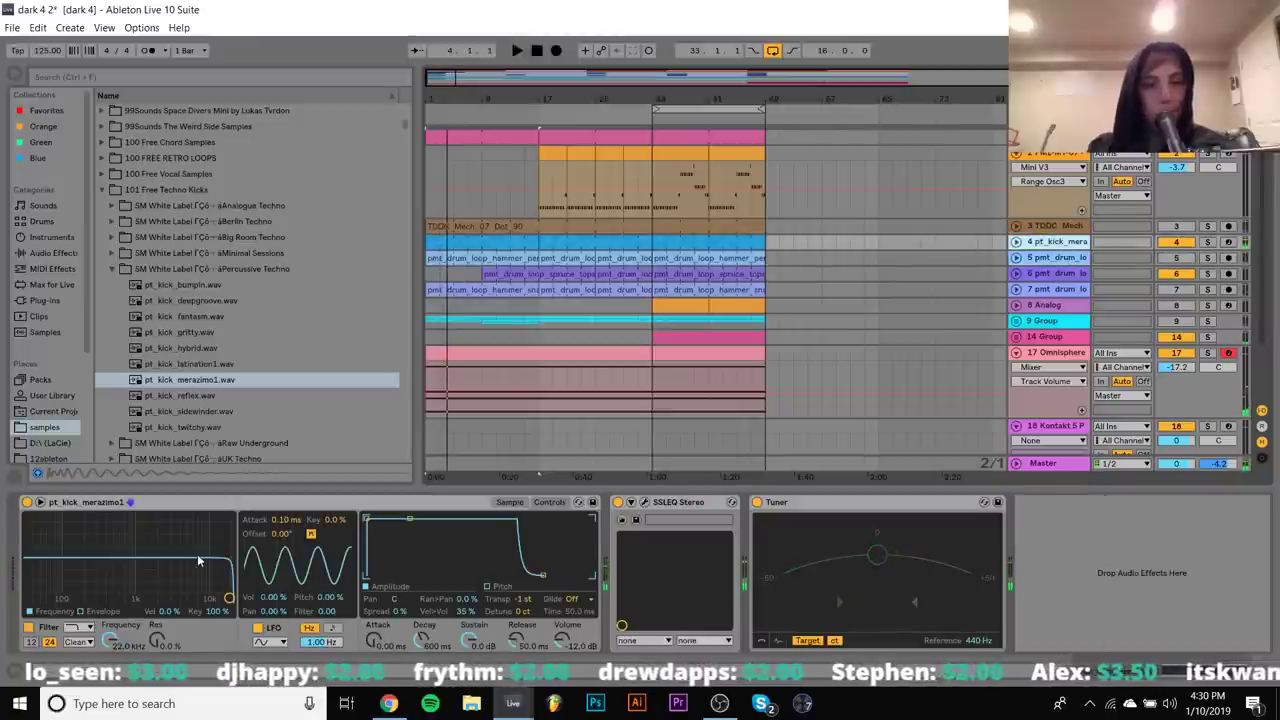
Lower the kick sampler's filter cutoff to 334 Hz with a filter envelope amount of 72, checking it in playback
{"action": "left_click_drag", "start_coordinate": [228, 598], "coordinate": [197, 588]}
{"action": "key", "text": "space"}
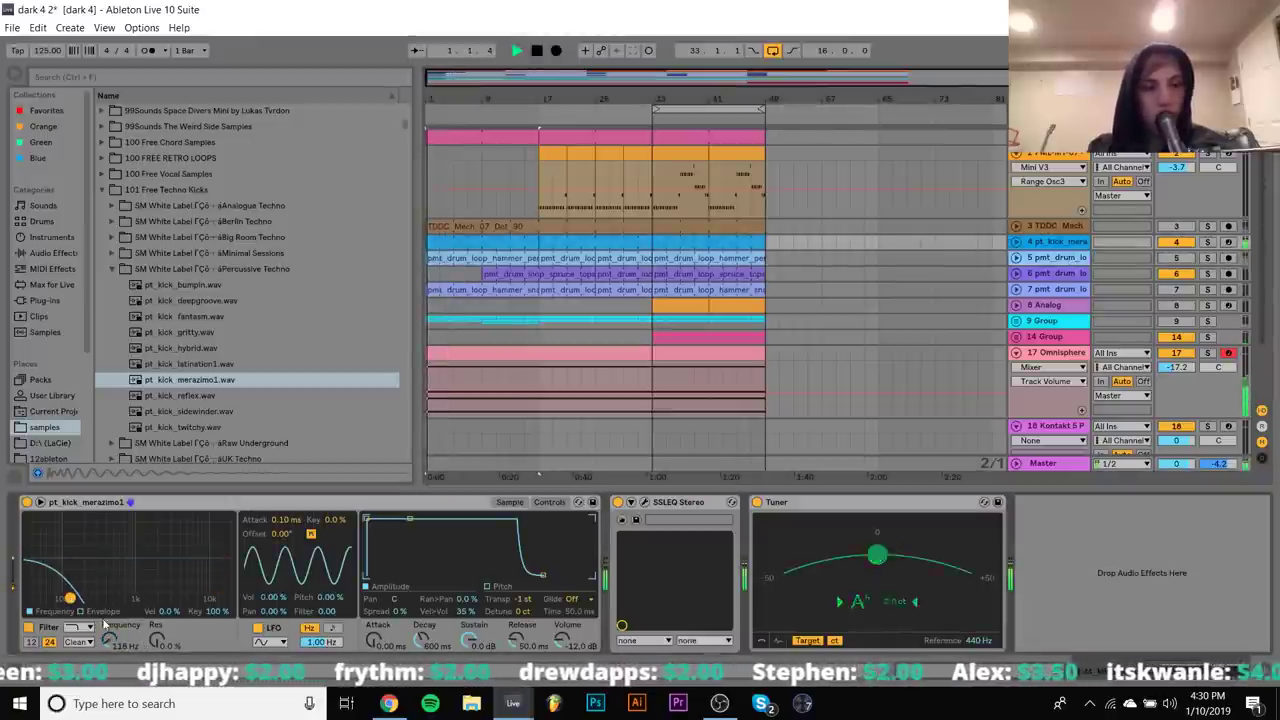
{"action": "left_click", "coordinate": [102, 611]}
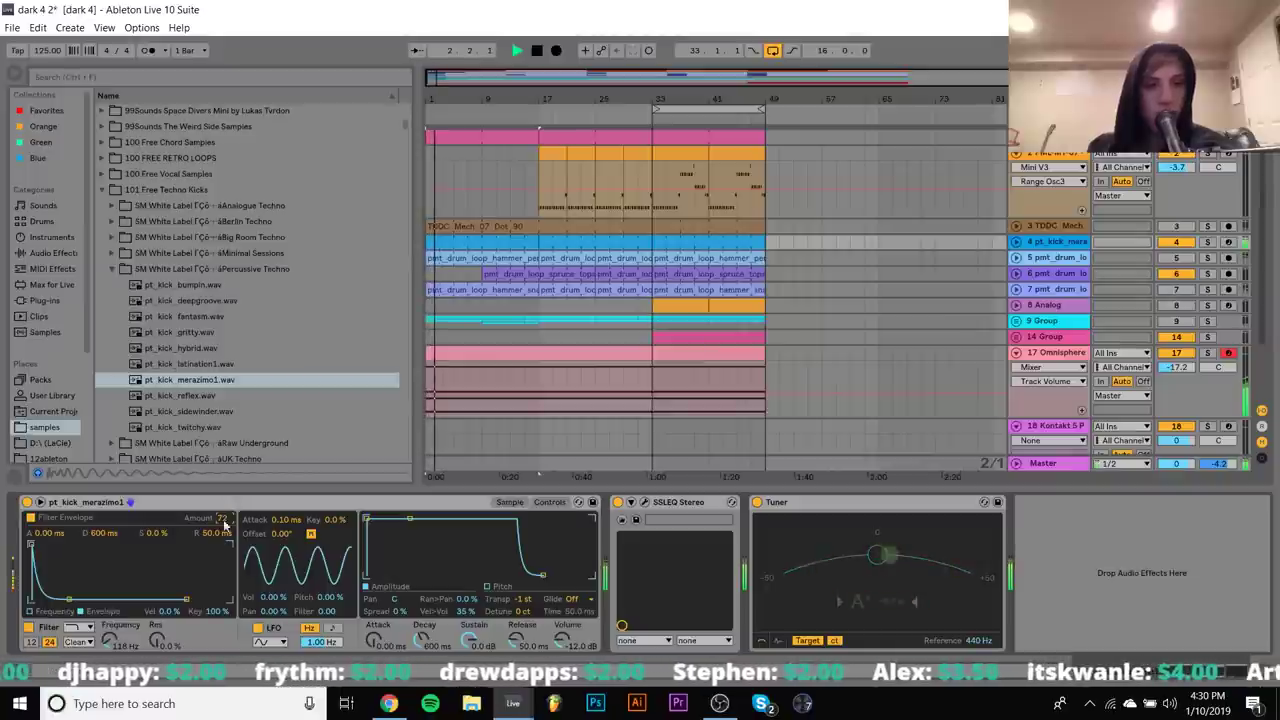
{"action": "left_click_drag", "start_coordinate": [112, 642], "coordinate": [112, 638]}
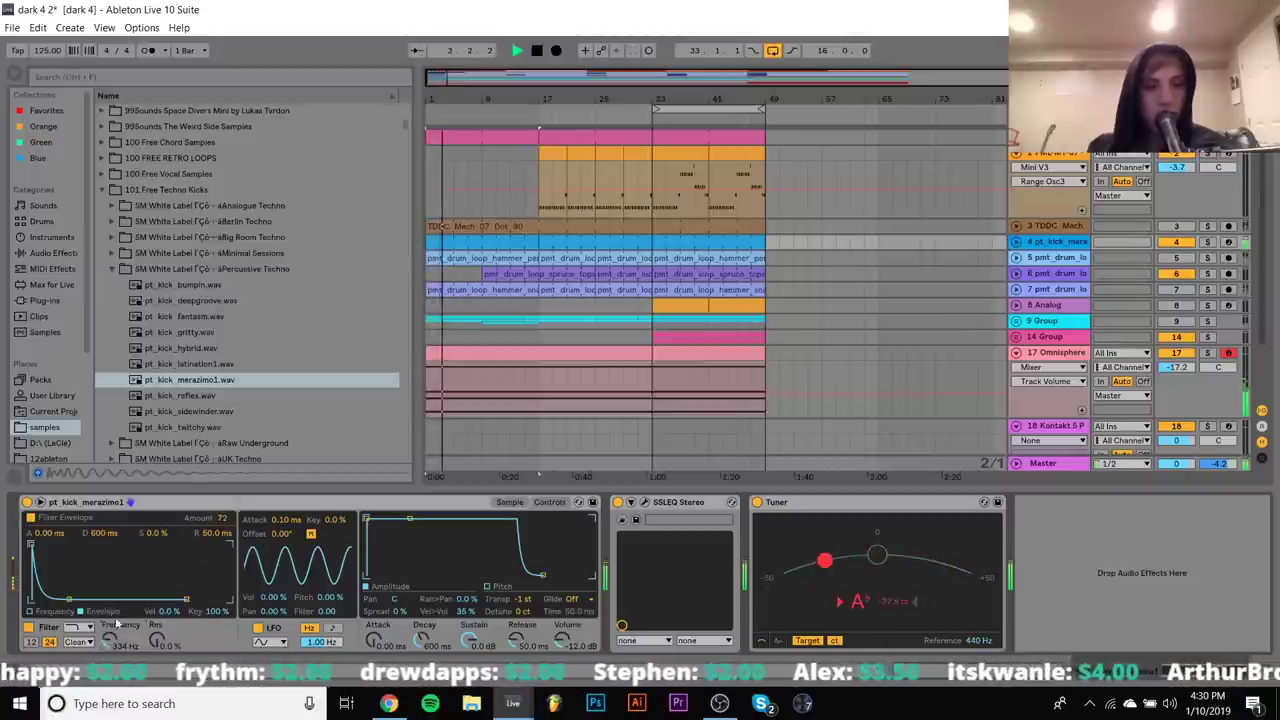
{"action": "key", "text": "space"}
Audition the remaining percussive kicks, try pt_kick_twitchy.wav on the kick track, play it from bar 33, and undo the swap
{"action": "left_click", "coordinate": [198, 398]}
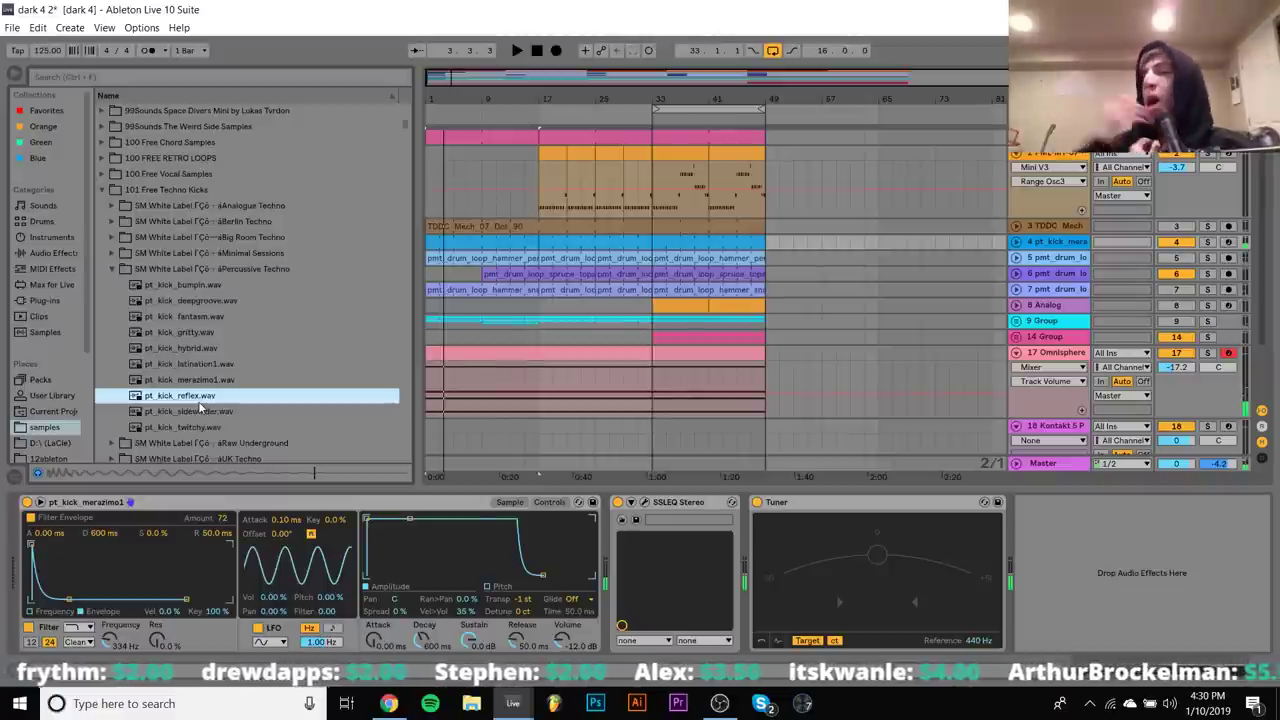
{"action": "left_click", "coordinate": [200, 410]}
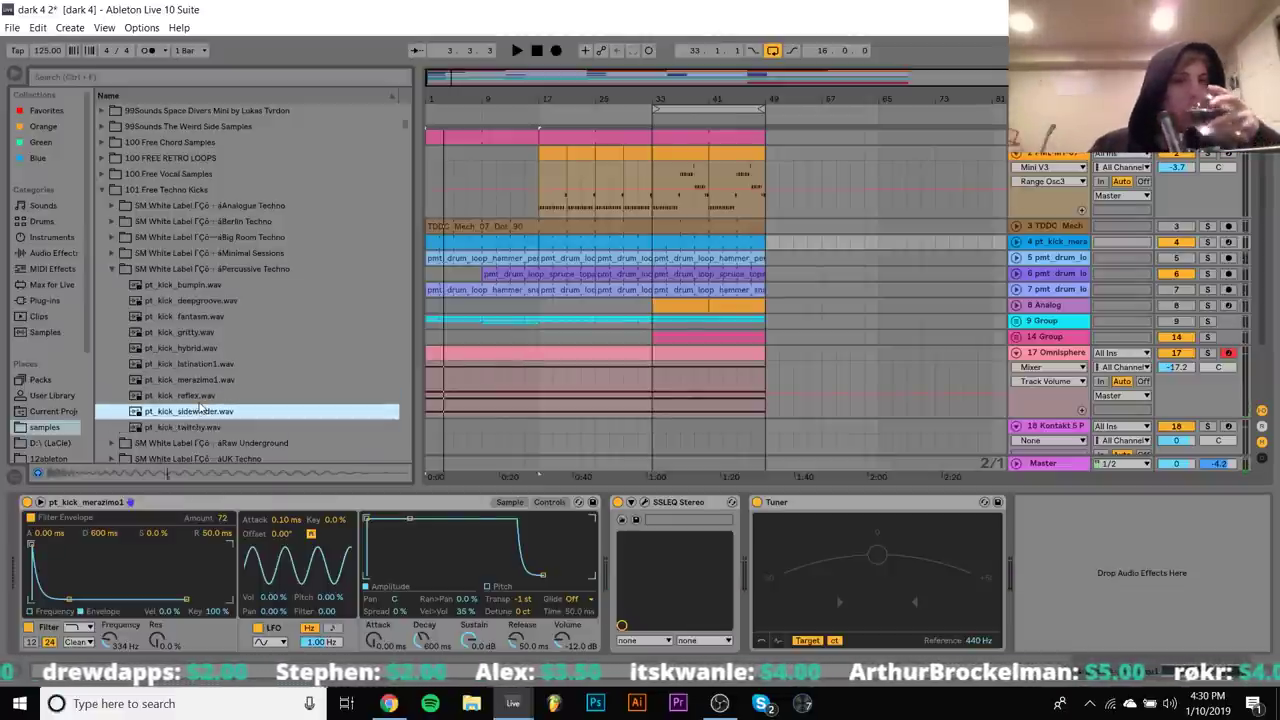
{"action": "key", "text": "Down"}
{"action": "key", "text": "Return"}
{"action": "key", "text": "space"}
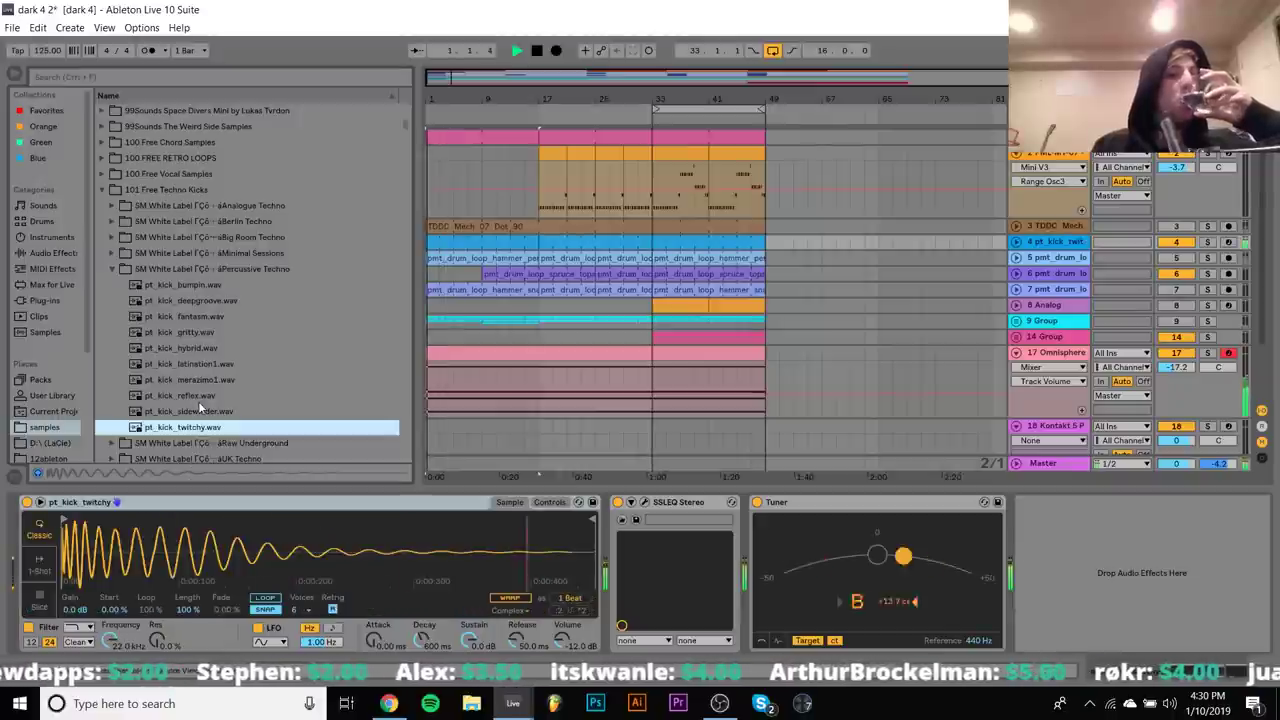
{"action": "left_click", "coordinate": [680, 154]}
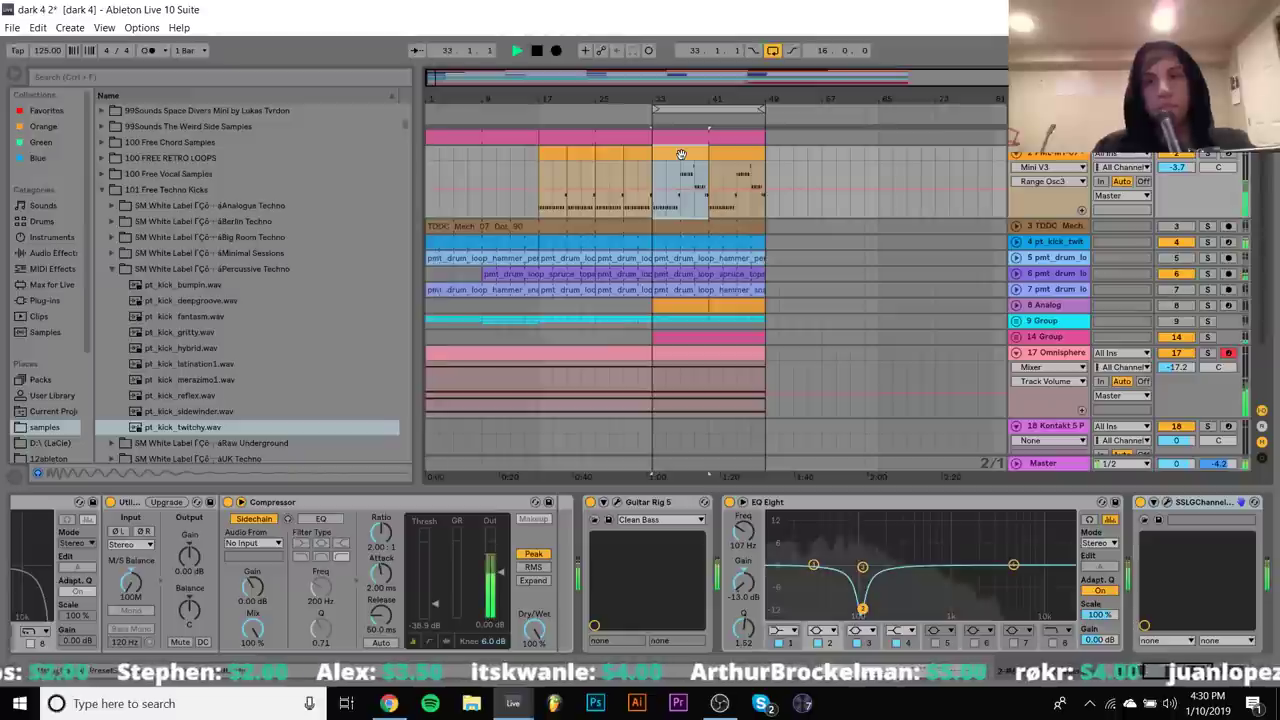
{"action": "key", "text": "ctrl+z"}
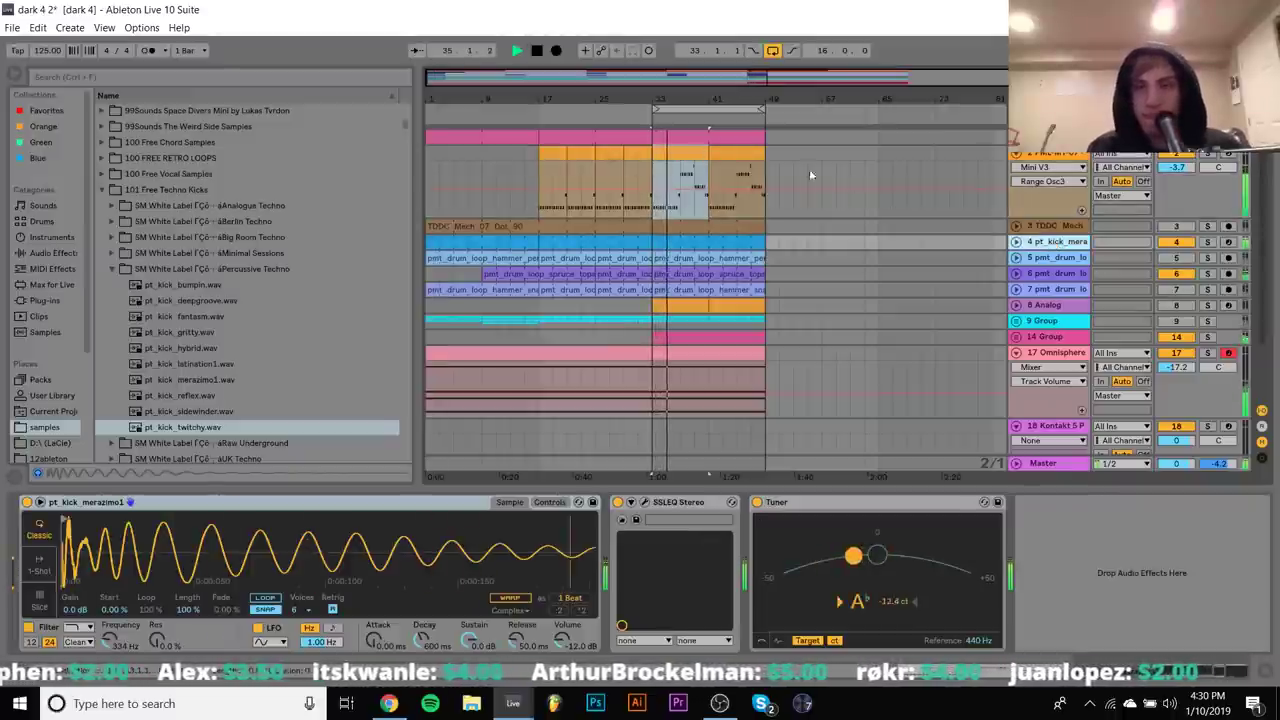
Check the Omnisphere track's devices and delete the cyan group track 9 from the arrangement
{"action": "left_click", "coordinate": [1047, 350]}
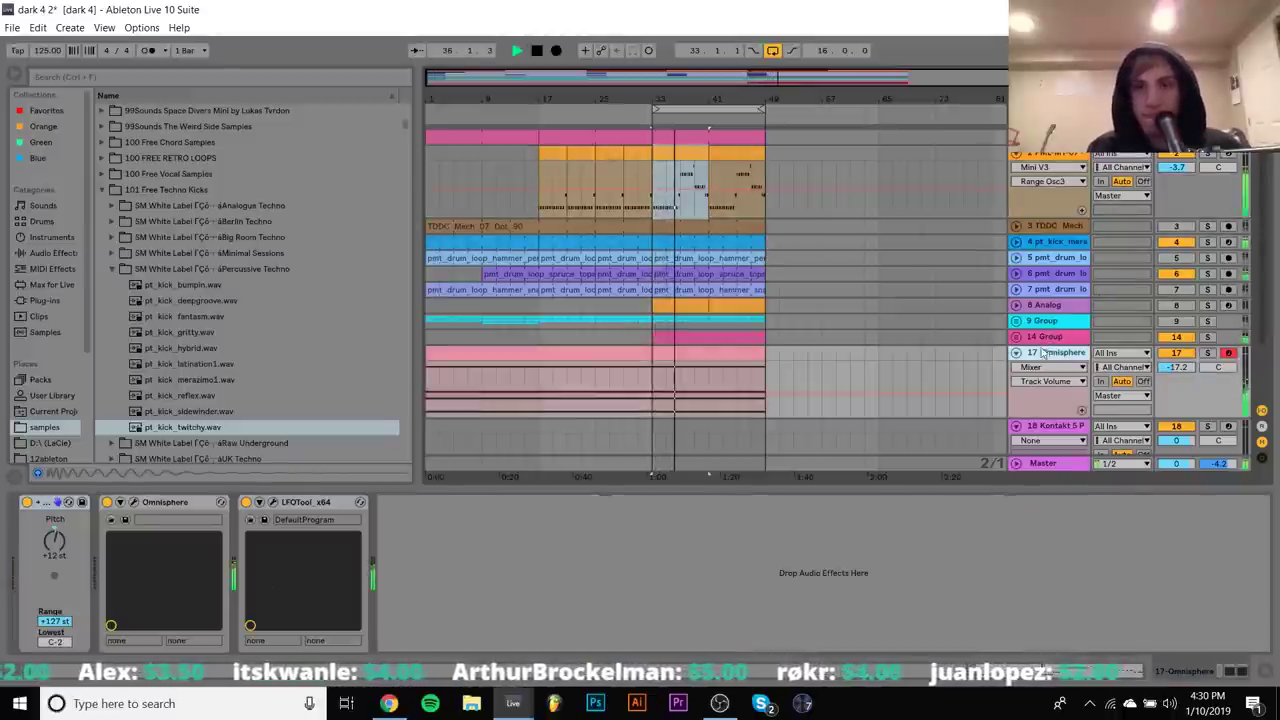
{"action": "left_click", "coordinate": [1041, 321]}
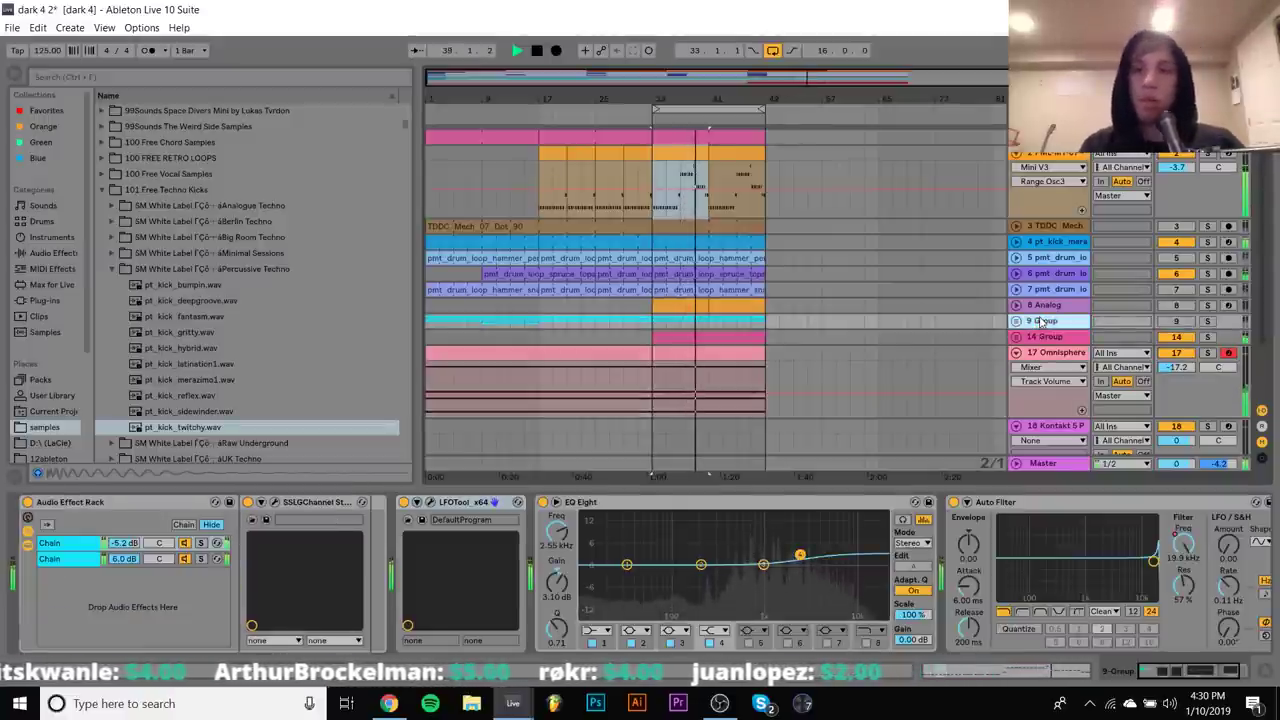
{"action": "key", "text": "Delete"}
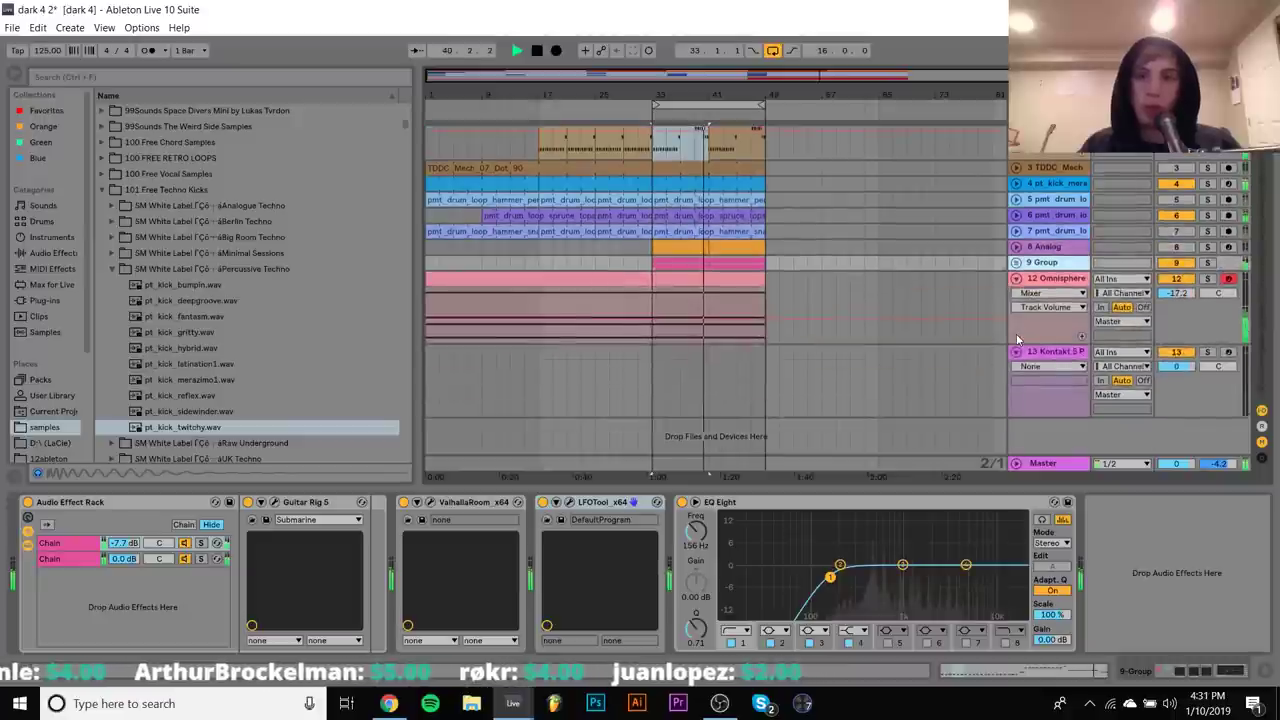
Create an empty MIDI clip on the Kontakt 5 track from bar 33 to bar 49
{"action": "left_click", "coordinate": [1053, 356]}
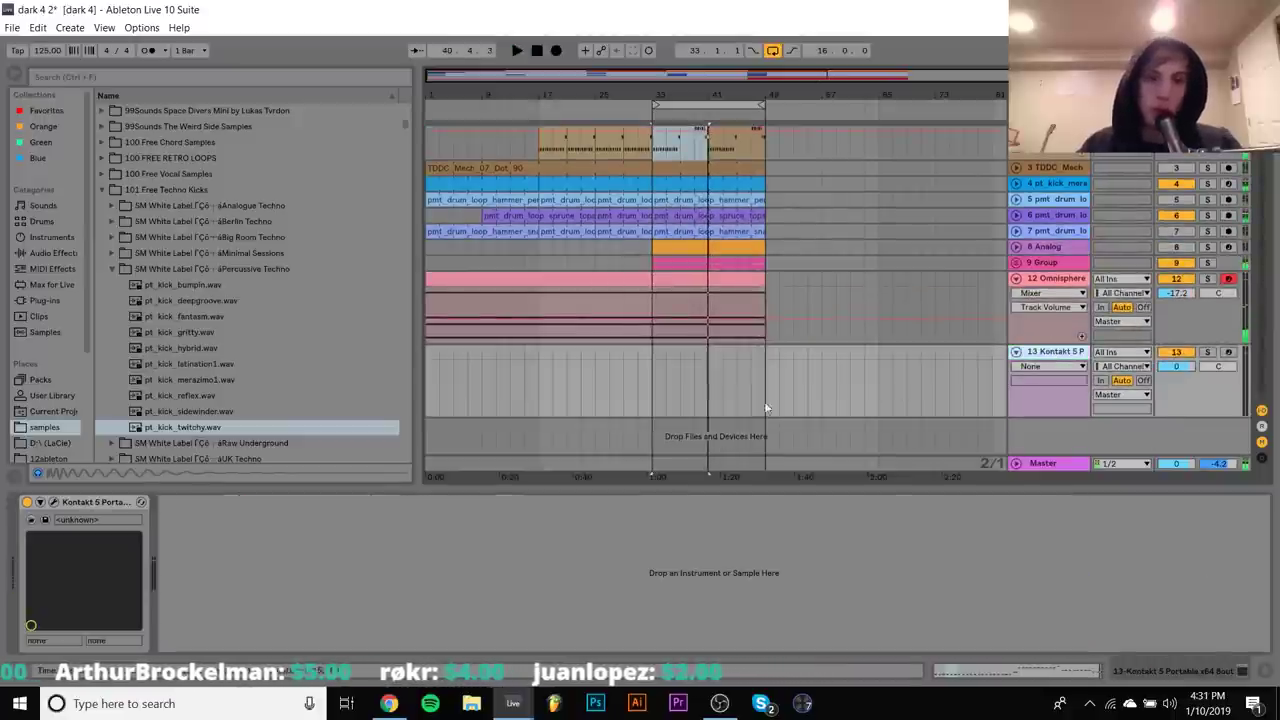
{"action": "left_click_drag", "start_coordinate": [656, 352], "coordinate": [762, 351]}
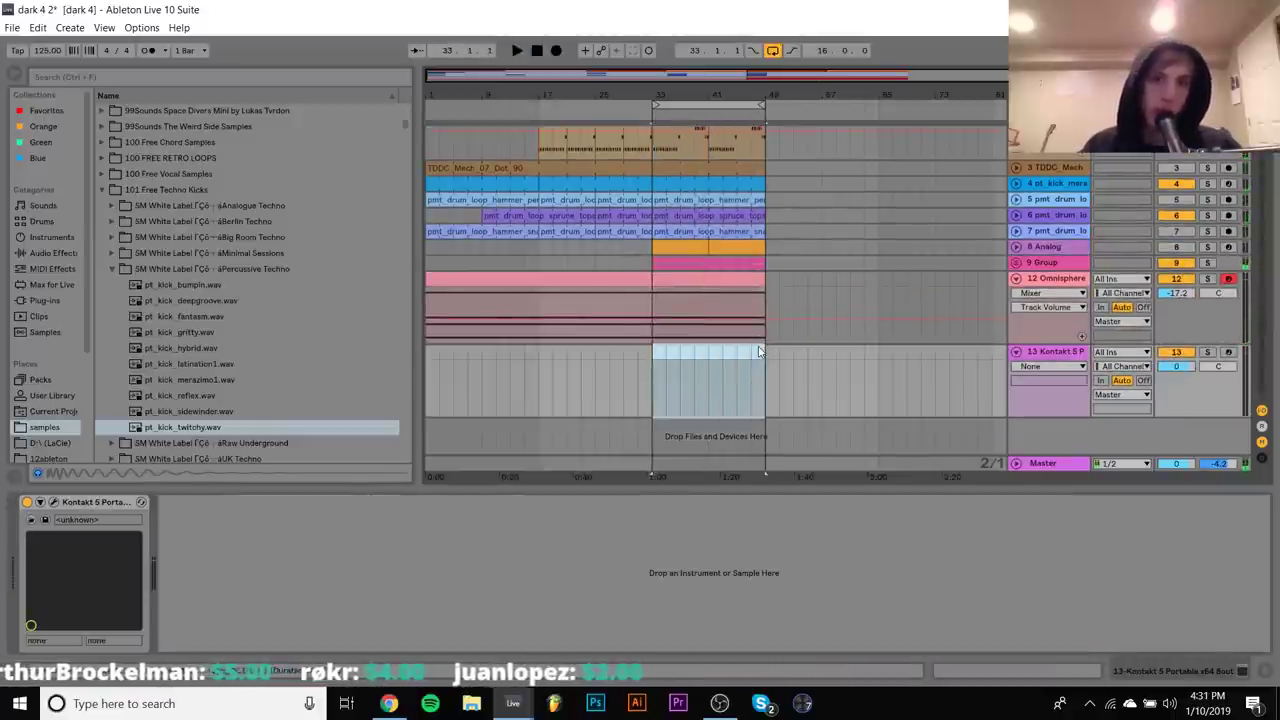
{"action": "key", "text": "ctrl+shift+m"}
{"action": "left_click_drag", "start_coordinate": [220, 133], "coordinate": [220, 493]}
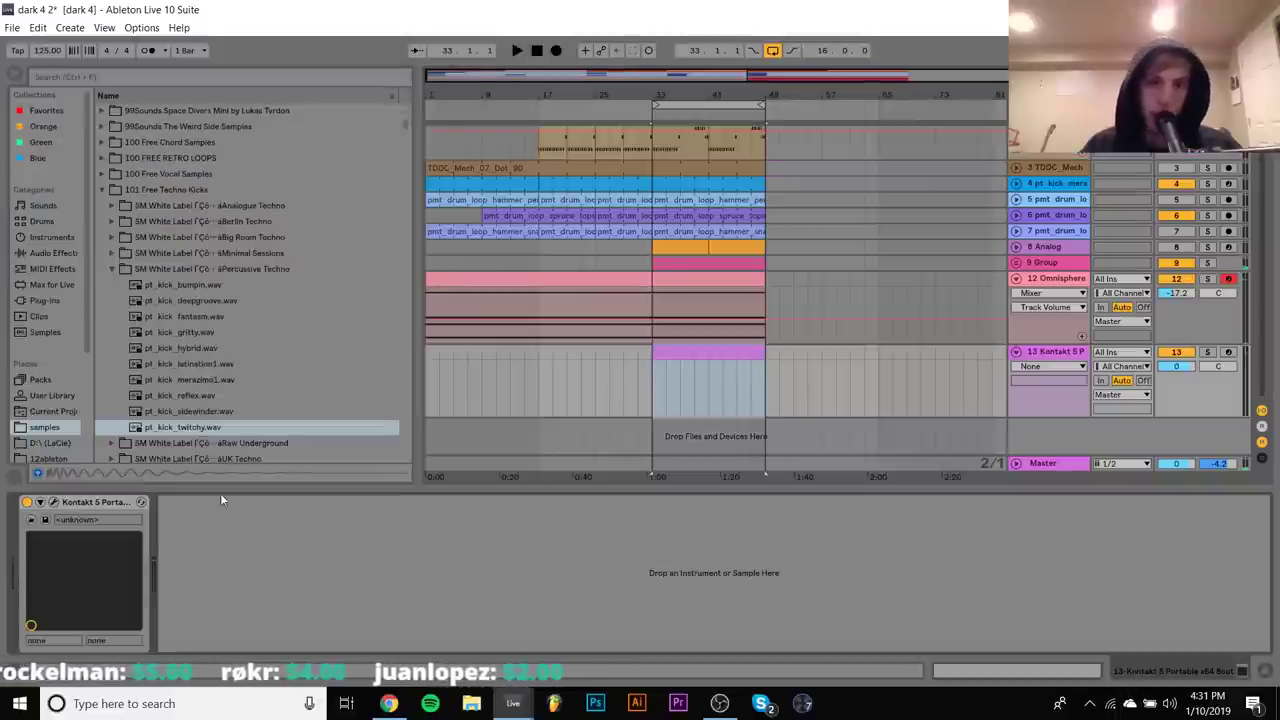
Open the Kontakt 5 instrument and bring up its Library Manager from the library options
{"action": "left_click", "coordinate": [53, 503]}
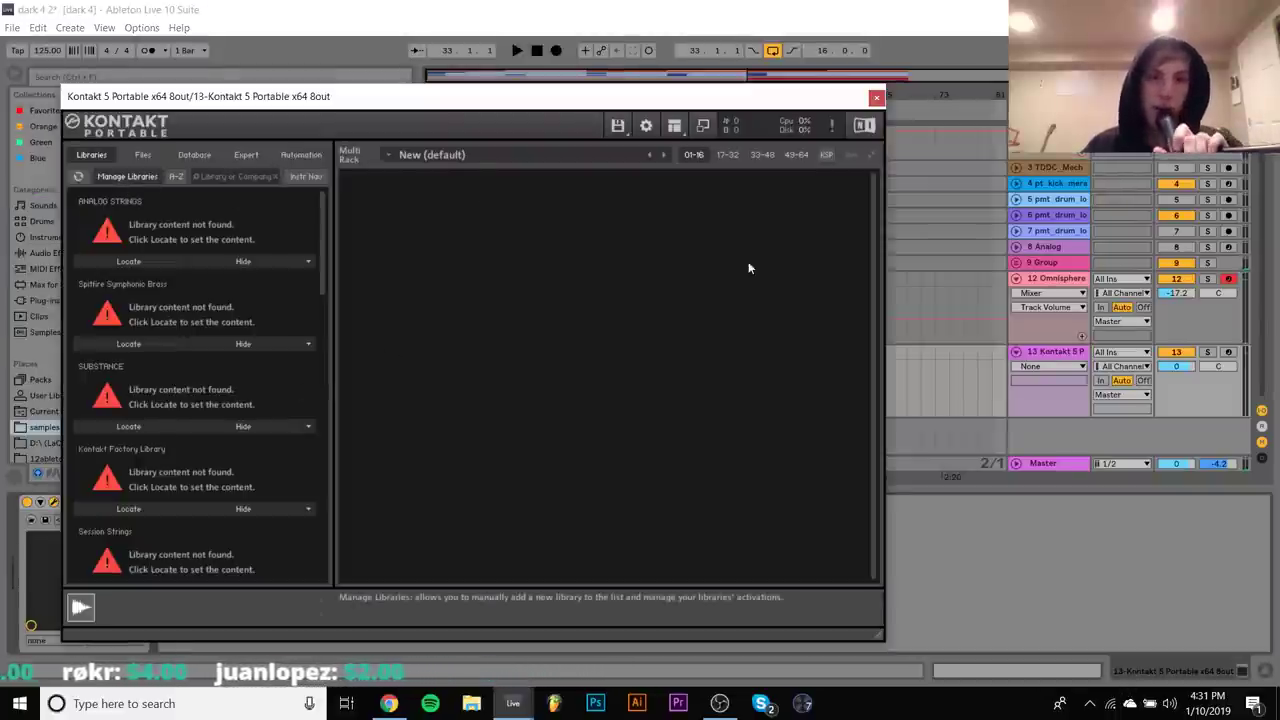
{"action": "left_click", "coordinate": [265, 420]}
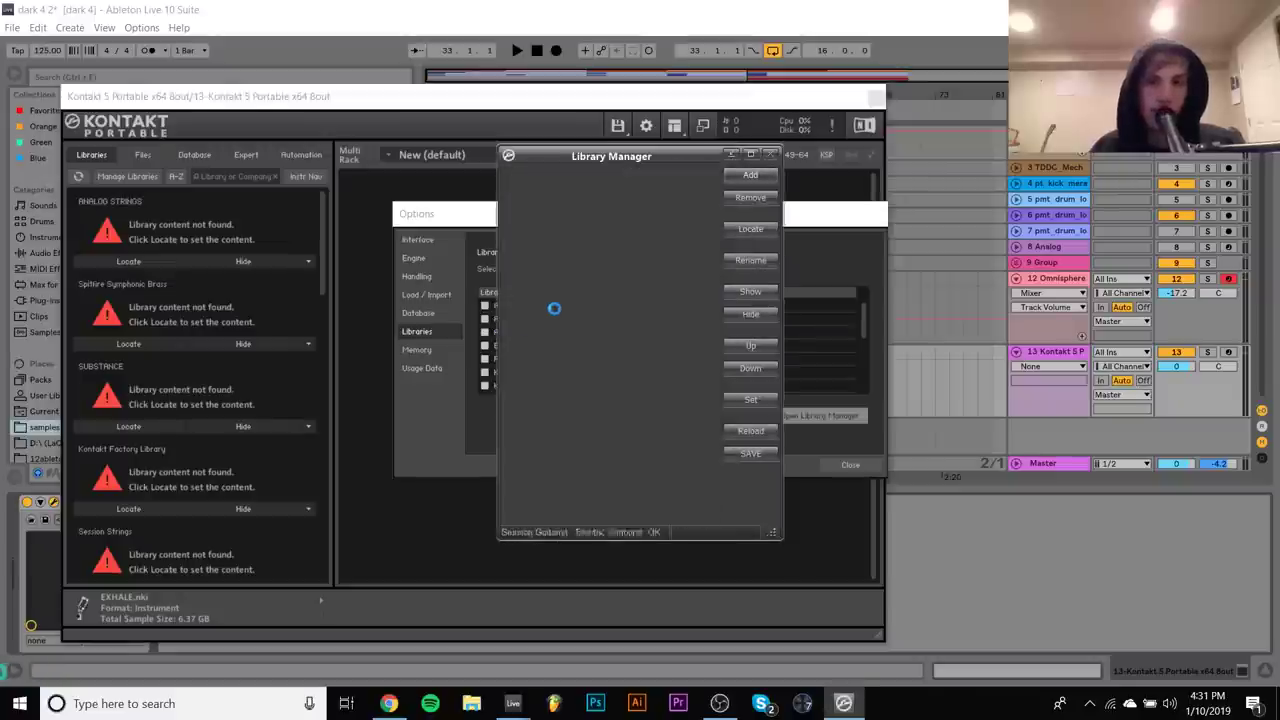
Remove all the unlocated libraries from the Kontakt Library Manager list
{"action": "left_click", "coordinate": [556, 314]}
{"action": "key", "text": "ctrl+a"}
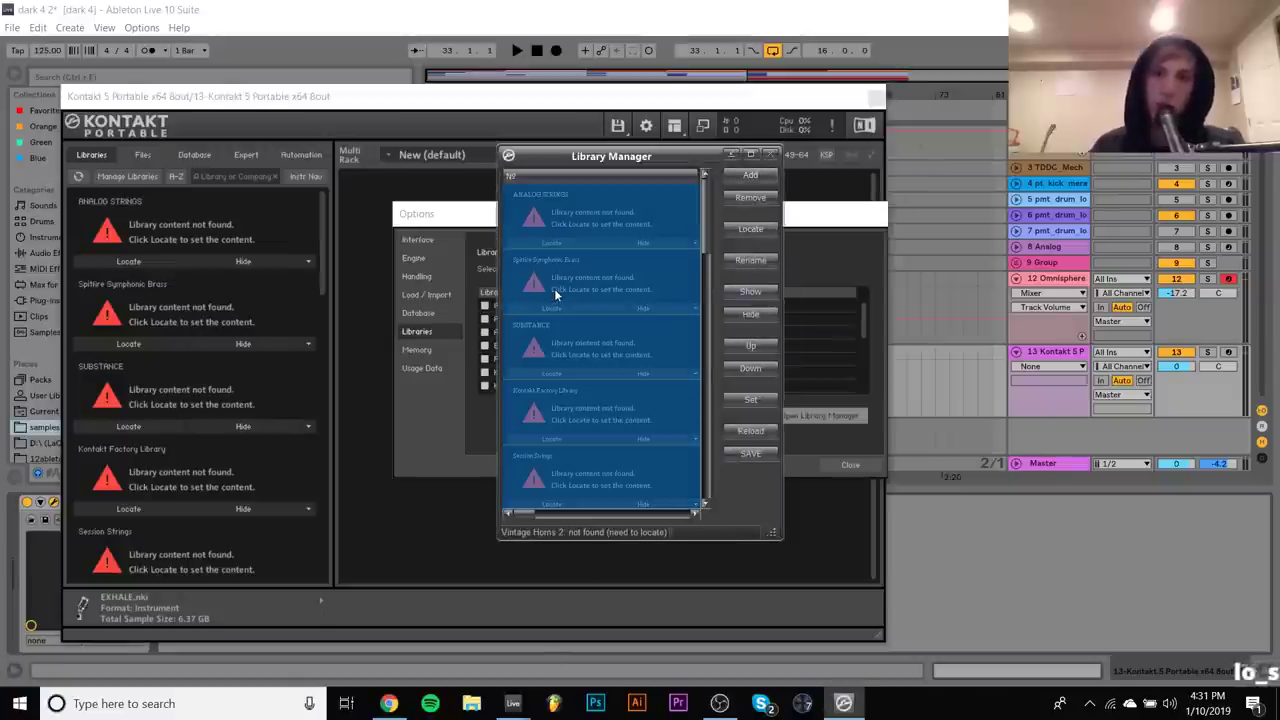
{"action": "key", "text": "Delete"}
{"action": "left_click", "coordinate": [670, 384]}
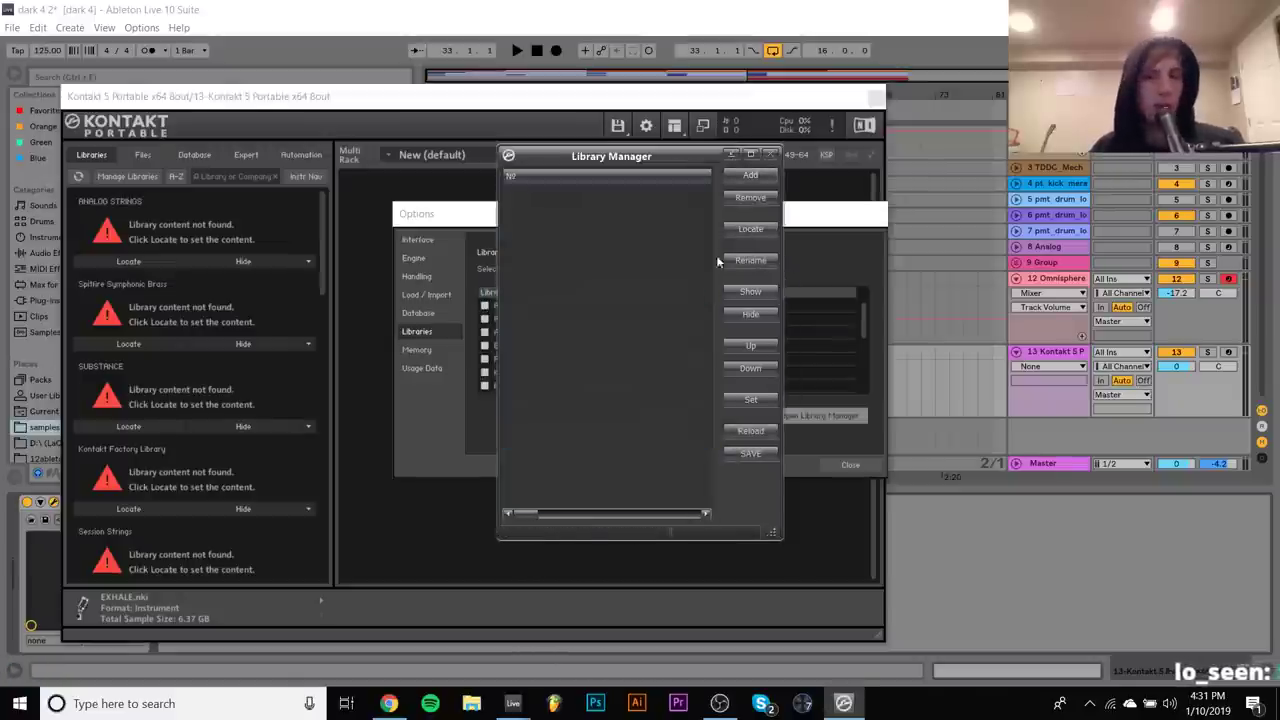
Scan the "kontakt libraries" folder on the LaCie (D:) drive for encoded libraries and add them to the Library Manager
{"action": "left_click", "coordinate": [749, 177]}
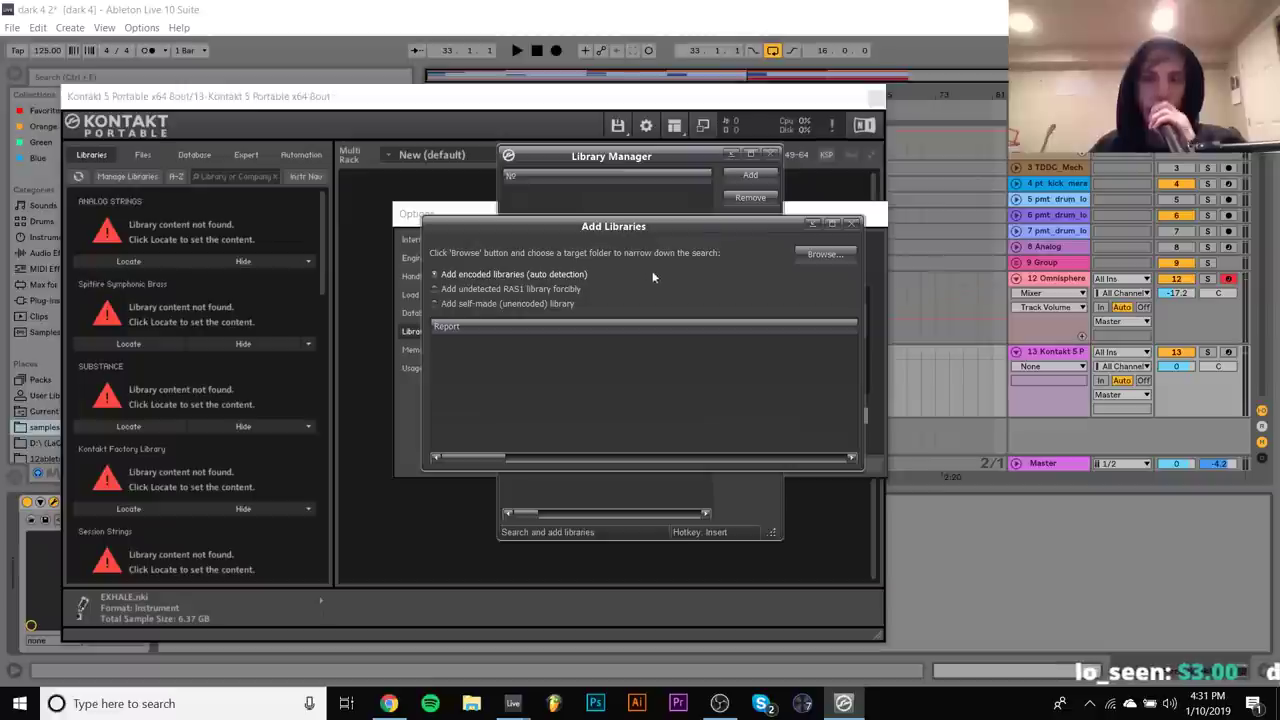
{"action": "left_click", "coordinate": [826, 252]}
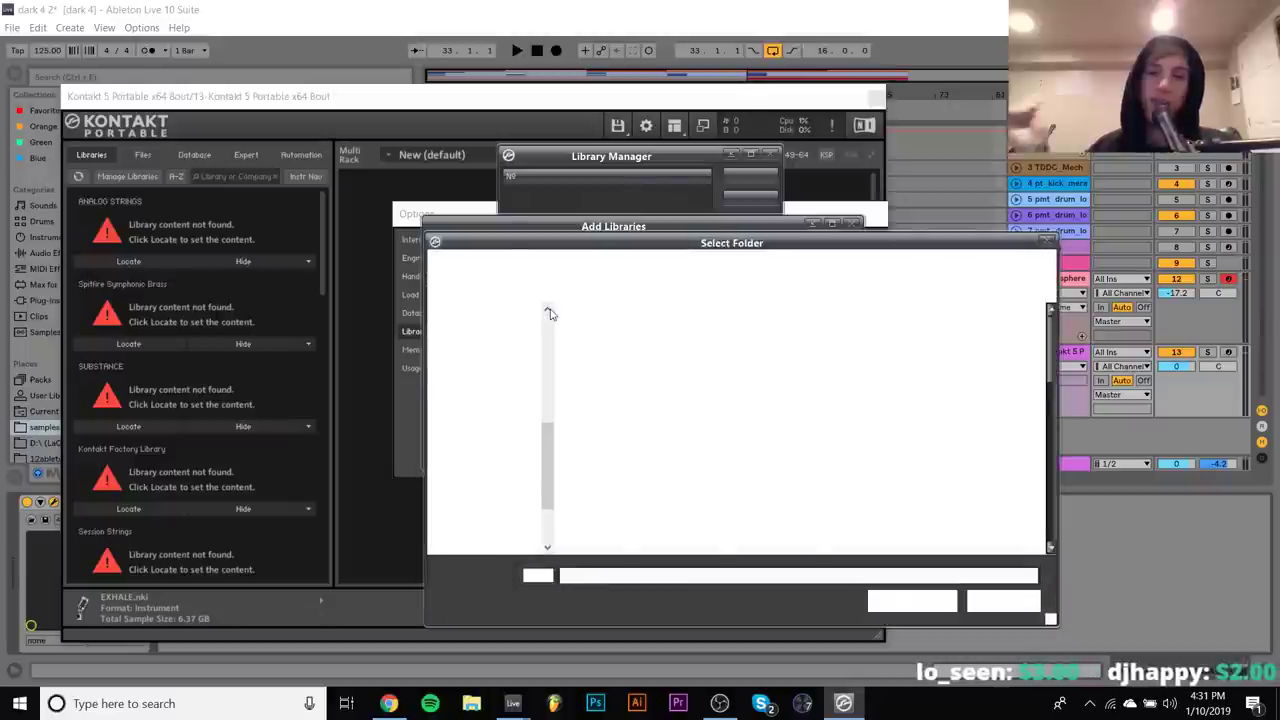
{"action": "left_click", "coordinate": [488, 498]}
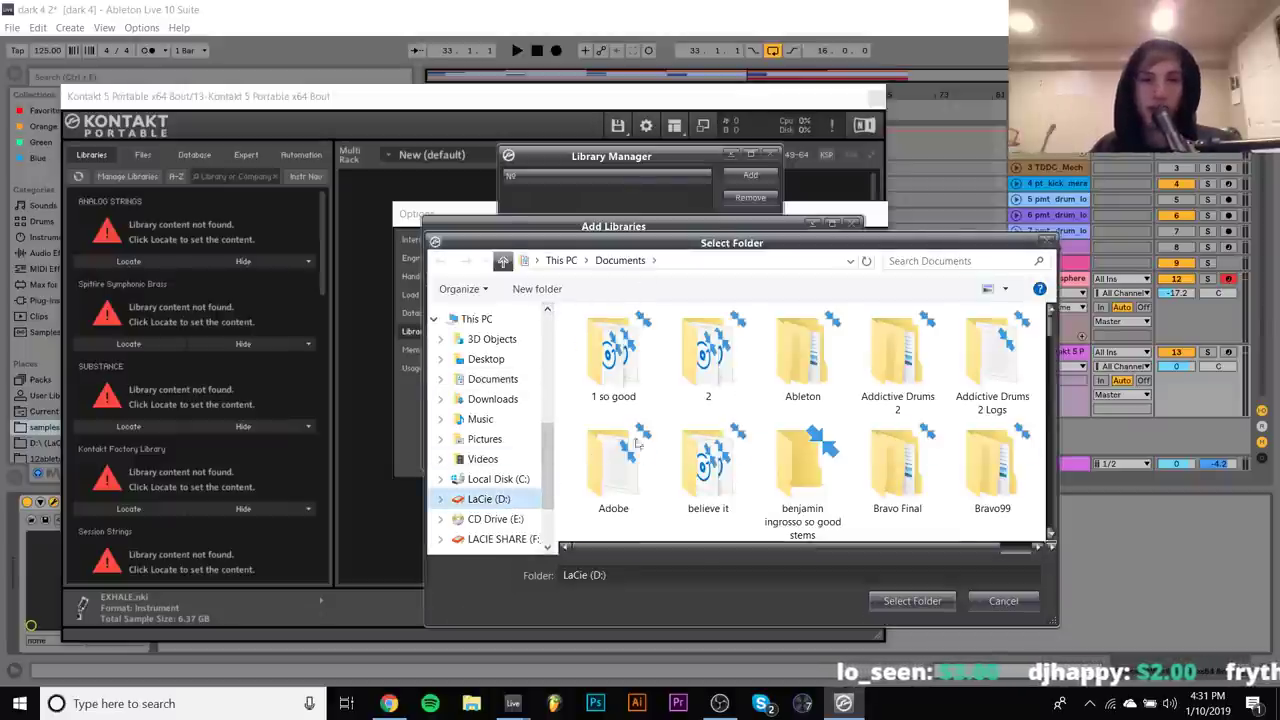
{"action": "scroll", "coordinate": [640, 500], "scroll_direction": "down", "scroll_amount": 15}
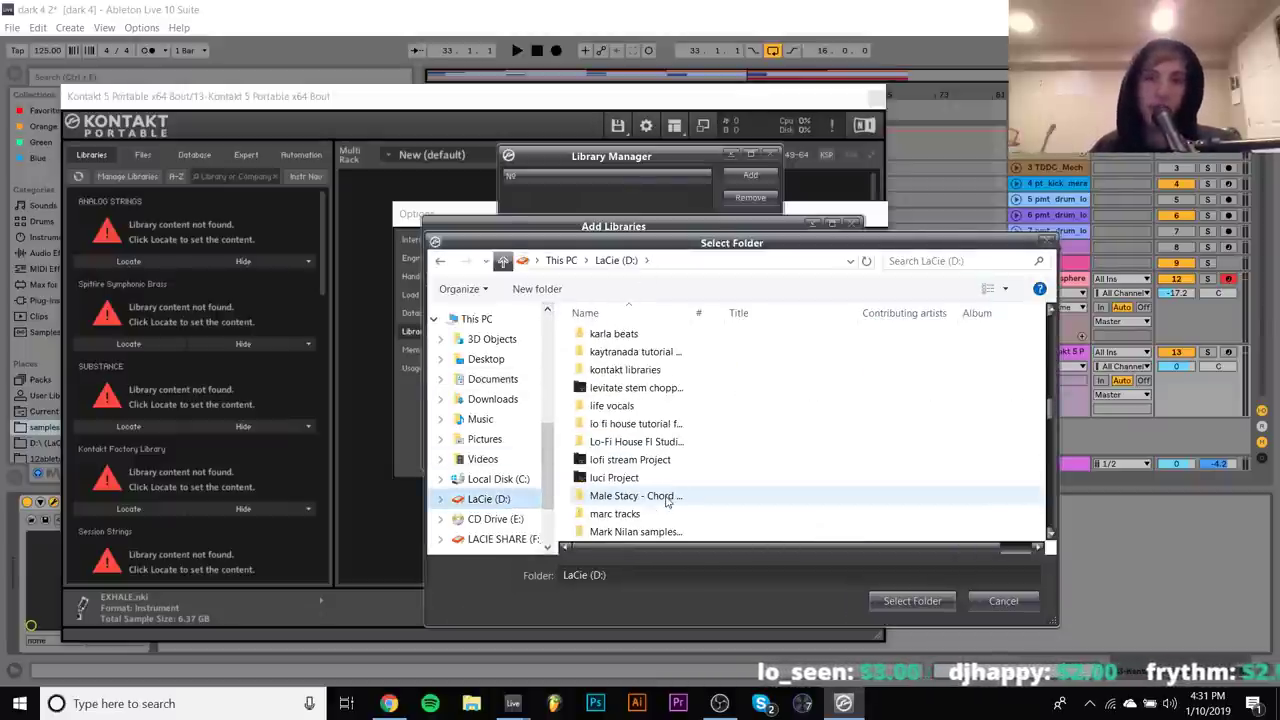
{"action": "left_click", "coordinate": [624, 370]}
{"action": "left_click", "coordinate": [910, 600]}
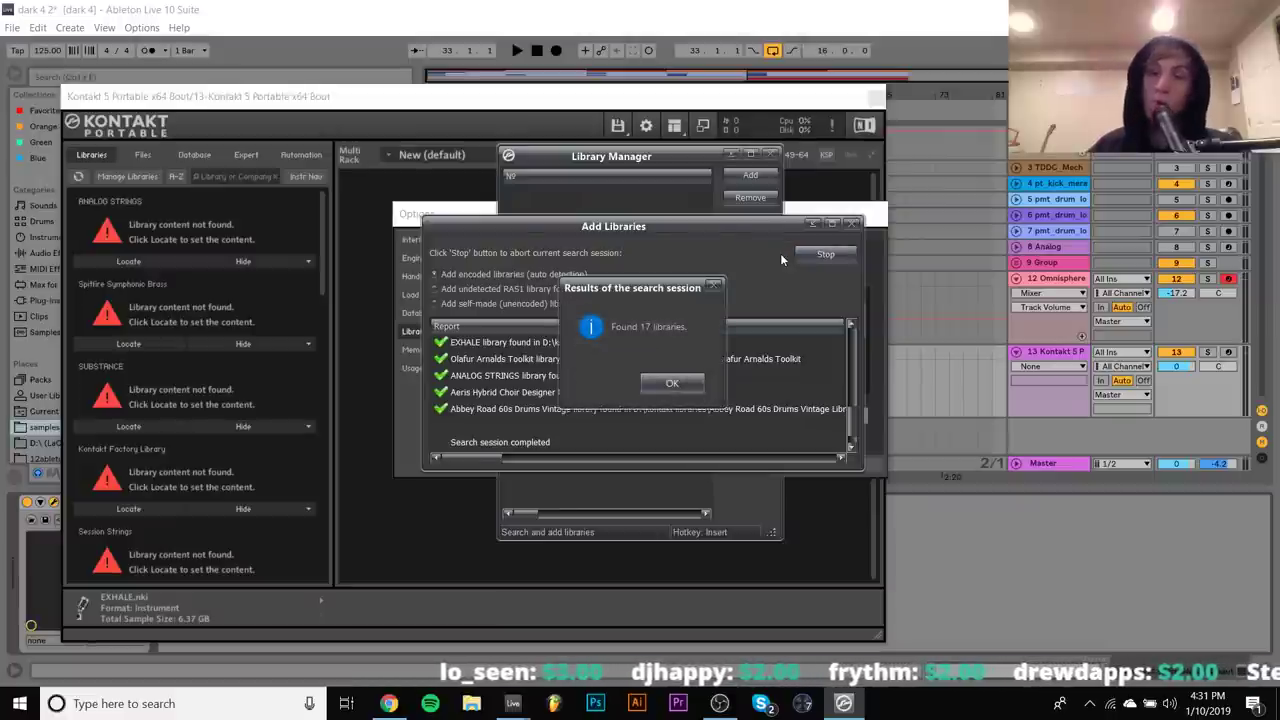
{"action": "left_click", "coordinate": [688, 384]}
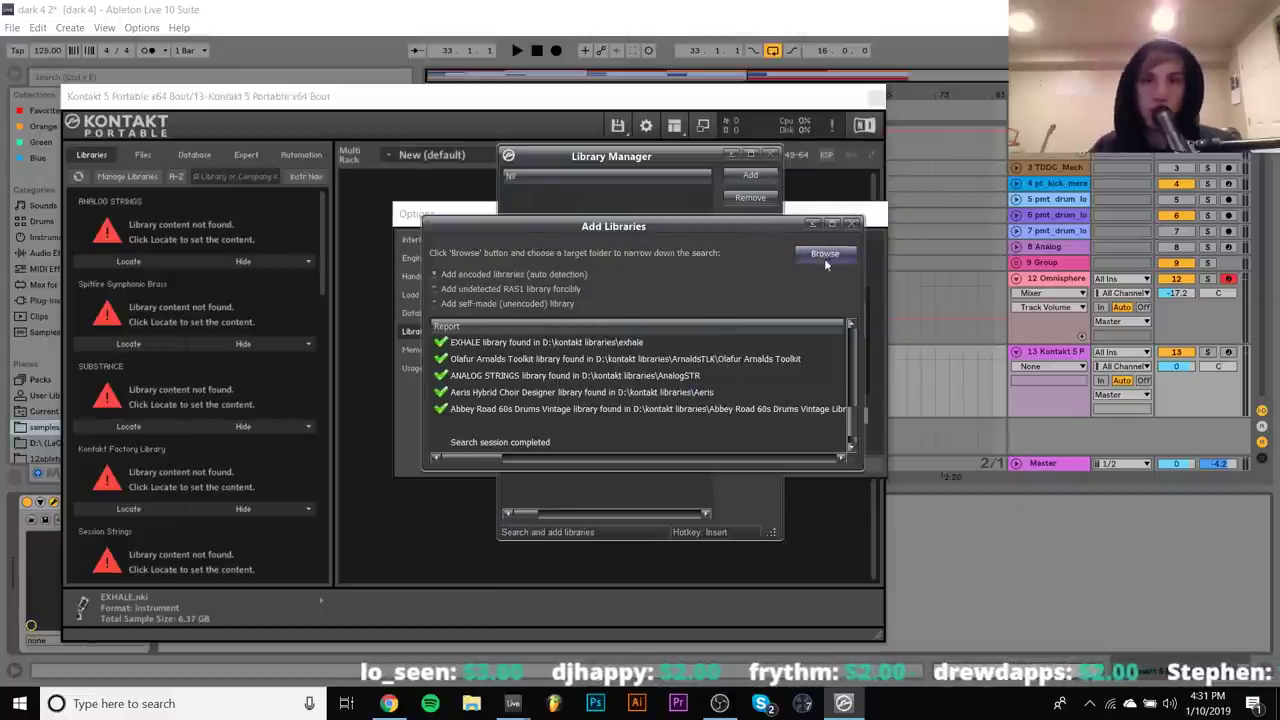
{"action": "left_click", "coordinate": [858, 227]}
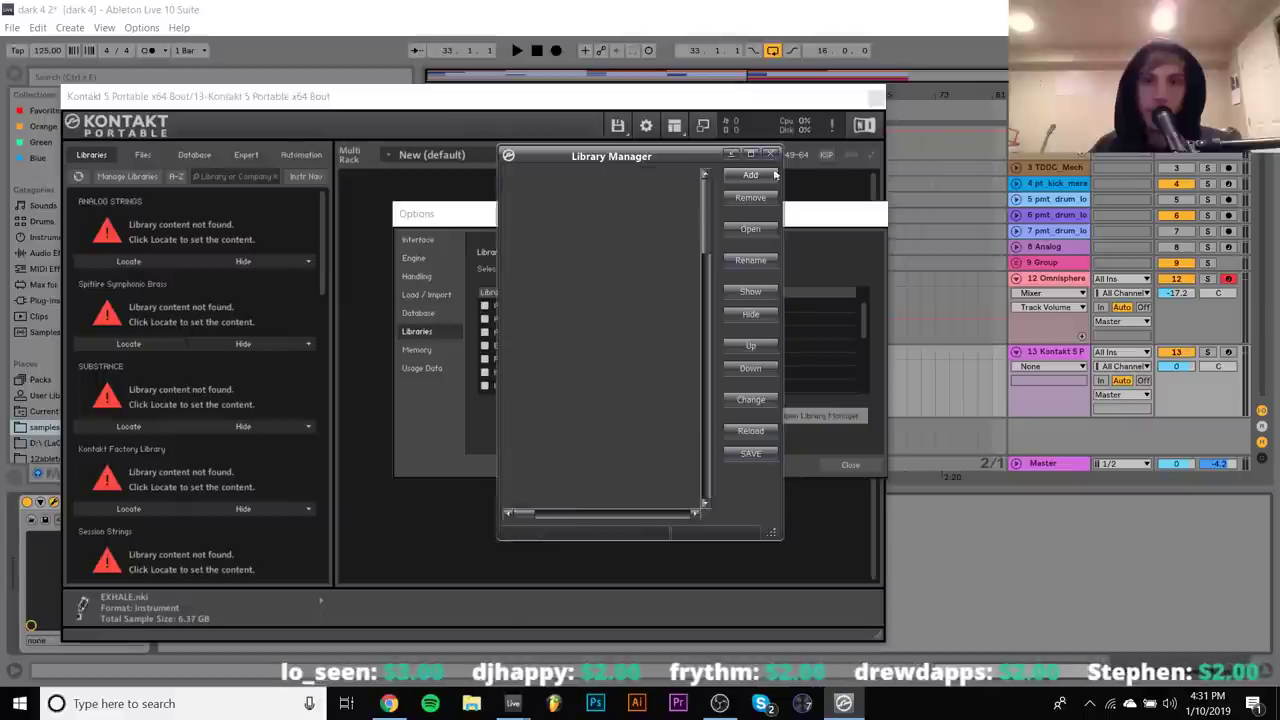
Close the Kontakt options and plug-in window, and delete the Kontakt 5 Portable device from track 13
{"action": "left_click", "coordinate": [850, 465]}
{"action": "left_click", "coordinate": [876, 97]}
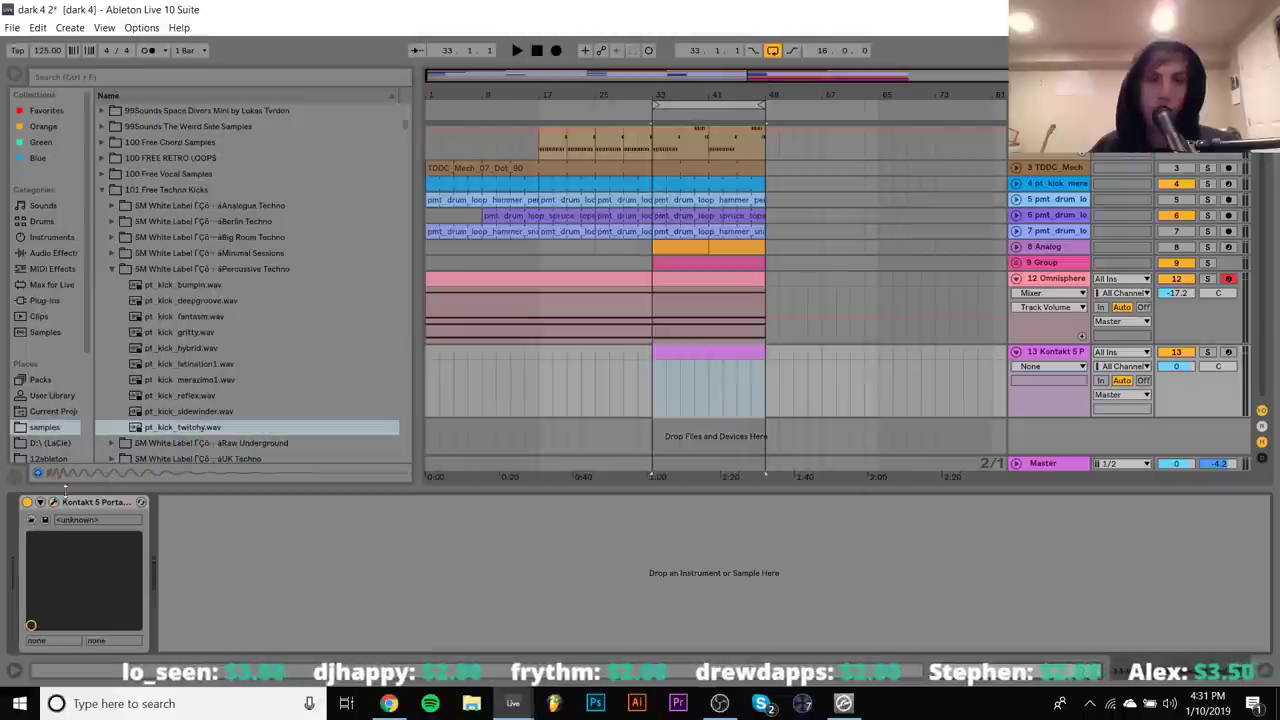
{"action": "key", "text": "Delete"}
Load the ArturiaV6 Piano V2 plug-in on track 13 and arm the track for recording
{"action": "left_click", "coordinate": [42, 299]}
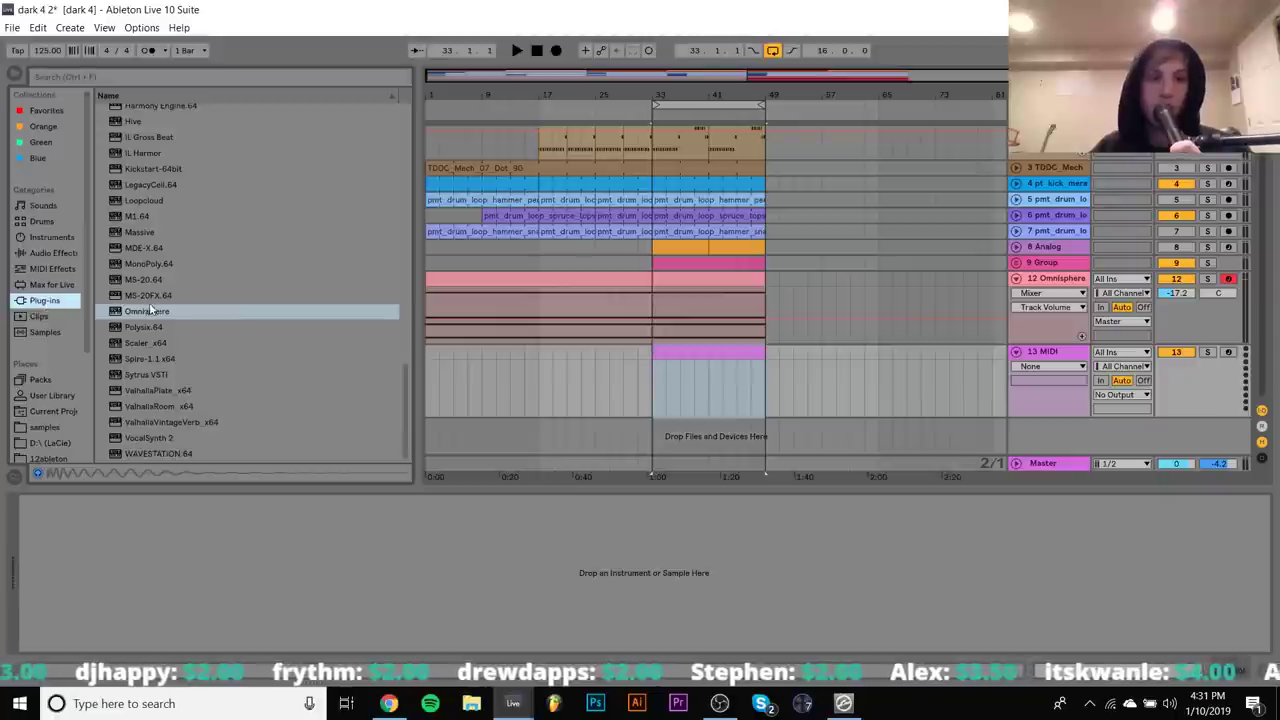
{"action": "scroll", "coordinate": [150, 312], "scroll_direction": "up", "scroll_amount": 10}
{"action": "left_click", "coordinate": [101, 127]}
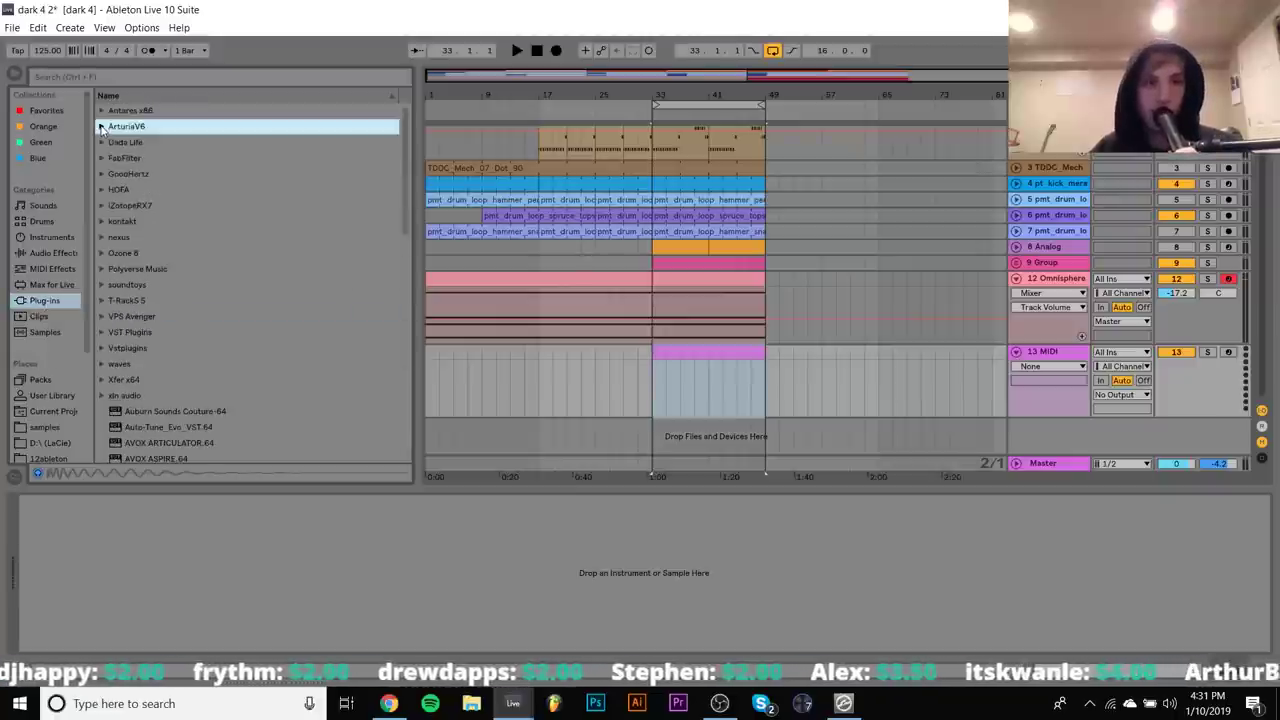
{"action": "left_click", "coordinate": [101, 127]}
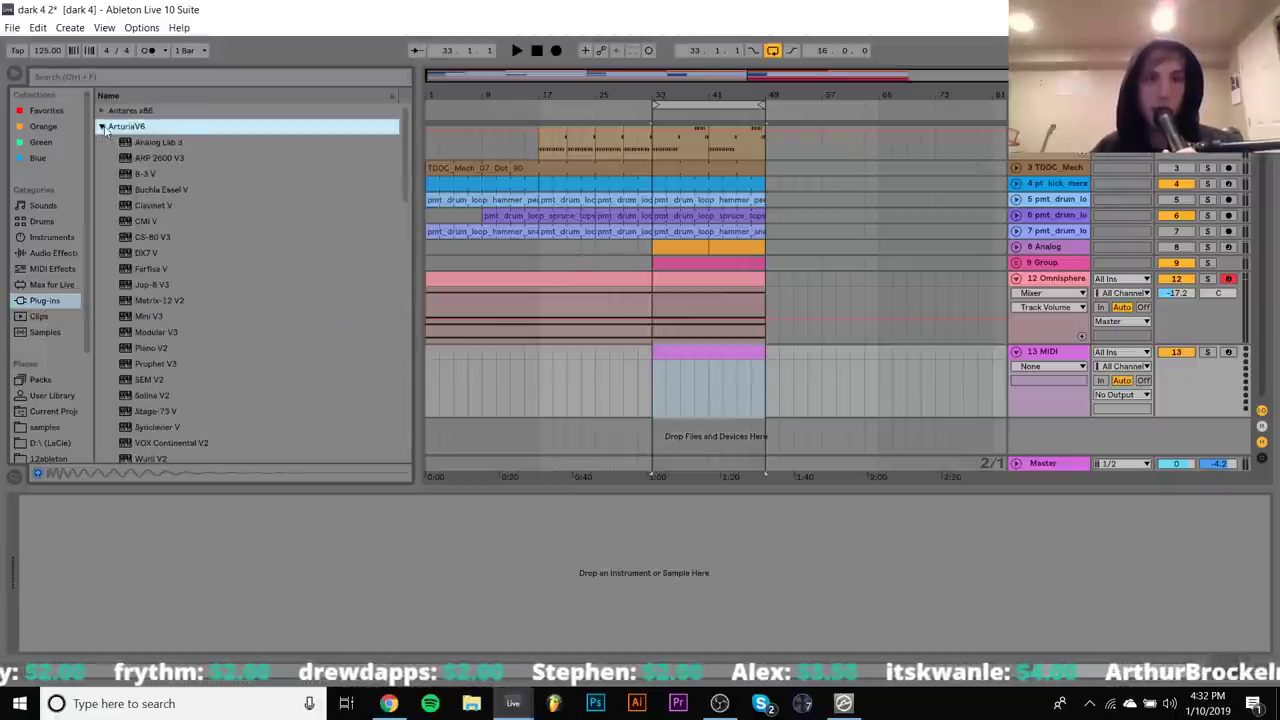
{"action": "left_click", "coordinate": [152, 348]}
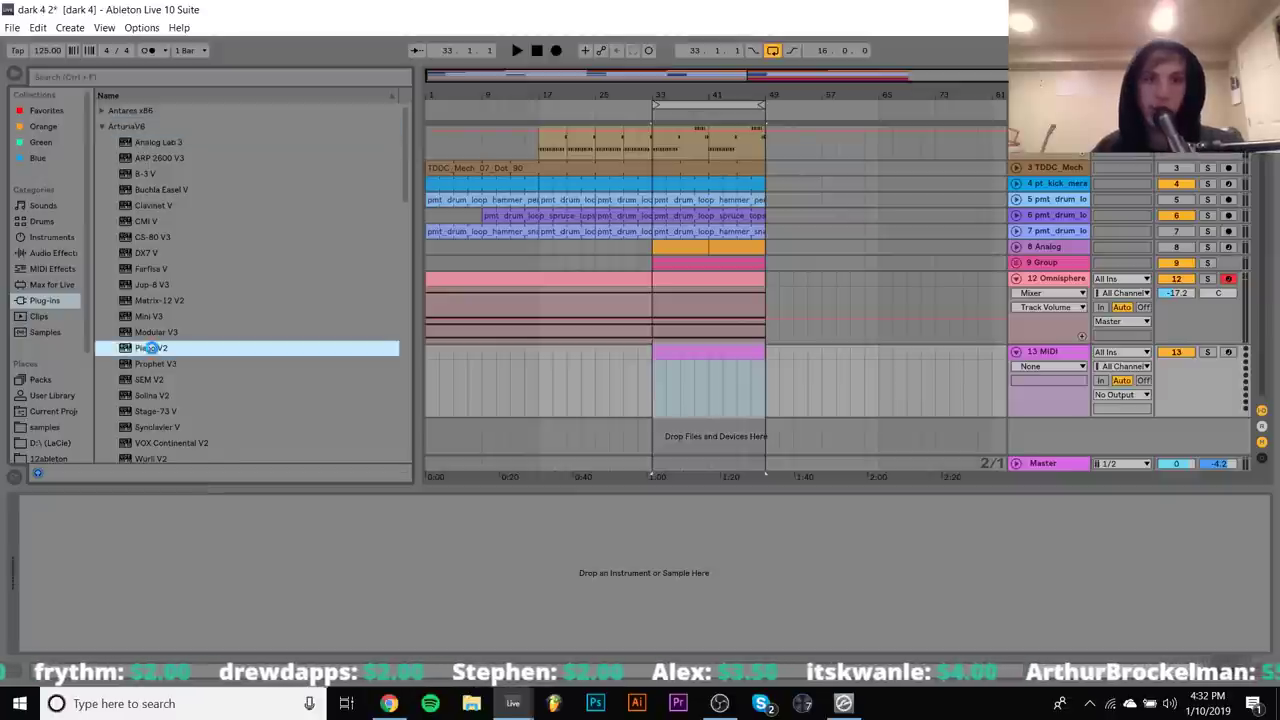
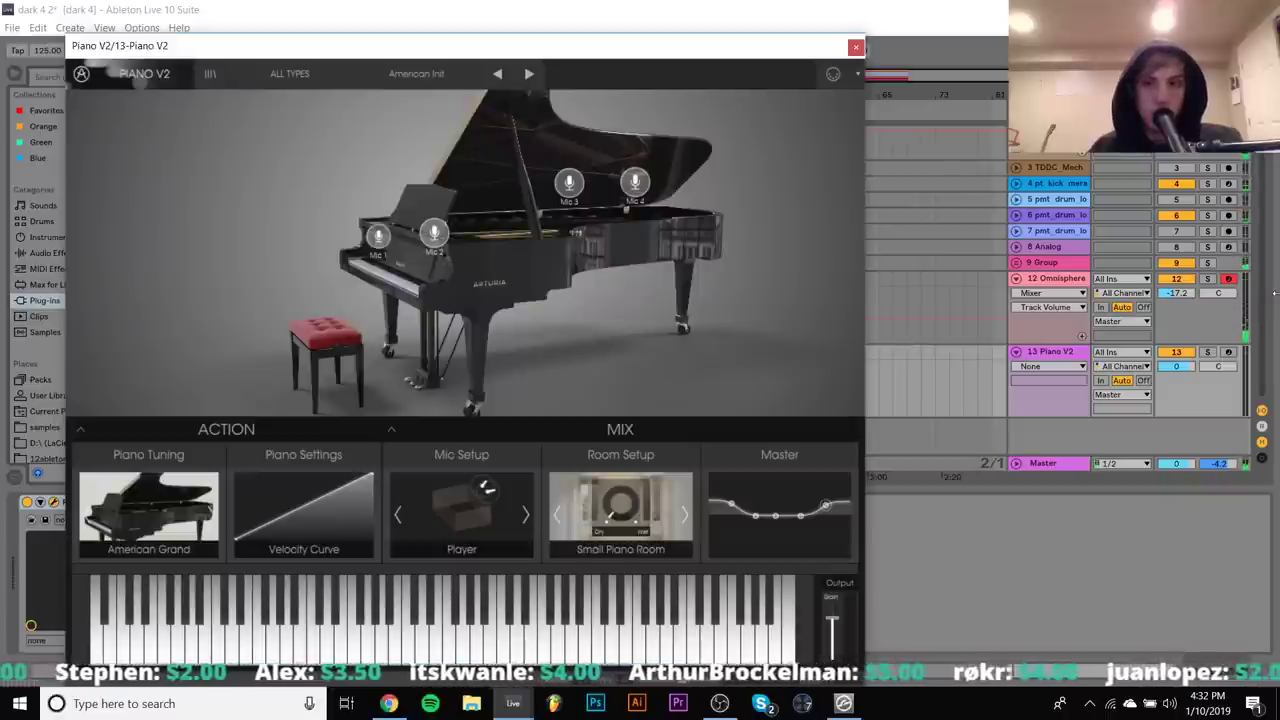
{"action": "left_click", "coordinate": [1232, 352]}
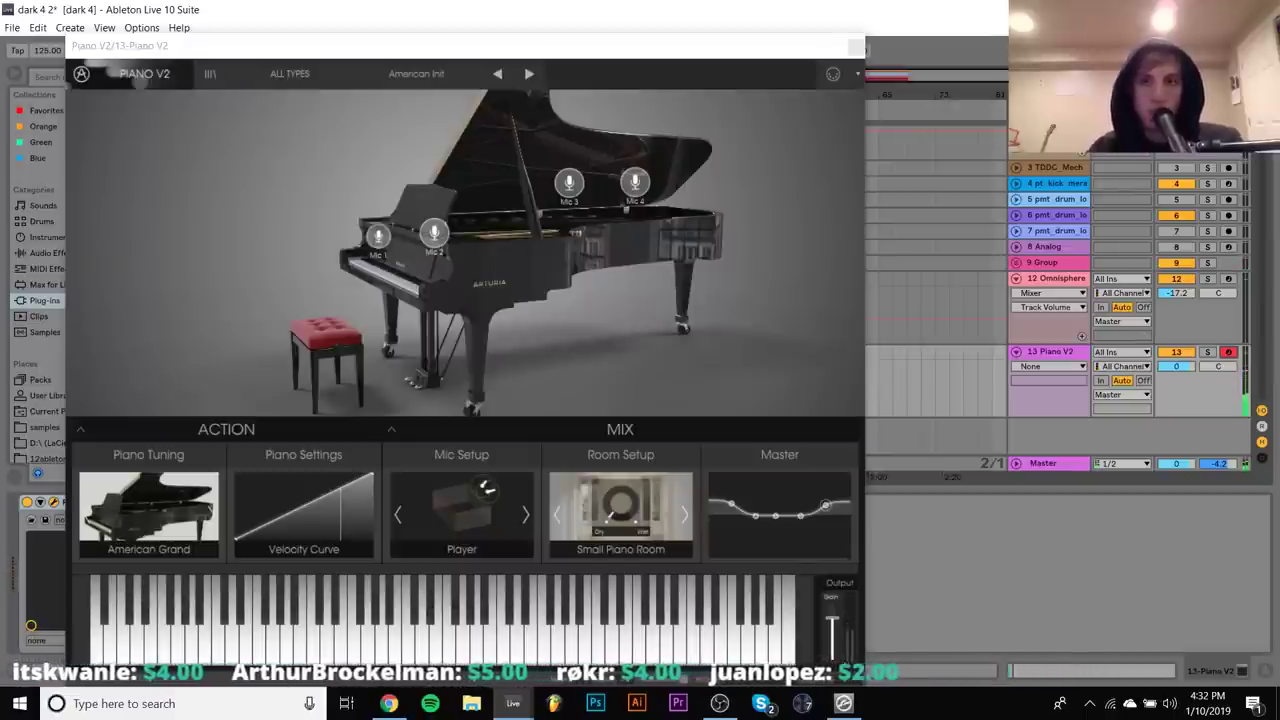
{"action": "left_click", "coordinate": [856, 47]}
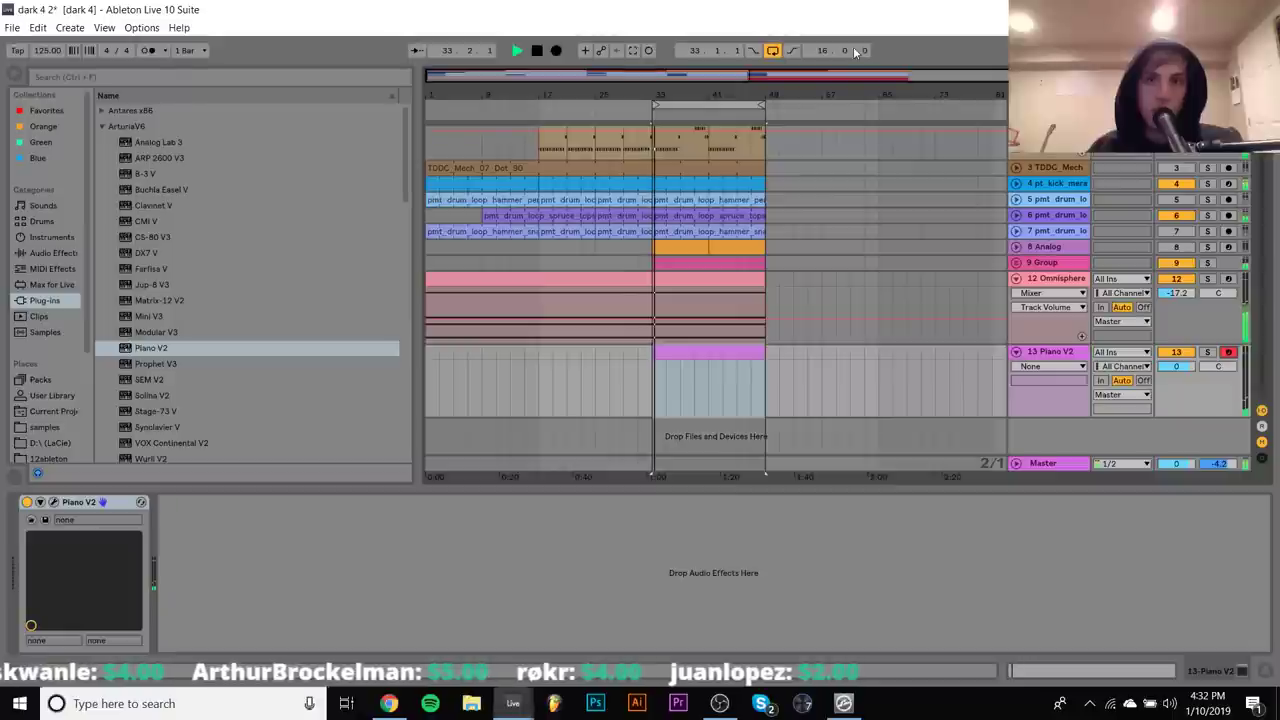
Write a rising run of four sixteenth notes up to D#2 in the last beat of bar 8 of the piano clip
{"action": "double_click", "coordinate": [709, 348]}
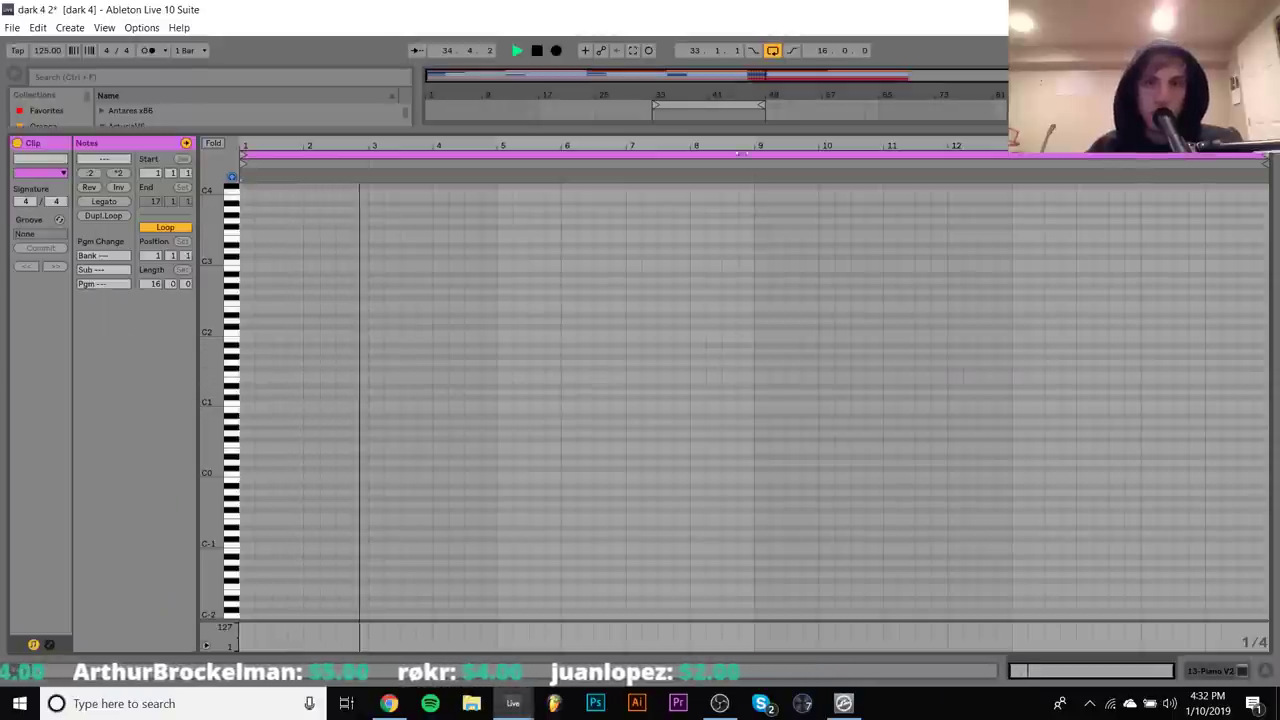
{"action": "left_click_drag", "start_coordinate": [590, 148], "coordinate": [576, 160]}
{"action": "key", "text": "space"}
{"action": "left_click", "coordinate": [576, 160]}
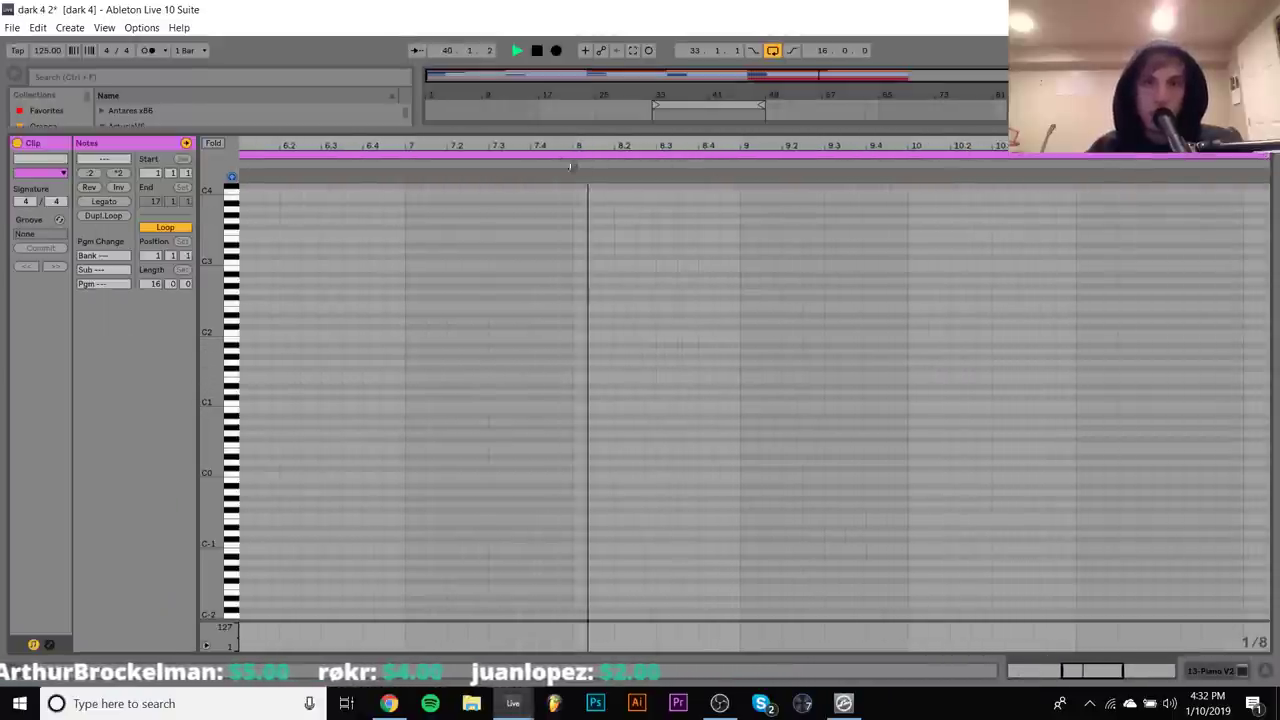
{"action": "key", "text": "space"}
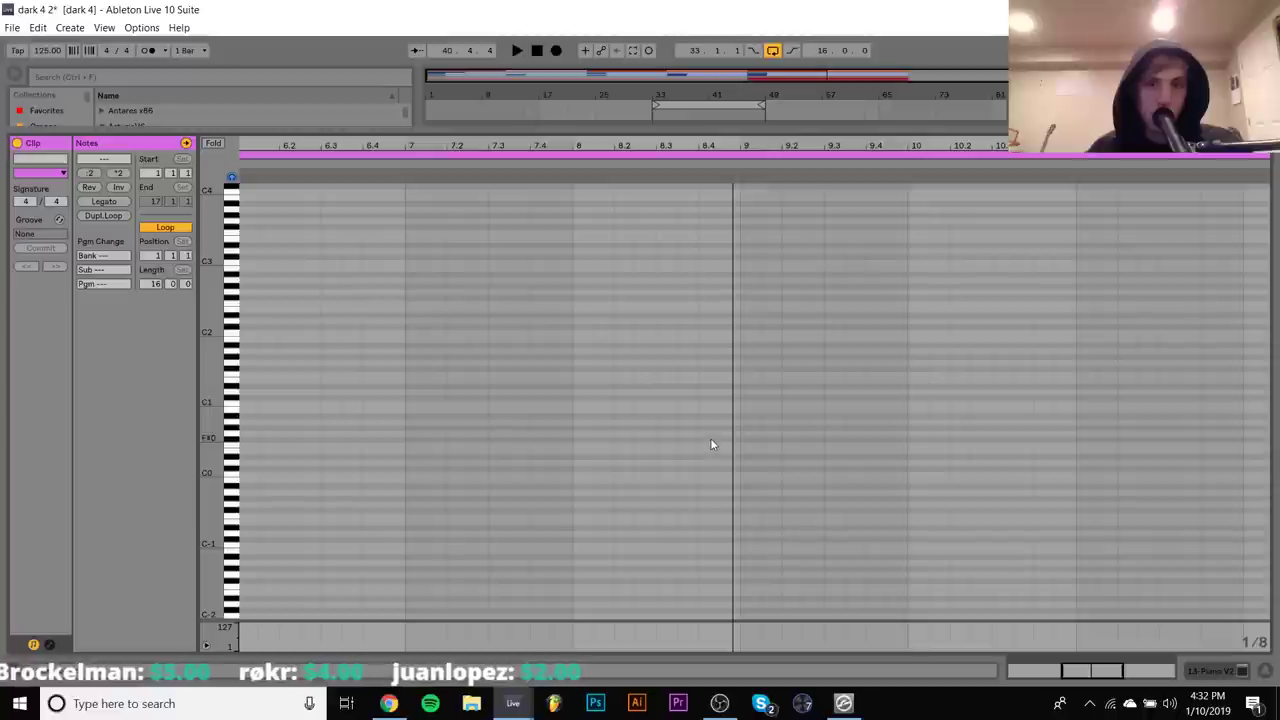
{"action": "double_click", "coordinate": [709, 457]}
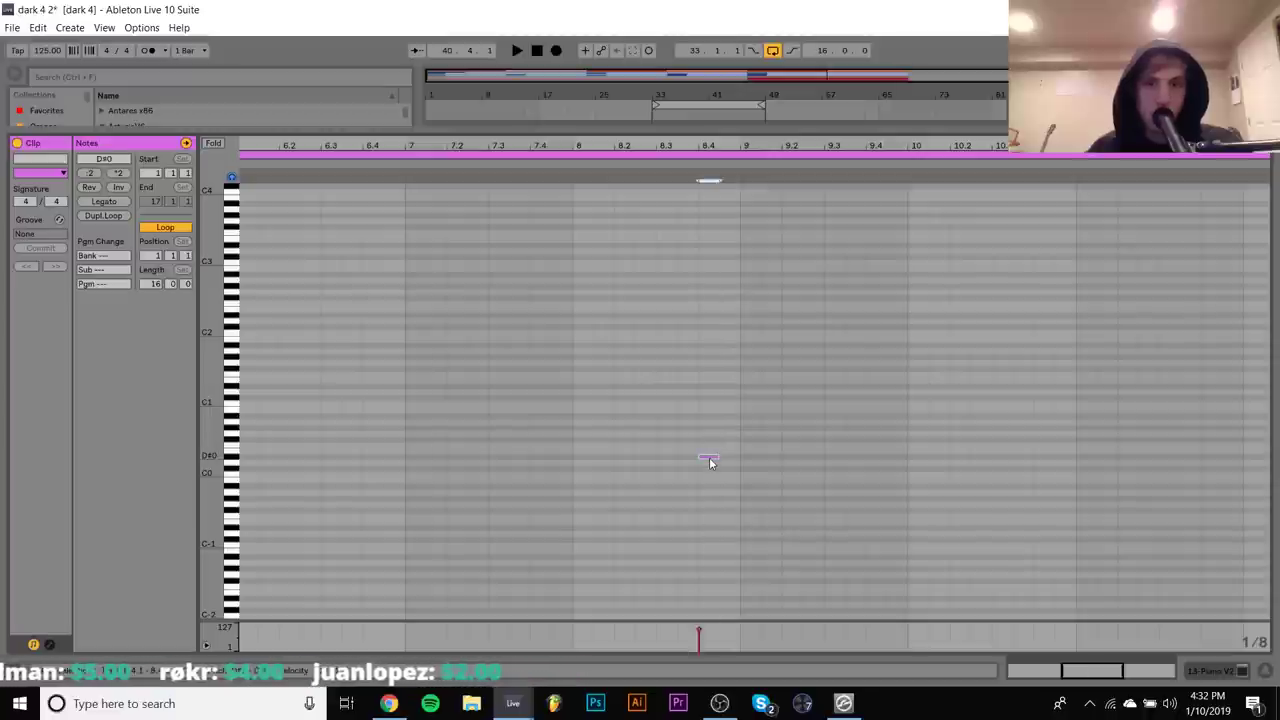
{"action": "scroll", "coordinate": [726, 145], "scroll_direction": "up", "scroll_amount": 2}
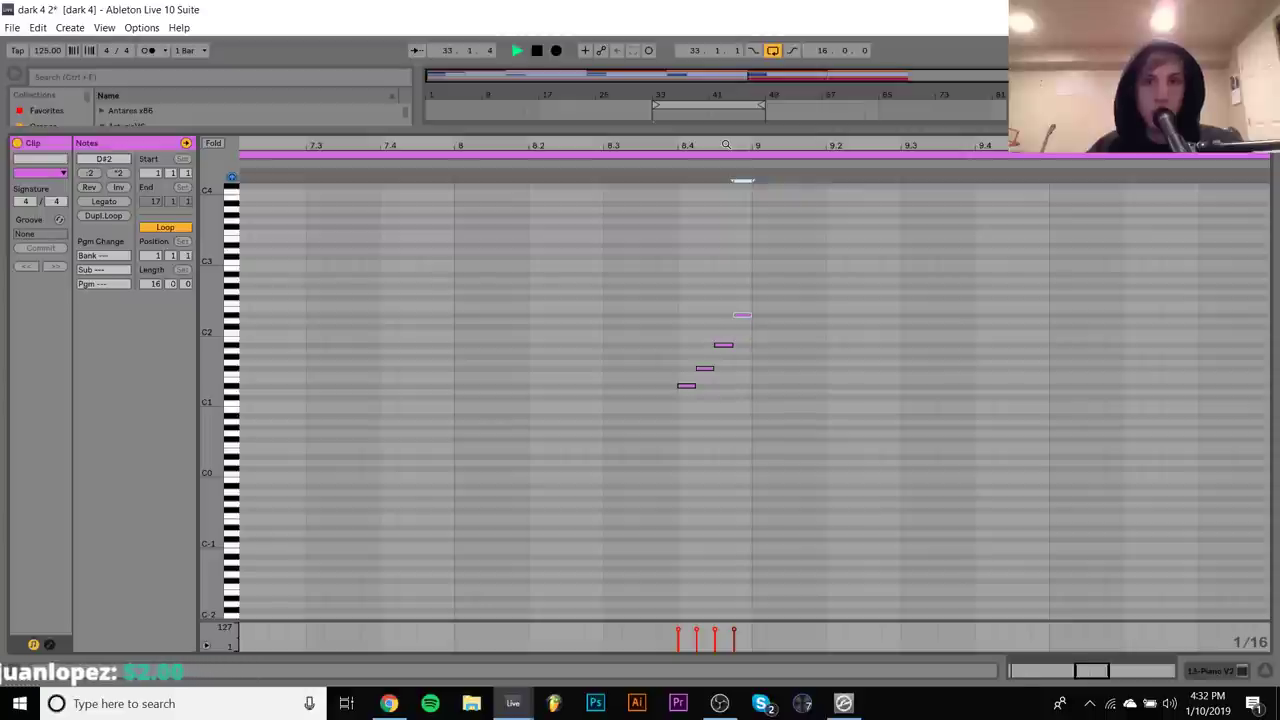
Transpose the four piano notes up one octave and repeat the clip's first eight bars over its second half
{"action": "key", "text": "ctrl+a"}
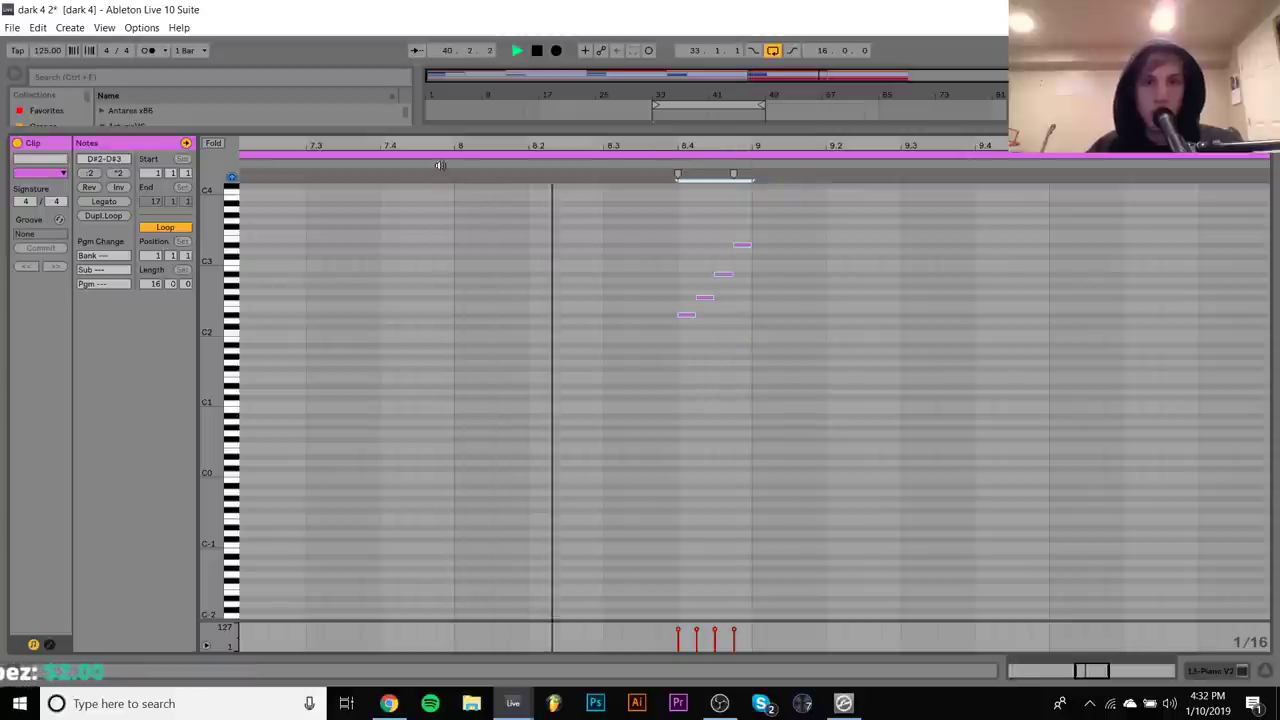
{"action": "key", "text": "shift+Up"}
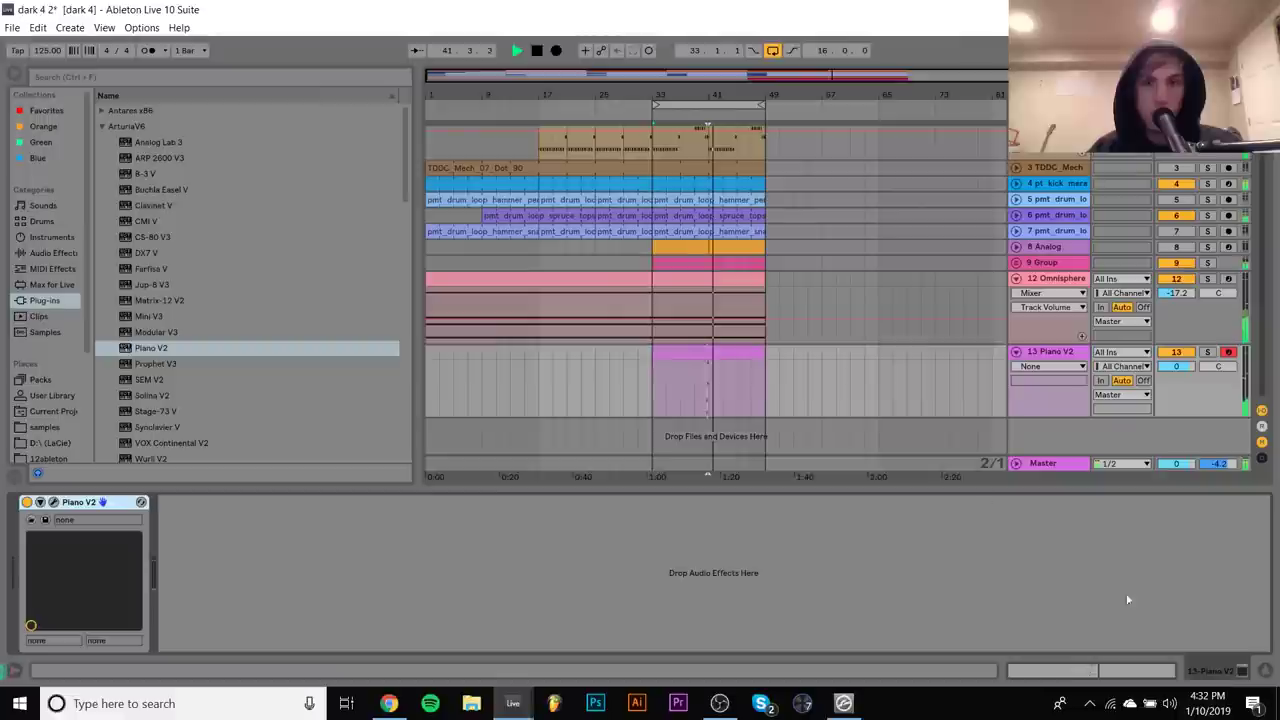
{"action": "key", "text": "shift+Tab"}
{"action": "left_click_drag", "start_coordinate": [720, 400], "coordinate": [652, 352]}
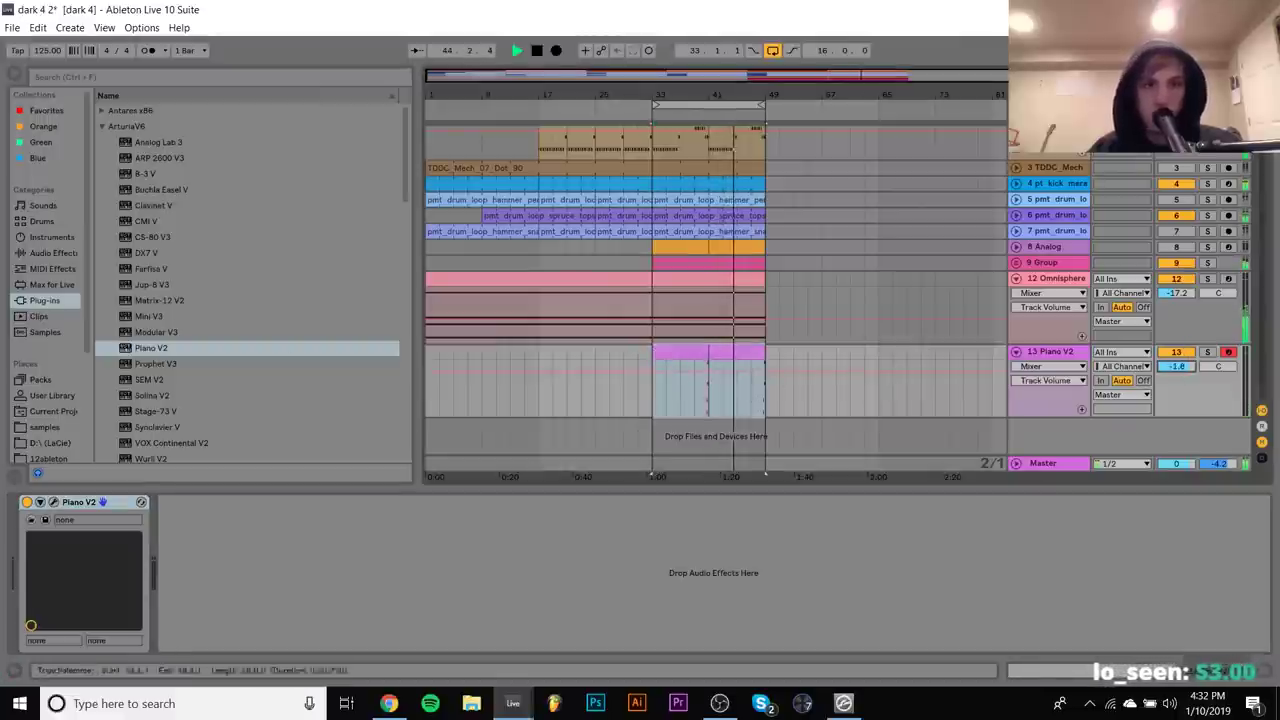
Add the +24 Pitch MIDI effect preset to the Piano V2 track
{"action": "left_click", "coordinate": [50, 268]}
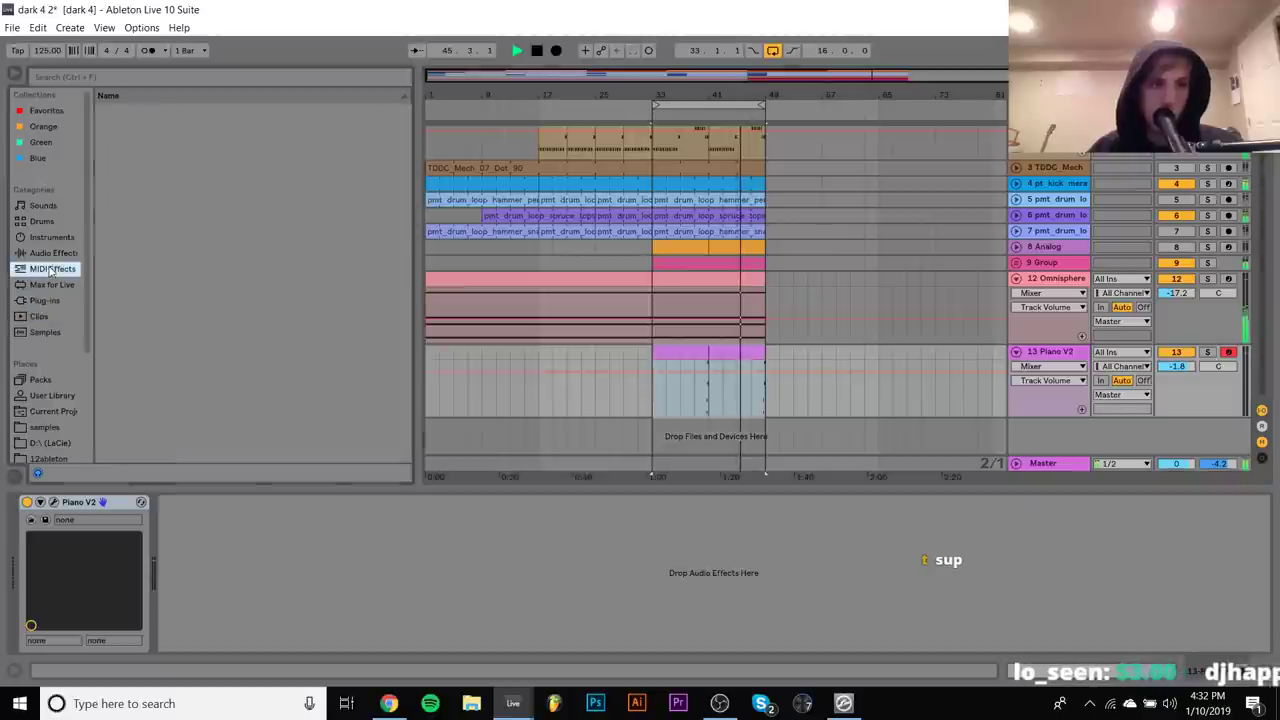
{"action": "double_click", "coordinate": [150, 221]}
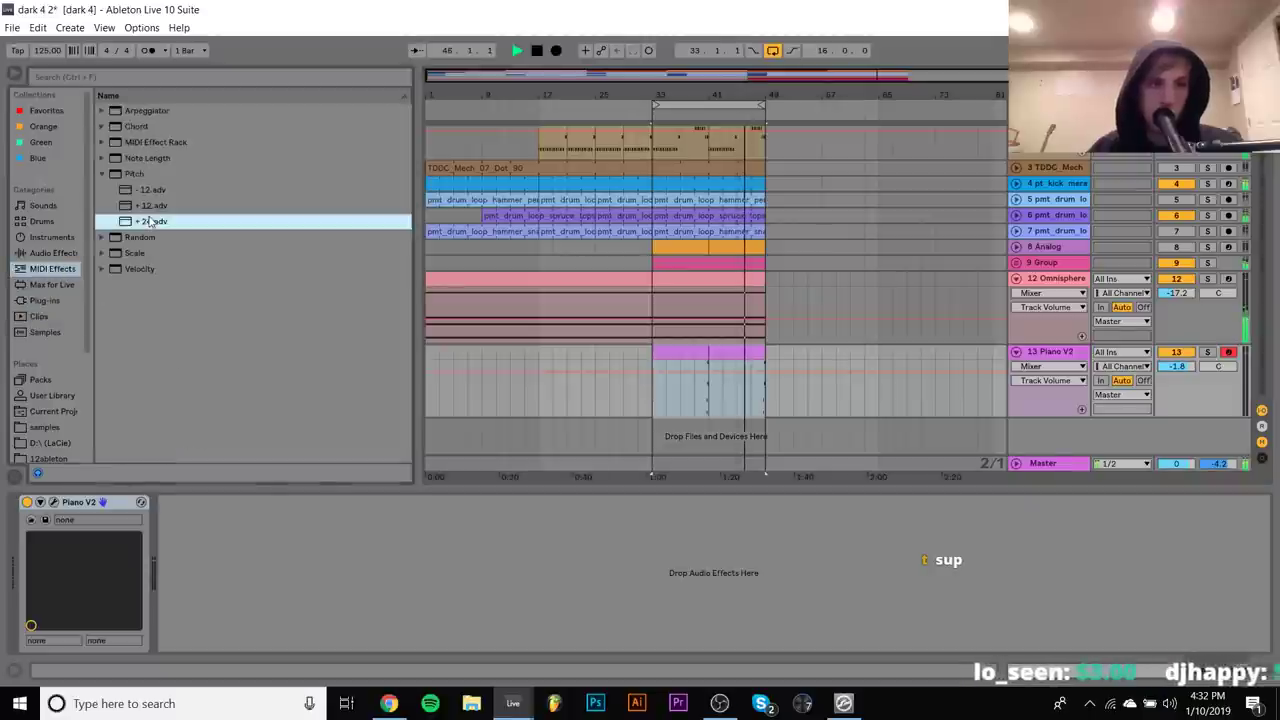
Add ValhallaRoom_x64 reverb to the Piano V2 track with a 29.5 % mix and a 7.91 s decay
{"action": "left_click", "coordinate": [54, 300]}
{"action": "scroll", "coordinate": [167, 330], "scroll_direction": "down", "scroll_amount": 10}
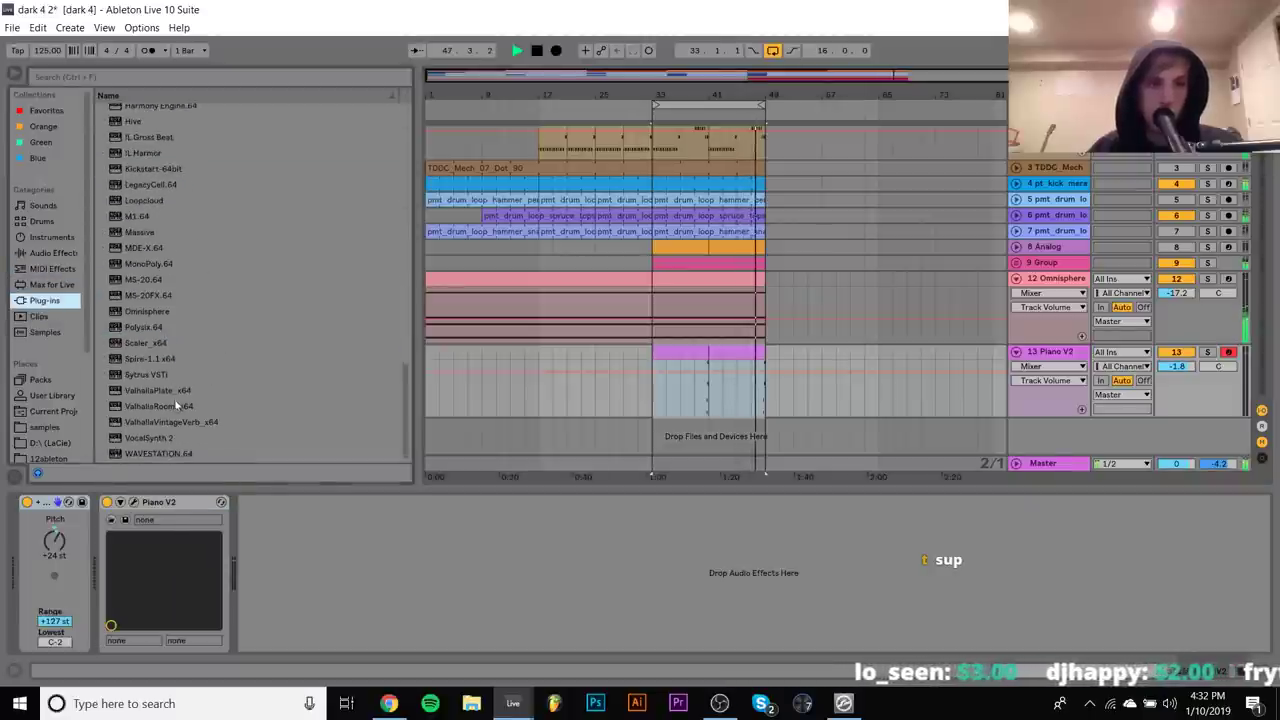
{"action": "double_click", "coordinate": [158, 406]}
{"action": "left_click", "coordinate": [97, 353]}
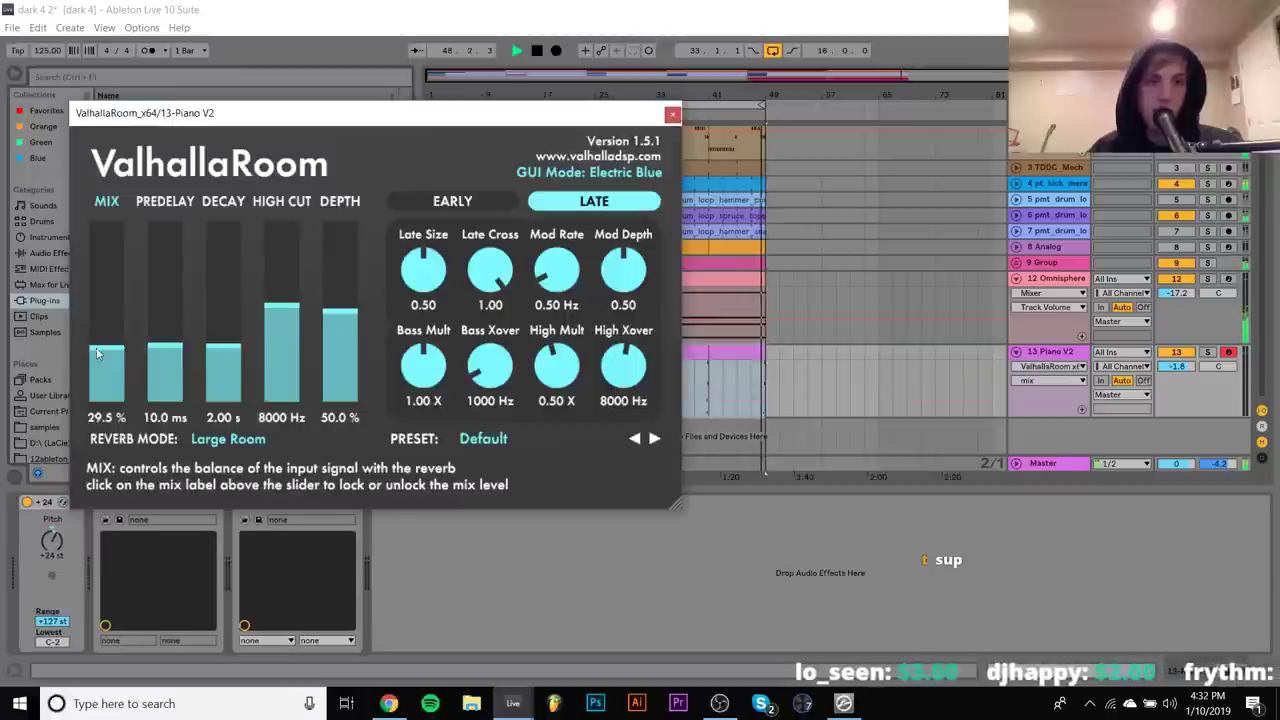
{"action": "left_click", "coordinate": [218, 322]}
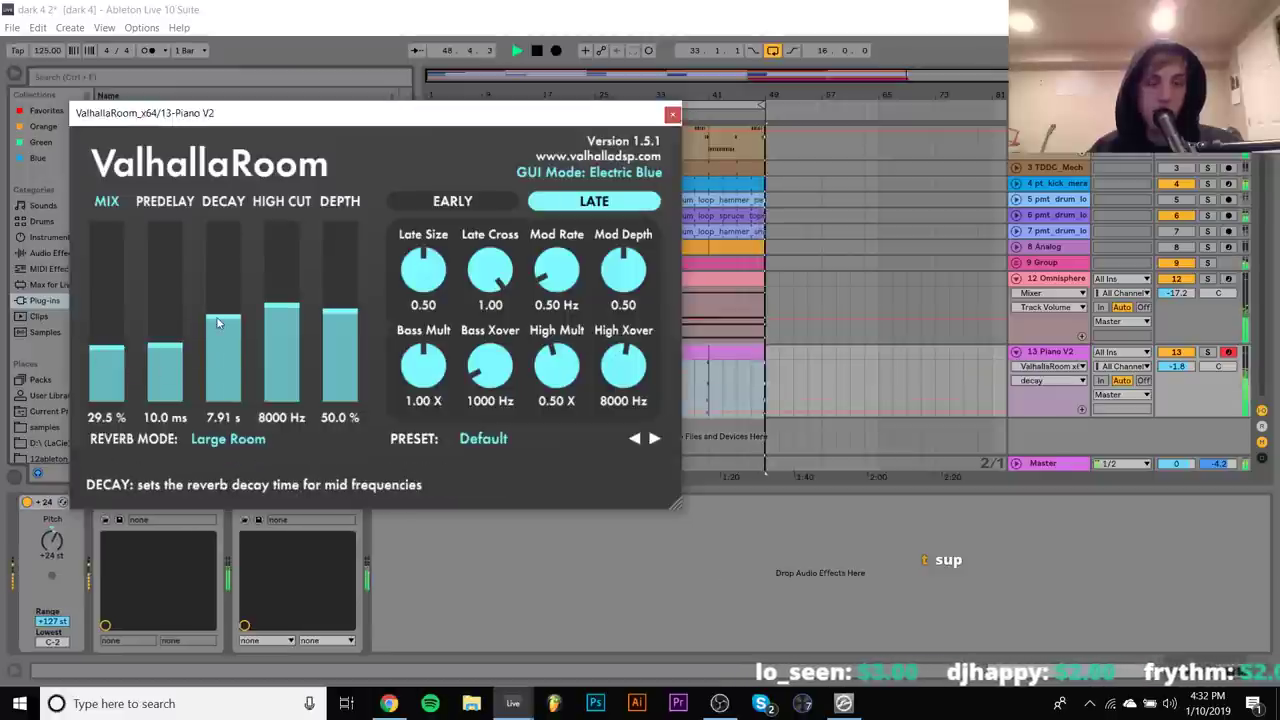
{"action": "left_click", "coordinate": [673, 114]}
Check the pitch of the melody clip's closing notes in bar 8
{"action": "scroll", "coordinate": [704, 177], "scroll_direction": "up", "scroll_amount": 3}
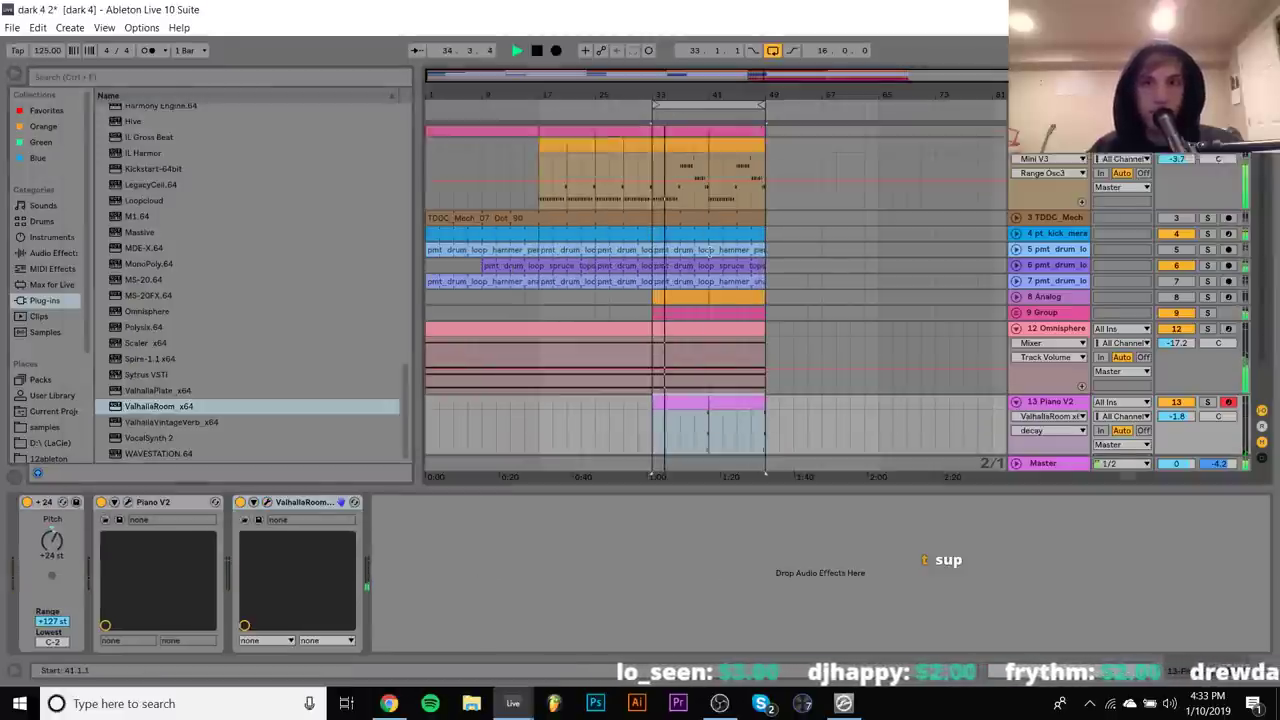
{"action": "double_click", "coordinate": [704, 177]}
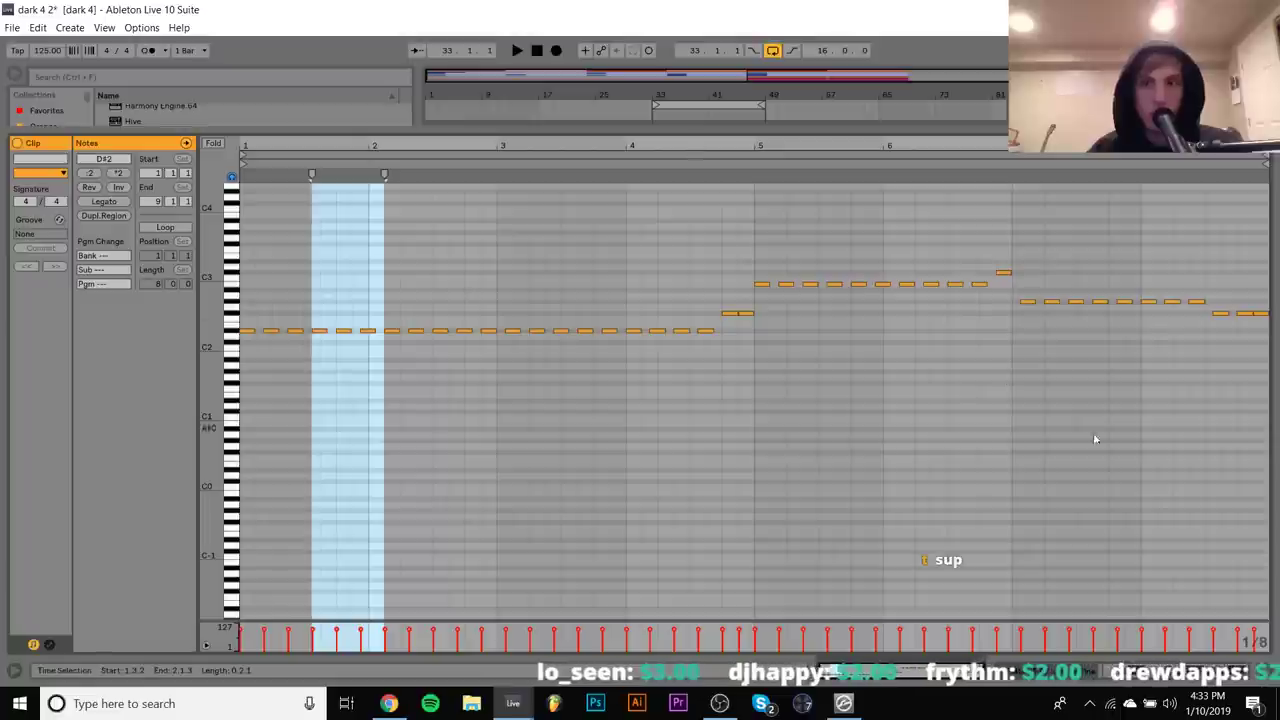
{"action": "left_click", "coordinate": [1224, 315]}
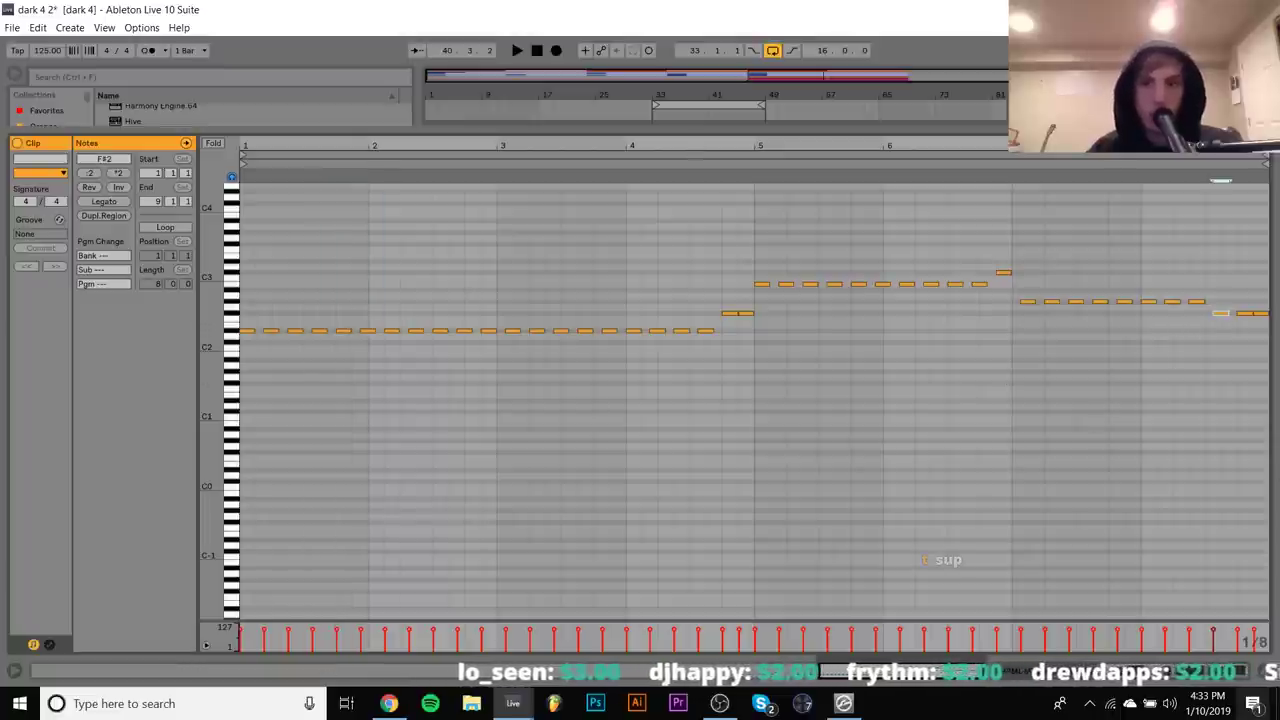
{"action": "key", "text": "shift+Tab"}
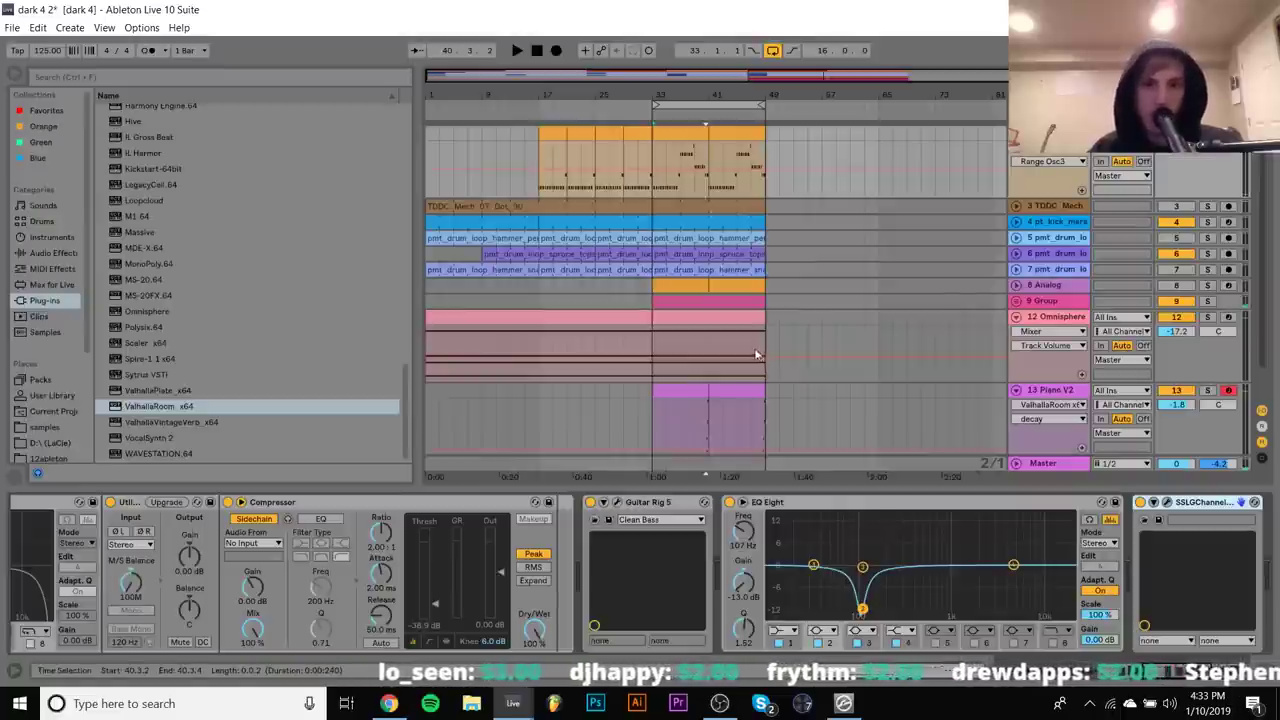
Raise the second note of the piano run in bar 8 to A#2, audition it, and try F3 for the last note
{"action": "double_click", "coordinate": [699, 389]}
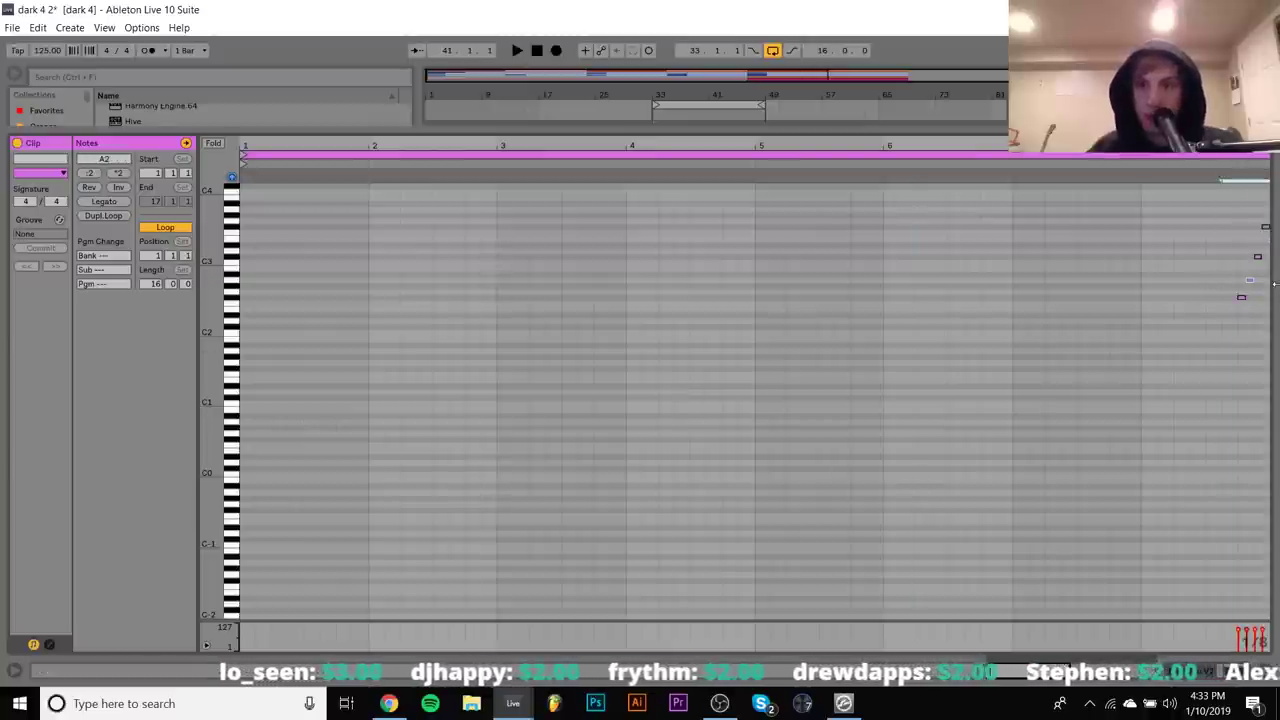
{"action": "left_click_drag", "start_coordinate": [1226, 334], "coordinate": [1263, 198]}
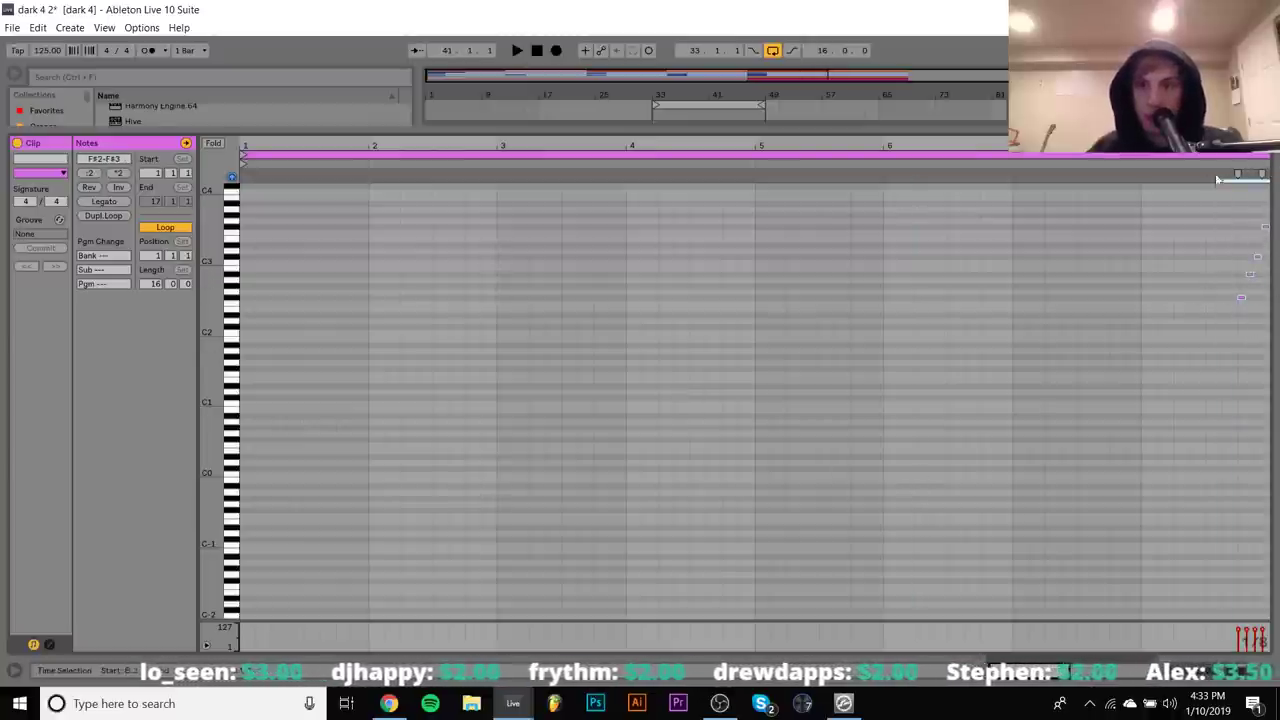
{"action": "key", "text": "space"}
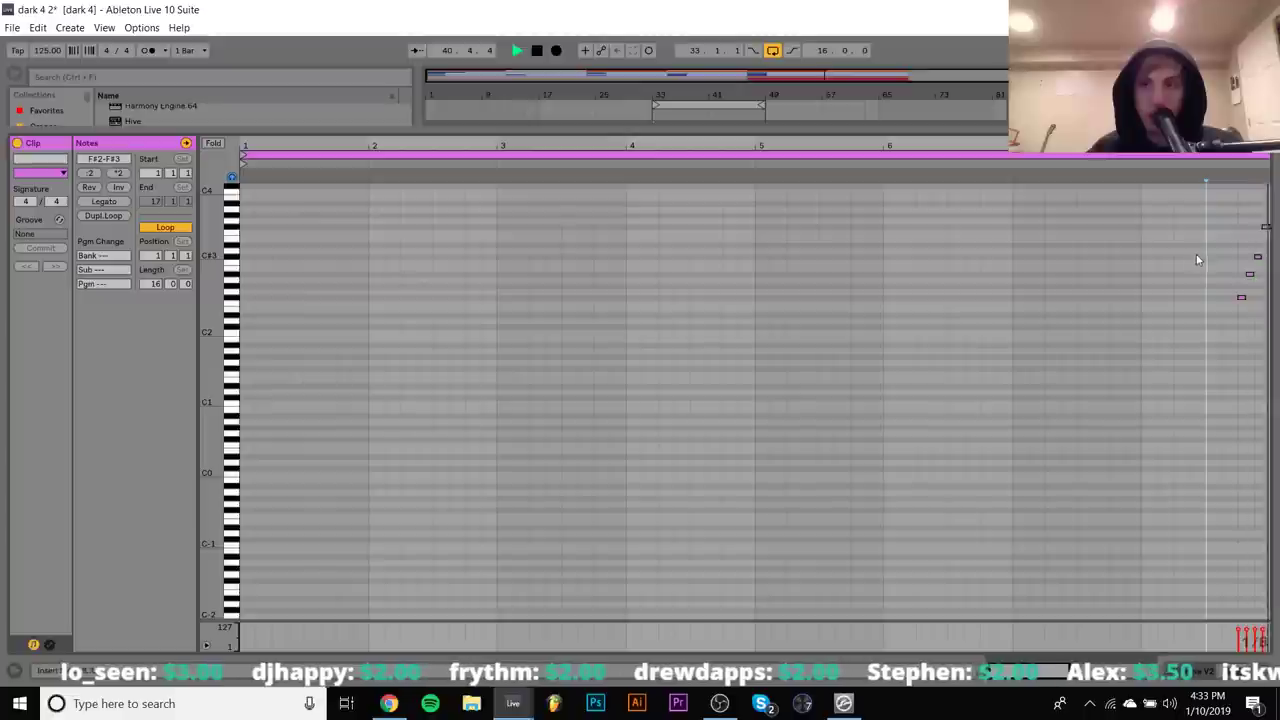
{"action": "key", "text": "space"}
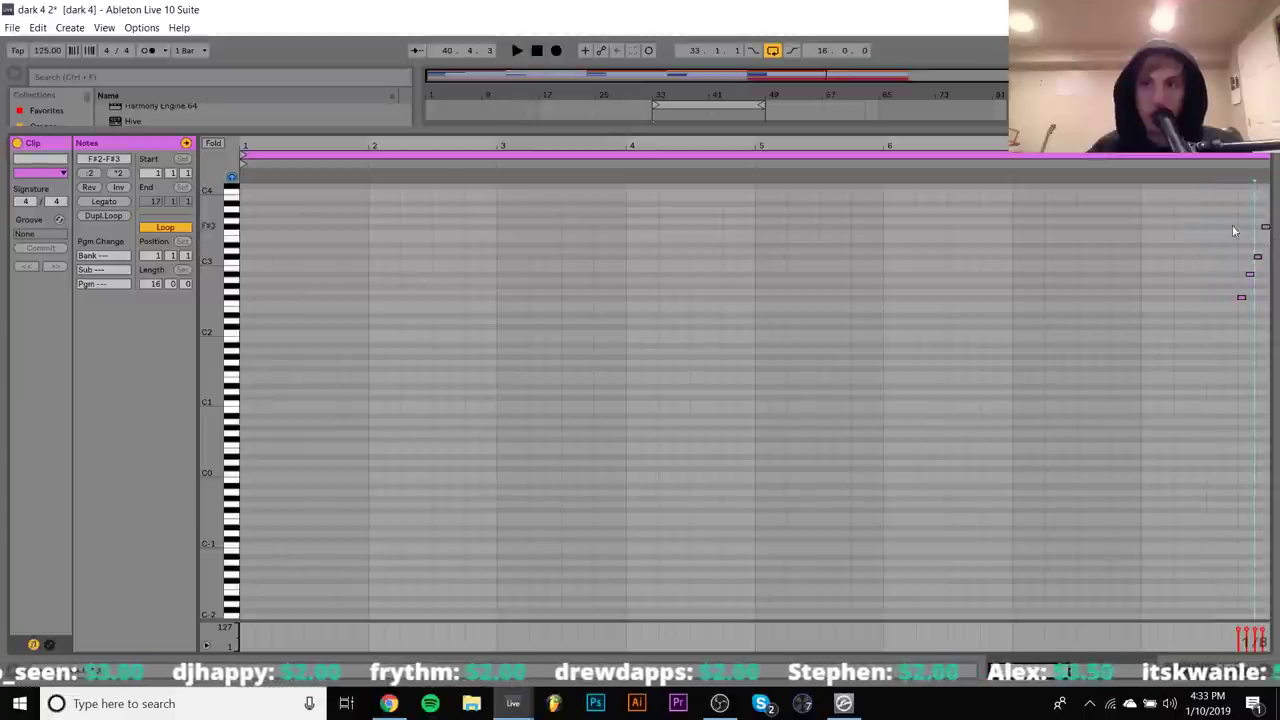
{"action": "left_click_drag", "start_coordinate": [1250, 214], "coordinate": [1268, 226]}
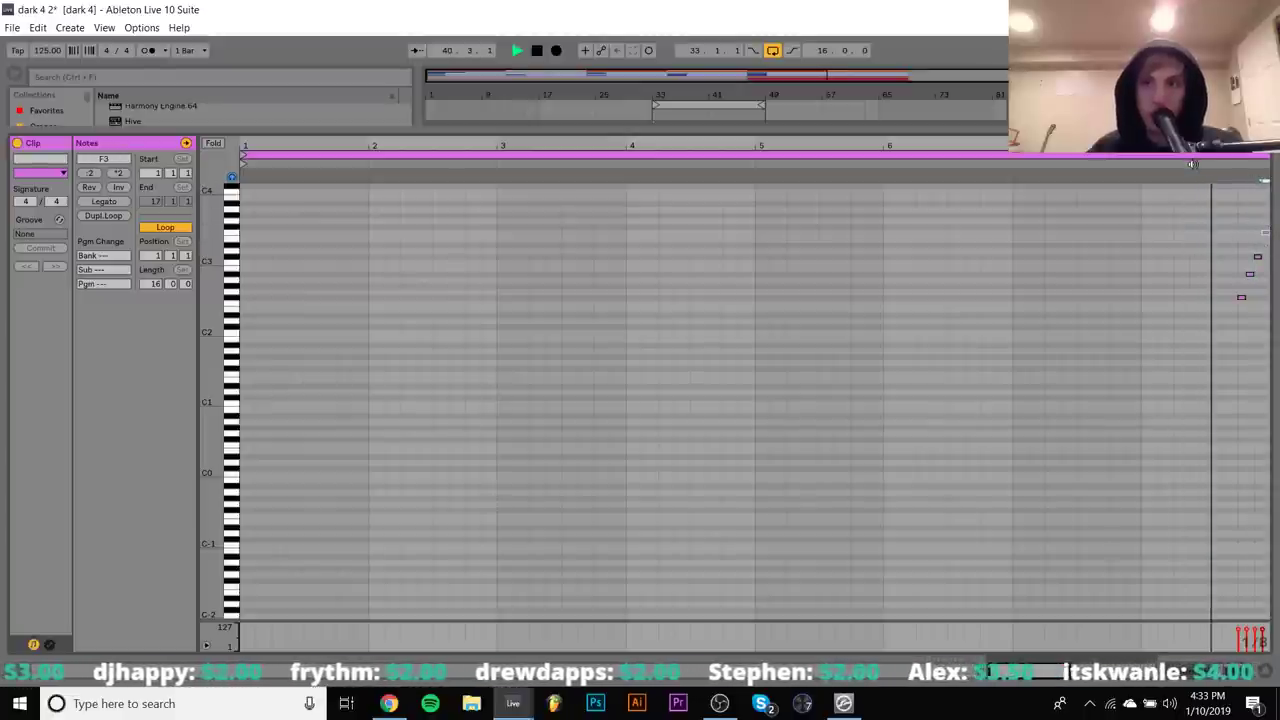
Return the last piano note to F#3, transpose all four notes to span D#3 to D#4, and audition the run
{"action": "left_click", "coordinate": [1204, 237]}
{"action": "key", "text": "ctrl+a"}
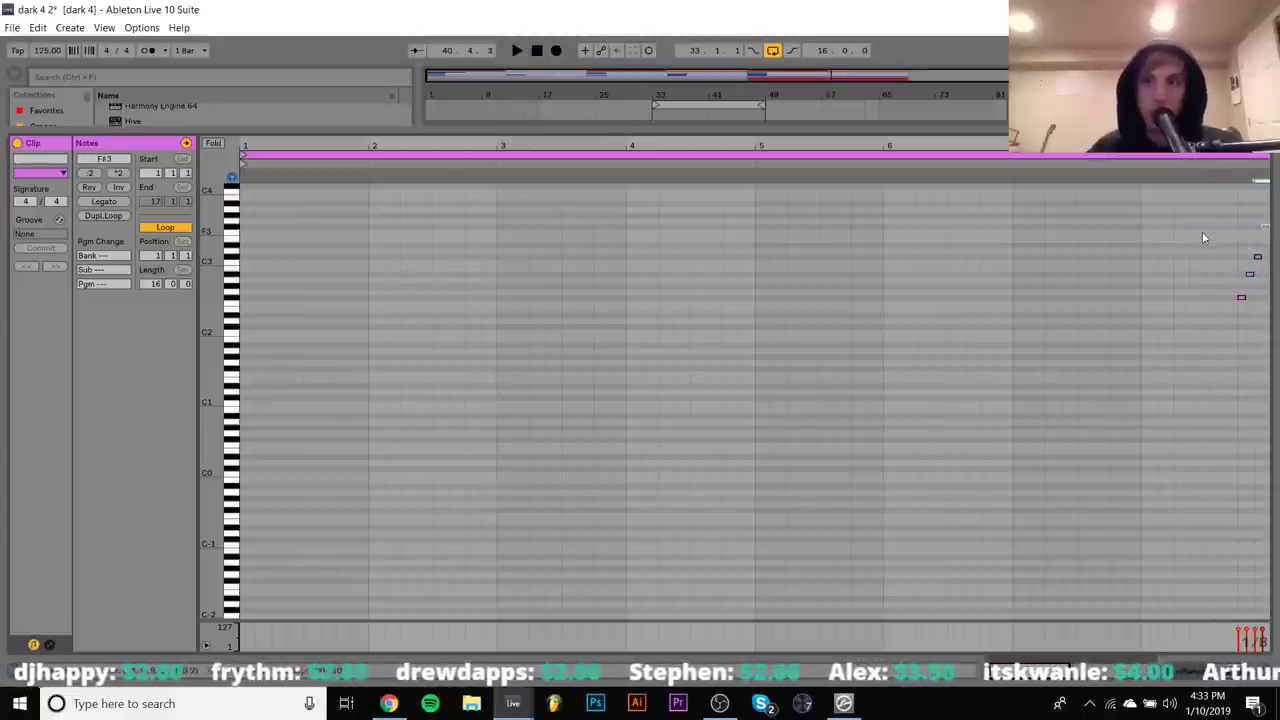
{"action": "key", "text": "Down"}
{"action": "key", "text": "Down"}
{"action": "key", "text": "shift+Up"}
{"action": "key", "text": "Down"}
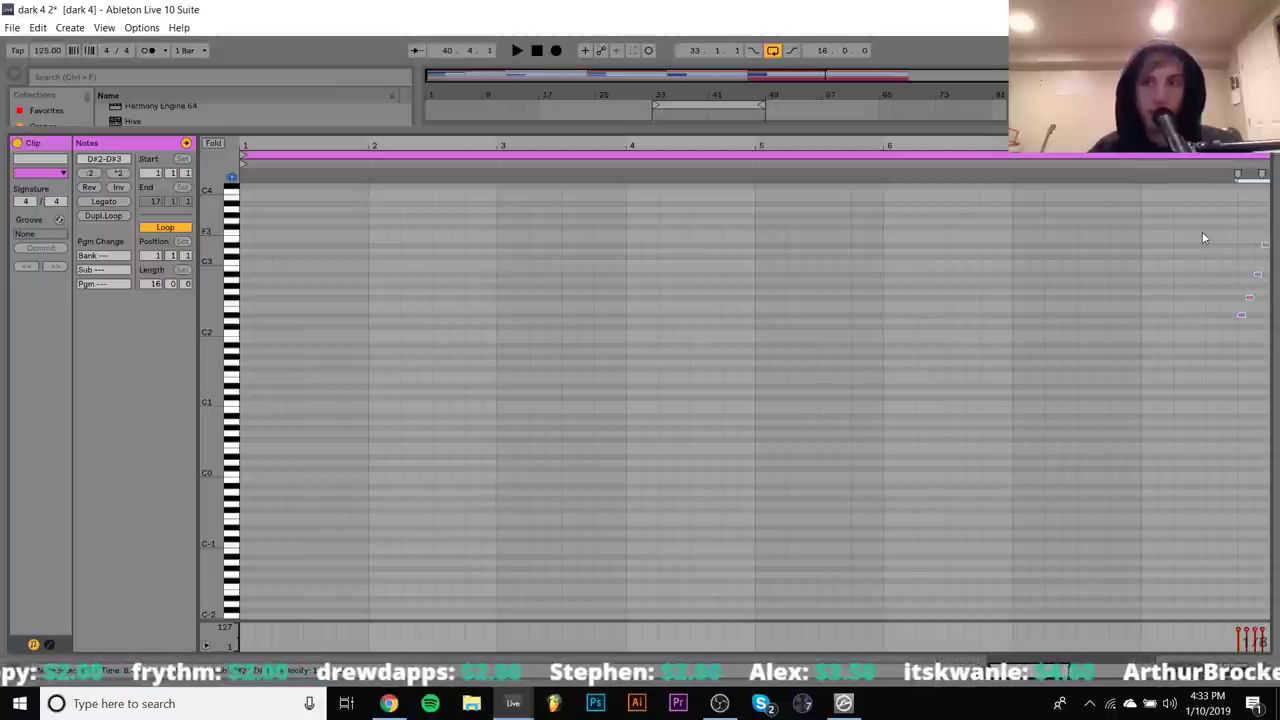
{"action": "left_click", "coordinate": [1182, 163]}
{"action": "key", "text": "space"}
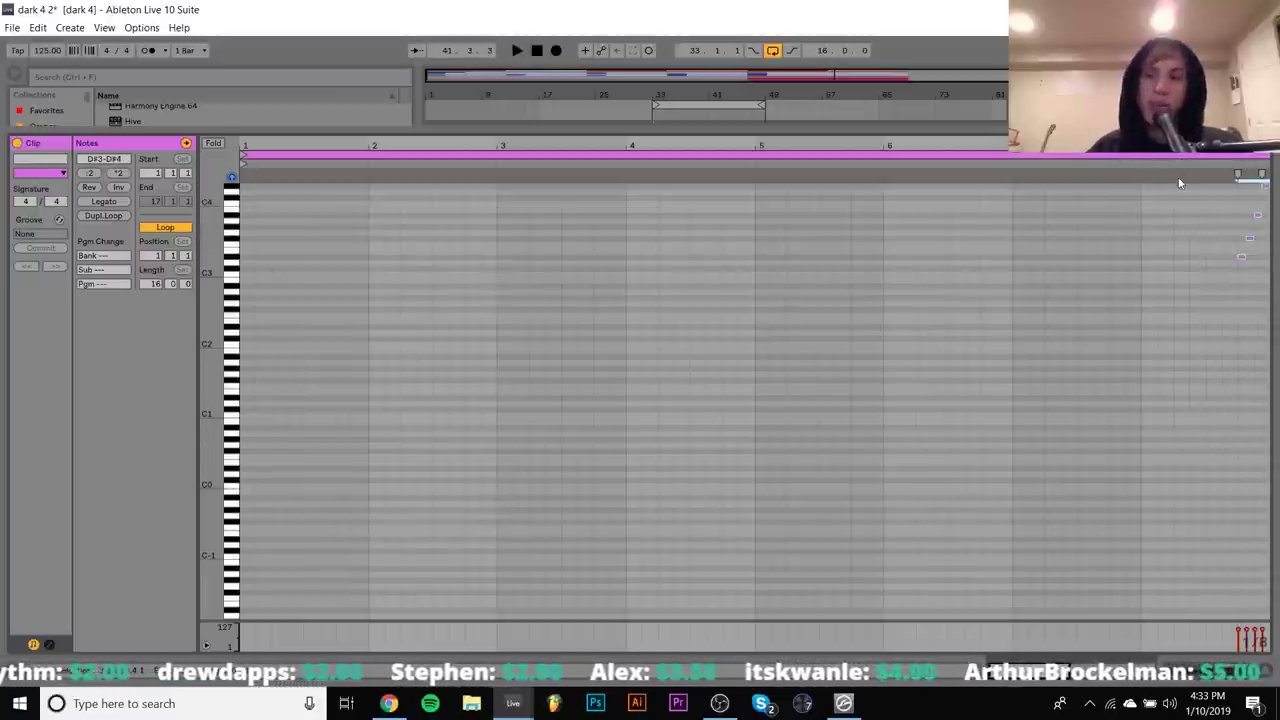
Play the piano part's second half from bar 41 and check the audio mixer in OBS
{"action": "key", "text": "shift+Tab"}
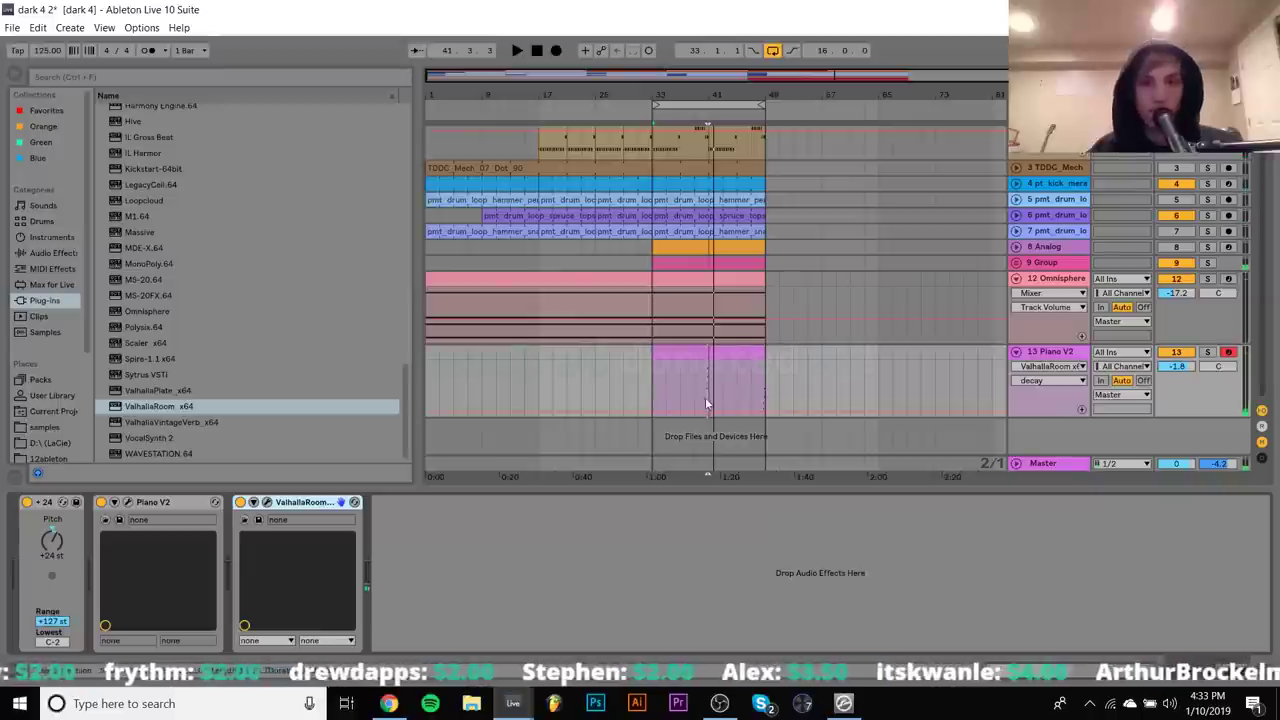
{"action": "left_click_drag", "start_coordinate": [708, 405], "coordinate": [765, 405]}
{"action": "left_click", "coordinate": [719, 703]}
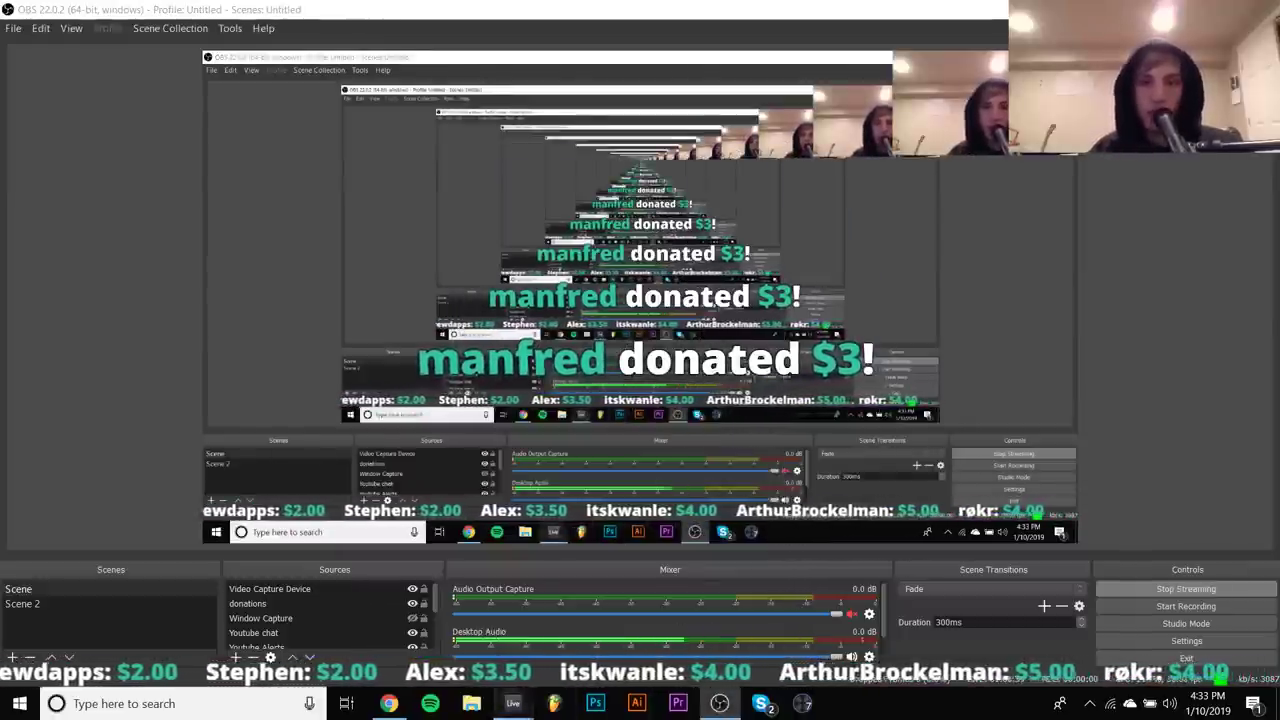
{"action": "left_click", "coordinate": [560, 627]}
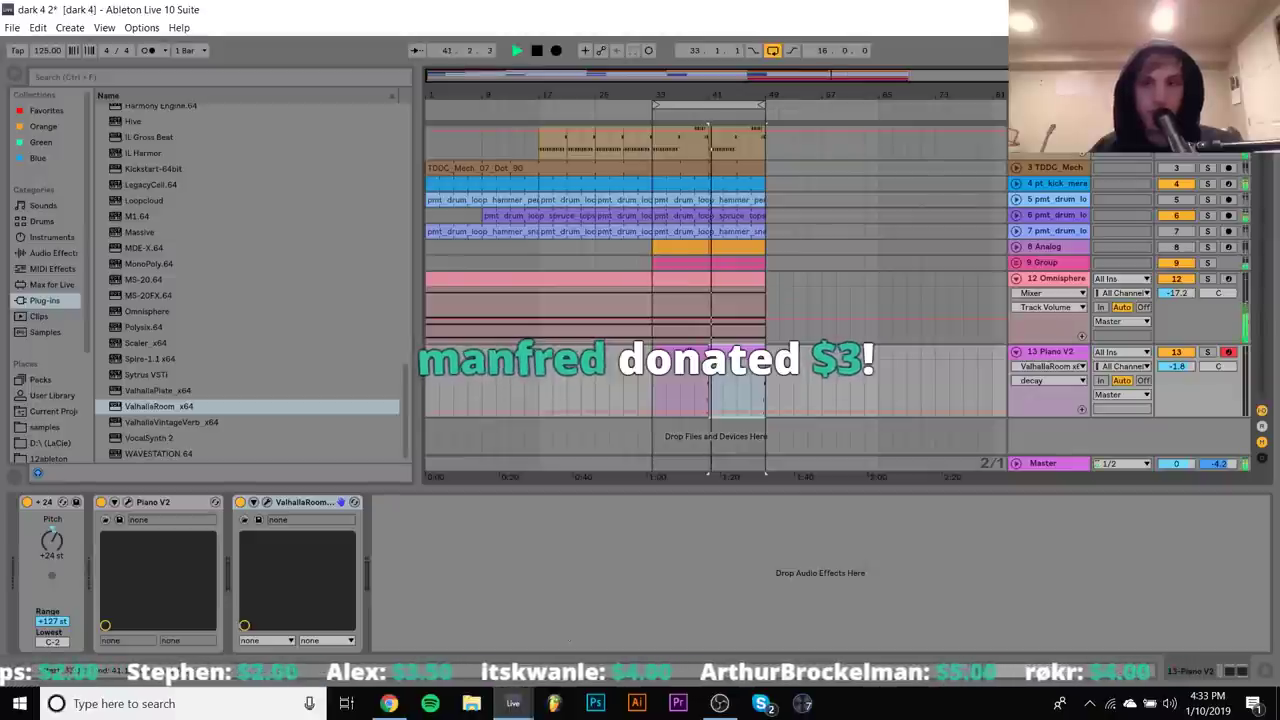
Unfold the pt_kick_merazimo track and set its volume to -7.6 dB
{"action": "scroll", "coordinate": [945, 211], "scroll_direction": "up", "scroll_amount": 2}
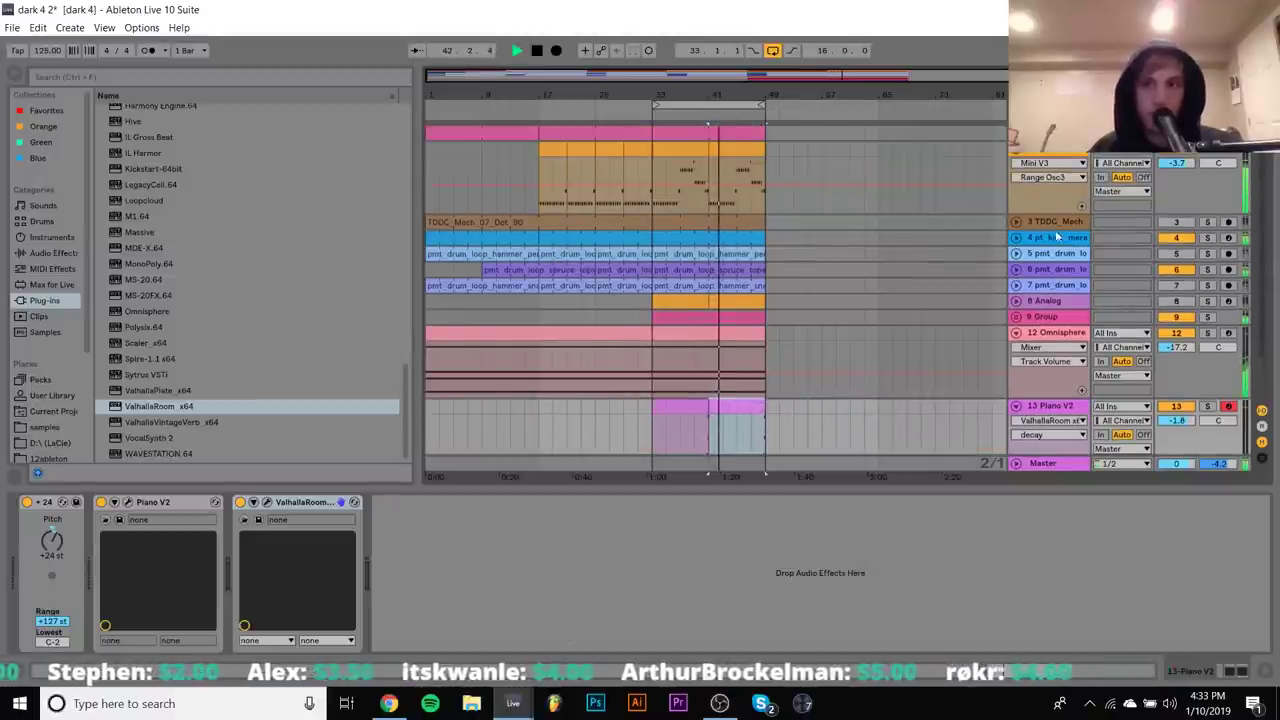
{"action": "left_click", "coordinate": [1012, 237]}
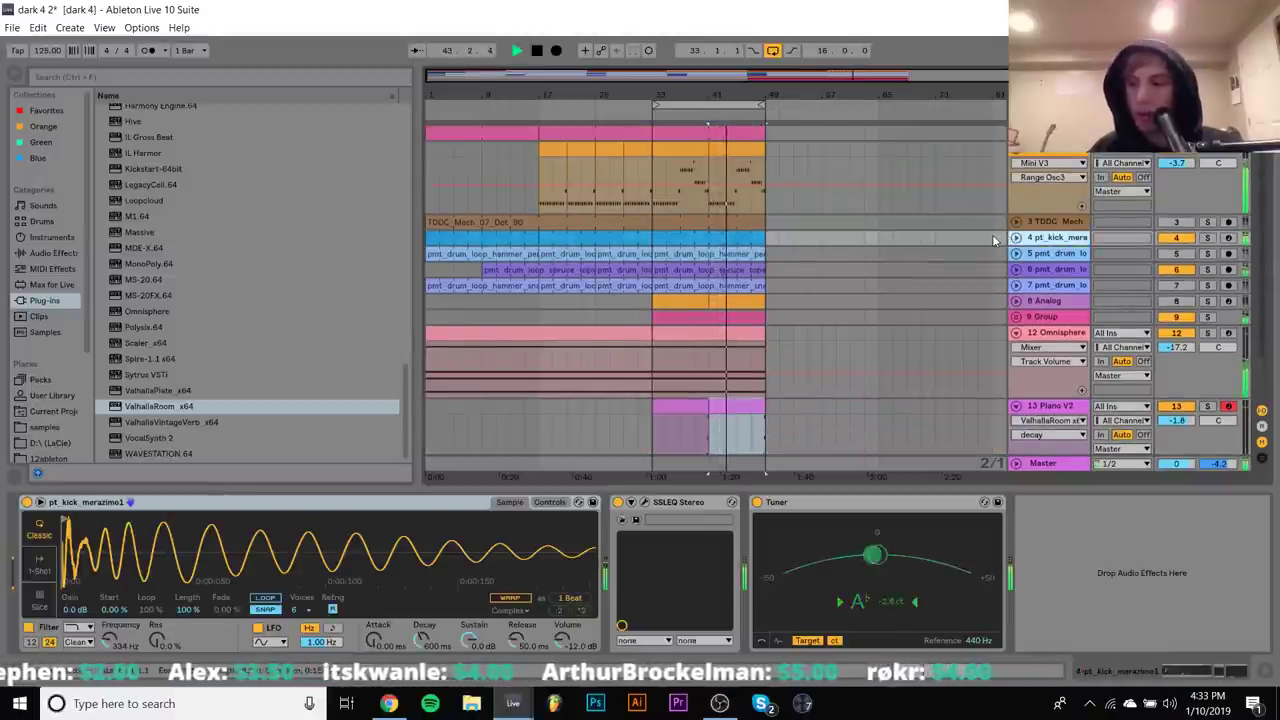
{"action": "left_click", "coordinate": [1016, 237]}
{"action": "left_click_drag", "start_coordinate": [1162, 257], "coordinate": [1162, 262]}
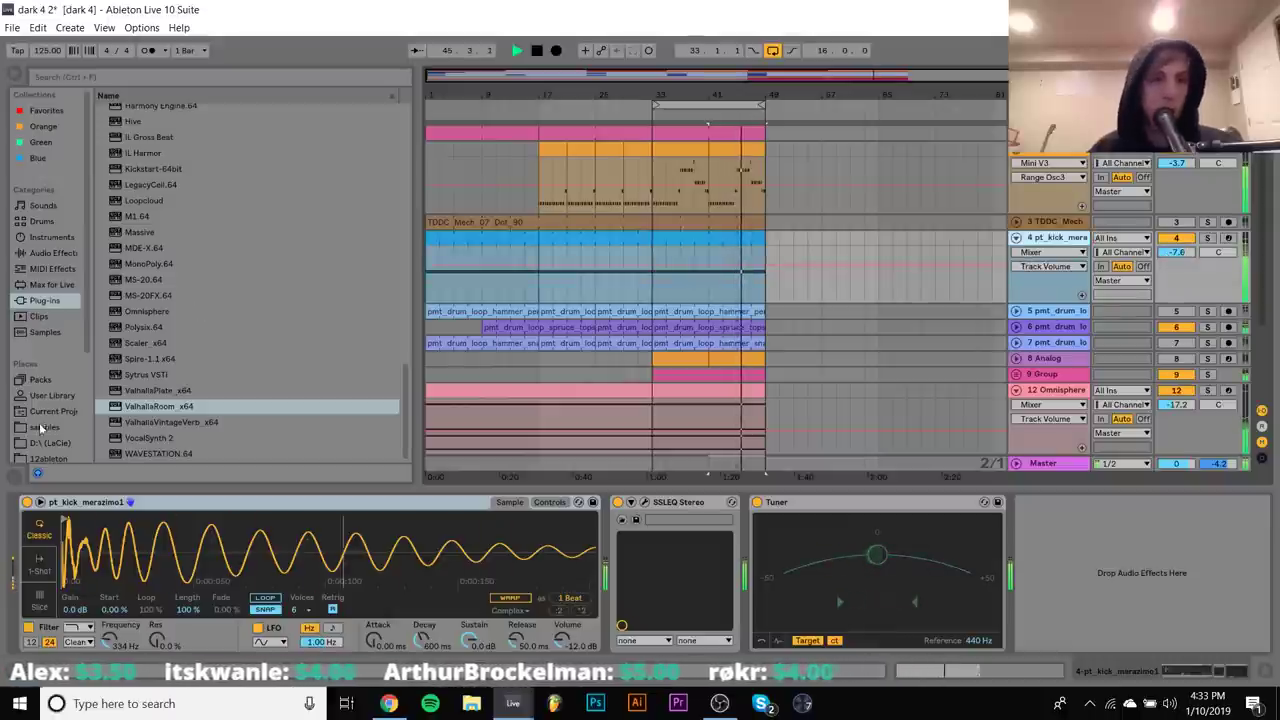
Open the Minimal Sessions folder of 101 Free Techno Kicks in the samples library
{"action": "scroll", "coordinate": [57, 240], "scroll_direction": "down", "scroll_amount": 3}
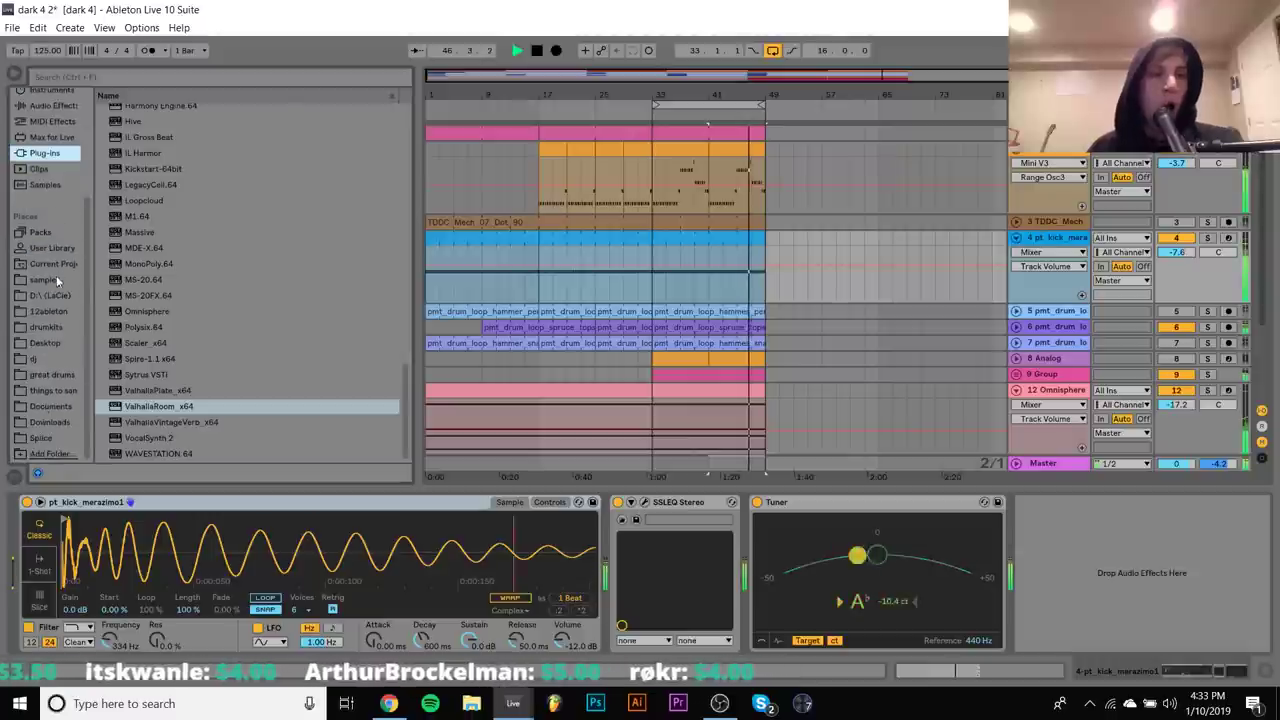
{"action": "left_click", "coordinate": [52, 279]}
{"action": "left_click", "coordinate": [111, 269]}
{"action": "key", "text": "space"}
{"action": "key", "text": "Up"}
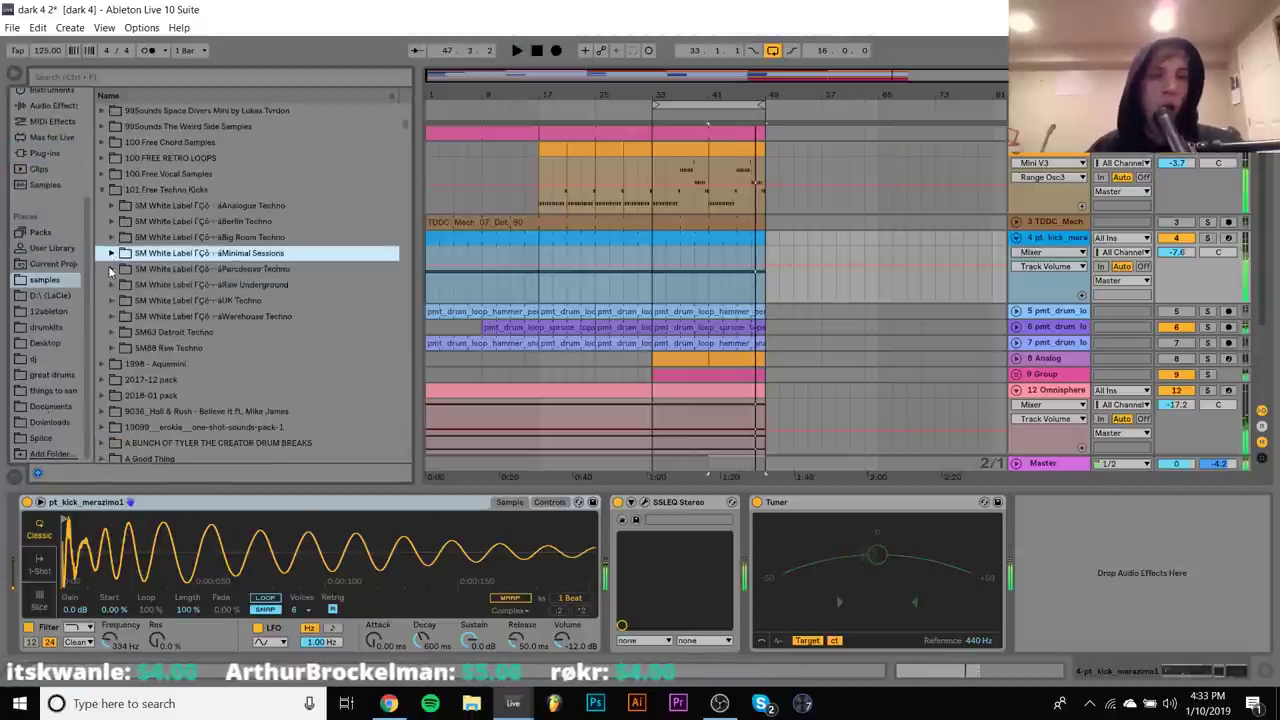
{"action": "key", "text": "Right"}
Audition the first few Minimal Sessions kicks and replace the kick track's sample with ms_kick_freq.wav
{"action": "key", "text": "Down"}
{"action": "key", "text": "Down"}
{"action": "key", "text": "Down"}
{"action": "key", "text": "Down"}
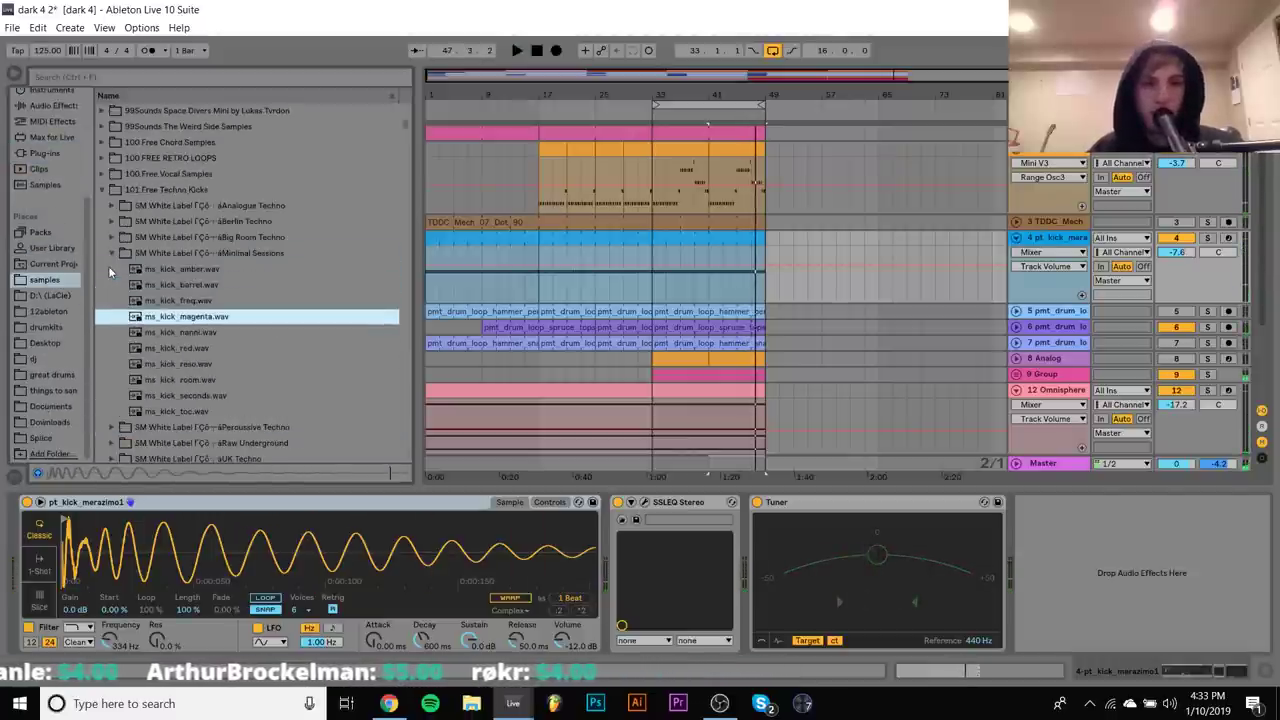
{"action": "key", "text": "Up"}
{"action": "key", "text": "Return"}
{"action": "key", "text": "space"}
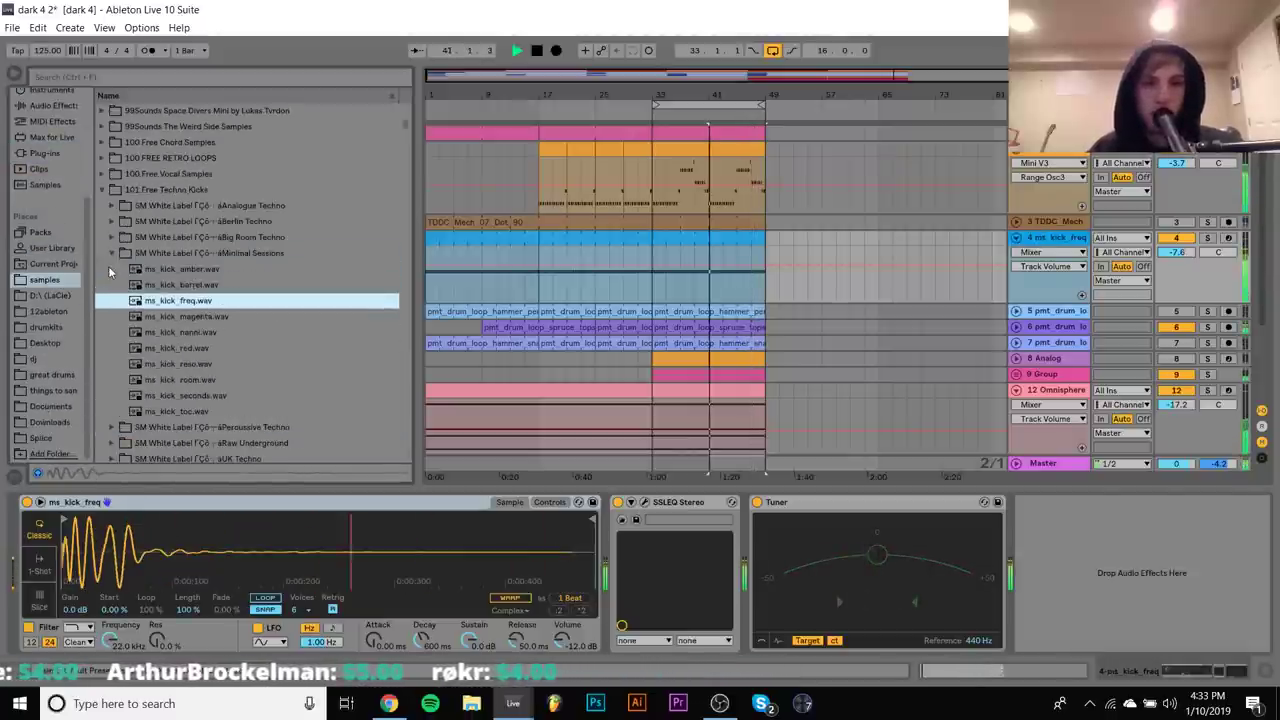
Give the kick a +9 st pitch envelope with a 26.2 ms decay and set the track volume to -2.7 dB
{"action": "left_click", "coordinate": [549, 502]}
{"action": "left_click", "coordinate": [496, 587]}
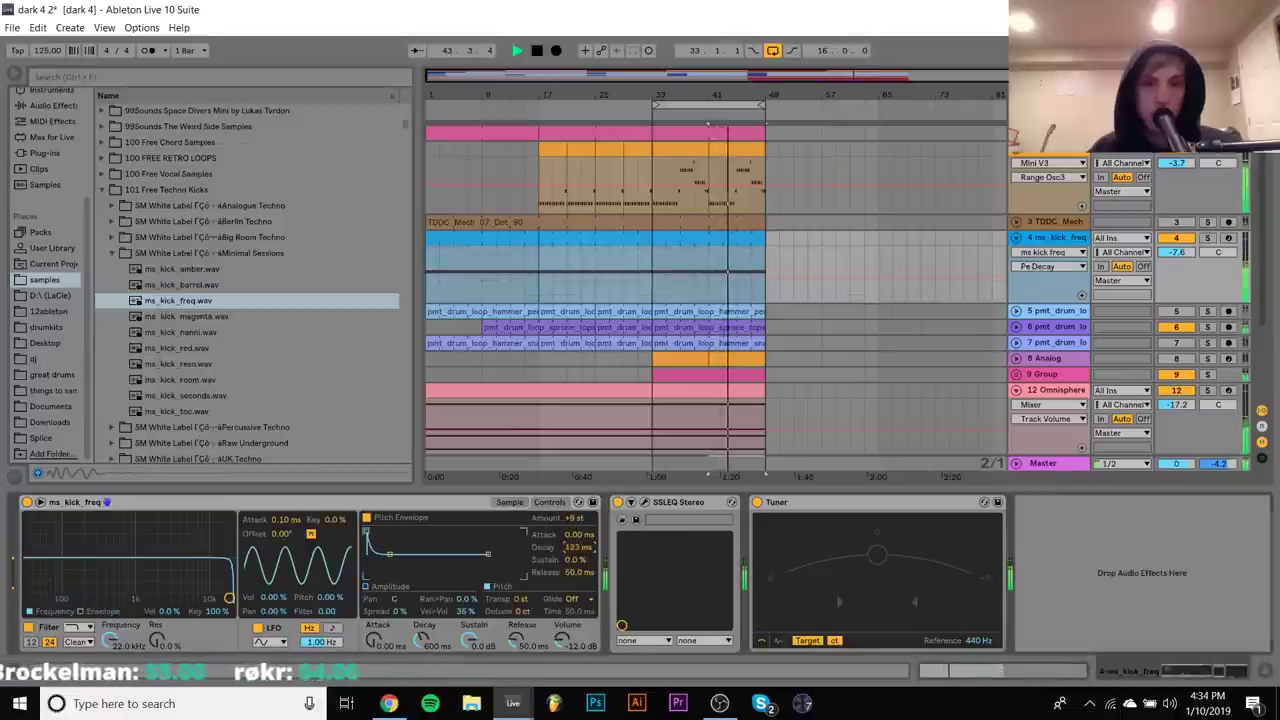
{"action": "left_click_drag", "start_coordinate": [580, 547], "coordinate": [578, 549]}
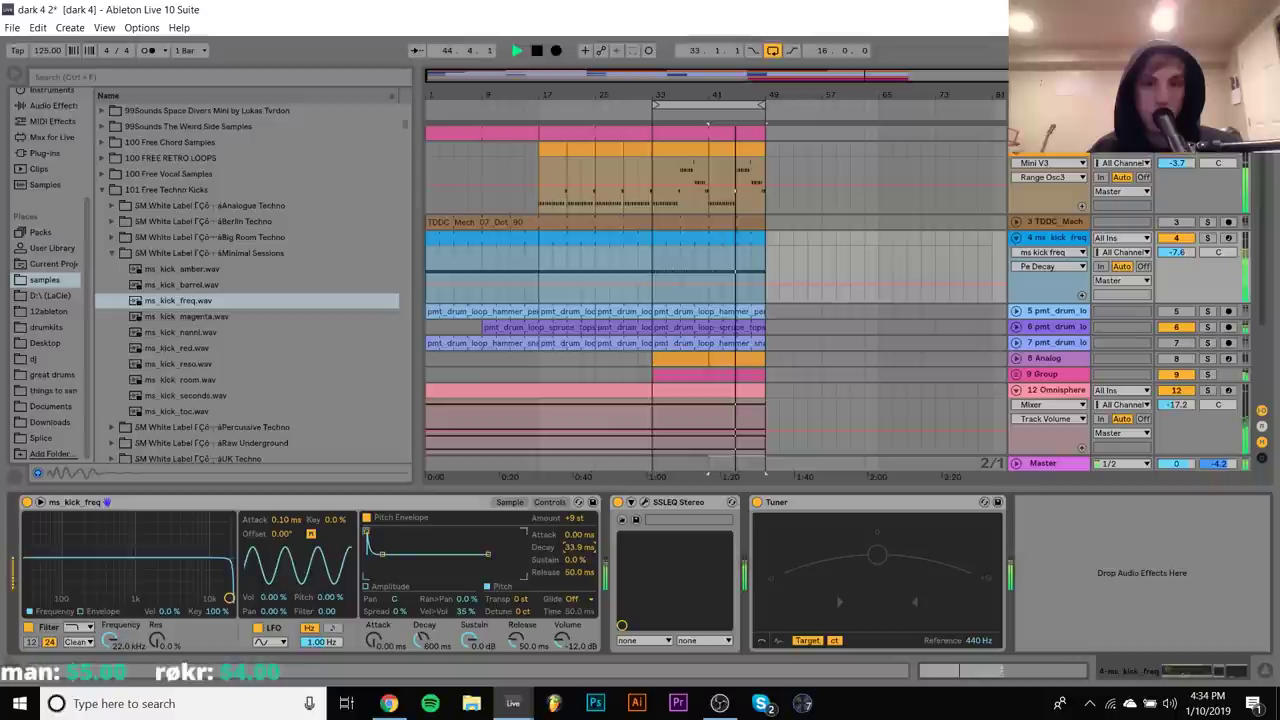
{"action": "left_click_drag", "start_coordinate": [1180, 252], "coordinate": [1180, 244]}
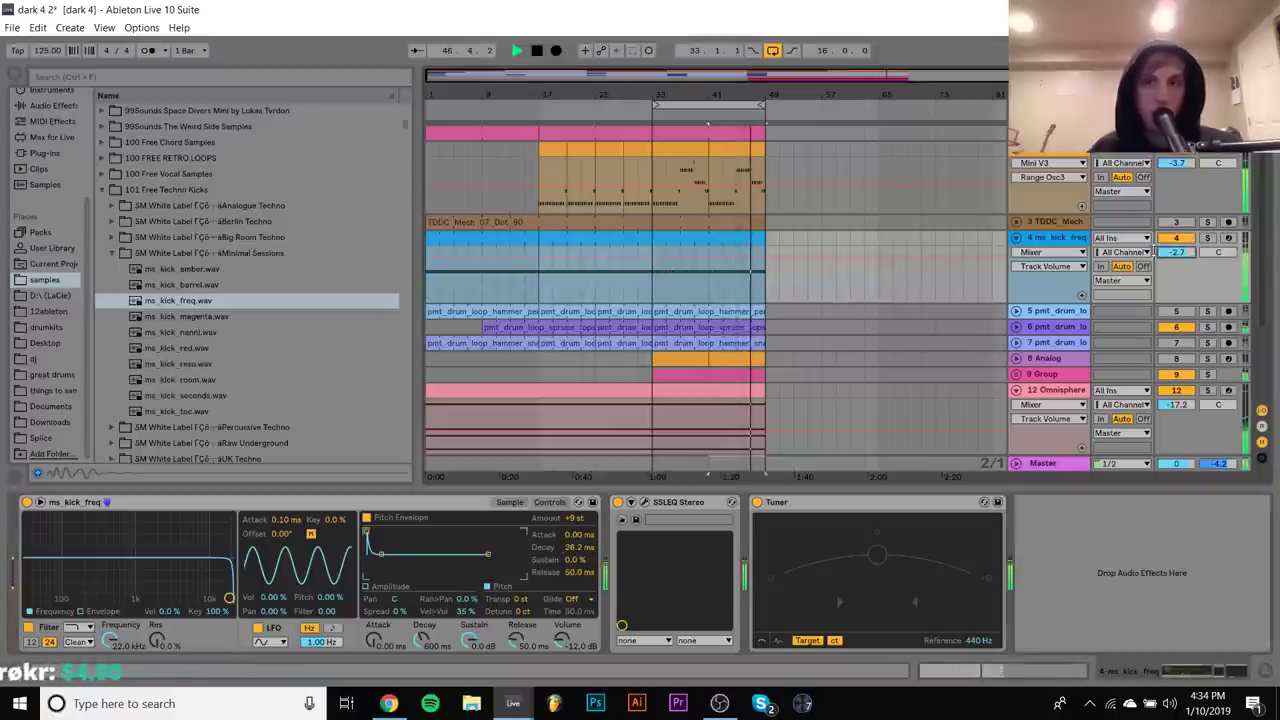
Transpose the kick by -3 st, set its pitch envelope amount to +15 st, and fold the track
{"action": "left_click", "coordinate": [522, 598]}
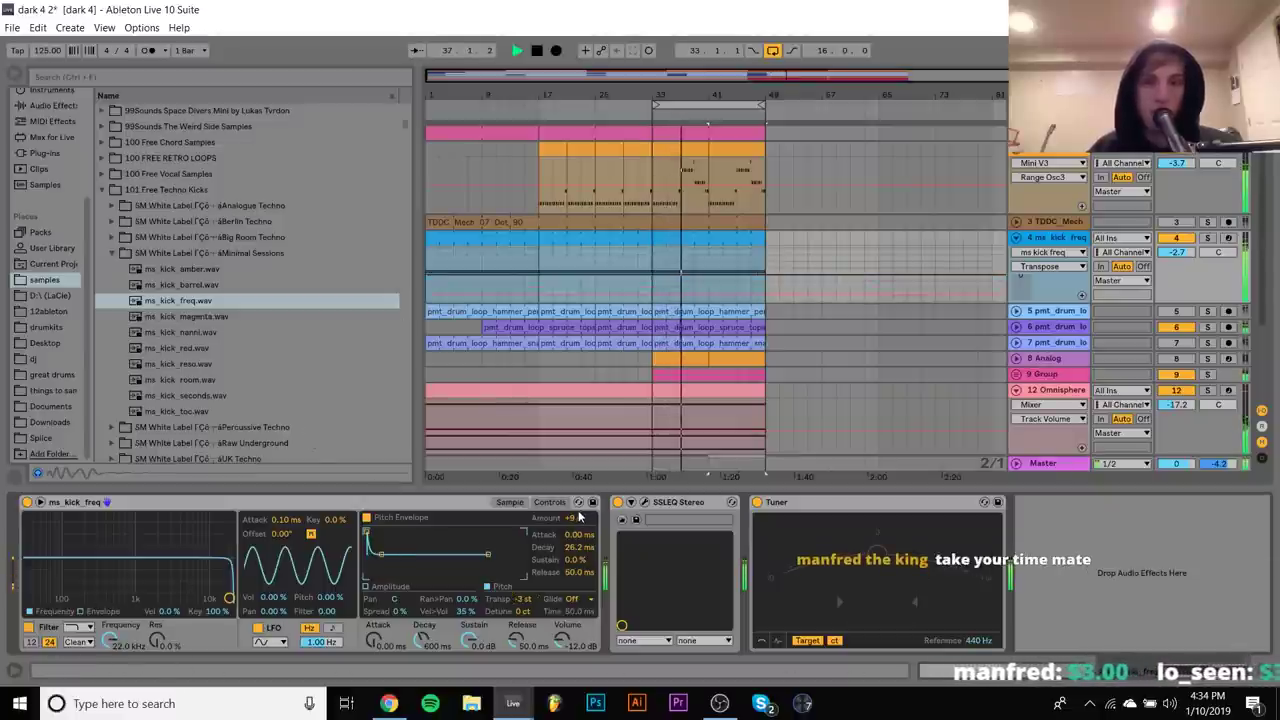
{"action": "left_click_drag", "start_coordinate": [576, 518], "coordinate": [576, 500]}
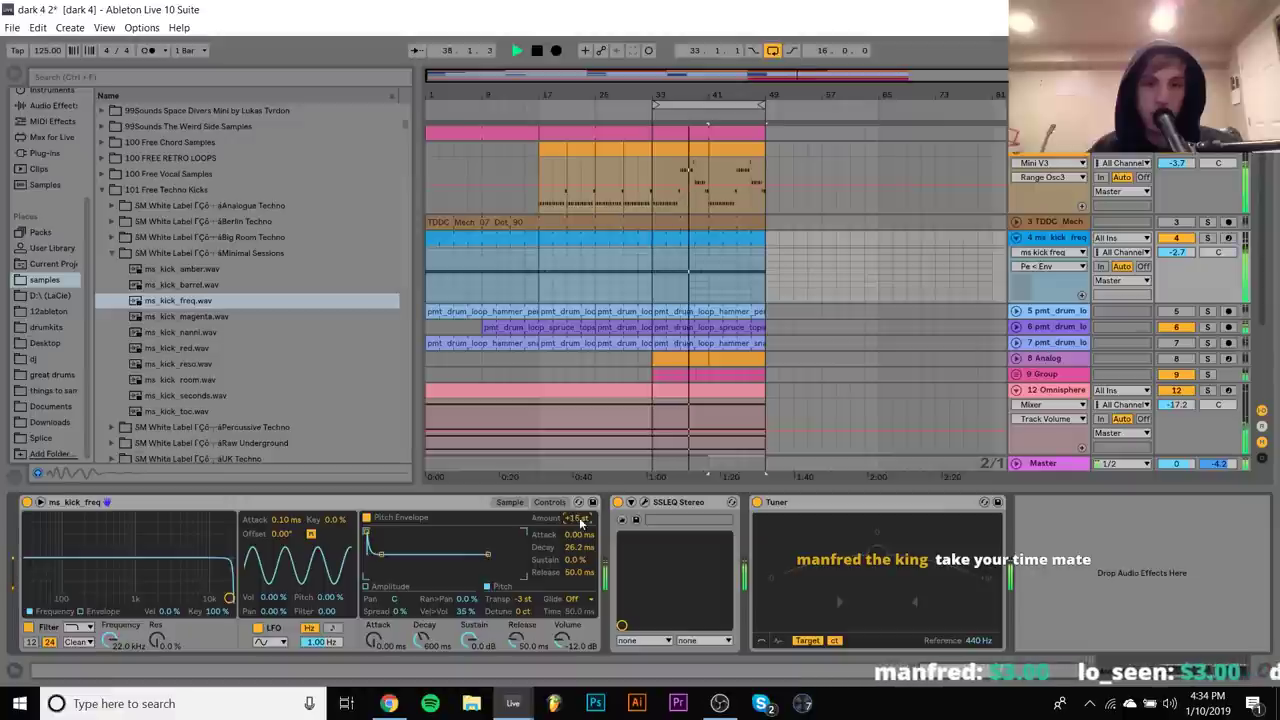
{"action": "left_click", "coordinate": [1016, 237]}
Audition the muted drum loop on track 7 and delete that track
{"action": "left_click", "coordinate": [1182, 286]}
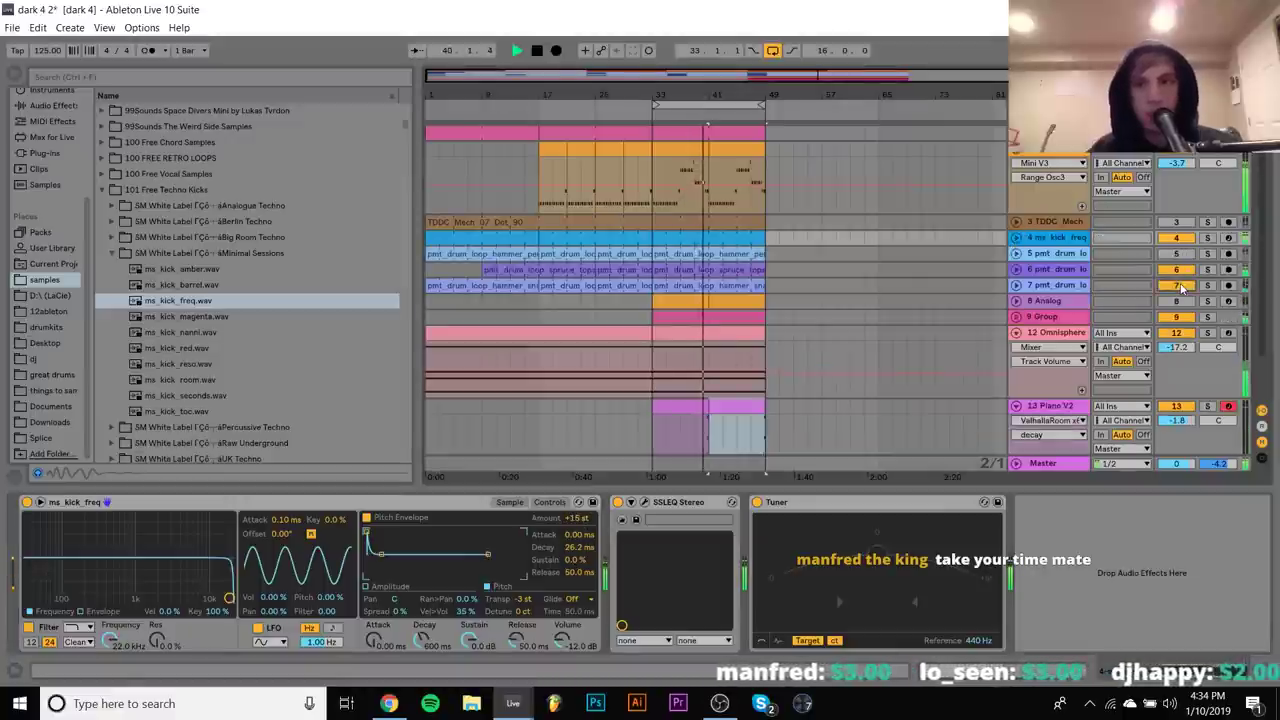
{"action": "left_click", "coordinate": [1058, 286]}
{"action": "key", "text": "Delete"}
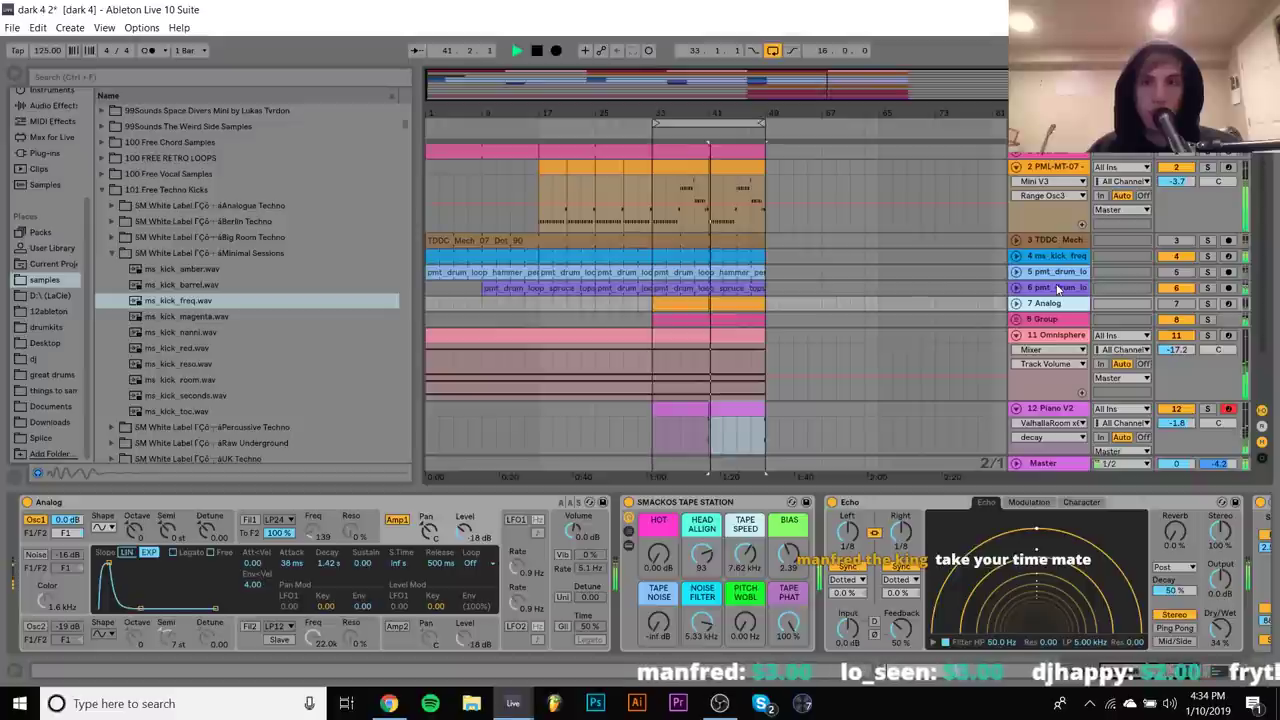
{"action": "scroll", "coordinate": [1062, 354], "scroll_direction": "down", "scroll_amount": 3}
{"action": "key", "text": "space"}
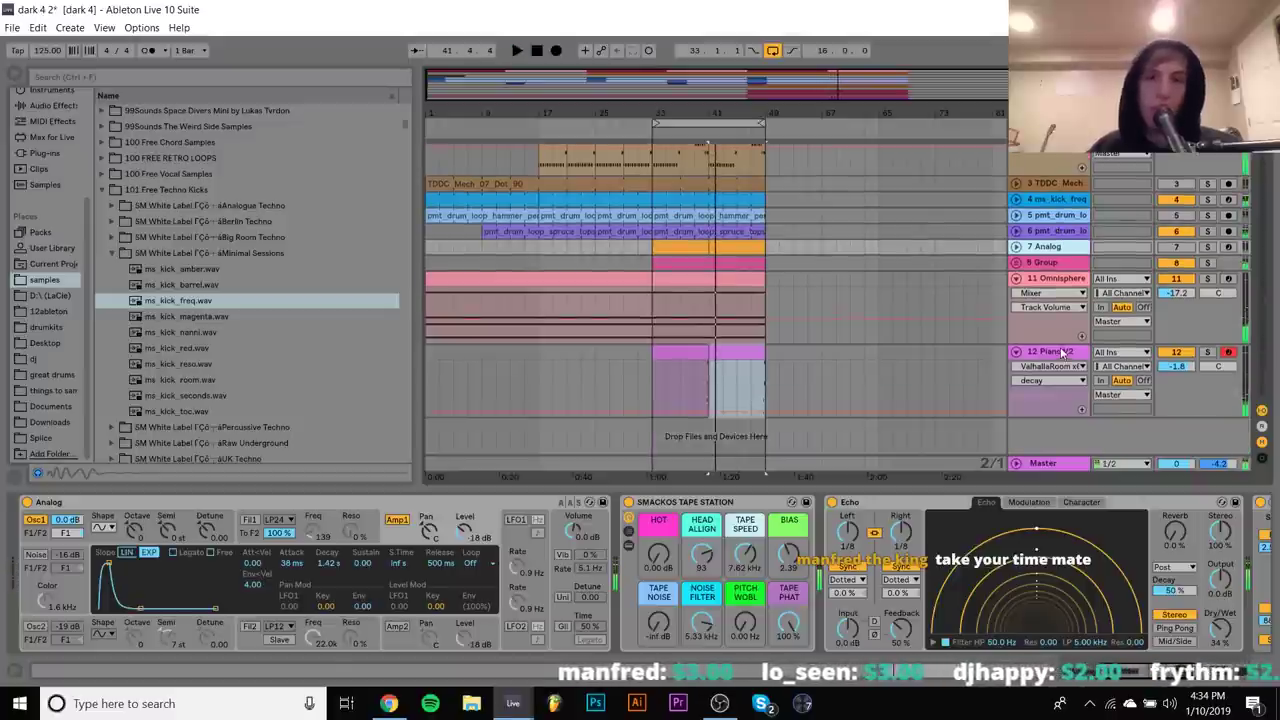
Replace the Piano V2 instrument on track 12 with the Analog synth
{"action": "left_click", "coordinate": [1062, 354]}
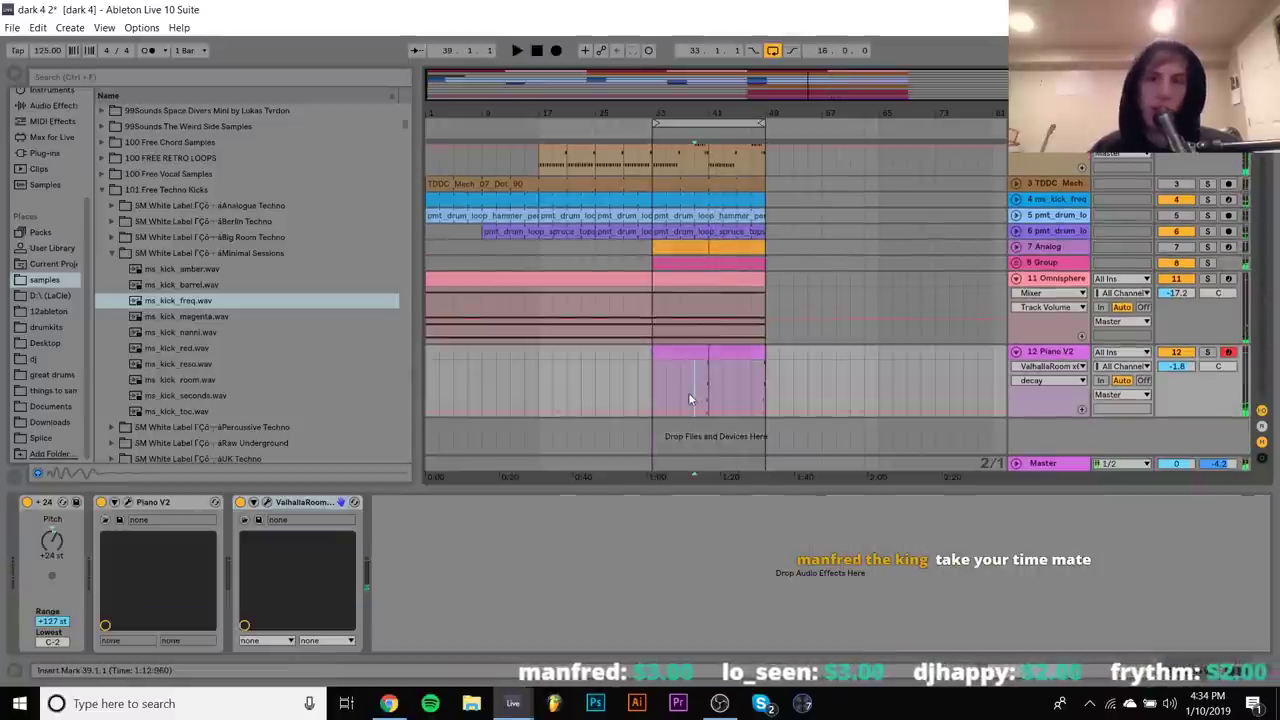
{"action": "left_click", "coordinate": [52, 106]}
{"action": "left_click", "coordinate": [57, 90]}
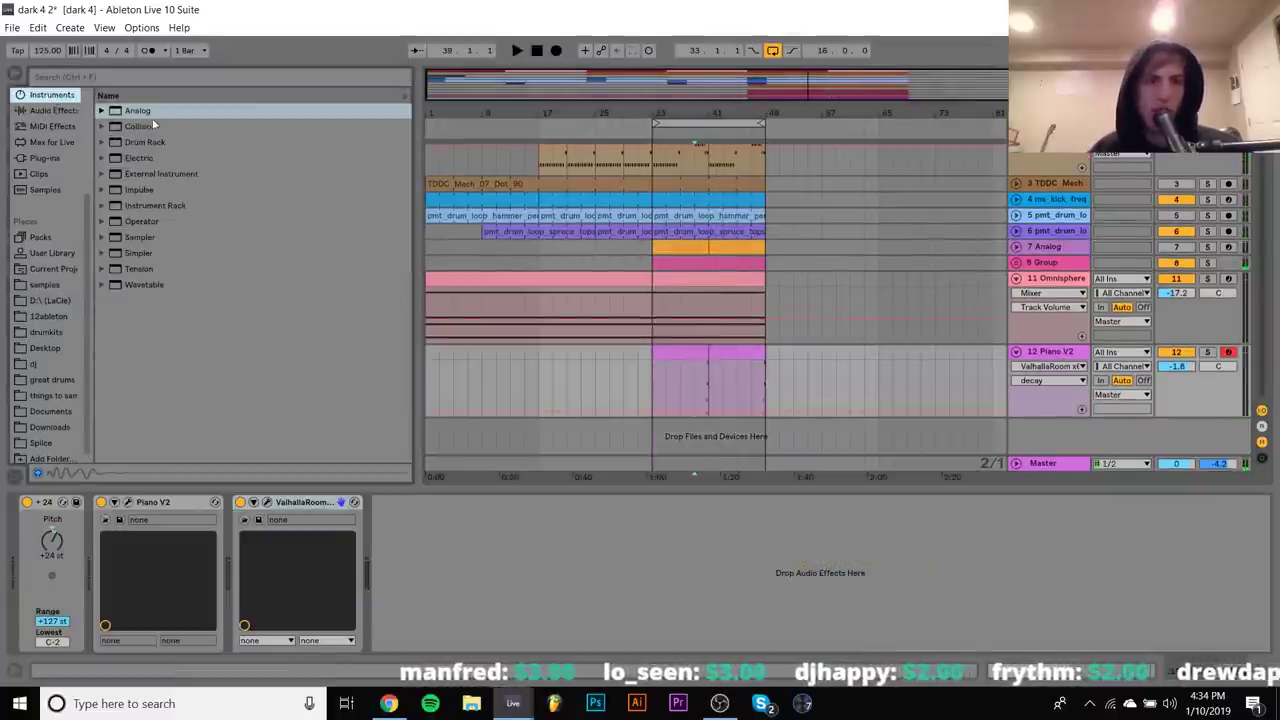
{"action": "left_click", "coordinate": [147, 111]}
{"action": "double_click", "coordinate": [147, 111]}
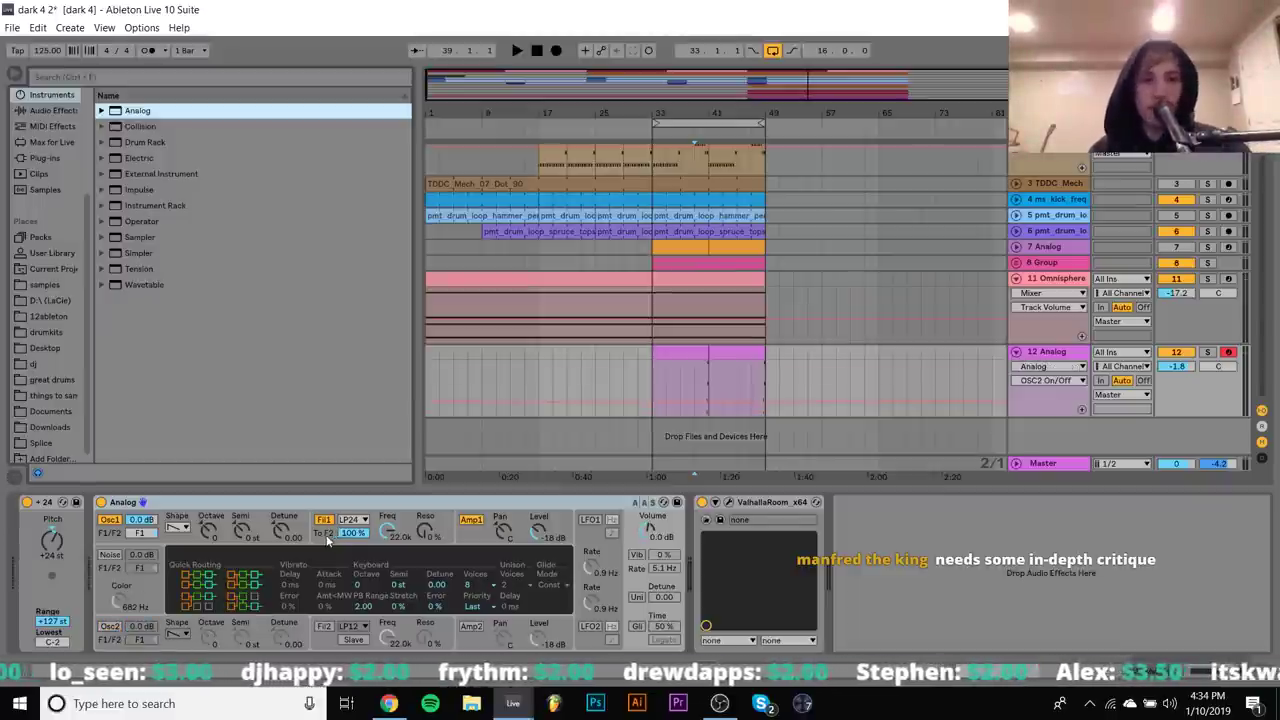
Set Analog's filter 1 frequency to 261 and its envelope to 16 ms attack, 763 ms decay, 0.00 sustain and 812 ms release
{"action": "left_click_drag", "start_coordinate": [392, 533], "coordinate": [392, 560]}
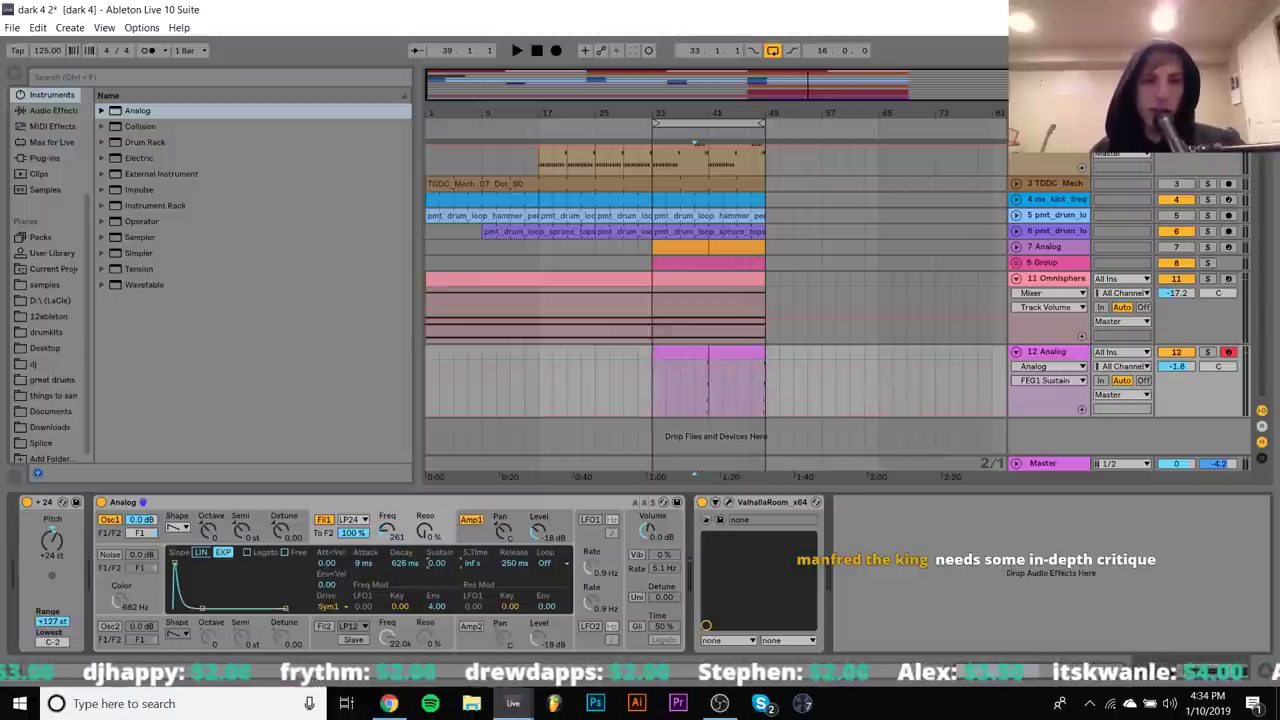
{"action": "left_click_drag", "start_coordinate": [357, 563], "coordinate": [357, 555]}
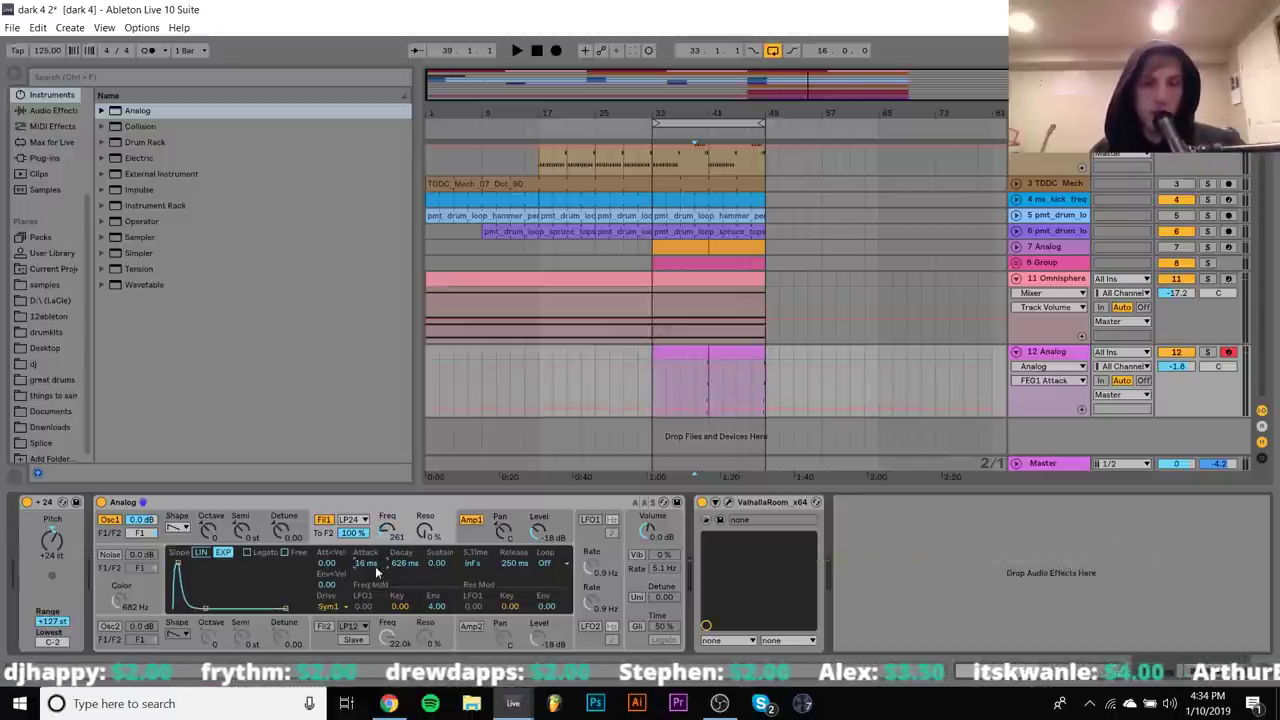
{"action": "left_click", "coordinate": [515, 563]}
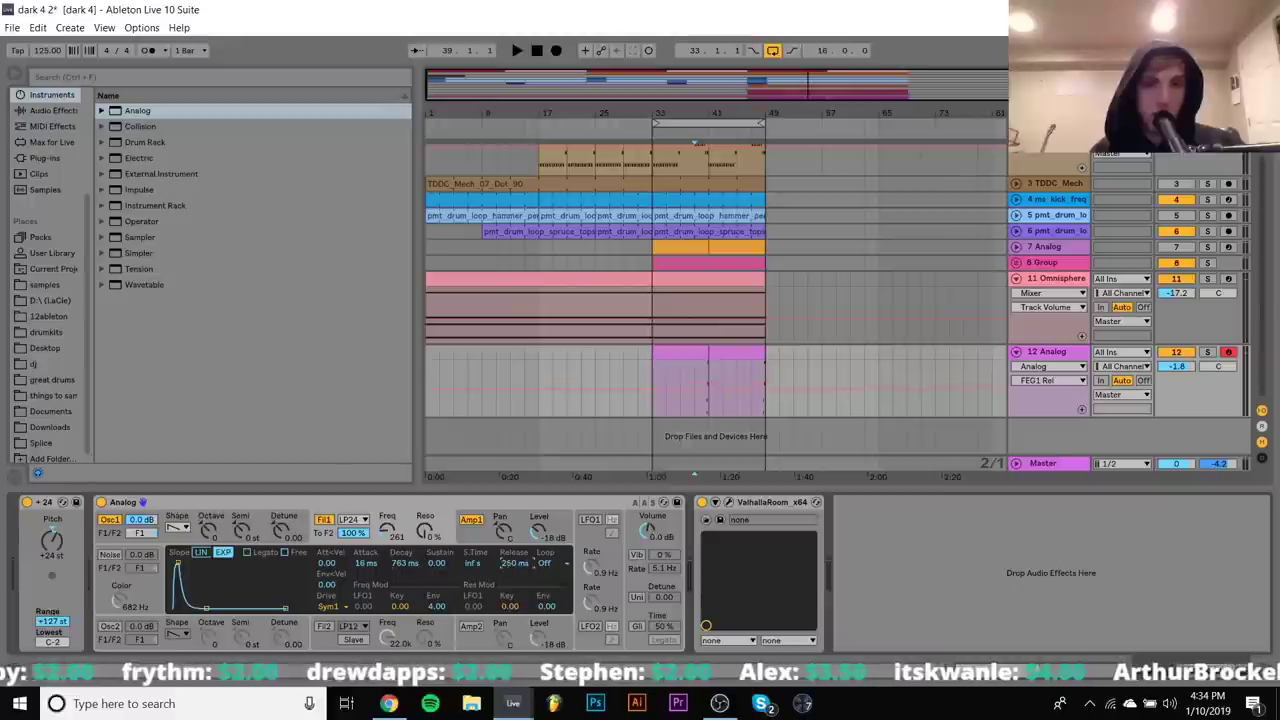
Set Analog's amp 1 envelope attack to 146 ms and check the stream's audio levels in OBS
{"action": "left_click", "coordinate": [479, 544]}
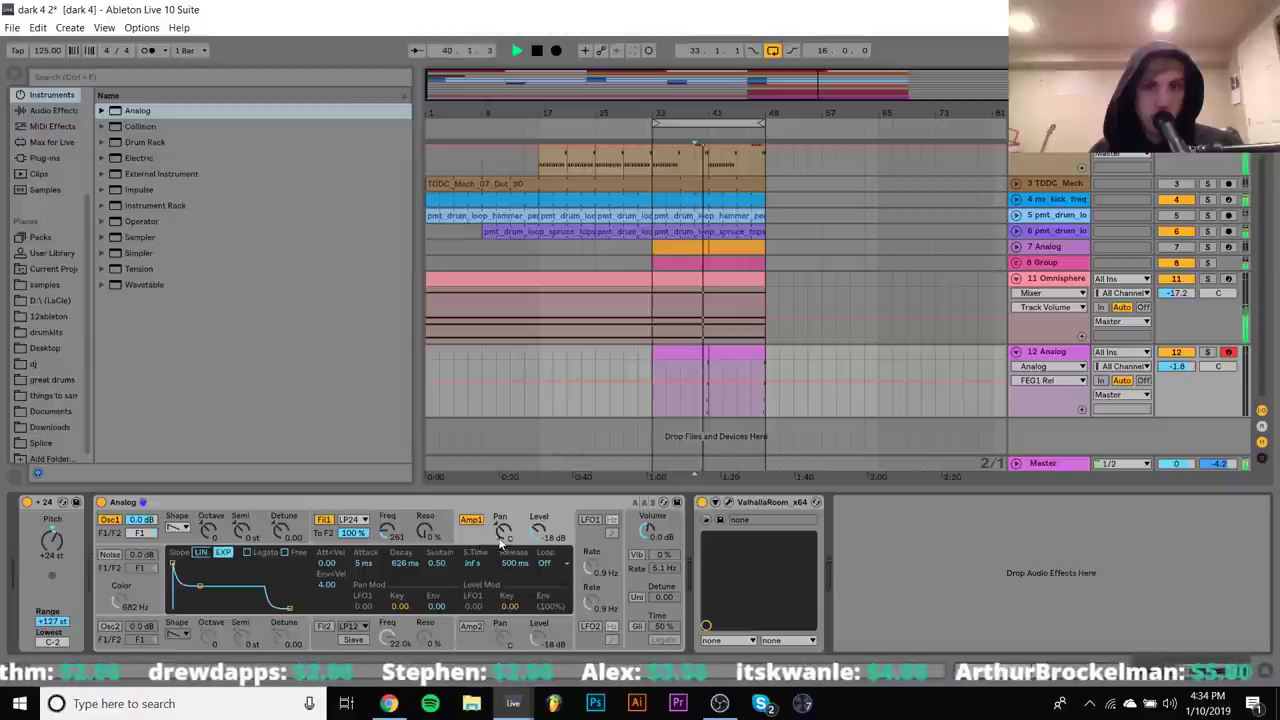
{"action": "left_click_drag", "start_coordinate": [363, 563], "coordinate": [363, 540]}
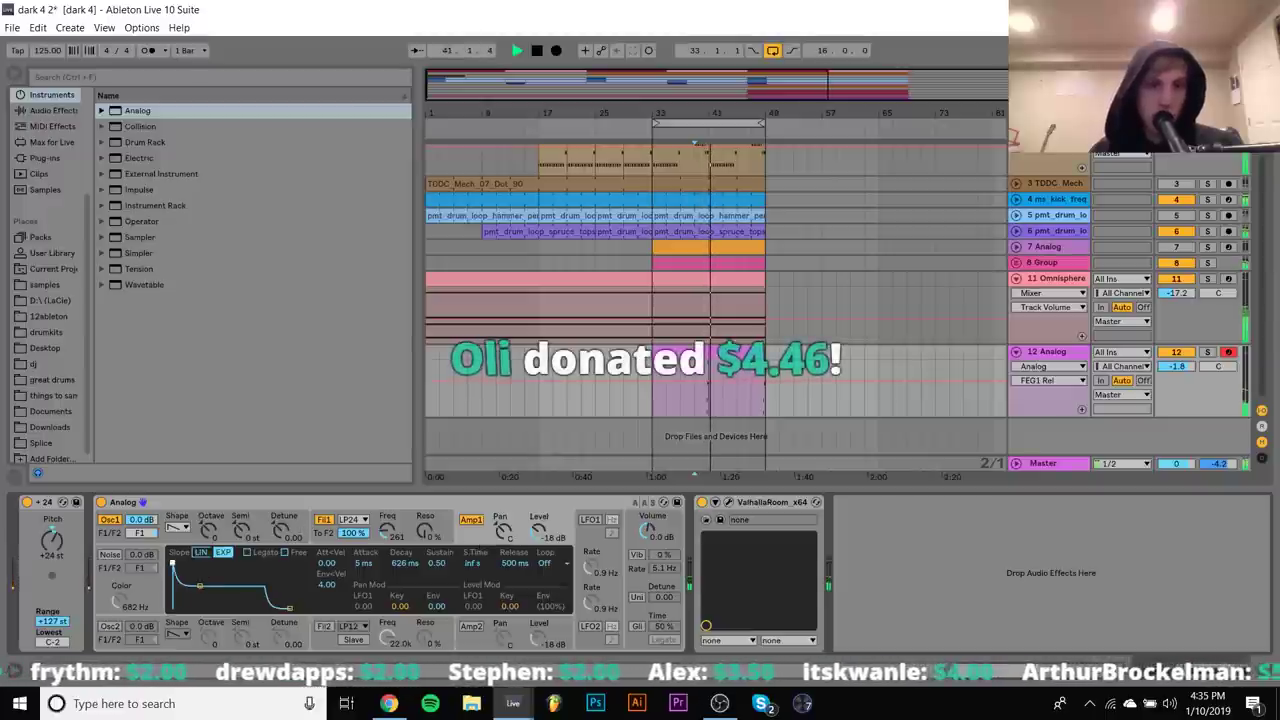
{"action": "left_click", "coordinate": [718, 703]}
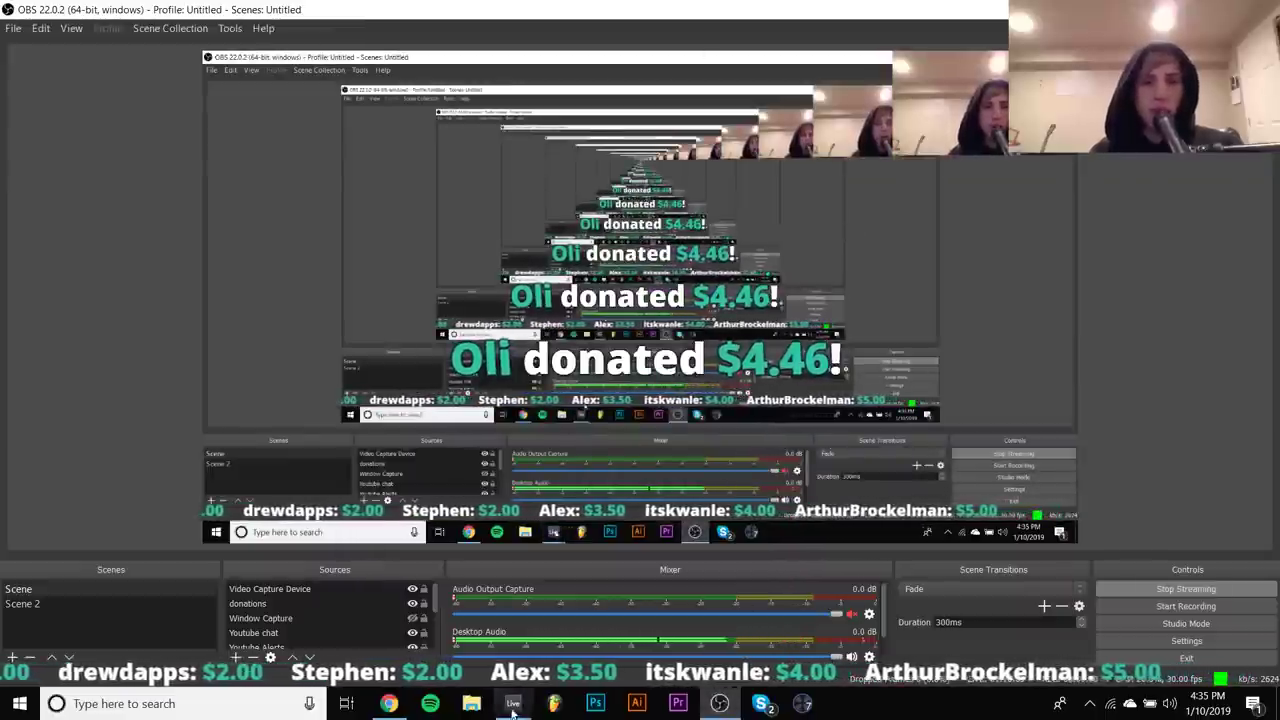
{"action": "mouse_move", "coordinate": [512, 703]}
{"action": "left_click", "coordinate": [554, 665]}
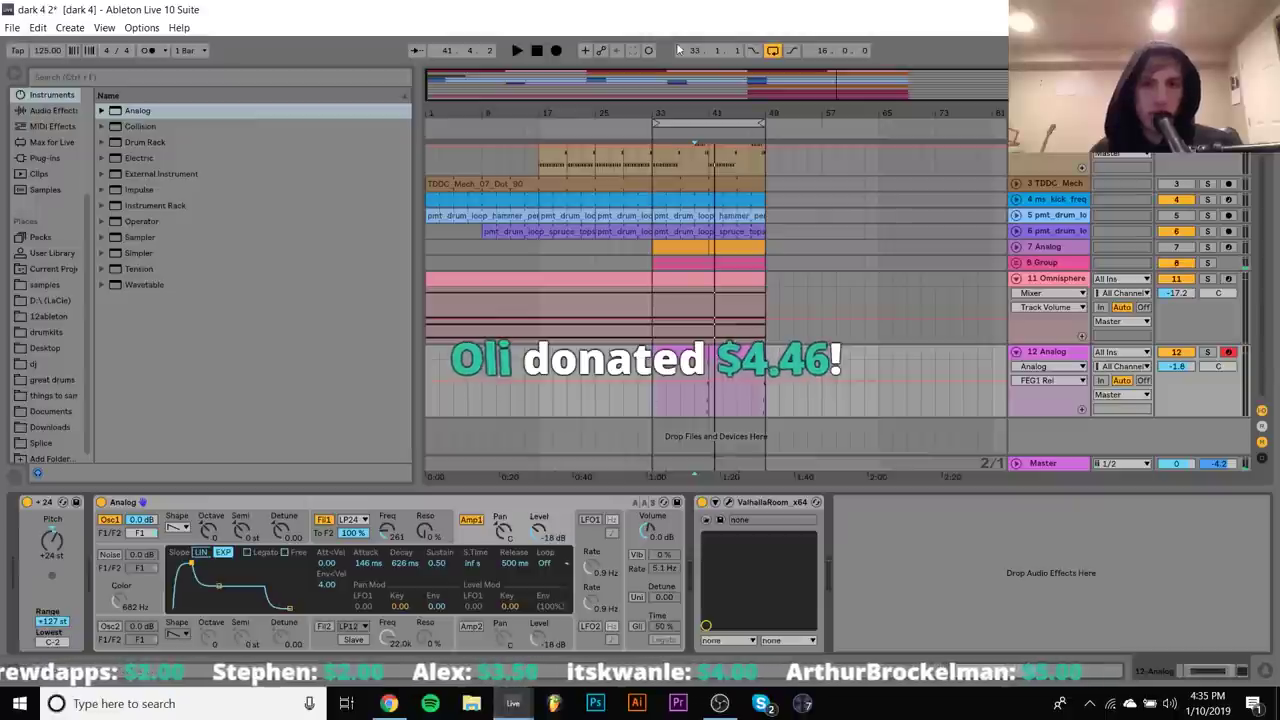
Audition the rising run before bar 41, setting filter 1's frequency envelope modulation to 12.39 and track 12's volume to -2.5 dB
{"action": "left_click", "coordinate": [795, 410]}
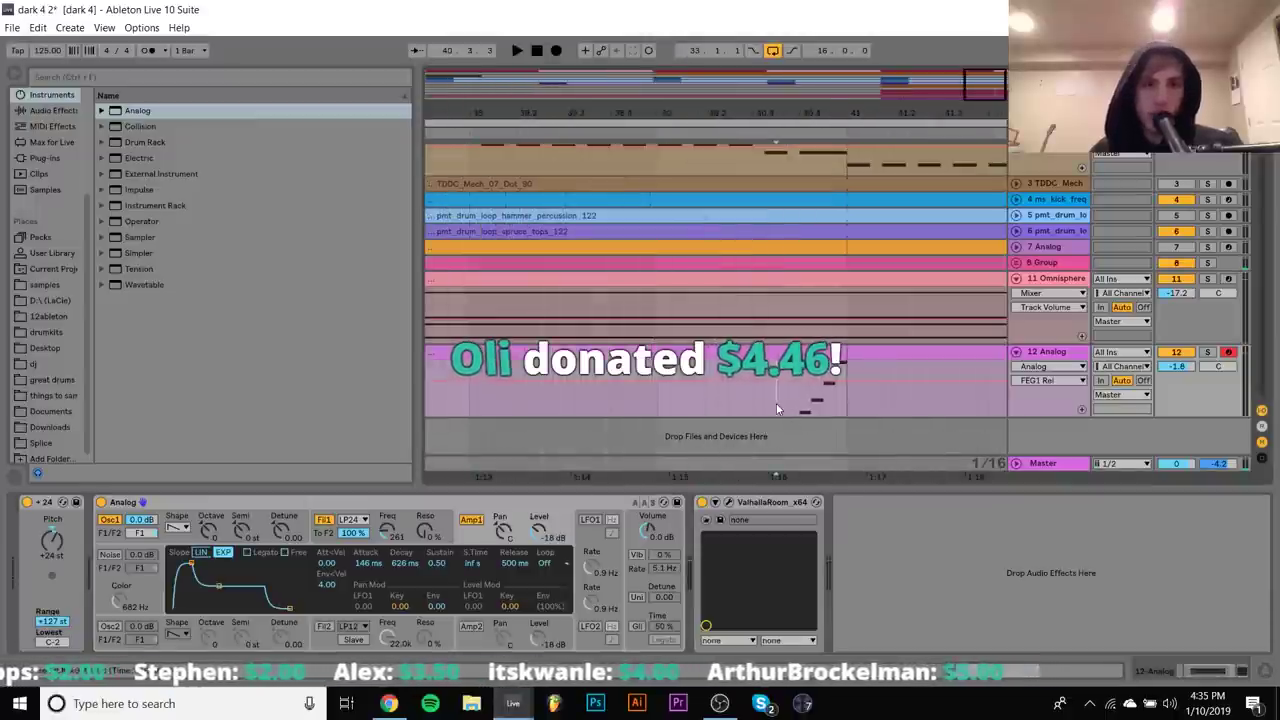
{"action": "key", "text": "space"}
{"action": "left_click", "coordinate": [405, 516]}
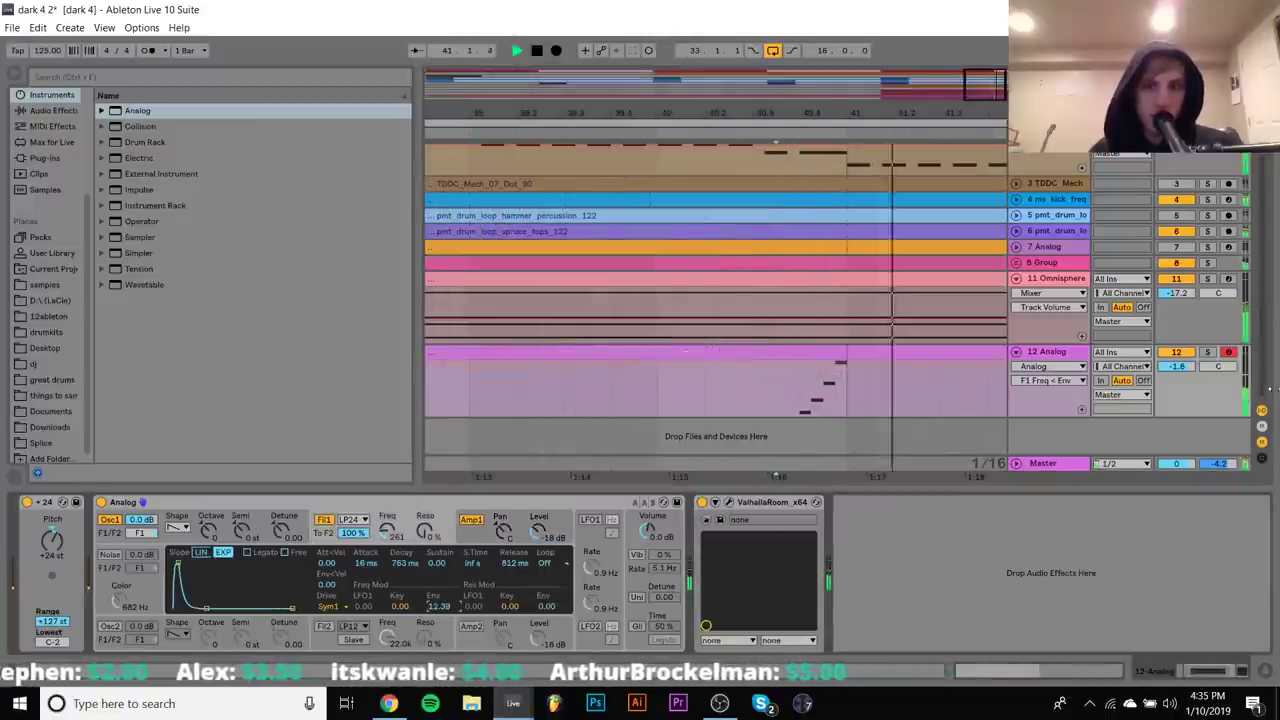
{"action": "left_click_drag", "start_coordinate": [1172, 368], "coordinate": [1172, 376]}
{"action": "key", "text": "space"}
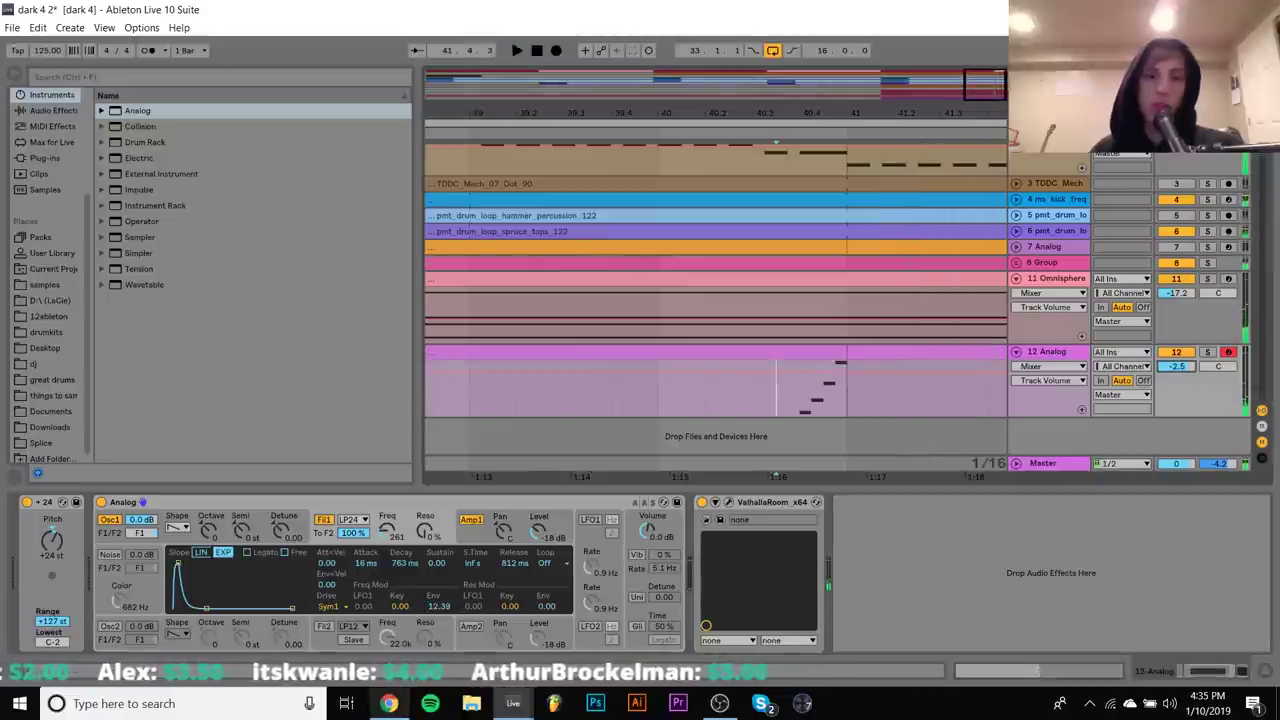
Switch to Gmail in Chrome, open the "TECH" submission email from the inbox and follow its SoundCloud link
{"action": "left_click", "coordinate": [378, 708]}
{"action": "key", "text": "Escape"}
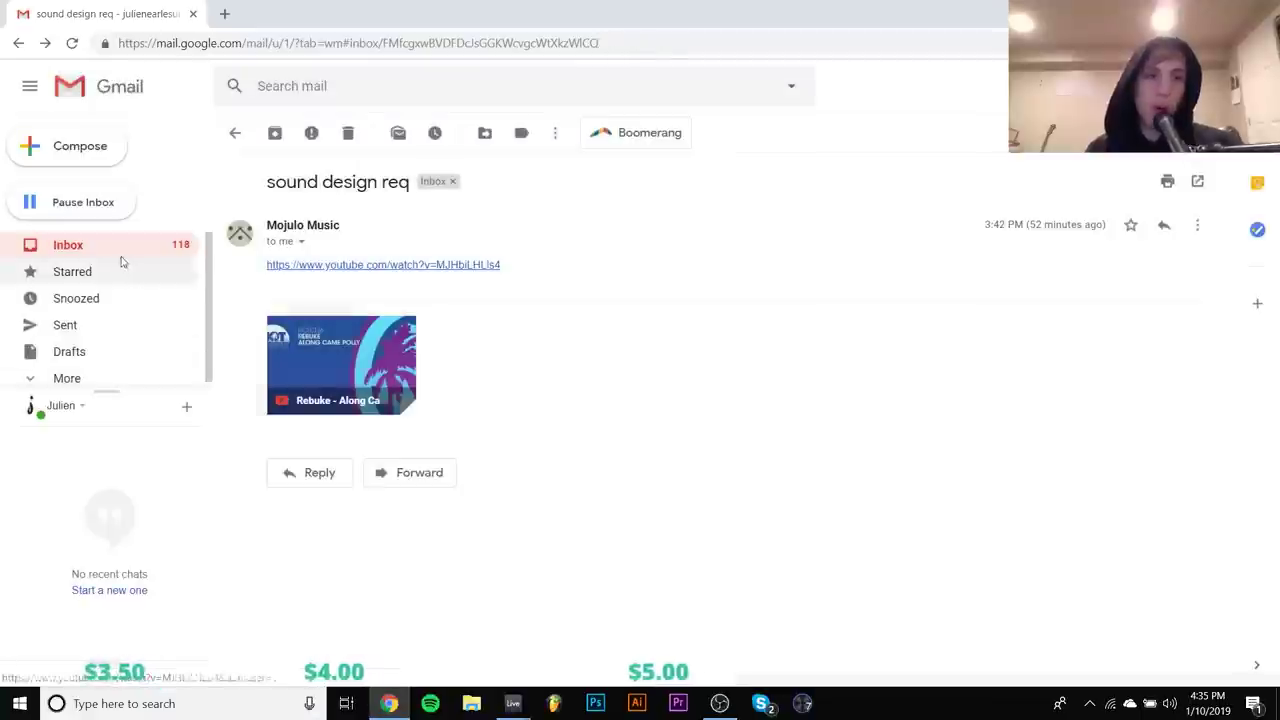
{"action": "left_click", "coordinate": [114, 251]}
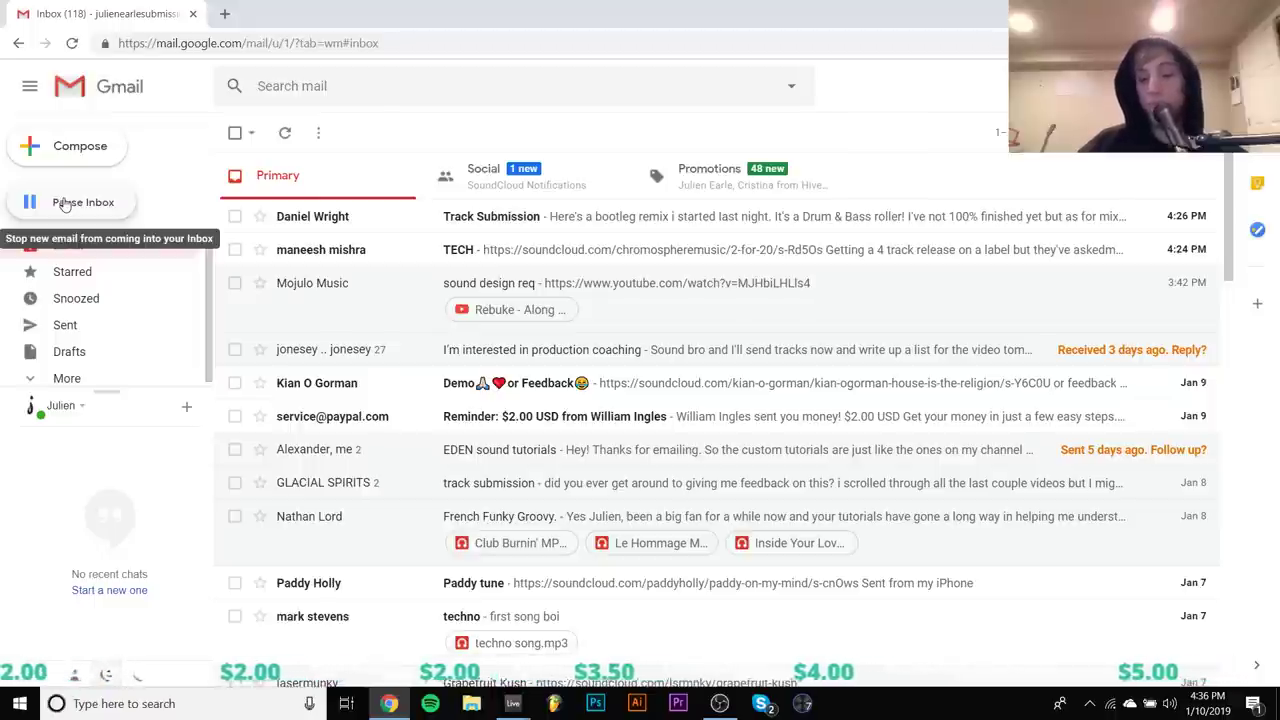
{"action": "left_click", "coordinate": [330, 250]}
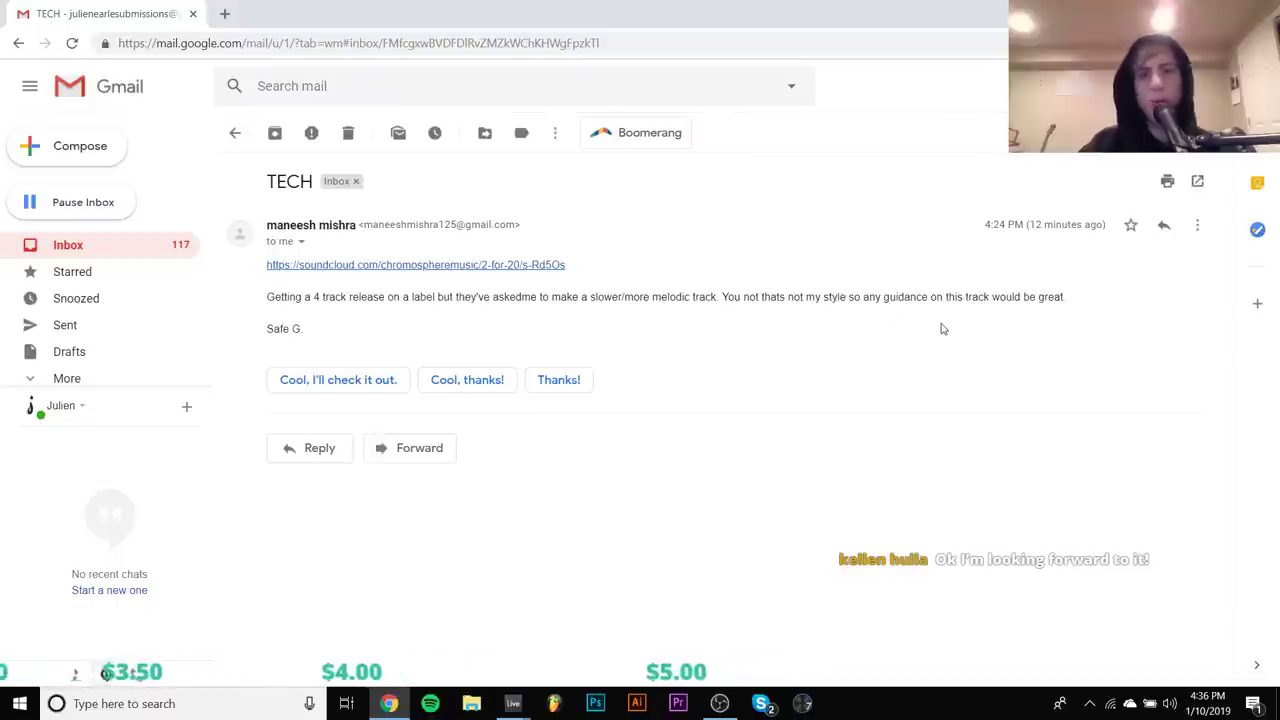
{"action": "left_click", "coordinate": [510, 266]}
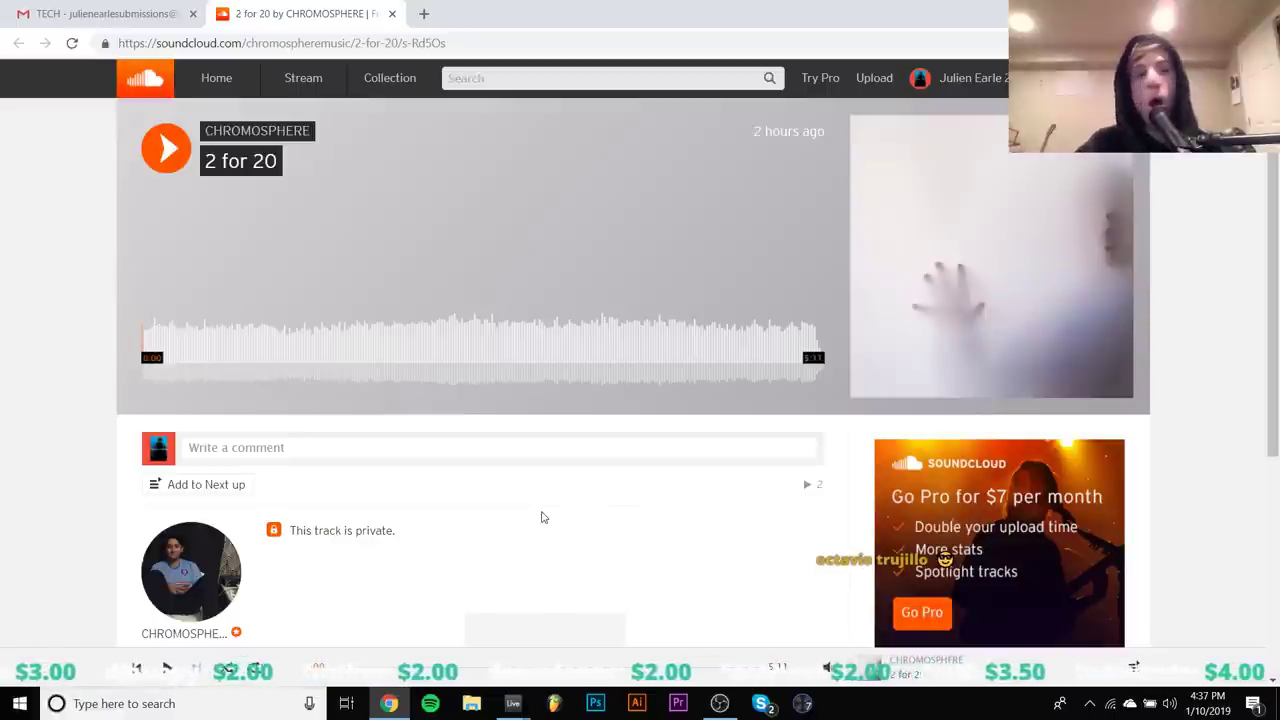
Play "2 for 20" on SoundCloud, adjust the player volume, and check the stream's audio levels in OBS
{"action": "key", "text": "space"}
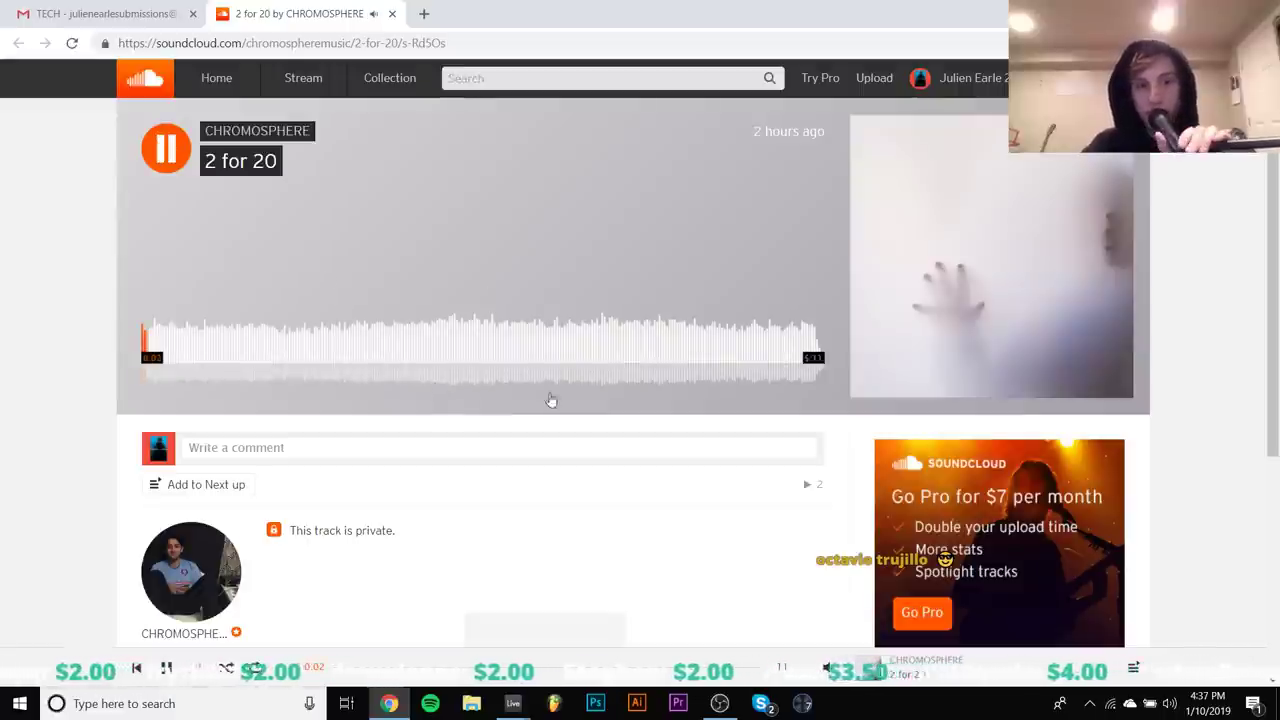
{"action": "mouse_move", "coordinate": [827, 665]}
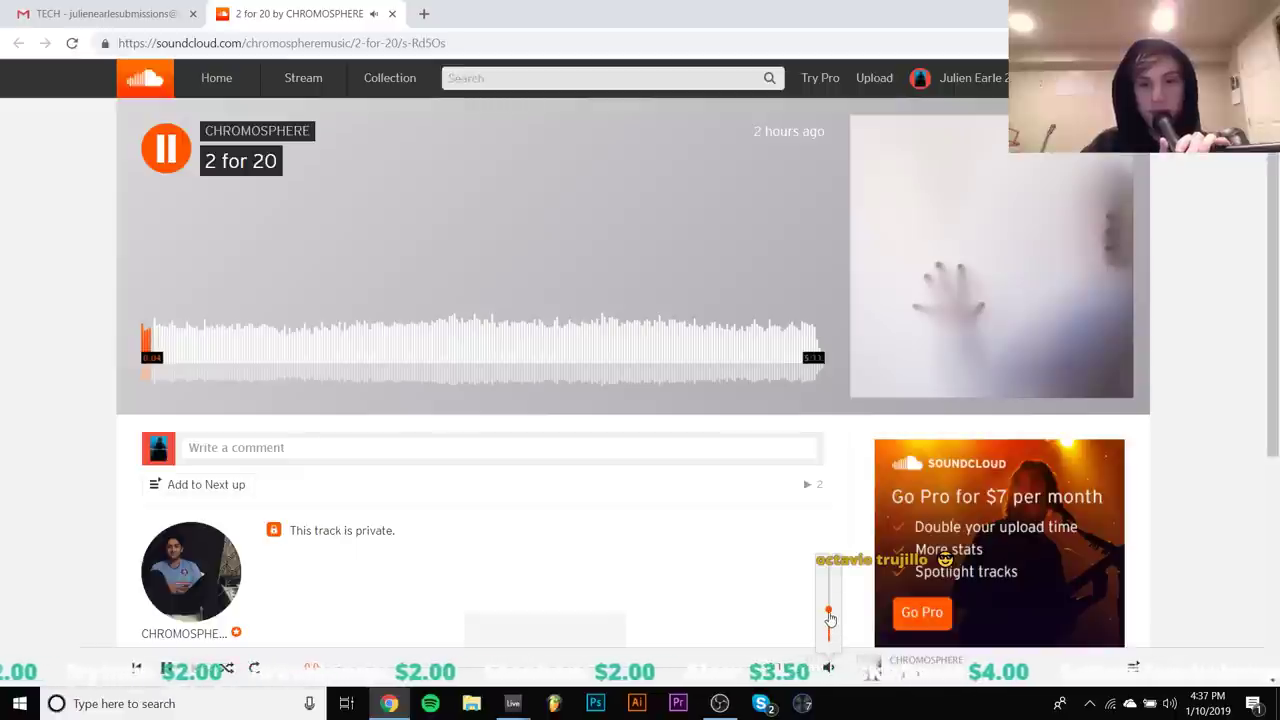
{"action": "left_click", "coordinate": [830, 617]}
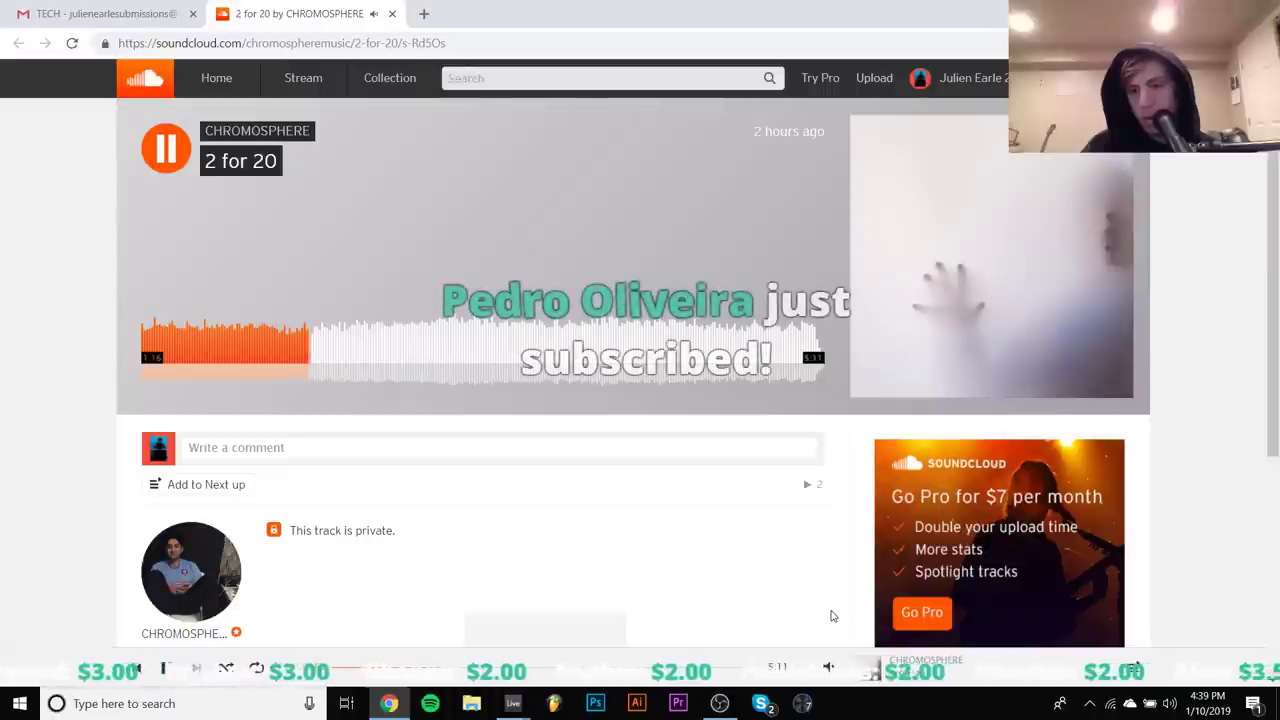
{"action": "left_click", "coordinate": [719, 703]}
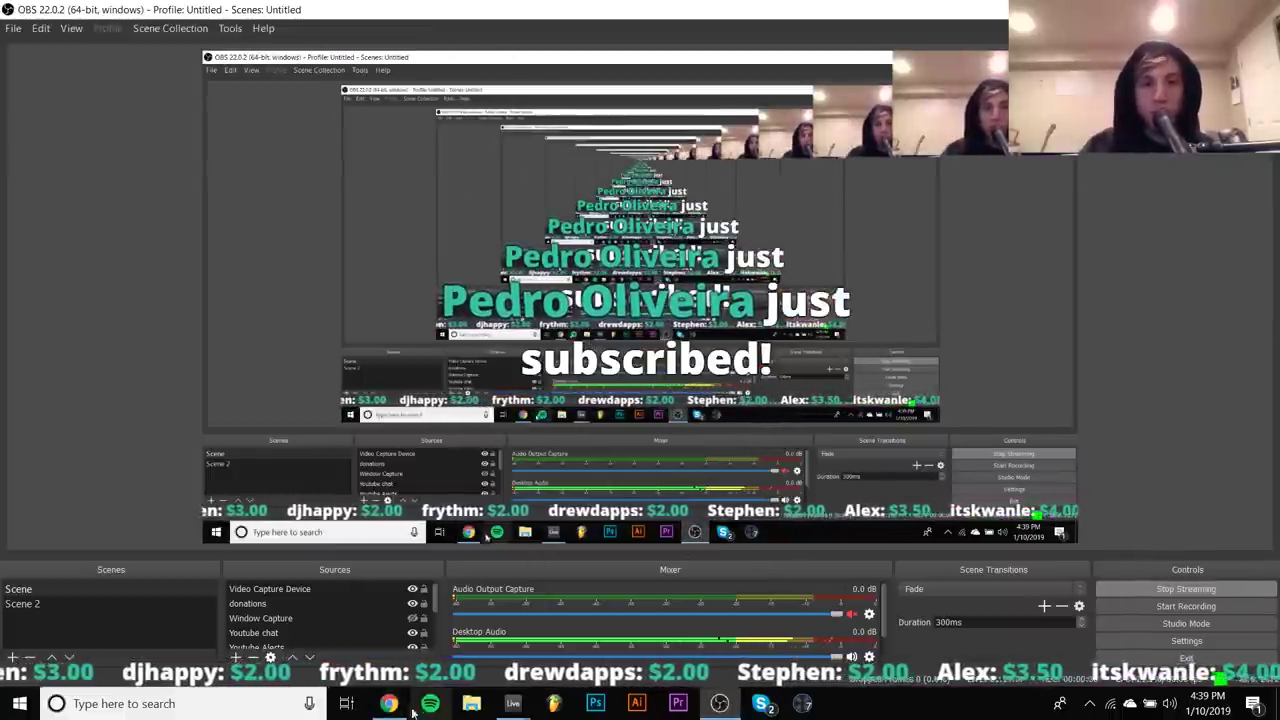
{"action": "key", "text": "alt+Tab"}
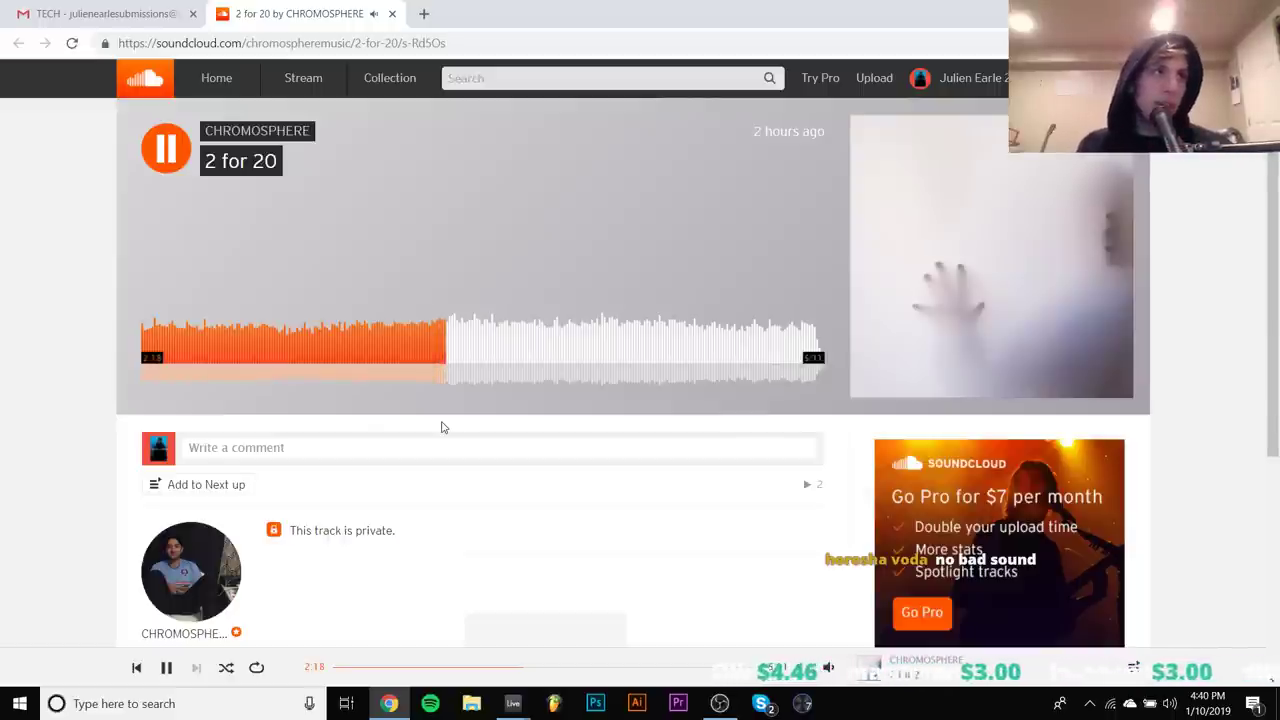
Listen through "2 for 20" to about 5:00, pausing at intervals to critique its sounds and arrangement
{"action": "key", "text": "space"}
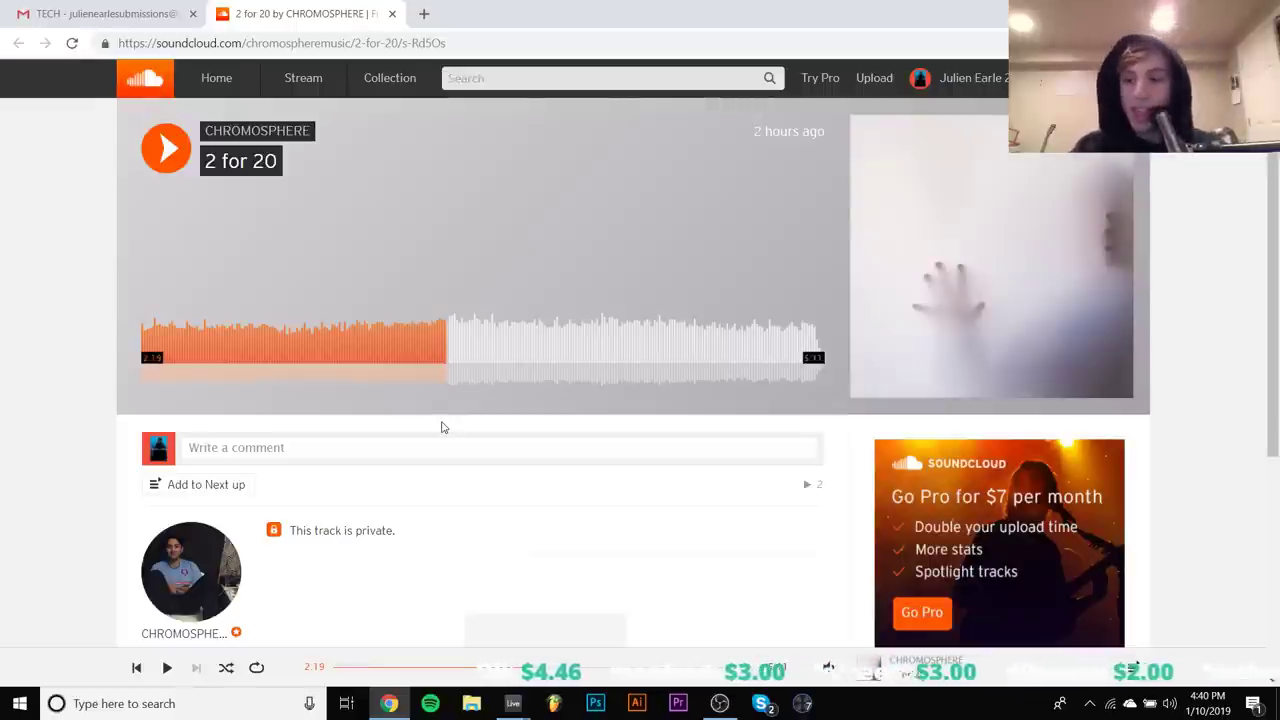
{"action": "key", "text": "space"}
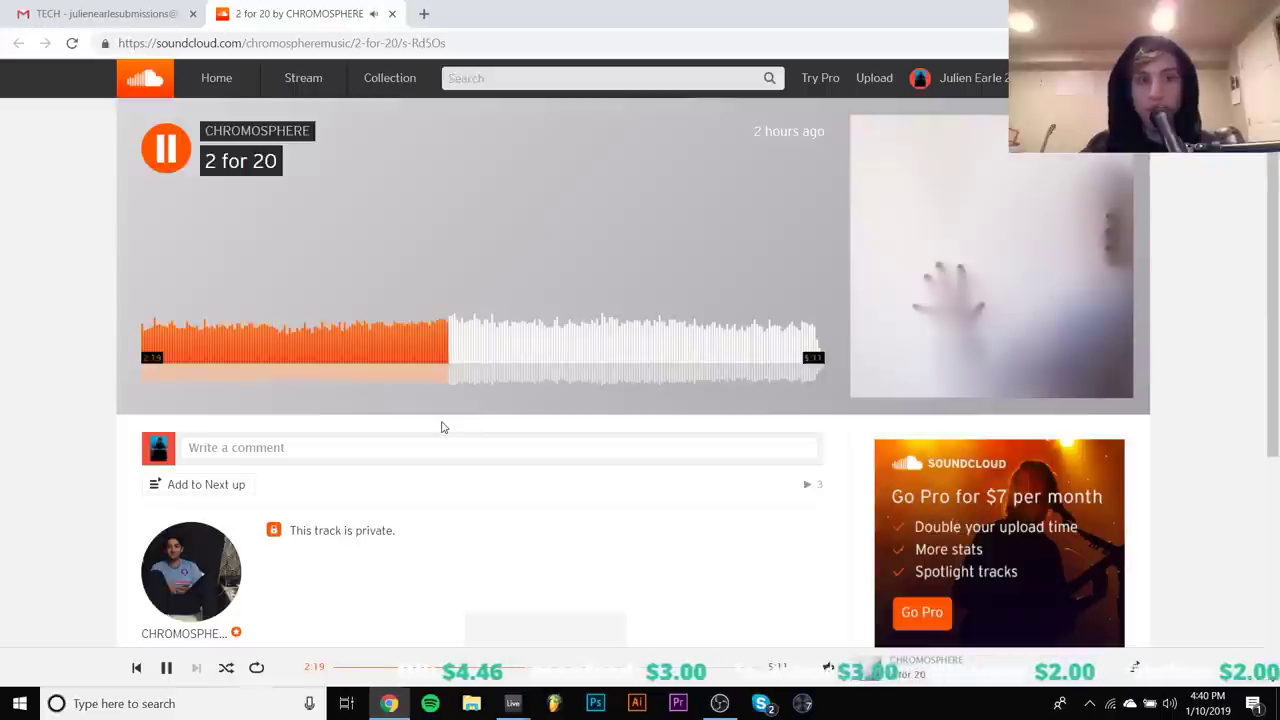
{"action": "key", "text": "space"}
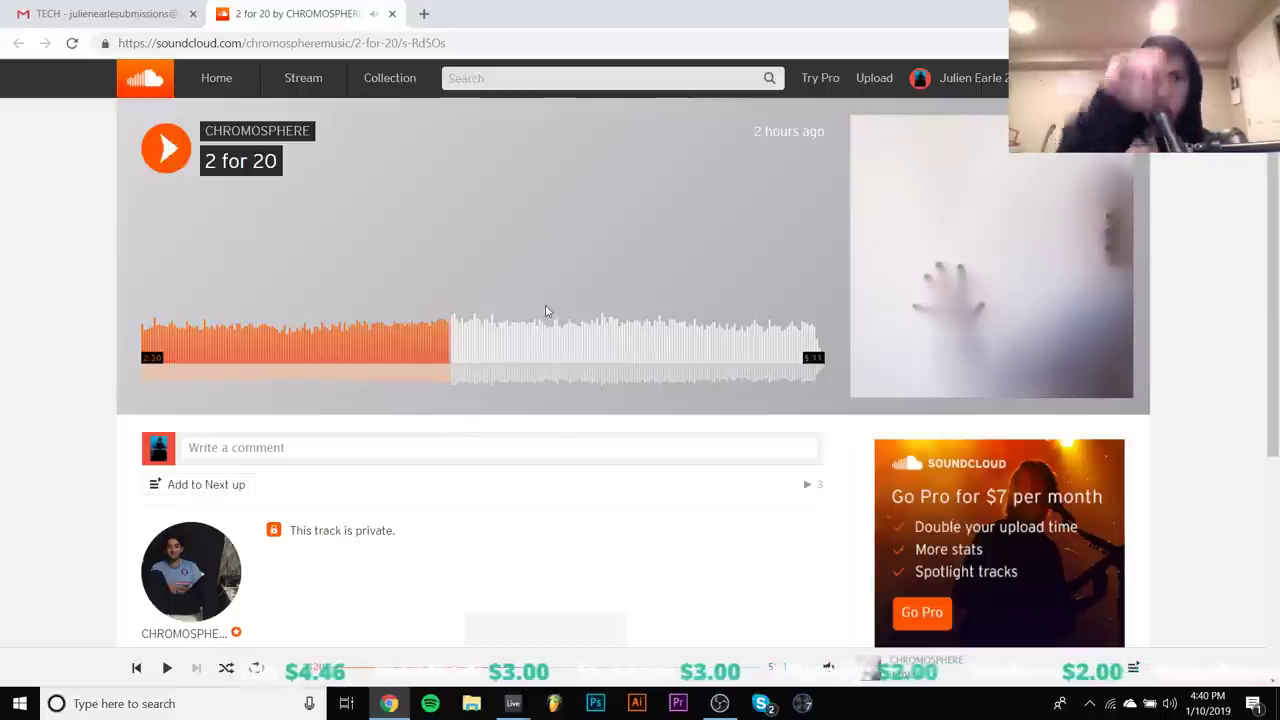
{"action": "key", "text": "space"}
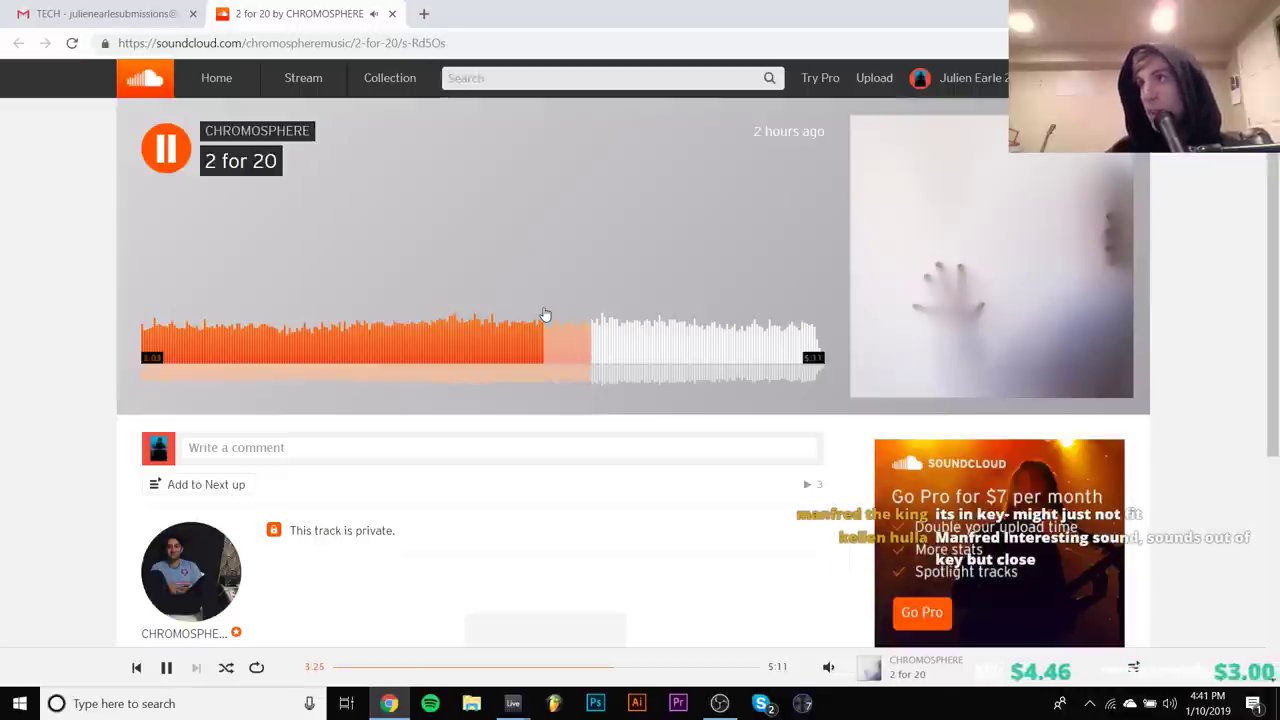
{"action": "key", "text": "space"}
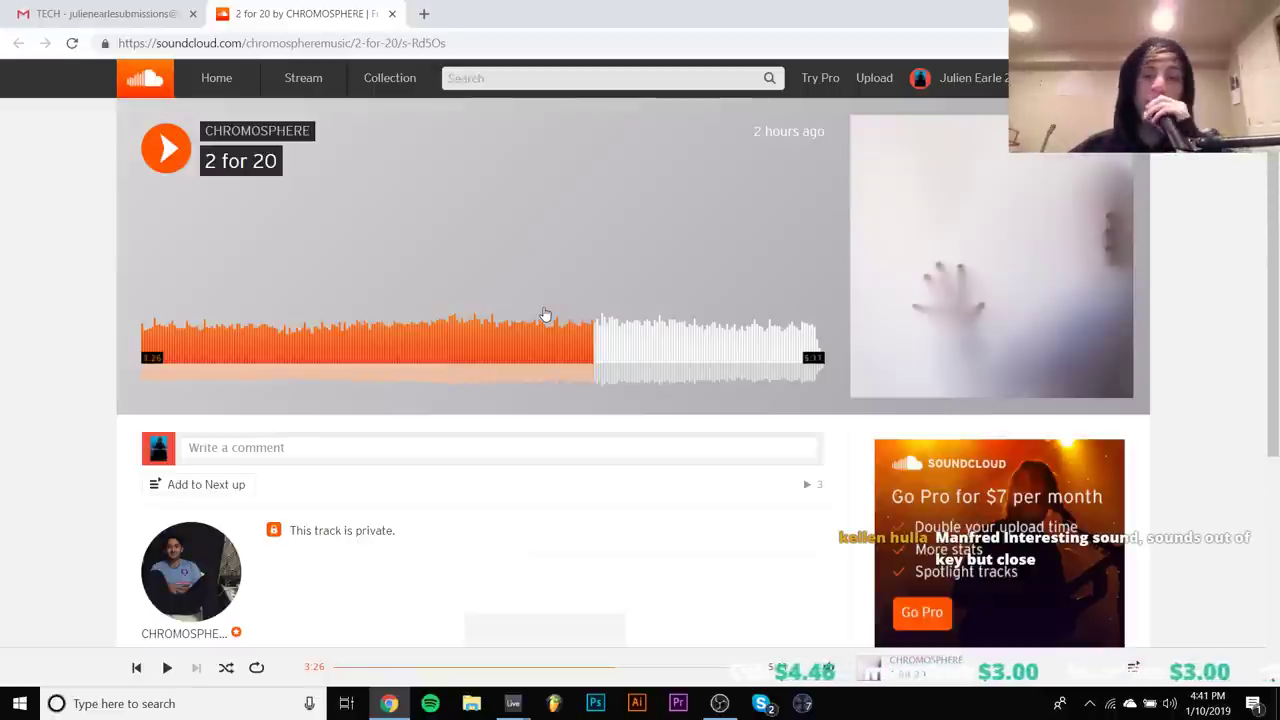
{"action": "left_click", "coordinate": [545, 315]}
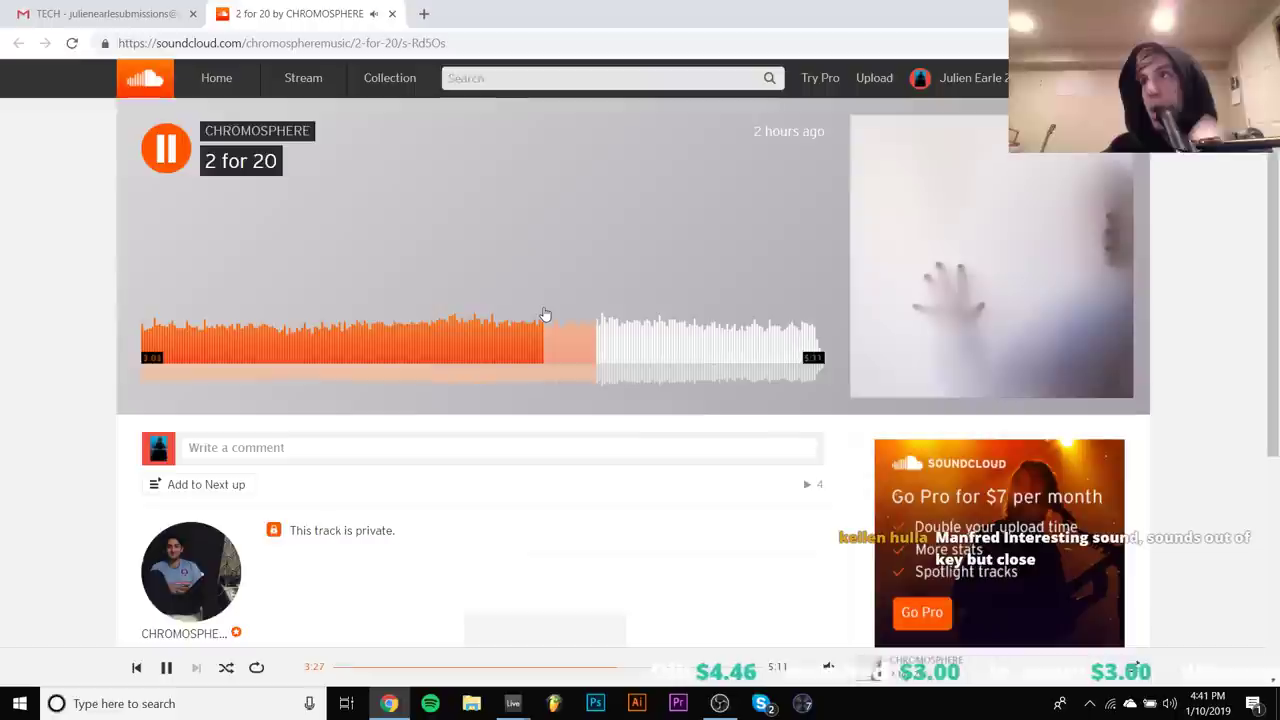
{"action": "key", "text": "space"}
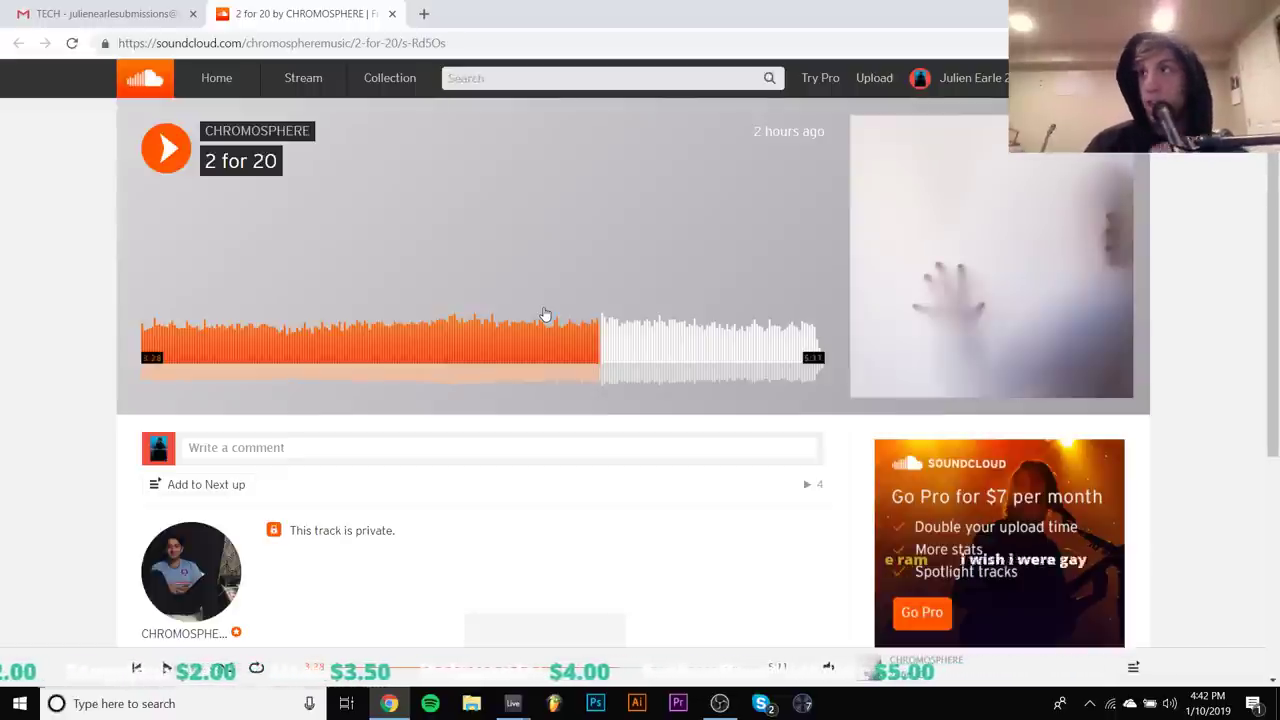
{"action": "left_click", "coordinate": [545, 315]}
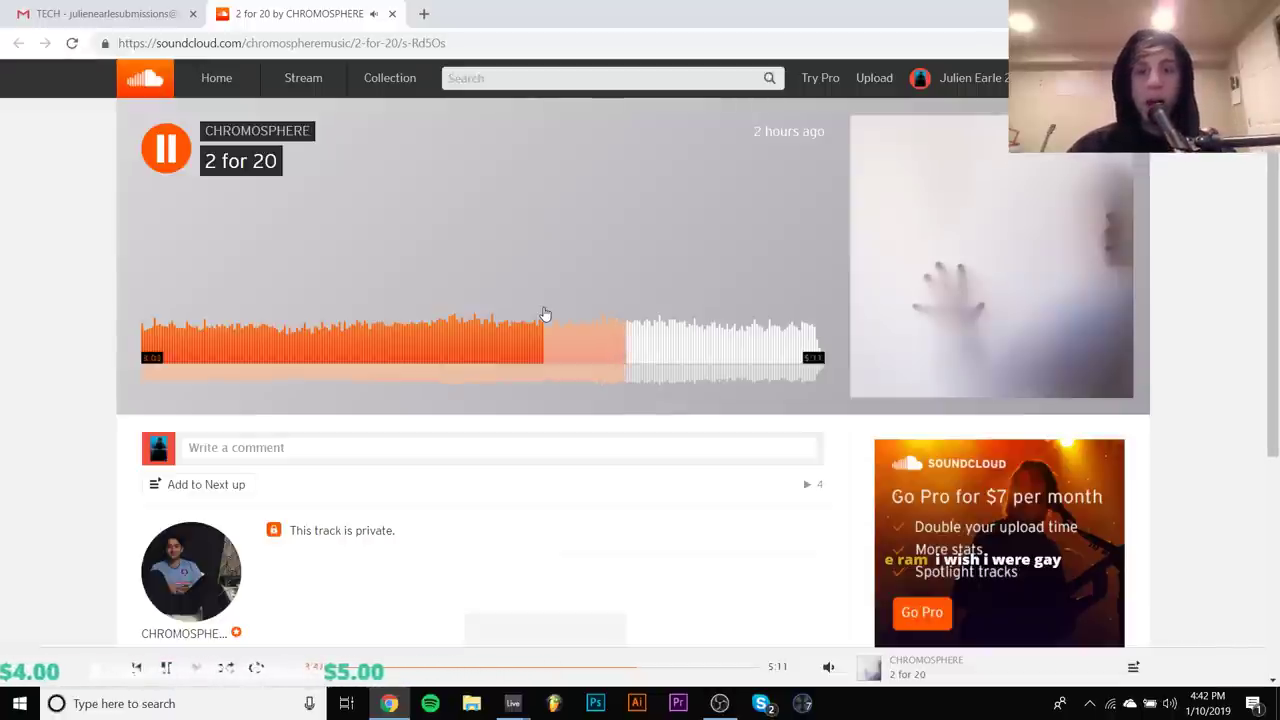
{"action": "key", "text": "space"}
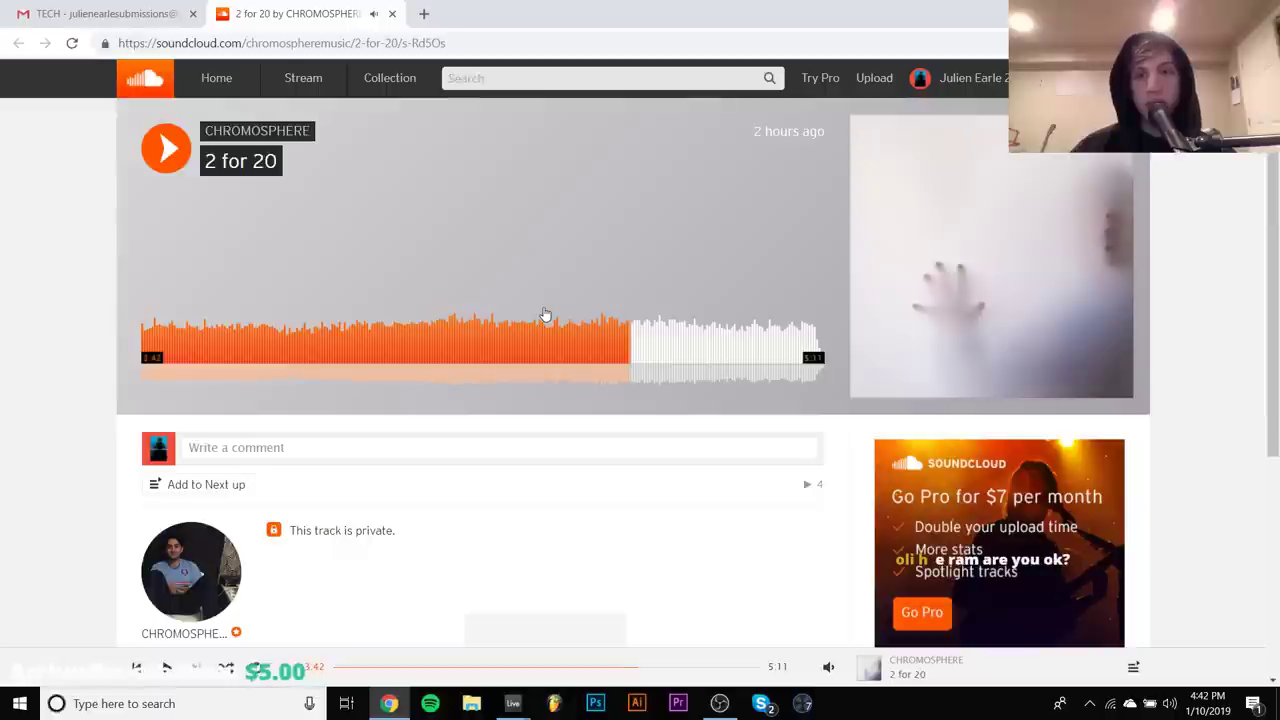
{"action": "key", "text": "space"}
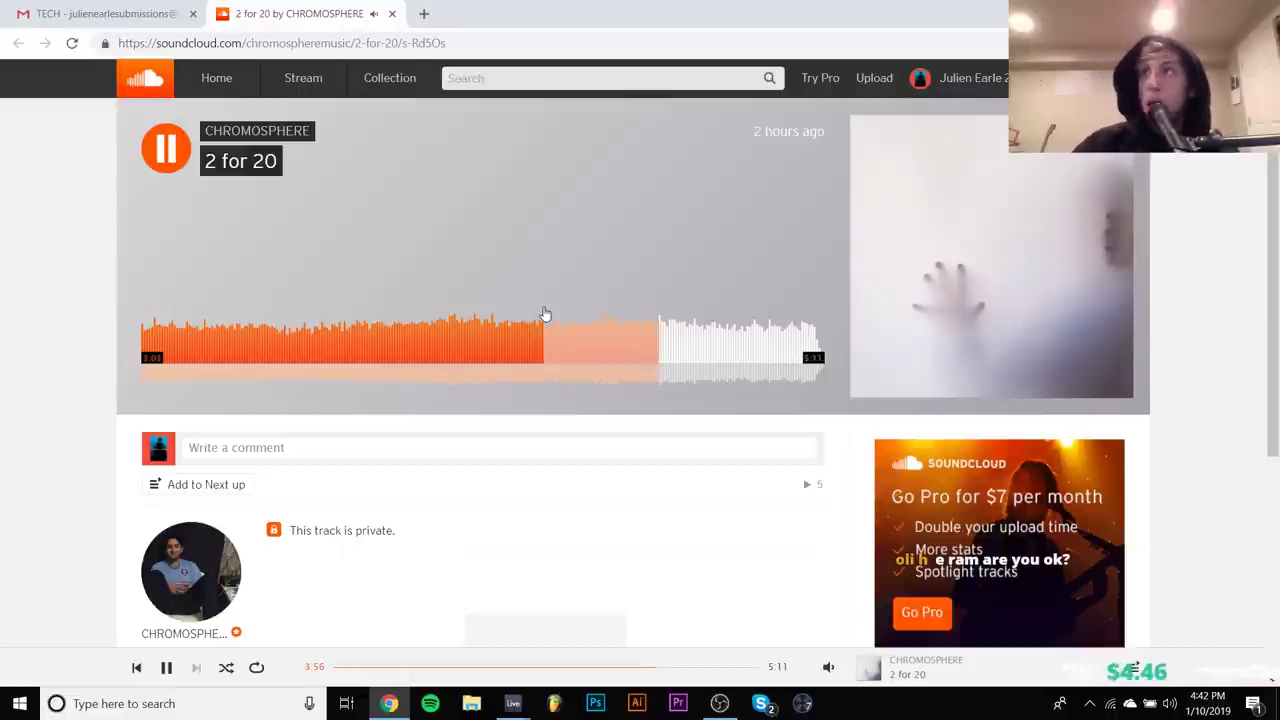
{"action": "key", "text": "space"}
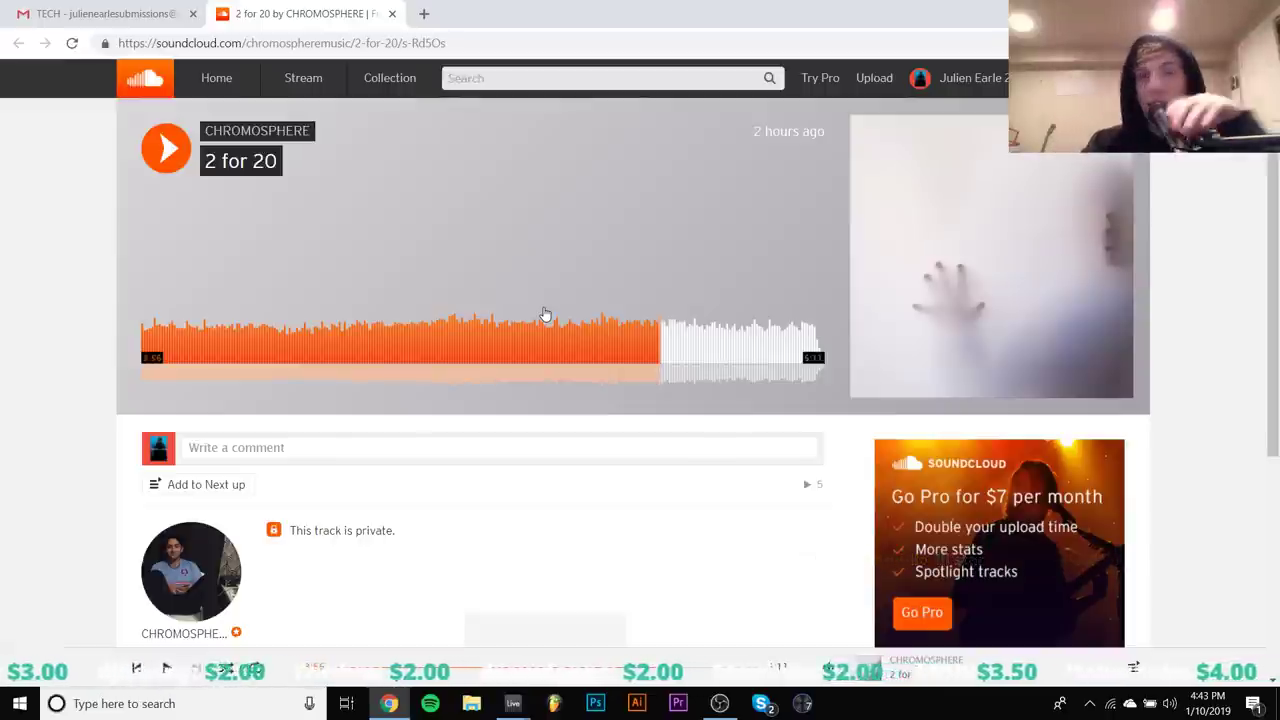
{"action": "key", "text": "space"}
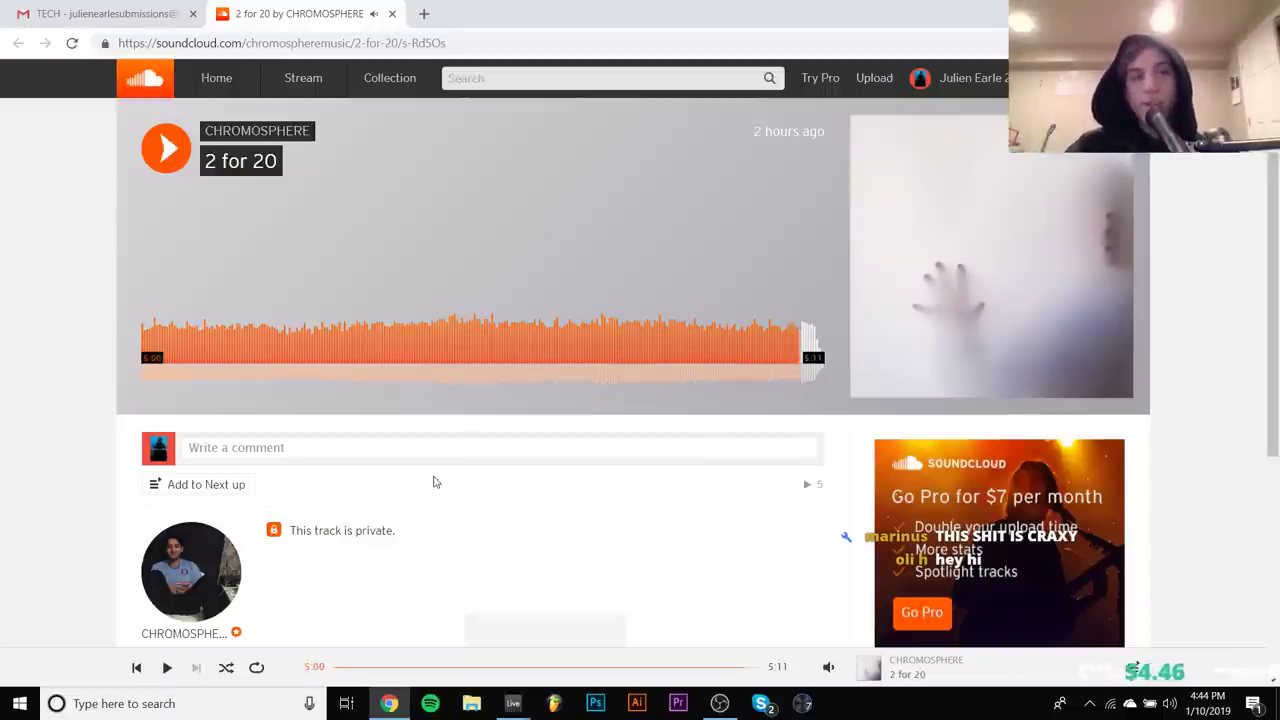
{"action": "key", "text": "space"}
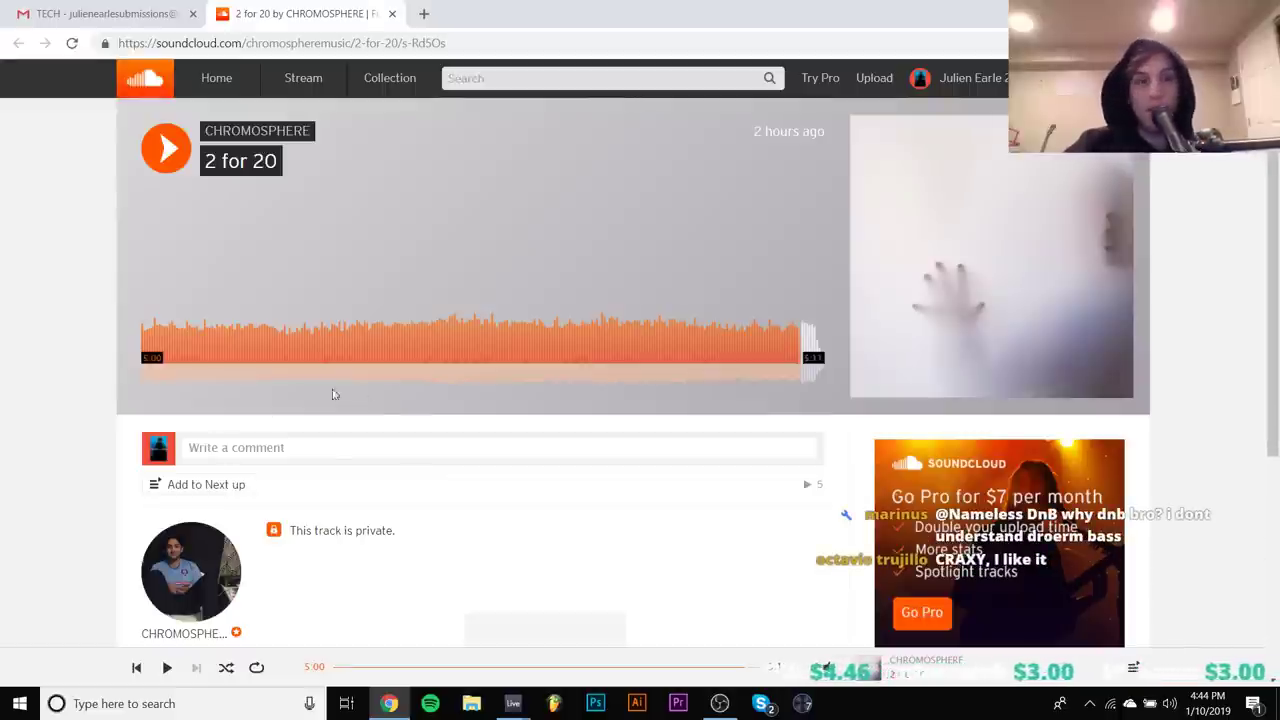
Jump back to about 2:27 in "2 for 20" and replay that section, pausing once to comment
{"action": "left_click", "coordinate": [464, 335]}
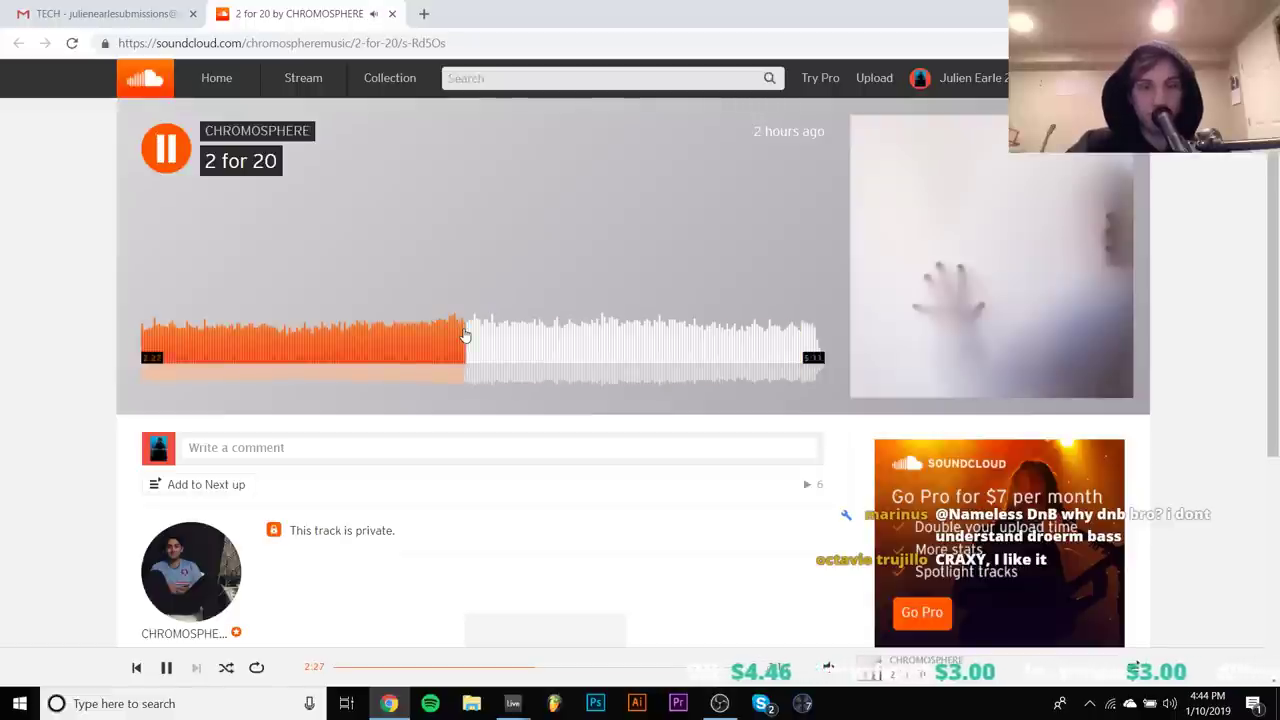
{"action": "key", "text": "space"}
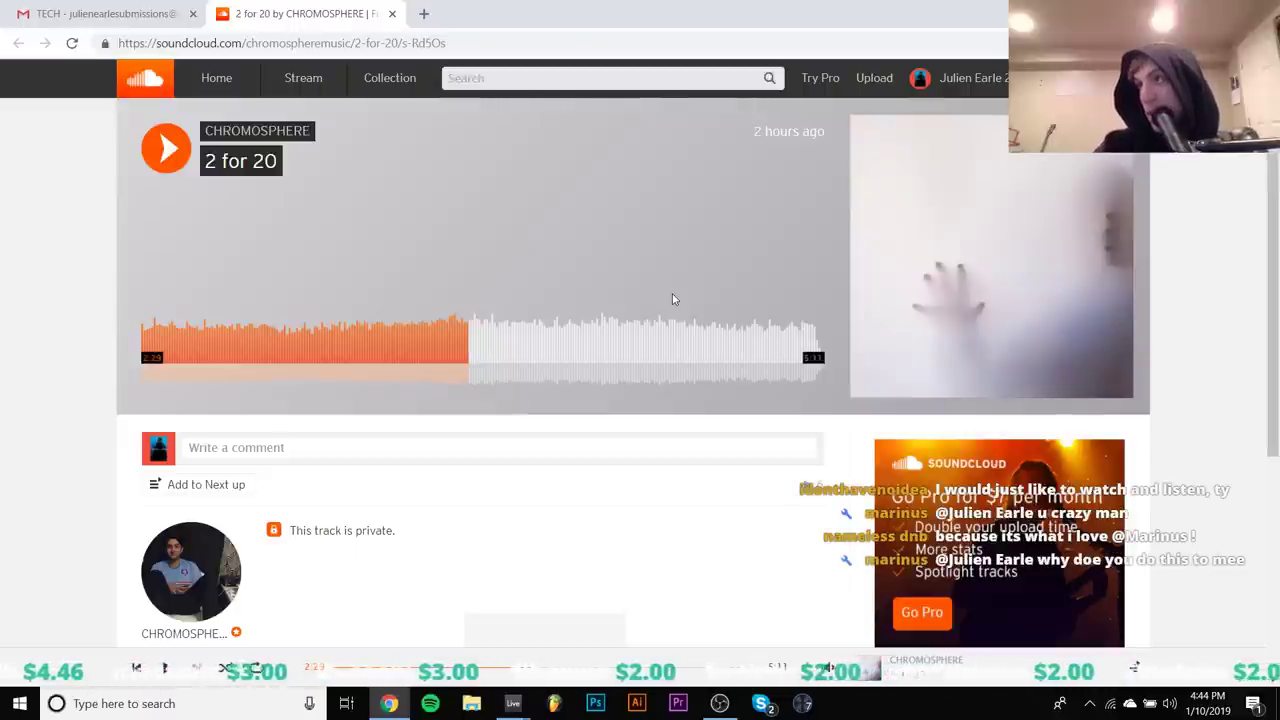
{"action": "key", "text": "space"}
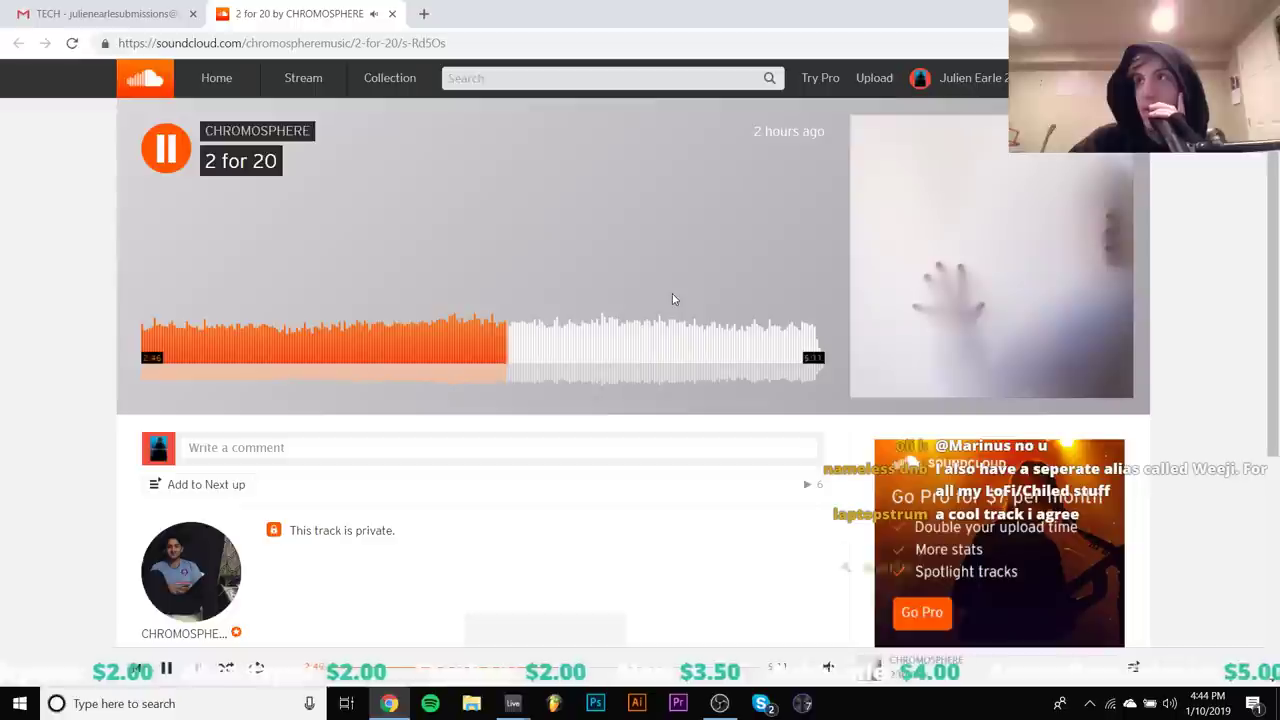
Continue listening to "2 for 20" from about 2:46 to 2:55, pausing repeatedly to comment on the section
{"action": "key", "text": "space"}
{"action": "key", "text": "space"}
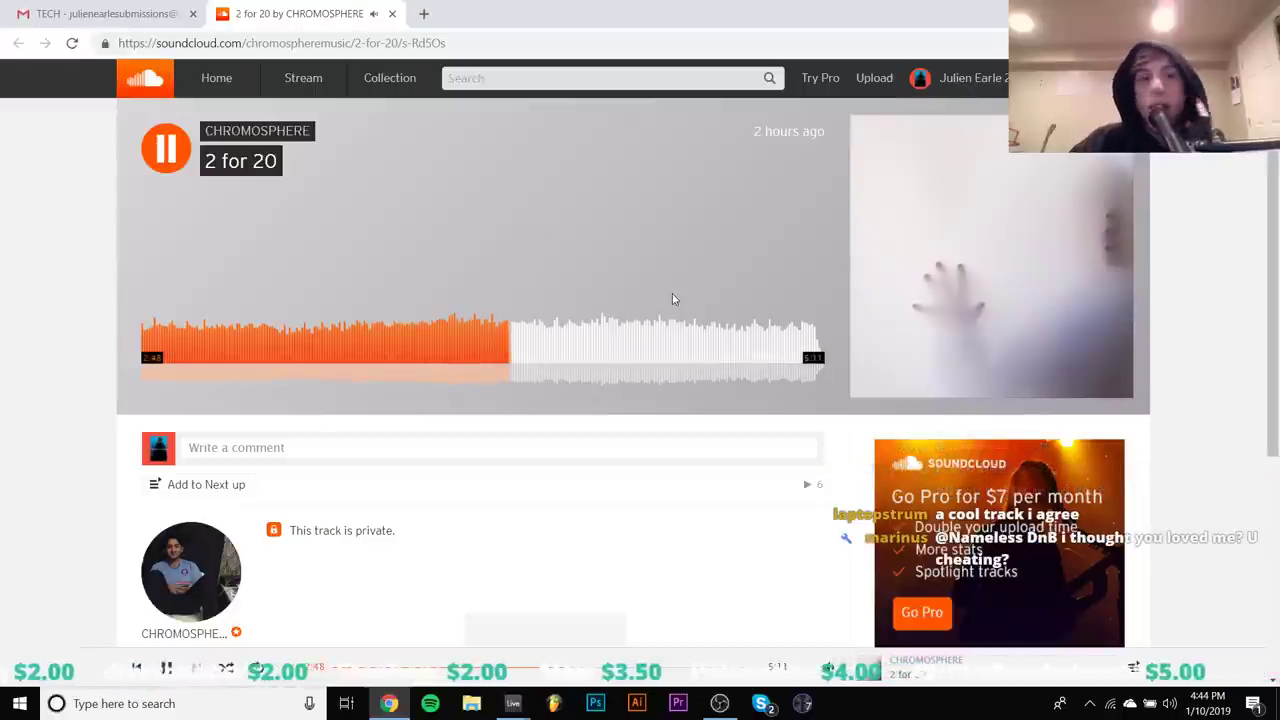
{"action": "key", "text": "space"}
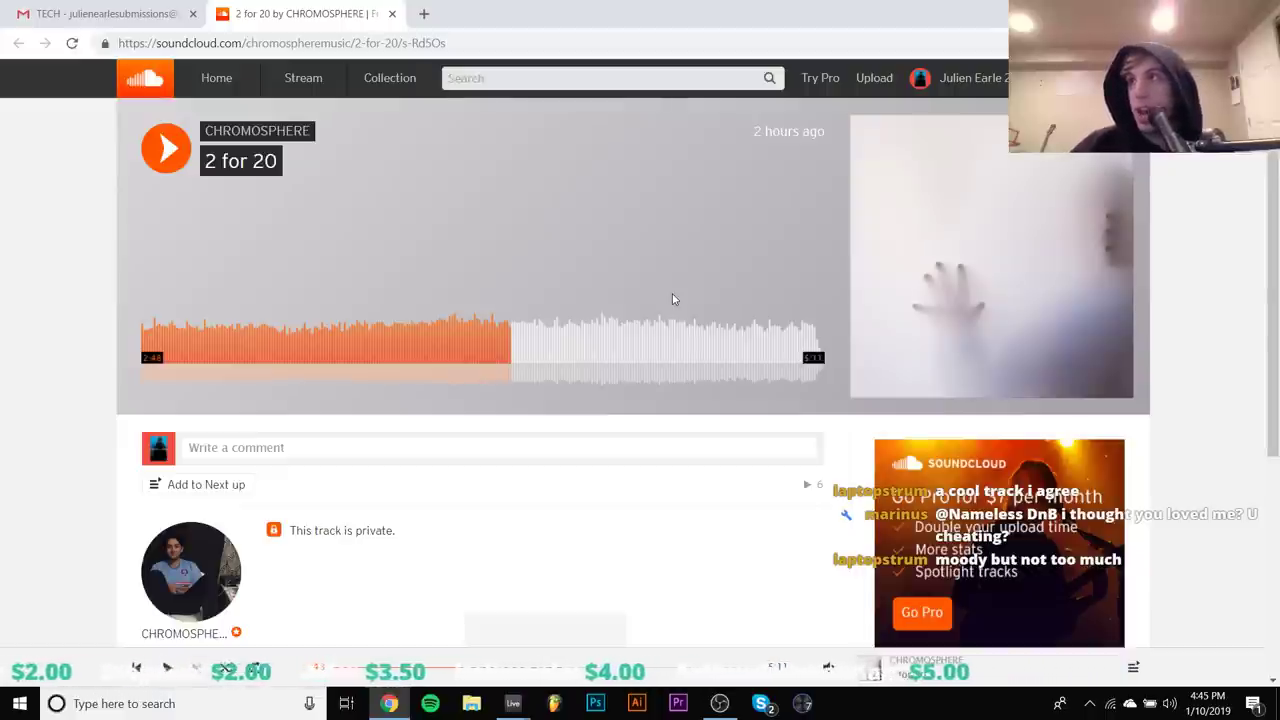
{"action": "key", "text": "space"}
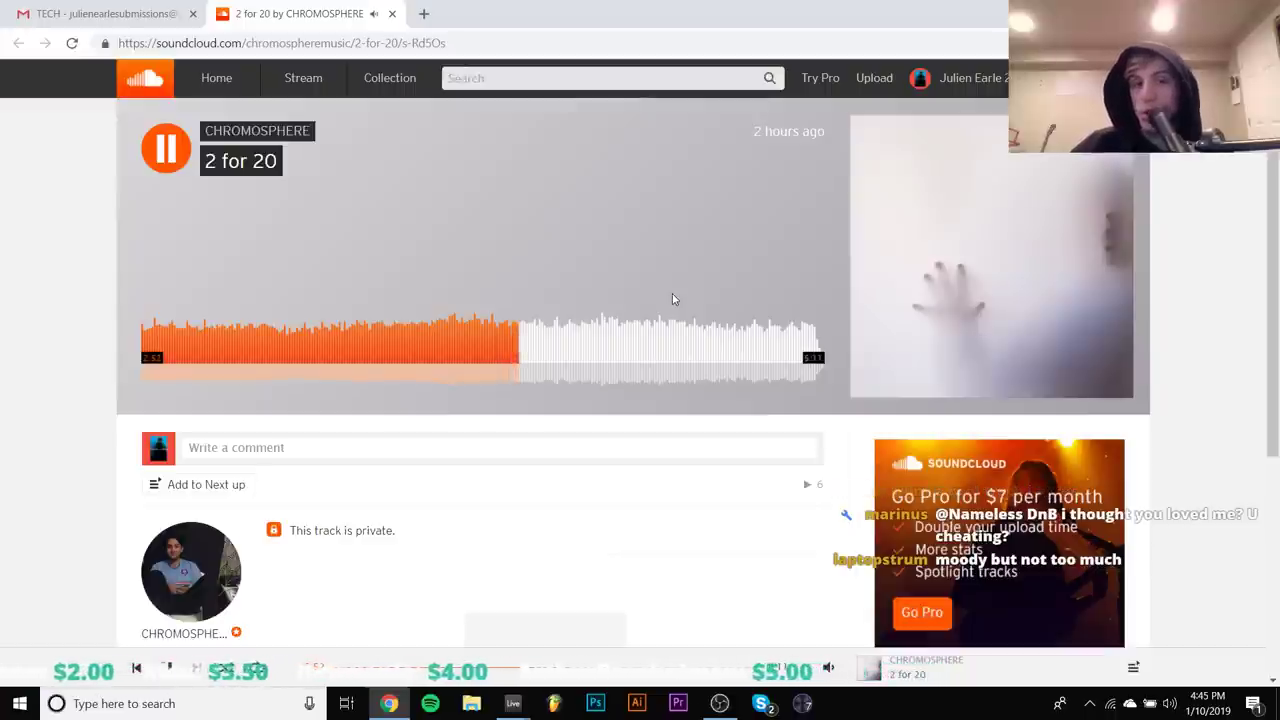
{"action": "key", "text": "space"}
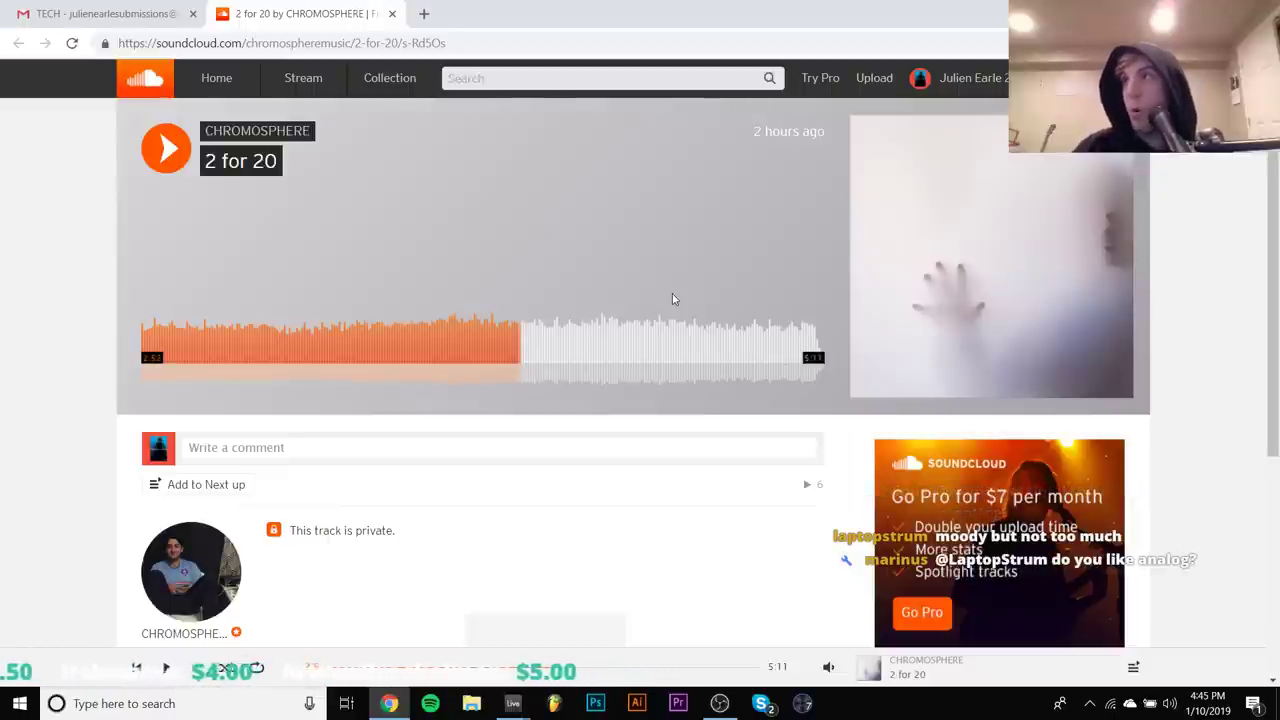
{"action": "key", "text": "space"}
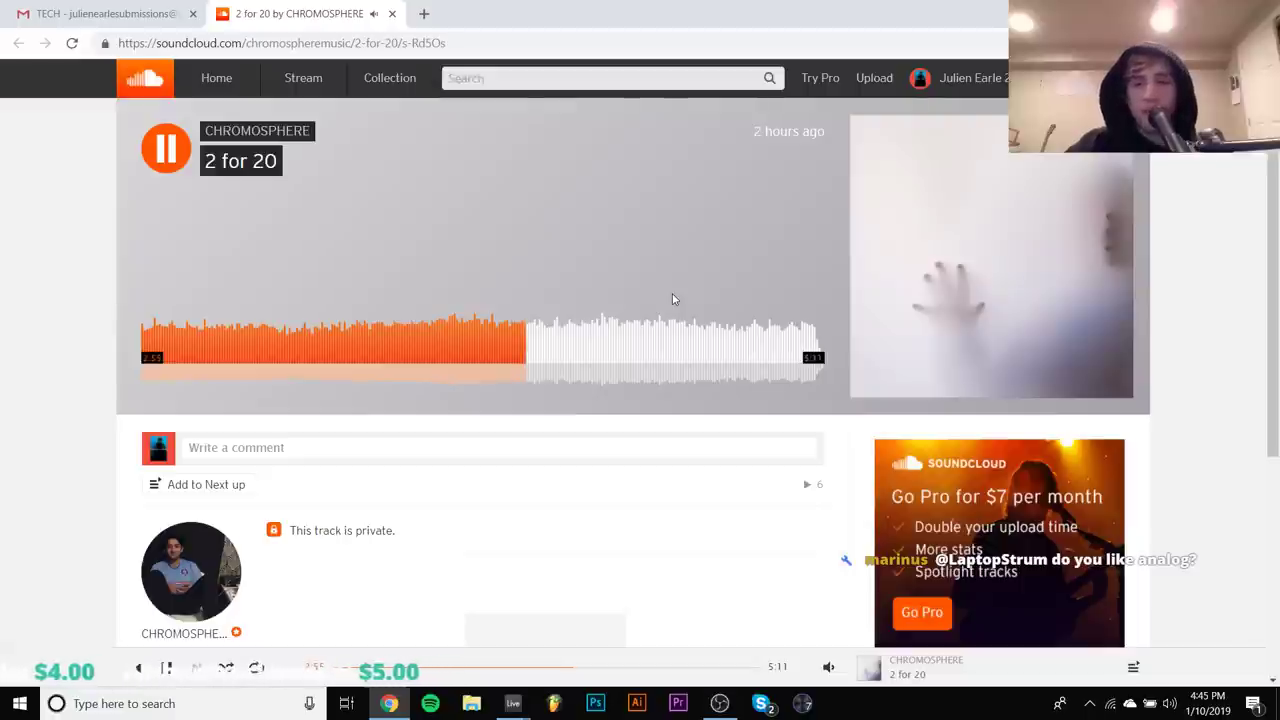
{"action": "key", "text": "space"}
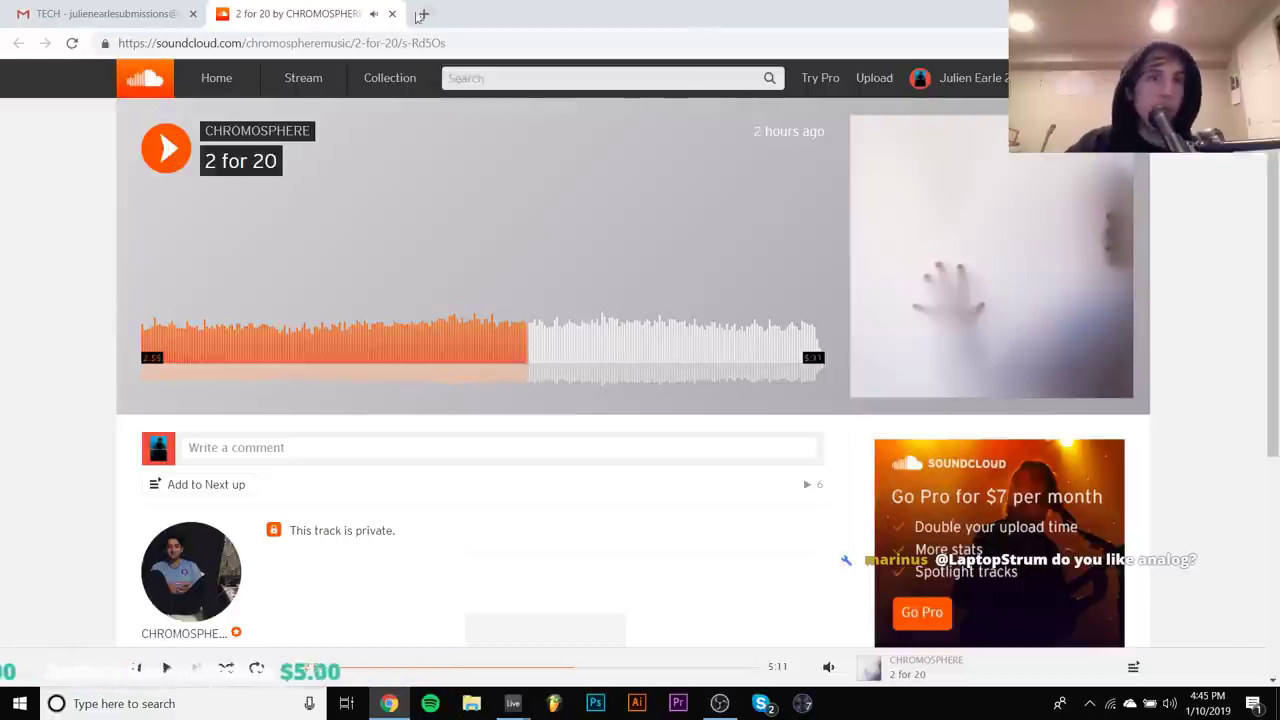
Close the "2 for 20" tab, return to the Gmail inbox, open the "Track Submission" email and follow its SoundCloud link
{"action": "left_click", "coordinate": [391, 15]}
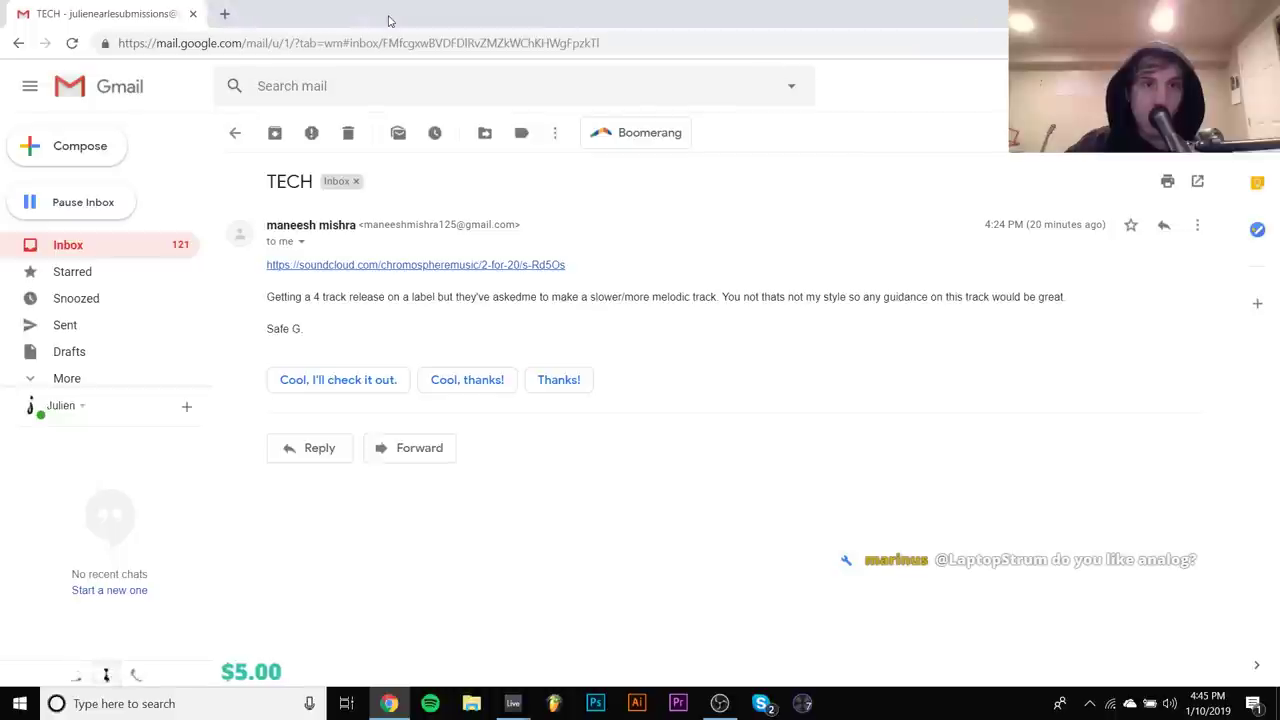
{"action": "left_click", "coordinate": [237, 130]}
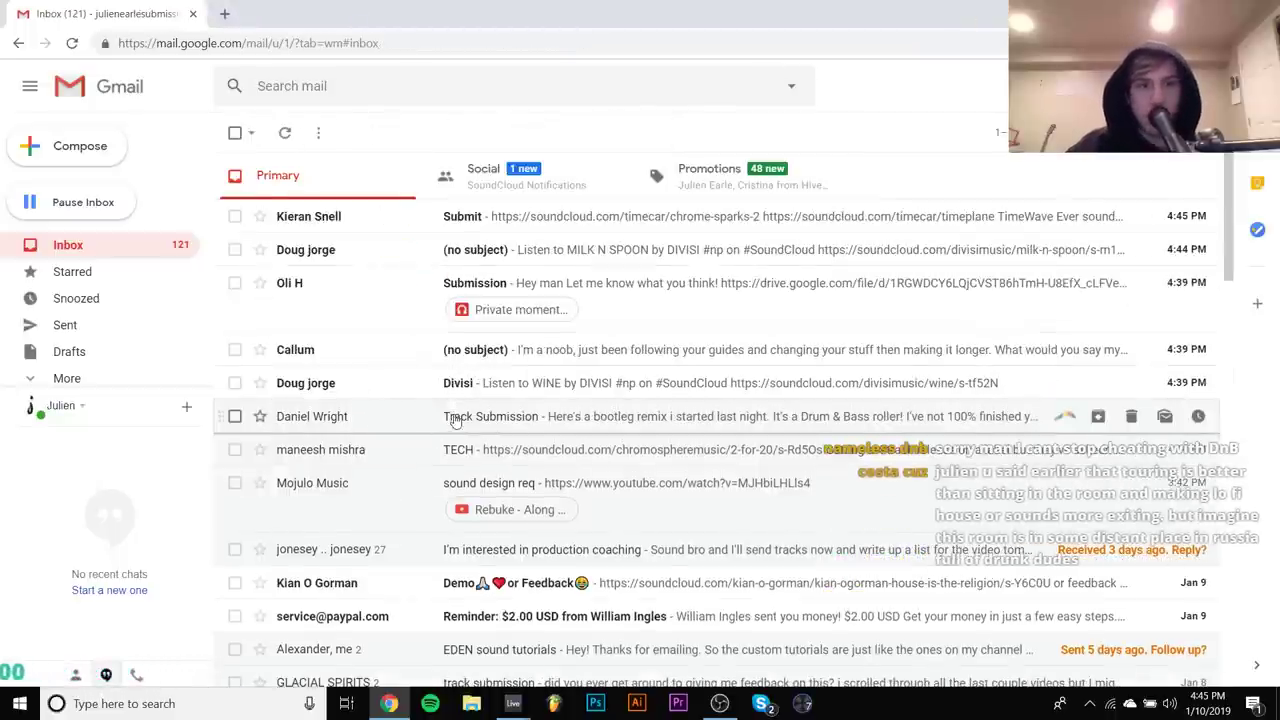
{"action": "left_click", "coordinate": [454, 420]}
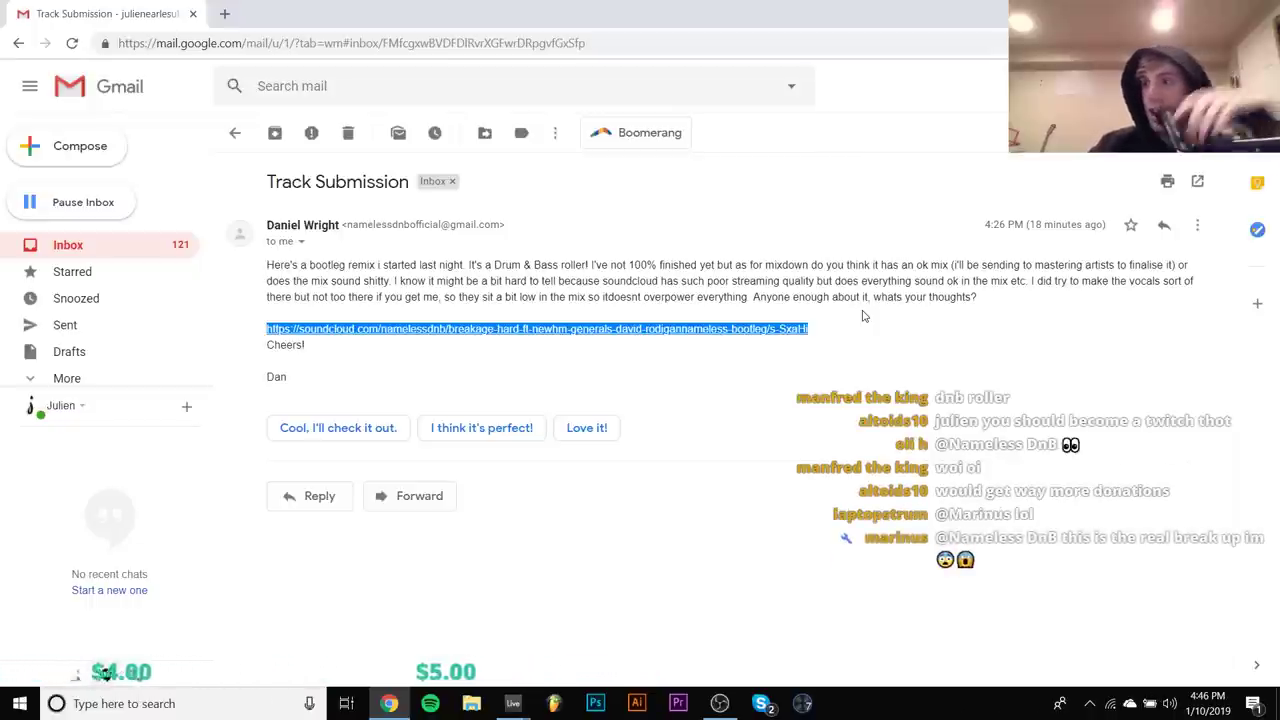
{"action": "left_click", "coordinate": [648, 331]}
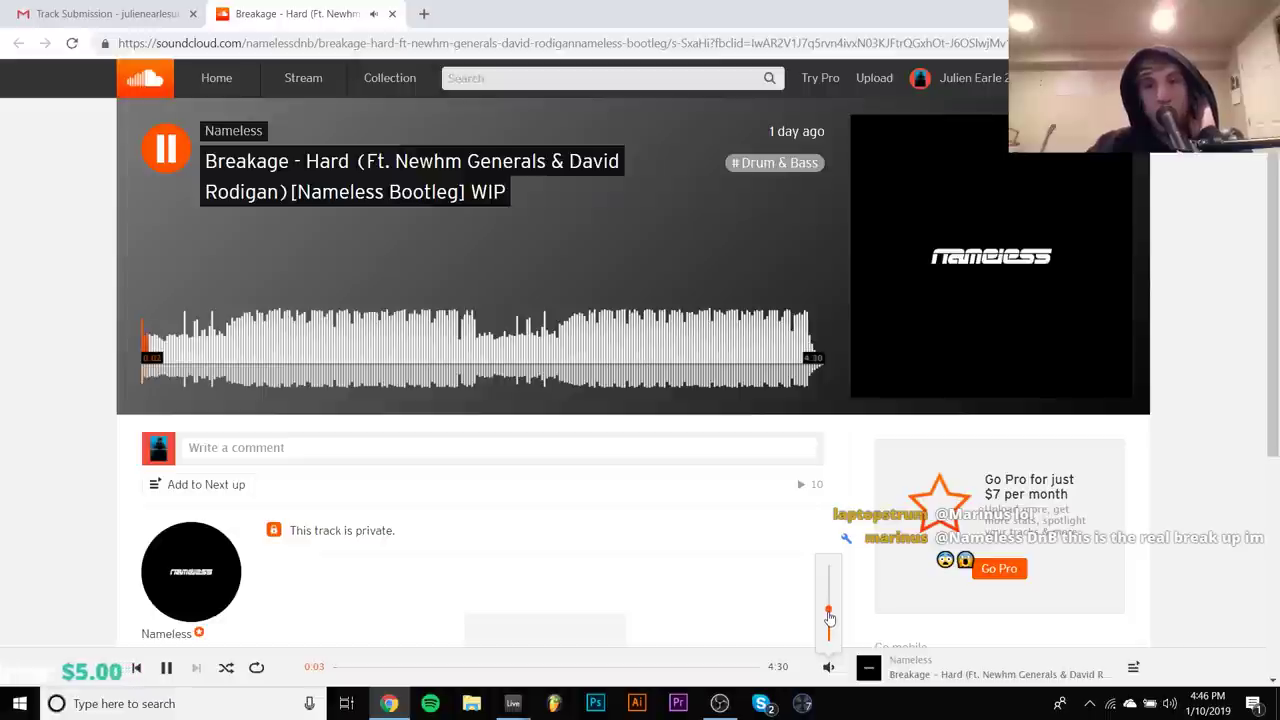
Lower the SoundCloud player volume and listen to the opening of the "Breakage - Hard" Nameless bootleg, pausing to comment
{"action": "left_click_drag", "start_coordinate": [829, 606], "coordinate": [829, 628]}
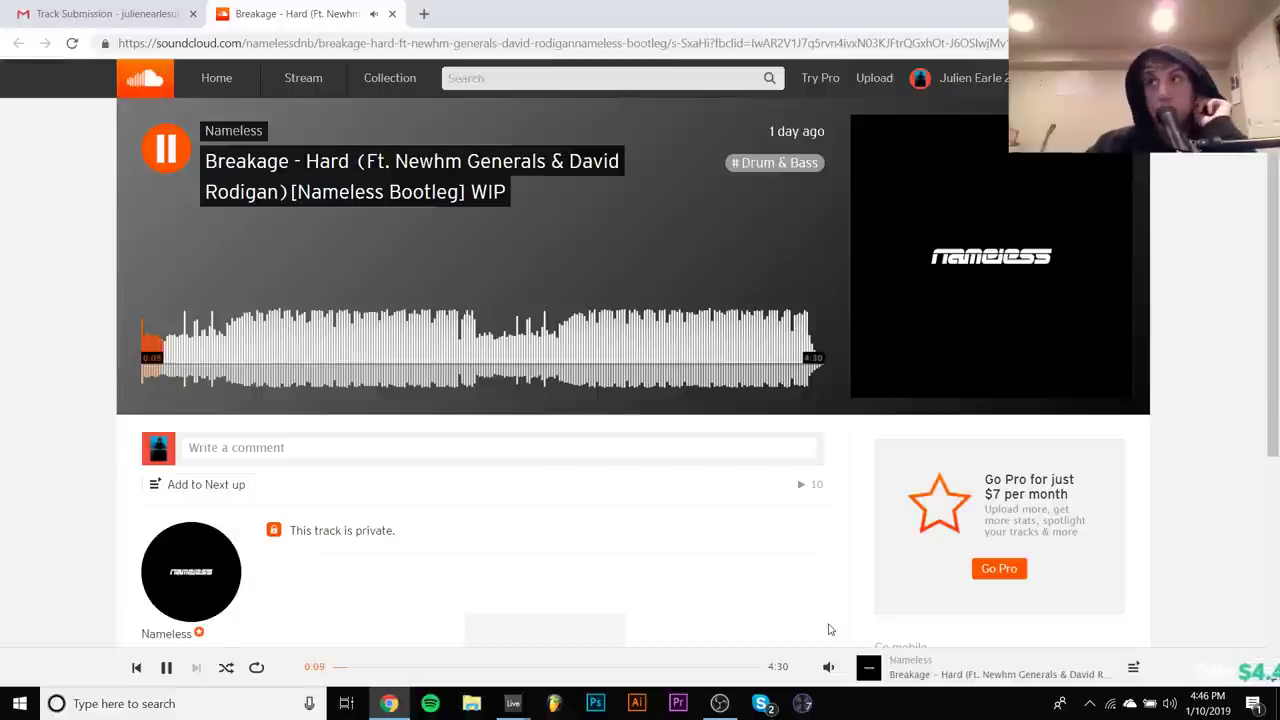
{"action": "key", "text": "space"}
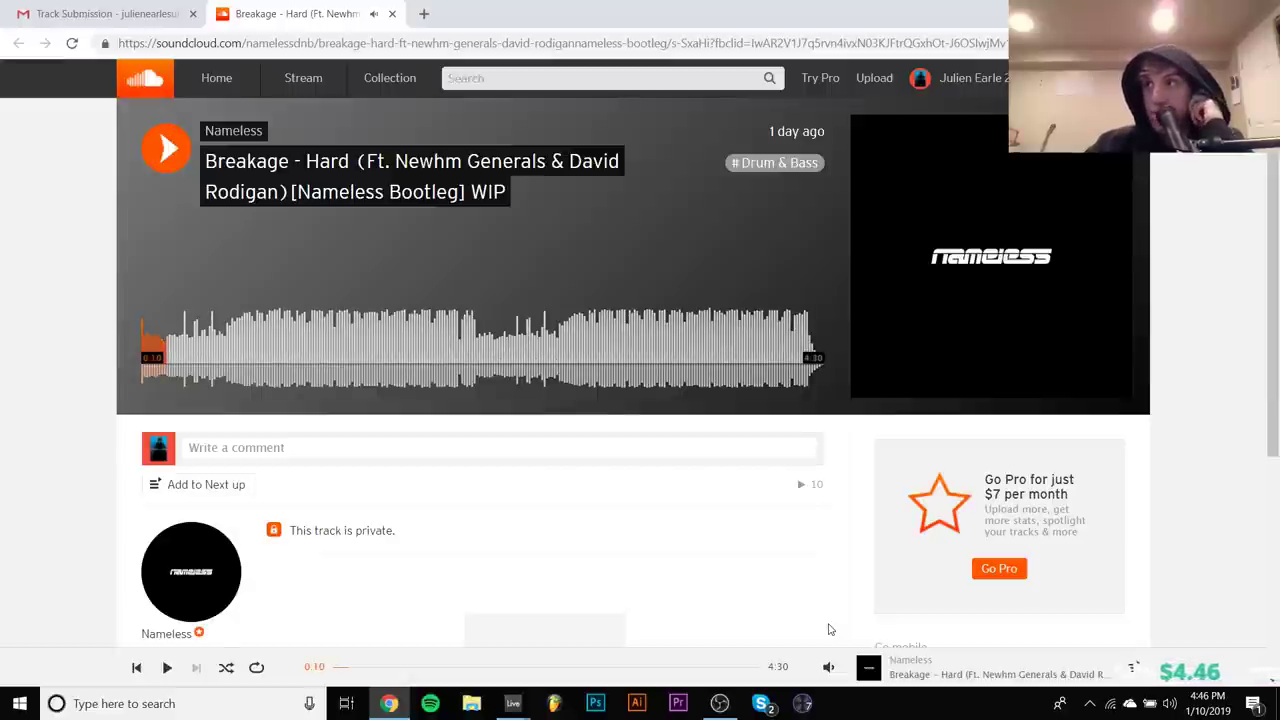
{"action": "key", "text": "space"}
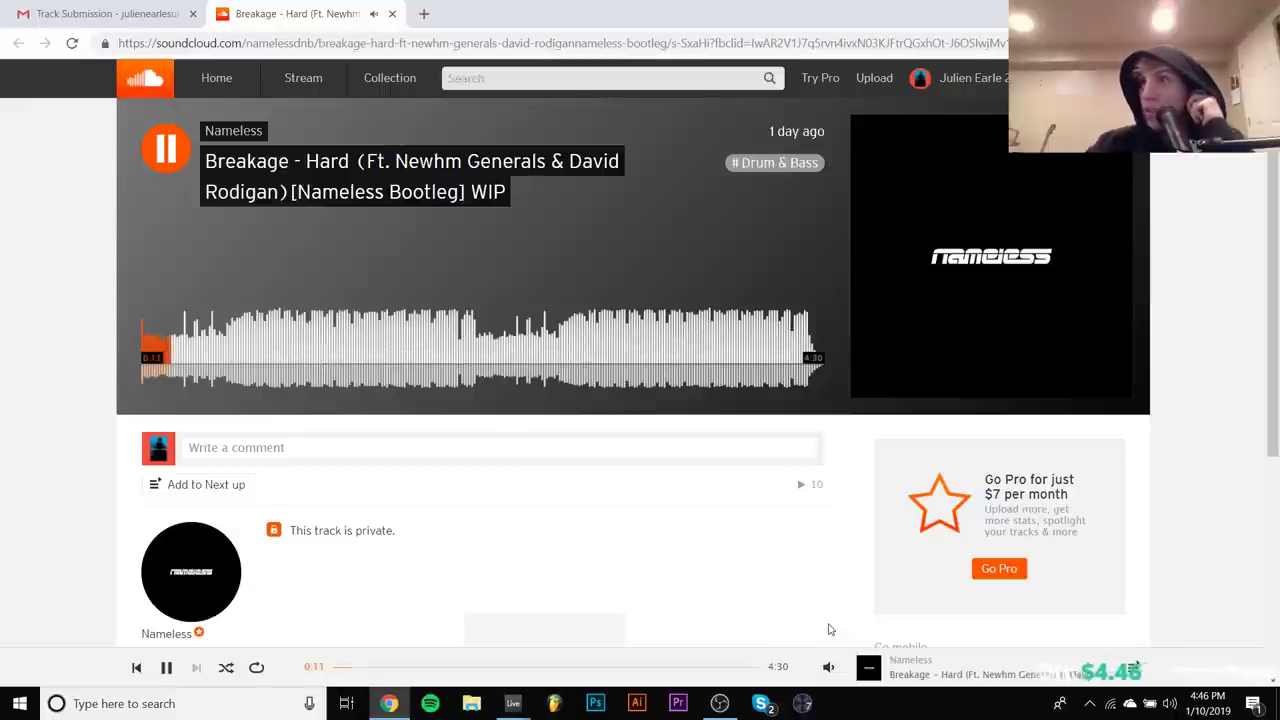
{"action": "key", "text": "space"}
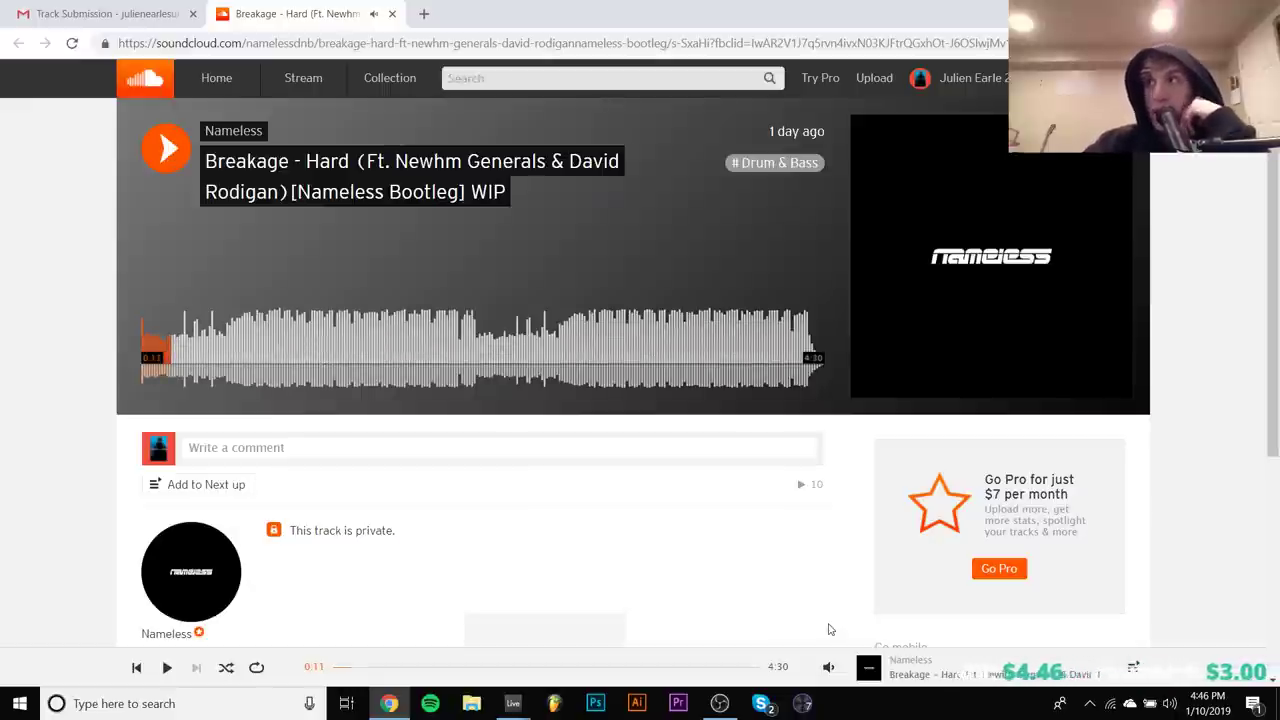
{"action": "key", "text": "space"}
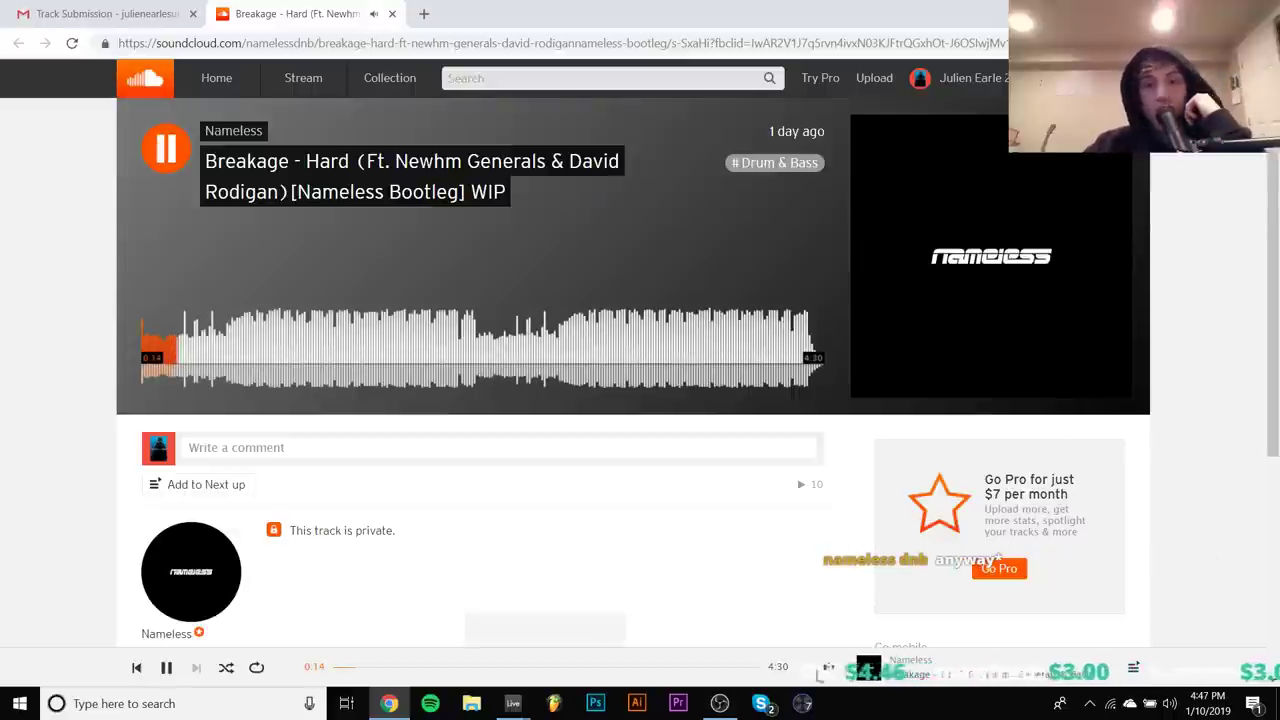
{"action": "mouse_move", "coordinate": [828, 667]}
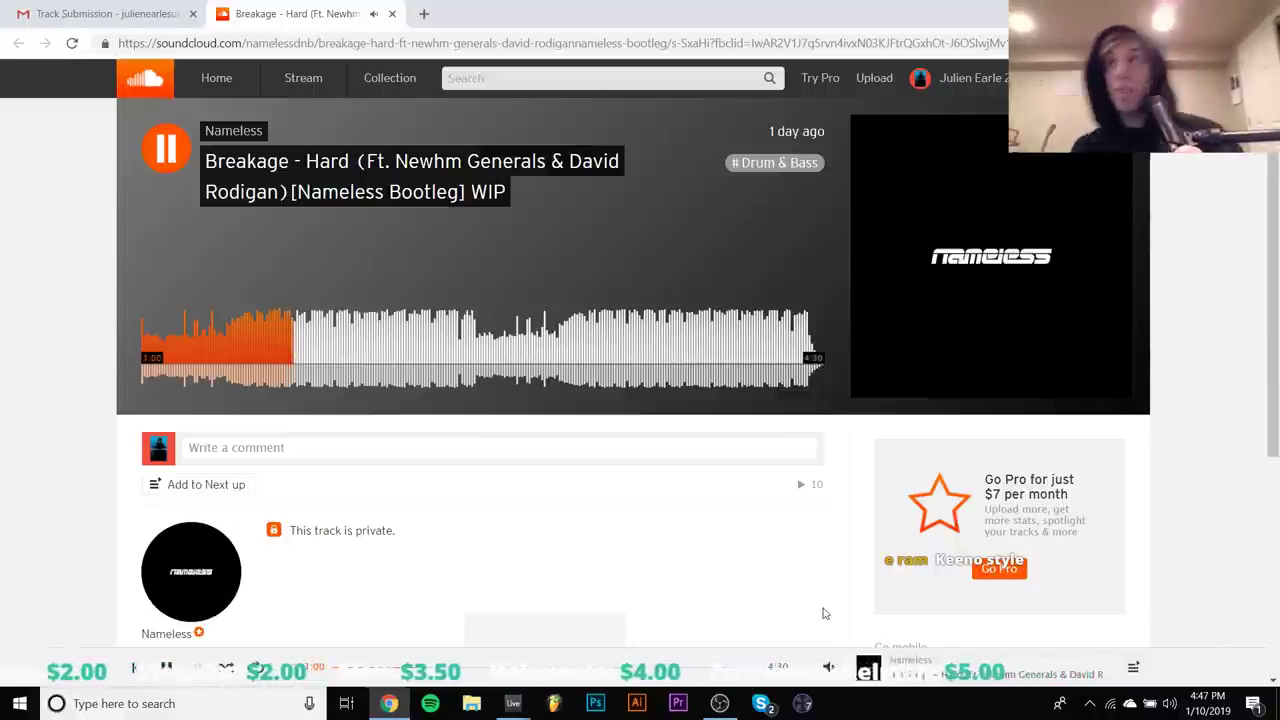
Listen to the bootleg from about 1:00 to 1:11, pausing repeatedly to comment on the section
{"action": "key", "text": "space"}
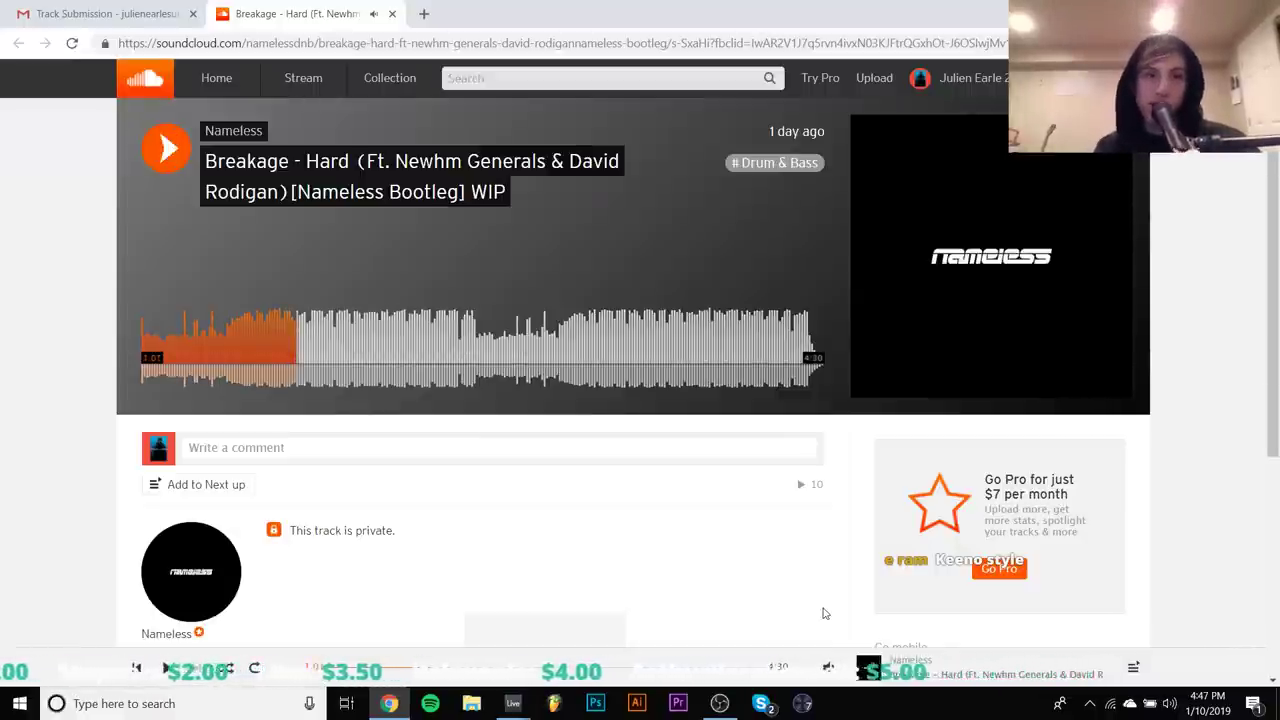
{"action": "key", "text": "space"}
{"action": "key", "text": "space"}
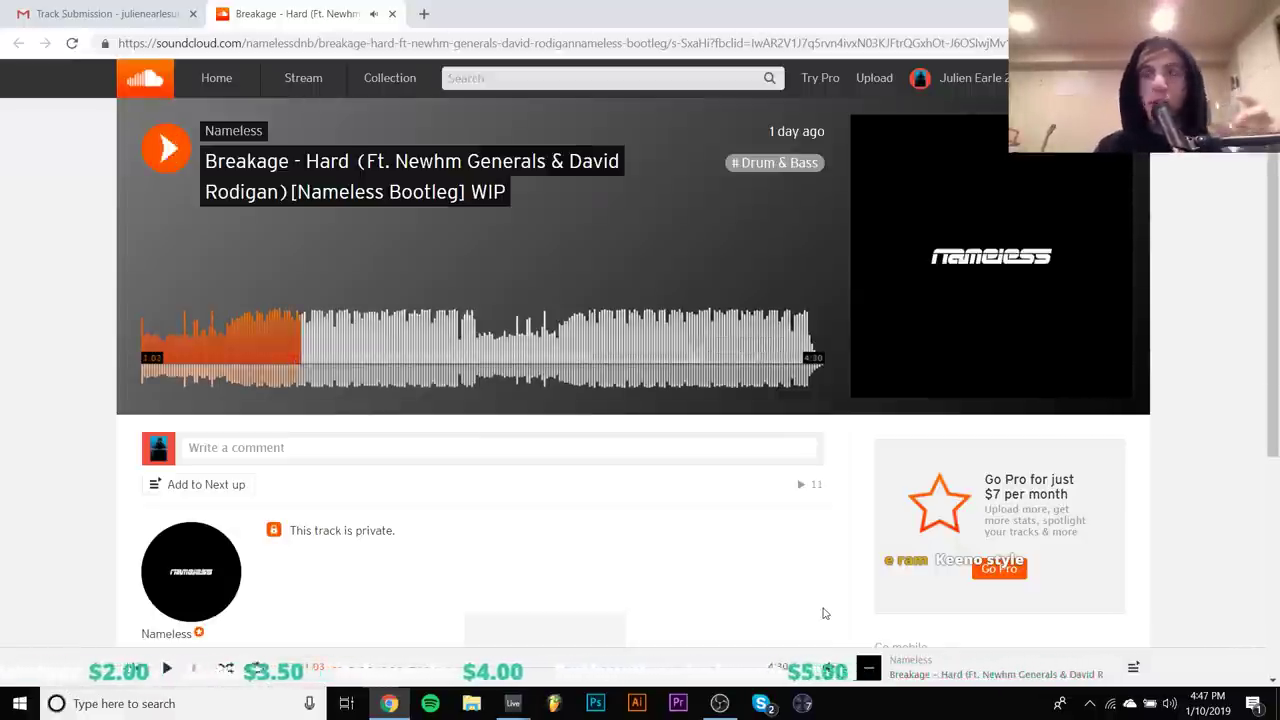
{"action": "key", "text": "space"}
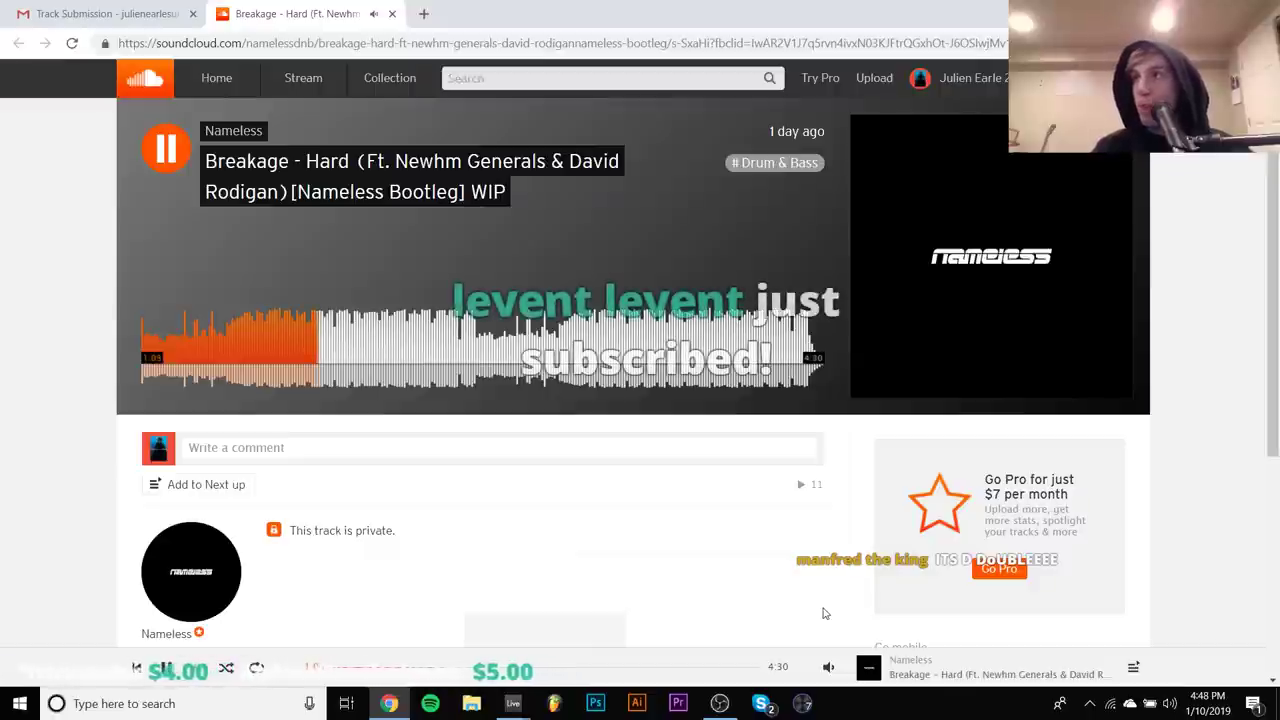
{"action": "key", "text": "space"}
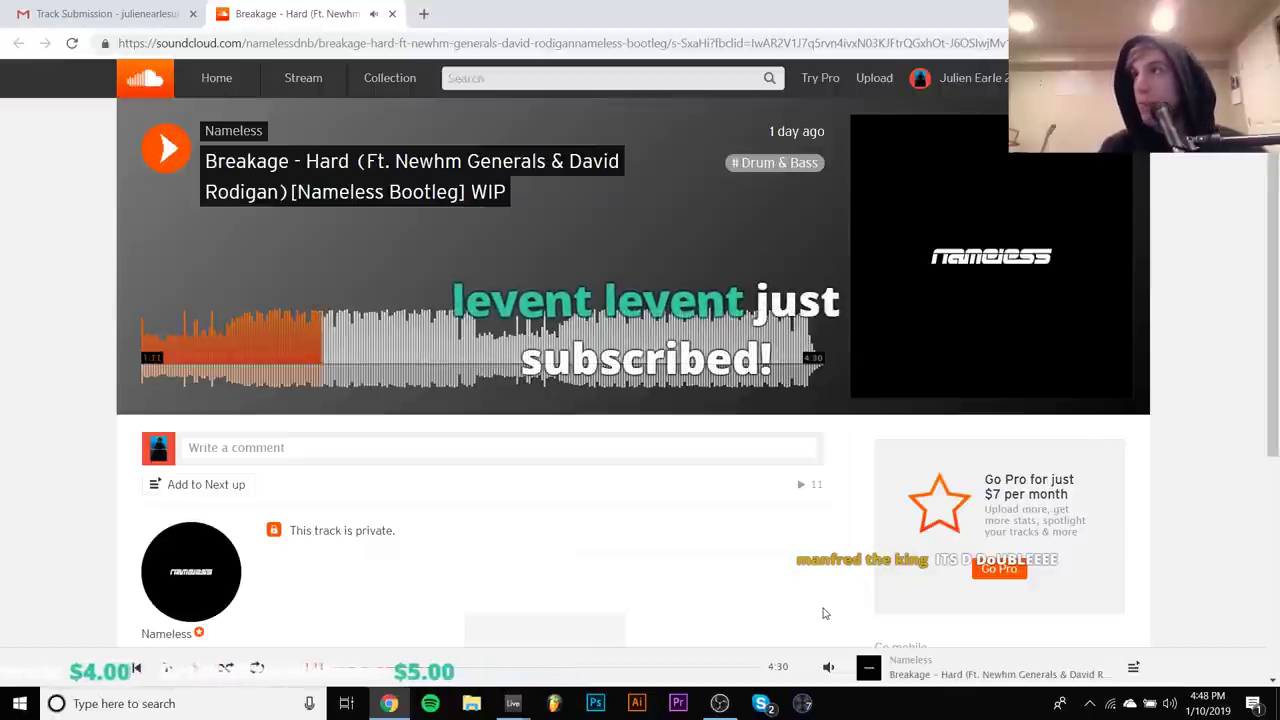
{"action": "key", "text": "space"}
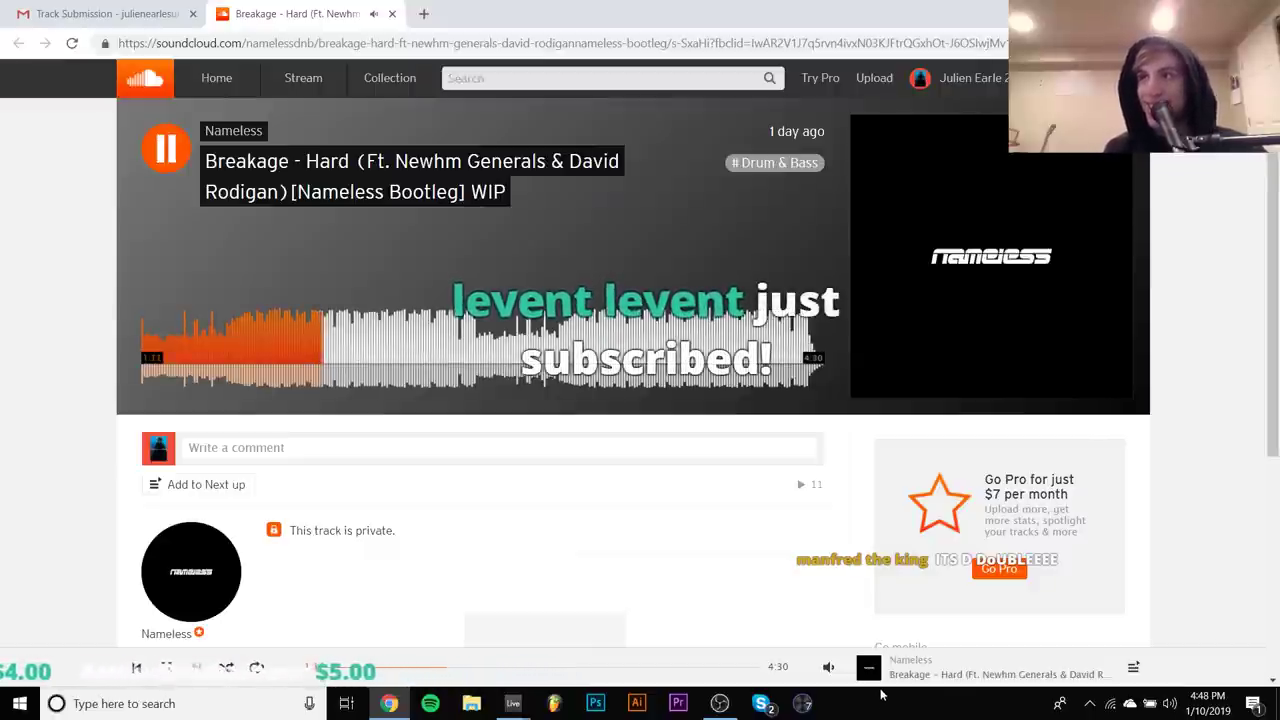
Check the stream's audio levels in the OBS mixer, return to SoundCloud in Chrome and resume the bootleg
{"action": "left_click", "coordinate": [719, 703]}
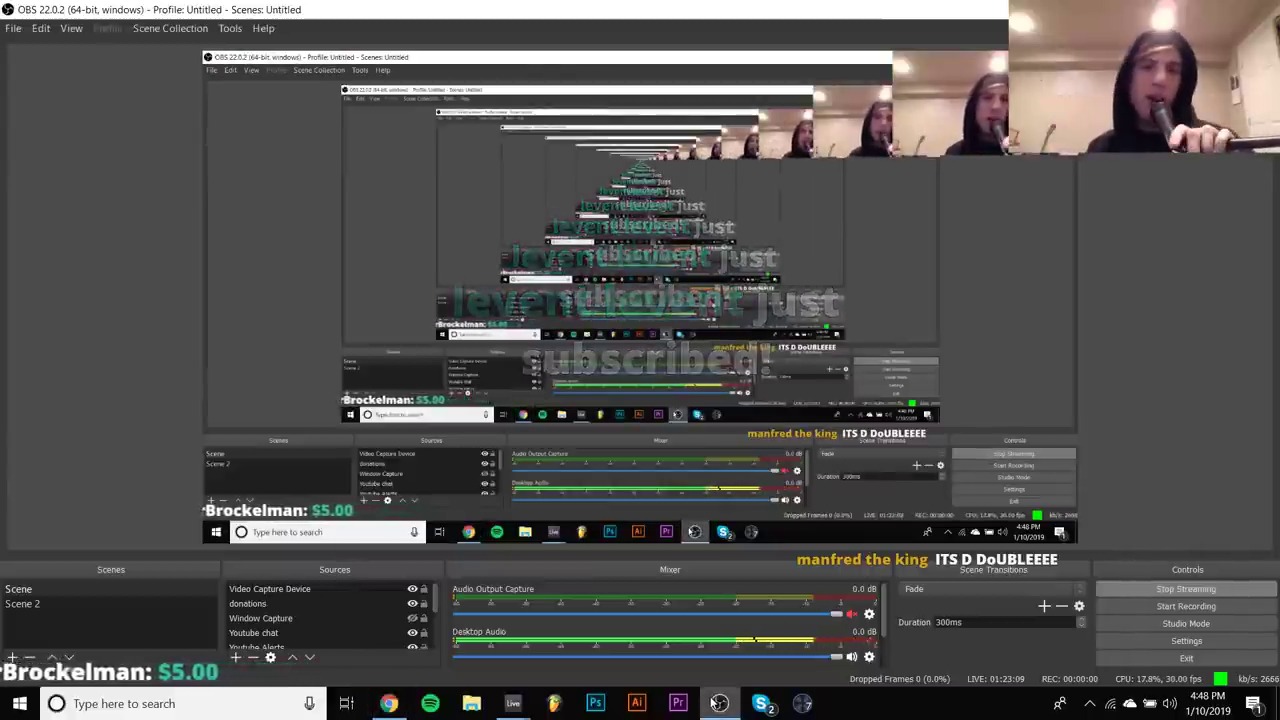
{"action": "left_click", "coordinate": [389, 703]}
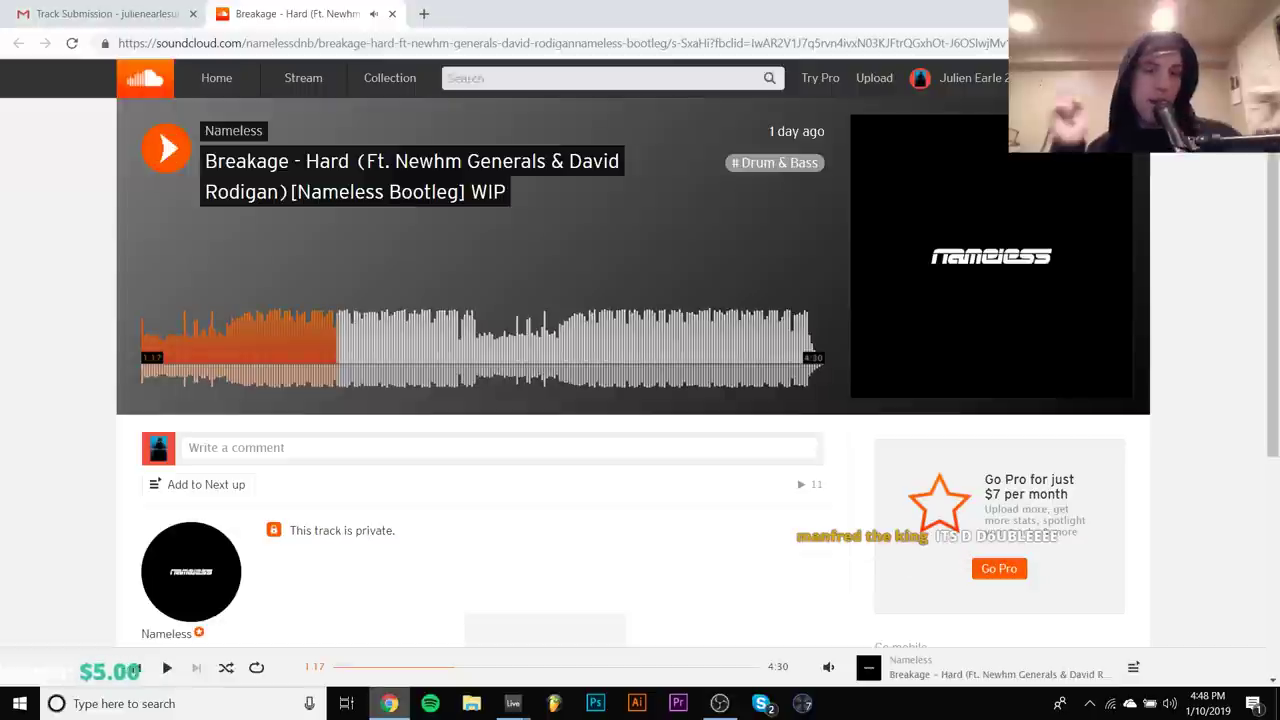
{"action": "key", "text": "alt+Tab"}
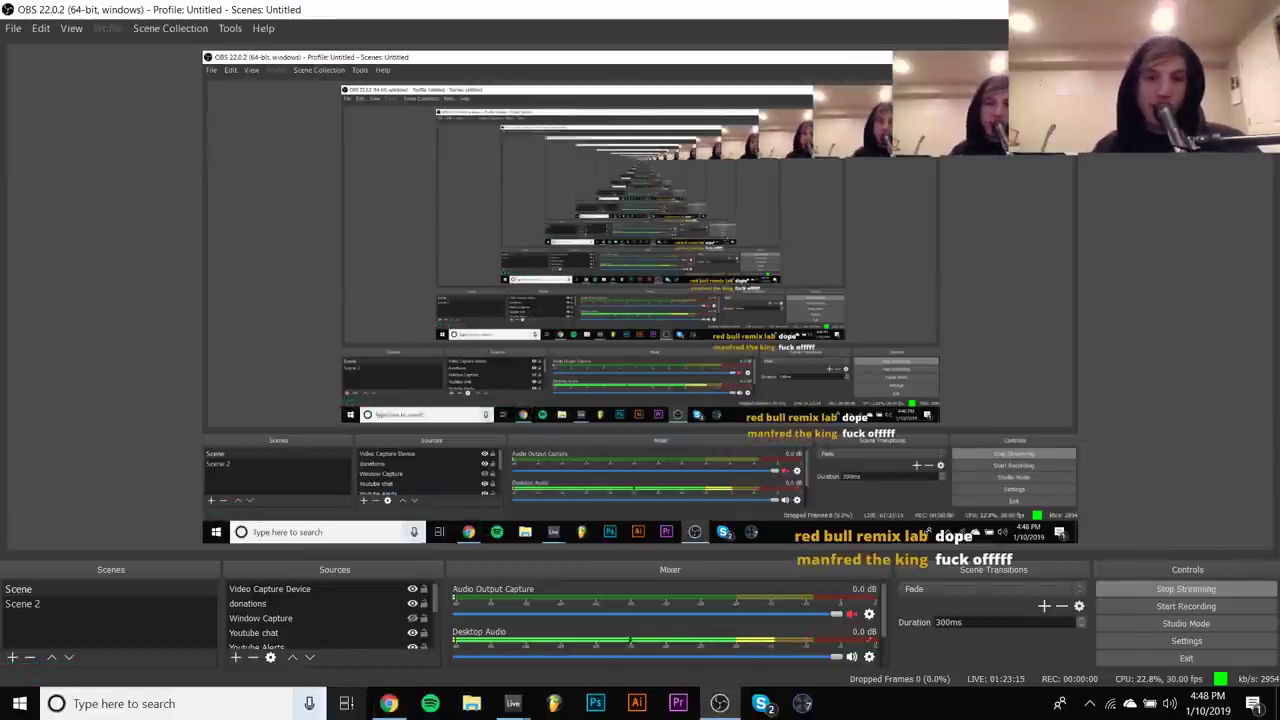
{"action": "left_click", "coordinate": [387, 704]}
{"action": "key", "text": "space"}
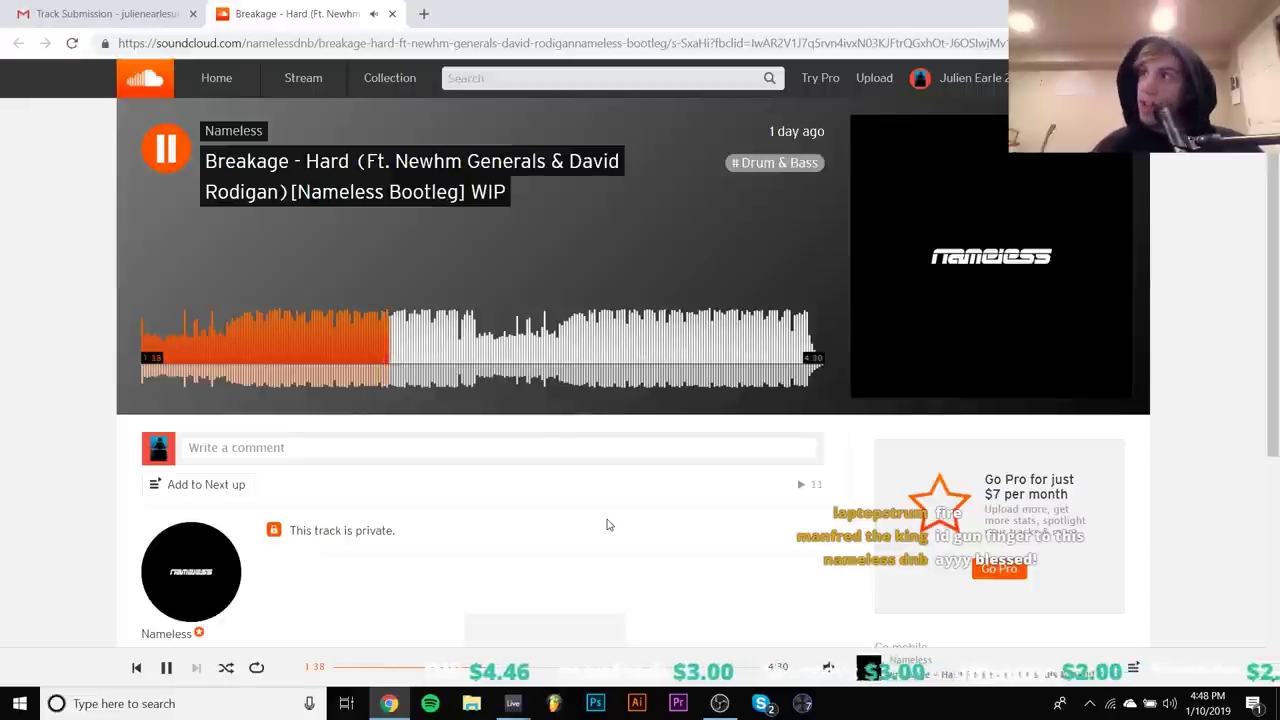
Listen to the bootleg from about 1:38 to 2:00, pausing for feedback, and recheck the audio levels in OBS
{"action": "key", "text": "space"}
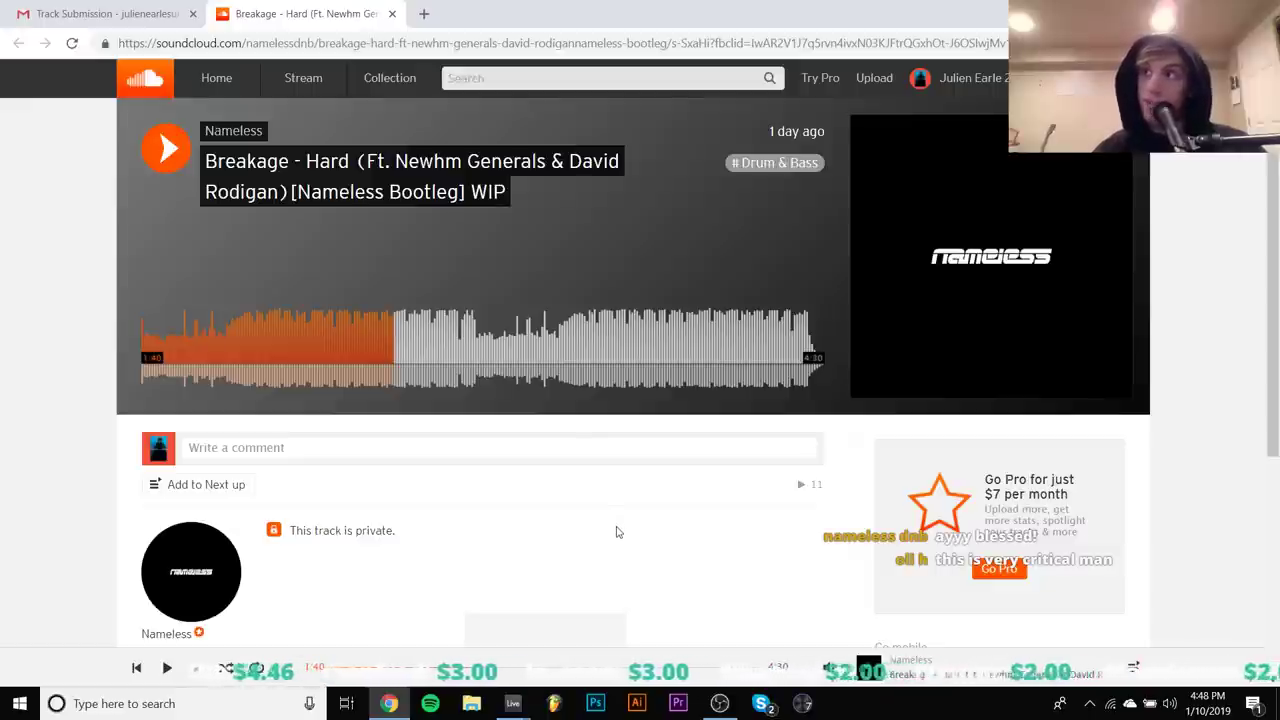
{"action": "key", "text": "space"}
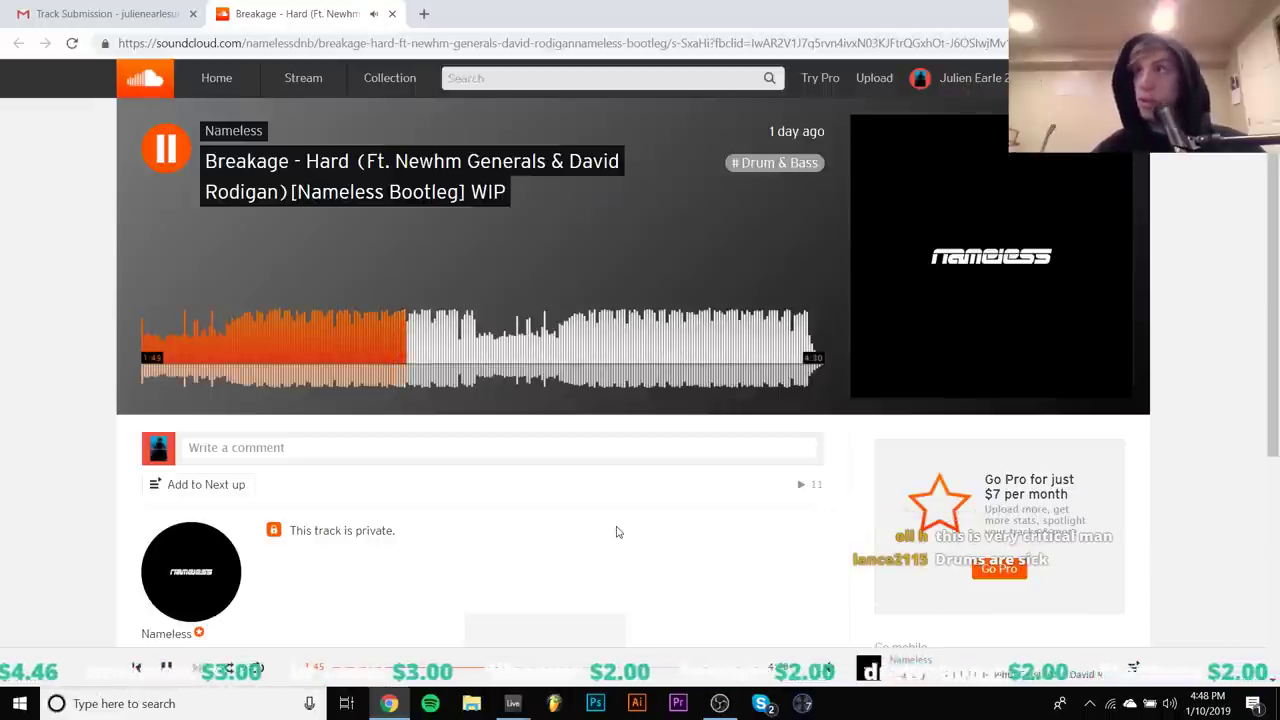
{"action": "key", "text": "space"}
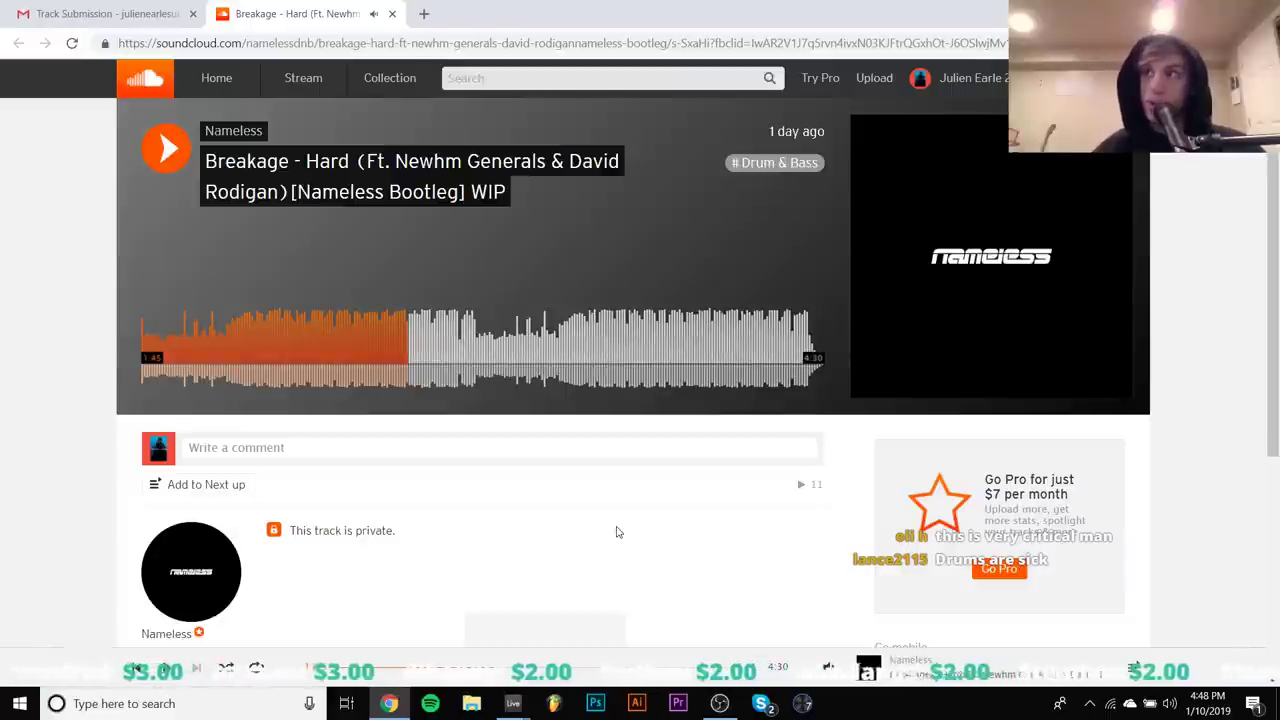
{"action": "key", "text": "space"}
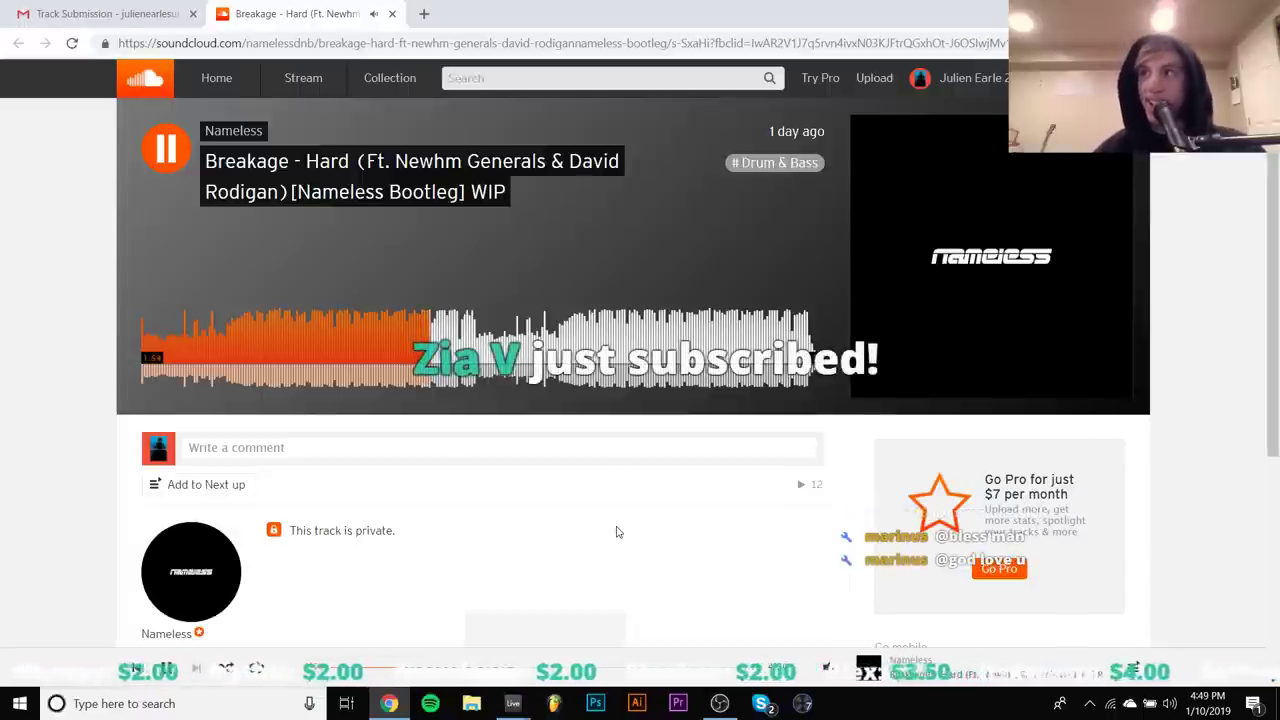
{"action": "left_click", "coordinate": [720, 704]}
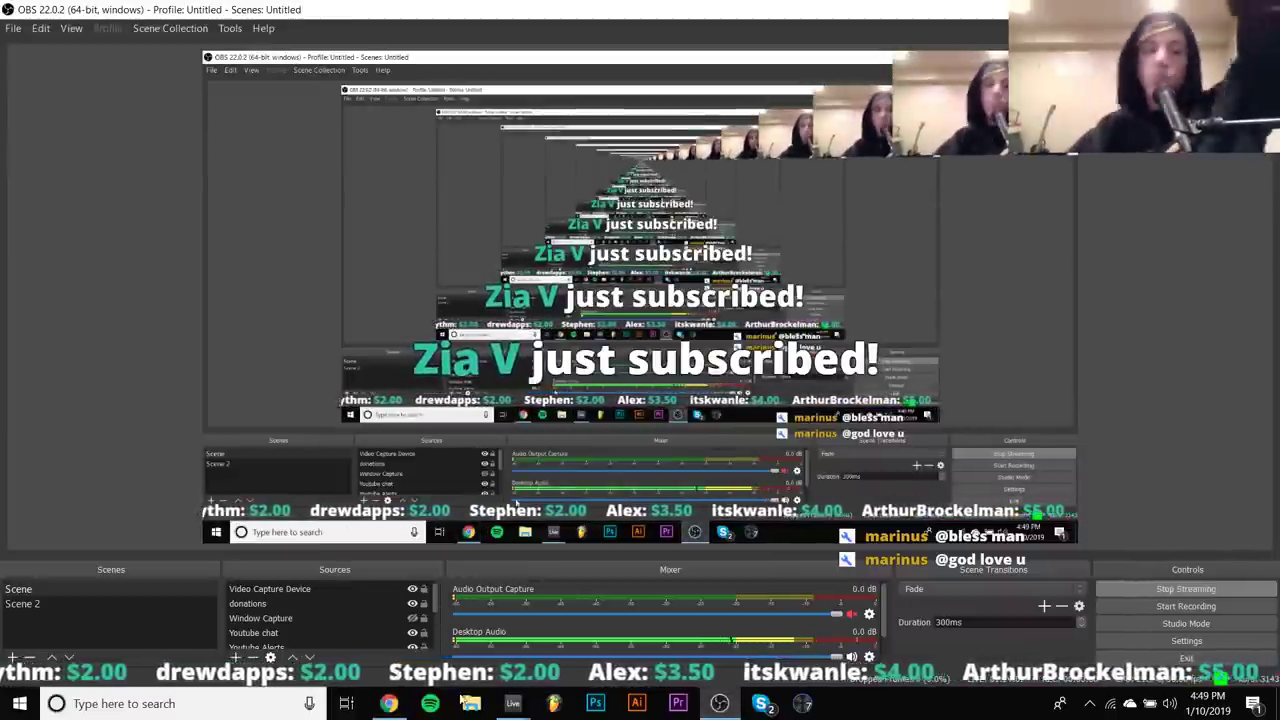
{"action": "left_click", "coordinate": [389, 703]}
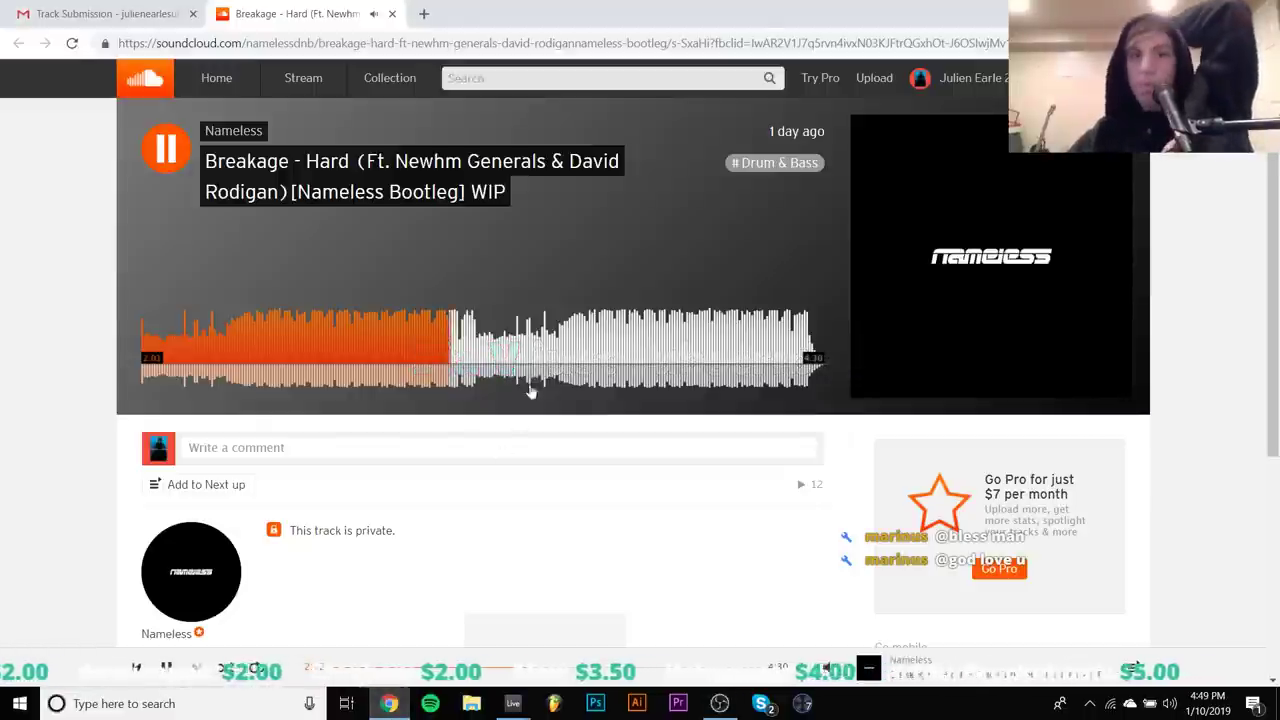
Skip ahead to about 2:10 and then about 3:00 in the bootleg, pausing once to comment on the second drop
{"action": "left_click", "coordinate": [471, 340]}
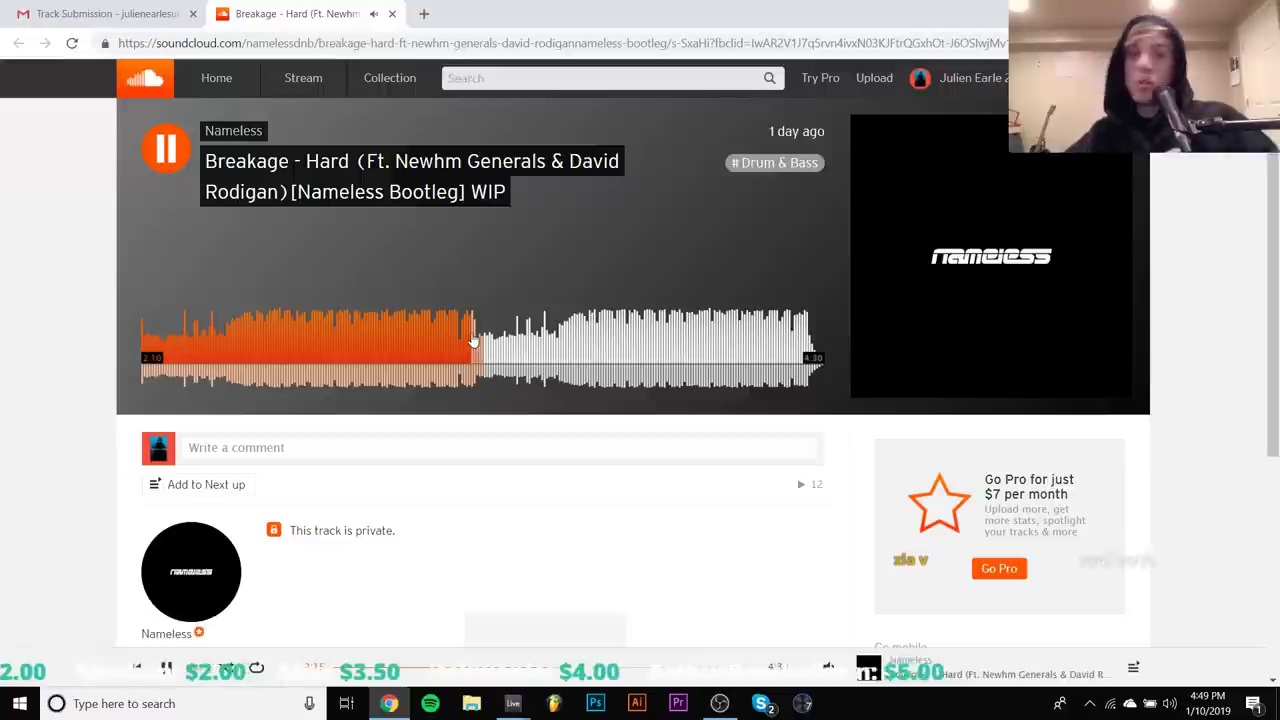
{"action": "left_click", "coordinate": [603, 354]}
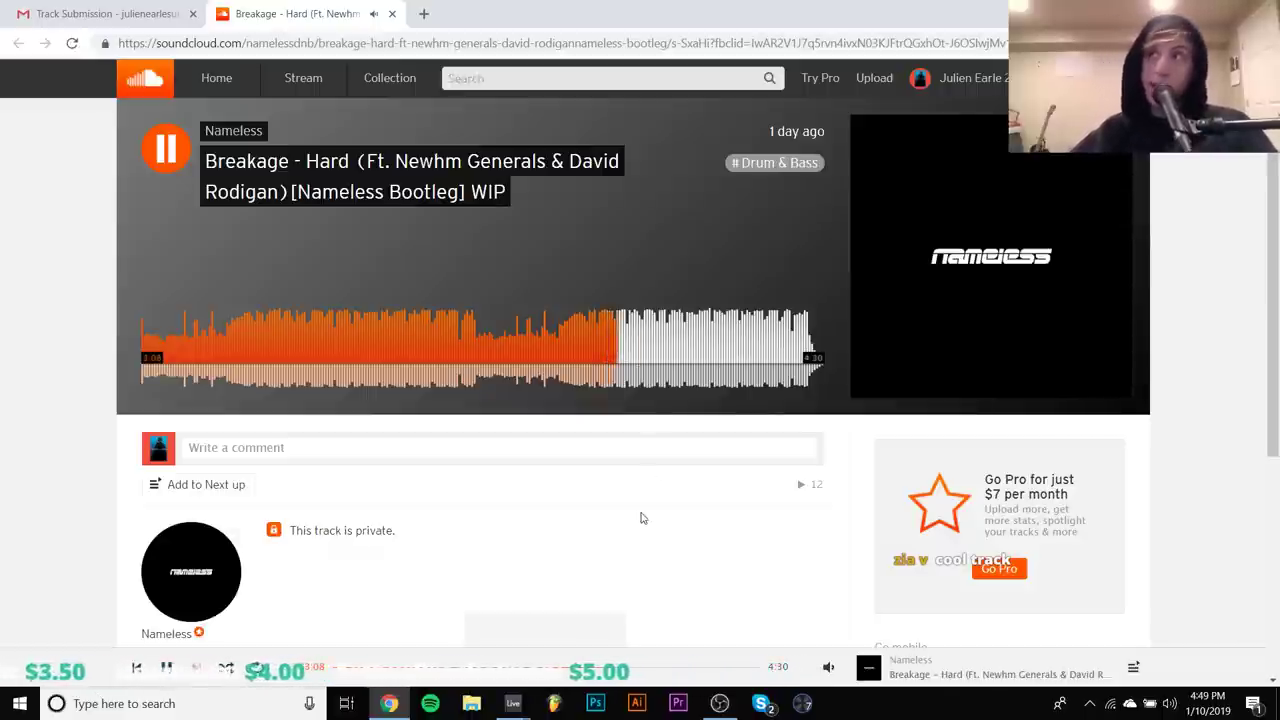
{"action": "key", "text": "space"}
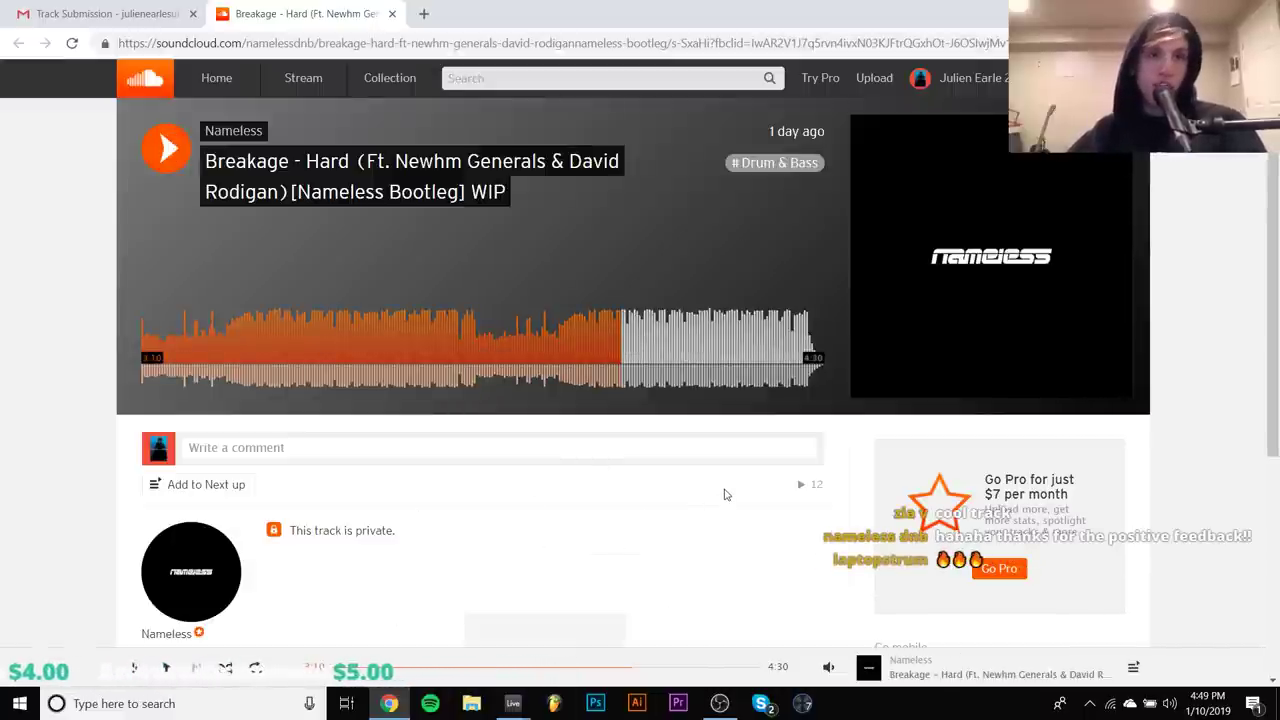
{"action": "key", "text": "space"}
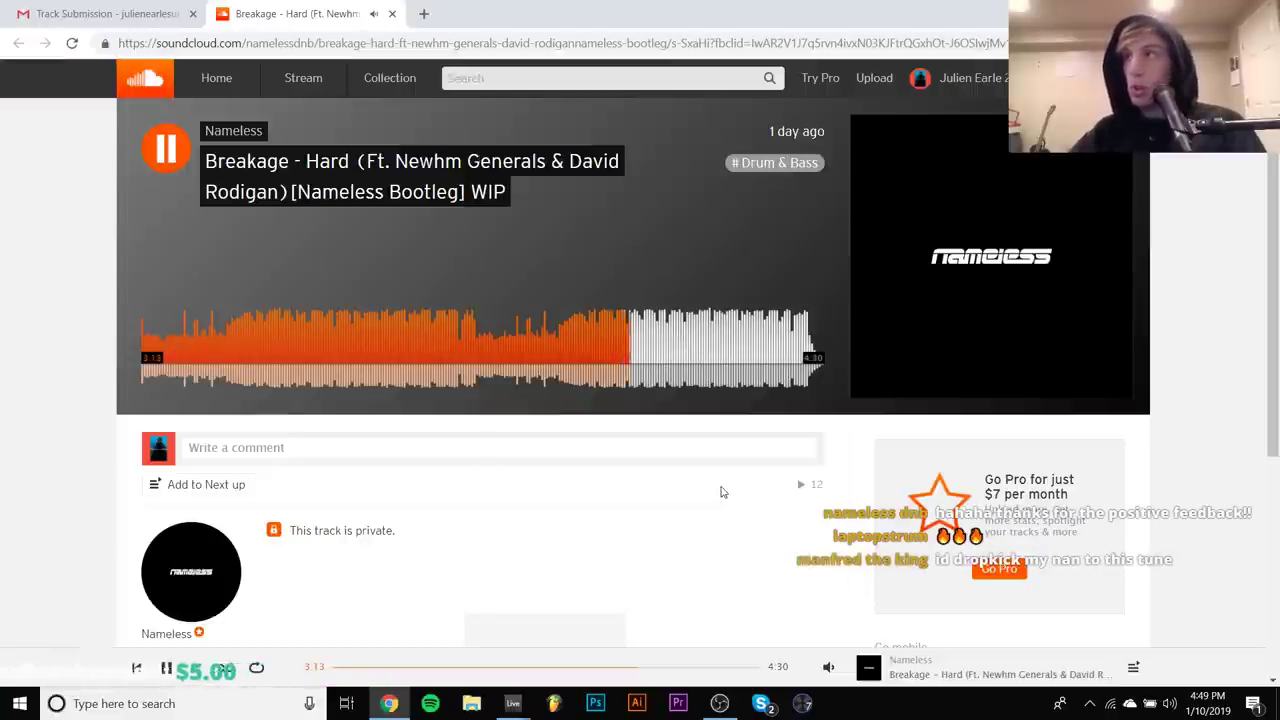
Listen to the bootleg's second drop from about 3:13 to 3:17, pausing repeatedly to comment
{"action": "key", "text": "space"}
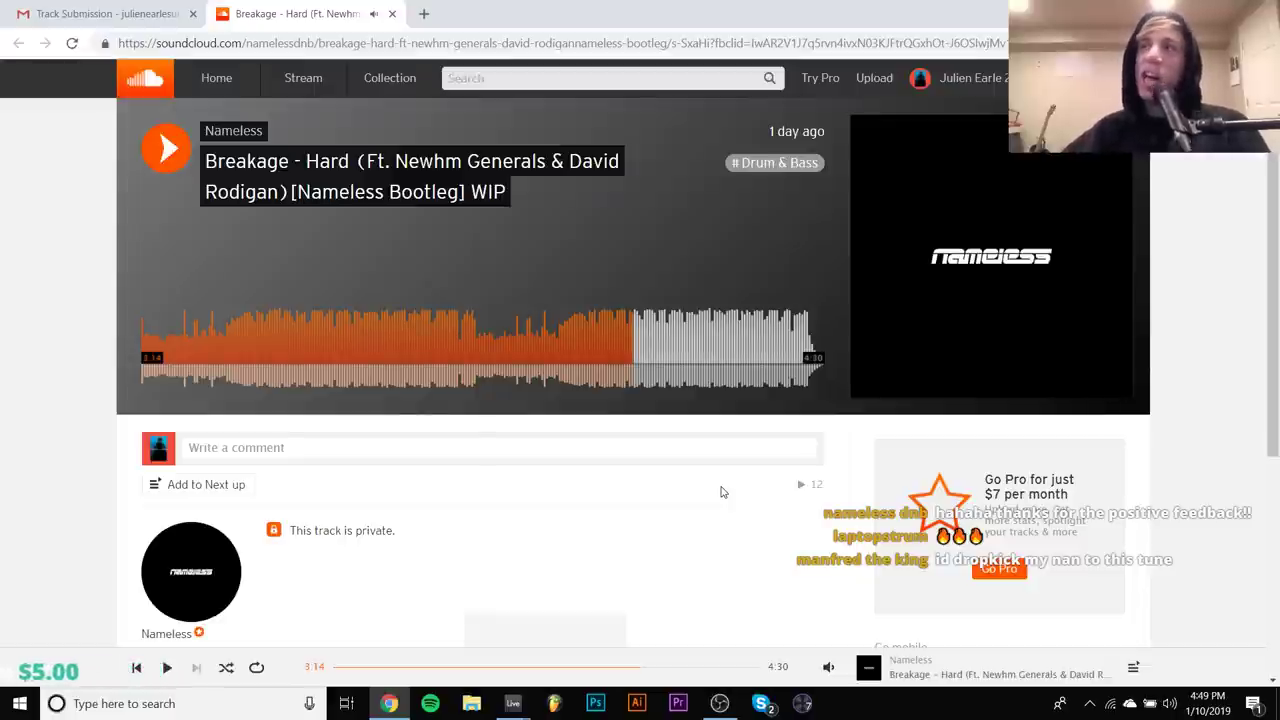
{"action": "key", "text": "space"}
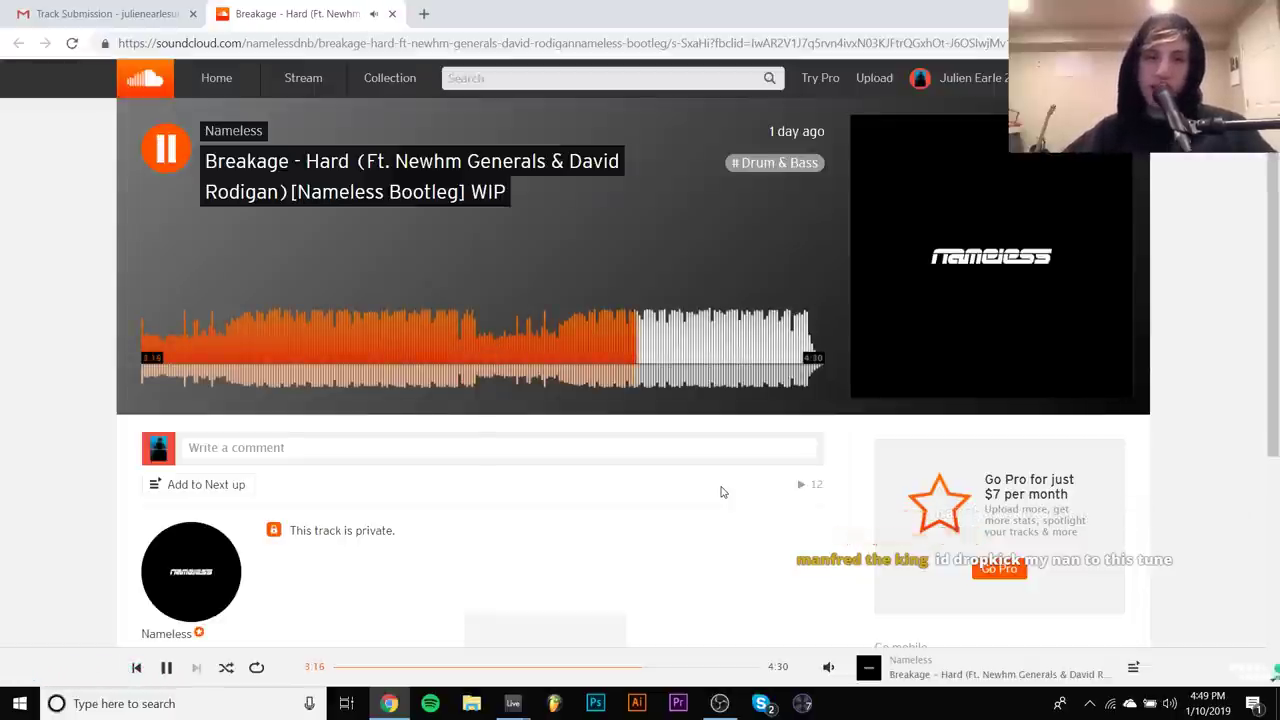
{"action": "key", "text": "space"}
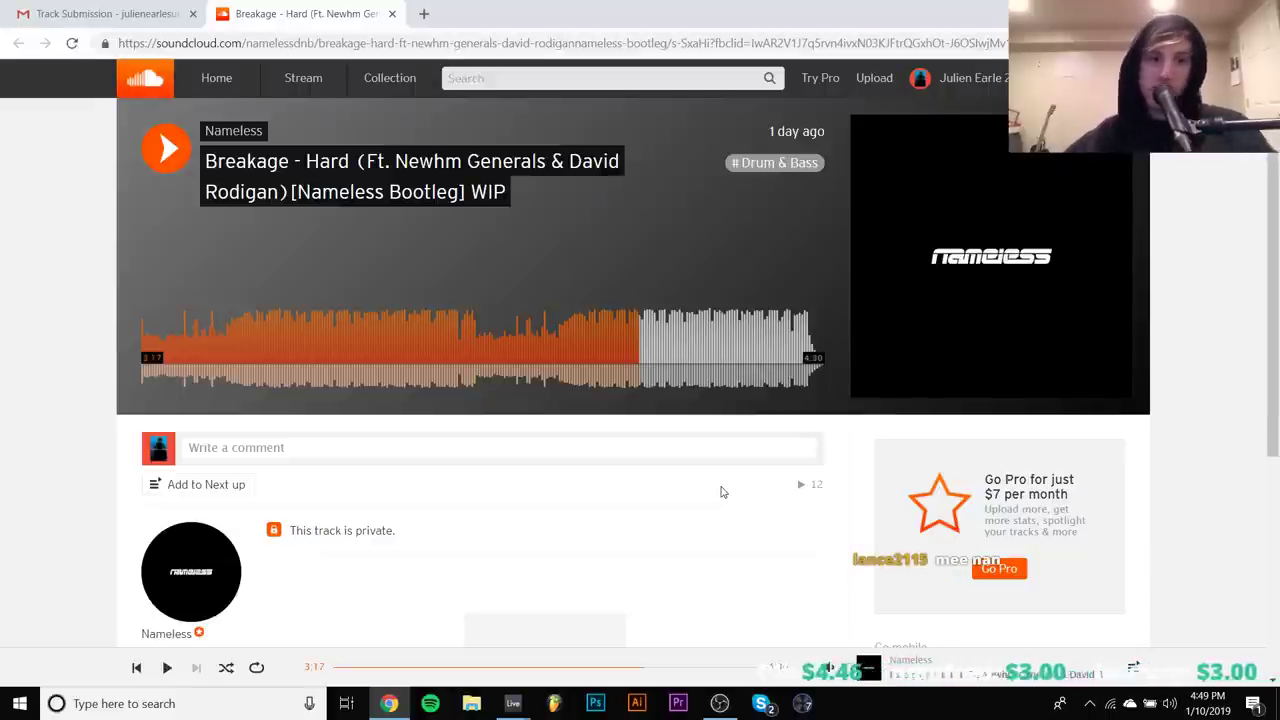
{"action": "key", "text": "space"}
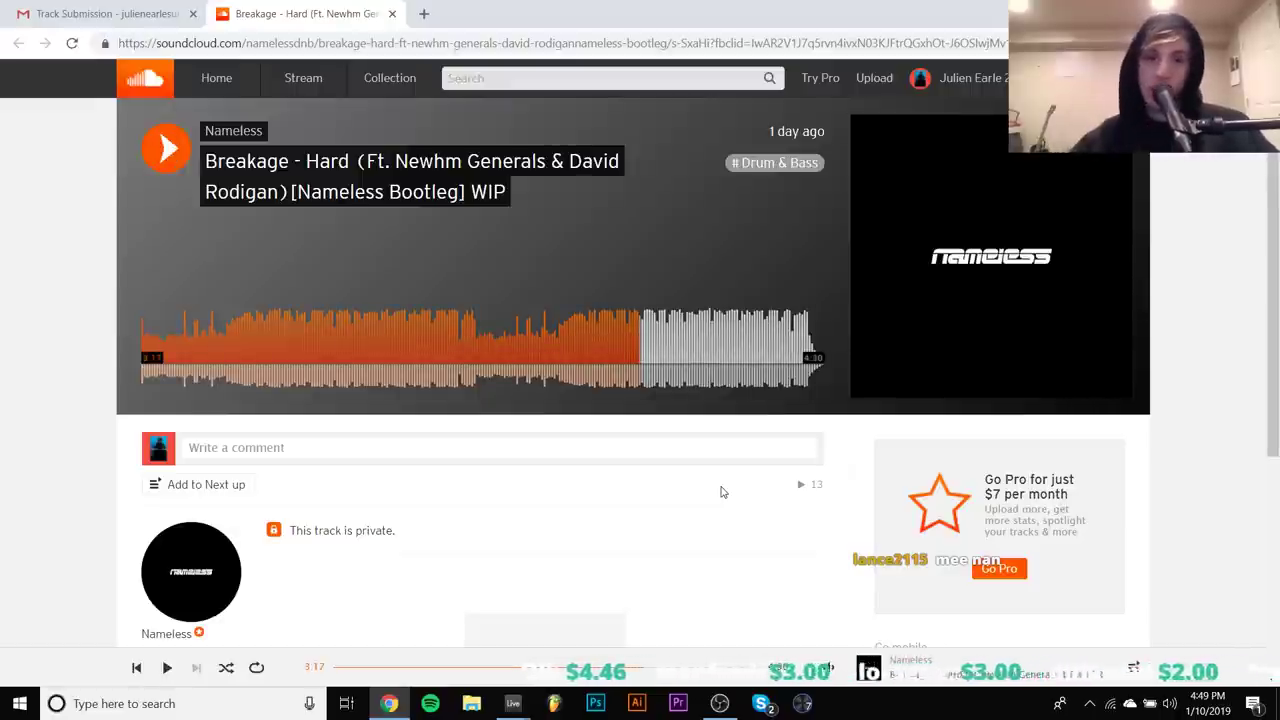
Switch to the dark 4 project in Ableton Live and find the "Cymatics - Savage Drums for Trap - Gold Edition" pack in the samples folder
{"action": "mouse_move", "coordinate": [513, 703]}
{"action": "left_click", "coordinate": [556, 645]}
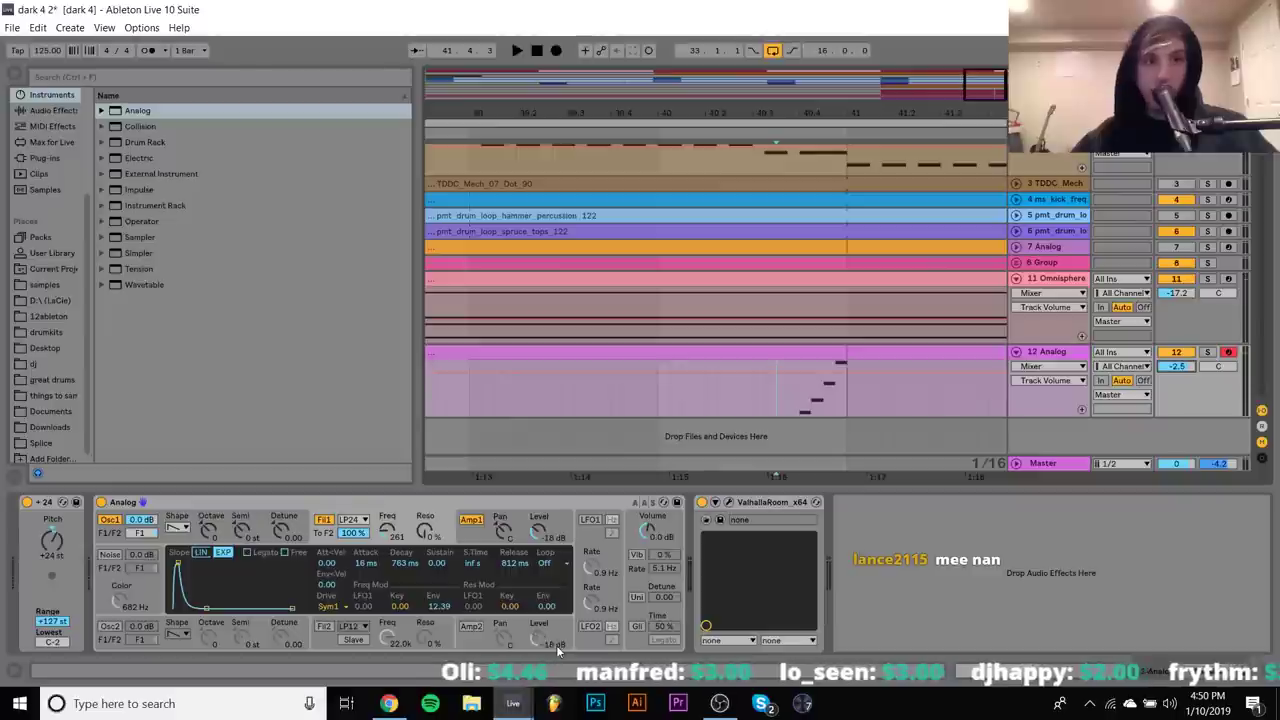
{"action": "left_click", "coordinate": [44, 284]}
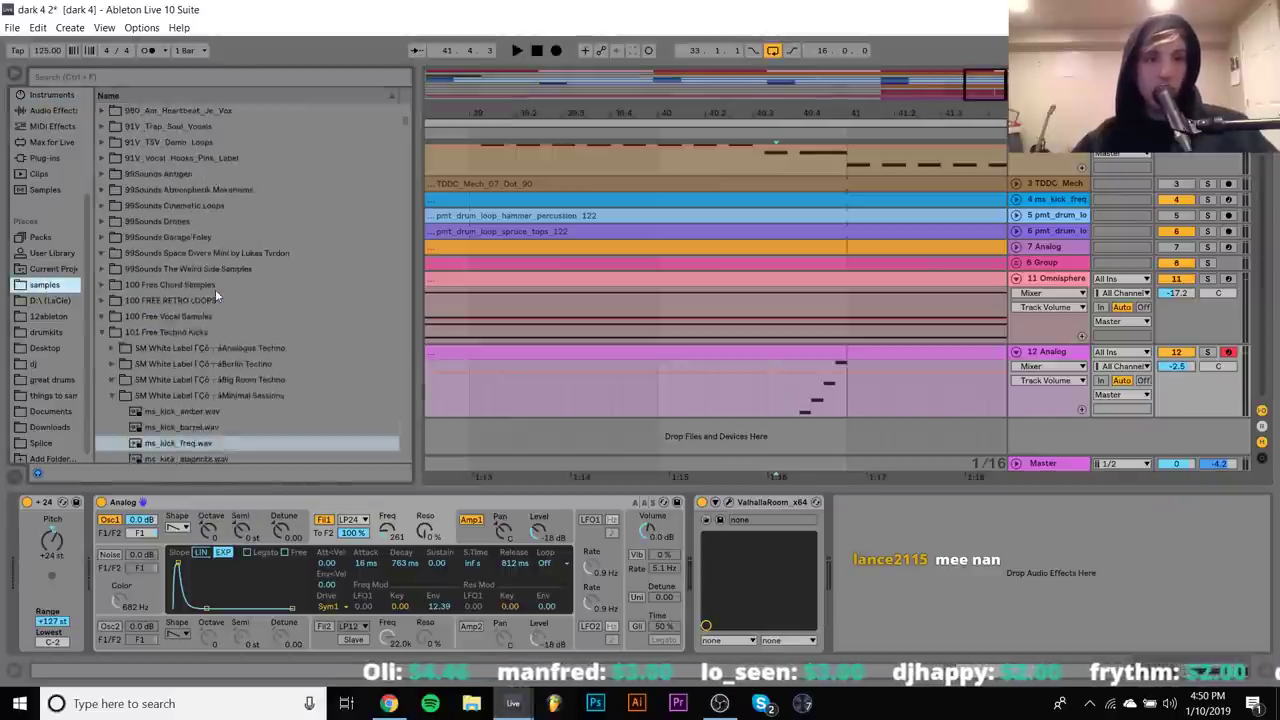
{"action": "scroll", "coordinate": [215, 289], "scroll_direction": "down", "scroll_amount": 20}
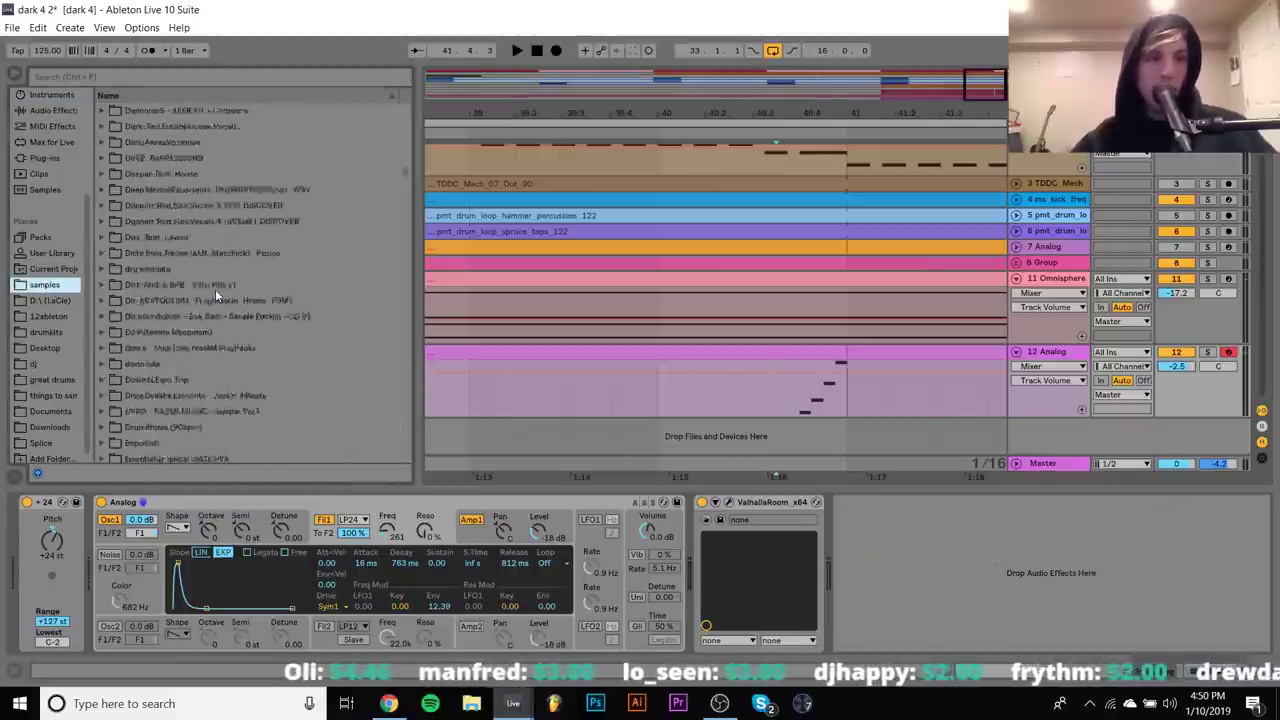
{"action": "scroll", "coordinate": [215, 289], "scroll_direction": "up", "scroll_amount": 10}
{"action": "left_click", "coordinate": [186, 332]}
{"action": "key", "text": "Down"}
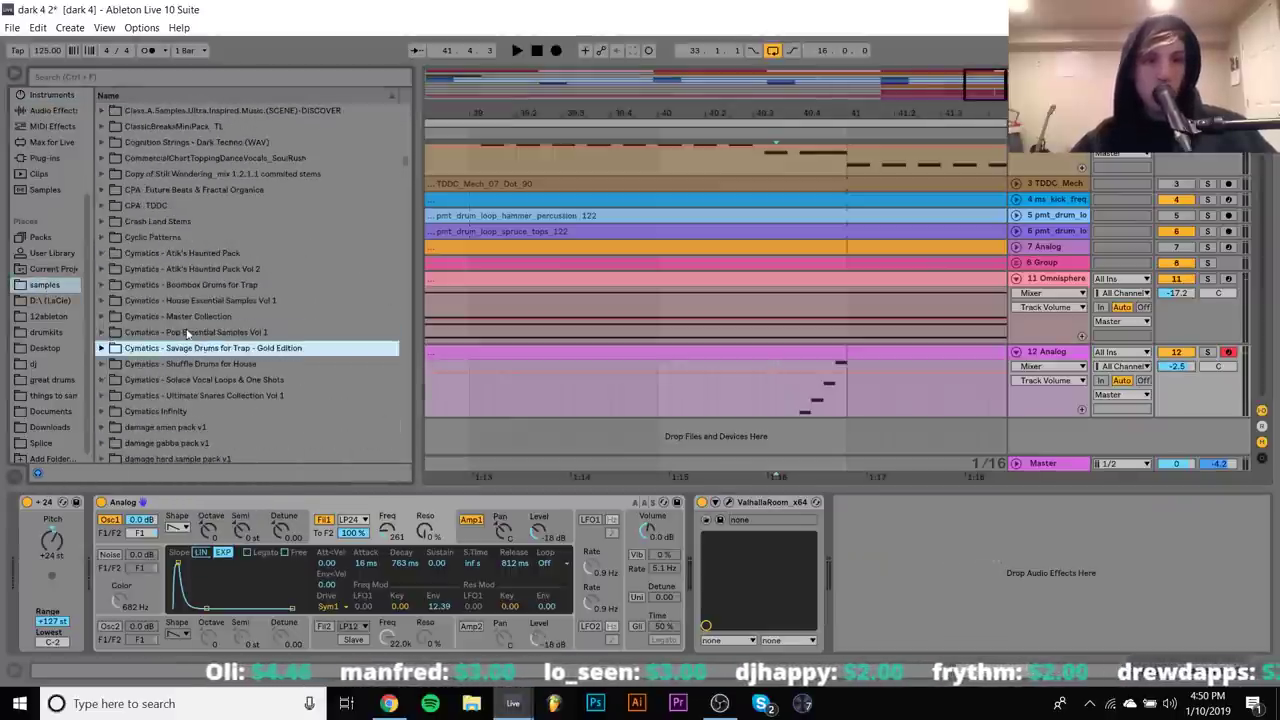
Expand the pack's Drum One Shots and Kicks folders and preview "Cymatics - Kick 4.wav" as a kick reference
{"action": "key", "text": "Right"}
{"action": "key", "text": "Down"}
{"action": "key", "text": "Down"}
{"action": "key", "text": "Down"}
{"action": "key", "text": "Down"}
{"action": "key", "text": "Right"}
{"action": "key", "text": "Down"}
{"action": "key", "text": "Down"}
{"action": "key", "text": "Down"}
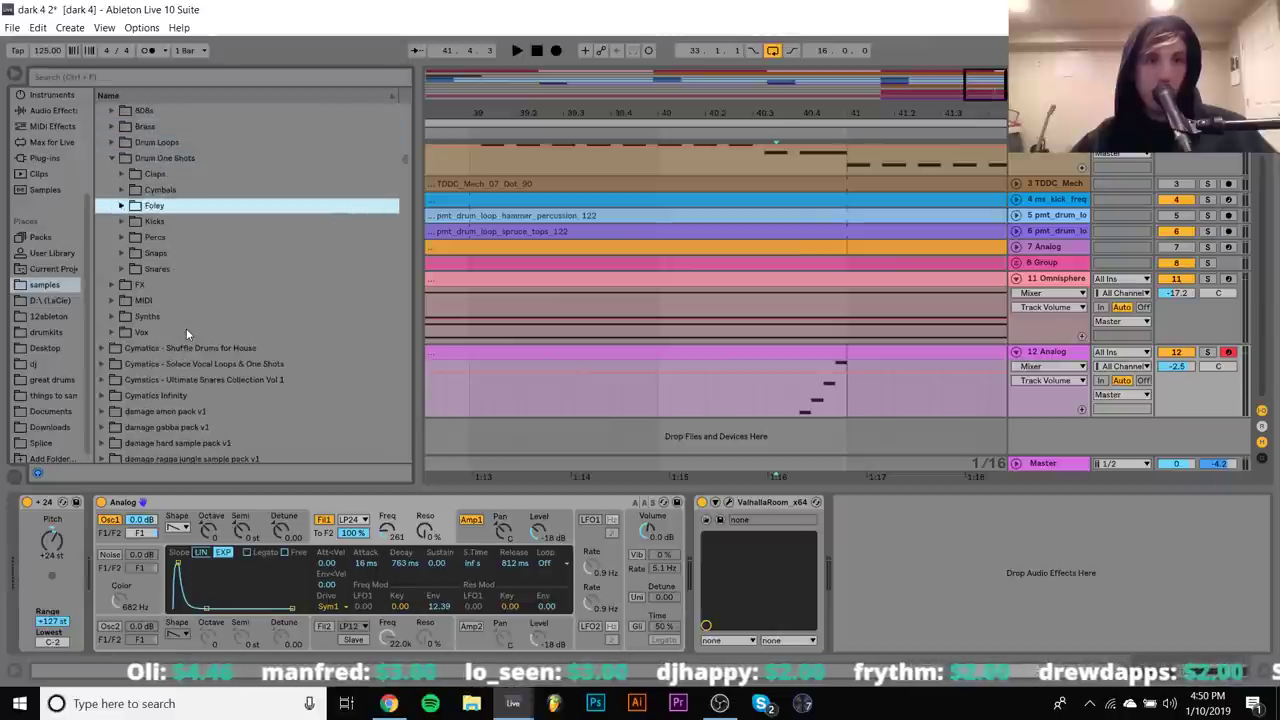
{"action": "key", "text": "Down"}
{"action": "key", "text": "Right"}
{"action": "left_click", "coordinate": [225, 284]}
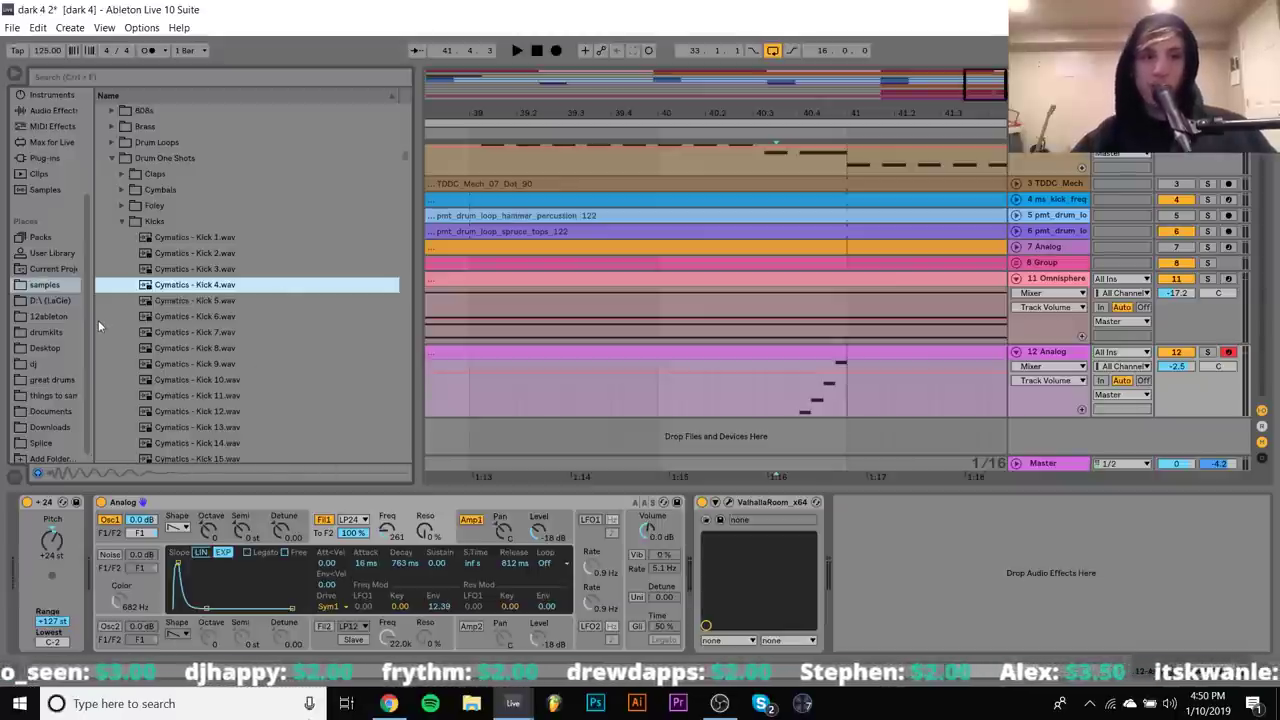
Return to SoundCloud in Chrome, listen to the bootleg from about 3:17 to 3:36 with pauses, and skip close to the track's end
{"action": "left_click", "coordinate": [388, 703]}
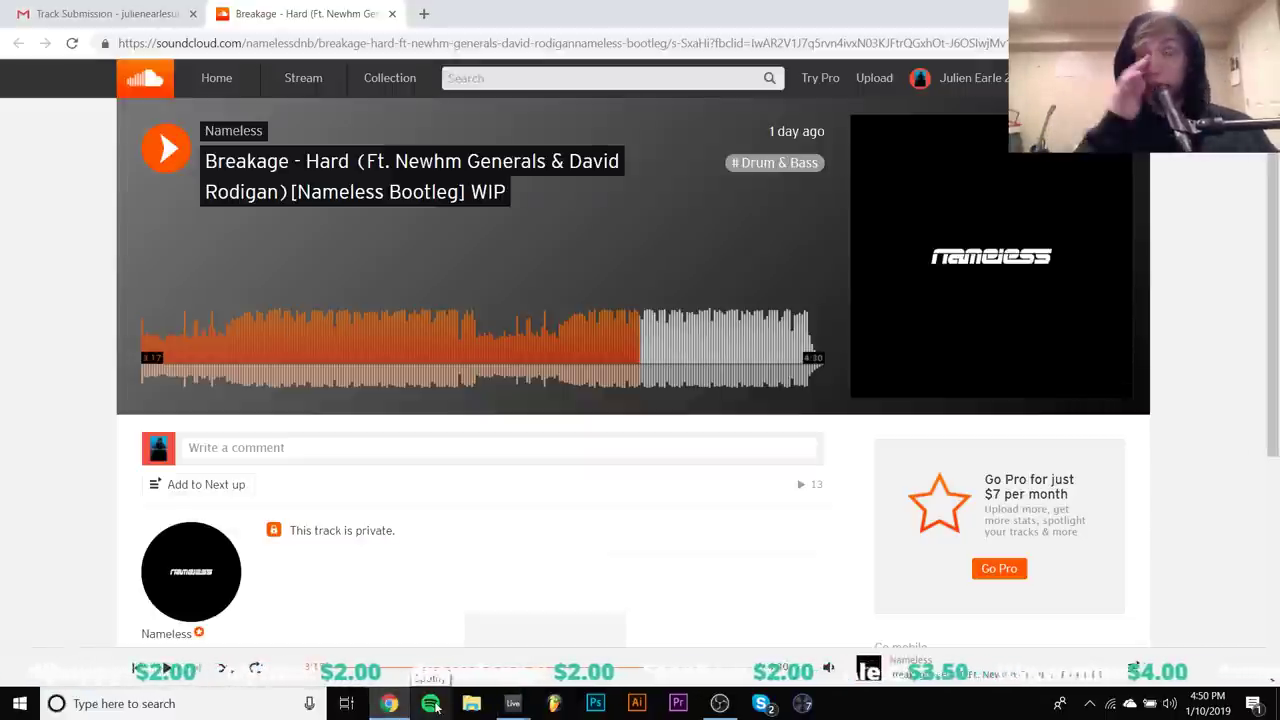
{"action": "key", "text": "space"}
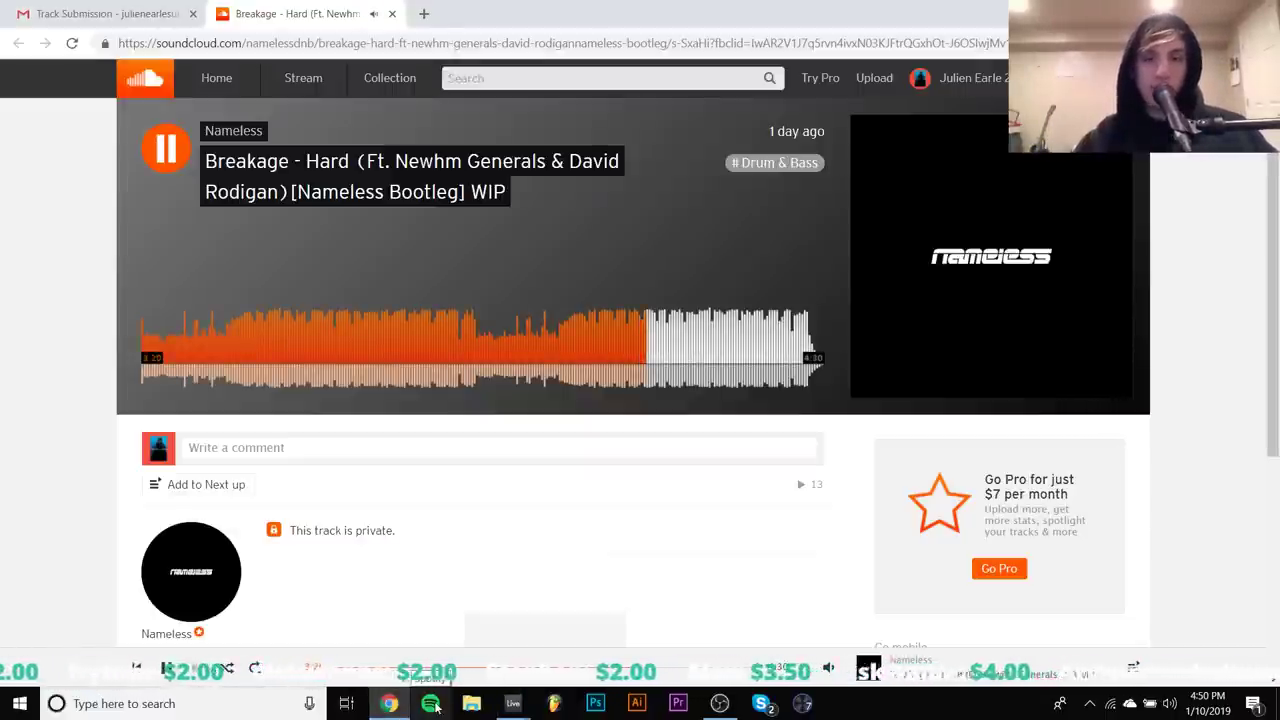
{"action": "key", "text": "space"}
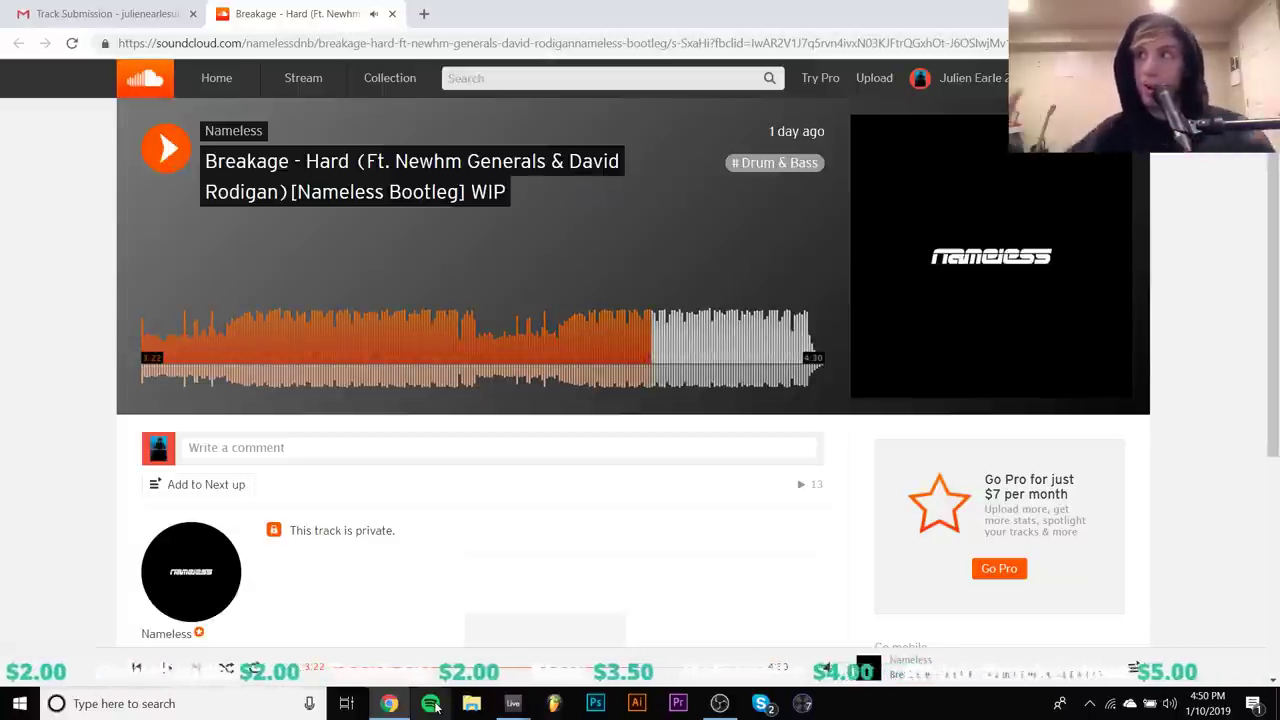
{"action": "key", "text": "space"}
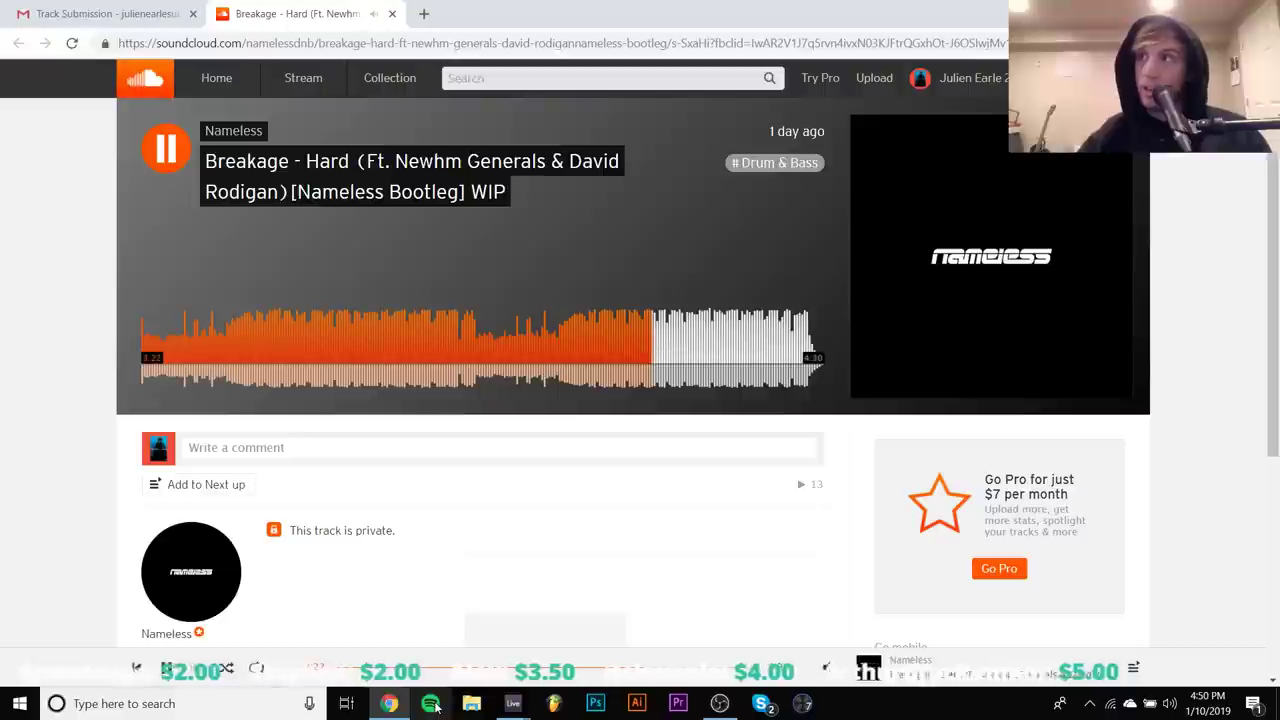
{"action": "key", "text": "space"}
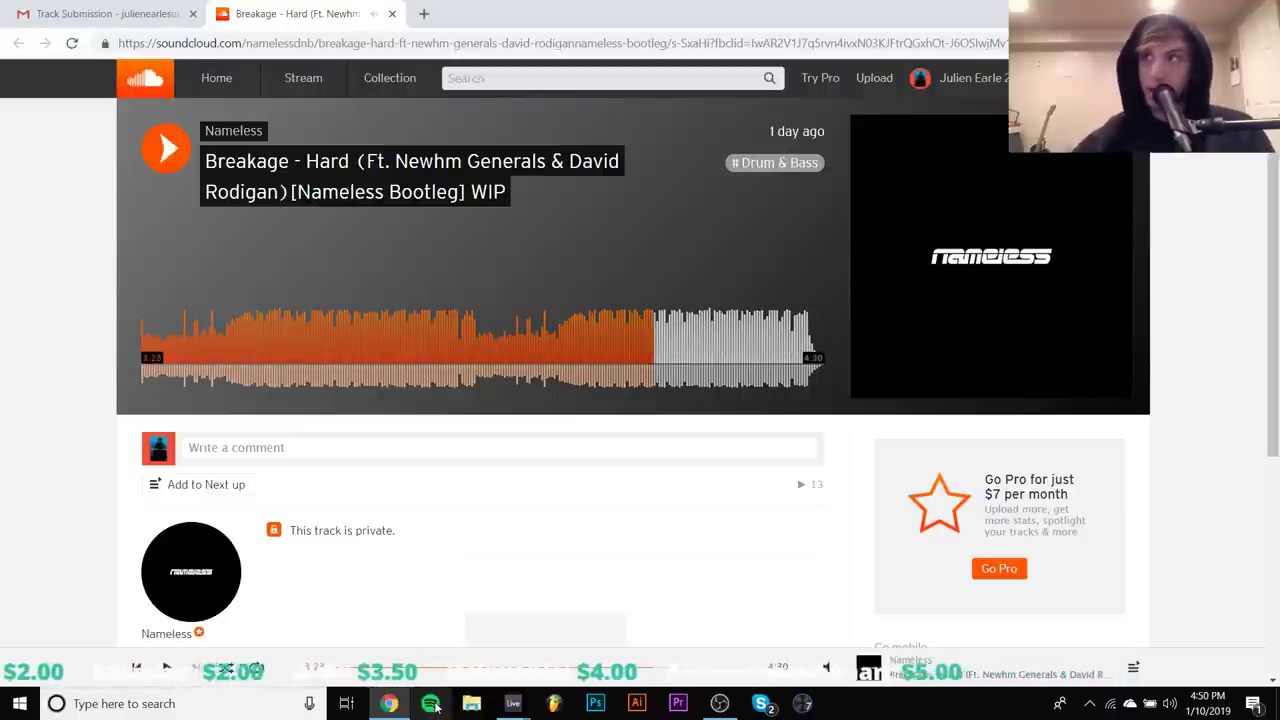
{"action": "key", "text": "space"}
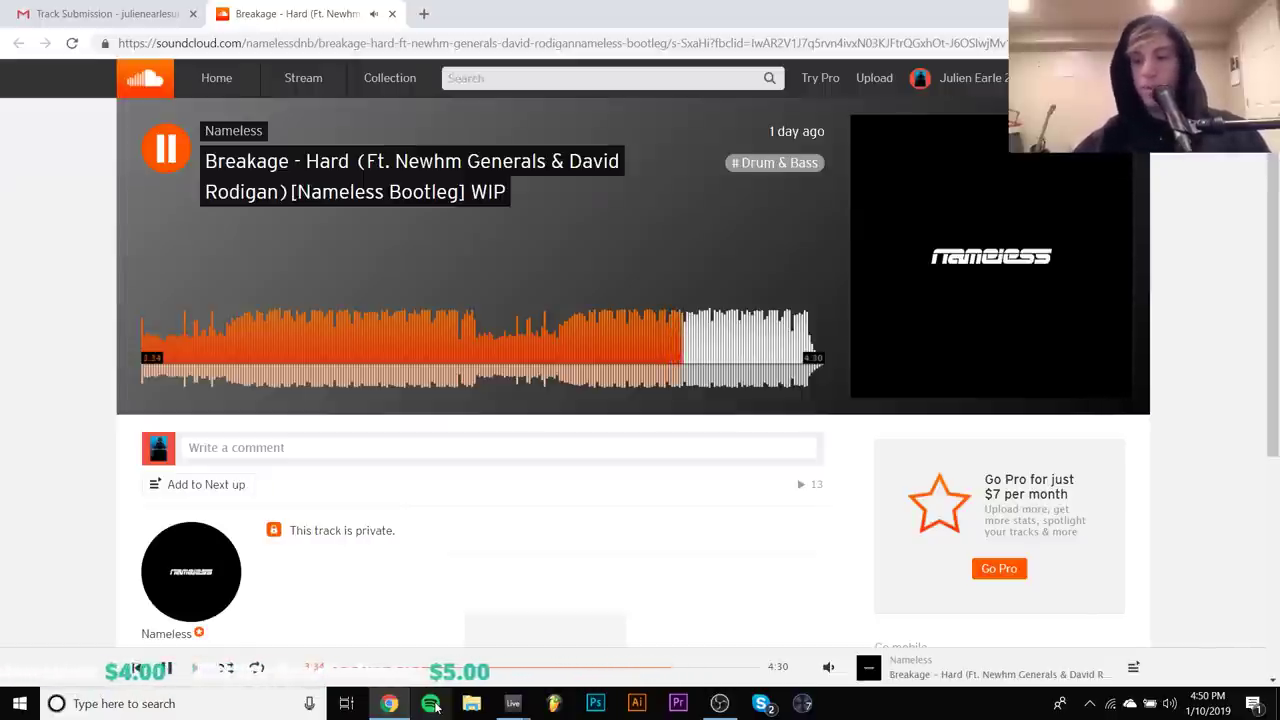
{"action": "key", "text": "space"}
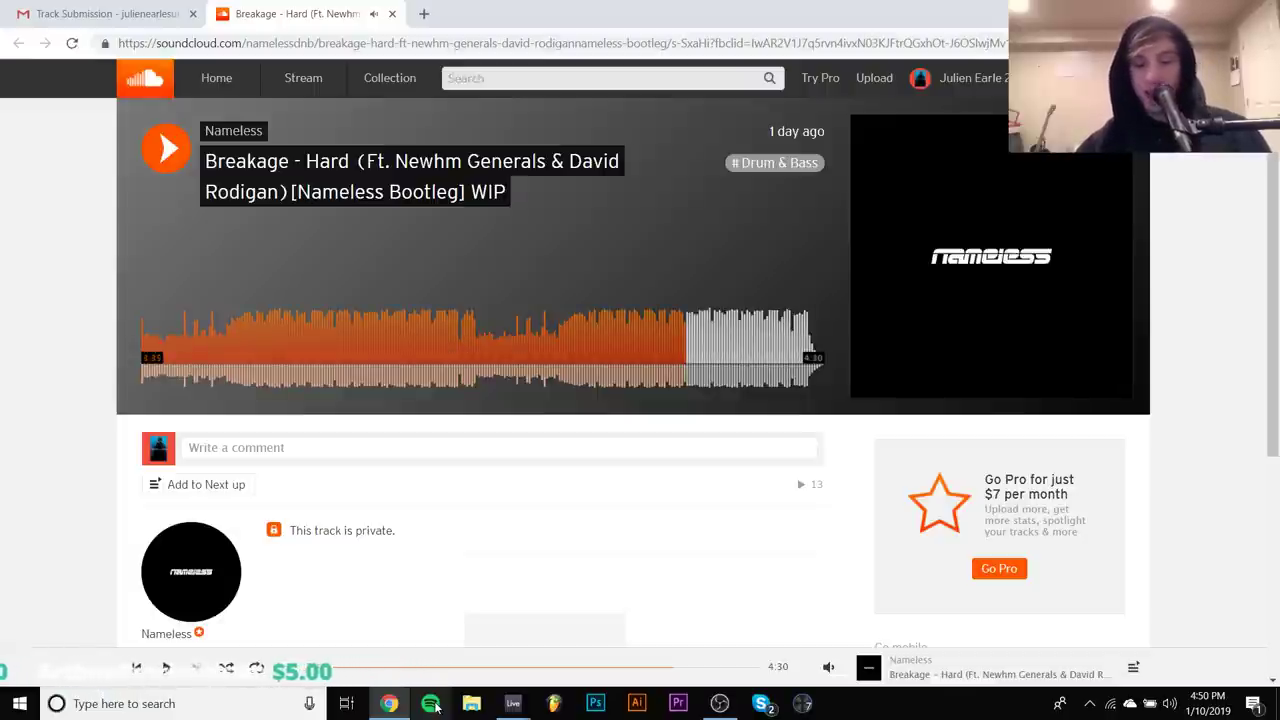
{"action": "key", "text": "space"}
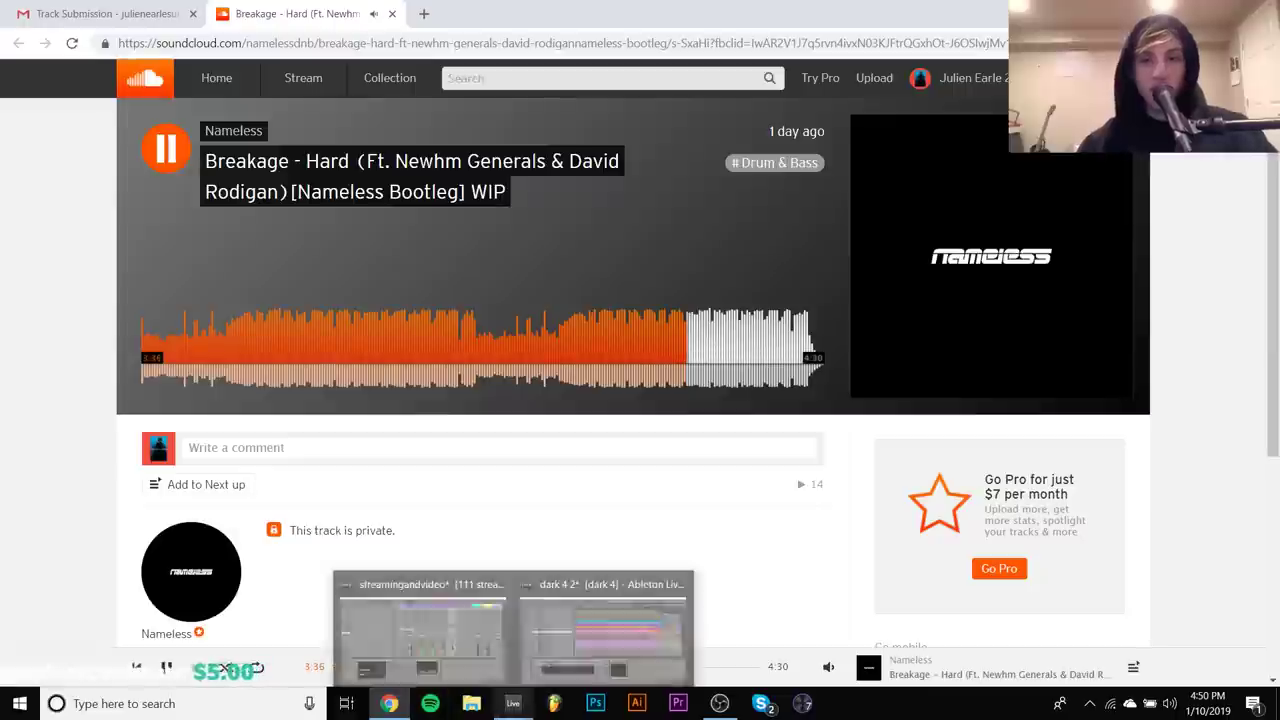
{"action": "left_click", "coordinate": [805, 345]}
{"action": "key", "text": "space"}
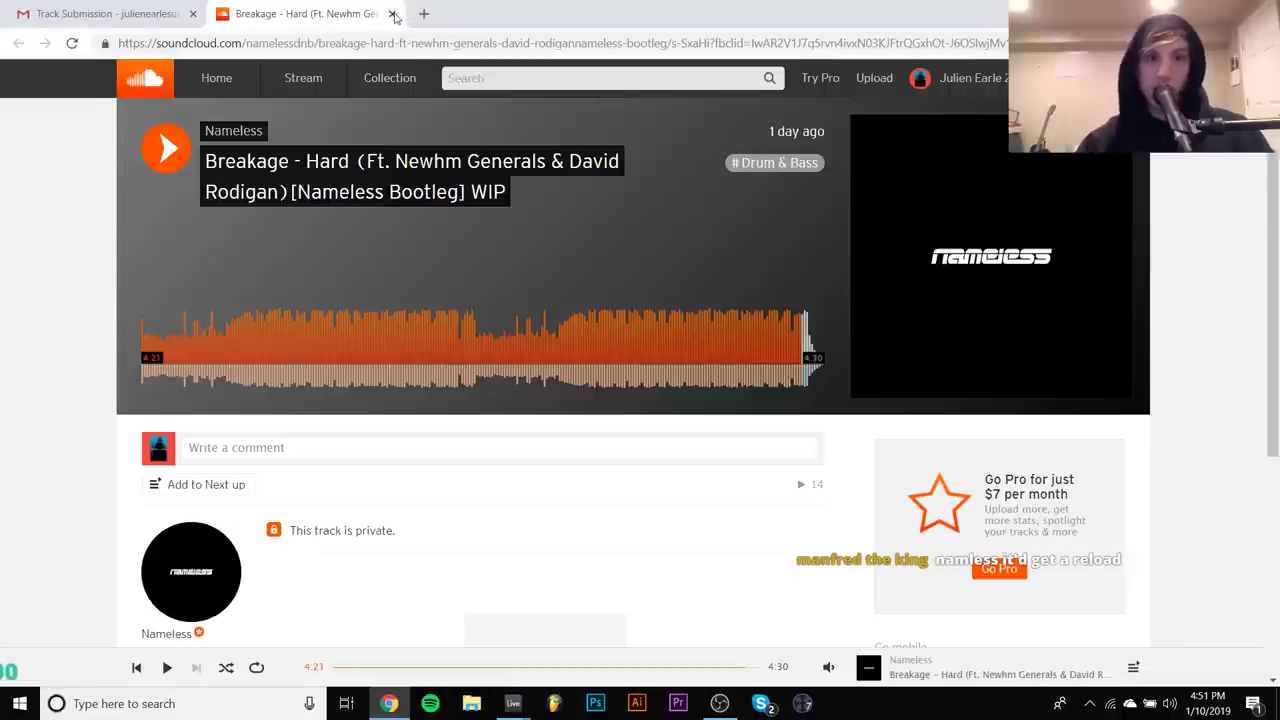
Close the bootleg's page, check the "Divisi" submission email for WINE, and return to the inbox
{"action": "left_click", "coordinate": [392, 14]}
{"action": "left_click", "coordinate": [235, 133]}
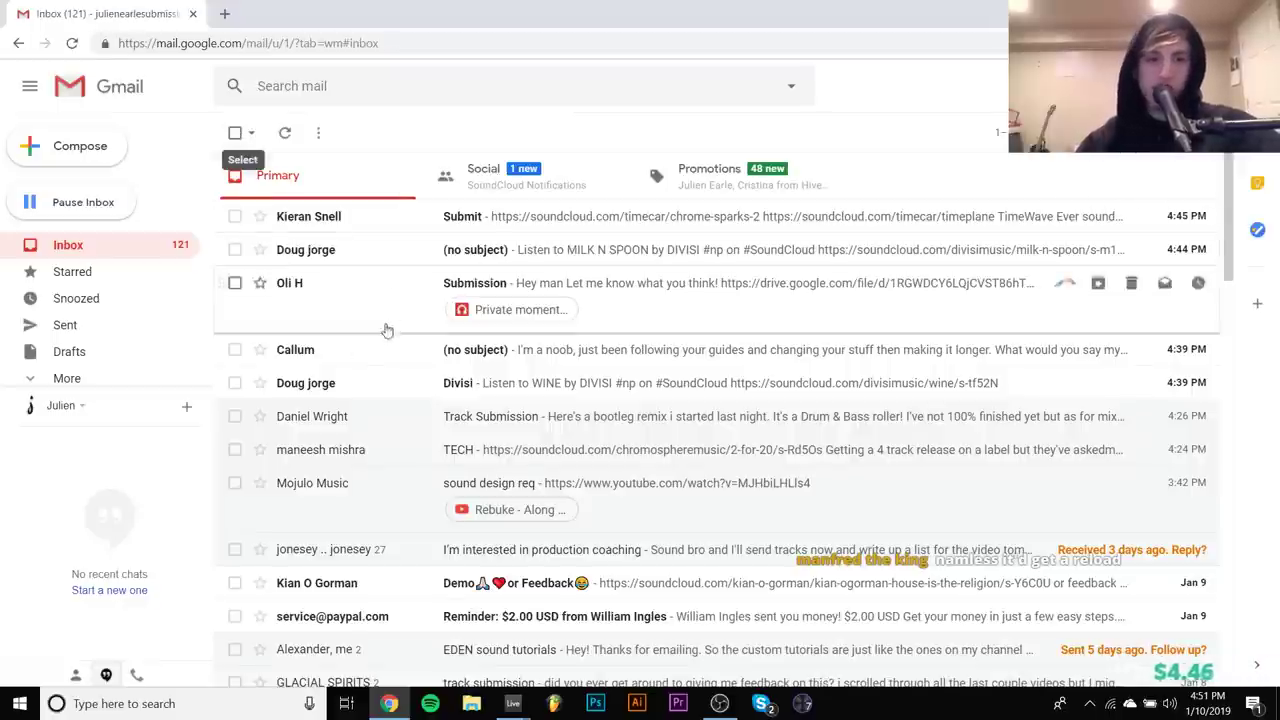
{"action": "left_click", "coordinate": [335, 383]}
{"action": "left_click", "coordinate": [236, 134]}
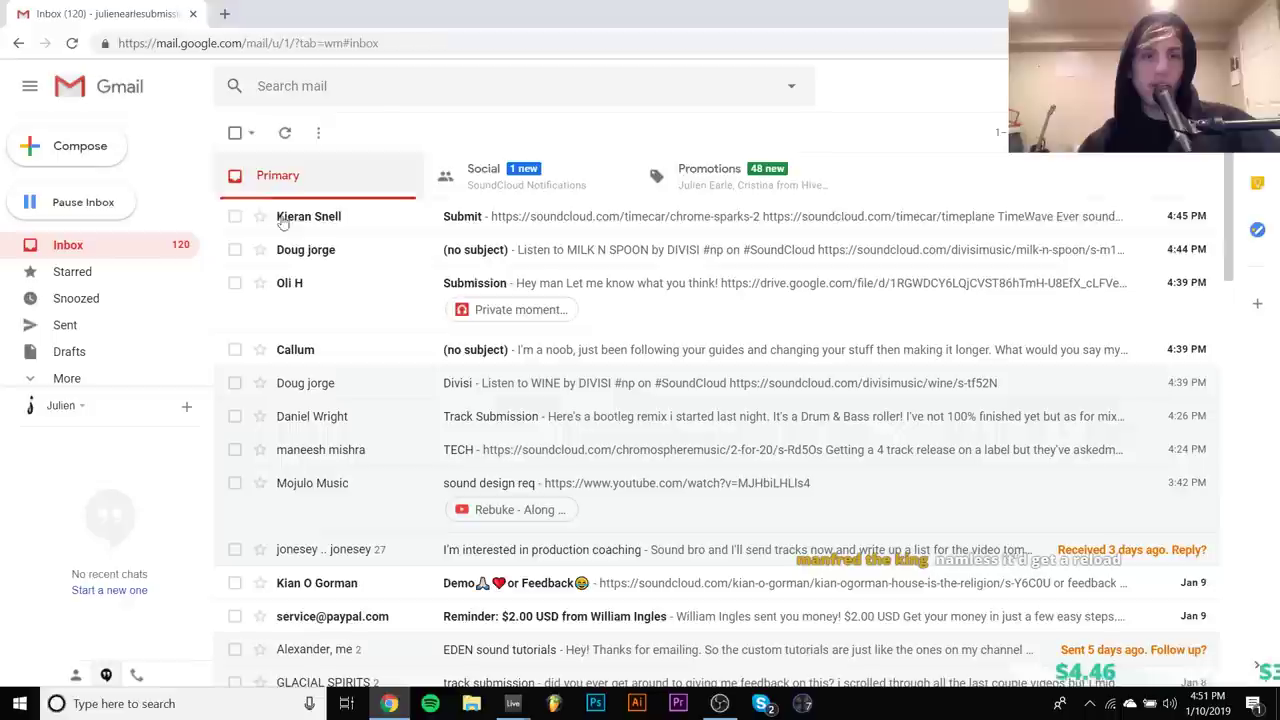
Open the "Submission" email's Drive link, play "Private moments - wip.wav" in Music Player for Google Drive, and close the Drive preview
{"action": "left_click", "coordinate": [302, 290]}
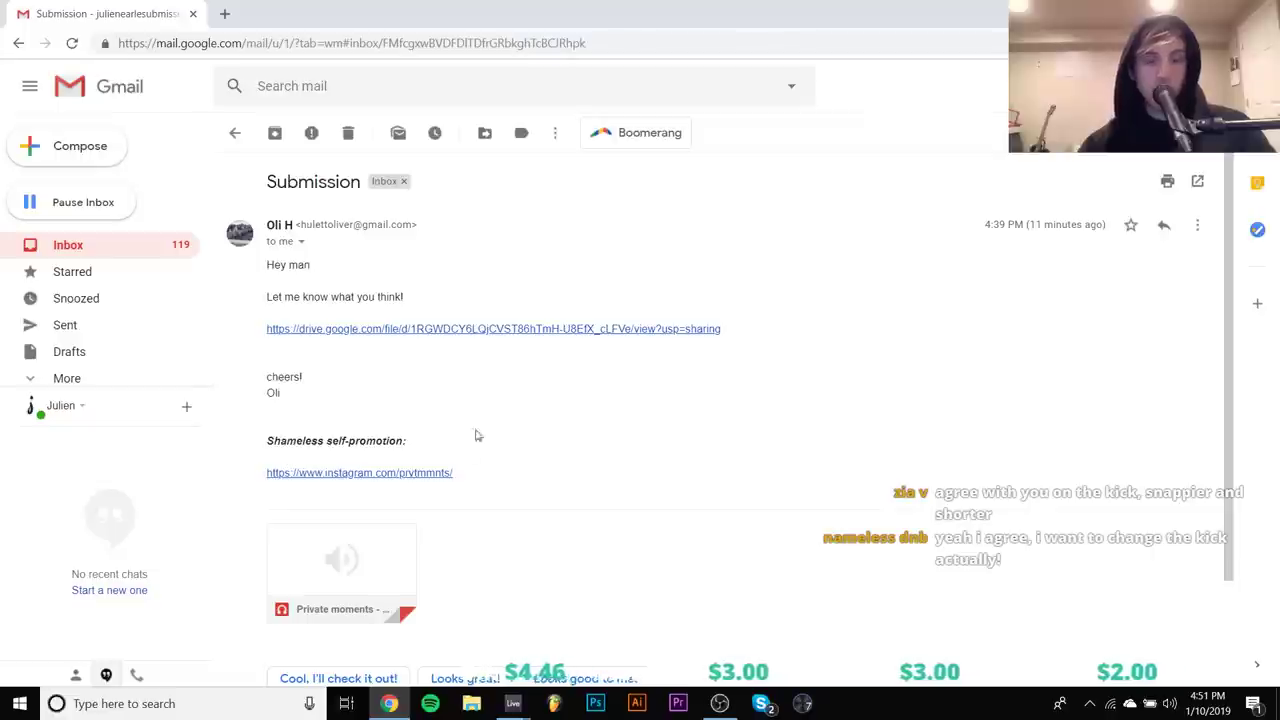
{"action": "left_click", "coordinate": [476, 330]}
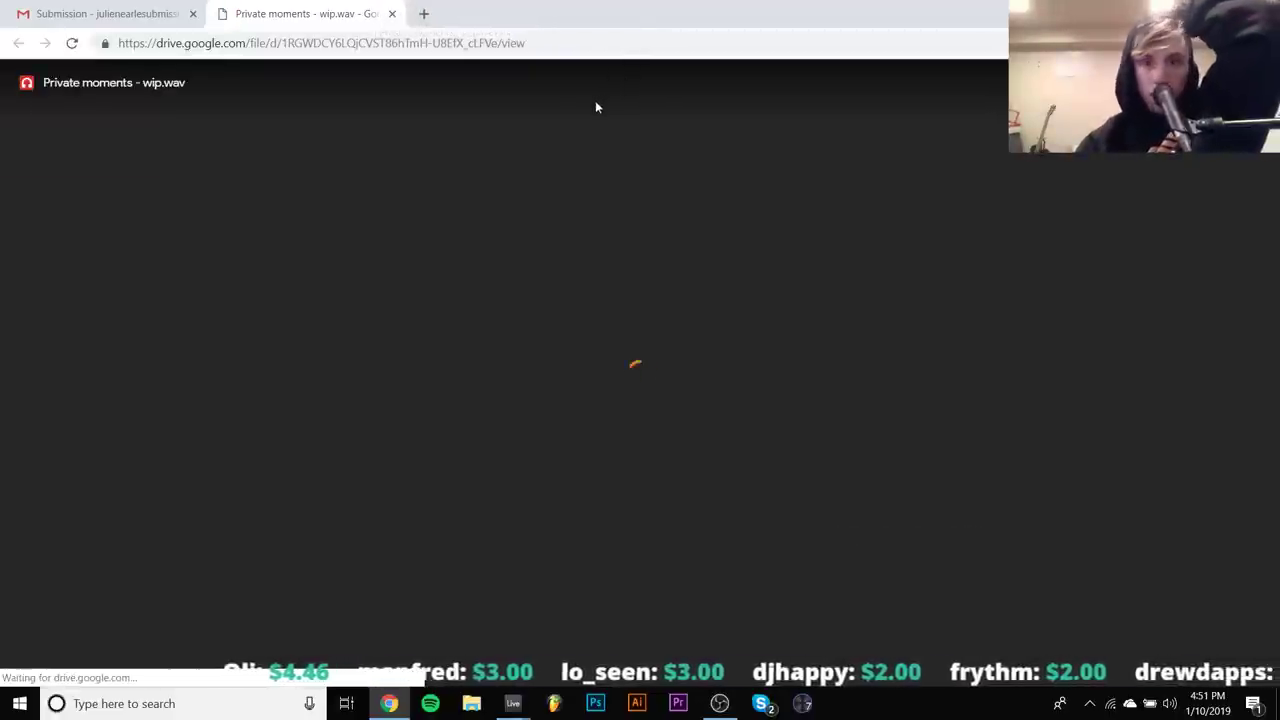
{"action": "left_click", "coordinate": [632, 82]}
{"action": "left_click", "coordinate": [681, 172]}
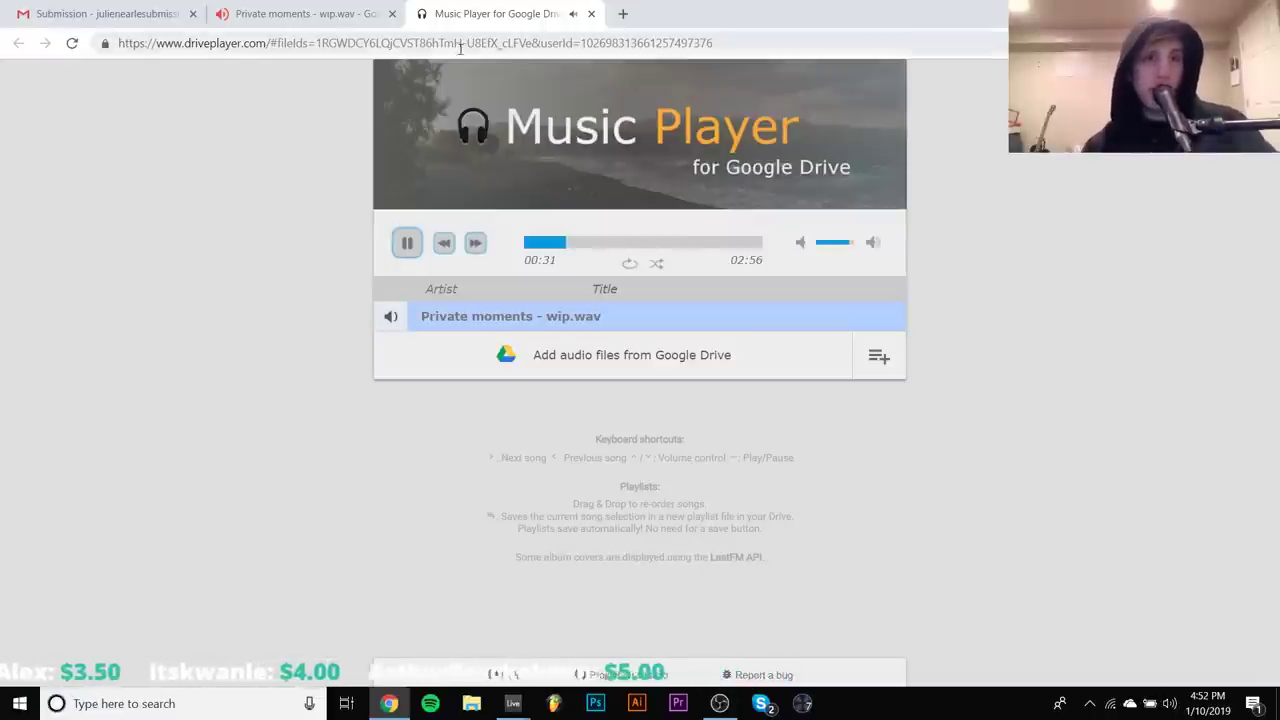
{"action": "left_click", "coordinate": [392, 13]}
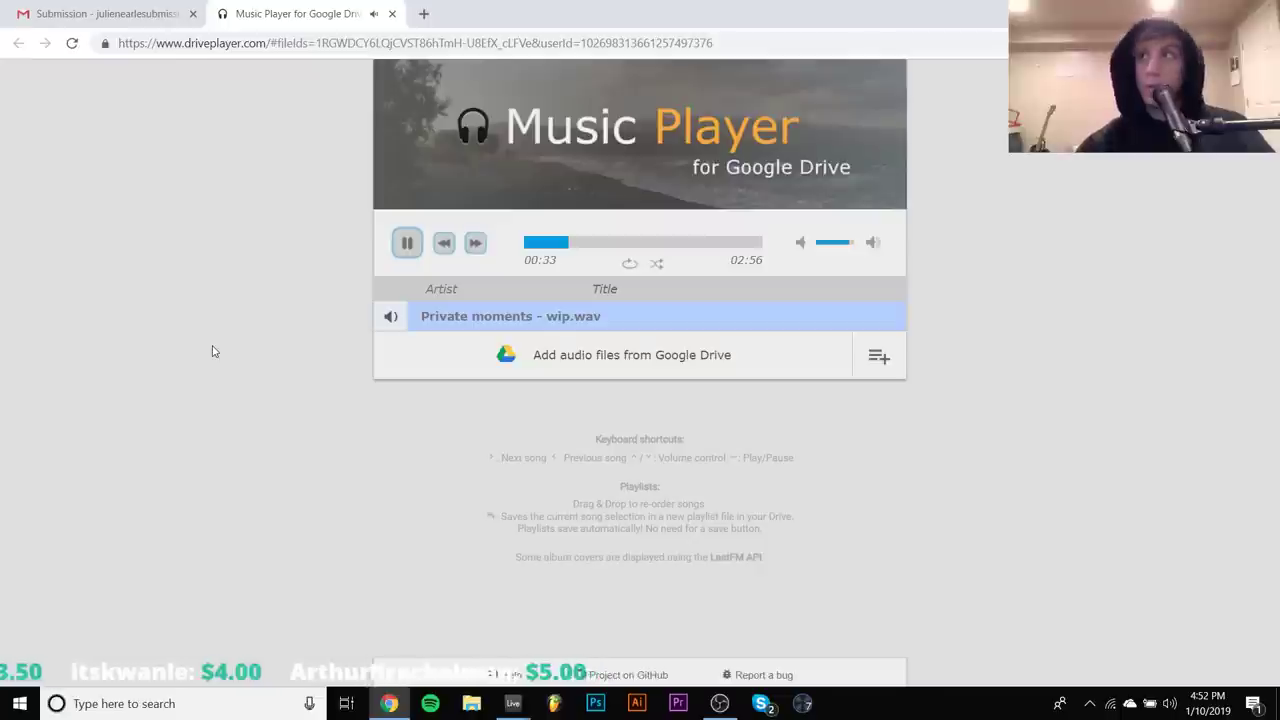
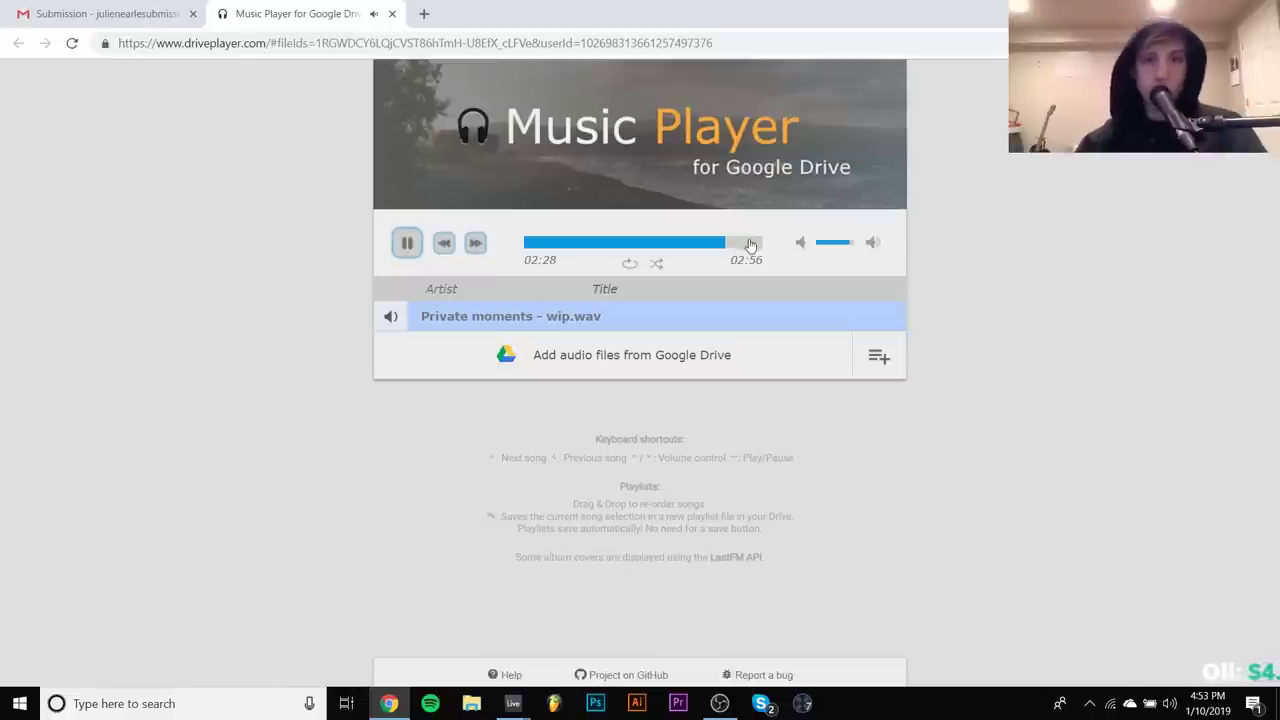
Close the music player, return to the inbox, and open the "MILK N SPOON" SoundCloud link from its submission email
{"action": "left_click", "coordinate": [393, 14]}
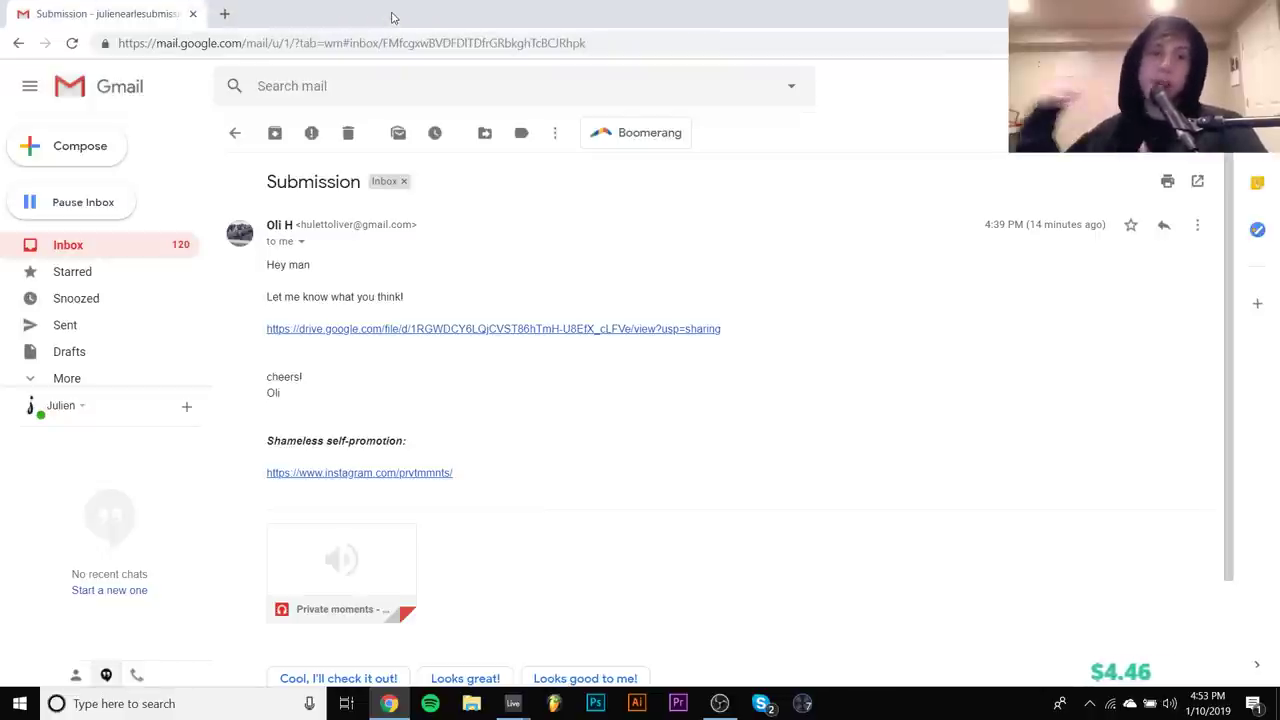
{"action": "left_click", "coordinate": [236, 132]}
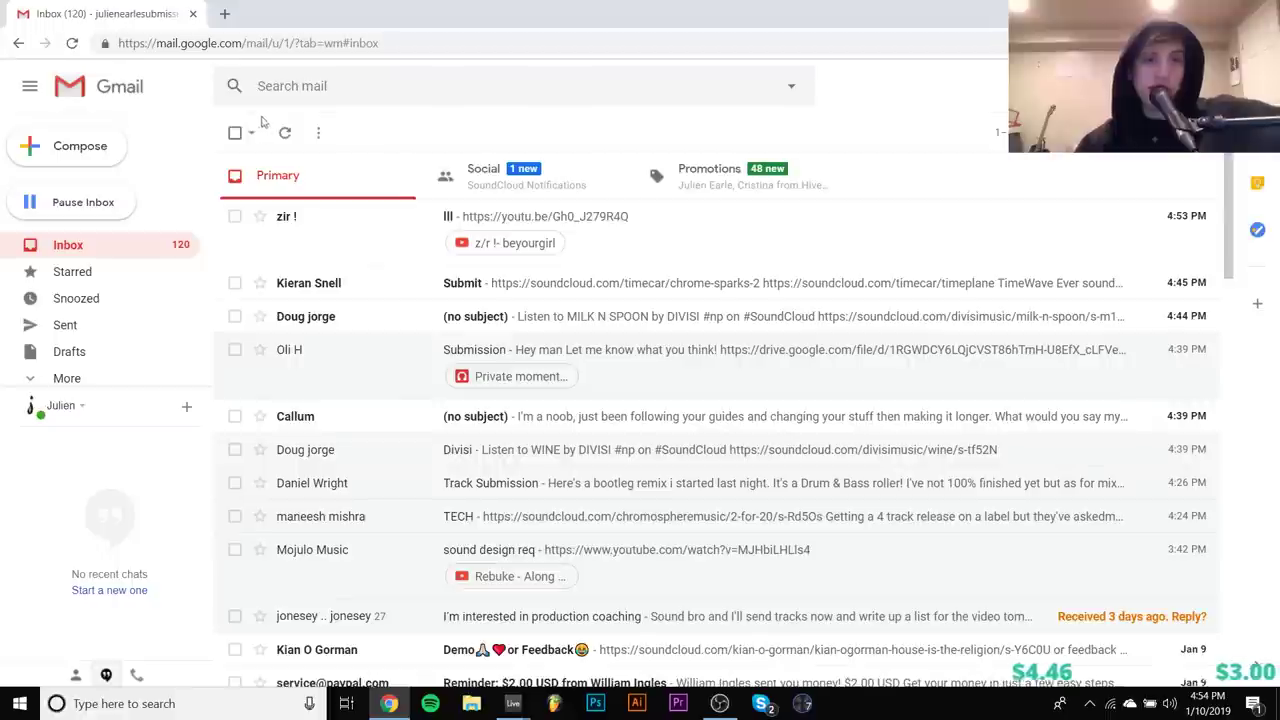
{"action": "left_click", "coordinate": [307, 317]}
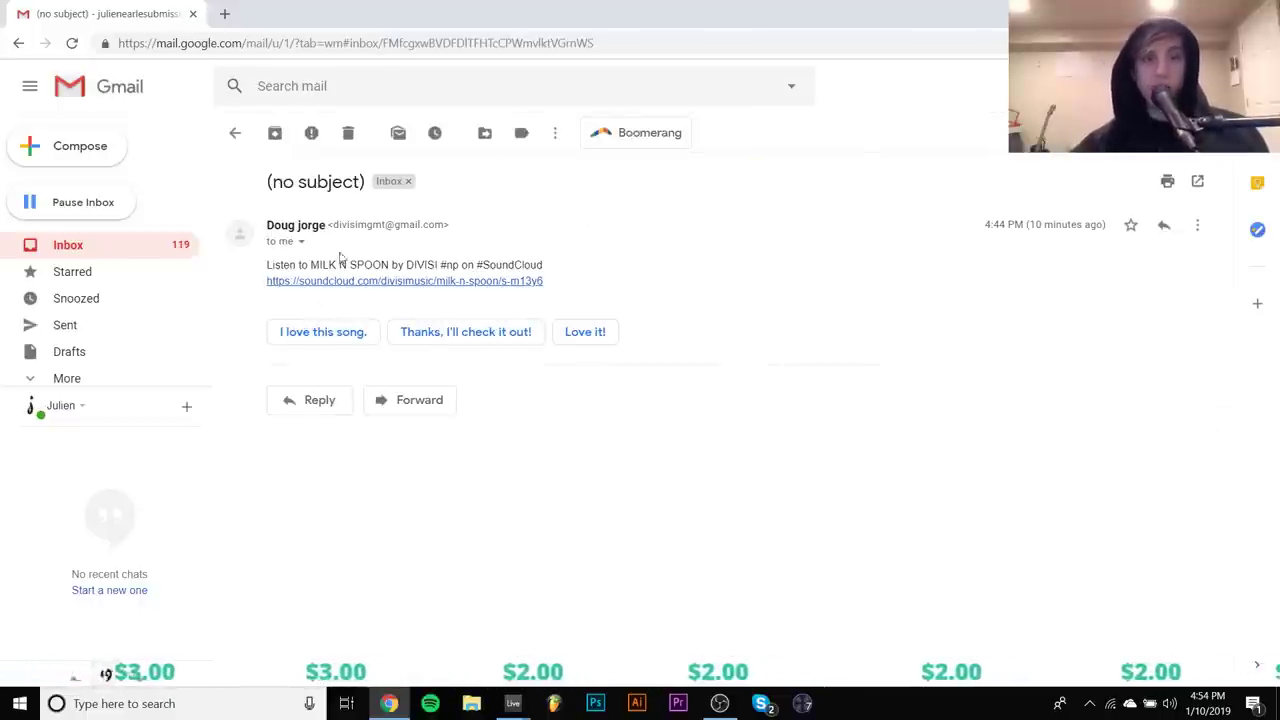
{"action": "left_click", "coordinate": [372, 283]}
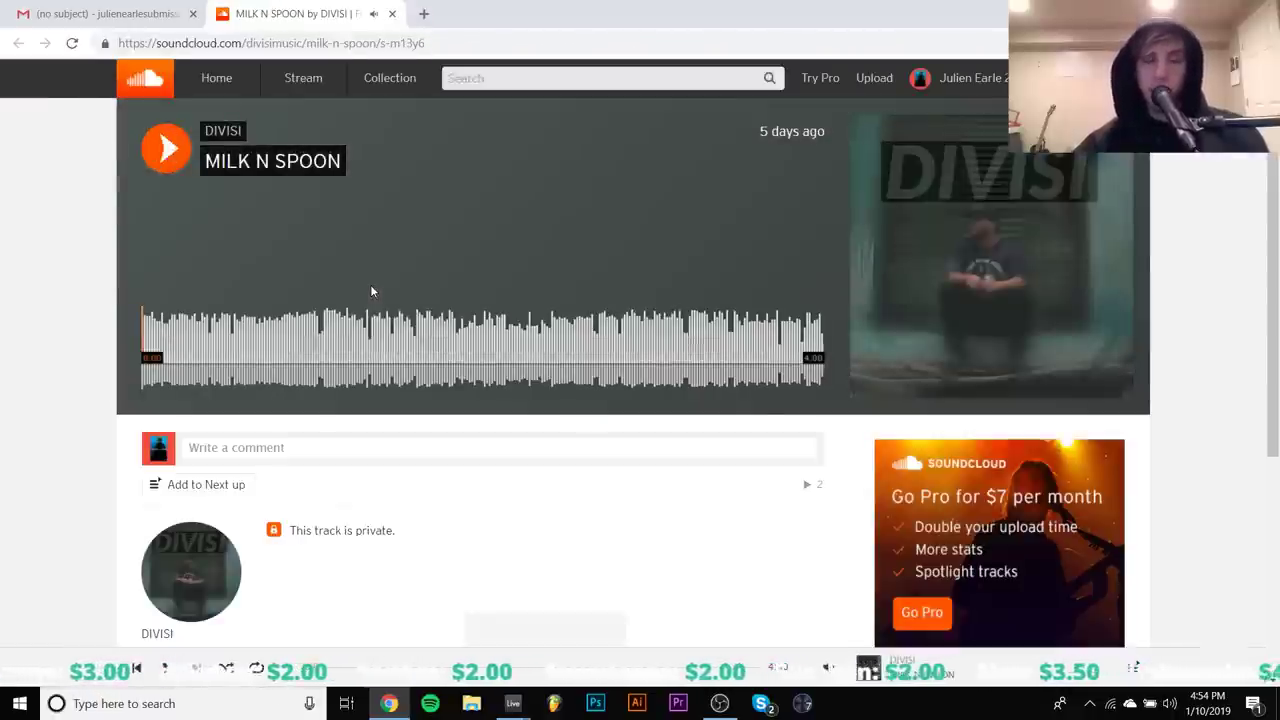
Listen to "MILK N SPOON" from the beginning to about 2:14, pausing at about 0:44 and at the end for feedback
{"action": "key", "text": "space"}
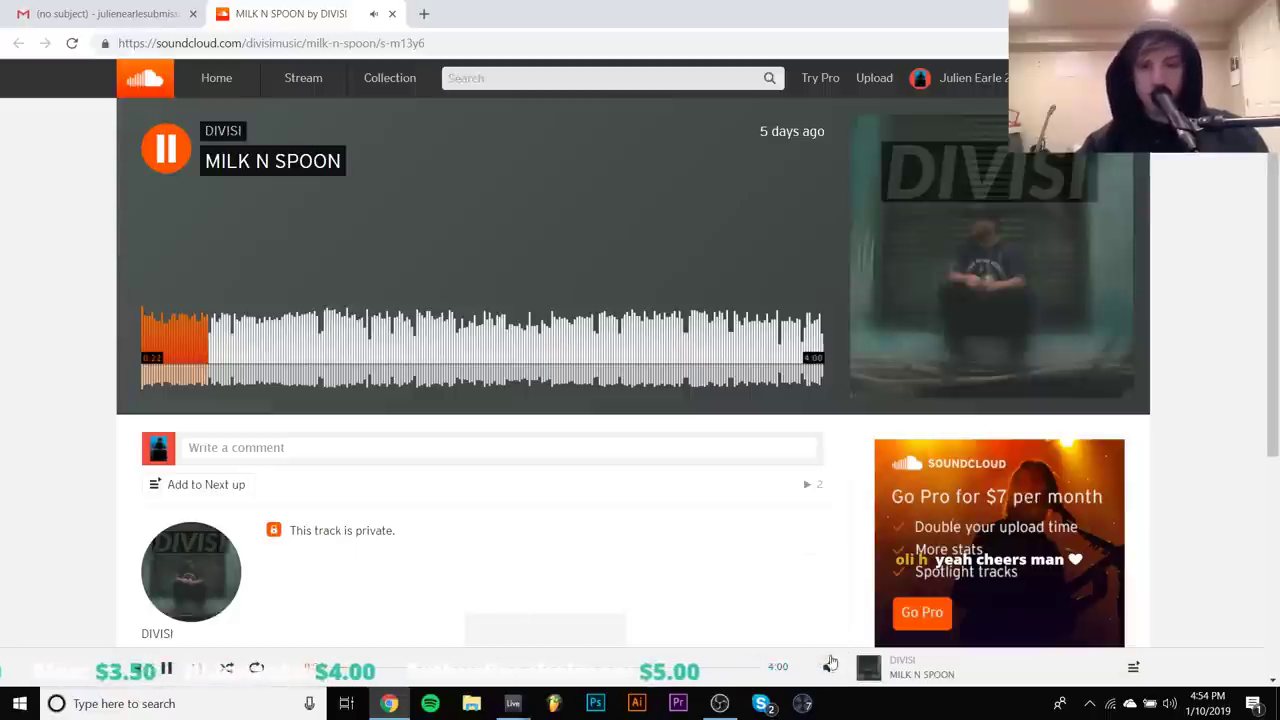
{"action": "mouse_move", "coordinate": [830, 662]}
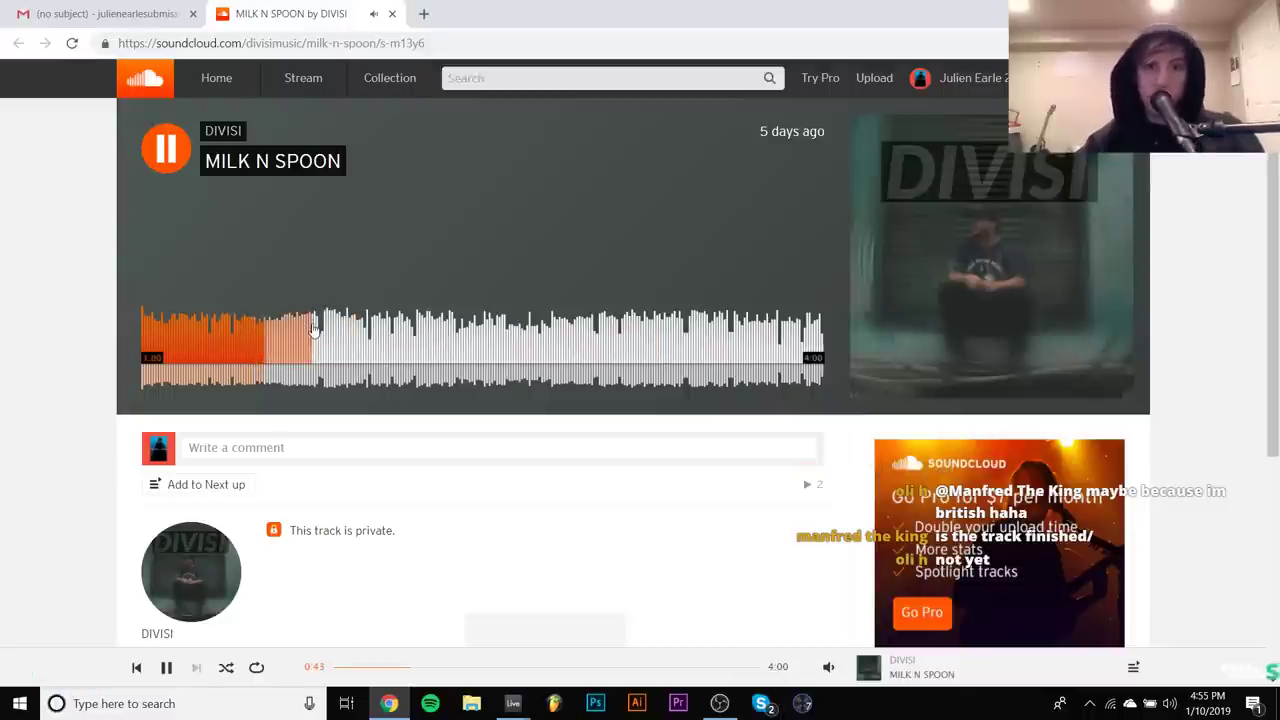
{"action": "key", "text": "space"}
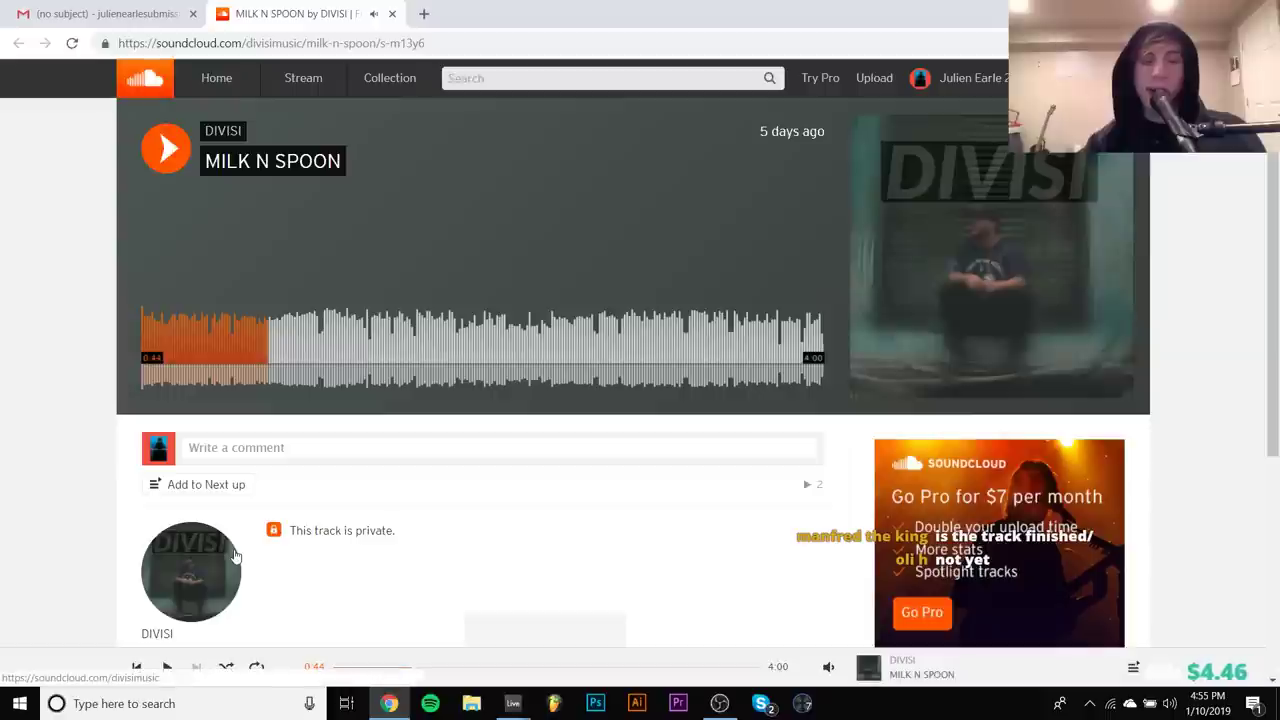
{"action": "key", "text": "space"}
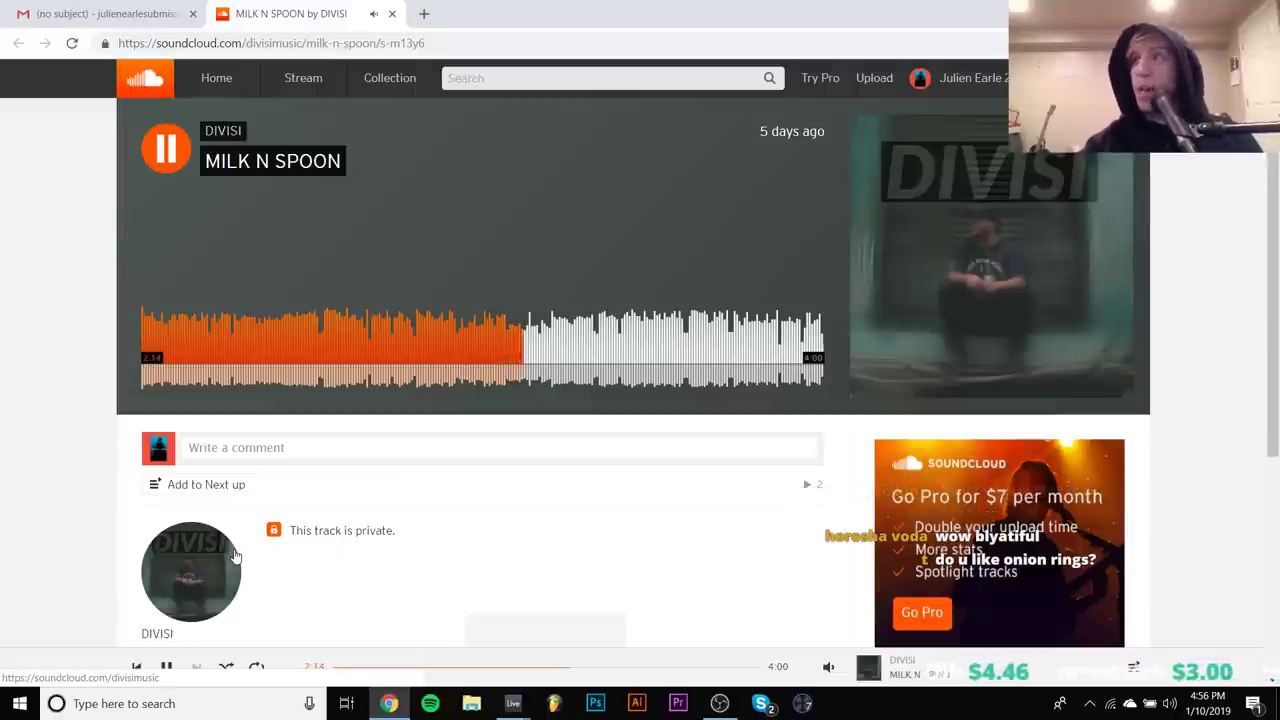
{"action": "key", "text": "space"}
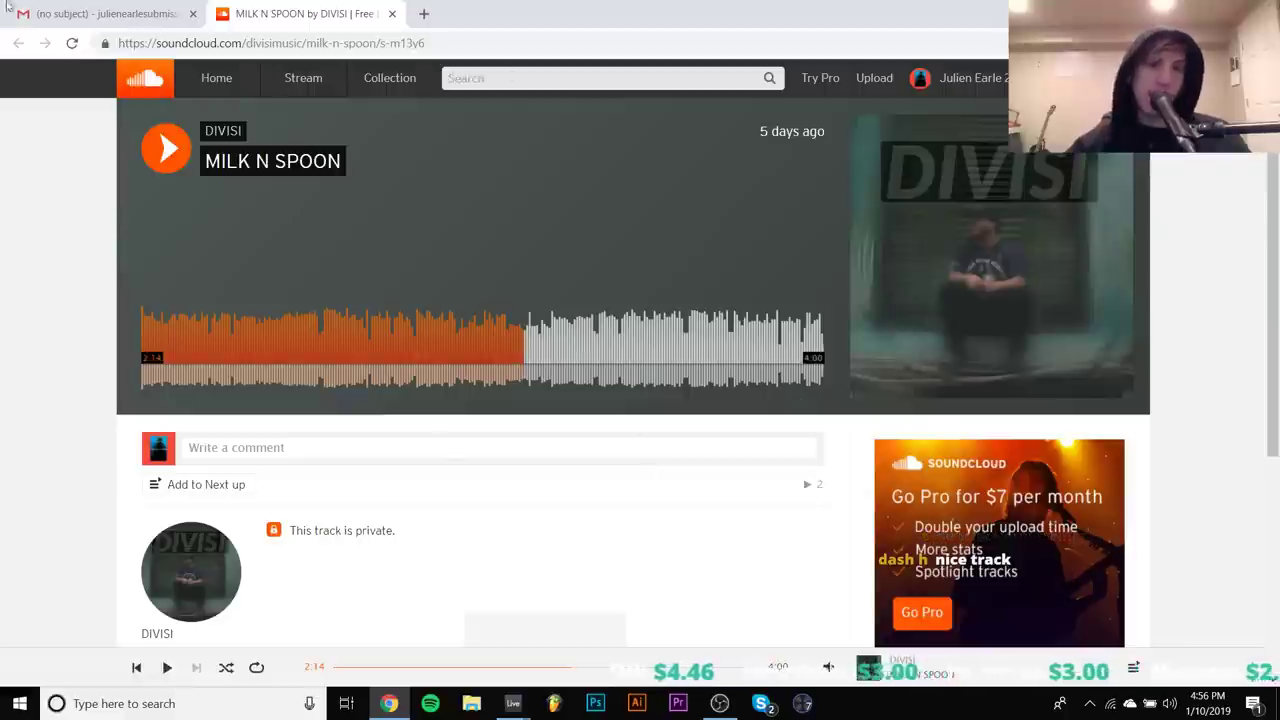
Skim the rest of "MILK N SPOON" in jumps from about 2:50 to the end, and briefly replay its opening
{"action": "left_click", "coordinate": [625, 355]}
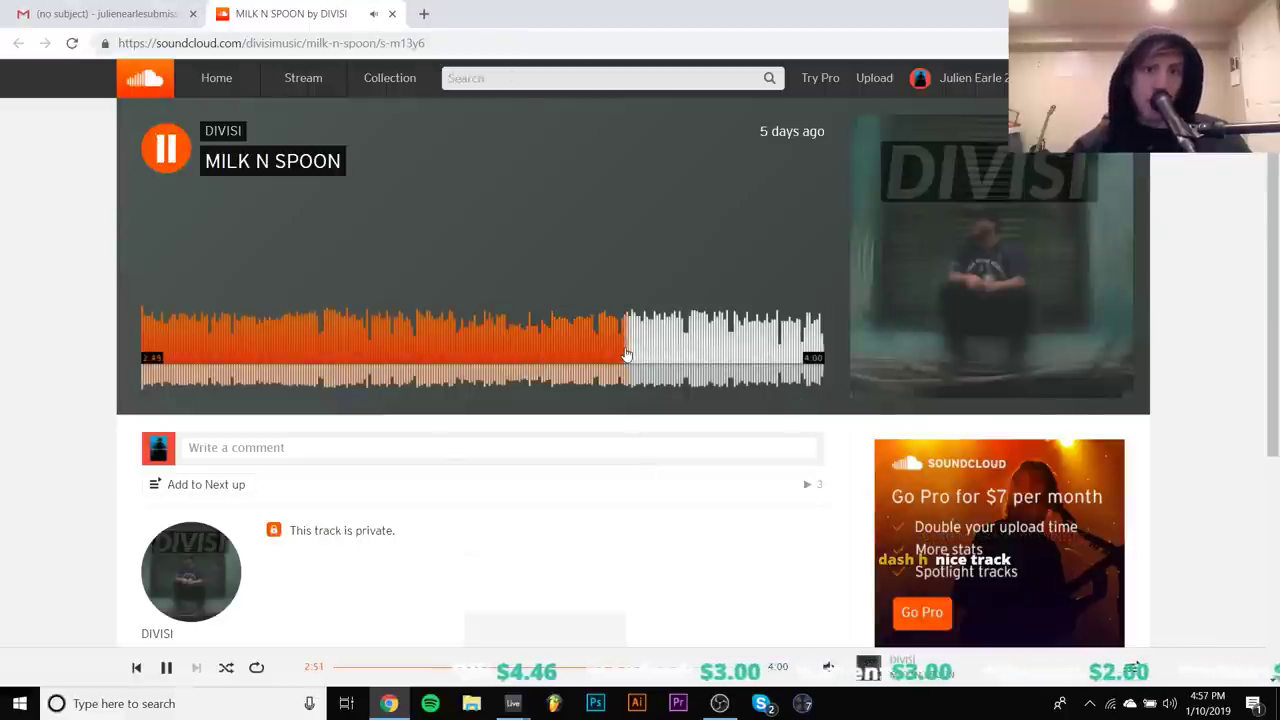
{"action": "key", "text": "space"}
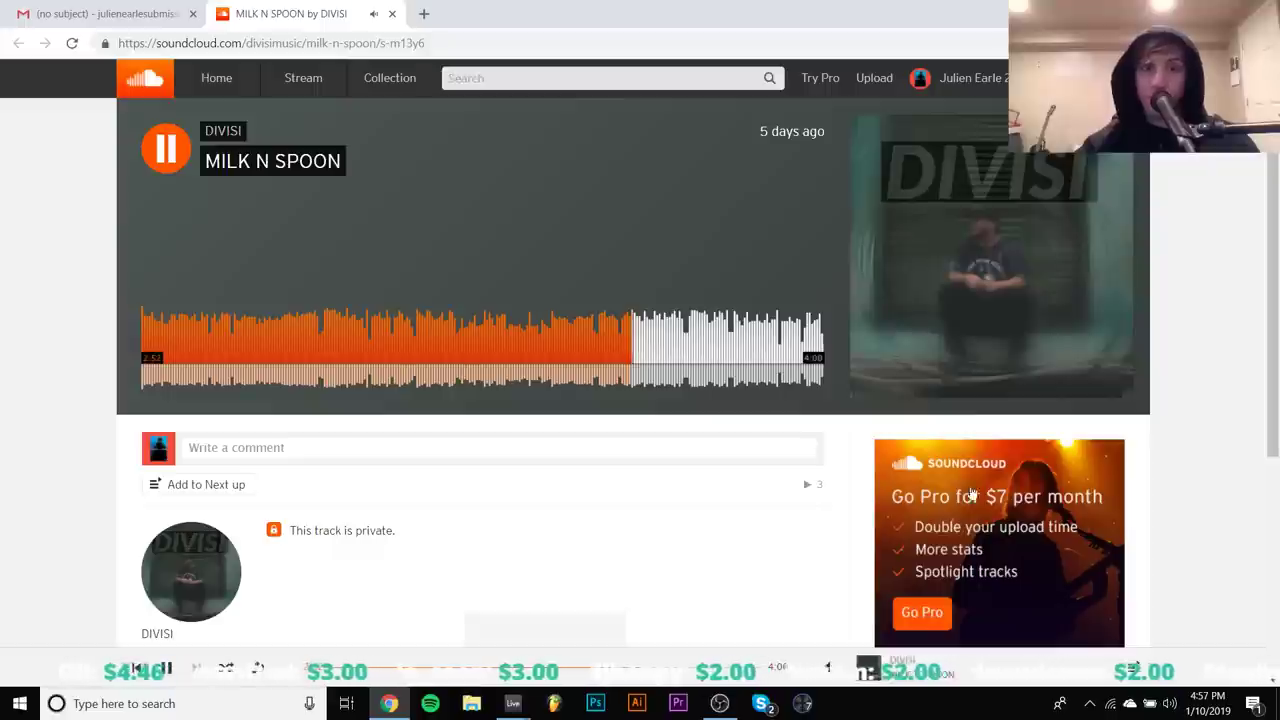
{"action": "left_click", "coordinate": [704, 340]}
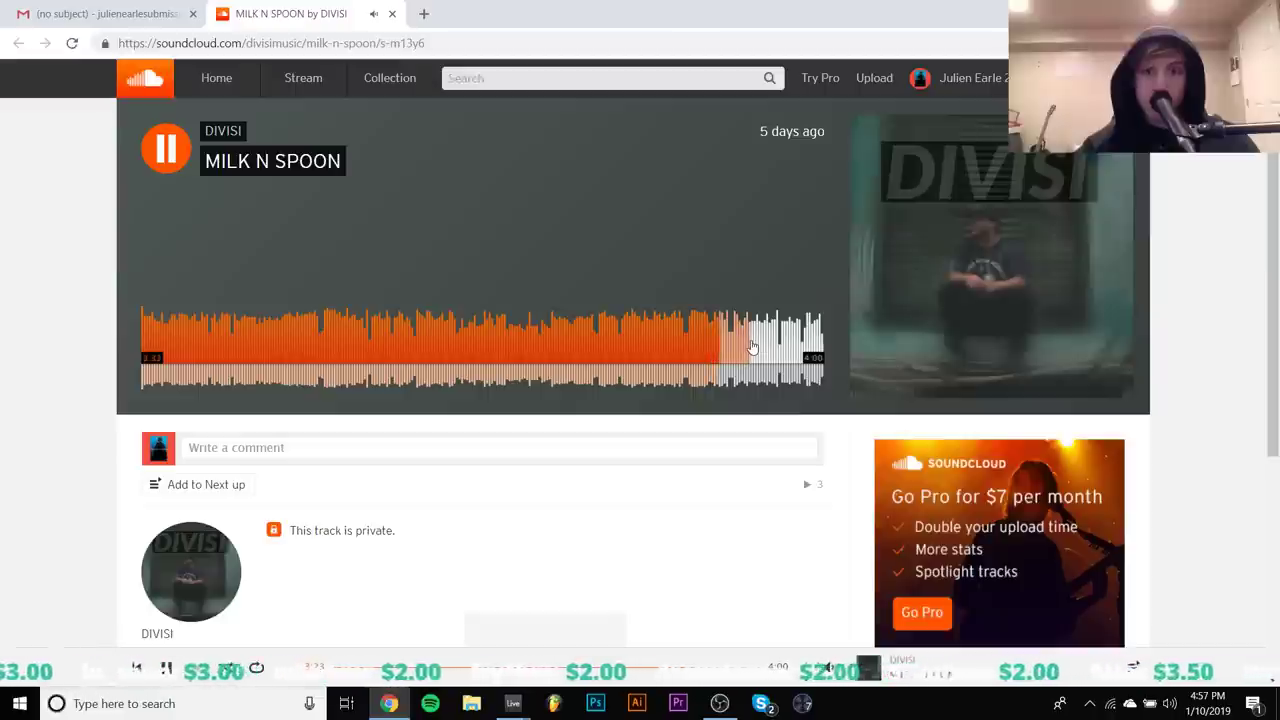
{"action": "left_click", "coordinate": [752, 346]}
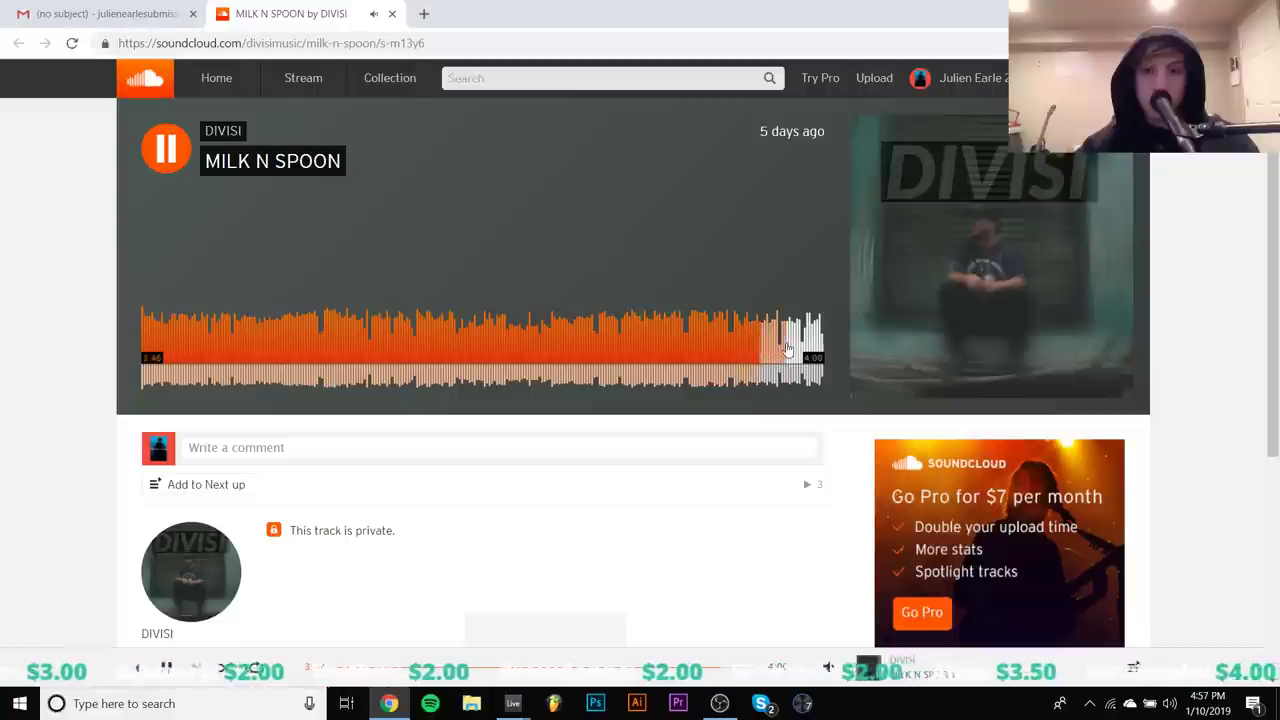
{"action": "left_click", "coordinate": [789, 348]}
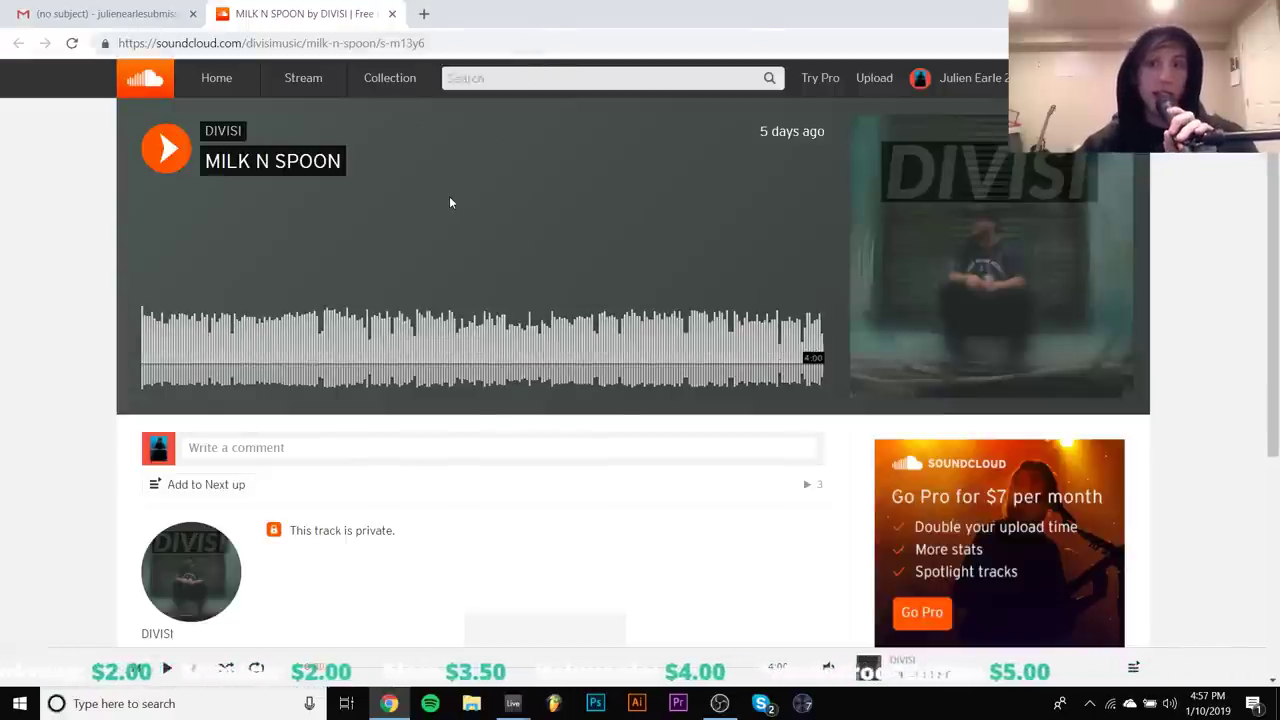
{"action": "key", "text": "space"}
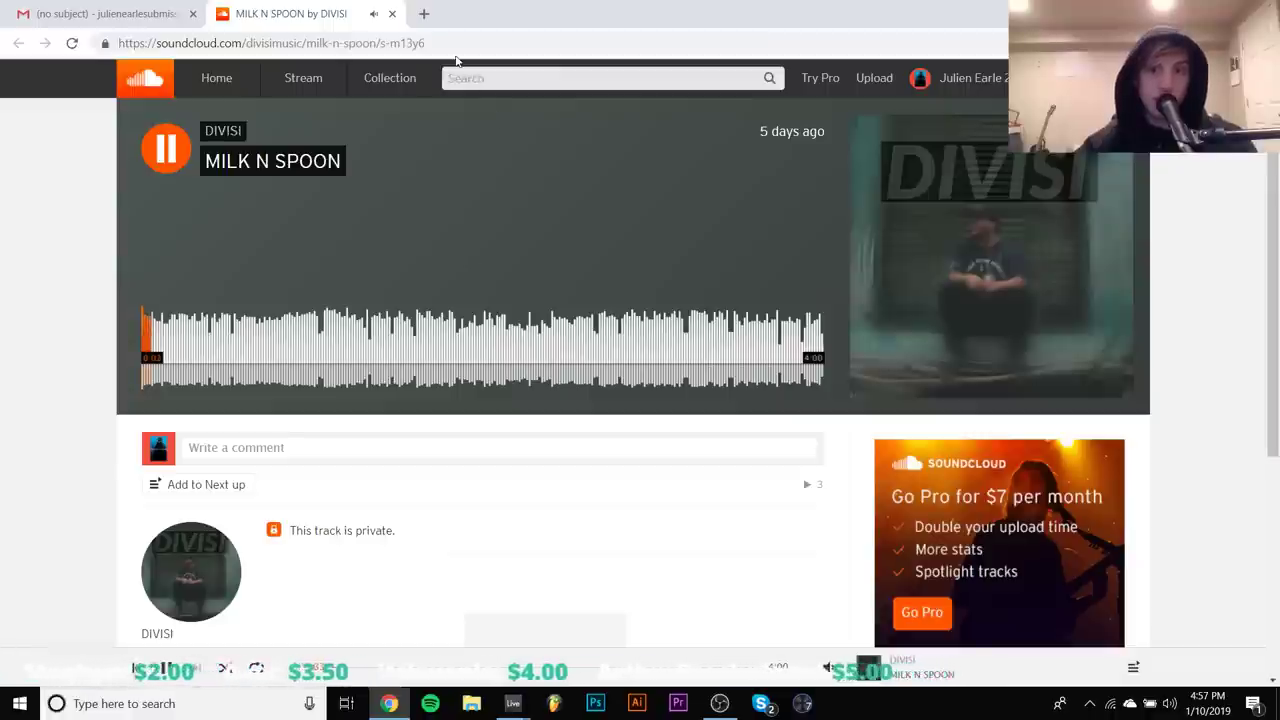
{"action": "key", "text": "space"}
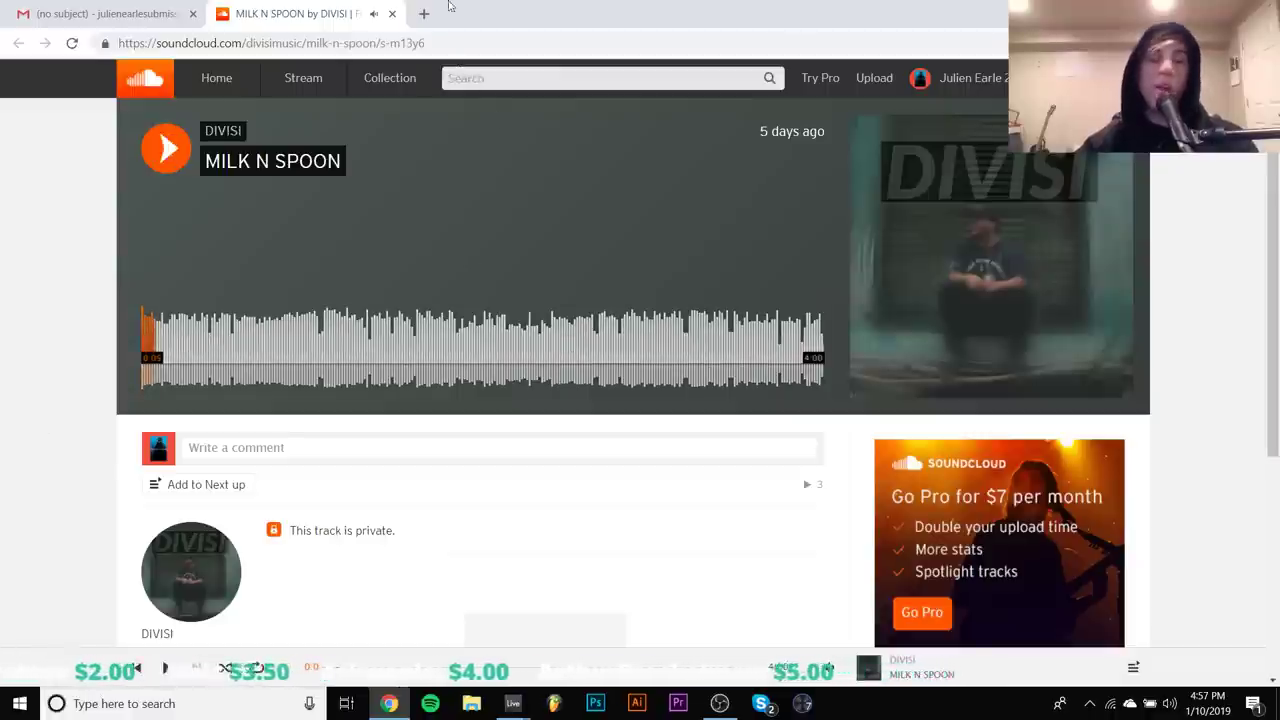
Close the "MILK N SPOON" page, return to the inbox, and open the "randomizer" SoundCloud link from its unread no-subject submission email
{"action": "left_click", "coordinate": [392, 13]}
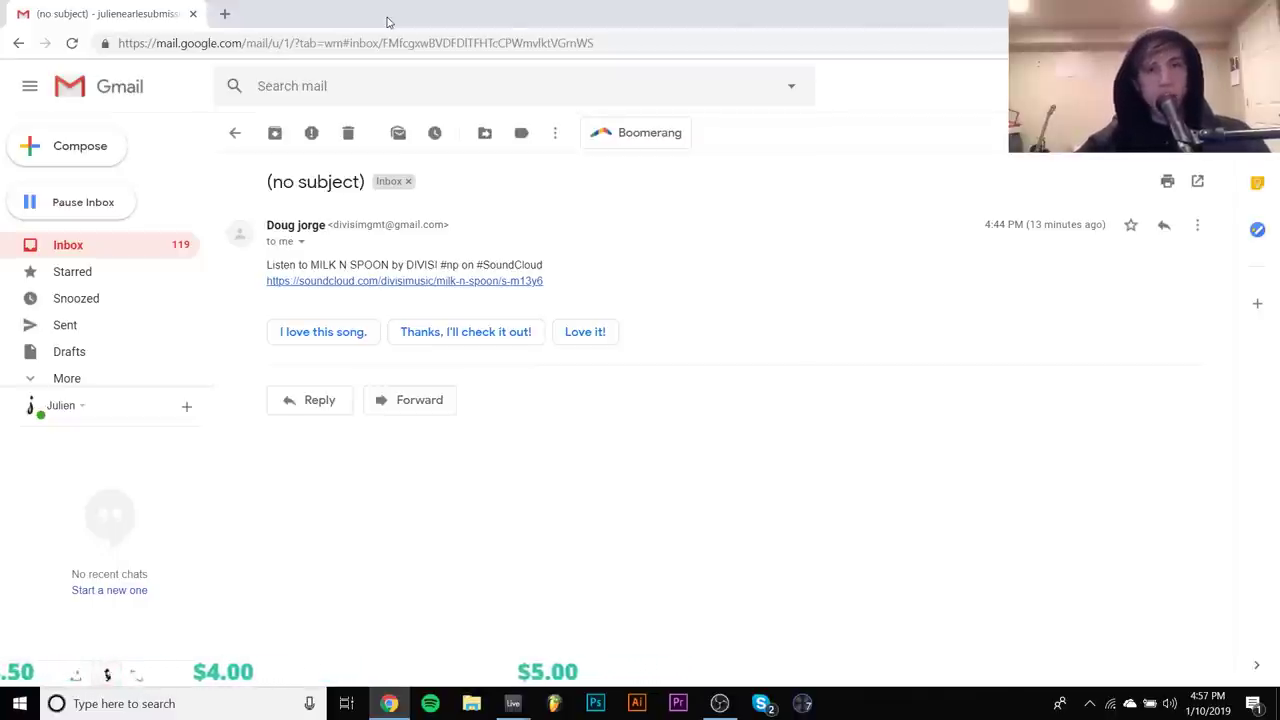
{"action": "left_click", "coordinate": [235, 132]}
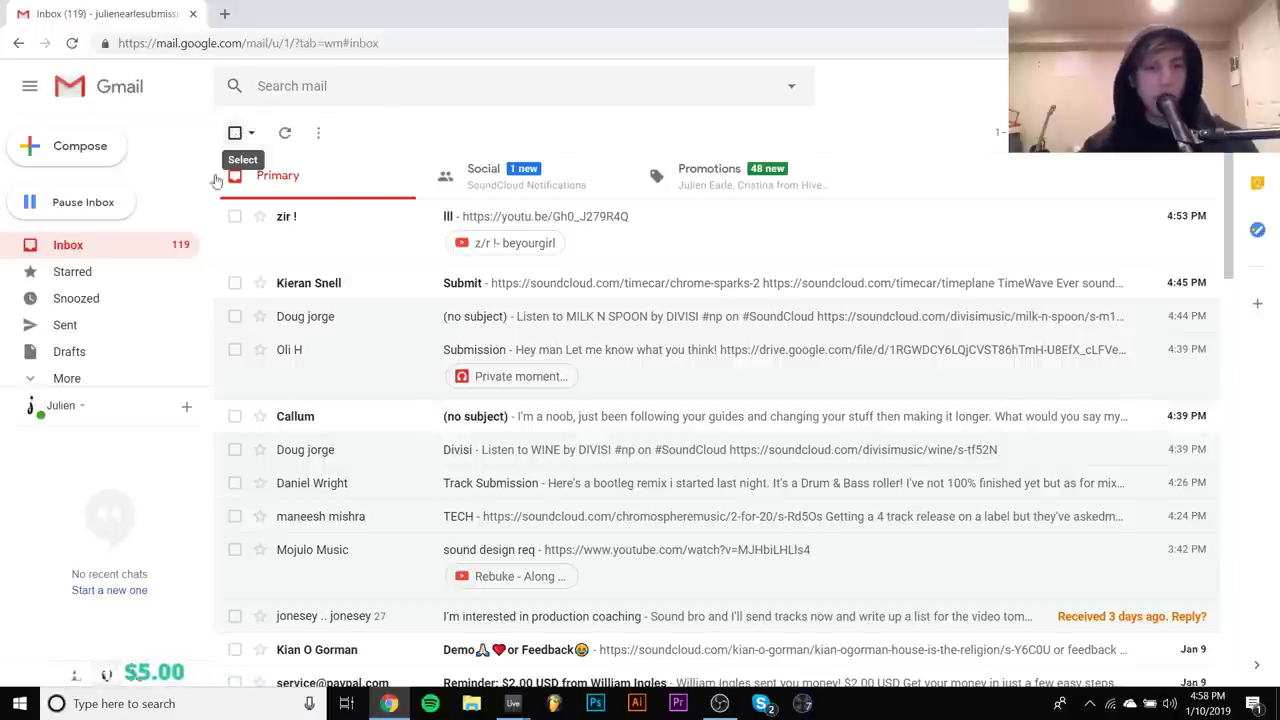
{"action": "left_click", "coordinate": [340, 418]}
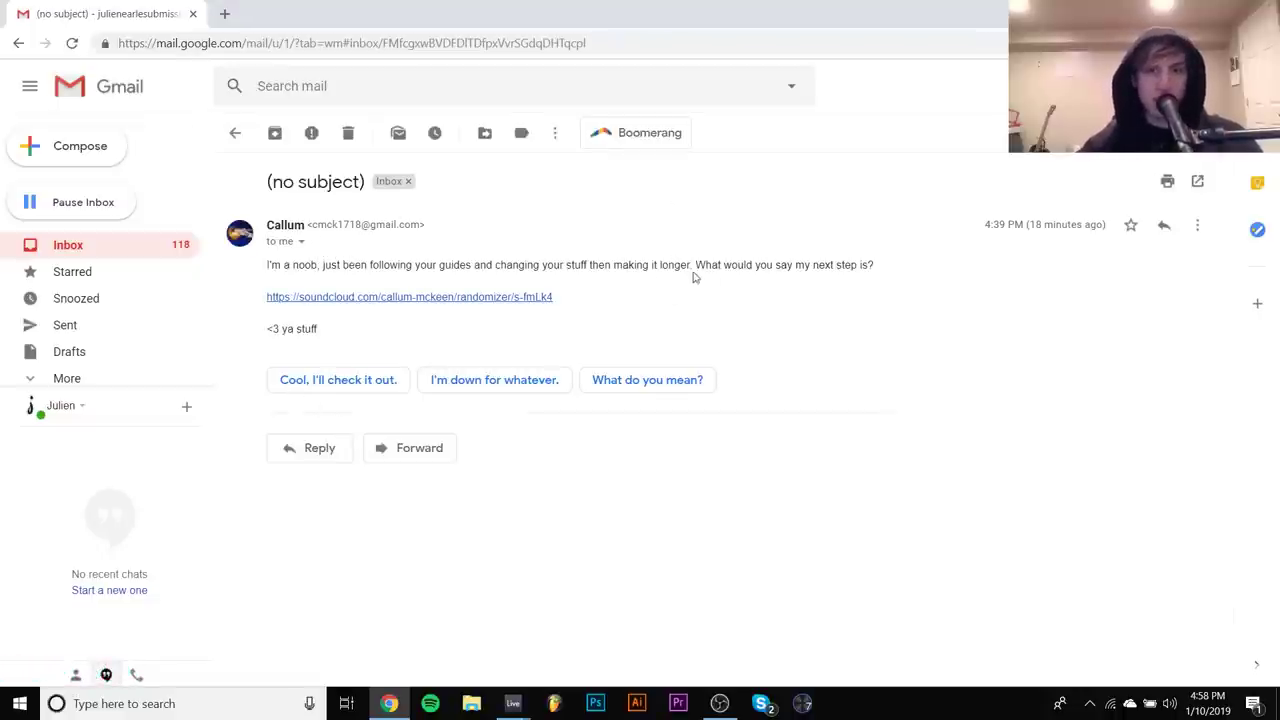
{"action": "left_click", "coordinate": [428, 297]}
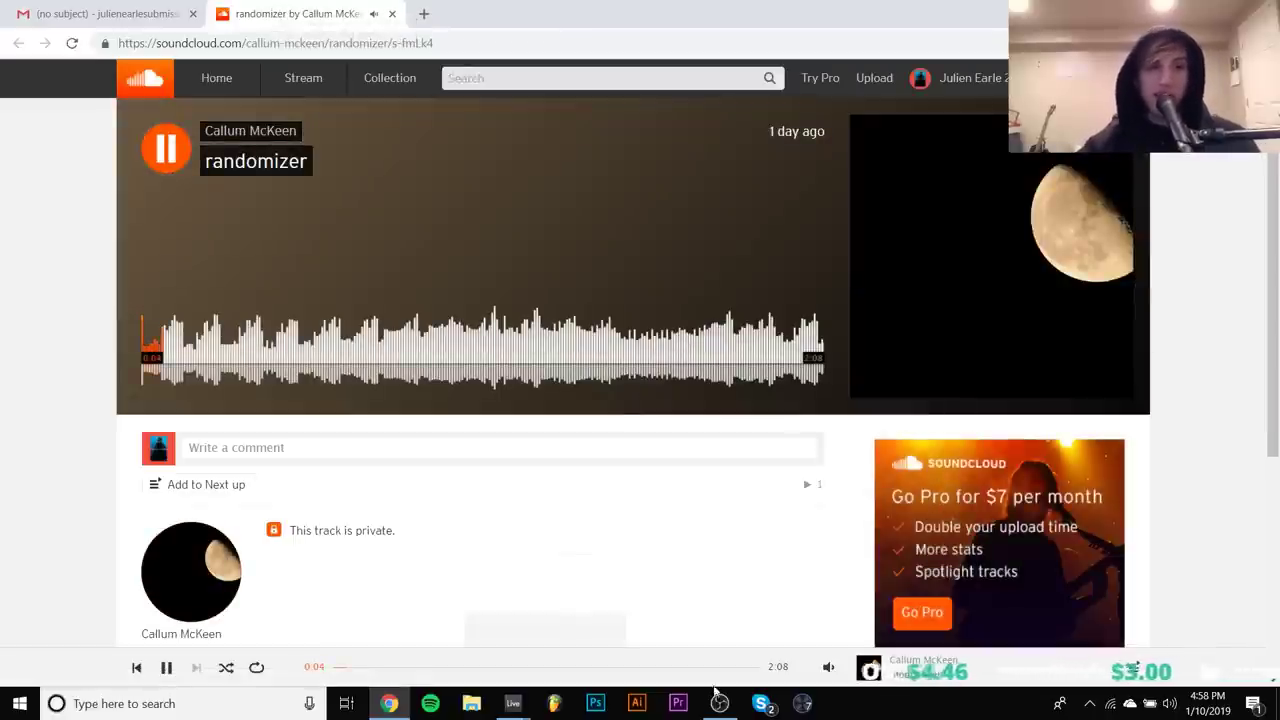
Listen to the opening of "randomizer", skip to about 0:54, pause at about 1:10 for feedback, and resume playback
{"action": "mouse_move", "coordinate": [826, 638]}
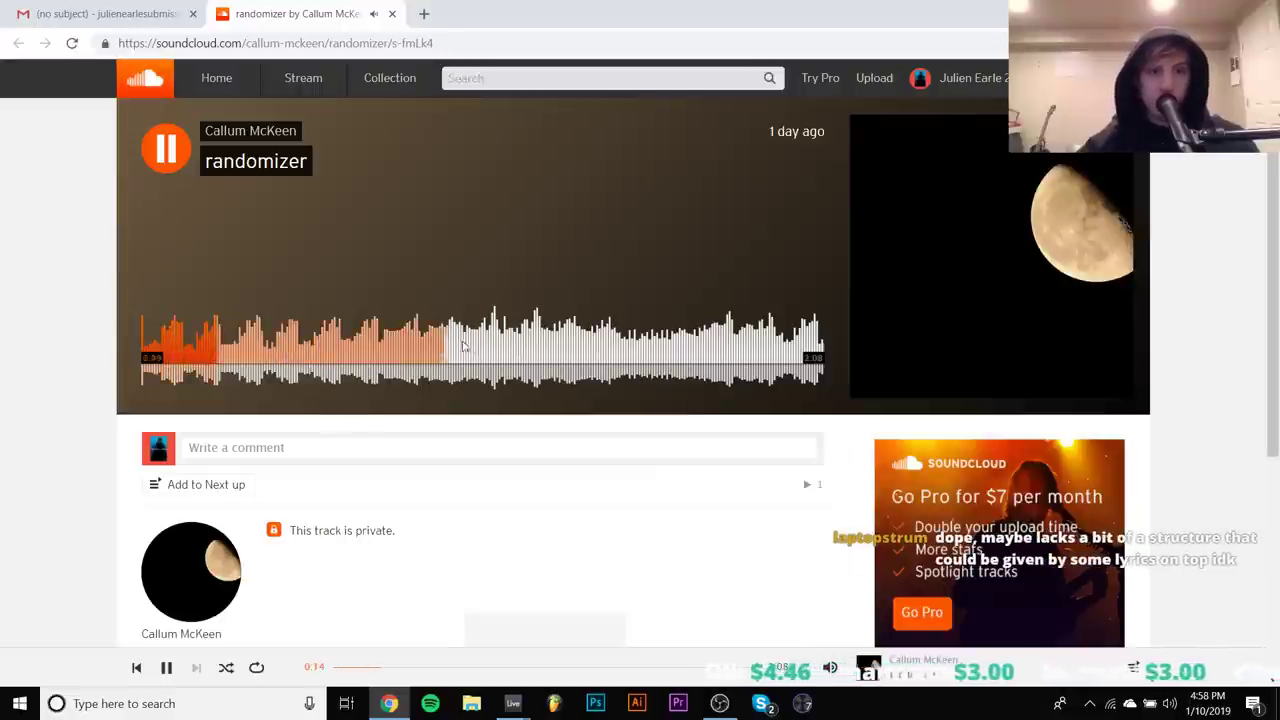
{"action": "left_click", "coordinate": [428, 352]}
{"action": "mouse_move", "coordinate": [830, 667]}
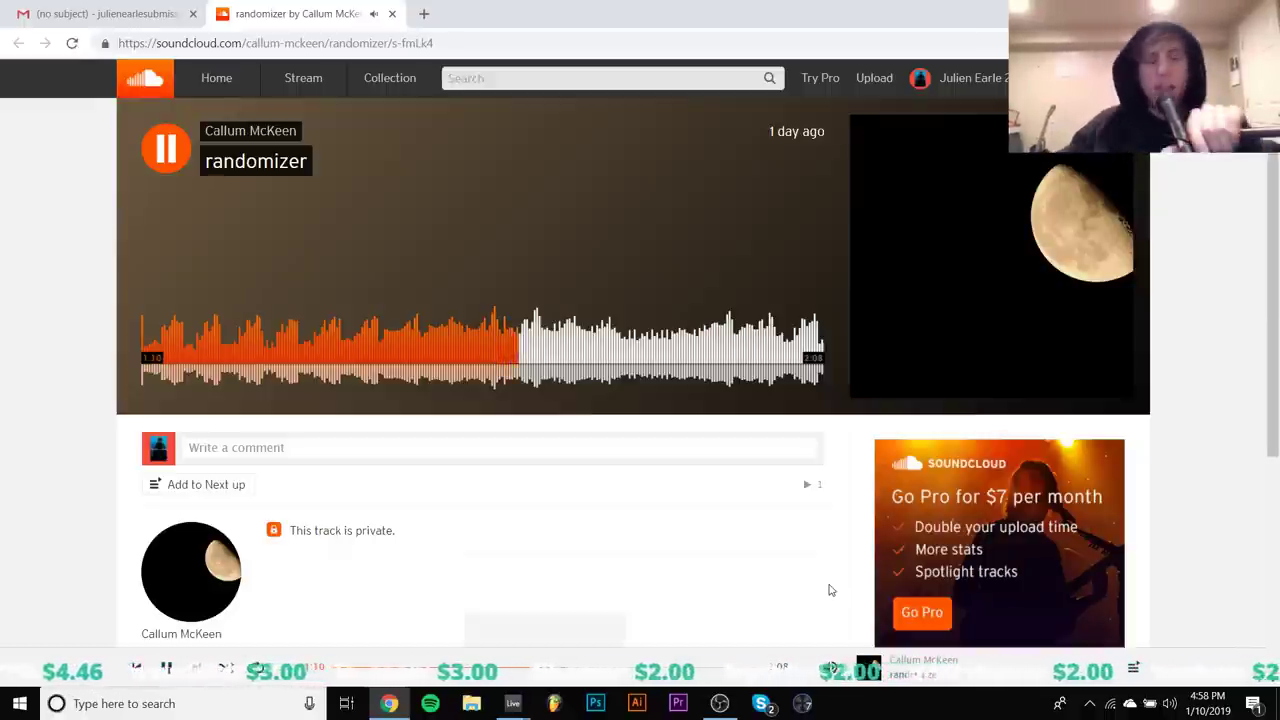
{"action": "key", "text": "space"}
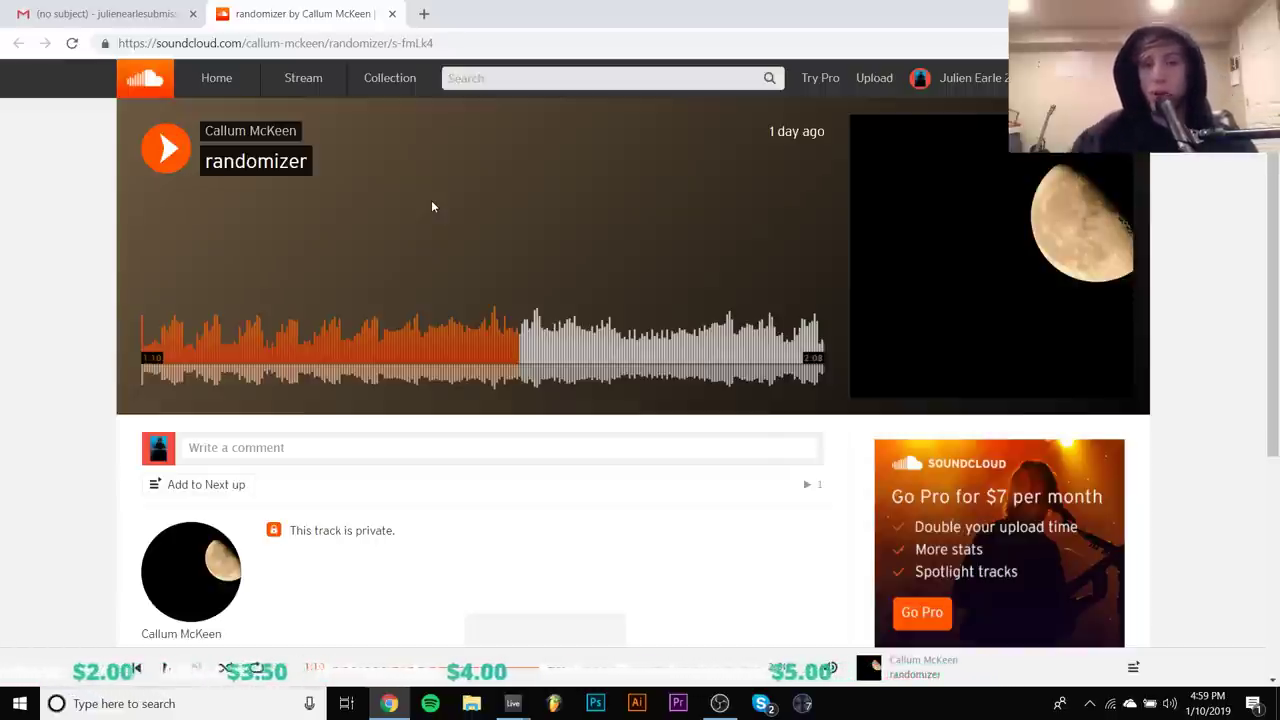
{"action": "key", "text": "space"}
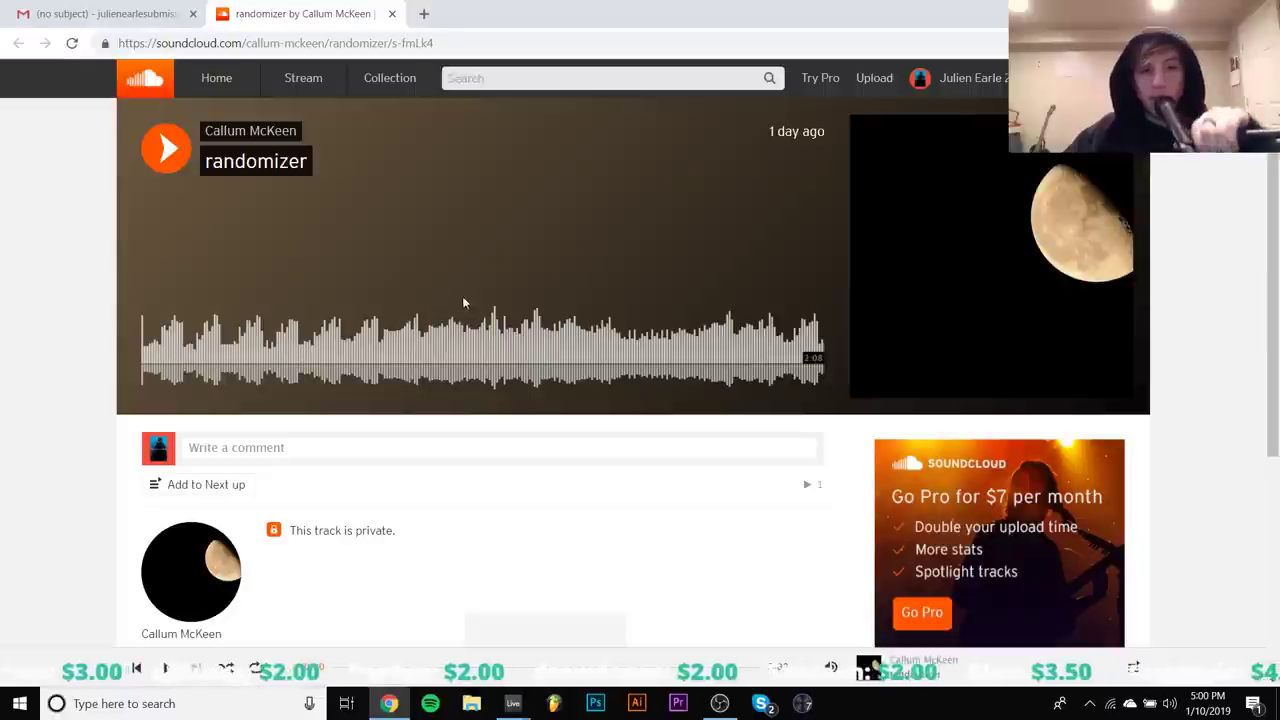
Replay "randomizer" from about 1:00, pausing at about 1:03 for a comment before resuming
{"action": "left_click", "coordinate": [463, 335]}
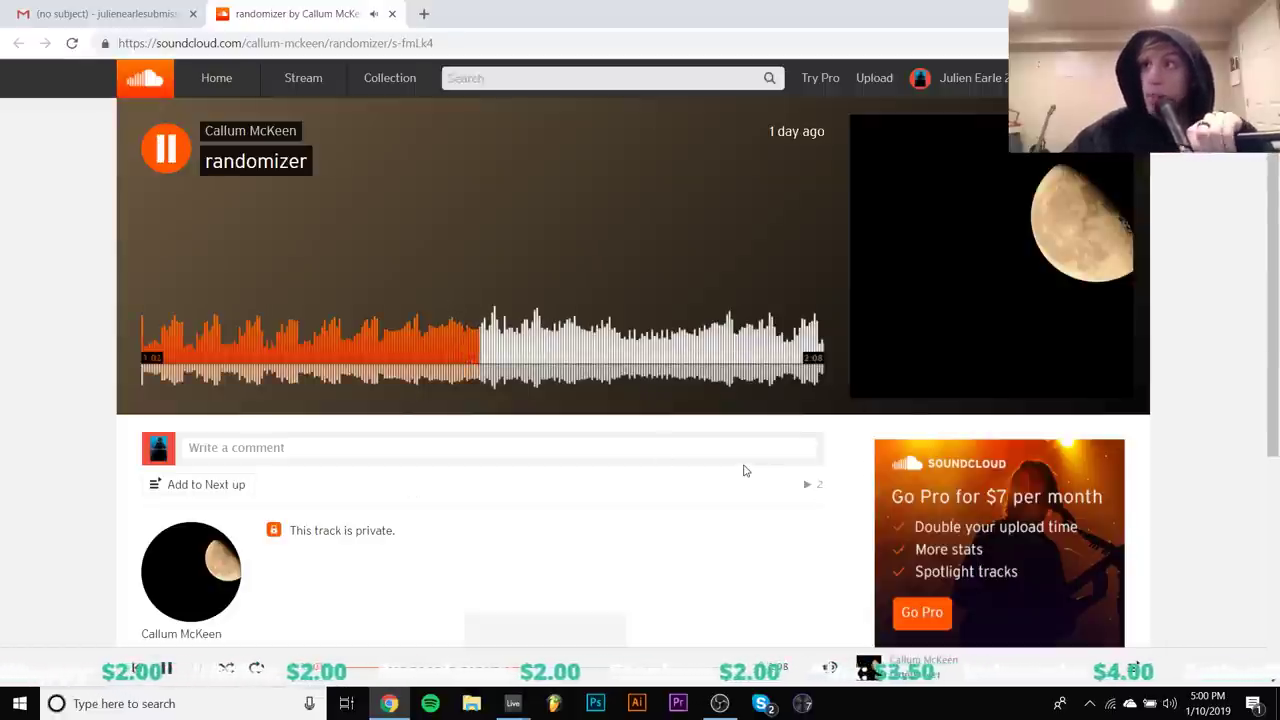
{"action": "key", "text": "space"}
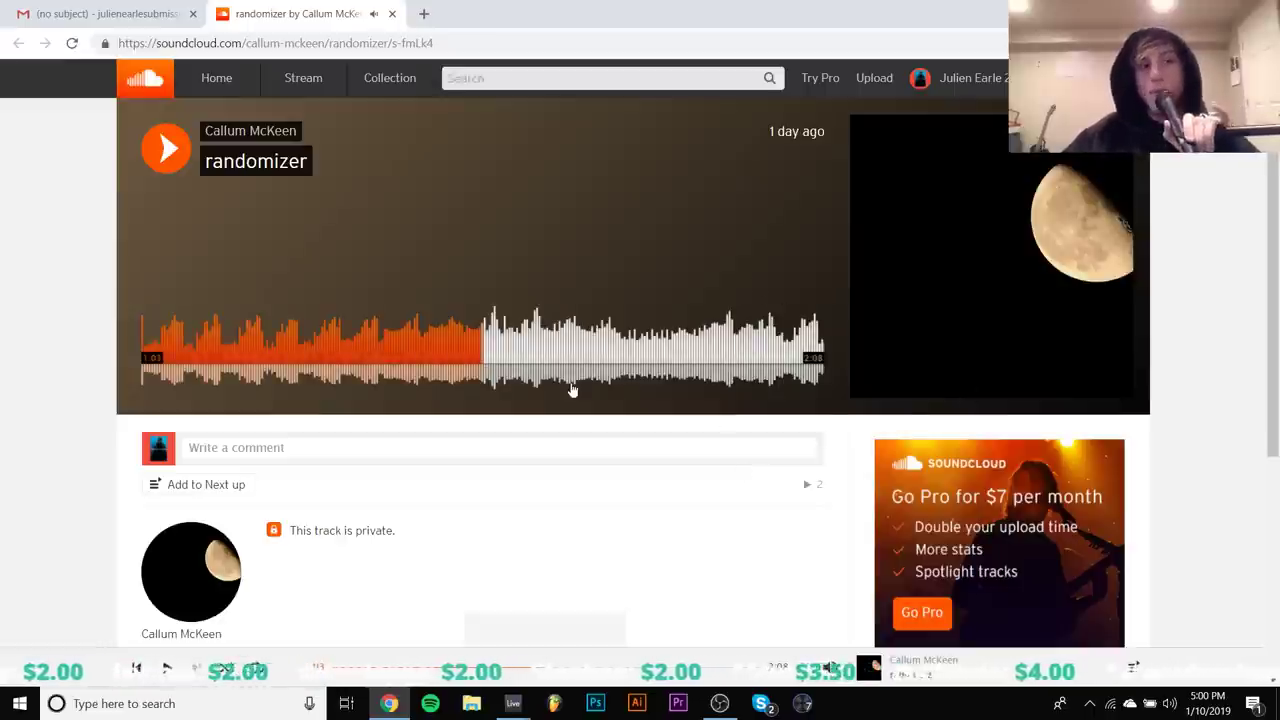
{"action": "key", "text": "space"}
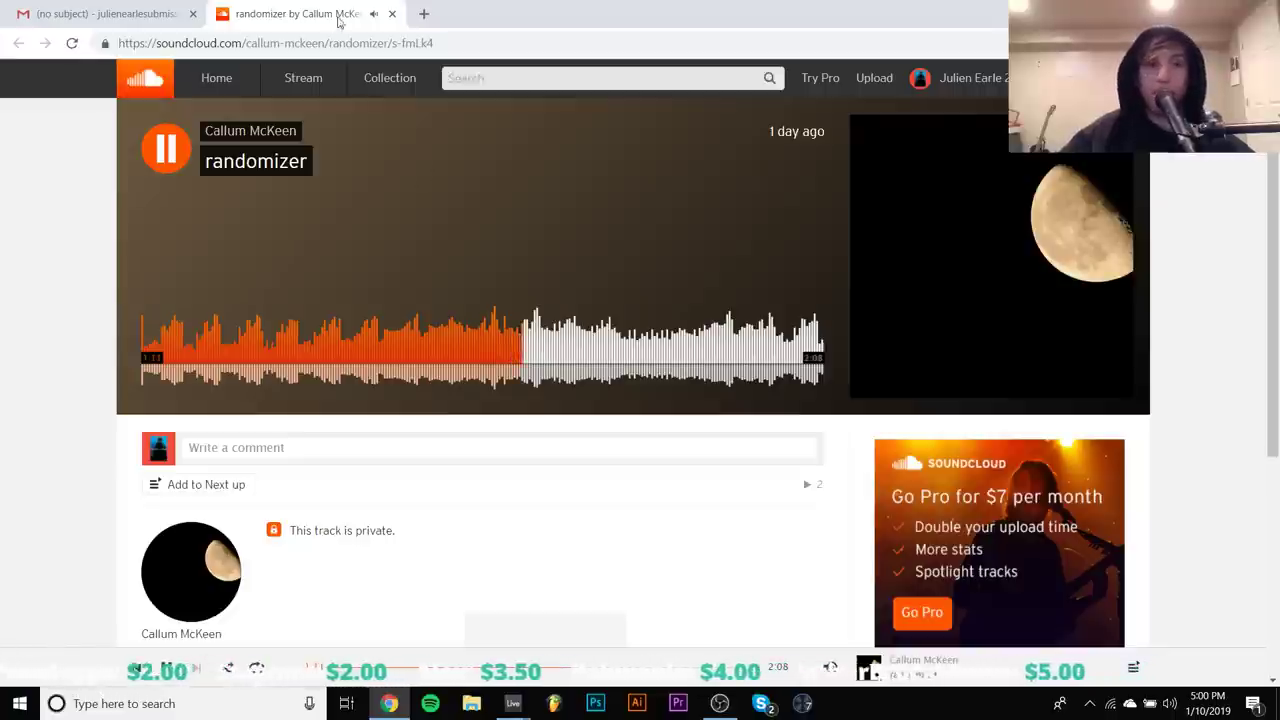
Close the "randomizer" page, return to the inbox, and open the chrome-sparks-2 SoundCloud link from the "Submit" email
{"action": "left_click", "coordinate": [392, 14]}
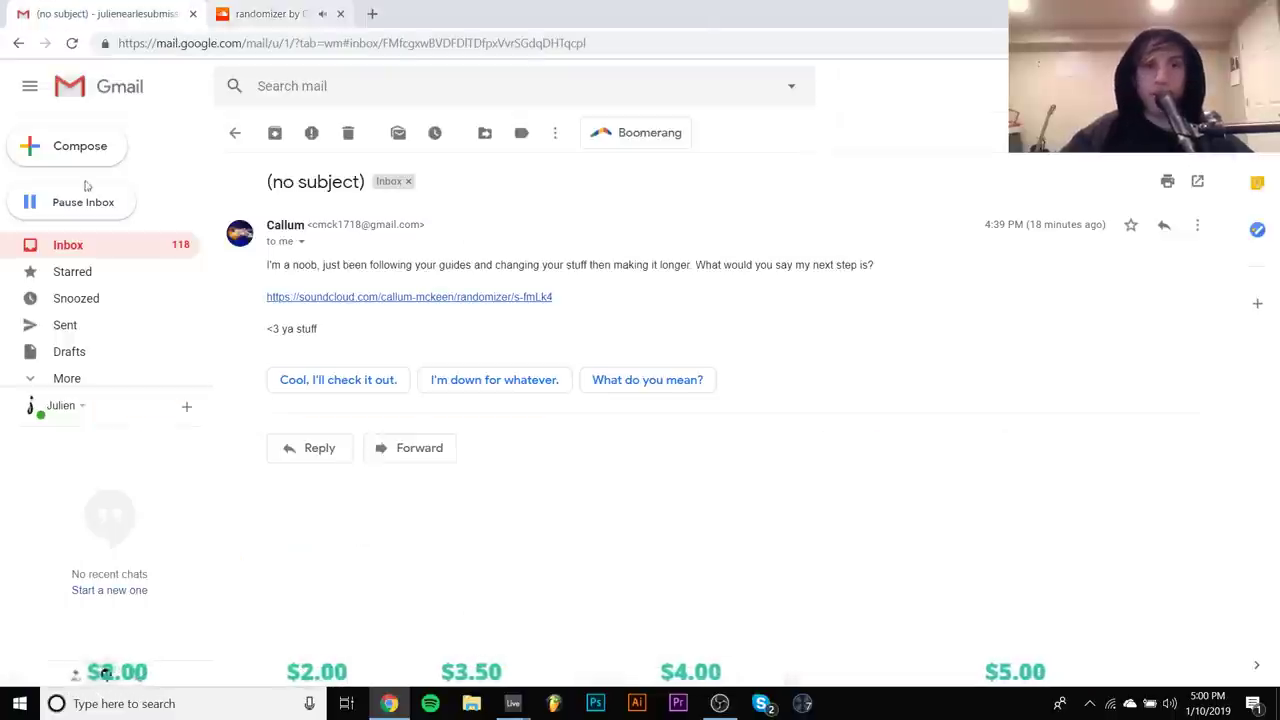
{"action": "left_click", "coordinate": [48, 247]}
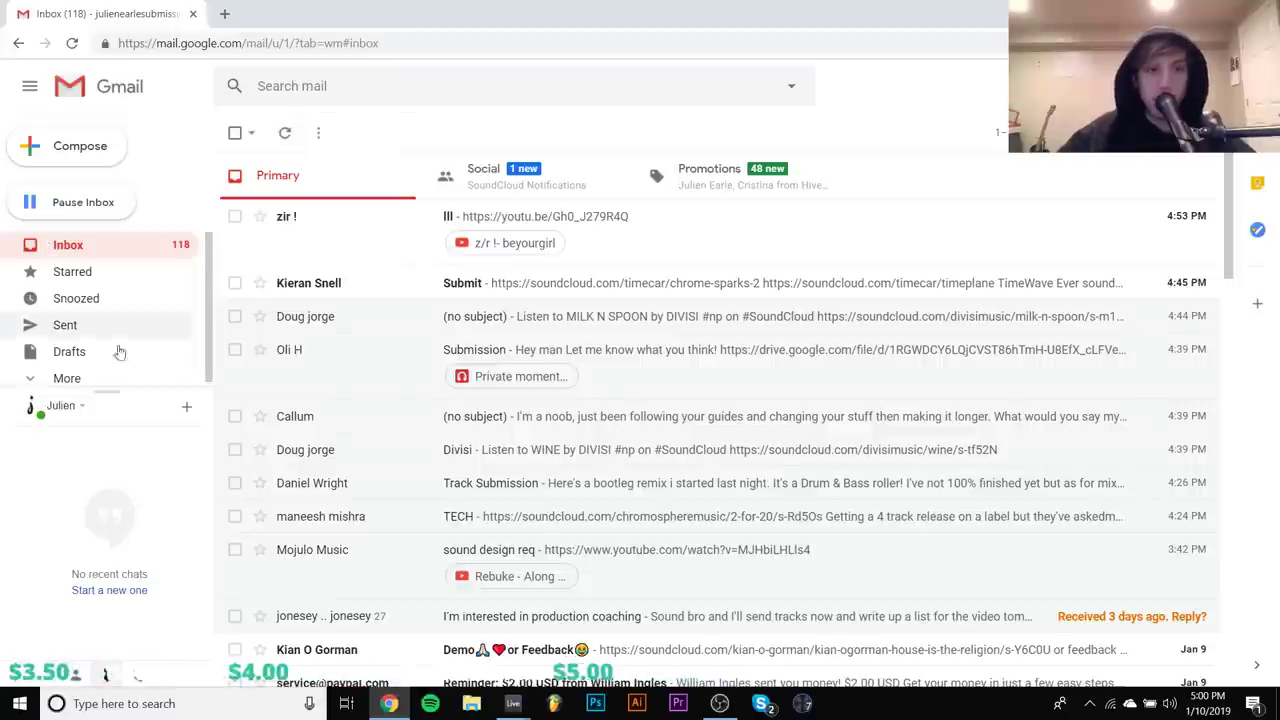
{"action": "left_click", "coordinate": [500, 283]}
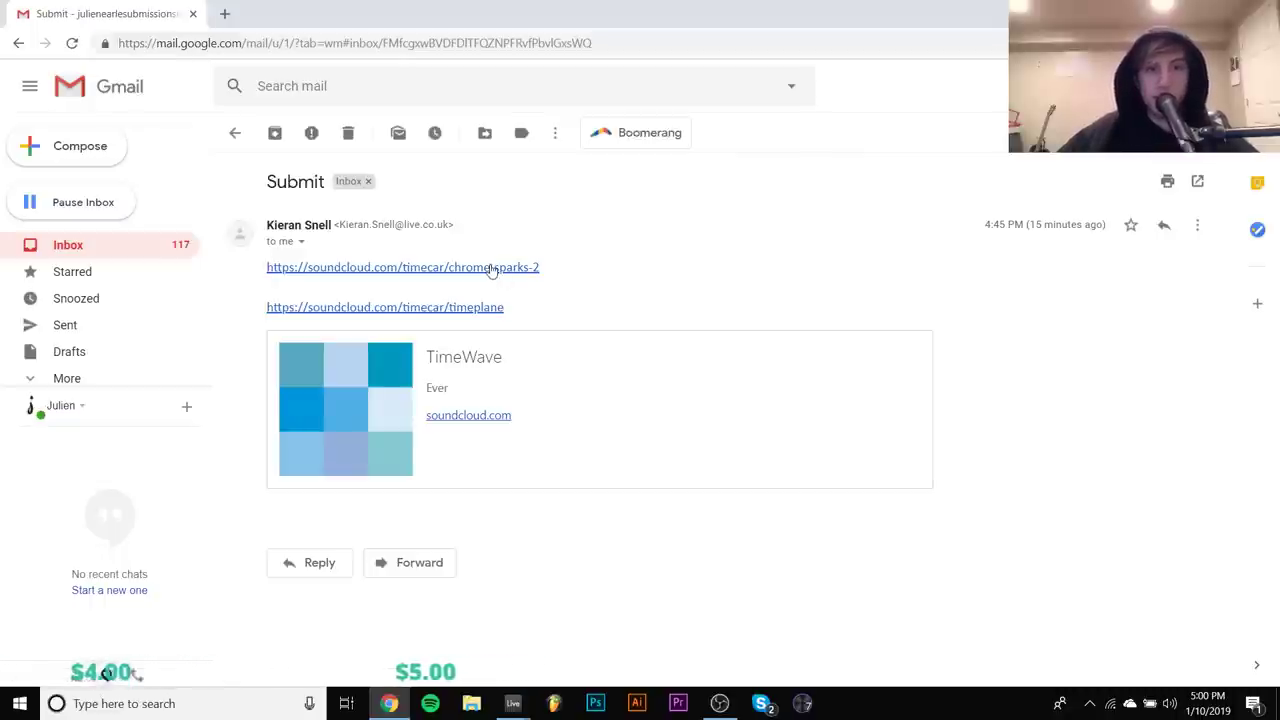
{"action": "left_click", "coordinate": [492, 268]}
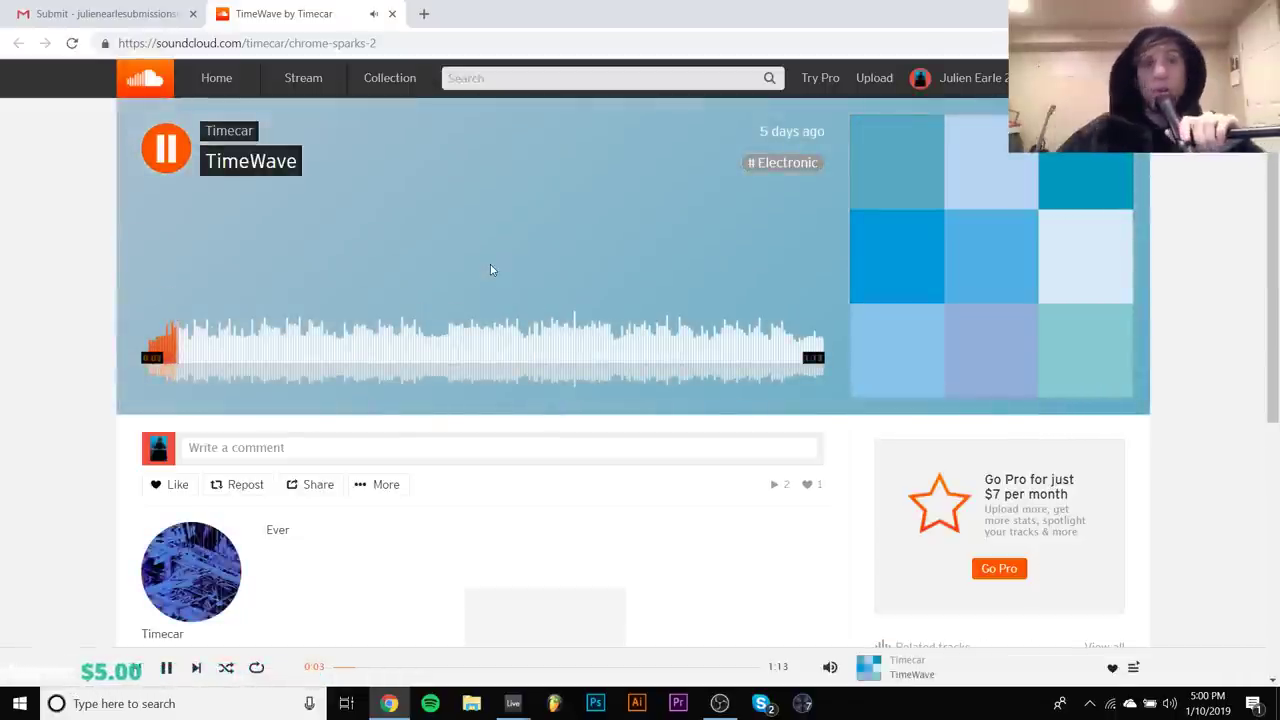
Lower the SoundCloud player's volume slightly while "TimeWave" plays
{"action": "mouse_move", "coordinate": [830, 660]}
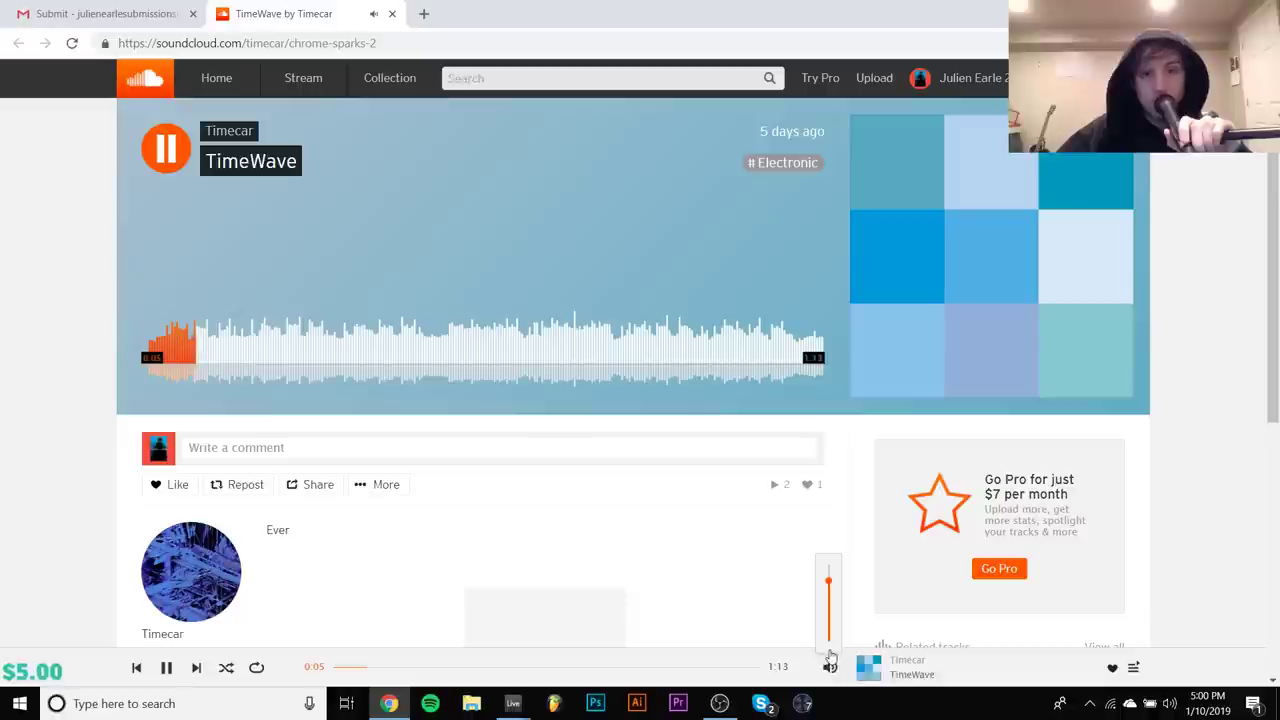
{"action": "left_click", "coordinate": [828, 594]}
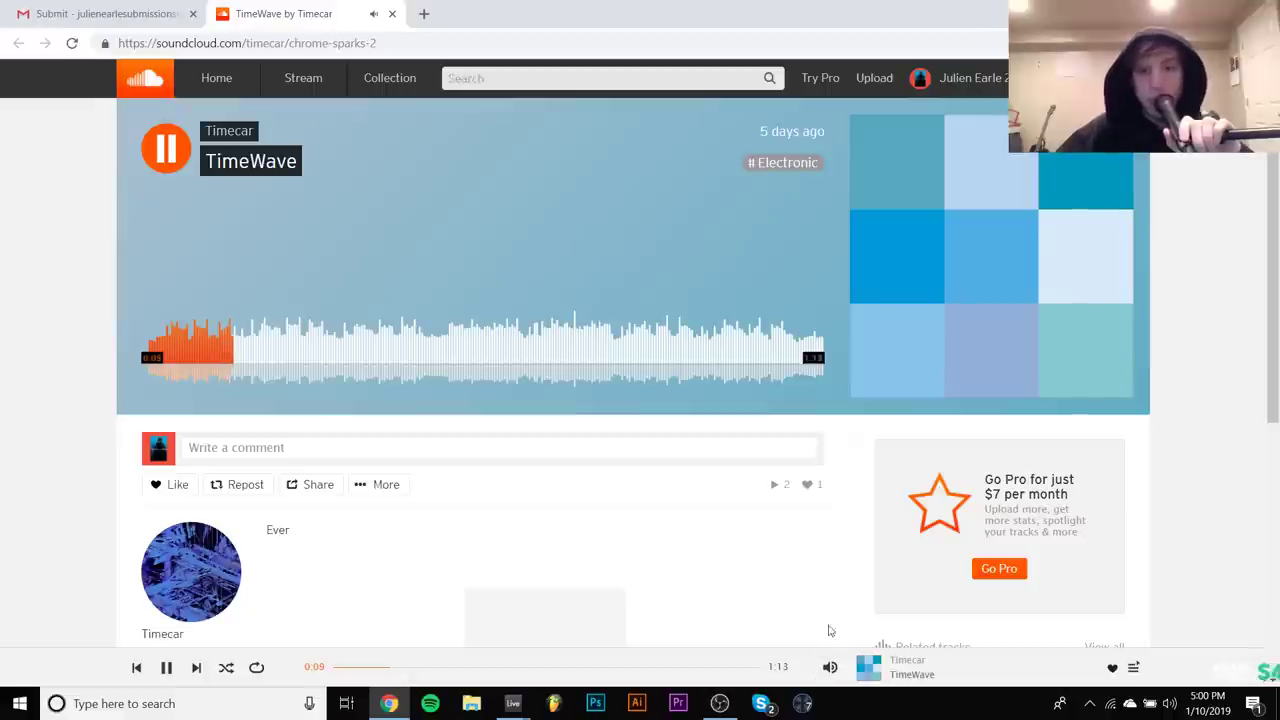
{"action": "mouse_move", "coordinate": [829, 650]}
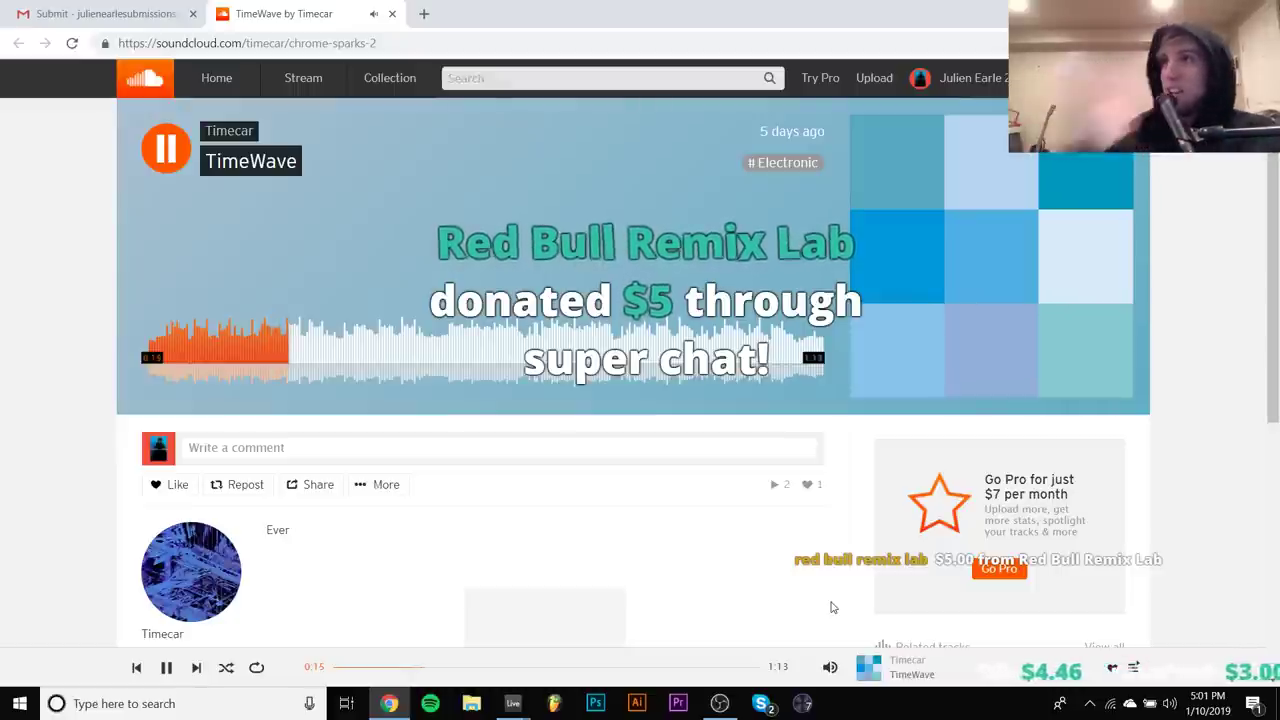
Listen to "TimeWave" up to about 0:46, pausing at about 0:16, 0:21 and further points to comment
{"action": "key", "text": "space"}
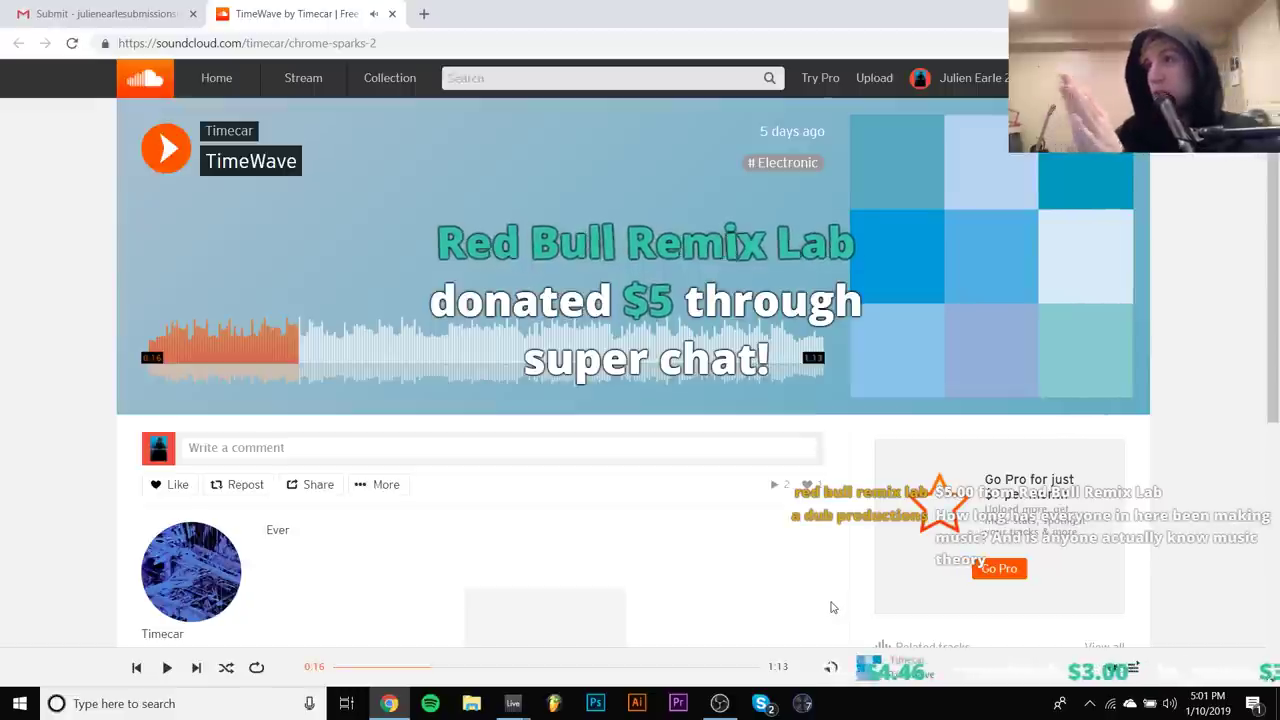
{"action": "key", "text": "space"}
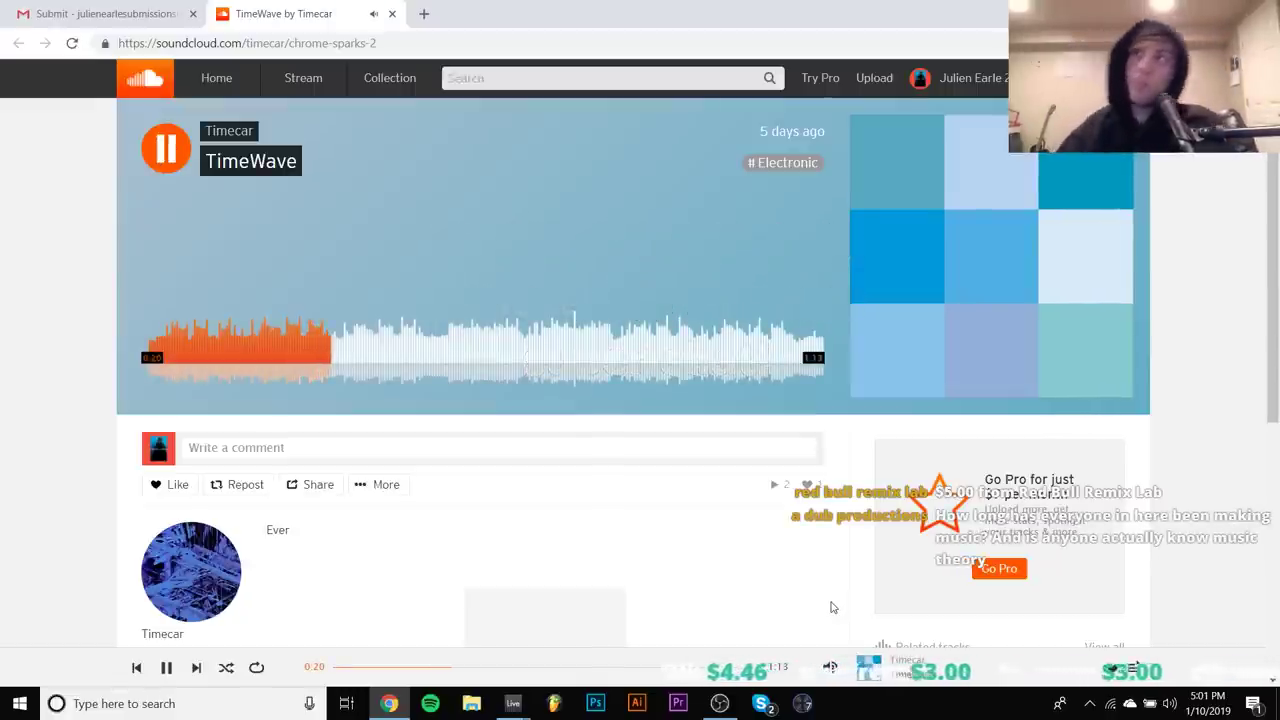
{"action": "key", "text": "space"}
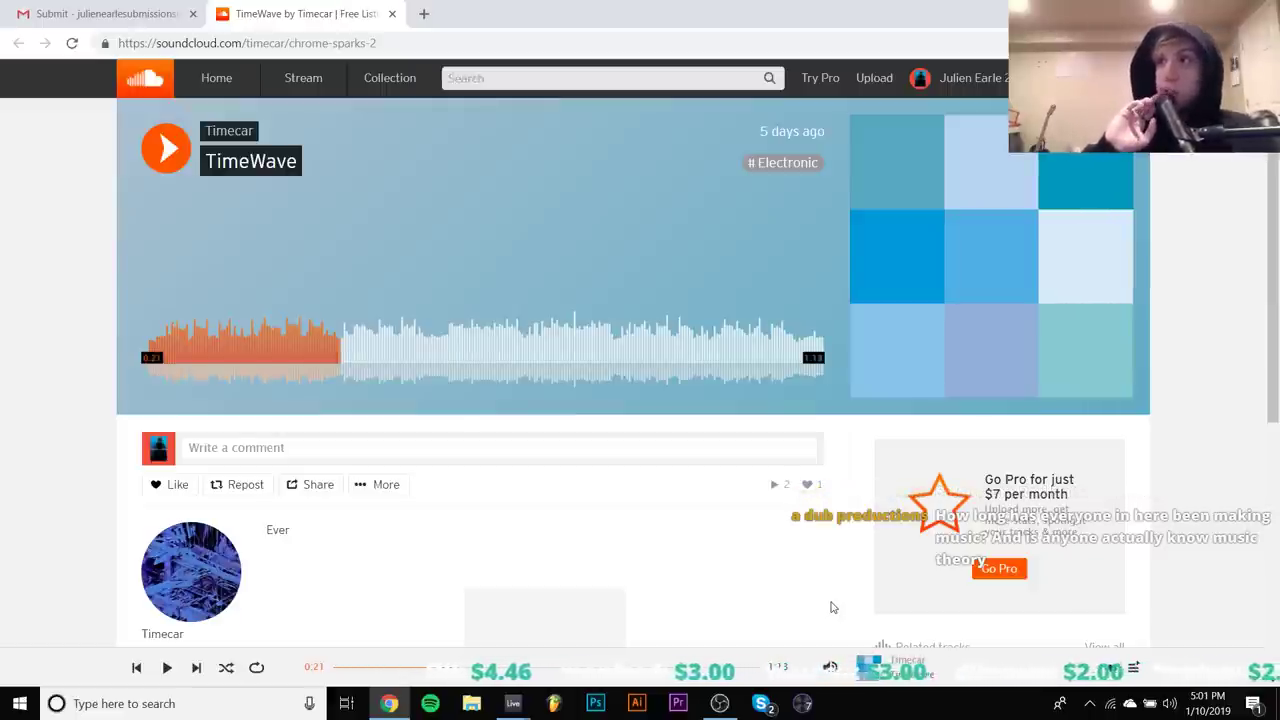
{"action": "key", "text": "space"}
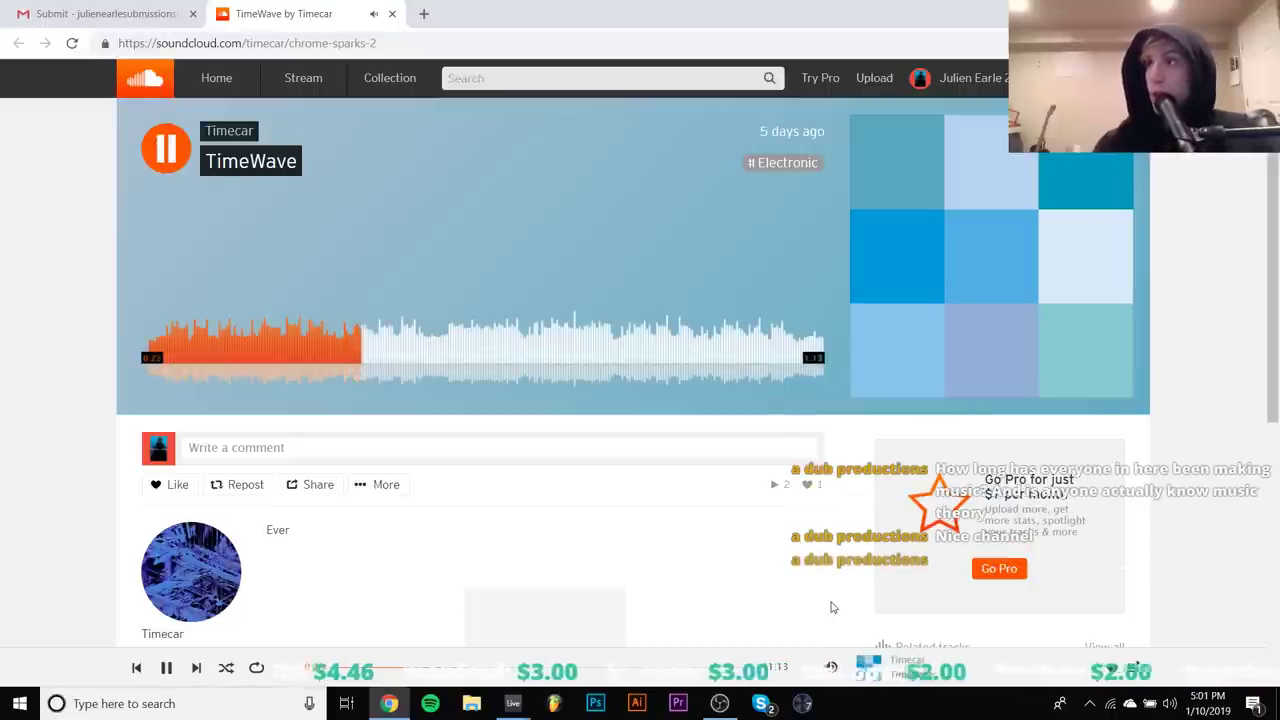
{"action": "key", "text": "space"}
{"action": "key", "text": "space"}
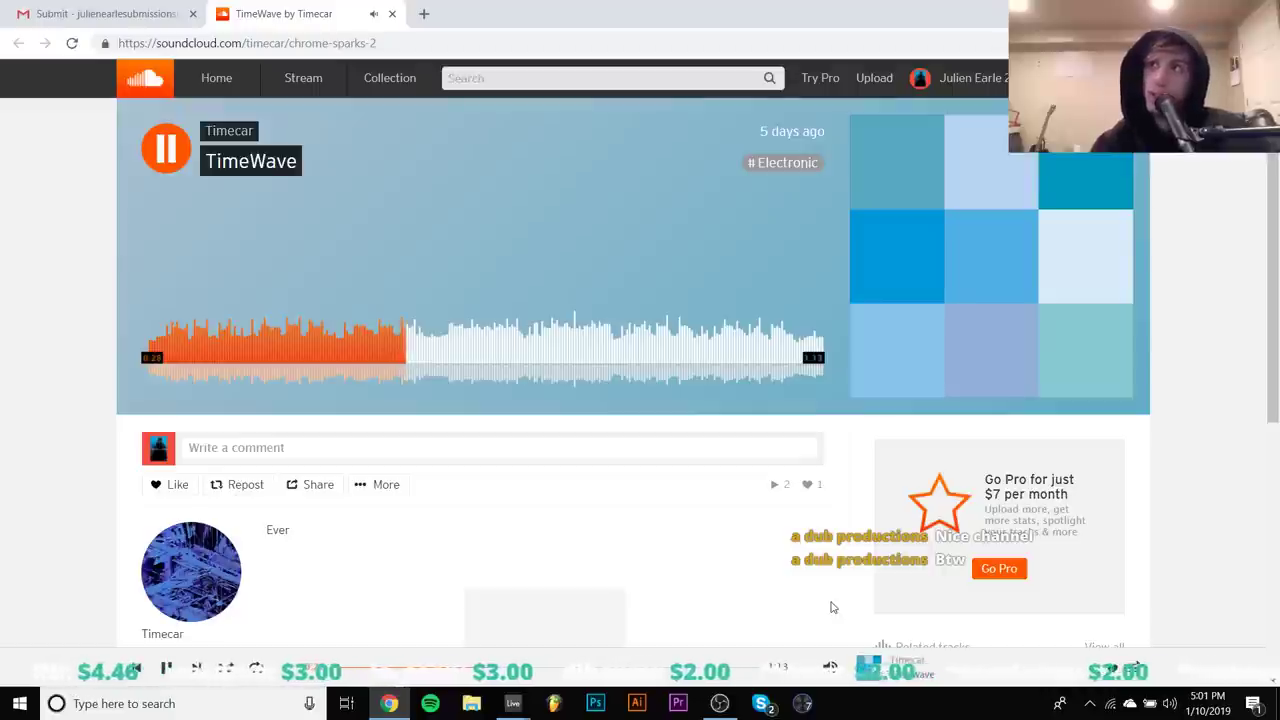
{"action": "key", "text": "space"}
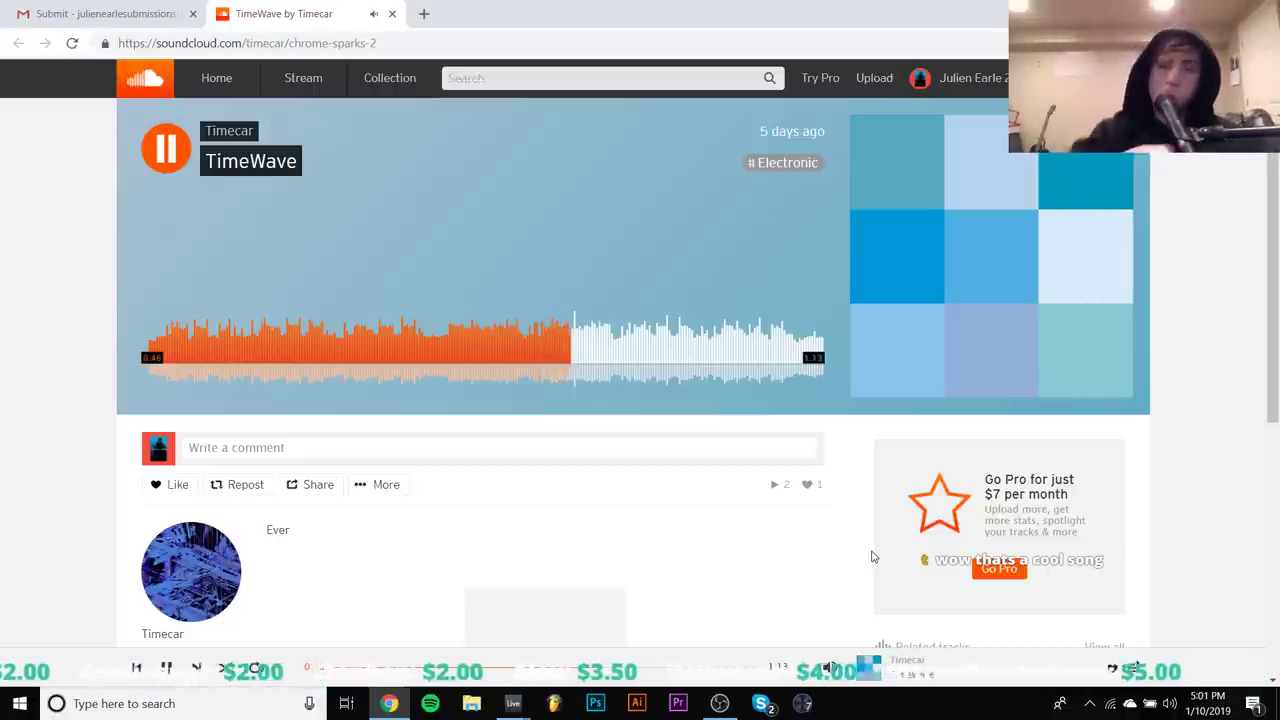
Skip "TimeWave" ahead to about 0:59 and listen to the ending, pausing at about 1:05 for feedback before resuming
{"action": "left_click", "coordinate": [691, 358]}
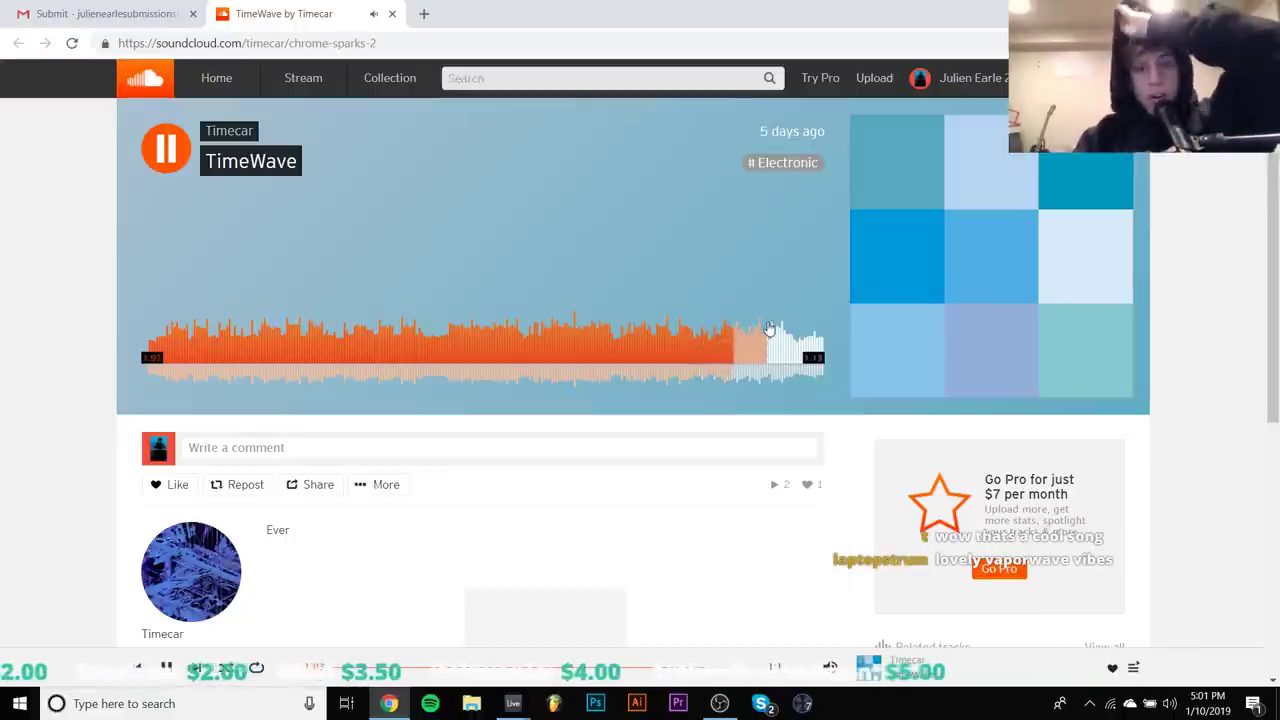
{"action": "key", "text": "space"}
{"action": "key", "text": "space"}
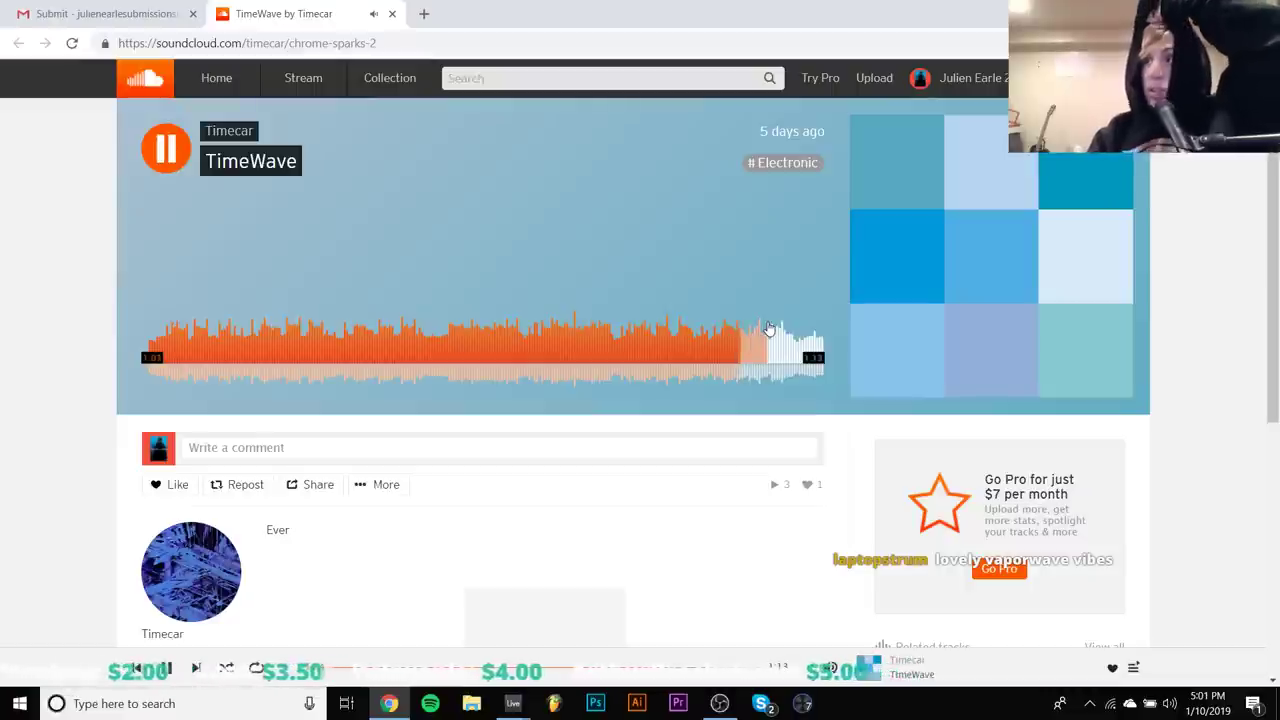
{"action": "key", "text": "space"}
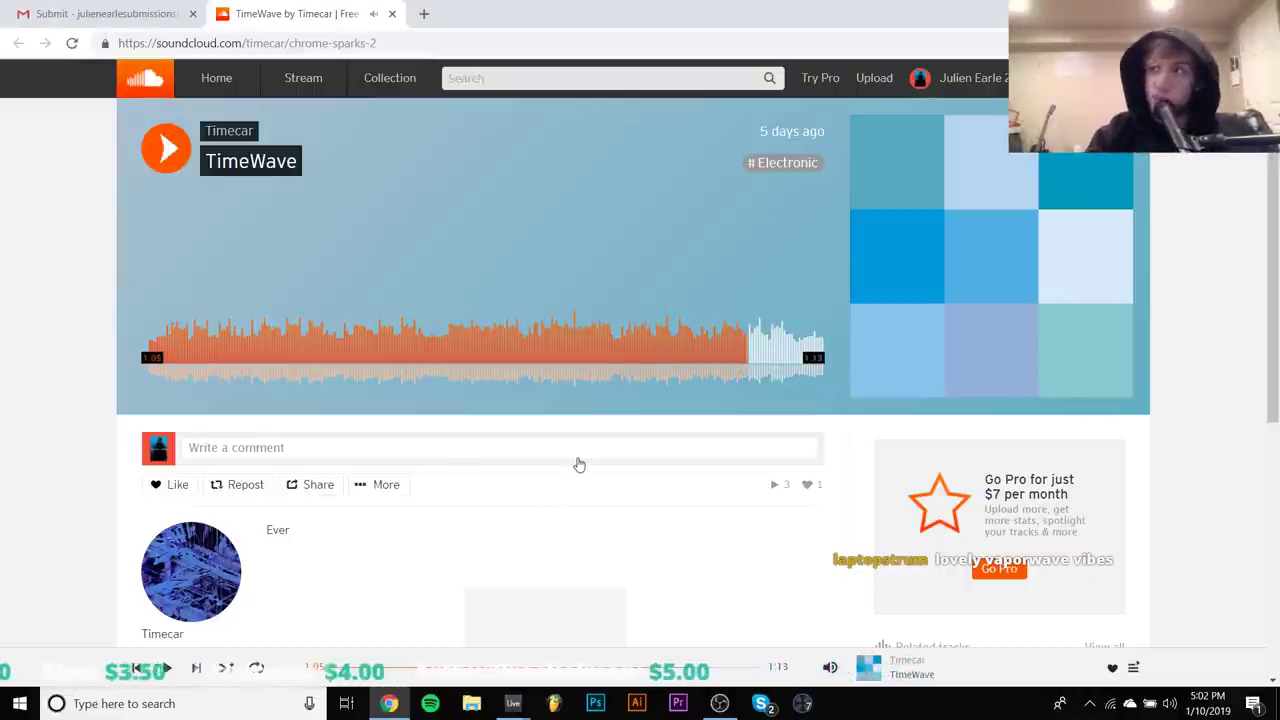
{"action": "key", "text": "space"}
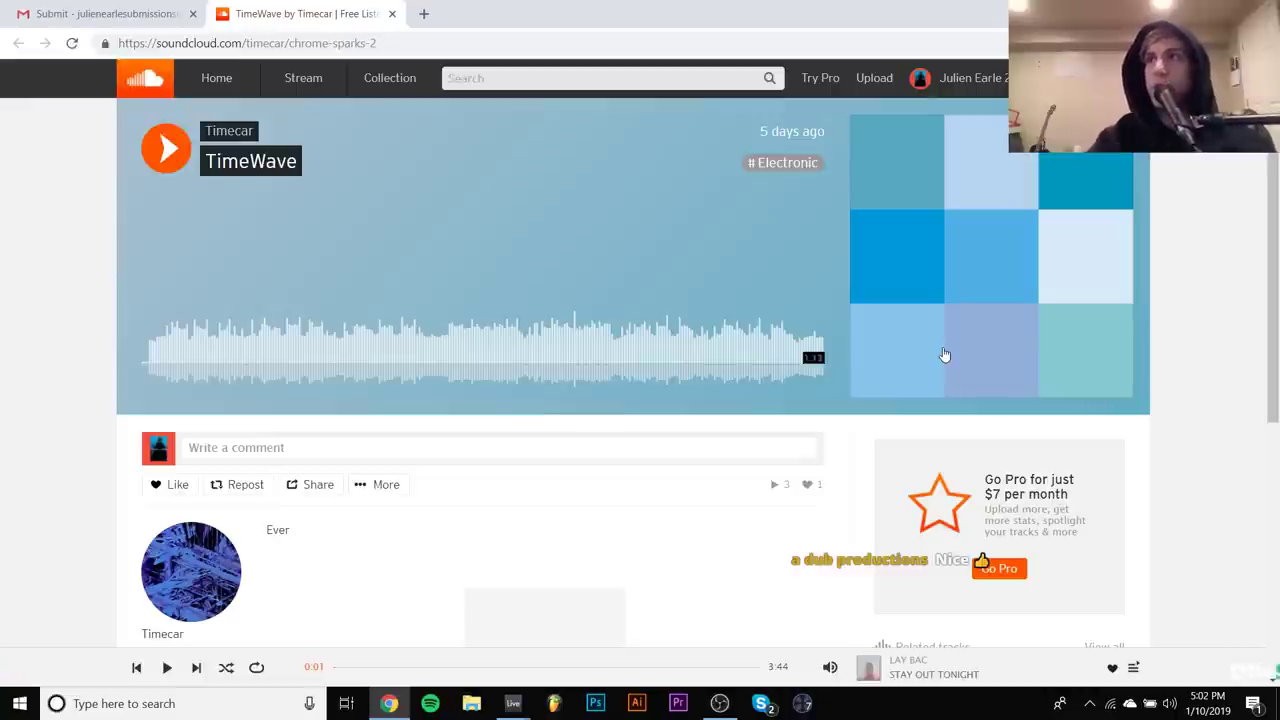
Play "TimeWave" from about 0:50, pause it at 0:52, close its page, and return to the inbox
{"action": "key", "text": "space"}
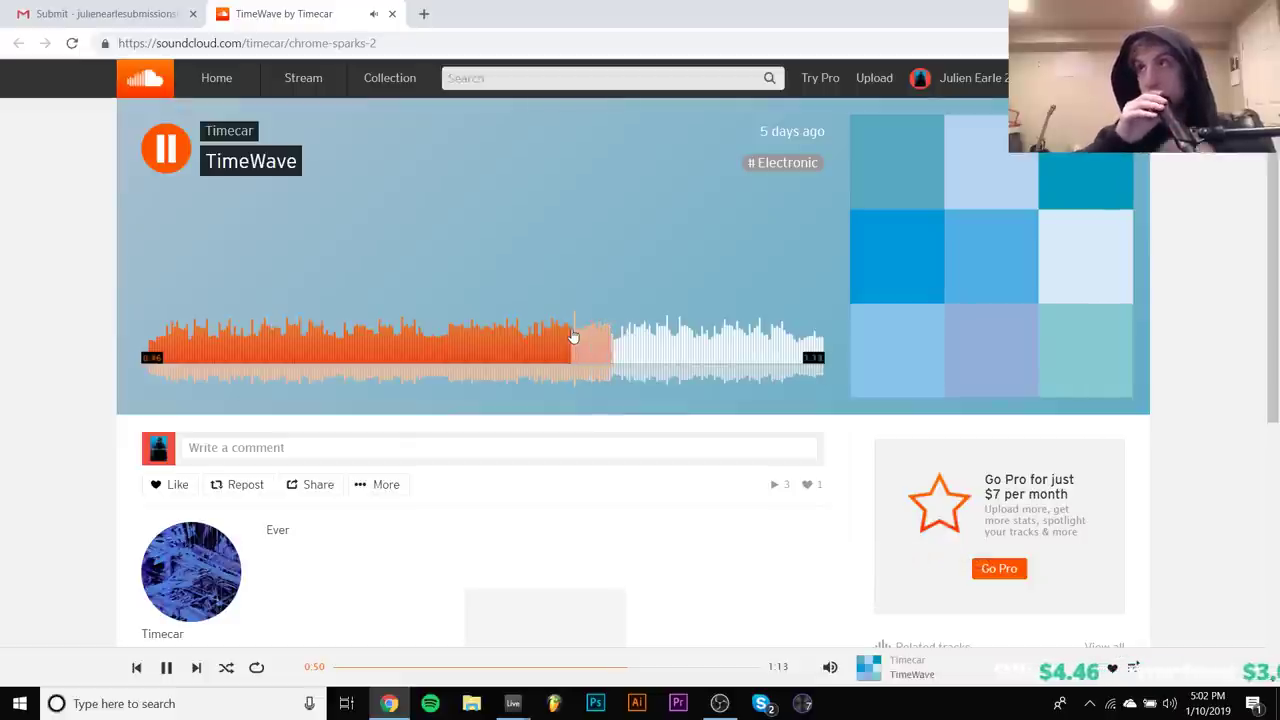
{"action": "key", "text": "space"}
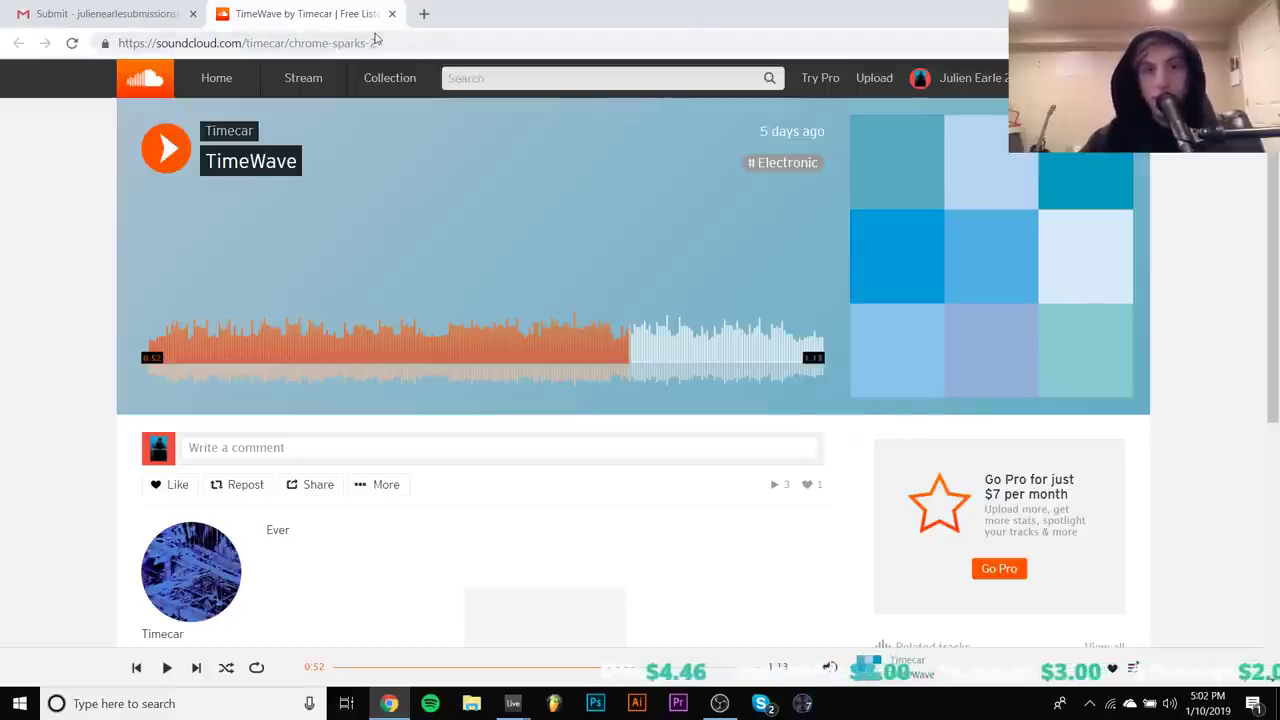
{"action": "left_click", "coordinate": [392, 14]}
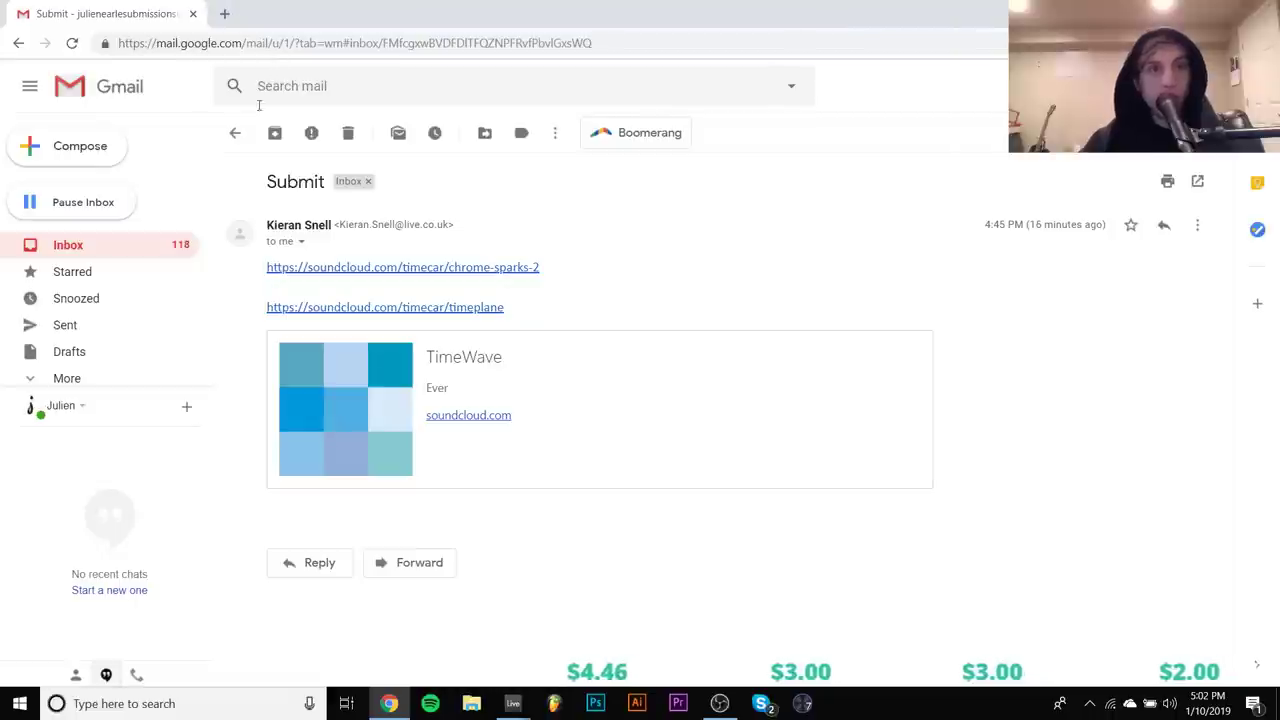
{"action": "left_click", "coordinate": [233, 134]}
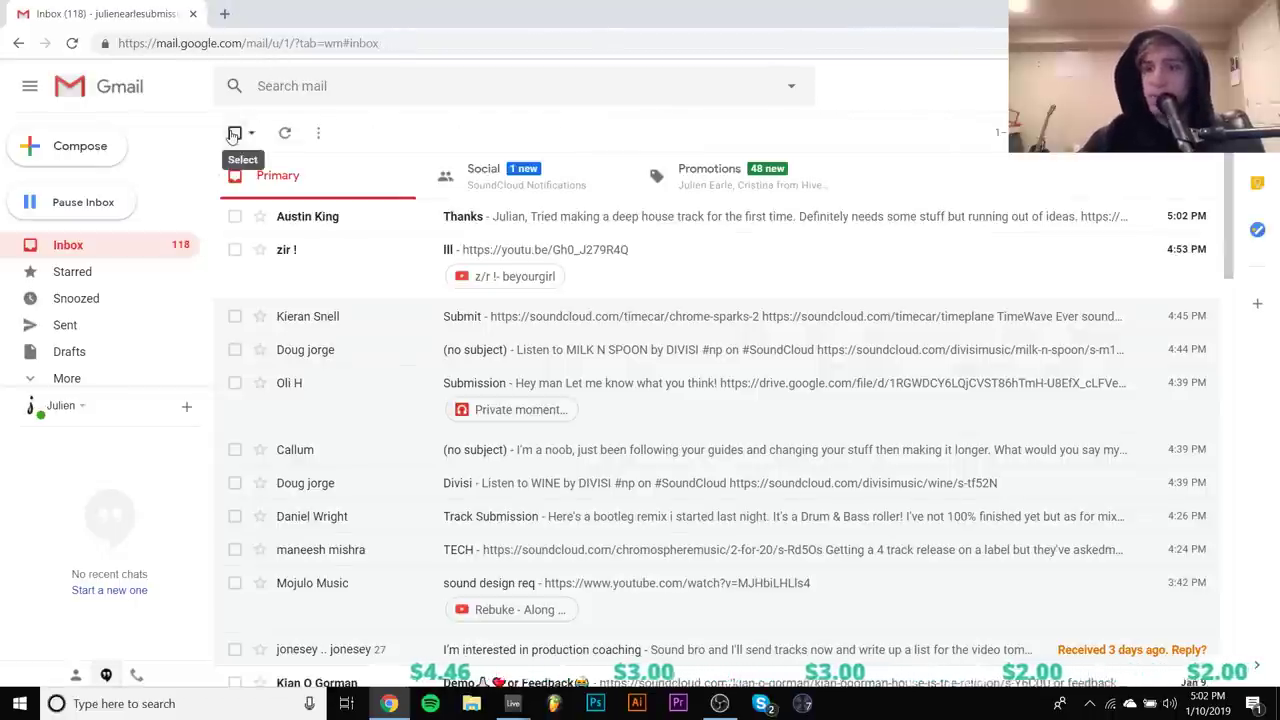
Open the unread email with the youtu.be link and play its attached "beyourgirl" video in the preview
{"action": "left_click", "coordinate": [300, 256]}
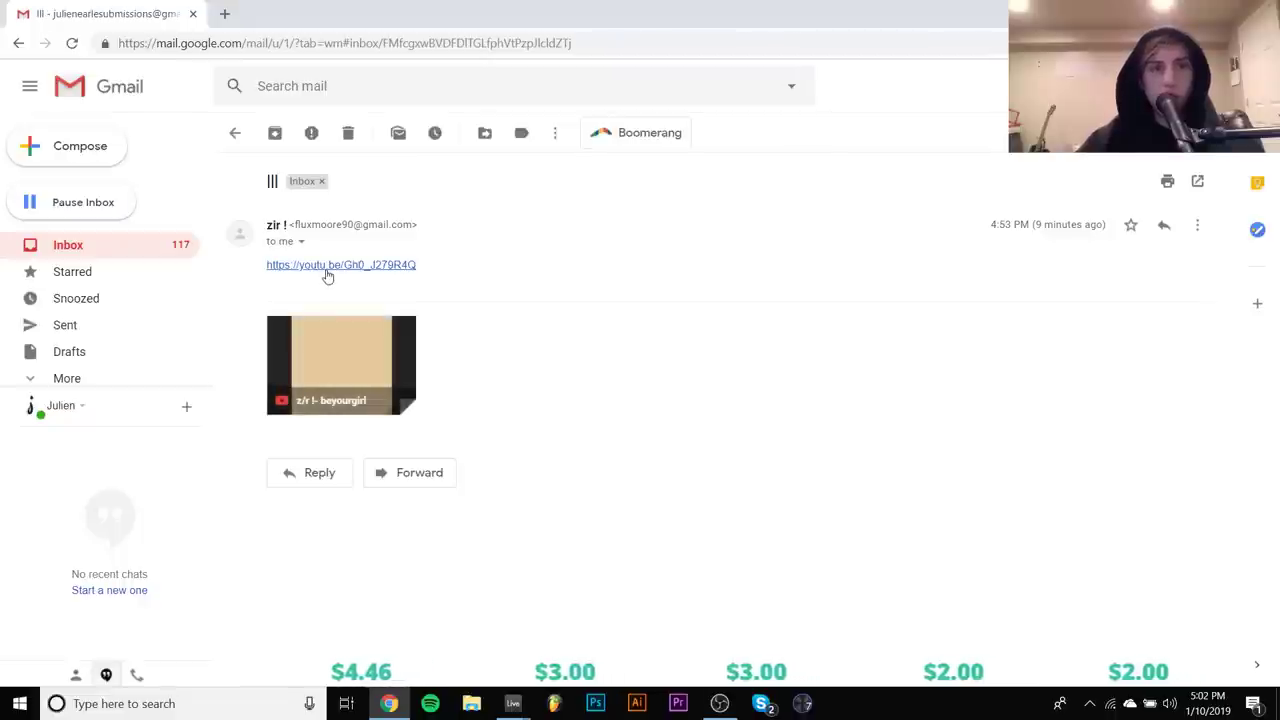
{"action": "left_click", "coordinate": [344, 360]}
{"action": "left_click", "coordinate": [640, 370]}
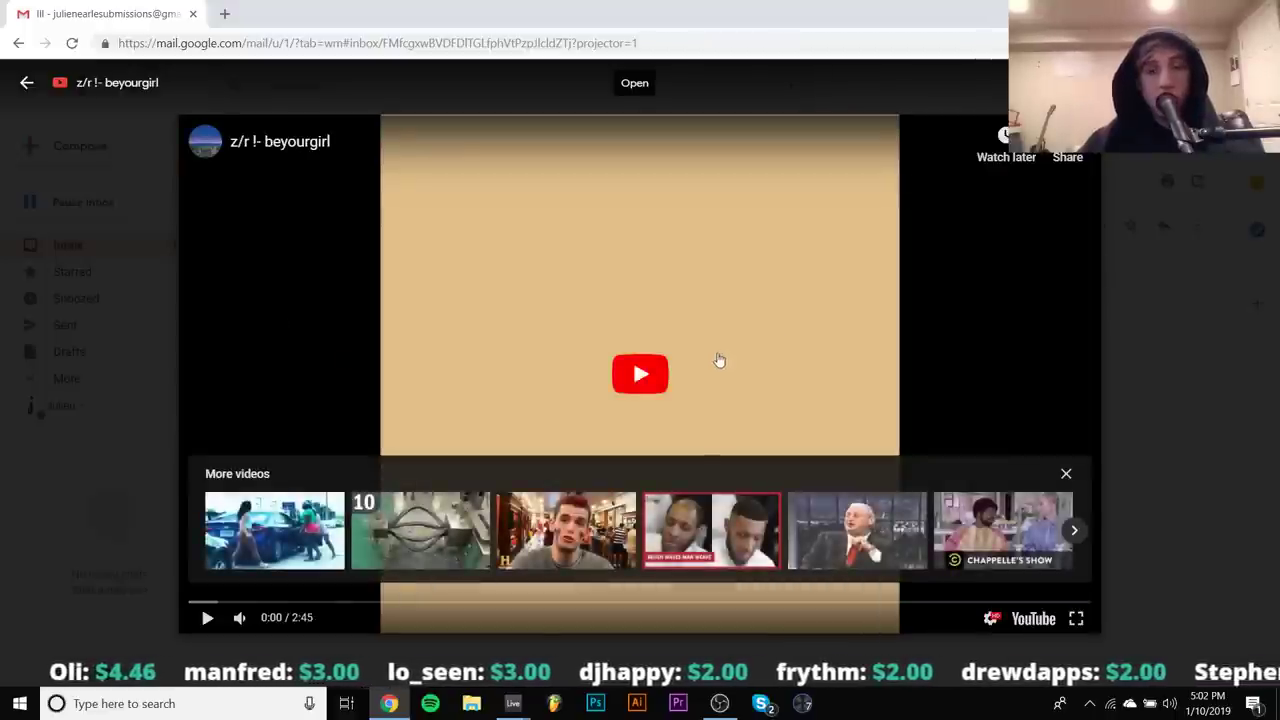
{"action": "left_click", "coordinate": [718, 360]}
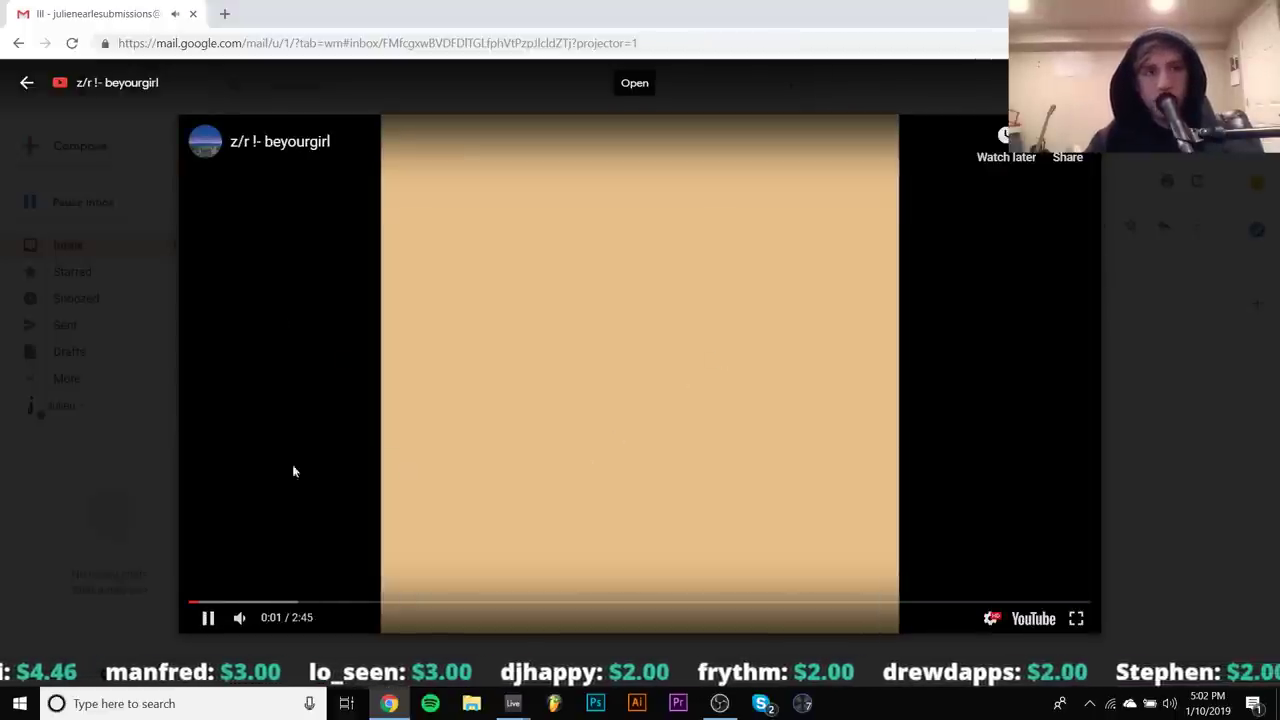
Skip through "beyourgirl" to about 0:12, 0:35 and beyond, lowering the player's volume on the way, and pause at 0:56
{"action": "left_click", "coordinate": [256, 602]}
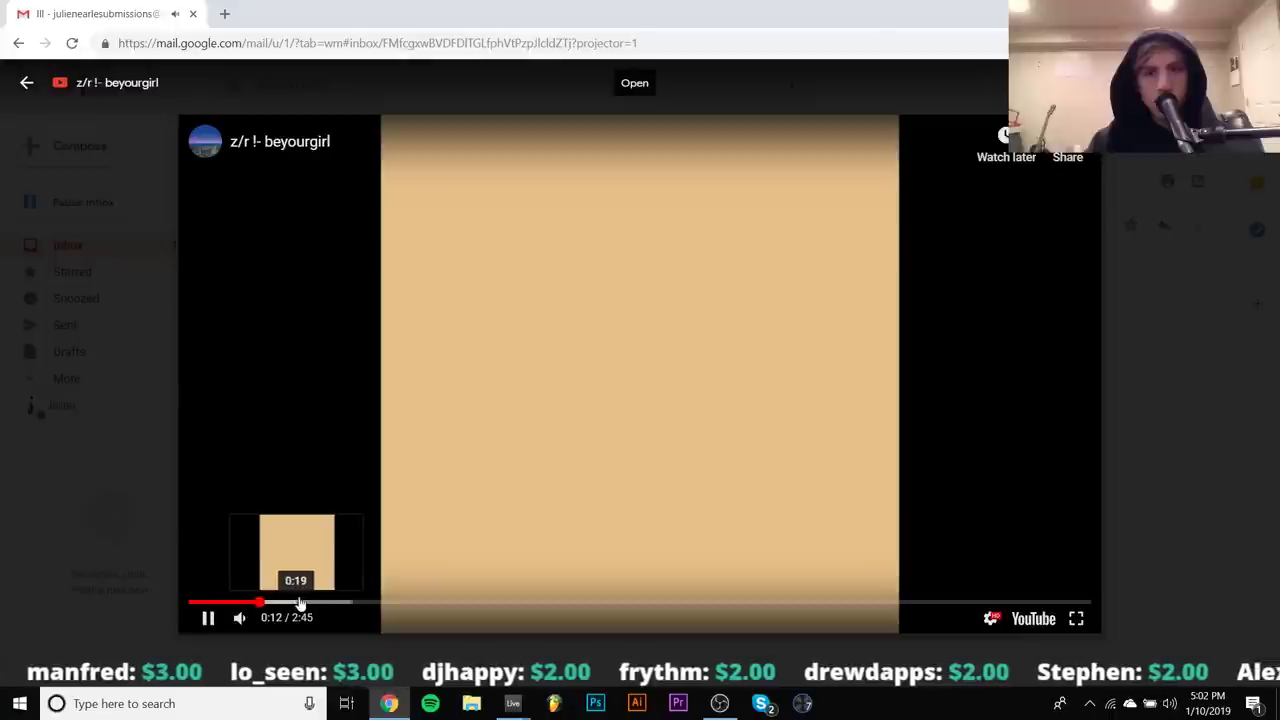
{"action": "left_click_drag", "start_coordinate": [265, 618], "coordinate": [272, 622]}
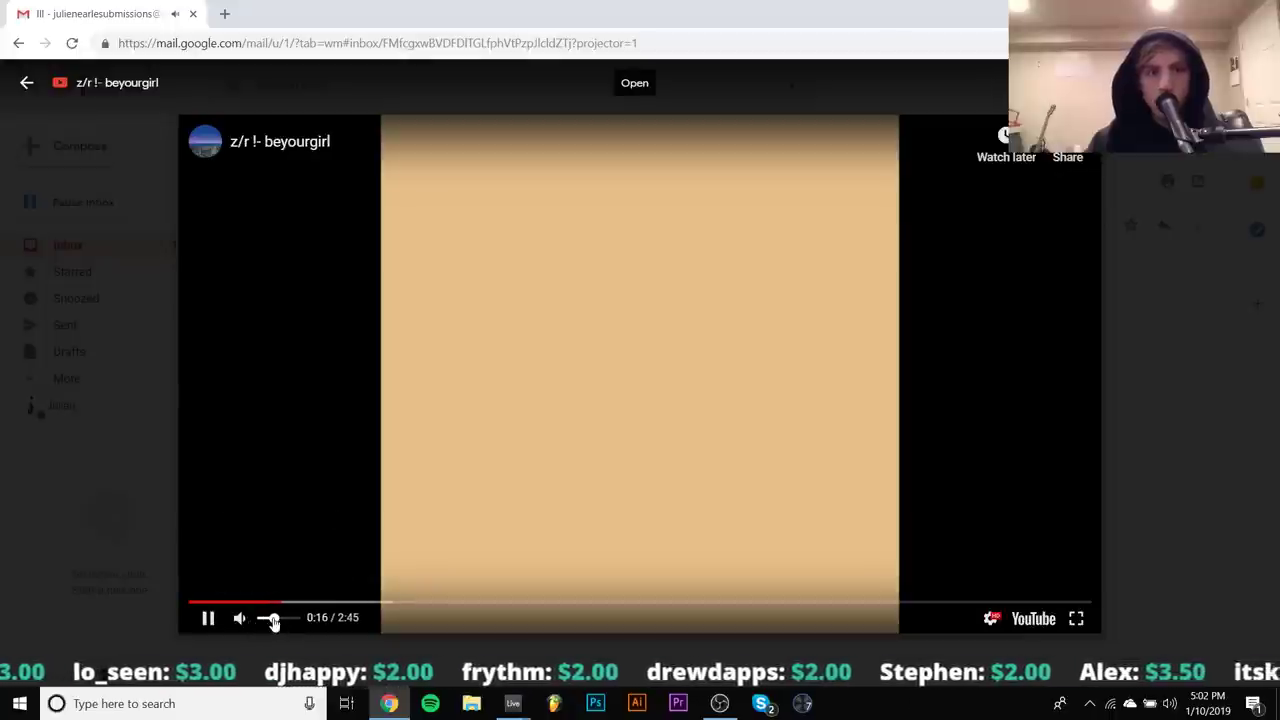
{"action": "left_click", "coordinate": [380, 602]}
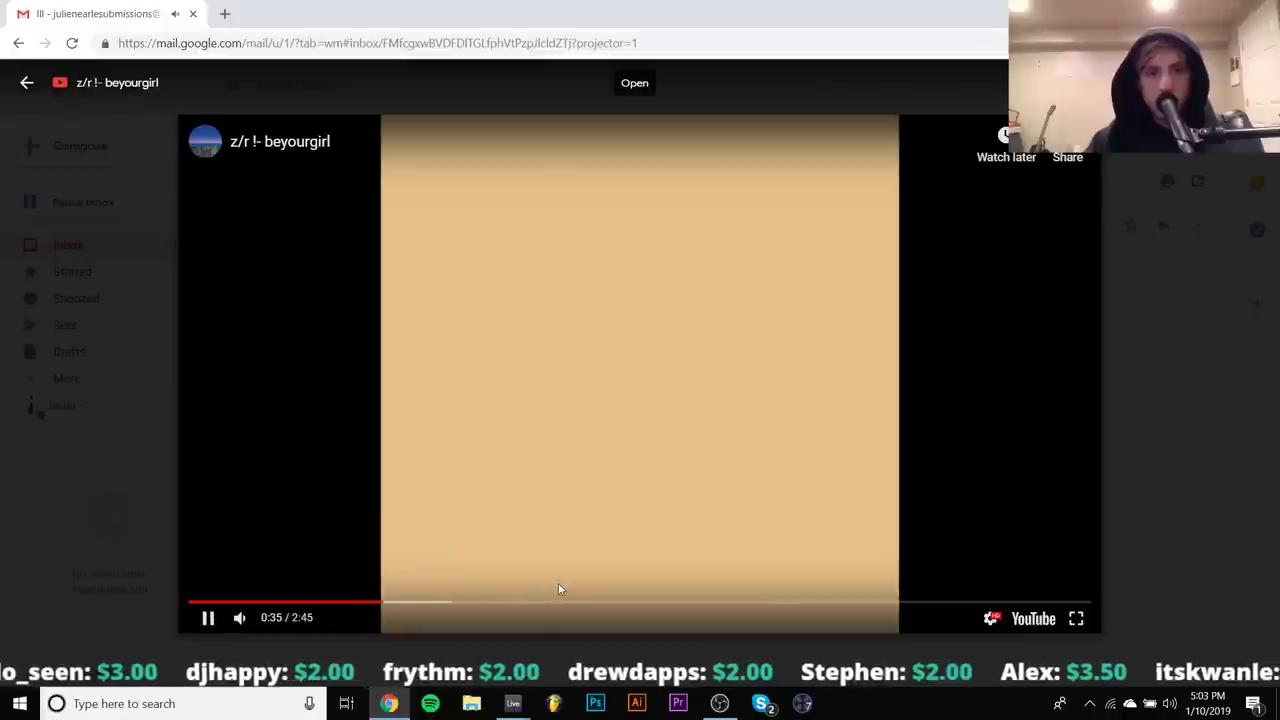
{"action": "left_click", "coordinate": [465, 603]}
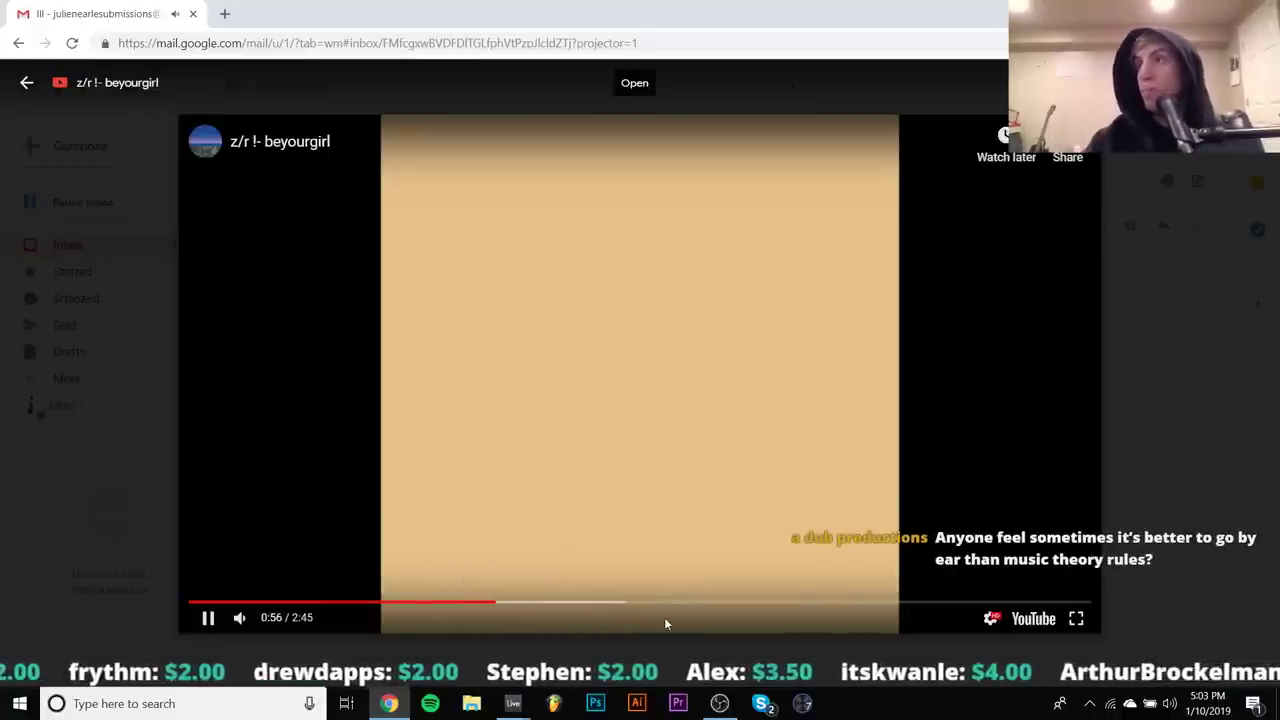
{"action": "key", "text": "space"}
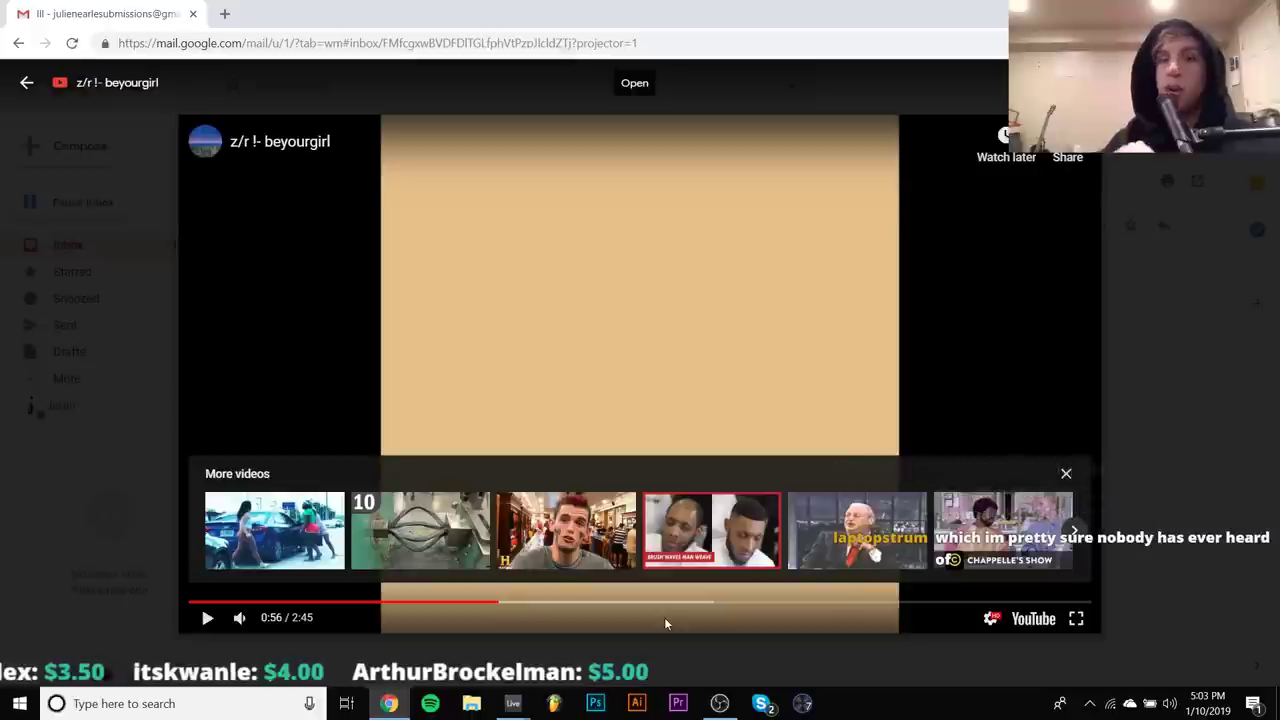
{"action": "mouse_move", "coordinate": [517, 711]}
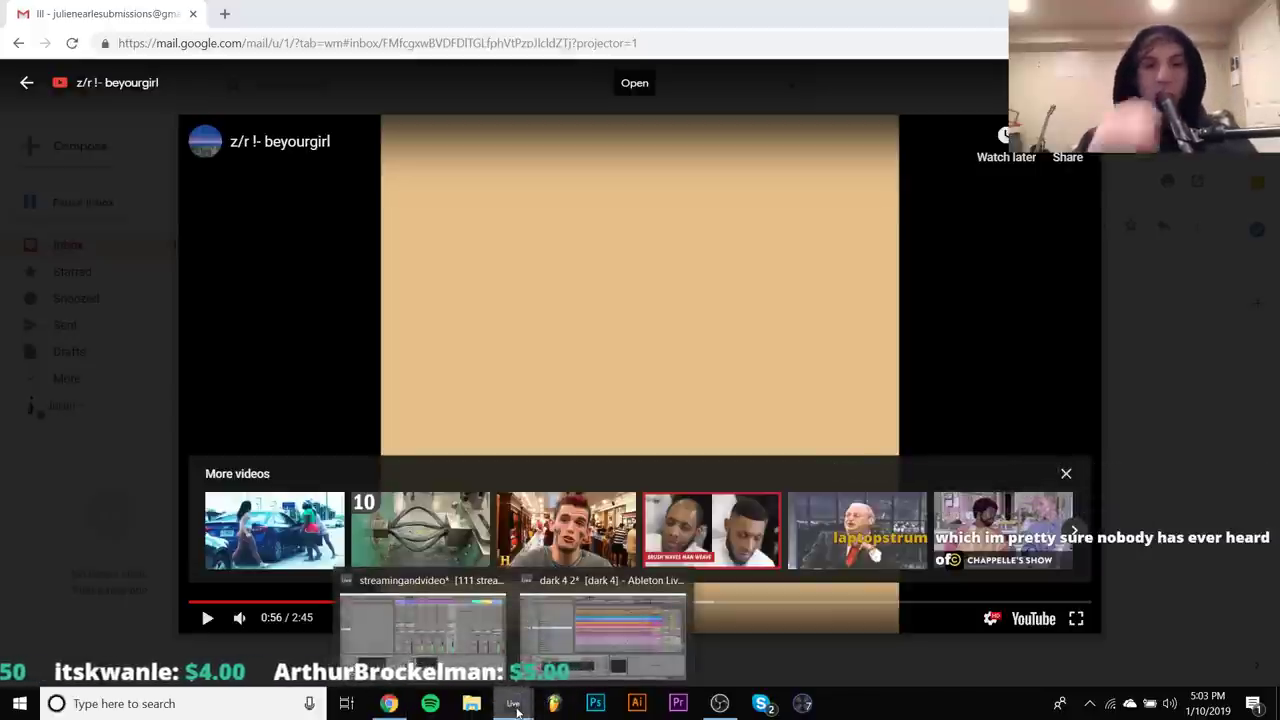
{"action": "left_click", "coordinate": [598, 640]}
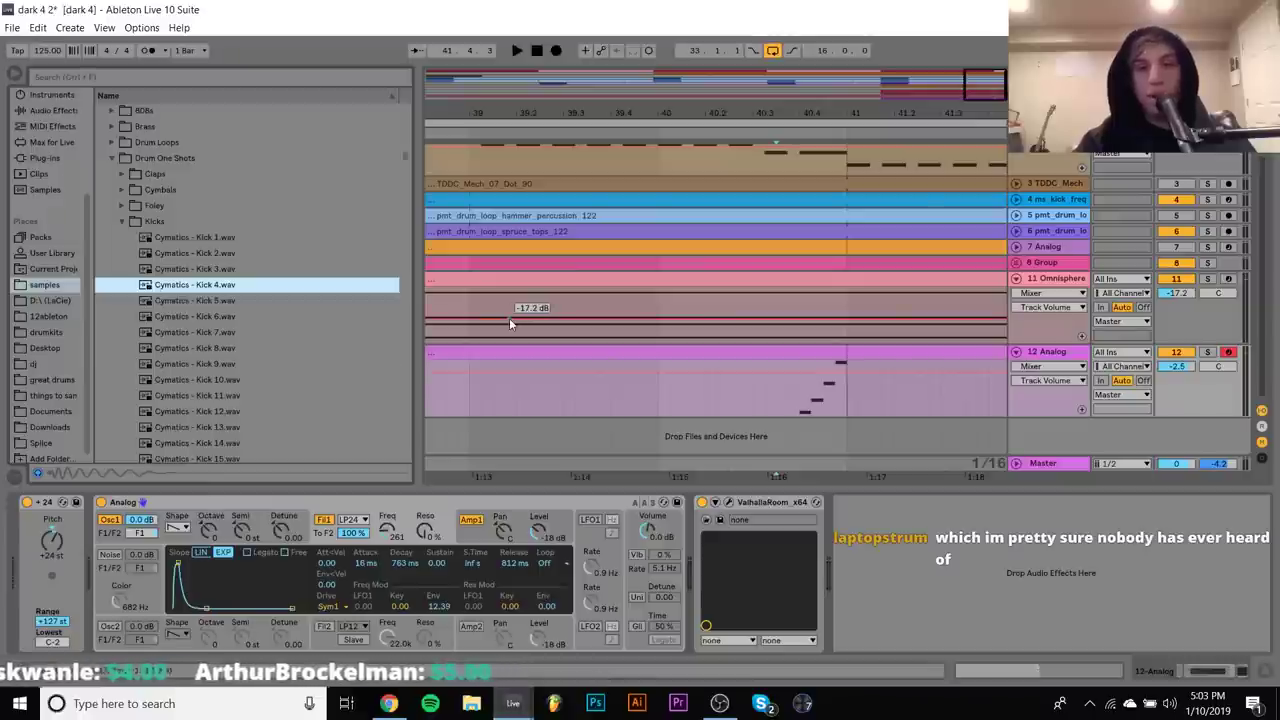
{"action": "left_click", "coordinate": [389, 705]}
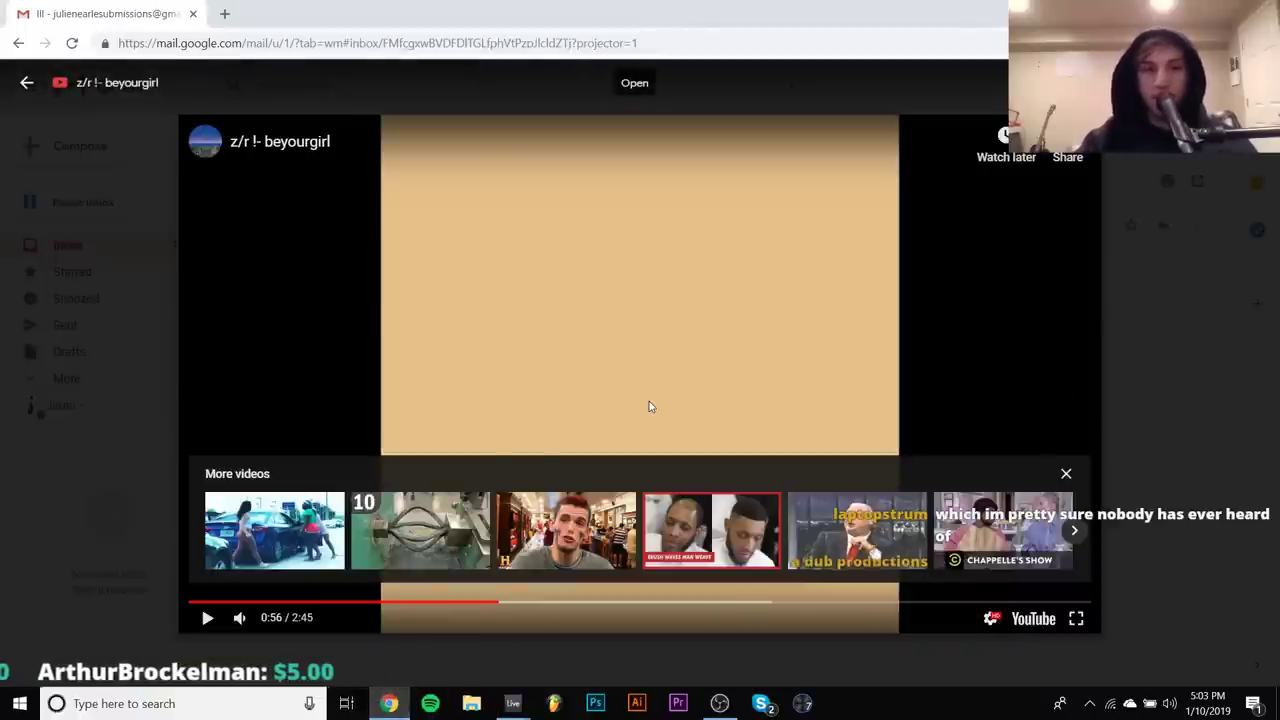
Continue listening to "beyourgirl" from 0:56, pausing at about 0:59 and 1:00 for feedback before resuming
{"action": "left_click", "coordinate": [760, 229]}
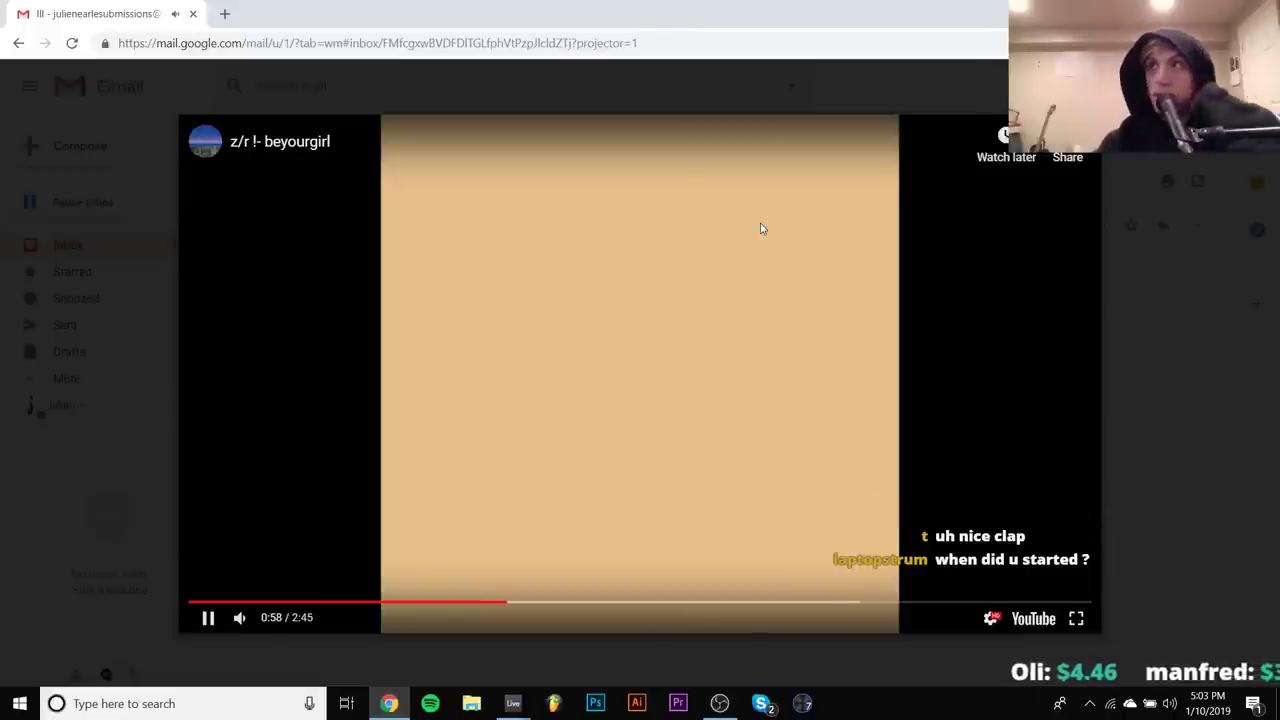
{"action": "left_click", "coordinate": [760, 229]}
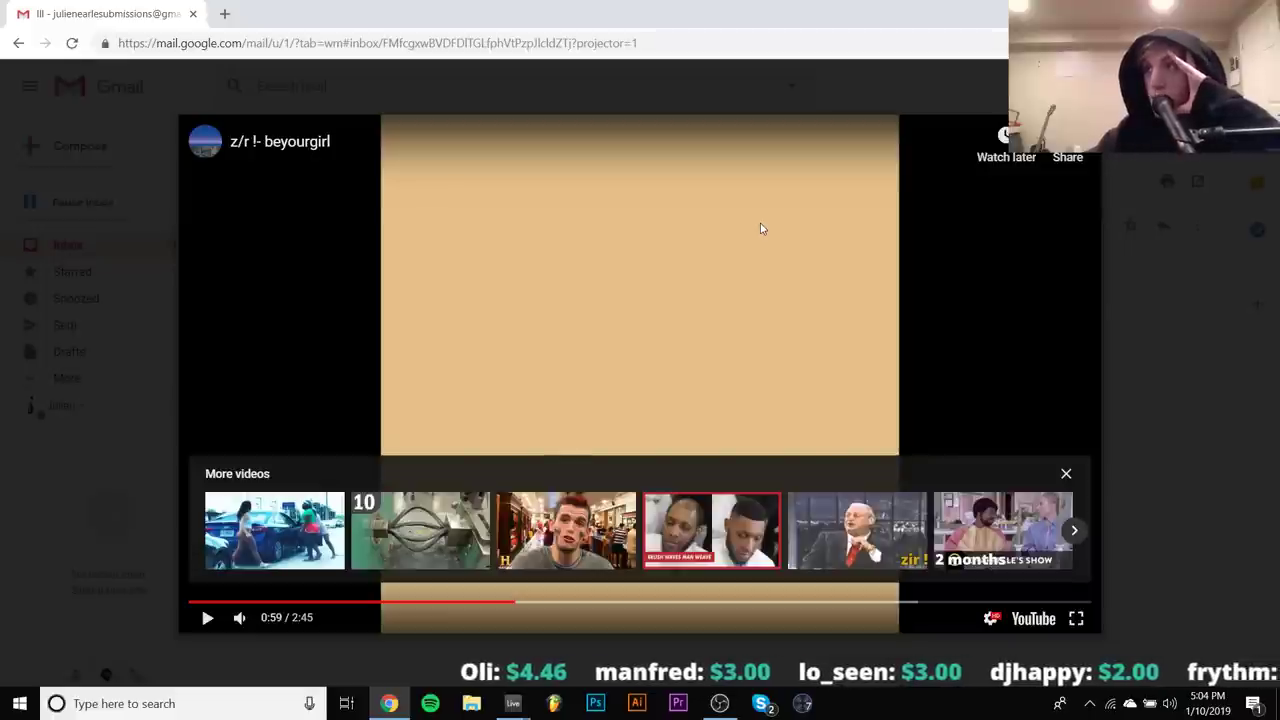
{"action": "left_click", "coordinate": [760, 229]}
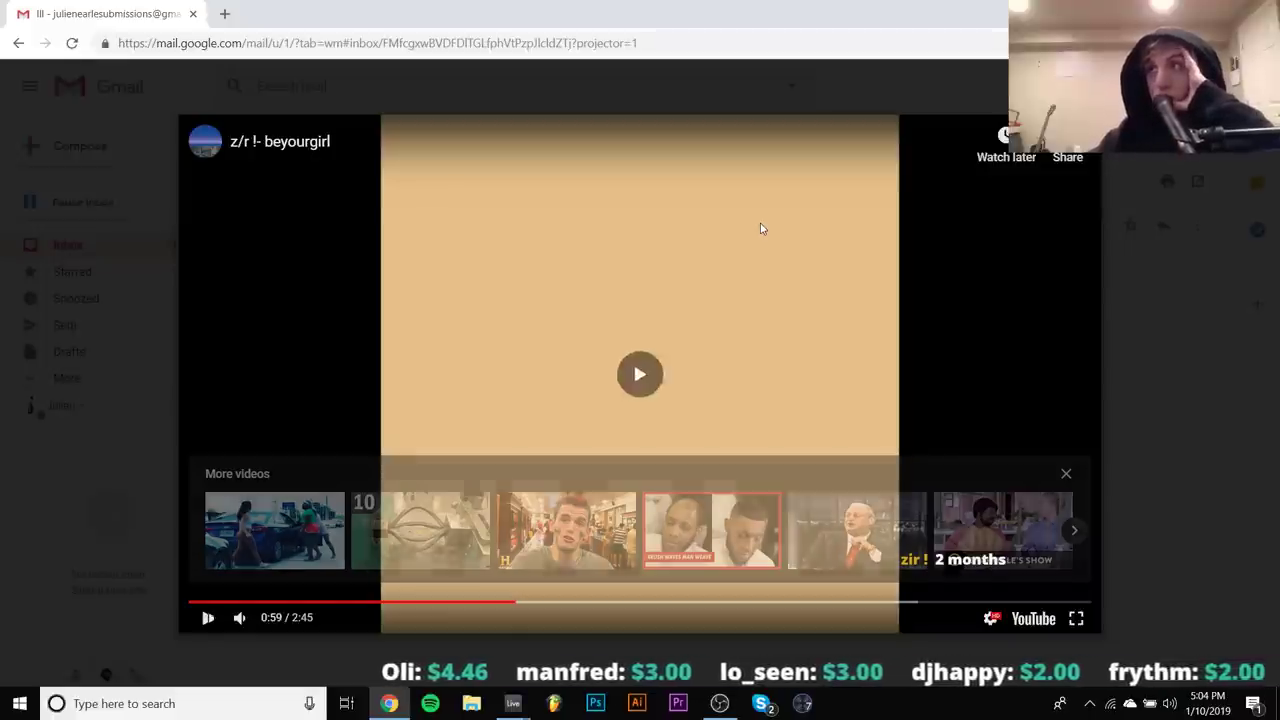
{"action": "left_click", "coordinate": [760, 229]}
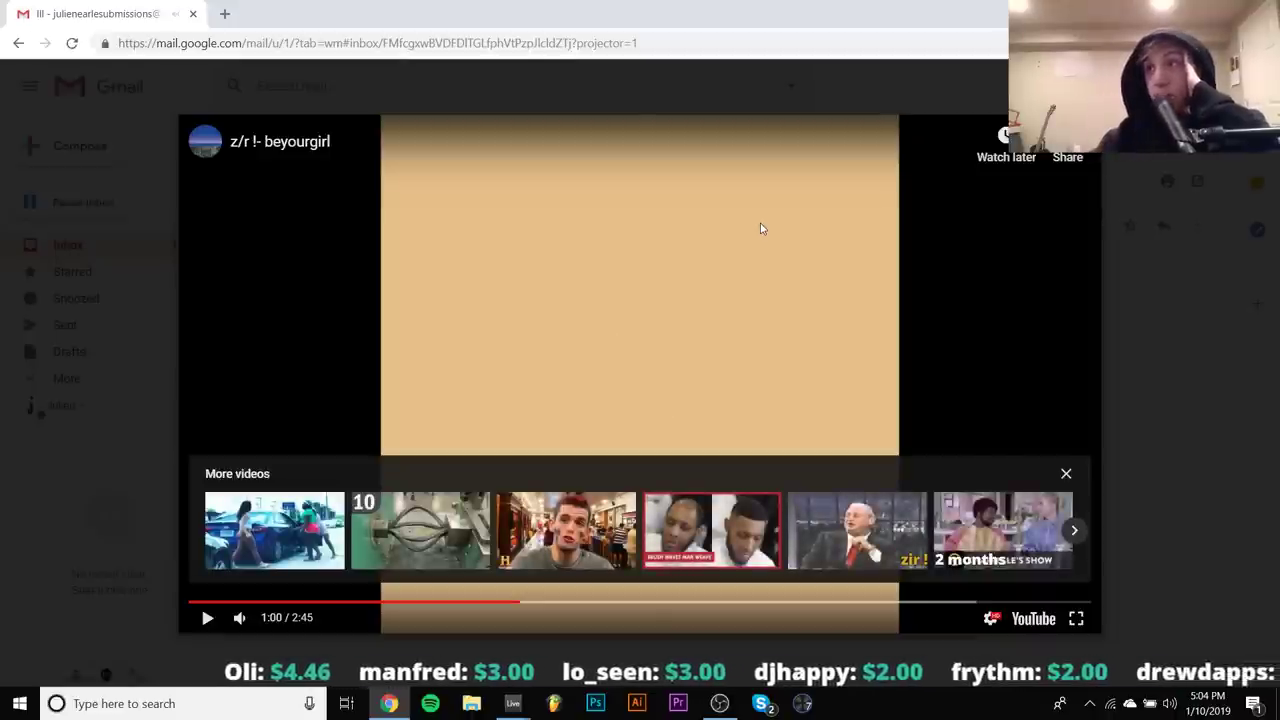
{"action": "left_click", "coordinate": [760, 229]}
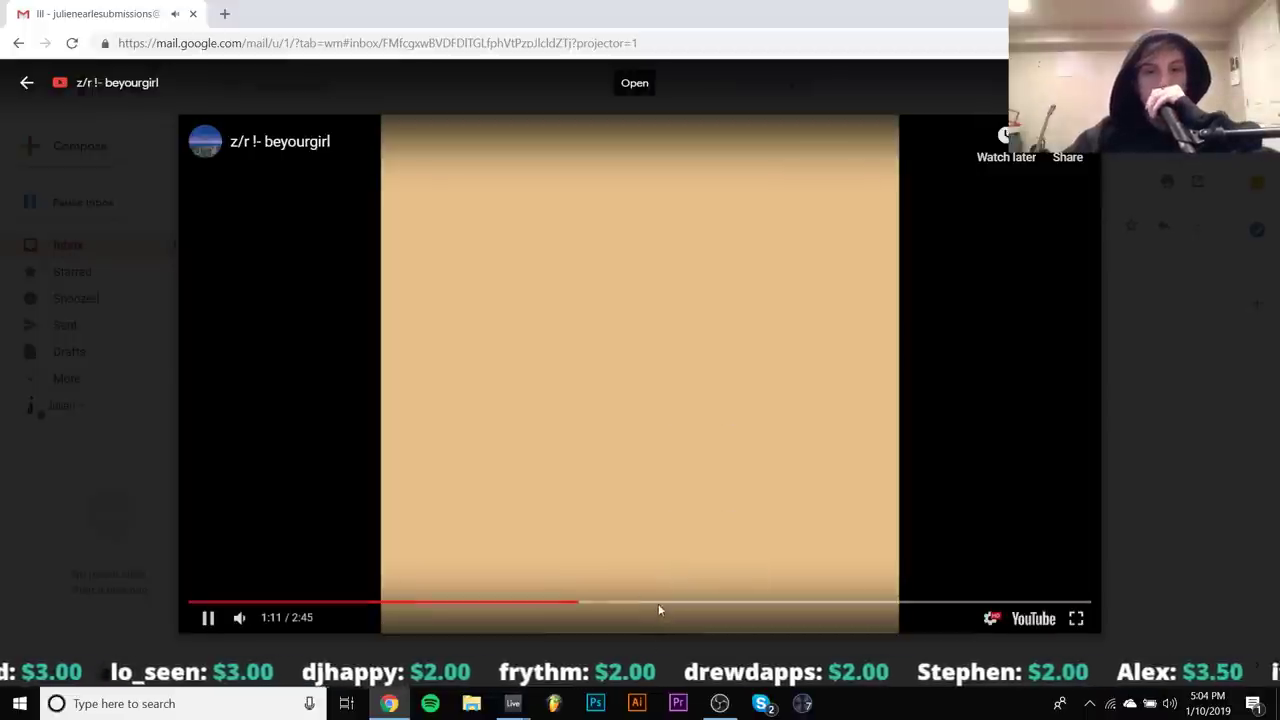
Skip "beyourgirl" ahead to about 1:28 and 2:00, pause at 2:05 for closing feedback, and close the video preview
{"action": "left_click", "coordinate": [660, 603]}
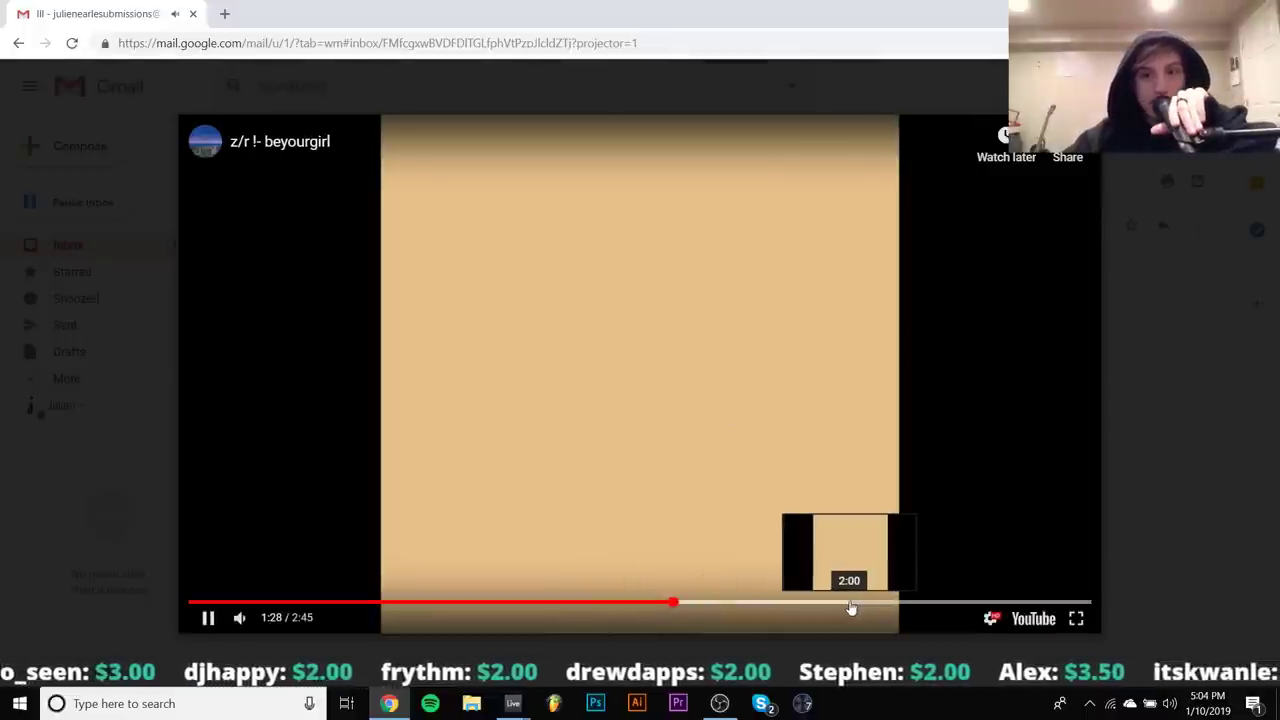
{"action": "left_click", "coordinate": [849, 606]}
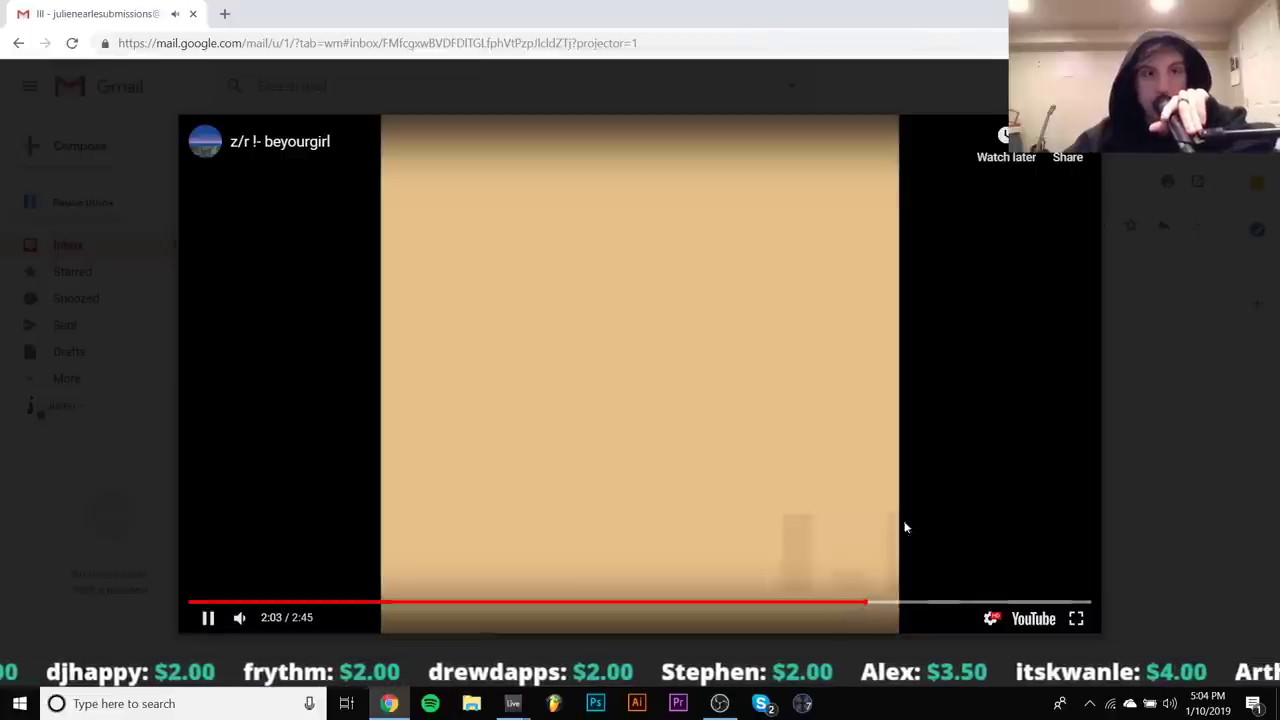
{"action": "left_click", "coordinate": [727, 287]}
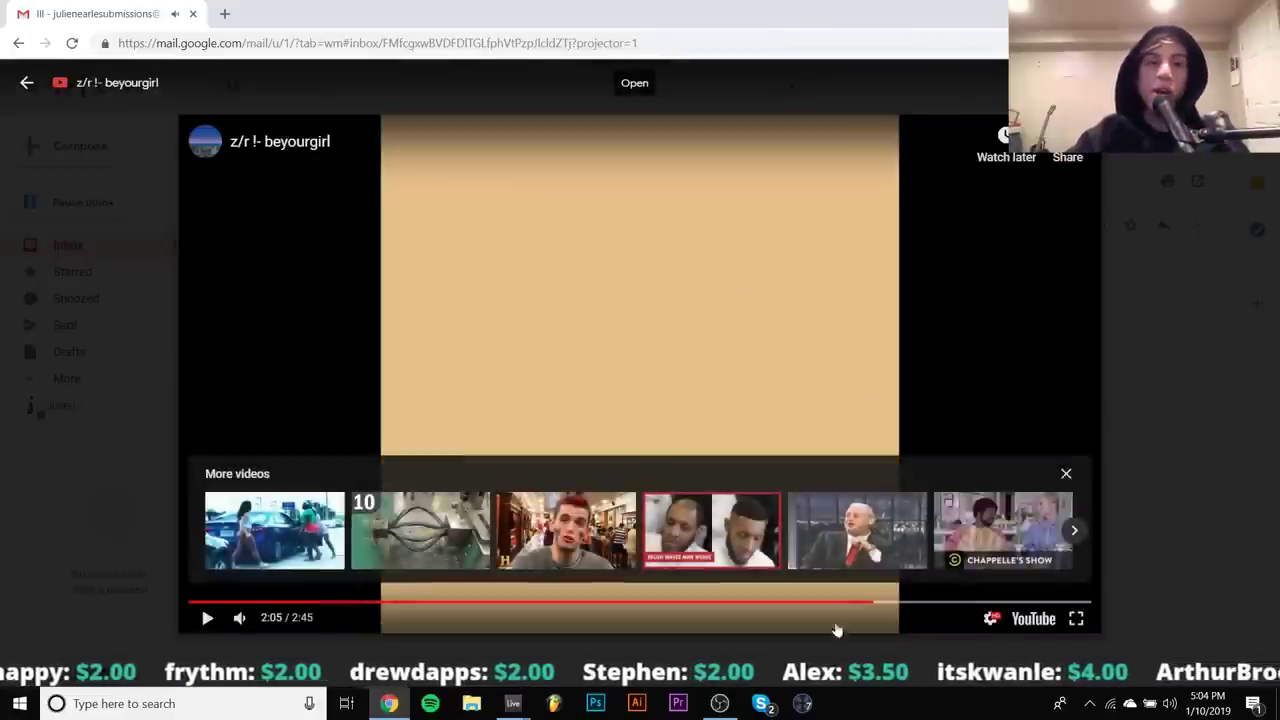
{"action": "left_click", "coordinate": [1191, 405]}
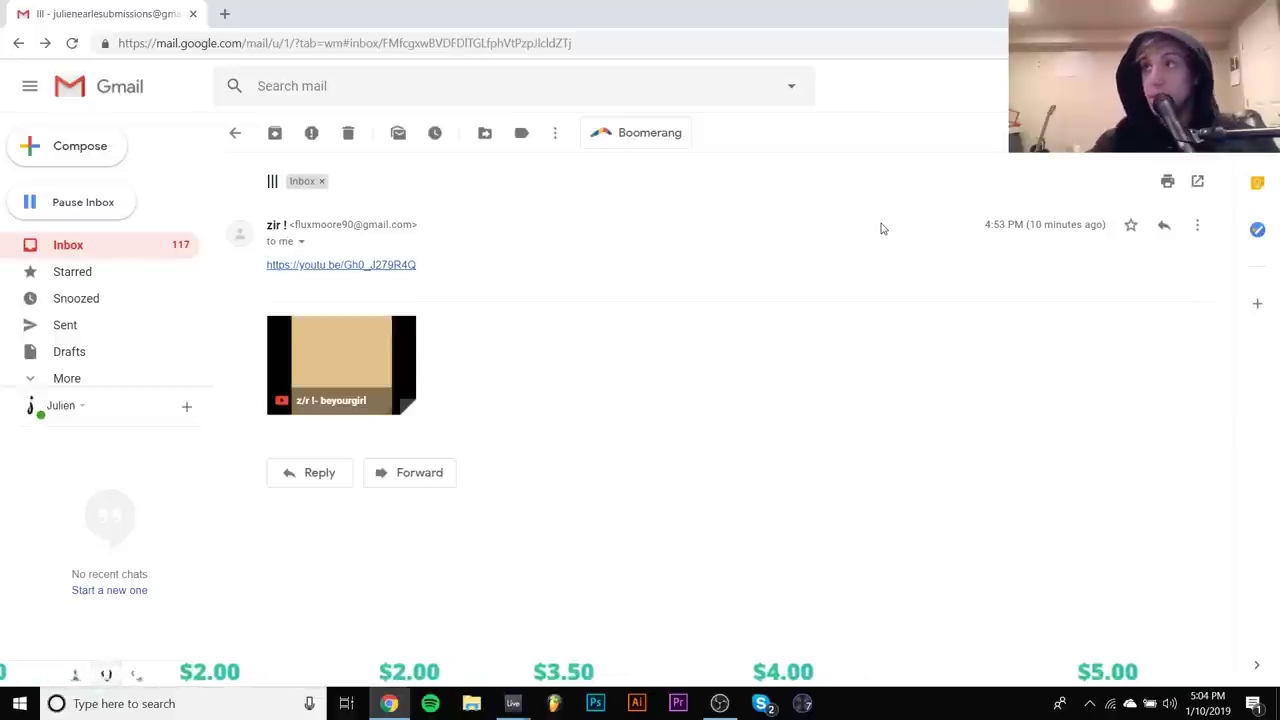
{"action": "left_click", "coordinate": [345, 365]}
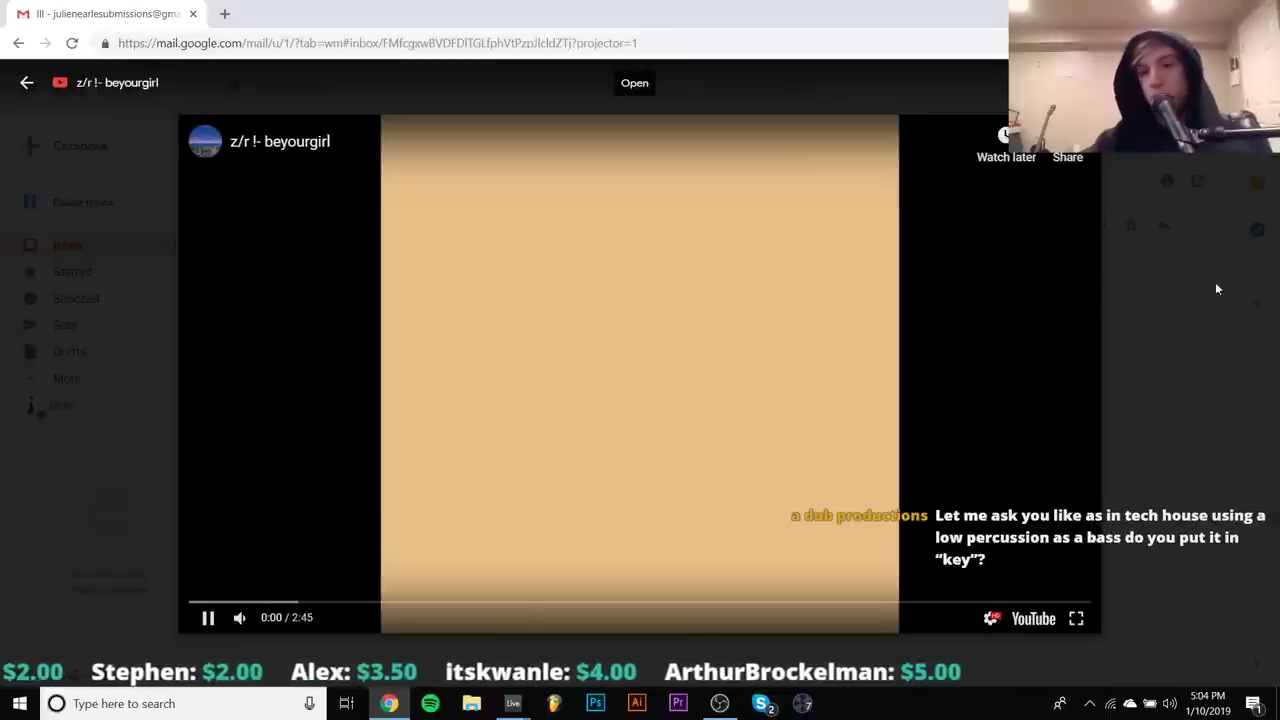
{"action": "left_click", "coordinate": [1185, 318]}
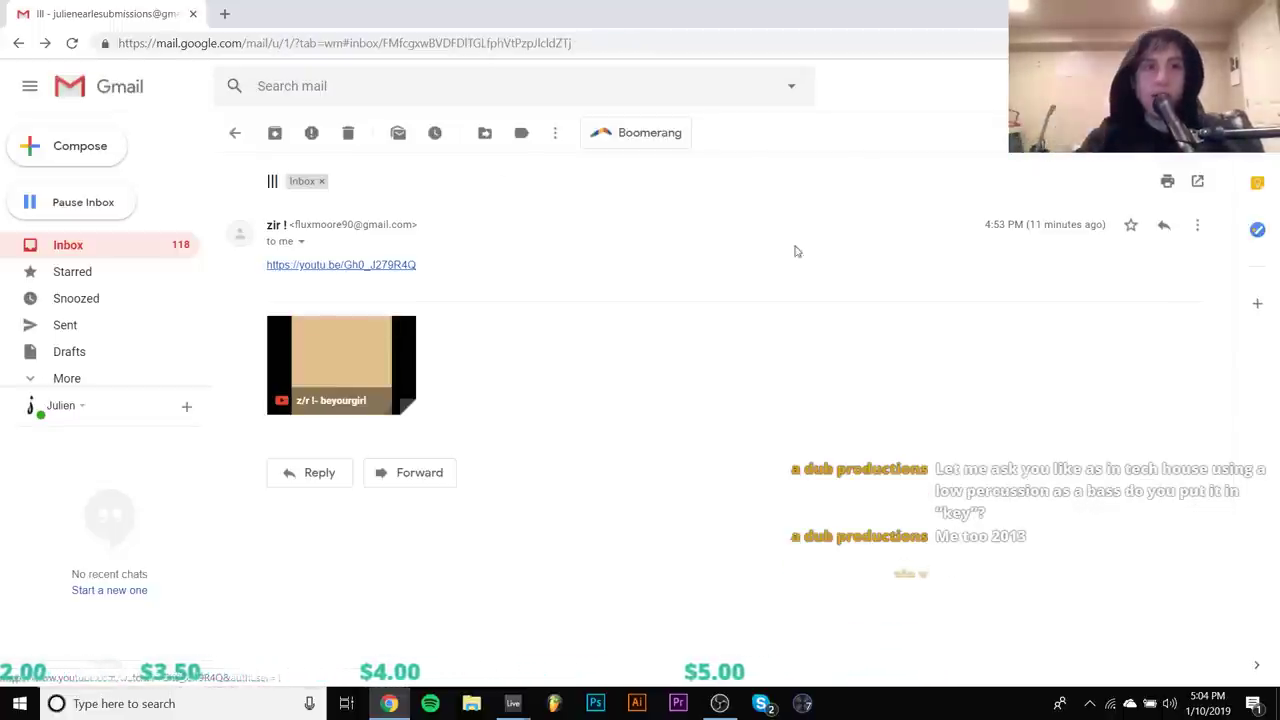
Return to the inbox, open the "Arpy Tracks" email, and open its espresso-tafil-124 SoundCloud link
{"action": "left_click", "coordinate": [234, 132]}
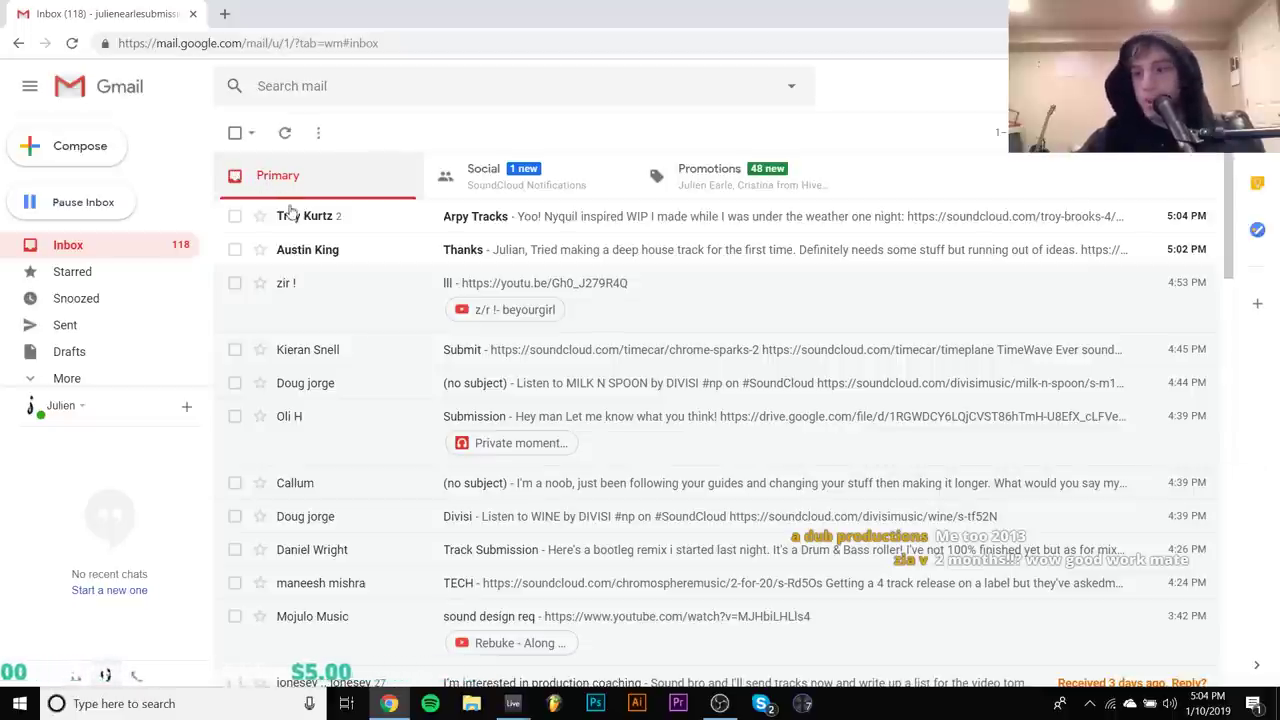
{"action": "left_click", "coordinate": [346, 218]}
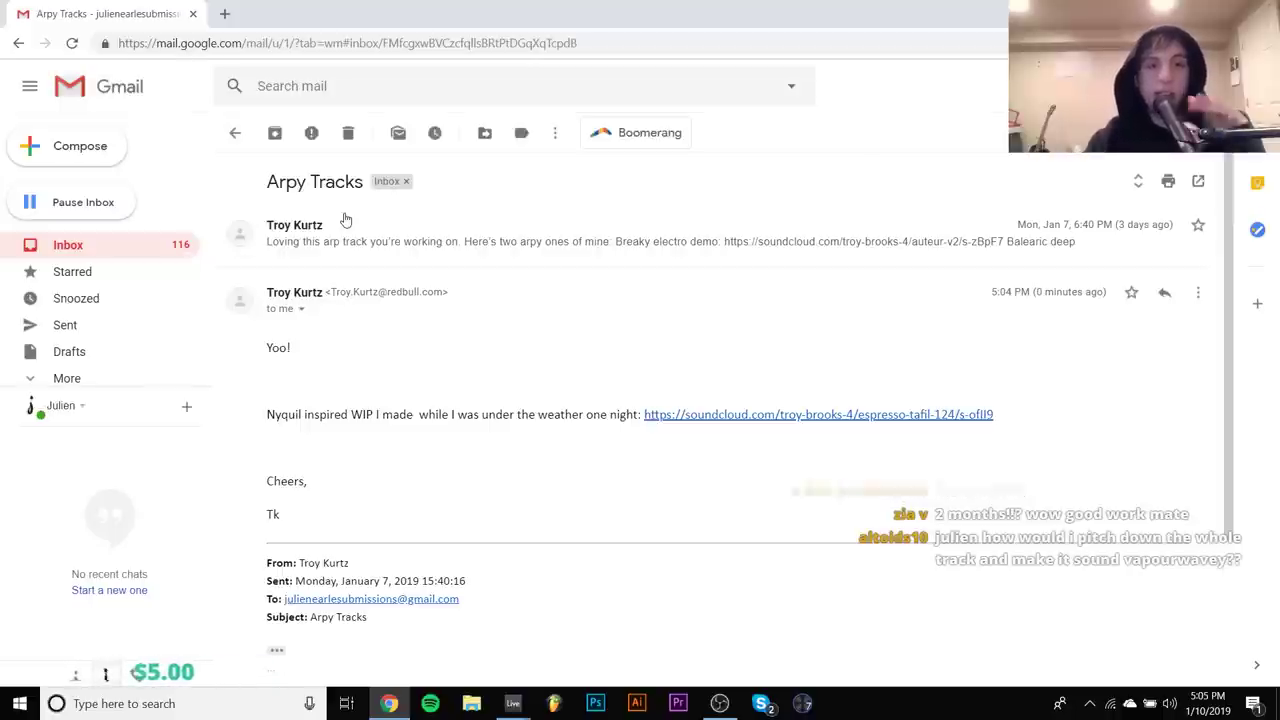
{"action": "scroll", "coordinate": [389, 434], "scroll_direction": "down", "scroll_amount": 2}
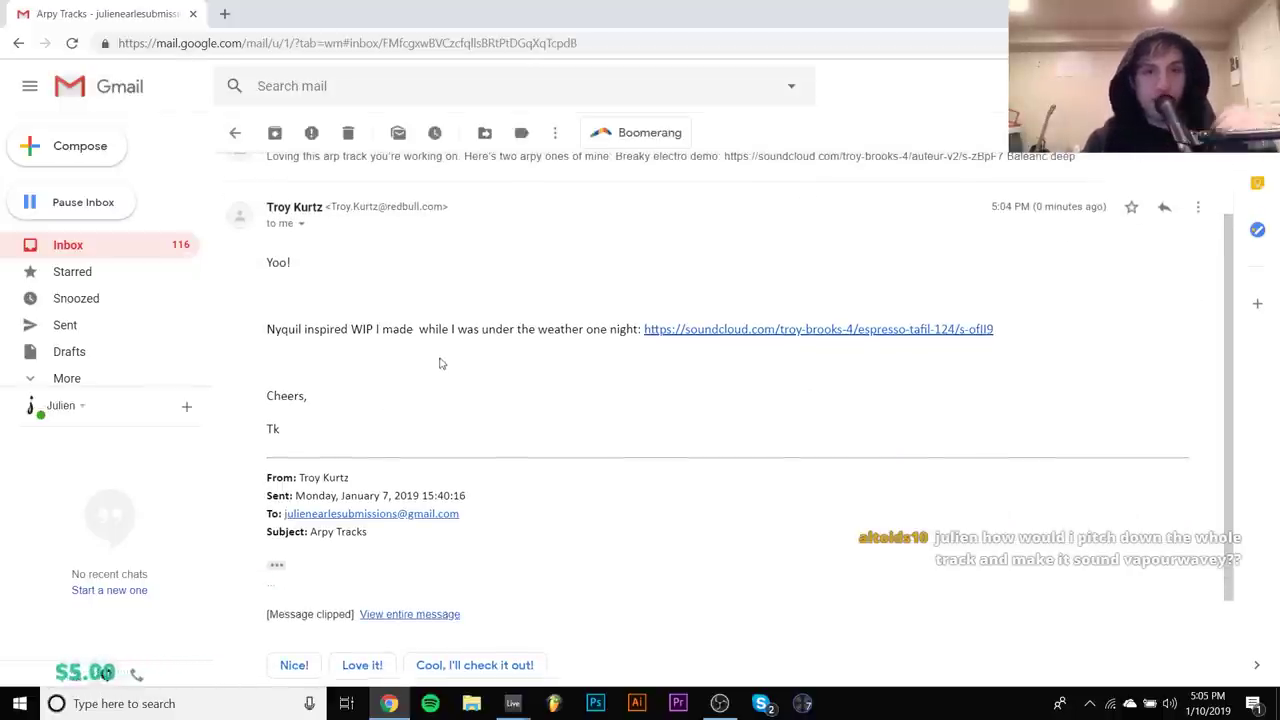
{"action": "left_click", "coordinate": [713, 331]}
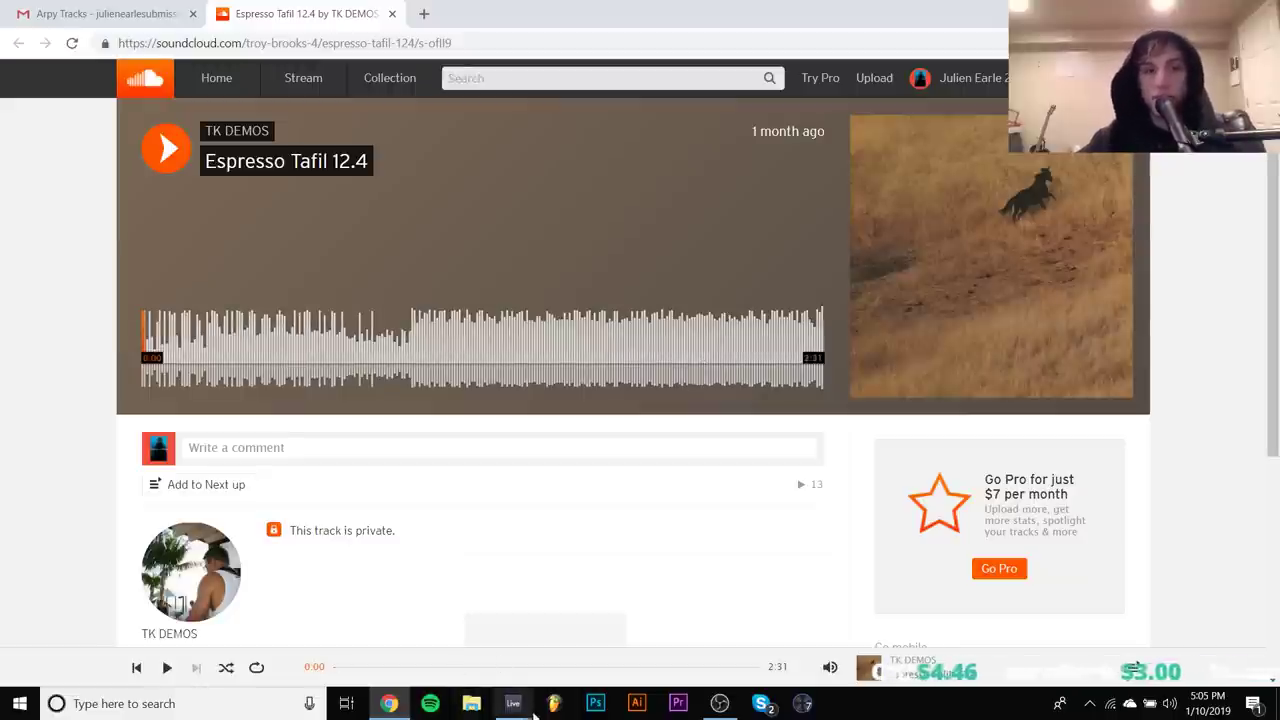
Switch to the "dark 4" project in Ableton Live, browse the Desktop folder, and select the finished "Dark.wav" track for preview
{"action": "mouse_move", "coordinate": [518, 712]}
{"action": "left_click", "coordinate": [594, 648]}
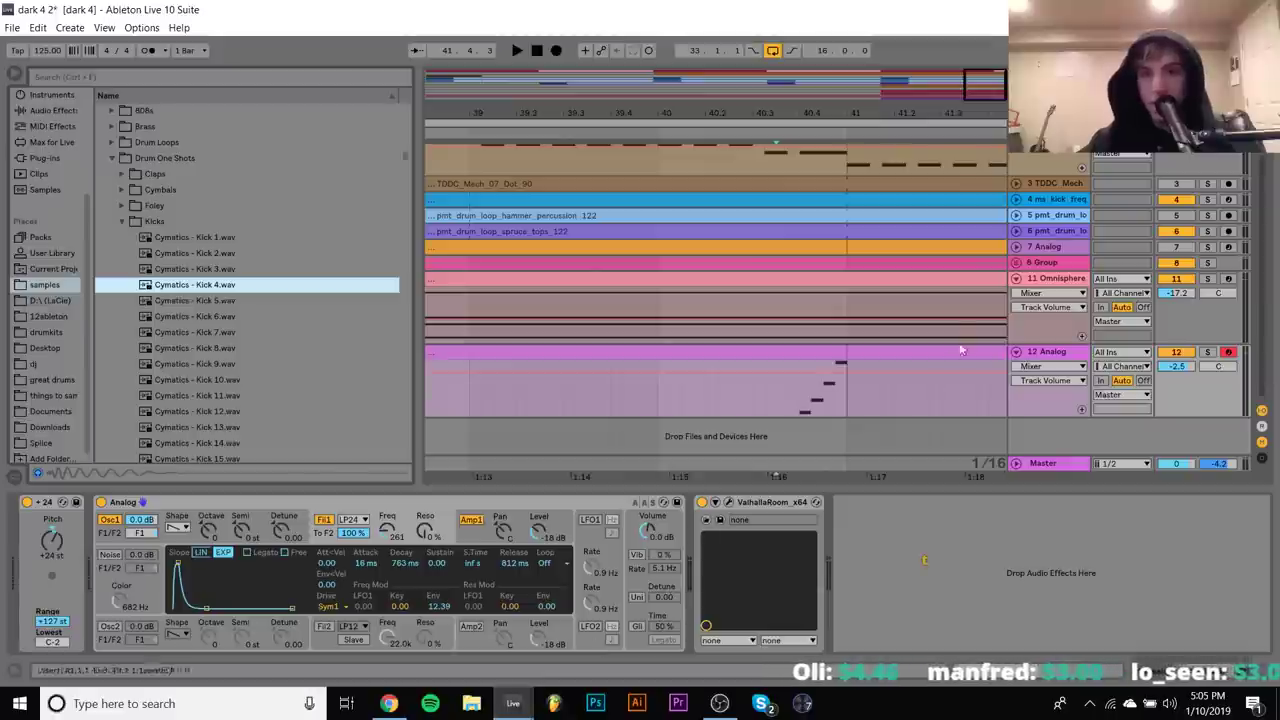
{"action": "scroll", "coordinate": [518, 337], "scroll_direction": "down", "scroll_amount": 5}
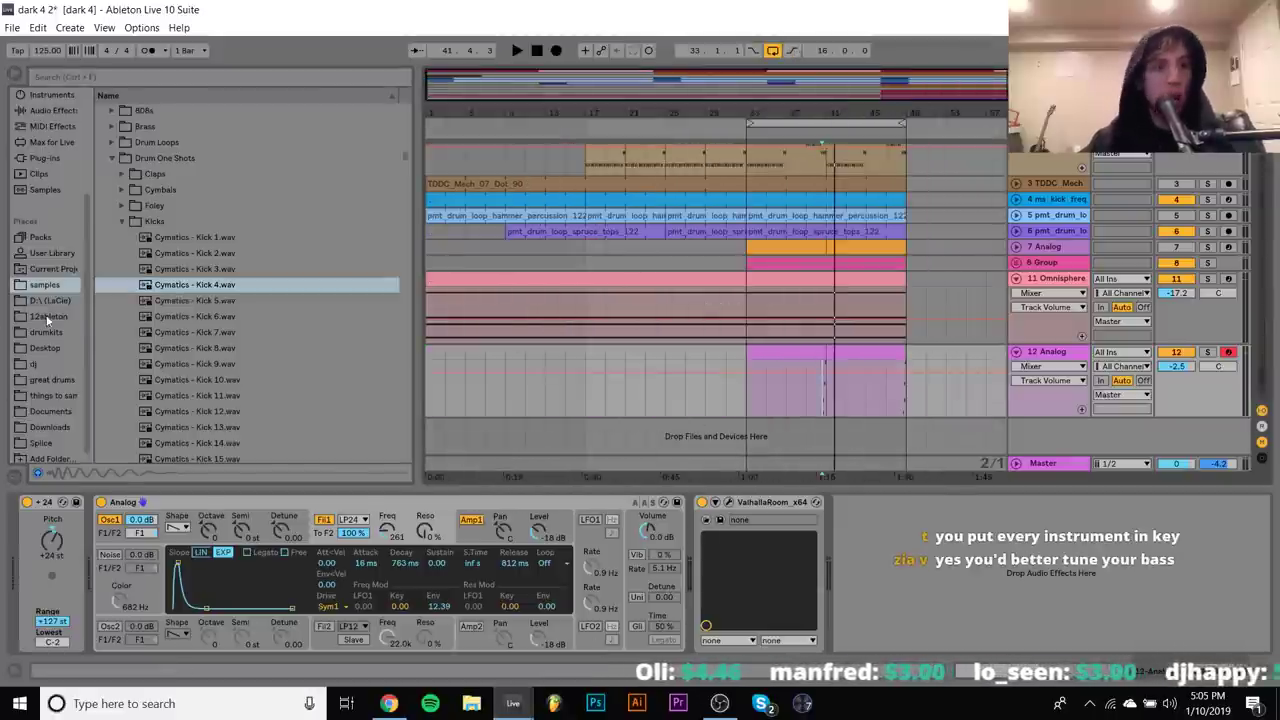
{"action": "left_click", "coordinate": [44, 348]}
{"action": "scroll", "coordinate": [325, 422], "scroll_direction": "down", "scroll_amount": 10}
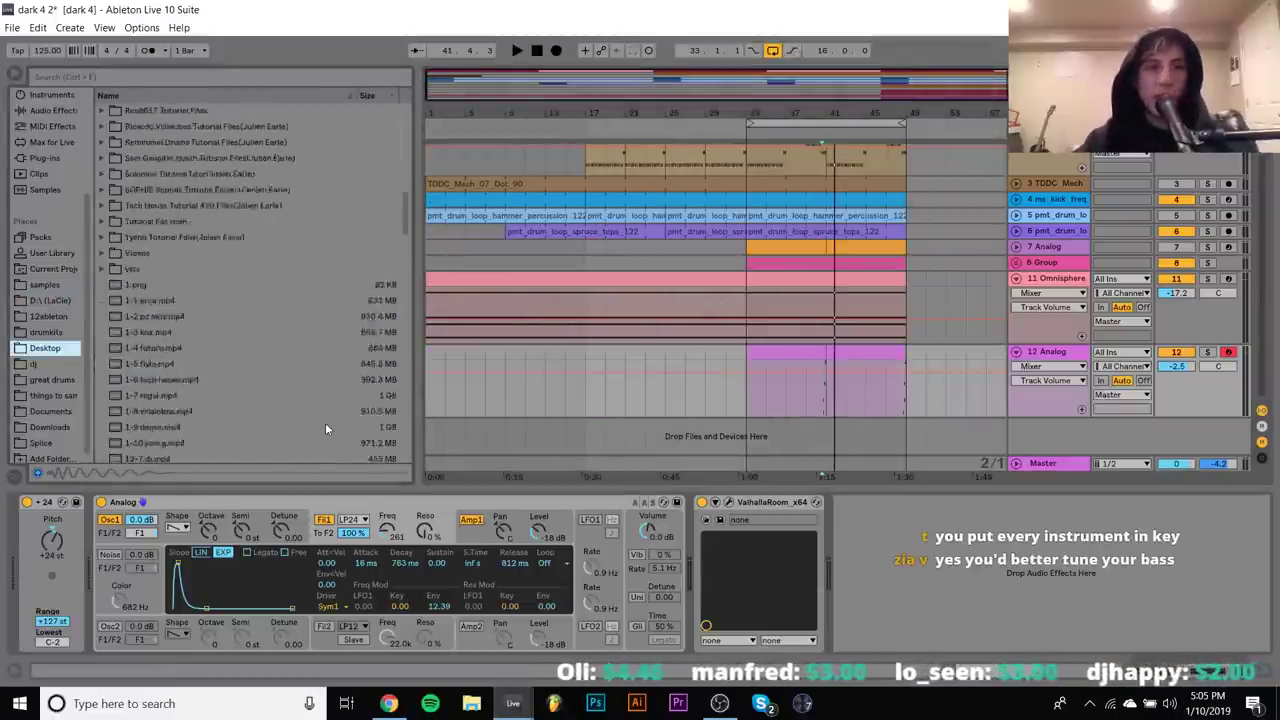
{"action": "scroll", "coordinate": [325, 425], "scroll_direction": "up", "scroll_amount": 10}
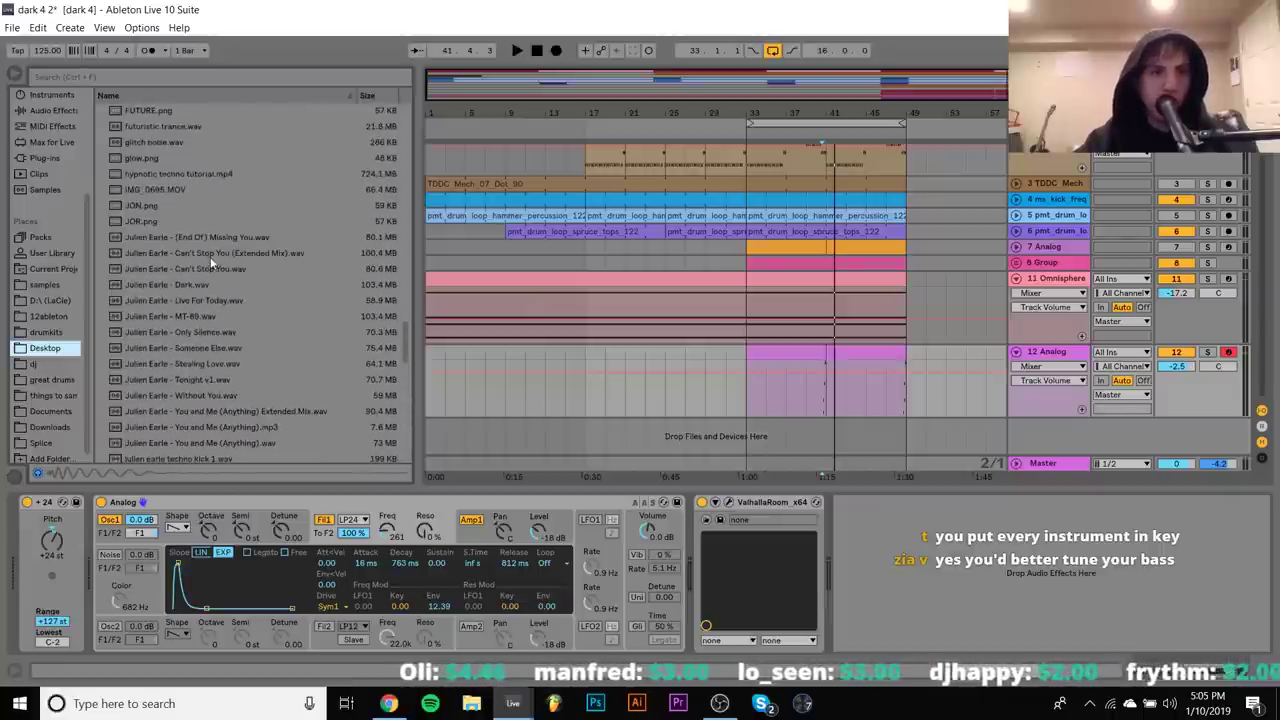
{"action": "left_click", "coordinate": [202, 284]}
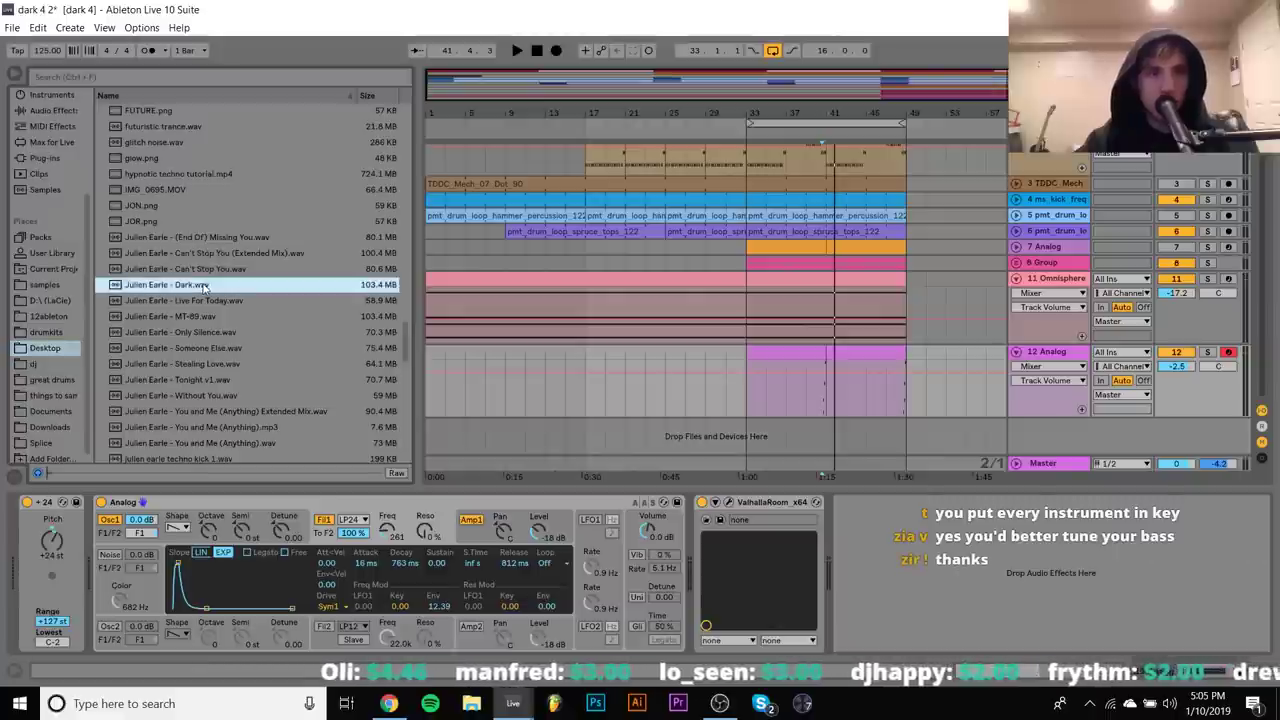
Add the finished "MT-89.wav" track from the Desktop folder as a new audio track after the arrangement and disable Warp on its clip
{"action": "left_click", "coordinate": [186, 316]}
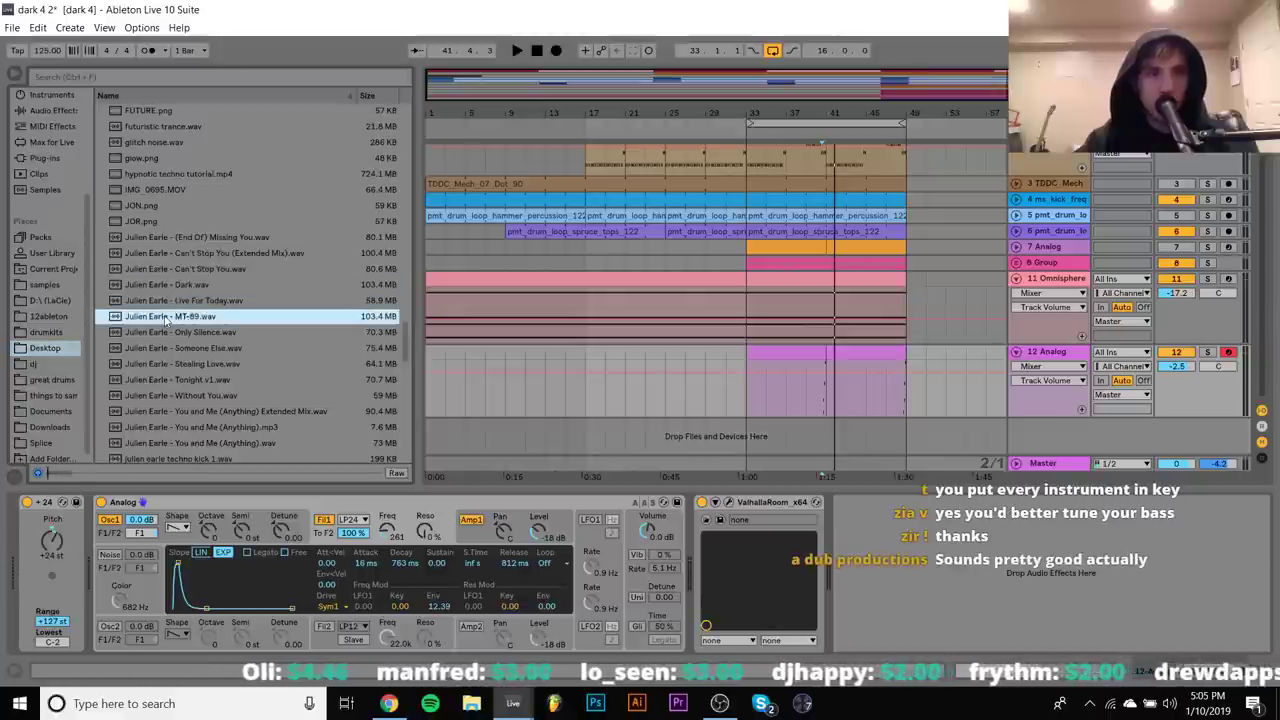
{"action": "mouse_move", "coordinate": [188, 335]}
{"action": "left_mouse_down"}
{"action": "mouse_move", "coordinate": [330, 370]}
{"action": "mouse_move", "coordinate": [985, 428]}
{"action": "mouse_move", "coordinate": [946, 428]}
{"action": "mouse_move", "coordinate": [890, 400]}
{"action": "mouse_move", "coordinate": [946, 395]}
{"action": "left_mouse_up"}
{"action": "double_click", "coordinate": [960, 375]}
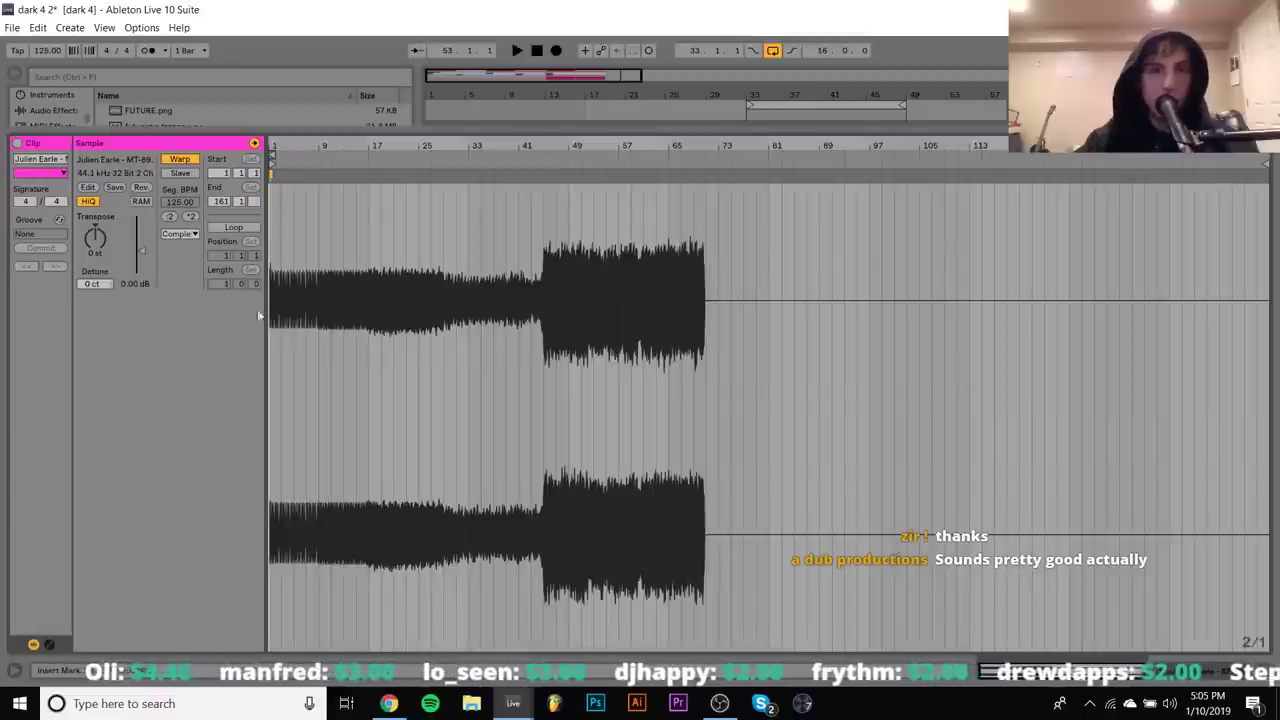
{"action": "left_click", "coordinate": [193, 160]}
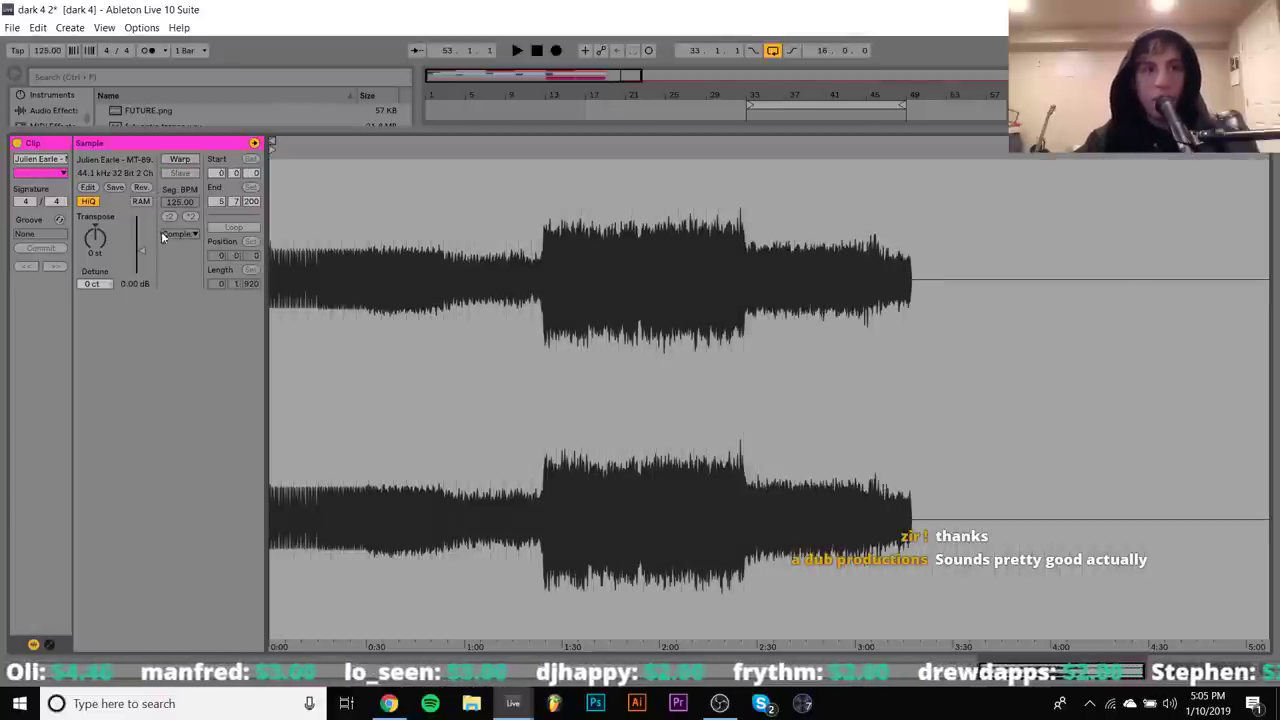
Set the MT-89 clip's gain to 5.06 dB and transpose it by -5 st, and play its drop in the arrangement
{"action": "left_click_drag", "start_coordinate": [141, 252], "coordinate": [141, 240]}
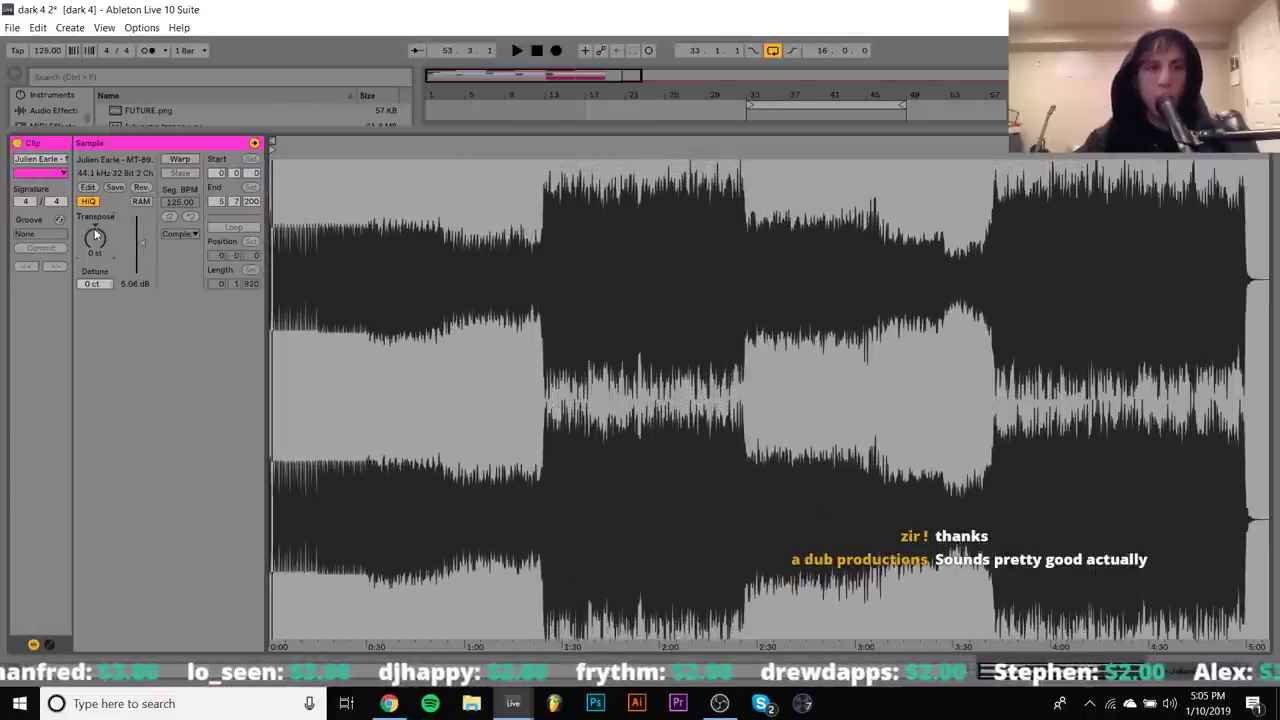
{"action": "left_click_drag", "start_coordinate": [94, 232], "coordinate": [94, 238]}
{"action": "key", "text": "space"}
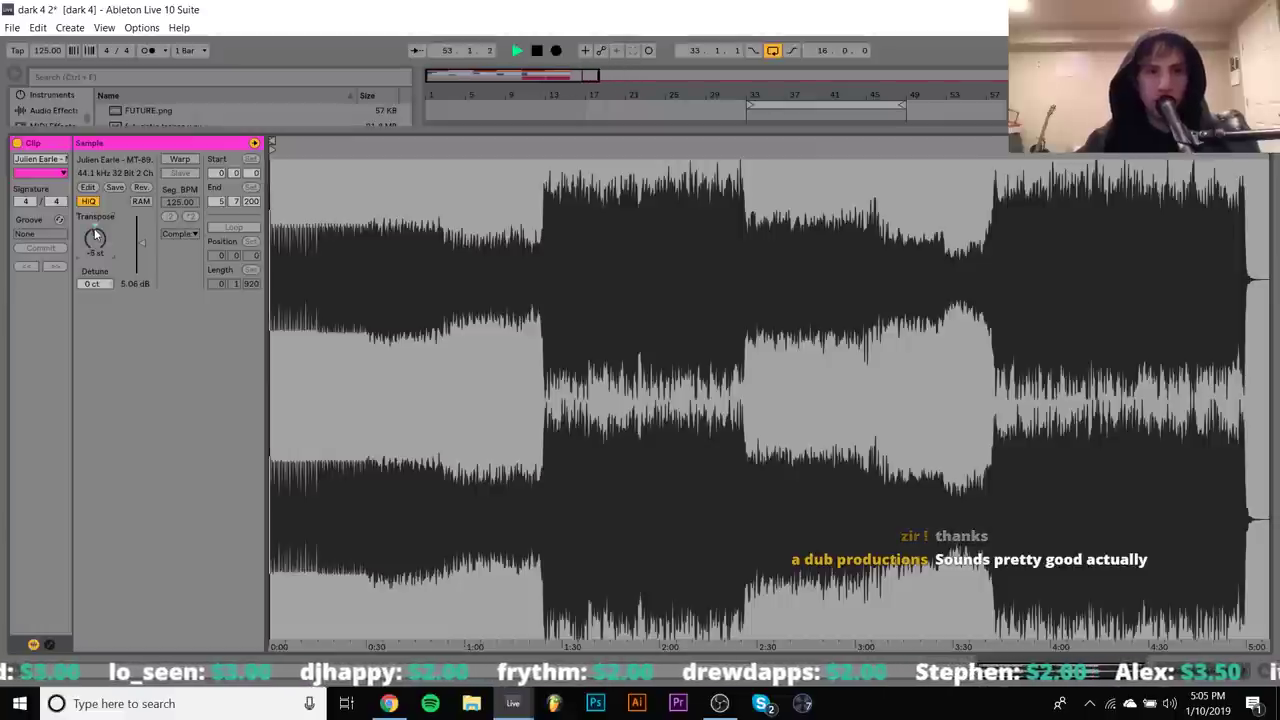
{"action": "key", "text": "shift+Tab"}
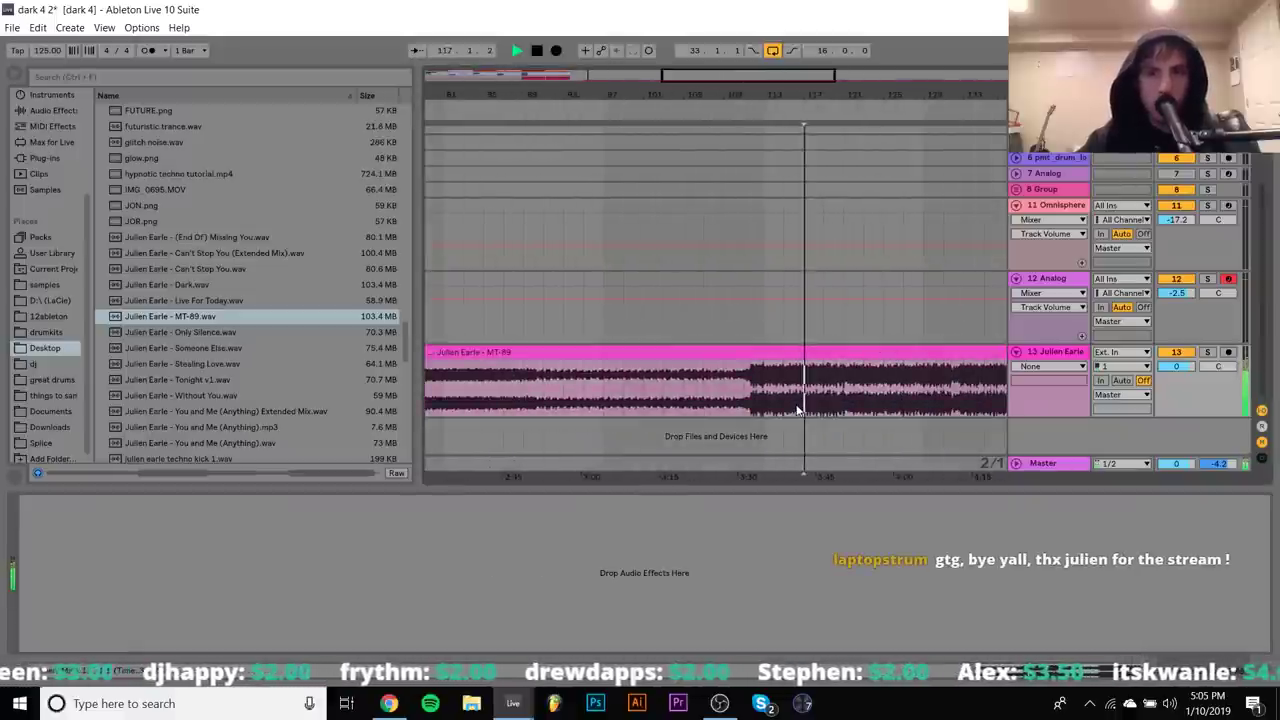
Stop playback, delete the MT-89 audio track, and select the first clip on the 12 Analog track
{"action": "left_click", "coordinate": [1053, 354]}
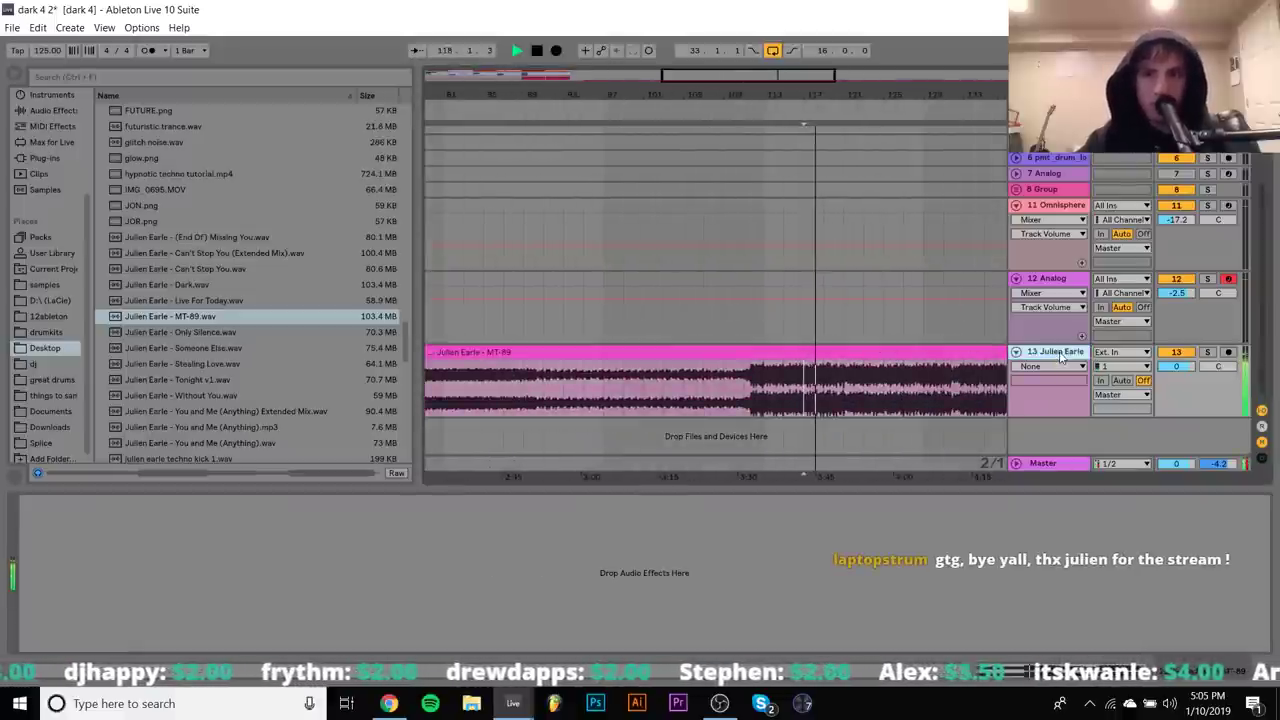
{"action": "key", "text": "space"}
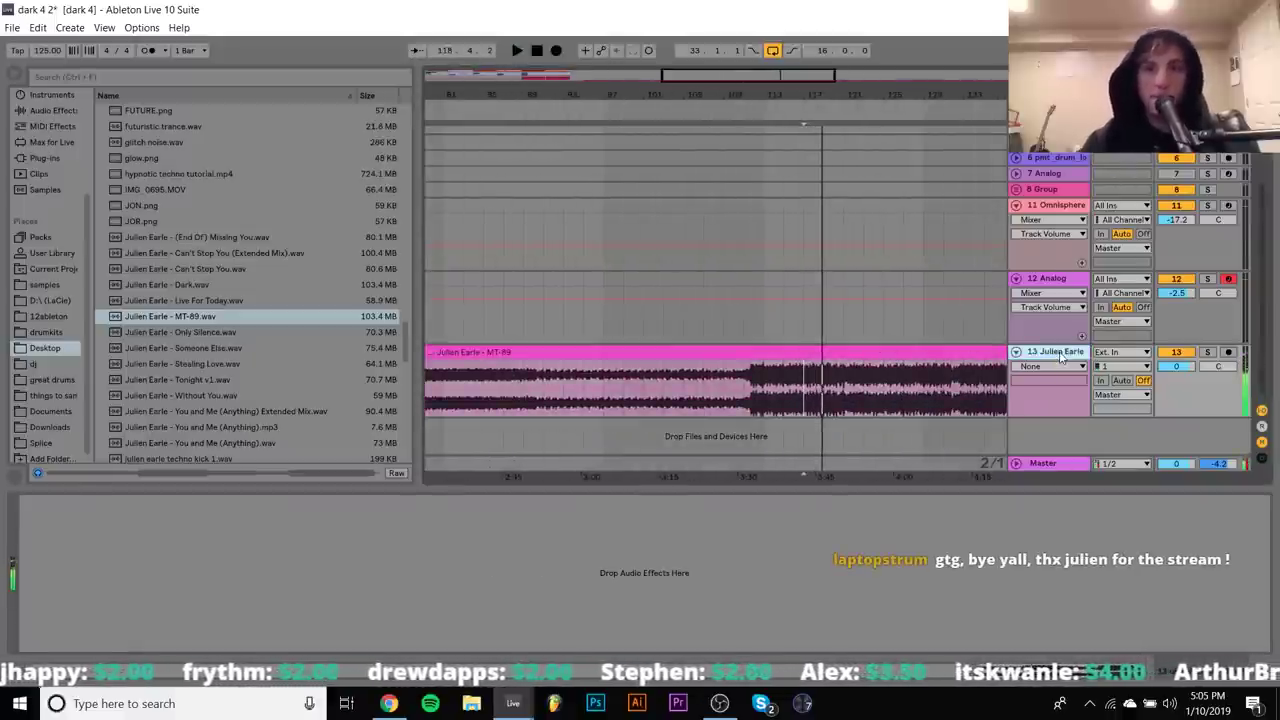
{"action": "key", "text": "Delete"}
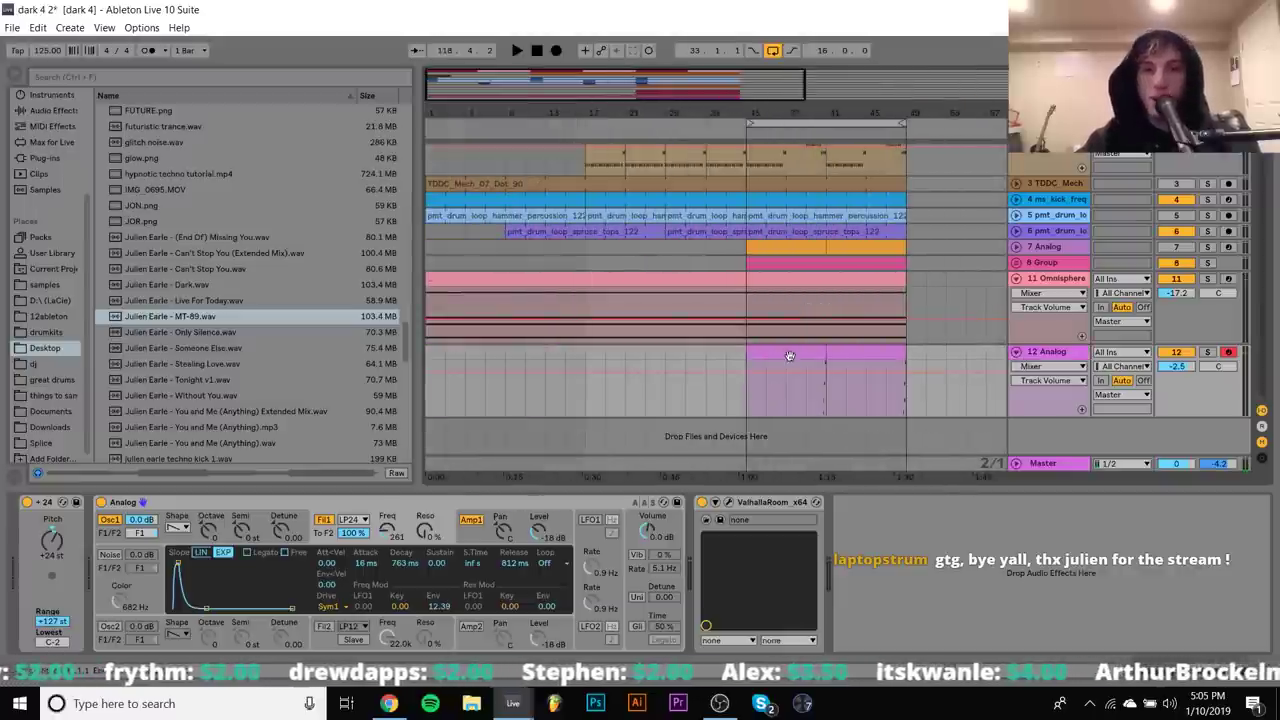
{"action": "left_click", "coordinate": [789, 356]}
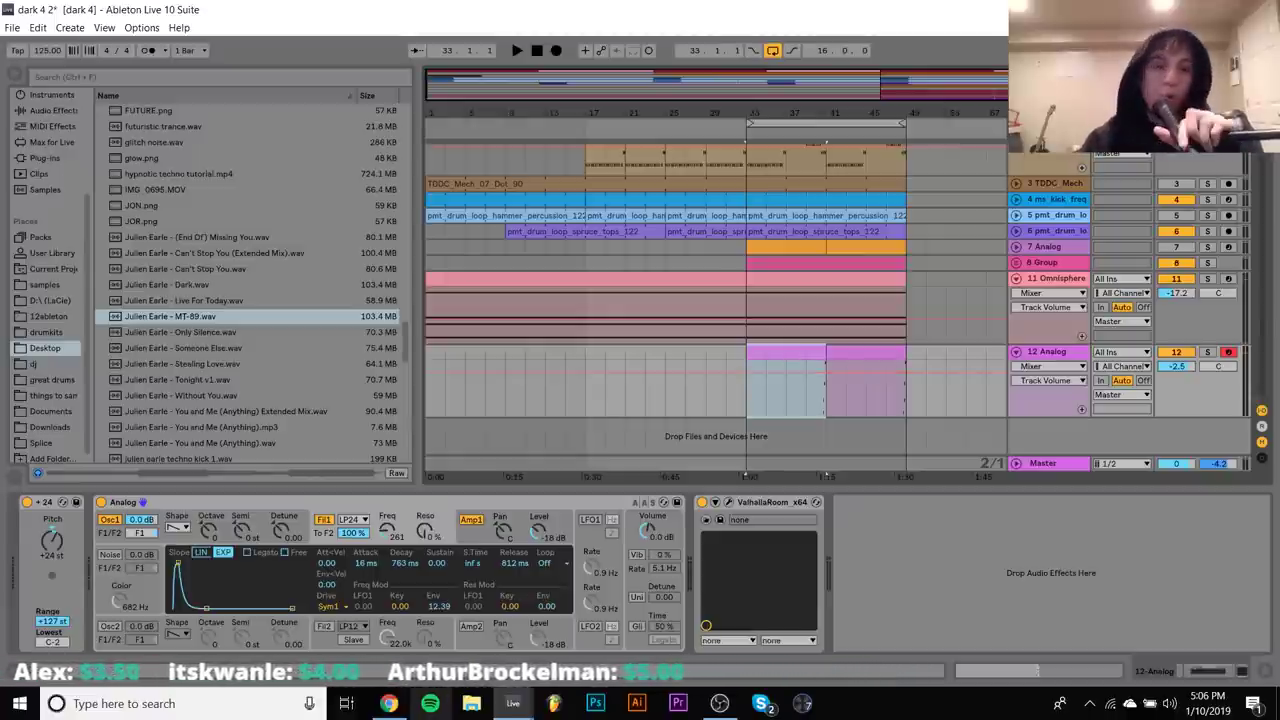
Switch to the browser, play "Espresso Tafil 12.4" from the start with its volume adjusted, and listen to about 1:48
{"action": "left_click", "coordinate": [388, 703]}
{"action": "key", "text": "space"}
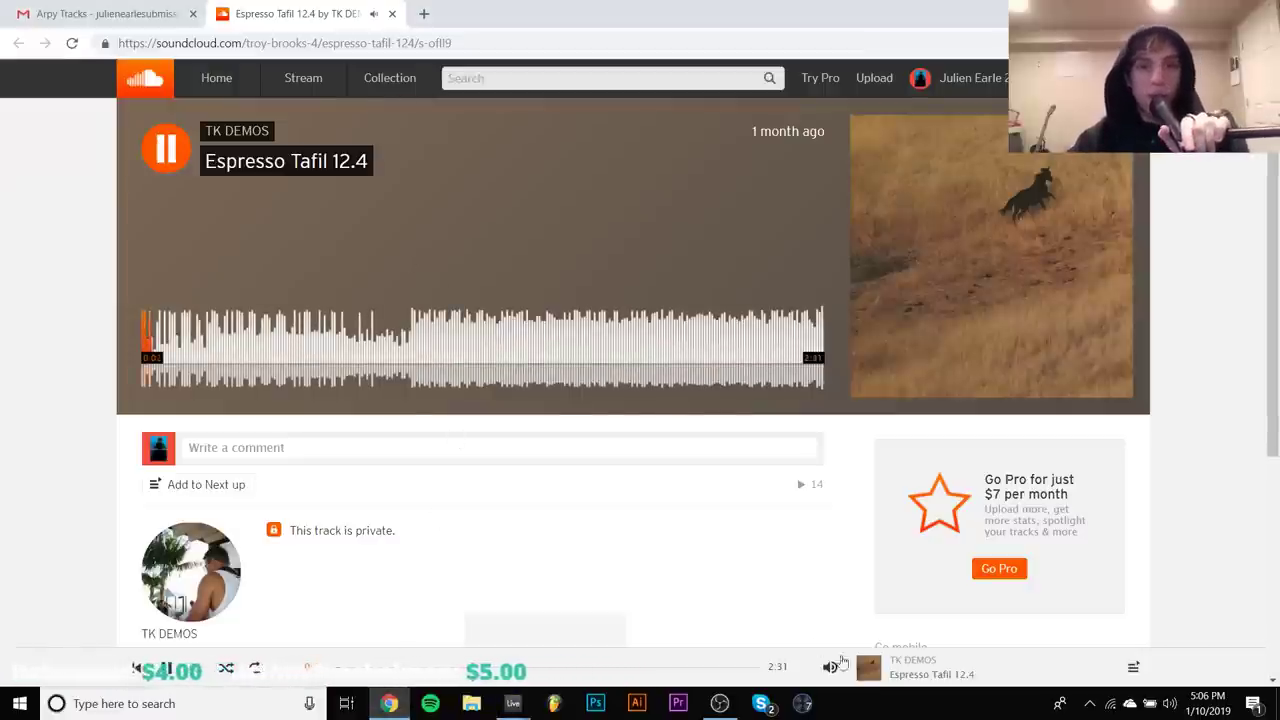
{"action": "left_click_drag", "start_coordinate": [829, 572], "coordinate": [829, 622]}
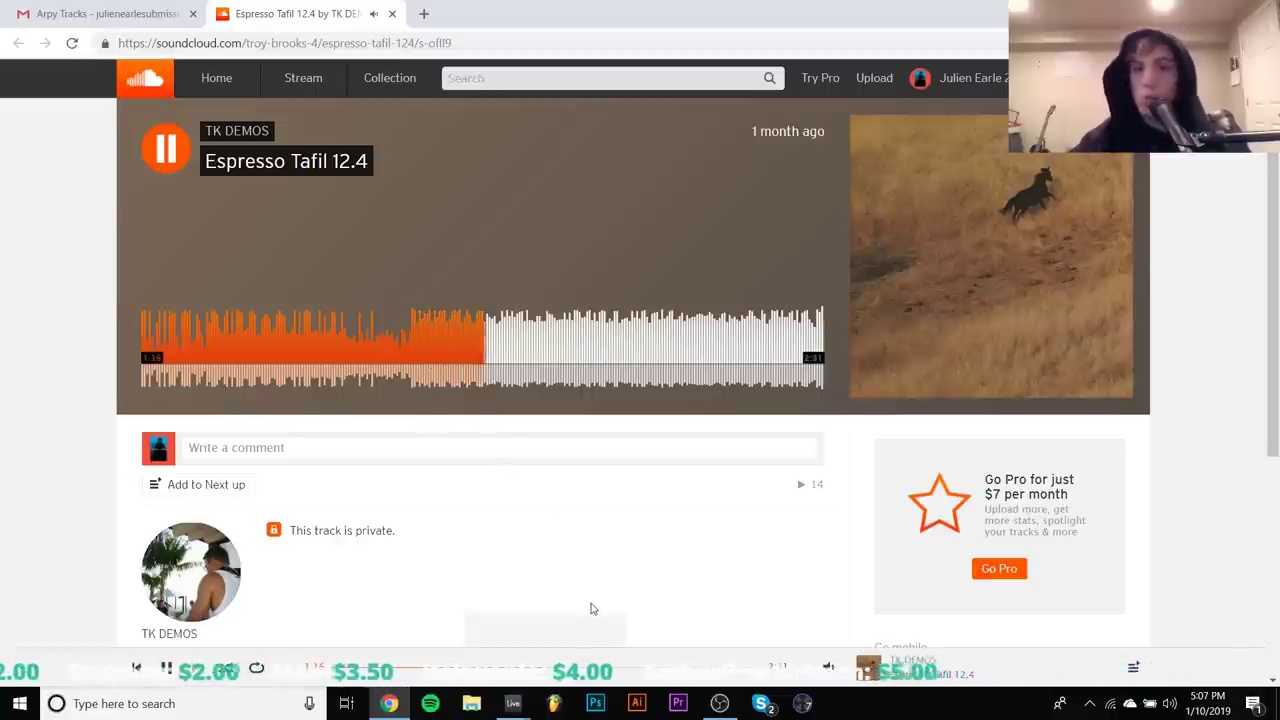
{"action": "scroll", "coordinate": [591, 608], "scroll_direction": "down", "scroll_amount": 1}
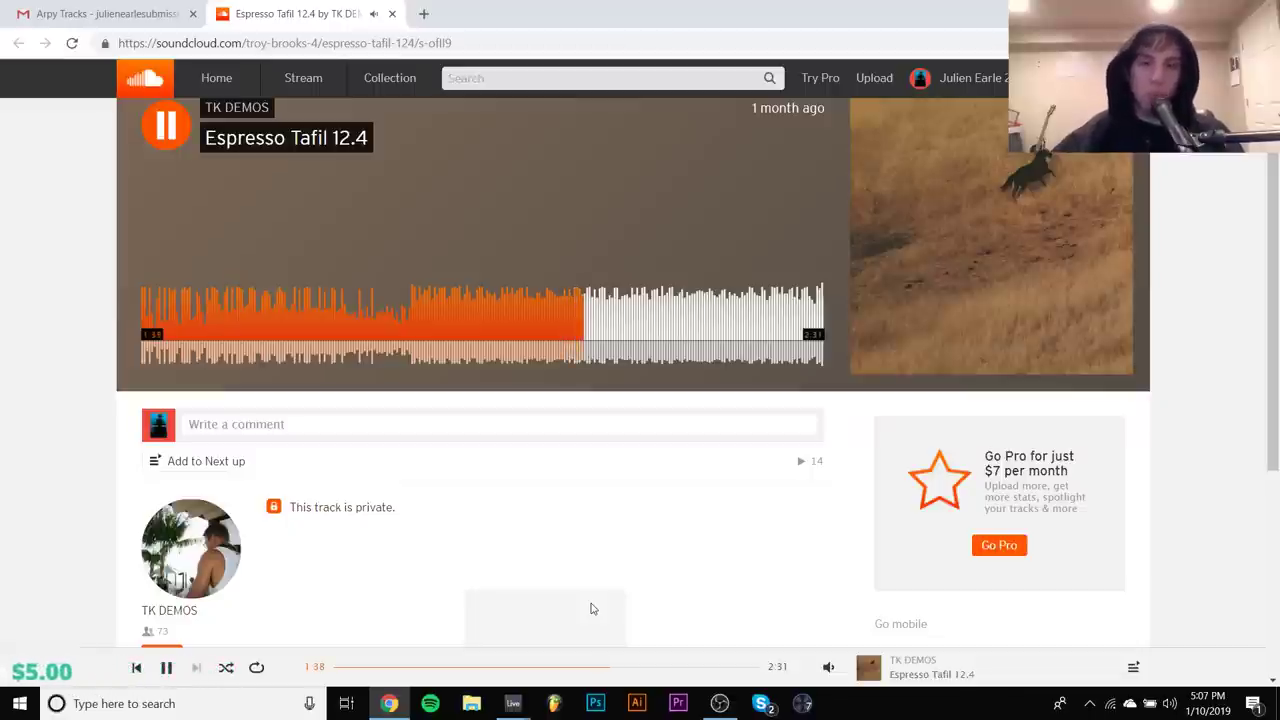
{"action": "scroll", "coordinate": [588, 558], "scroll_direction": "up", "scroll_amount": 1}
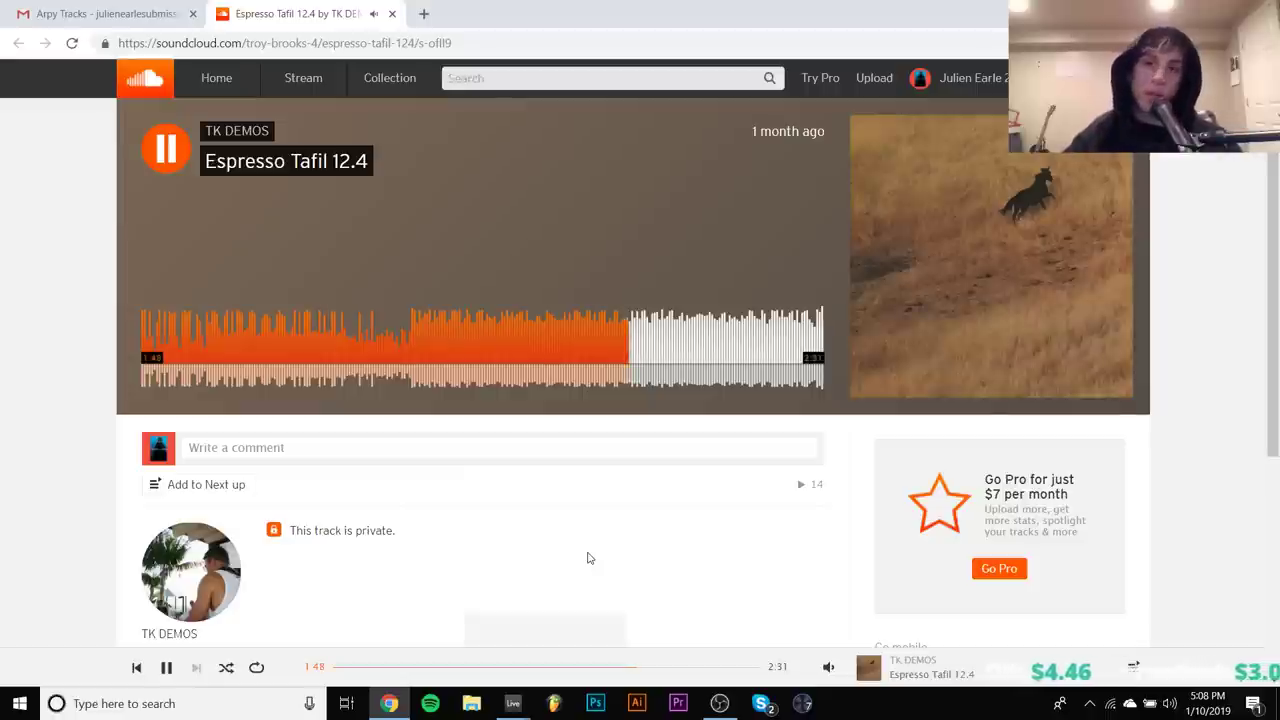
Skip "Espresso Tafil 12.4" ahead to about 1:58, pause at 2:00 and about 2:05 for feedback, and skip on to its ending
{"action": "left_click", "coordinate": [672, 348]}
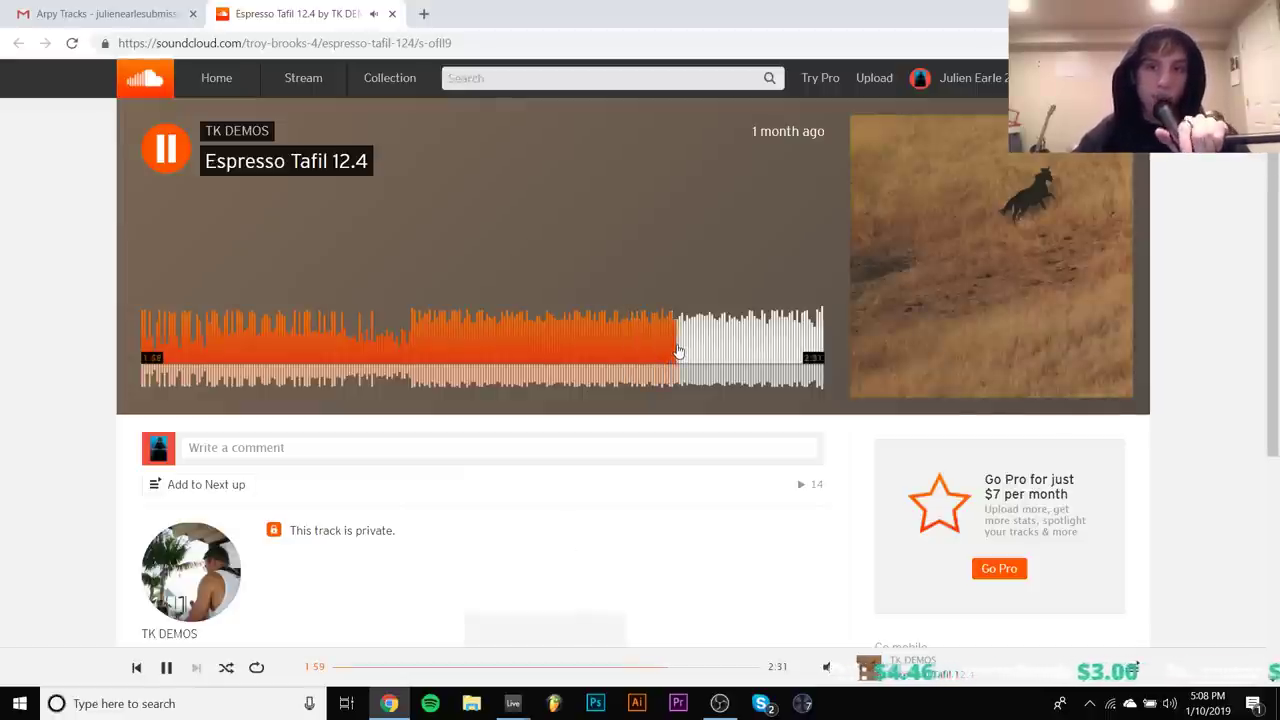
{"action": "key", "text": "space"}
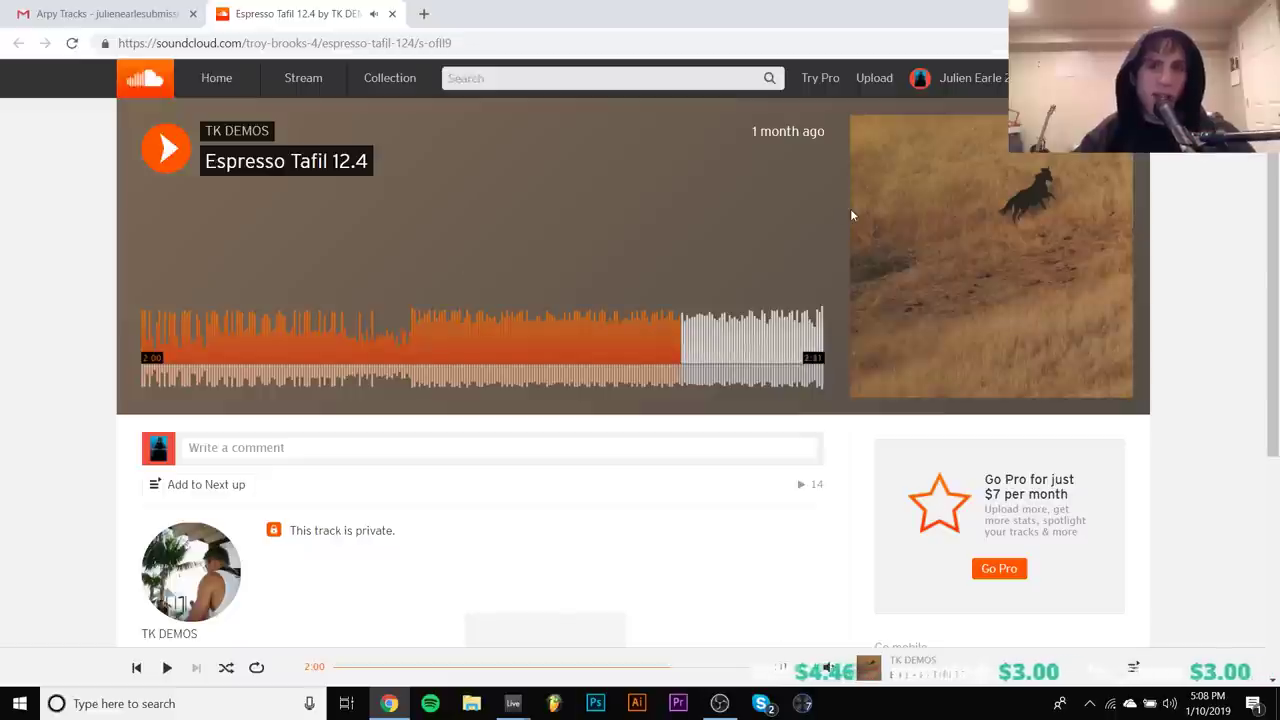
{"action": "key", "text": "space"}
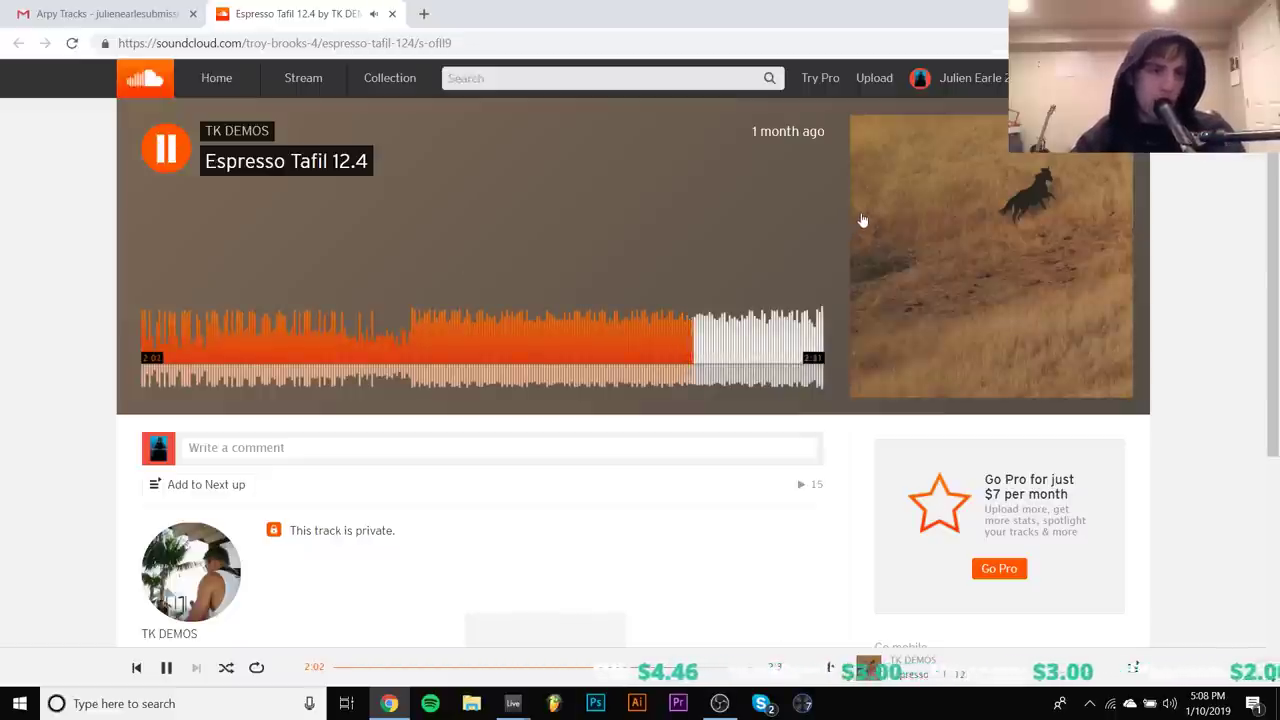
{"action": "key", "text": "space"}
{"action": "key", "text": "space"}
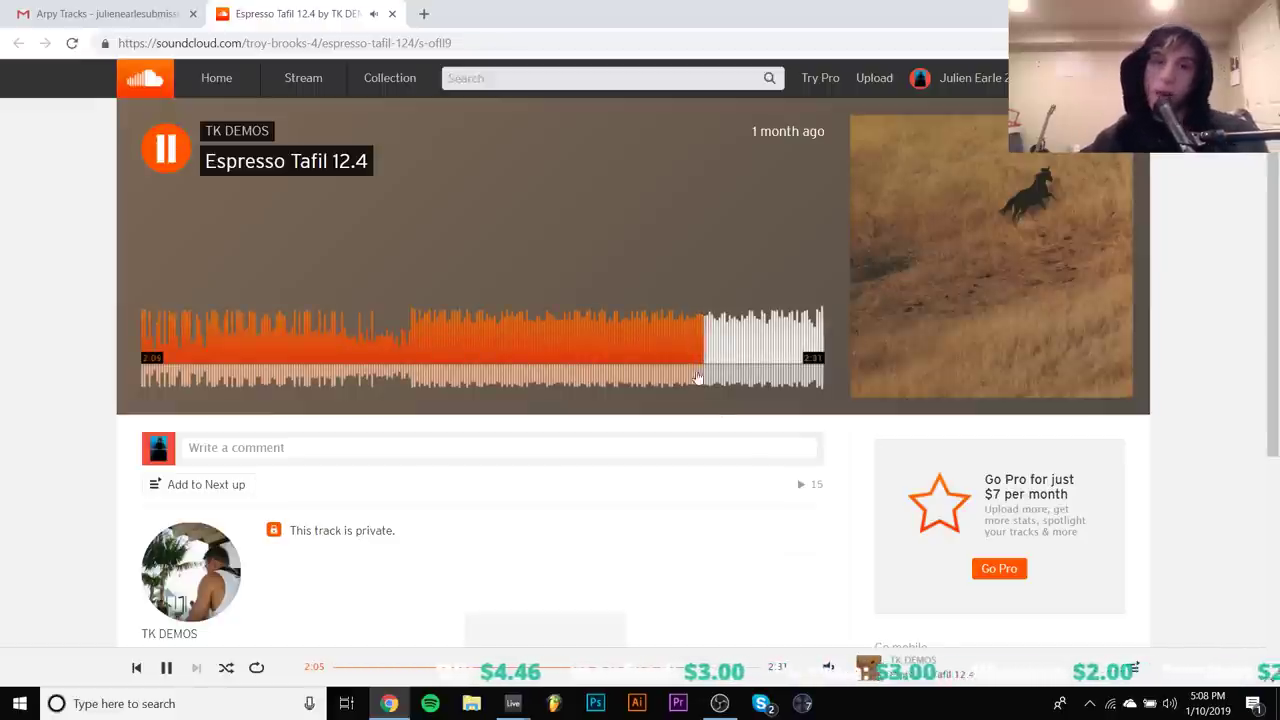
{"action": "left_click", "coordinate": [771, 333]}
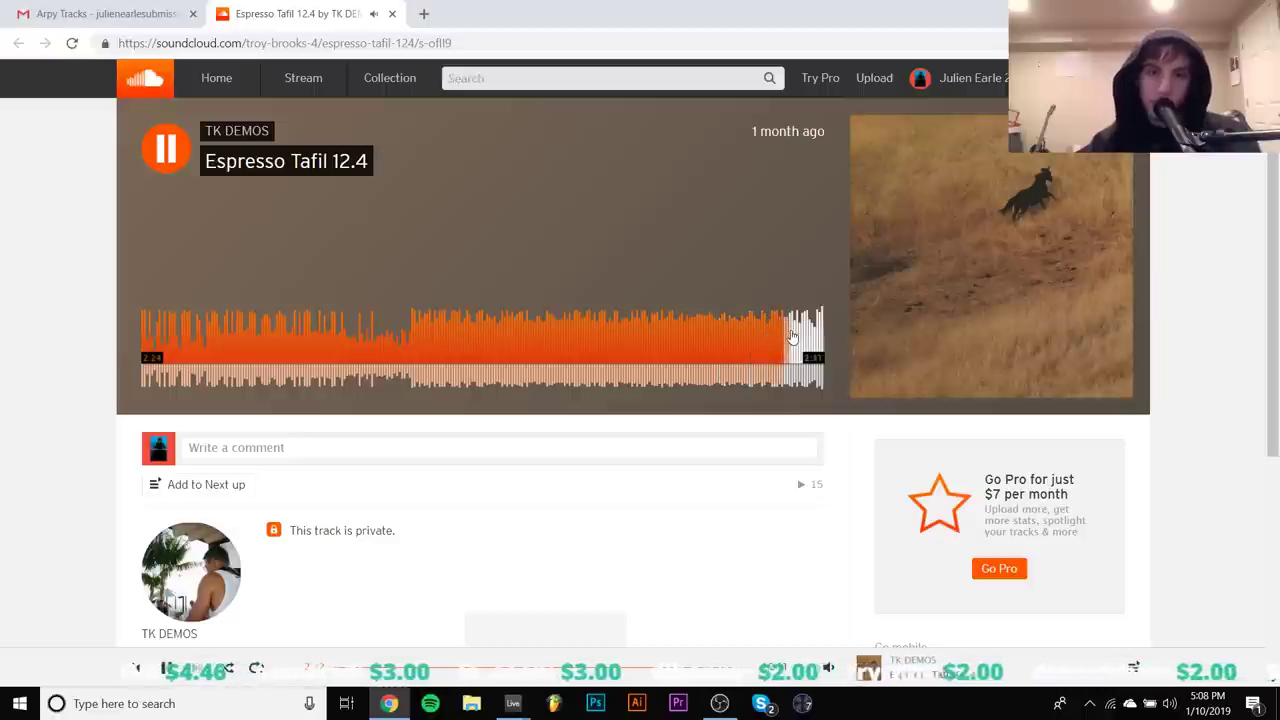
{"action": "left_click", "coordinate": [813, 343]}
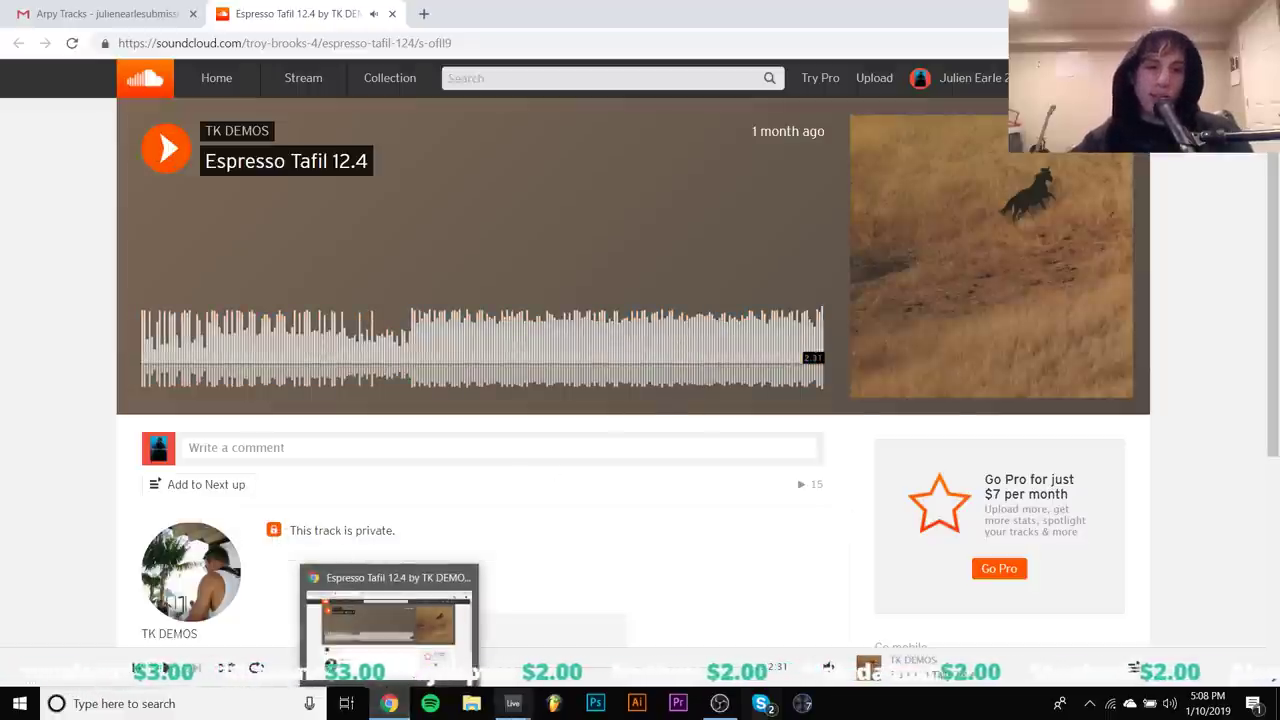
Replay "Espresso Tafil 12.4" from 1:07, pausing at 1:10 and 1:13 for feedback, and recheck the passage around 0:30
{"action": "mouse_move", "coordinate": [512, 703]}
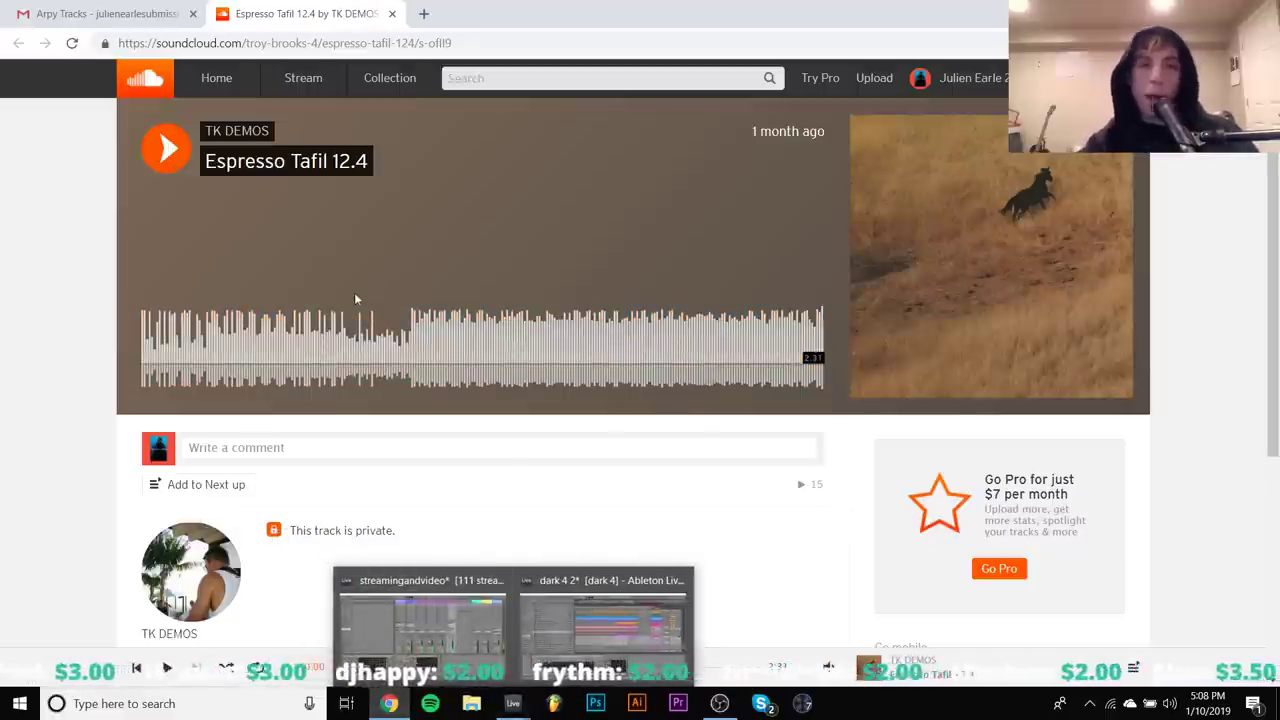
{"action": "left_click", "coordinate": [445, 350]}
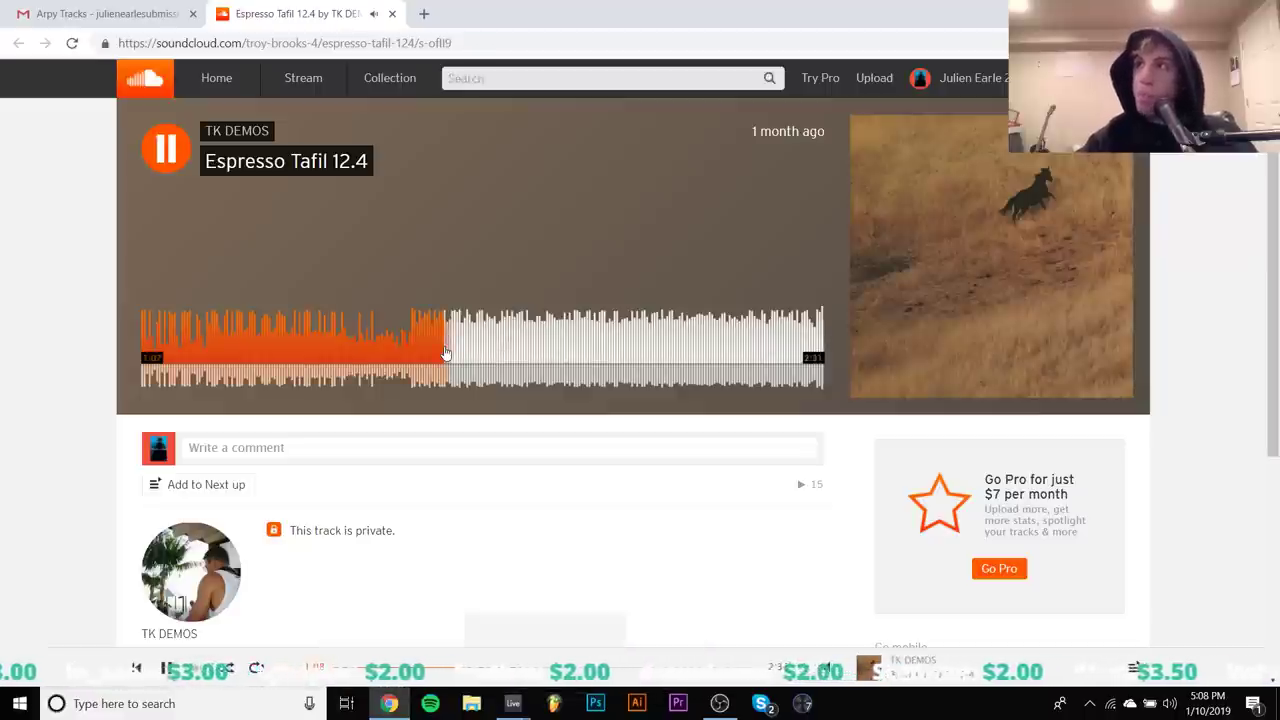
{"action": "key", "text": "space"}
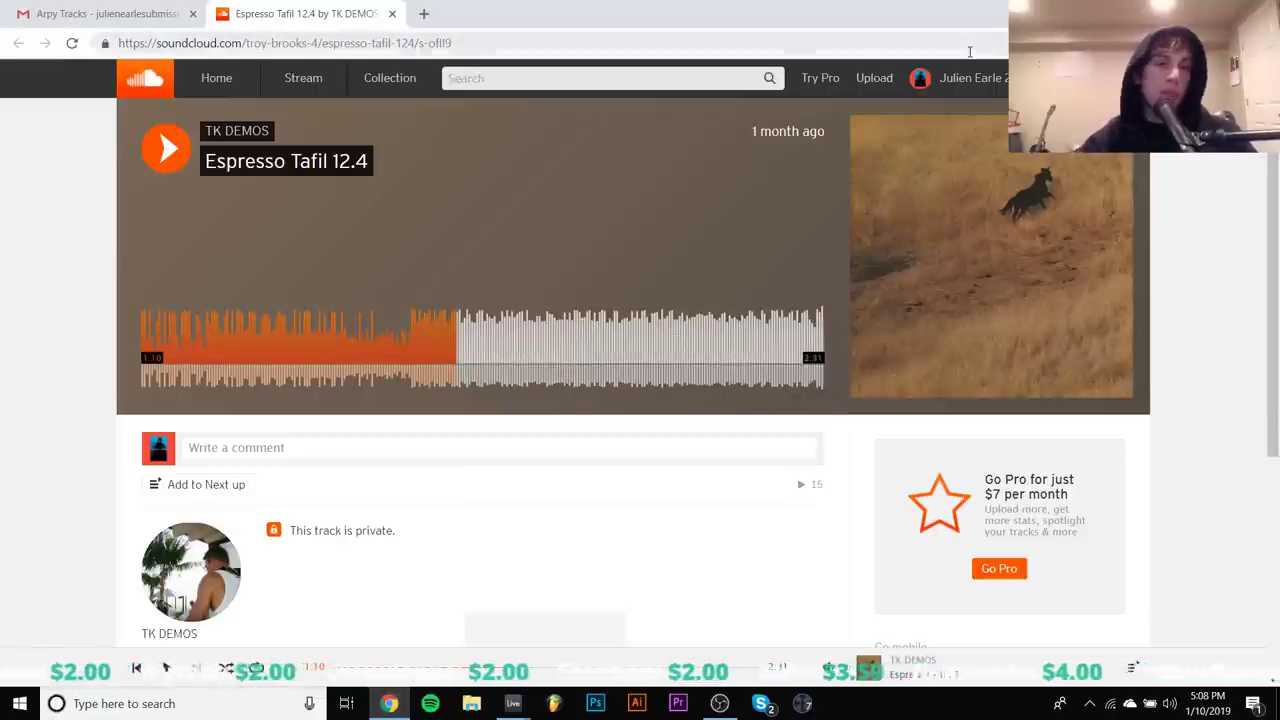
{"action": "key", "text": "space"}
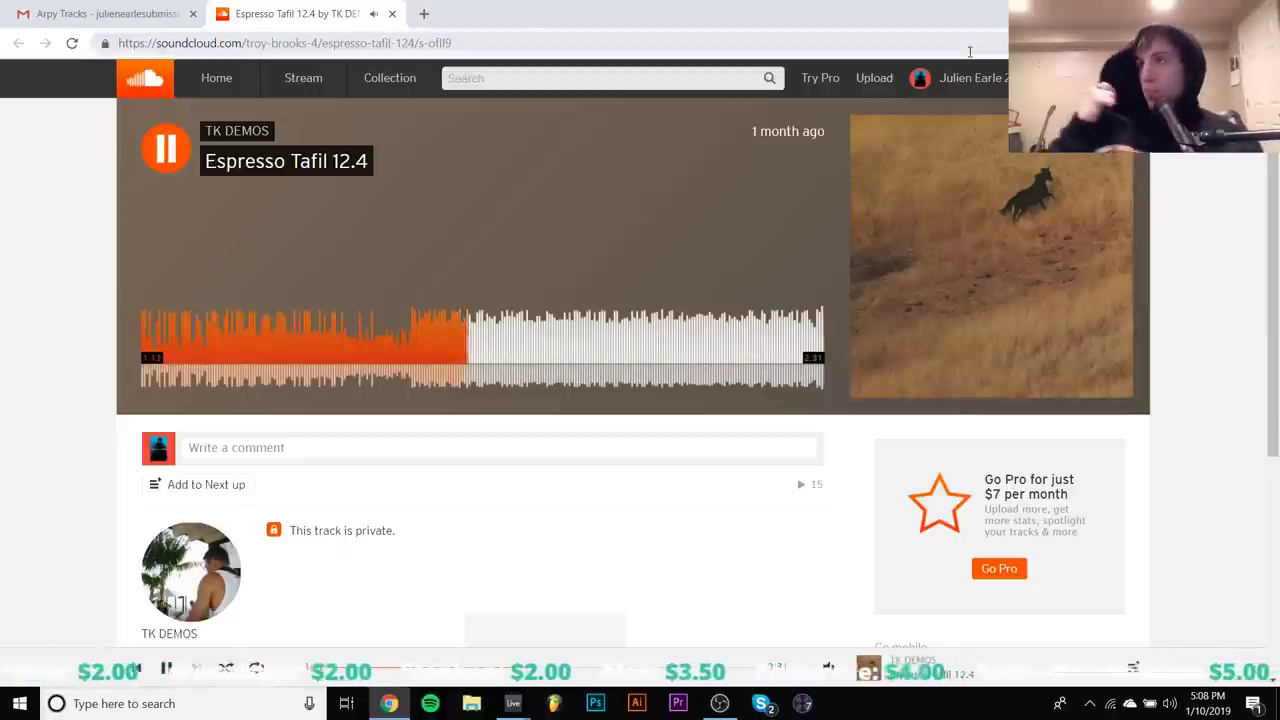
{"action": "key", "text": "space"}
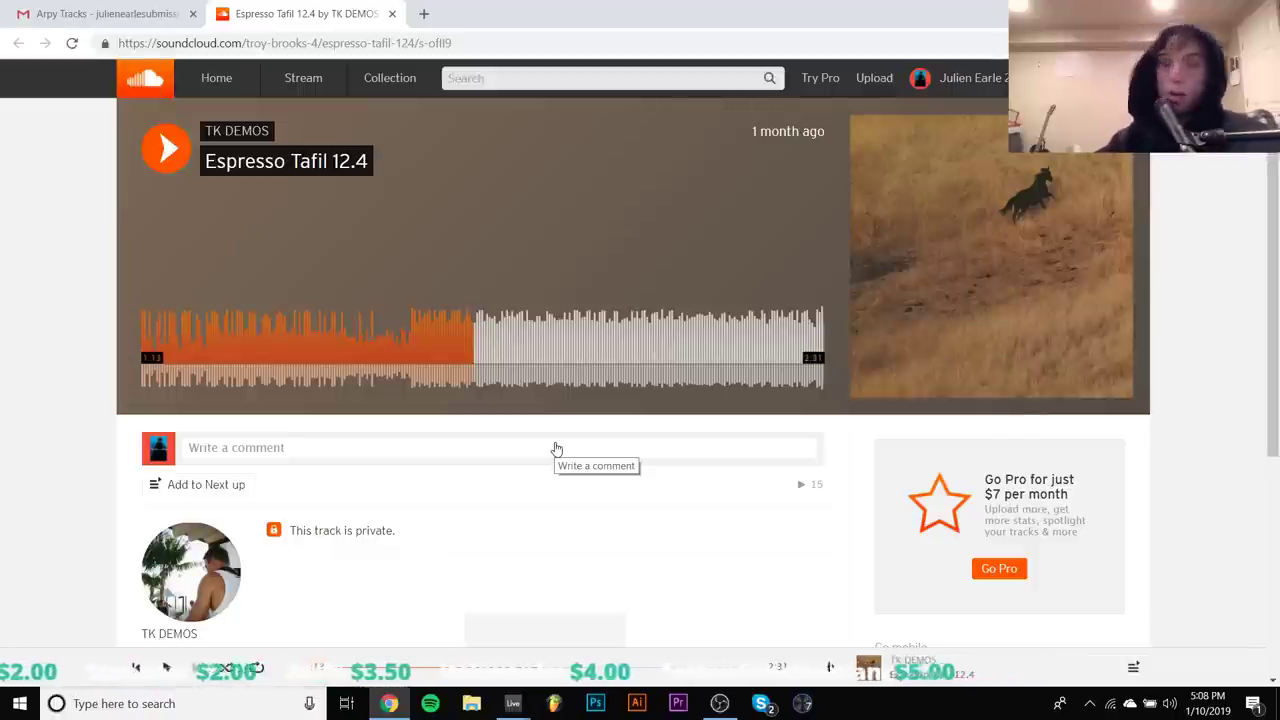
{"action": "key", "text": "space"}
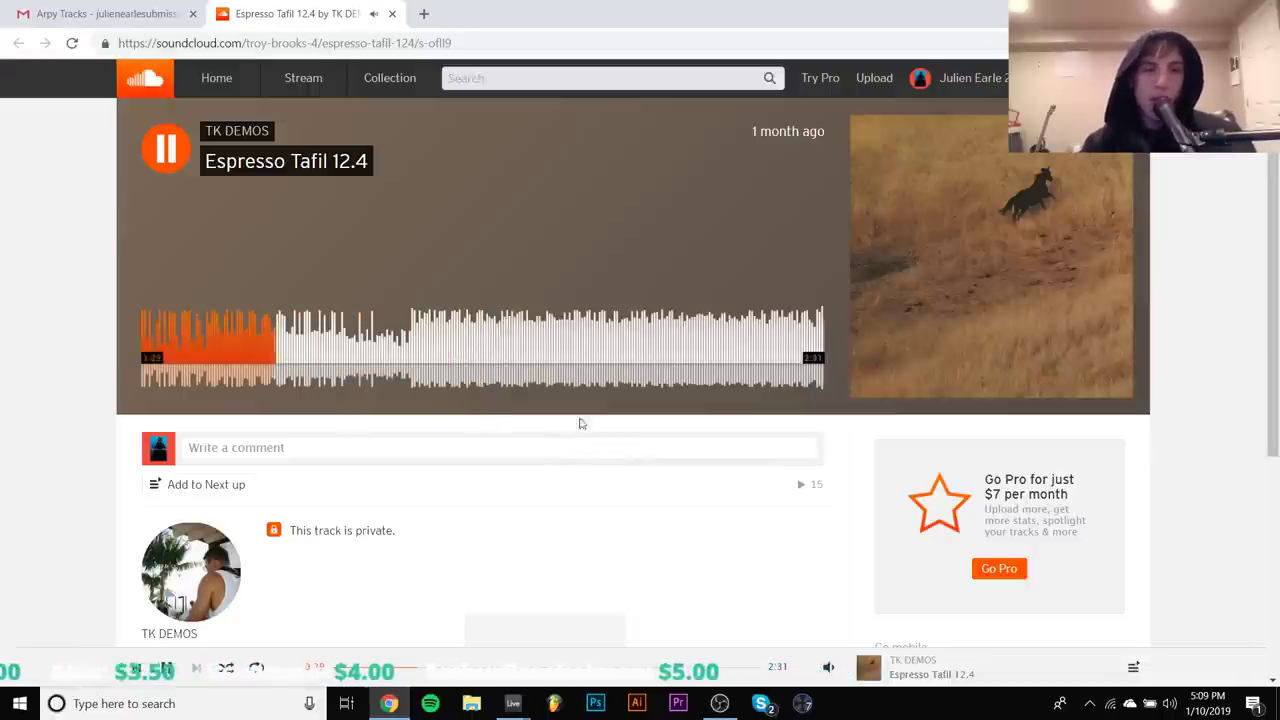
{"action": "key", "text": "space"}
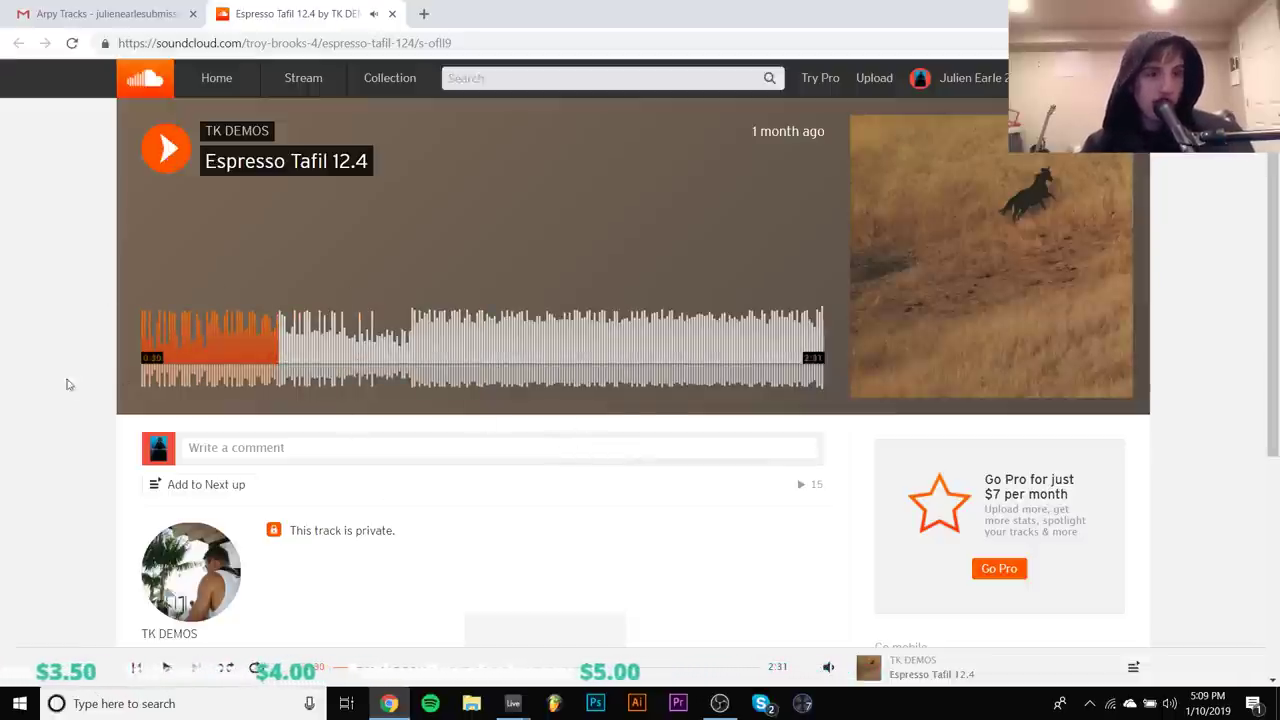
Compare the arrangement's sections by playing "Espresso Tafil 12.4" from the start, 0:43, 0:52, about 1:58 and about 2:23
{"action": "left_click", "coordinate": [143, 340]}
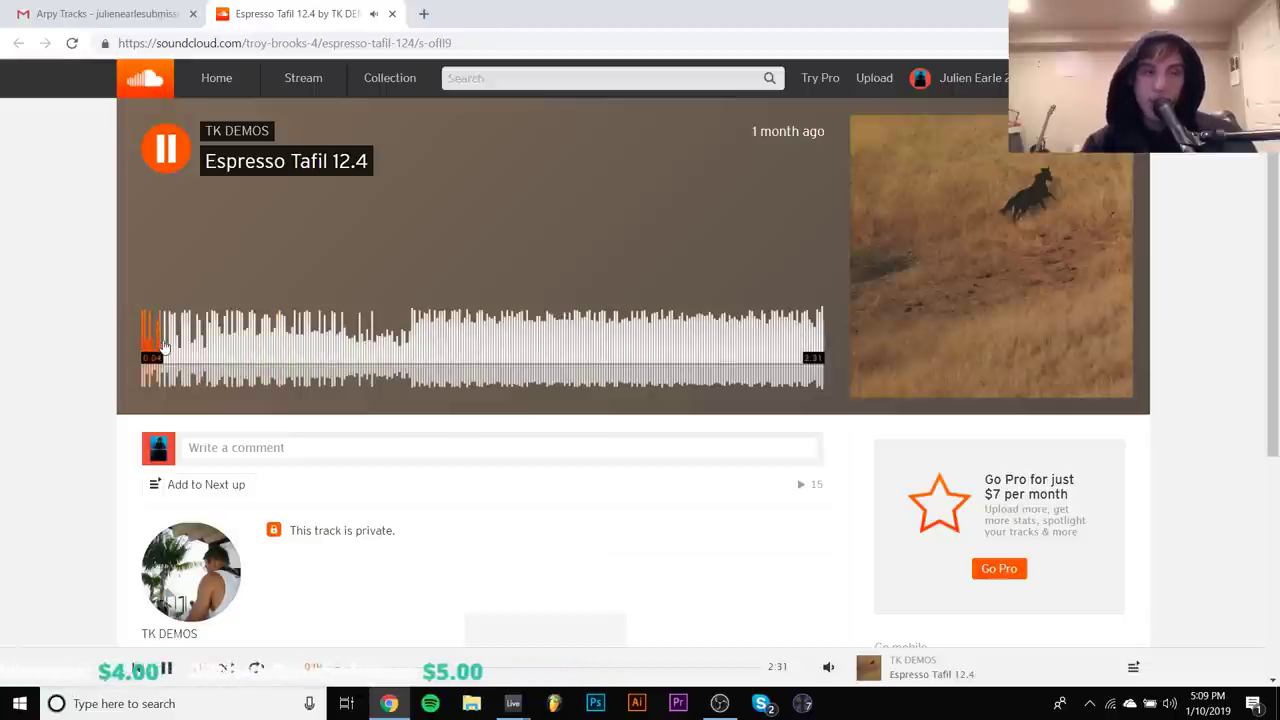
{"action": "left_click", "coordinate": [338, 350]}
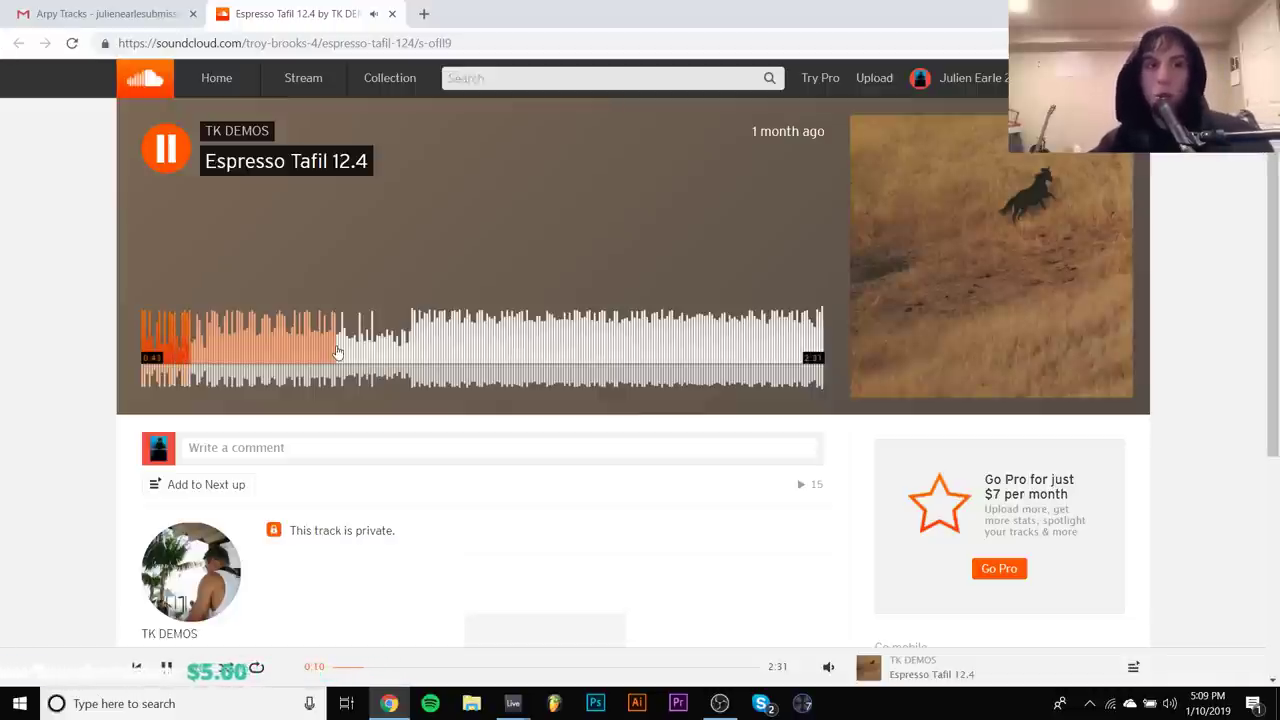
{"action": "left_click", "coordinate": [378, 362]}
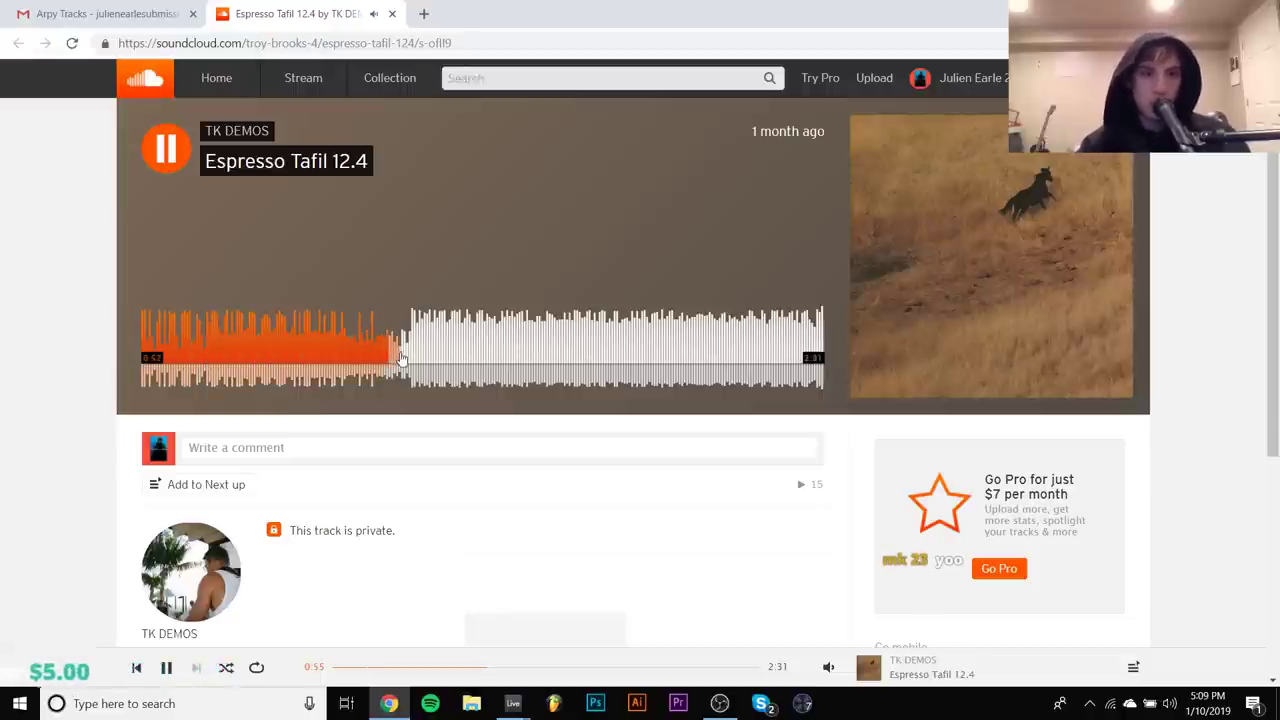
{"action": "left_click", "coordinate": [676, 357]}
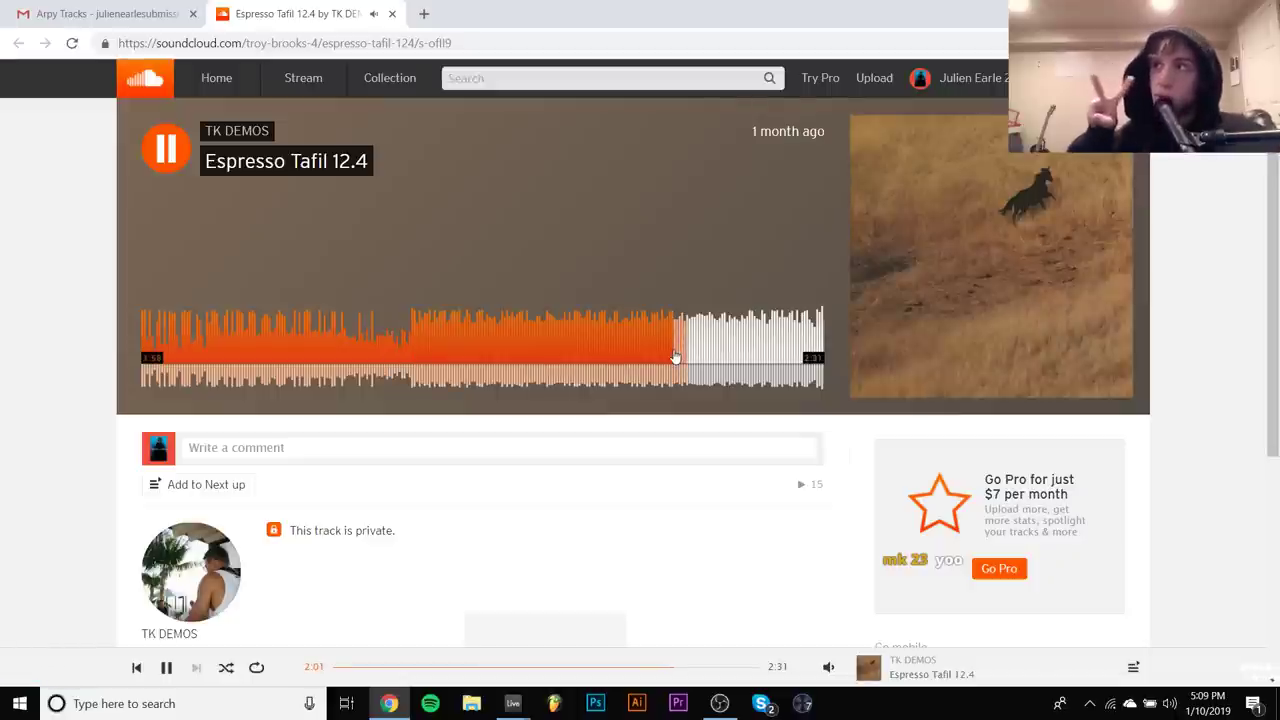
{"action": "left_click", "coordinate": [788, 345]}
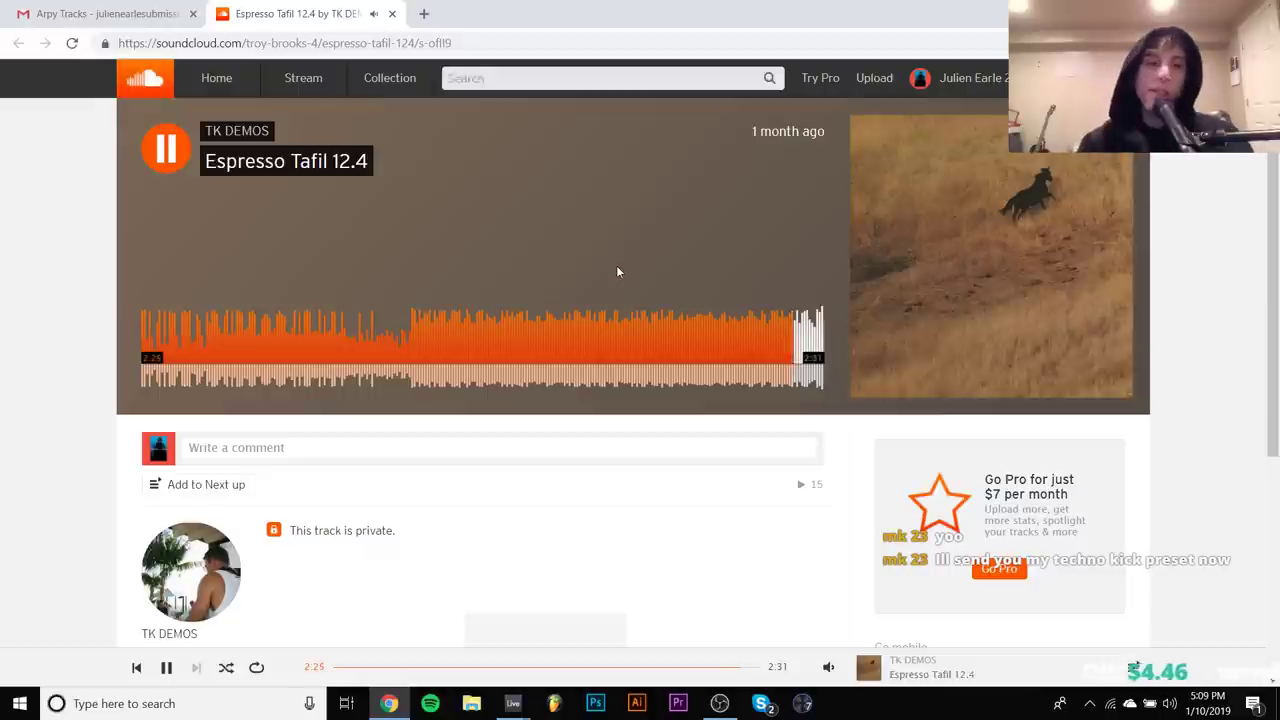
Pause "Espresso Tafil 12.4" at 2:25 for feedback and switch to the "dark 4" project in Ableton Live
{"action": "key", "text": "space"}
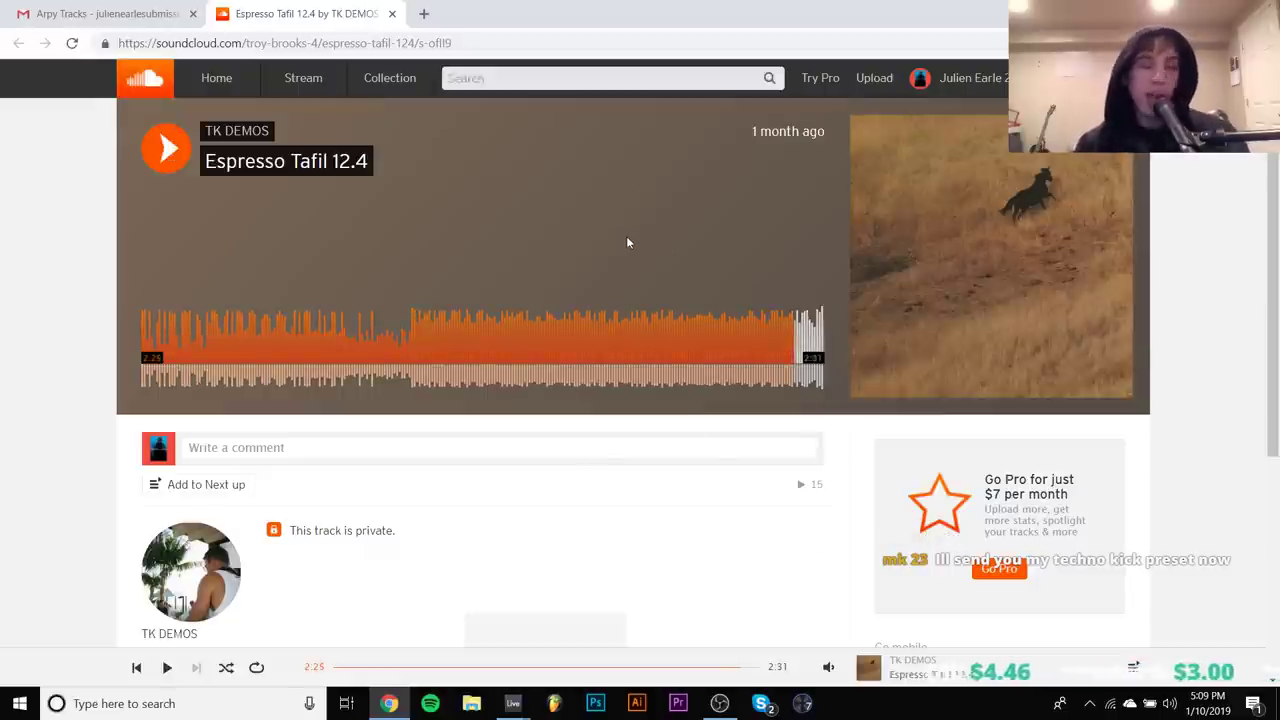
{"action": "mouse_move", "coordinate": [513, 703]}
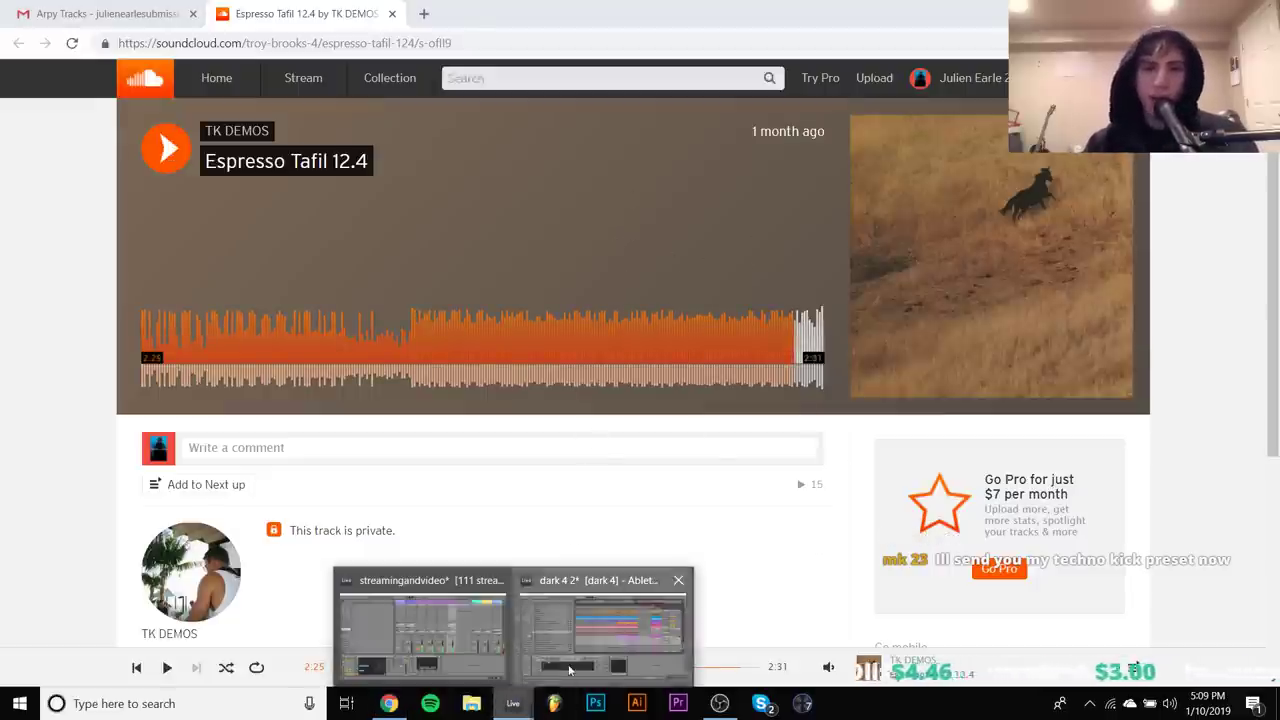
{"action": "left_click", "coordinate": [600, 625]}
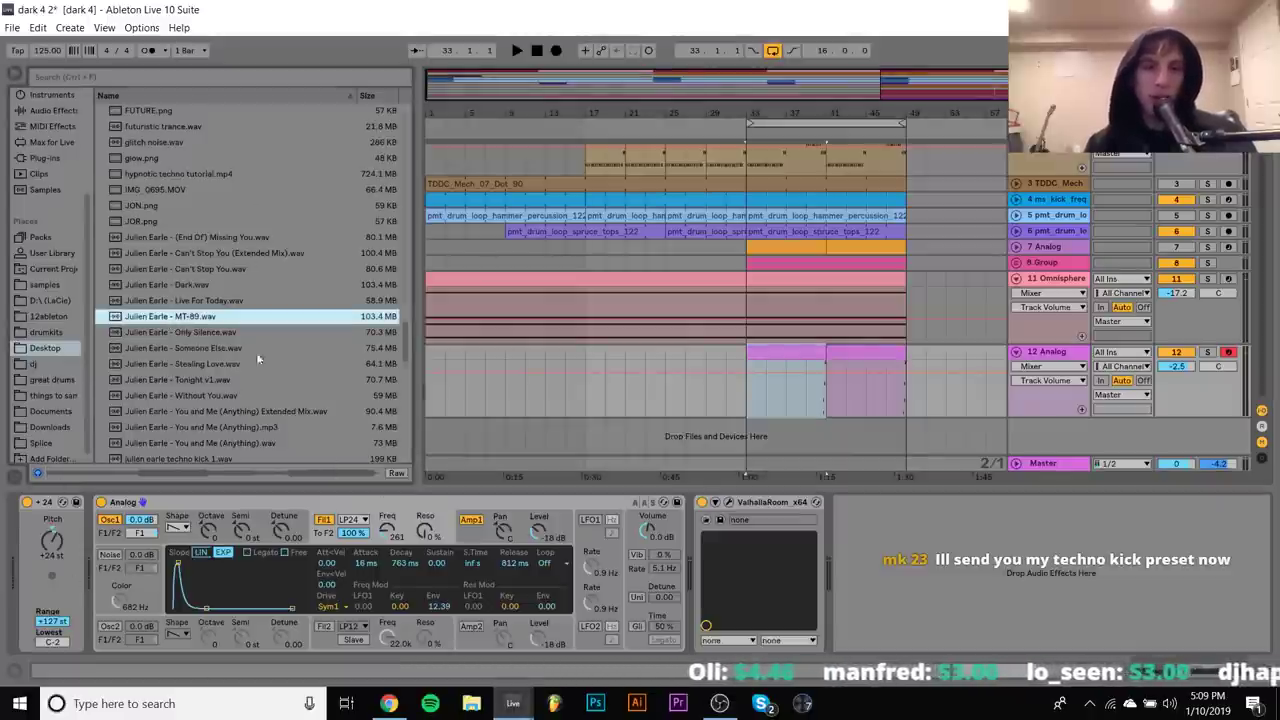
Switch back to SoundCloud in Chrome and replay "Espresso Tafil 12.4" from 1:30, pausing at 1:32 for feedback
{"action": "left_click", "coordinate": [376, 704]}
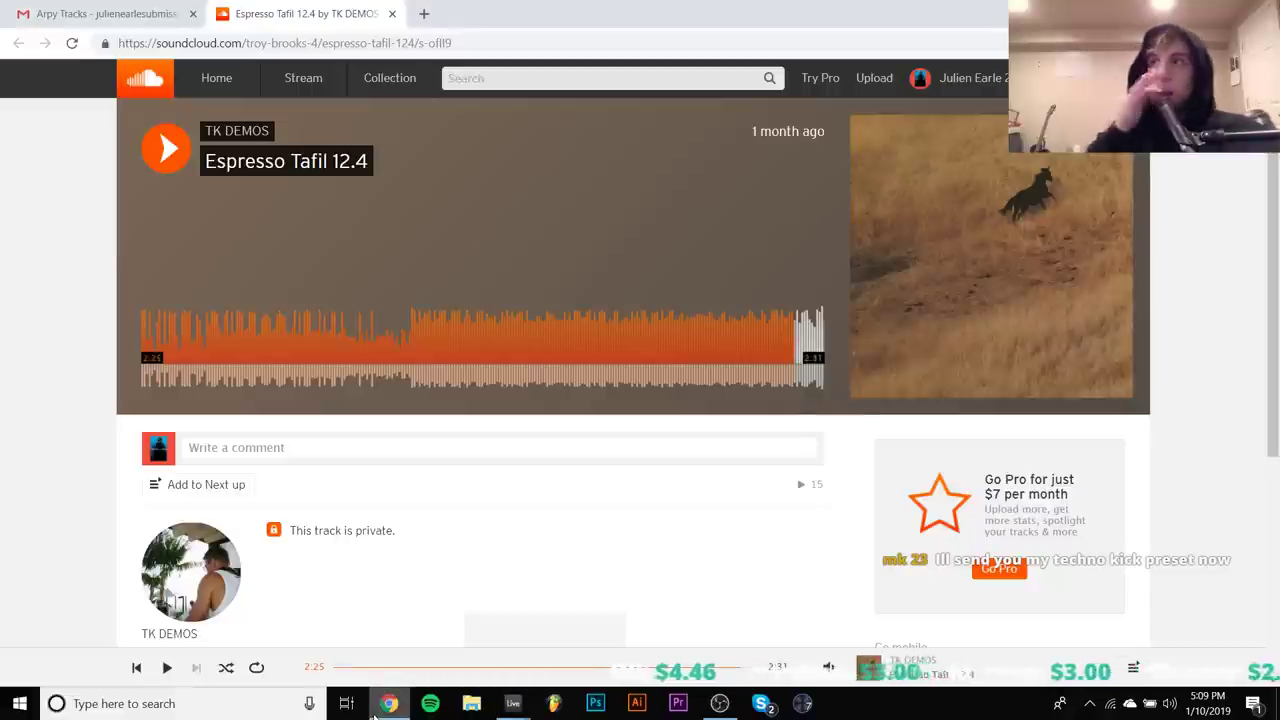
{"action": "left_click", "coordinate": [392, 704]}
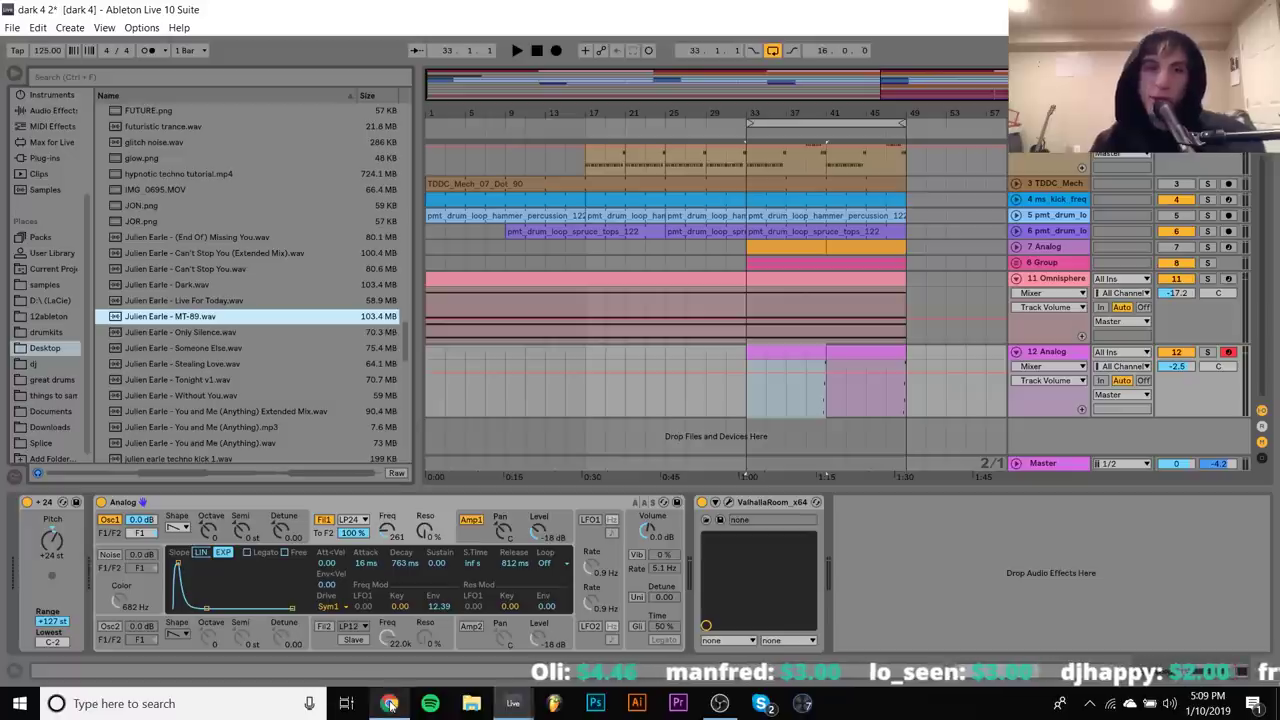
{"action": "left_click", "coordinate": [390, 704]}
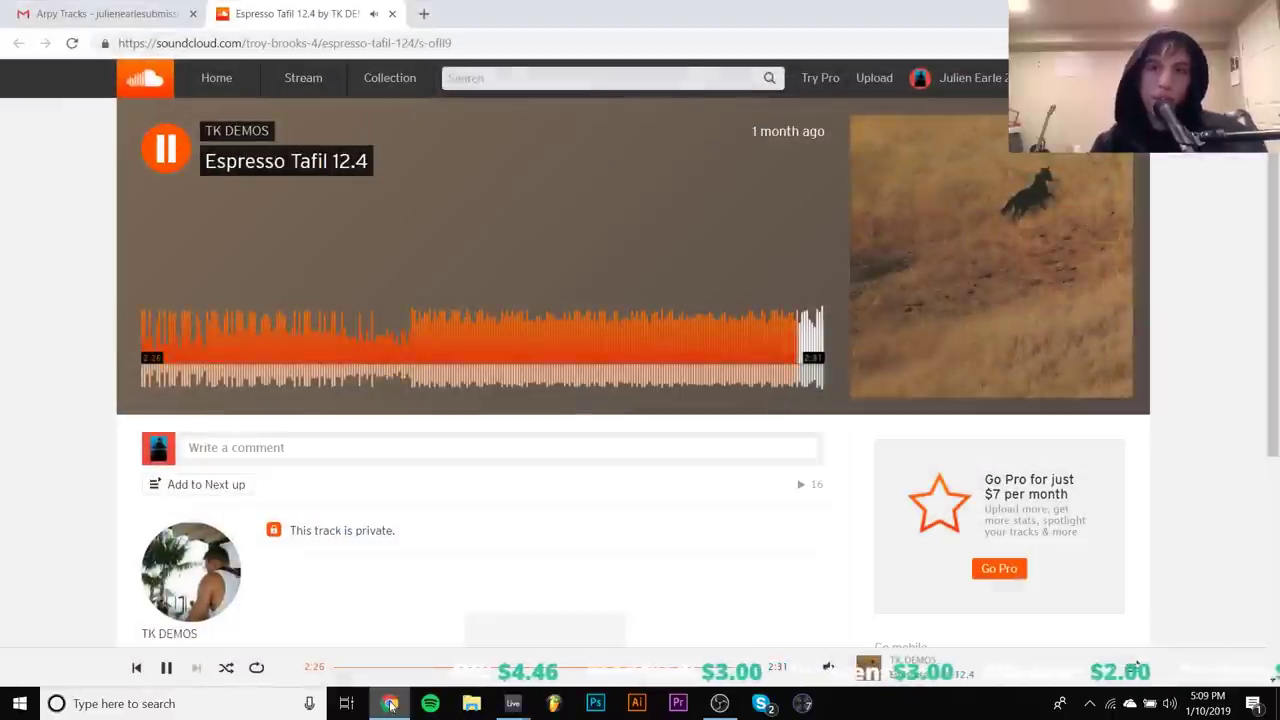
{"action": "key", "text": "space"}
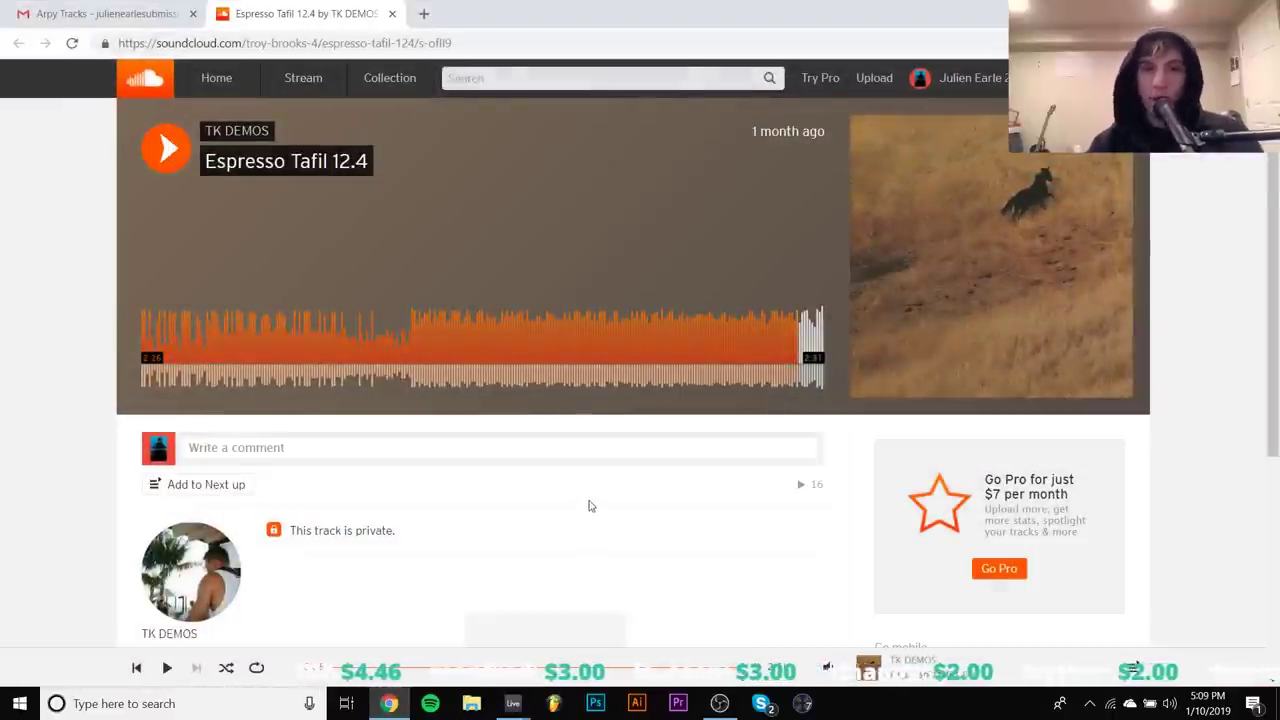
{"action": "left_click", "coordinate": [551, 350]}
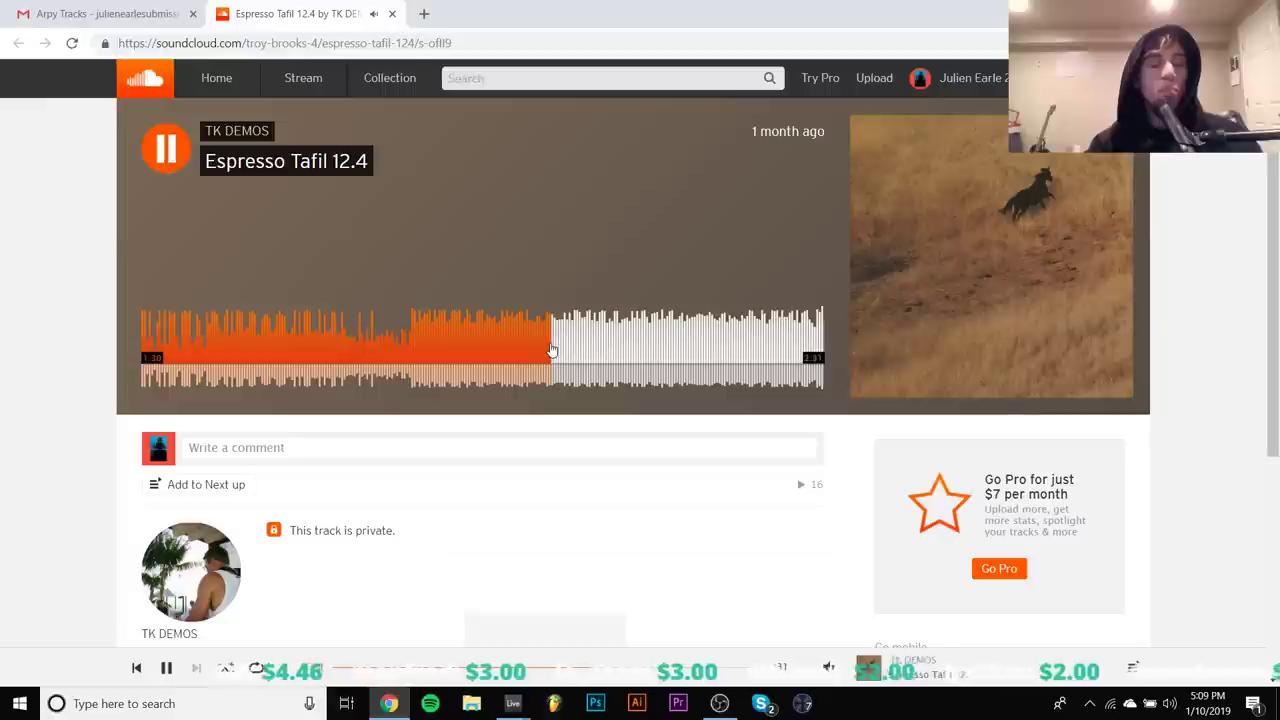
{"action": "key", "text": "space"}
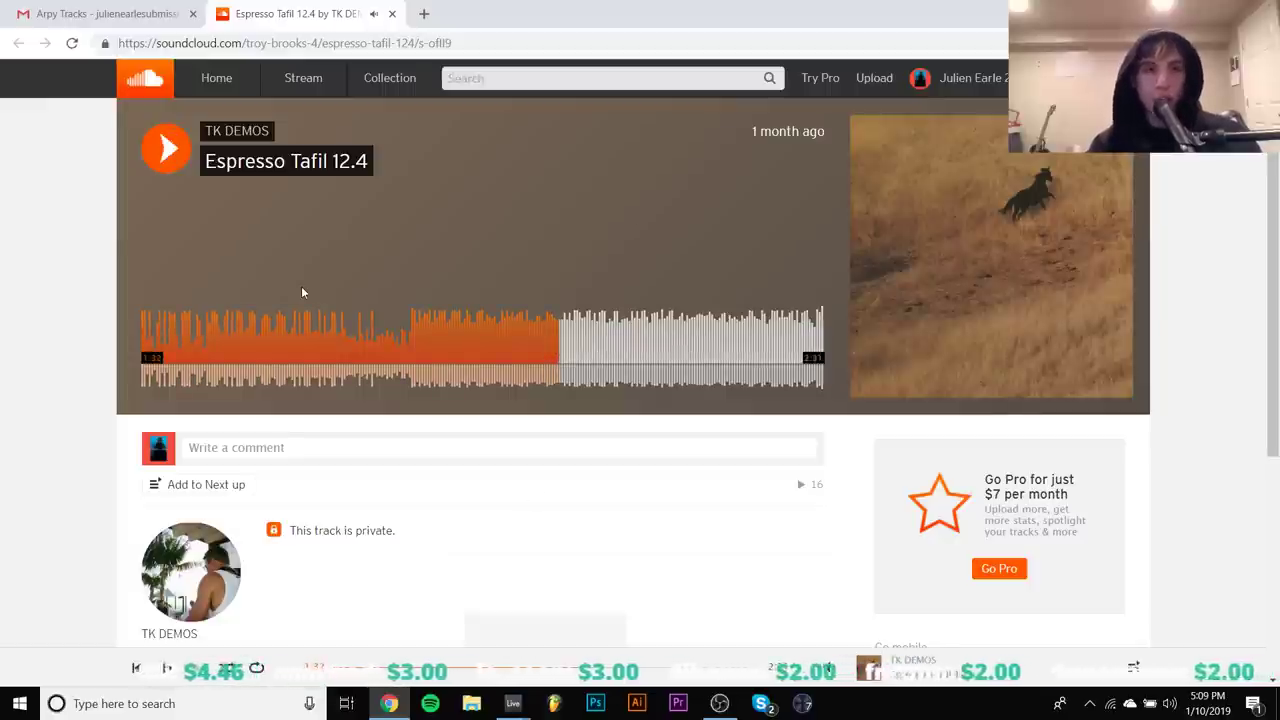
Close "Espresso Tafil 12.4", return to the inbox, and open the "Rollercoaster Remix" link from the "Thanks" email
{"action": "left_click", "coordinate": [392, 13]}
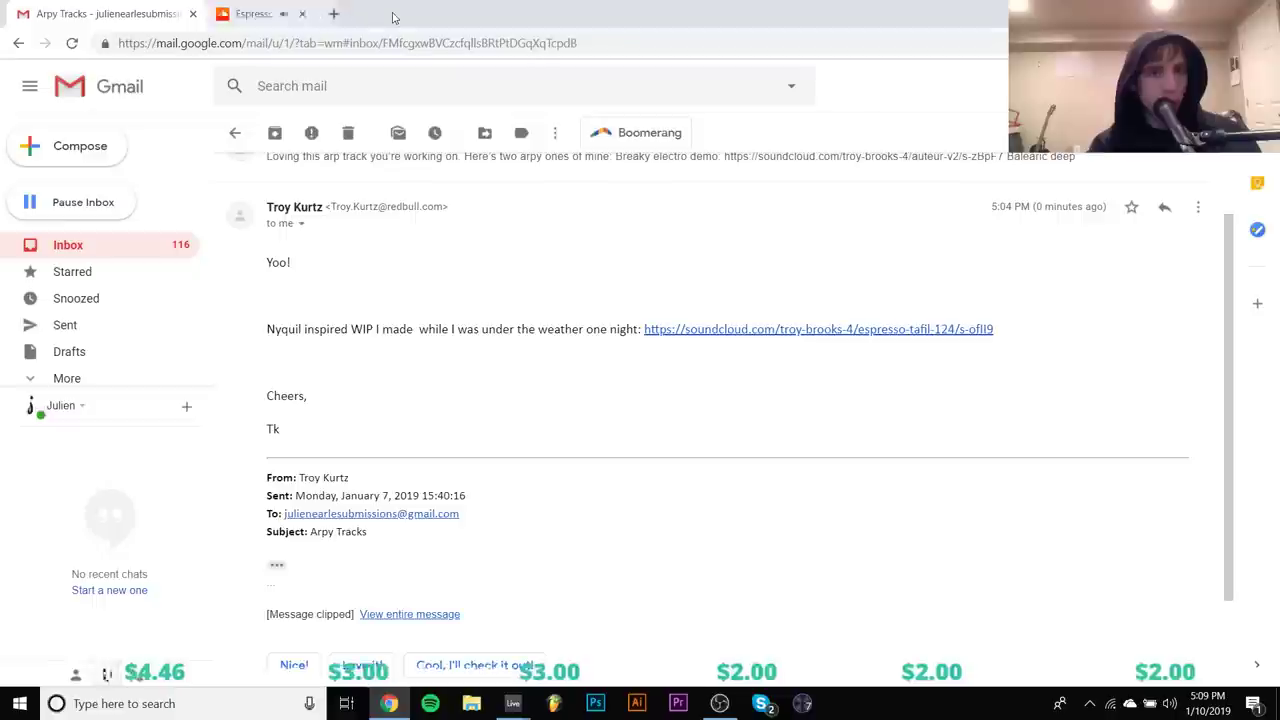
{"action": "left_click", "coordinate": [231, 133]}
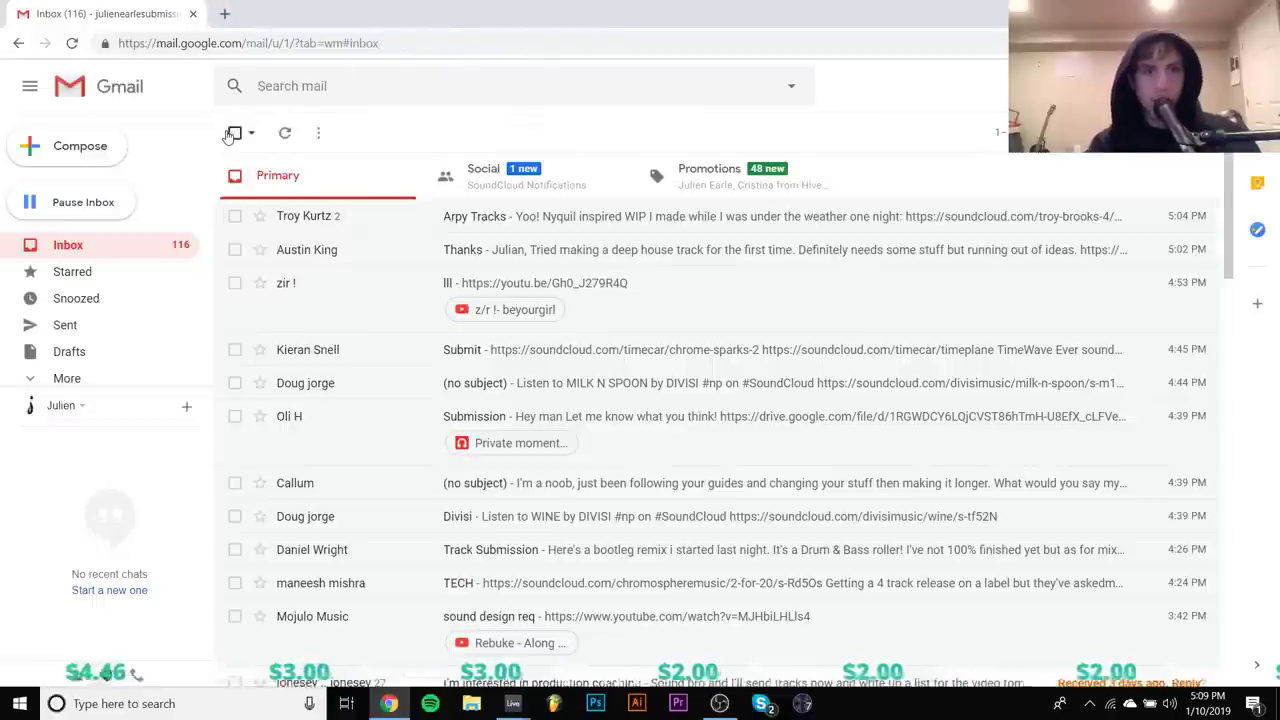
{"action": "left_click", "coordinate": [375, 250]}
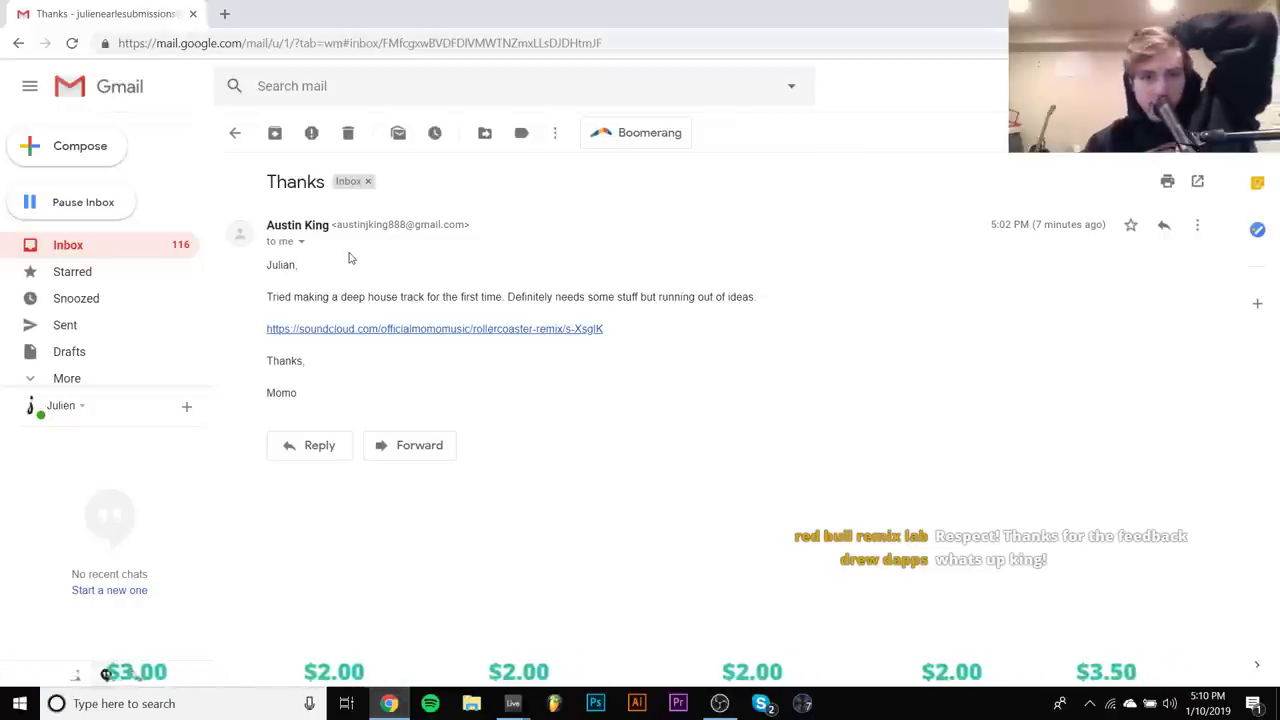
{"action": "left_click", "coordinate": [388, 331]}
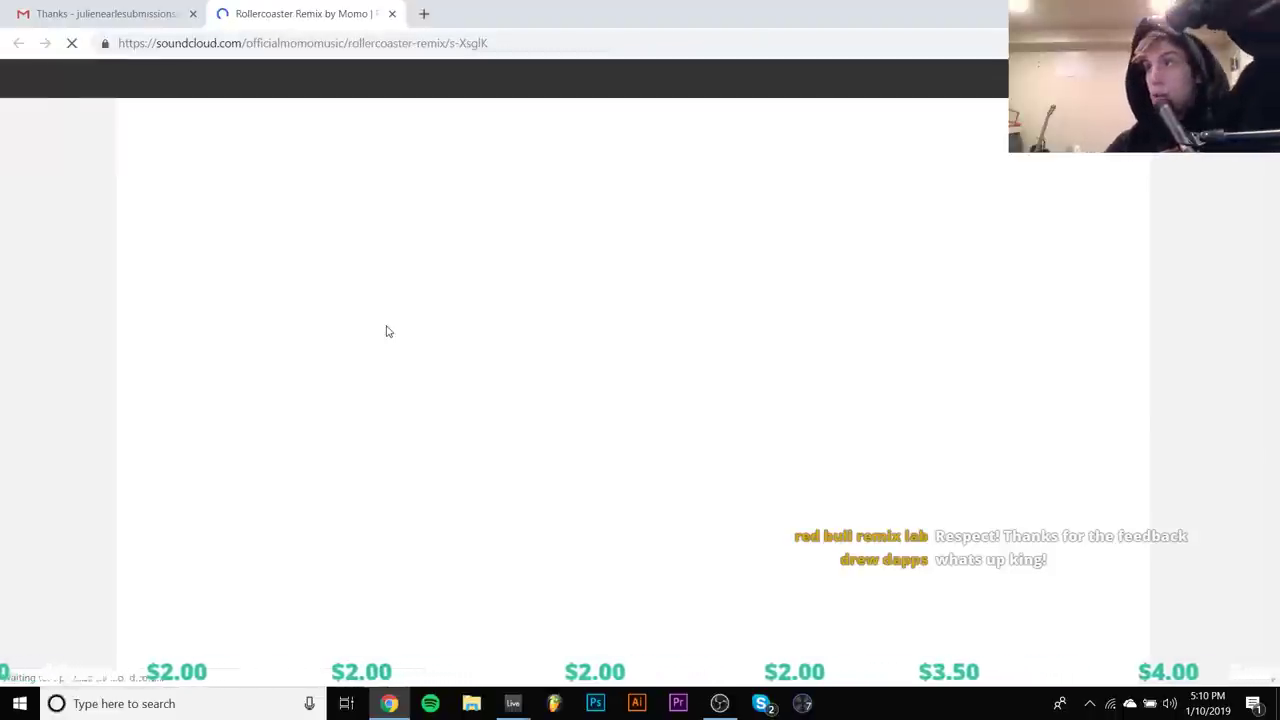
Play "Rollercoaster Remix" from the start, check the artist's profile, and return to the track page, pausing at 1:22 for feedback
{"action": "key", "text": "space"}
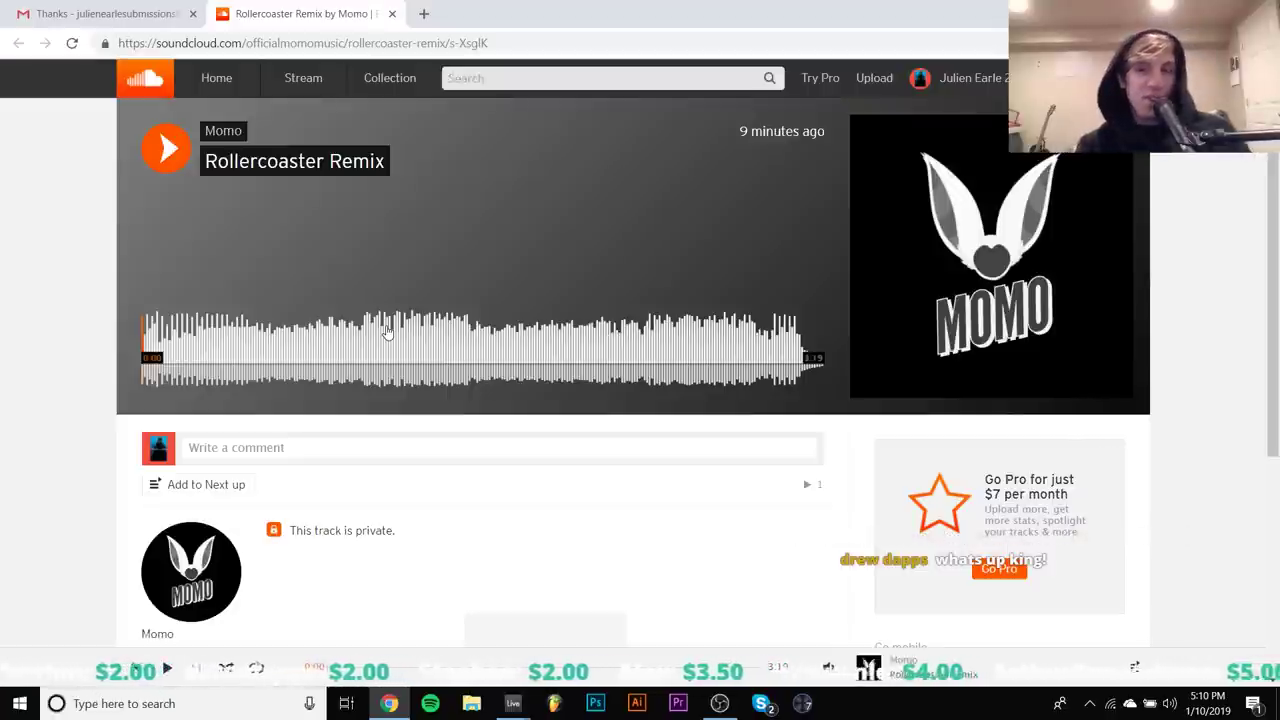
{"action": "key", "text": "space"}
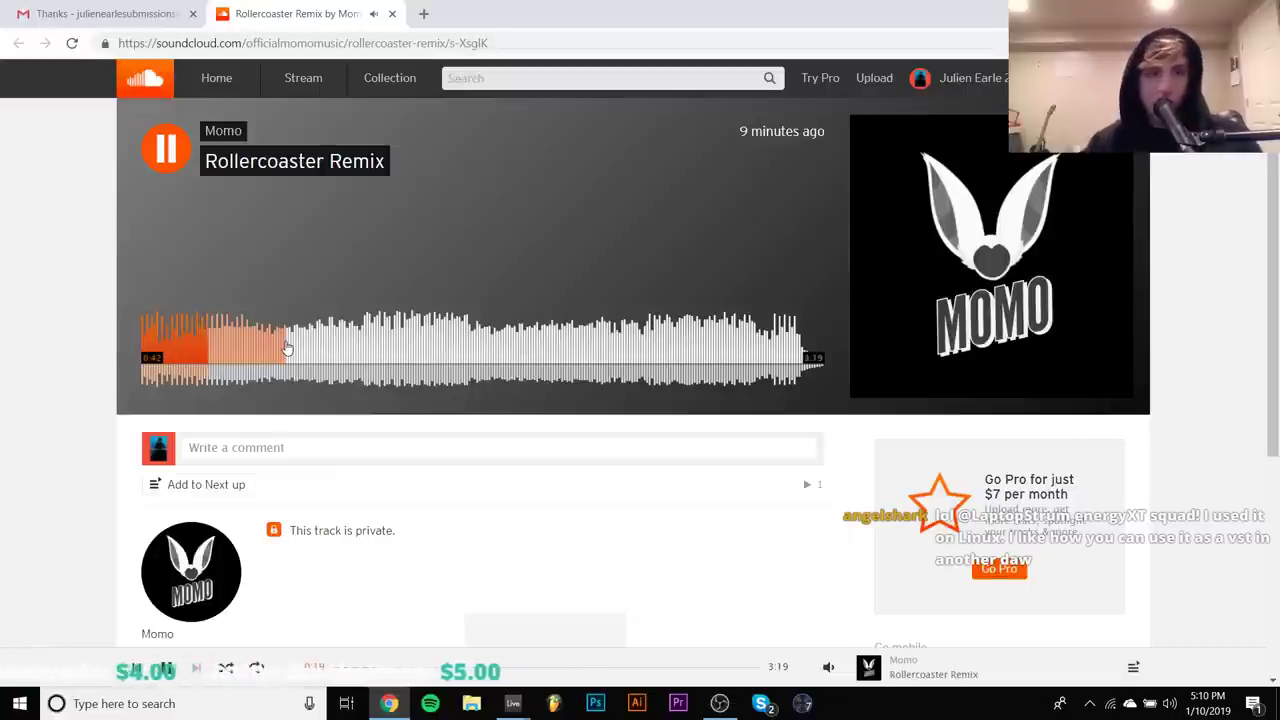
{"action": "left_click", "coordinate": [172, 625]}
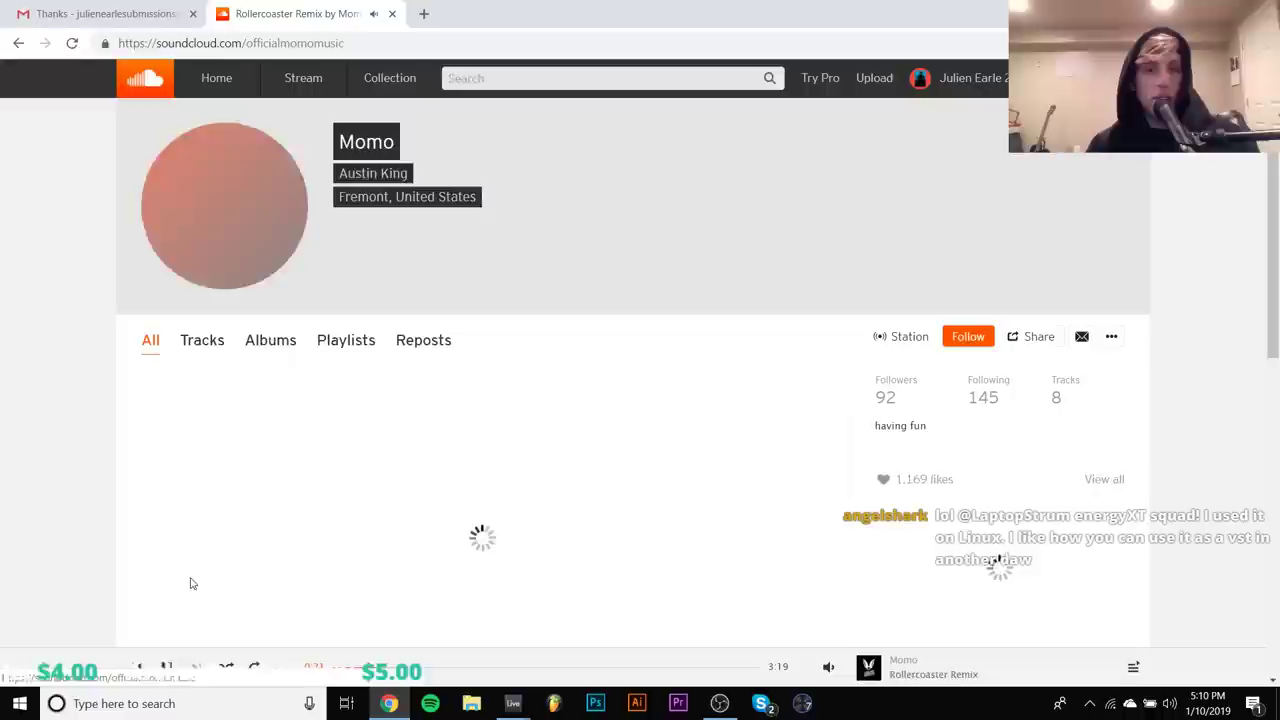
{"action": "key", "text": "alt+Left"}
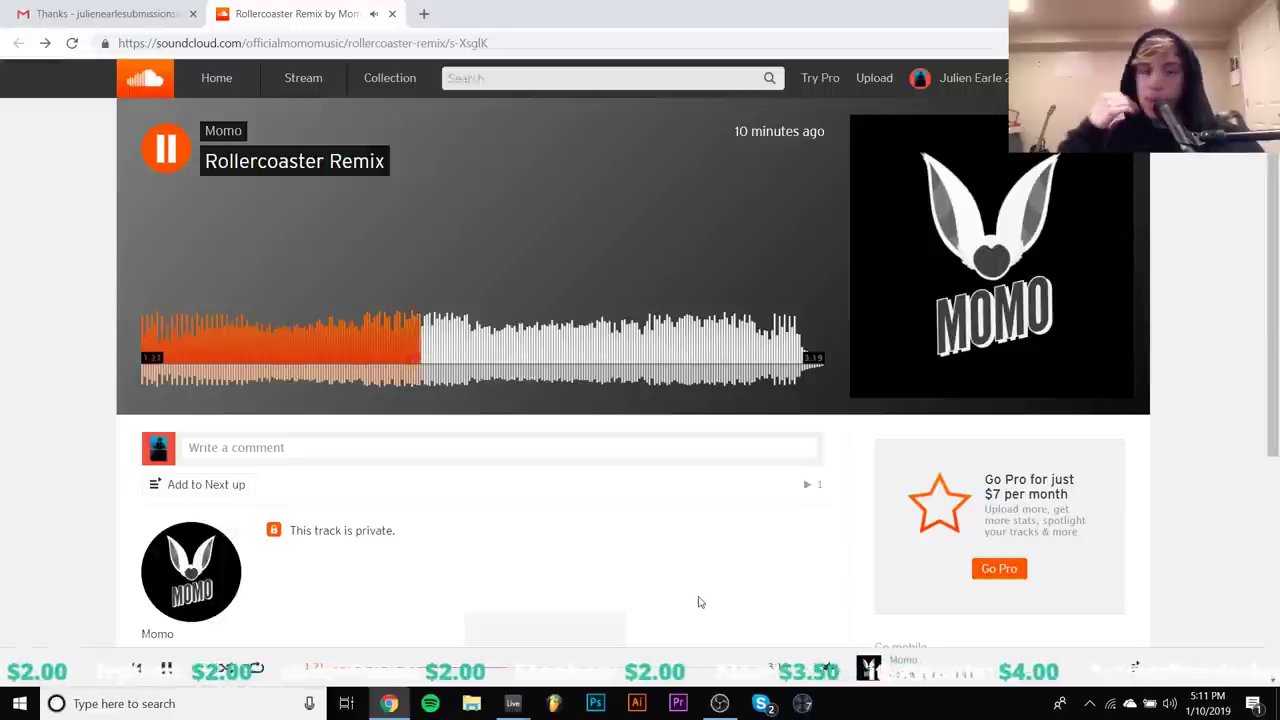
{"action": "key", "text": "space"}
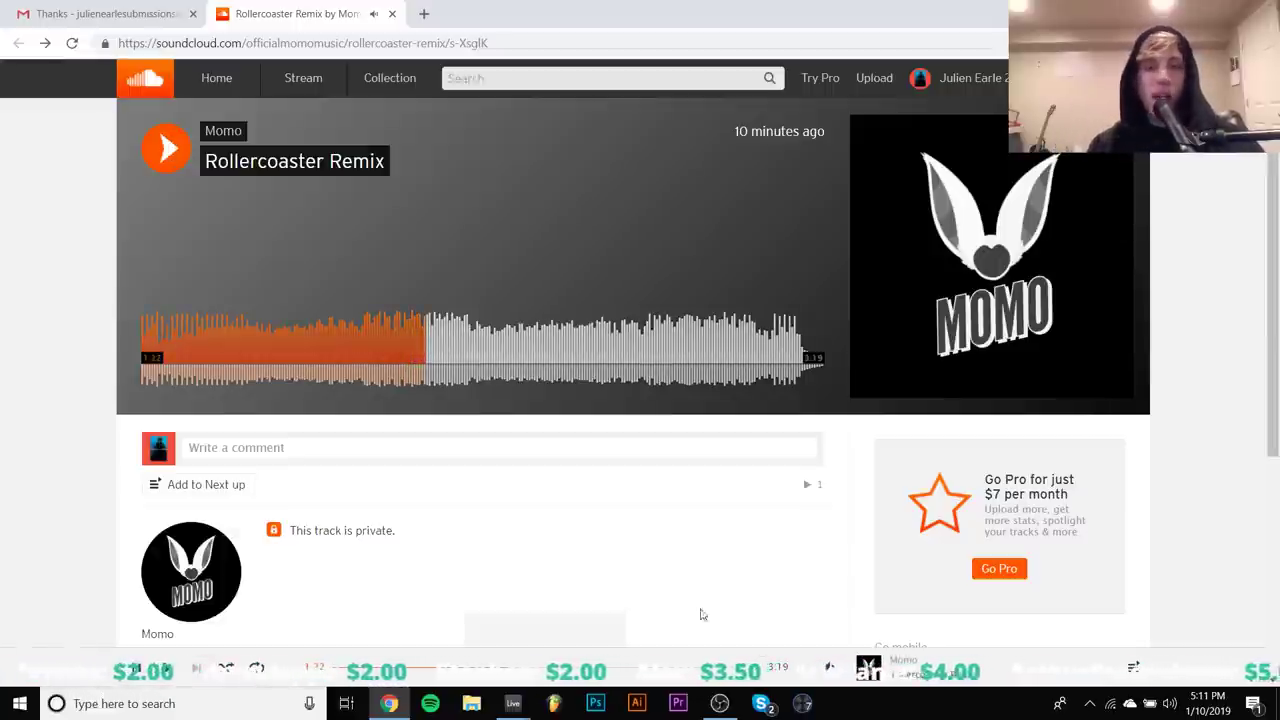
Sample the second half of "Rollercoaster Remix" at about 1:53, 2:17 and 2:23, and go back to about 1:58
{"action": "key", "text": "space"}
{"action": "left_click", "coordinate": [531, 330]}
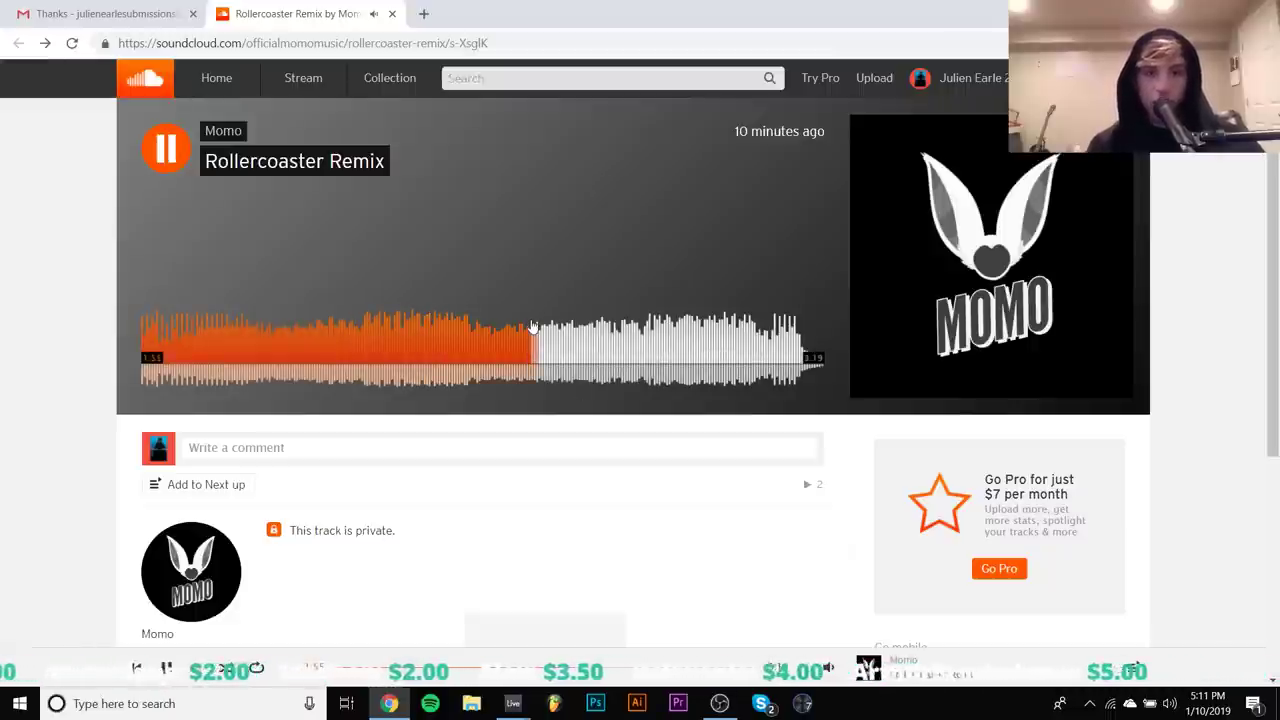
{"action": "left_click", "coordinate": [612, 352]}
{"action": "left_click", "coordinate": [631, 361]}
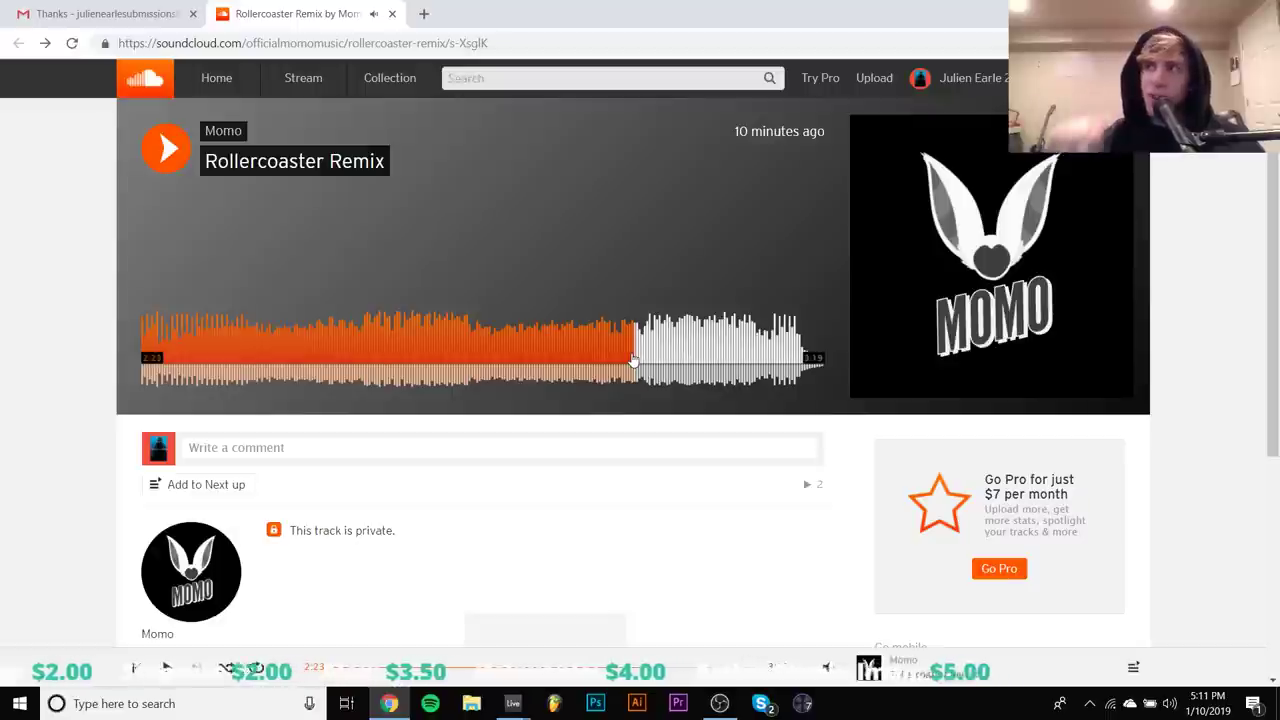
{"action": "left_click", "coordinate": [548, 352]}
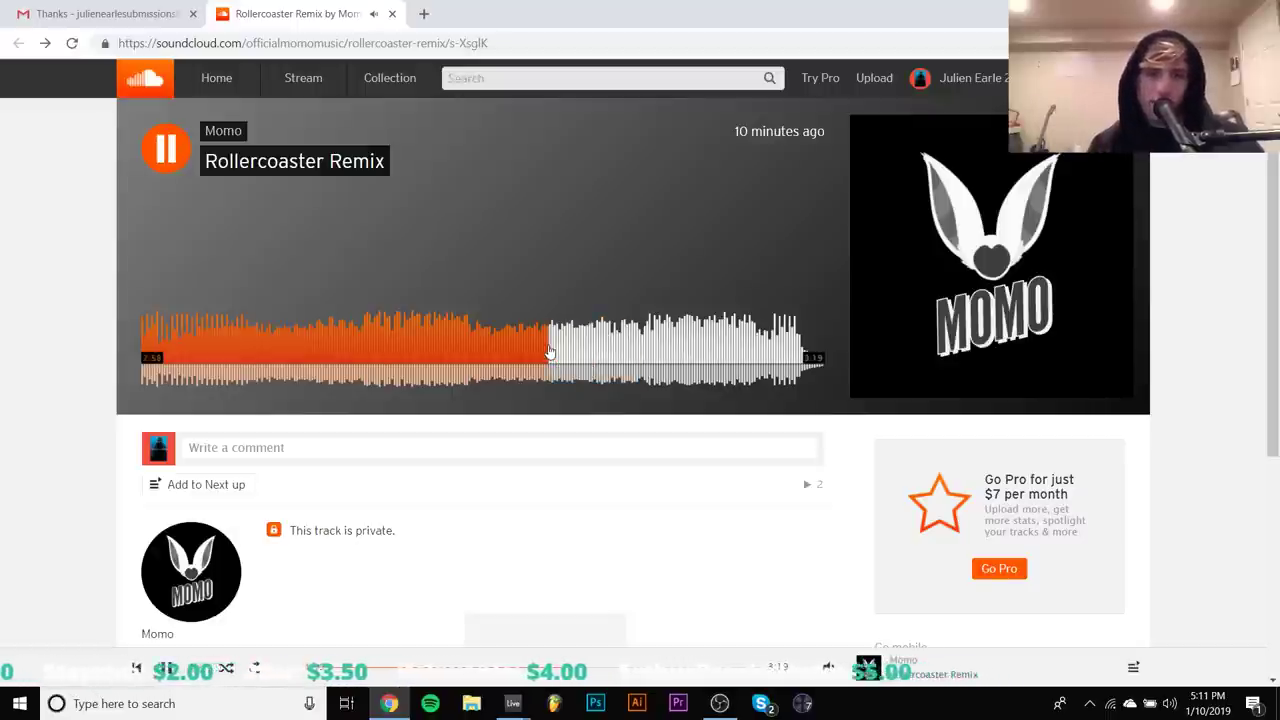
Compare the passages of "Rollercoaster Remix" around 0:49, 0:42 and 0:54, pausing at 0:57 for feedback
{"action": "left_click", "coordinate": [310, 350]}
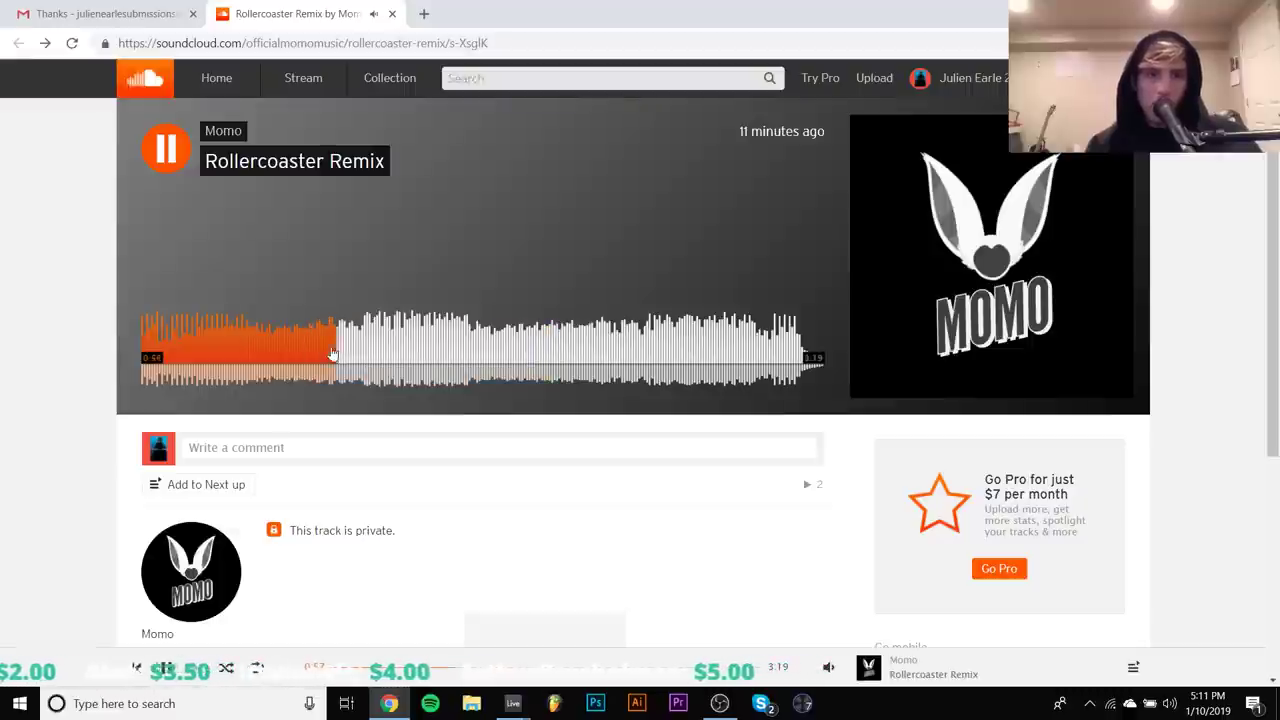
{"action": "left_click", "coordinate": [288, 352]}
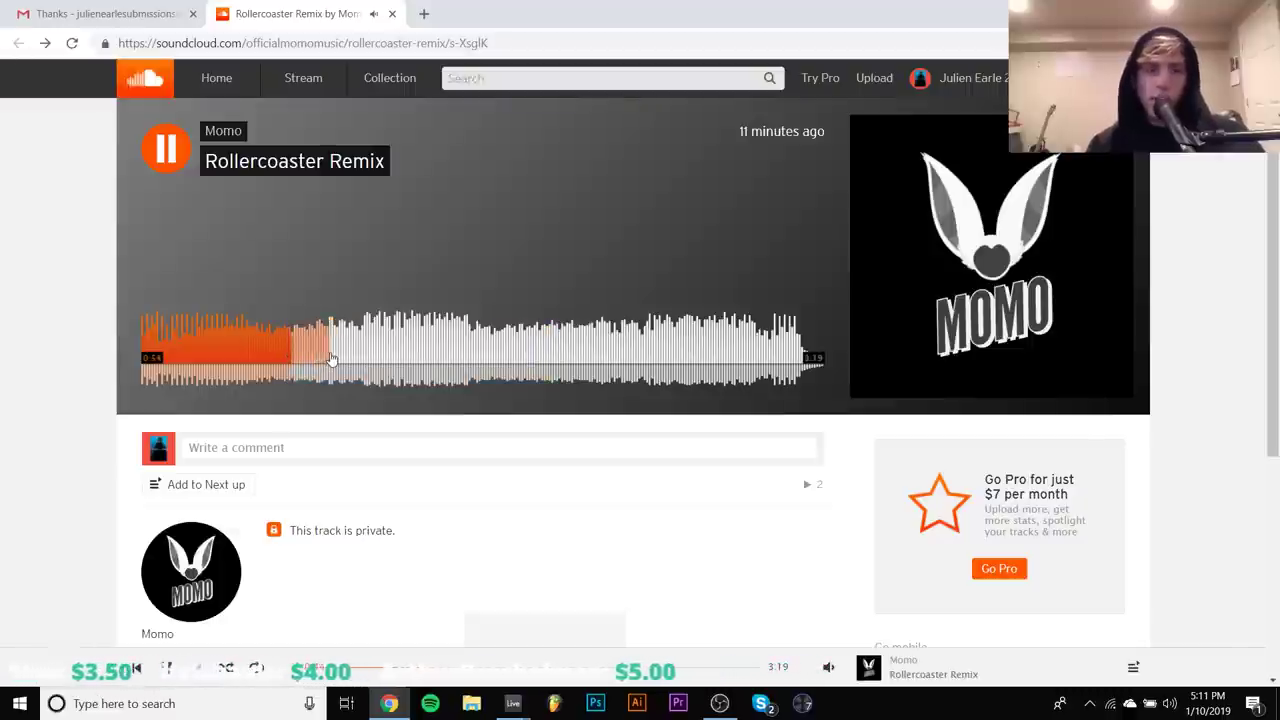
{"action": "left_click", "coordinate": [330, 358]}
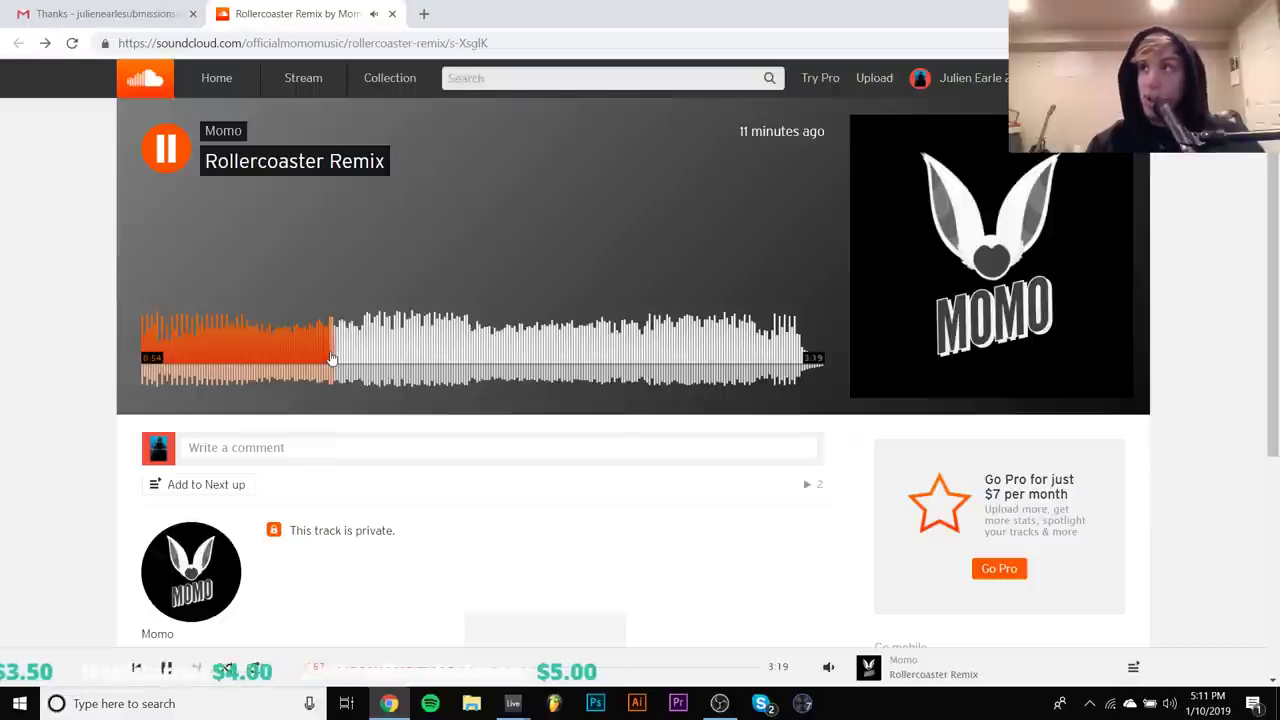
{"action": "key", "text": "space"}
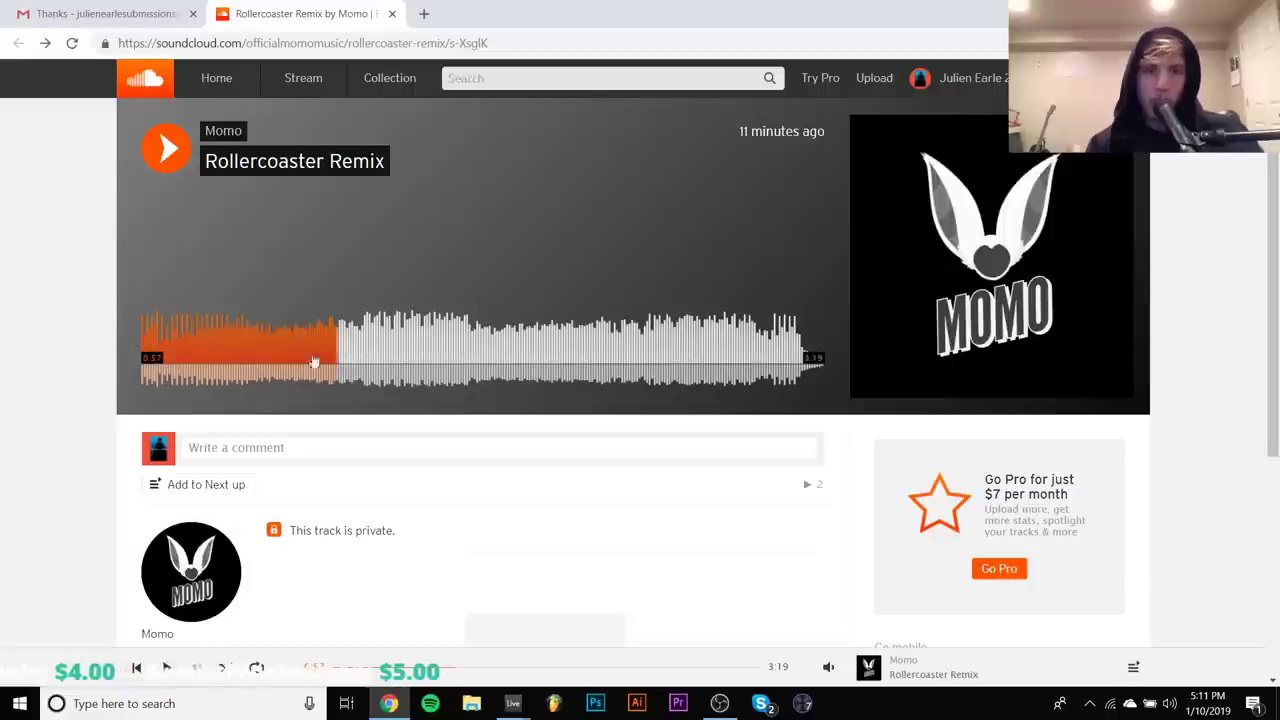
Skip "Rollercoaster Remix" ahead to about 1:12 and play on, pausing at 1:15, 1:20 and 1:26 for feedback
{"action": "key", "text": "space"}
{"action": "left_click", "coordinate": [389, 357]}
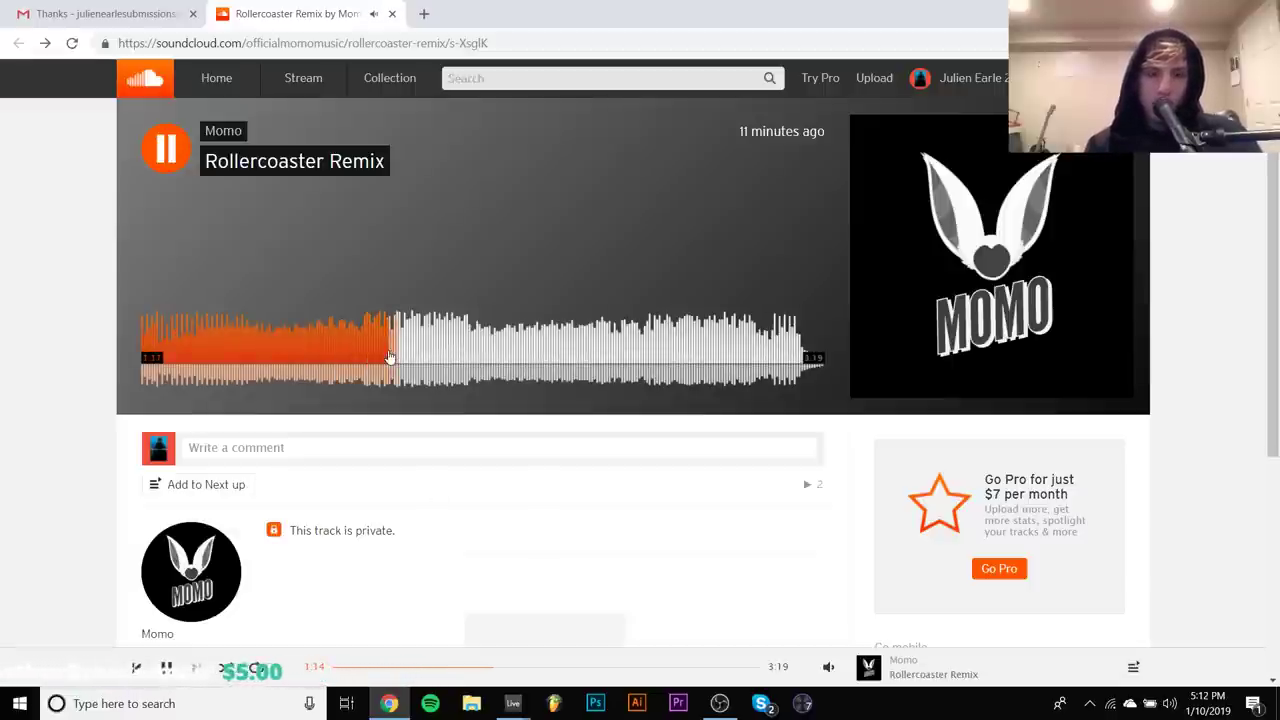
{"action": "key", "text": "space"}
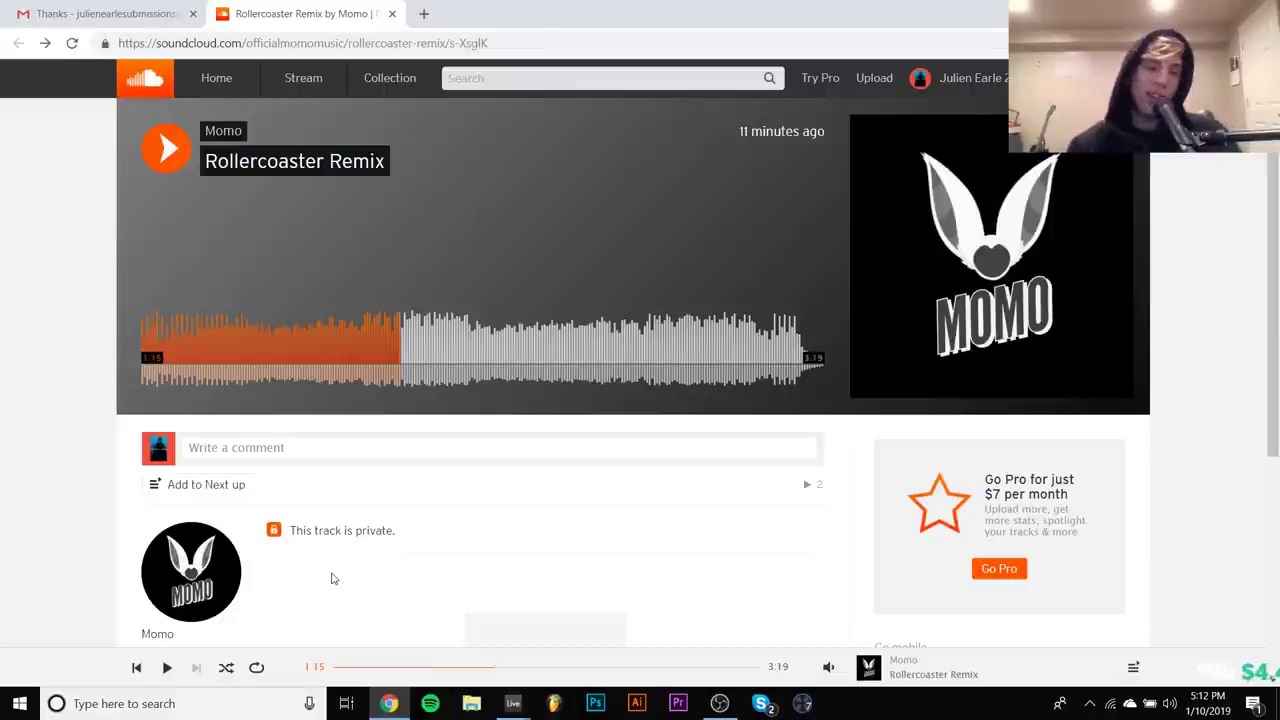
{"action": "key", "text": "space"}
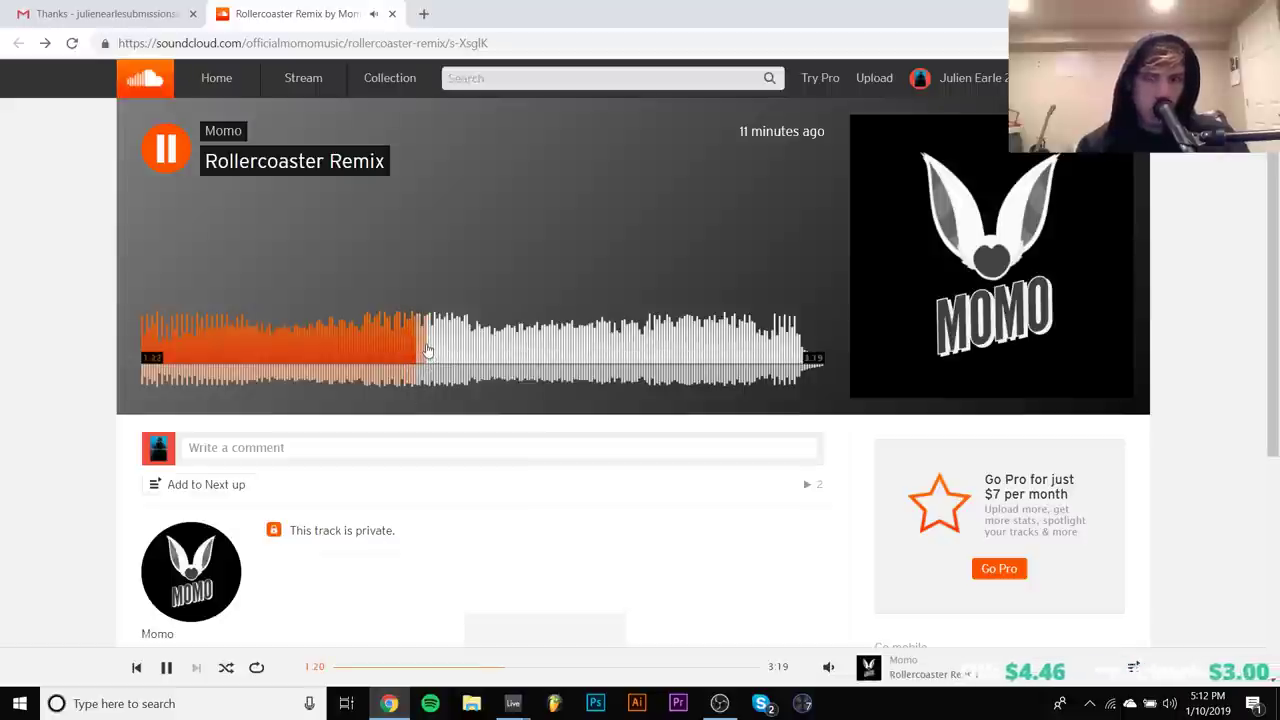
{"action": "key", "text": "space"}
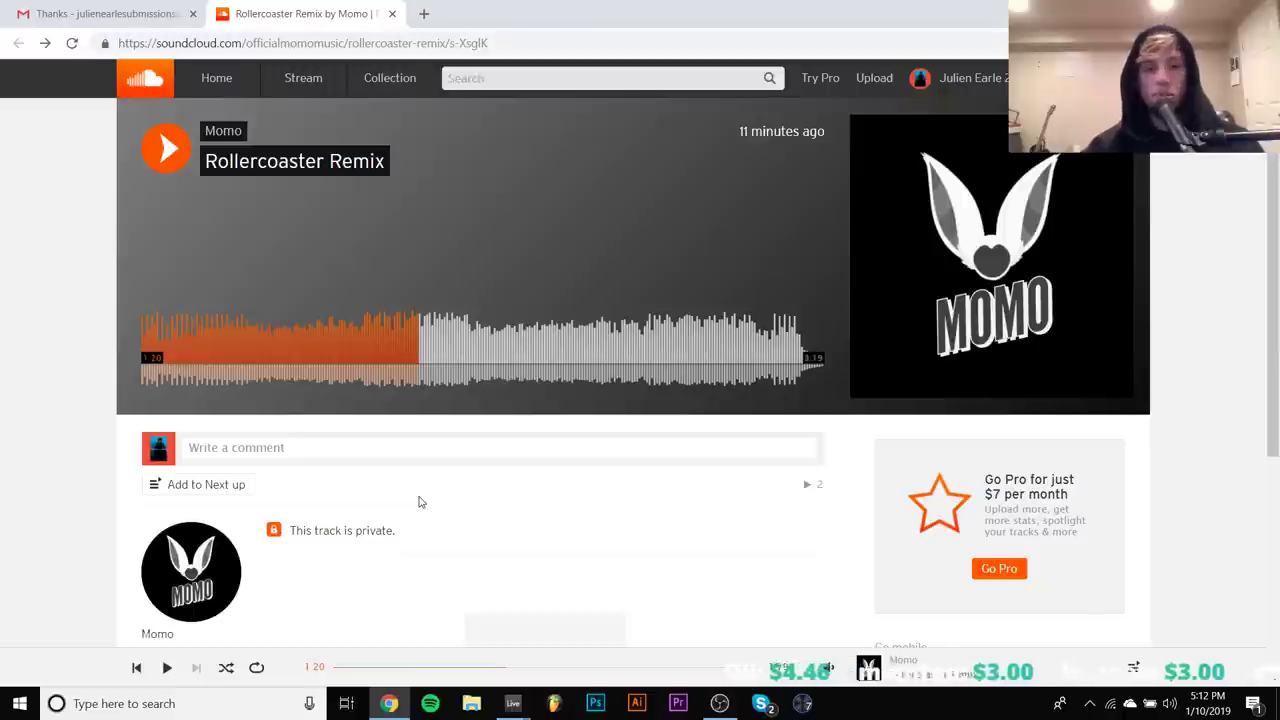
{"action": "key", "text": "space"}
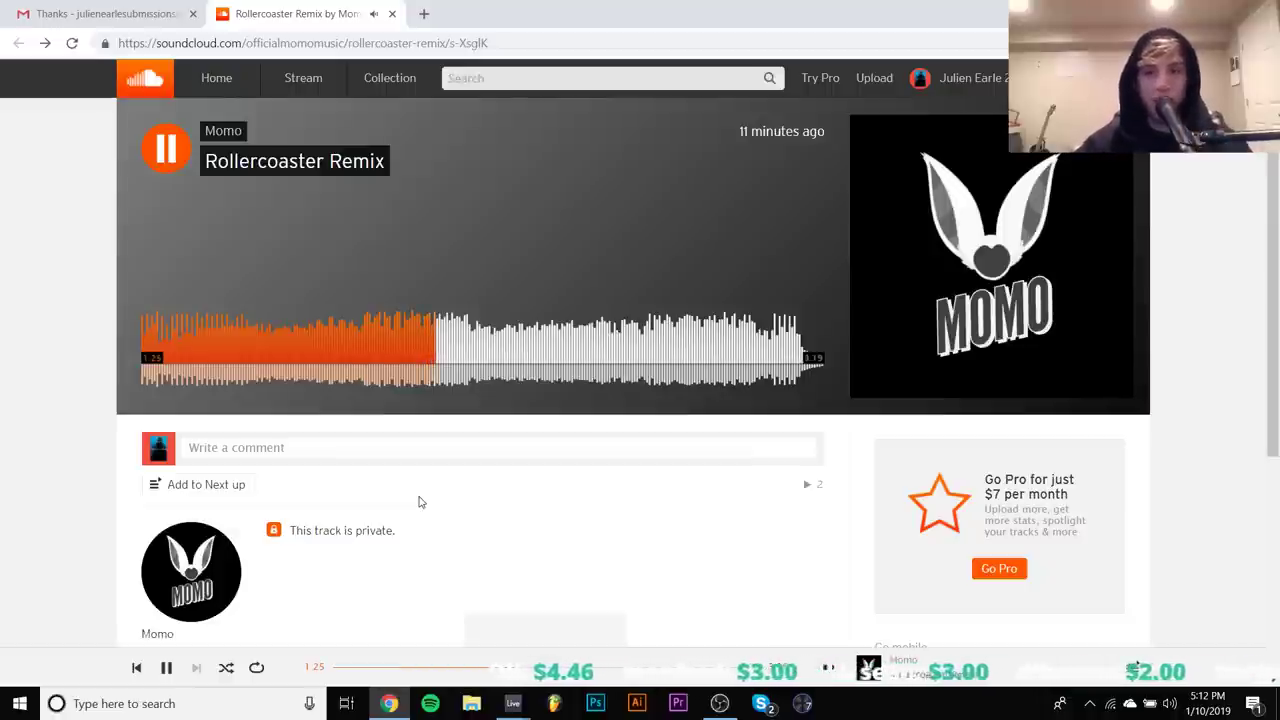
{"action": "key", "text": "space"}
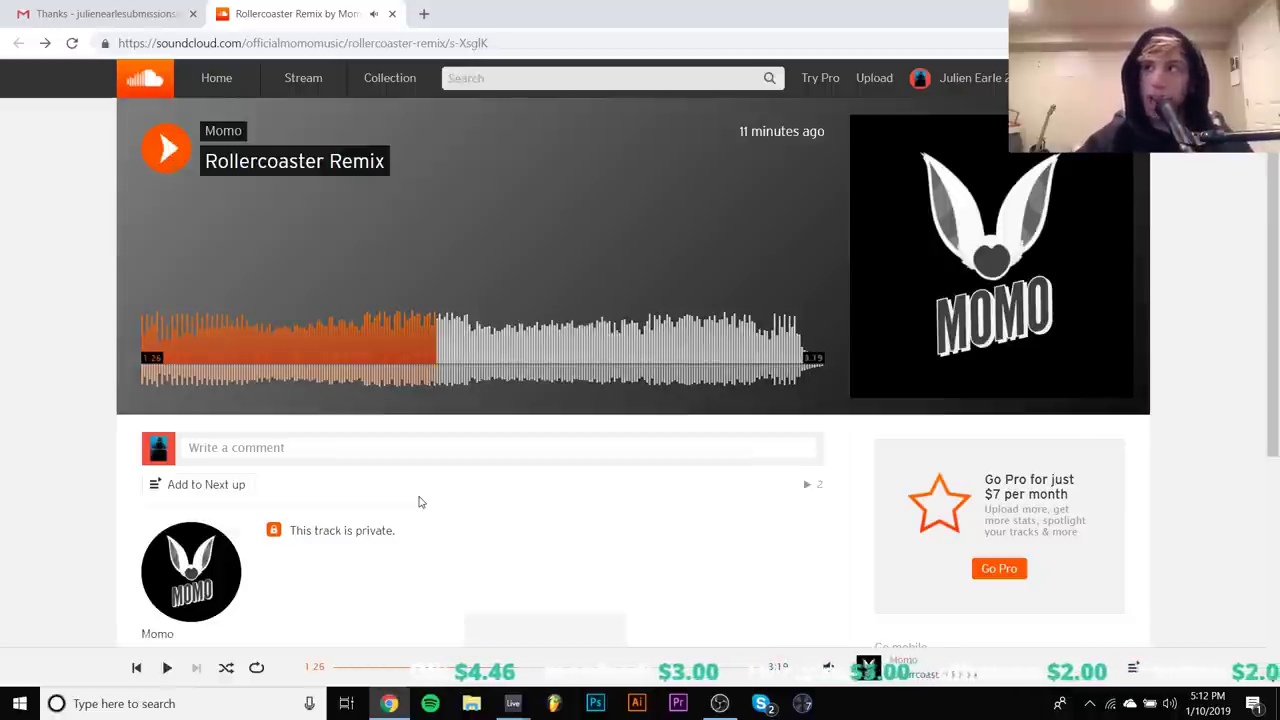
Skip "Rollercoaster Remix" to 2:47 and listen to the late section, pausing at 2:55 for feedback
{"action": "key", "text": "space"}
{"action": "left_click", "coordinate": [716, 330]}
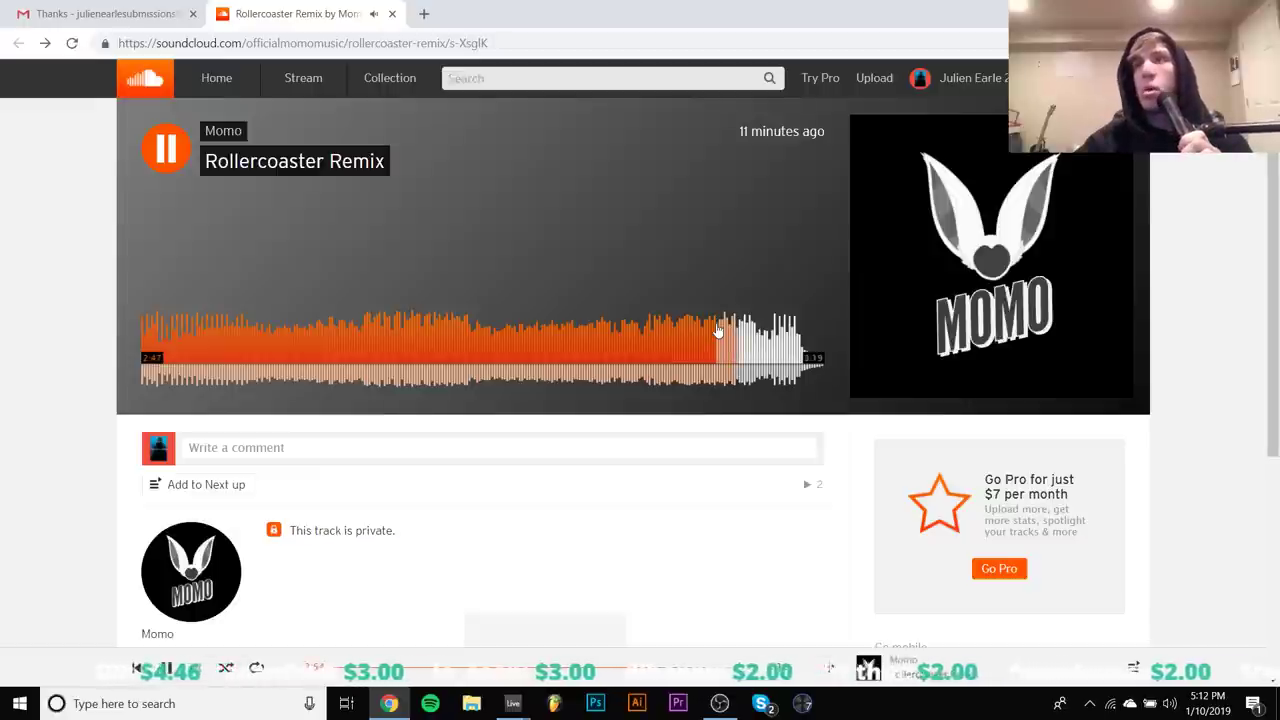
{"action": "key", "text": "space"}
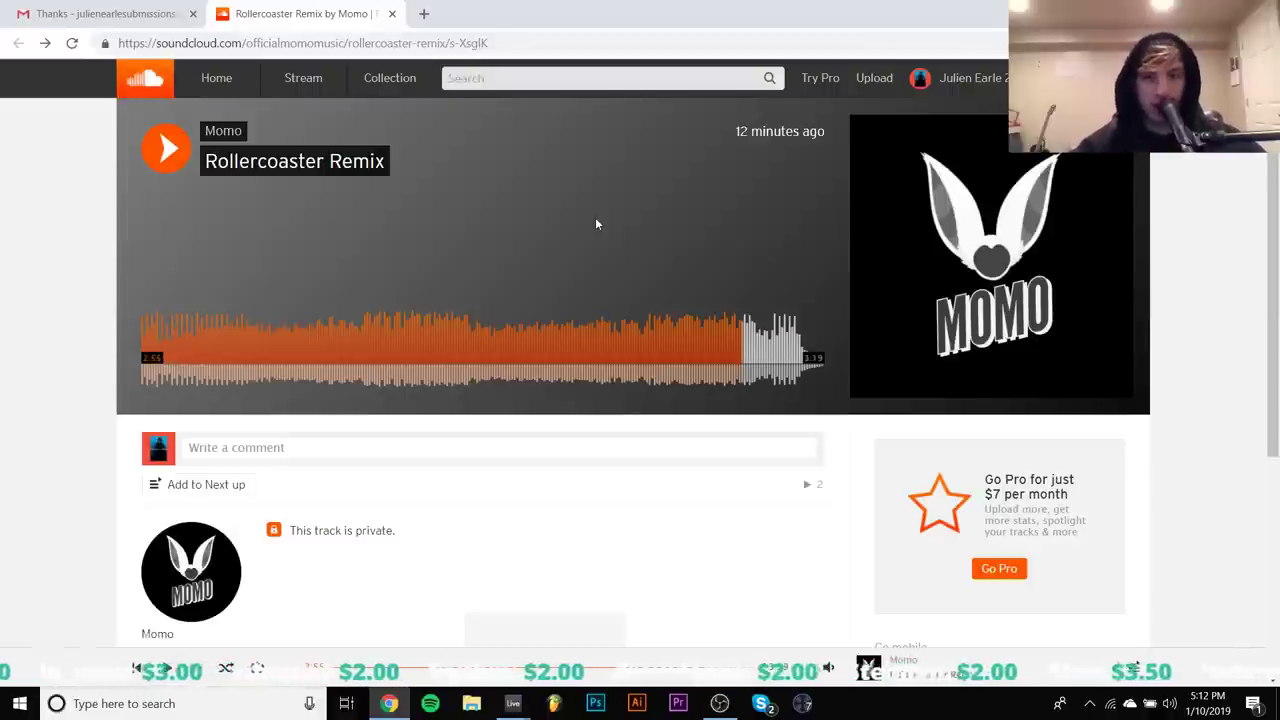
Replay "Rollercoaster Remix" from about 1:21, pausing at 1:21 and 1:29 for feedback, and resume playback
{"action": "key", "text": "space"}
{"action": "left_click", "coordinate": [420, 330]}
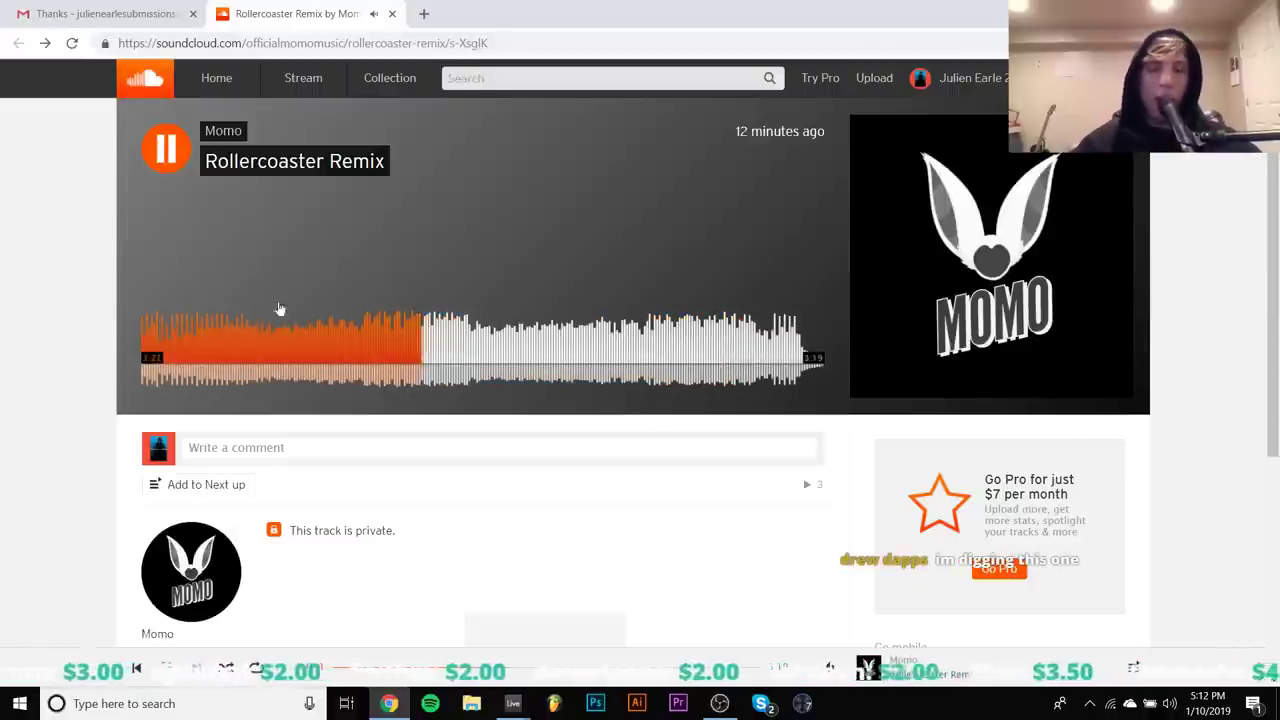
{"action": "key", "text": "space"}
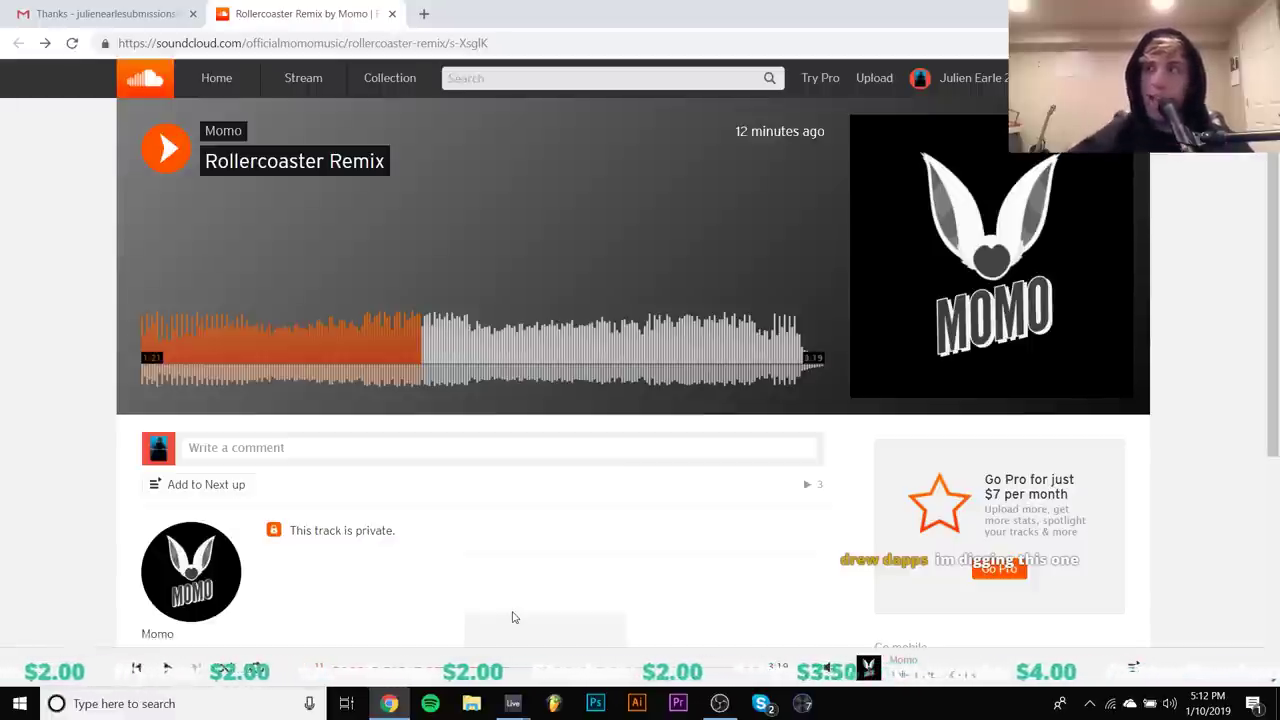
{"action": "key", "text": "space"}
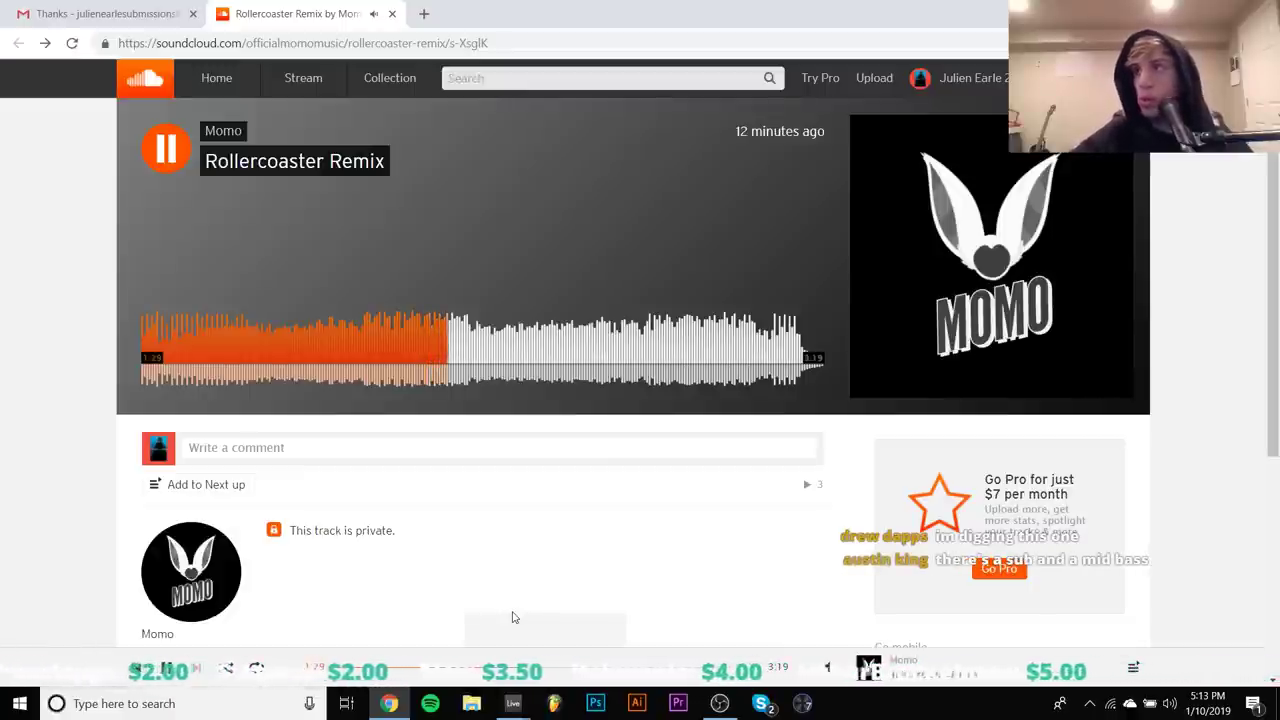
{"action": "key", "text": "space"}
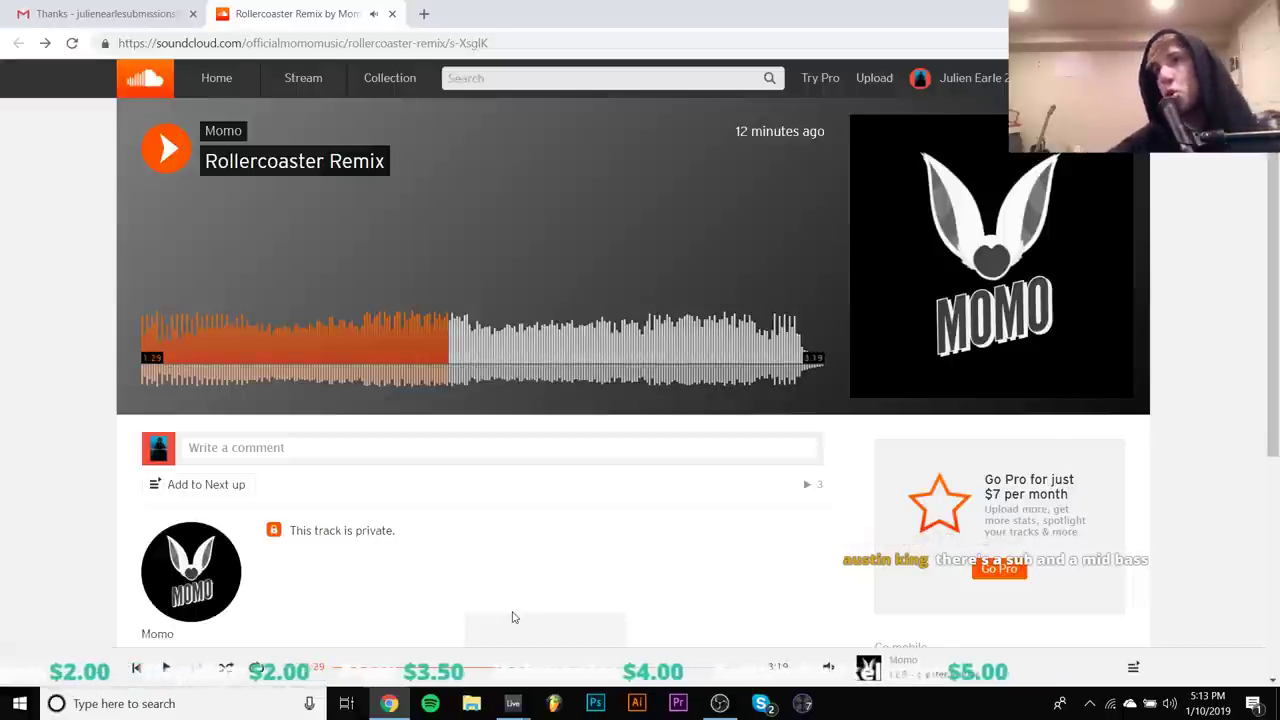
{"action": "key", "text": "space"}
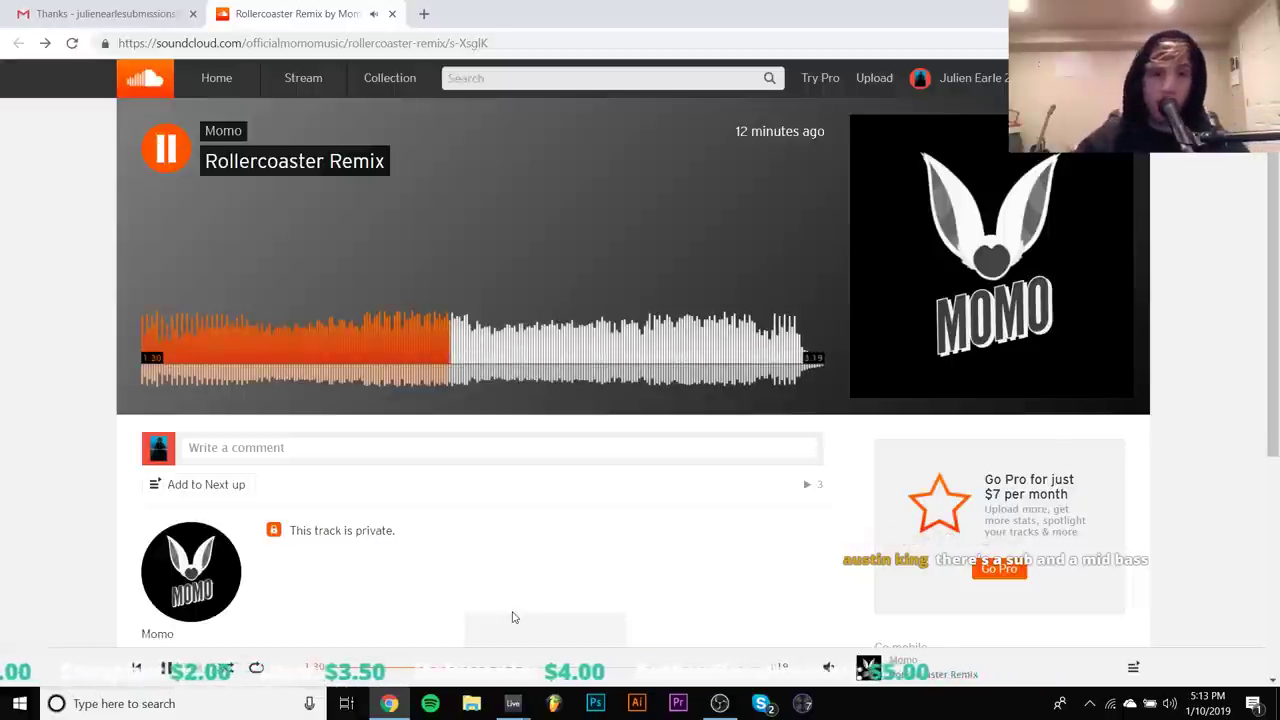
Replay "Rollercoaster Remix" from about 1:10 twice, pausing at 1:14 and 1:23 for feedback
{"action": "left_click", "coordinate": [385, 348]}
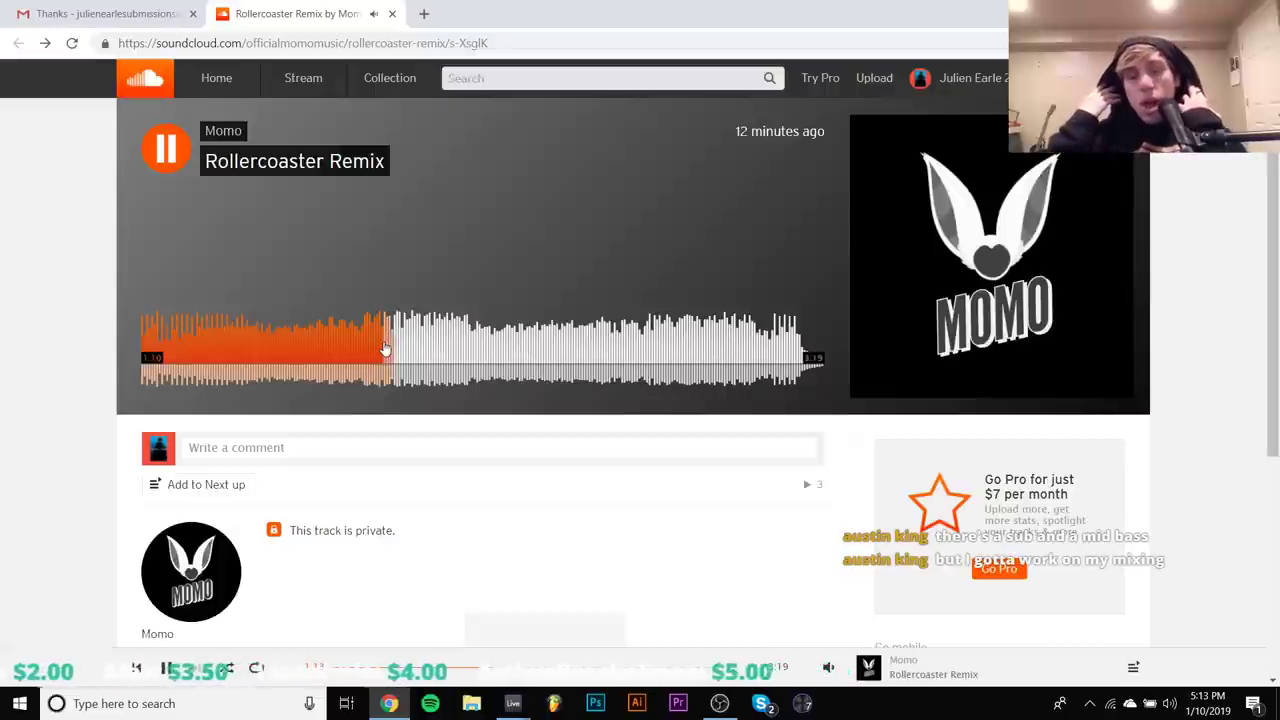
{"action": "key", "text": "space"}
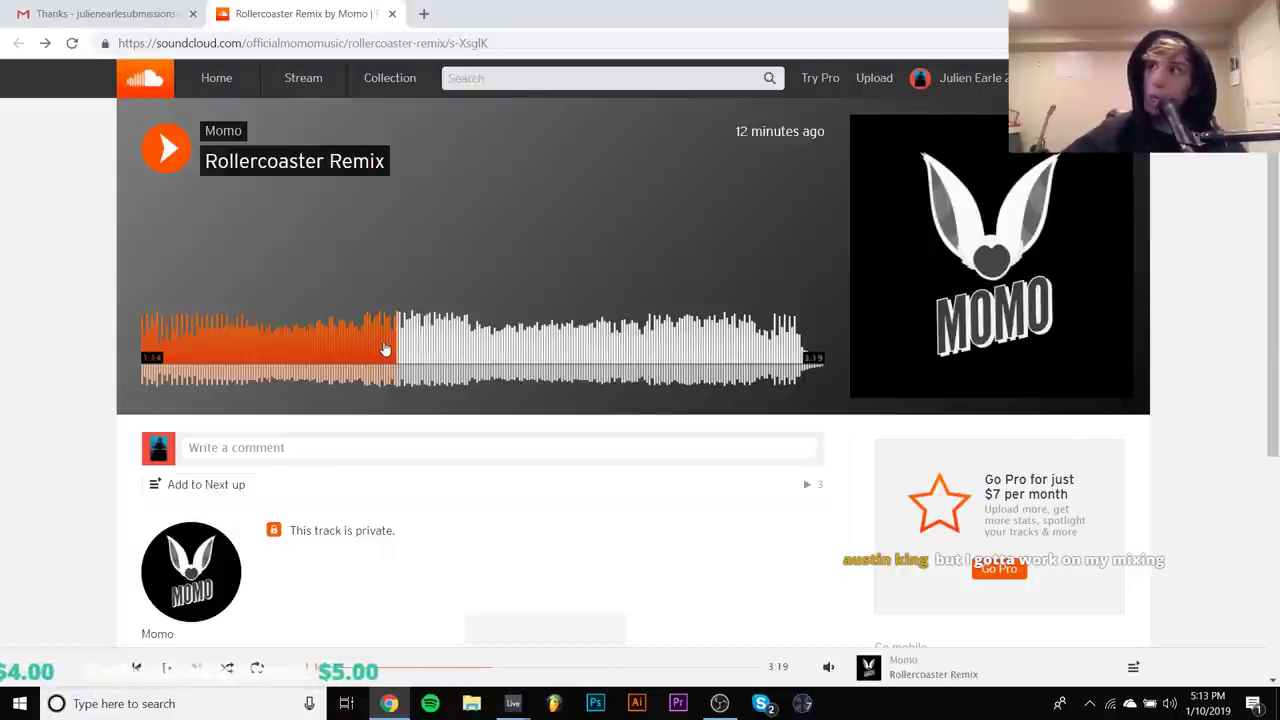
{"action": "left_click", "coordinate": [385, 349]}
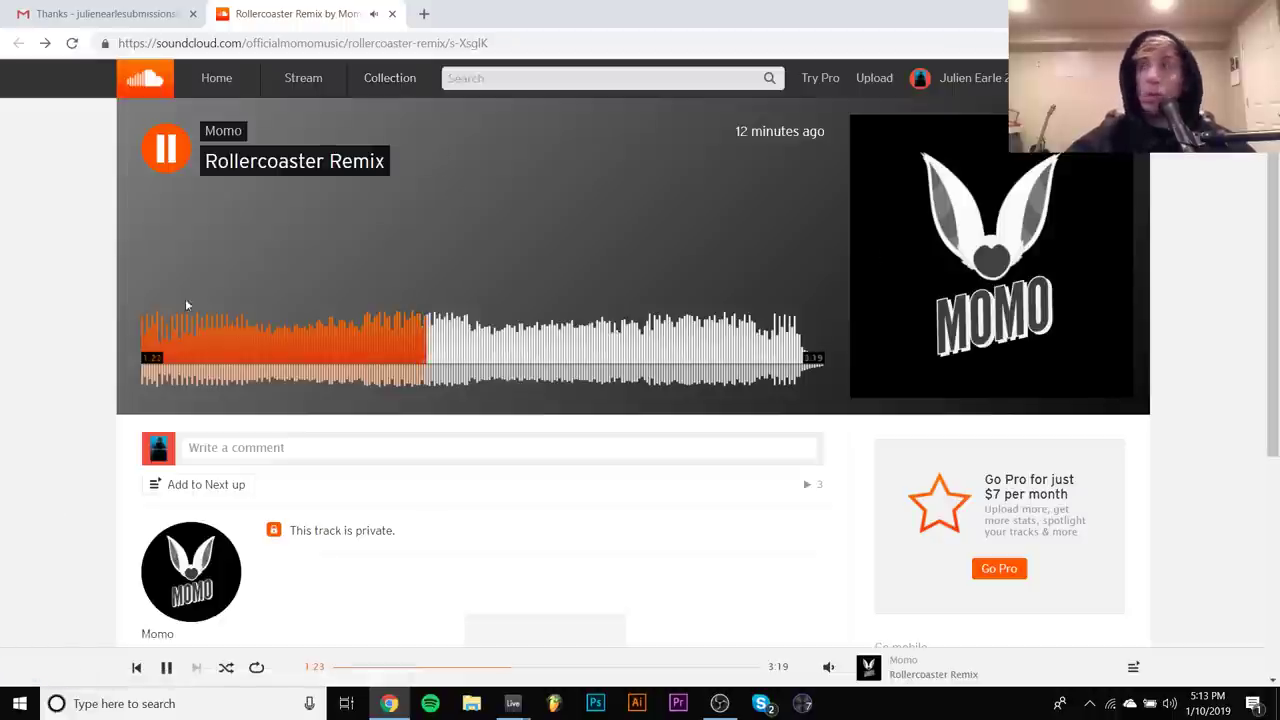
{"action": "key", "text": "space"}
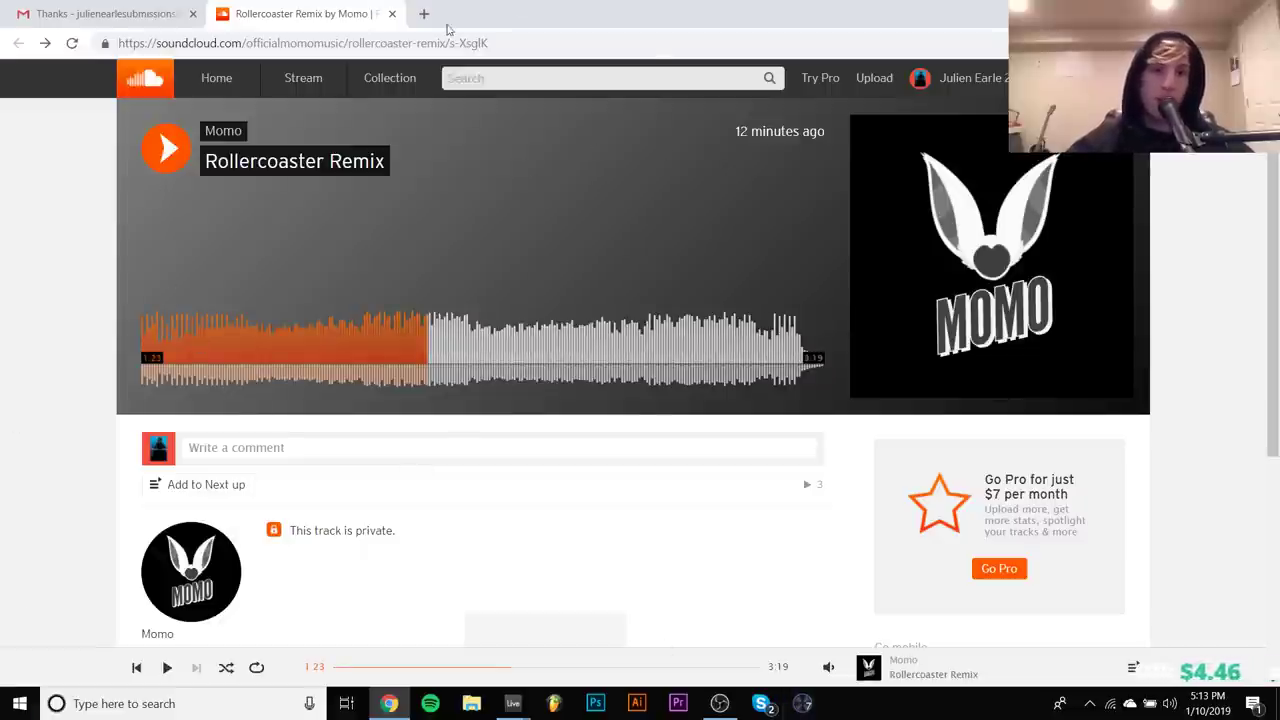
Close the "Rollercoaster Remix" page, return to the inbox and open the "Dark Echo Kick rack" email
{"action": "left_click", "coordinate": [393, 14]}
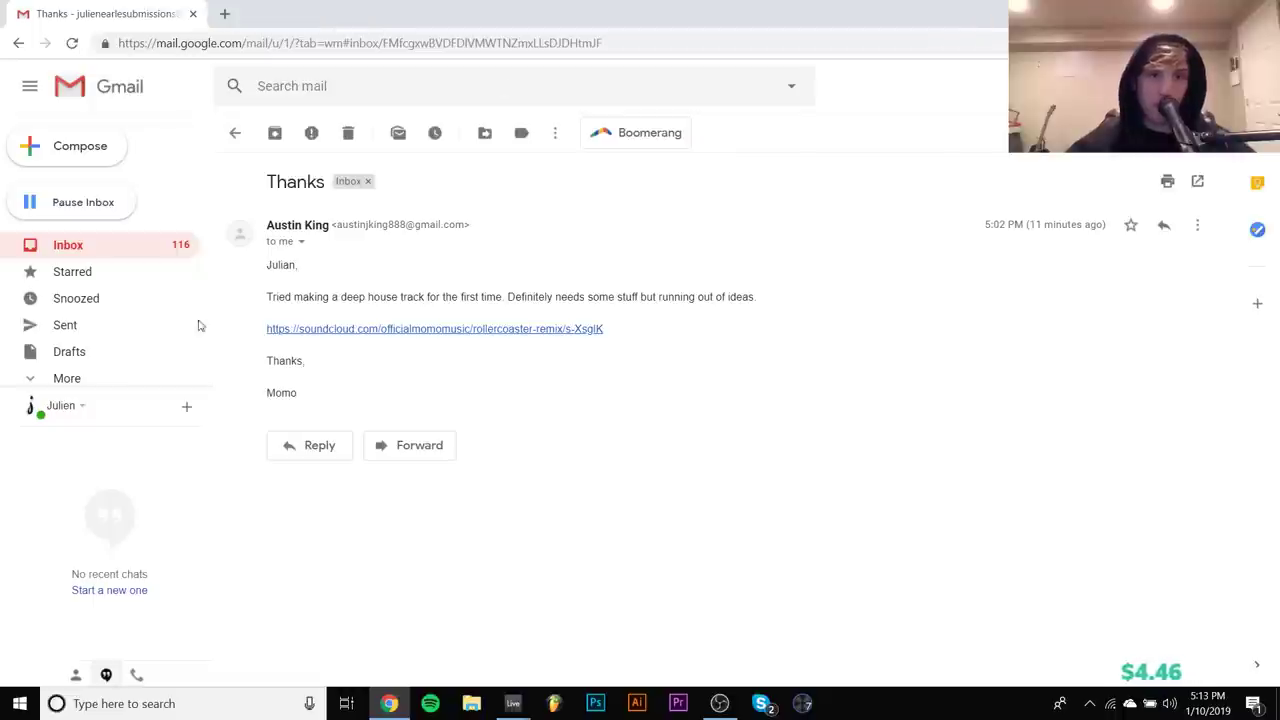
{"action": "left_click", "coordinate": [88, 256]}
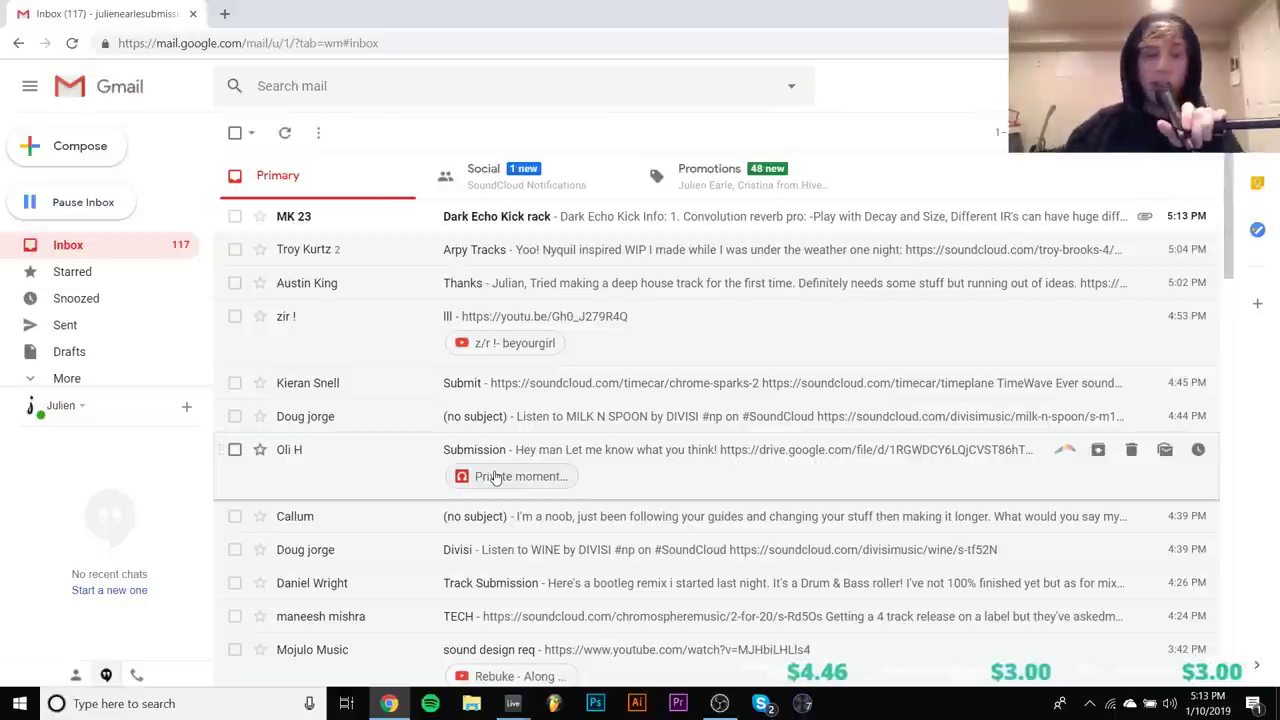
{"action": "left_click", "coordinate": [706, 222]}
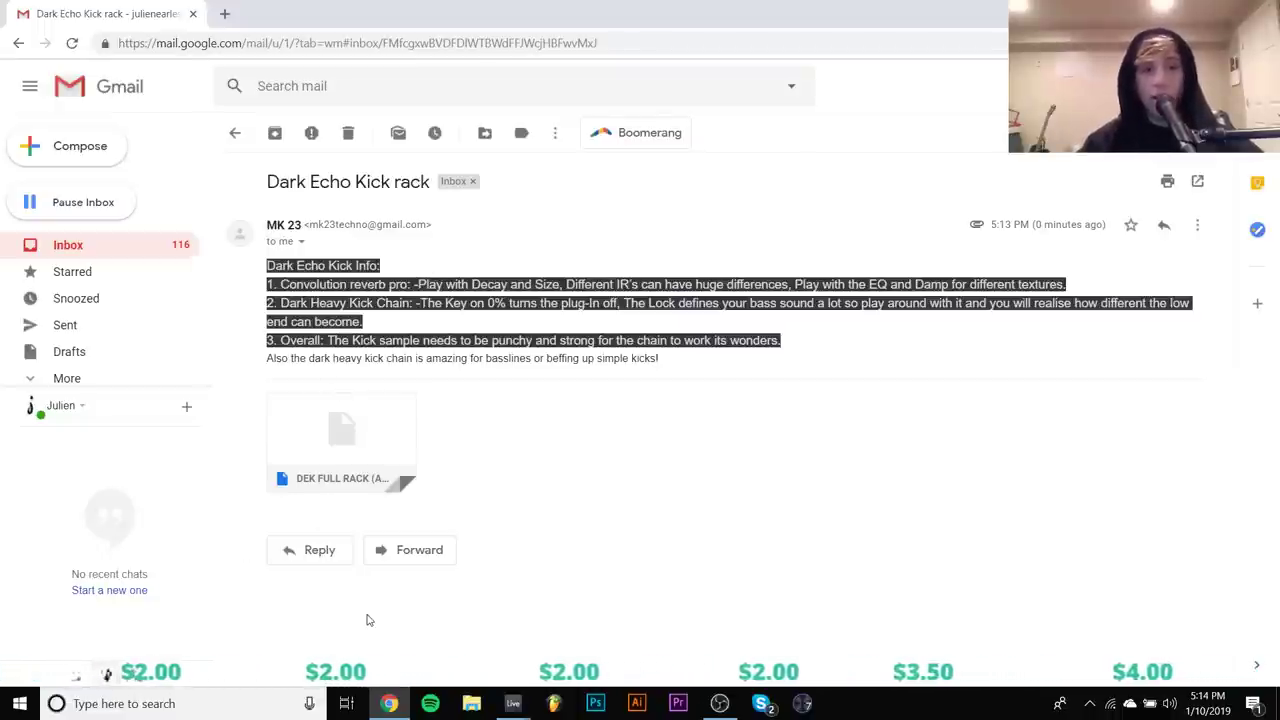
Download the attached DEK FULL RACK (Ableton 10).adg to the LaCie (D:) drive
{"action": "mouse_move", "coordinate": [308, 478]}
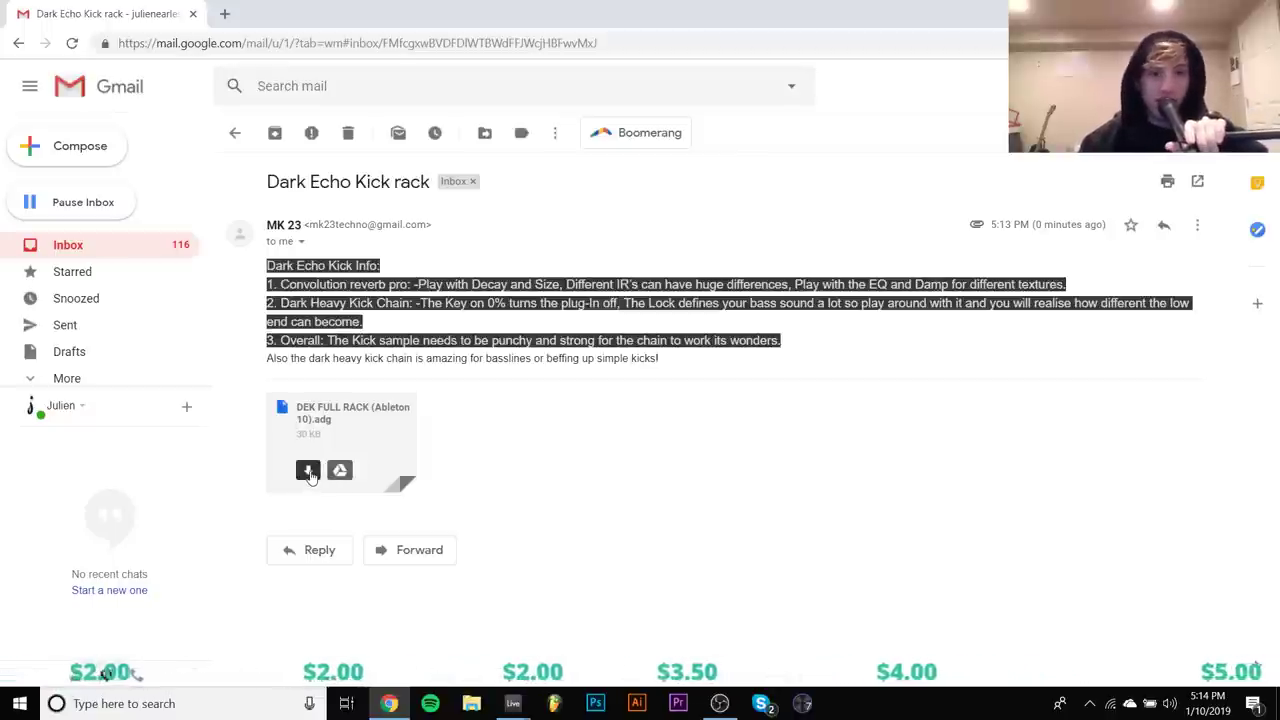
{"action": "left_click_drag", "start_coordinate": [318, 488], "coordinate": [512, 705]}
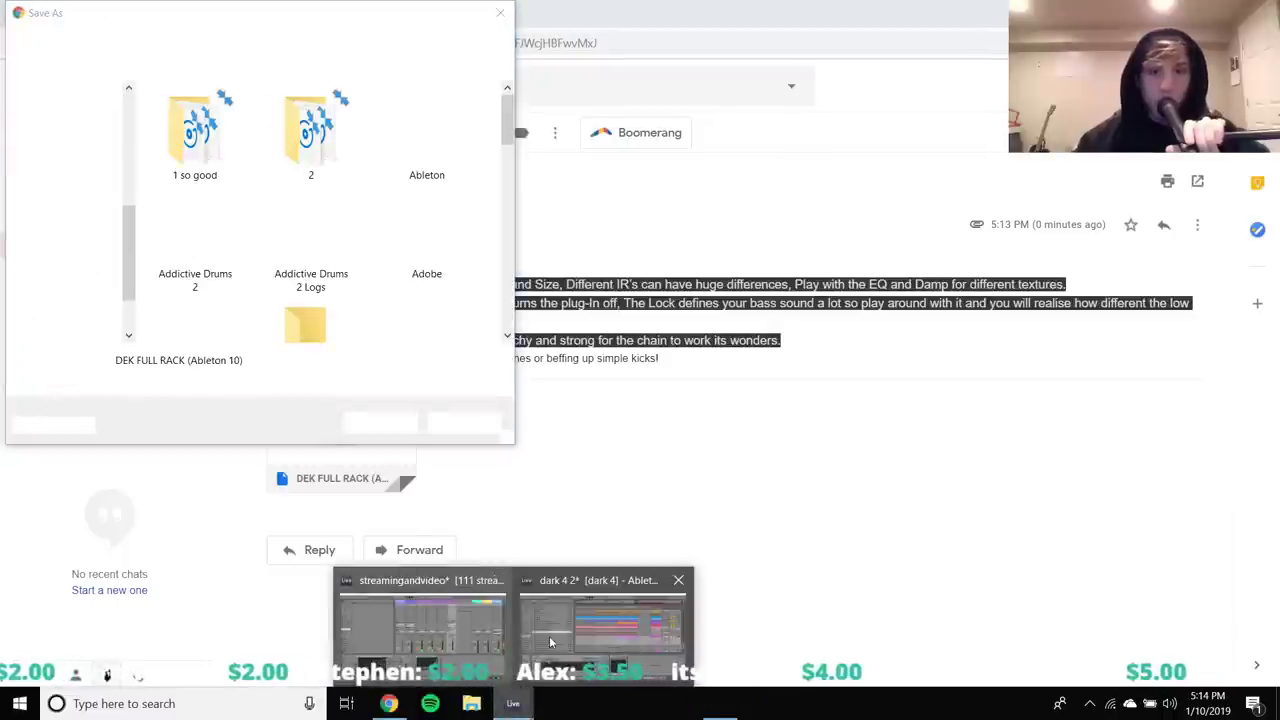
{"action": "left_click", "coordinate": [70, 278]}
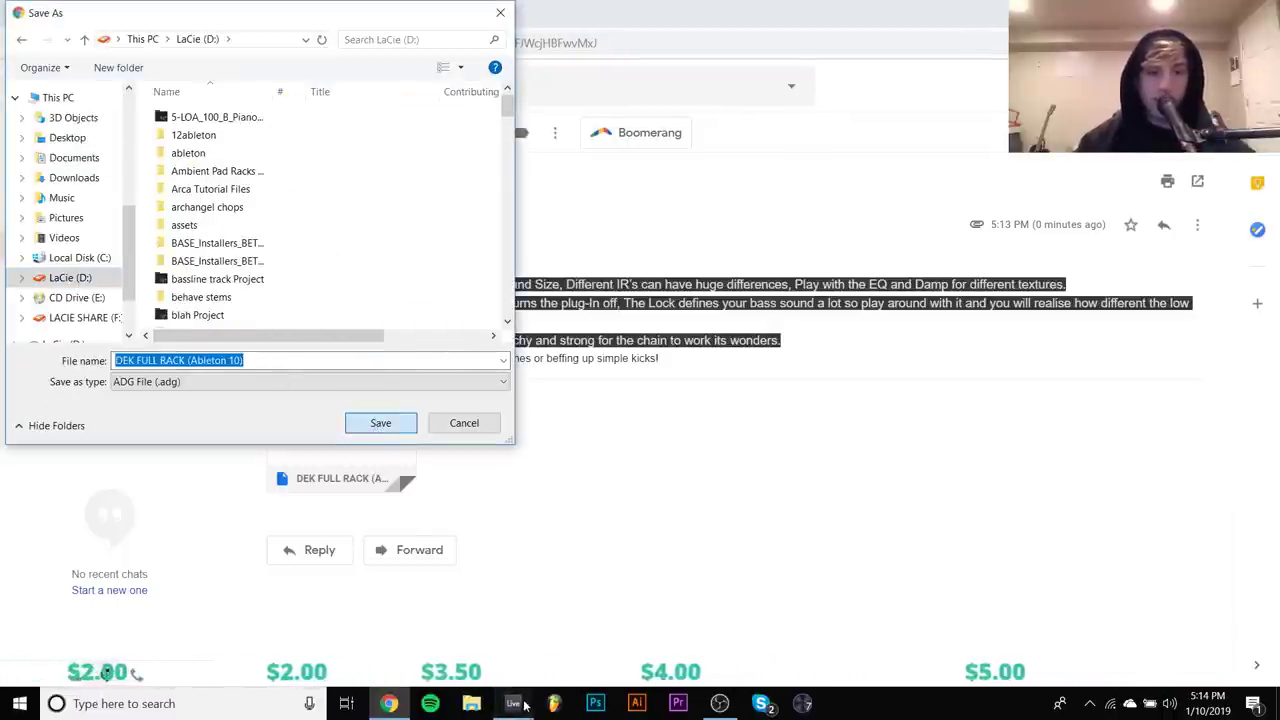
Switch to the "dark 4 2" set in Ableton Live, save its changes and start a new empty set
{"action": "mouse_move", "coordinate": [512, 703]}
{"action": "left_click", "coordinate": [558, 643]}
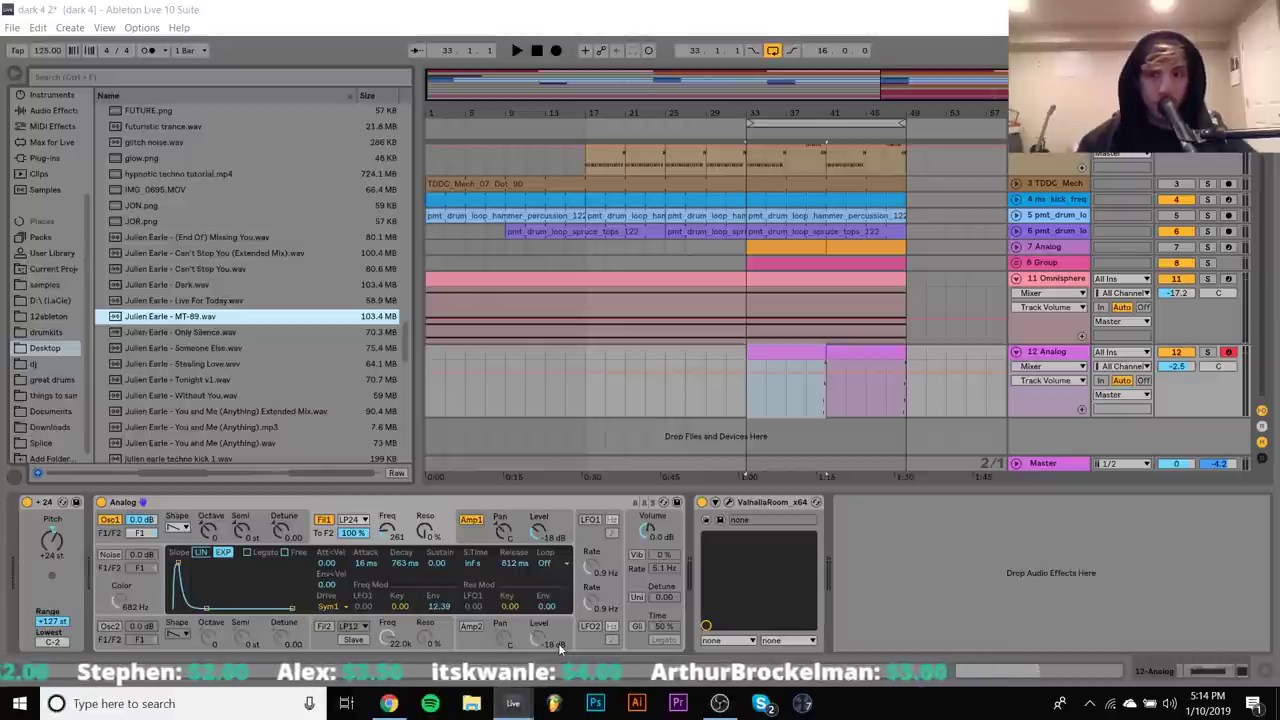
{"action": "key", "text": "ctrl+o"}
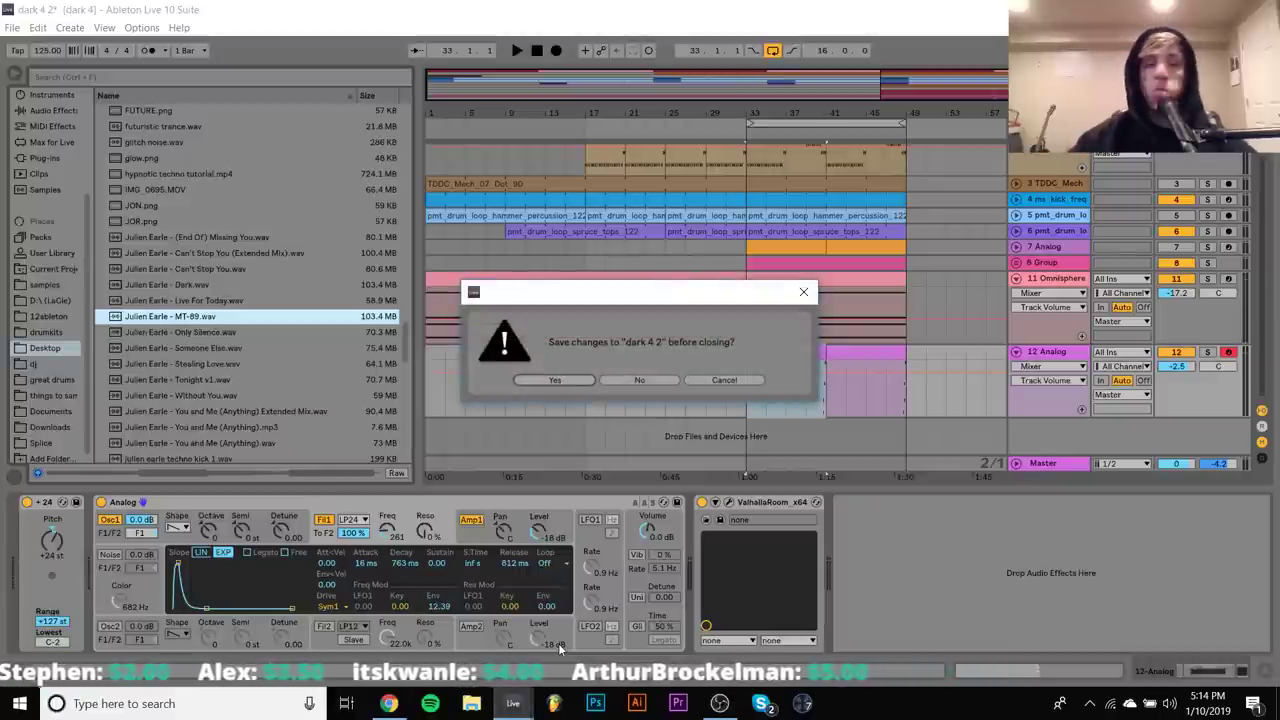
{"action": "key", "text": "Escape"}
{"action": "key", "text": "ctrl+s"}
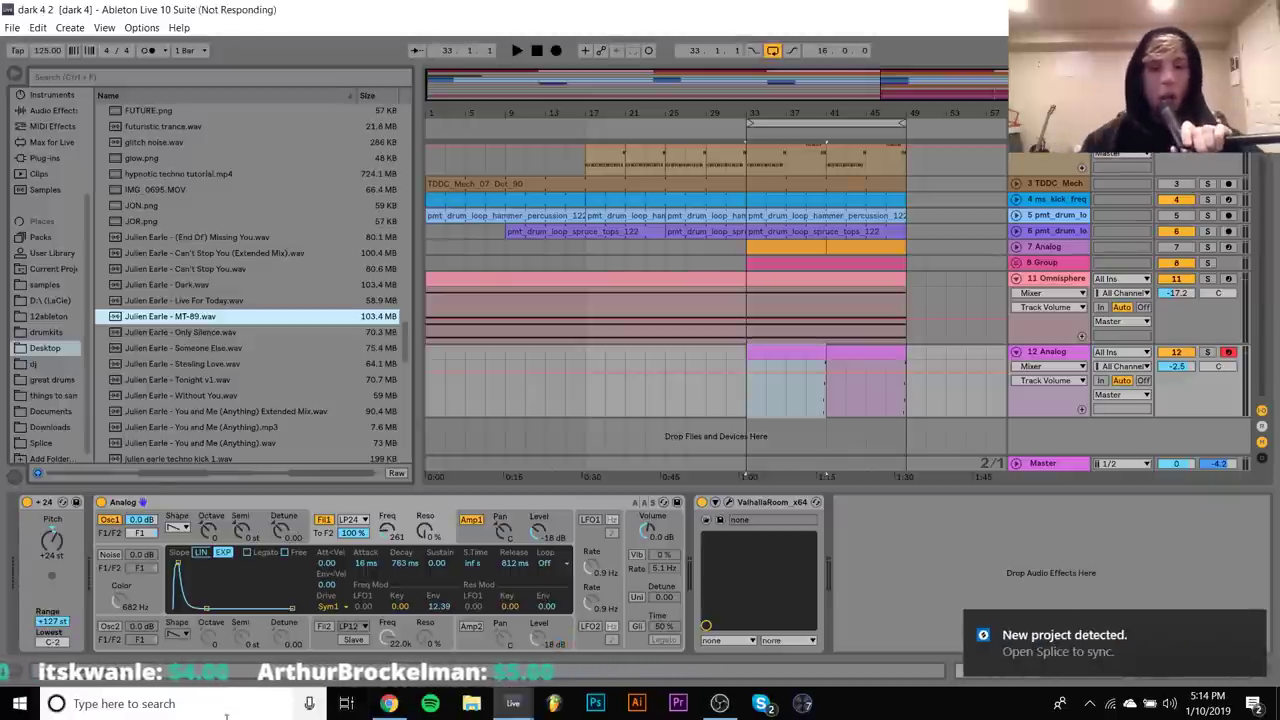
Return to the "Dark Echo Kick rack" email in the browser to review it
{"action": "left_click", "coordinate": [388, 703]}
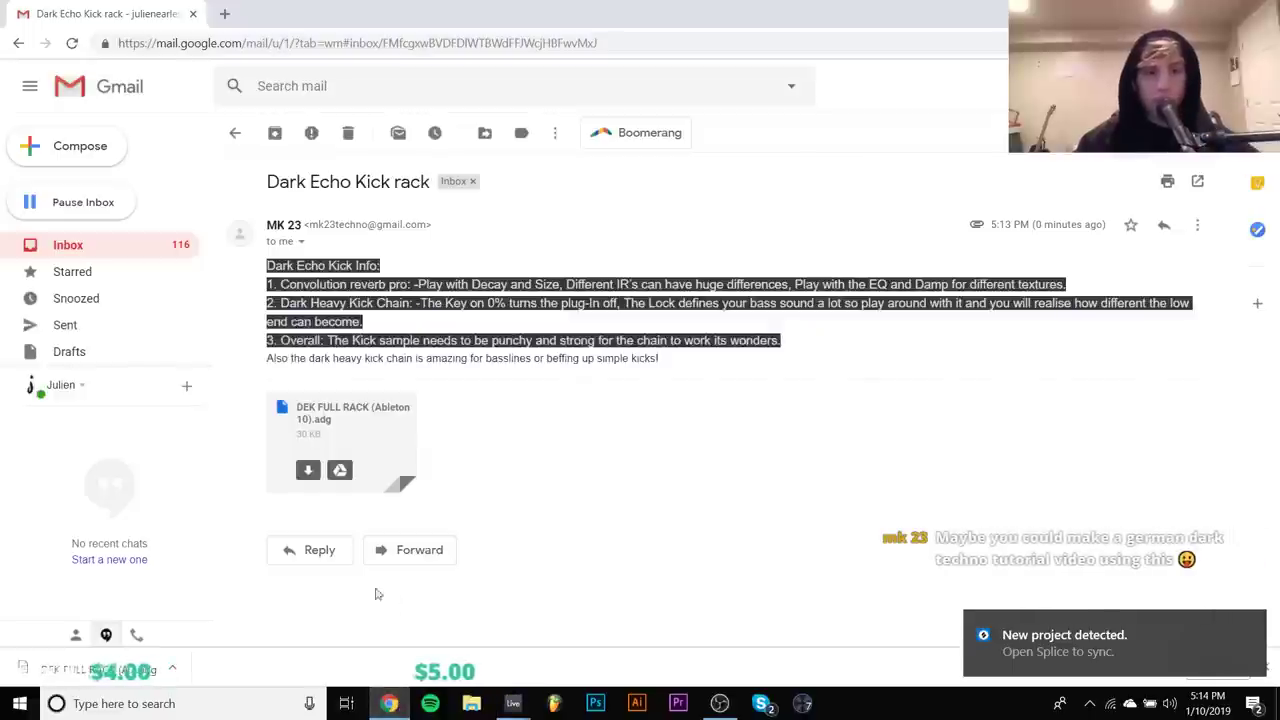
{"action": "mouse_move", "coordinate": [513, 703]}
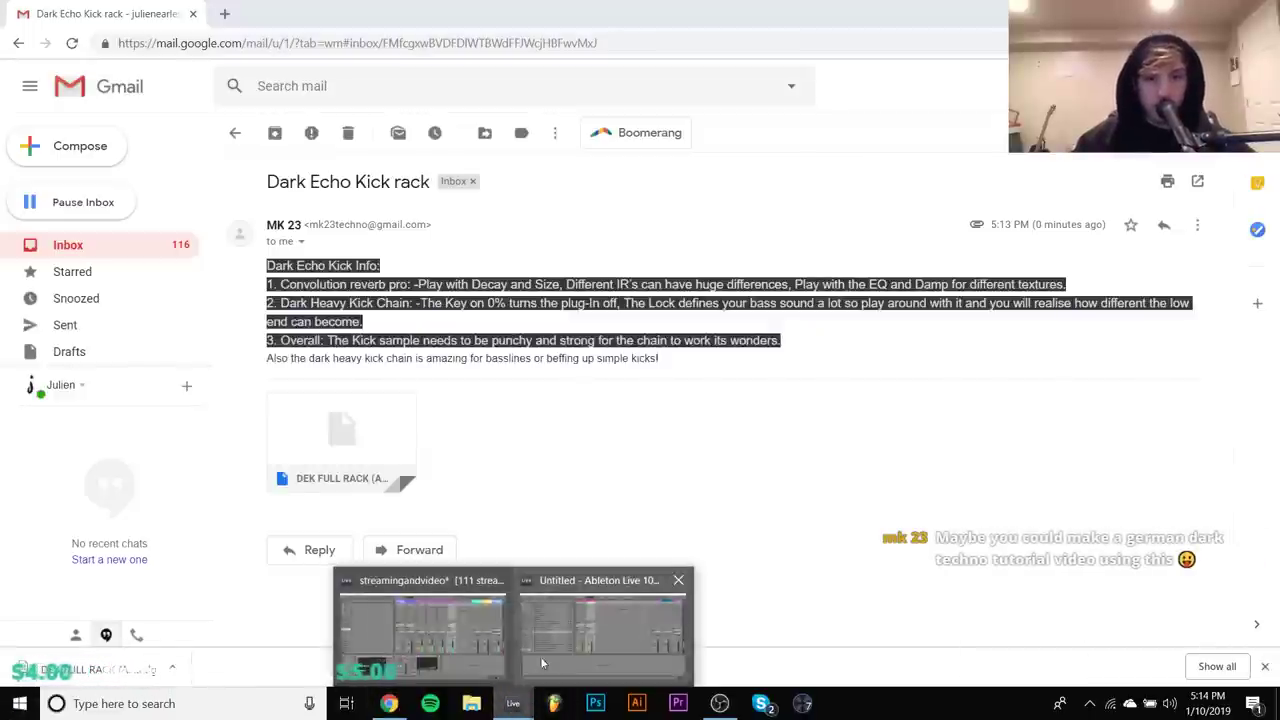
{"action": "left_click", "coordinate": [566, 649]}
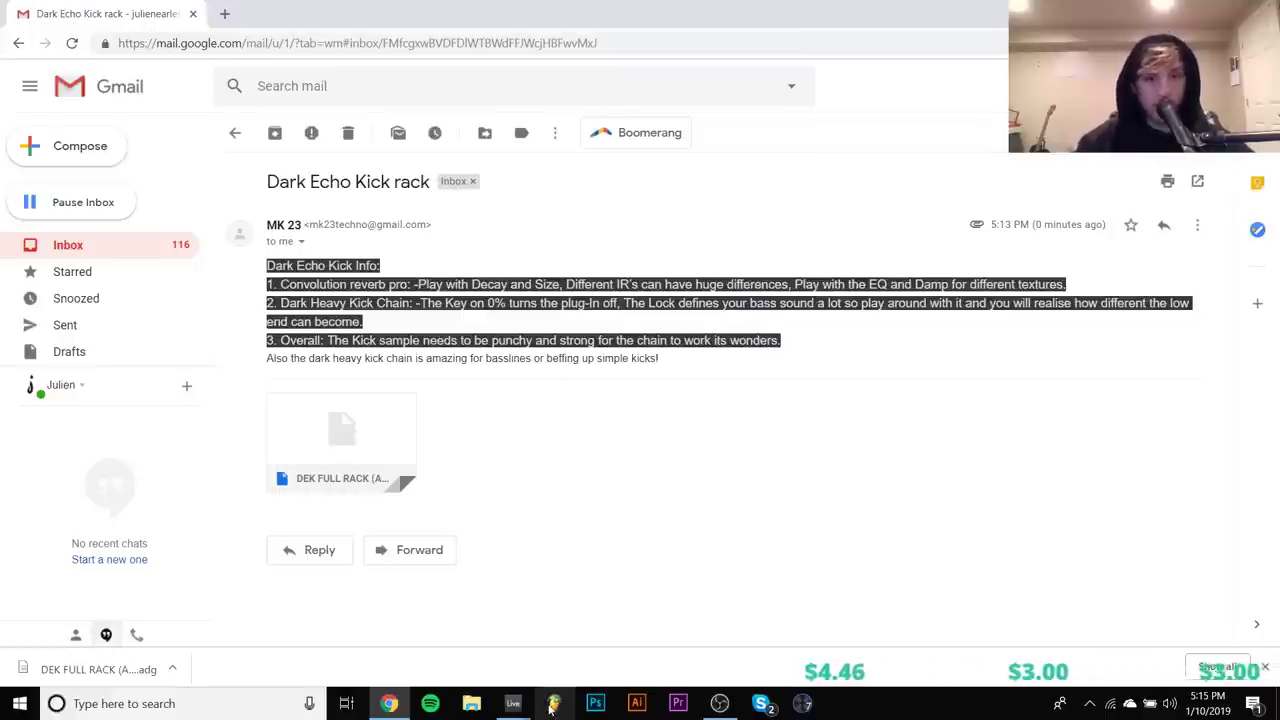
{"action": "mouse_move", "coordinate": [515, 703]}
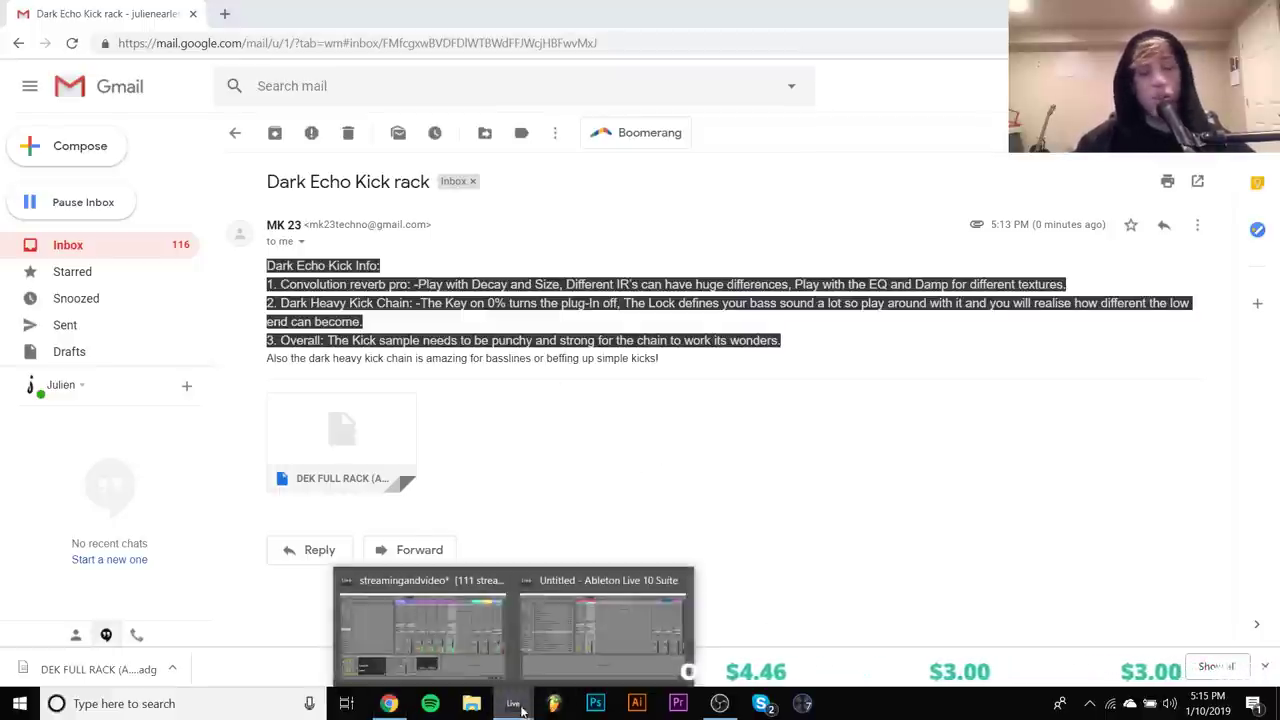
Switch to the untitled Ableton Live set, show the Arrangement View and set the tempo to 128 BPM
{"action": "left_click", "coordinate": [610, 620]}
{"action": "key", "text": "Tab"}
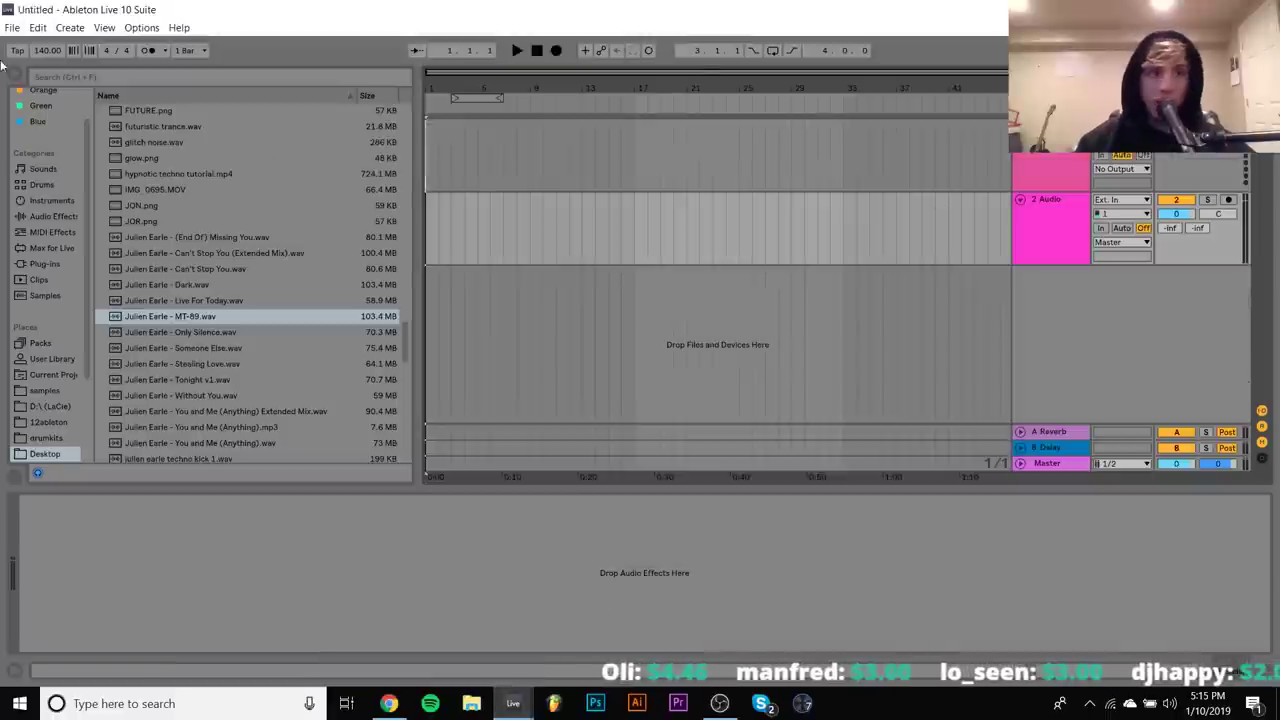
{"action": "left_click", "coordinate": [50, 51]}
{"action": "type", "text": "128"}
{"action": "key", "text": "Return"}
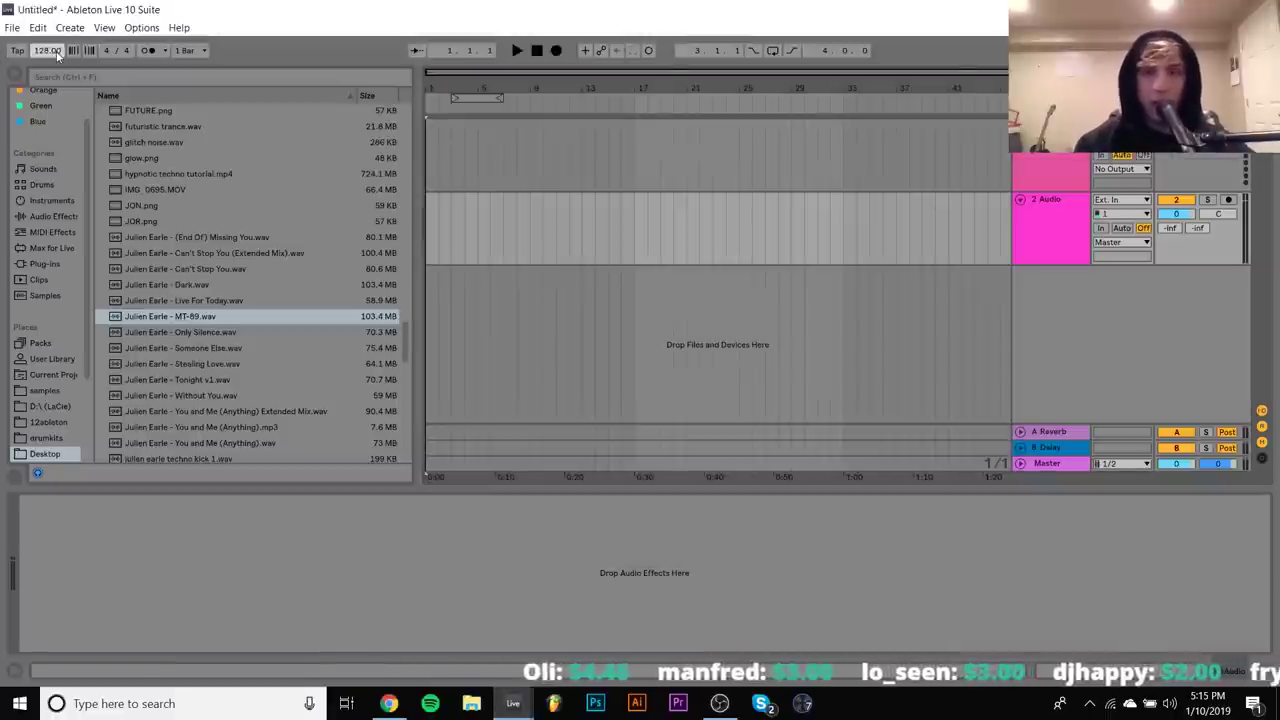
Select the first MIDI track and audition the Minimal Sessions kicks in the samples folder's 101 Free Techno Kicks pack
{"action": "left_click", "coordinate": [1057, 172]}
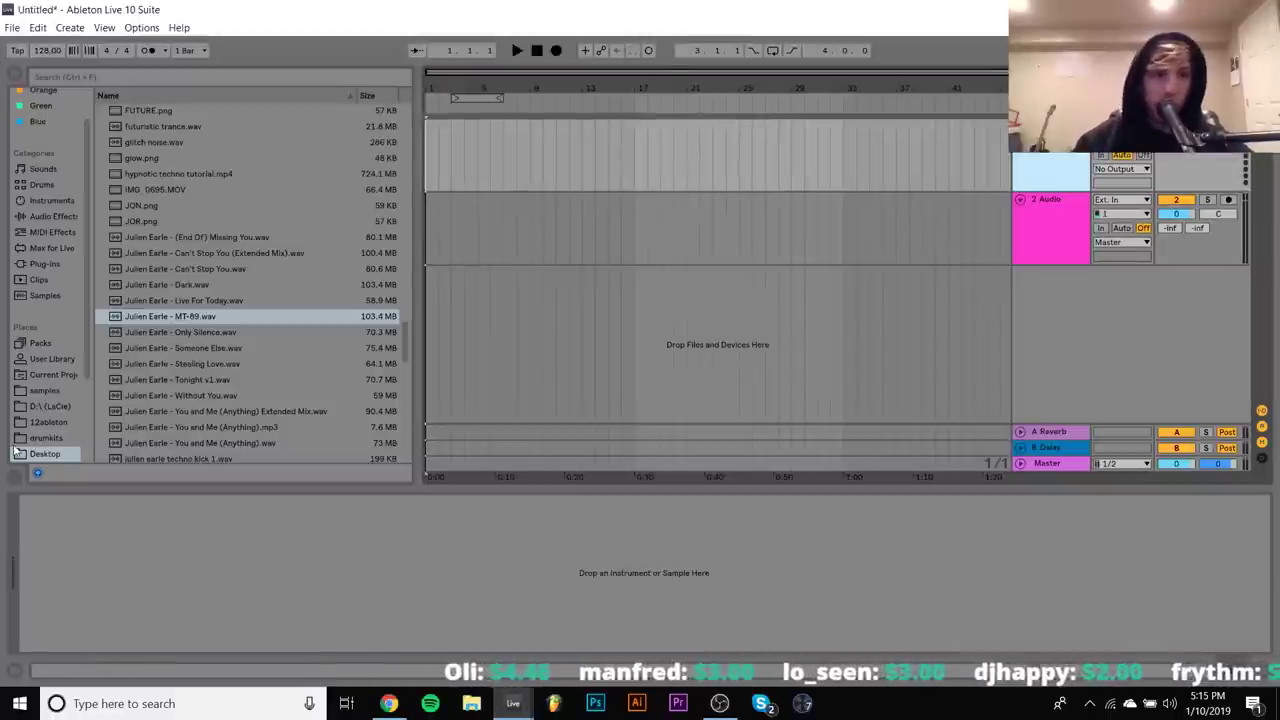
{"action": "left_click", "coordinate": [44, 390]}
{"action": "scroll", "coordinate": [205, 283], "scroll_direction": "up", "scroll_amount": 10}
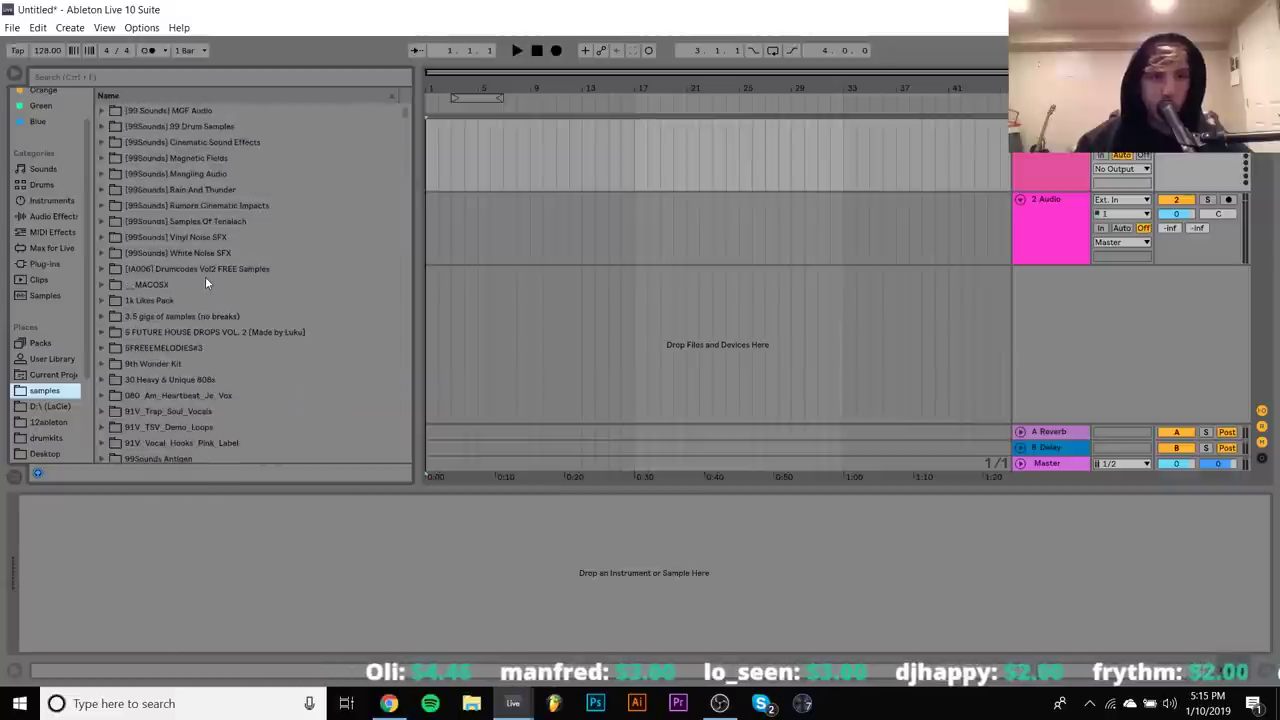
{"action": "left_click", "coordinate": [165, 336]}
{"action": "scroll", "coordinate": [163, 343], "scroll_direction": "down", "scroll_amount": 2}
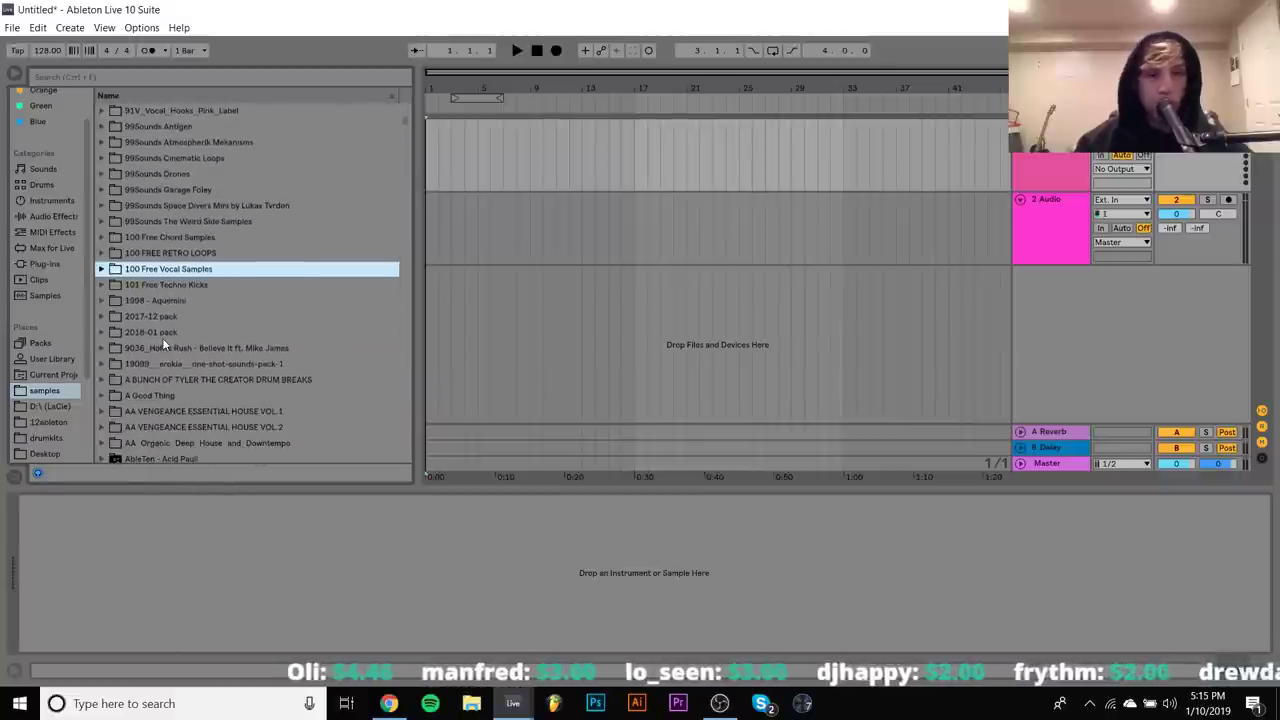
{"action": "key", "text": "Down"}
{"action": "key", "text": "Right"}
{"action": "key", "text": "Down"}
{"action": "key", "text": "Down"}
{"action": "key", "text": "Down"}
{"action": "key", "text": "Down"}
{"action": "key", "text": "Down"}
{"action": "key", "text": "Down"}
{"action": "key", "text": "Down"}
{"action": "key", "text": "Down"}
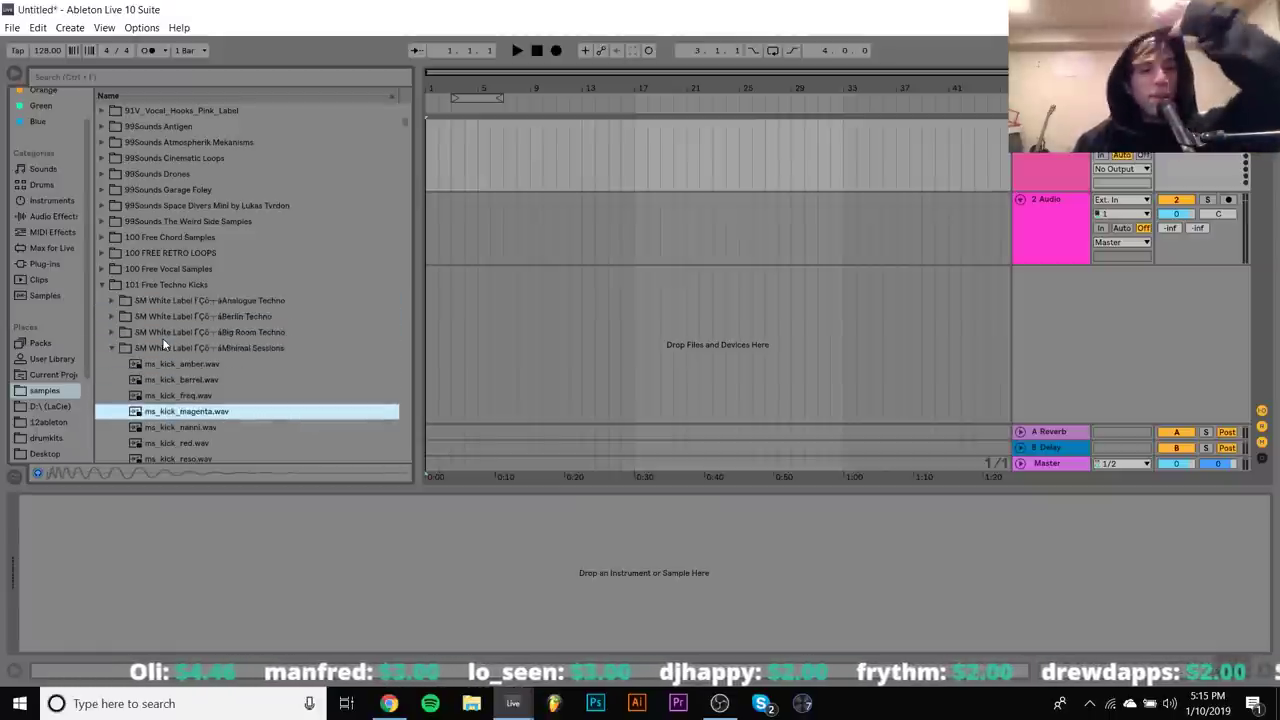
Load brt_kck_addition.wav from the Big Room Techno folder onto the MIDI track, with sustain at -inf dB and decay at 4.77 s
{"action": "key", "text": "Down"}
{"action": "key", "text": "Down"}
{"action": "key", "text": "Left"}
{"action": "key", "text": "Left"}
{"action": "key", "text": "Up"}
{"action": "key", "text": "Right"}
{"action": "key", "text": "Down"}
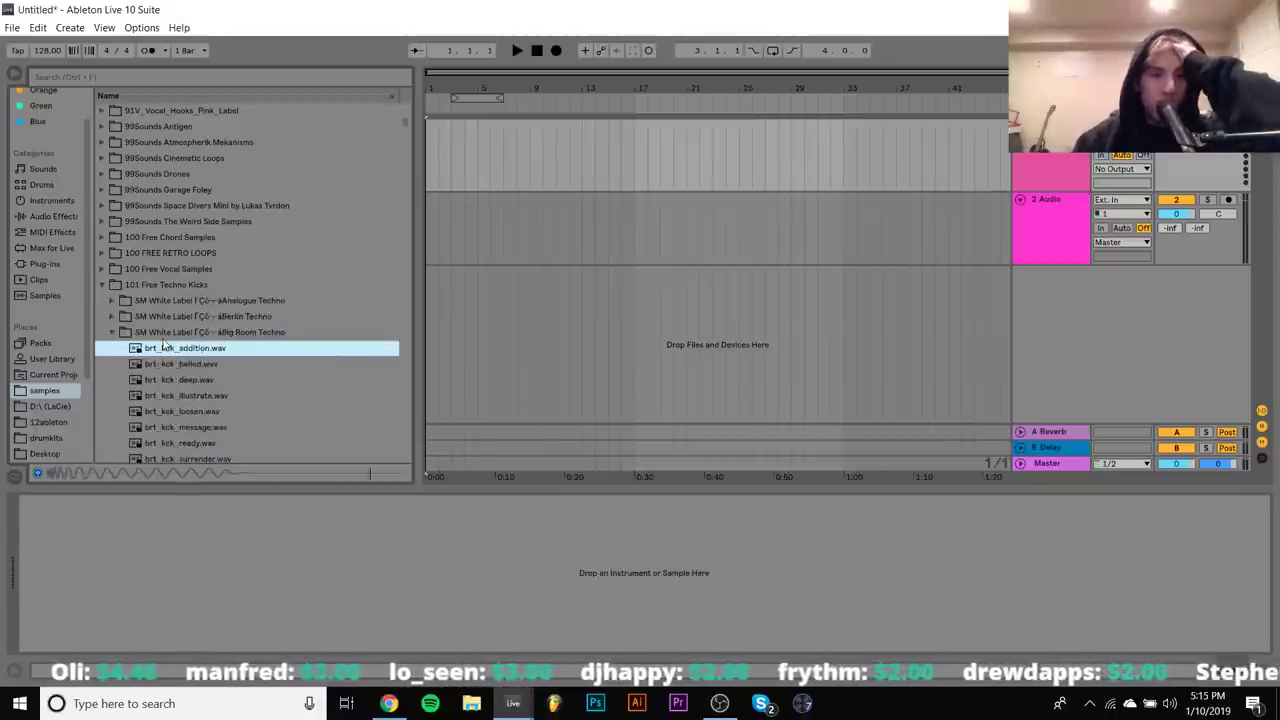
{"action": "double_click", "coordinate": [163, 346]}
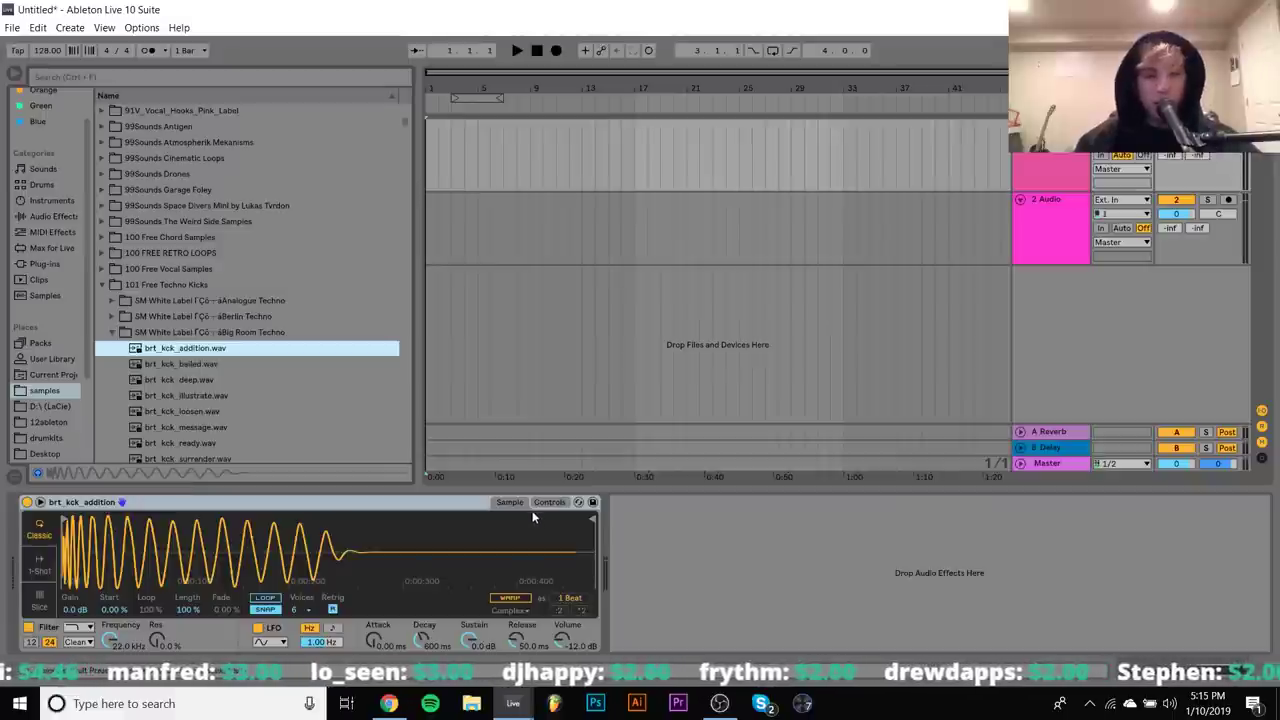
{"action": "left_click_drag", "start_coordinate": [469, 647], "coordinate": [468, 647]}
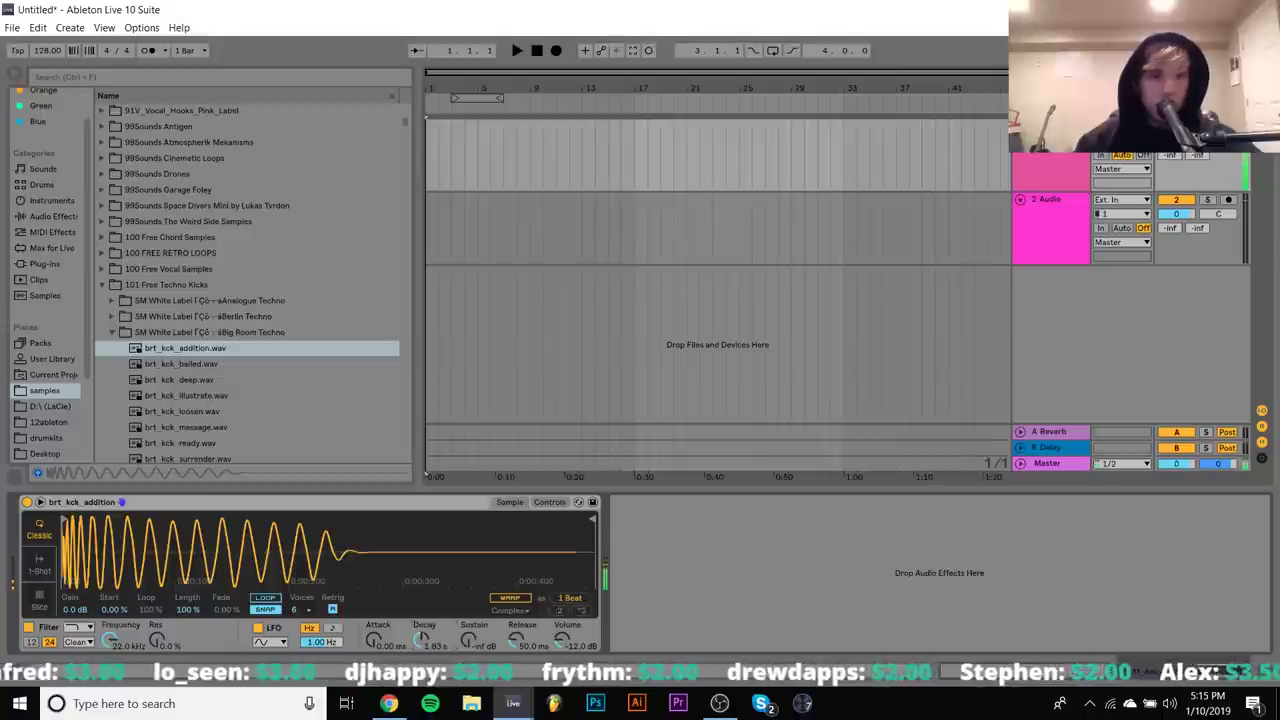
Create a four-bar MIDI clip of repeated kick notes at the start of the first track and loop it
{"action": "left_click_drag", "start_coordinate": [474, 130], "coordinate": [398, 153]}
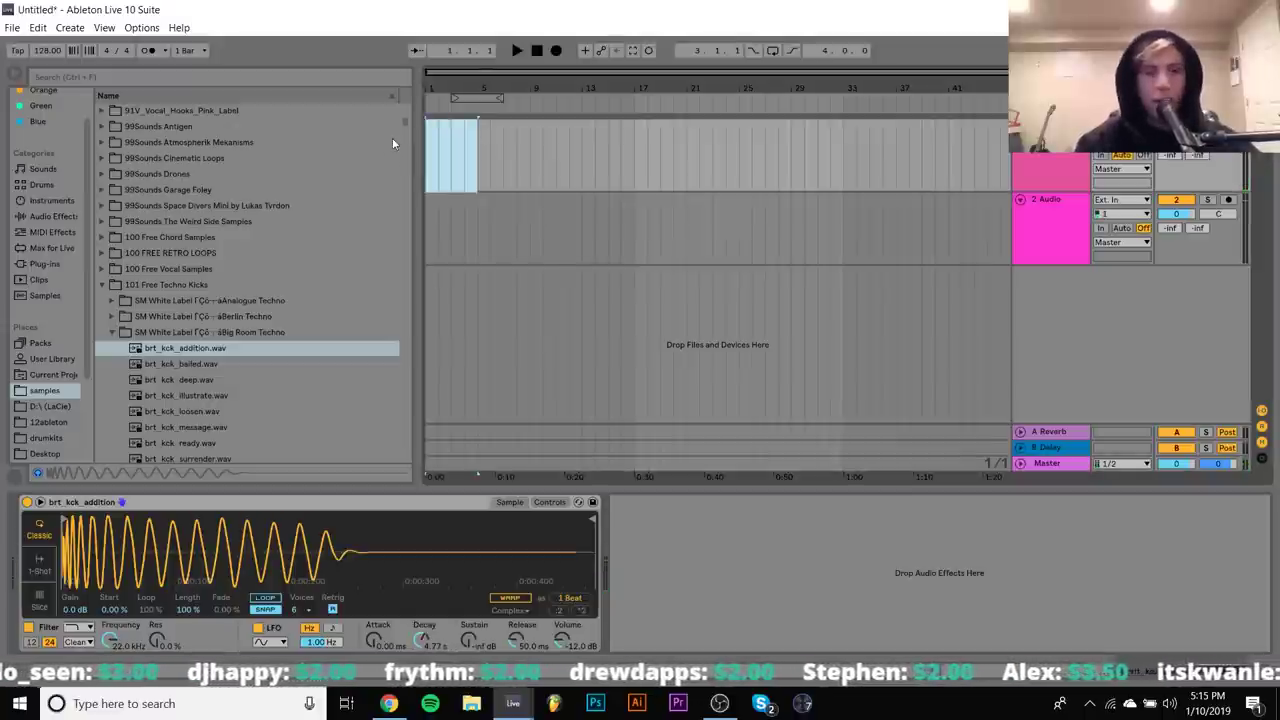
{"action": "key", "text": "ctrl+shift+m"}
{"action": "key", "text": "F9"}
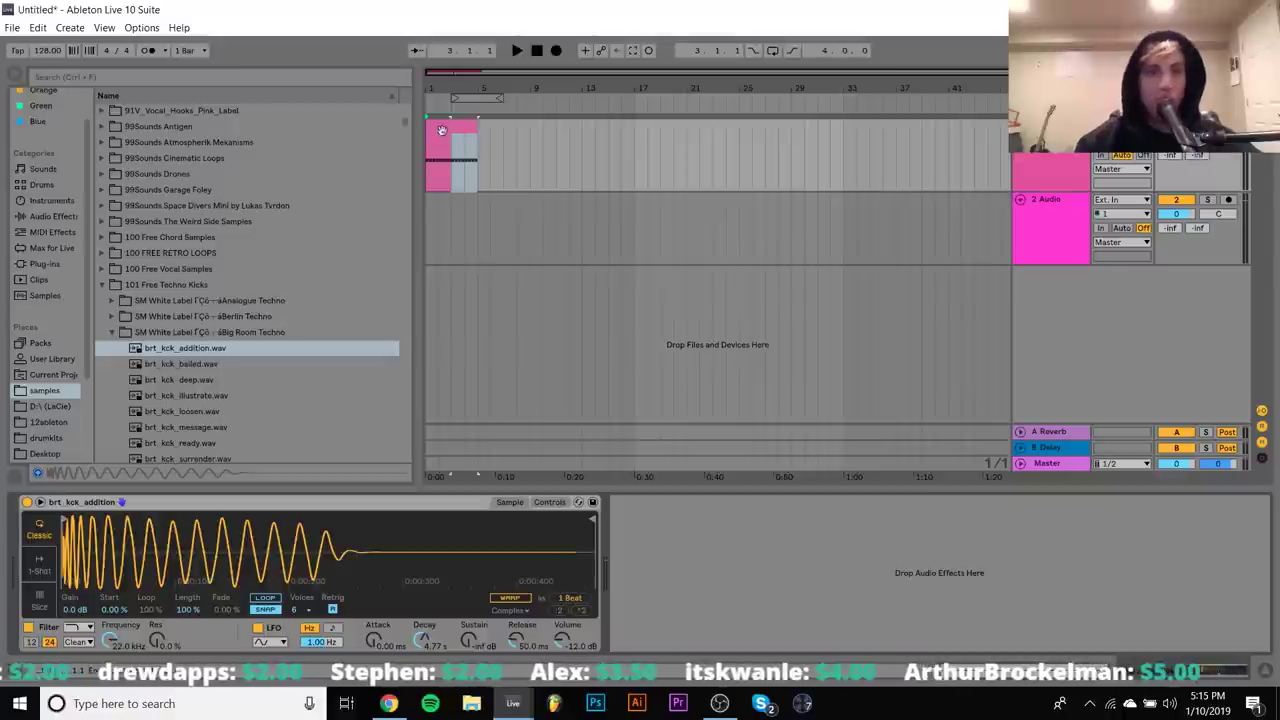
{"action": "left_click", "coordinate": [441, 130]}
{"action": "key", "text": "ctrl+l"}
Find DEK FULL RACK (Ableton 10).adg on the D: (LaCie) drive and load it onto the kick track
{"action": "left_click", "coordinate": [36, 407]}
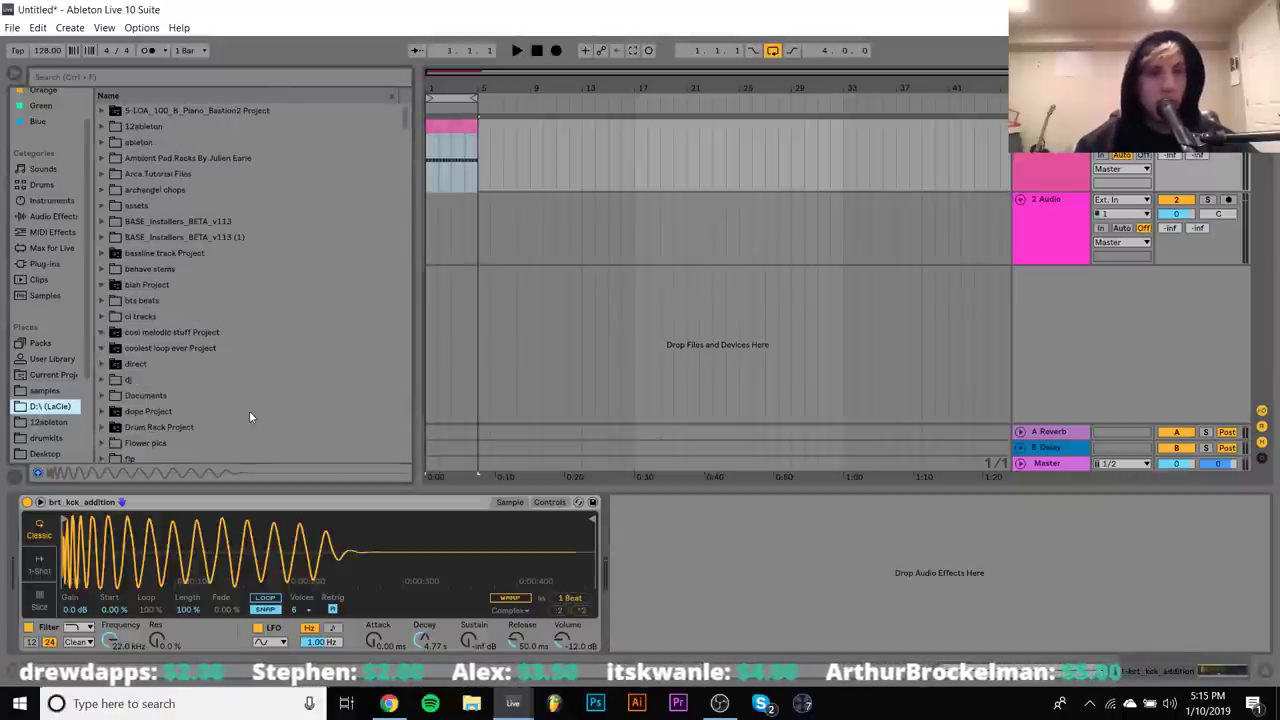
{"action": "scroll", "coordinate": [250, 416], "scroll_direction": "down", "scroll_amount": 10}
{"action": "scroll", "coordinate": [250, 416], "scroll_direction": "up", "scroll_amount": 10}
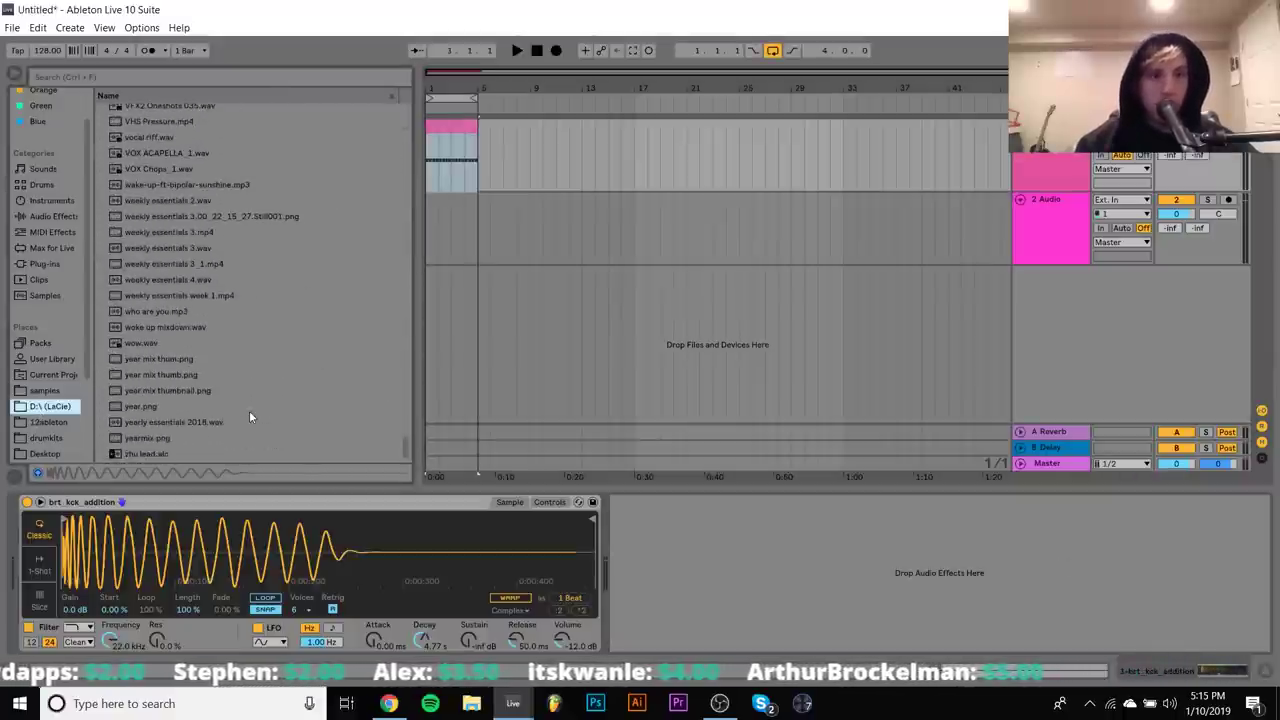
{"action": "scroll", "coordinate": [250, 416], "scroll_direction": "up", "scroll_amount": 8}
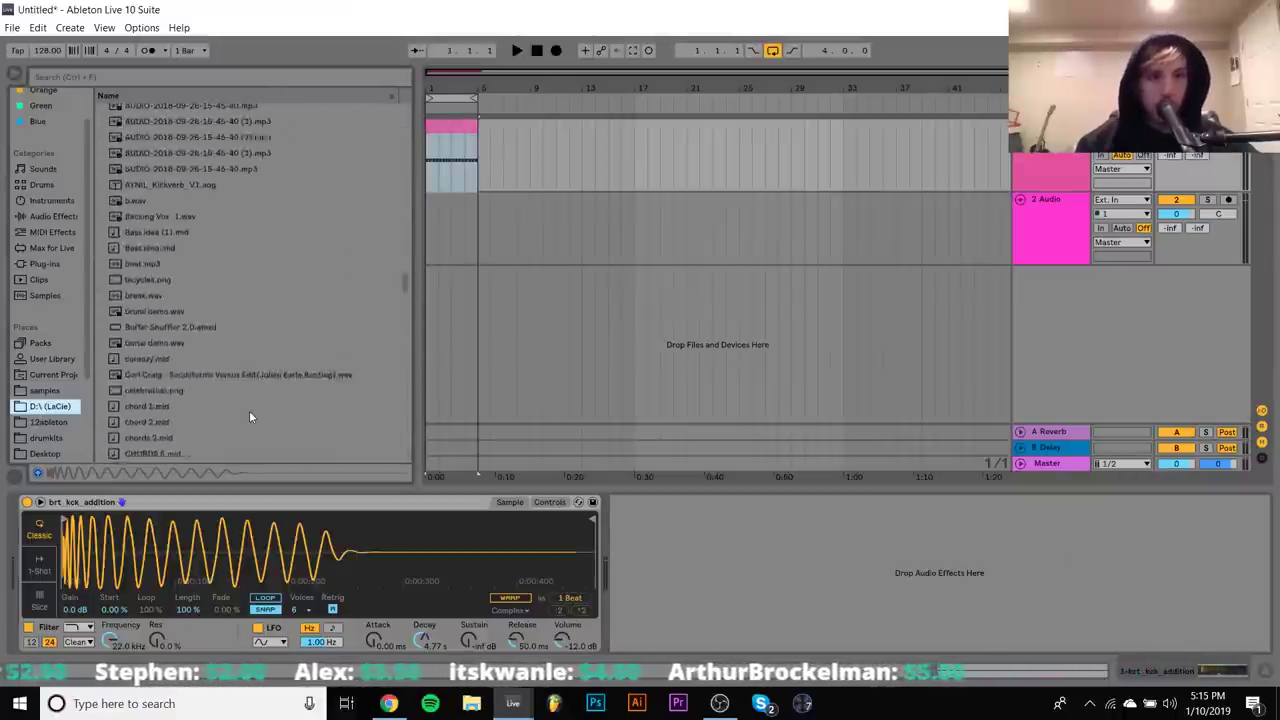
{"action": "scroll", "coordinate": [249, 416], "scroll_direction": "down", "scroll_amount": 2}
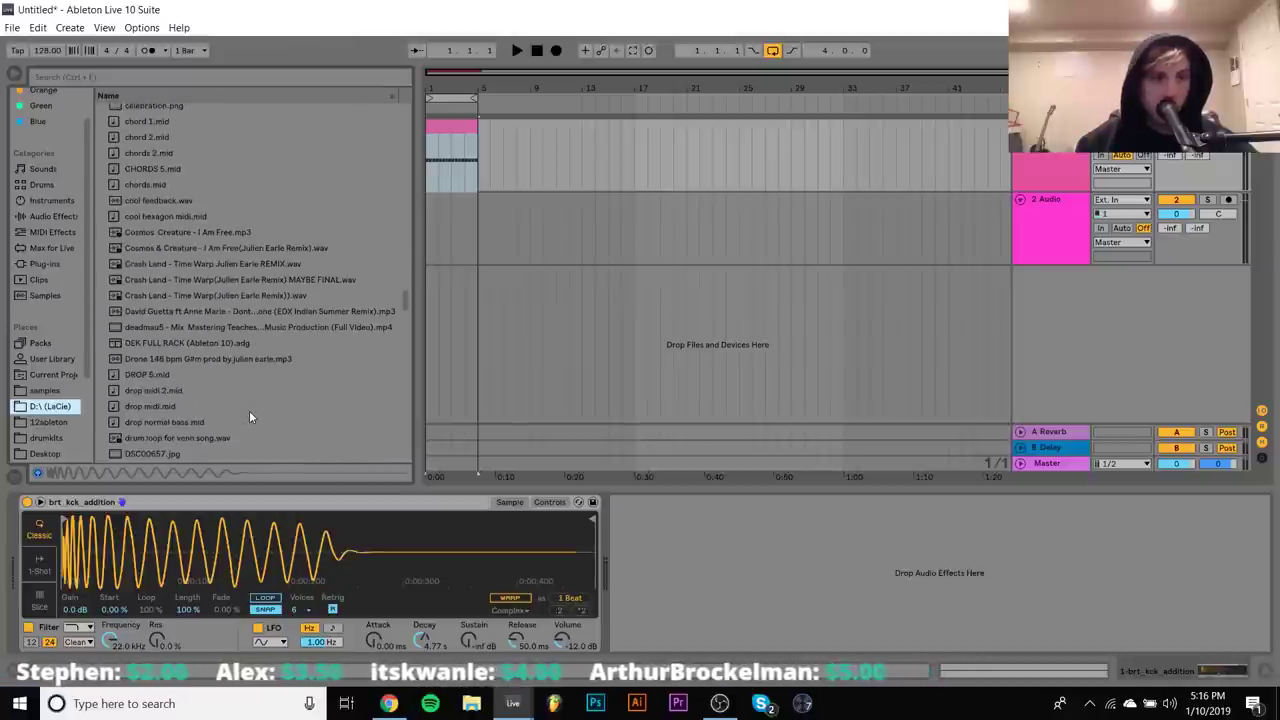
{"action": "left_click", "coordinate": [188, 343]}
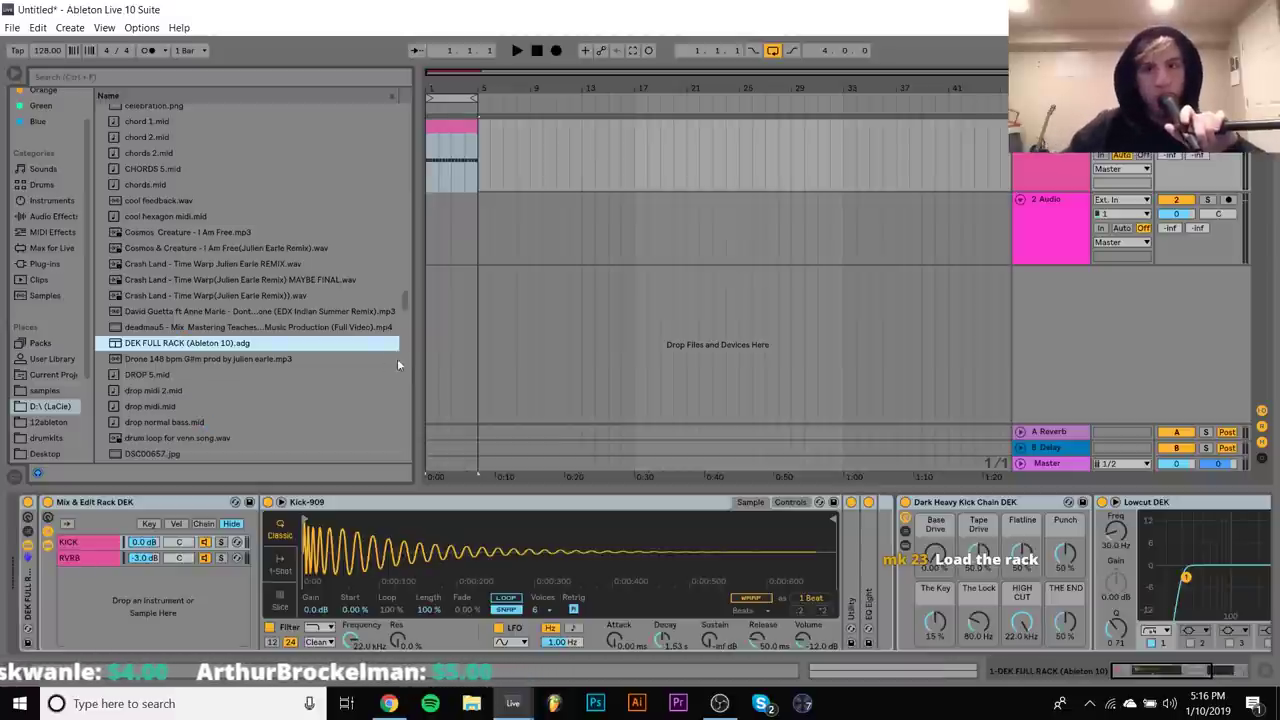
Select the rack's KICK chain and replace the Kick-909 sample with brt_kck_addition.wav from the samples folder
{"action": "left_click", "coordinate": [88, 558]}
{"action": "left_click", "coordinate": [85, 543]}
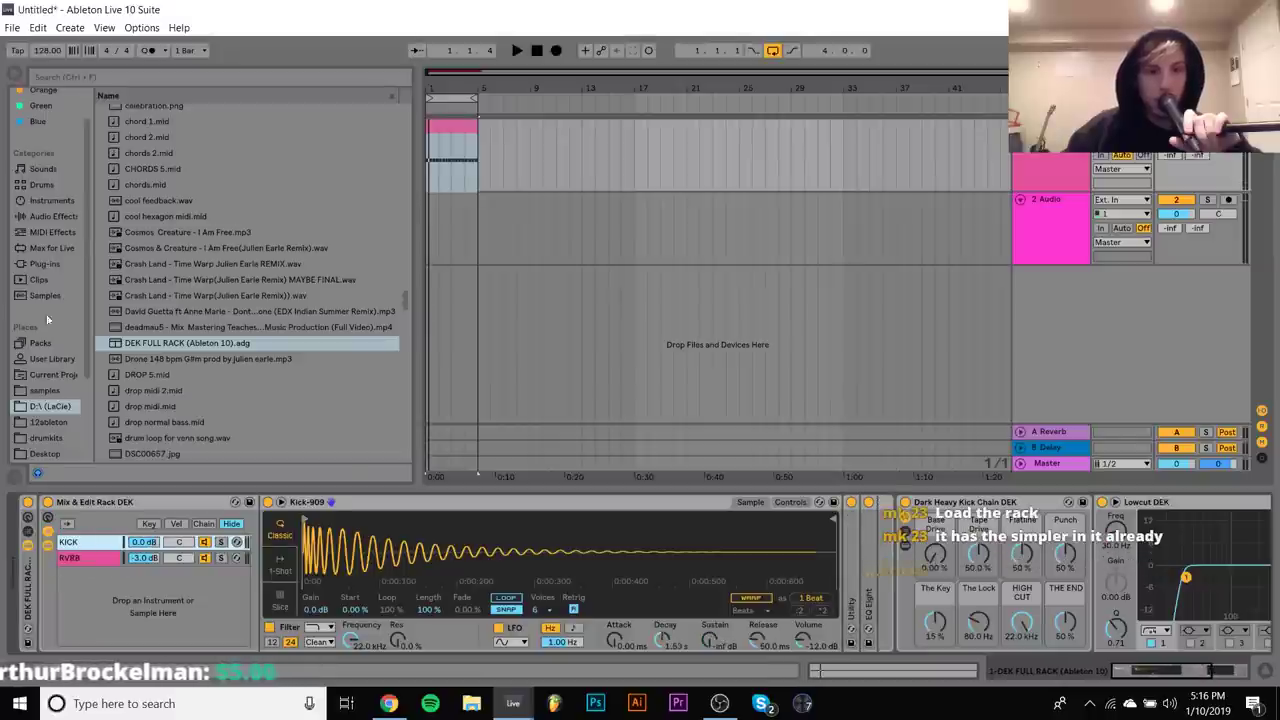
{"action": "left_click", "coordinate": [45, 392]}
{"action": "left_click_drag", "start_coordinate": [197, 350], "coordinate": [368, 540]}
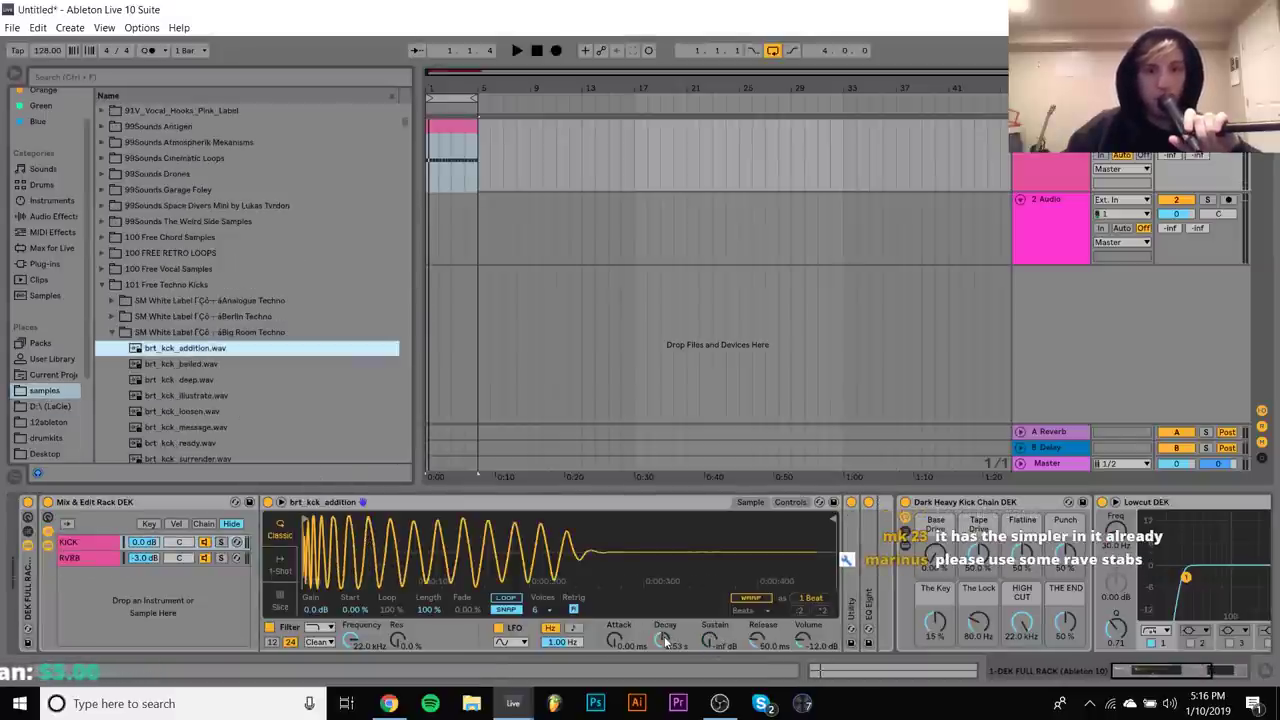
Select the rack's RVRB chain, replace its Simpler sample with brt_kck_addition.wav and play the loop
{"action": "left_click", "coordinate": [85, 556]}
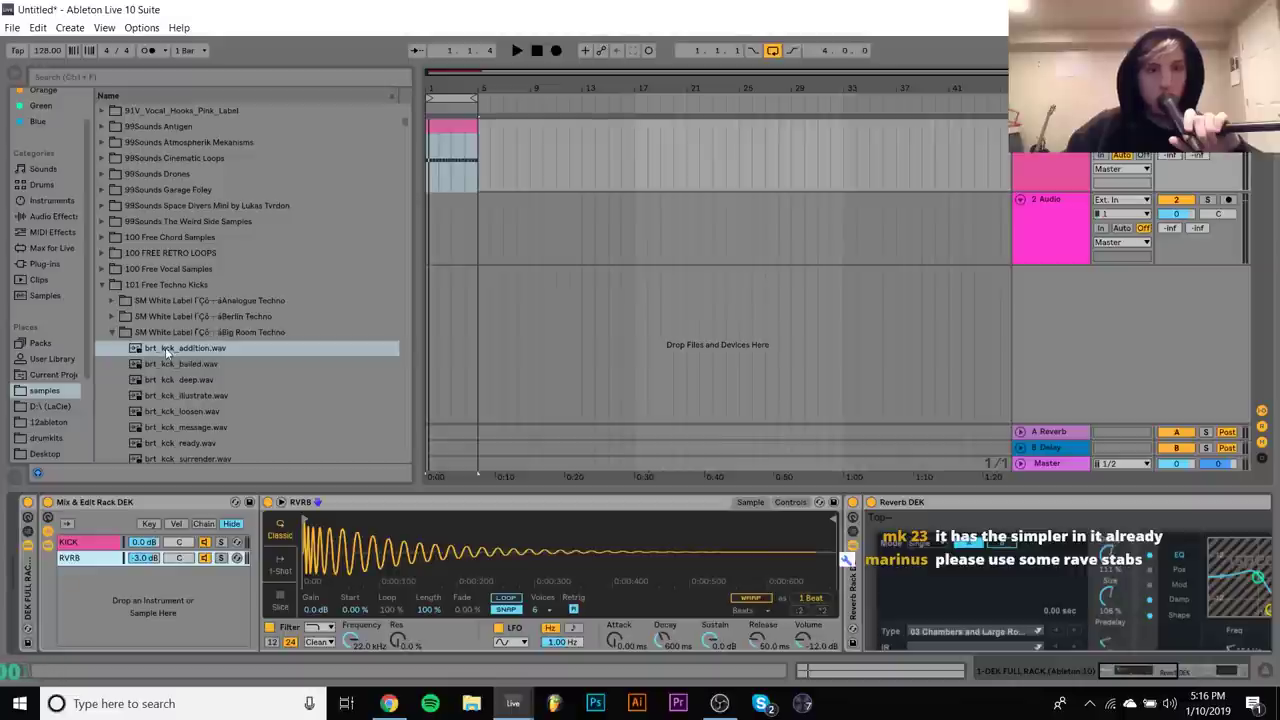
{"action": "left_click_drag", "start_coordinate": [165, 347], "coordinate": [300, 548]}
{"action": "key", "text": "space"}
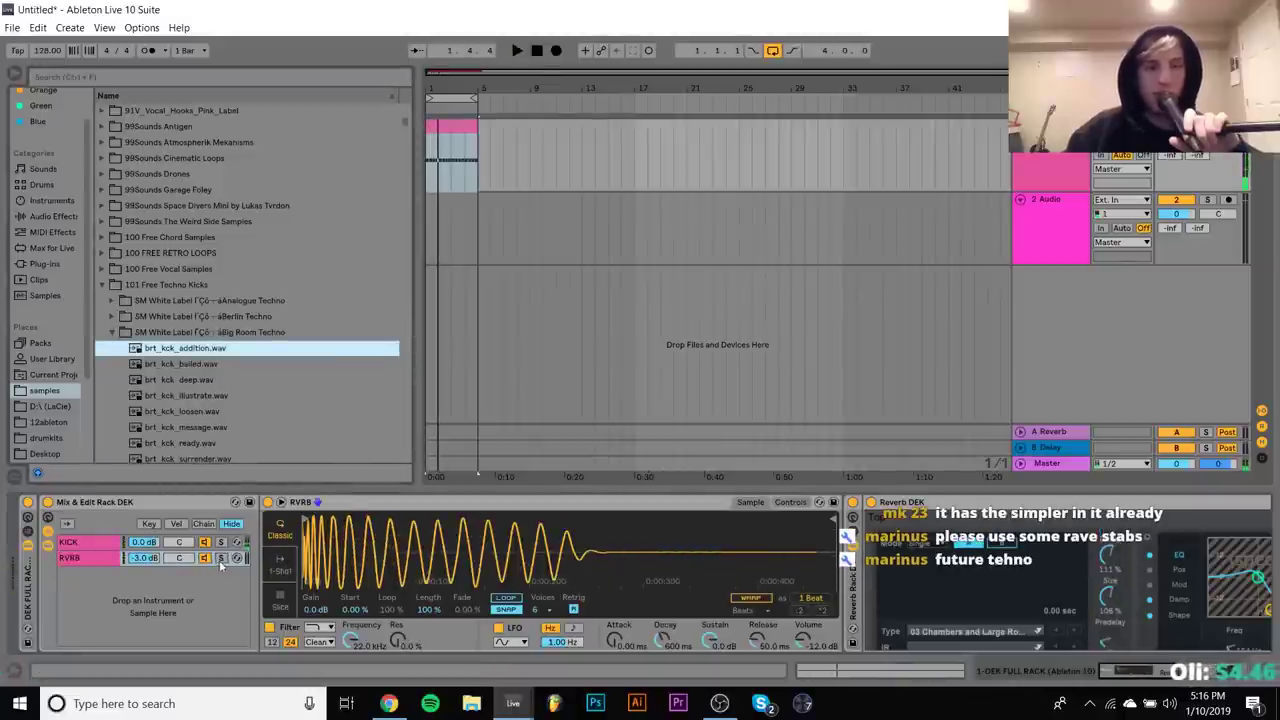
Solo the KICK chain and audition it, checking the Dark Heavy Kick Chain DEK devices
{"action": "left_click", "coordinate": [220, 557]}
{"action": "left_click", "coordinate": [226, 558]}
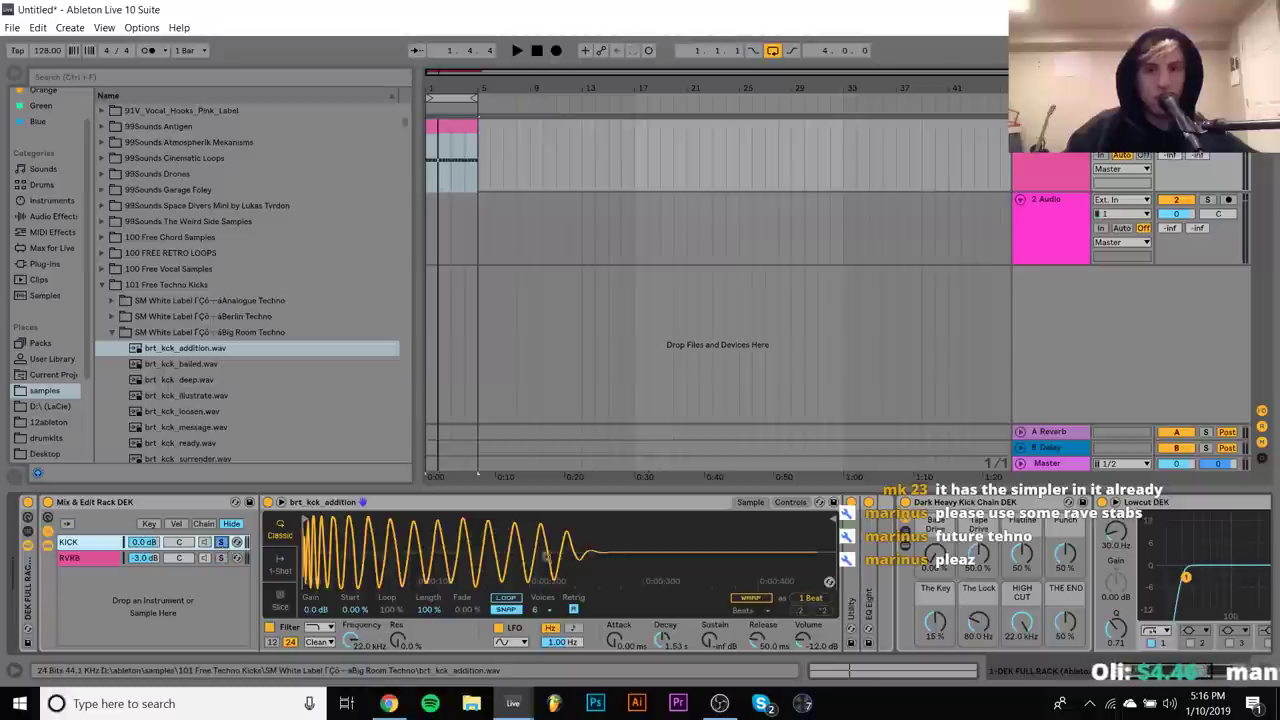
{"action": "scroll", "coordinate": [600, 560], "scroll_direction": "down", "scroll_amount": 5}
{"action": "key", "text": "space"}
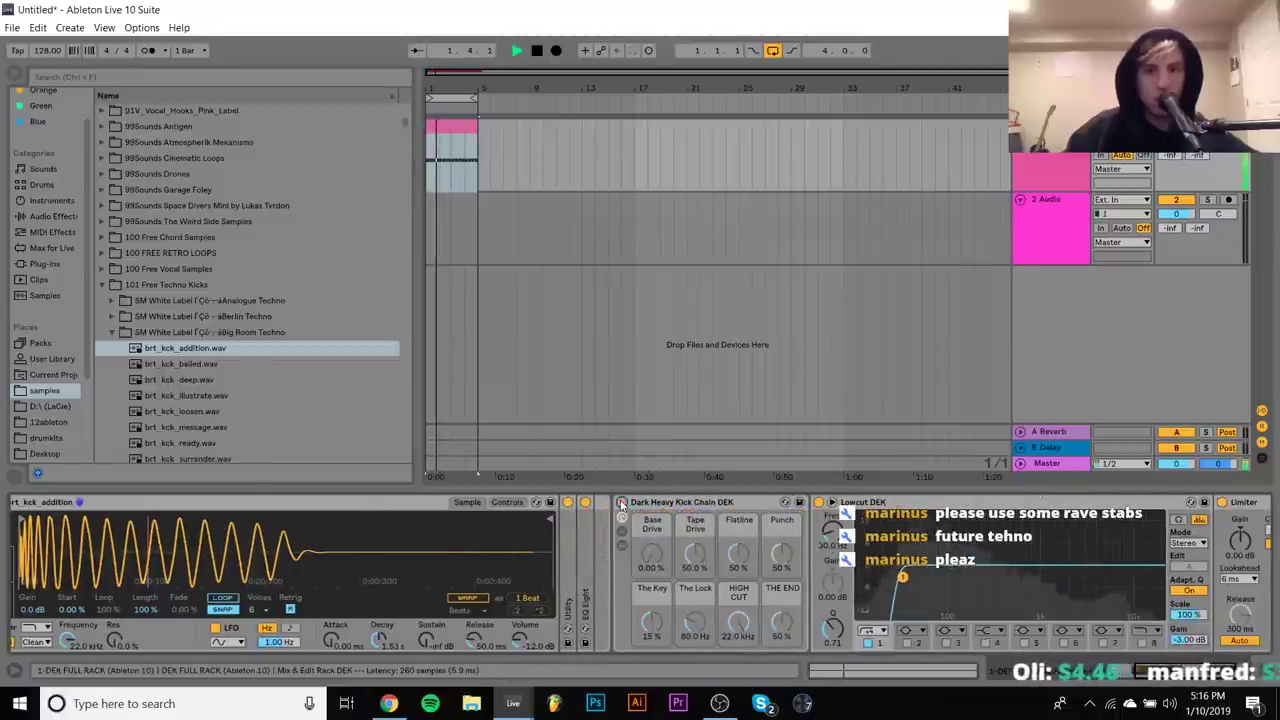
{"action": "key", "text": "space"}
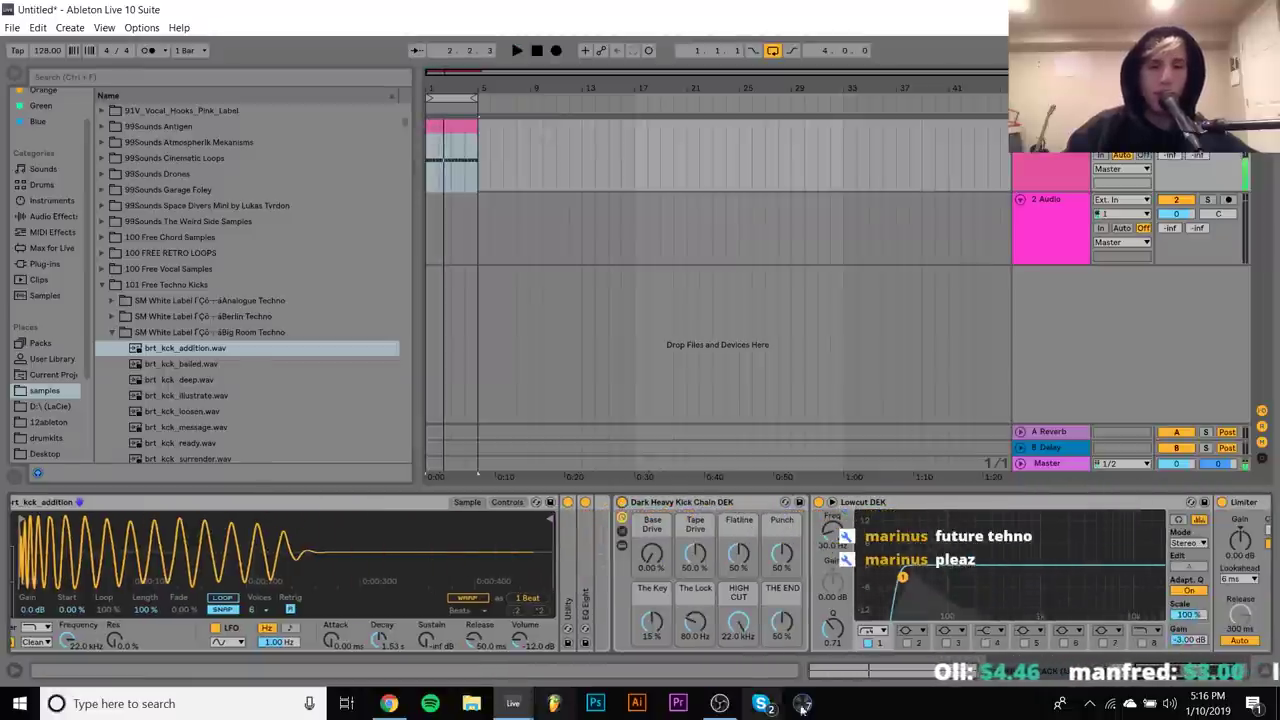
{"action": "scroll", "coordinate": [663, 570], "scroll_direction": "up", "scroll_amount": 5}
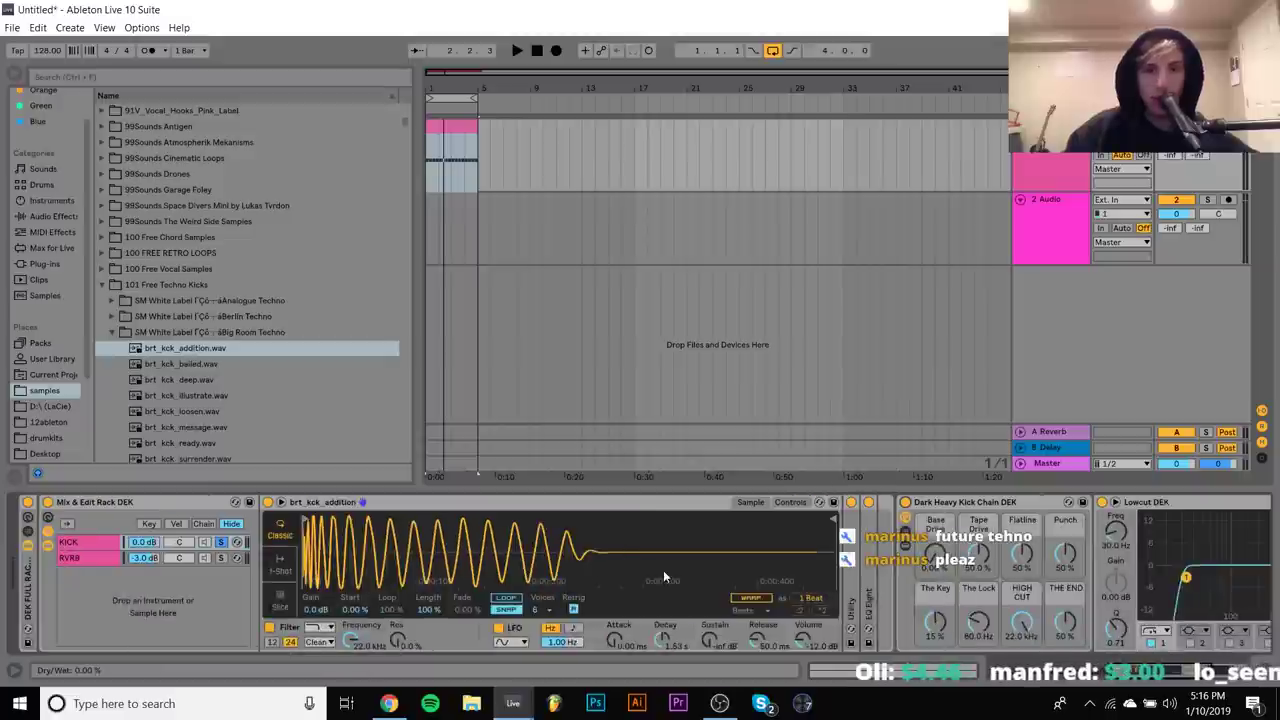
Solo the RVRB chain and play the loop to hear the reverb layer alone
{"action": "left_click", "coordinate": [222, 560]}
{"action": "key", "text": "space"}
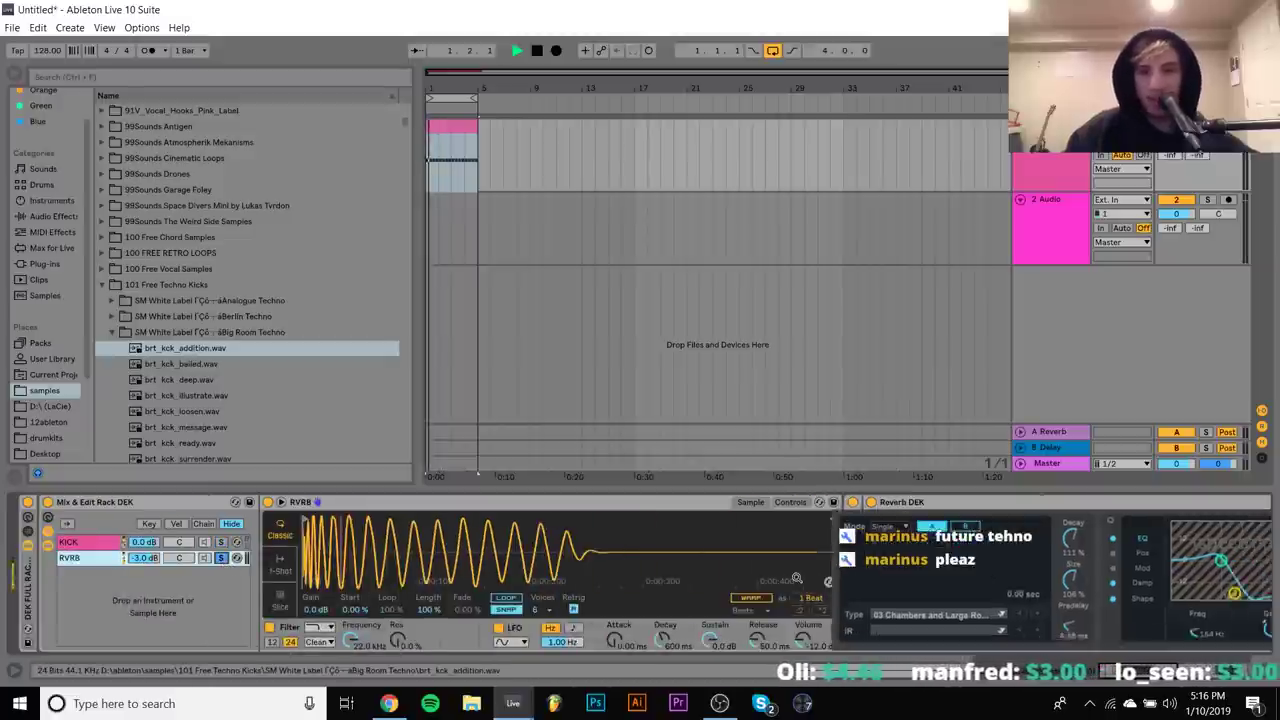
{"action": "scroll", "coordinate": [787, 585], "scroll_direction": "down", "scroll_amount": 3}
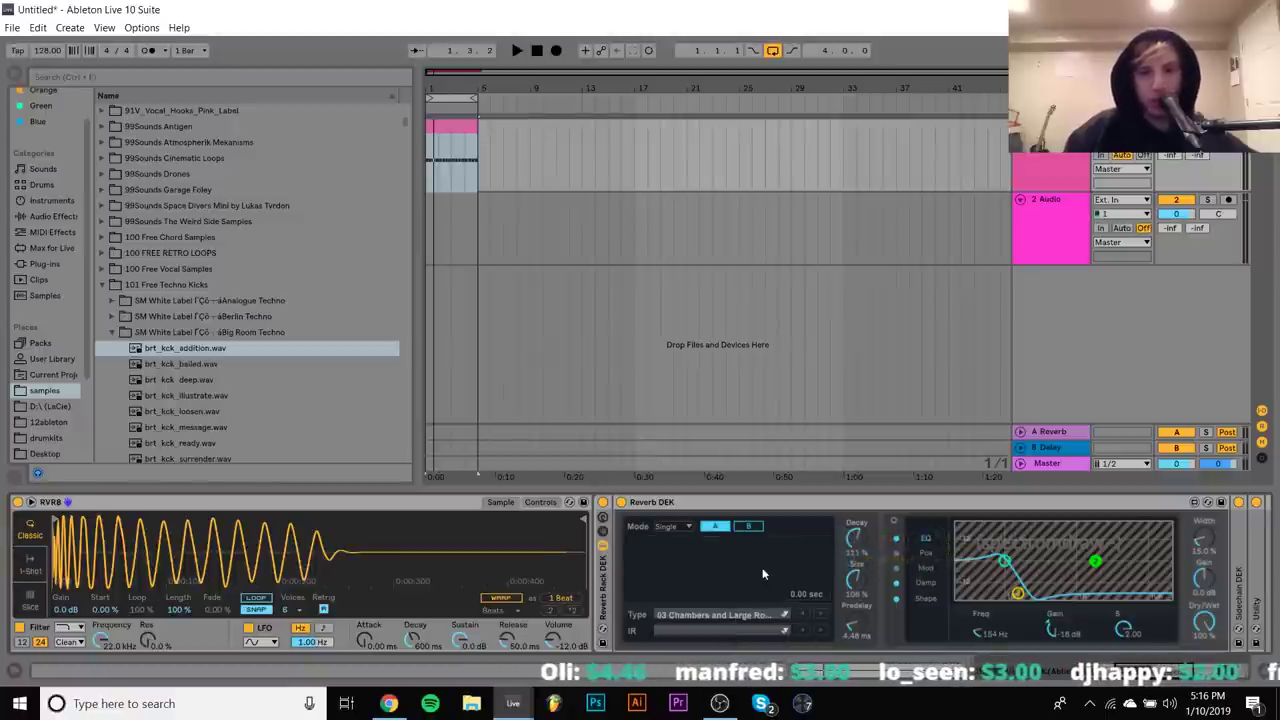
Try to load brt_kck_bailed.wav from the Big Room Techno folder as the impulse response in Reverb DEK
{"action": "left_click", "coordinate": [742, 527]}
{"action": "left_click", "coordinate": [716, 527]}
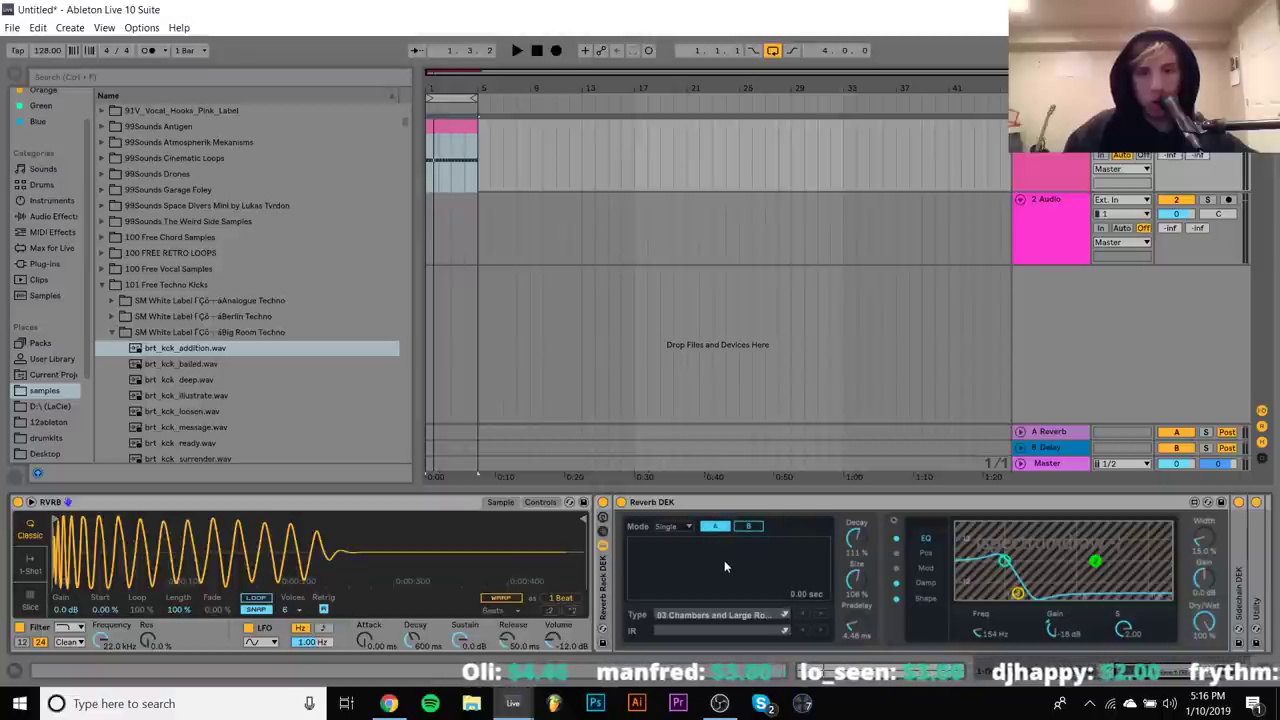
{"action": "left_click", "coordinate": [217, 364]}
{"action": "left_click_drag", "start_coordinate": [728, 618], "coordinate": [727, 616]}
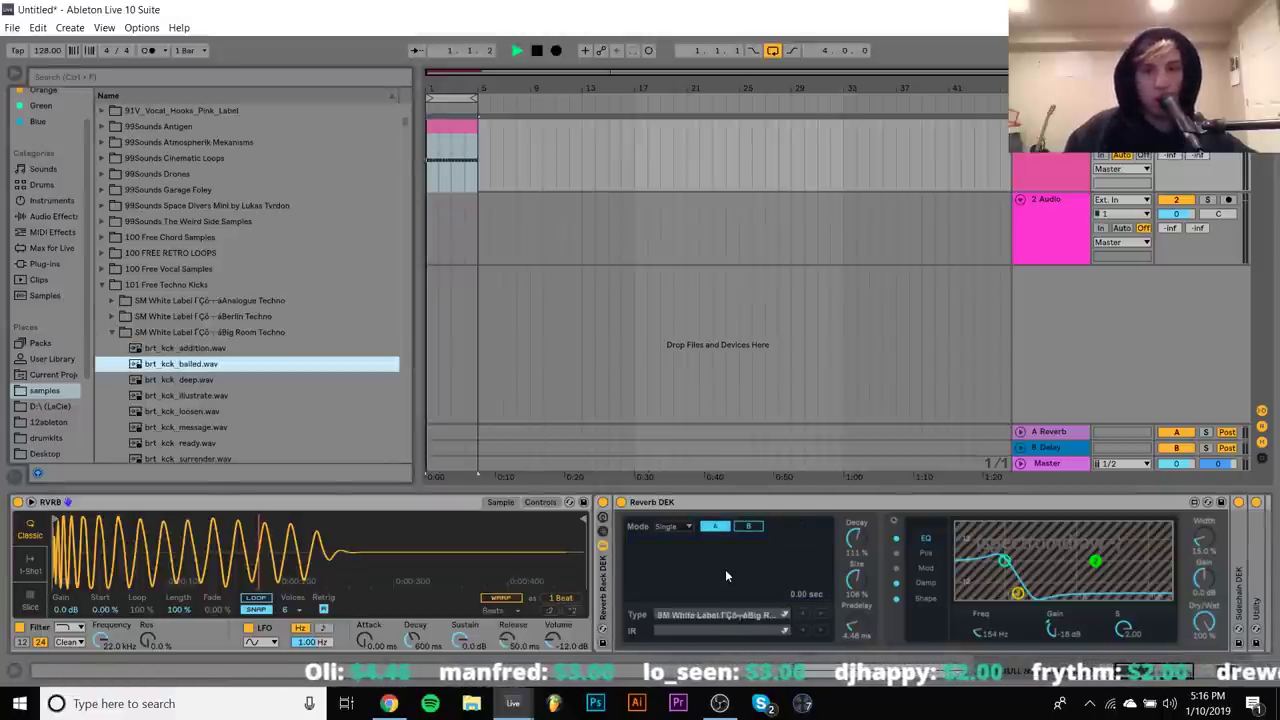
Audition the soloed RVRB chain with the changed reverb source and look through its devices
{"action": "key", "text": "space"}
{"action": "scroll", "coordinate": [468, 515], "scroll_direction": "left", "scroll_amount": 3}
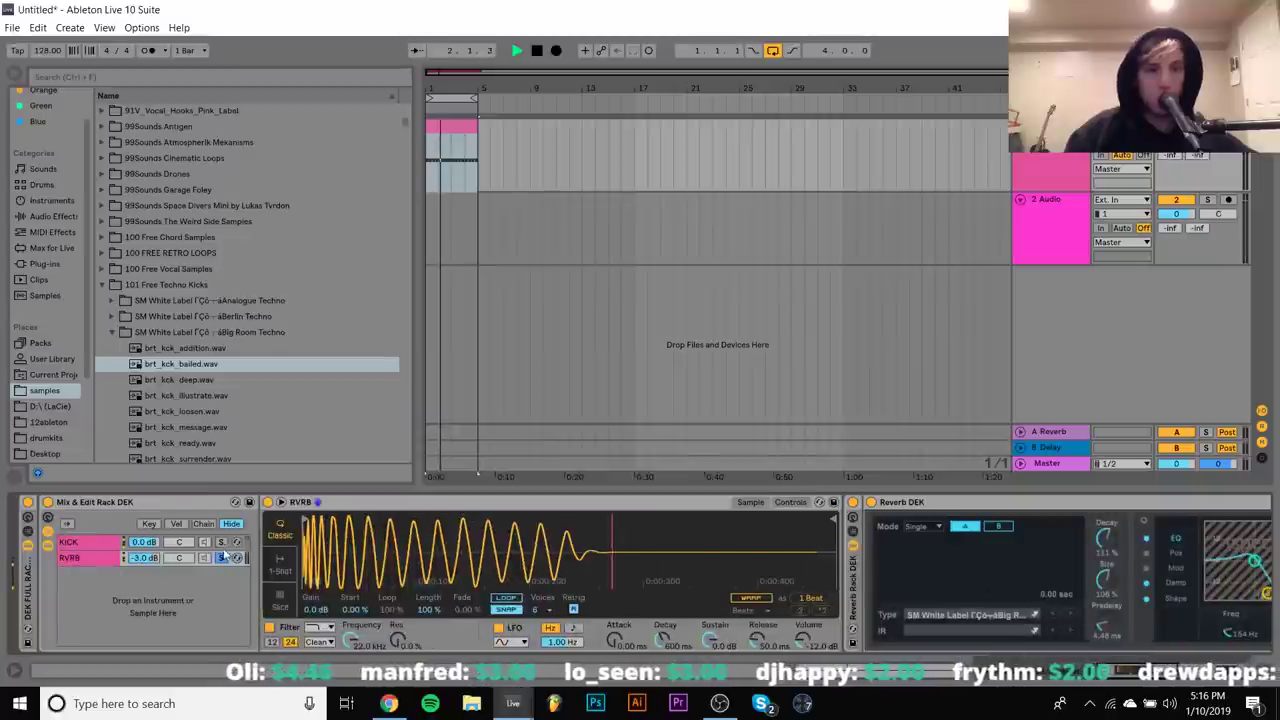
{"action": "scroll", "coordinate": [216, 553], "scroll_direction": "right", "scroll_amount": 3}
{"action": "scroll", "coordinate": [216, 553], "scroll_direction": "right", "scroll_amount": 3}
{"action": "key", "text": "space"}
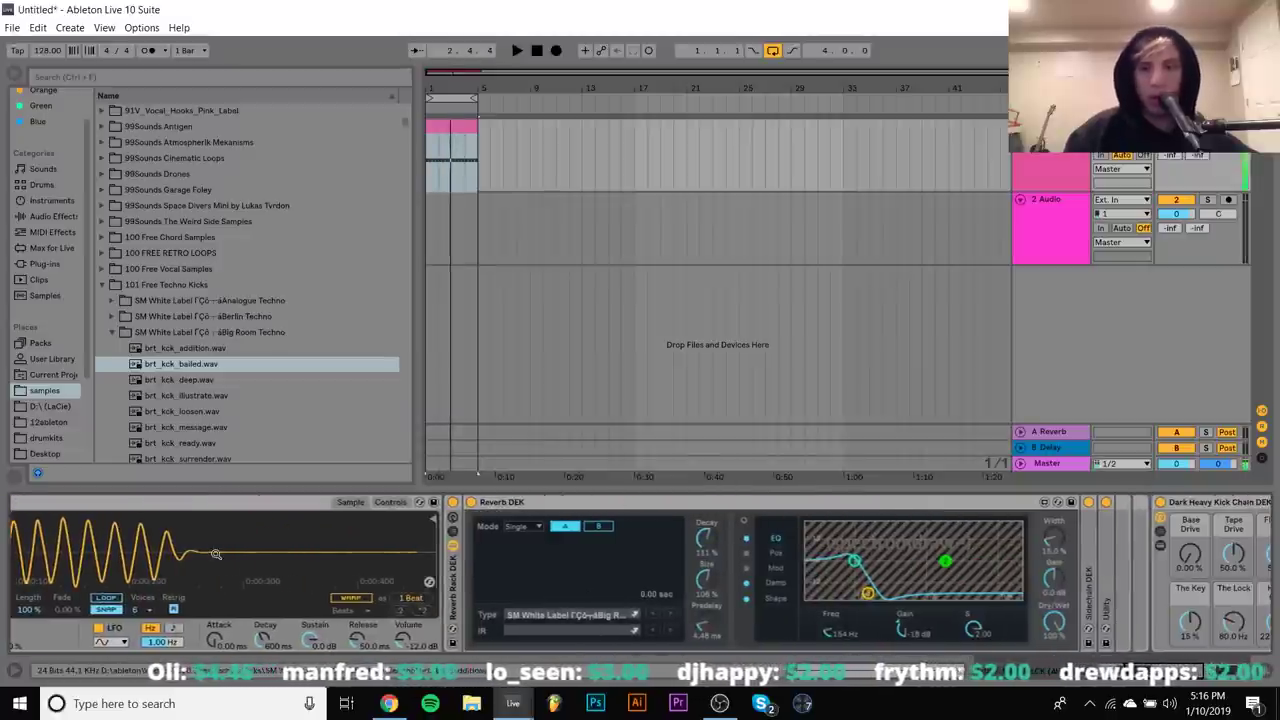
{"action": "scroll", "coordinate": [891, 534], "scroll_direction": "right", "scroll_amount": 2}
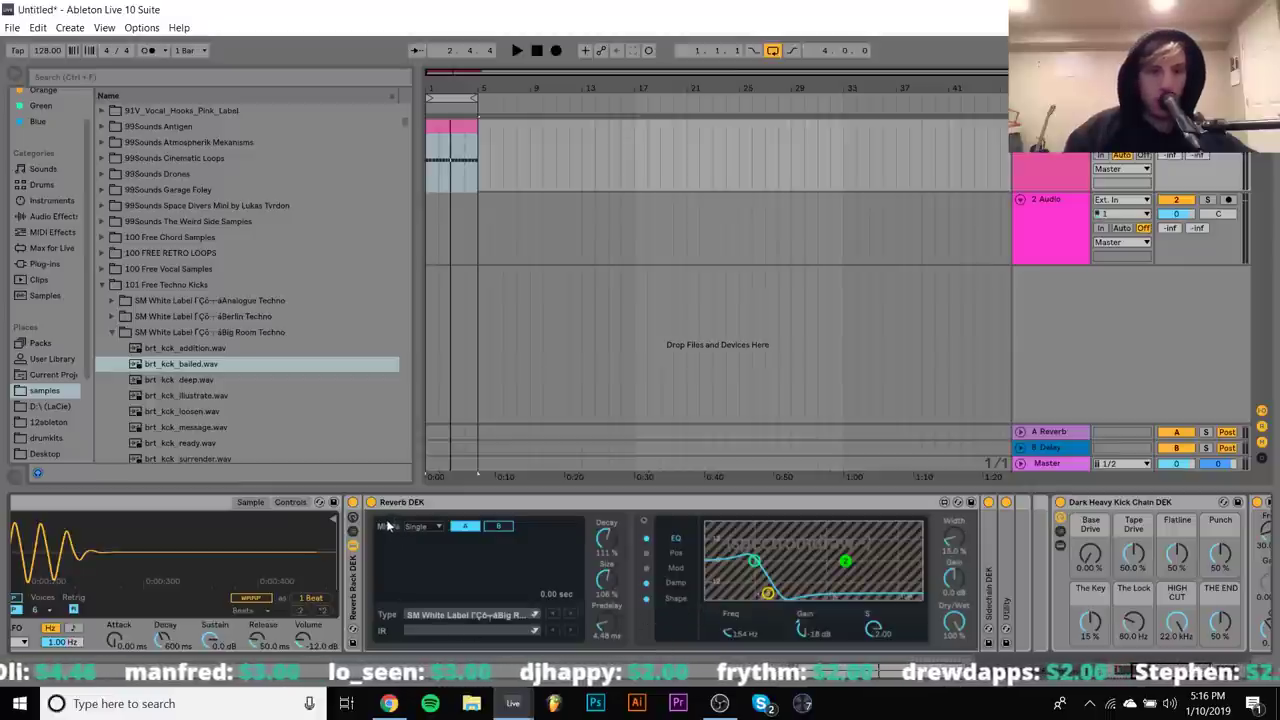
Show the Reverb Rack DEK chain list, unfold the Sidechain DEK compressor and play the loop to examine its sidechain input
{"action": "left_click", "coordinate": [352, 533]}
{"action": "key", "text": "space"}
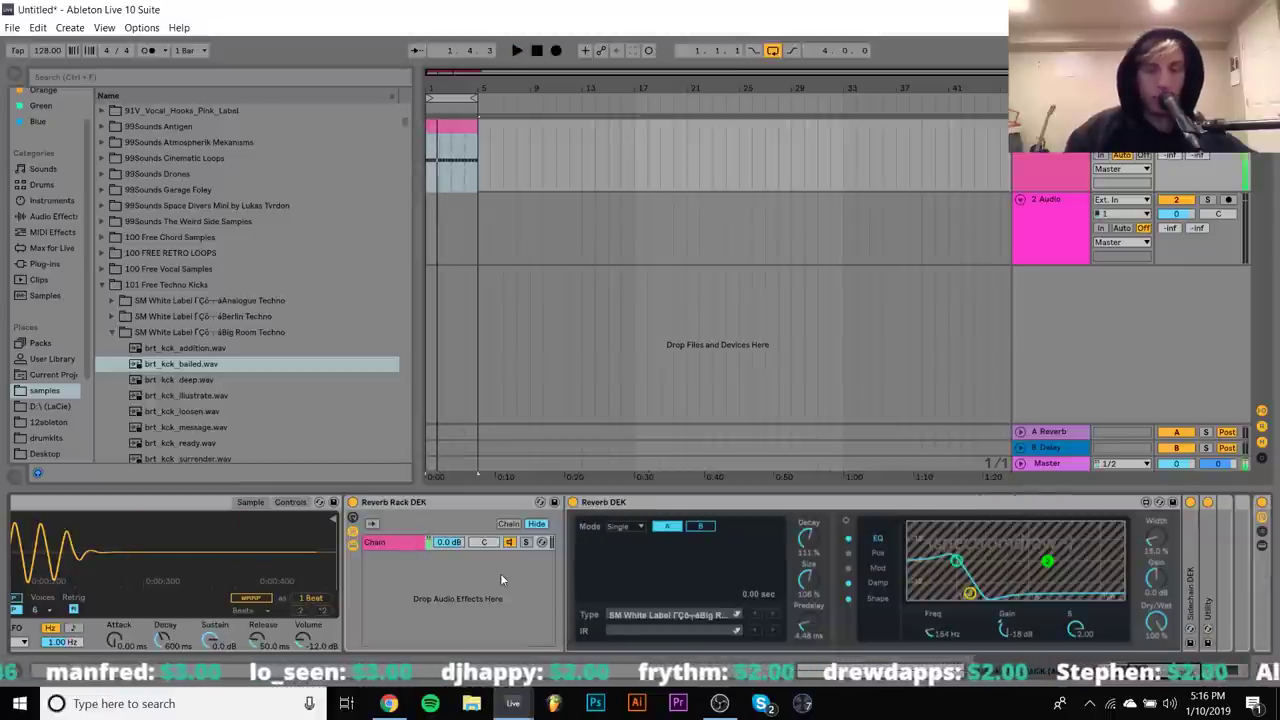
{"action": "scroll", "coordinate": [500, 573], "scroll_direction": "right", "scroll_amount": 4}
{"action": "key", "text": "space"}
{"action": "left_click", "coordinate": [403, 516]}
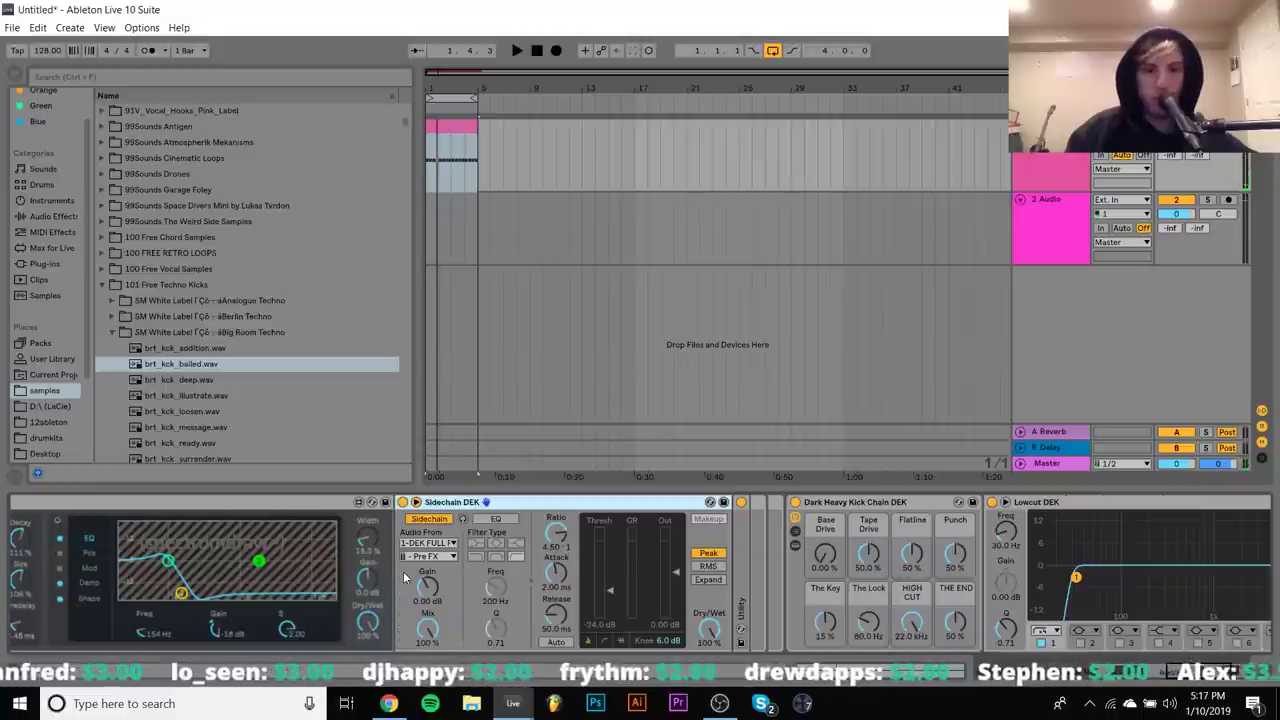
{"action": "key", "text": "space"}
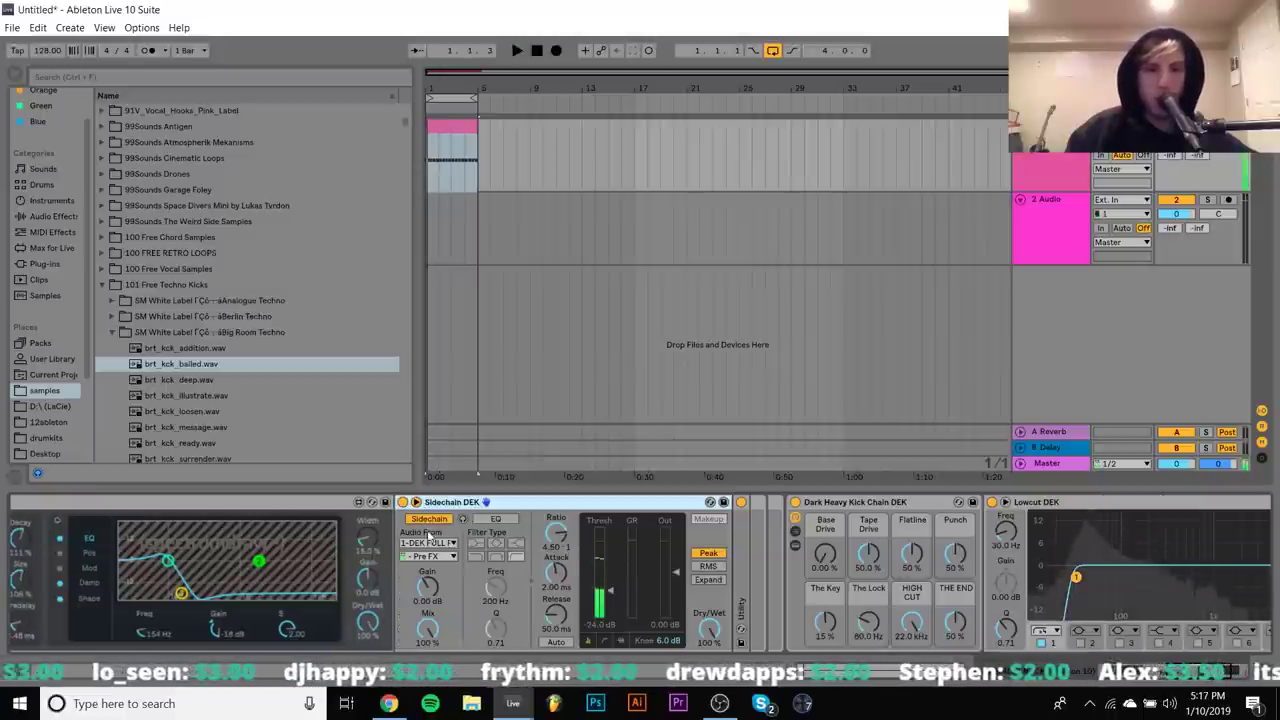
Switch off the Sidechain DEK compressor and unfold the Utility device that follows it
{"action": "key", "text": "space"}
{"action": "left_click", "coordinate": [402, 503]}
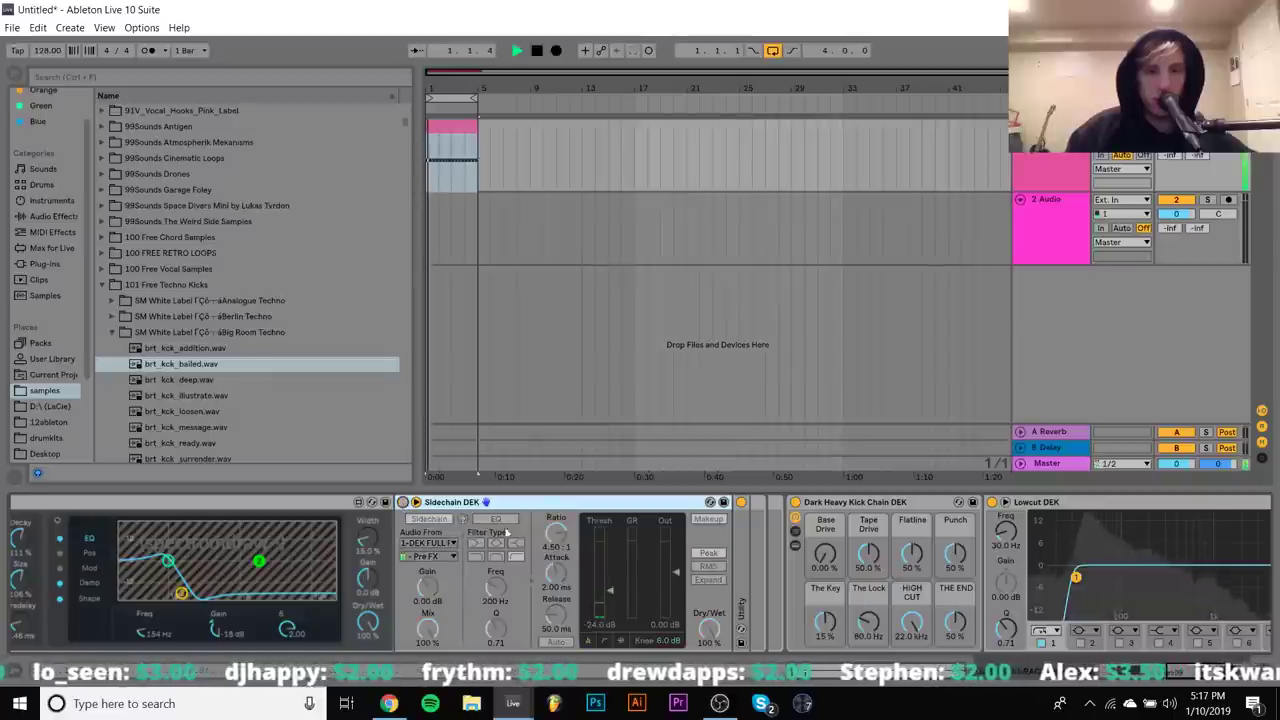
{"action": "double_click", "coordinate": [740, 578]}
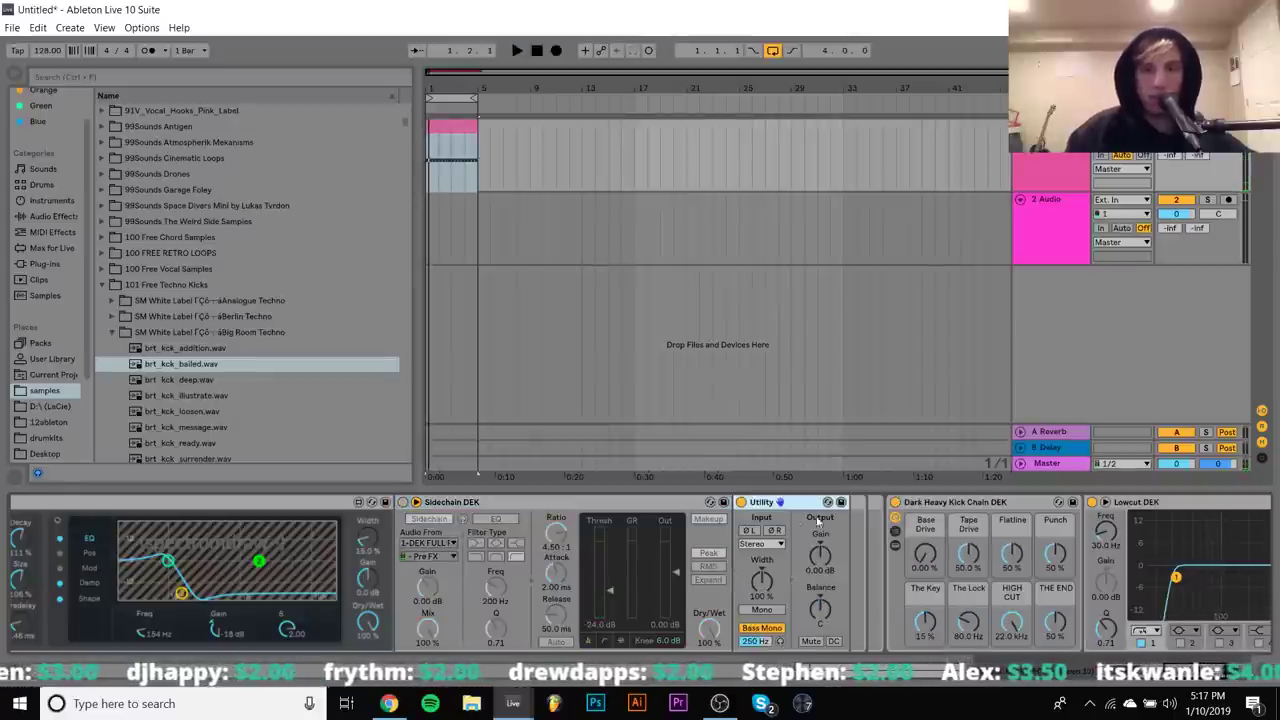
In Dark Heavy Kick Chain DEK, set the Base Drive macro to 13.4 % and The Lock to 166 Hz while auditioning the loop
{"action": "left_click_drag", "start_coordinate": [625, 553], "coordinate": [668, 600]}
{"action": "key", "text": "space"}
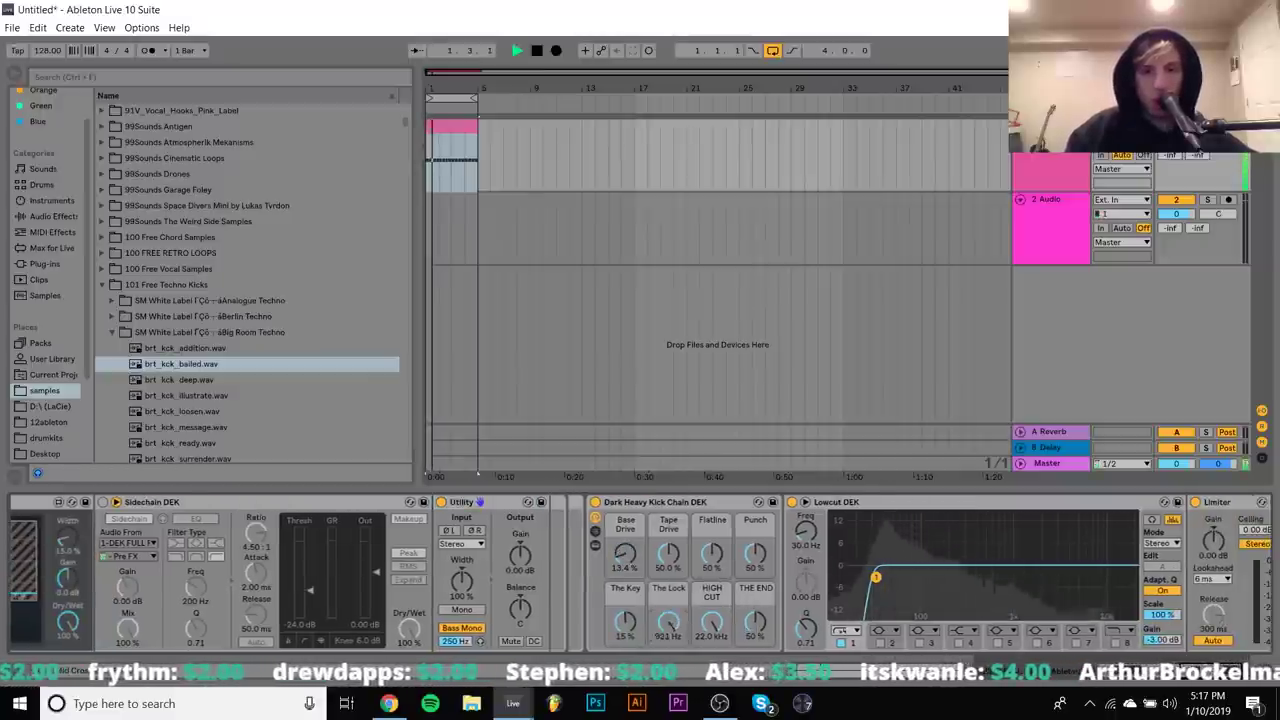
{"action": "scroll", "coordinate": [730, 600], "scroll_direction": "right", "scroll_amount": 2}
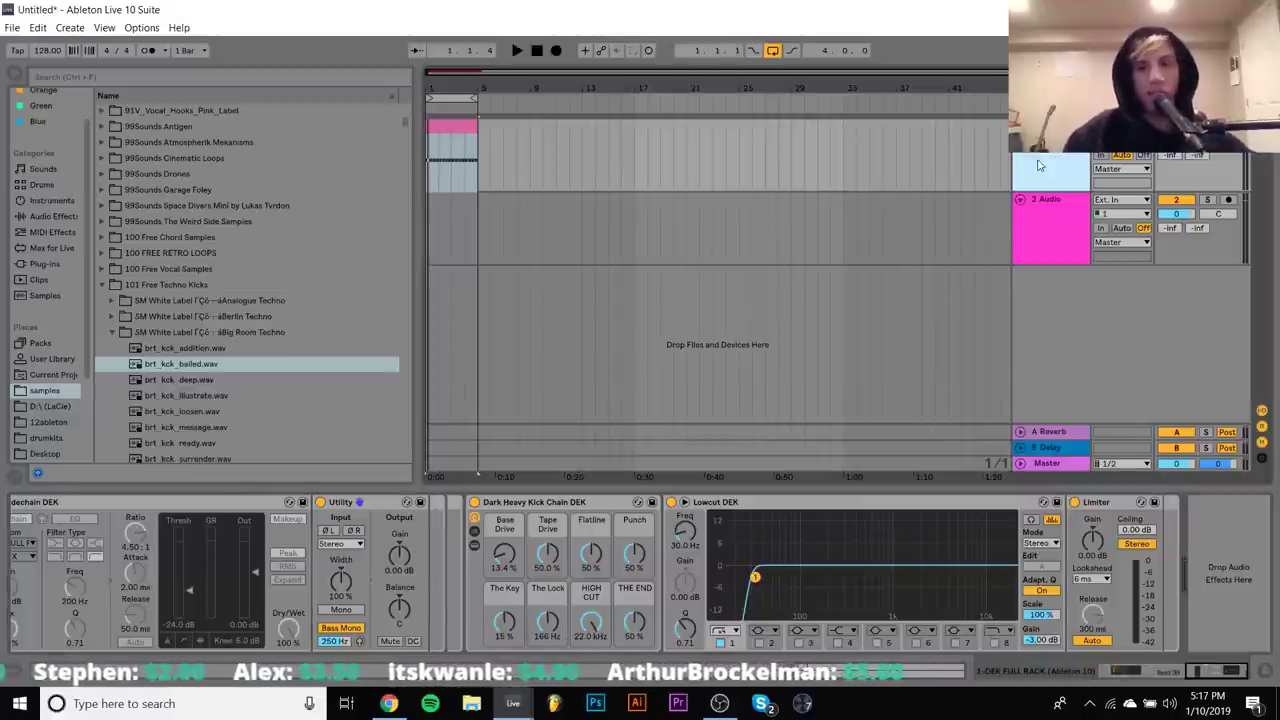
Insert a new MIDI track below the kick rack track and audition the kick loop while reviewing the rack's devices
{"action": "key", "text": "ctrl+shift+t"}
{"action": "left_click", "coordinate": [1080, 184]}
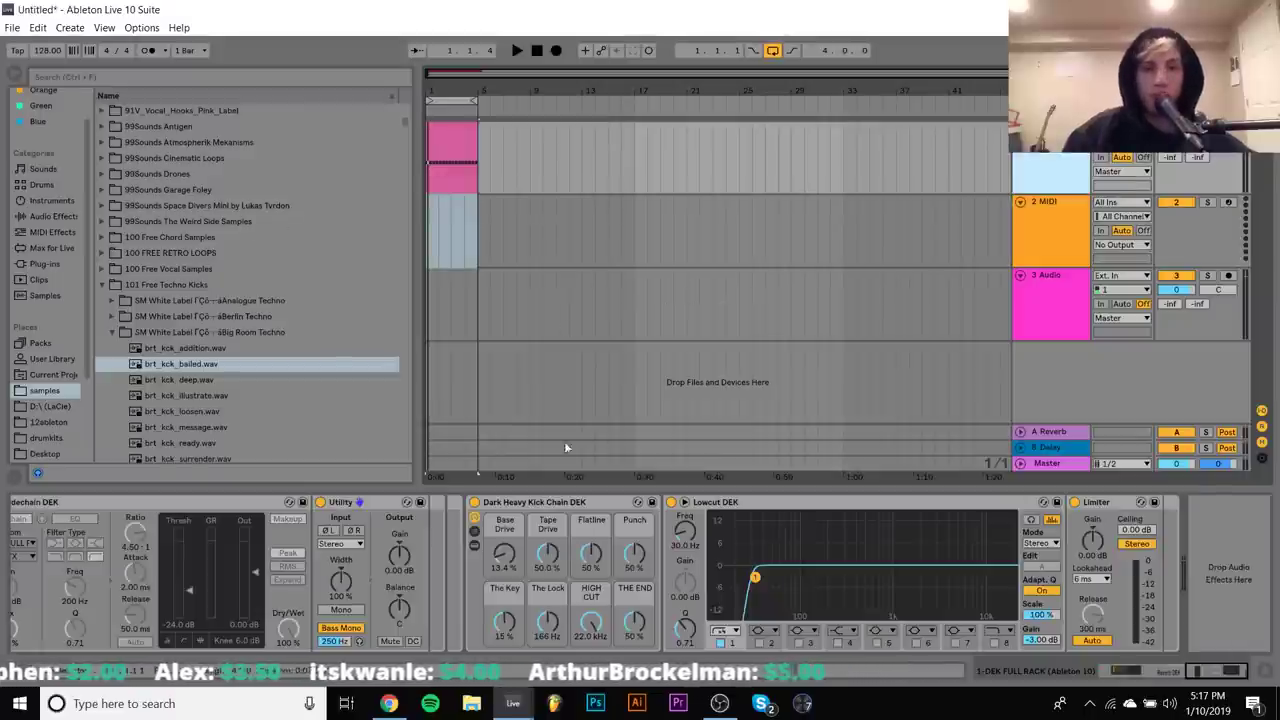
{"action": "key", "text": "space"}
{"action": "scroll", "coordinate": [508, 572], "scroll_direction": "left", "scroll_amount": 10}
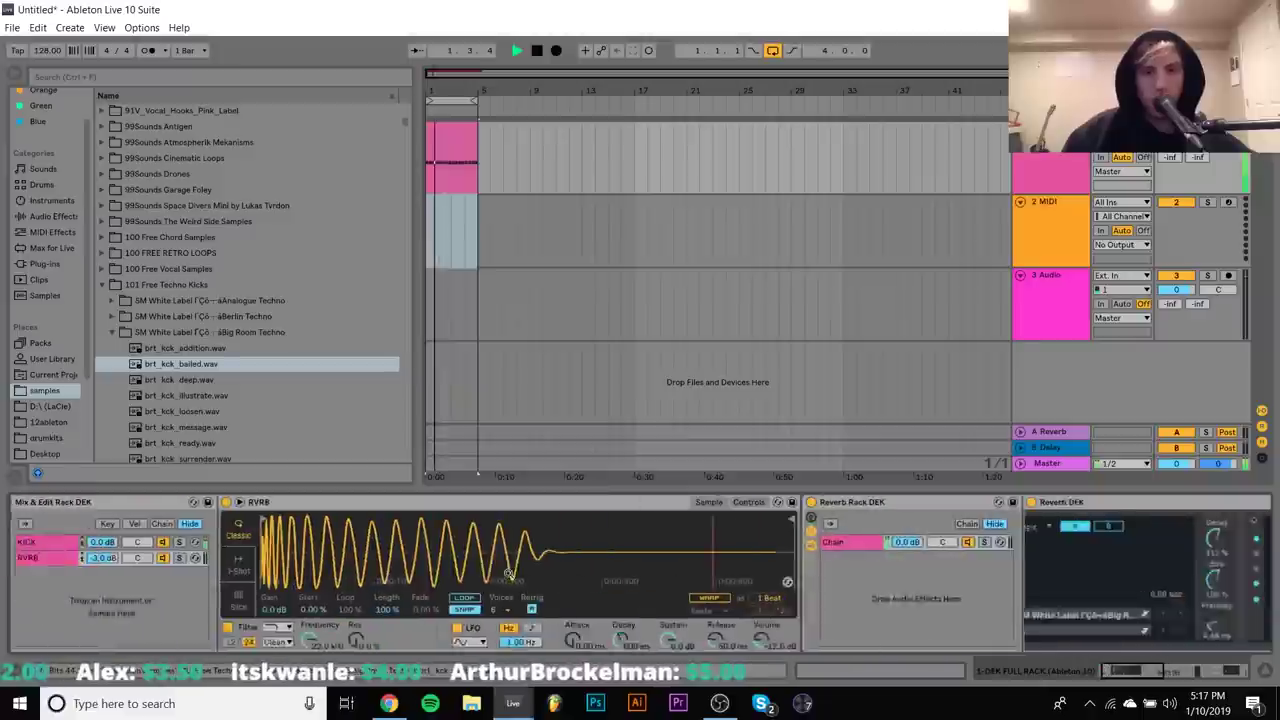
{"action": "scroll", "coordinate": [508, 572], "scroll_direction": "right", "scroll_amount": 5}
{"action": "key", "text": "space"}
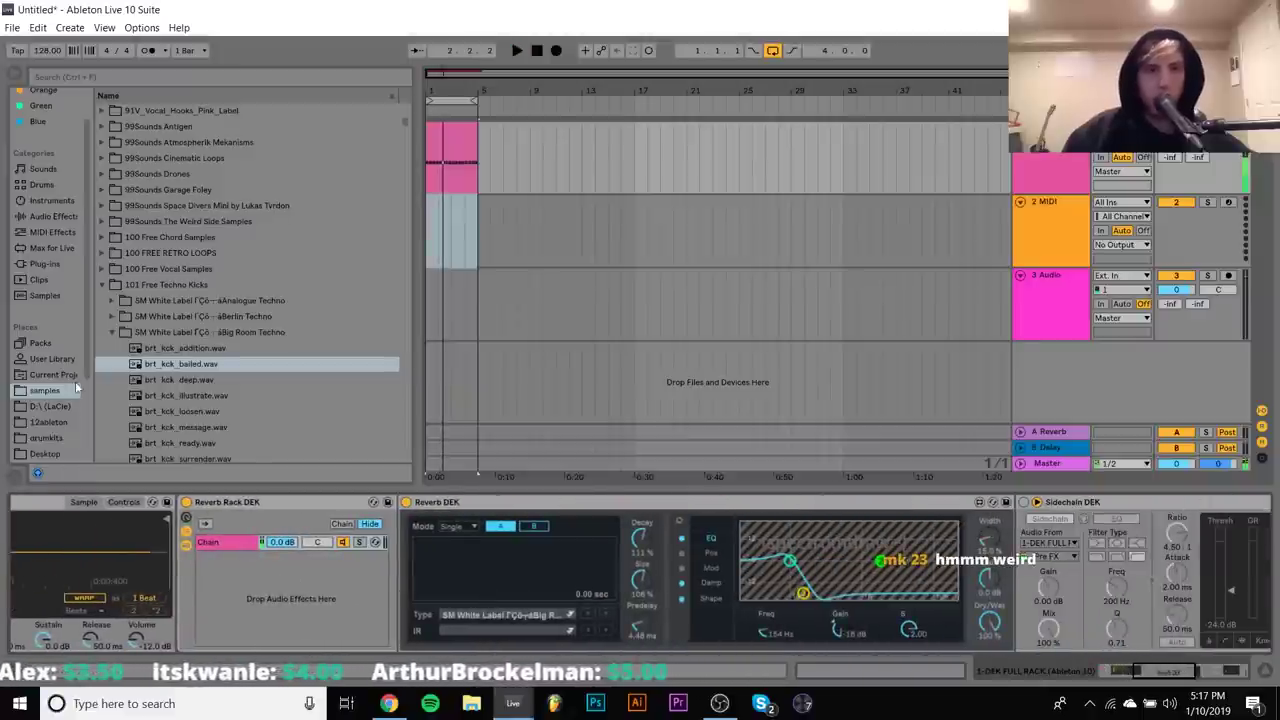
Browse the Max for Live audio effects and expand the Convolution Reverb Pro presets
{"action": "left_click", "coordinate": [50, 248]}
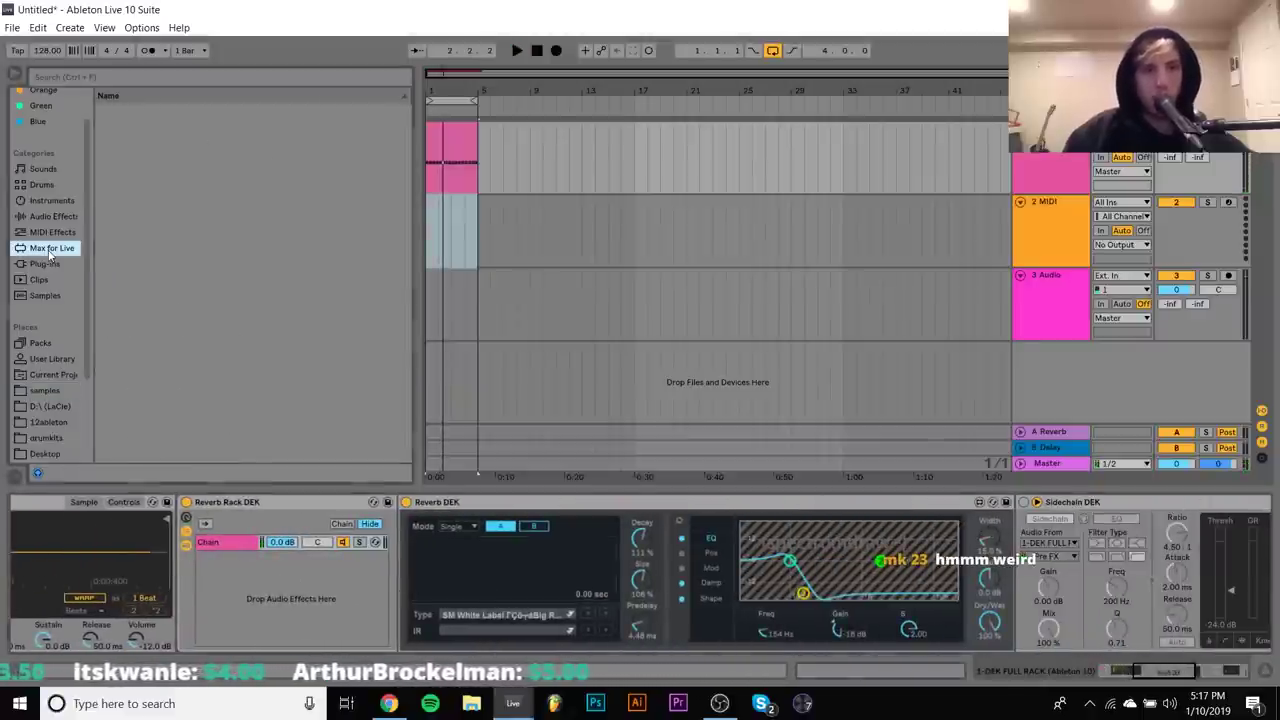
{"action": "left_click", "coordinate": [102, 127]}
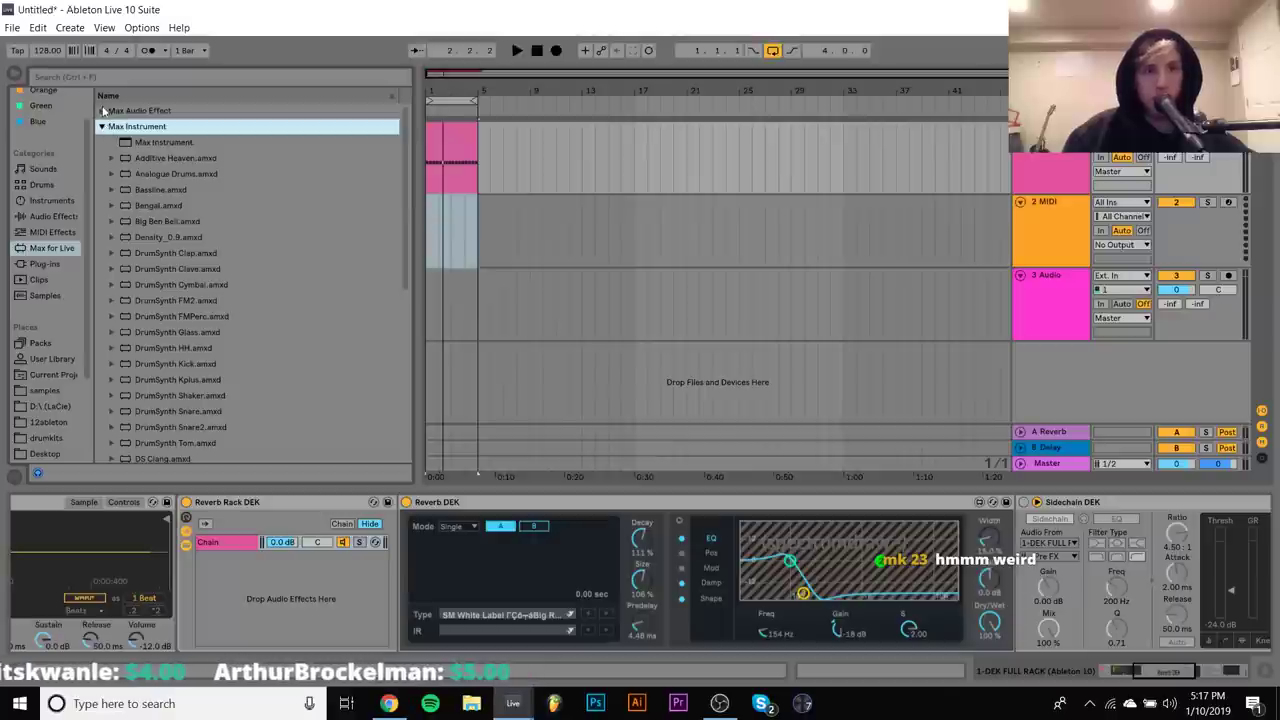
{"action": "left_click", "coordinate": [102, 111]}
{"action": "scroll", "coordinate": [137, 332], "scroll_direction": "down", "scroll_amount": 2}
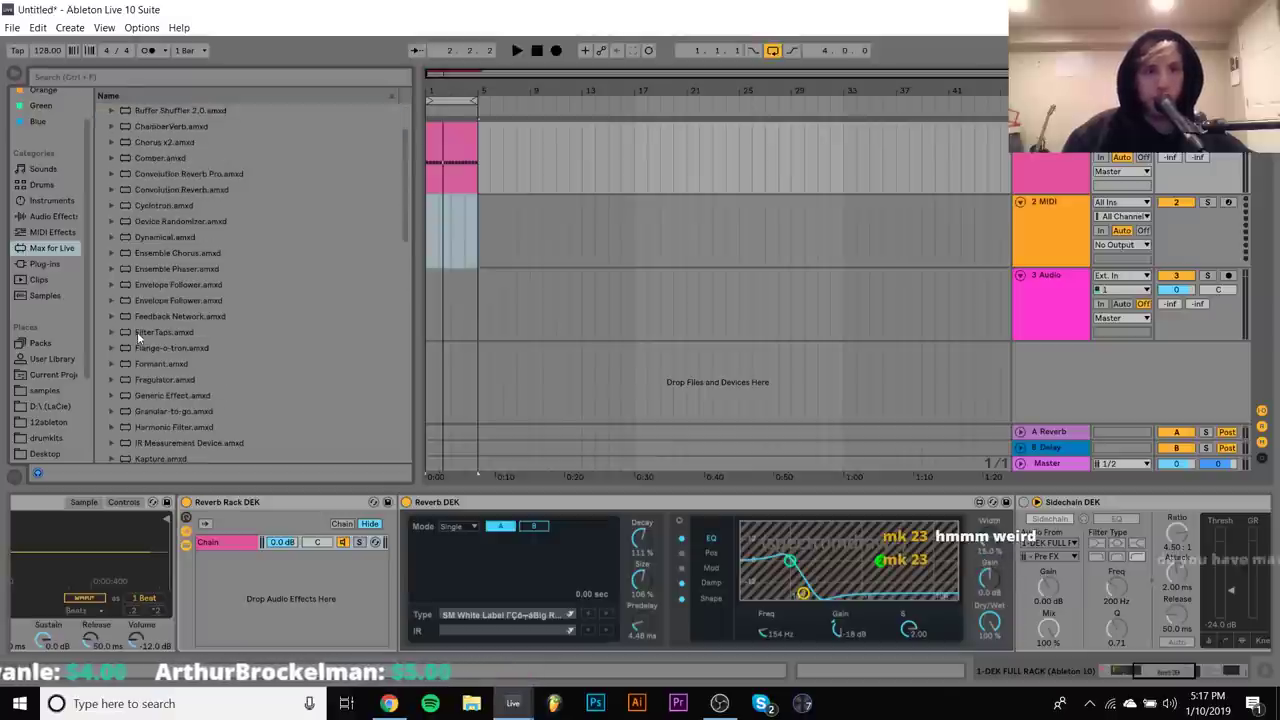
{"action": "left_click", "coordinate": [111, 174]}
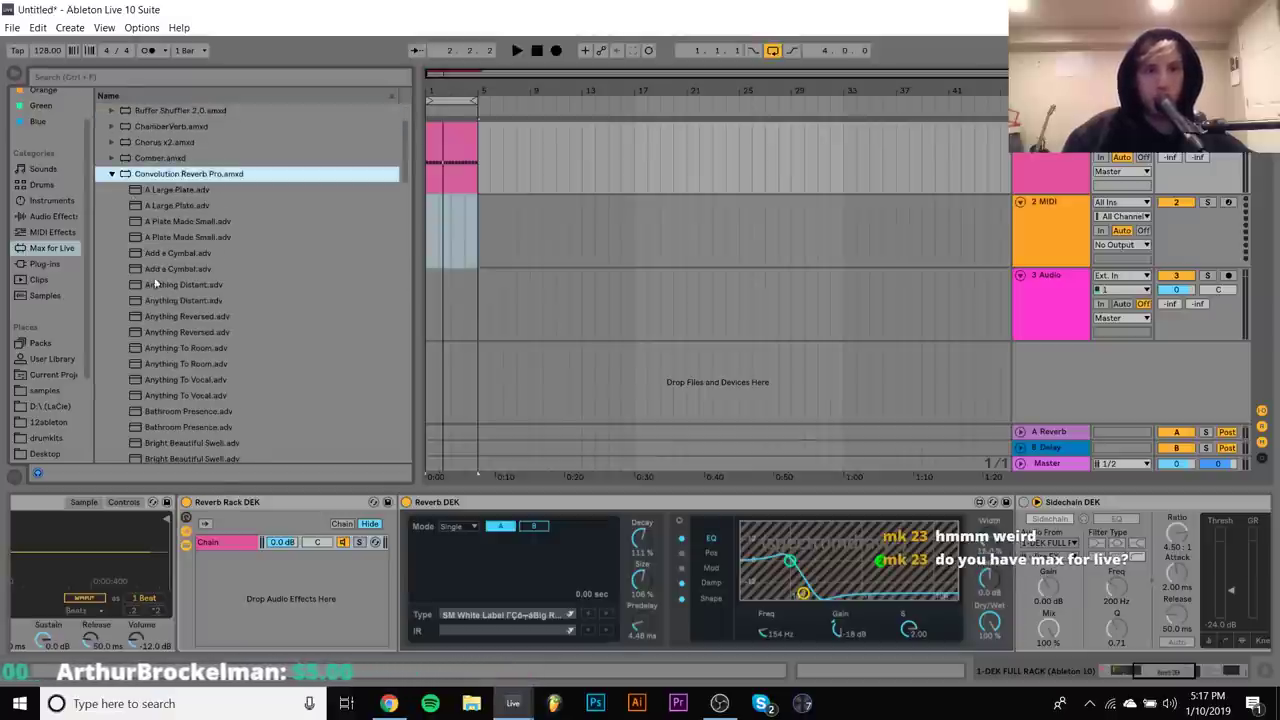
Return to the samples folder and select brt_kck_illustrate.wav among the Big Room Techno kicks
{"action": "left_click", "coordinate": [44, 390]}
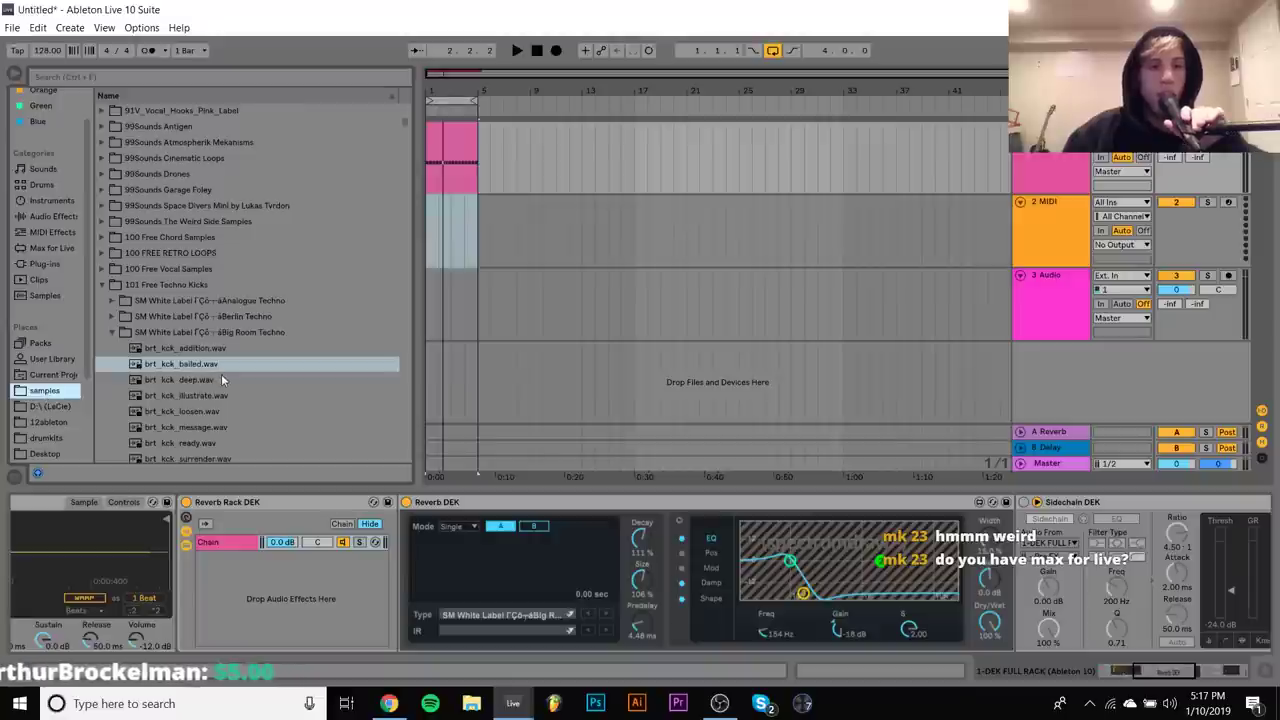
{"action": "left_click", "coordinate": [188, 395]}
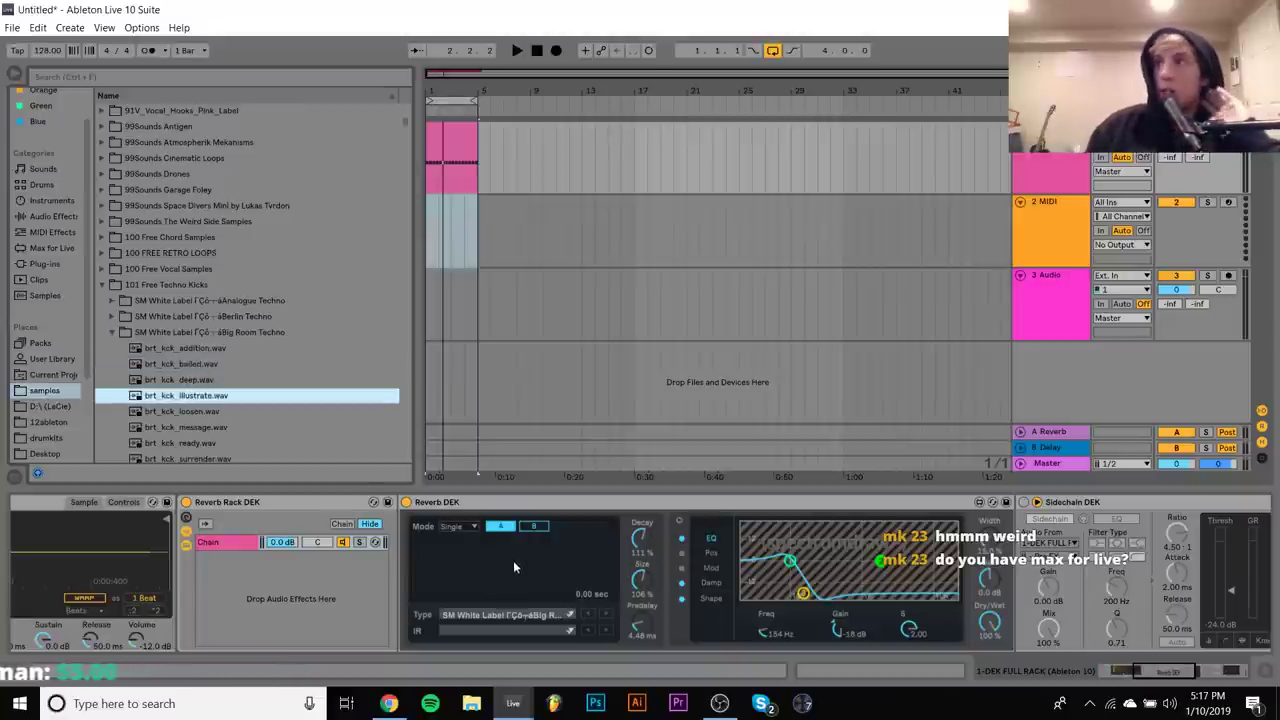
{"action": "left_click_drag", "start_coordinate": [518, 559], "coordinate": [518, 561]}
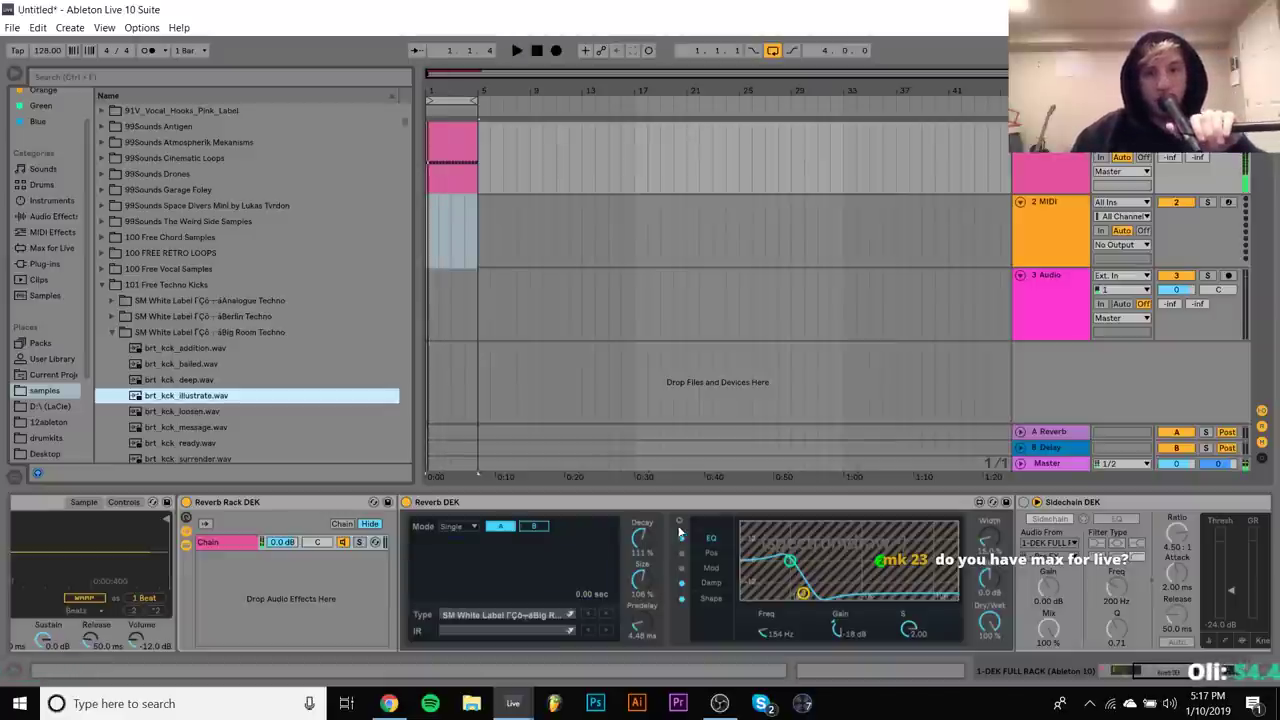
Show Reverb DEK's Damp section, switch off its EQ, Damp and Shape modules, and audition the loop
{"action": "left_click", "coordinate": [712, 584]}
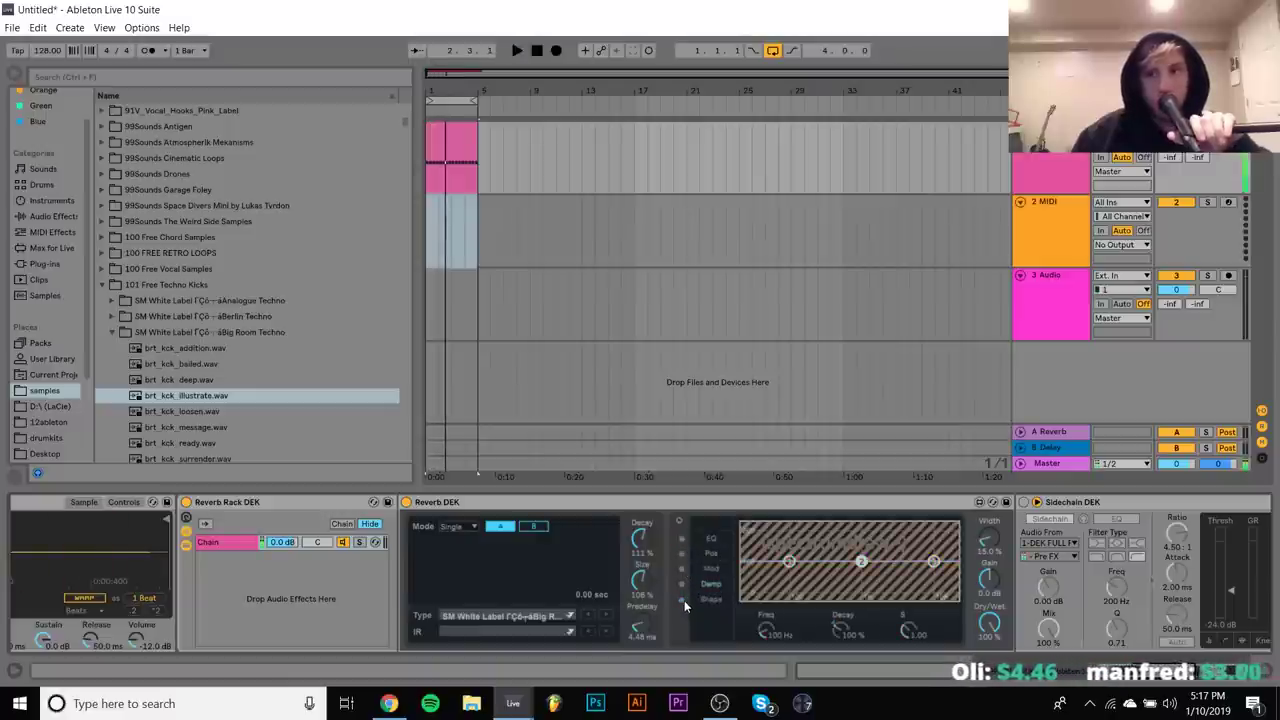
{"action": "scroll", "coordinate": [676, 600], "scroll_direction": "up", "scroll_amount": 5}
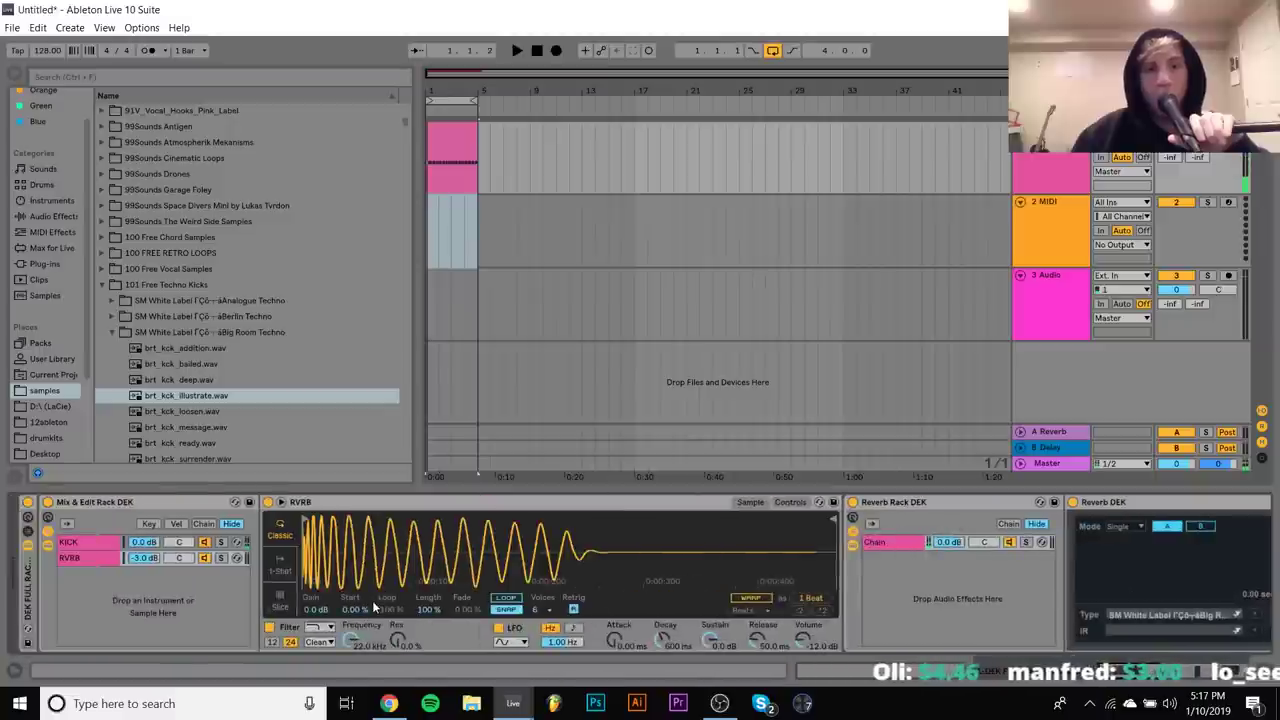
{"action": "scroll", "coordinate": [237, 573], "scroll_direction": "down", "scroll_amount": 5}
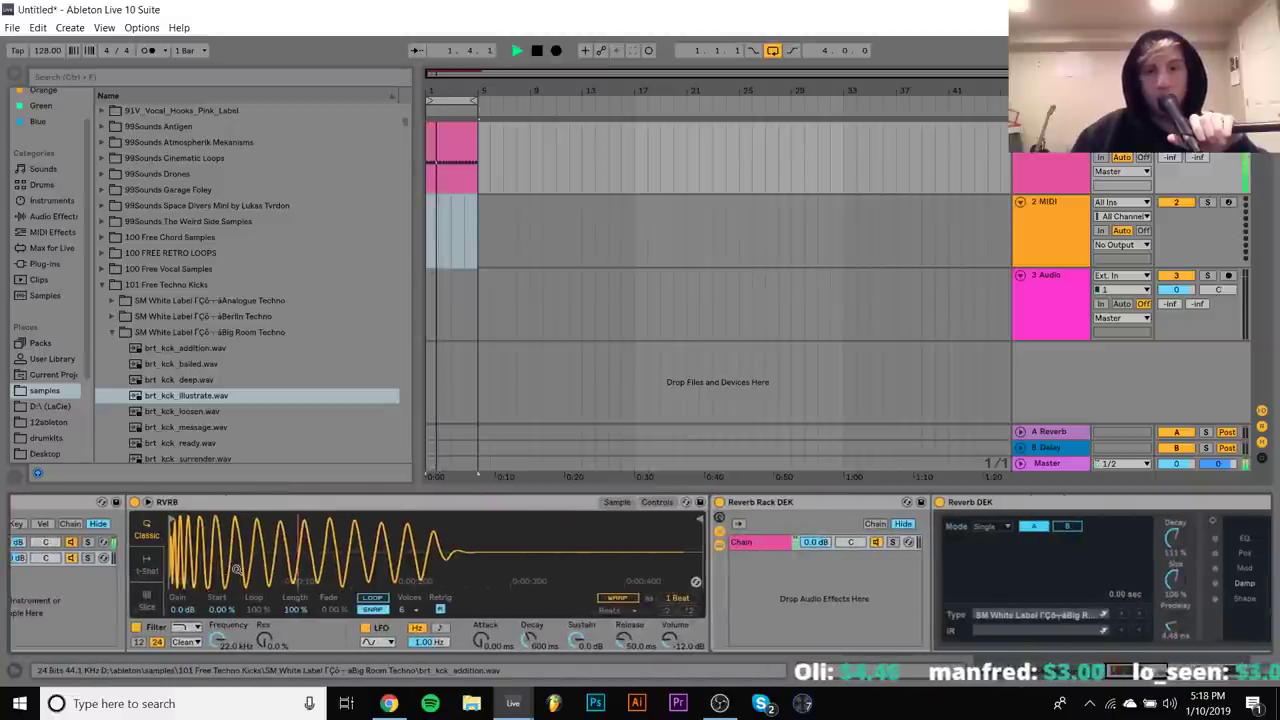
{"action": "scroll", "coordinate": [236, 568], "scroll_direction": "down", "scroll_amount": 5}
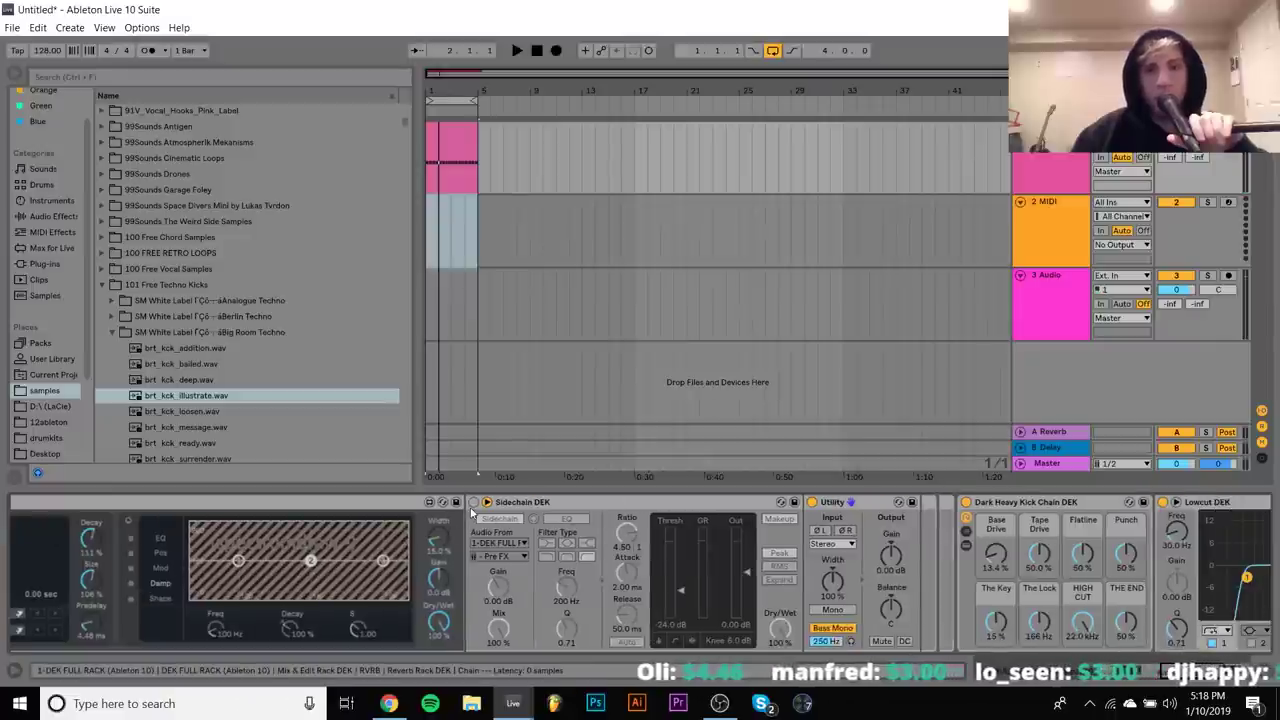
Switch the Sidechain DEK compressor back on and audition the loop through the device chain
{"action": "key", "text": "space"}
{"action": "scroll", "coordinate": [471, 513], "scroll_direction": "down", "scroll_amount": 2}
{"action": "scroll", "coordinate": [471, 513], "scroll_direction": "down", "scroll_amount": 5}
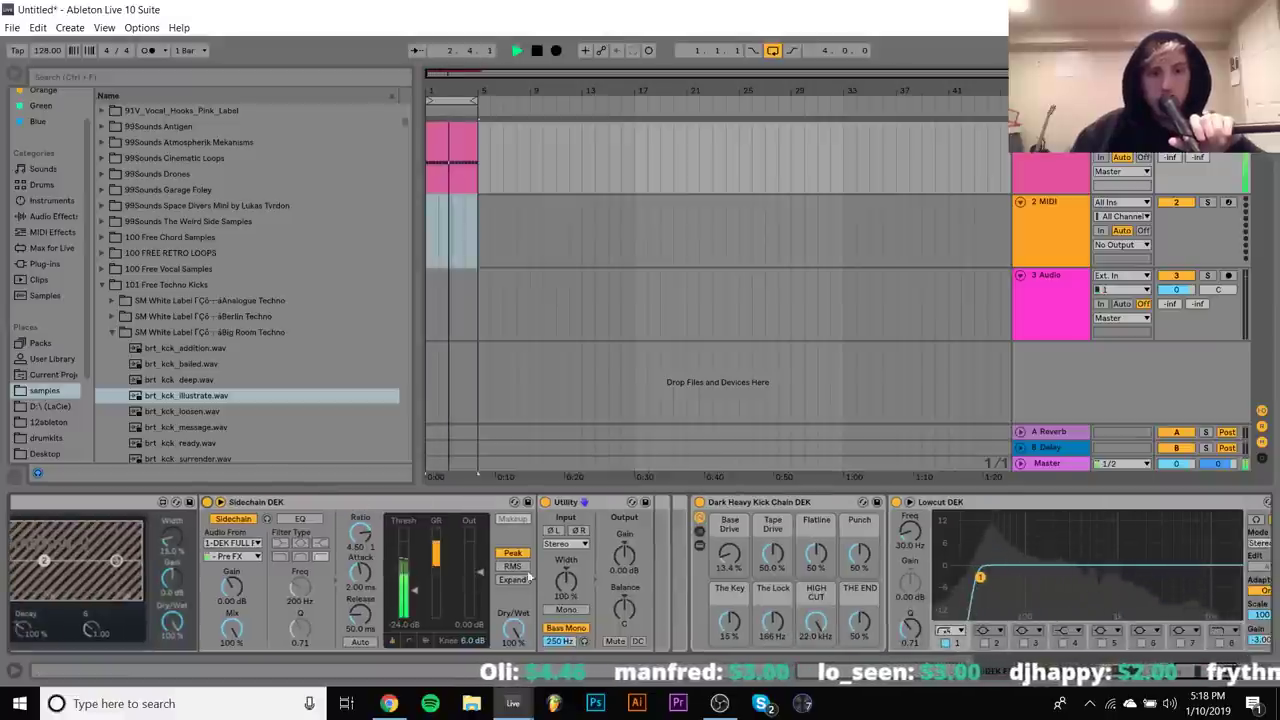
{"action": "scroll", "coordinate": [531, 574], "scroll_direction": "up", "scroll_amount": 6}
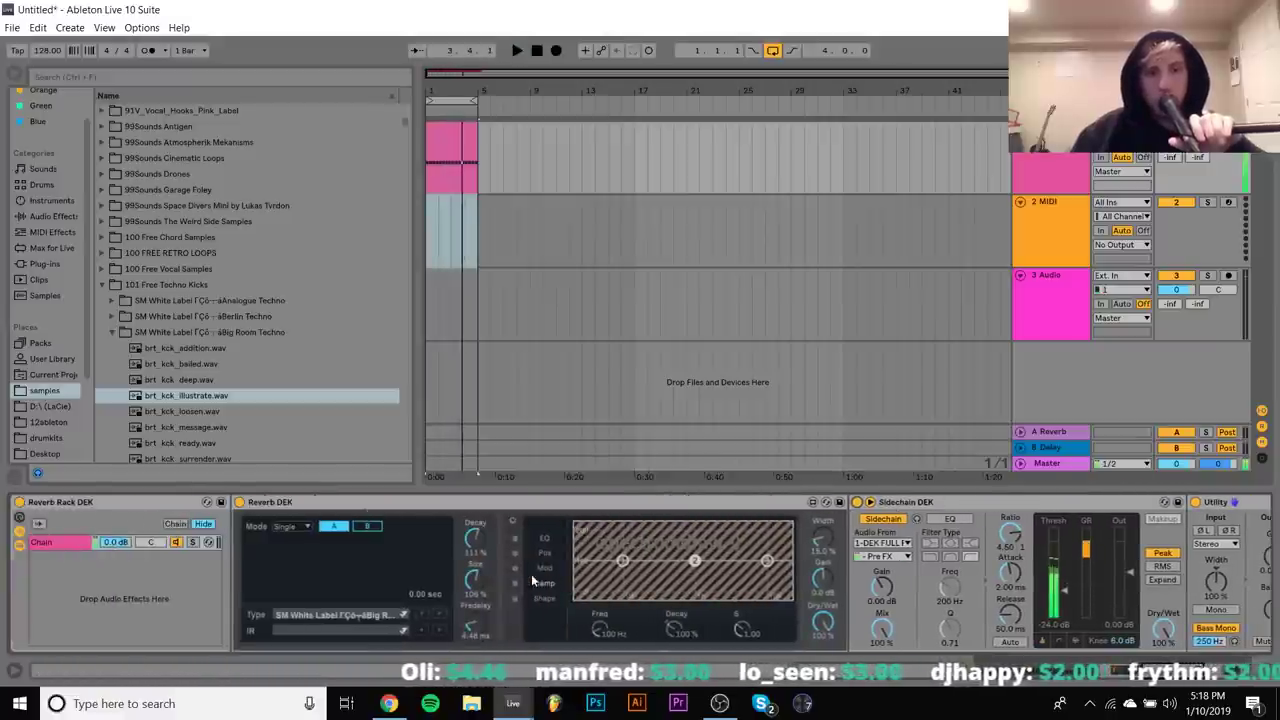
{"action": "key", "text": "space"}
Open the RVRB sampler's control view, display its pitch envelope and audition the loop
{"action": "scroll", "coordinate": [524, 574], "scroll_direction": "up", "scroll_amount": 7}
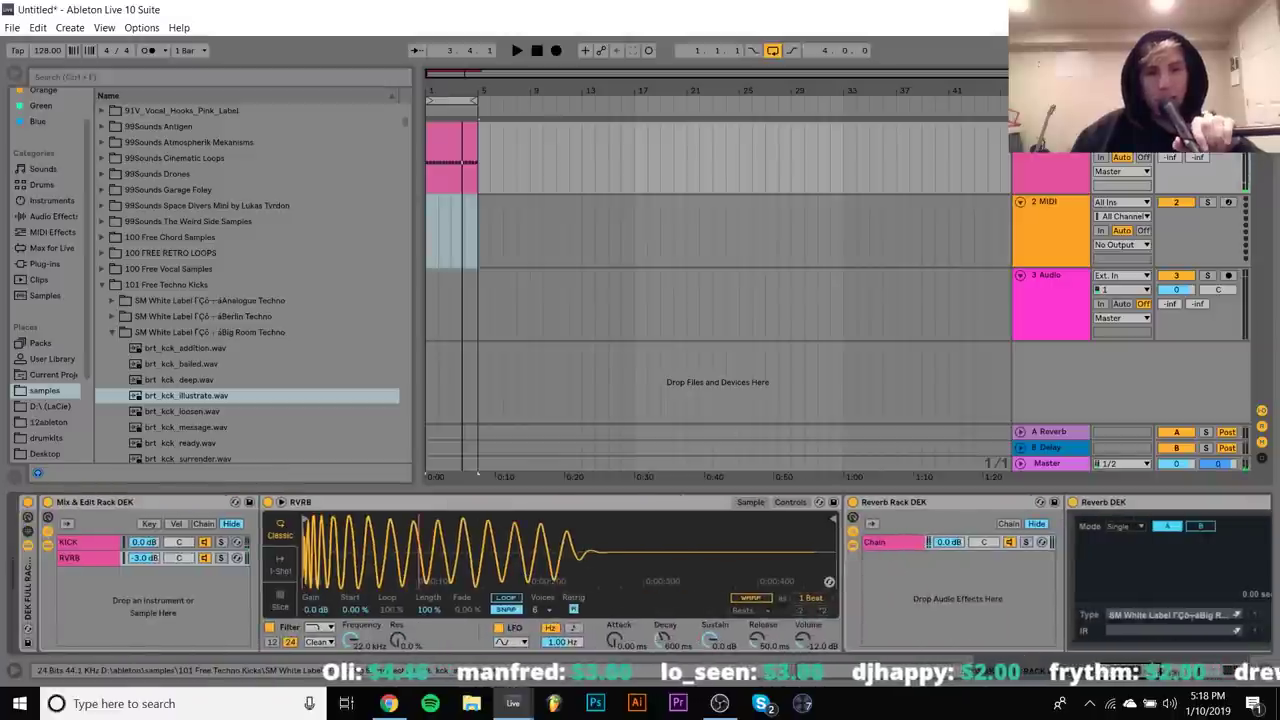
{"action": "left_click", "coordinate": [790, 503]}
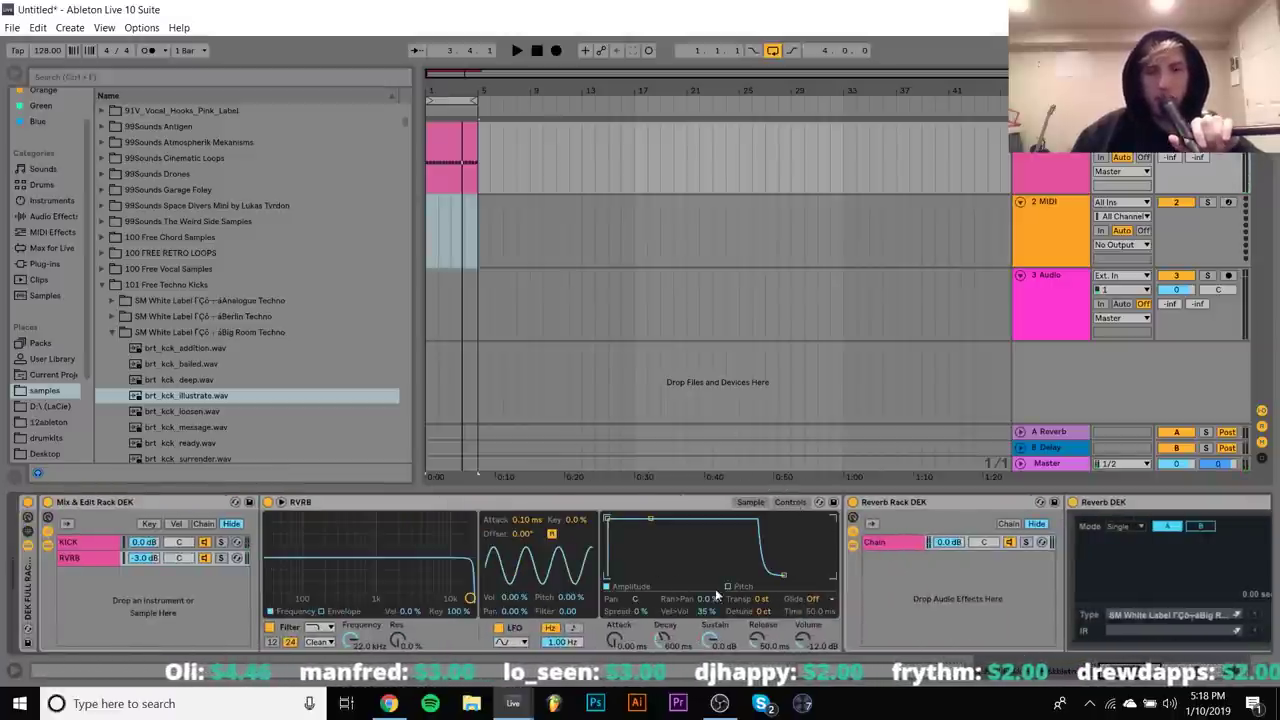
{"action": "left_click", "coordinate": [745, 587]}
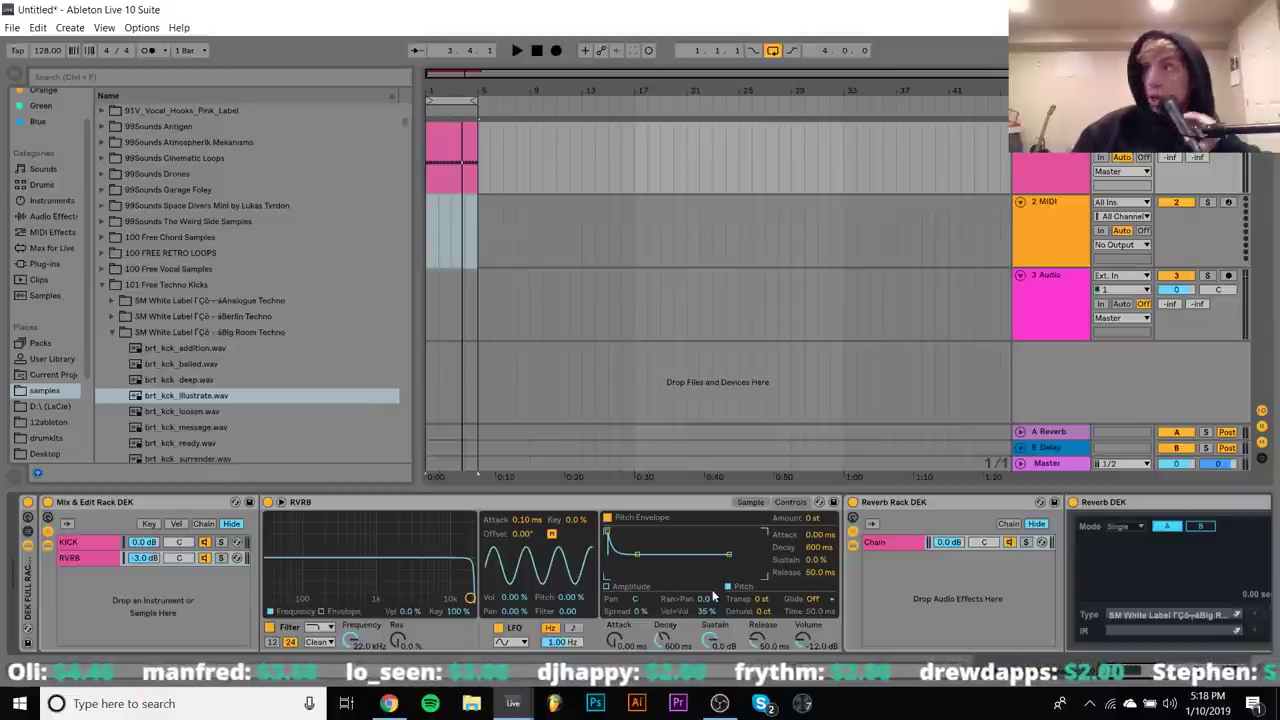
{"action": "key", "text": "space"}
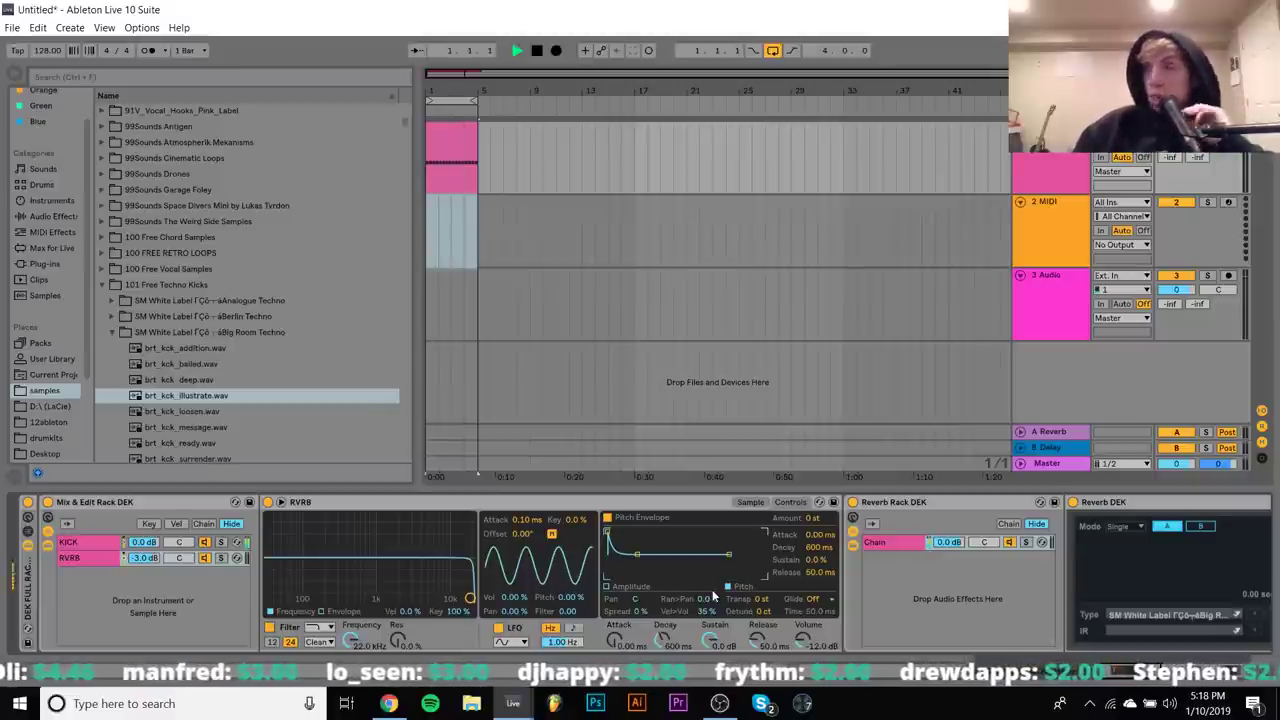
{"action": "key", "text": "space"}
Select the KICK chain, play the loop and show the chain list of Dark Heavy Kick Chain DEK
{"action": "left_click", "coordinate": [77, 546]}
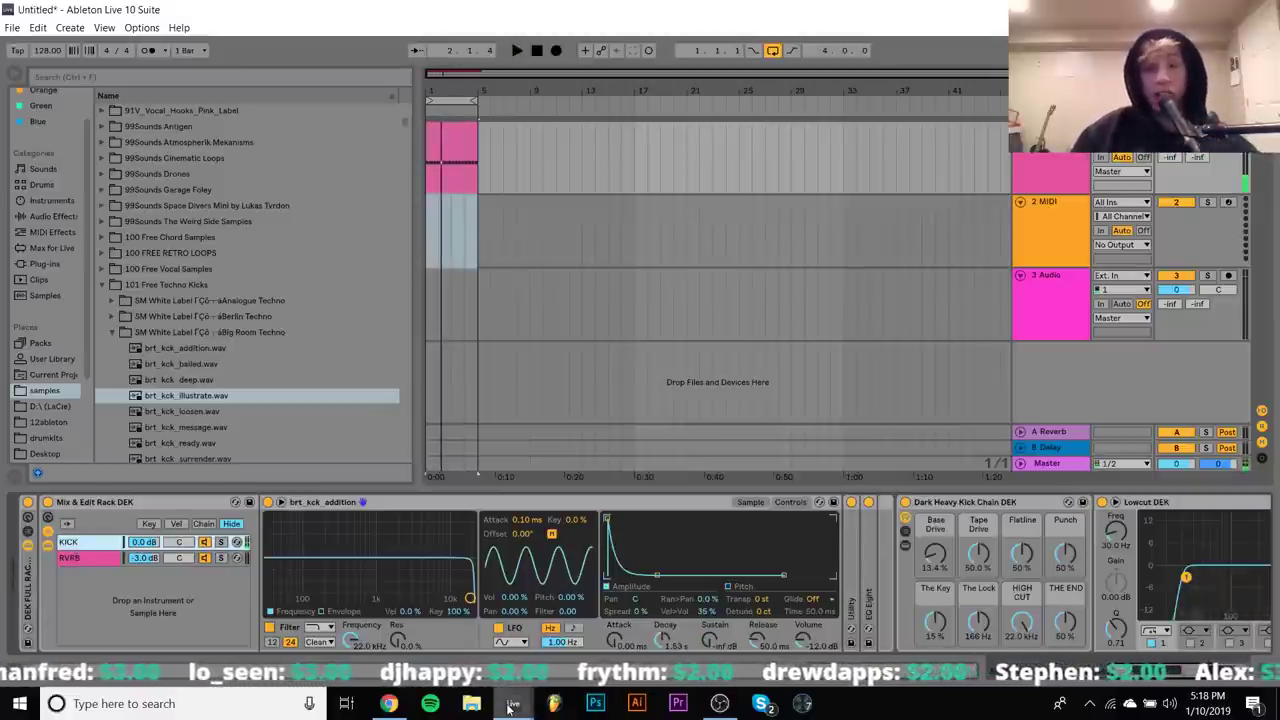
{"action": "scroll", "coordinate": [850, 600], "scroll_direction": "down", "scroll_amount": 5}
{"action": "key", "text": "space"}
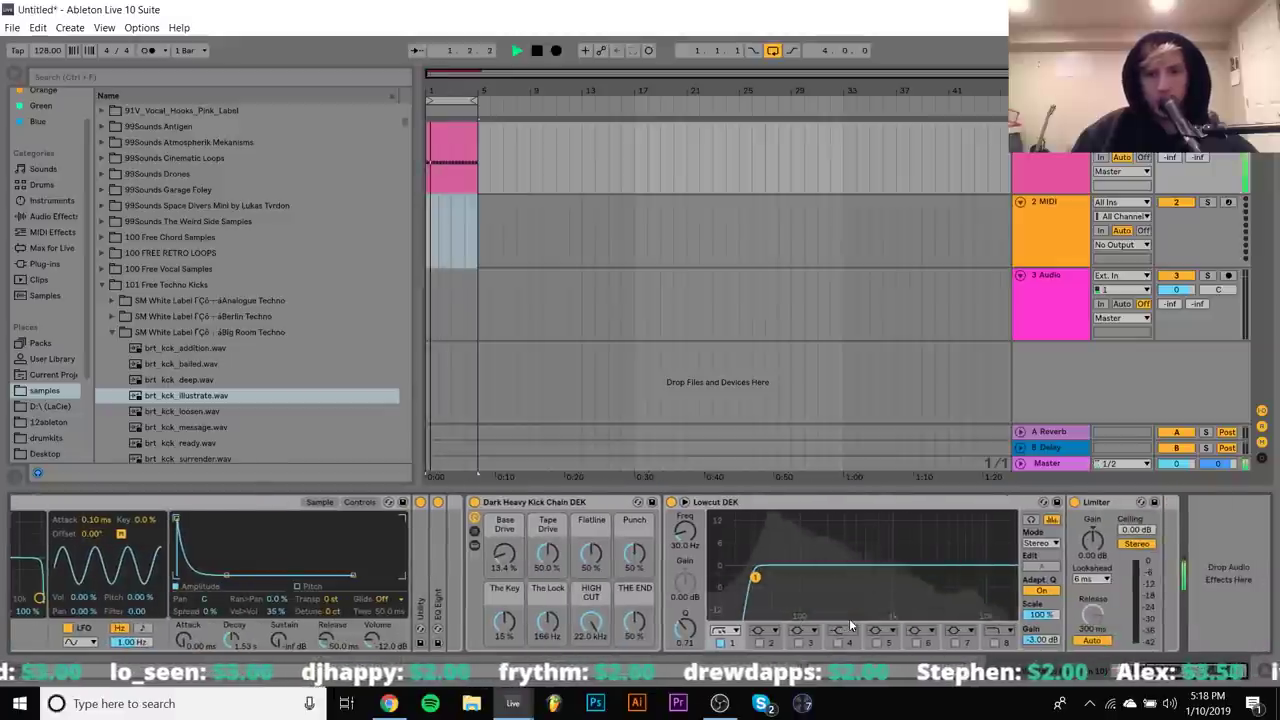
{"action": "left_click", "coordinate": [475, 532]}
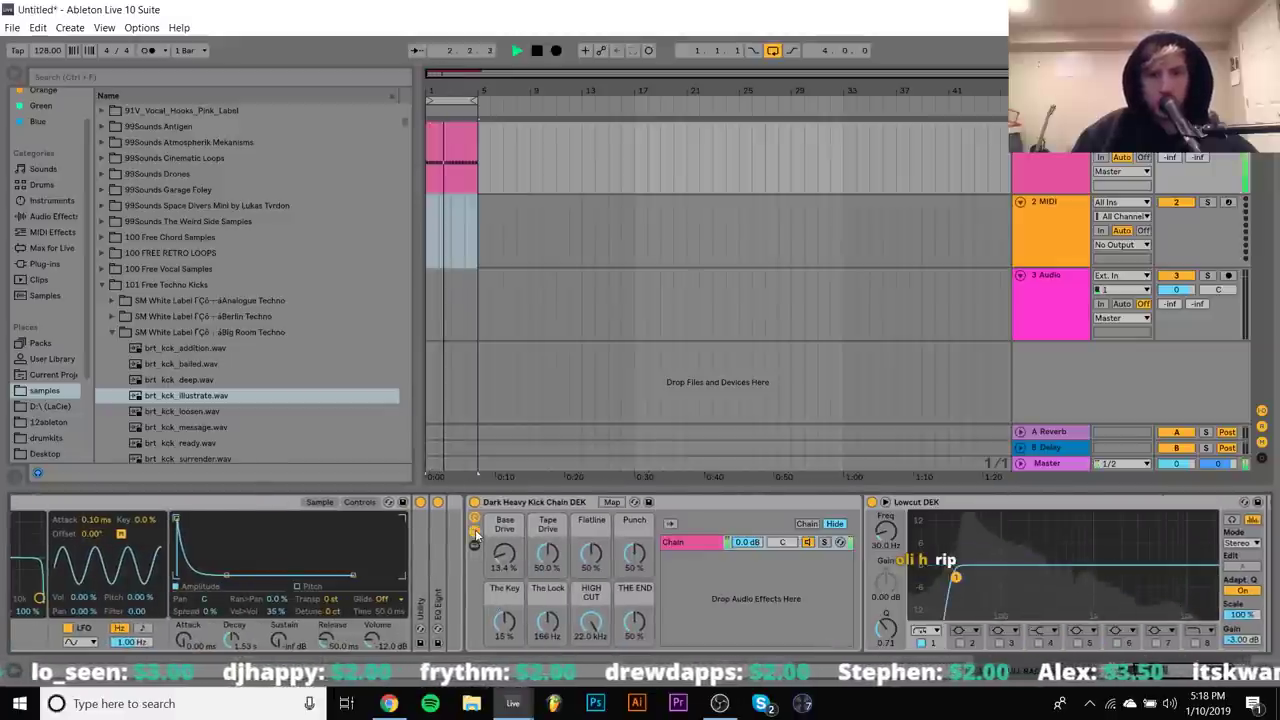
{"action": "scroll", "coordinate": [703, 545], "scroll_direction": "down", "scroll_amount": 3}
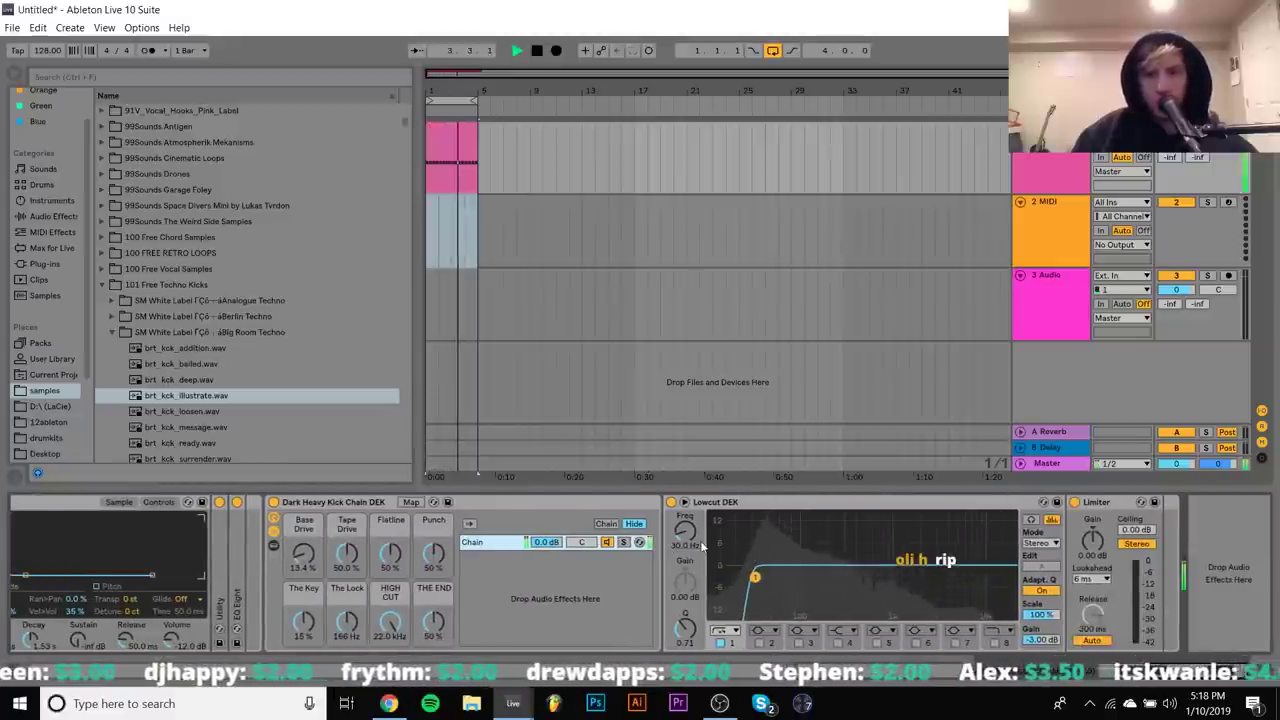
Unfold the EQ Eight in the KICK chain and play the loop to examine the kick's spectrum
{"action": "scroll", "coordinate": [364, 595], "scroll_direction": "up", "scroll_amount": 8}
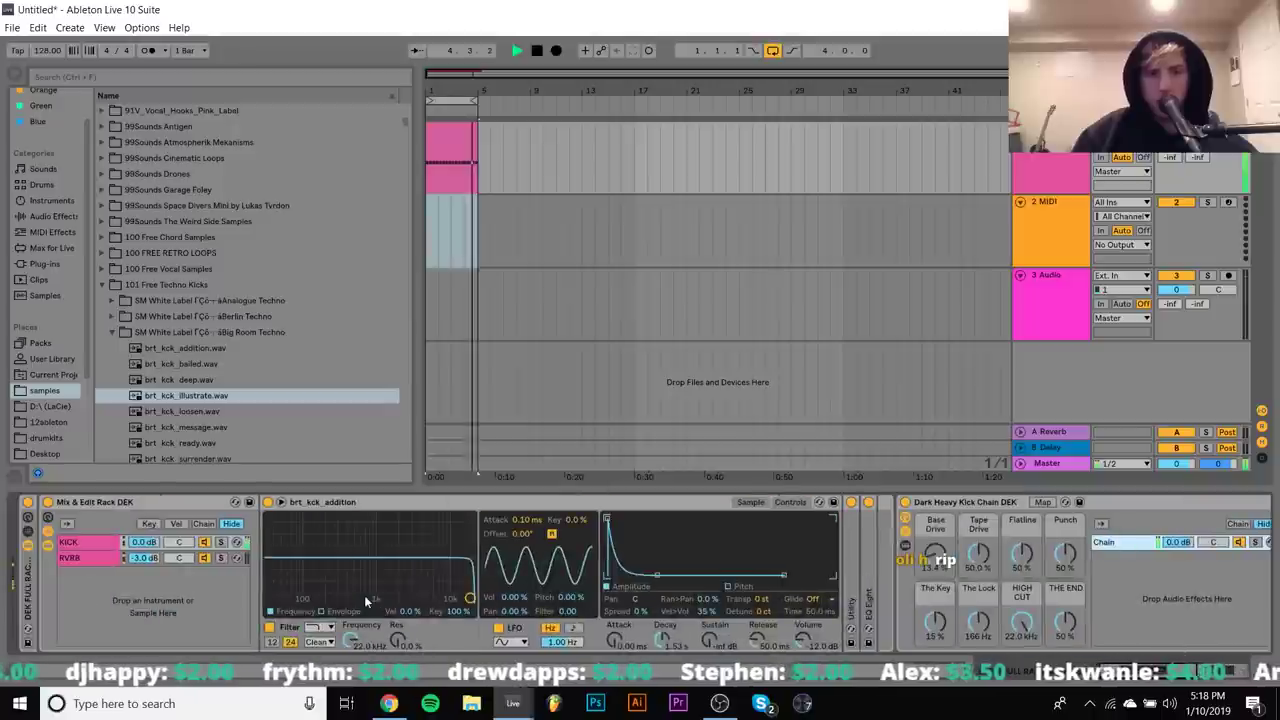
{"action": "key", "text": "space"}
{"action": "key", "text": "Delete"}
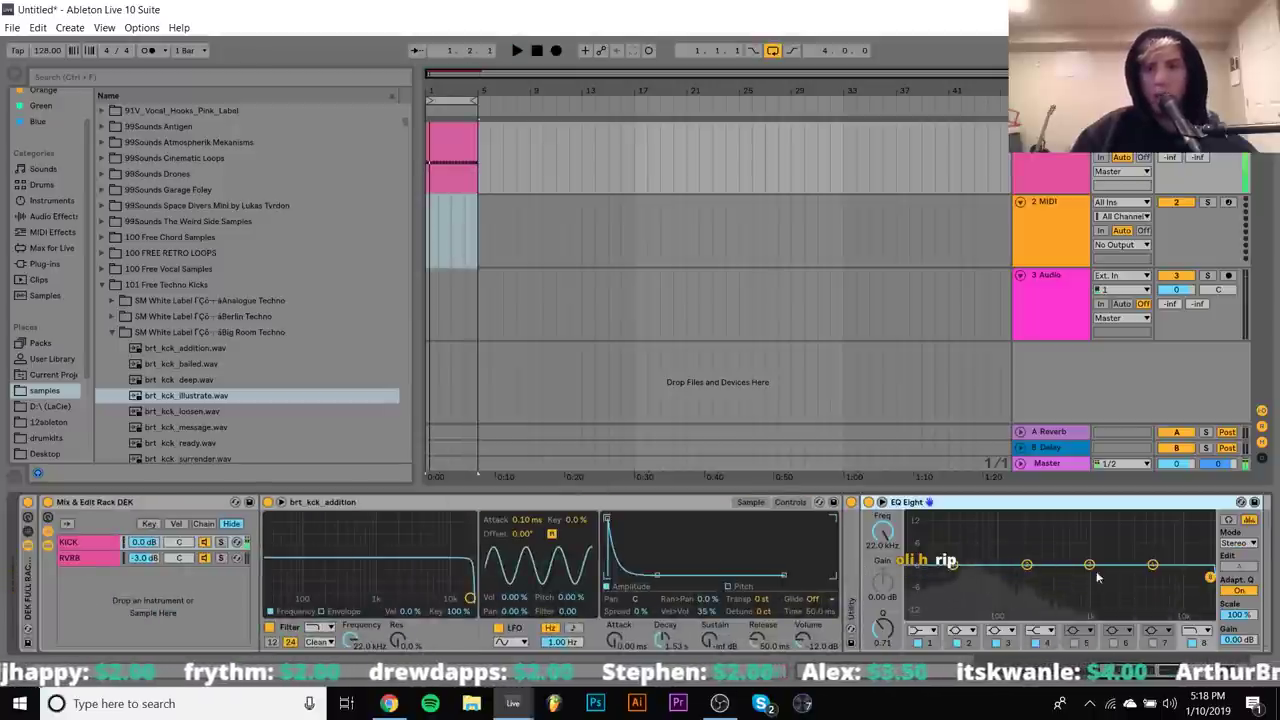
{"action": "key", "text": "space"}
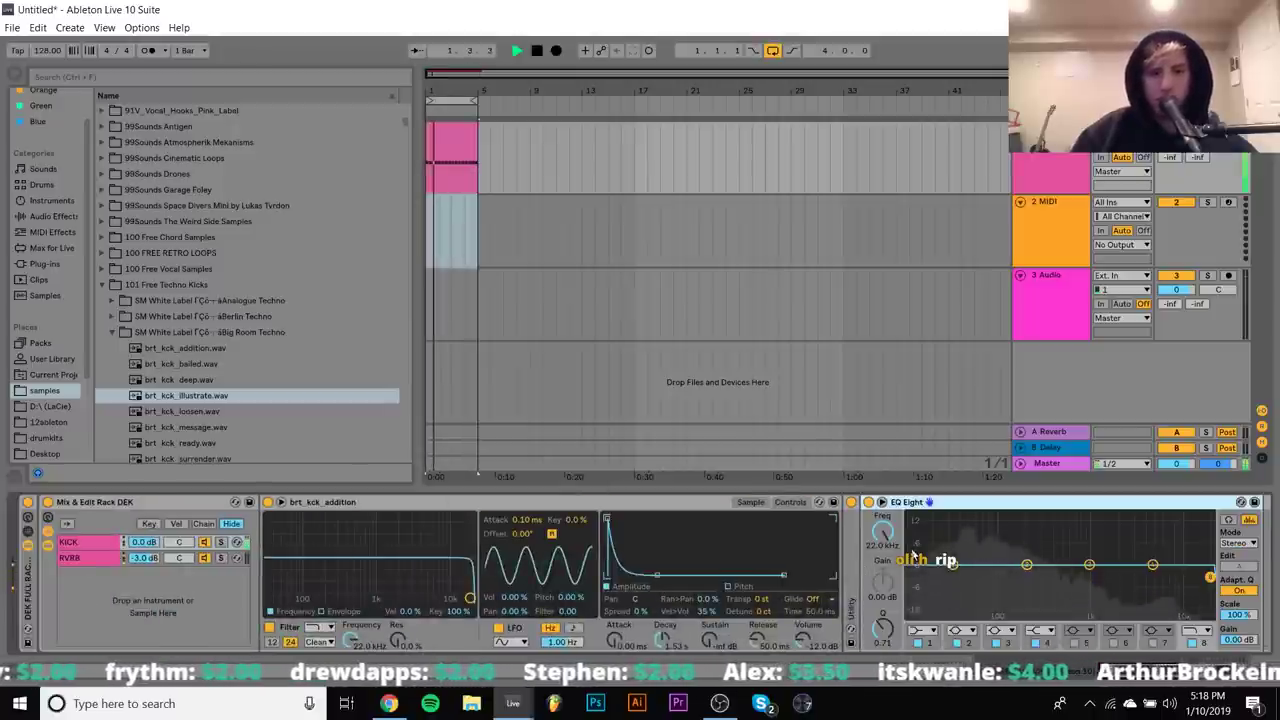
Show the devices inside Dark Heavy Kick Chain DEK and unfold Saturator, Hot Driven Tape and the first Flatline
{"action": "scroll", "coordinate": [913, 556], "scroll_direction": "down", "scroll_amount": 11}
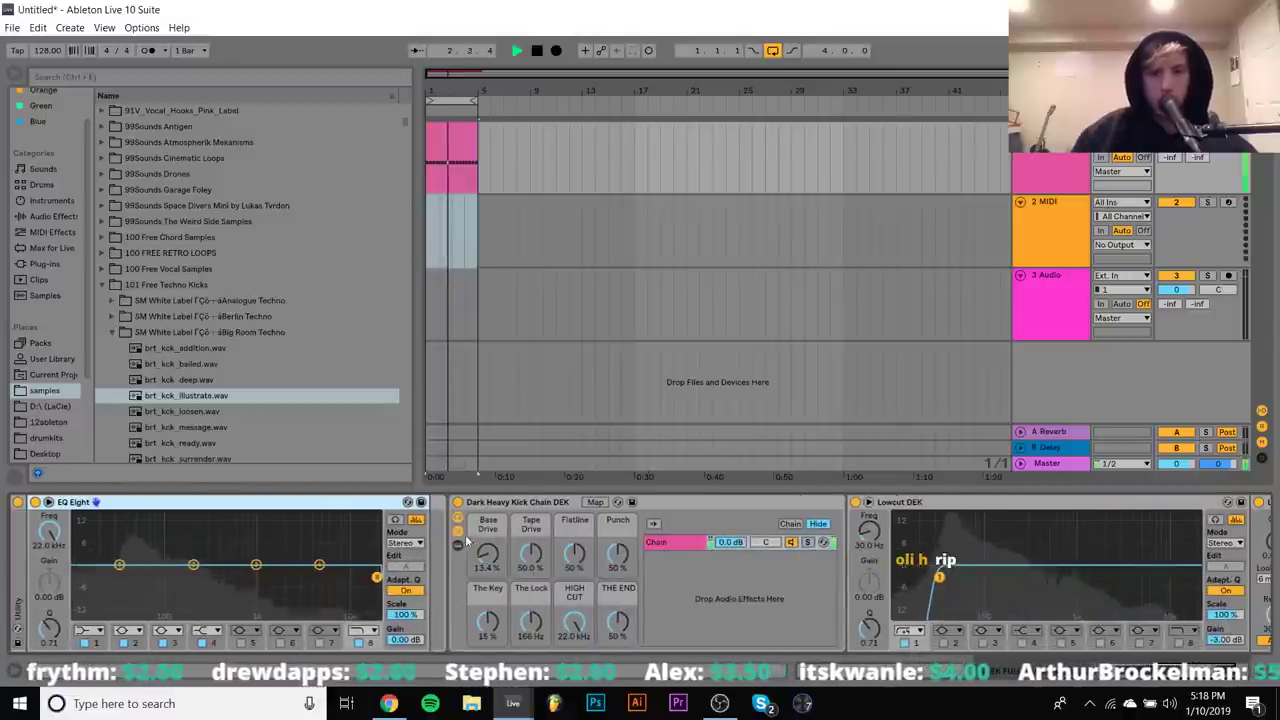
{"action": "left_click", "coordinate": [457, 542]}
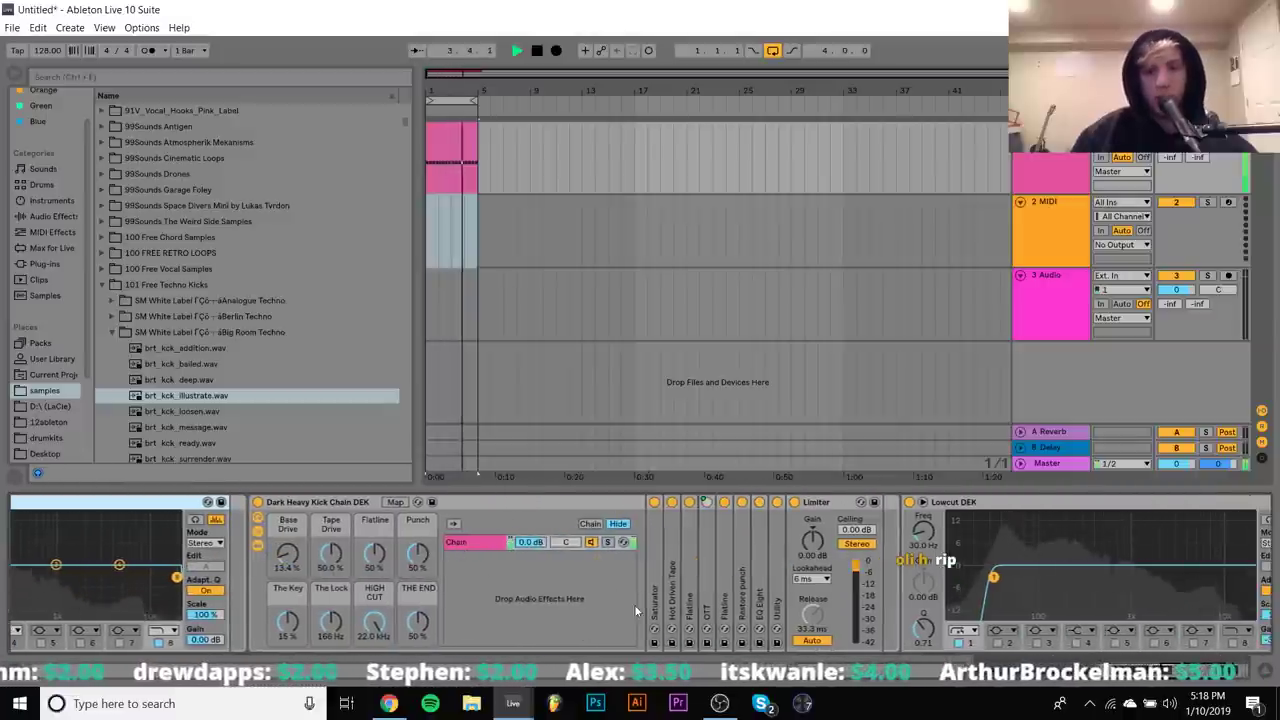
{"action": "double_click", "coordinate": [654, 600]}
{"action": "double_click", "coordinate": [840, 580]}
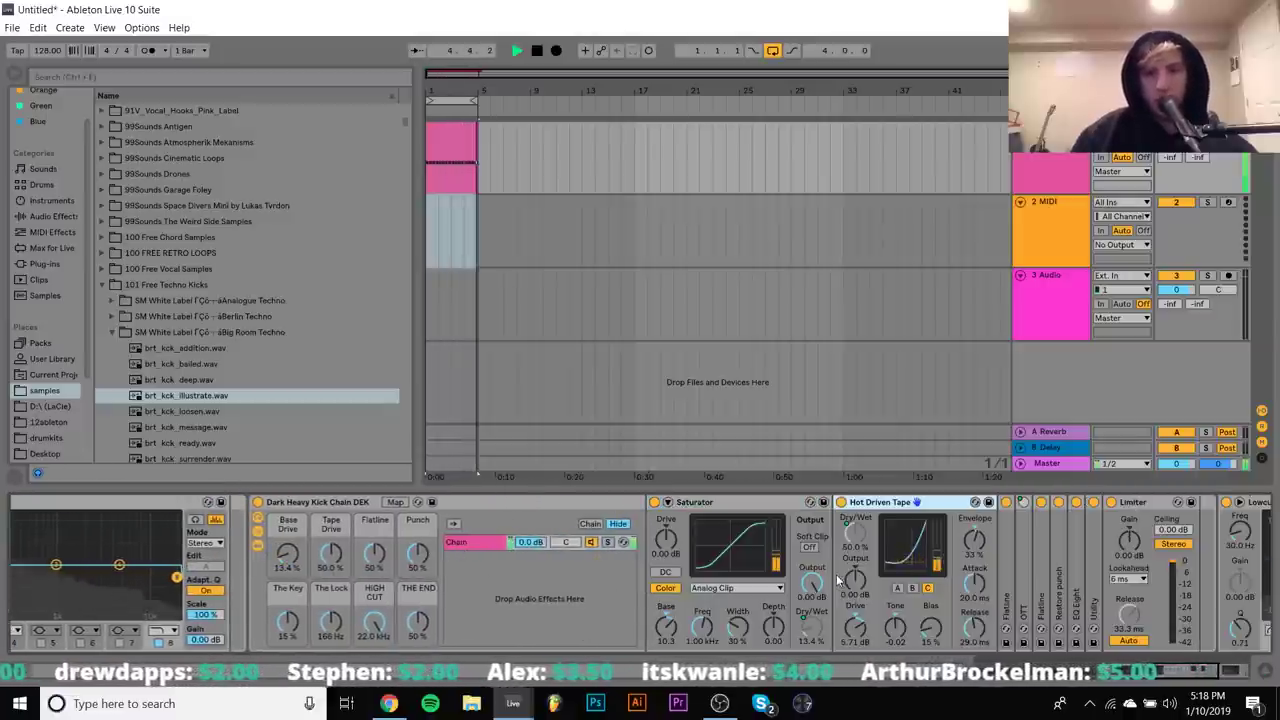
{"action": "double_click", "coordinate": [1006, 578]}
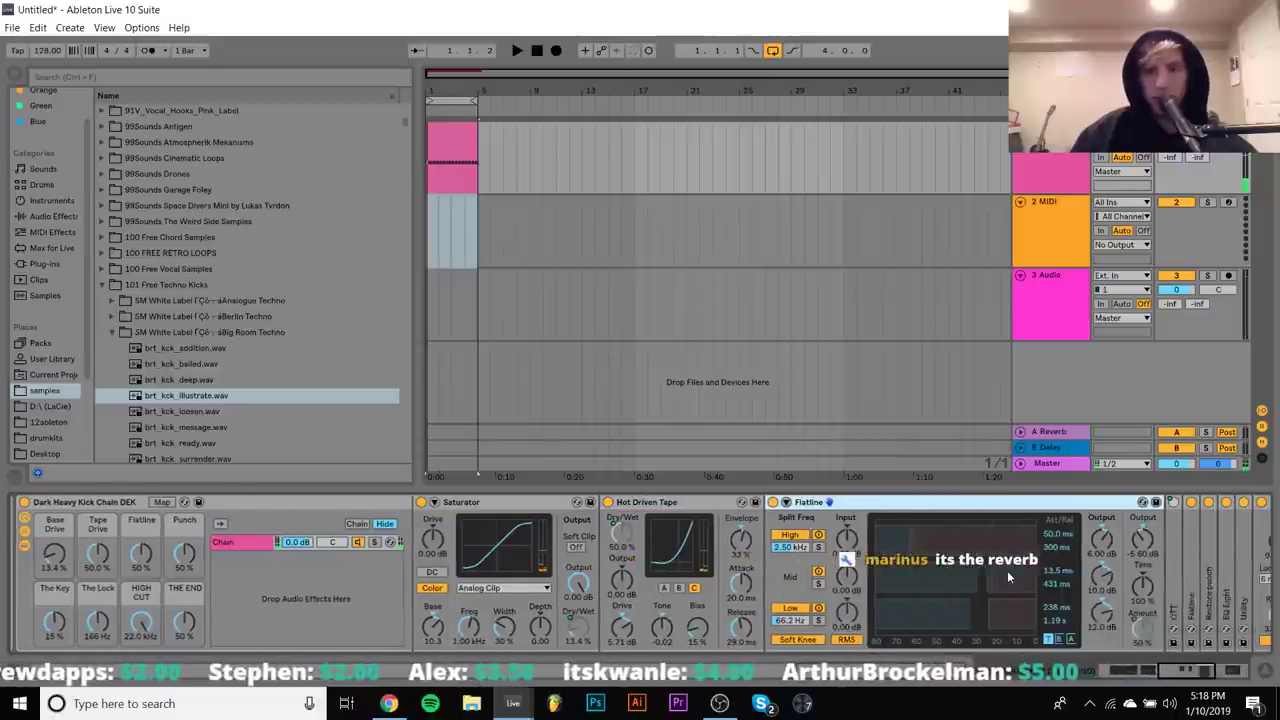
Try the AYNIL_Kickverb V1.adg rack from the D:\ (LaCie) folder at the end of the kick track, audition it and remove it
{"action": "scroll", "coordinate": [900, 578], "scroll_direction": "right", "scroll_amount": 5}
{"action": "scroll", "coordinate": [830, 578], "scroll_direction": "left", "scroll_amount": 10}
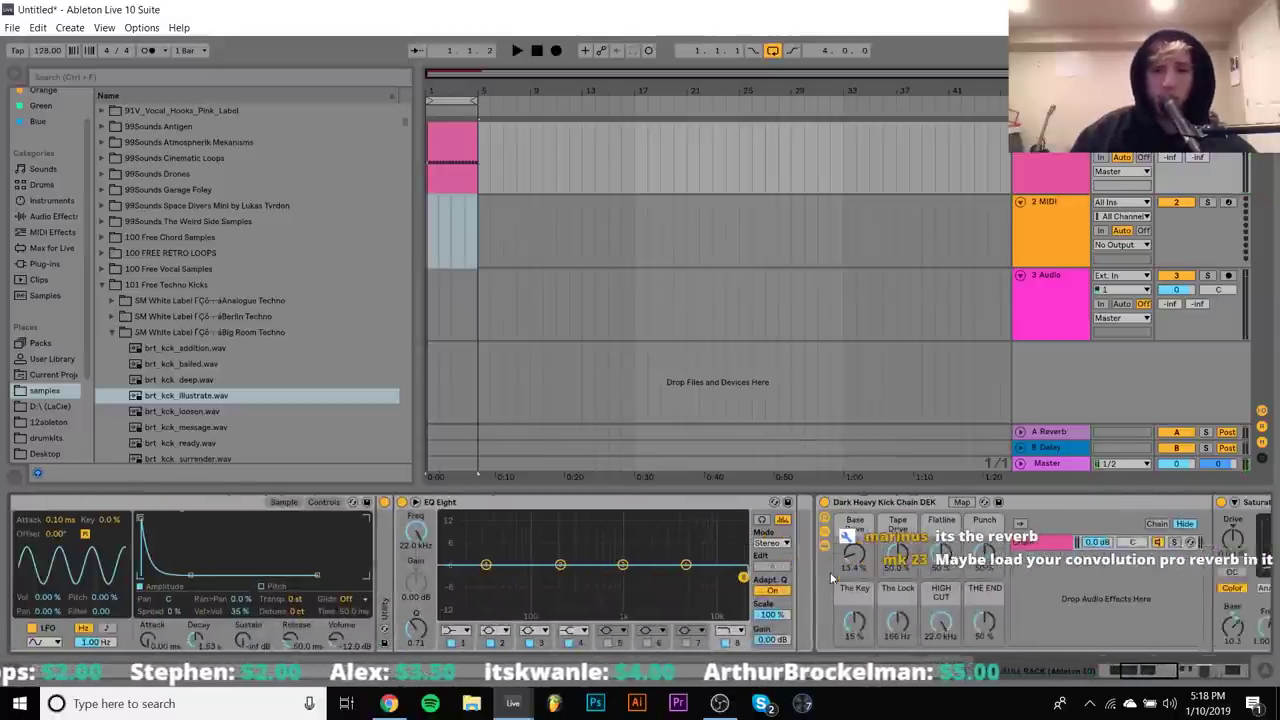
{"action": "scroll", "coordinate": [830, 578], "scroll_direction": "right", "scroll_amount": 3}
{"action": "scroll", "coordinate": [830, 578], "scroll_direction": "left", "scroll_amount": 8}
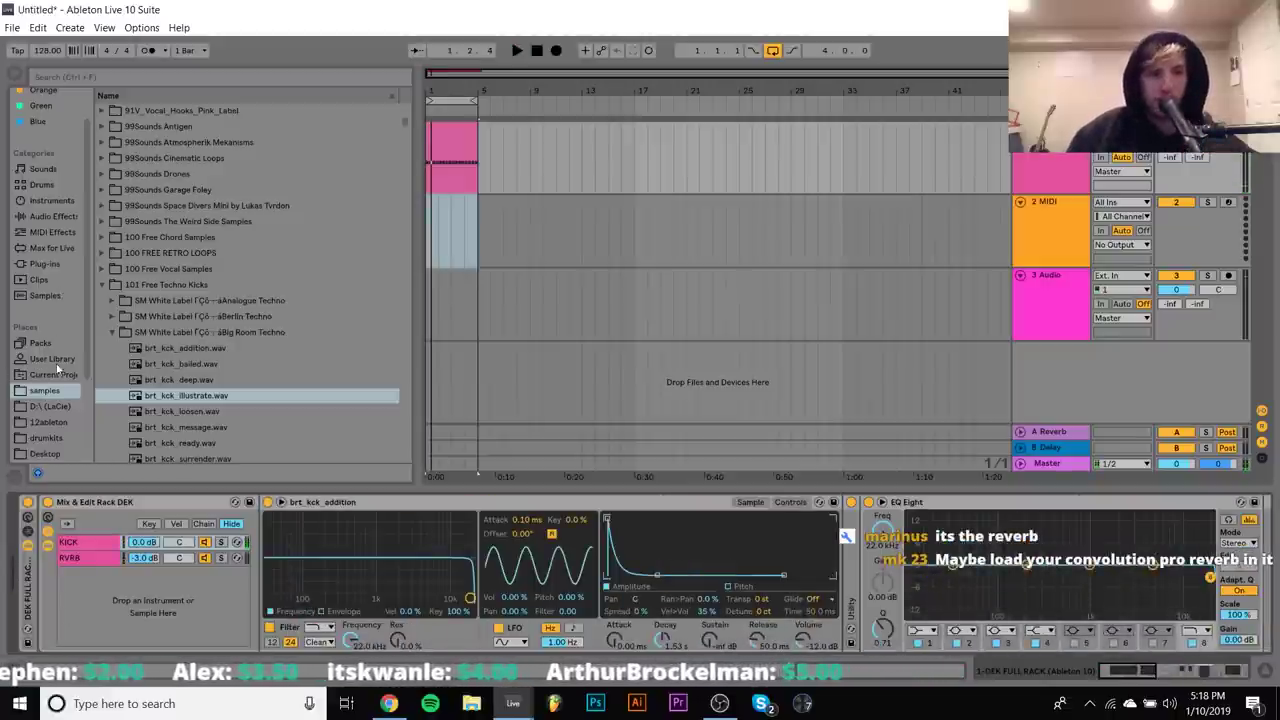
{"action": "left_click", "coordinate": [56, 405]}
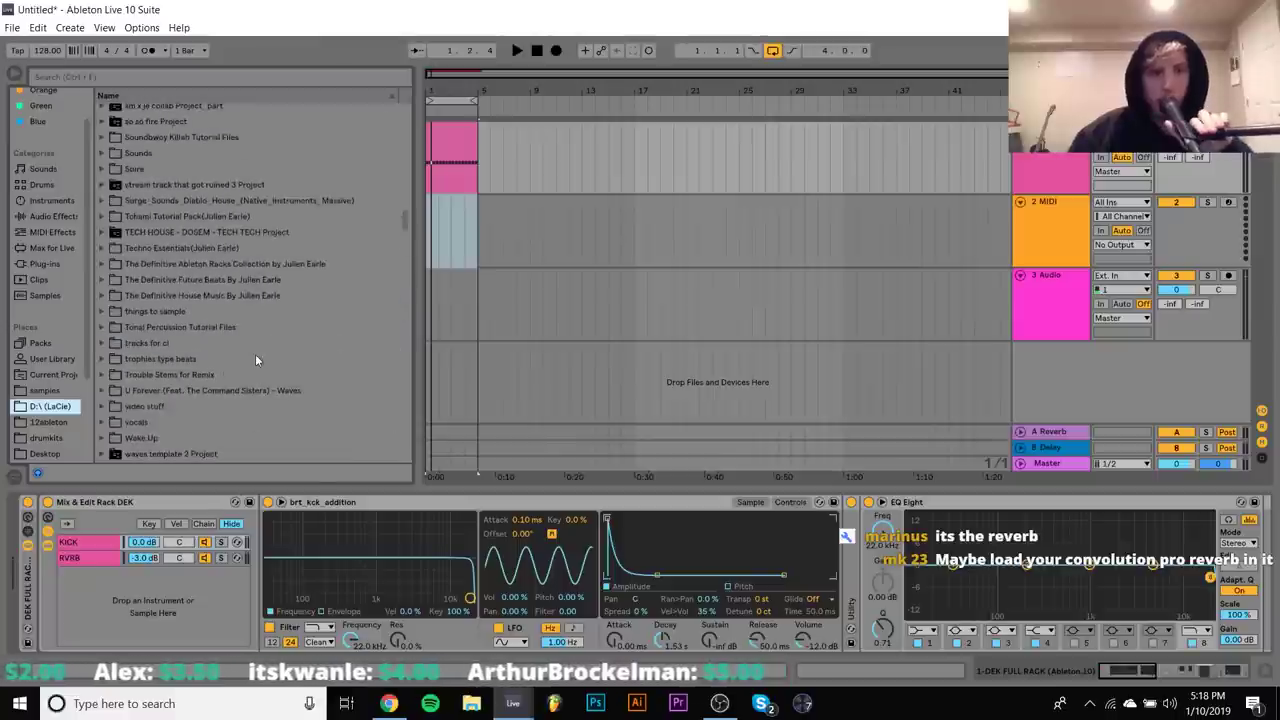
{"action": "scroll", "coordinate": [255, 360], "scroll_direction": "down", "scroll_amount": 5}
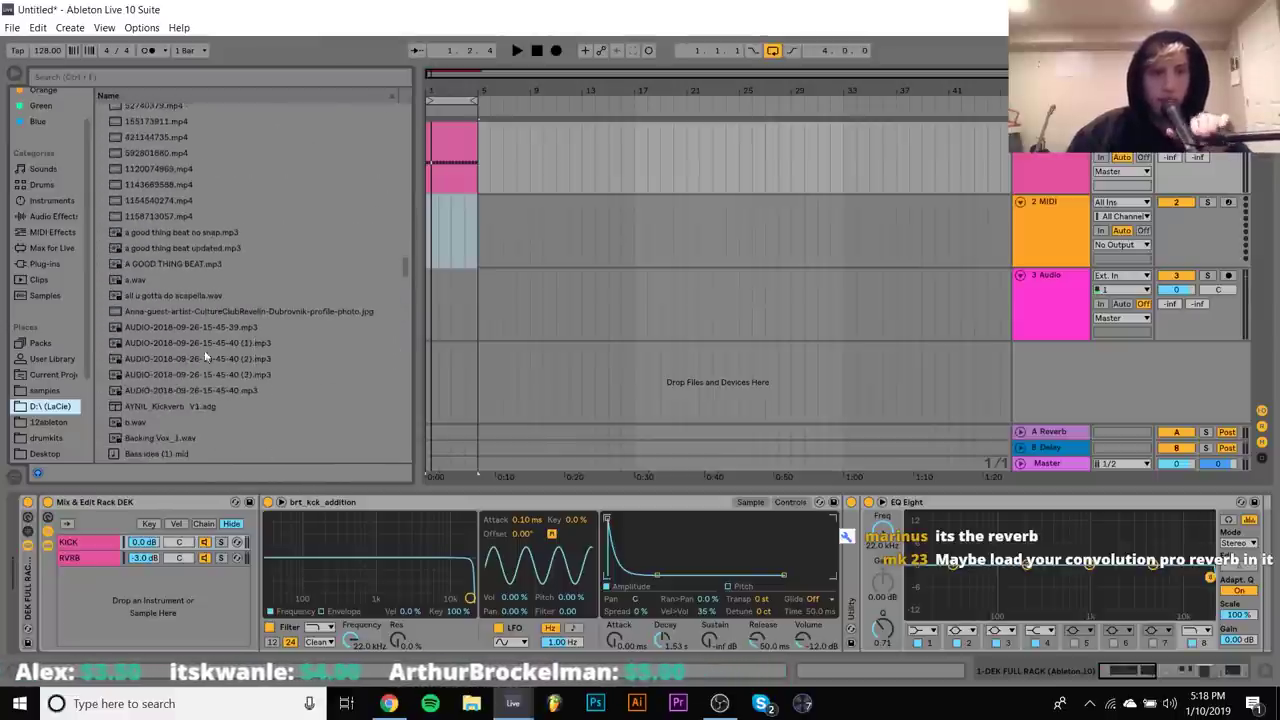
{"action": "left_click", "coordinate": [153, 408]}
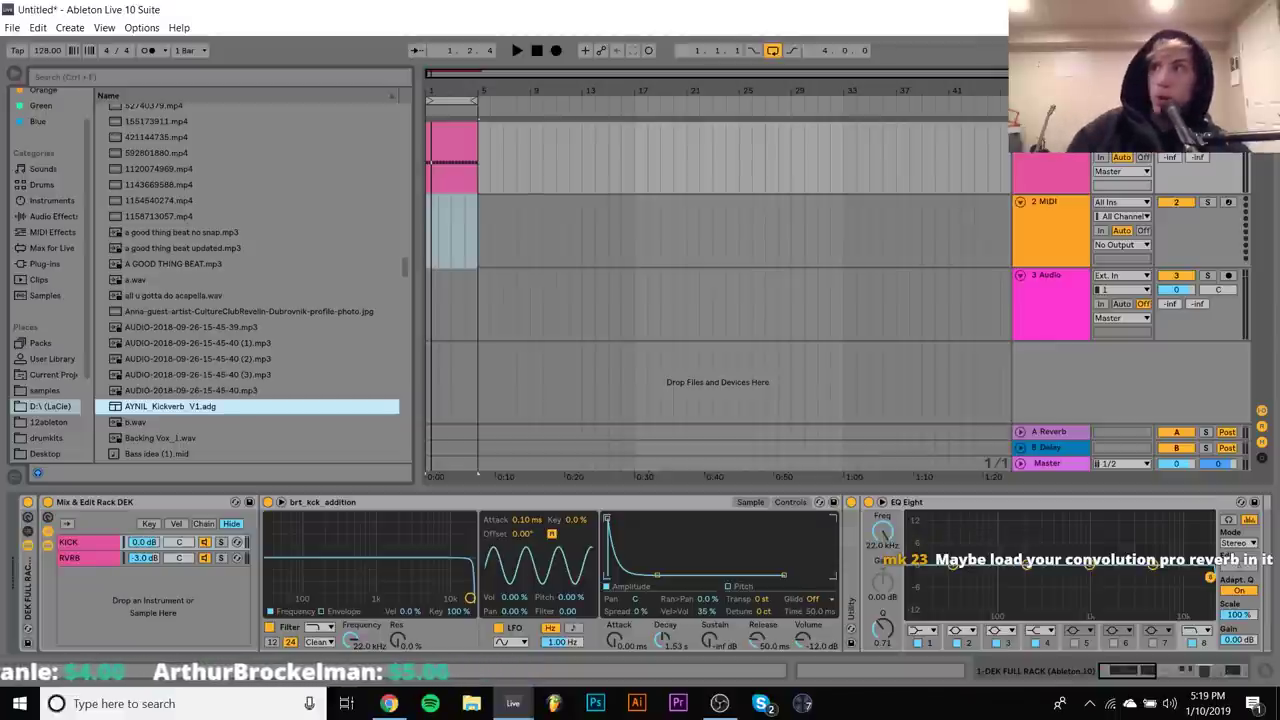
{"action": "key", "text": "Return"}
{"action": "key", "text": "space"}
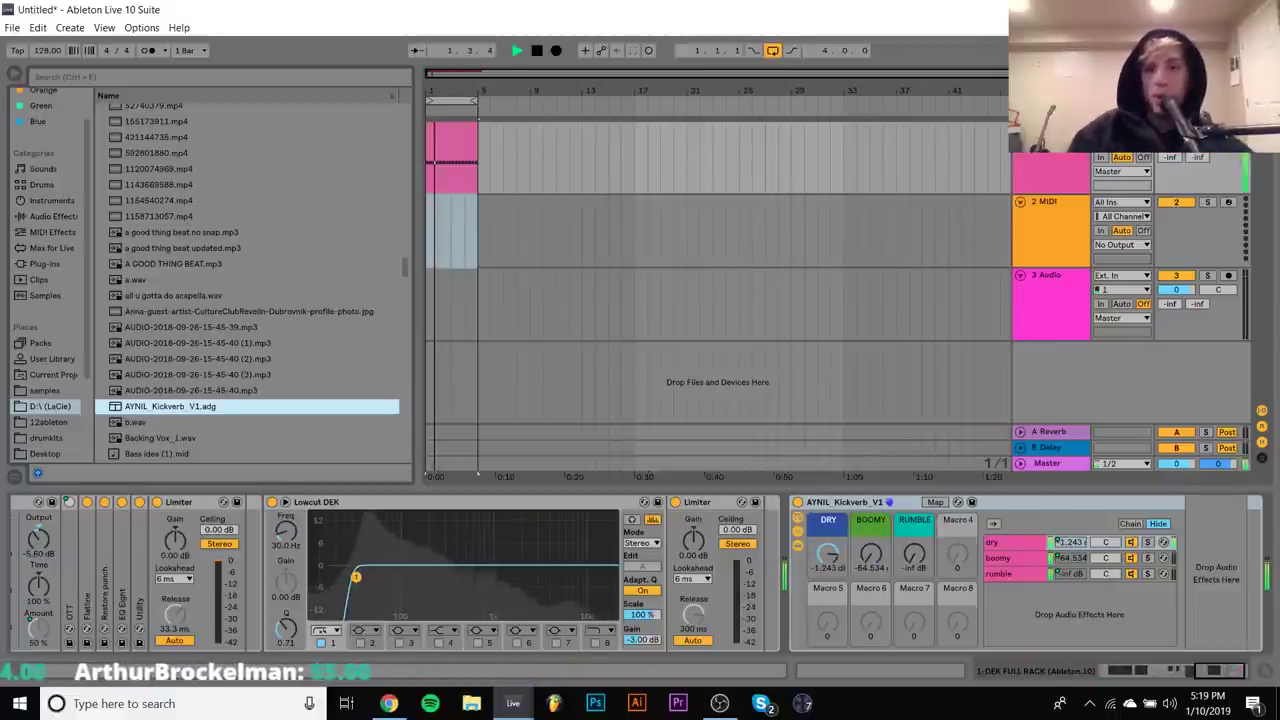
{"action": "key", "text": "space"}
{"action": "left_click", "coordinate": [857, 513]}
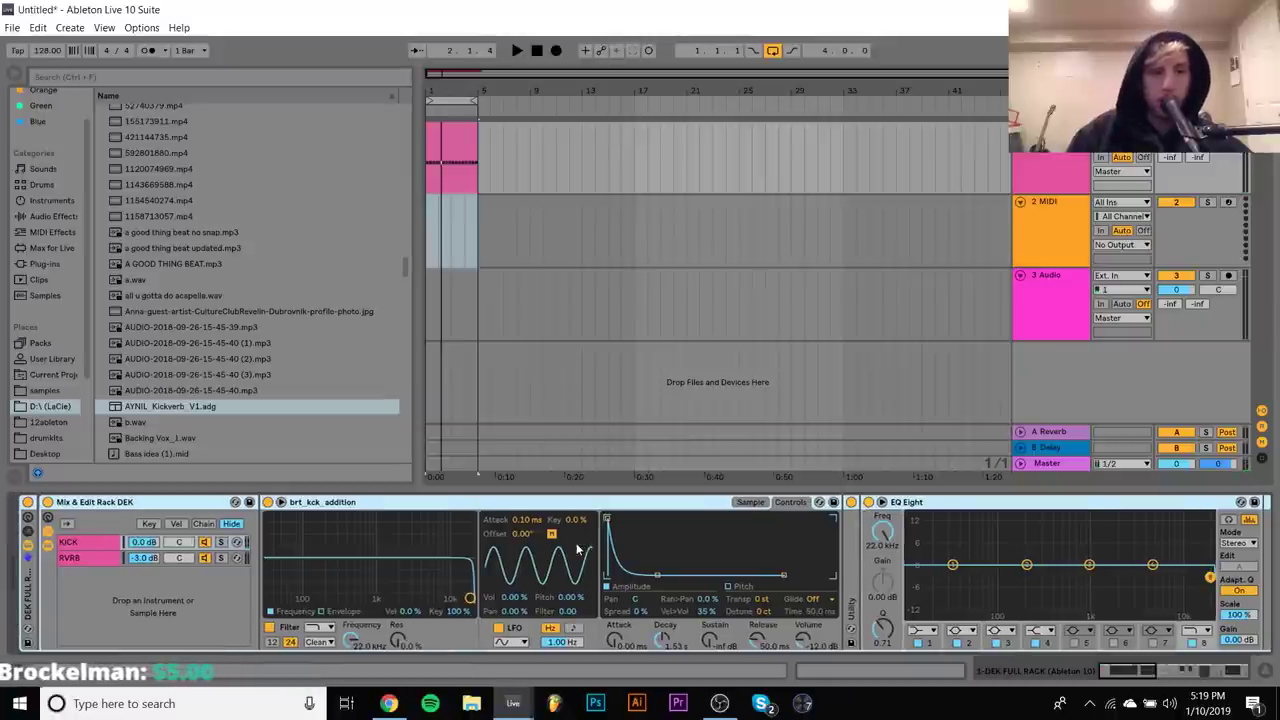
Show the devices of the RVRB chain, audition the loop and select Reverb DEK
{"action": "left_click", "coordinate": [84, 557]}
{"action": "key", "text": "space"}
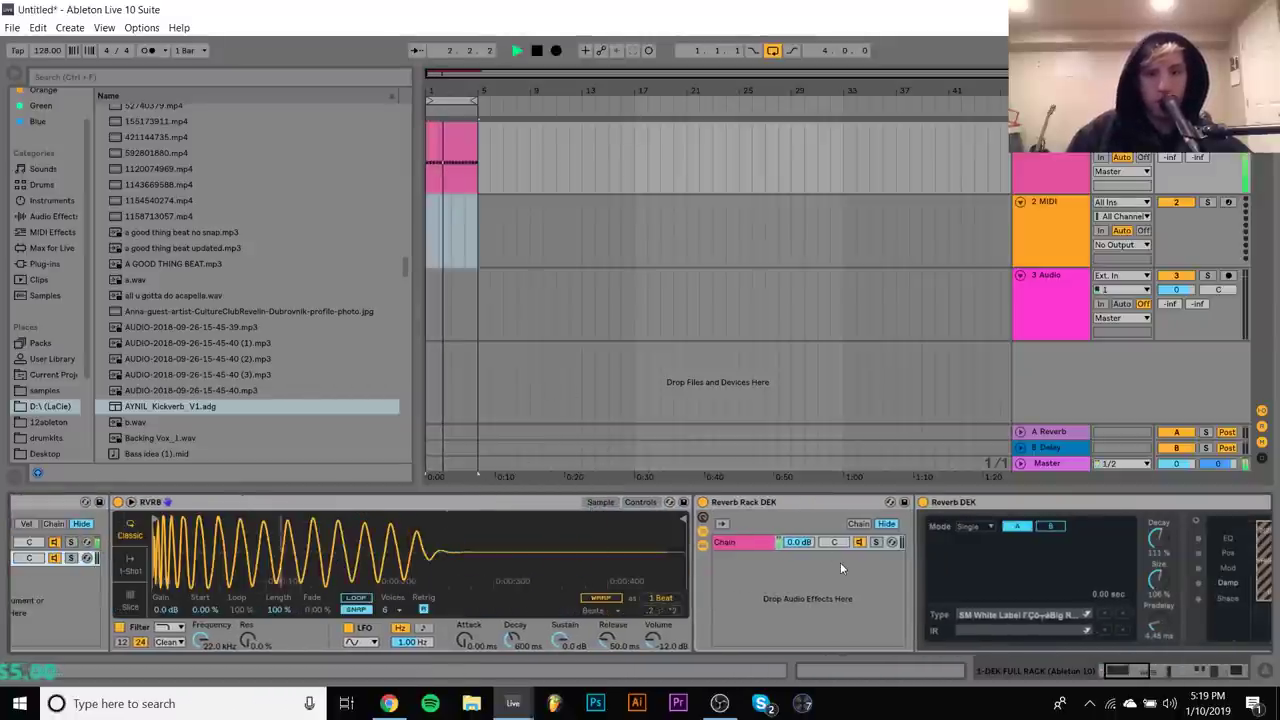
{"action": "scroll", "coordinate": [840, 563], "scroll_direction": "down", "scroll_amount": 5}
{"action": "left_click", "coordinate": [762, 582]}
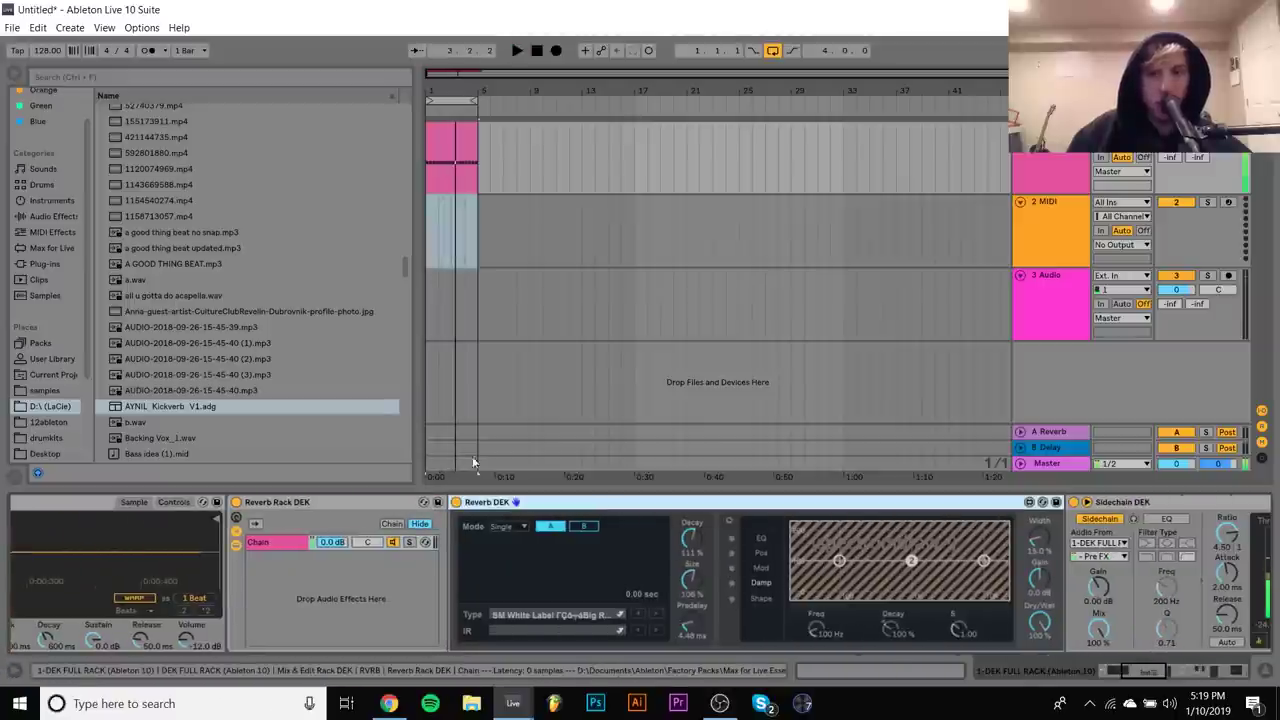
{"action": "key", "text": "space"}
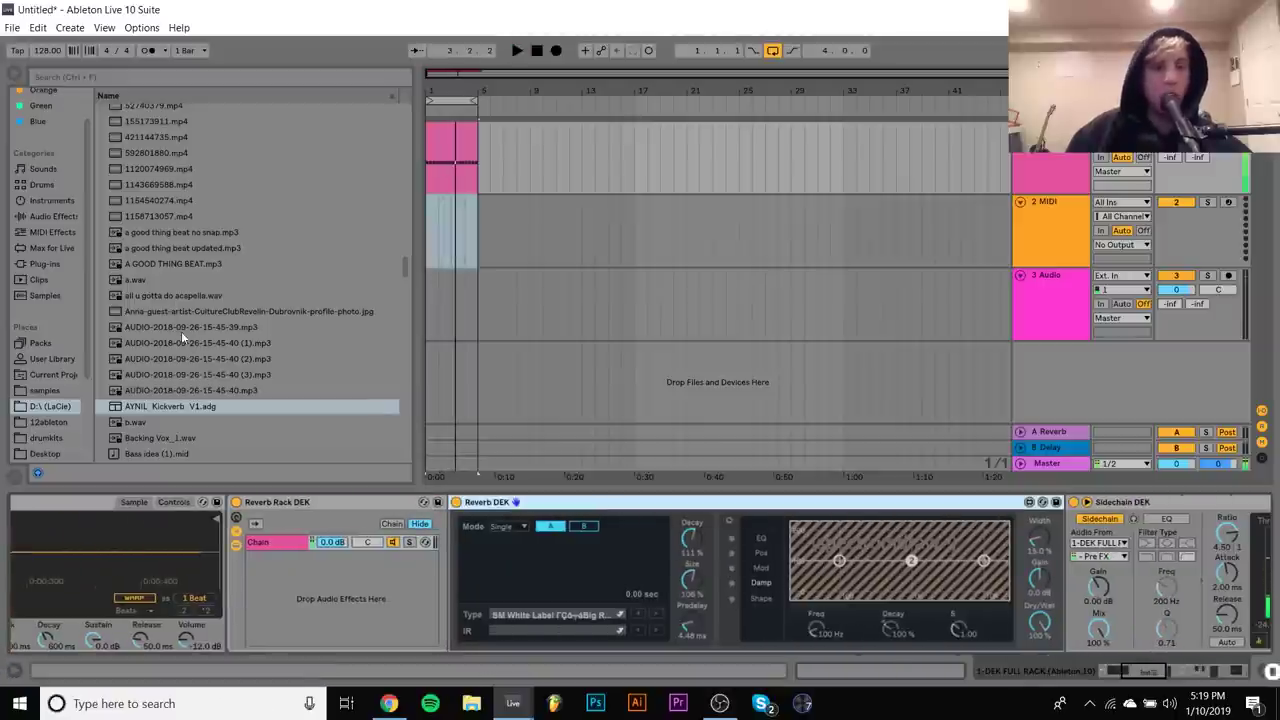
Replace Reverb DEK with the Cathedral ERs preset of Max for Live's Convolution Reverb Pro and audition the loop
{"action": "left_click", "coordinate": [50, 250]}
{"action": "left_click", "coordinate": [185, 176]}
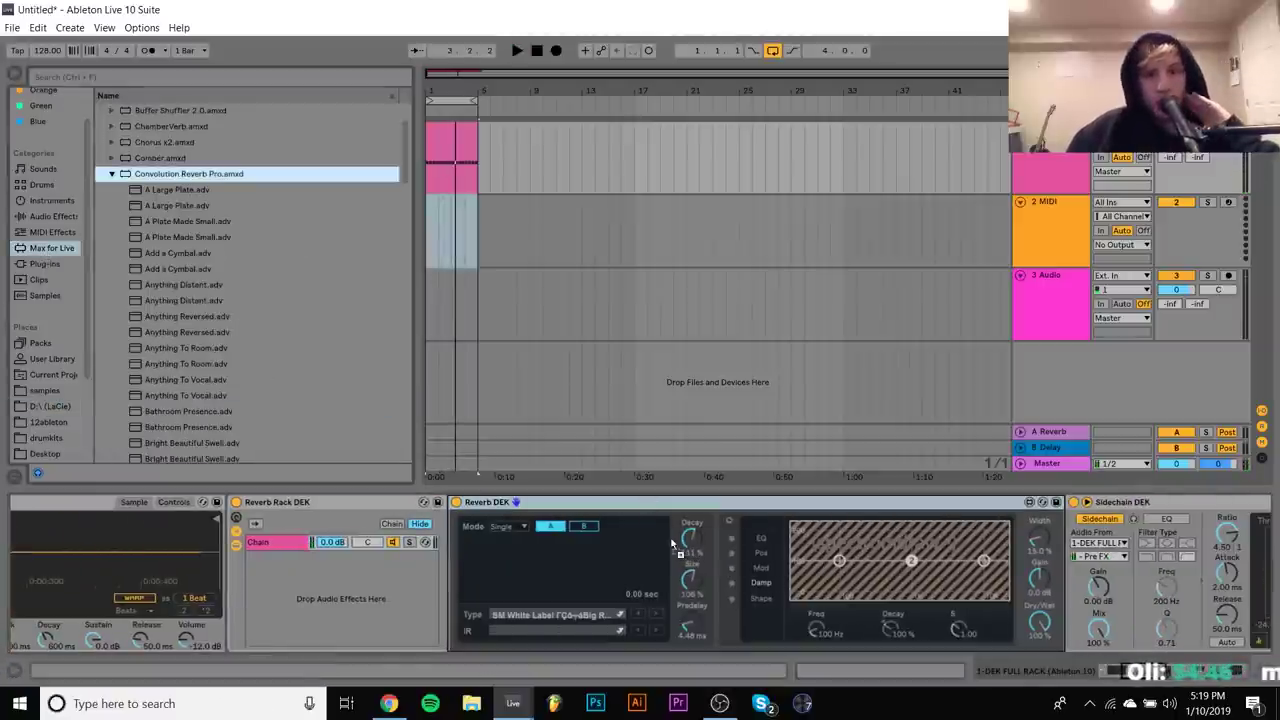
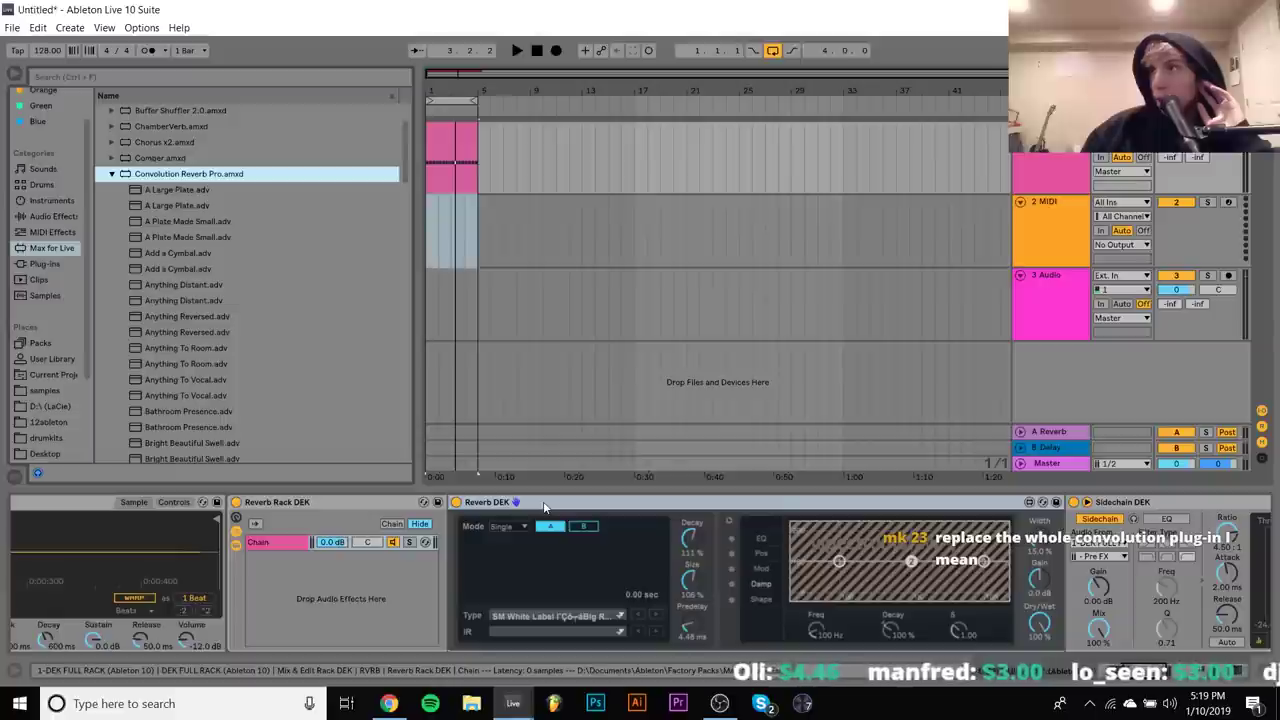
{"action": "left_click", "coordinate": [543, 501]}
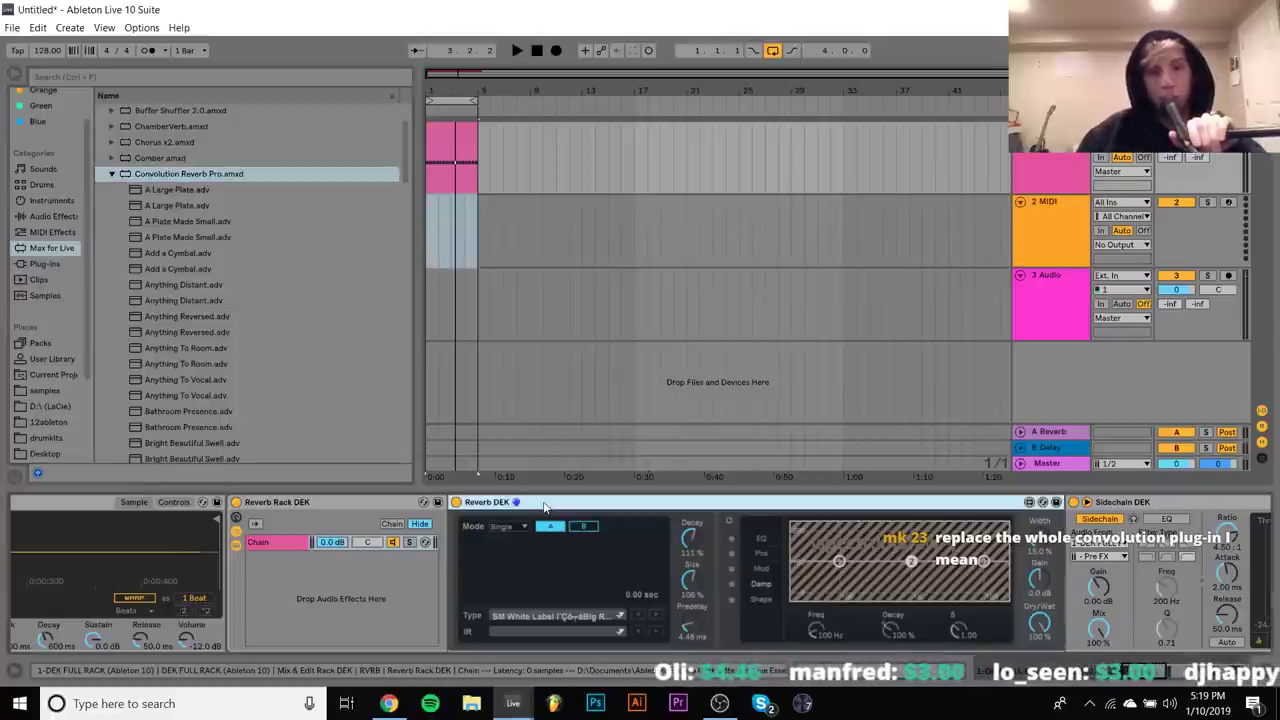
{"action": "key", "text": "space"}
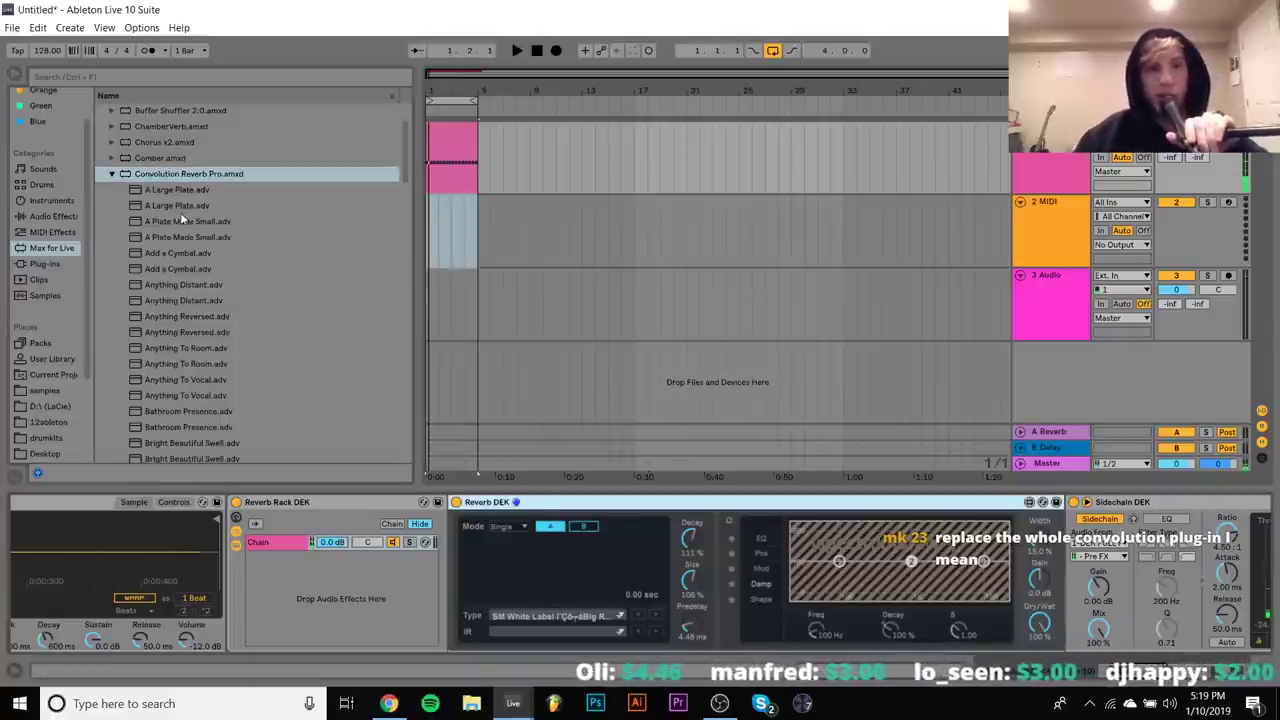
{"action": "scroll", "coordinate": [193, 300], "scroll_direction": "down", "scroll_amount": 3}
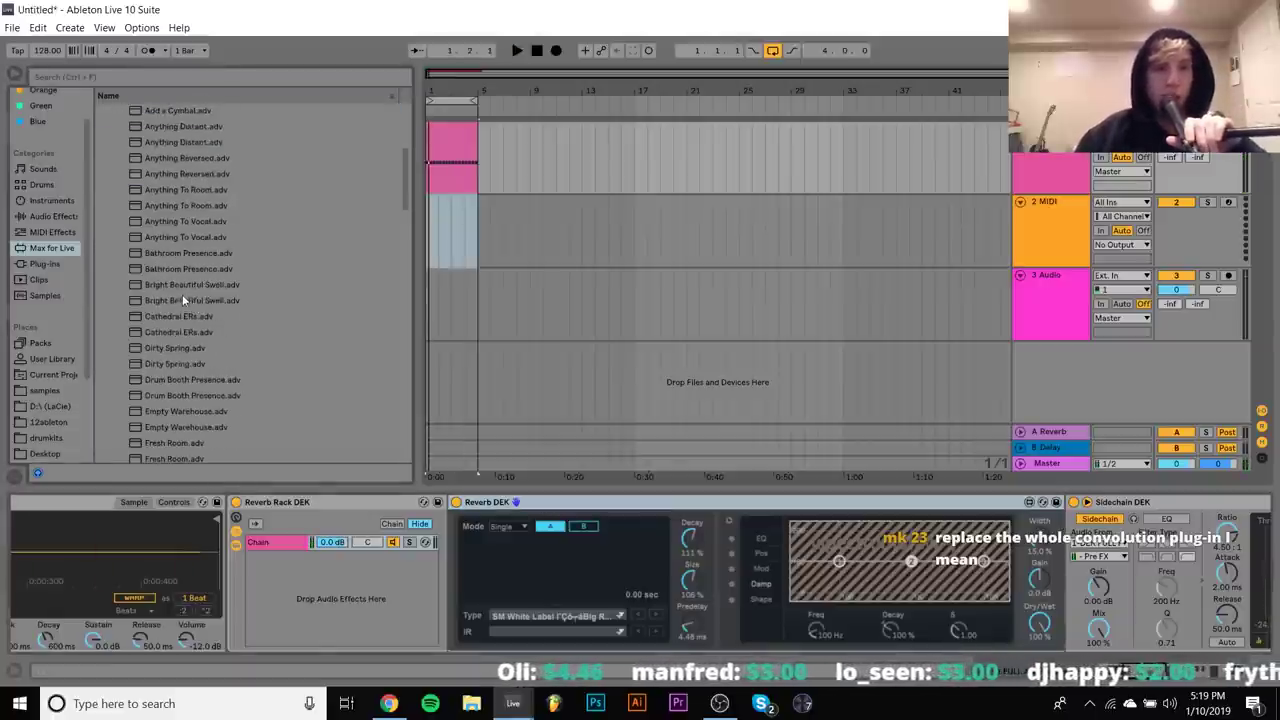
{"action": "left_click", "coordinate": [182, 296]}
{"action": "left_click", "coordinate": [180, 315]}
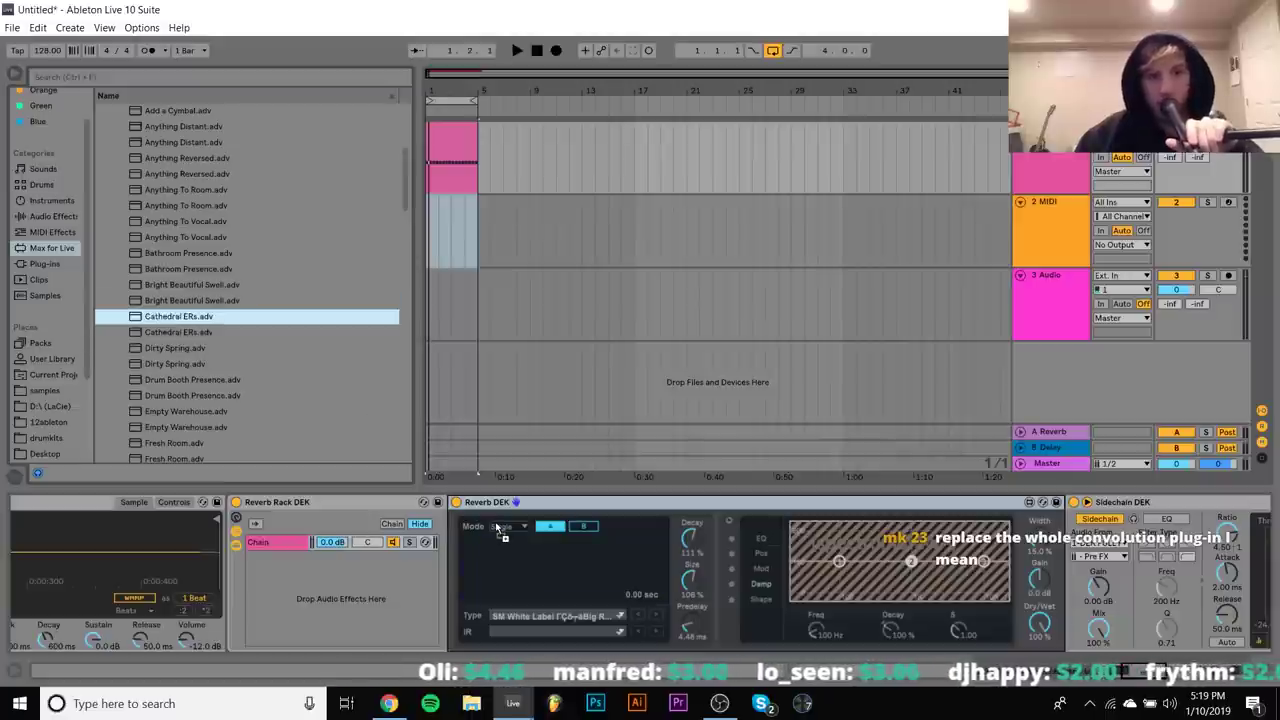
{"action": "key", "text": "Return"}
{"action": "key", "text": "space"}
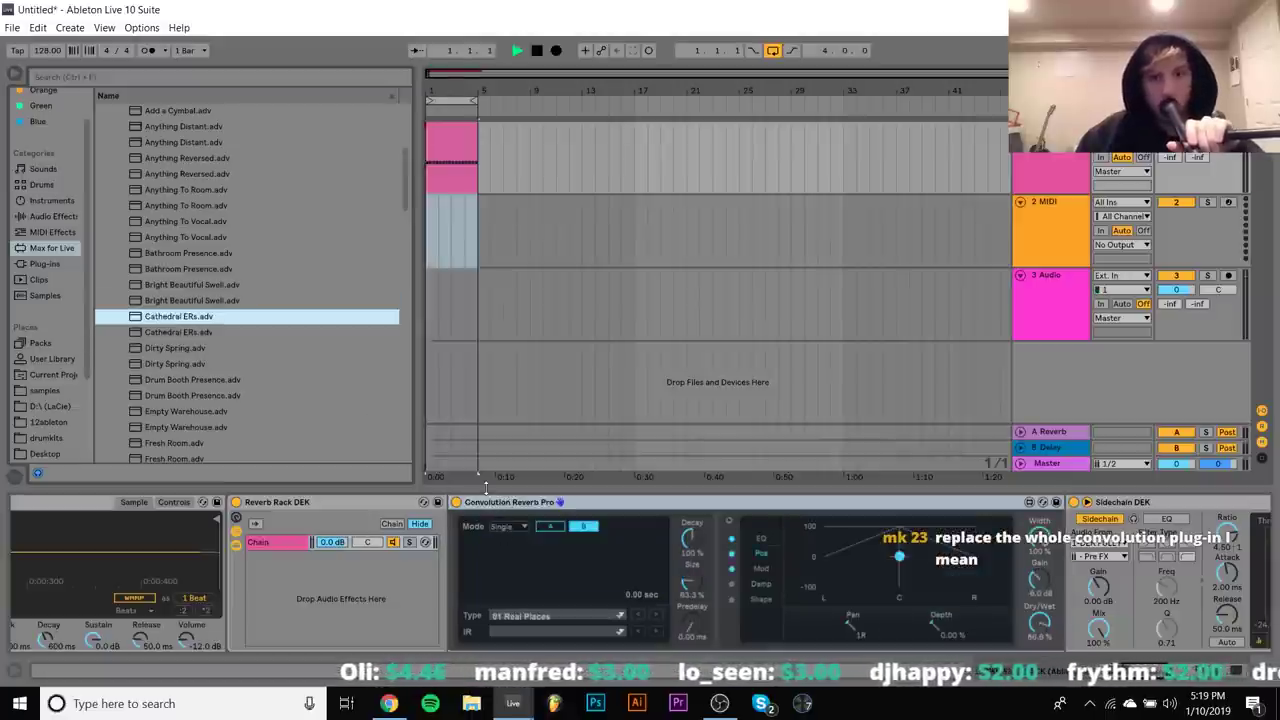
{"action": "left_click", "coordinate": [490, 502]}
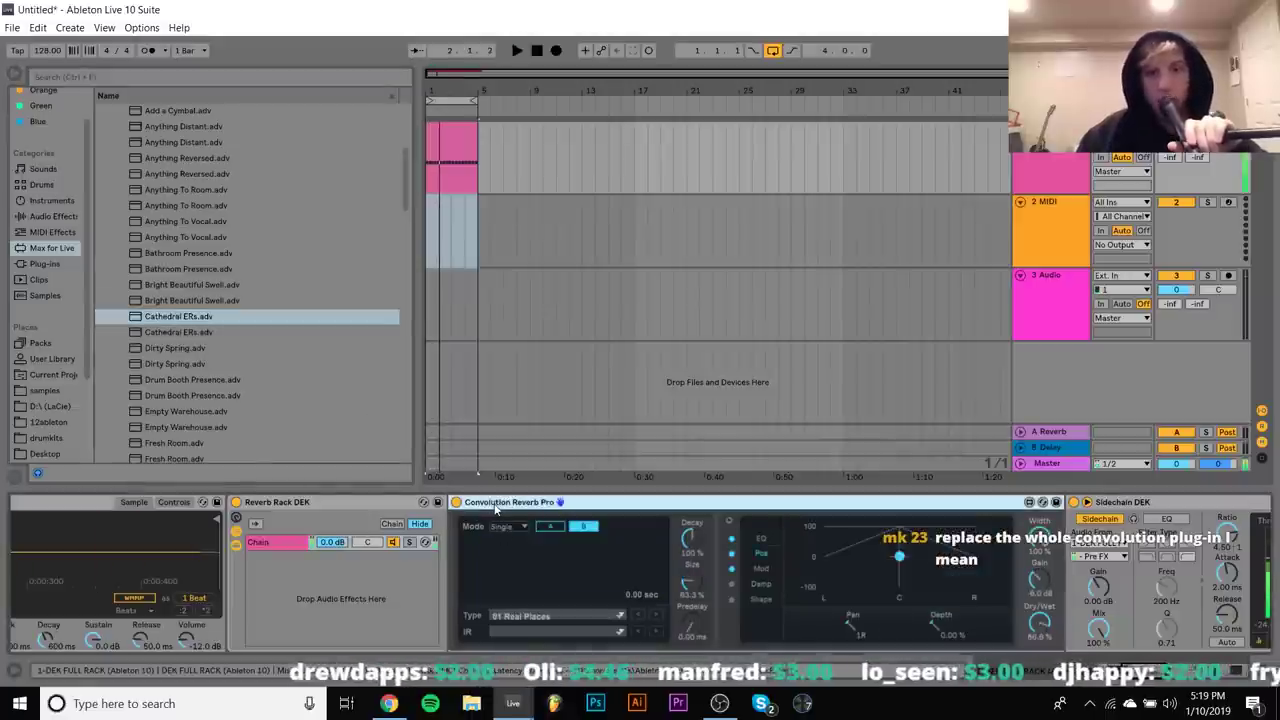
{"action": "key", "text": "space"}
Return to Ableton Live from OBS and delete Convolution Reverb Pro from the Reverb Rack DEK chain
{"action": "key", "text": "alt+Tab"}
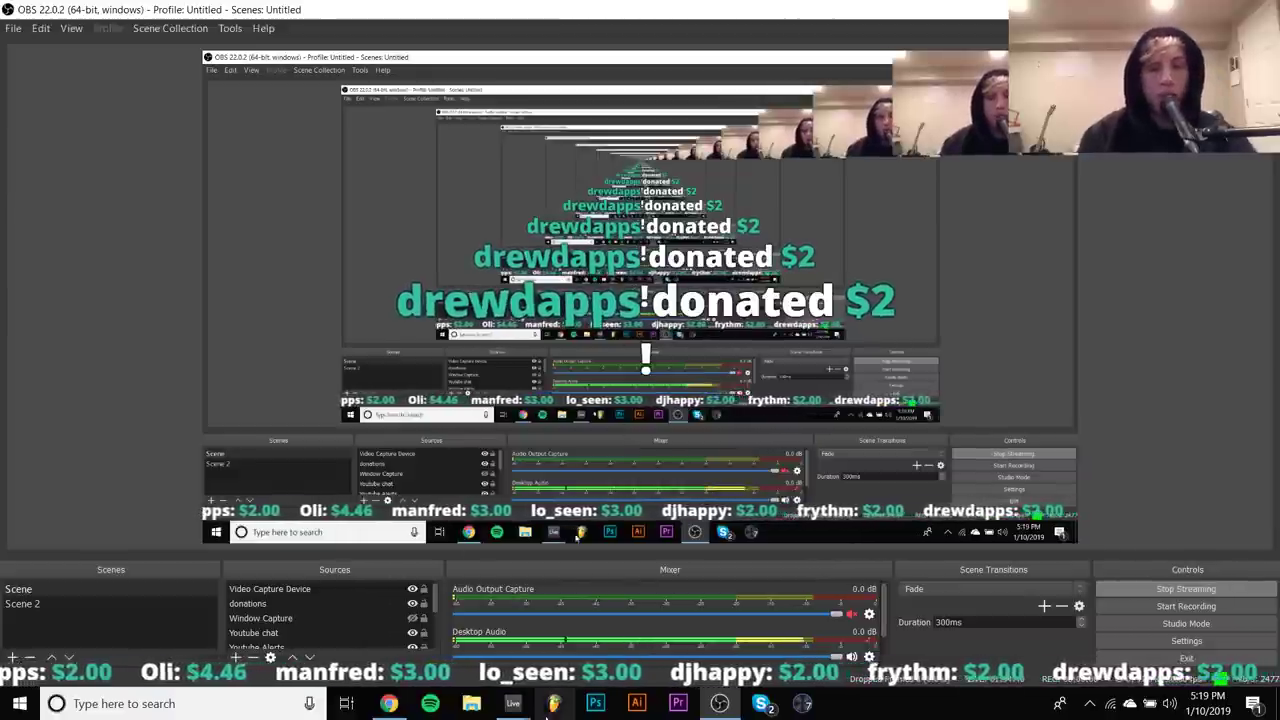
{"action": "mouse_move", "coordinate": [524, 706]}
{"action": "left_click", "coordinate": [577, 620]}
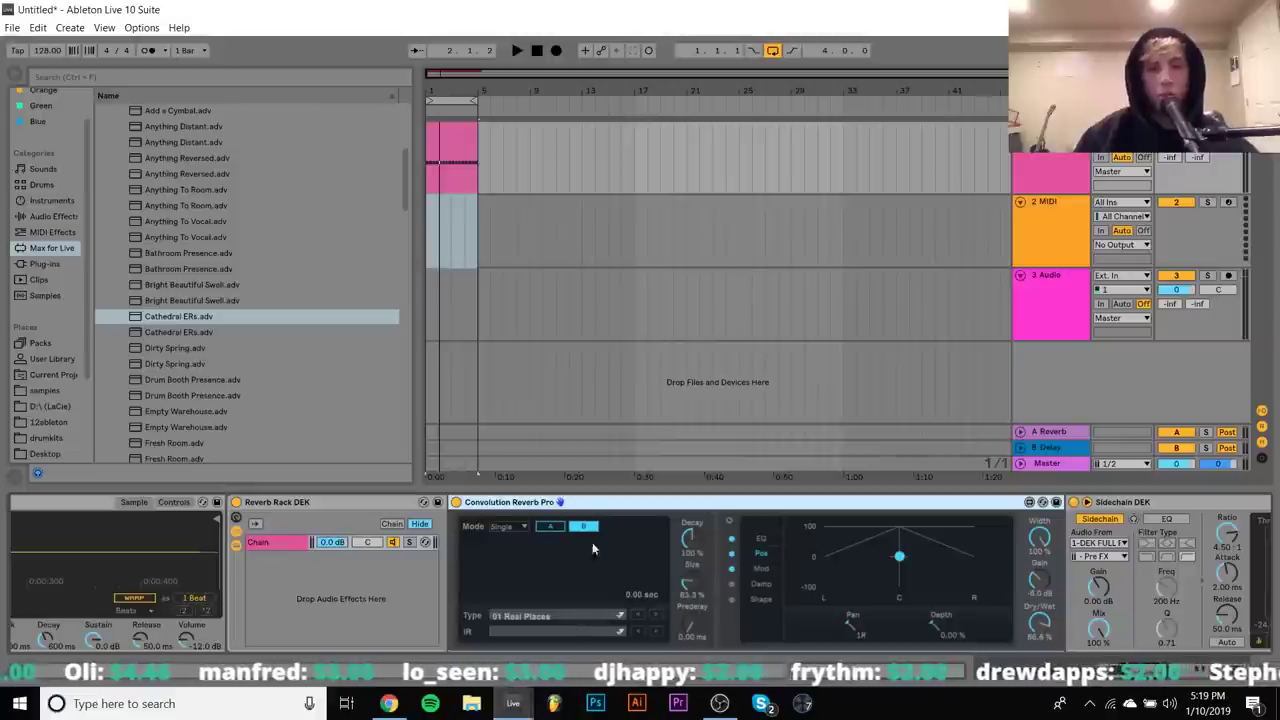
{"action": "key", "text": "Delete"}
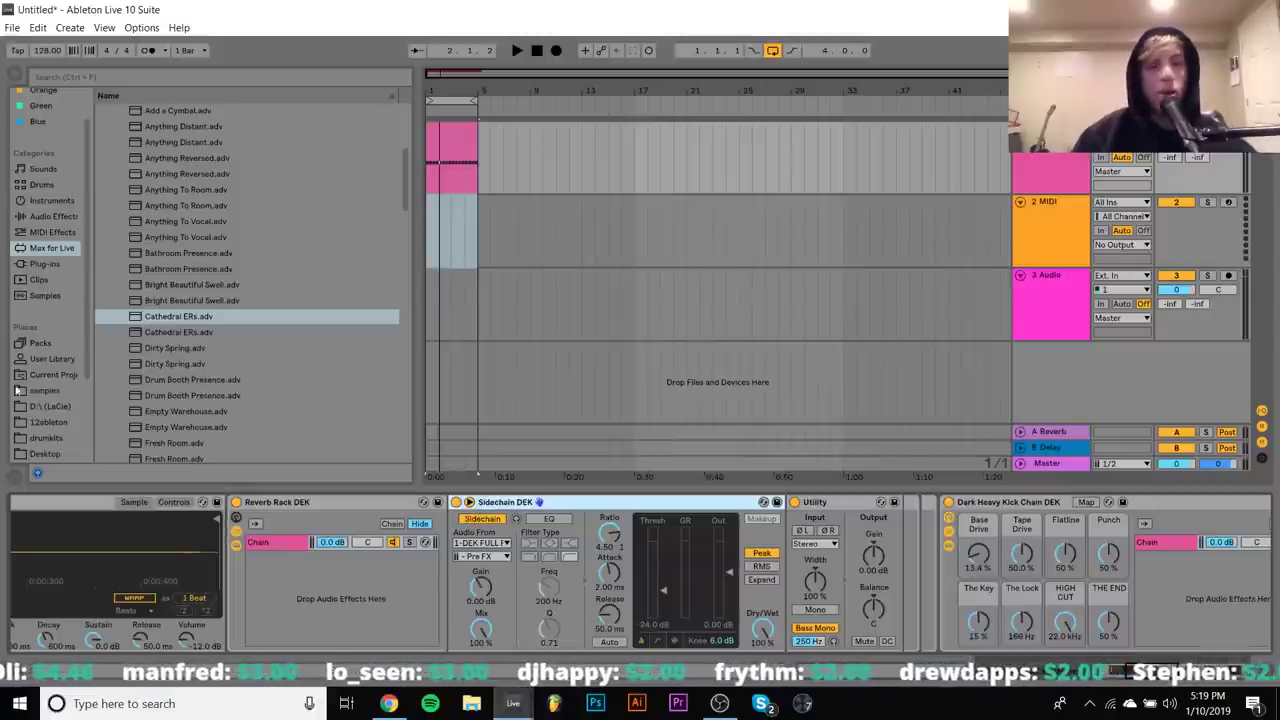
Try the Cathedral ERs preset after the final Limiter on the kick track, audition it and remove the device
{"action": "double_click", "coordinate": [180, 316]}
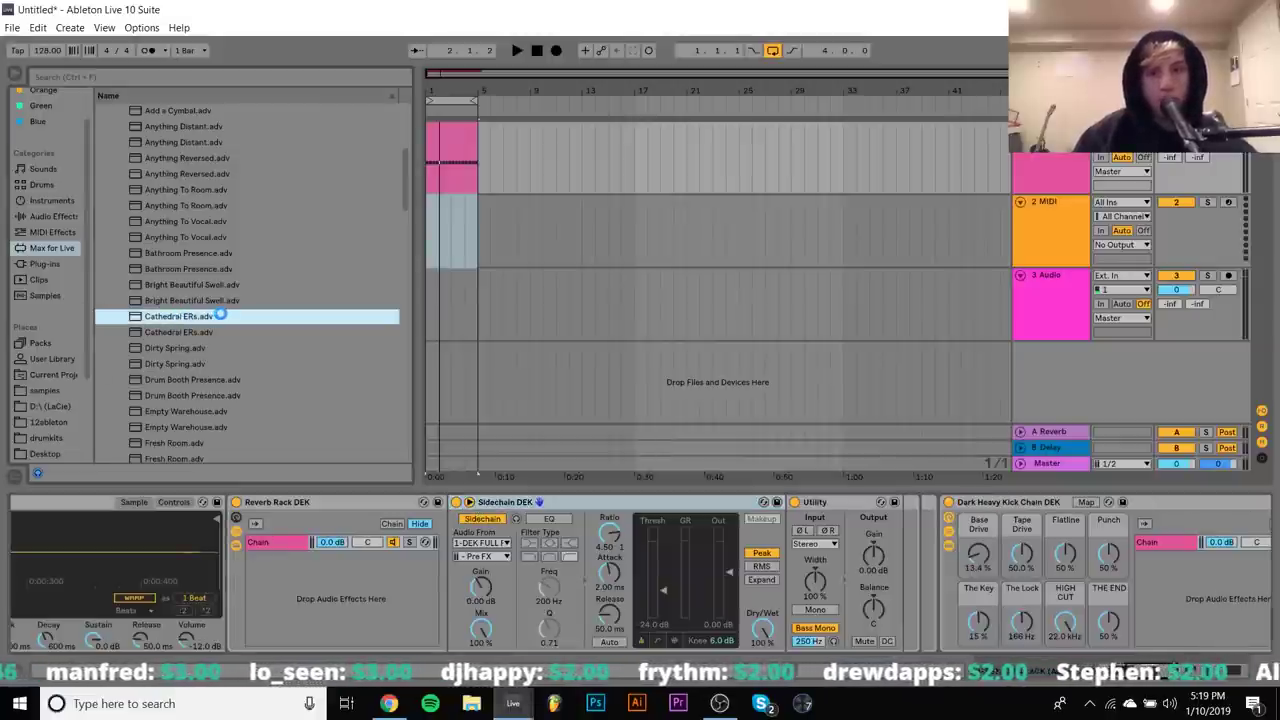
{"action": "key", "text": "space"}
{"action": "left_click", "coordinate": [947, 598]}
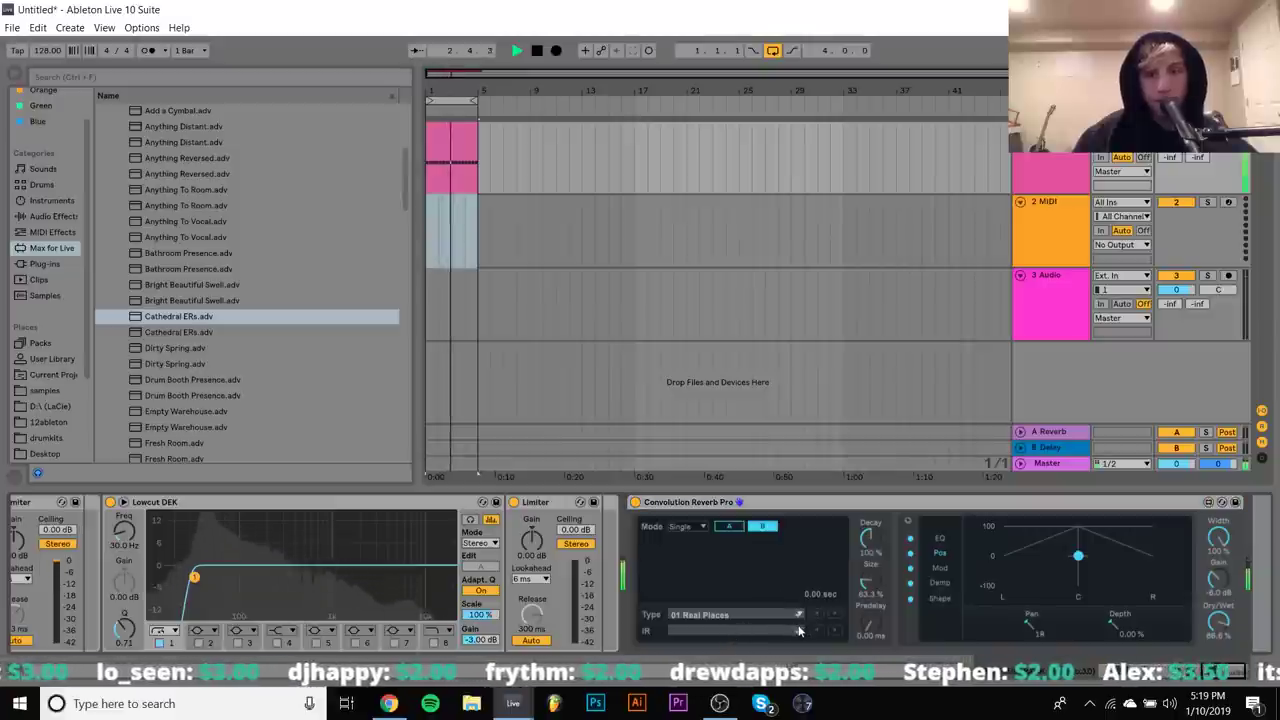
{"action": "key", "text": "space"}
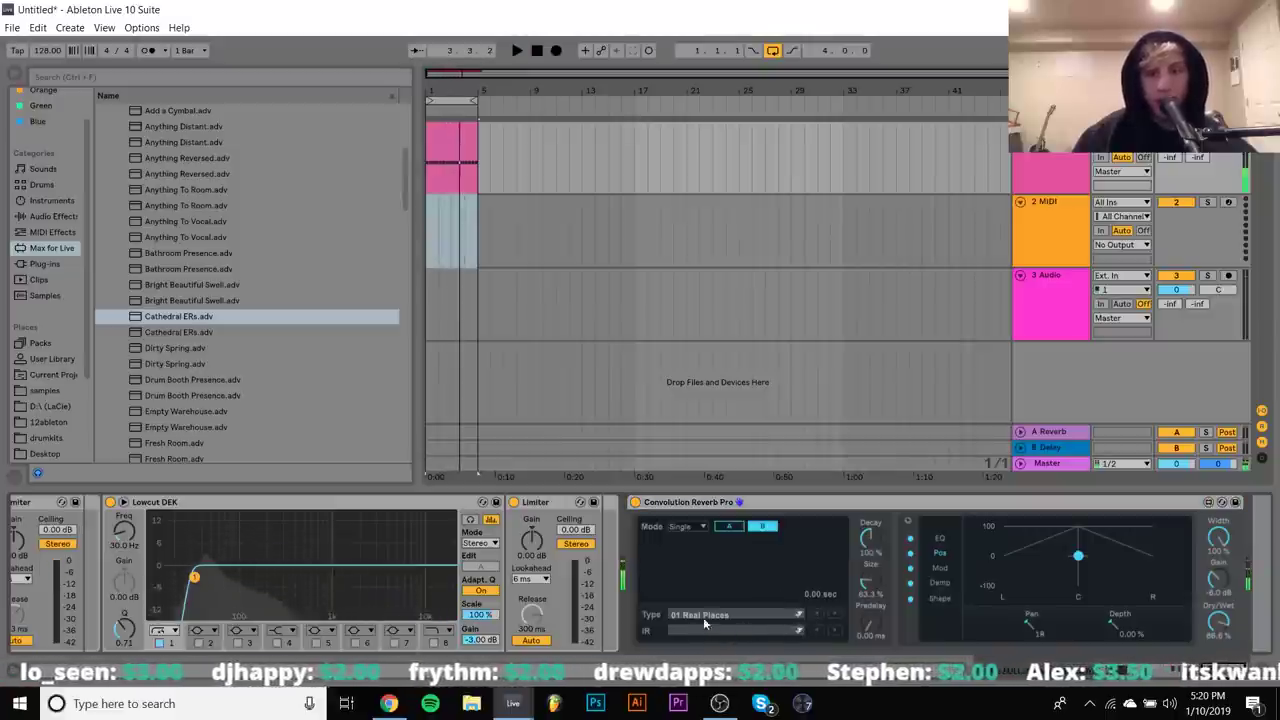
{"action": "left_click", "coordinate": [695, 504]}
{"action": "key", "text": "Up"}
Solo the RVRB chain in Mix & Edit Rack DEK and audition the loop
{"action": "key", "text": "space"}
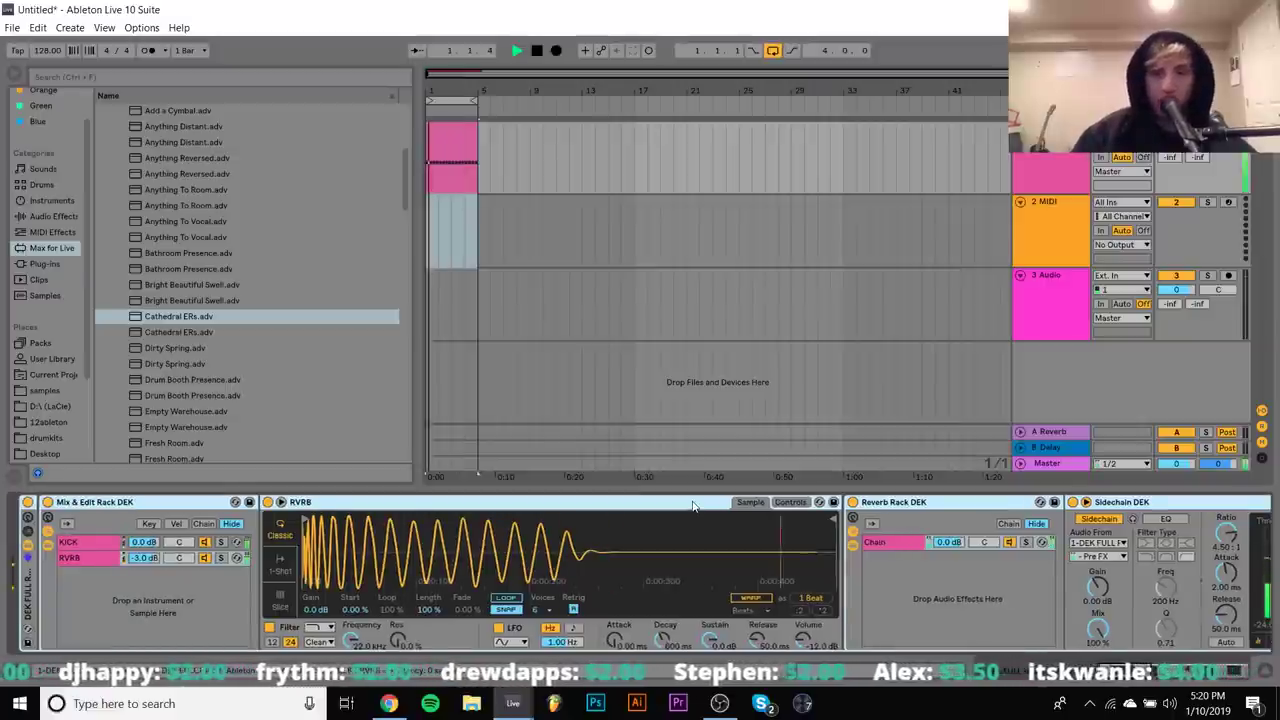
{"action": "scroll", "coordinate": [544, 541], "scroll_direction": "up", "scroll_amount": 3}
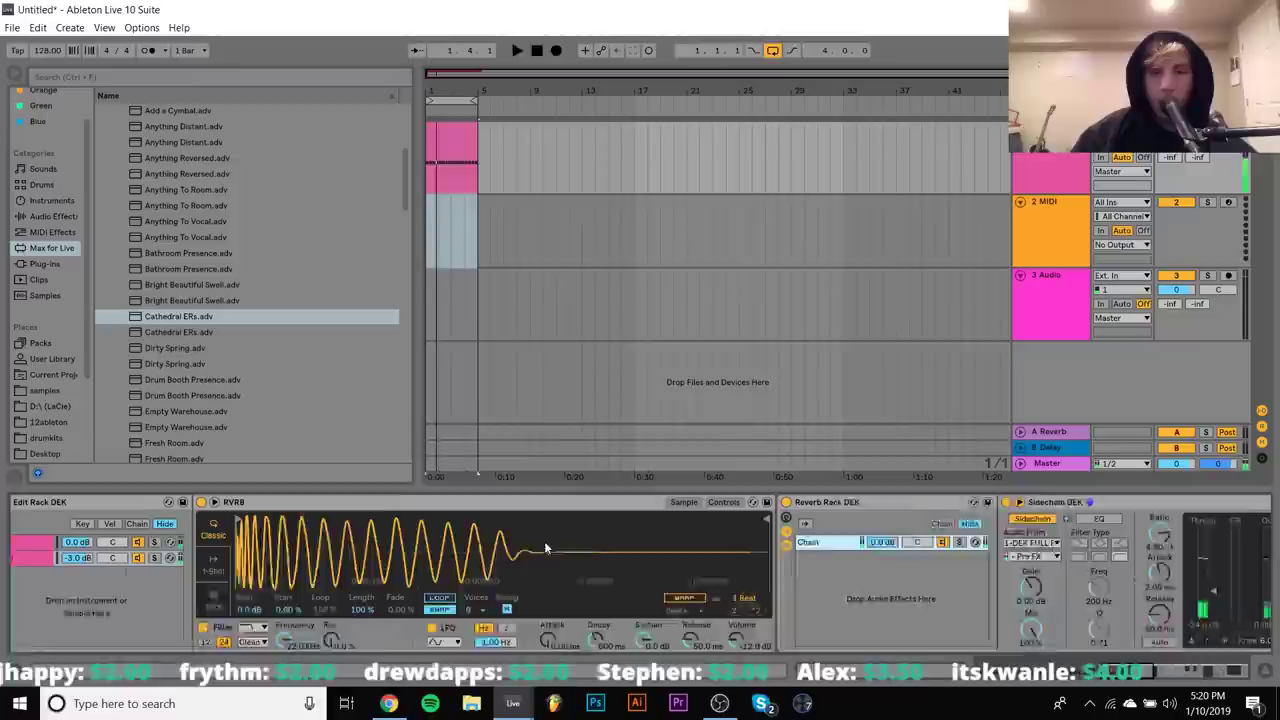
{"action": "left_click", "coordinate": [940, 546]}
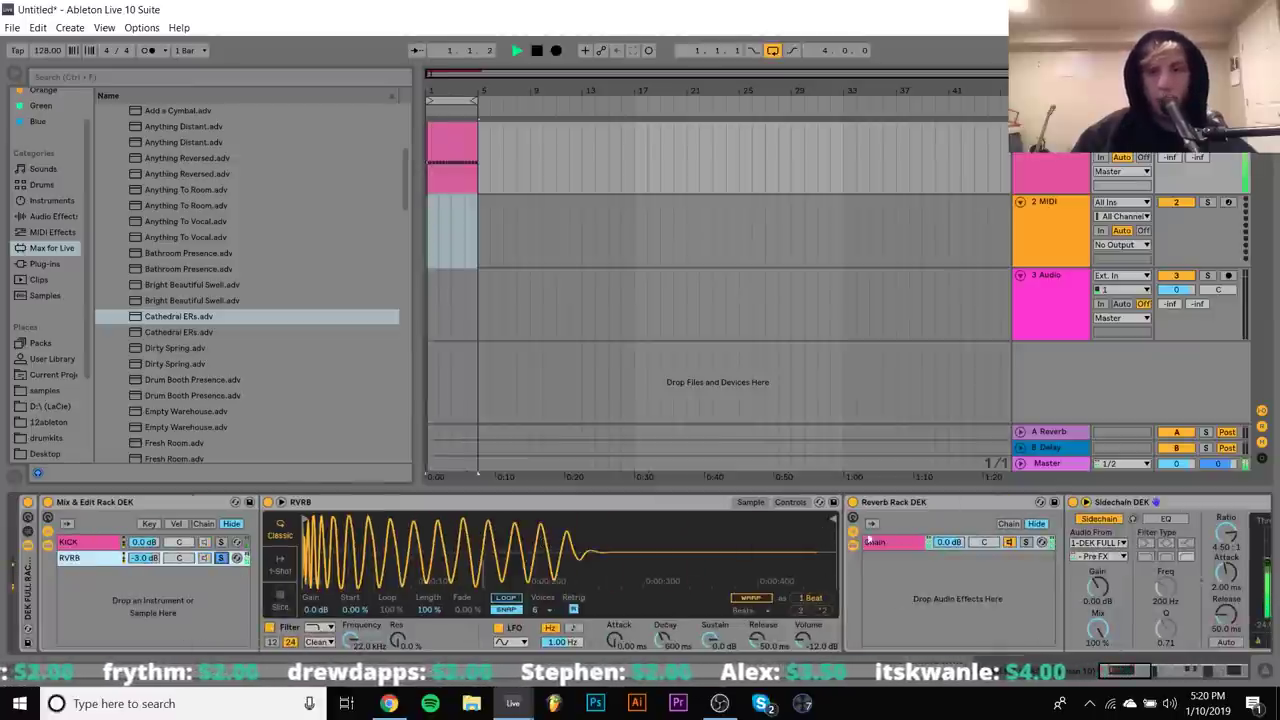
{"action": "key", "text": "space"}
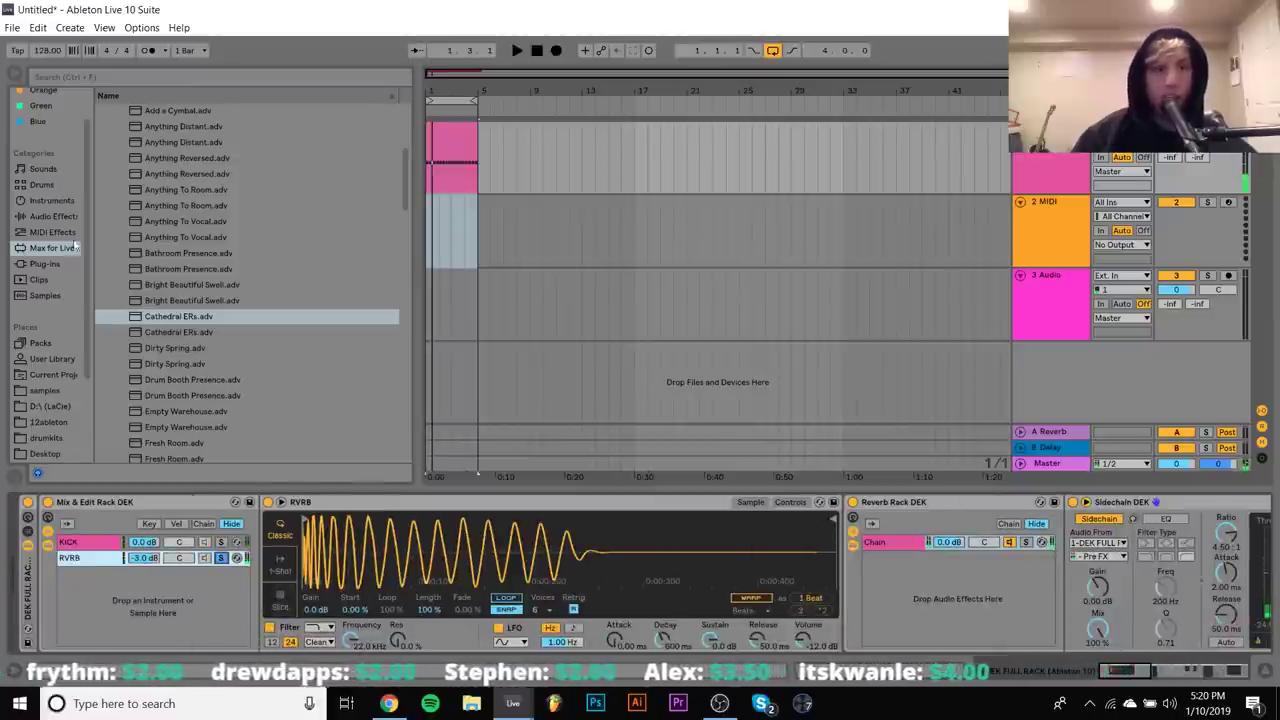
Insert the ValhallaRoom_x64 plug-in before Sidechain DEK in the Reverb Rack DEK chain
{"action": "left_click", "coordinate": [44, 263]}
{"action": "left_click", "coordinate": [160, 406]}
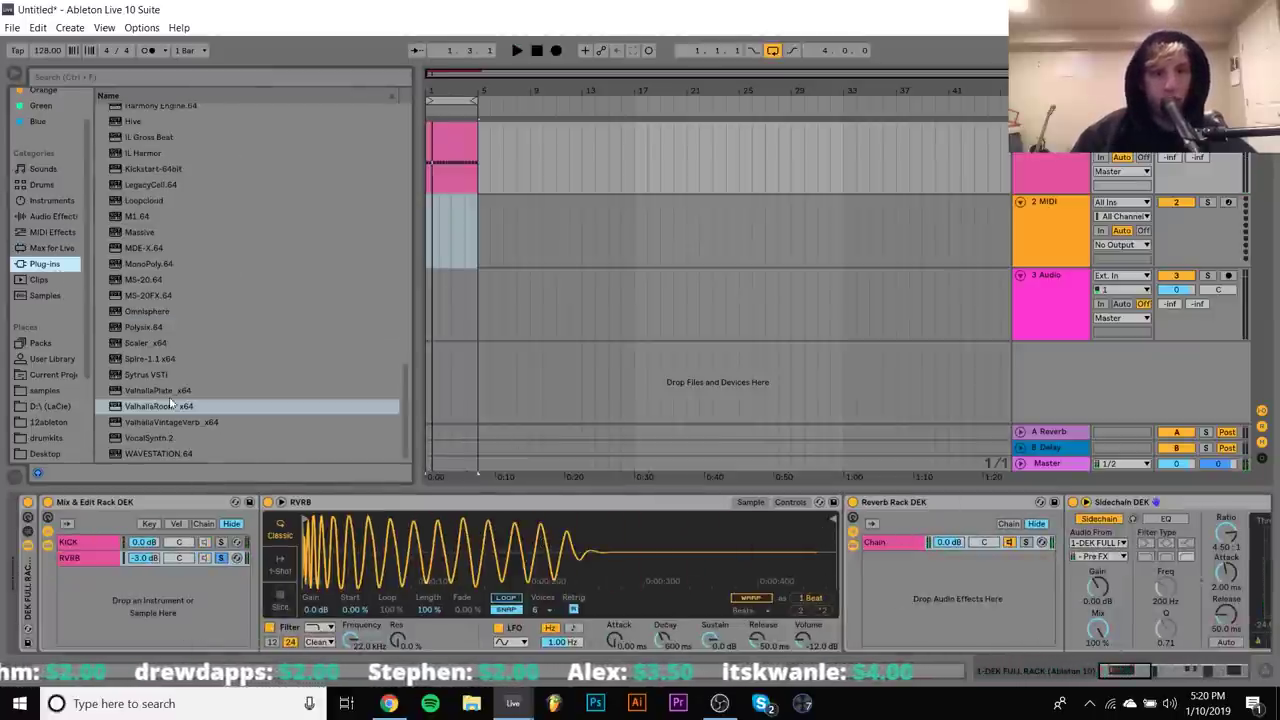
{"action": "left_click_drag", "start_coordinate": [160, 406], "coordinate": [1066, 580]}
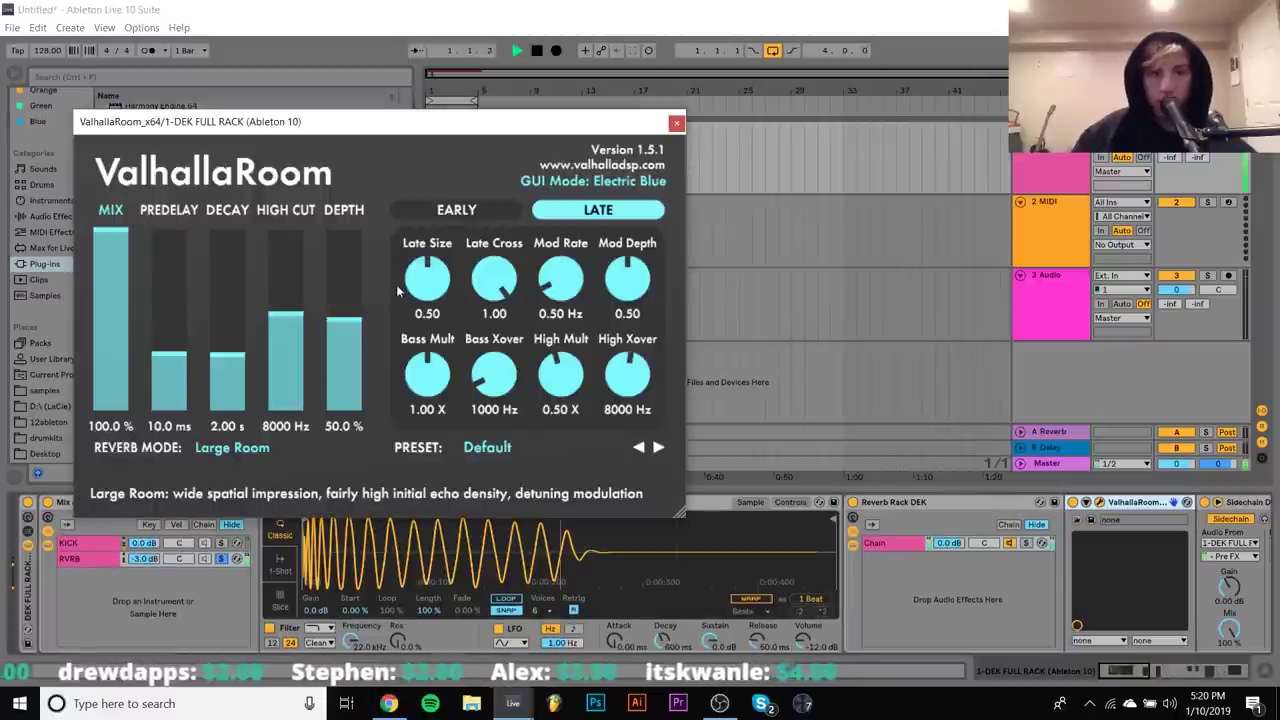
Set ValhallaRoom's decay to 0.40 s while auditioning the loop and close the plug-in window
{"action": "key", "text": "space"}
{"action": "mouse_move", "coordinate": [225, 376]}
{"action": "left_mouse_down"}
{"action": "mouse_move", "coordinate": [227, 400]}
{"action": "mouse_move", "coordinate": [227, 373]}
{"action": "mouse_move", "coordinate": [228, 386]}
{"action": "left_mouse_up"}
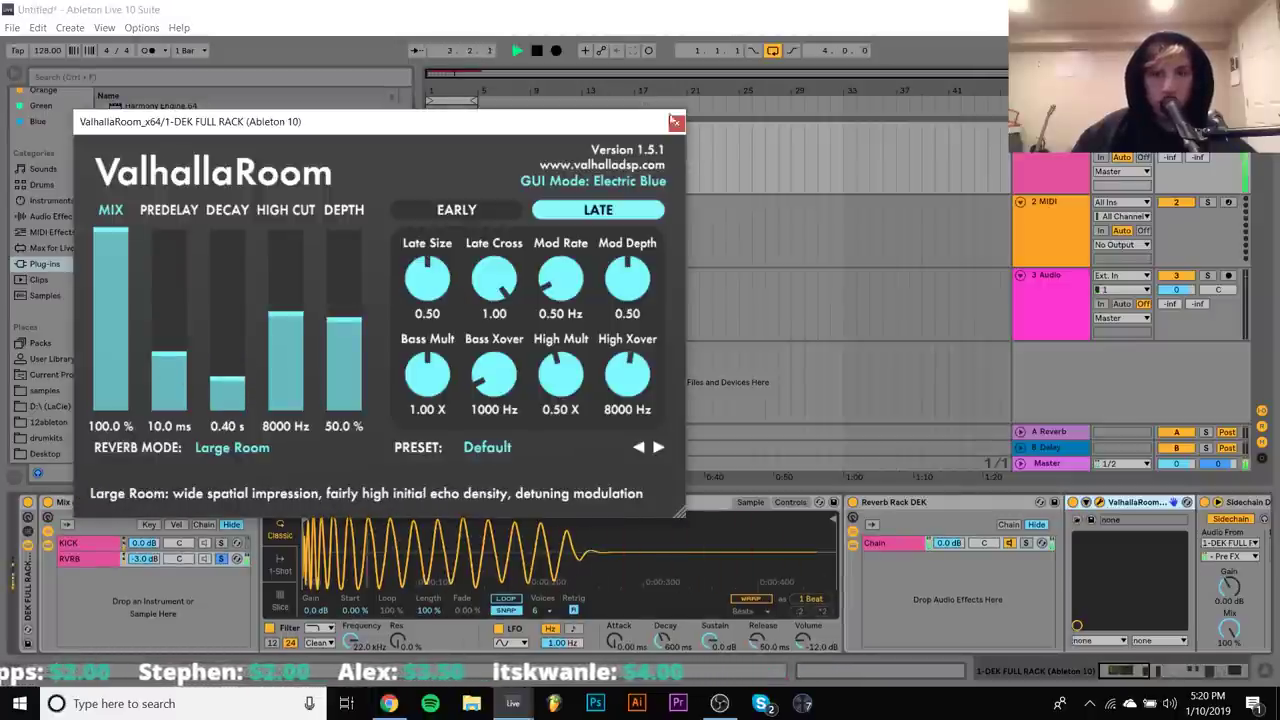
{"action": "left_click", "coordinate": [238, 349]}
{"action": "left_click", "coordinate": [676, 124]}
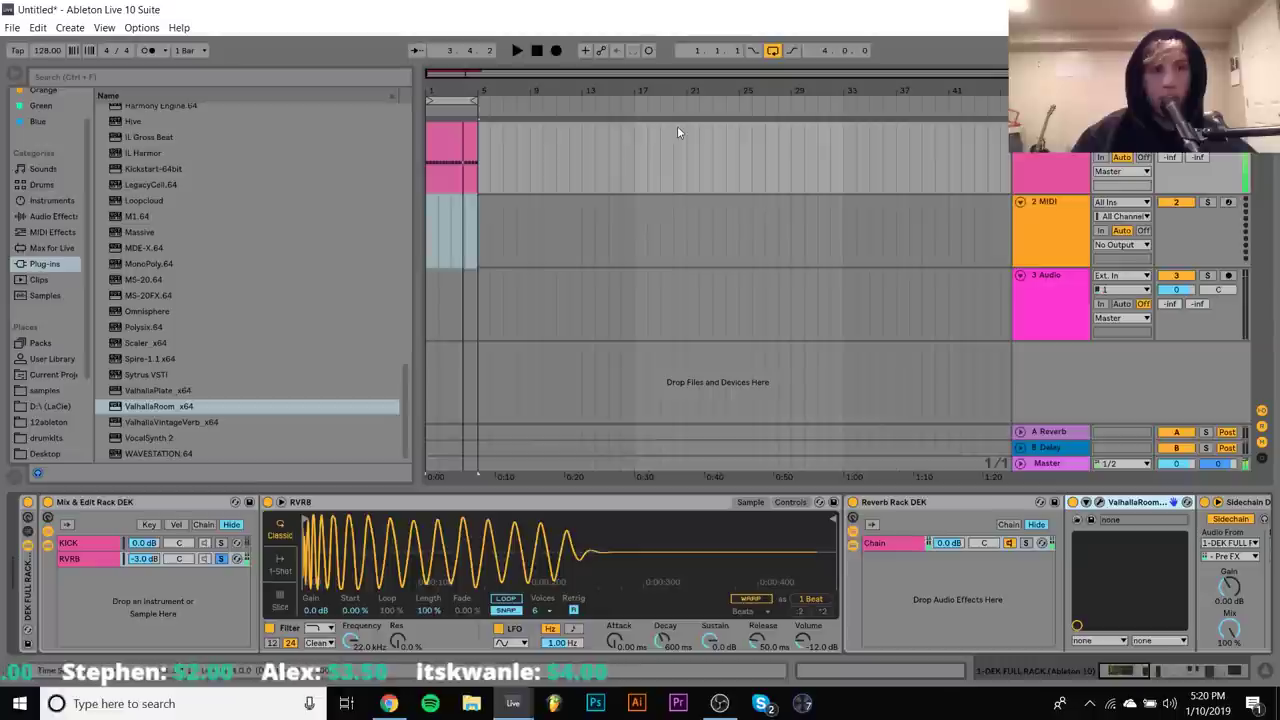
Add an Auto Filter after ValhallaRoom and lower its cutoff frequency to 133 Hz while the loop plays
{"action": "left_click", "coordinate": [52, 201]}
{"action": "left_click", "coordinate": [53, 216]}
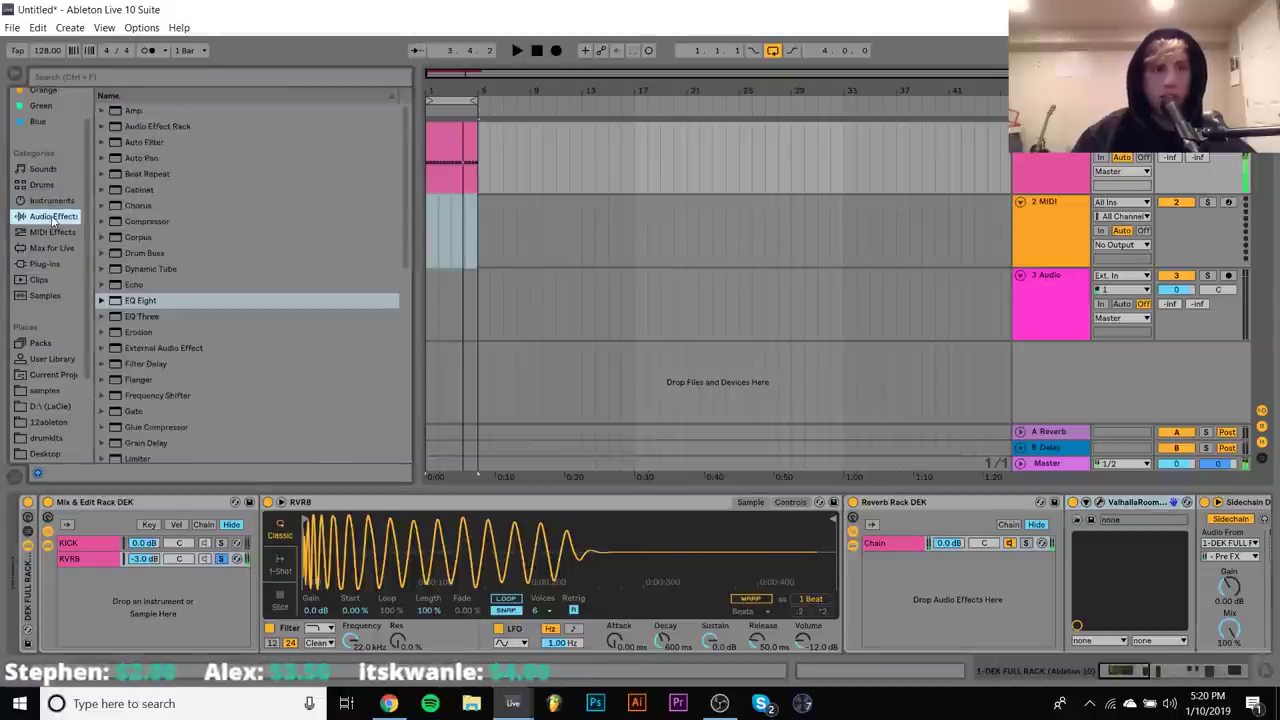
{"action": "double_click", "coordinate": [155, 142]}
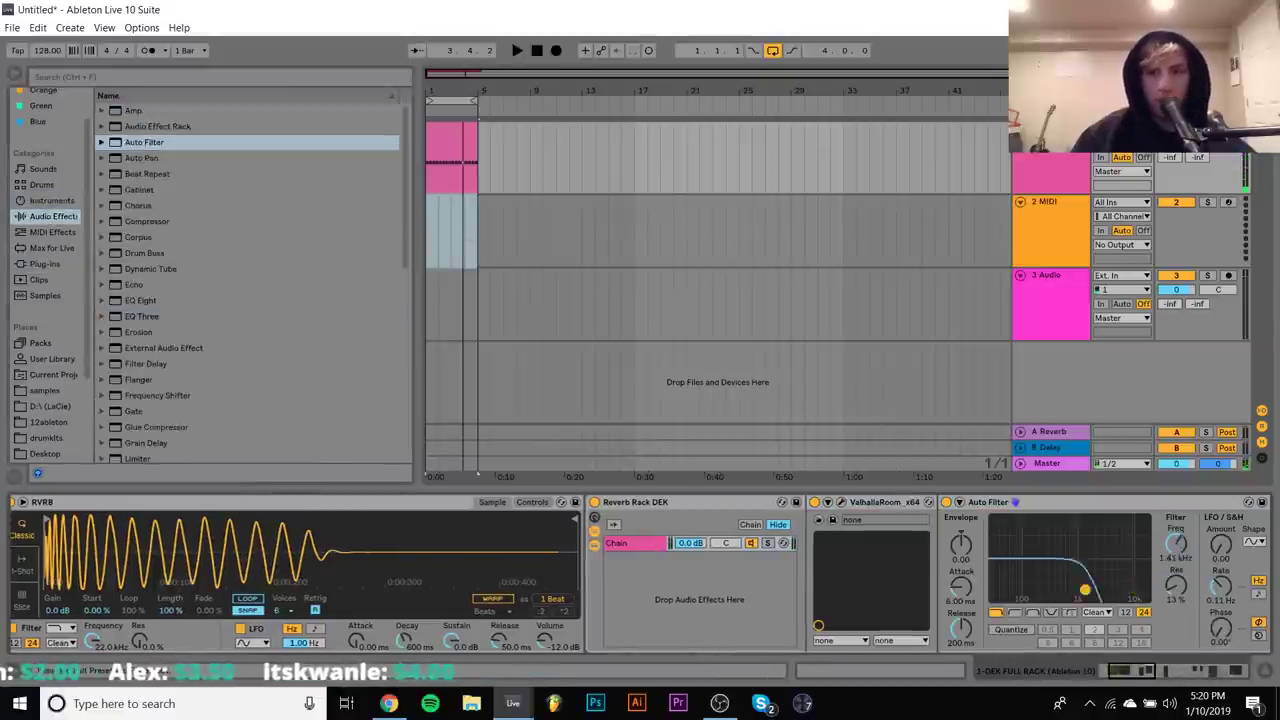
{"action": "key", "text": "space"}
{"action": "left_click_drag", "start_coordinate": [1085, 590], "coordinate": [1033, 600]}
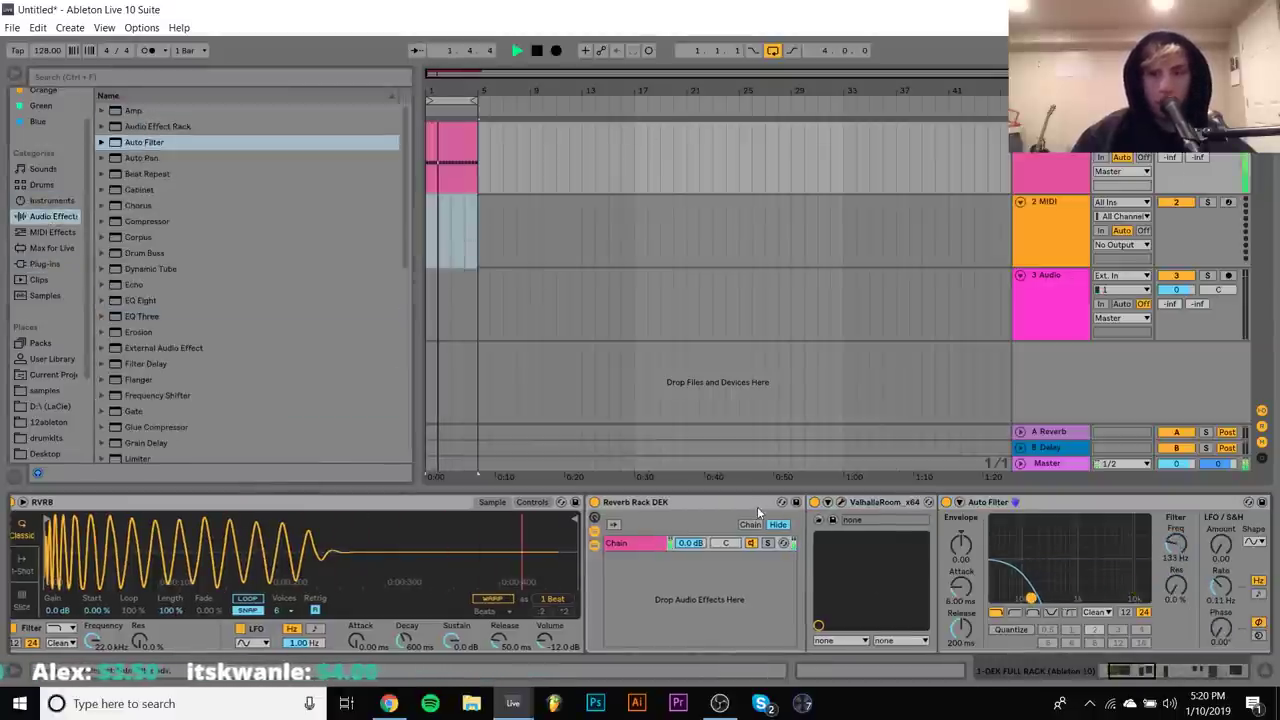
Set ValhallaRoom's predelay to 0.0 ms and decay to 1.48 s, and set the RVRB chain's volume to -3.4 dB
{"action": "scroll", "coordinate": [300, 560], "scroll_direction": "up", "scroll_amount": 5}
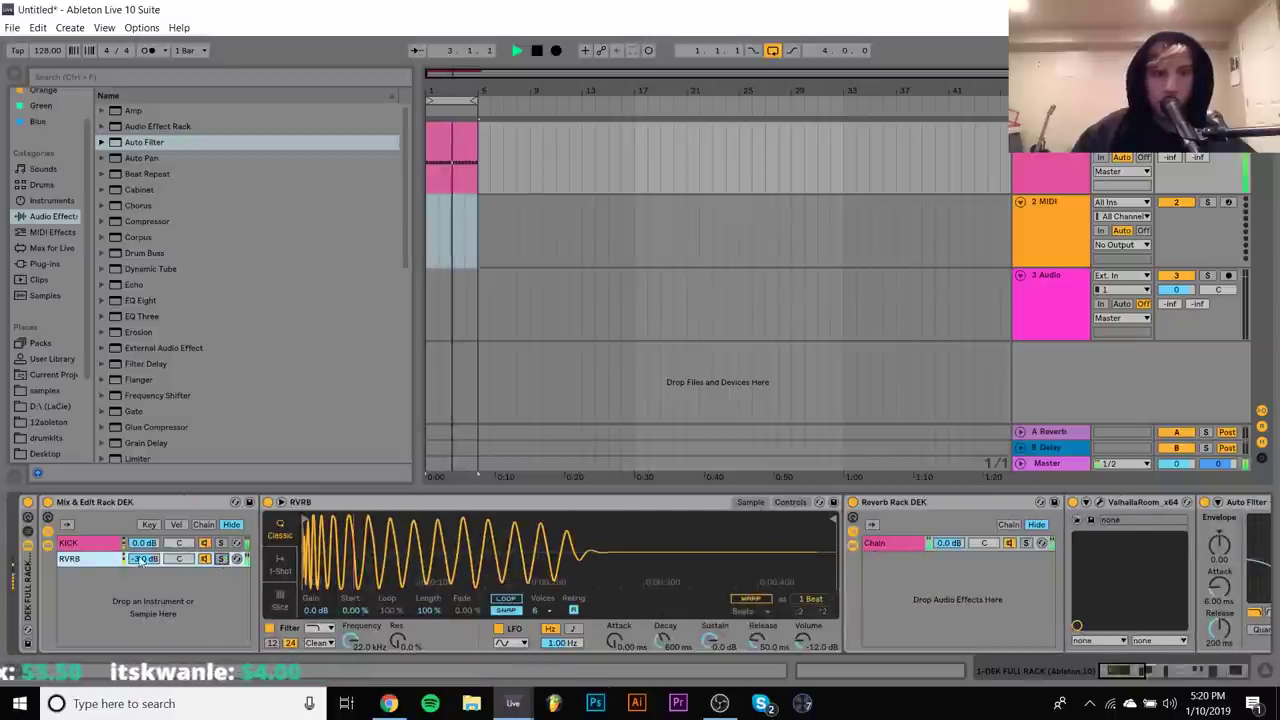
{"action": "left_click_drag", "start_coordinate": [140, 560], "coordinate": [140, 580]}
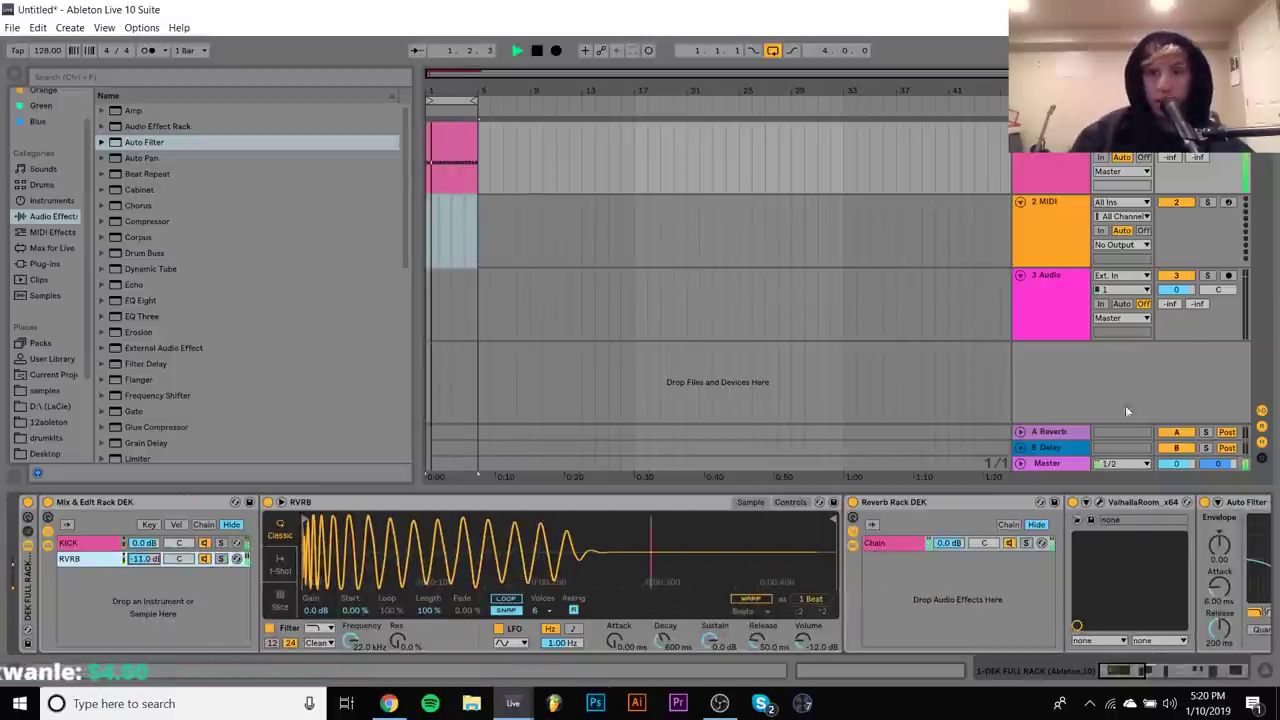
{"action": "left_click", "coordinate": [1099, 502]}
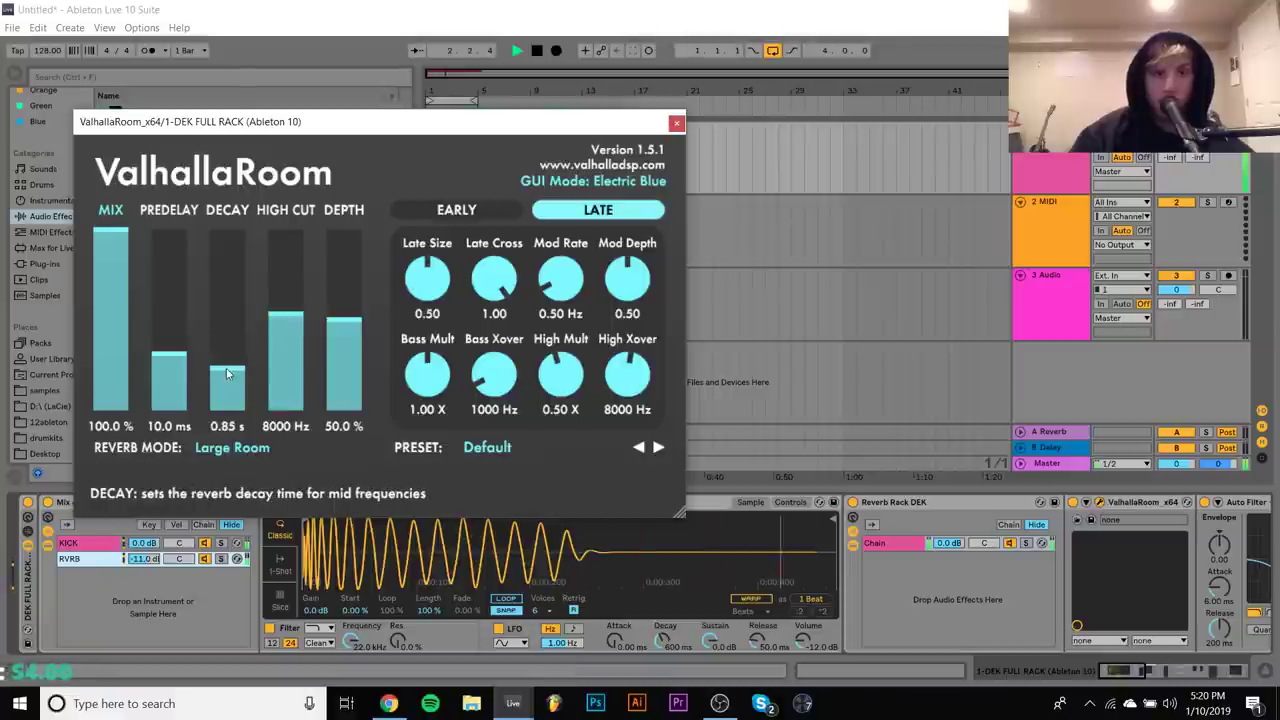
{"action": "left_click_drag", "start_coordinate": [168, 365], "coordinate": [163, 518]}
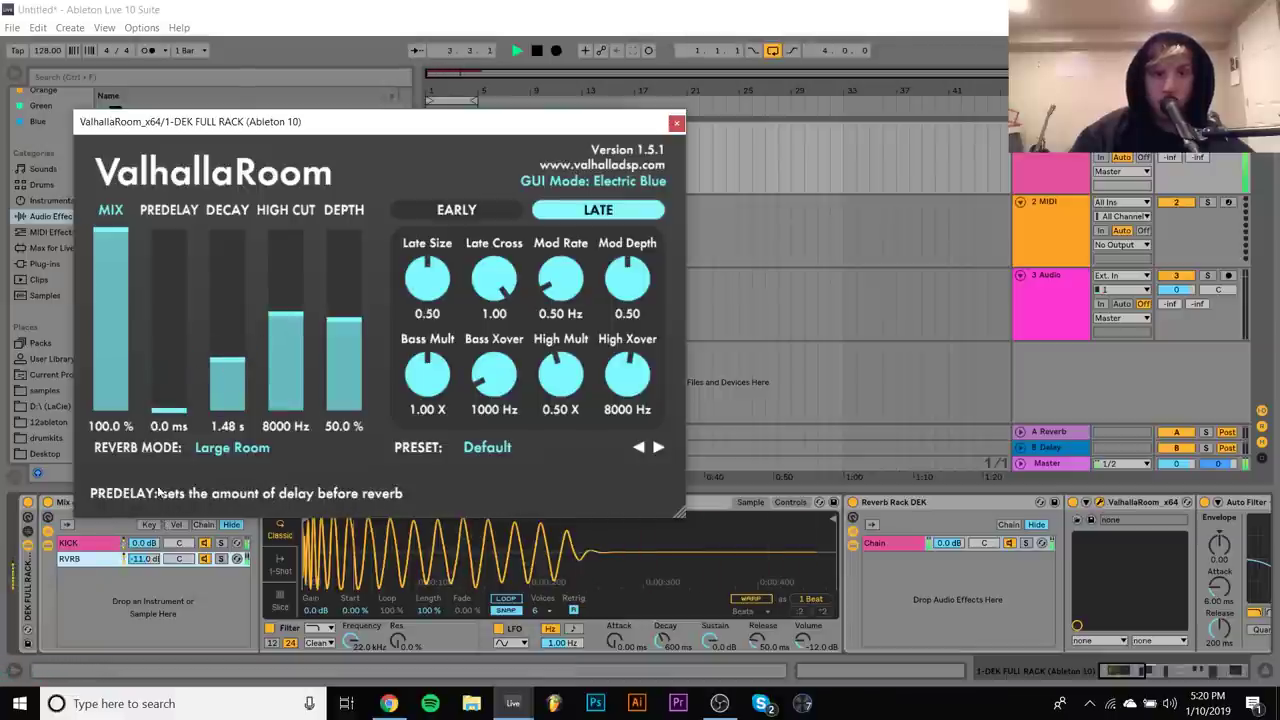
{"action": "left_click", "coordinate": [676, 124]}
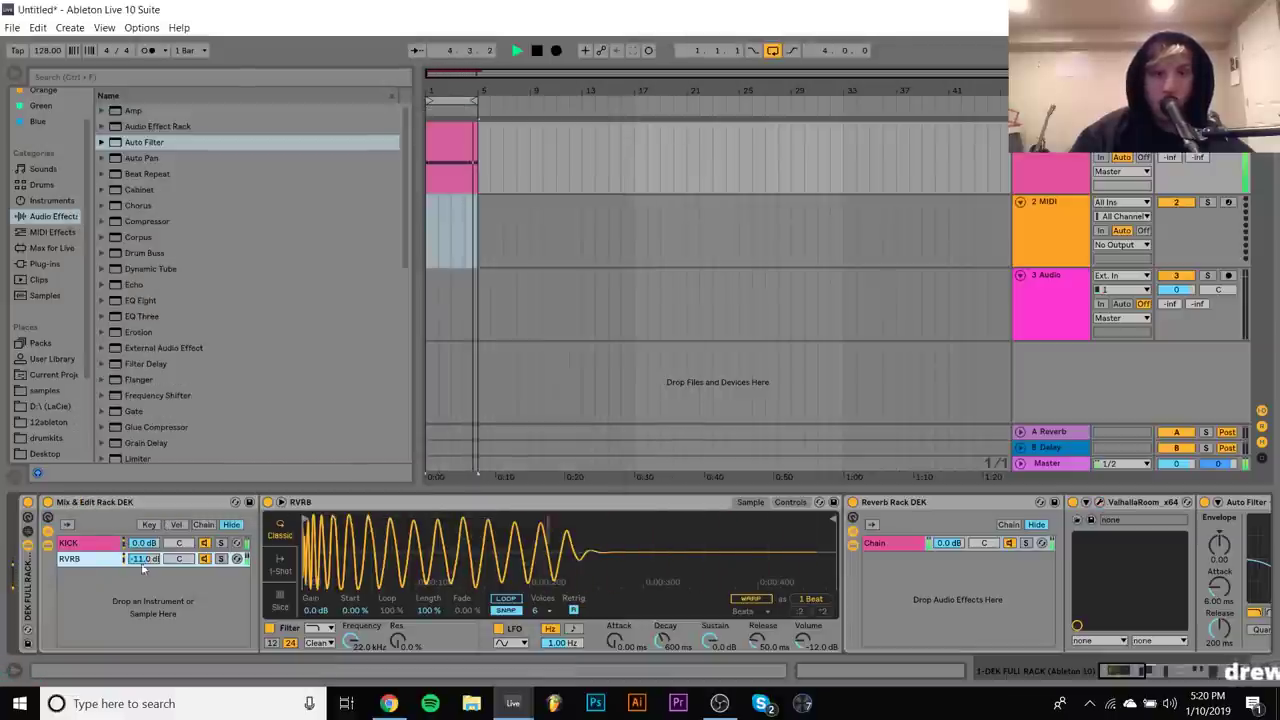
{"action": "left_click_drag", "start_coordinate": [143, 567], "coordinate": [143, 543]}
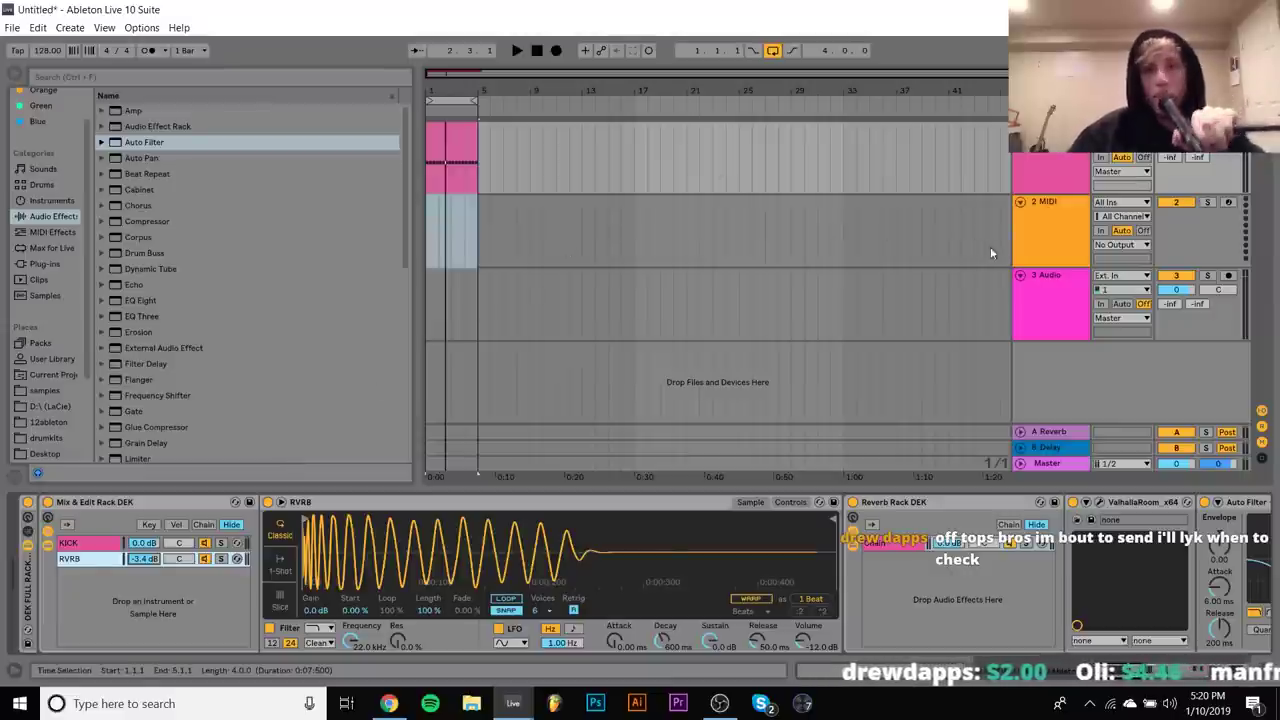
Load the Analog instrument onto the 2 MIDI track
{"action": "left_click", "coordinate": [1019, 226]}
{"action": "left_click", "coordinate": [44, 390]}
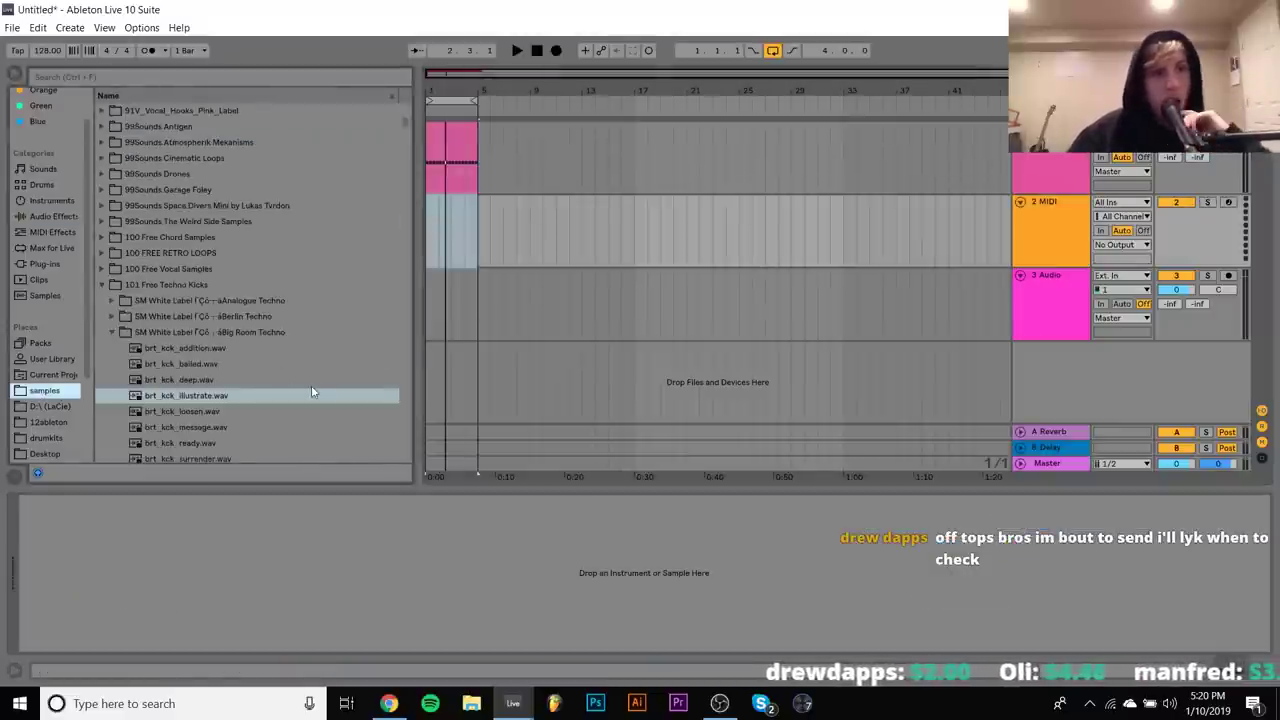
{"action": "scroll", "coordinate": [311, 390], "scroll_direction": "down", "scroll_amount": 5}
{"action": "scroll", "coordinate": [311, 385], "scroll_direction": "down", "scroll_amount": 5}
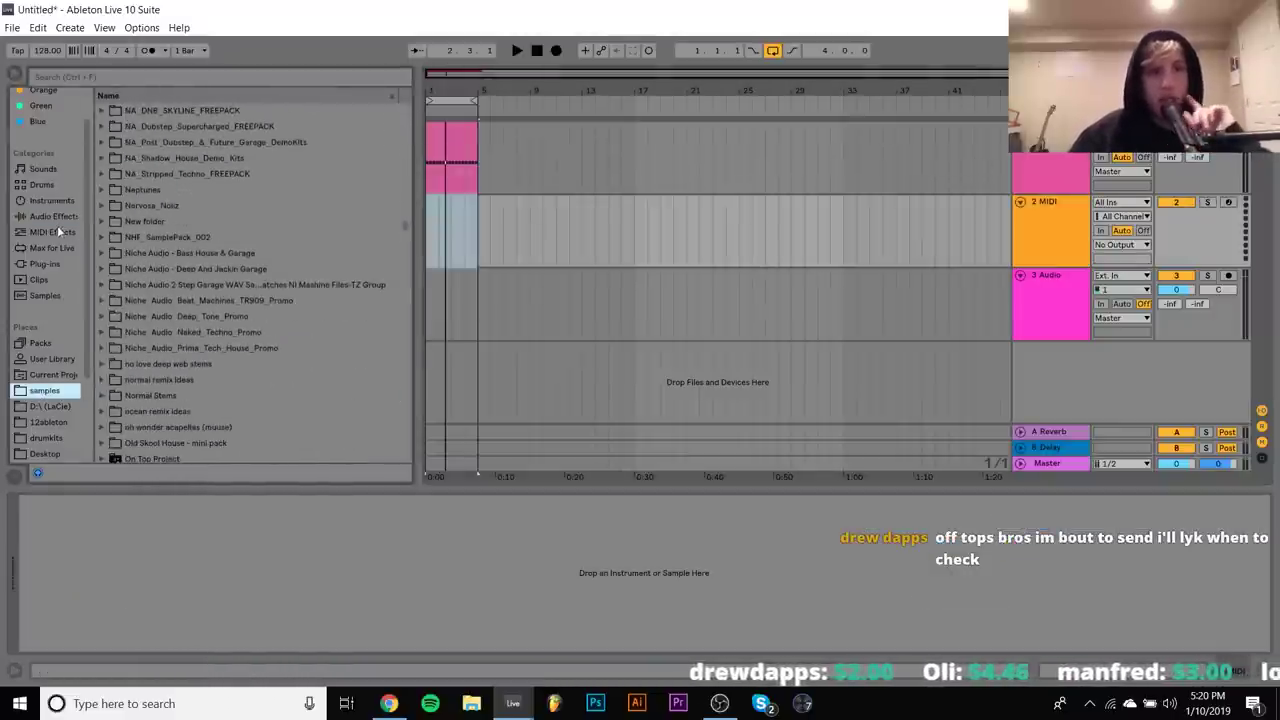
{"action": "left_click", "coordinate": [48, 200]}
{"action": "double_click", "coordinate": [138, 110]}
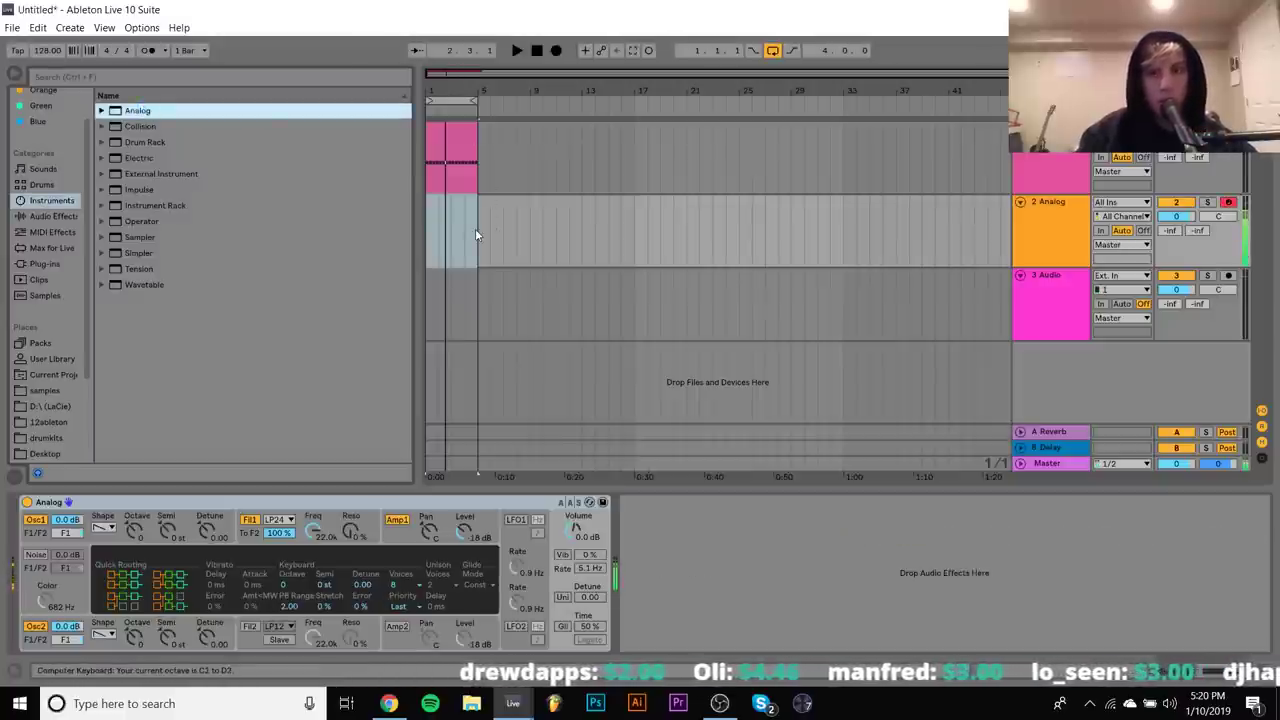
Create a four-bar MIDI clip on the Analog track and enter a G1, D2 and A#2 chord at 1.1.4
{"action": "key", "text": "ctrl+shift+m"}
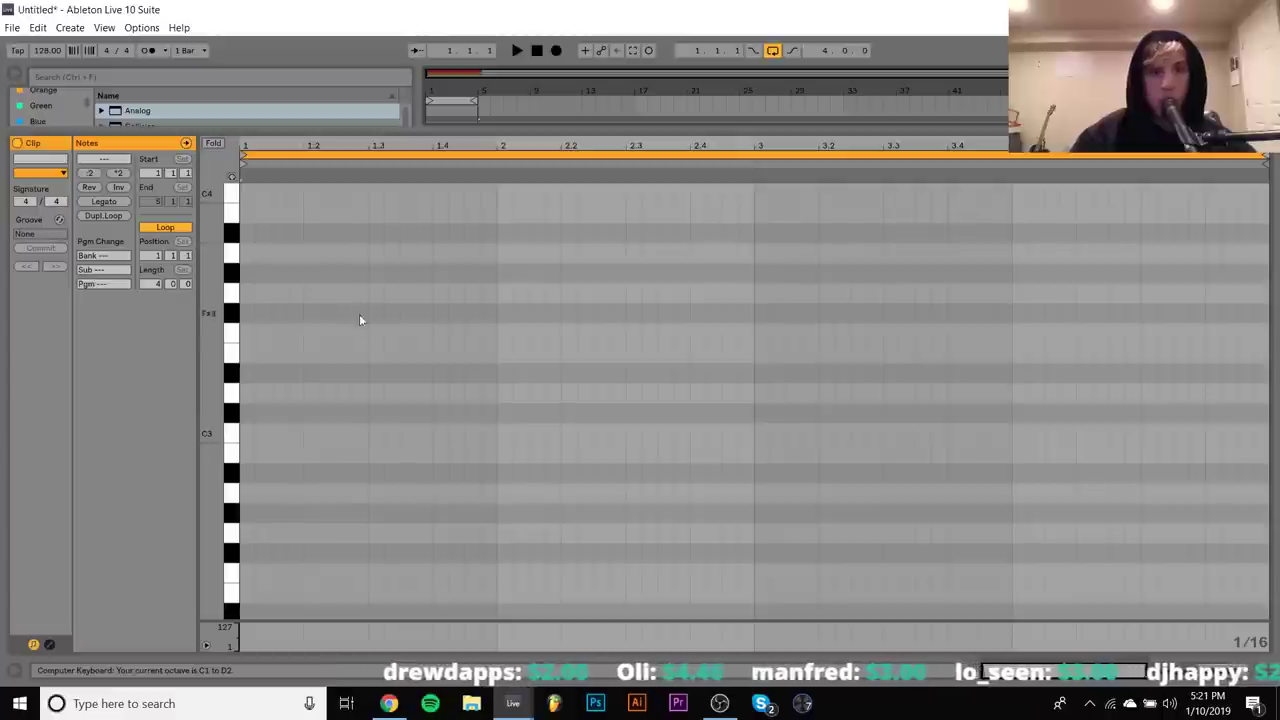
{"action": "scroll", "coordinate": [306, 457], "scroll_direction": "down", "scroll_amount": 6}
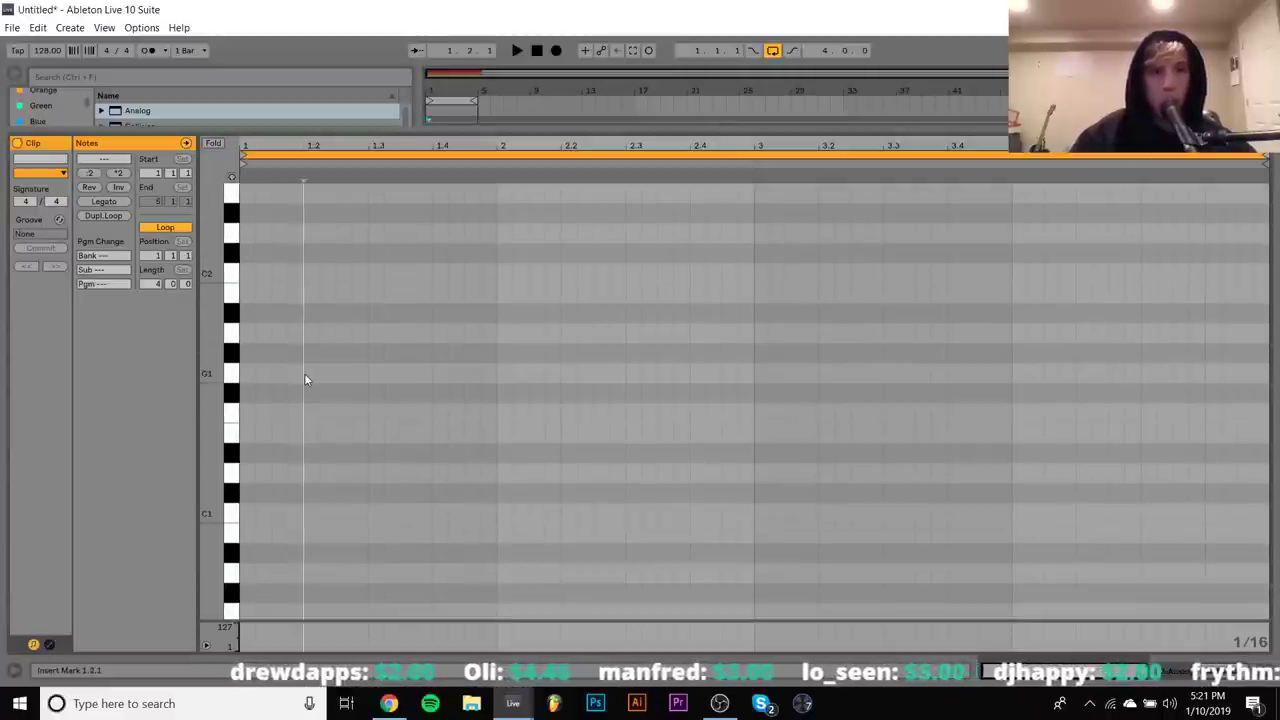
{"action": "double_click", "coordinate": [304, 373]}
{"action": "left_click", "coordinate": [294, 318]}
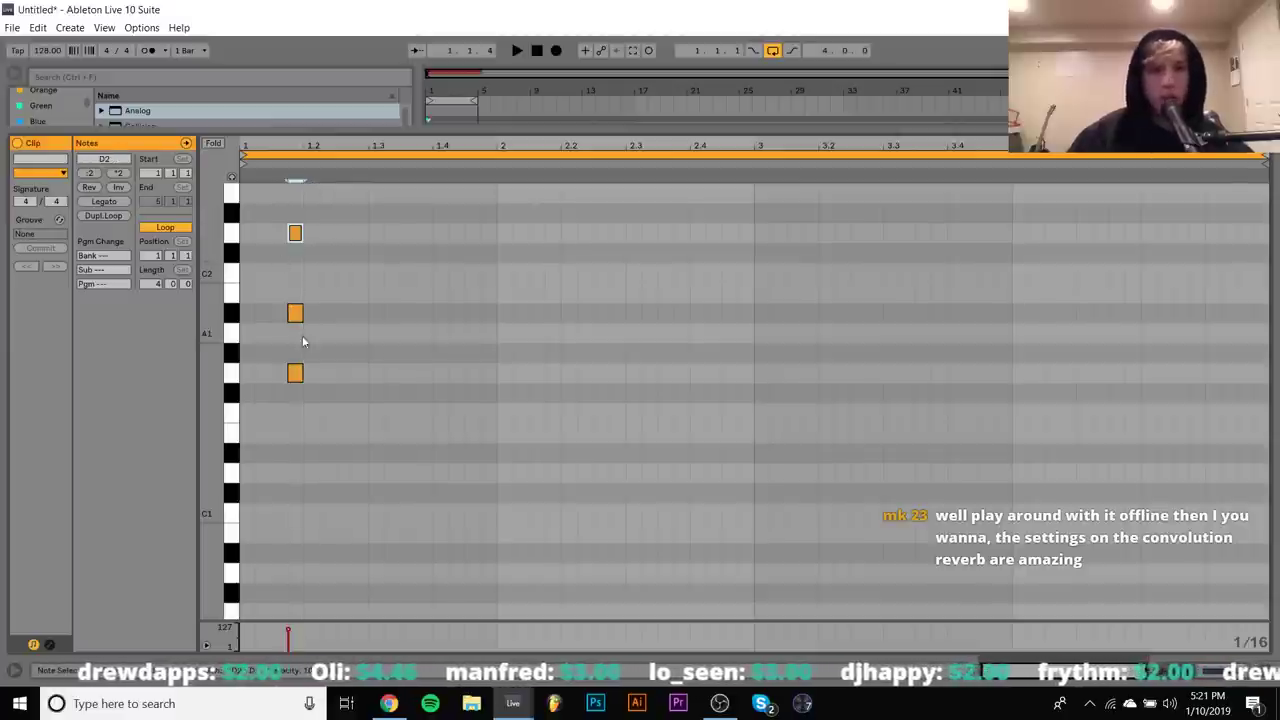
{"action": "key", "text": "shift+Up"}
{"action": "key", "text": "ctrl+a"}
{"action": "key", "text": "space"}
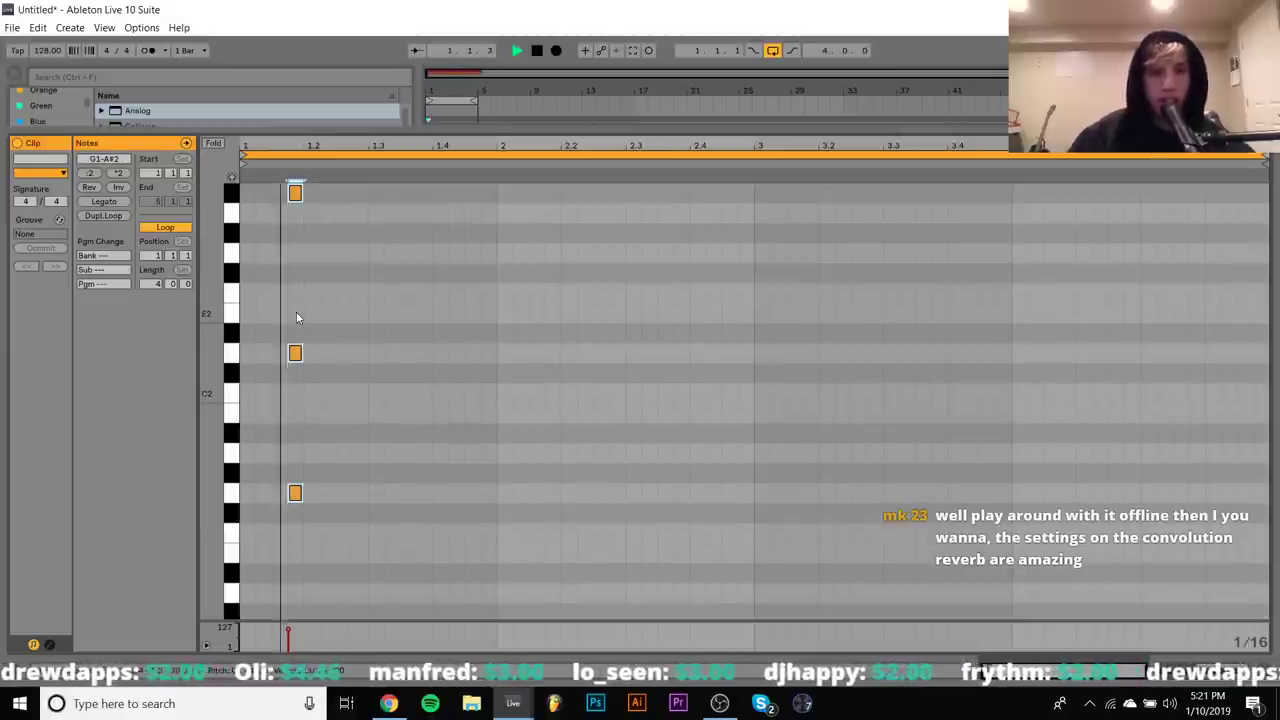
Duplicate the chord and move the copy to the third sixteenth of beat 1.4 while the loop plays
{"action": "key", "text": "ctrl+d"}
{"action": "key", "text": "Right"}
{"action": "key", "text": "Right"}
{"action": "key", "text": "Right"}
{"action": "key", "text": "Right"}
{"action": "key", "text": "Right"}
{"action": "key", "text": "Right"}
{"action": "key", "text": "Right"}
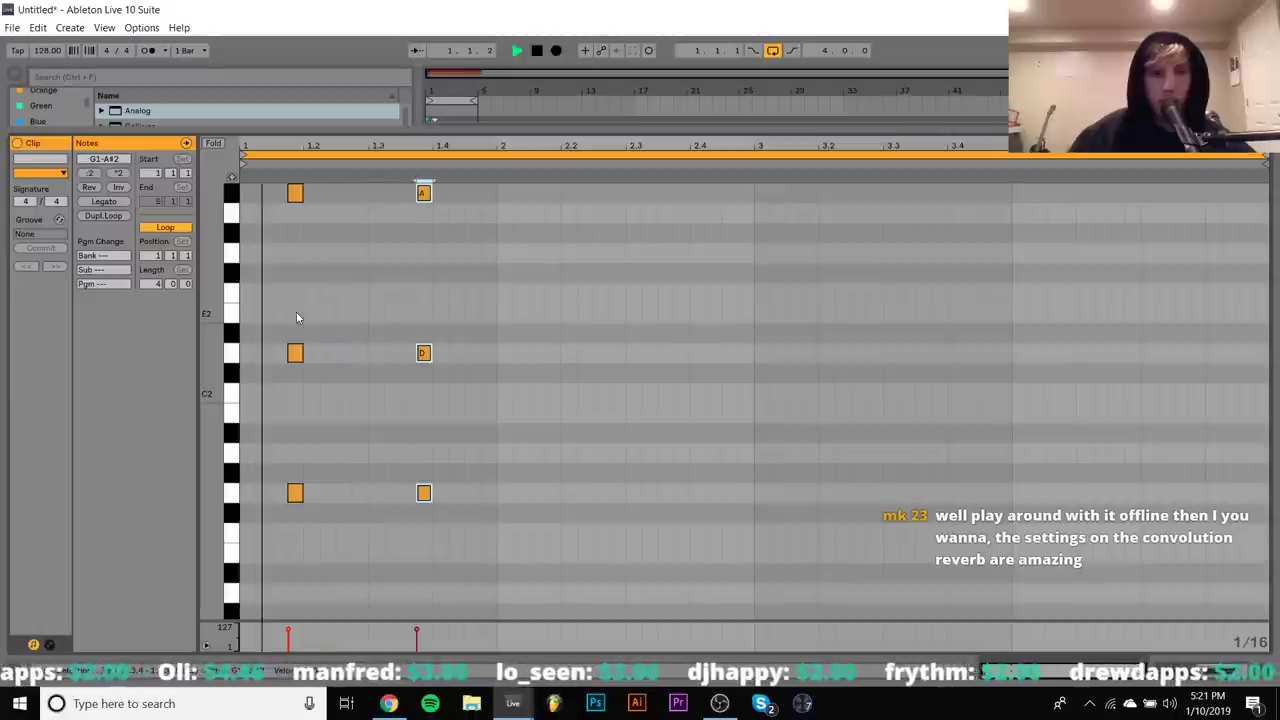
{"action": "key", "text": "Right"}
{"action": "key", "text": "Right"}
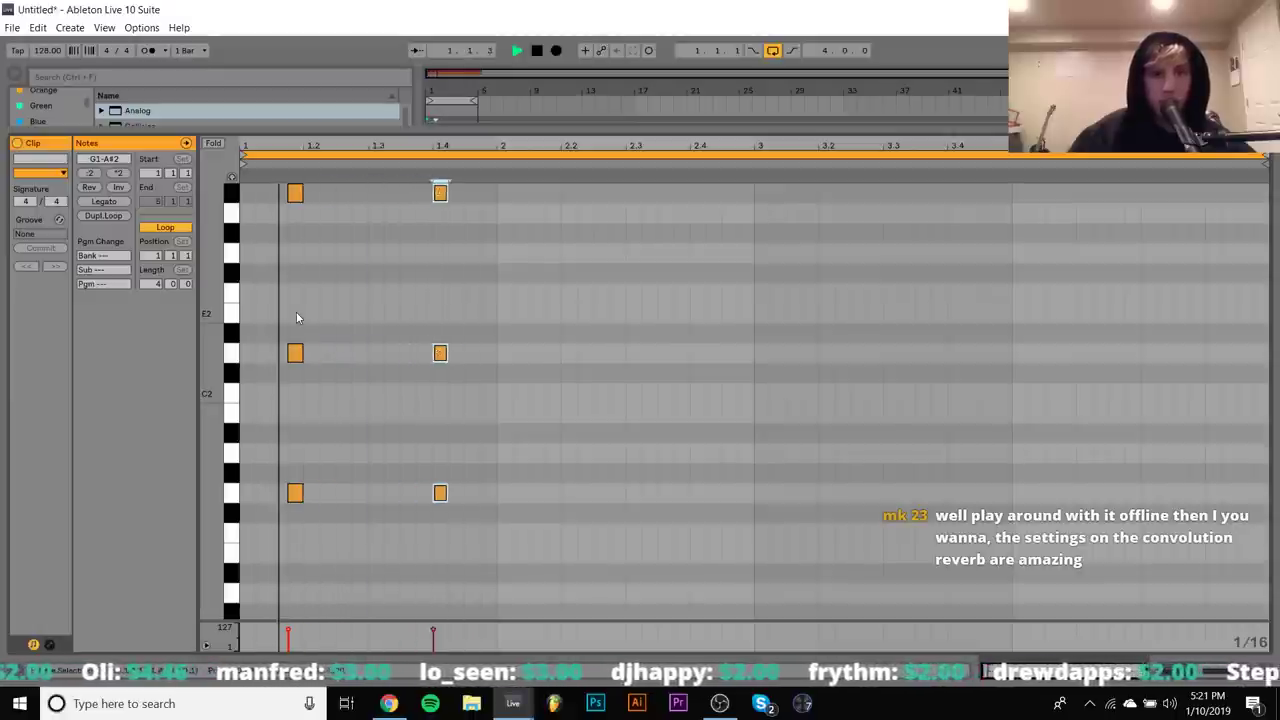
{"action": "key", "text": "Right"}
{"action": "key", "text": "space"}
Duplicate the two-chord pattern into bar 2, and copy both bars into bars 3 and 4 of the clip
{"action": "key", "text": "ctrl+a"}
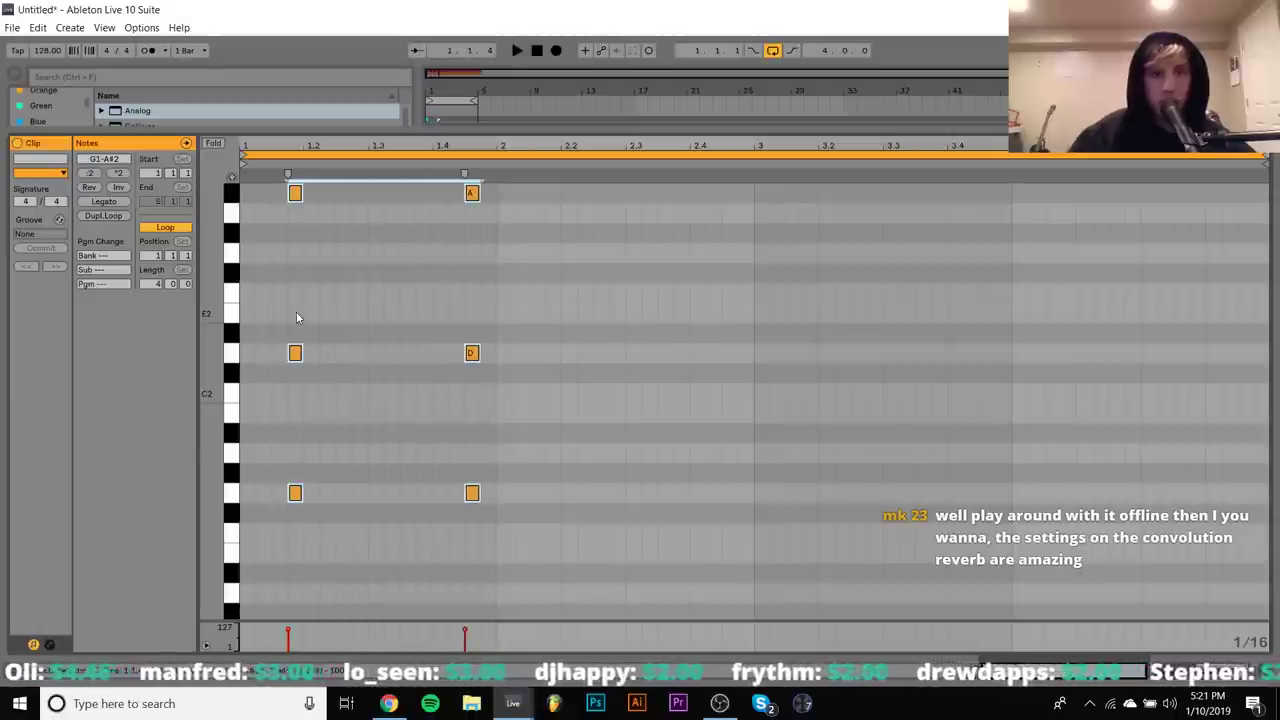
{"action": "key", "text": "ctrl+d"}
{"action": "key", "text": "Right"}
{"action": "key", "text": "Right"}
{"action": "key", "text": "Right"}
{"action": "key", "text": "ctrl+a"}
{"action": "key", "text": "ctrl+d"}
{"action": "key", "text": "Right"}
{"action": "key", "text": "Right"}
{"action": "key", "text": "Right"}
{"action": "key", "text": "Right"}
{"action": "key", "text": "Right"}
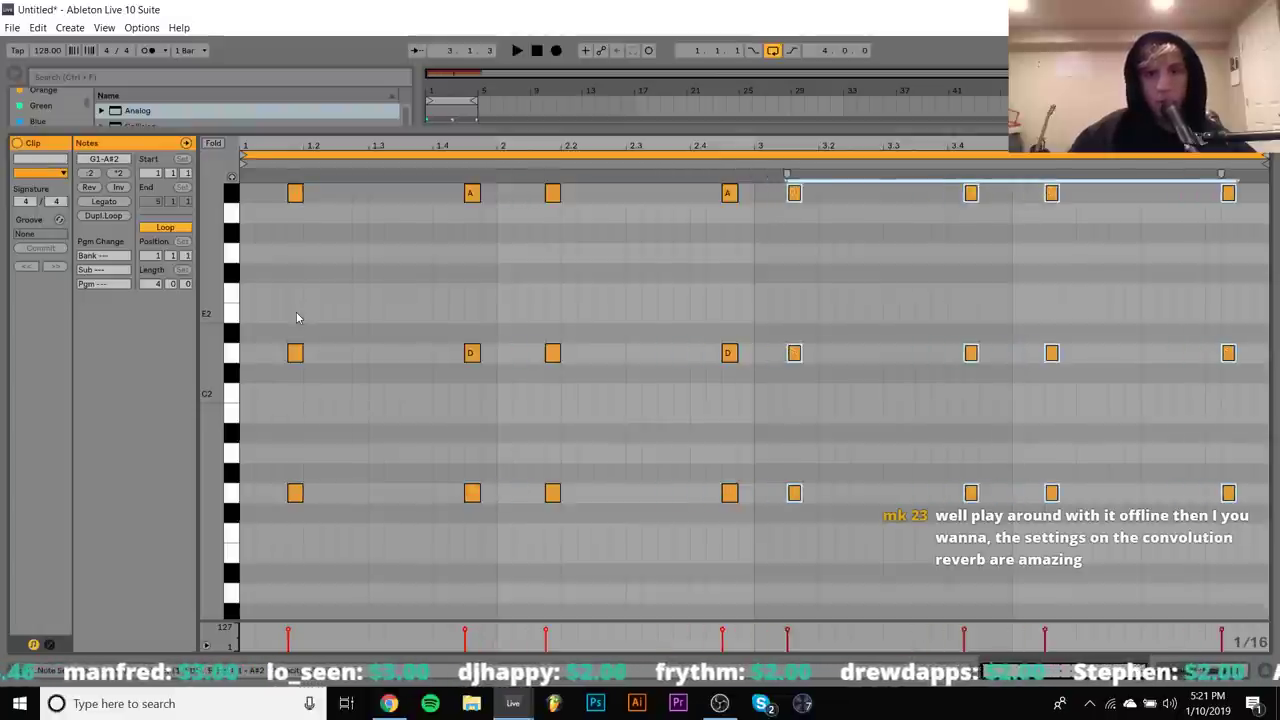
Solo the Analog track and lower filter 1's frequency to 82 while the loop plays
{"action": "left_click", "coordinate": [1192, 676]}
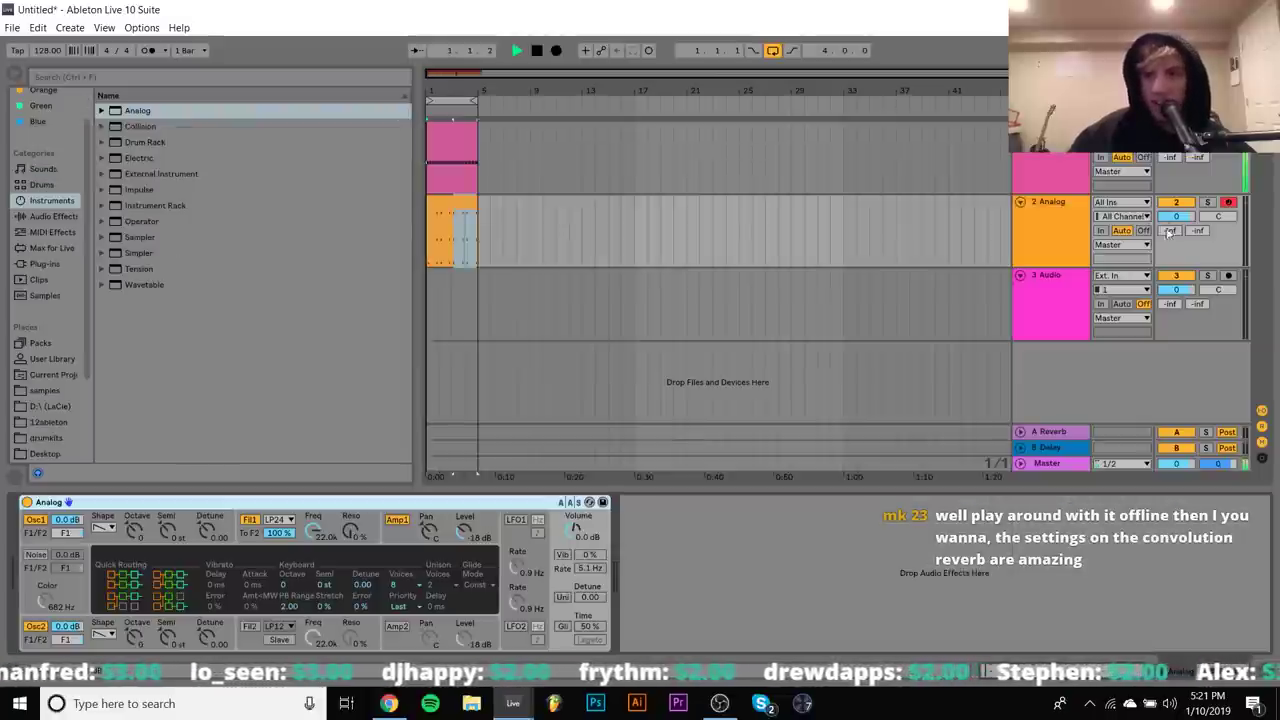
{"action": "left_click", "coordinate": [1207, 202]}
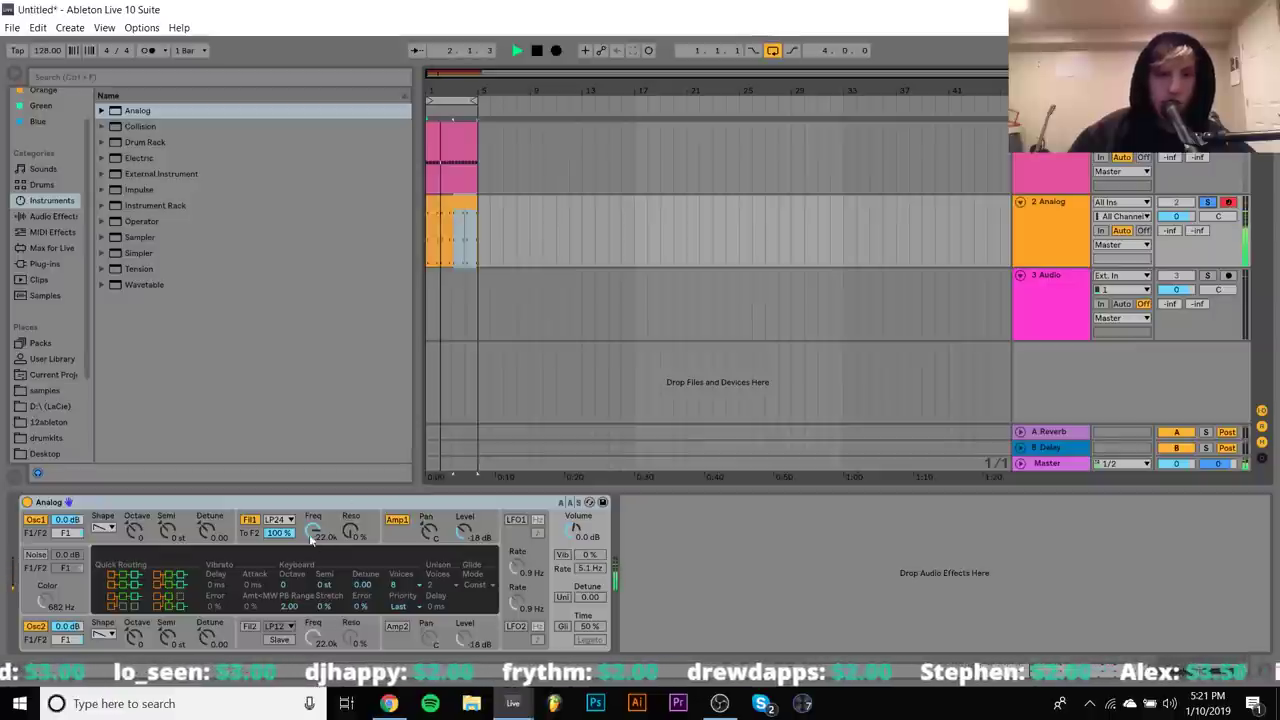
{"action": "left_click_drag", "start_coordinate": [313, 538], "coordinate": [315, 540]}
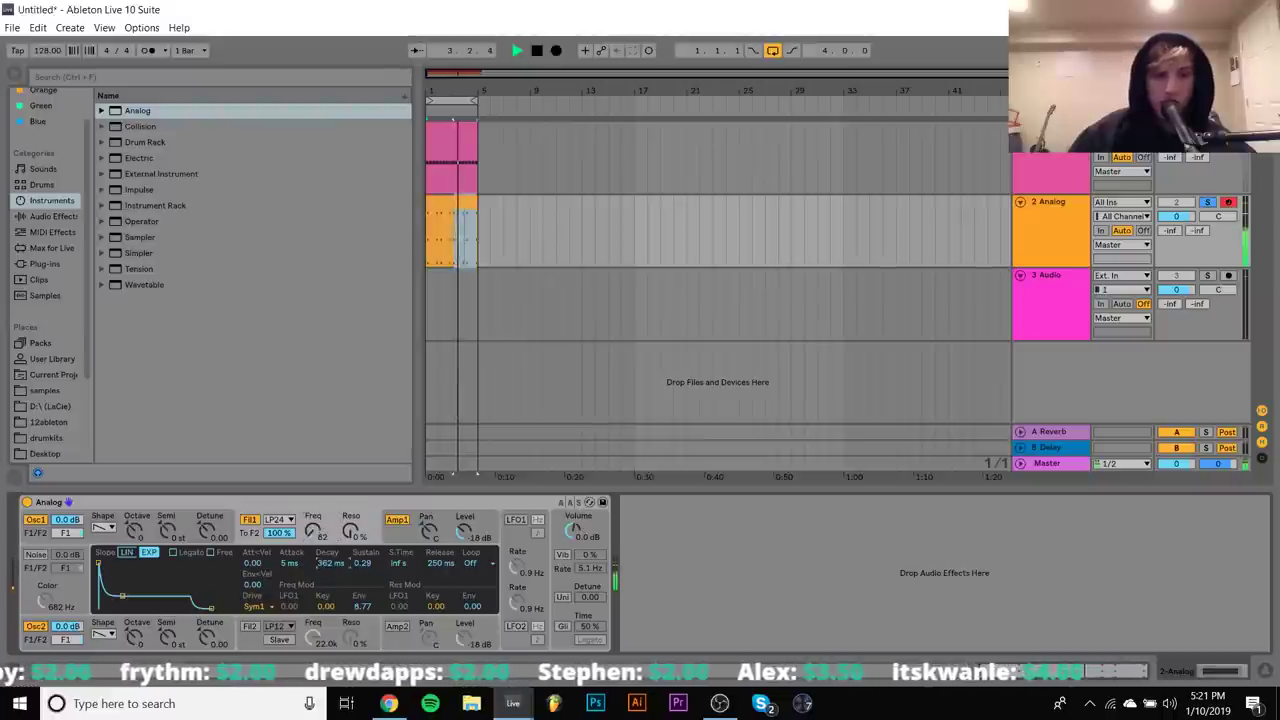
Set Analog's amp envelope to 15.0 s decay and 263 ms release, and the filter envelope's release to 15.0 s
{"action": "left_click", "coordinate": [400, 521]}
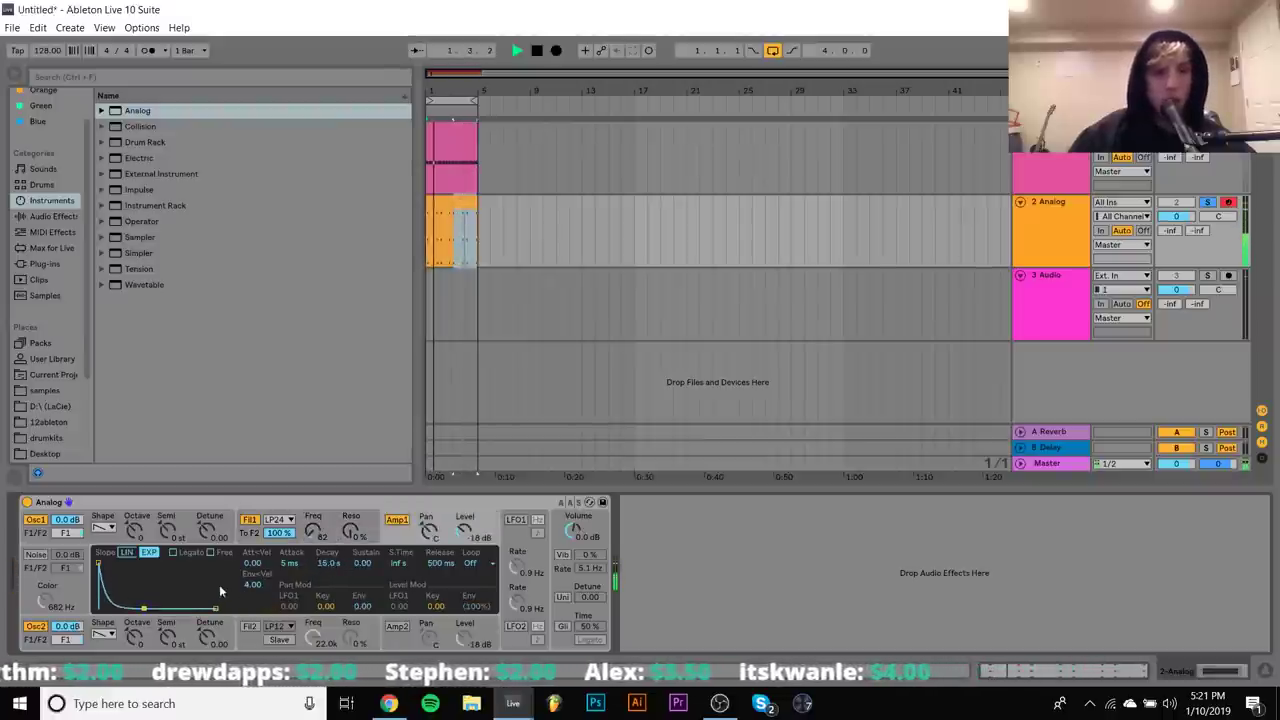
{"action": "left_click_drag", "start_coordinate": [221, 591], "coordinate": [216, 596]}
{"action": "left_click", "coordinate": [341, 522]}
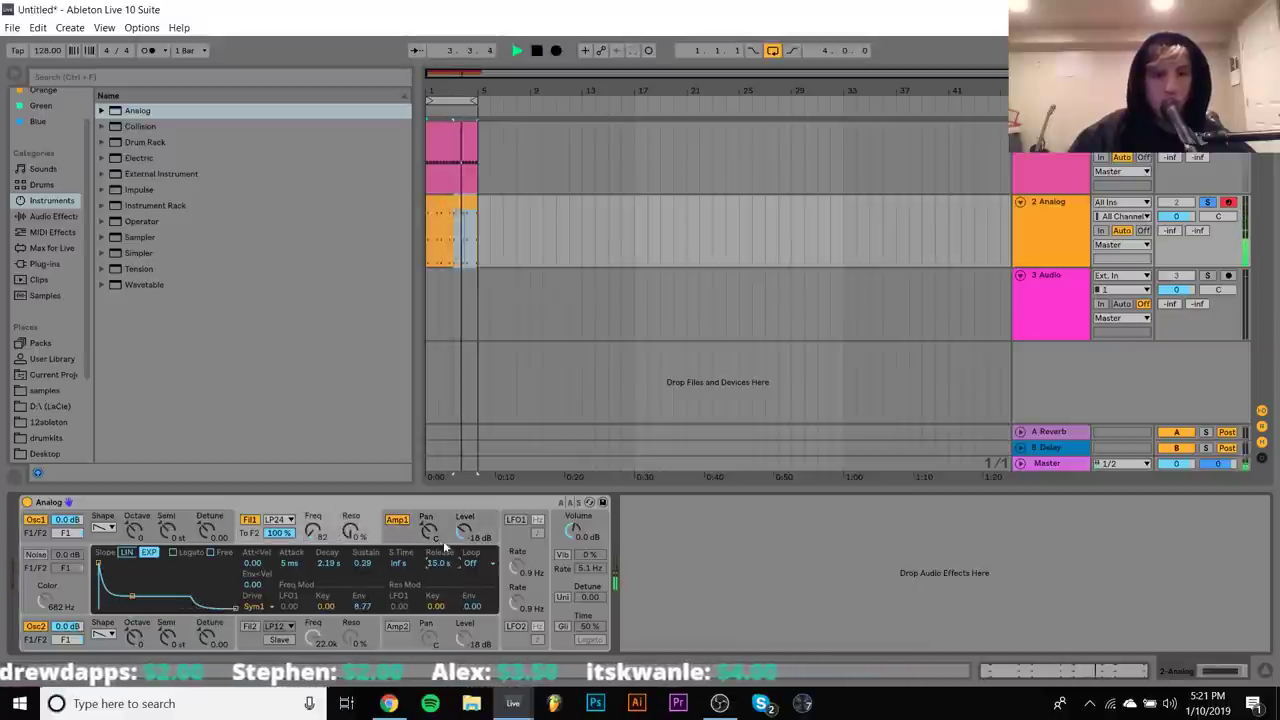
{"action": "left_click", "coordinate": [399, 522]}
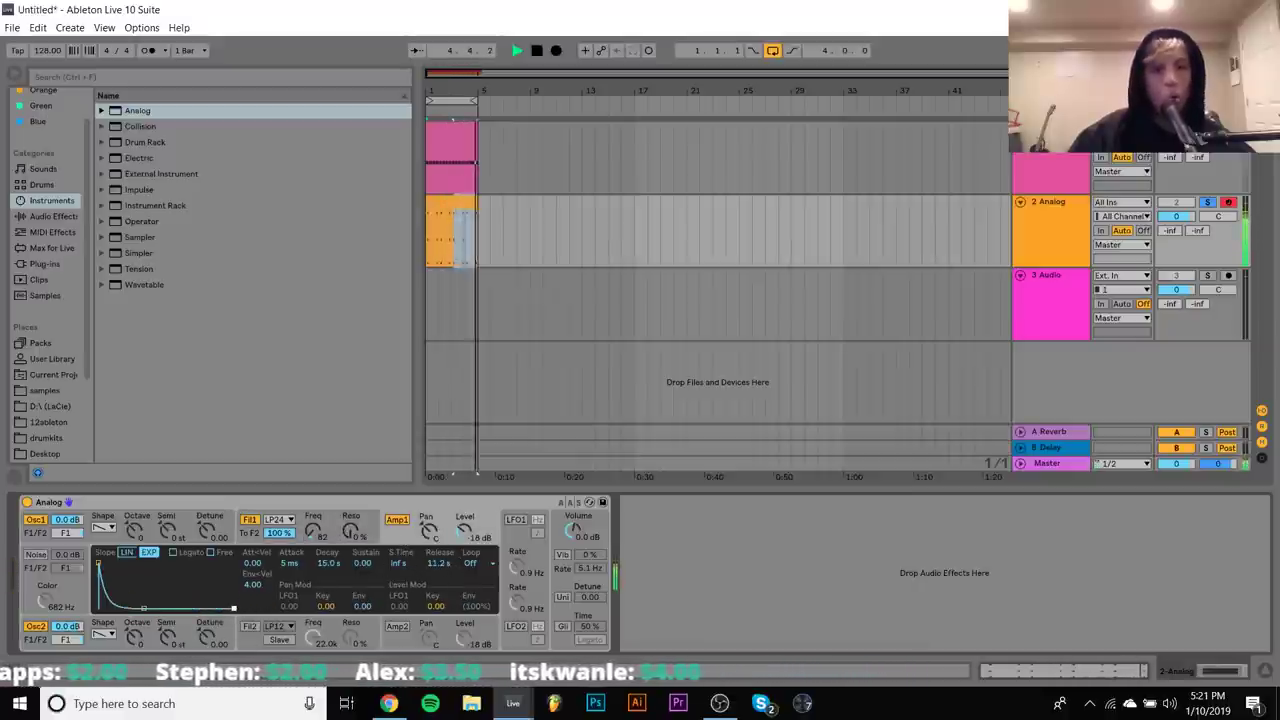
{"action": "left_click_drag", "start_coordinate": [233, 607], "coordinate": [222, 607]}
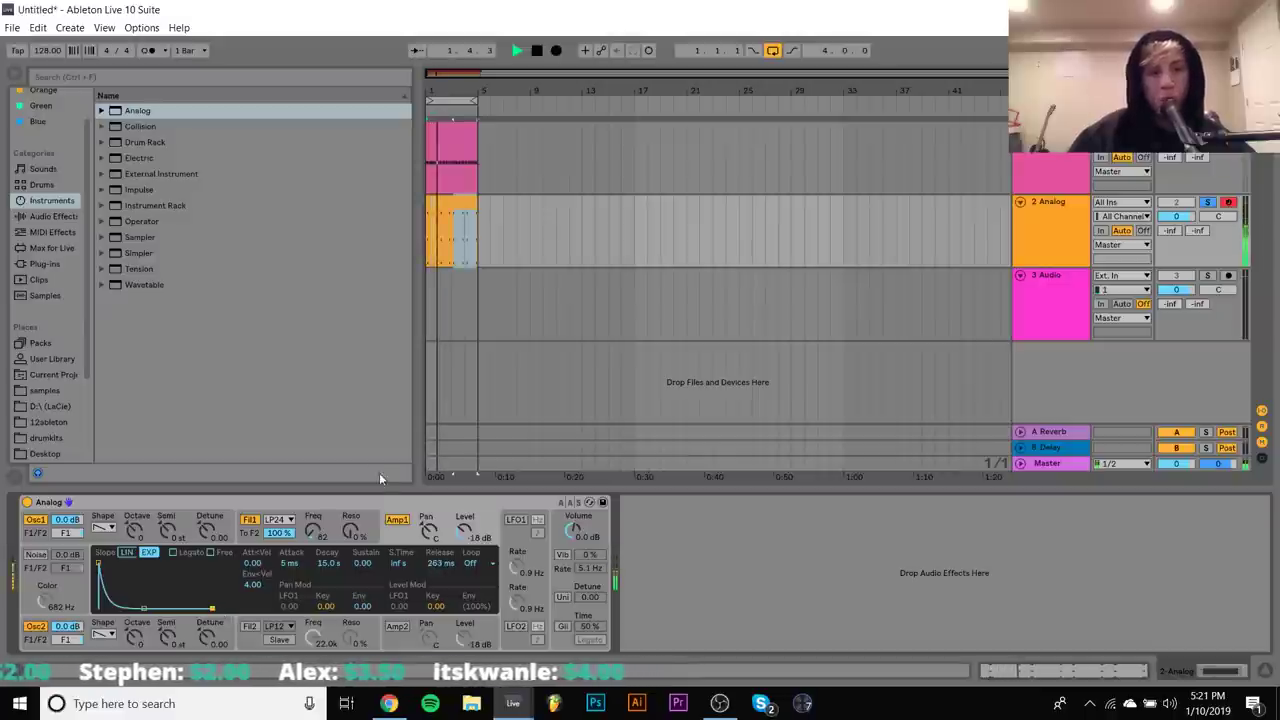
Lower Analog's filter 1 frequency to 30, set its envelope to 8 ms attack and 1.04 s decay, and stop playback
{"action": "left_click", "coordinate": [315, 535]}
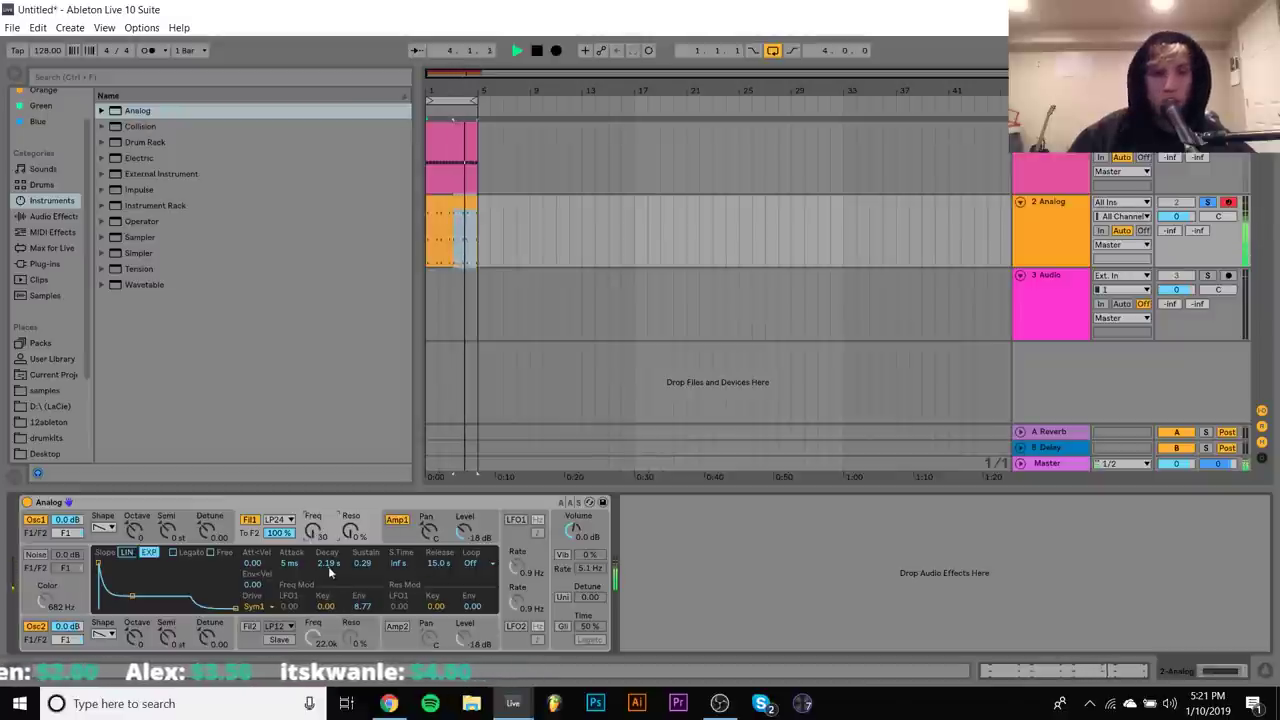
{"action": "left_click_drag", "start_coordinate": [138, 596], "coordinate": [123, 596]}
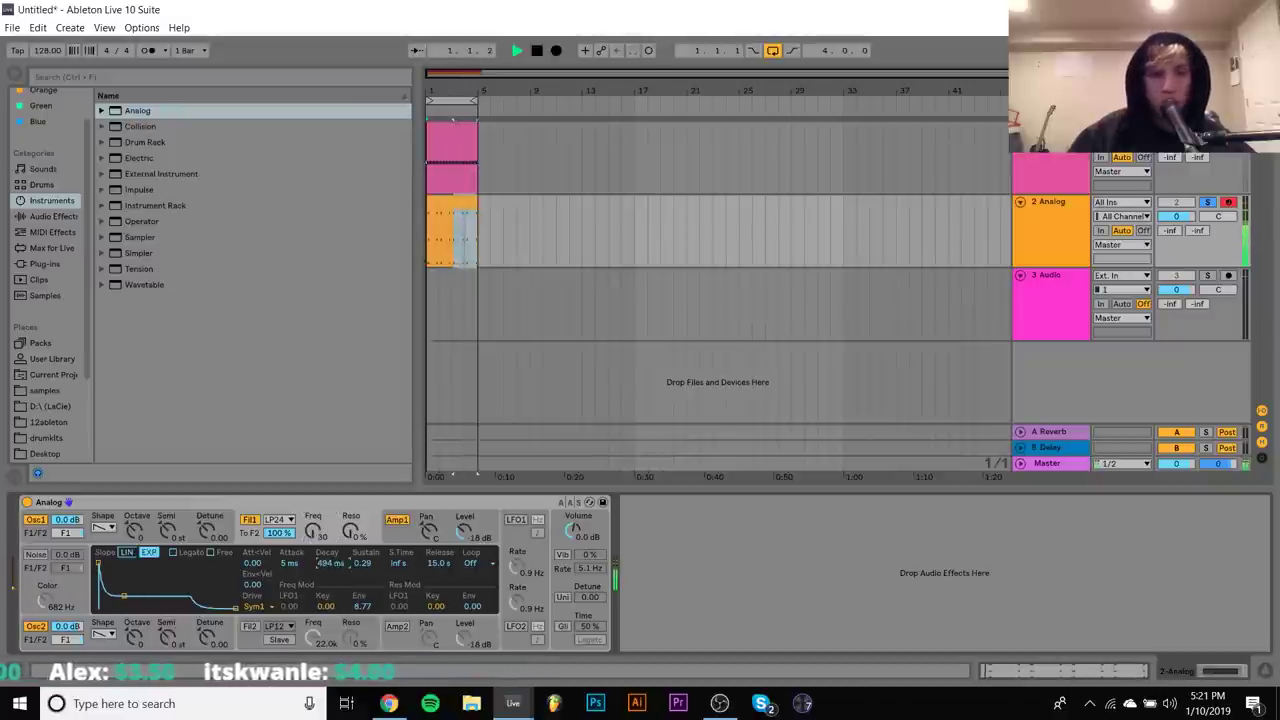
{"action": "left_click_drag", "start_coordinate": [318, 563], "coordinate": [288, 566]}
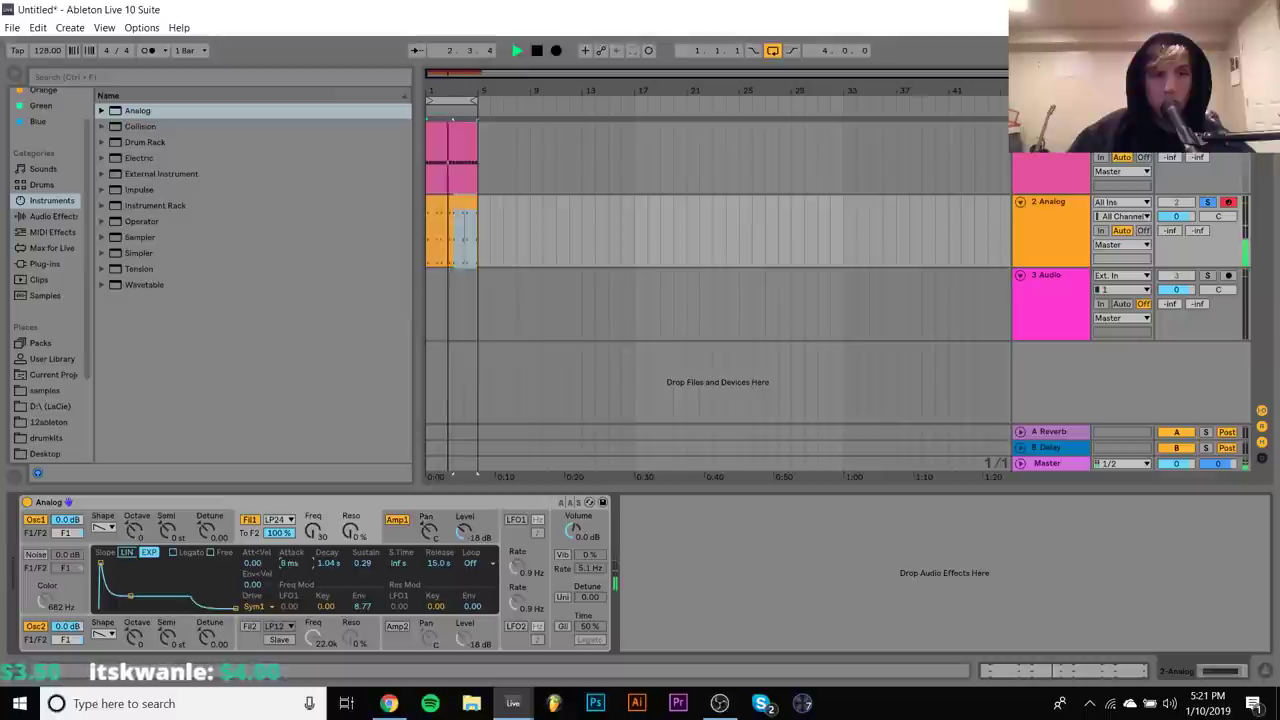
{"action": "left_click", "coordinate": [68, 263]}
{"action": "key", "text": "space"}
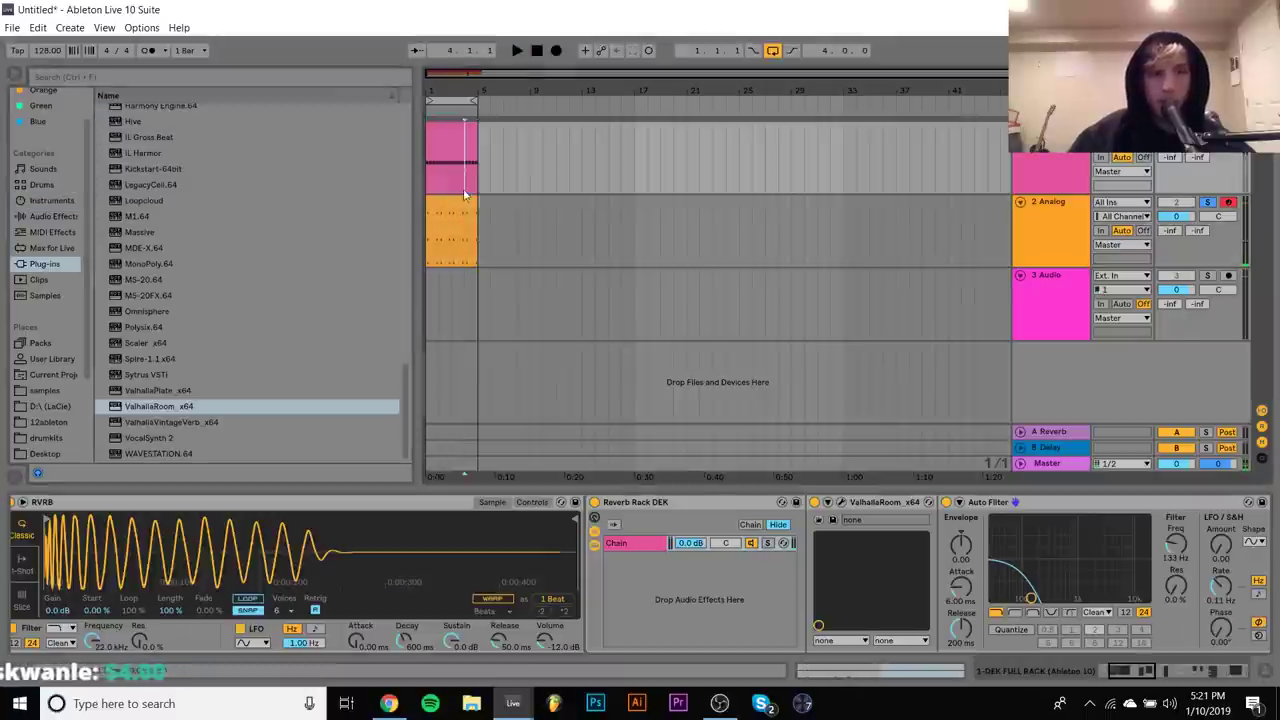
Copy all A#2 notes in the Analog clip up to D#3 and play the loop
{"action": "double_click", "coordinate": [465, 230]}
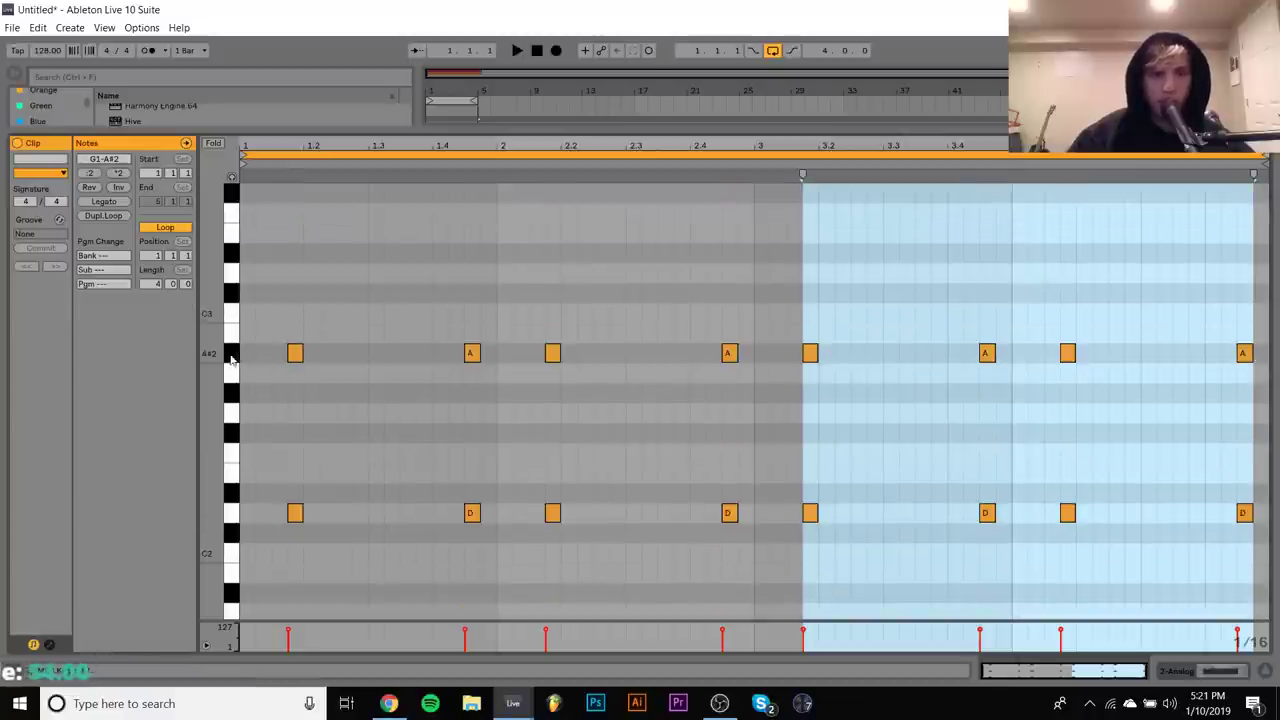
{"action": "left_click", "coordinate": [230, 360]}
{"action": "left_click_drag", "start_coordinate": [295, 353], "coordinate": [300, 263]}
{"action": "key", "text": "space"}
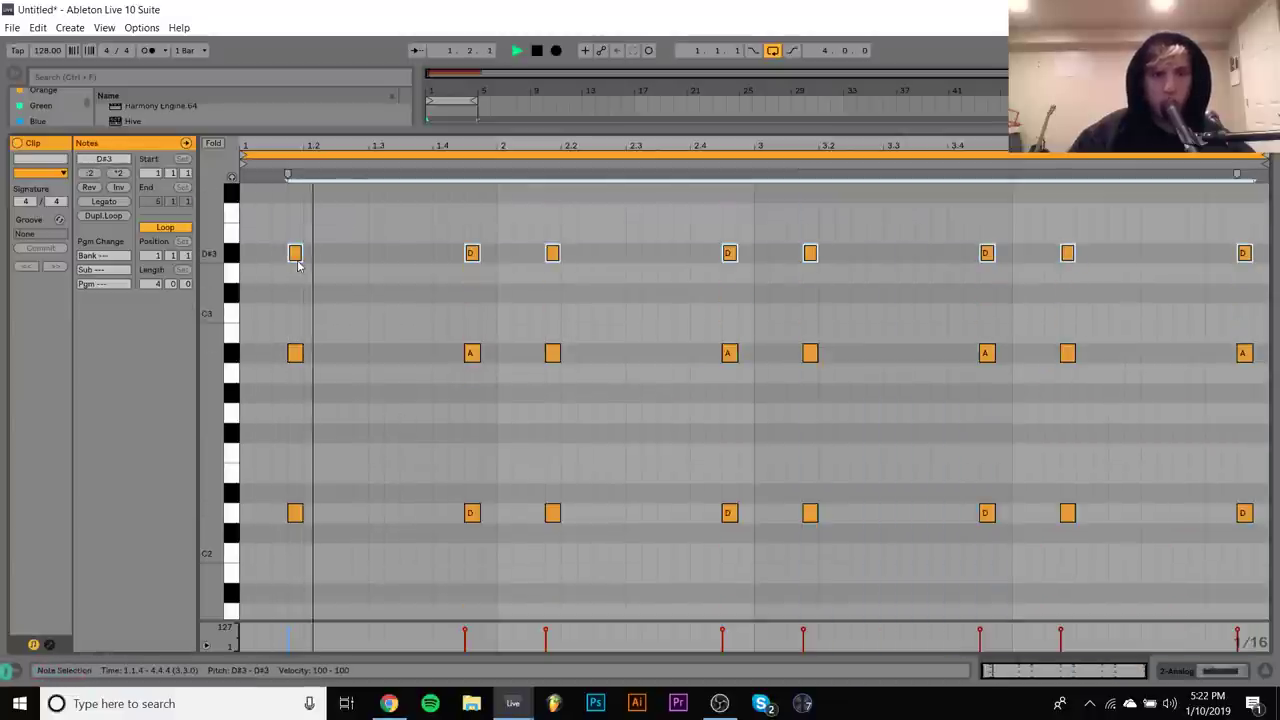
Try the copied top notes at different pitches from D#4 down through D4, A#3 and F#3 to D#3 while the loop plays
{"action": "key", "text": "shift+Up"}
{"action": "key", "text": "Down"}
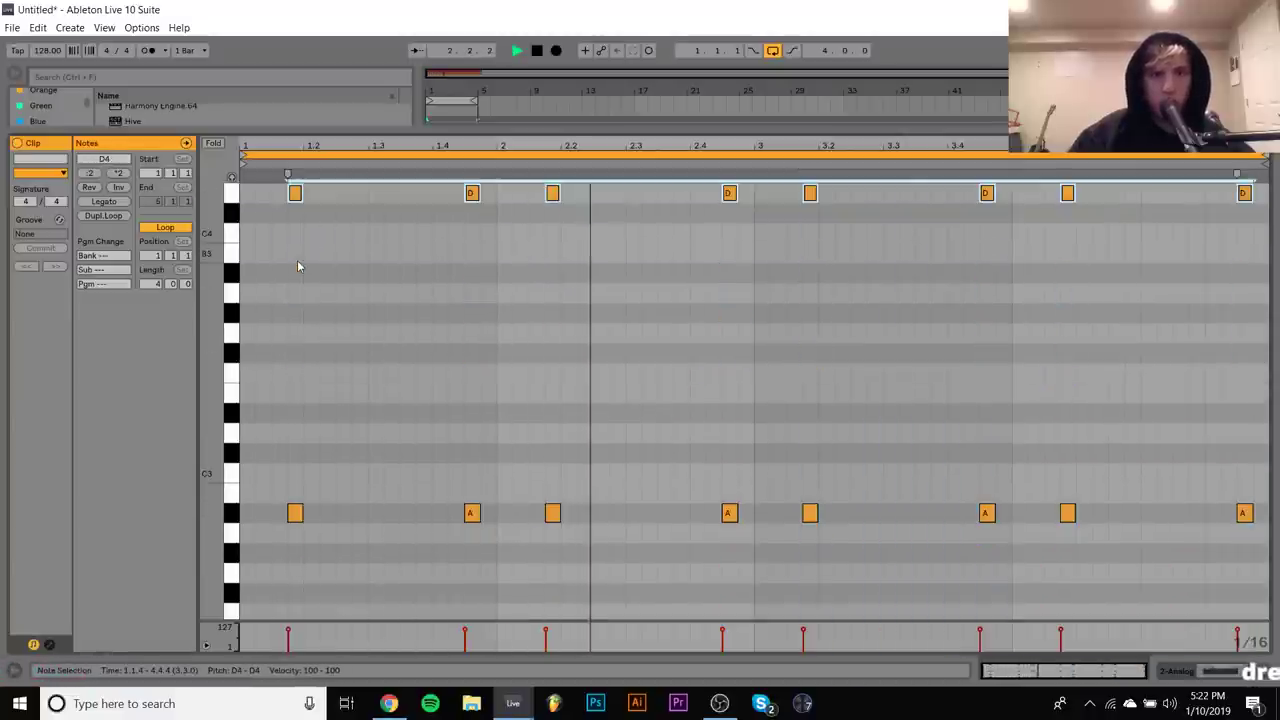
{"action": "key", "text": "Down"}
{"action": "key", "text": "Down"}
{"action": "key", "text": "Down"}
{"action": "key", "text": "Down"}
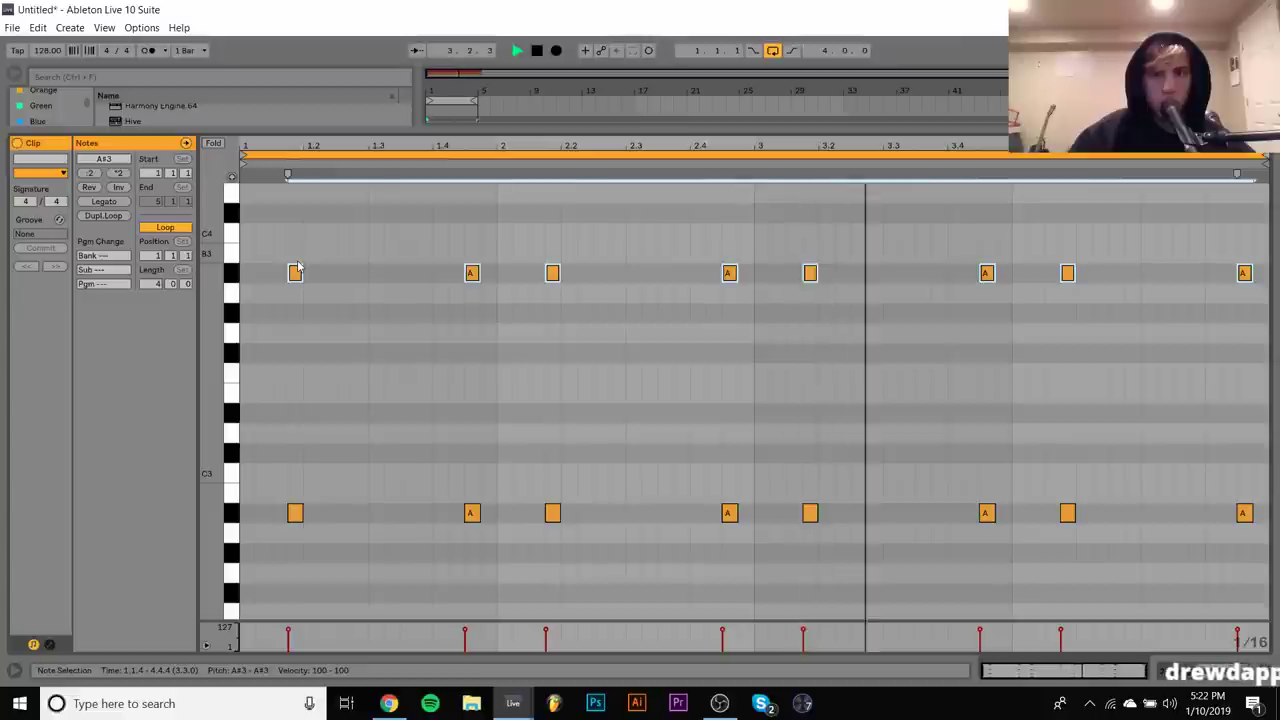
{"action": "key", "text": "Down"}
{"action": "key", "text": "Down"}
{"action": "key", "text": "Down"}
{"action": "key", "text": "Down"}
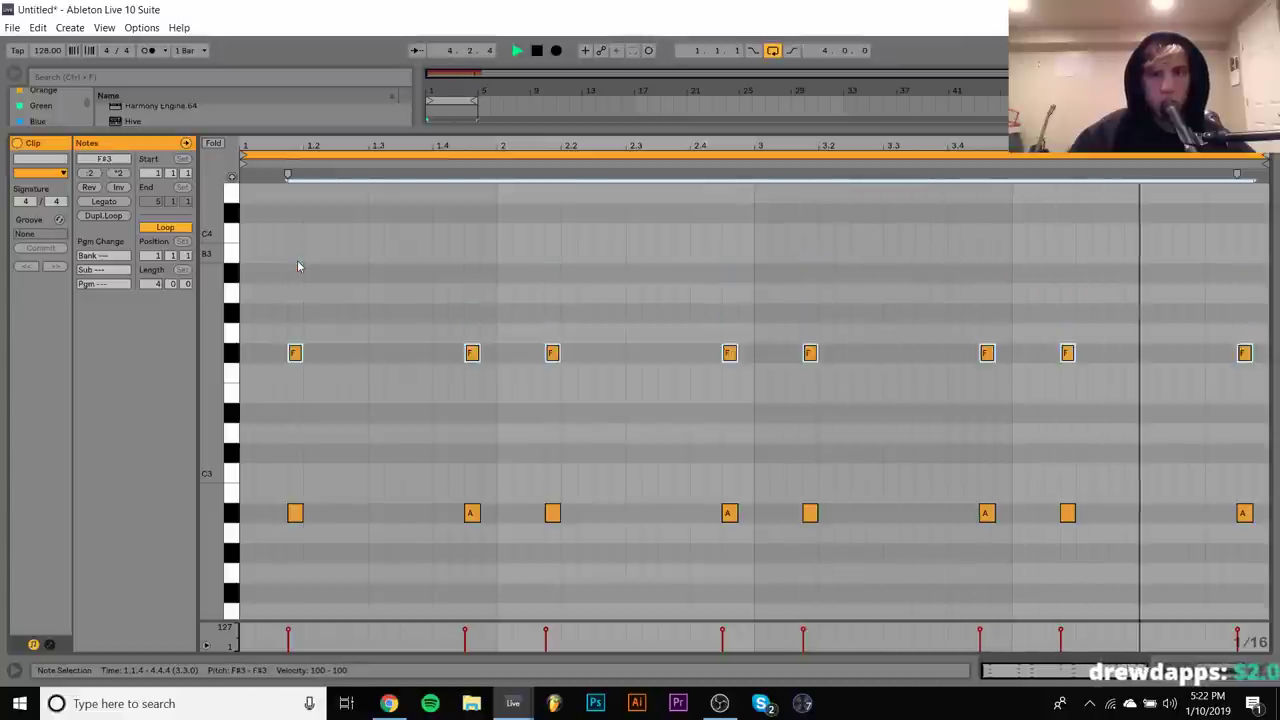
{"action": "key", "text": "Down"}
{"action": "key", "text": "Down"}
{"action": "key", "text": "Down"}
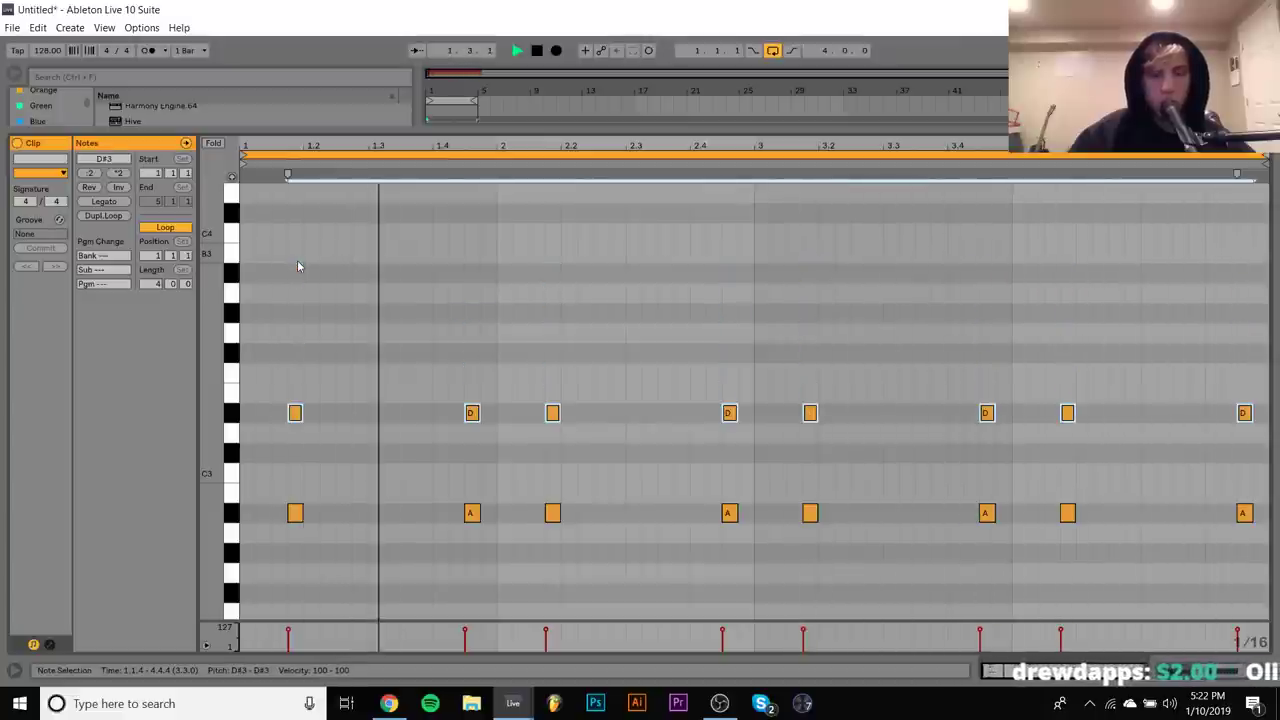
{"action": "key", "text": "shift+Up"}
{"action": "key", "text": "shift+Down"}
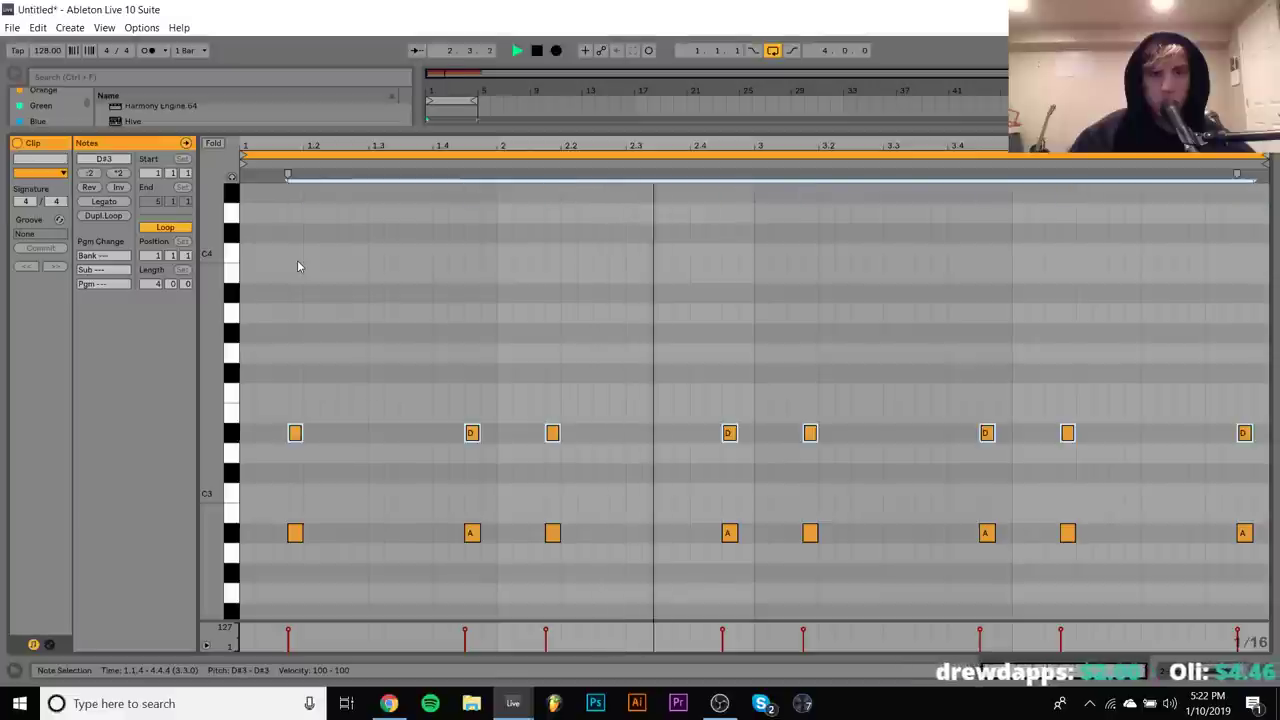
Move the upper notes in the Analog clip to D4, comparing them with the octave below while the loop plays
{"action": "key", "text": "shift+Up"}
{"action": "key", "text": "Down"}
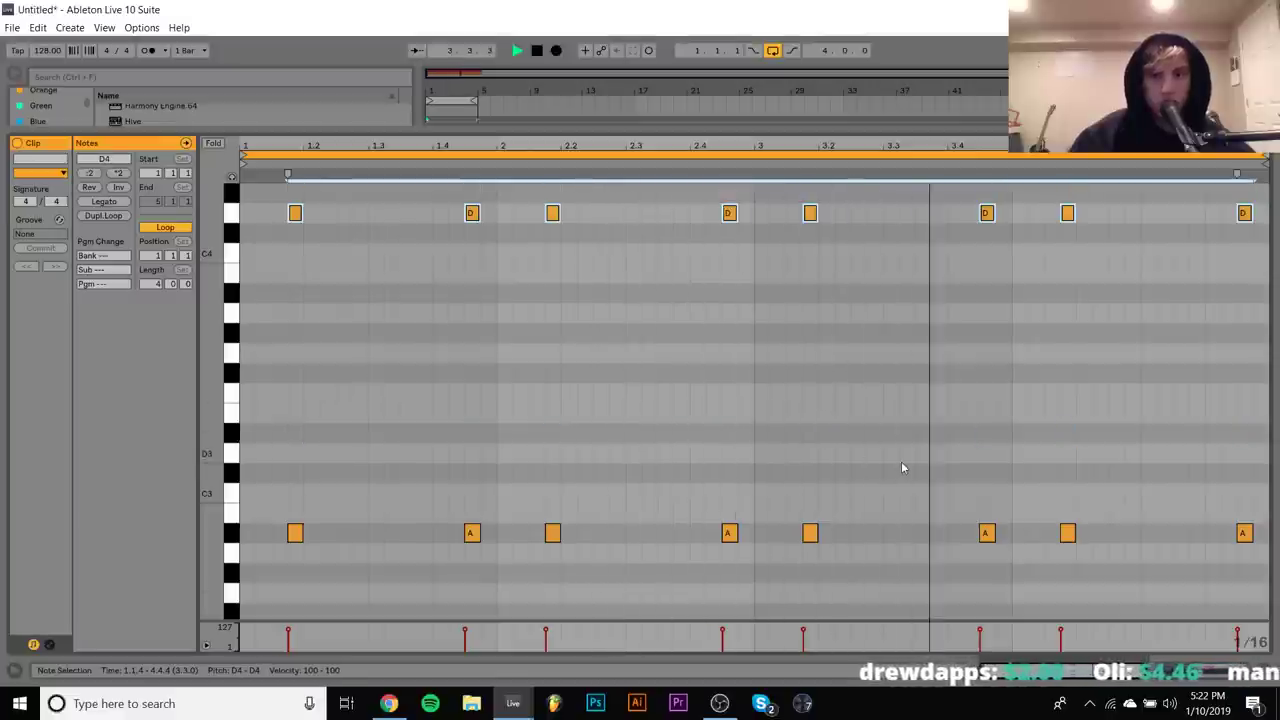
{"action": "key", "text": "shift+Down"}
{"action": "key", "text": "shift+Up"}
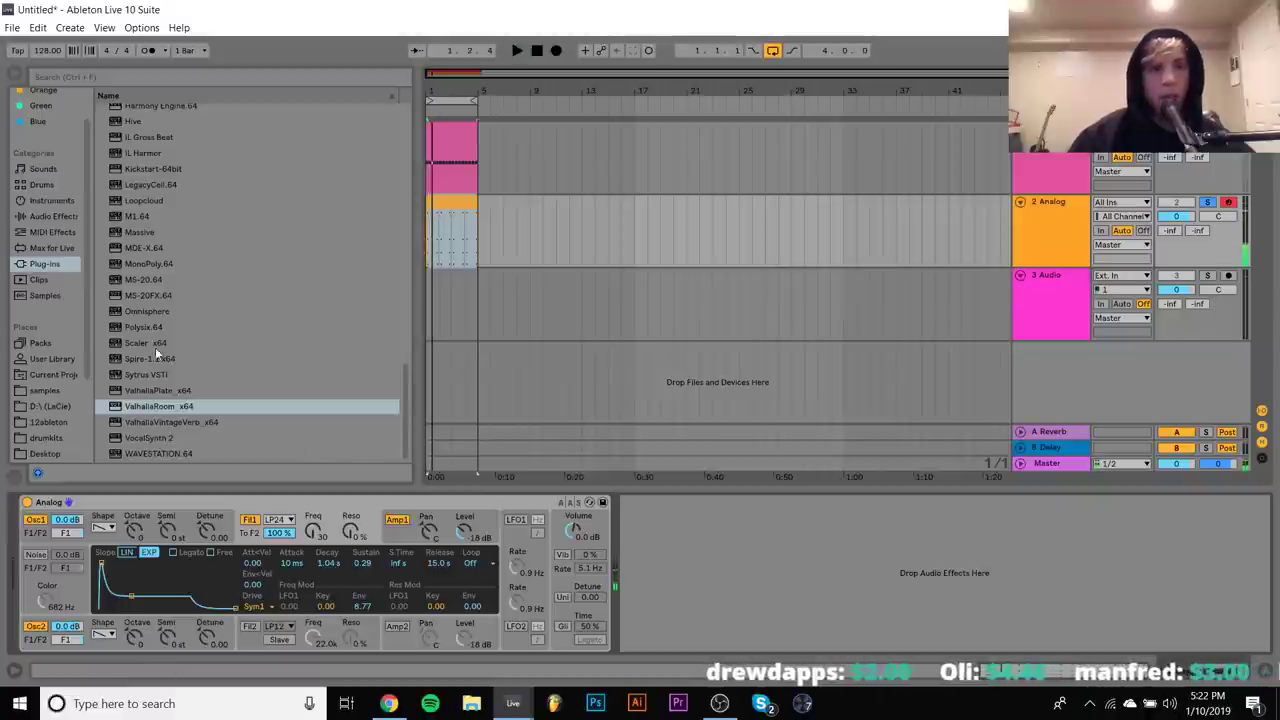
Add ValhallaRoom to the Analog track with its mix at 31.3 %, unsolo the track and hide the plug-in window
{"action": "double_click", "coordinate": [160, 406]}
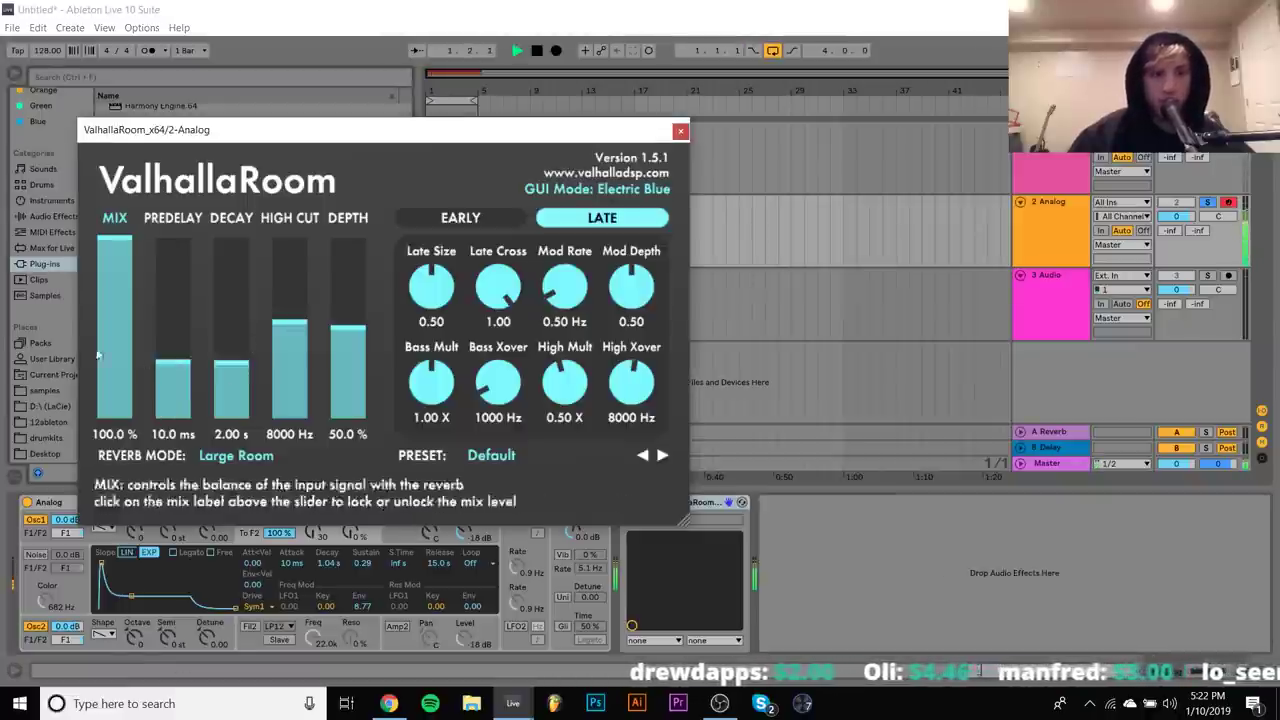
{"action": "left_click", "coordinate": [109, 360]}
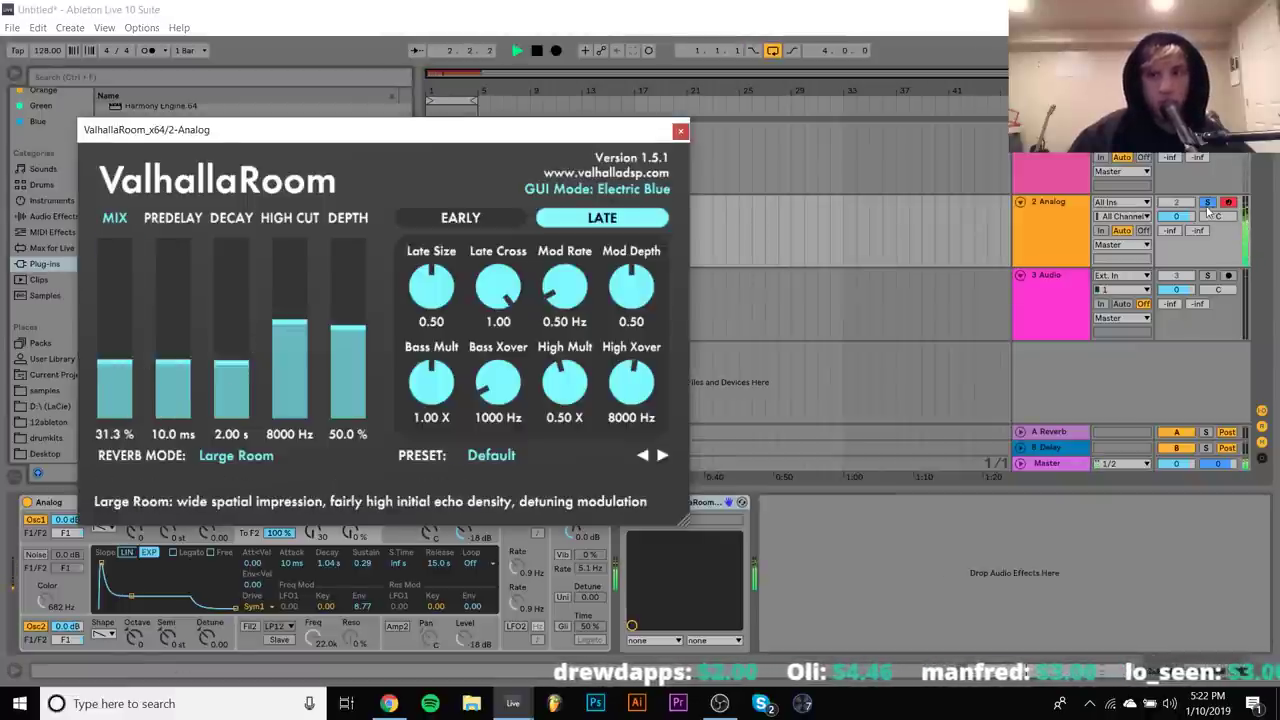
{"action": "left_click", "coordinate": [1207, 204]}
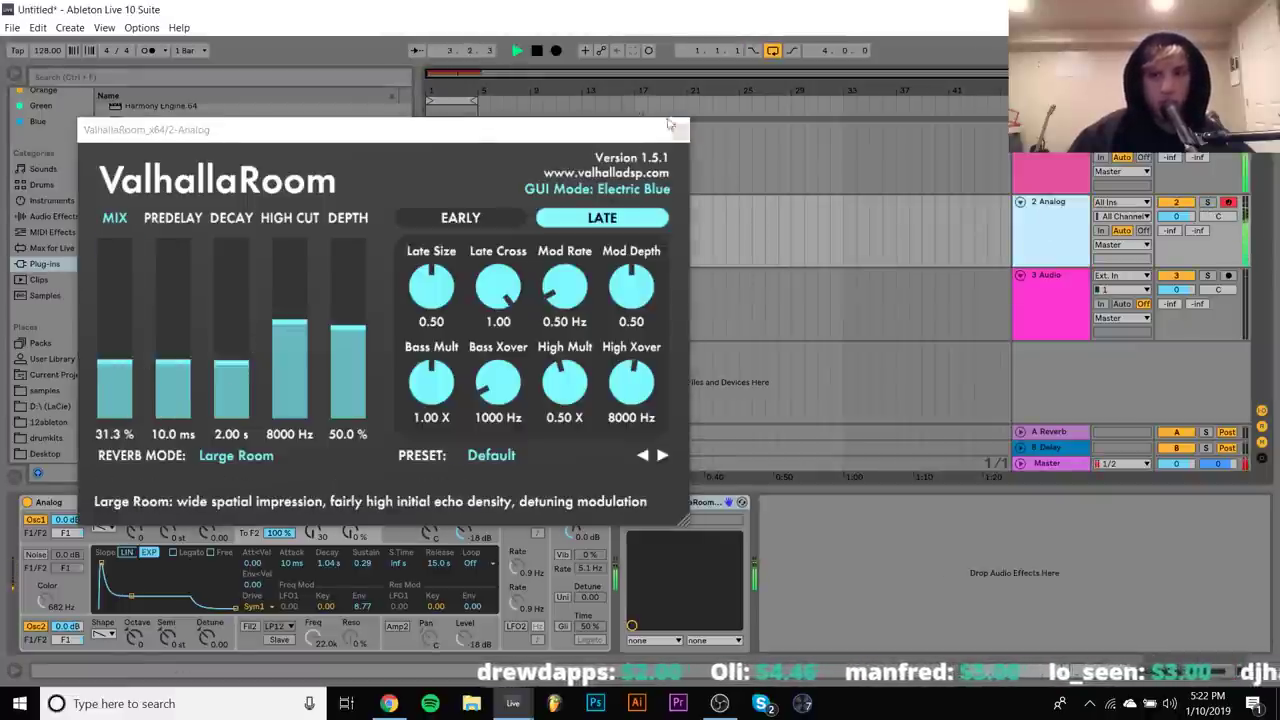
{"action": "key", "text": "ctrl+alt+p"}
Load LFOTool from the Xfer x64 plug-ins onto the Analog track after ValhallaRoom
{"action": "scroll", "coordinate": [169, 278], "scroll_direction": "up", "scroll_amount": 10}
{"action": "scroll", "coordinate": [169, 282], "scroll_direction": "down", "scroll_amount": 6}
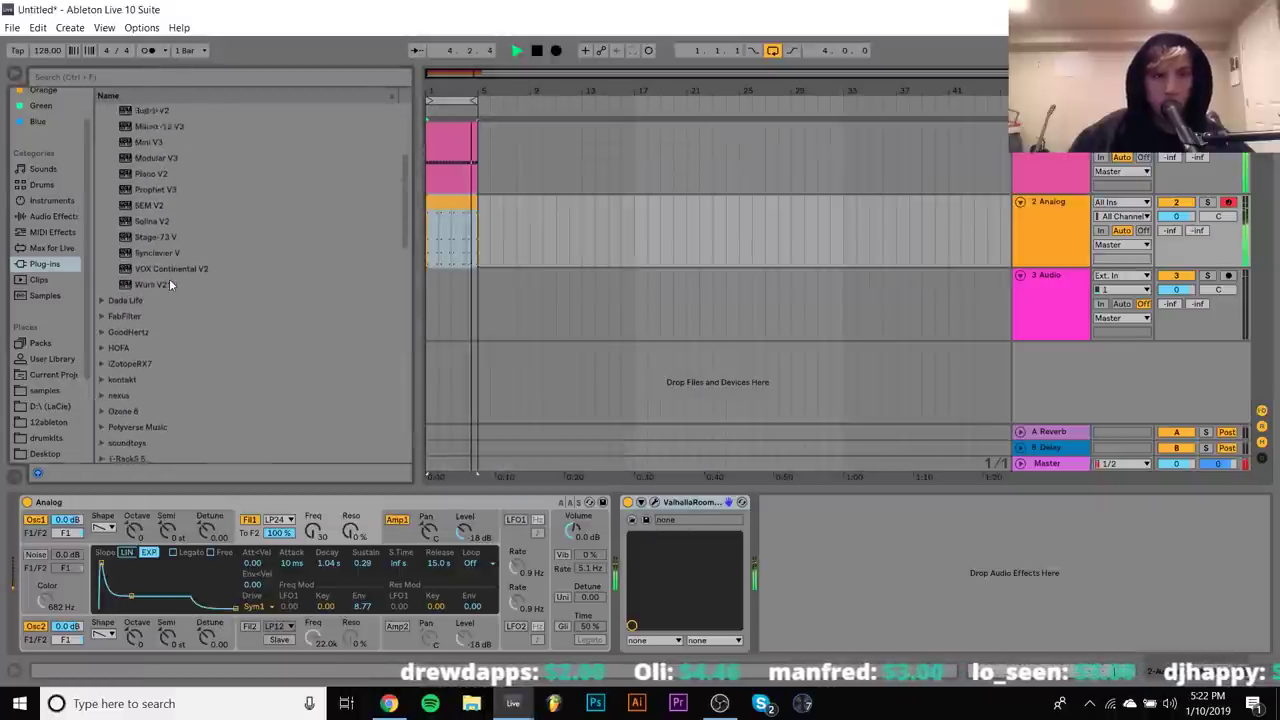
{"action": "left_click", "coordinate": [103, 425]}
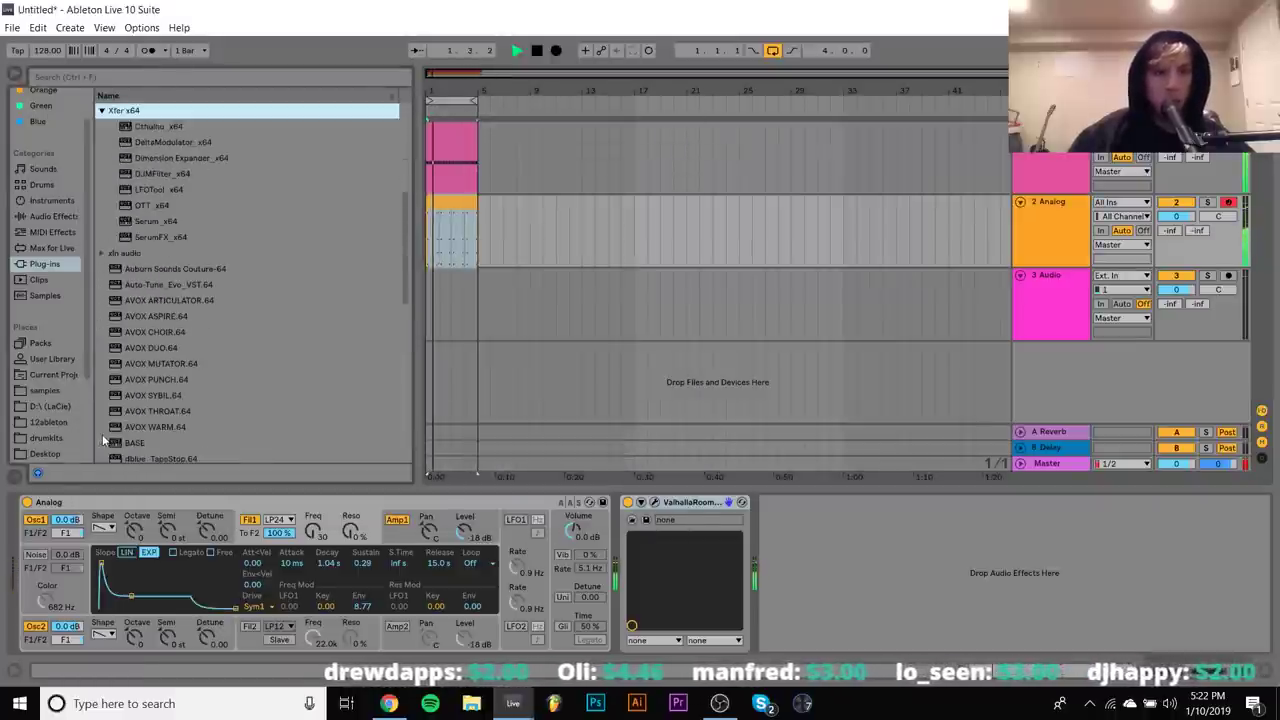
{"action": "key", "text": "Down"}
{"action": "key", "text": "Down"}
{"action": "key", "text": "Down"}
{"action": "key", "text": "Down"}
{"action": "key", "text": "Down"}
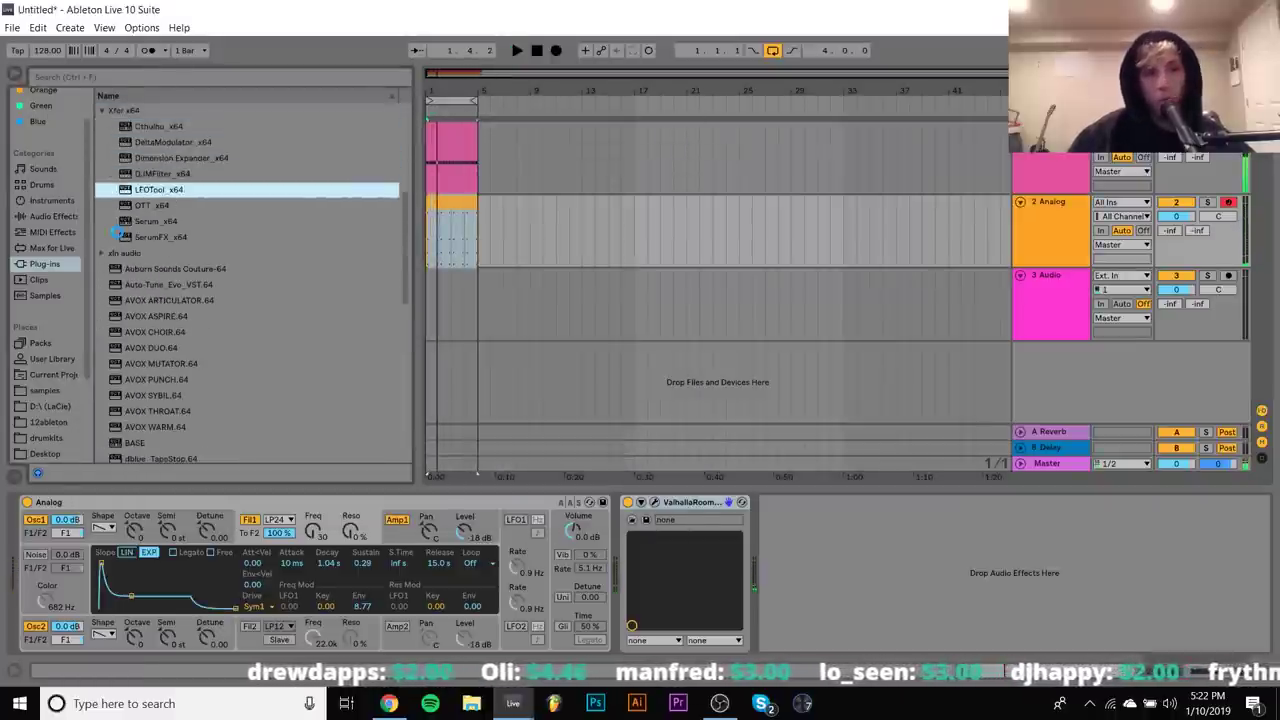
{"action": "key", "text": "Return"}
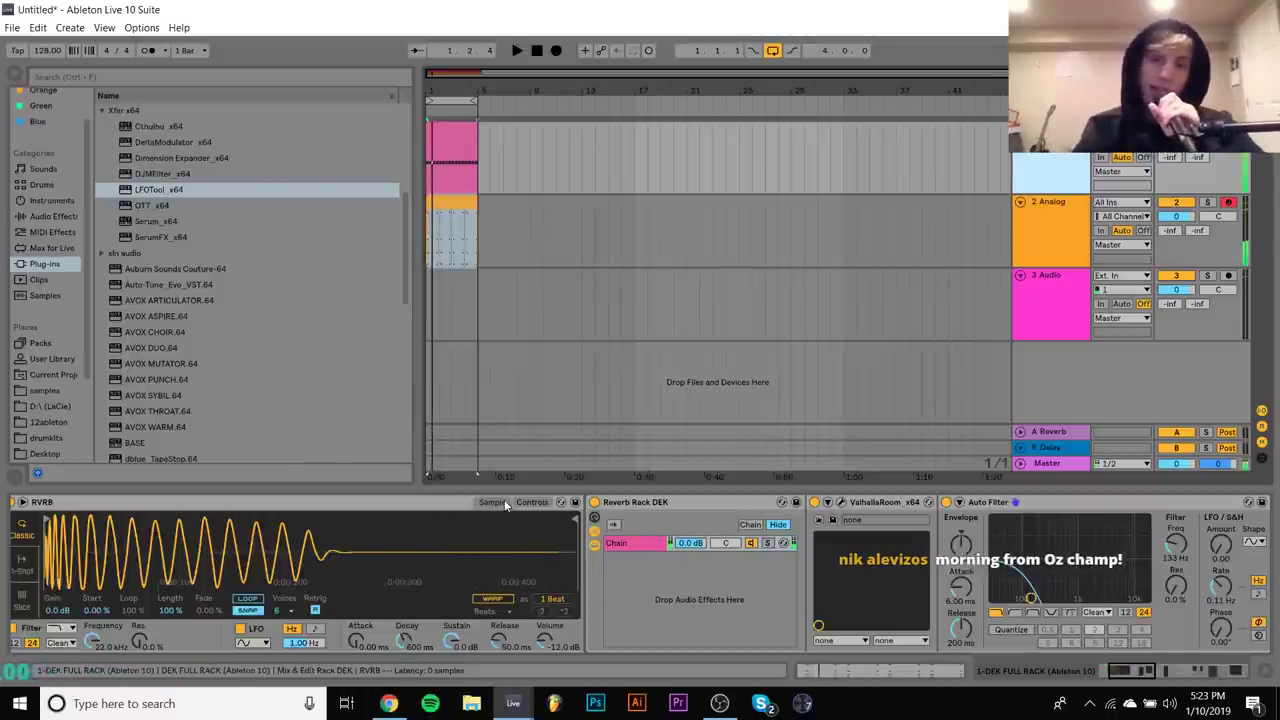
Reshape LFOTool's volume curve with near-zero start and end points and a rounded drop at the end, and play the loop
{"action": "left_click", "coordinate": [1055, 255]}
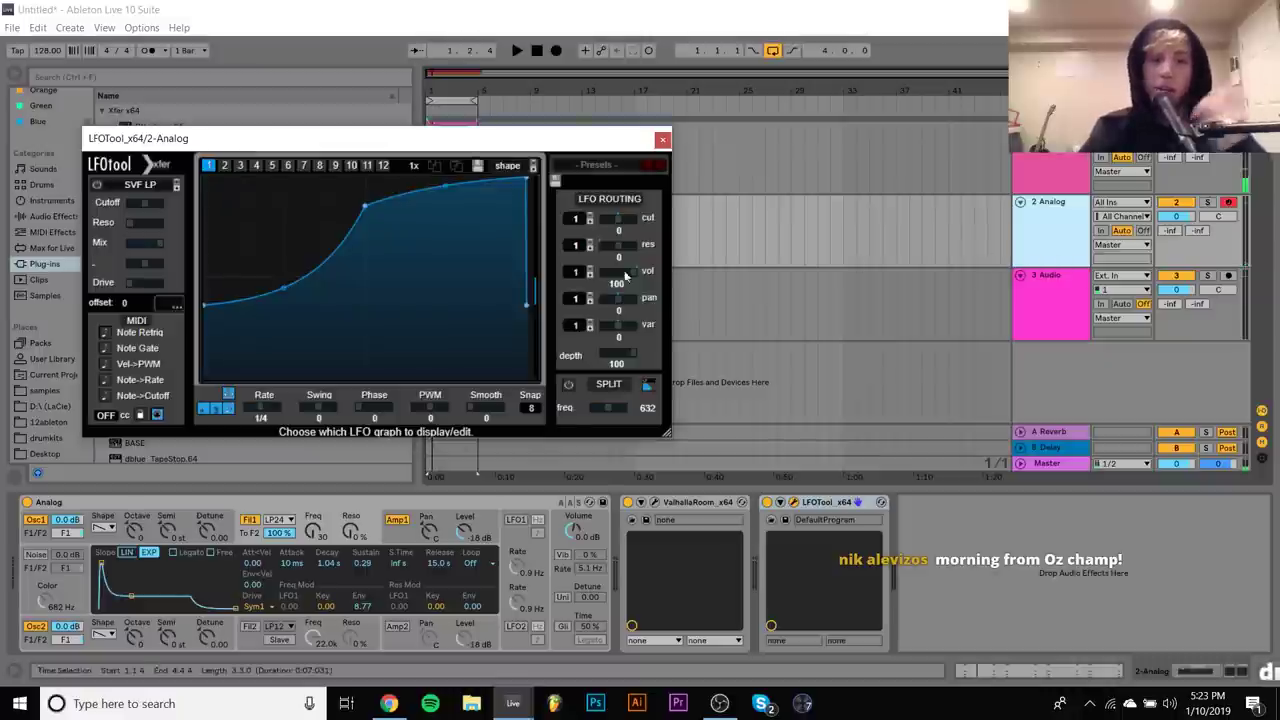
{"action": "left_click_drag", "start_coordinate": [527, 316], "coordinate": [528, 365]}
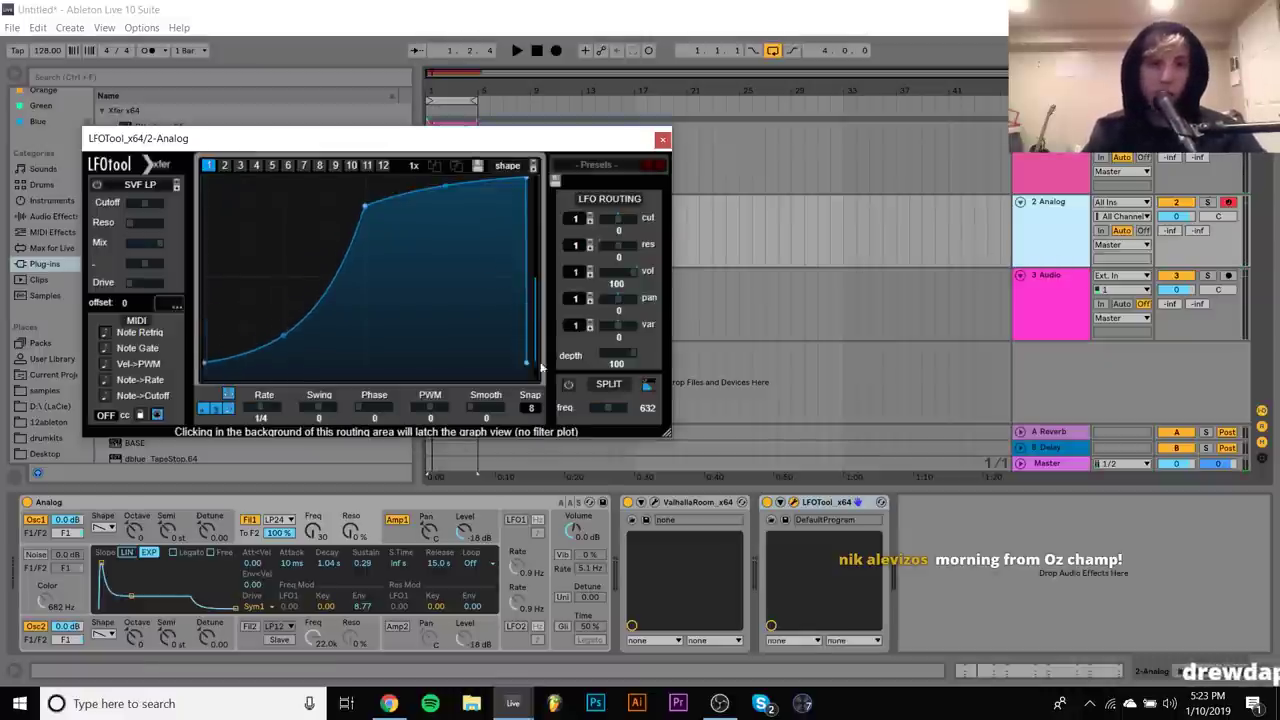
{"action": "left_click_drag", "start_coordinate": [528, 183], "coordinate": [503, 181]}
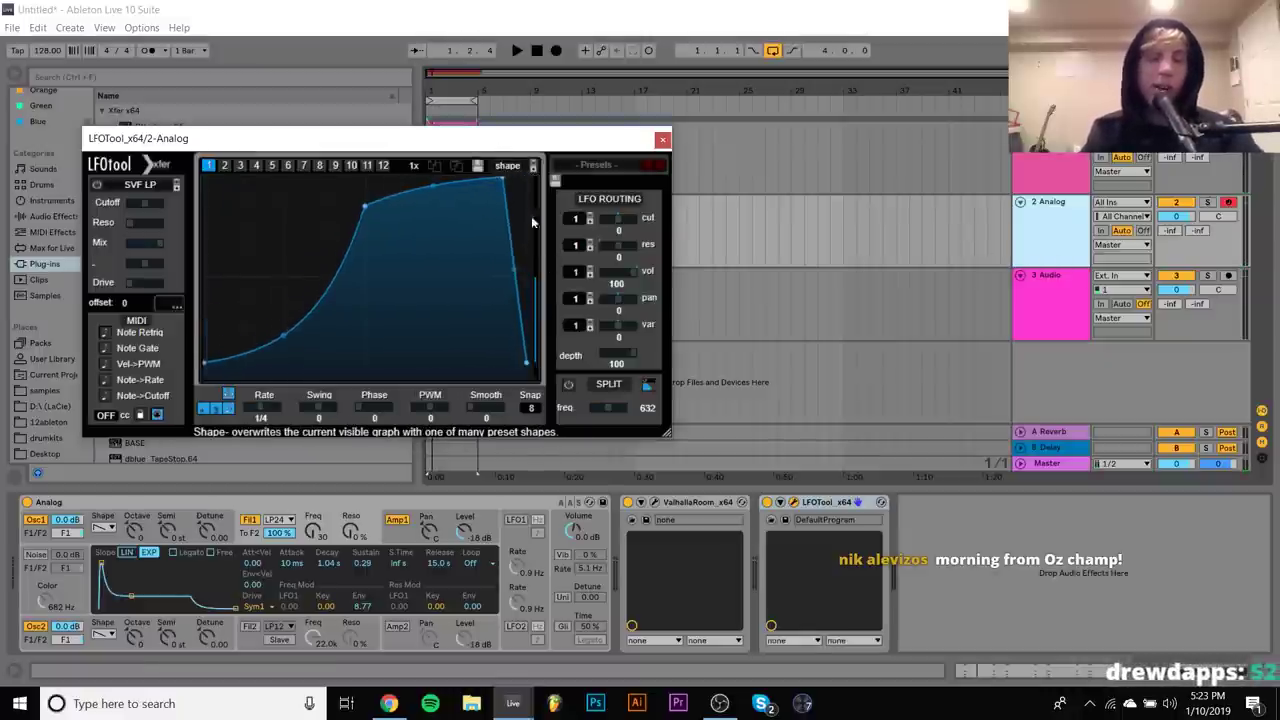
{"action": "left_click_drag", "start_coordinate": [525, 270], "coordinate": [535, 200]}
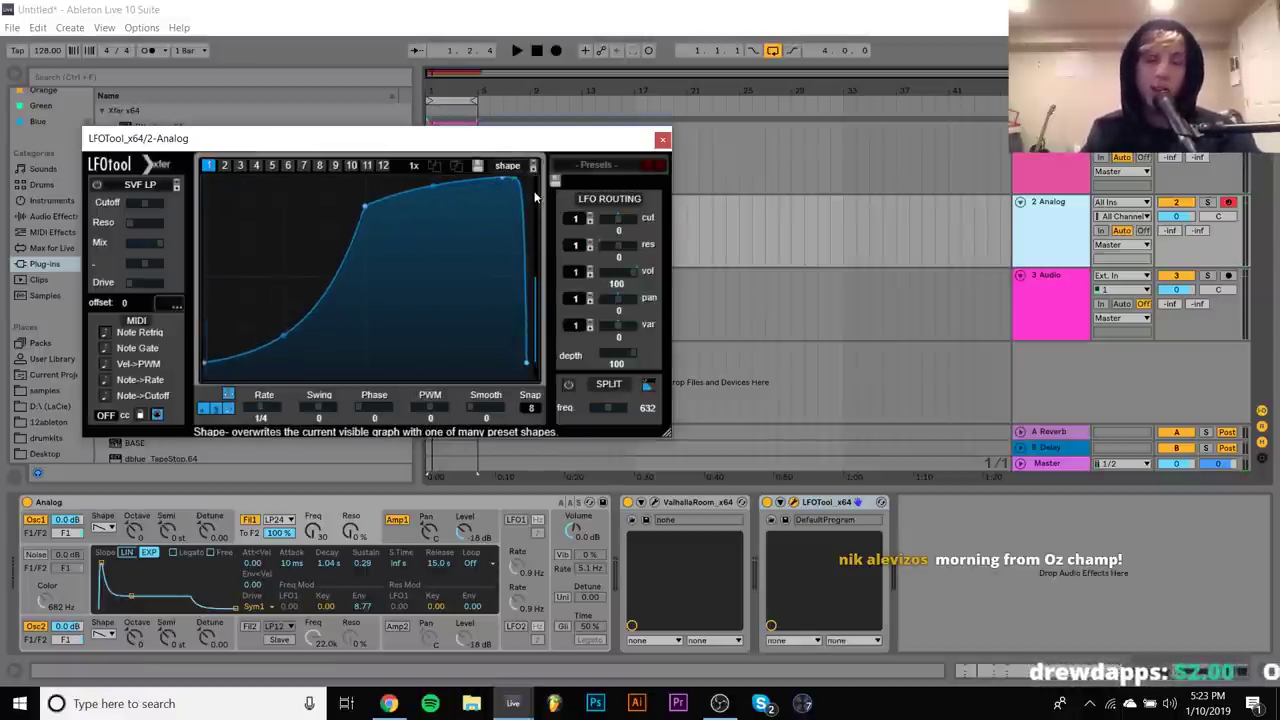
{"action": "left_click", "coordinate": [660, 140]}
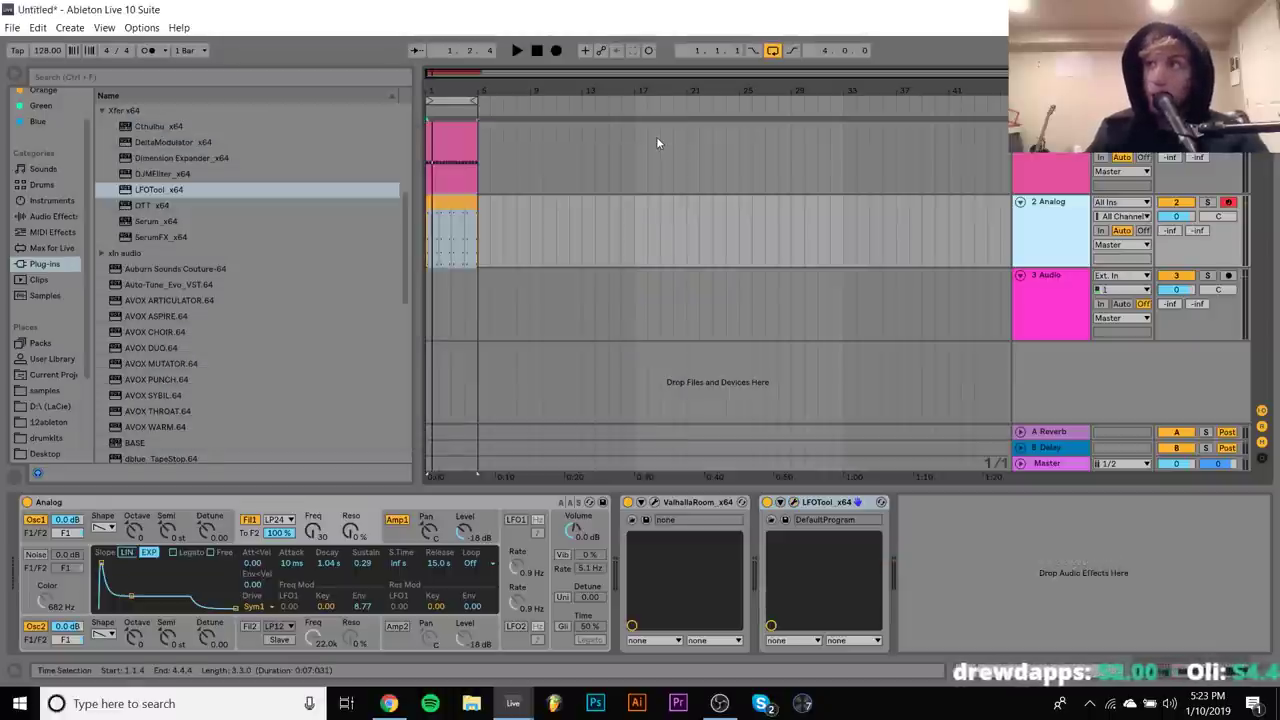
{"action": "key", "text": "space"}
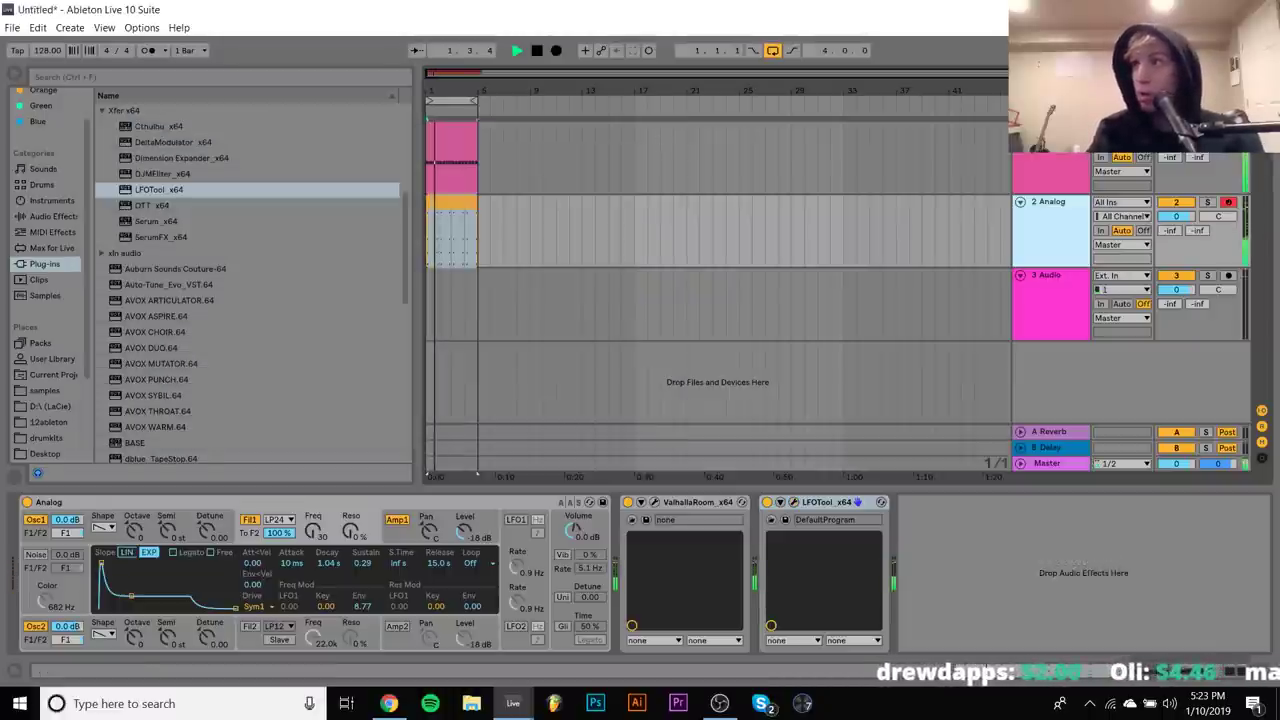
Set the Analog track's ValhallaRoom to 57.1 % mix, 0.0 ms predelay, 2.63 s decay and 15000 Hz high cut
{"action": "left_click", "coordinate": [655, 502]}
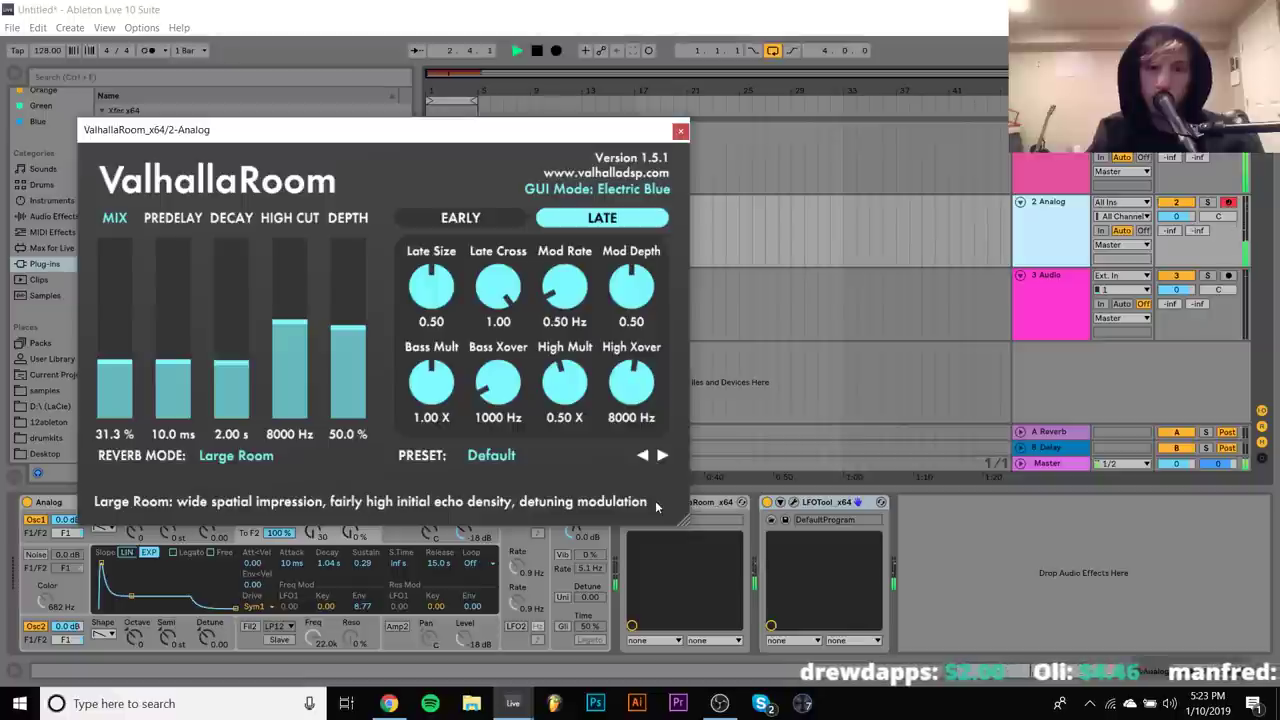
{"action": "left_click", "coordinate": [116, 321]}
{"action": "left_click_drag", "start_coordinate": [116, 321], "coordinate": [117, 316]}
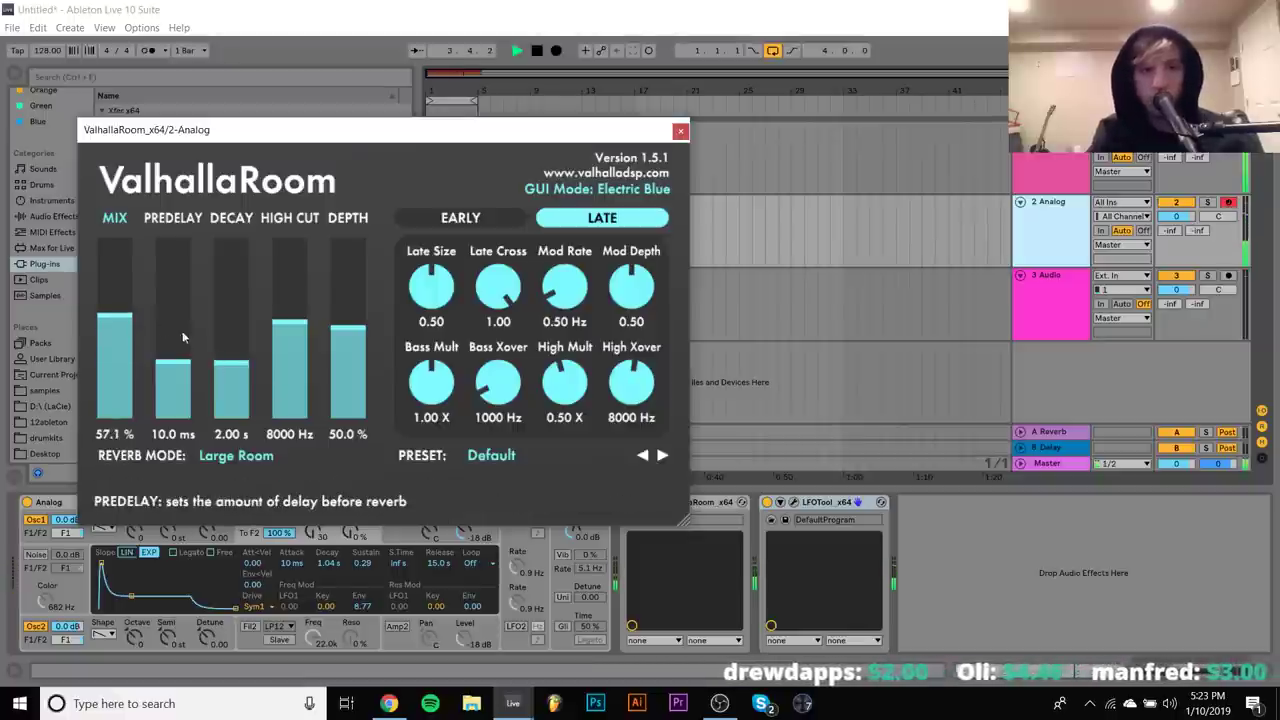
{"action": "left_click_drag", "start_coordinate": [229, 362], "coordinate": [172, 420]}
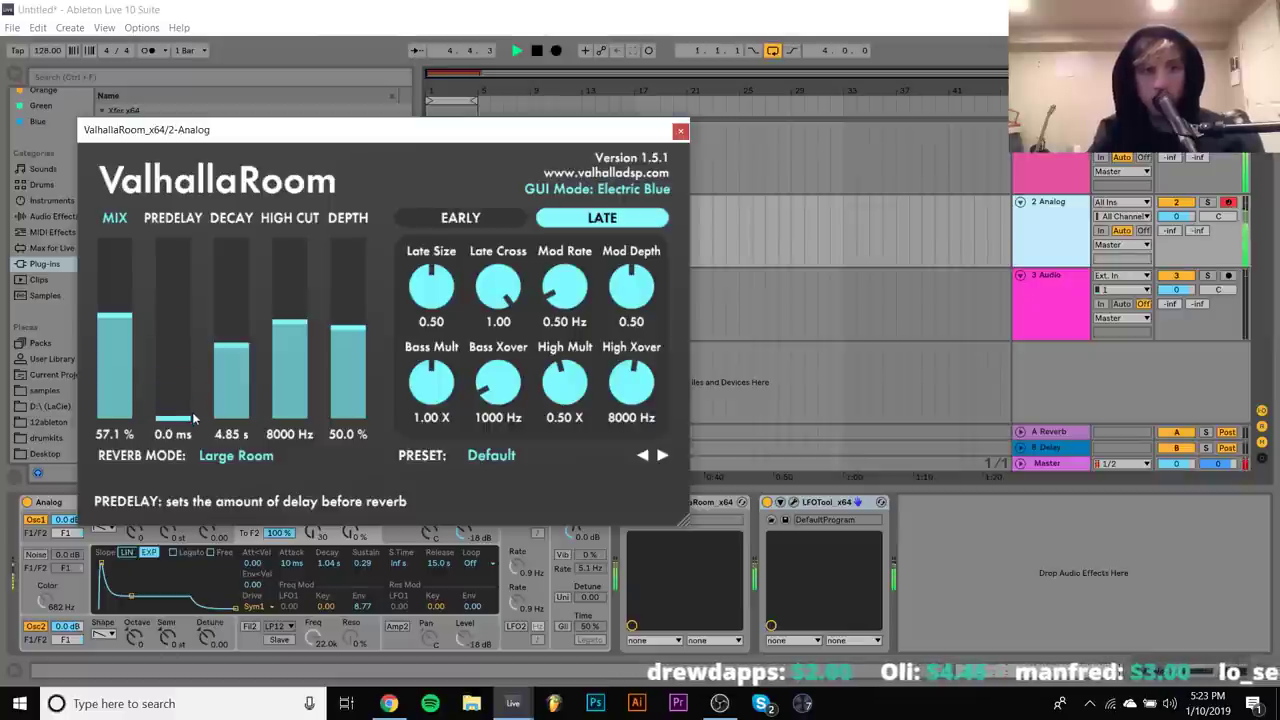
{"action": "left_click", "coordinate": [236, 360]}
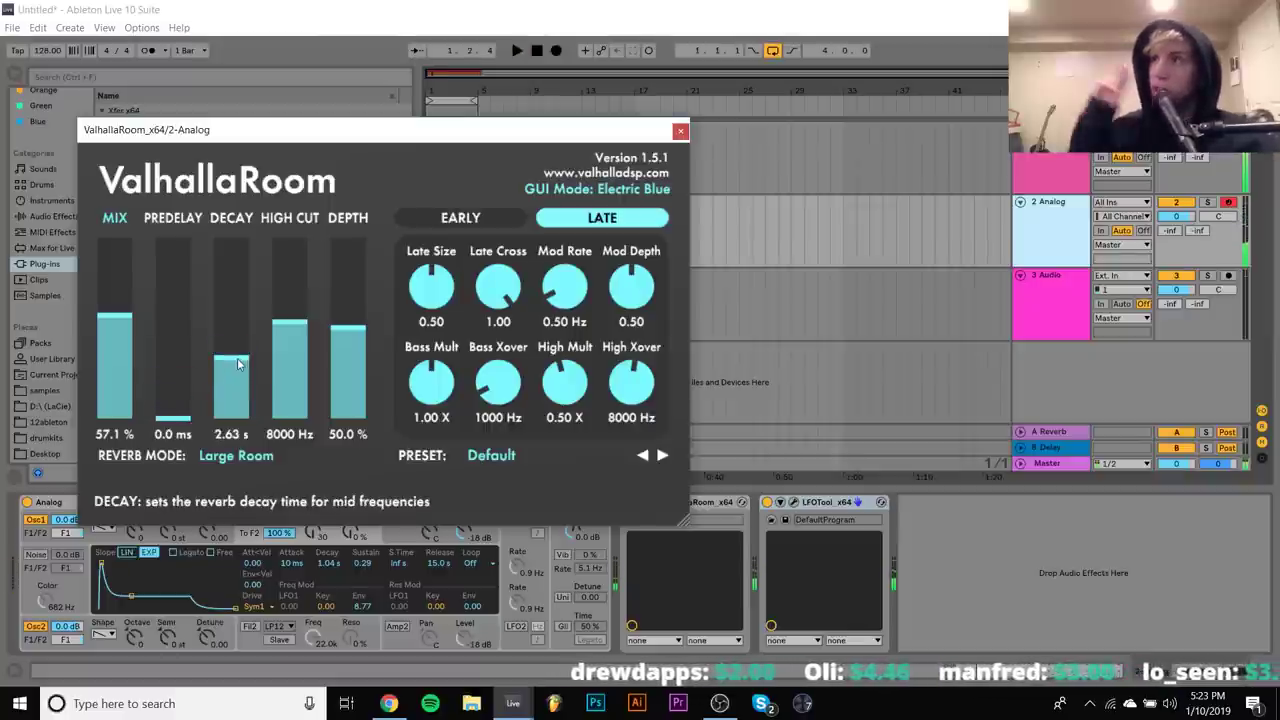
{"action": "left_click_drag", "start_coordinate": [303, 326], "coordinate": [298, 237]}
{"action": "left_click", "coordinate": [780, 502]}
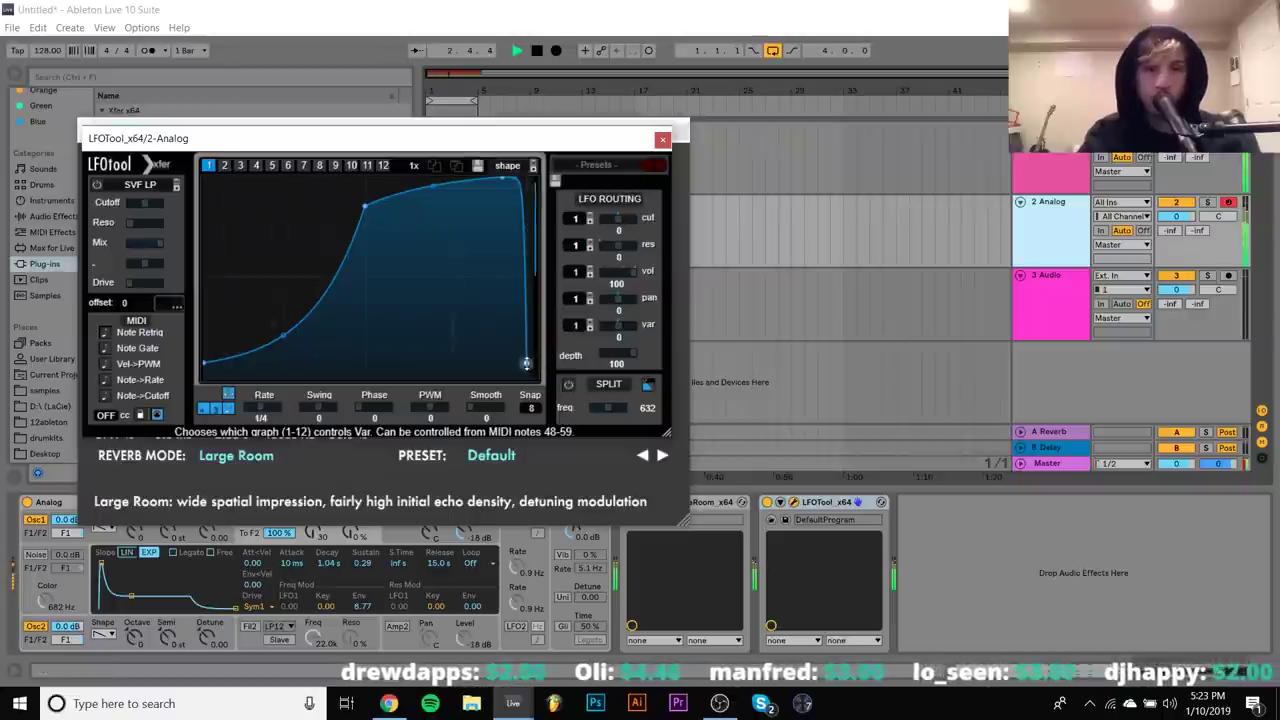
{"action": "left_click", "coordinate": [662, 139]}
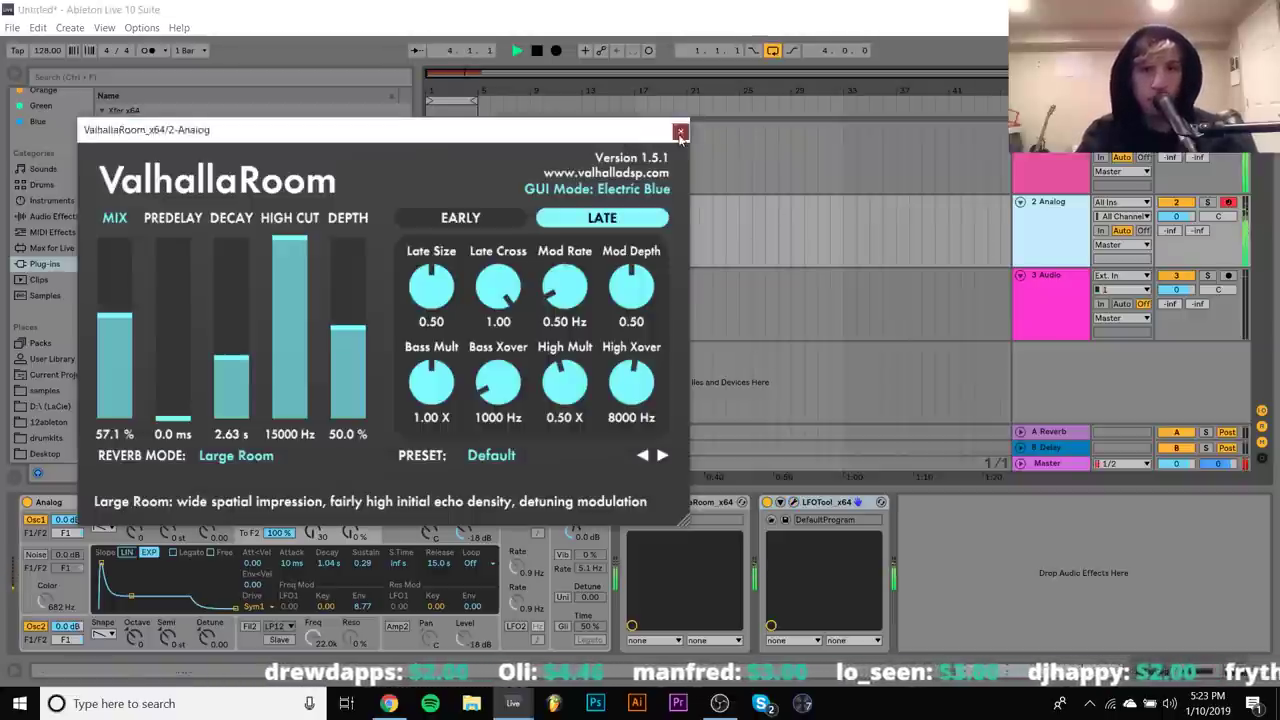
{"action": "left_click", "coordinate": [681, 135]}
Set the Analog track's volume to -3.0, oscillator 1's octave to -1 and filter 1's resonance to 24 %, and stop playback
{"action": "left_click_drag", "start_coordinate": [1186, 226], "coordinate": [1186, 240]}
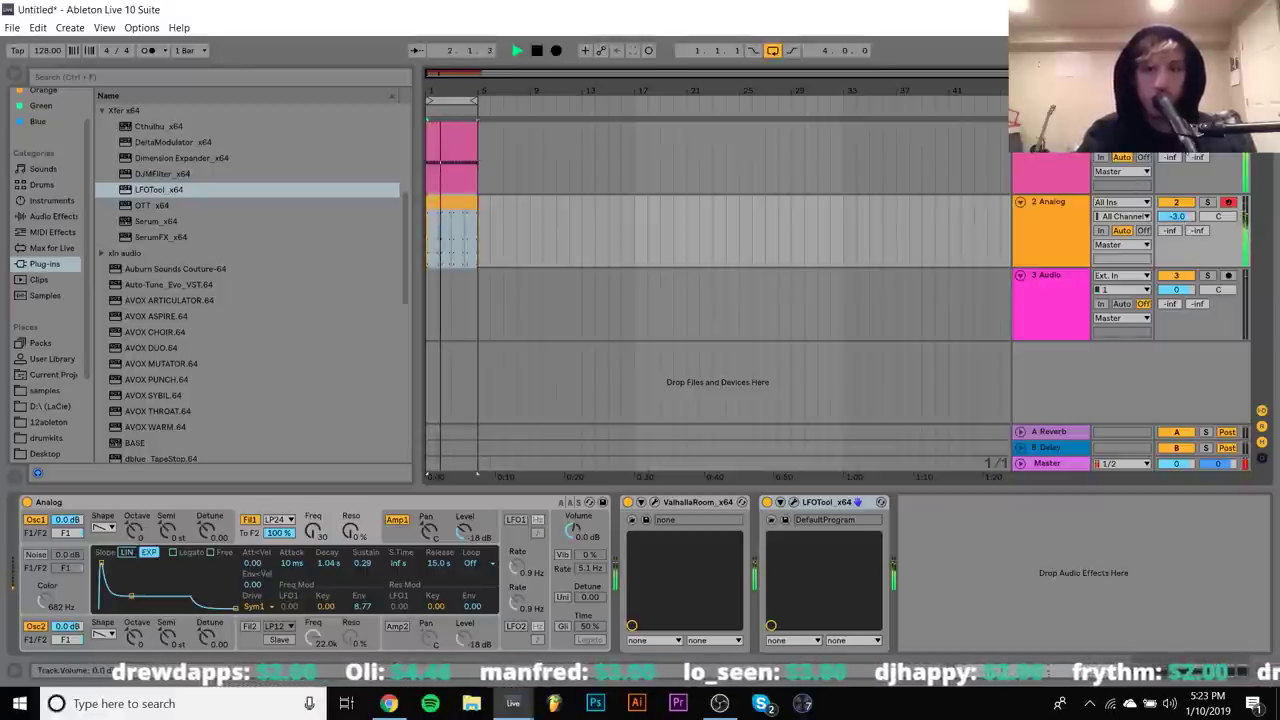
{"action": "left_click", "coordinate": [145, 540]}
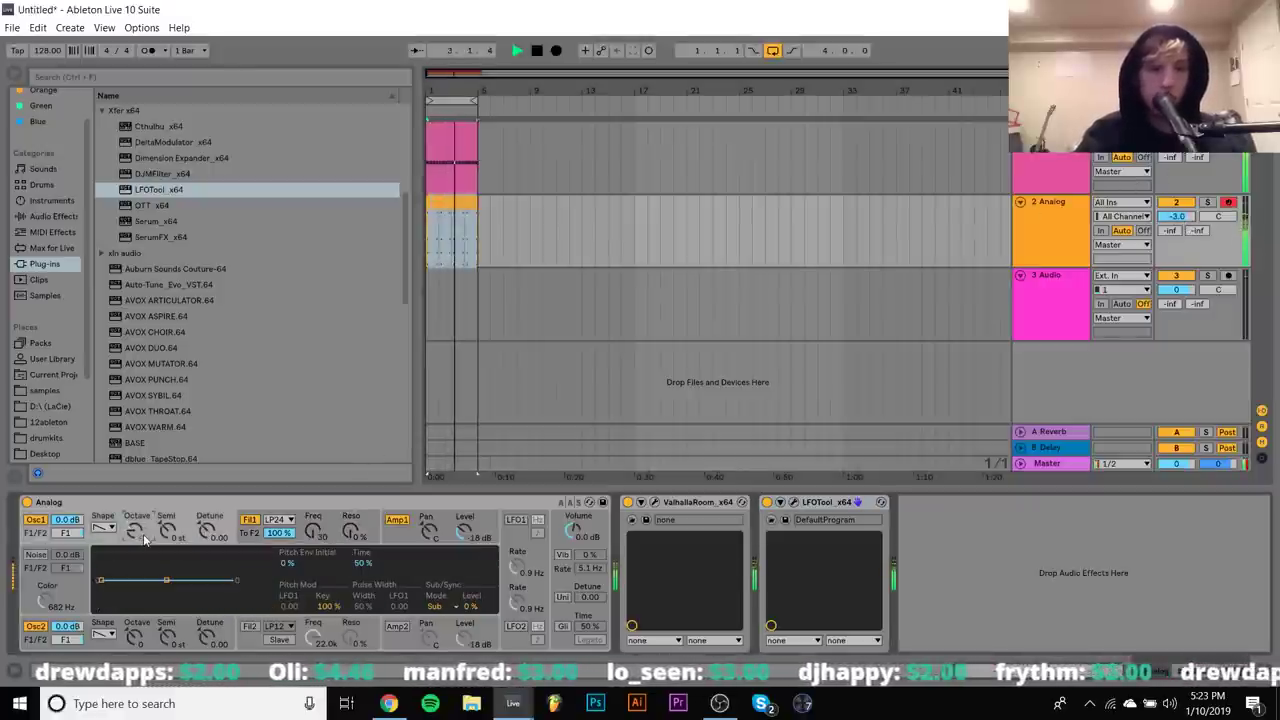
{"action": "left_click", "coordinate": [38, 632]}
{"action": "left_click", "coordinate": [354, 531]}
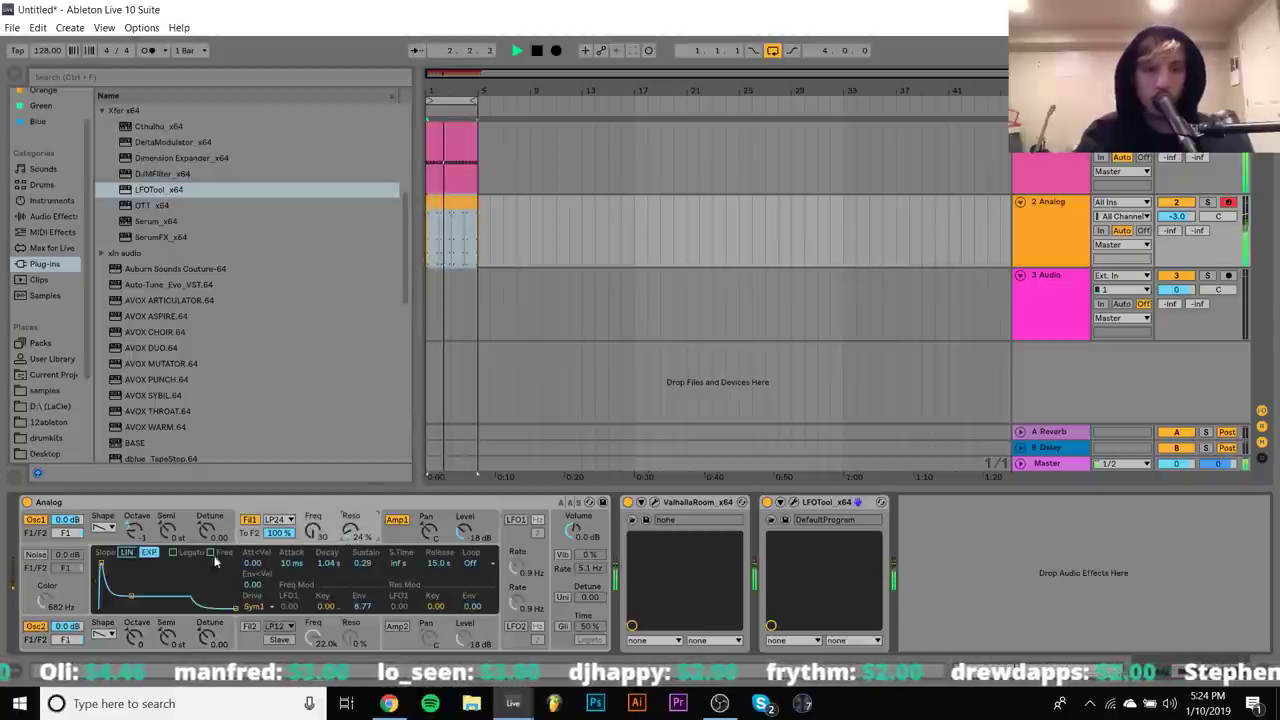
{"action": "key", "text": "space"}
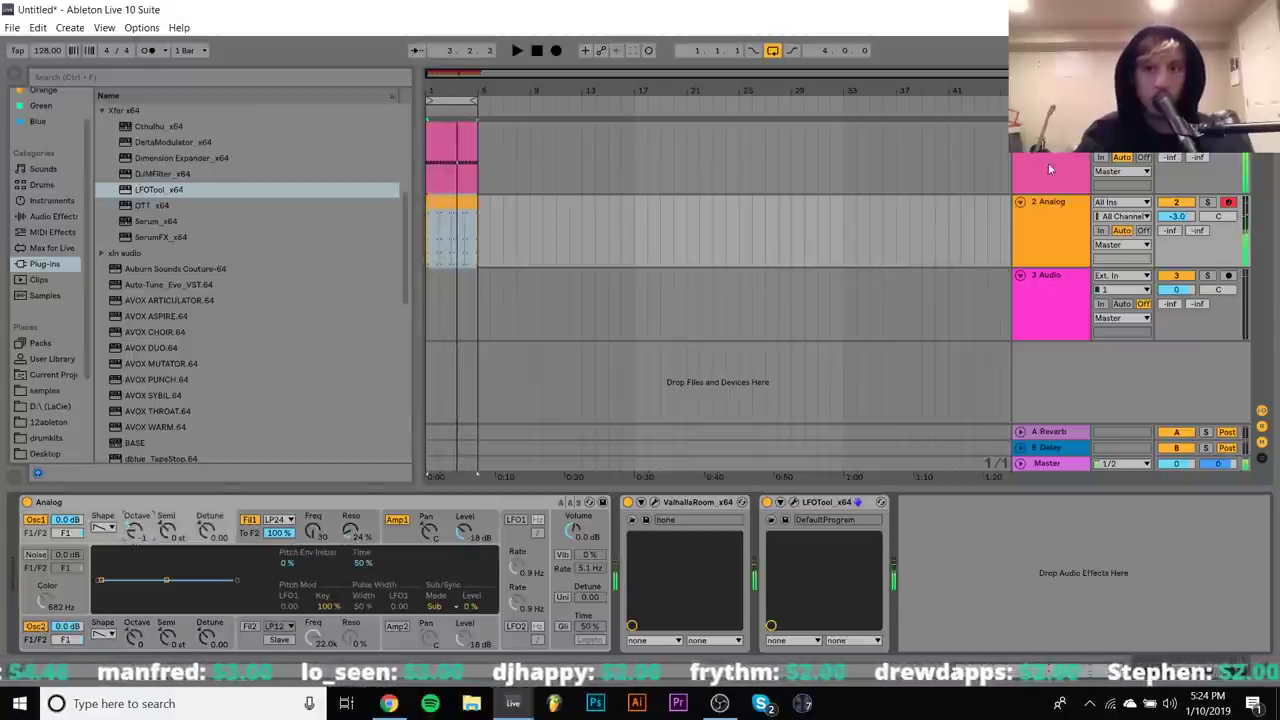
Insert a new MIDI track below Analog, load Serum onto it and close Serum's window
{"action": "key", "text": "ctrl+shift+t"}
{"action": "left_click_drag", "start_coordinate": [1050, 207], "coordinate": [241, 206]}
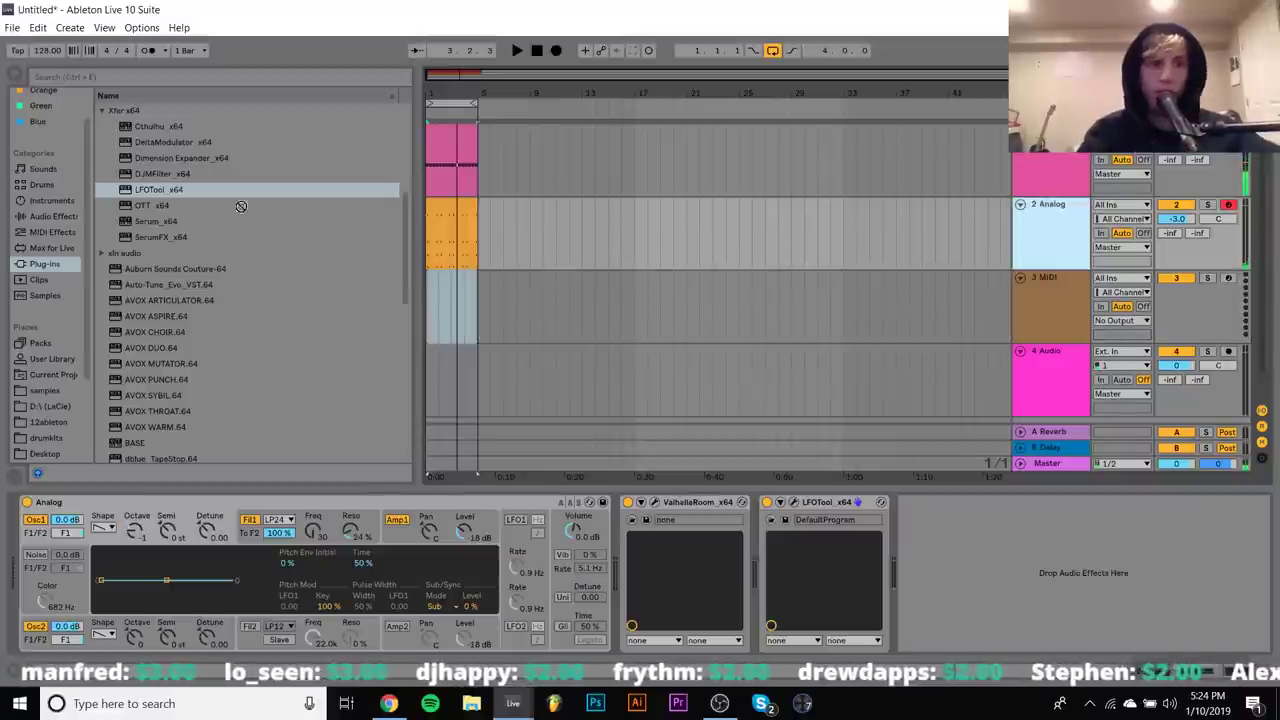
{"action": "left_click", "coordinate": [44, 201]}
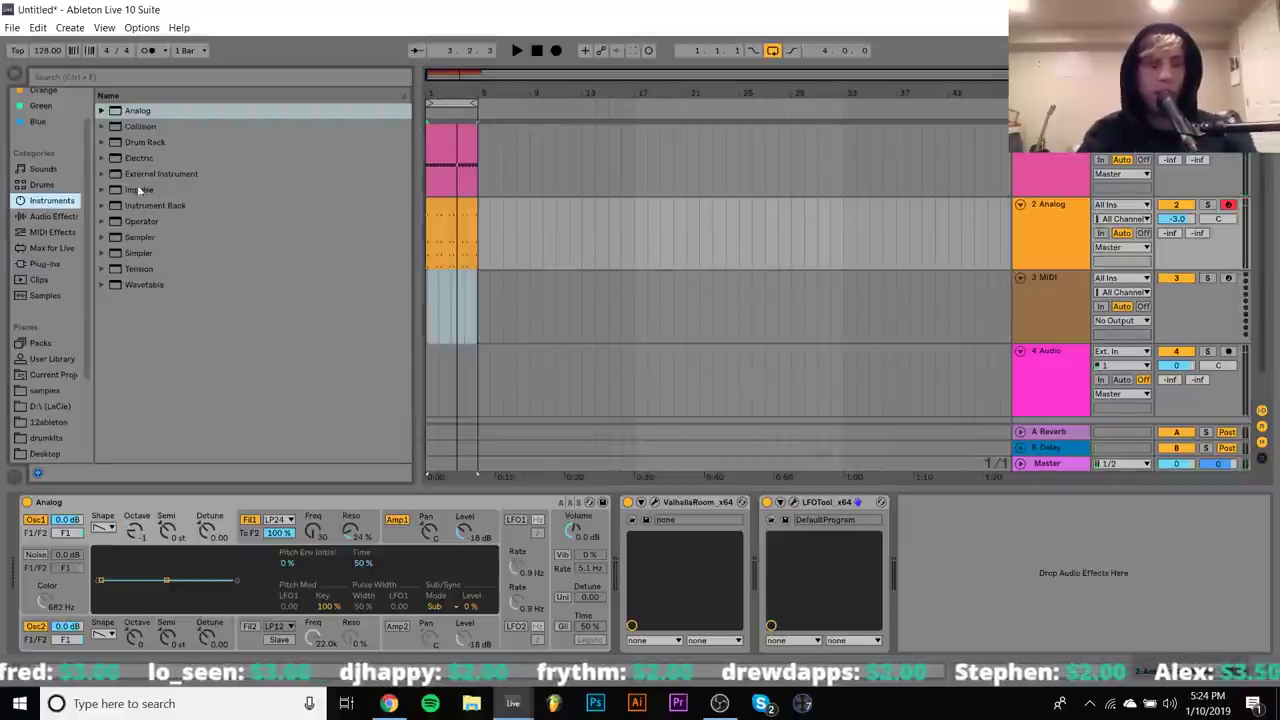
{"action": "left_click", "coordinate": [46, 264]}
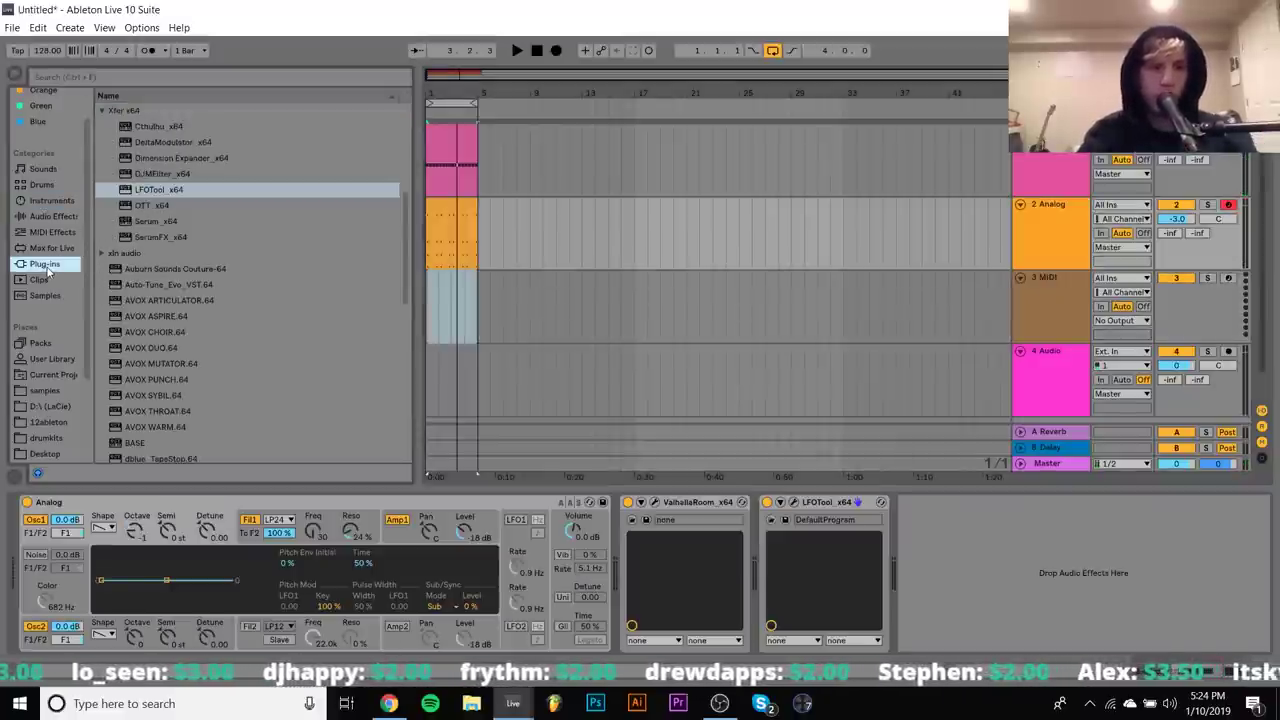
{"action": "left_click", "coordinate": [158, 221]}
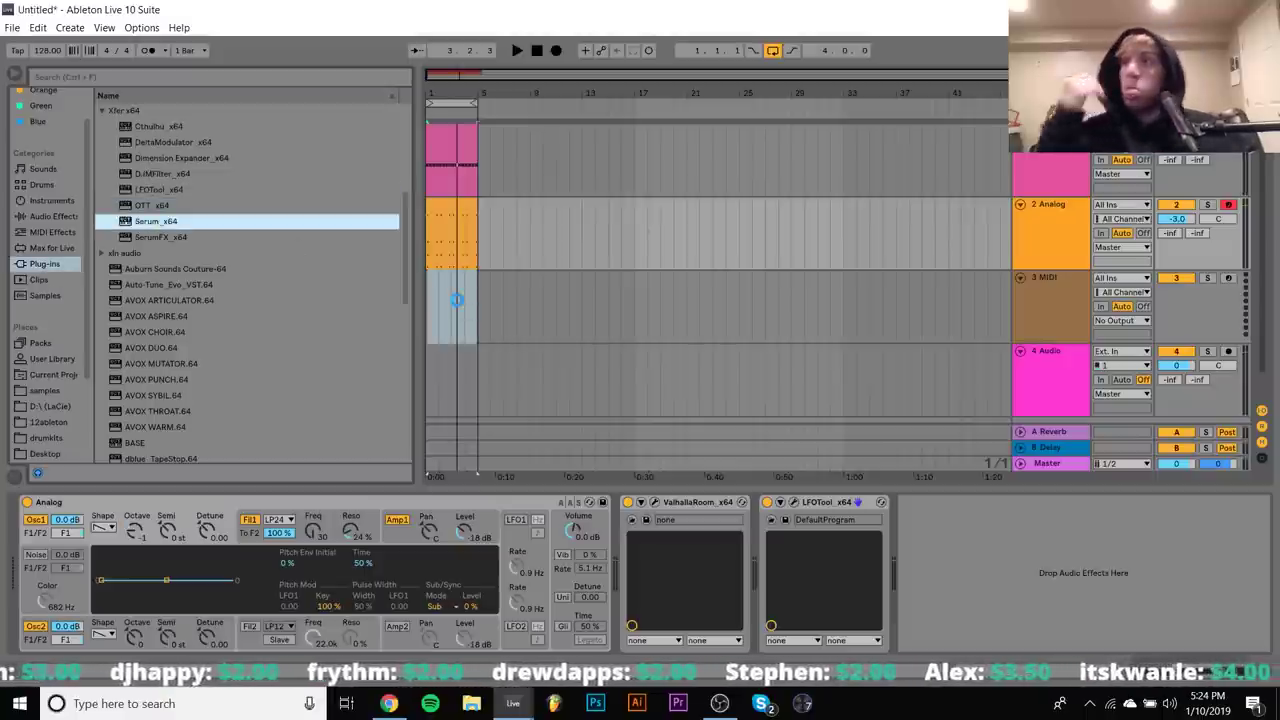
{"action": "left_click_drag", "start_coordinate": [456, 300], "coordinate": [456, 301]}
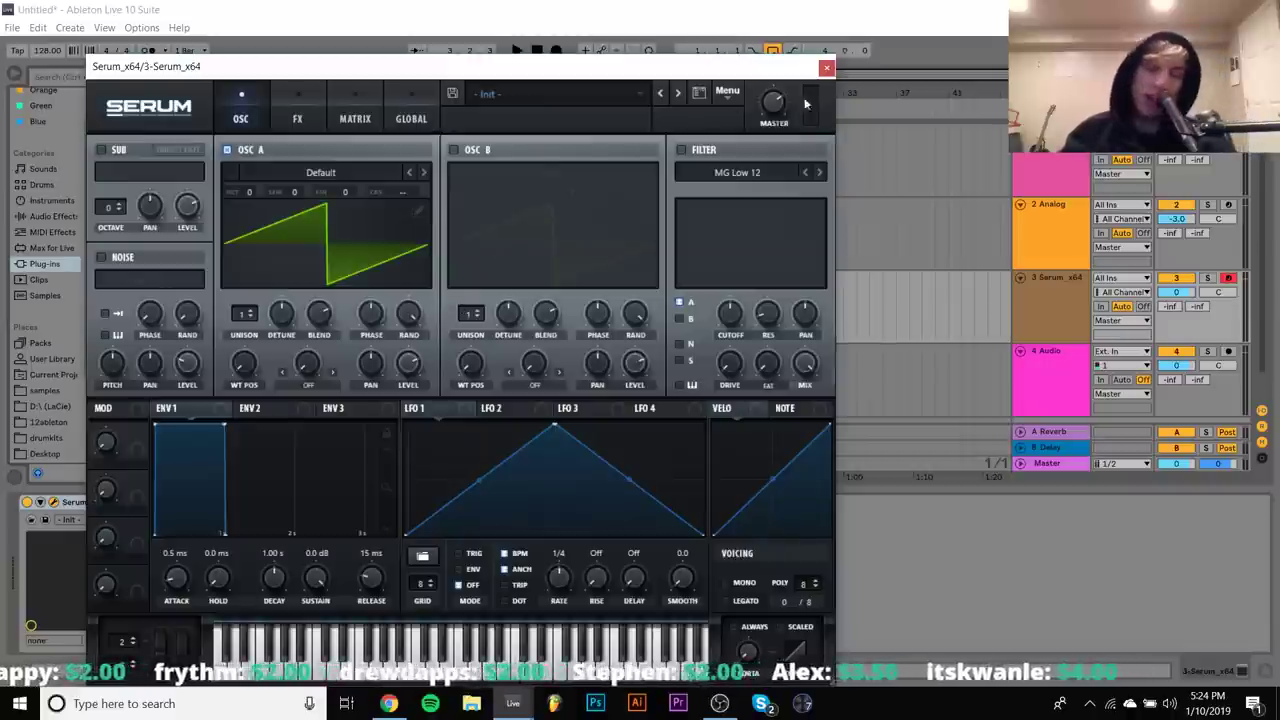
{"action": "left_click", "coordinate": [826, 67]}
Create an empty four-bar MIDI clip on the Serum track under the loop and open its note editor
{"action": "left_click", "coordinate": [460, 294]}
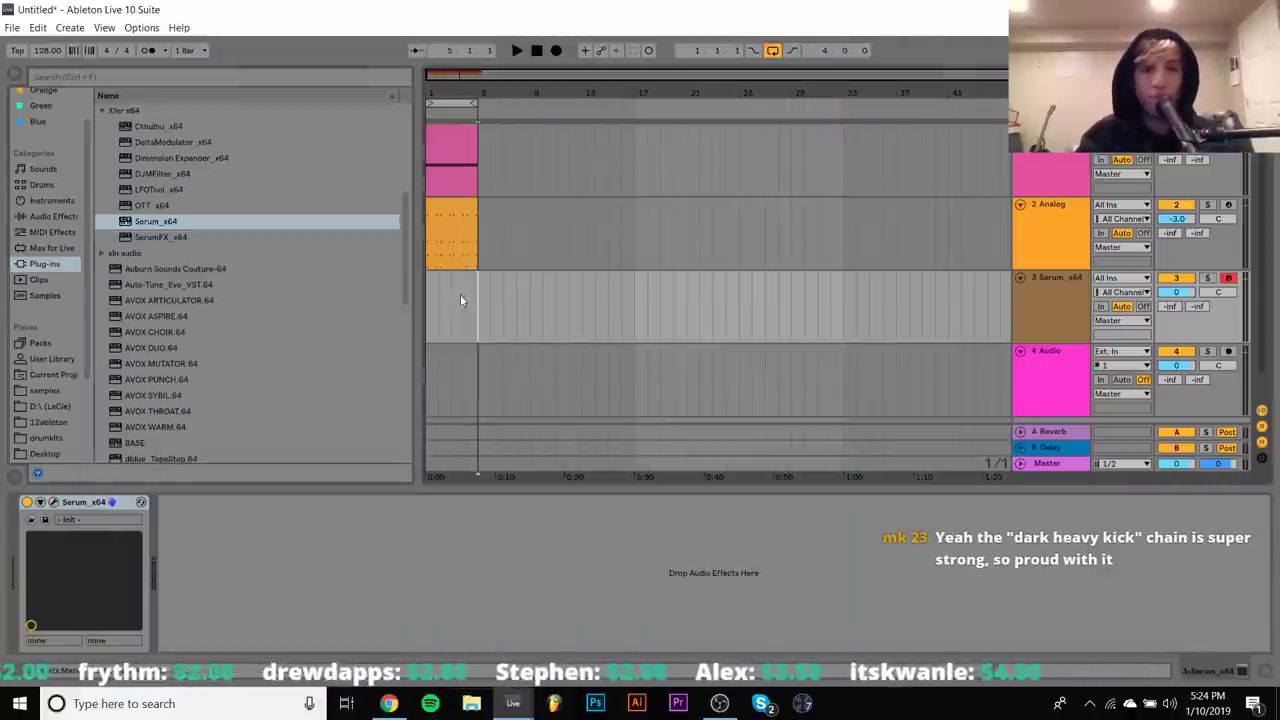
{"action": "key", "text": "ctrl+shift+m"}
{"action": "key", "text": "shift+Tab"}
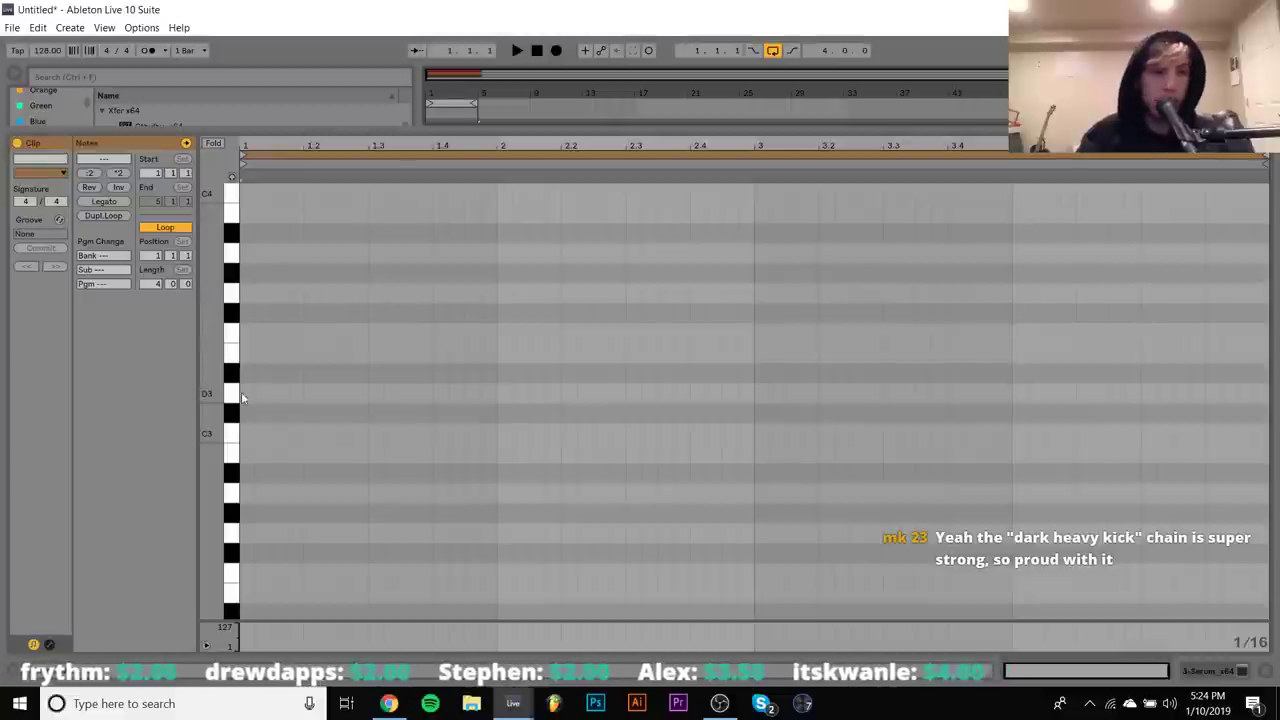
Fill all four bars of the Serum clip with repeated sixteenth notes on G1 and shorten them slightly
{"action": "double_click", "coordinate": [248, 295]}
{"action": "key", "text": "shift+Down"}
{"action": "key", "text": "shift+Down"}
{"action": "key", "text": "ctrl+d"}
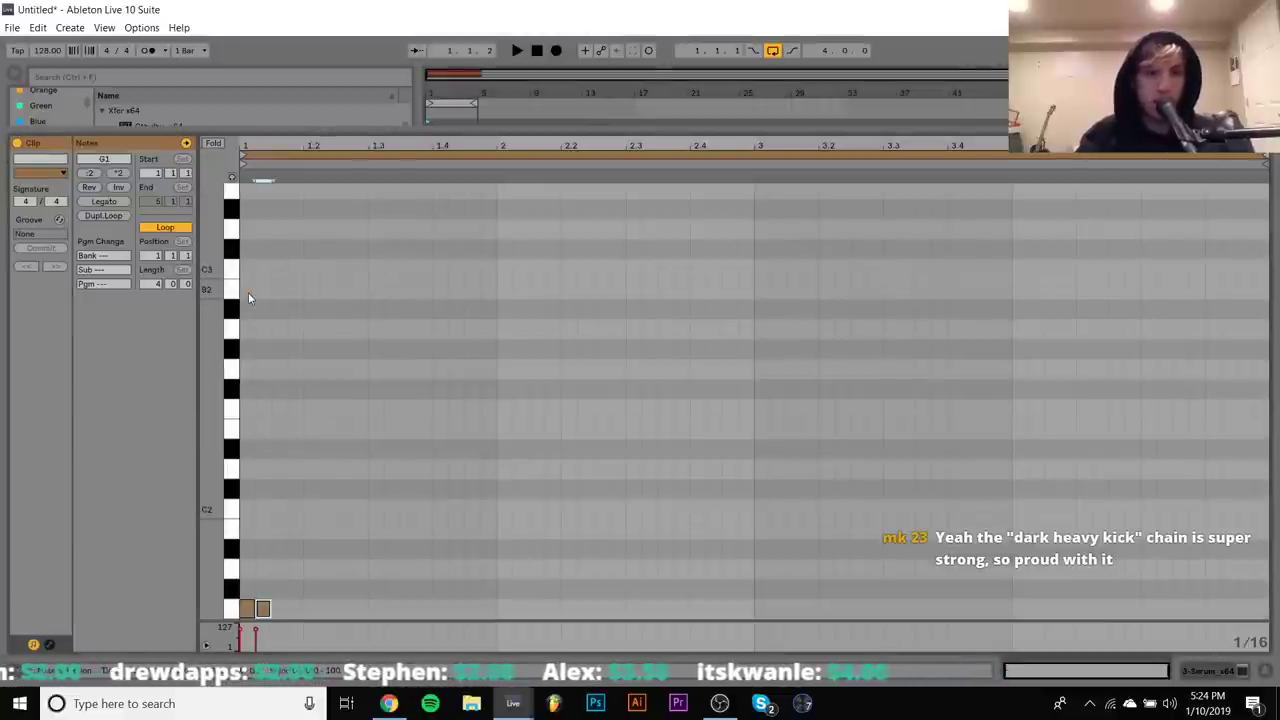
{"action": "key", "text": "ctrl+d"}
{"action": "key", "text": "ctrl+d"}
{"action": "key", "text": "ctrl+a"}
{"action": "key", "text": "ctrl+d"}
{"action": "key", "text": "ctrl+d"}
{"action": "key", "text": "ctrl+d"}
{"action": "key", "text": "ctrl+d"}
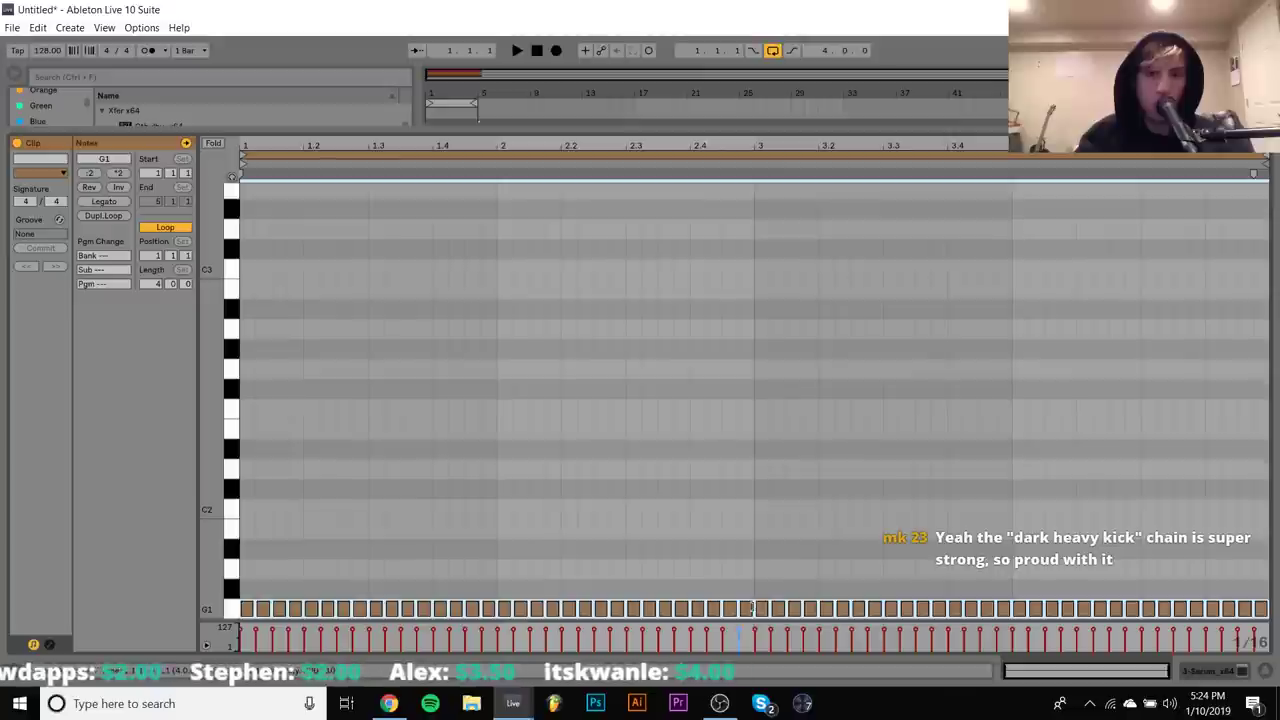
{"action": "left_click", "coordinate": [752, 602]}
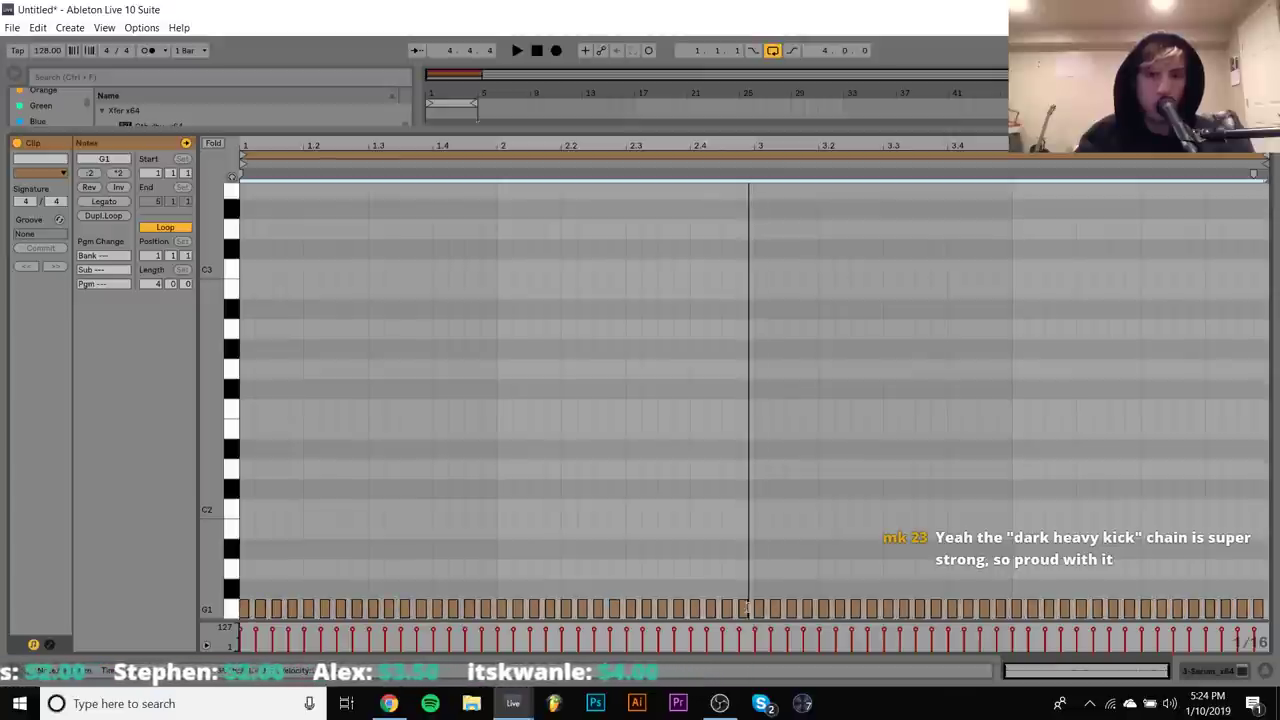
Transpose all notes in the Serum clip down one octave to G0 and return to the arrangement's device chain
{"action": "key", "text": "space"}
{"action": "key", "text": "ctrl+a"}
{"action": "key", "text": "shift+Down"}
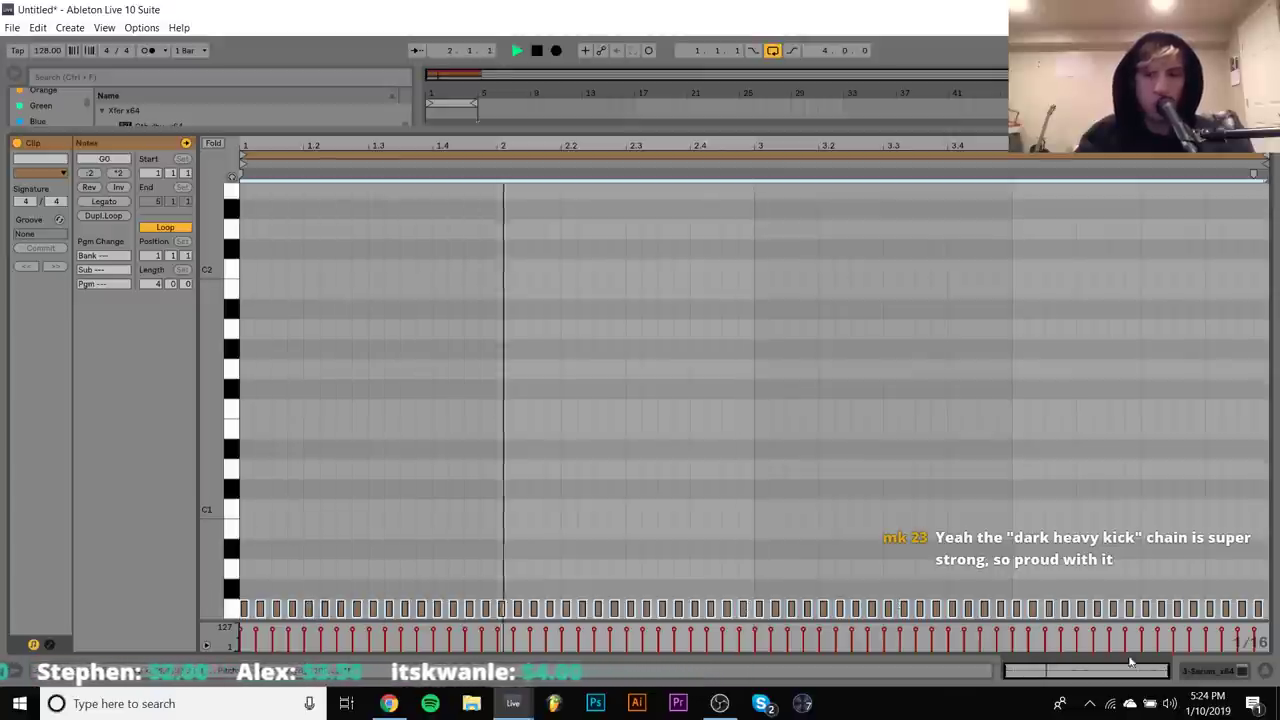
{"action": "key", "text": "shift+Tab"}
{"action": "key", "text": "space"}
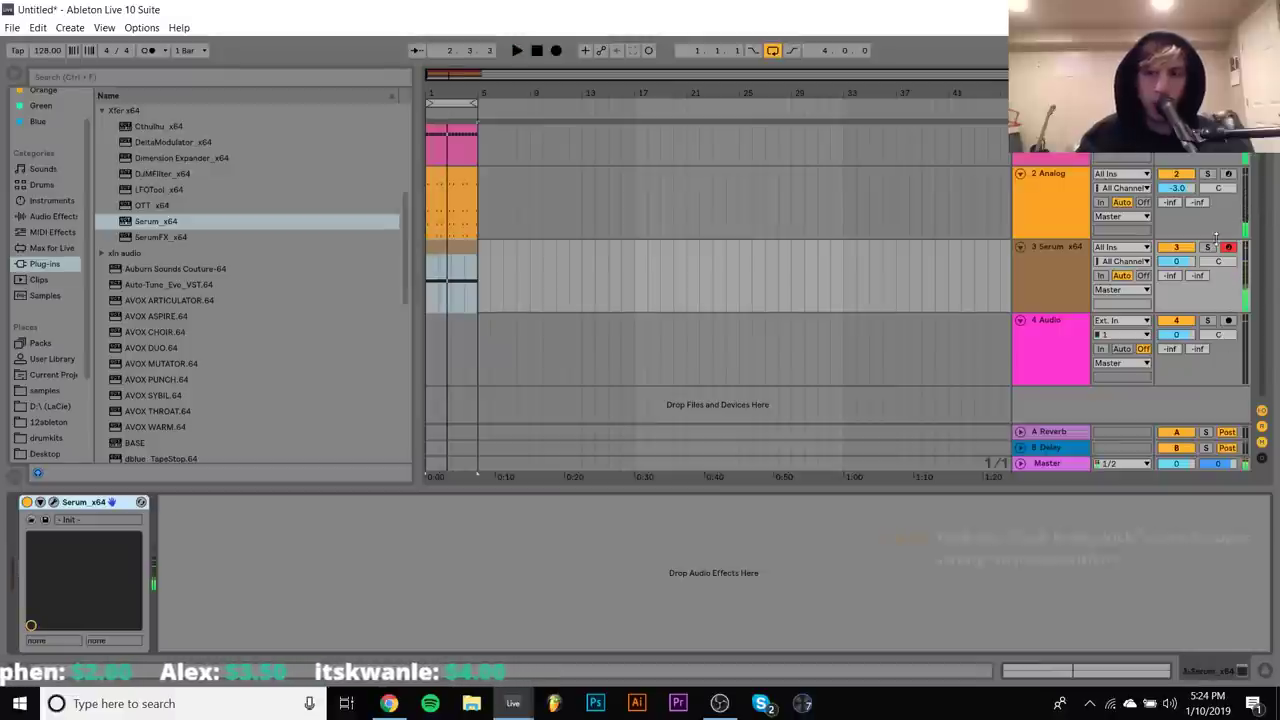
Copy the Analog track's LFOTool onto the soloed Serum track and add an EQ Eight low cut after it
{"action": "left_click", "coordinate": [1032, 200]}
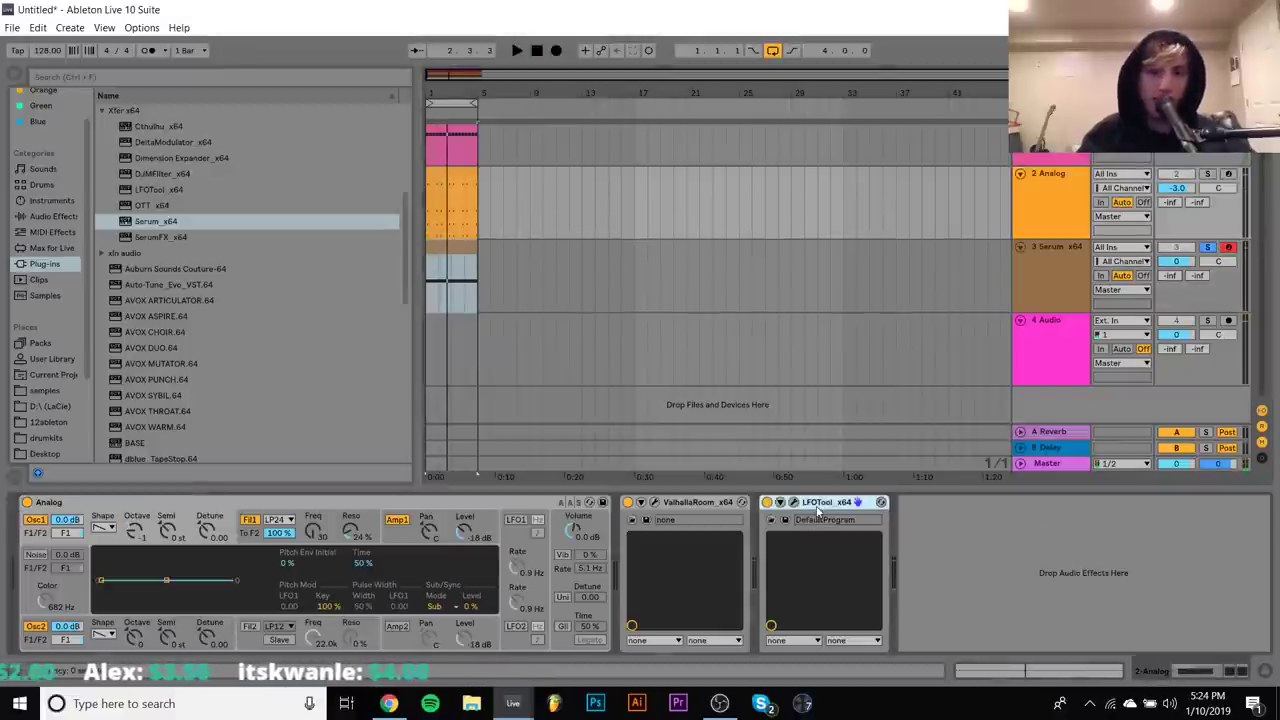
{"action": "left_click", "coordinate": [678, 280]}
{"action": "key", "text": "space"}
{"action": "left_click", "coordinate": [40, 216]}
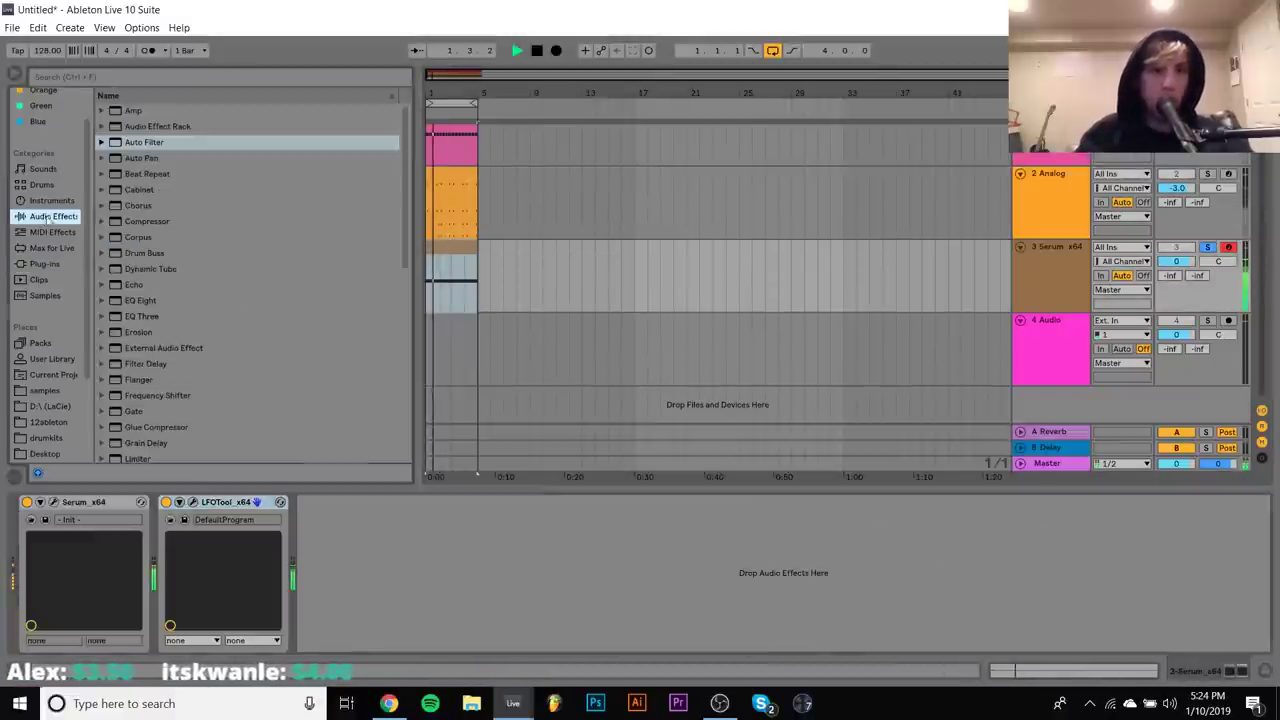
{"action": "left_click_drag", "start_coordinate": [140, 300], "coordinate": [453, 577]}
{"action": "double_click", "coordinate": [389, 565]}
Load the Spectral wavetable Monster 4 [SL] into Serum's oscillator A and try different wavetable positions
{"action": "left_click", "coordinate": [53, 502]}
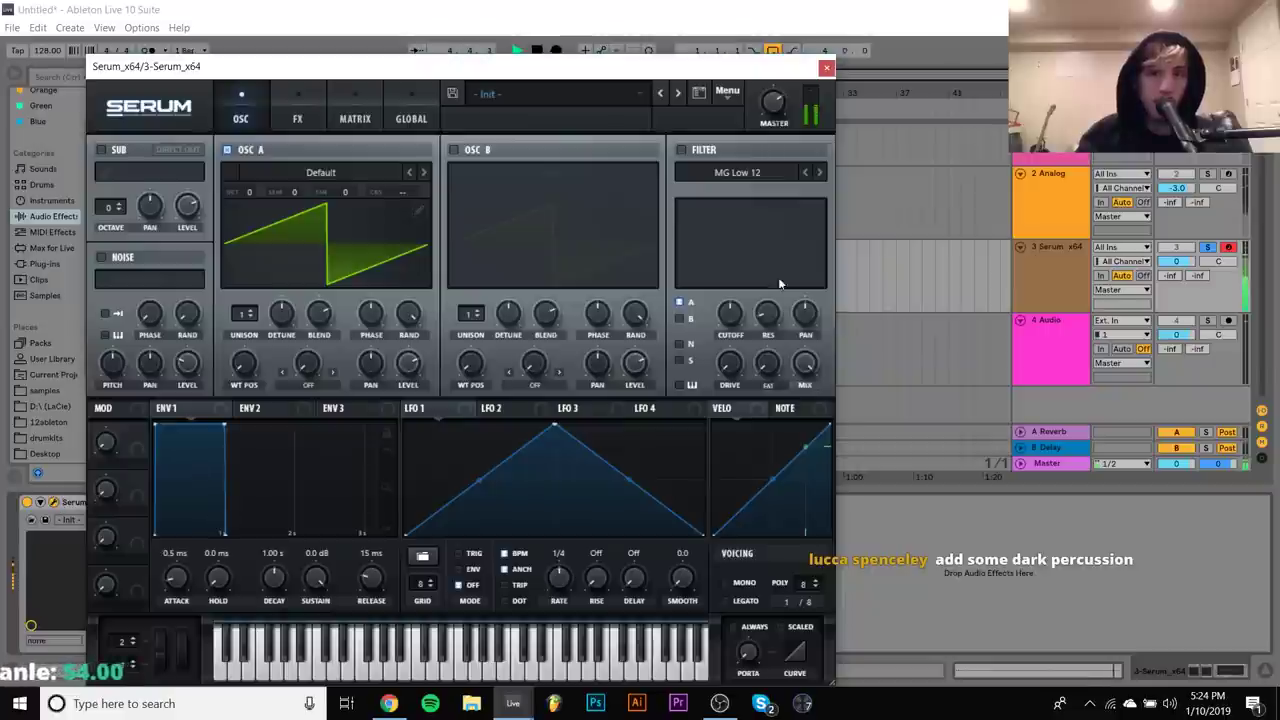
{"action": "left_click", "coordinate": [681, 149]}
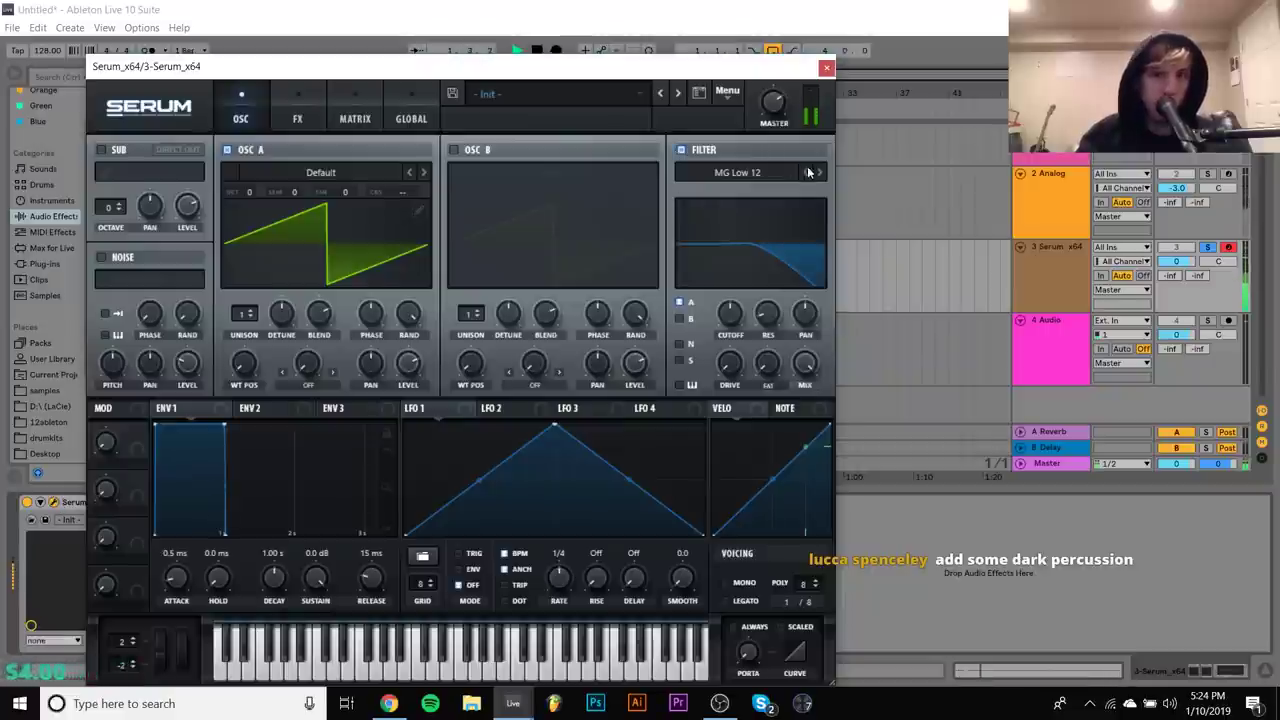
{"action": "left_click", "coordinate": [682, 149]}
{"action": "left_click", "coordinate": [320, 172]}
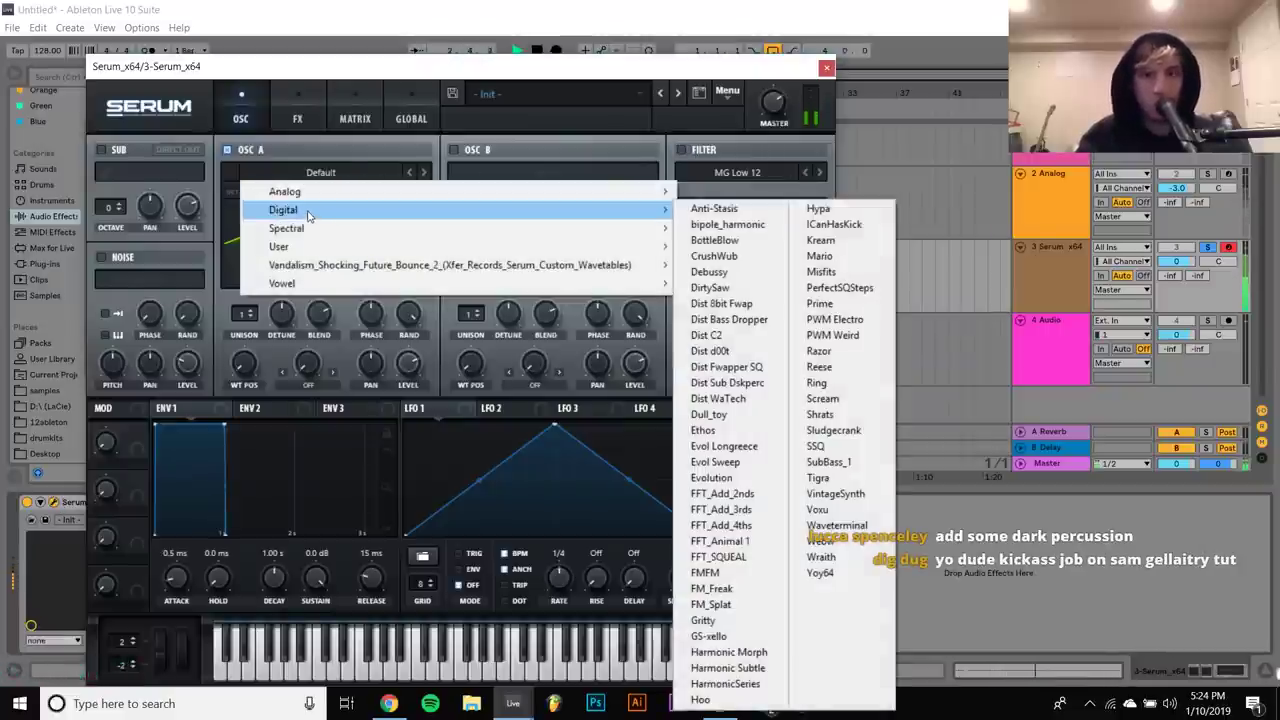
{"action": "mouse_move", "coordinate": [329, 229]}
{"action": "left_click", "coordinate": [717, 380]}
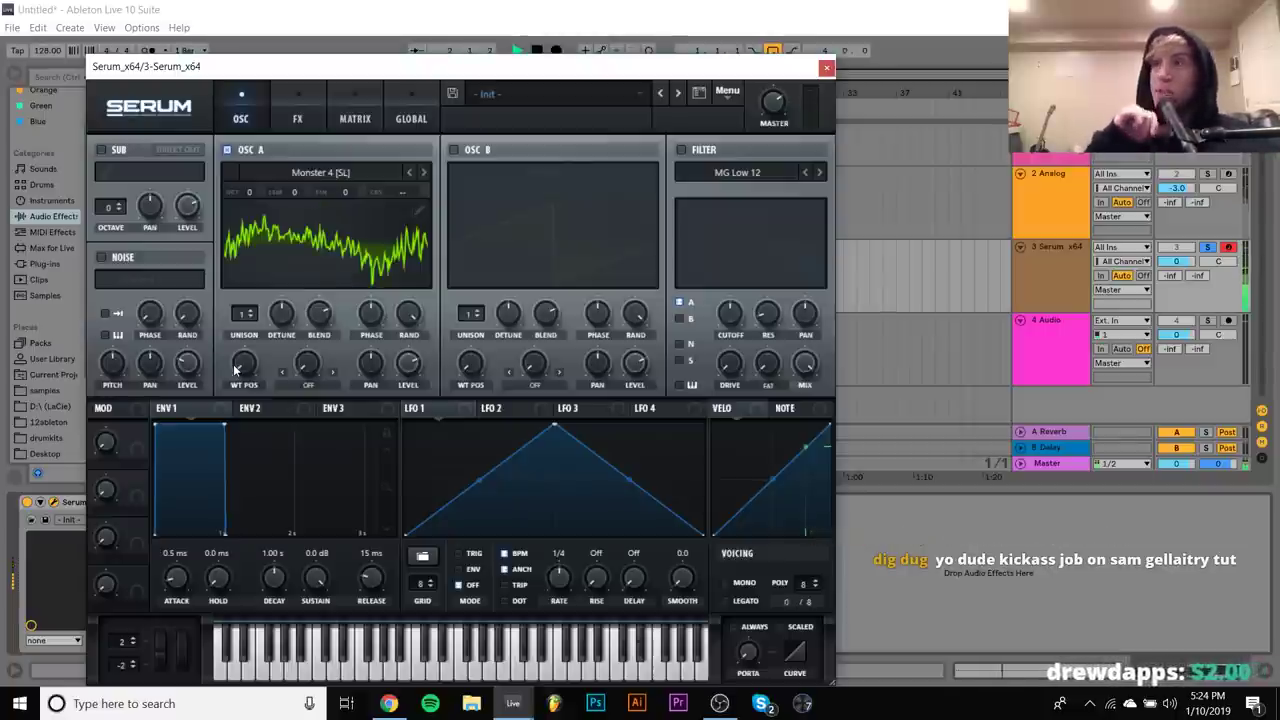
{"action": "left_click_drag", "start_coordinate": [245, 356], "coordinate": [243, 444]}
{"action": "key", "text": "space"}
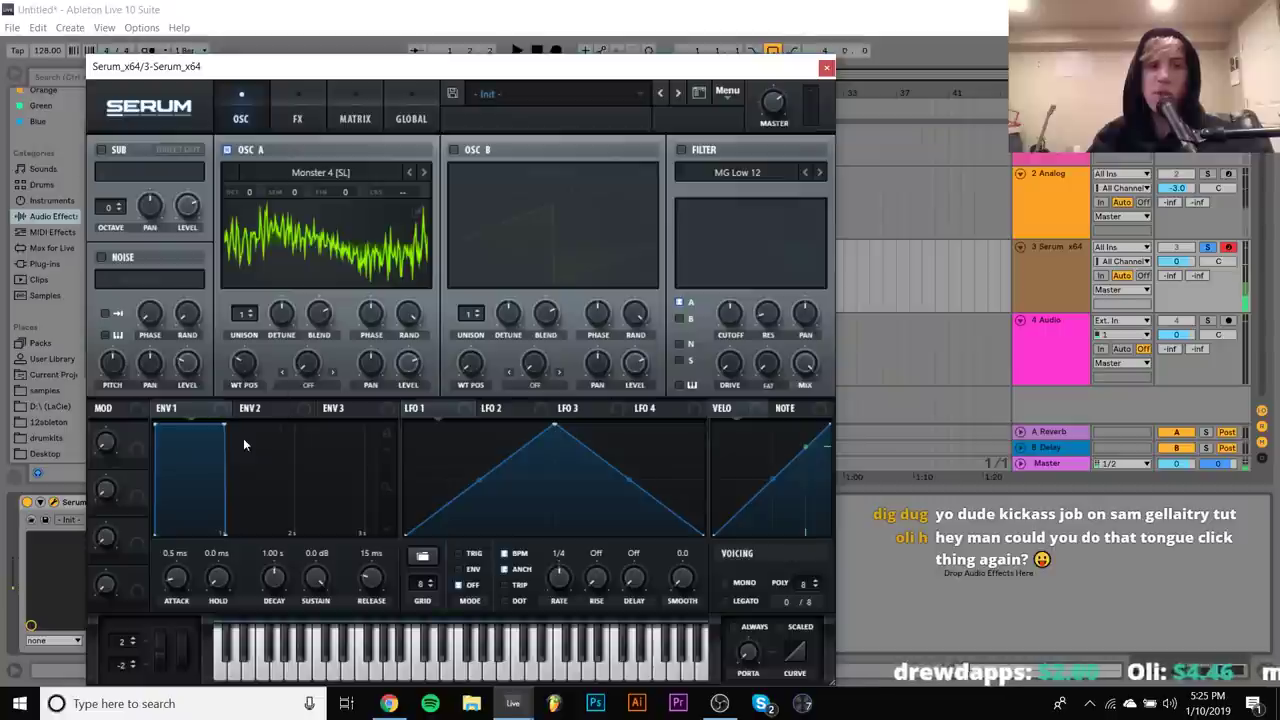
Switch oscillator A to Monster 3 [SL] and modulate its wavetable position with envelope 1, setting the sustain to -oo dB
{"action": "left_click", "coordinate": [405, 172]}
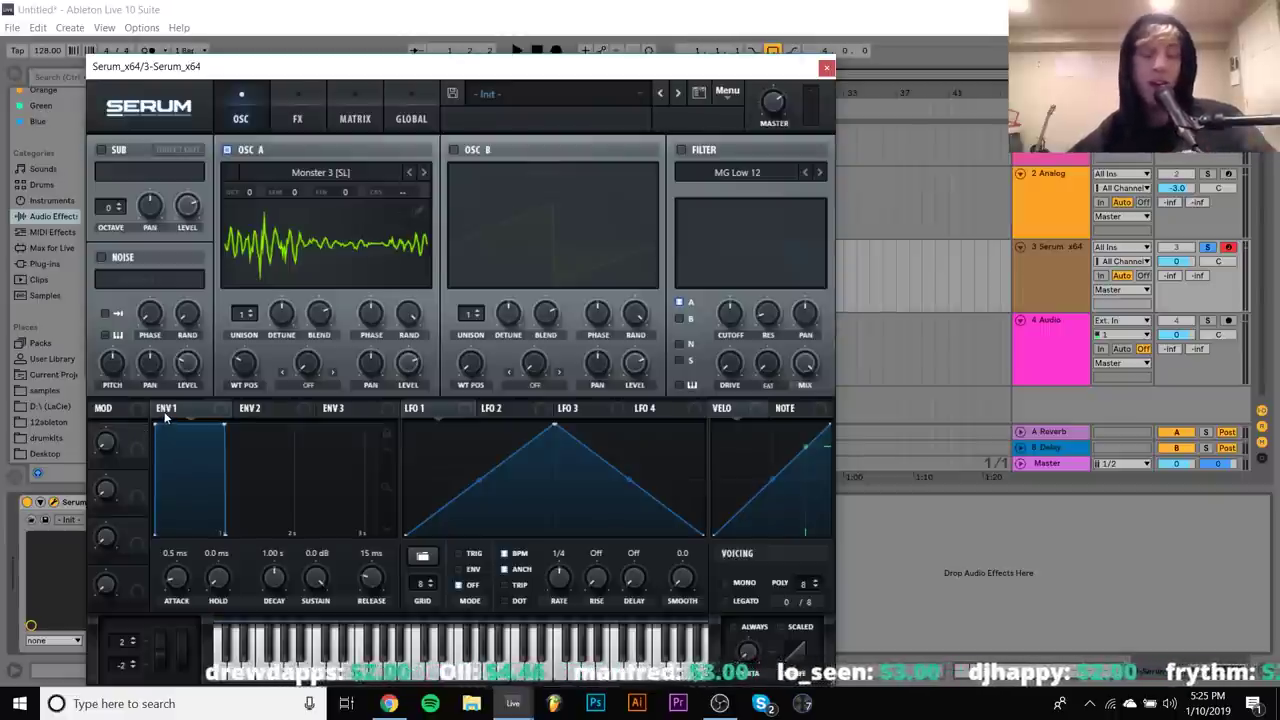
{"action": "left_click_drag", "start_coordinate": [165, 417], "coordinate": [244, 364]}
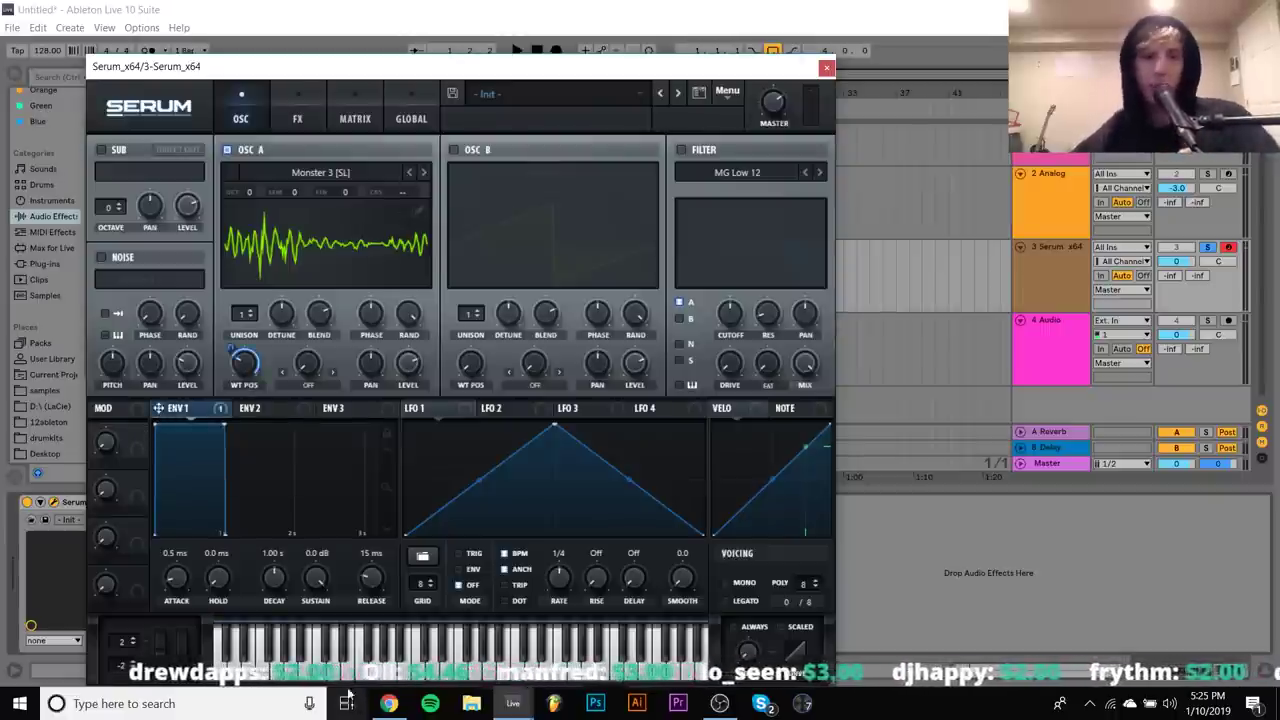
{"action": "left_click_drag", "start_coordinate": [316, 572], "coordinate": [309, 700]}
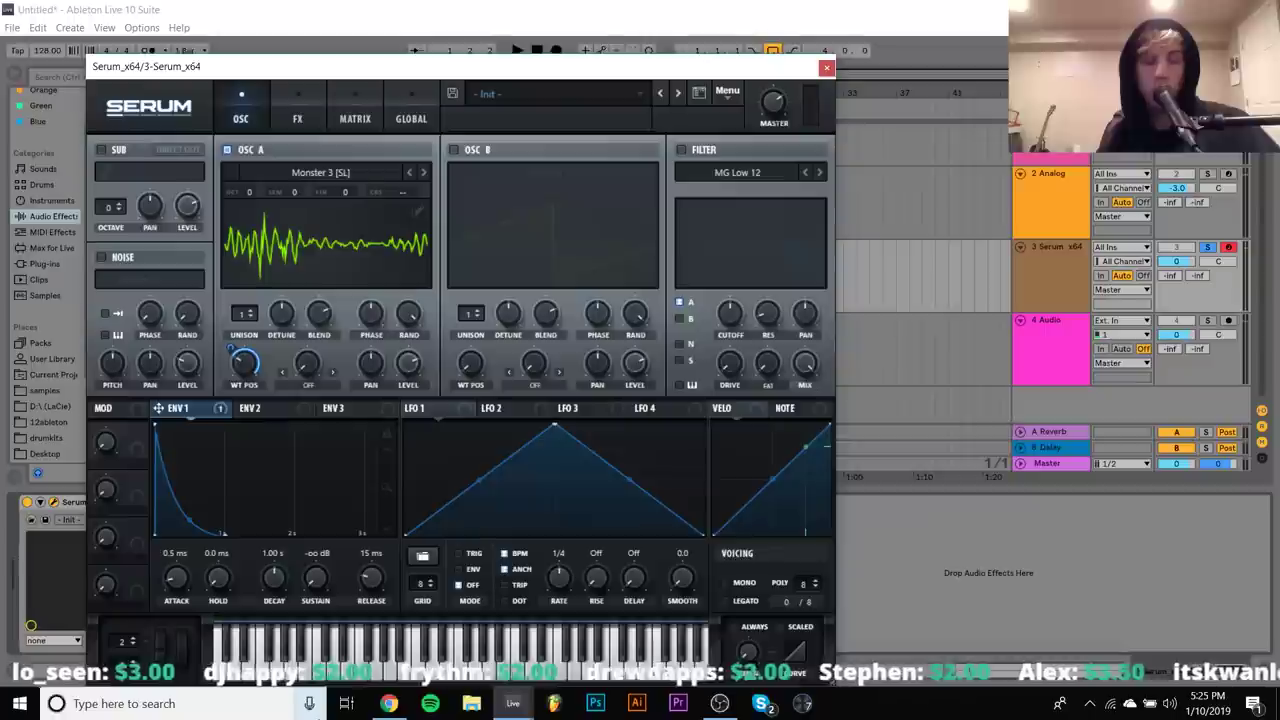
{"action": "key", "text": "space"}
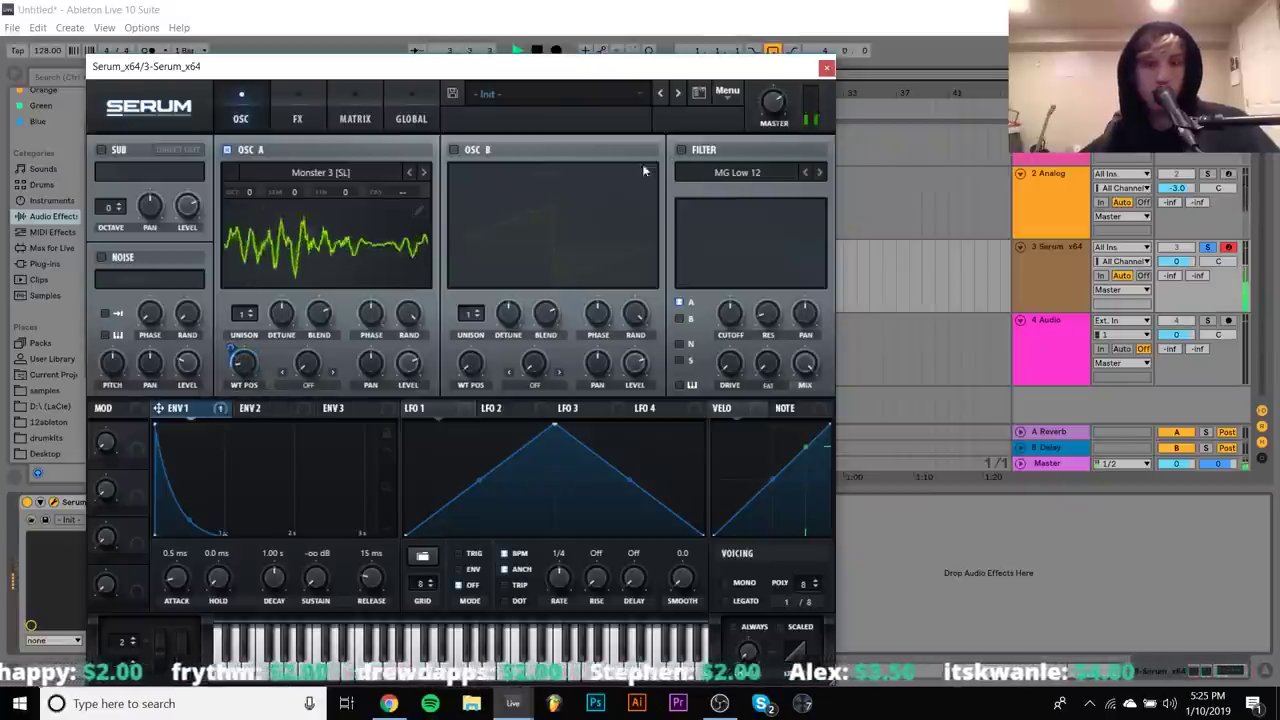
Enable Serum's filter as MG Low 24 and modulate its cutoff with envelope 1
{"action": "left_click", "coordinate": [681, 150]}
{"action": "left_click", "coordinate": [819, 172]}
{"action": "left_click", "coordinate": [819, 172]}
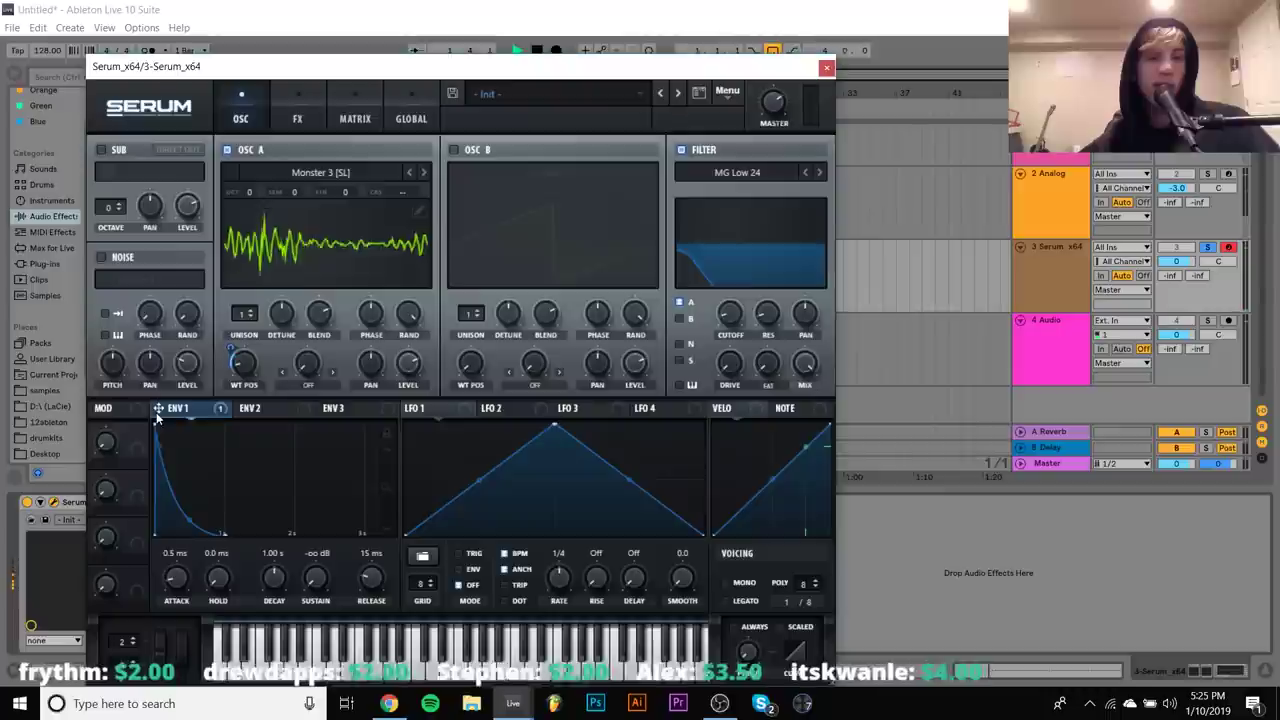
{"action": "left_click_drag", "start_coordinate": [197, 415], "coordinate": [741, 318]}
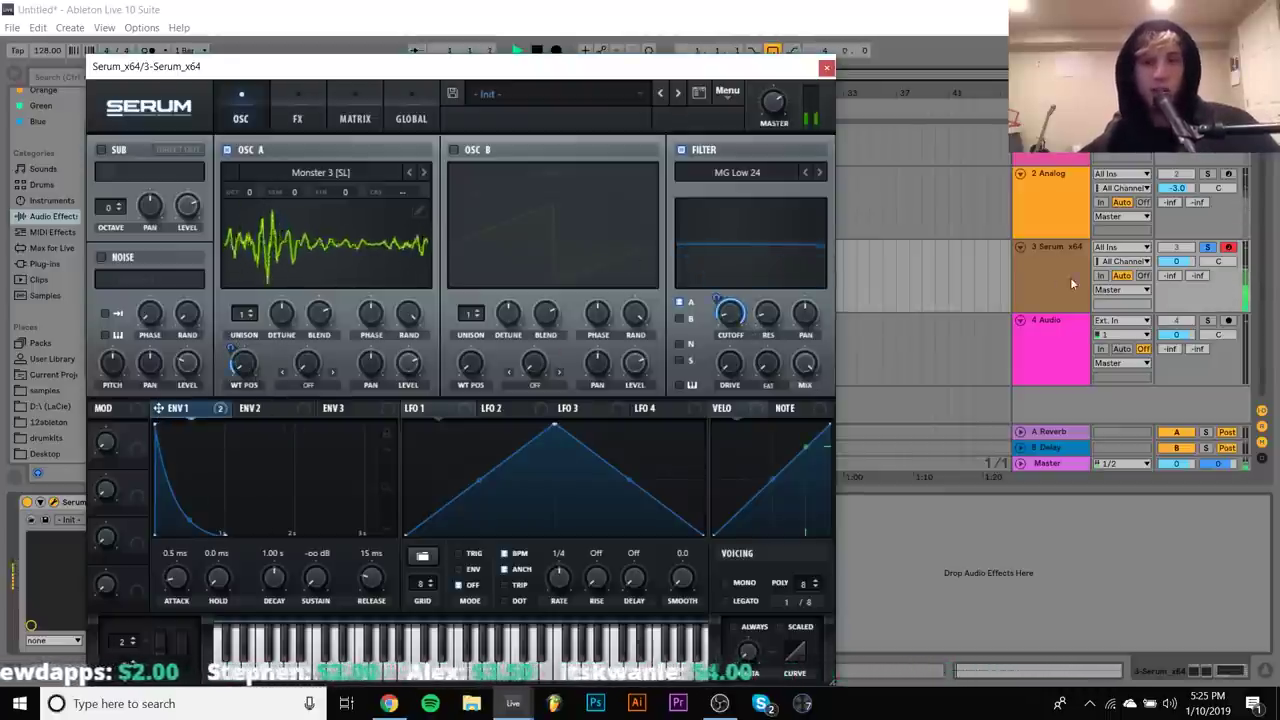
Unsolo the Serum track, set its volume to -1.4 and raise the EQ Eight low cut to 288 Hz
{"action": "left_click", "coordinate": [1207, 247]}
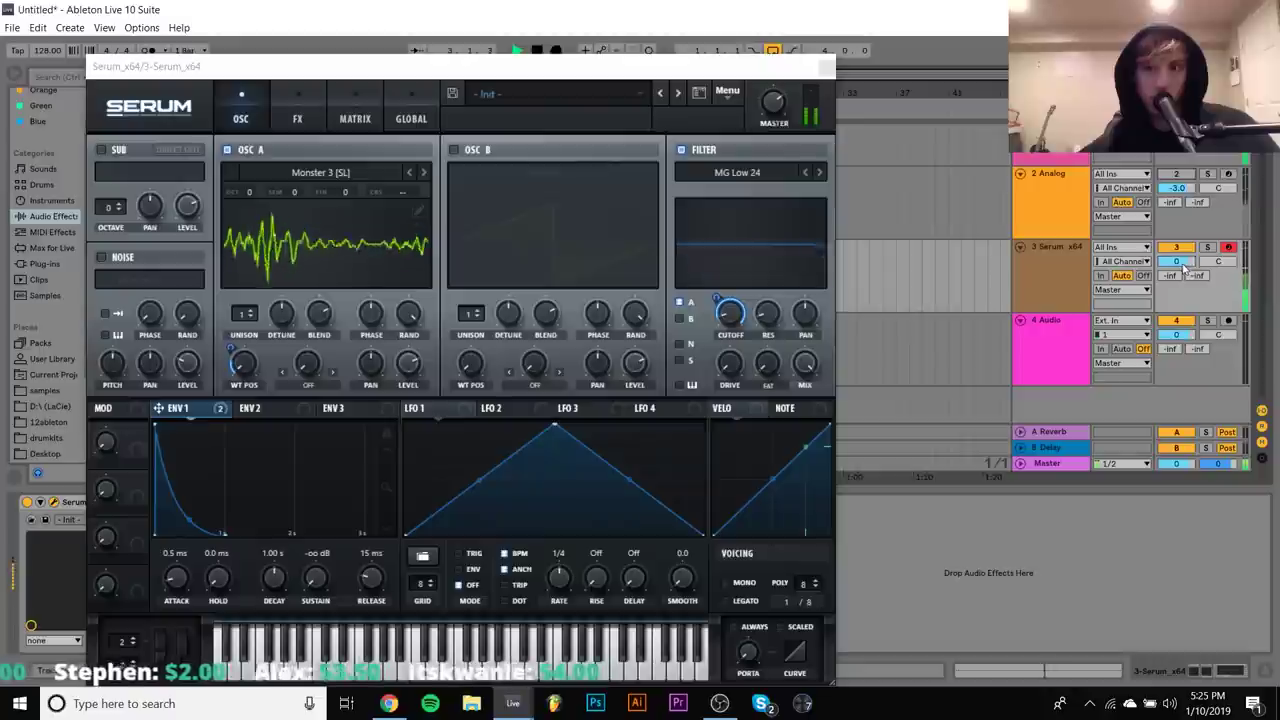
{"action": "left_click", "coordinate": [825, 66]}
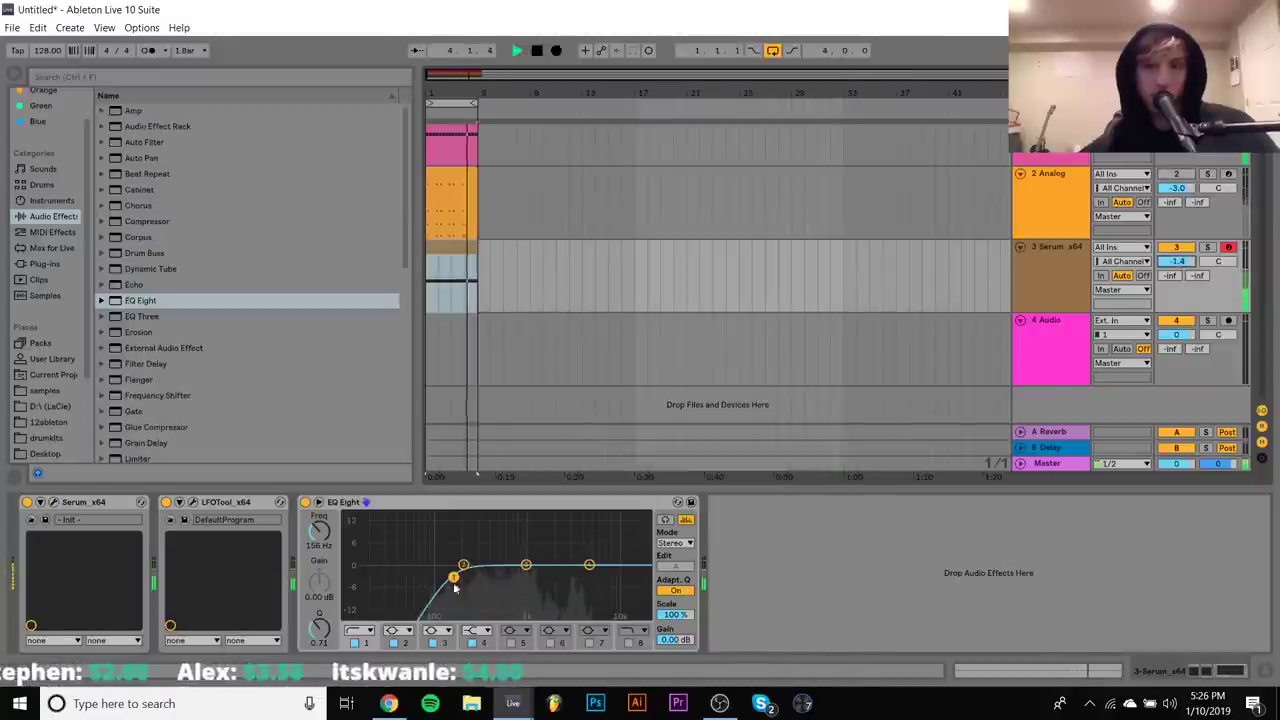
{"action": "scroll", "coordinate": [325, 540], "scroll_direction": "up", "scroll_amount": 3}
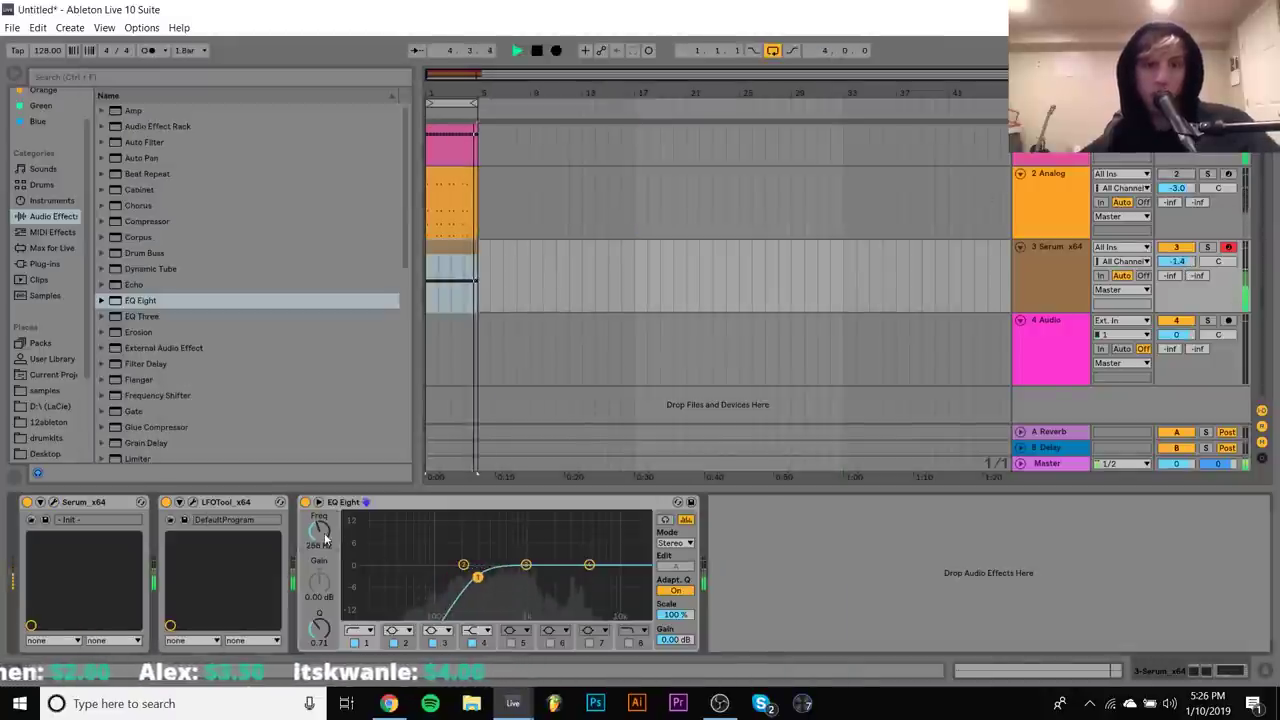
Add Tube distortion and an MG Low 18 filter to Serum's effects, with envelope 1 modulating the effect filter's cutoff
{"action": "left_click", "coordinate": [54, 504]}
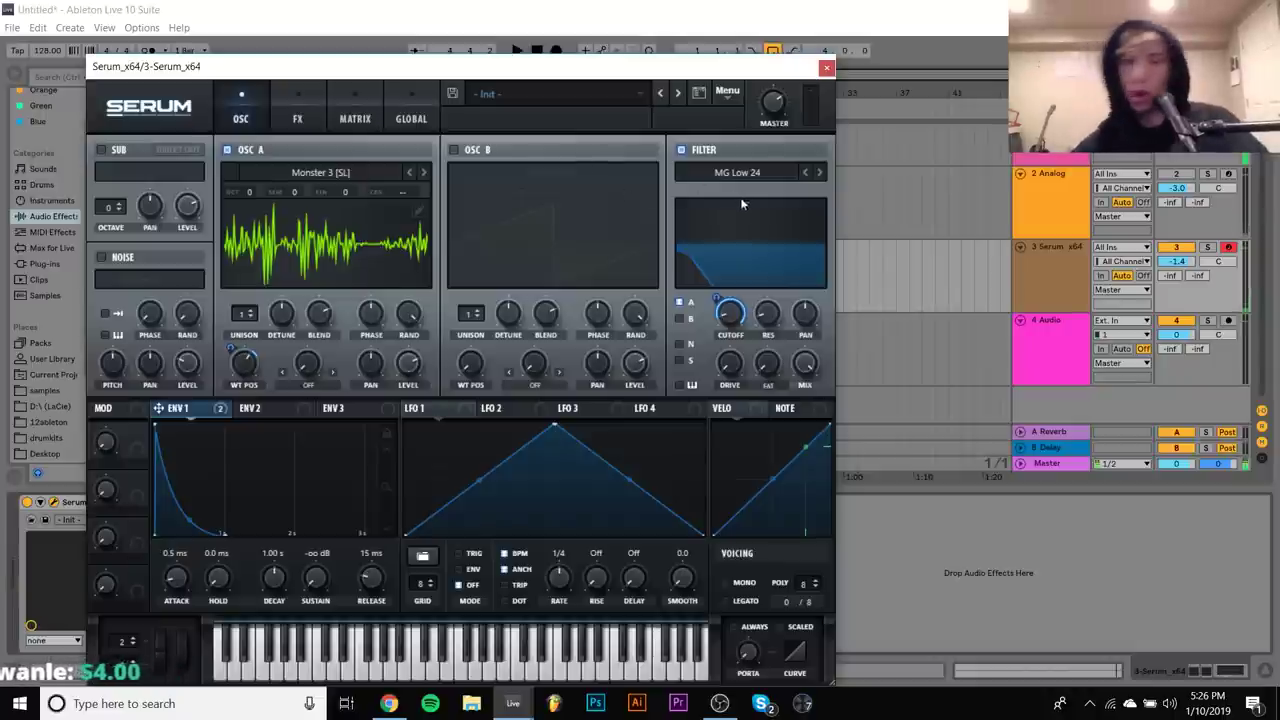
{"action": "left_click", "coordinate": [296, 113]}
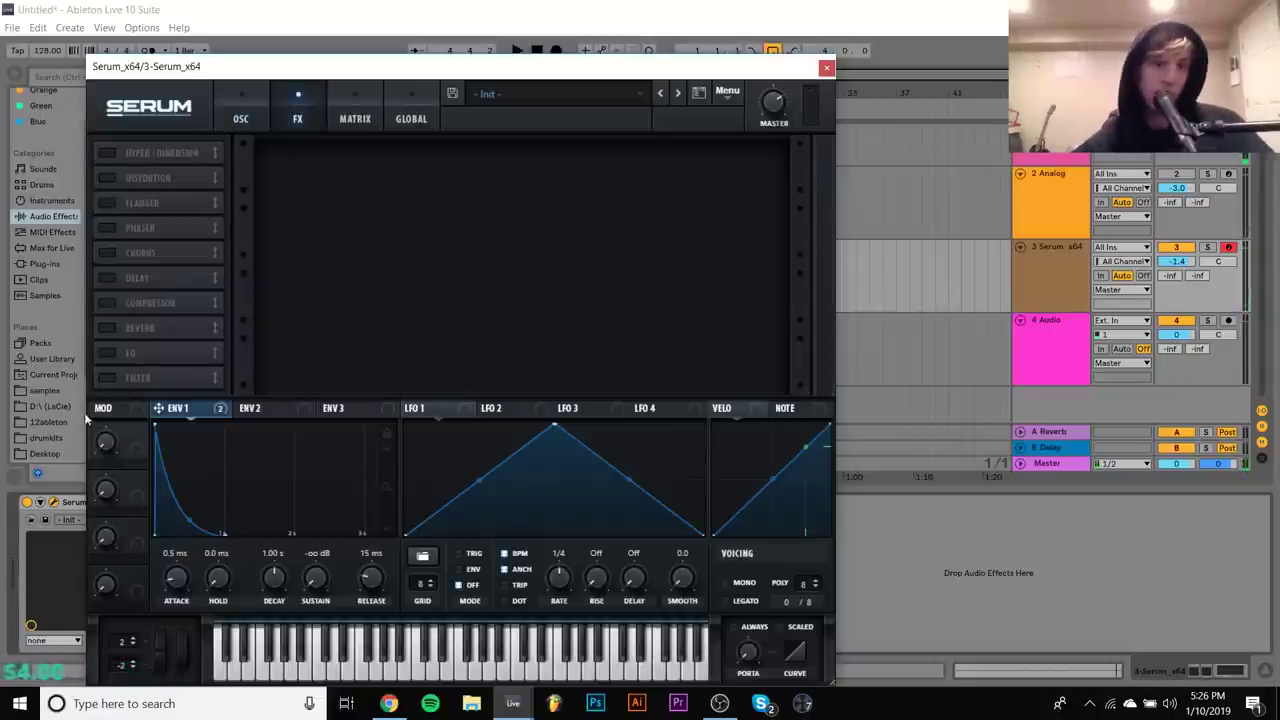
{"action": "left_click", "coordinate": [106, 378]}
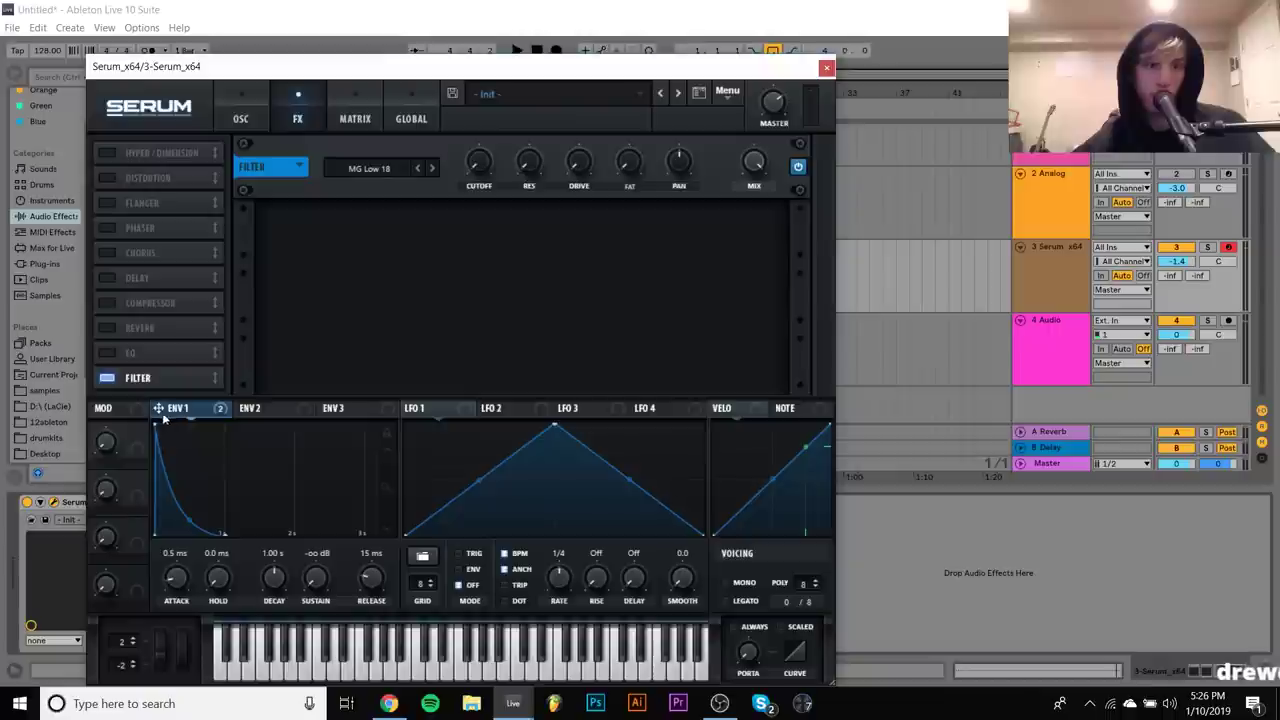
{"action": "left_click", "coordinate": [106, 178]}
{"action": "left_click_drag", "start_coordinate": [617, 183], "coordinate": [617, 170]}
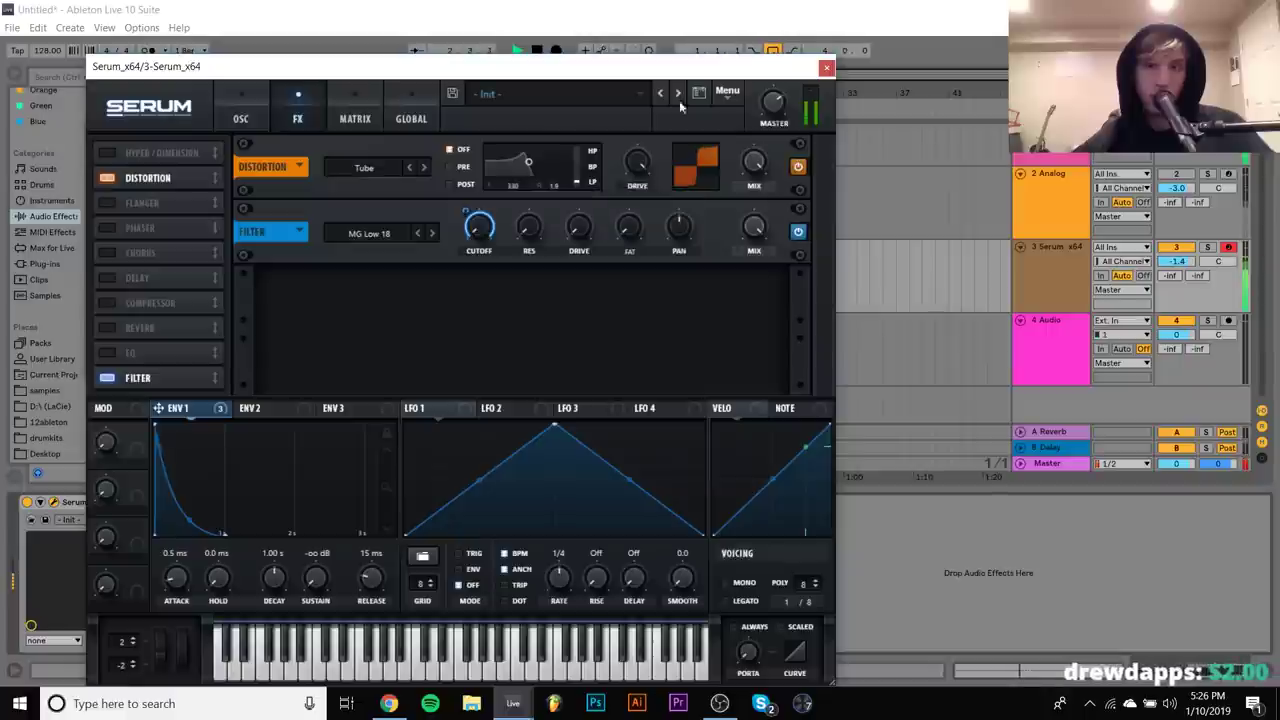
Use Monster 2 [SL] in oscillator A with the main filter off, and set the Analog track's volume to -5.2
{"action": "left_click", "coordinate": [243, 117]}
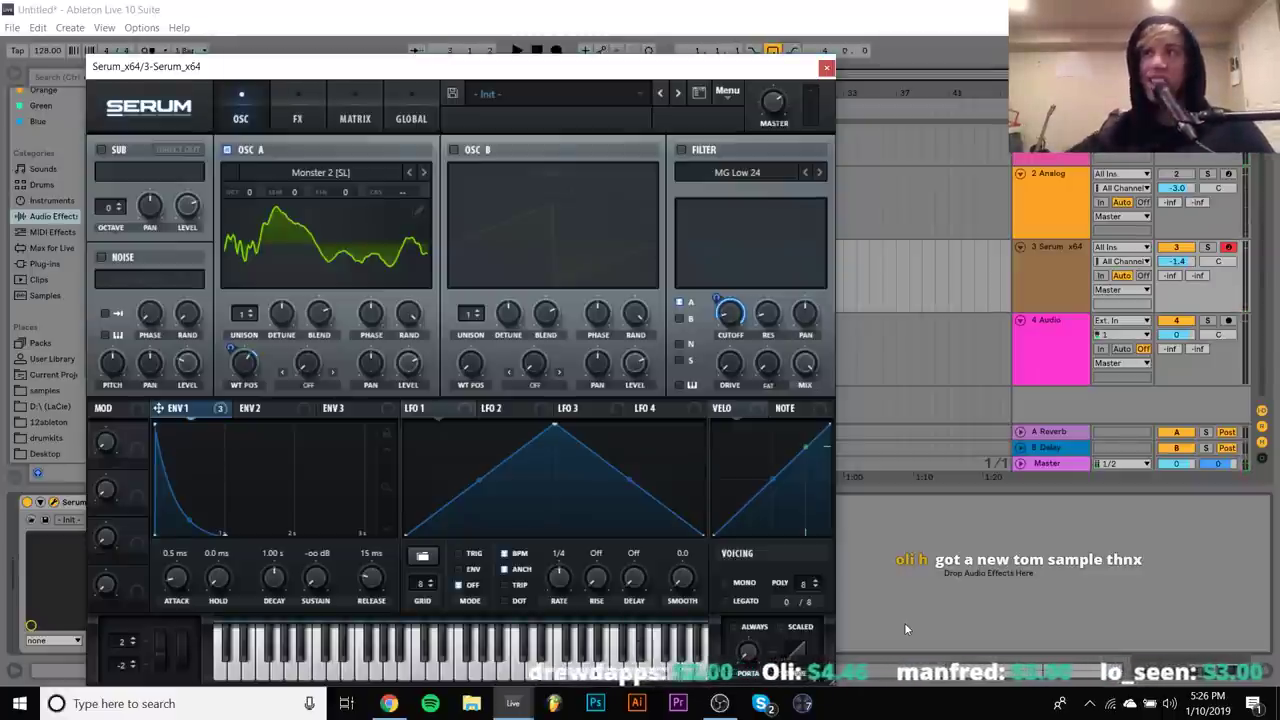
{"action": "key", "text": "space"}
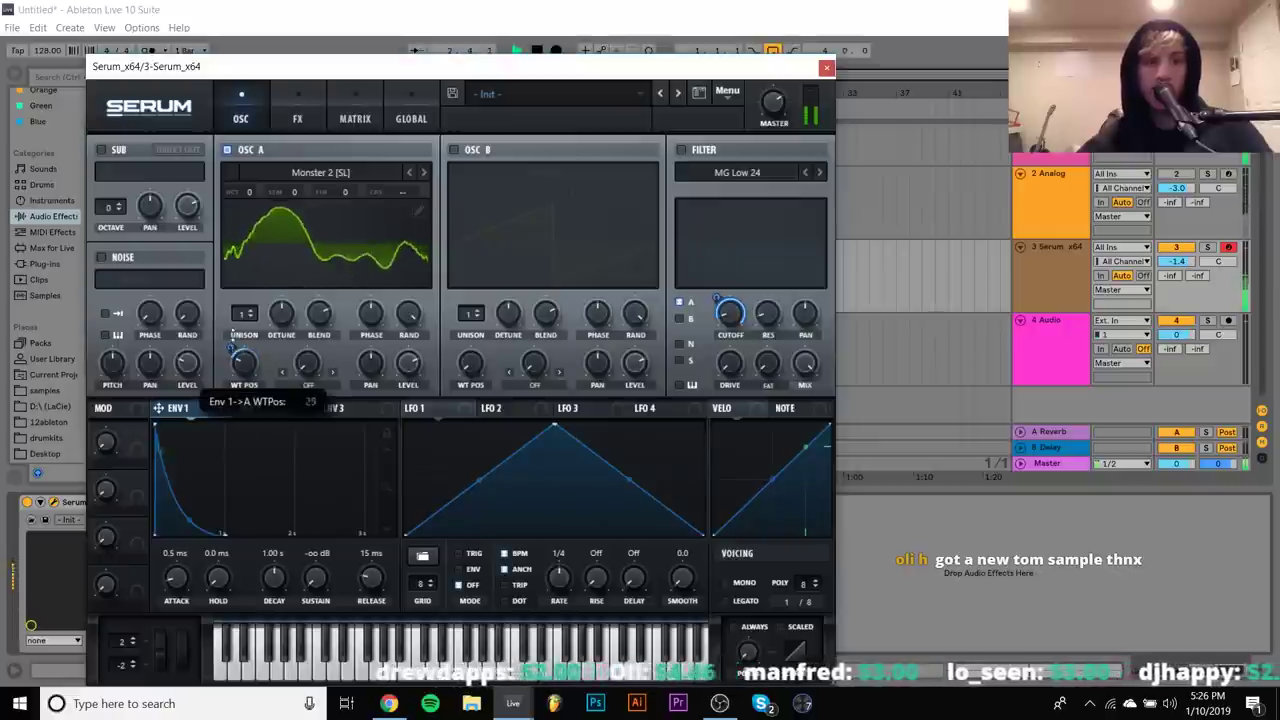
{"action": "left_click", "coordinate": [1187, 187]}
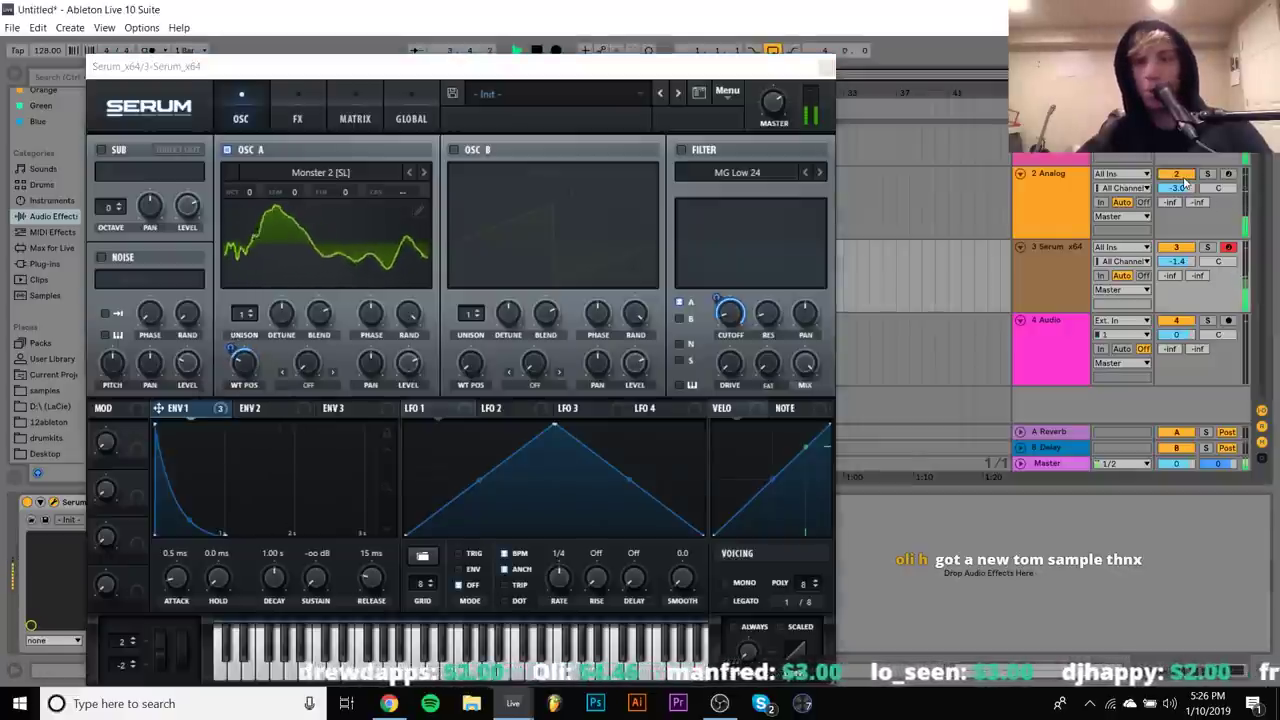
Lower all tracks' volumes together, bringing Analog to -7.7, Serum to -3.9 and Audio to -2.5
{"action": "left_click", "coordinate": [1087, 262]}
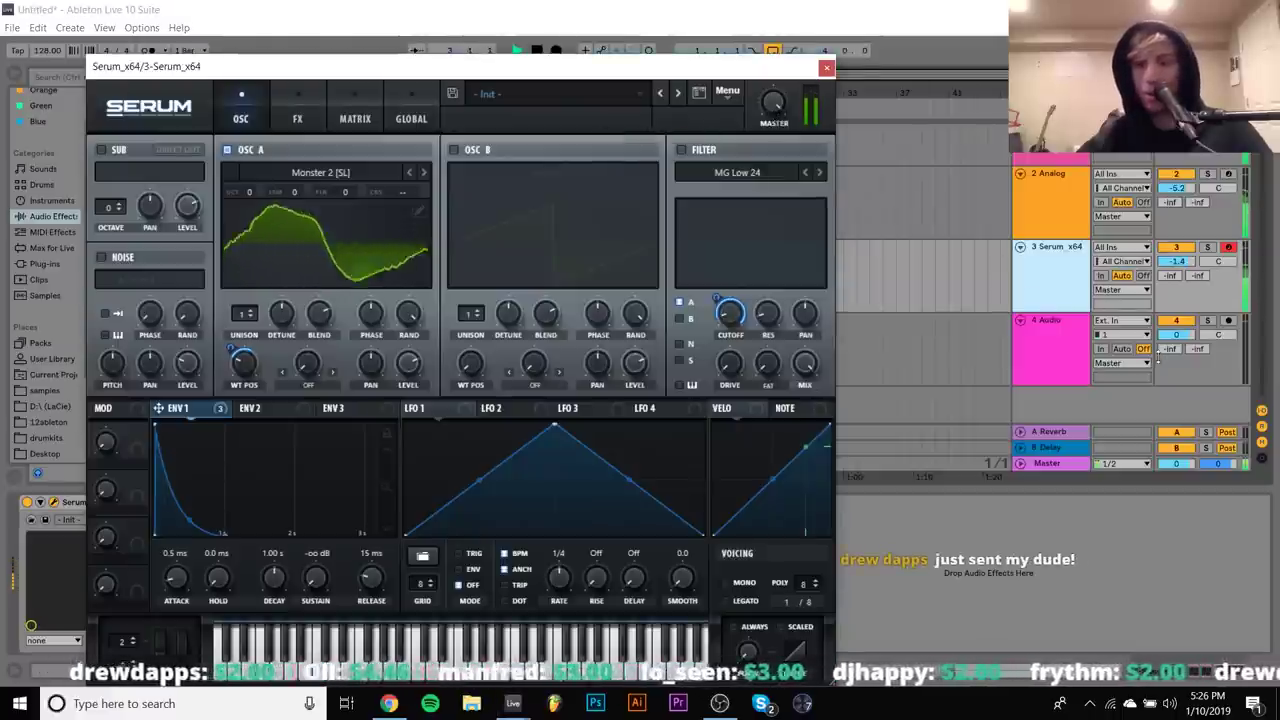
{"action": "key", "text": "Tab"}
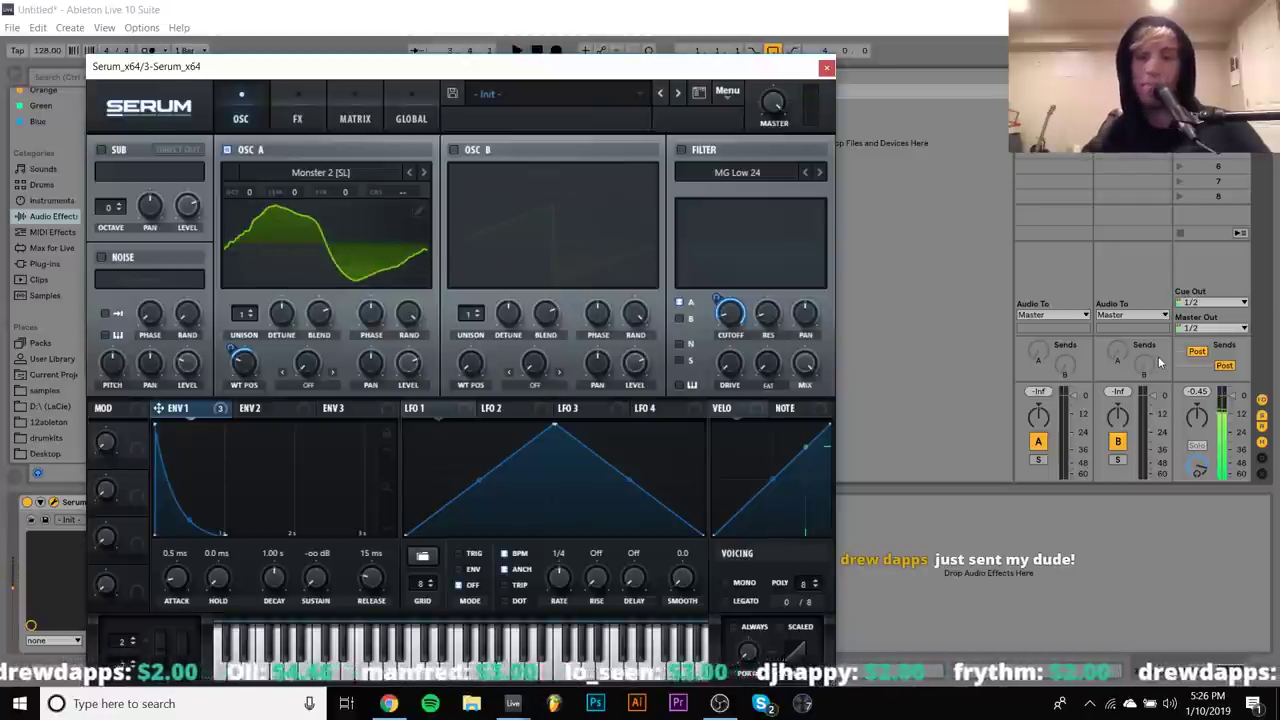
{"action": "key", "text": "space"}
{"action": "key", "text": "Tab"}
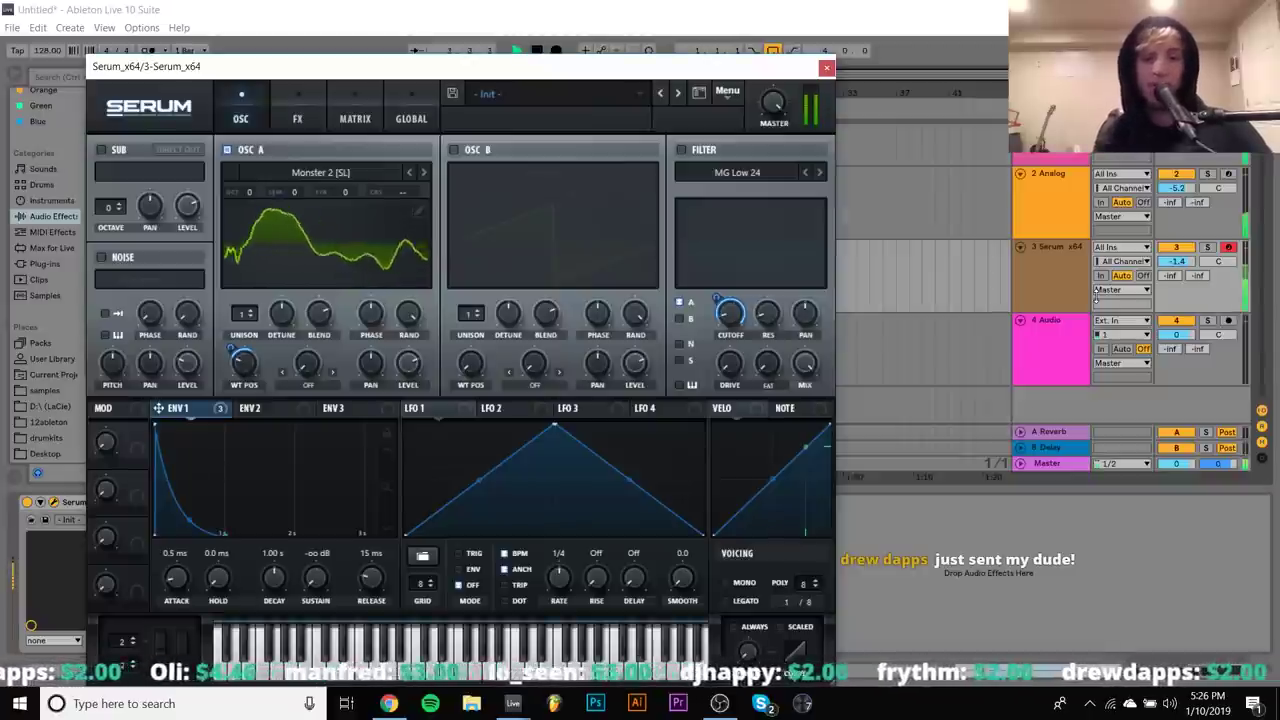
{"action": "left_click", "coordinate": [1164, 285]}
{"action": "left_click", "coordinate": [477, 474]}
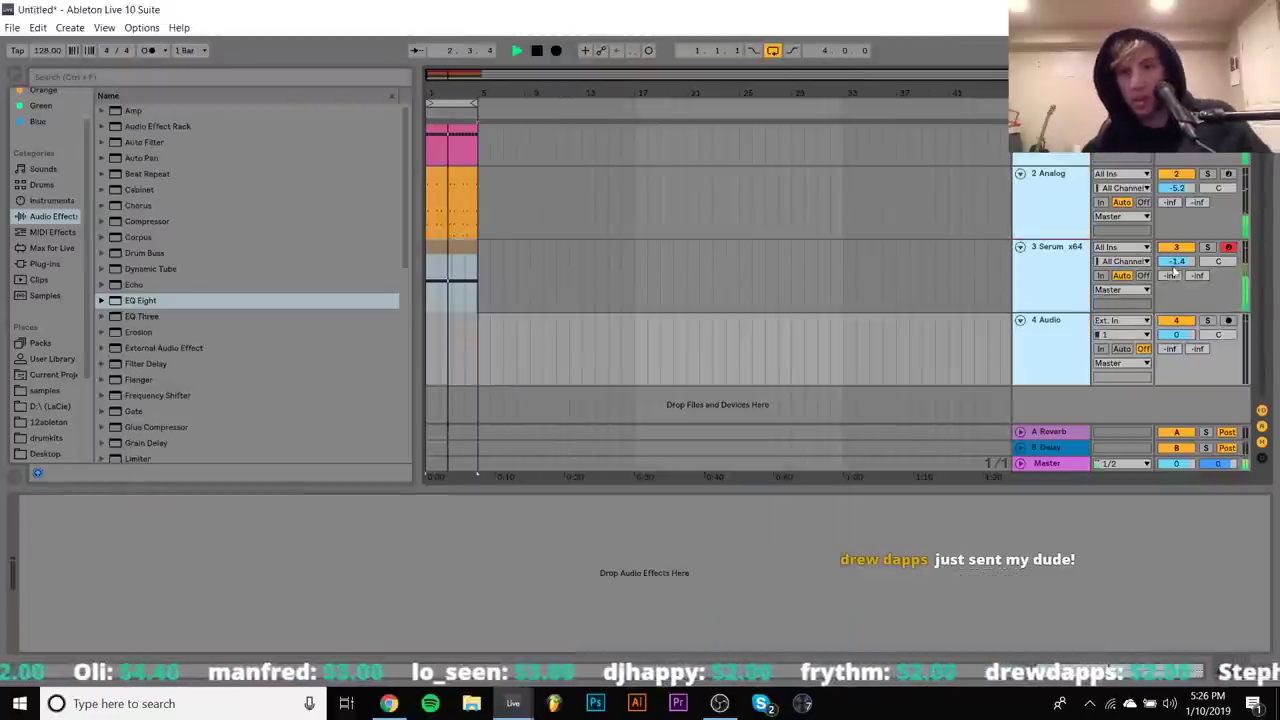
{"action": "left_click", "coordinate": [1092, 230]}
{"action": "key", "text": "Down"}
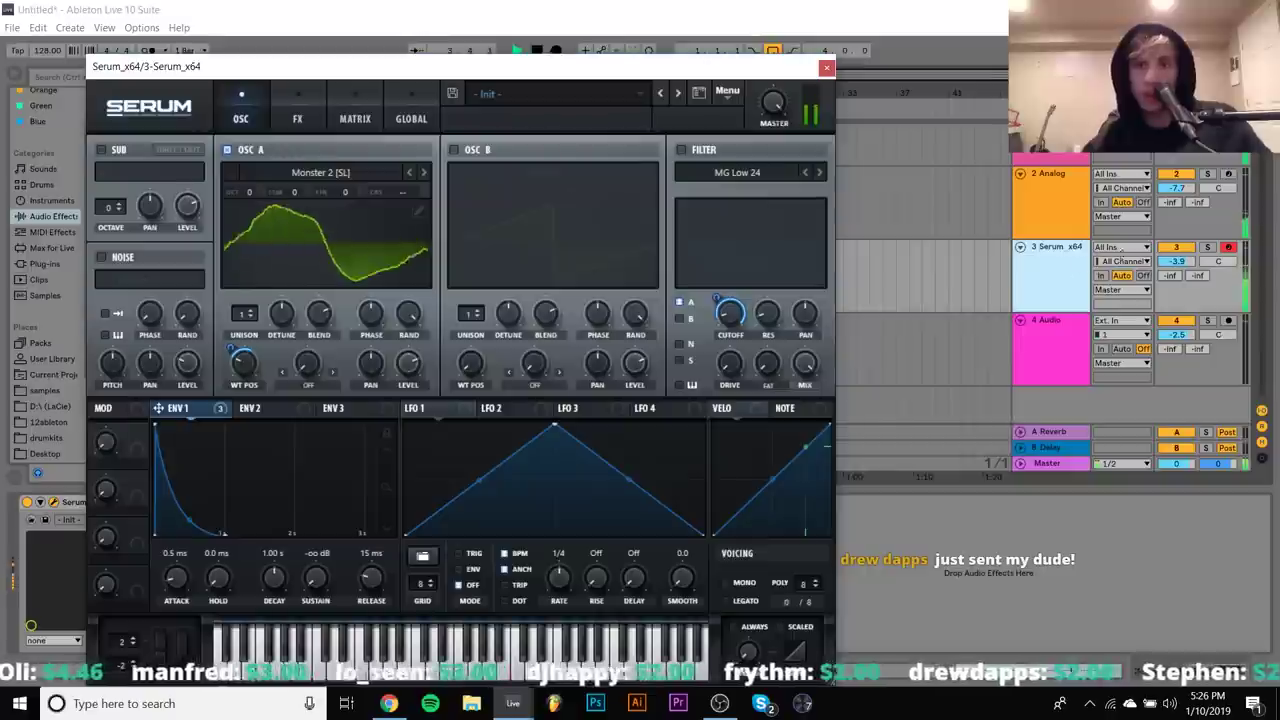
Solo the Serum track and set the decay of Serum's envelope 1 to 663 ms
{"action": "left_click", "coordinate": [1207, 248]}
{"action": "left_click", "coordinate": [825, 66]}
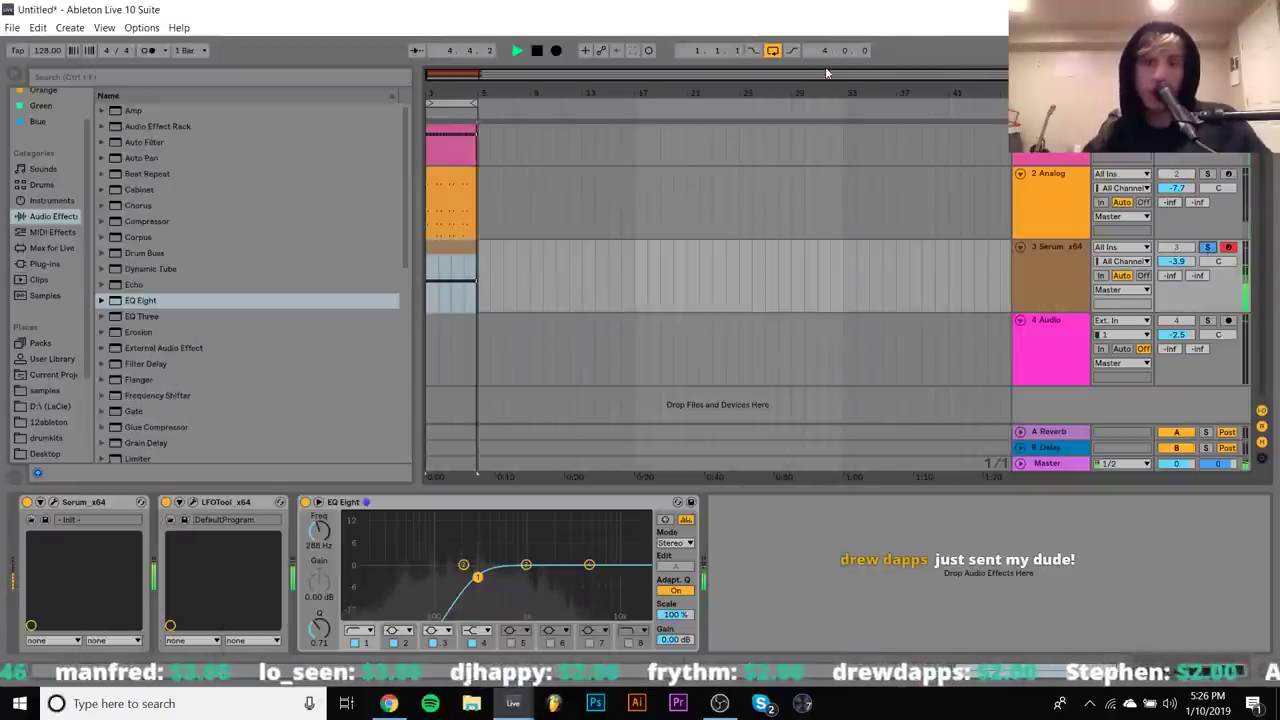
{"action": "left_click", "coordinate": [54, 504]}
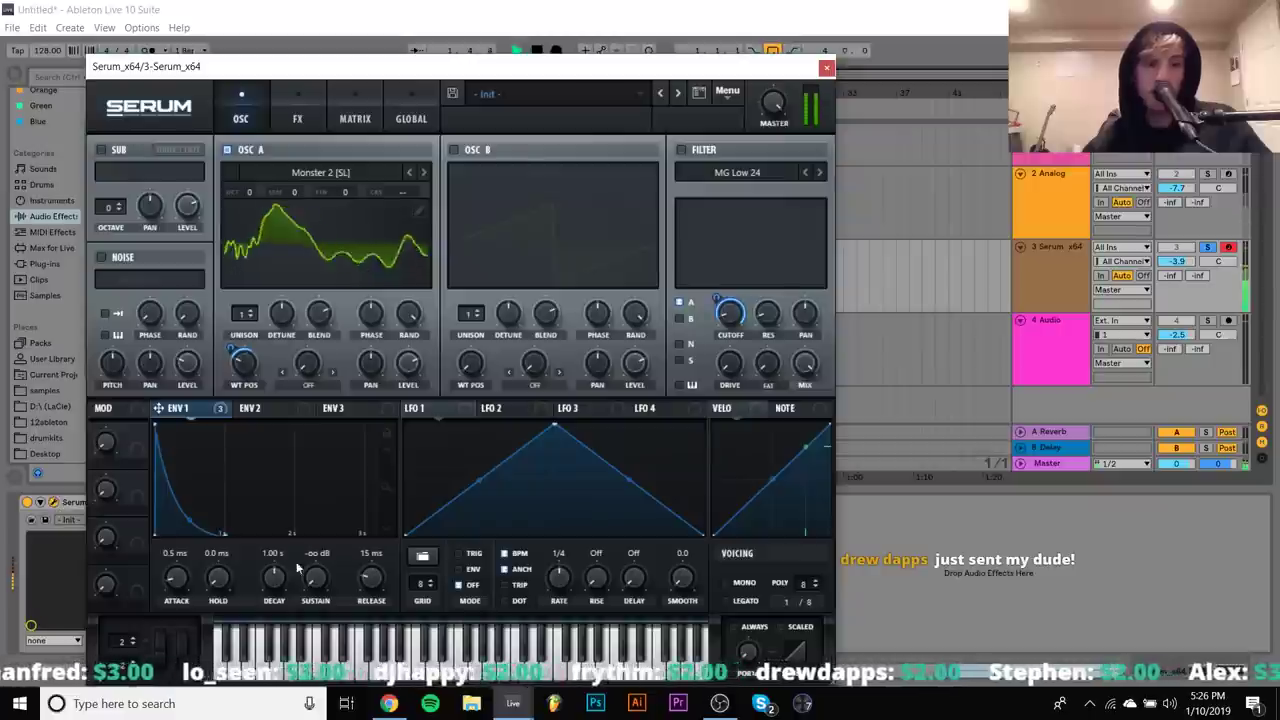
{"action": "left_click_drag", "start_coordinate": [274, 578], "coordinate": [282, 592]}
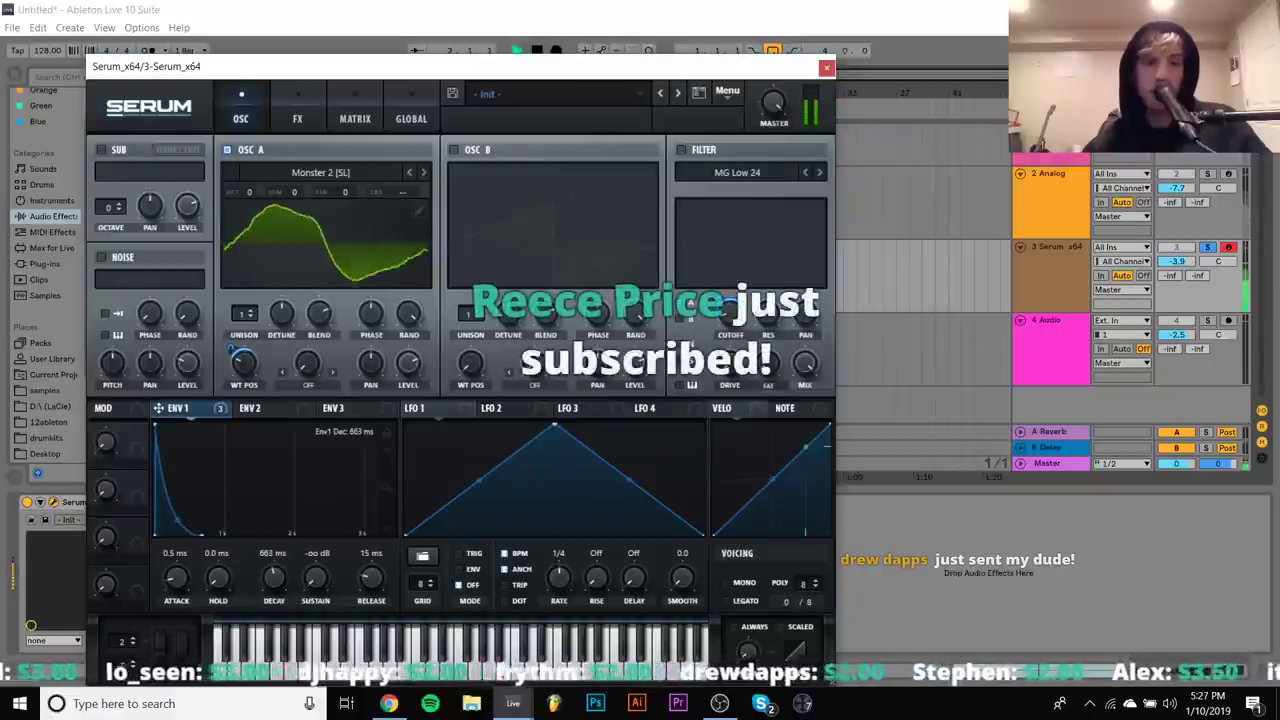
{"action": "left_click", "coordinate": [719, 703]}
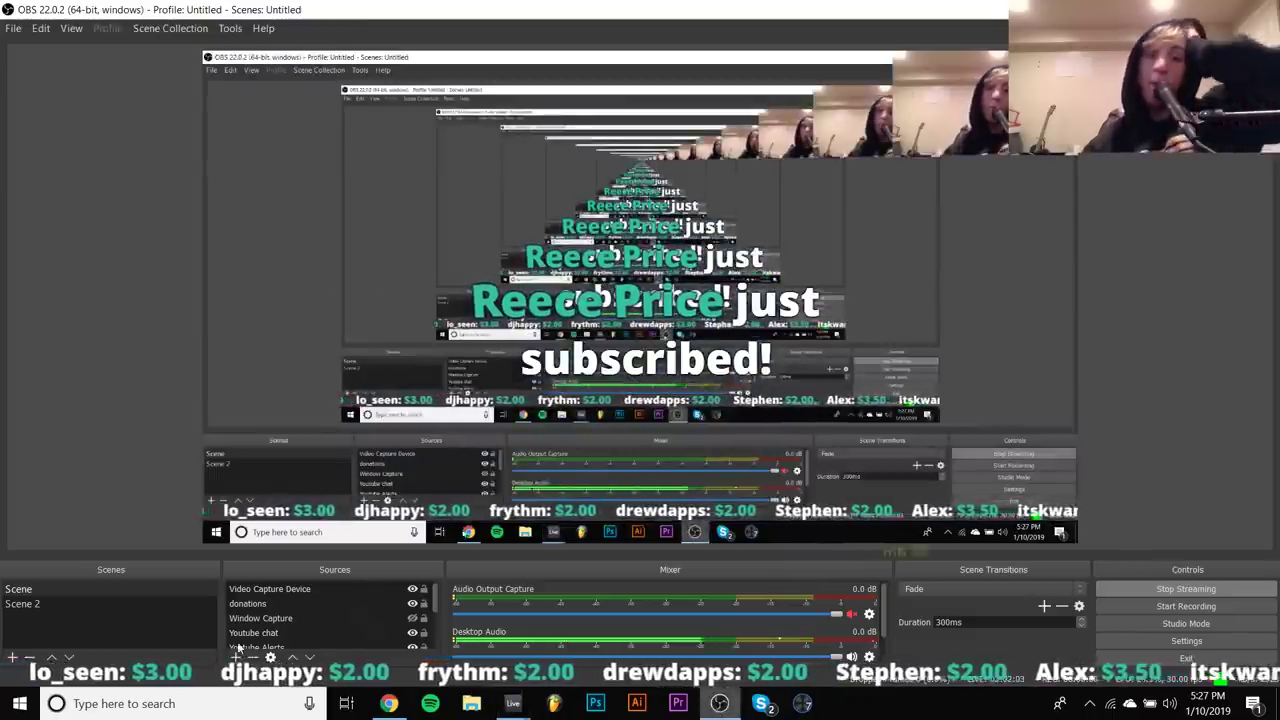
{"action": "left_click", "coordinate": [716, 705]}
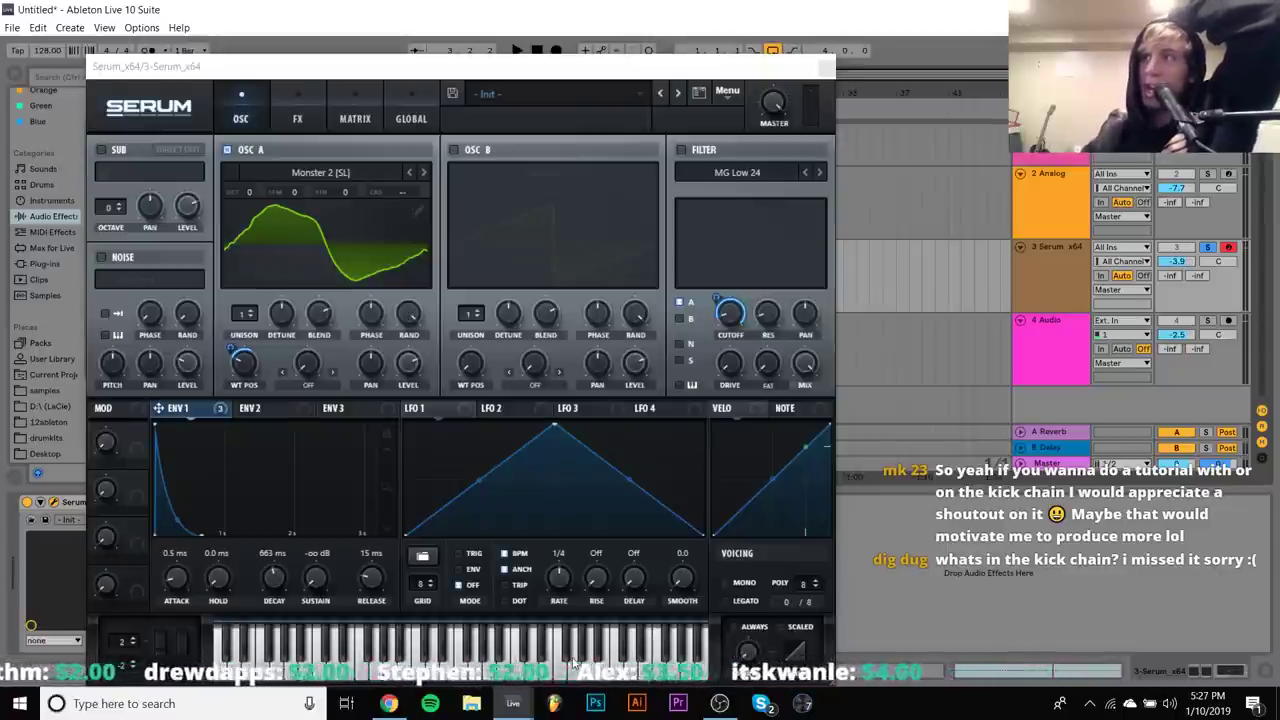
Solo the kick track and play it while examining the KICK and RVRB chains in its DEK FULL RACK
{"action": "left_click", "coordinate": [1072, 203]}
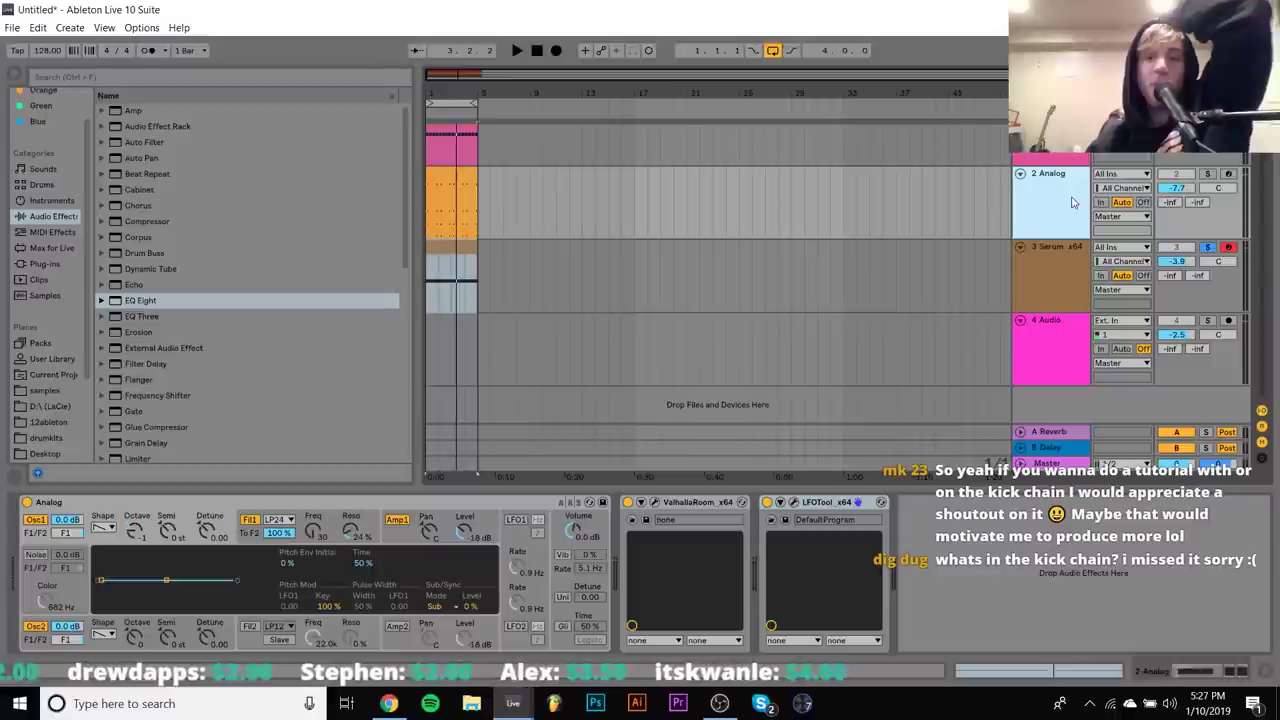
{"action": "key", "text": "Up"}
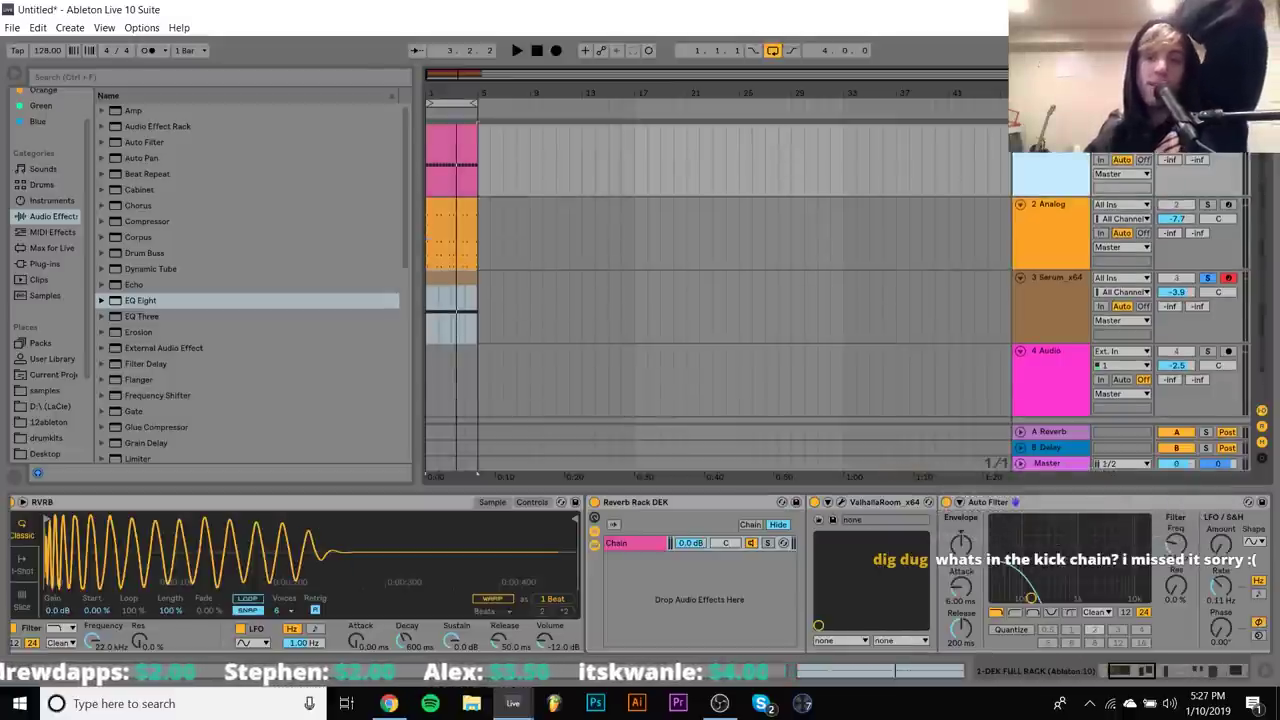
{"action": "key", "text": "space"}
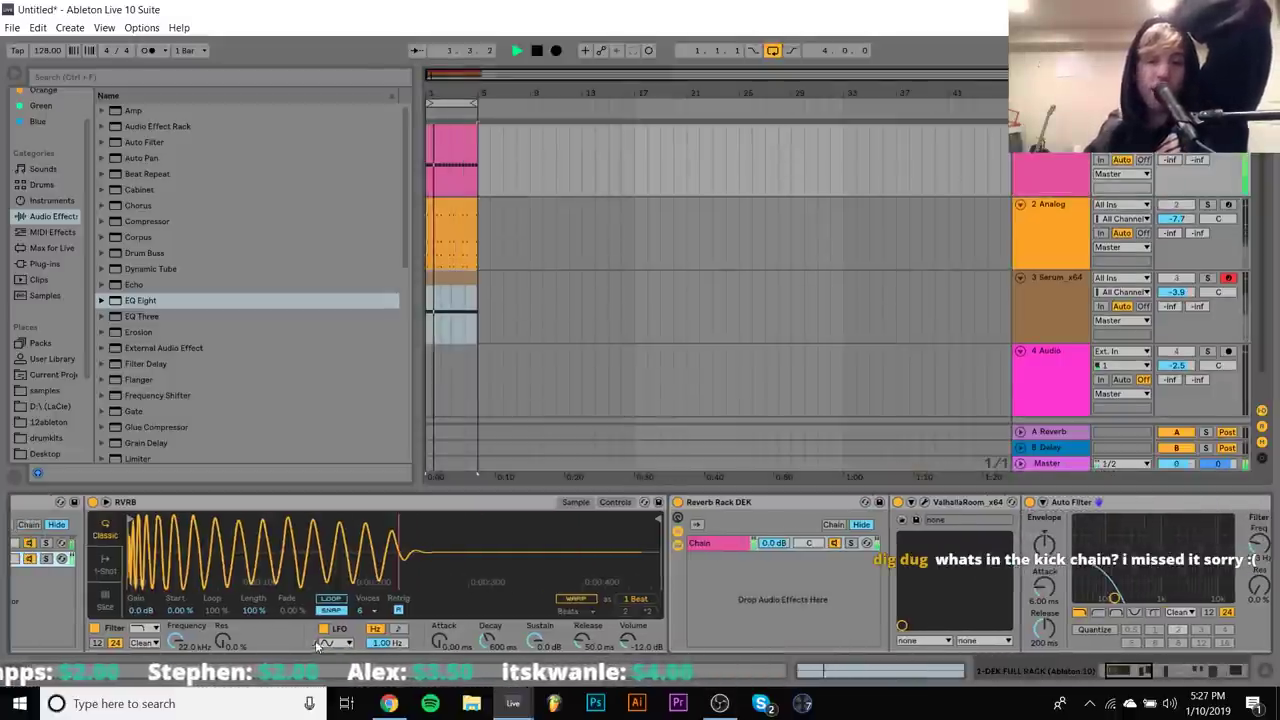
{"action": "left_click", "coordinate": [246, 594]}
{"action": "key", "text": "space"}
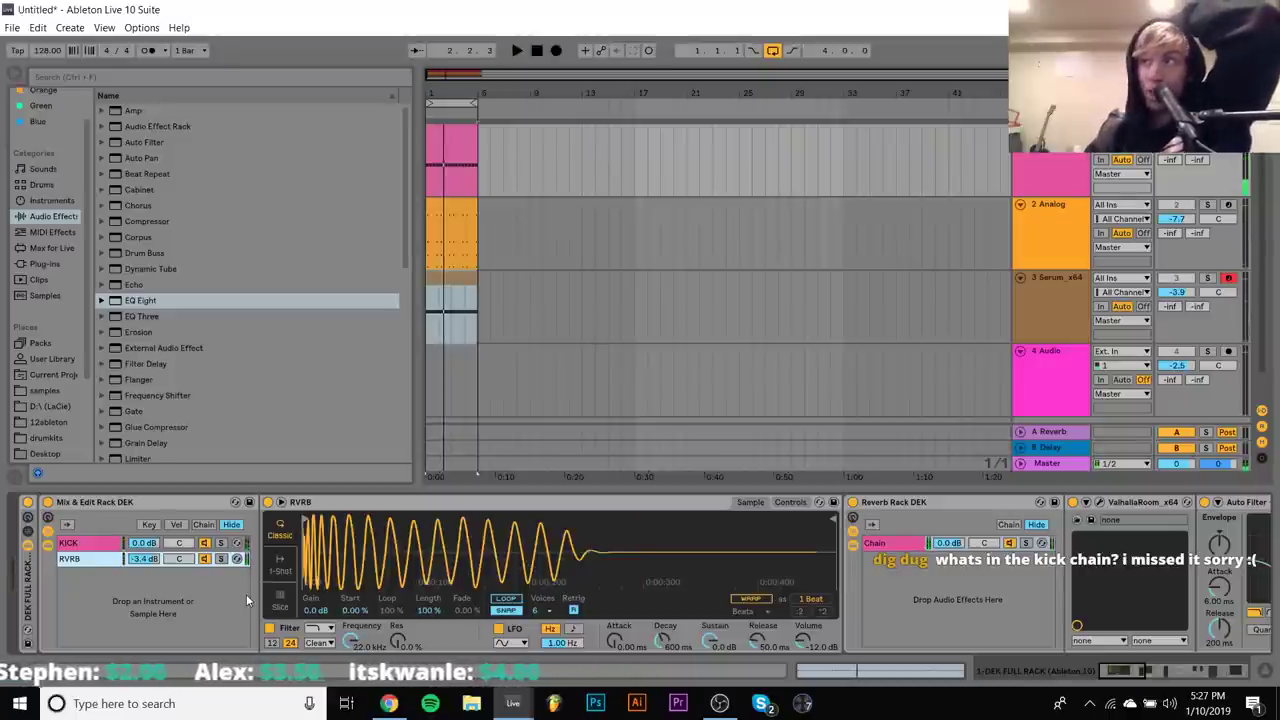
{"action": "key", "text": "space"}
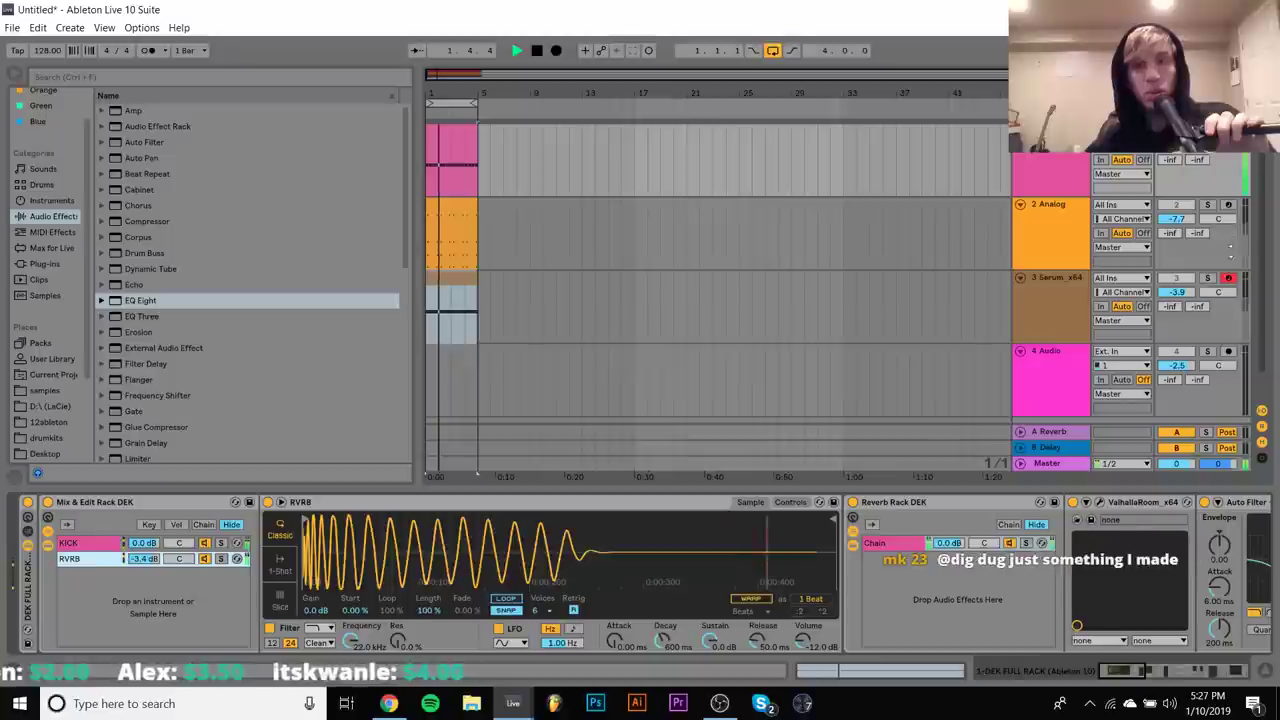
Unsolo the kick to play the full loop, select the Analog track and show Analog's filter envelope, checking OBS briefly
{"action": "left_click", "coordinate": [1057, 218]}
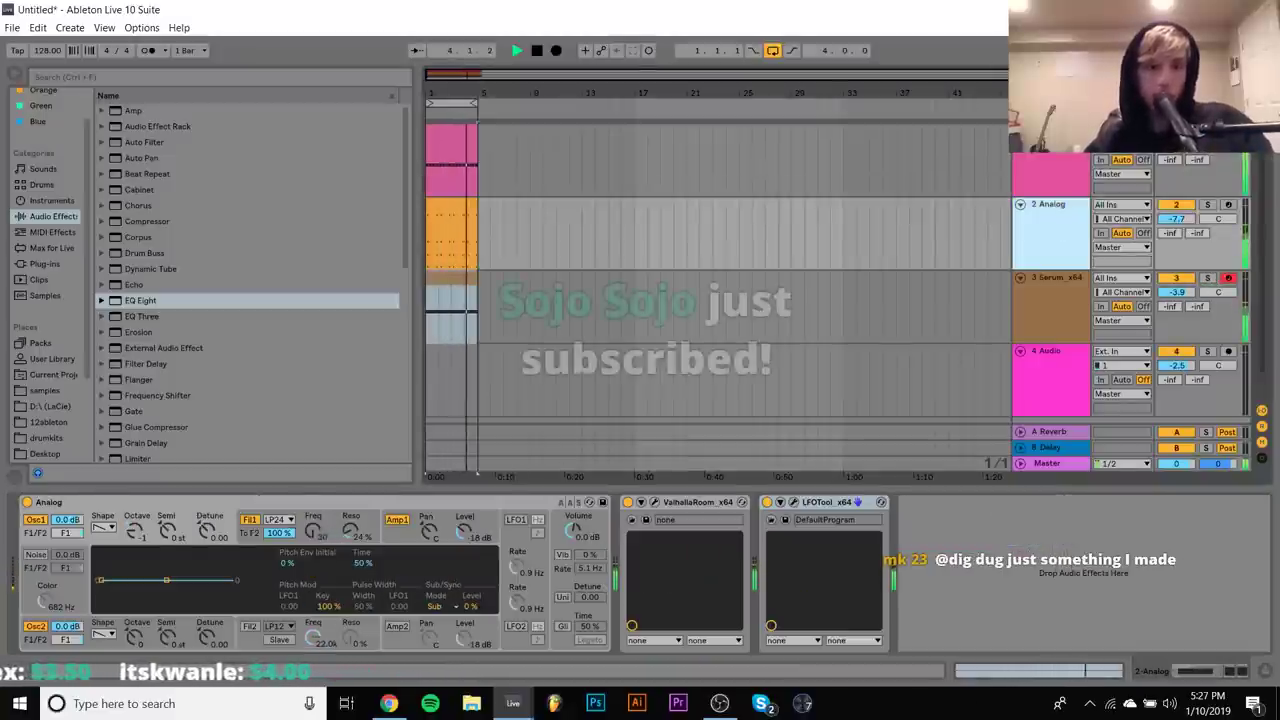
{"action": "left_click", "coordinate": [355, 640]}
{"action": "left_click", "coordinate": [719, 703]}
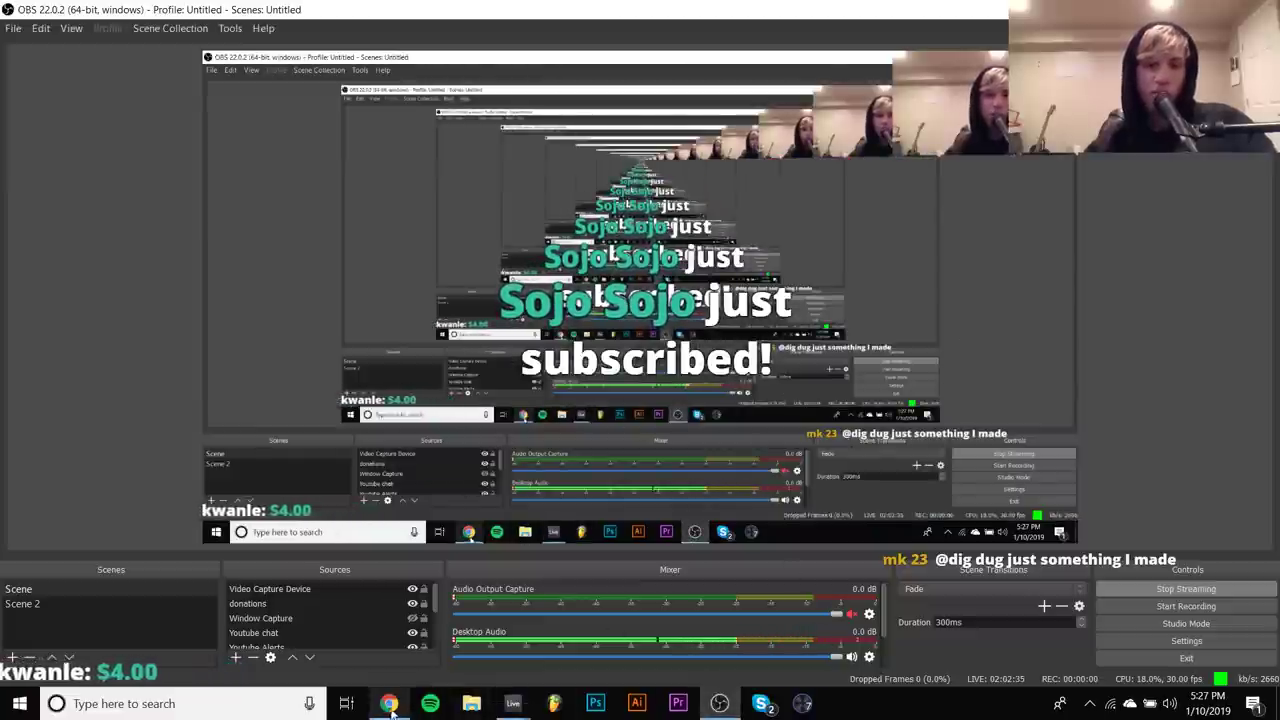
{"action": "mouse_move", "coordinate": [513, 706]}
{"action": "left_click", "coordinate": [551, 621]}
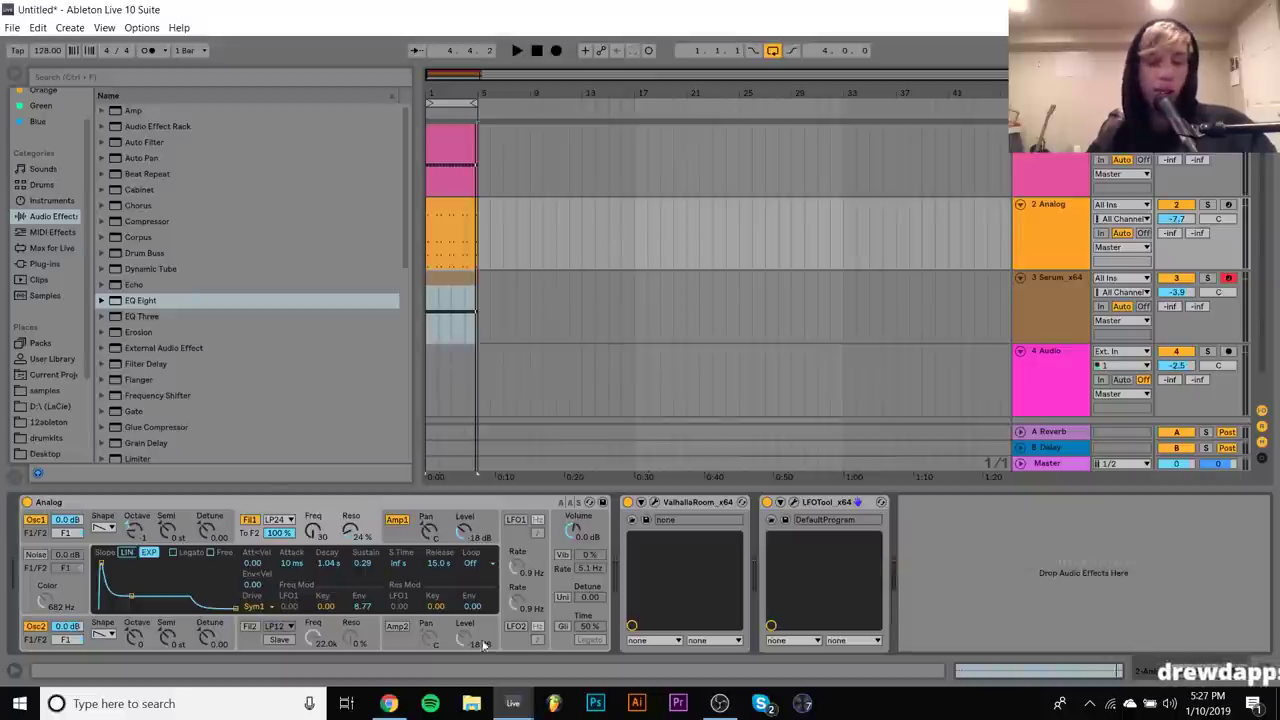
Switch to Gmail in Chrome, return to the inbox, open the "One more lol" email and follow its Spotify link
{"action": "left_click", "coordinate": [389, 703]}
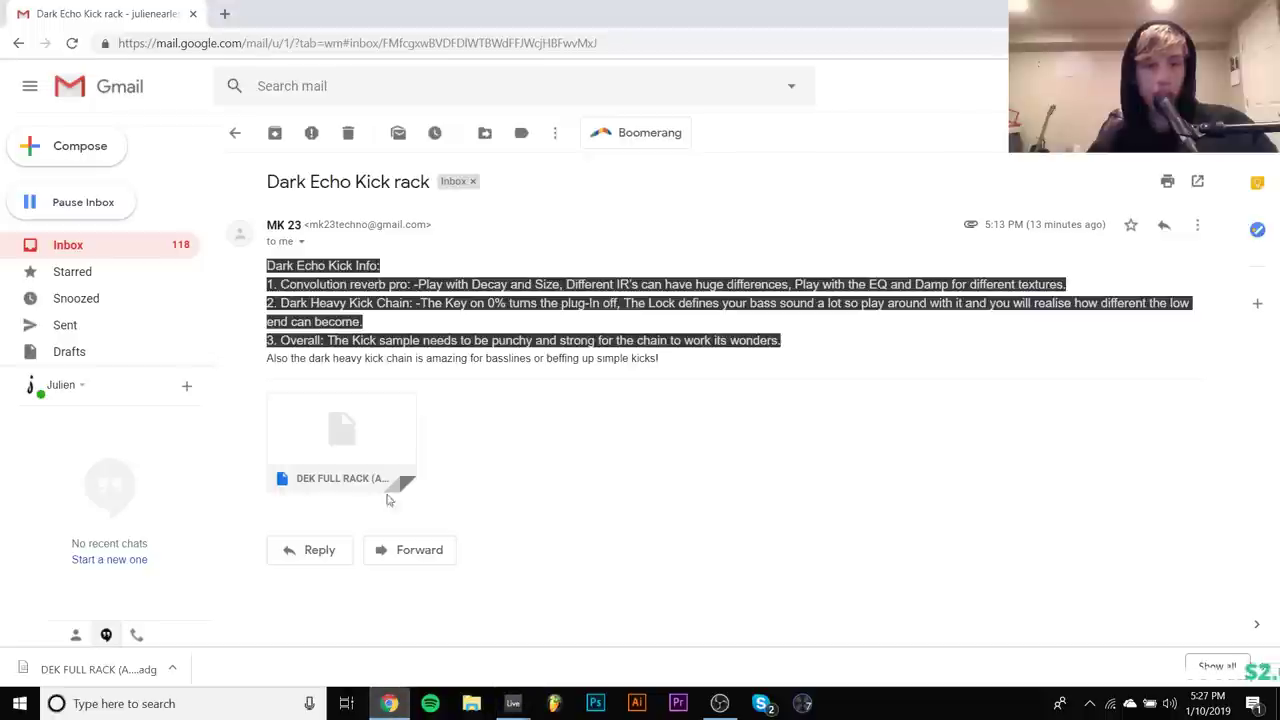
{"action": "left_click", "coordinate": [234, 133]}
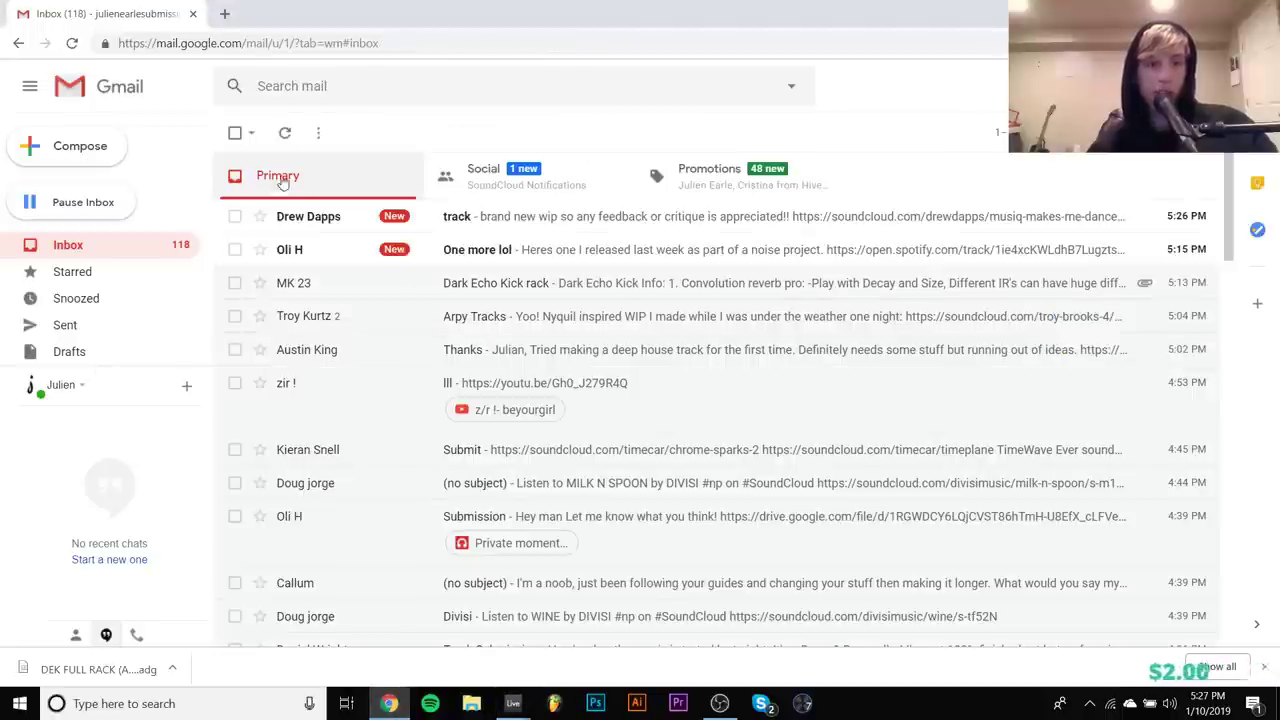
{"action": "left_click", "coordinate": [320, 258]}
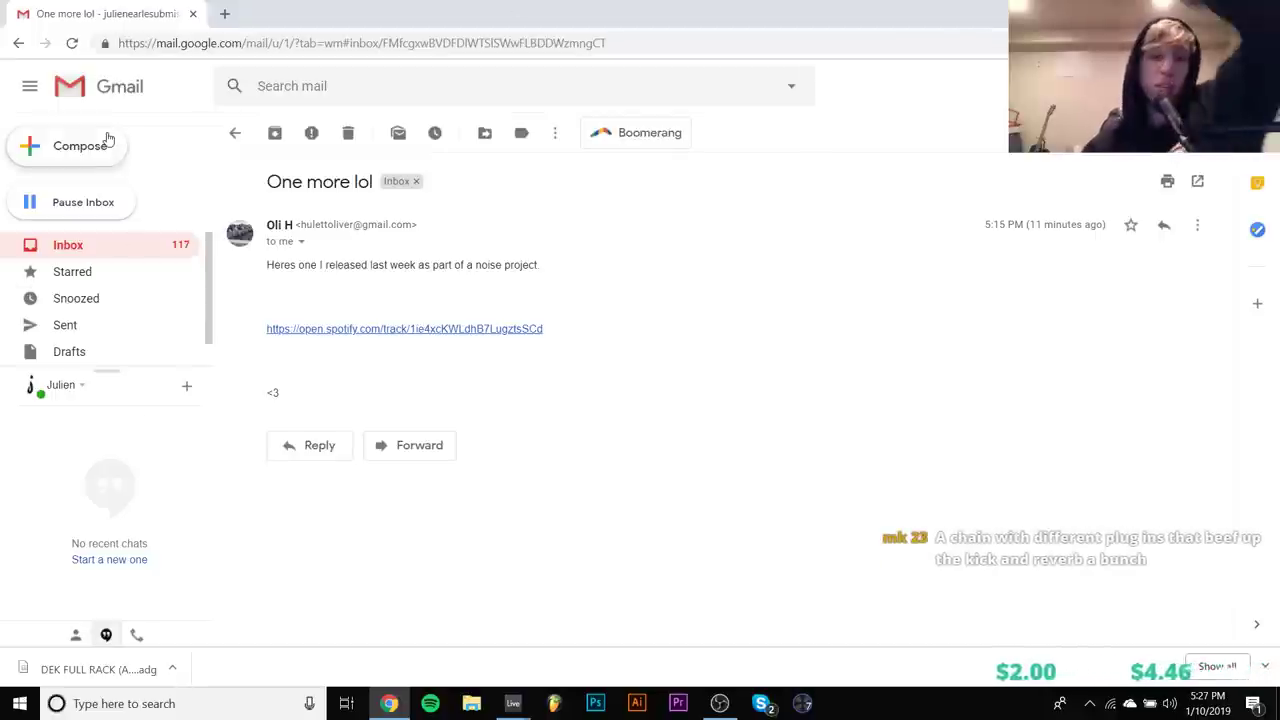
{"action": "left_click", "coordinate": [435, 330]}
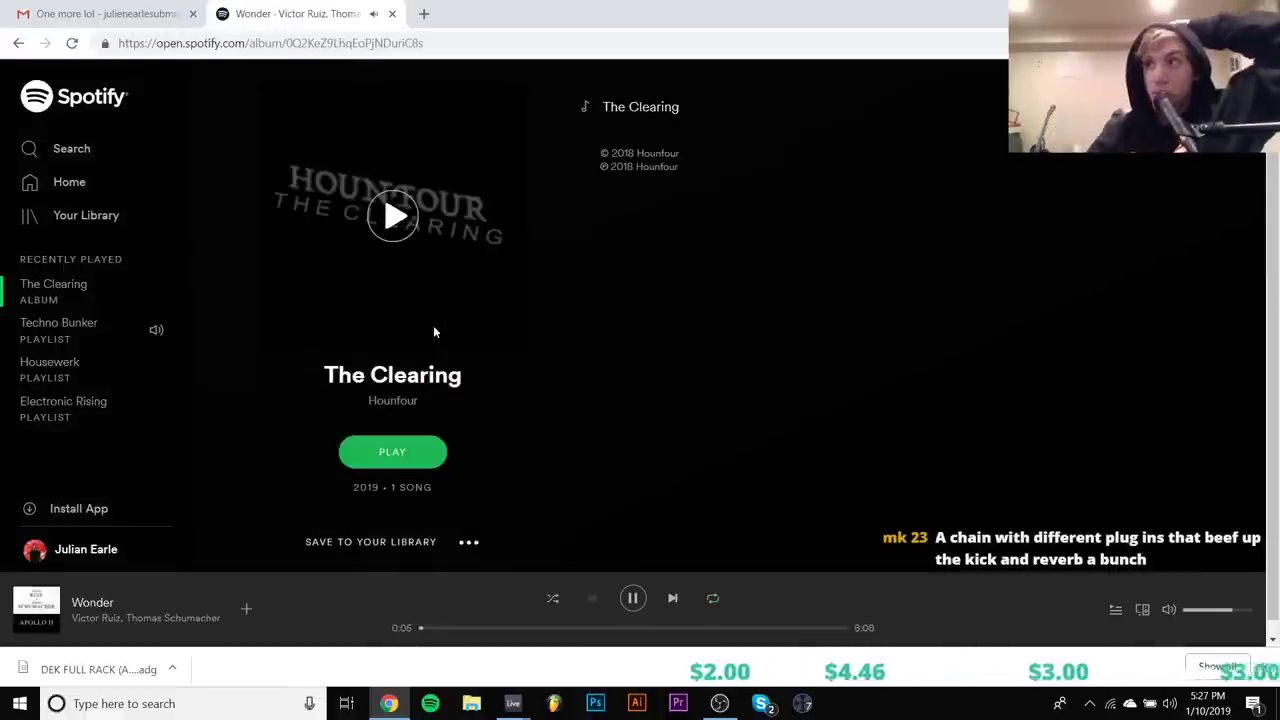
Listen to The Clearing on Spotify, pause and resume it, replay from about 1:07, and close the Spotify page
{"action": "left_click", "coordinate": [592, 598]}
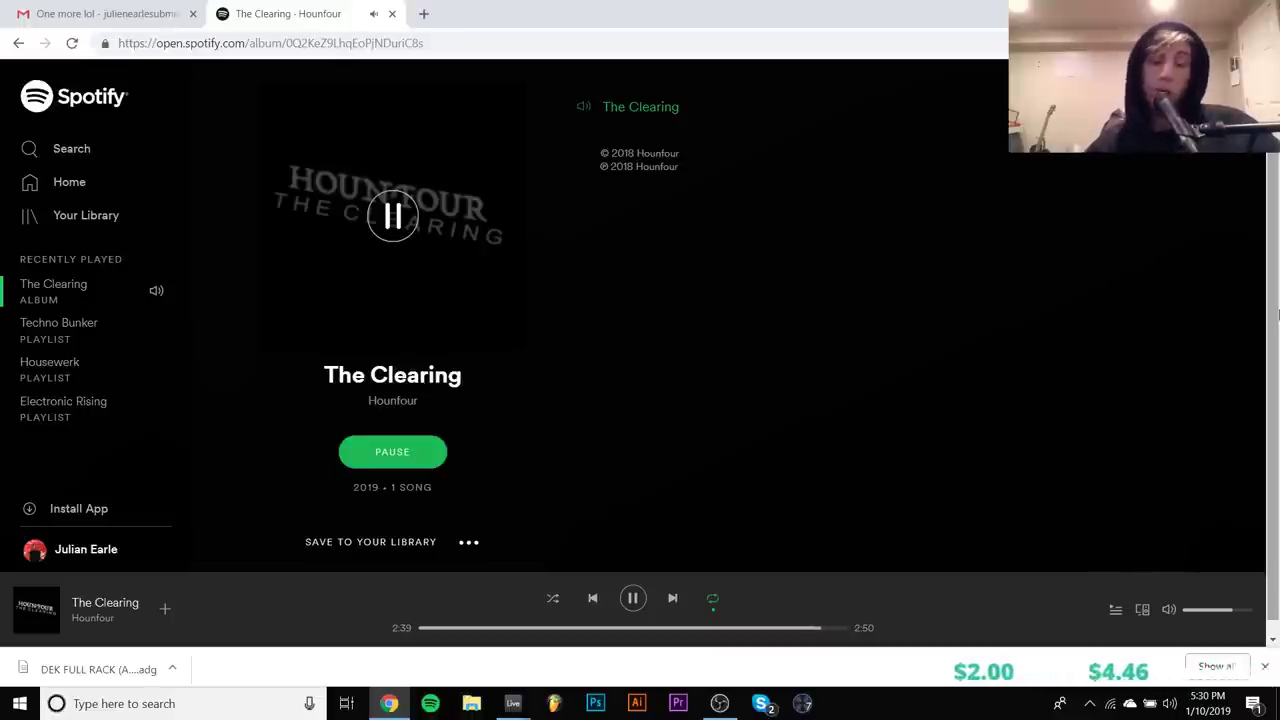
{"action": "key", "text": "space"}
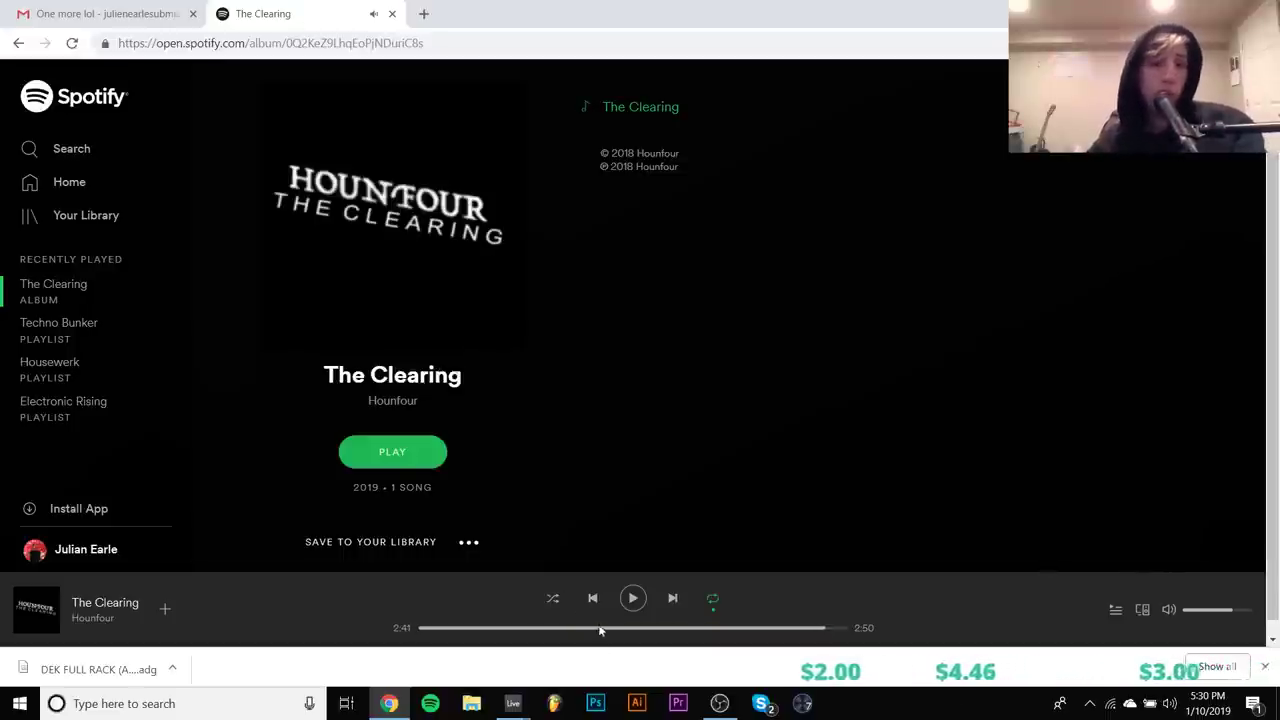
{"action": "key", "text": "space"}
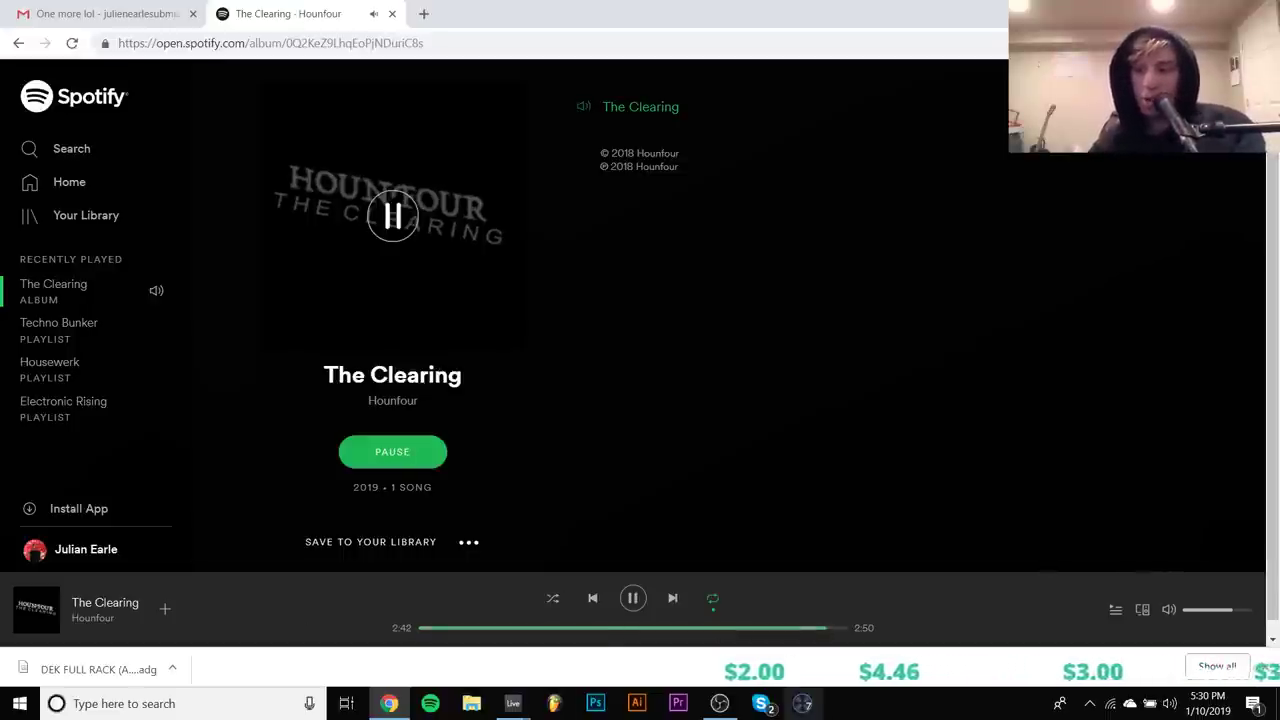
{"action": "left_click", "coordinate": [590, 628]}
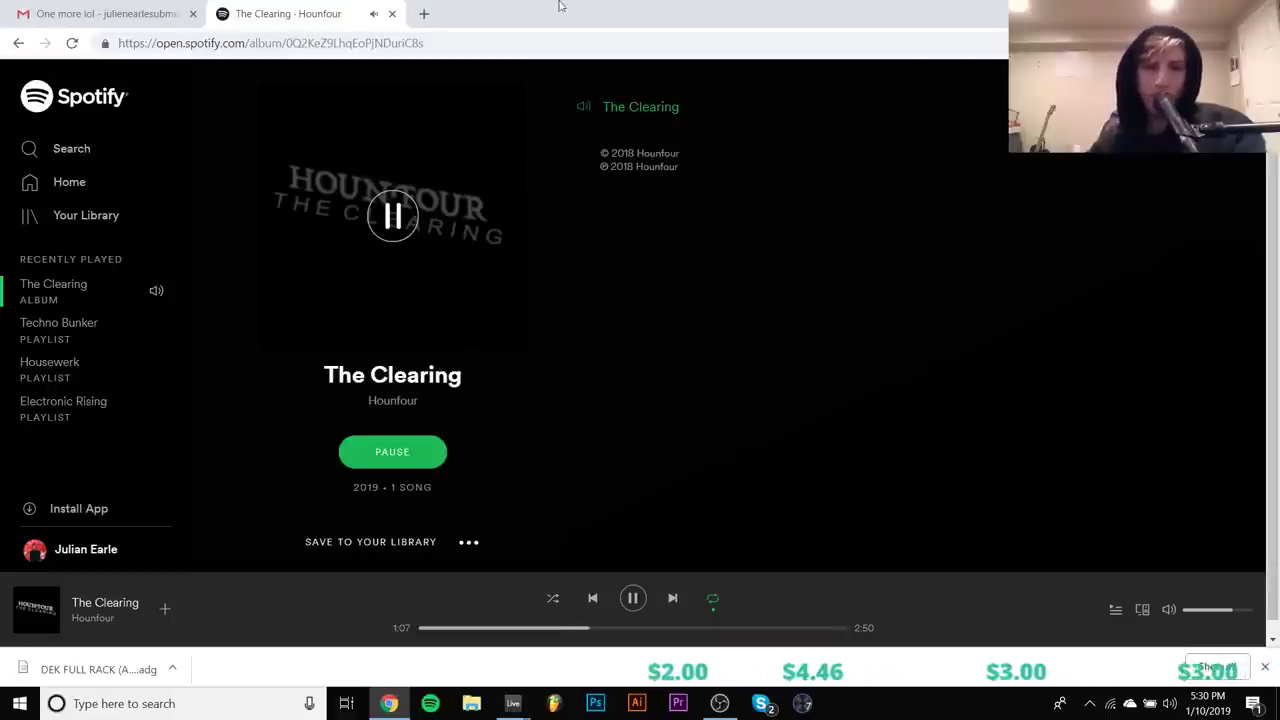
{"action": "left_click", "coordinate": [392, 14]}
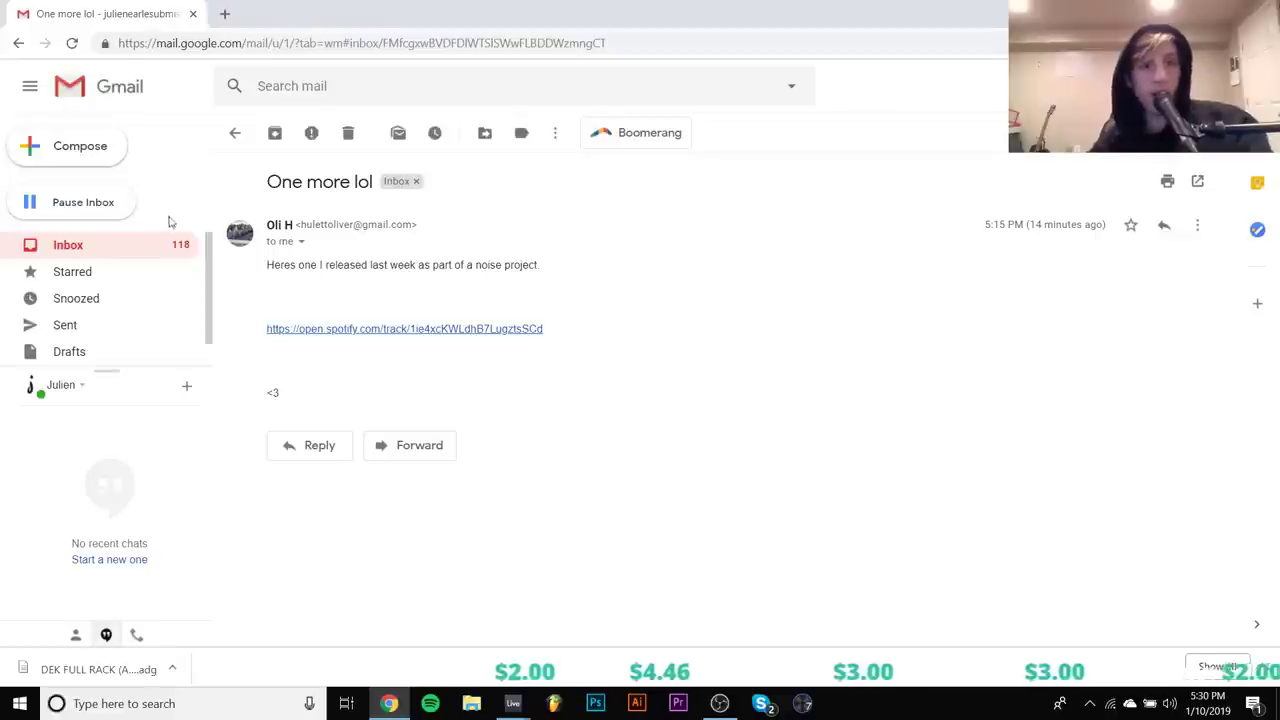
Return to the inbox, open the email with the subject "track" and follow its SoundCloud link
{"action": "left_click", "coordinate": [234, 133]}
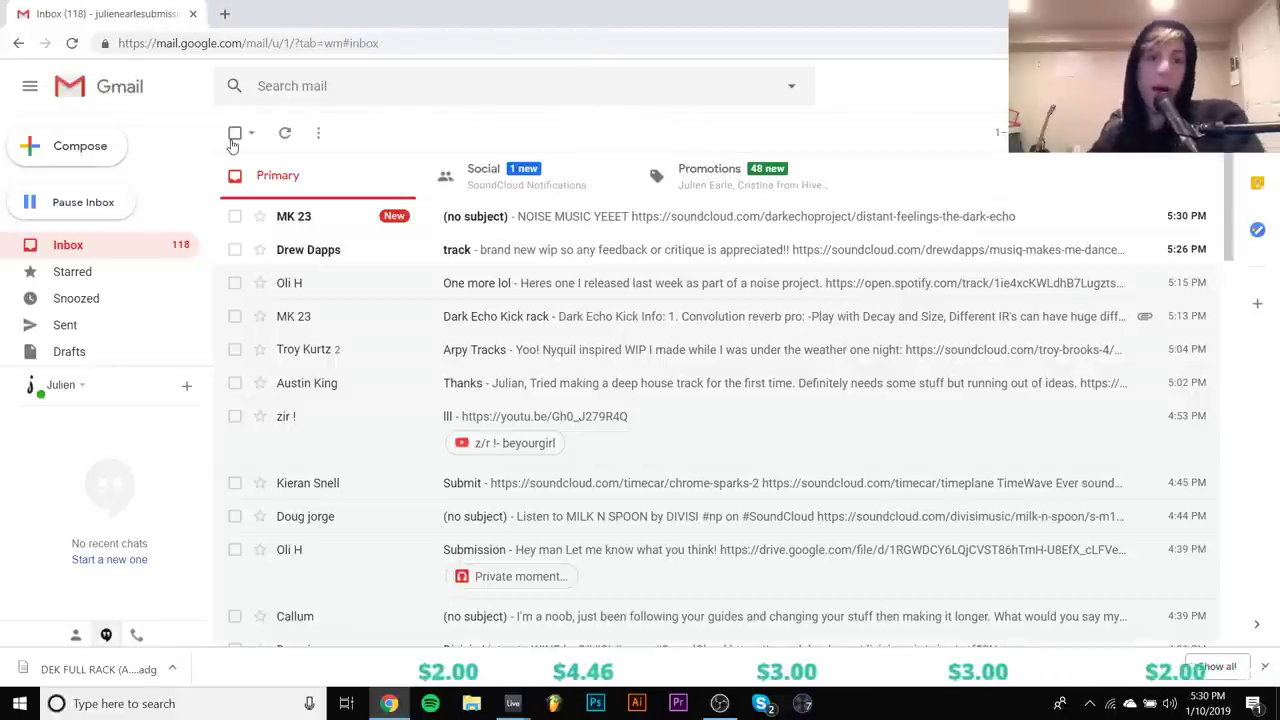
{"action": "left_click", "coordinate": [292, 251]}
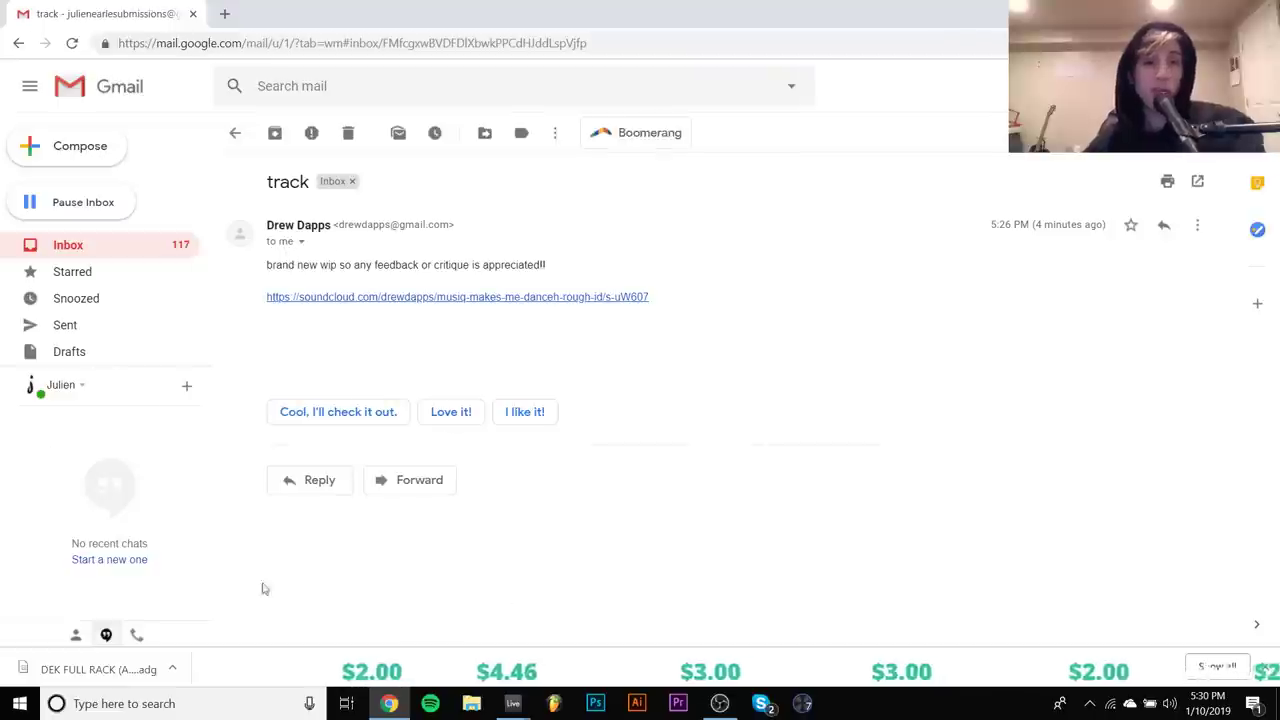
{"action": "left_click", "coordinate": [432, 297]}
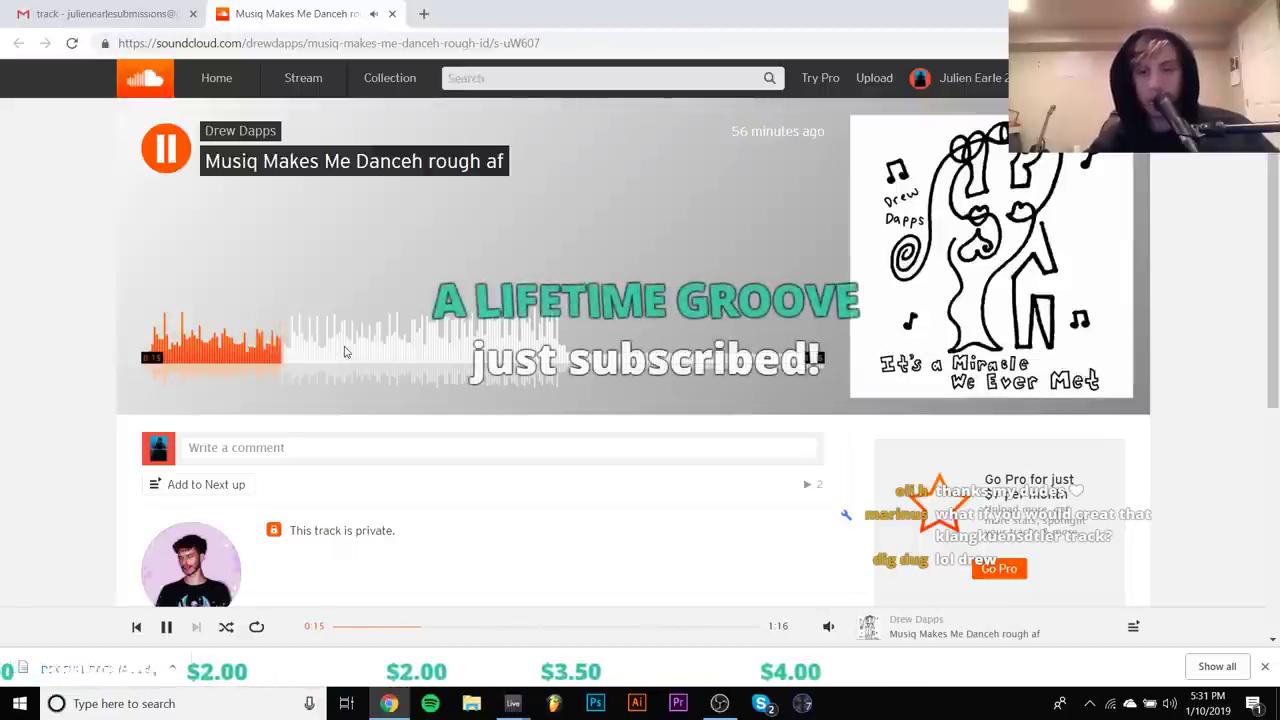
Check the stream in OBS, return to SoundCloud, and listen to "Musiq Makes Me Danceh rough af", pausing and resuming playback
{"action": "left_click", "coordinate": [720, 704]}
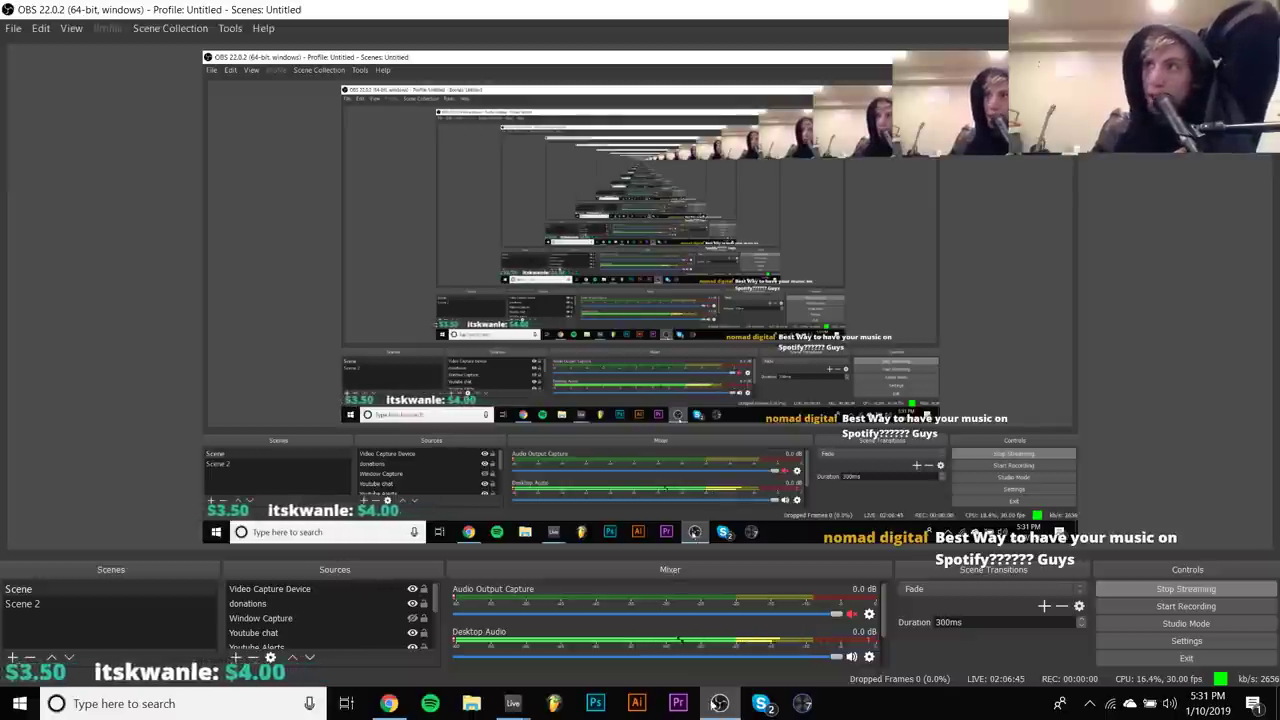
{"action": "left_click", "coordinate": [387, 705]}
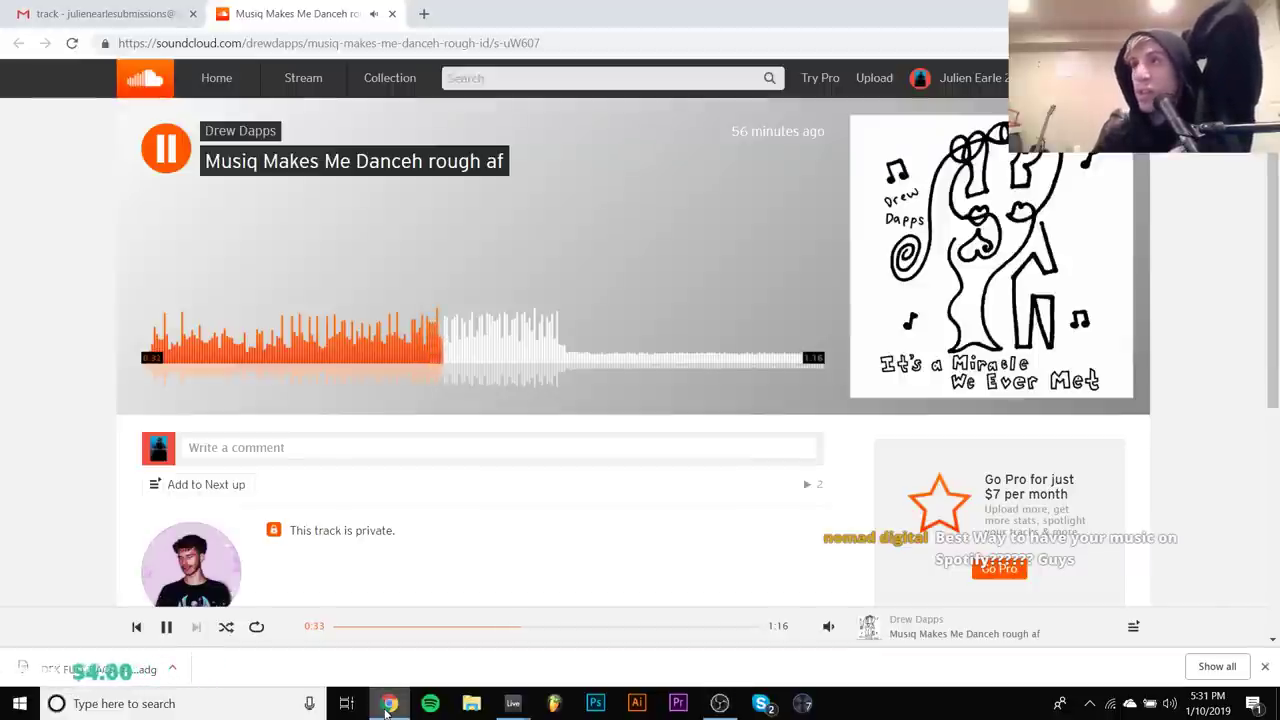
{"action": "key", "text": "space"}
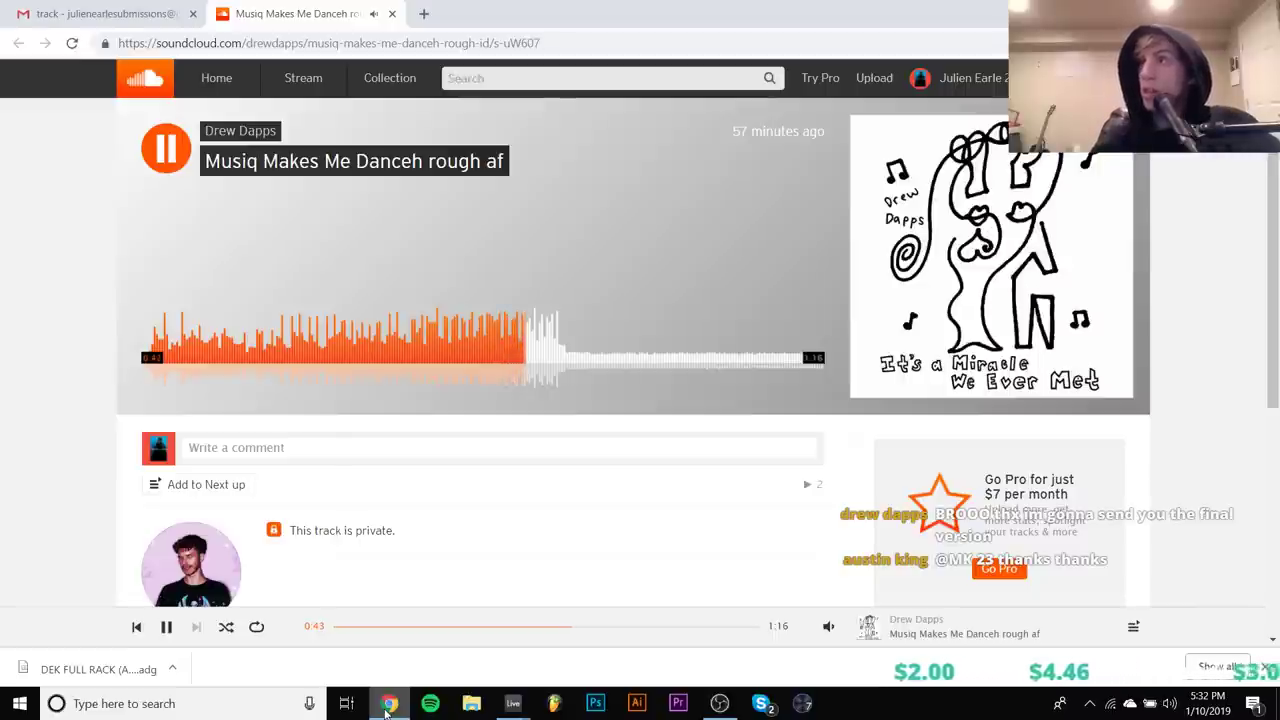
{"action": "key", "text": "space"}
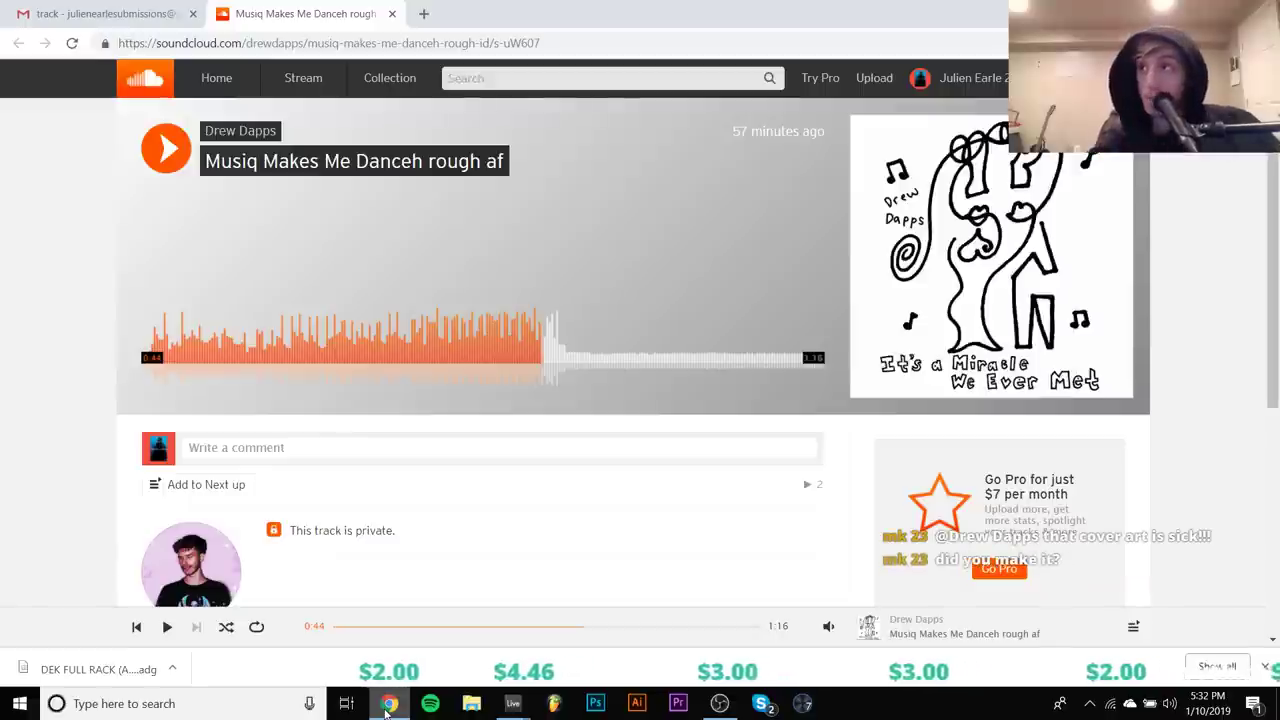
{"action": "key", "text": "space"}
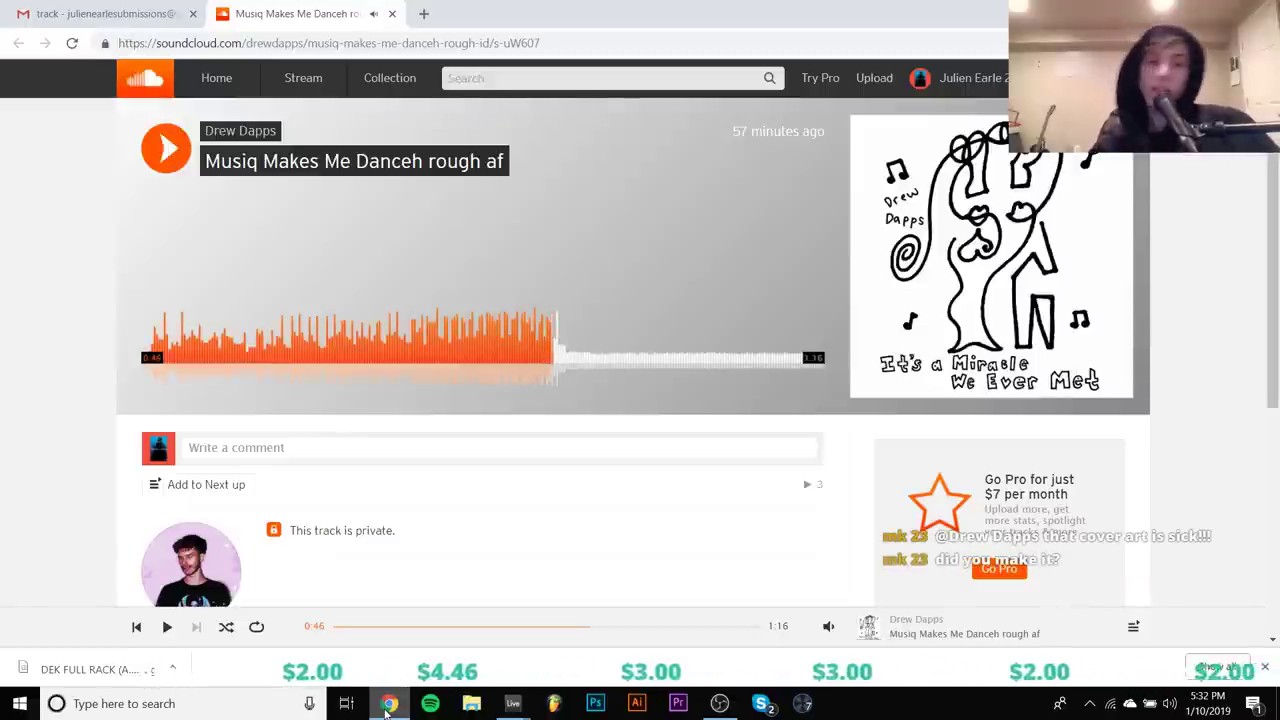
{"action": "key", "text": "space"}
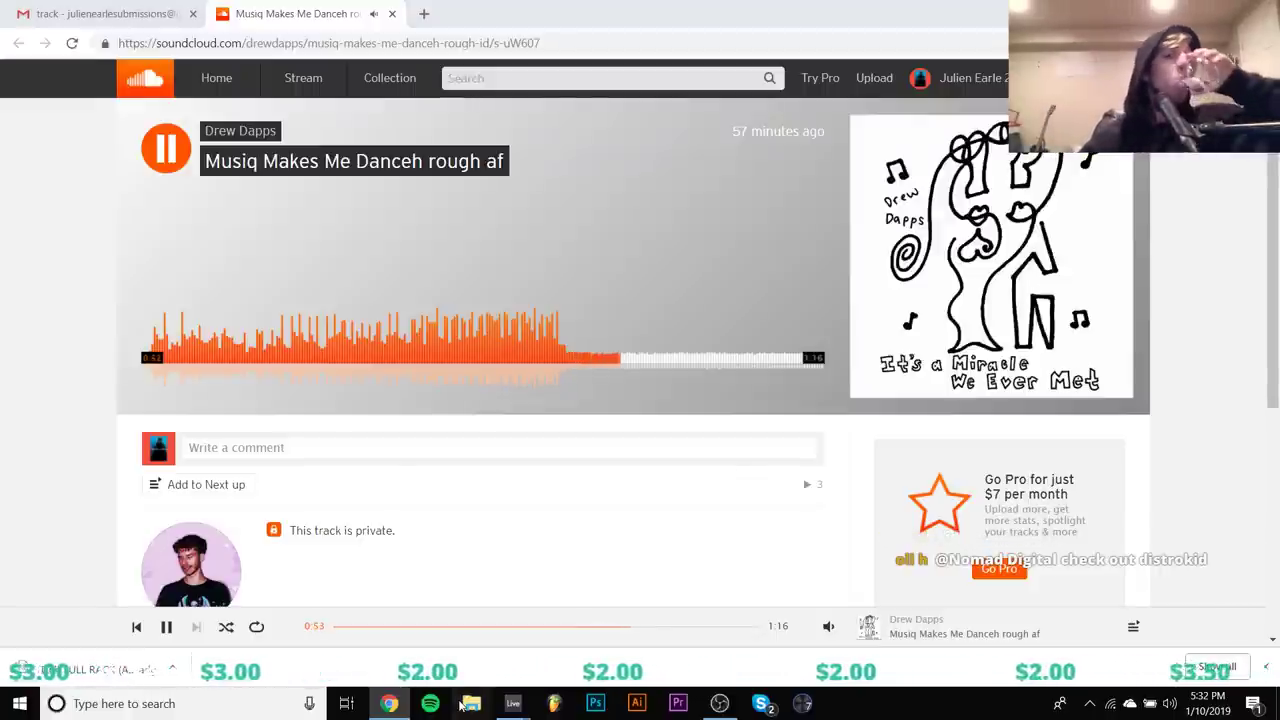
{"action": "left_click", "coordinate": [466, 704]}
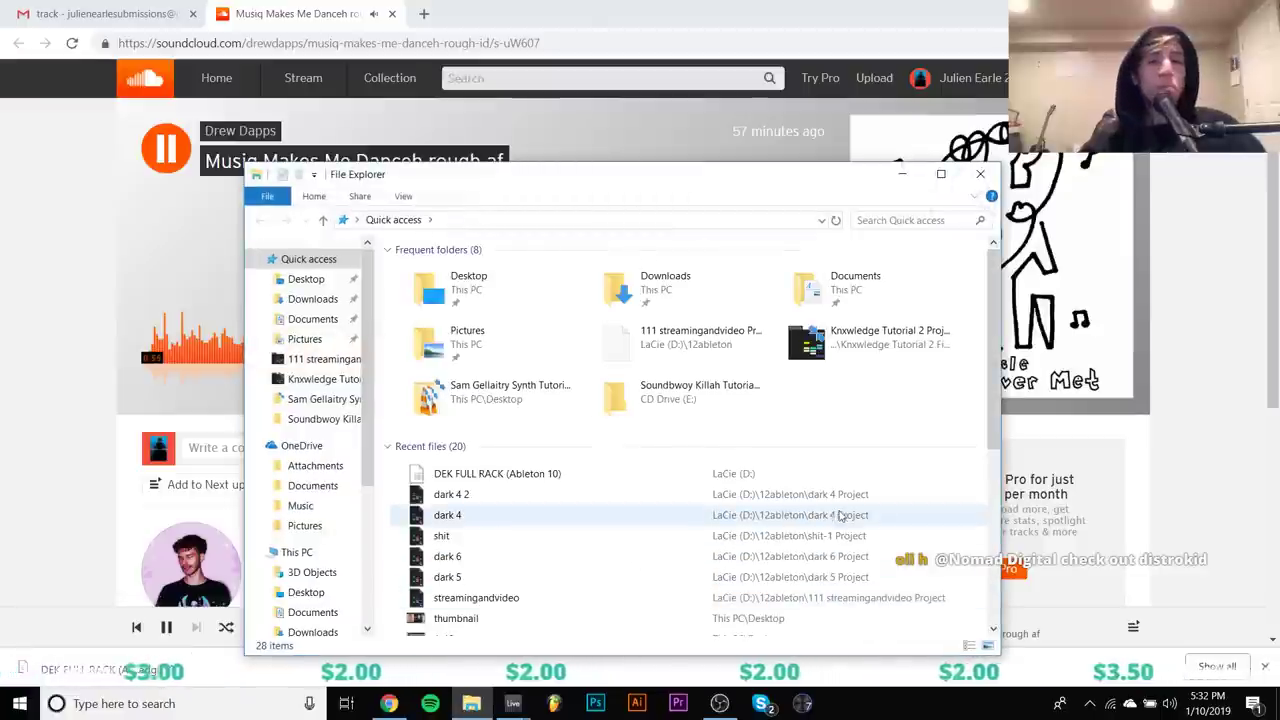
{"action": "scroll", "coordinate": [320, 520], "scroll_direction": "down", "scroll_amount": 4}
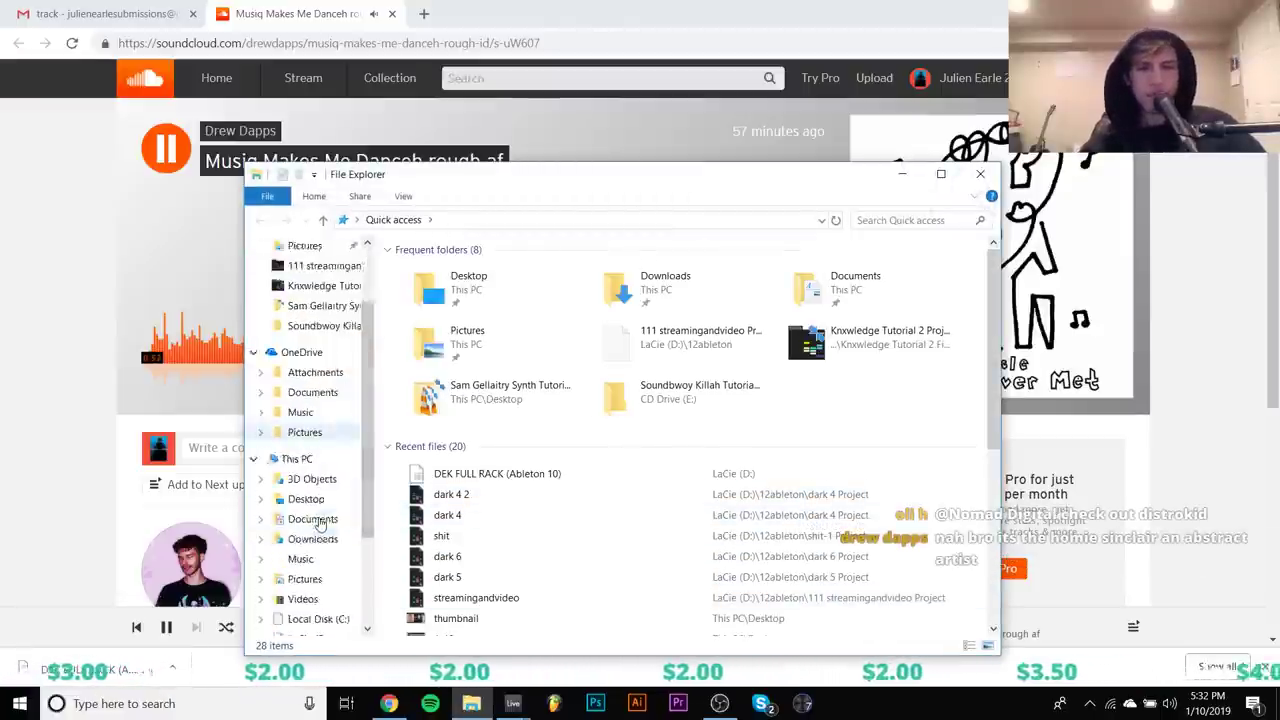
{"action": "left_click", "coordinate": [980, 174]}
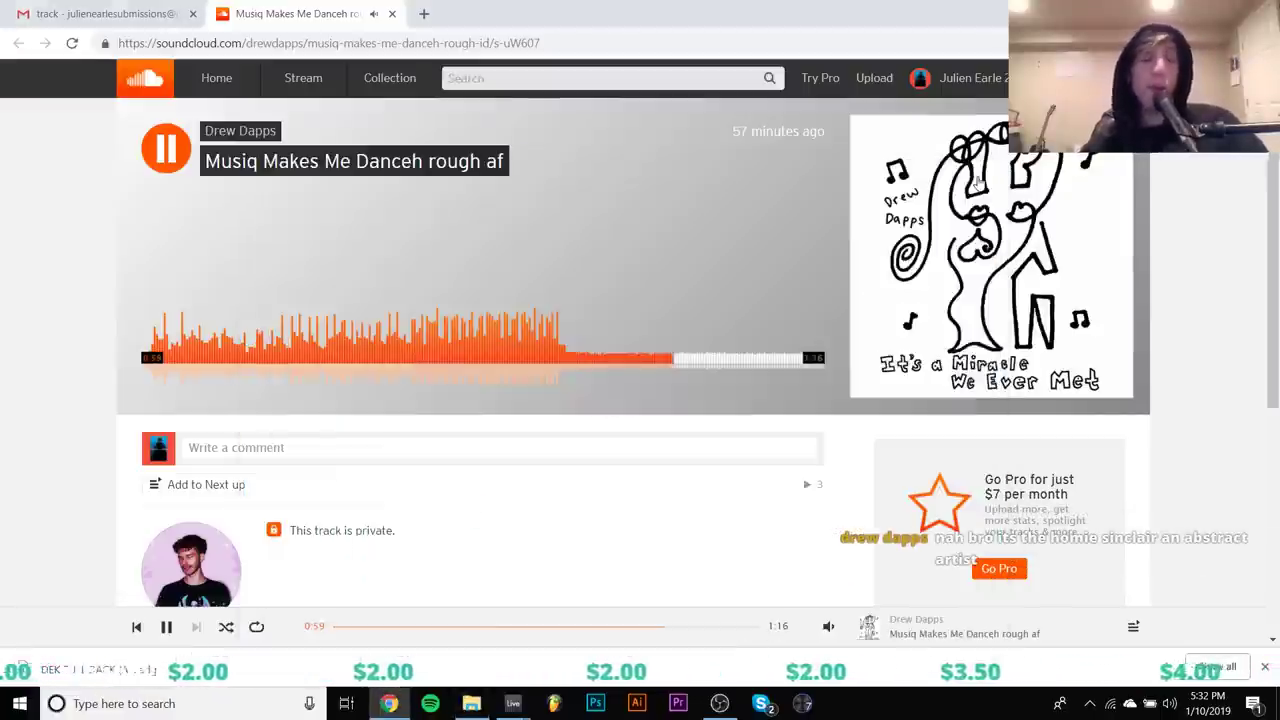
Replay the SoundCloud track from about 0:28 with pauses, and view its cover art enlarged before closing the image
{"action": "left_click", "coordinate": [397, 345]}
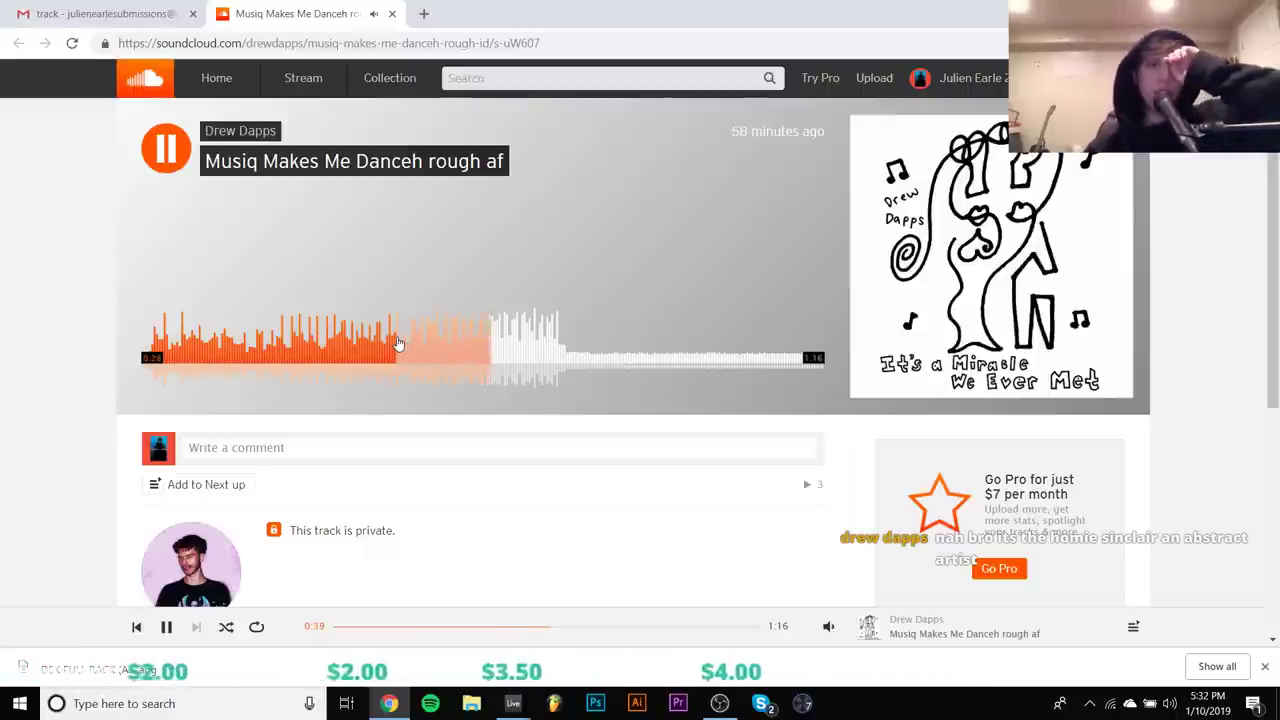
{"action": "key", "text": "space"}
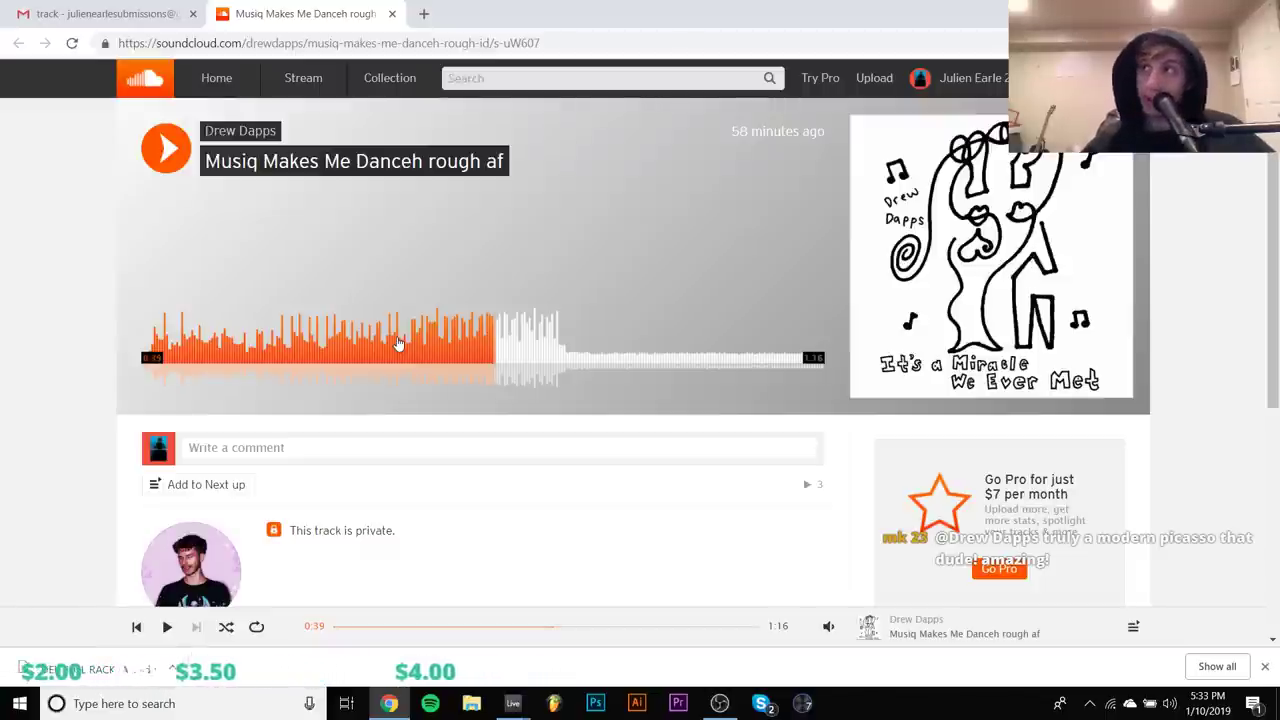
{"action": "key", "text": "space"}
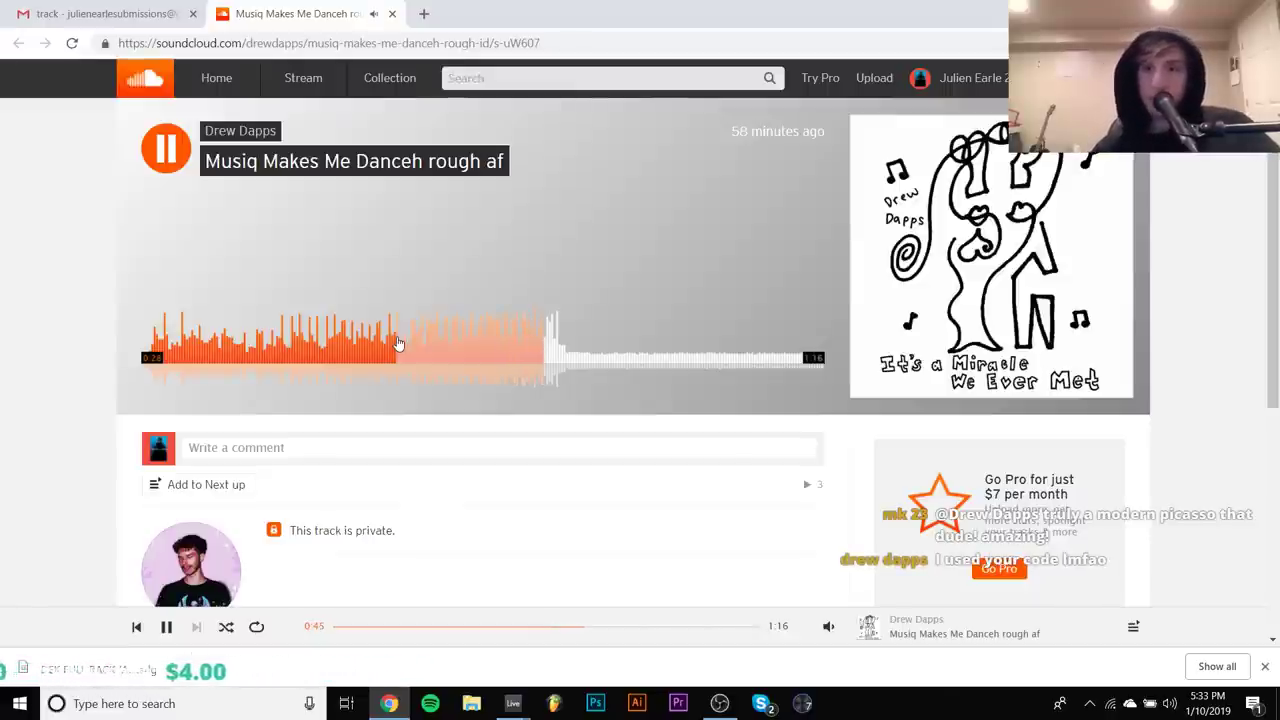
{"action": "key", "text": "space"}
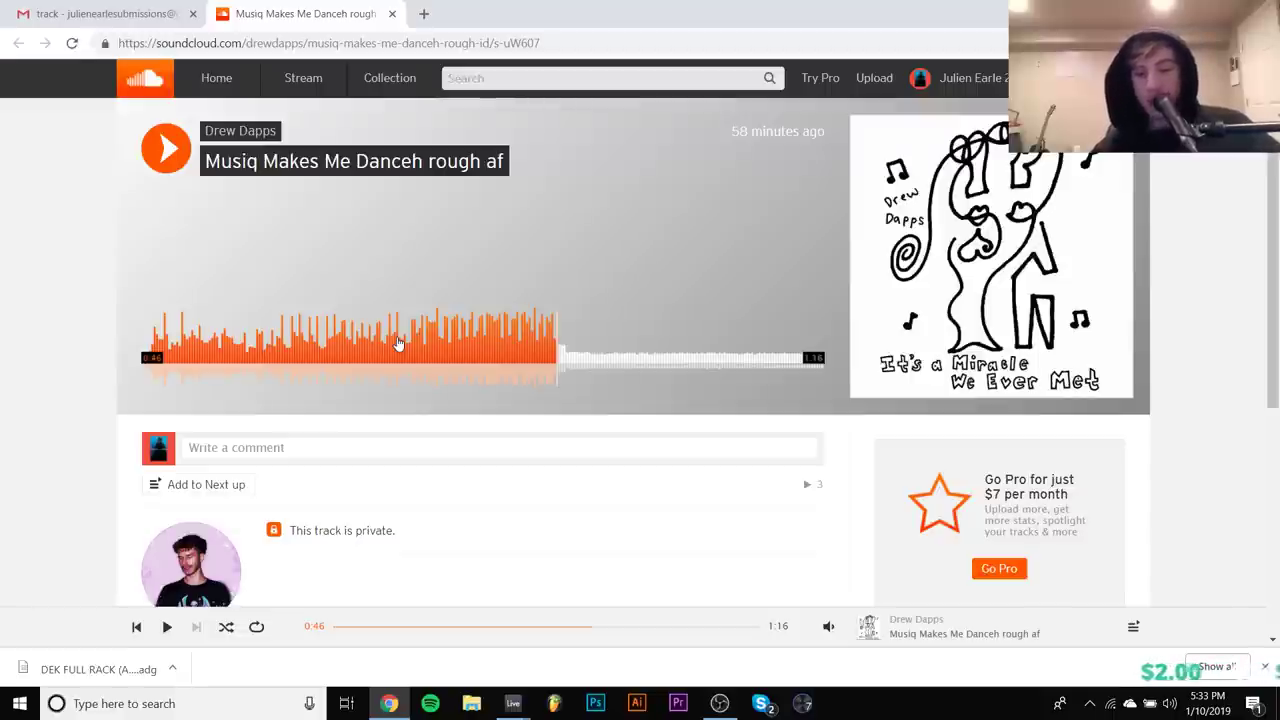
{"action": "left_click", "coordinate": [960, 300]}
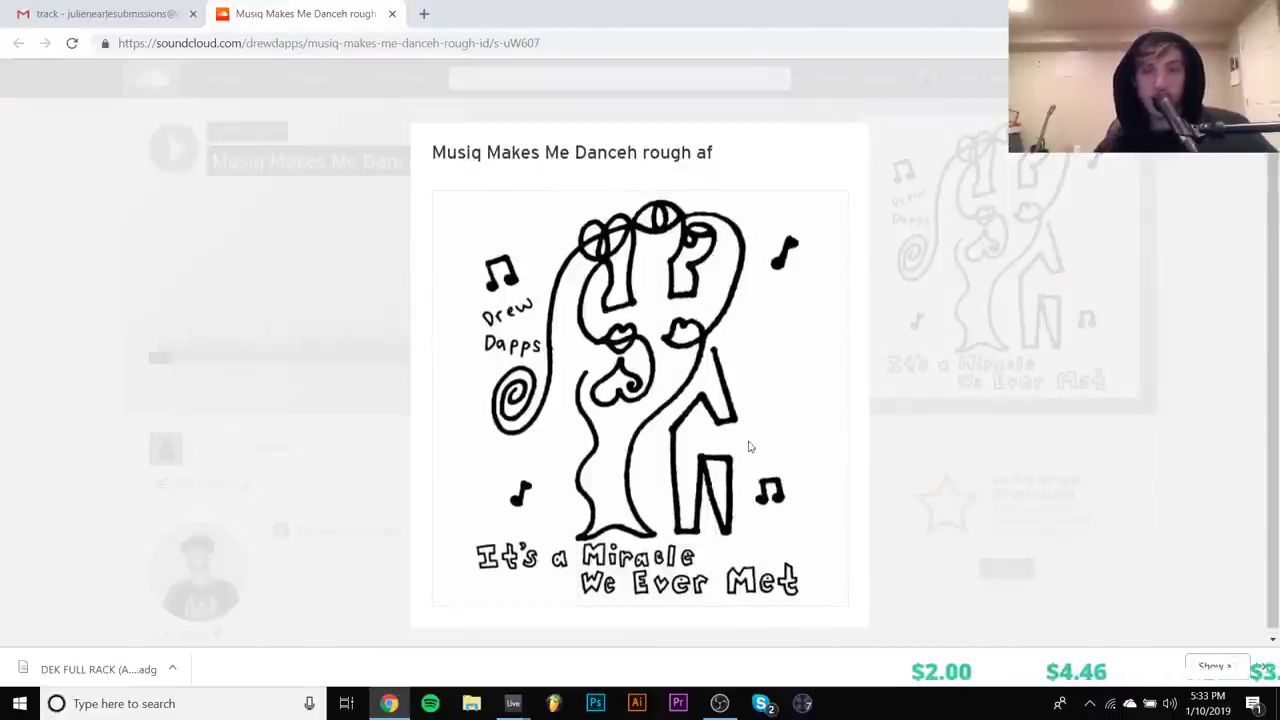
{"action": "left_click", "coordinate": [969, 451]}
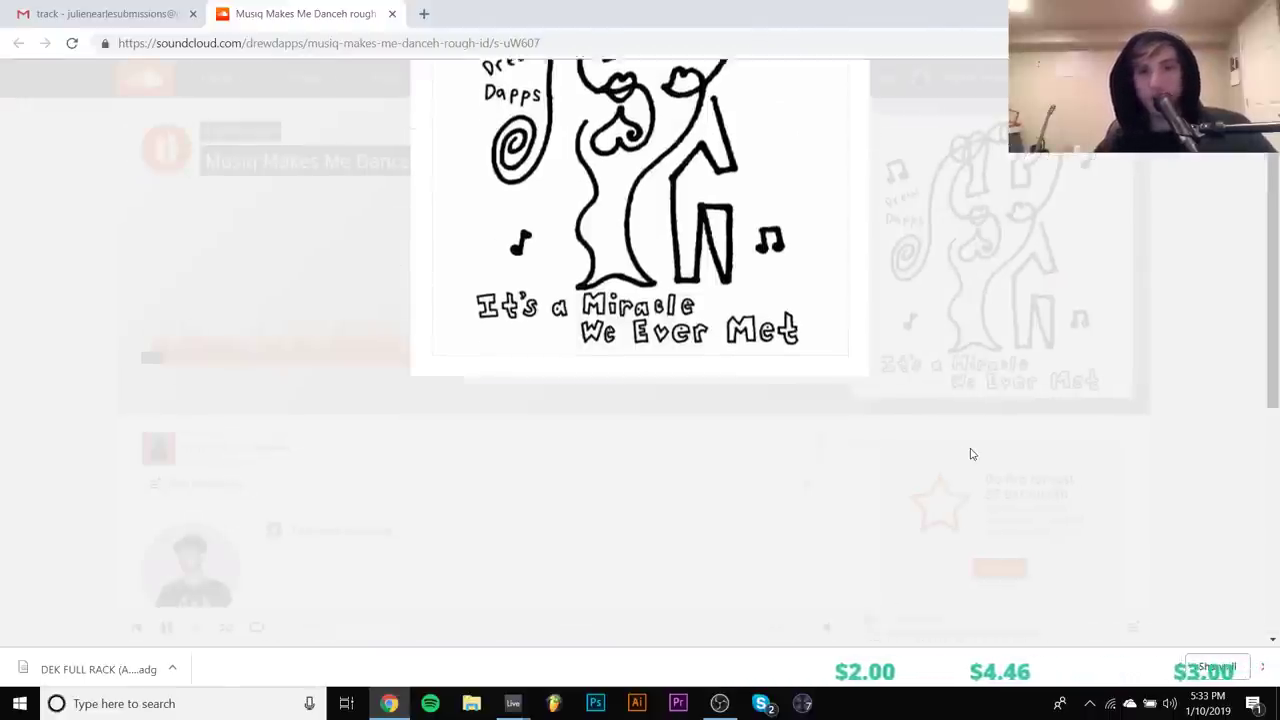
Replay "Musiq Makes Me Danceh rough af" from about 0:20, skip ahead within the waveform, and pause it
{"action": "left_click", "coordinate": [323, 343]}
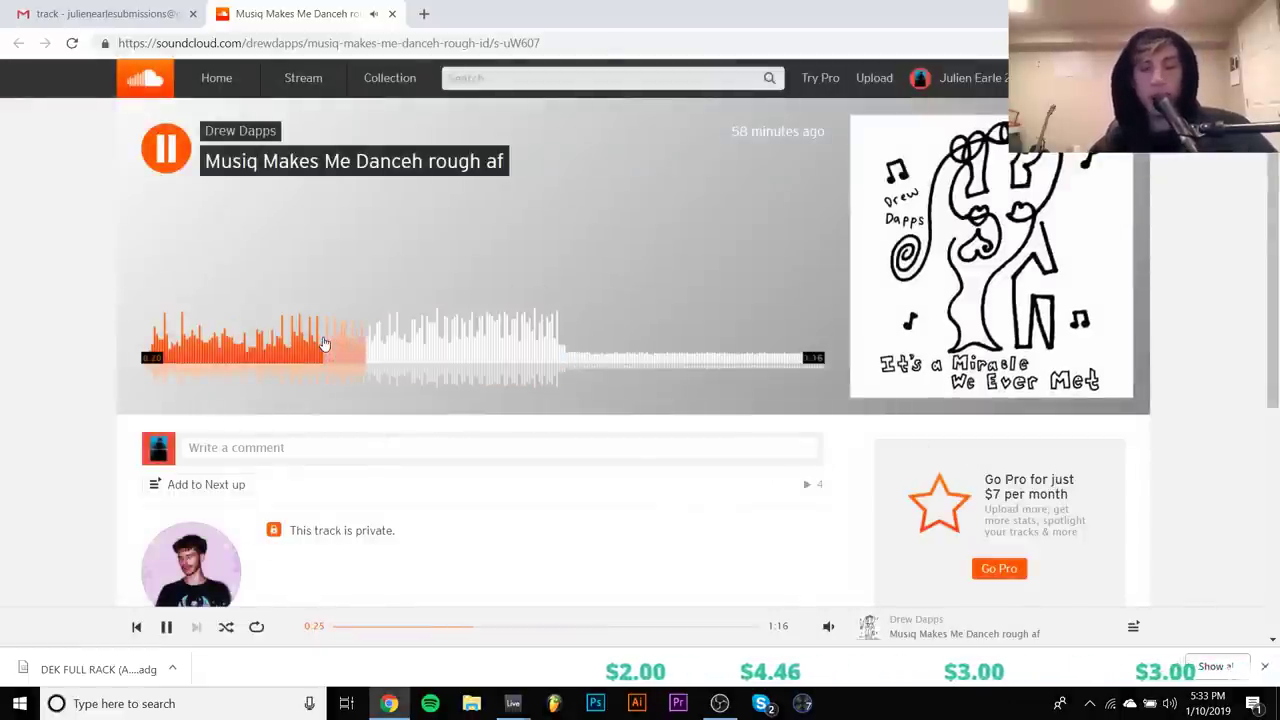
{"action": "left_click", "coordinate": [474, 340]}
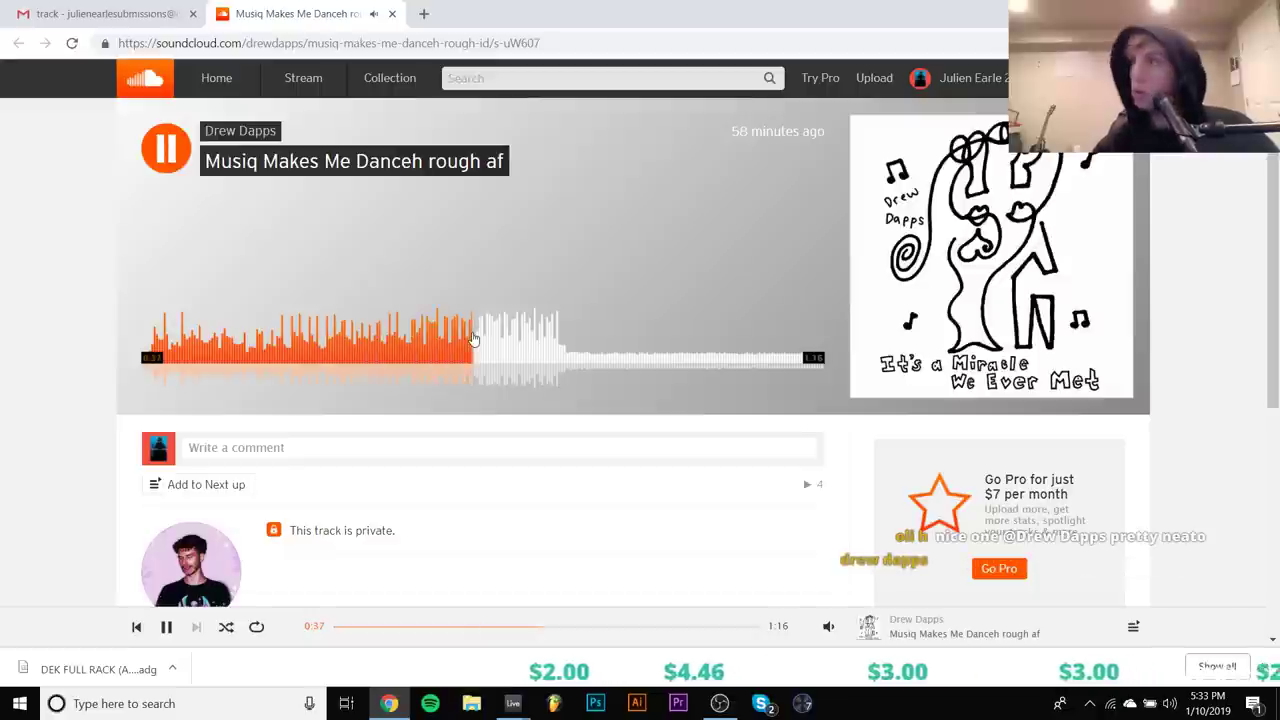
{"action": "key", "text": "space"}
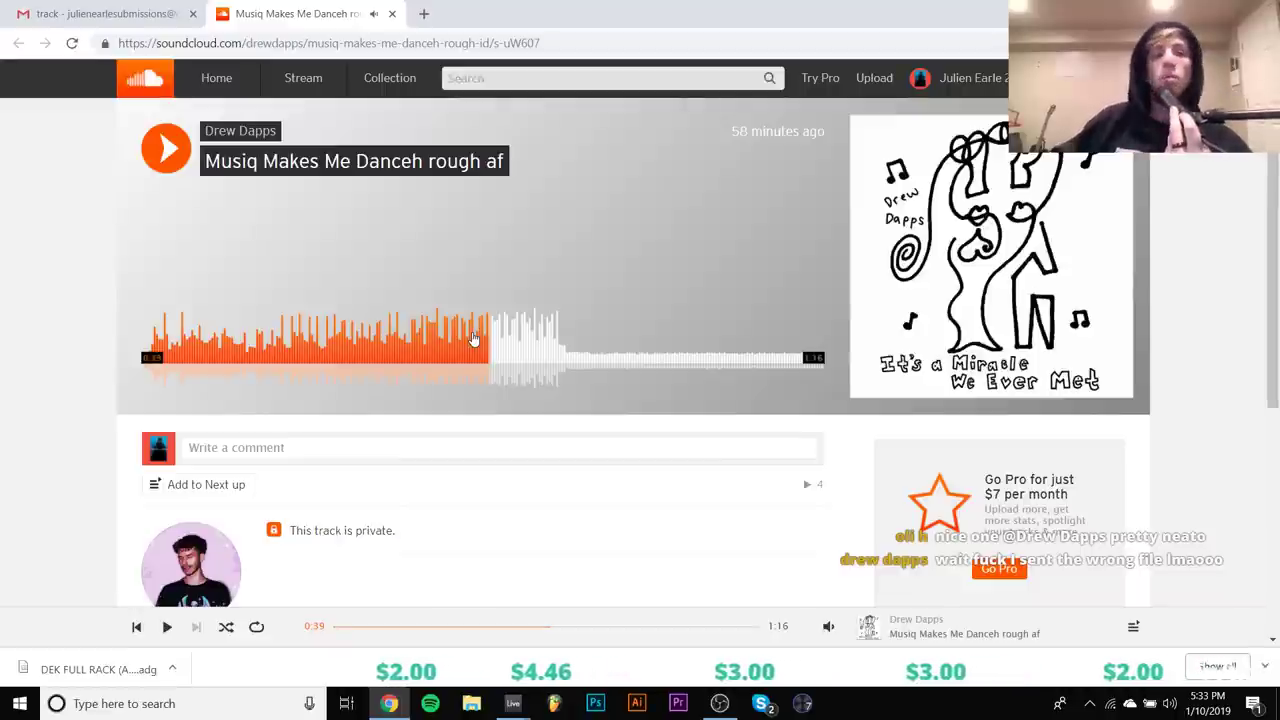
Close the SoundCloud page, return to the inbox, open the "NOISE MUSIC YEEET" email and follow its SoundCloud link
{"action": "left_click", "coordinate": [392, 14]}
{"action": "left_click", "coordinate": [233, 132]}
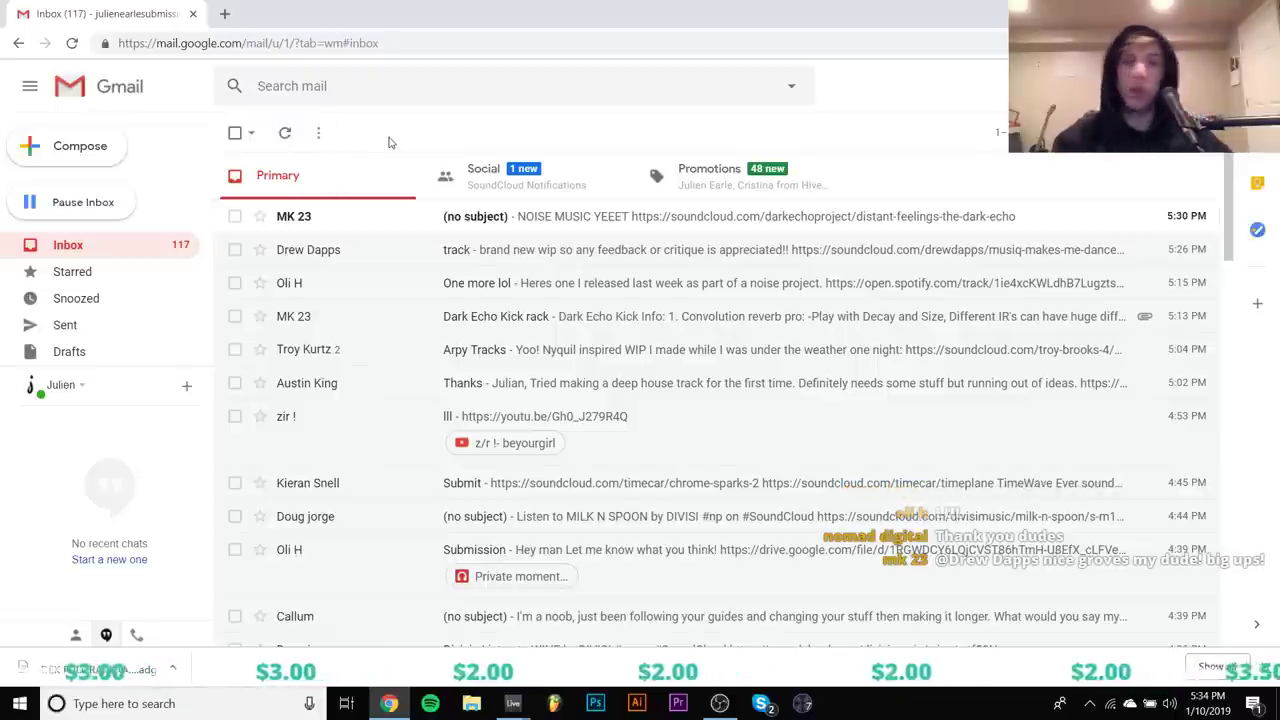
{"action": "left_click", "coordinate": [355, 217]}
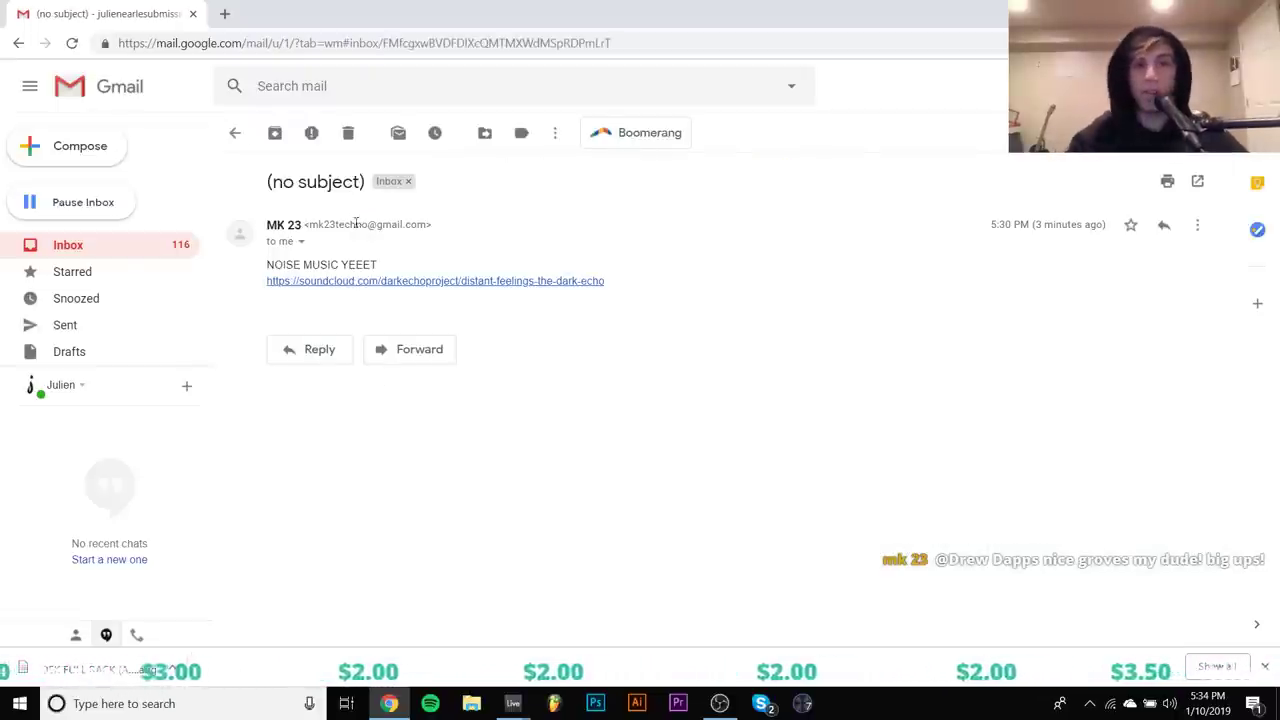
{"action": "left_click", "coordinate": [387, 285]}
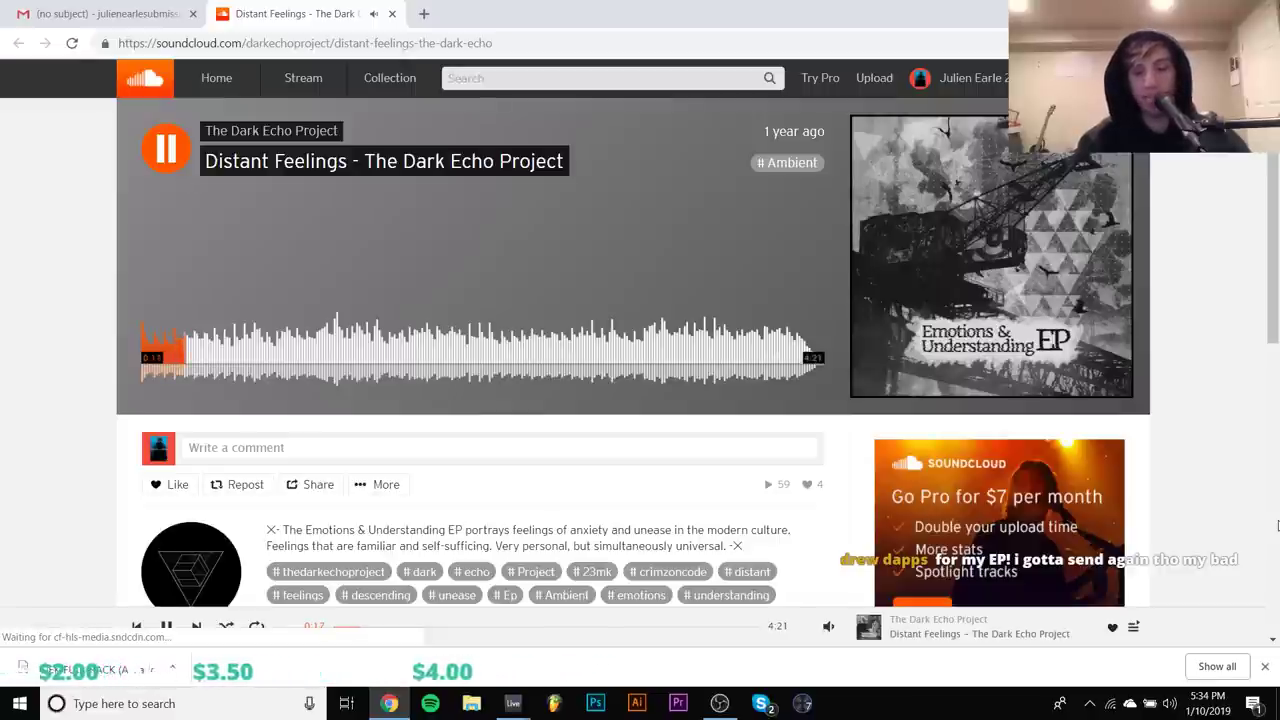
Mute and pause "Distant Feelings - The Dark Echo Project", resume it further into the track, and unmute the sound
{"action": "key", "text": "m"}
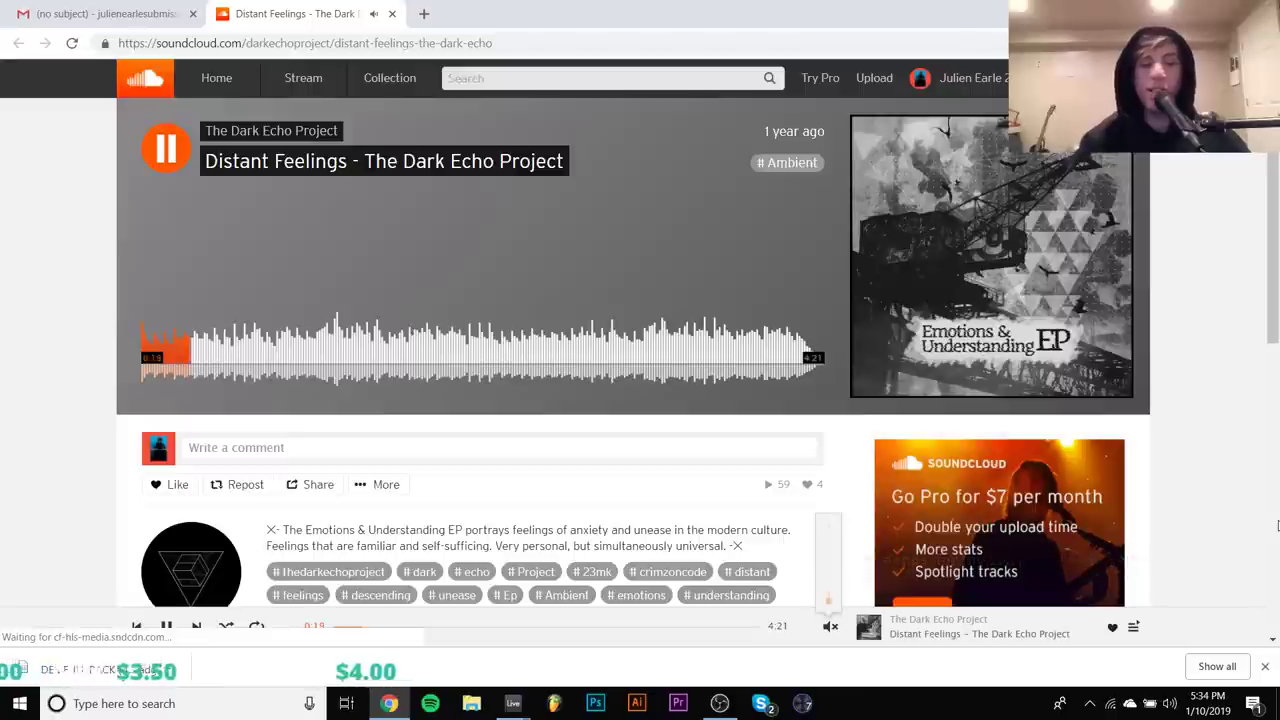
{"action": "key", "text": "space"}
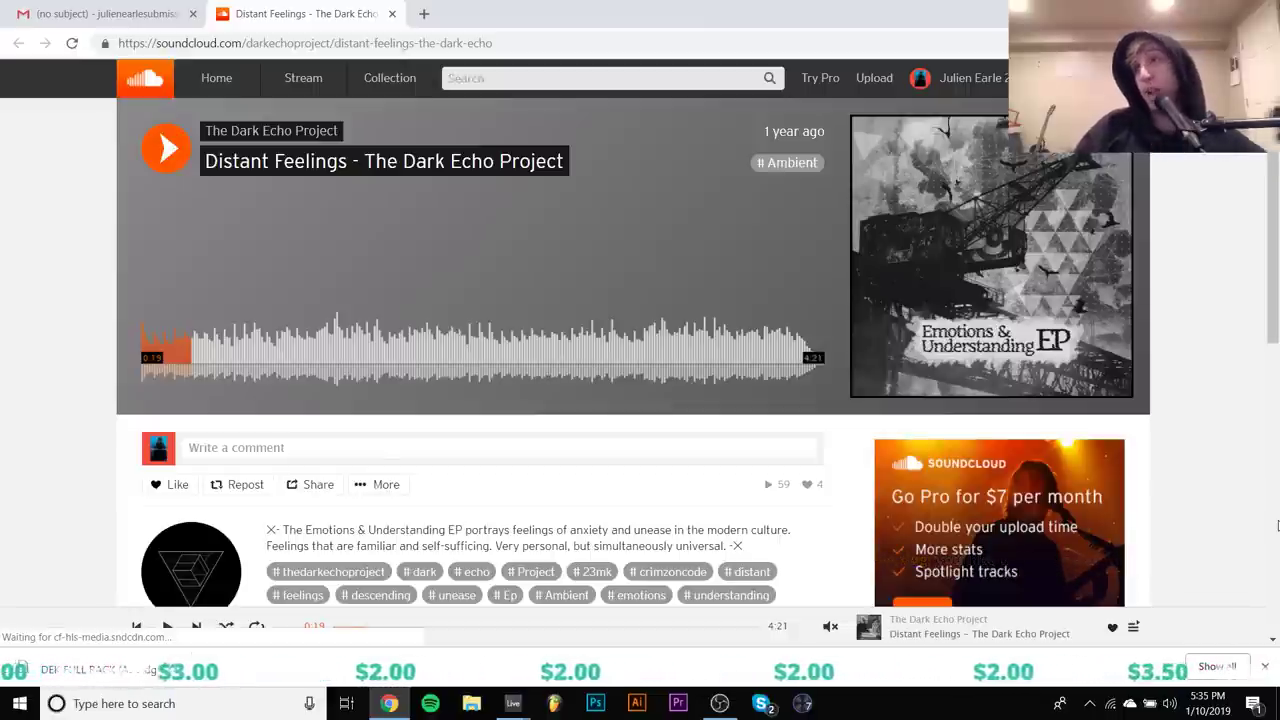
{"action": "key", "text": "space"}
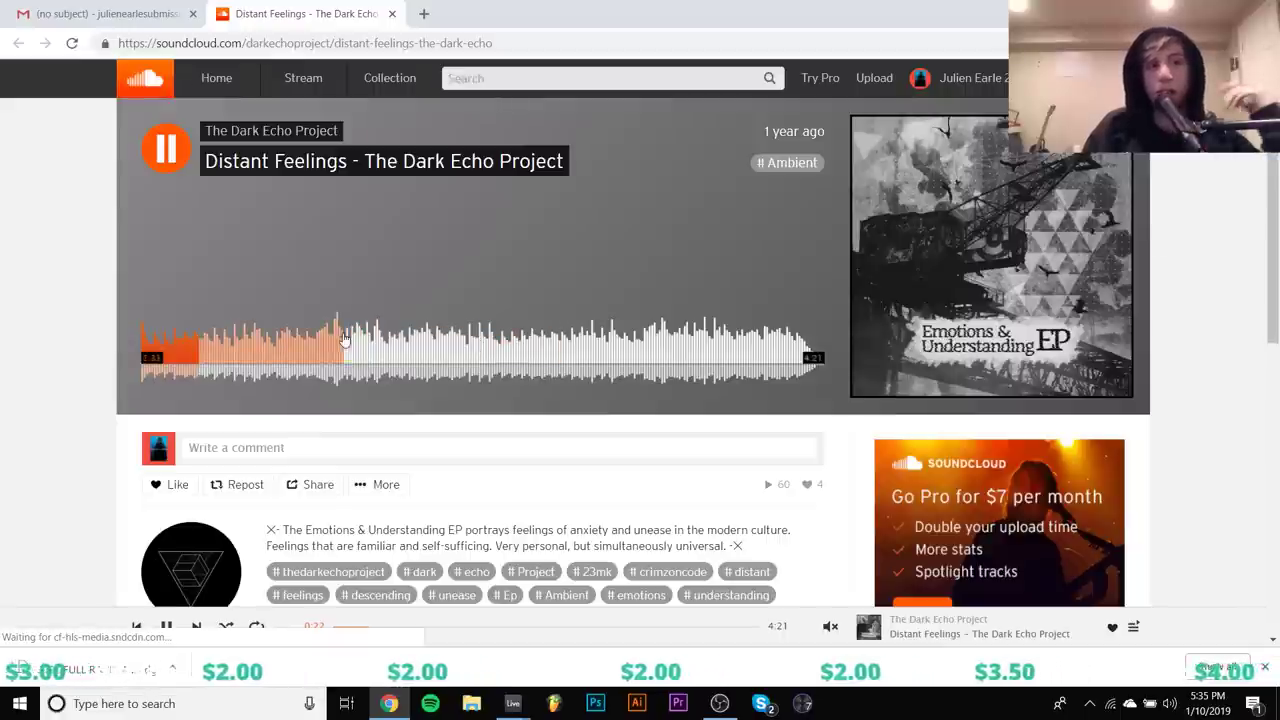
{"action": "left_click", "coordinate": [287, 340]}
{"action": "left_click", "coordinate": [828, 624]}
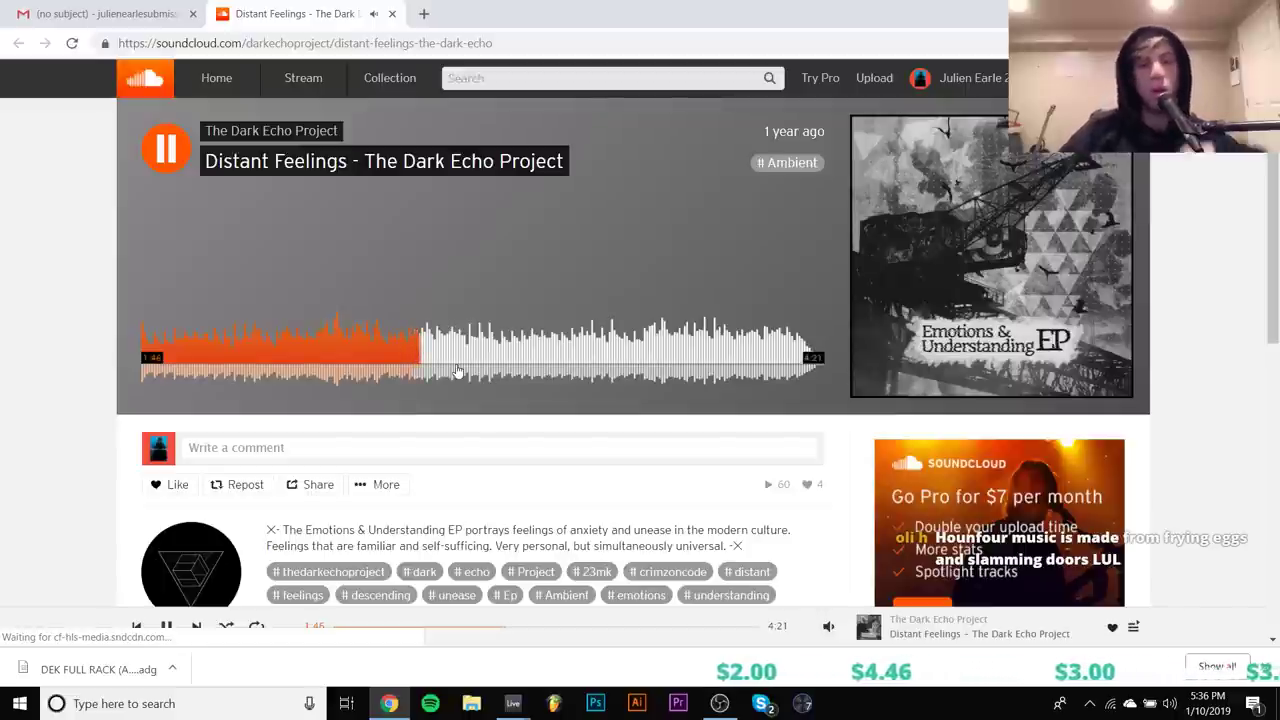
Listen to "Distant Feelings" from about 2:59, pause and resume it, and check the stream in OBS before returning to Chrome
{"action": "left_click", "coordinate": [610, 320]}
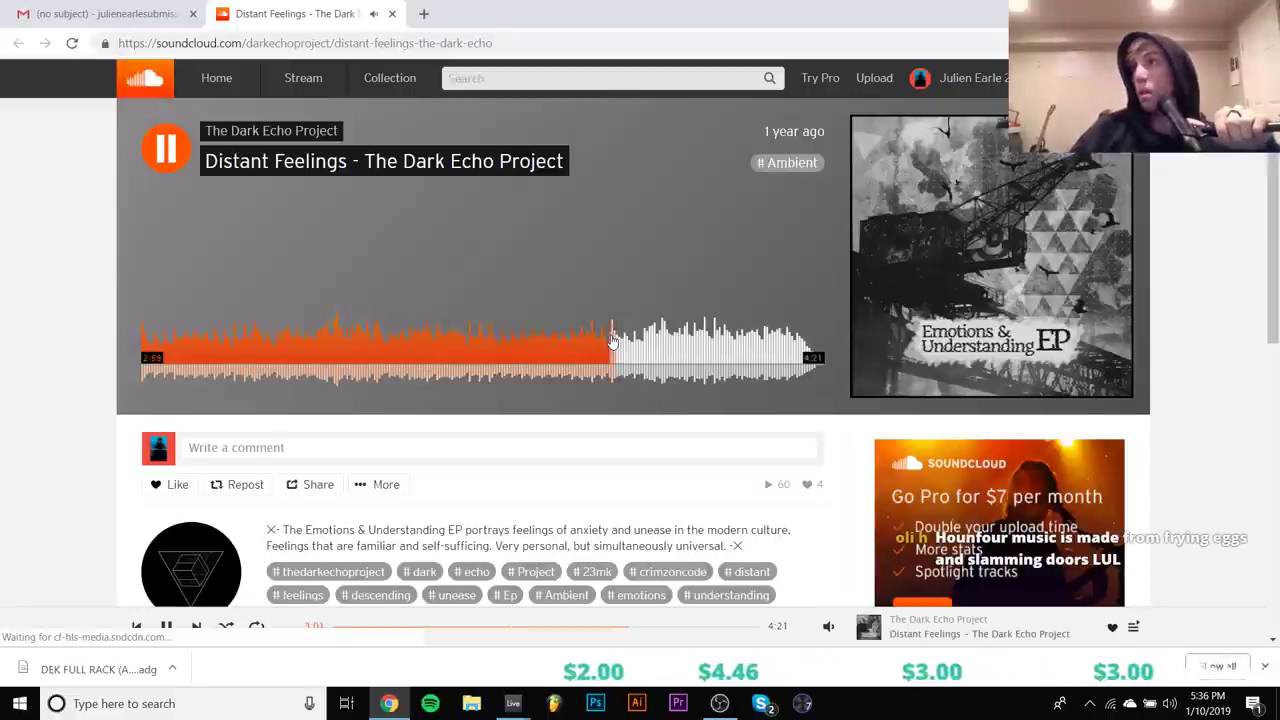
{"action": "key", "text": "space"}
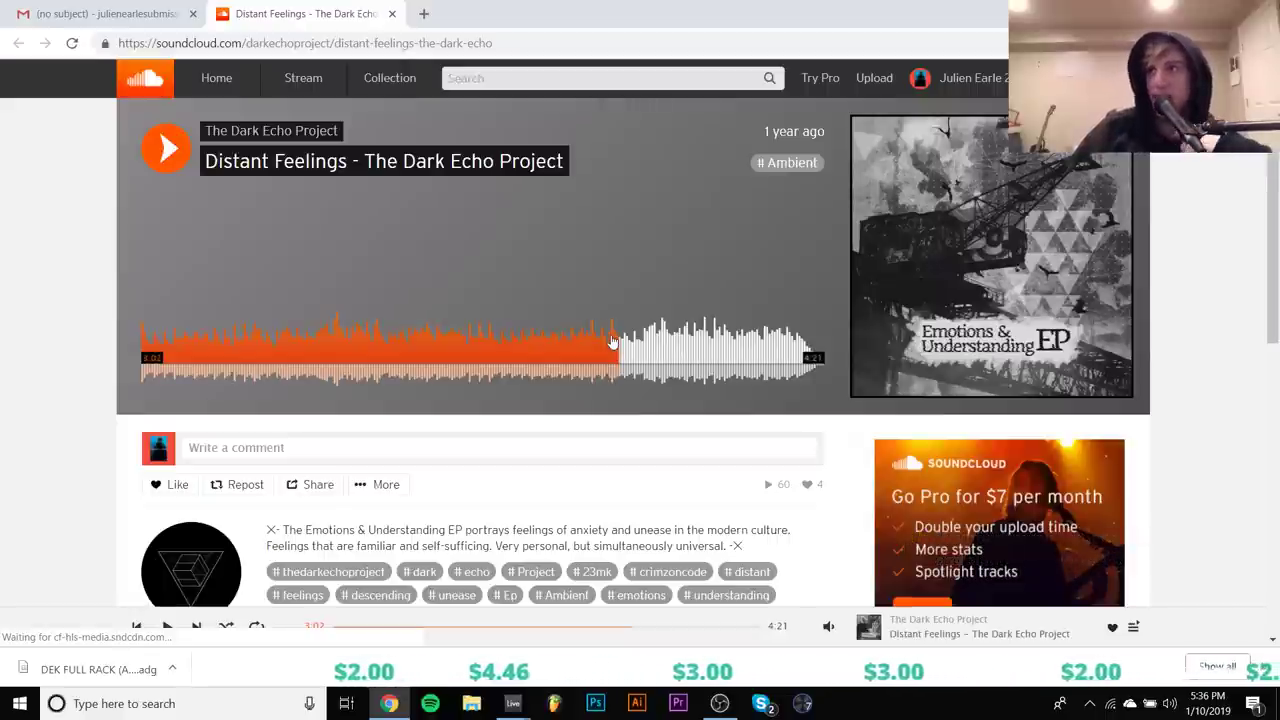
{"action": "key", "text": "space"}
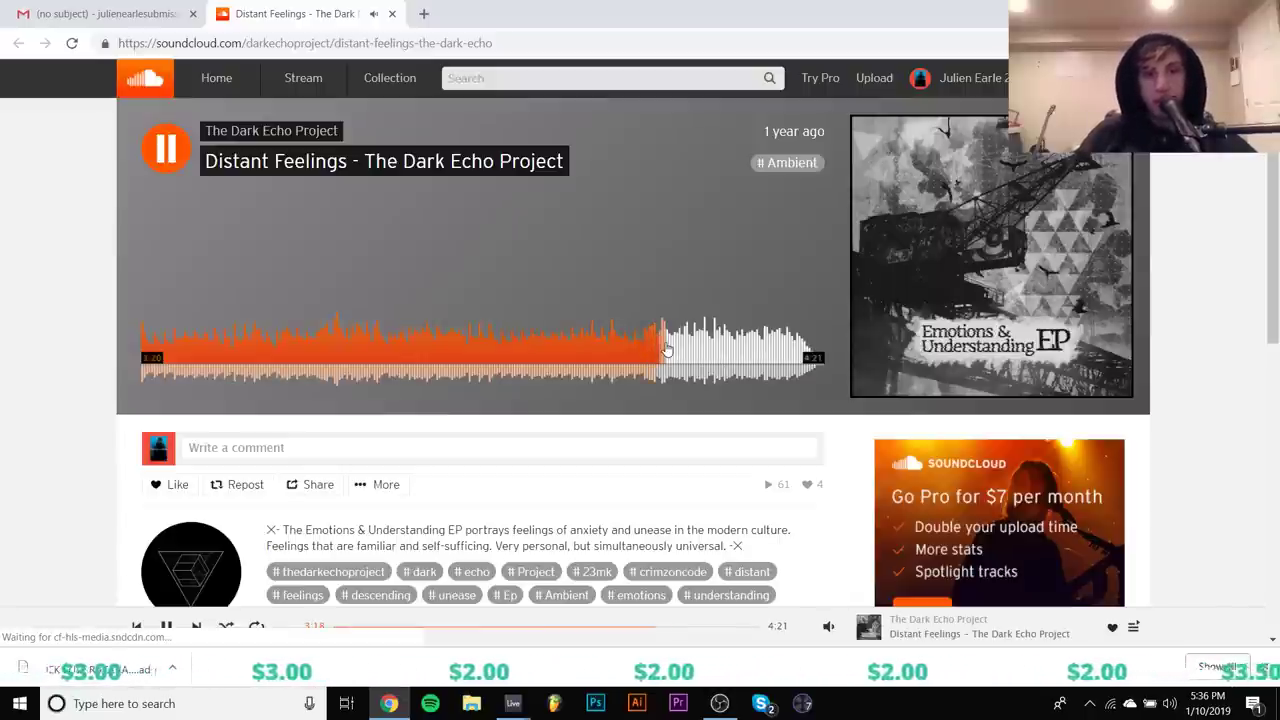
{"action": "left_click", "coordinate": [719, 703]}
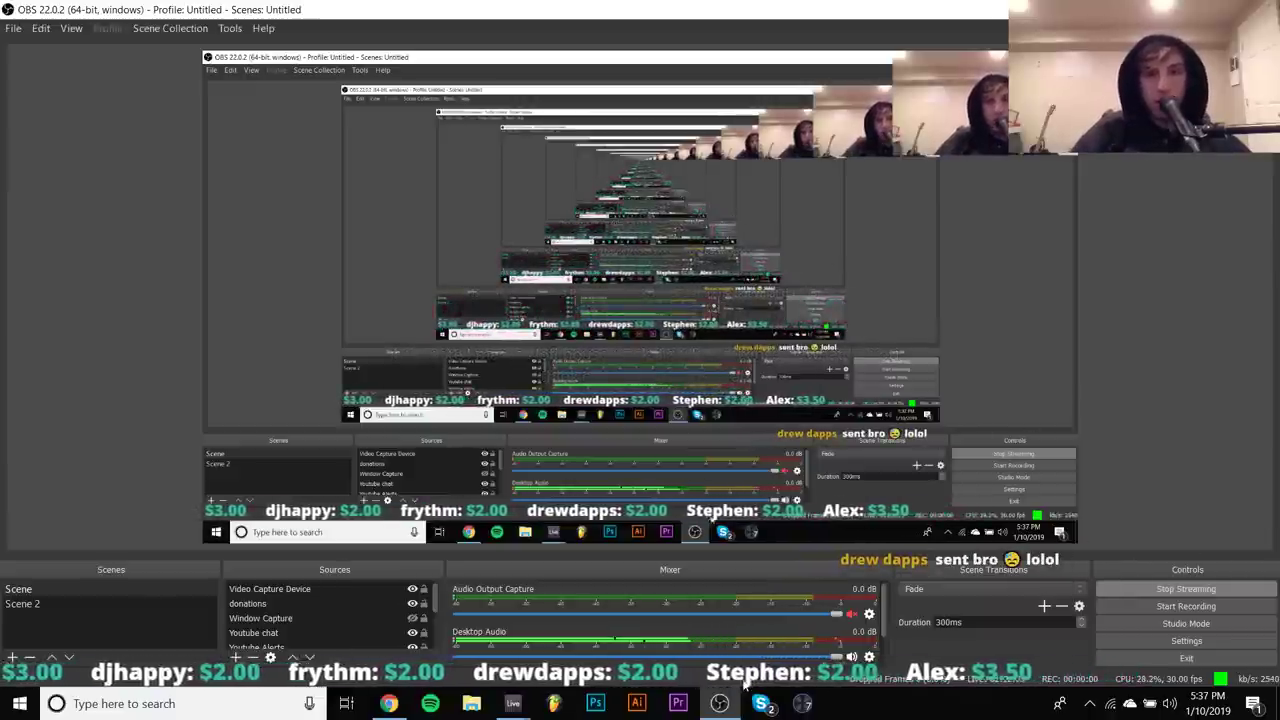
{"action": "left_click", "coordinate": [389, 703]}
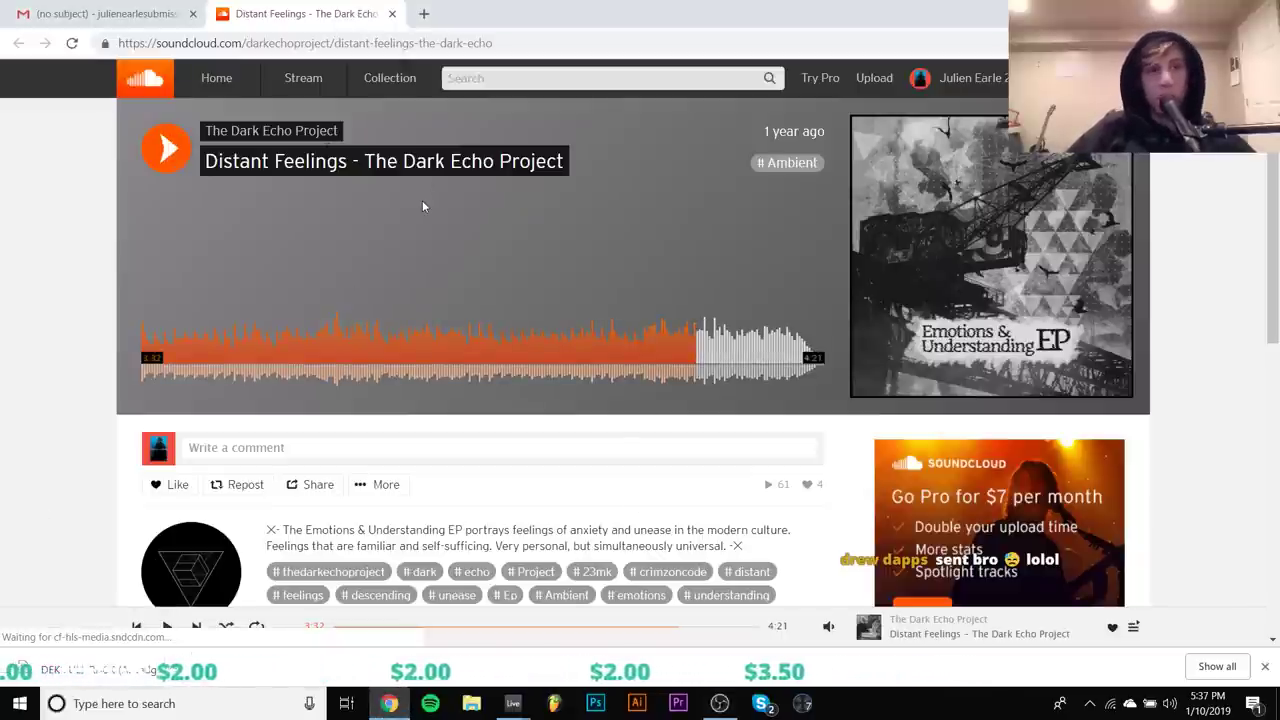
Close the track page, return to the inbox, open the email "track + other finished track from last week !" and follow its first SoundCloud link
{"action": "left_click", "coordinate": [391, 14]}
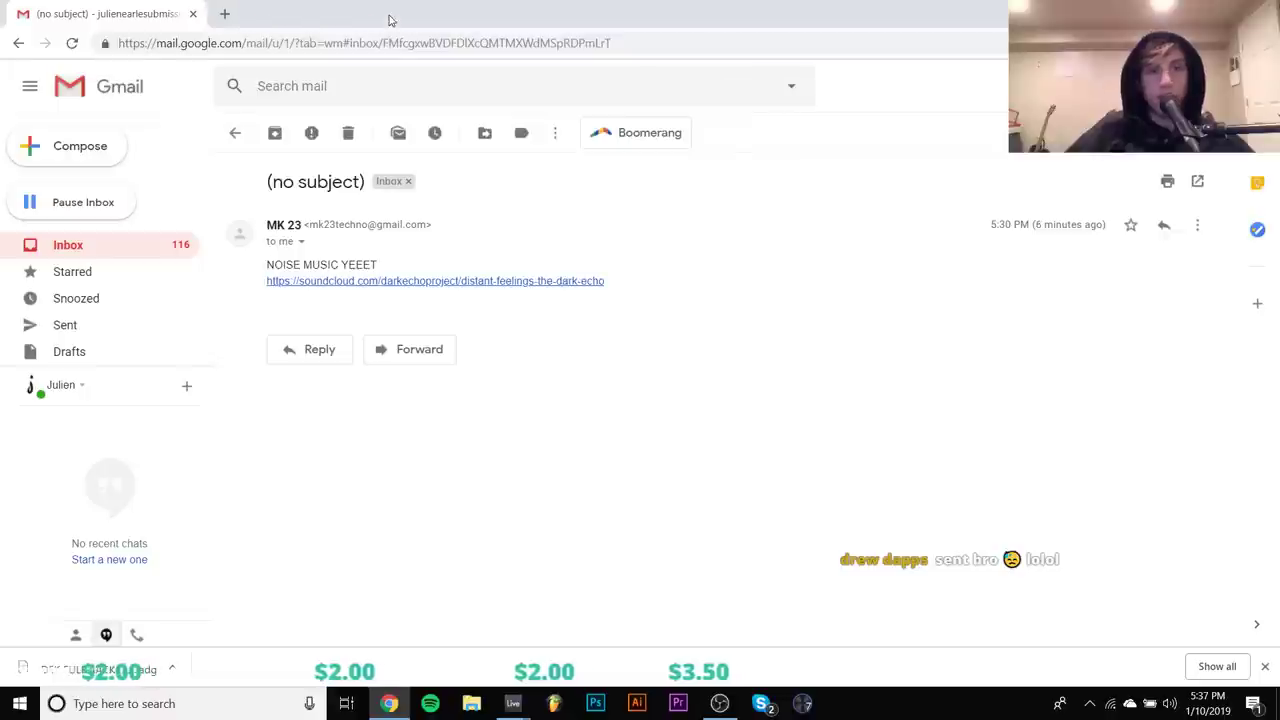
{"action": "left_click", "coordinate": [235, 132]}
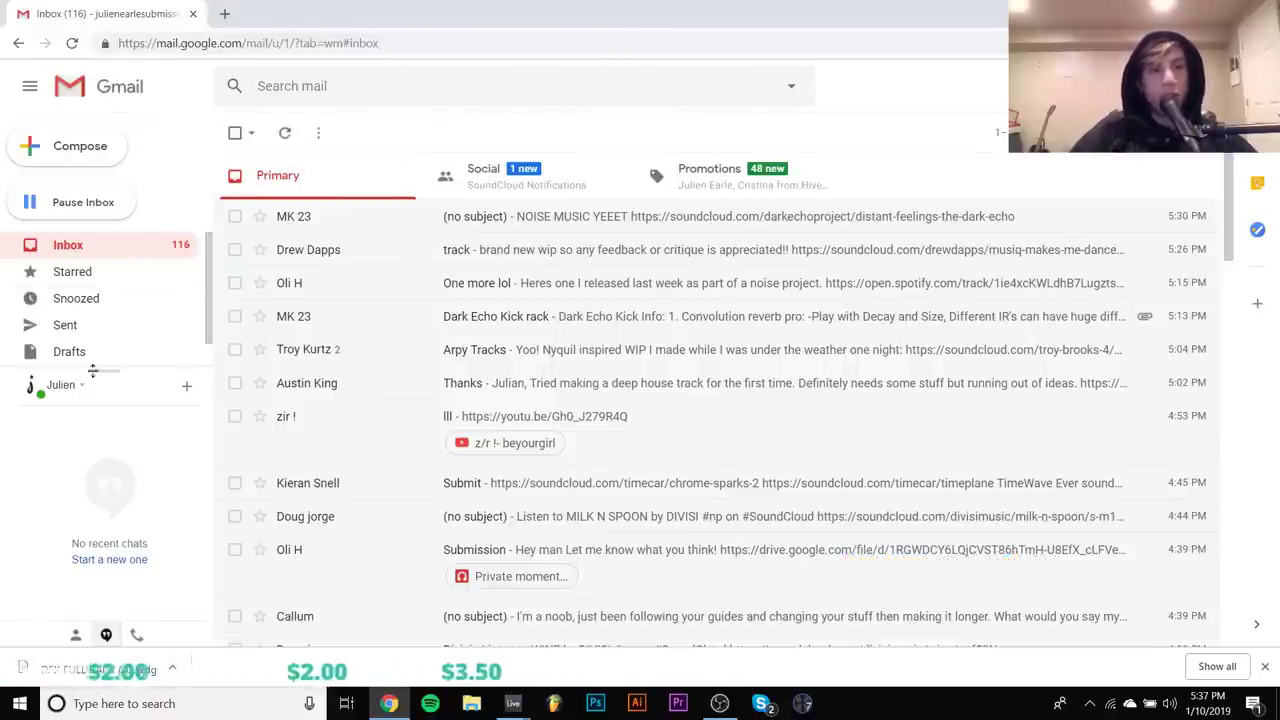
{"action": "scroll", "coordinate": [95, 340], "scroll_direction": "down", "scroll_amount": 1}
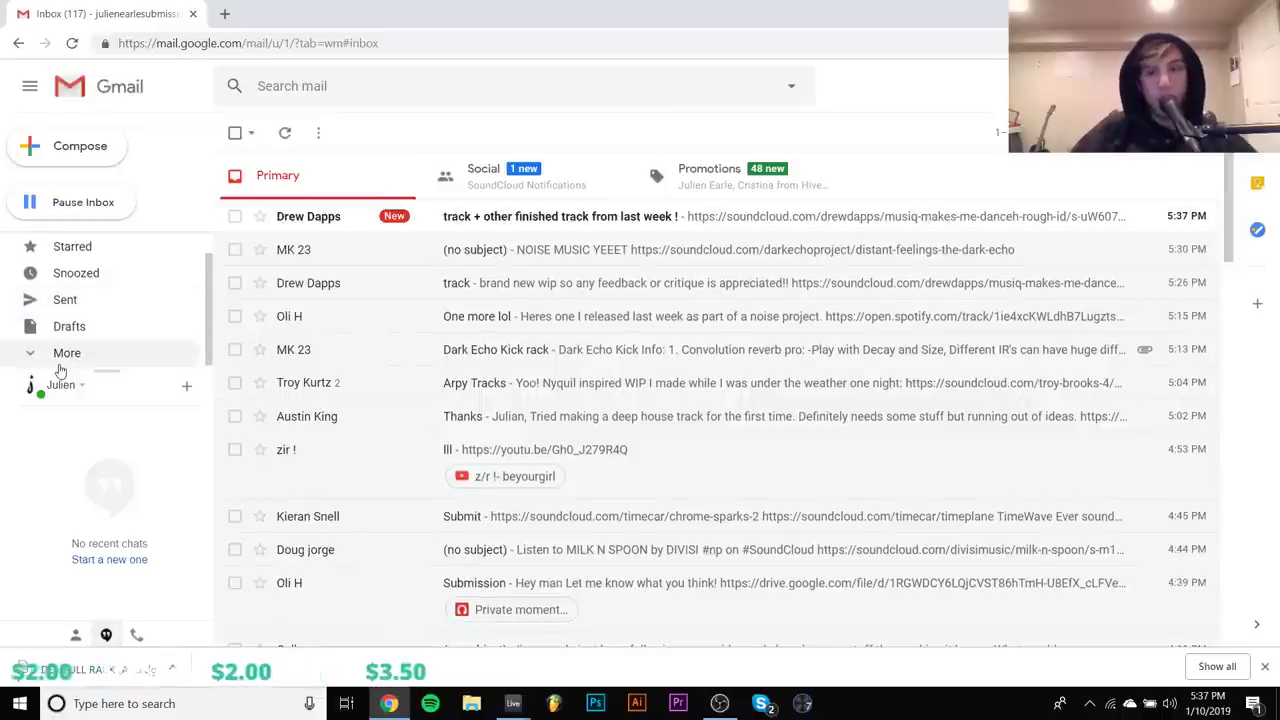
{"action": "scroll", "coordinate": [60, 370], "scroll_direction": "up", "scroll_amount": 1}
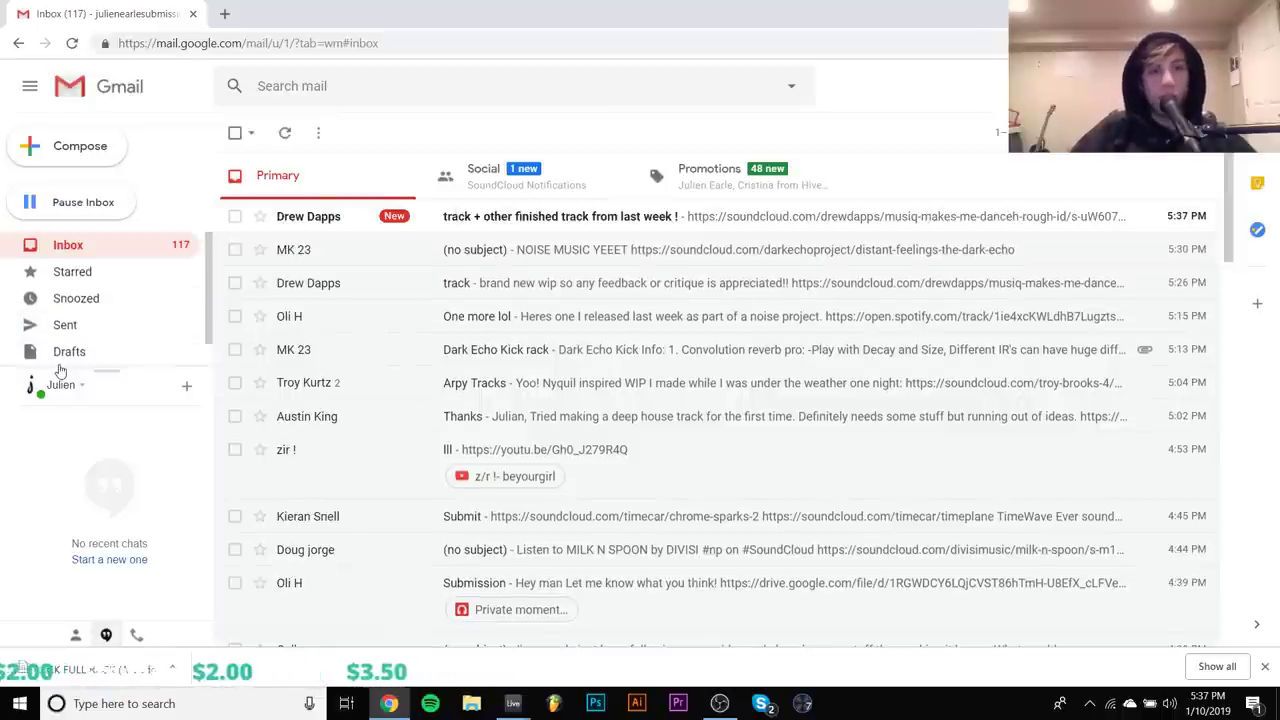
{"action": "left_click", "coordinate": [333, 222]}
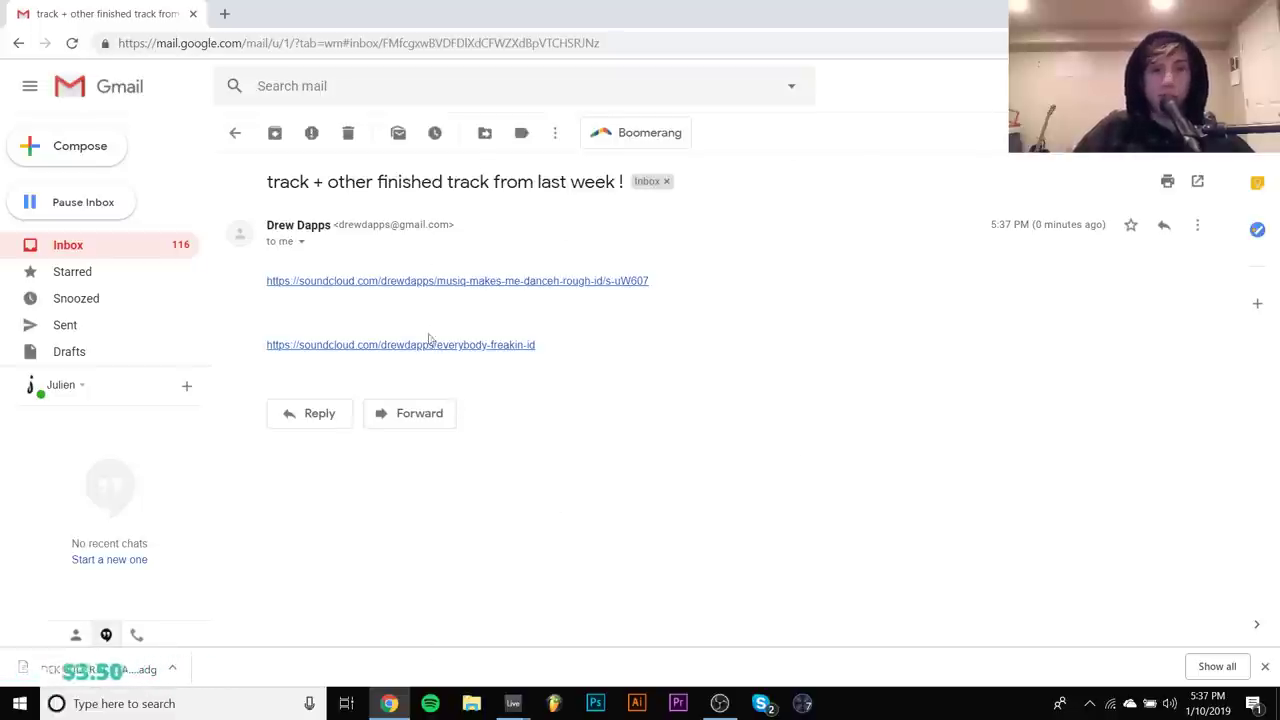
{"action": "left_click", "coordinate": [579, 283]}
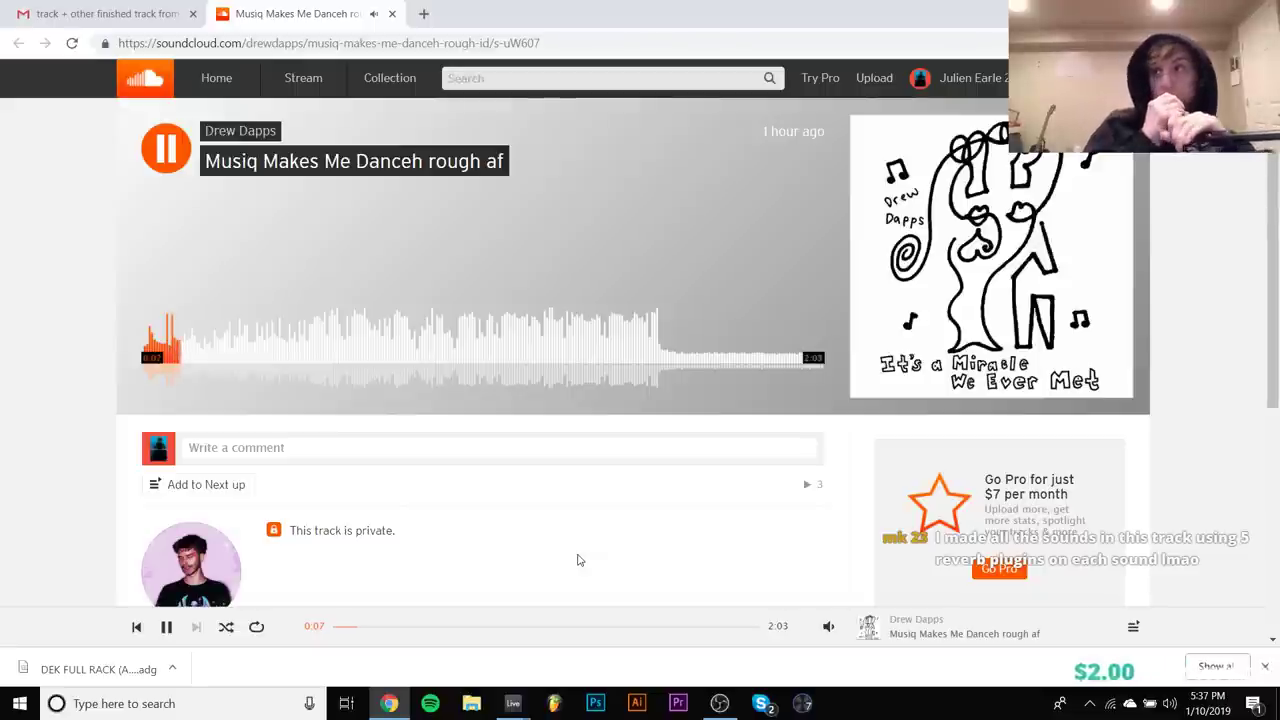
Listen to the resubmitted "Musiq Makes Me Danceh rough af" with pauses, skip to about 1:15 and 1:26, and replay an earlier section
{"action": "key", "text": "space"}
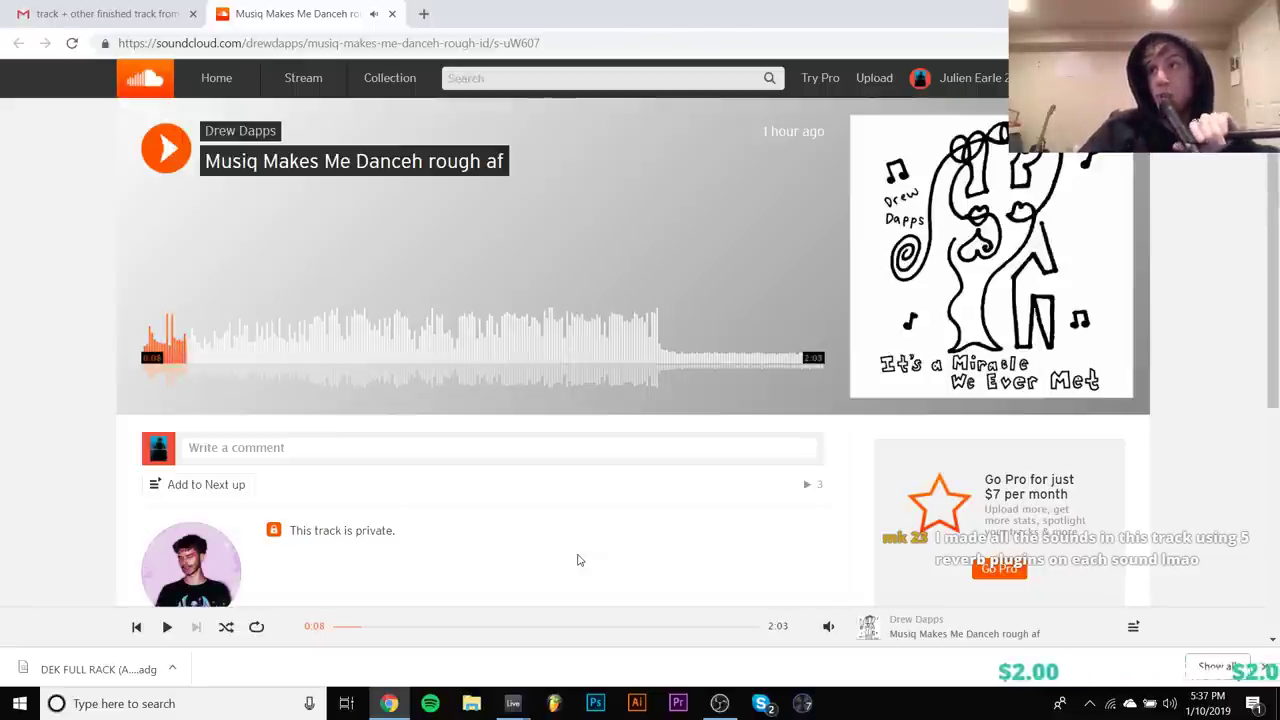
{"action": "key", "text": "space"}
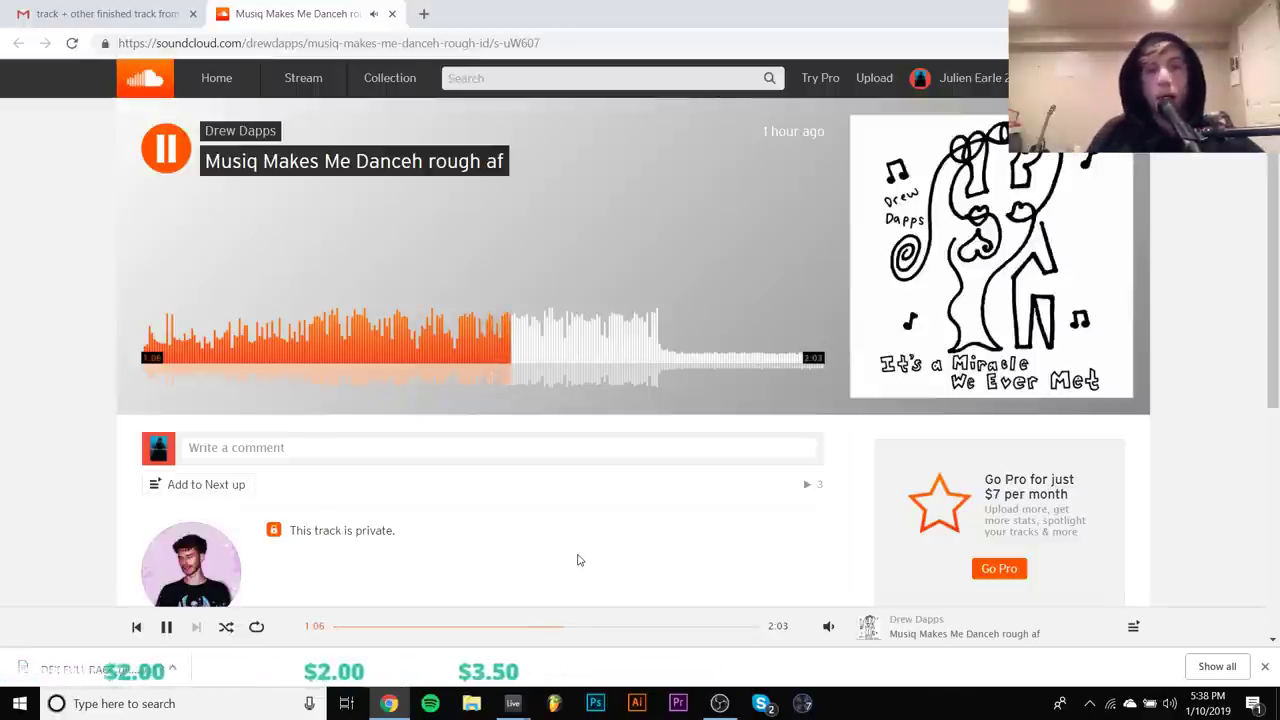
{"action": "left_click", "coordinate": [560, 357]}
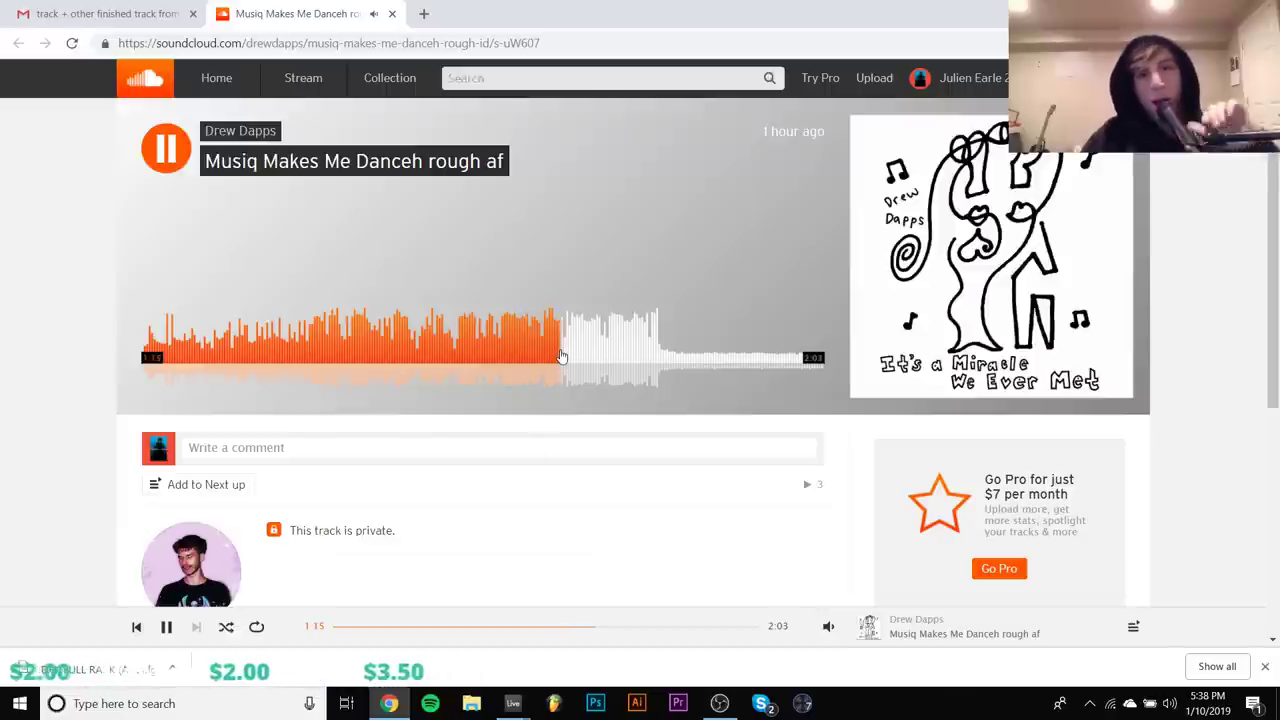
{"action": "left_click", "coordinate": [621, 358]}
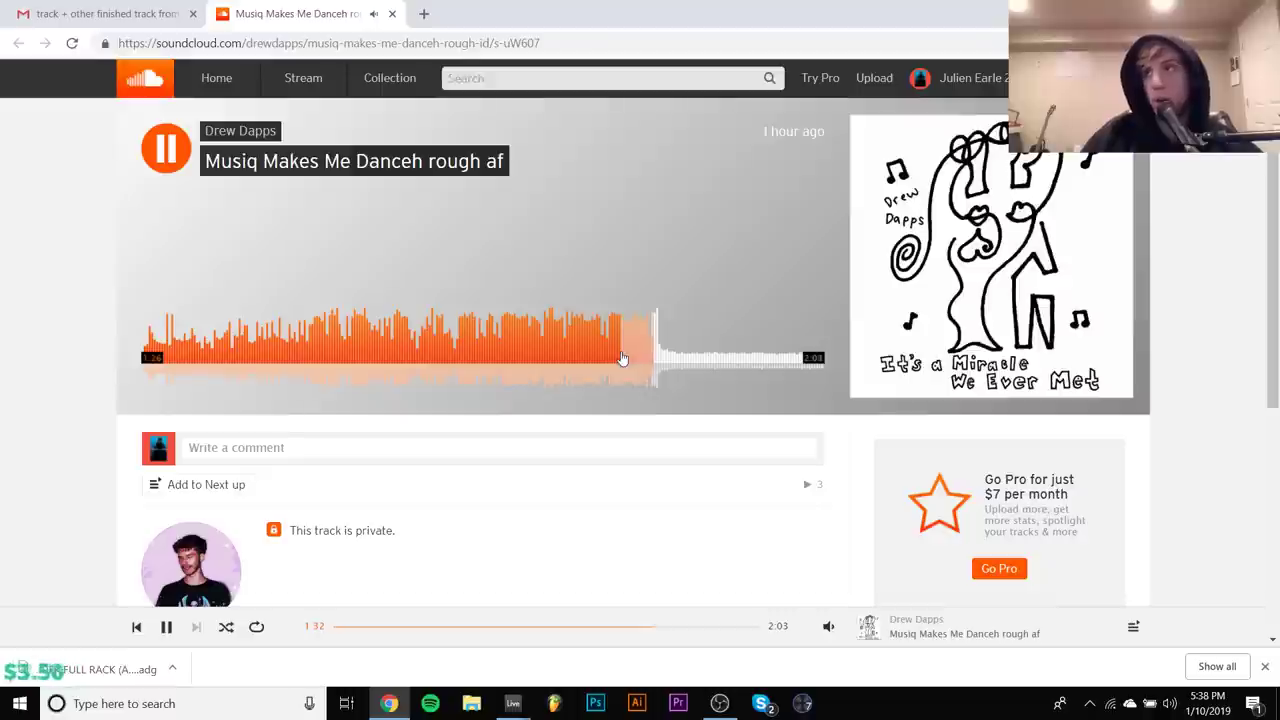
{"action": "key", "text": "space"}
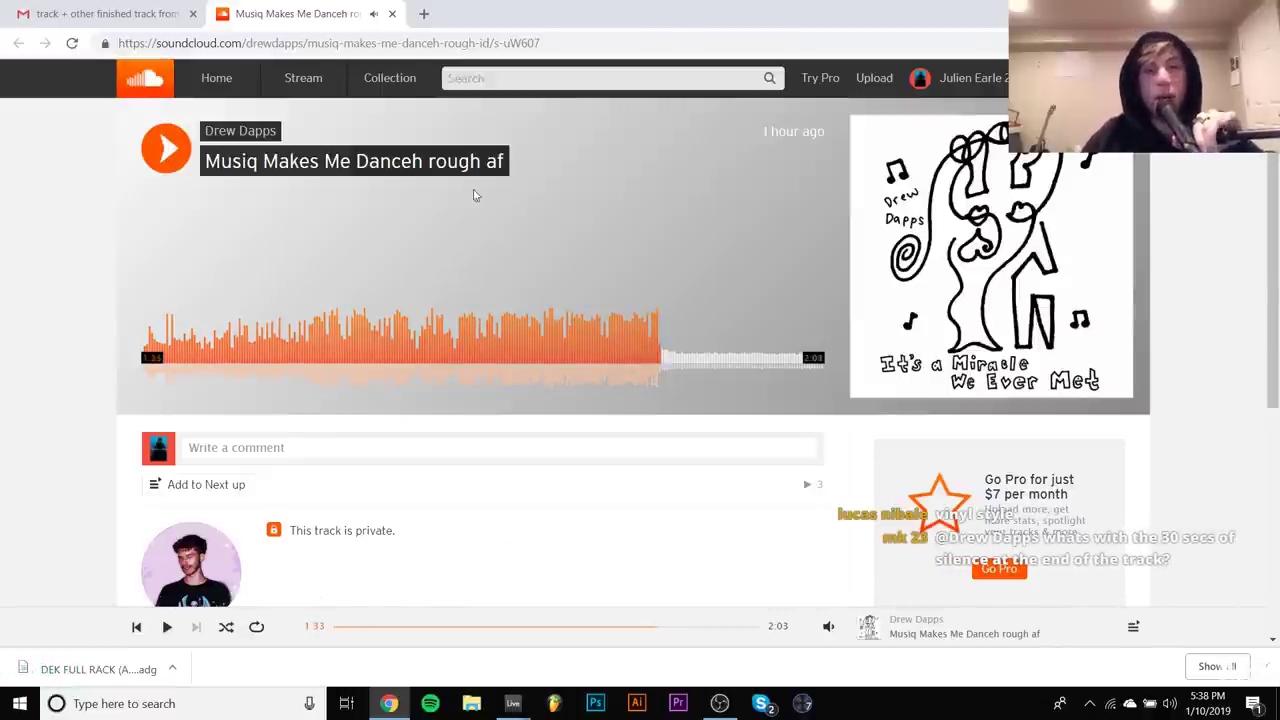
{"action": "left_click", "coordinate": [516, 335]}
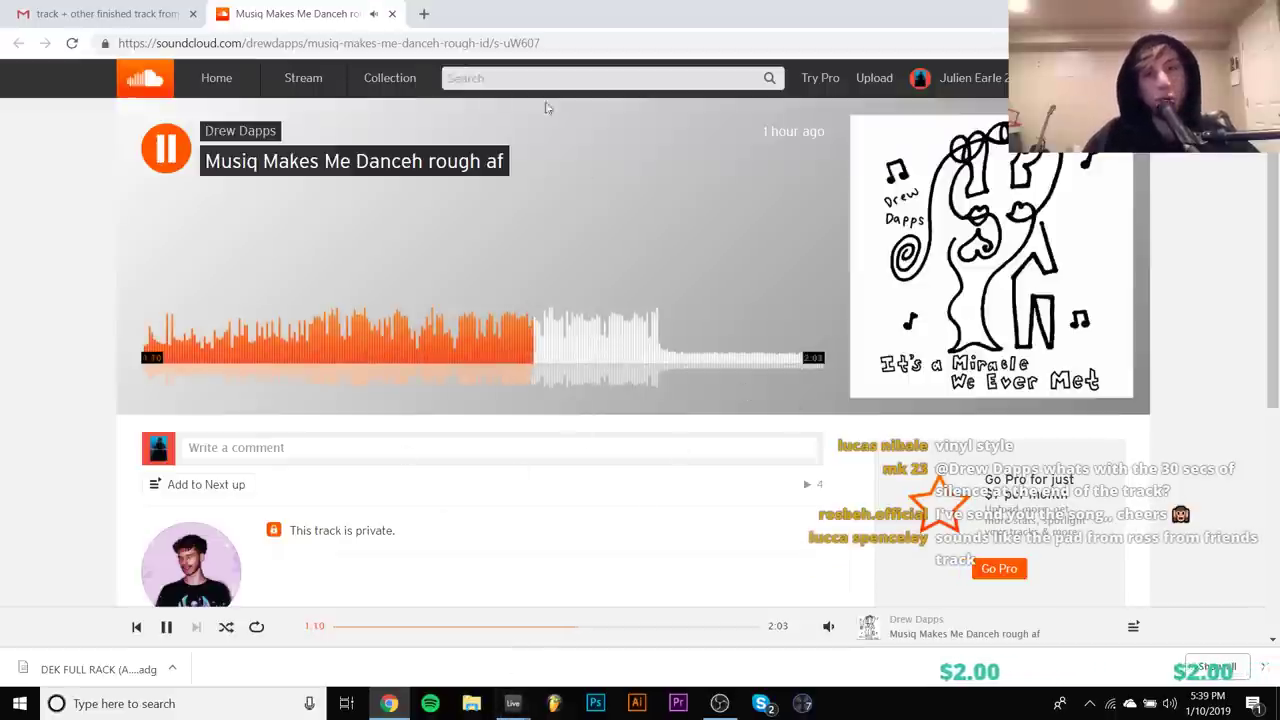
{"action": "key", "text": "space"}
Switch to the Untitled Ableton Live set and expand "Om Unit - Battery 4 Kit Samples" in the great drums folder to reach its kicks
{"action": "mouse_move", "coordinate": [513, 703]}
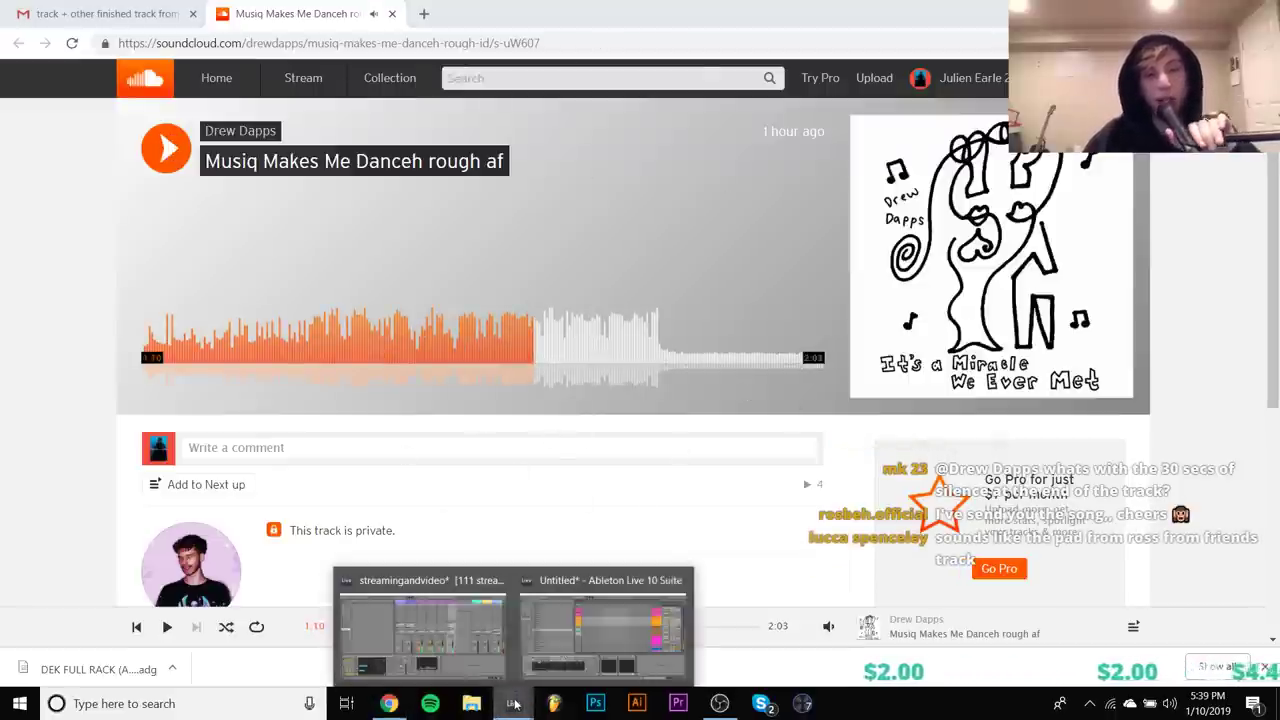
{"action": "left_click", "coordinate": [630, 625]}
{"action": "scroll", "coordinate": [66, 408], "scroll_direction": "down", "scroll_amount": 3}
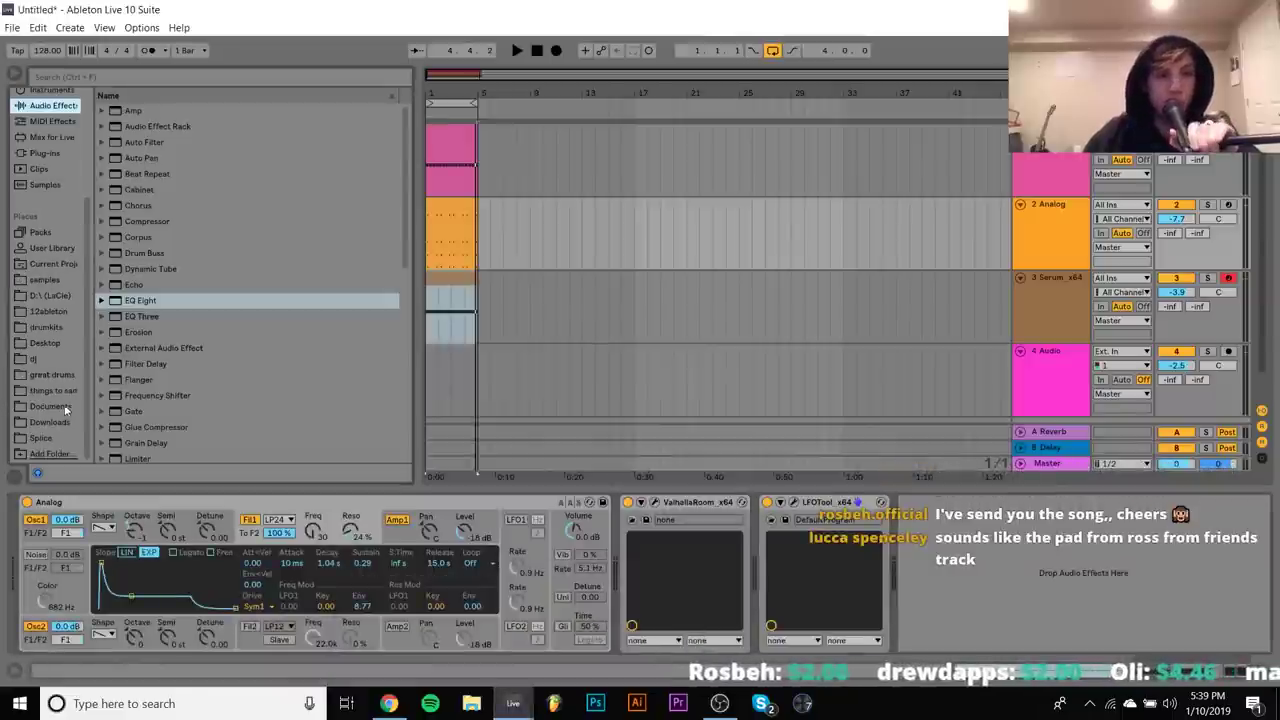
{"action": "left_click", "coordinate": [45, 375]}
{"action": "scroll", "coordinate": [101, 176], "scroll_direction": "down", "scroll_amount": 5}
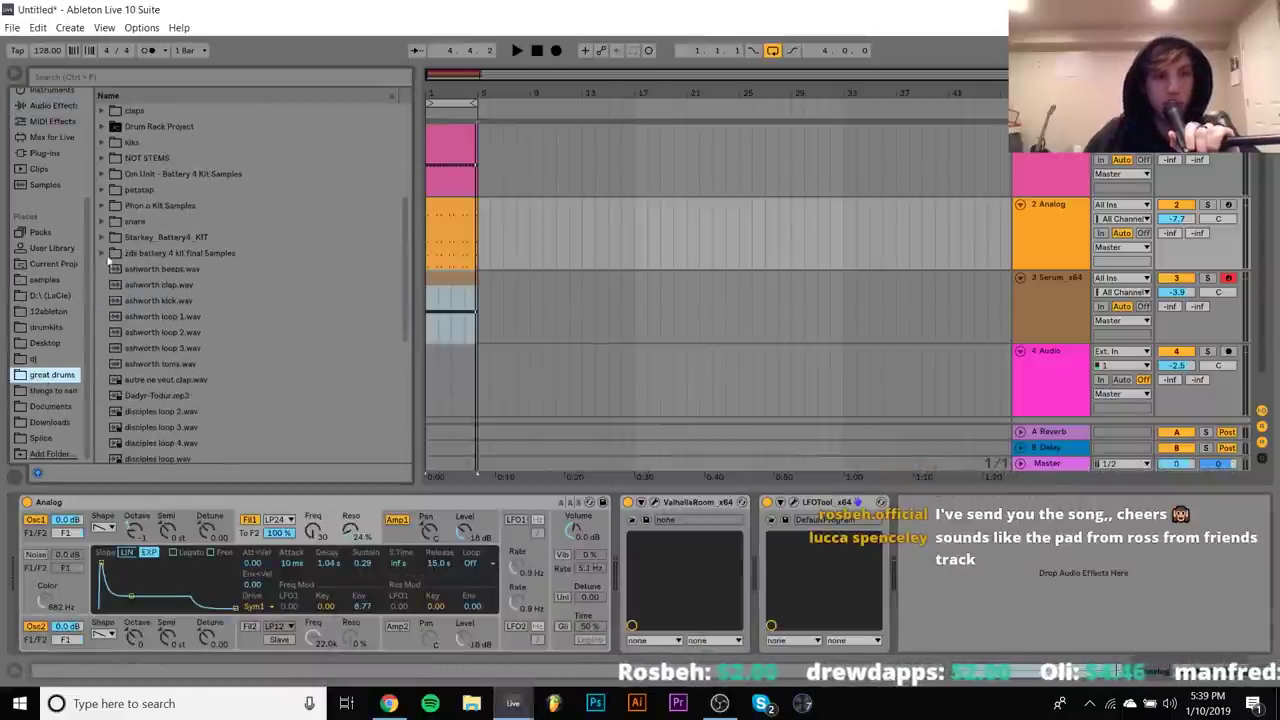
{"action": "left_click", "coordinate": [101, 173]}
{"action": "scroll", "coordinate": [101, 176], "scroll_direction": "down", "scroll_amount": 5}
{"action": "scroll", "coordinate": [210, 160], "scroll_direction": "down", "scroll_amount": 3}
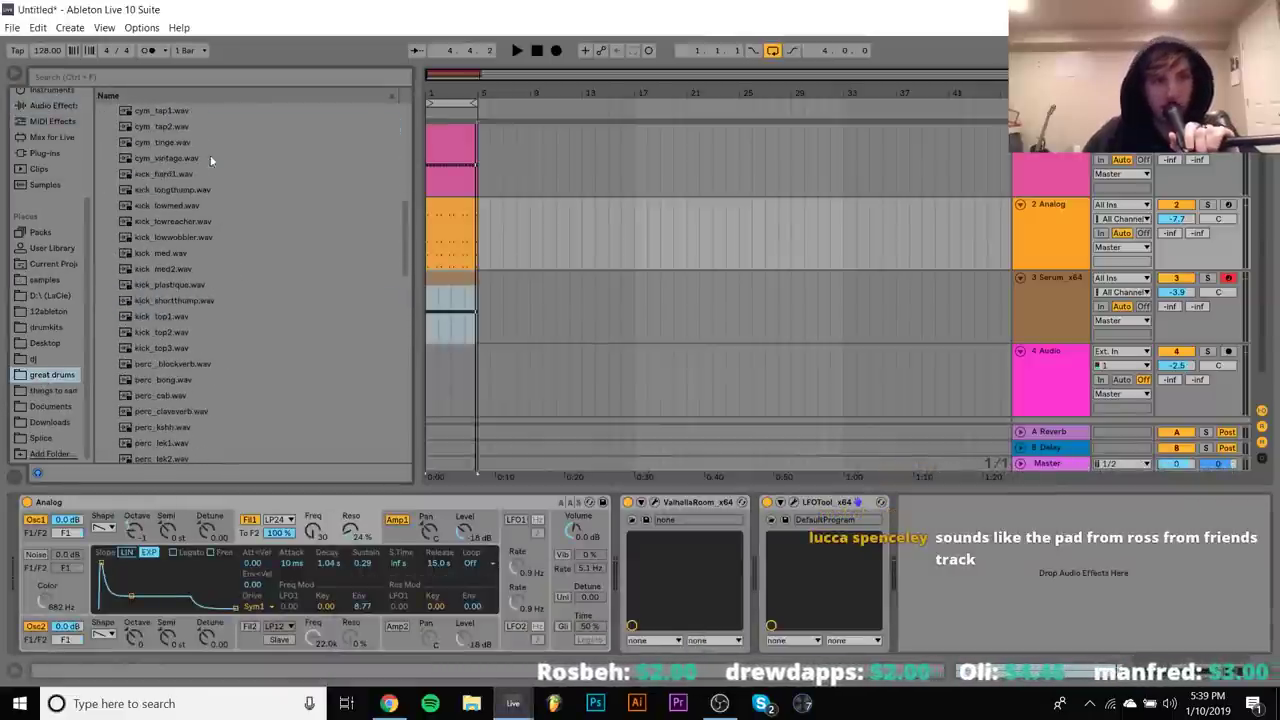
Audition the samples from kick_hard1.wav to kick_lowmed.wav, load kick_lowmed.wav into the set and undo the load
{"action": "left_click", "coordinate": [164, 157]}
{"action": "left_click", "coordinate": [174, 175]}
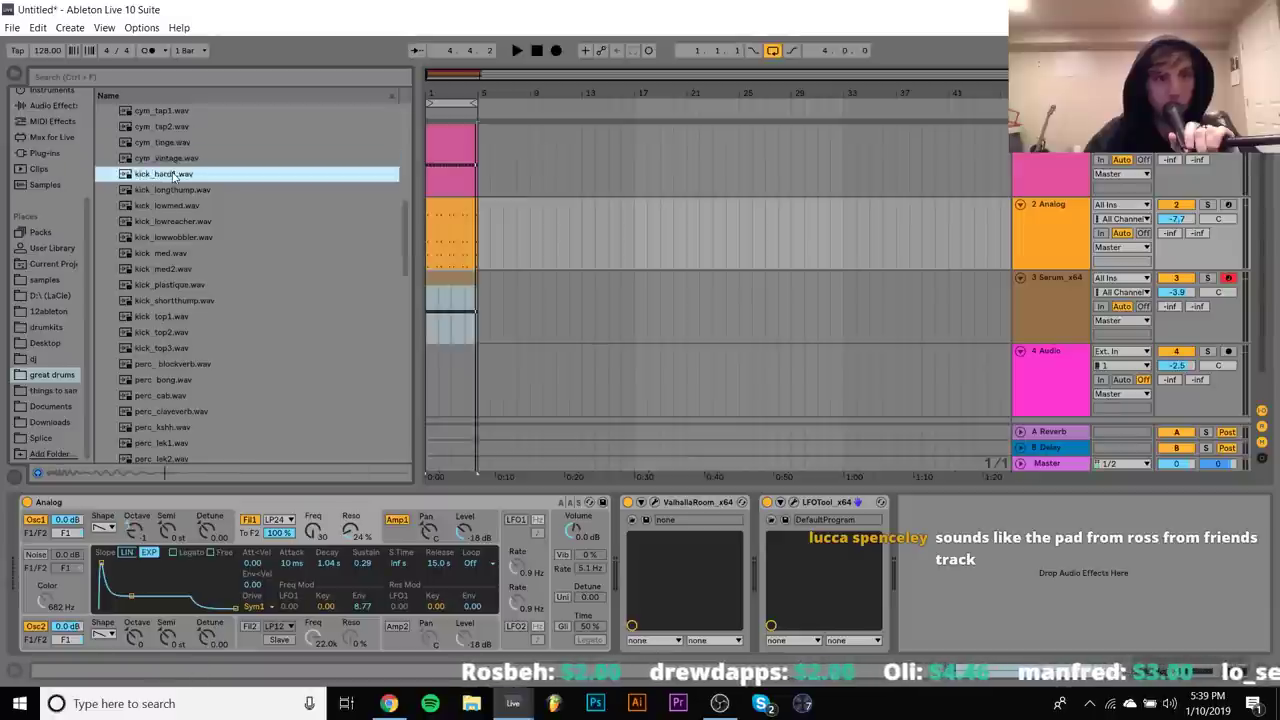
{"action": "key", "text": "Down"}
{"action": "key", "text": "Down"}
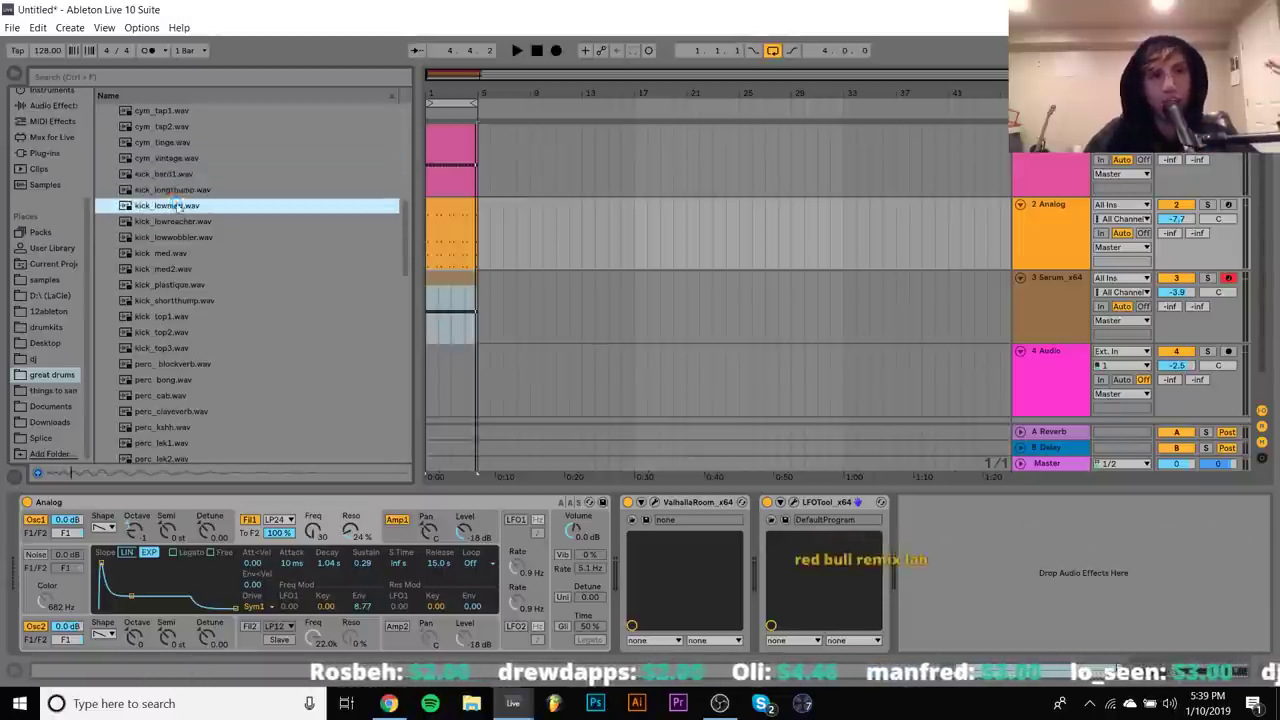
{"action": "double_click", "coordinate": [176, 206]}
{"action": "key", "text": "ctrl+z"}
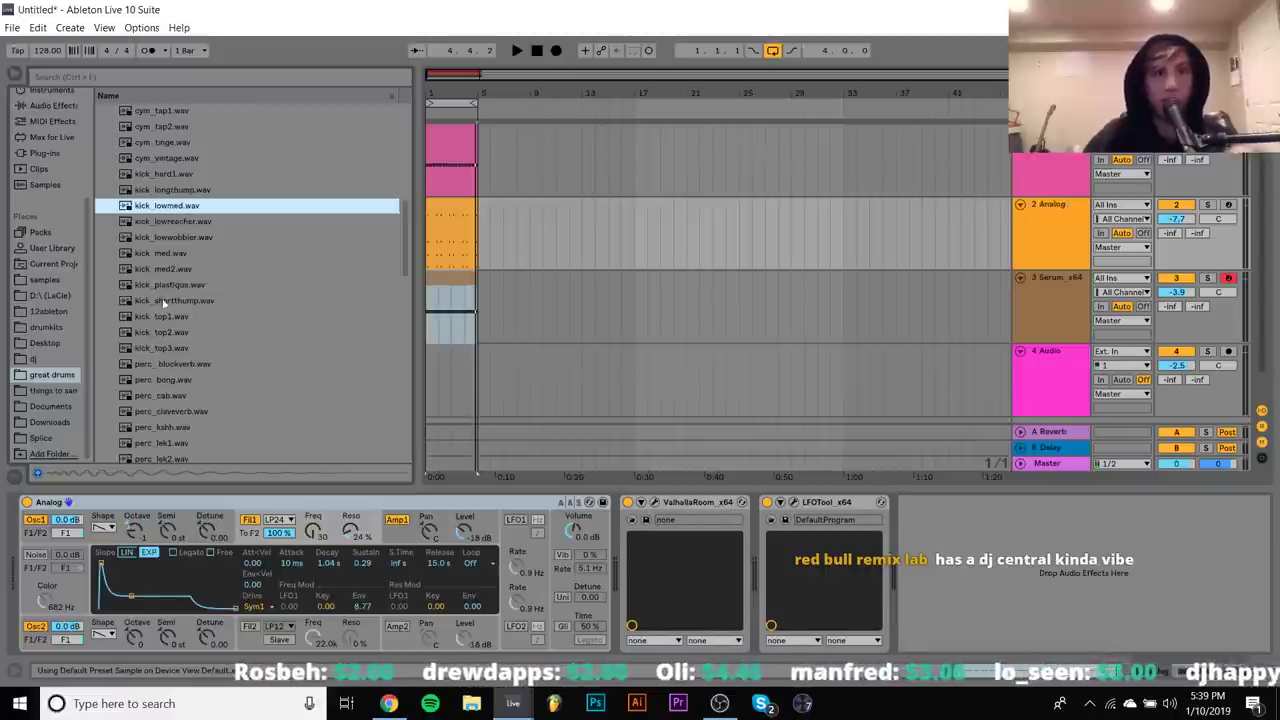
Audition kick_med.wav, kick_med2.wav, kick_plastique.wav and kick_shortthump.wav, going back and forth to compare them and ending on kick_med2.wav
{"action": "left_click", "coordinate": [158, 256]}
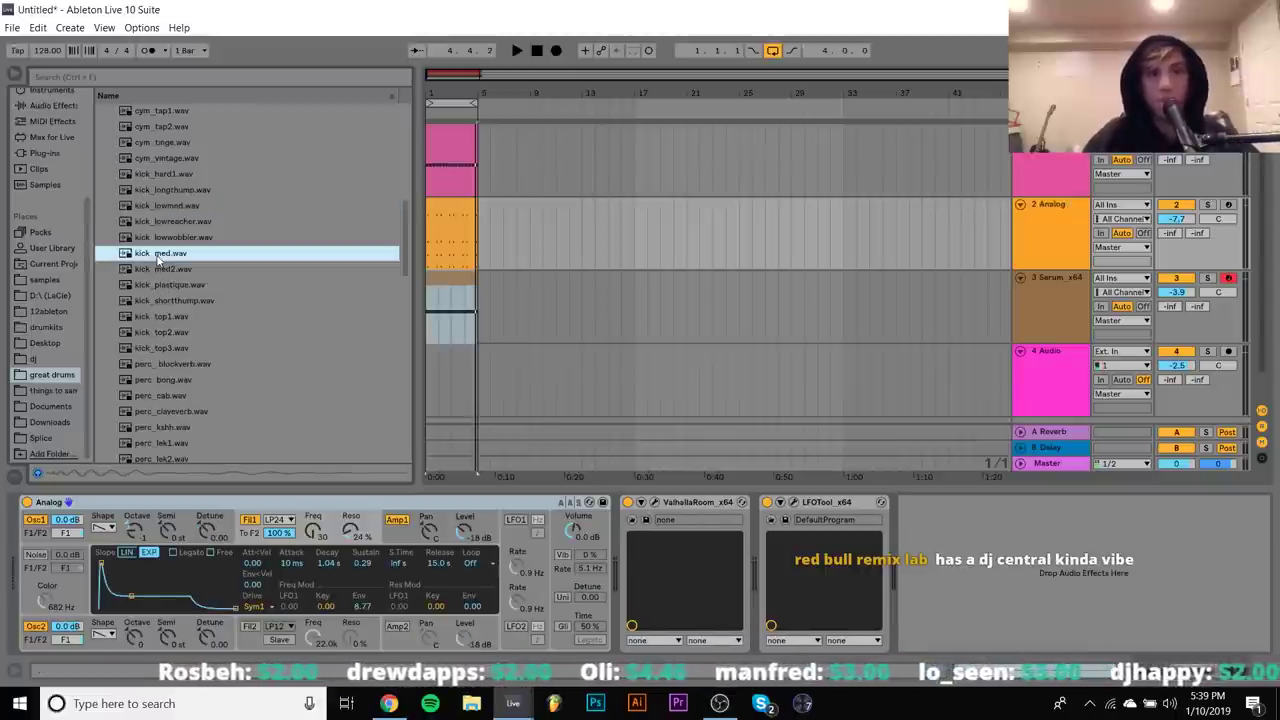
{"action": "key", "text": "Down"}
{"action": "key", "text": "Down"}
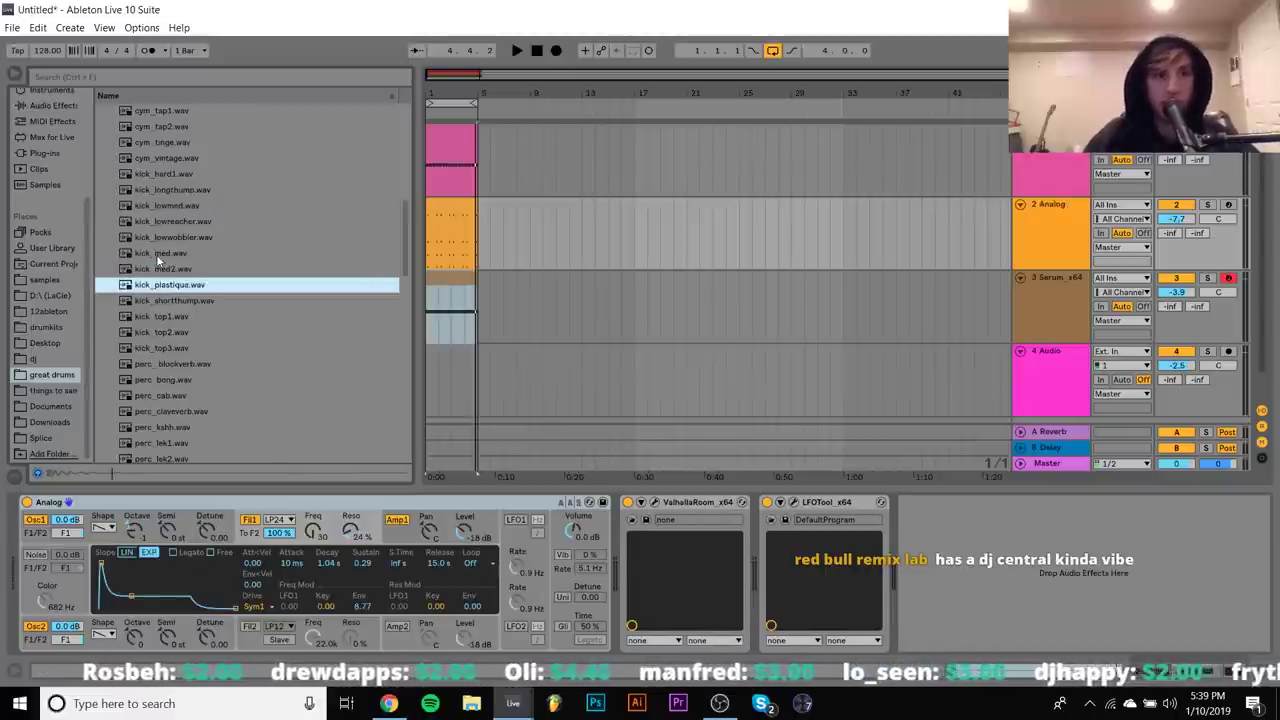
{"action": "key", "text": "Down"}
{"action": "key", "text": "Up"}
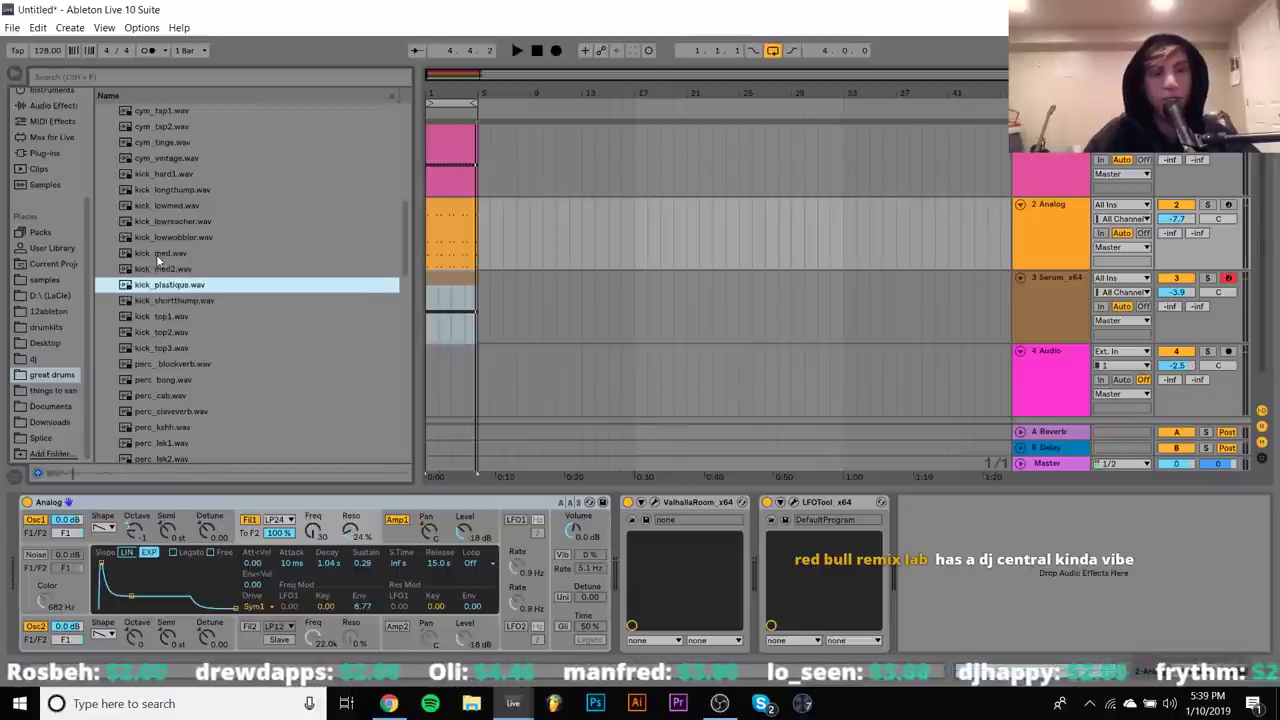
{"action": "key", "text": "Up"}
{"action": "key", "text": "Up"}
{"action": "key", "text": "Down"}
{"action": "key", "text": "Down"}
{"action": "key", "text": "Up"}
{"action": "key", "text": "Up"}
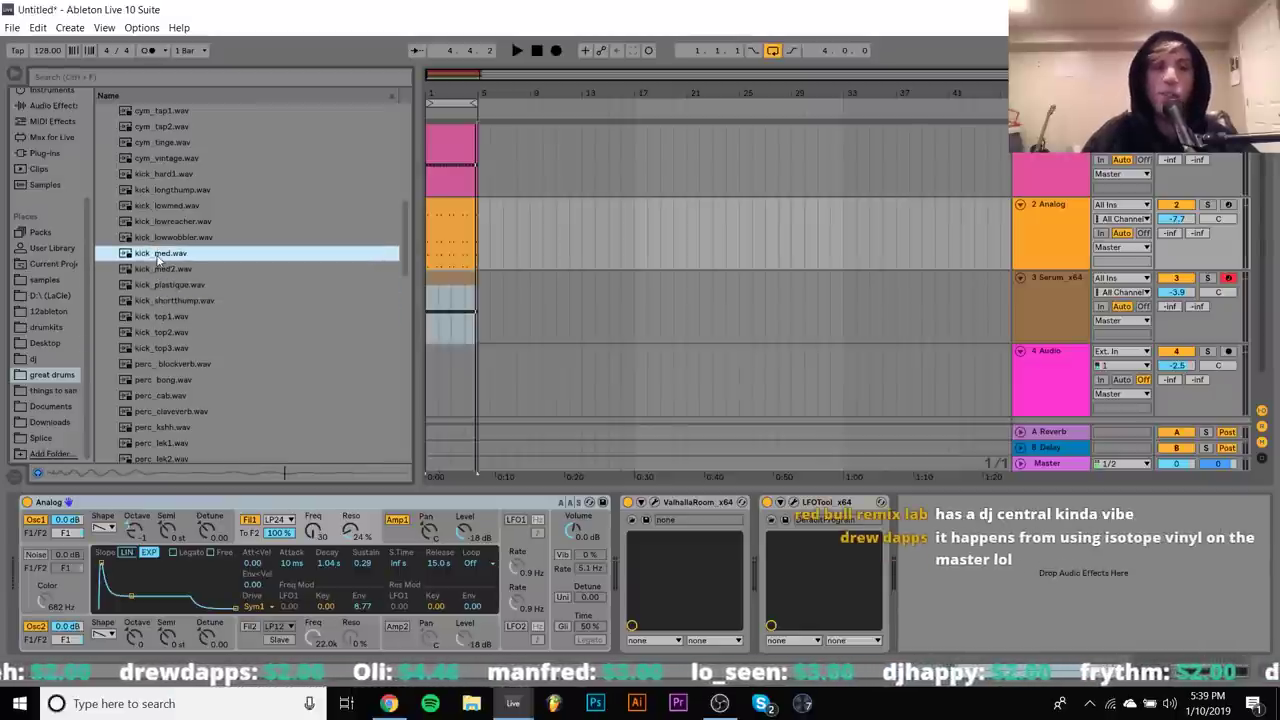
{"action": "key", "text": "Down"}
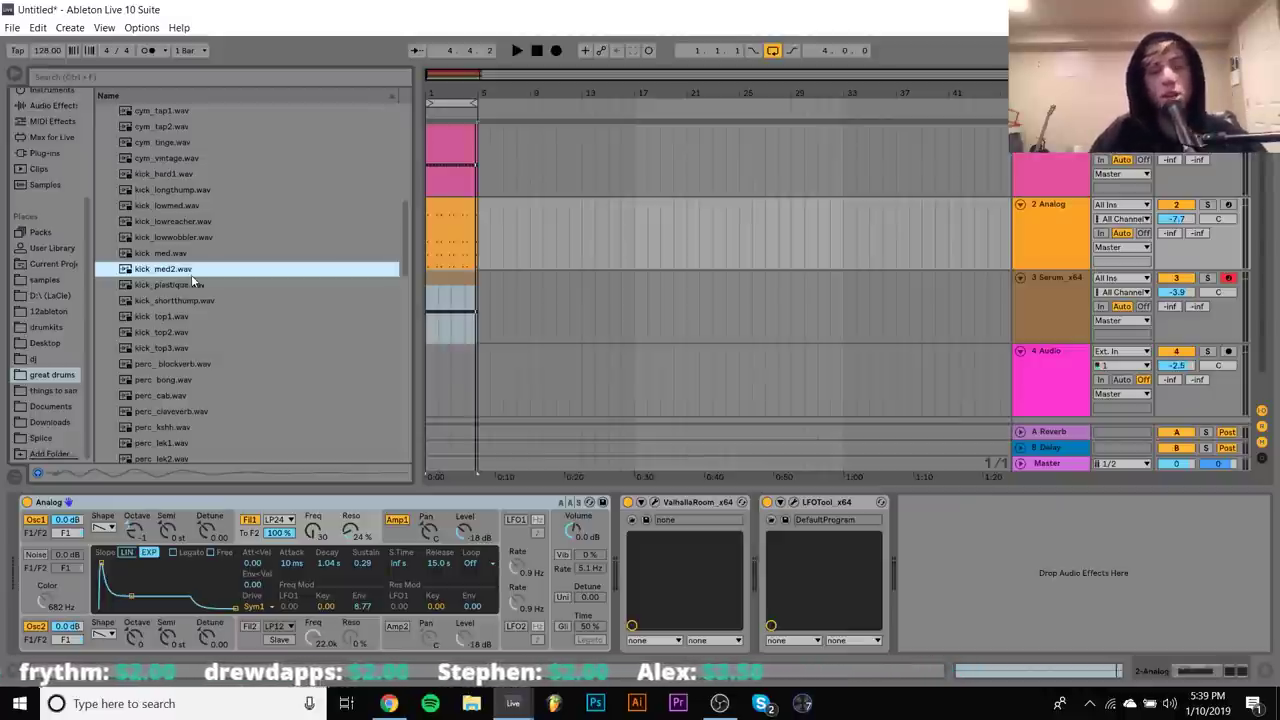
Switch to Chrome, resume "Musiq Makes Me Danceh rough af", skip to about 1:20 and pause it
{"action": "left_click", "coordinate": [390, 704]}
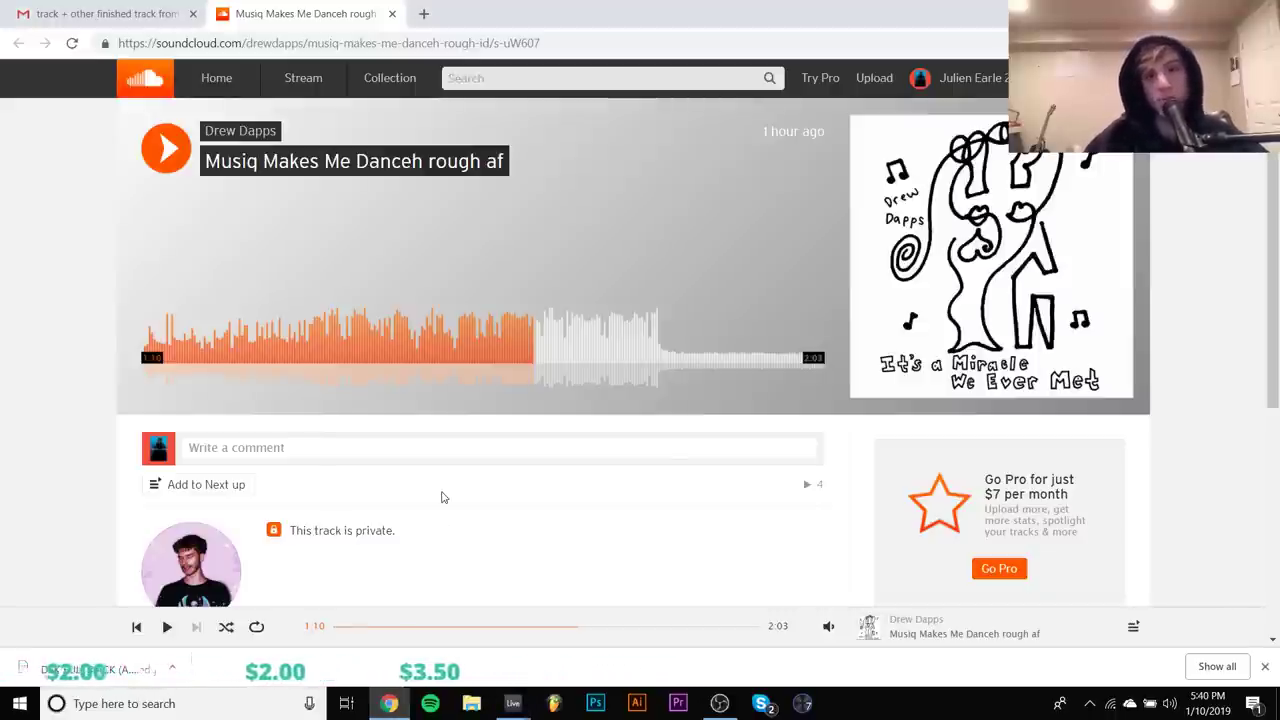
{"action": "key", "text": "space"}
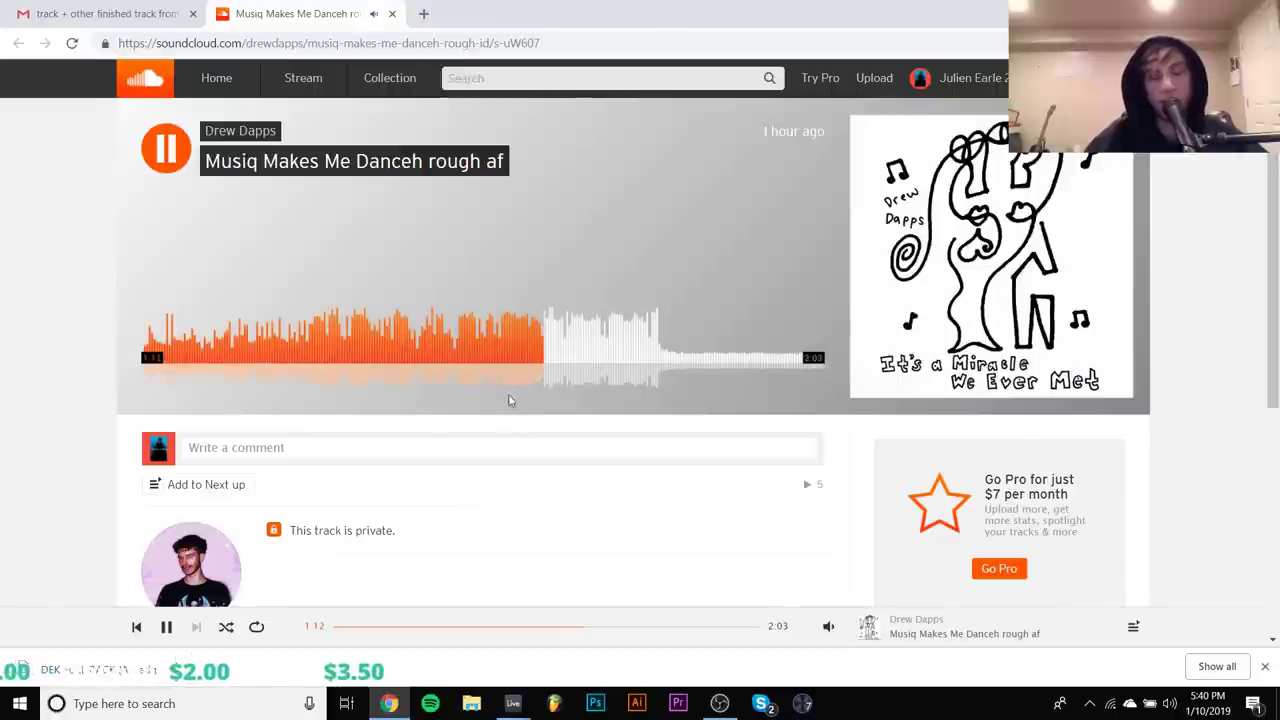
{"action": "left_click", "coordinate": [588, 354]}
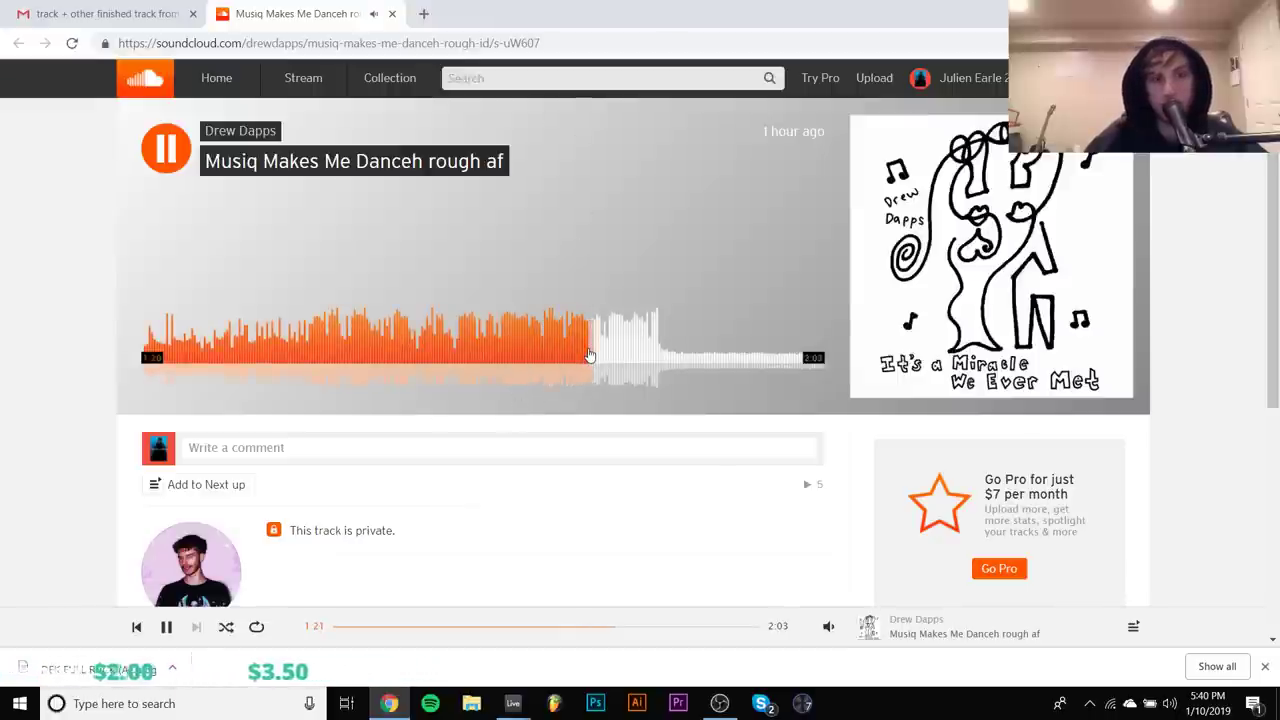
{"action": "key", "text": "space"}
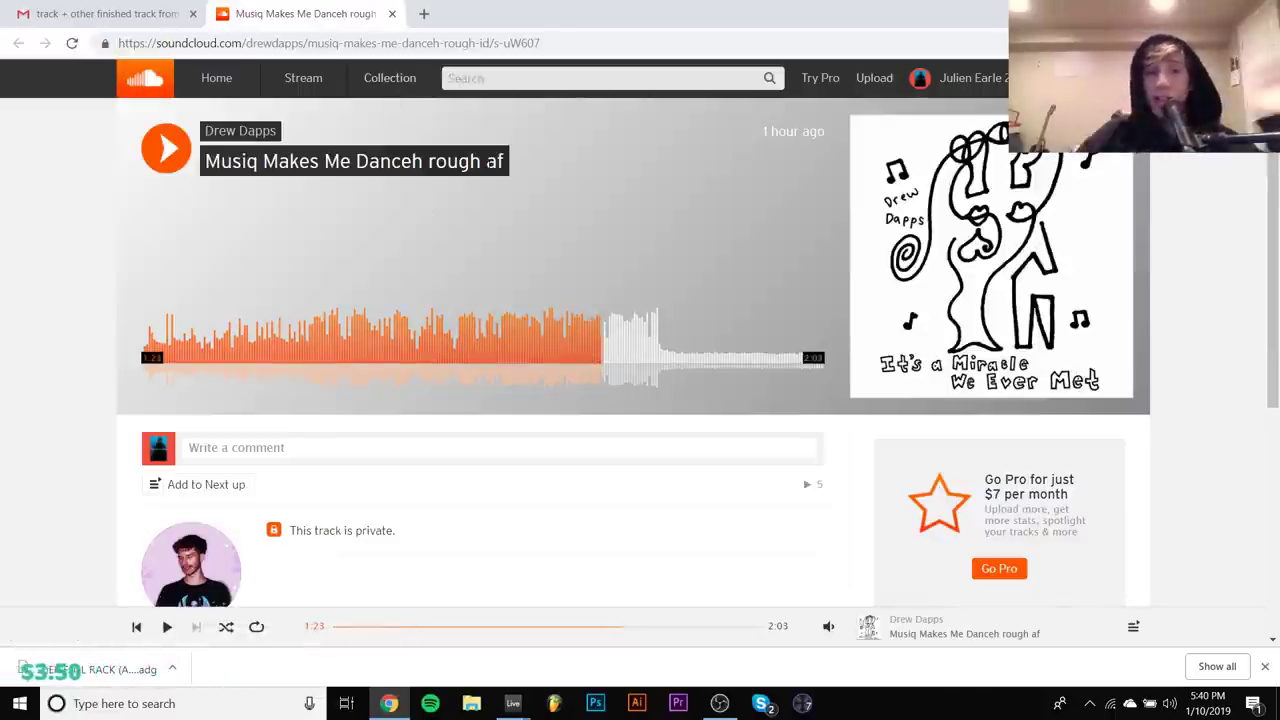
Close the track page, follow the email's second SoundCloud link to everybody-freakin-id and close that page
{"action": "left_click", "coordinate": [391, 14]}
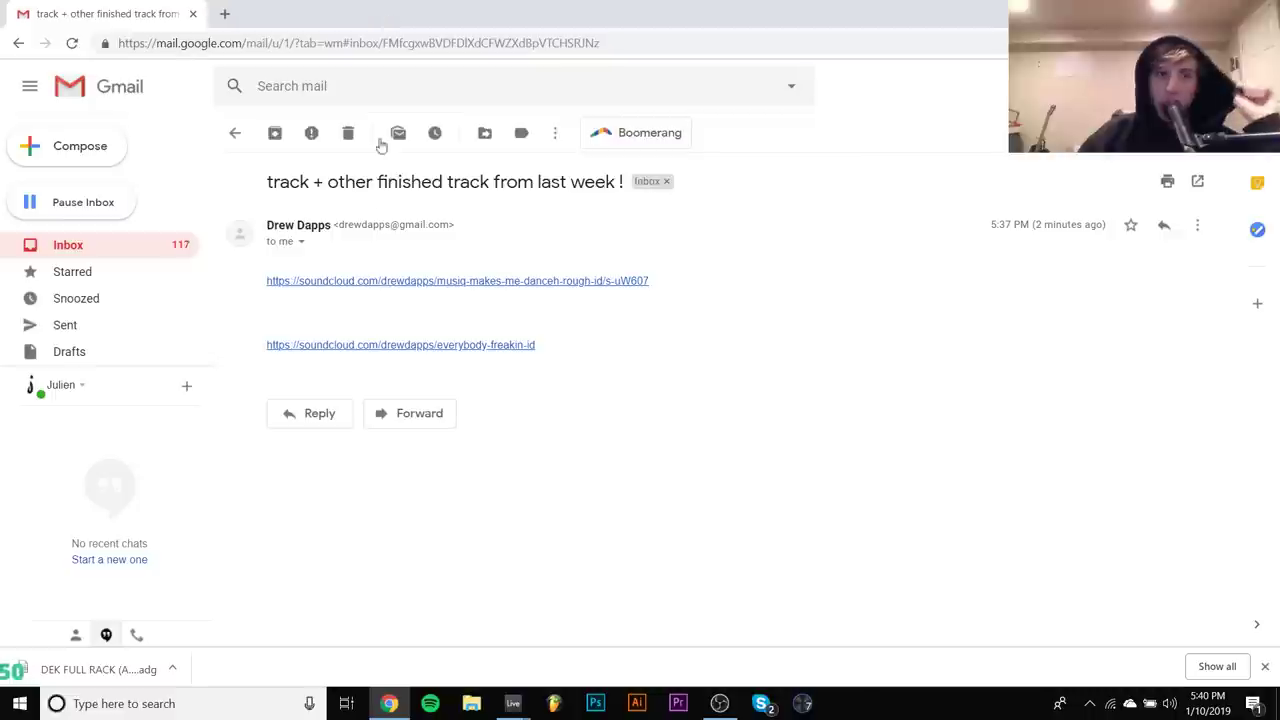
{"action": "left_click", "coordinate": [396, 347]}
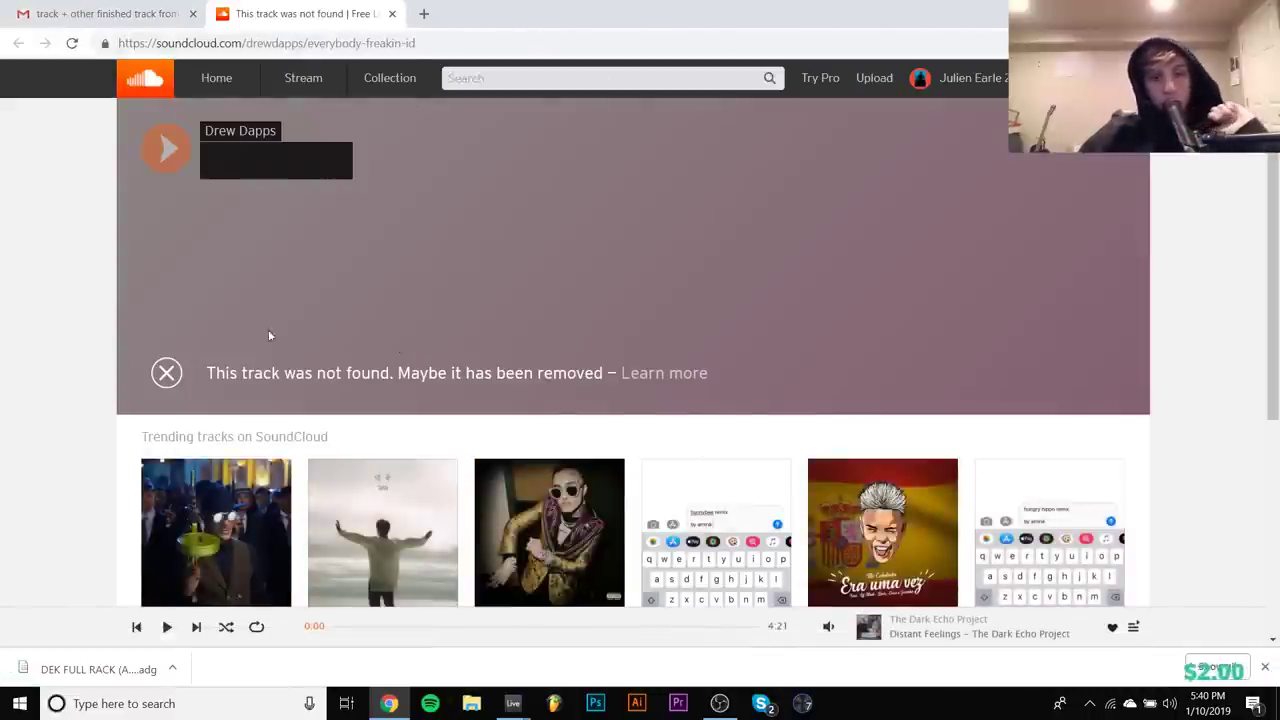
{"action": "left_click", "coordinate": [392, 14]}
Return to the inbox, open the "Track submission" email and follow its SoundCloud link
{"action": "left_click", "coordinate": [80, 243]}
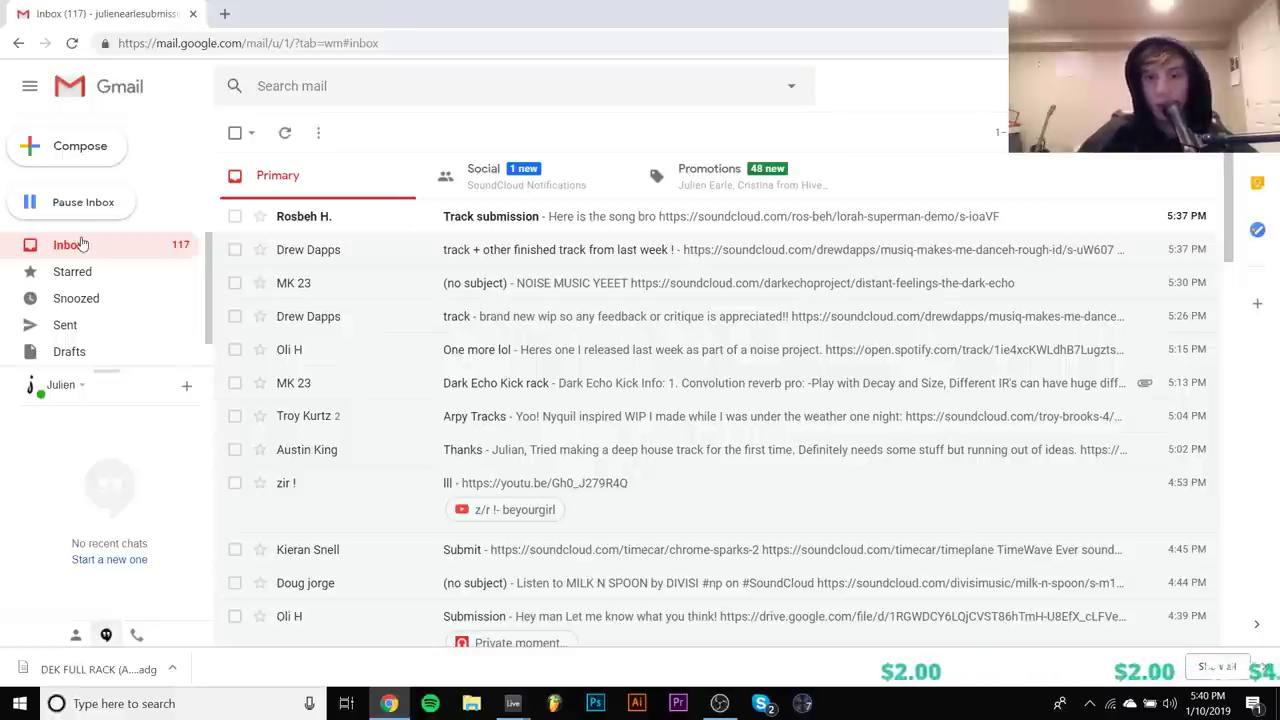
{"action": "left_click", "coordinate": [356, 226]}
{"action": "left_click", "coordinate": [411, 268]}
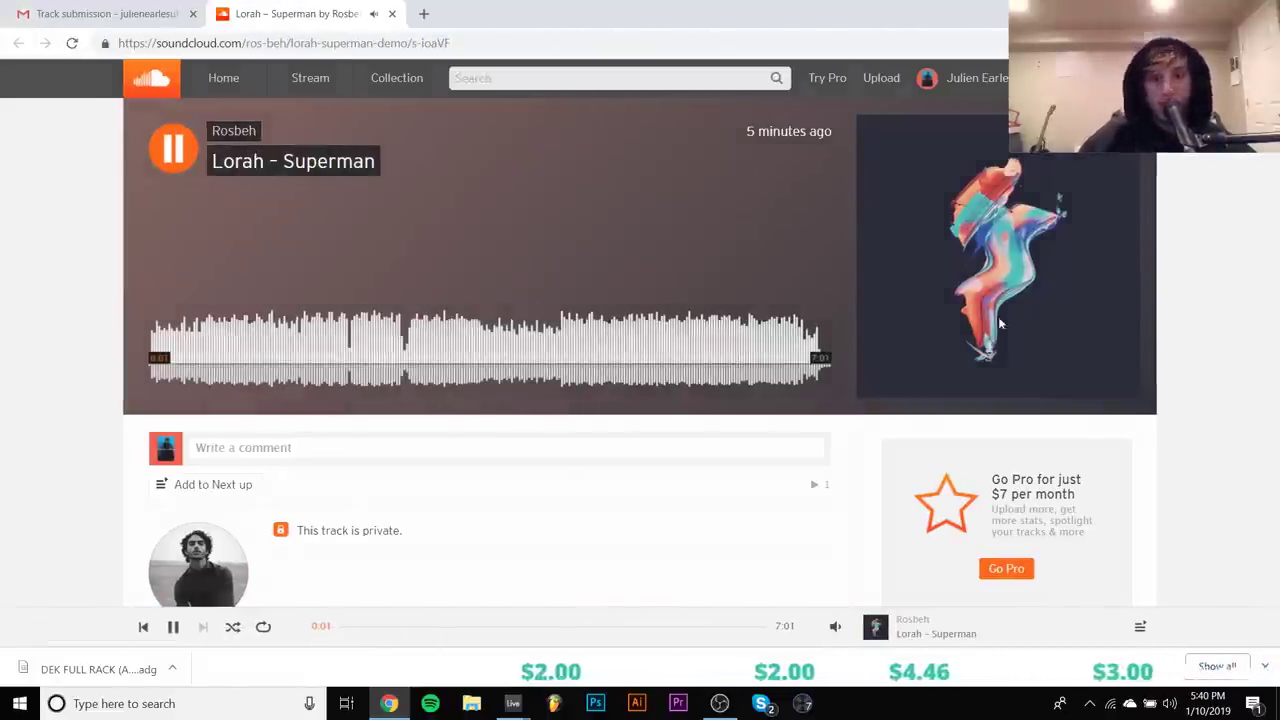
View the enlarged cover artwork of "Lorah – Superman" twice, closing it each time
{"action": "left_click", "coordinate": [998, 322]}
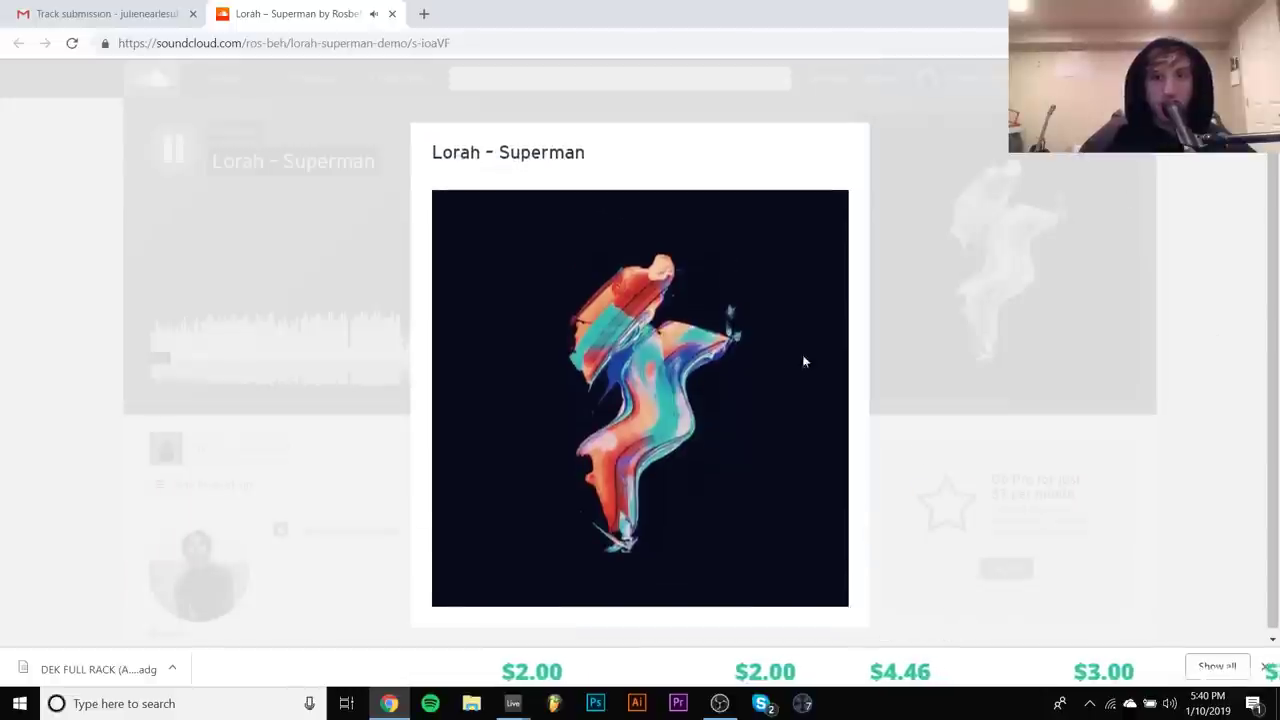
{"action": "left_click", "coordinate": [946, 444]}
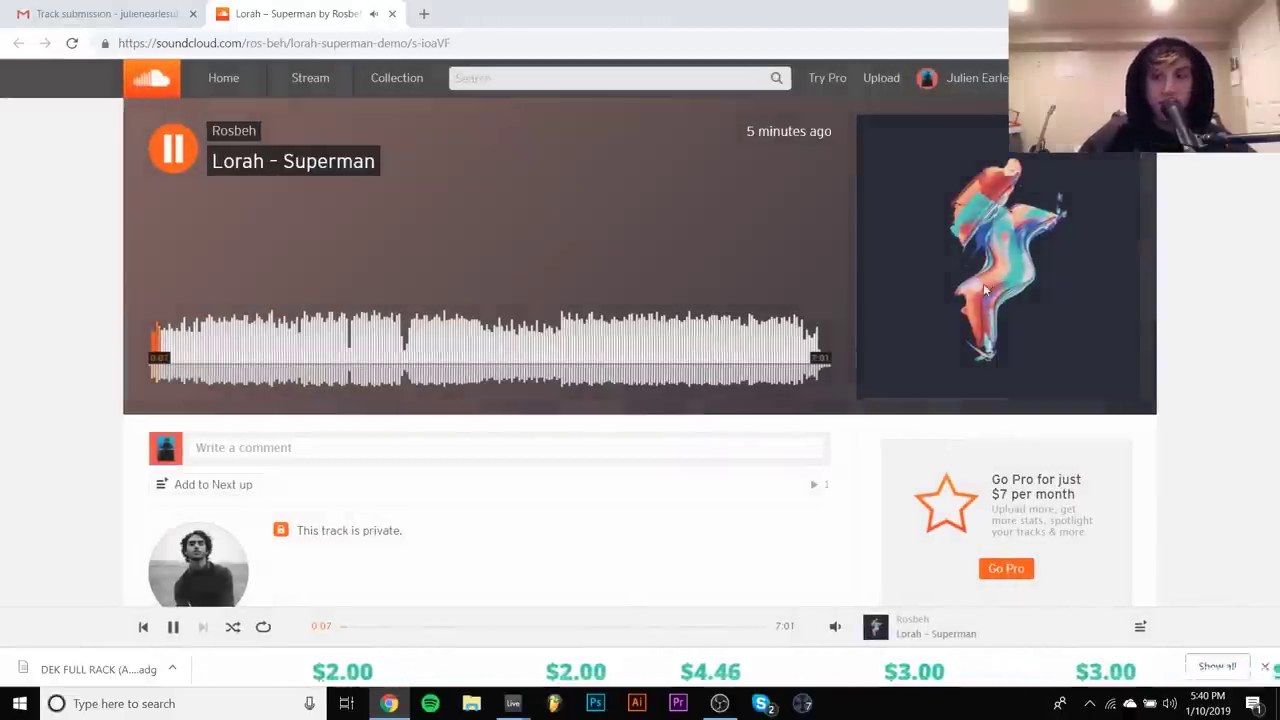
{"action": "left_click", "coordinate": [983, 283]}
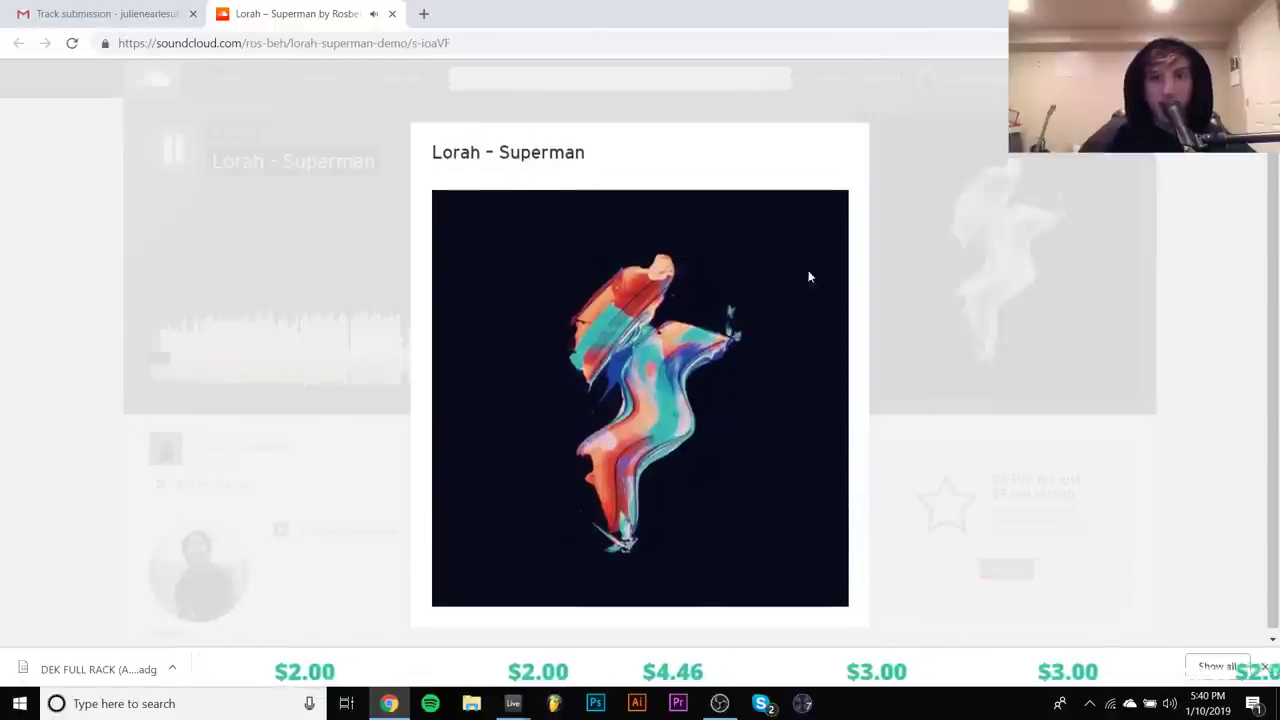
{"action": "left_click", "coordinate": [960, 490]}
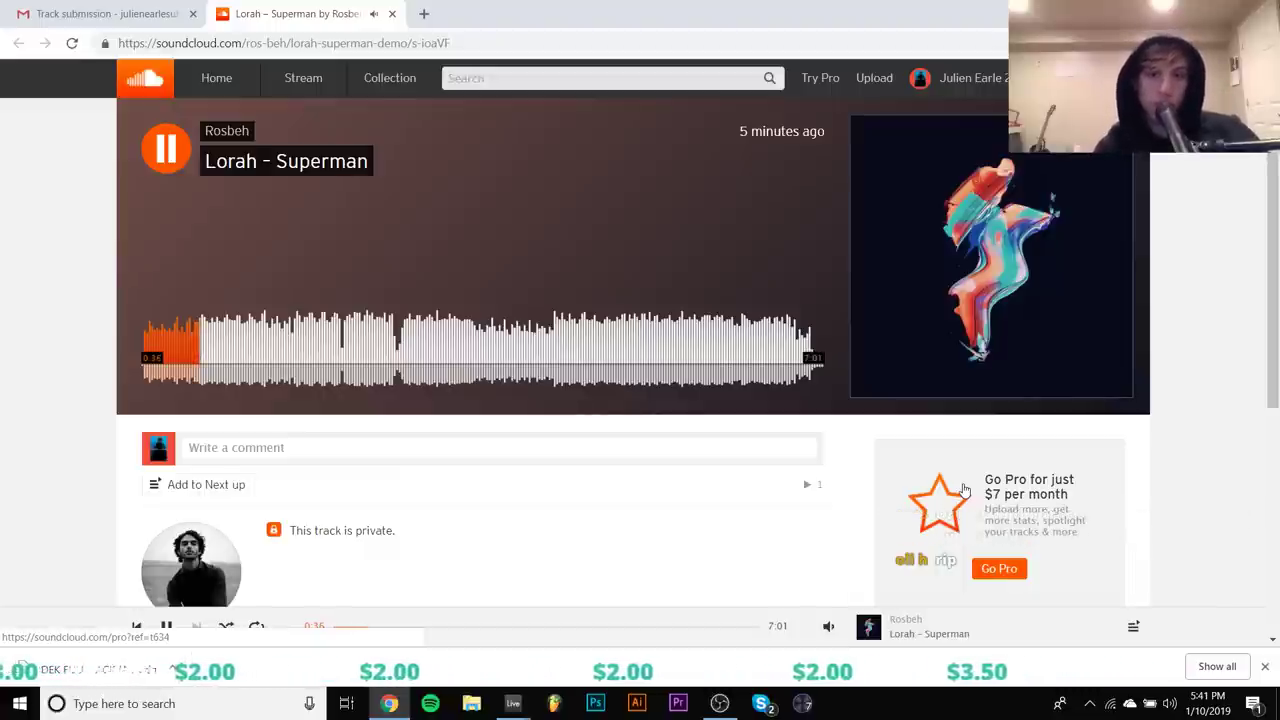
Listen to "Lorah – Superman" to about 3:05, pausing and resuming it along the way
{"action": "scroll", "coordinate": [900, 470], "scroll_direction": "down", "scroll_amount": 2}
{"action": "scroll", "coordinate": [531, 374], "scroll_direction": "up", "scroll_amount": 2}
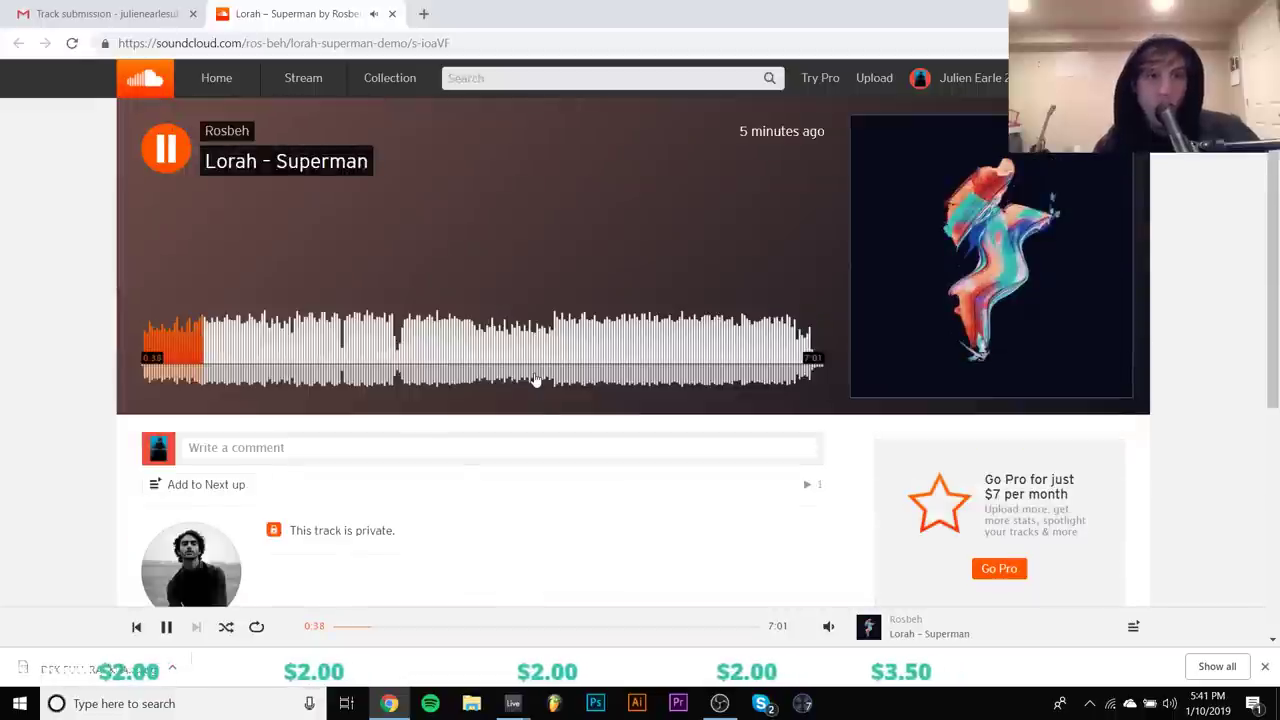
{"action": "scroll", "coordinate": [535, 378], "scroll_direction": "down", "scroll_amount": 1}
{"action": "scroll", "coordinate": [535, 378], "scroll_direction": "up", "scroll_amount": 1}
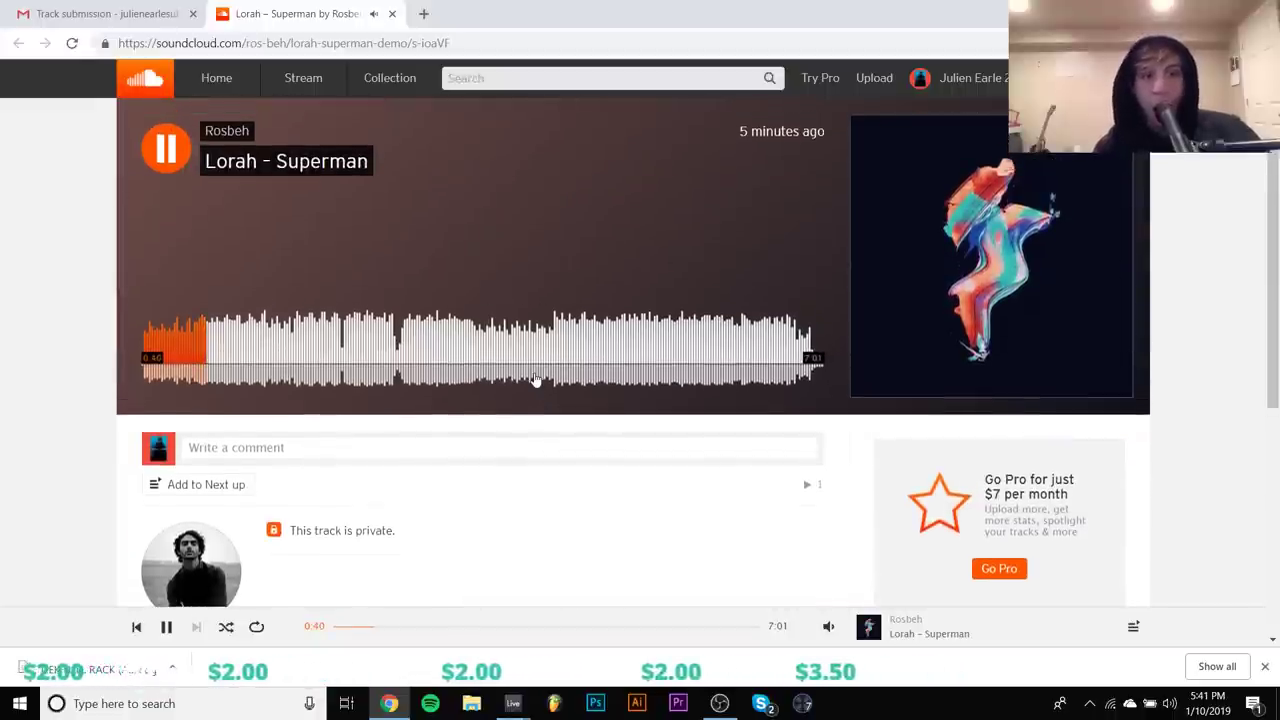
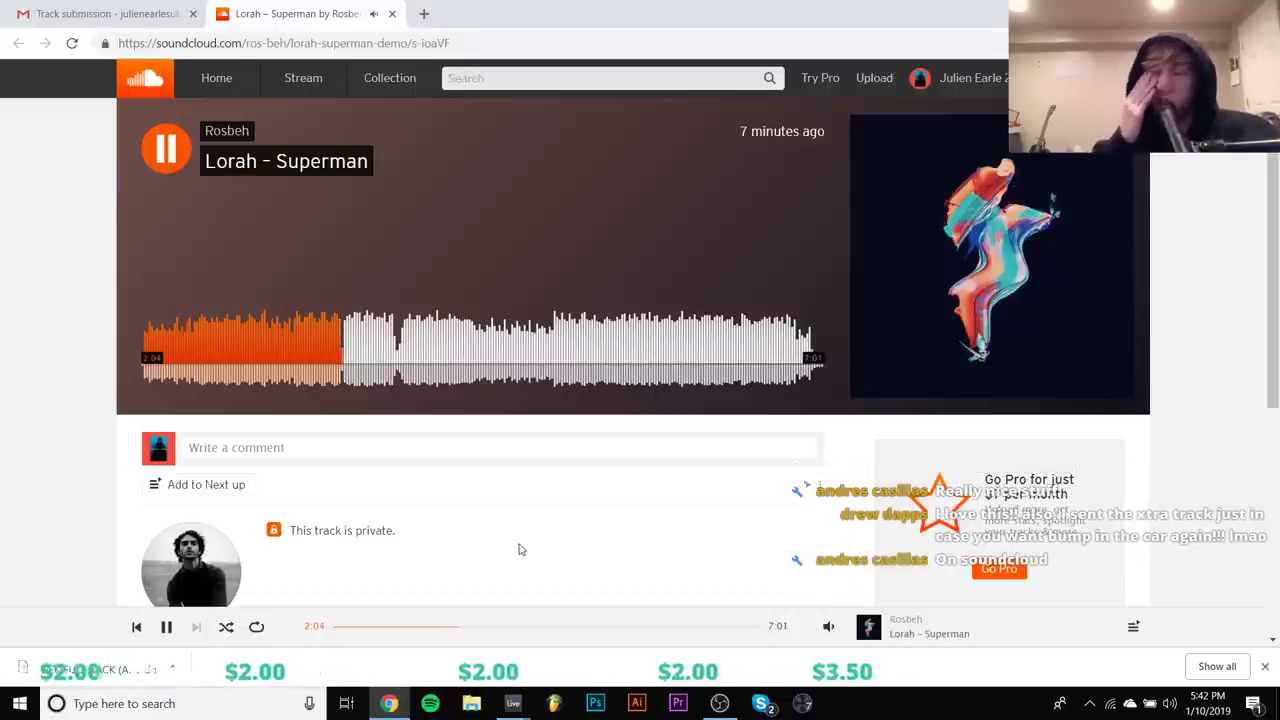
{"action": "key", "text": "space"}
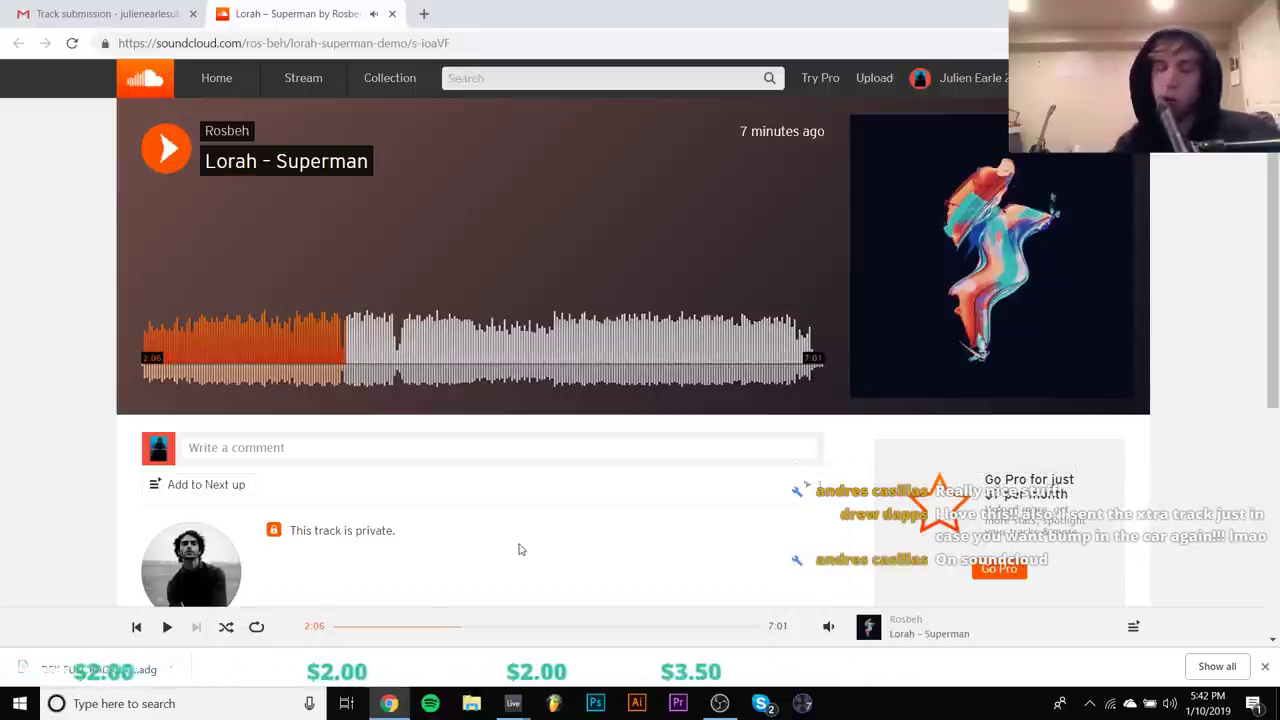
{"action": "key", "text": "space"}
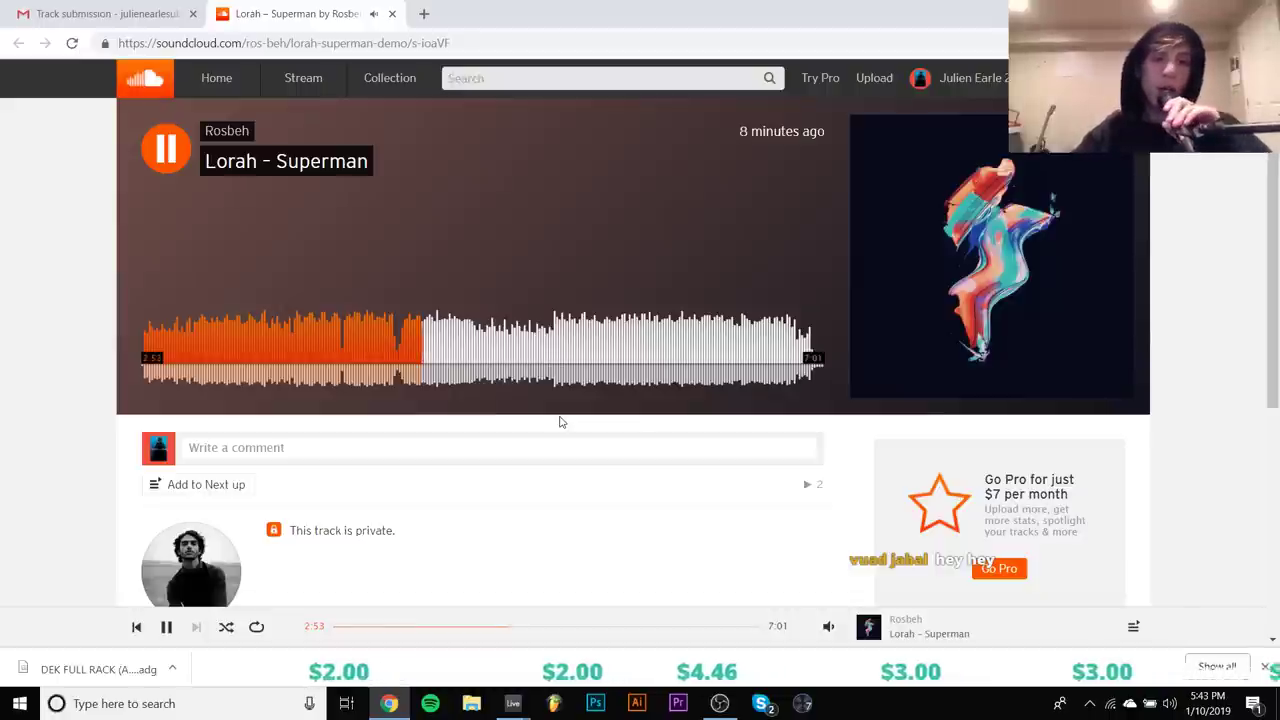
{"action": "key", "text": "space"}
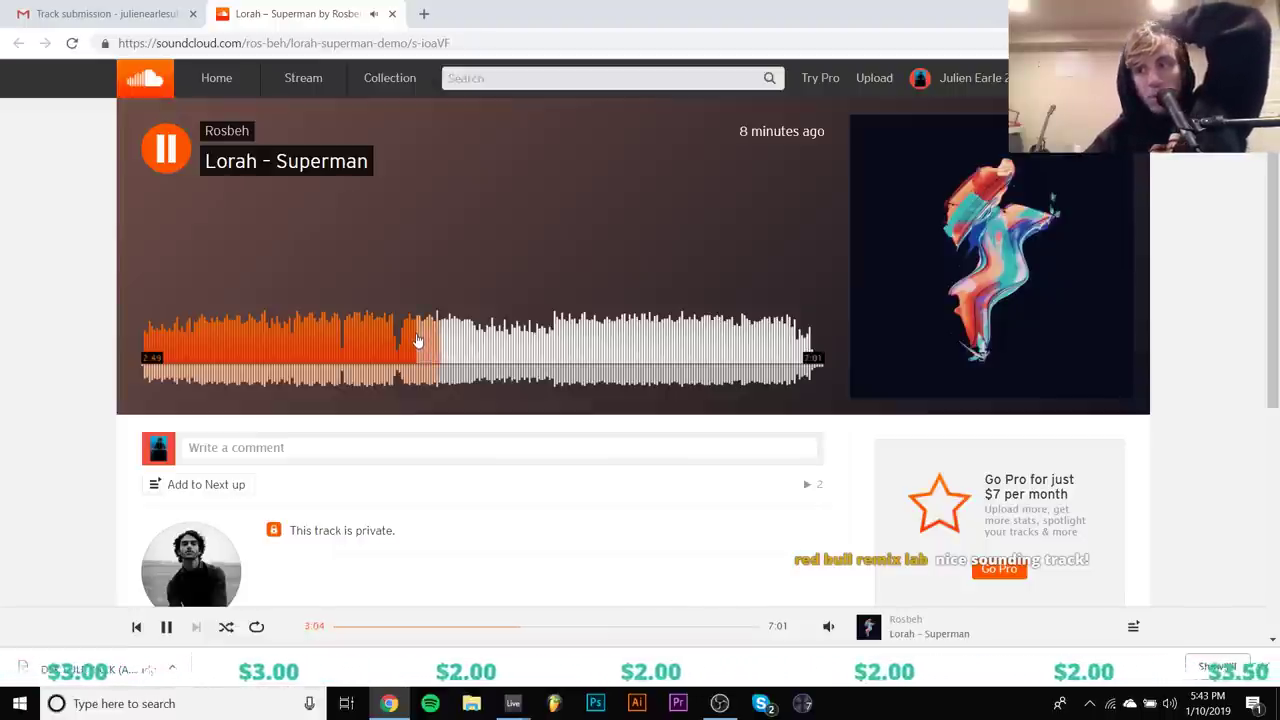
{"action": "key", "text": "space"}
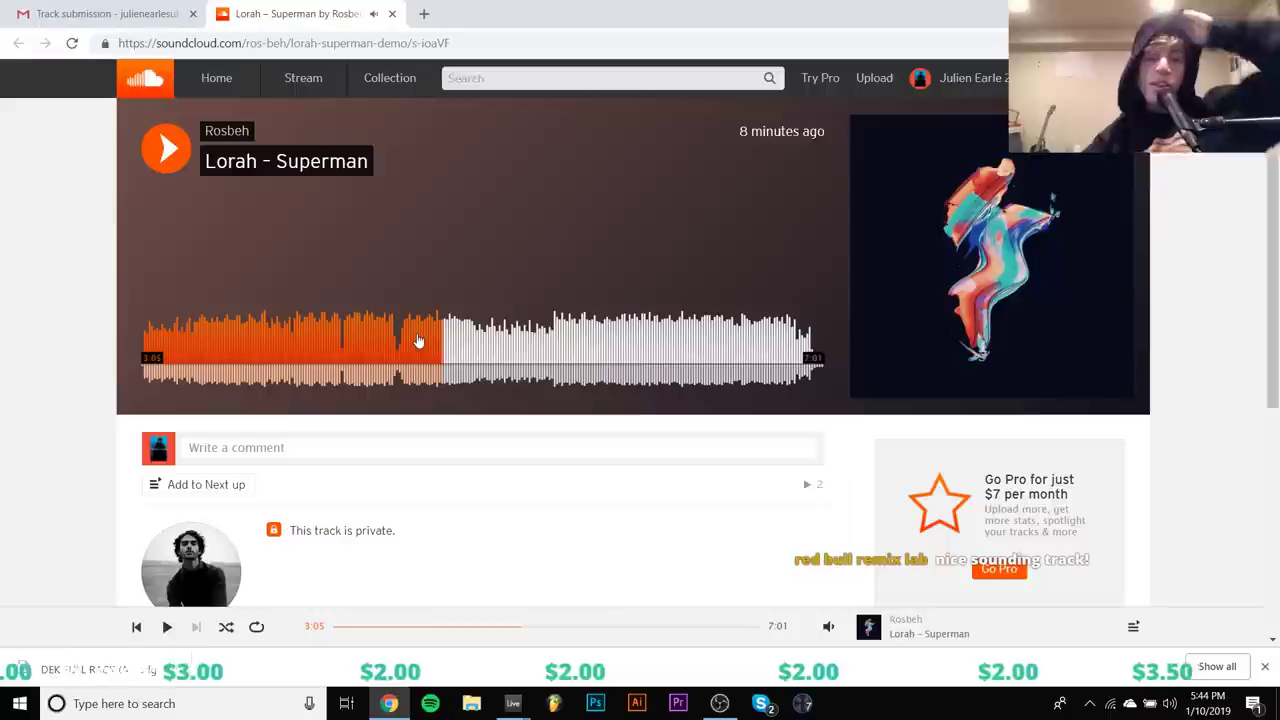
Replay "Lorah – Superman" from about 1:01 and 0:44 with several pauses, and skip ahead to about 2:57
{"action": "left_click", "coordinate": [242, 338]}
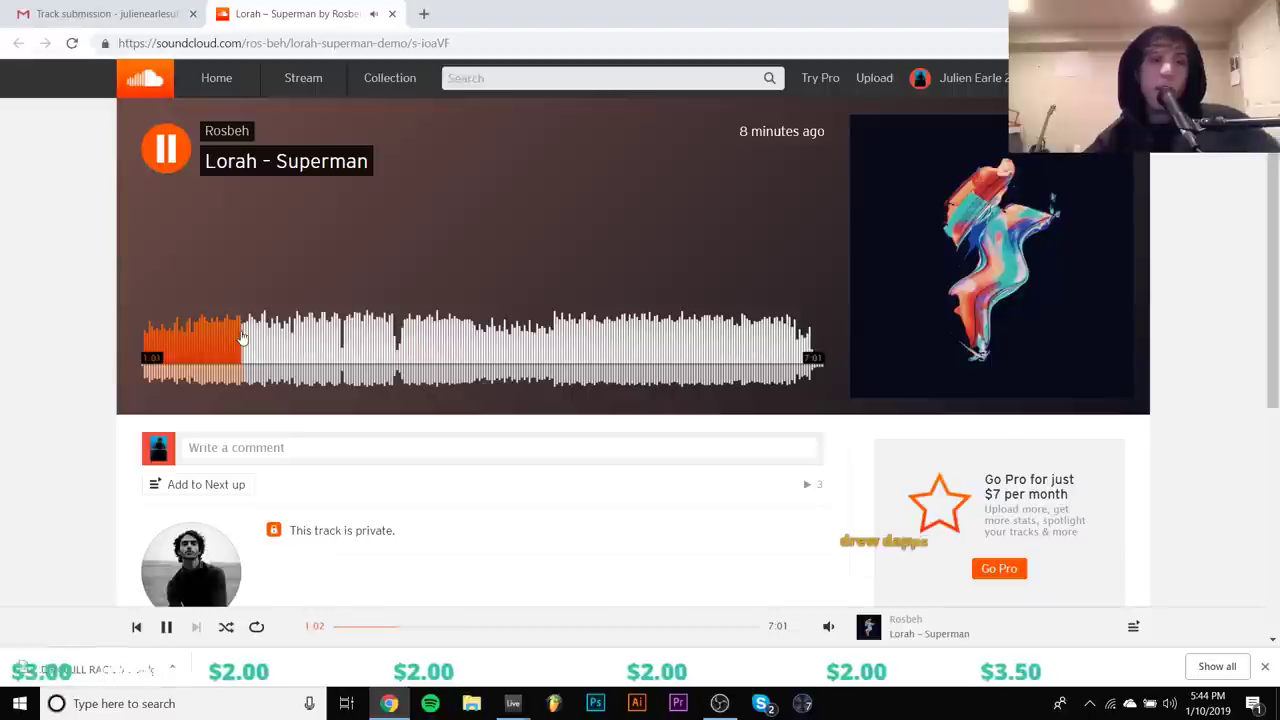
{"action": "left_click", "coordinate": [213, 345]}
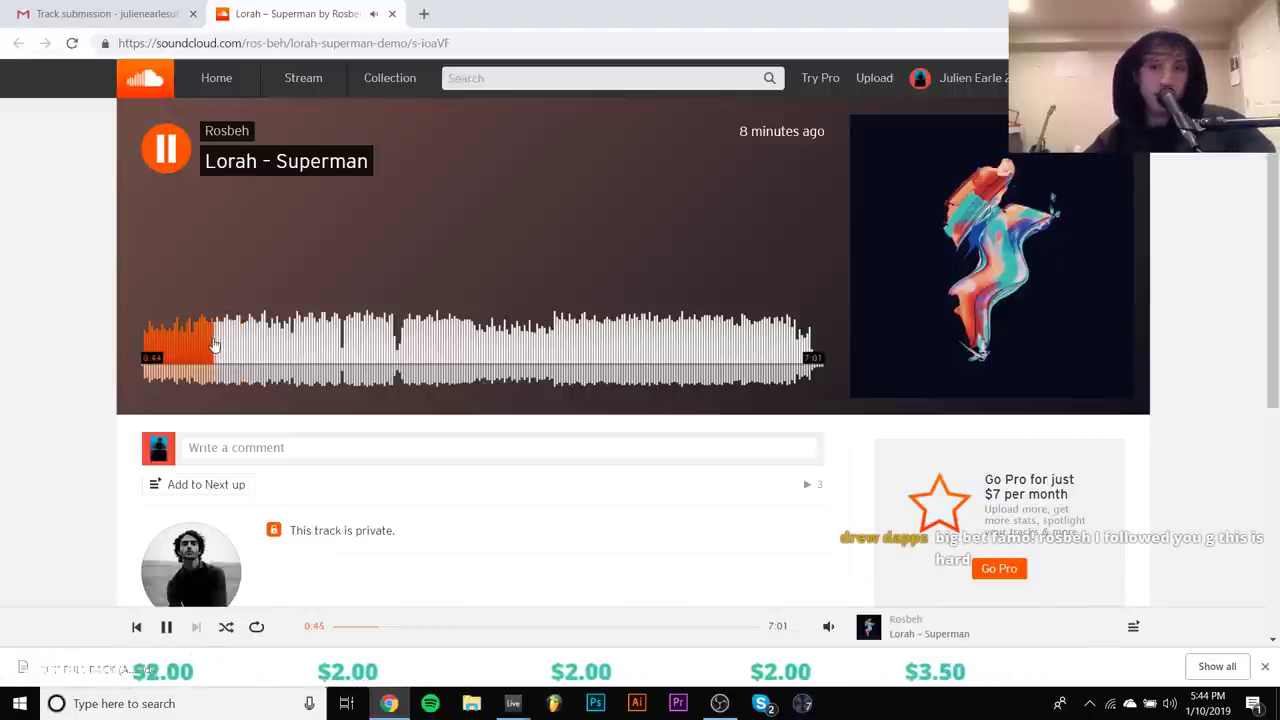
{"action": "key", "text": "space"}
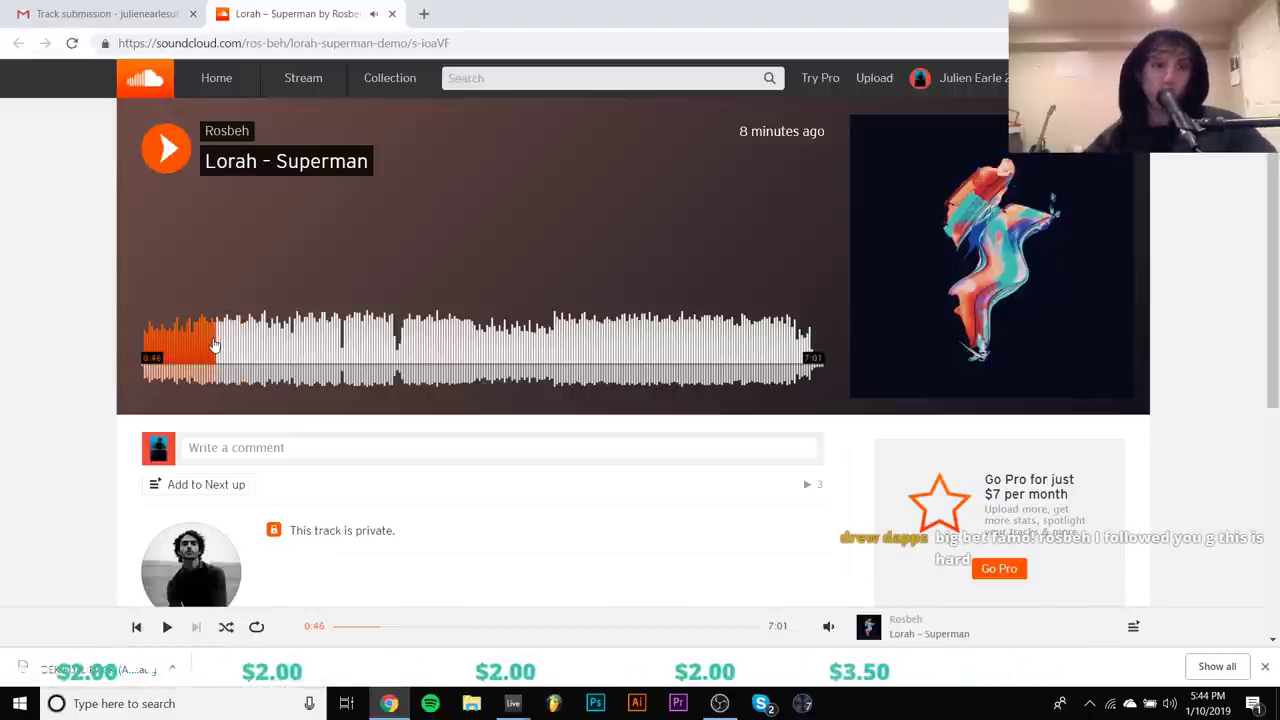
{"action": "key", "text": "space"}
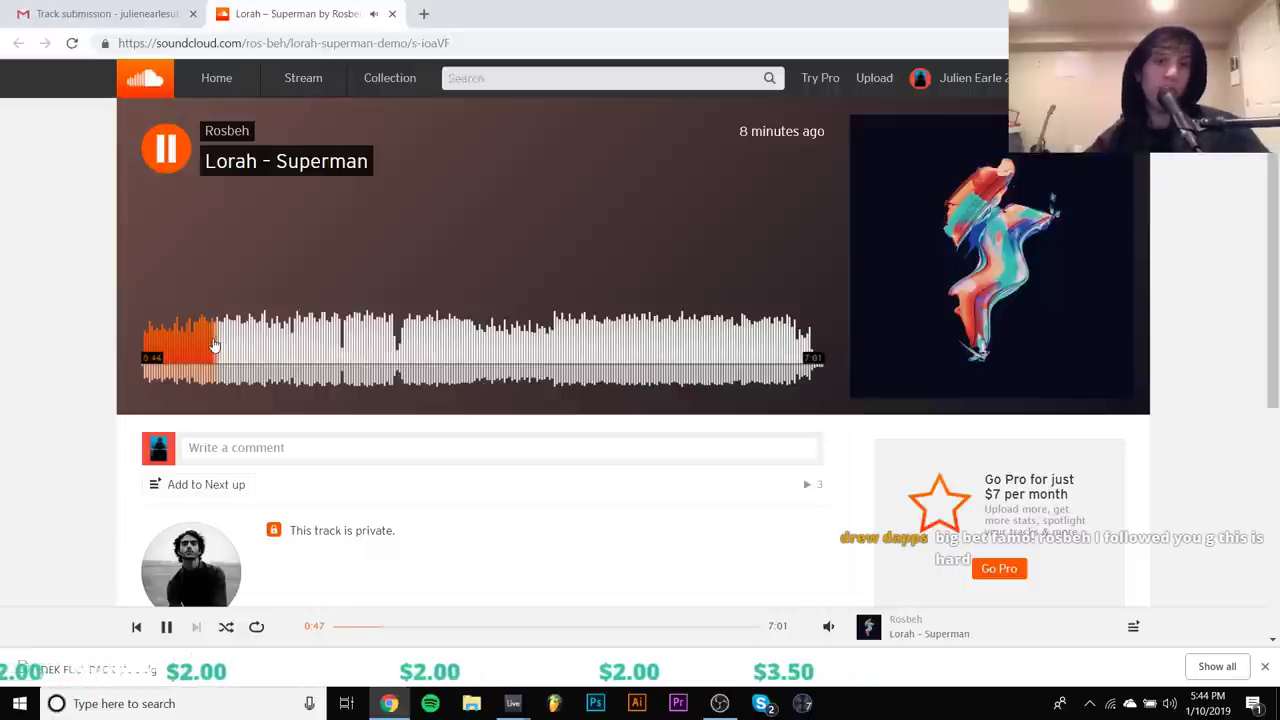
{"action": "key", "text": "space"}
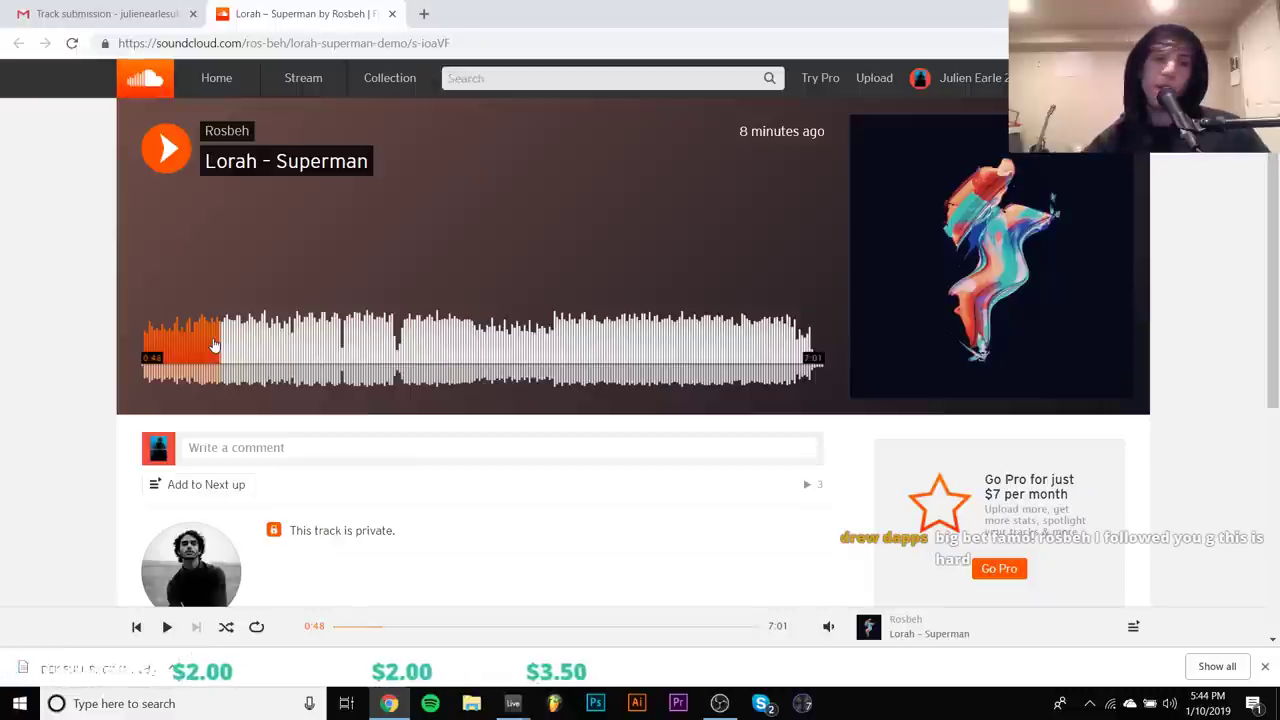
{"action": "key", "text": "space"}
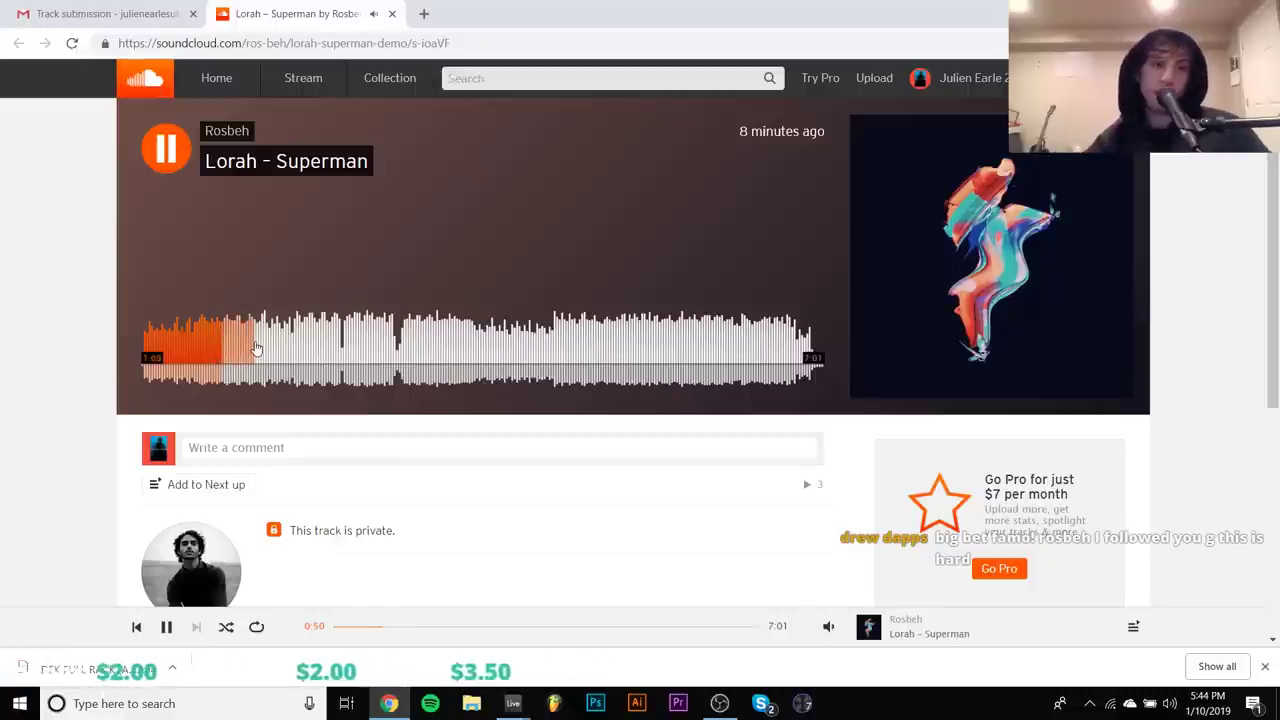
{"action": "key", "text": "space"}
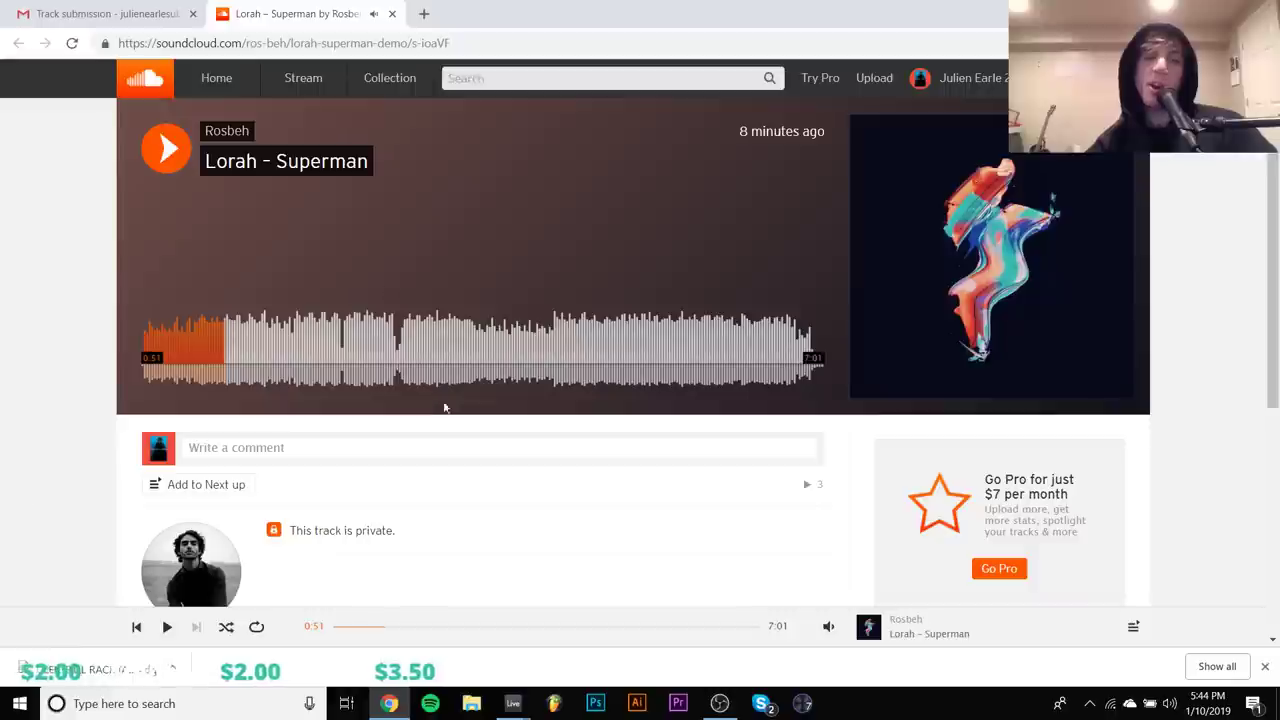
{"action": "left_click", "coordinate": [431, 347]}
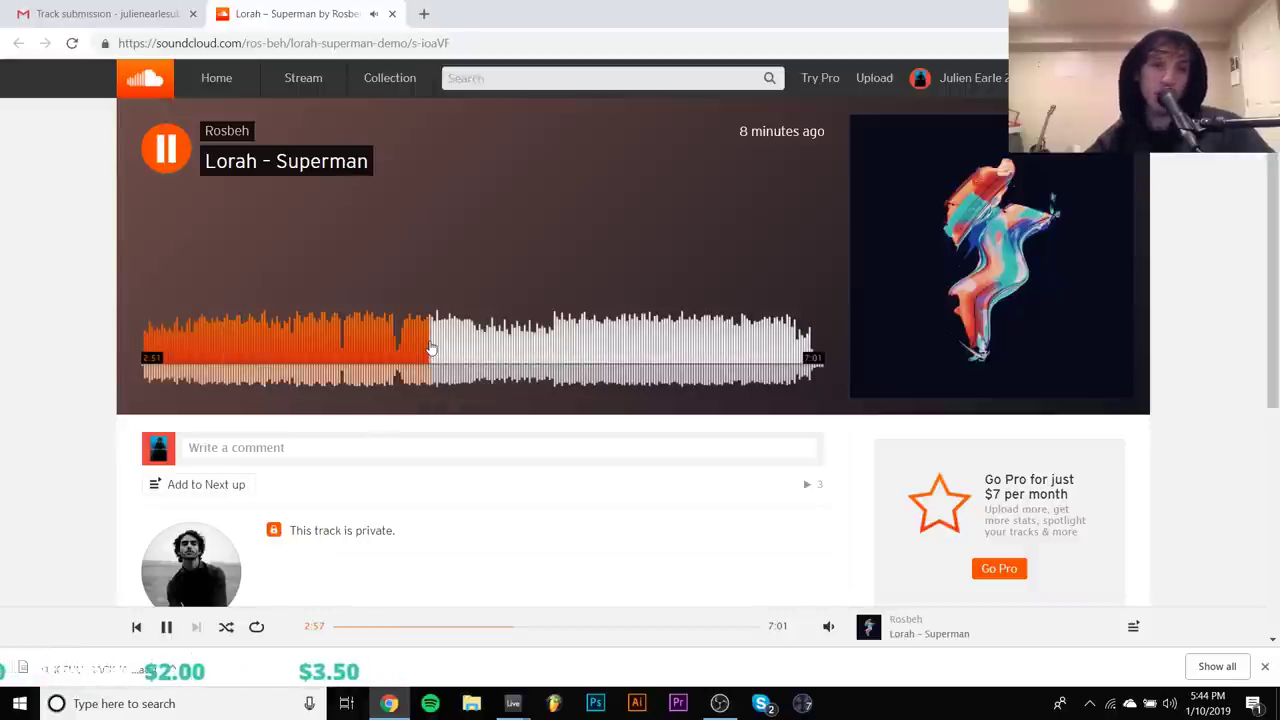
Listen to "Lorah – Superman" from shortly before 4:11 to about 4:20, pausing and resuming it along the way
{"action": "left_click", "coordinate": [540, 347]}
{"action": "key", "text": "space"}
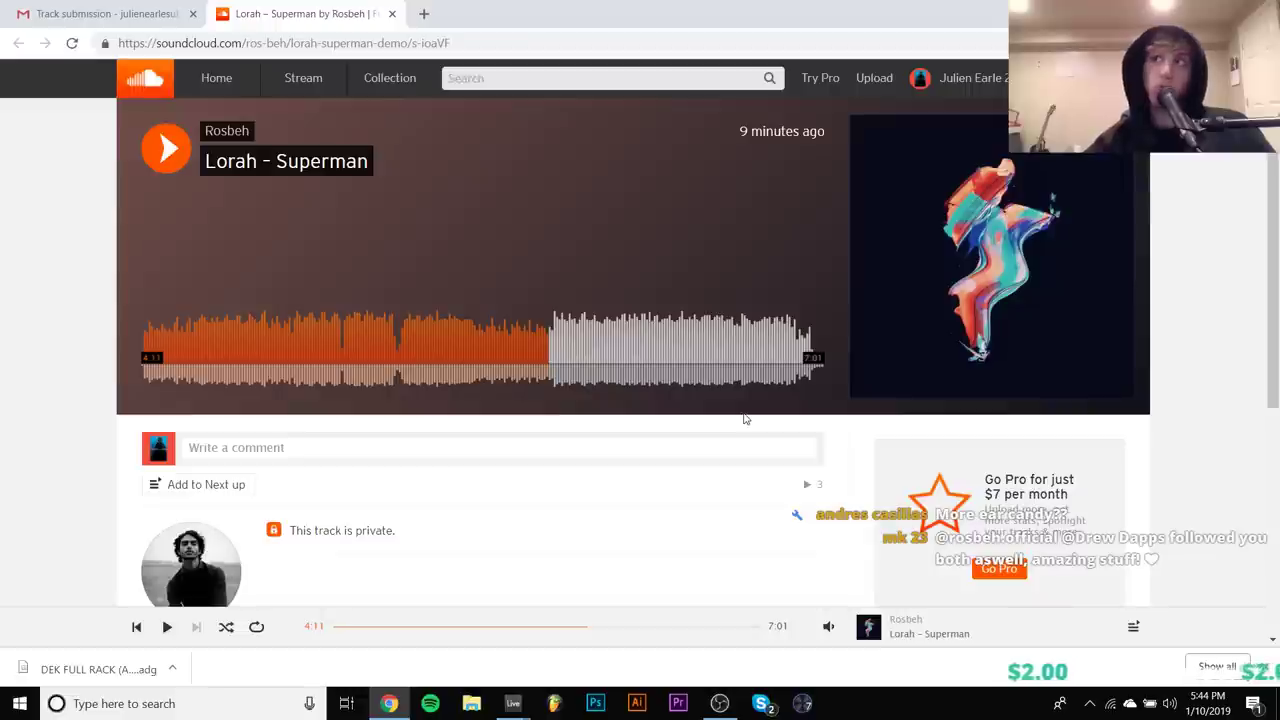
{"action": "key", "text": "space"}
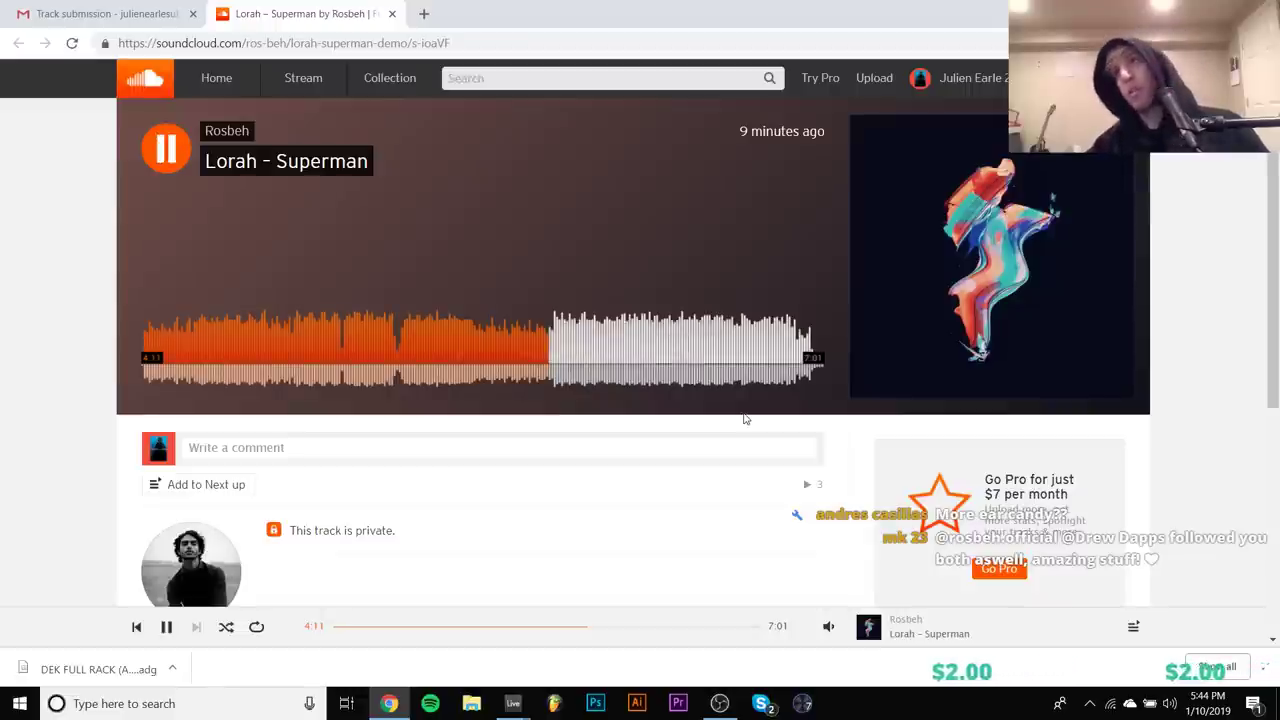
{"action": "key", "text": "space"}
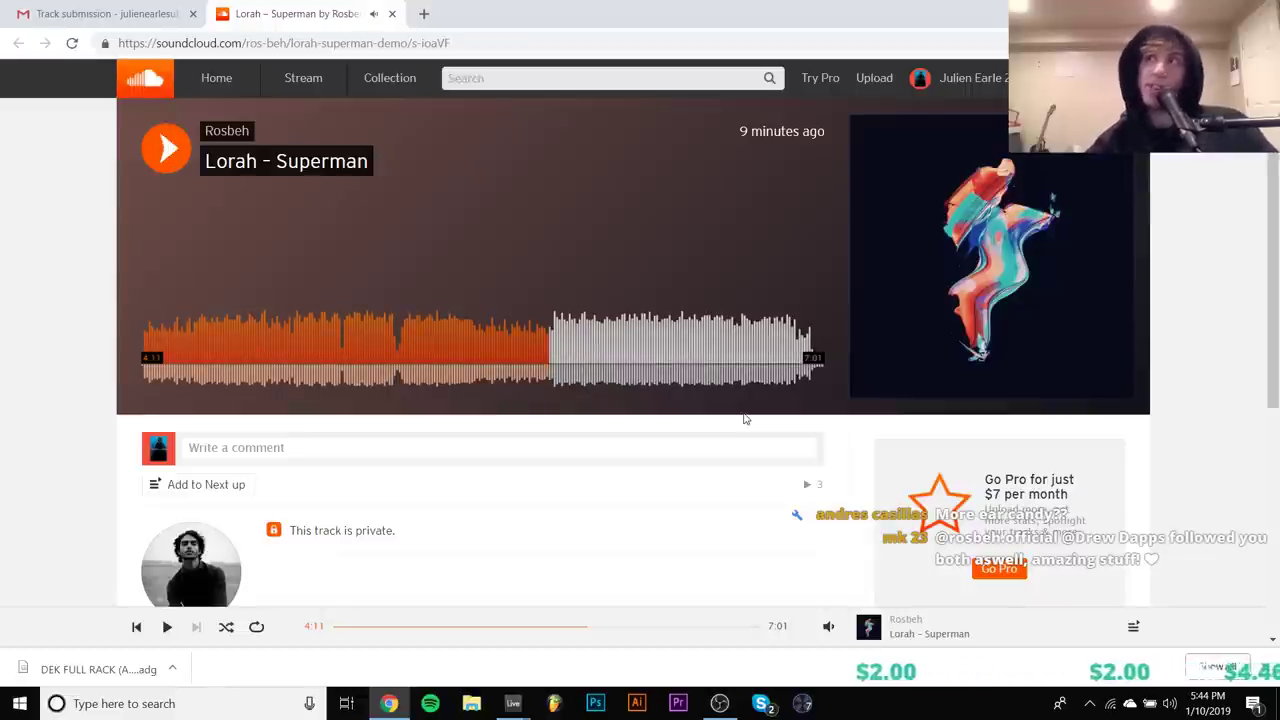
{"action": "key", "text": "space"}
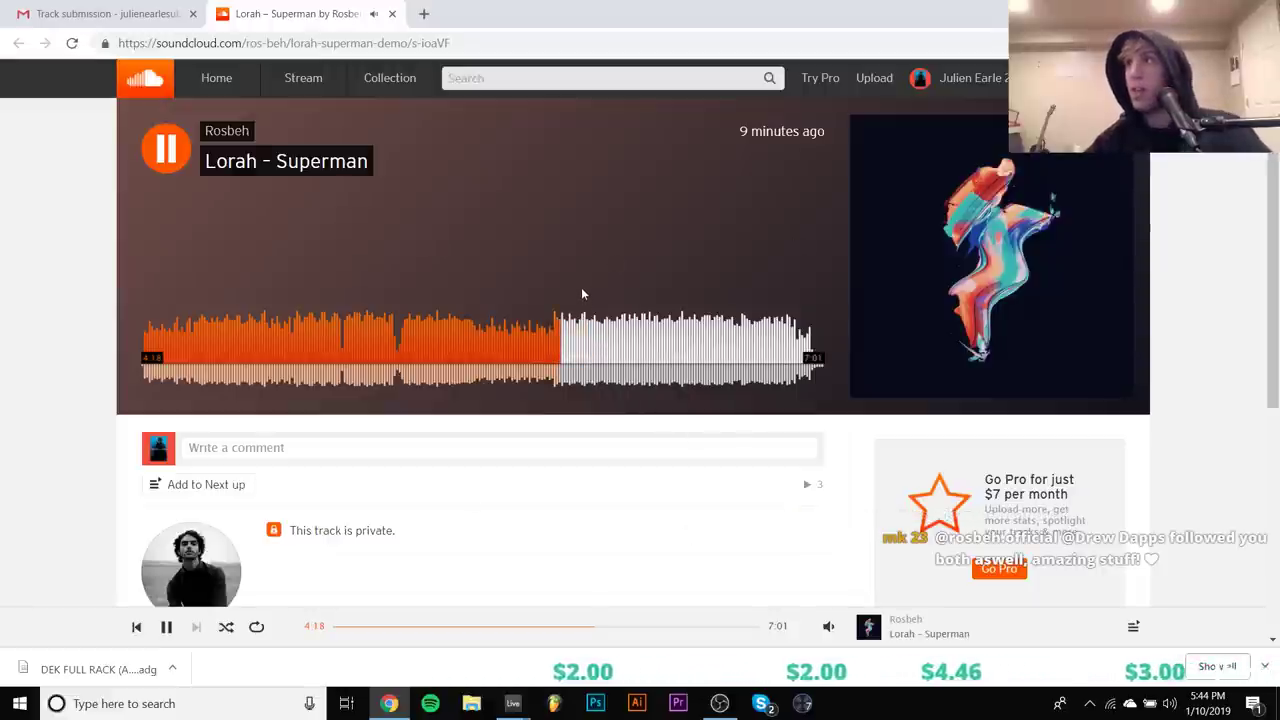
{"action": "key", "text": "space"}
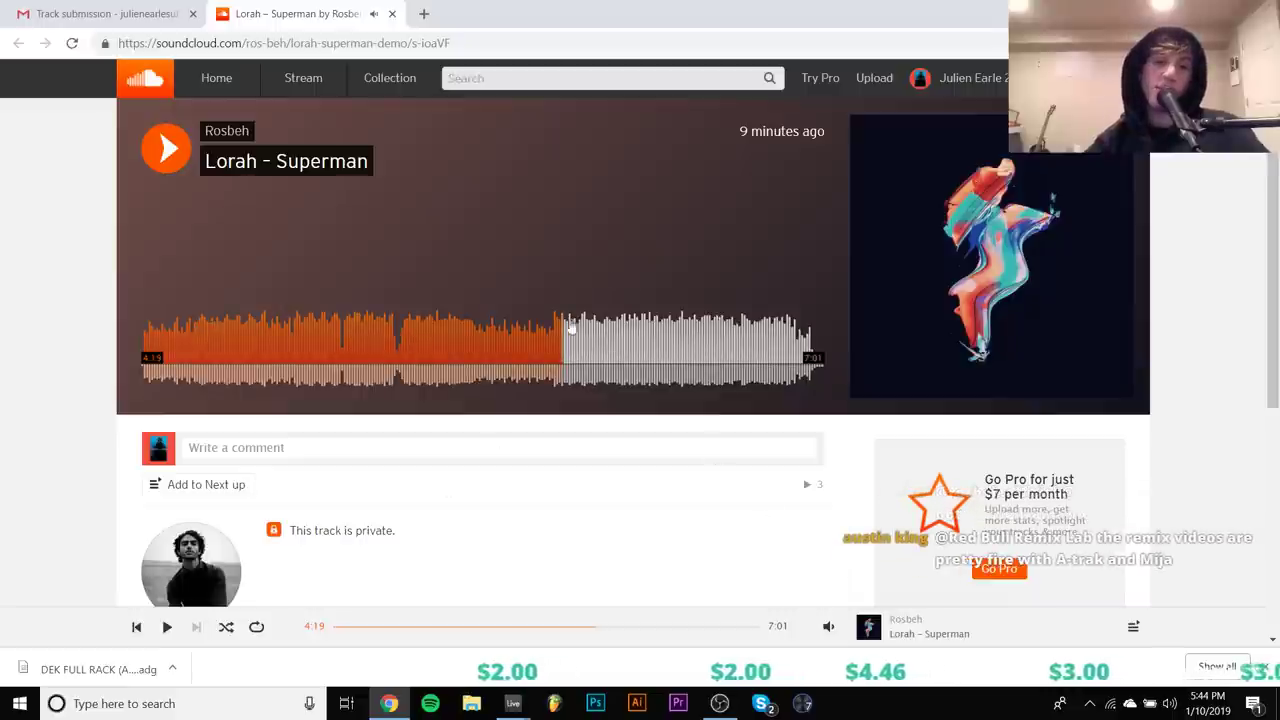
{"action": "key", "text": "space"}
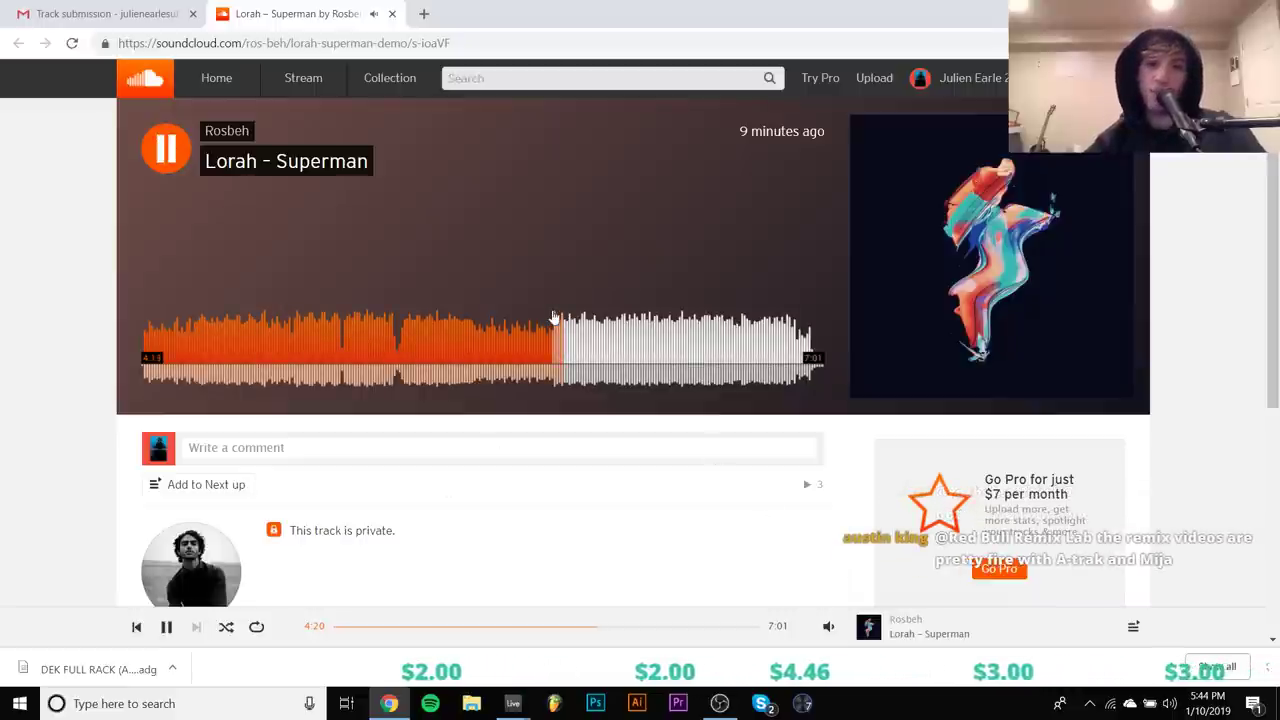
Skip ahead in "Lorah – Superman" to about 5:20, 6:02 and 6:18, and listen to about 6:38 with several pauses
{"action": "left_click", "coordinate": [660, 330]}
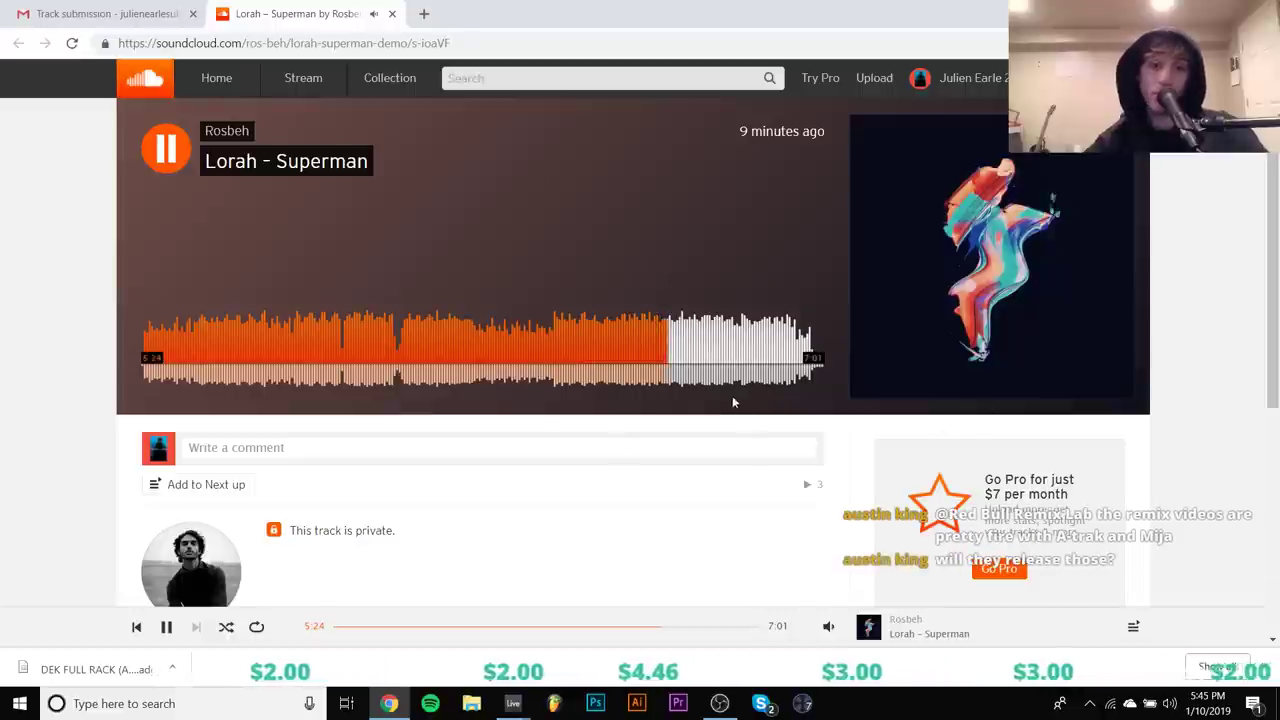
{"action": "left_click", "coordinate": [731, 326]}
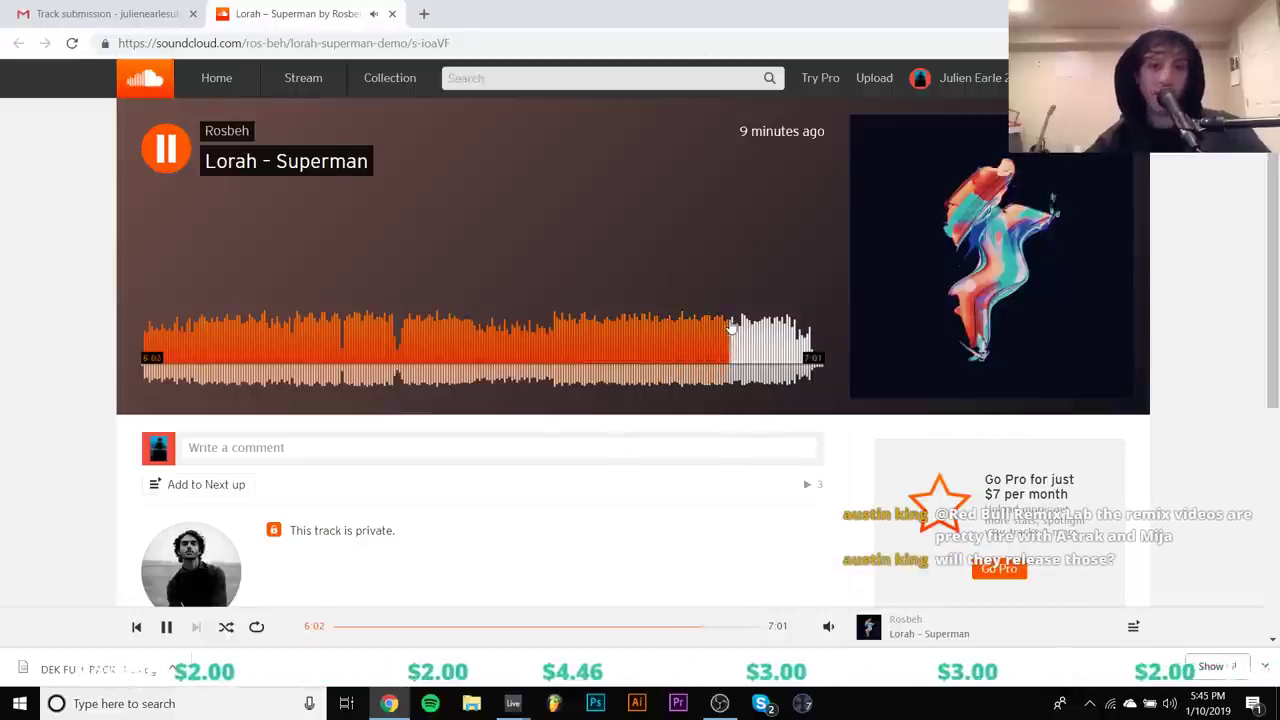
{"action": "left_click", "coordinate": [757, 328]}
{"action": "key", "text": "space"}
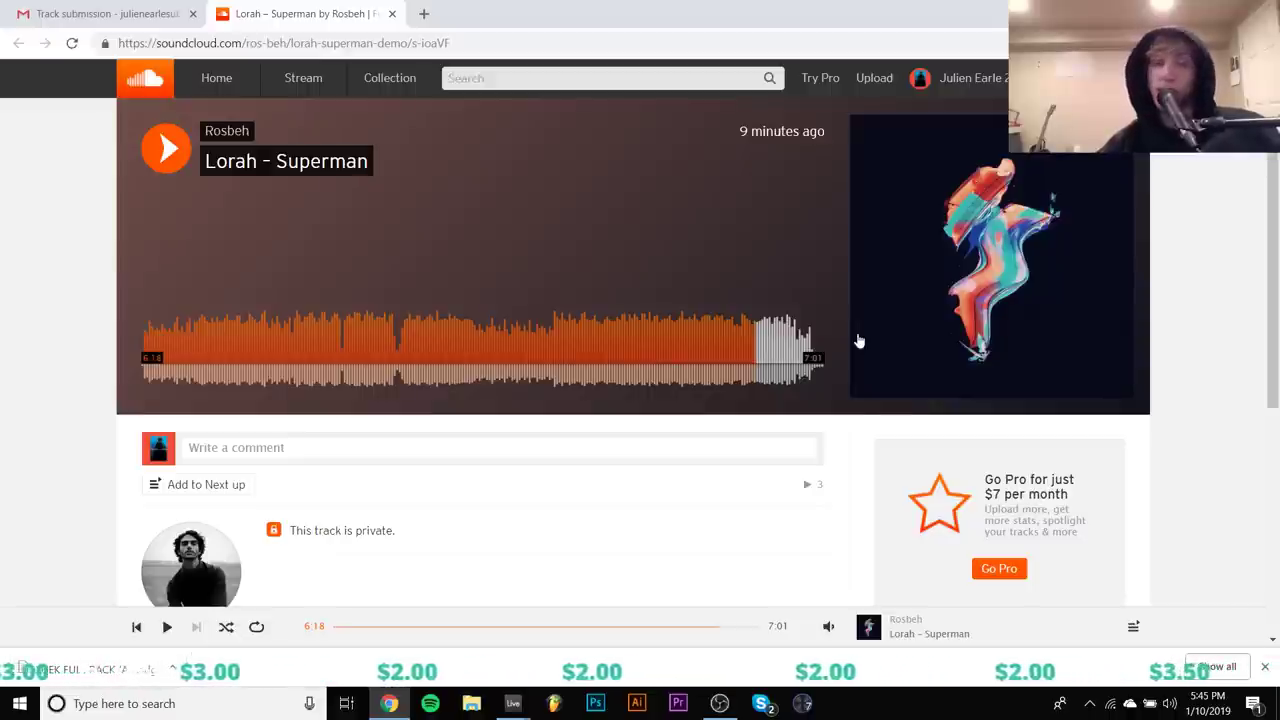
{"action": "key", "text": "space"}
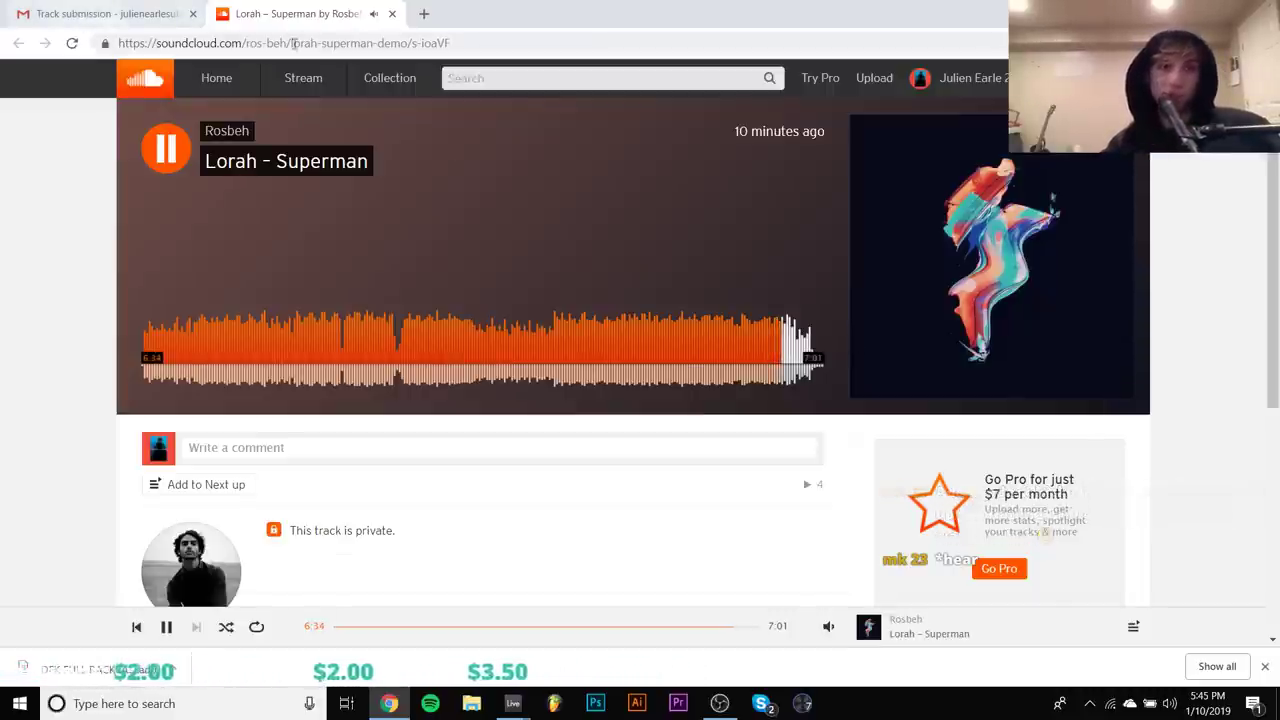
{"action": "key", "text": "space"}
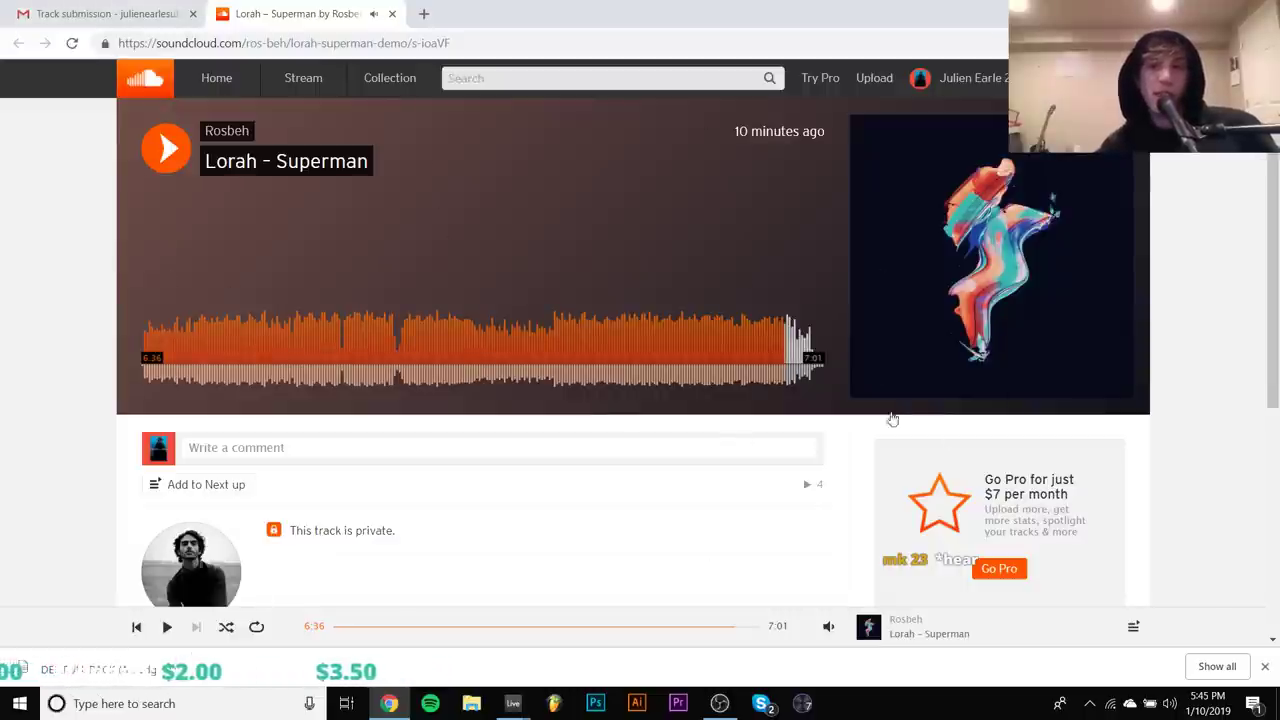
{"action": "key", "text": "space"}
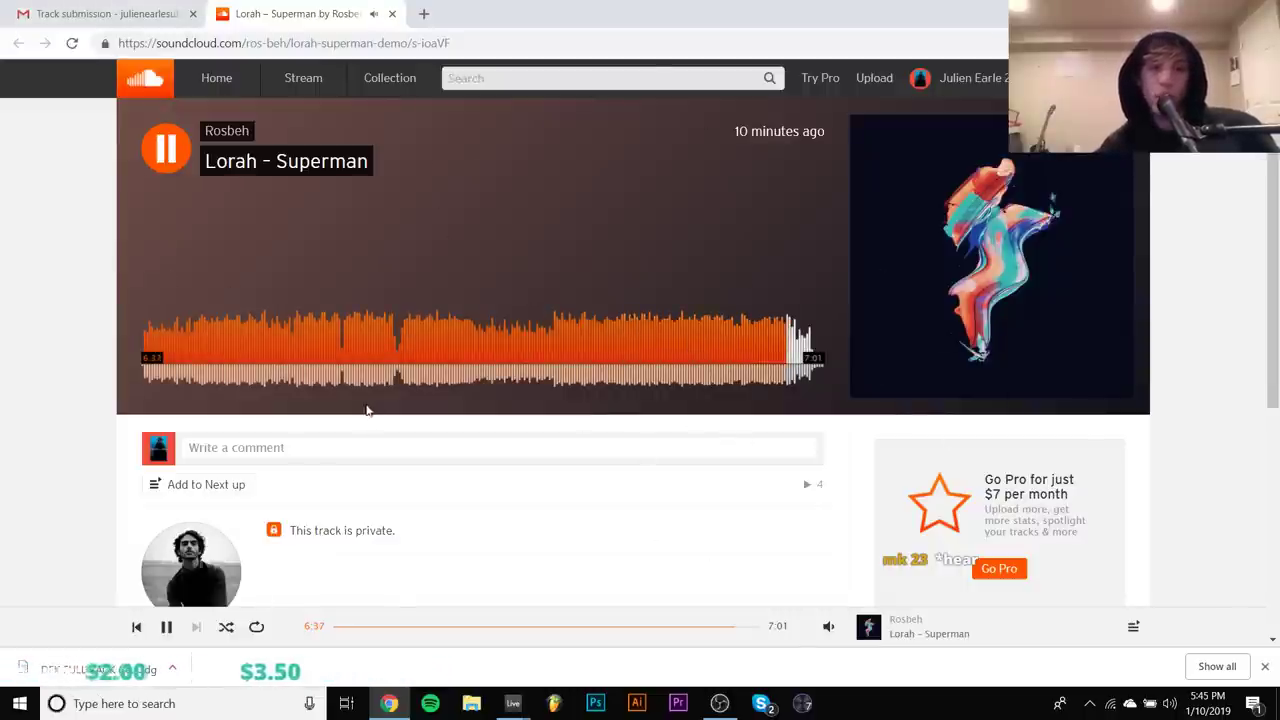
{"action": "key", "text": "space"}
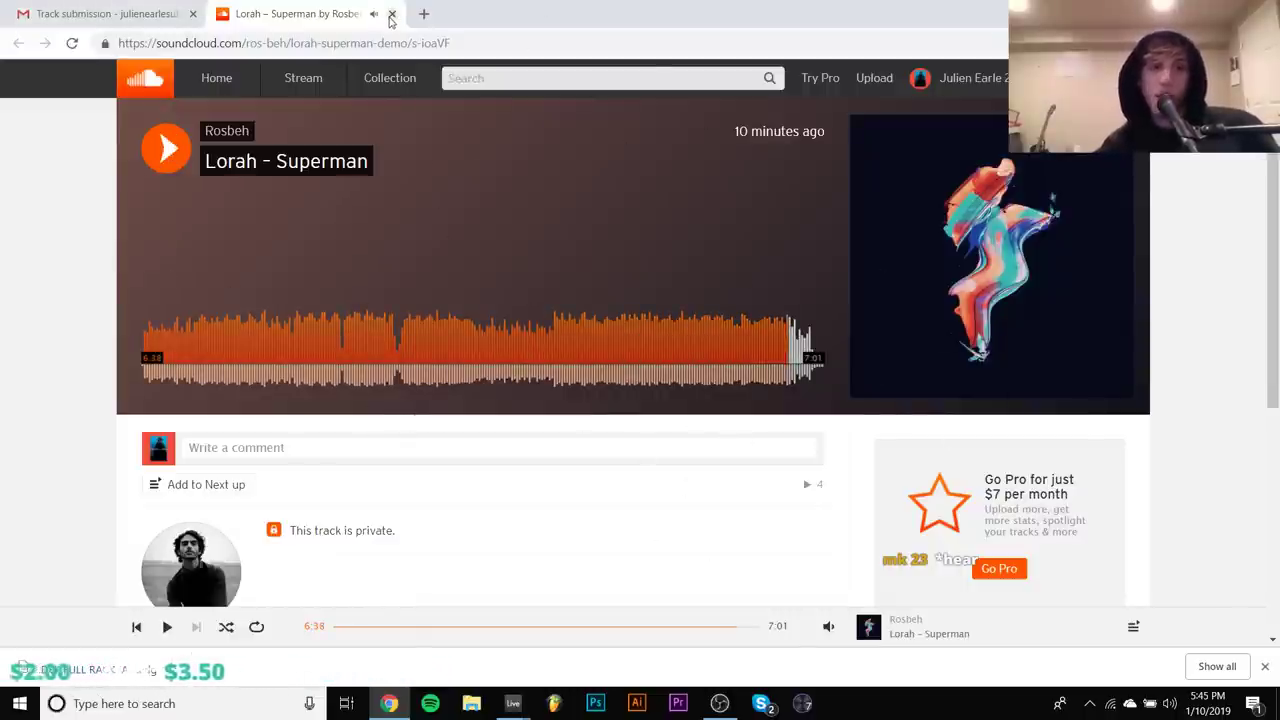
Close the track page, return to the inbox, open the "this one works for sure" email and follow its SoundCloud link
{"action": "left_click", "coordinate": [391, 14]}
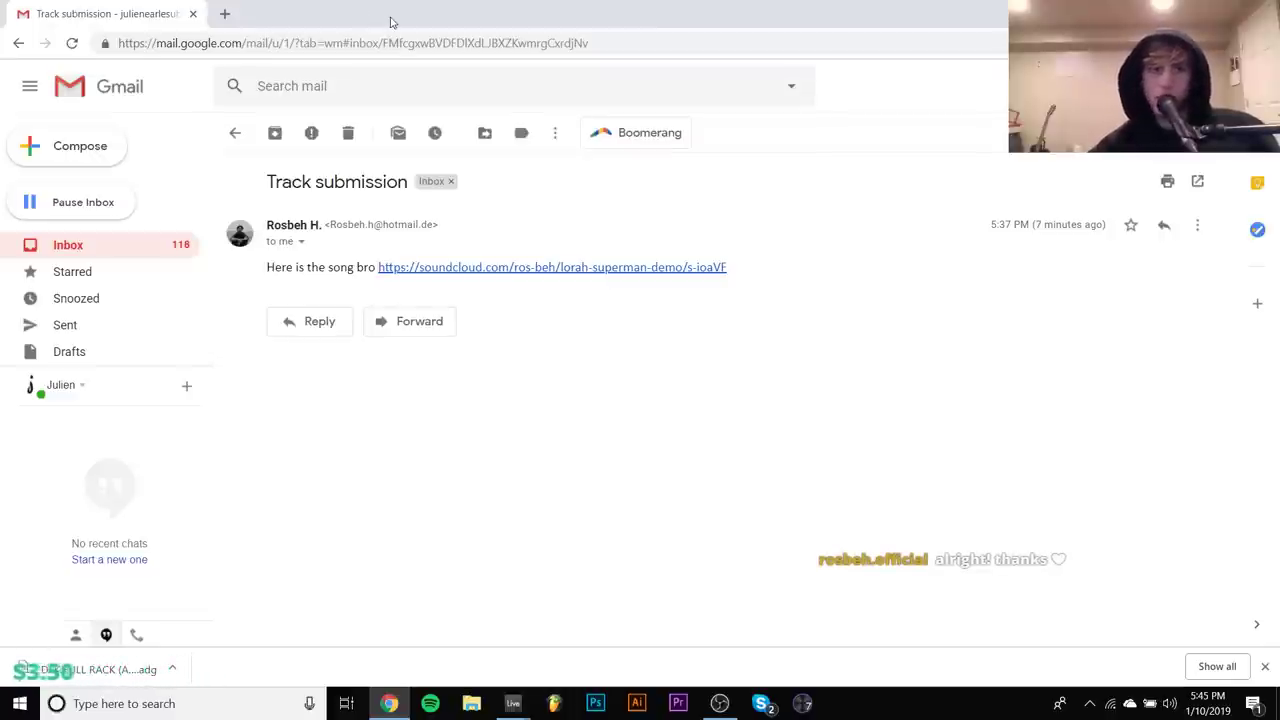
{"action": "left_click", "coordinate": [234, 134]}
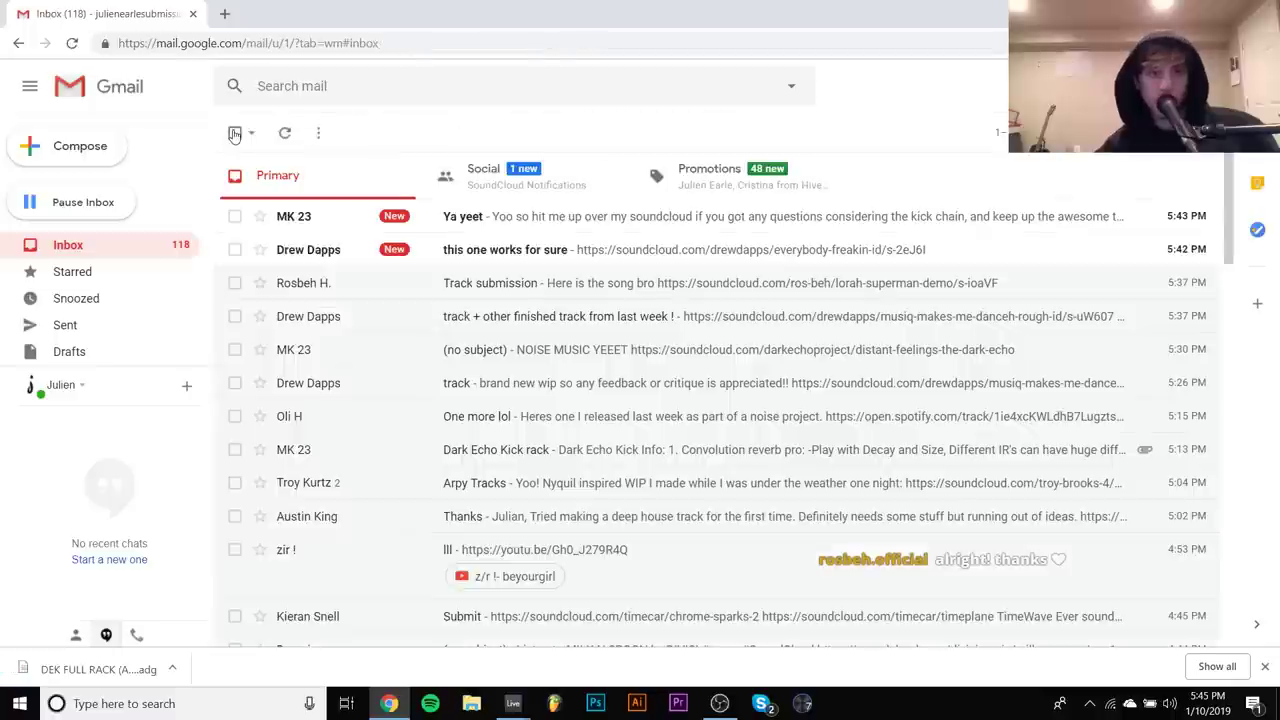
{"action": "left_click", "coordinate": [303, 251]}
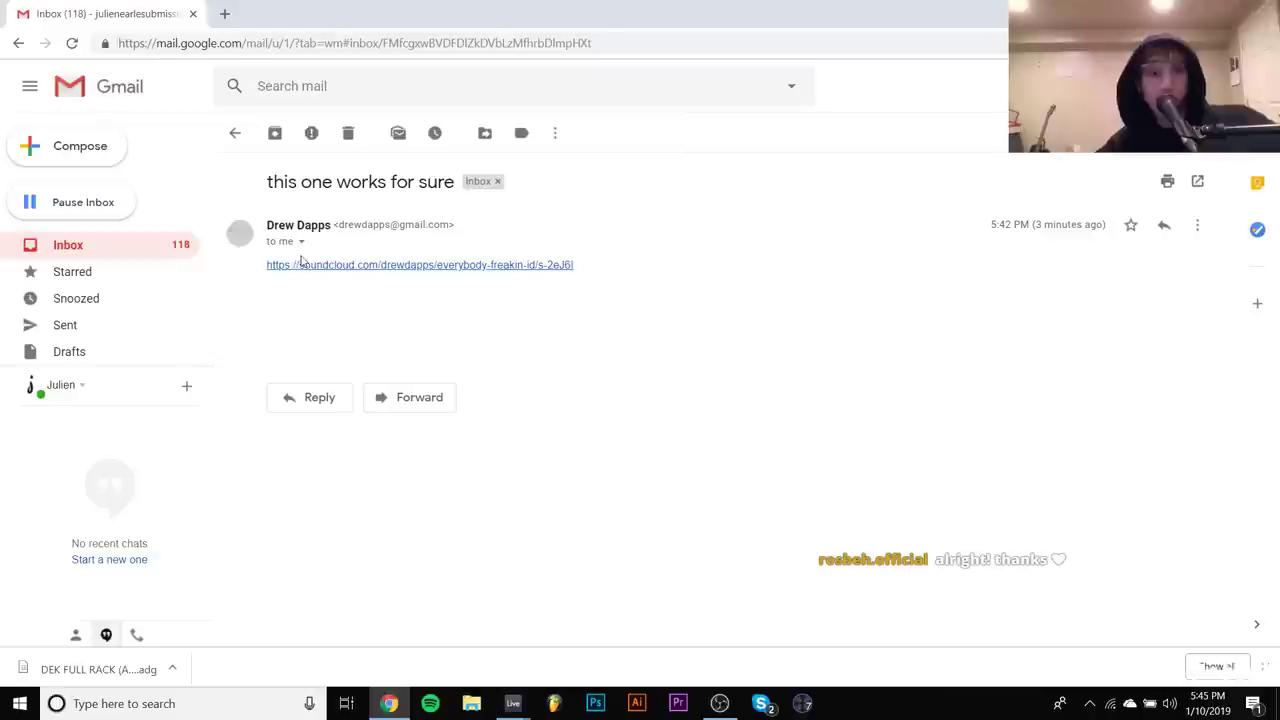
{"action": "left_click", "coordinate": [352, 266]}
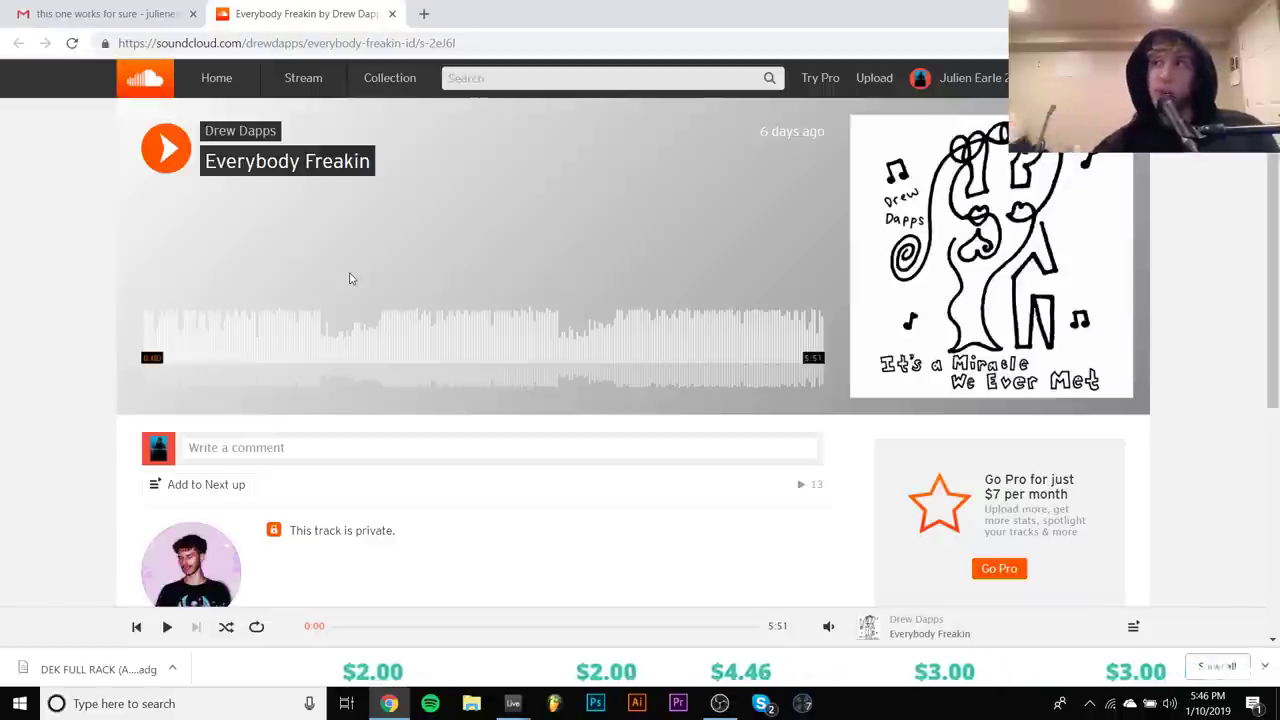
Sample "Everybody Freakin" at about 1:13, 2:07, 3:06 and 4:13, and go back to about 3:44 and pause
{"action": "key", "text": "space"}
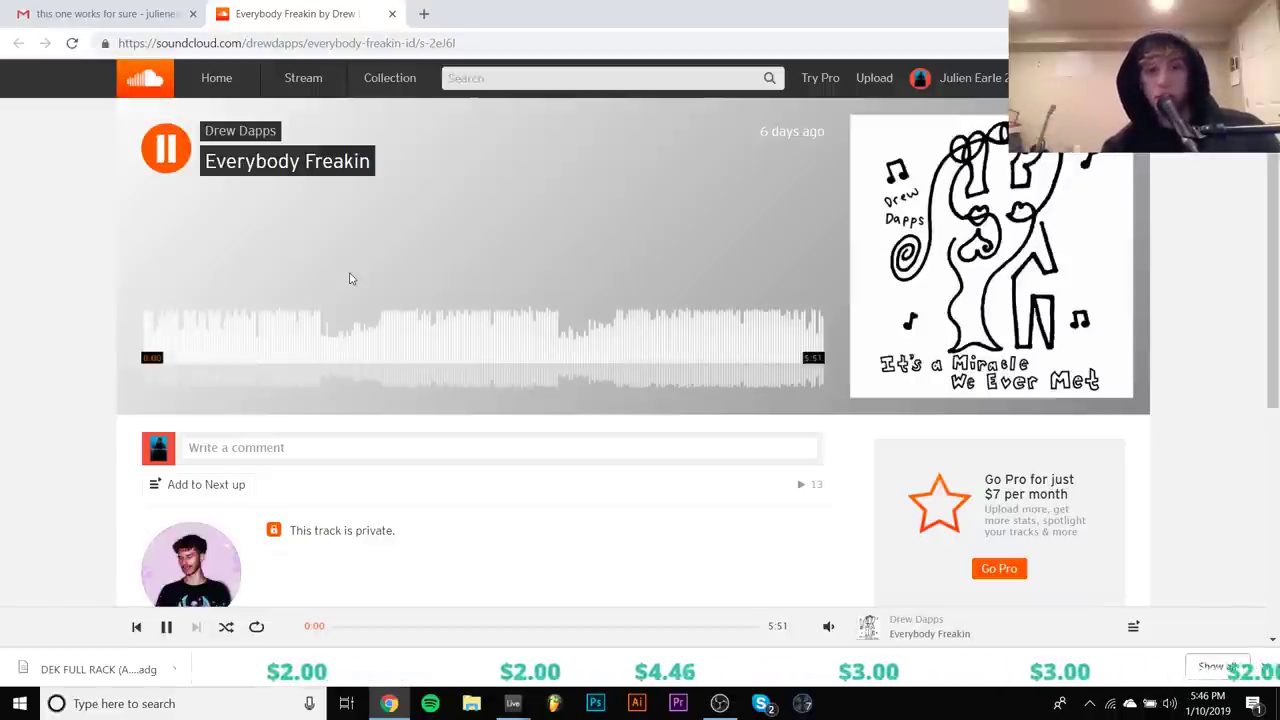
{"action": "left_click", "coordinate": [281, 333]}
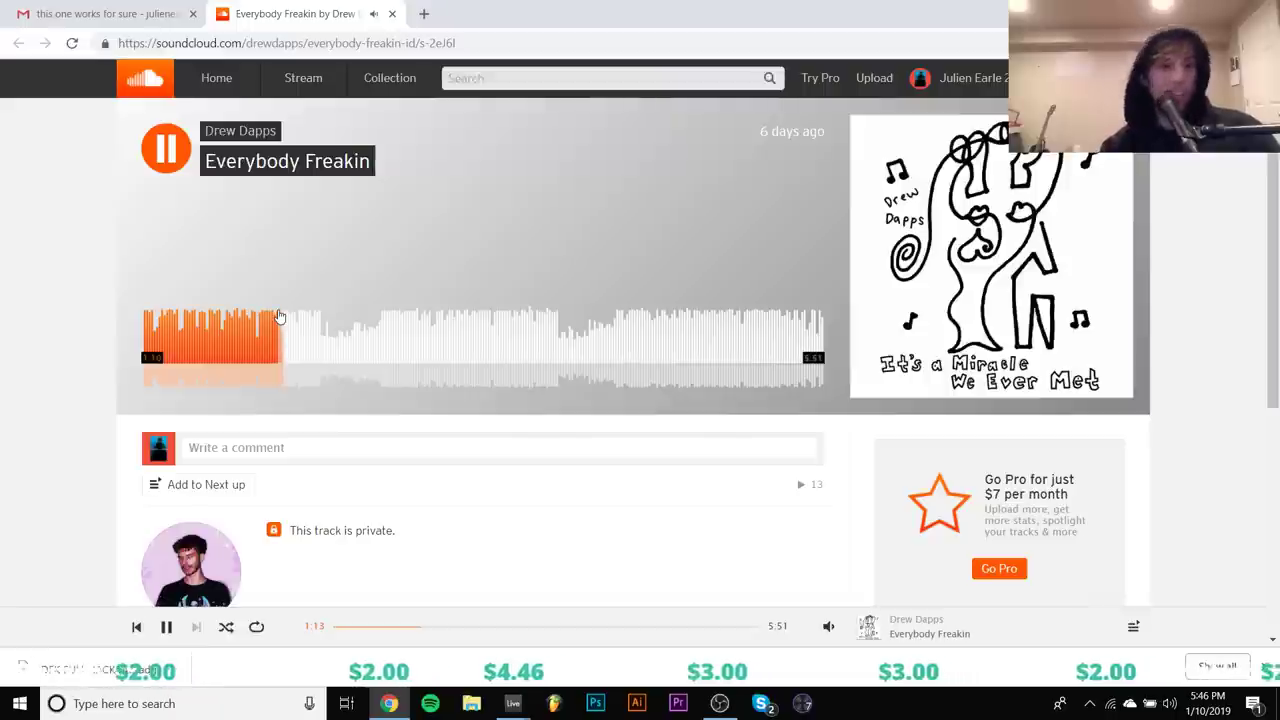
{"action": "left_click", "coordinate": [390, 341]}
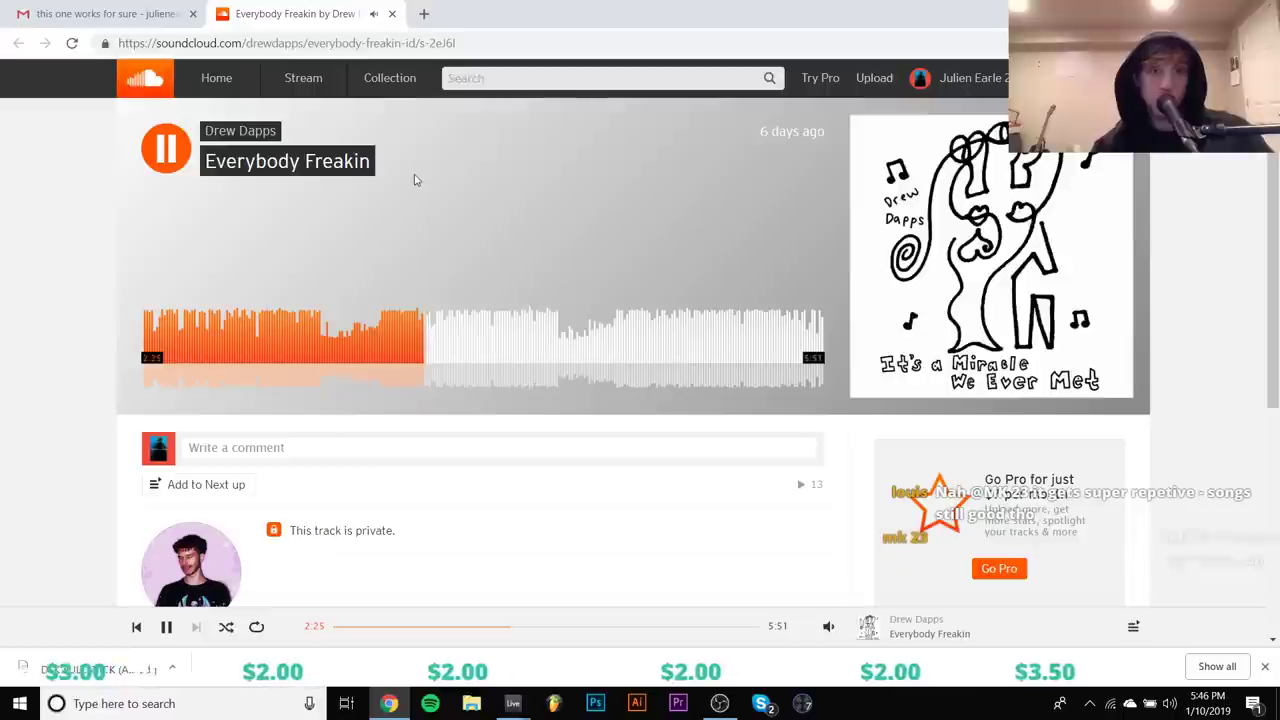
{"action": "left_click", "coordinate": [505, 345]}
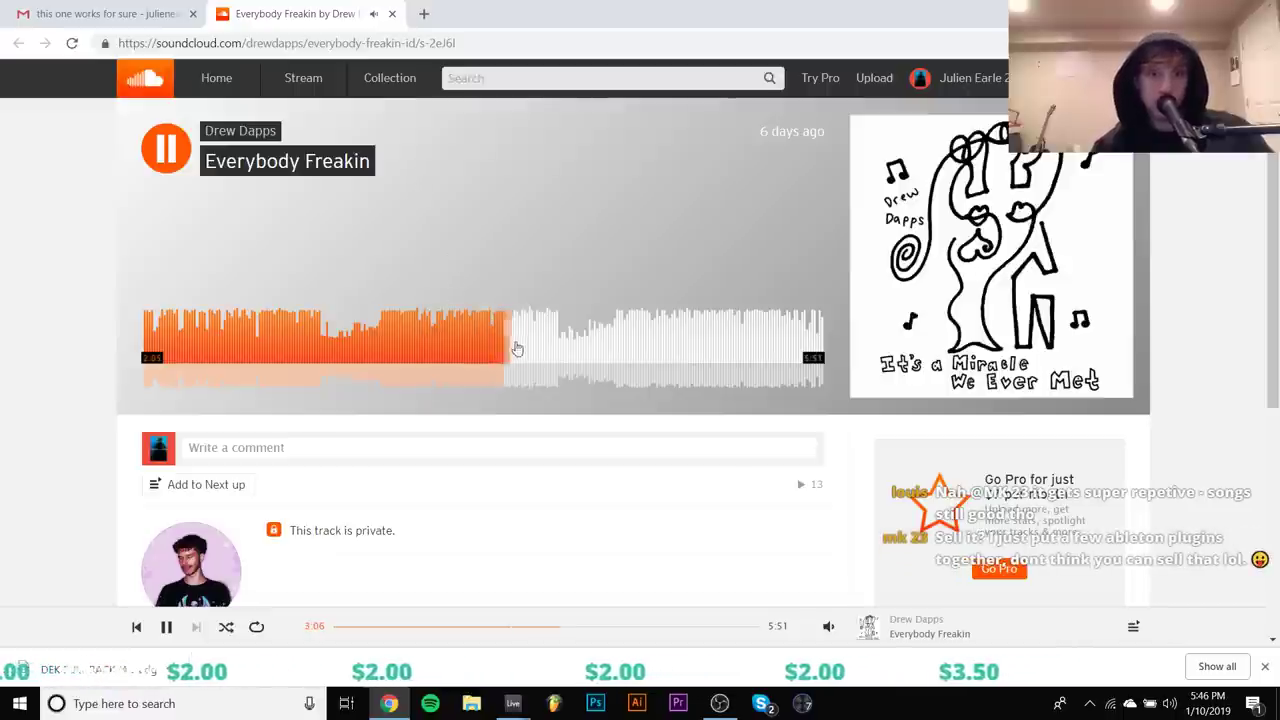
{"action": "left_click", "coordinate": [631, 358]}
{"action": "left_click", "coordinate": [702, 370]}
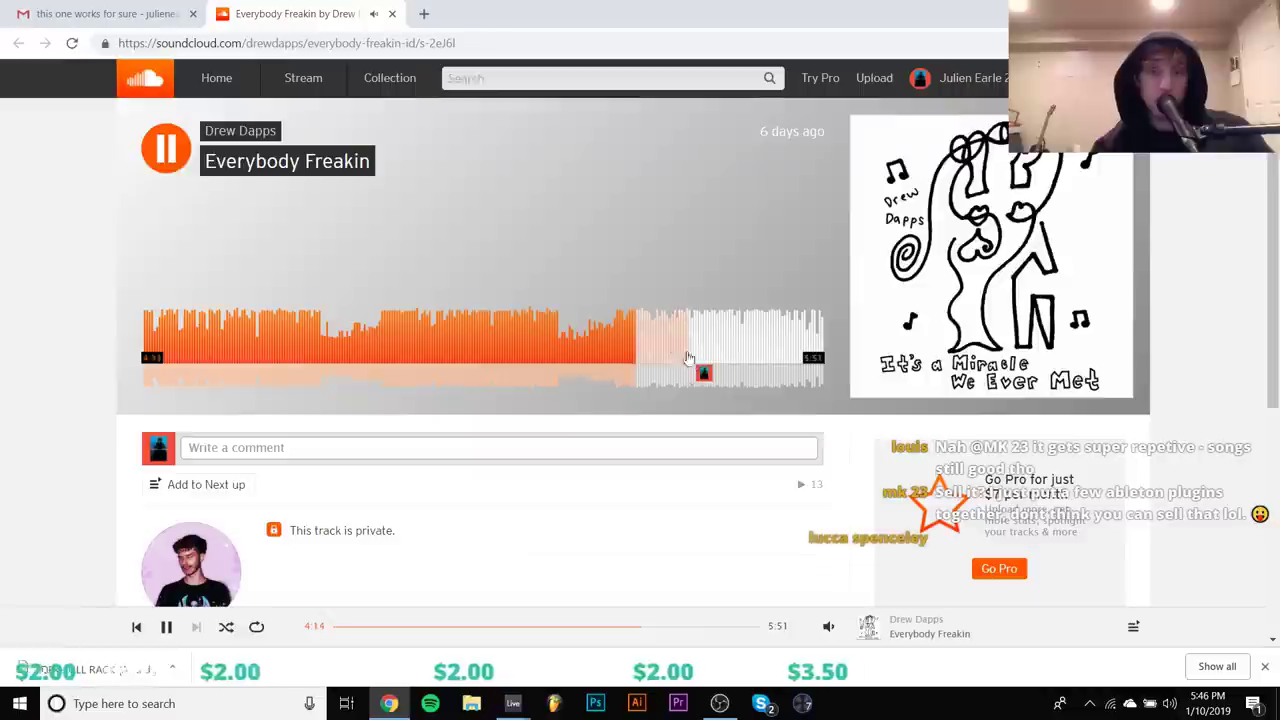
{"action": "left_click", "coordinate": [579, 350]}
{"action": "key", "text": "space"}
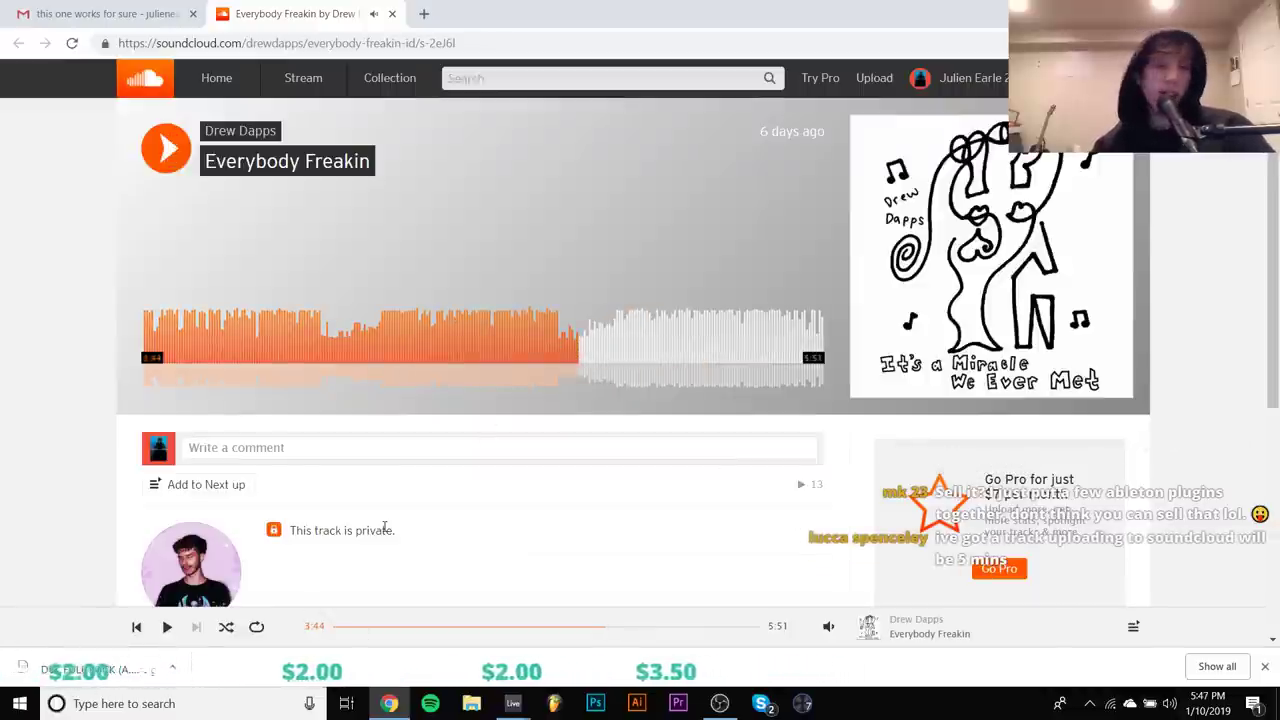
Close the track page, open and read the "Ya yeet" email from the inbox, and return to the inbox
{"action": "key", "text": "ctrl+w"}
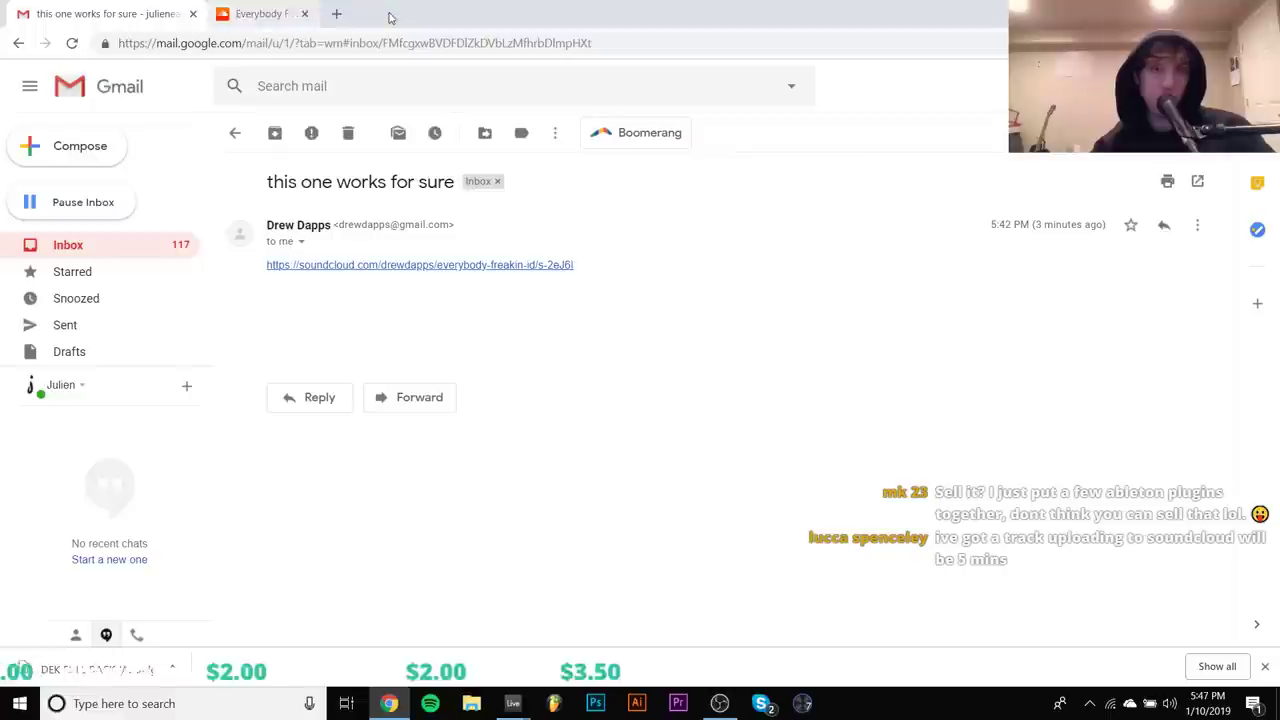
{"action": "left_click", "coordinate": [74, 249]}
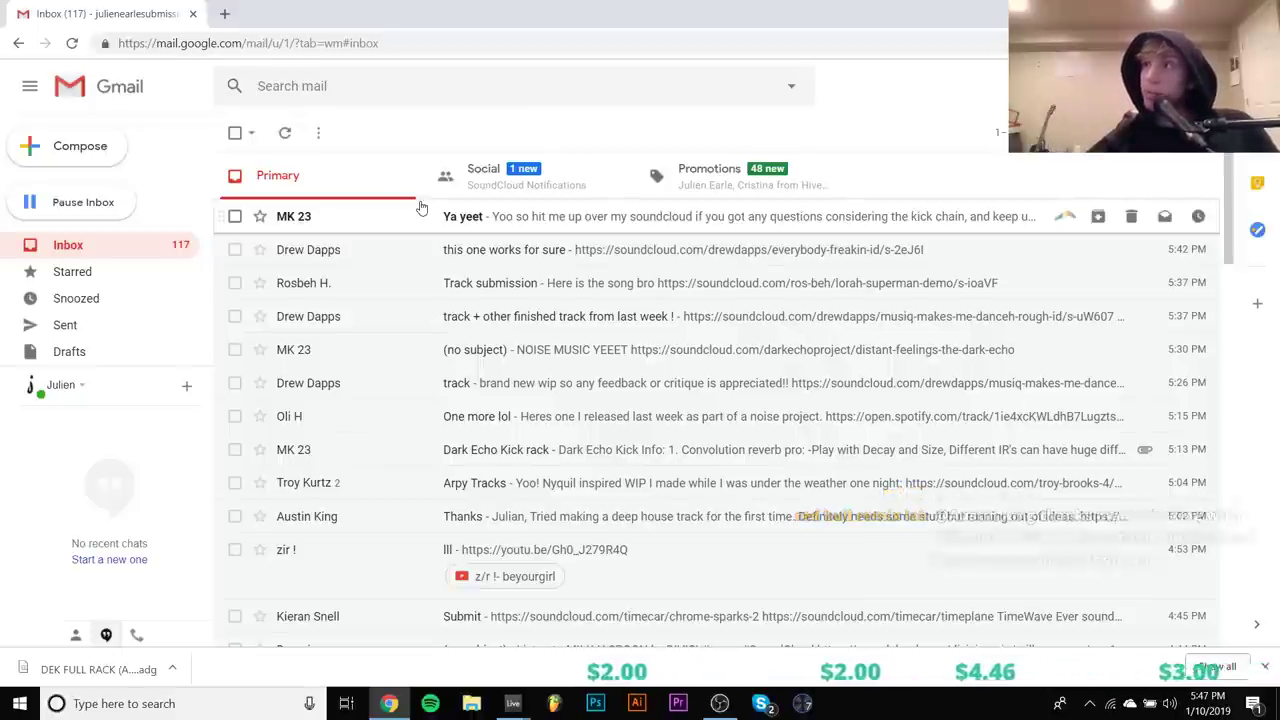
{"action": "left_click", "coordinate": [333, 228]}
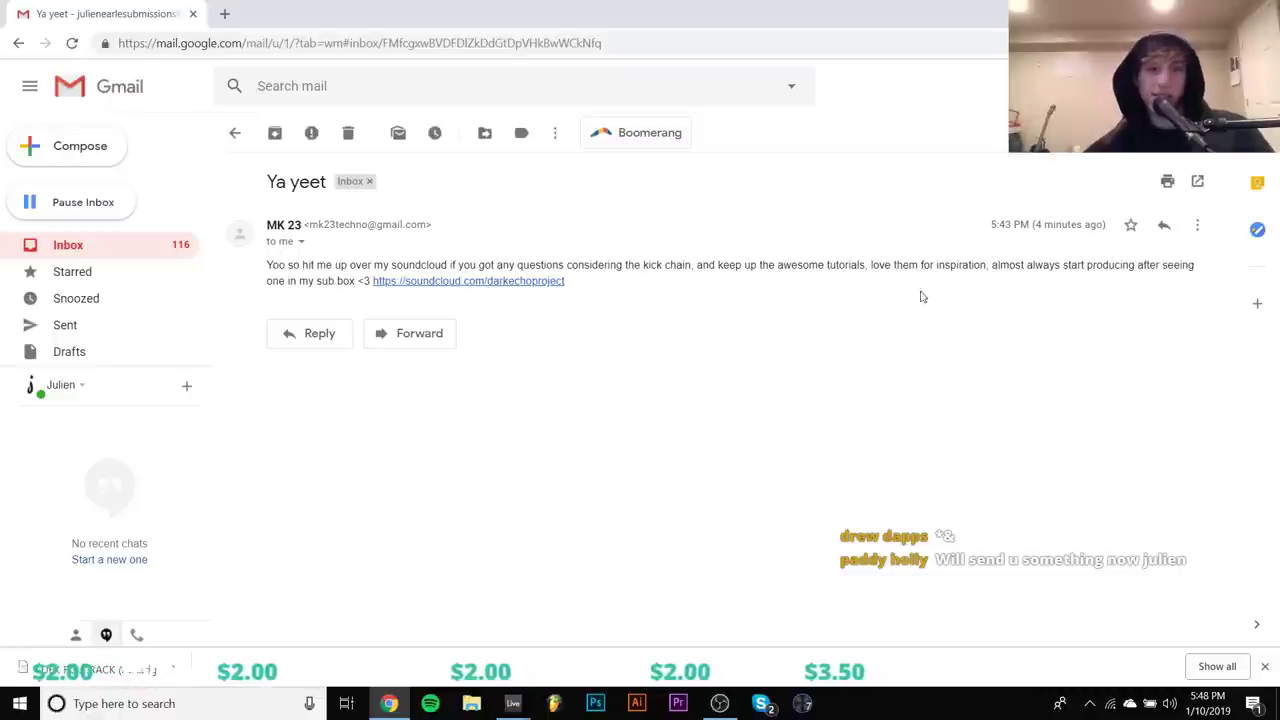
{"action": "left_click", "coordinate": [63, 247]}
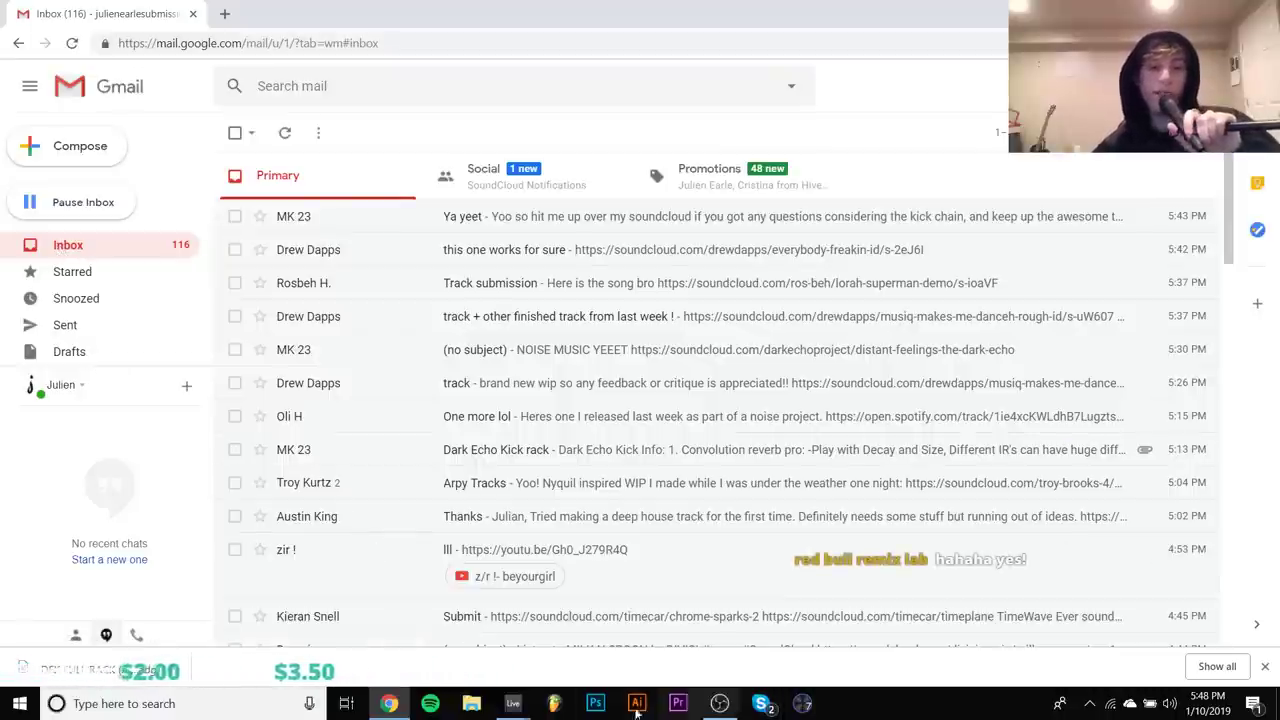
Switch to Ableton Live, play the loop, set the Analog track's volume to -6.8 dB, solo the track and stop playback
{"action": "mouse_move", "coordinate": [512, 703]}
{"action": "left_click", "coordinate": [563, 673]}
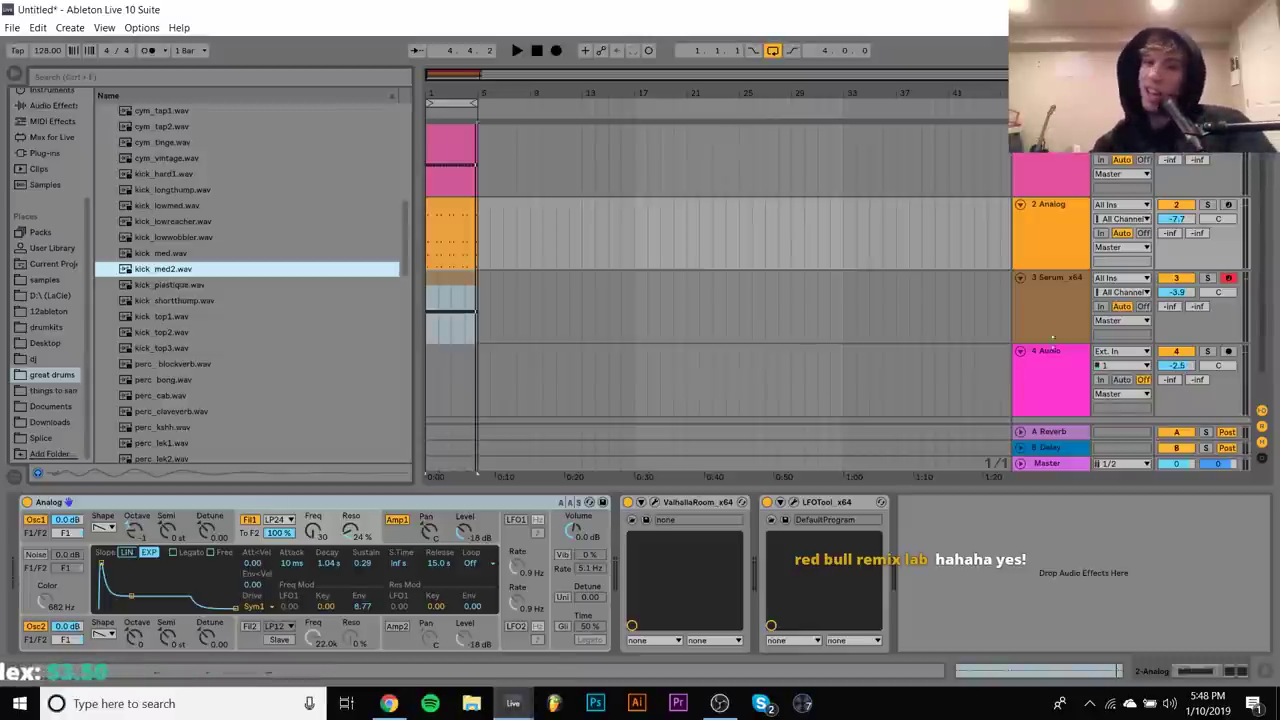
{"action": "left_click", "coordinate": [1035, 220]}
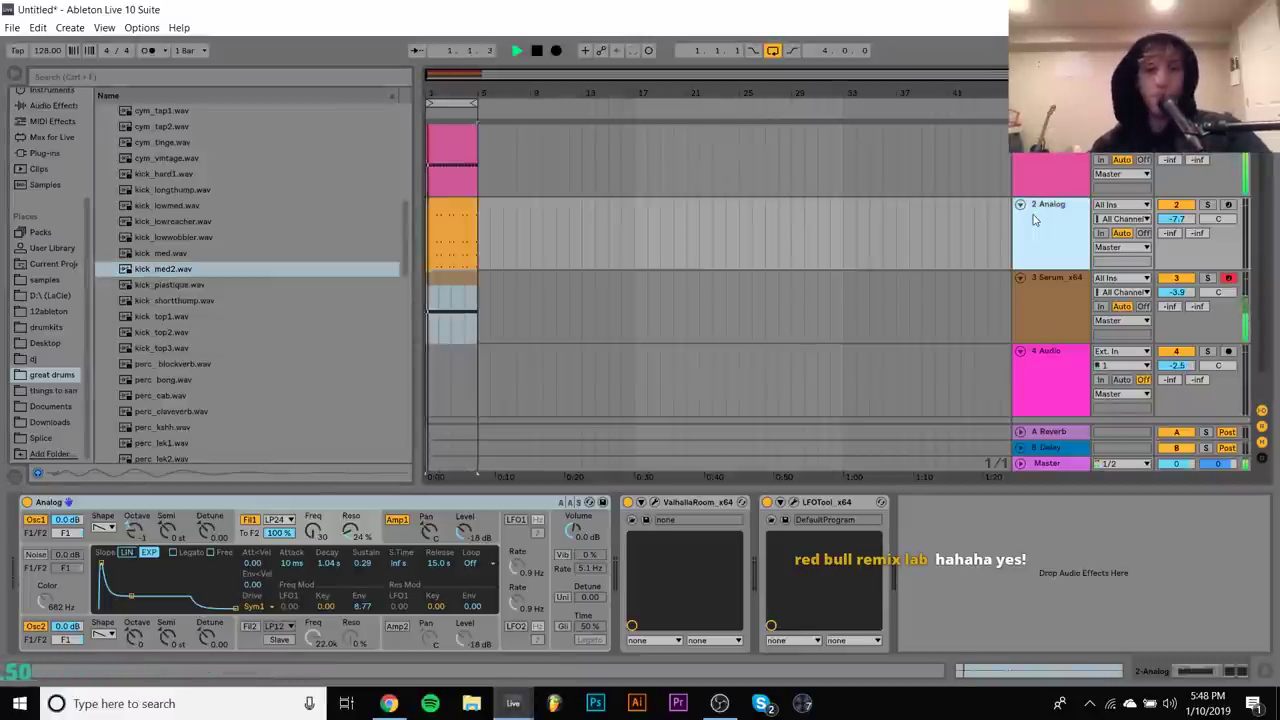
{"action": "left_click", "coordinate": [1162, 219]}
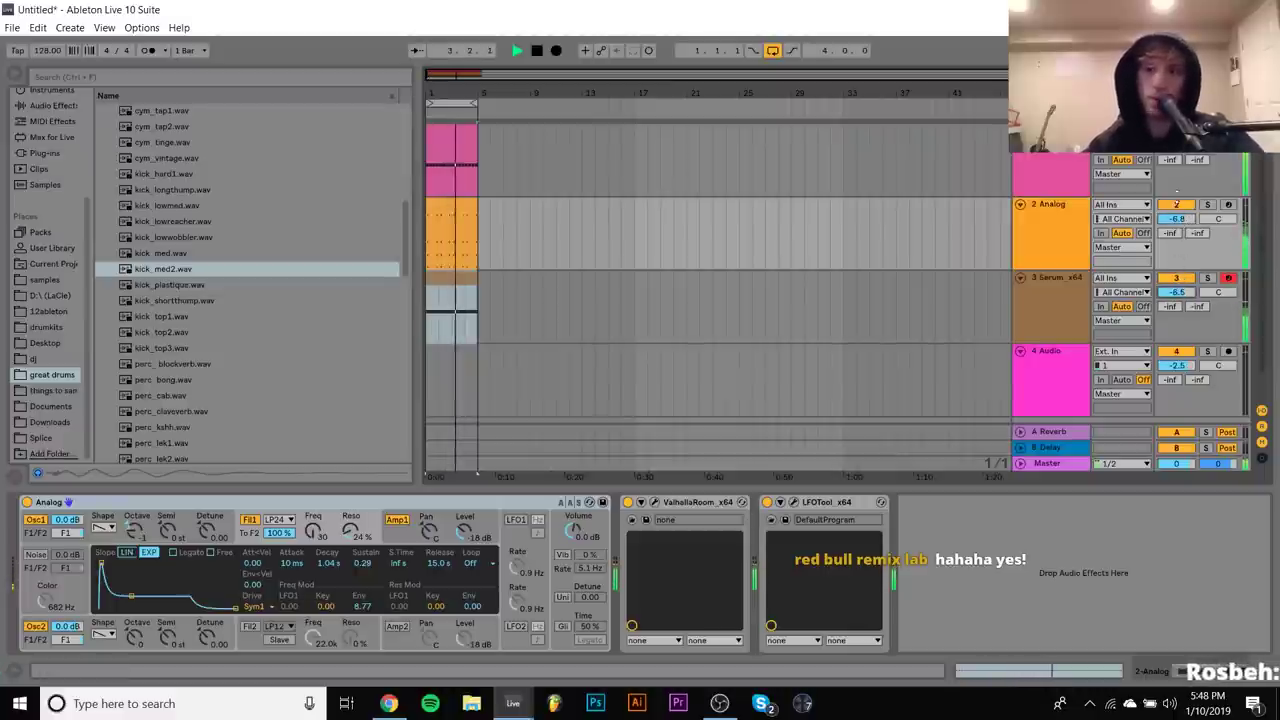
{"action": "left_click", "coordinate": [1207, 204]}
{"action": "key", "text": "space"}
Replace the instrument on the soloed Analog track with the Serum_x64 plug-in from the Xfer x64 folder
{"action": "left_click", "coordinate": [1042, 242]}
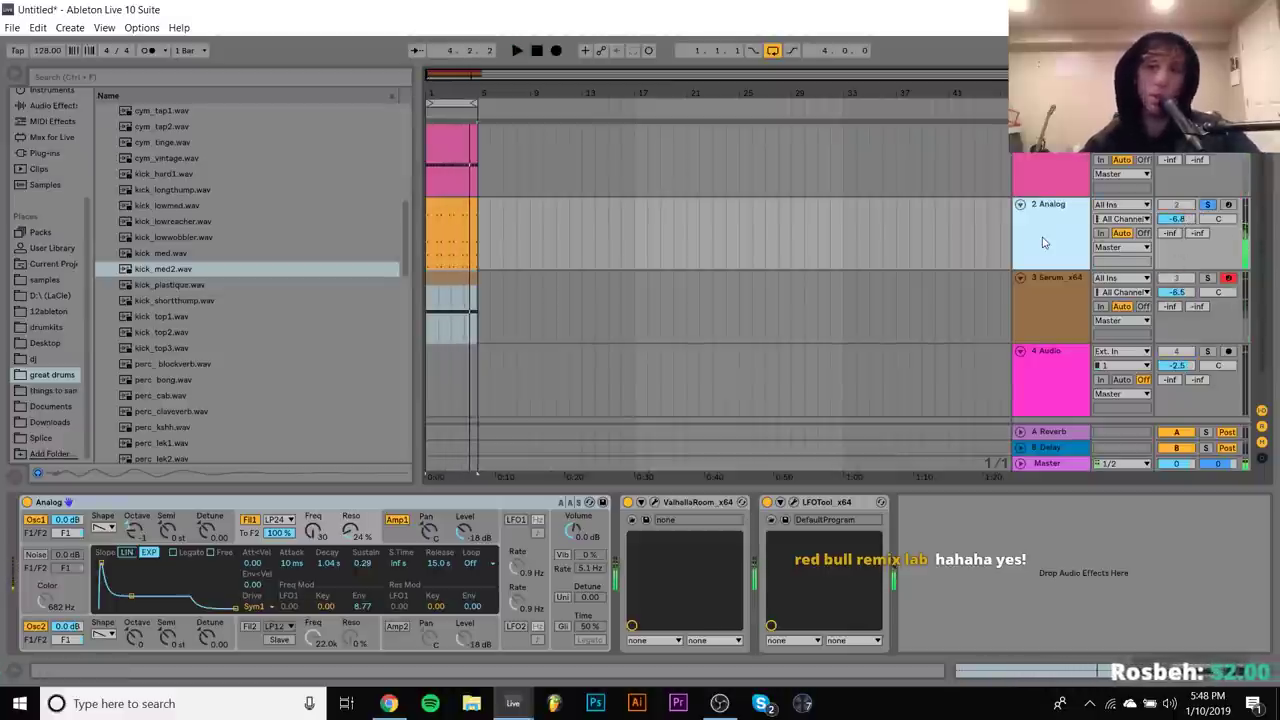
{"action": "left_click", "coordinate": [38, 153]}
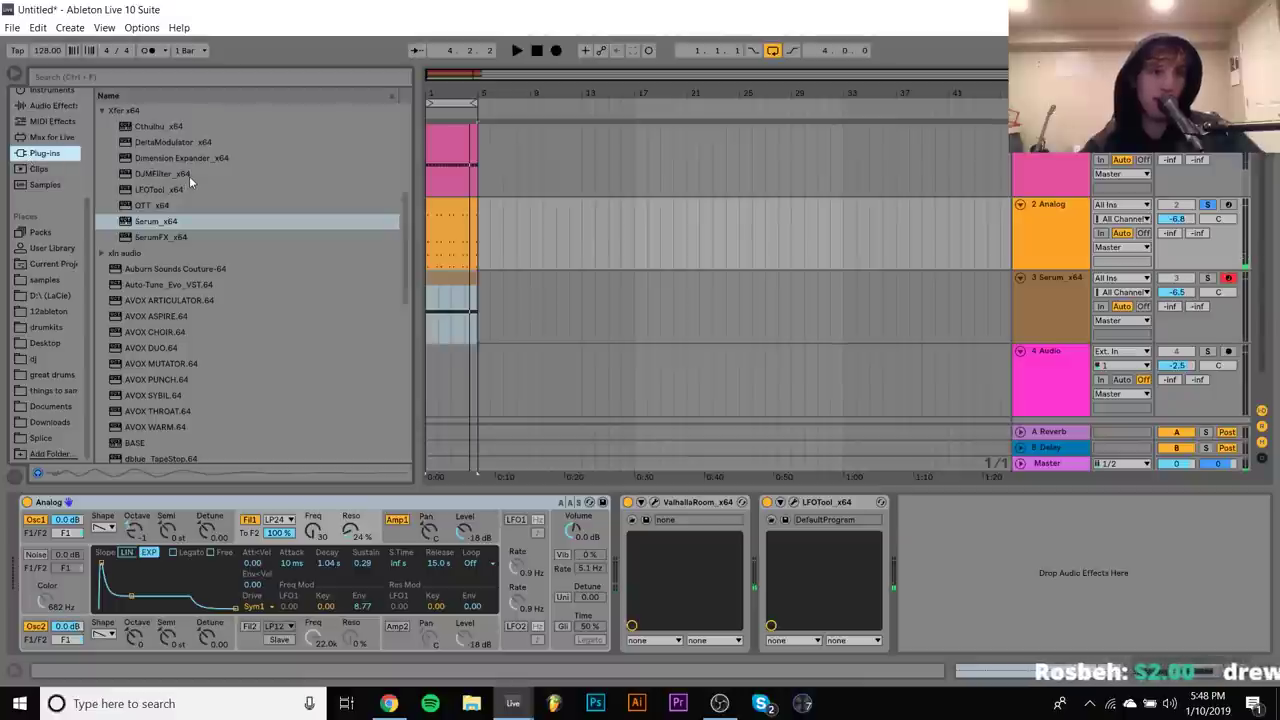
{"action": "scroll", "coordinate": [189, 176], "scroll_direction": "down", "scroll_amount": 5}
{"action": "scroll", "coordinate": [170, 176], "scroll_direction": "up", "scroll_amount": 7}
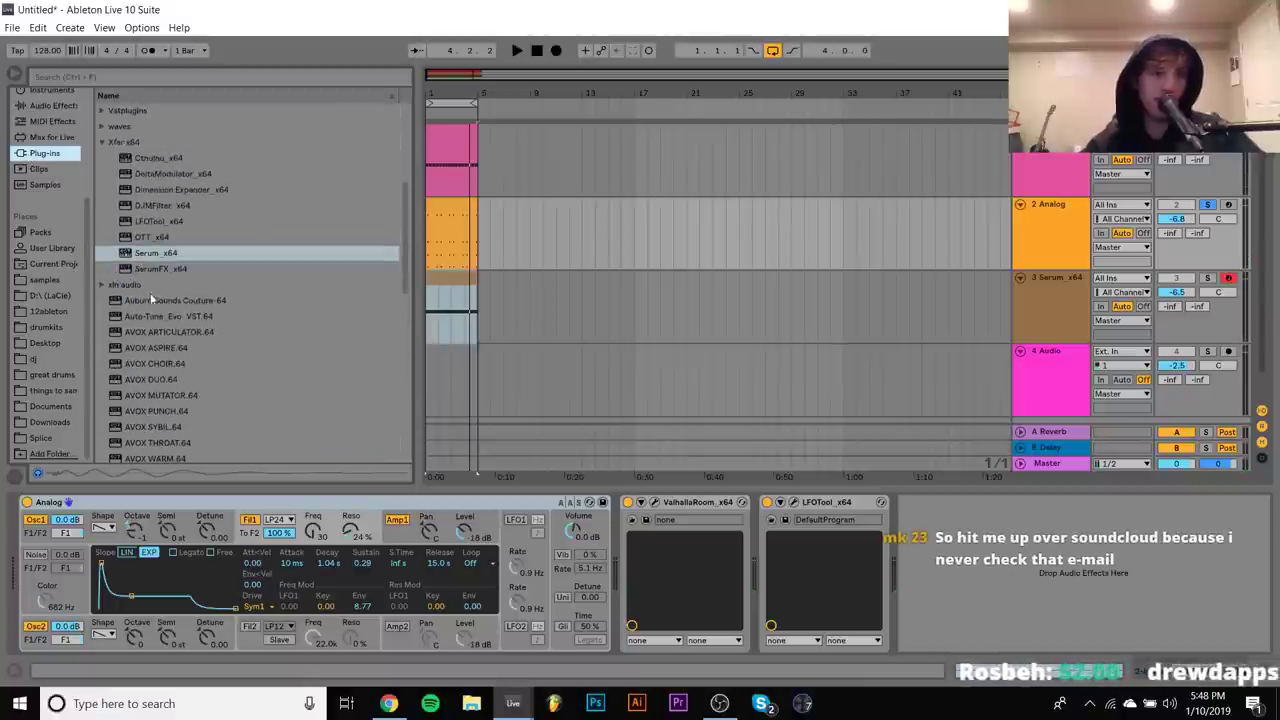
{"action": "left_click", "coordinate": [140, 253]}
{"action": "double_click", "coordinate": [140, 253]}
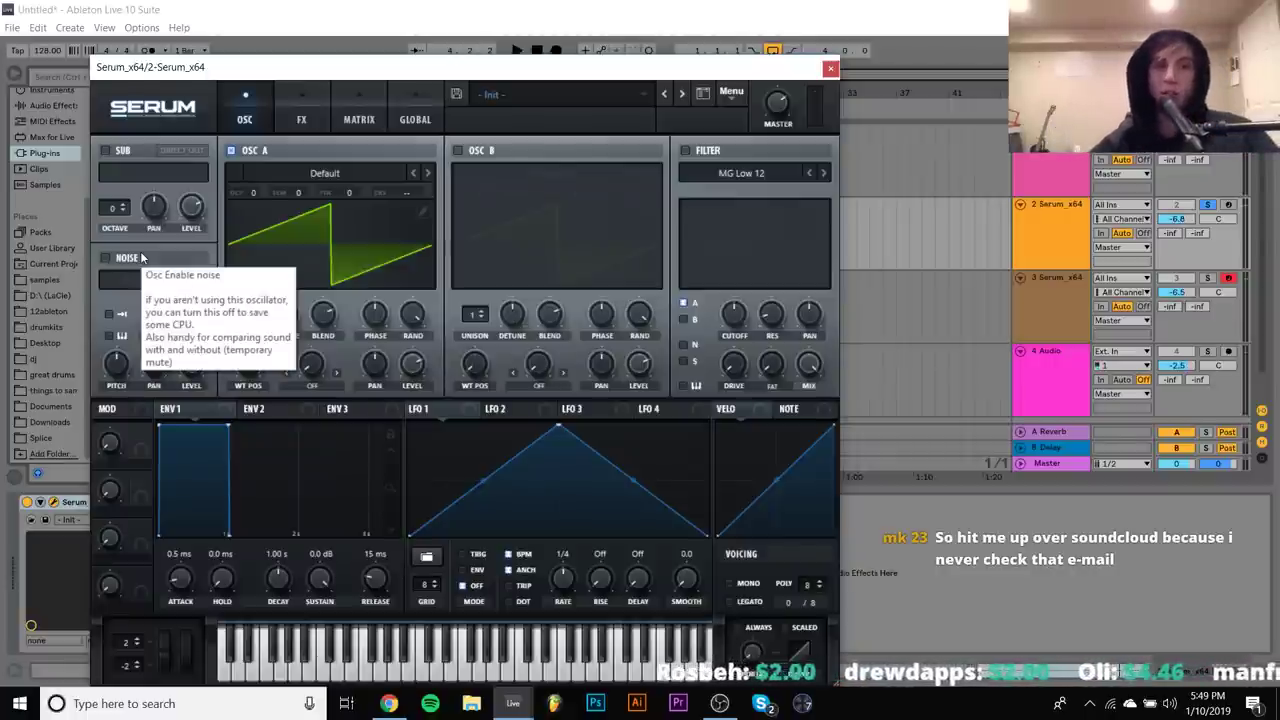
Enable the MG Low 18 filter, lower its cutoff and modulate it with Env 1, using -oo dB sustain and 763 ms decay
{"action": "left_click", "coordinate": [686, 151]}
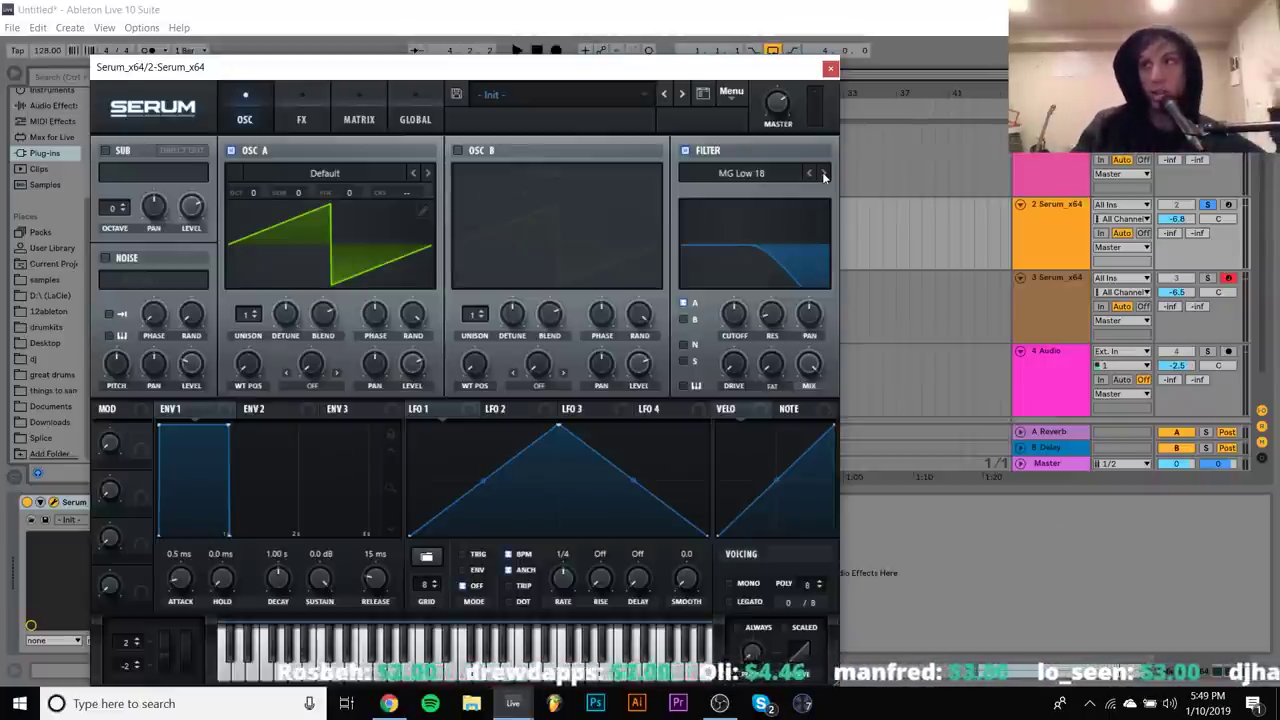
{"action": "mouse_move", "coordinate": [740, 336]}
{"action": "key", "text": "space"}
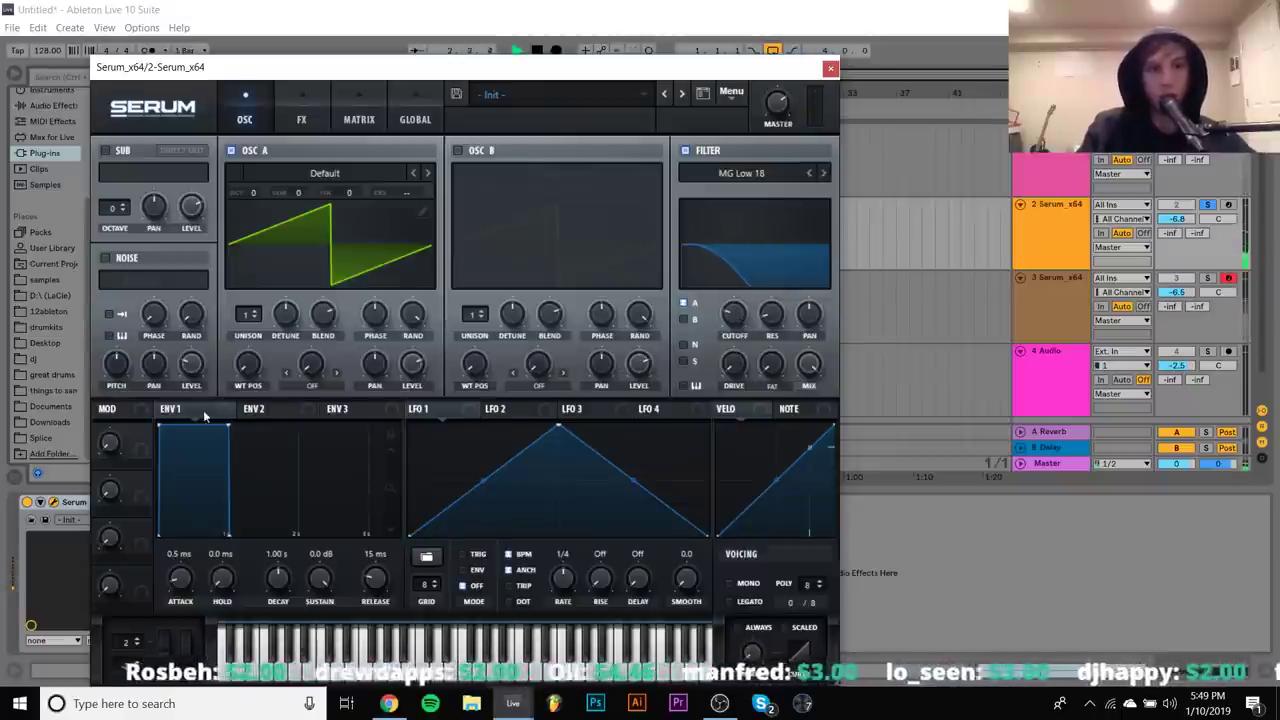
{"action": "left_click_drag", "start_coordinate": [755, 314], "coordinate": [735, 313]}
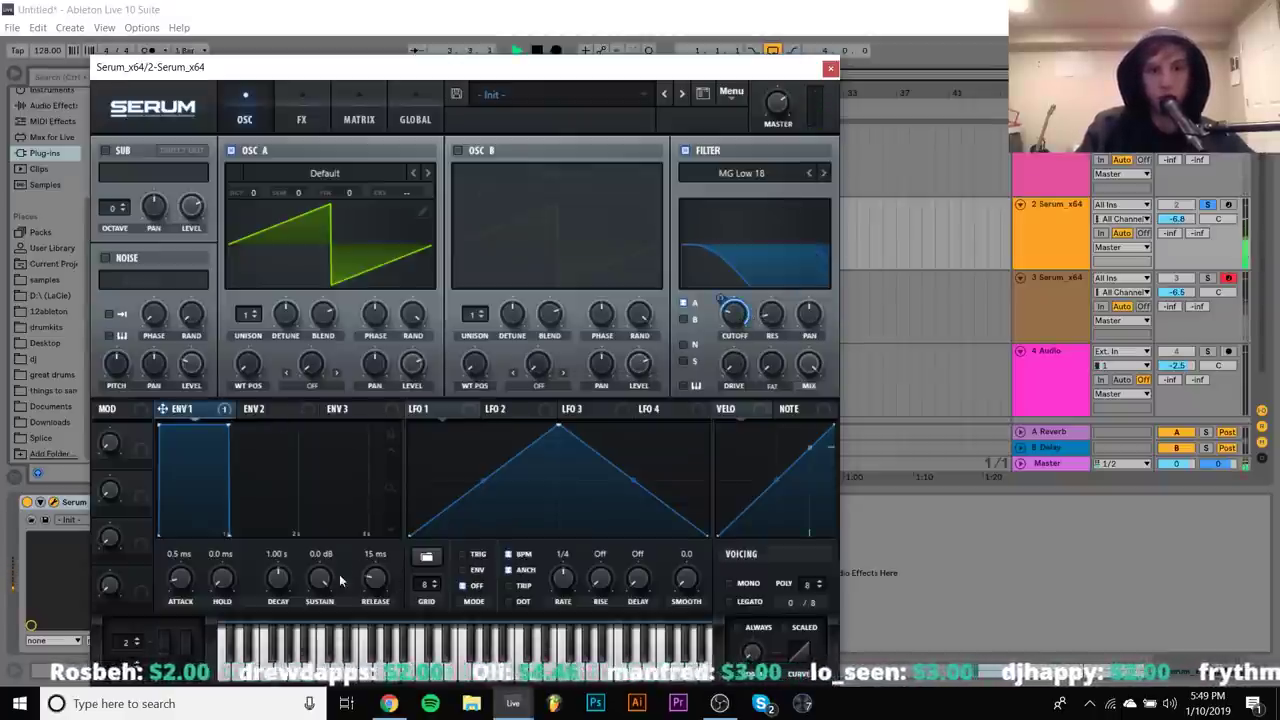
{"action": "left_click_drag", "start_coordinate": [320, 578], "coordinate": [320, 640]}
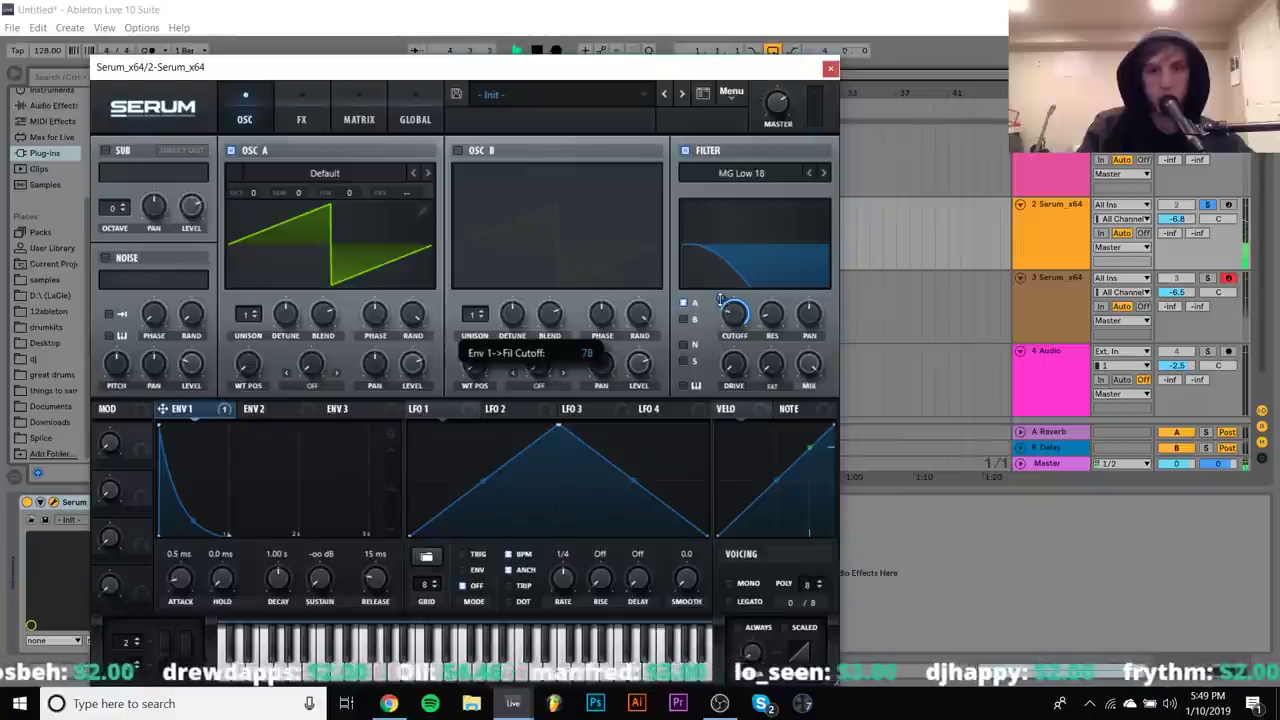
{"action": "left_click_drag", "start_coordinate": [278, 578], "coordinate": [278, 586]}
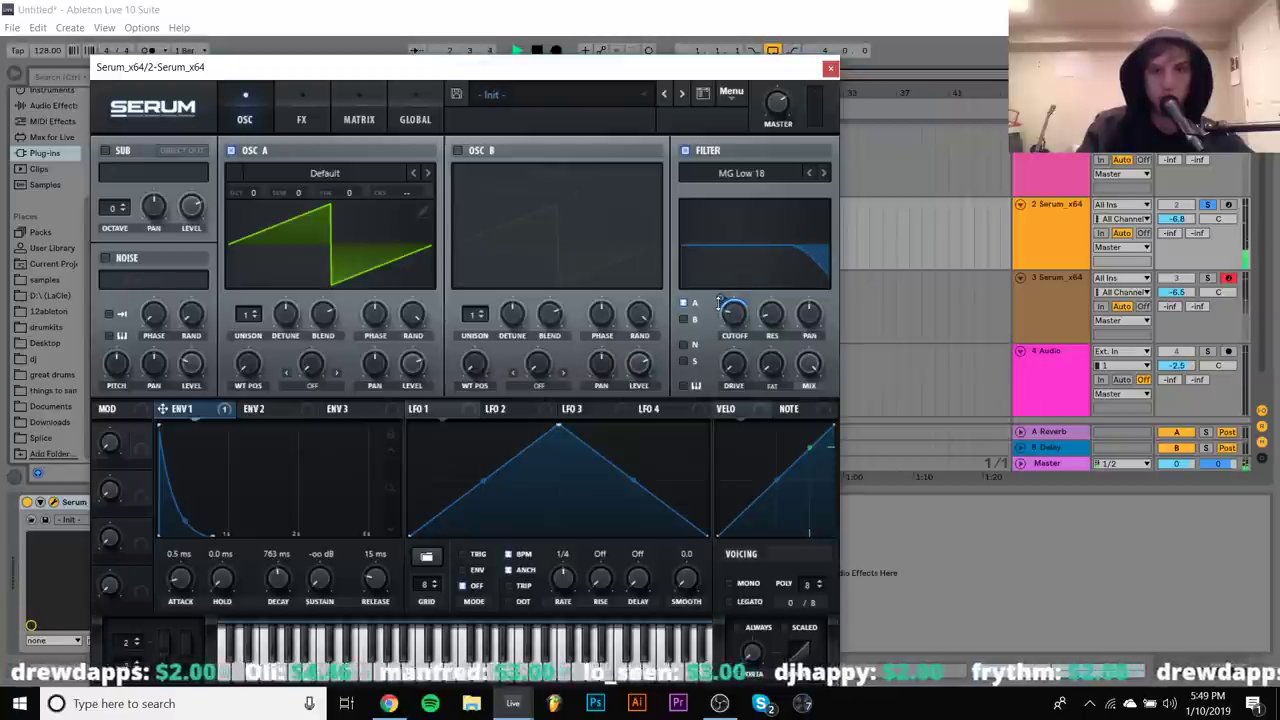
Set Osc A to 16 unison voices and adjust its detune, and unsolo the track with its volume at -3.4 dB
{"action": "left_click_drag", "start_coordinate": [241, 333], "coordinate": [299, 374]}
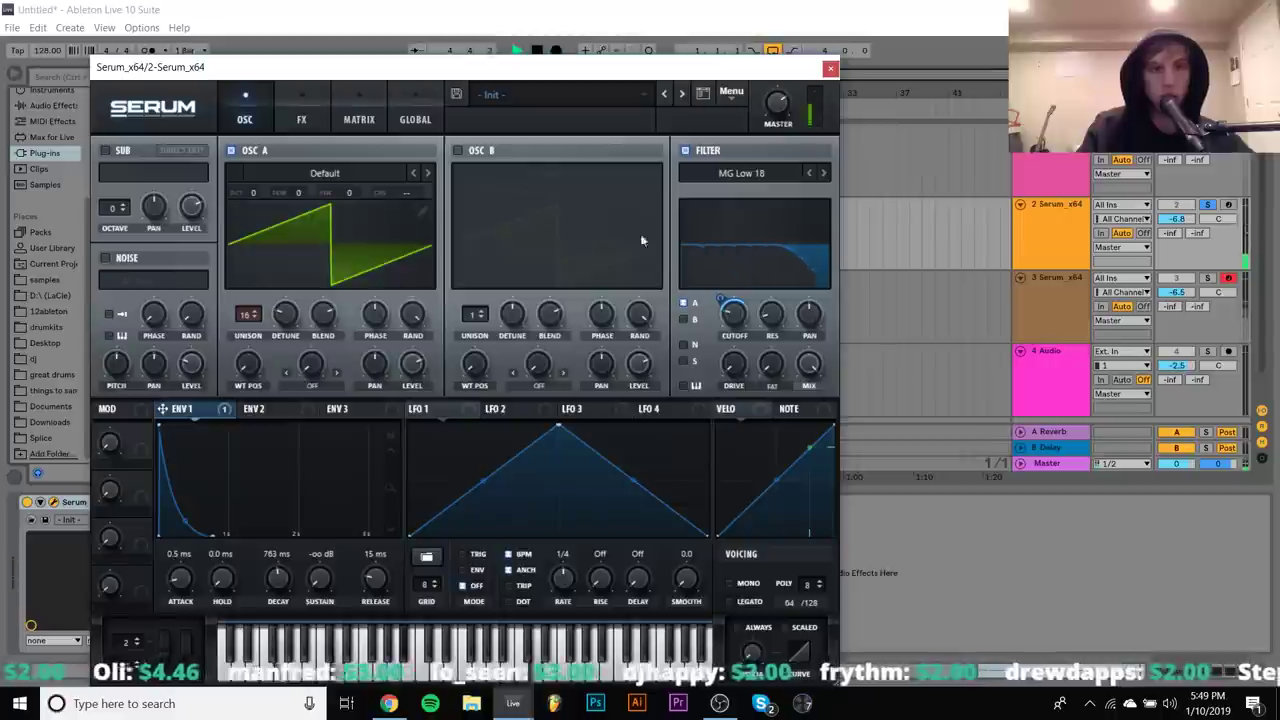
{"action": "left_click", "coordinate": [1122, 218]}
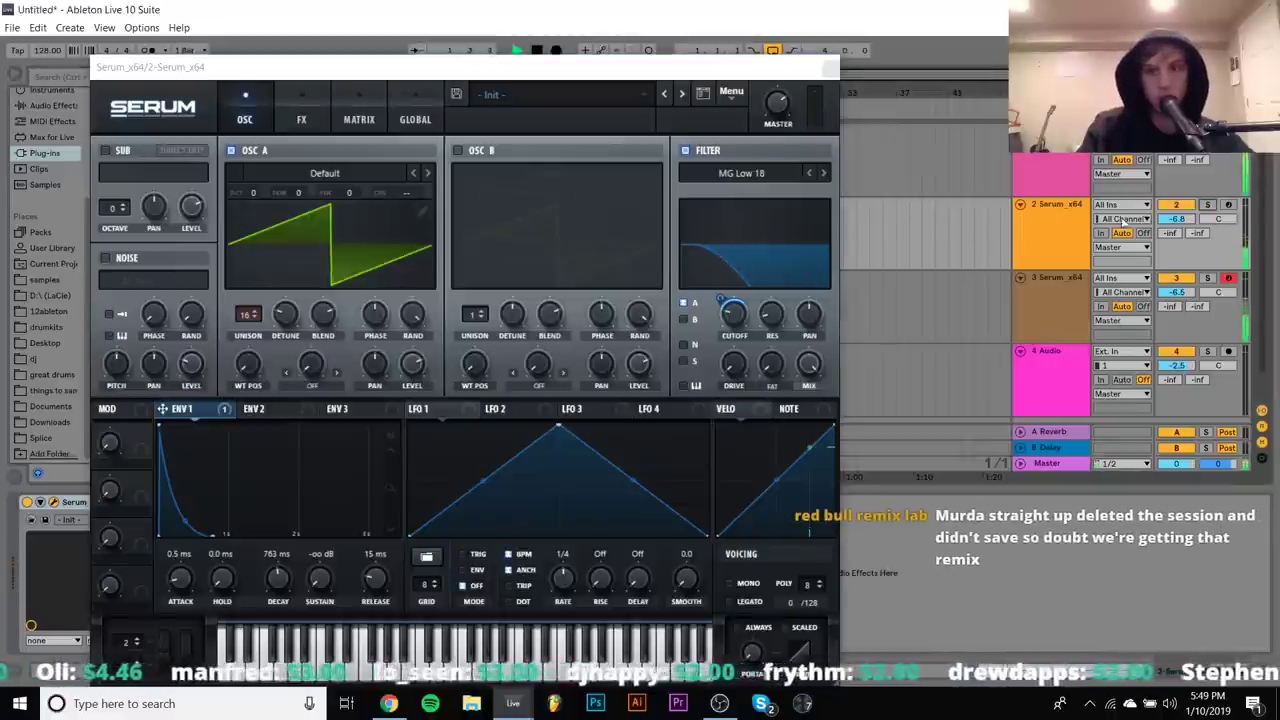
{"action": "left_click", "coordinate": [285, 314]}
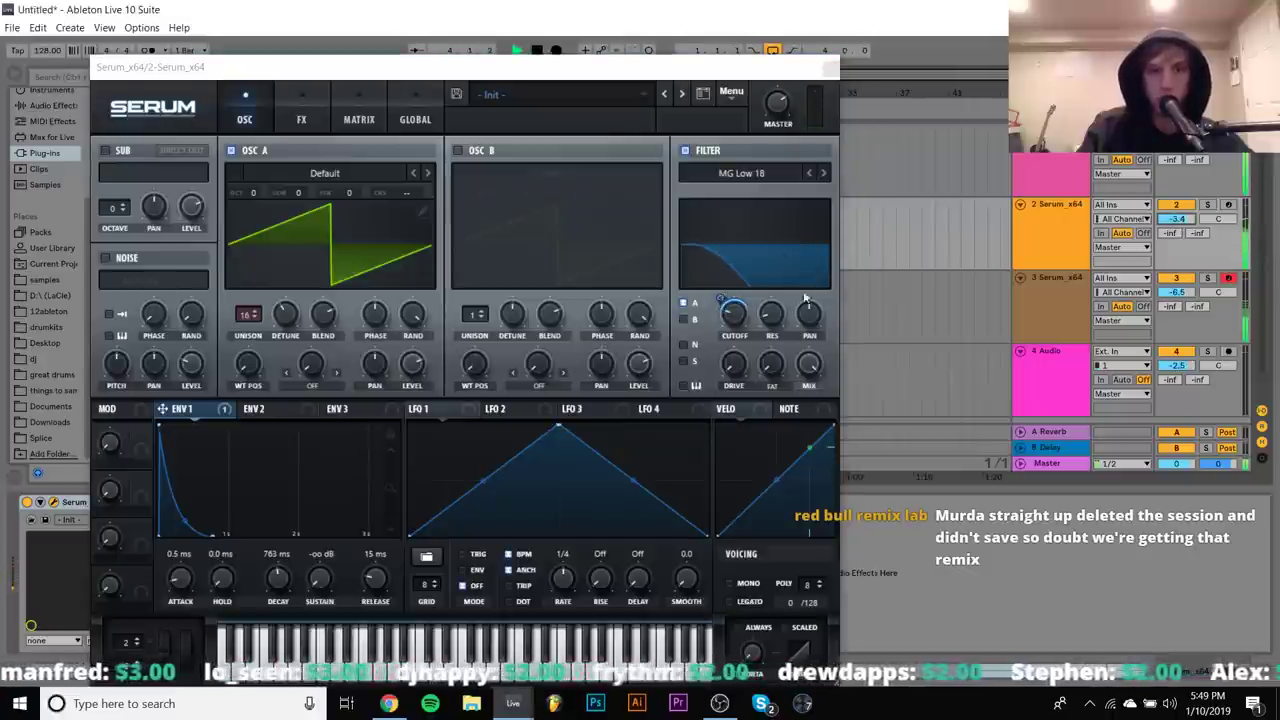
Adjust the Env 1 modulation amount on the filter cutoff, and set Env 1's decay to 1.46 s and release to 603 ms
{"action": "left_click_drag", "start_coordinate": [720, 298], "coordinate": [724, 291]}
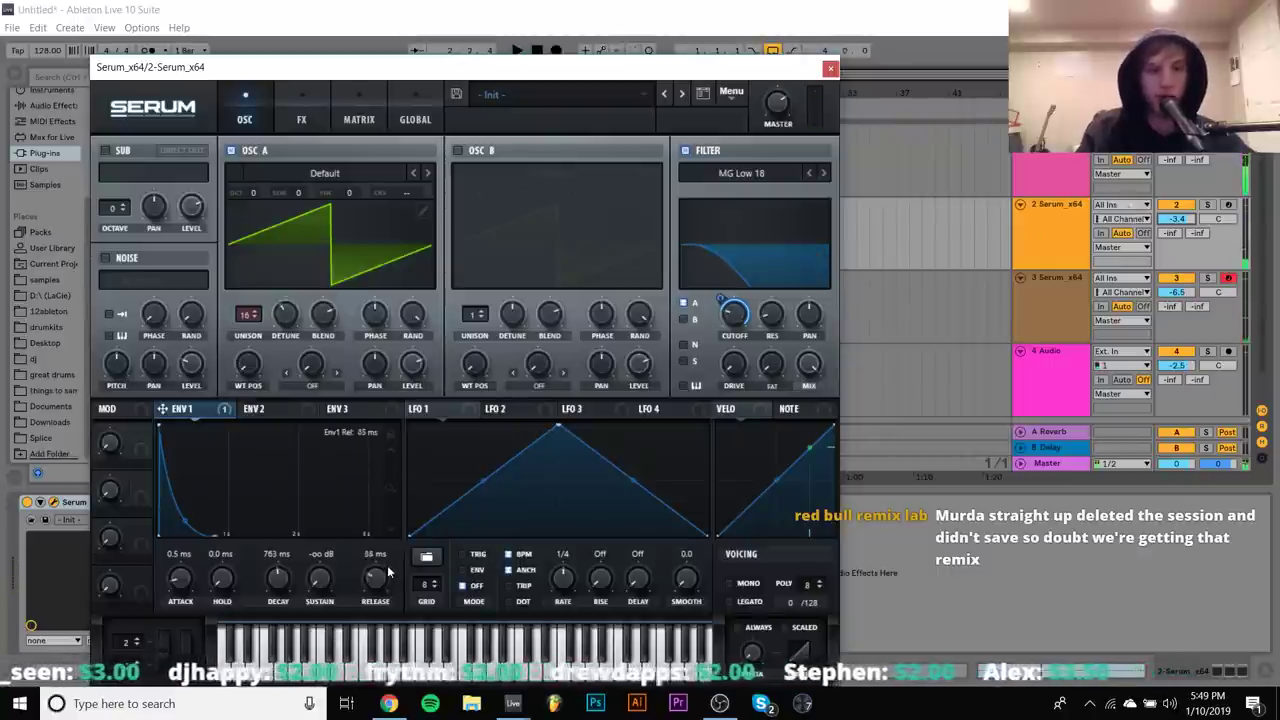
{"action": "left_click_drag", "start_coordinate": [226, 535], "coordinate": [275, 535]}
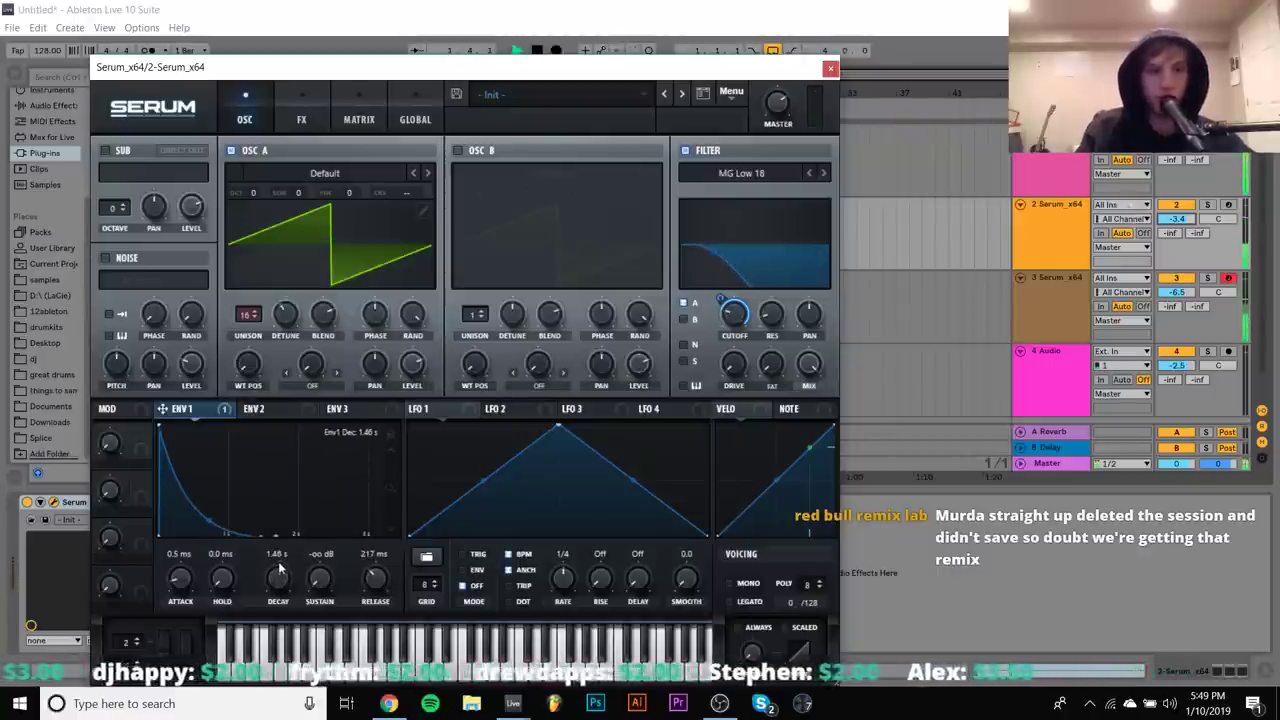
{"action": "key", "text": "space"}
{"action": "left_click_drag", "start_coordinate": [390, 613], "coordinate": [505, 509]}
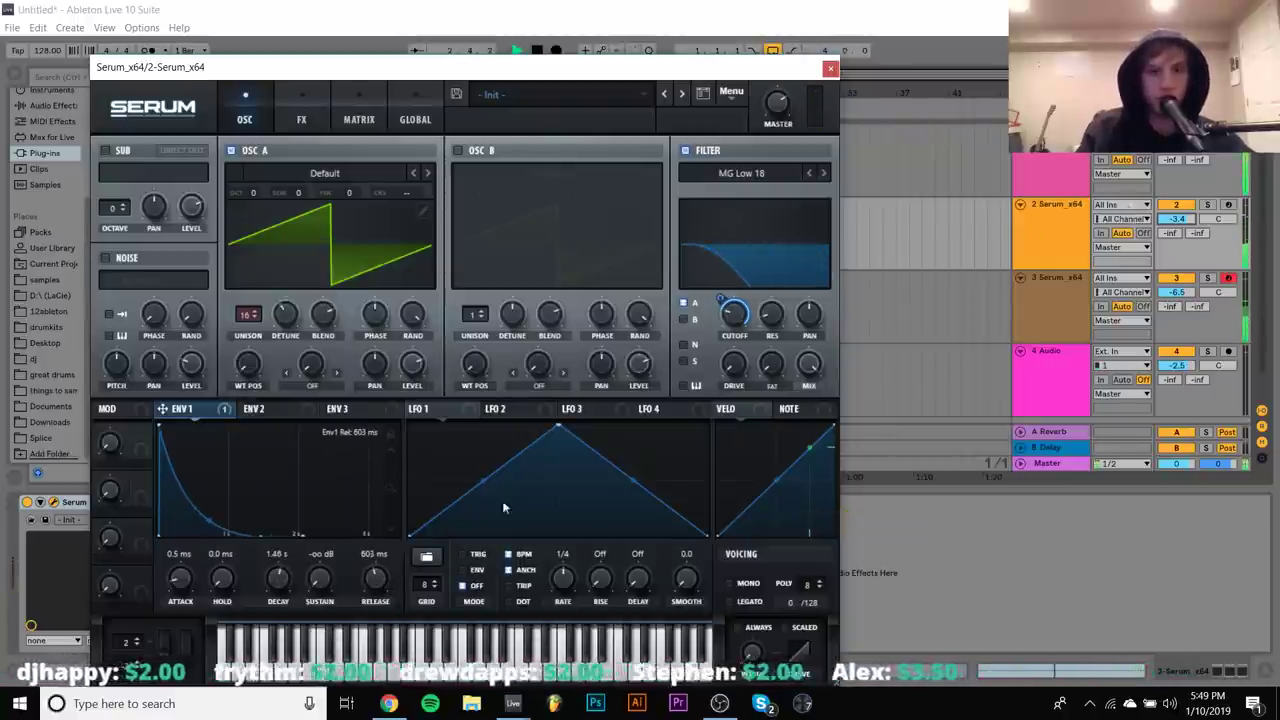
Solo the track, enable the noise oscillator with the BrightWhite sample from the Analog category, and audition the sound
{"action": "left_click", "coordinate": [1207, 204]}
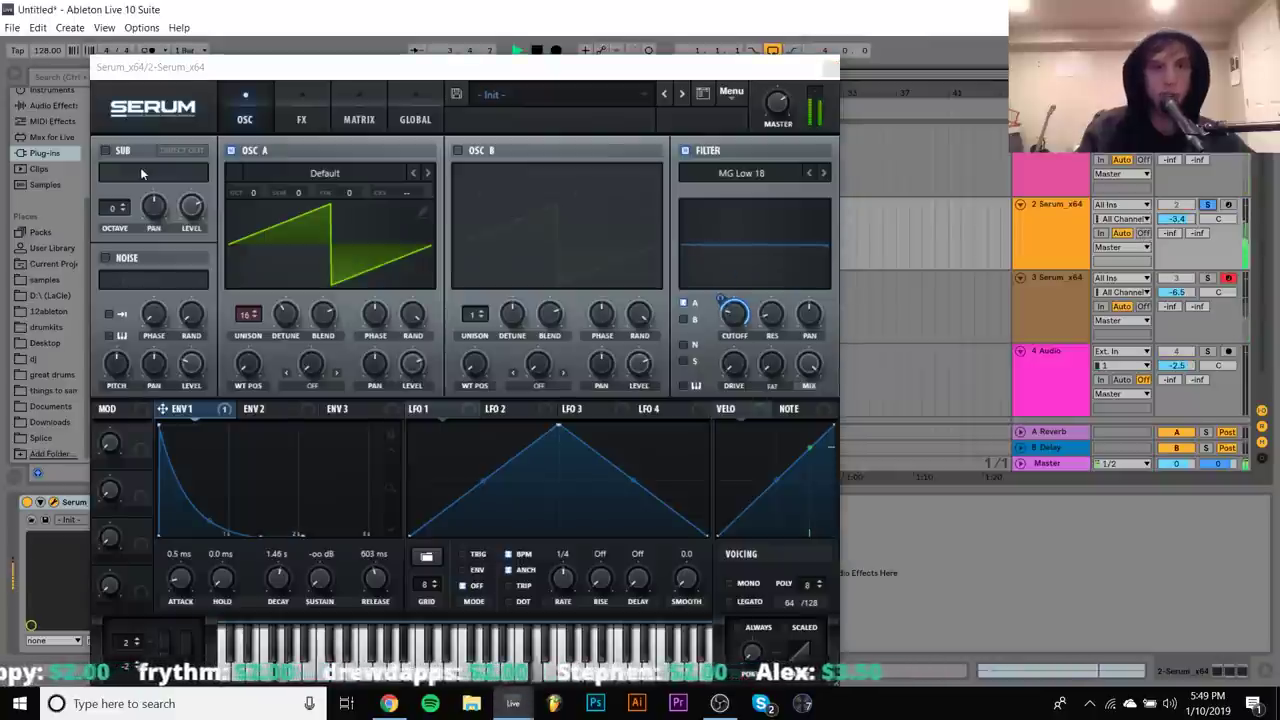
{"action": "left_click", "coordinate": [128, 215]}
{"action": "left_click", "coordinate": [150, 280]}
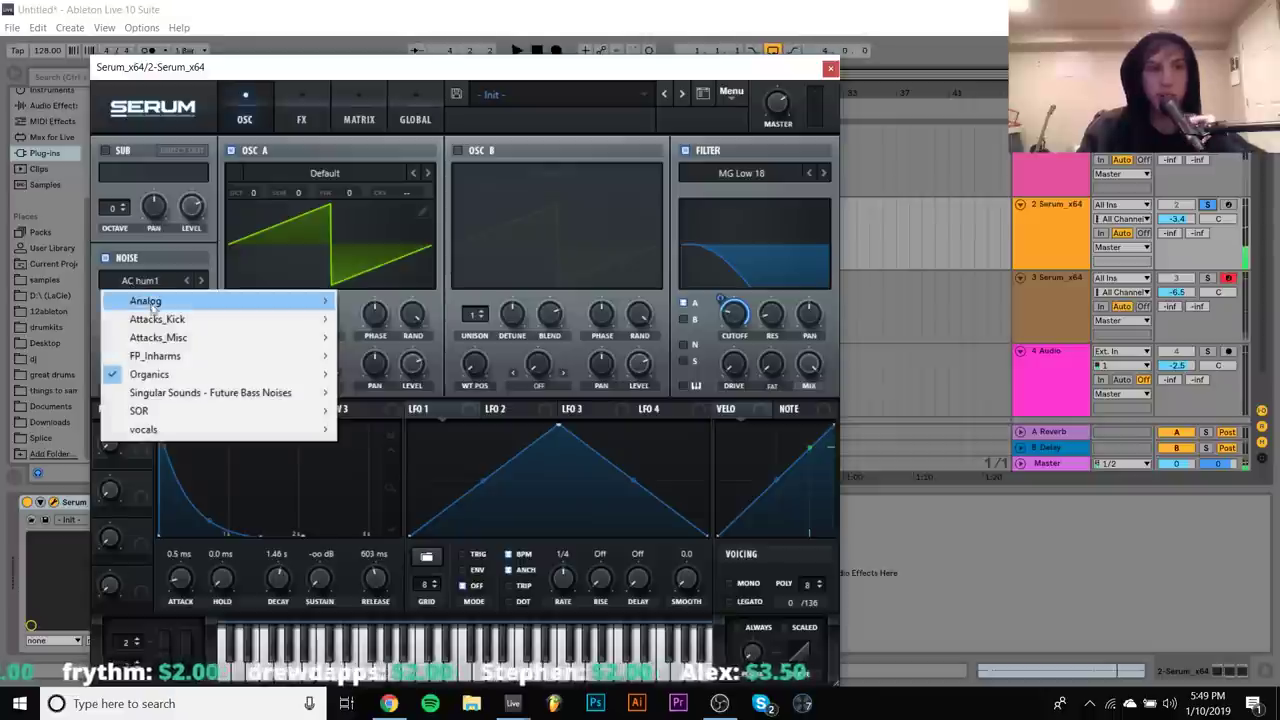
{"action": "mouse_move", "coordinate": [153, 303]}
{"action": "left_click", "coordinate": [437, 376]}
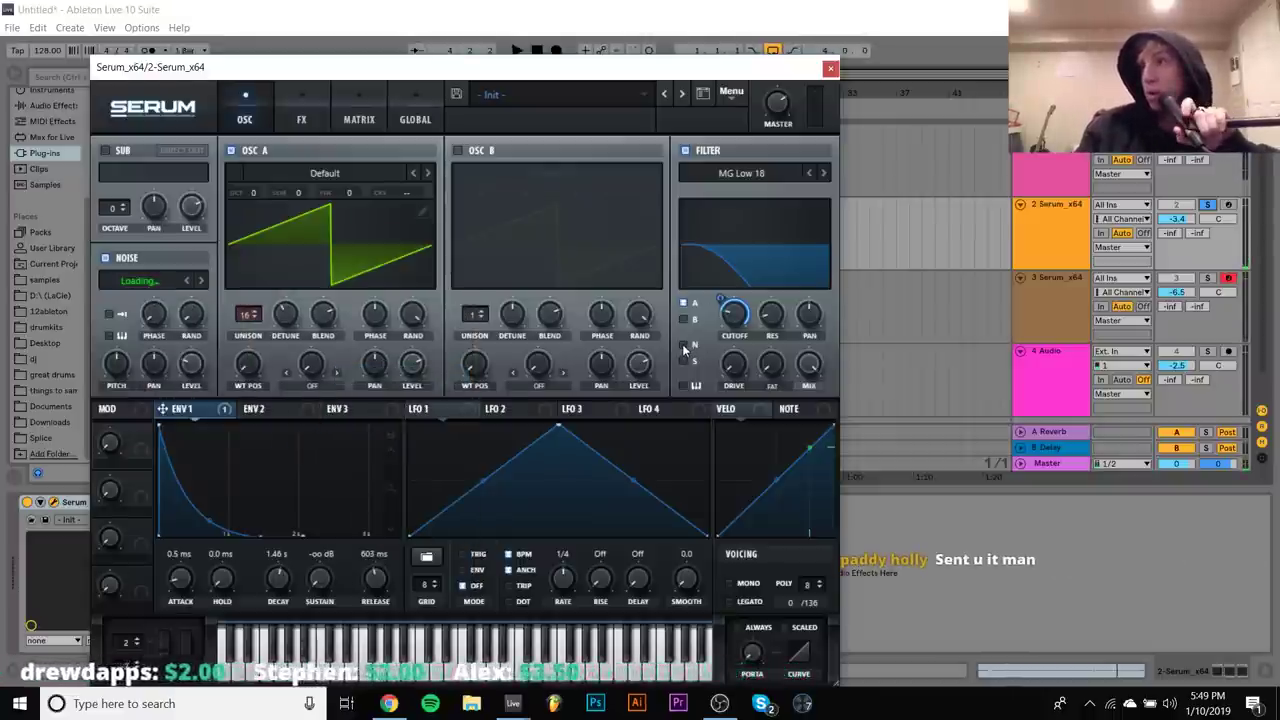
{"action": "key", "text": "space"}
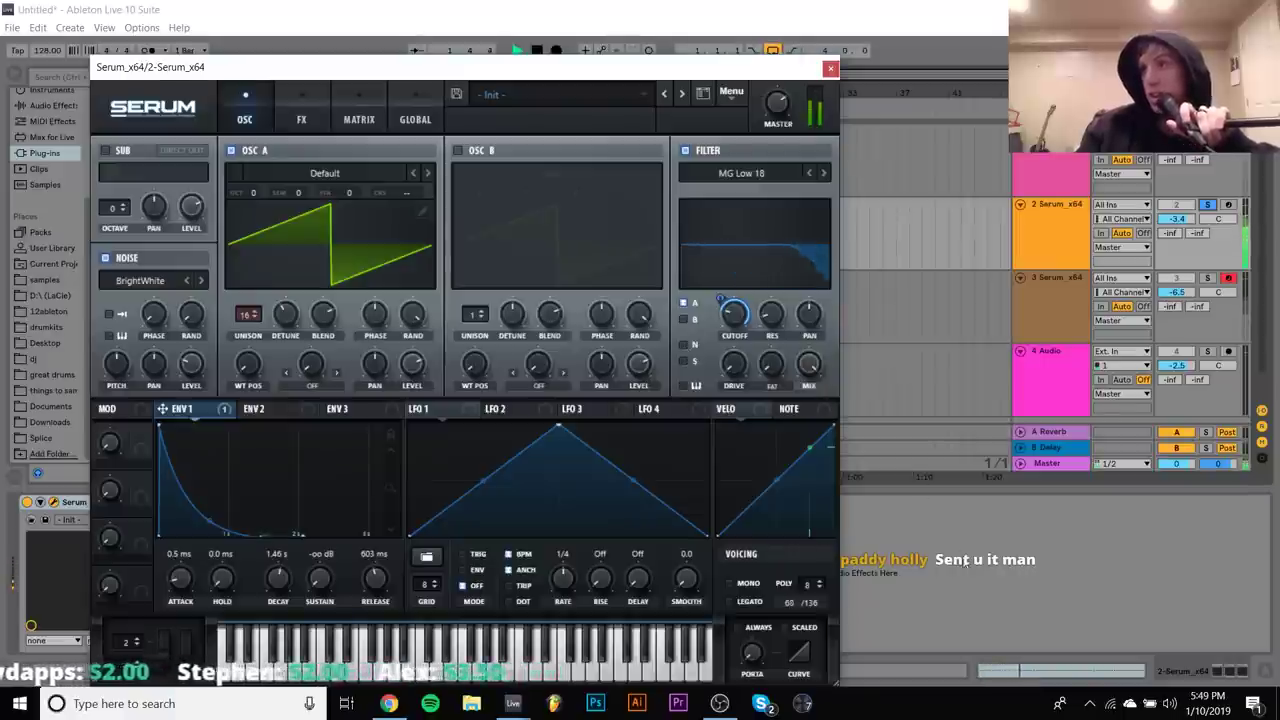
{"action": "left_click", "coordinate": [1068, 608]}
{"action": "key", "text": "space"}
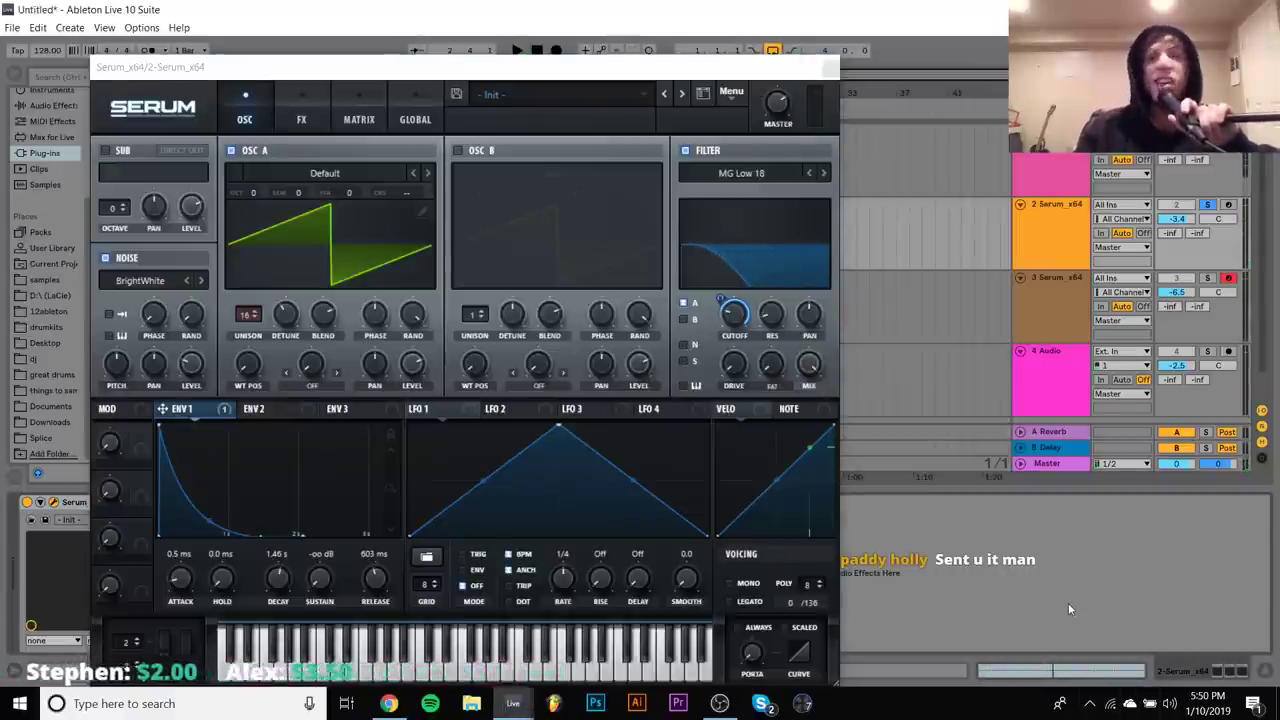
Route the noise oscillator through the filter, adjust the noise level, and lower the filter cutoff further
{"action": "left_click", "coordinate": [685, 345]}
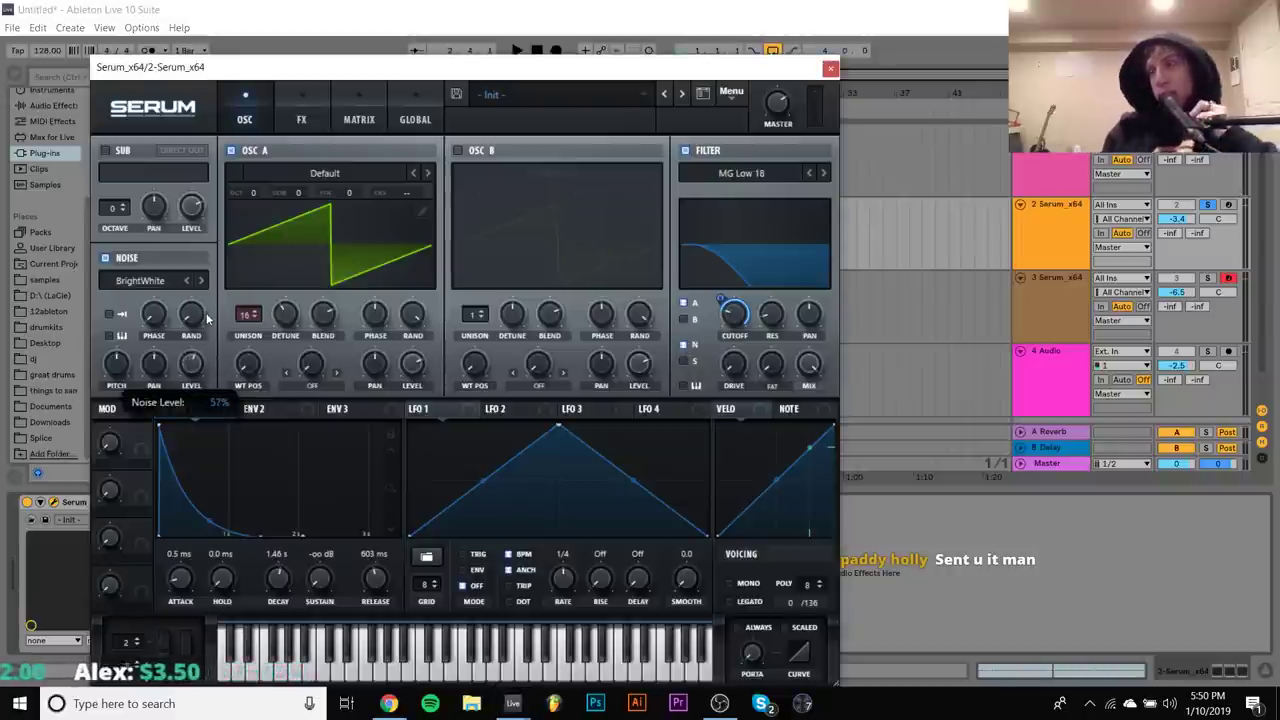
{"action": "left_click_drag", "start_coordinate": [208, 318], "coordinate": [214, 310]}
{"action": "key", "text": "space"}
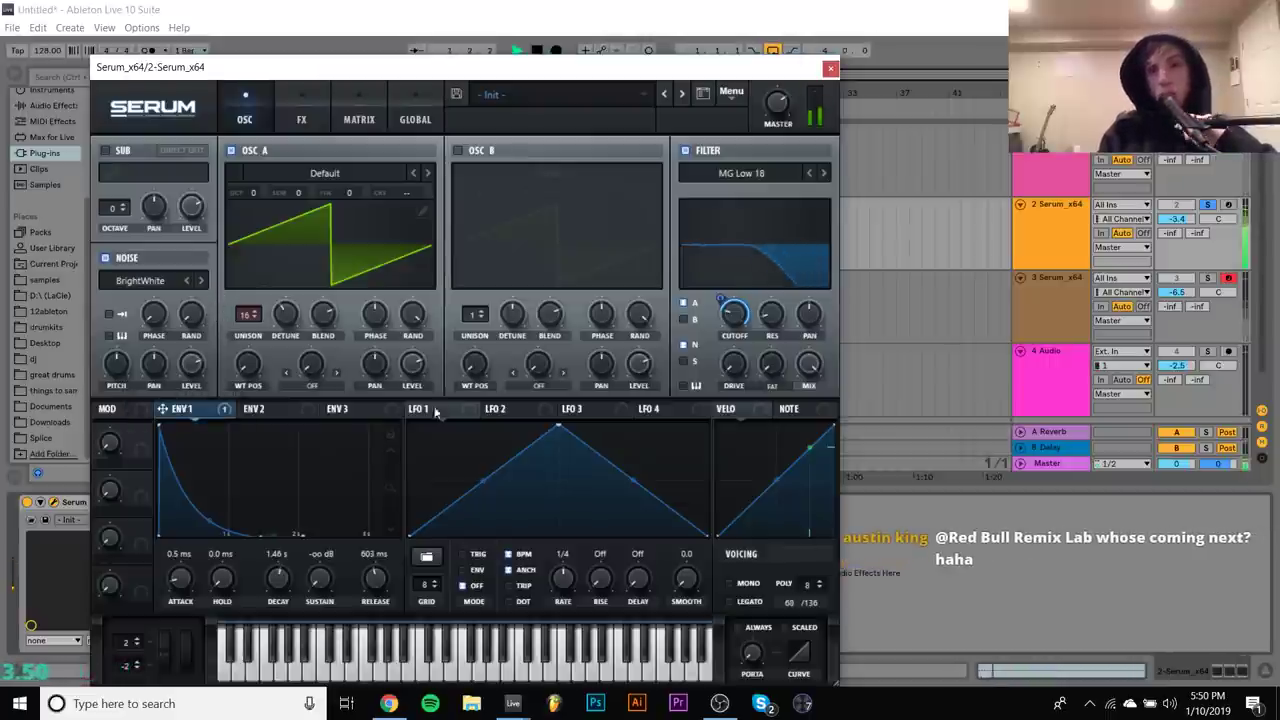
{"action": "key", "text": "ctrl+z"}
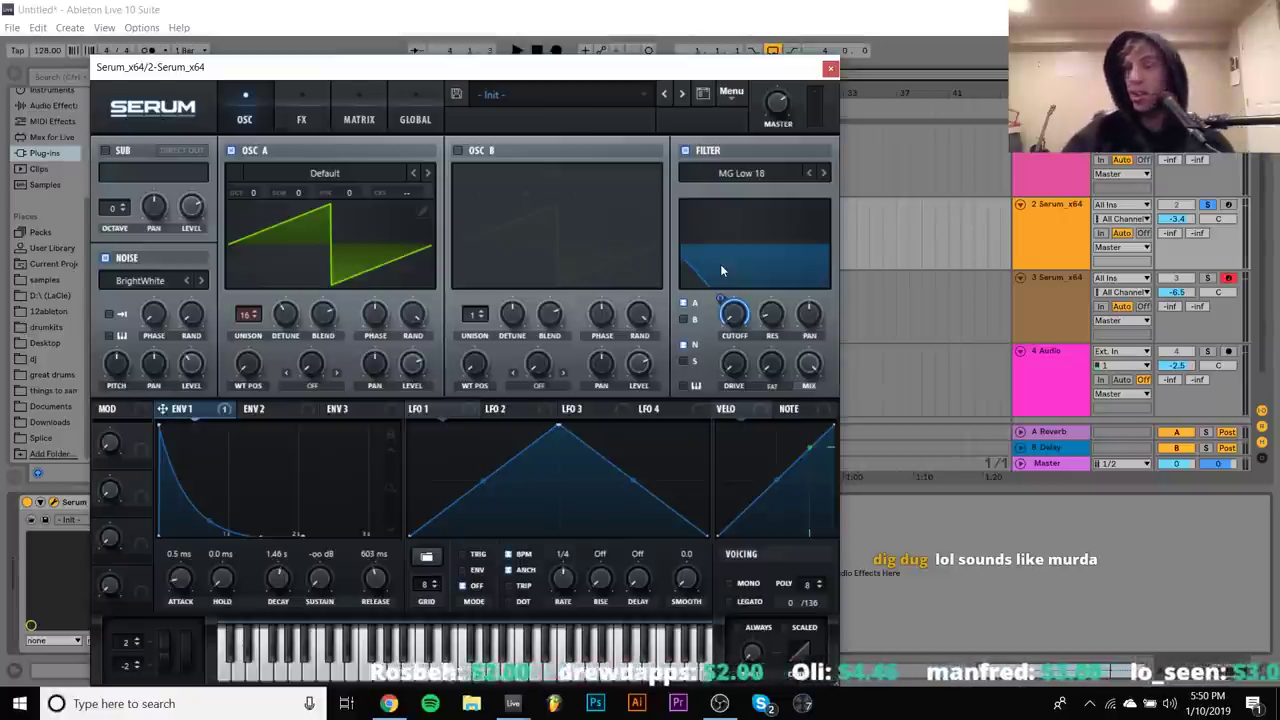
Play the loop, unsolo track 2 to hear it in the mix, set its volume to -7.9 dB and stop playback
{"action": "key", "text": "space"}
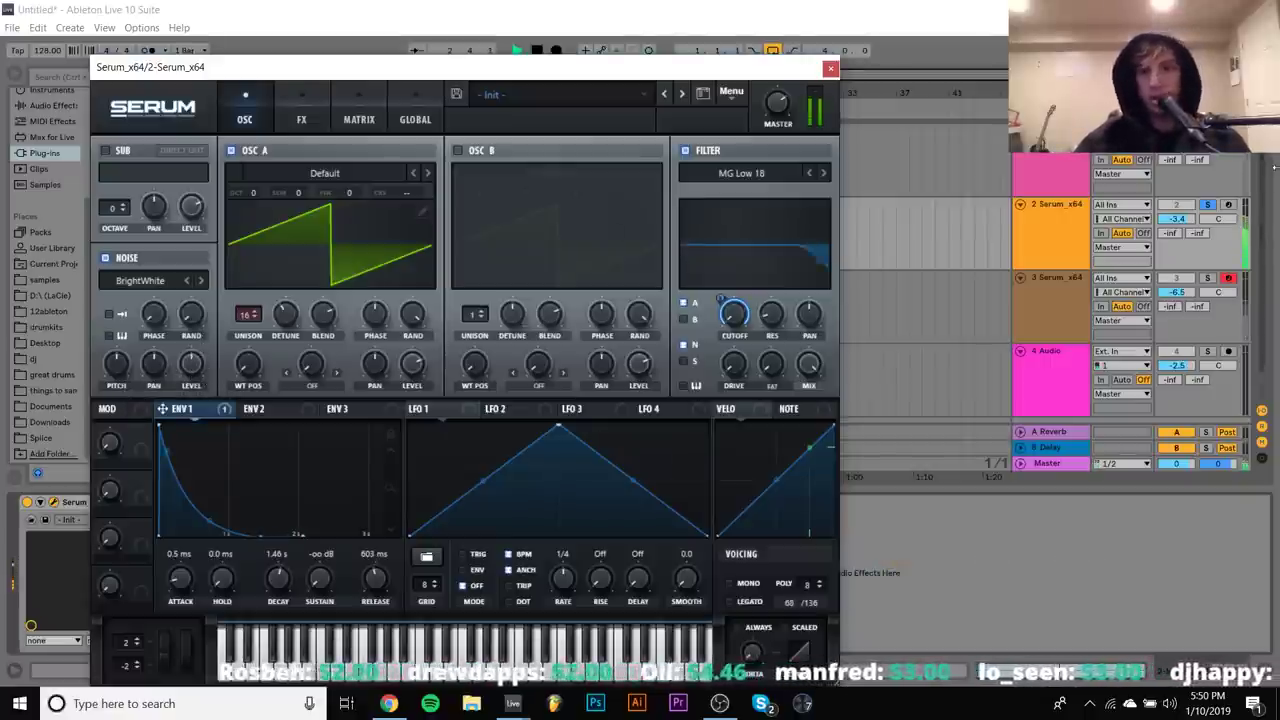
{"action": "left_click", "coordinate": [1082, 224]}
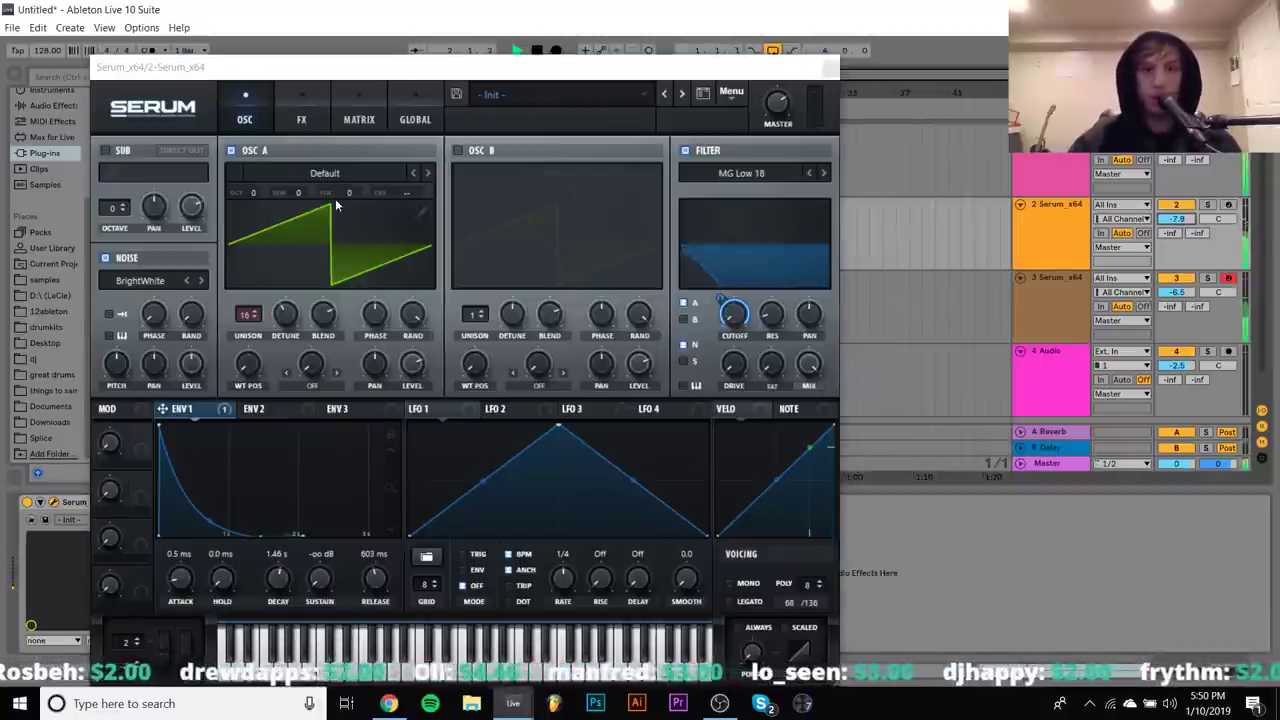
{"action": "key", "text": "space"}
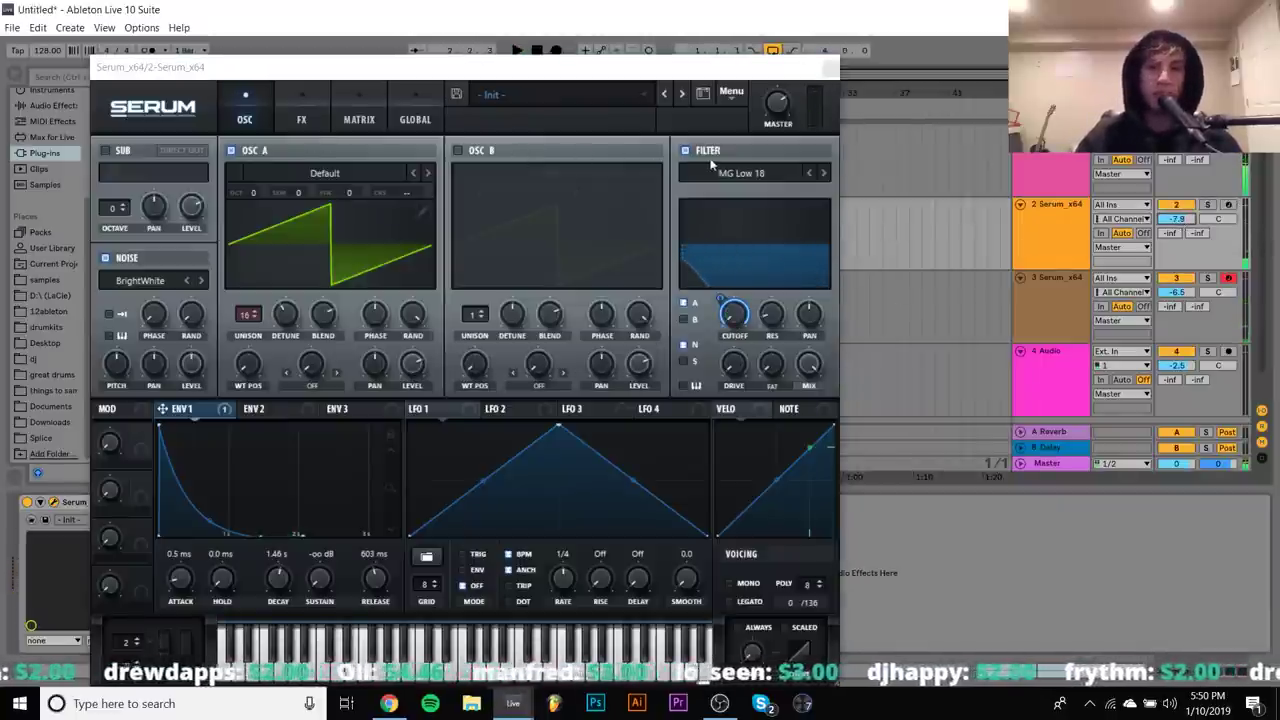
Add a filter in Serum's effects section, set it to MG Low 24, and assign Env 1 to its cutoff
{"action": "left_click", "coordinate": [301, 100]}
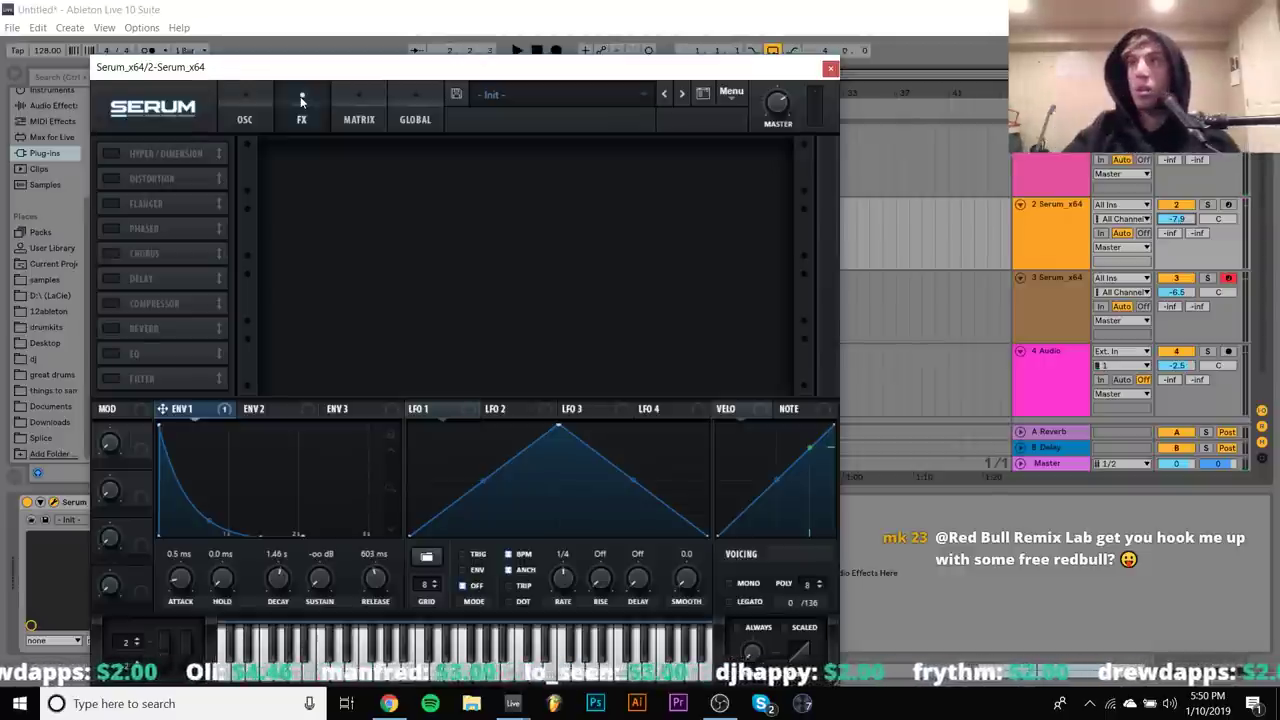
{"action": "left_click", "coordinate": [111, 378]}
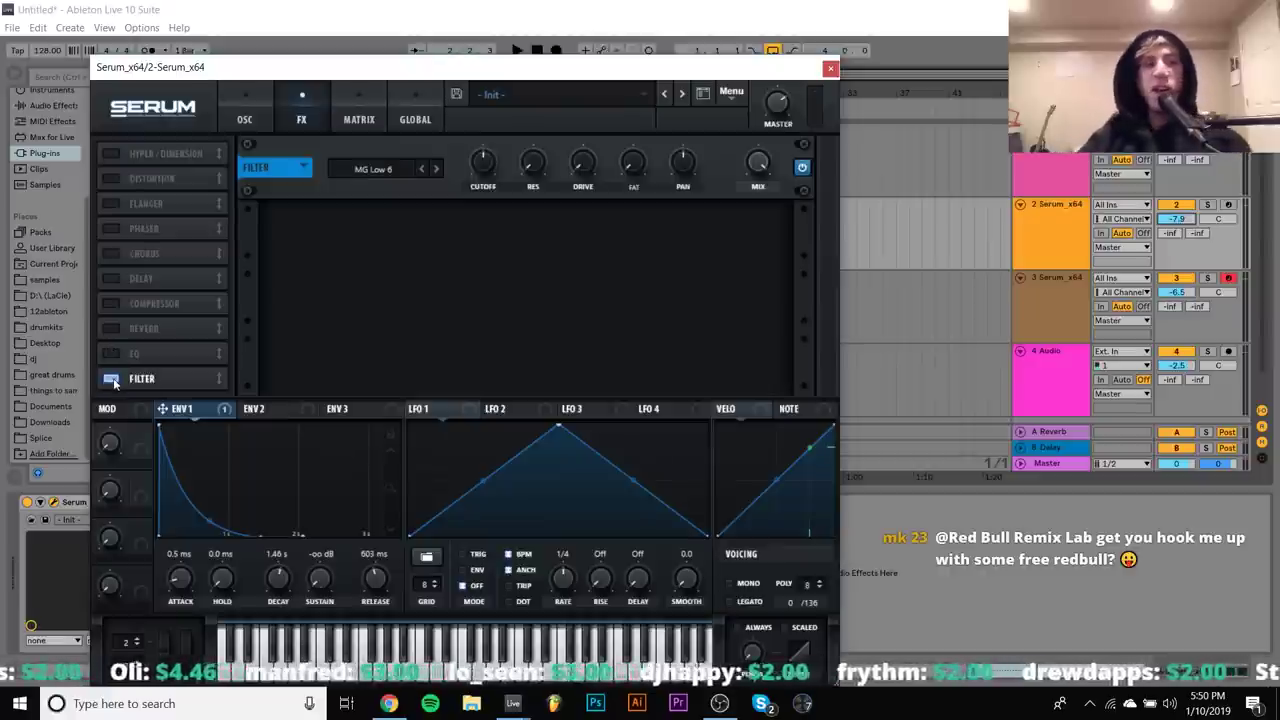
{"action": "left_click", "coordinate": [436, 168]}
{"action": "left_click", "coordinate": [436, 168]}
{"action": "left_click", "coordinate": [436, 168]}
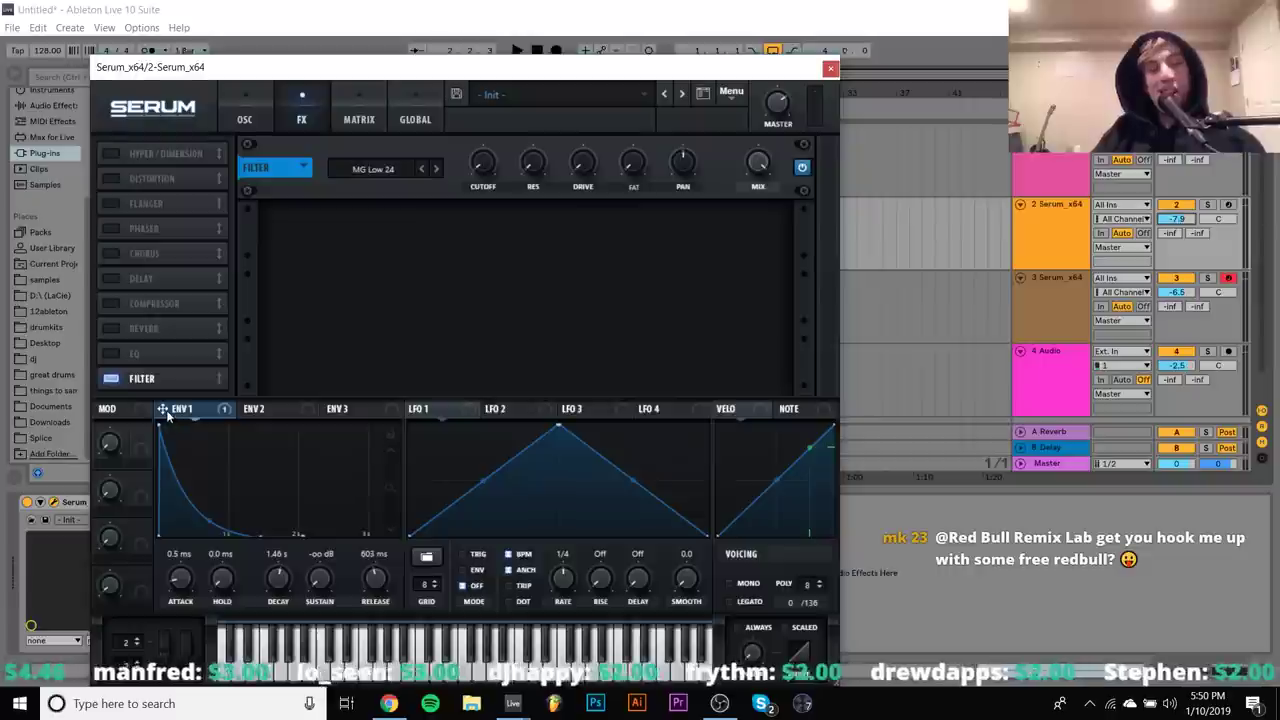
{"action": "left_click_drag", "start_coordinate": [510, 183], "coordinate": [482, 163]}
Add a multiband compressor to the effects chain and lower the effects filter's cutoff to about 41 Hz during playback
{"action": "left_click", "coordinate": [111, 303]}
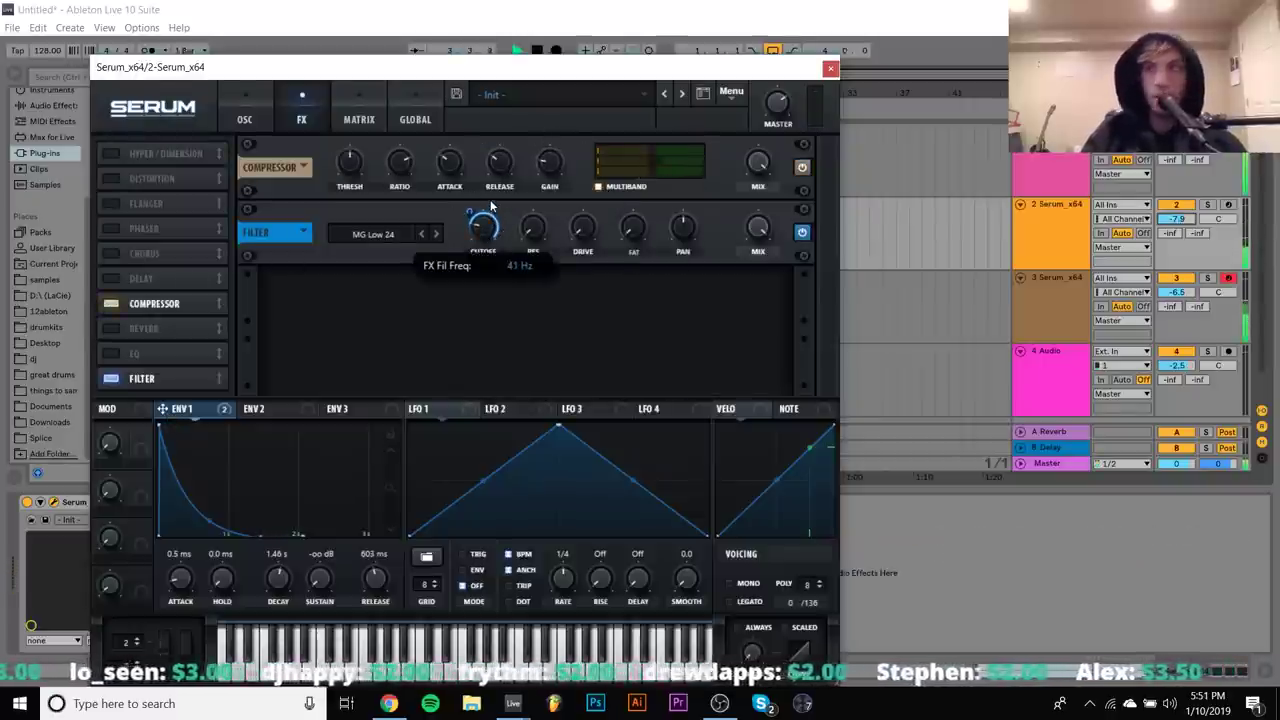
{"action": "left_click_drag", "start_coordinate": [562, 172], "coordinate": [548, 143]}
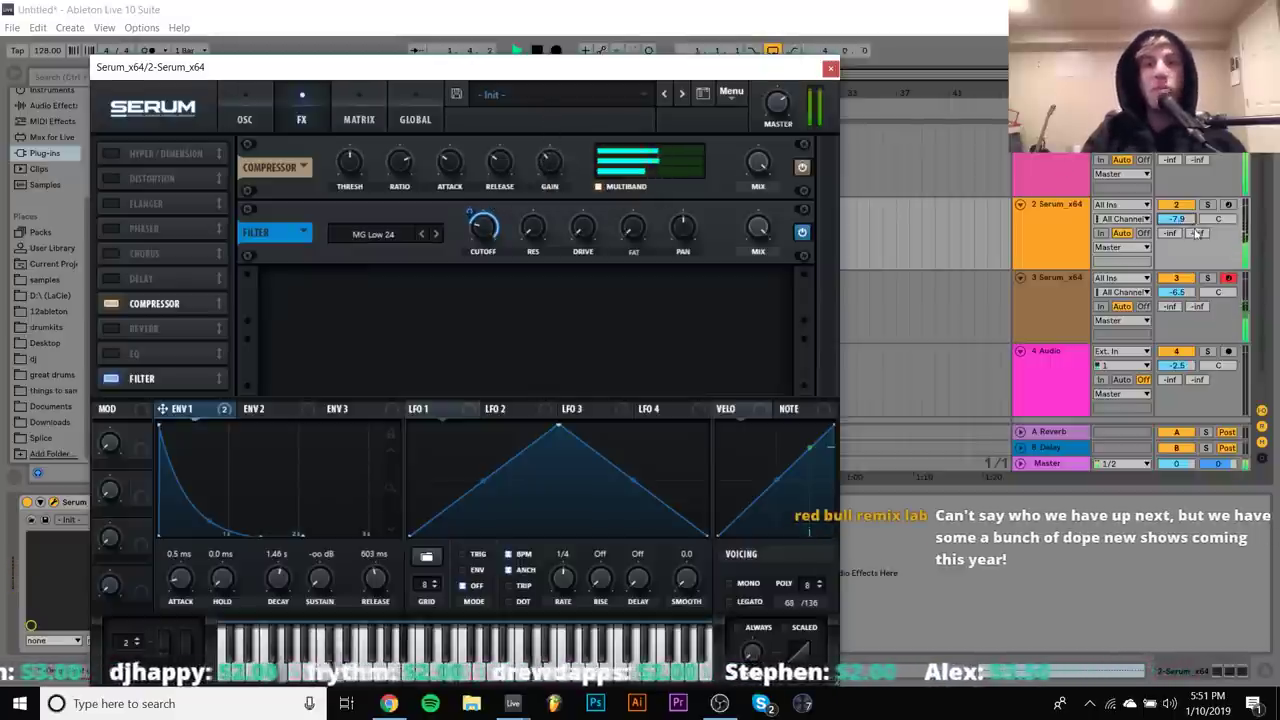
Add an EQ with a low cut and a chorus to the effects chain, and set the track volume to -9.1 dB
{"action": "left_click", "coordinate": [111, 353]}
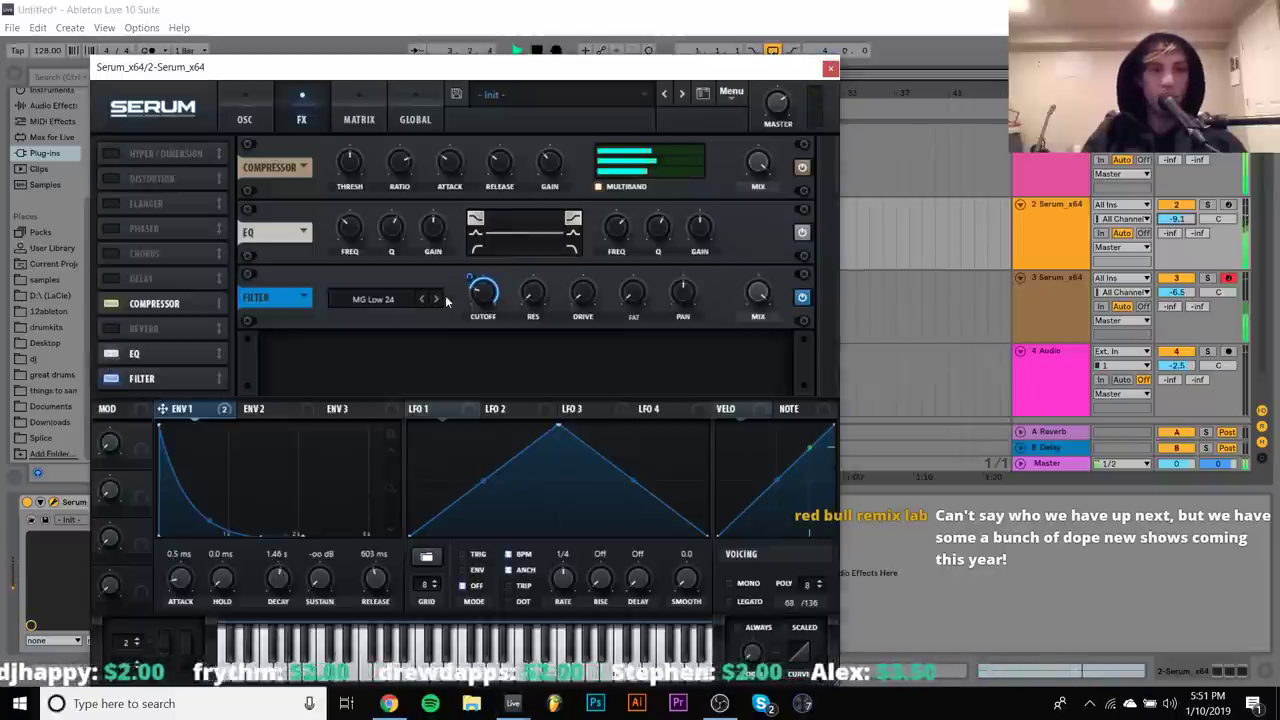
{"action": "left_click", "coordinate": [476, 249]}
{"action": "left_click_drag", "start_coordinate": [350, 228], "coordinate": [366, 224]}
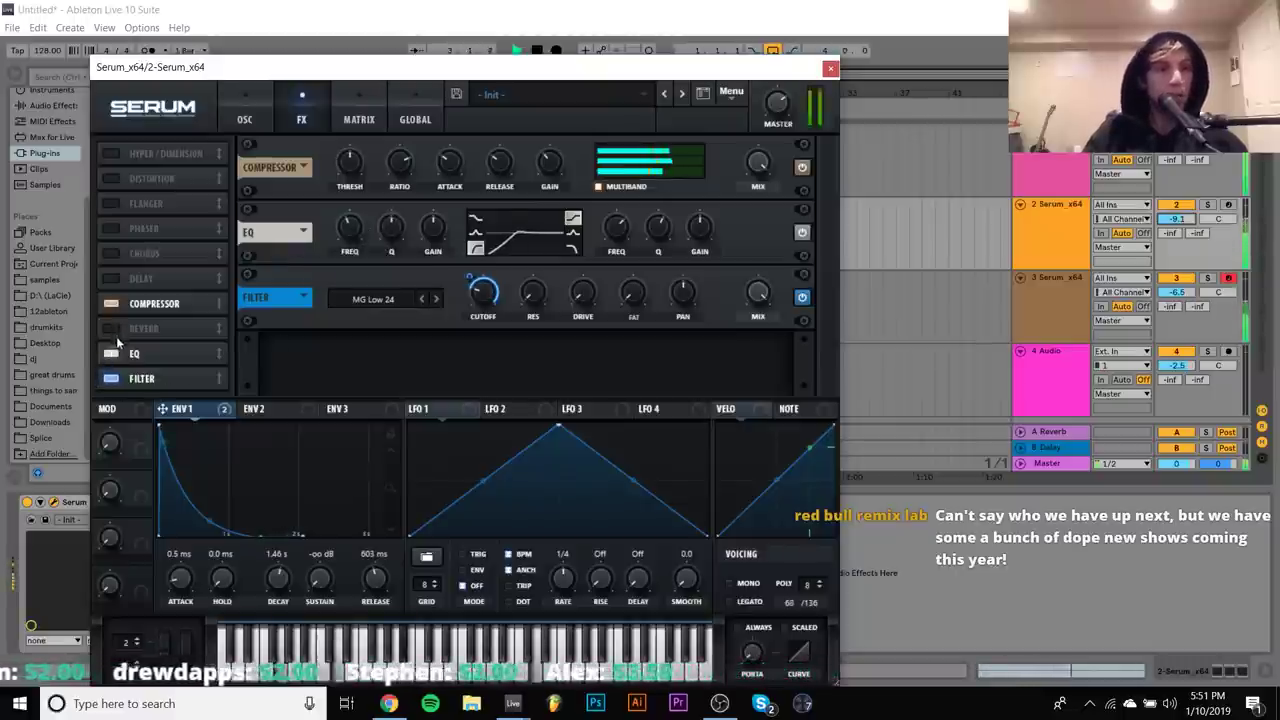
{"action": "left_click", "coordinate": [117, 252]}
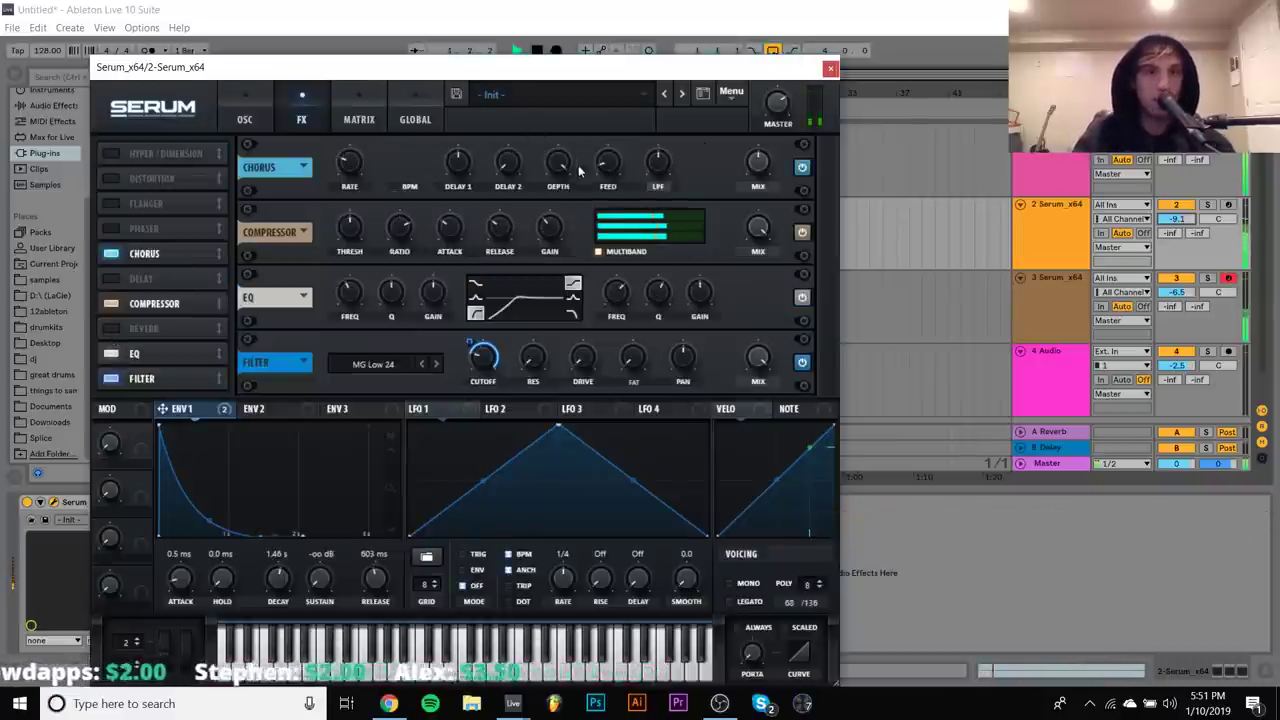
Close Serum, open the track's chord MIDI clip and add an F4 note above the chord at 1.4.4
{"action": "left_click", "coordinate": [829, 71]}
{"action": "double_click", "coordinate": [497, 263]}
{"action": "scroll", "coordinate": [249, 270], "scroll_direction": "up", "scroll_amount": 2}
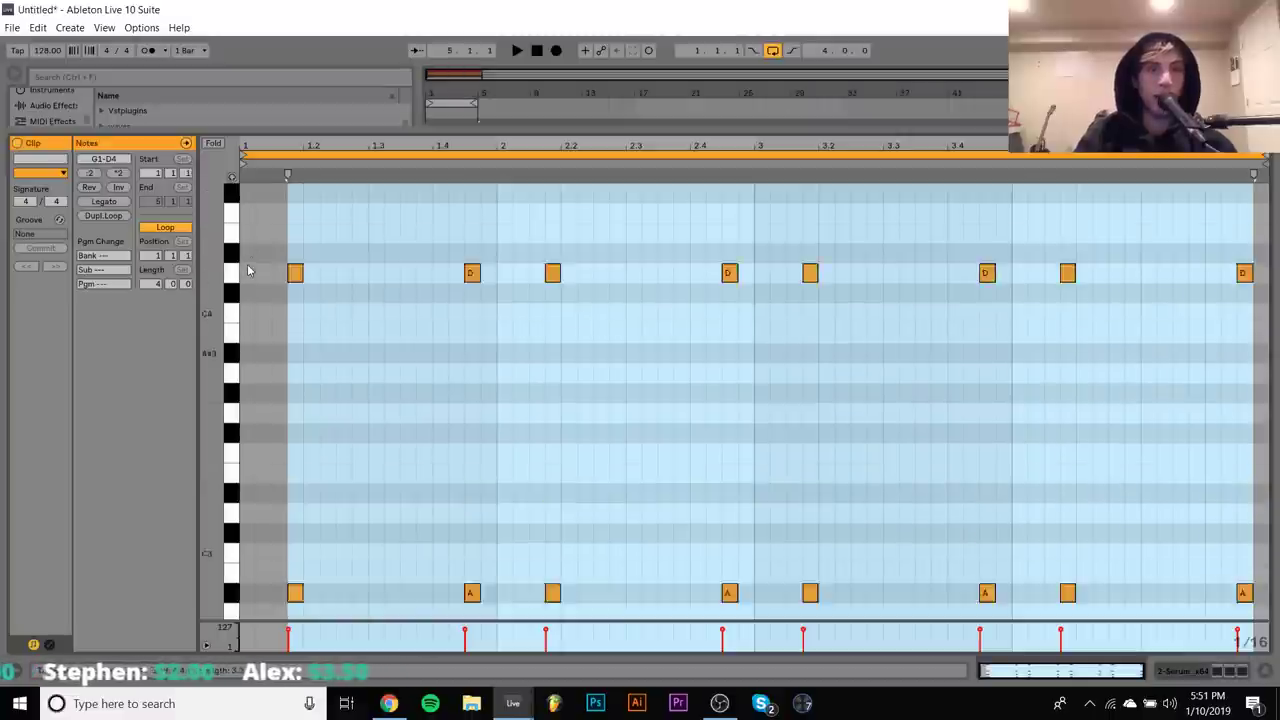
{"action": "scroll", "coordinate": [249, 270], "scroll_direction": "up", "scroll_amount": 2}
{"action": "double_click", "coordinate": [471, 260]}
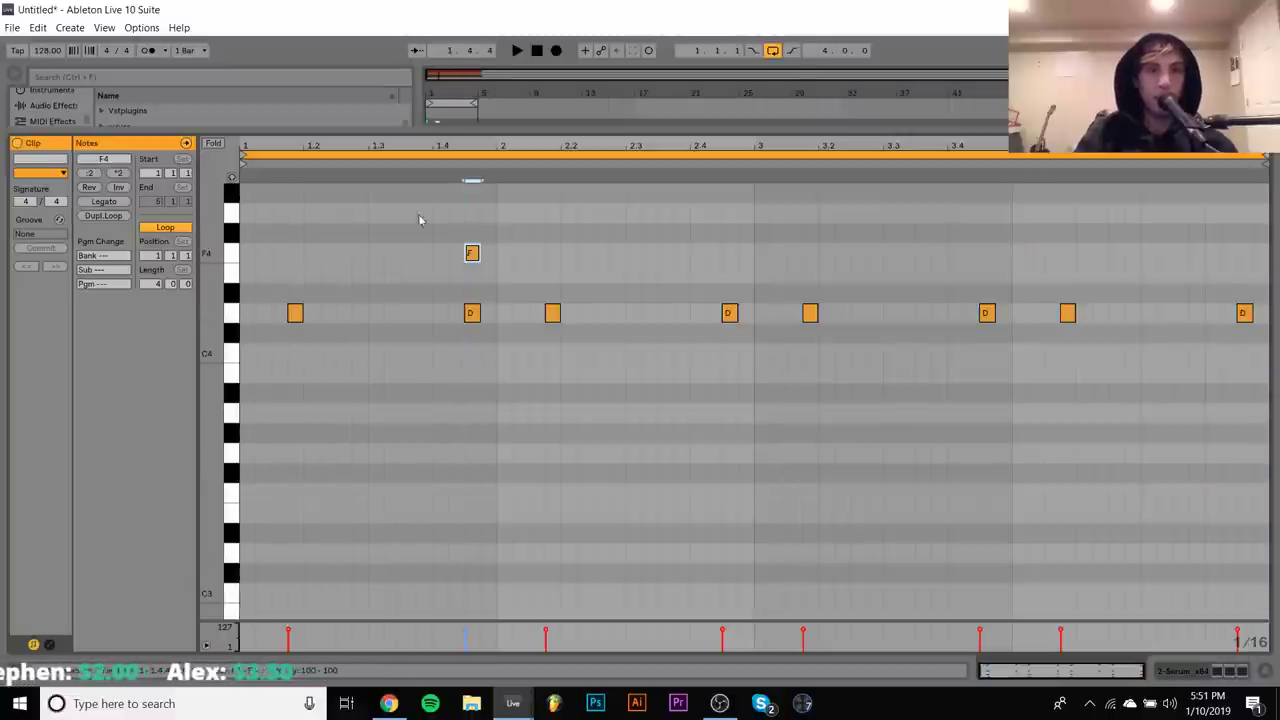
Compare the chord's notes in the folded view, move the added note at 1.4.4 up to G4 and play the loop
{"action": "left_click", "coordinate": [213, 145]}
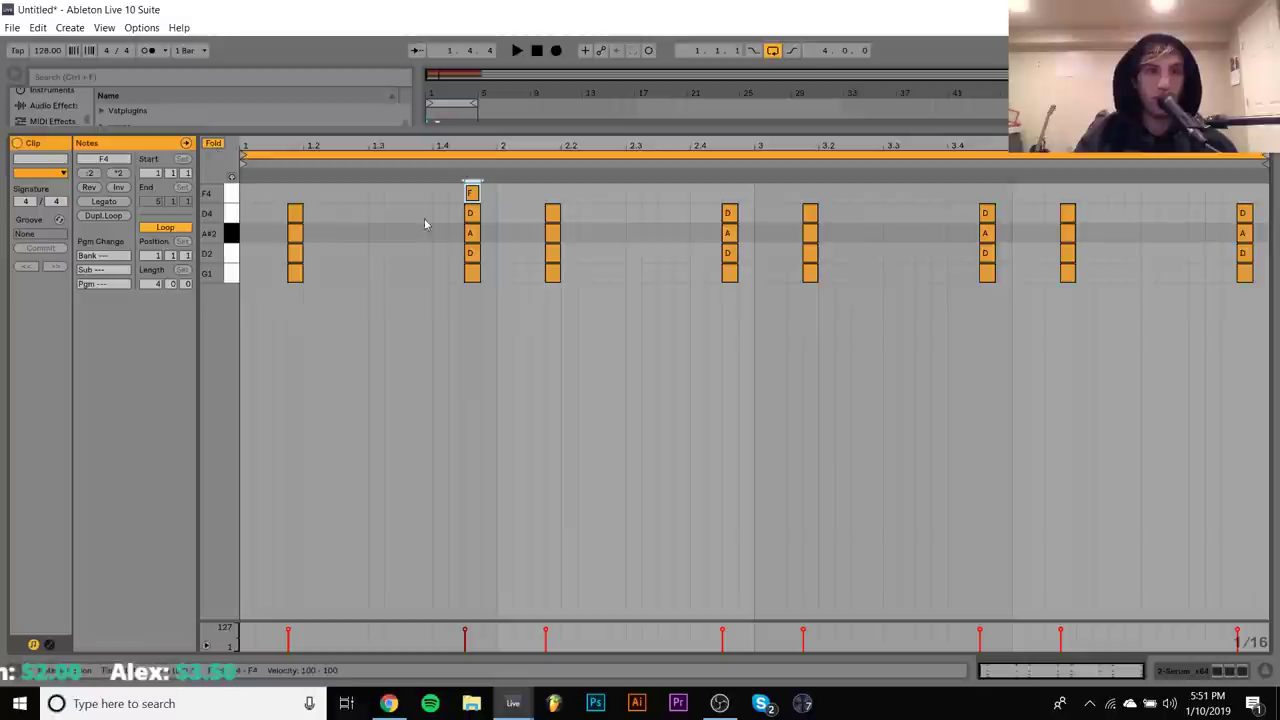
{"action": "left_click", "coordinate": [212, 144]}
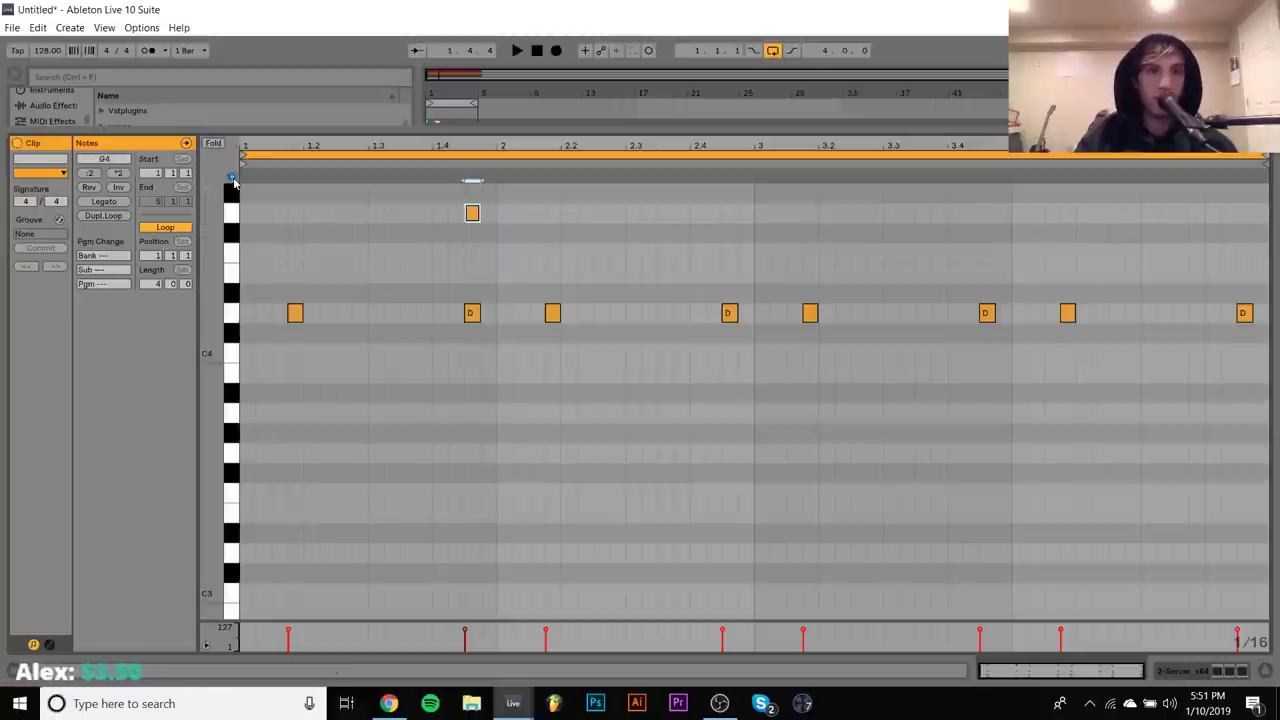
{"action": "key", "text": "space"}
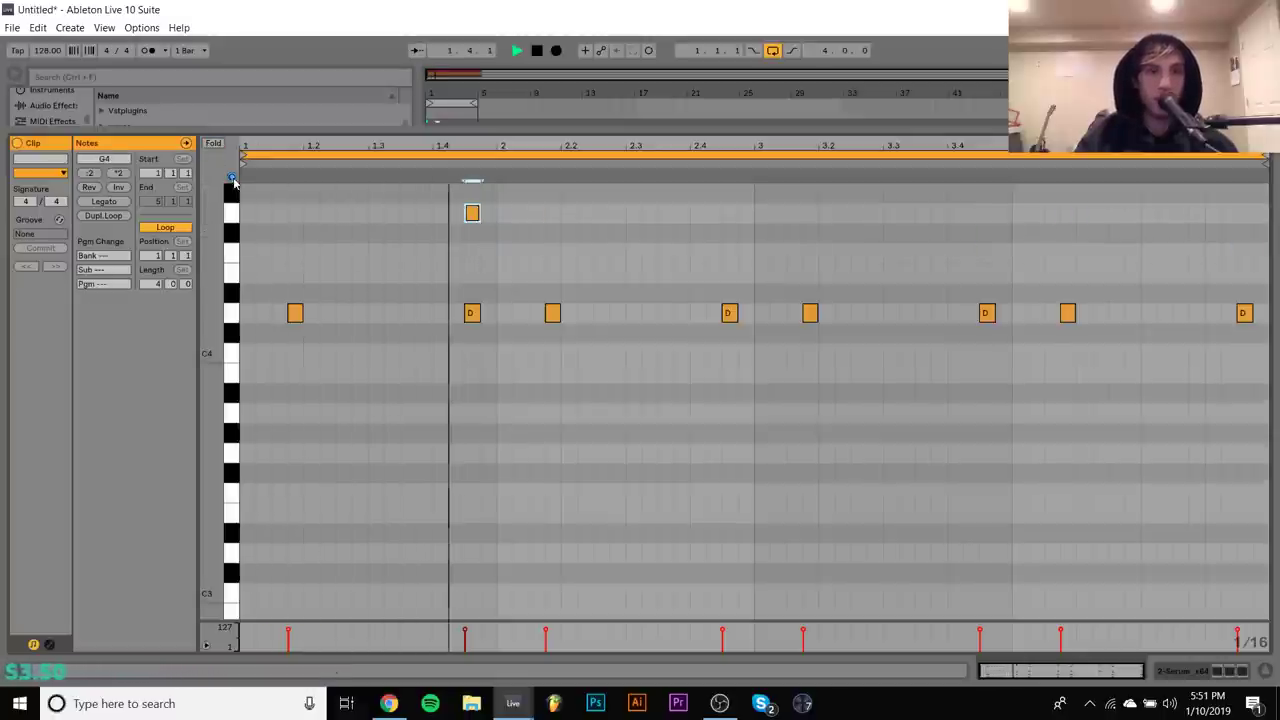
Duplicate the added G4 note and move the copy onto the chord at 2.1.4 as D#4, playing the loop
{"action": "key", "text": "ctrl+d"}
{"action": "key", "text": "space"}
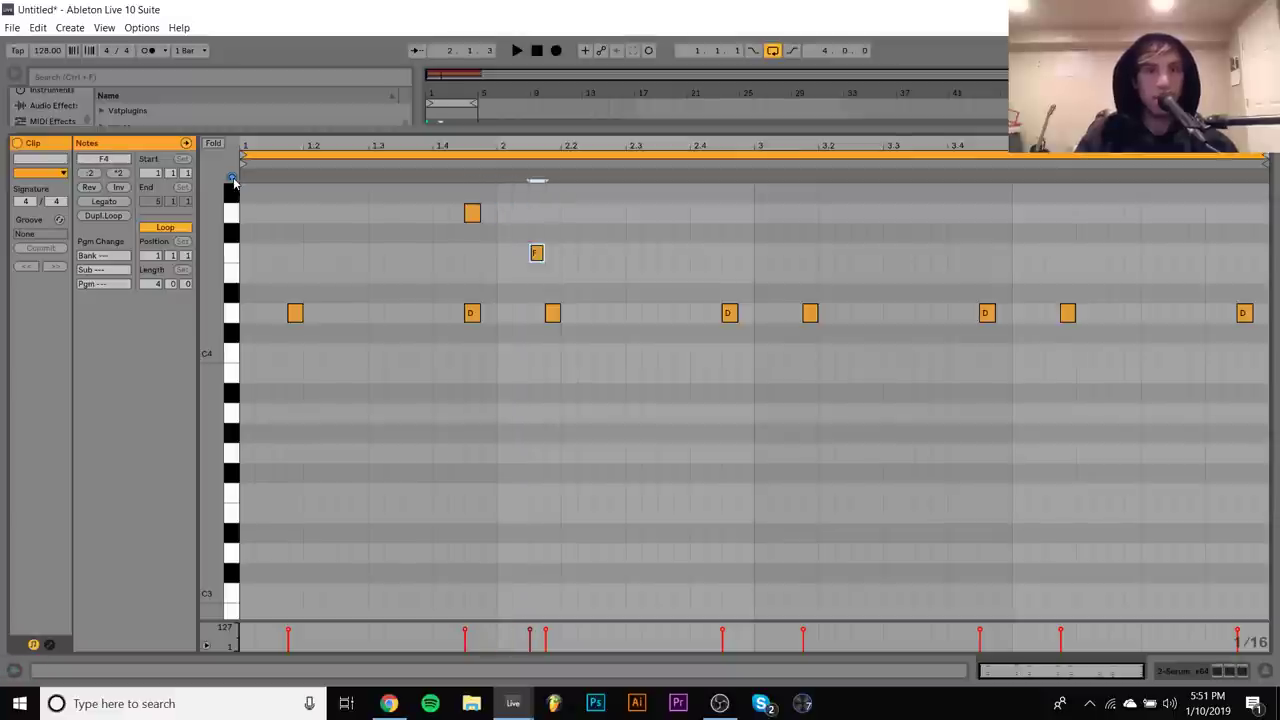
{"action": "key", "text": "Right"}
{"action": "key", "text": "Down"}
{"action": "key", "text": "space"}
{"action": "key", "text": "Down"}
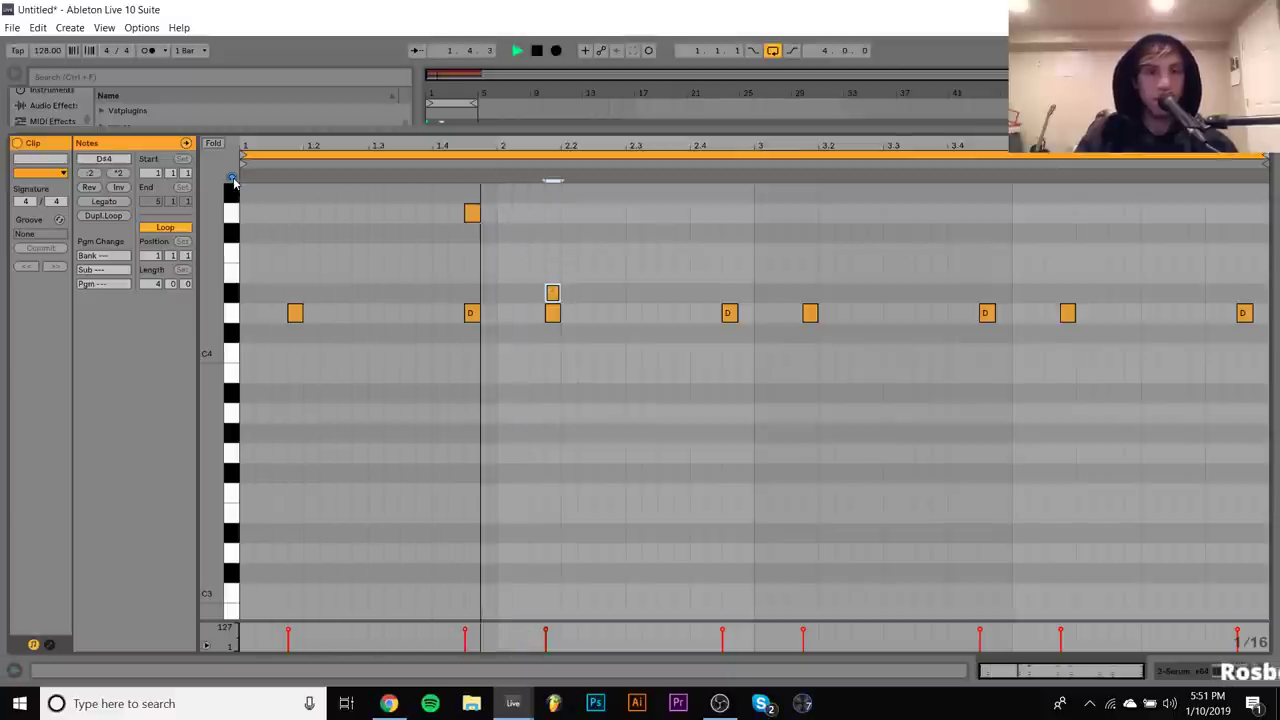
{"action": "key", "text": "space"}
Move the copied note back to the first chord at 1.1.4 and lower it an octave to D#3
{"action": "key", "text": "Left"}
{"action": "key", "text": "Left"}
{"action": "key", "text": "Left"}
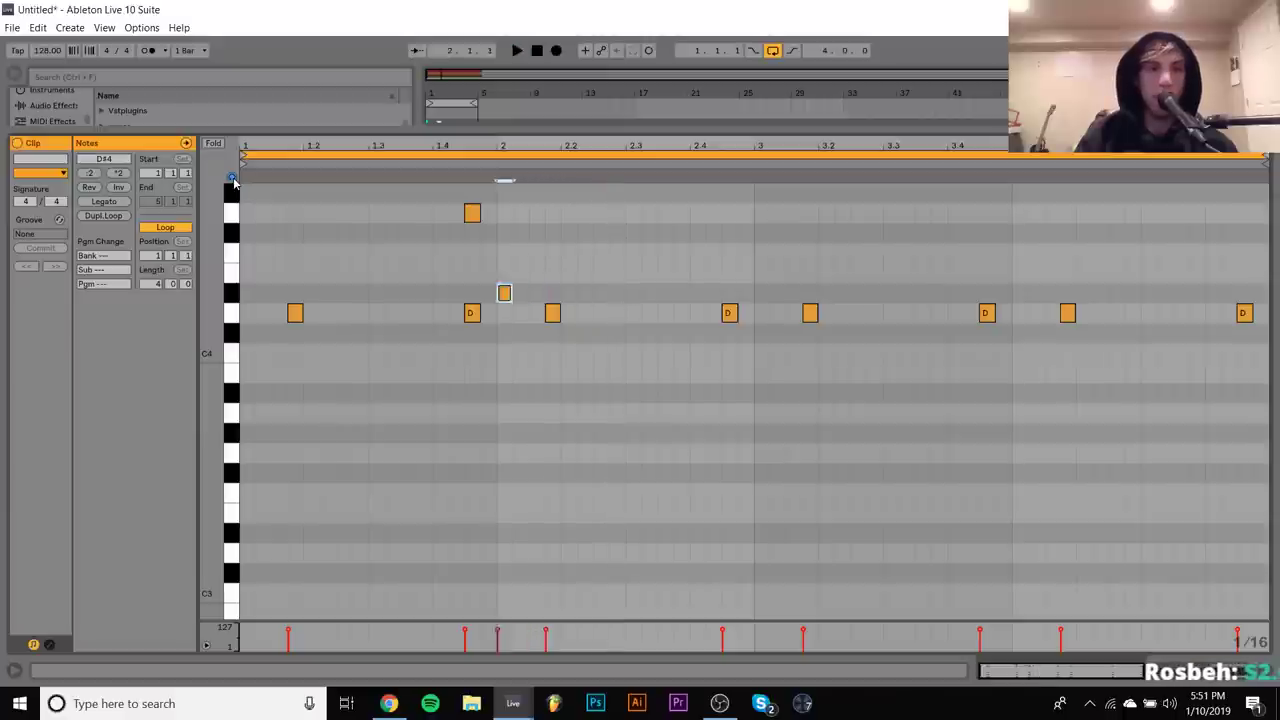
{"action": "key", "text": "Left"}
{"action": "key", "text": "Left"}
{"action": "key", "text": "Left"}
{"action": "key", "text": "Left"}
{"action": "key", "text": "Left"}
{"action": "key", "text": "Left"}
{"action": "key", "text": "Left"}
{"action": "key", "text": "Left"}
{"action": "key", "text": "Left"}
{"action": "key", "text": "Left"}
{"action": "key", "text": "space"}
{"action": "key", "text": "shift+Down"}
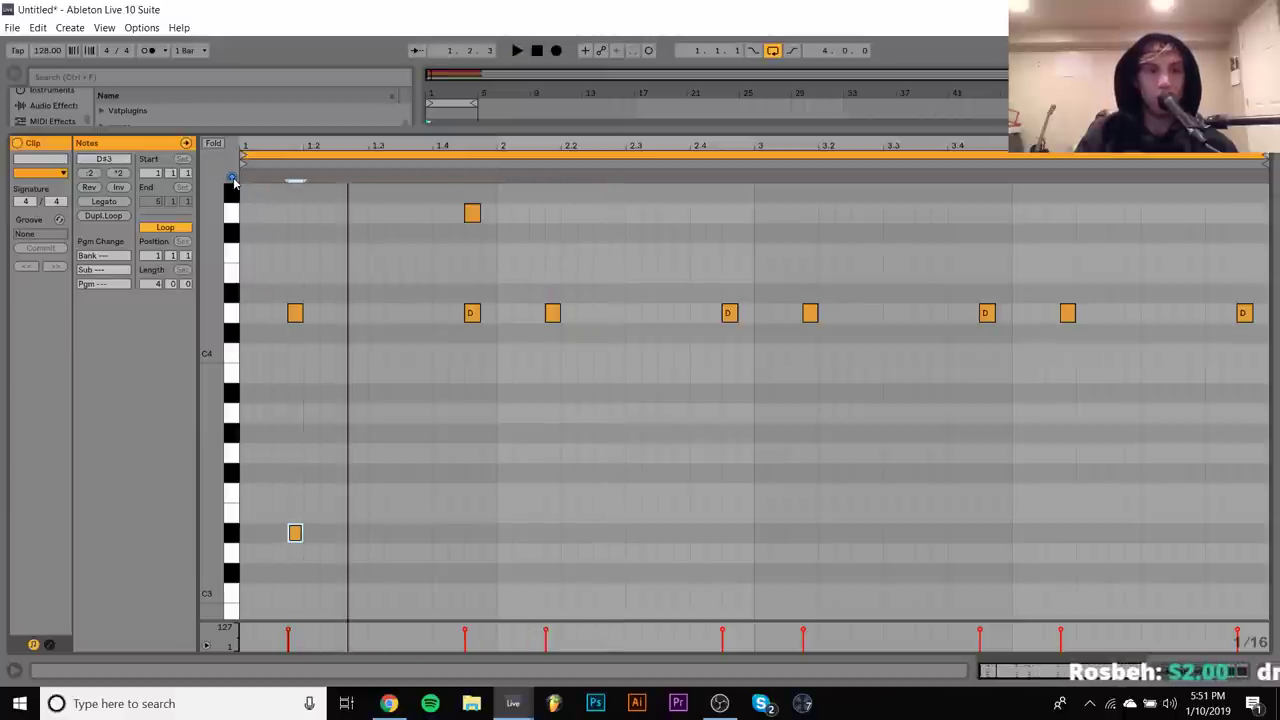
Try the copied note at 1.1.4 on C3 and A#2 and raise it two octaves to A#4 during playback
{"action": "key", "text": "space"}
{"action": "key", "text": "Down"}
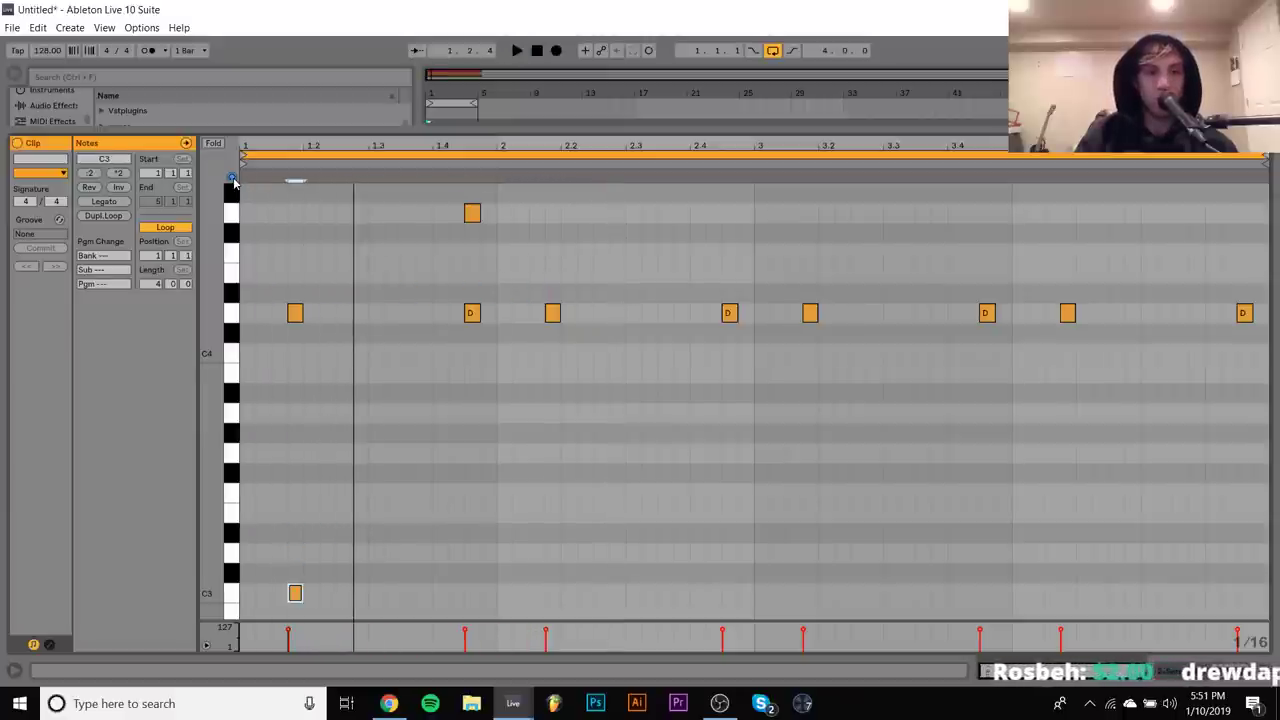
{"action": "key", "text": "Down"}
{"action": "key", "text": "space"}
{"action": "key", "text": "Down"}
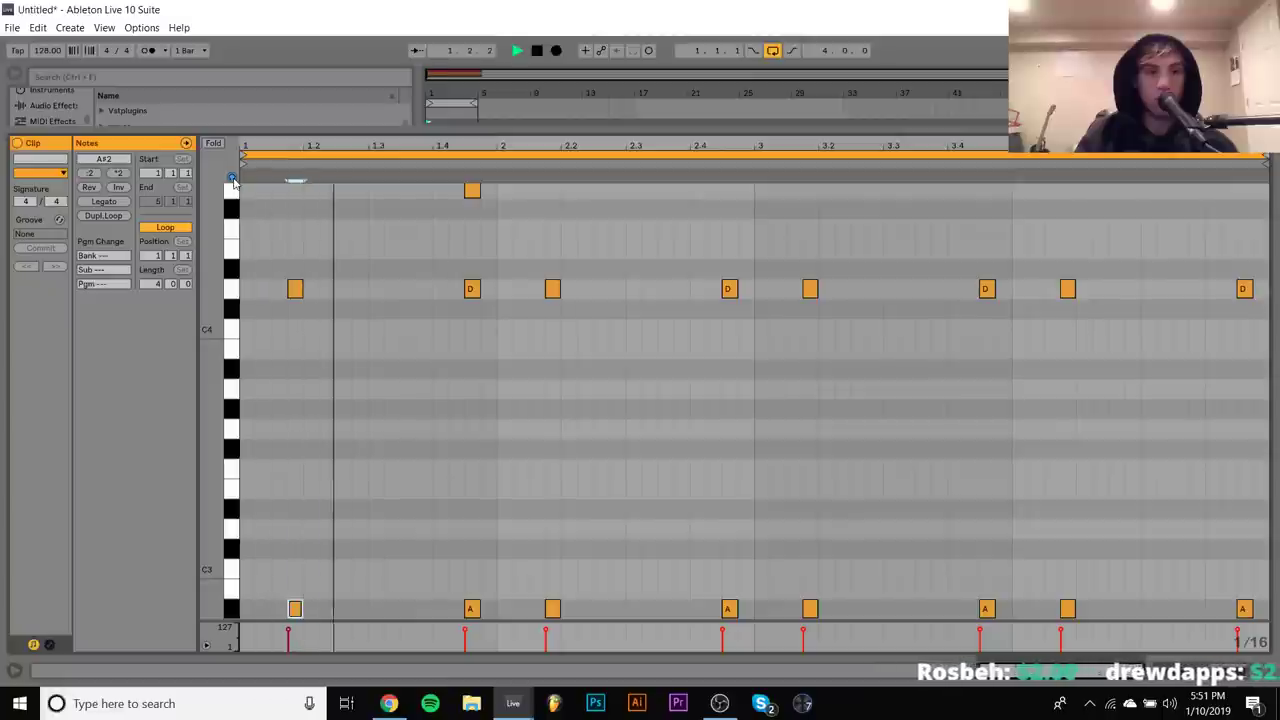
{"action": "key", "text": "shift+Up"}
{"action": "key", "text": "shift+Up"}
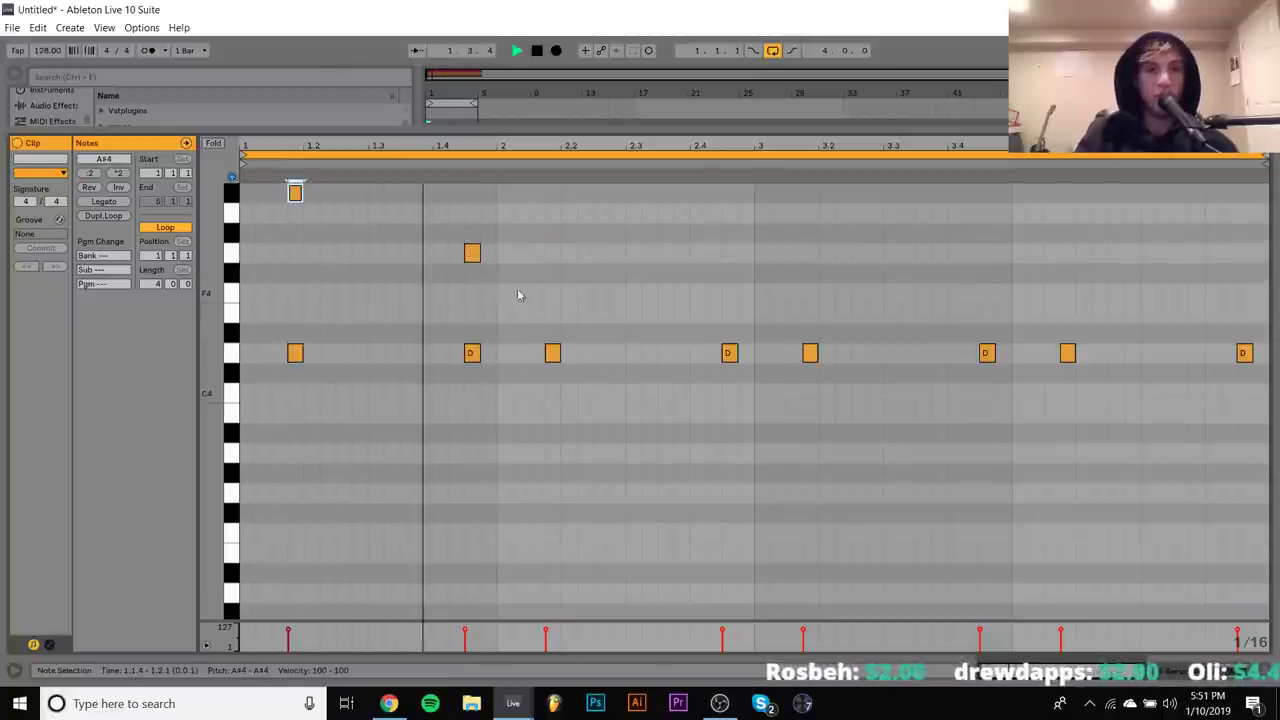
Stop playback and delete both added notes above the chords at 1.1.4 and 1.4.4
{"action": "key", "text": "space"}
{"action": "left_click_drag", "start_coordinate": [506, 277], "coordinate": [274, 177]}
{"action": "key", "text": "Delete"}
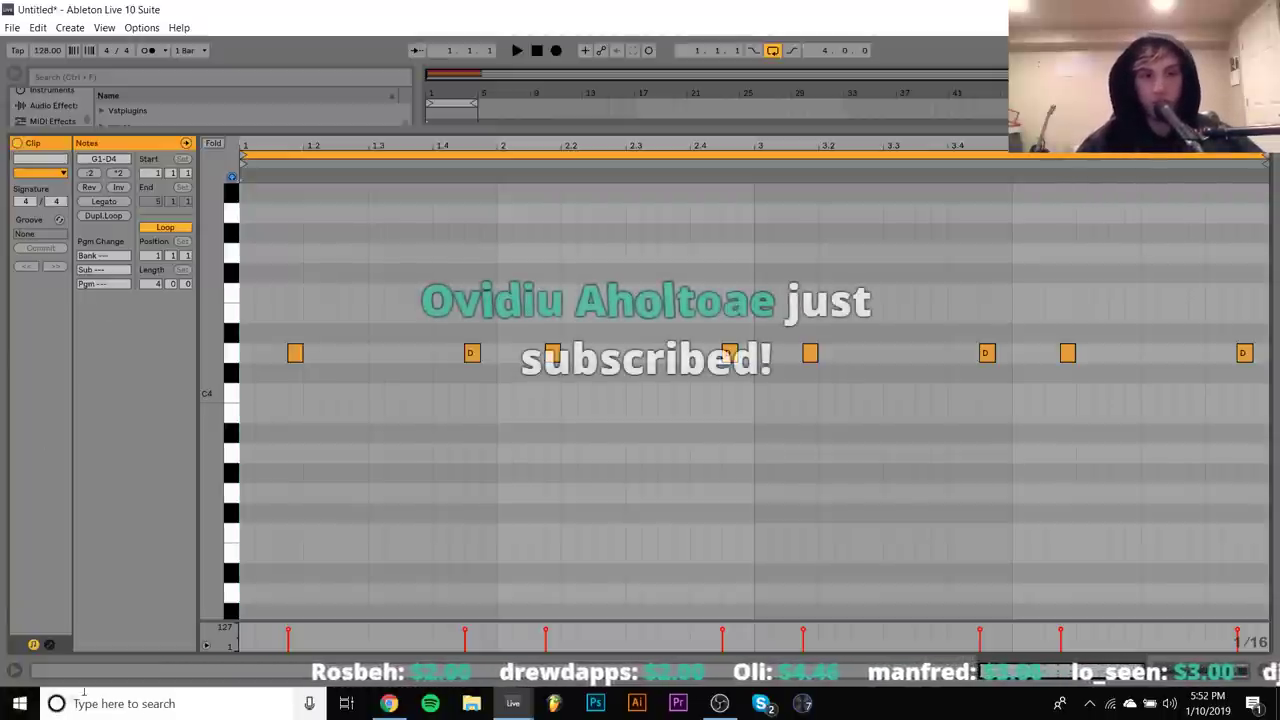
Check the stream in OBS, switch to Chrome and open the SoundCloud link from the next track submission e-mail
{"action": "left_click", "coordinate": [721, 704]}
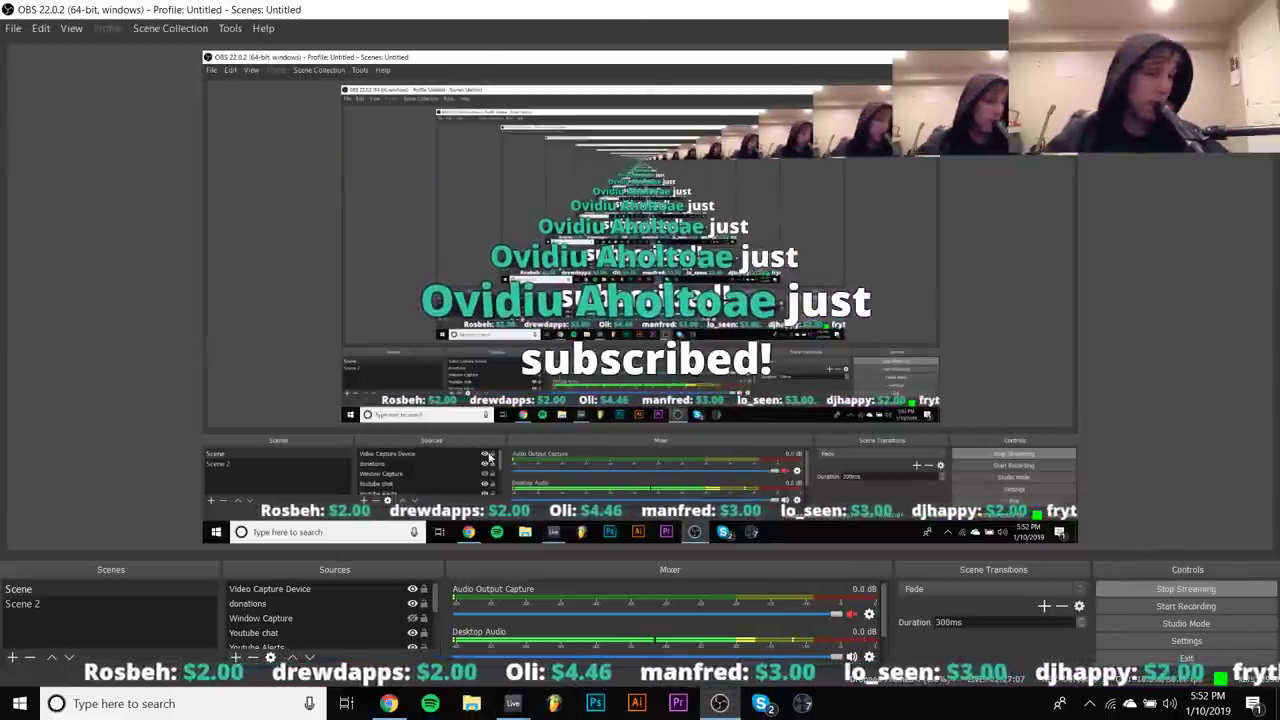
{"action": "left_click", "coordinate": [388, 703]}
{"action": "left_click", "coordinate": [354, 216]}
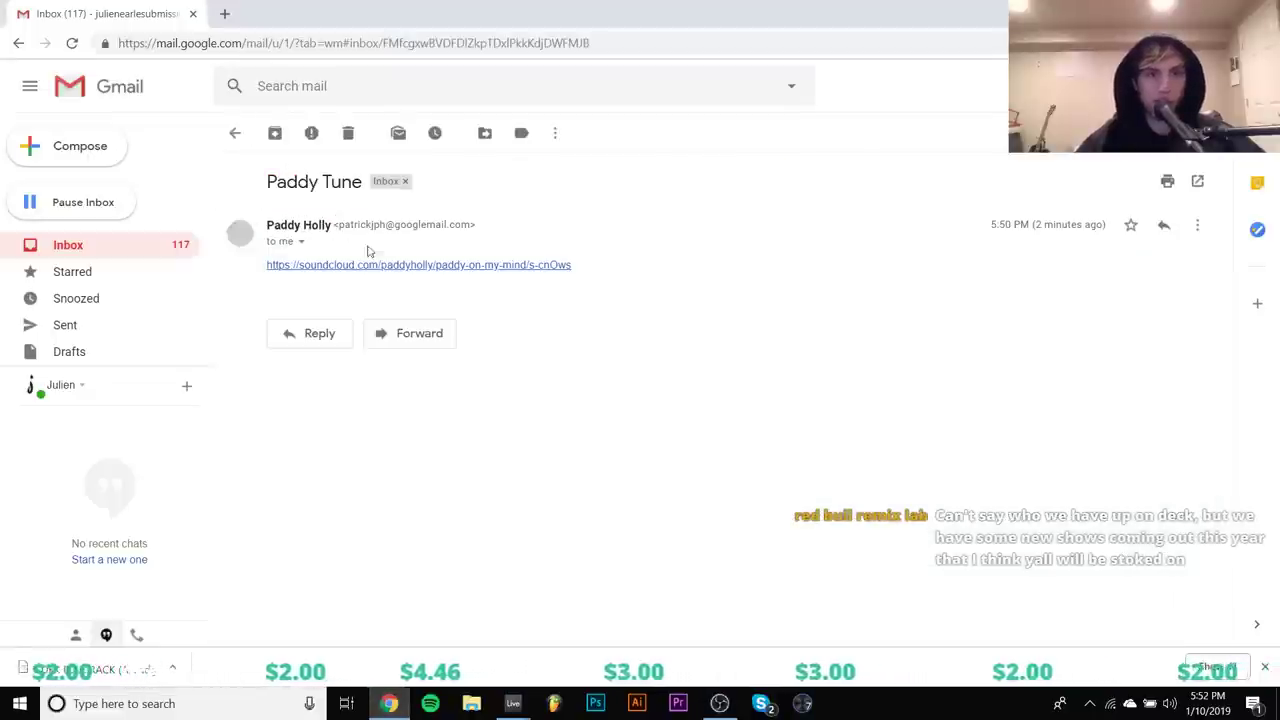
{"action": "left_click", "coordinate": [422, 267]}
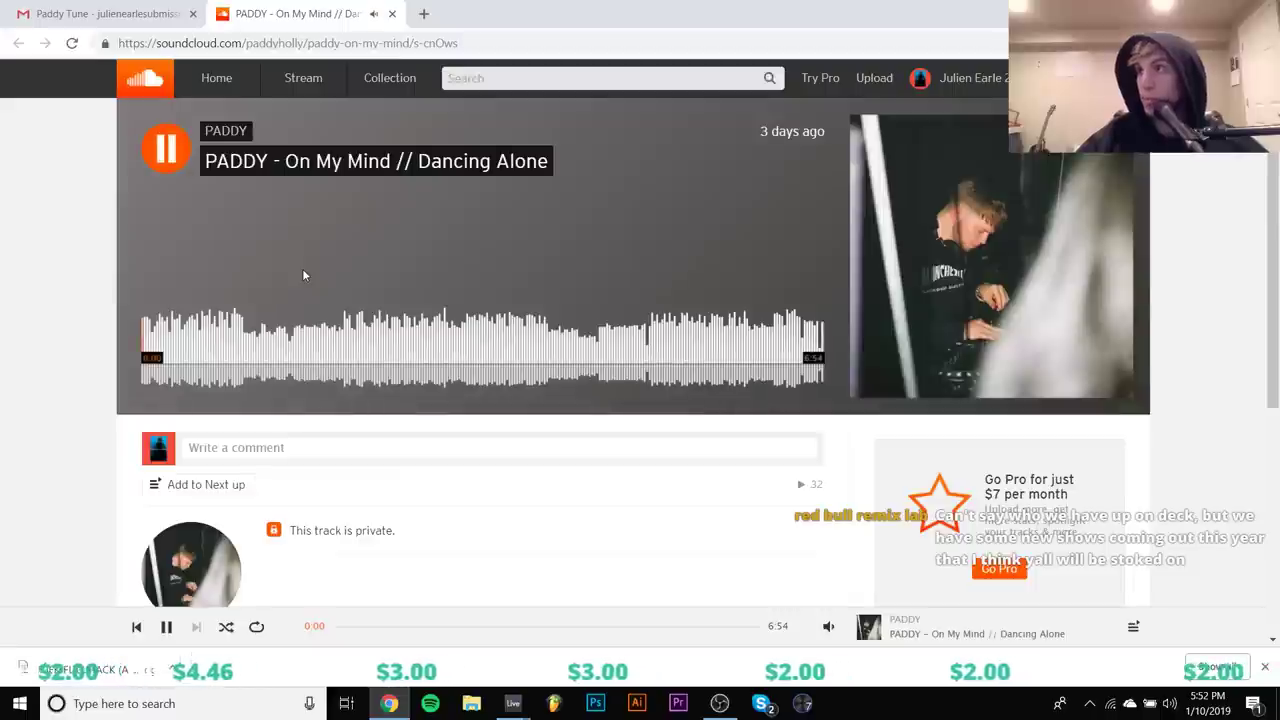
Listen to the opening seconds of "On My Mind // Dancing Alone" and pause the track
{"action": "key", "text": "space"}
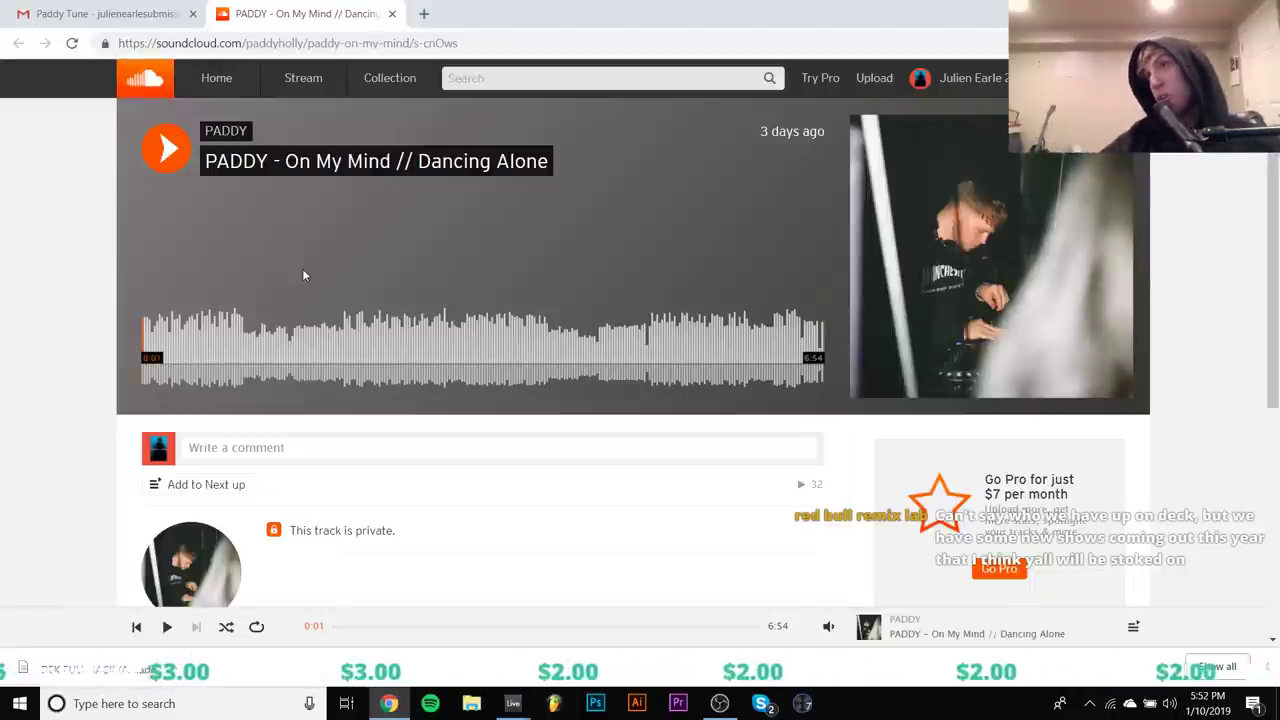
{"action": "key", "text": "space"}
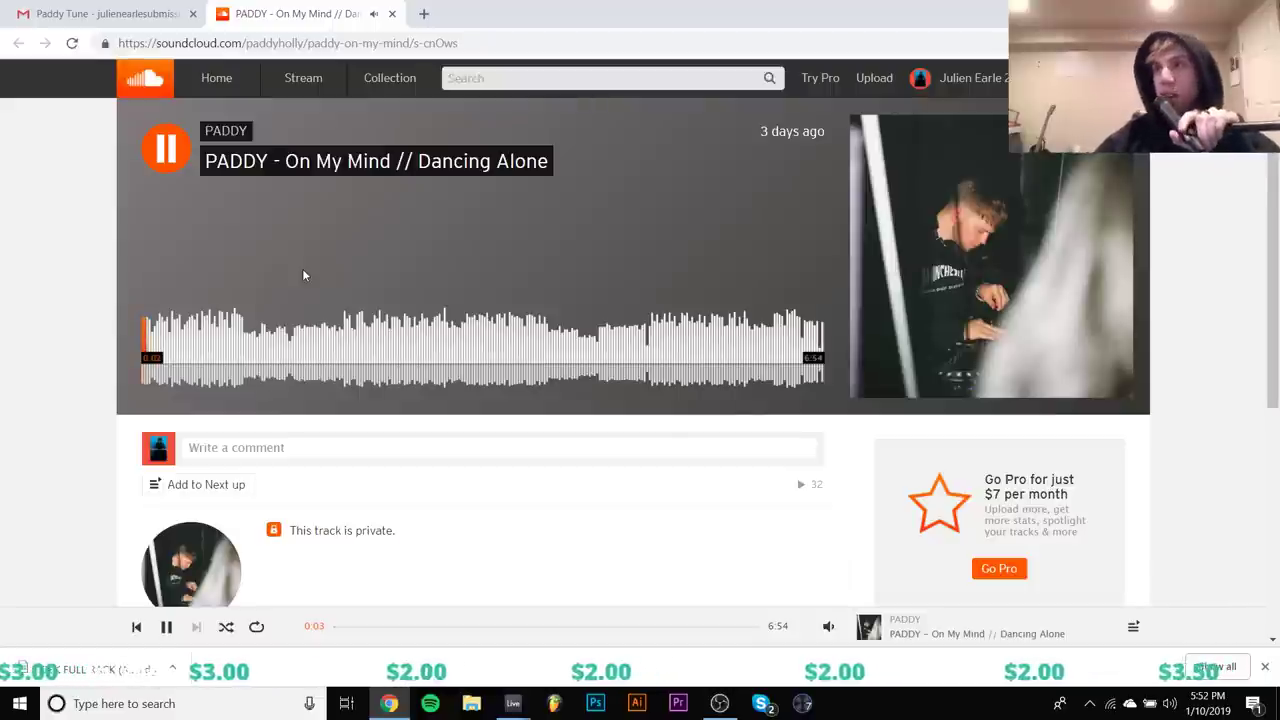
{"action": "key", "text": "space"}
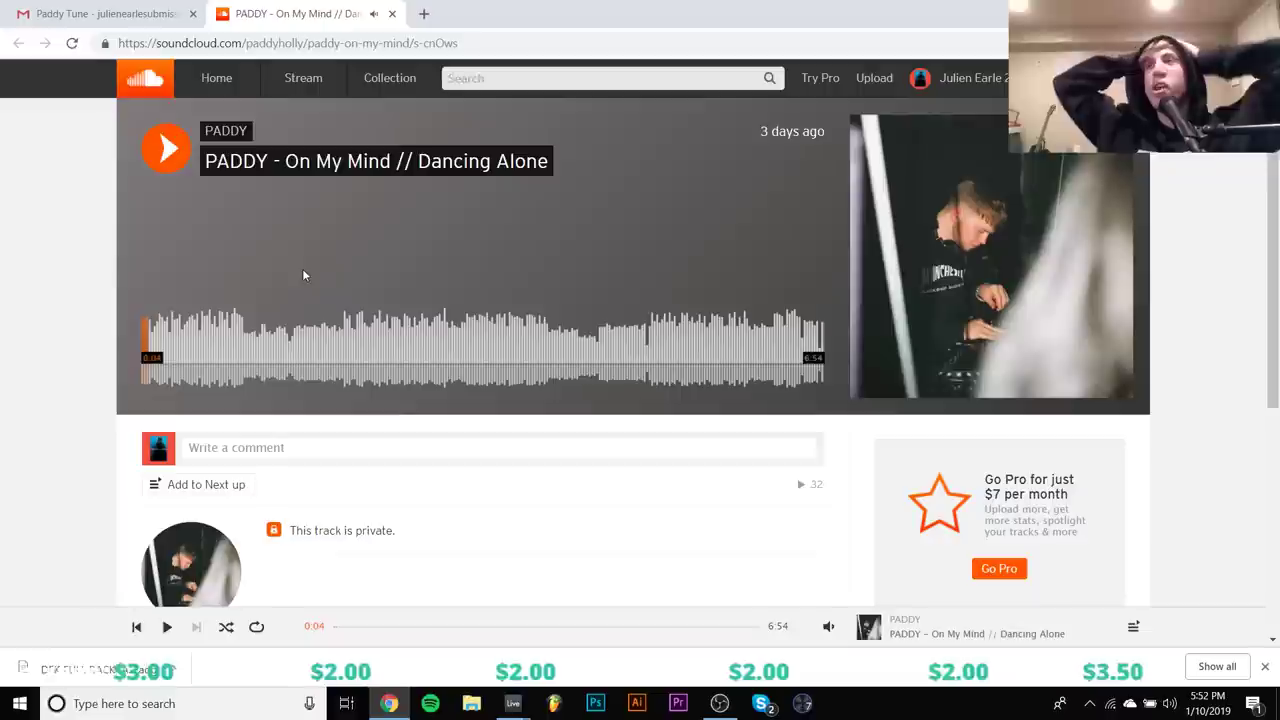